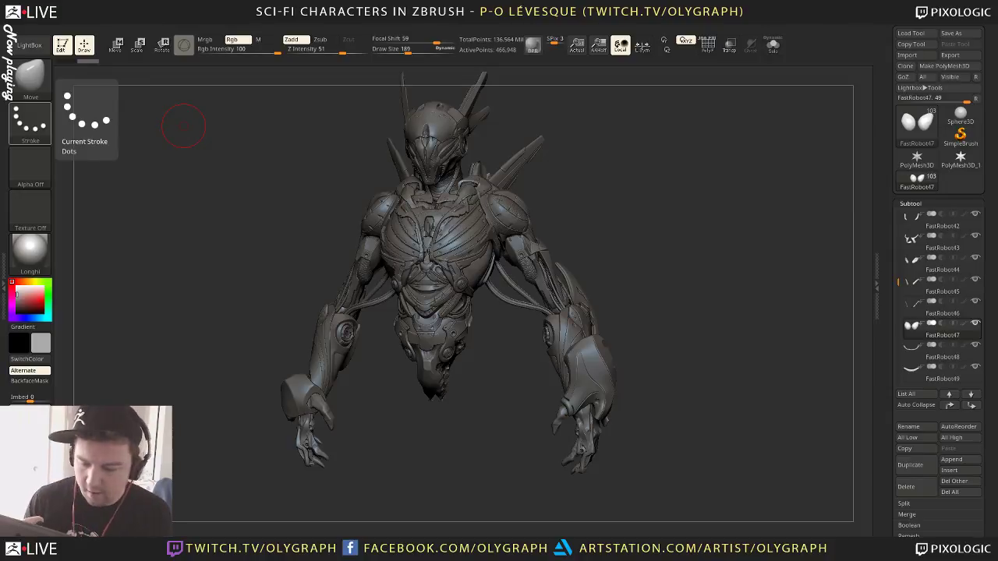
Increase the Move brush's draw size to 271
key("s")
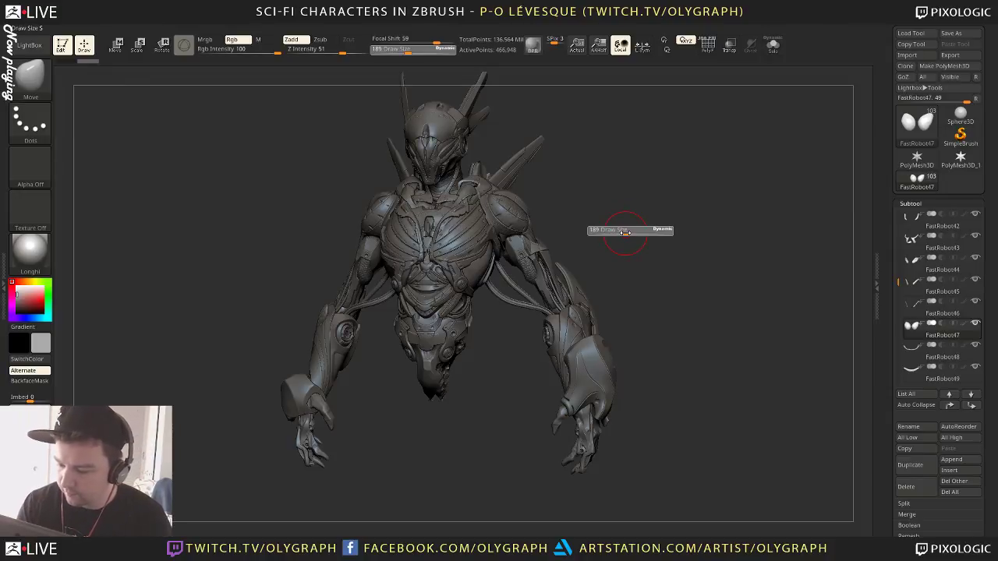
left_click_drag(624, 231, 628, 231)
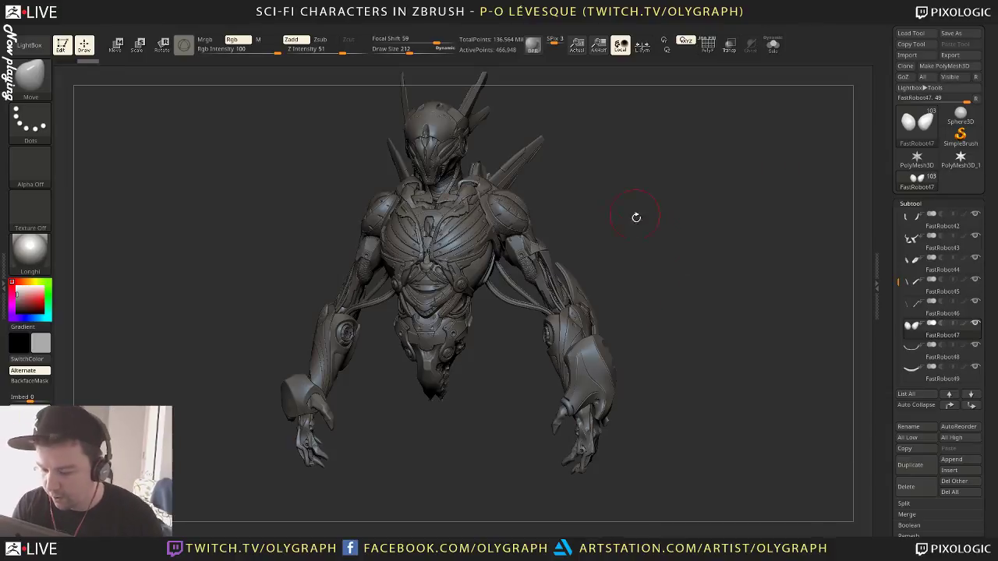
mouse_move(653, 223)
left_mouse_down()
mouse_move(670, 234)
mouse_move(687, 216)
mouse_move(653, 283)
mouse_move(658, 312)
mouse_move(657, 225)
mouse_move(652, 240)
left_mouse_up()
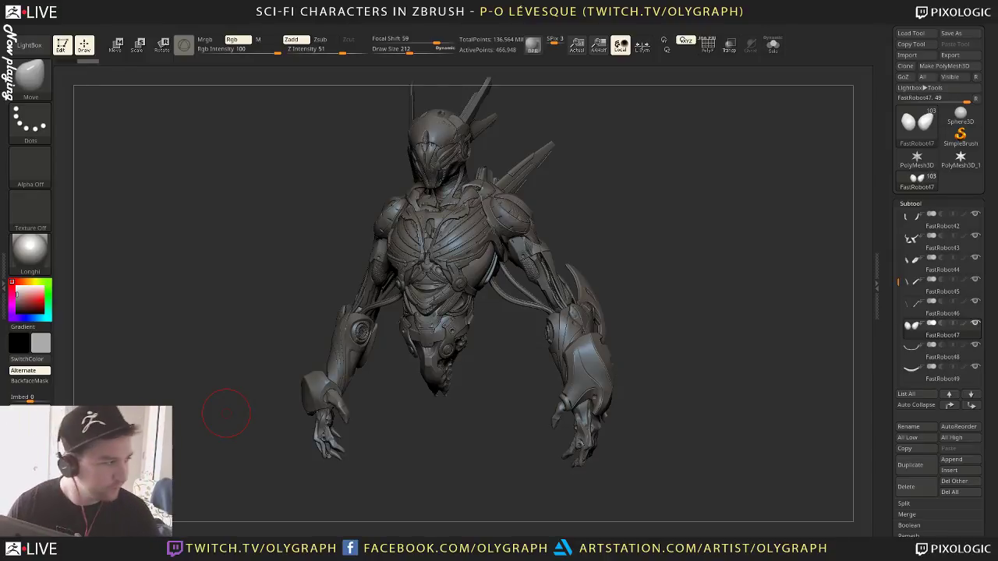
key("s")
left_click(624, 219)
left_click_drag(618, 220, 592, 139, "alt")
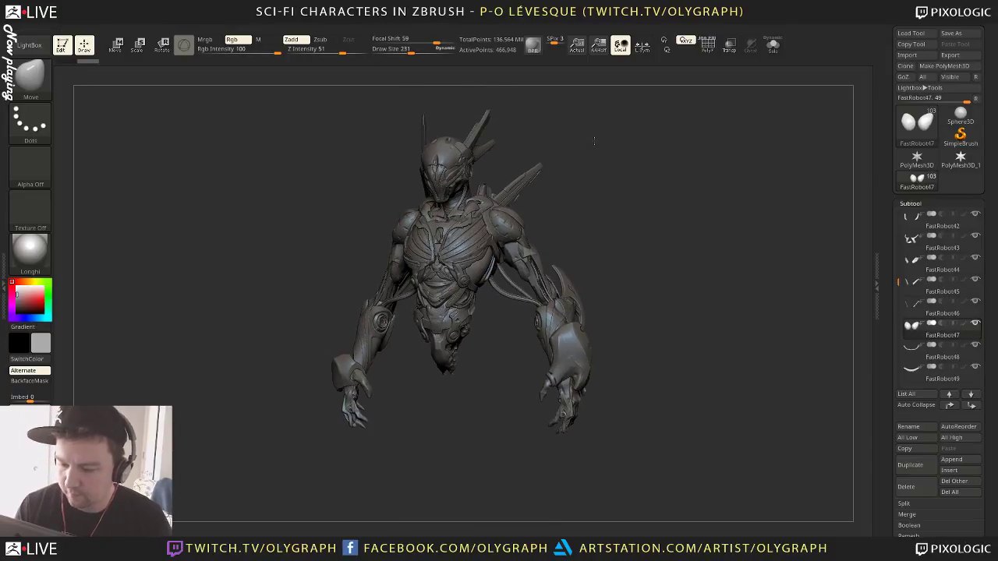
key("s")
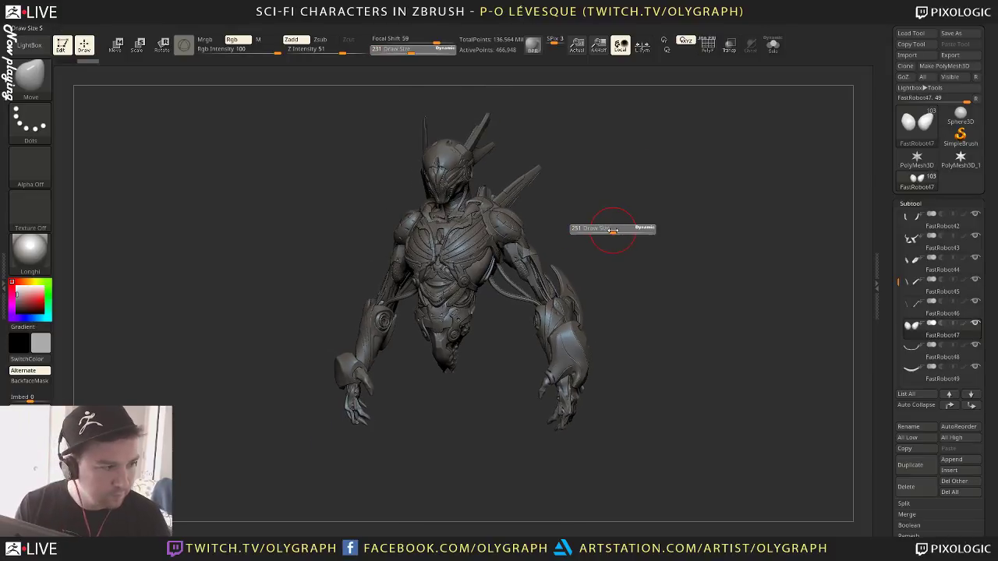
left_click_drag(613, 231, 629, 234)
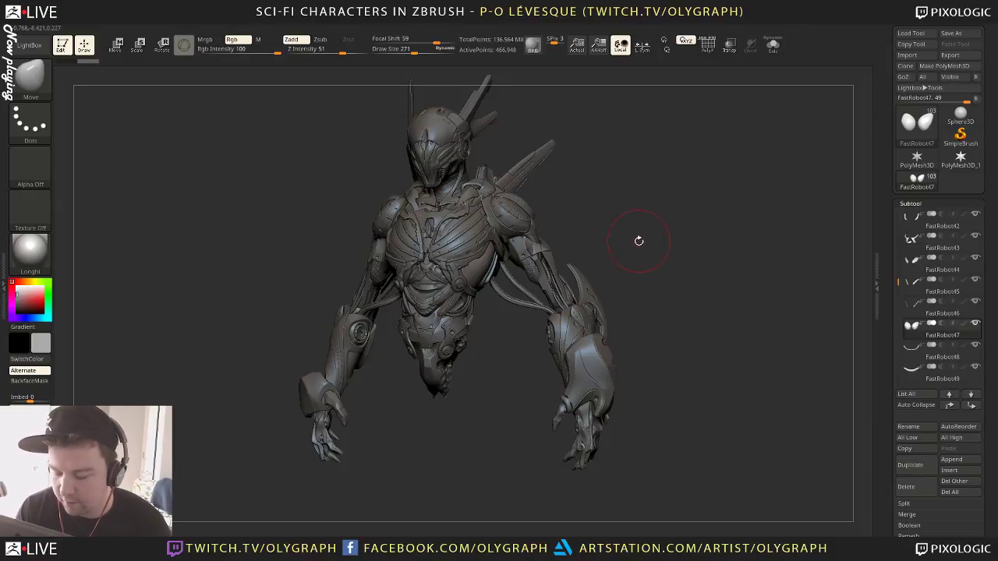
Hide the surrounding interface controls and inspect the robot bust from the front and three-quarter angles
mouse_move(646, 247)
left_mouse_down()
mouse_move(662, 245)
mouse_move(645, 252)
left_mouse_up()
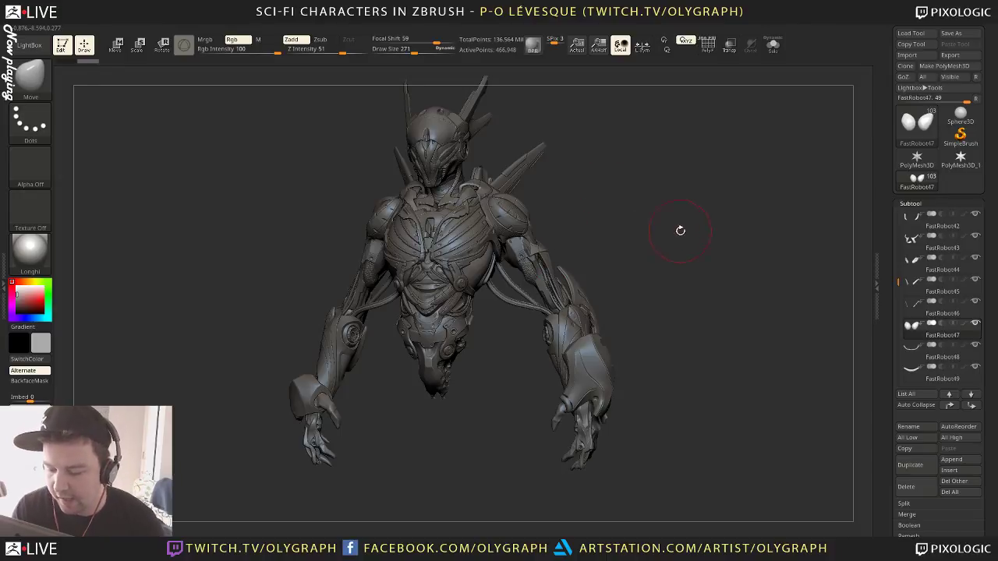
left_click_drag(679, 227, 661, 227)
key("Tab")
right_click_drag(376, 341, 373, 332)
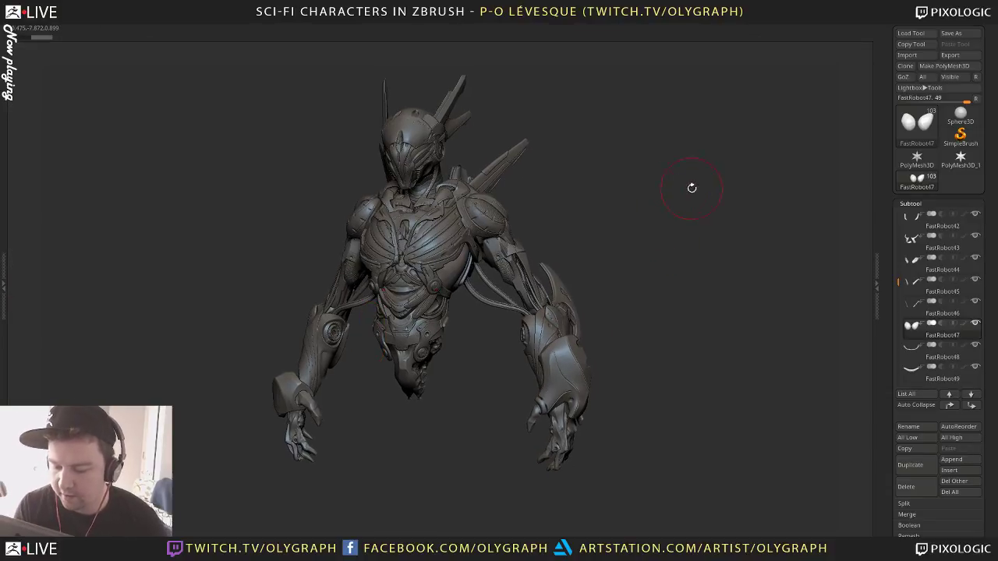
left_click_drag(694, 217, 680, 195)
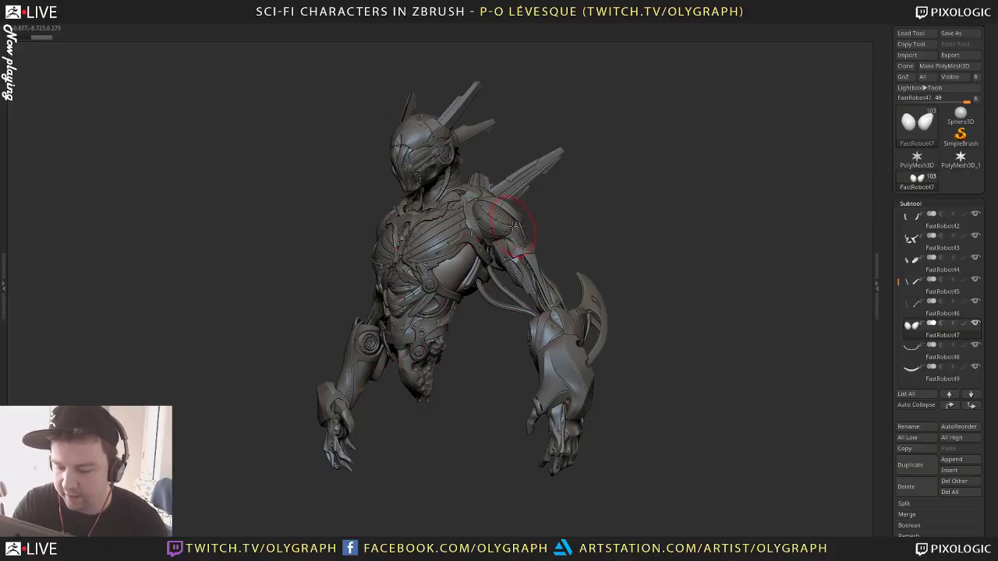
mouse_move(660, 211)
left_mouse_down()
mouse_move(664, 204)
mouse_move(662, 223)
mouse_move(663, 125)
mouse_move(662, 144)
left_mouse_up()
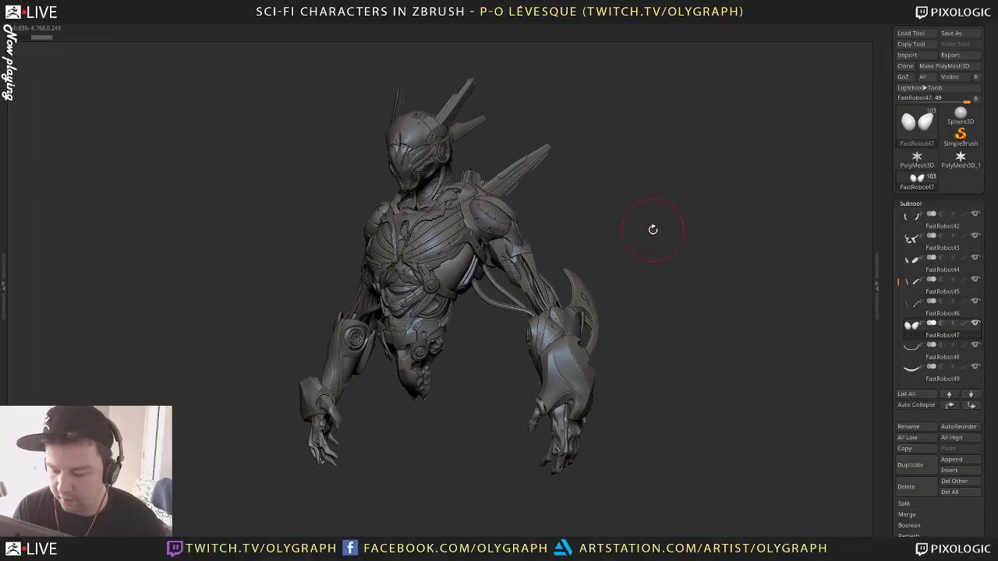
left_click_drag(665, 241, 666, 218)
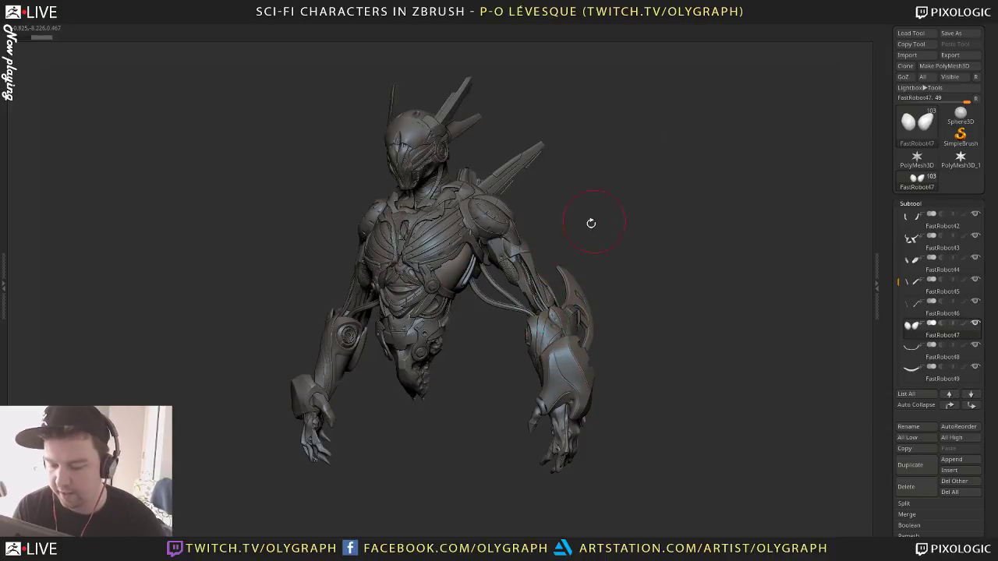
left_click_drag(694, 256, 694, 217)
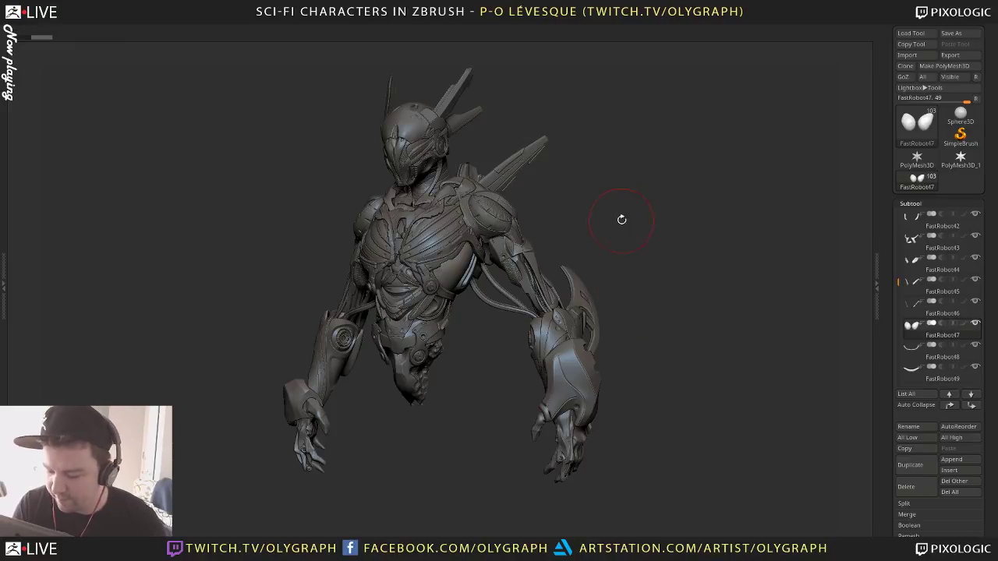
left_click_drag(620, 218, 641, 207)
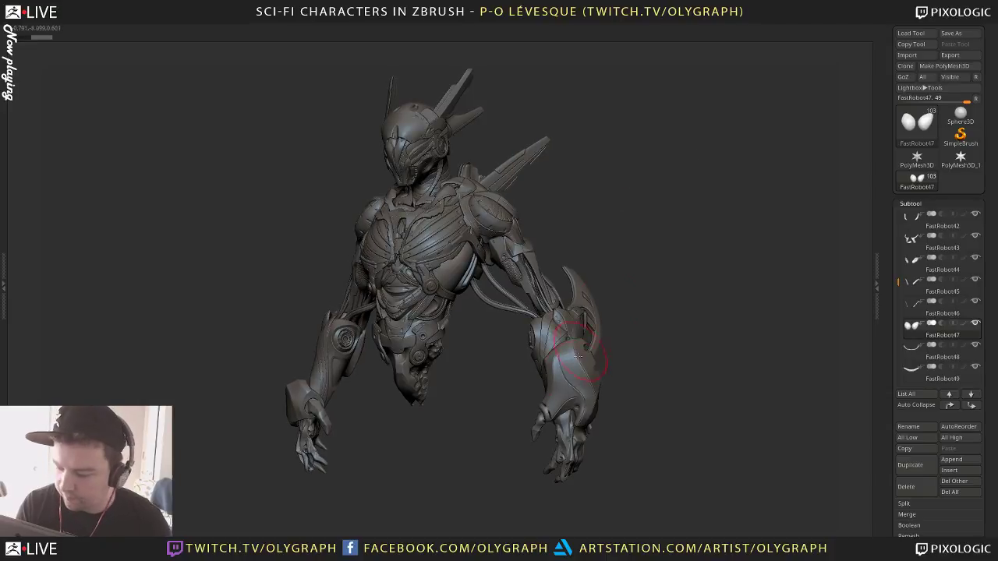
Delete the hidden FastRobot4 subtool from the subtool list
left_click_drag(899, 282, 905, 207)
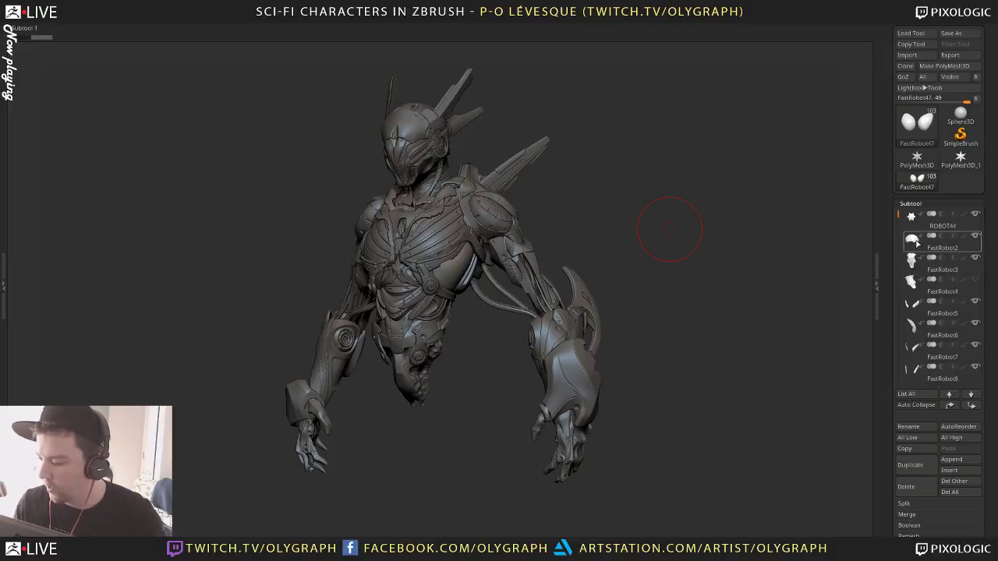
mouse_move(904, 278)
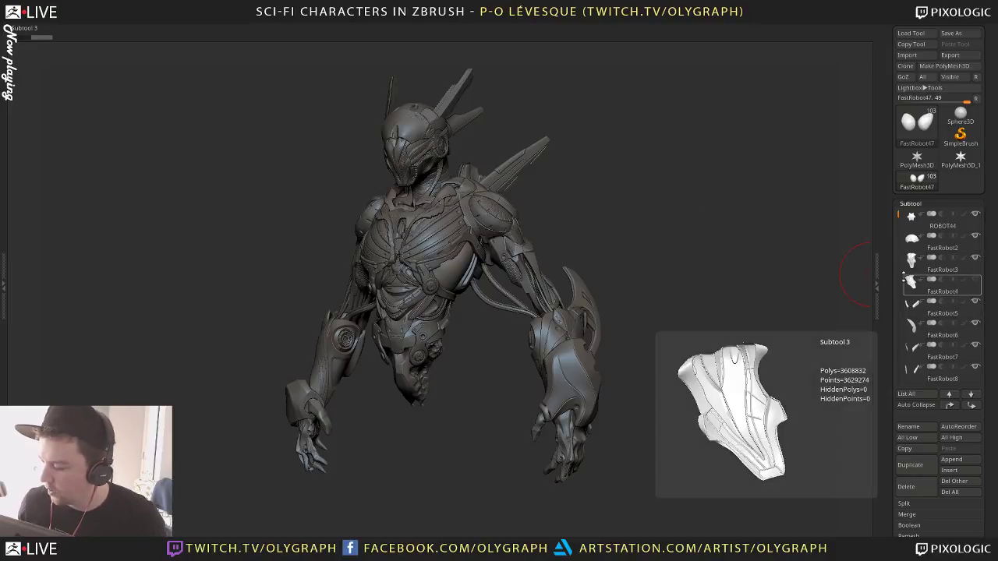
left_click(910, 282)
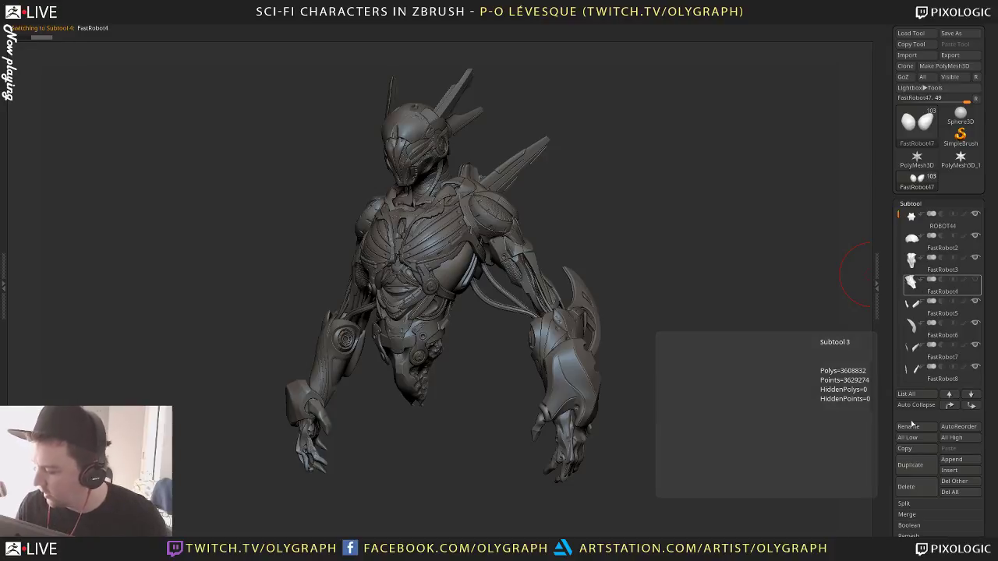
left_click(909, 487)
left_click(821, 507)
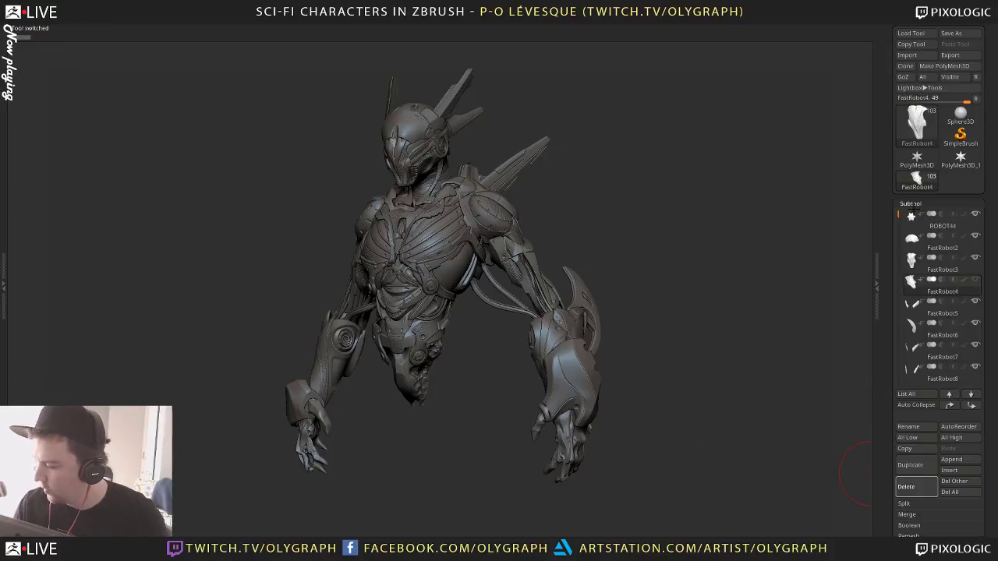
mouse_move(901, 219)
left_mouse_down()
mouse_move(888, 376)
mouse_move(900, 204)
left_mouse_up()
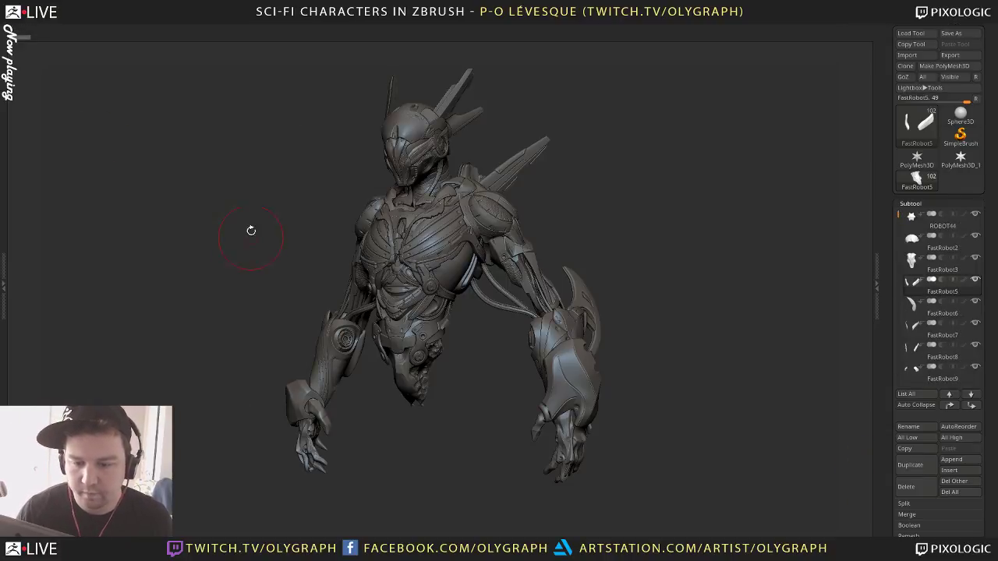
Switch to File Explorer and open RenameAll.TXT from the ZStartup\Macros\oly folder of ZBrush 4R8 in Notepad
left_click(231, 25)
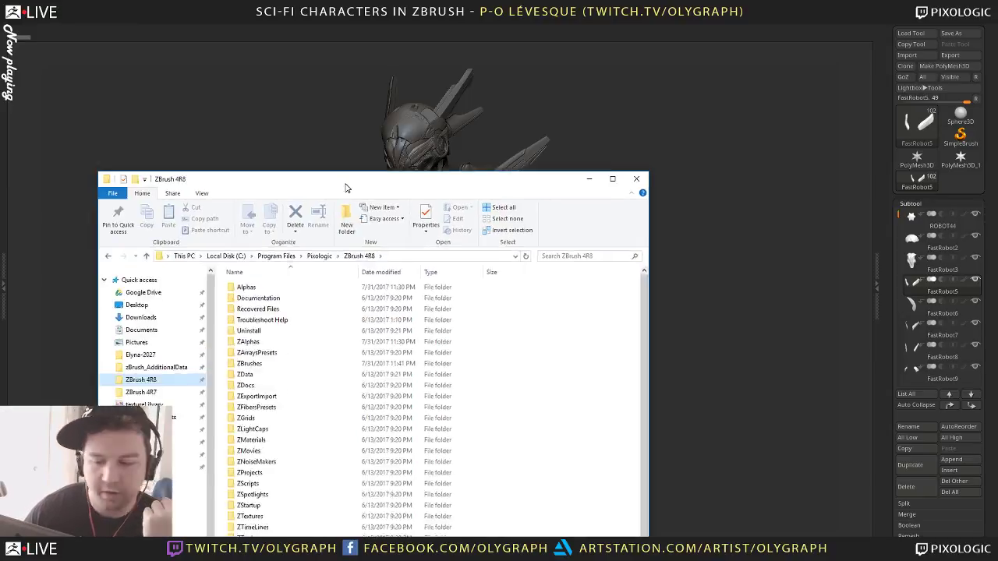
left_click_drag(345, 185, 432, 83)
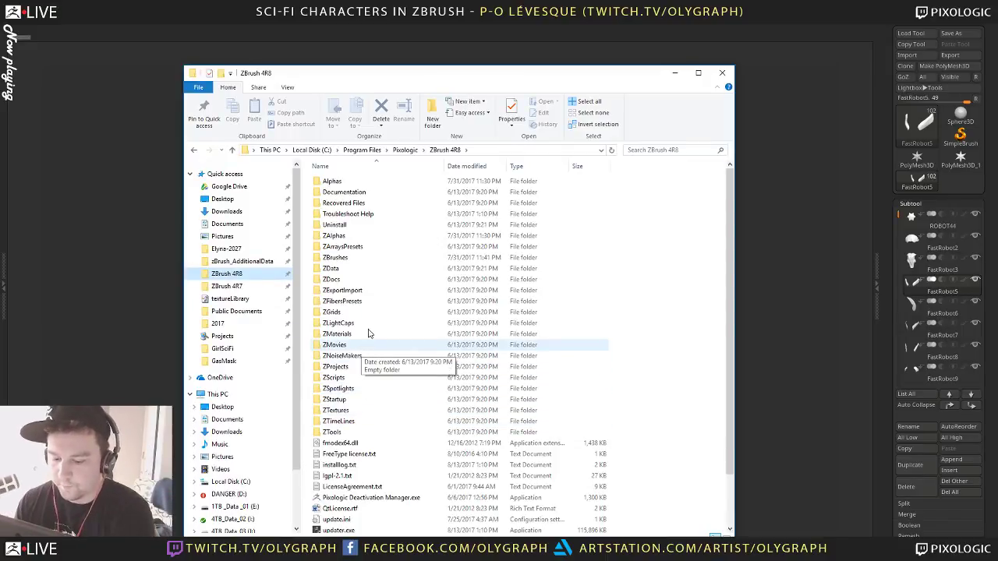
double_click(349, 400)
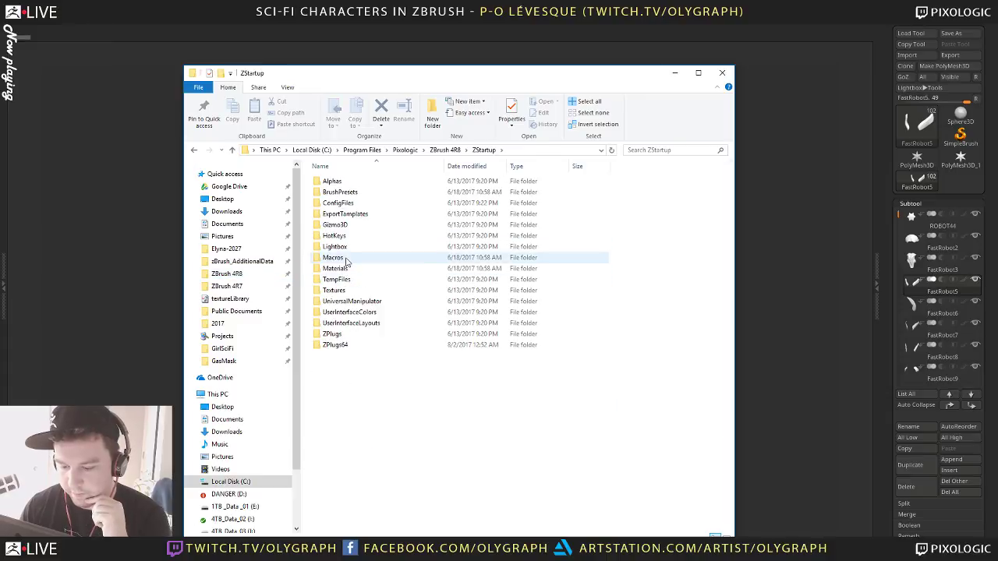
double_click(344, 259)
left_click(346, 193)
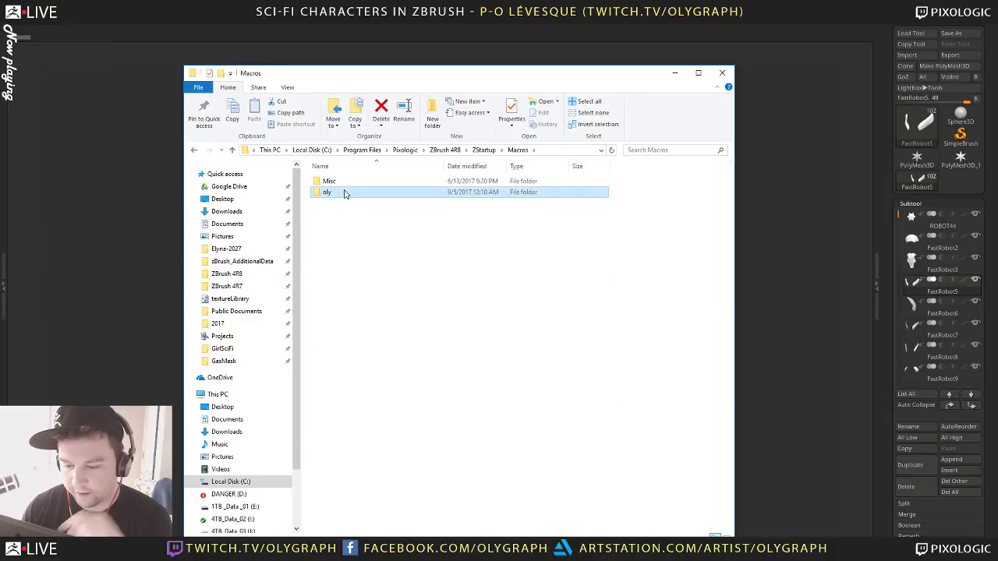
double_click(346, 193)
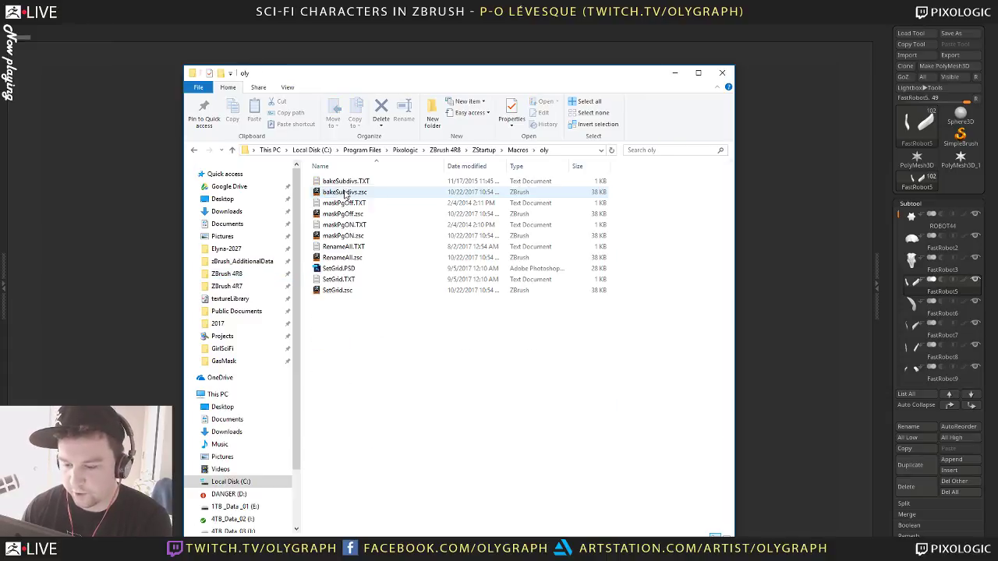
double_click(343, 247)
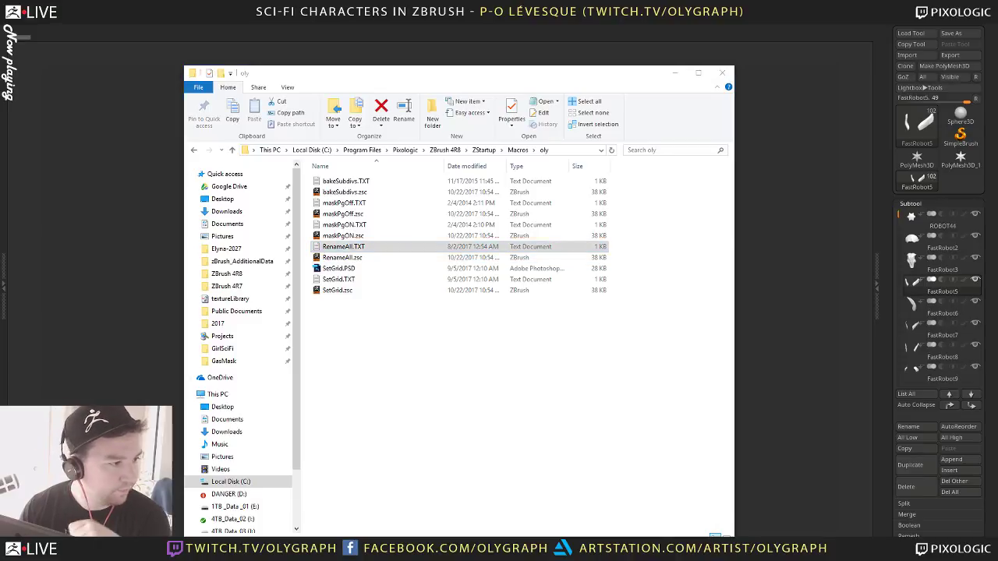
left_click_drag(395, 351, 532, 148)
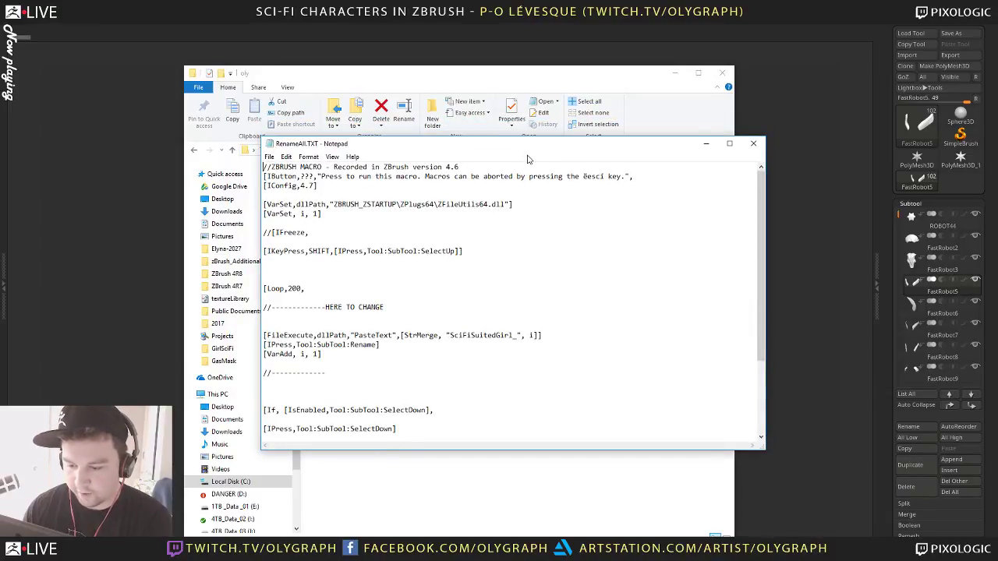
Examine the ZFileUtils64.dll path in the macro's dllPath line
left_click_drag(505, 204, 337, 204)
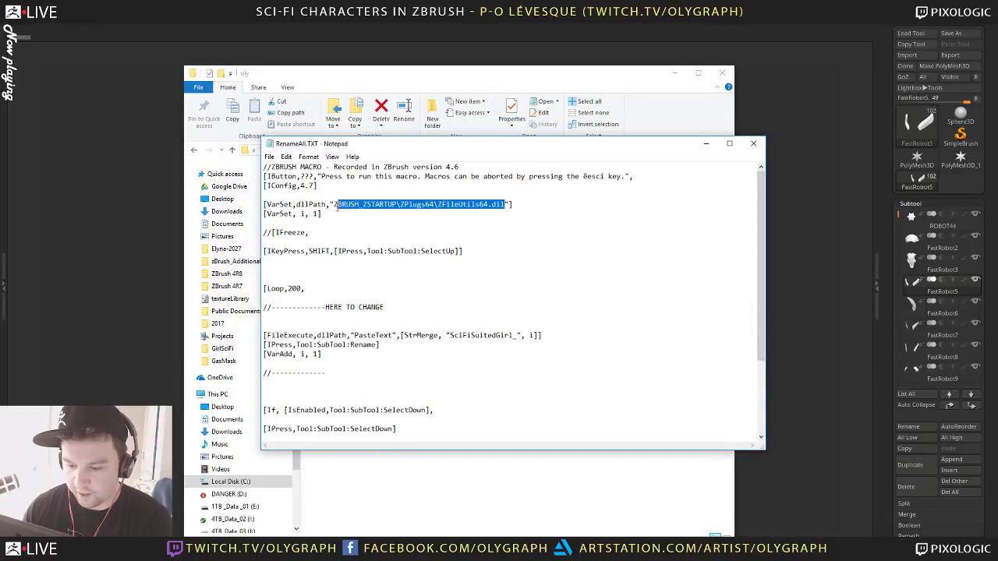
left_click(471, 205)
left_click_drag(513, 205, 397, 204)
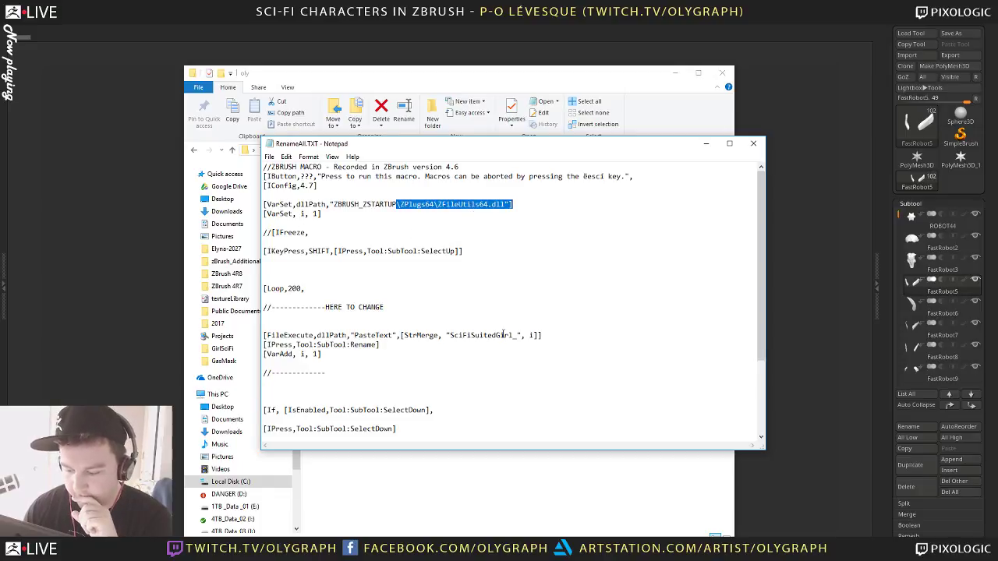
Replace the SciFiSuitedGirl_ name prefix in the macro's StrMerge line with FastRobot_
left_click_drag(515, 336, 450, 334)
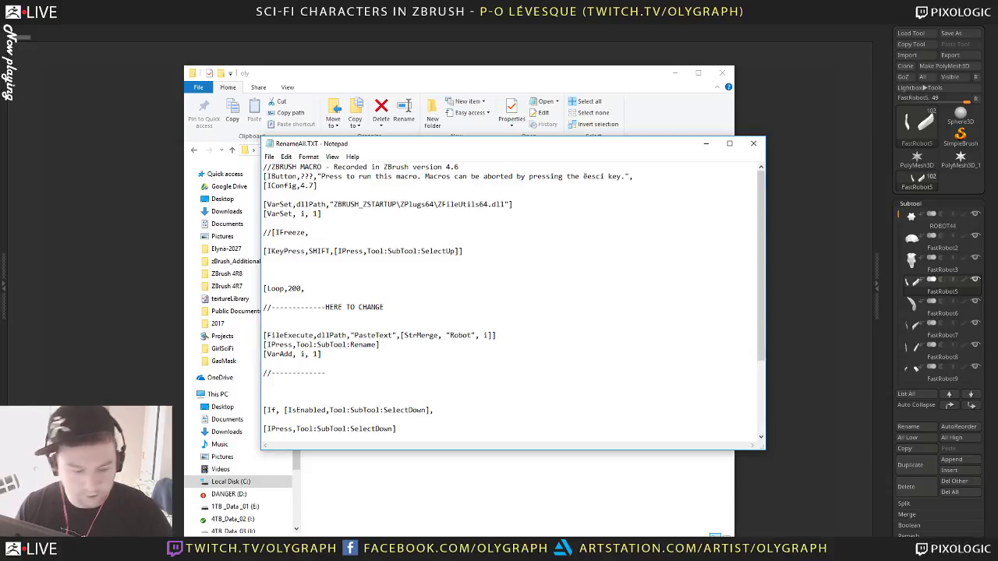
type("_")
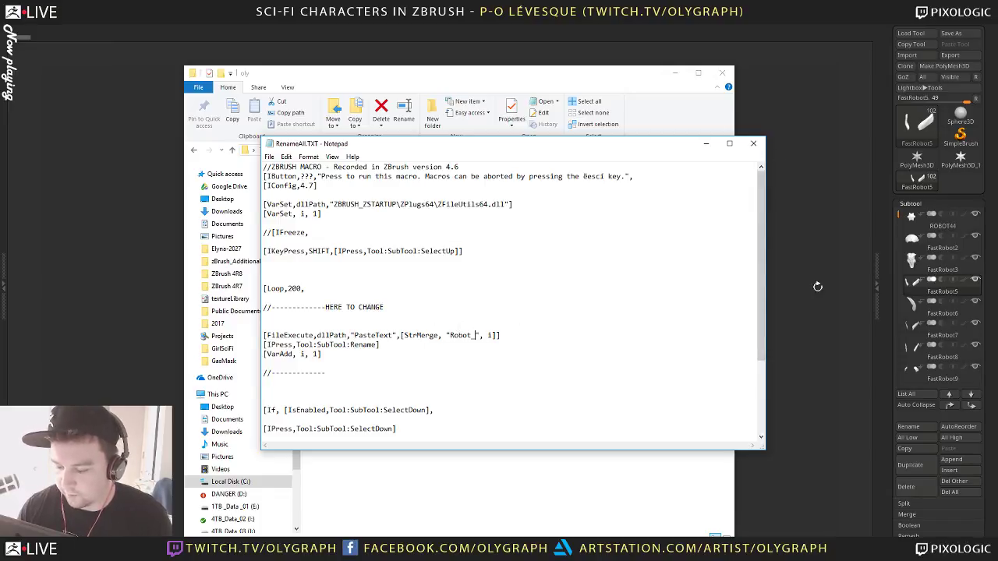
left_click(449, 335)
type("Fas")
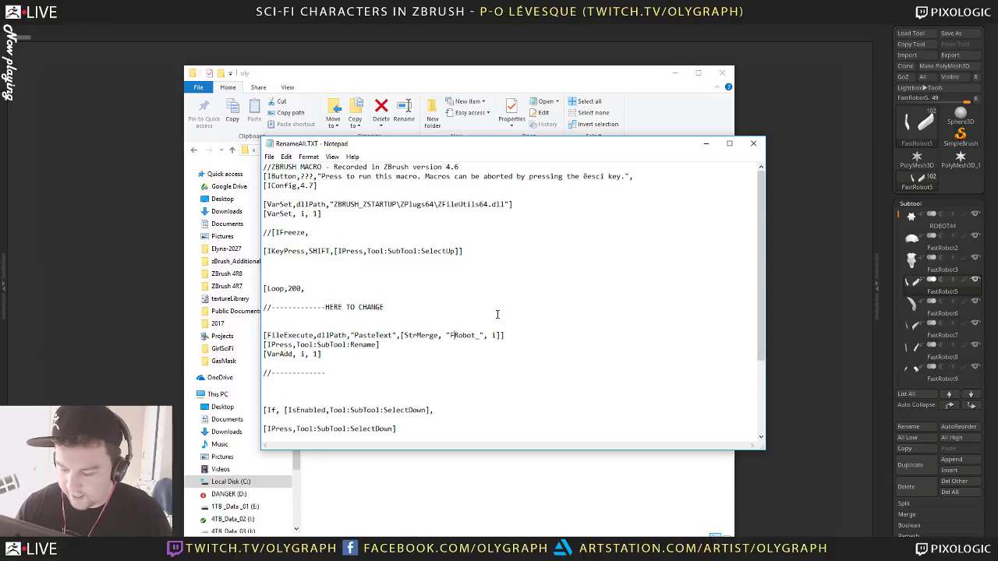
type("t")
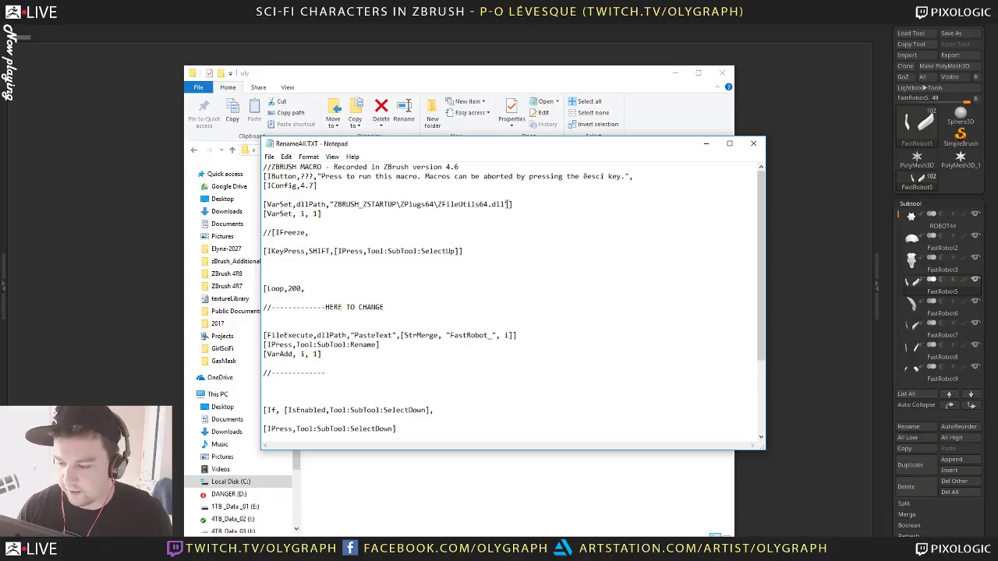
Switch from the macro text to the web browser and search for zbrush zfileutils
left_click_drag(508, 203, 439, 204)
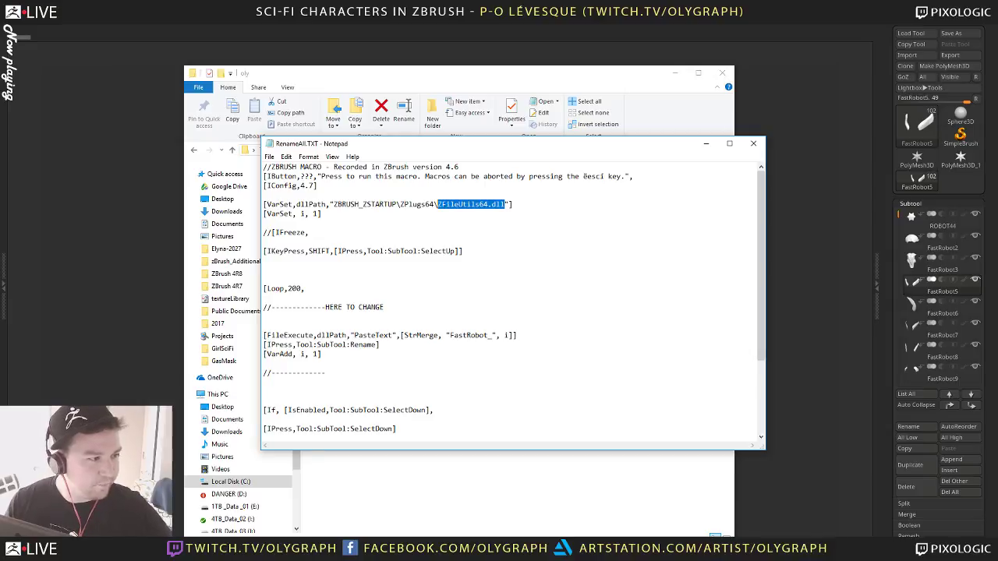
key("alt+Tab")
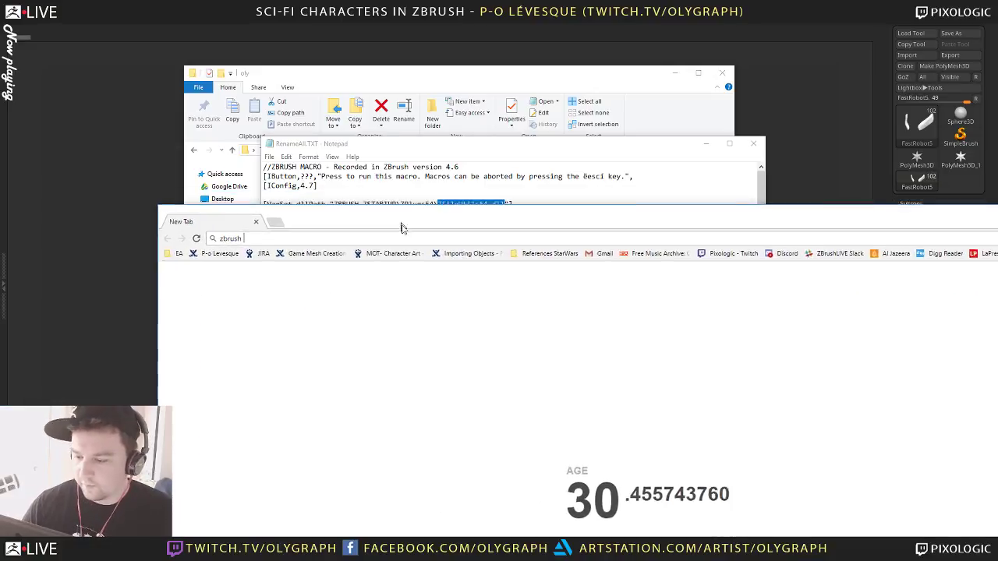
type("zbrush zfile")
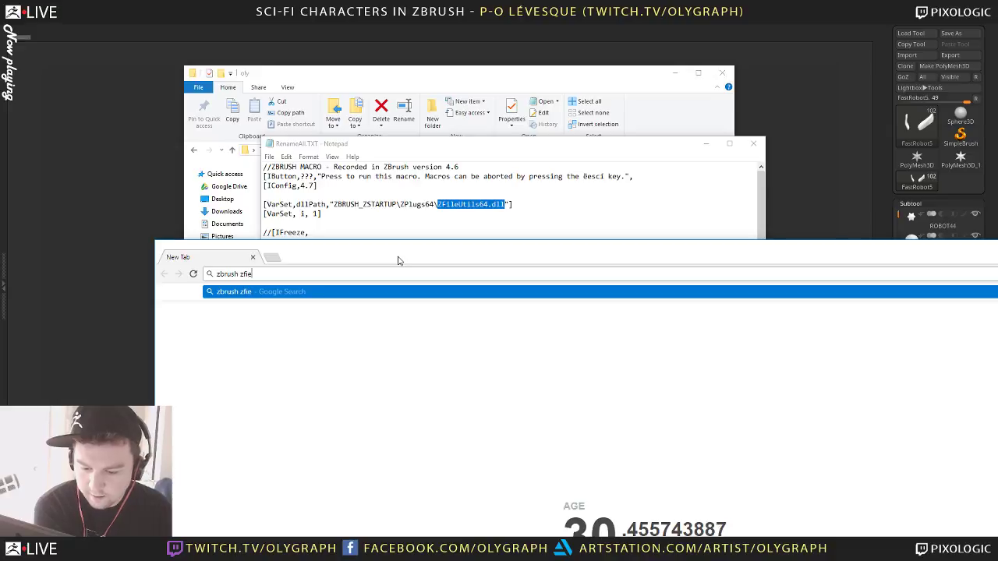
type("utils")
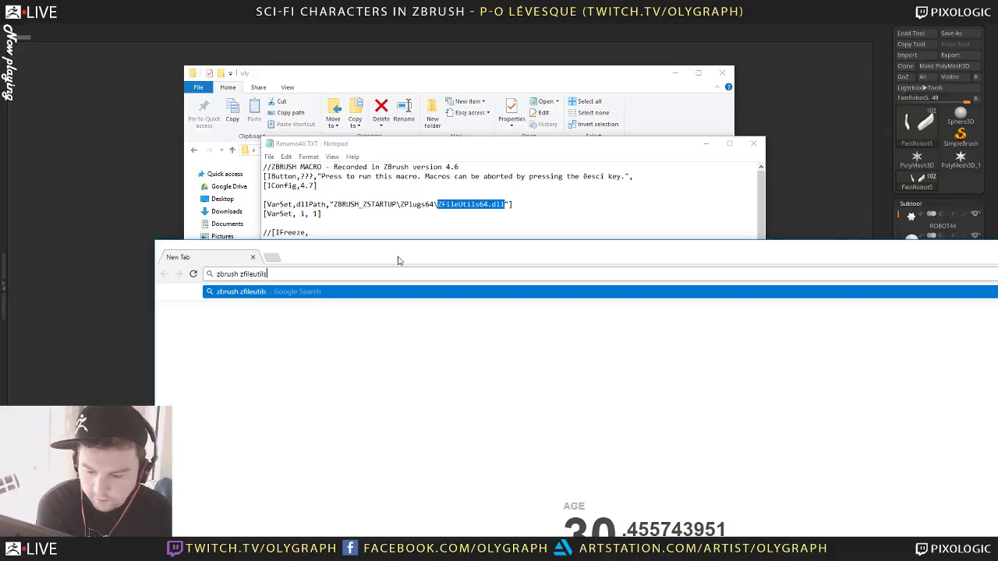
key("Return")
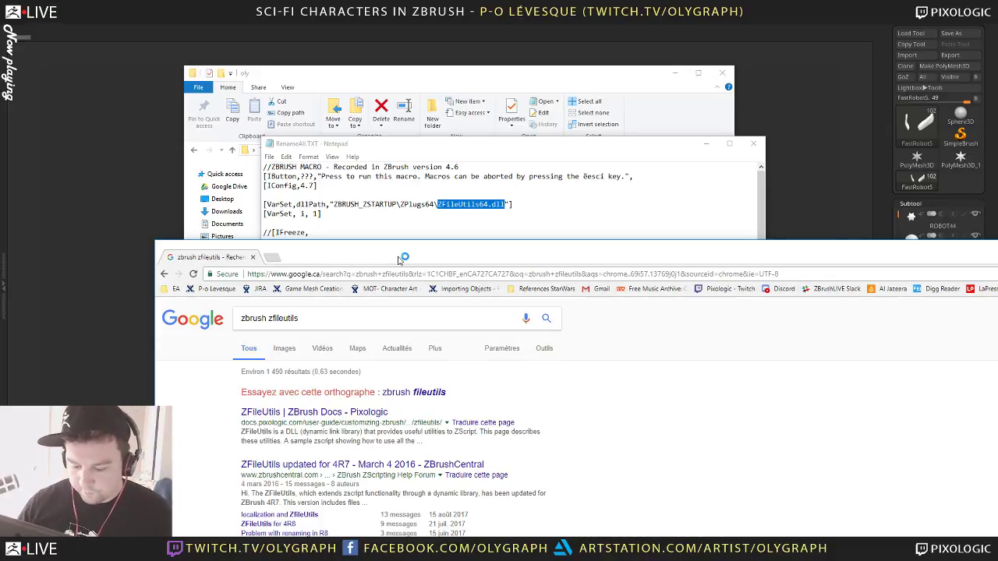
Open the ZFileUtils page of the ZBrush Docs in a maximized window and download the latest ZFileUtils DLL for 4R8
left_click(348, 414)
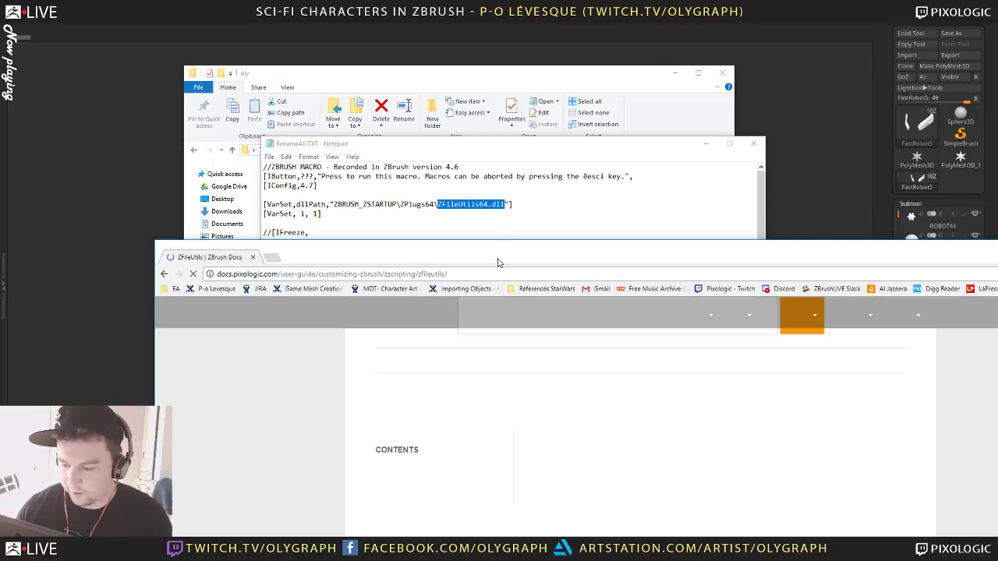
double_click(499, 262)
scroll(251, 364, "down", 5)
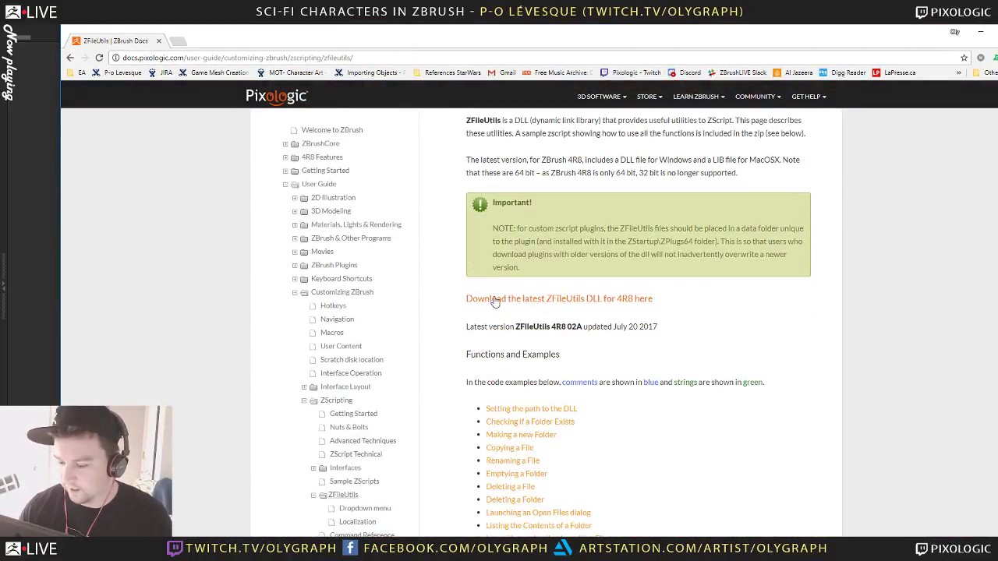
left_click(552, 305)
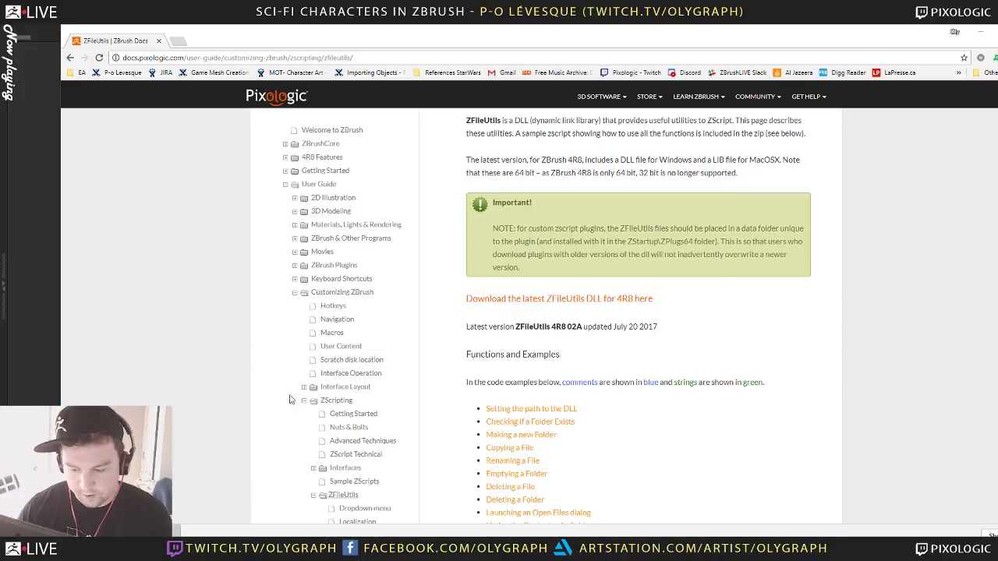
Open the downloaded ZFileUtils_4R8_02A zip in WinRAR, dismiss the licence reminder and select ZFileUtils64.dll in the MyPluginData folder
left_click_drag(198, 383, 799, 237)
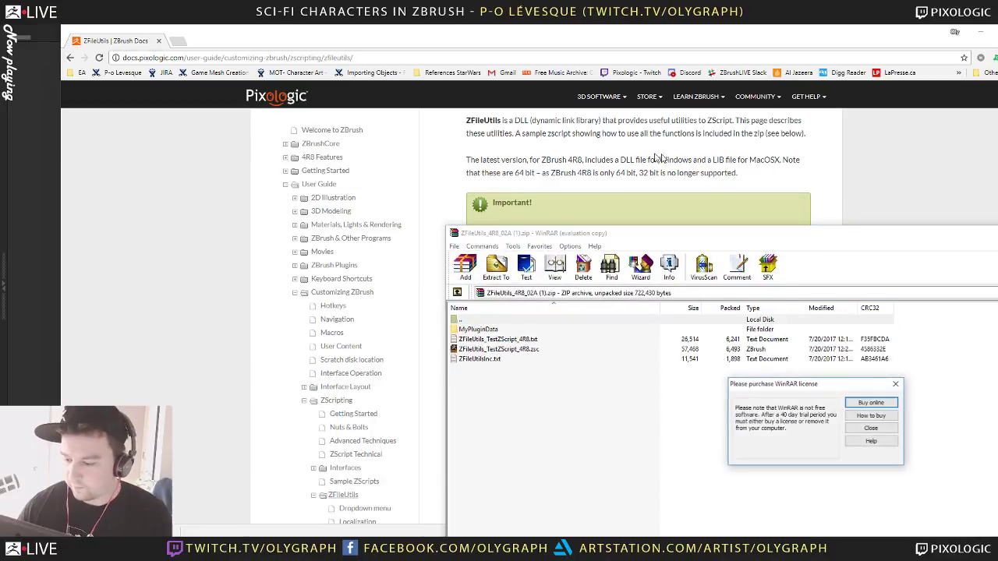
left_click(871, 428)
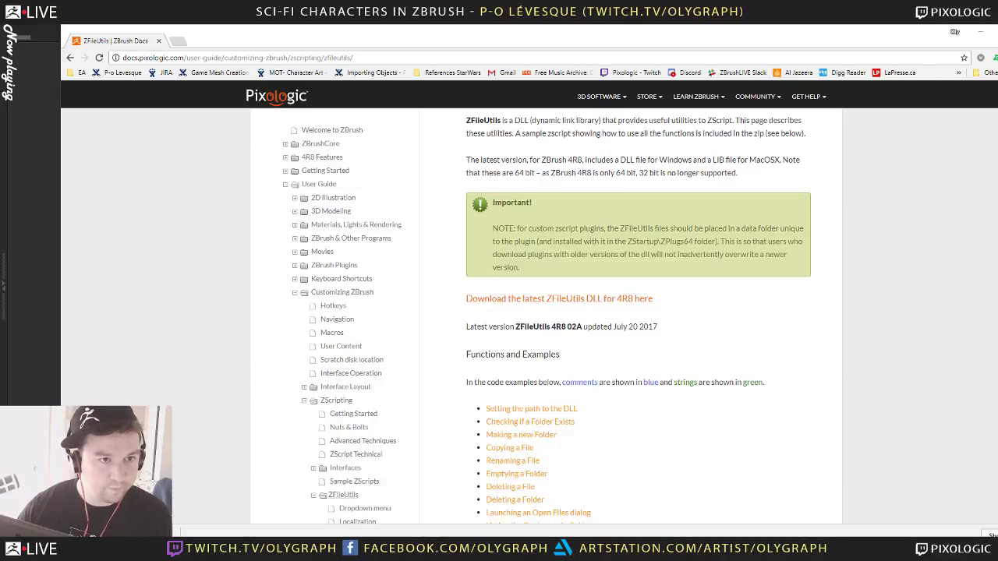
left_click_drag(0, 278, 460, 127)
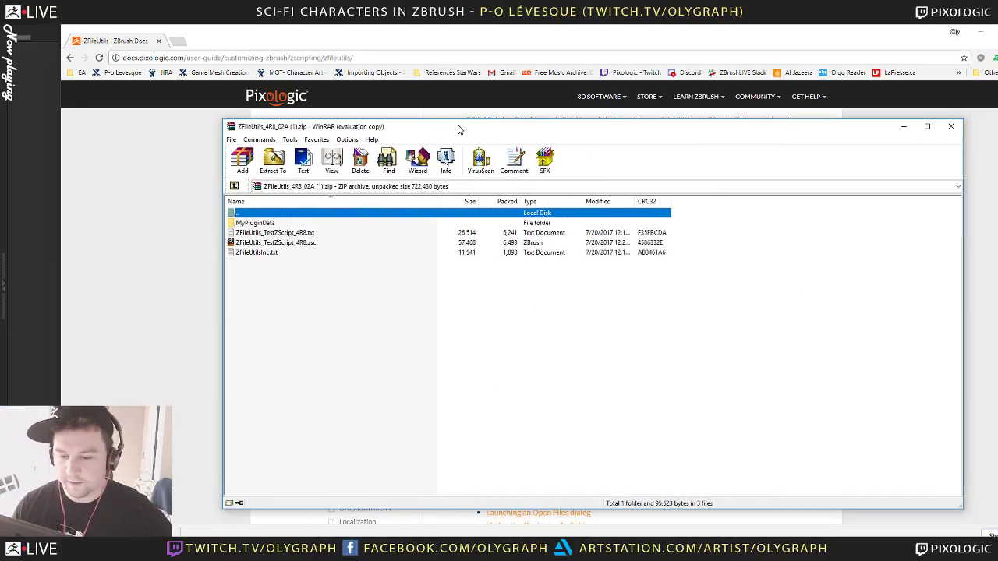
double_click(265, 223)
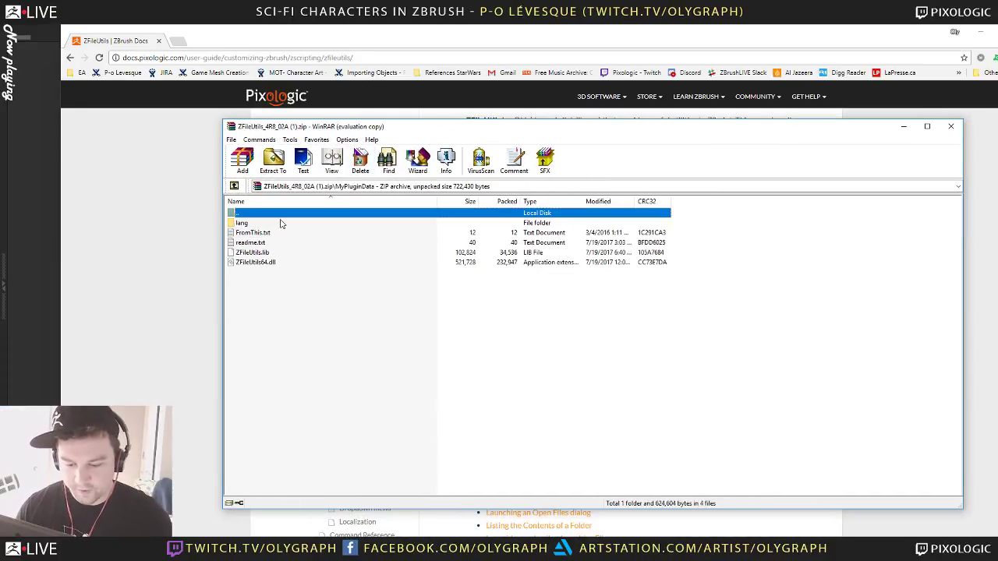
left_click(303, 263)
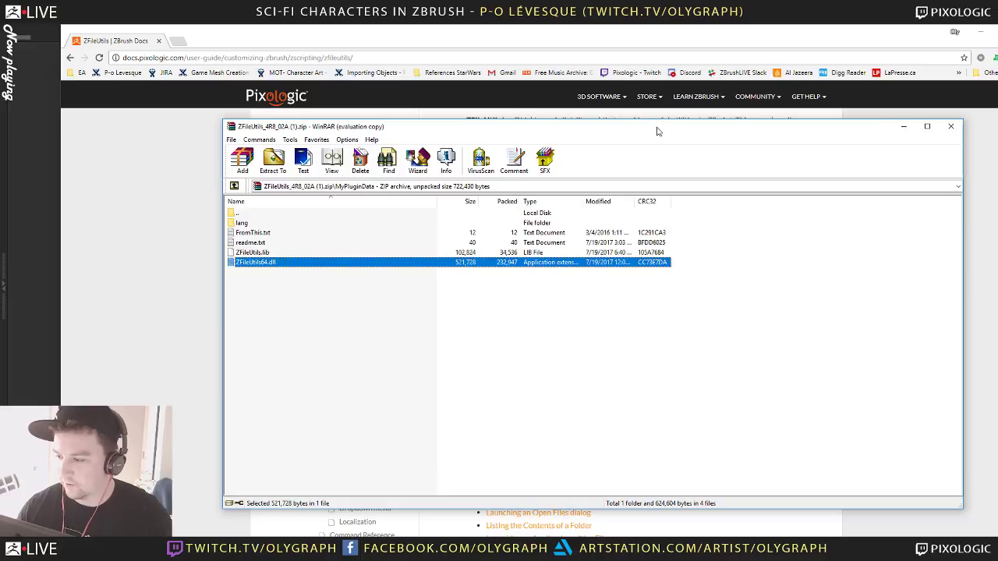
left_click_drag(659, 128, 563, 127)
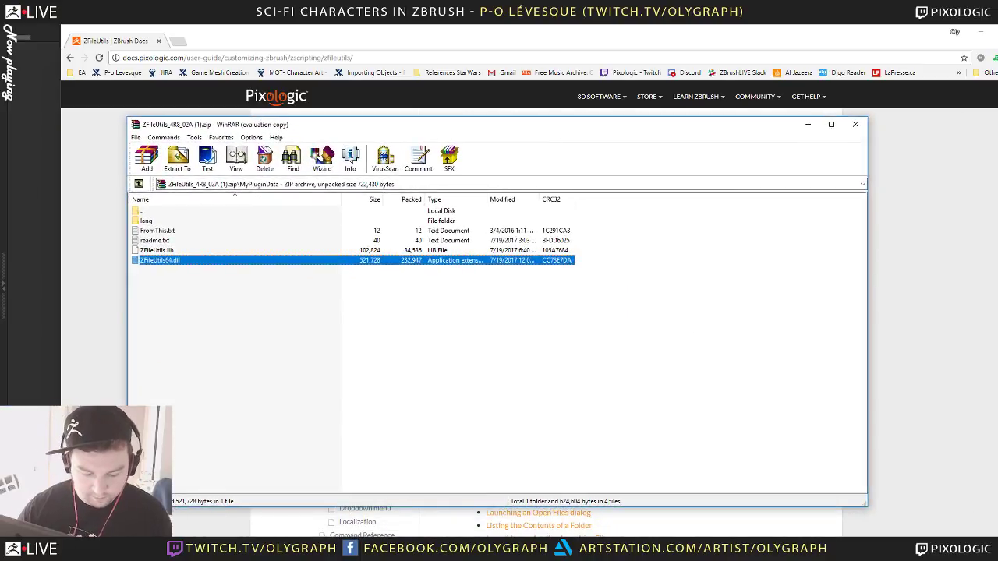
Switch to File Explorer and locate ZFileUtils64.dll in ZBrush 4R8\ZStartup\ZPlugs64, closing the folder and archive windows when done
key("alt+Tab")
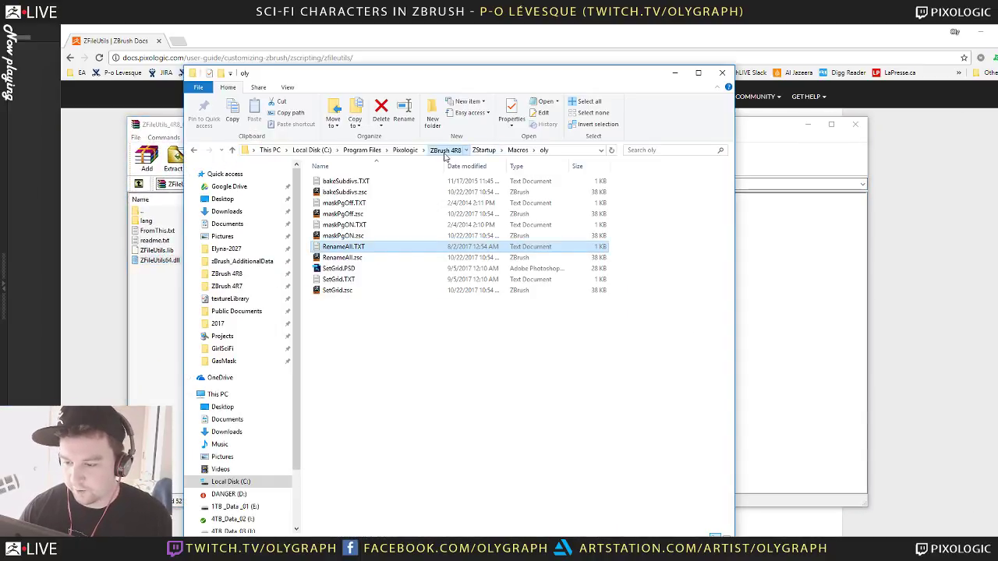
left_click(446, 151)
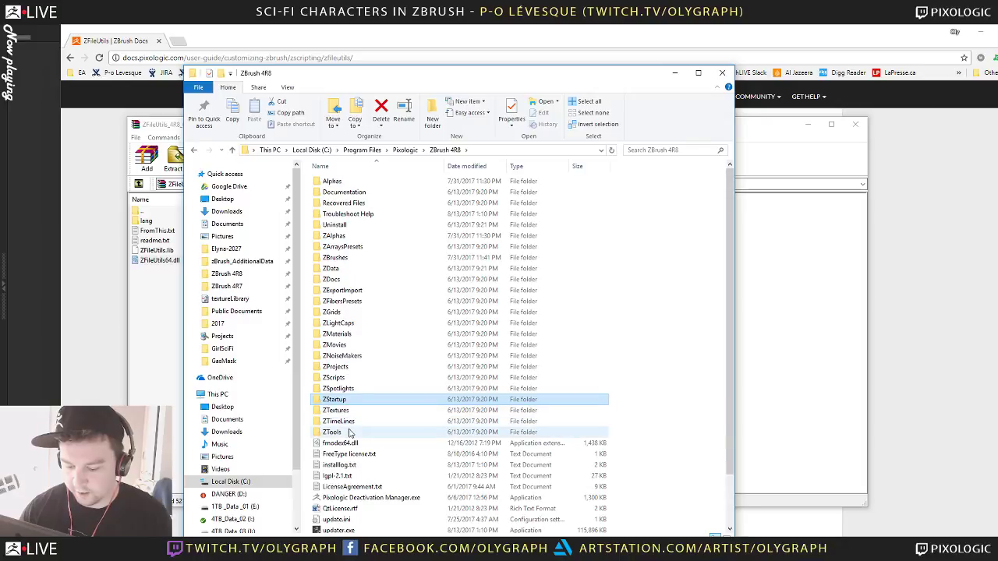
double_click(349, 402)
double_click(347, 350)
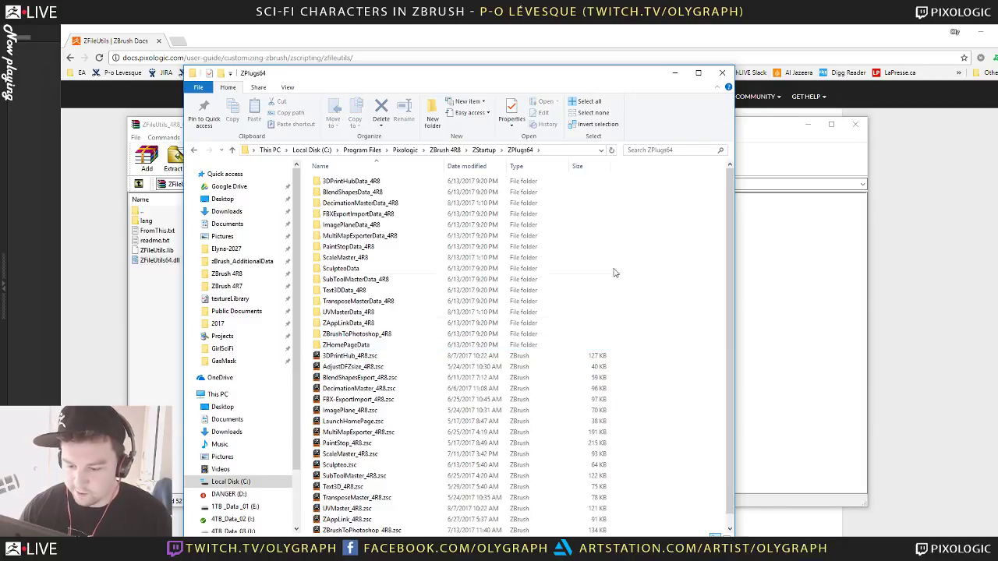
key("ctrl+v")
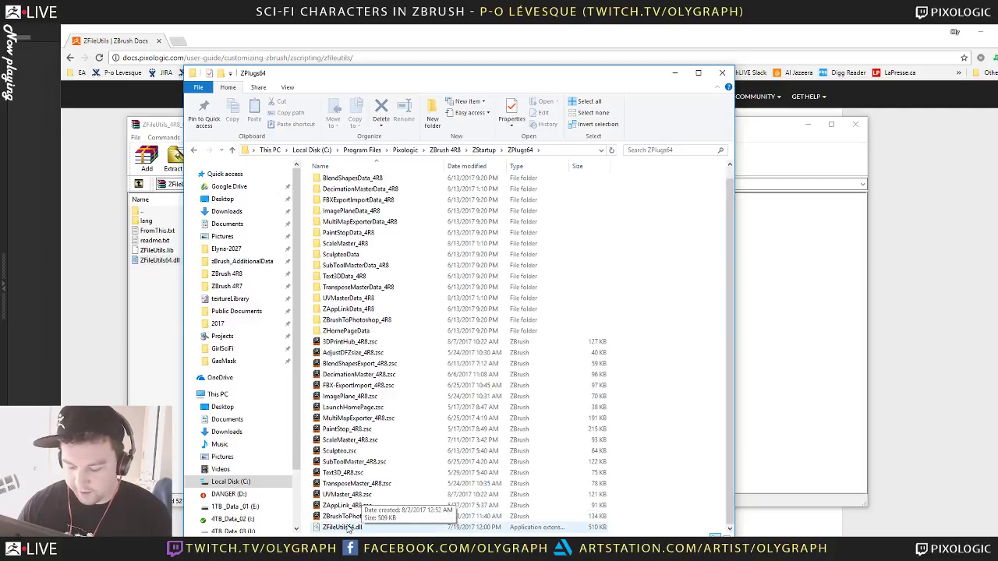
left_click(722, 72)
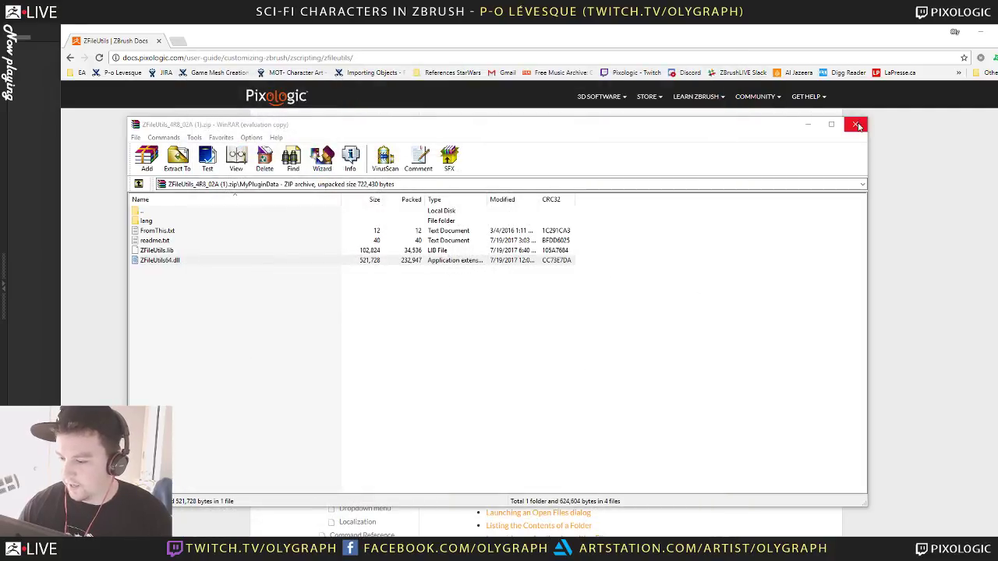
left_click(858, 126)
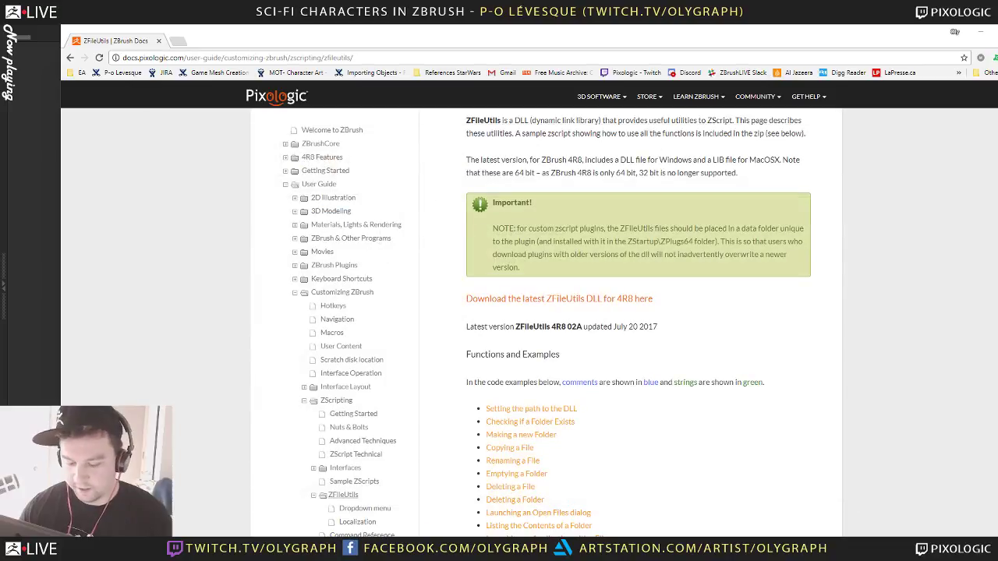
Return to RenameAll.TXT in Notepad and check the ZBRUSH_ZSTARTUP, ZPlugs64 and ZFileUtils64.dll parts of the dllPath line
key("alt+Tab")
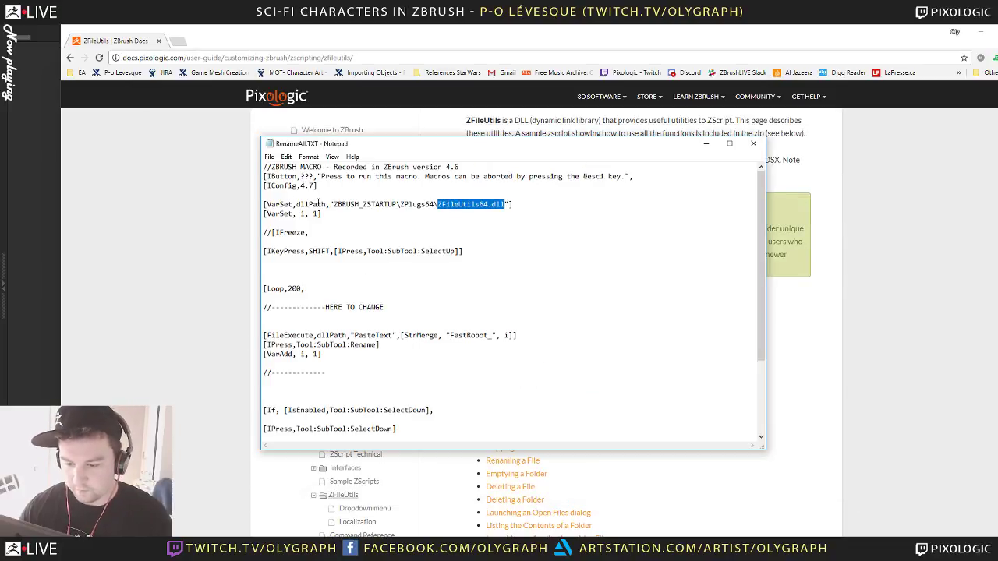
left_click_drag(334, 204, 396, 205)
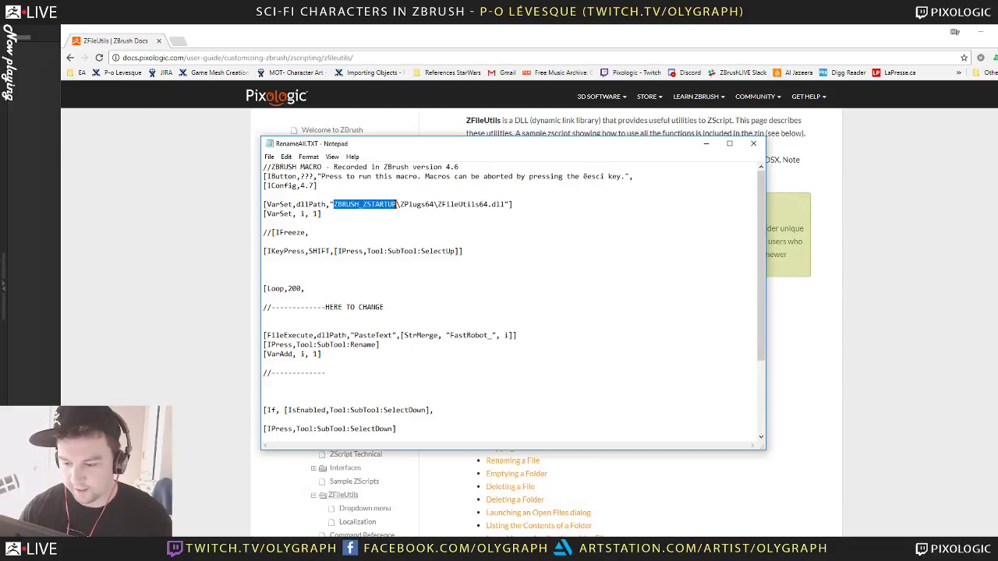
double_click(426, 204)
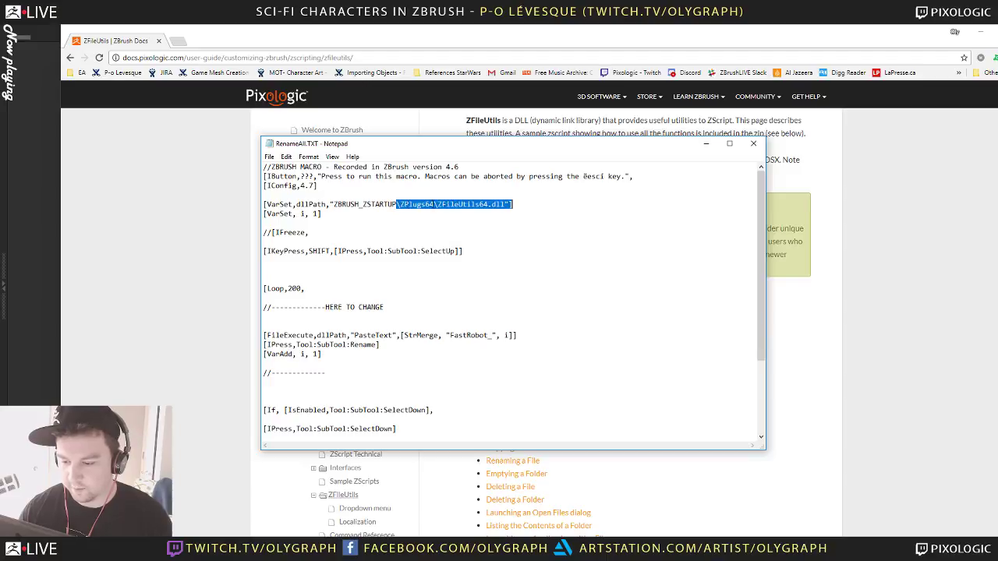
double_click(428, 204)
left_click(466, 205)
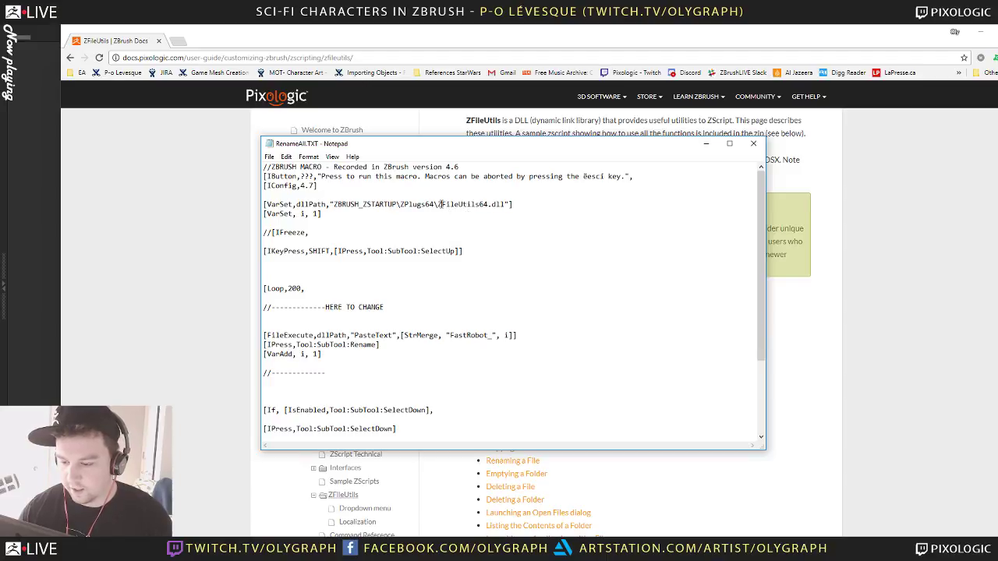
left_click_drag(440, 204, 505, 204)
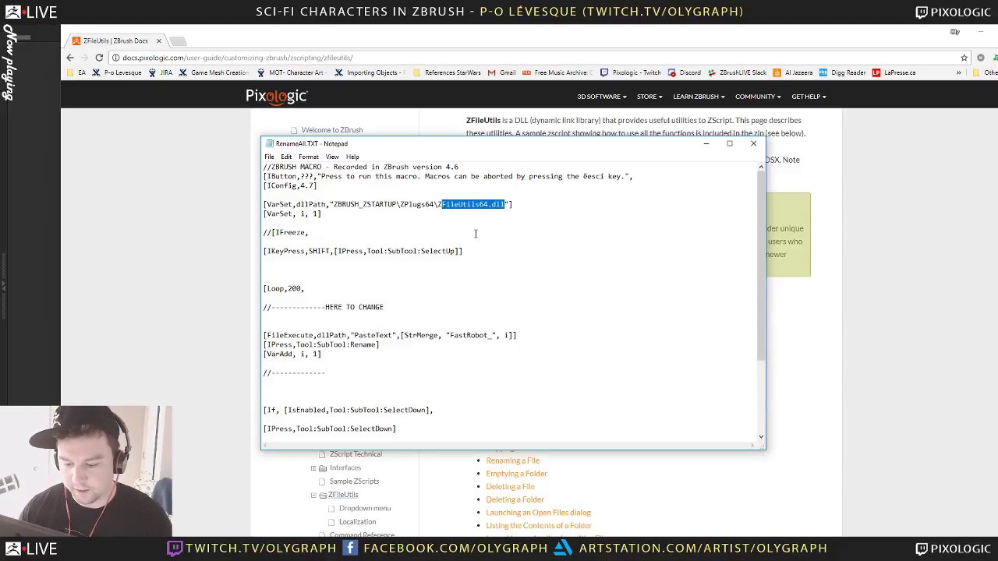
Review the macro's rename loop down to its end and minimize the browser behind Notepad
scroll(281, 269, "down", 2)
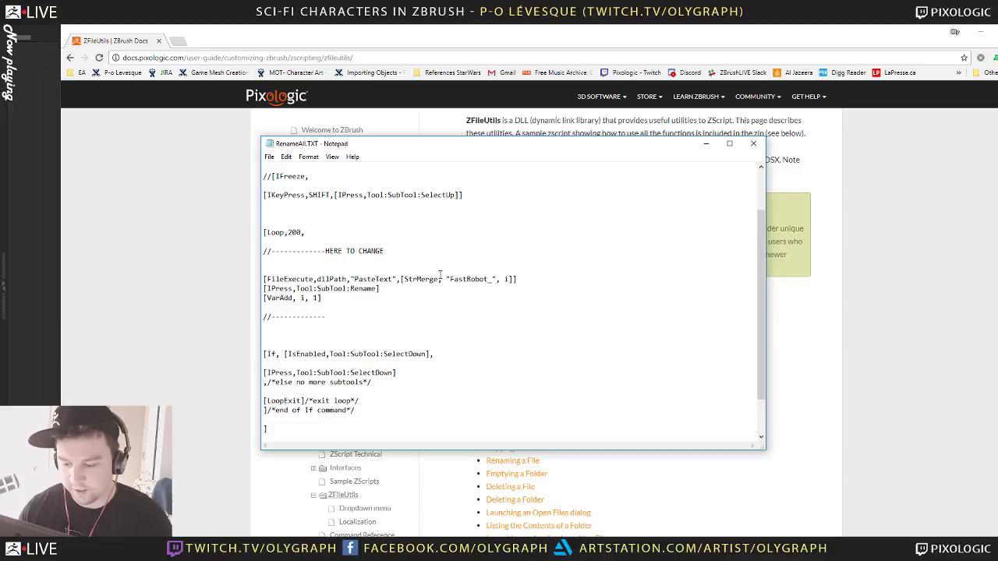
scroll(484, 216, "up", 2)
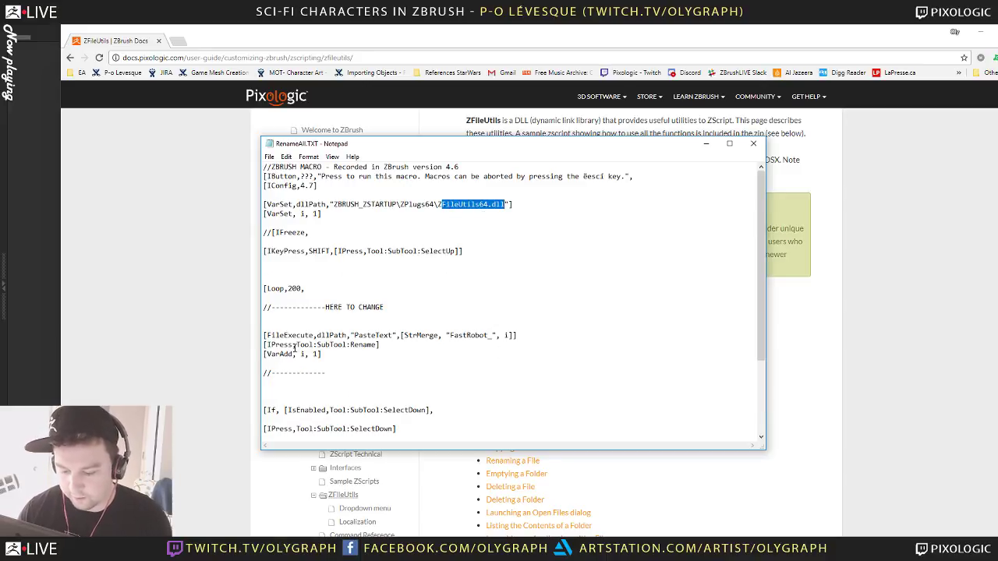
scroll(407, 315, "down", 2)
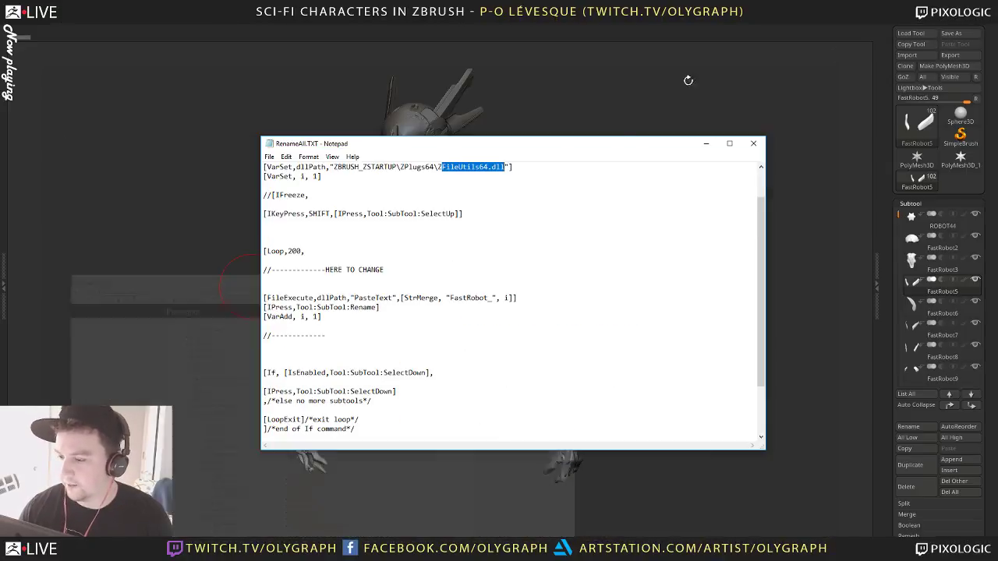
left_click(980, 32)
scroll(428, 238, "up", 1)
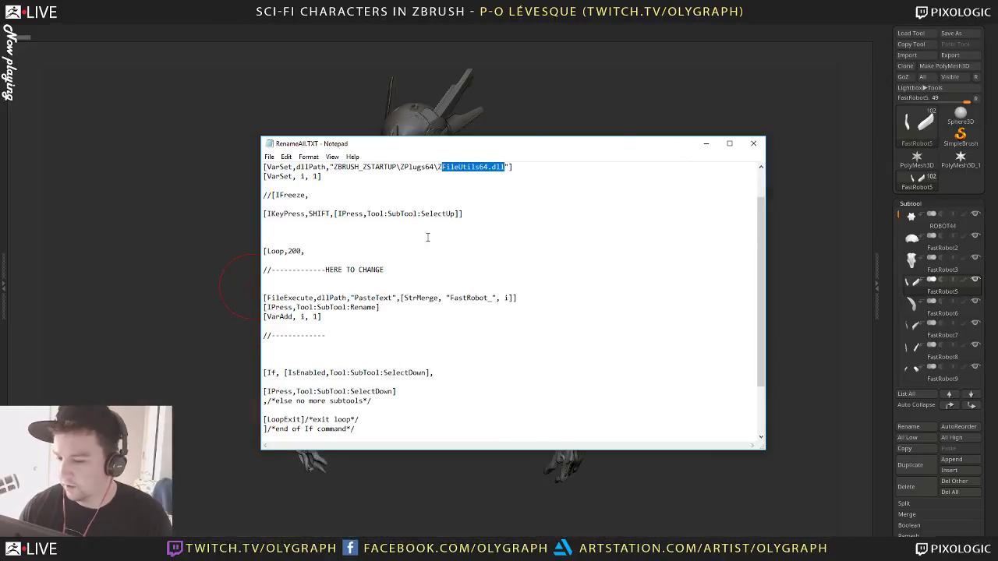
Highlight the FastRobot_ prefix in the StrMerge line and close RenameAll.TXT without saving the changes
left_click_drag(446, 298, 504, 298)
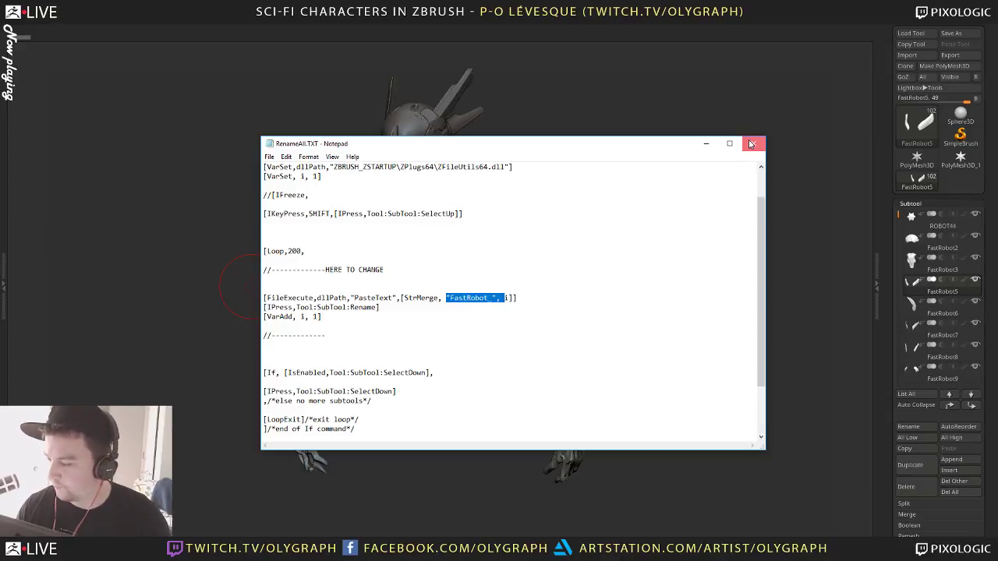
left_click(751, 144)
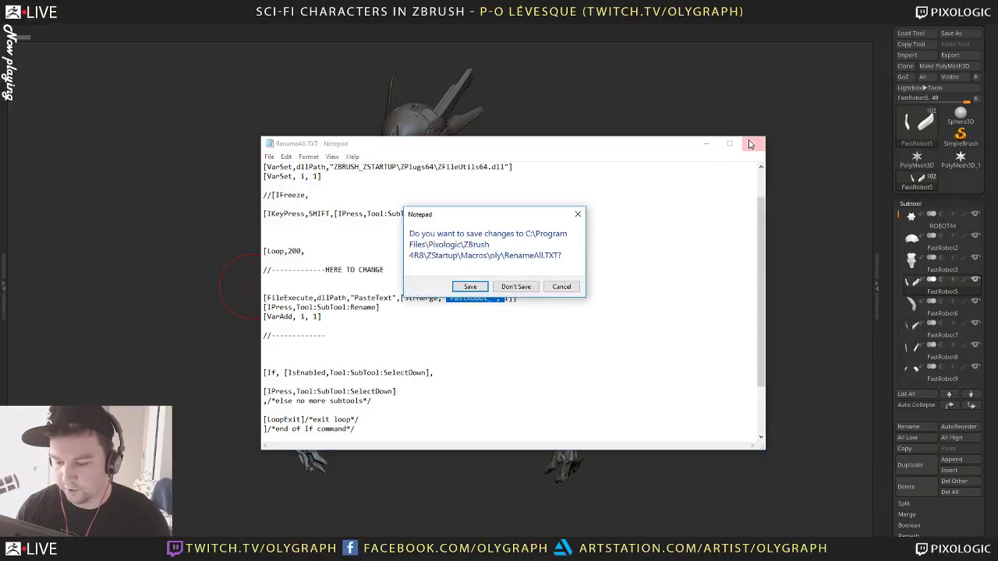
left_click(524, 288)
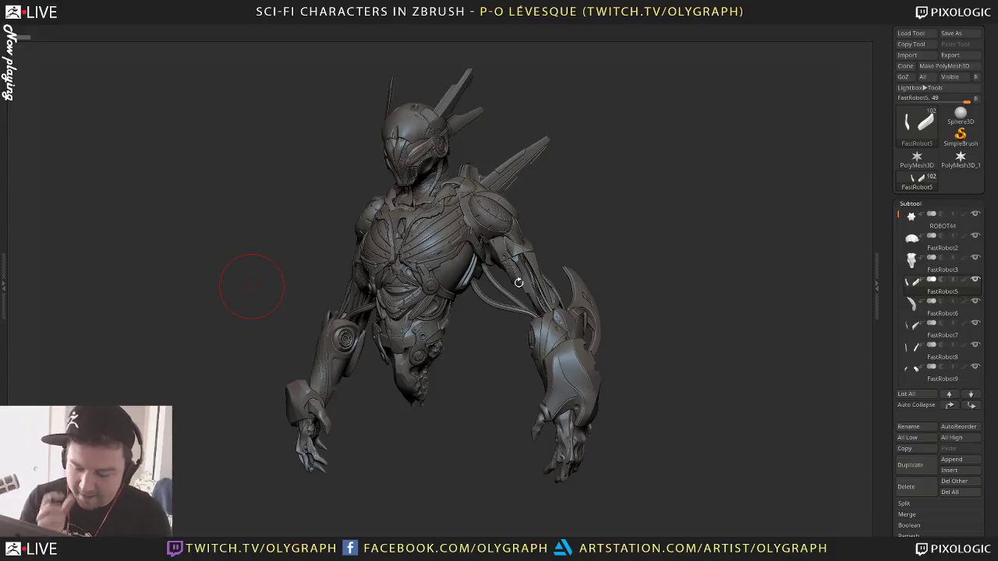
left_click_drag(624, 246, 675, 336)
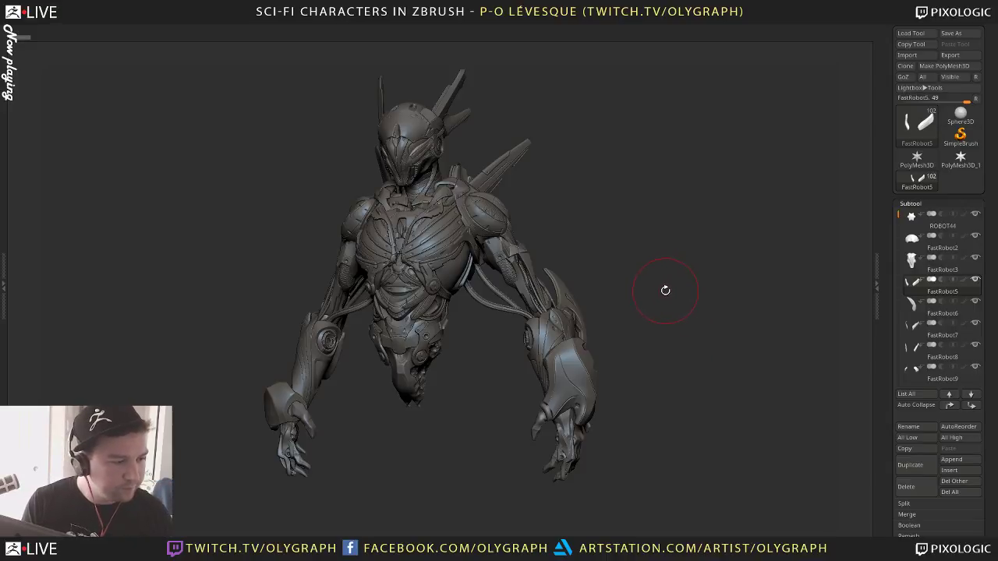
left_click_drag(666, 239, 679, 305)
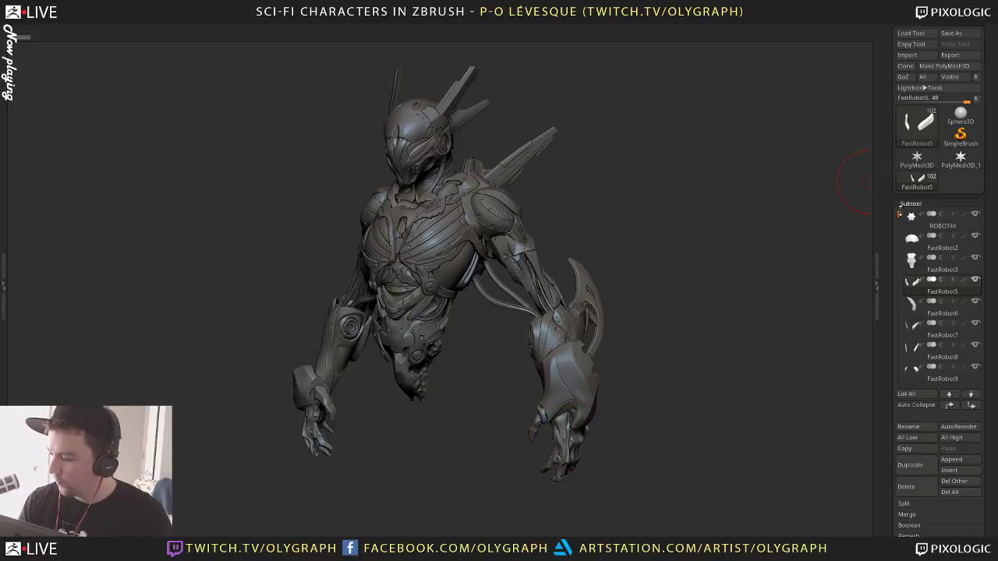
mouse_move(902, 210)
left_mouse_down()
mouse_move(885, 372)
mouse_move(882, 212)
left_mouse_up()
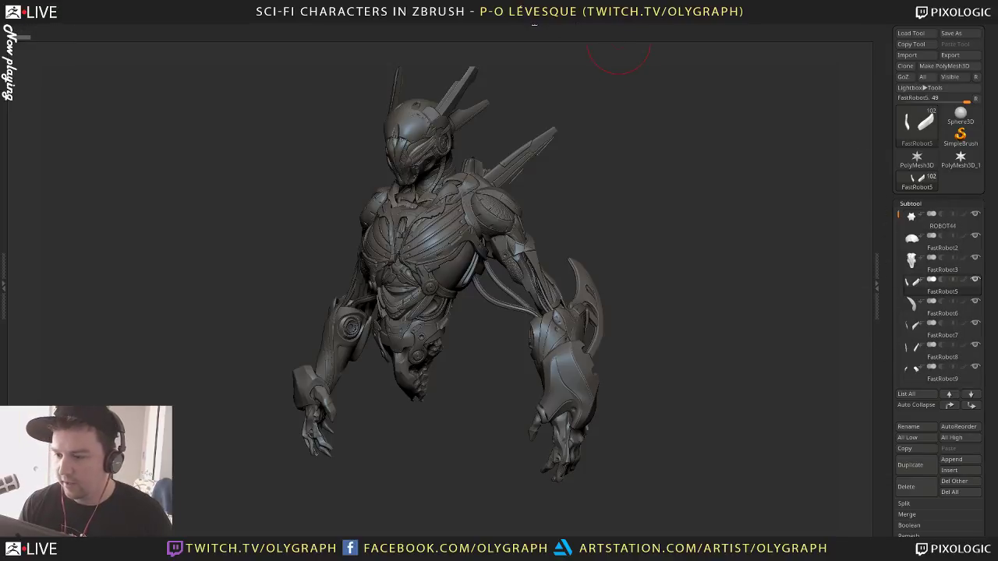
Expand the Transpose Master plugin options and look at its TPoseMesh command
key("space")
mouse_move(579, 25)
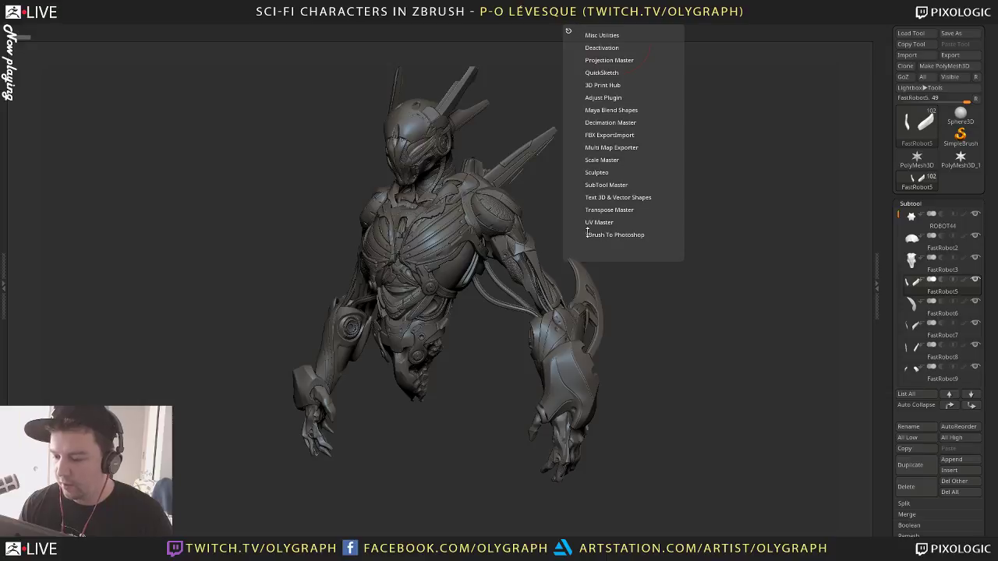
left_click(609, 210)
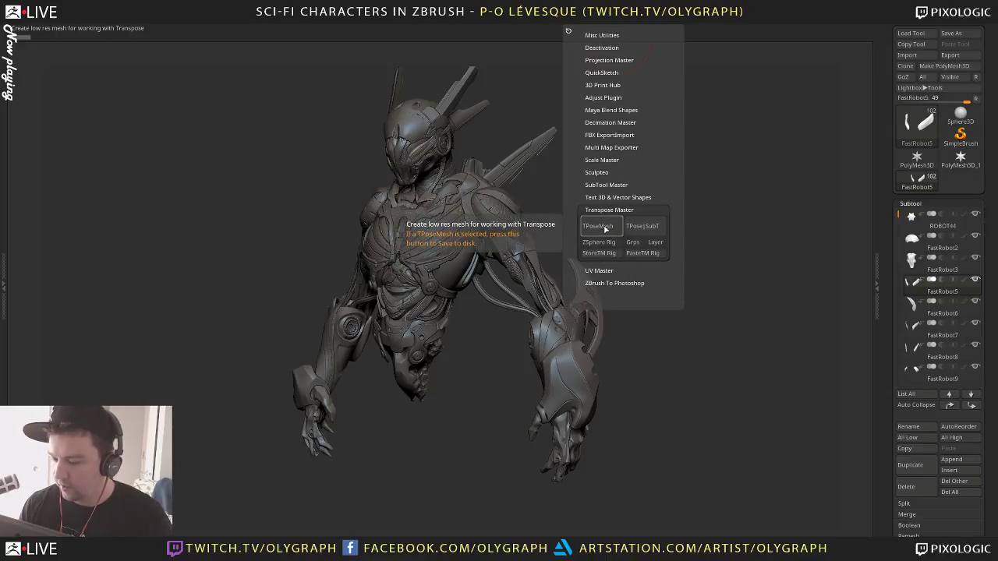
Select the ROBOT44 subtool and look over the list of saved macros
left_click(912, 217)
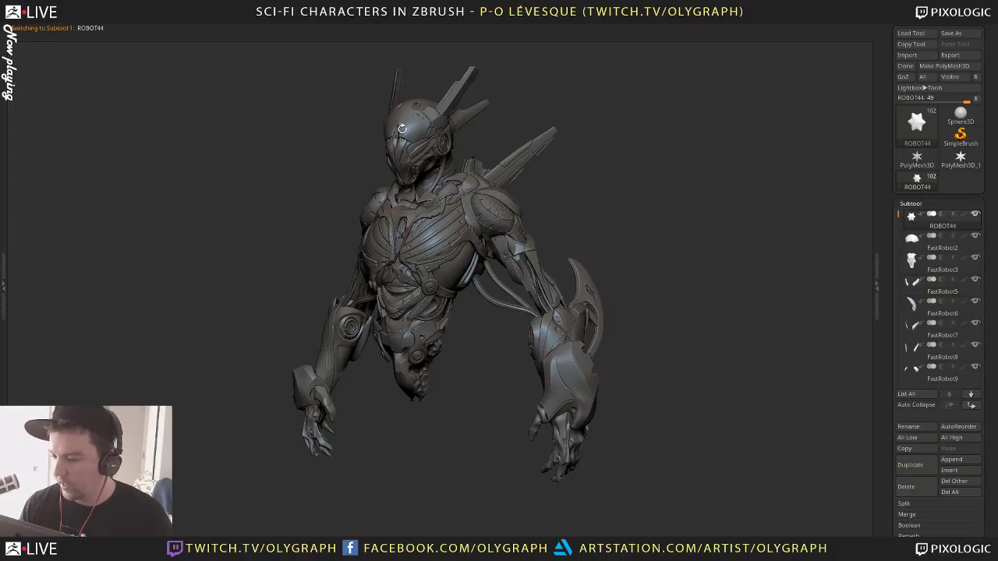
left_click(231, 26)
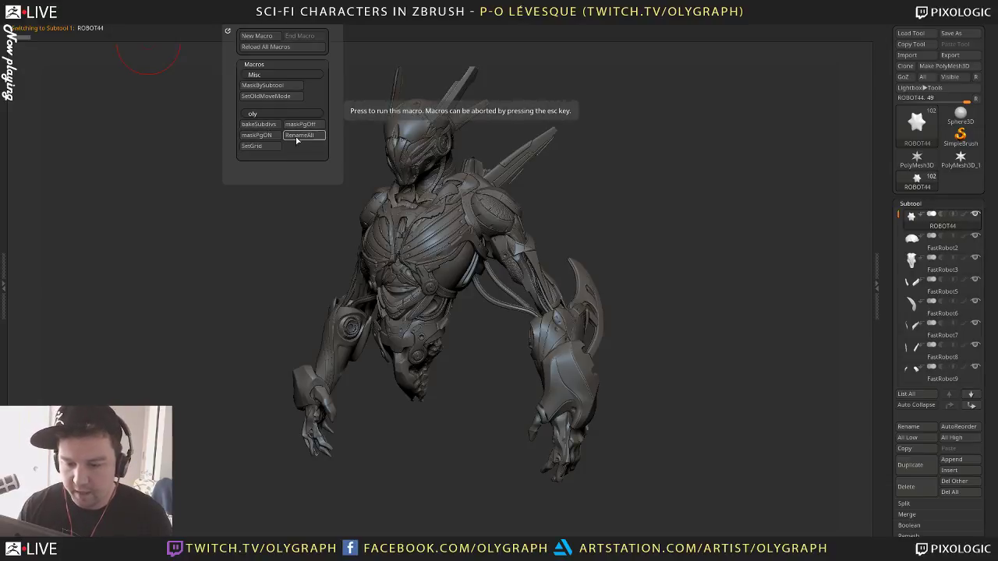
left_click(254, 132)
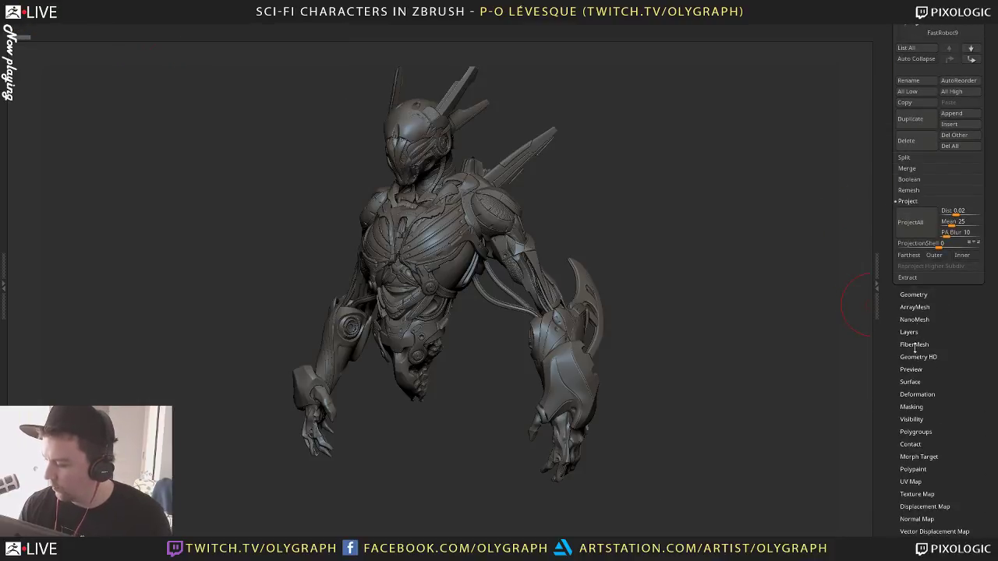
Expand the tool's Layers settings and start recording a new macro without initializing ZBrush
left_click(910, 332)
left_click_drag(896, 331, 894, 289)
left_click(235, 27)
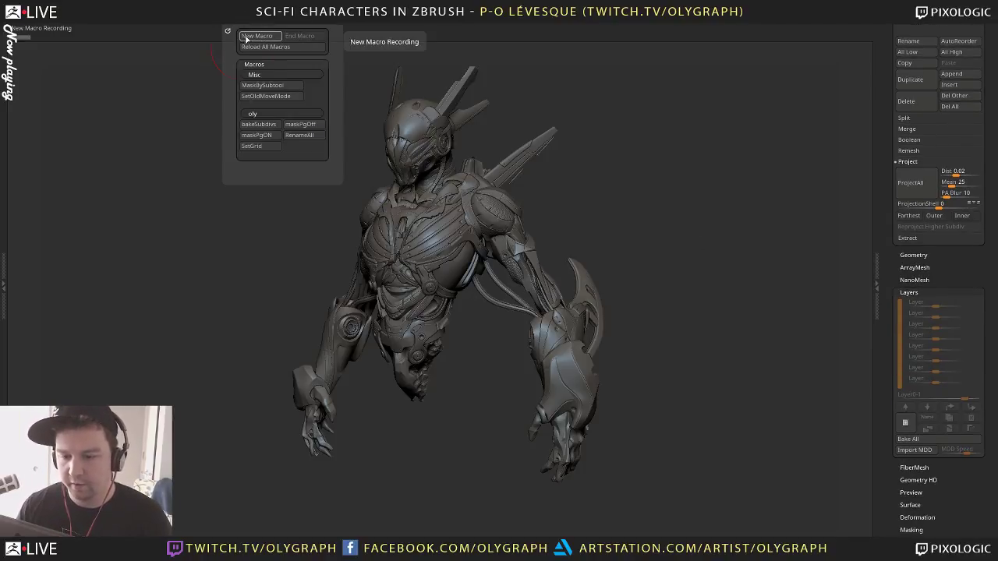
left_click(250, 37)
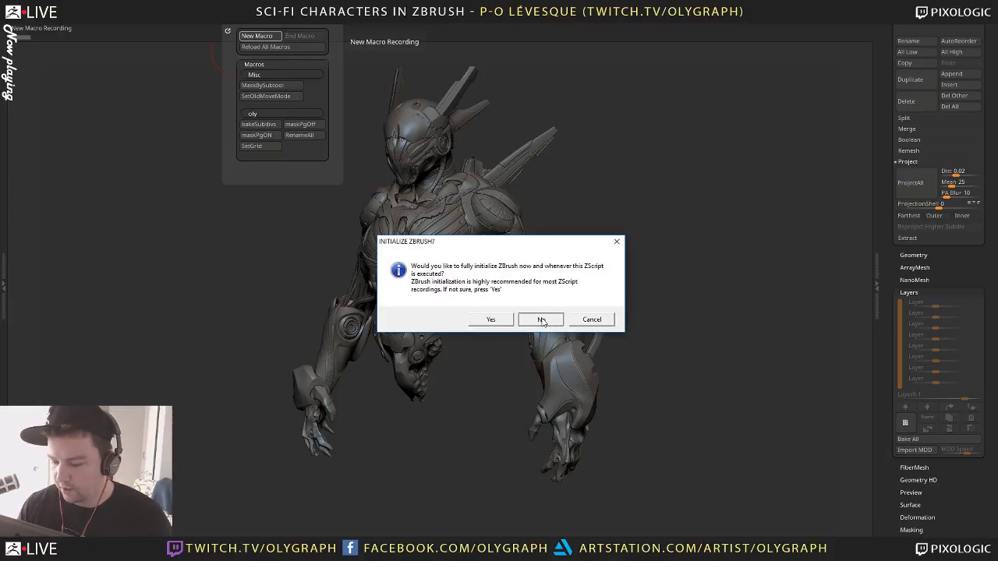
left_click(542, 321)
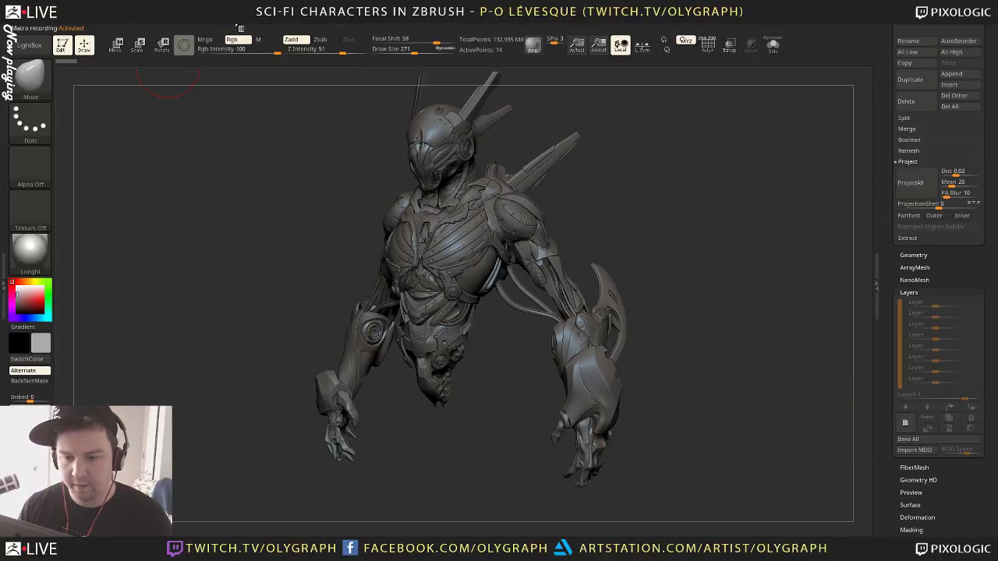
End the macro recording of the Bake All command and save it on the Desktop as ZBrushMacro.txt
mouse_move(240, 29)
left_click(300, 37)
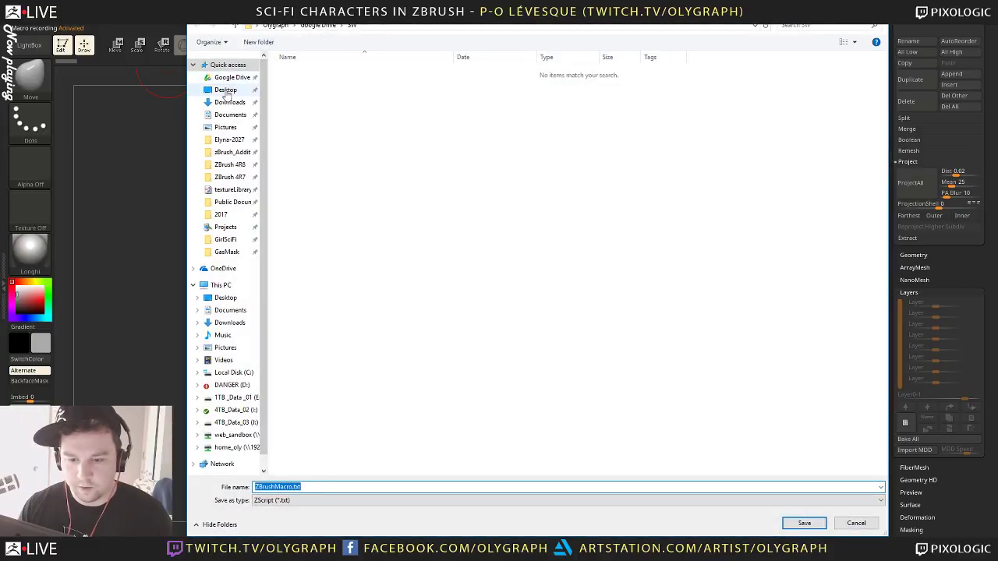
left_click(226, 91)
left_click(326, 486)
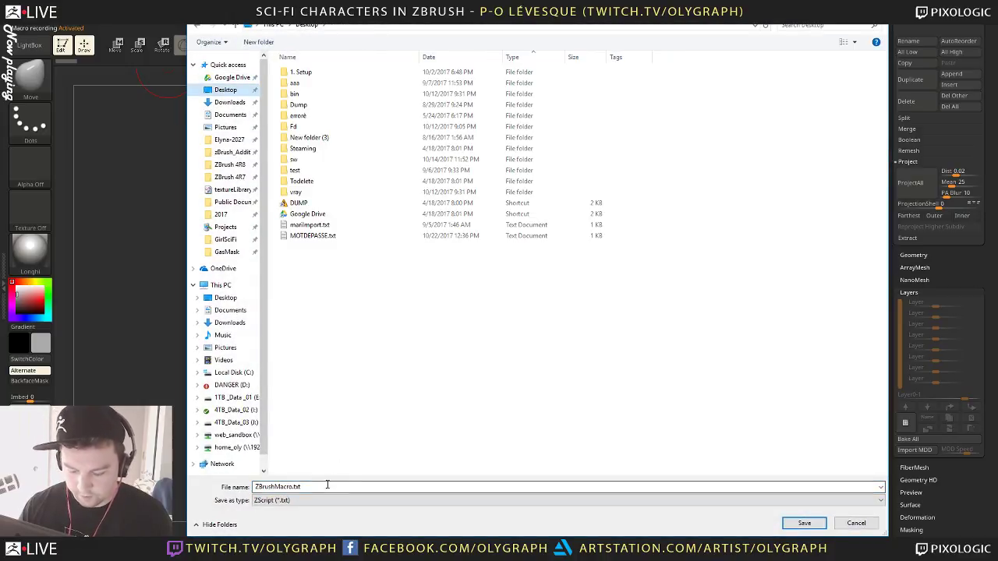
double_click(328, 484)
key("Return")
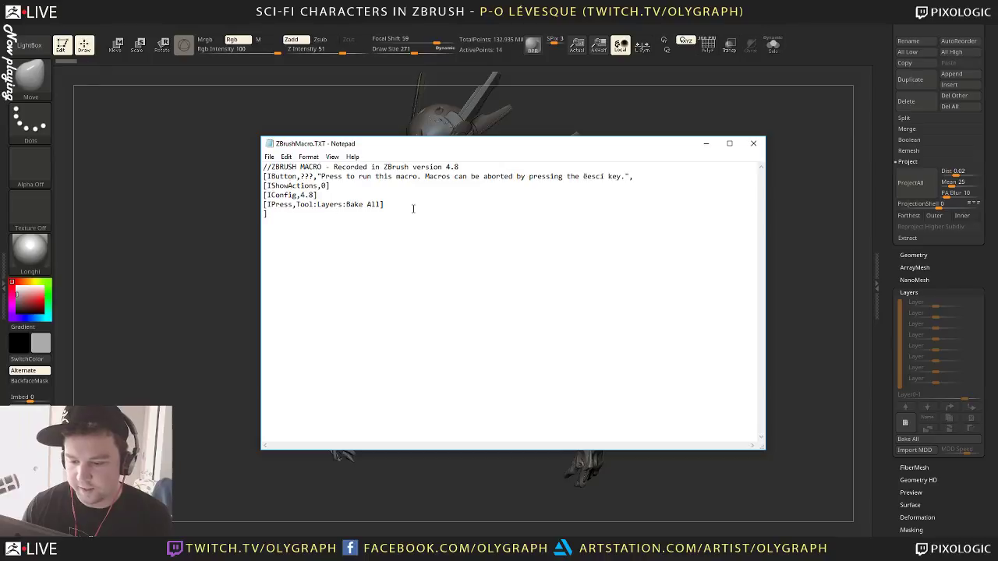
Highlight the [IPress,Tool:Layers:Bake All] line in ZBrushMacro.TXT and minimize Notepad
left_click_drag(413, 208, 264, 204)
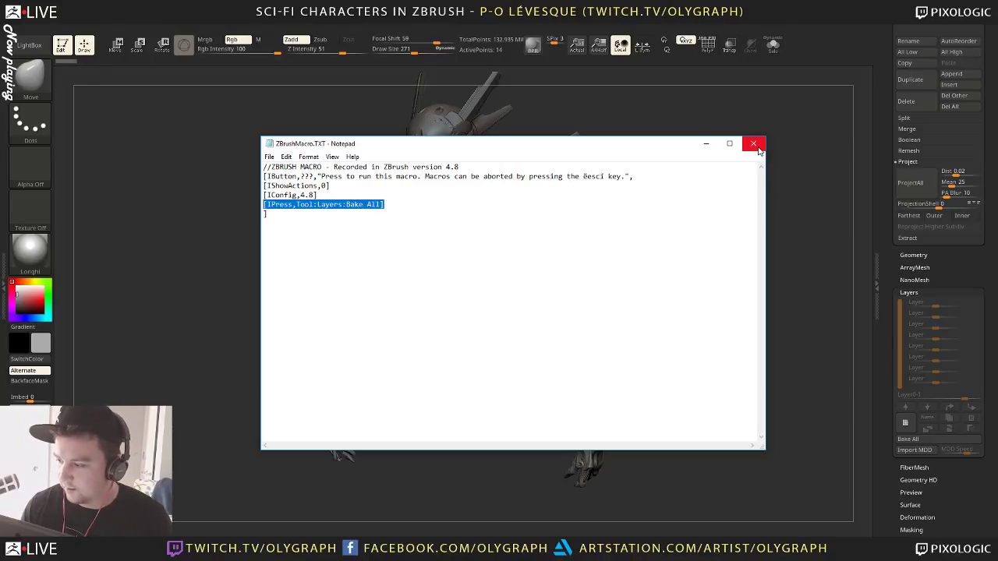
left_click(707, 147)
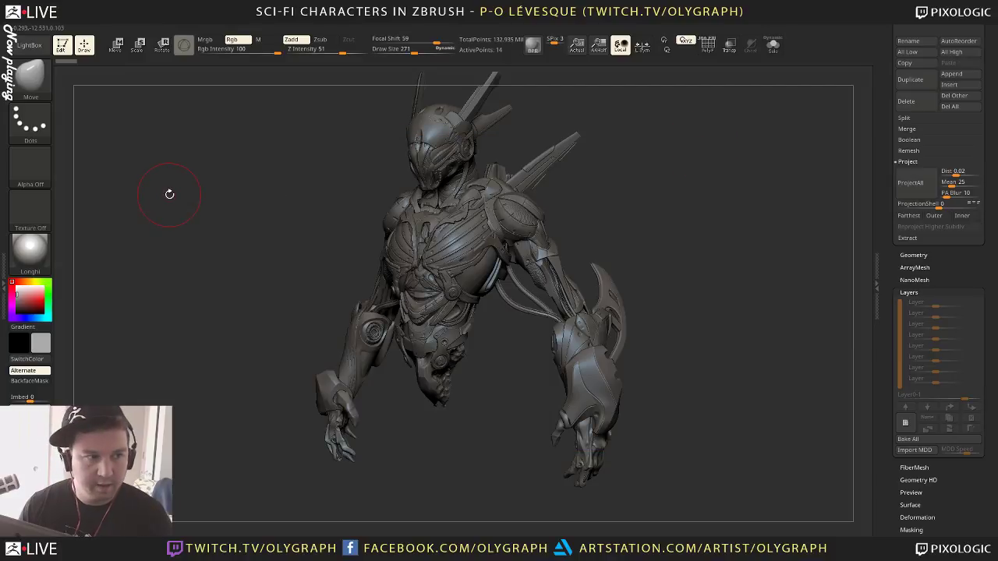
Switch to File Explorer and open the ZBrush 4R8\ZStartup\Macros\oly folder
key("super+e")
left_click(227, 265)
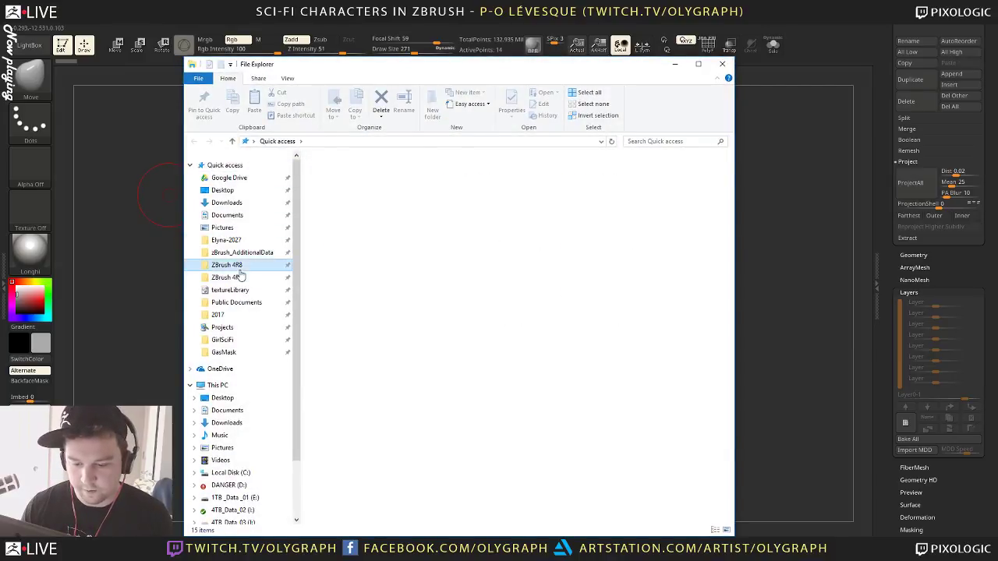
double_click(351, 390)
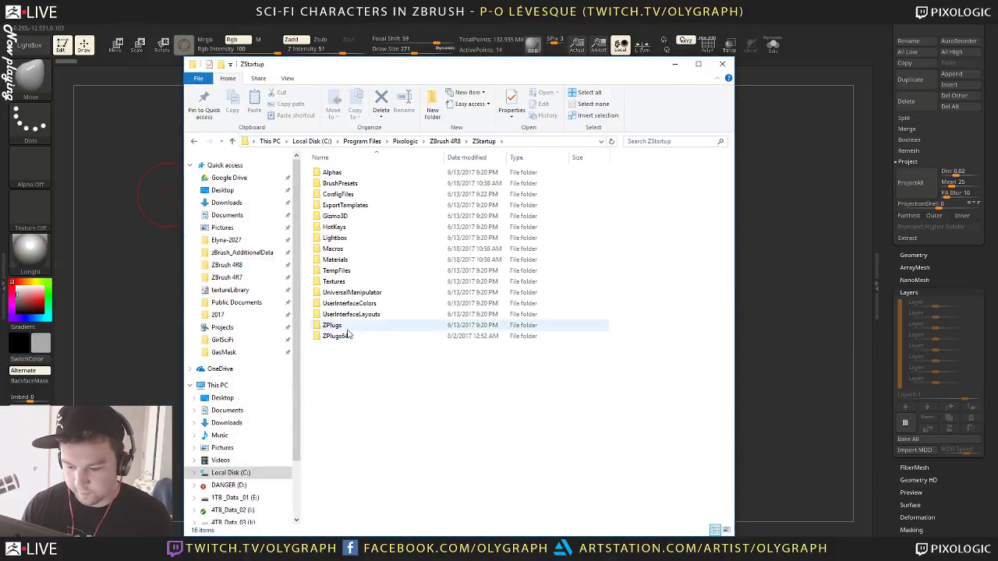
double_click(350, 249)
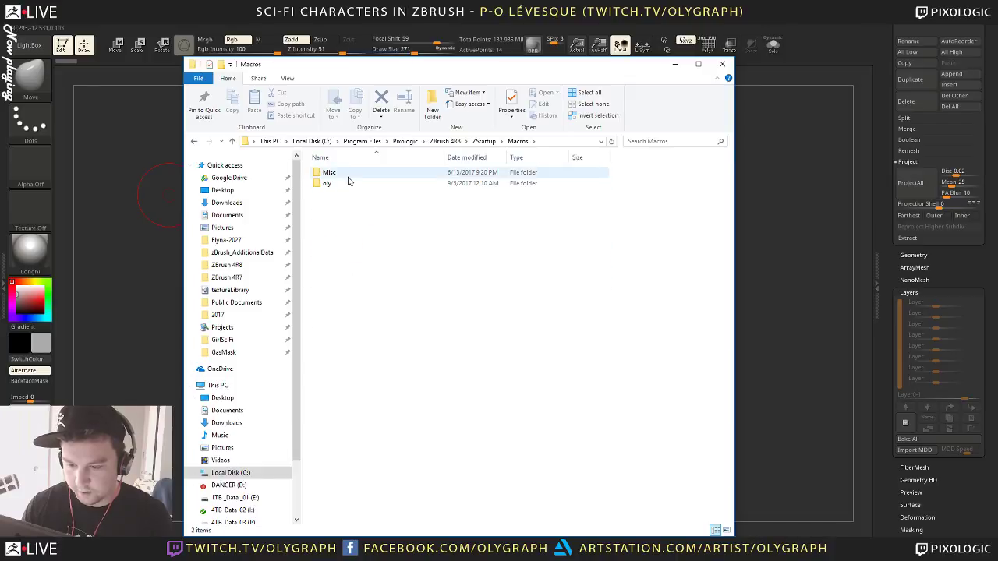
double_click(347, 186)
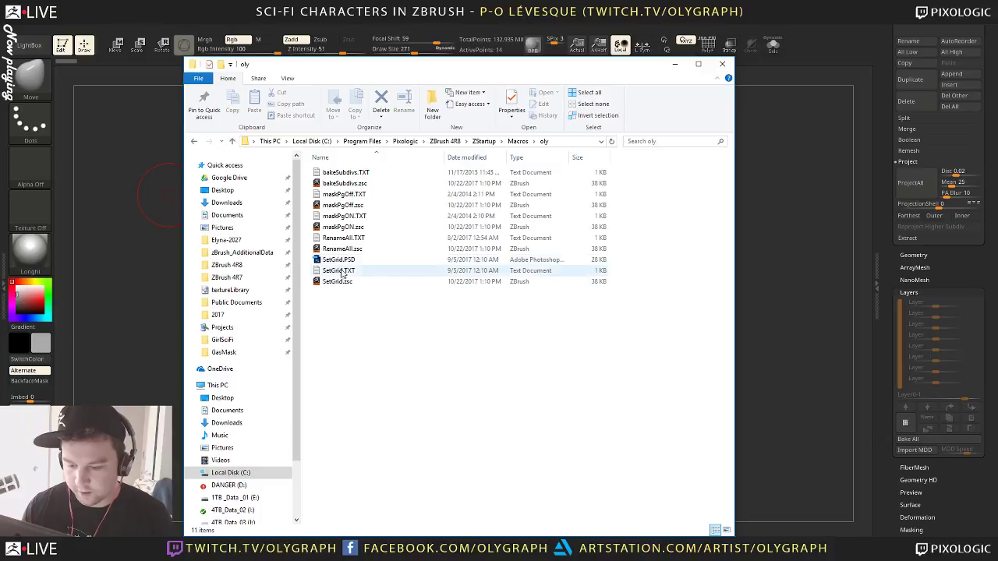
Duplicate RenameAll.TXT within the oly macros folder
left_click(344, 216)
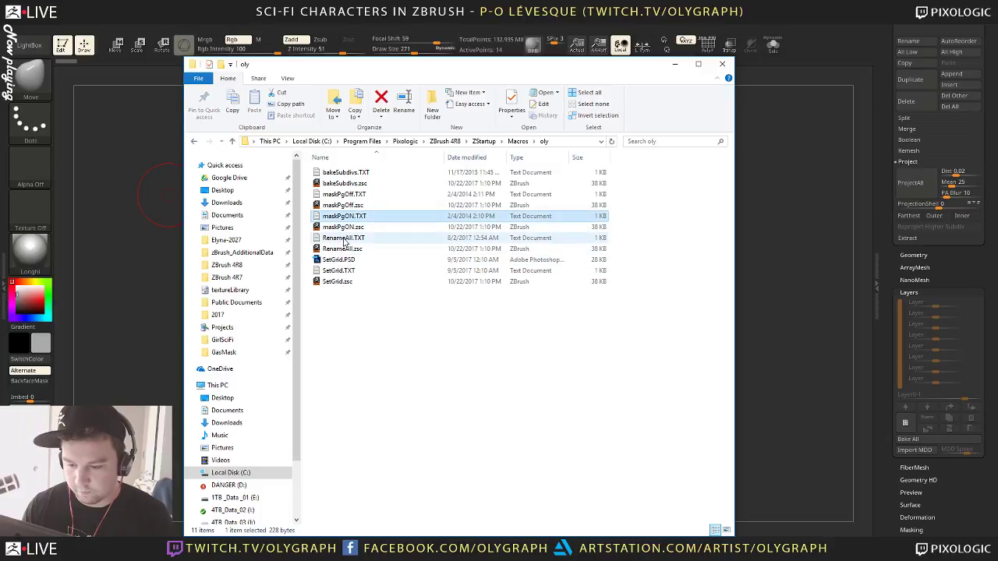
left_click(344, 194)
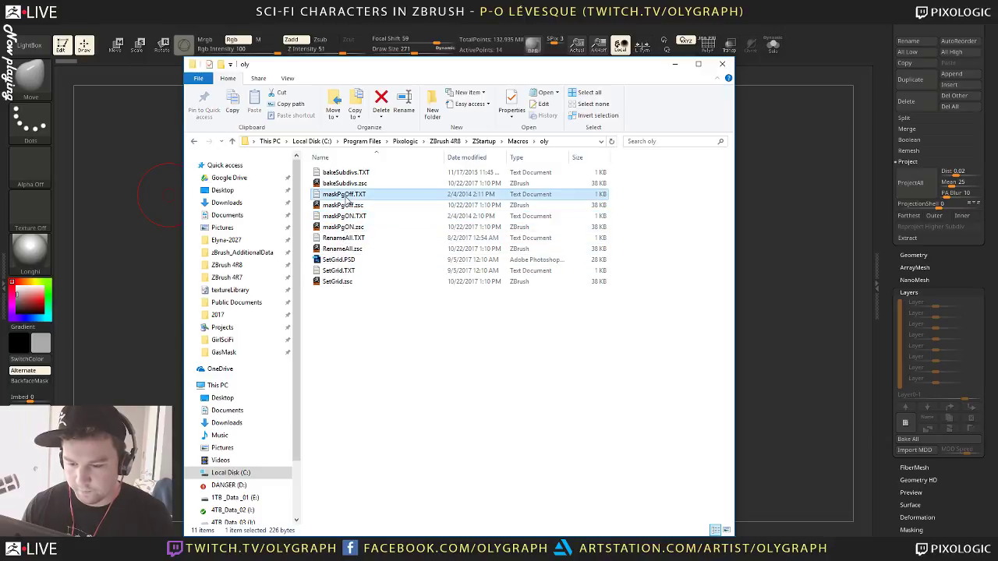
left_click(348, 238)
key("ctrl+c")
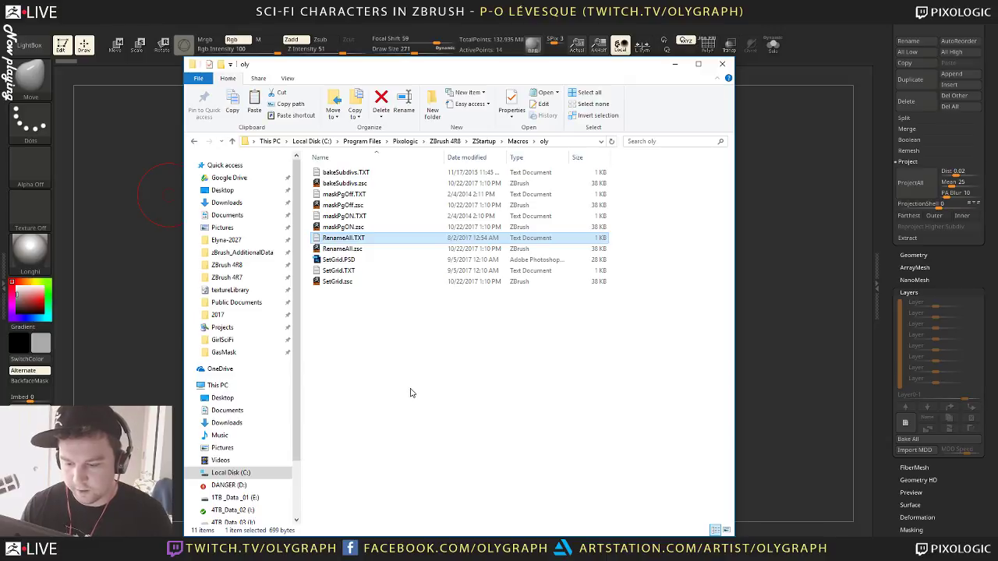
key("ctrl+v")
Rename the copied macro file to Bake All Layers.TXT
left_click(377, 240)
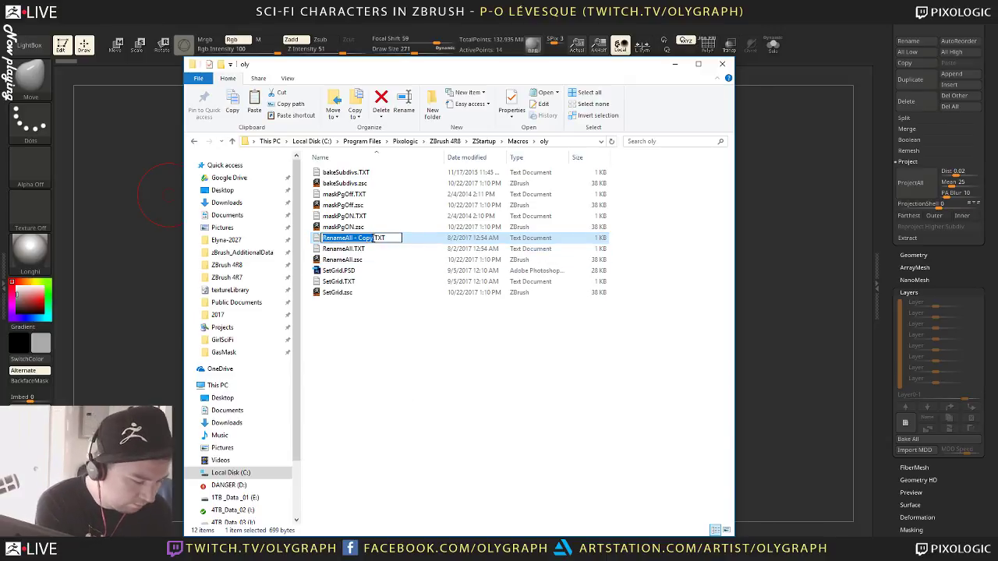
type("Bakel")
key("BackSpace")
key("BackSpace")
key("BackSpace")
key("BackSpace")
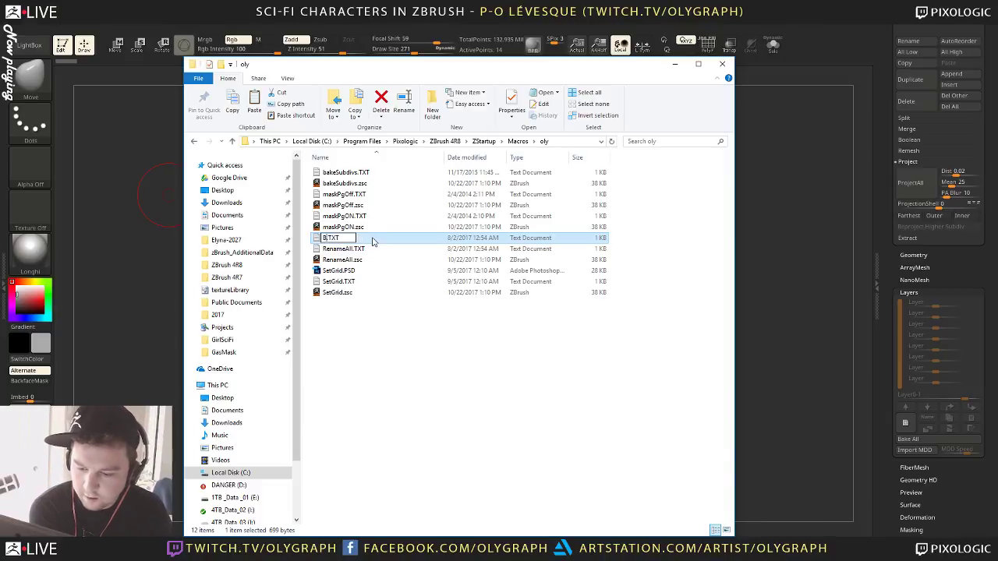
type("ake All")
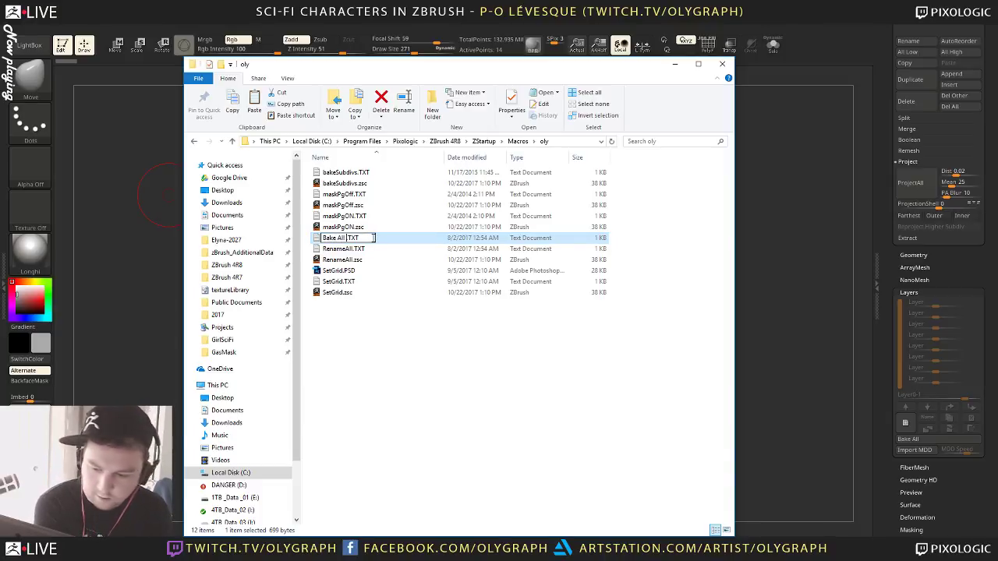
type(" Layers")
key("Return")
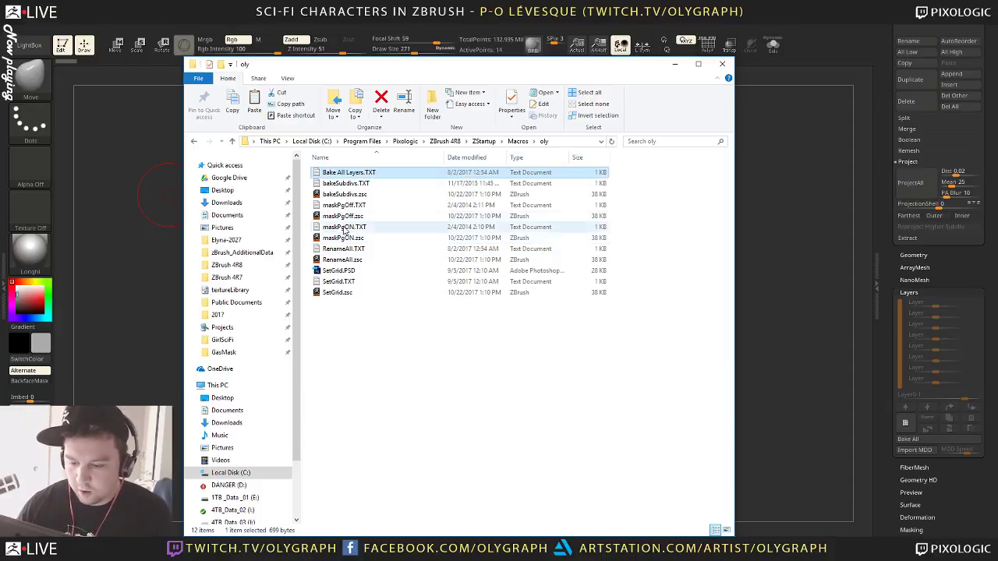
double_click(329, 250)
key("ctrl+a")
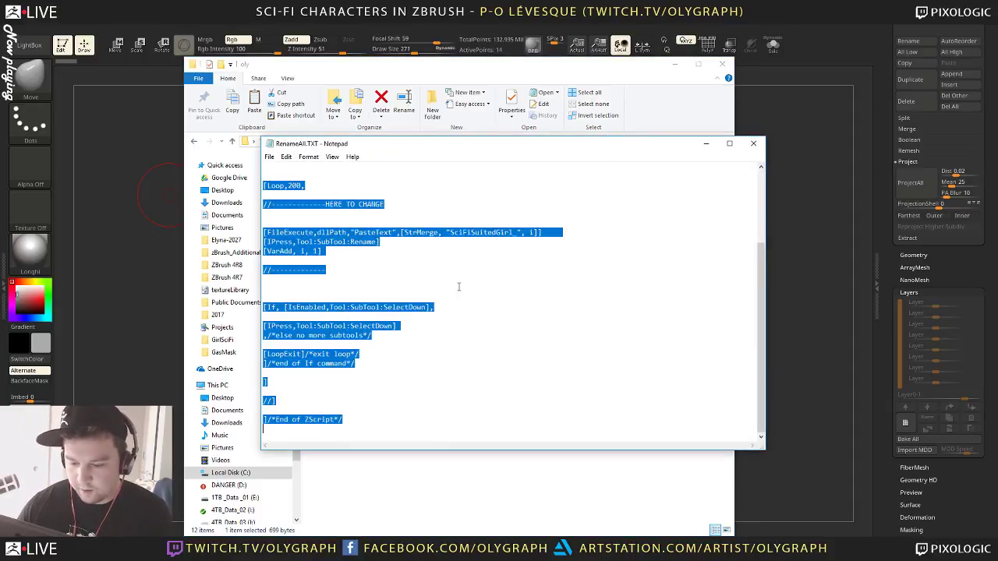
left_click(745, 146)
Open Bake All Layers.TXT in Notepad and delete its two VarSet lines for dllPath and i
double_click(348, 172)
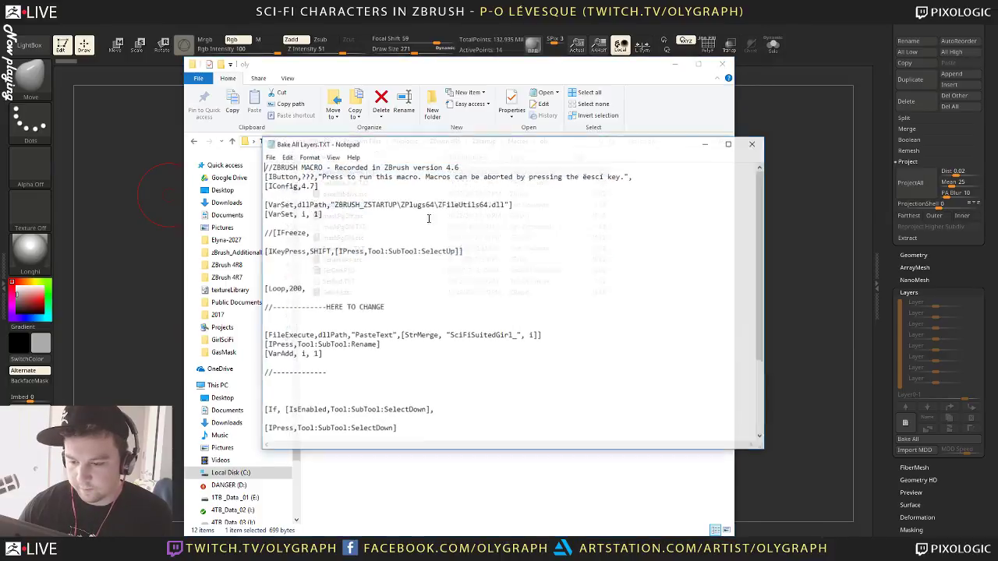
key("ctrl+a")
left_click(584, 341)
scroll(584, 340, "up", 4)
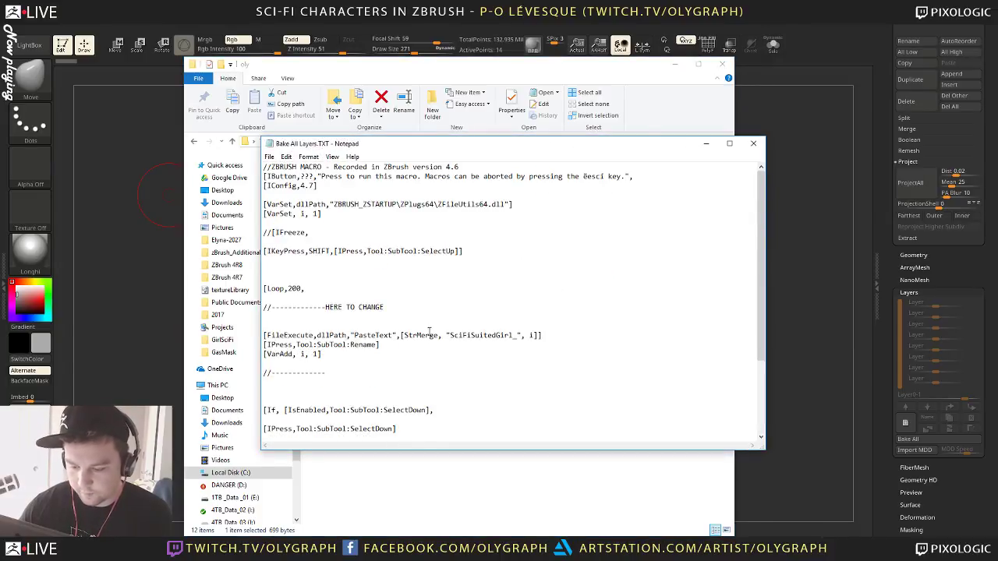
left_click_drag(530, 204, 279, 196)
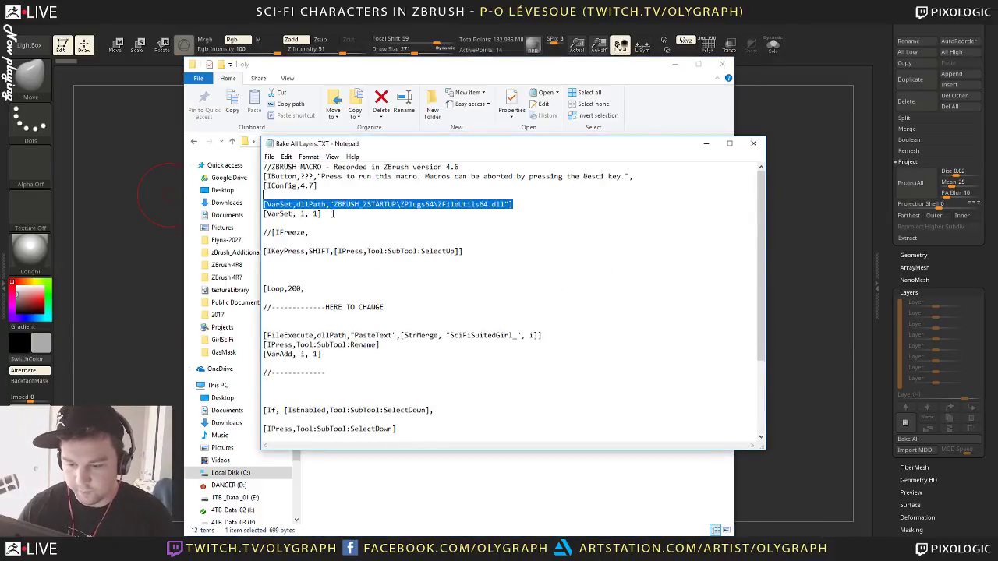
left_click_drag(334, 214, 240, 205)
key("BackSpace")
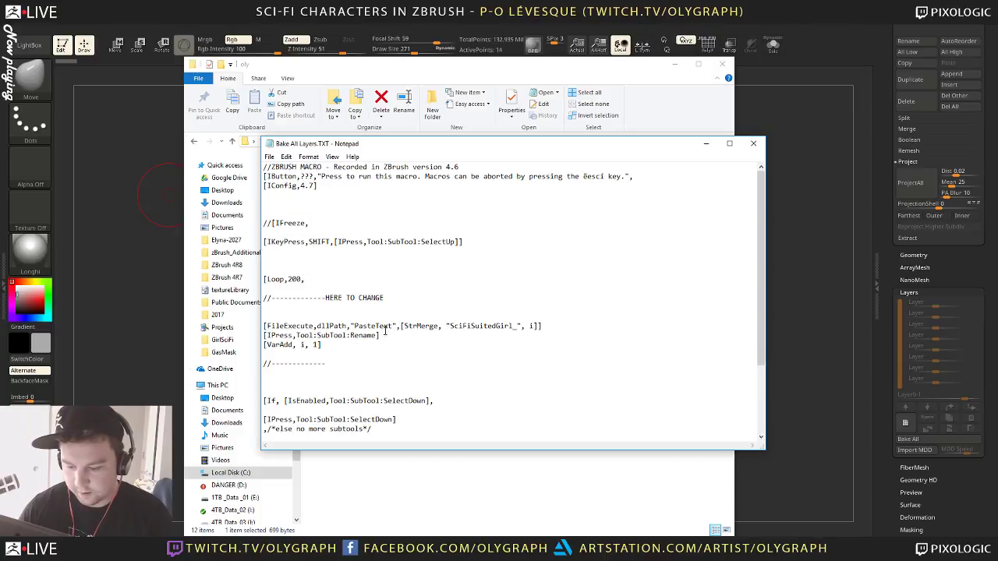
Delete the FileExecute, SubTool:Rename and VarAdd lines under the HERE TO CHANGE comment
left_click_drag(349, 344, 194, 340)
left_click(338, 352)
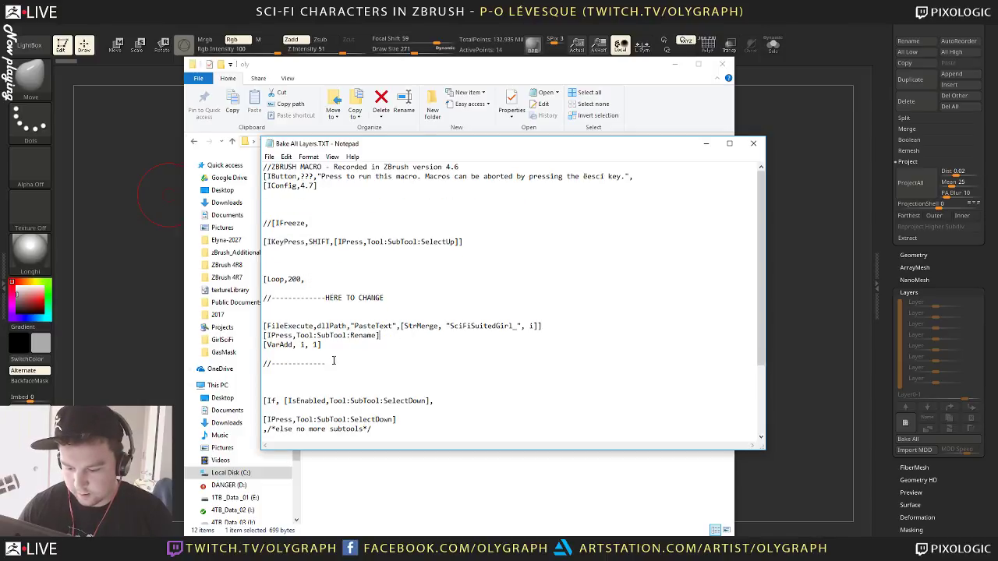
left_click_drag(338, 352, 239, 328)
key("BackSpace")
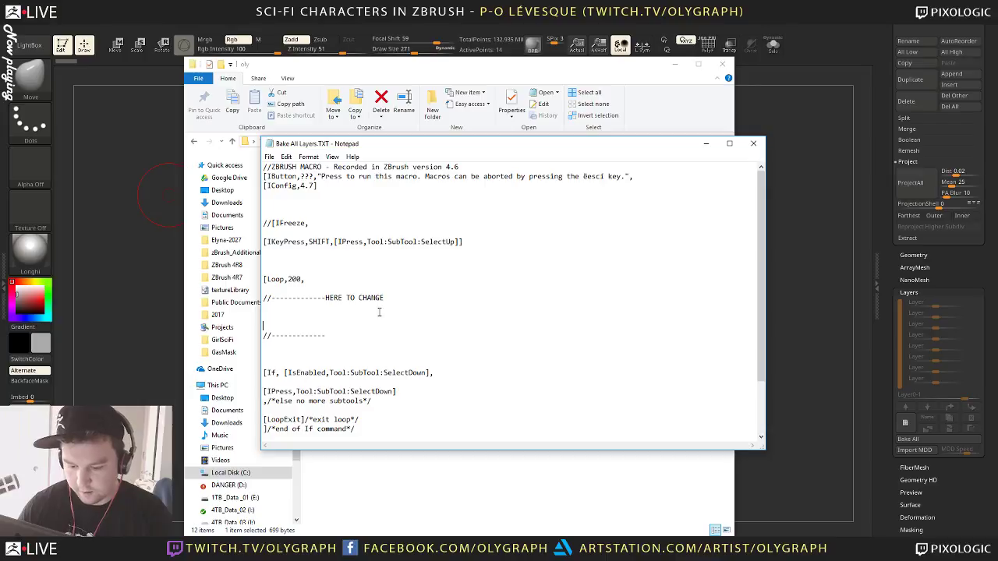
Review the remaining loop code down to the end of the script and highlight part of the Loop count
double_click(295, 279)
left_click(299, 279)
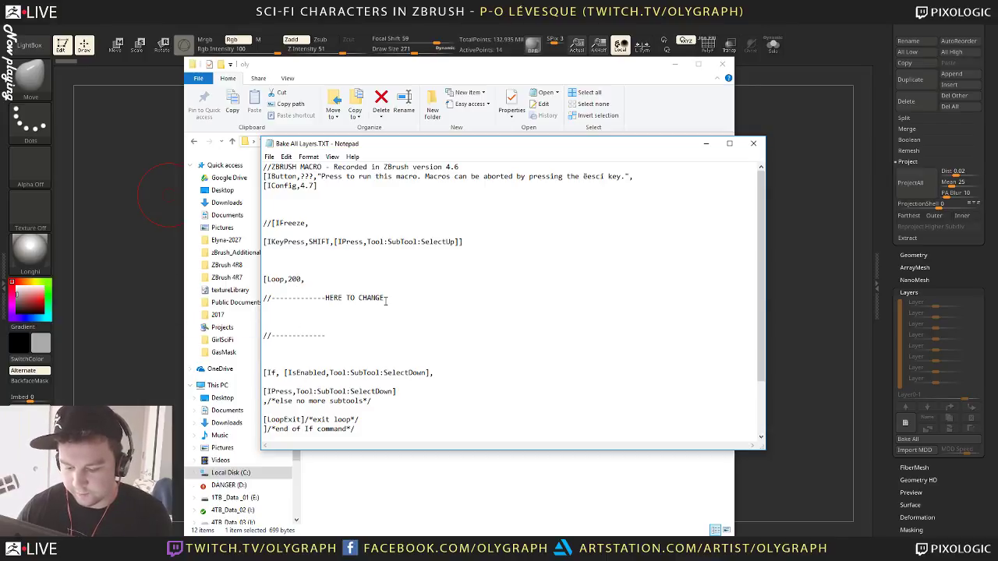
scroll(384, 301, "down", 2)
key("ctrl+shift+Right")
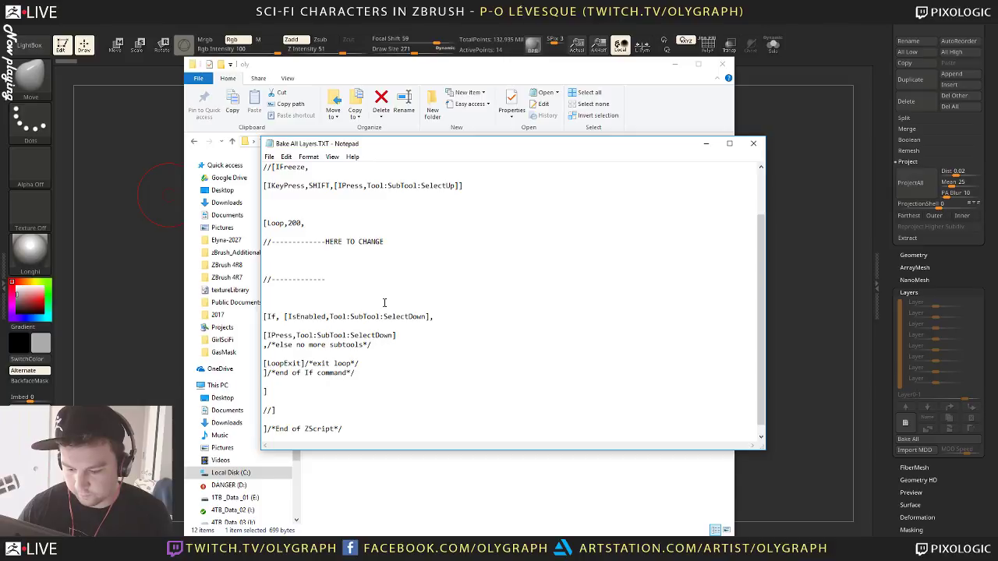
scroll(385, 302, "down", 1)
scroll(384, 303, "up", 2)
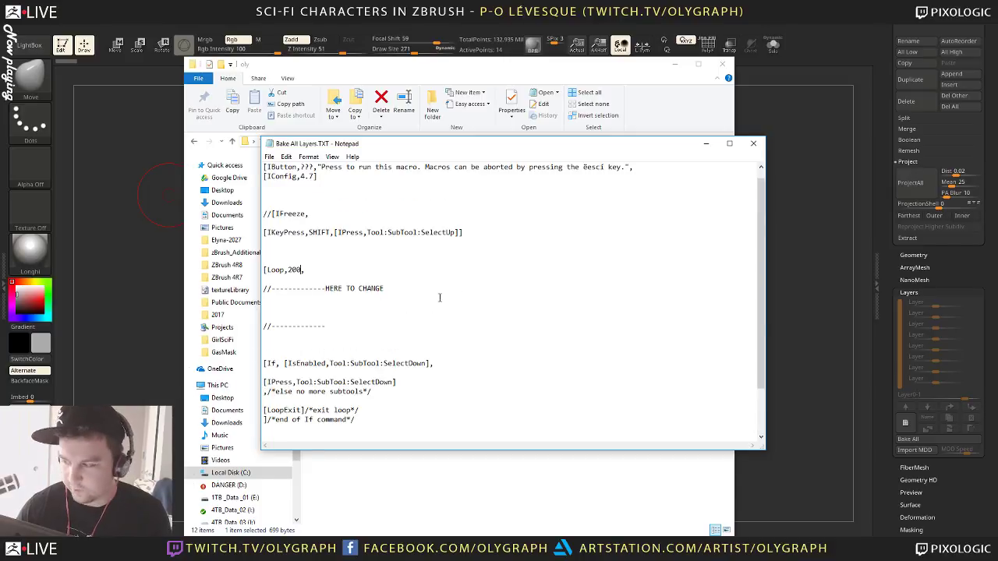
left_click_drag(293, 269, 287, 269)
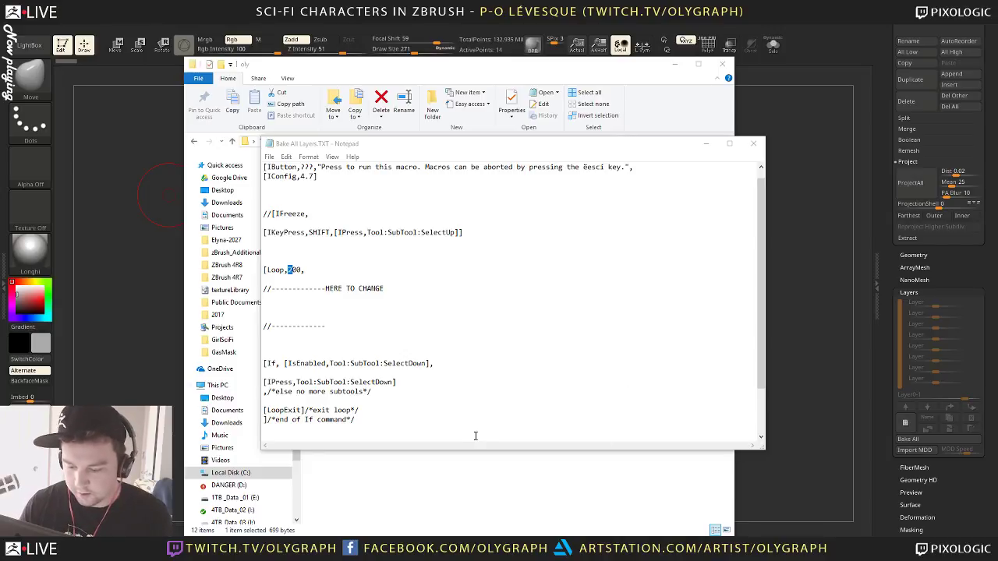
Open ZBrushMacro.TXT from the desktop and copy its [IPress,Tool:Layers:Bake All] line
left_click(358, 309)
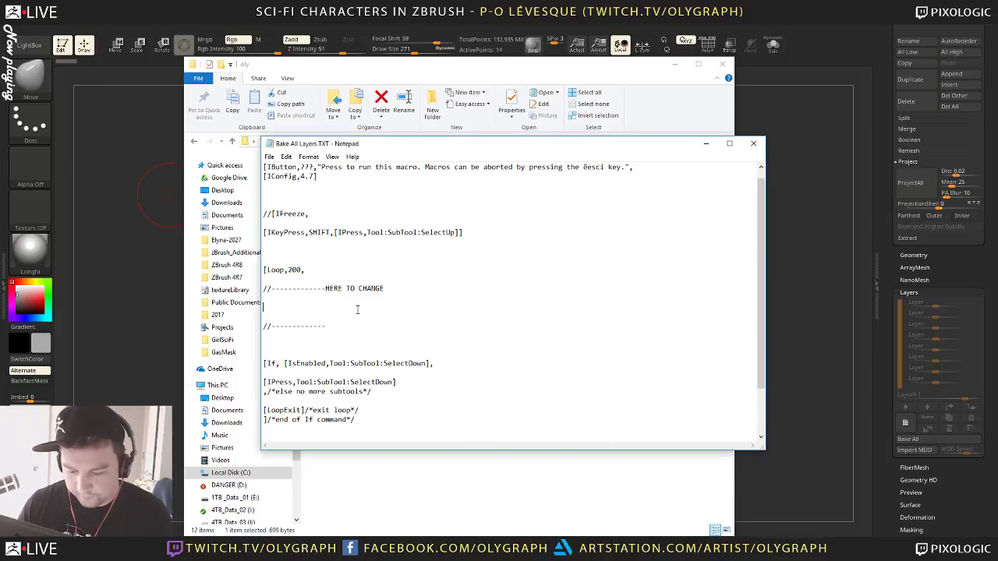
left_click(377, 479)
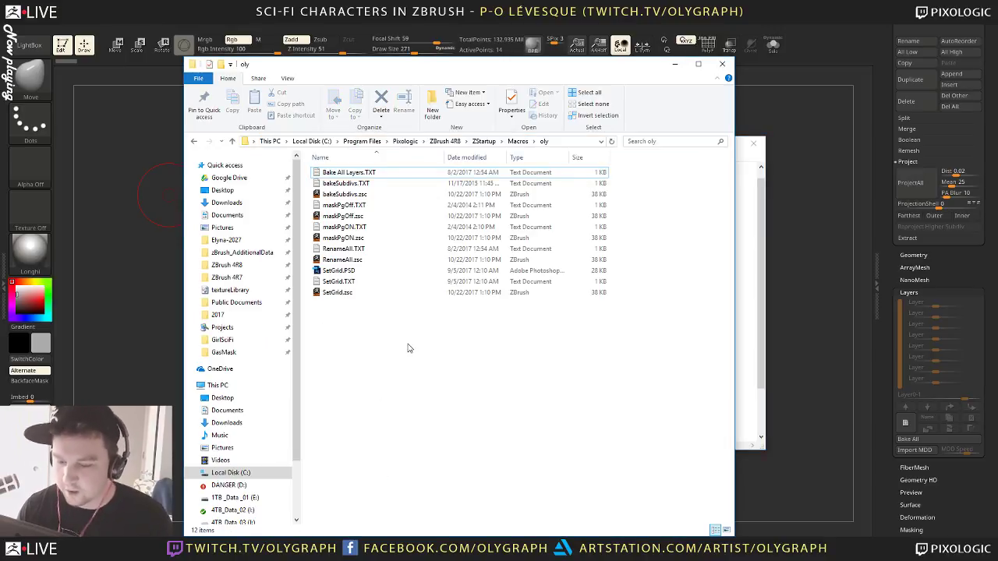
left_click(739, 257)
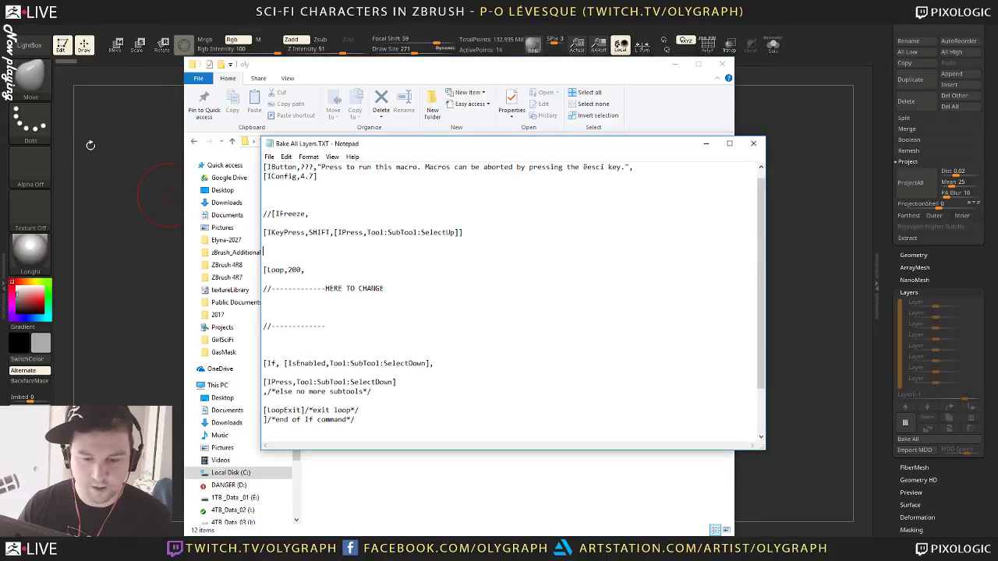
key("super+d")
double_click(222, 60)
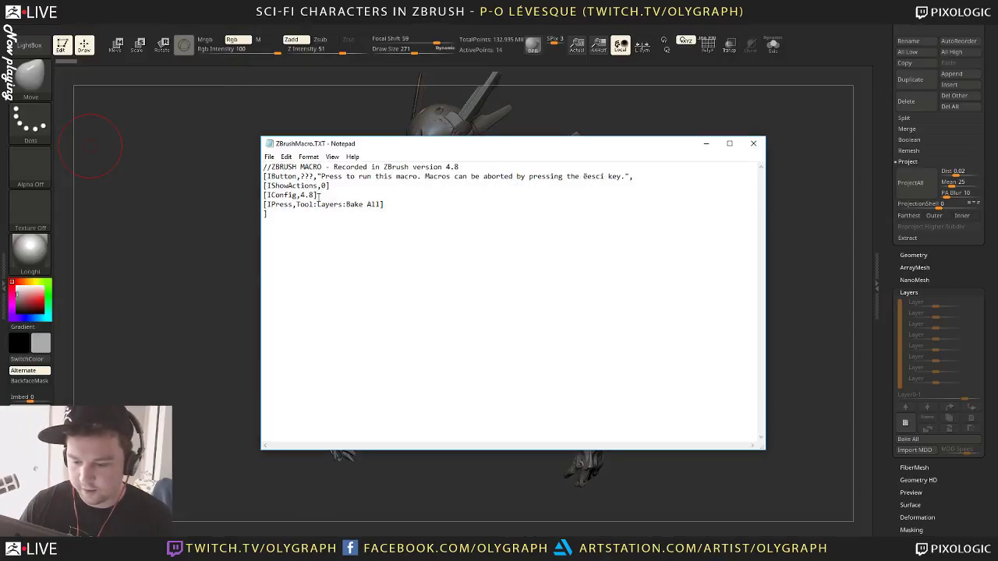
left_click(400, 205)
left_click_drag(249, 212, 249, 206)
key("ctrl+c")
Paste the copied Bake All command under the HERE TO CHANGE comment in Bake All Layers.TXT
key("alt+Tab")
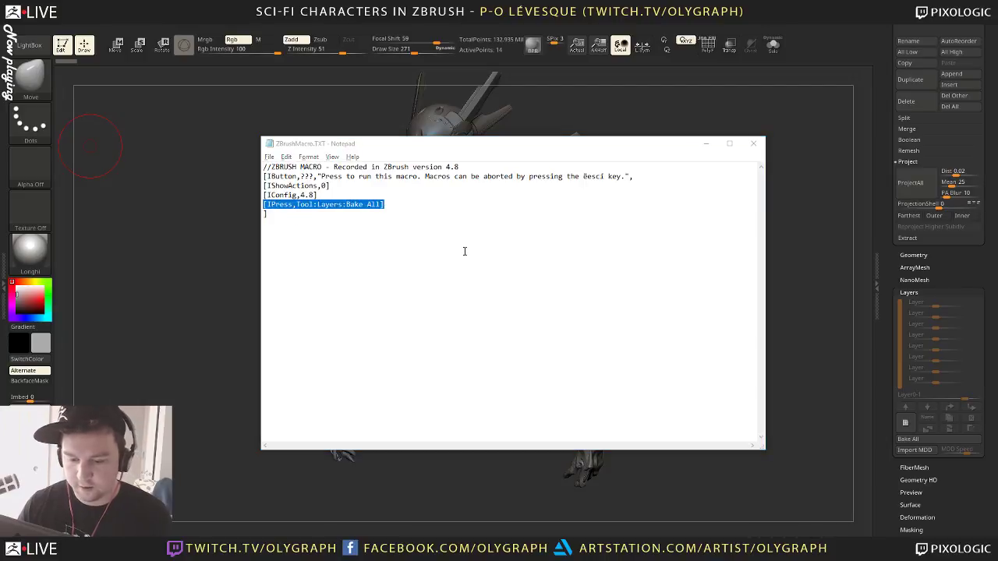
key("alt+Tab")
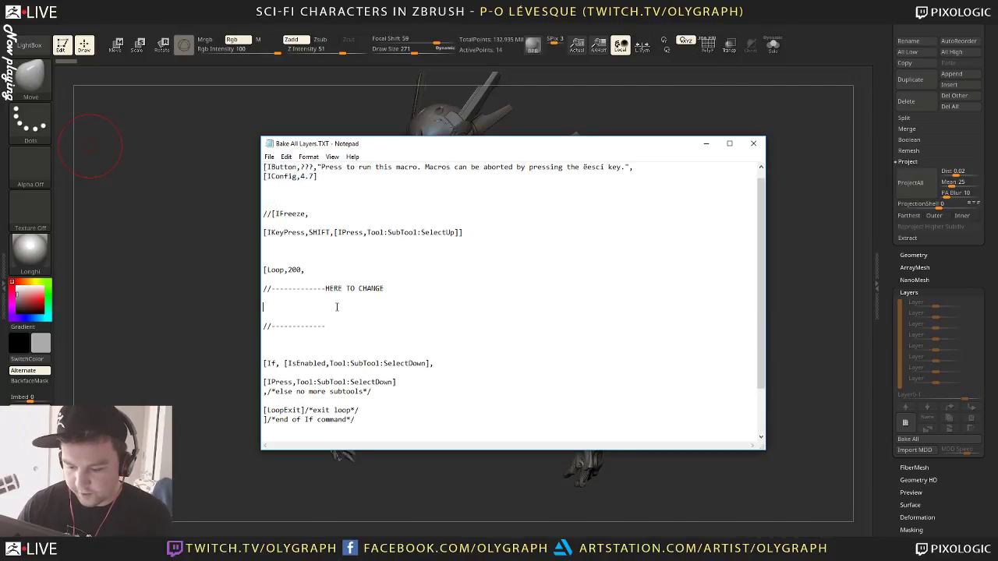
key("ctrl+v")
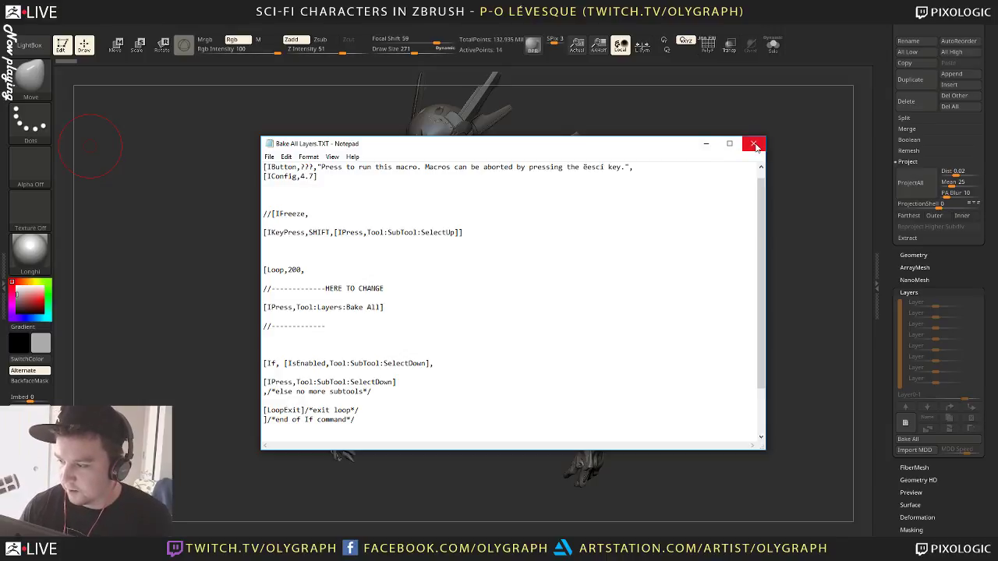
Return to ZBrush and run the Bake All Layers macro on the robot's subtools
left_click(232, 29)
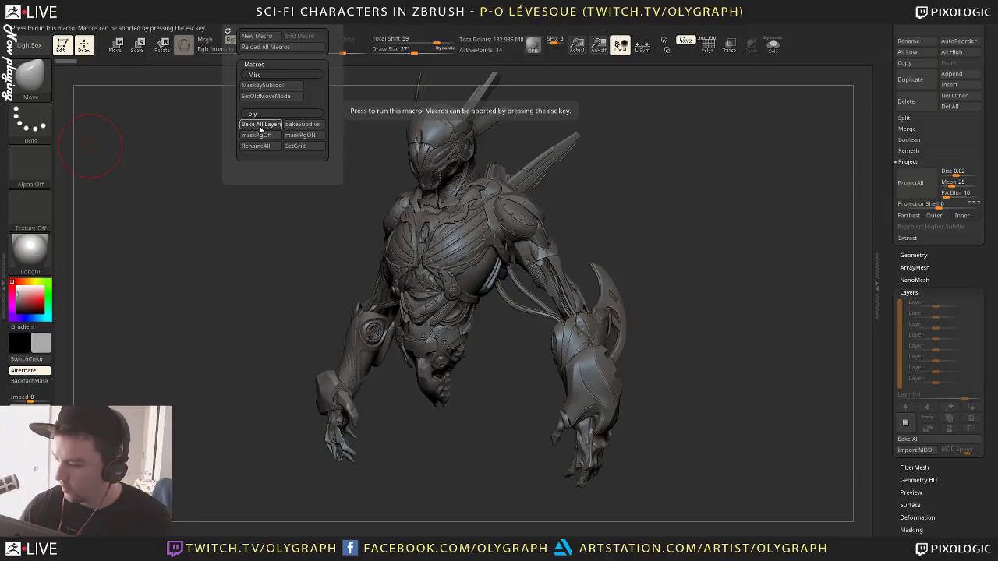
left_click(261, 127)
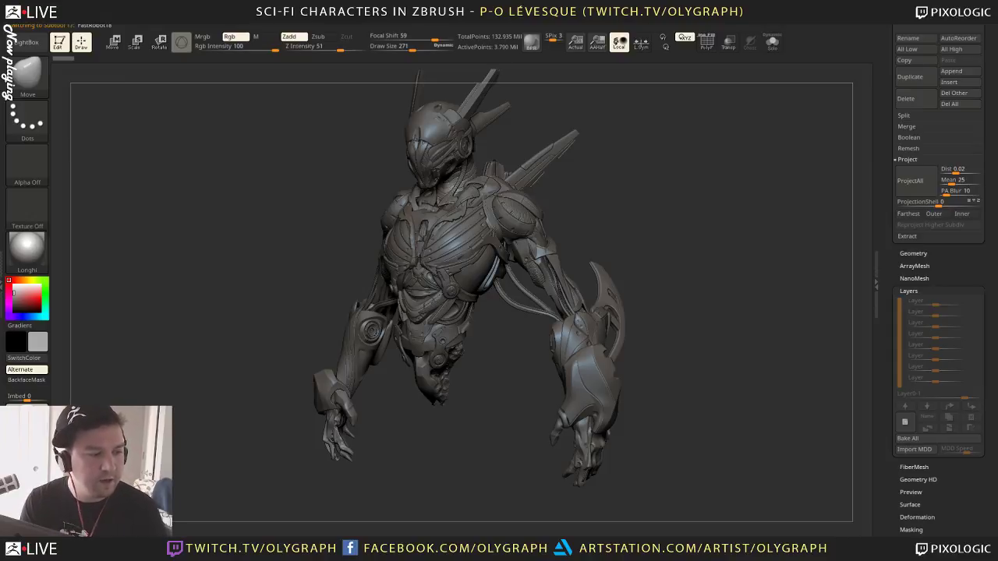
left_click(259, 125, "alt")
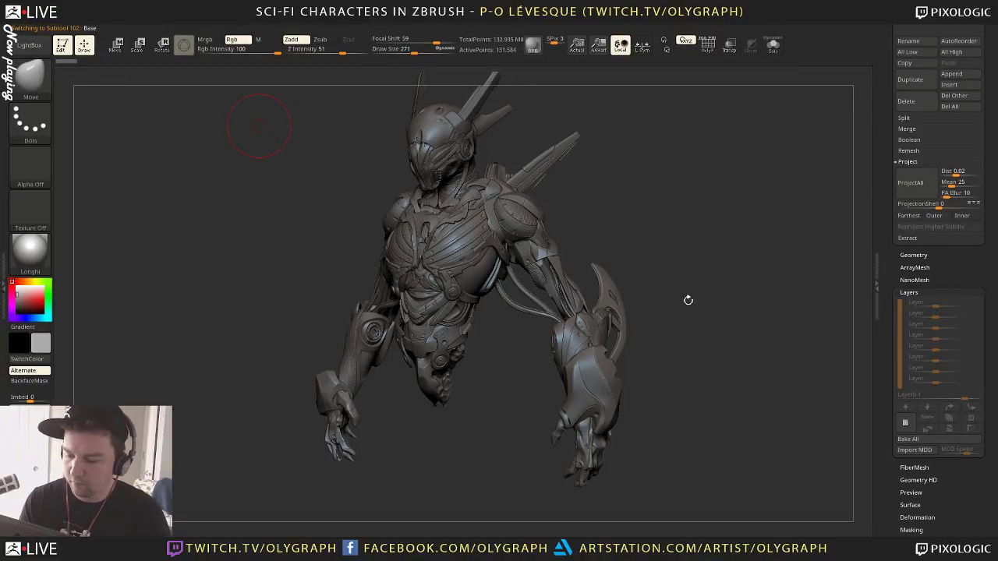
left_click_drag(686, 285, 670, 255)
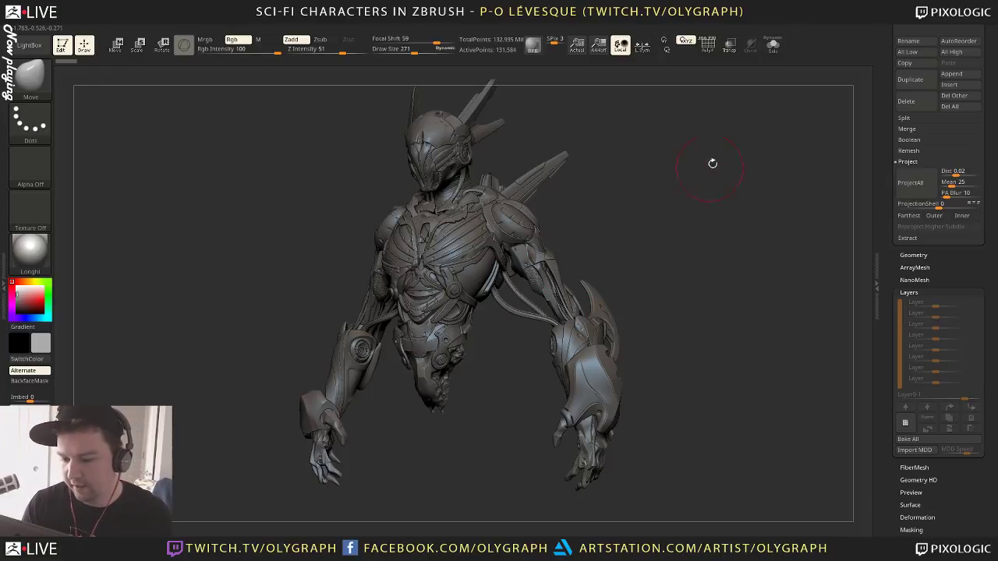
mouse_move(700, 289)
left_mouse_down()
mouse_move(707, 273)
mouse_move(706, 282)
mouse_move(695, 263)
mouse_move(681, 291)
mouse_move(729, 304)
mouse_move(716, 288)
left_mouse_up()
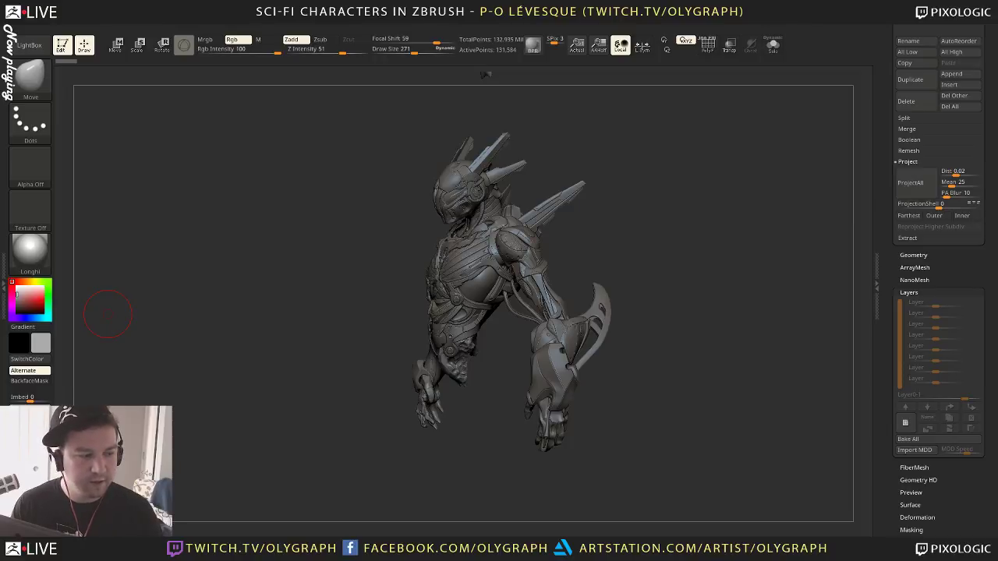
mouse_move(663, 266)
left_mouse_down()
mouse_move(713, 258)
mouse_move(643, 240)
mouse_move(575, 311)
left_mouse_up()
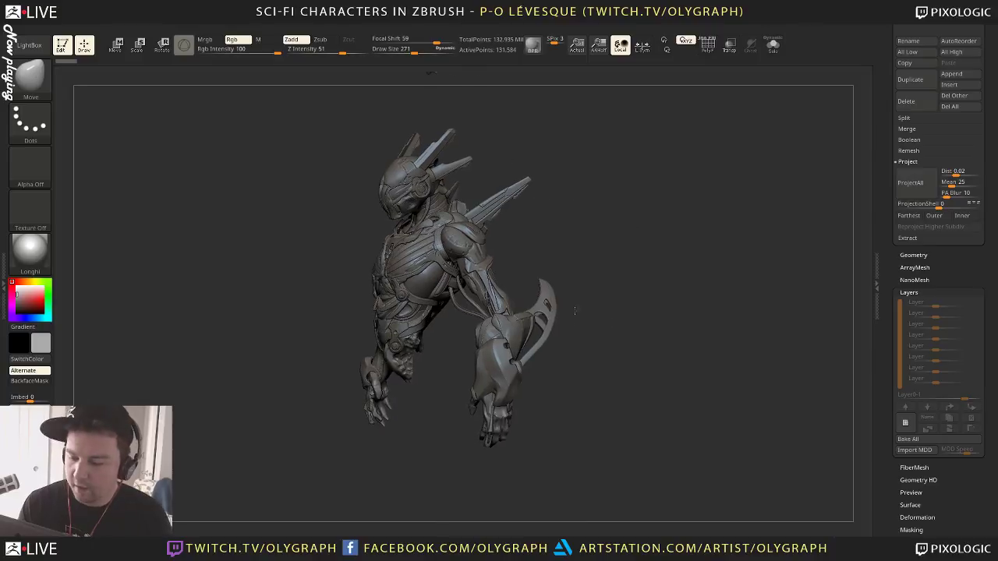
Select the robot's curved forearm blade subtool and expand the tool's Visibility settings
left_click_drag(892, 167, 882, 229)
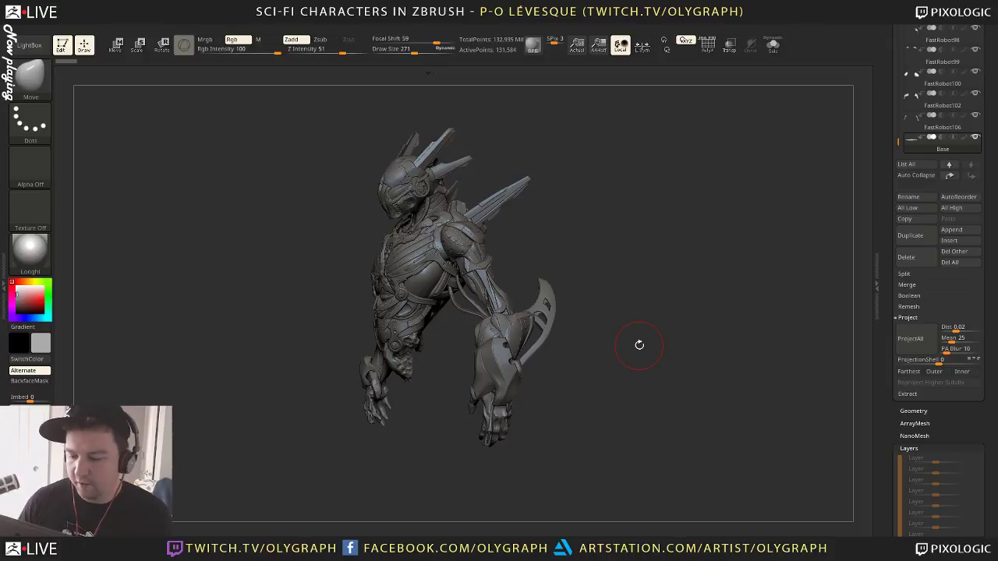
left_click(542, 290, "alt")
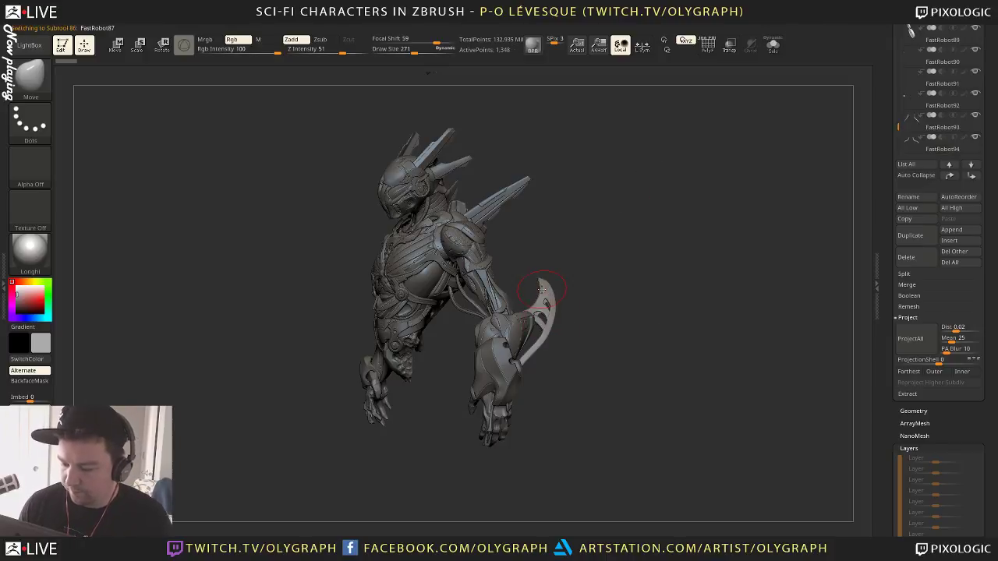
scroll(943, 416, "down", 10)
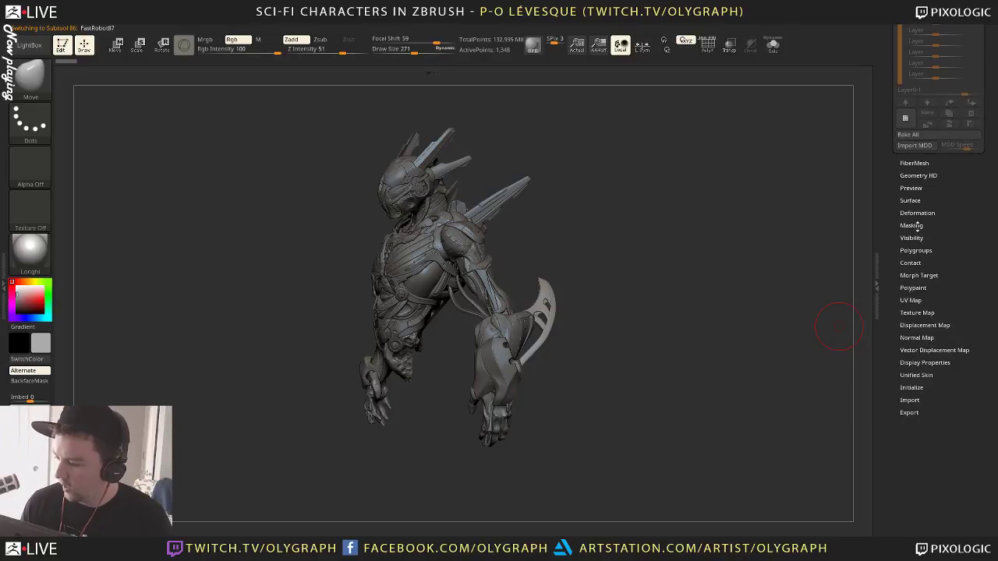
left_click(912, 238)
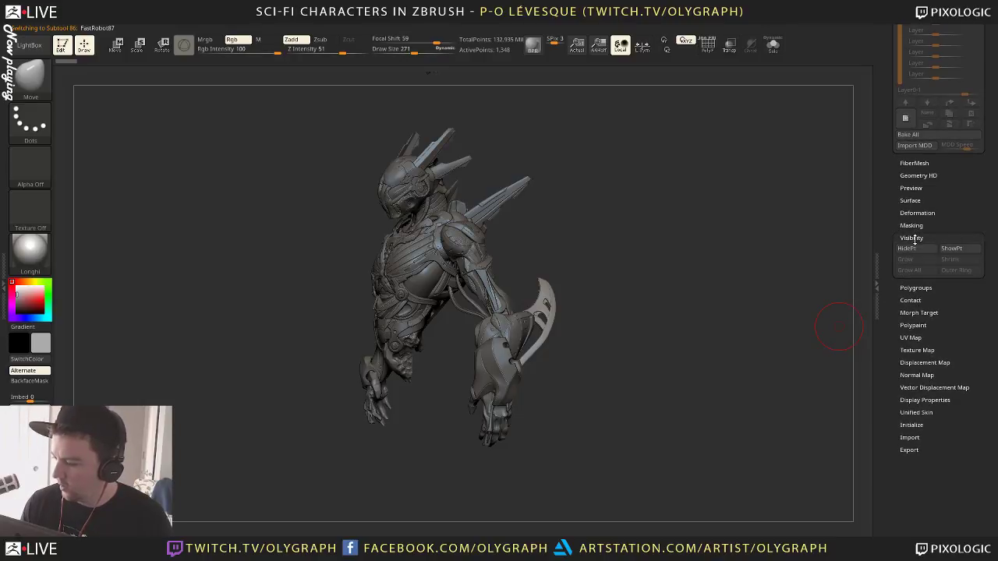
left_click(694, 265, "ctrl+shift")
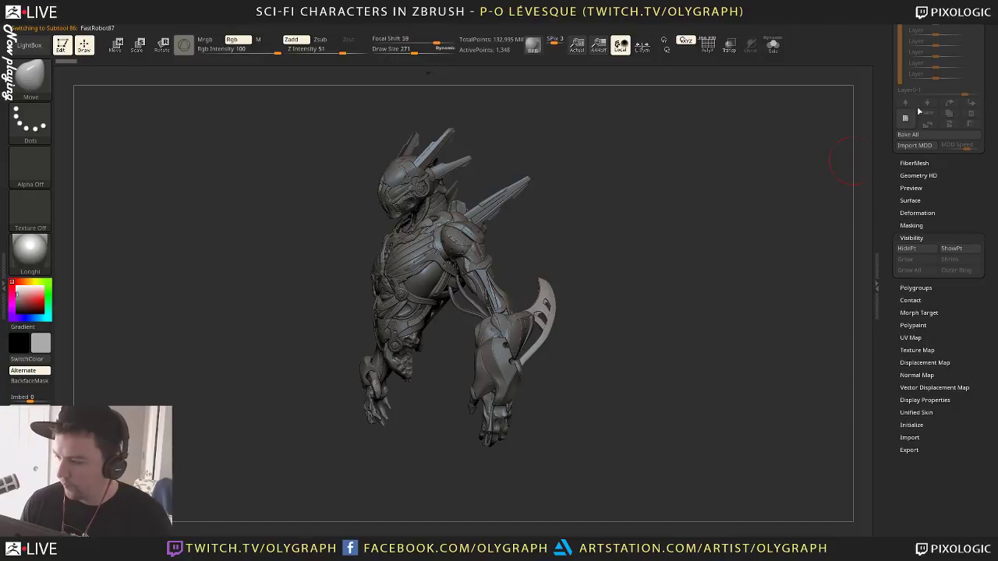
Switch to the PolyMesh3D_1 star tool and align it to a straight front view
left_click_drag(885, 92, 889, 241)
left_click(960, 155)
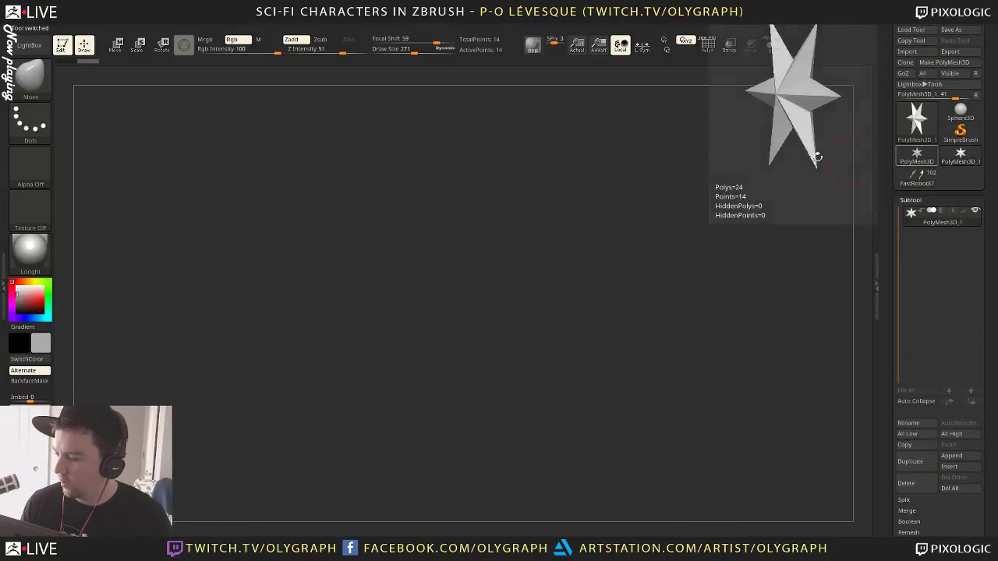
left_click_drag(614, 281, 539, 200, "alt")
left_click_drag(539, 200, 616, 244, "shift")
Duplicate the star within its subtool, placing the copy above and right of the original, and clear the mask
key("w")
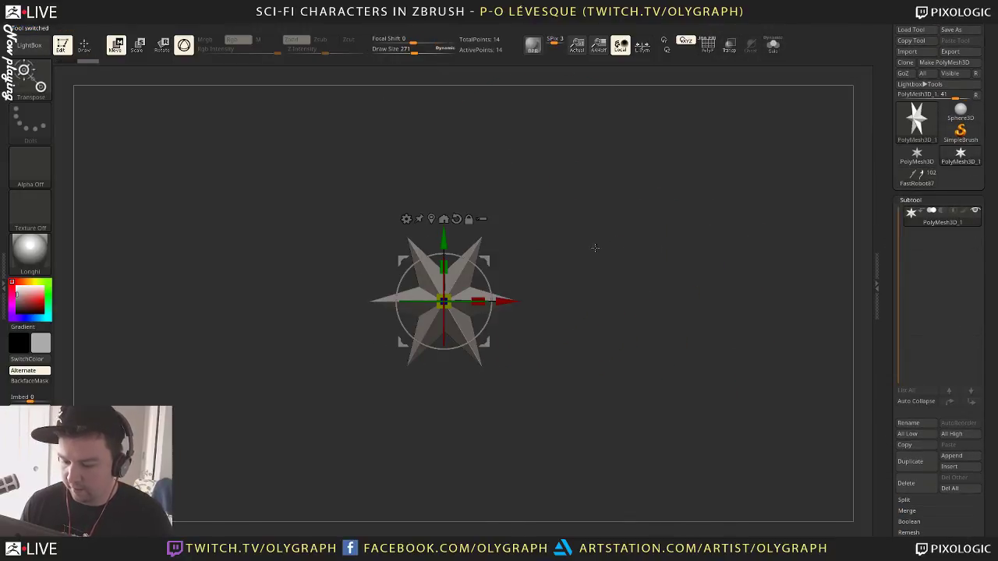
mouse_move(487, 260)
left_mouse_down("ctrl")
mouse_move(787, 63)
mouse_move(620, 130)
left_mouse_up("ctrl")
left_click_drag(762, 298, 741, 312, "ctrl")
key("q")
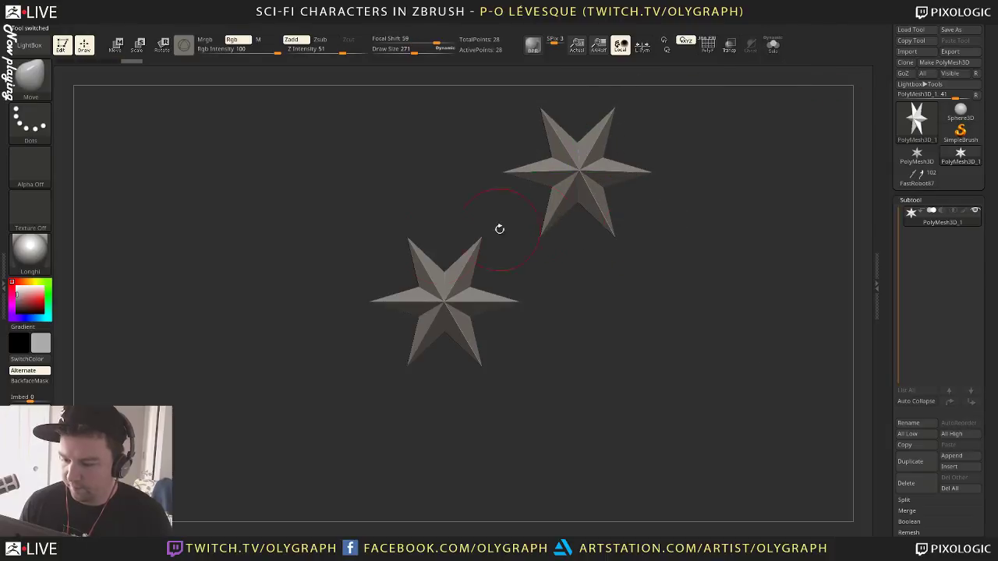
Hide the upper star's polygons so only the original lower star is shown
mouse_move(283, 195)
left_mouse_down("ctrl+shift")
mouse_move(396, 331)
mouse_move(529, 457)
left_mouse_up("ctrl+shift")
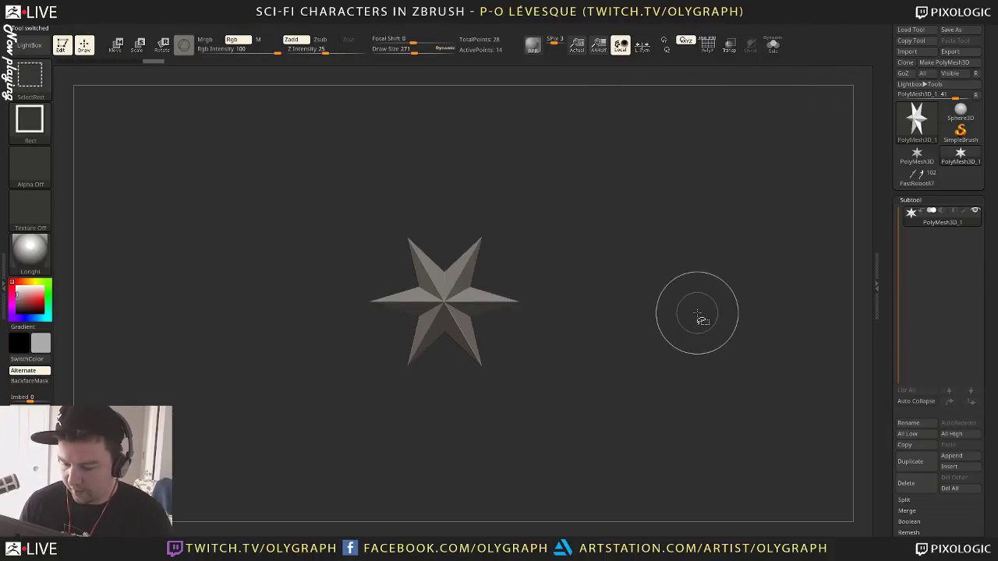
left_click_drag(697, 319, 679, 306)
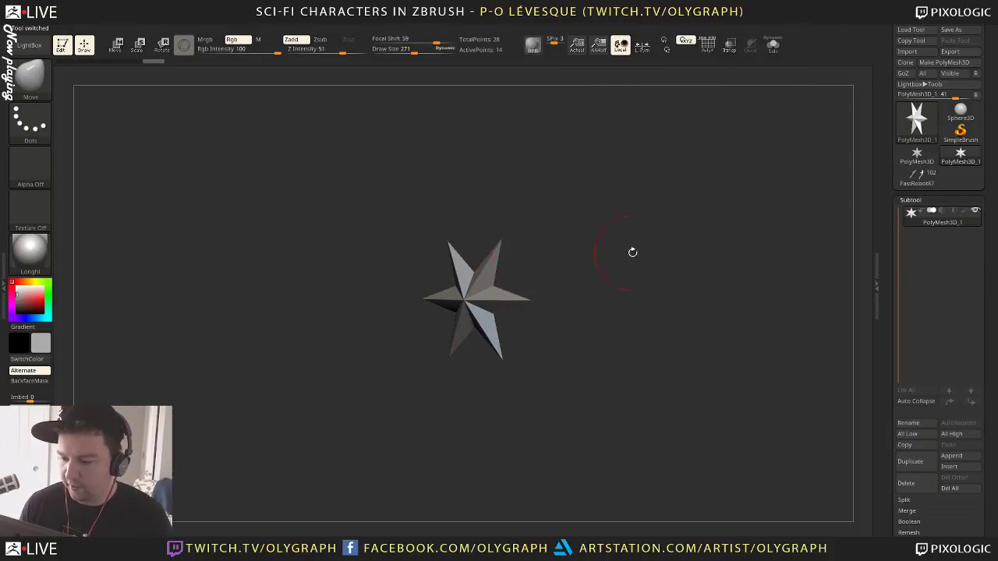
left_click_drag(642, 231, 572, 251, "alt")
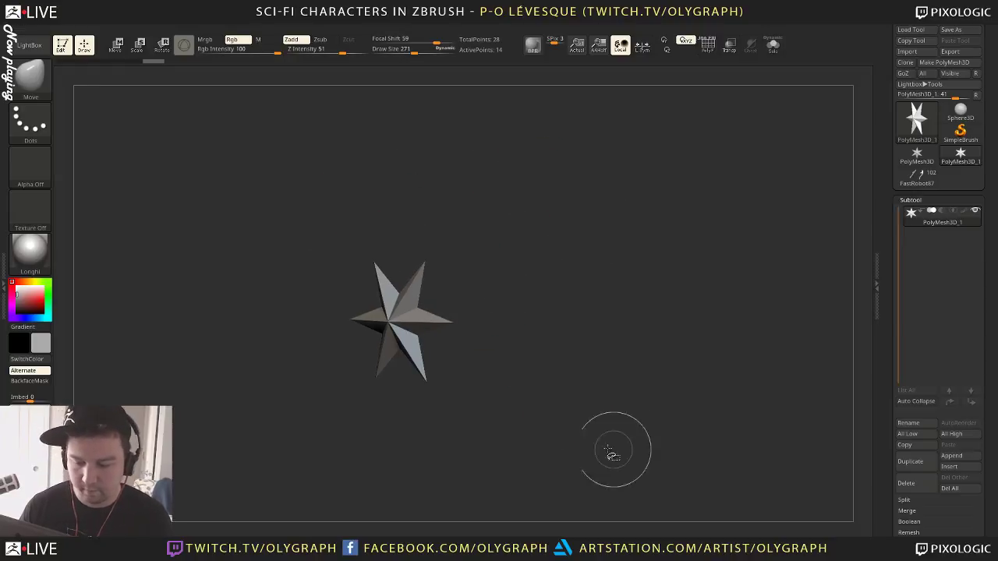
left_click(566, 377, "ctrl+shift")
key("ctrl+z")
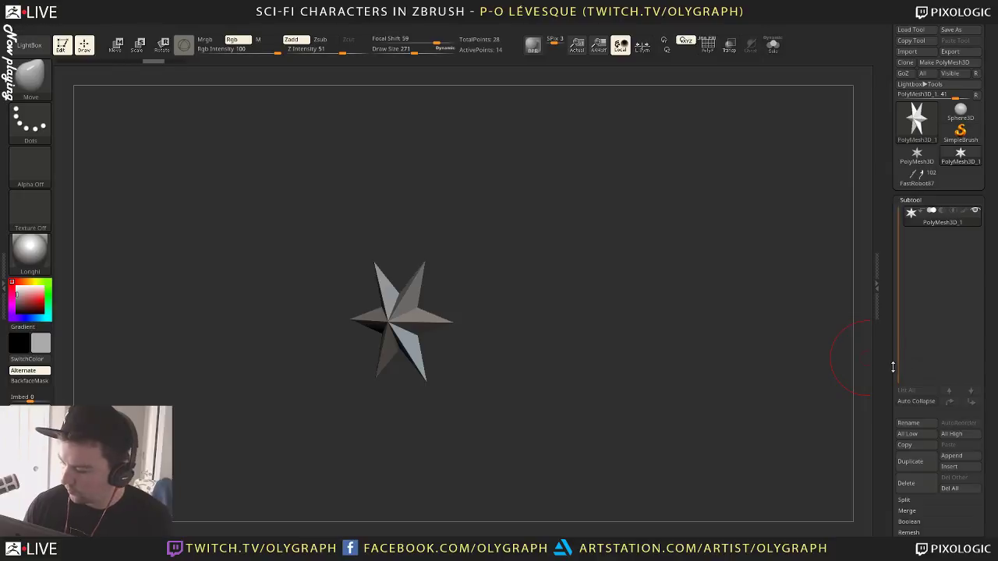
Restore all hidden points of the star mesh with ShowPt and return to the front view
left_click_drag(891, 367, 879, 195)
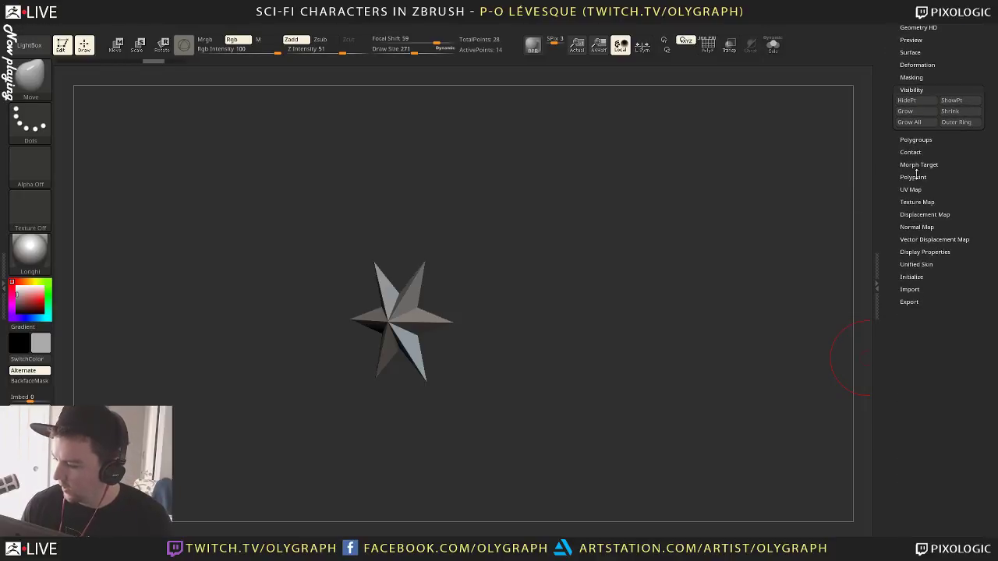
left_click(958, 102)
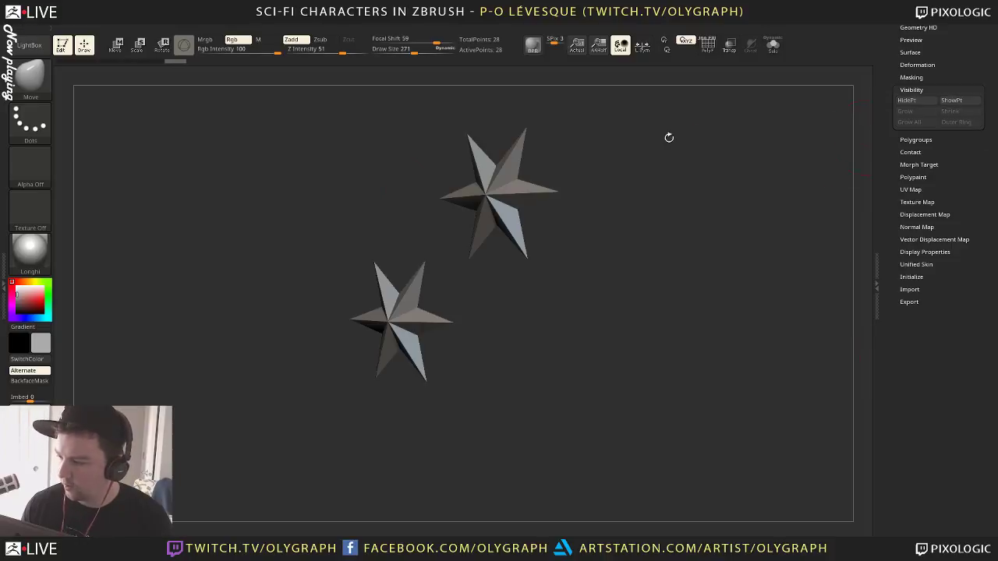
left_click_drag(668, 138, 608, 293)
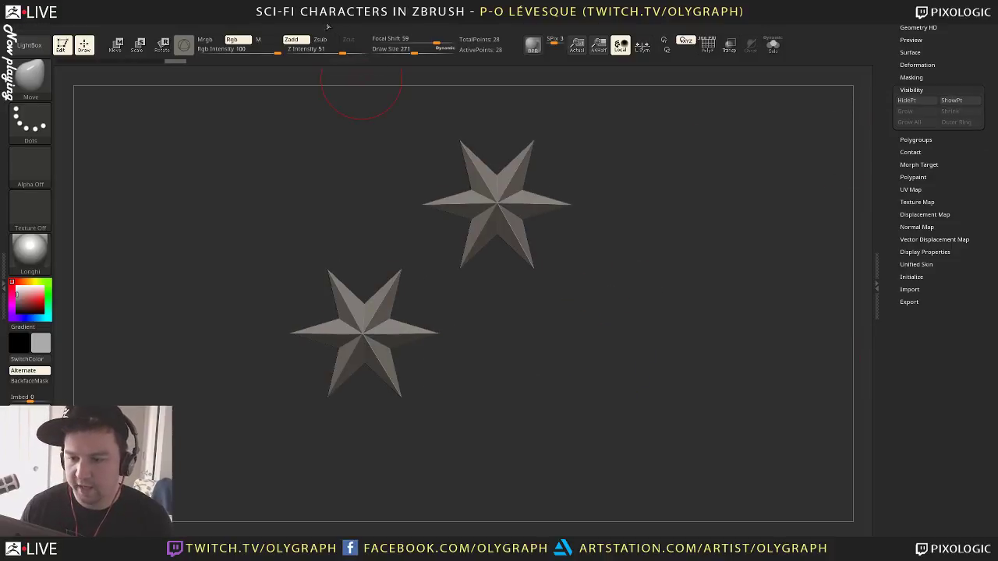
Record a new macro and save it over ZBrushMacro.TXT on the desktop, replacing the existing file
left_click(328, 28)
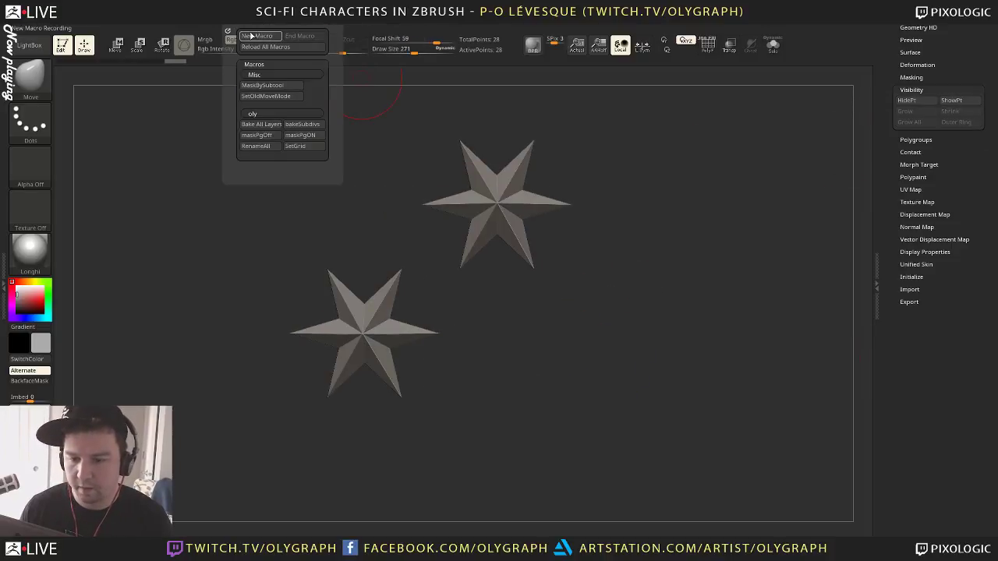
left_click(254, 37)
left_click(544, 319)
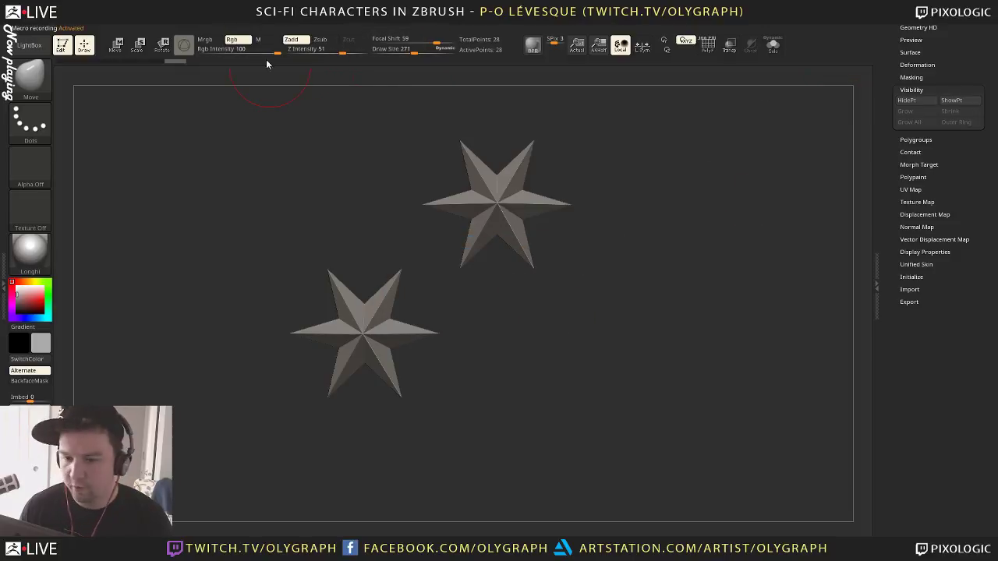
mouse_move(239, 27)
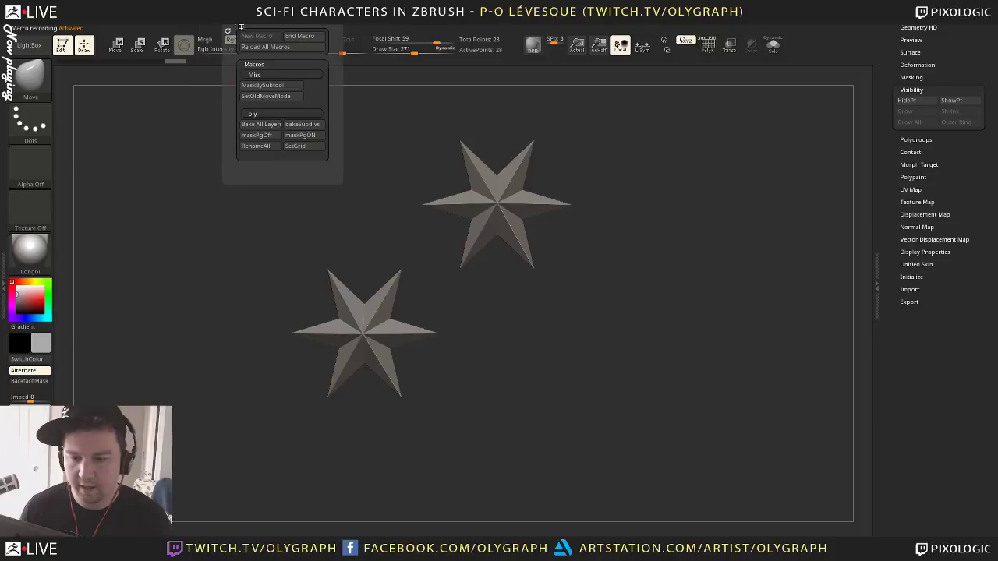
left_click(301, 35)
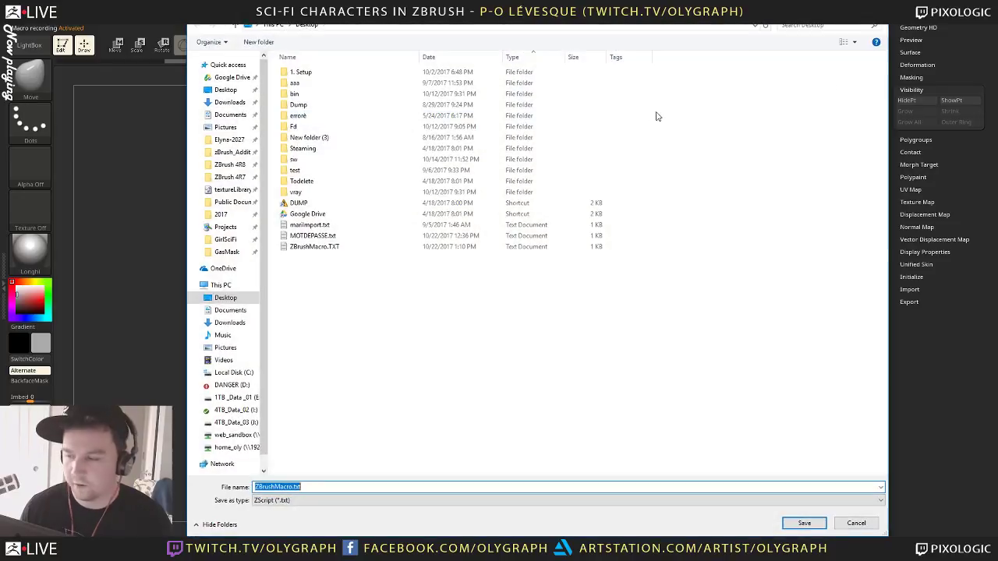
double_click(315, 250)
left_click(528, 278)
Copy the recorded command line from ZBrushMacro.TXT on the desktop, close the file and switch to the oly macros folder
key("super+d")
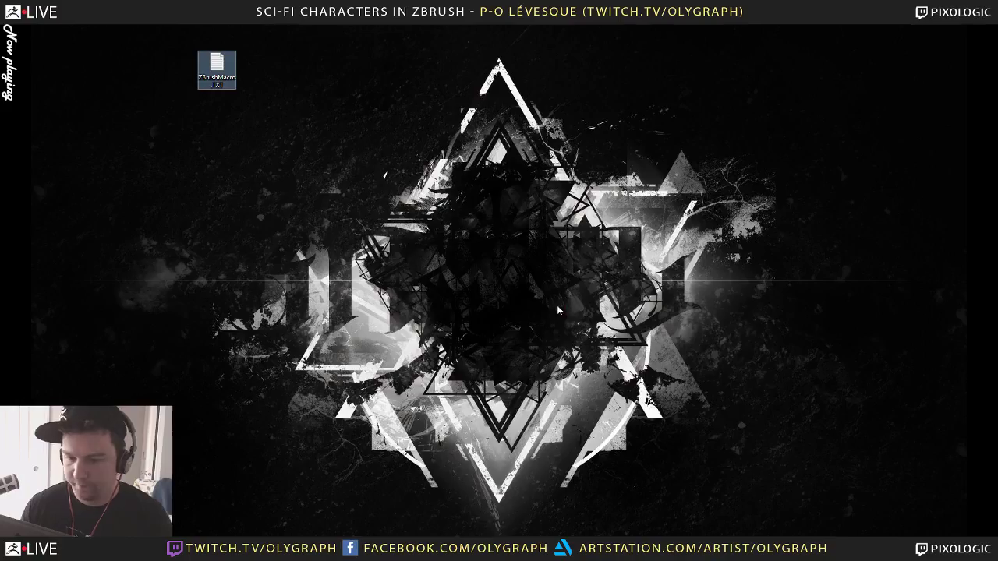
double_click(220, 69)
left_click_drag(393, 205, 263, 204)
key("ctrl+c")
left_click(754, 143)
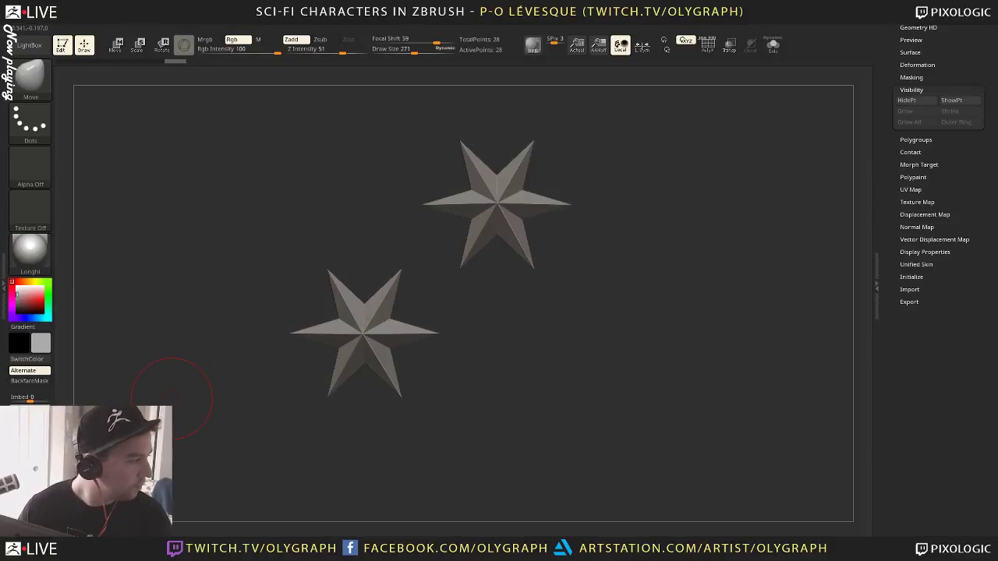
key("alt+Tab")
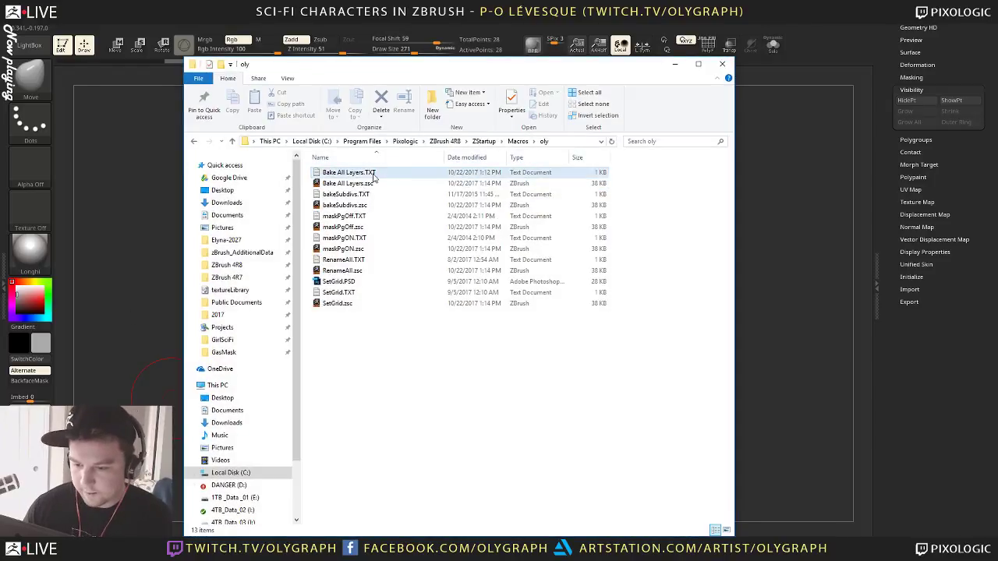
Rename the macro file Bake All Layers.TXT in the oly folder to PrepTPose.TXT
left_click(362, 174)
left_click(360, 174)
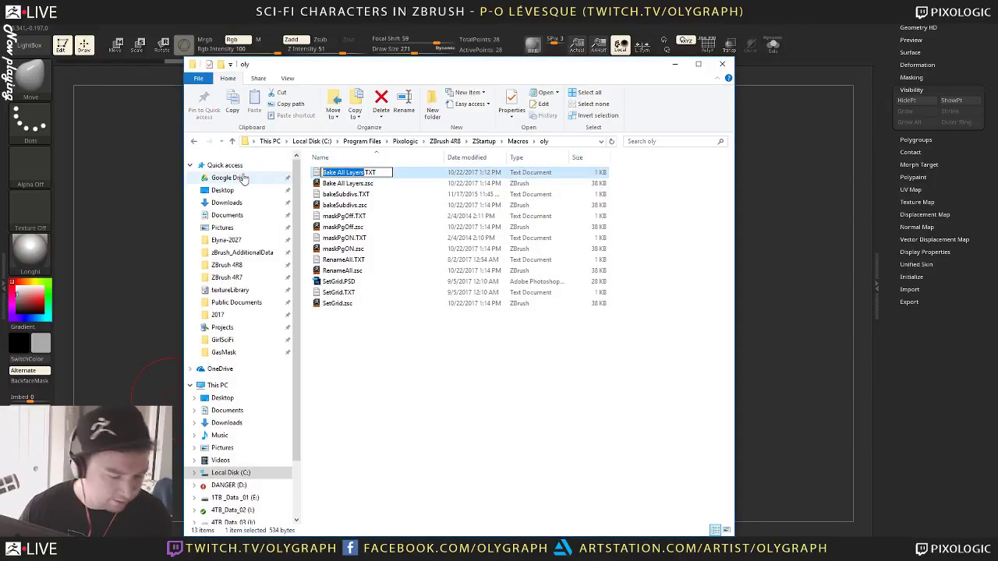
type("Pre")
type("pTPo")
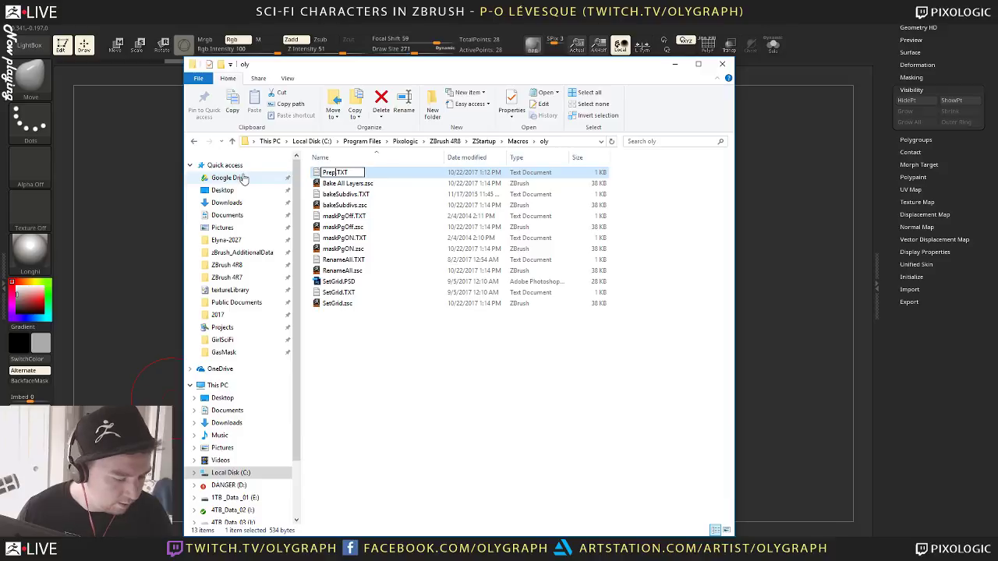
type("se")
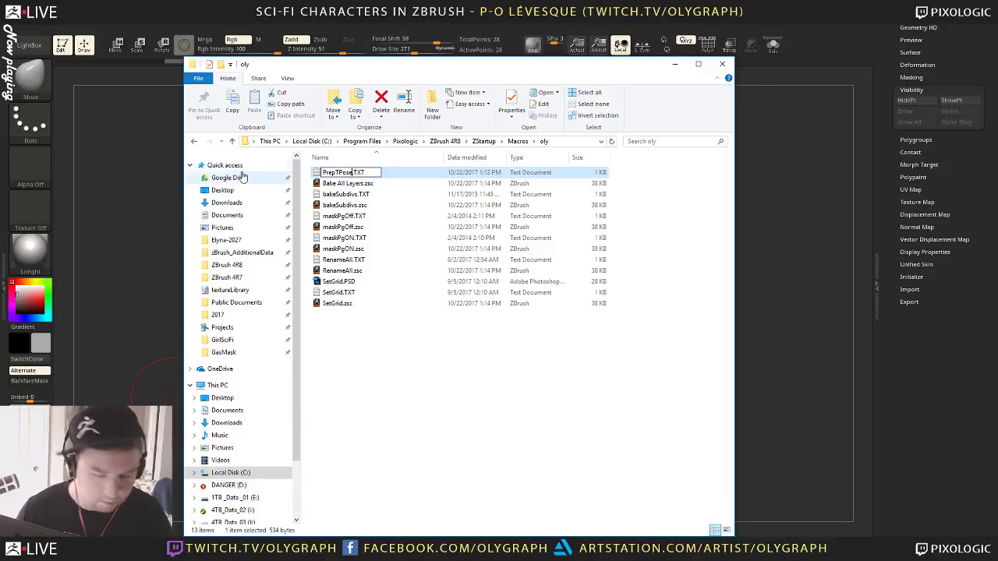
key("Return")
Open PrepTPose.TXT and paste the copied Tool:Visibility:ShowPt command above the Bake All line in the loop
double_click(343, 249)
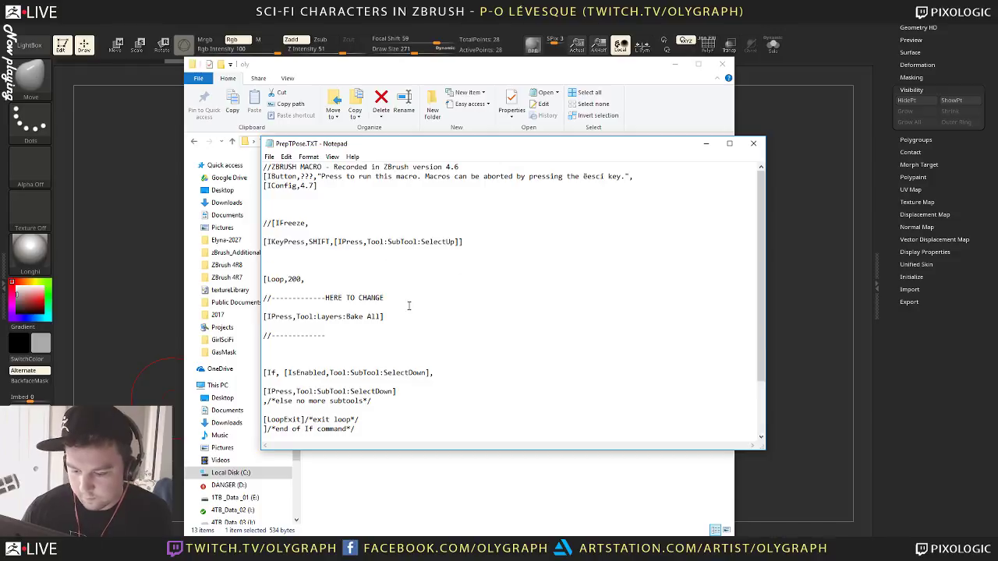
key("ctrl+v")
key("Return")
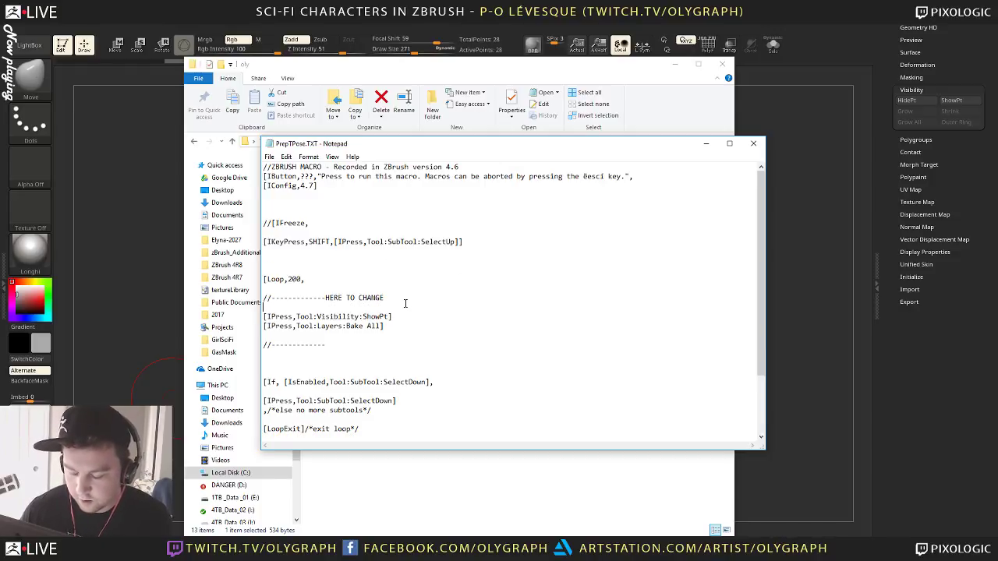
Switch to ZBrush and record a new macro that clears the mask with the Masking Clear command
left_click(794, 131)
scroll(896, 152, "up", 3)
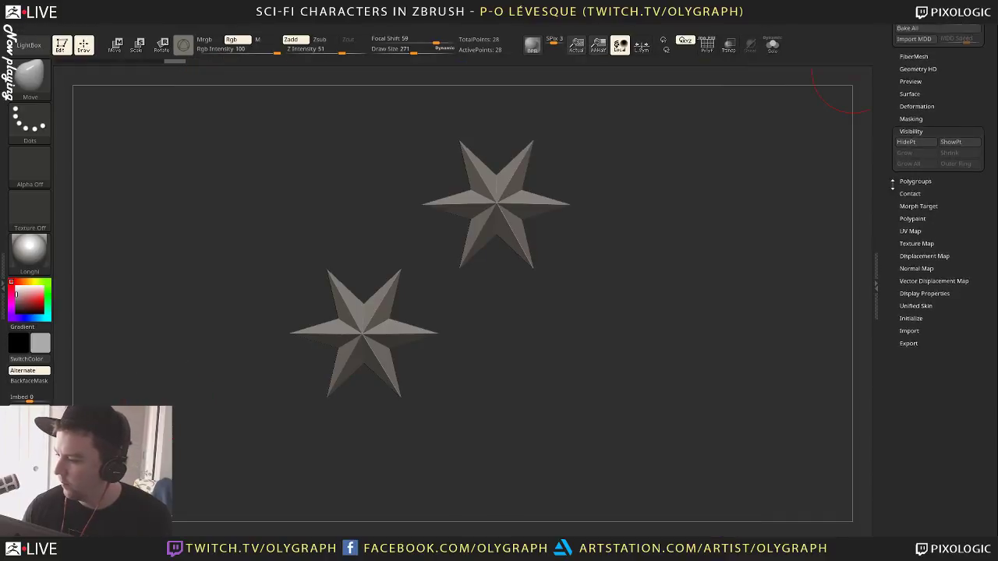
left_click(910, 193)
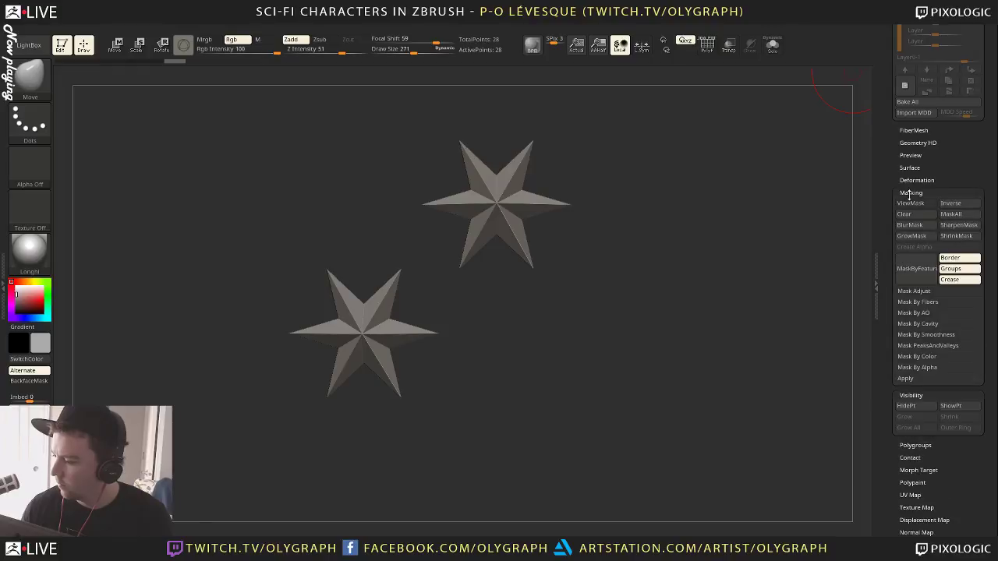
left_click(907, 216)
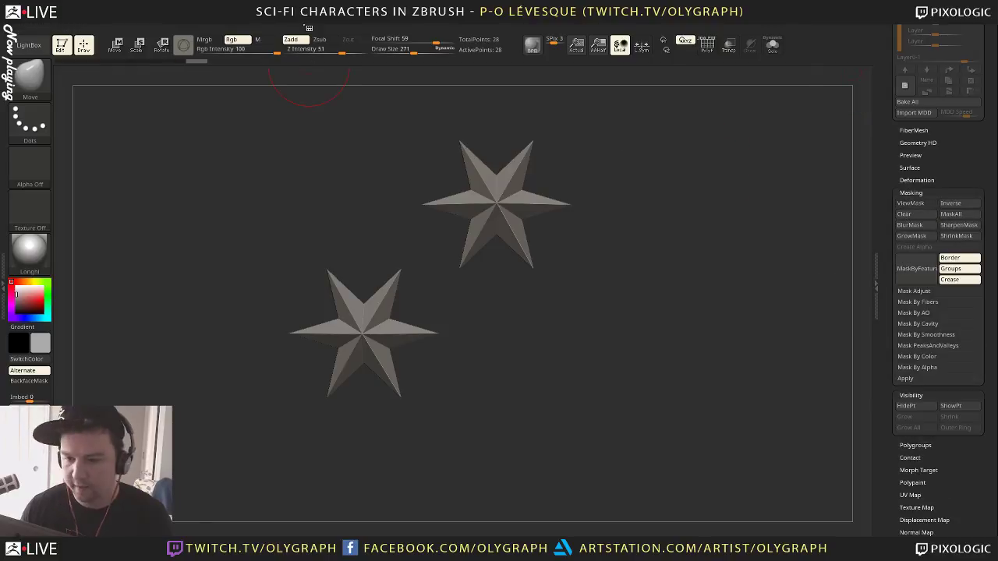
left_click(259, 22)
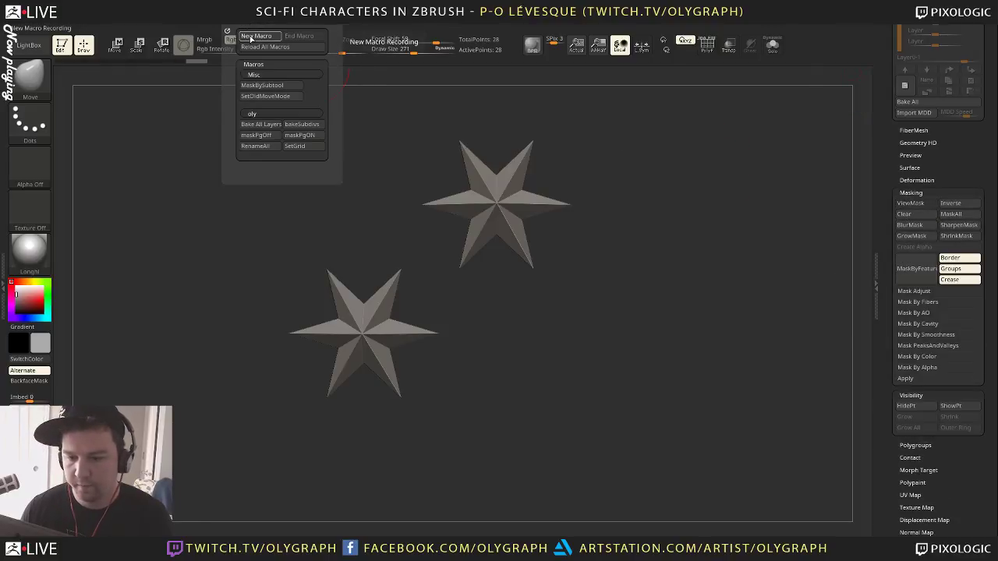
left_click(256, 36)
left_click(554, 320)
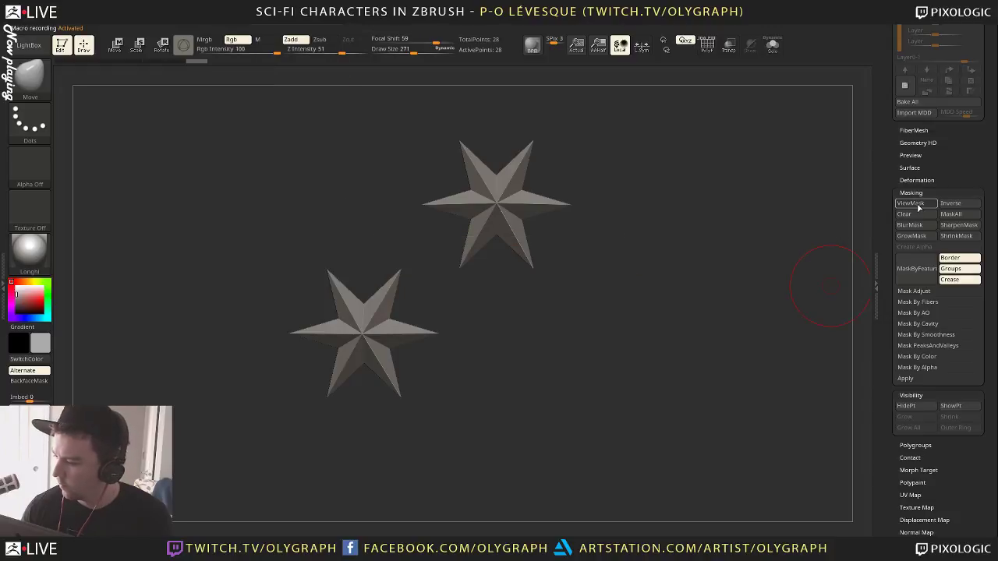
left_click(917, 215)
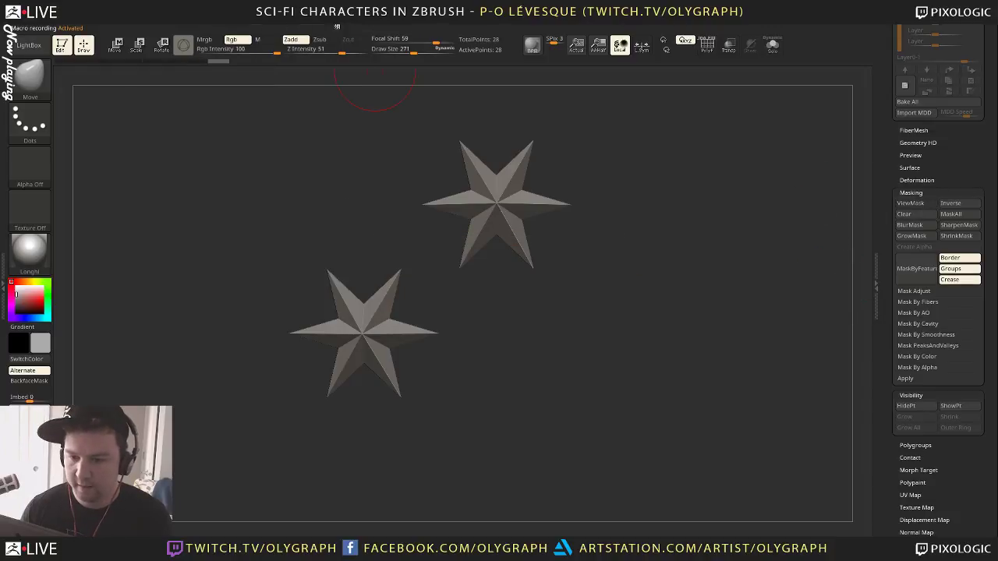
End the macro recording and save it over ZBrushMacro.TXT on the desktop, replacing the existing file
key("m")
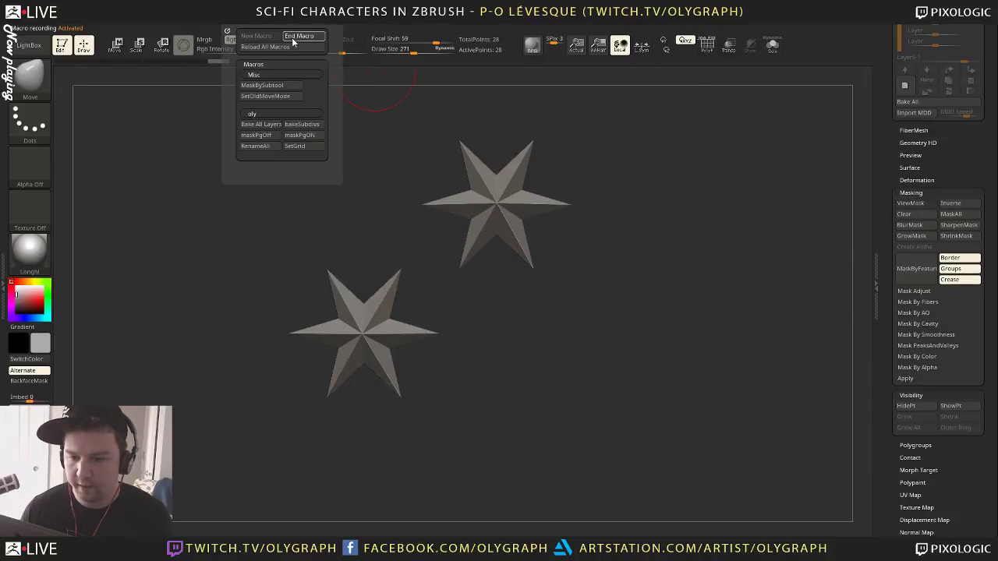
left_click(299, 36)
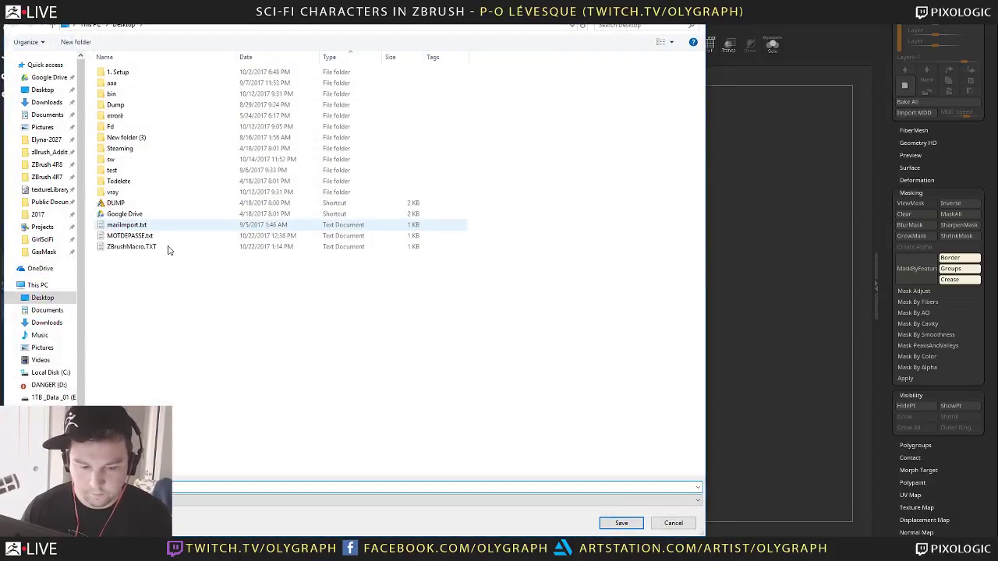
double_click(131, 247)
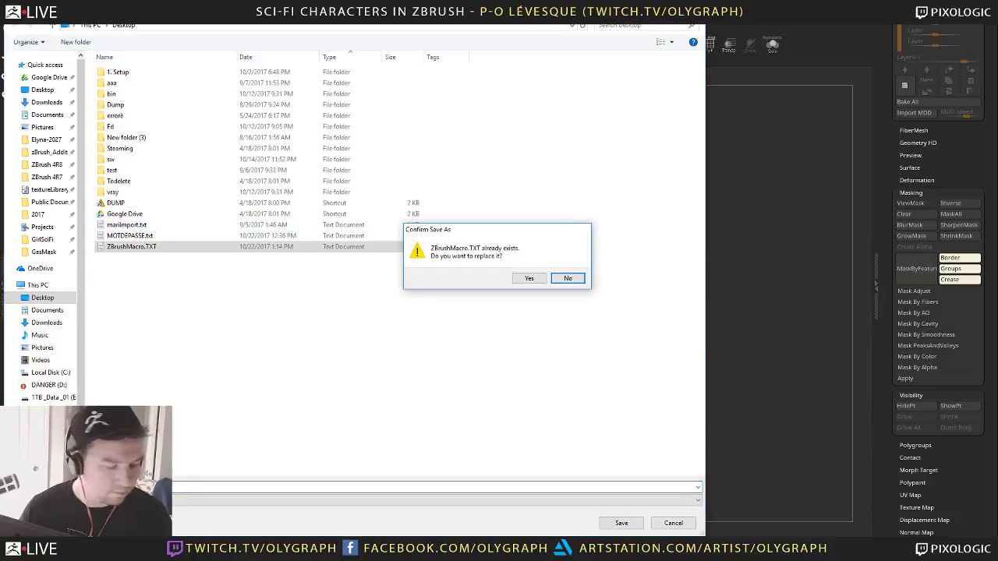
left_click(528, 279)
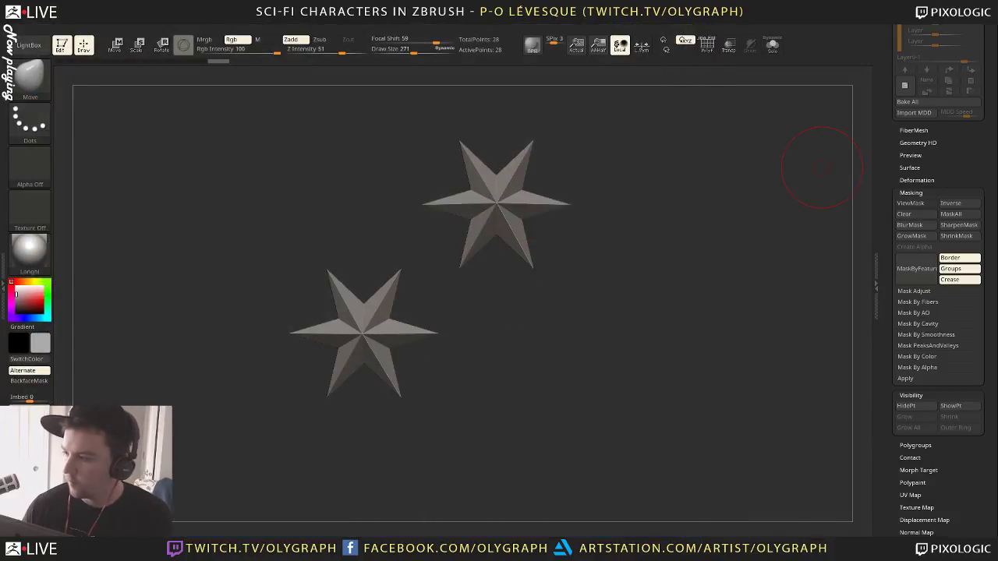
Switch to the desktop, open ZBrushMacro.TXT and copy its [IPress,Tool:Masking:Clear] line
key("alt+Tab")
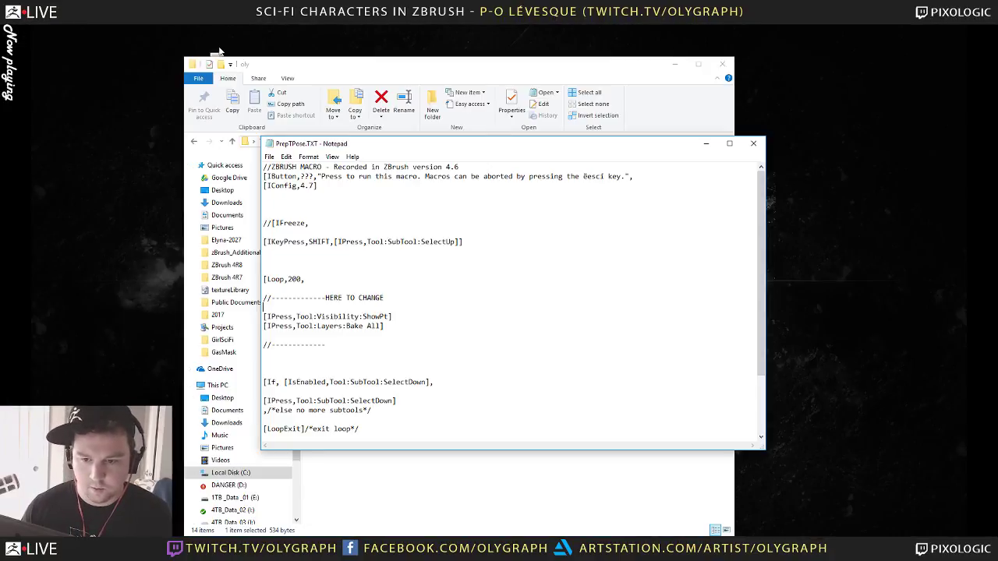
double_click(219, 52)
key("shift+Home")
key("ctrl+c")
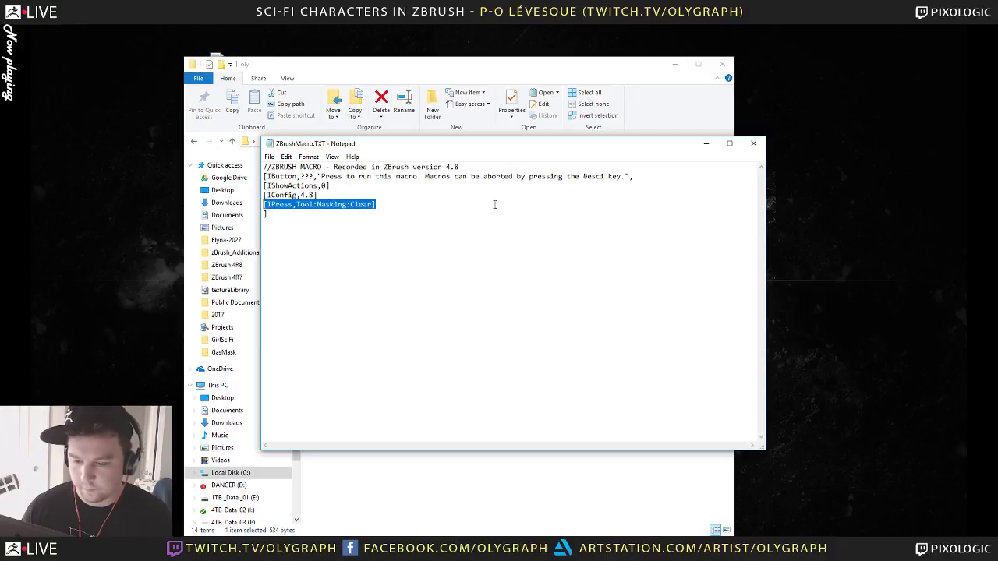
Insert the Tool:Masking:Clear command below the ShowPt line in PrepTPose.TXT and save the file
key("alt+Tab")
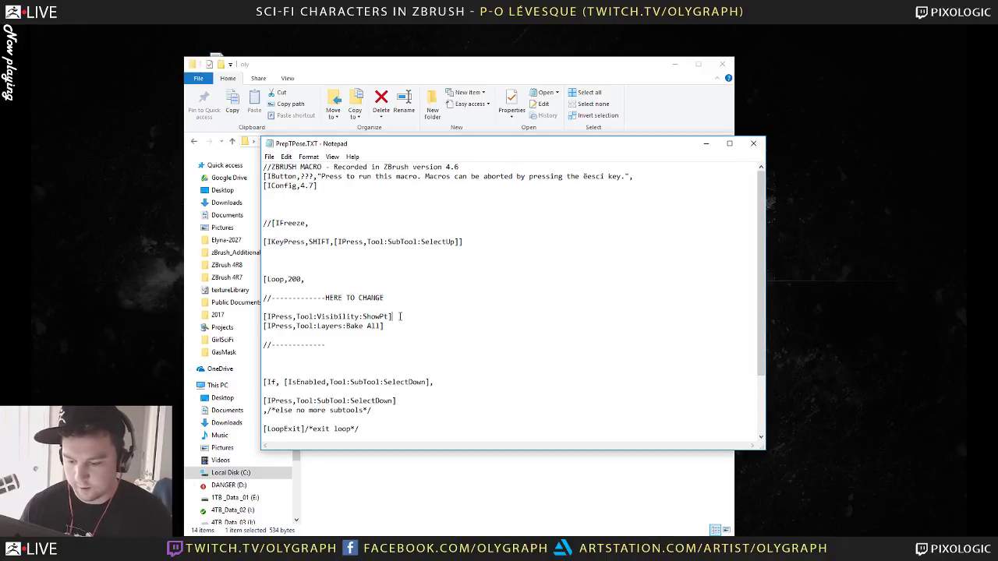
key("Return")
key("ctrl+v")
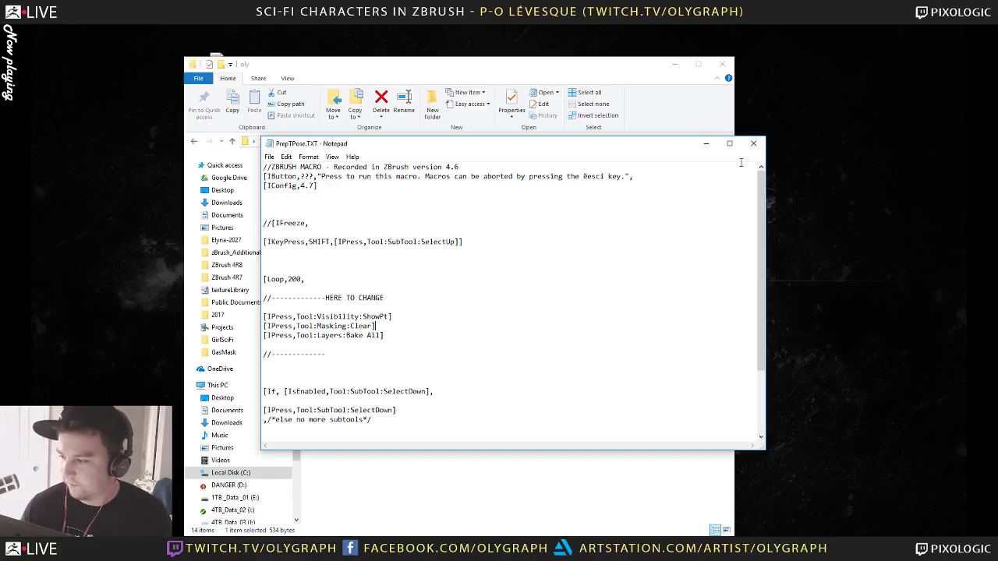
key("ctrl+s")
left_click(138, 318)
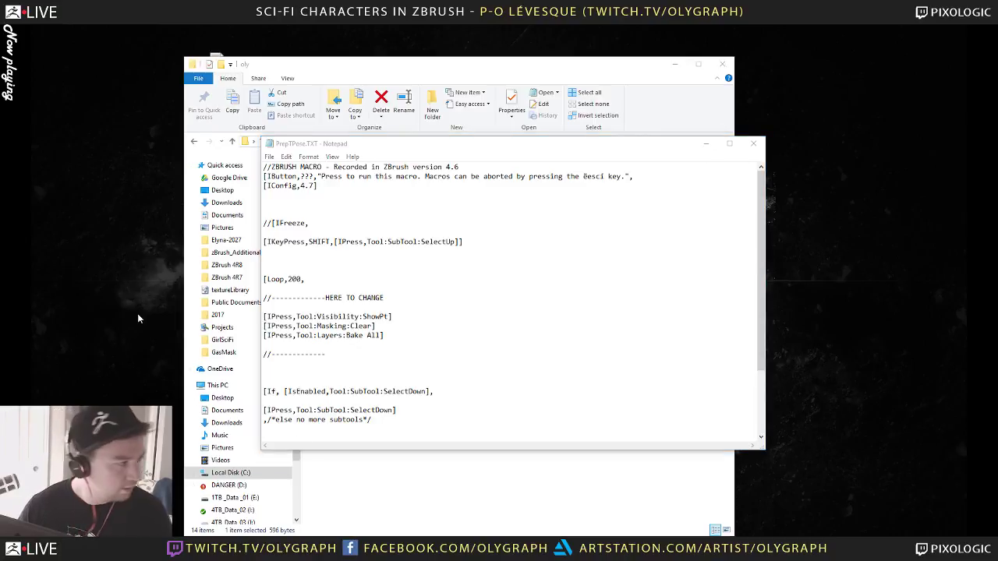
Return to ZBrush, reload all macros and run the PrepTPose macro on the star mesh
key("alt+Tab")
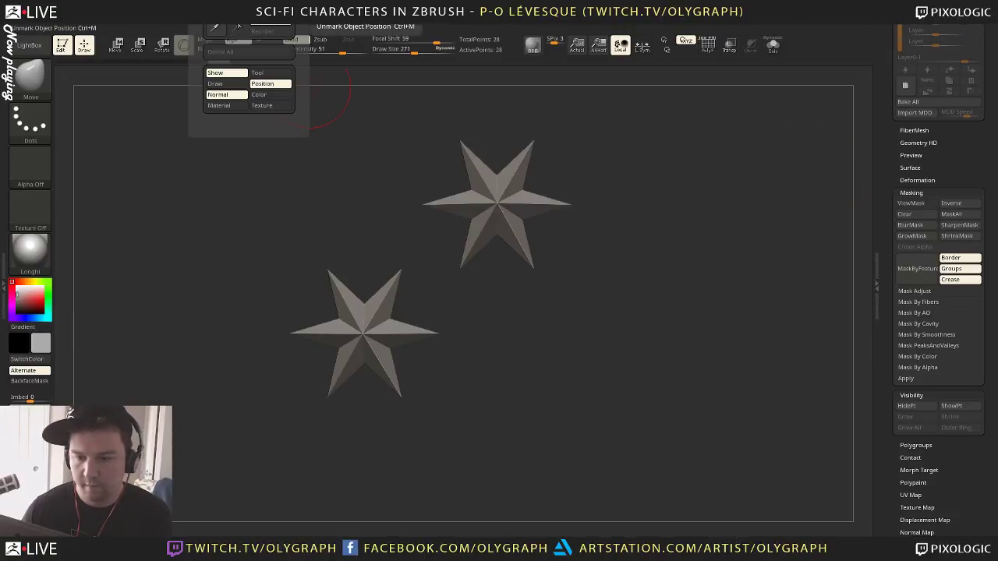
left_click(243, 27)
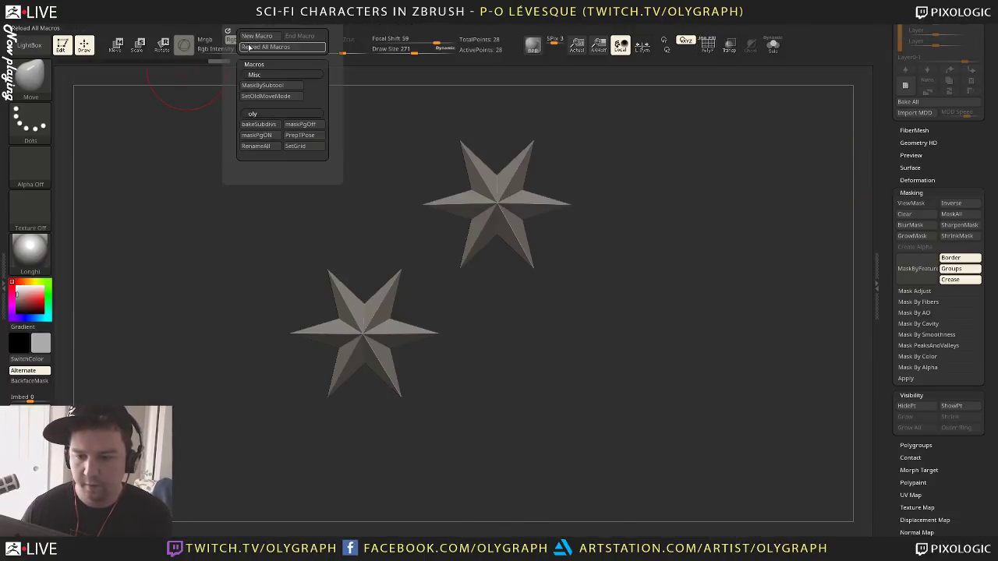
left_click(249, 47)
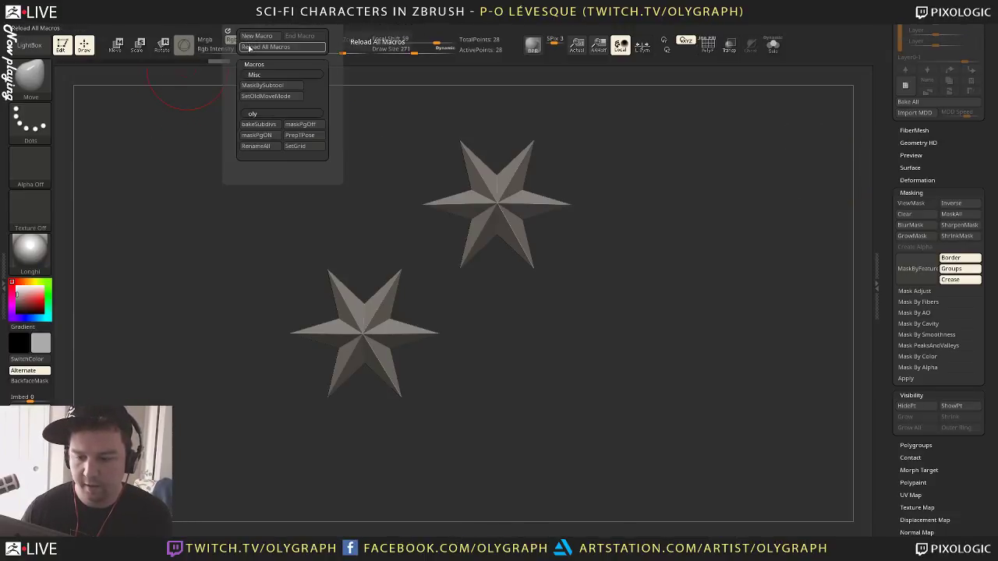
left_click(309, 137)
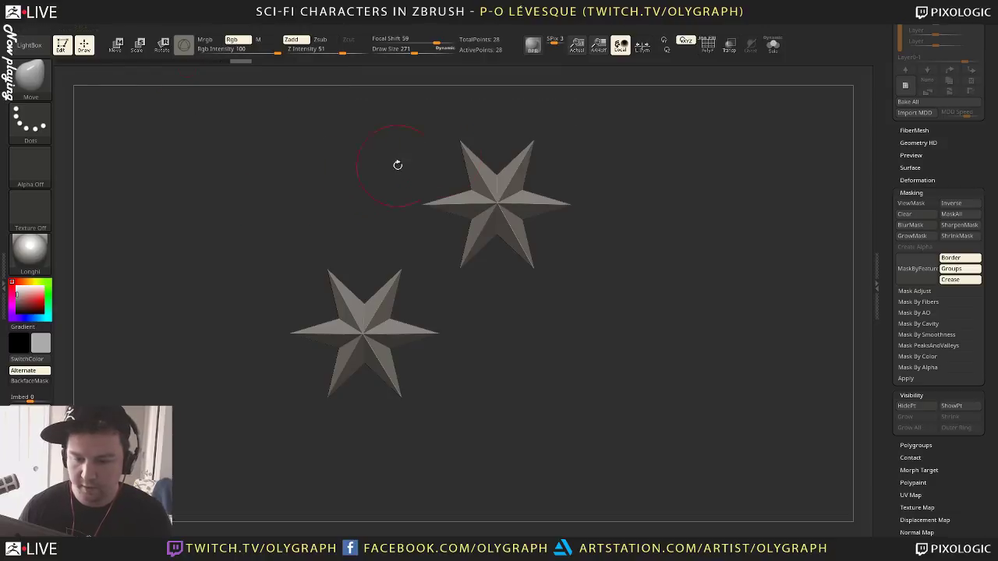
Make the FastRobot87 tool active and run the PrepTPose macro on all its subtools
left_click_drag(887, 72, 891, 257)
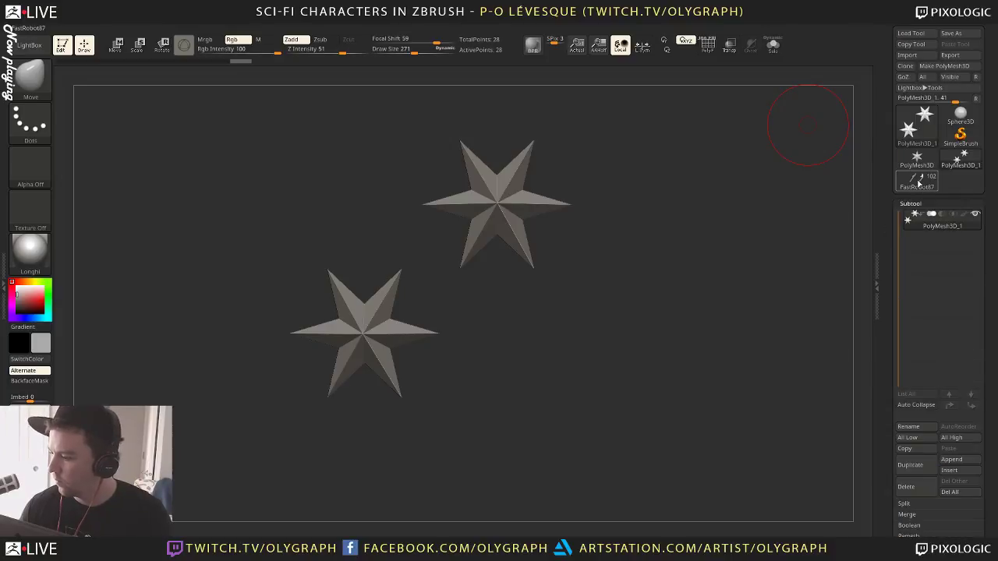
left_click(918, 181)
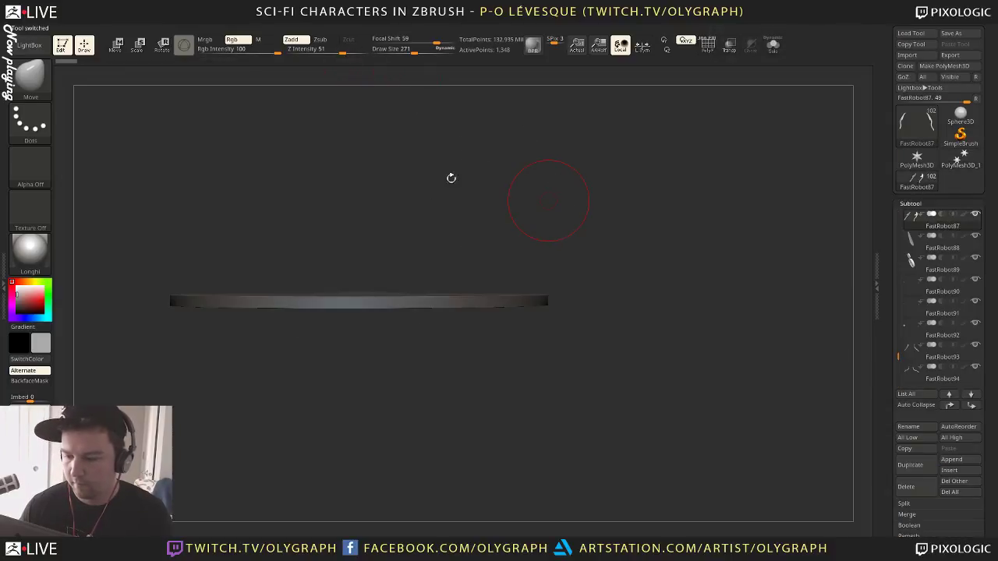
left_click(319, 22)
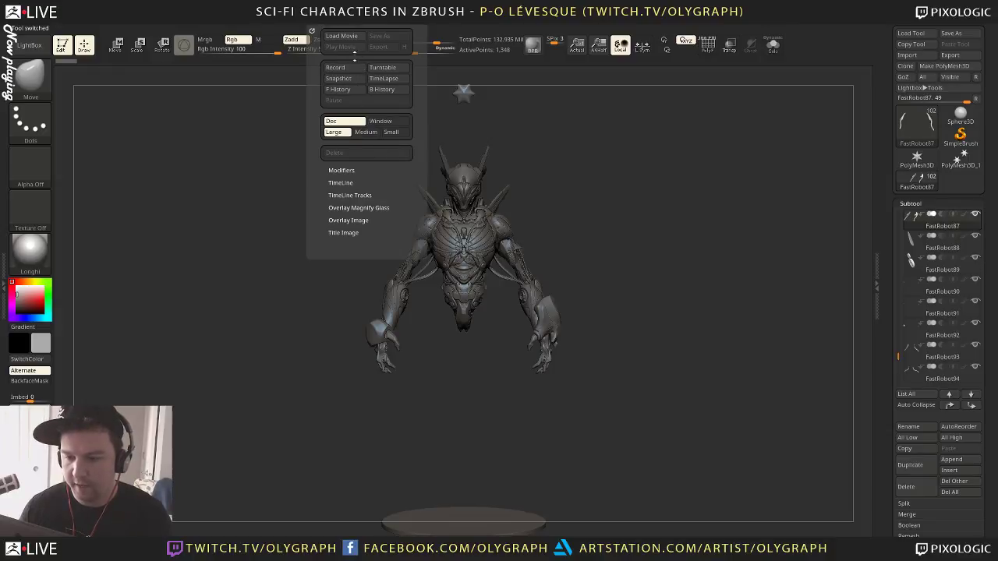
left_click(235, 23)
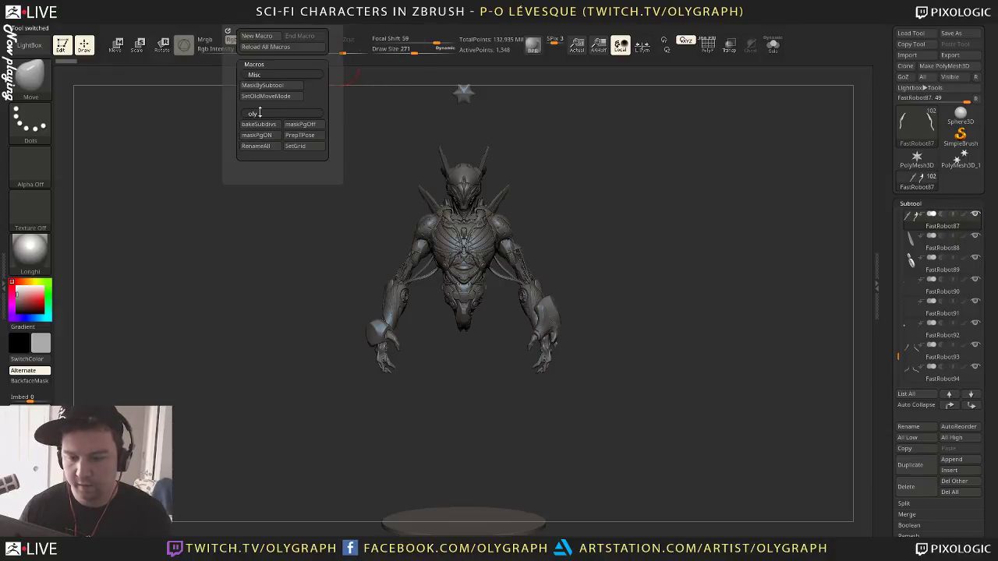
left_click(299, 135)
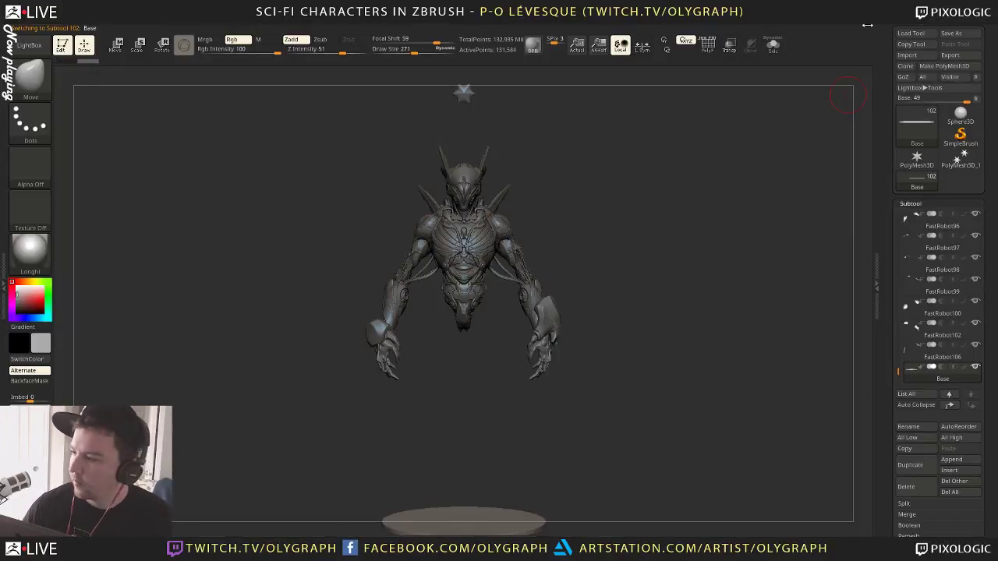
Start saving the robot tool to a file and browse to the 2017 projects folder
left_click(951, 33)
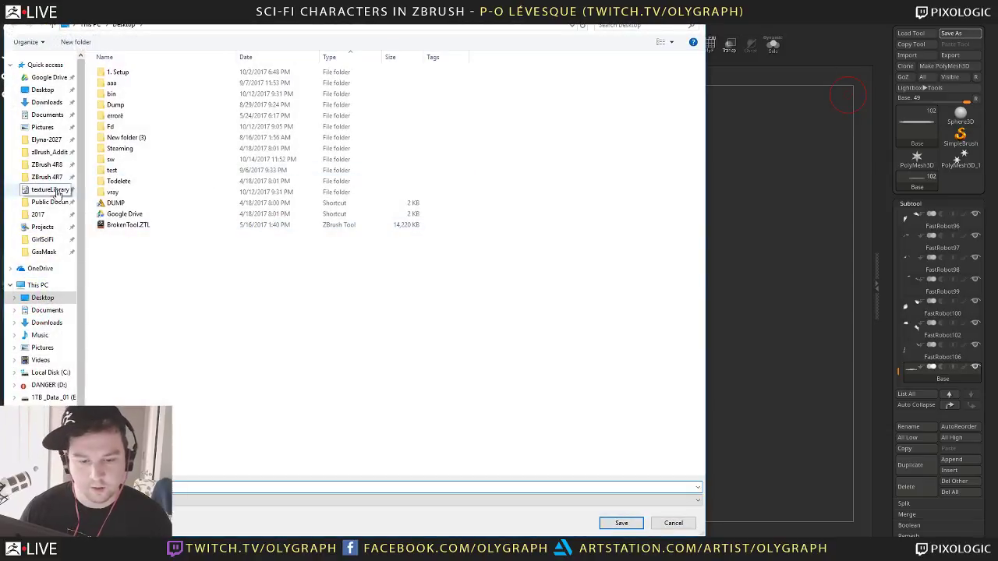
left_click(55, 253)
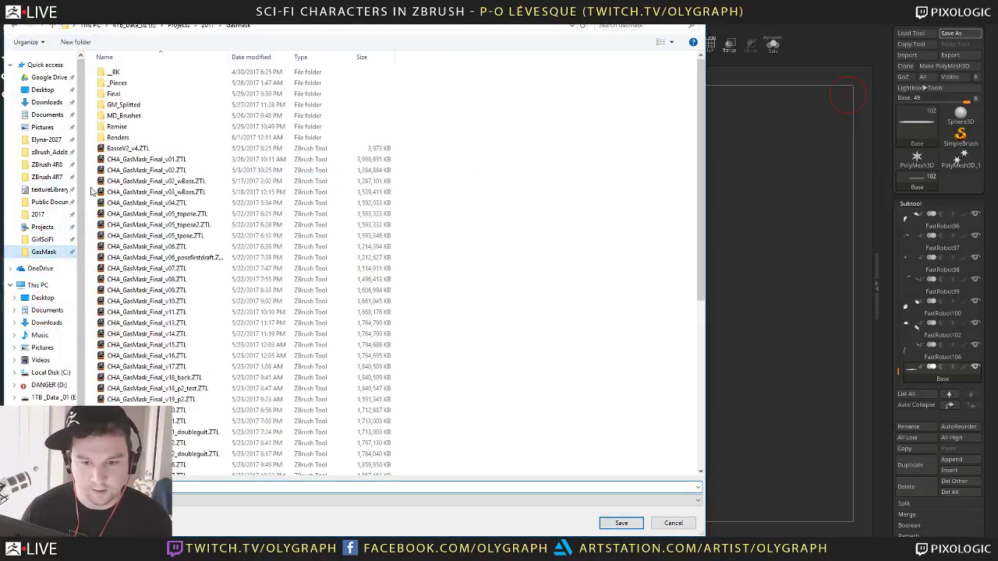
left_click(178, 25)
double_click(121, 116)
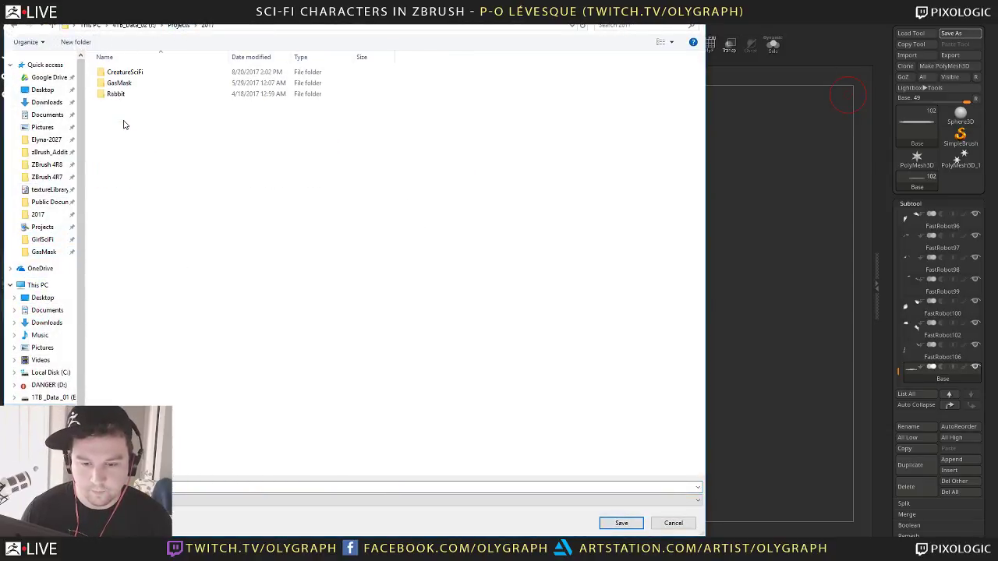
Create a new folder named FastRobot inside the 2017 projects folder
right_click(152, 206)
mouse_move(121, 314)
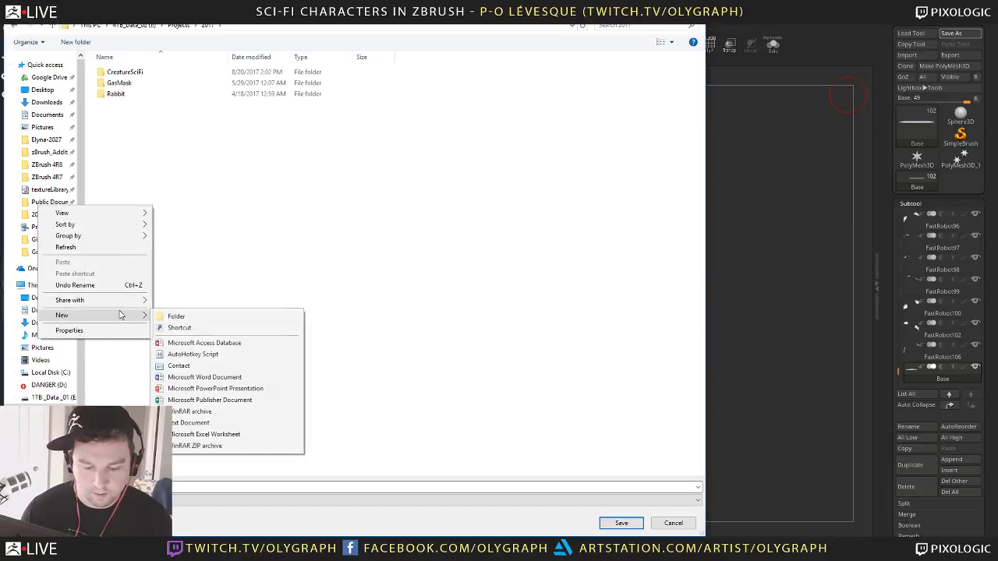
left_click(176, 316)
type("Robot")
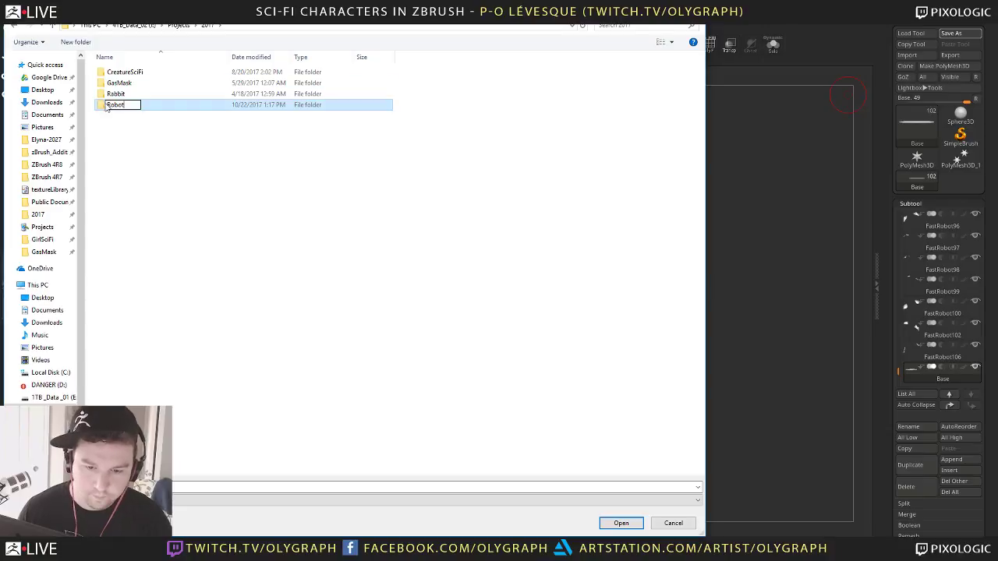
key("Home")
type("Fast")
key("Return")
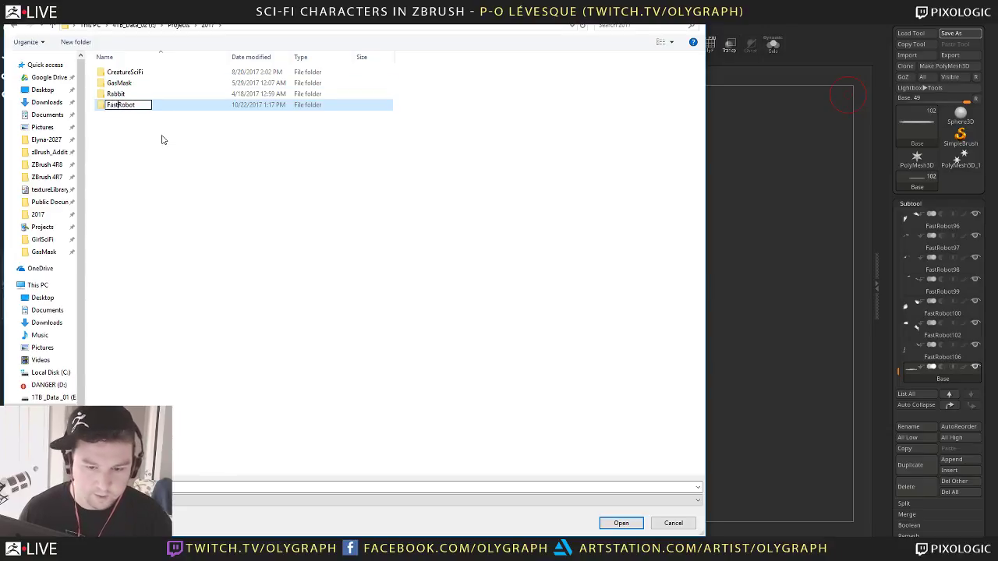
Save the robot tool in the new FastRobot folder under its suggested name
key("Return")
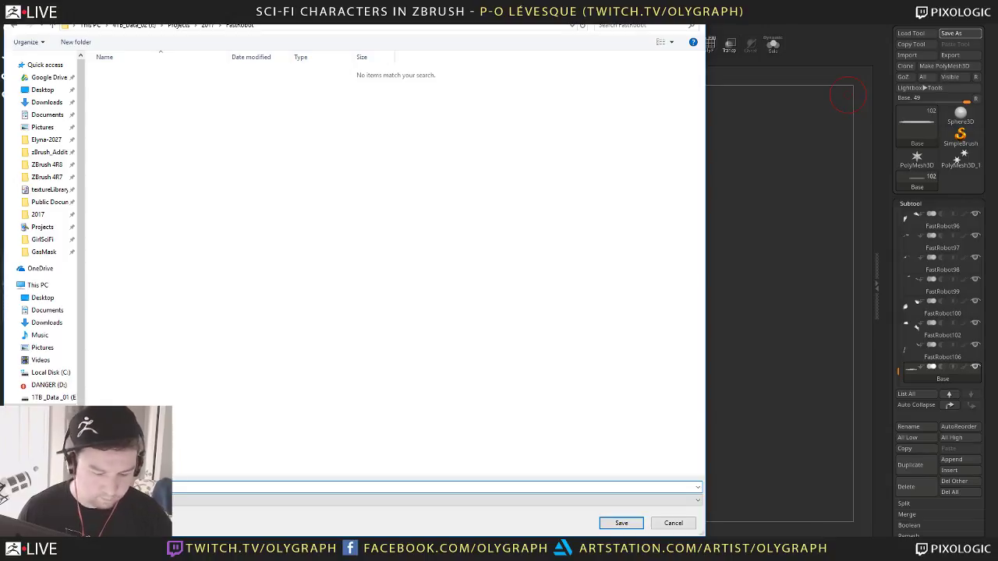
key("Return")
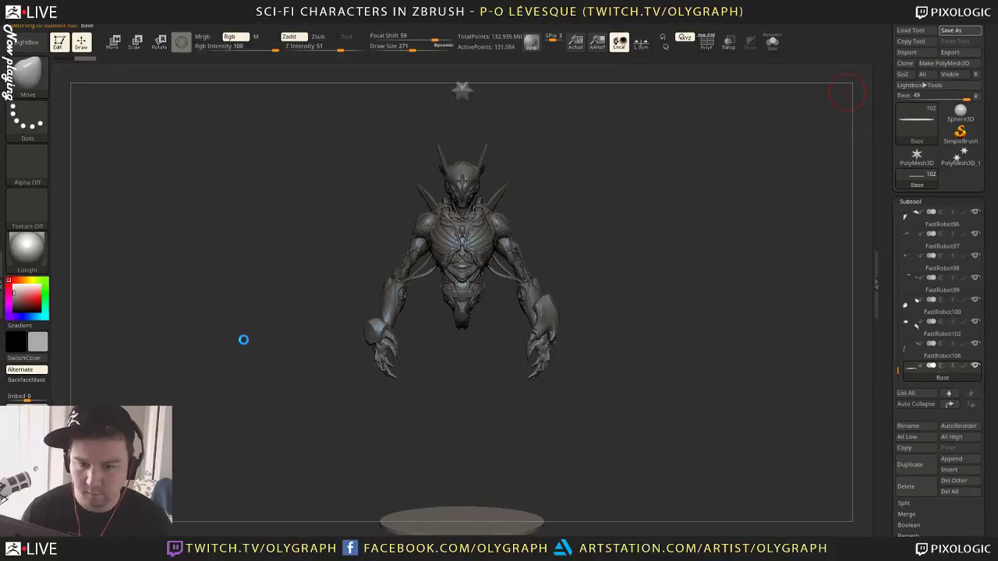
key("s")
left_click_drag(345, 207, 332, 259)
left_click(340, 218)
left_click_drag(230, 225, 234, 286)
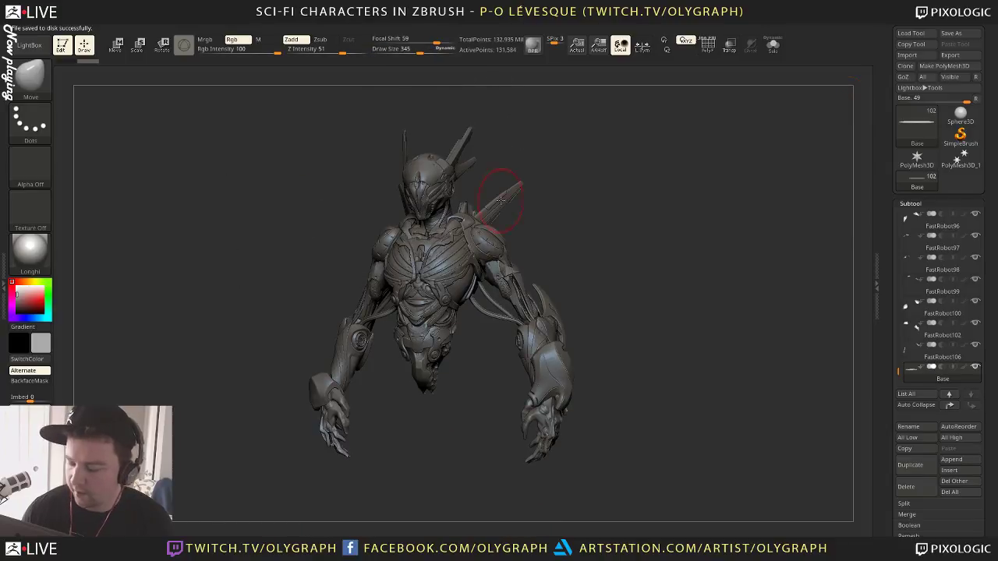
Generate a combined low-resolution posing mesh of all the robot's subtools with Transpose Master's TPoseMesh
mouse_move(910, 323)
left_click_drag(899, 371, 885, 210)
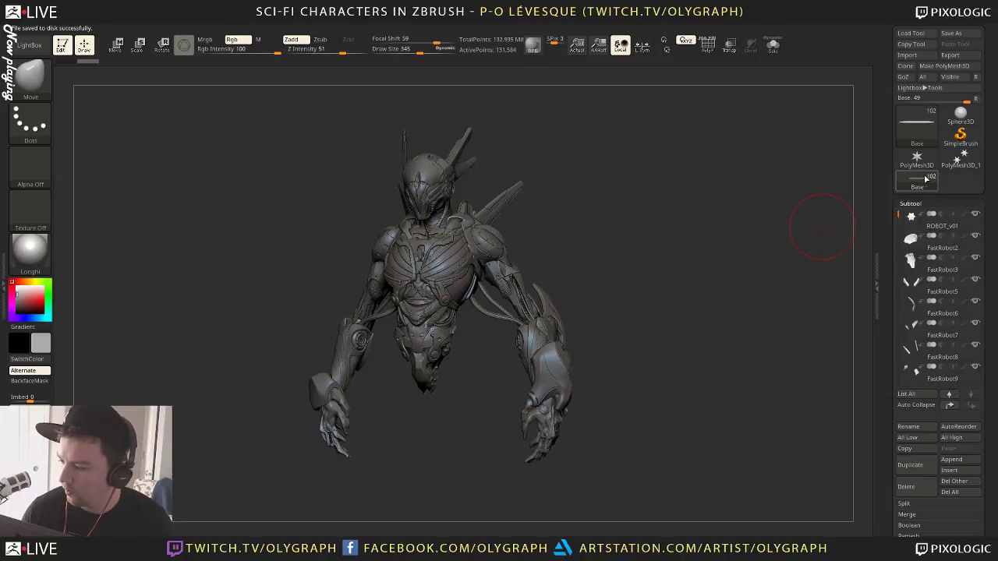
left_click(587, 29)
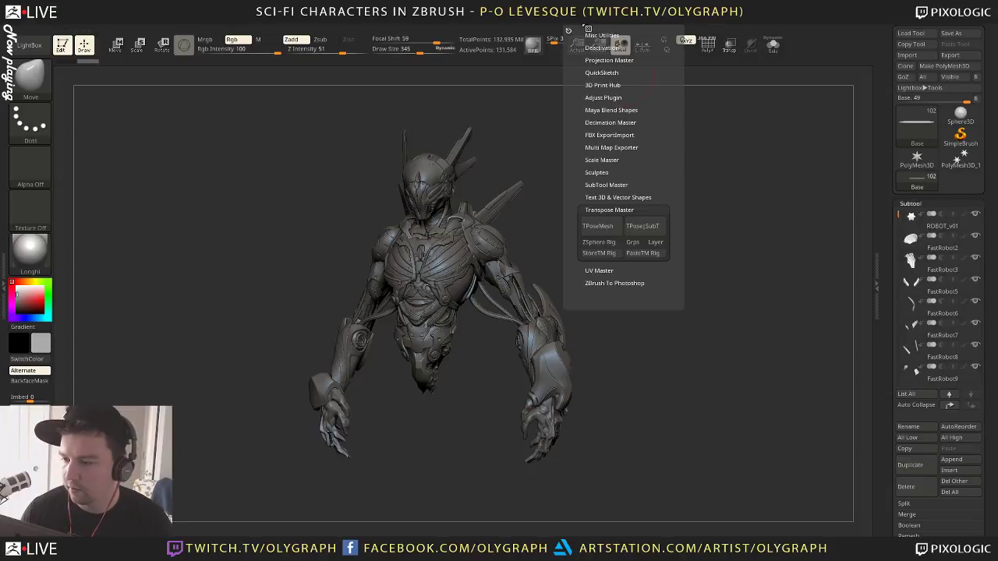
left_click(600, 227)
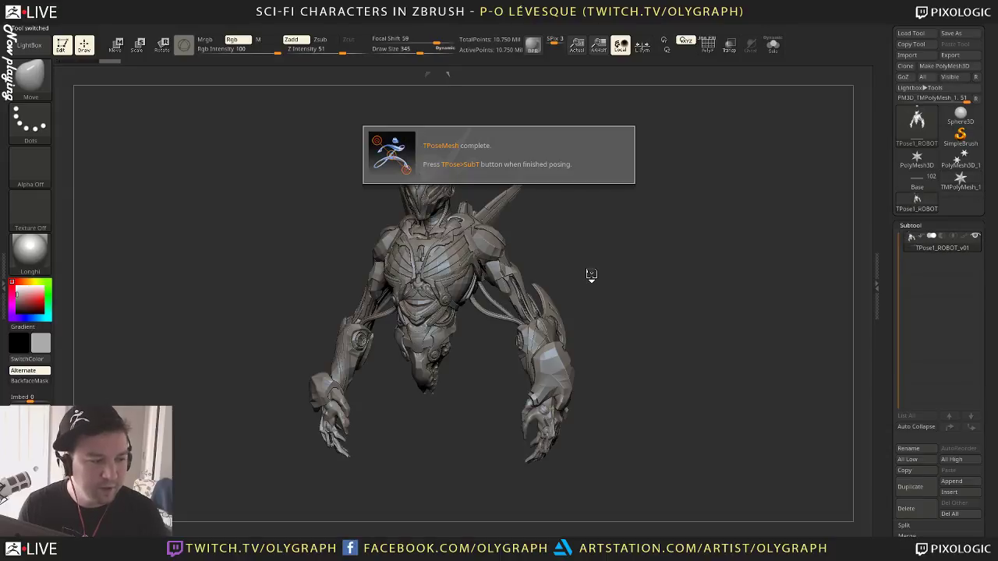
left_click(613, 181)
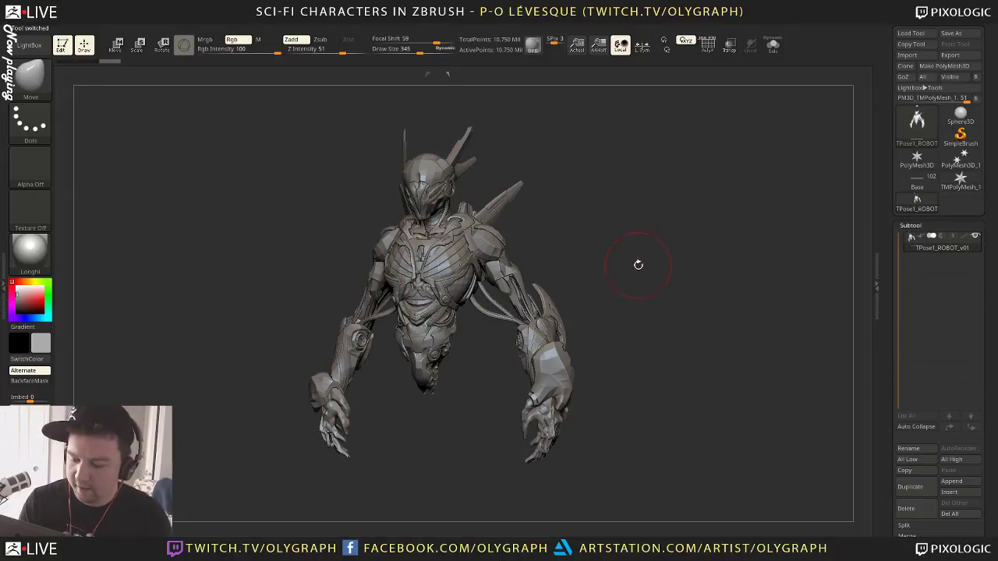
Examine the combined posing mesh from several angles, with and without its wireframe and polygroup colours
left_click_drag(662, 232, 614, 232, "alt")
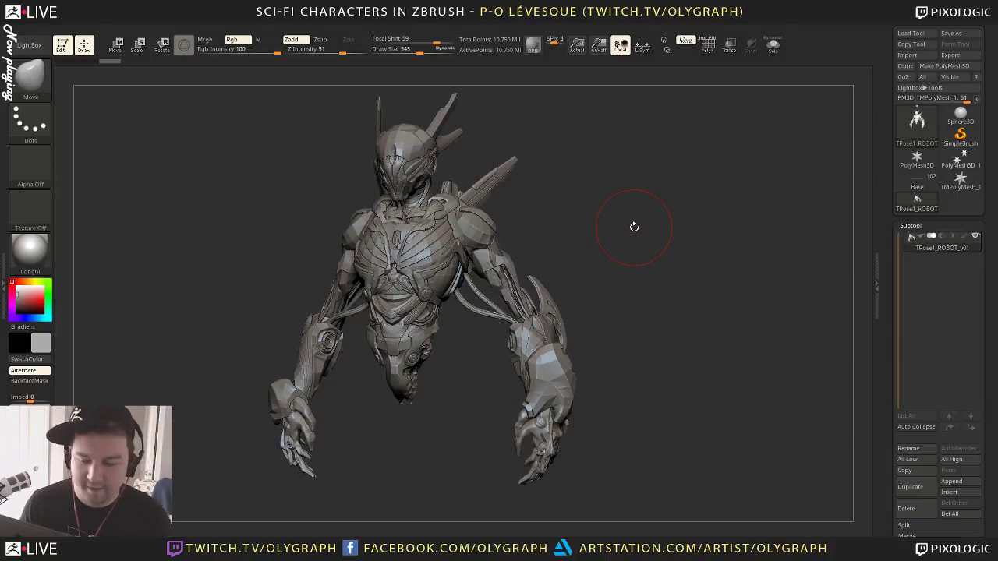
left_click_drag(577, 214, 660, 185)
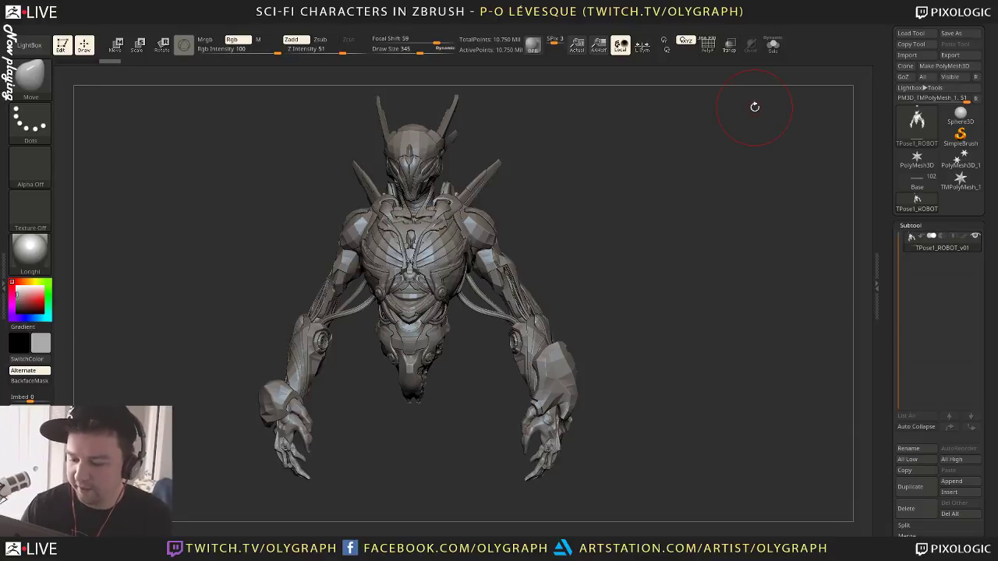
mouse_move(611, 227)
left_mouse_down("shift")
mouse_move(617, 165)
mouse_move(615, 225)
mouse_move(642, 240)
mouse_move(592, 195)
mouse_move(551, 181)
left_mouse_up("shift")
key("s")
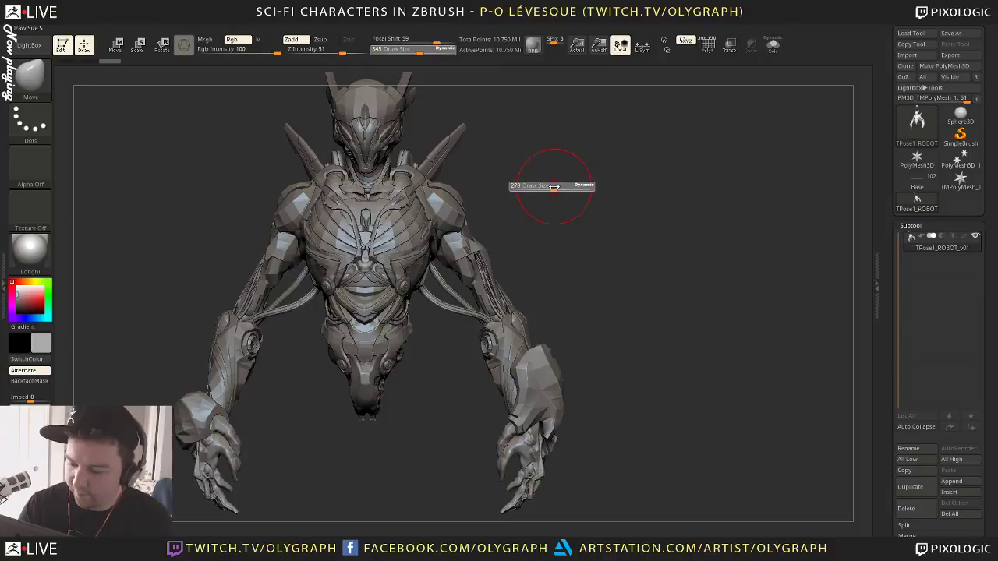
left_click(552, 186)
mouse_move(620, 292)
left_mouse_down()
mouse_move(626, 272)
mouse_move(658, 284)
mouse_move(695, 247)
left_mouse_up()
key("shift+f")
key("shift+f")
key("shift+f")
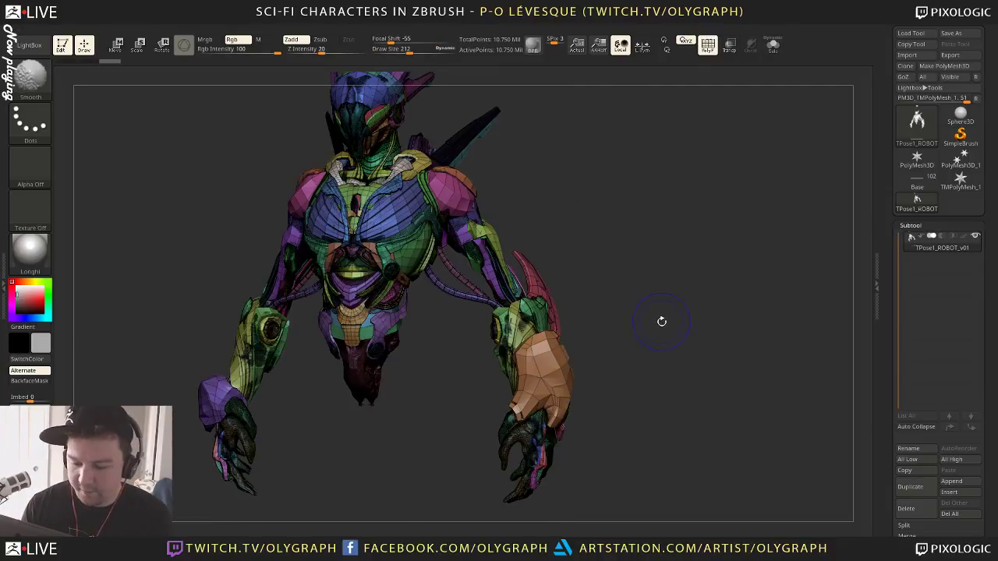
key("shift+f")
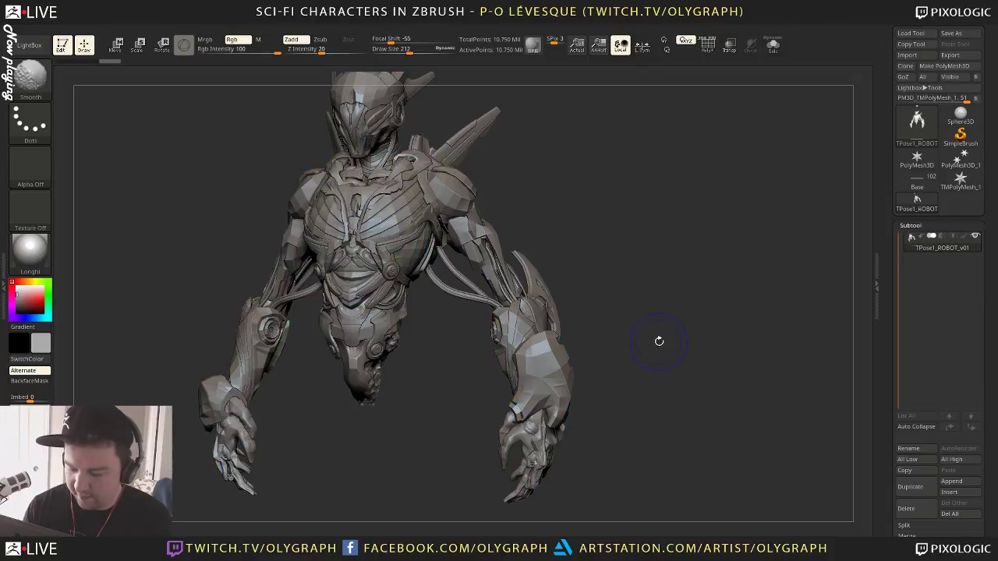
Hide the shoulder armour caps and the outer upper-arm plates on both of the robot's arms
left_click_drag(602, 174, 492, 160)
key("s")
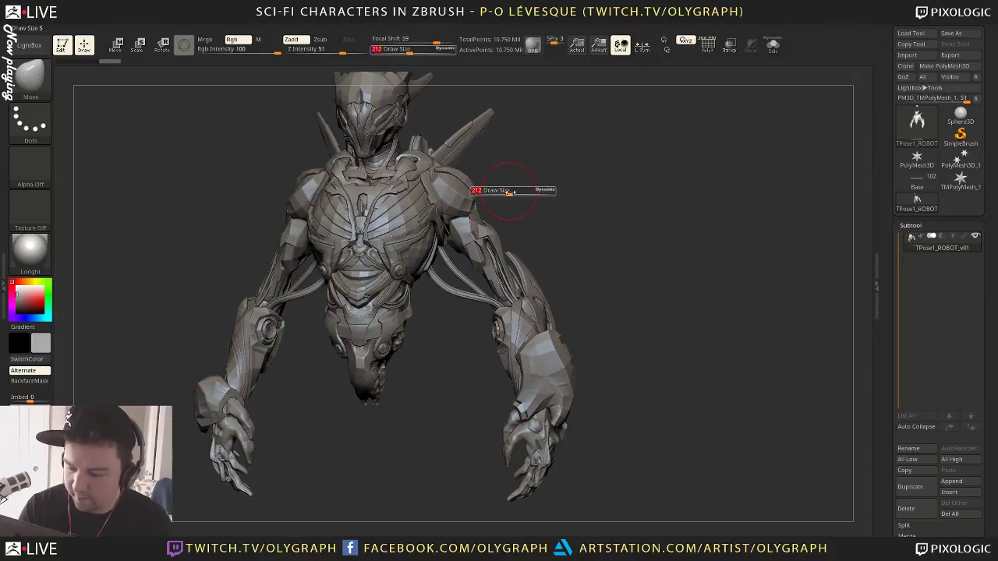
left_click(460, 198, "ctrl+shift")
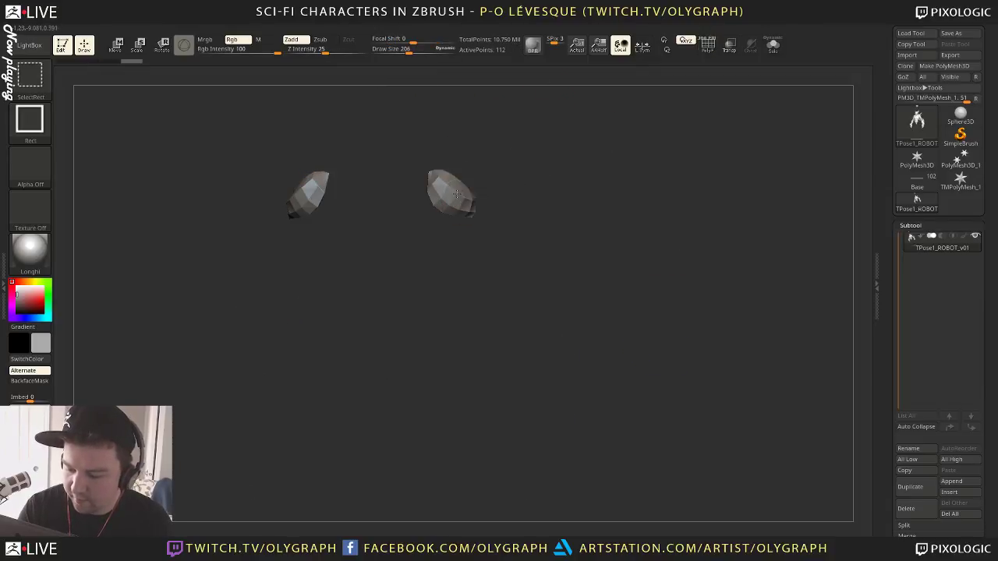
left_click(480, 180, "ctrl+shift")
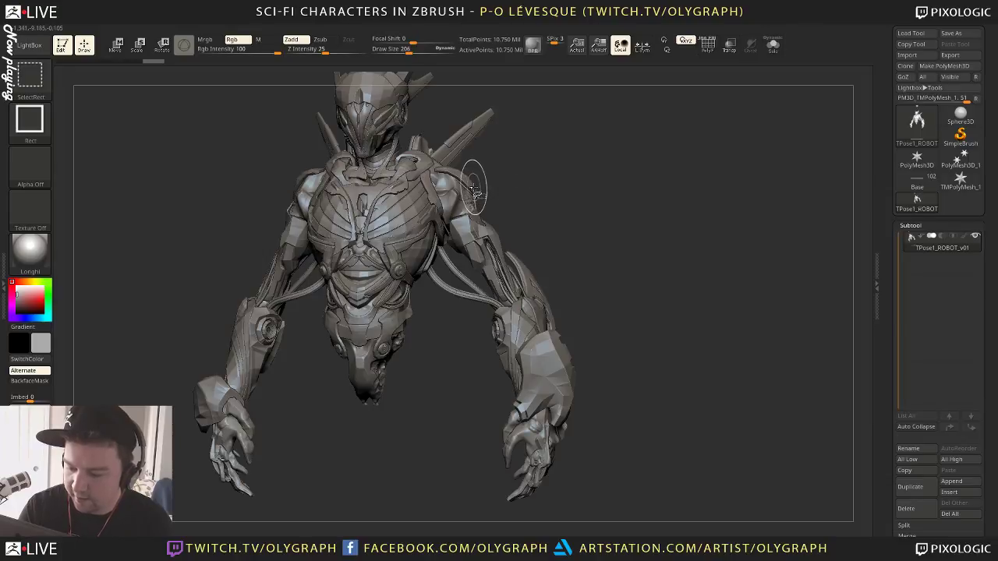
left_click(484, 226, "ctrl+alt+shift")
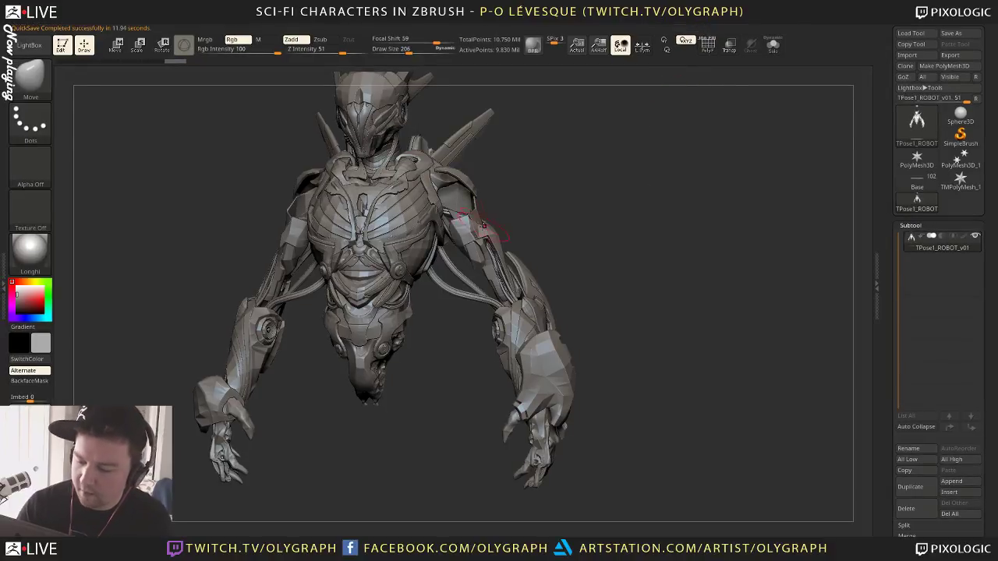
key("ctrl+shift")
key("ctrl+shift+z")
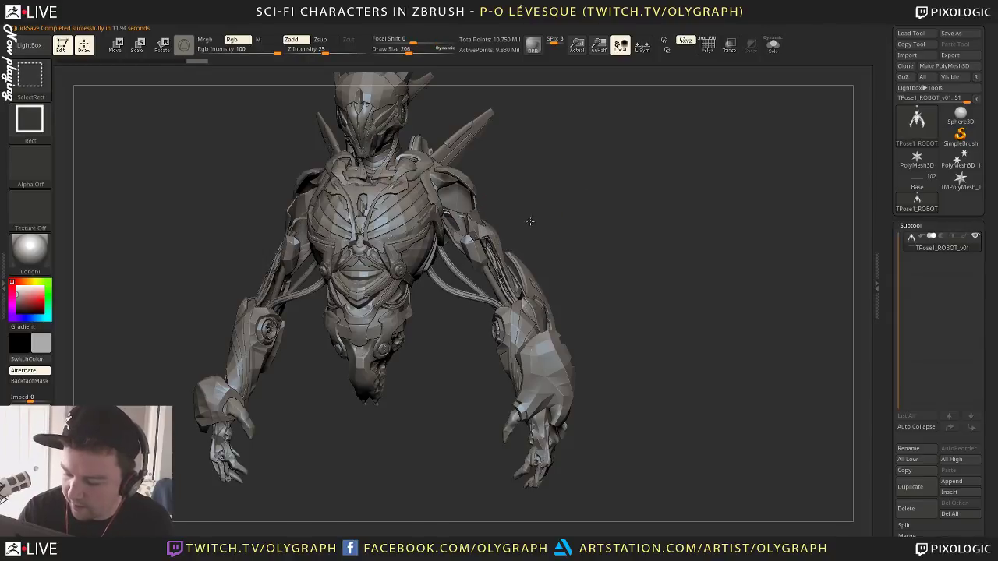
key("ctrl+shift+z")
key("s")
left_click(542, 226)
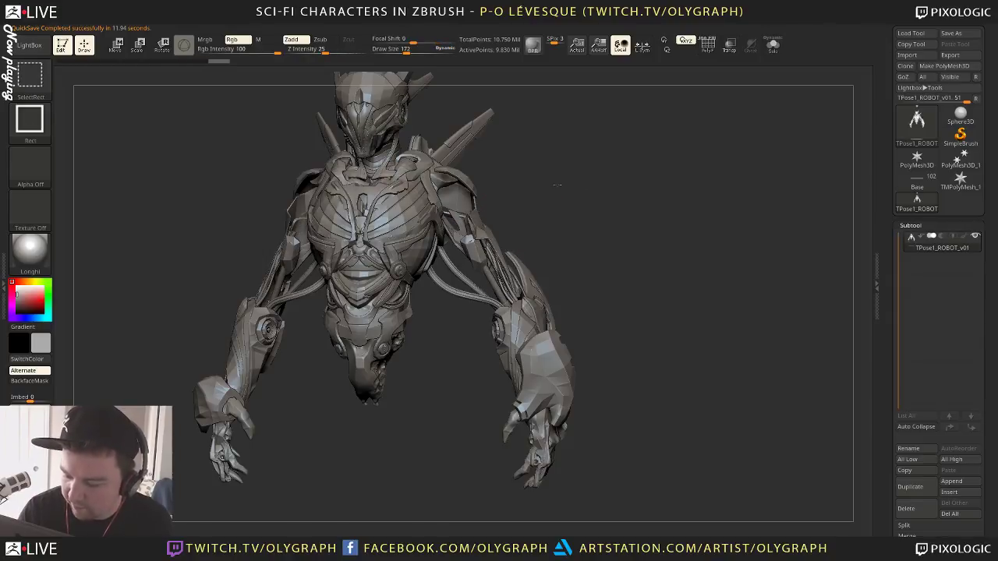
key("ctrl+shift+z")
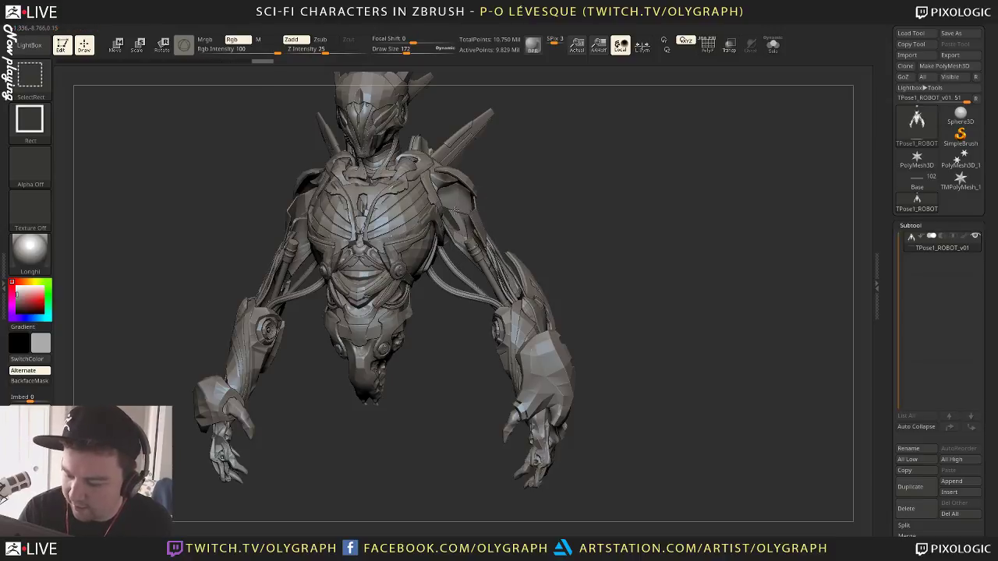
Hide the remaining shoulder parts, upper-arm segments and the cables joining the arms to the torso
left_click(457, 209, "ctrl+shift")
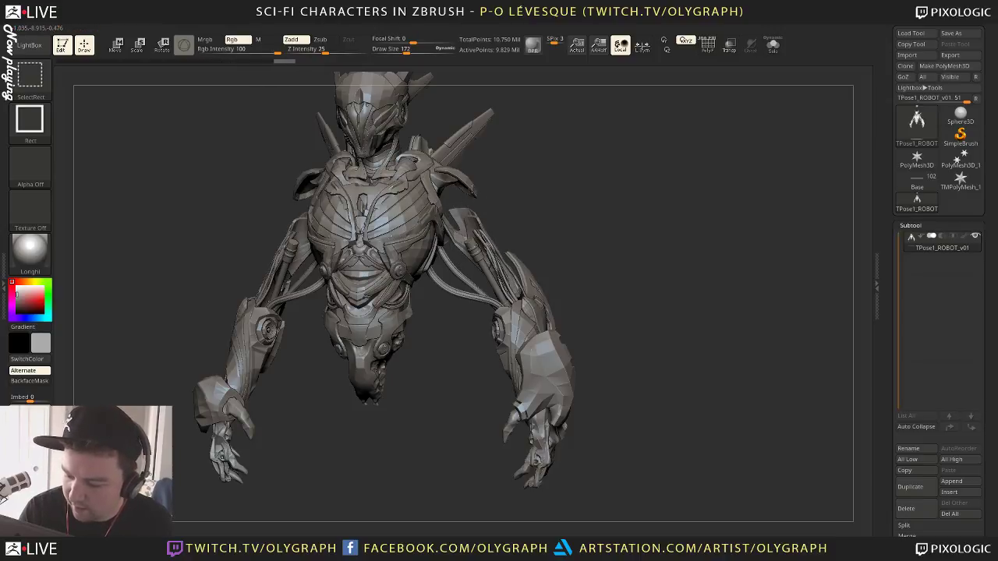
left_click(488, 216, "ctrl+alt+shift")
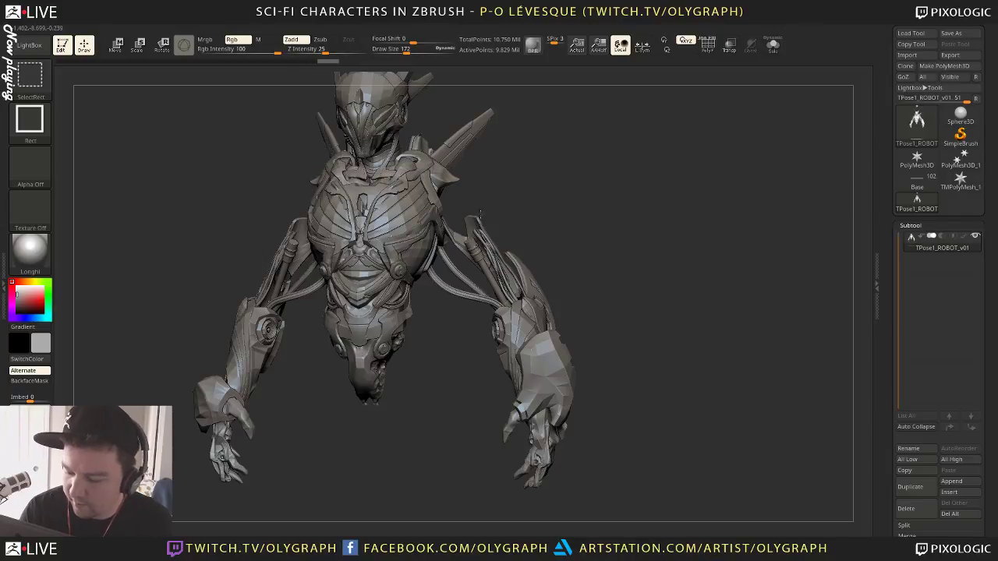
key("ctrl+shift+z")
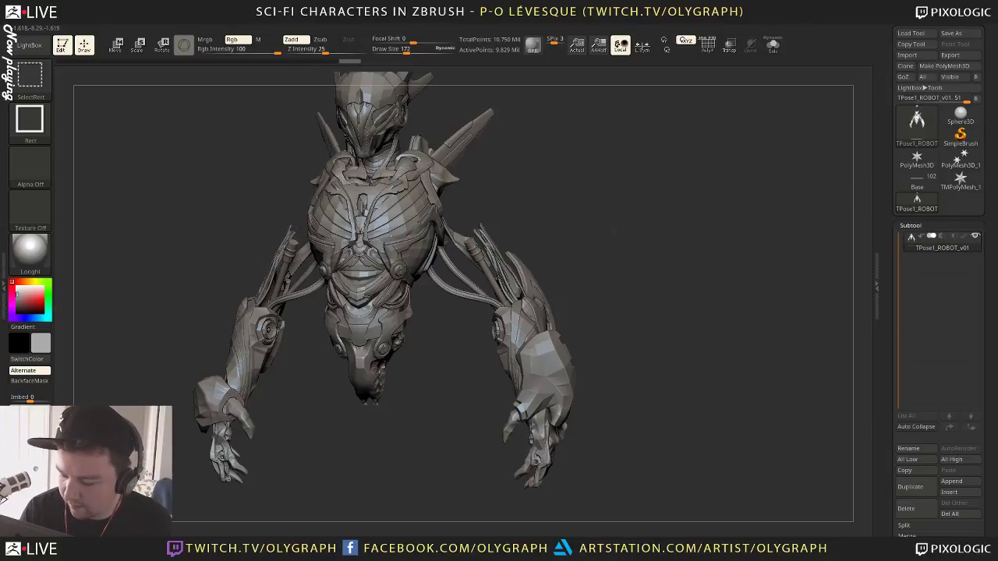
key("ctrl+shift+z")
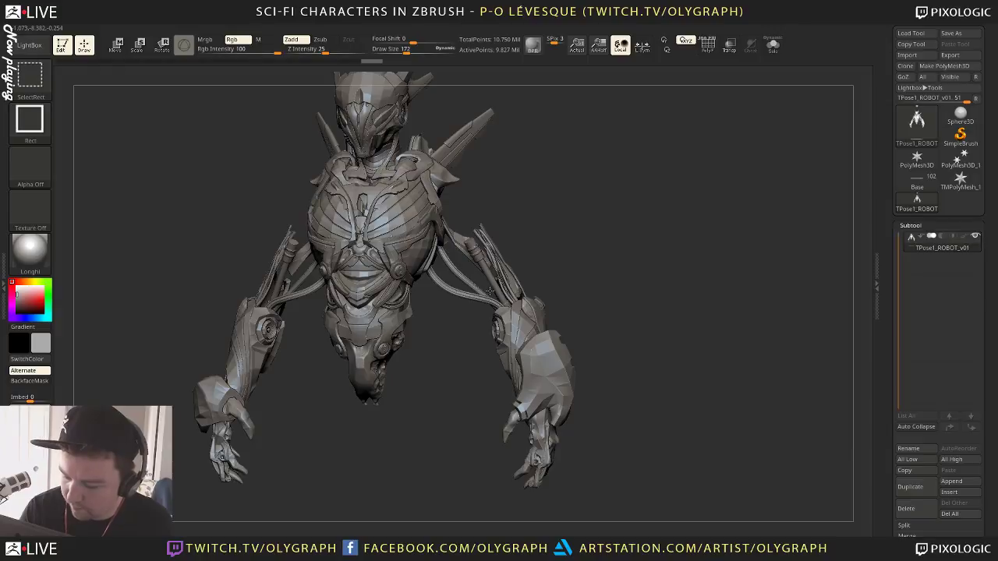
key("ctrl+shift+z")
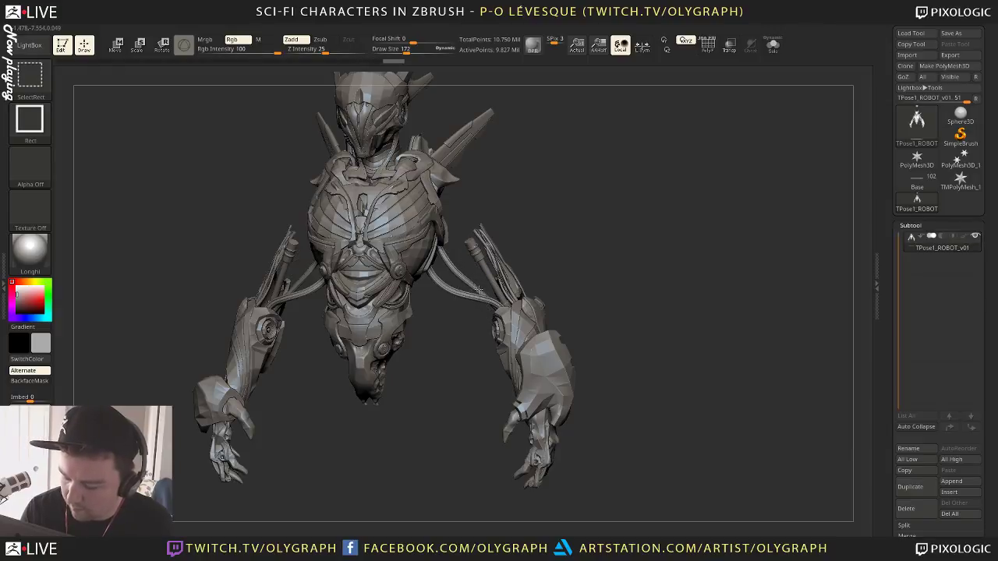
key("ctrl+shift+z")
key("ctrl+shift+z")
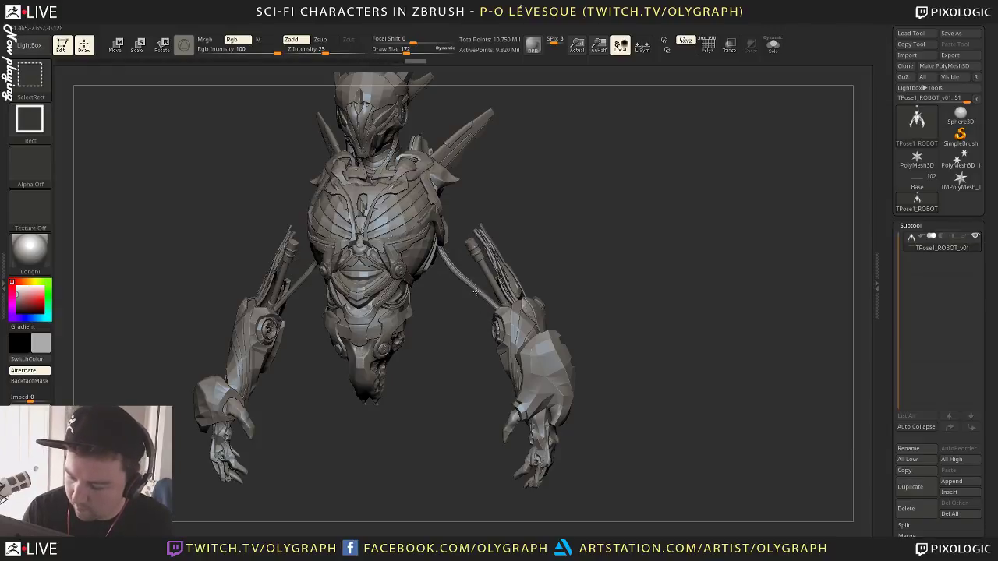
mouse_move(470, 339)
left_mouse_down()
mouse_move(479, 316)
mouse_move(625, 258)
left_mouse_up()
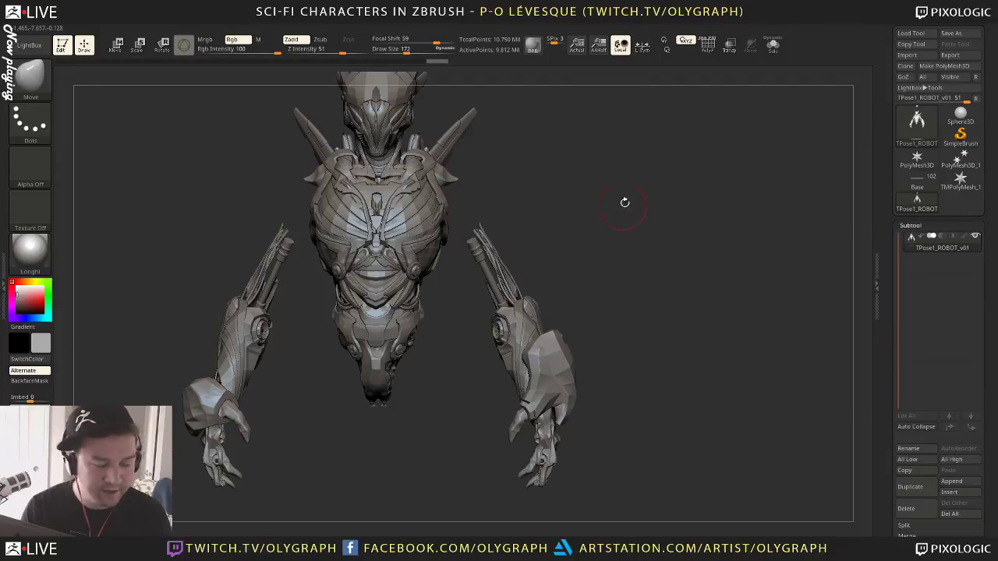
Hide the leftover forearm and hand on each side so only the robot's head and torso are shown
mouse_move(712, 163)
left_mouse_down("ctrl+shift")
mouse_move(672, 251)
mouse_move(519, 413)
mouse_move(454, 515)
left_mouse_up("ctrl+shift")
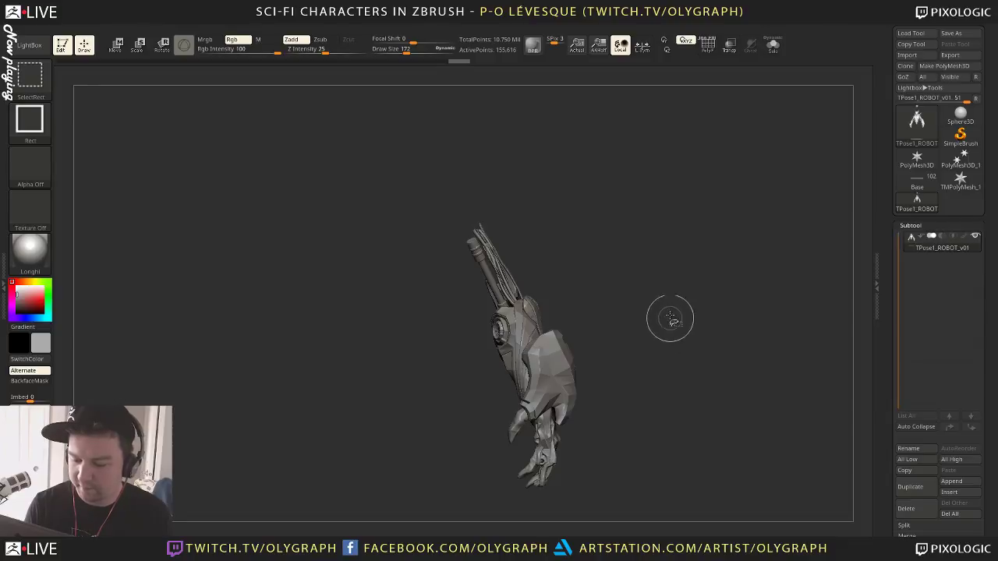
left_click(671, 290, "ctrl+shift")
left_click_drag(697, 202, 457, 513, "ctrl+shift")
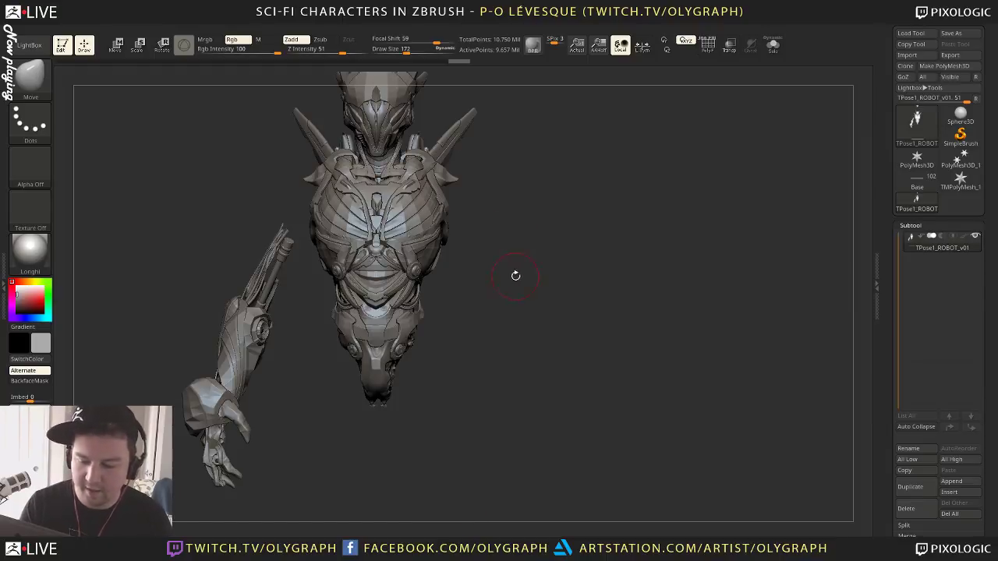
left_click_drag(516, 275, 579, 255, "alt")
mouse_move(219, 184)
left_mouse_down("ctrl+shift")
mouse_move(333, 482)
mouse_move(360, 491)
left_mouse_up("ctrl+shift")
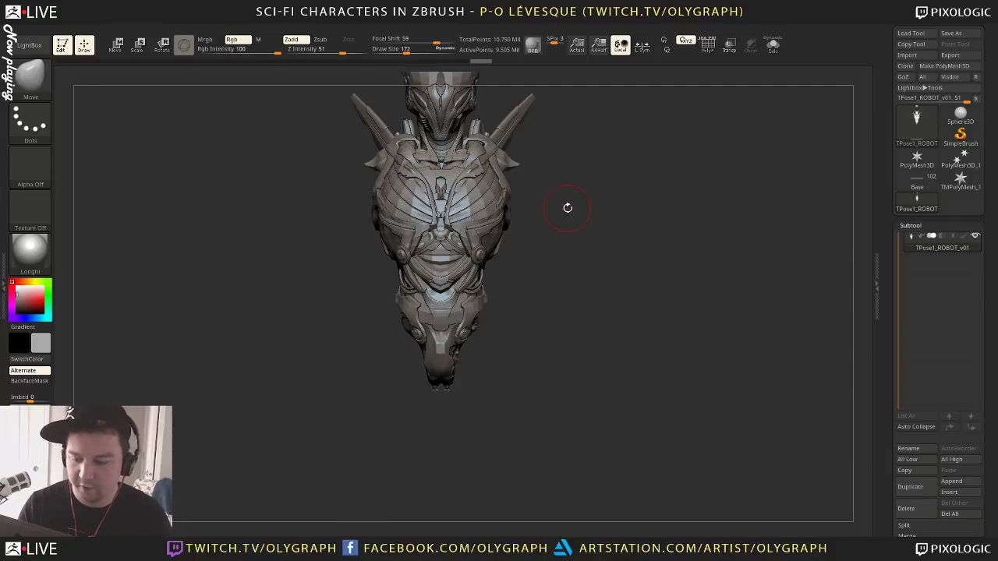
left_click_drag(581, 225, 567, 333)
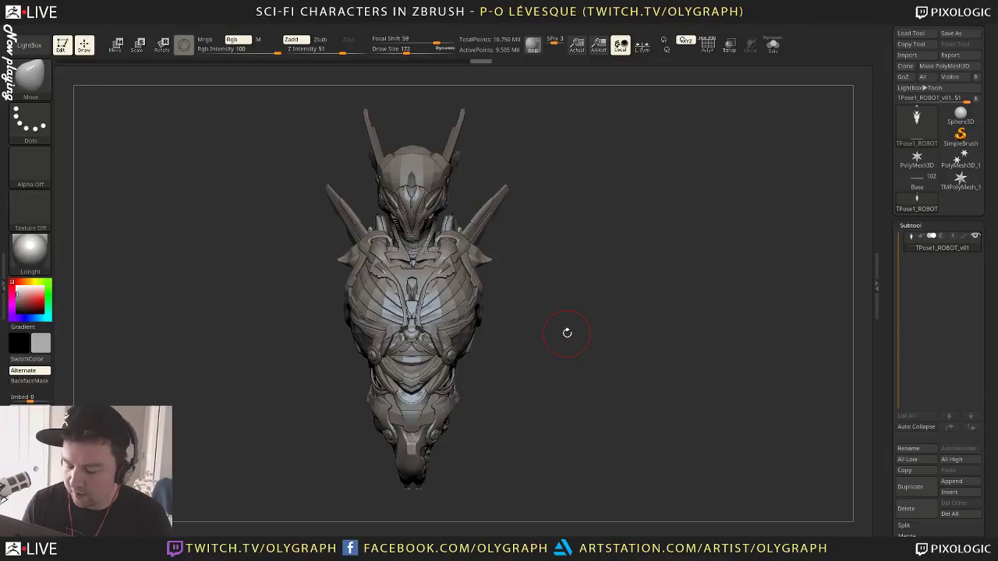
Mask the robot's head and neck, and refine the mask at the base of the neck
key("s")
left_click_drag(537, 289, 546, 289)
key("s")
left_click_drag(479, 279, 508, 265)
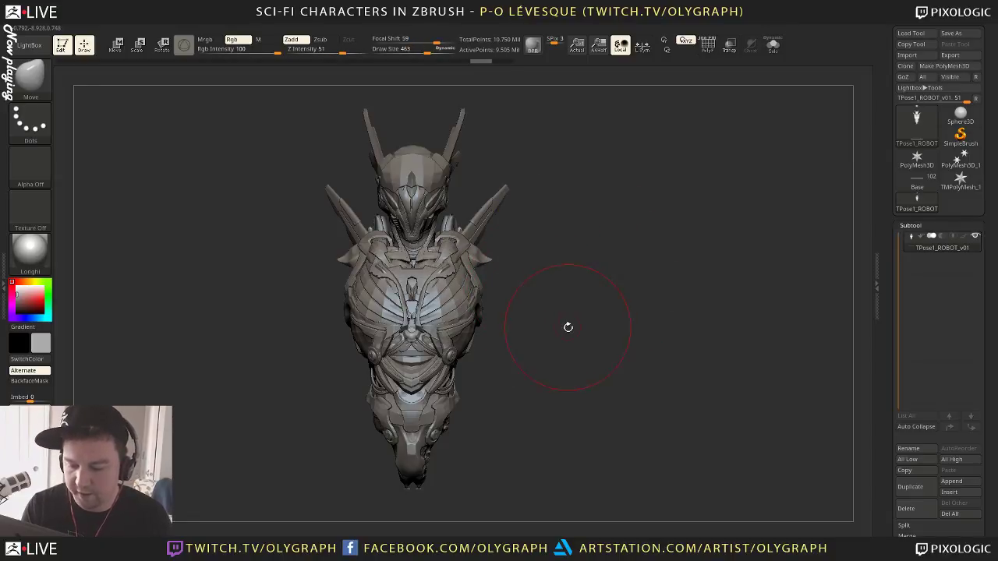
mouse_move(544, 334)
left_mouse_down()
mouse_move(546, 343)
mouse_move(517, 348)
mouse_move(530, 250)
mouse_move(506, 238)
mouse_move(617, 252)
mouse_move(617, 215)
mouse_move(369, 218)
mouse_move(503, 187)
mouse_move(482, 217)
left_mouse_up()
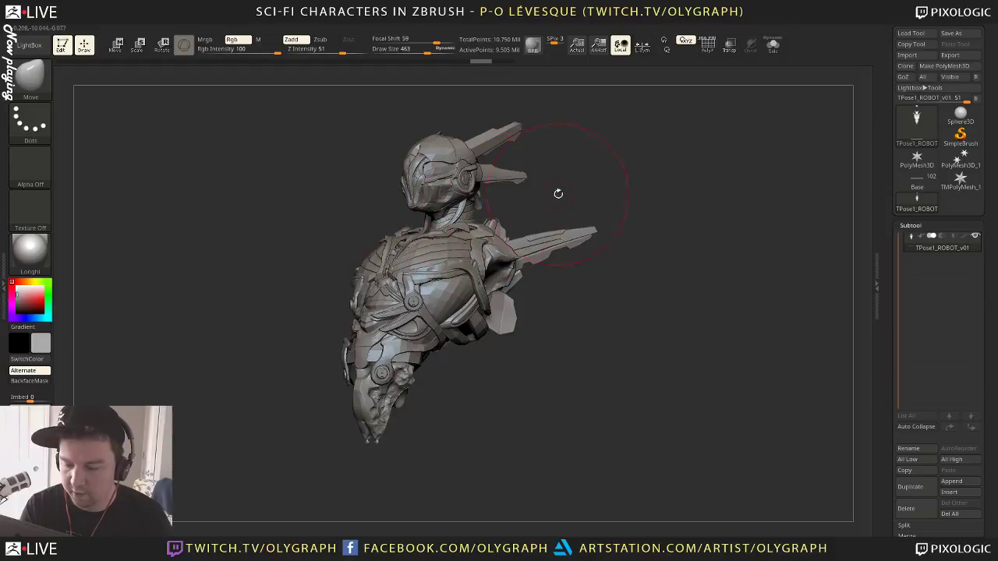
mouse_move(557, 194)
left_mouse_down()
mouse_move(608, 195)
mouse_move(437, 140)
left_mouse_up()
mouse_move(315, 116)
left_mouse_down("ctrl")
mouse_move(436, 151)
mouse_move(489, 221)
left_mouse_up("ctrl")
mouse_move(548, 189)
left_mouse_down()
mouse_move(468, 187)
mouse_move(475, 211)
left_mouse_up()
key("s")
left_click_drag(478, 217, 461, 217)
left_click(475, 207, "ctrl")
left_click(476, 208, "ctrl")
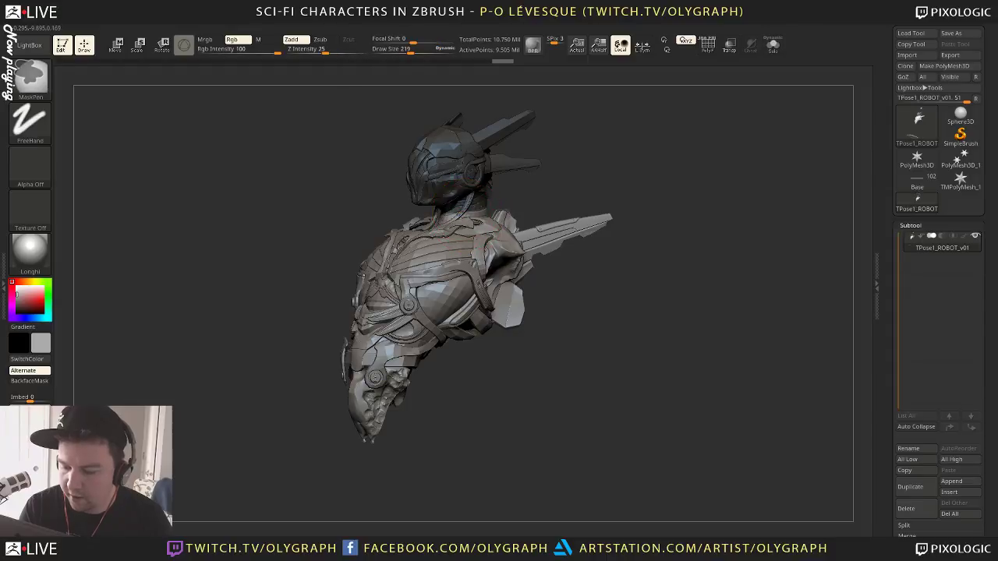
Show only the robot's two arms, isolate its left arm and assign the isolated arm a single polygroup
mouse_move(522, 181)
left_mouse_down("shift")
mouse_move(617, 194)
mouse_move(658, 299)
mouse_move(687, 312)
left_mouse_up("shift")
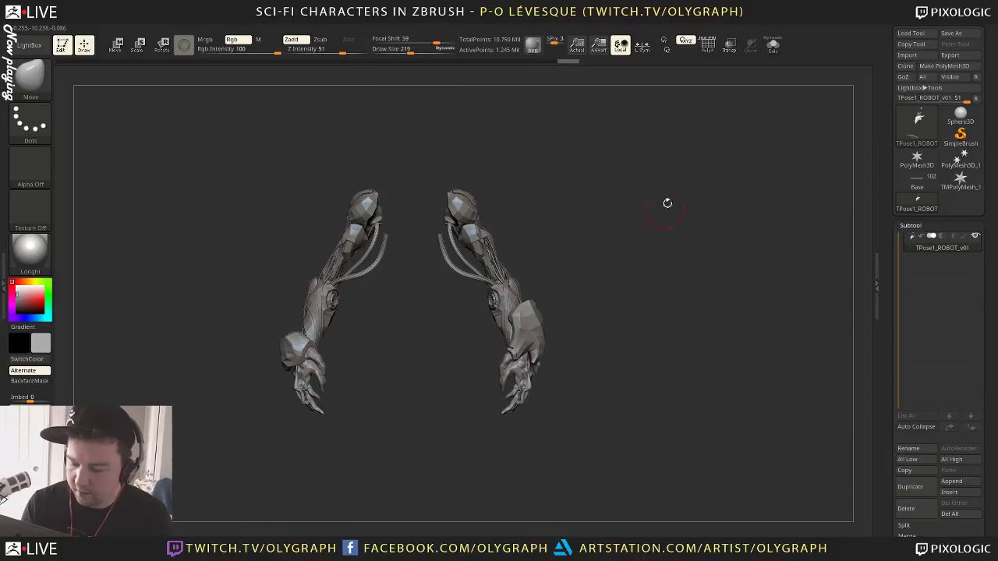
left_click_drag(714, 165, 404, 454, "ctrl+shift")
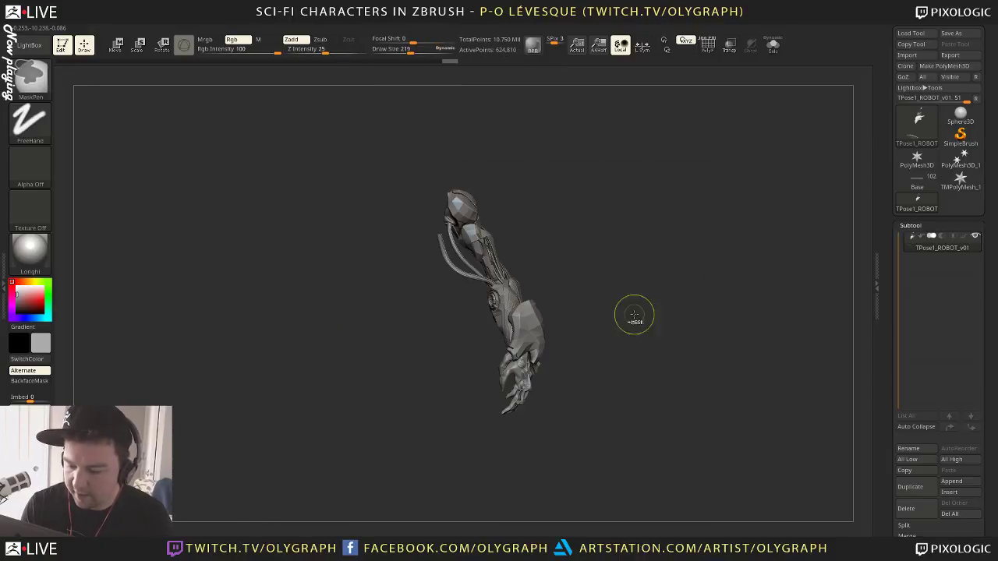
key("shift+f")
left_click_drag(615, 243, 683, 327, "alt")
left_click_drag(743, 287, 649, 210, "alt")
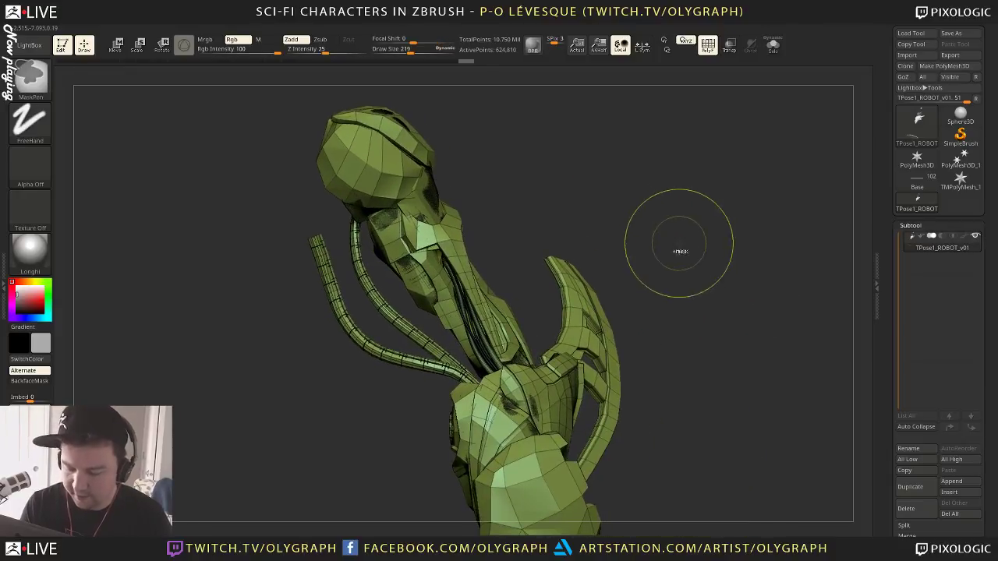
key("ctrl+w")
left_click_drag(699, 333, 621, 265, "alt")
Undo the left arm's regrouping and the hiding of the opposite arm
left_click_drag(492, 216, 601, 276, "ctrl+shift")
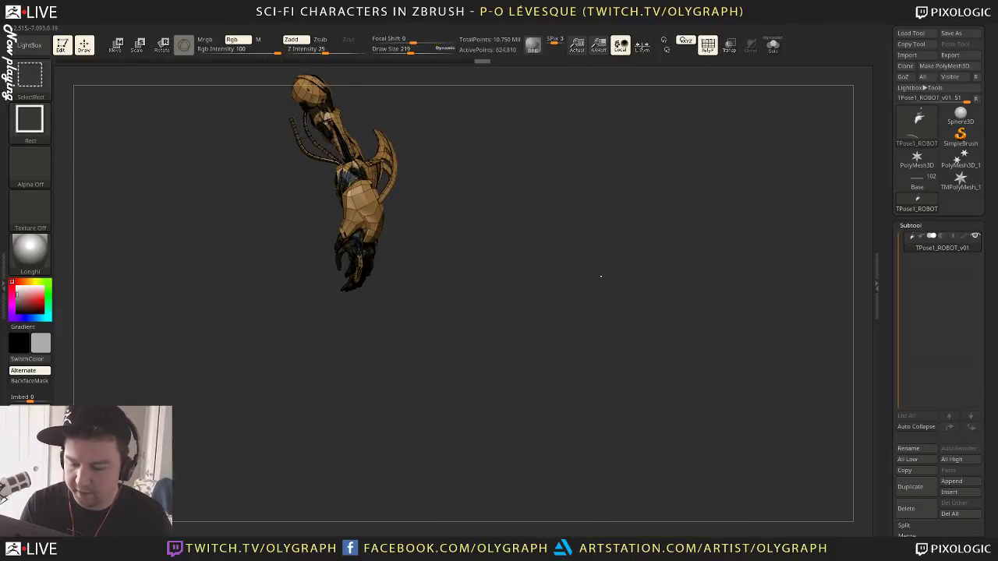
left_click(600, 276, "ctrl+shift")
left_click_drag(475, 250, 617, 251)
key("ctrl+z")
left_click_drag(612, 244, 624, 291, "ctrl+shift")
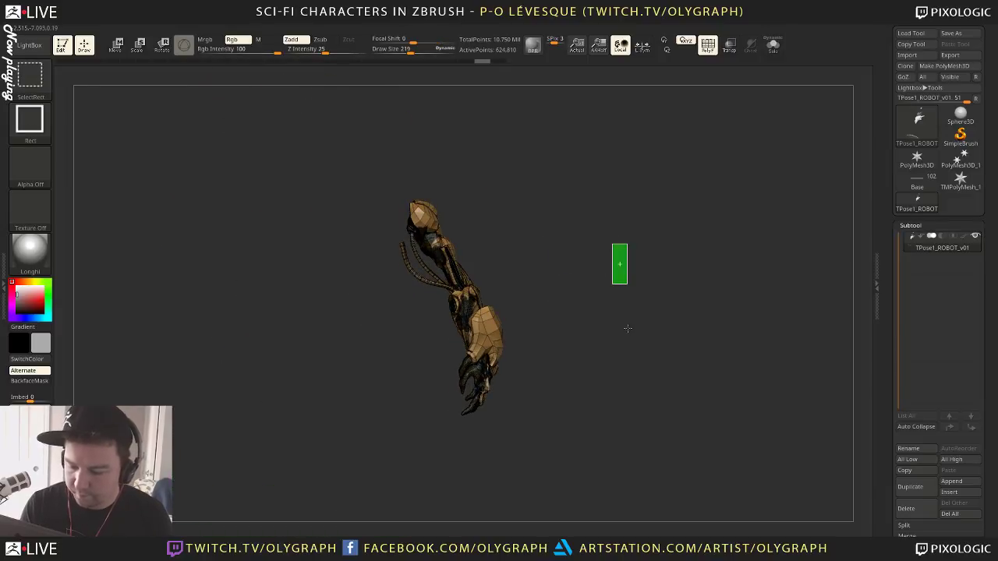
left_click_drag(627, 328, 617, 319, "ctrl+shift")
key("ctrl+z")
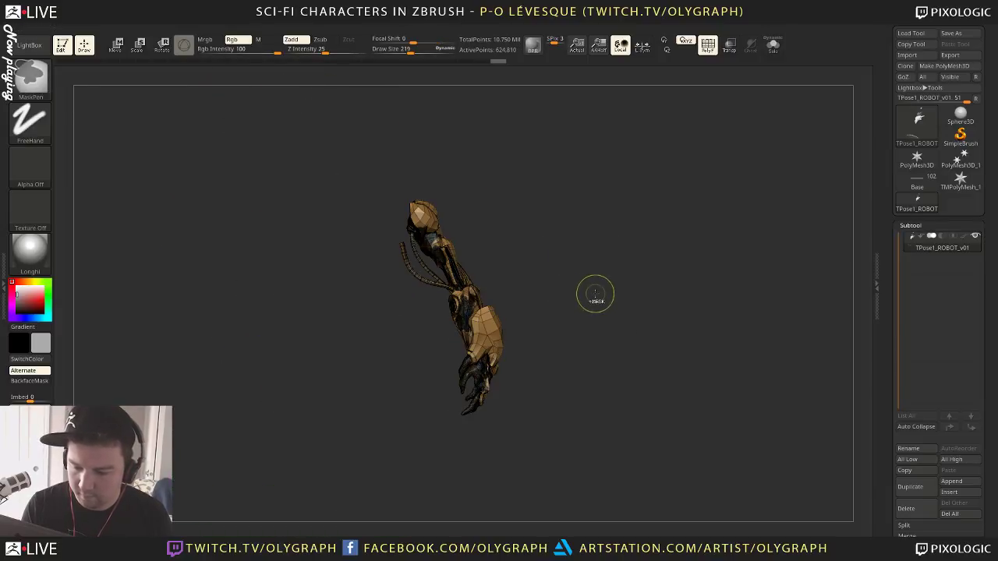
key("ctrl+w")
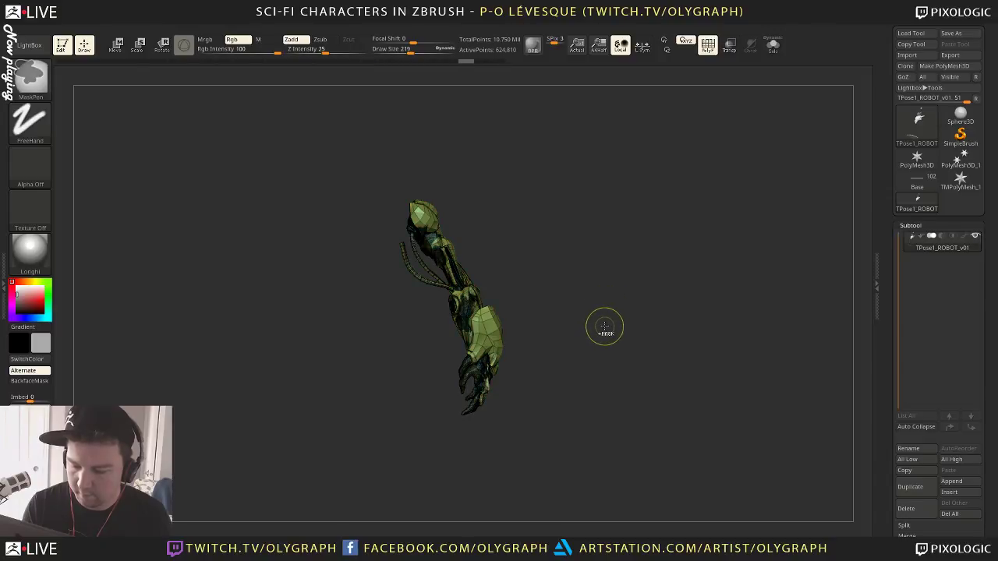
key("ctrl+z")
key("ctrl+z")
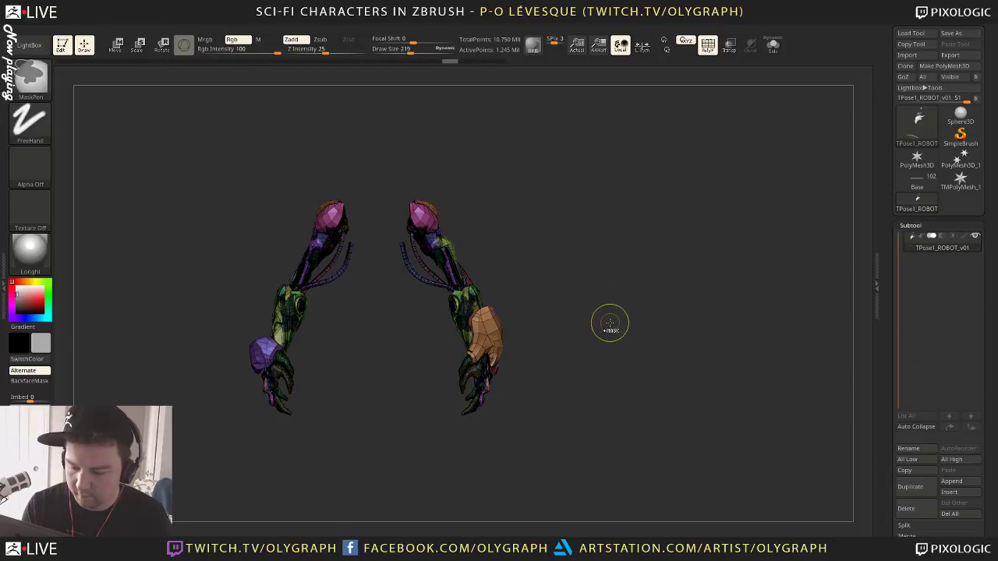
Isolate the robot's left arm as a single polygroup, and restore the whole model without the polygroup display
key("ctrl+w")
left_click_drag(713, 166, 550, 311, "ctrl+shift")
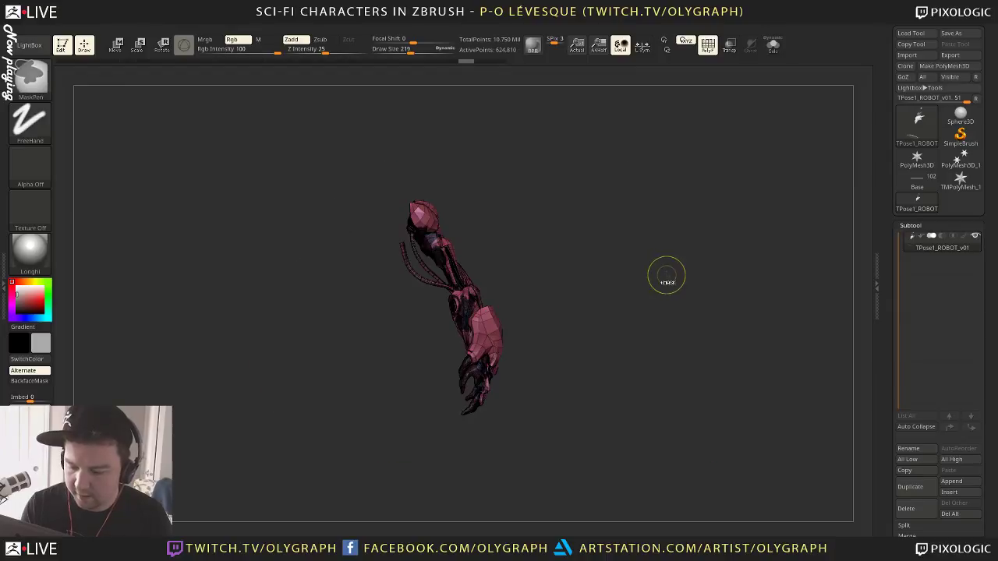
left_click(525, 213, "ctrl+shift")
key("shift+f")
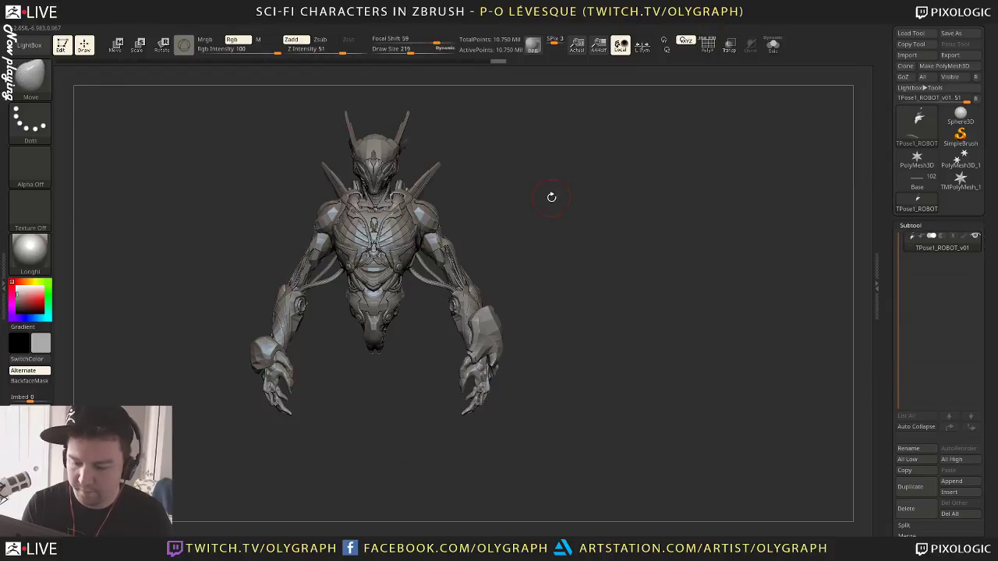
Isolate the robot's left arm and lay a rotation transpose line from the shoulder past the hand
left_click_drag(551, 198, 541, 284, "alt")
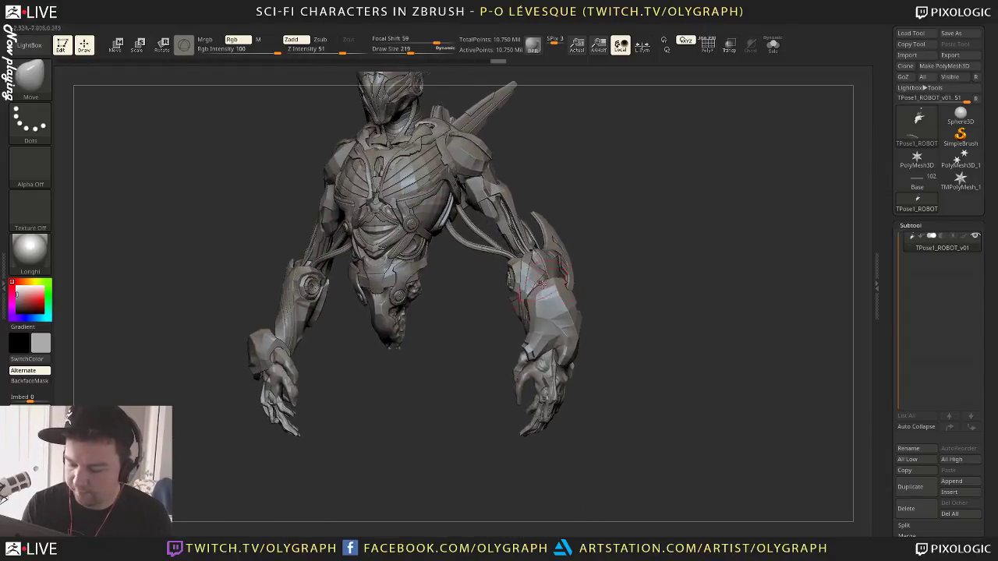
left_click(547, 263, "ctrl+shift")
left_click_drag(621, 227, 627, 236)
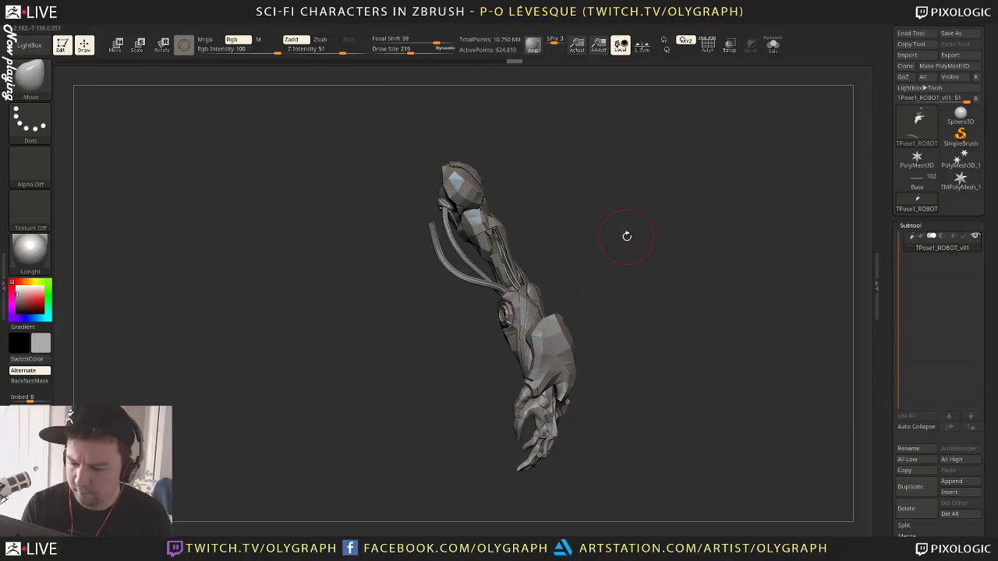
key("r")
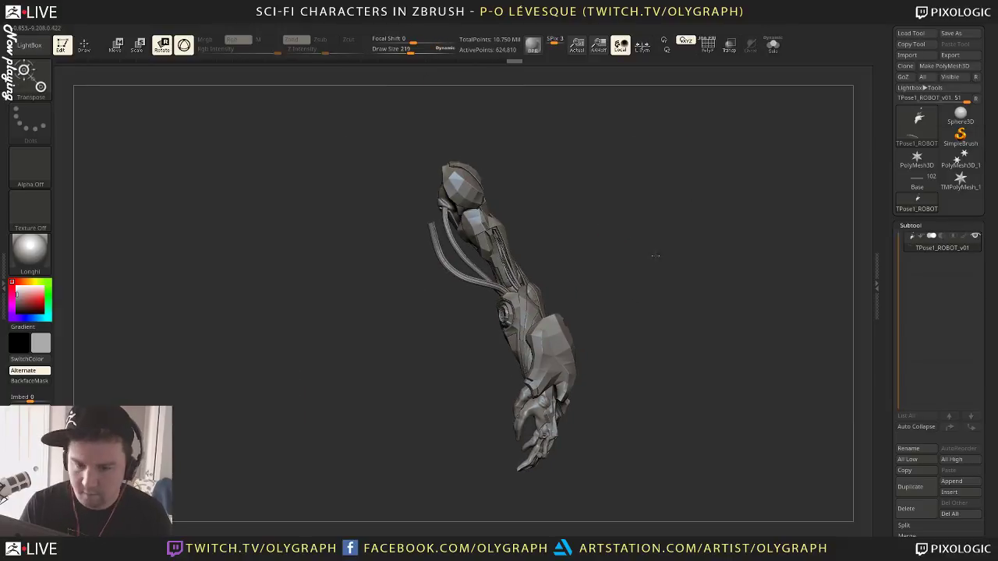
key("y")
left_click_drag(464, 181, 621, 402)
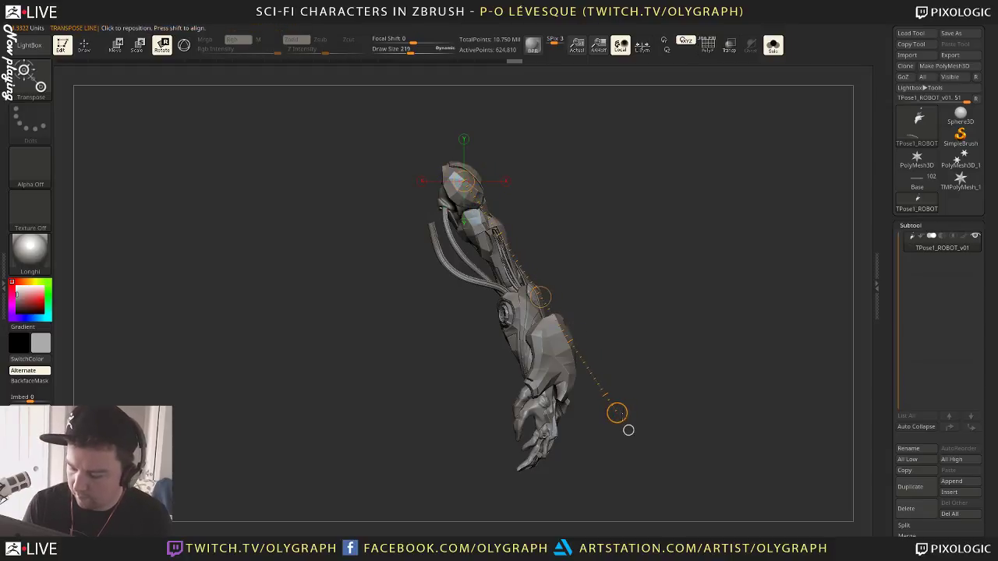
Mask the isolated arm, show the full robot and invert the mask so only the left arm is unmasked
key("ctrl+shift")
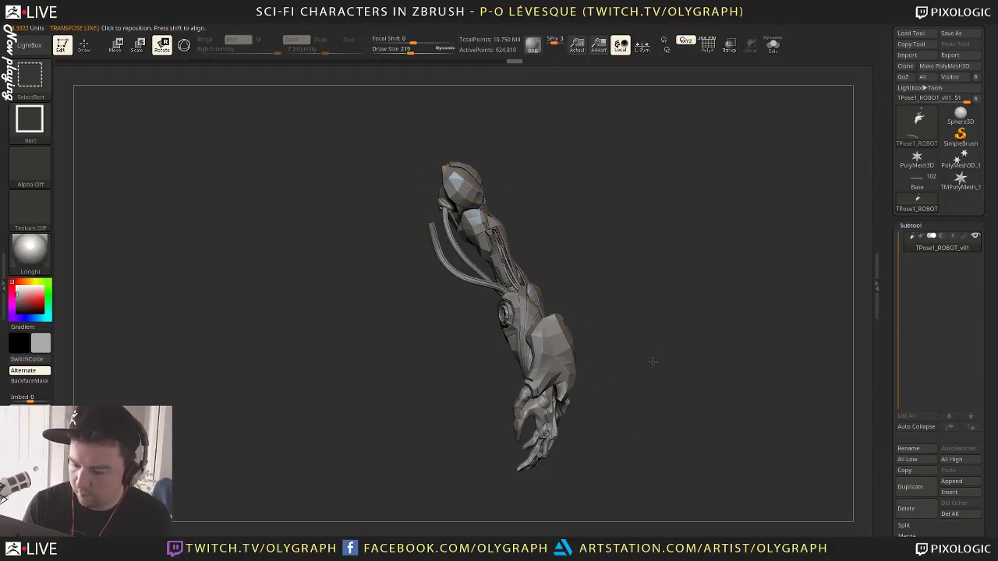
left_click(663, 363, "ctrl+shift")
key("ctrl+z")
left_click(669, 365, "ctrl")
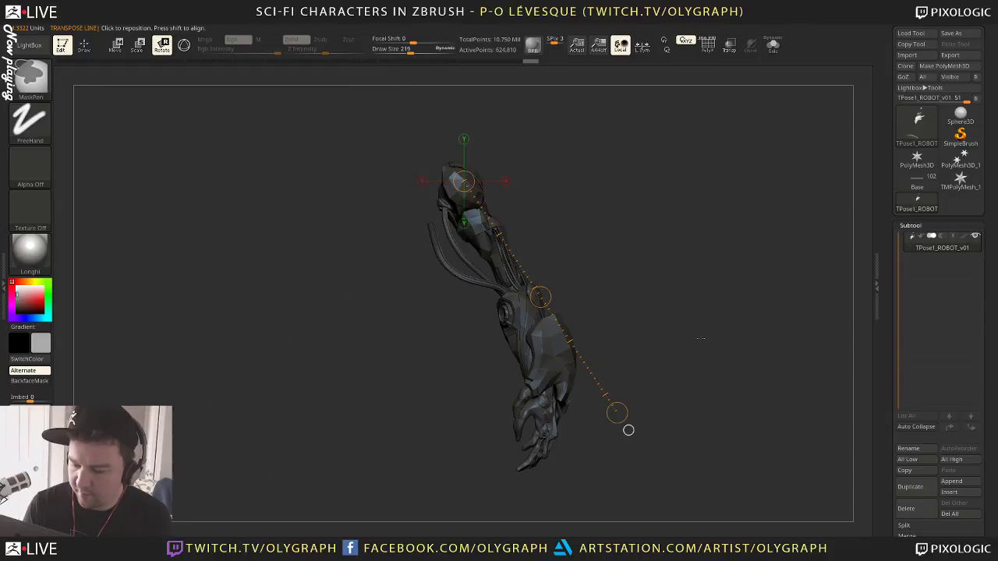
key("ctrl+shift")
left_click(682, 376, "ctrl+shift")
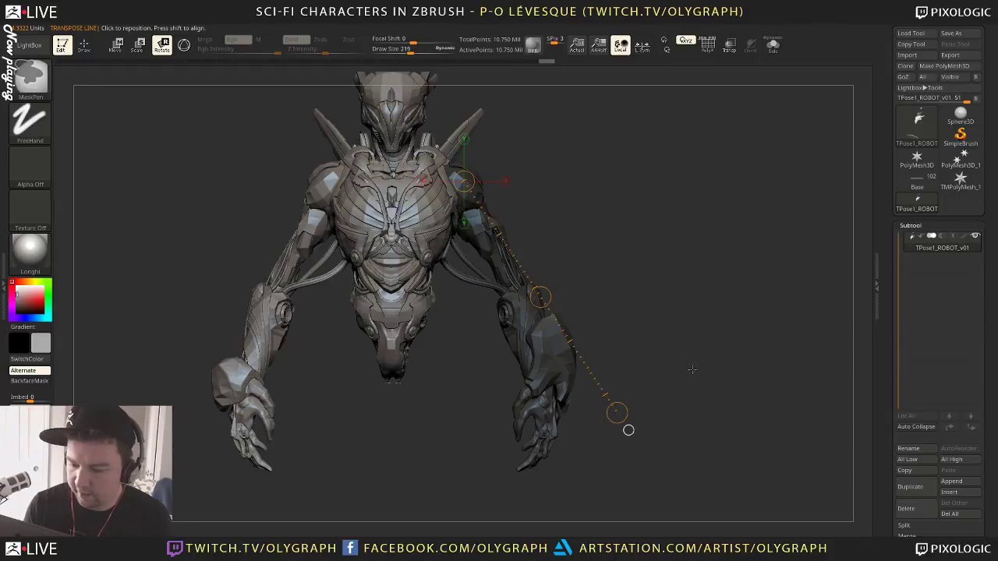
left_click(692, 369, "ctrl")
Rotate the left arm inward about its shoulder towards the torso, and return to the Move brush
left_click_drag(616, 413, 518, 400)
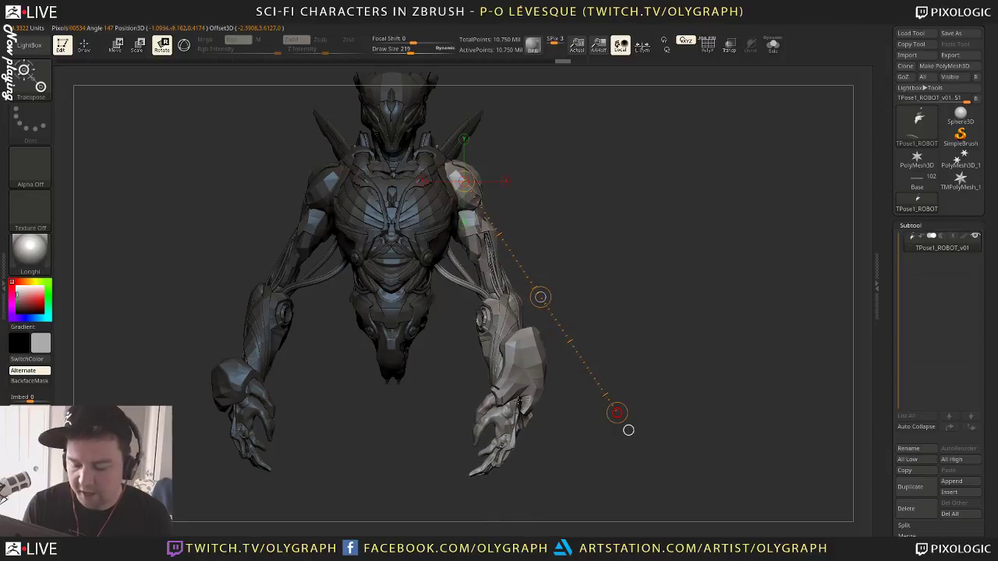
key("q")
mouse_move(647, 275)
left_mouse_down()
mouse_move(562, 282)
mouse_move(626, 285)
mouse_move(702, 258)
mouse_move(679, 216)
left_mouse_up()
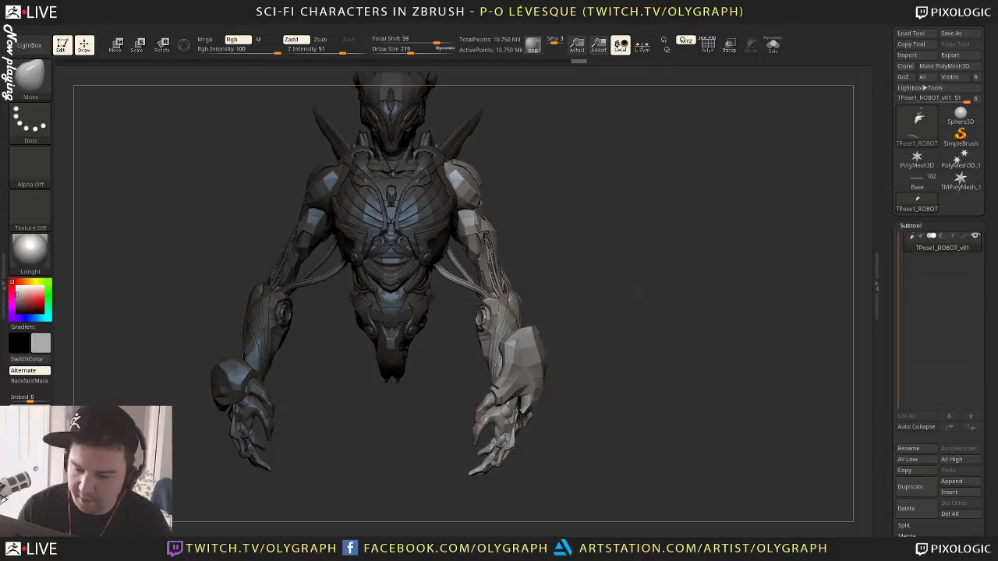
left_click_drag(638, 295, 630, 324)
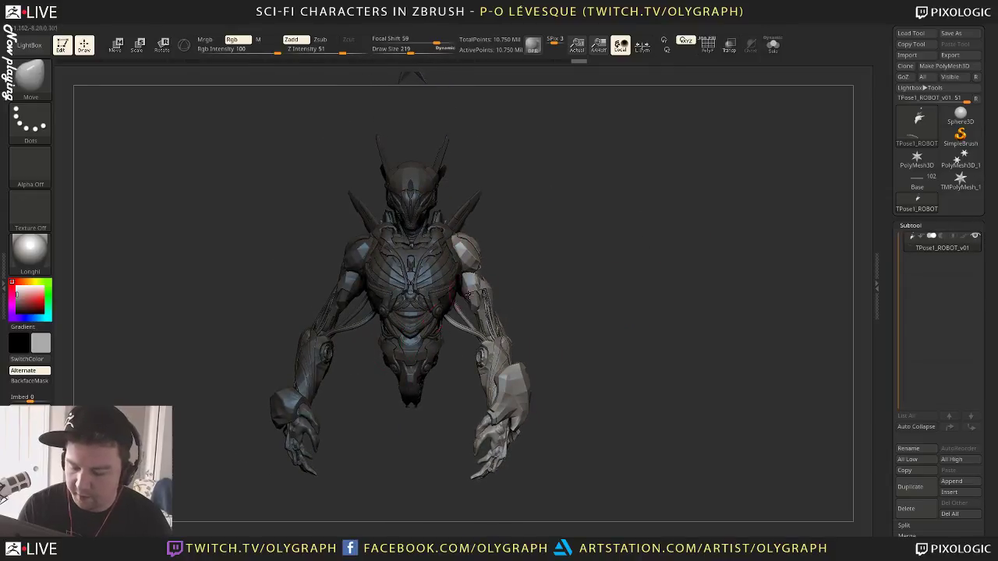
left_click_drag(634, 258, 497, 361)
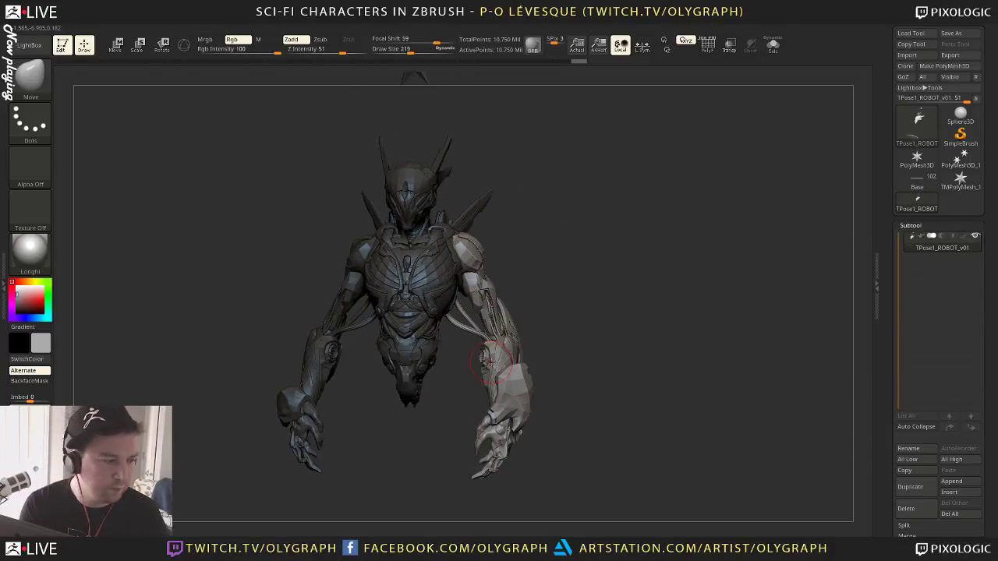
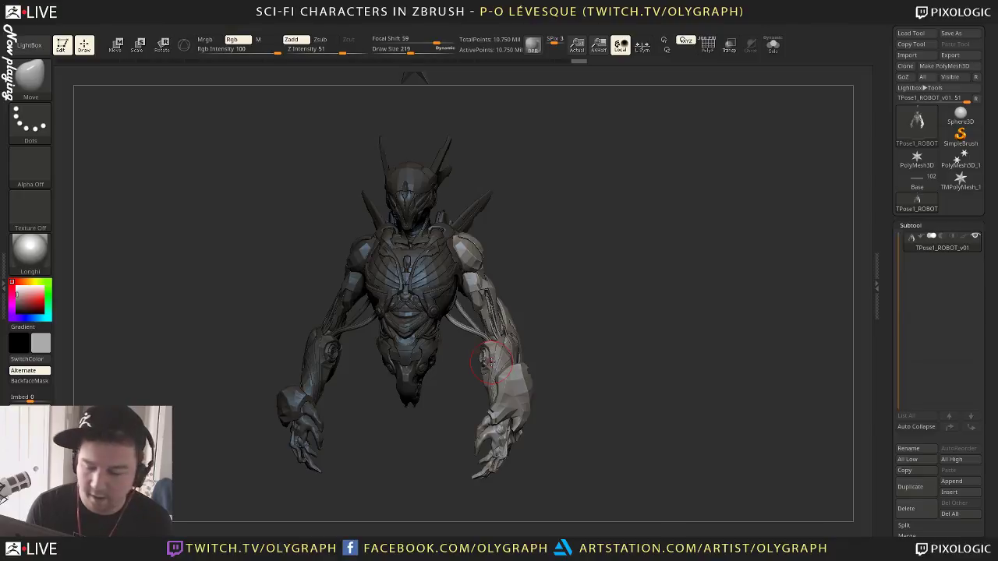
left_click_drag(613, 264, 632, 218)
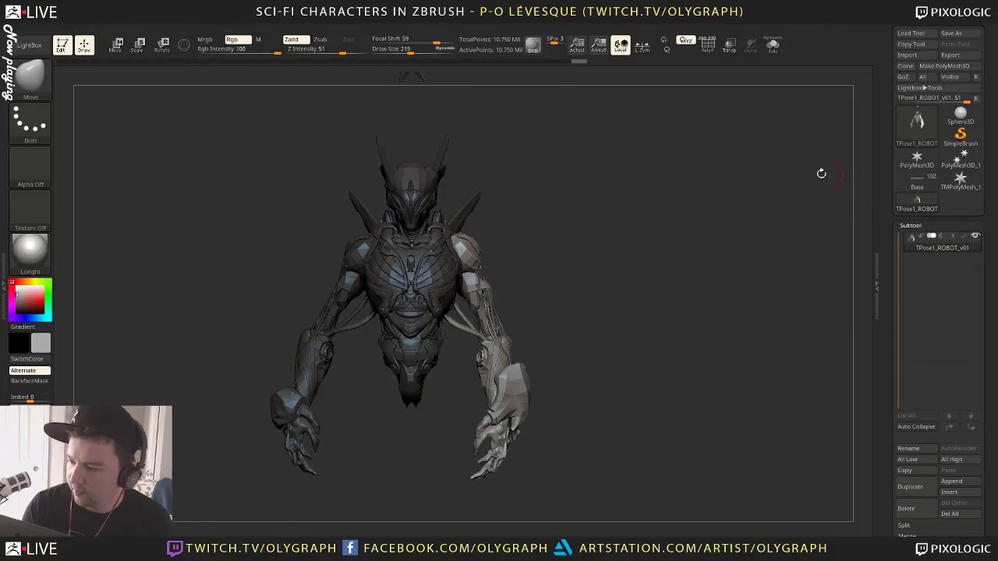
Look over the Transpose Master commands and compare the original Base robot with the posed TPose mesh
left_click(576, 30)
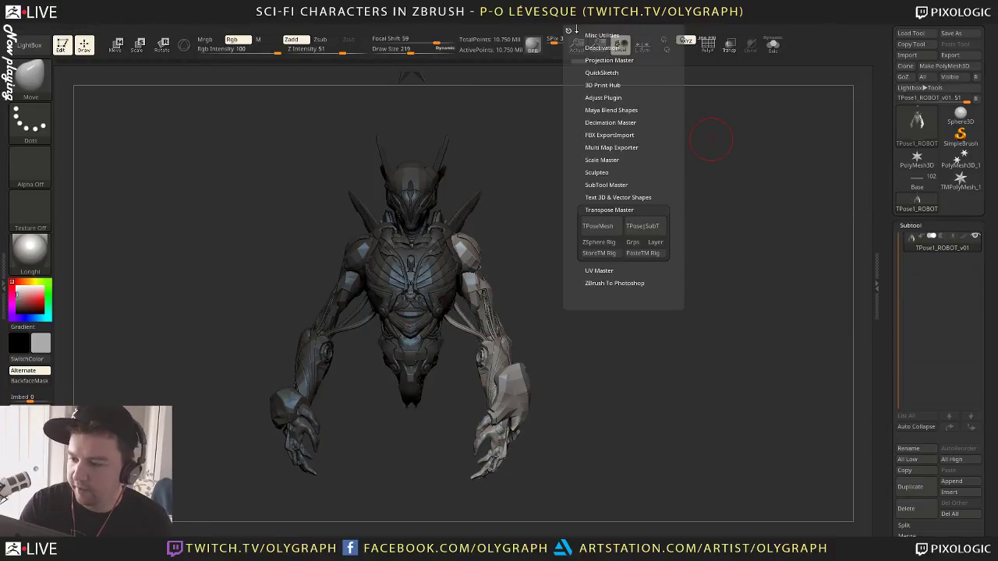
left_click(596, 226)
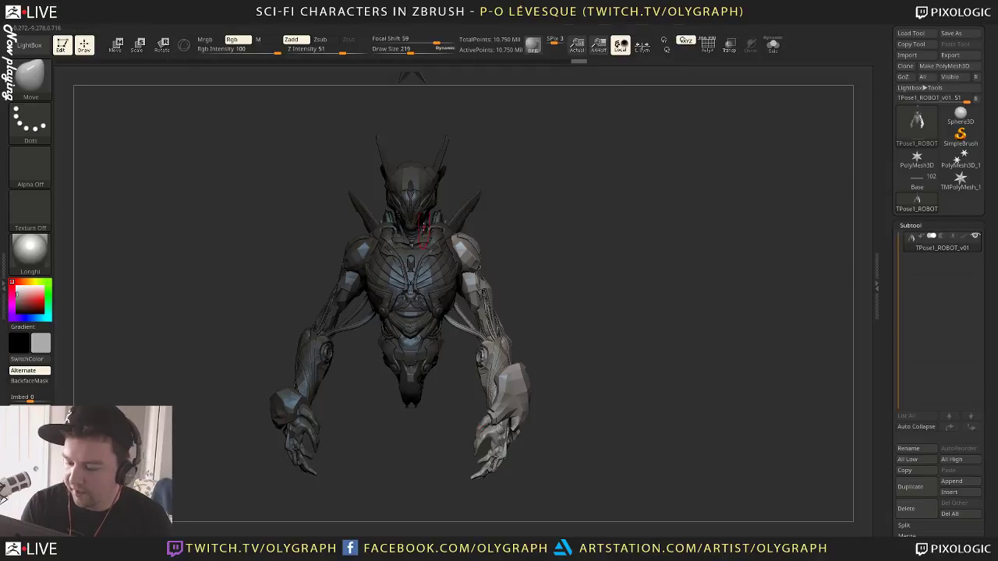
left_click(909, 186)
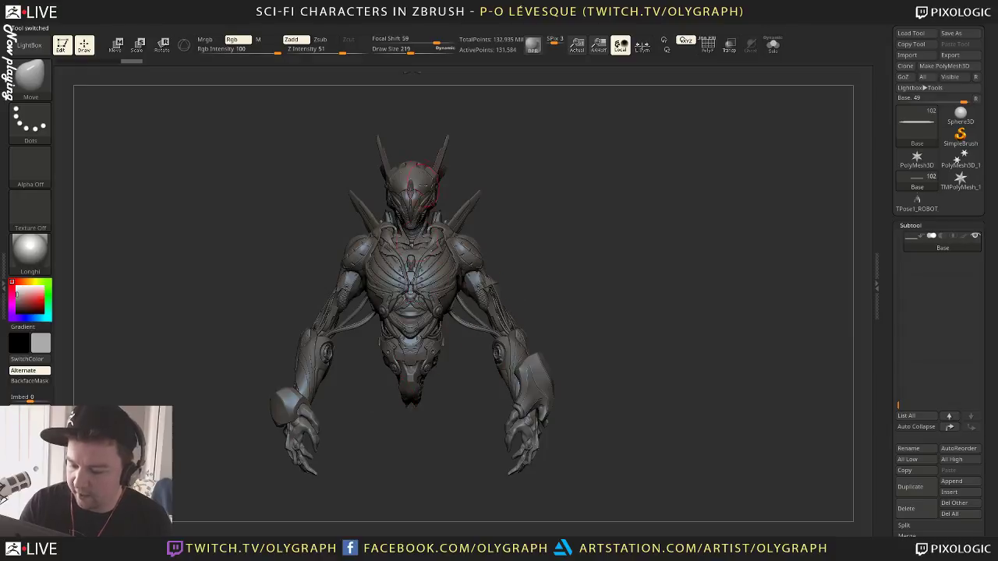
mouse_move(576, 230)
left_mouse_down()
mouse_move(593, 249)
mouse_move(581, 236)
left_mouse_up()
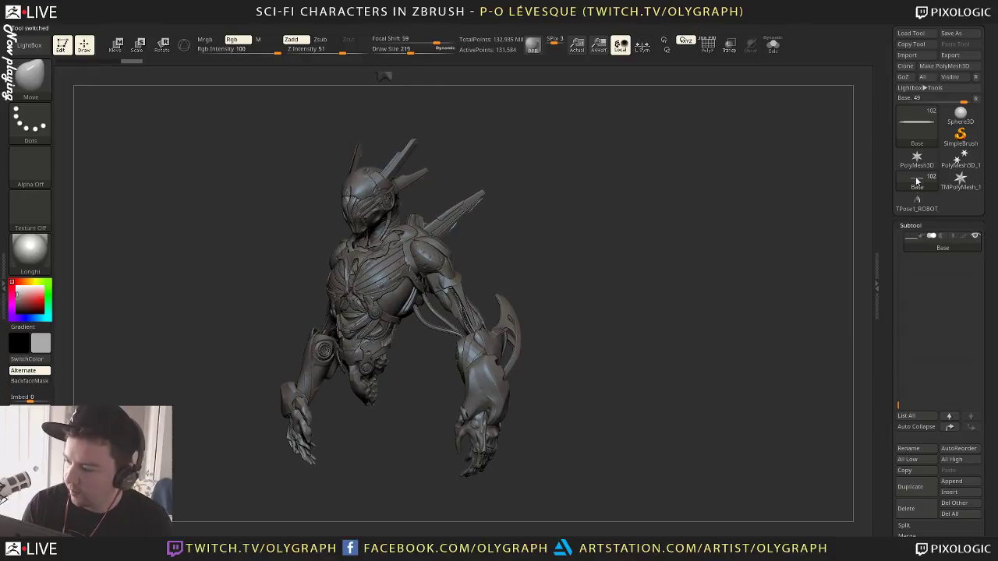
left_click(918, 202)
left_click_drag(705, 281, 410, 262)
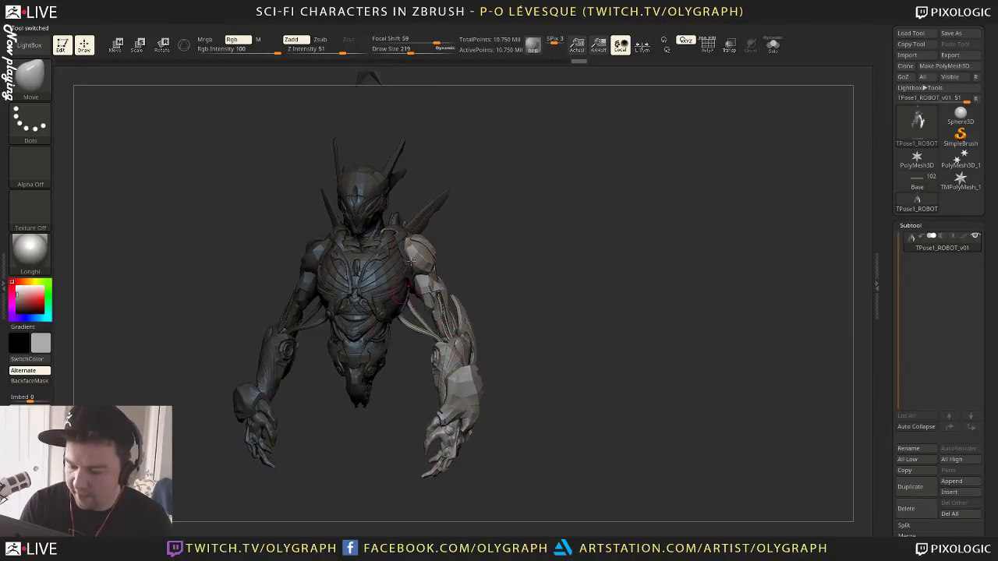
left_click_drag(501, 403, 446, 232)
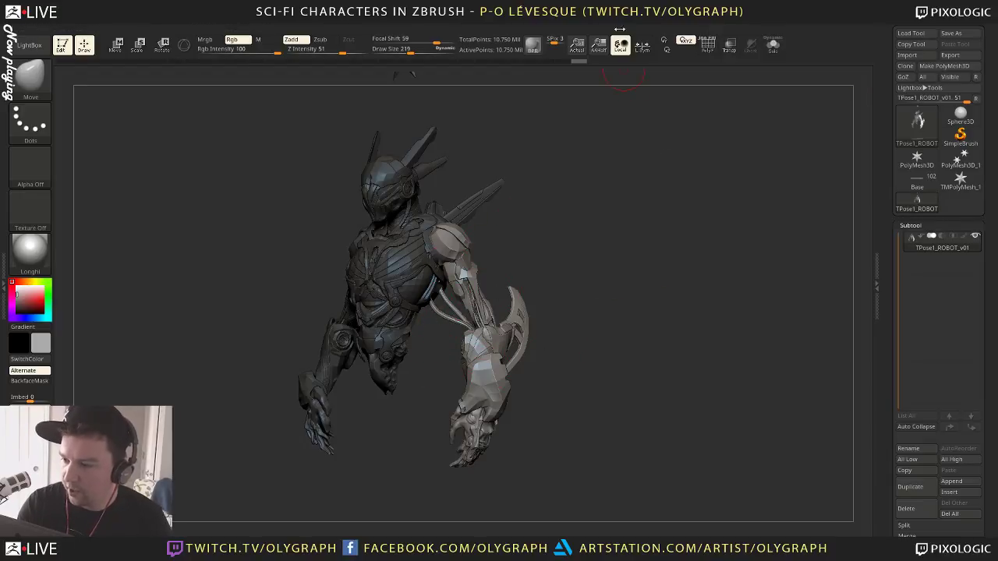
left_click(584, 26)
left_click(641, 227)
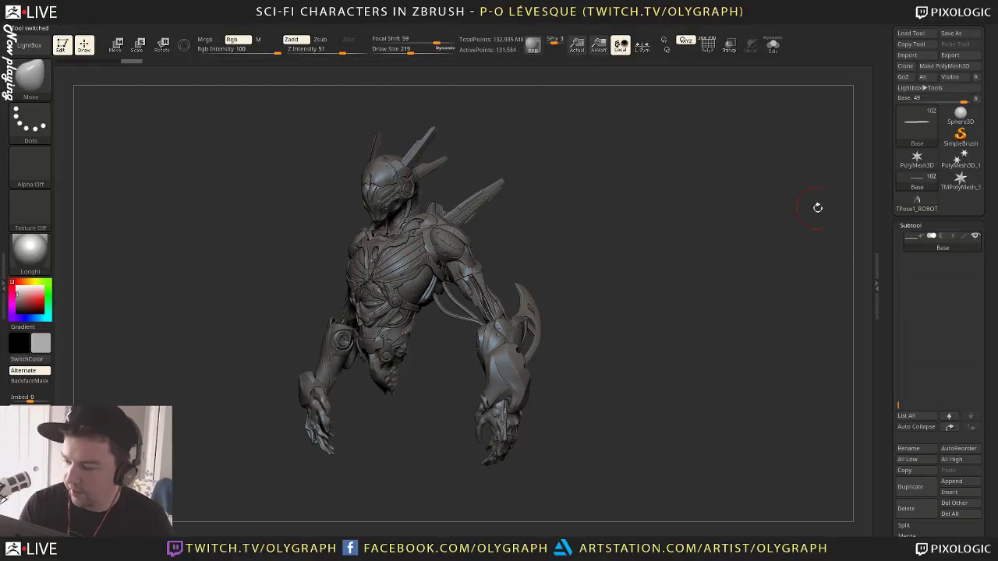
left_click(917, 201)
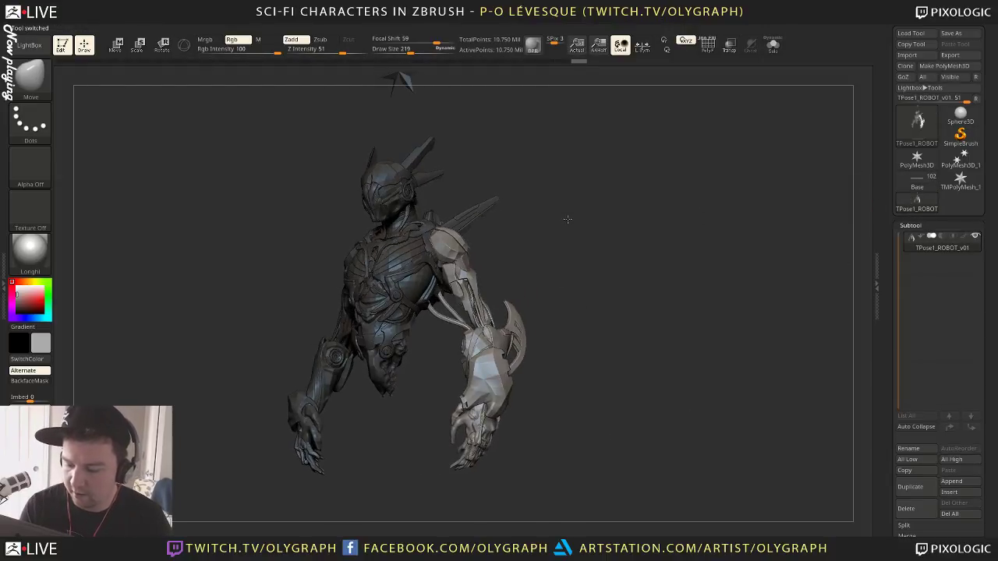
Pull the loose upper ends of the left arm's cables back towards the torso with a resized Move brush
left_click_drag(568, 219, 555, 261, "alt")
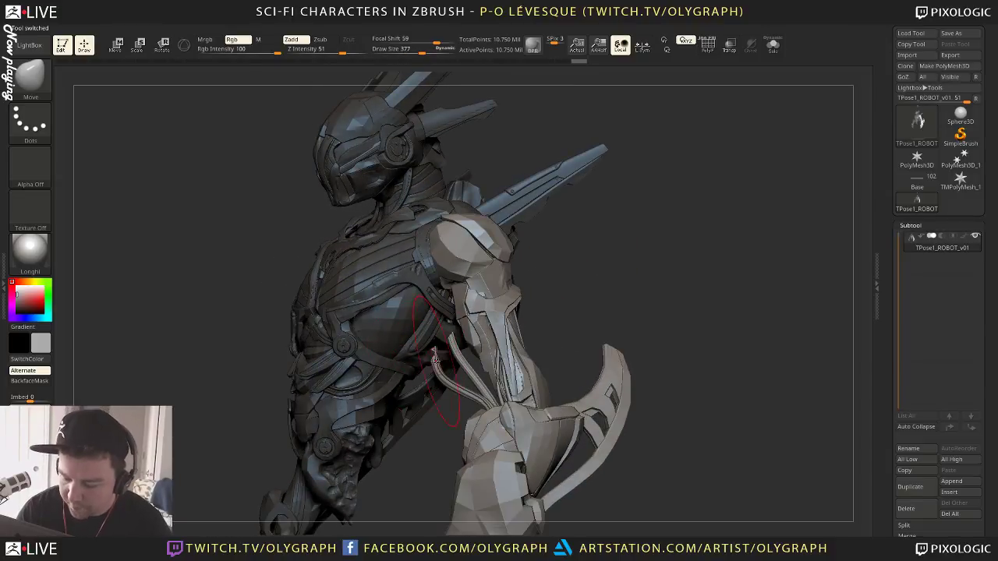
key("s")
left_click_drag(435, 360, 439, 360)
left_click_drag(592, 275, 559, 289)
right_click_drag(425, 344, 431, 313, "alt")
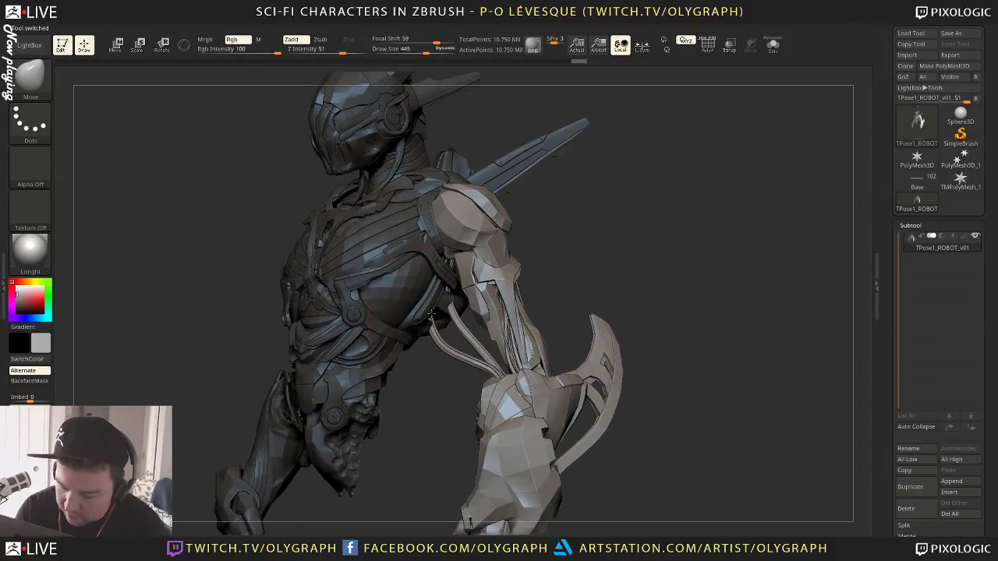
mouse_move(433, 333)
left_mouse_down()
mouse_move(457, 290)
mouse_move(444, 312)
left_mouse_up()
key("s")
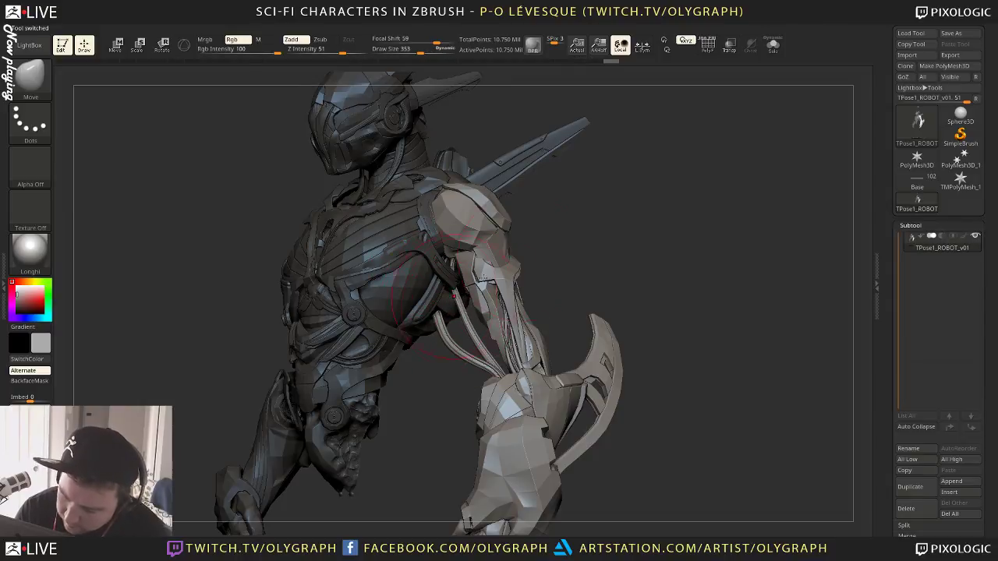
Switch to the TMPolyMesh_1 tool and frame it for inspection
left_click(961, 181)
key("f")
left_click_drag(622, 243, 882, 149, "alt")
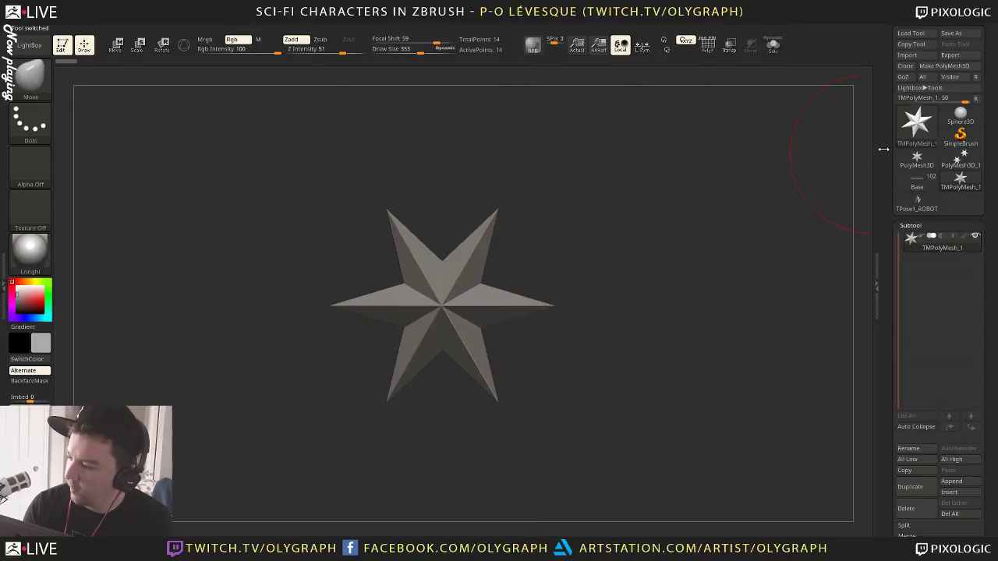
Append a Sphere3D to the TMPolyMesh_1 tool and make the new sphere the active subtool
left_click(953, 482)
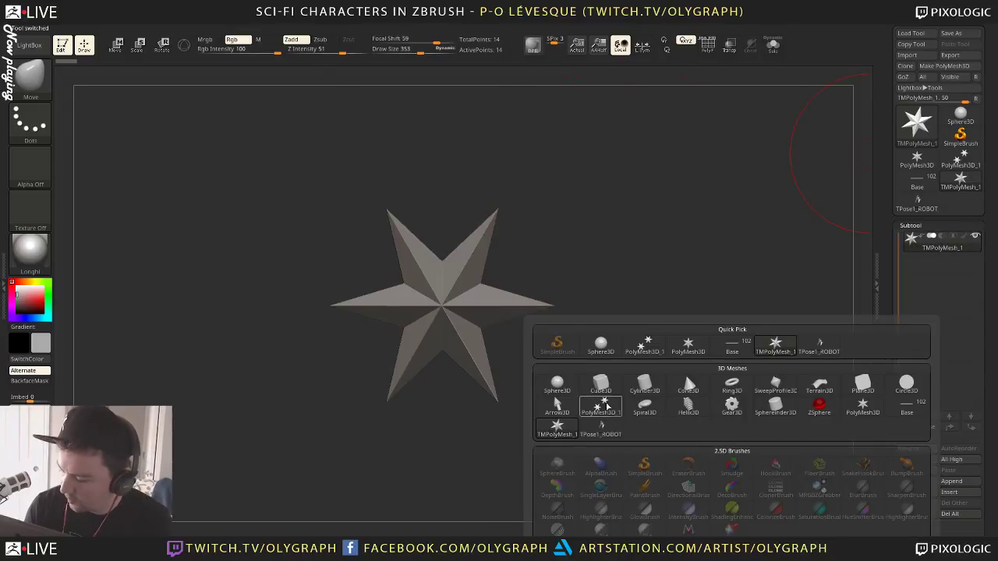
left_click(601, 343)
left_click(936, 265)
key("f")
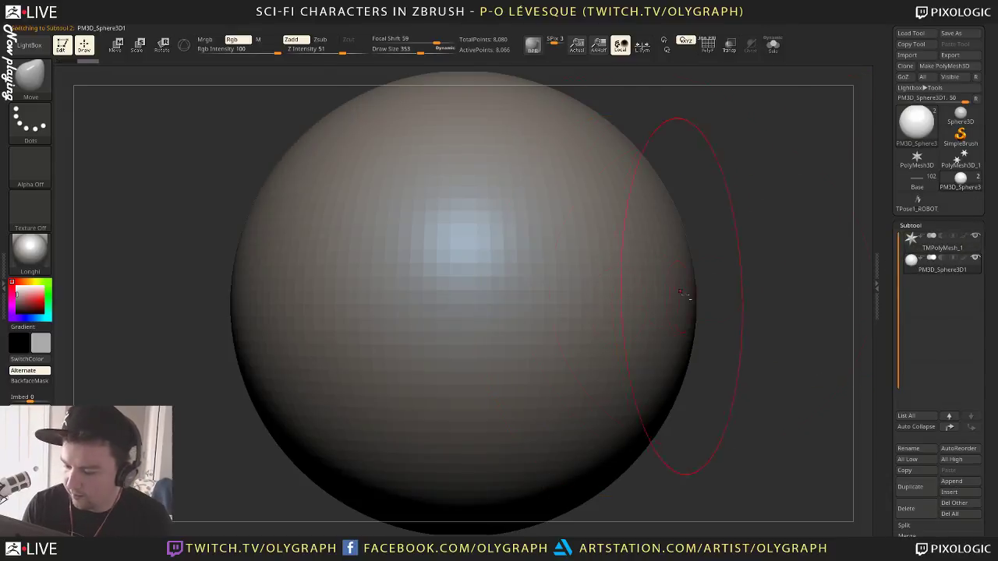
left_click_drag(754, 296, 645, 218, "alt")
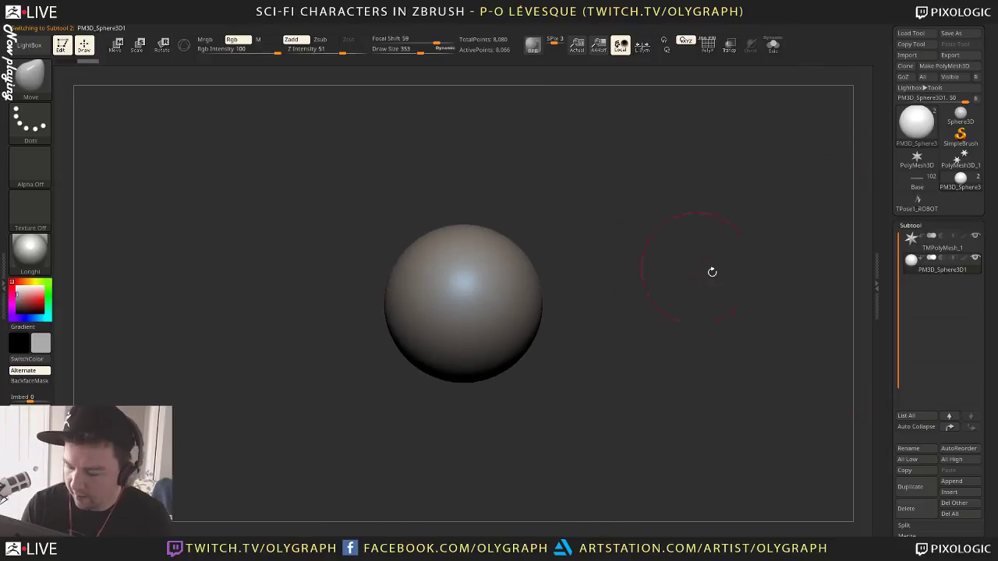
Convert the appended sphere to a low-resolution QCube and hide the TMPolyMesh_1 star subtool
key("space")
left_click_drag(675, 396, 674, 295)
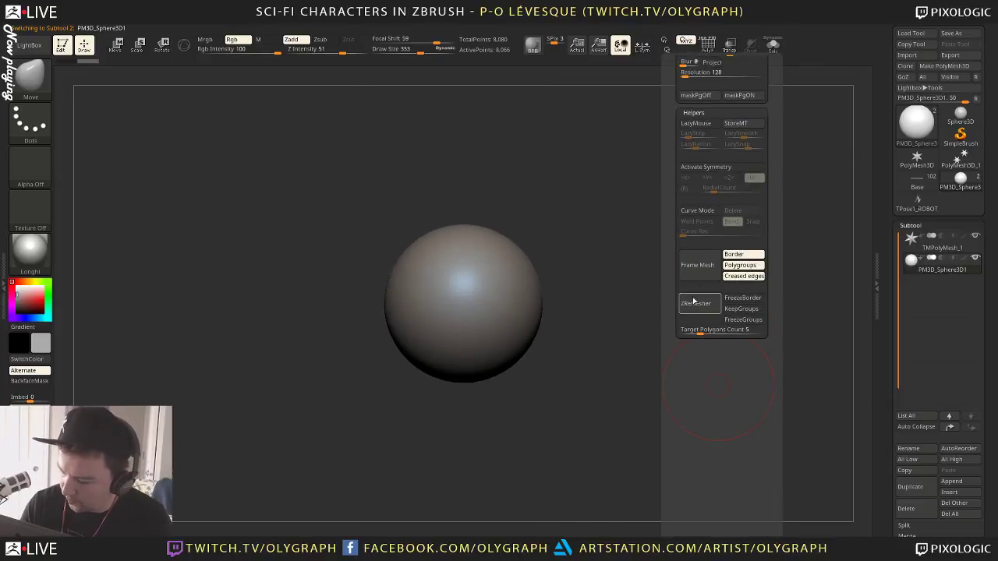
left_click_drag(670, 181, 668, 284)
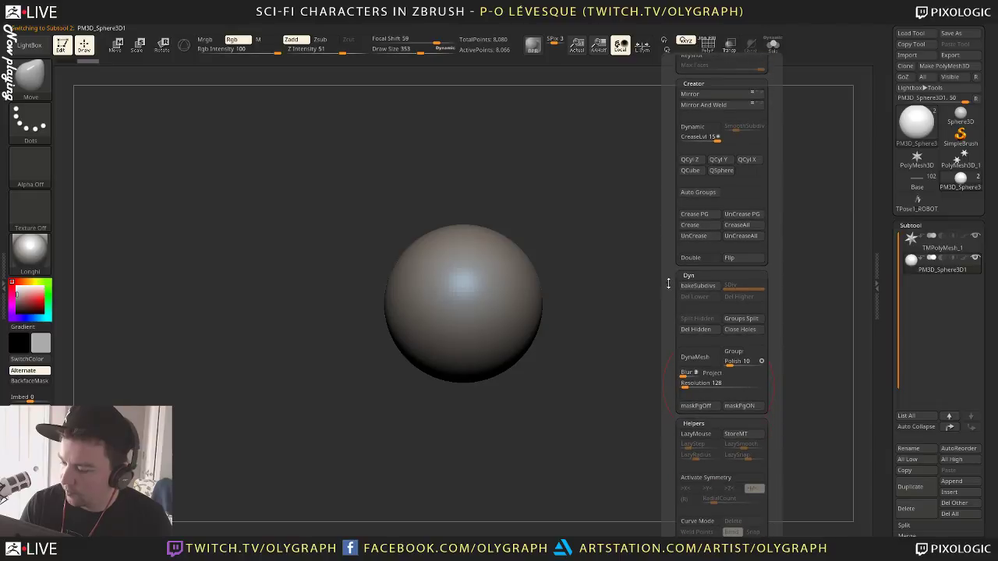
left_click(690, 170)
left_click_drag(608, 270, 626, 223)
left_click(976, 237)
key("f")
Subdivide the QCube mesh repeatedly to build a stack of high-resolution subdivision levels
key("ctrl+d")
key("ctrl+d")
key("ctrl+d")
key("ctrl+d")
key("ctrl+d")
key("ctrl+d")
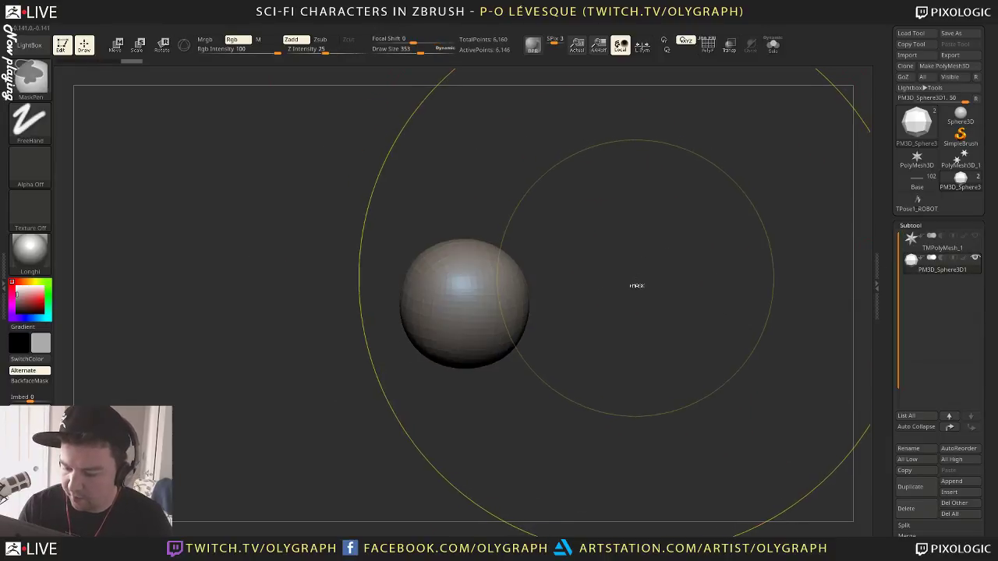
Sculpt curved raised strokes across the front of the subdivided mesh with the Standard brush
key("b")
left_click(600, 317)
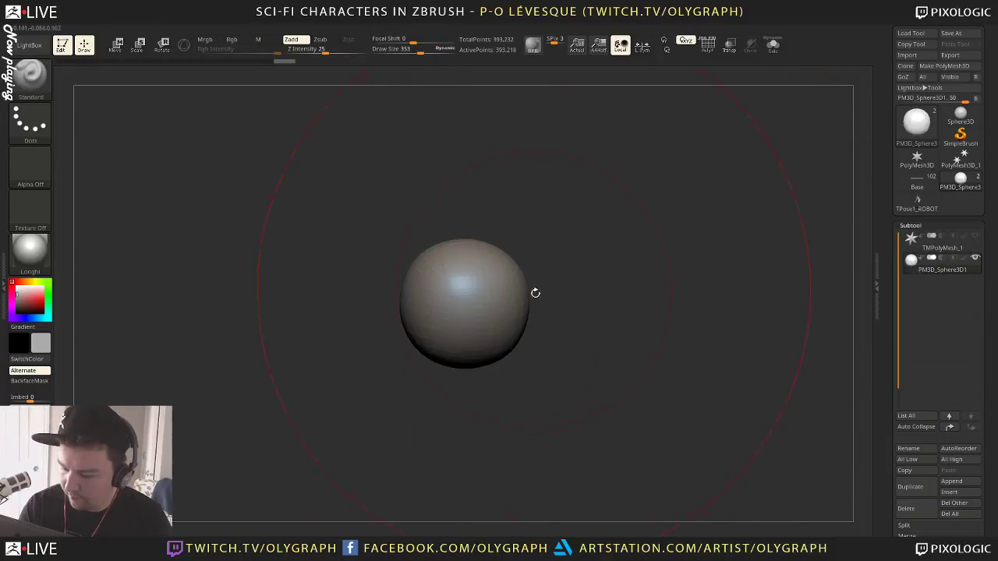
mouse_move(512, 278)
left_mouse_down()
mouse_move(442, 335)
mouse_move(448, 290)
mouse_move(468, 269)
mouse_move(414, 282)
left_mouse_up()
Drop the sculpted mesh to its lowest subdivision level and scale it with a Transpose line
key("shift+d")
key("shift+d")
key("shift+d")
key("shift+d")
key("shift+d")
key("shift+d")
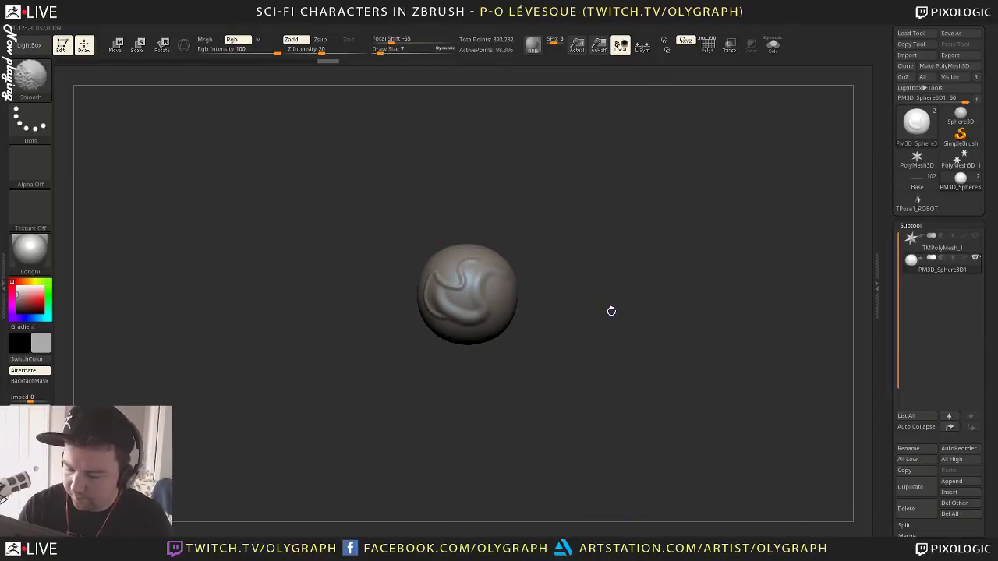
left_click_drag(606, 320, 608, 333)
key("e")
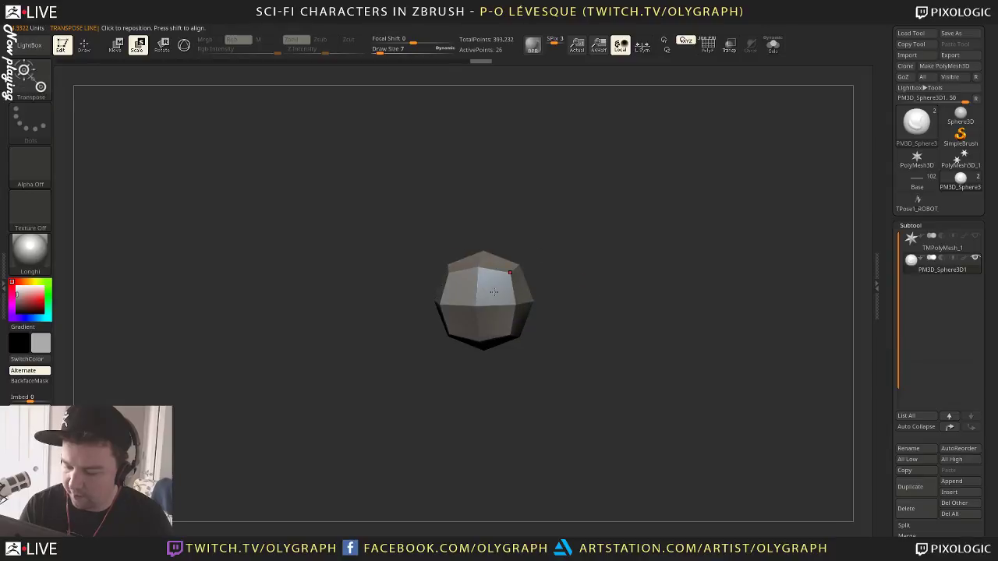
mouse_move(476, 306)
left_mouse_down()
mouse_move(889, 132)
mouse_move(684, 270)
mouse_move(527, 286)
left_mouse_up()
Return to the highest subdivision level, check the sculpted strokes after scaling, and set the brush draw size to 79
key("d")
key("d")
key("d")
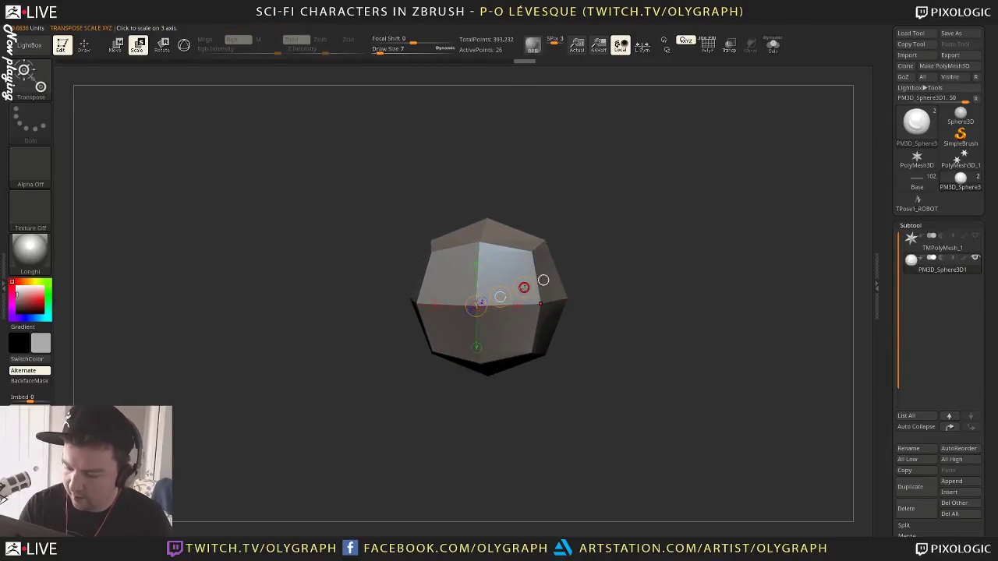
key("d")
key("d")
key("d")
key("d")
key("q")
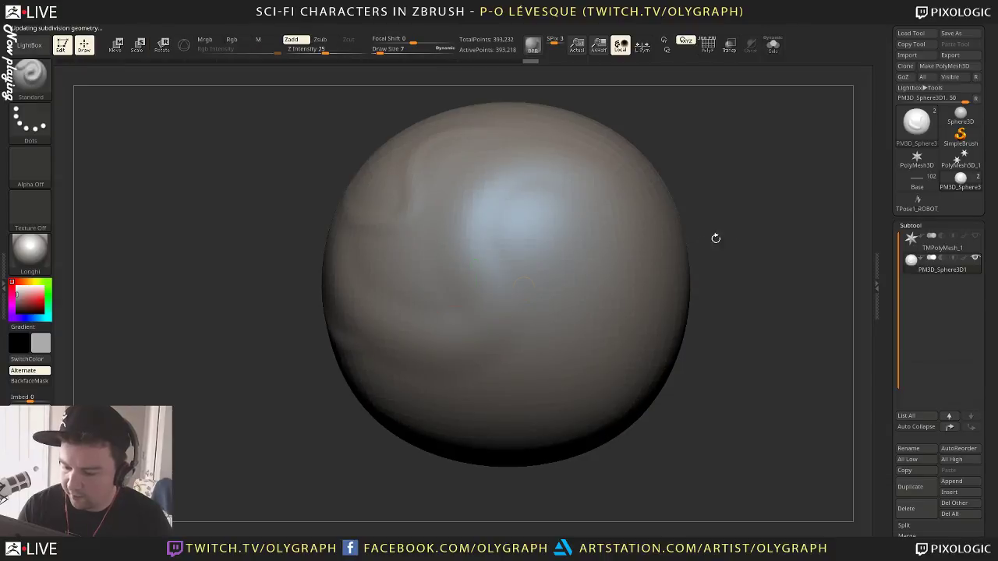
mouse_move(729, 238)
left_mouse_down()
mouse_move(764, 237)
mouse_move(435, 302)
left_mouse_up()
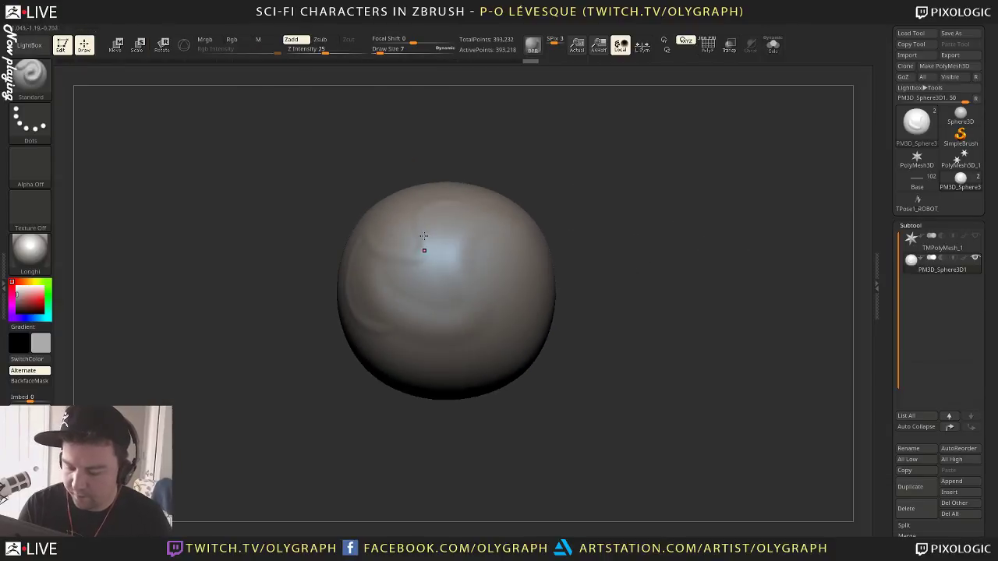
key("s")
left_click_drag(489, 276, 505, 276)
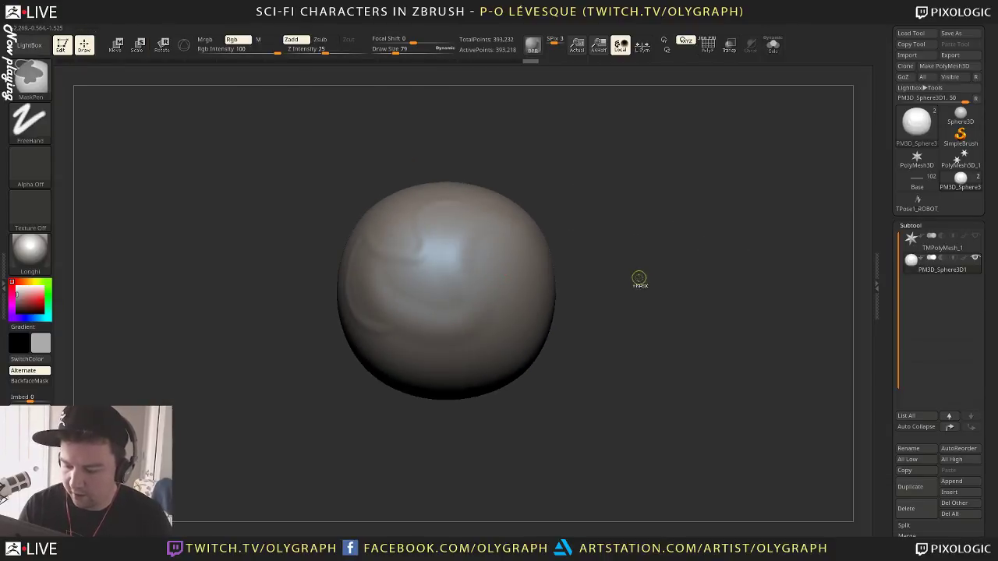
Undo the recent scaling done at the mesh's lowest subdivision level
key("ctrl+z")
key("ctrl+z")
key("ctrl+z")
key("ctrl+z")
key("ctrl+z")
key("ctrl+z")
key("ctrl+z")
key("ctrl+z")
key("ctrl+z")
key("ctrl+z")
key("ctrl+z")
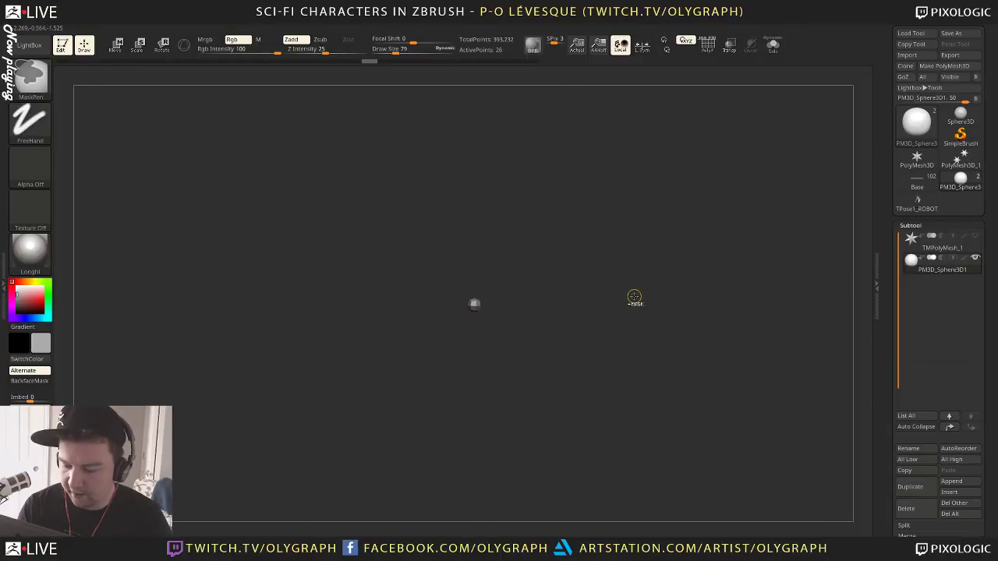
Step up to a higher subdivision level, enlarge the sculpted mesh with Transpose scale, and return to drawing
key("d")
key("d")
key("d")
key("d")
key("d")
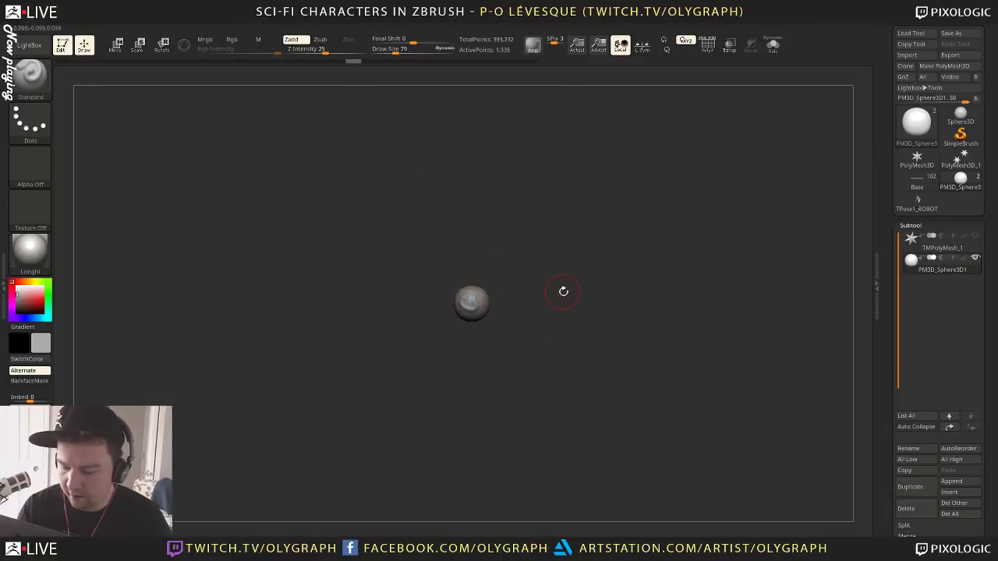
key("e")
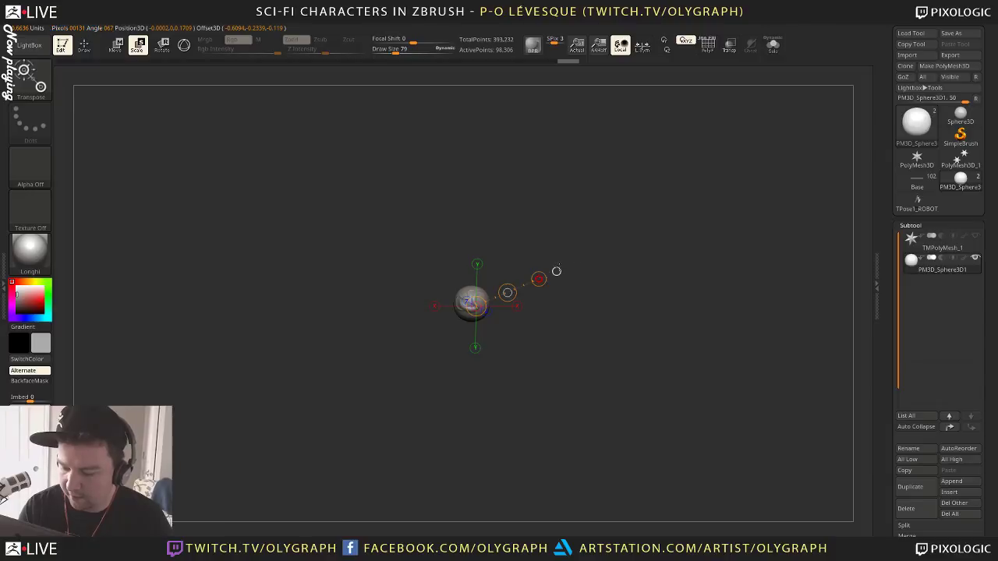
left_click_drag(539, 279, 608, 248)
left_click_drag(539, 279, 668, 226)
key("q")
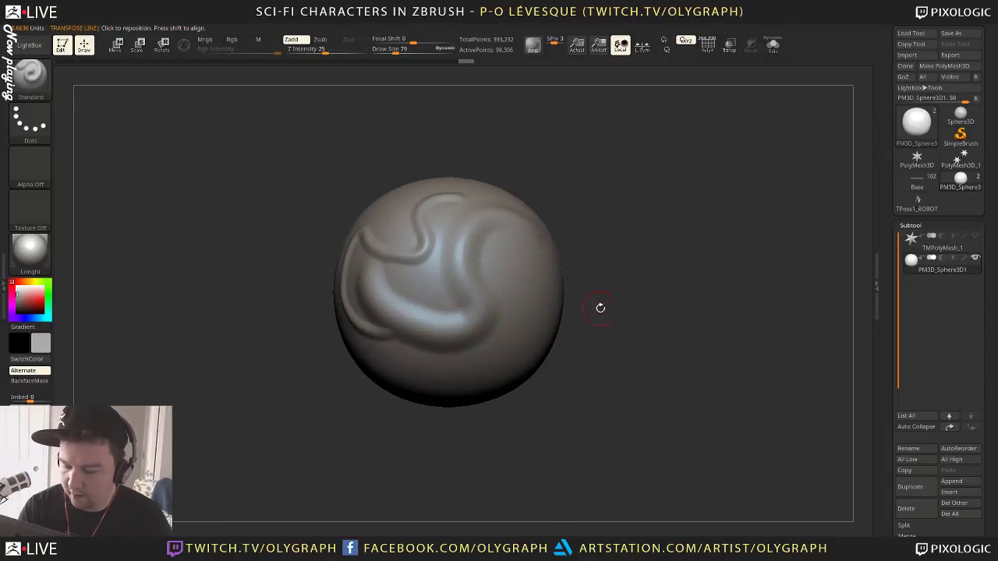
left_click_drag(600, 308, 572, 291, "alt")
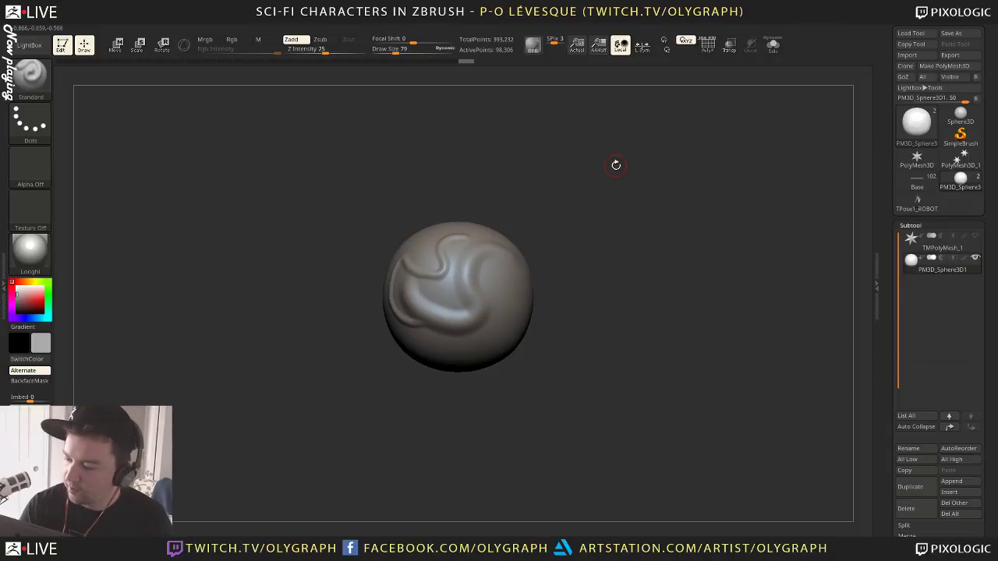
Switch to the TPose1_ROBOT_v01 tool and examine its low-resolution arms and hands
left_click(917, 203)
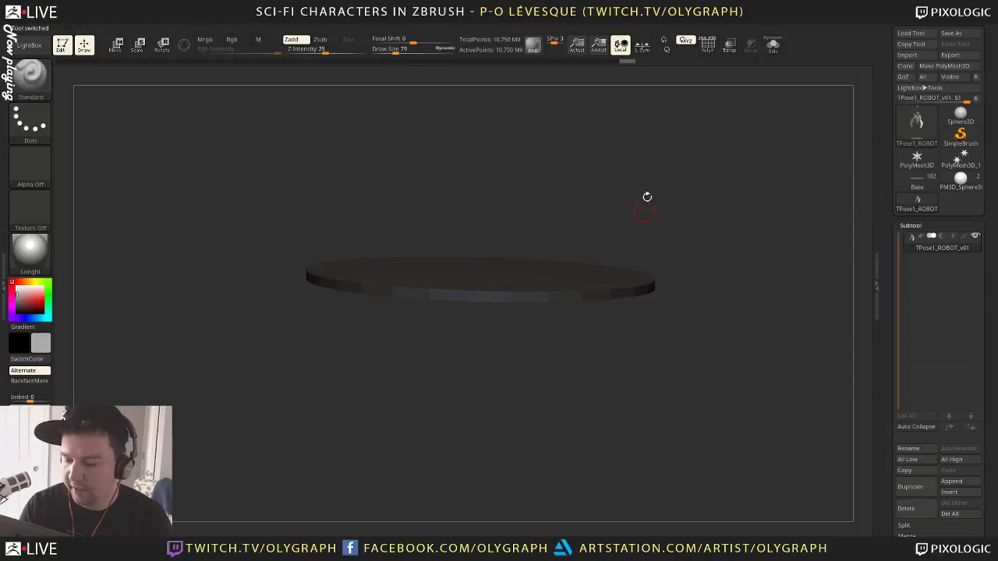
left_click_drag(647, 197, 622, 214)
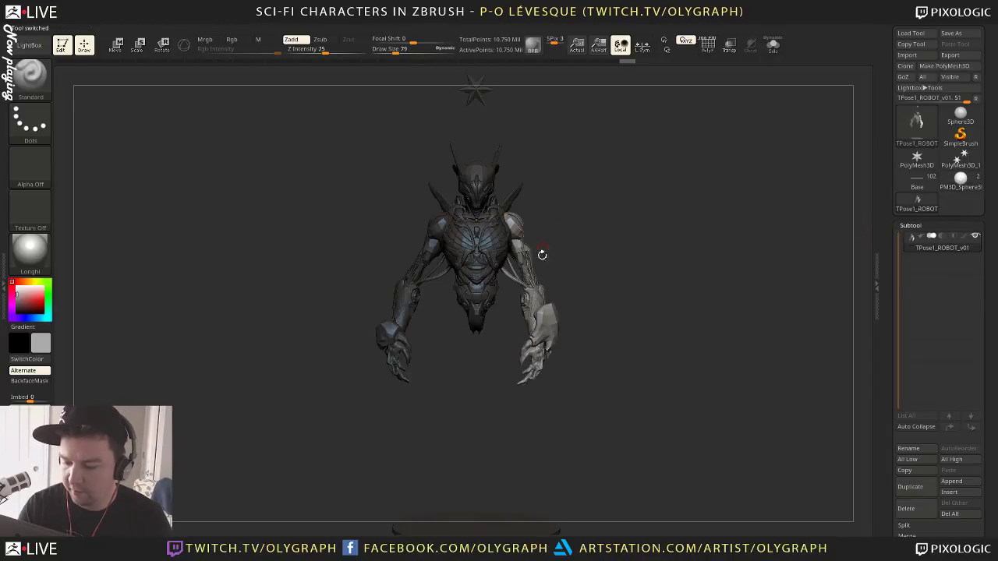
key("e")
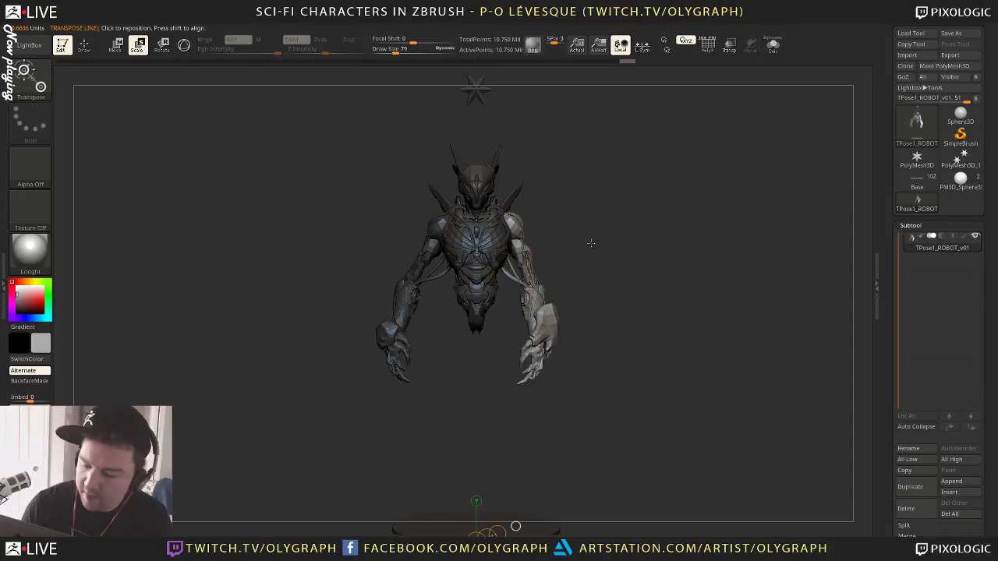
mouse_move(646, 283)
left_mouse_down()
mouse_move(663, 258)
mouse_move(684, 314)
left_mouse_up()
key("q")
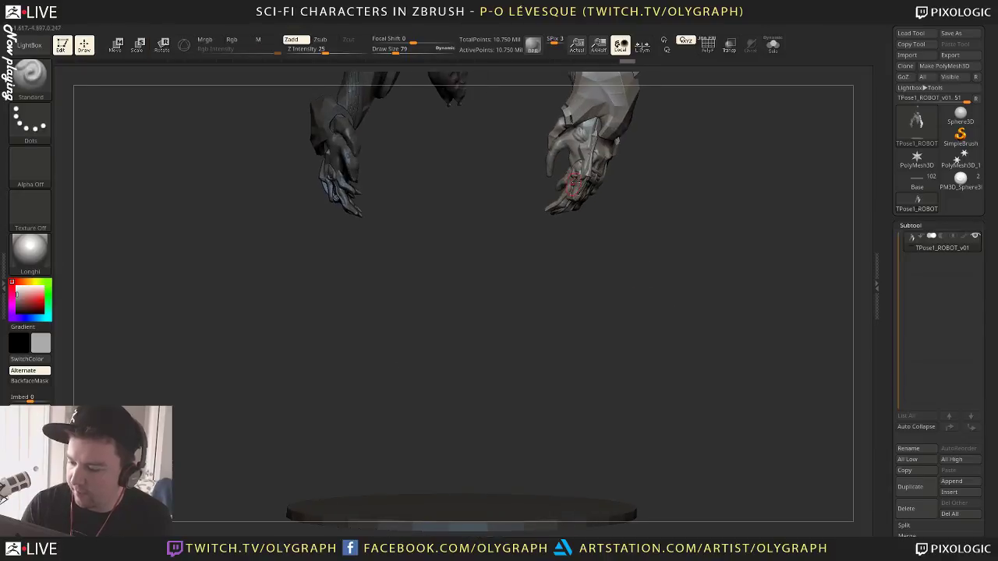
left_click(570, 145, "ctrl+shift")
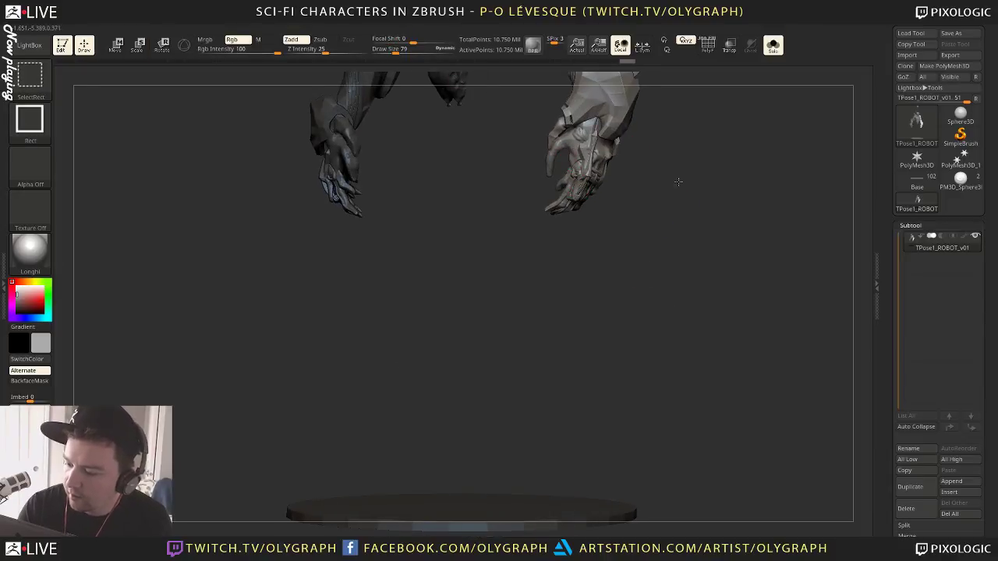
left_click_drag(693, 148, 663, 312, "alt")
left_click(669, 317, "ctrl+shift")
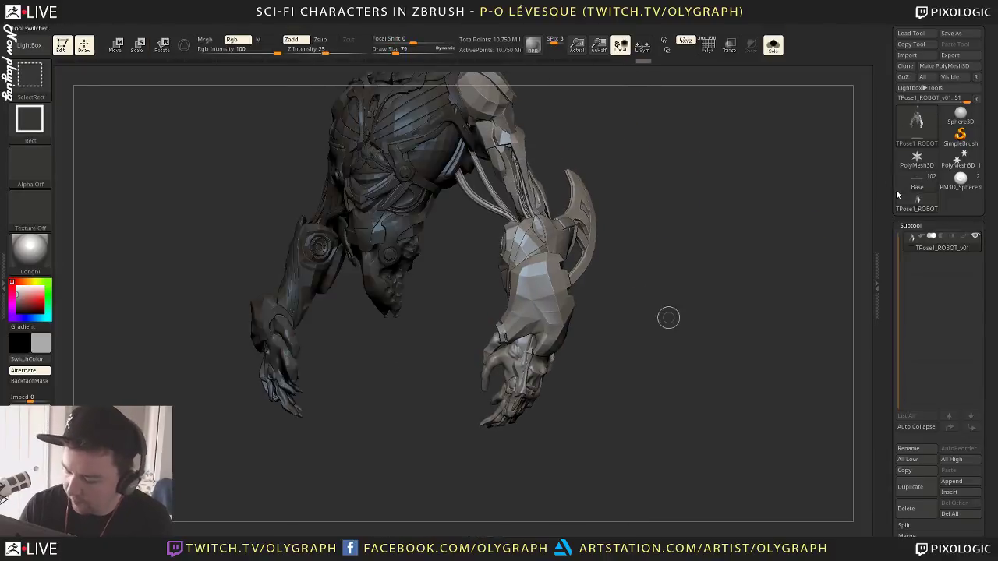
Switch to the Base tool, show the whole robot, and isolate the FastRobot86 arms subtool
left_click(917, 179)
key("f")
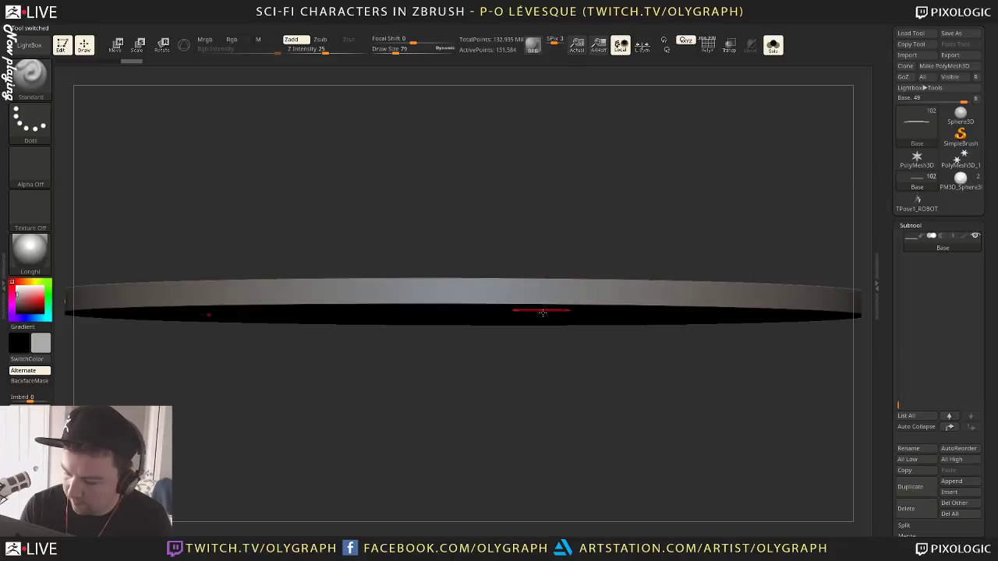
key("shift+ctrl+s")
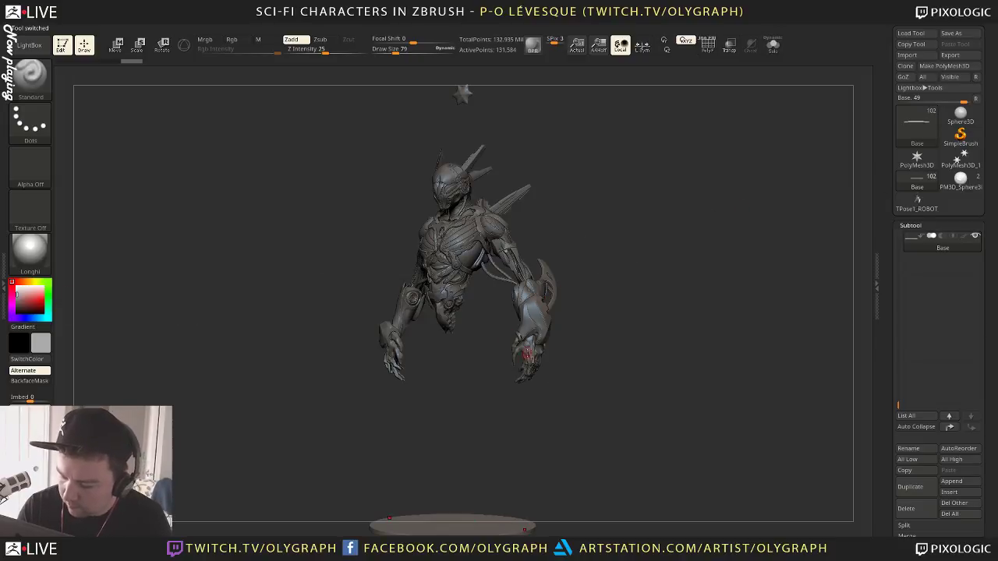
left_click(527, 355, "alt")
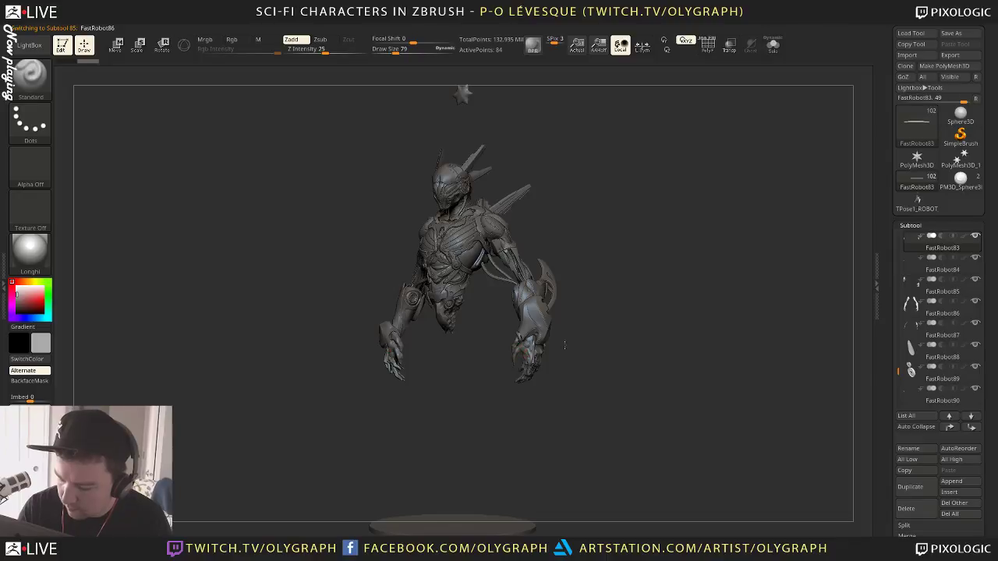
key("shift+ctrl+s")
key("f")
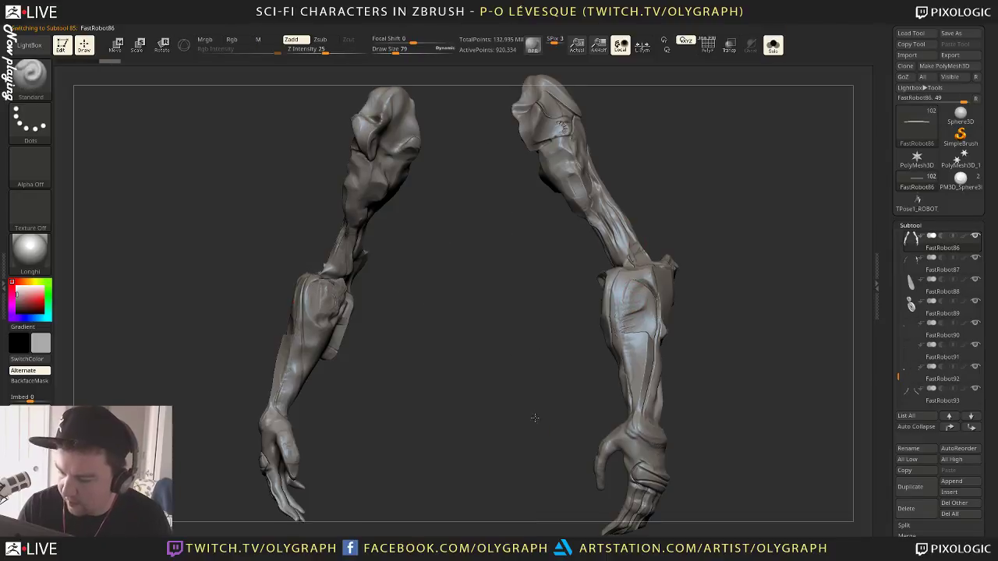
Inspect the isolated arms, hide the FastRobot86 subtool, and make FastRobot87 the active subtool
left_click_drag(535, 418, 549, 123)
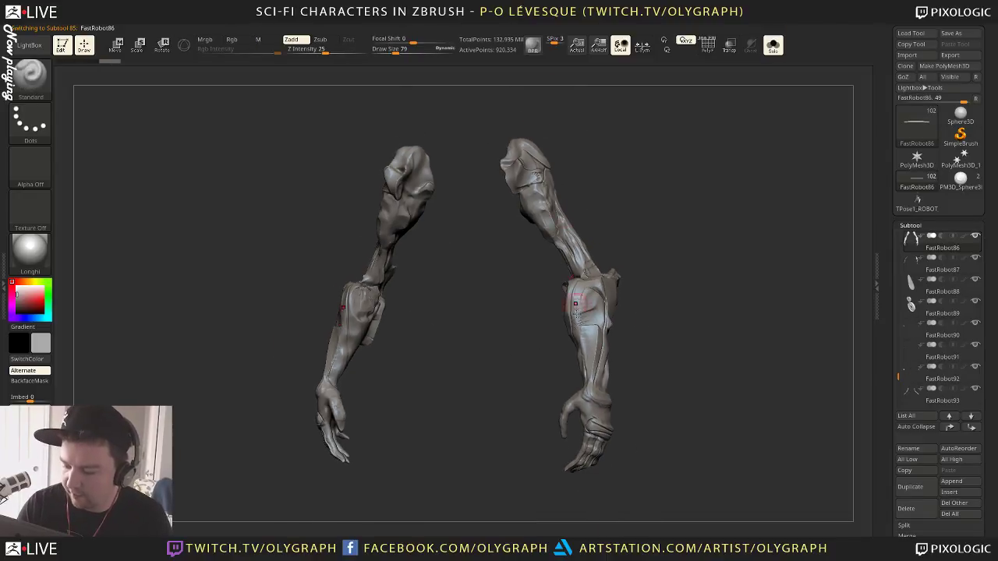
left_click_drag(645, 283, 564, 332)
left_click_drag(646, 403, 635, 417)
left_click(975, 235)
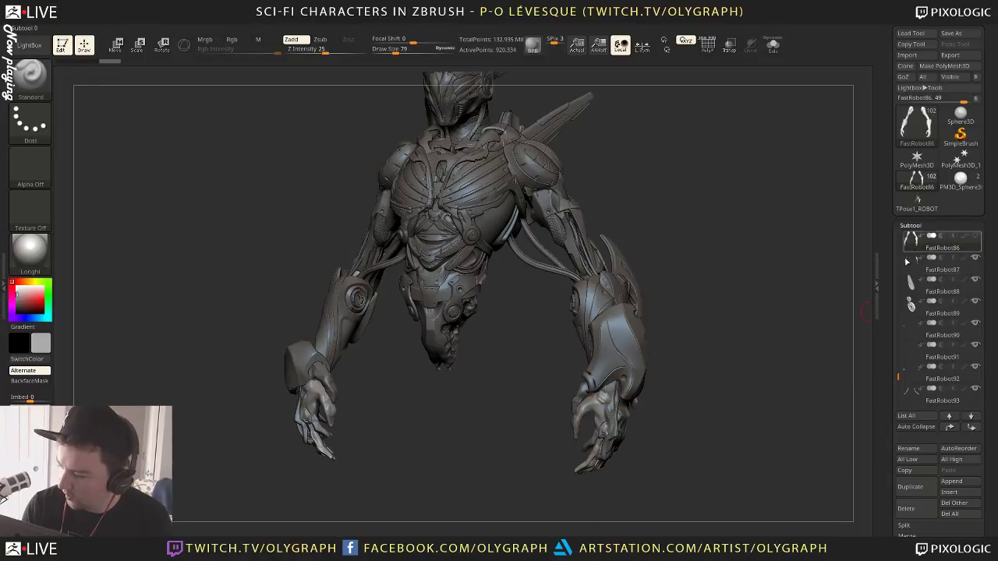
left_click(942, 265)
mouse_move(691, 336)
left_mouse_down("alt")
mouse_move(704, 320)
mouse_move(691, 333)
left_mouse_up("alt")
Switch to the TPose1_ROBOT_v01 tool and examine the unmasked arm and its cables around the torso
left_click(923, 202)
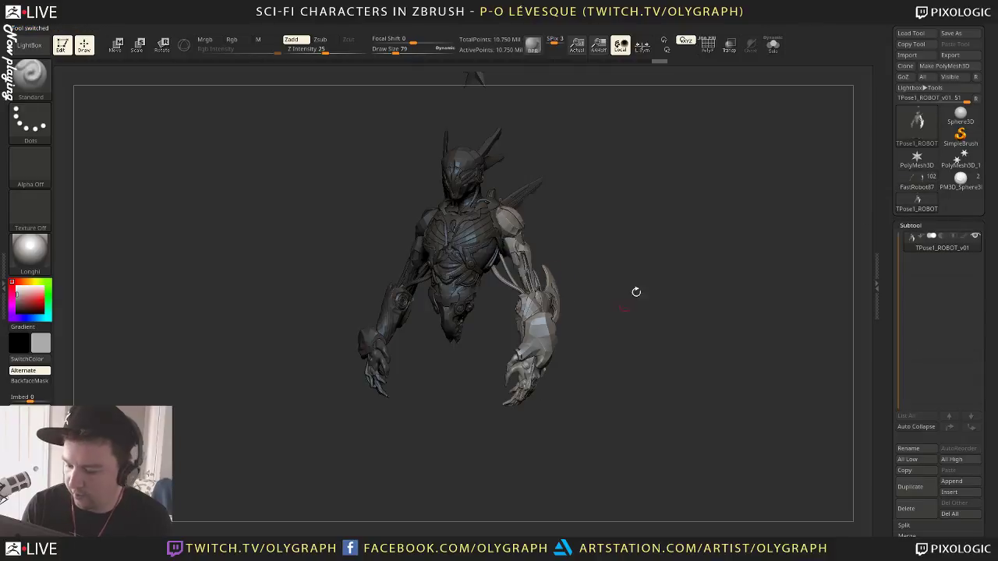
left_click_drag(641, 295, 628, 258)
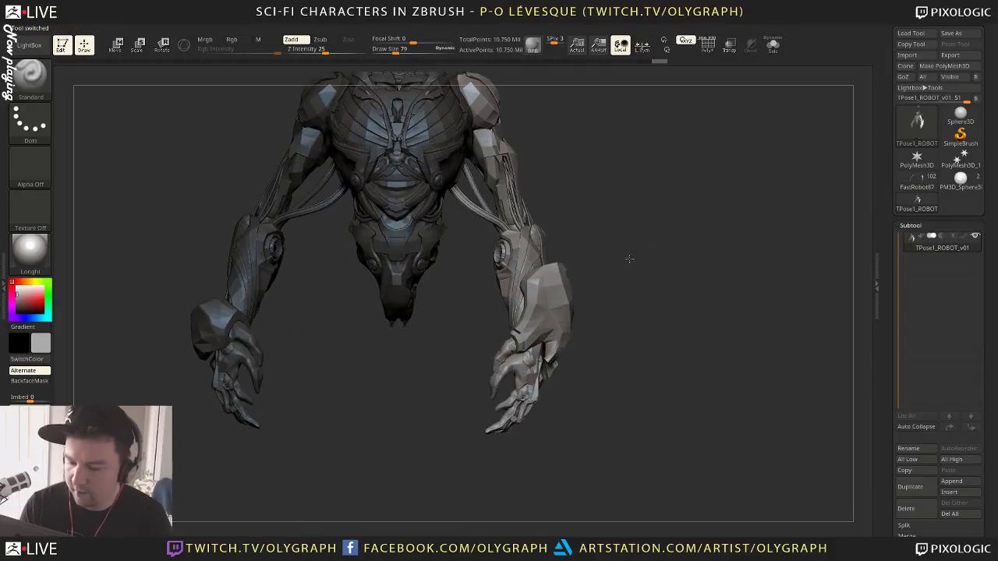
left_click_drag(663, 193, 598, 261, "alt")
left_click_drag(410, 381, 473, 314)
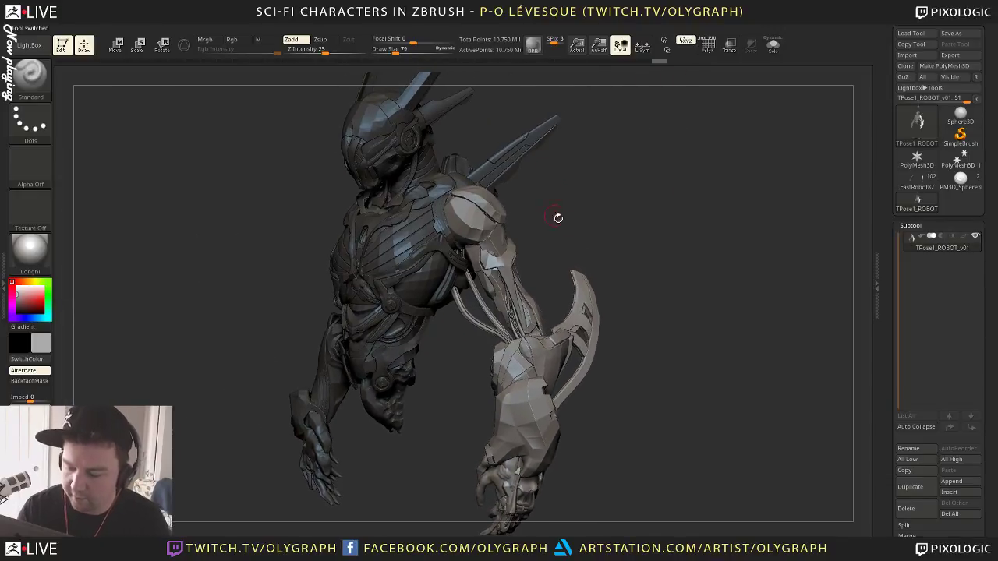
left_click_drag(559, 218, 508, 270)
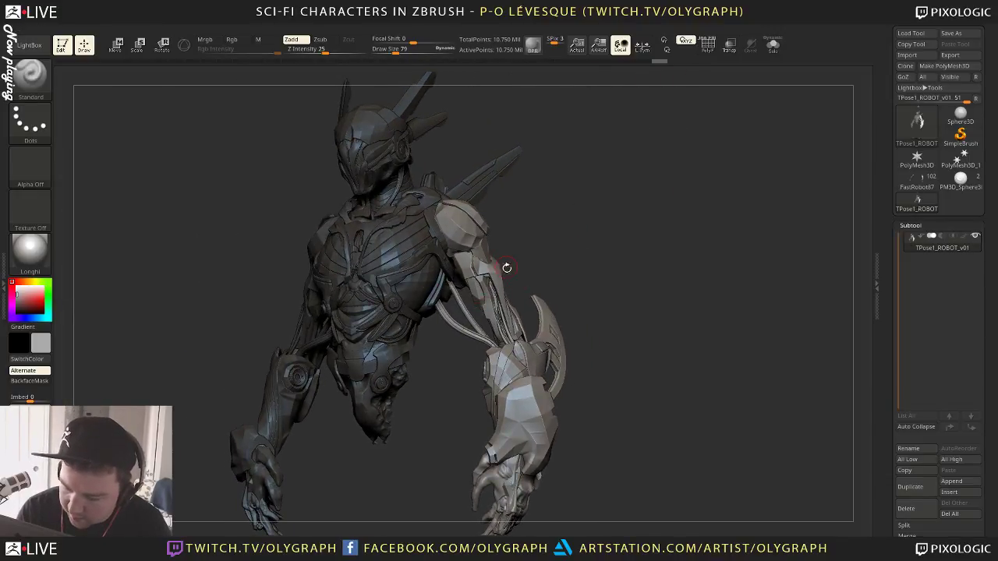
Adjust the upper end of the cable between the torso and the unmasked arm with the Move brush
key("b")
left_click(444, 298)
left_click_drag(445, 284, 450, 290)
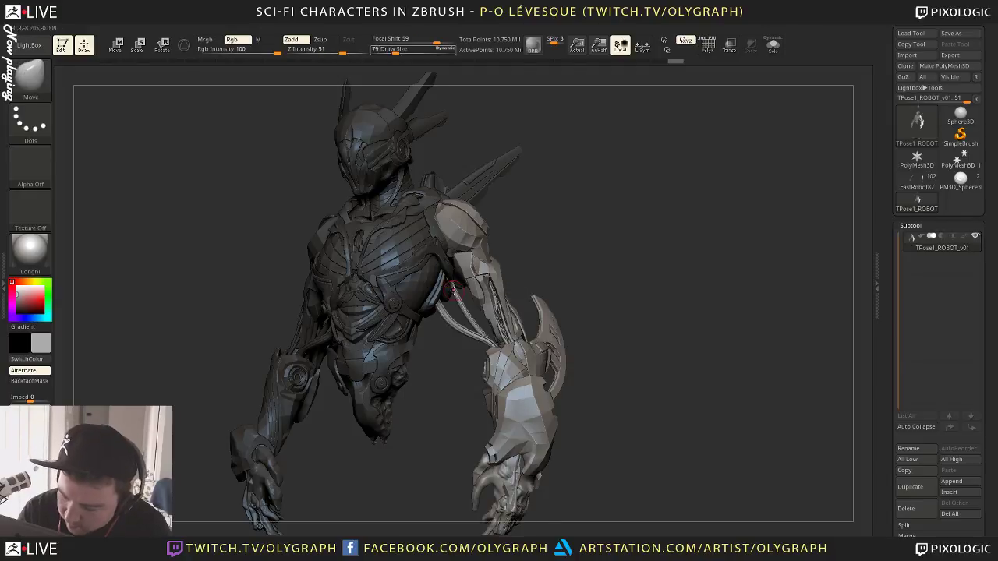
mouse_move(557, 261)
left_mouse_down("alt")
mouse_move(535, 237)
mouse_move(583, 274)
mouse_move(581, 367)
mouse_move(534, 406)
mouse_move(509, 469)
left_mouse_up("alt")
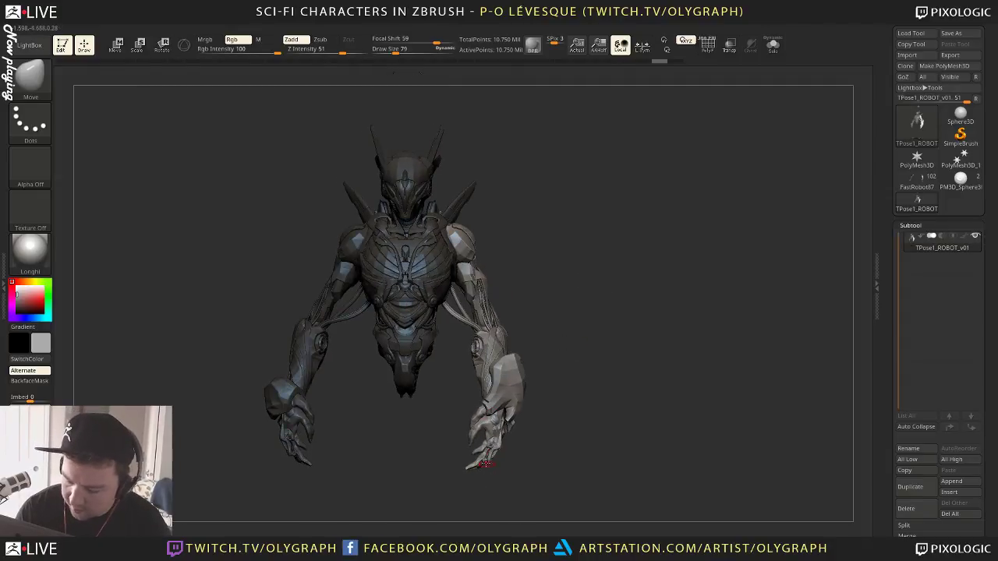
left_click_drag(616, 329, 476, 362)
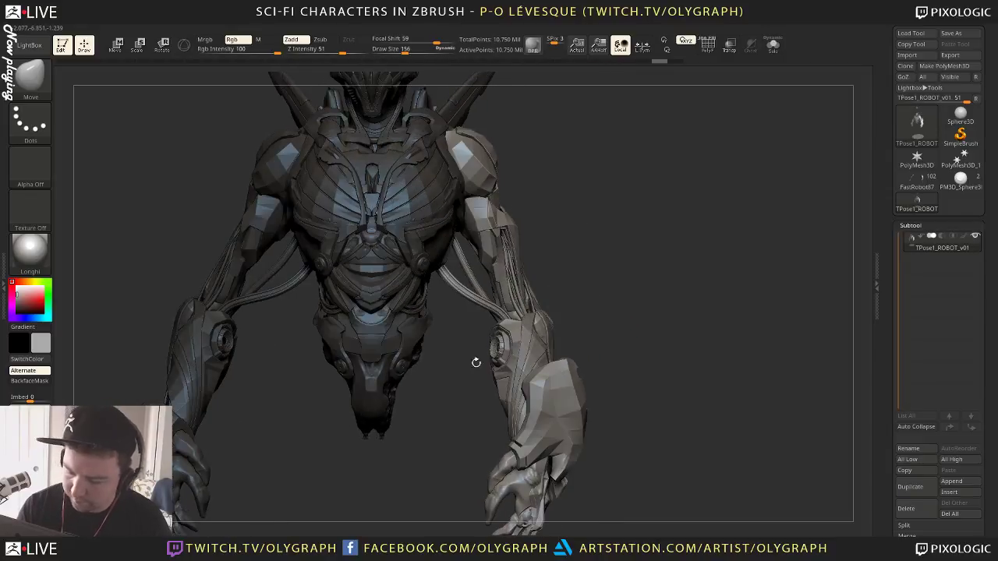
left_click_drag(631, 292, 612, 211, "alt")
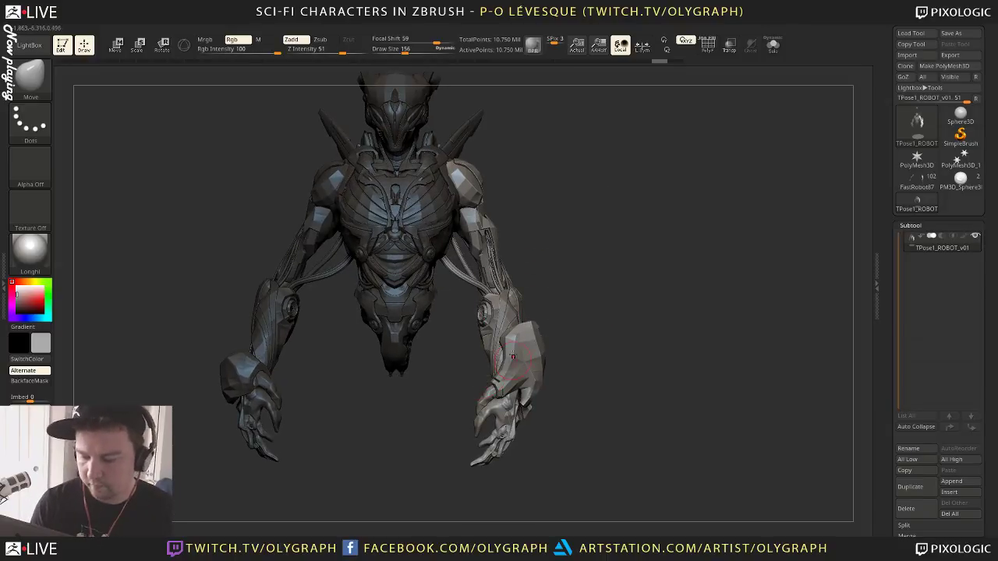
mouse_move(628, 282)
left_mouse_down()
mouse_move(567, 169)
mouse_move(608, 174)
mouse_move(640, 200)
left_mouse_up()
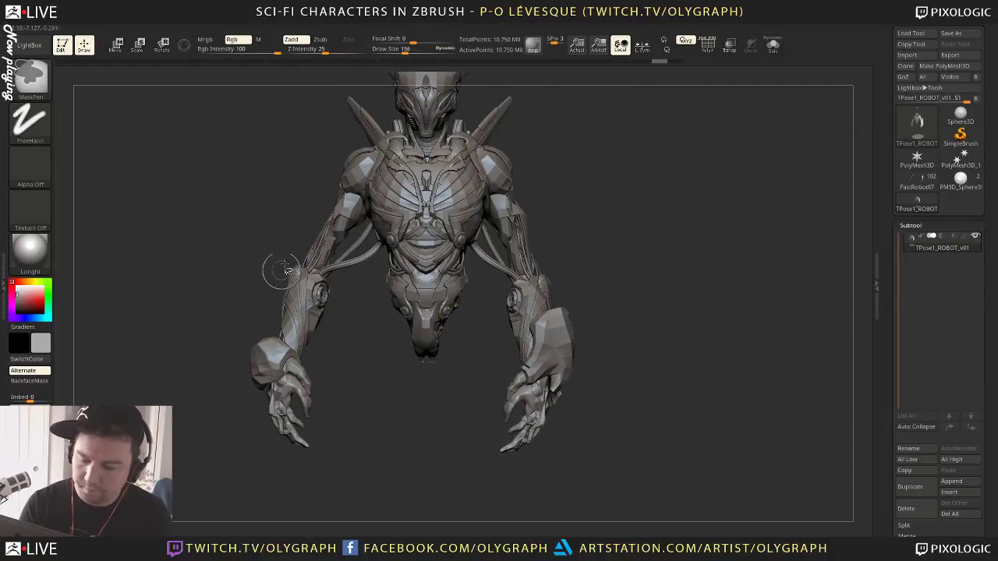
Switch the masking so only the opposite arm is free, and rotate that arm inward from the shoulder with Transpose Rotate
left_click(369, 399, "ctrl")
left_click(374, 397, "ctrl+shift")
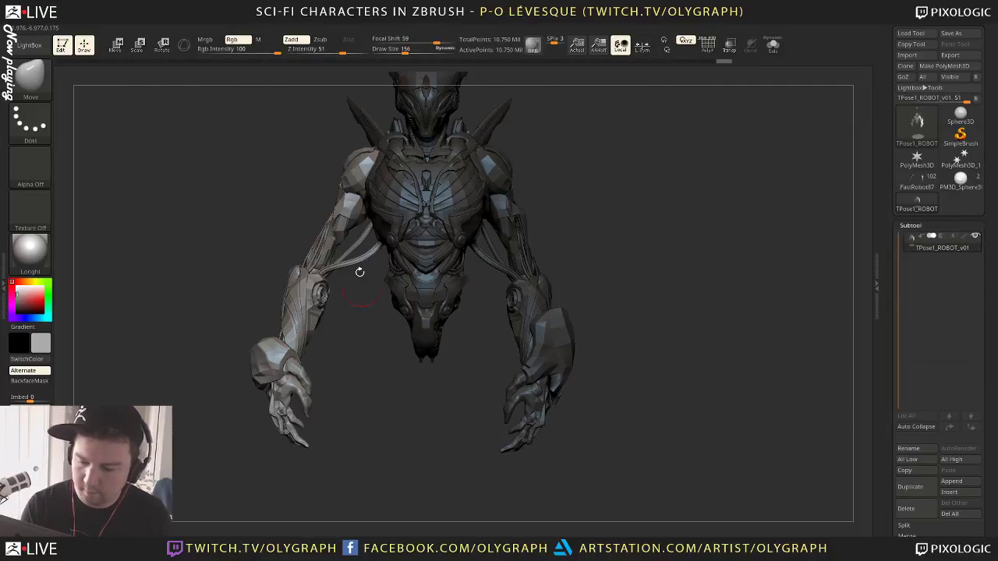
key("r")
left_click_drag(223, 459, 265, 474)
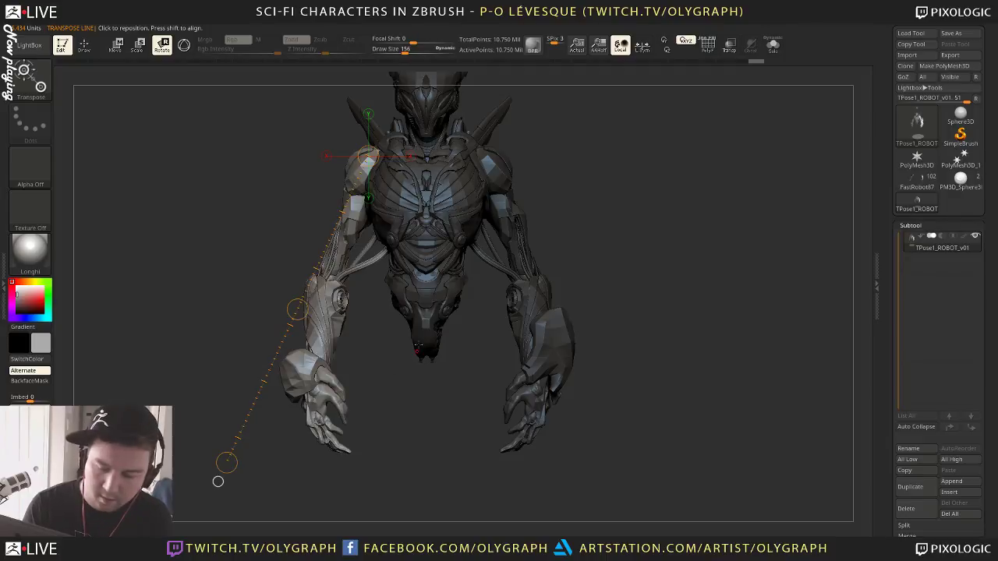
key("q")
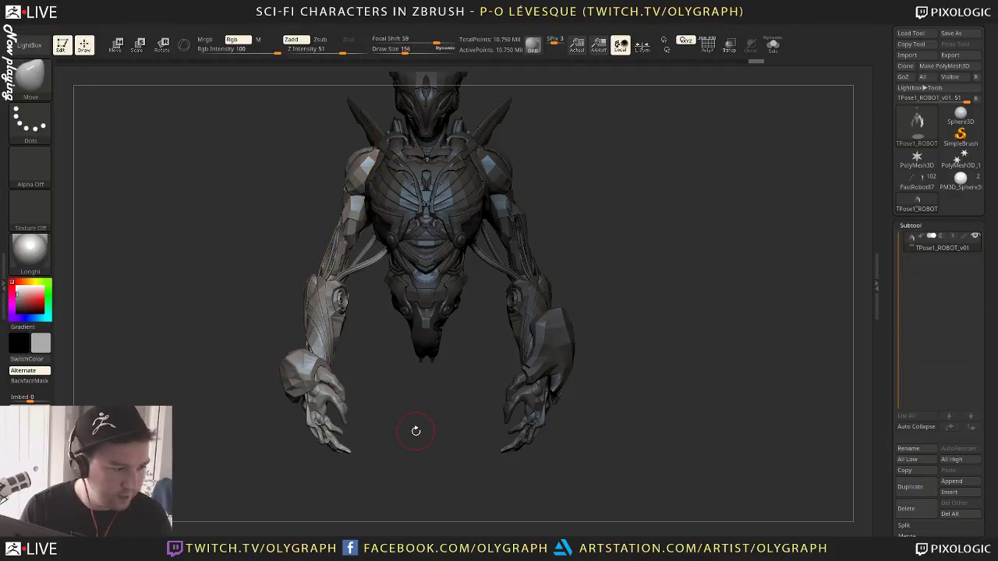
left_click_drag(422, 415, 468, 415)
key("r")
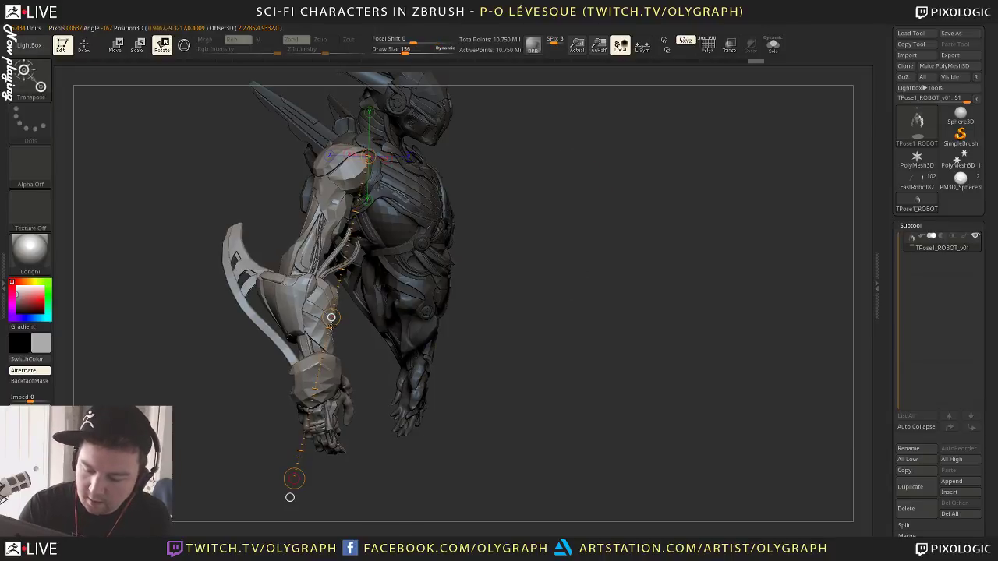
Switch to the PM3D_Sphere3D1 tool and step the sculpted sphere down to its lowest subdivision level
left_click(960, 178)
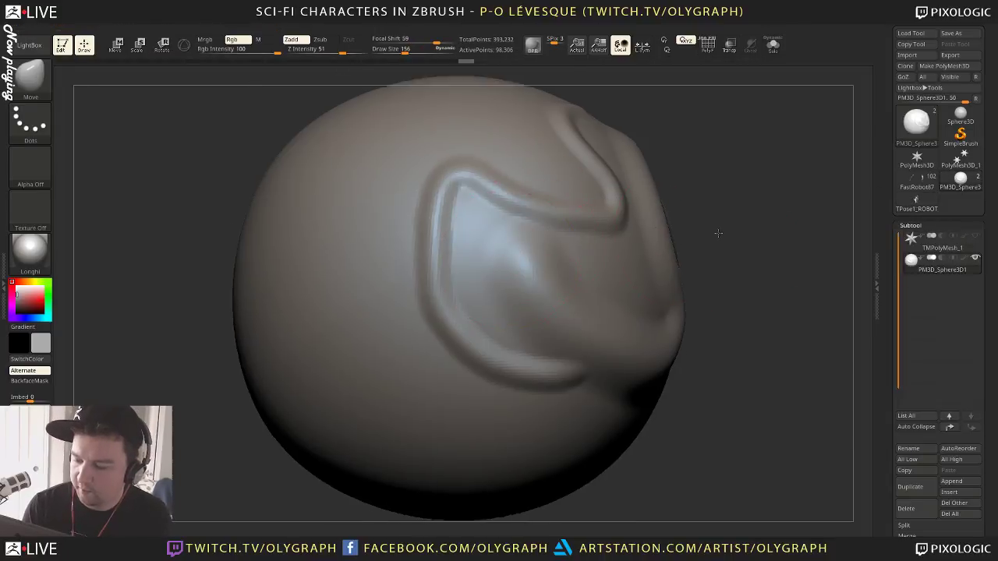
mouse_move(719, 234)
left_mouse_down("alt")
mouse_move(681, 214)
mouse_move(726, 201)
mouse_move(491, 184)
left_mouse_up("alt")
key("shift+d")
key("shift+d")
key("shift+d")
key("shift+d")
key("shift+d")
key("shift+d")
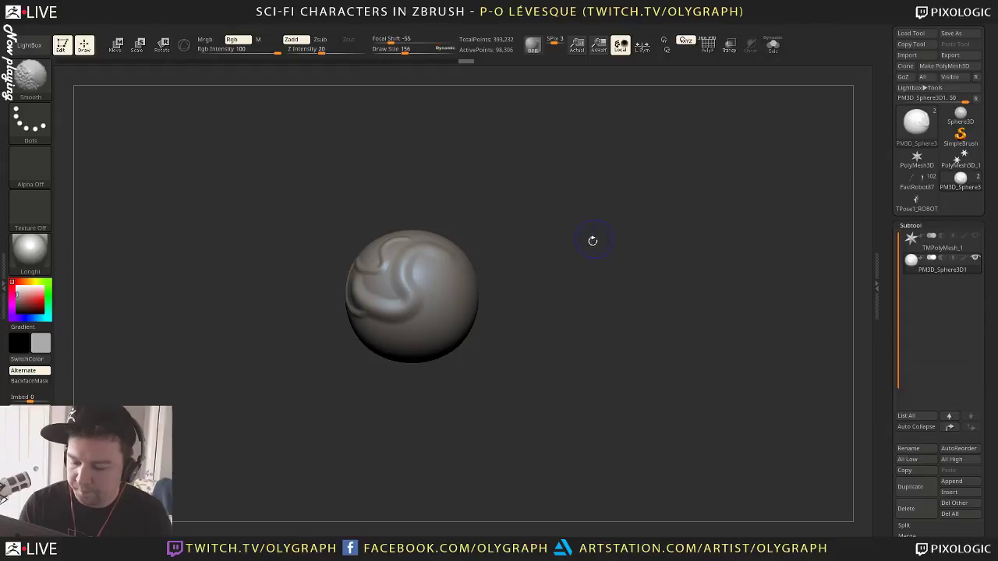
Enter Transpose Scale for the sphere, and step it up to a higher subdivision level for drawing
key("e")
left_click_drag(583, 328, 478, 287, "alt")
key("d")
key("d")
key("q")
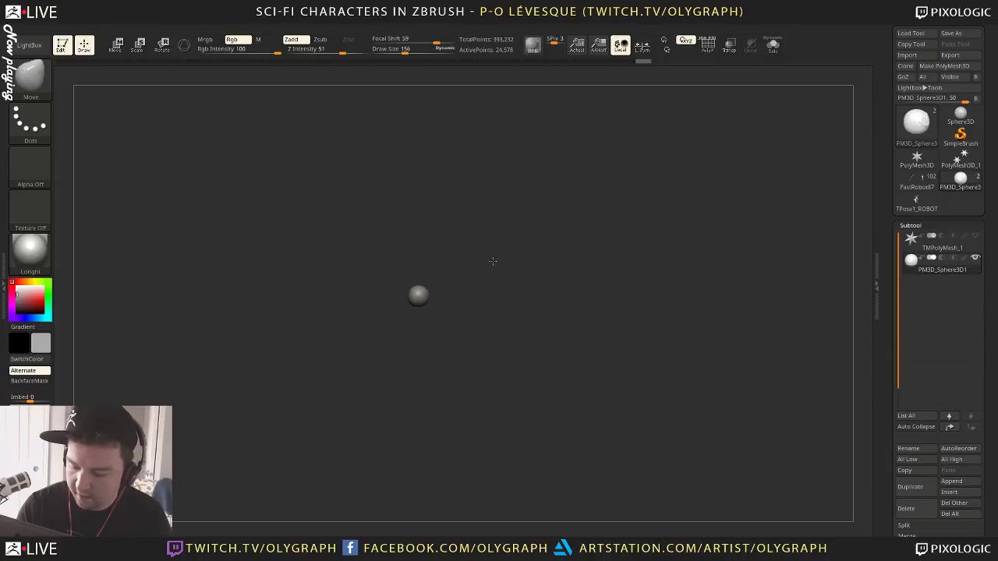
Sculpt two eyes and a smile on a smooth side of the sphere using the Standard brush with Draw Size 55
mouse_move(494, 262)
left_mouse_down("alt")
mouse_move(597, 371)
mouse_move(610, 405)
left_mouse_up("alt")
key("b")
left_click(568, 329)
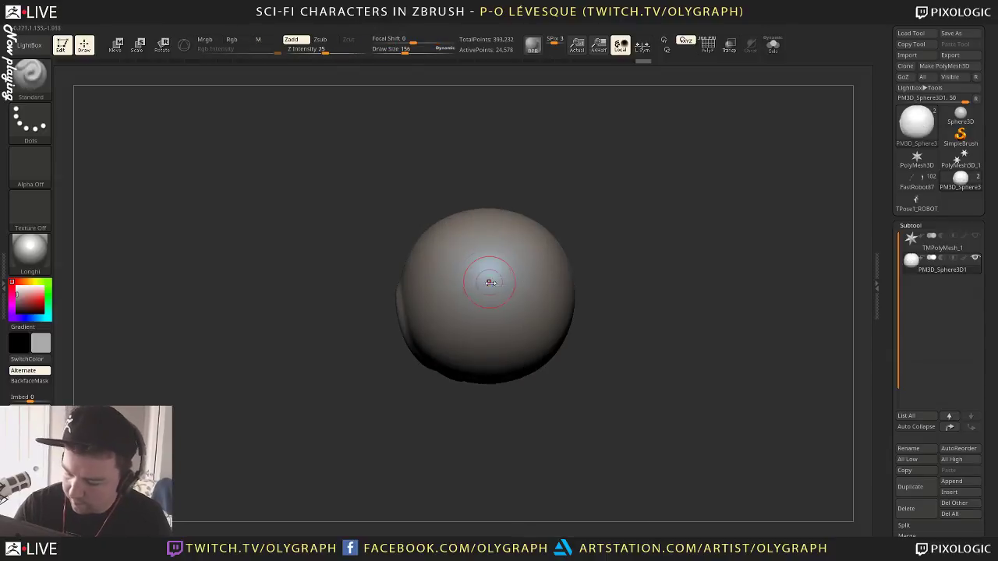
key("s")
mouse_move(490, 283)
left_mouse_down()
mouse_move(473, 291)
mouse_move(474, 266)
mouse_move(515, 301)
left_mouse_up()
mouse_move(452, 329)
left_mouse_down()
mouse_move(532, 316)
mouse_move(472, 352)
mouse_move(533, 319)
left_mouse_up()
left_click_drag(644, 286, 561, 194, "alt")
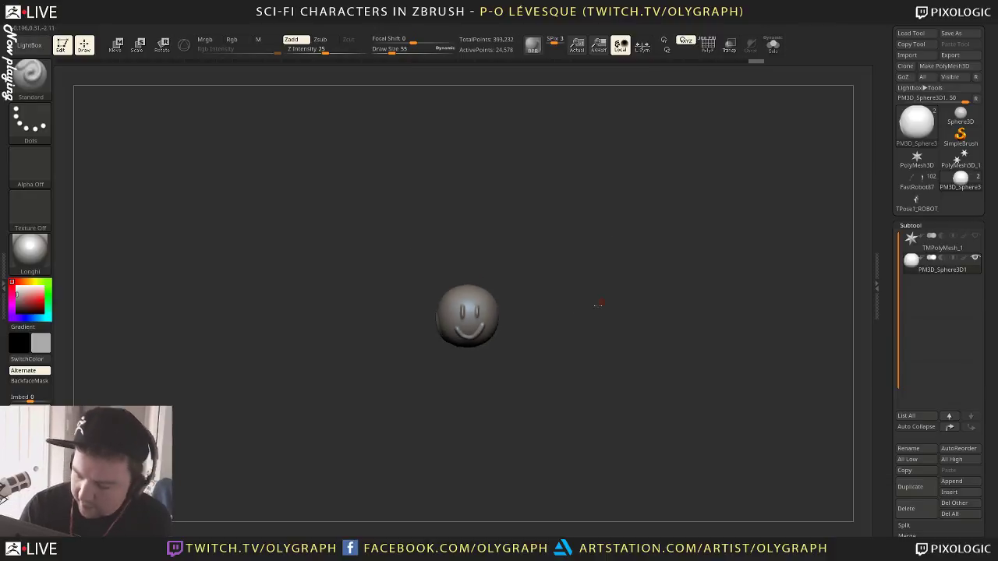
Step the smiley sphere down to its lowest subdivision level and shrink it with Transpose Scale
left_click_drag(597, 305, 554, 261, "alt")
key("shift+d")
key("shift+d")
key("shift+d")
key("shift+d")
key("shift+d")
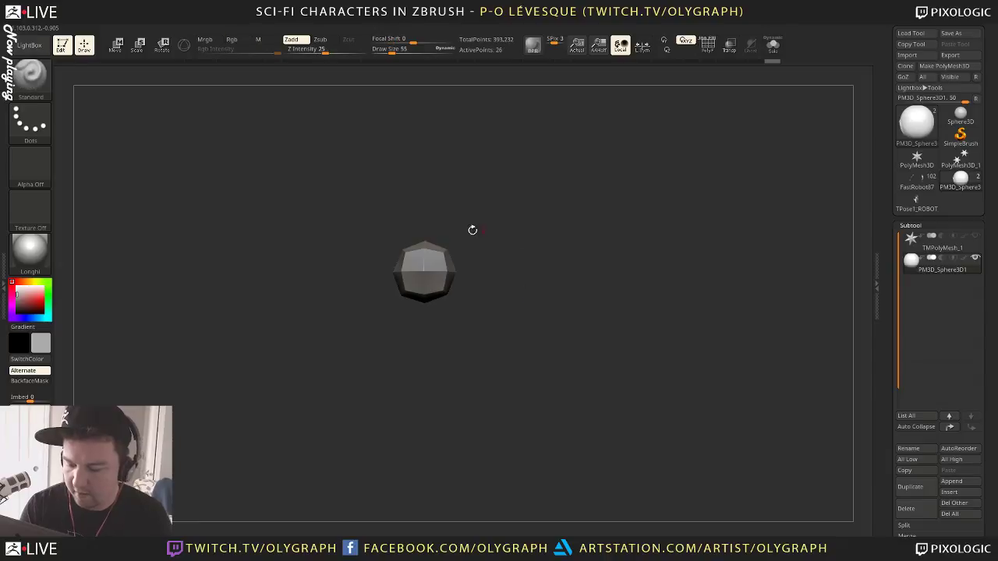
key("e")
left_click_drag(568, 343, 356, 173, "alt")
left_click_drag(403, 271, 546, 212)
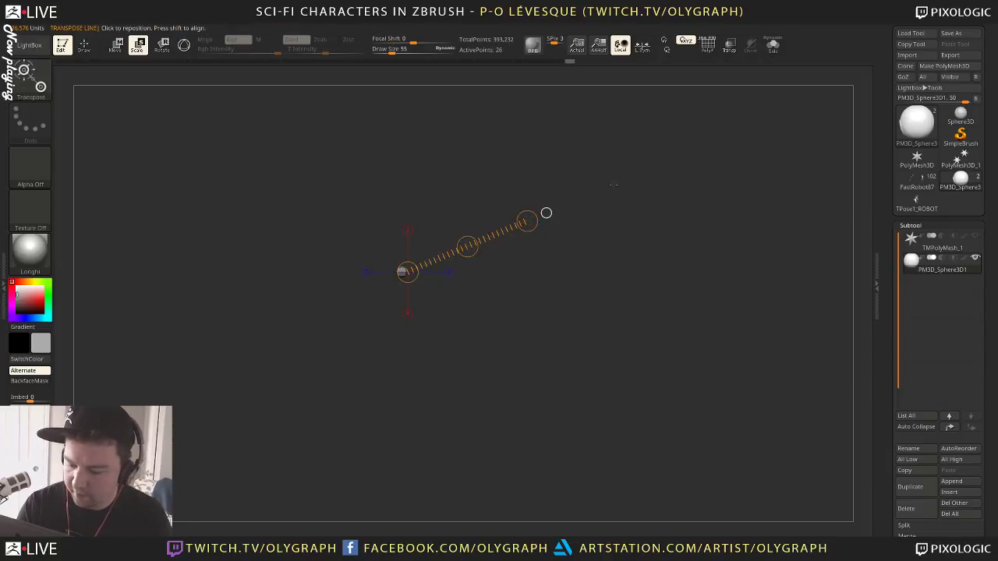
Enlarge the low-resolution sphere repeatedly with Transpose Scale
left_click_drag(455, 299, 559, 330, "alt")
left_click_drag(372, 270, 846, 143)
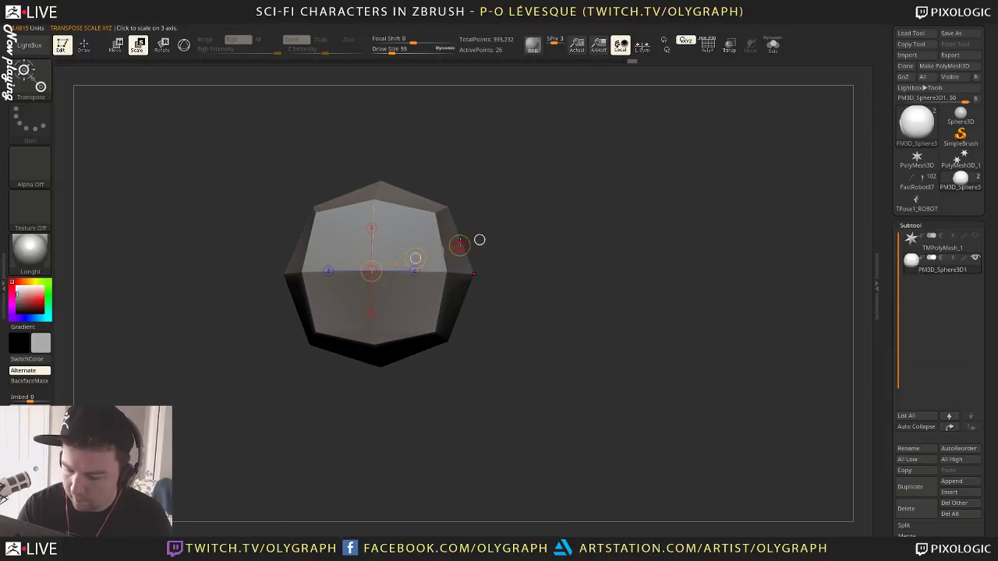
left_click_drag(459, 246, 726, 156)
left_click_drag(459, 246, 499, 162)
mouse_move(414, 258)
left_mouse_down()
mouse_move(525, 202)
mouse_move(786, 111)
left_mouse_up()
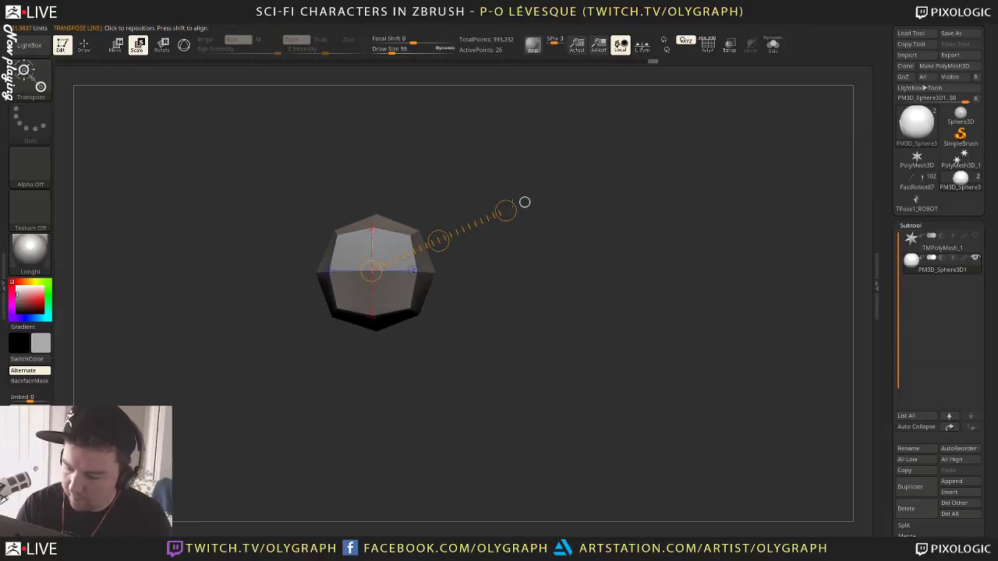
left_click_drag(506, 210, 780, 113)
left_click_drag(381, 303, 523, 306)
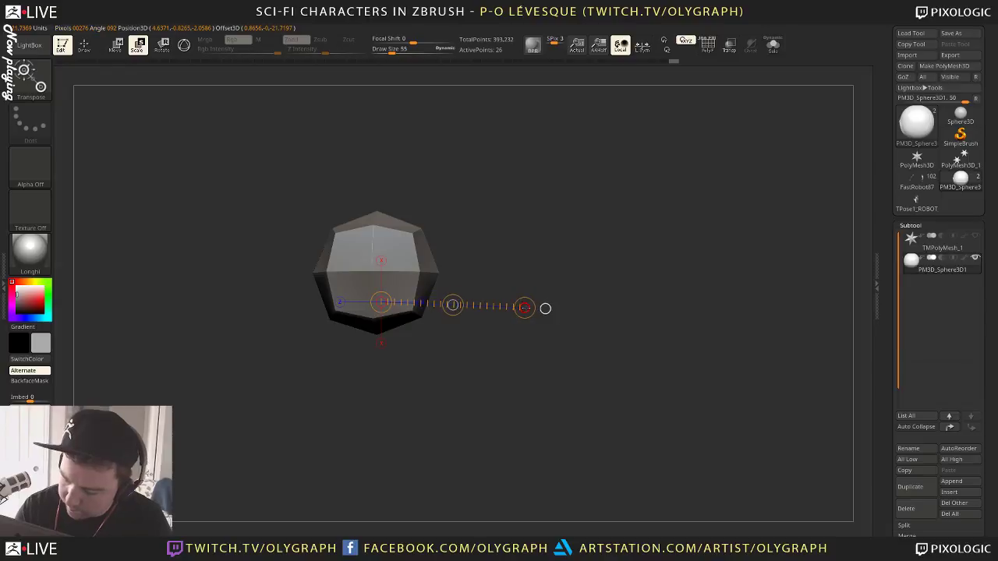
Step the scaled sphere up to its highest subdivision level to check the smiley's detail
key("d")
key("d")
key("d")
key("d")
key("d")
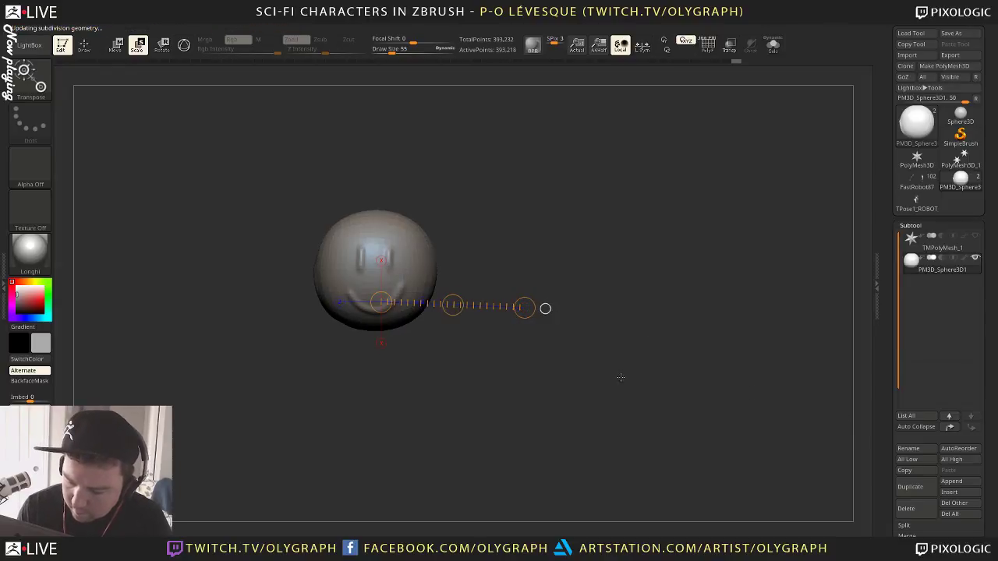
Undo the last Transpose enlargements of the sphere
key("ctrl+z")
key("ctrl+z")
key("ctrl+z")
key("ctrl+z")
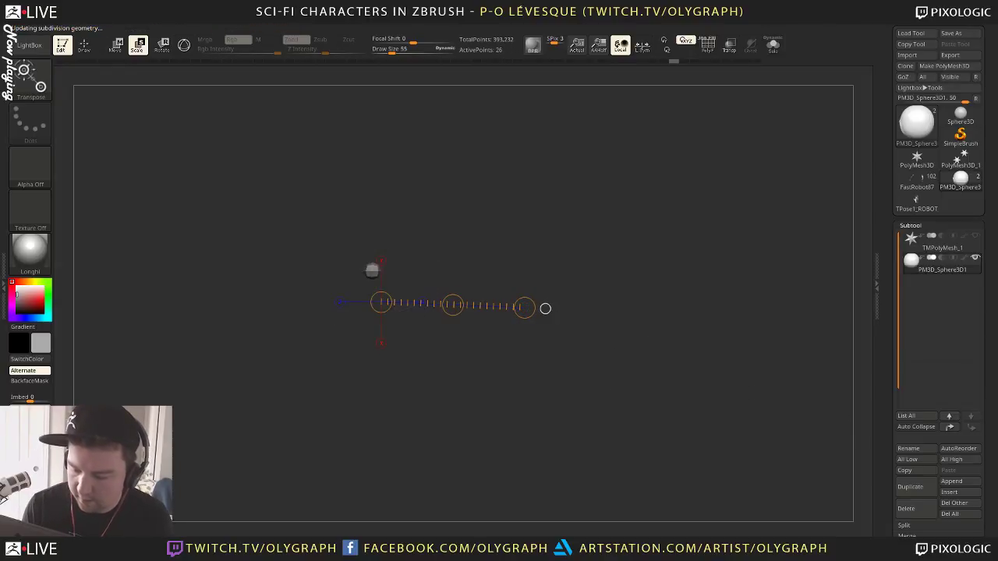
key("ctrl")
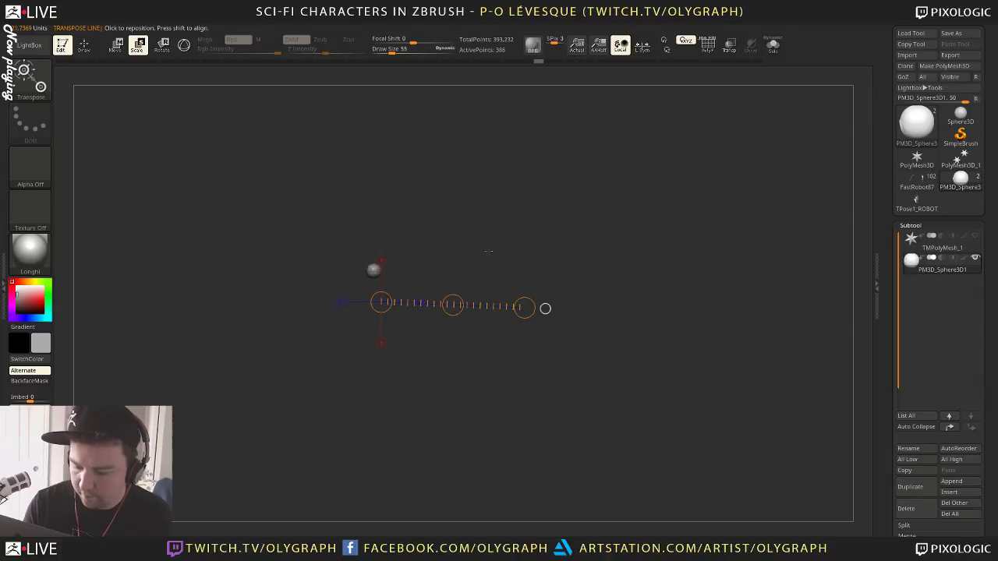
Resize the low-resolution sphere using the Size deformation
left_click_drag(510, 258, 510, 210, "alt")
left_click_drag(367, 271, 434, 256)
left_click(881, 306)
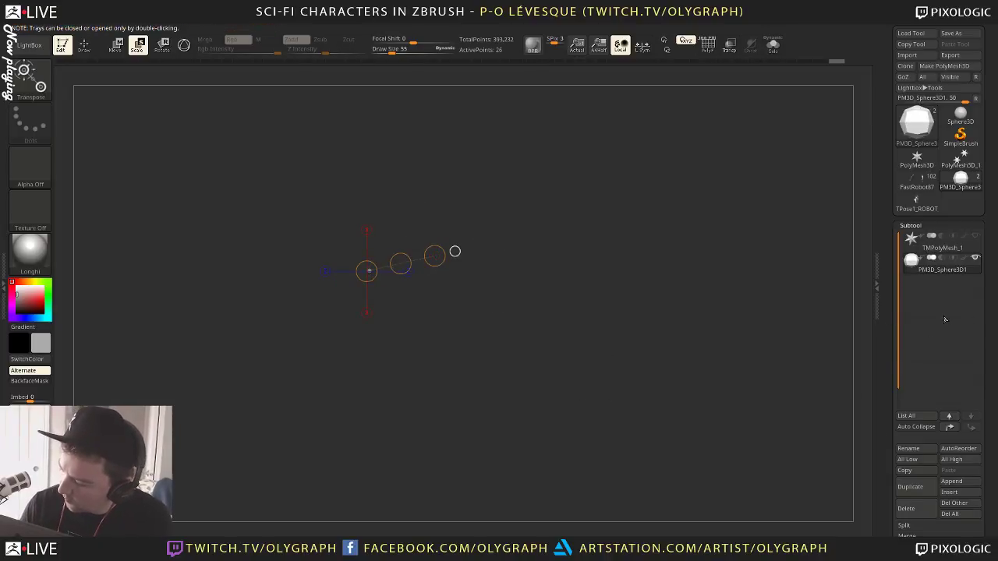
left_click_drag(880, 386, 911, 259)
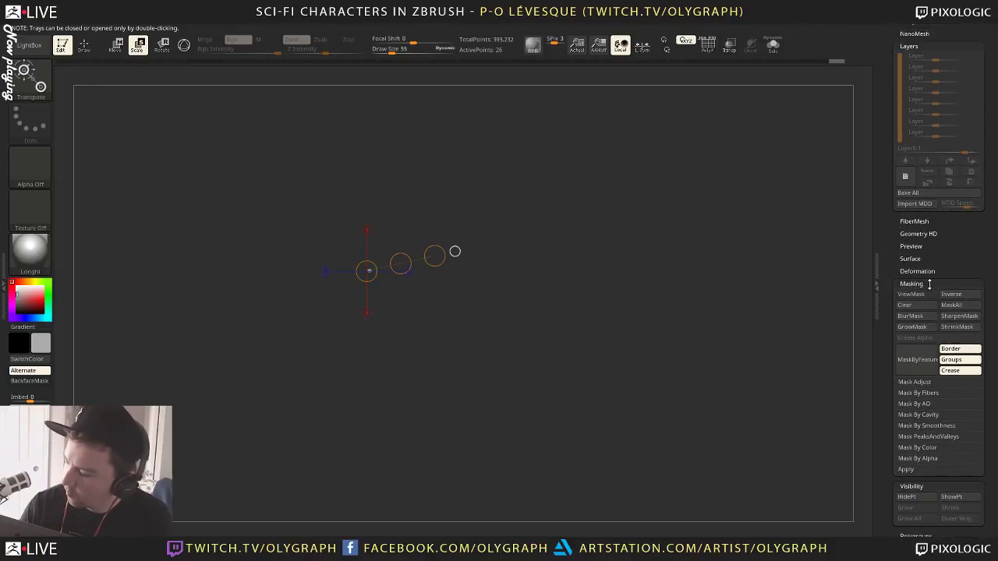
left_click(932, 271)
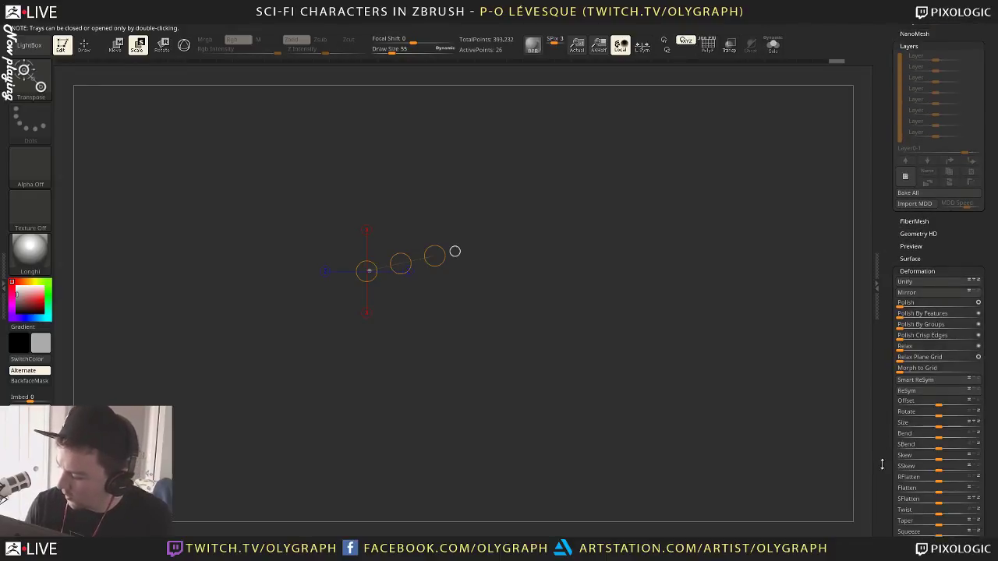
left_click_drag(882, 464, 888, 393)
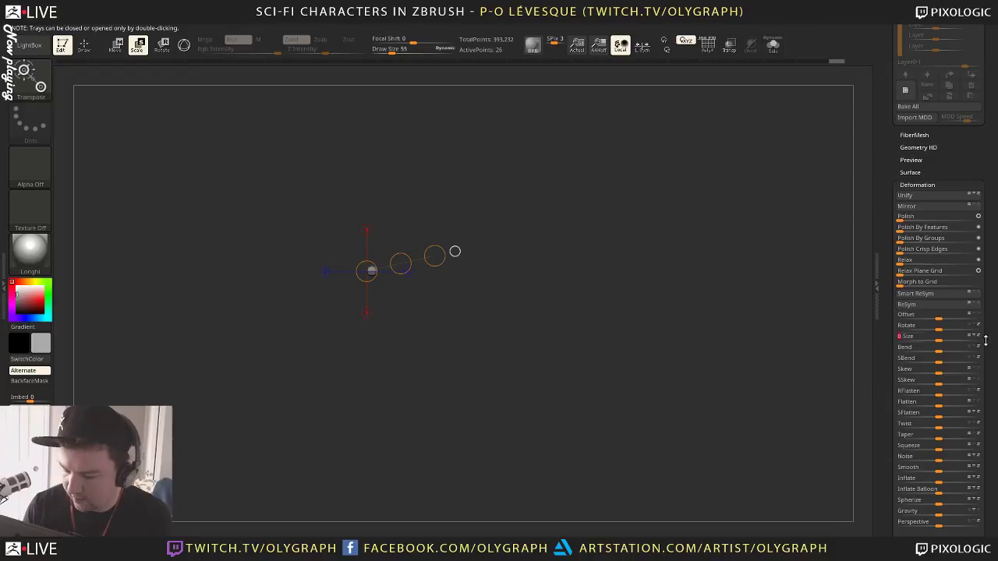
left_click_drag(939, 337, 889, 336)
key("f")
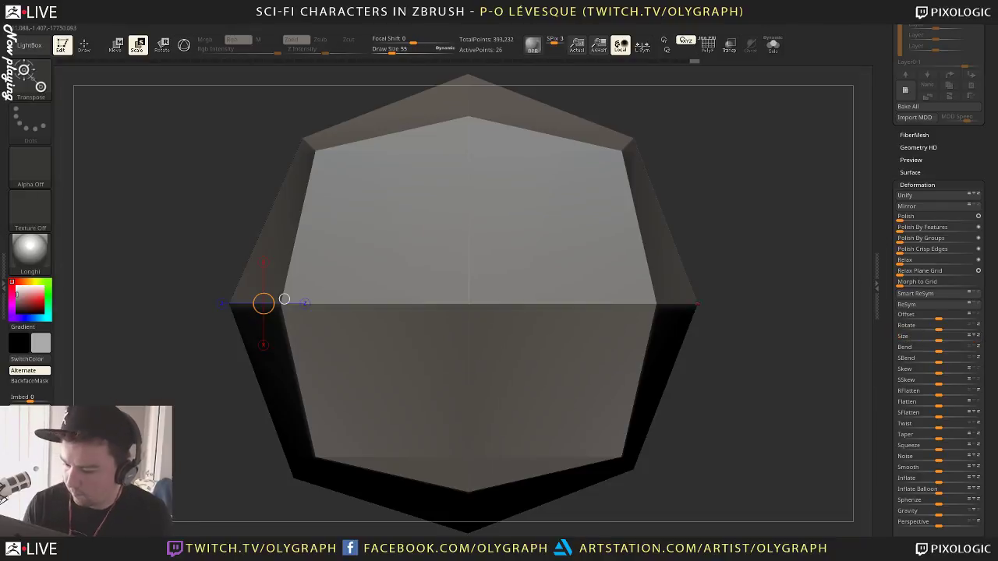
Bring the resized sphere up to its highest subdivision level, return to drawing, and inspect its surface
key("ctrl+d")
key("ctrl+d")
key("ctrl+d")
key("ctrl+d")
key("ctrl+d")
key("q")
mouse_move(735, 282)
left_mouse_down()
mouse_move(757, 294)
mouse_move(729, 278)
left_mouse_up()
Step the sphere down to its lowest subdivision level and undo the recent Size deformation
key("shift+d")
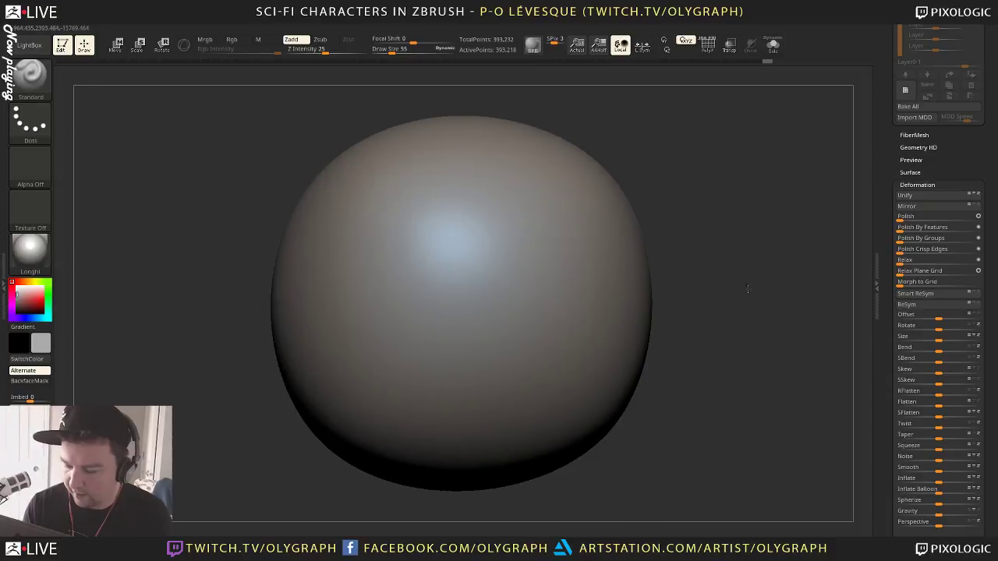
key("shift+d")
key("shift+d")
key("shift+d")
key("ctrl+z")
key("ctrl+z")
key("ctrl+z")
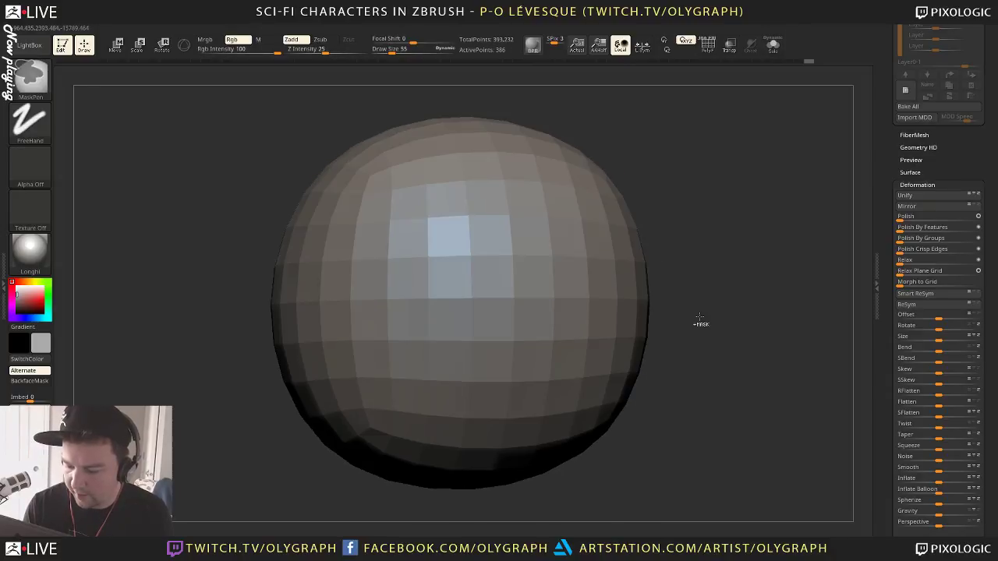
key("shift+d")
key("shift+d")
key("shift+d")
key("shift+d")
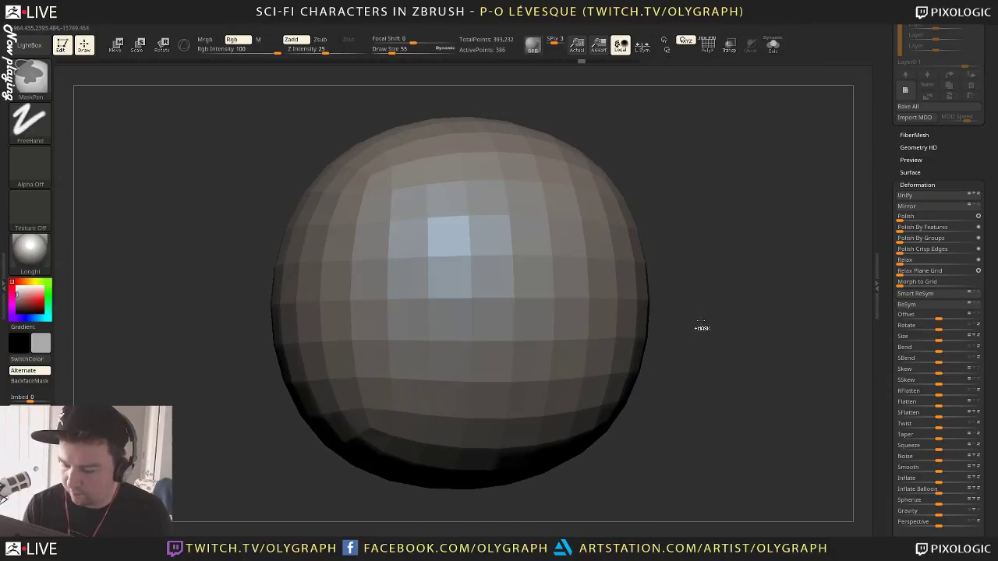
key("d")
key("d")
key("d")
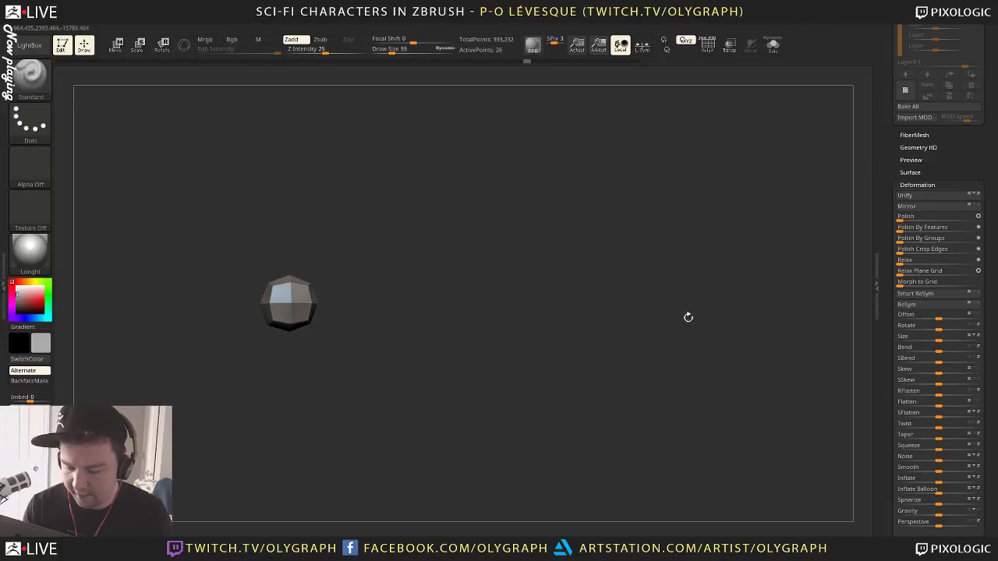
Undo the remaining resizing changes on the sphere
left_click_drag(417, 284, 589, 356, "alt")
key("ctrl+z")
key("ctrl+z")
key("ctrl+z")
key("ctrl+z")
key("ctrl+z")
key("ctrl+z")
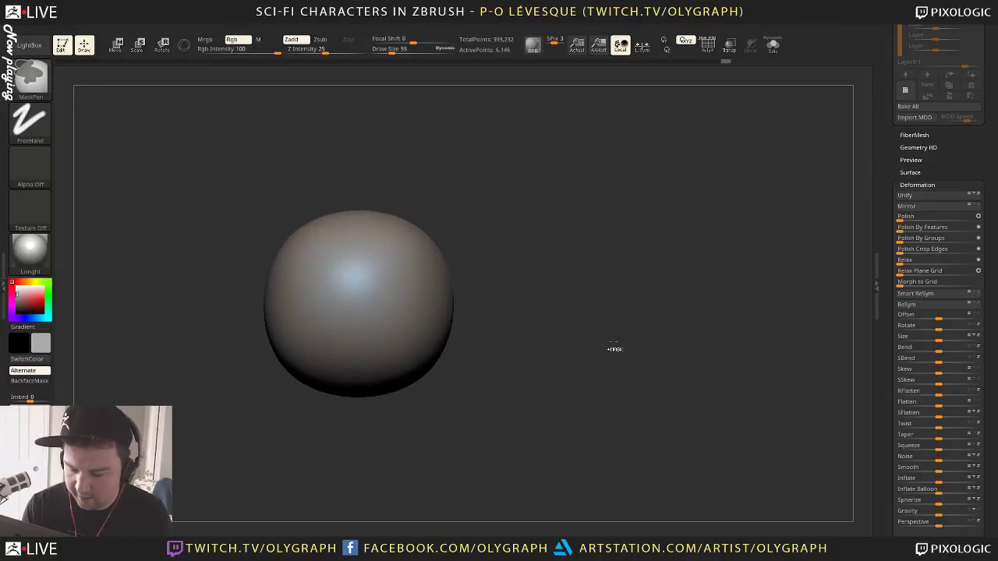
Step the restored sphere up through its subdivision levels and back down to the lowest to compare its shape
right_click_drag(615, 352, 533, 354, "ctrl")
key("d")
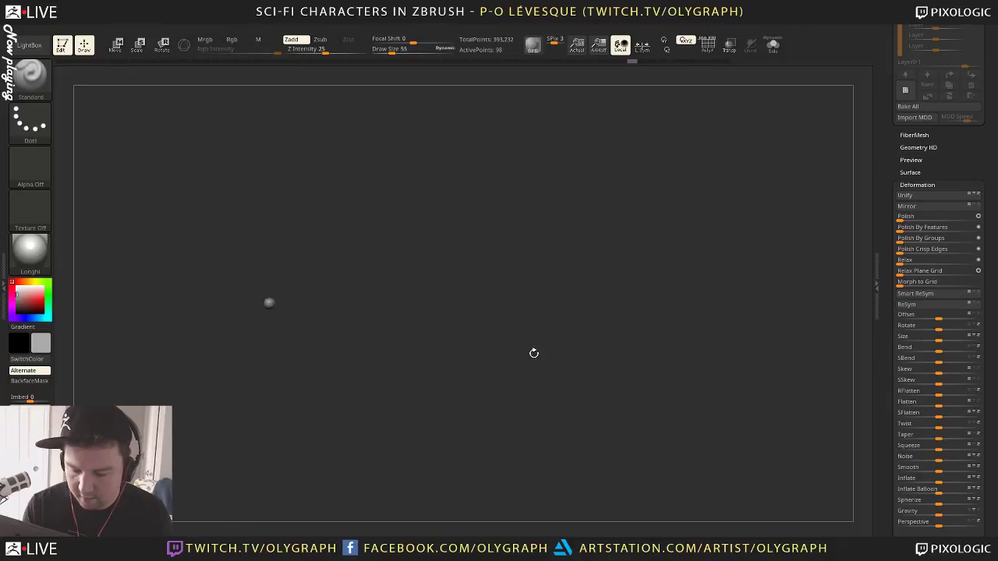
key("f")
right_click_drag(772, 313, 524, 293, "ctrl")
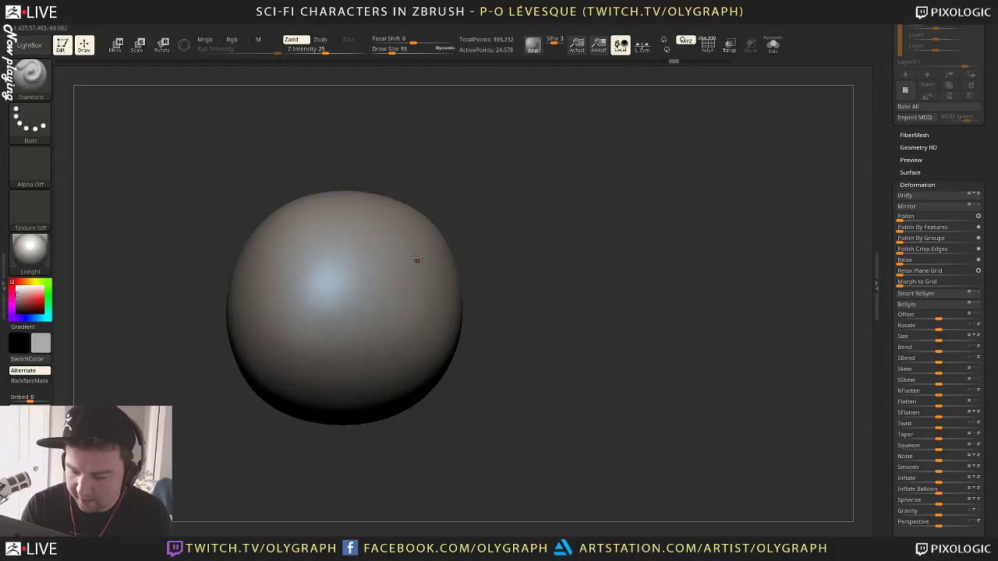
key("ctrl")
key("shift+d")
key("shift+d")
key("shift+d")
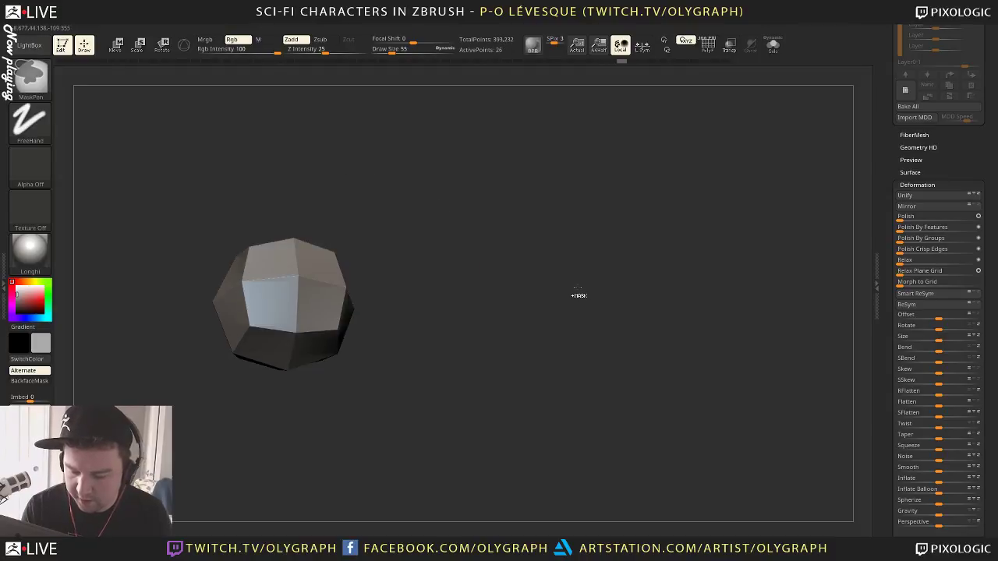
key("shift+d")
Sculpt a raised smiley face on the front of the sphere at a higher subdivision level
right_click_drag(577, 288, 570, 291, "ctrl")
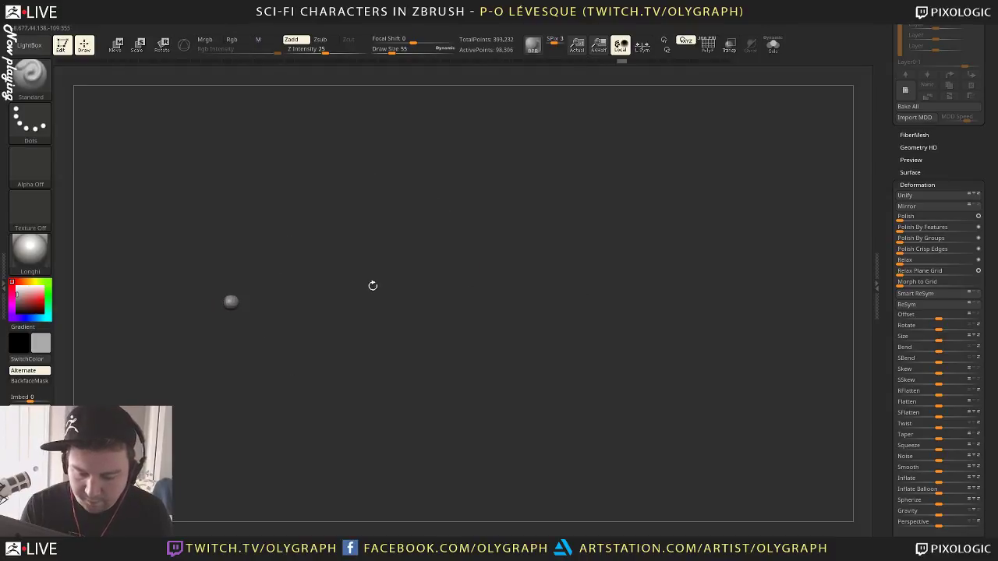
key("f")
right_click_drag(590, 328, 664, 210, "ctrl")
left_click_drag(664, 209, 612, 273)
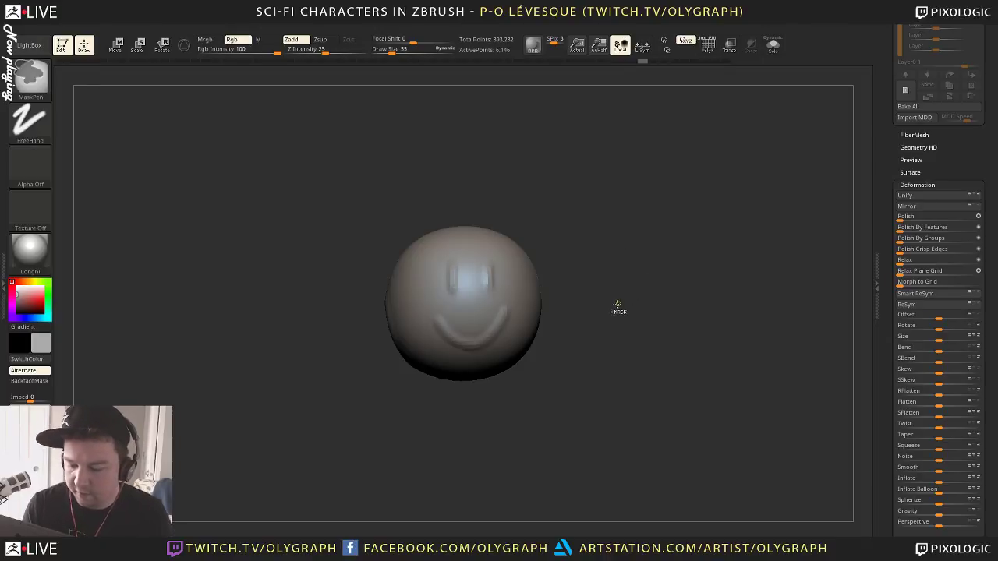
Drop the smiley sphere to its lowest subdivision level and reduce it with the Size deformation
right_click_drag(617, 304, 614, 316, "ctrl")
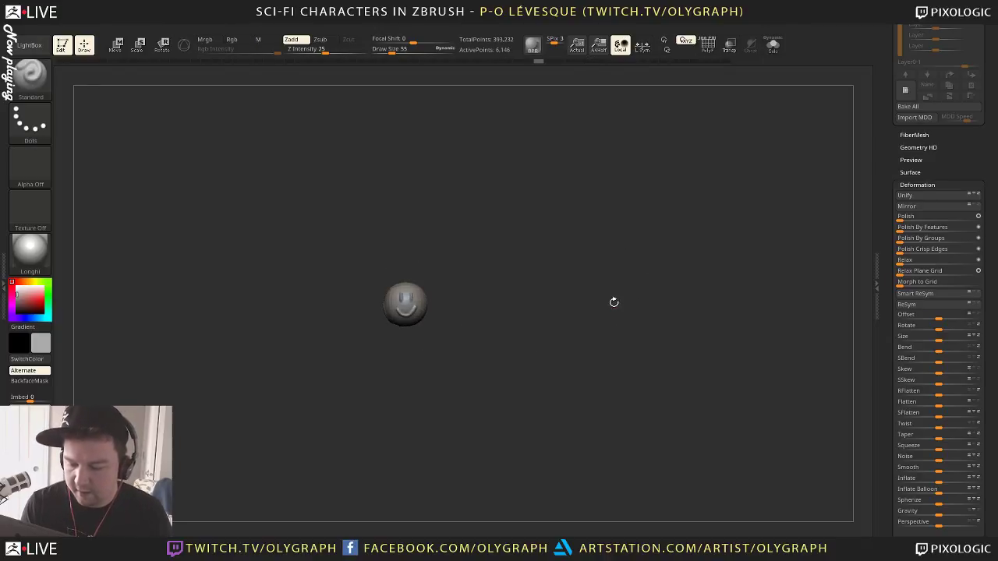
key("d")
right_click_drag(524, 297, 614, 338)
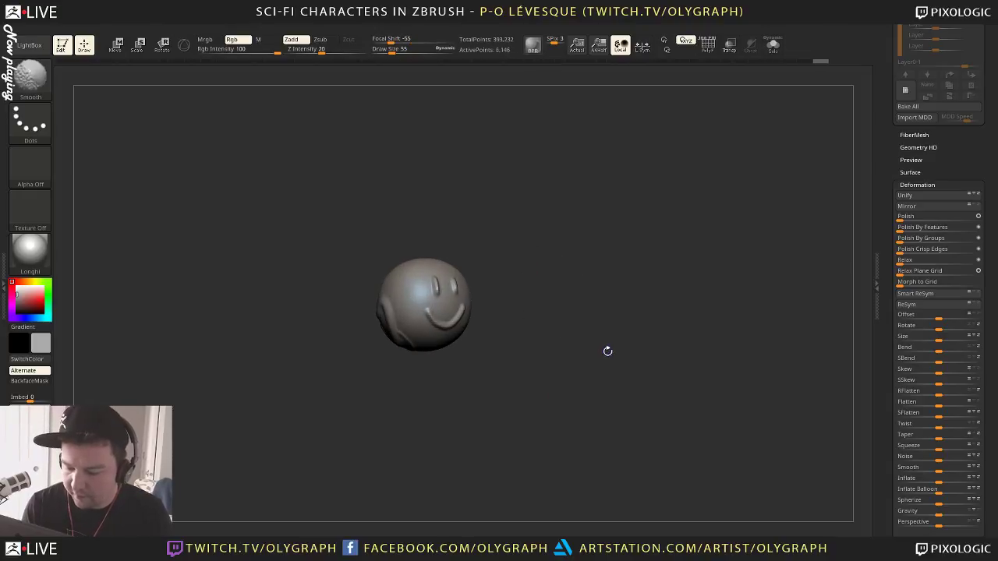
key("shift+d")
key("shift+d")
key("shift+d")
key("shift+d")
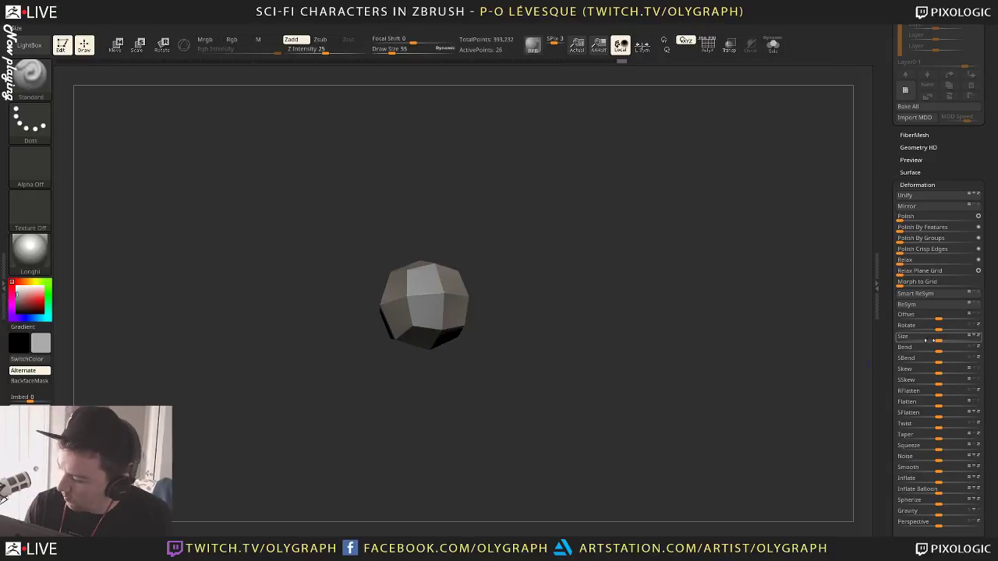
left_click_drag(929, 341, 880, 336)
Raise the reduced sphere to its highest subdivision level and examine how the eyes, smile and side strokes are affected
key("f")
key("d")
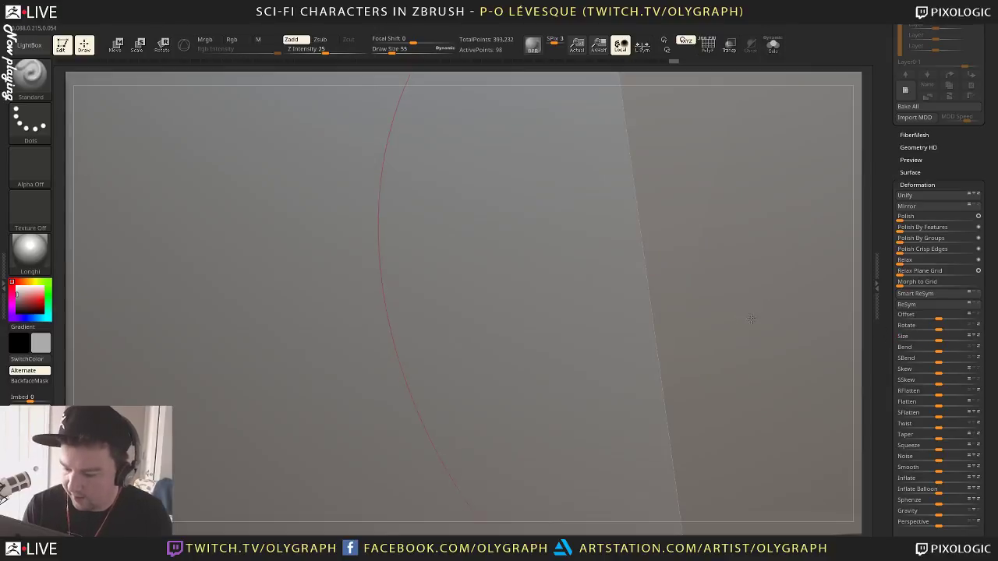
key("d")
key("d")
key("d")
key("d")
key("d")
key("f")
key("d")
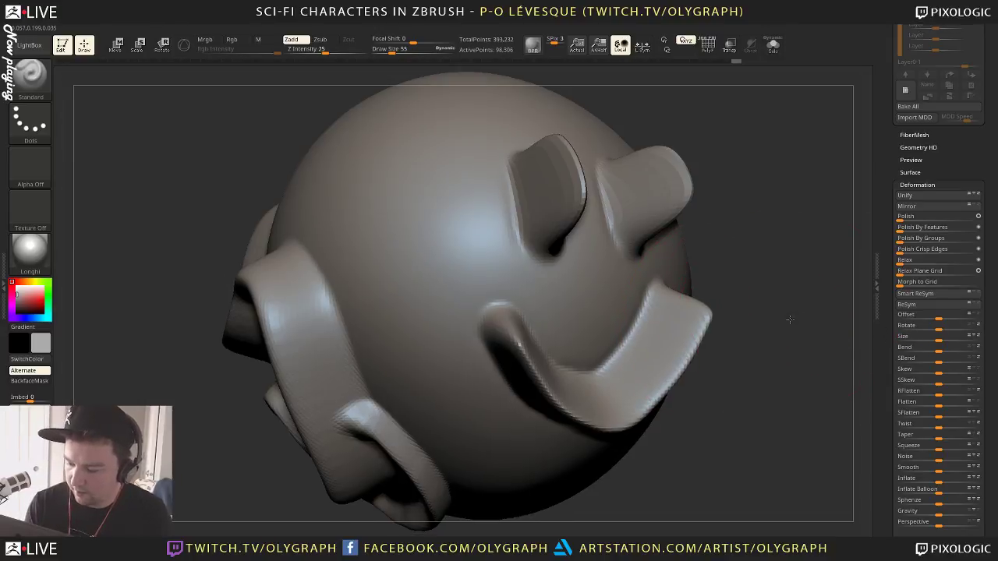
left_click_drag(789, 321, 611, 410, "alt")
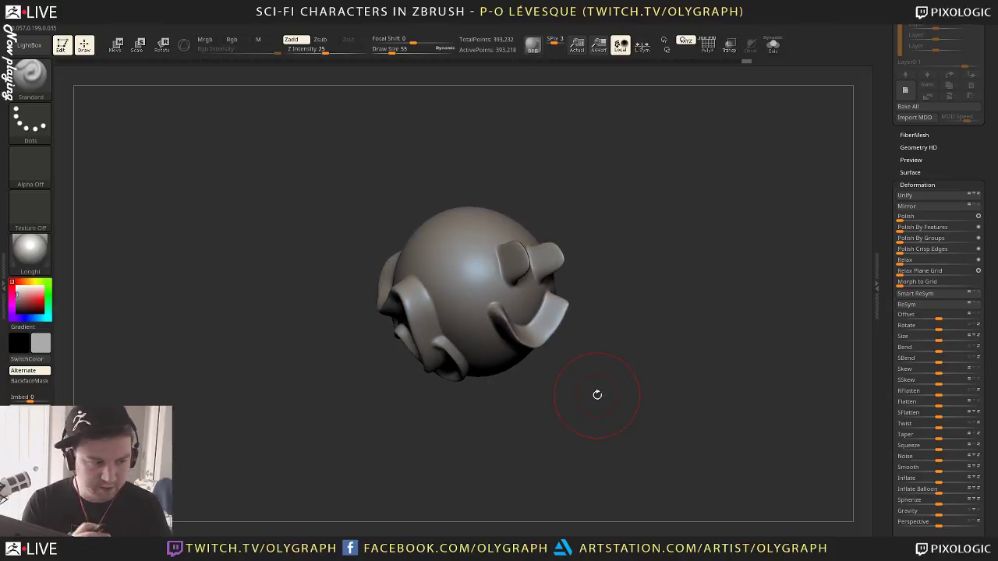
key("f")
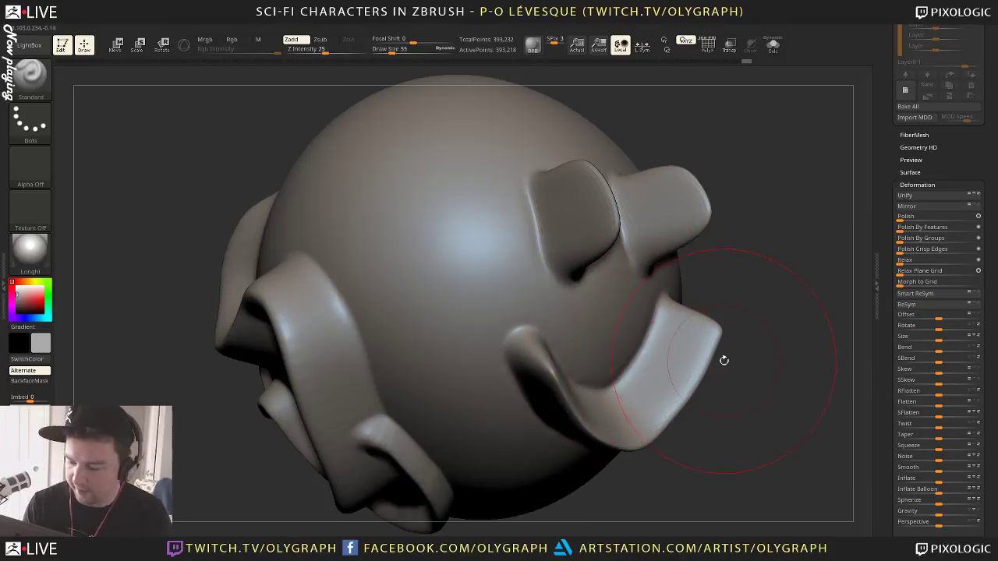
left_click_drag(725, 361, 613, 285)
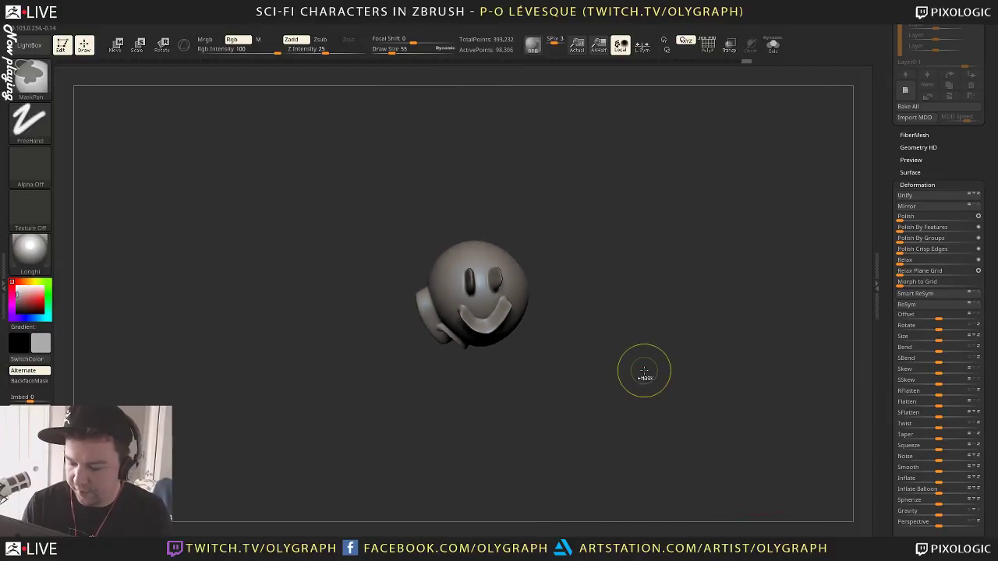
Undo the Size deformation made at the sphere's lowest subdivision level
key("ctrl+z")
key("ctrl+z")
key("ctrl+z")
key("ctrl+z")
key("ctrl+z")
key("ctrl+z")
key("ctrl+z")
key("f")
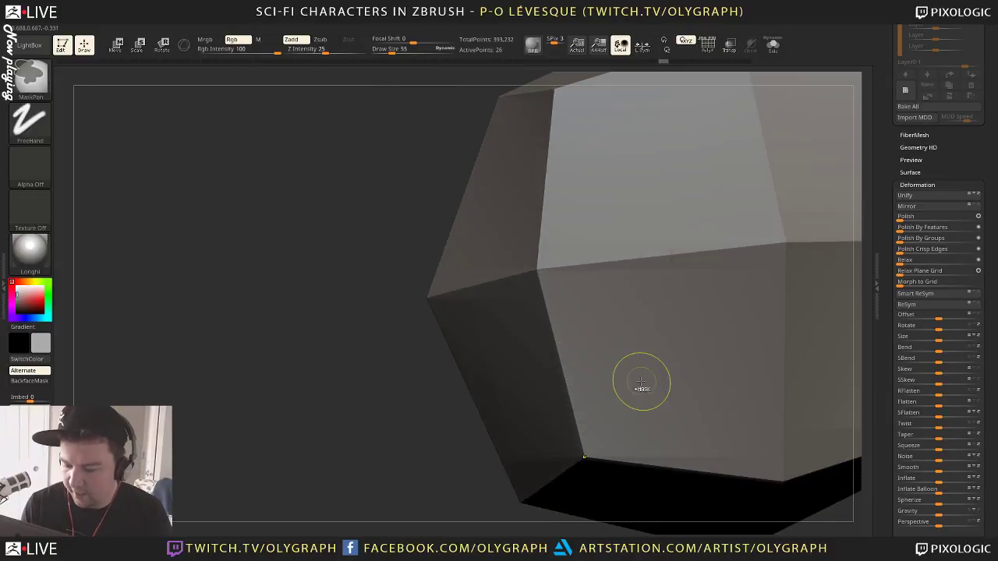
Bring the restored sphere up to its highest subdivision level and frame the smiley face
key("d")
key("d")
key("d")
left_click(384, 464, "ctrl+shift")
key("f")
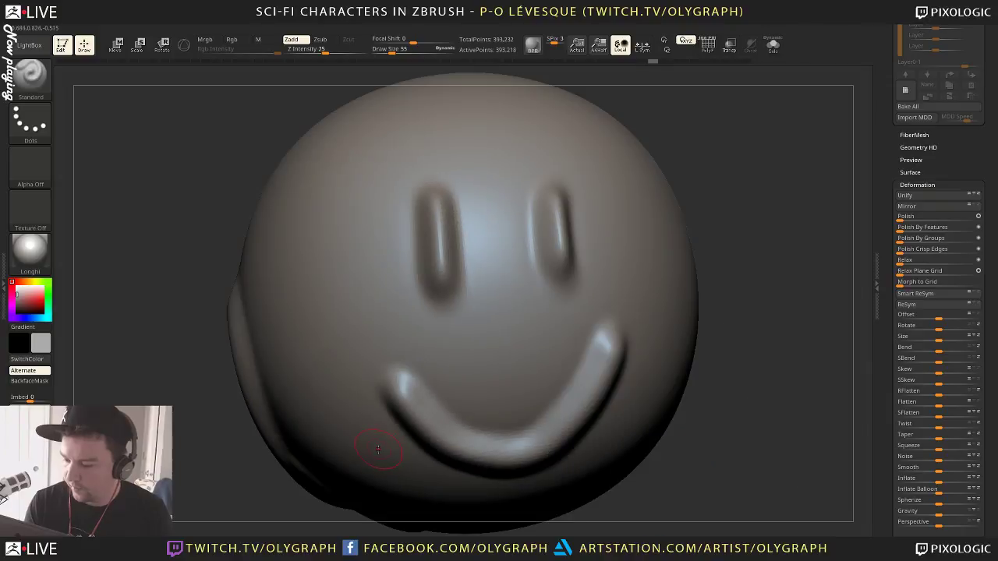
left_click_drag(776, 396, 598, 392, "alt")
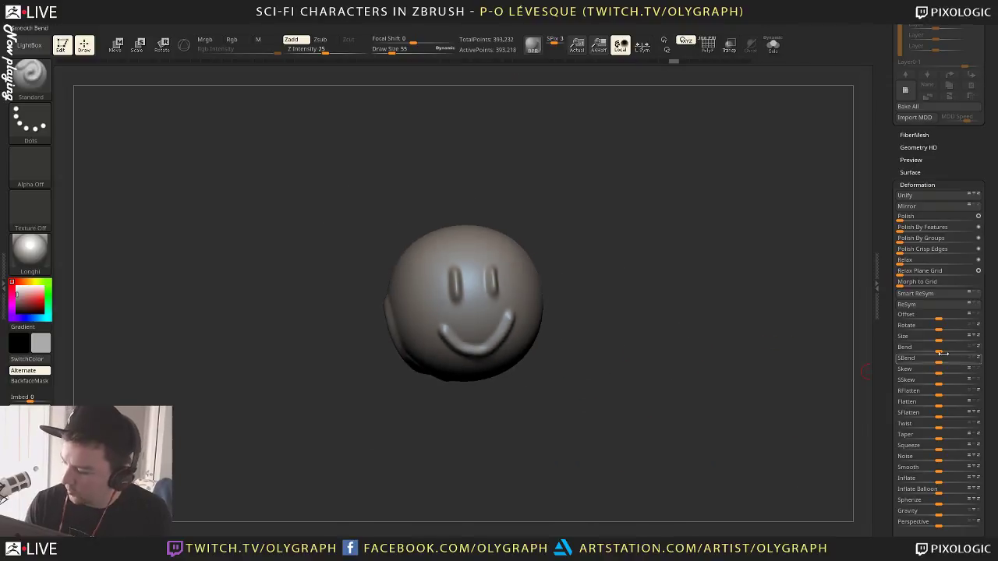
Shrink the sphere with the Size deformation at its highest subdivision level and inspect the sculpted smiley
left_click_drag(939, 336, 923, 336)
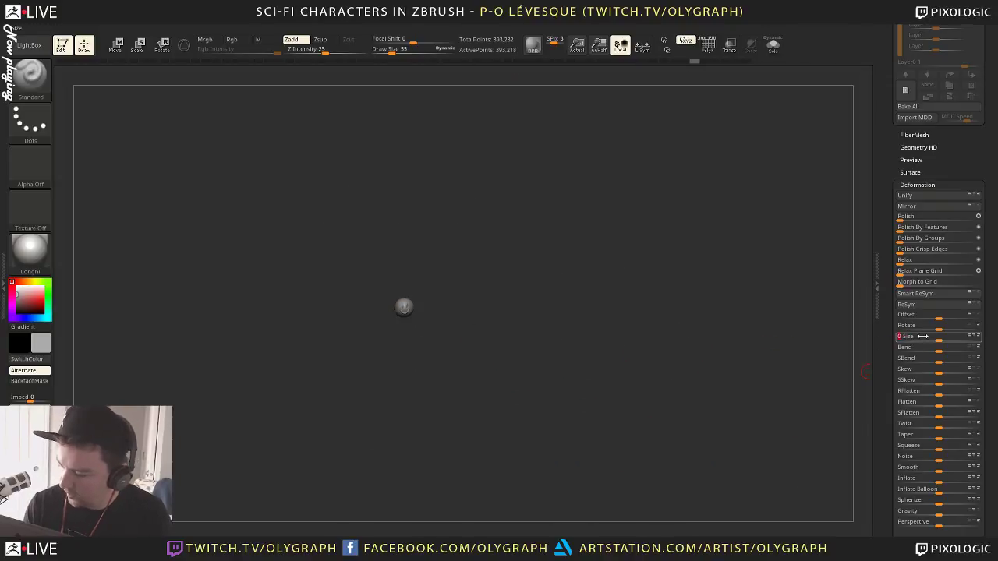
key("f")
left_click_drag(702, 329, 678, 306)
Switch to the TPose1_ROBOT tool and frame the robot's upper body from the front
left_click_drag(884, 172, 880, 339)
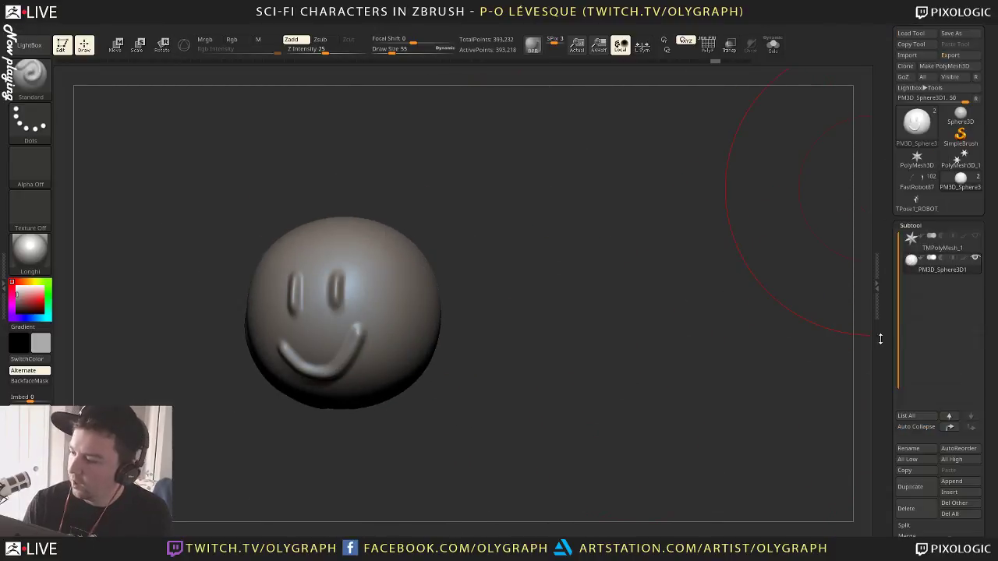
left_click(918, 201)
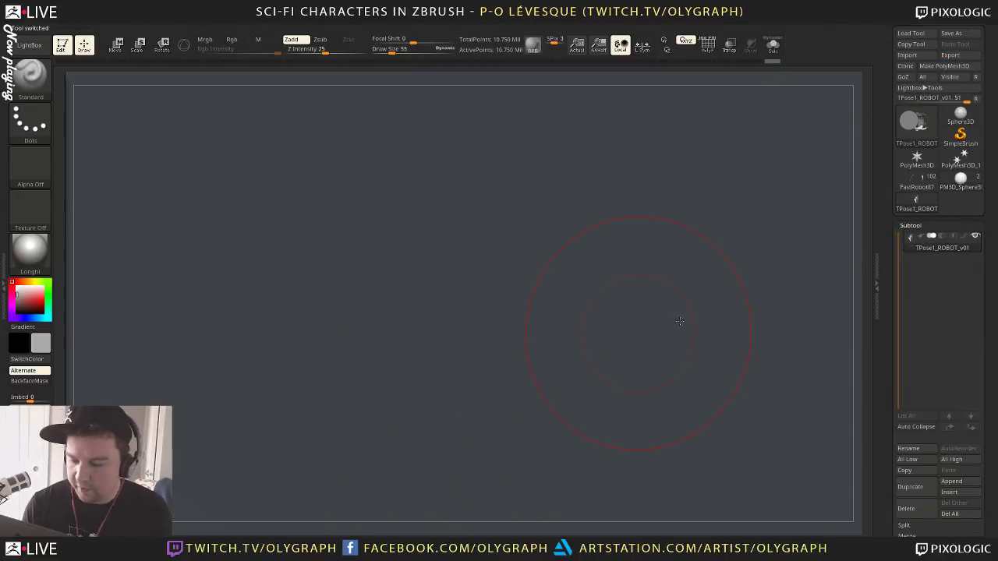
key("f")
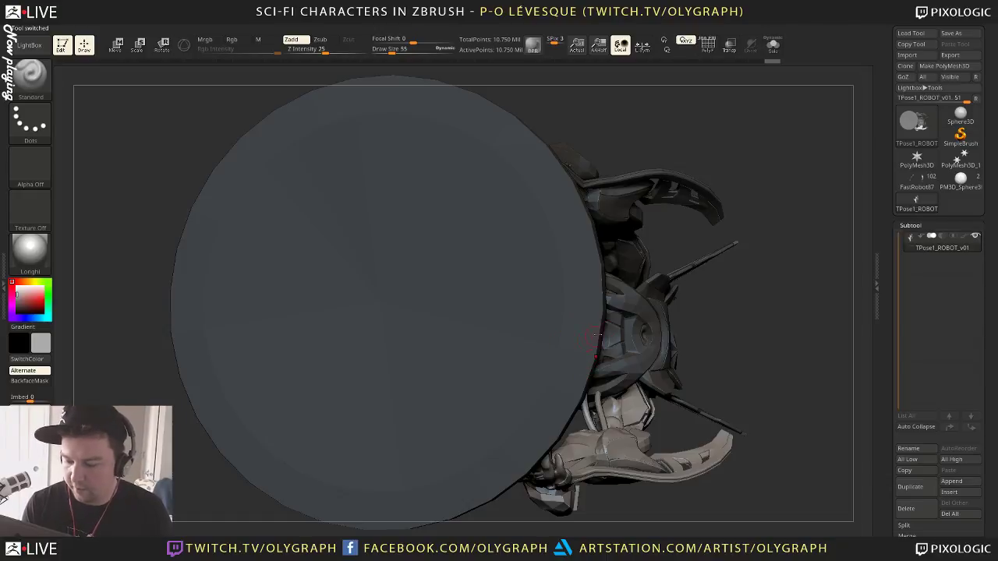
left_click_drag(766, 290, 767, 361)
left_click_drag(712, 204, 754, 228)
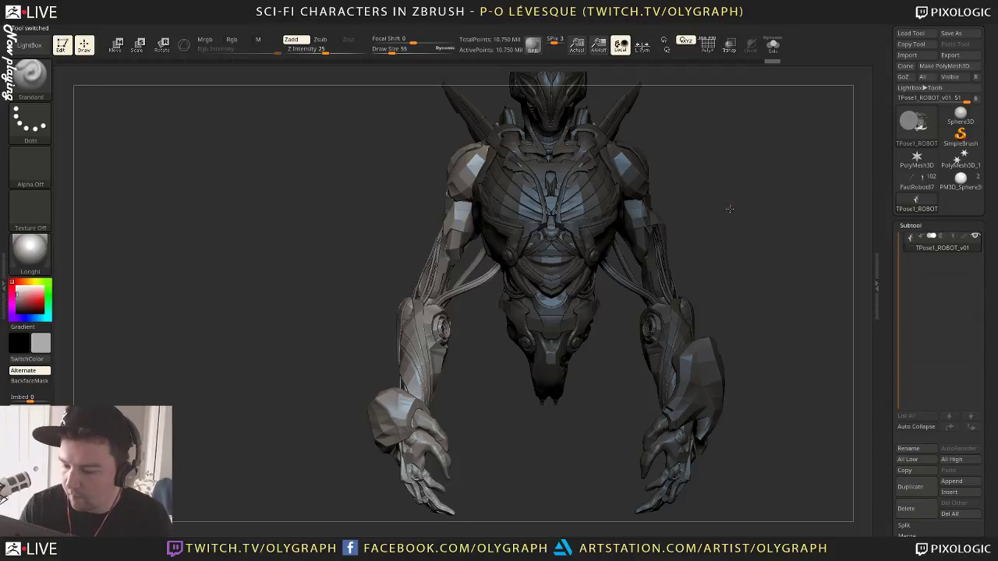
Rotate the robot's unmasked right arm about its shoulder with Transpose, and clear the mask
mouse_move(730, 208)
left_mouse_down()
mouse_move(722, 221)
mouse_move(734, 229)
mouse_move(706, 218)
mouse_move(664, 174)
mouse_move(676, 198)
mouse_move(676, 171)
left_mouse_up()
key("r")
mouse_move(497, 149)
left_mouse_down()
mouse_move(408, 456)
mouse_move(434, 441)
mouse_move(477, 447)
left_mouse_up()
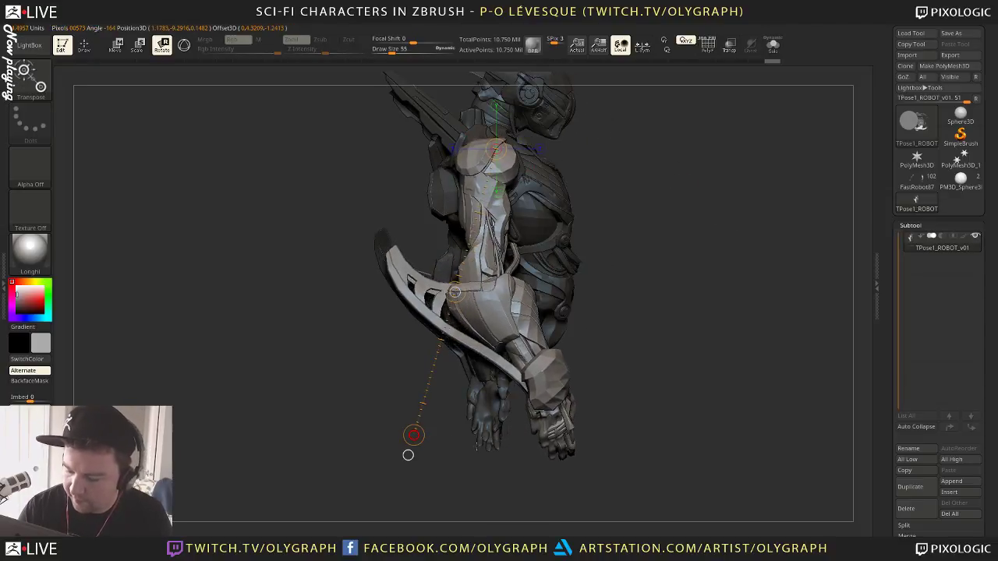
key("q")
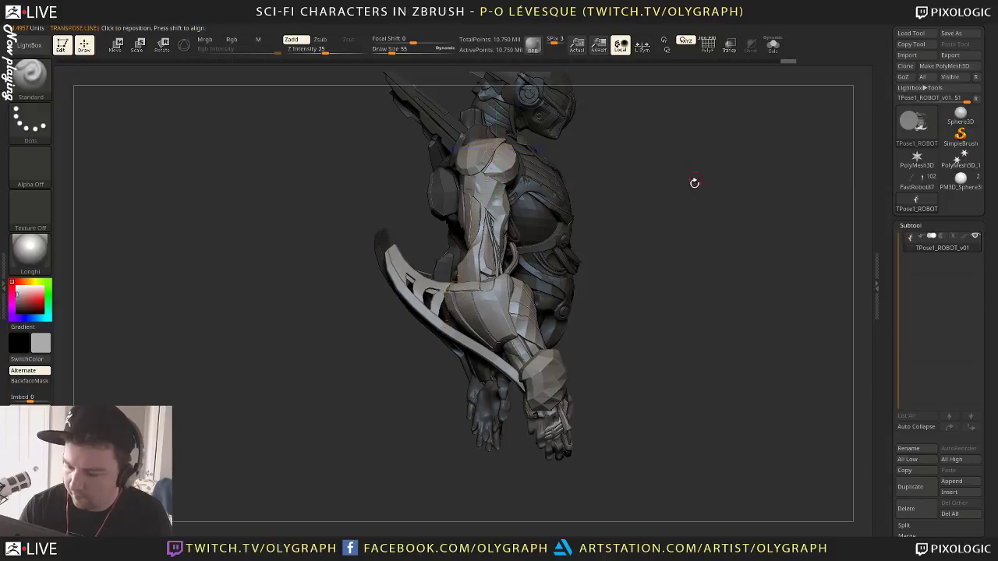
mouse_move(730, 236)
left_mouse_down()
mouse_move(669, 241)
mouse_move(590, 305)
left_mouse_up()
left_click_drag(593, 416, 605, 445, "ctrl")
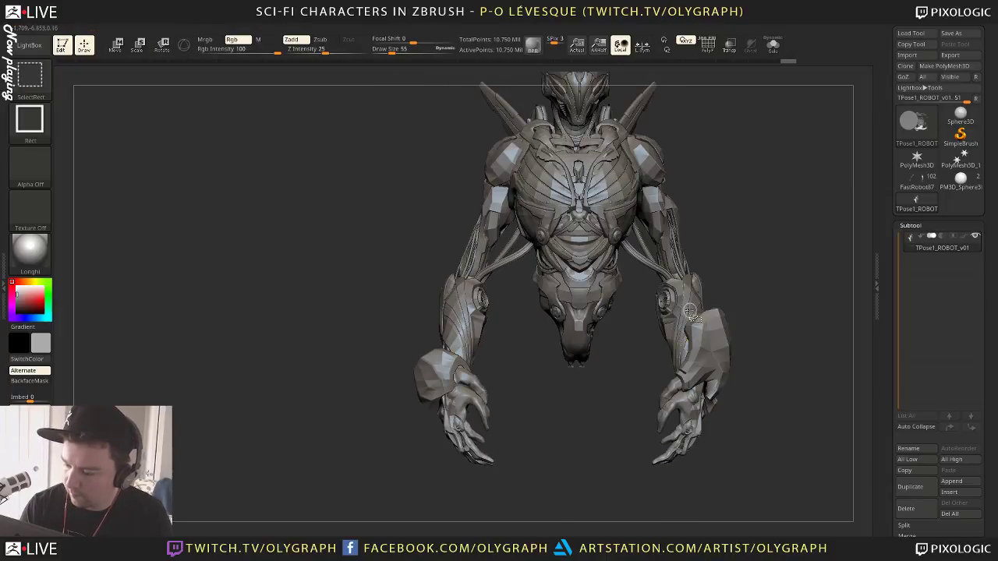
Isolate the robot's left arm and mask everything except that arm
left_click(693, 312, "ctrl+shift")
mouse_move(775, 225)
left_mouse_down()
mouse_move(707, 241)
mouse_move(684, 234)
left_mouse_up()
left_click(782, 231, "ctrl")
left_click(754, 250, "ctrl")
left_click(749, 262, "ctrl")
left_click(752, 263, "ctrl+shift")
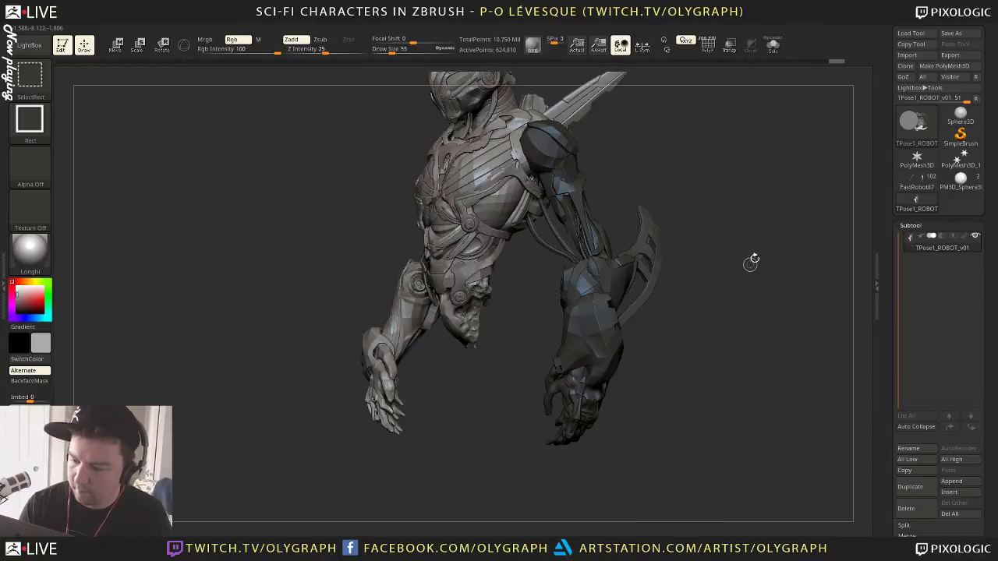
left_click(753, 262, "ctrl")
Rotate the robot's left arm about its shoulder with Transpose, and clear the mask
left_click_drag(753, 262, 655, 165)
key("r")
mouse_move(590, 143)
left_mouse_down()
mouse_move(663, 390)
mouse_move(688, 381)
left_mouse_up()
key("q")
left_click_drag(749, 340, 750, 361, "ctrl")
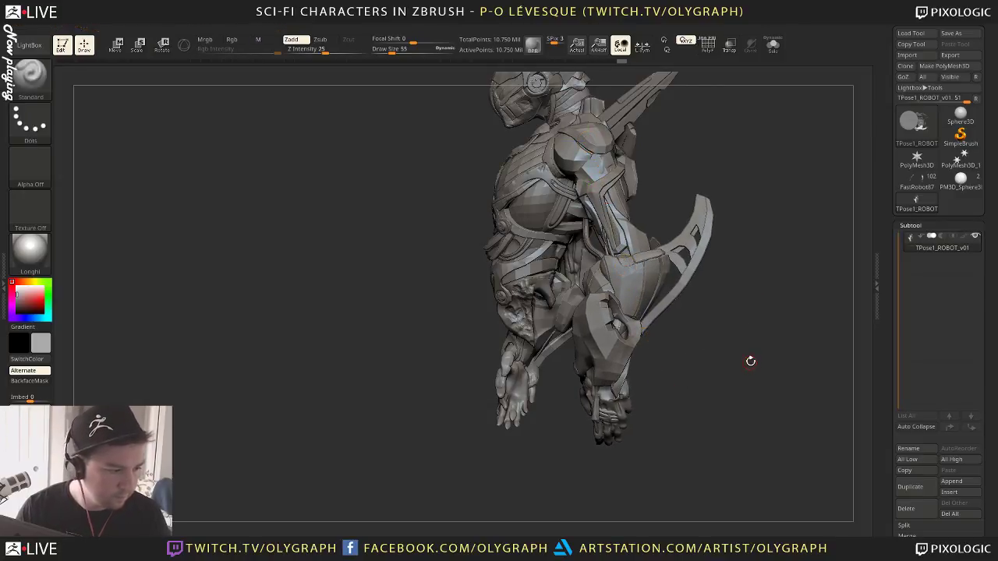
Return to a front view of the robot and choose the Move brush with a Draw Size of 183
left_click_drag(489, 471, 538, 473)
left_click_drag(685, 237, 672, 269)
key("s")
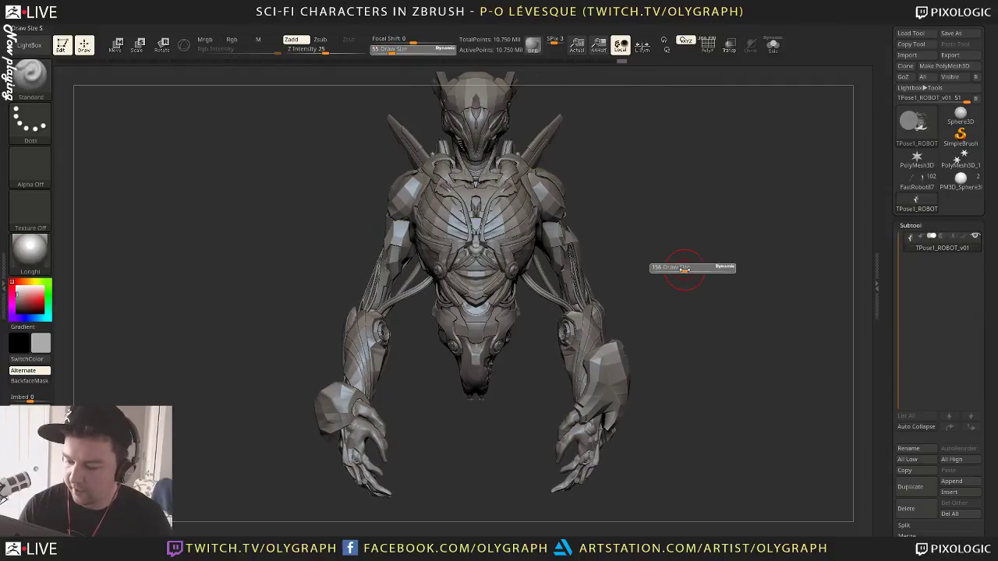
key("b")
key("m")
key("v")
key("s")
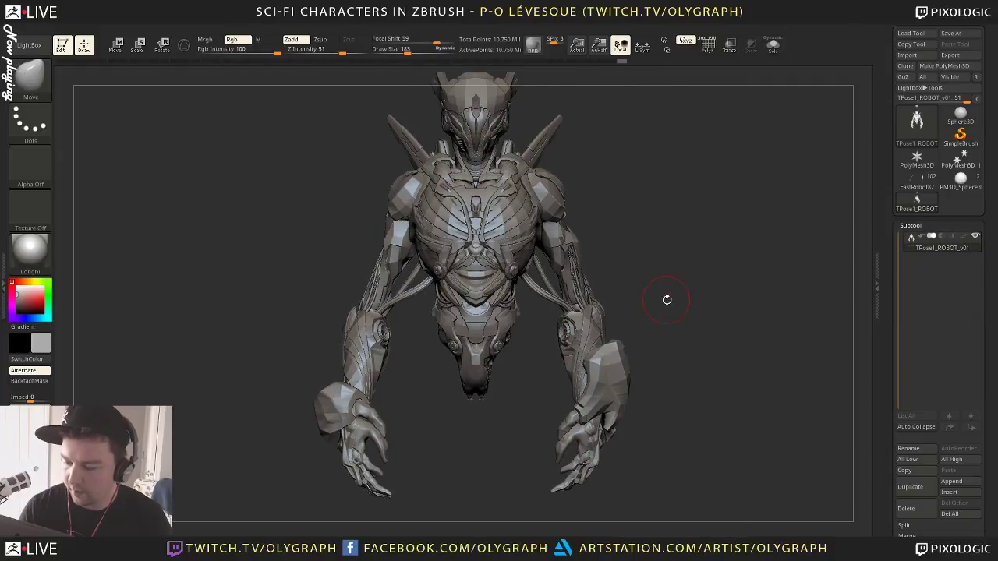
left_click_drag(667, 300, 667, 277)
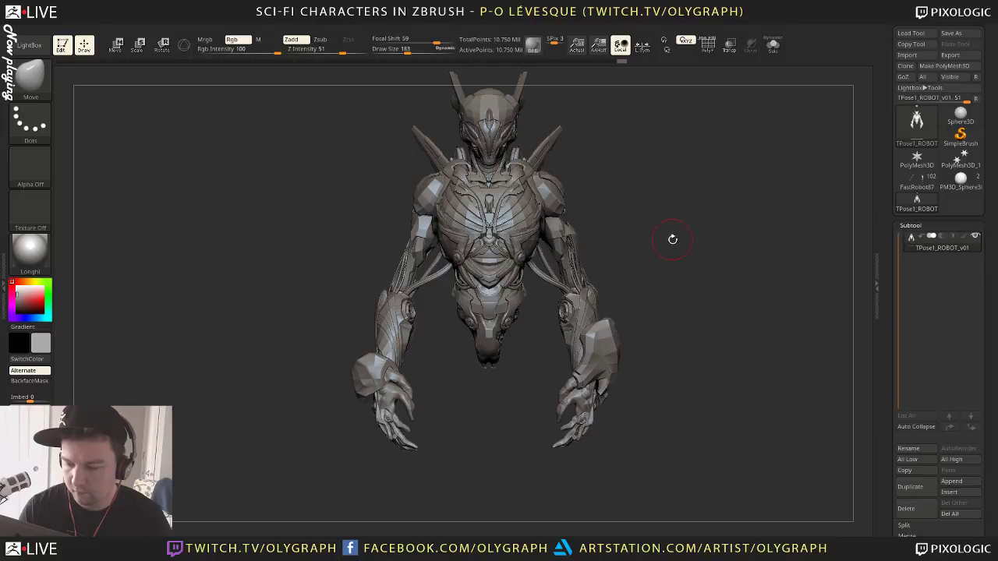
left_click_drag(674, 239, 678, 243)
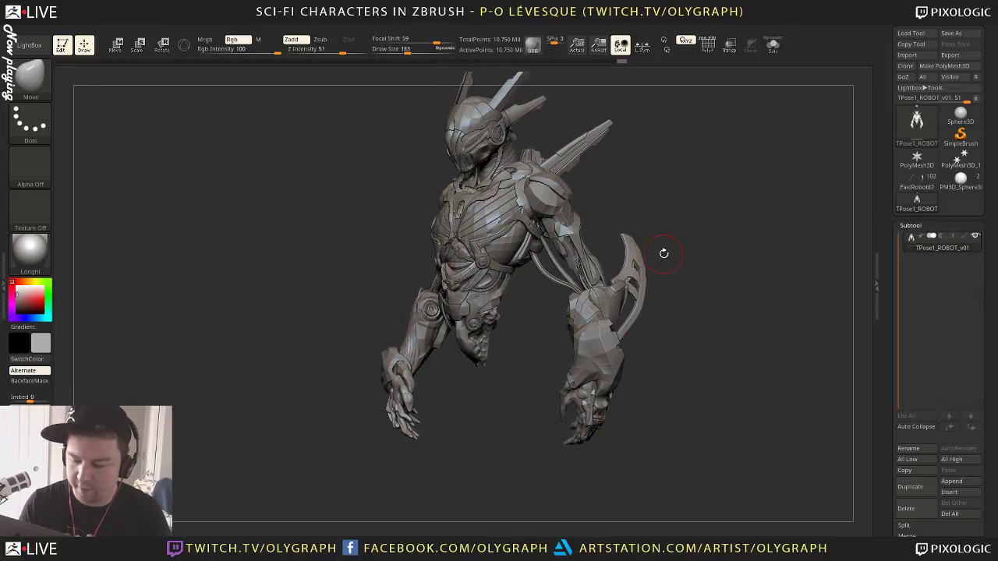
left_click_drag(713, 231, 740, 297)
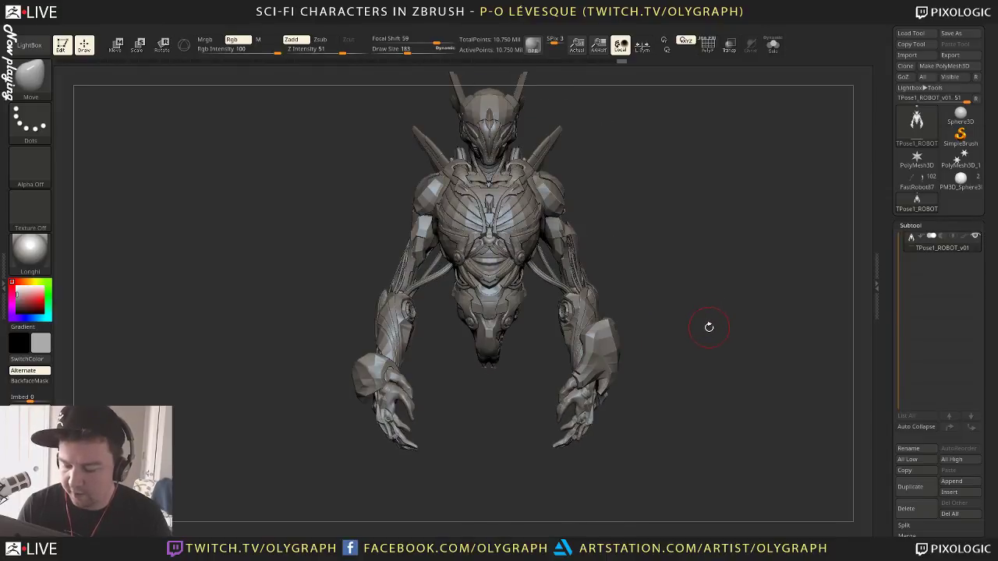
left_click_drag(701, 259, 684, 329)
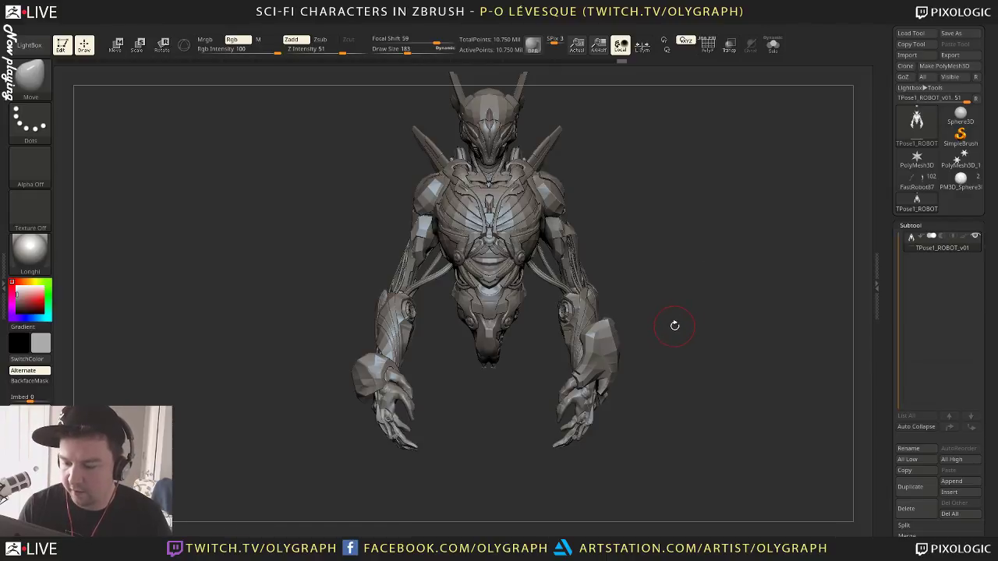
Switch to the original multi-part robot and examine its unposed model and its subtool, projection and deformation options
left_click(922, 181)
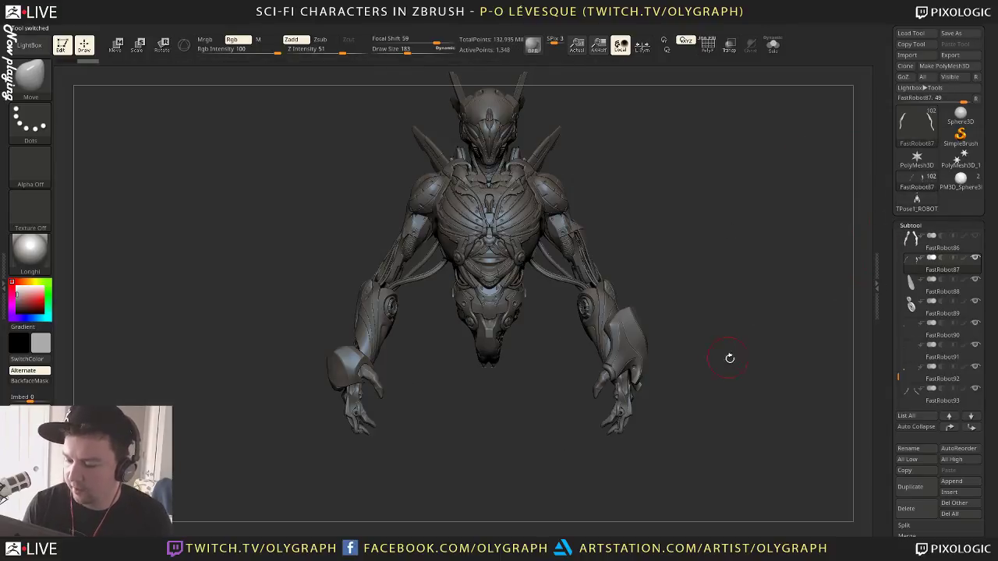
scroll(882, 416, "down", 5)
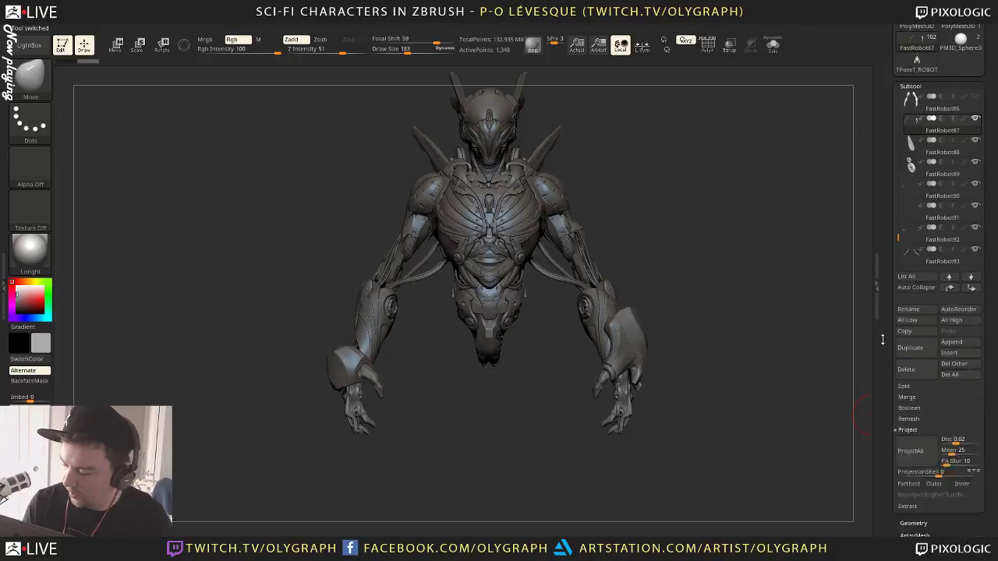
left_click(910, 346)
scroll(907, 348, "down", 1)
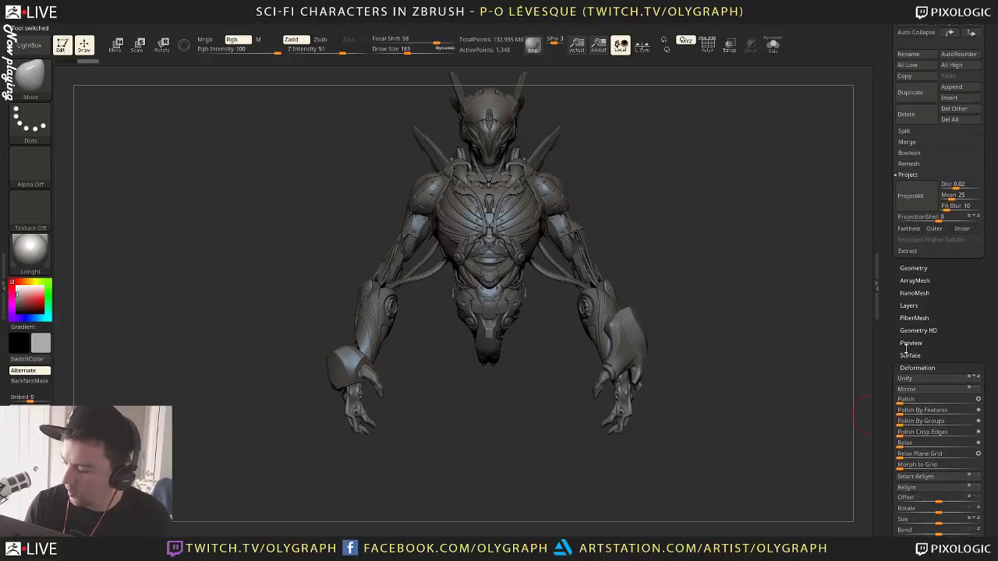
scroll(888, 456, "down", 4)
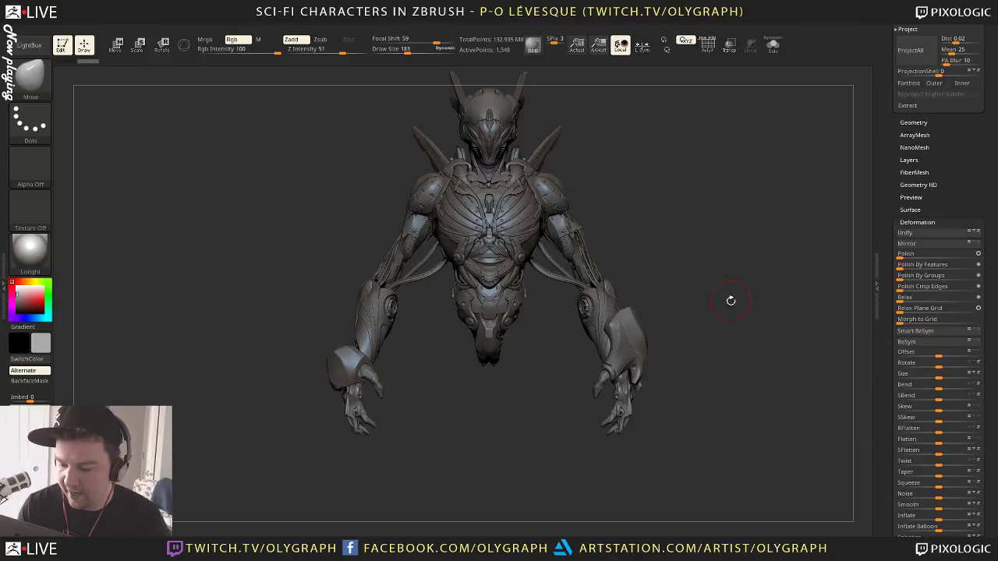
left_click_drag(731, 301, 685, 440)
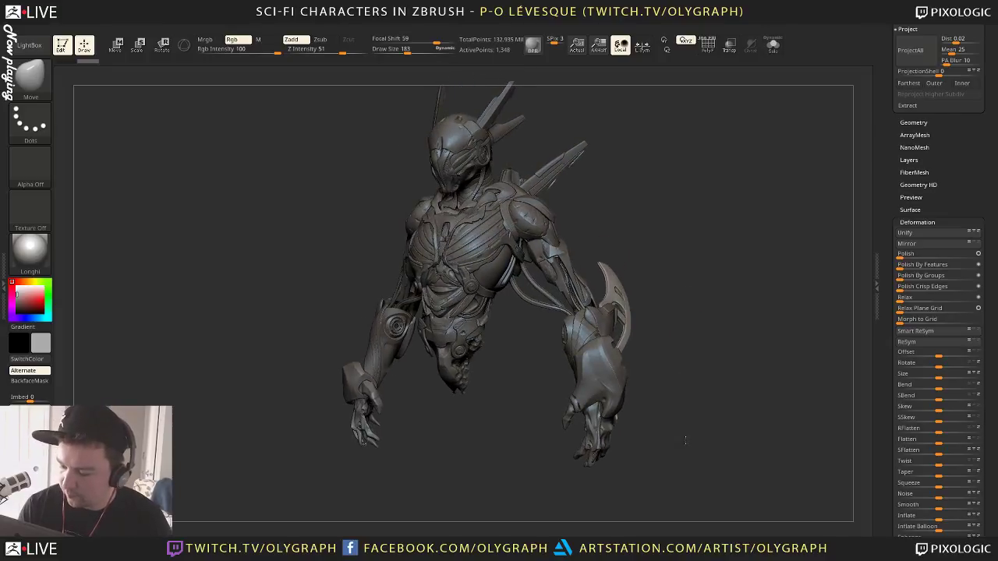
scroll(895, 196, "up", 10)
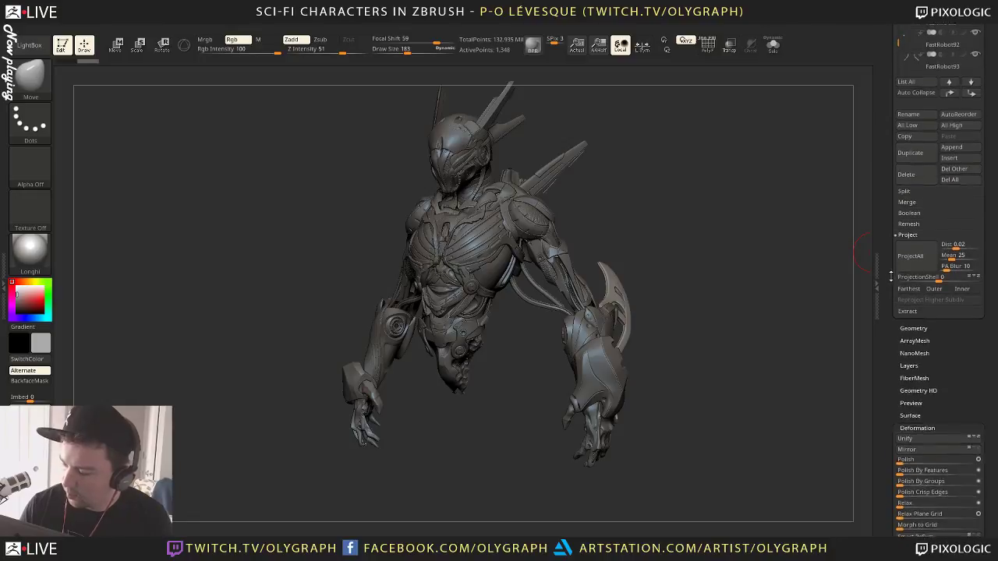
scroll(888, 310, "up", 1)
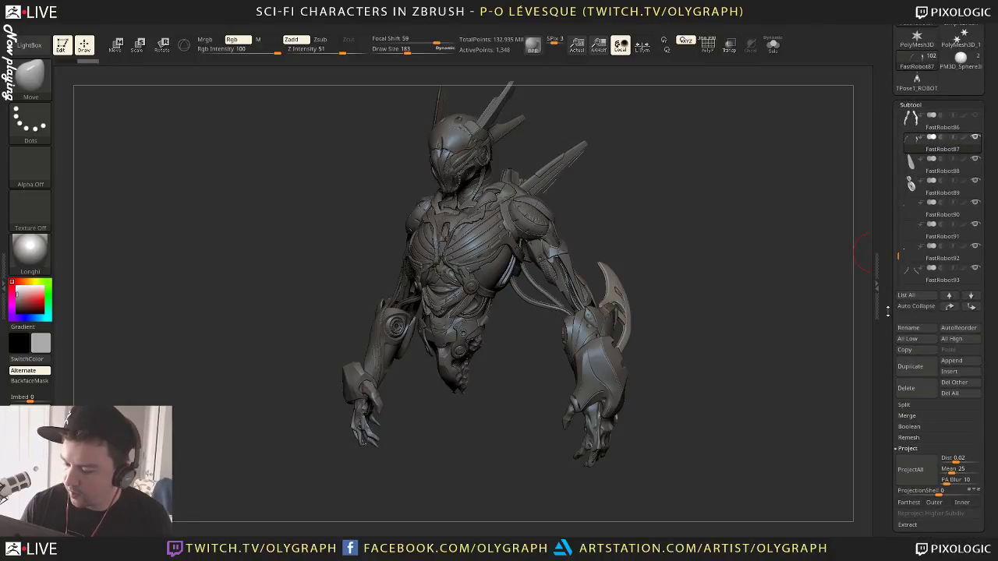
left_click_drag(888, 310, 885, 266)
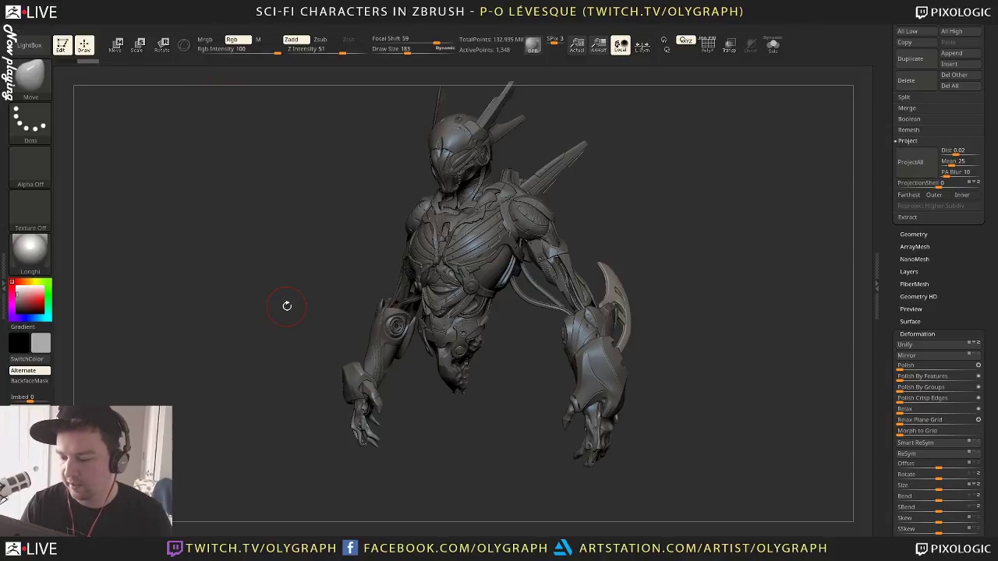
left_click_drag(891, 106, 890, 215)
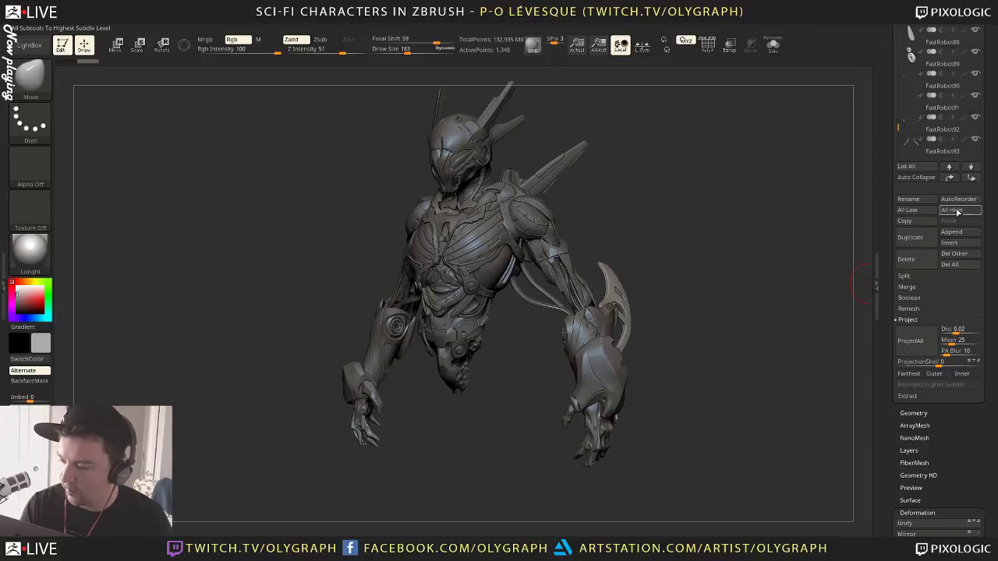
scroll(889, 277, "up", 6)
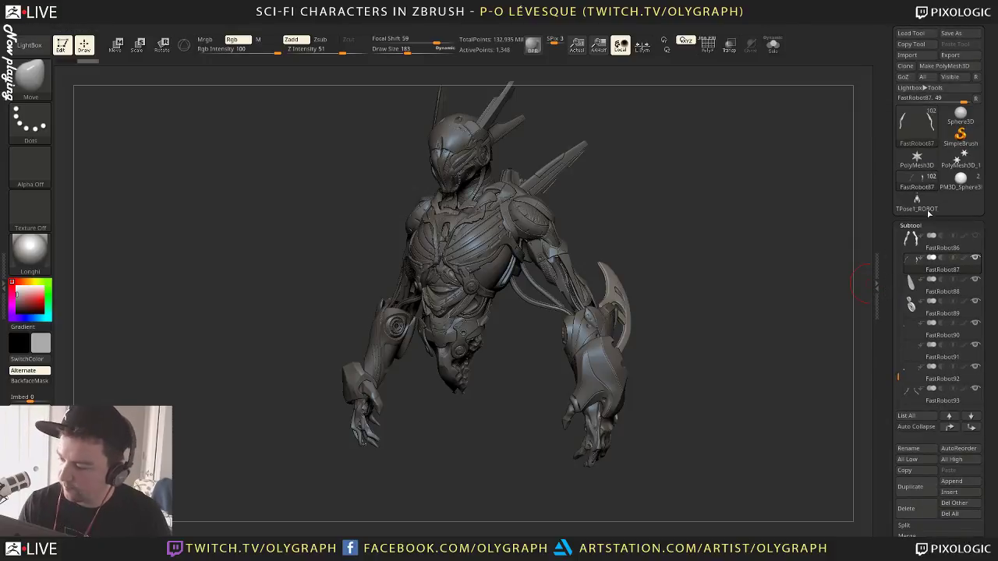
Return to the low-resolution TPose1_ROBOT mesh and paint a mask over the robot's abdomen, front and back
left_click(928, 211)
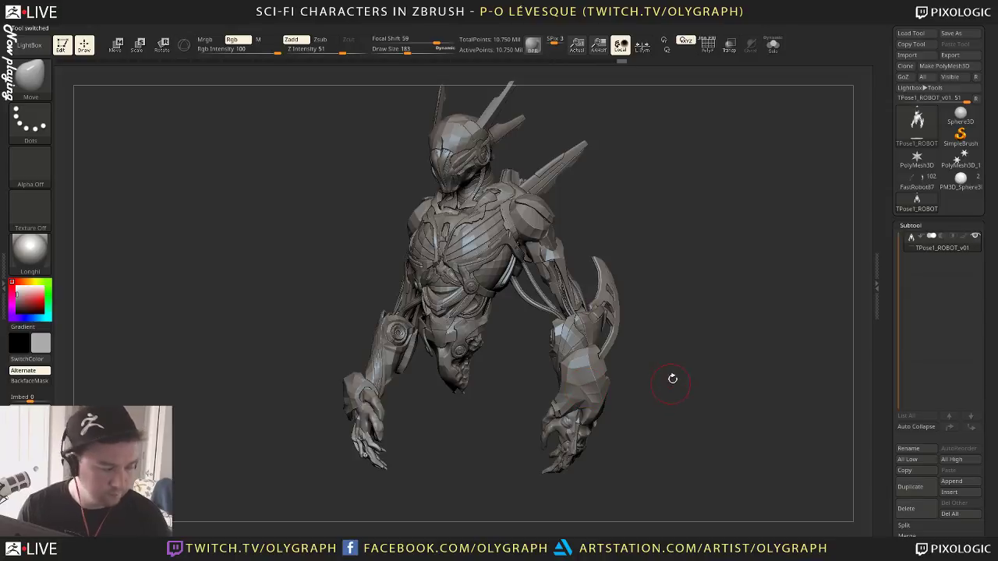
mouse_move(656, 242)
left_mouse_down()
mouse_move(682, 229)
mouse_move(697, 241)
mouse_move(685, 212)
mouse_move(680, 234)
left_mouse_up()
left_click_drag(663, 198, 606, 218)
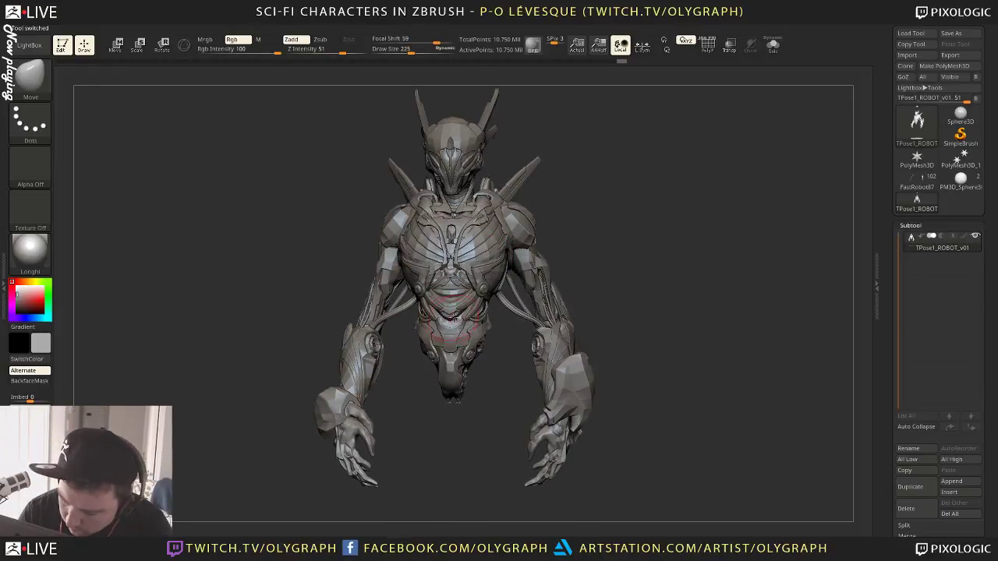
mouse_move(455, 301)
left_mouse_down("ctrl")
mouse_move(441, 354)
mouse_move(457, 398)
left_mouse_up("ctrl")
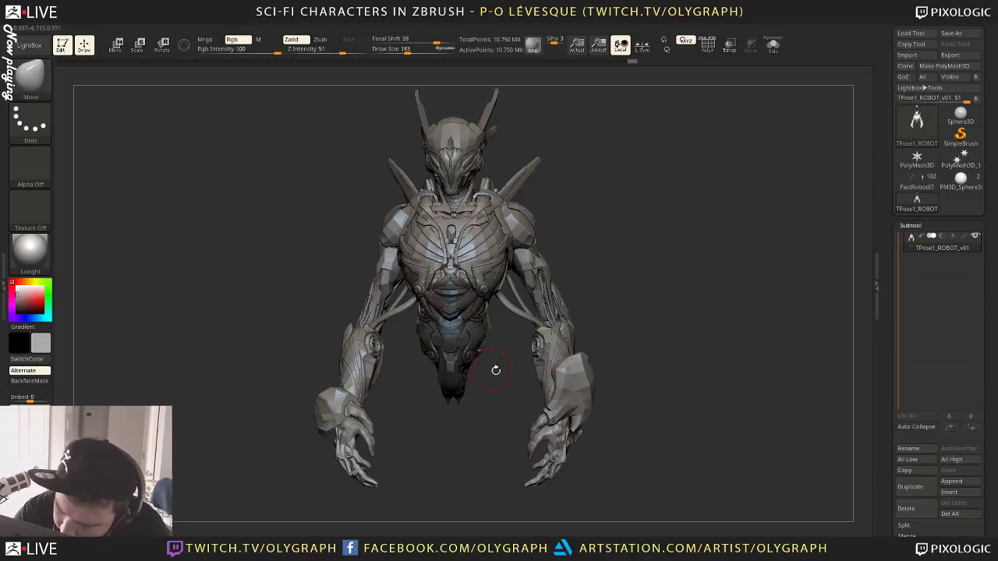
mouse_move(494, 370)
left_mouse_down()
mouse_move(621, 351)
mouse_move(491, 312)
mouse_move(485, 338)
left_mouse_up()
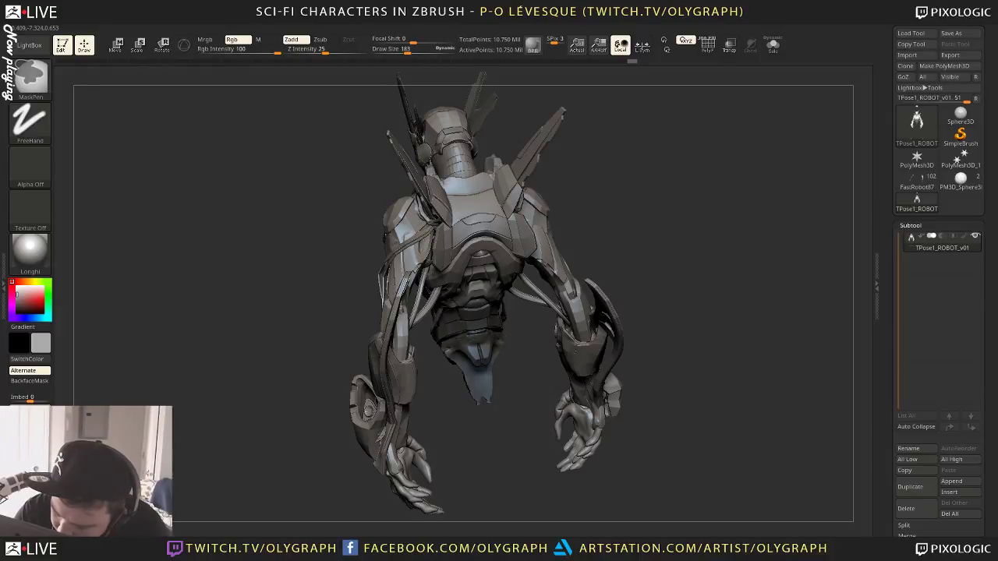
left_click_drag(488, 432, 546, 393)
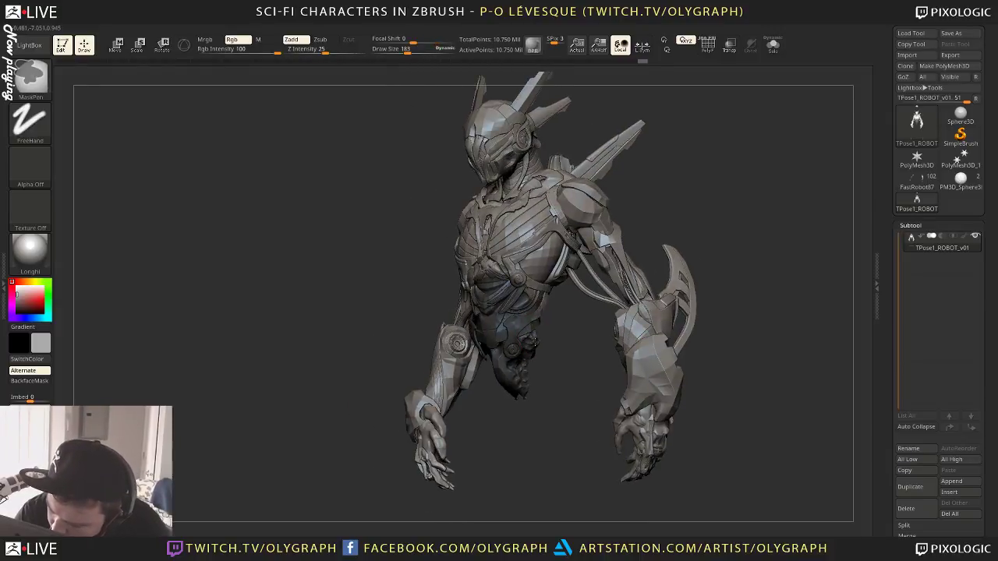
left_click_drag(542, 304, 537, 297, "ctrl")
Isolate the strap along the robot's lower rib cage, clean up the mask on it, and restore the full model
left_click_drag(568, 345, 586, 421, "alt")
left_click(550, 230, "ctrl+shift")
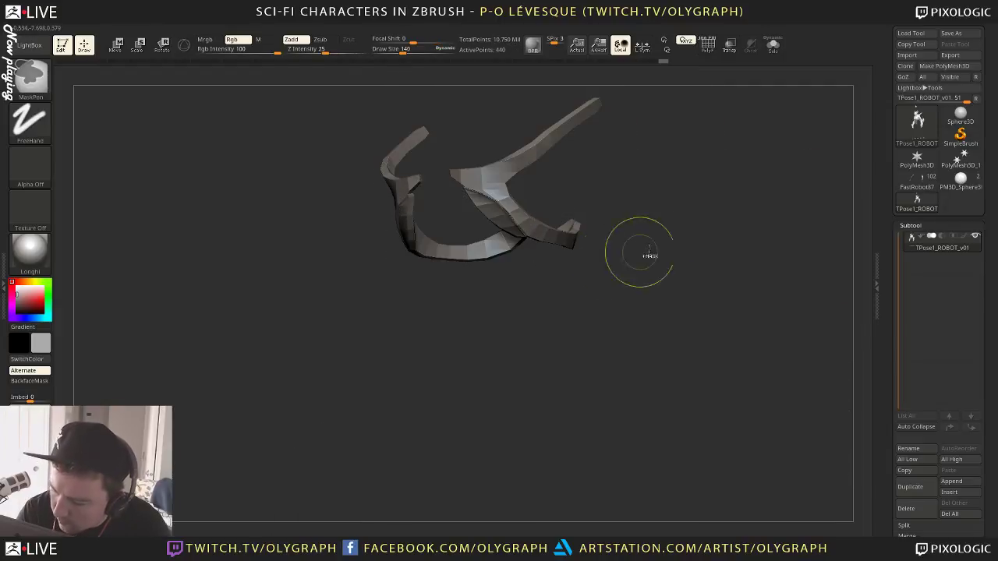
left_click_drag(700, 316, 235, 86, "ctrl")
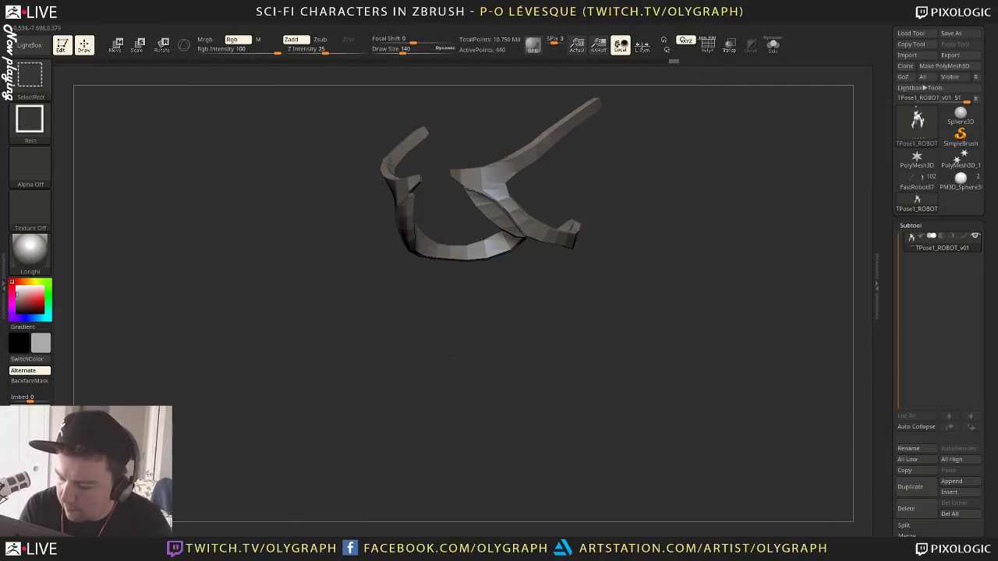
left_click(593, 262, "ctrl+shift")
Isolate the curved strap with the ring at the robot's hips, mask it completely, and show the whole robot again
left_click(558, 287, "ctrl+shift")
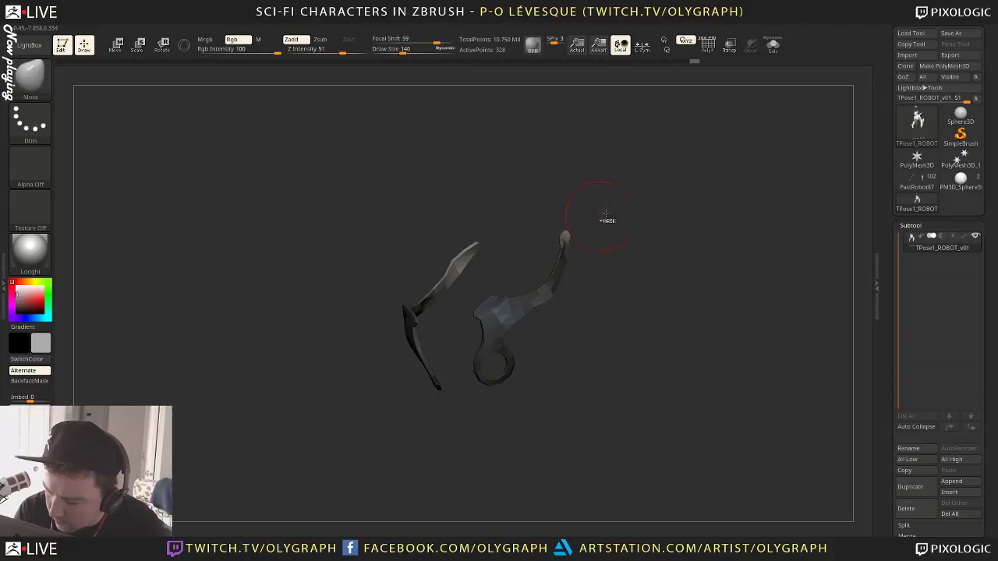
mouse_move(666, 178)
left_mouse_down("ctrl+shift")
mouse_move(322, 474)
mouse_move(328, 466)
left_mouse_up("ctrl+shift")
left_click(602, 272, "ctrl+shift")
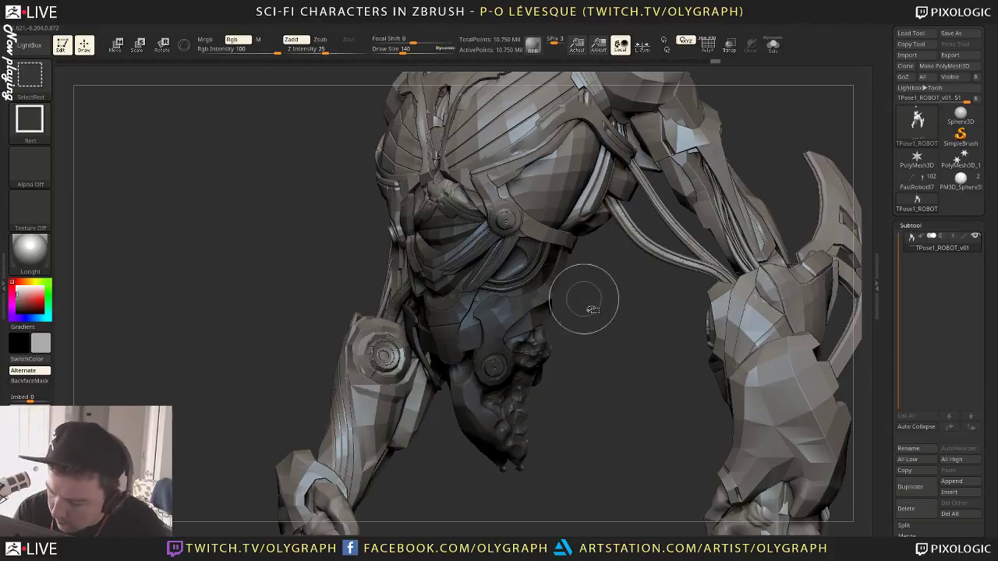
mouse_move(598, 289)
left_mouse_down()
mouse_move(595, 268)
mouse_move(519, 226)
left_mouse_up()
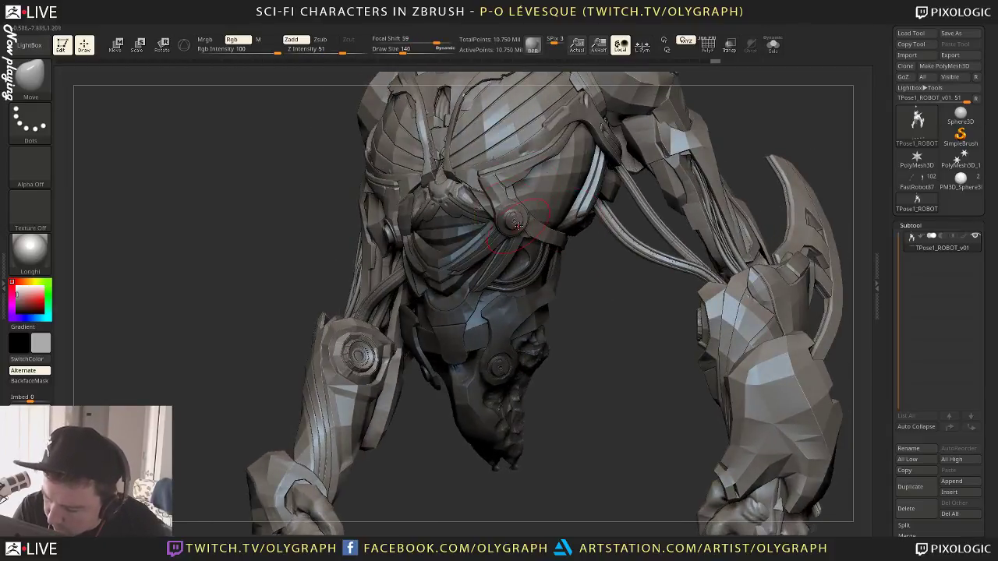
Isolate the round discs on the lower chest, clear the stray mask from them, and show the whole robot again
key("ctrl+shift")
left_click(513, 221, "ctrl+shift")
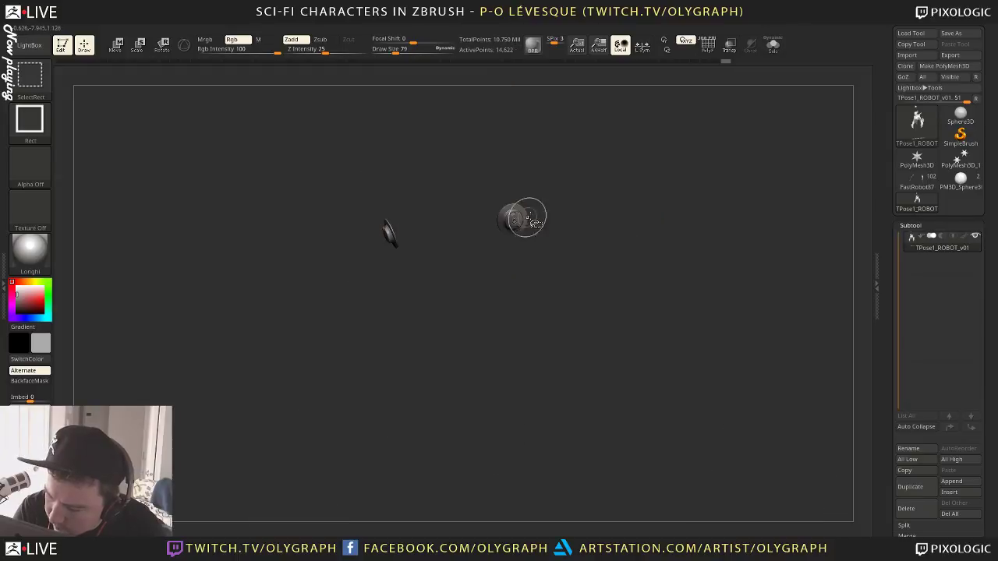
key("ctrl+shift")
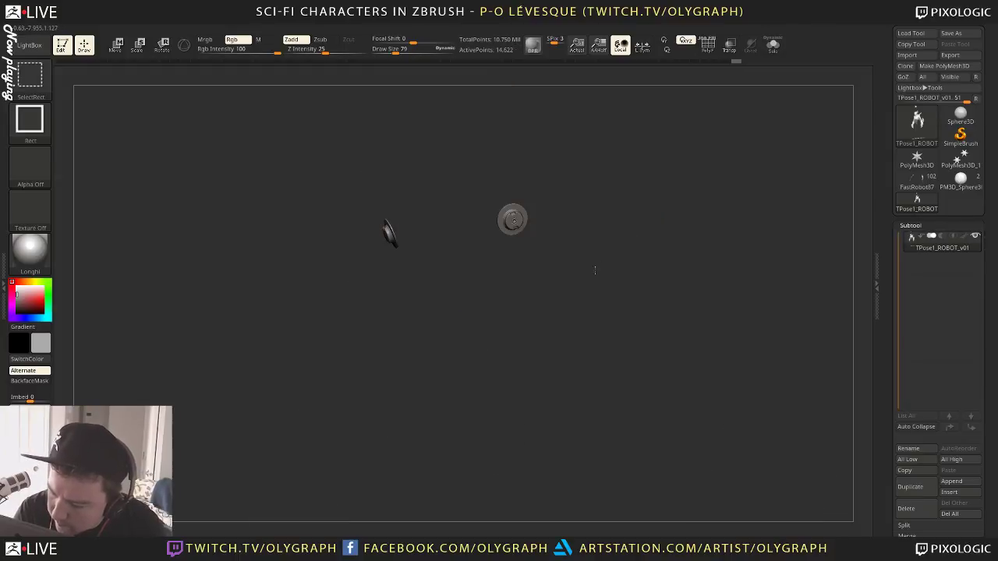
left_click(515, 223, "ctrl+shift")
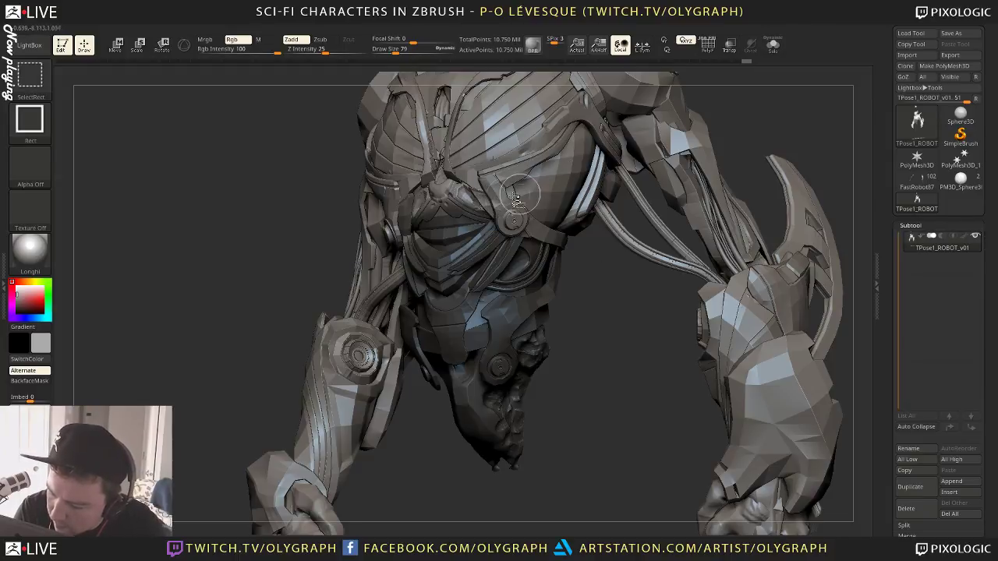
Isolate the ringed chest straps around the discs, clear the stray mask from them, and show the whole robot again
left_click(529, 235, "ctrl+shift")
mouse_move(623, 300)
left_mouse_down("ctrl+shift")
mouse_move(442, 116)
mouse_move(508, 178)
mouse_move(449, 126)
left_mouse_up("ctrl+shift")
key("ctrl+z")
left_click_drag(478, 309, 522, 299)
left_click_drag(608, 296, 322, 122, "ctrl")
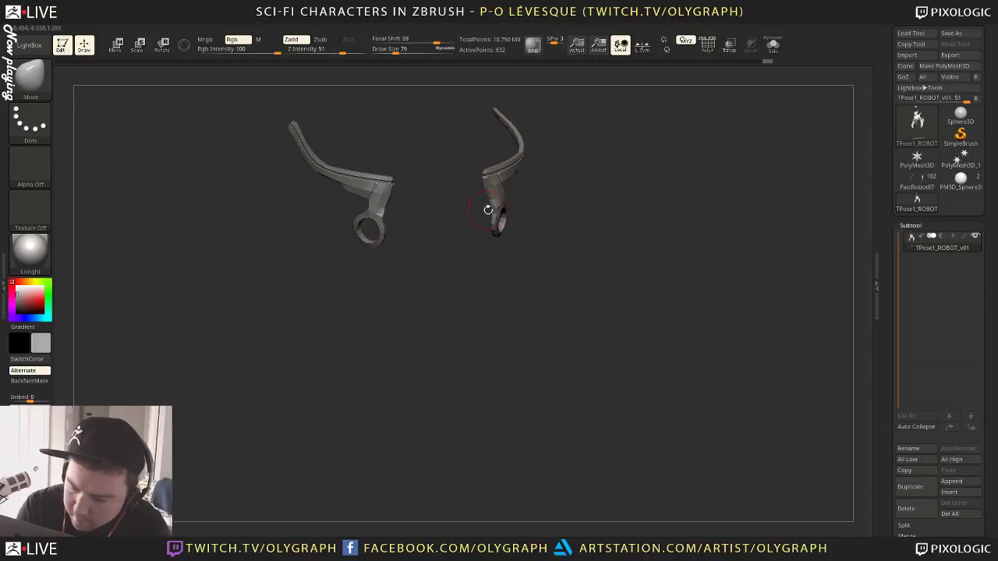
key("ctrl+shift")
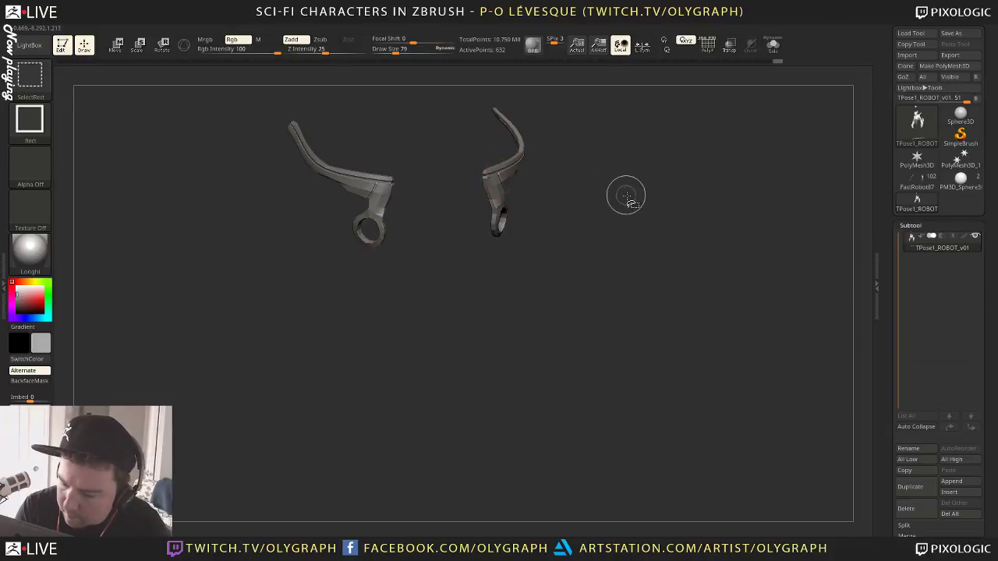
left_click(587, 259, "ctrl+shift")
left_click_drag(639, 219, 671, 192)
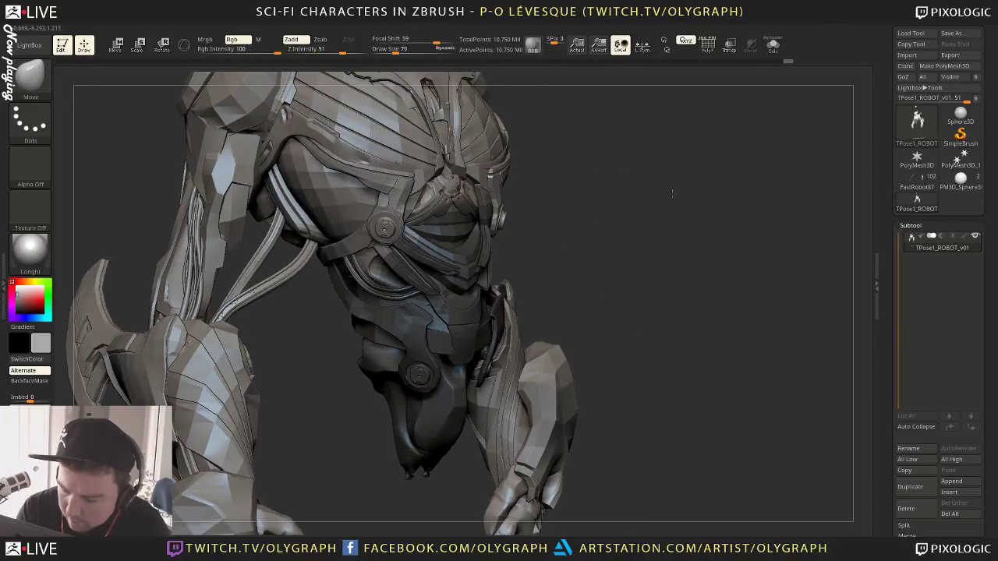
Isolate the thin strips on the sides of the abdomen and mask them completely, then isolate the oval side plates
left_click(396, 277, "ctrl+shift")
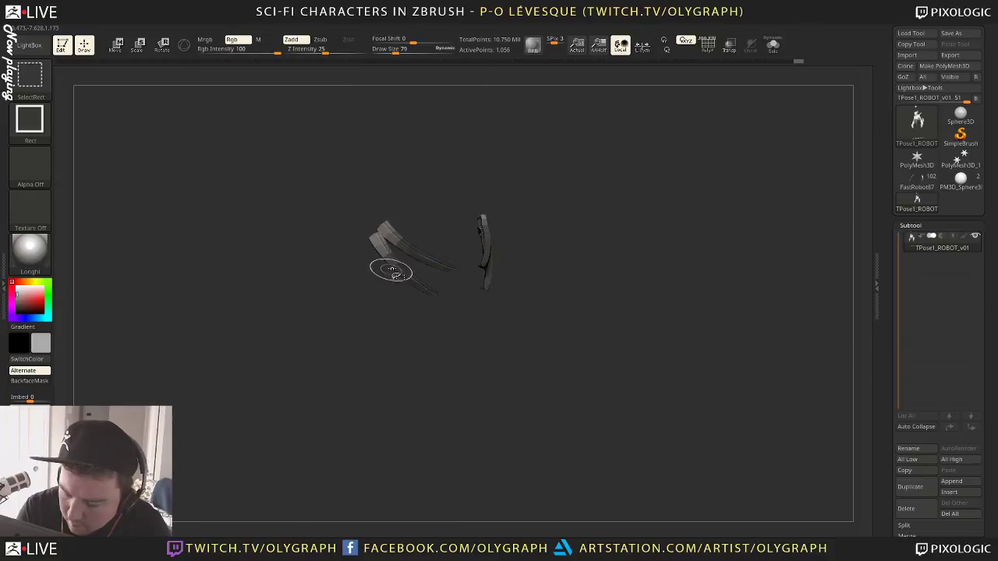
left_click_drag(643, 171, 326, 353, "ctrl")
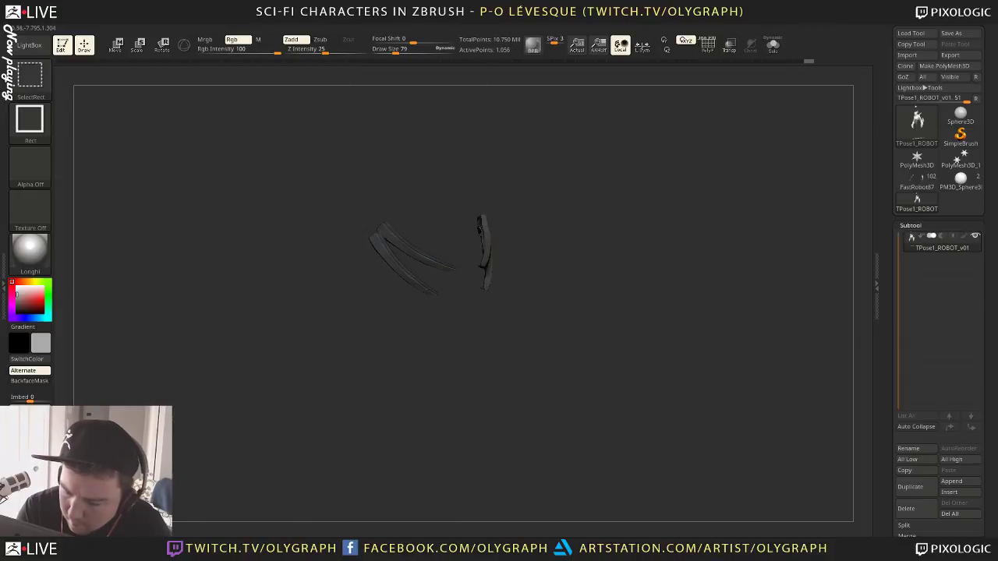
left_click(374, 265, "ctrl+shift")
left_click(475, 298, "ctrl+shift")
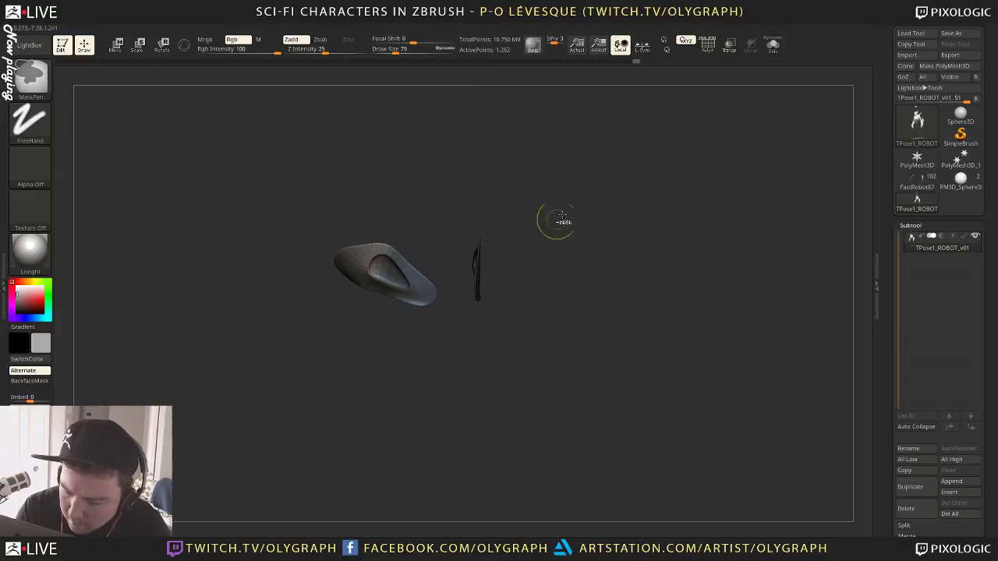
Mask the isolated oval side plates, then isolate the curved waist cables and mask them as well
left_click_drag(669, 164, 283, 382, "ctrl")
left_click(611, 234, "ctrl+shift")
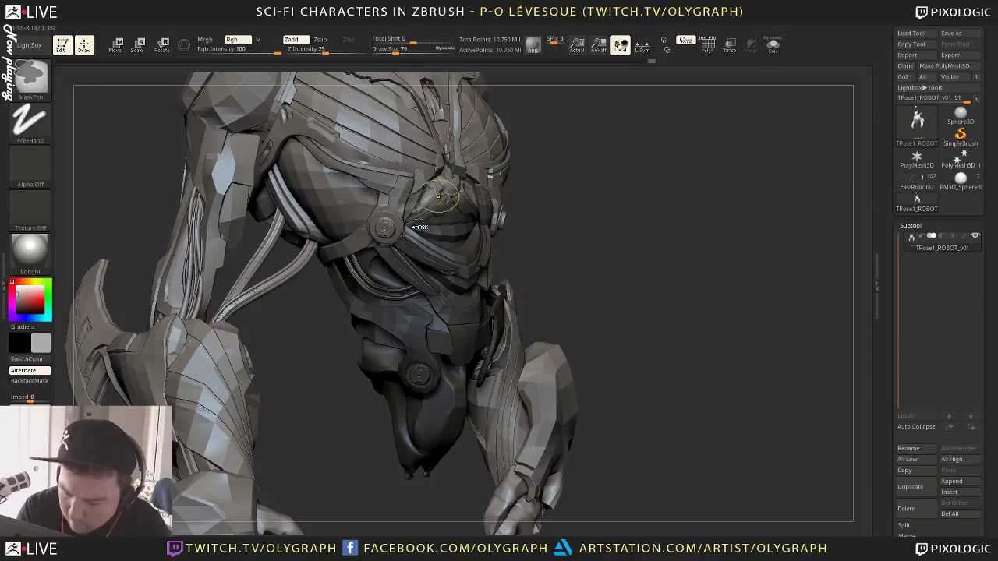
left_click(418, 340, "ctrl+shift")
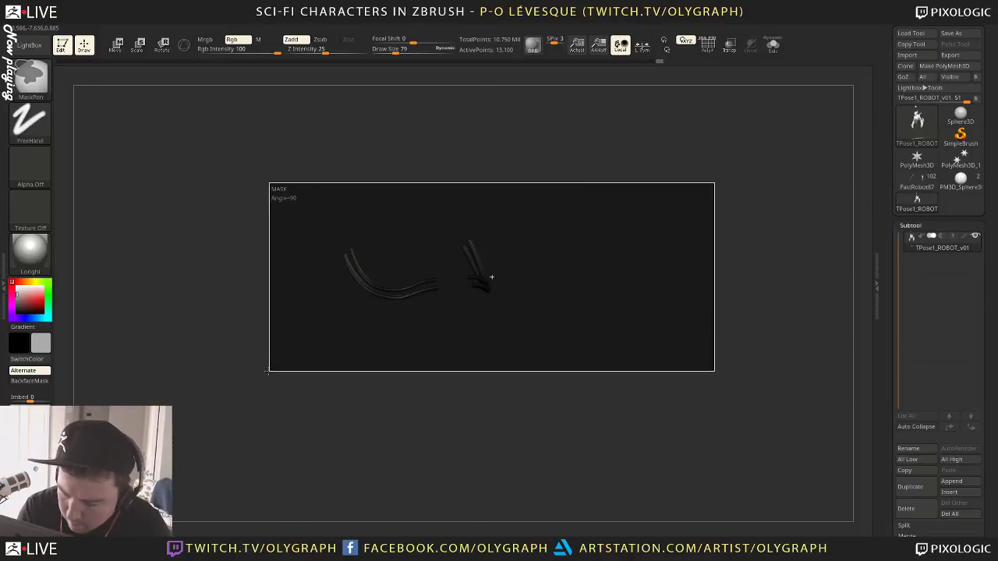
mouse_move(621, 235)
left_mouse_down()
mouse_move(610, 233)
mouse_move(653, 223)
mouse_move(630, 218)
left_mouse_up()
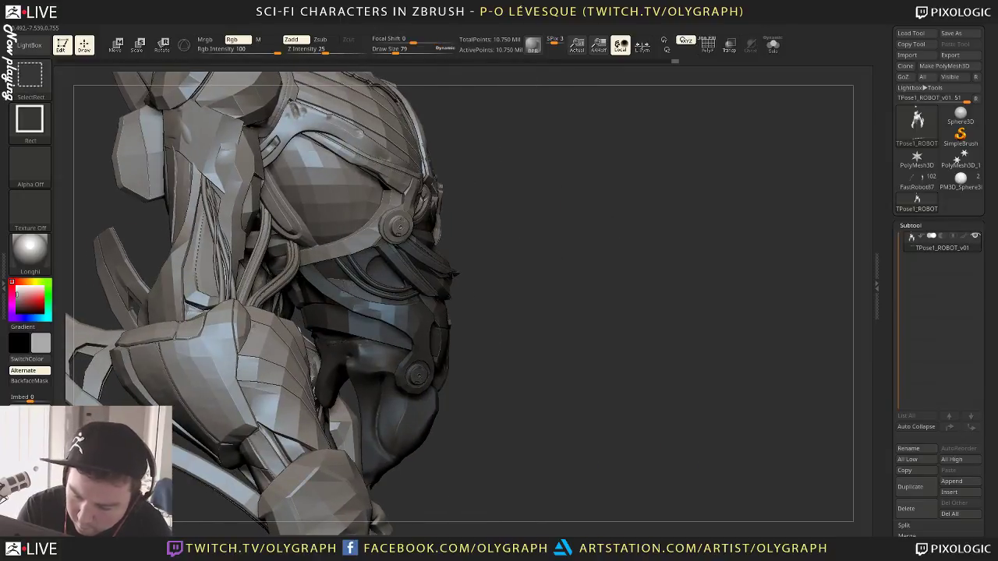
Isolate the curved waist panel beneath the rib cables, mask it, and show the full model again
left_click(340, 290, "ctrl+shift")
left_click(628, 212, "ctrl+shift")
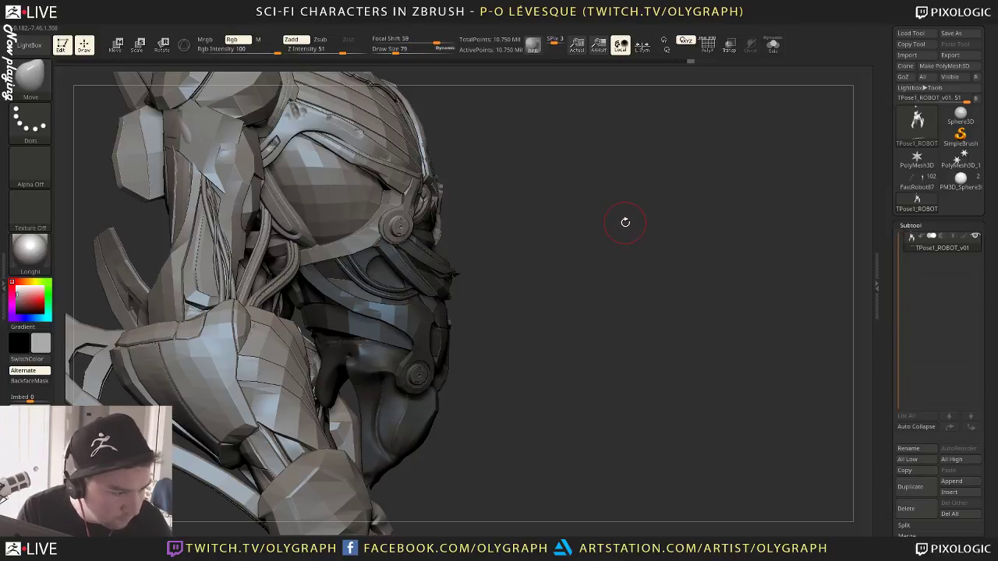
key("ctrl+shift")
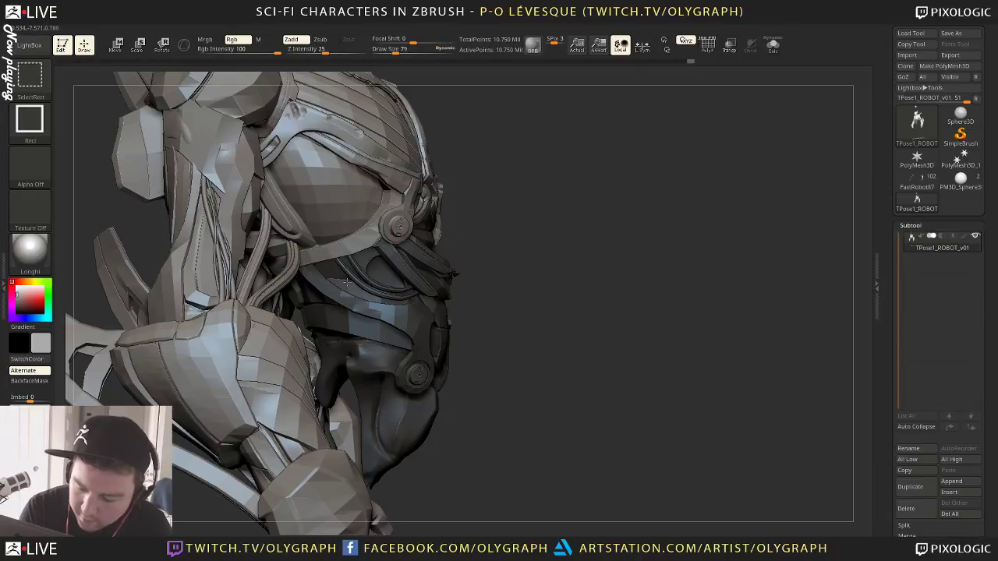
left_click(347, 282, "ctrl+shift")
left_click_drag(659, 222, 226, 370, "ctrl")
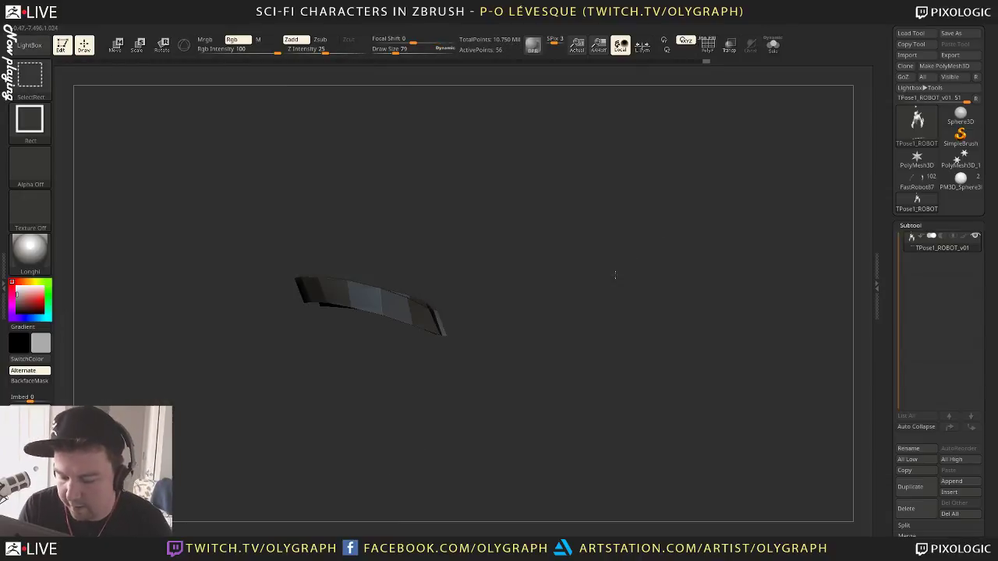
left_click(610, 318, "ctrl+shift")
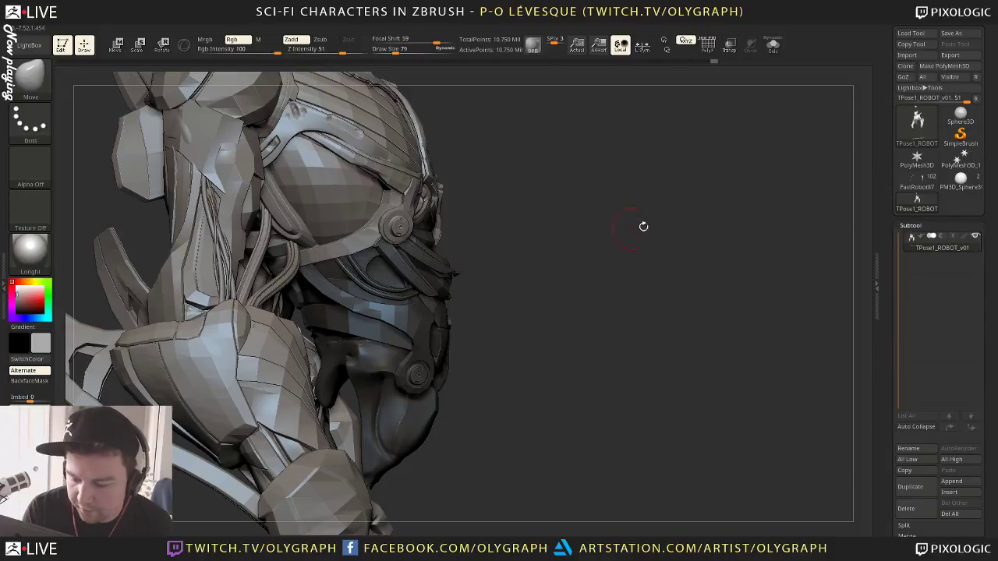
Set the draw size to 121 and erase the mask from the central straps of the lower chest
left_click_drag(629, 249, 702, 126)
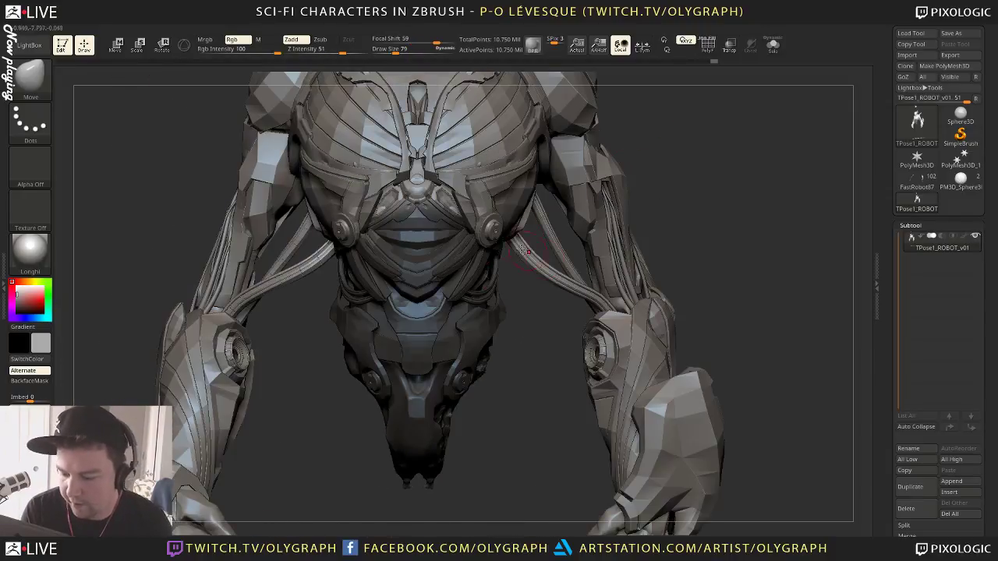
key("s")
left_click(405, 231)
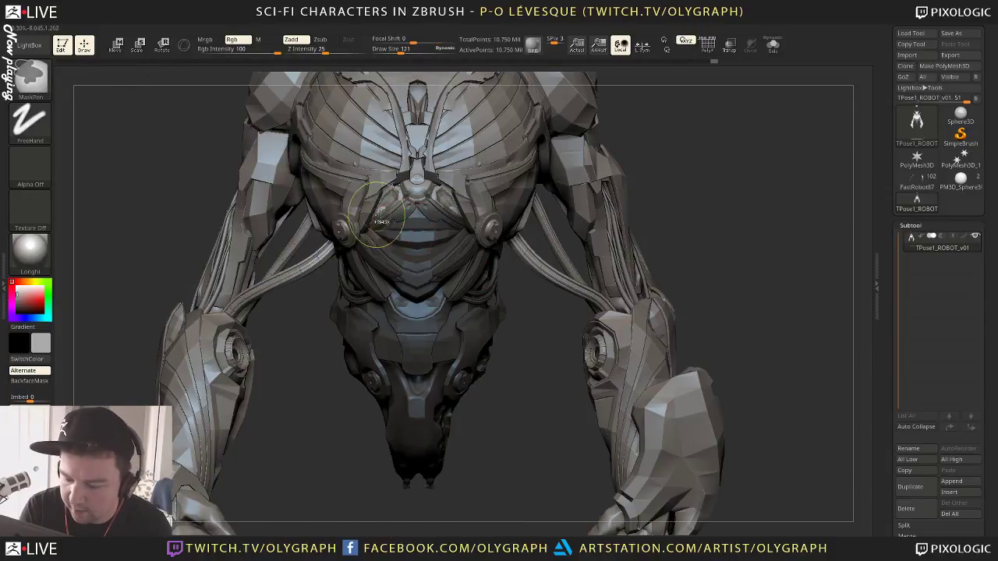
left_click_drag(473, 215, 368, 231, "ctrl+alt")
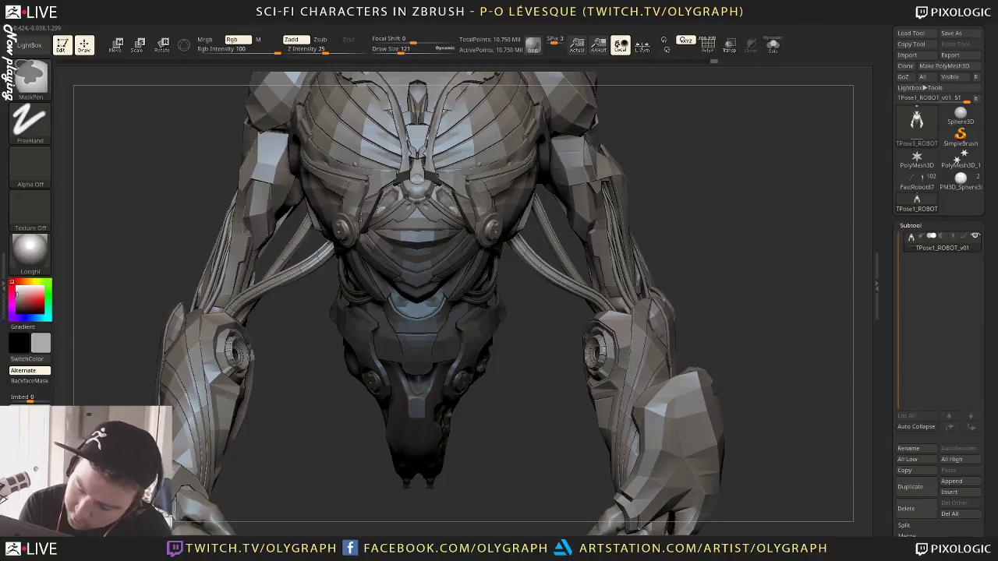
left_click_drag(470, 212, 425, 229, "ctrl+alt")
Invert the mask and adjust the unmasked abdomen's position using a transpose line drawn down through it
left_click_drag(535, 369, 500, 343, "alt")
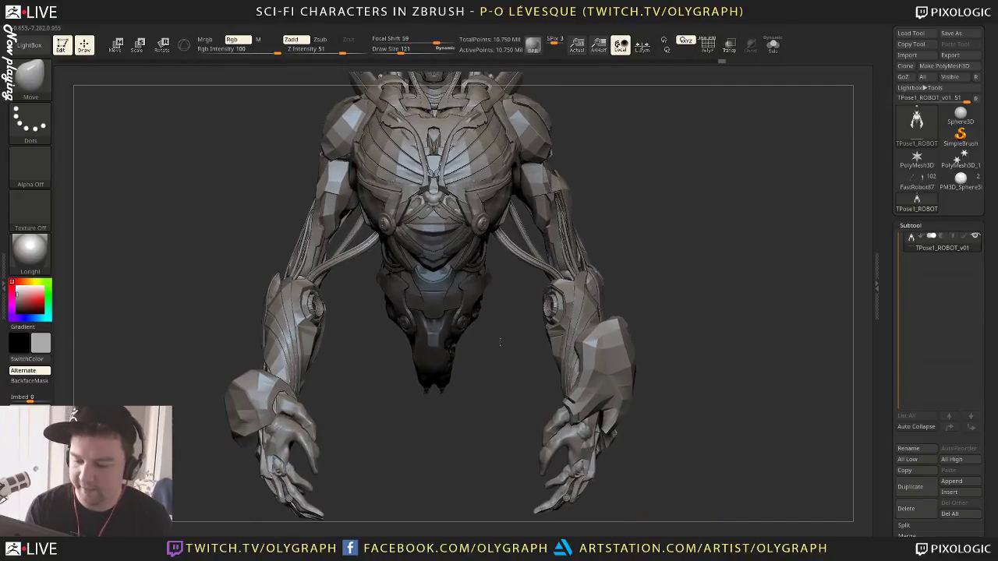
left_click(448, 432, "ctrl")
left_click_drag(680, 249, 538, 209)
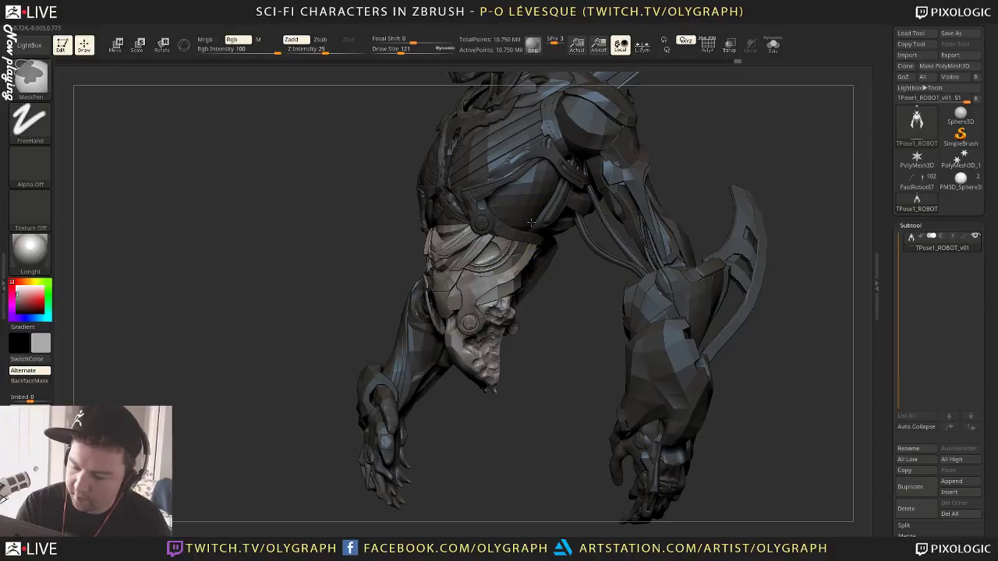
key("r")
left_click_drag(483, 204, 488, 478)
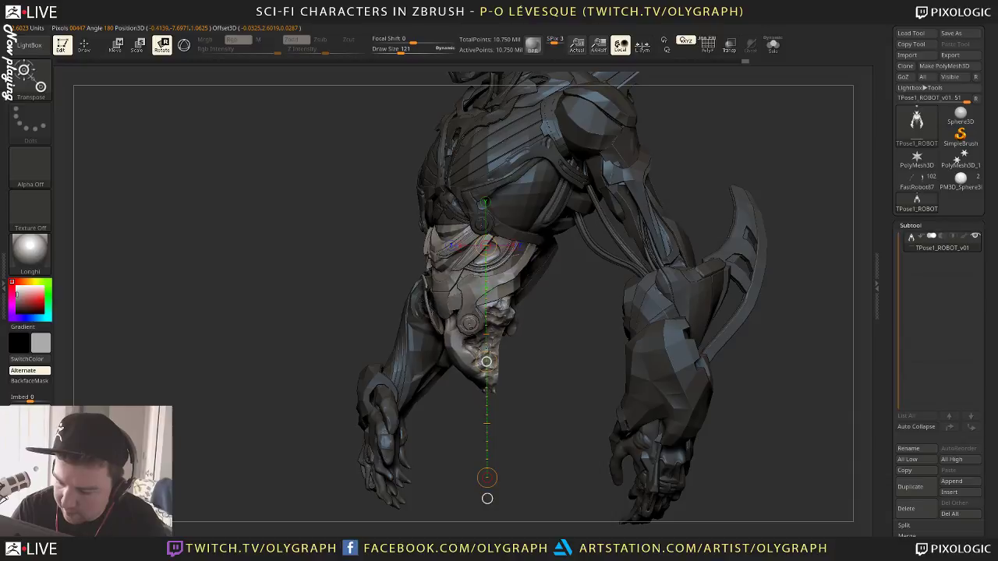
key("w")
left_click_drag(487, 361, 487, 363)
left_click(324, 355)
left_click_drag(323, 354, 357, 352, "shift")
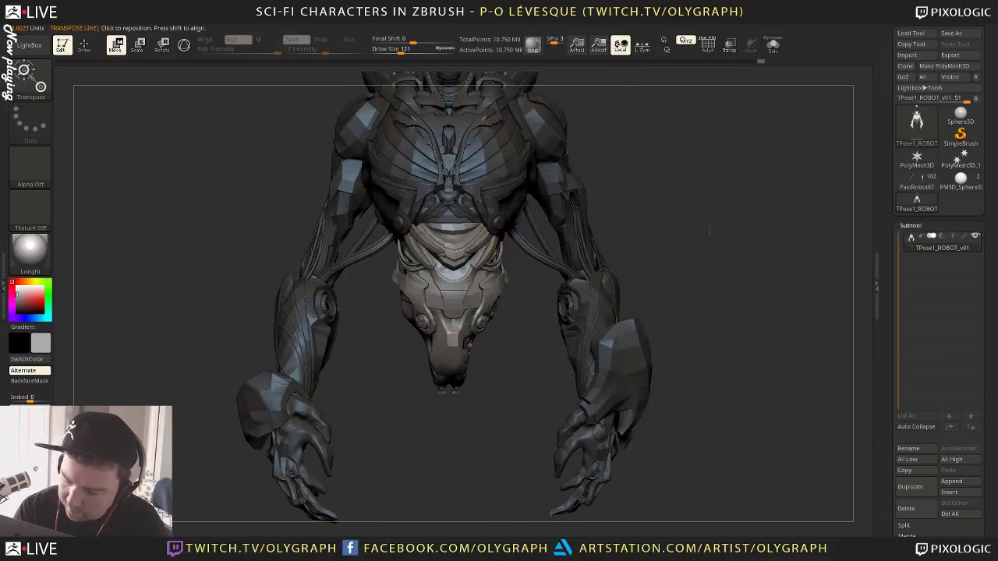
Soften the abdomen mask, unmask the lower chest at draw size 219, and rotate the unmasked waist with the transpose line
mouse_move(709, 229)
left_mouse_down()
mouse_move(708, 238)
mouse_move(681, 184)
mouse_move(636, 205)
mouse_move(674, 173)
left_mouse_up()
key("q")
left_click(475, 265, "ctrl")
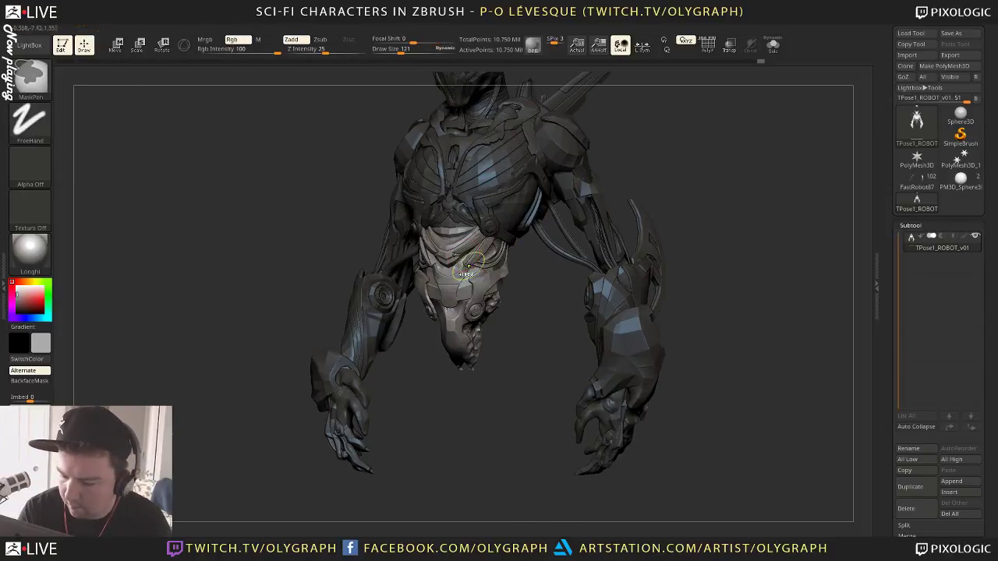
left_click(496, 230, "ctrl")
mouse_move(456, 212)
left_mouse_down("ctrl+alt")
mouse_move(450, 232)
mouse_move(487, 440)
left_mouse_up("ctrl+alt")
key("r")
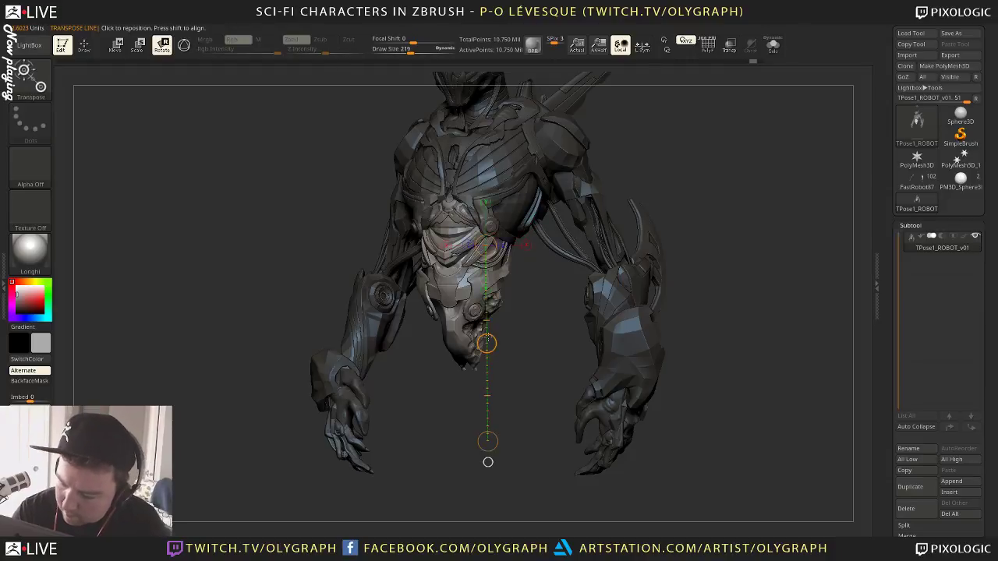
left_click_drag(488, 338, 486, 316)
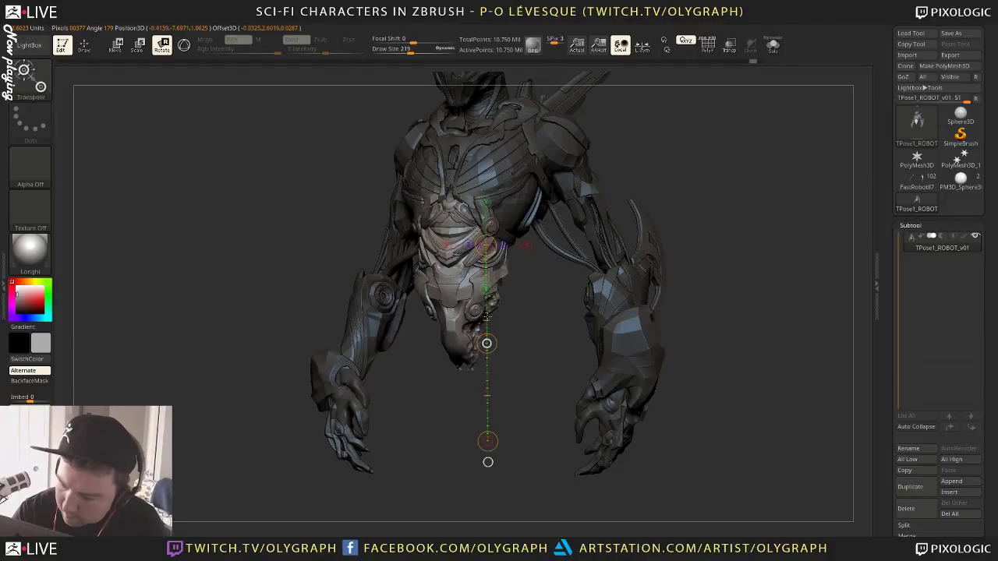
Clear the mask, switch to an enlarged Move brush, and adjust the chest shape
key("q")
key("b")
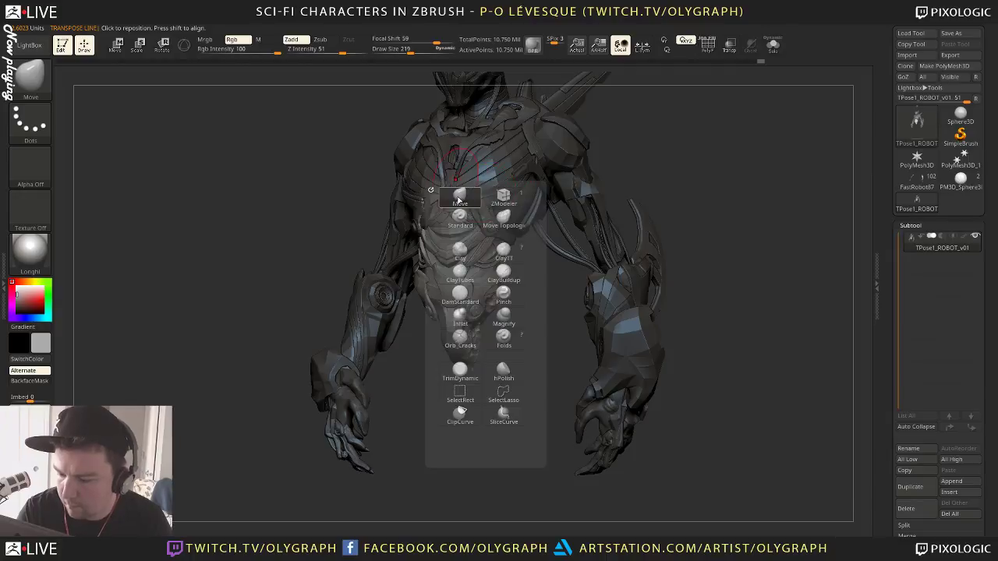
left_click(459, 195)
key("ctrl")
left_click_drag(344, 197, 375, 196, "ctrl")
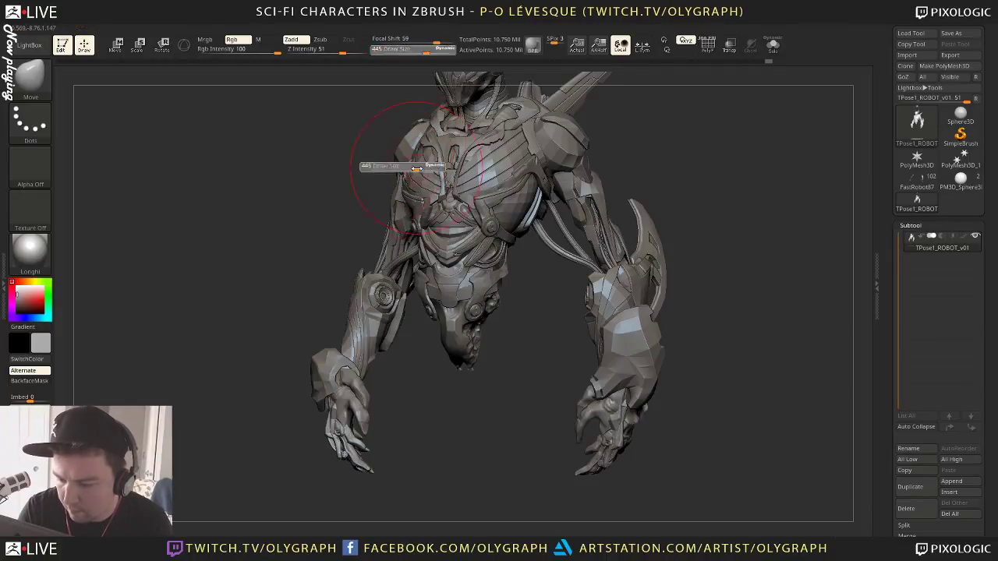
key("s")
left_click_drag(516, 153, 522, 153)
Set the Move brush draw size to 619 and reshape the torso from the side and front
left_click_drag(630, 156, 505, 148)
key("s")
left_click_drag(424, 196, 428, 196)
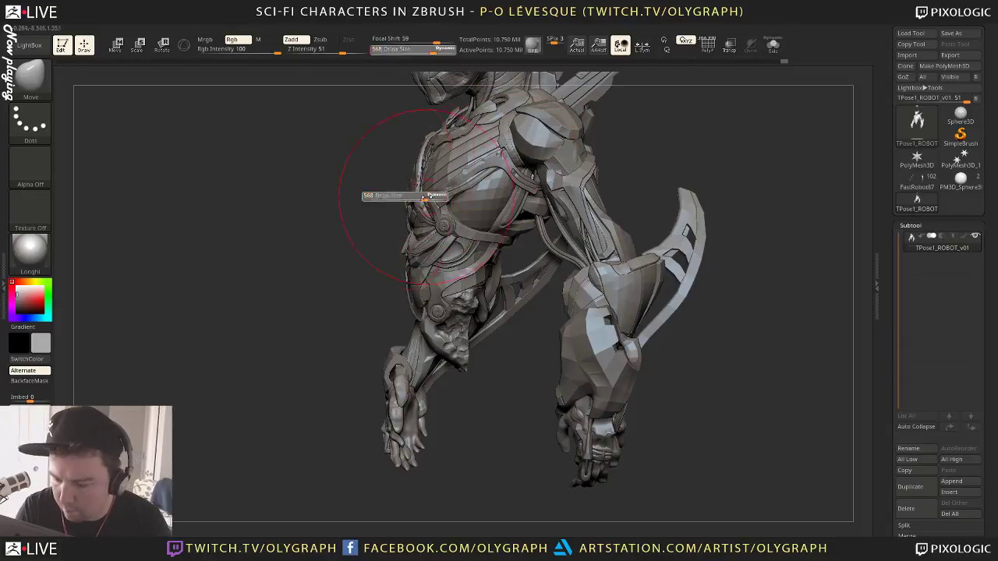
right_click_drag(320, 257, 414, 199)
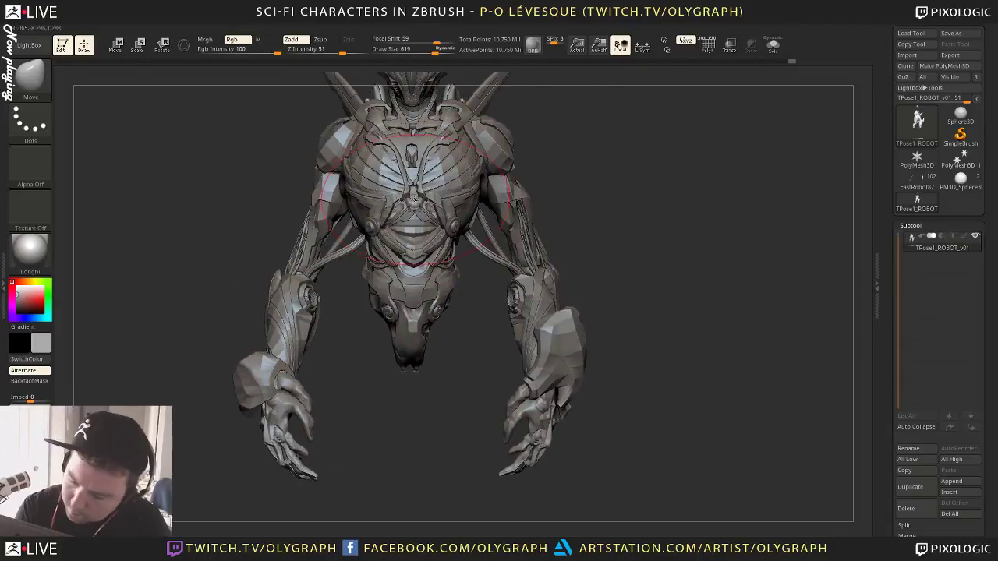
key("s")
left_click_drag(414, 206, 408, 206)
key("s")
Adjust the chest and shoulder proportions with the Move brush at draw sizes 472 and 786
mouse_move(595, 177)
right_mouse_down("ctrl")
mouse_move(571, 175)
mouse_move(624, 173)
mouse_move(564, 182)
mouse_move(626, 183)
mouse_move(563, 158)
right_mouse_up("ctrl")
key("s")
left_click(375, 193)
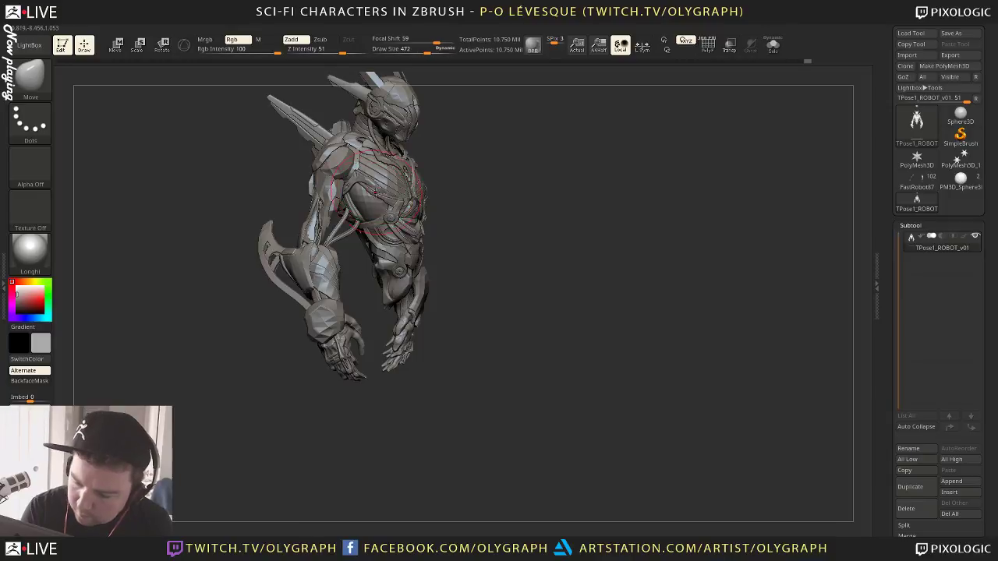
right_click_drag(502, 136, 449, 135)
key("s")
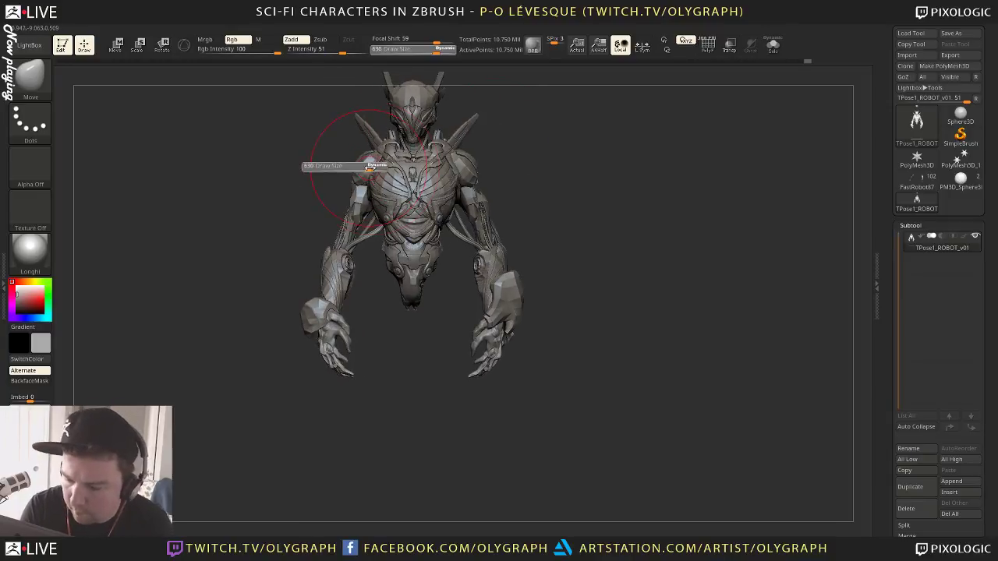
left_click(368, 167)
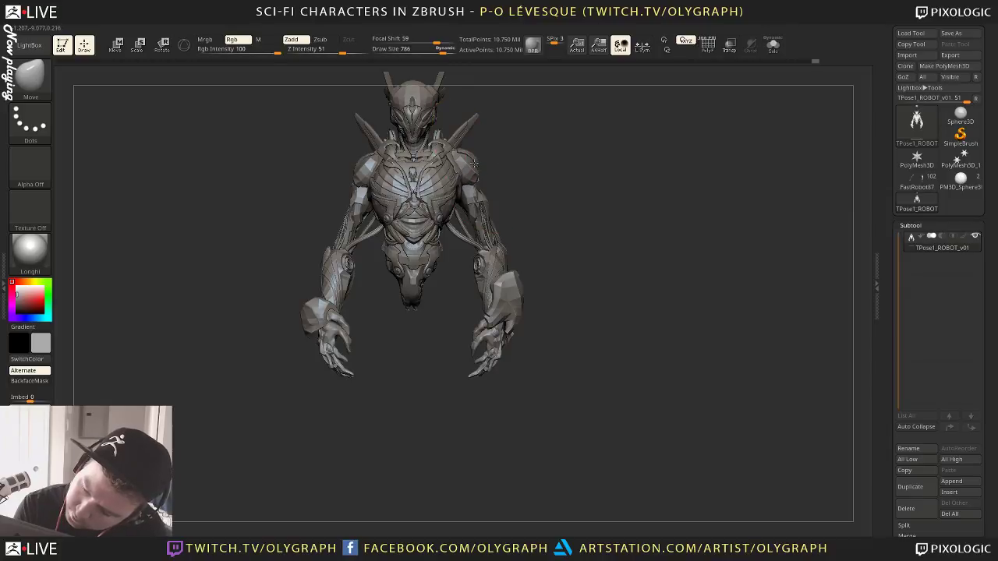
mouse_move(583, 162)
left_mouse_down()
mouse_move(561, 163)
mouse_move(588, 165)
left_mouse_up()
mouse_move(584, 171)
right_mouse_down()
mouse_move(586, 234)
mouse_move(657, 239)
mouse_move(624, 234)
mouse_move(546, 163)
mouse_move(559, 254)
mouse_move(568, 195)
mouse_move(581, 258)
mouse_move(506, 152)
mouse_move(591, 178)
mouse_move(578, 176)
right_mouse_up()
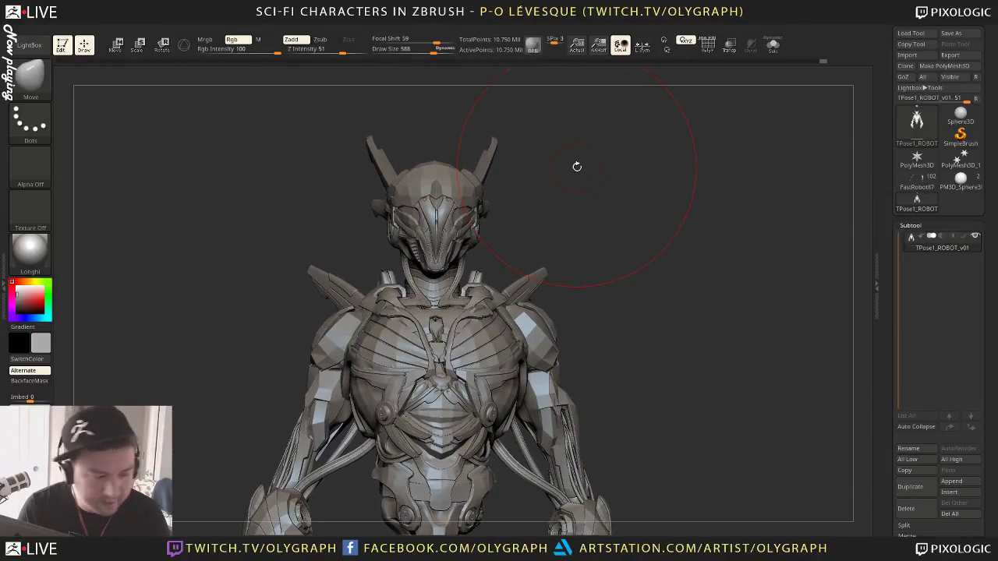
Mask the robot's head and invert the mask to leave only the head and neck editable
mouse_move(345, 104)
left_mouse_down("ctrl")
mouse_move(559, 224)
mouse_move(519, 270)
left_mouse_up("ctrl")
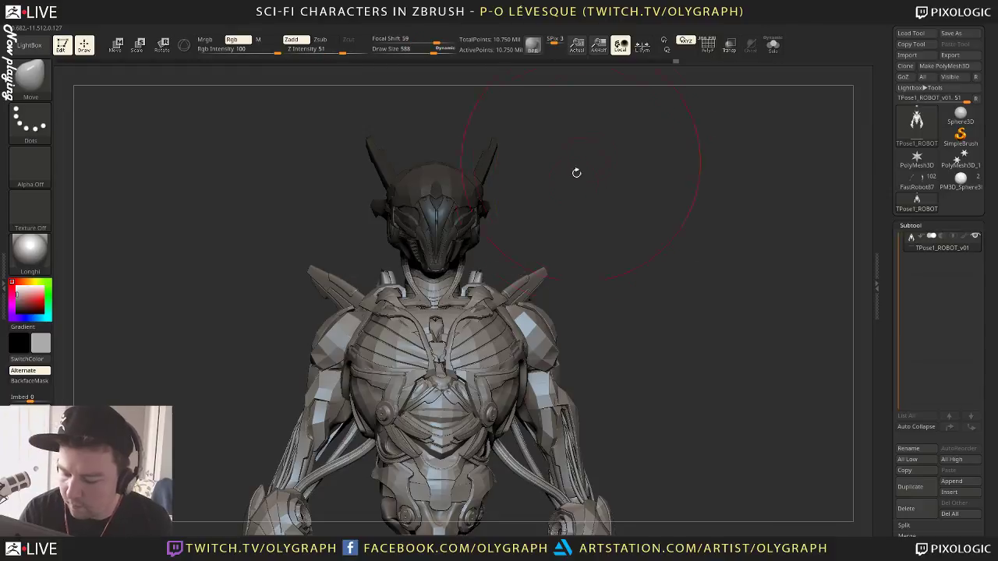
left_click_drag(575, 172, 578, 214)
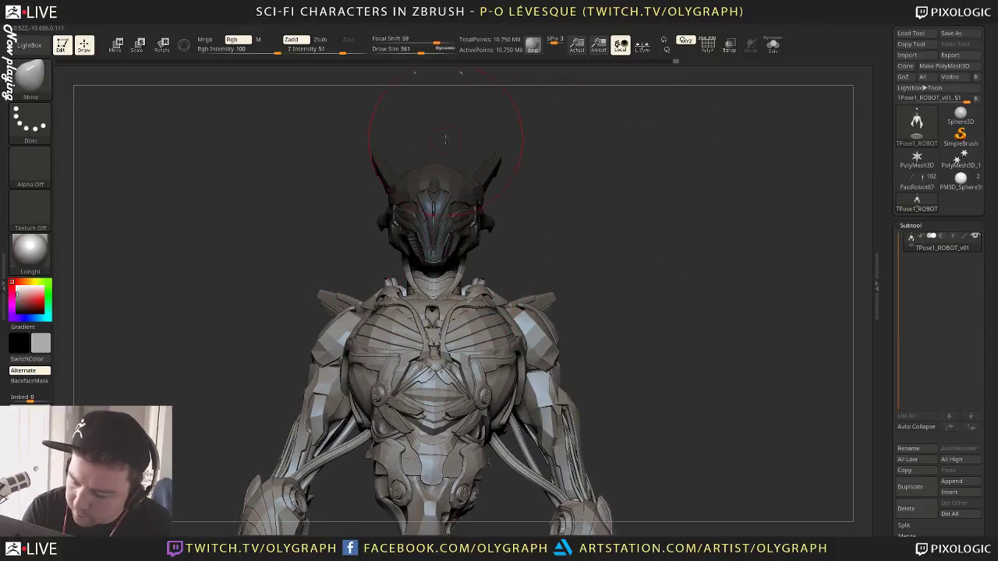
right_click_drag(445, 138, 390, 140)
mouse_move(395, 134)
left_mouse_down("ctrl")
mouse_move(495, 261)
mouse_move(484, 273)
left_mouse_up("ctrl")
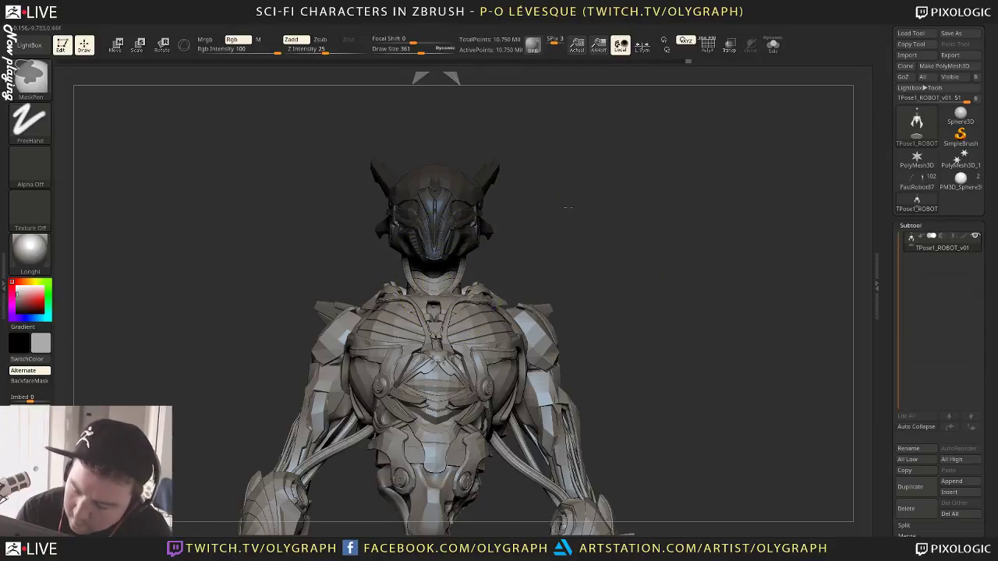
left_click(625, 210, "ctrl")
left_click_drag(625, 210, 594, 190)
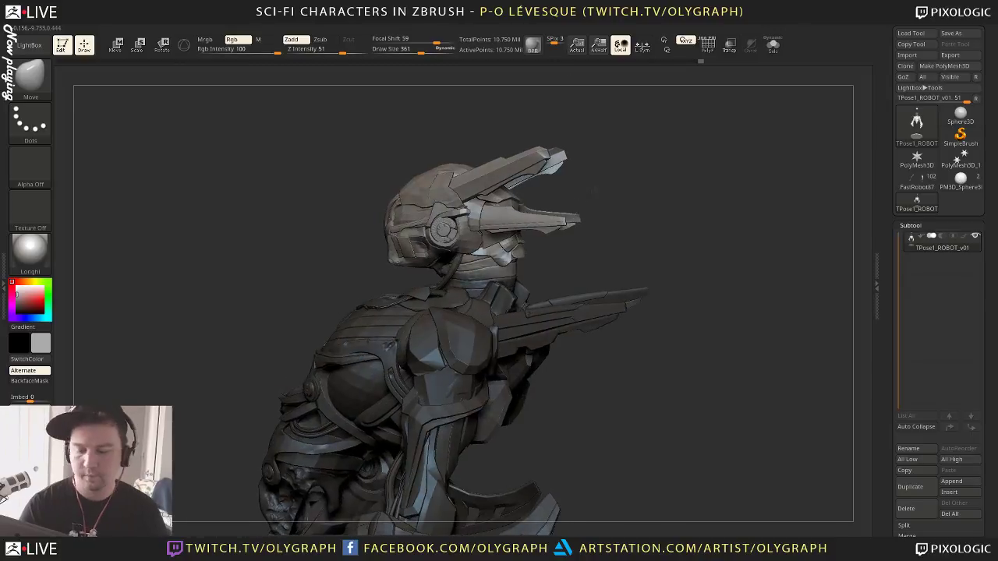
Place a rotation transpose line from the neck up past the head and rotate the head with it
key("r")
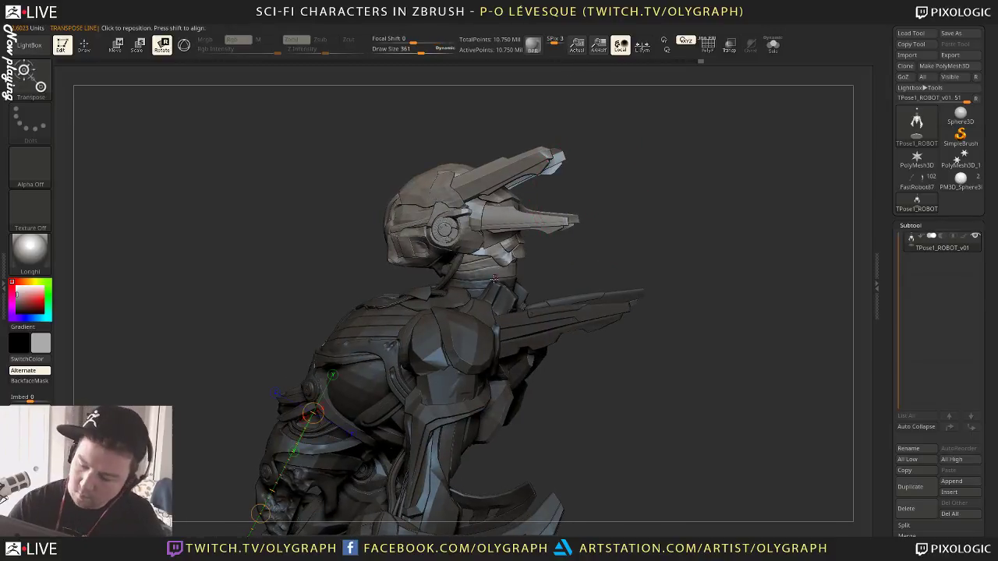
left_click_drag(478, 292, 541, 89)
left_click_drag(733, 117, 648, 154)
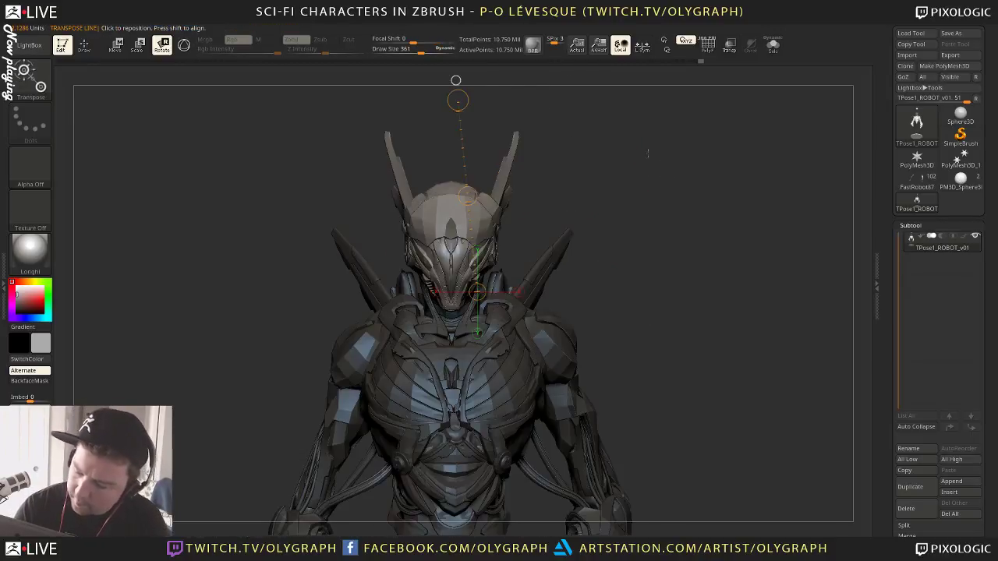
mouse_move(608, 191)
left_mouse_down("alt")
mouse_move(619, 200)
mouse_move(613, 189)
left_mouse_up("alt")
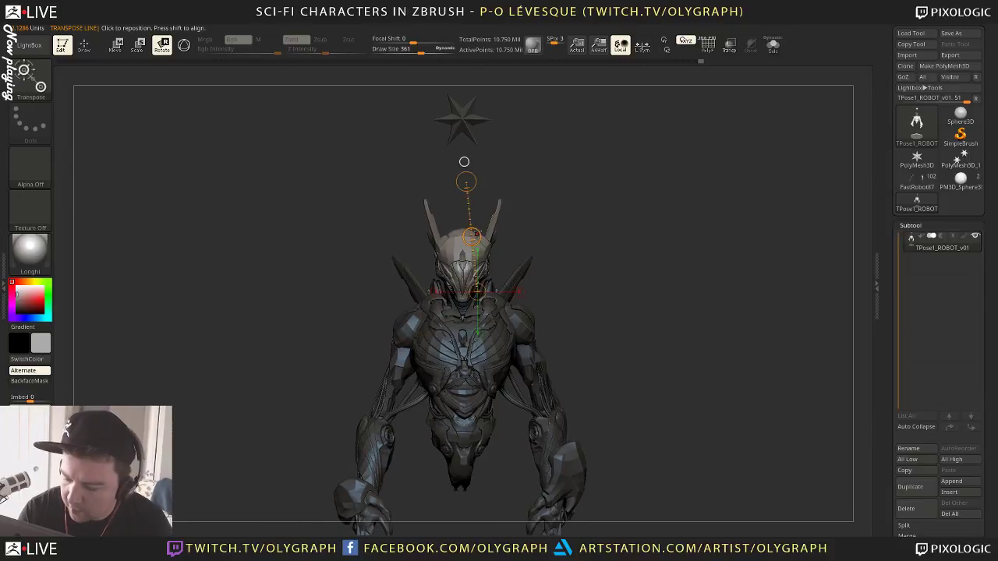
left_click_drag(477, 234, 468, 232)
Snap to the front view and realign the transpose line vertically through the centre of the head
mouse_move(598, 216)
left_mouse_down()
mouse_move(564, 223)
mouse_move(585, 230)
mouse_move(588, 210)
left_mouse_up()
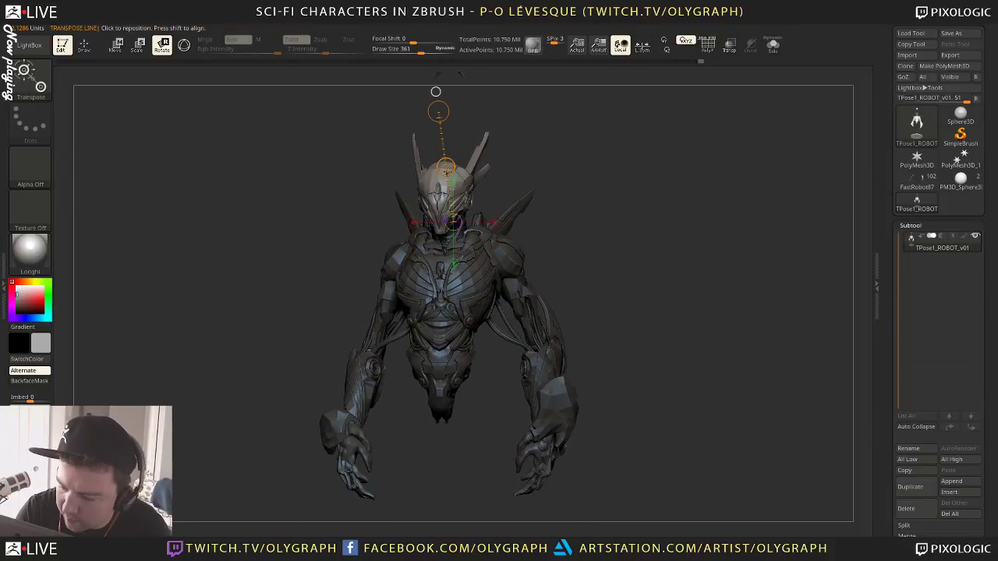
left_click_drag(521, 136, 534, 131, "shift")
left_click_drag(442, 110, 454, 110, "shift")
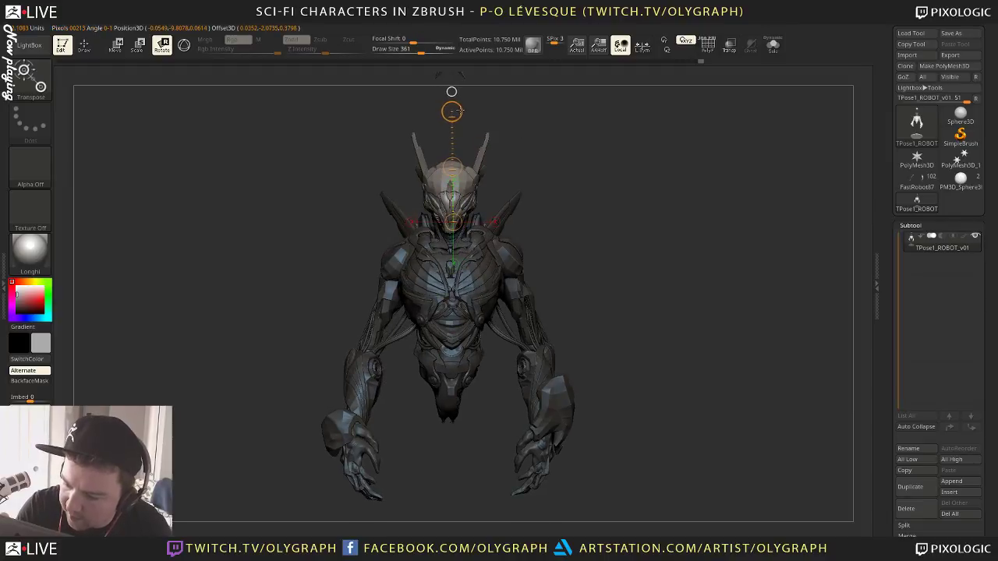
mouse_move(531, 132)
left_mouse_down()
mouse_move(515, 137)
mouse_move(546, 139)
mouse_move(532, 142)
left_mouse_up()
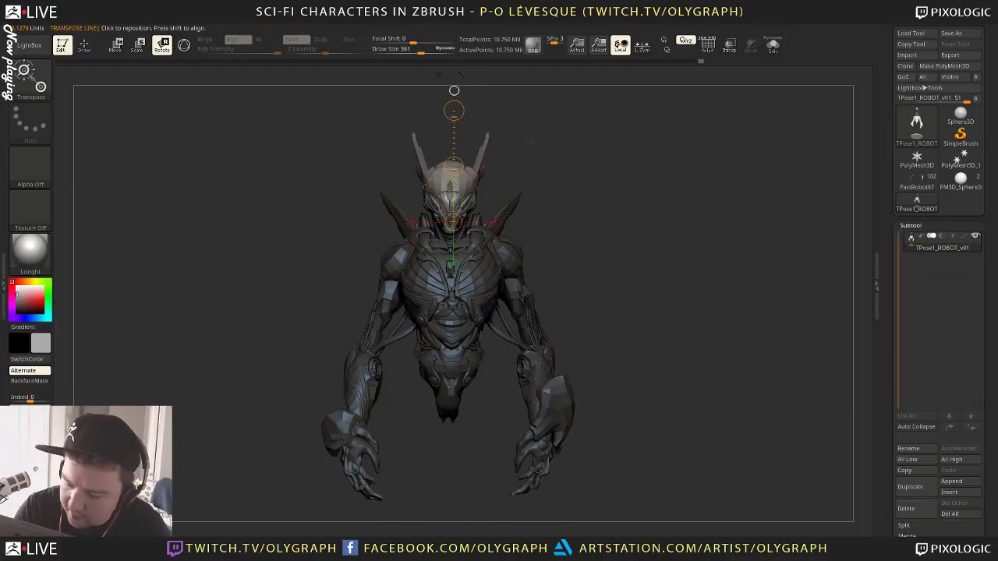
Reposition the rotation transpose line on the head in the front view, tilt the head from the side, and return to Draw mode
left_click(454, 167)
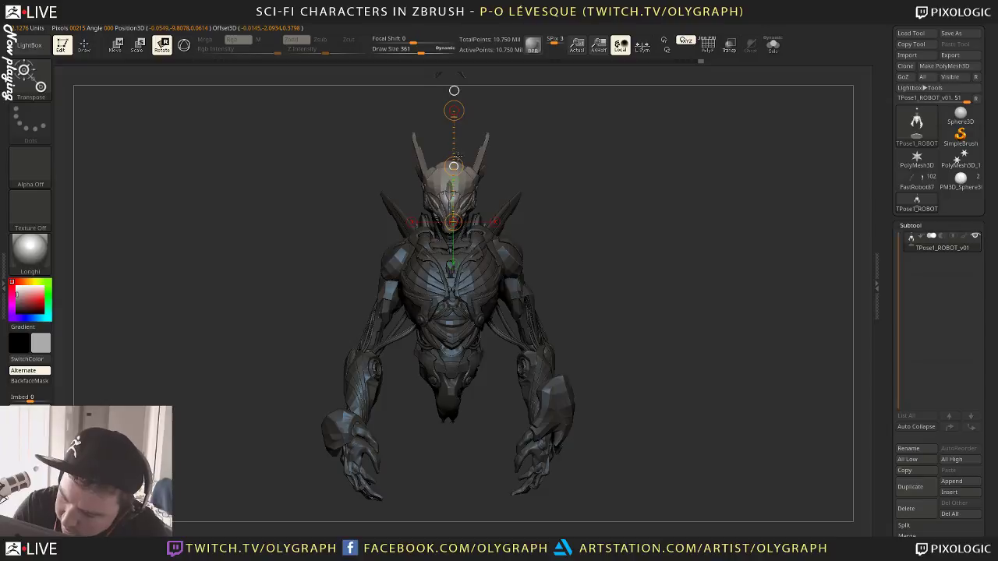
left_click_drag(454, 167, 459, 193)
mouse_move(569, 154)
left_mouse_down()
mouse_move(560, 156)
mouse_move(579, 160)
left_mouse_up()
key("q")
mouse_move(624, 218)
left_mouse_down()
mouse_move(627, 232)
mouse_move(547, 151)
left_mouse_up()
key("r")
left_click(421, 94)
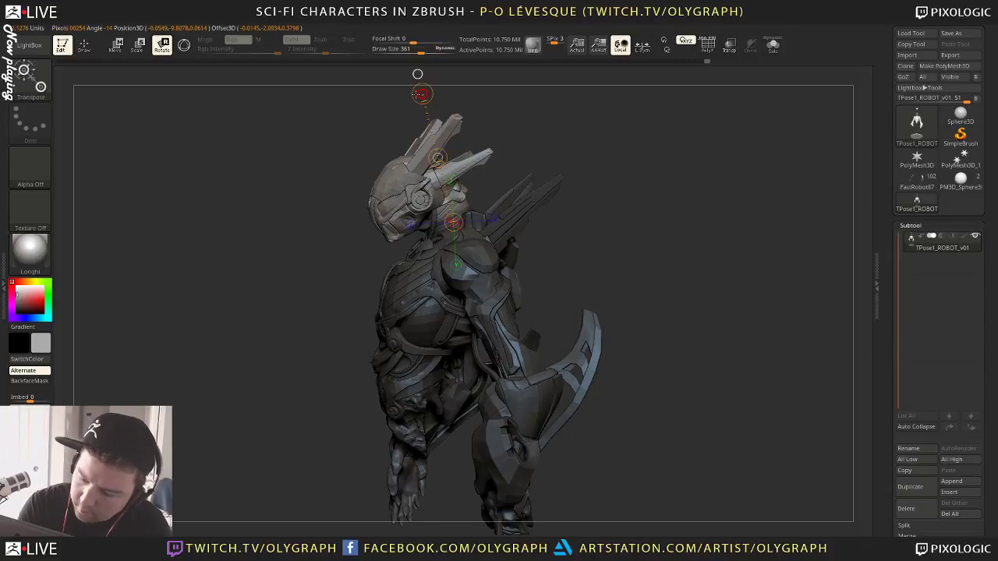
left_click_drag(415, 94, 423, 94)
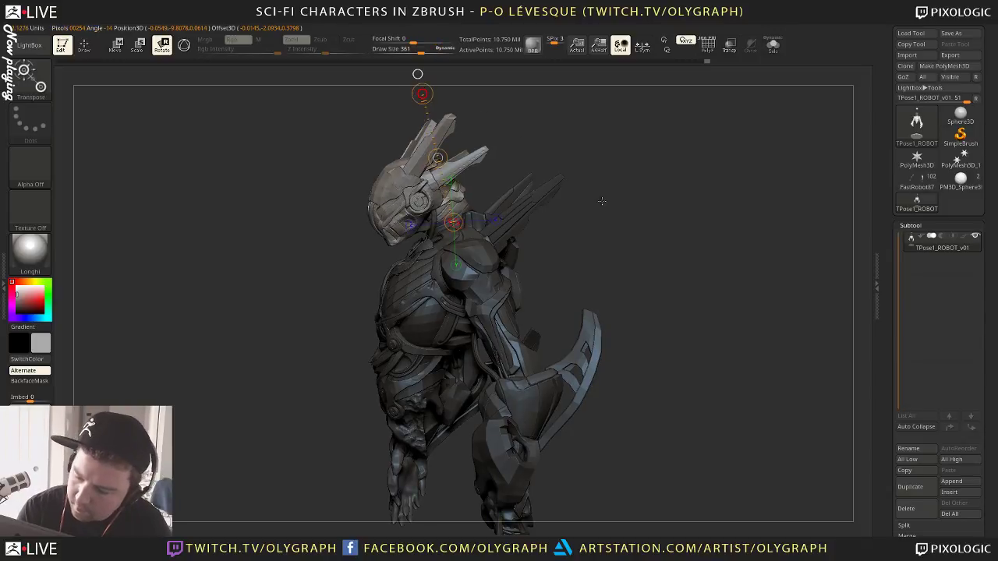
key("q")
Hide the surrounding interface palettes and clear the mask from the robot's body
mouse_move(530, 258)
left_mouse_down()
mouse_move(628, 258)
mouse_move(620, 196)
left_mouse_up()
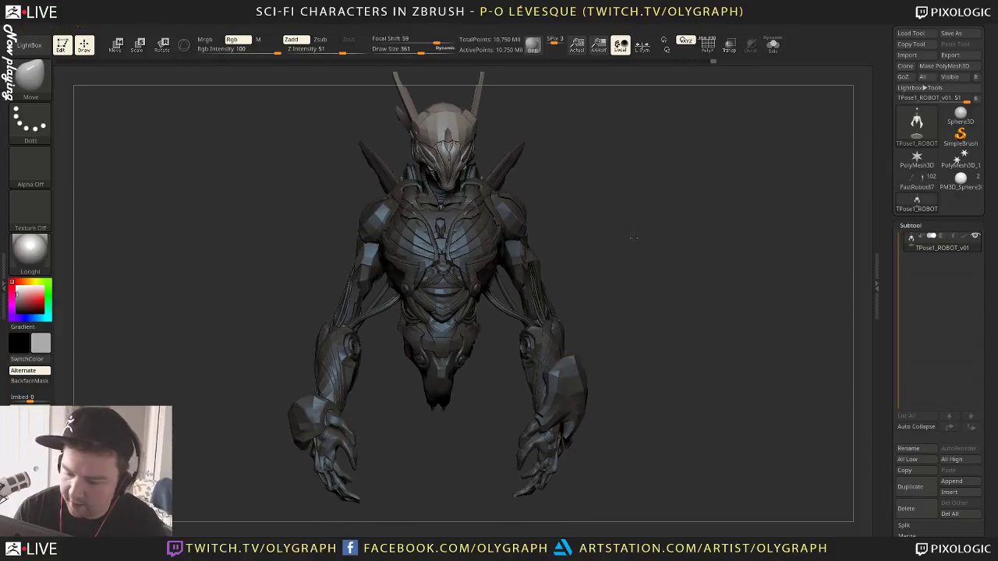
left_click_drag(660, 238, 622, 236)
key("Tab")
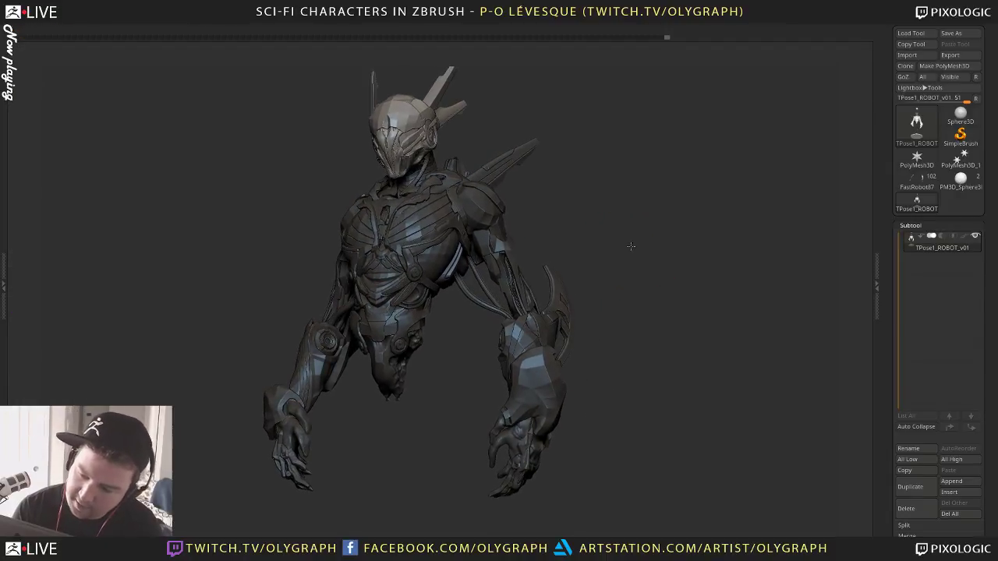
mouse_move(624, 191)
left_mouse_down()
mouse_move(635, 229)
mouse_move(637, 216)
left_mouse_up()
left_click_drag(697, 232, 671, 230)
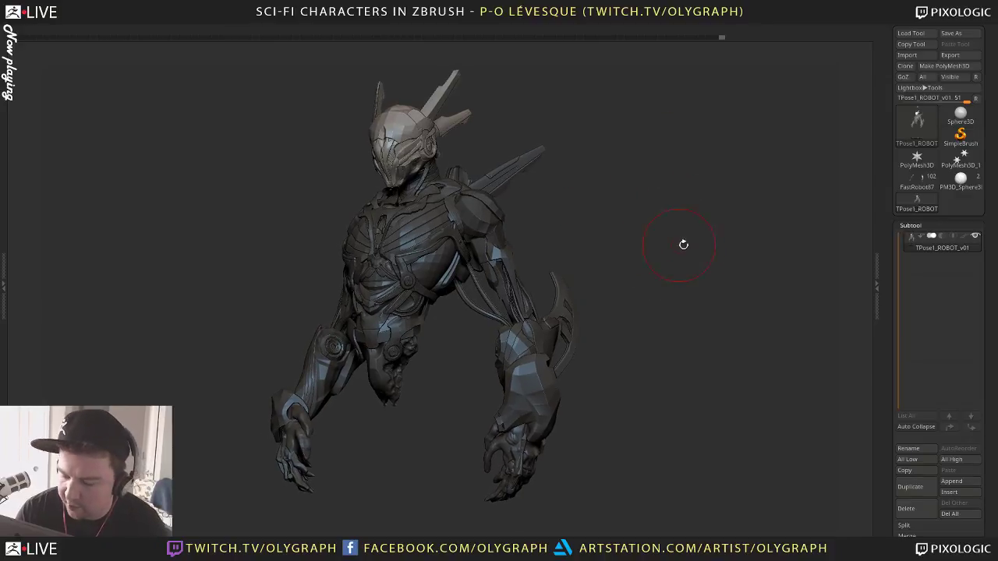
left_click_drag(691, 236, 711, 242)
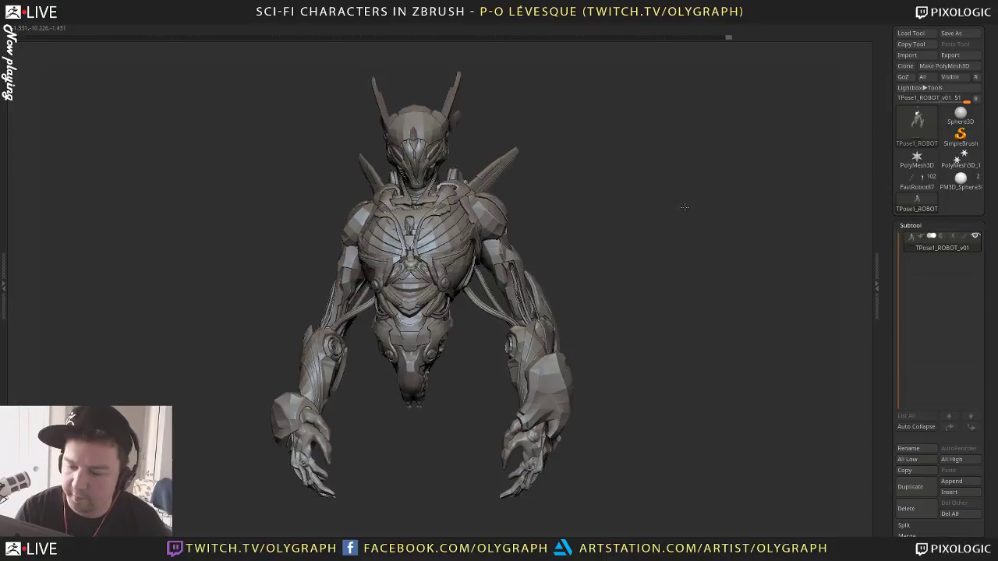
Examine the adjusted head, torso, waist and arm proportions from the front, side, below and three-quarter views
mouse_move(684, 207)
left_mouse_down()
mouse_move(669, 207)
mouse_move(668, 222)
mouse_move(706, 216)
mouse_move(693, 216)
left_mouse_up()
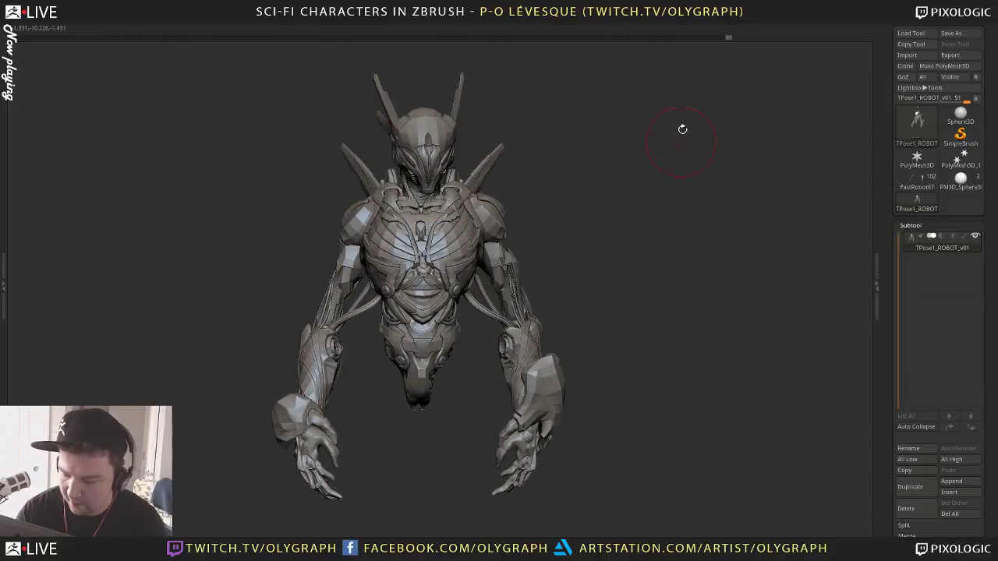
right_click_drag(526, 355, 504, 323)
left_click_drag(429, 487, 493, 496)
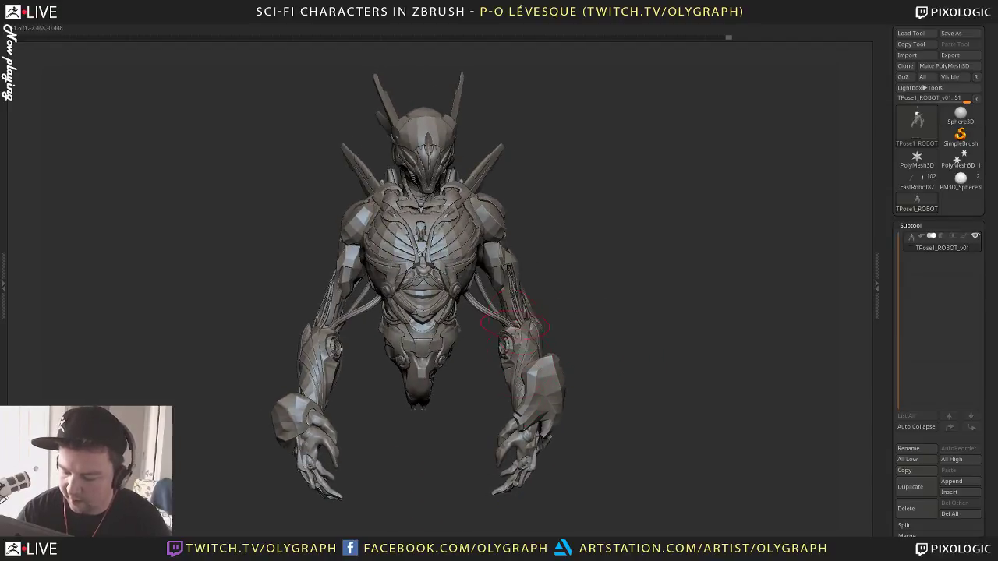
left_click_drag(637, 158, 769, 118)
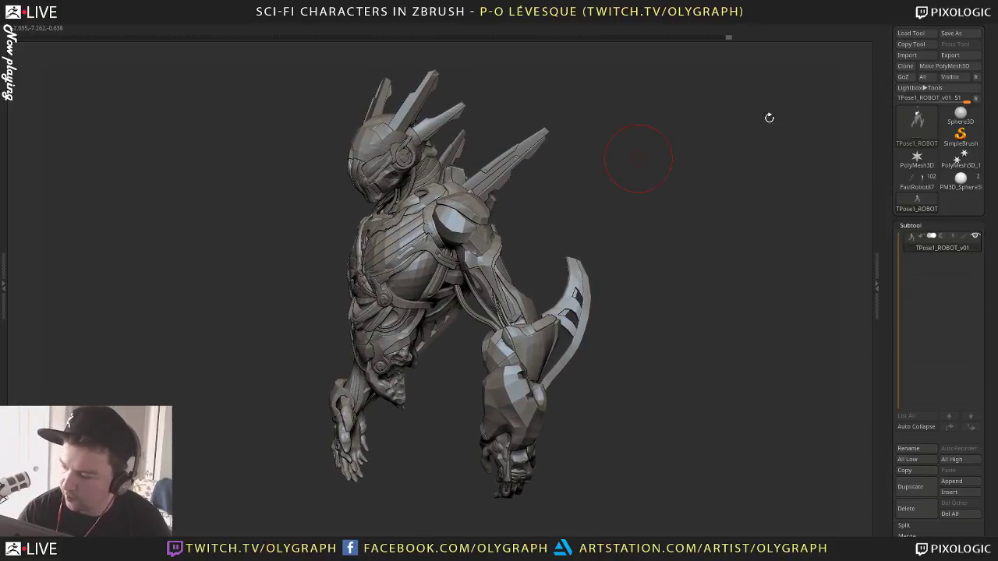
left_click_drag(626, 210, 516, 256)
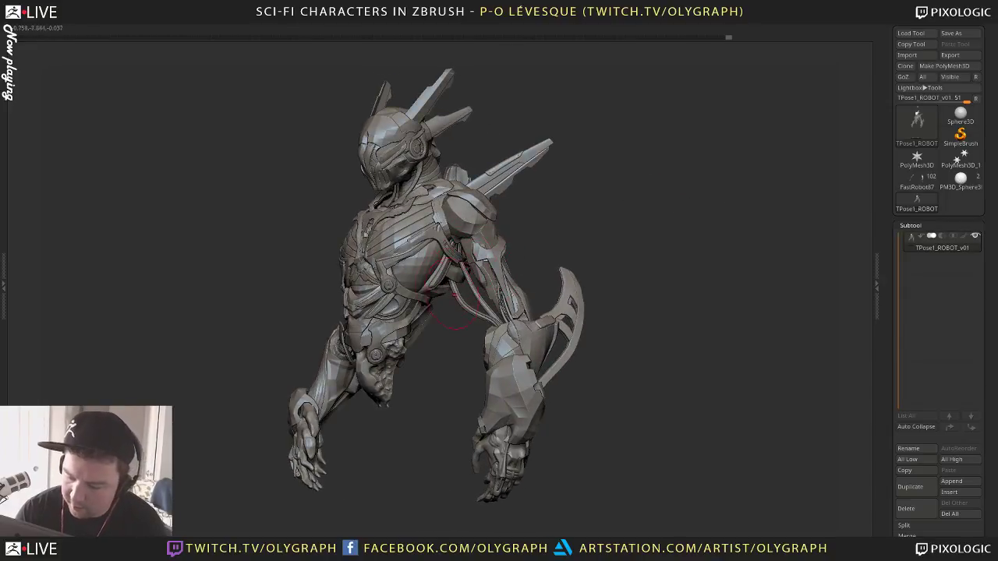
left_click_drag(443, 356, 450, 266)
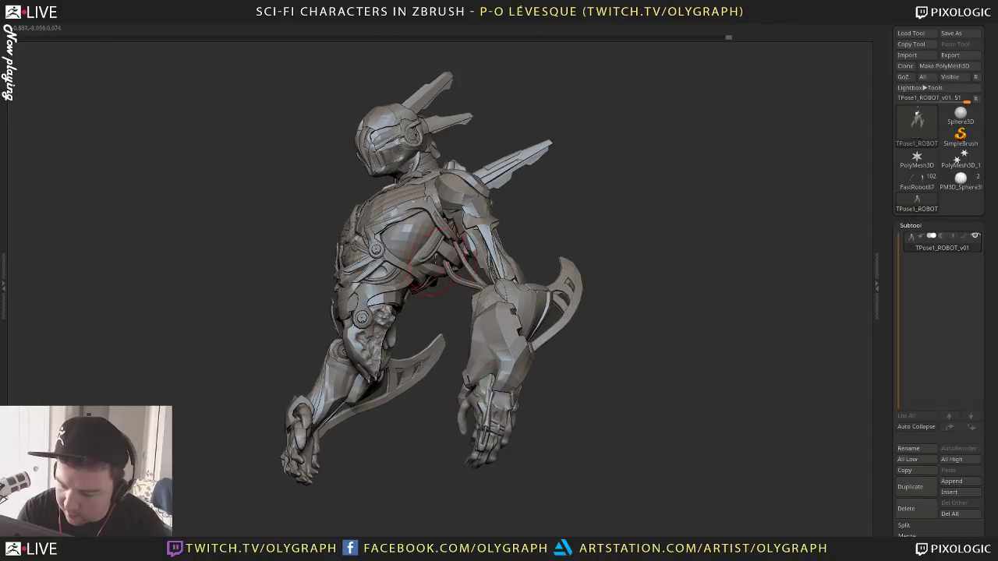
left_click_drag(589, 198, 470, 280)
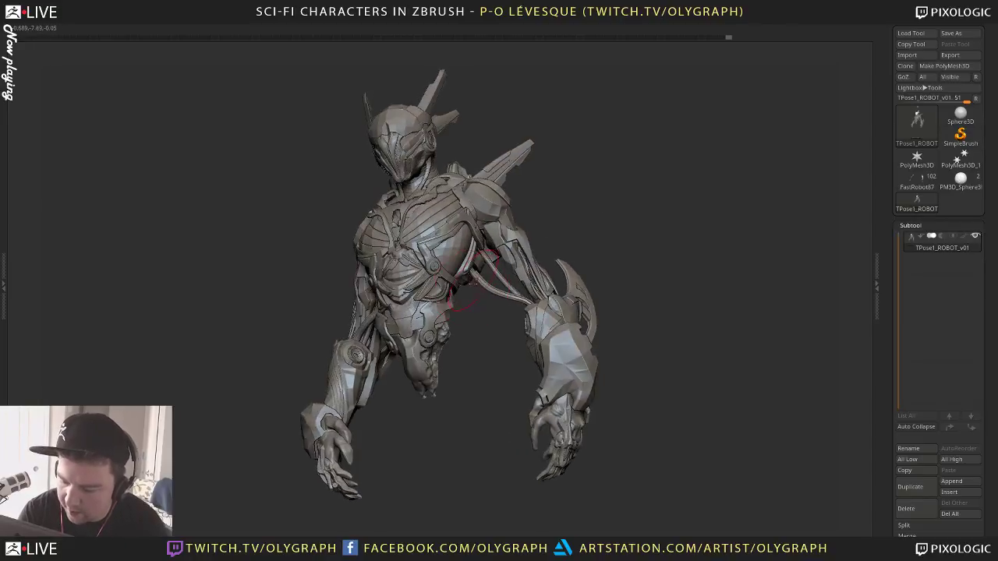
left_click_drag(610, 193, 644, 124)
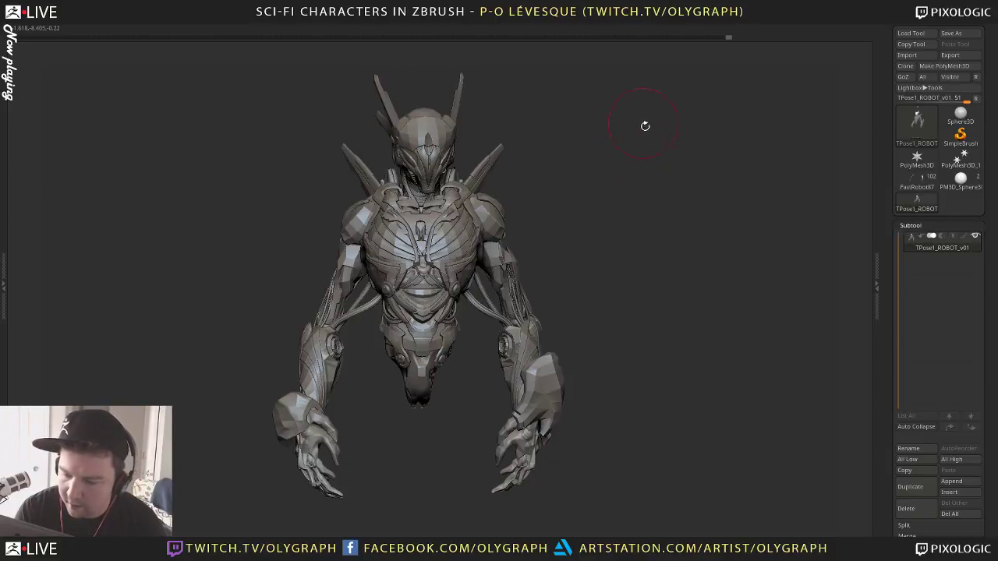
left_click_drag(676, 206, 556, 114)
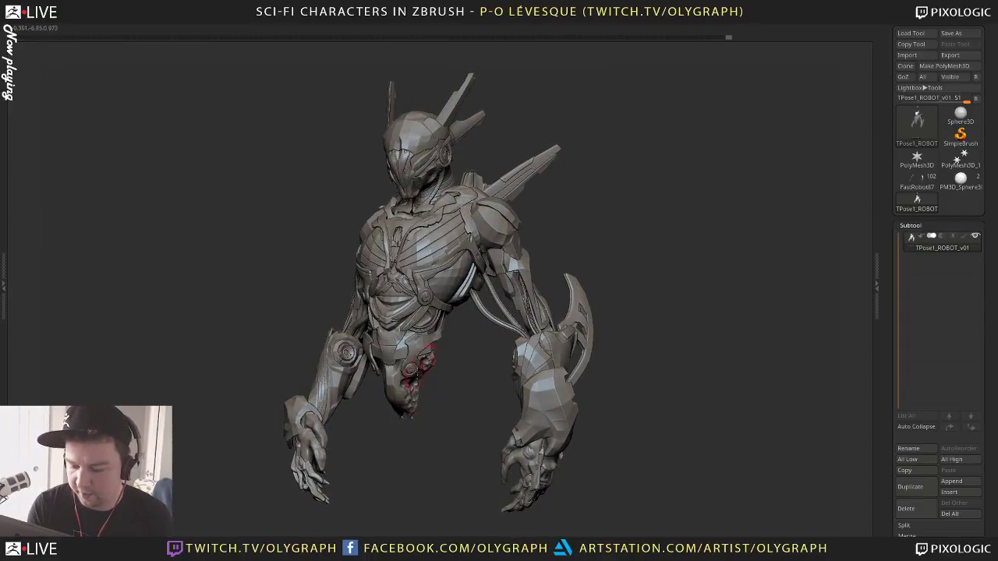
left_click_drag(681, 322, 666, 304)
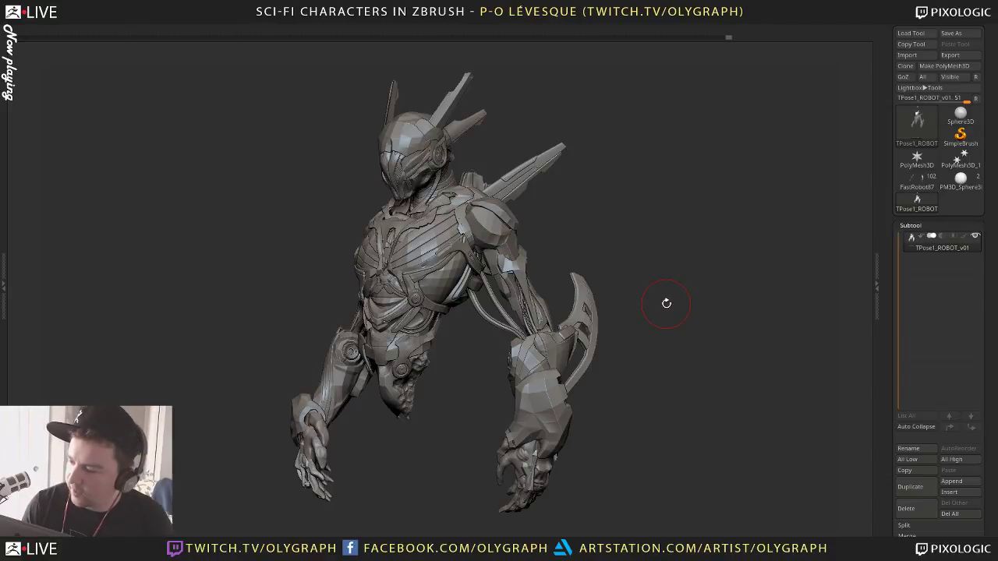
Display the original FastRobot87 tool for comparison and return to the TPose1_ROBOT mesh
left_click(916, 185)
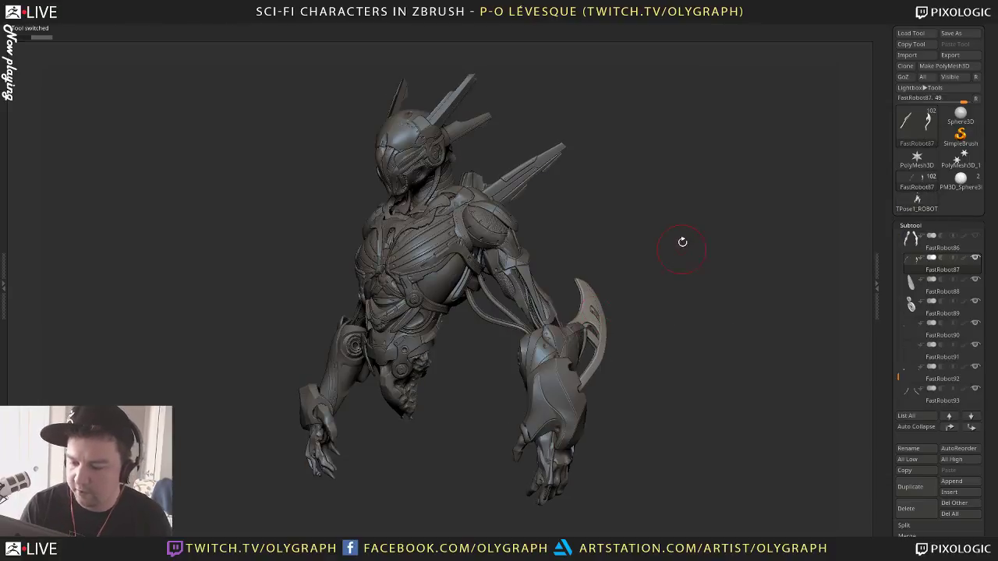
left_click_drag(705, 273, 701, 330)
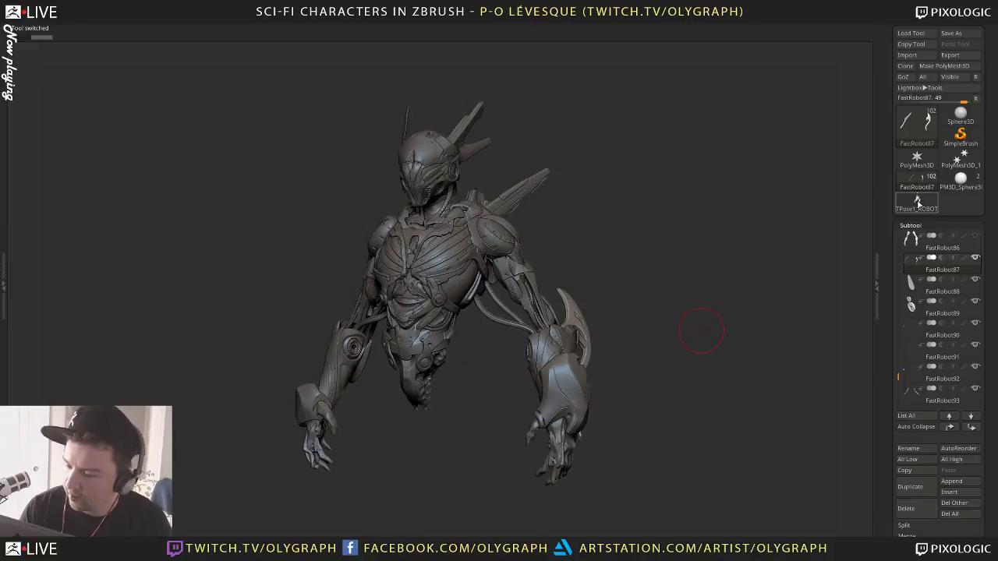
left_click(918, 203)
left_click_drag(645, 279, 463, 470)
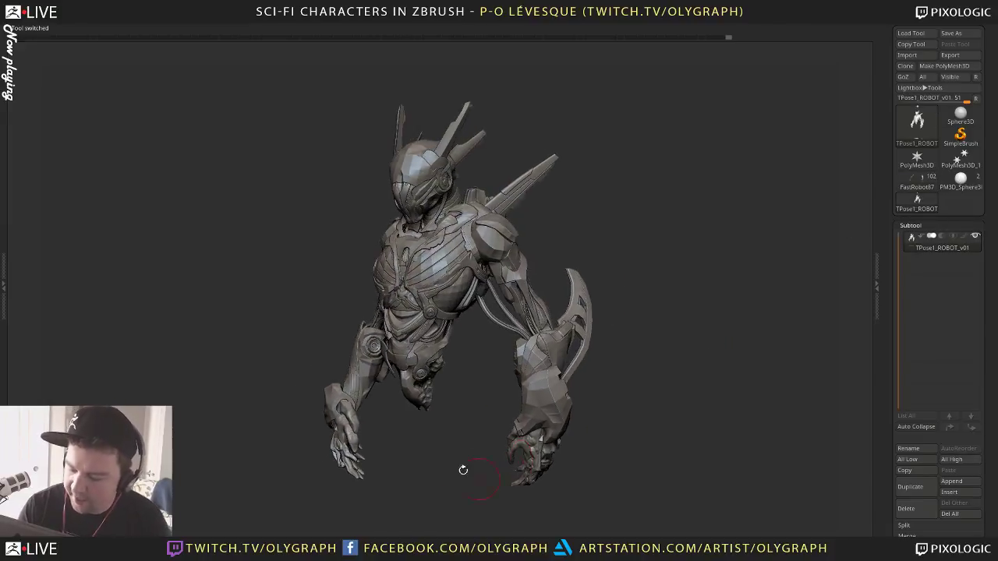
left_click_drag(711, 228, 703, 205)
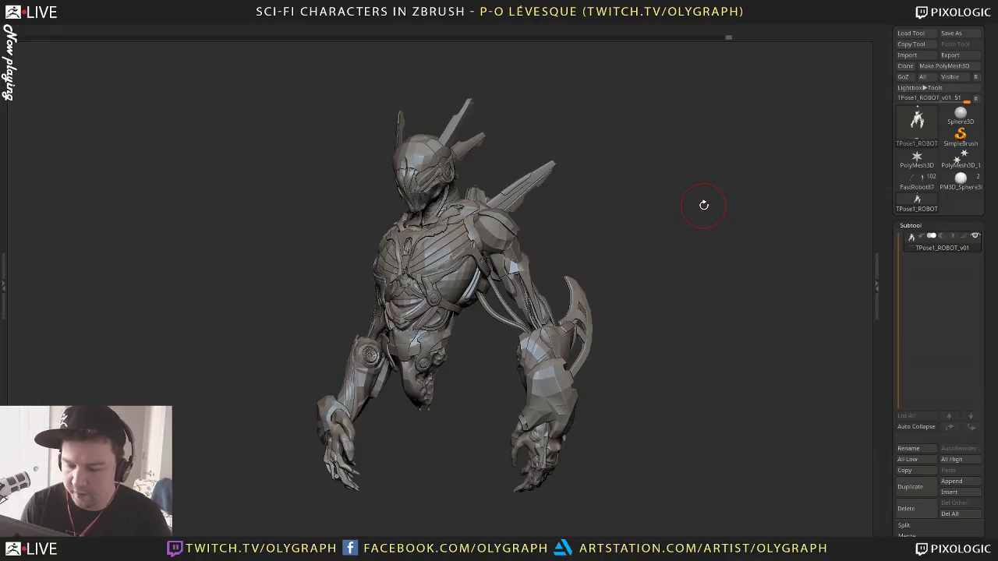
Enlarge the brush's draw size while viewing the TPose1_ROBOT mesh from a three-quarter angle
mouse_move(702, 274)
left_mouse_down()
mouse_move(716, 263)
mouse_move(701, 304)
mouse_move(713, 278)
mouse_move(607, 298)
mouse_move(662, 156)
left_mouse_up()
key("s")
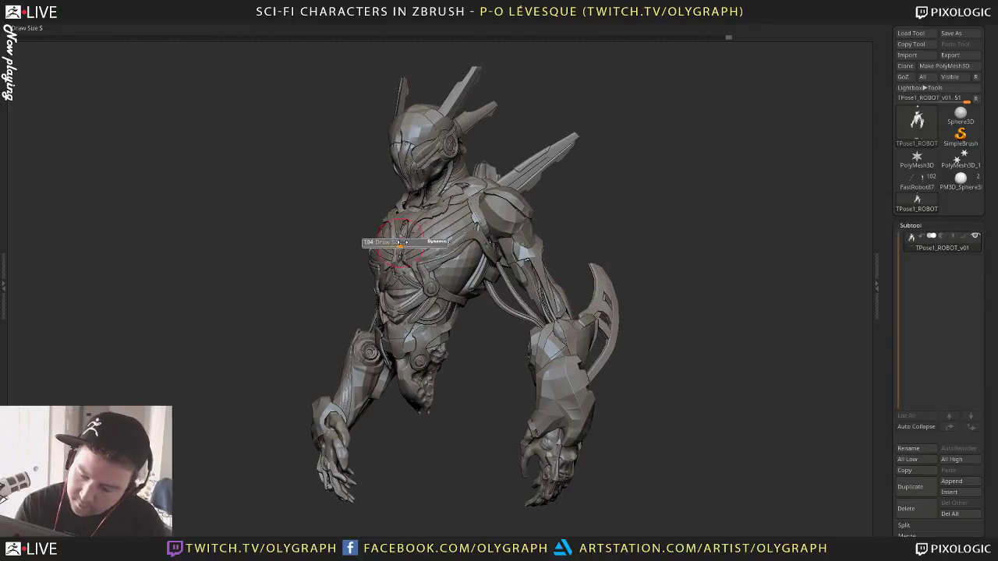
left_click_drag(402, 243, 418, 242)
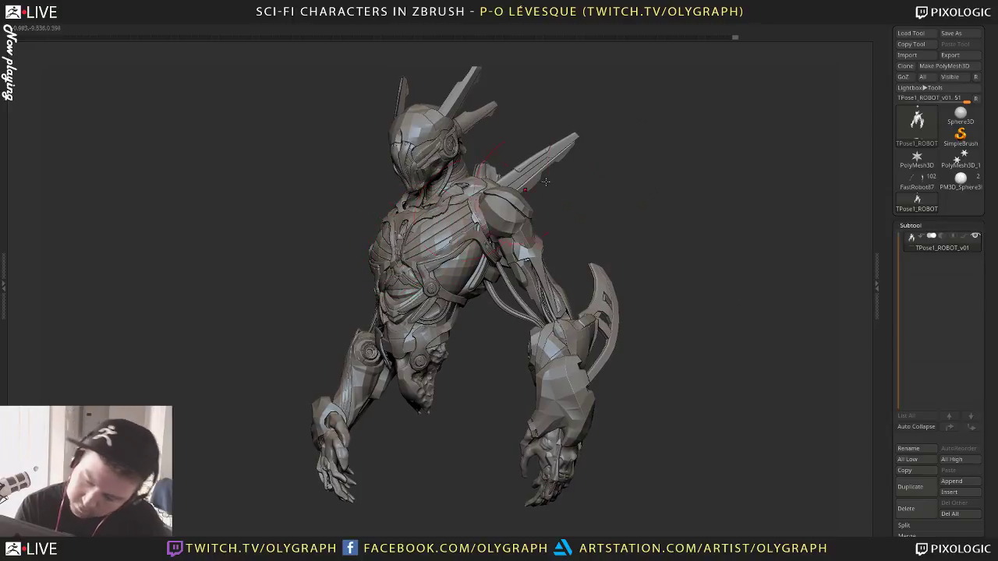
left_click_drag(664, 188, 643, 187)
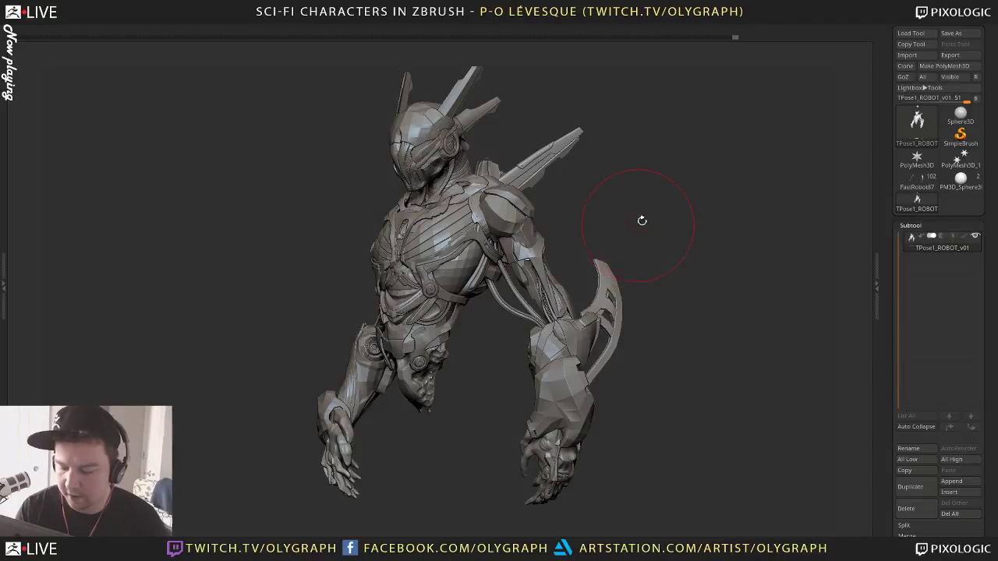
left_click_drag(642, 221, 667, 226)
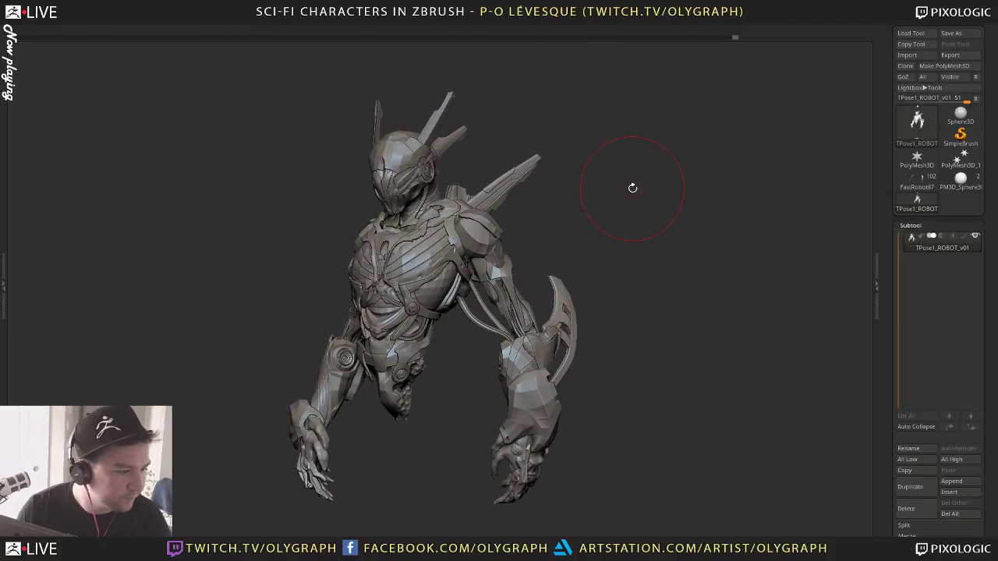
key("shift+d")
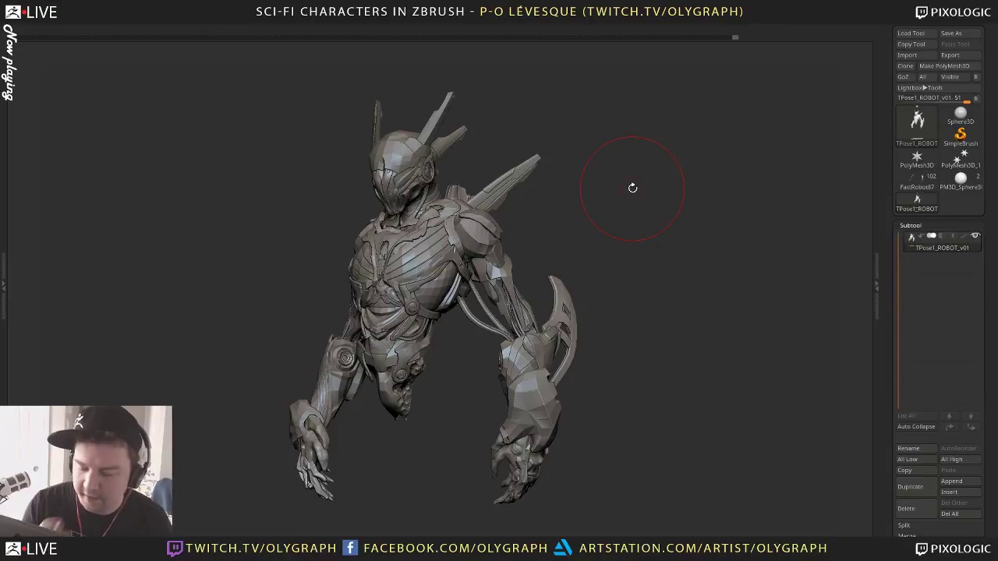
Switch to FastRobot87 and examine the original robot's proportions from the side, three-quarter and front views
left_click(920, 178)
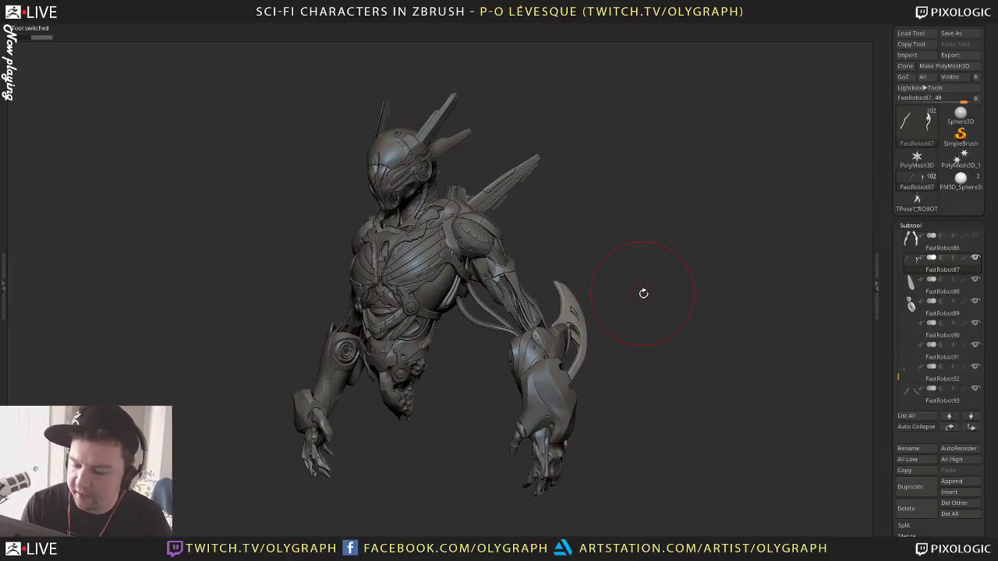
key("f")
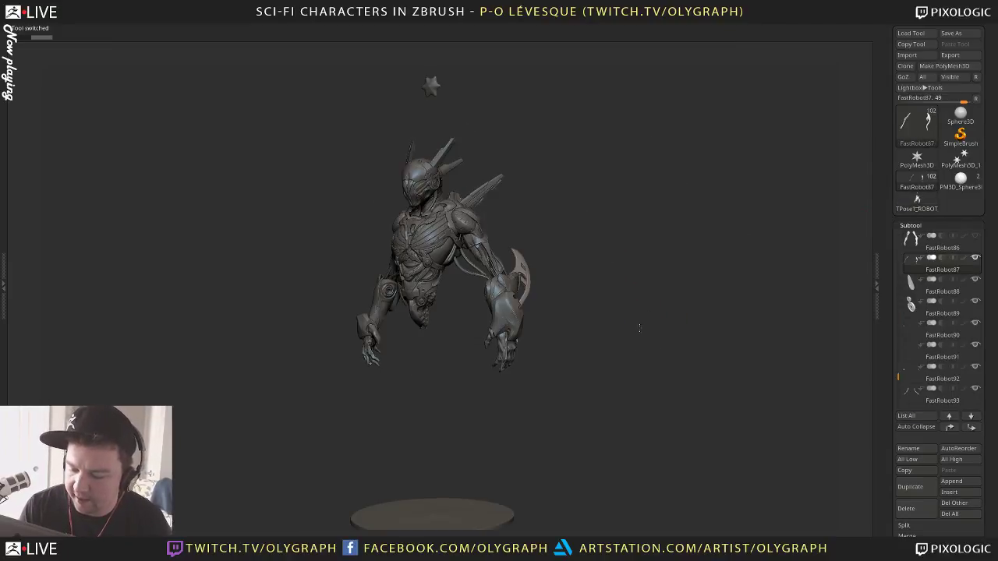
left_click_drag(639, 328, 644, 357)
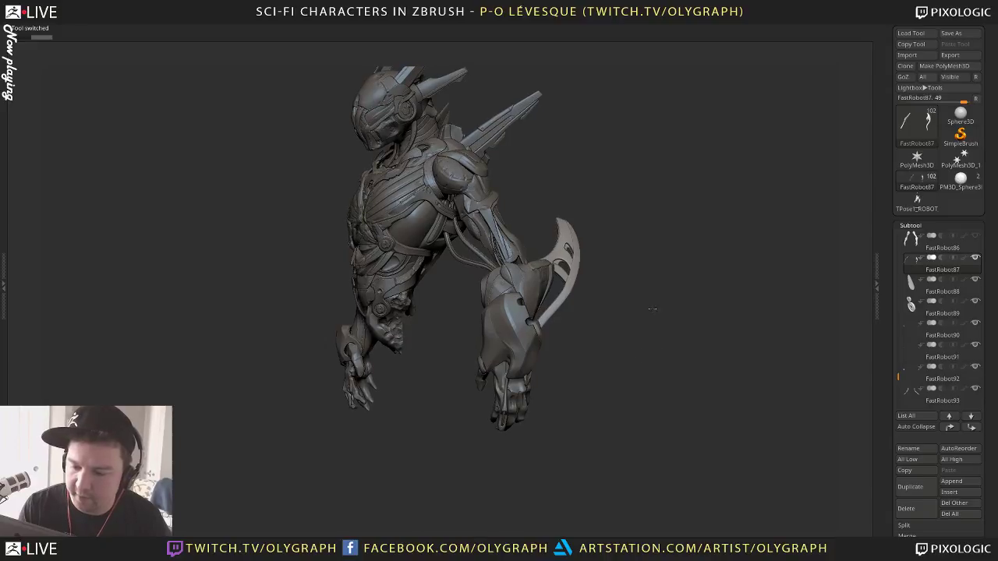
left_click_drag(652, 308, 638, 298)
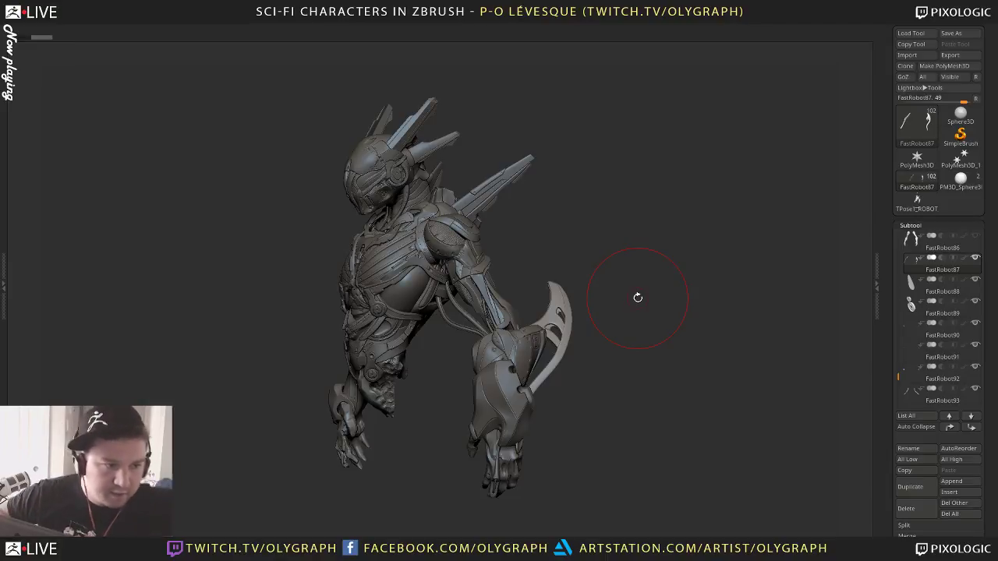
mouse_move(668, 338)
left_mouse_down()
mouse_move(685, 350)
mouse_move(660, 343)
mouse_move(699, 325)
mouse_move(665, 334)
mouse_move(528, 172)
mouse_move(520, 180)
left_mouse_up()
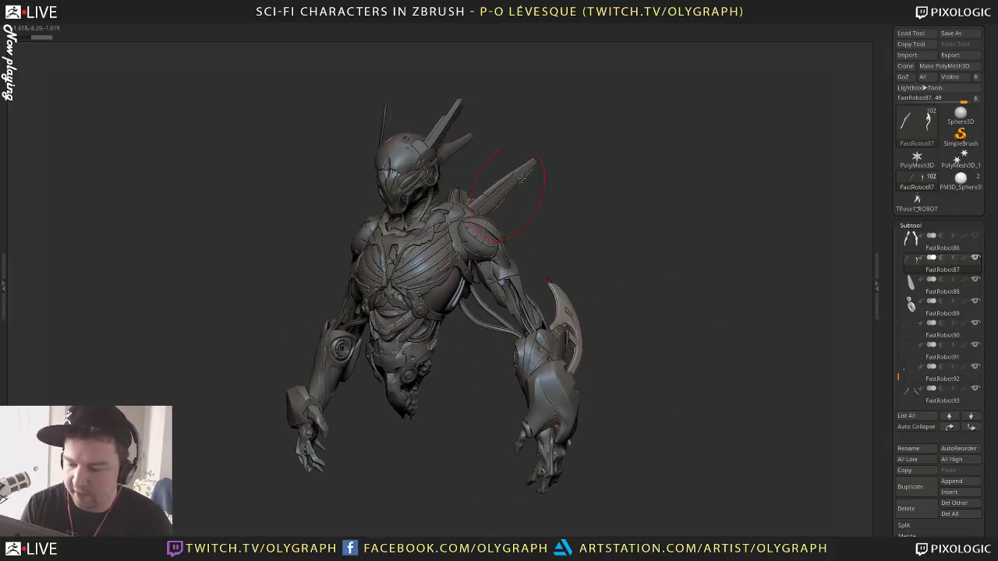
mouse_move(697, 330)
left_mouse_down()
mouse_move(707, 339)
mouse_move(709, 314)
left_mouse_up()
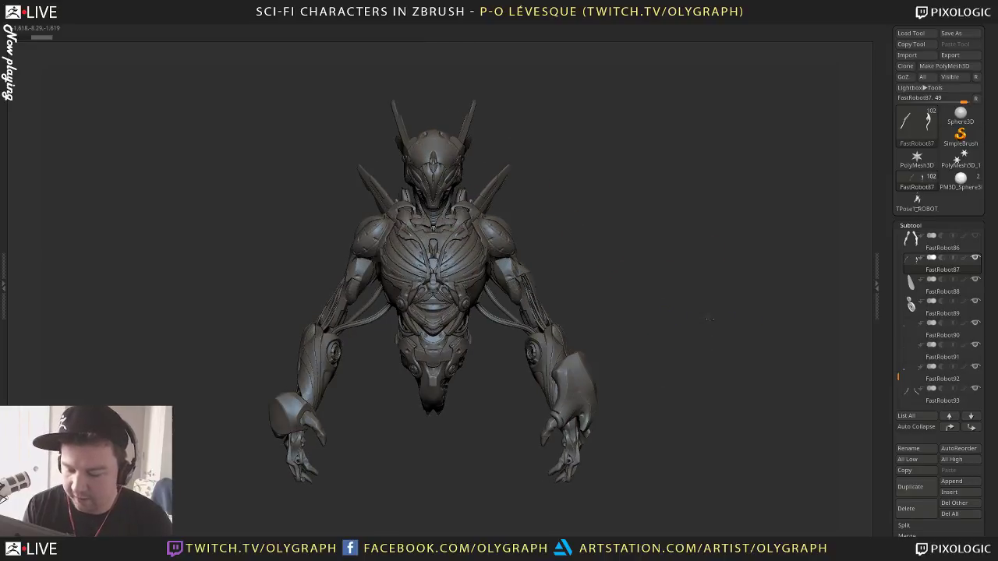
Compare the TPose1_ROBOT mesh against FastRobot87 again and finish by examining the TPose1_ROBOT mesh's torso and waist
left_click(918, 202)
left_click_drag(639, 318, 718, 318)
left_click_drag(733, 263, 689, 337)
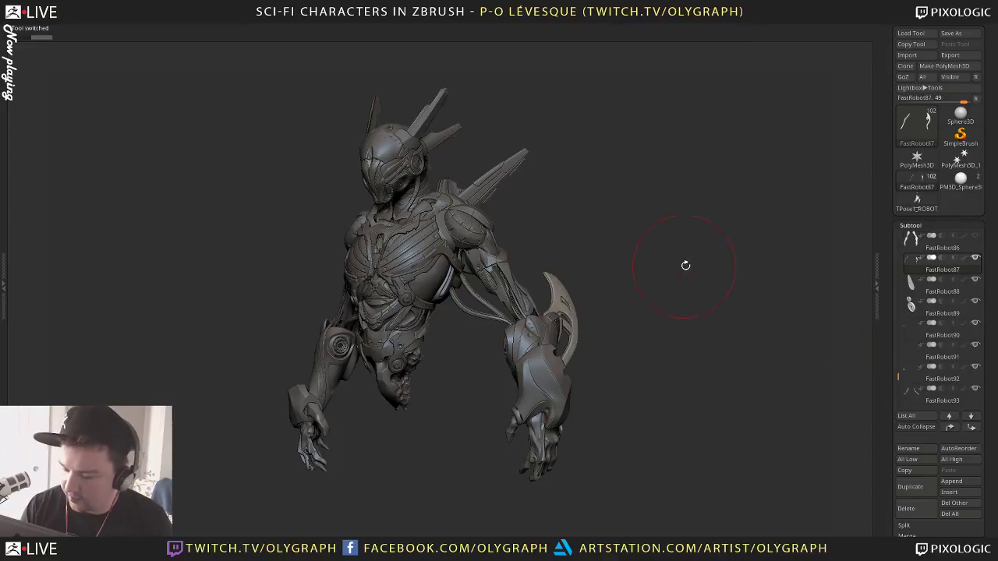
left_click_drag(715, 331, 693, 262)
left_click(915, 206)
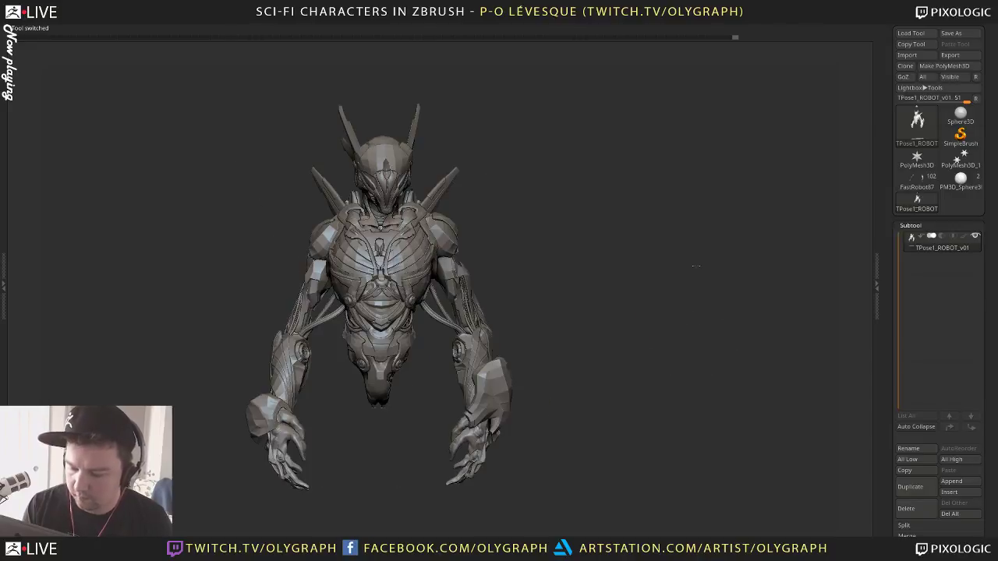
left_click_drag(590, 225, 595, 245, "alt")
left_click_drag(679, 224, 624, 190)
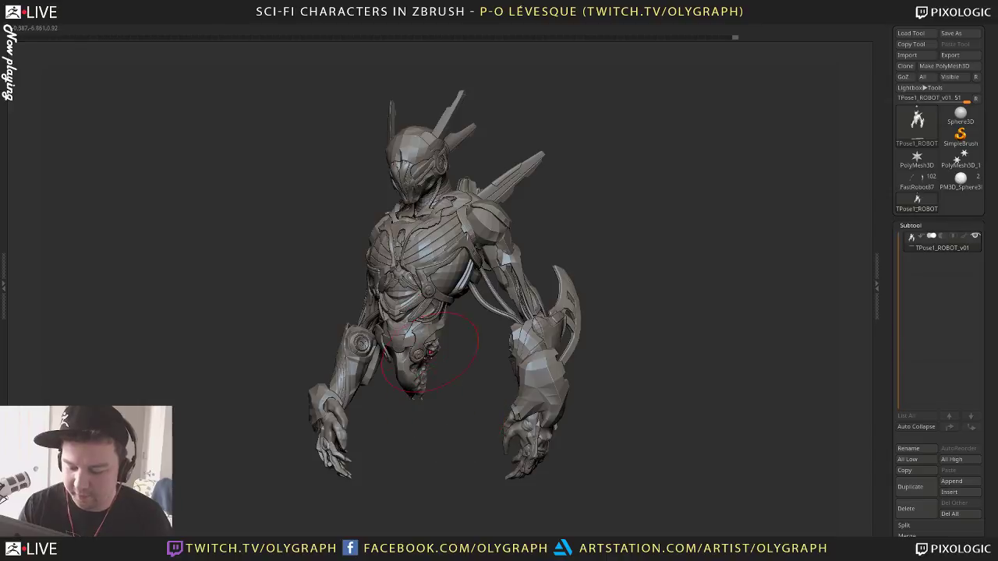
left_click_drag(456, 388, 439, 391)
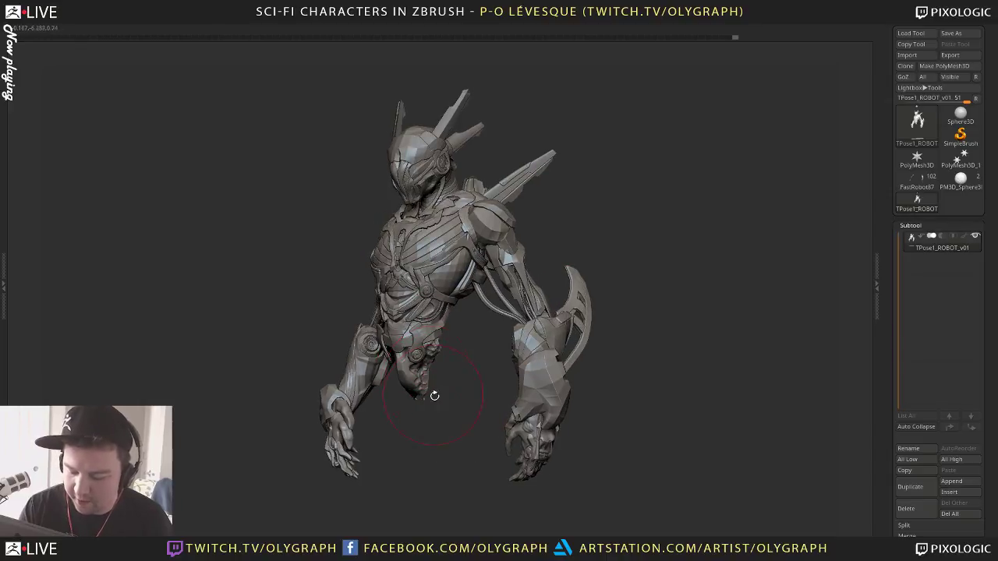
Examine the TPose1_ROBOT mesh's head, torso and arms from three-quarter, side and near-front angles
right_click_drag(638, 182, 625, 158)
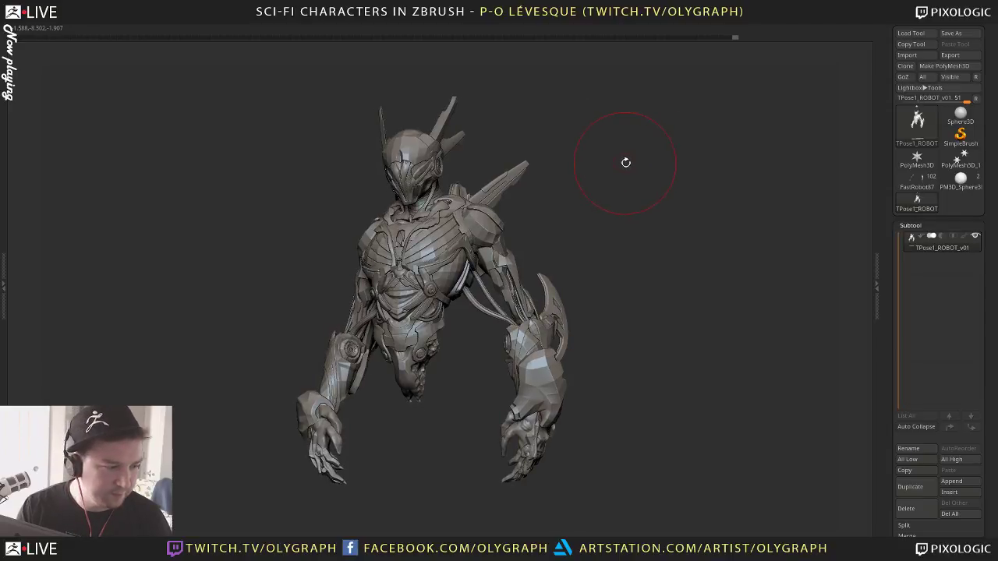
mouse_move(679, 183)
right_mouse_down()
mouse_move(652, 191)
mouse_move(668, 174)
mouse_move(642, 203)
mouse_move(660, 236)
mouse_move(648, 195)
right_mouse_up()
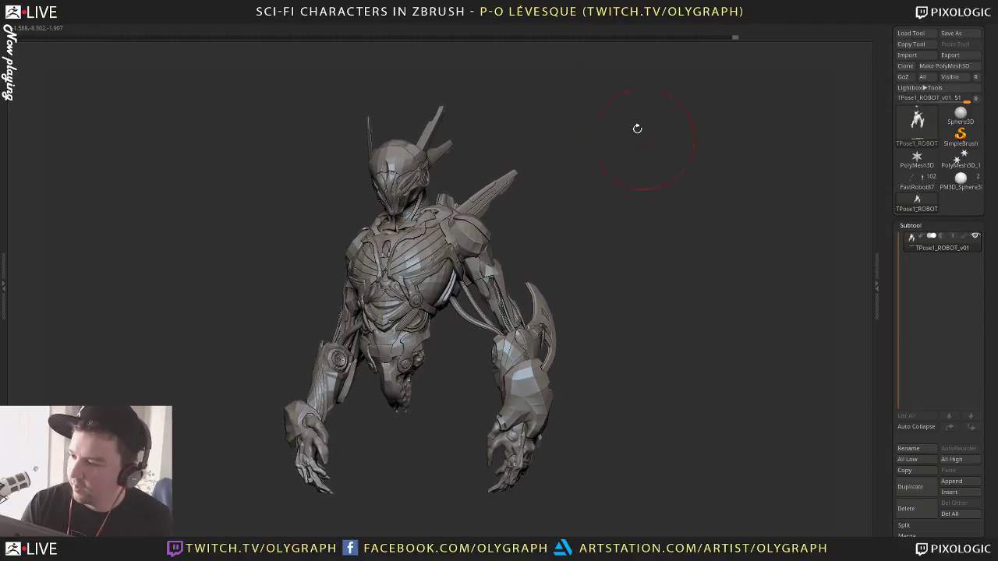
right_click_drag(678, 321, 659, 312)
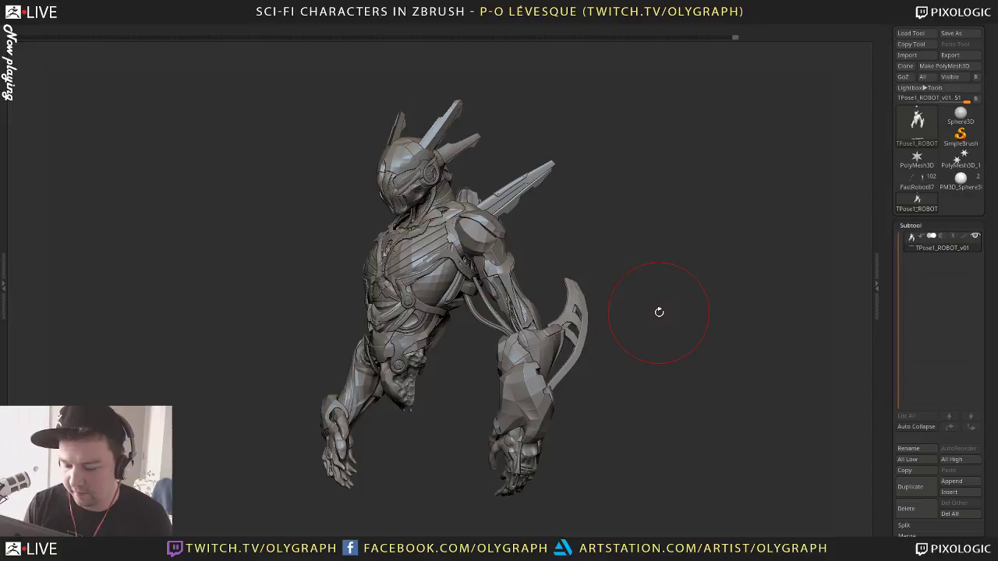
mouse_move(659, 312)
right_mouse_down()
mouse_move(691, 355)
mouse_move(670, 296)
right_mouse_up()
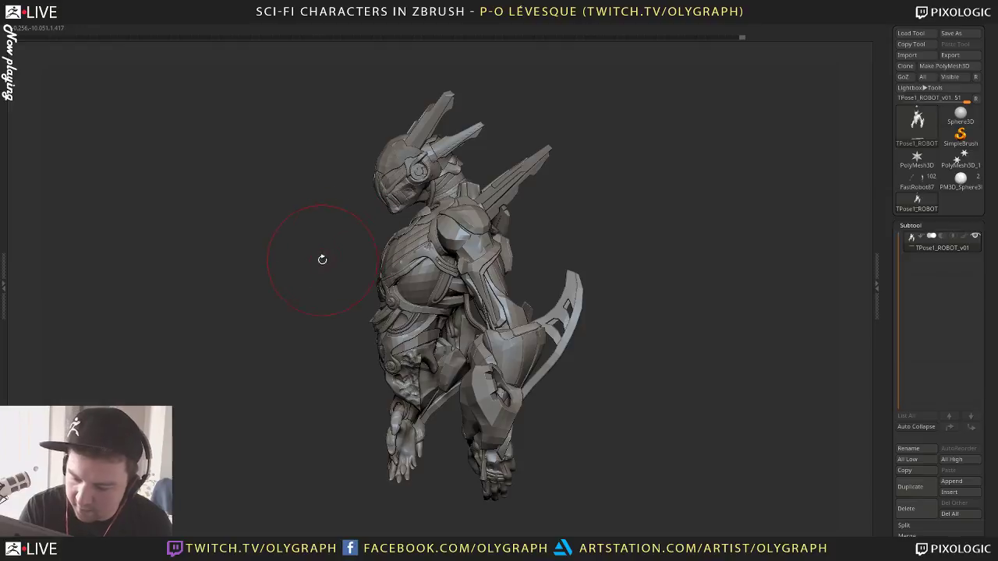
mouse_move(322, 259)
right_mouse_down()
mouse_move(363, 255)
mouse_move(334, 248)
right_mouse_up()
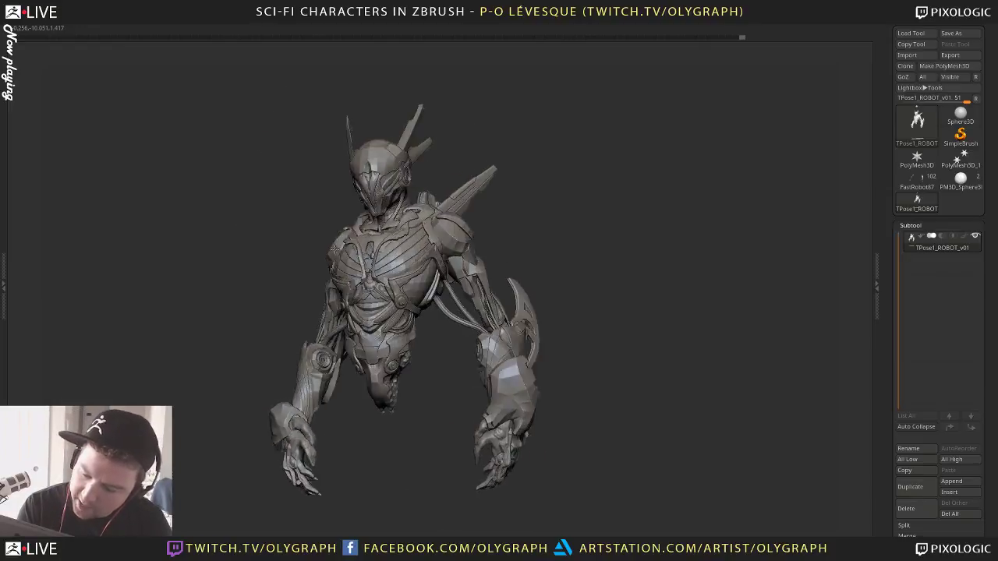
left_click_drag(334, 250, 308, 248)
left_click_drag(613, 225, 605, 232, "shift")
left_click_drag(670, 274, 638, 183)
Transfer the posed TPose1_ROBOT mesh back to the subtools with Transpose Master's TPose|SubT, waiting for the program to respond
left_click(575, 26)
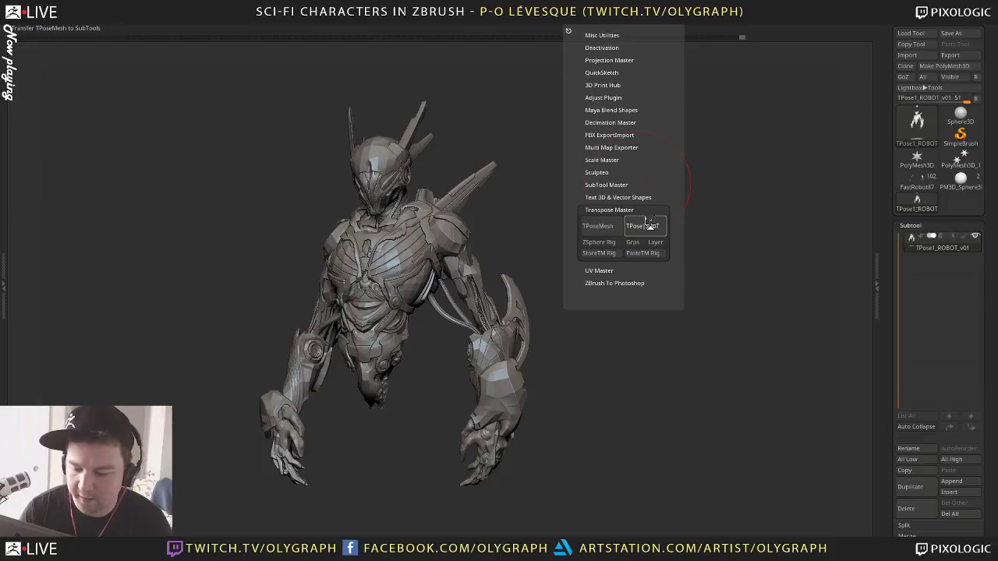
left_click(650, 225)
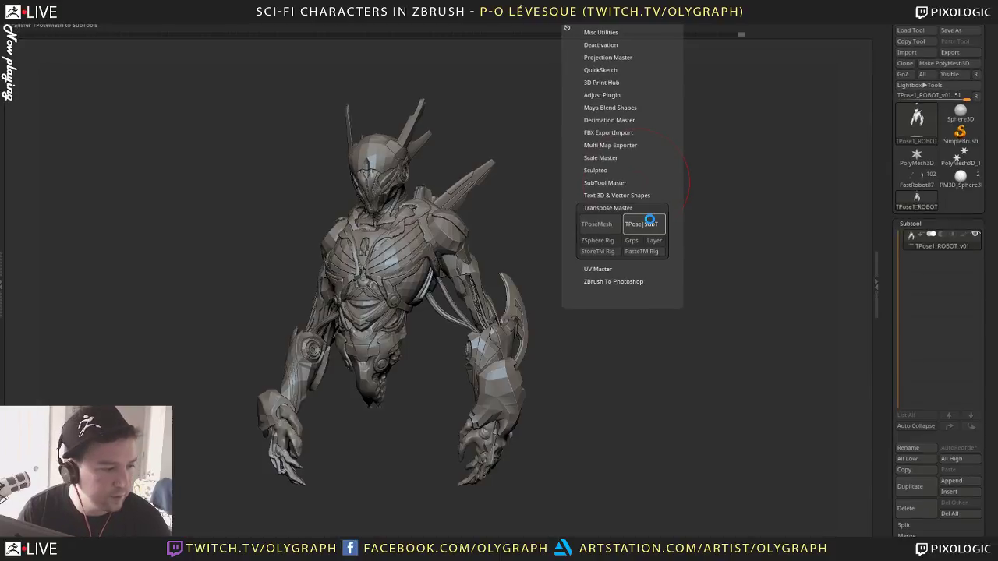
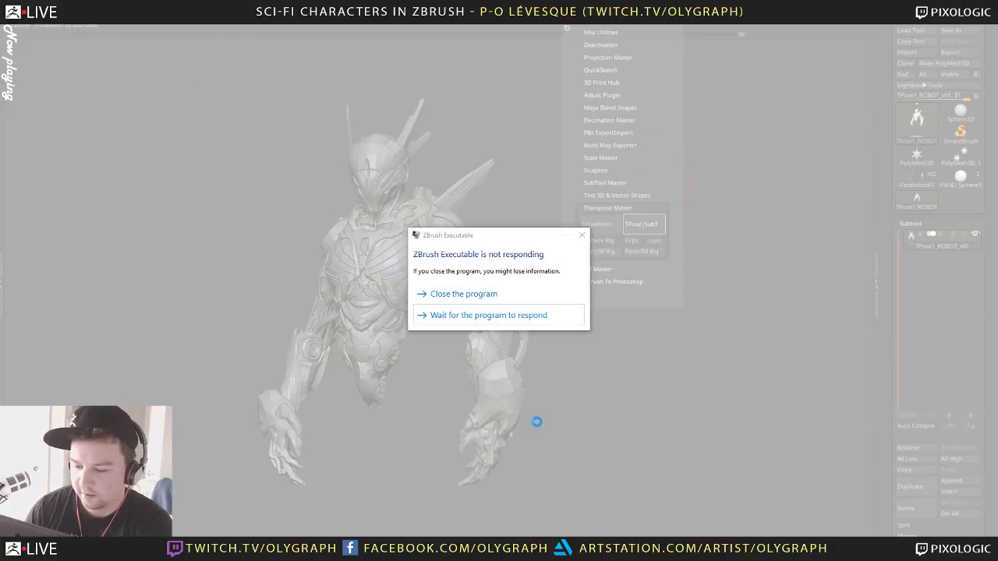
left_click(486, 318)
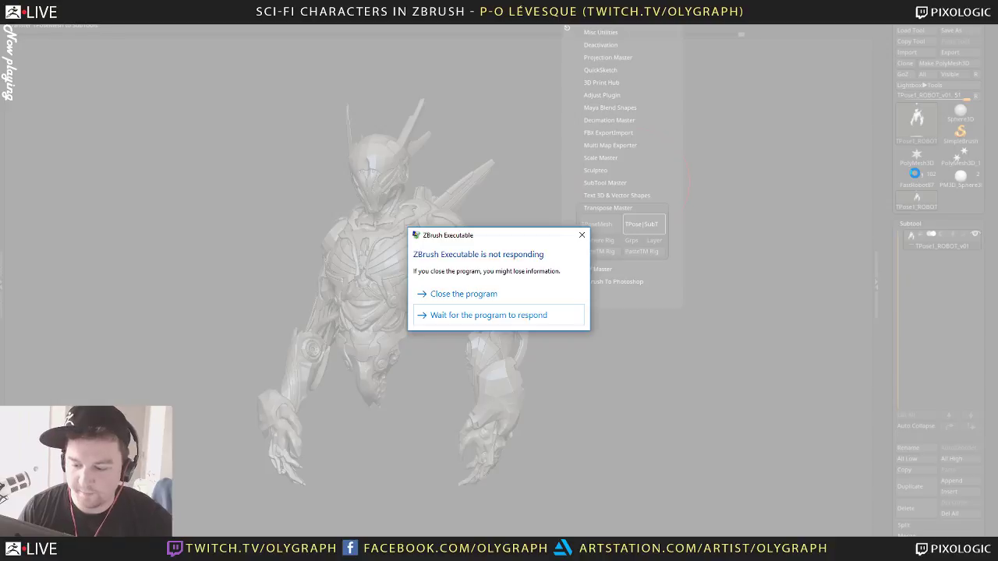
left_click(450, 318)
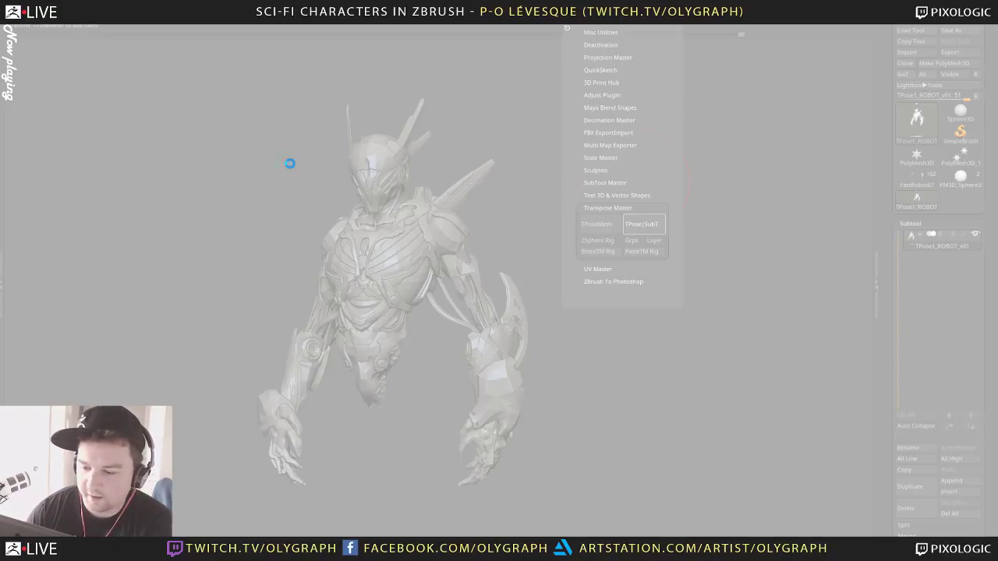
left_click(473, 319)
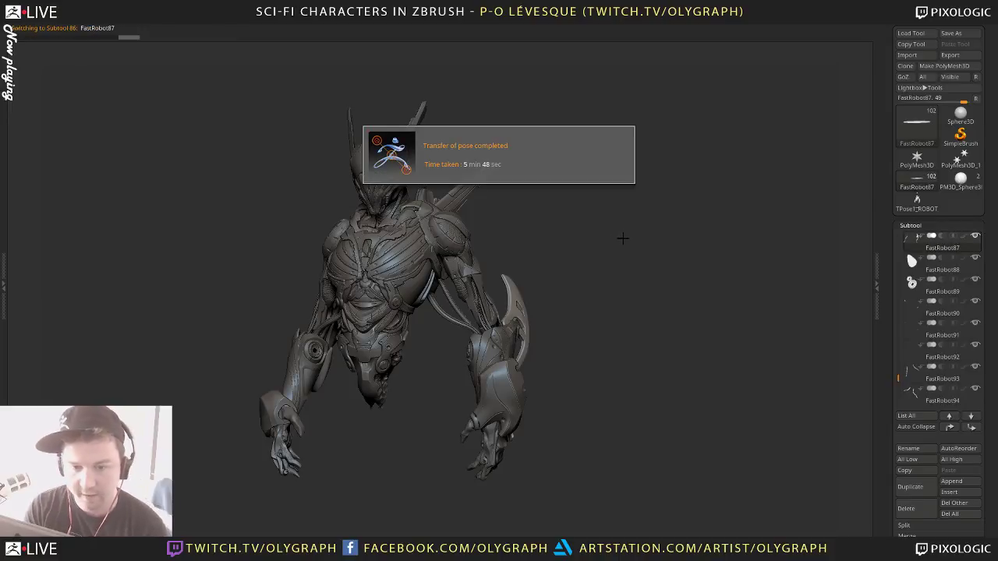
Save the updated robot tool in the FastRobot project folder, basing the file name on ROBOT_v01.ZTL
key("ctrl+s")
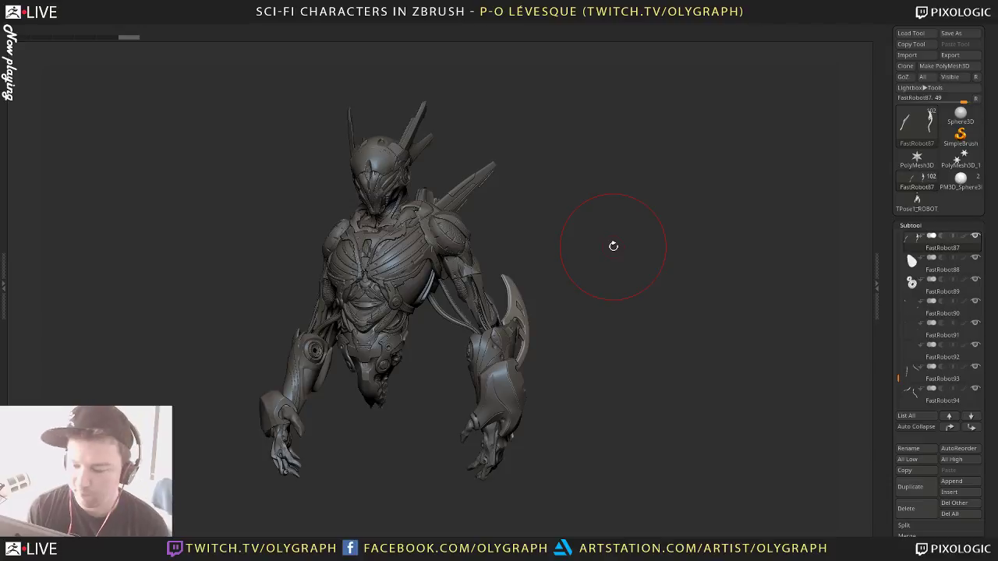
left_click_drag(643, 290, 644, 294)
left_click(961, 31)
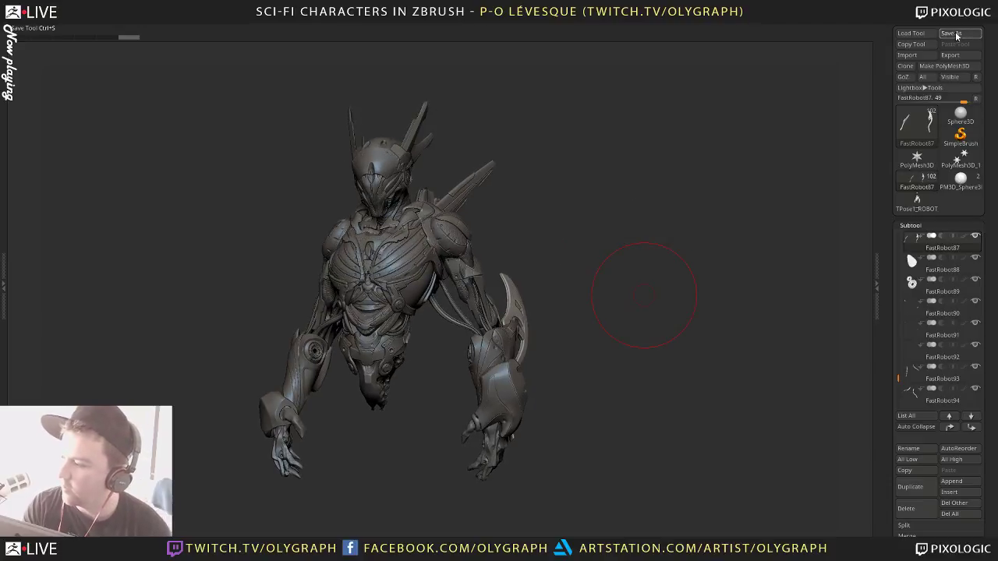
left_click(158, 75)
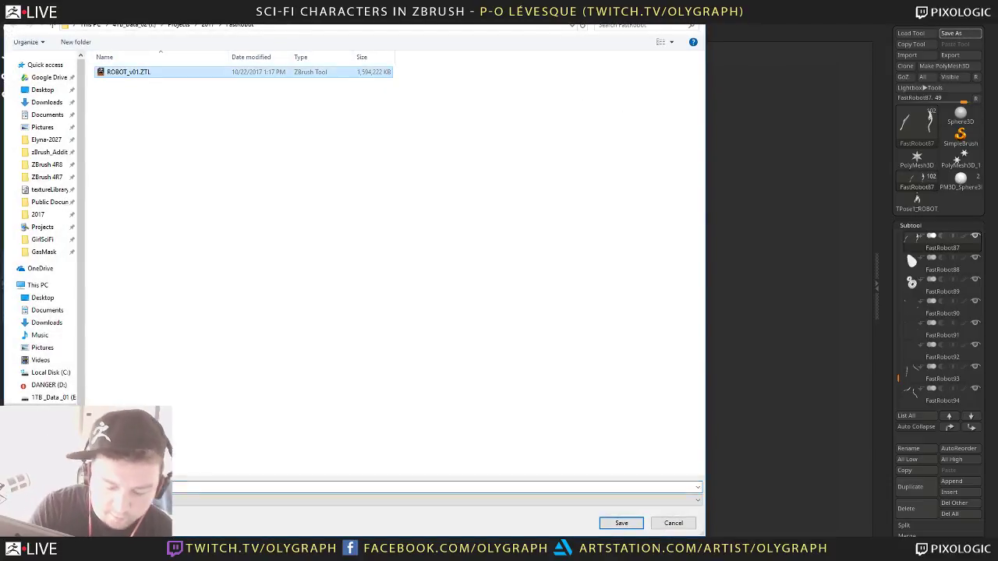
key("BackSpace")
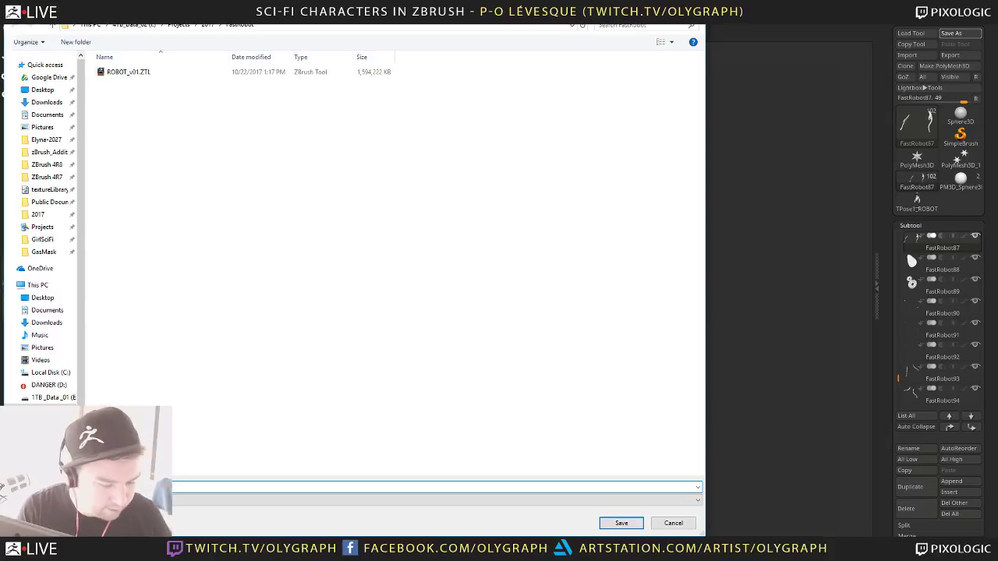
key("Return")
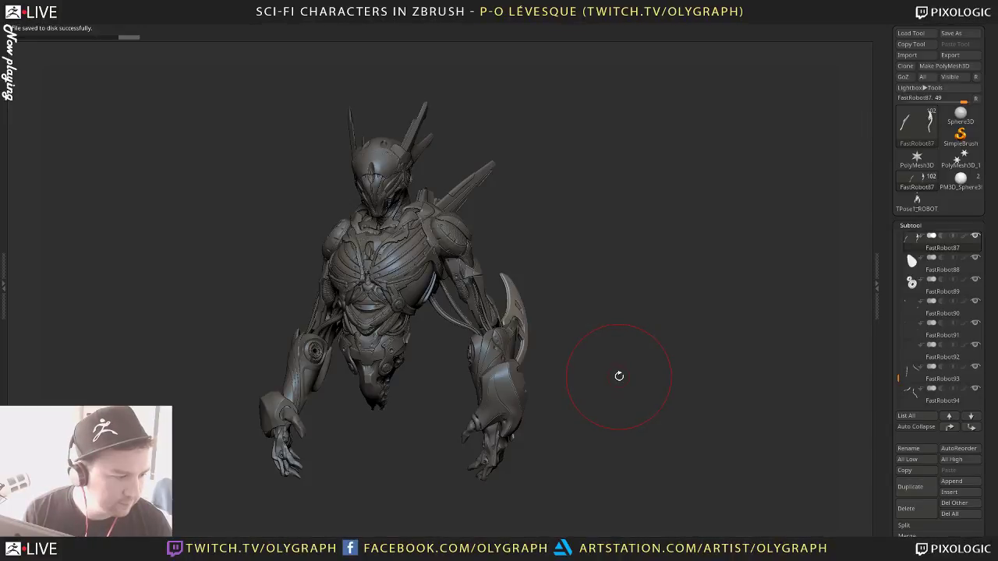
Compare the updated FastRobot87 tool with the TPose1_ROBOT mesh from a three-quarter angle, ending on FastRobot87
left_click_drag(673, 321, 637, 300, "alt")
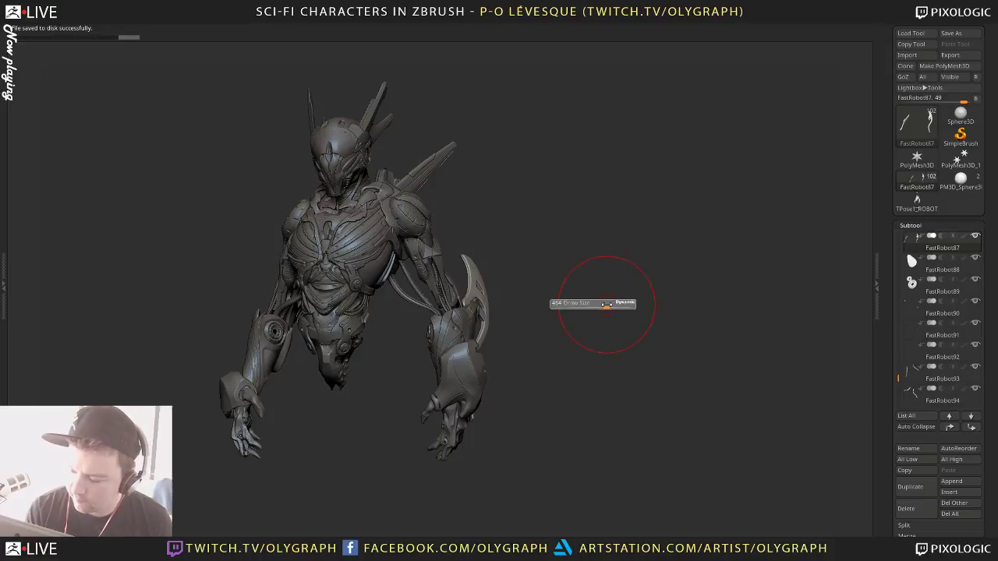
left_click_drag(580, 263, 605, 230)
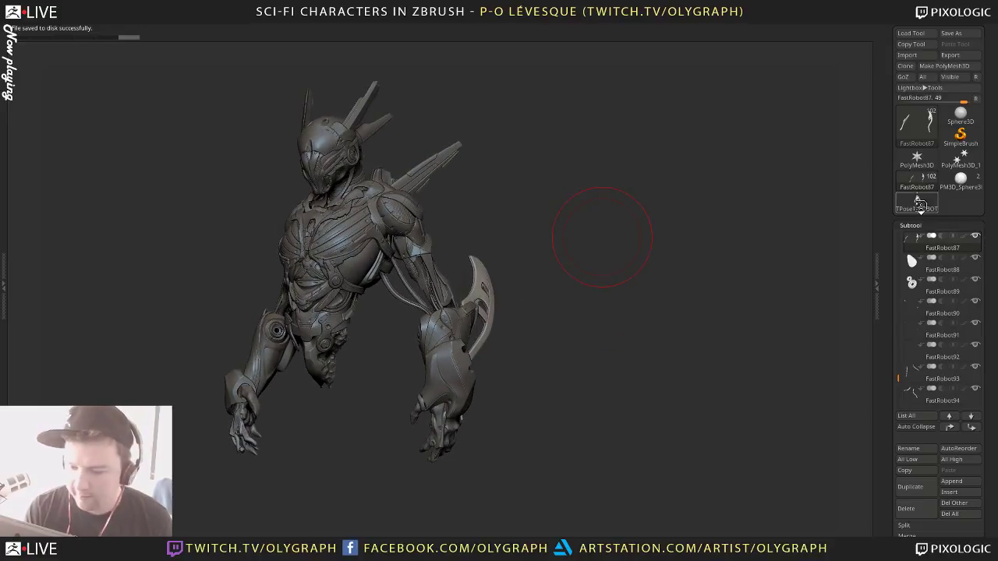
left_click(918, 204)
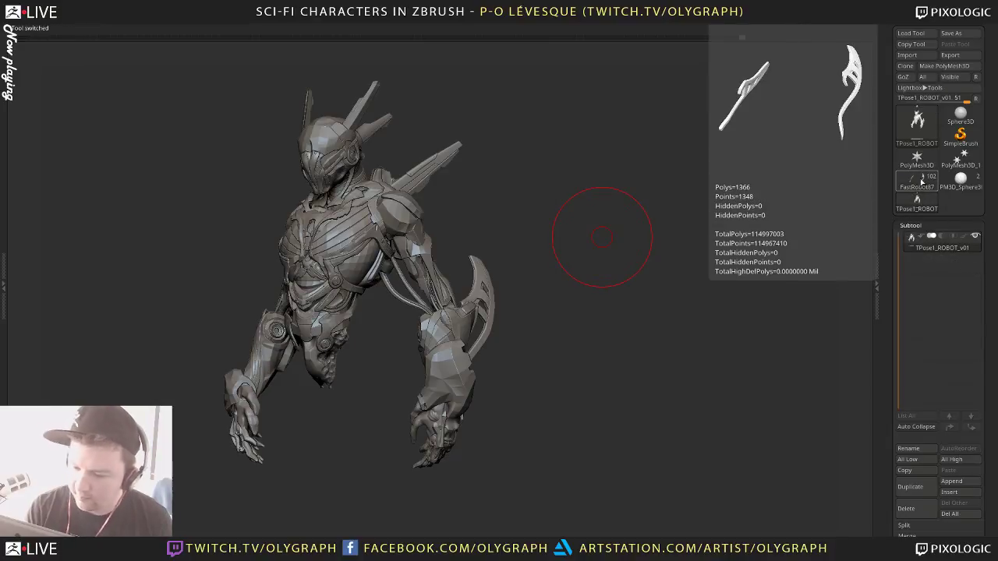
left_click(921, 182)
left_click_drag(588, 234, 621, 263)
Bring the transform gizmo onto the robot between the forearms and enable Transpose All Selected Subtools
key("w")
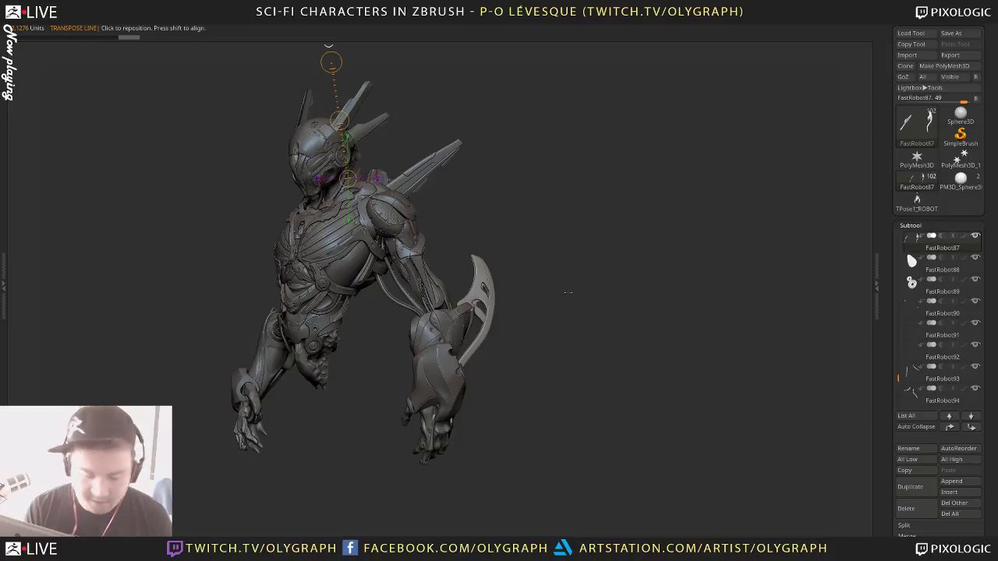
key("q")
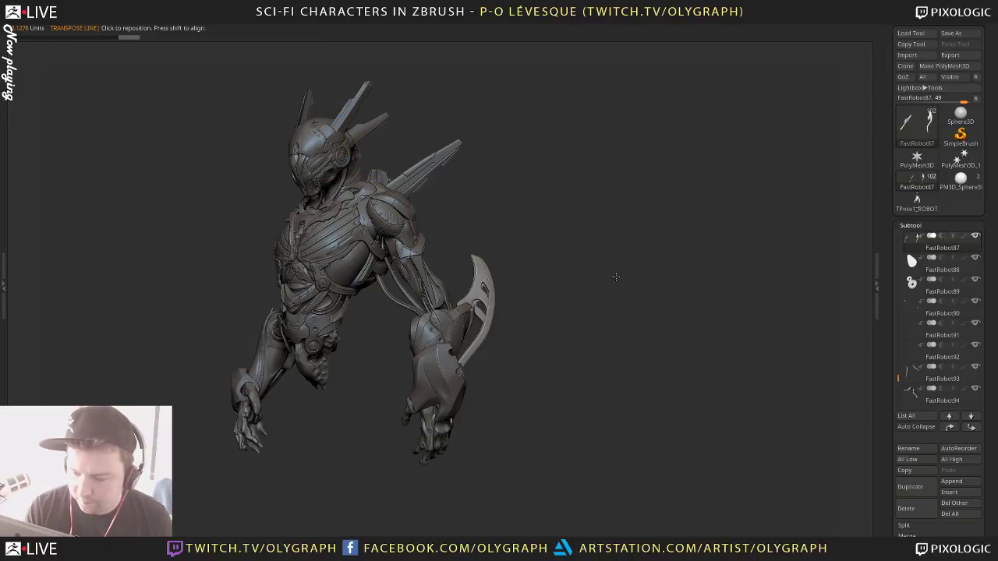
key("f")
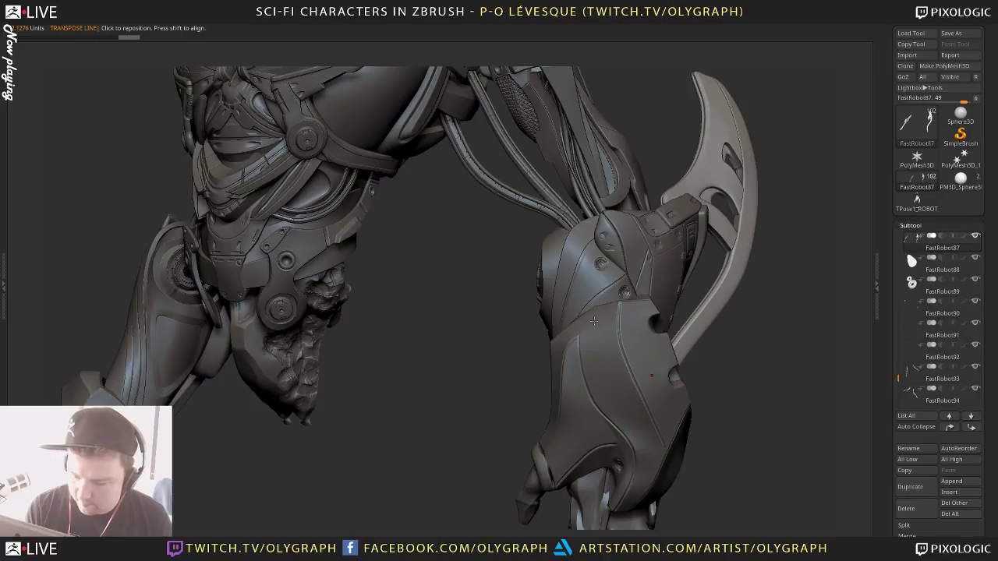
key("f")
key("f")
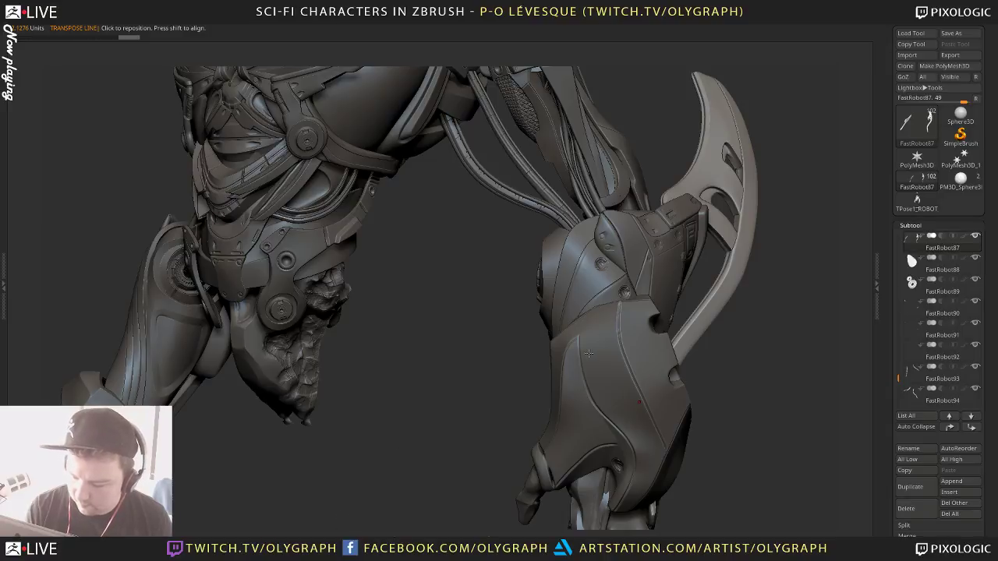
key("f")
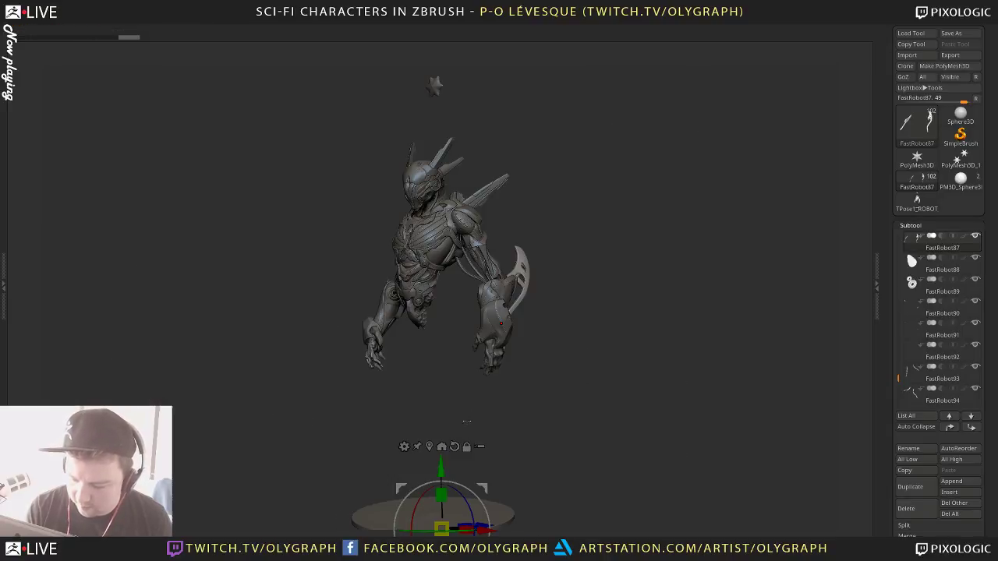
left_click(441, 447)
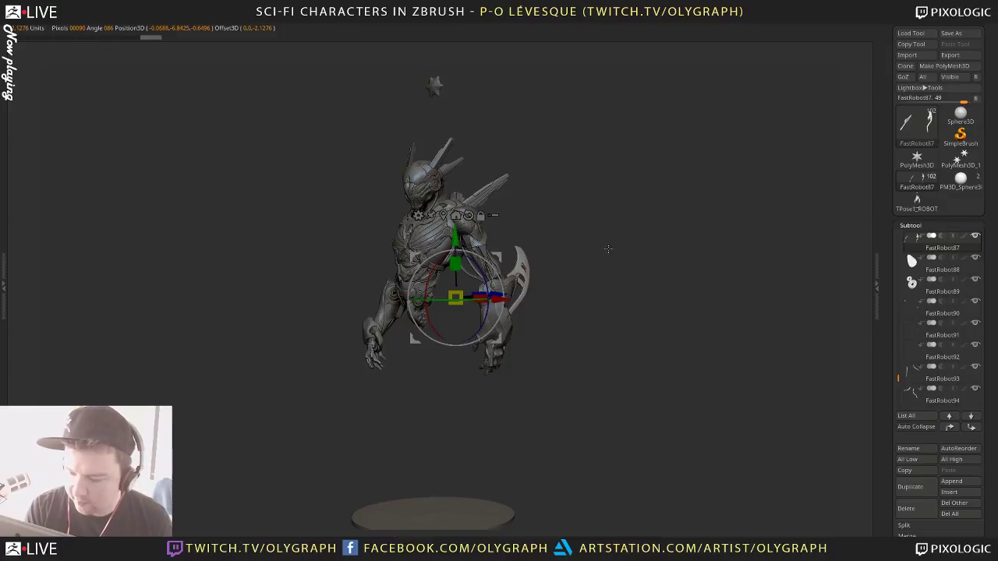
left_click_drag(609, 248, 701, 283)
key("shift+s")
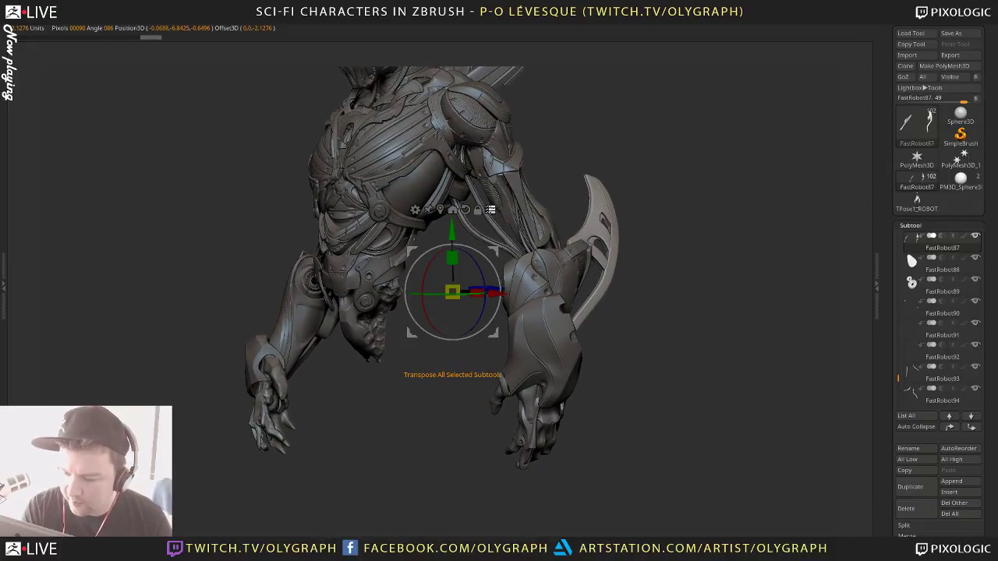
Limit the subtool selection to the robot's forearm and hand parts, leaving the torso and upper arms unselected
left_click_drag(695, 294, 465, 516, "ctrl+shift")
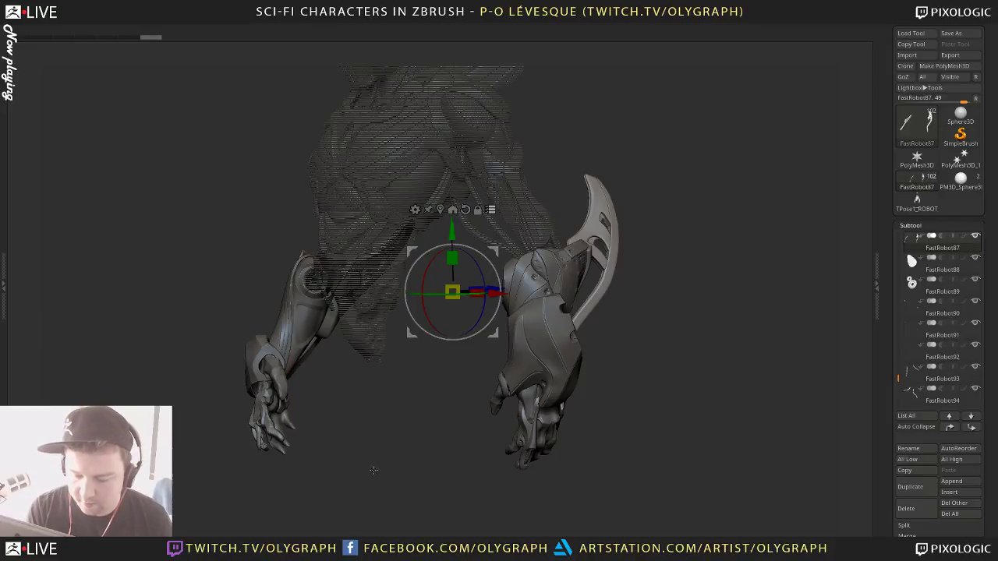
mouse_move(374, 470)
left_mouse_down()
mouse_move(408, 477)
mouse_move(366, 475)
left_mouse_up()
left_click_drag(246, 275, 307, 339, "ctrl+shift")
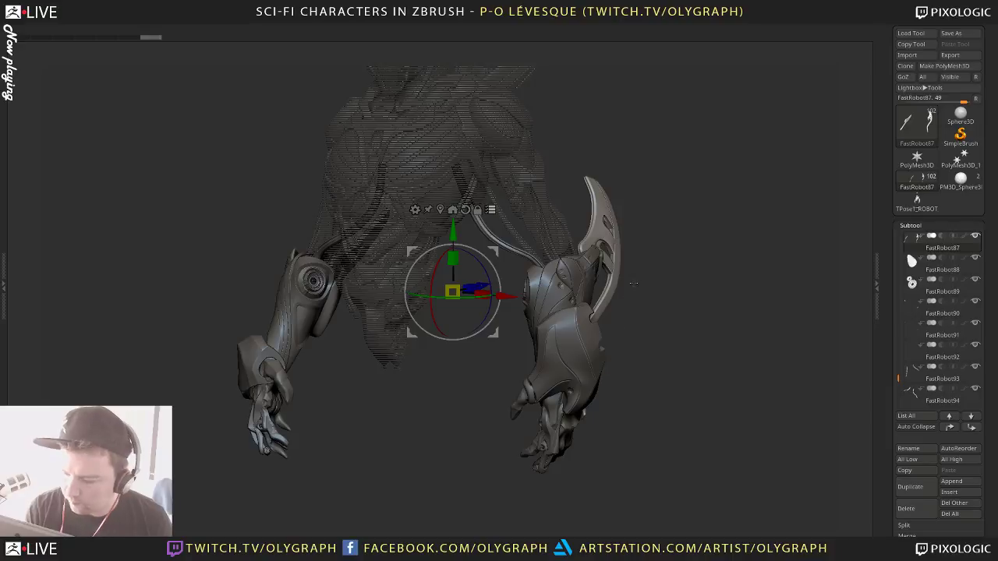
left_click_drag(534, 324, 583, 410)
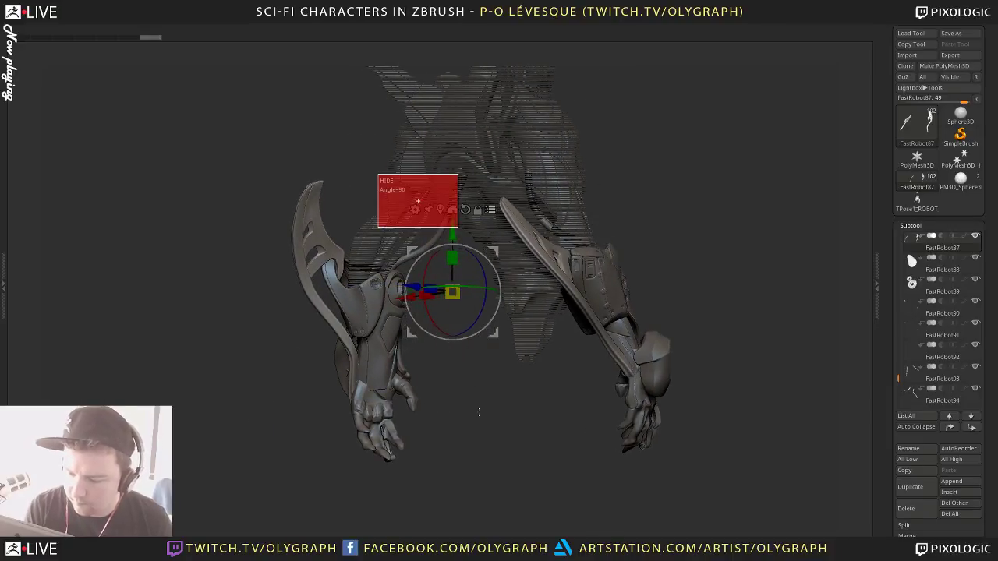
left_click_drag(477, 466, 730, 260)
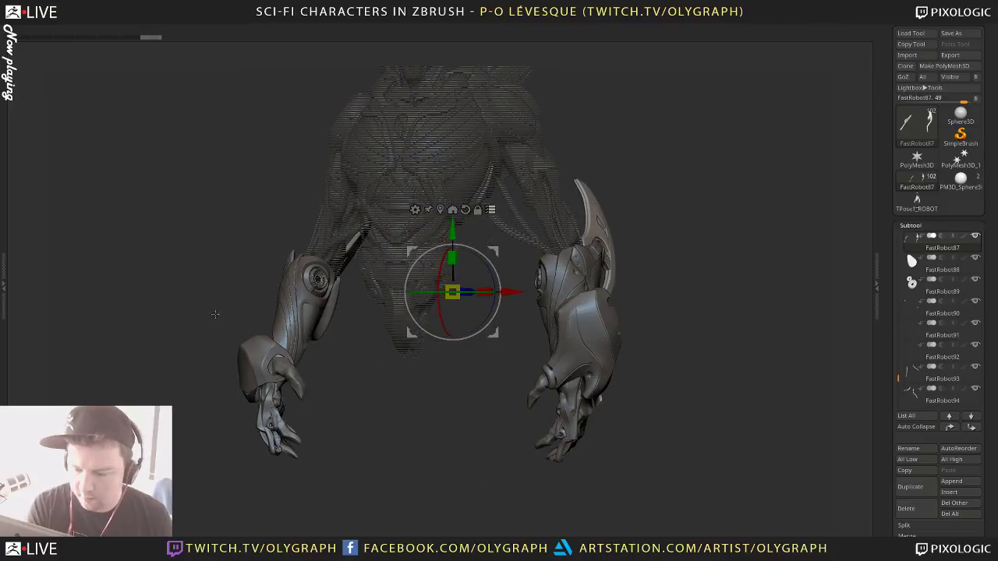
Adjust the selected forearms and hands slightly together with the transform gizmo
left_click_drag(671, 289, 653, 247)
left_click_drag(495, 313, 485, 326)
left_click_drag(573, 342, 700, 366)
left_click_drag(454, 375, 454, 376)
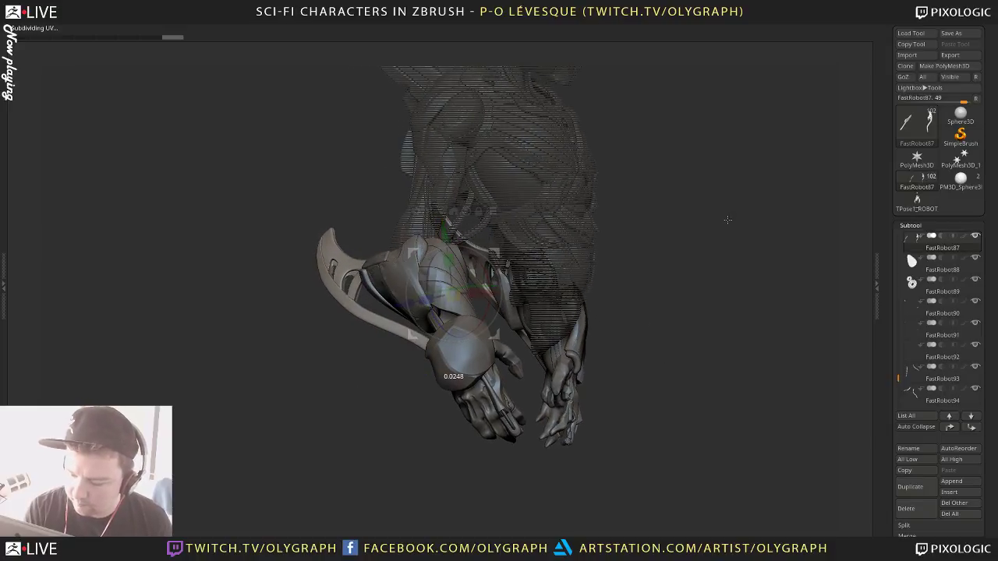
Return to Draw mode, reduce the brush's draw size and examine the whole robot from the front and three-quarter angles
key("q")
left_click_drag(707, 286, 593, 323)
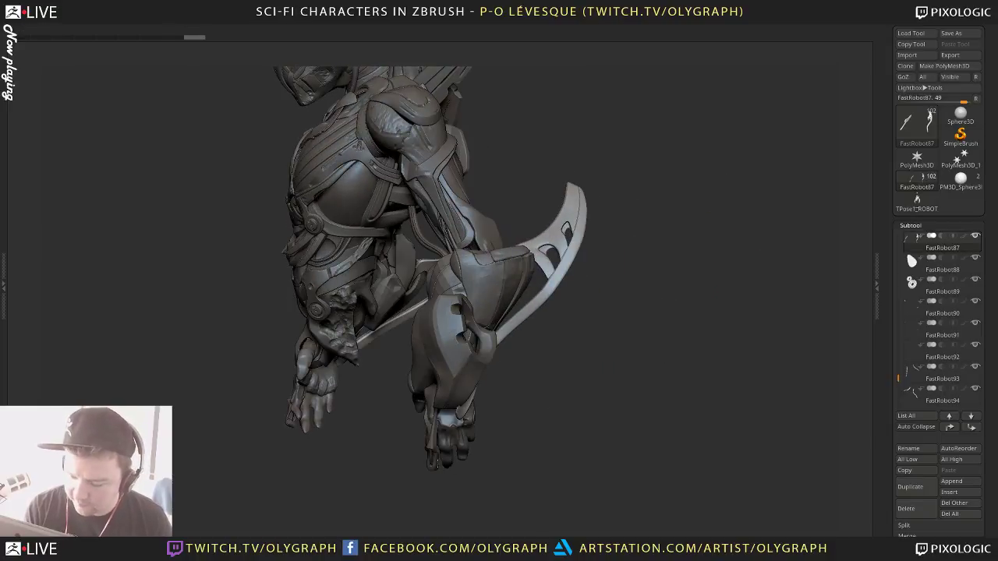
left_click_drag(575, 379, 588, 374)
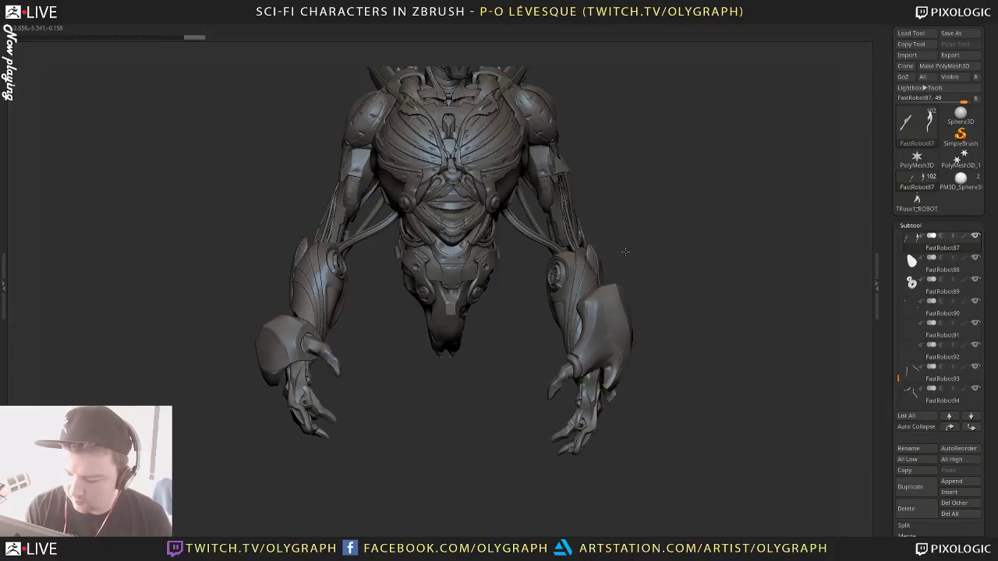
key("s")
mouse_move(676, 167)
left_mouse_down()
mouse_move(668, 239)
mouse_move(713, 178)
left_mouse_up()
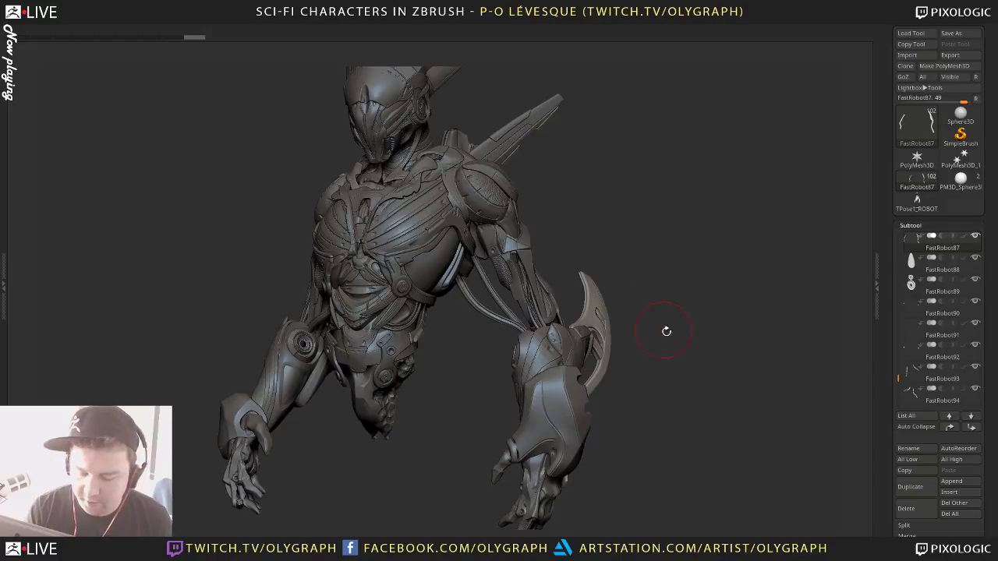
left_click_drag(688, 335, 620, 248)
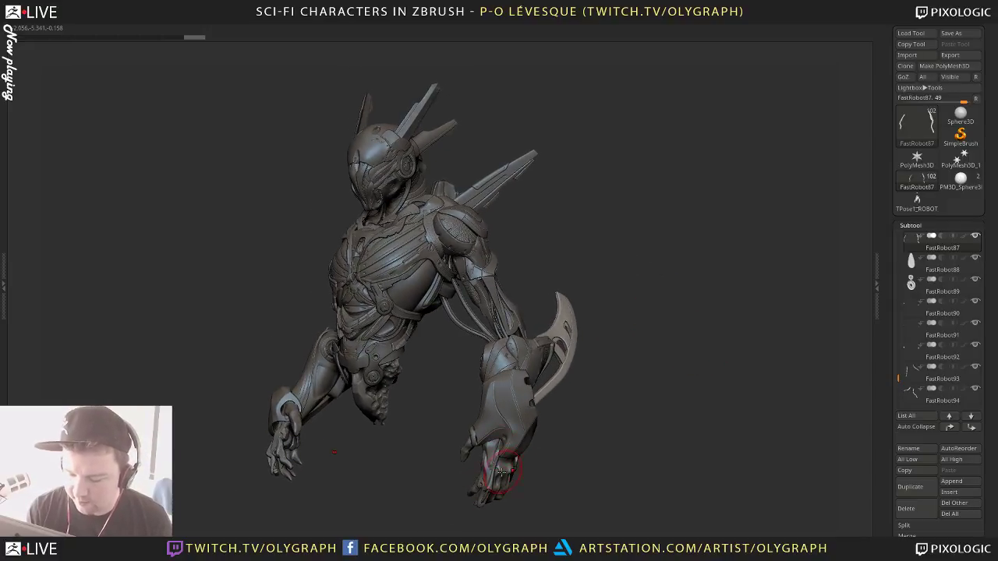
Choose the Move brush for reshaping the robot
left_click_drag(579, 169, 563, 254)
mouse_move(618, 221)
left_mouse_down()
mouse_move(589, 144)
mouse_move(591, 161)
mouse_move(601, 153)
mouse_move(632, 207)
mouse_move(669, 247)
mouse_move(686, 250)
mouse_move(678, 252)
left_mouse_up()
key("space")
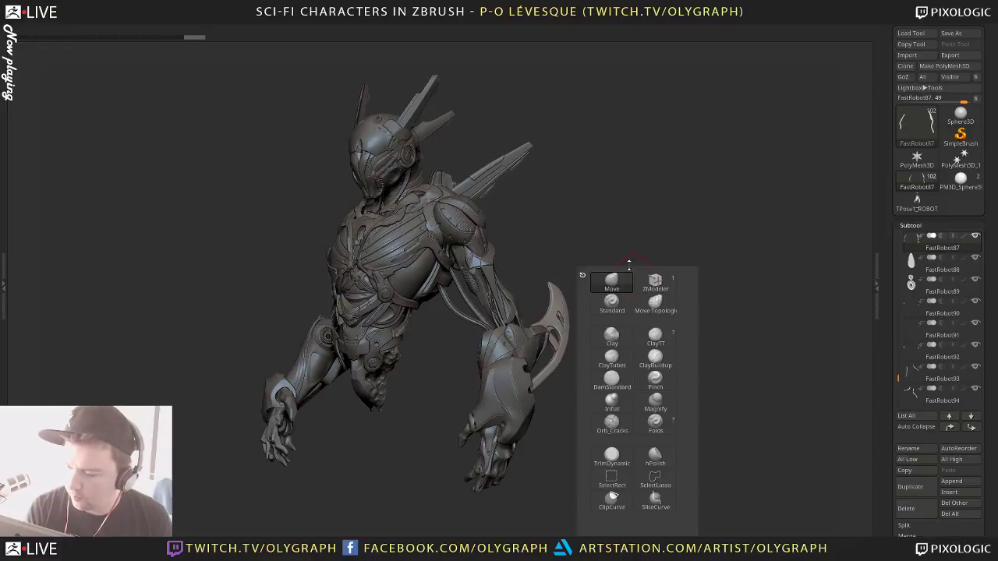
left_click(613, 286)
left_click_drag(611, 252, 634, 265, "alt")
key("w")
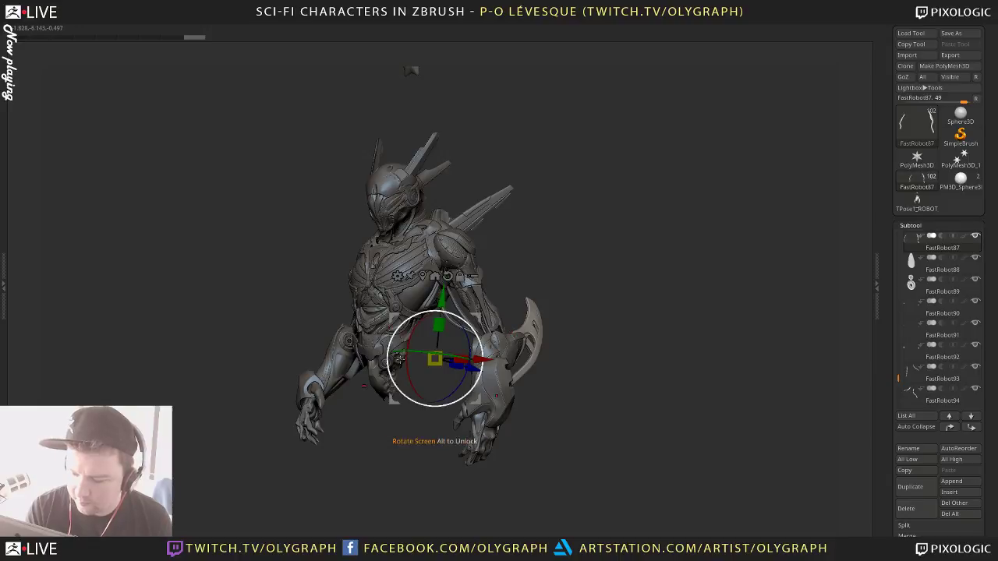
left_click_drag(390, 398, 374, 395)
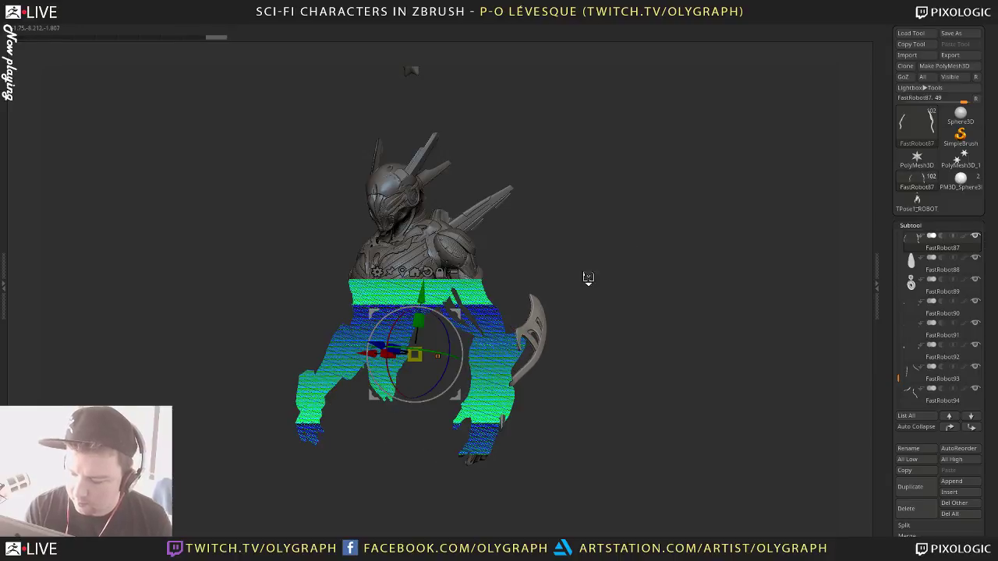
key("q")
mouse_move(618, 274)
left_mouse_down()
mouse_move(608, 283)
mouse_move(628, 282)
left_mouse_up()
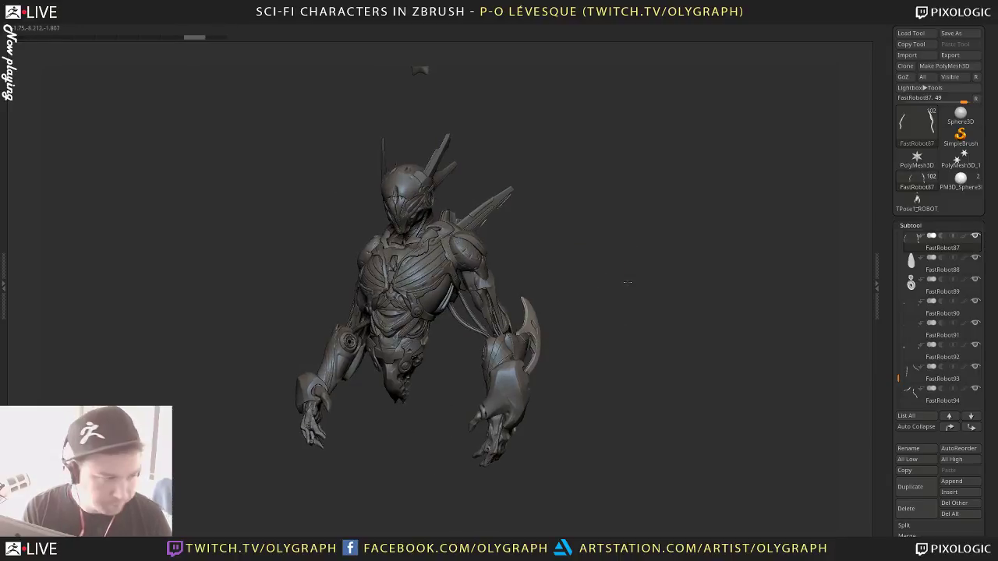
left_click(604, 258)
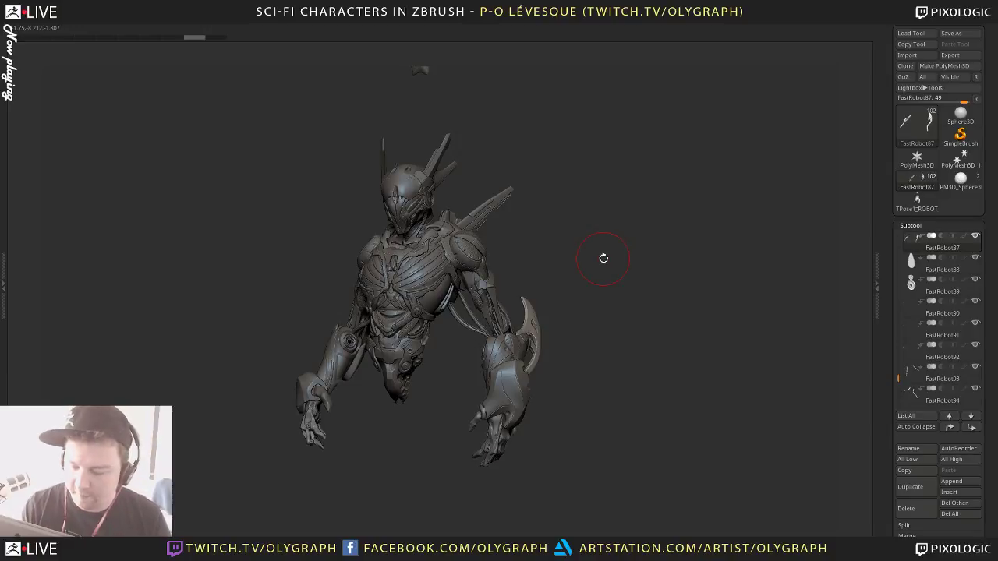
Examine the whole robot's arm proportions from three-quarter, back and side angles
left_click_drag(635, 246, 649, 199, "alt")
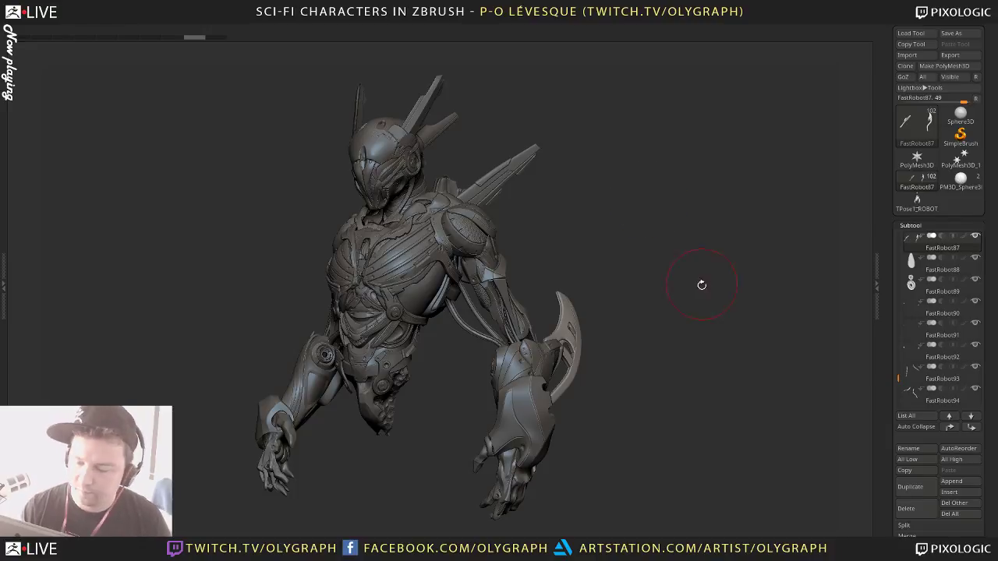
left_click_drag(659, 325, 685, 301)
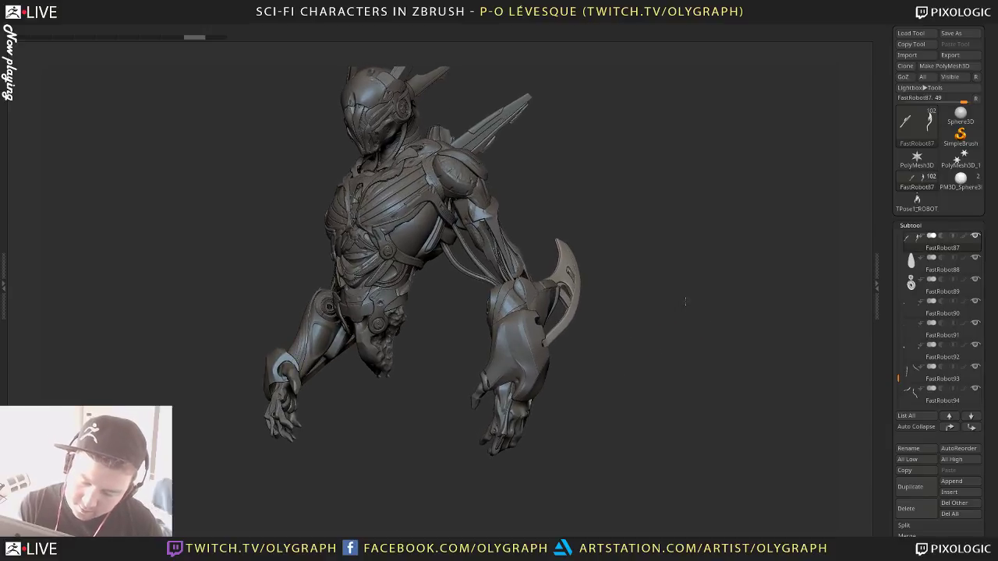
left_click_drag(678, 241, 519, 246)
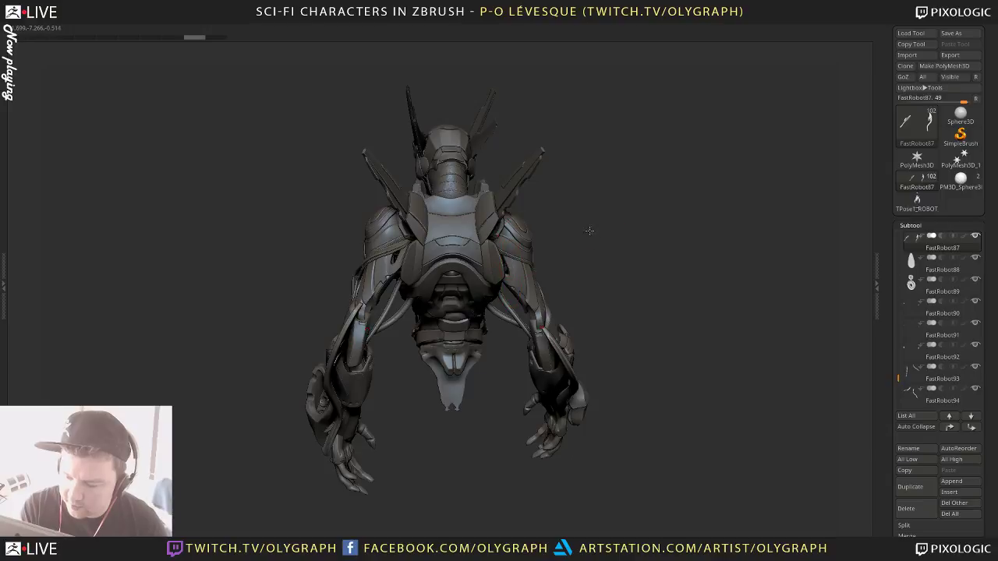
left_click_drag(590, 231, 563, 195)
mouse_move(629, 224)
left_mouse_down()
mouse_move(713, 242)
mouse_move(686, 204)
mouse_move(671, 269)
mouse_move(652, 213)
mouse_move(661, 260)
mouse_move(680, 188)
left_mouse_up()
key("Tab")
mouse_move(652, 279)
left_mouse_down()
mouse_move(655, 308)
mouse_move(648, 295)
mouse_move(673, 260)
mouse_move(676, 282)
mouse_move(648, 312)
mouse_move(657, 286)
left_mouse_up()
key("Tab")
key("Tab")
key("Tab")
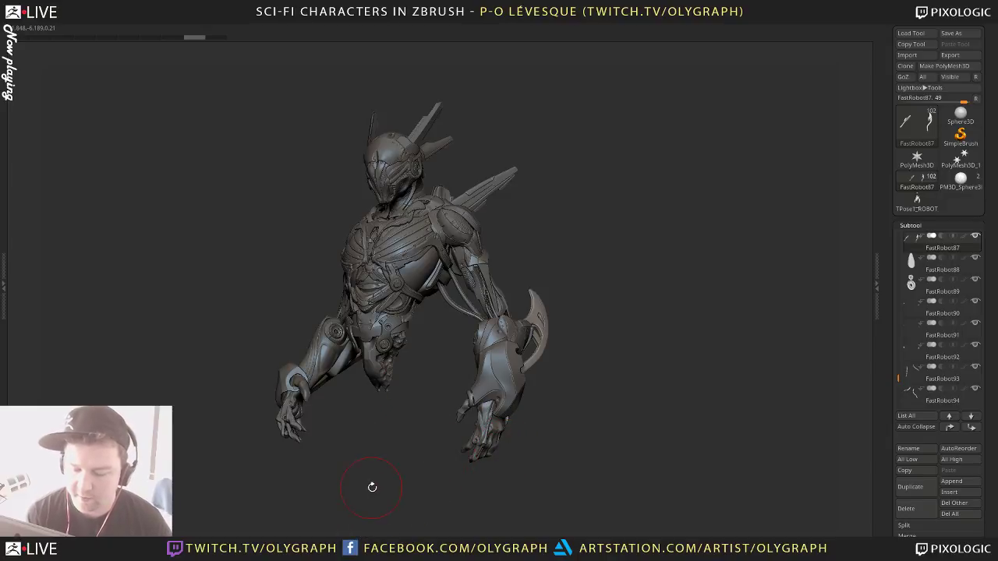
left_click_drag(372, 485, 503, 491)
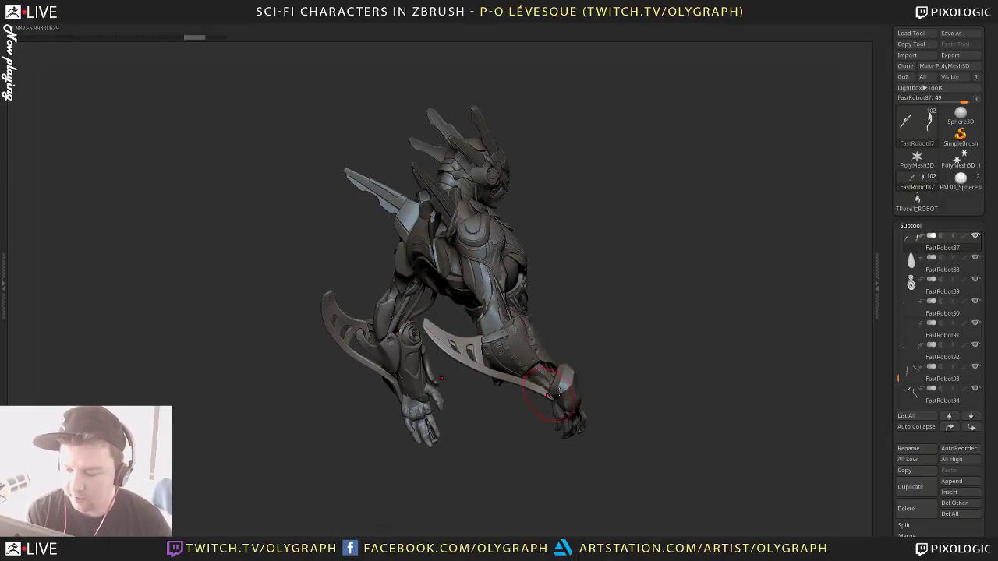
left_click_drag(669, 293, 648, 237)
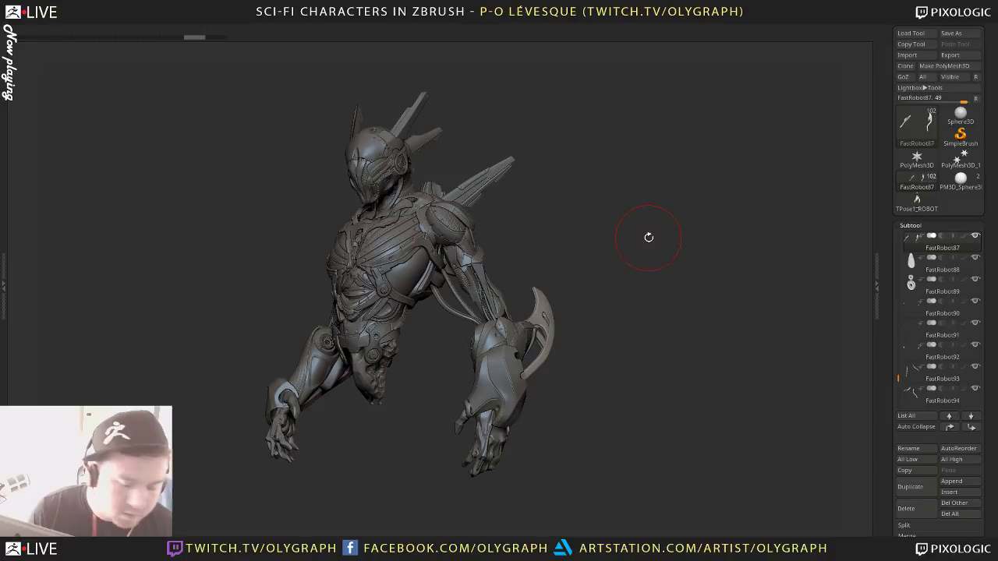
mouse_move(626, 309)
left_mouse_down()
mouse_move(644, 307)
mouse_move(630, 310)
left_mouse_up()
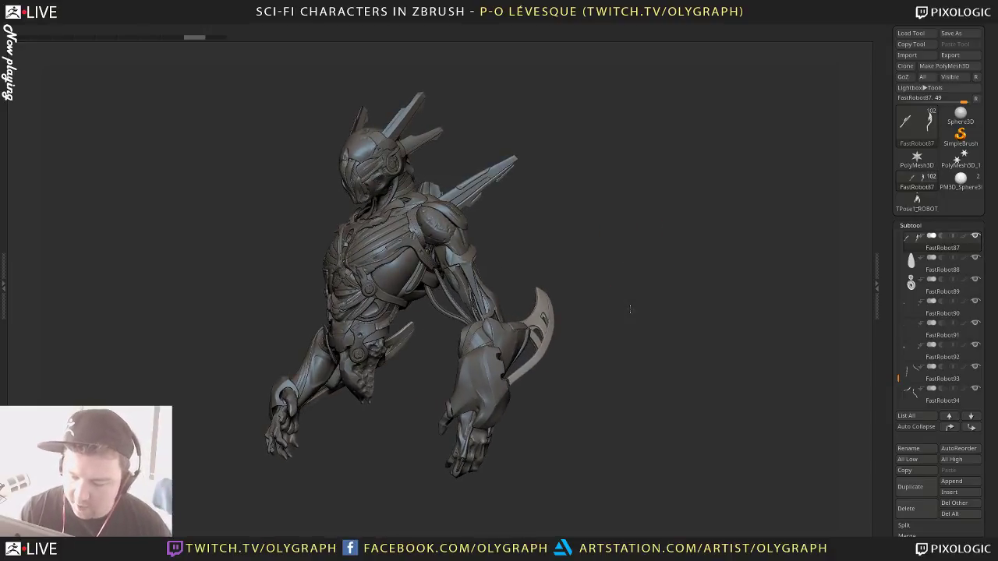
left_click_drag(630, 345, 662, 189)
mouse_move(667, 250)
left_mouse_down()
mouse_move(677, 250)
mouse_move(662, 257)
left_mouse_up()
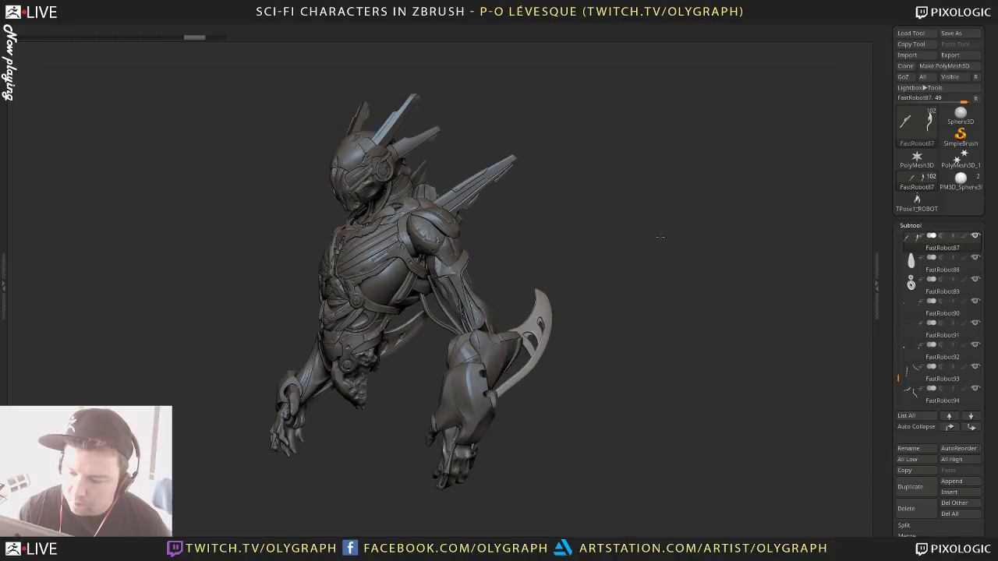
Reduce the brush's draw size and delete the TPose1_ROBOT_v01 transpose-master tool, returning to the full FastRobot87 robot
key("s")
left_click_drag(414, 185, 406, 185)
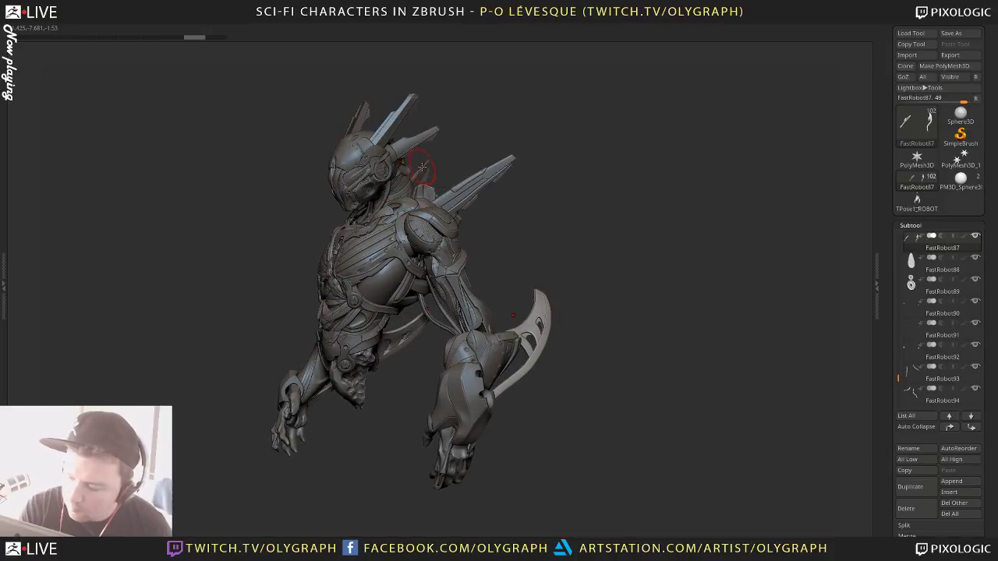
left_click(917, 201)
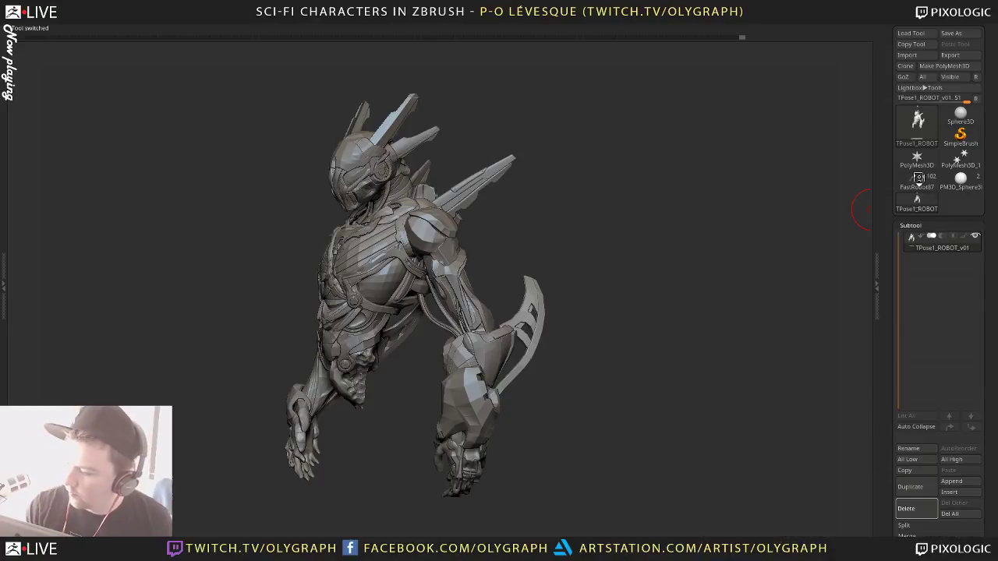
left_click(928, 204)
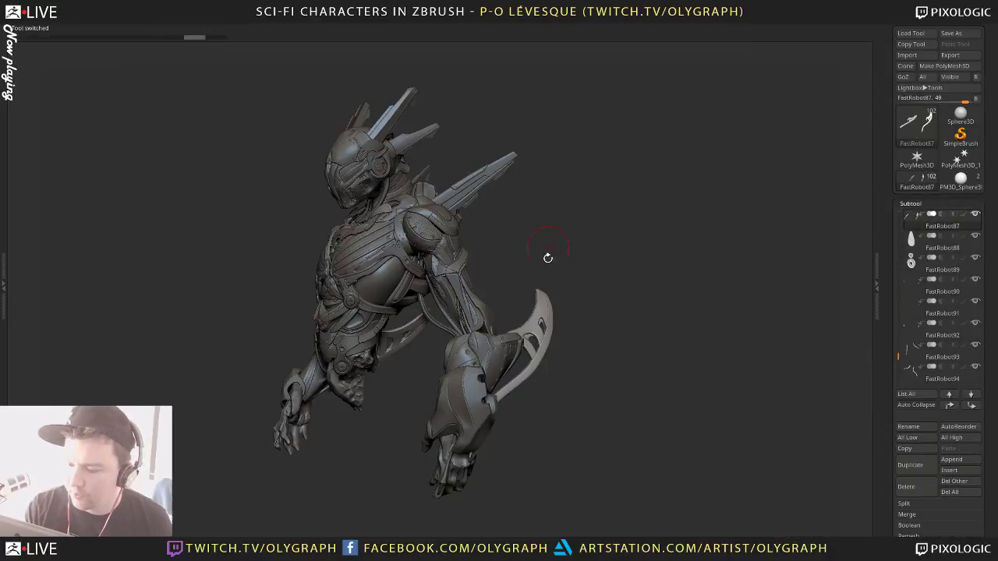
Make the forearm's elbow plate FastRobot75 the active subtool, after first picking the neighbouring FastRobot73
mouse_move(625, 252)
left_mouse_down()
mouse_move(637, 252)
mouse_move(626, 246)
left_mouse_up()
left_click_drag(600, 325, 625, 333)
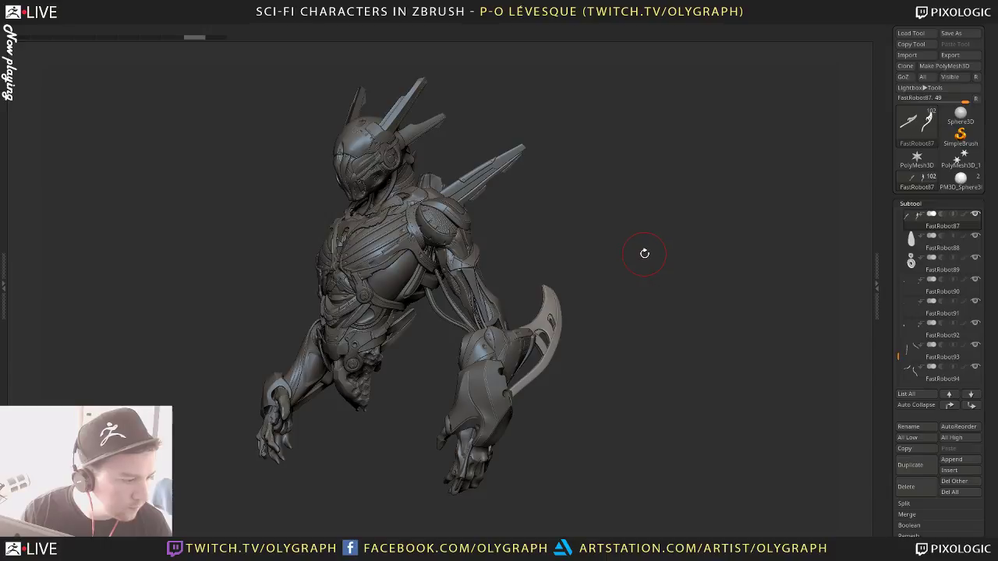
mouse_move(628, 274)
left_mouse_down()
mouse_move(633, 281)
mouse_move(627, 261)
mouse_move(610, 324)
mouse_move(628, 313)
left_mouse_up()
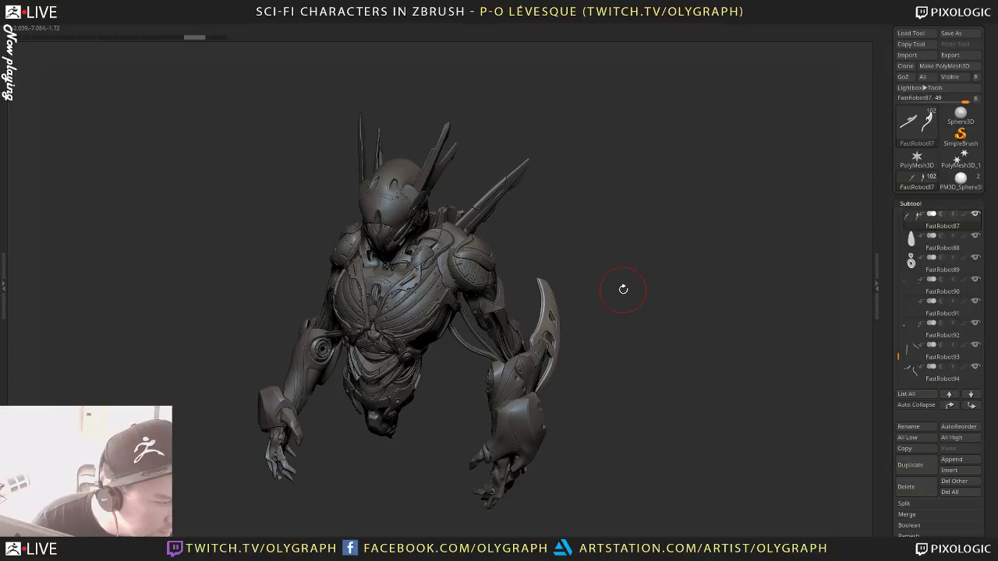
left_click_drag(623, 289, 685, 205)
left_click_drag(647, 242, 657, 262, "alt")
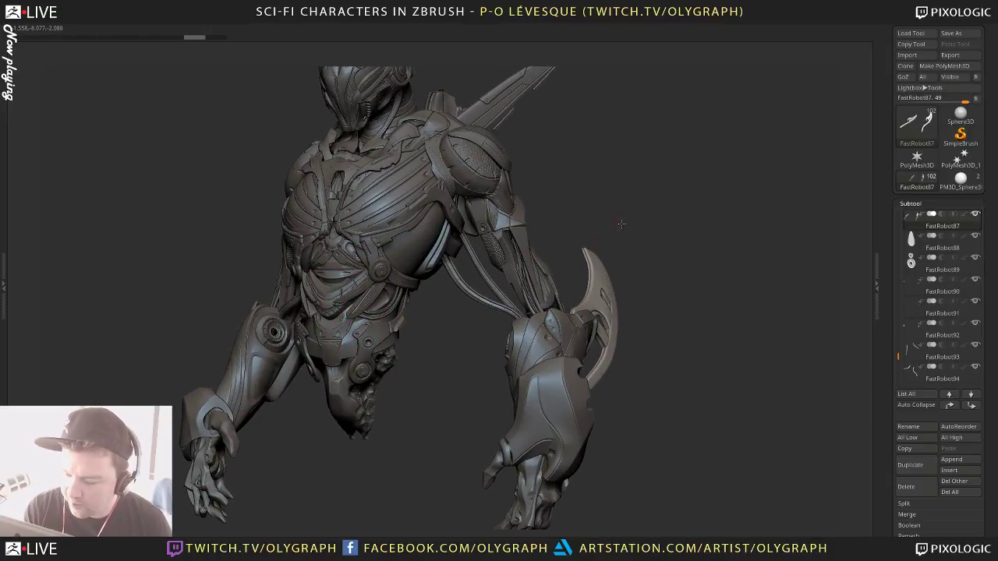
left_click_drag(621, 224, 576, 321)
left_click_drag(554, 382, 549, 377)
left_click(550, 376, "alt")
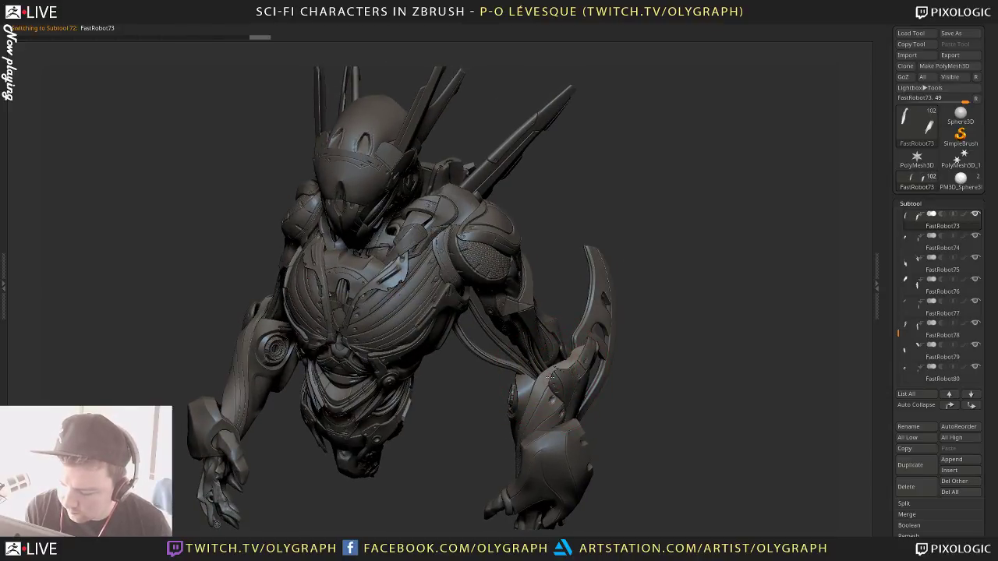
mouse_move(699, 247)
left_mouse_down()
mouse_move(686, 347)
mouse_move(663, 366)
mouse_move(659, 421)
mouse_move(616, 350)
mouse_move(616, 368)
mouse_move(514, 359)
mouse_move(538, 419)
left_mouse_up()
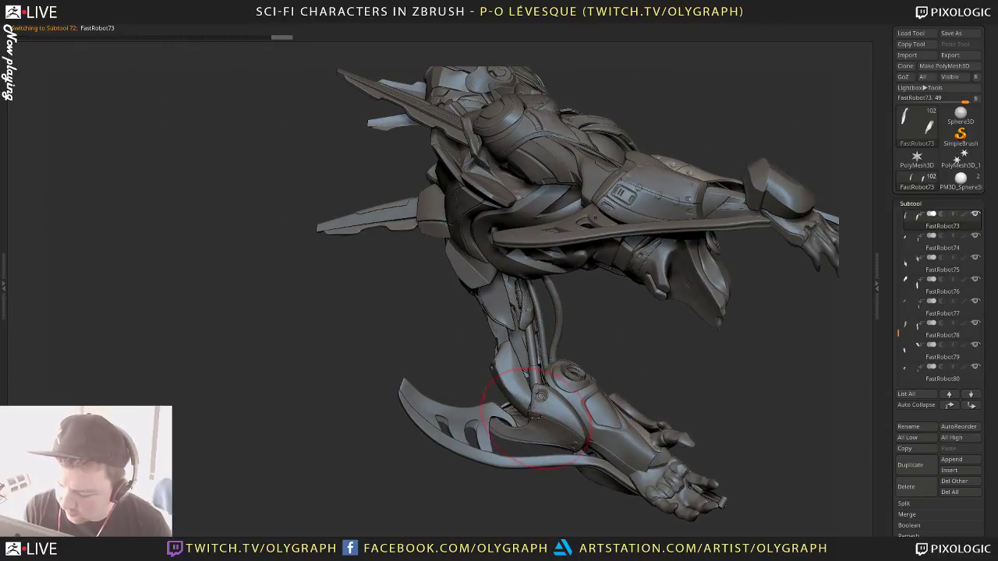
left_click(526, 411, "alt")
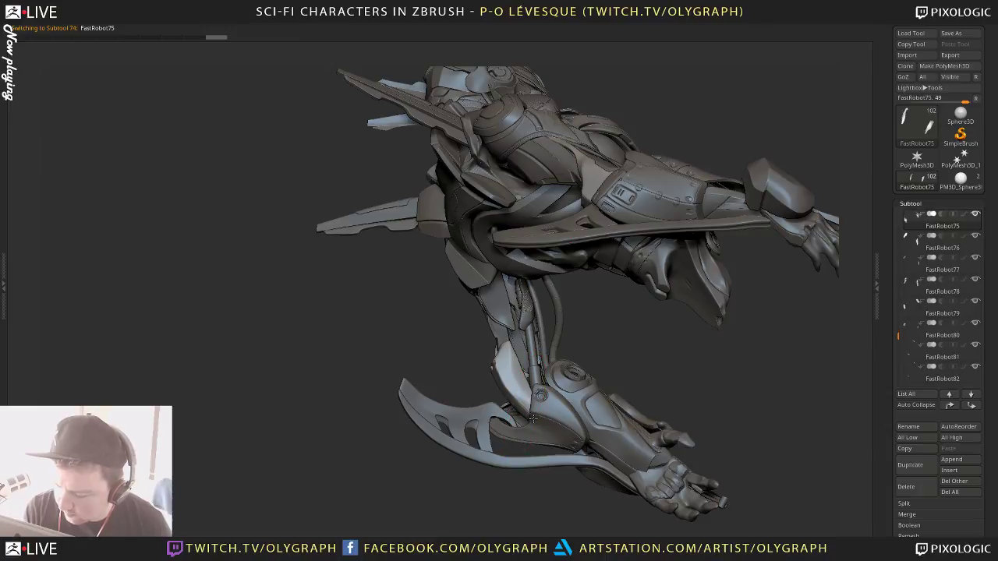
Reduce the Move brush's draw size with the robot's elbow area in view
left_click_drag(443, 500, 641, 226)
mouse_move(649, 284)
left_mouse_down()
mouse_move(669, 281)
mouse_move(605, 214)
left_mouse_up()
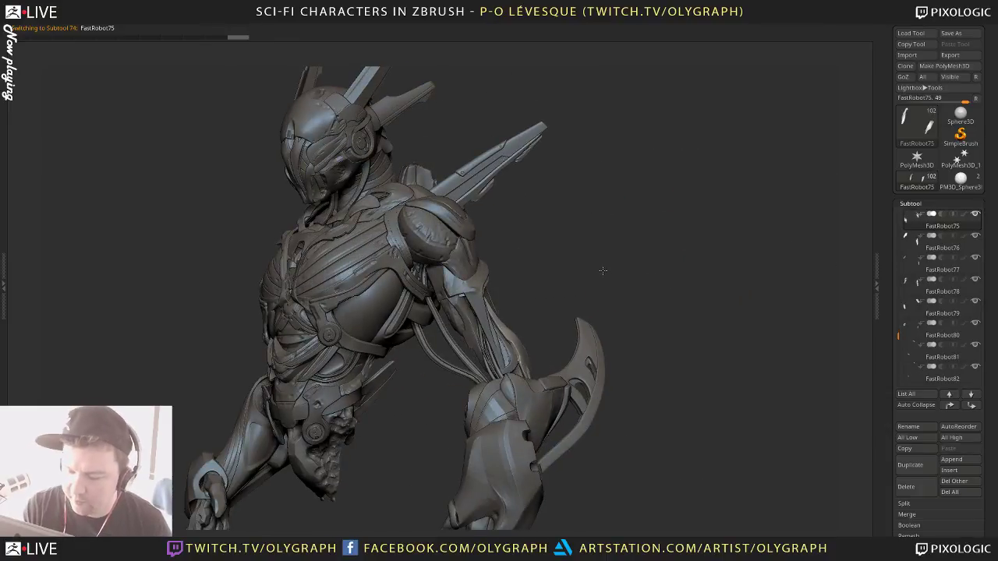
key("s")
left_click_drag(604, 270, 591, 280)
left_click(601, 276)
key("s")
Examine the robot's torso, arms and overall silhouette from the front, side and rear three-quarter angles
left_click_drag(653, 280, 629, 248, "alt")
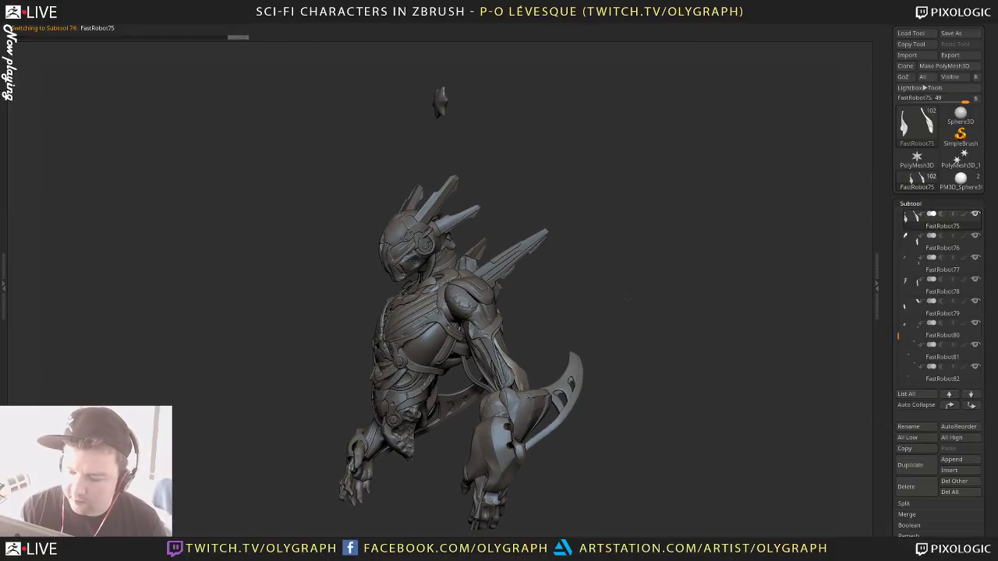
left_click_drag(636, 297, 625, 277, "shift")
left_click_drag(613, 312, 633, 284, "alt")
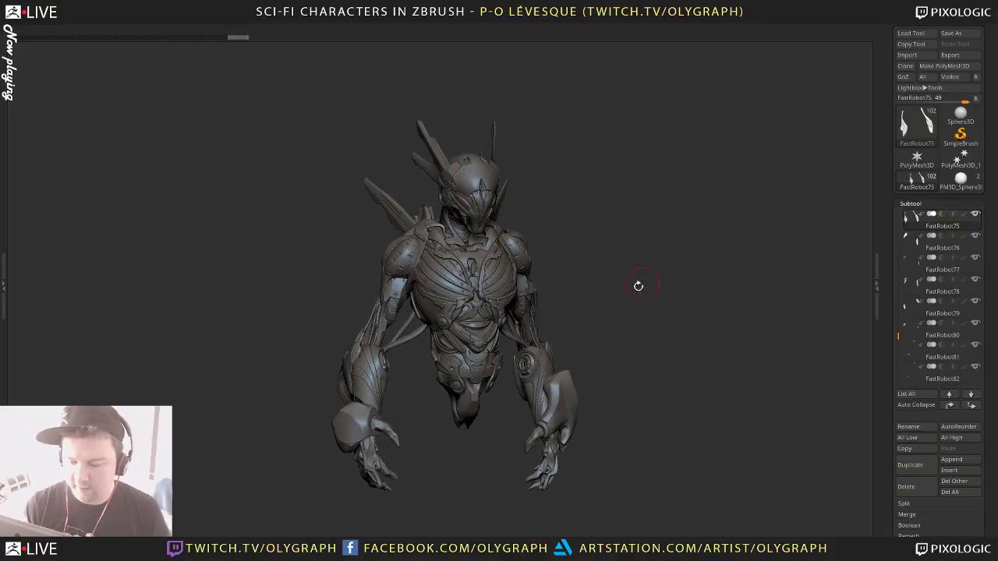
left_click_drag(629, 291, 396, 344)
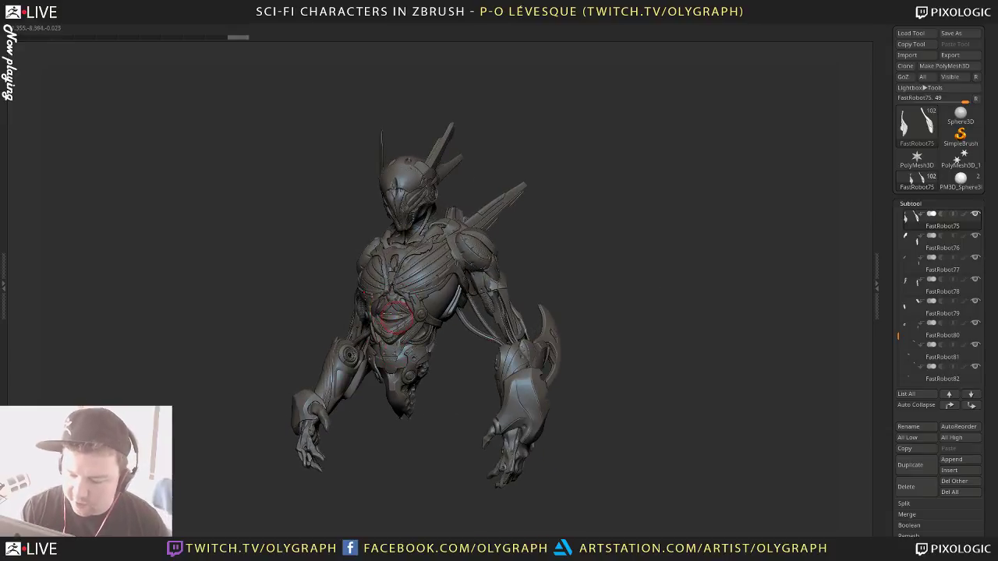
left_click_drag(445, 383, 445, 418, "alt")
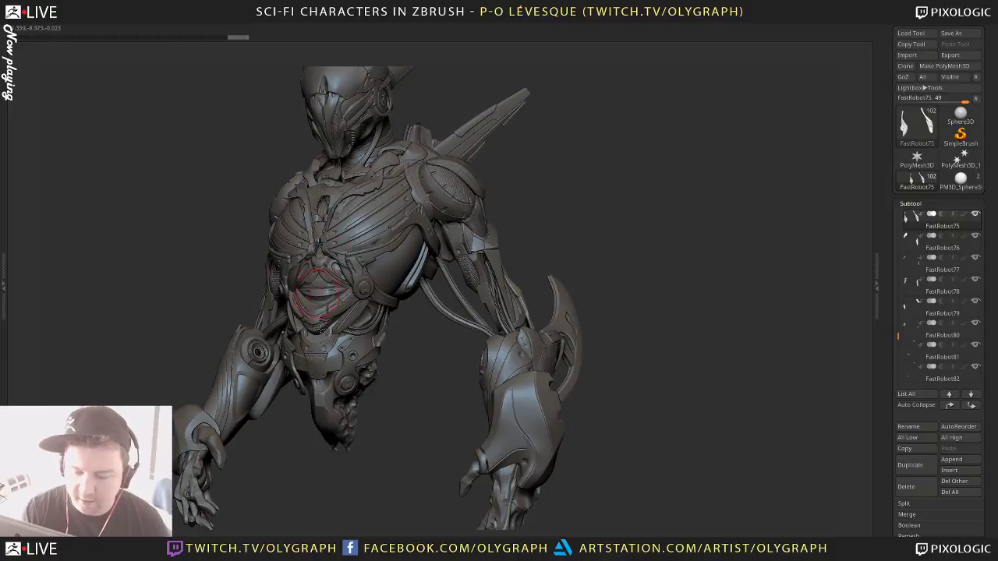
left_click_drag(428, 368, 538, 349)
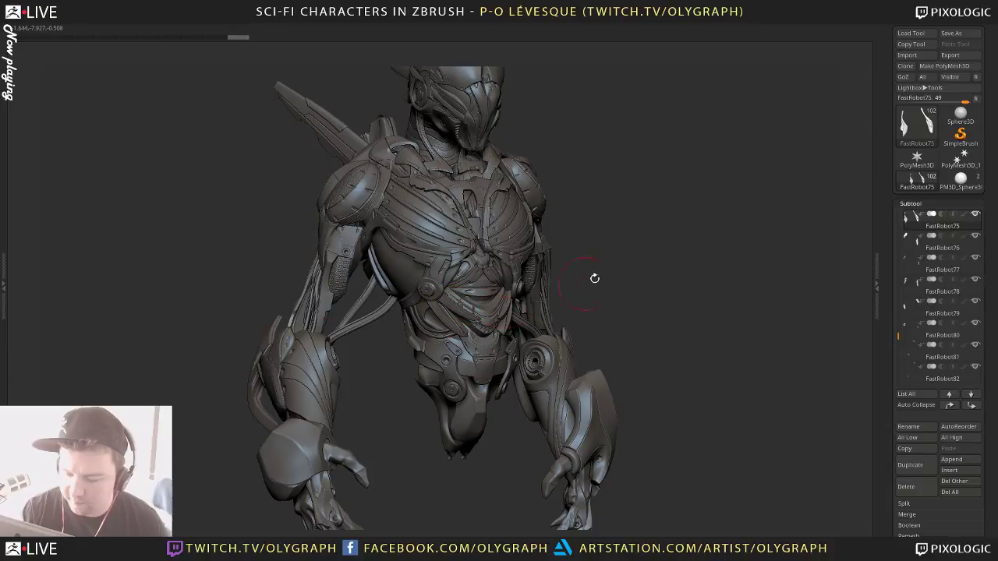
mouse_move(638, 254)
right_mouse_down()
mouse_move(624, 197)
mouse_move(612, 218)
right_mouse_up()
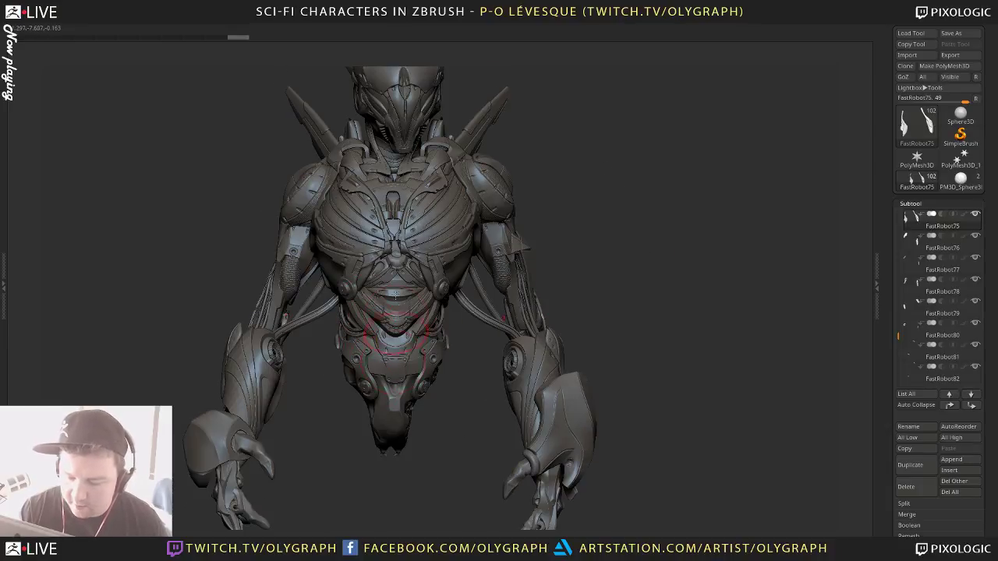
right_click_drag(617, 238, 624, 214)
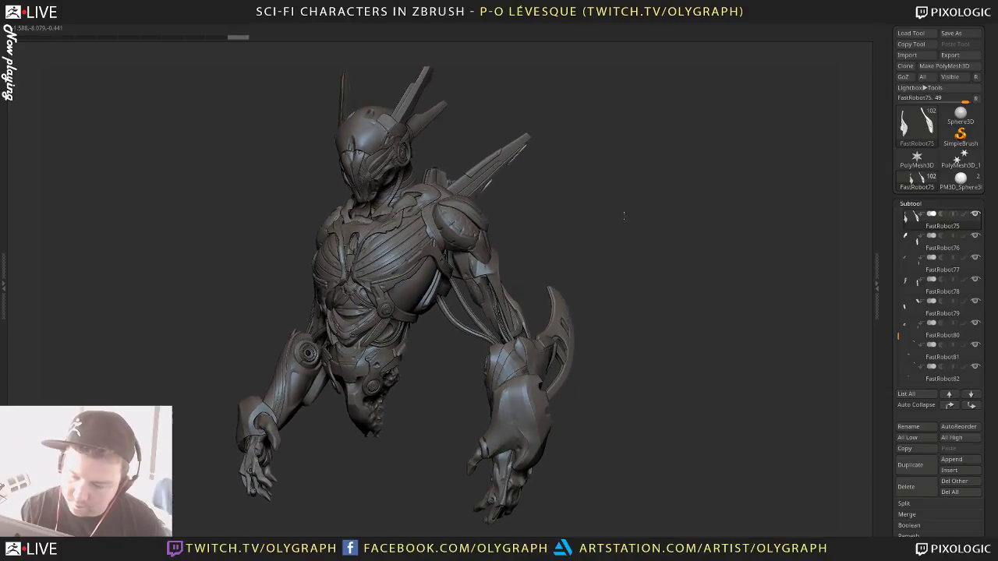
mouse_move(475, 209)
right_mouse_down()
mouse_move(458, 216)
mouse_move(511, 200)
mouse_move(557, 210)
right_mouse_up()
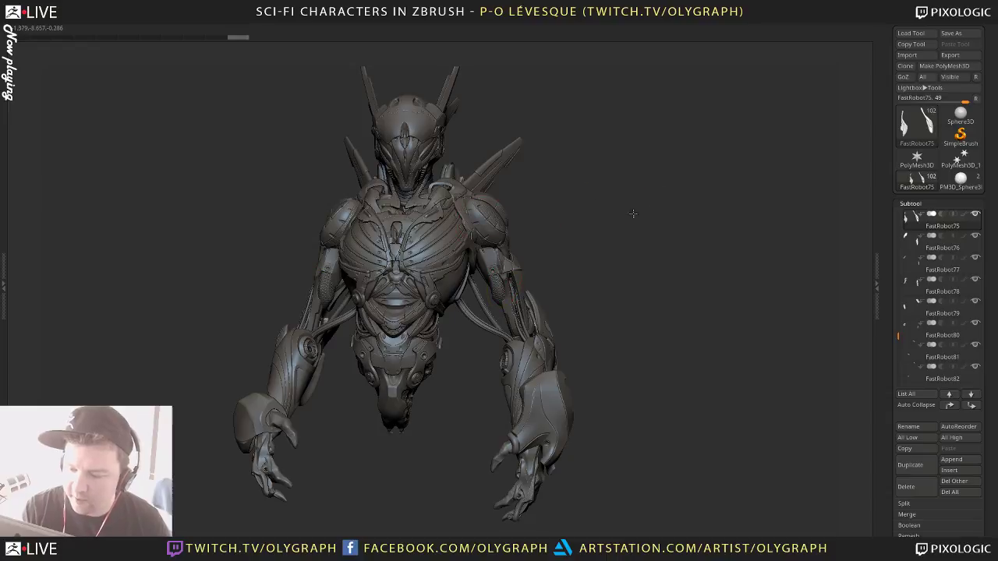
right_click_drag(633, 213, 573, 185)
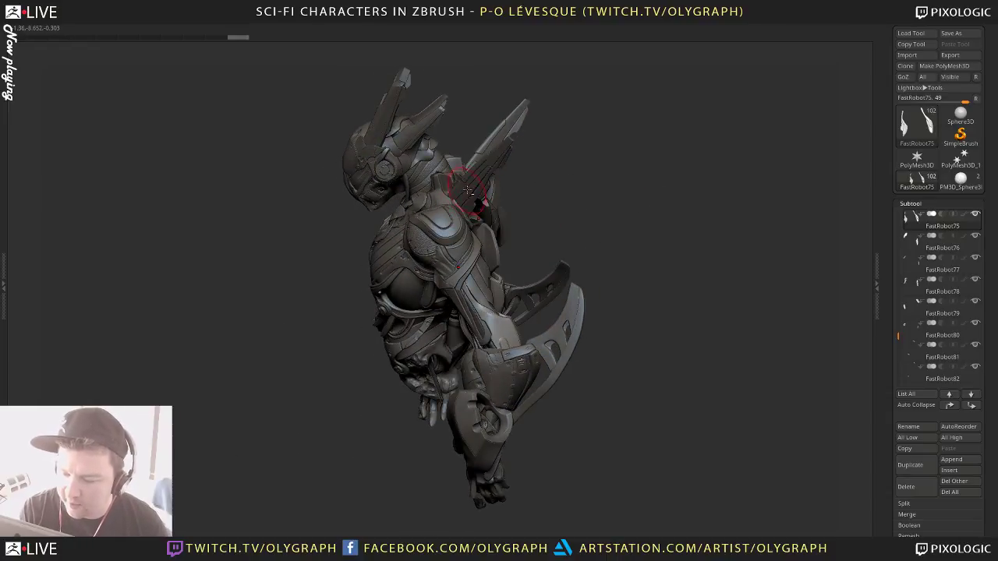
right_click_drag(466, 190, 490, 207)
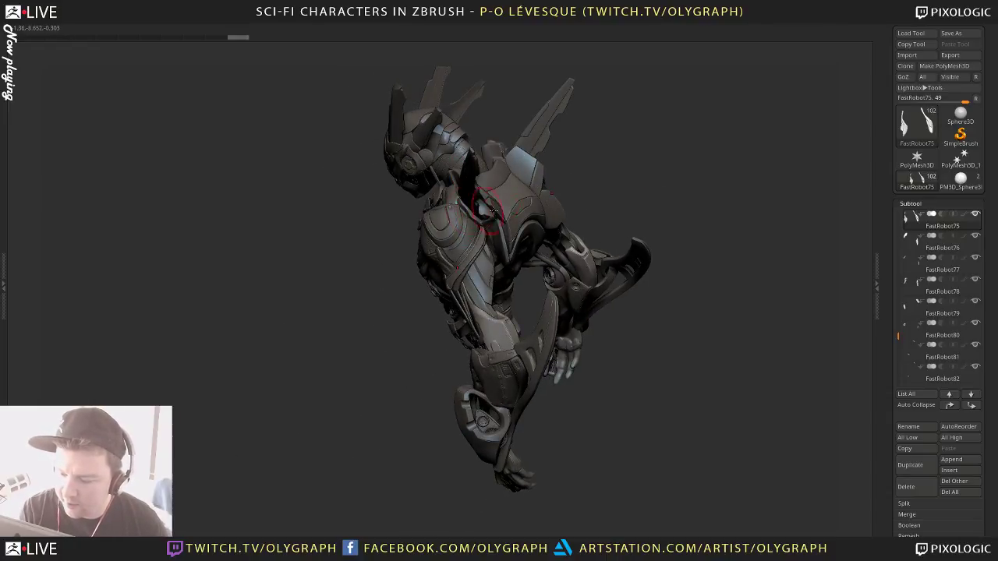
right_click_drag(330, 314, 363, 305)
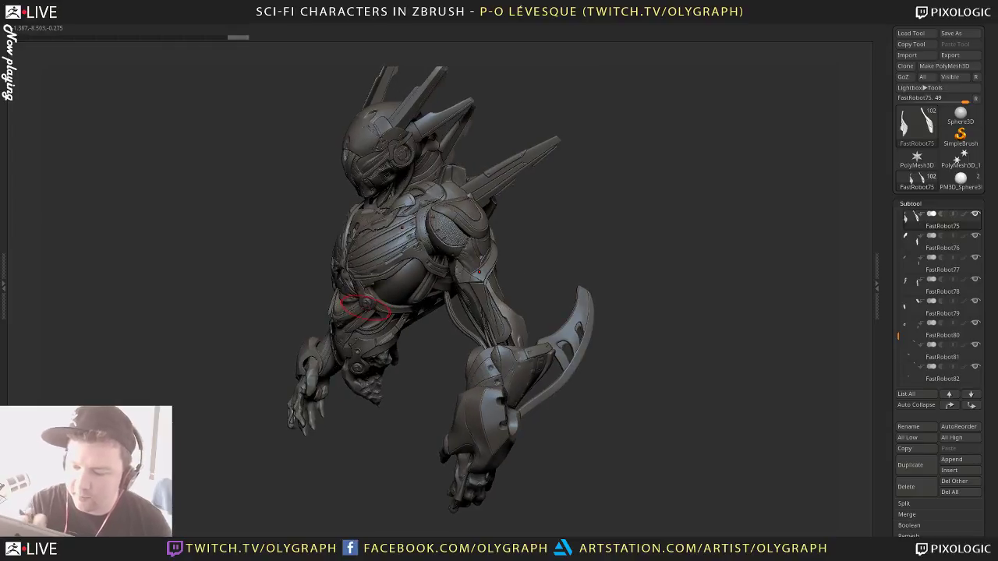
right_click_drag(563, 200, 346, 182)
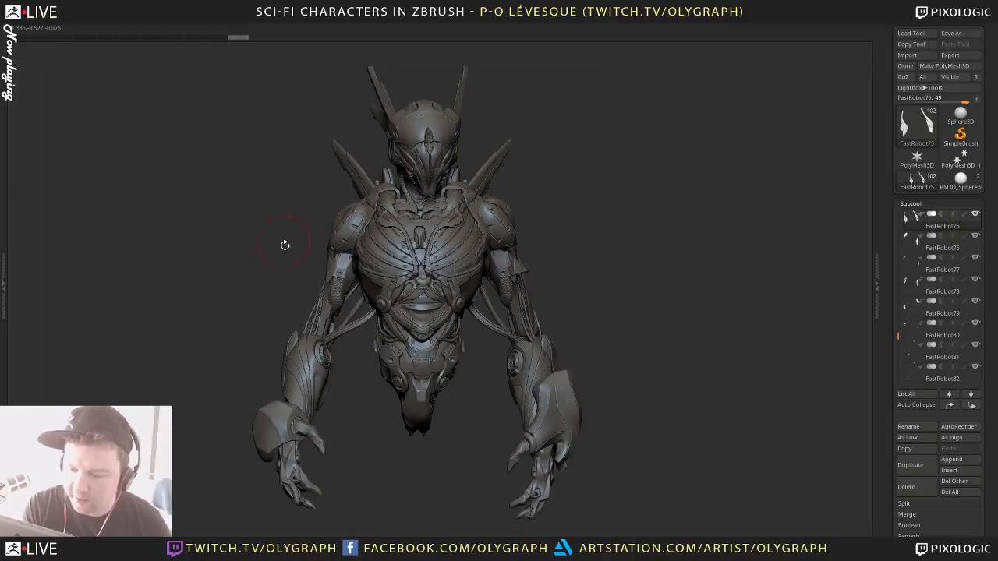
Make the helmet's side plate FastRobot9 the active subtool
right_click_drag(283, 245, 544, 185)
left_click(503, 259, "alt")
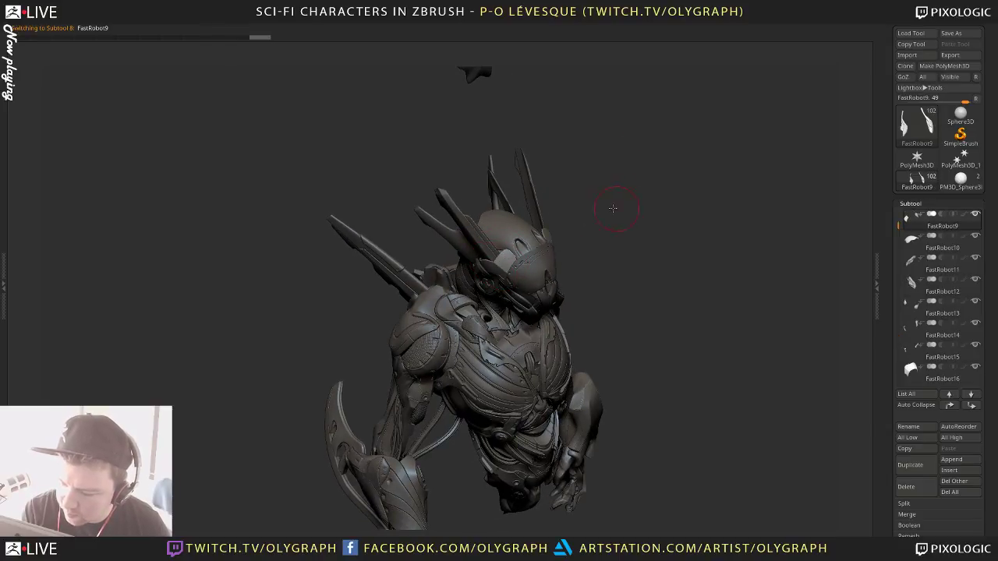
mouse_move(613, 208)
left_mouse_down()
mouse_move(507, 296)
mouse_move(484, 334)
mouse_move(478, 323)
left_mouse_up()
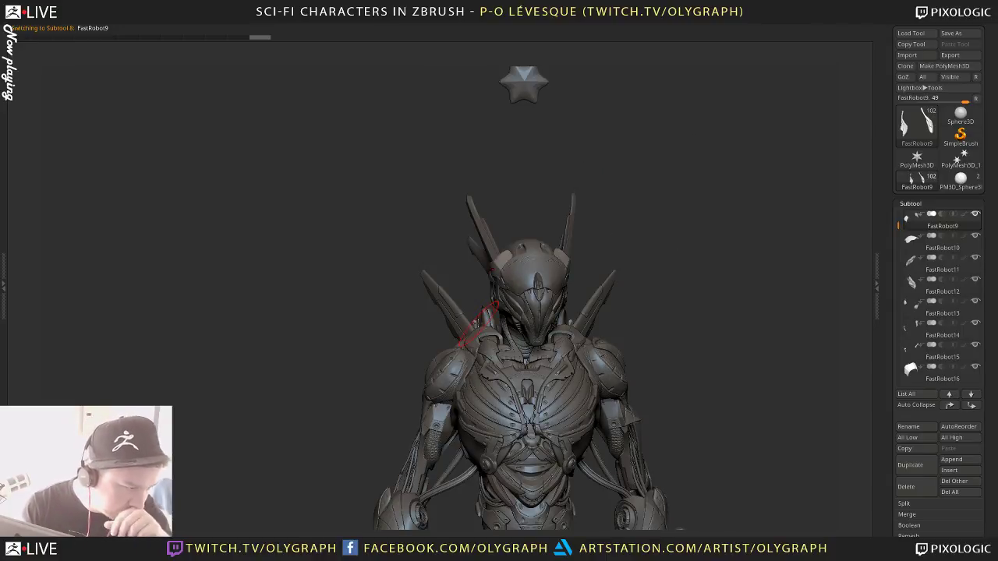
Examine the robot's head, shoulders and overall silhouette from the front and a three-quarter angle
right_click_drag(697, 248, 682, 195)
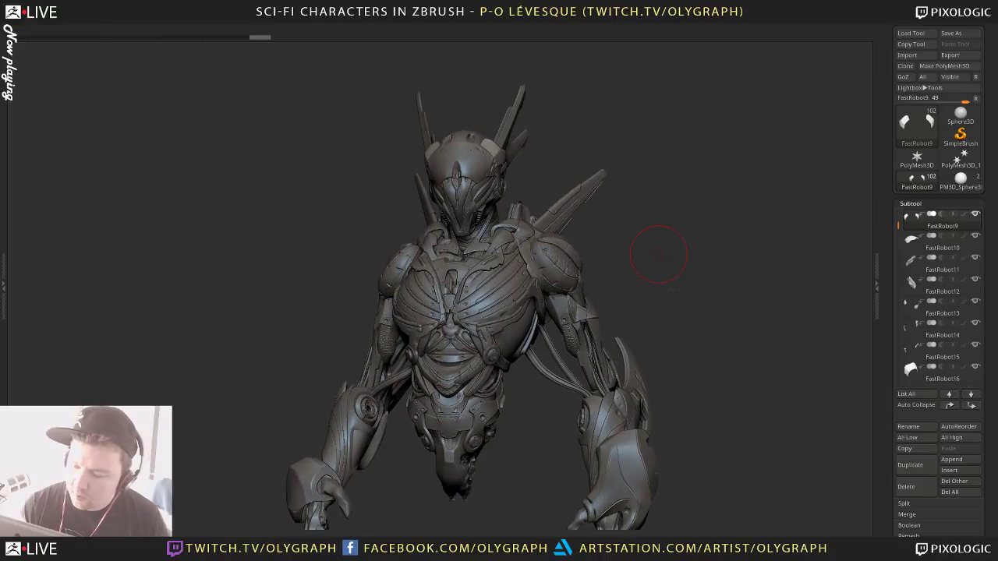
right_click_drag(717, 312, 665, 283, "ctrl")
right_click_drag(647, 189, 652, 293)
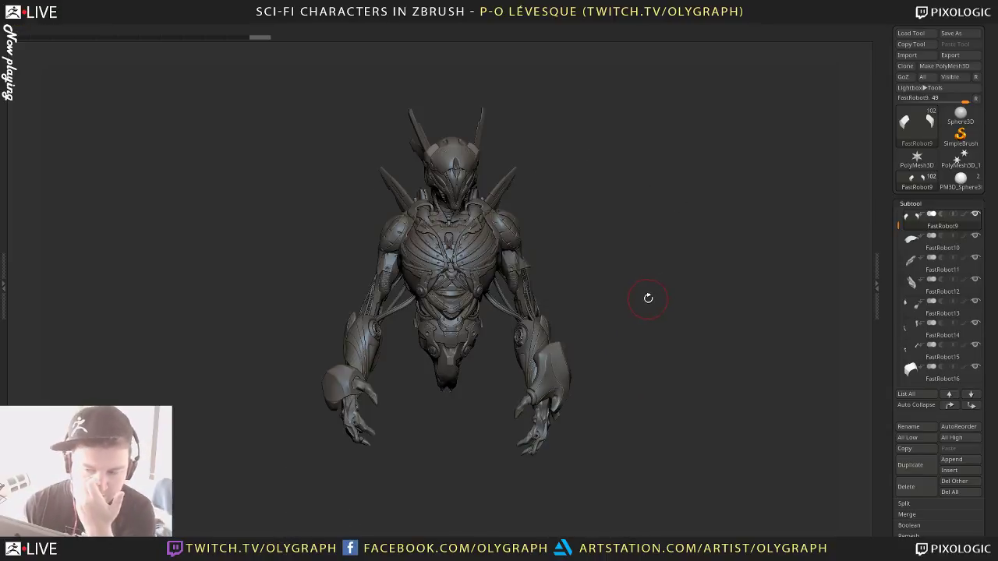
right_click_drag(643, 259, 522, 220)
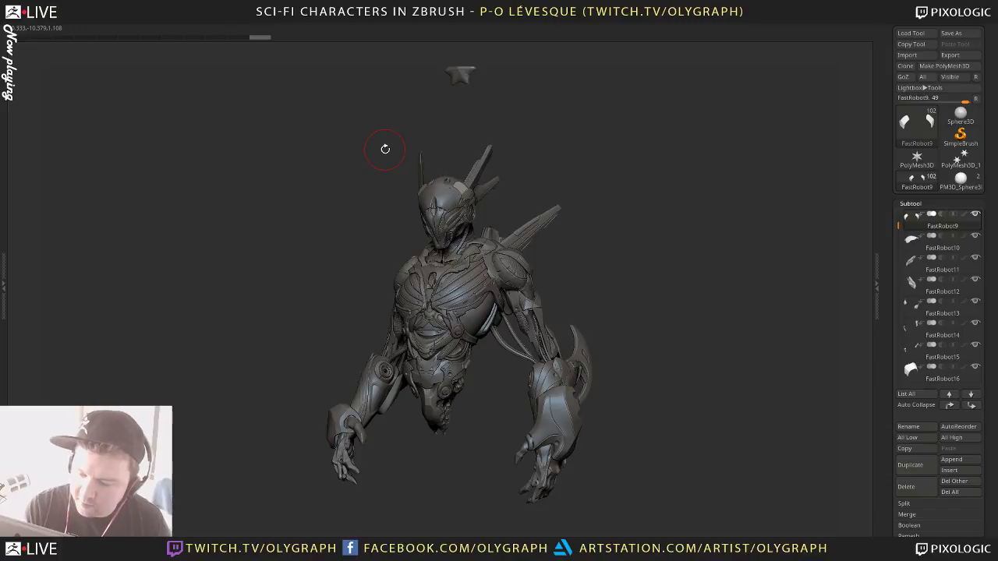
right_click_drag(650, 244, 580, 148, "ctrl")
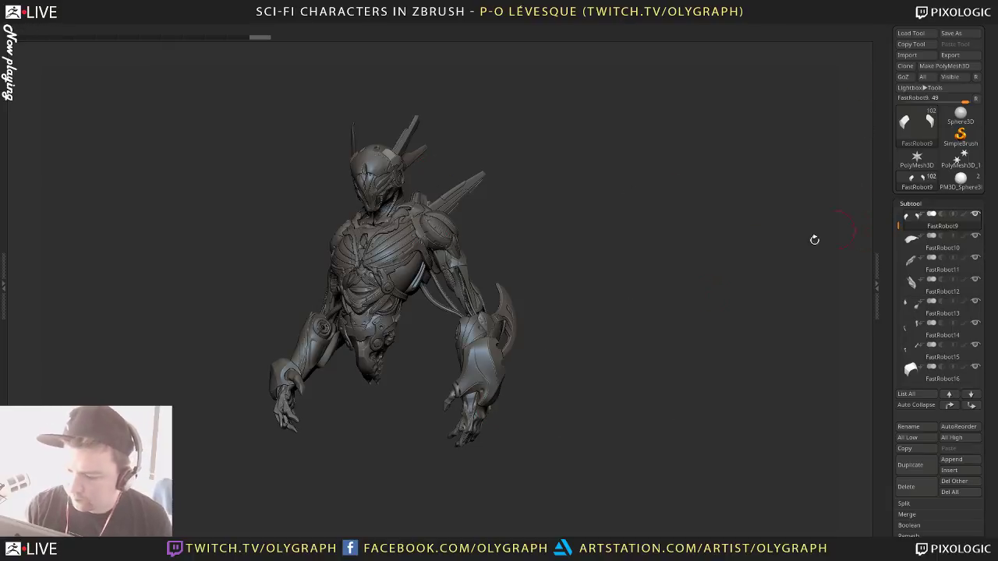
left_click_drag(815, 239, 593, 367)
mouse_move(623, 267)
left_mouse_down()
mouse_move(621, 256)
mouse_move(640, 249)
mouse_move(622, 232)
mouse_move(617, 268)
left_mouse_up()
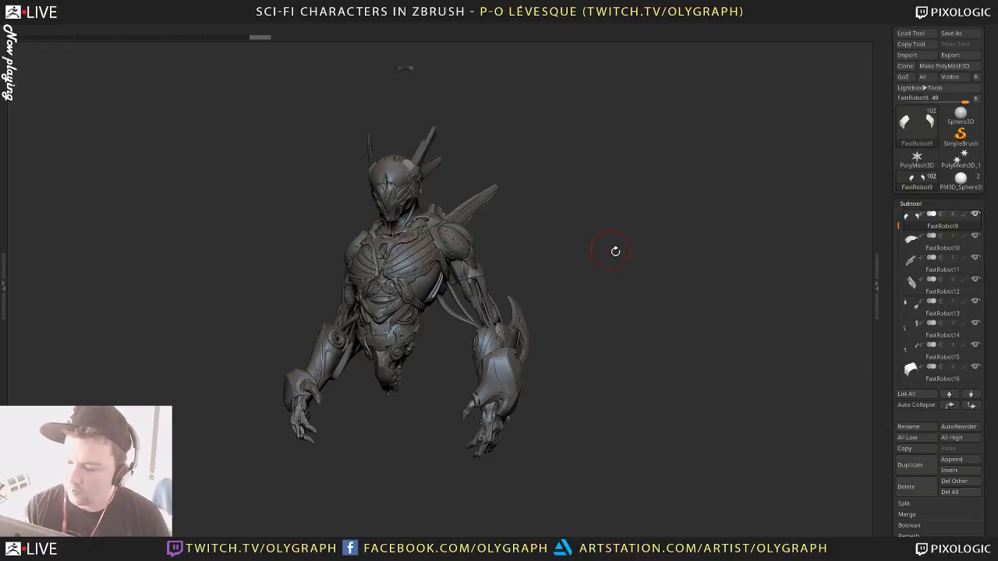
Append the PM3D_Sphere3D mesh as a new subtool after Base and frame the whole model
left_click_drag(899, 225, 907, 374)
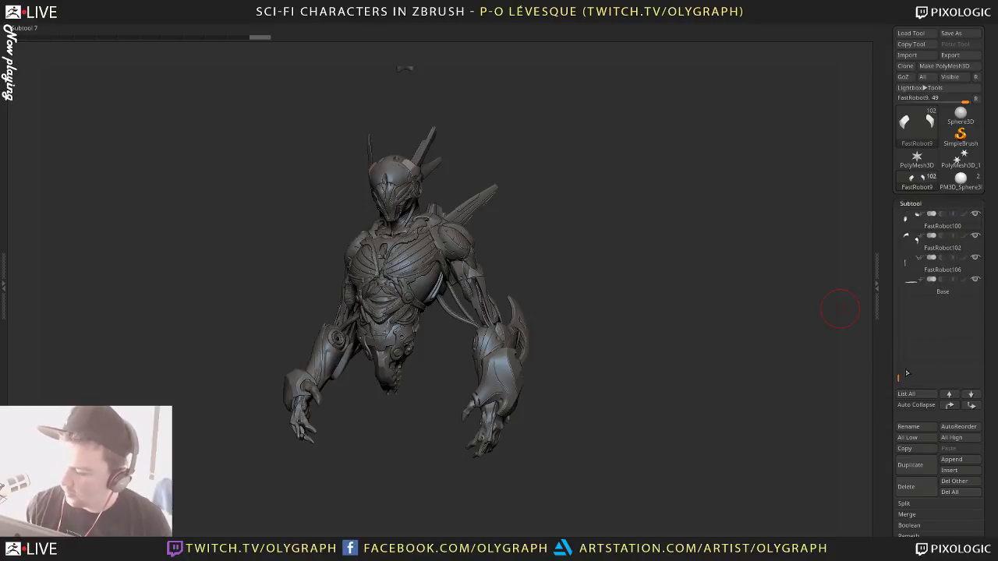
left_click(951, 459)
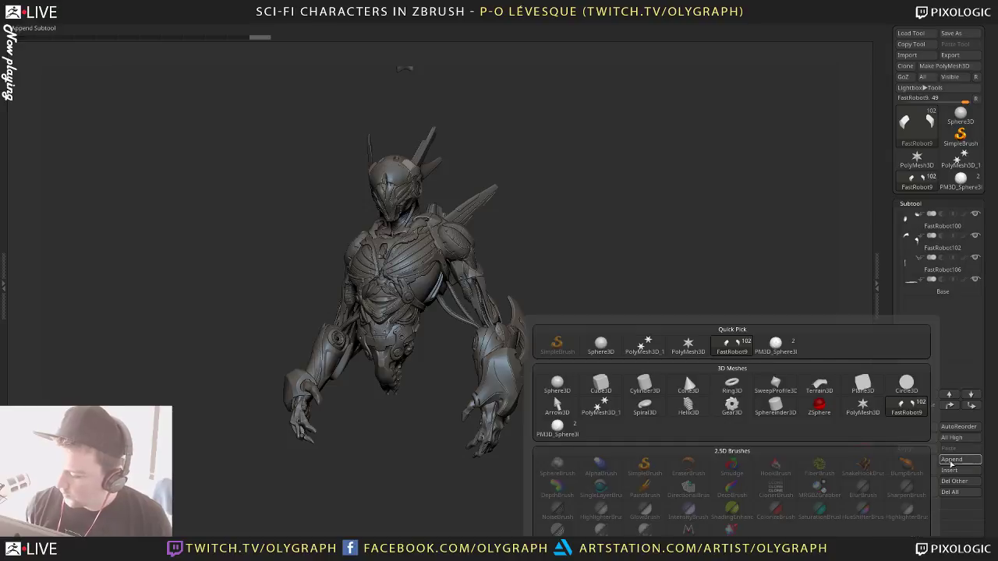
left_click(557, 426)
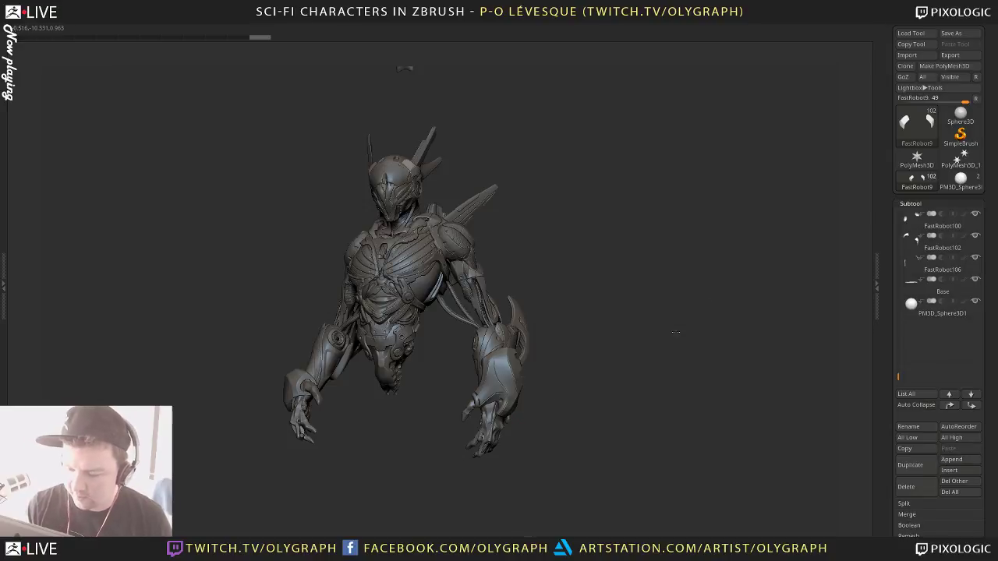
key("f")
key("f")
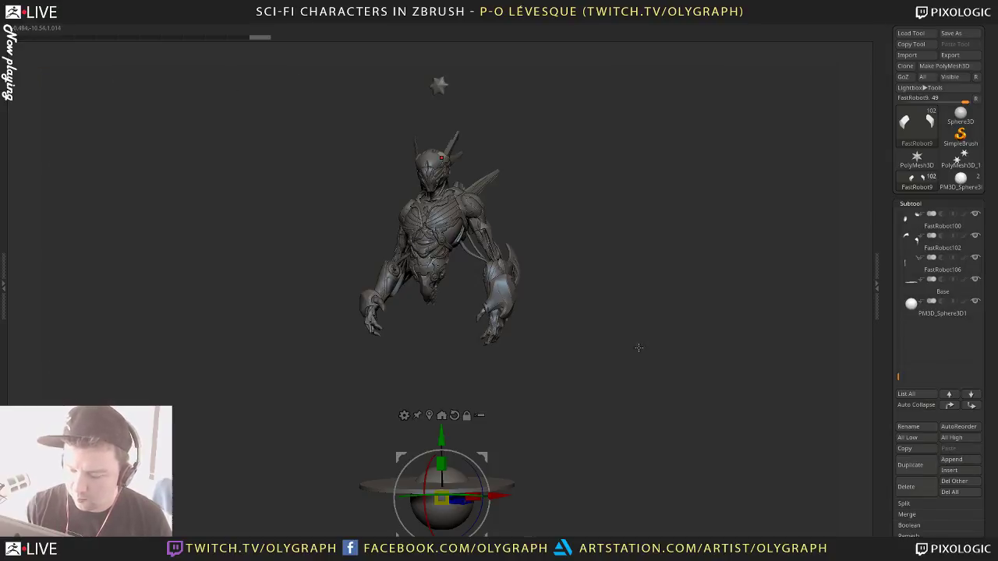
left_click_drag(486, 455, 503, 406)
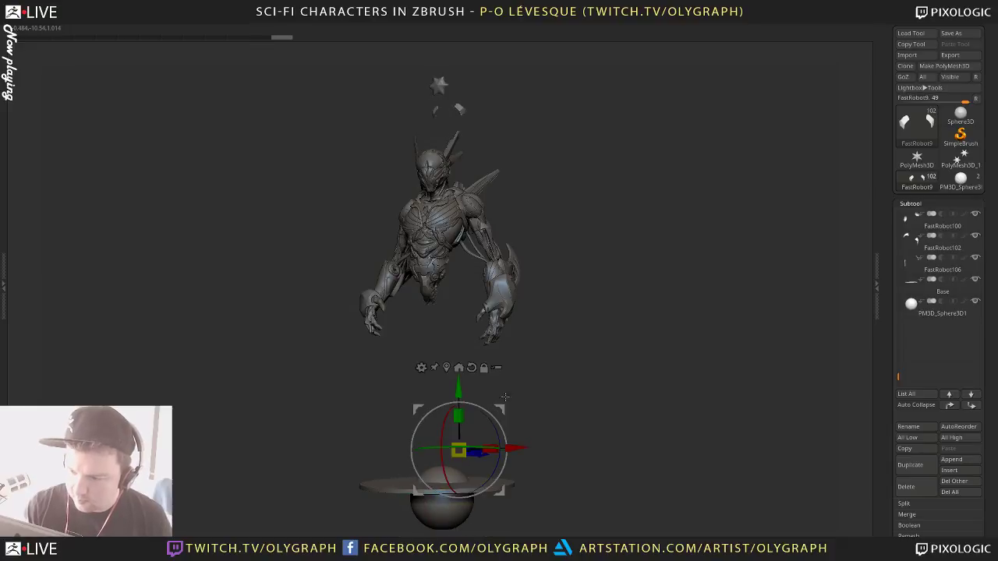
key("ctrl+z")
key("q")
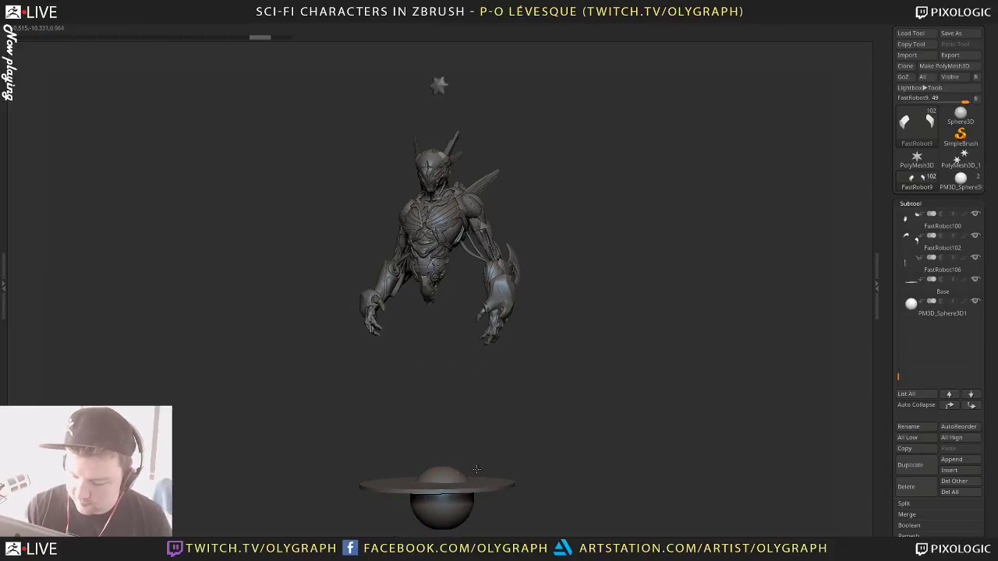
Make the appended sphere the active subtool, raise it to the robot's left shoulder and scale it into a narrow, upright ellipsoid
left_click(446, 480, "alt")
key("w")
left_click_drag(483, 456, 519, 166)
key("q")
left_click_drag(630, 206, 514, 152)
left_click_drag(521, 212, 486, 206)
left_click_drag(570, 167, 497, 206)
left_click_drag(519, 168, 527, 158)
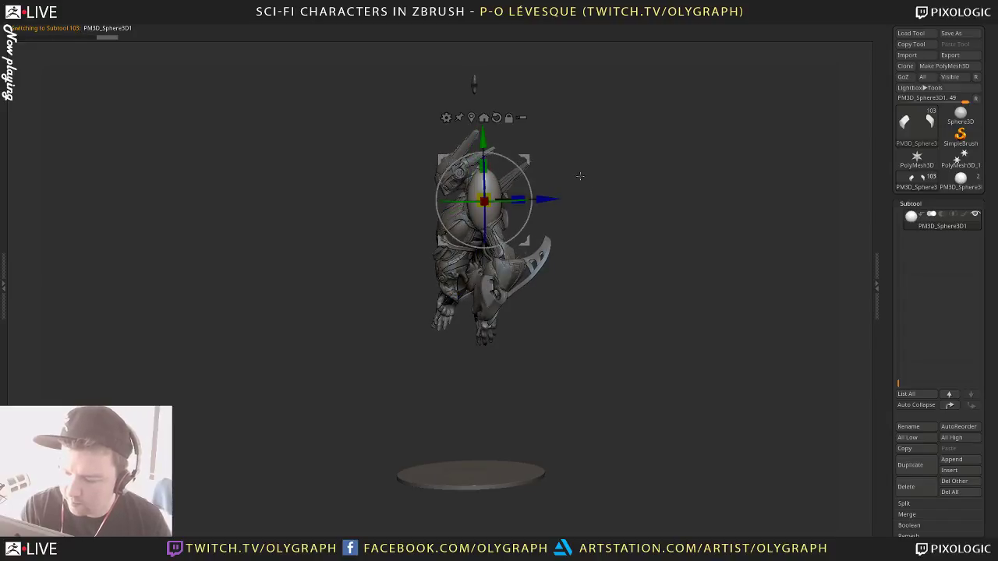
Shift the ellipsoid slightly inward so it sits against the robot's left shoulder in front view
left_click_drag(580, 178, 601, 138)
left_click_drag(622, 253, 631, 276, "alt")
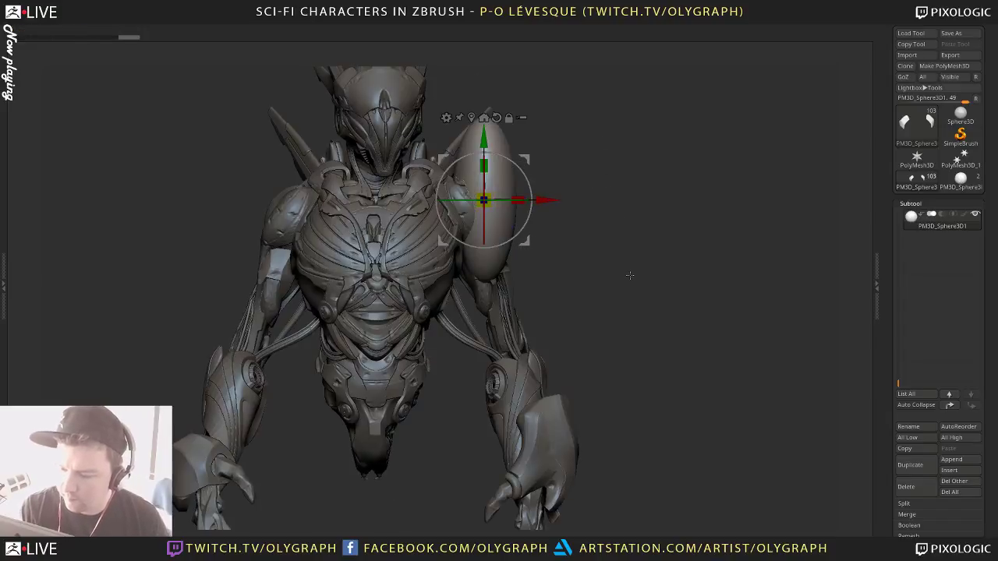
mouse_move(526, 162)
left_mouse_down()
mouse_move(518, 154)
mouse_move(509, 167)
left_mouse_up()
key("q")
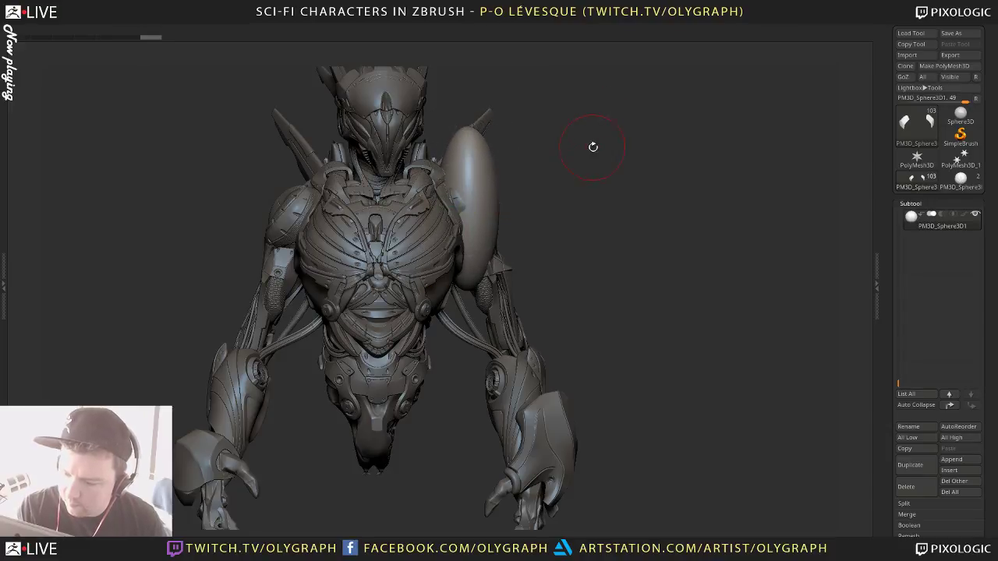
Reshape the ellipsoid's upper part from the side with a resized Move brush, tapering it toward the top
left_click_drag(656, 148, 604, 104)
key("b")
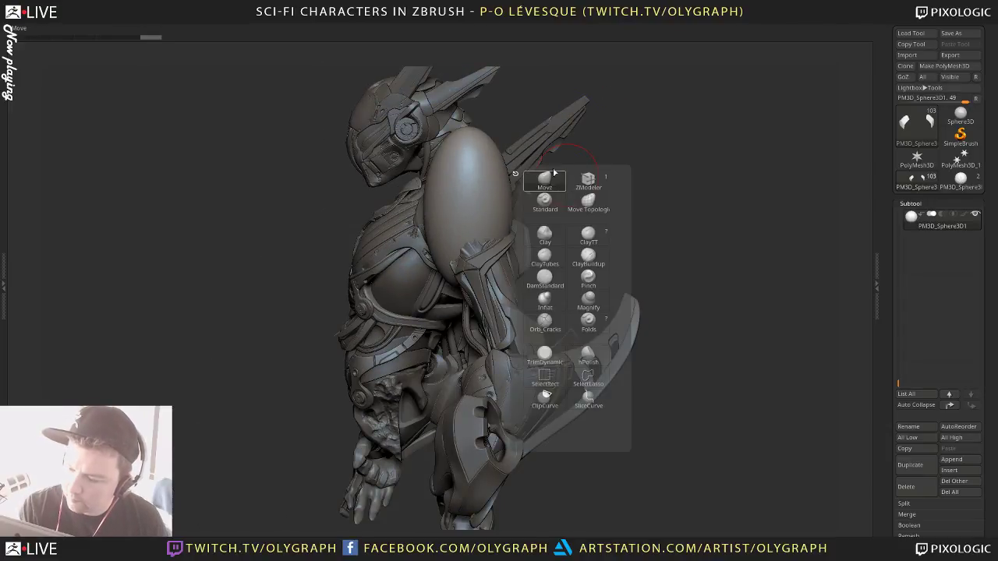
left_click(554, 173)
key("s")
left_click_drag(448, 168, 487, 156)
mouse_move(427, 214)
left_mouse_down()
mouse_move(440, 215)
mouse_move(433, 192)
mouse_move(458, 169)
mouse_move(441, 162)
left_mouse_up()
key("s")
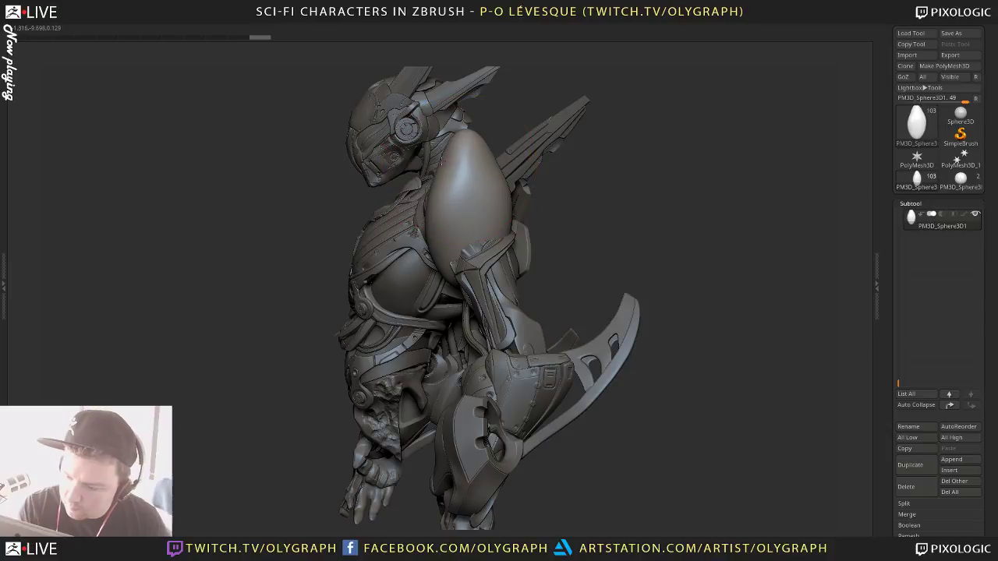
Refine the ellipsoid's side profile and pull its lower end inward toward the arm with the Move brush
mouse_move(501, 170)
left_mouse_down()
mouse_move(502, 203)
mouse_move(490, 192)
left_mouse_up()
mouse_move(602, 176)
left_mouse_down()
mouse_move(656, 174)
mouse_move(632, 151)
left_mouse_up()
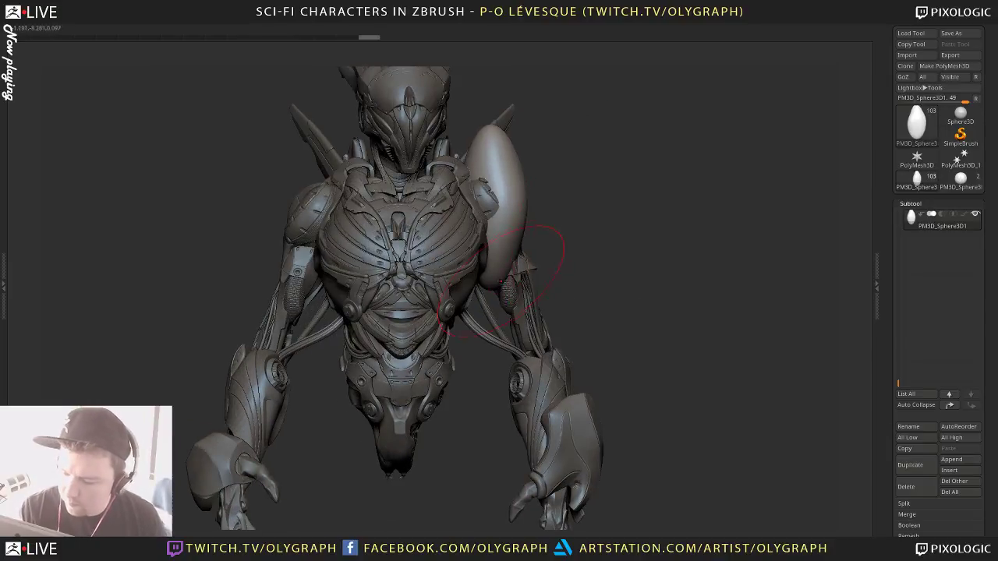
left_click_drag(499, 283, 482, 281)
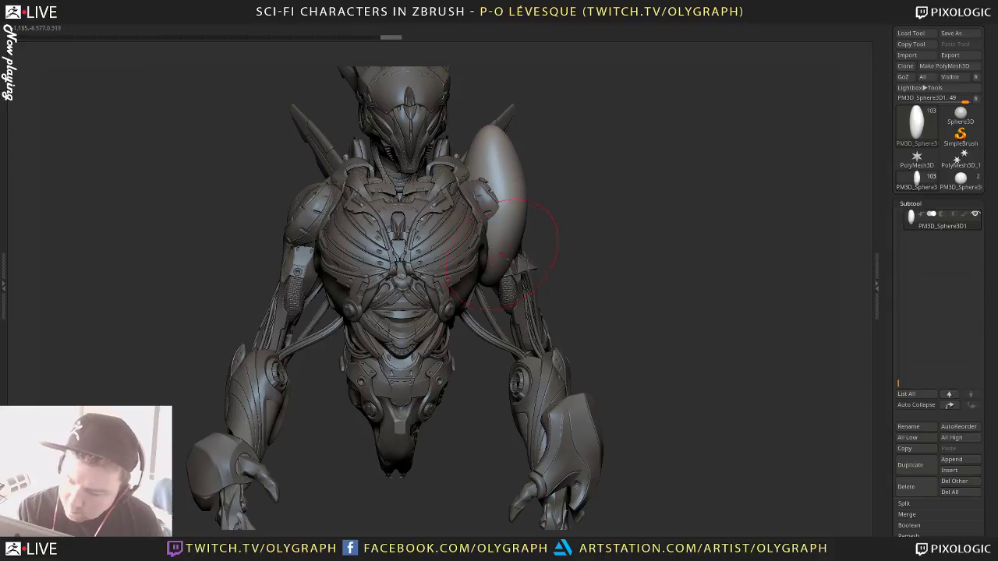
left_click(501, 255)
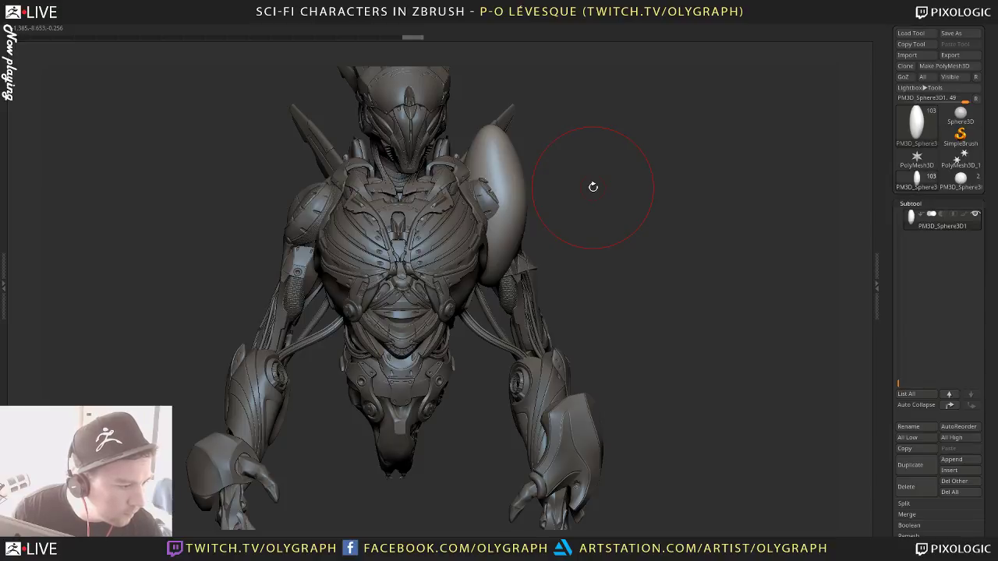
Isolate the shoulder ellipsoid in Solo mode and set up the Topology brush with a smaller draw size
mouse_move(651, 227)
left_mouse_down()
mouse_move(620, 237)
mouse_move(647, 195)
mouse_move(644, 168)
left_mouse_up()
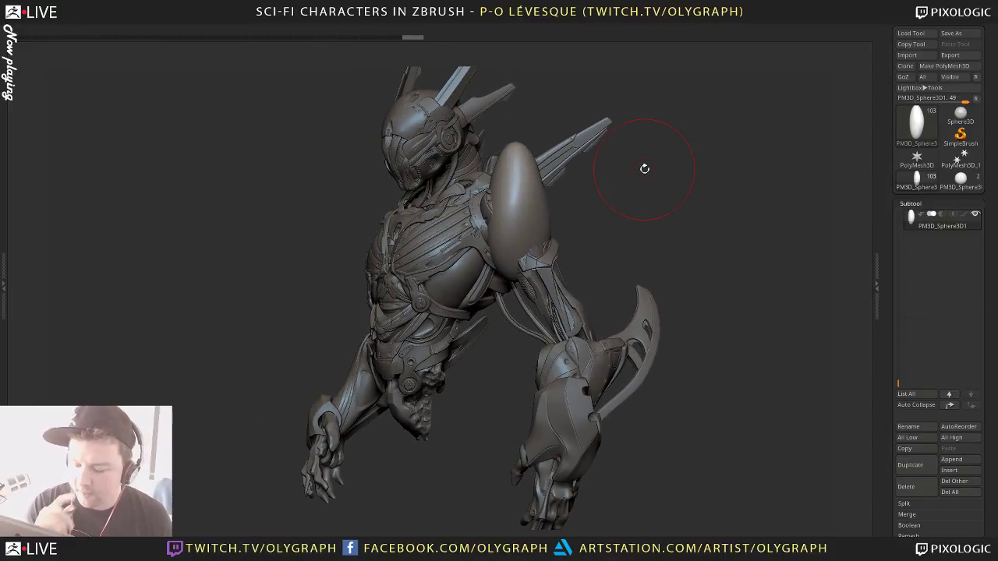
left_click_drag(648, 216, 616, 246, "alt")
mouse_move(629, 202)
left_mouse_down()
mouse_move(648, 240)
mouse_move(627, 259)
mouse_move(602, 341)
left_mouse_up()
key("alt+s")
key("shift+f")
key("shift+f")
key("b")
key("Escape")
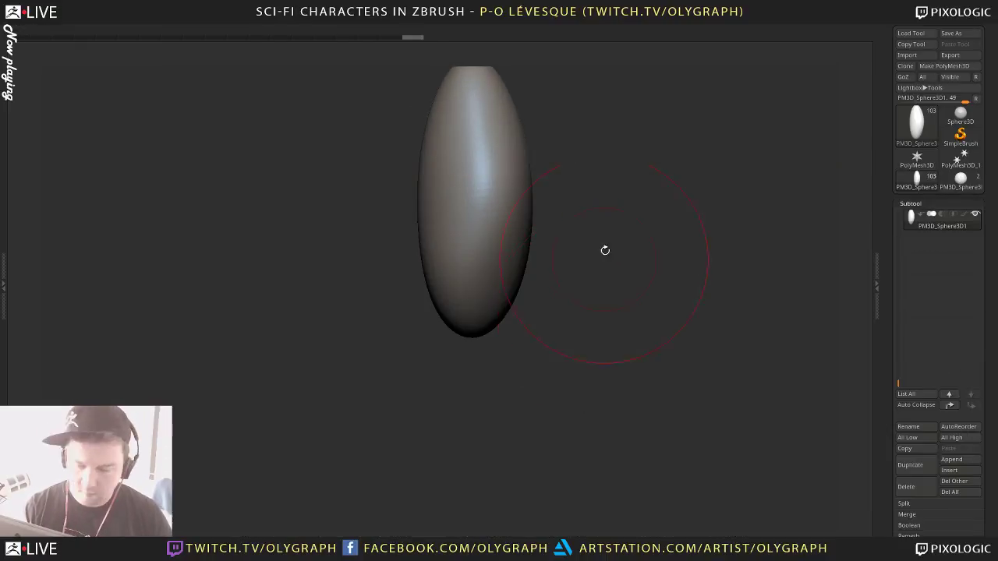
key("f")
key("s")
left_click_drag(452, 216, 430, 216)
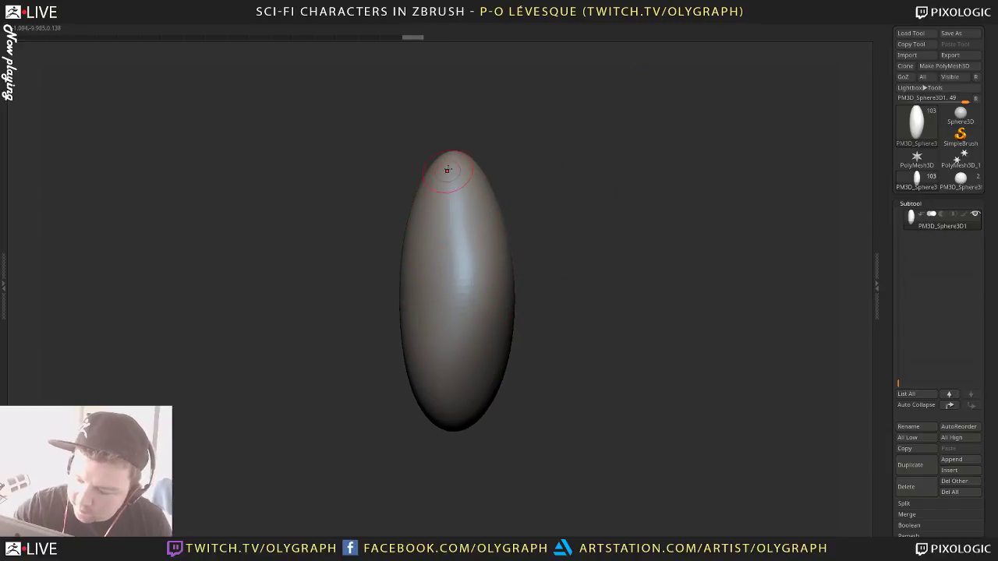
Draw two lengthwise topology curves along the ellipsoid and cross them with short curves to form a strip of quads
left_click_drag(450, 264, 437, 419)
mouse_move(469, 163)
left_mouse_down()
mouse_move(471, 312)
mouse_move(455, 424)
left_mouse_up()
left_click_drag(438, 177, 496, 181)
left_click_drag(434, 205, 499, 214)
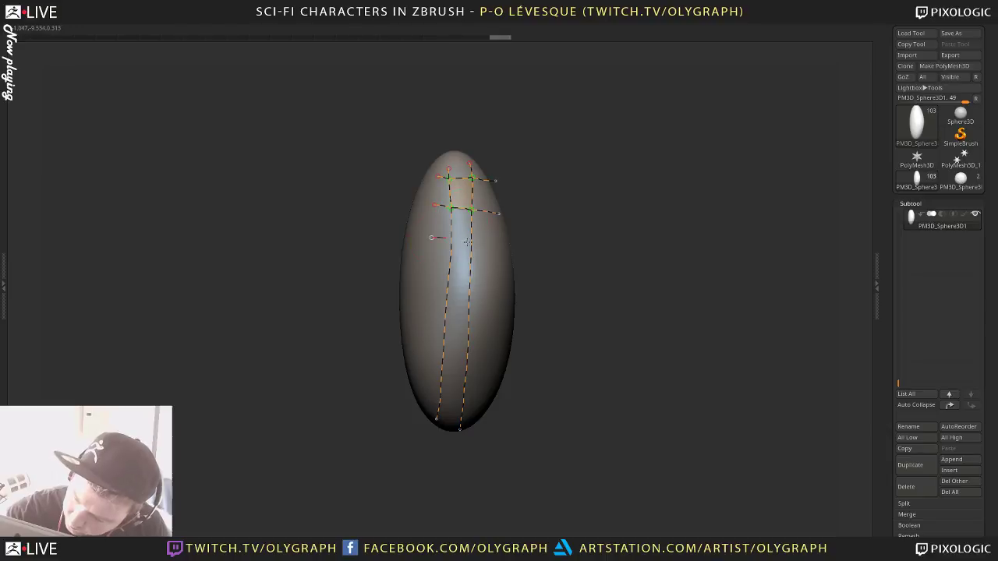
left_click_drag(432, 238, 503, 249)
left_click_drag(432, 286, 497, 293)
left_click_drag(426, 319, 492, 326)
left_click_drag(532, 385, 557, 335)
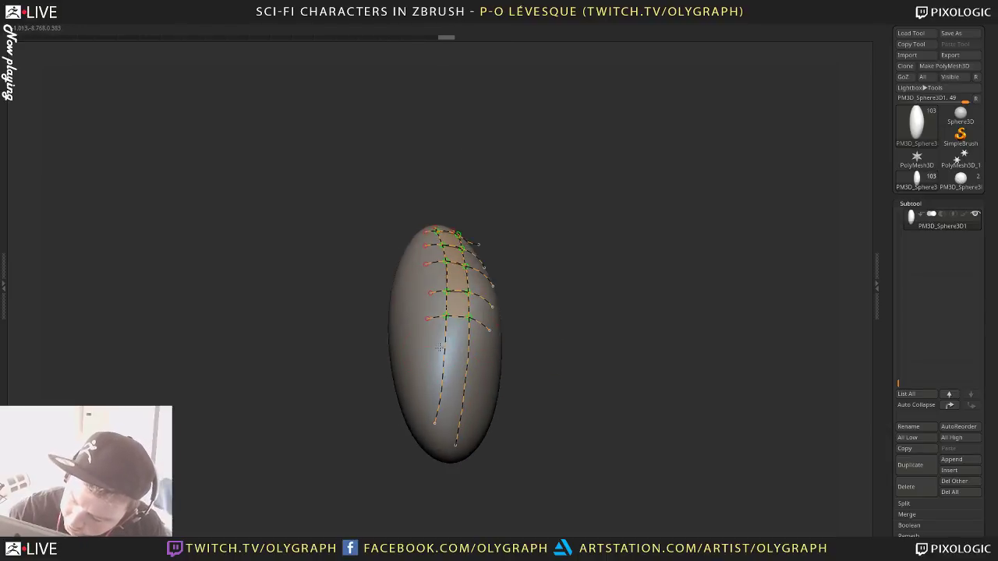
left_click_drag(426, 347, 484, 354)
left_click_drag(431, 376, 530, 371)
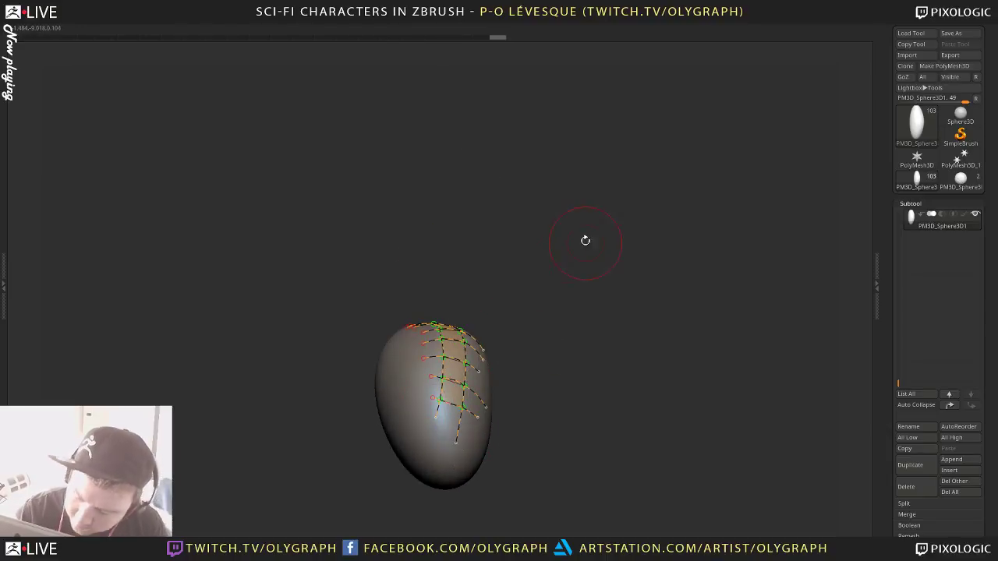
Show the full interface and point out the Topology brush among the sculpting brushes
key("Tab")
key("b")
key("Escape")
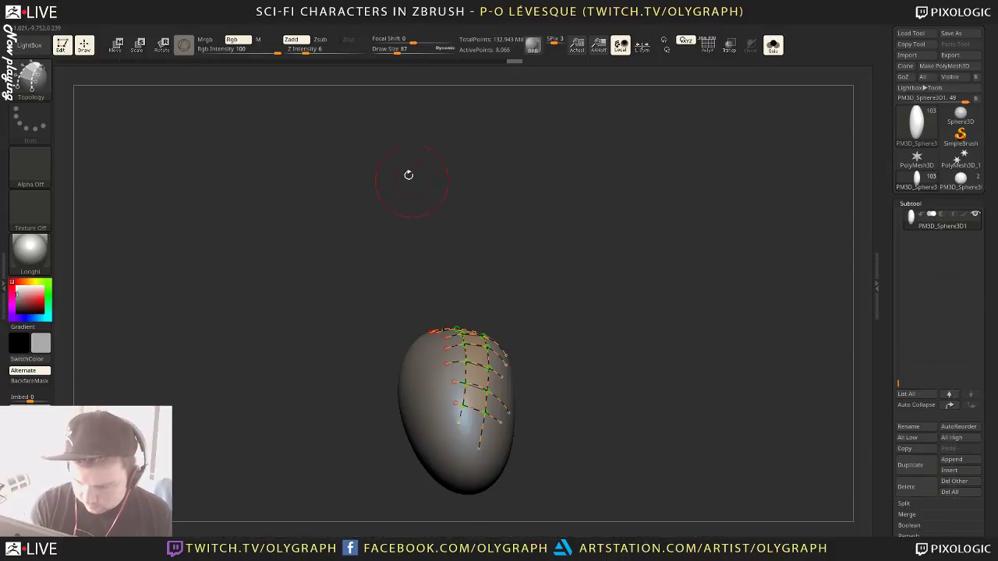
key("b")
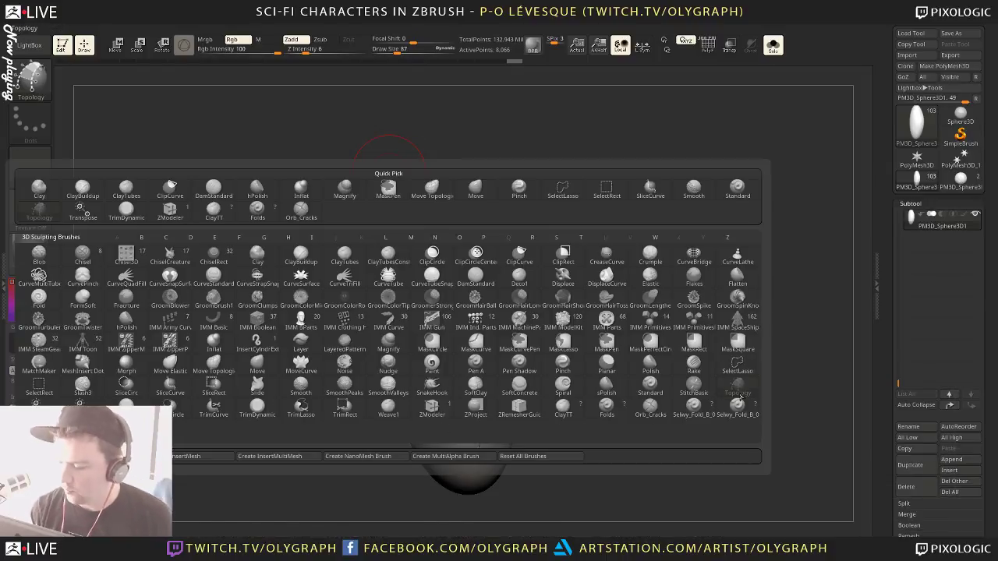
key("Escape")
Trim the stray curve ends, extend the strip's side curves around the ellipsoid's end and add more cross curves
mouse_move(581, 237)
left_mouse_down()
mouse_move(597, 294)
mouse_move(593, 208)
mouse_move(572, 297)
mouse_move(585, 258)
left_mouse_up()
left_click(517, 390)
mouse_move(408, 347)
left_mouse_down()
mouse_move(479, 296)
mouse_move(456, 390)
left_mouse_up()
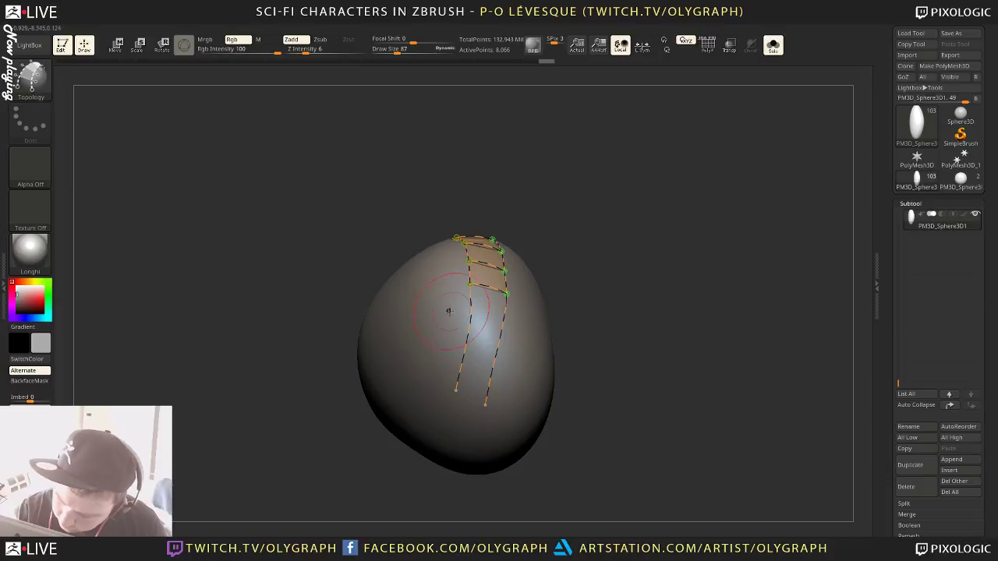
left_click_drag(563, 387, 628, 163)
left_click_drag(483, 255, 447, 377)
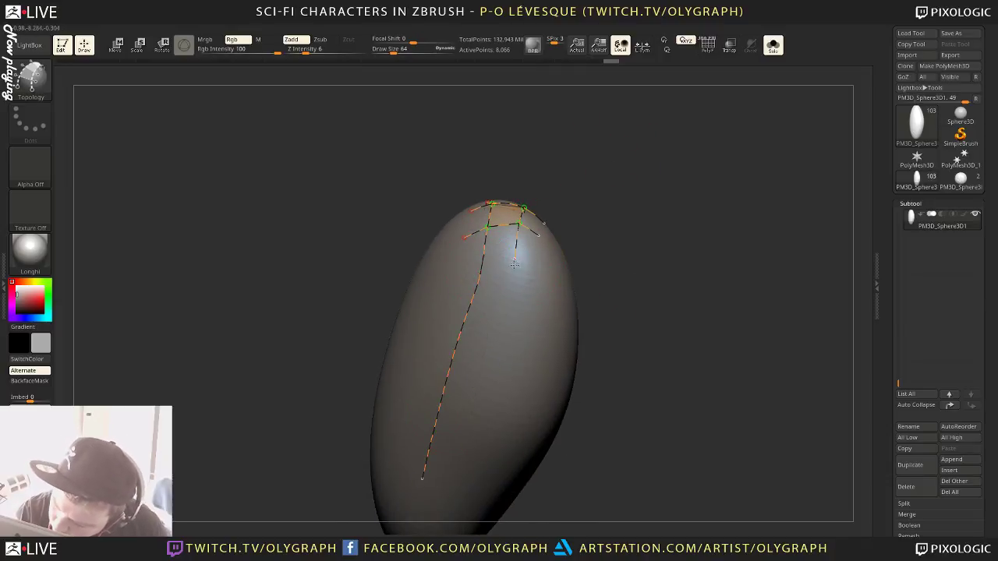
left_click_drag(490, 336, 532, 345)
left_click_drag(424, 378, 509, 401)
left_click_drag(408, 429, 485, 458)
Continue both side curves along the remaining length of the ellipsoid, add further cross curves and trim the loose ends
left_click_drag(632, 359, 669, 226, "alt")
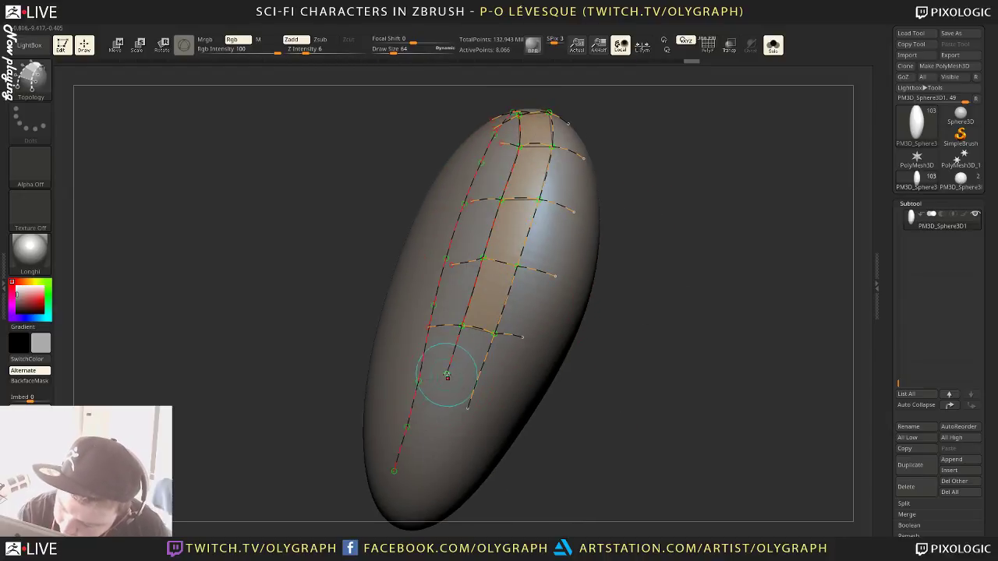
left_click_drag(447, 374, 419, 456)
left_click_drag(468, 409, 446, 480)
left_click_drag(421, 378, 521, 396)
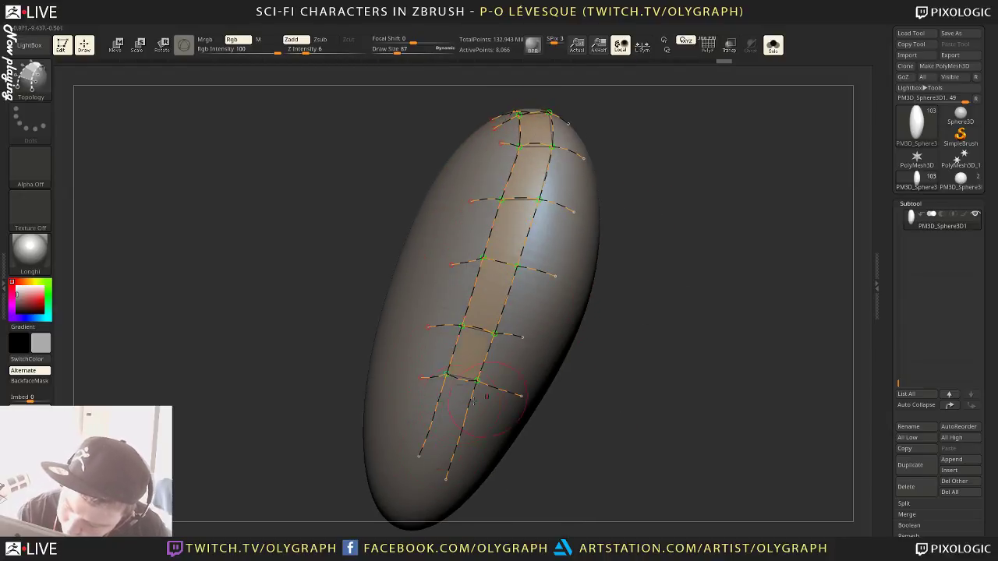
left_click_drag(410, 419, 487, 446)
left_click_drag(407, 463, 408, 492)
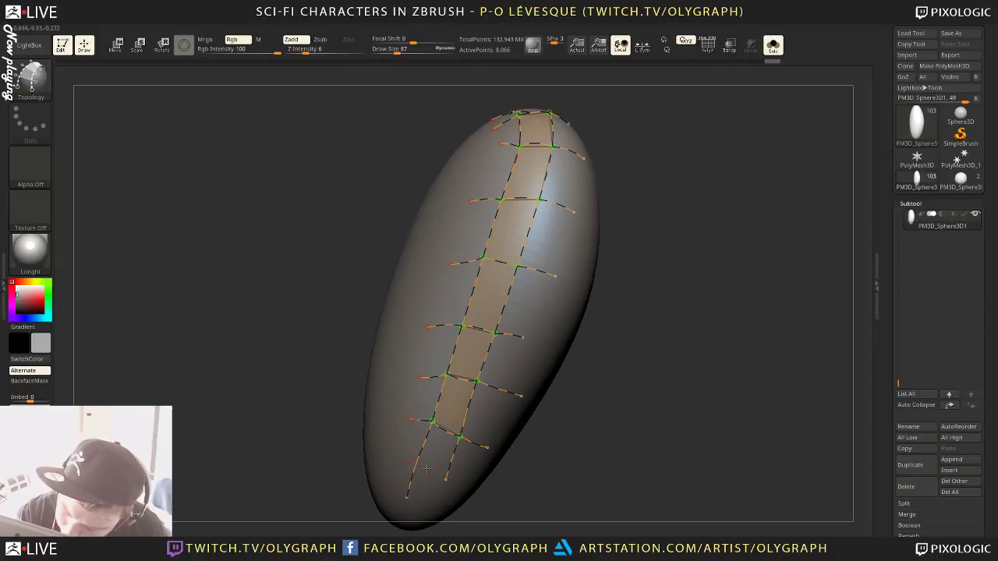
left_click_drag(684, 249, 639, 179)
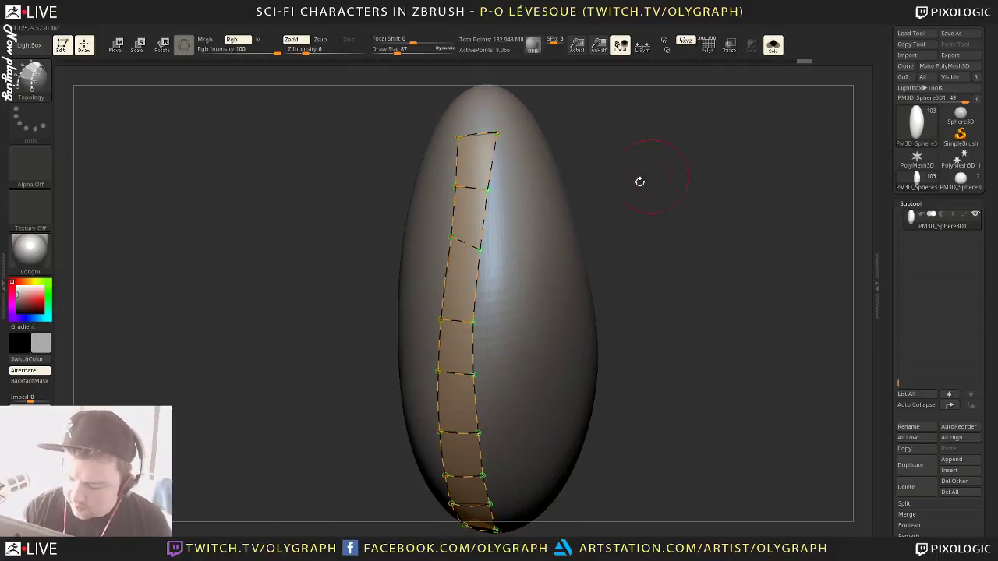
Generate the thick mesh strip from the topology curves, repeat it onto the model, and show it together with the whole robot
left_click(575, 267)
left_click(560, 307, "ctrl+shift")
left_click(560, 308, "ctrl+shift")
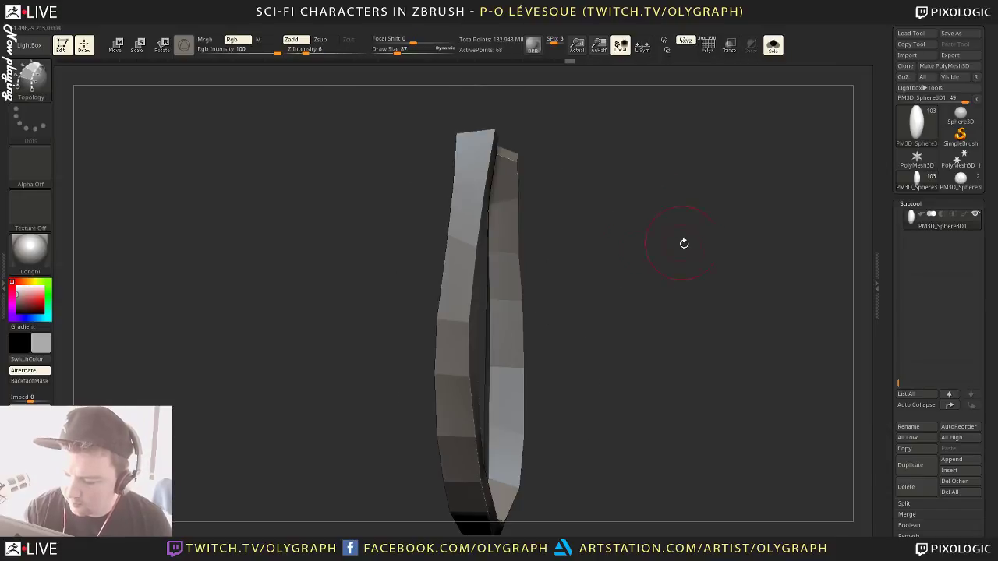
key("1")
left_click(659, 395)
mouse_move(617, 328)
left_mouse_down("alt")
mouse_move(613, 259)
mouse_move(660, 258)
left_mouse_up("alt")
left_click(773, 45)
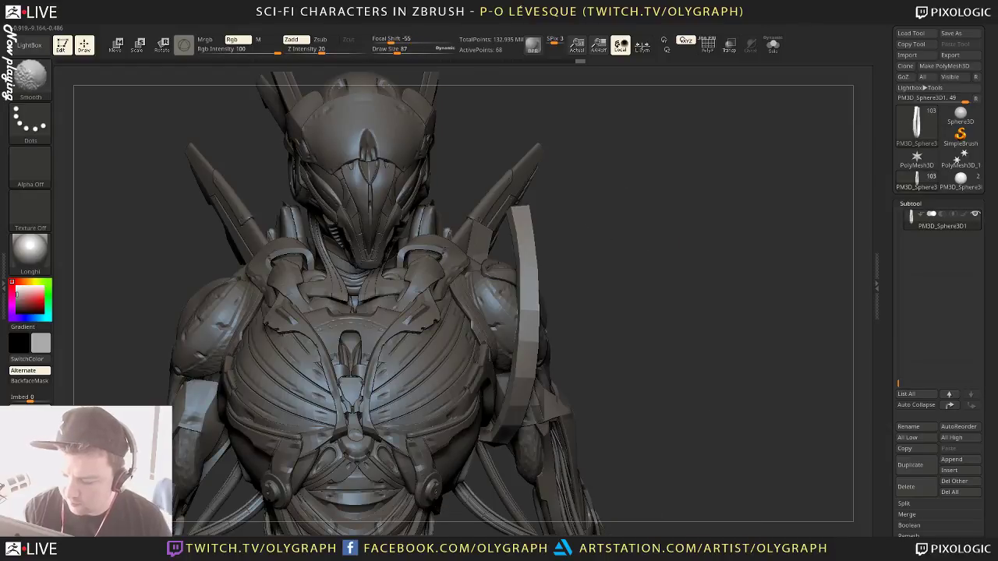
Reshape the strip with a large Move brush so that its upper half sits closer to the robot's shoulder
key("s")
mouse_move(515, 306)
left_mouse_down()
mouse_move(543, 305)
mouse_move(521, 318)
left_mouse_up()
key("b")
left_click(504, 297)
key("s")
left_click_drag(513, 390, 487, 414)
key("s")
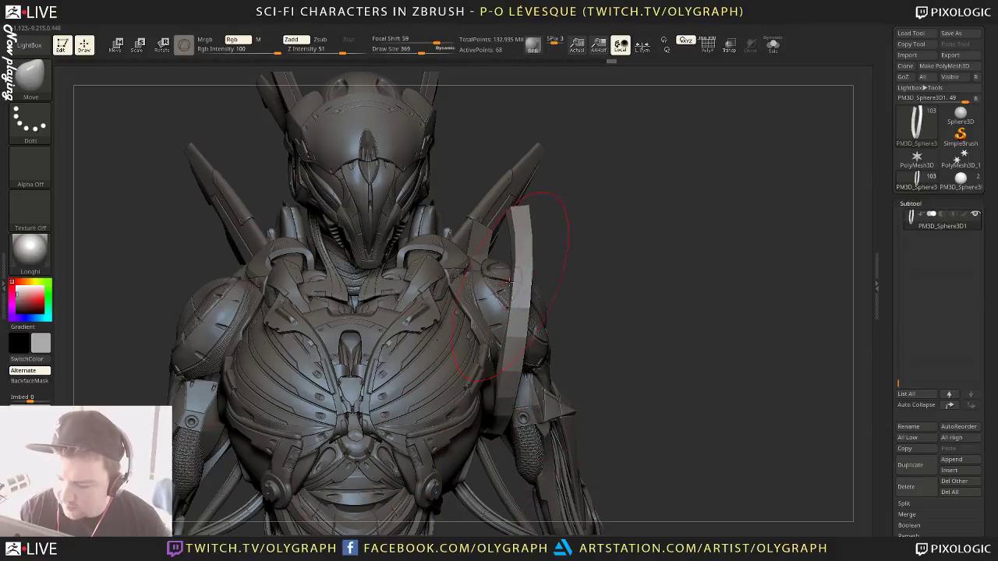
mouse_move(510, 283)
left_mouse_down()
mouse_move(500, 282)
mouse_move(502, 268)
left_mouse_up()
key("s")
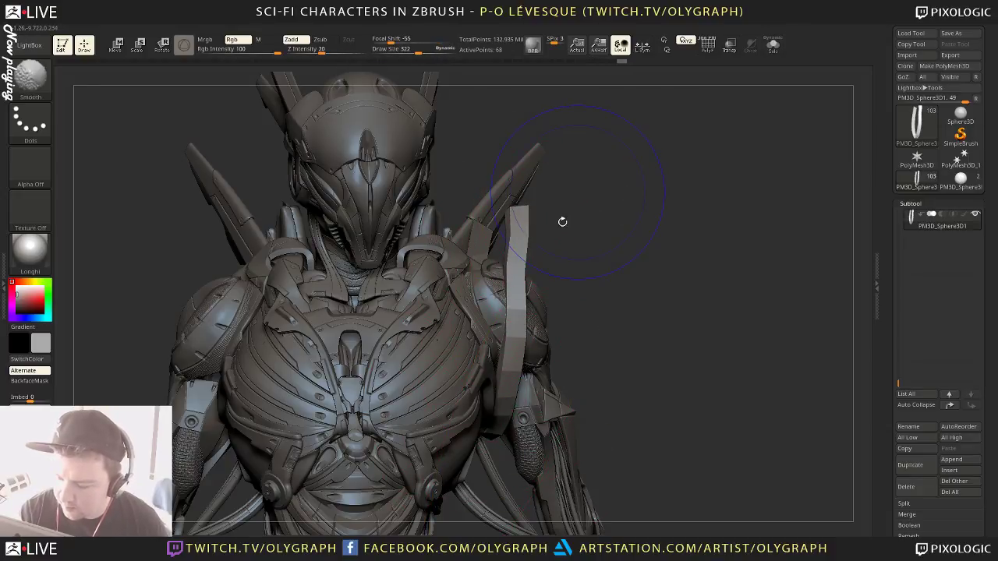
Choose the ZModeler brush and isolate the strip with its polygroup wireframe displayed
key("b")
key("z")
key("m")
key("s")
left_click_drag(567, 261, 564, 261)
key("shift+s")
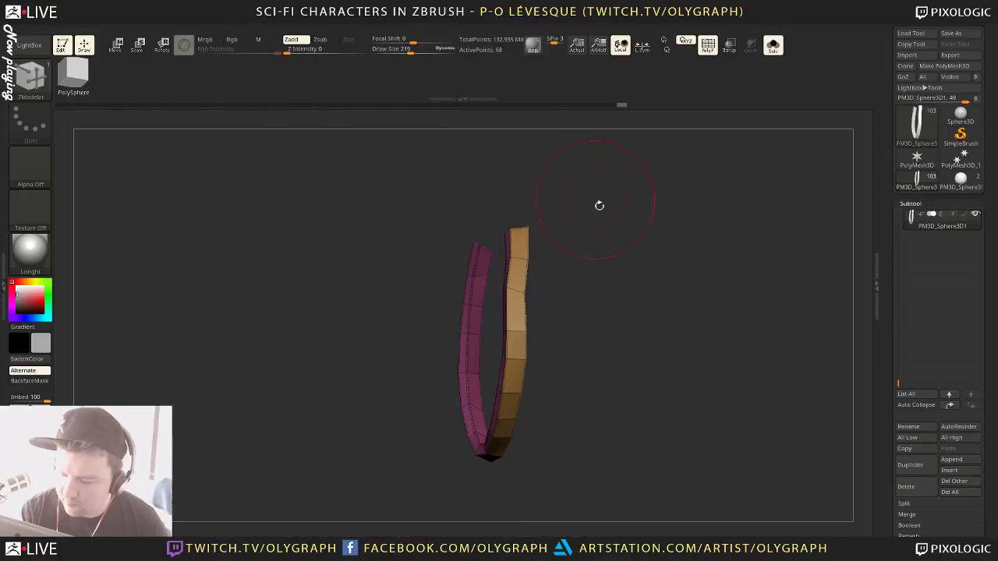
Try to split the strip's outer face with a lengthwise edge loop
left_click_drag(600, 206, 588, 343, "alt")
key("s")
left_click_drag(525, 249, 511, 250)
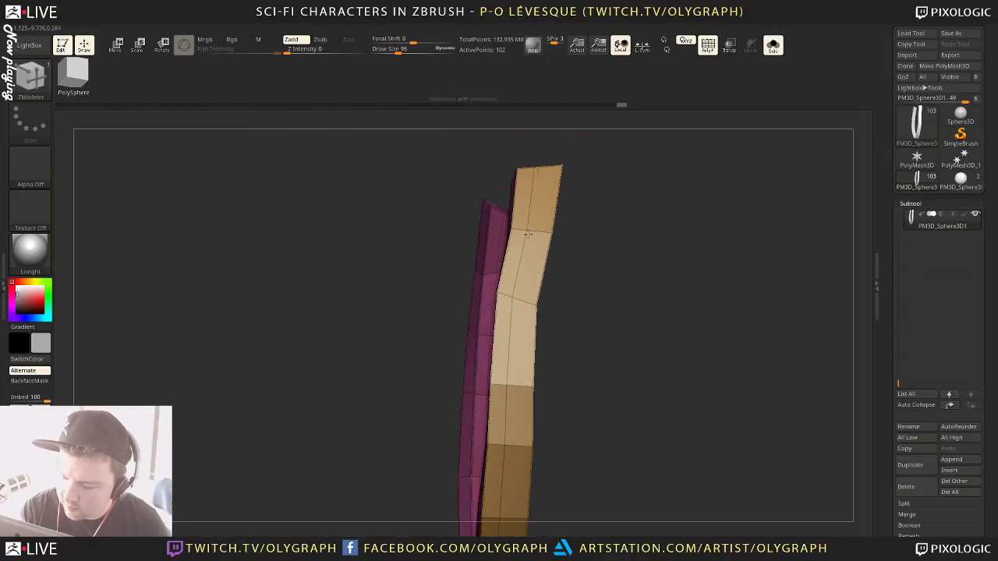
key("ctrl+z")
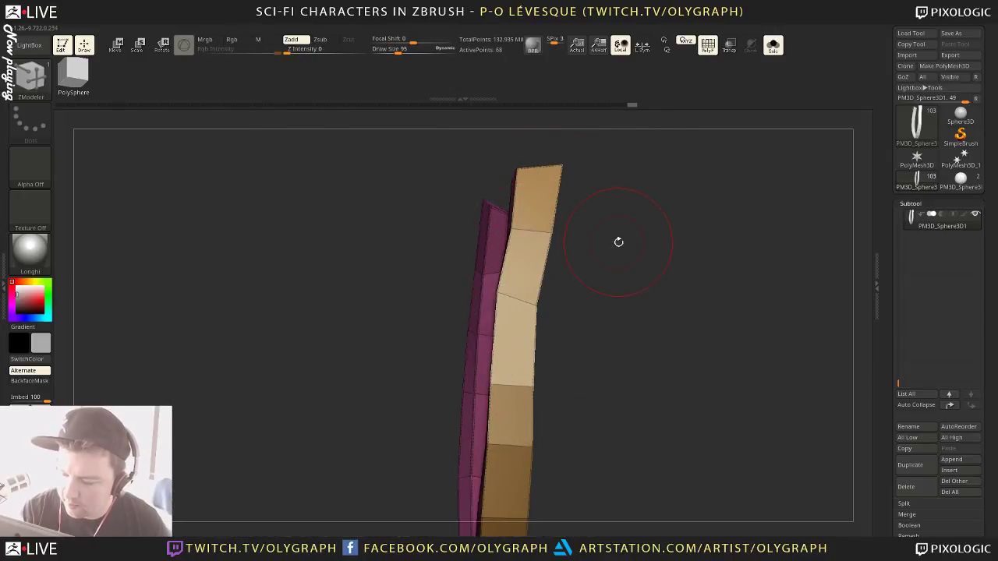
Set the ZModeler draw size to 22
key("s")
mouse_move(618, 244)
left_mouse_down()
mouse_move(605, 243)
mouse_move(621, 238)
left_mouse_up()
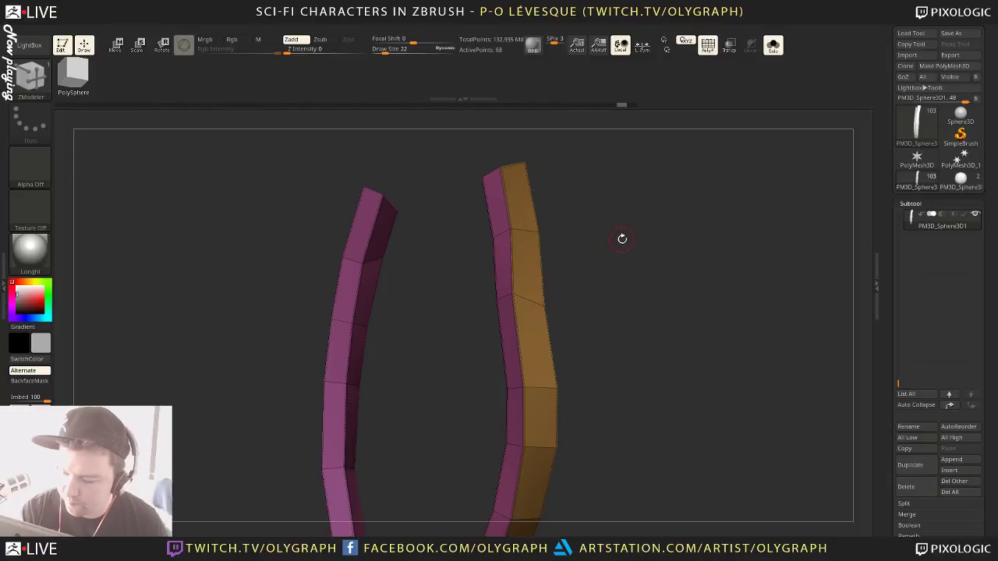
left_click(511, 234, "ctrl+shift")
left_click_drag(447, 273, 466, 276)
left_click_drag(599, 226, 608, 252, "alt")
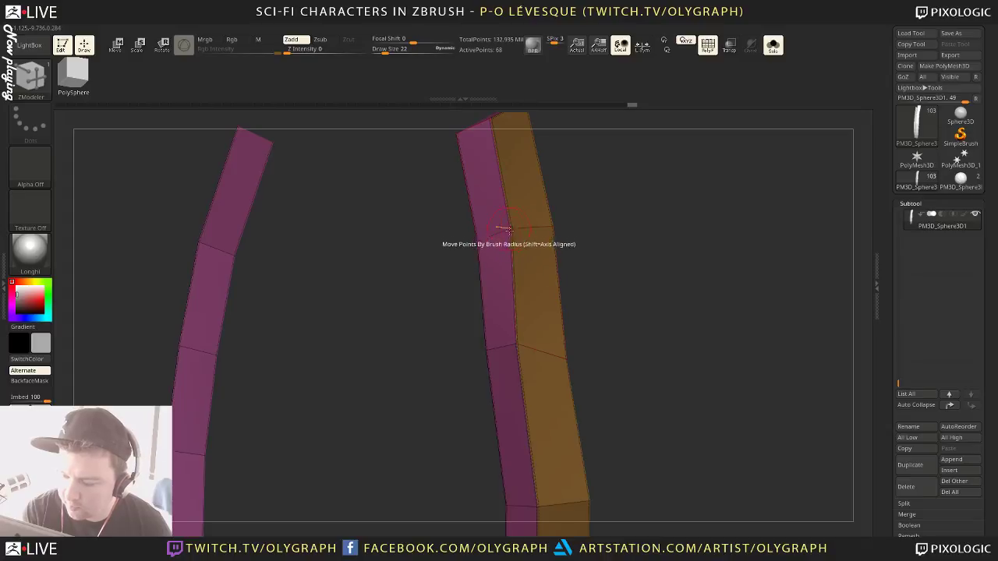
mouse_move(597, 206)
left_mouse_down()
mouse_move(608, 213)
mouse_move(598, 213)
mouse_move(600, 226)
left_mouse_up()
Try again to insert a lengthwise edge loop through the middle of the strip's outer polygroup
key("ctrl")
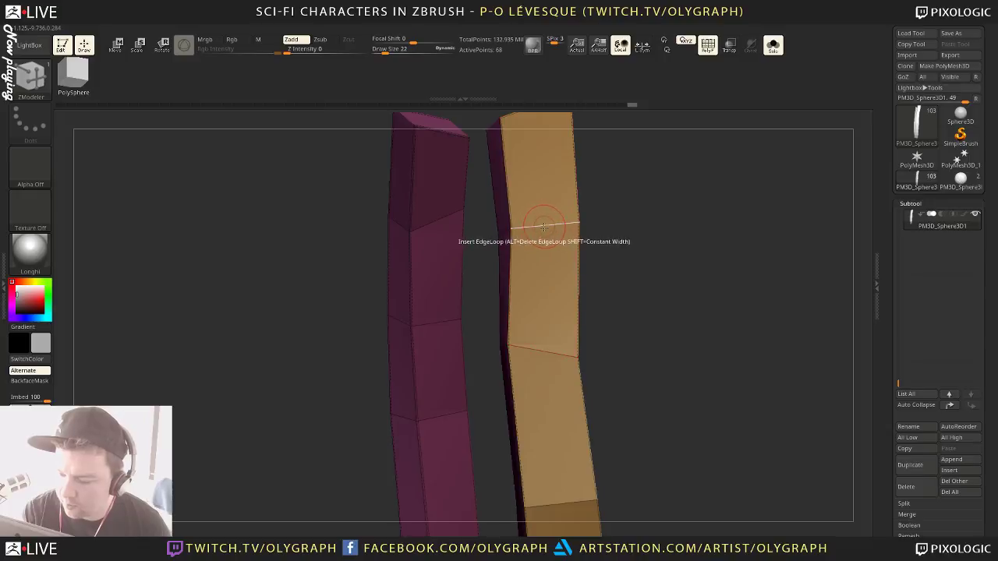
left_click(546, 222)
right_click_drag(546, 218, 567, 192)
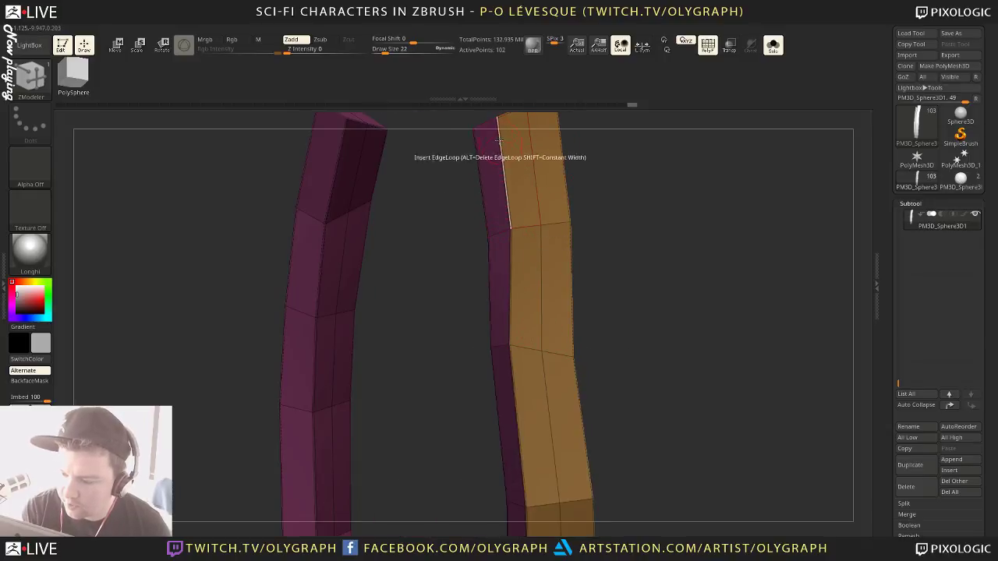
key("ctrl+shift")
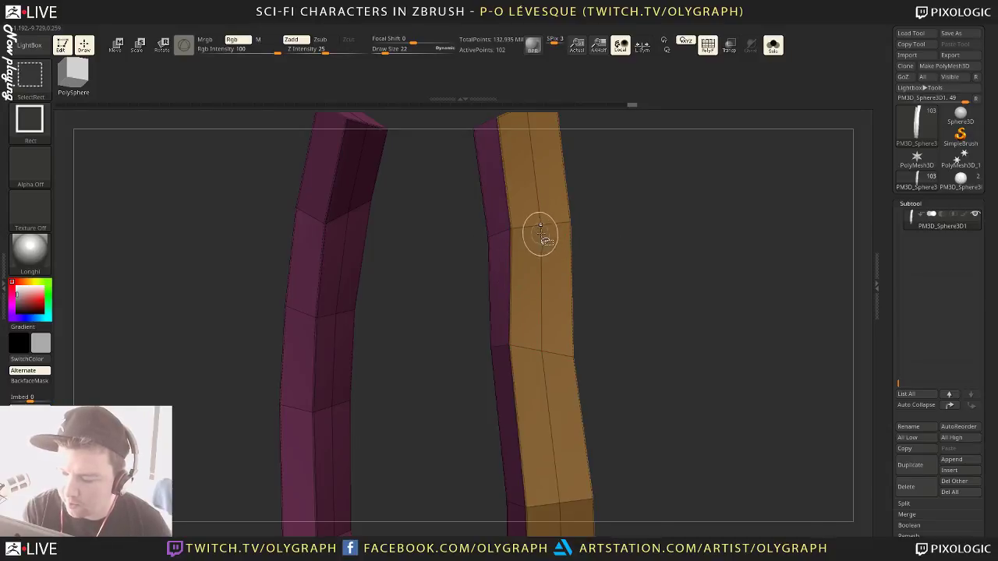
key("ctrl+z")
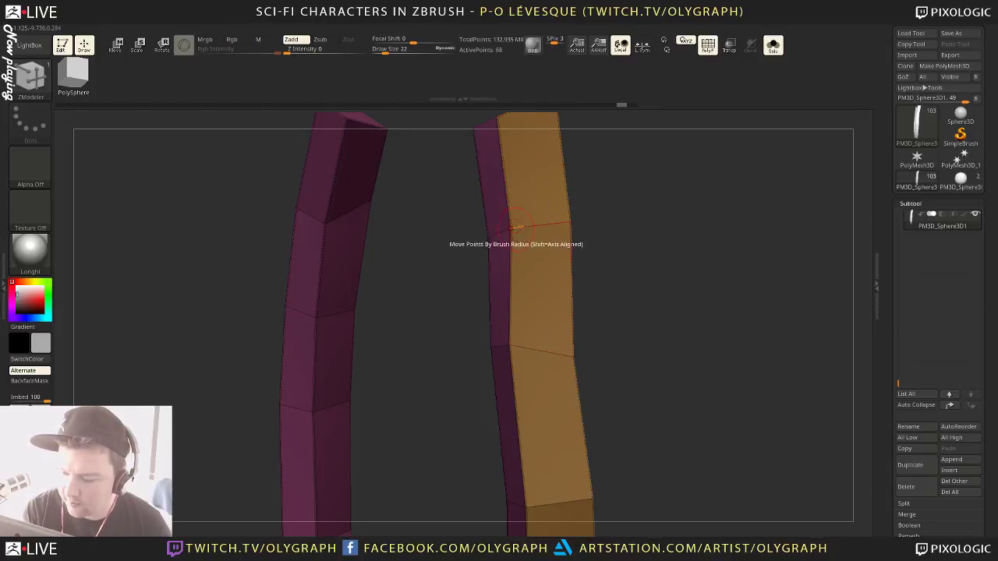
Insert a lengthwise edge loop along the middle of the strip and isolate its outer polygroup
mouse_move(480, 256)
left_mouse_down()
mouse_move(445, 281)
mouse_move(584, 267)
mouse_move(454, 279)
mouse_move(519, 245)
left_mouse_up()
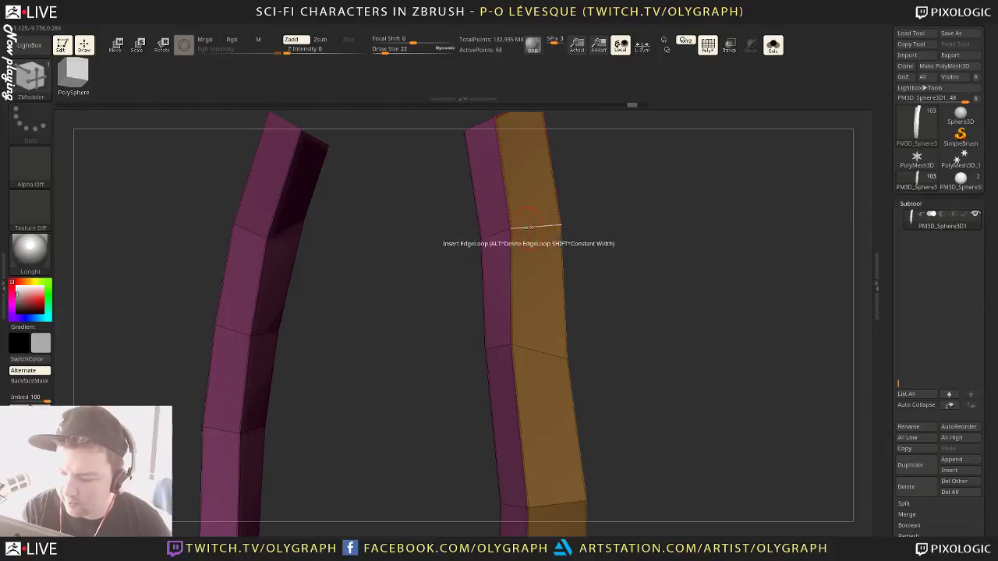
left_click(540, 227)
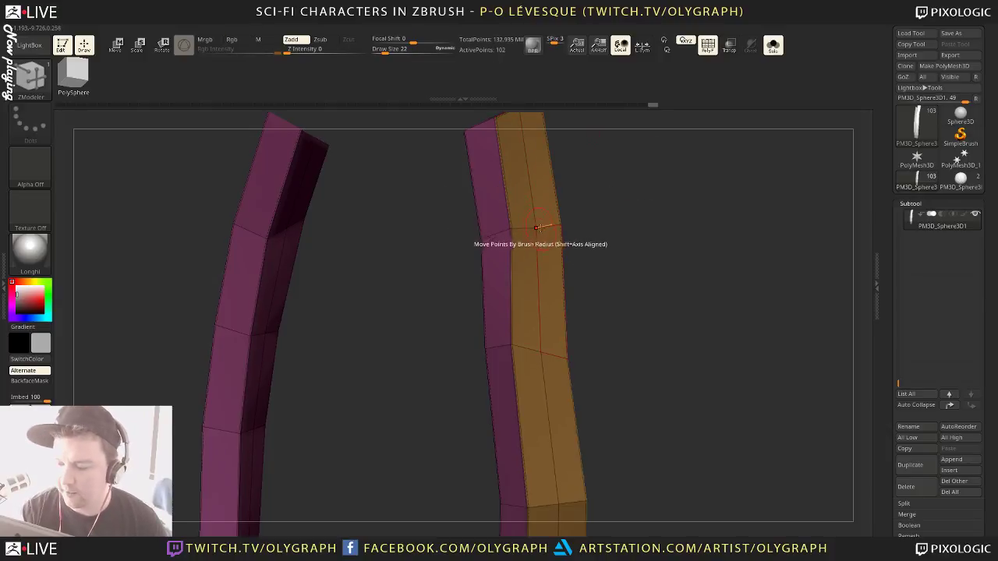
key("ctrl+shift")
left_click(538, 230, "ctrl+shift")
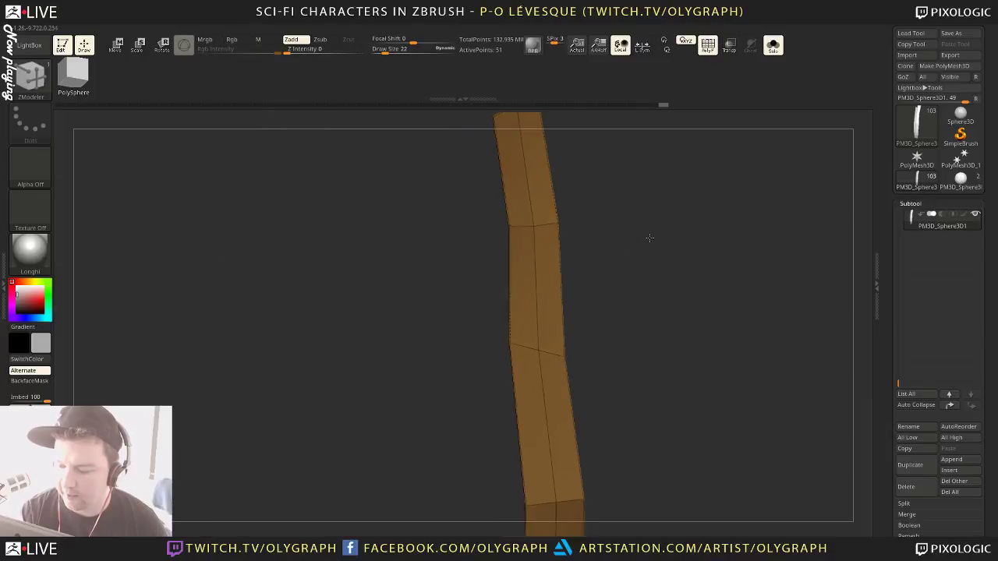
left_click_drag(648, 236, 613, 227)
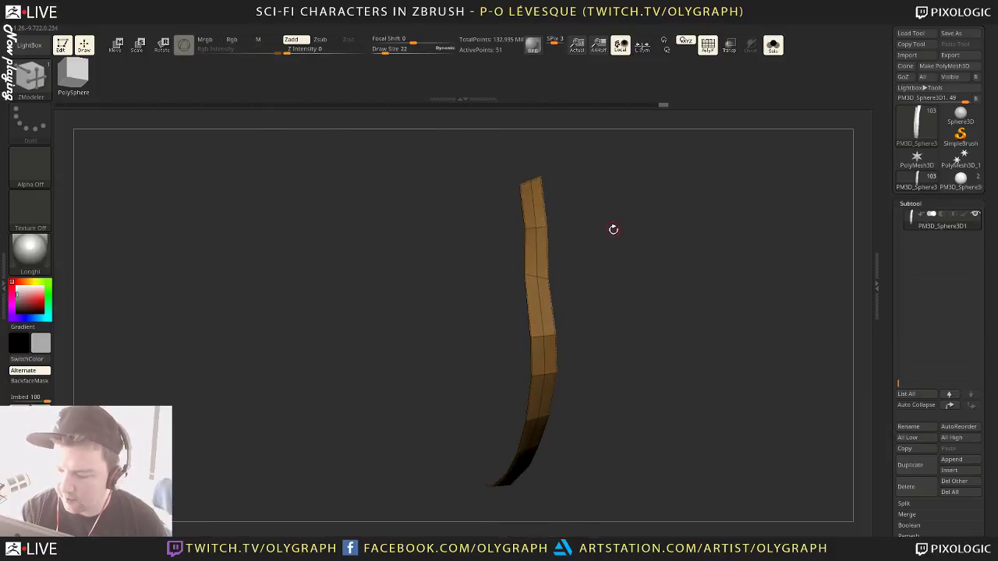
Delete the hidden part of the strip and remove the lengthwise edge loop from the remaining outer surface
key("b")
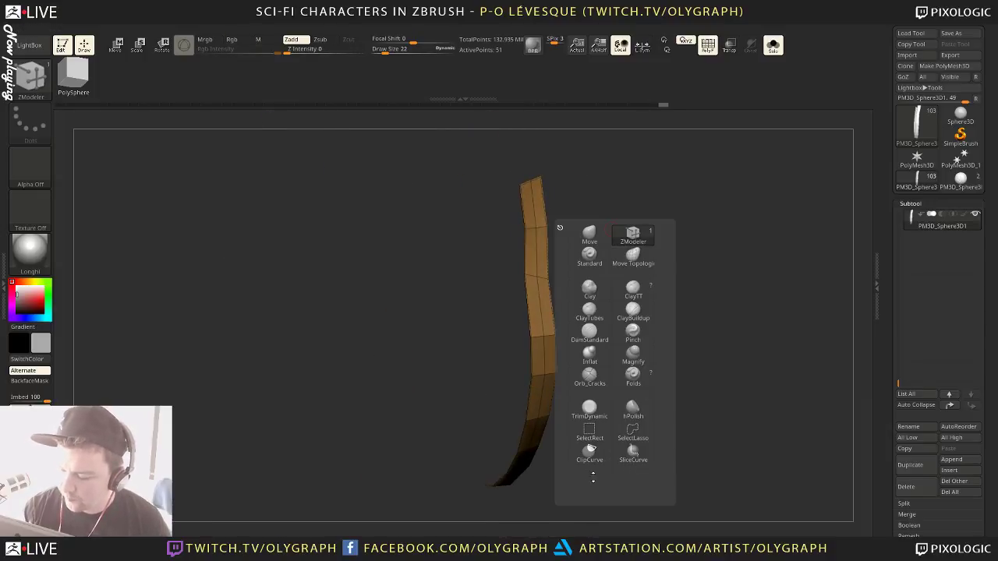
key("space")
key("space")
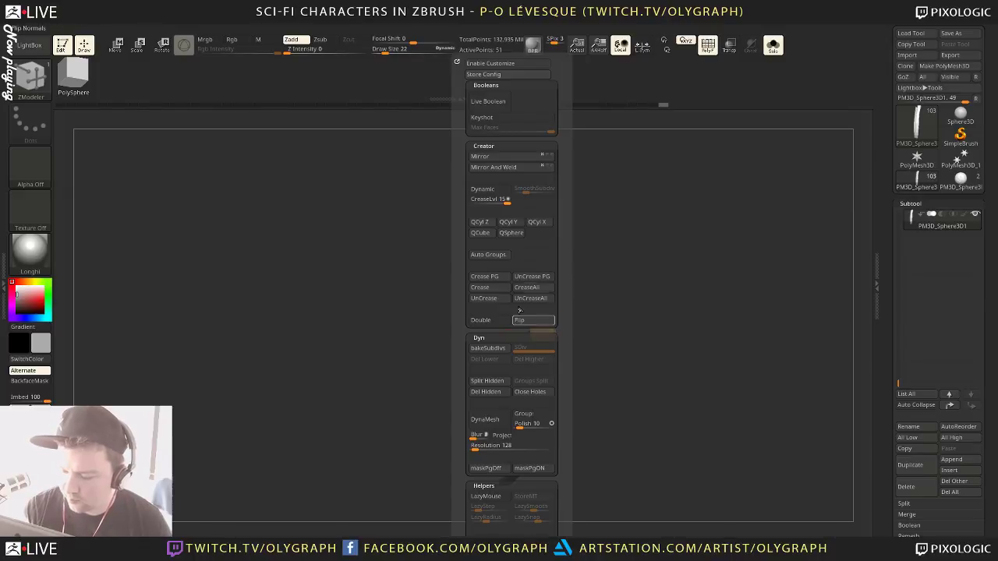
left_click(492, 394)
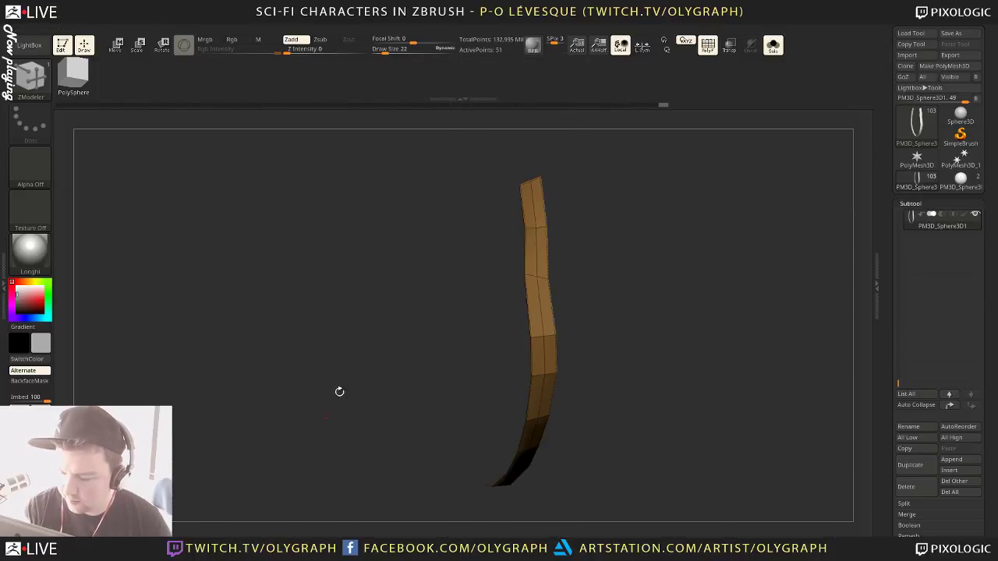
left_click(537, 253, "alt")
Straighten the single-sided strip and even out its segments and upper end with the Move brush
left_click_drag(654, 220, 627, 227)
key("b")
key("m")
key("v")
key("s")
mouse_move(524, 211)
left_mouse_down()
mouse_move(533, 211)
mouse_move(519, 206)
left_mouse_up()
key("s")
left_click_drag(540, 253, 556, 249)
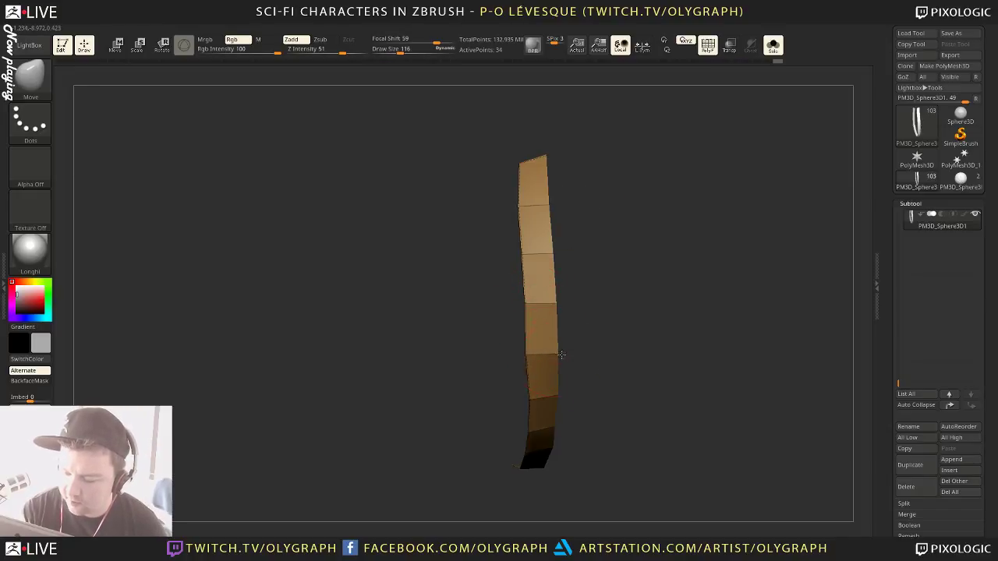
left_click_drag(619, 306, 606, 290, "alt")
left_click_drag(579, 142, 546, 154)
key("s")
left_click(512, 154)
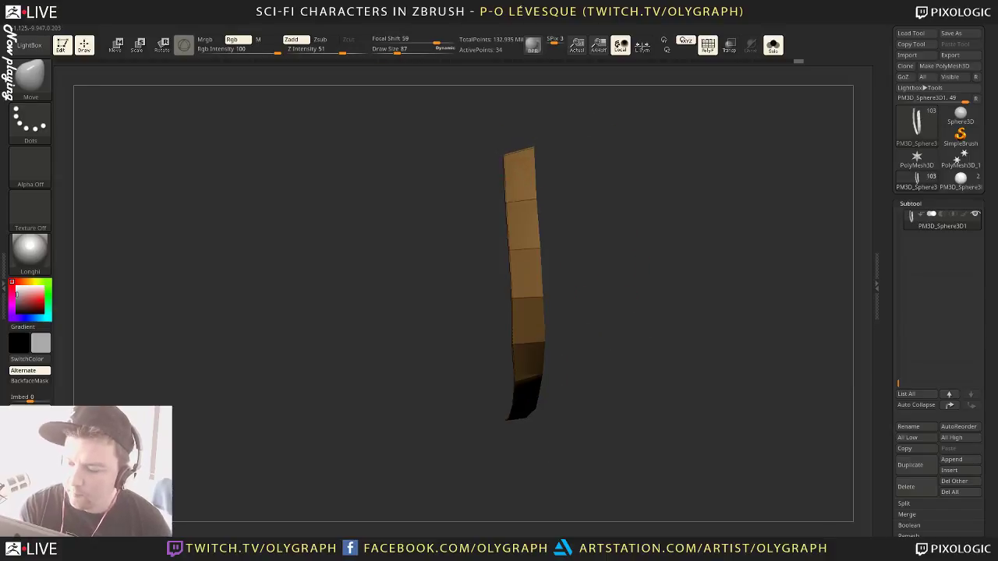
Look through the custom popup menu and the Move brush's Samples and Curve settings for the AccuCurve option
key("space")
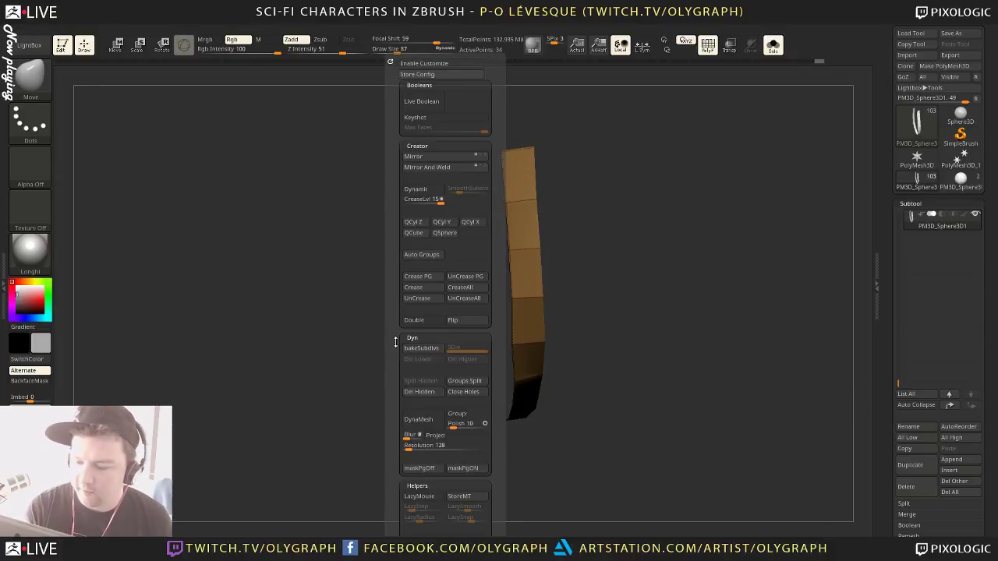
scroll(395, 342, "down", 3)
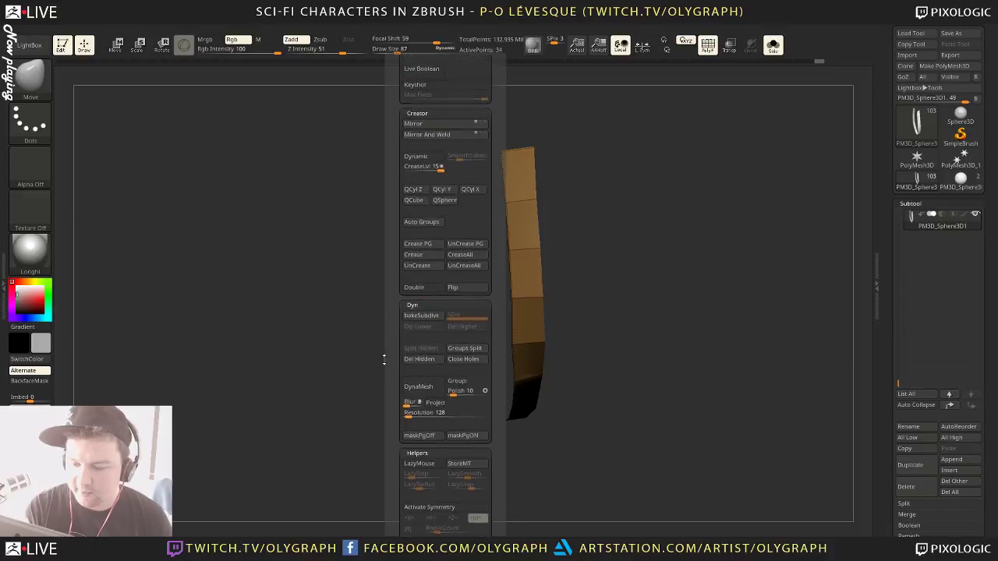
scroll(383, 359, "up", 2)
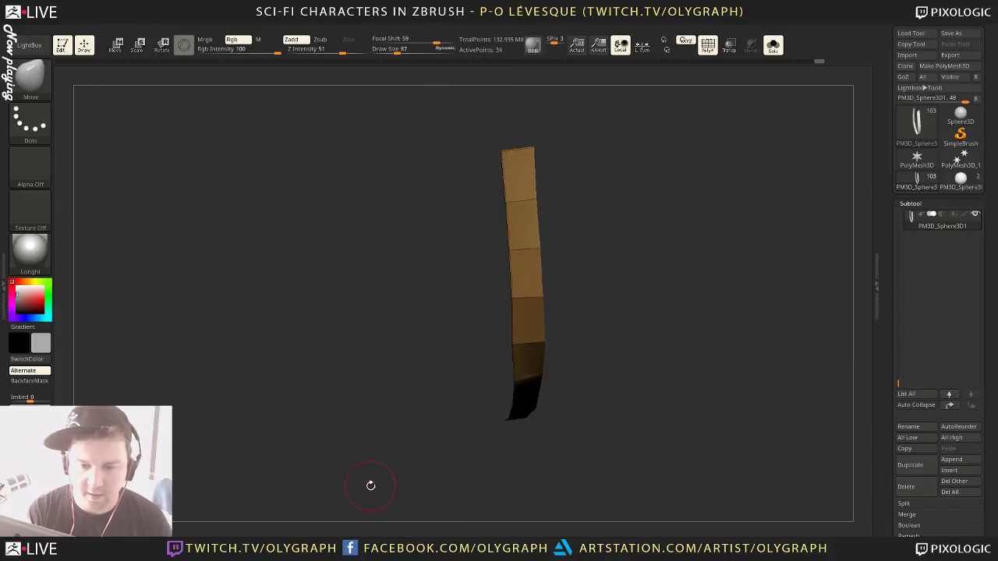
left_click(30, 78)
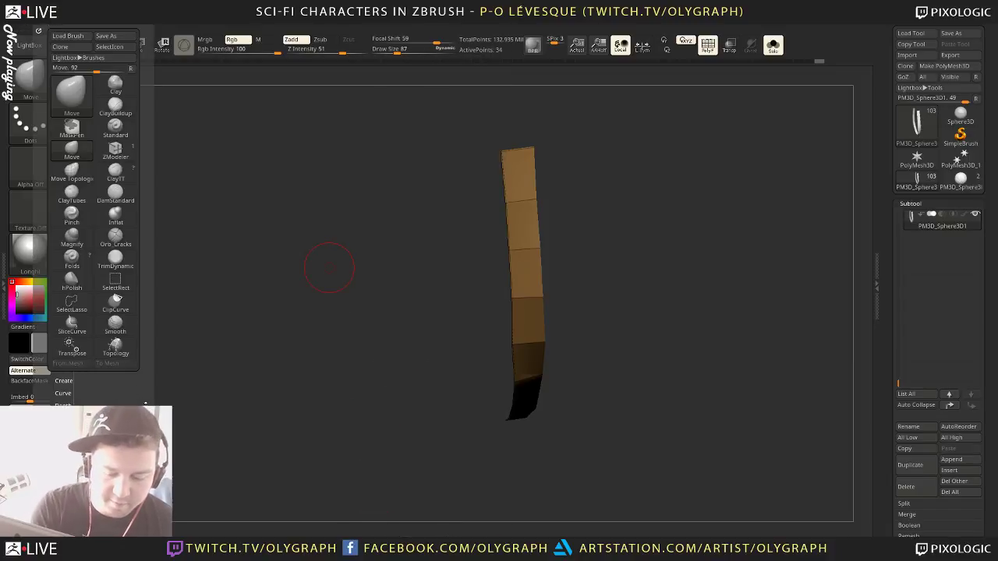
scroll(70, 310, "down", 5)
left_click(79, 315)
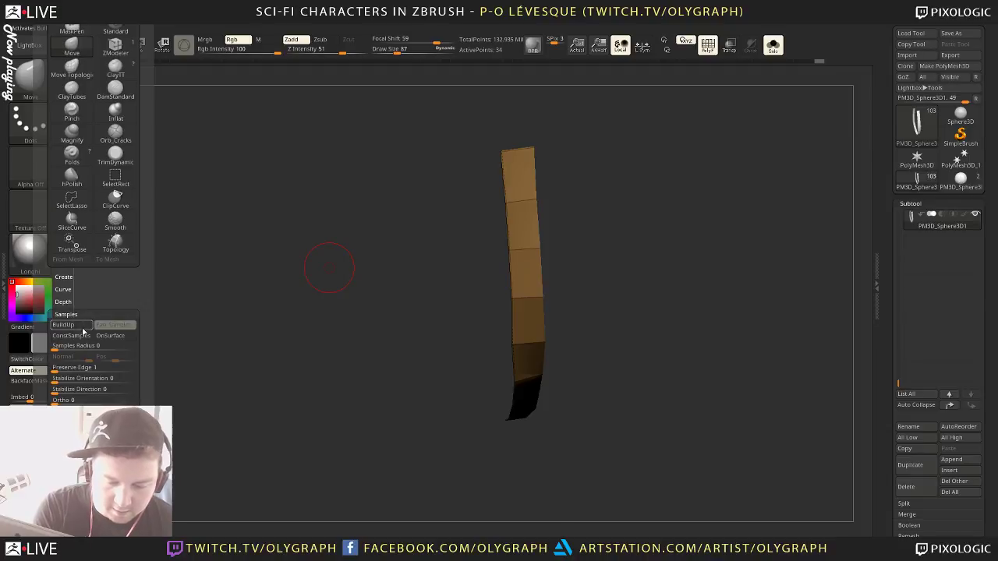
left_click(81, 301)
left_click(87, 289)
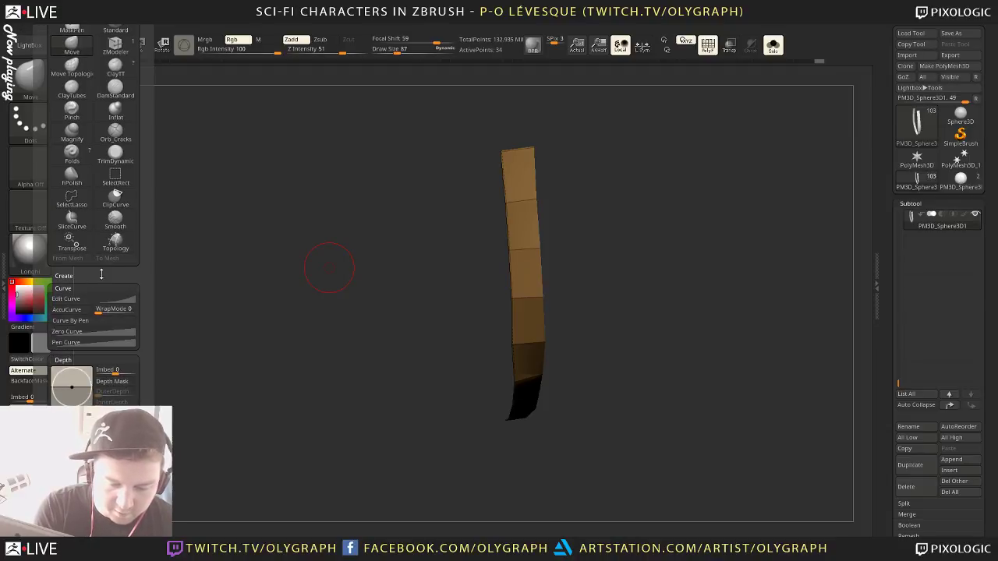
key("F2")
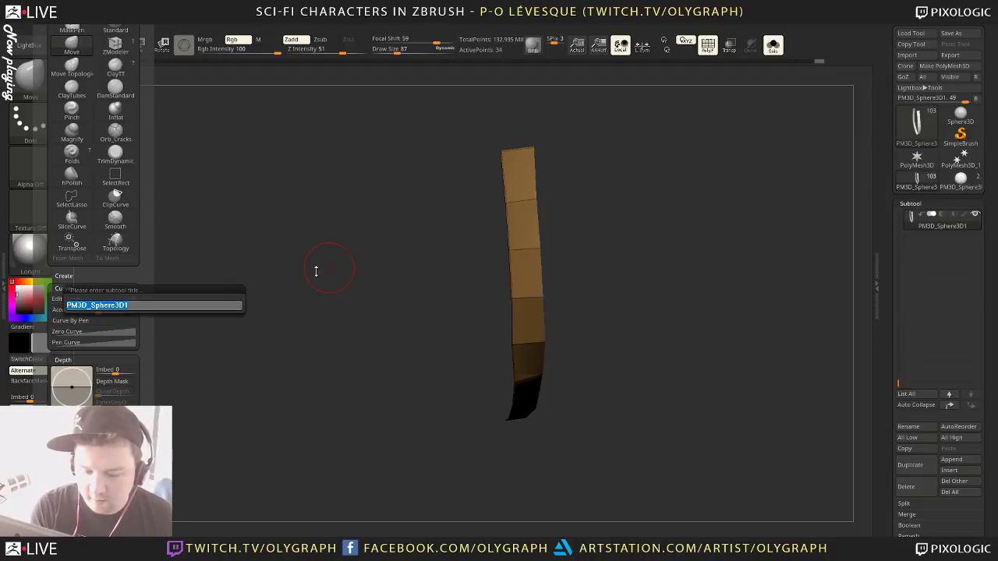
key("Escape")
Enable interface customization and add the AccuCurve option from the Brush palette's Curve settings to the custom menu's Helpers group
key("space")
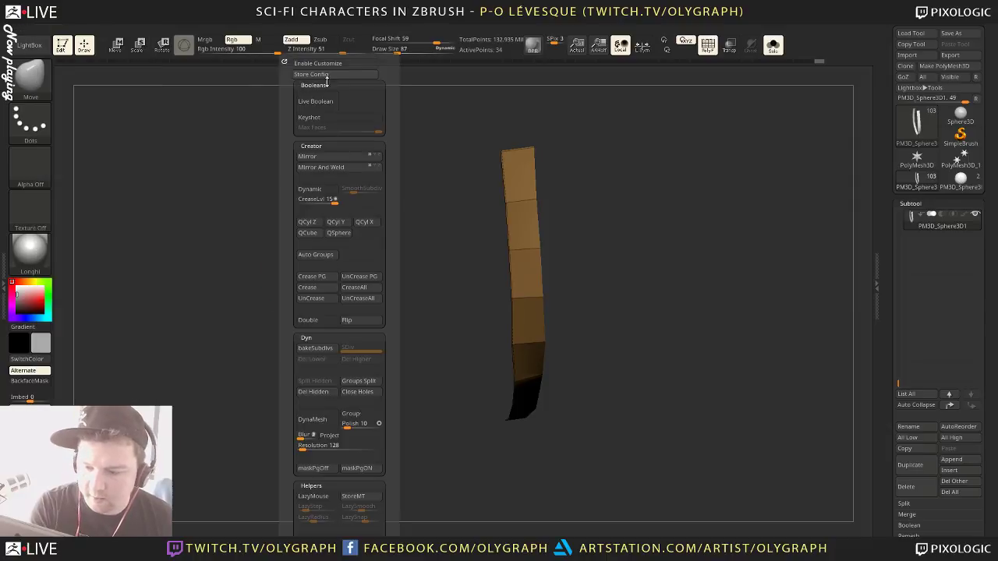
left_click(319, 64)
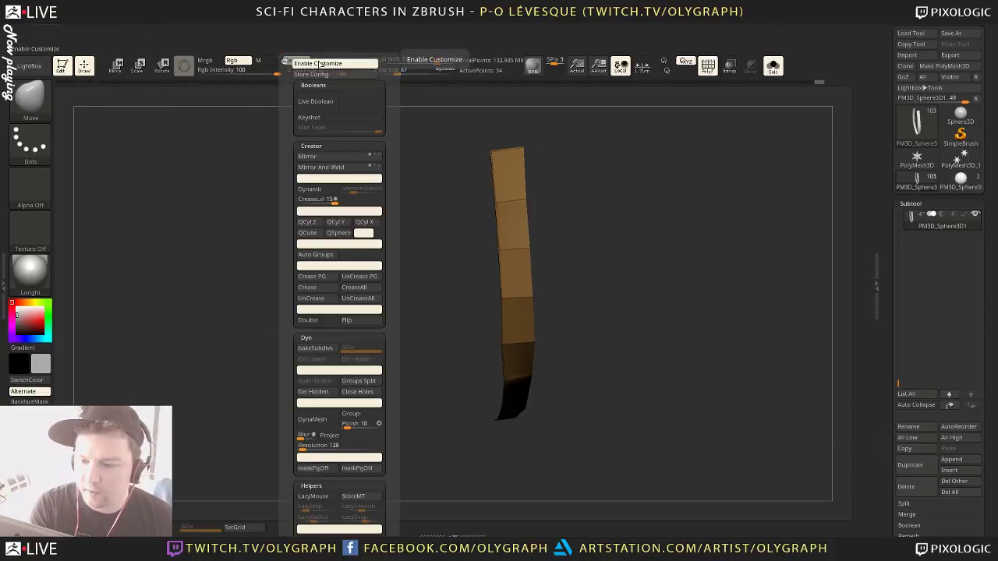
left_click(683, 26)
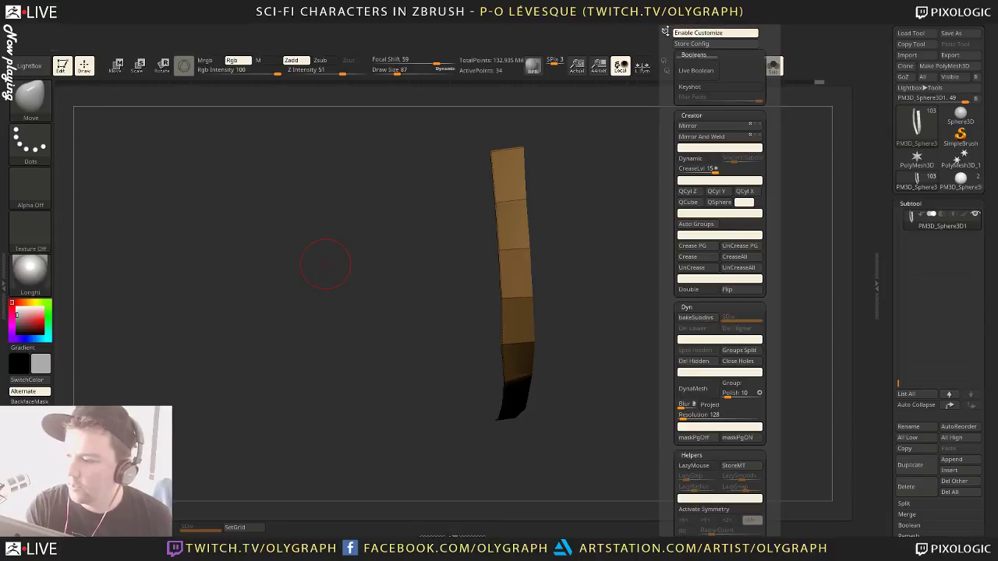
left_click(666, 30)
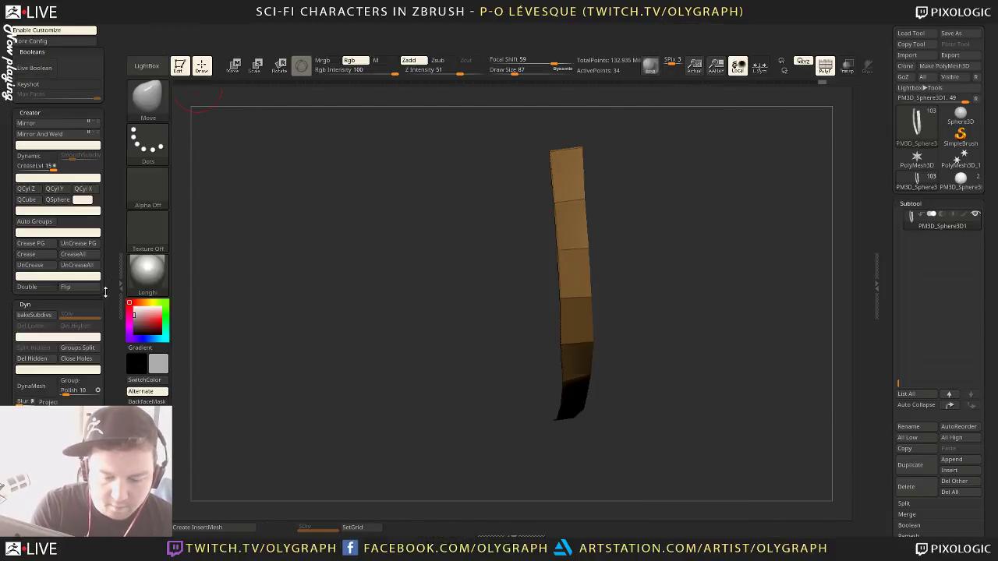
mouse_move(105, 292)
left_mouse_down()
mouse_move(106, 229)
mouse_move(103, 312)
mouse_move(103, 216)
left_mouse_up()
left_click(166, 27)
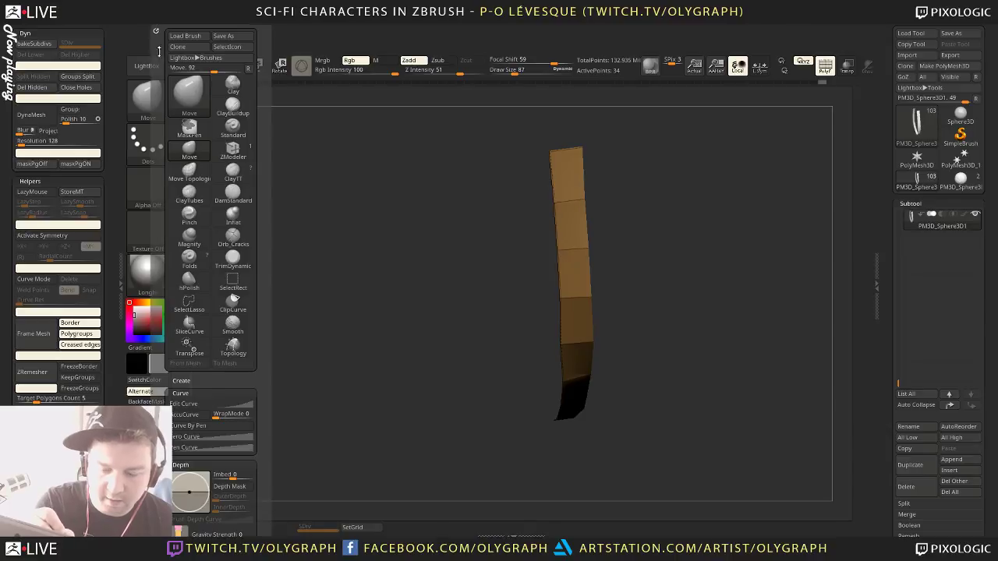
key("ctrl")
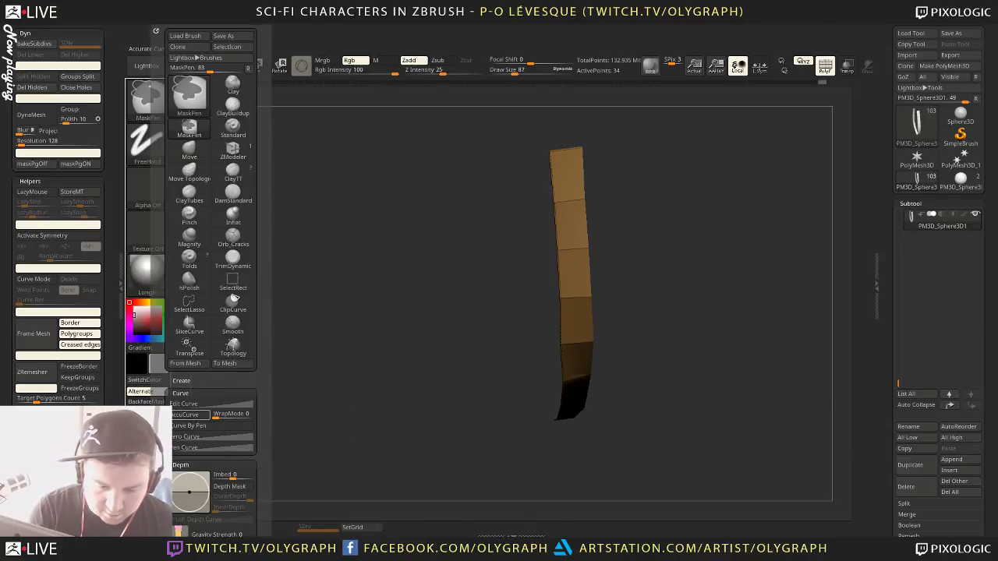
mouse_move(170, 415)
left_mouse_down("ctrl+alt")
mouse_move(94, 402)
mouse_move(61, 245)
mouse_move(79, 224)
mouse_move(31, 222)
mouse_move(41, 224)
left_mouse_up("ctrl+alt")
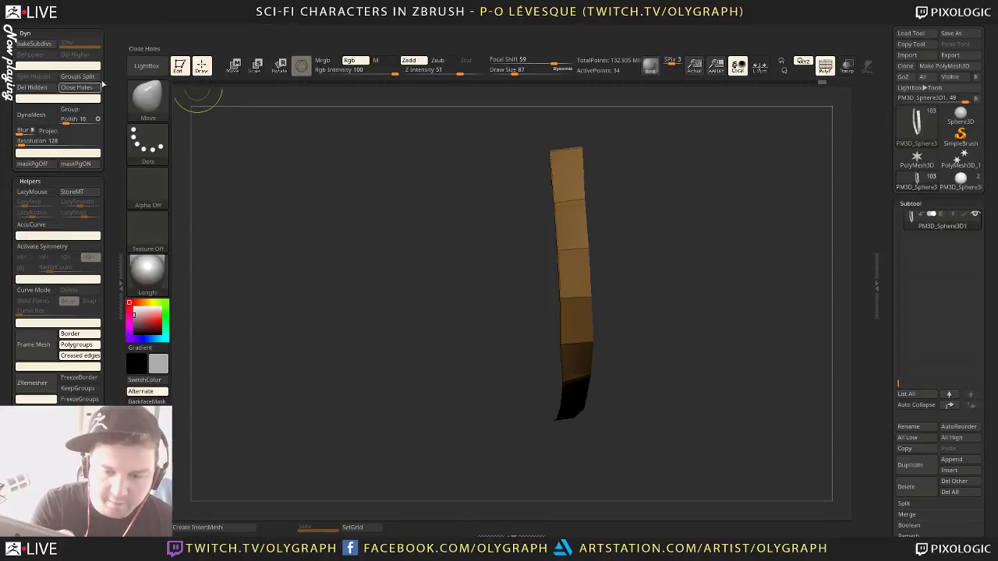
Turn off interface customization, collapse the side tray and store the interface configuration
left_click_drag(105, 86, 104, 130)
left_click_drag(114, 47, 114, 79)
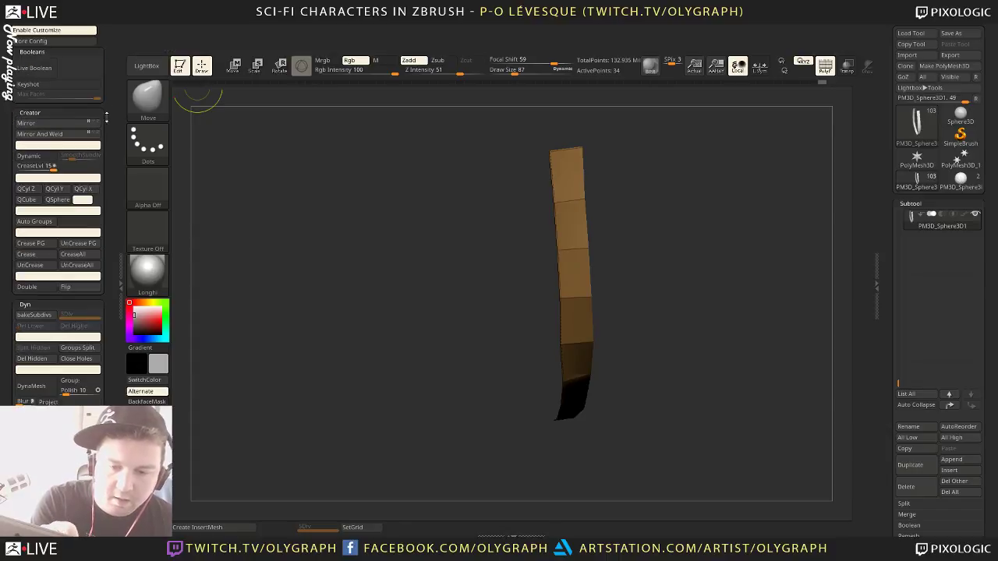
left_click(67, 31)
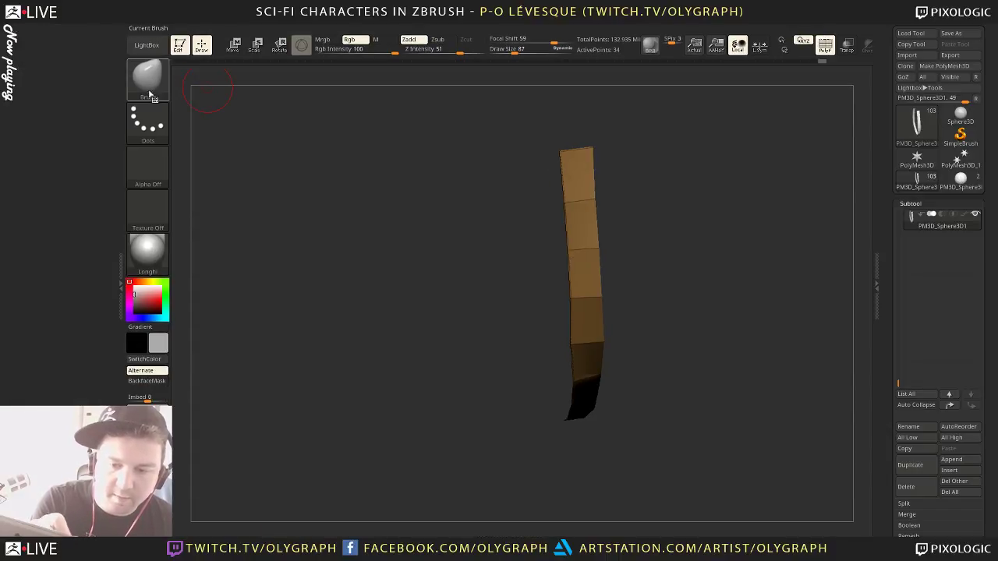
left_click(120, 111)
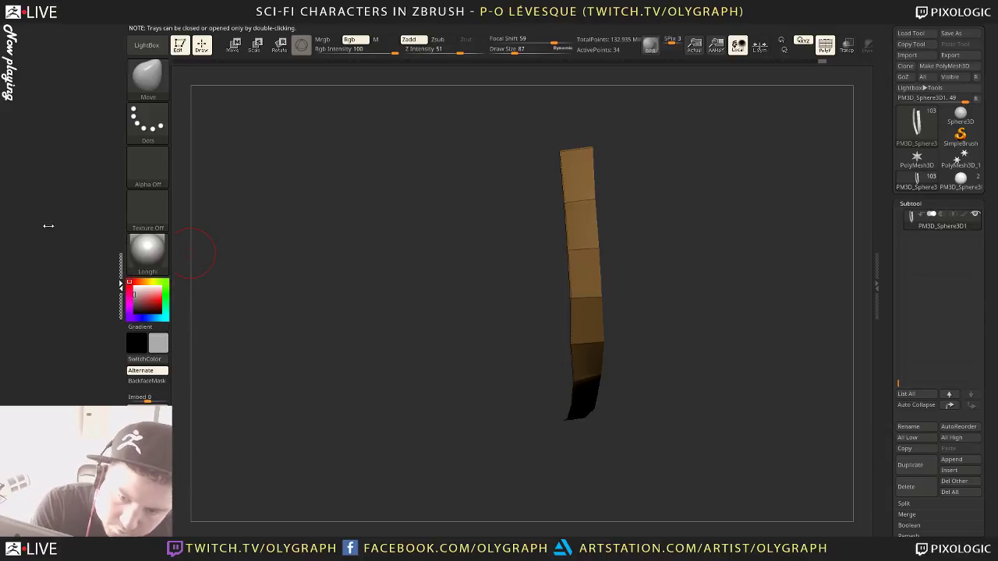
double_click(119, 288)
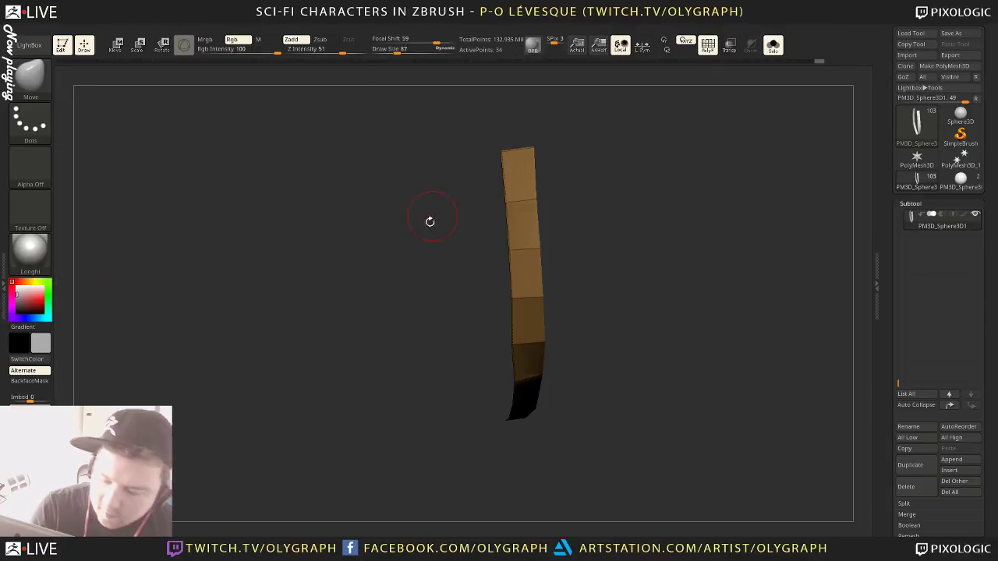
key("space")
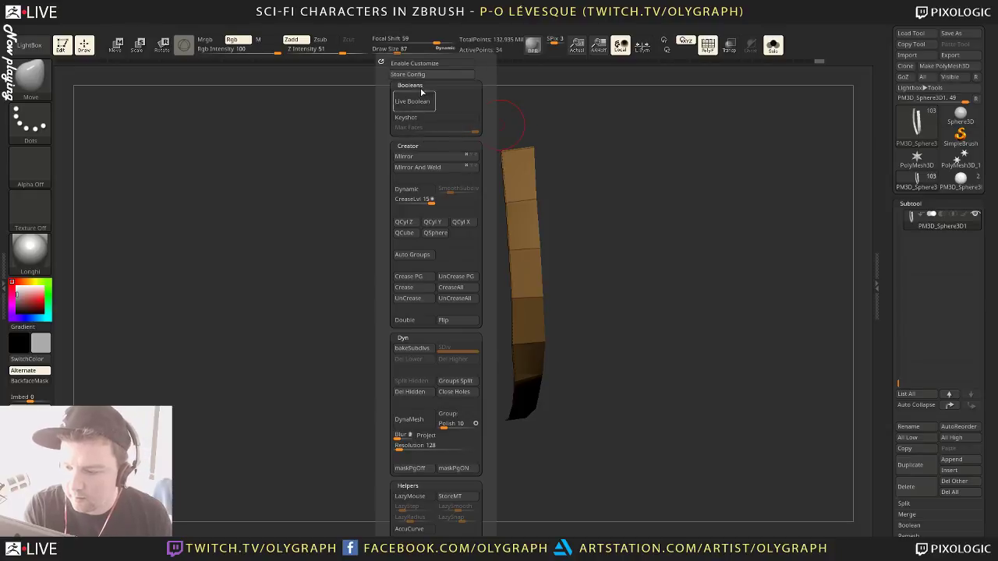
left_click(432, 74)
left_click(585, 310)
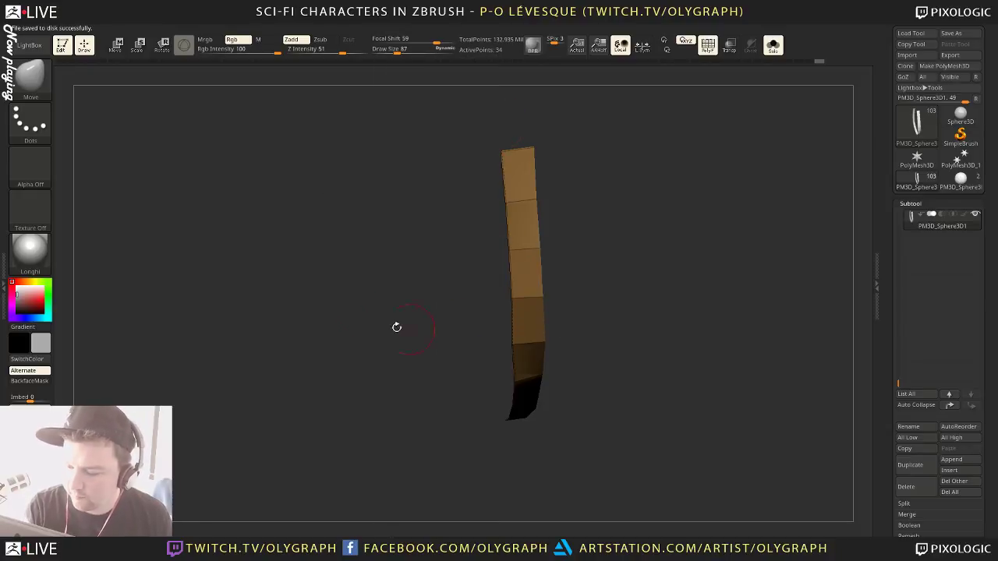
Activate AccuCurve for the Move brush from the custom menu and try it on the strip's side edge
key("space")
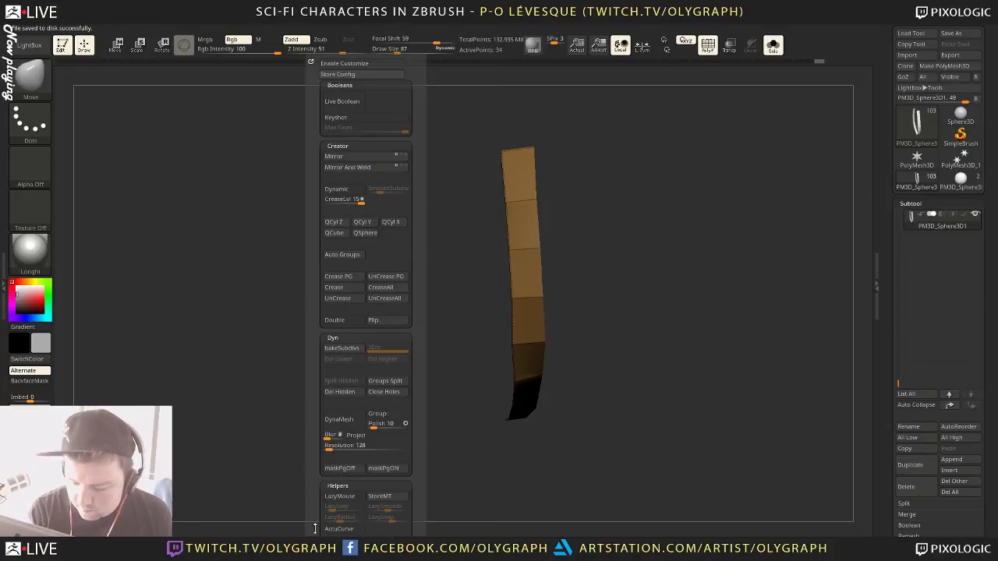
left_click_drag(315, 529, 316, 477)
left_click(342, 478)
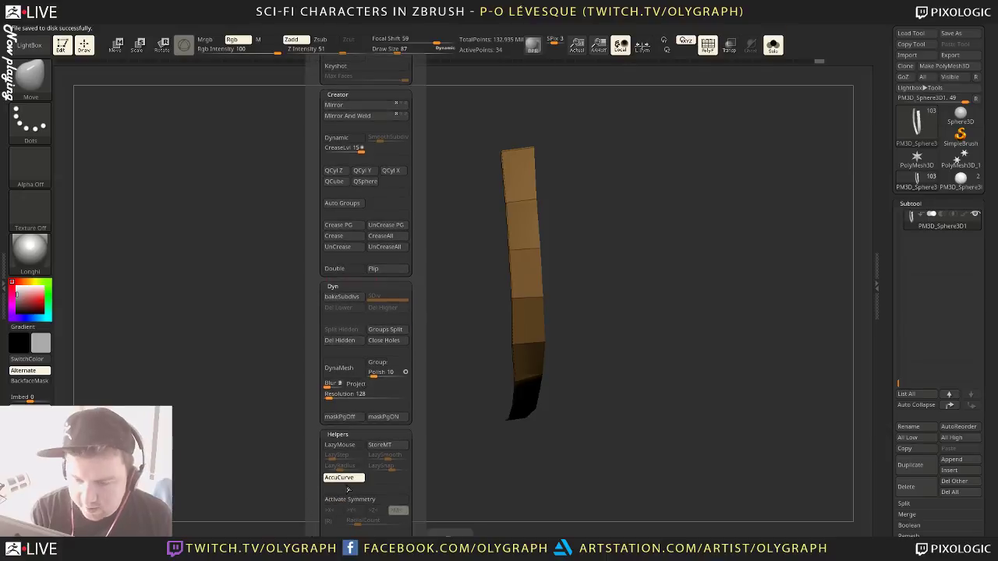
mouse_move(513, 248)
left_mouse_down()
mouse_move(483, 254)
mouse_move(530, 248)
mouse_move(485, 243)
left_mouse_up()
key("space")
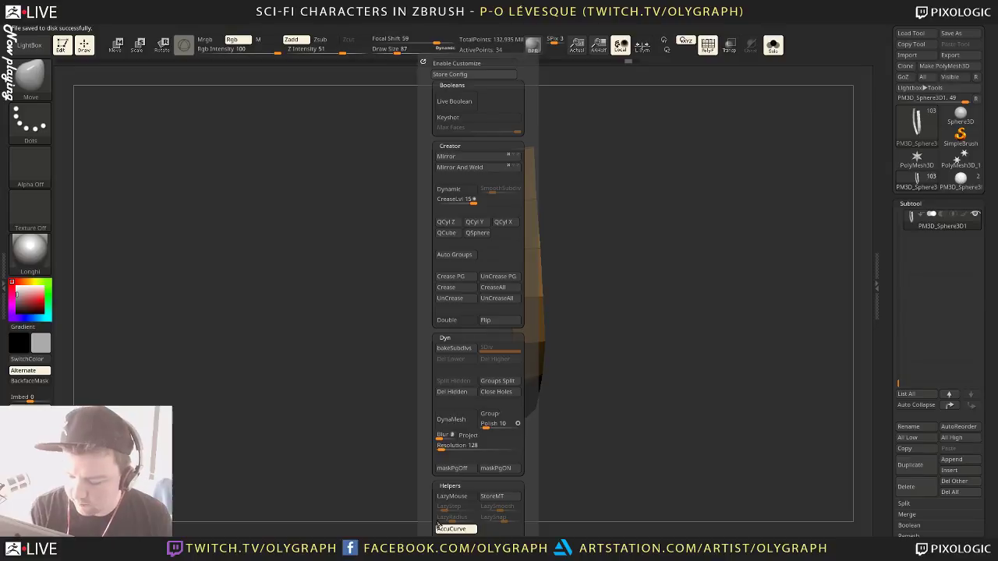
Even out the edge of the strip's lower segments with an enlarged Move brush
left_click_drag(621, 251, 573, 196, "alt")
key("s")
left_click(466, 302)
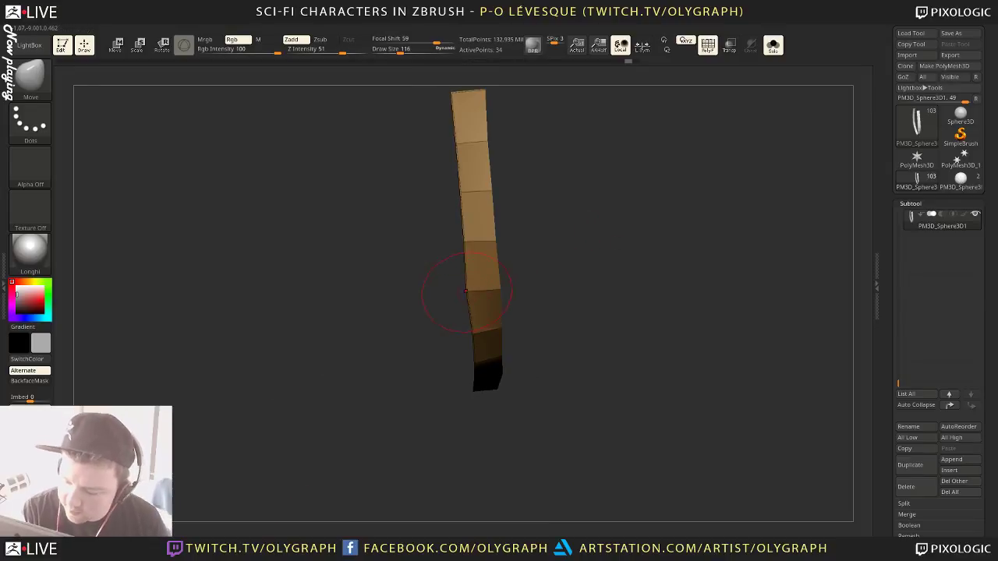
left_click_drag(467, 292, 469, 292)
left_click_drag(524, 312, 527, 261)
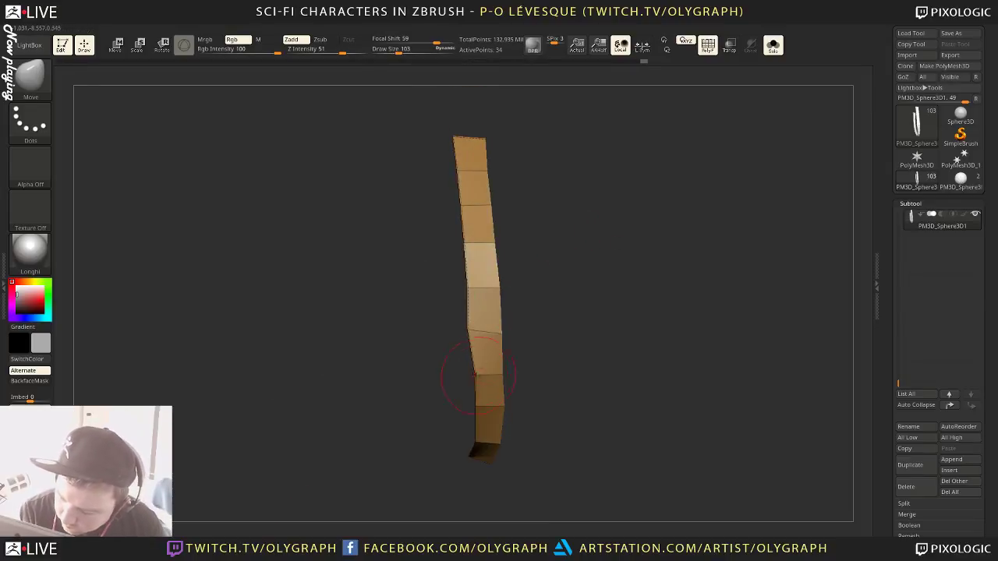
Remove surplus crosswise edge loops along the strip with ZModeler, leaving fewer and longer segments
key("b")
key("z")
key("m")
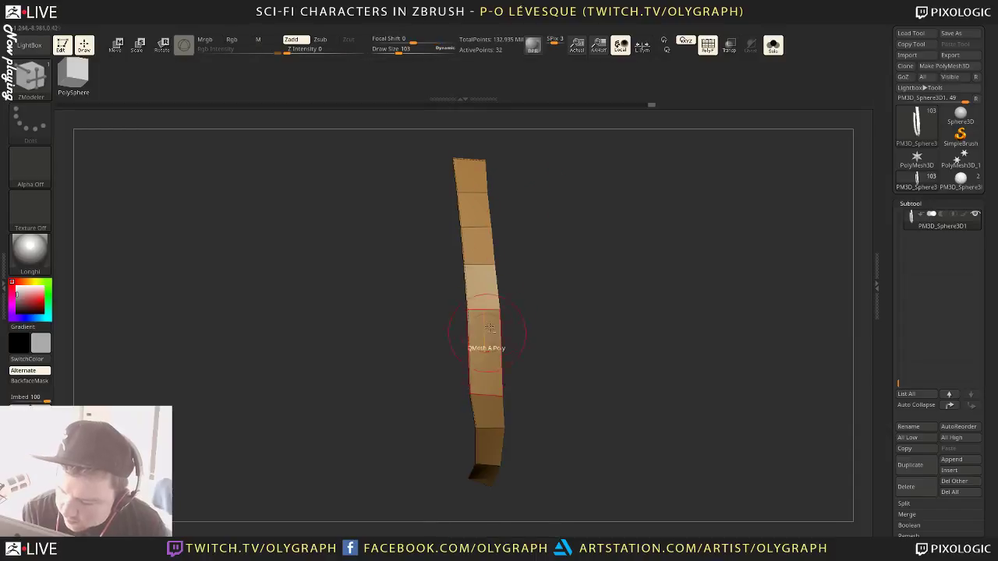
left_click(472, 193, "alt")
left_click_drag(568, 307, 546, 265)
left_click(482, 300, "alt")
left_click(477, 374, "alt")
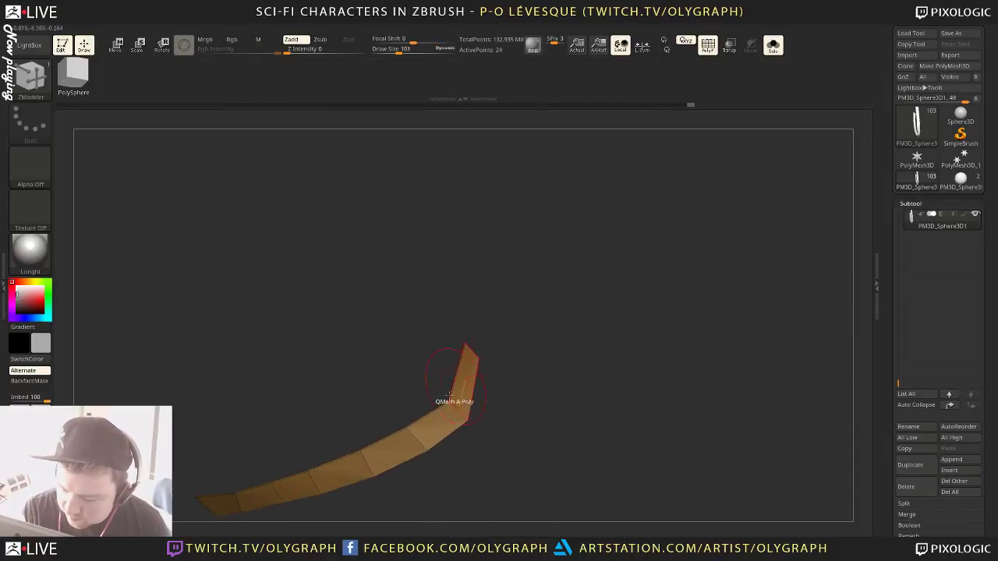
left_click(403, 441, "alt")
left_click(416, 436, "alt")
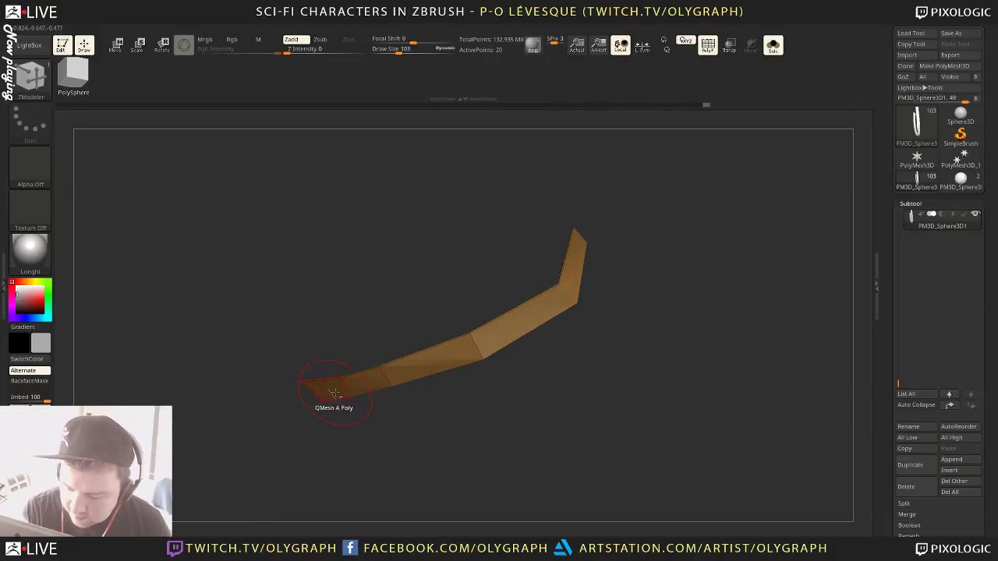
mouse_move(381, 350)
left_mouse_down()
mouse_move(481, 290)
mouse_move(492, 374)
mouse_move(563, 195)
left_mouse_up()
Return to the Move brush and turn off Solo to show the whole robot around the strip
key("b")
left_click(543, 209)
key("shift+s")
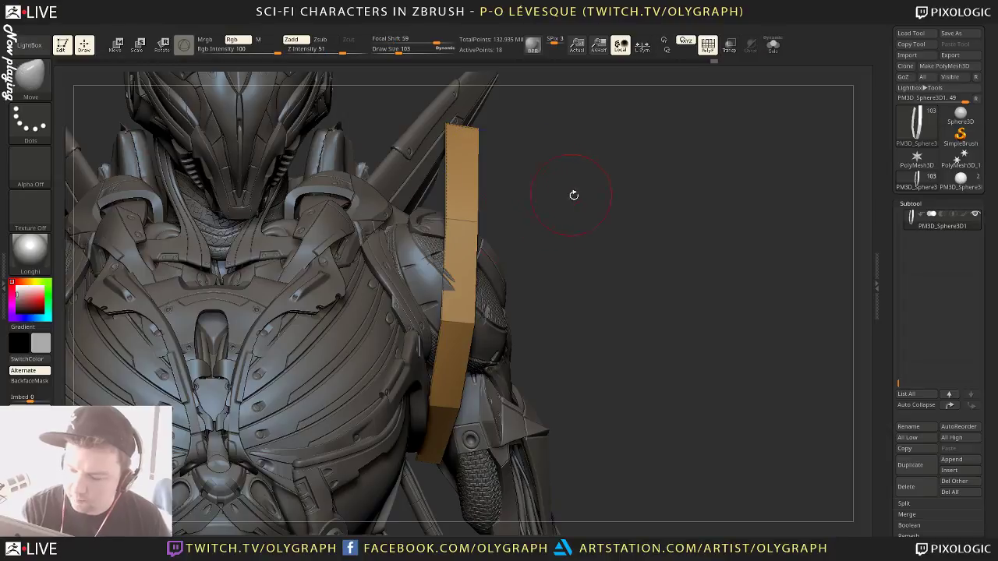
left_click_drag(537, 151, 532, 149, "alt")
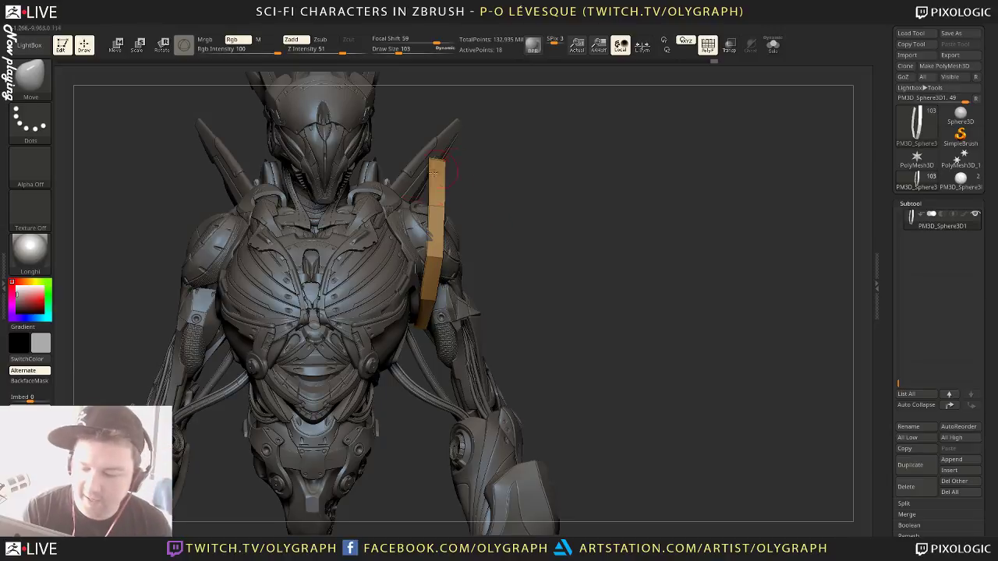
Shift the strip's upper part inward over the shoulder and extend its upper end upward with the Move brush
key("s")
mouse_move(429, 210)
left_mouse_down()
mouse_move(439, 210)
mouse_move(428, 212)
left_mouse_up()
key("s")
mouse_move(425, 250)
left_mouse_down()
mouse_move(434, 250)
mouse_move(425, 260)
mouse_move(425, 208)
left_mouse_up()
key("s")
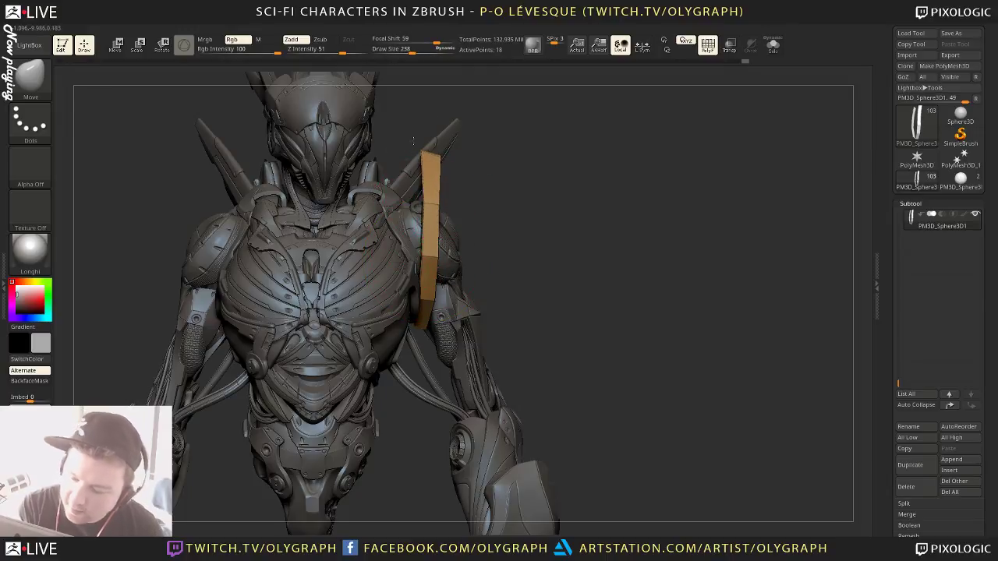
left_click_drag(428, 155, 428, 123)
key("bracketleft")
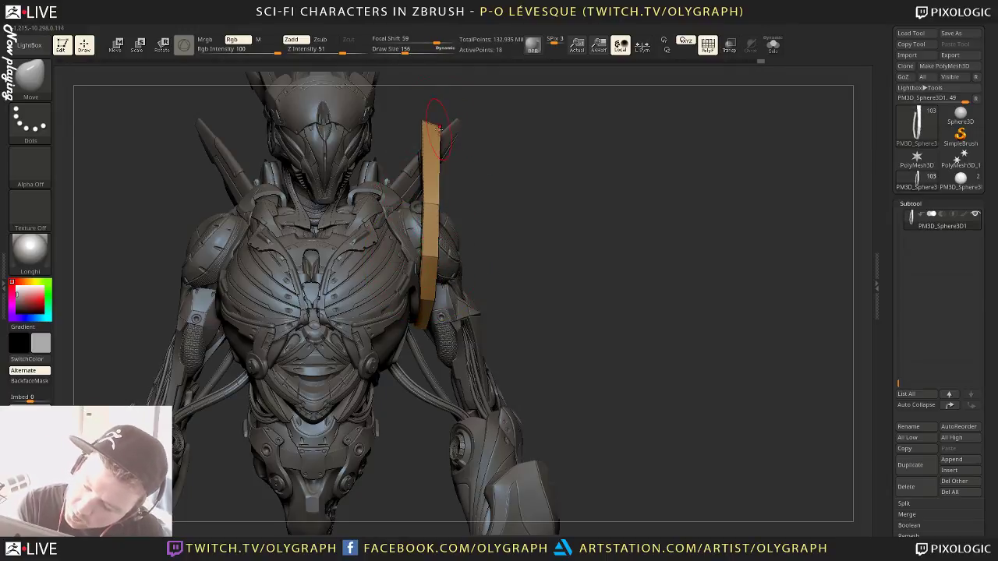
key("s")
Reposition the strip's lower end beneath the front of the shoulder with a larger Move brush
left_click_drag(494, 168, 399, 164)
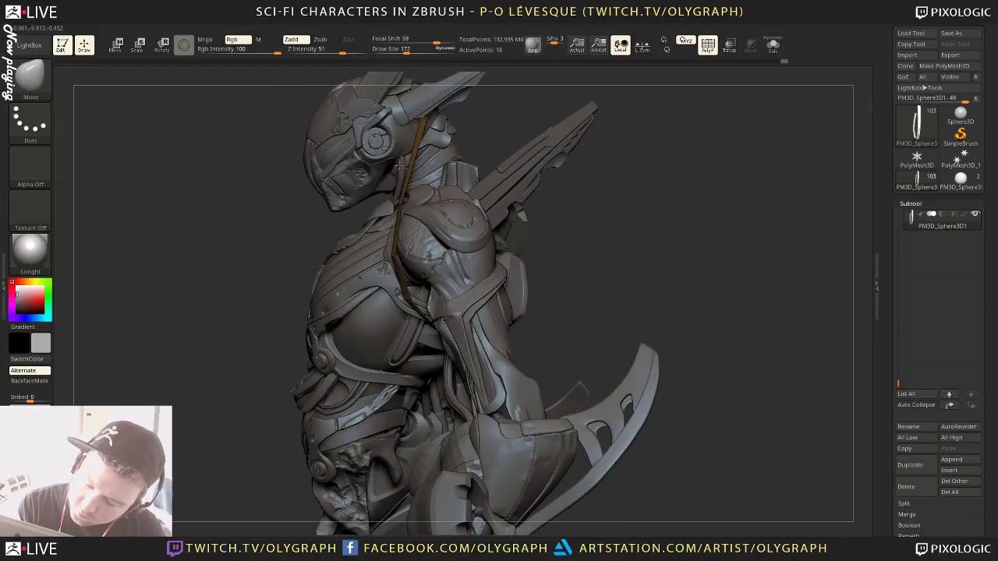
key("bracketright")
key("bracketright")
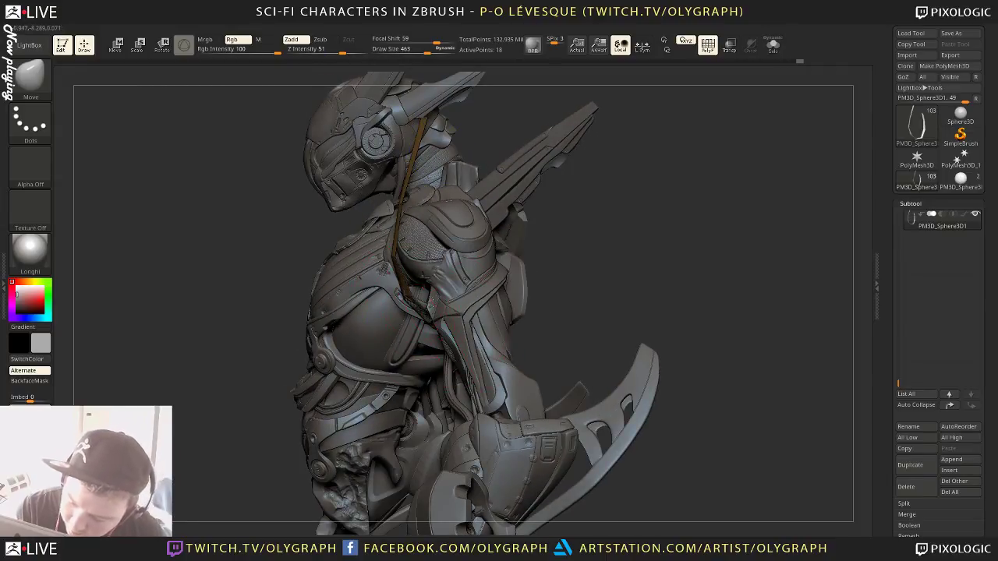
left_click_drag(432, 304, 430, 272)
left_click_drag(589, 220, 499, 221)
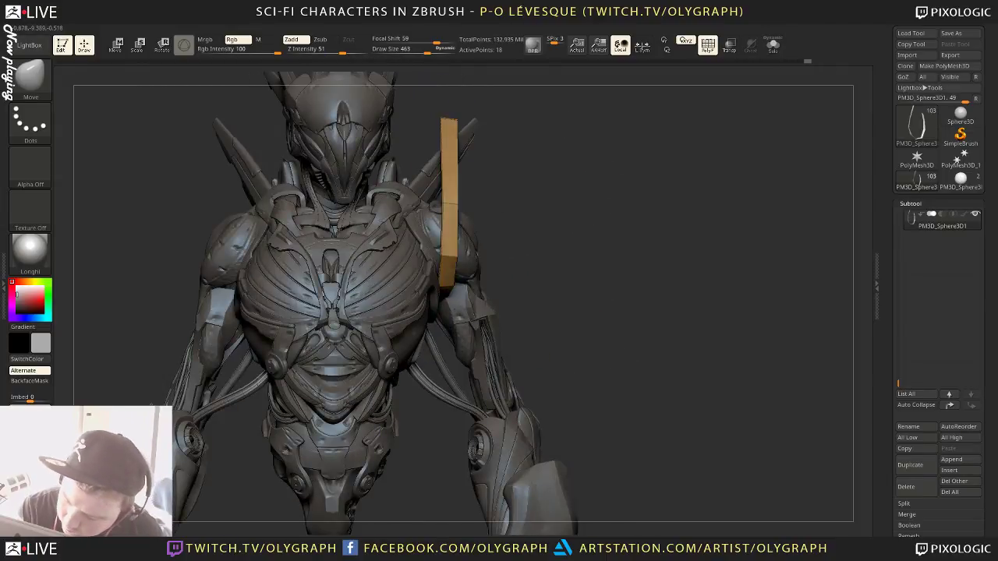
left_click_drag(444, 297, 442, 333)
key("bracketleft")
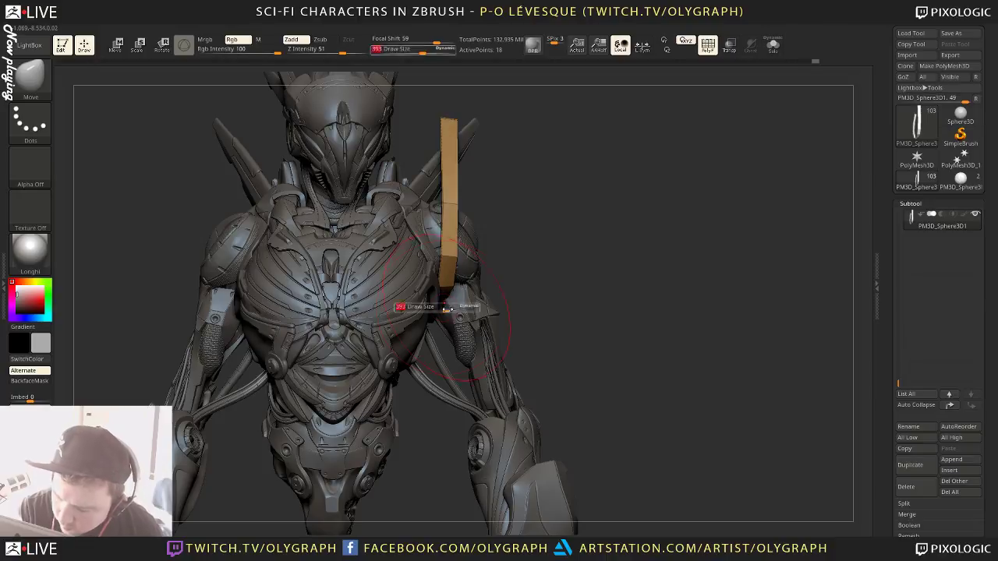
mouse_move(561, 296)
left_mouse_down()
mouse_move(513, 260)
mouse_move(446, 265)
mouse_move(529, 269)
left_mouse_up()
key("bracketright")
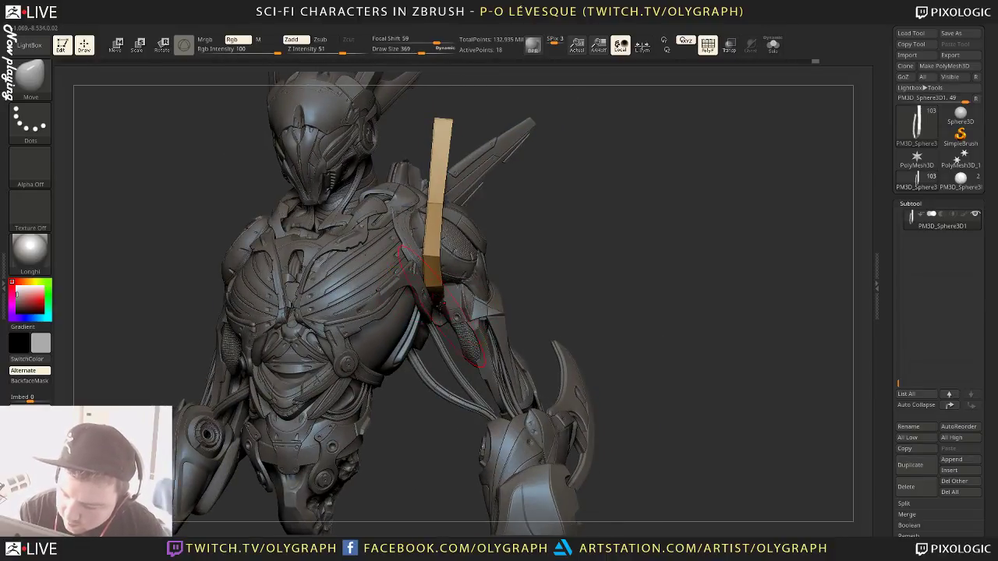
Pull the strip's lower end backward under the arm with a very large Move brush
mouse_move(528, 251)
left_mouse_down()
mouse_move(460, 238)
mouse_move(472, 273)
left_mouse_up()
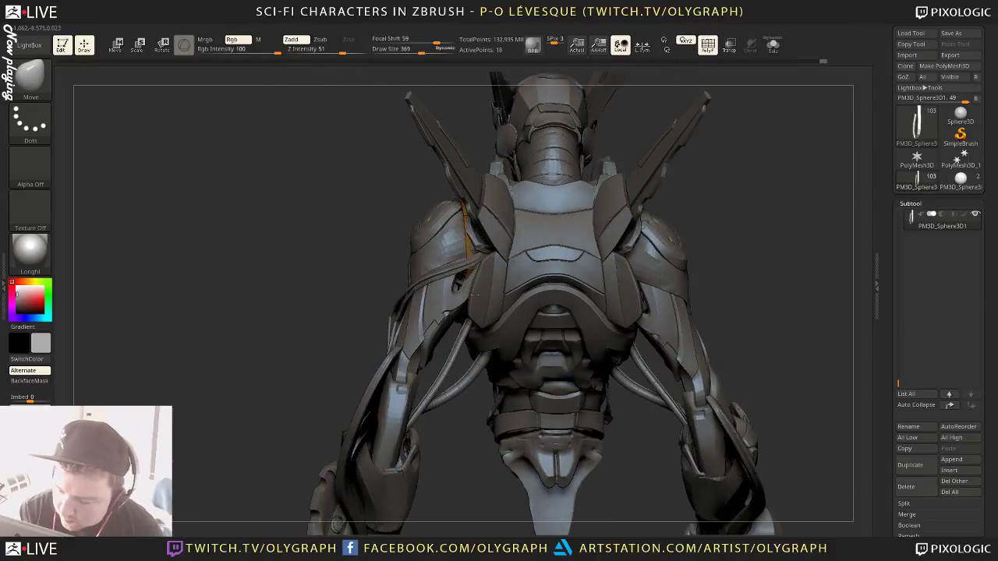
key("bracketright")
left_click_drag(372, 327, 482, 287)
key("s")
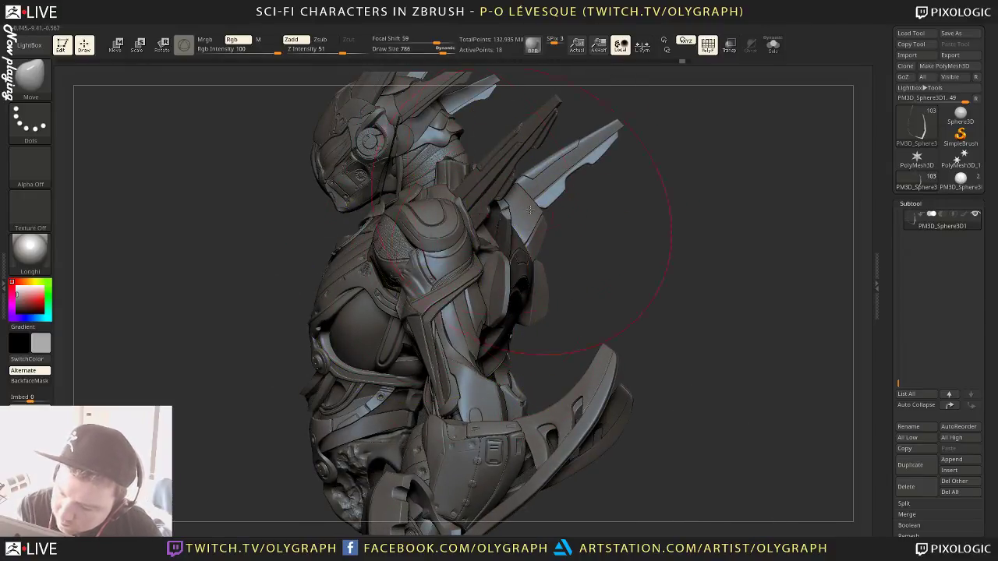
left_click_drag(639, 222, 582, 255)
Turn on double-sided display for the strip so both of its faces render
key("space")
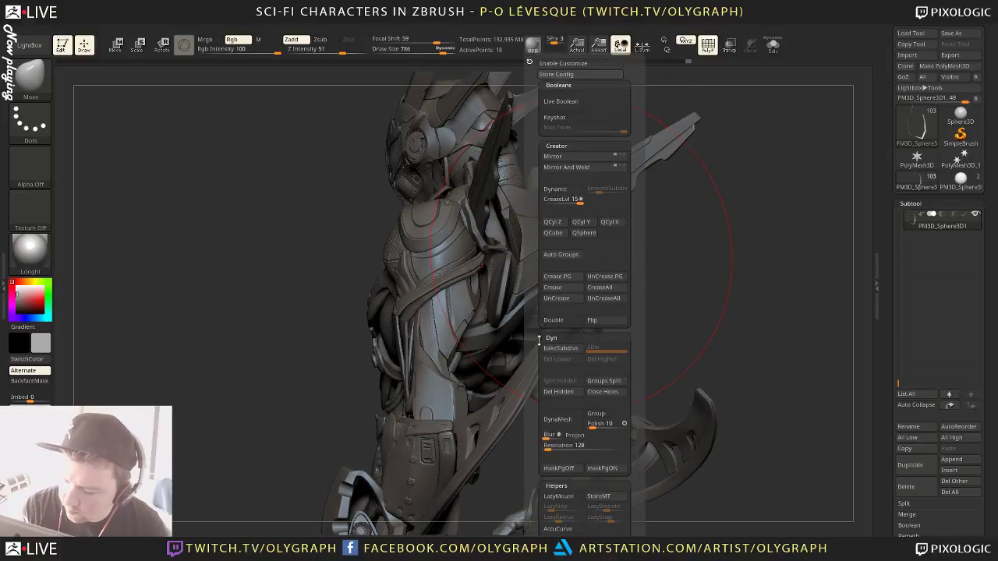
left_click(560, 320)
left_click_drag(267, 372, 468, 216)
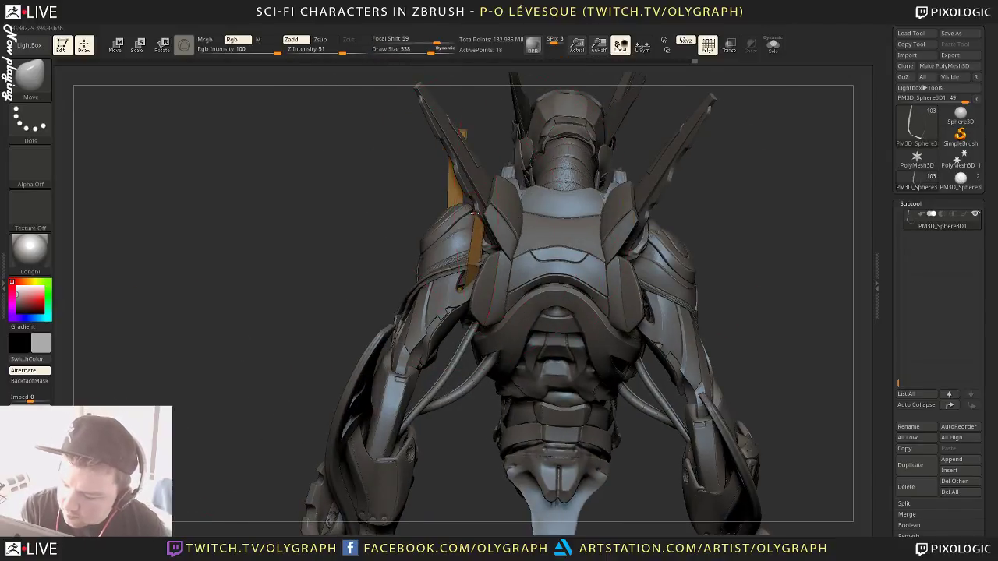
Pull the strip's rear upper end up and forward behind the robot's neck with the Move brush
left_click(466, 209, "alt")
mouse_move(395, 232)
left_mouse_down()
mouse_move(437, 223)
mouse_move(426, 212)
left_mouse_up()
left_click_drag(570, 127, 440, 185)
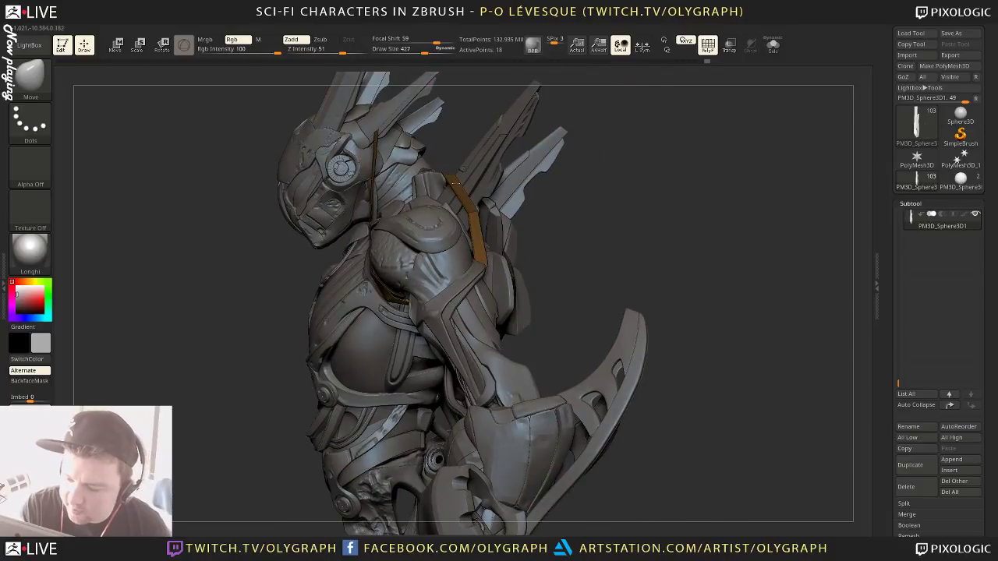
left_click(439, 167, "alt")
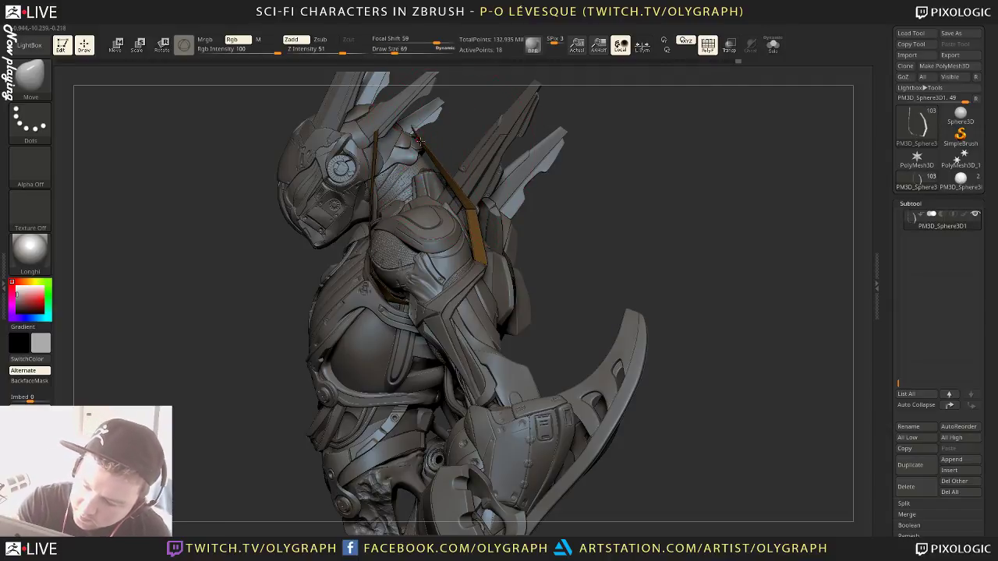
left_click_drag(601, 189, 561, 195, "shift")
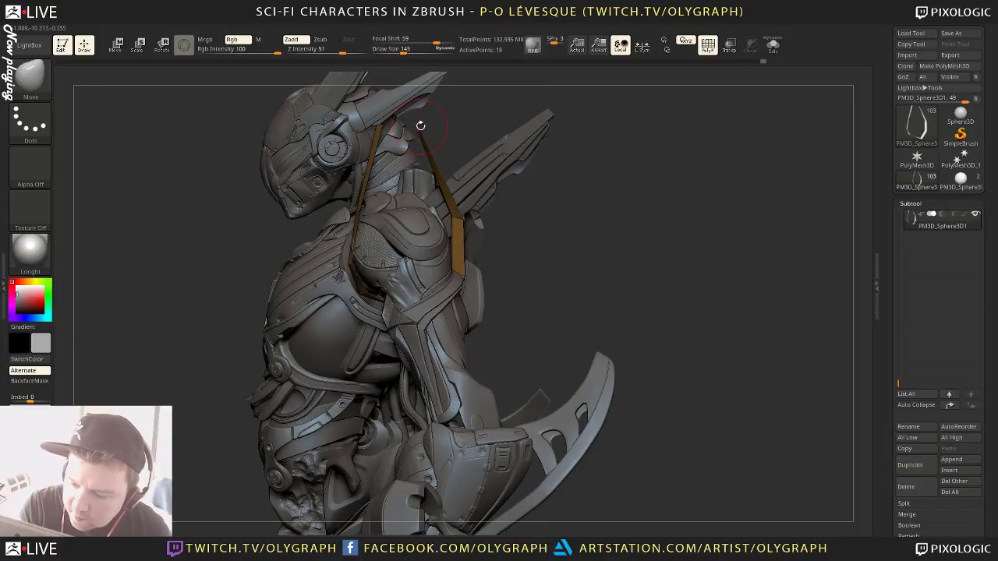
Place the Transpose gizmo on the strip's rear tip, mask around the front upper end, and bring that end closer to the rear tip
key("w")
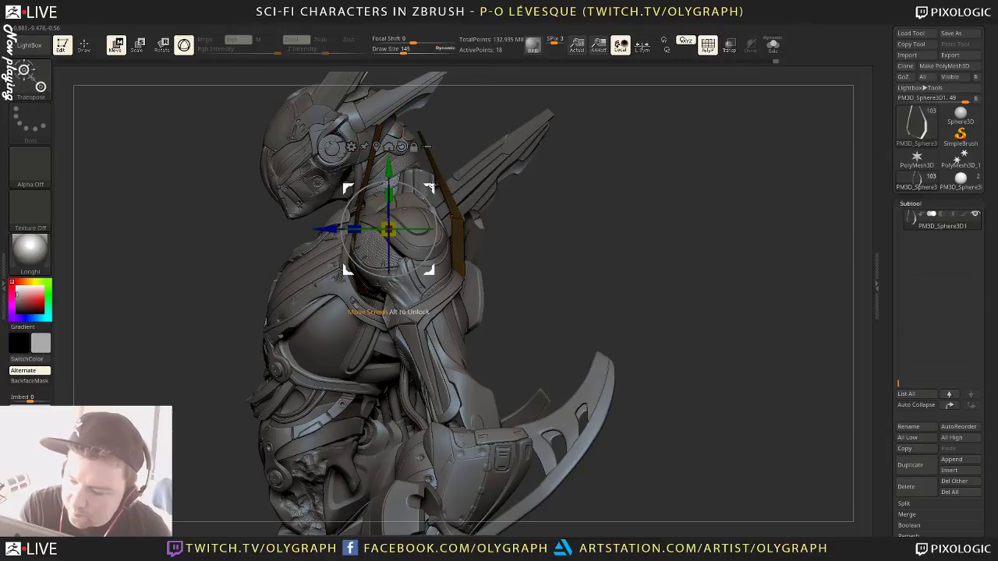
left_click_drag(431, 185, 463, 80)
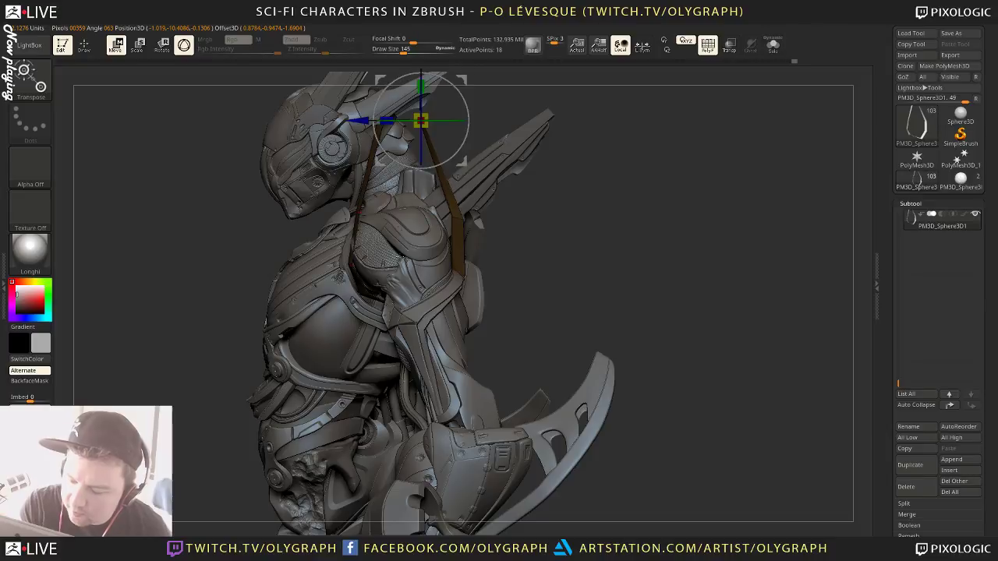
left_click_drag(575, 177, 585, 211, "ctrl")
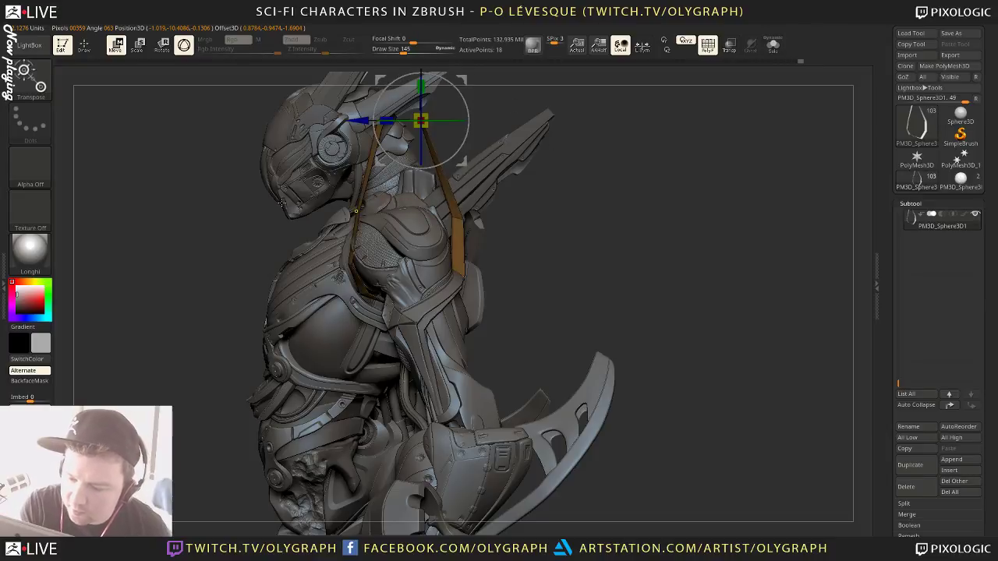
left_click_drag(274, 219, 395, 100, "ctrl")
left_click(572, 178, "ctrl")
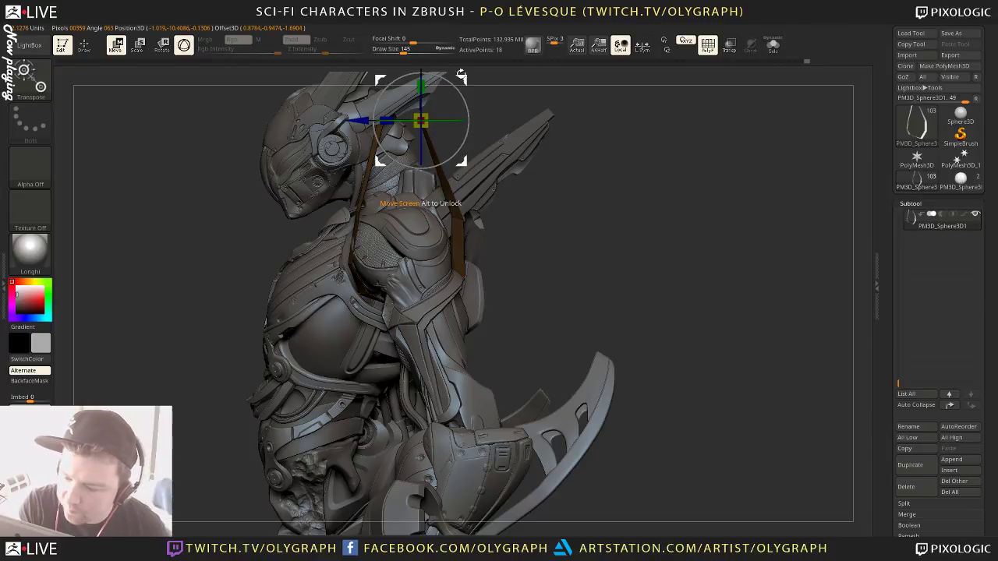
left_click_drag(463, 77, 487, 73)
key("q")
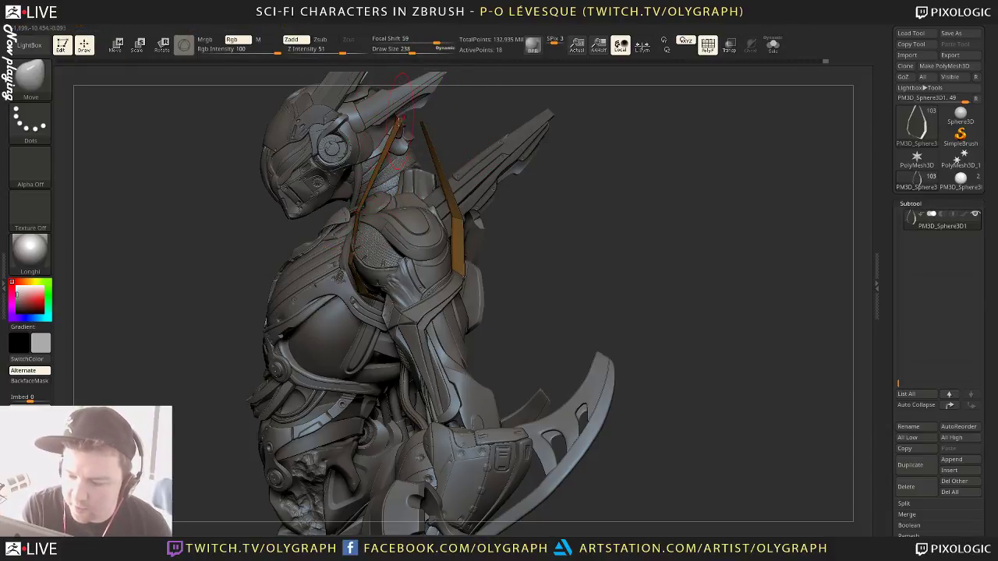
Reshape the strip's front bend above the chest with a larger Move brush
key("s")
mouse_move(358, 214)
left_mouse_down()
mouse_move(368, 214)
mouse_move(368, 189)
left_mouse_up()
key("s")
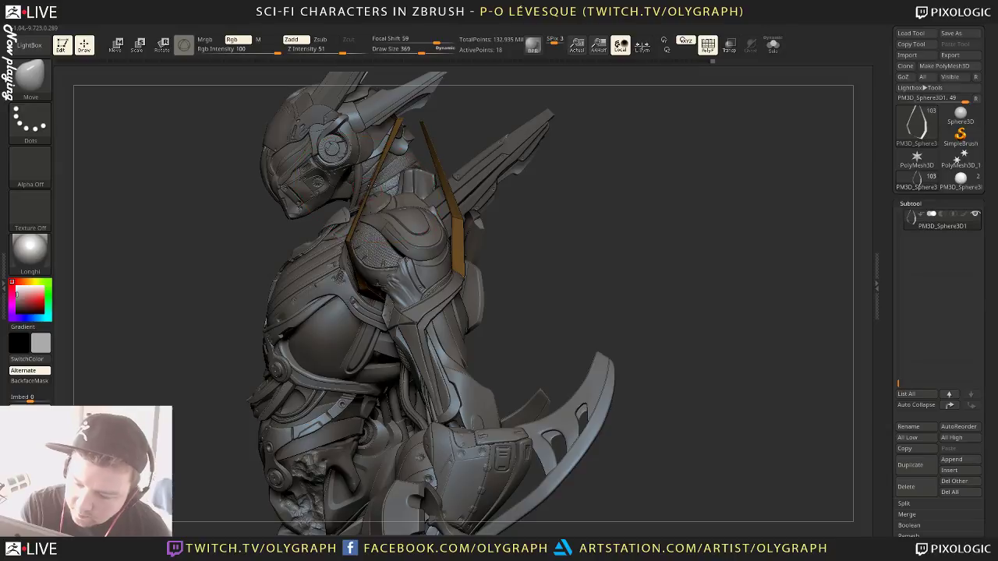
key("bracketleft")
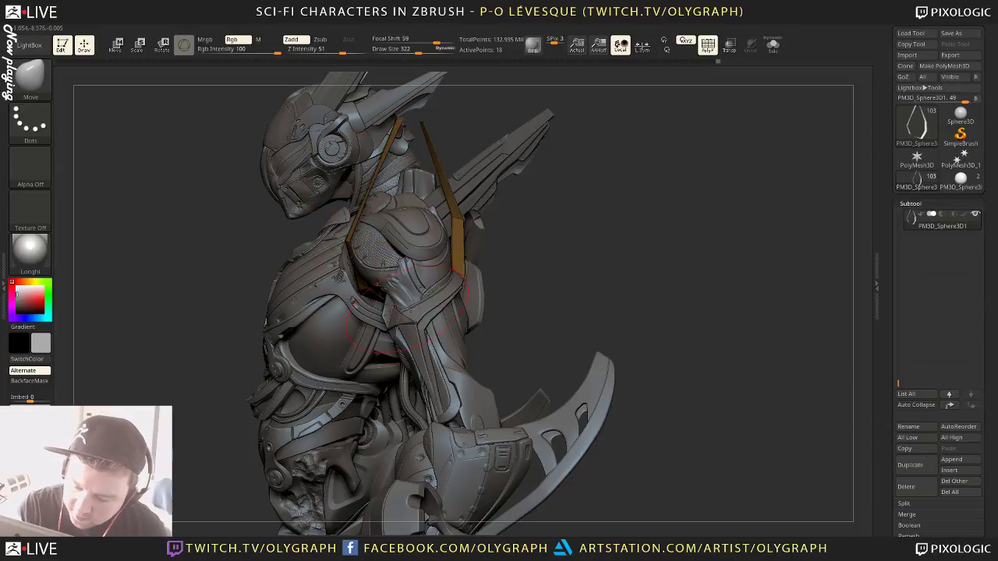
Push the strip's rear bend forward against the back of the shoulder with the Move brush
key("]")
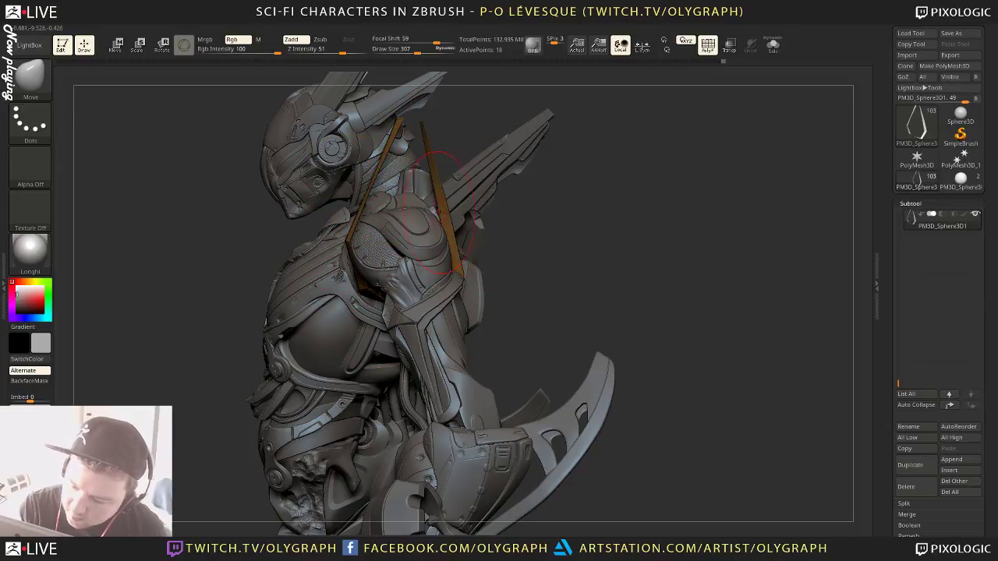
key("bracketleft")
key("bracketleft")
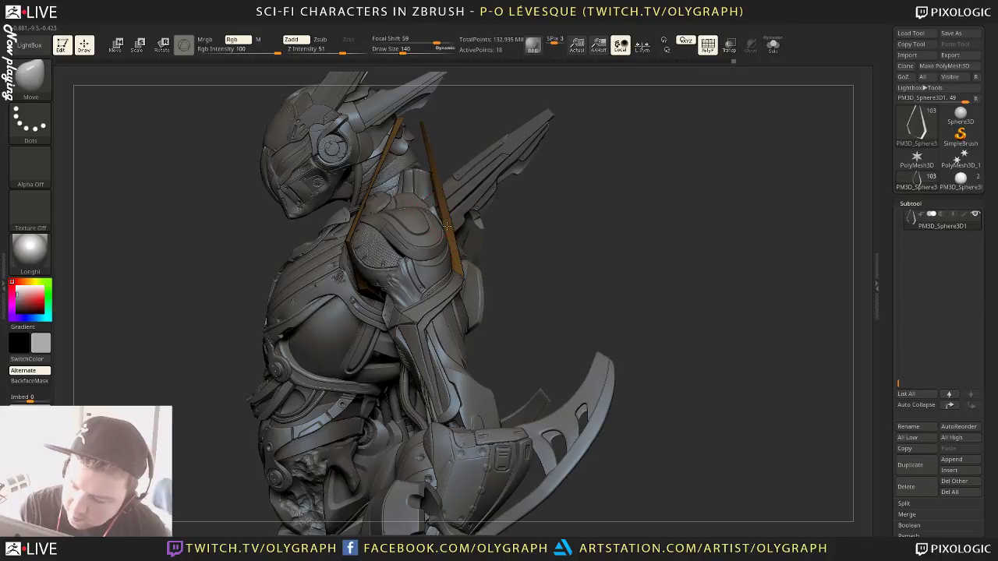
key("bracketright")
key("bracketright")
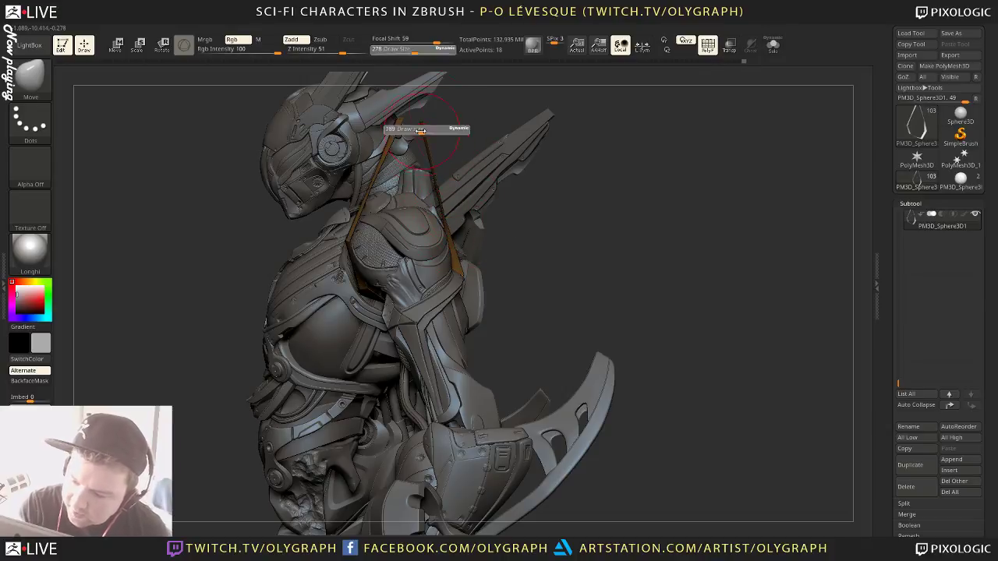
Shift the strip's rear upper tip outward, away from the head, with a small Move brush
mouse_move(421, 131)
left_mouse_down()
mouse_move(412, 115)
mouse_move(312, 128)
left_mouse_up()
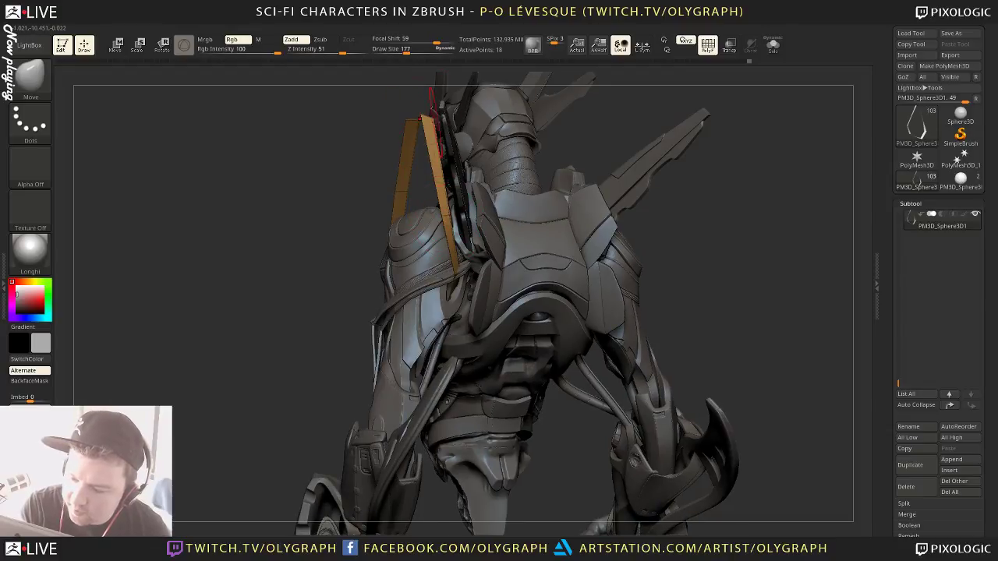
key("s")
left_click_drag(429, 122, 415, 122)
mouse_move(362, 172)
left_mouse_down()
mouse_move(427, 143)
mouse_move(373, 188)
left_mouse_up()
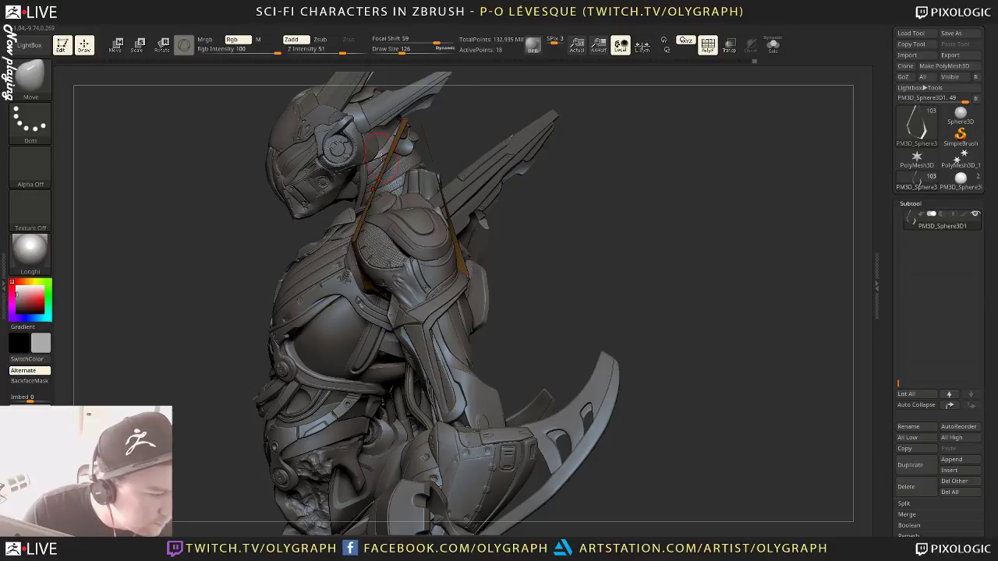
Nudge the strip's lower front corner down in front of the shoulder with a small Move brush
left_click_drag(530, 162, 499, 195)
left_click_drag(428, 252, 427, 258)
key("s")
left_click_drag(426, 245, 426, 254)
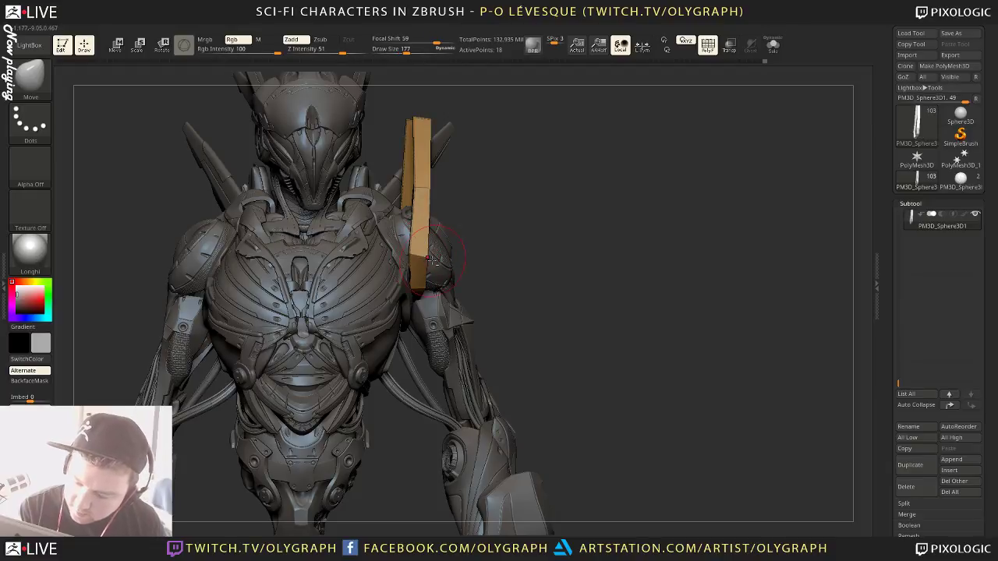
right_click_drag(525, 230, 482, 251)
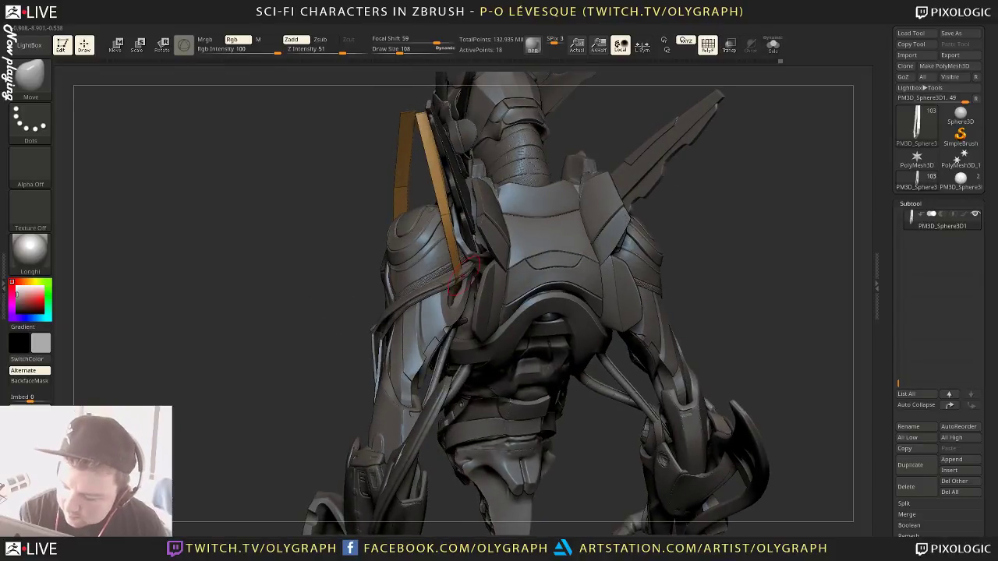
Extend the strip's rear lower corner down behind the armpit with the Move brush
left_click_drag(457, 274, 475, 286)
key("s")
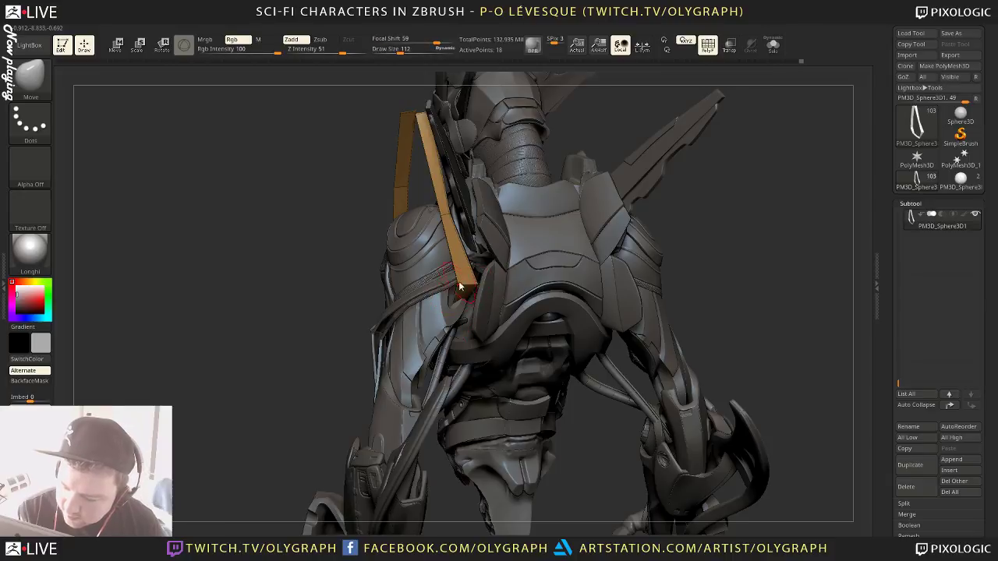
mouse_move(473, 290)
left_mouse_down()
mouse_move(472, 312)
mouse_move(457, 316)
left_mouse_up()
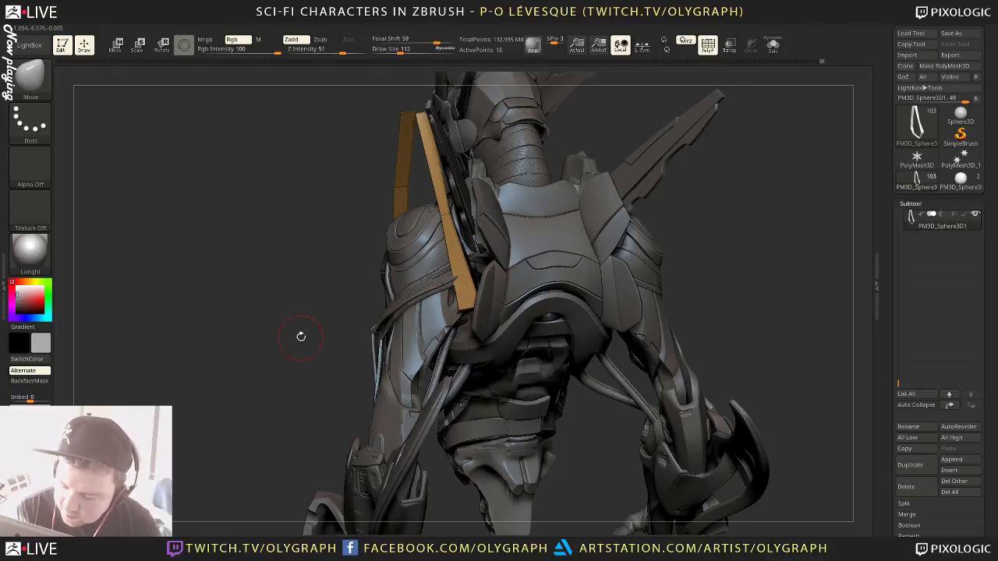
Shift the strip's underarm section inward toward the torso with the Move brush
mouse_move(284, 426)
left_mouse_down()
mouse_move(267, 401)
mouse_move(286, 368)
left_mouse_up()
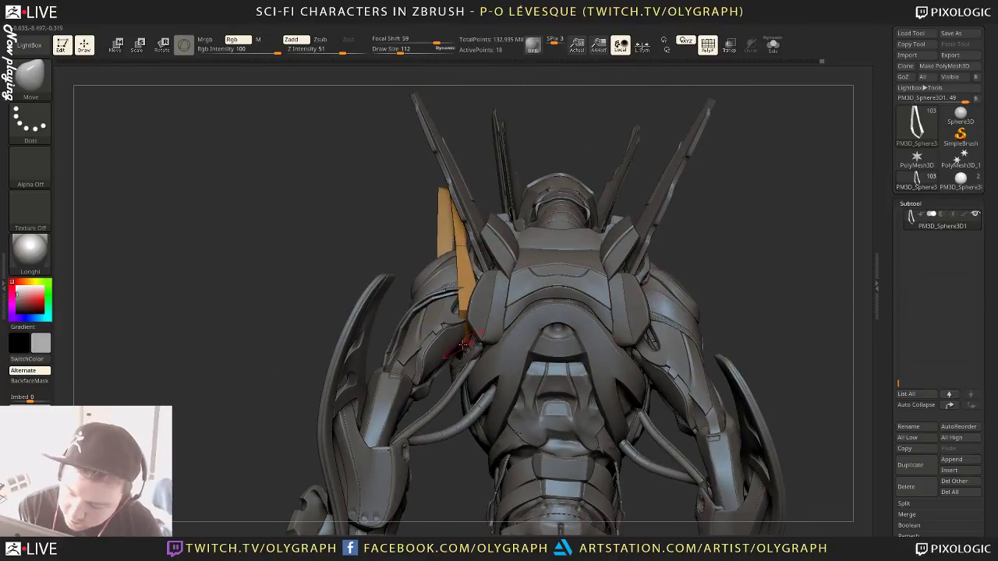
key("s")
left_click_drag(462, 350, 475, 350)
key("s")
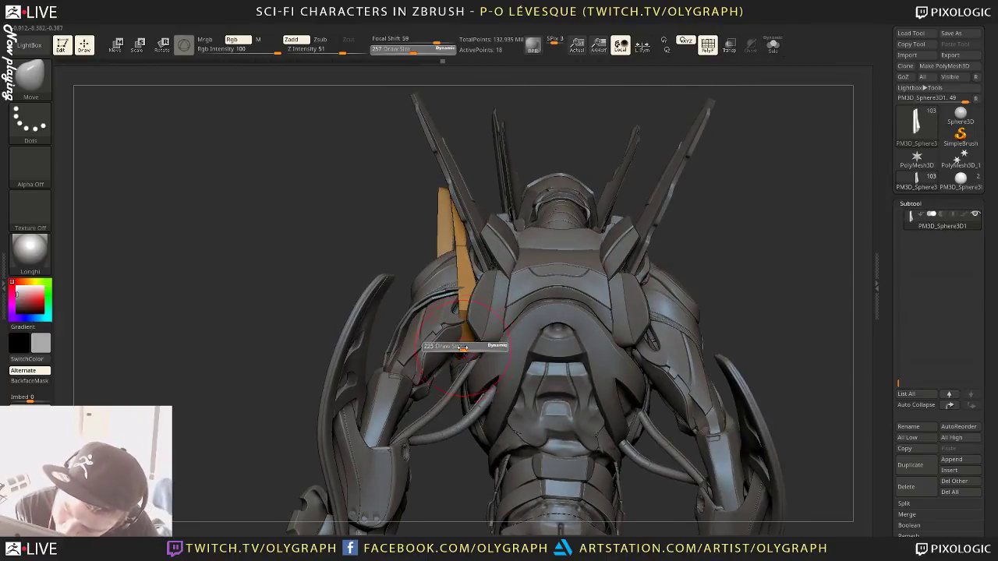
left_click(463, 347)
Refine the strip's rear bend behind the shoulder from the side with a large Move brush
left_click_drag(448, 456, 505, 267)
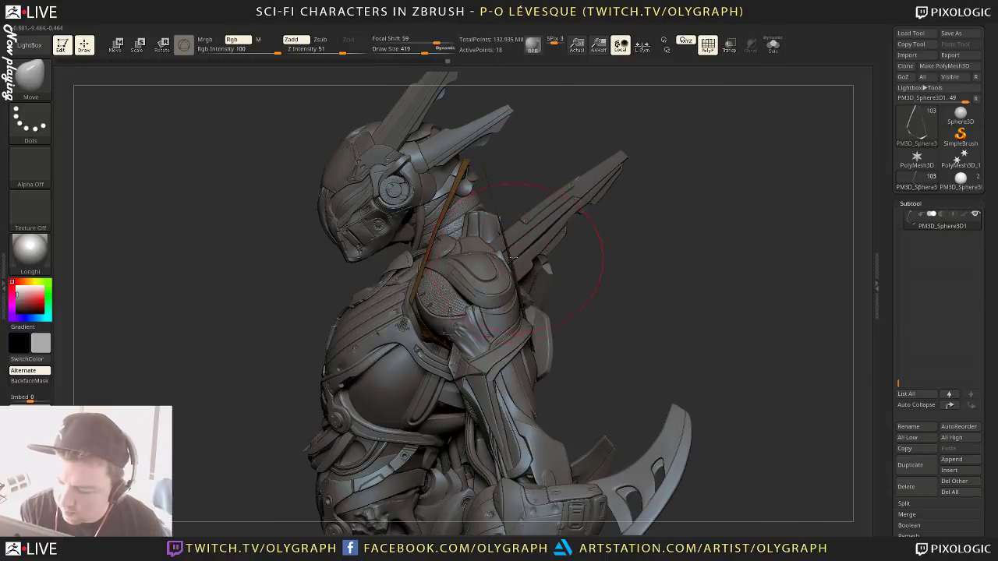
key("s")
left_click(485, 162)
key("s")
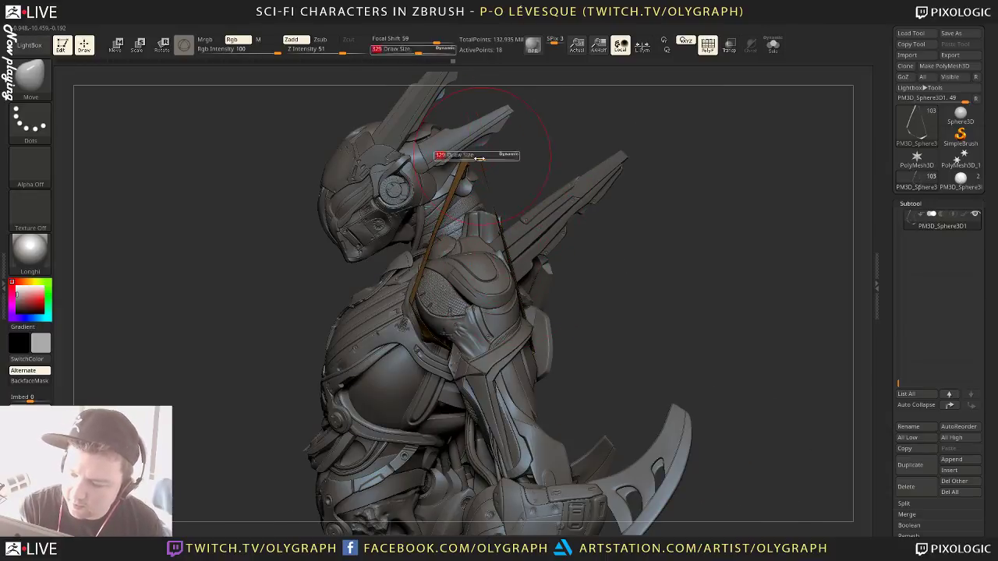
left_click(456, 156)
Shift the strip's front middle bend outward and its upper end inward with the Move brush, undoing the last stray stroke
left_click_drag(525, 151, 495, 170)
key("s")
key("s")
left_click_drag(485, 234, 491, 233)
left_click_drag(493, 162, 483, 155)
key("s")
key("s")
mouse_move(495, 232)
left_mouse_down()
mouse_move(502, 304)
mouse_move(491, 302)
mouse_move(507, 300)
left_mouse_up()
key("ctrl+z")
key("s")
key("s")
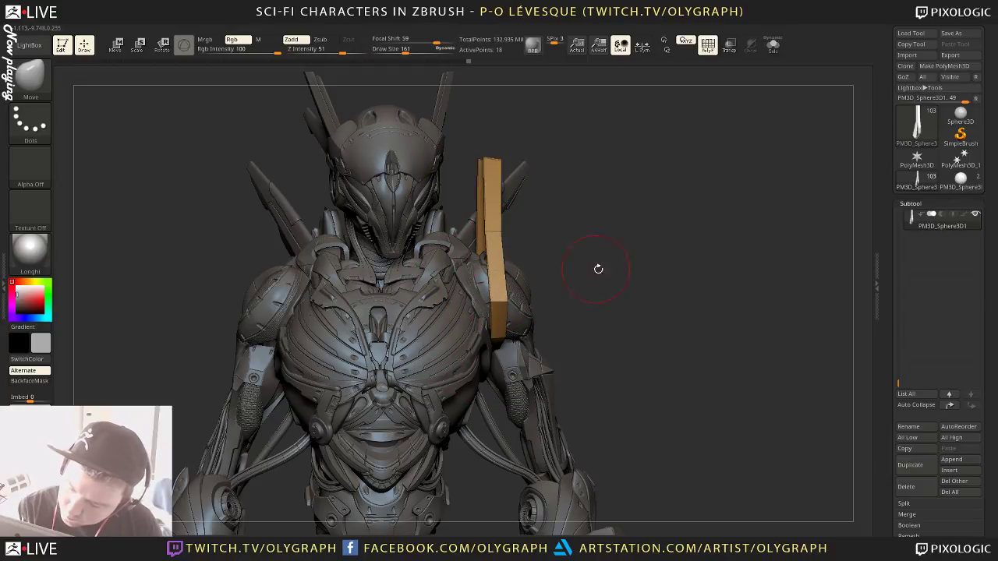
Nudge the strip's upper end toward the head from behind with a larger Move brush
left_click_drag(598, 269, 597, 235, "alt")
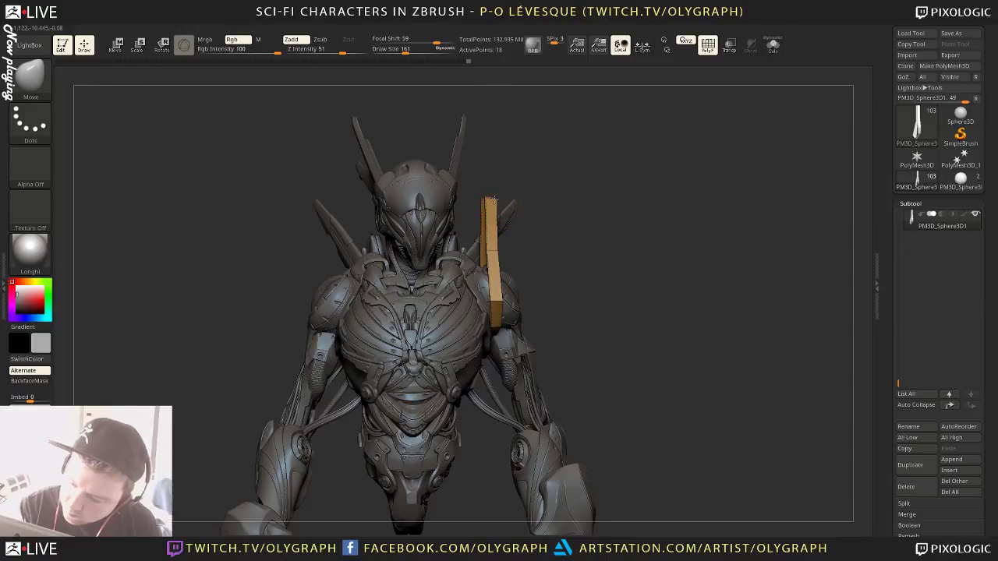
left_click_drag(515, 228, 514, 271)
key("s")
key("s")
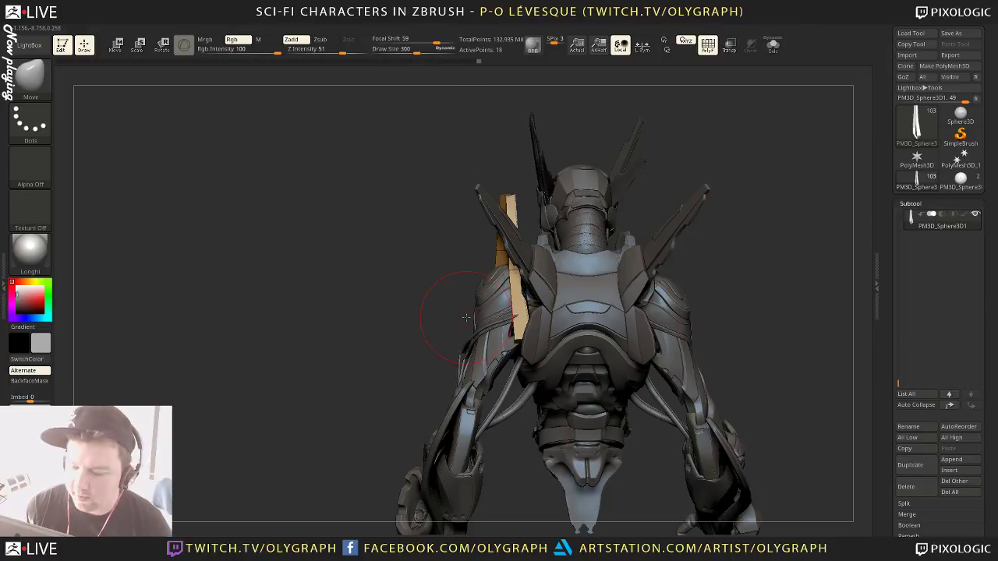
key("s")
left_click_drag(505, 196, 512, 197)
mouse_move(429, 280)
left_mouse_down()
mouse_move(546, 273)
mouse_move(575, 258)
mouse_move(577, 265)
mouse_move(536, 270)
left_mouse_up()
Refine the strip's rear edge and upper tip from the side with the Move brush
key("s")
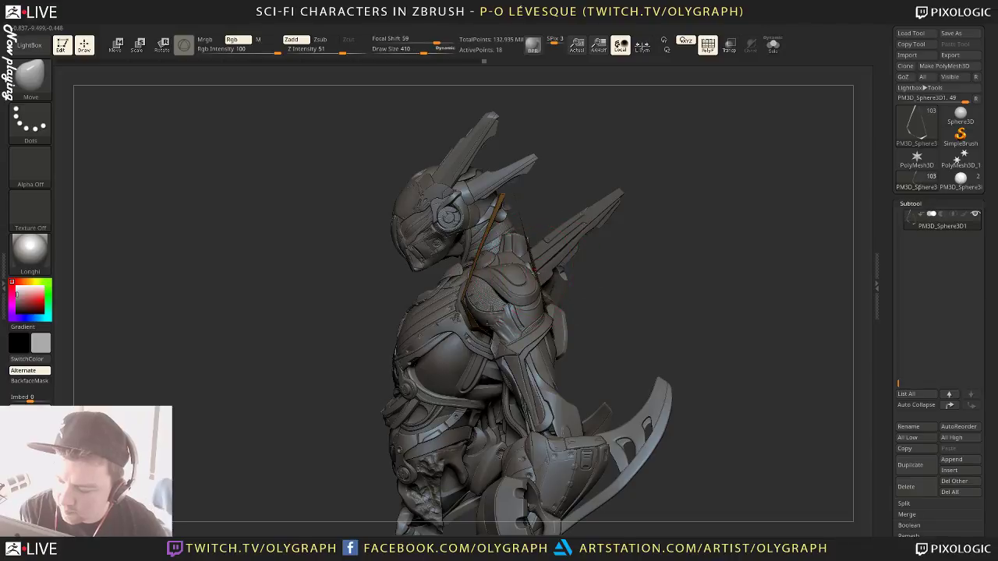
key("s")
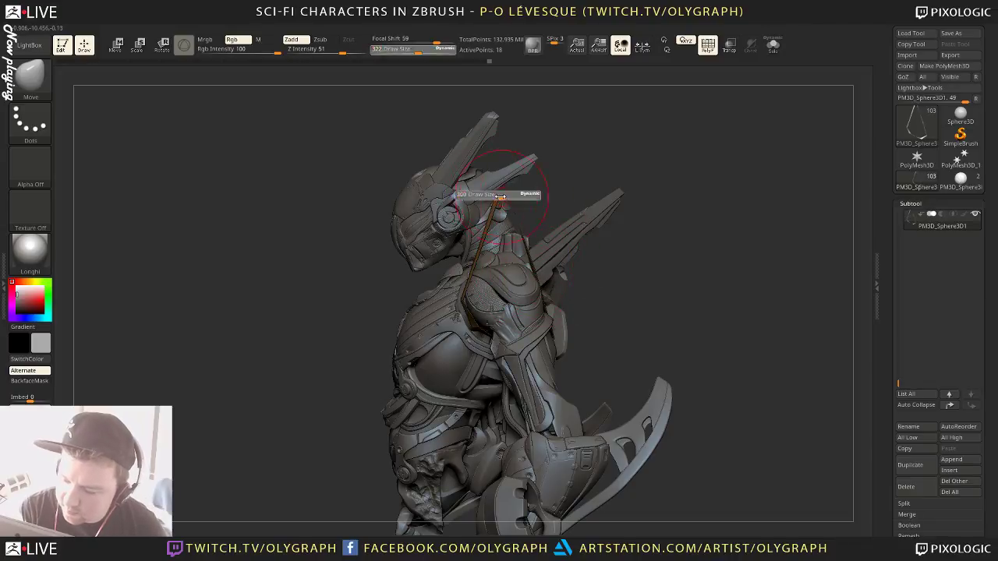
left_click(497, 195)
mouse_move(562, 145)
left_mouse_down()
mouse_move(562, 226)
mouse_move(559, 209)
left_mouse_up()
key("s")
left_click(498, 190)
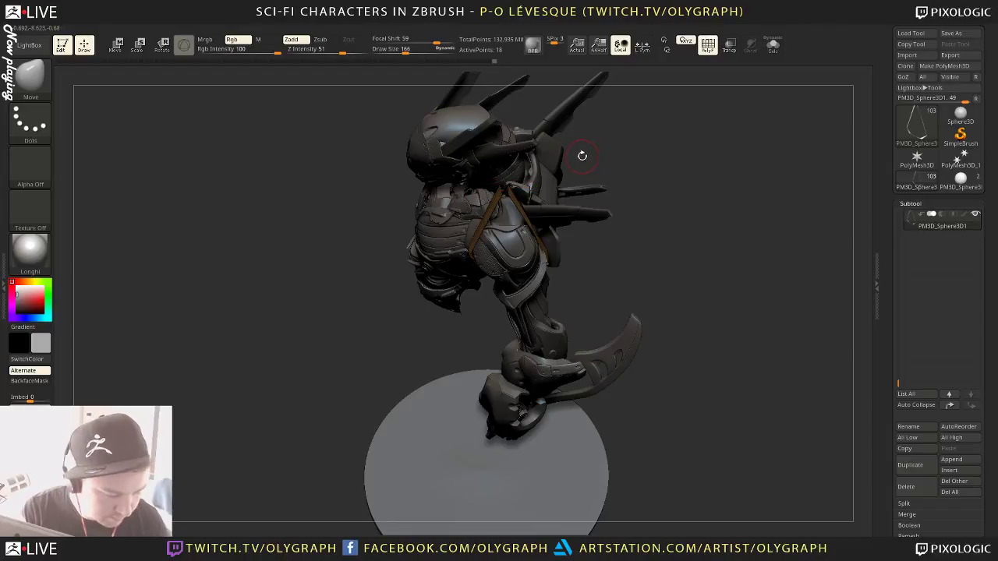
key("v")
key("v")
key("b")
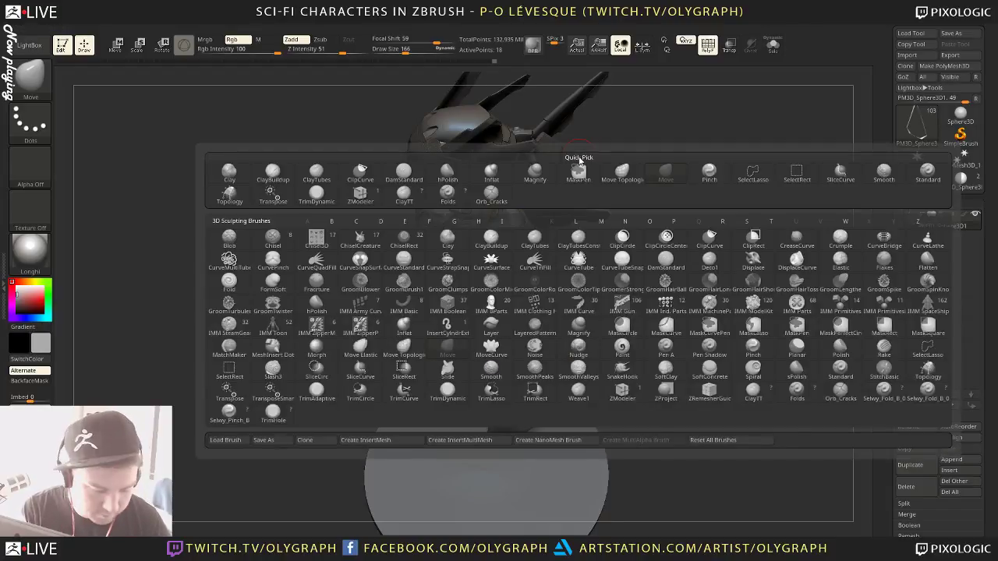
key("m")
key("t")
left_click(552, 181)
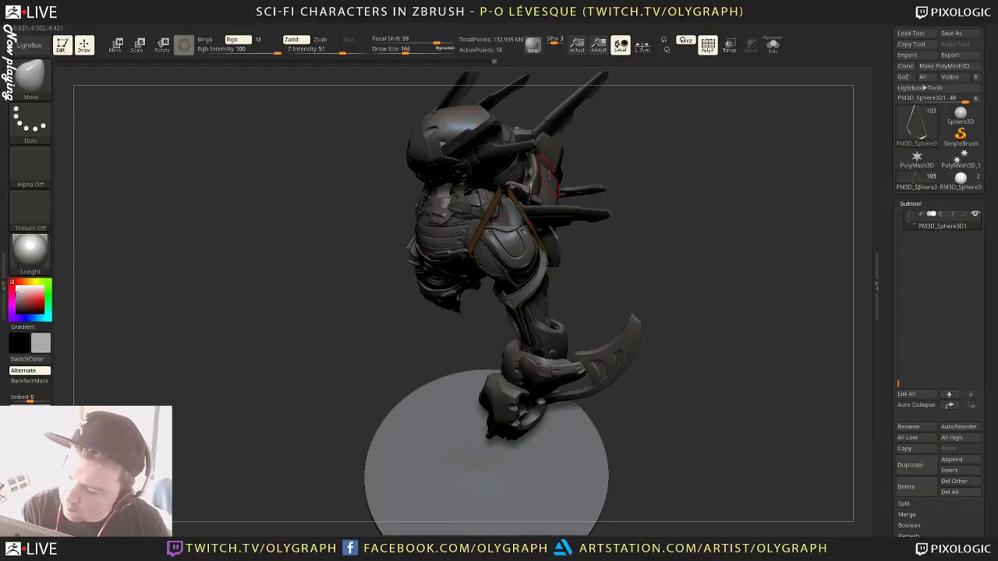
mouse_move(627, 141)
left_mouse_down()
mouse_move(624, 169)
mouse_move(641, 184)
mouse_move(531, 219)
mouse_move(477, 221)
left_mouse_up()
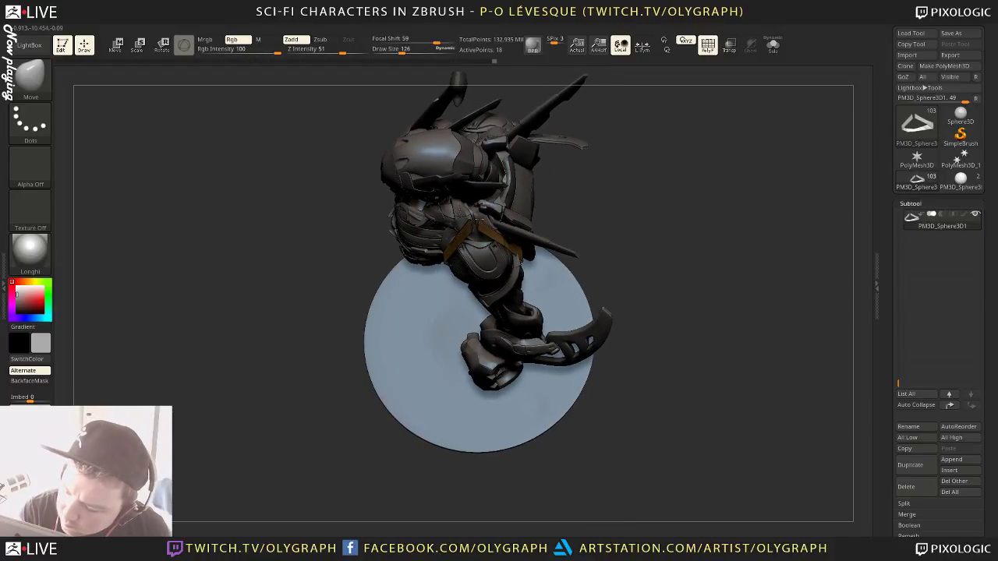
key("bracketleft")
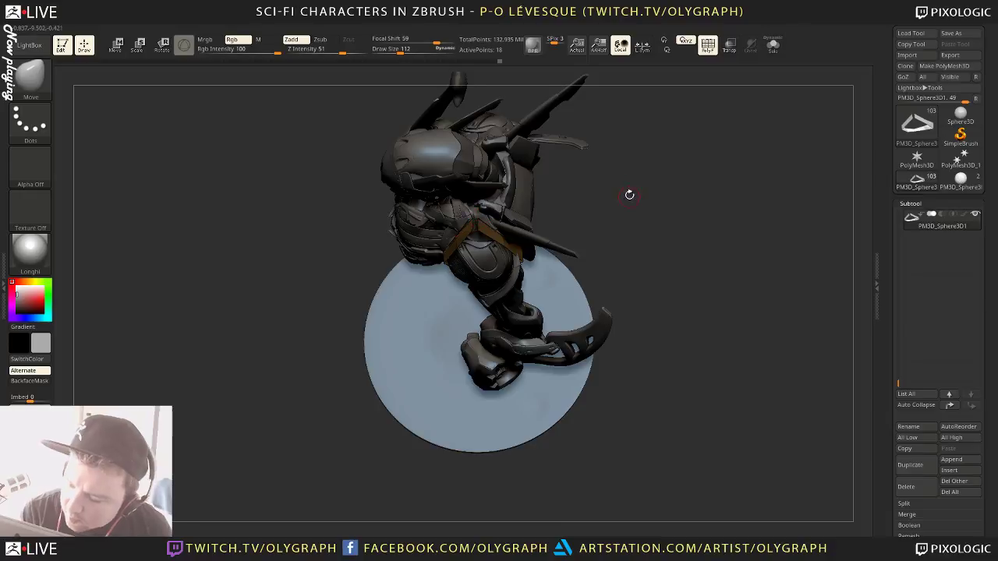
mouse_move(630, 195)
left_mouse_down()
mouse_move(602, 97)
mouse_move(537, 171)
mouse_move(499, 197)
mouse_move(568, 162)
left_mouse_up()
key("ctrl")
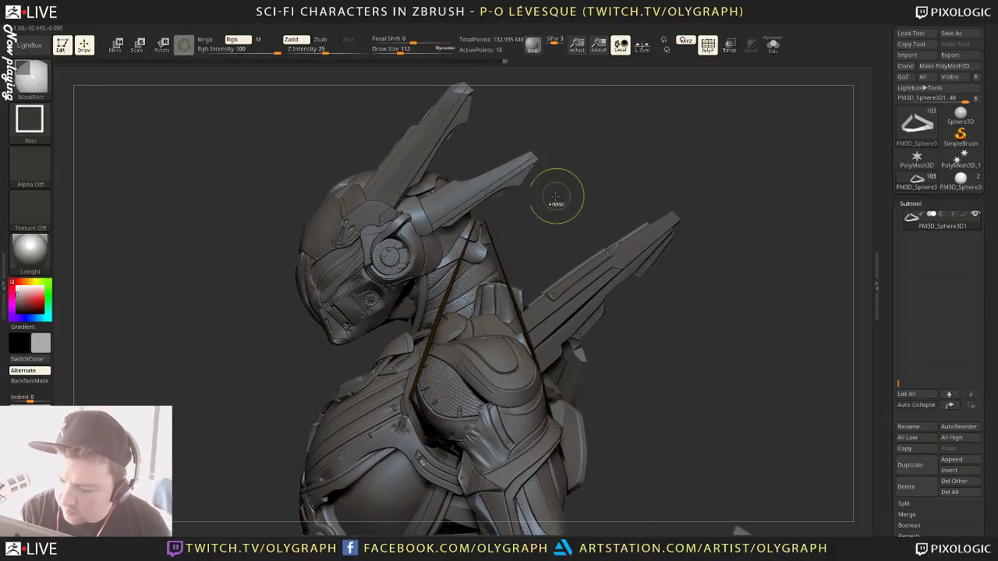
key("w")
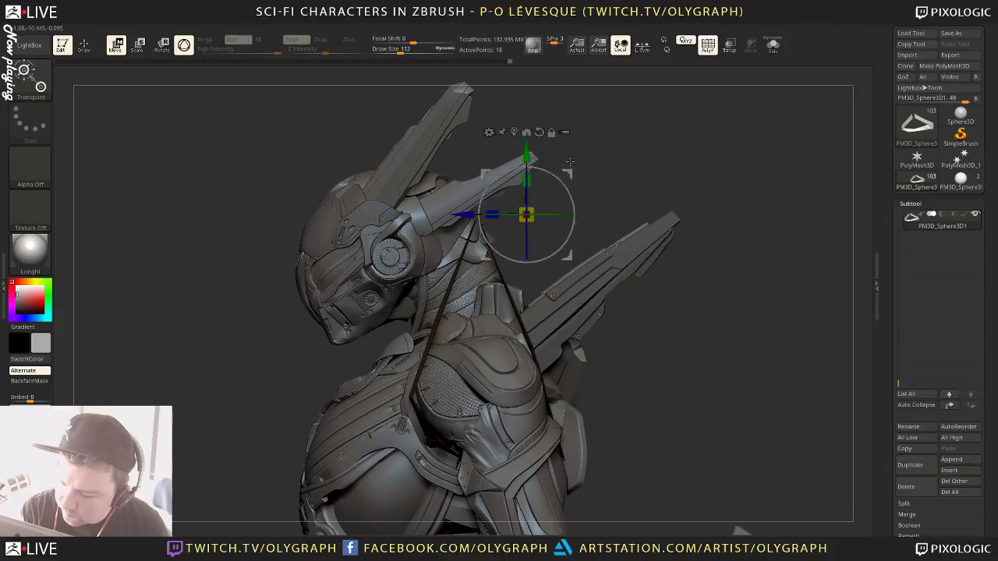
key("q")
Nudge the strip's upper end slightly toward the head from the front with the Move brush, then enlarge the draw size to 238
mouse_move(601, 176)
left_mouse_down()
mouse_move(652, 263)
mouse_move(603, 205)
mouse_move(617, 170)
left_mouse_up()
key("b")
left_click(586, 280)
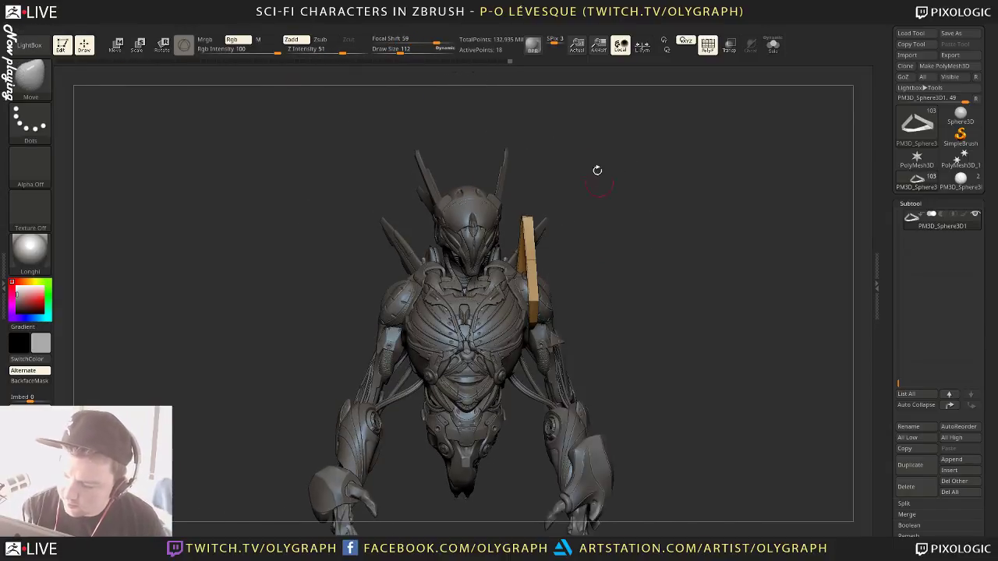
key("s")
left_click(535, 264)
left_click_drag(527, 234, 524, 232)
key("s")
left_click(529, 268)
left_click_drag(644, 268, 548, 223, "alt")
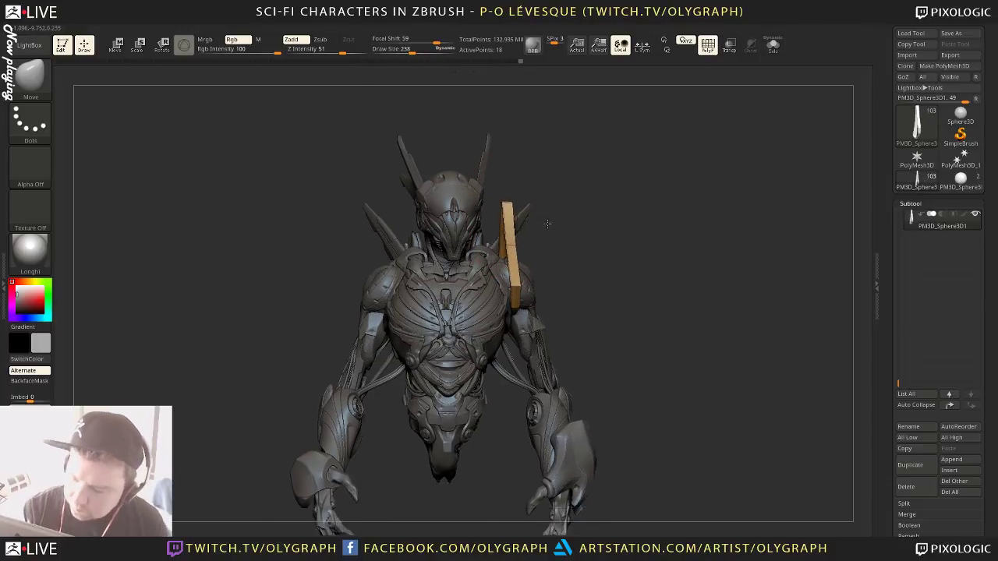
Isolate the strip in Solo mode and insert an edge loop across its lower rear segment with ZModeler
left_click_drag(589, 264, 532, 249)
key("b")
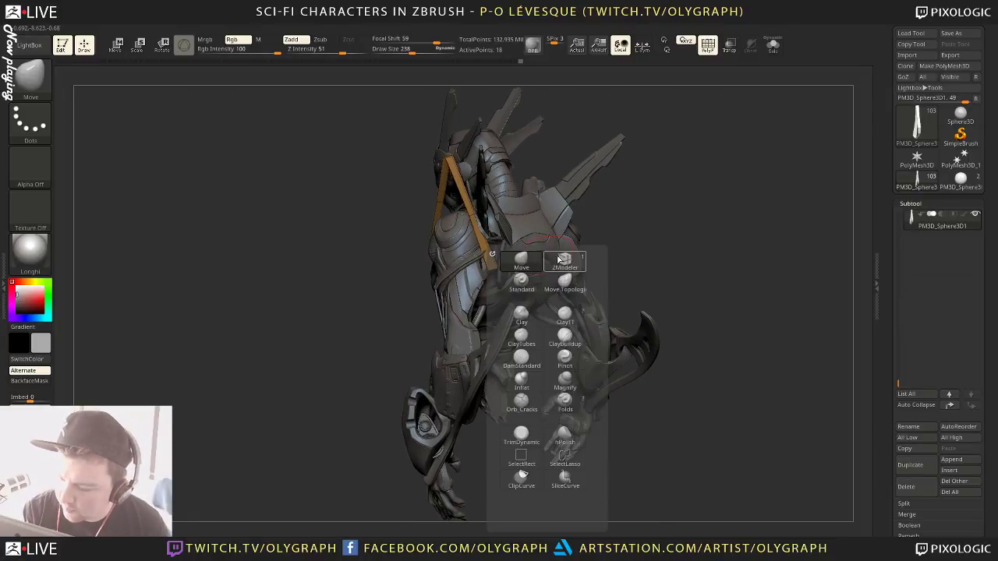
left_click(563, 261)
key("shift+s")
left_click_drag(362, 343, 477, 298, "alt")
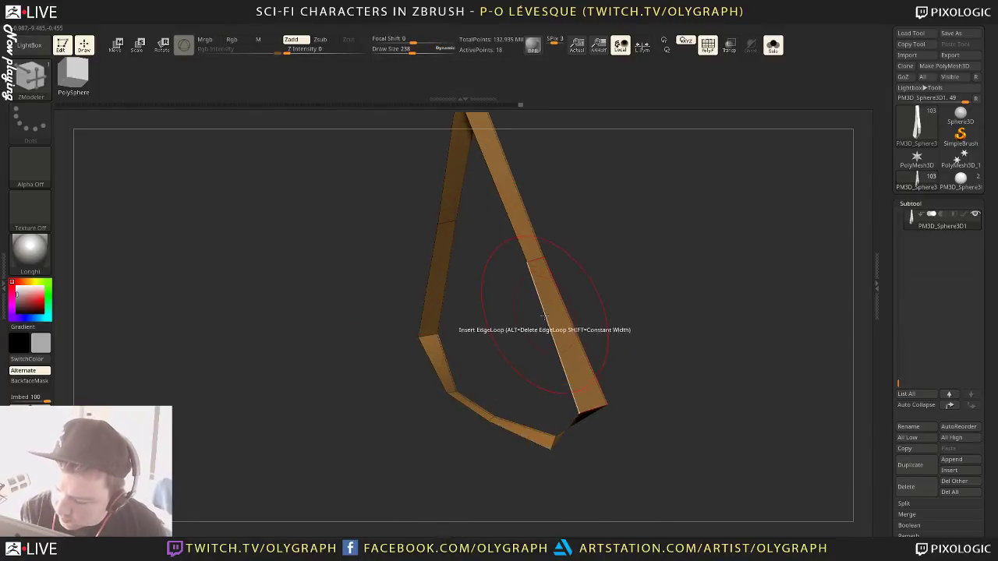
left_click(556, 335)
left_click_drag(552, 340, 524, 355)
mouse_move(641, 281)
left_mouse_down("ctrl")
mouse_move(592, 323)
mouse_move(616, 304)
left_mouse_up("ctrl")
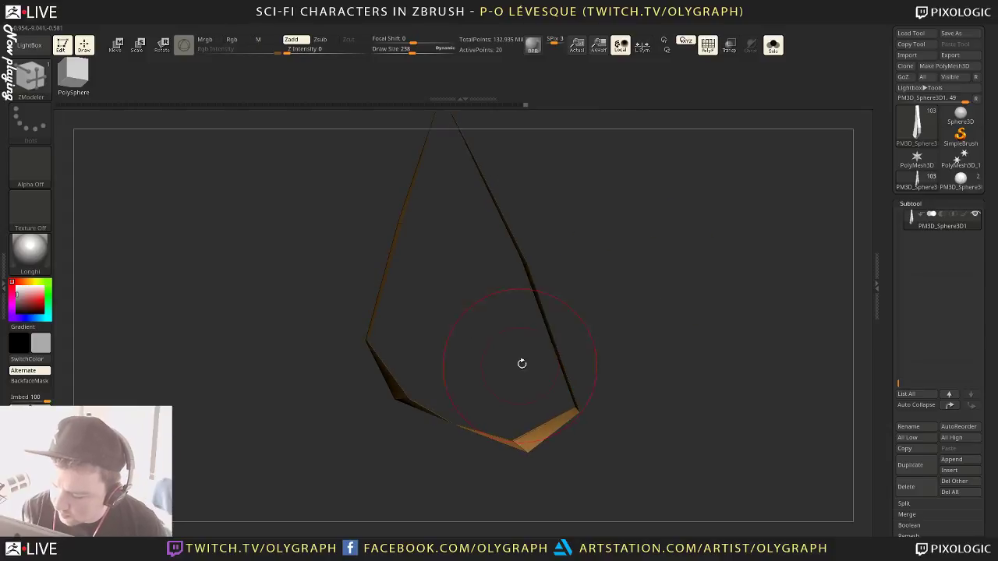
Centre the gizmo on the unmasked new edge loop and move it outward to bend the strip's rear side
key("w")
left_click_drag(591, 251, 602, 321, "alt")
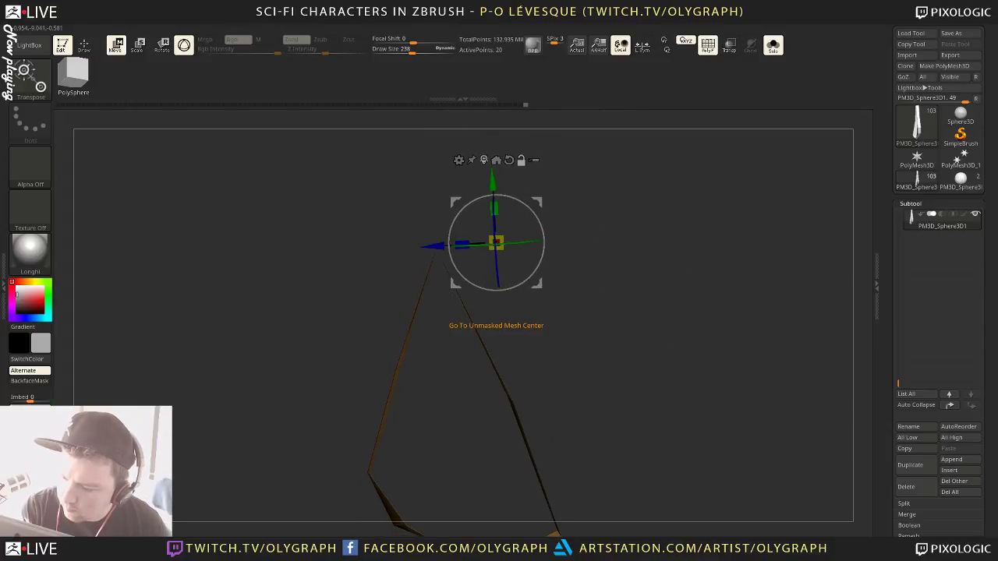
left_click(484, 160, "alt")
left_click_drag(600, 394, 571, 215, "alt")
left_click_drag(472, 195, 472, 197)
left_click(535, 198, "ctrl")
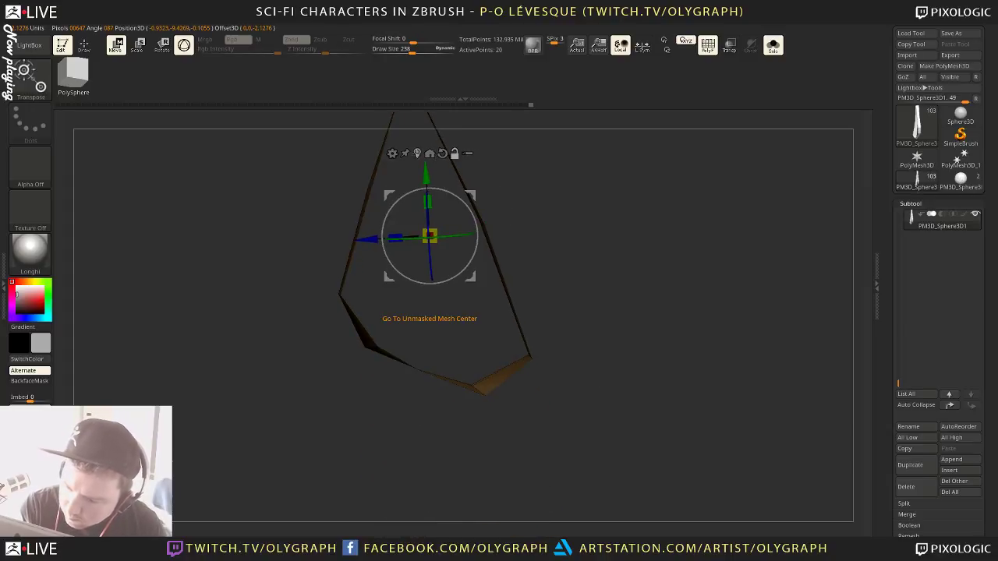
left_click(417, 153)
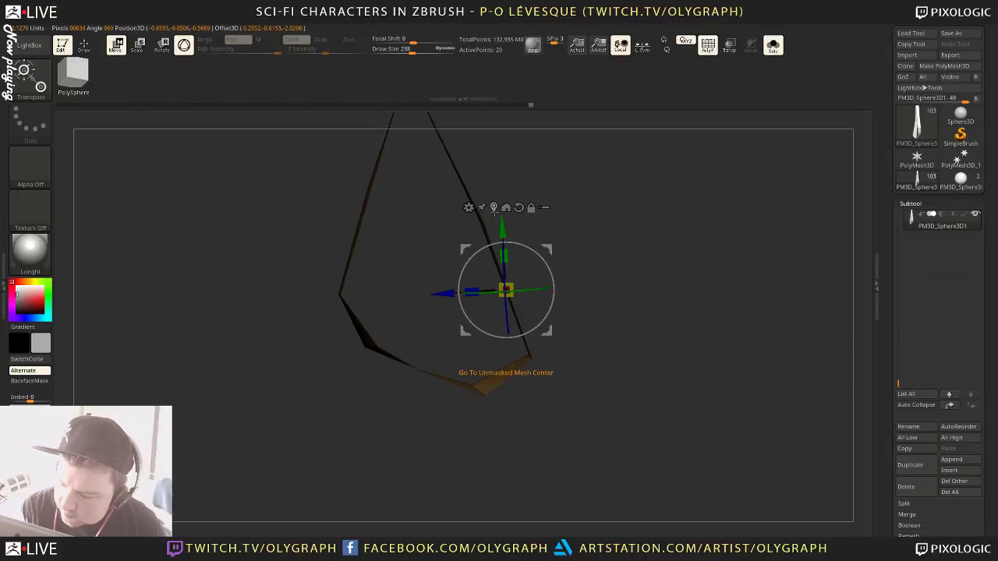
left_click_drag(552, 247, 563, 243)
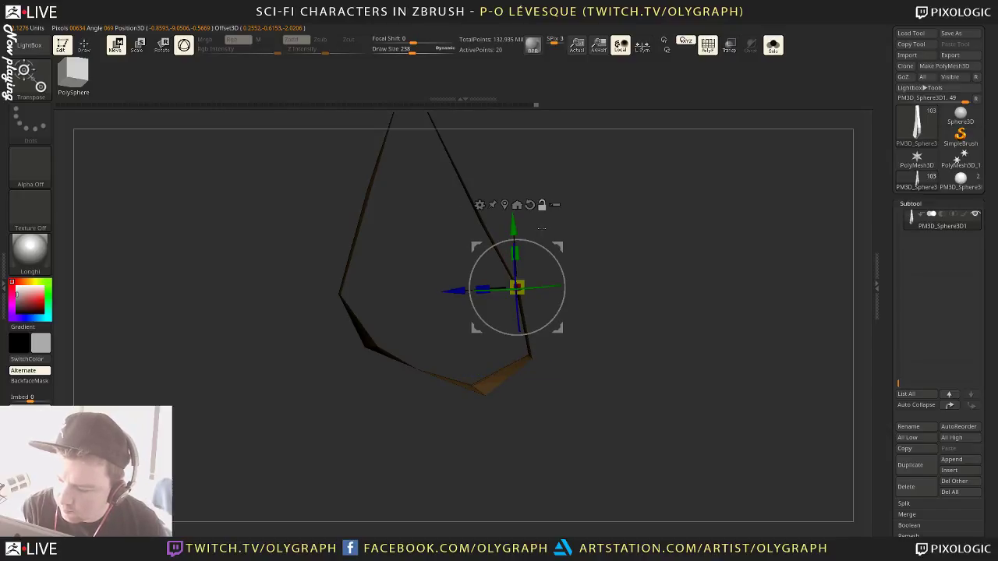
Mask around the strip's lower rear corner and try to shift the corner slightly with the recentred gizmo
left_click_drag(644, 238, 662, 280, "ctrl")
left_click_drag(516, 435, 441, 359, "ctrl")
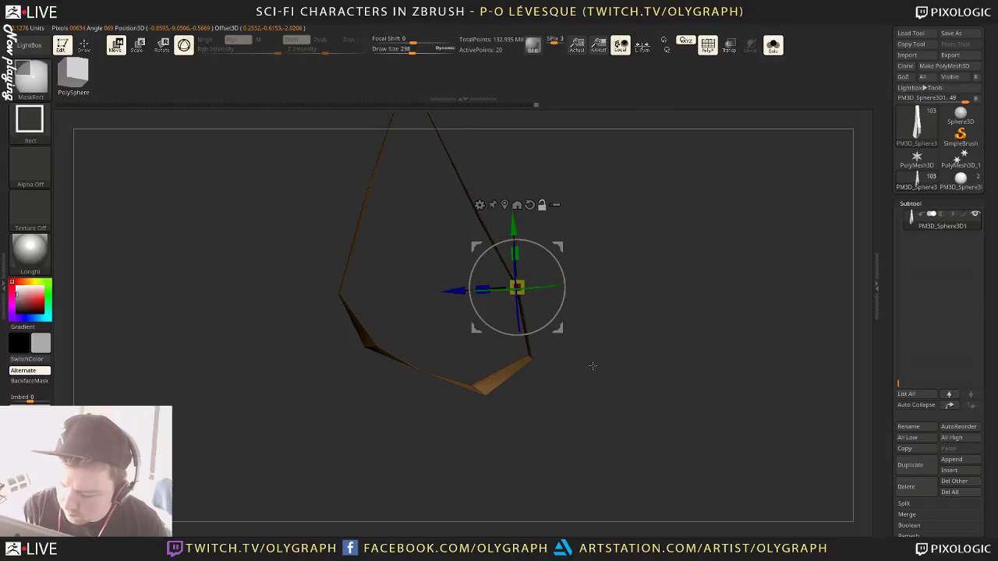
left_click(517, 205)
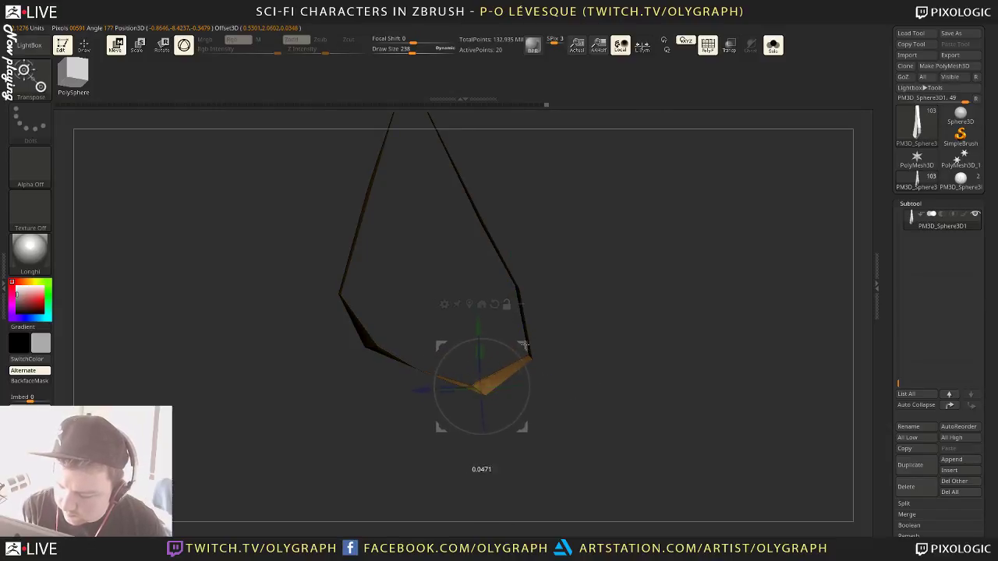
left_click_drag(525, 460, 460, 369, "ctrl")
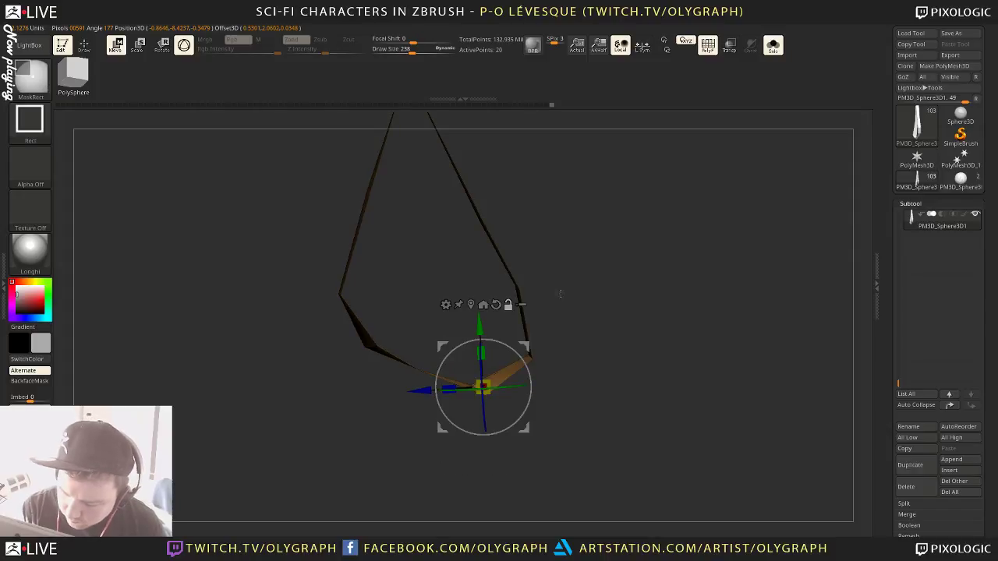
key("q")
mouse_move(605, 333)
left_mouse_down()
mouse_move(589, 340)
mouse_move(602, 328)
left_mouse_up()
Try out the gizmo's pivot by repositioning it, toggling its lock and recentring it on the unmasked mesh
key("w")
left_click_drag(526, 348, 515, 349, "alt")
left_click(498, 305)
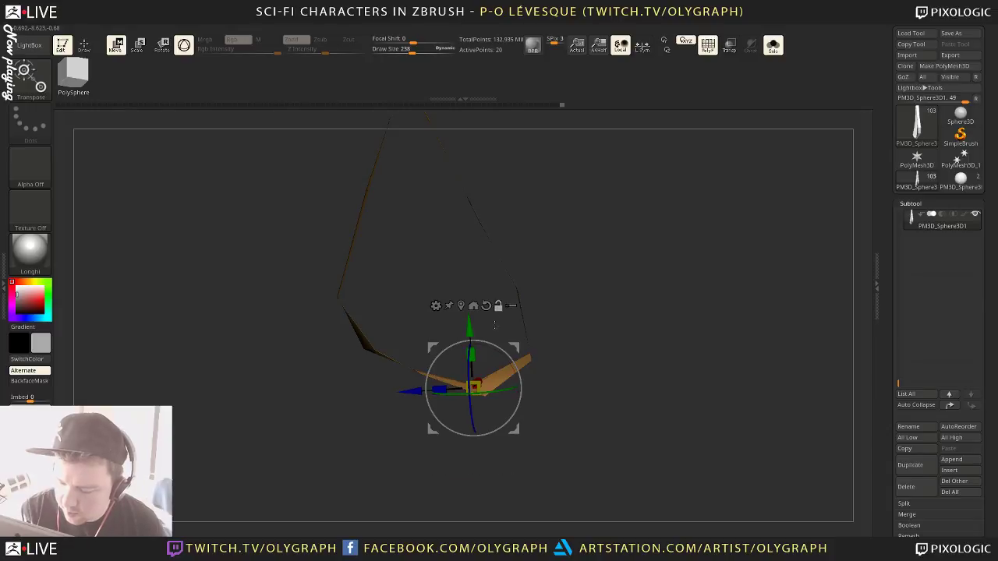
left_click_drag(510, 333, 506, 309, "alt")
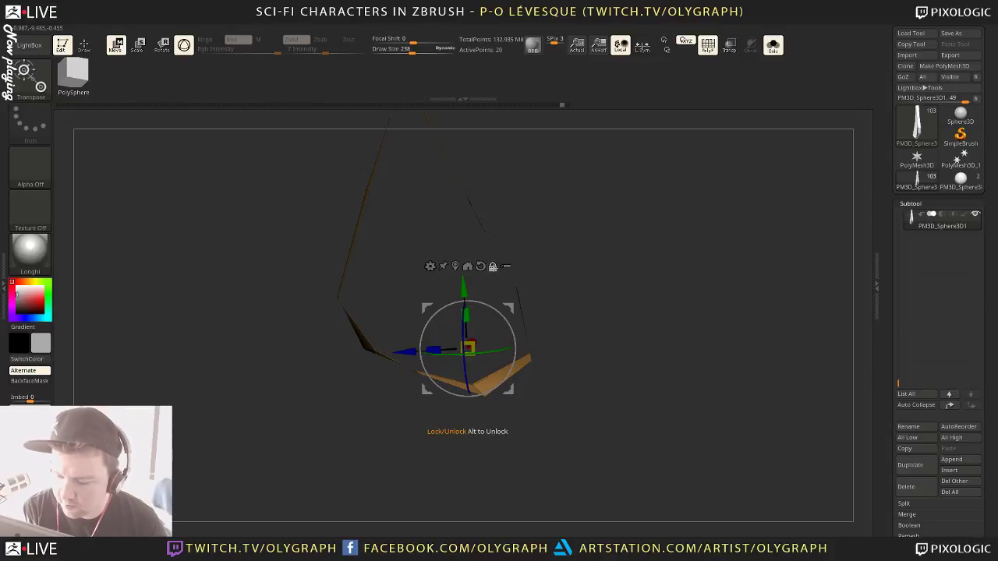
left_click(492, 268)
left_click(455, 266)
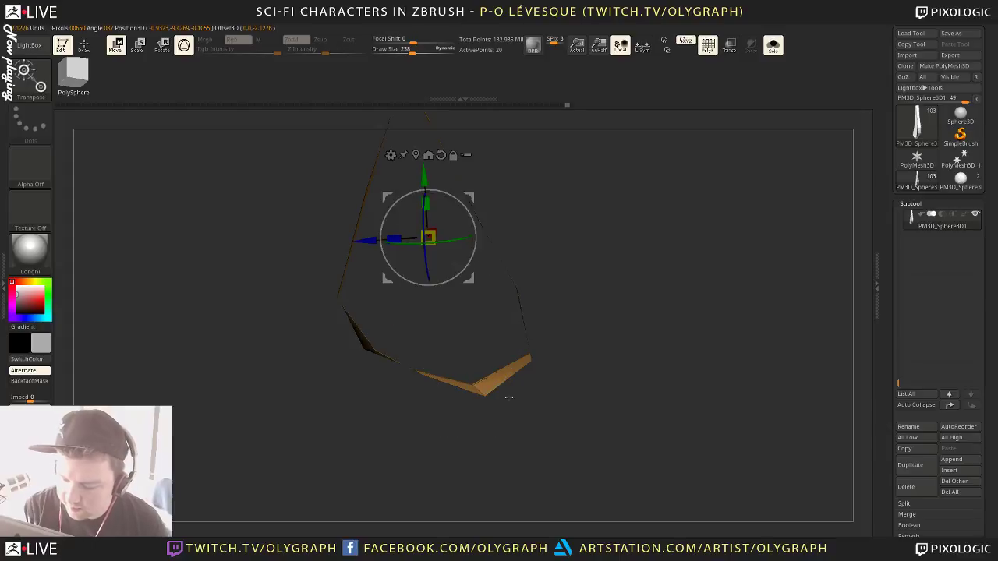
Isolate the strip's lower rear corner with a mask and shift it slightly forward with the gizmo
mouse_move(507, 450)
left_mouse_down("ctrl")
mouse_move(464, 370)
mouse_move(482, 439)
left_mouse_up("ctrl")
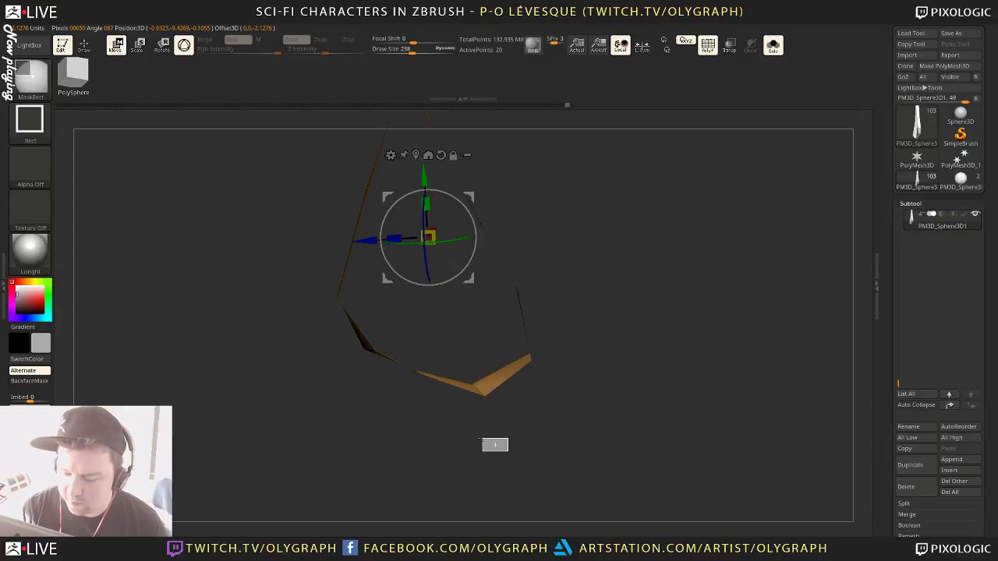
mouse_move(578, 399)
left_mouse_down("ctrl")
mouse_move(595, 450)
mouse_move(524, 448)
mouse_move(473, 383)
mouse_move(441, 383)
mouse_move(452, 361)
mouse_move(437, 361)
mouse_move(448, 361)
left_mouse_up("ctrl")
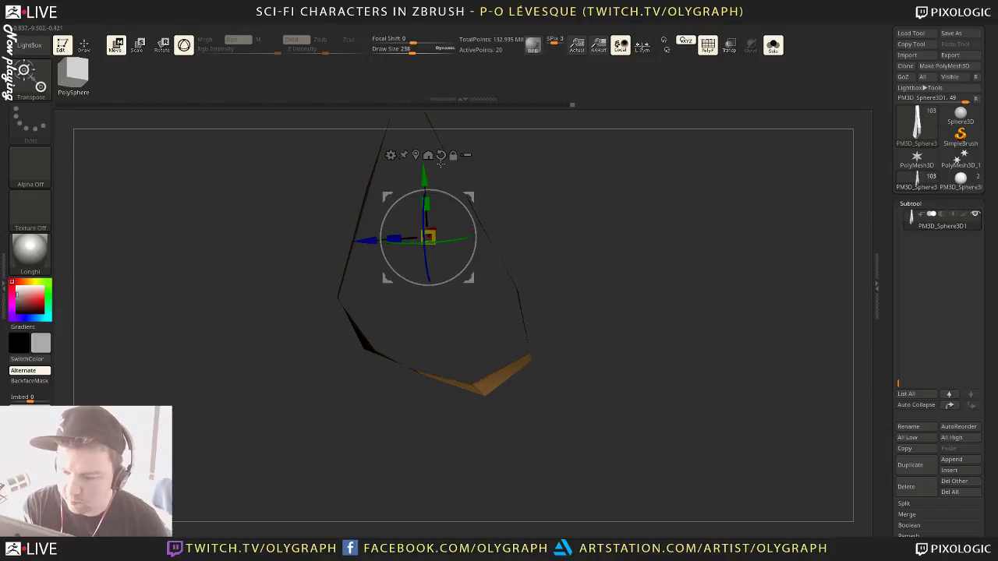
left_click(476, 390, "alt")
mouse_move(518, 347)
left_mouse_down()
mouse_move(504, 348)
mouse_move(511, 344)
left_mouse_up()
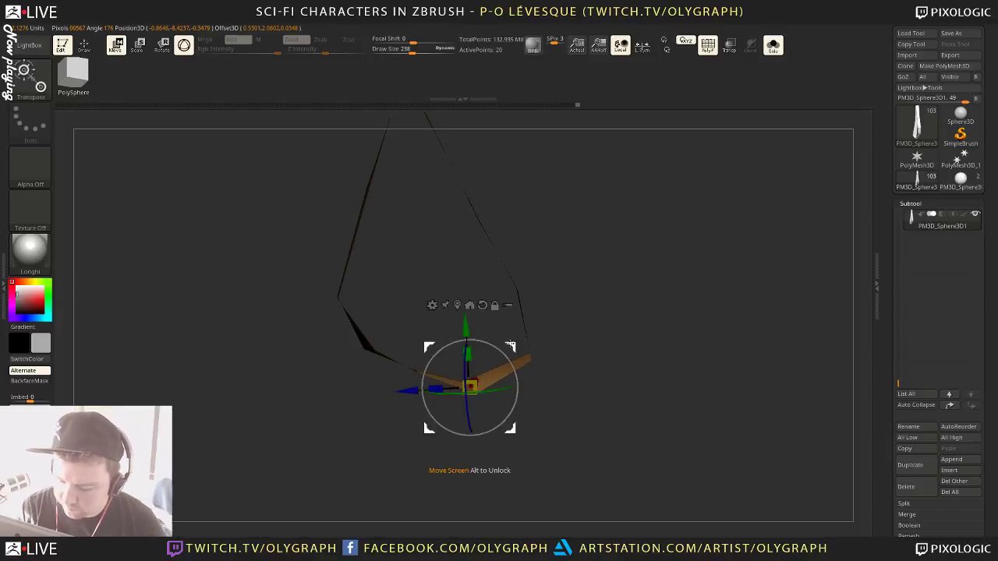
key("q")
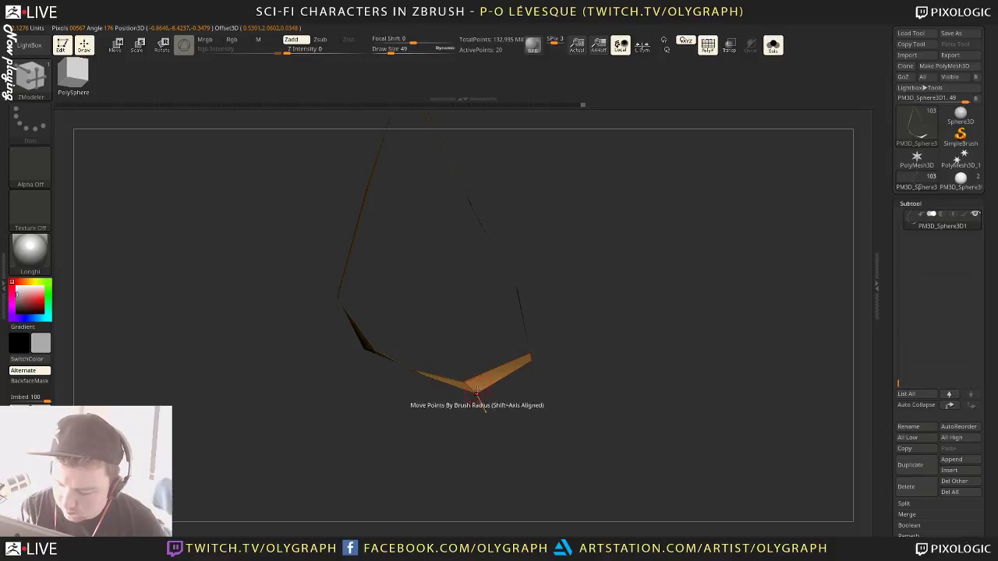
Straighten the middle bend on the strip's rear side with the Move brush and set the draw size to 76
left_click_drag(549, 335, 557, 270)
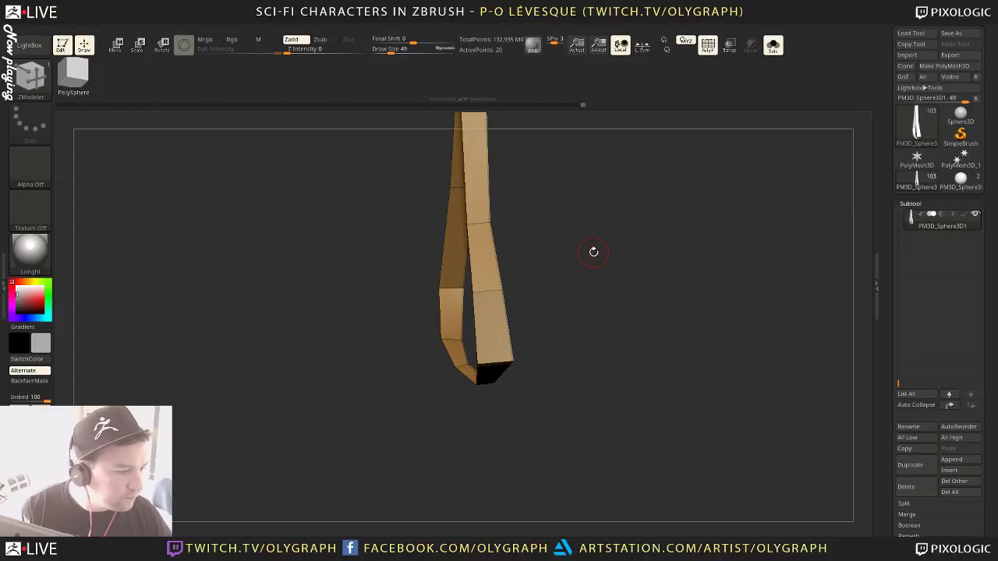
left_click_drag(570, 229, 554, 286, "alt")
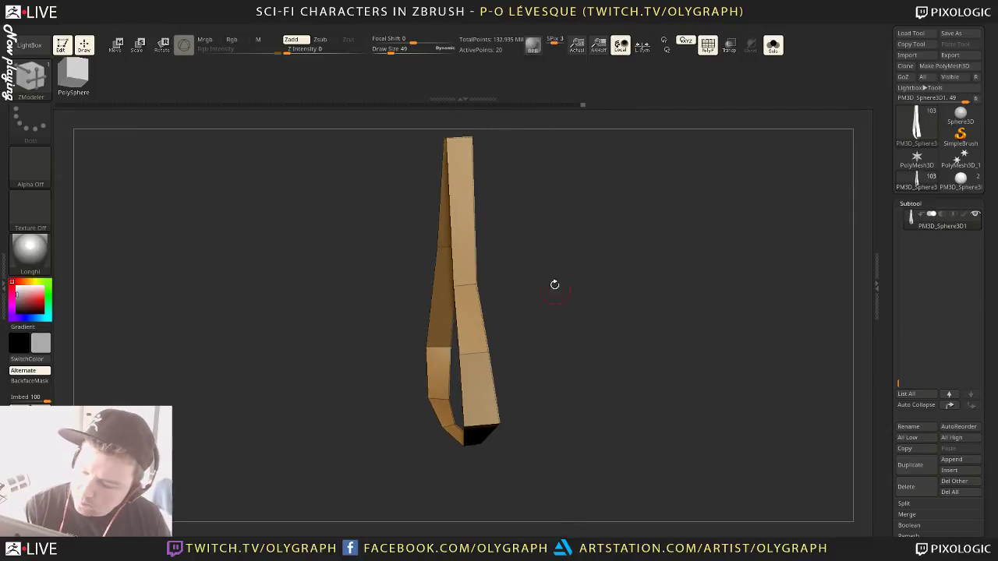
key("b")
key("m")
key("v")
key("s")
key("s")
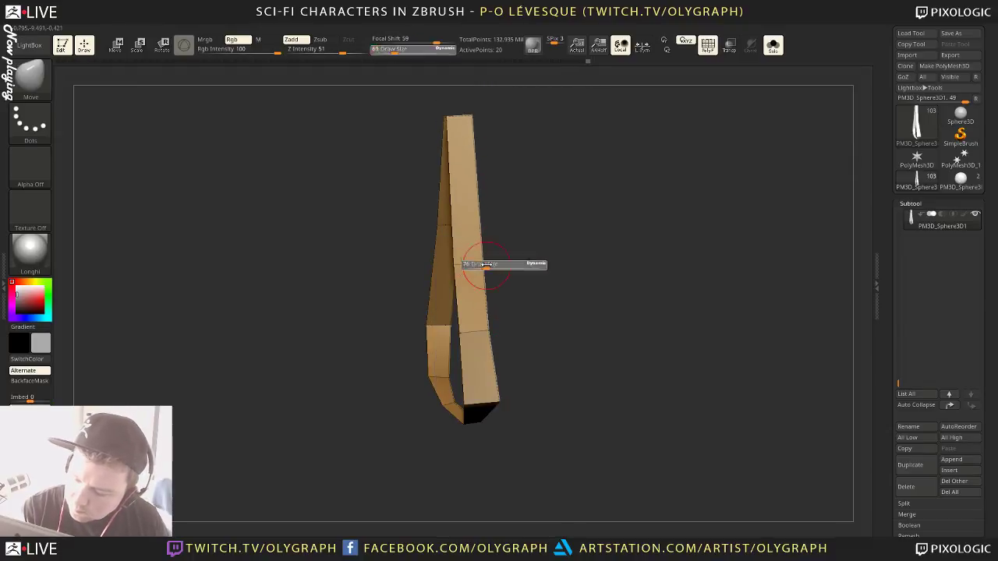
Insert a lengthwise edge loop down the middle of the strip with ZModeler
key("b")
key("z")
key("m")
left_click(470, 279)
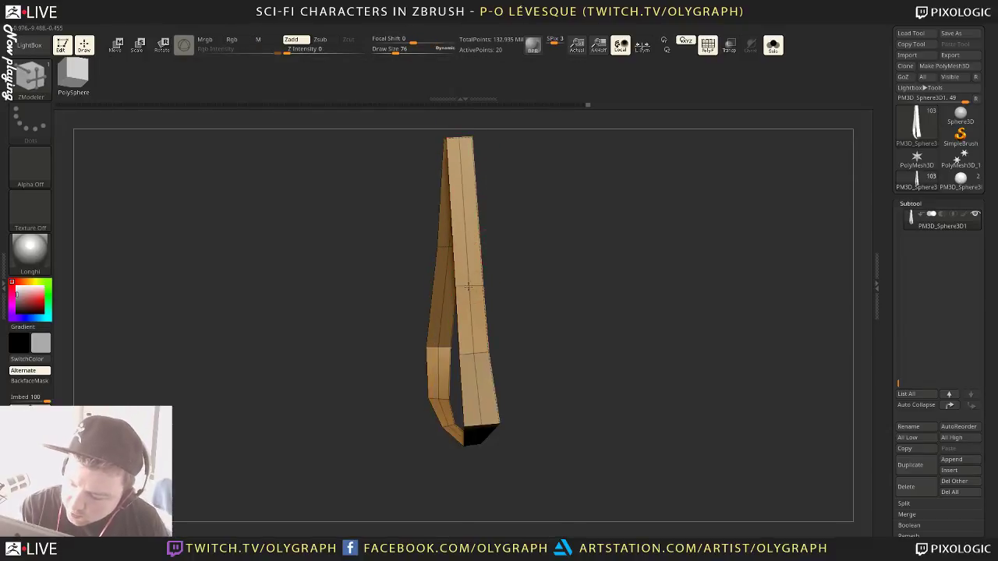
Adjust the strip's lower front bend sideways with a smaller Move brush
left_click_drag(519, 257, 597, 276)
key("b")
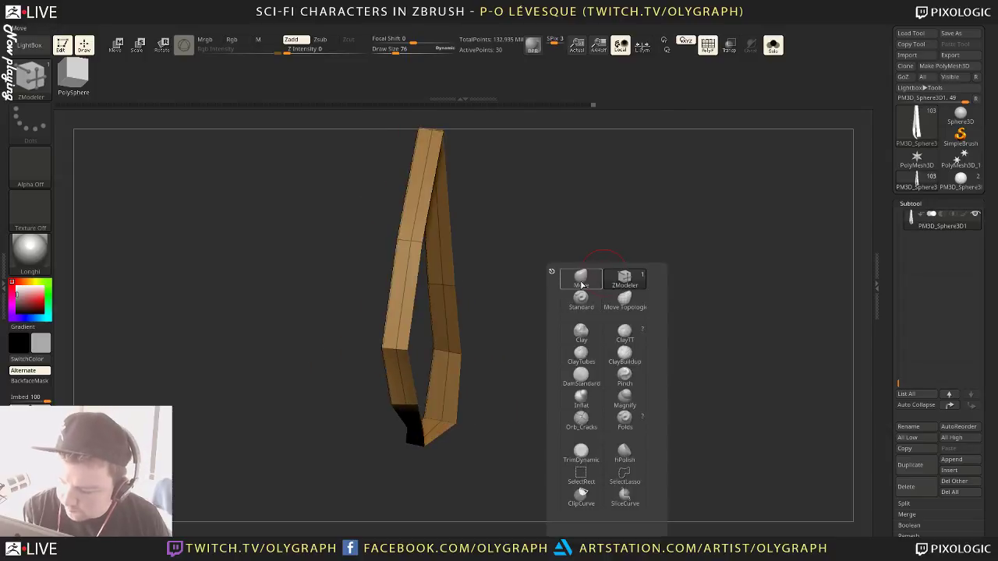
left_click(581, 285)
mouse_move(553, 200)
left_mouse_down()
mouse_move(570, 209)
mouse_move(501, 306)
left_mouse_up()
key("s")
left_click(414, 354)
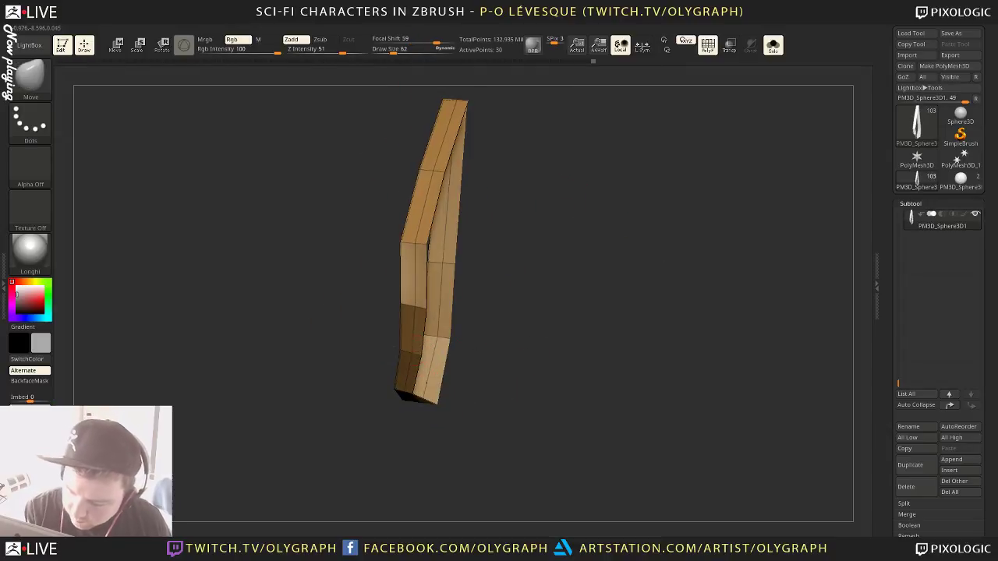
left_click_drag(415, 305, 421, 304)
mouse_move(473, 271)
left_mouse_down()
mouse_move(525, 295)
mouse_move(512, 298)
left_mouse_up()
Show the full robot and fit the strip's lower front corner against the shoulder with the Move brush at draw size 59
key("shift+s")
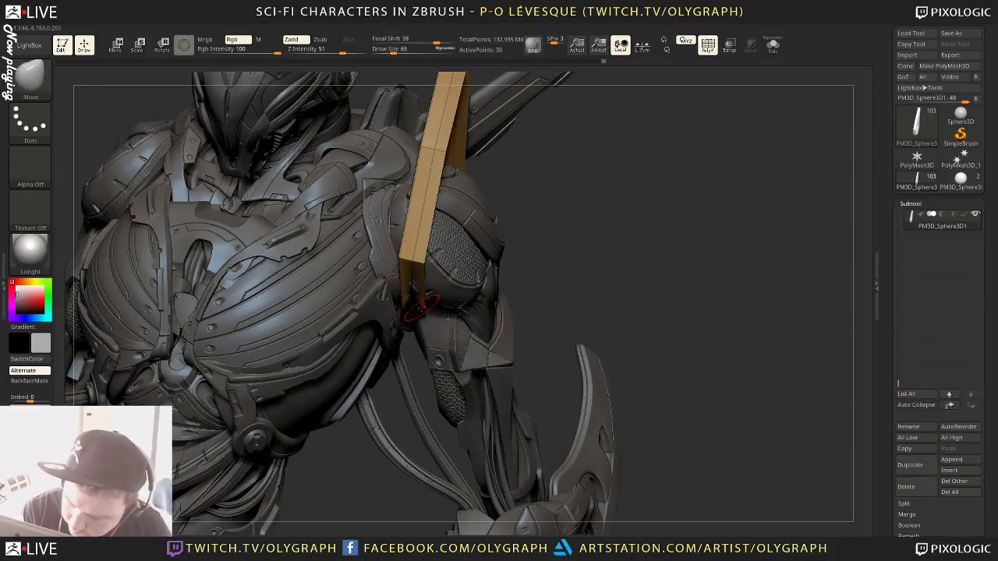
key("s")
left_click(403, 307)
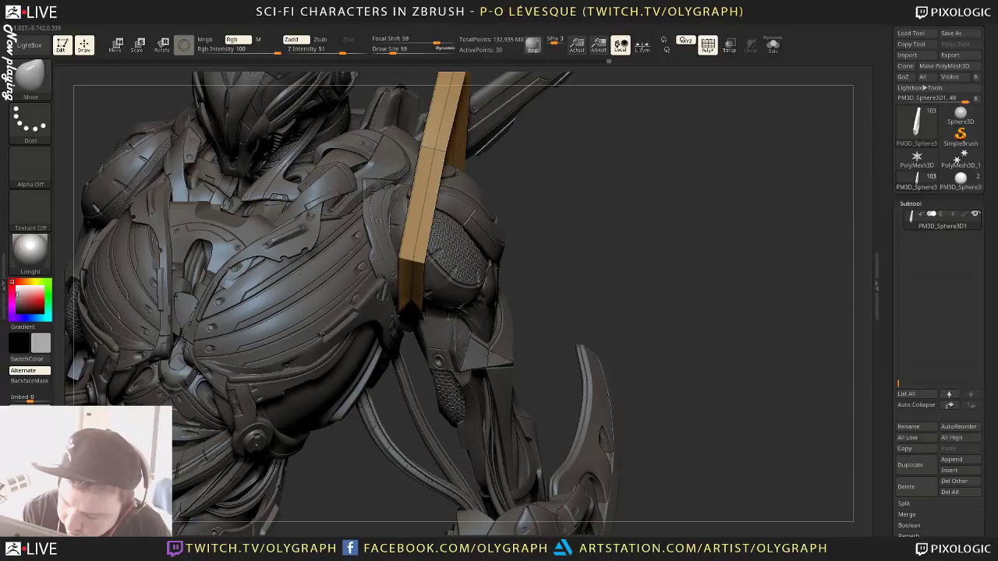
mouse_move(412, 259)
left_mouse_down()
mouse_move(414, 232)
mouse_move(419, 263)
left_mouse_up()
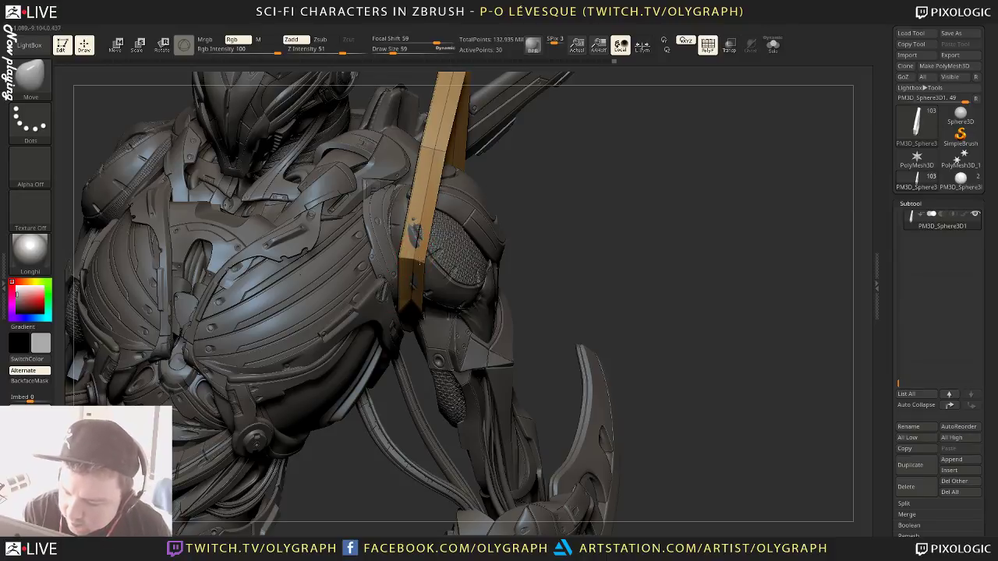
mouse_move(500, 229)
left_mouse_down()
mouse_move(579, 209)
mouse_move(576, 162)
left_mouse_up()
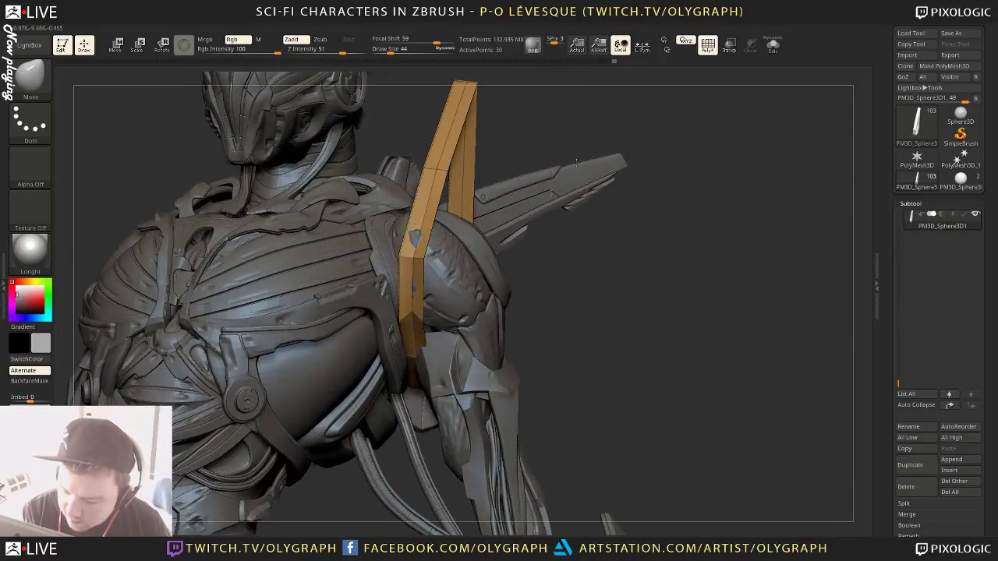
Adjust the strip's lower front bend against the shoulder with the Move brush, working with draw sizes 44, 69 and 140
left_click_drag(428, 355, 426, 361)
key("shift+s")
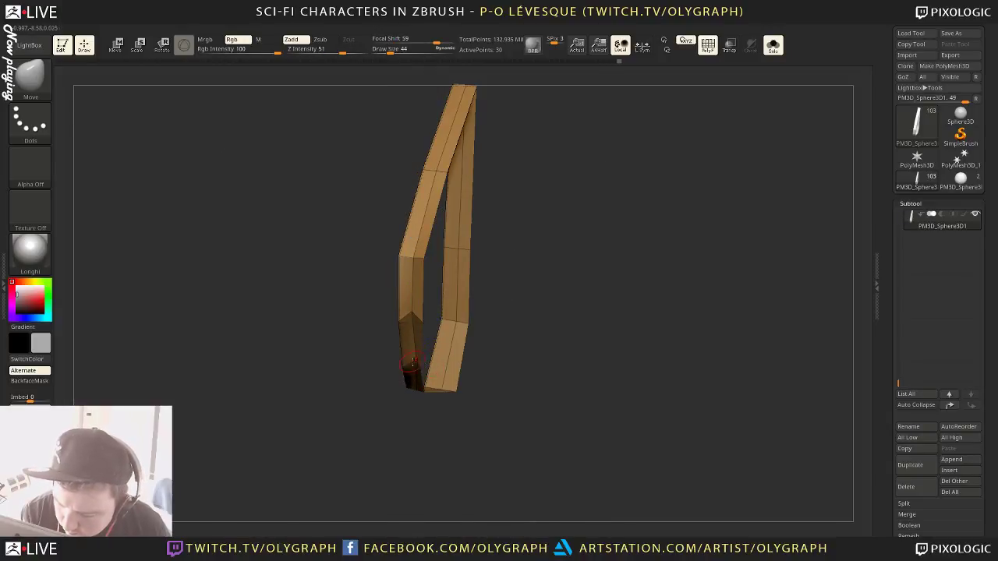
left_click_drag(418, 422, 419, 463)
key("shift+s")
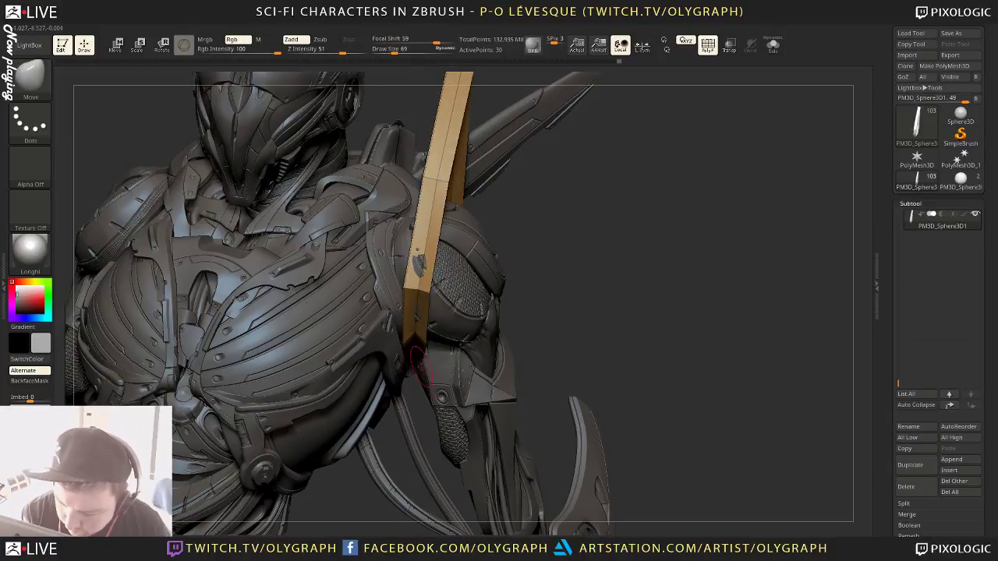
left_click_drag(411, 379, 428, 362)
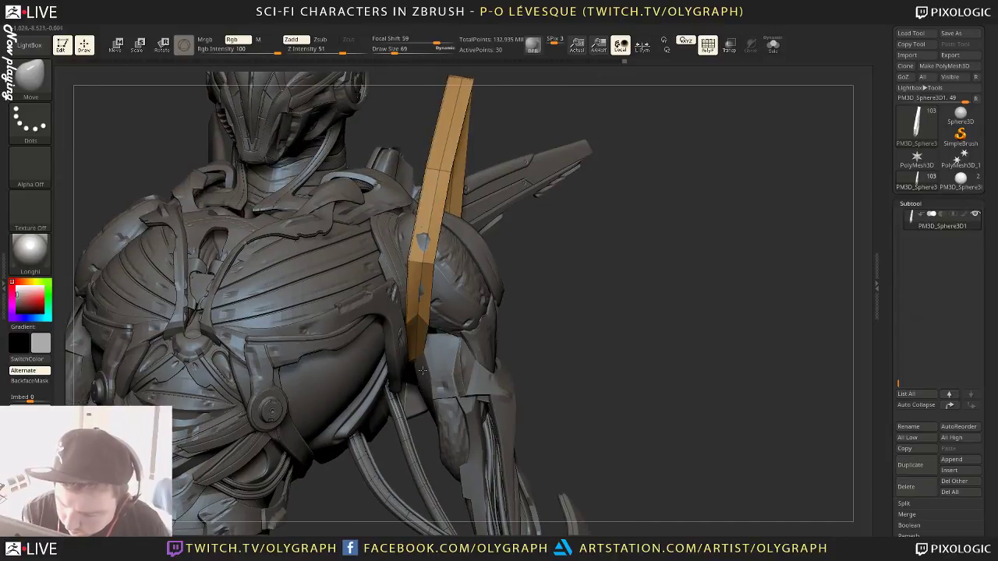
key("s")
left_click(415, 368)
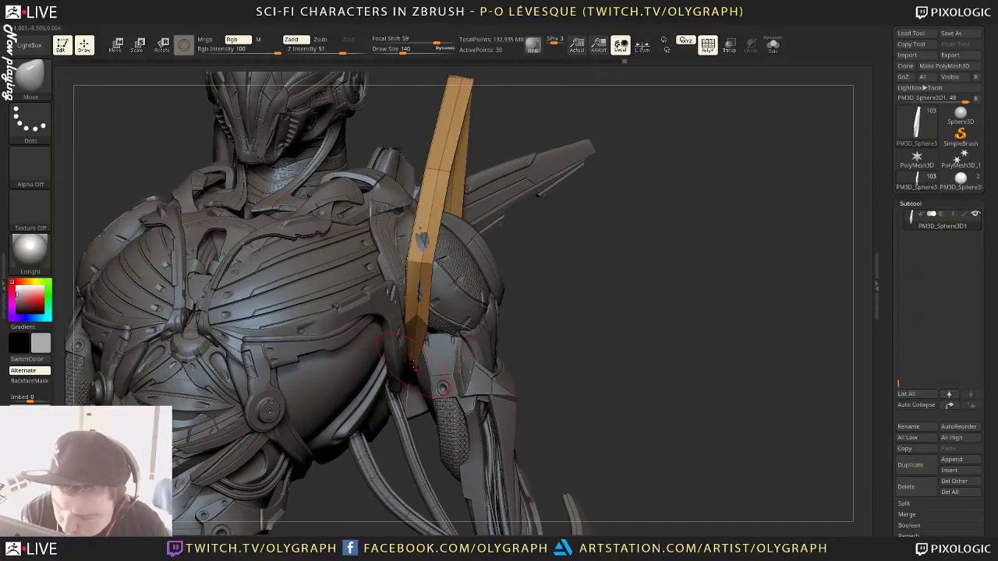
Fit the strip's lower rear corner behind the armpit with the Move brush at draw size 65
left_click_drag(574, 280, 560, 286)
left_click_drag(630, 261, 567, 250)
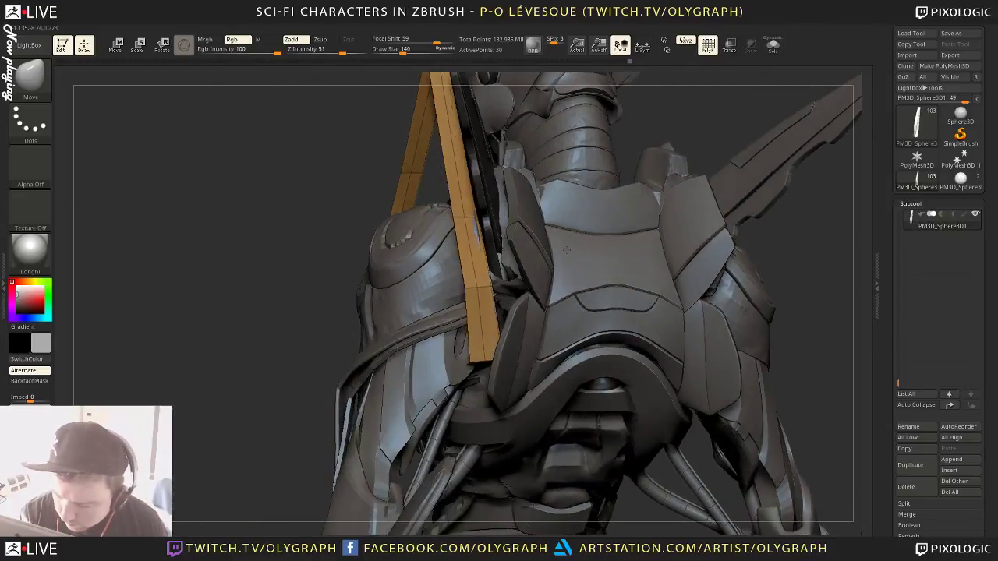
right_click_drag(486, 354, 503, 361)
key("s")
left_click(486, 362)
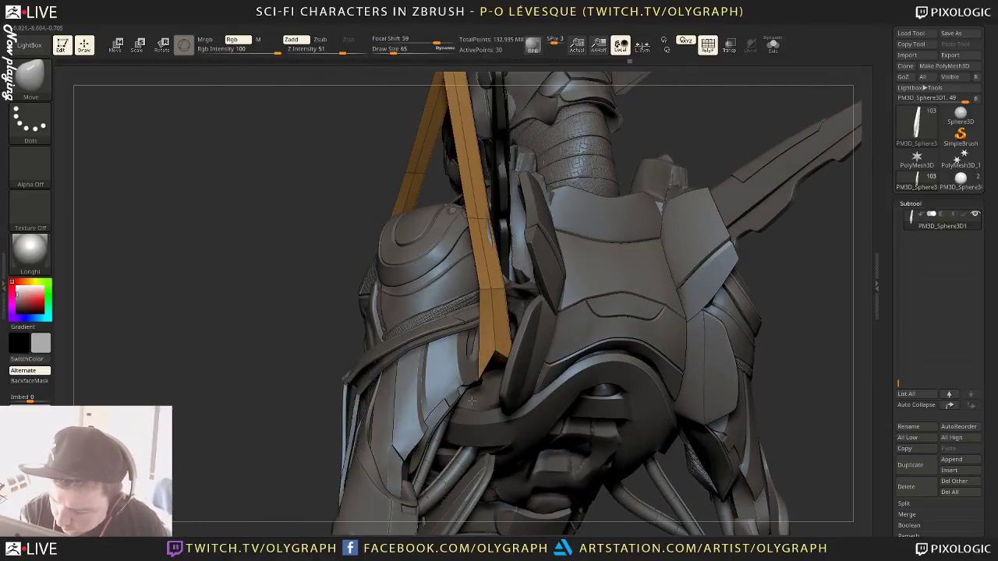
mouse_move(321, 374)
left_mouse_down()
mouse_move(421, 319)
mouse_move(470, 273)
mouse_move(462, 297)
left_mouse_up()
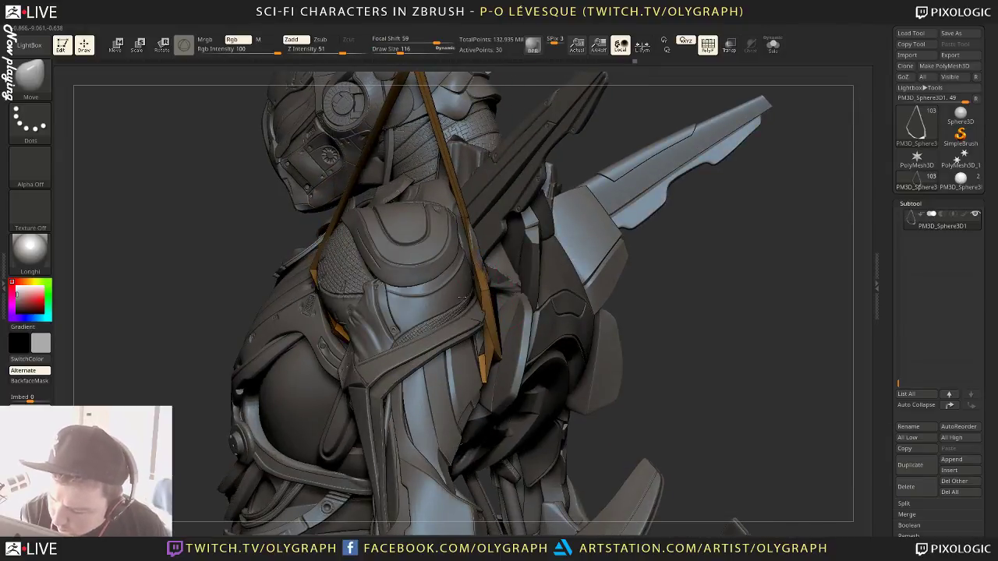
Shift the strip's rear middle bends closer to the shoulder with the Move brush, using draw sizes 99 and 108
left_click_drag(465, 220, 459, 219)
key("s")
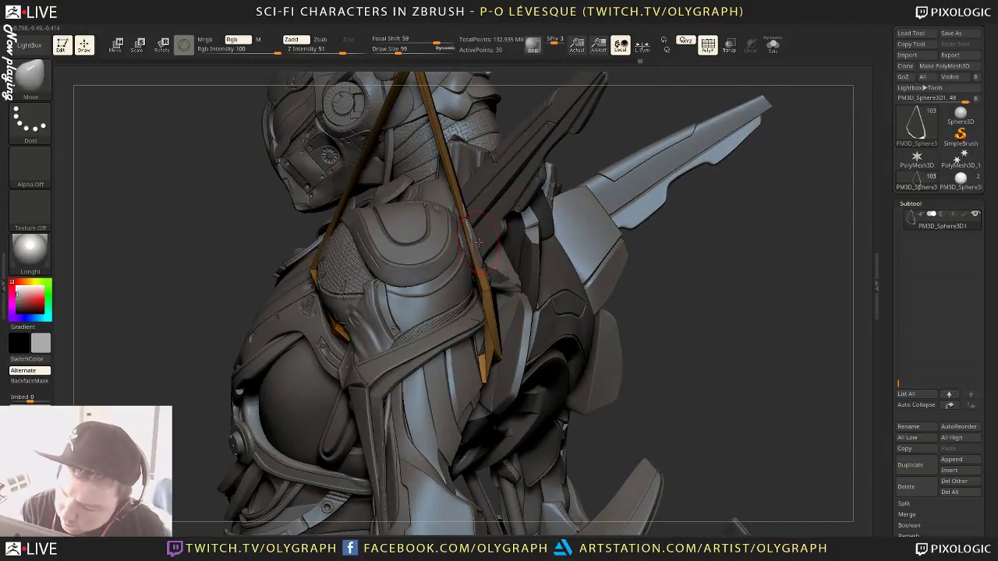
key("s")
left_click(487, 241)
left_click_drag(726, 243, 448, 281)
key("s")
left_click(459, 293)
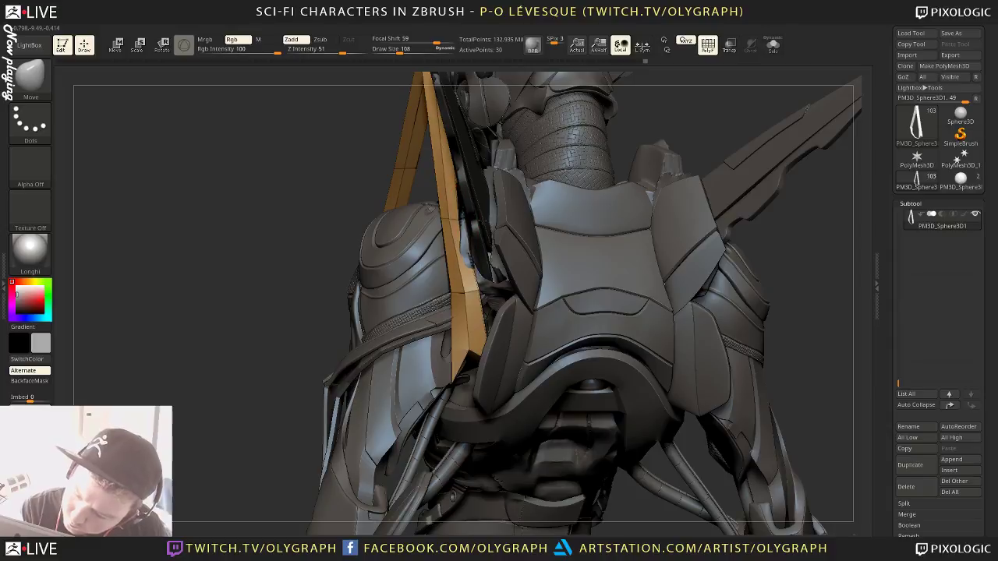
Isolate the strip and refine its bottom corner under the arm with the Move brush at draw size 44
left_click_drag(263, 367, 470, 216)
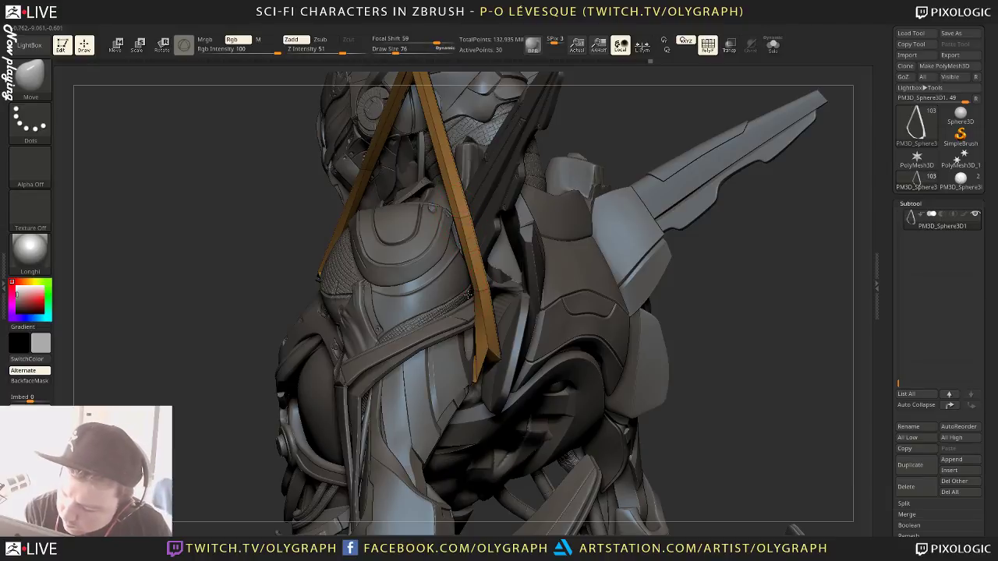
left_click_drag(750, 301, 451, 285)
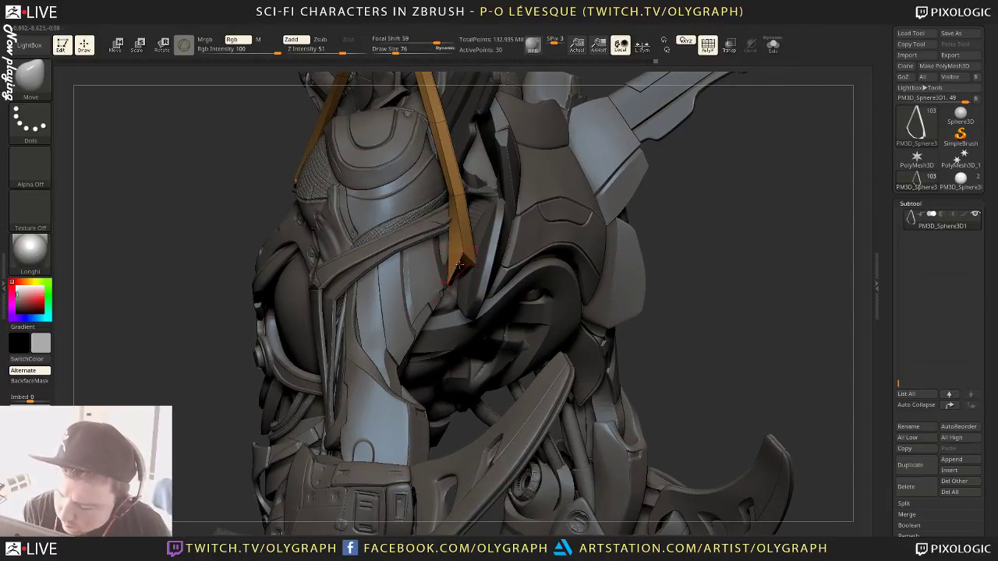
left_click_drag(739, 210, 588, 207)
key("shift+s")
mouse_move(442, 390)
left_mouse_down()
mouse_move(471, 352)
mouse_move(477, 372)
mouse_move(470, 335)
mouse_move(397, 312)
left_mouse_up()
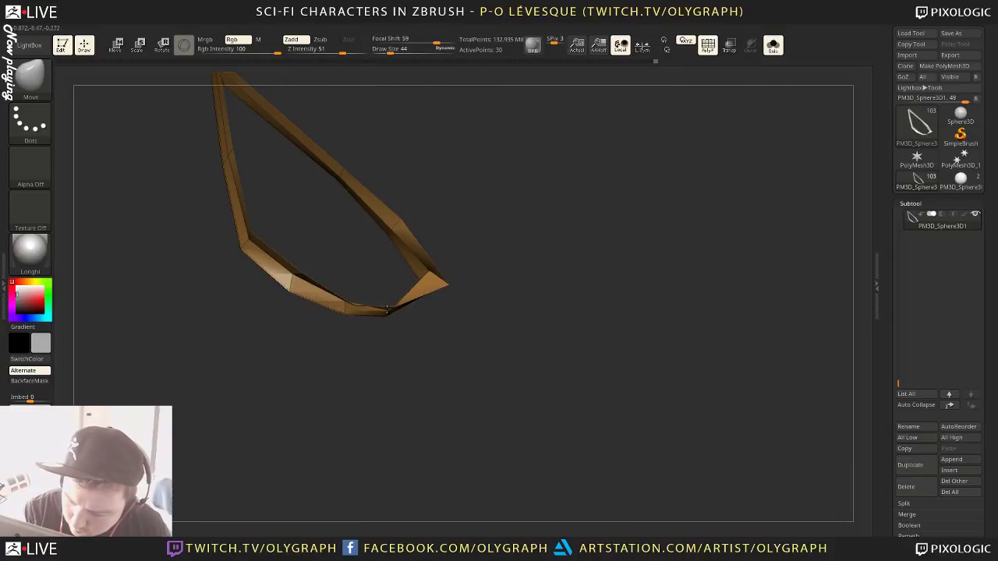
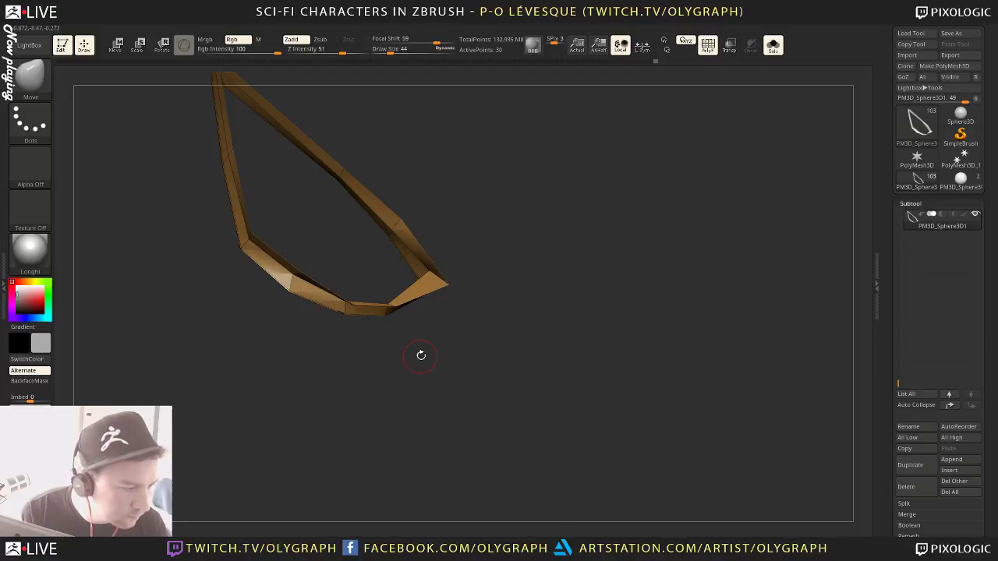
left_click_drag(449, 344, 435, 403)
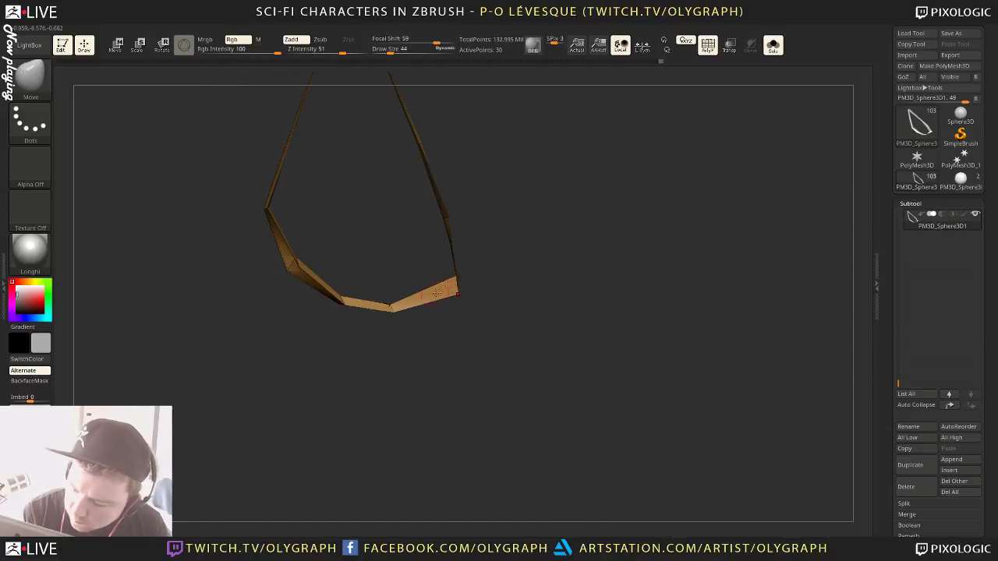
mouse_move(437, 292)
left_mouse_down()
mouse_move(450, 274)
mouse_move(532, 261)
mouse_move(537, 273)
mouse_move(499, 286)
left_mouse_up()
Show the full robot and reshape the strip's lower rear end with the Move brush at draw size 189
key("shift+s")
key("s")
left_click_drag(431, 309, 451, 309)
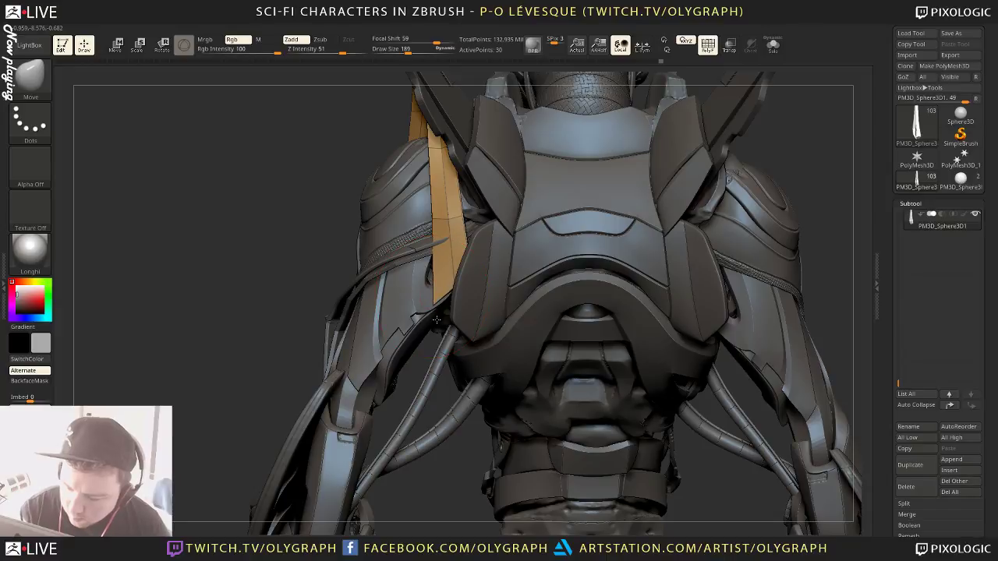
mouse_move(254, 391)
left_mouse_down()
mouse_move(586, 258)
mouse_move(553, 227)
mouse_move(392, 200)
left_mouse_up()
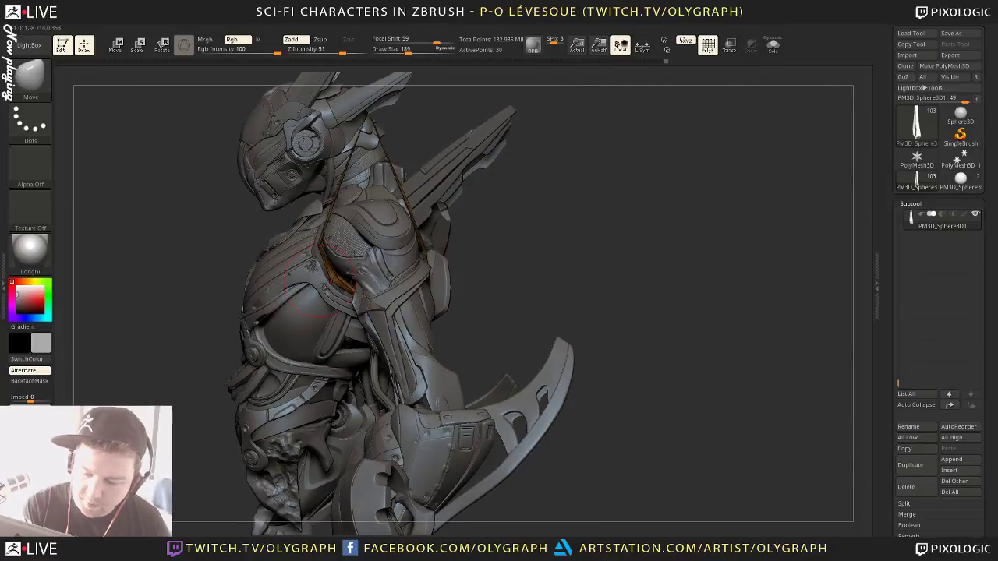
left_click_drag(541, 204, 411, 208)
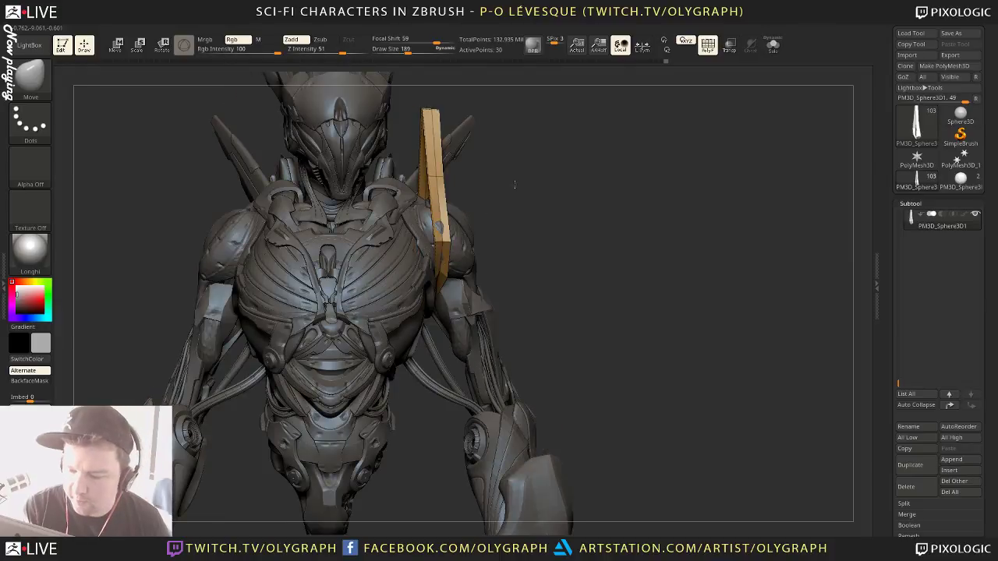
Pull the strip's front bend inward toward the chest with the Move brush, using draw sizes 278 and 166
left_click_drag(521, 223, 497, 276, "alt")
key("shift+s")
mouse_move(497, 276)
left_mouse_down("alt")
mouse_move(508, 350)
mouse_move(443, 351)
mouse_move(447, 364)
mouse_move(521, 303)
left_mouse_up("alt")
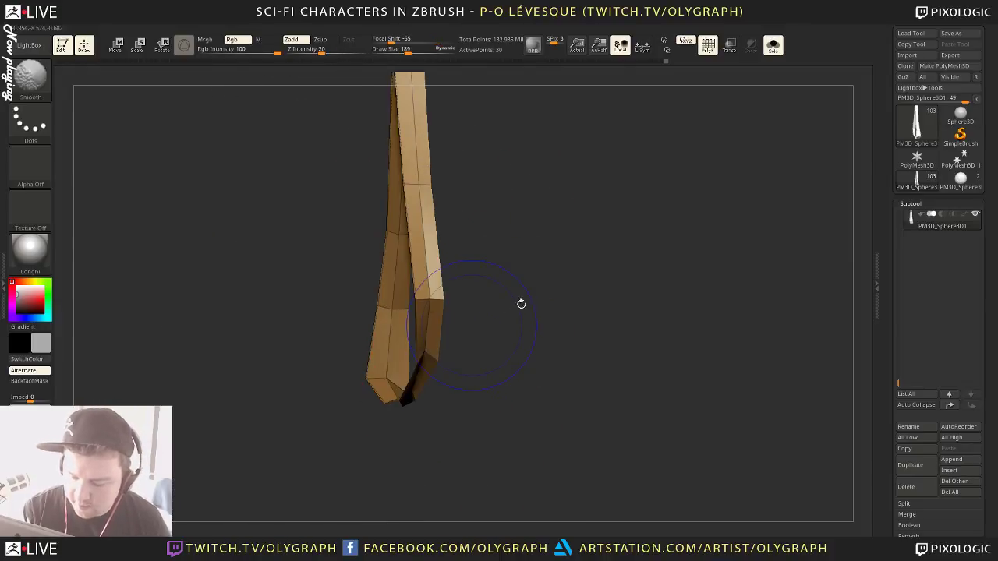
key("ctrl+alt+s")
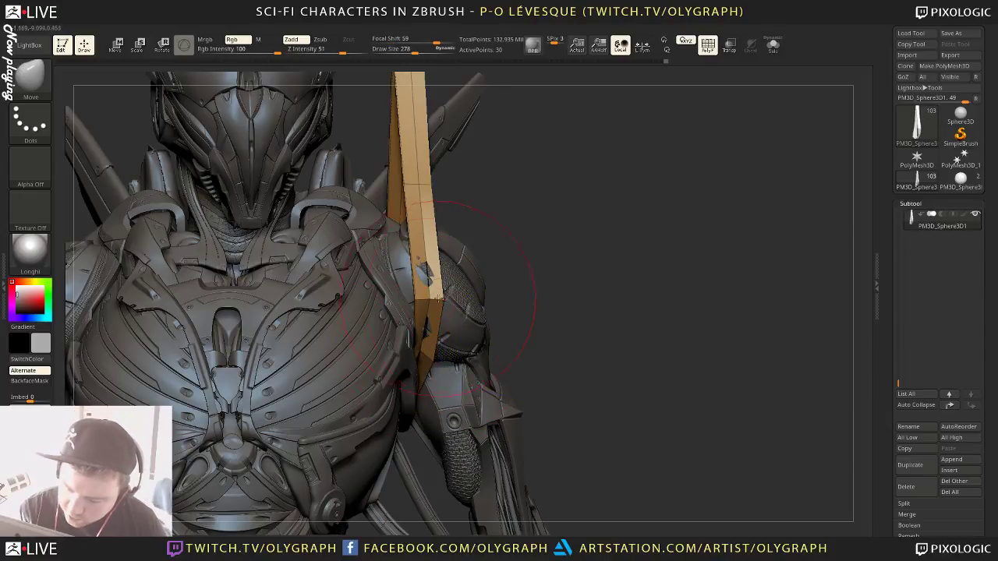
key("s")
left_click_drag(443, 305, 437, 301)
key("s")
left_click_drag(445, 305, 435, 301)
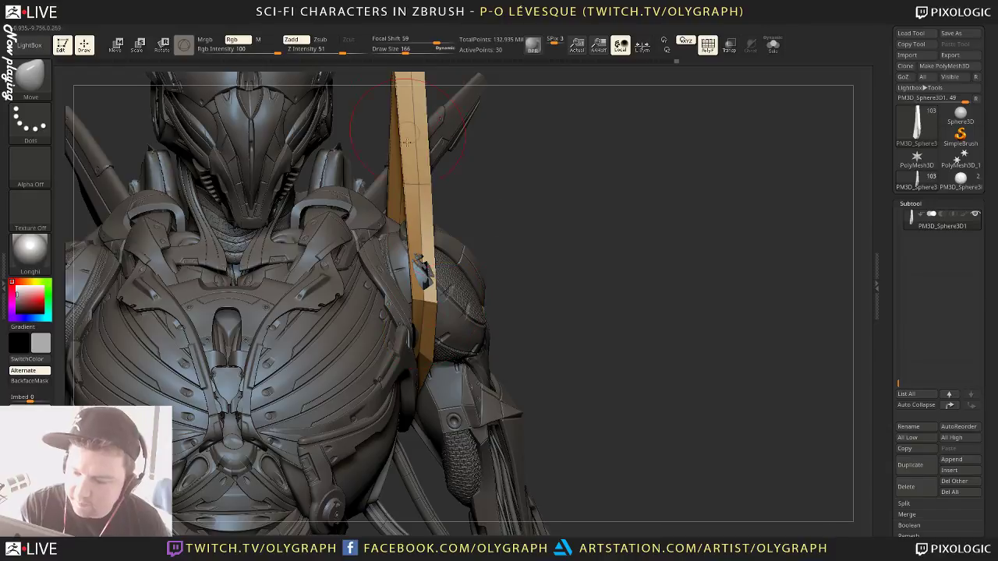
Isolate the strip and switch to the ZModeler brush
key("ctrl+alt+s")
mouse_move(508, 214)
left_mouse_down()
mouse_move(514, 256)
mouse_move(499, 243)
left_mouse_up()
key("b")
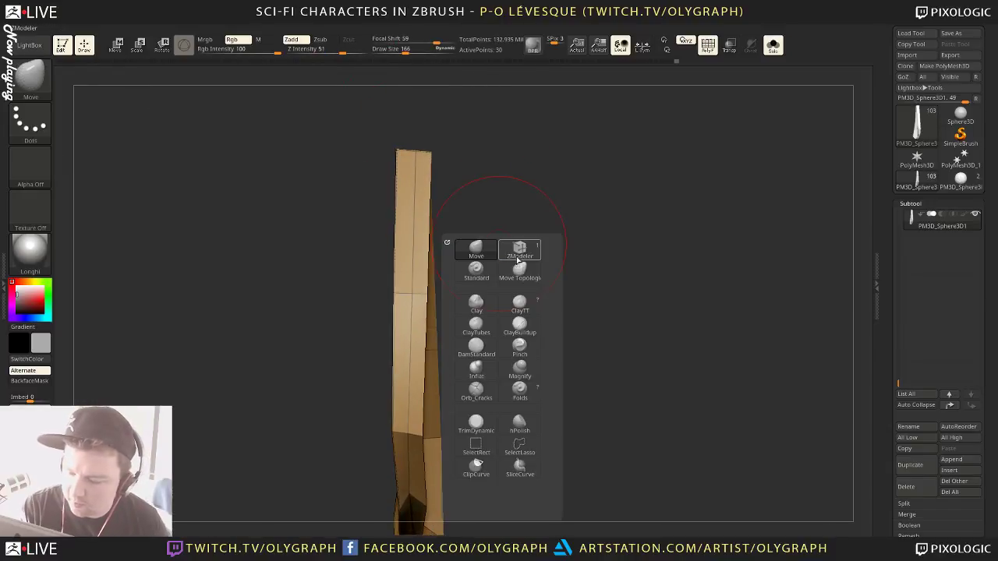
left_click(518, 257)
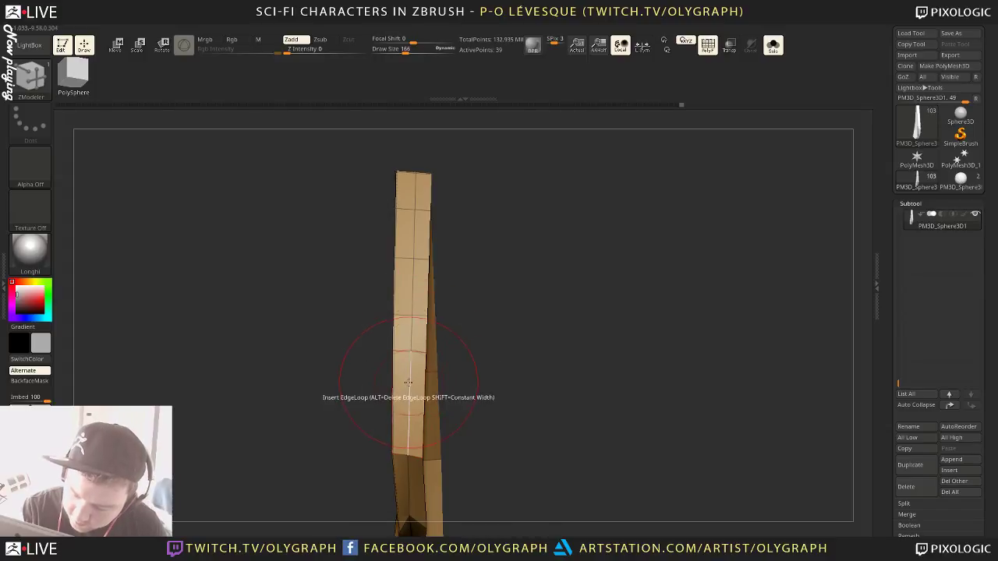
Try to insert crosswise edge loops between the bends all around the strip with ZModeler
left_click_drag(502, 351, 501, 249)
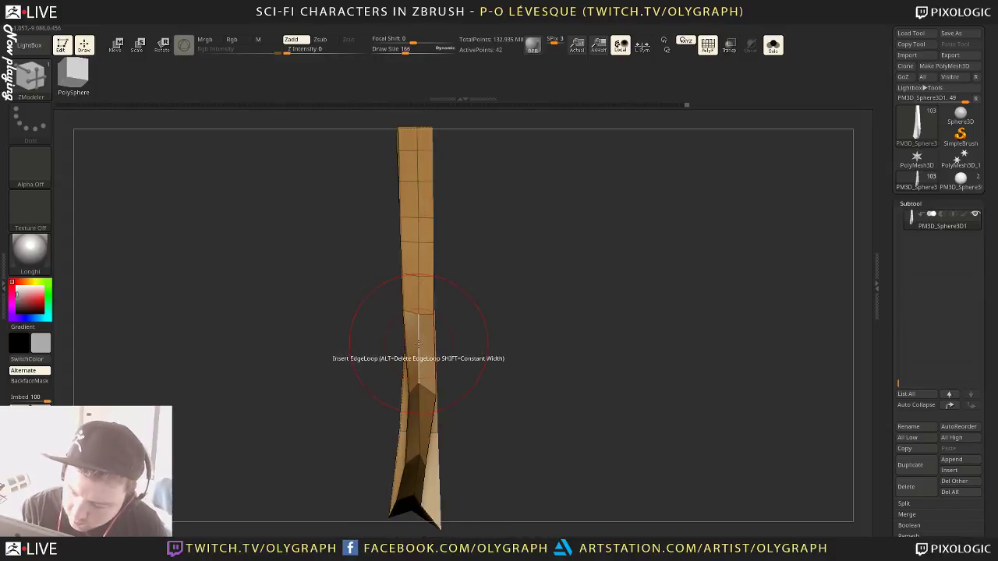
left_click(419, 351)
left_click_drag(453, 320, 464, 379)
left_click(440, 372)
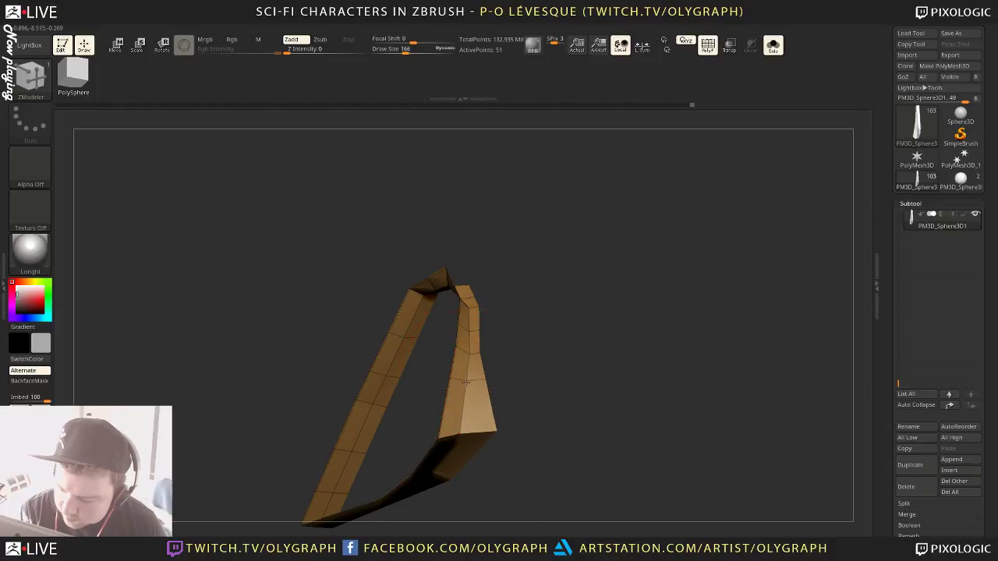
left_click(463, 399)
left_click_drag(552, 343, 599, 228)
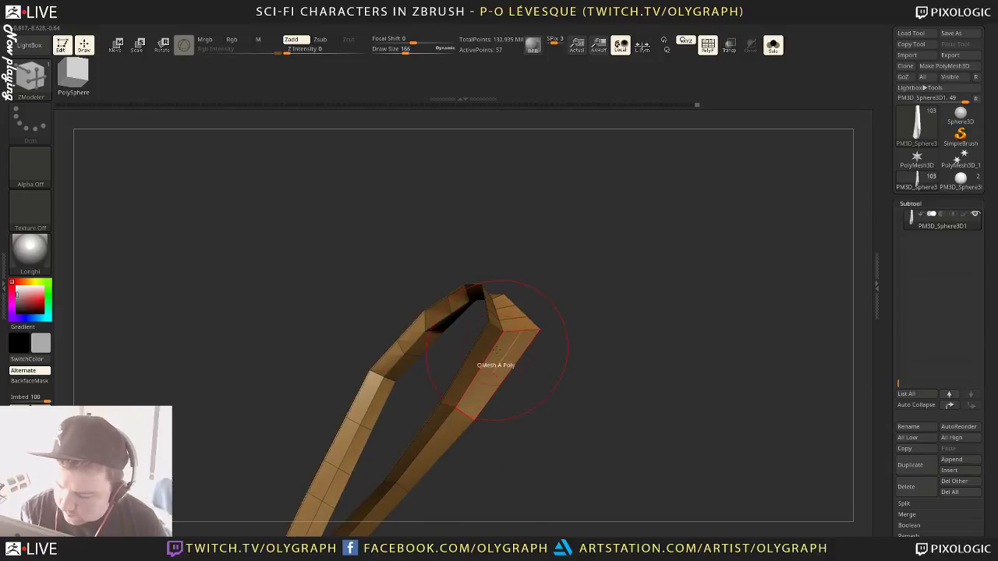
left_click(495, 346)
left_click(480, 369)
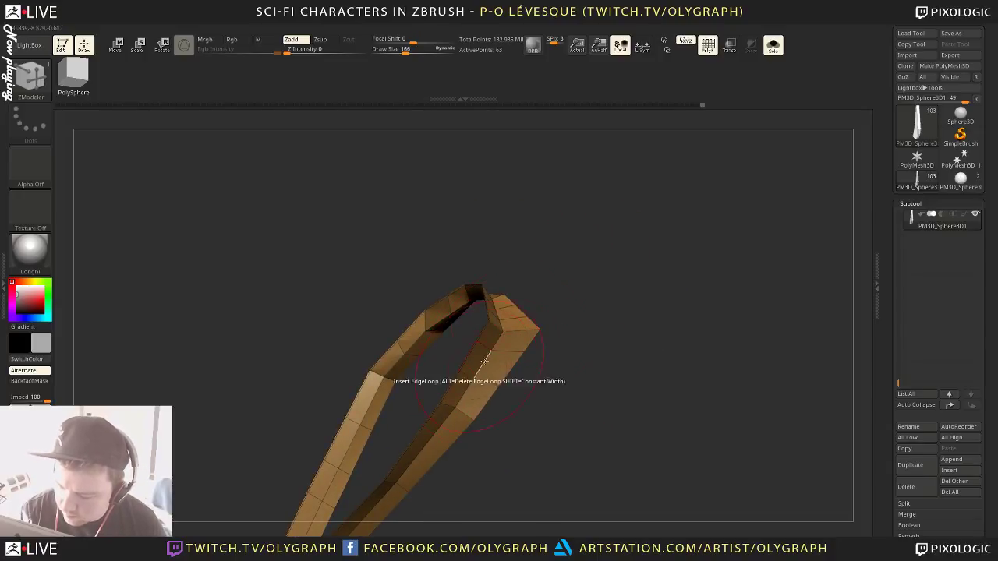
Undo all the crosswise edge loops inserted on the strip
mouse_move(626, 290)
left_mouse_down("alt")
mouse_move(631, 210)
mouse_move(607, 259)
left_mouse_up("alt")
key("ctrl+z")
key("ctrl+z")
key("ctrl+z")
key("ctrl+z")
key("ctrl+z")
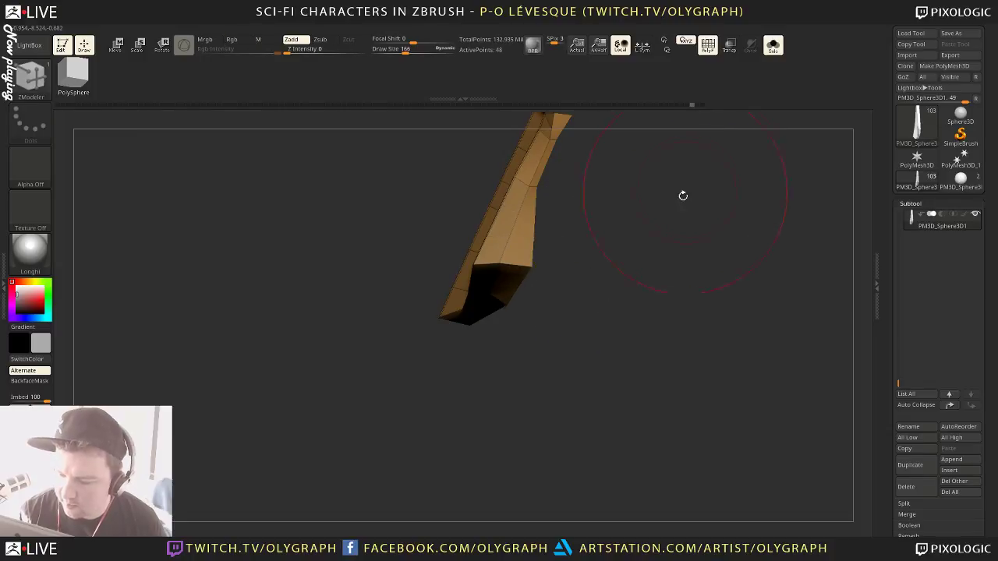
left_click_drag(684, 196, 596, 390)
key("ctrl+z")
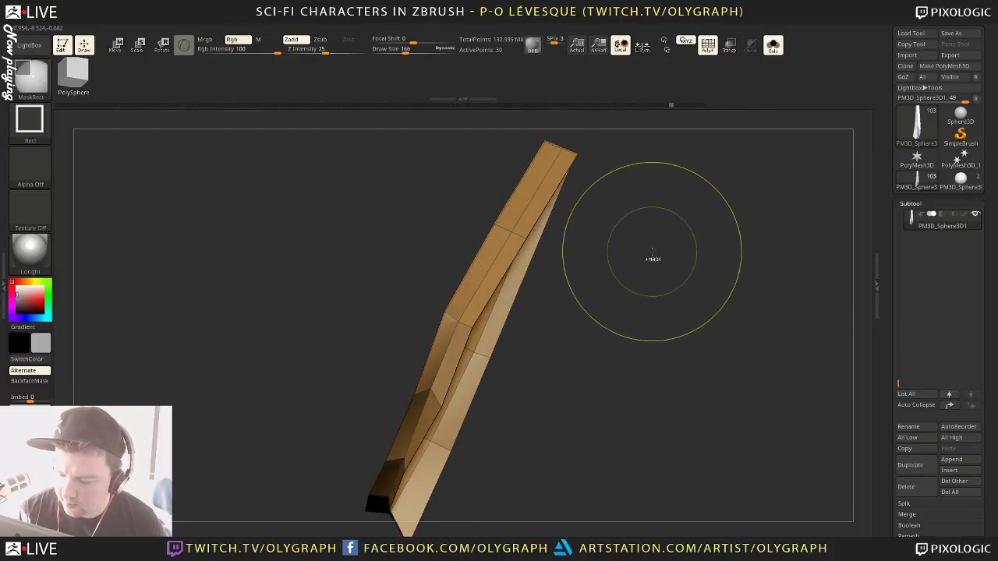
Subdivide the whole strip once and try to delete its lower subdivision level
key("ctrl+s")
left_click(684, 518)
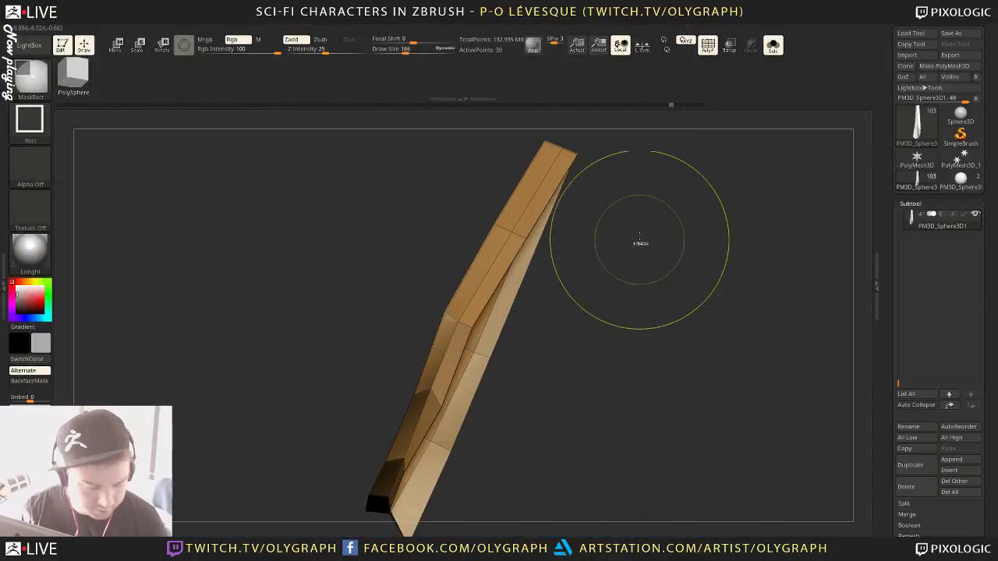
mouse_move(645, 190)
left_mouse_down()
mouse_move(617, 265)
mouse_move(632, 258)
mouse_move(627, 265)
left_mouse_up()
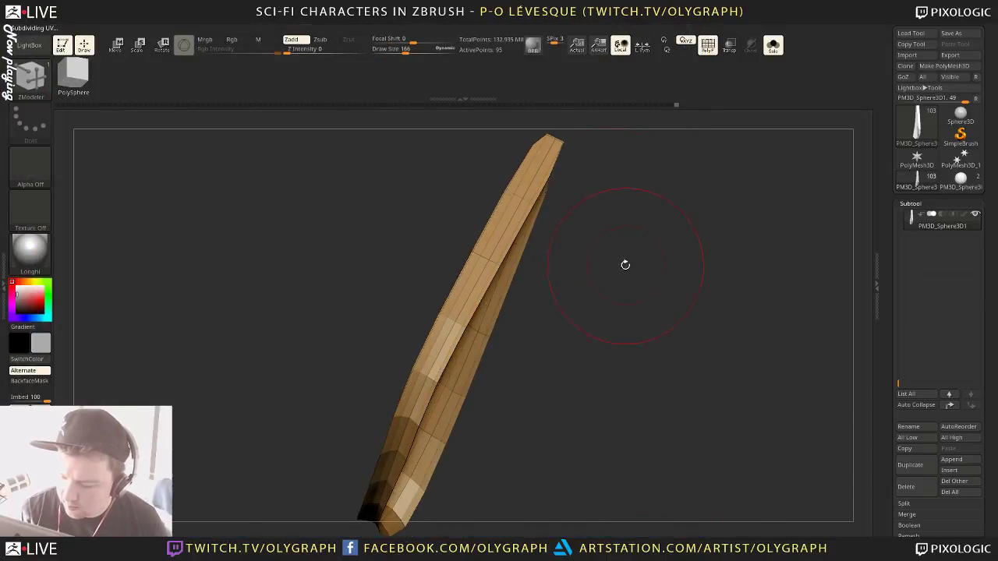
key("b")
key("2")
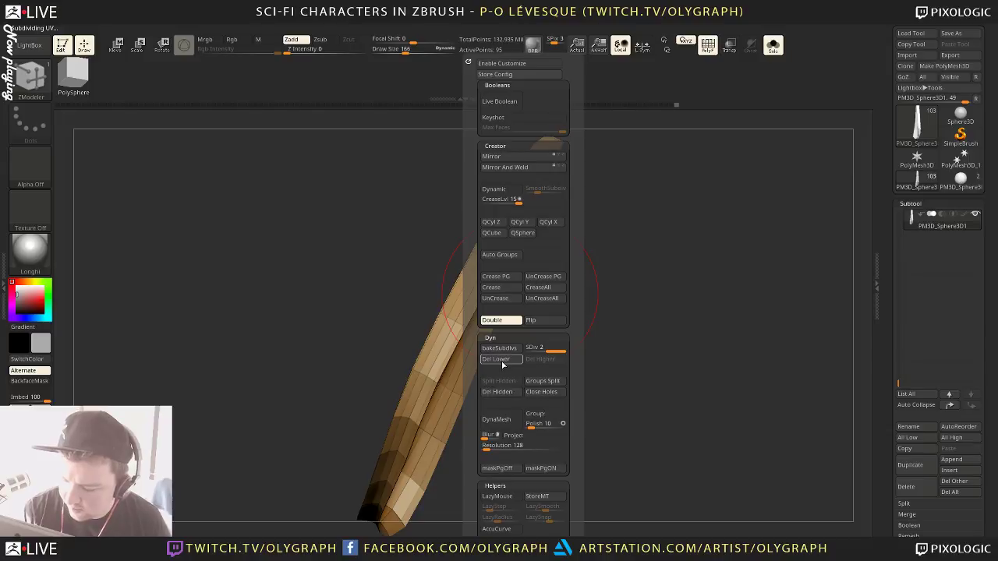
left_click(502, 362)
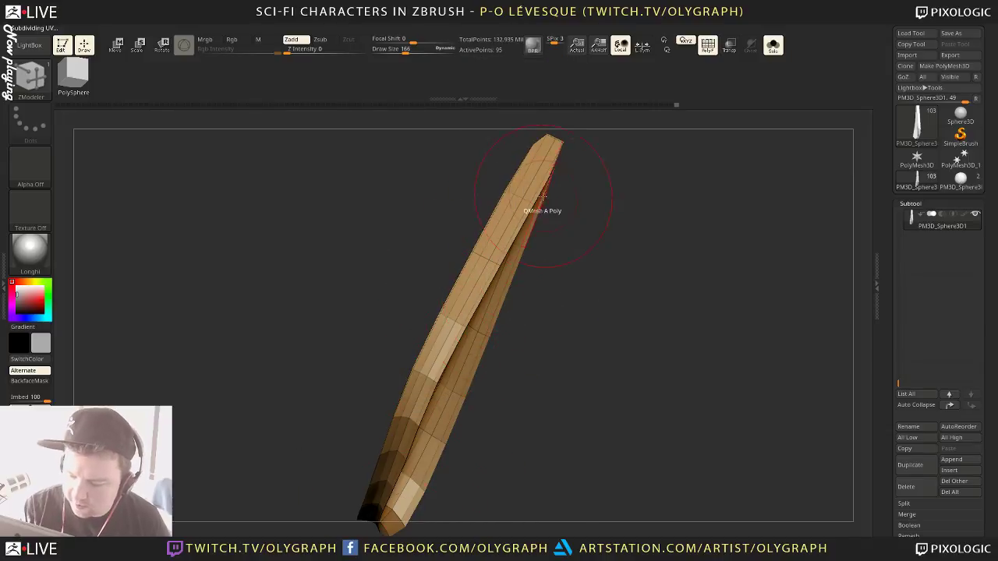
left_click_drag(543, 196, 560, 227)
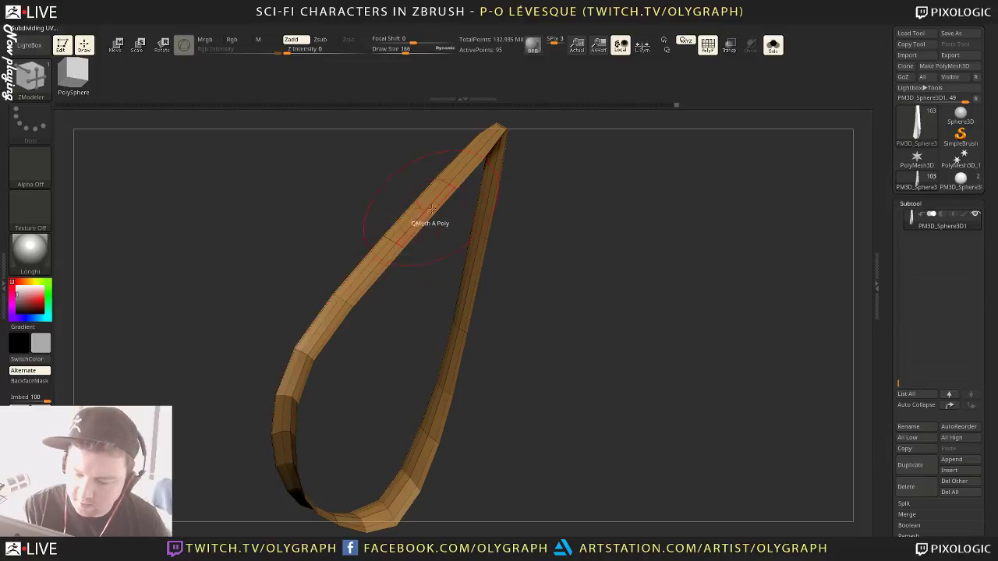
Delete the strip's lower subdivision level and remove one lengthwise edge loop with ZModeler at draw size 79
left_click_drag(383, 330, 401, 334)
left_click_drag(588, 213, 584, 223)
key("ctrl+space")
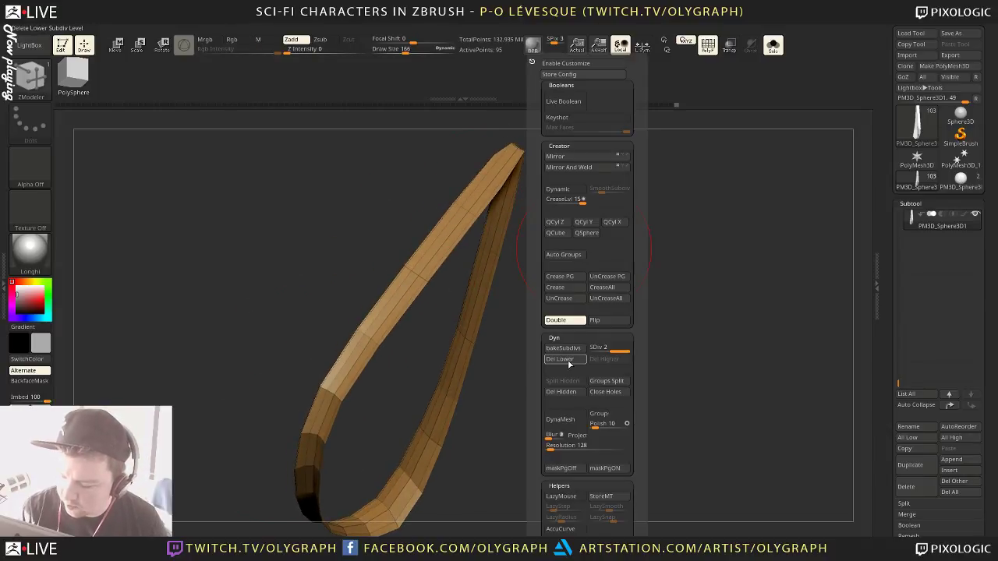
left_click_drag(430, 328, 467, 299)
left_click(468, 299, "alt")
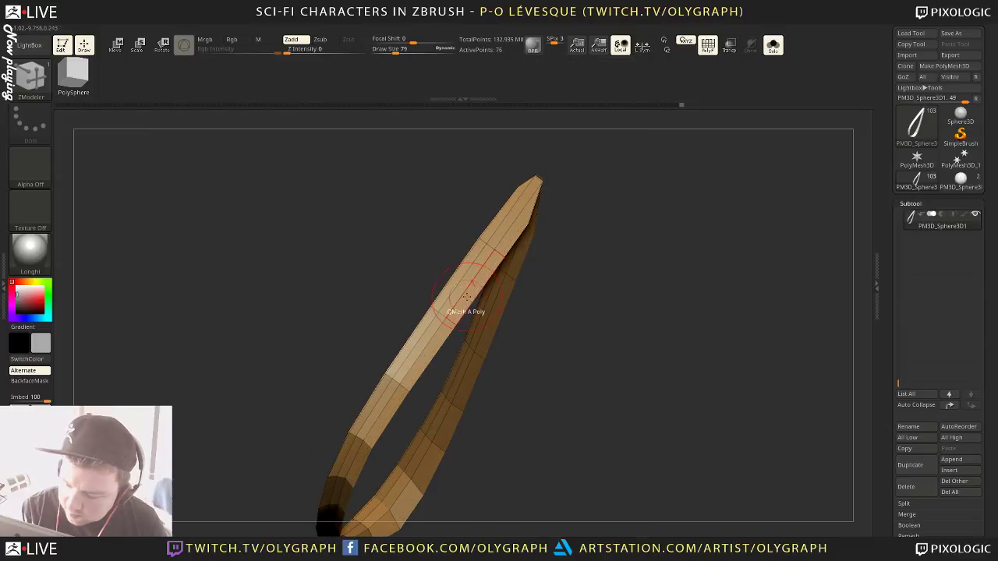
Delete one lengthwise edge loop from the strip and insert a crosswise edge loop across its upper section with ZModeler
left_click(456, 296, "alt")
mouse_move(600, 211)
left_mouse_down()
mouse_move(626, 200)
mouse_move(653, 210)
left_mouse_up()
key("b")
left_click(586, 224)
mouse_move(529, 208)
left_mouse_down()
mouse_move(550, 164)
mouse_move(520, 155)
left_mouse_up()
left_click_drag(548, 195, 615, 300)
left_click_drag(628, 162, 618, 246)
key("b")
left_click(623, 248)
left_click(486, 300)
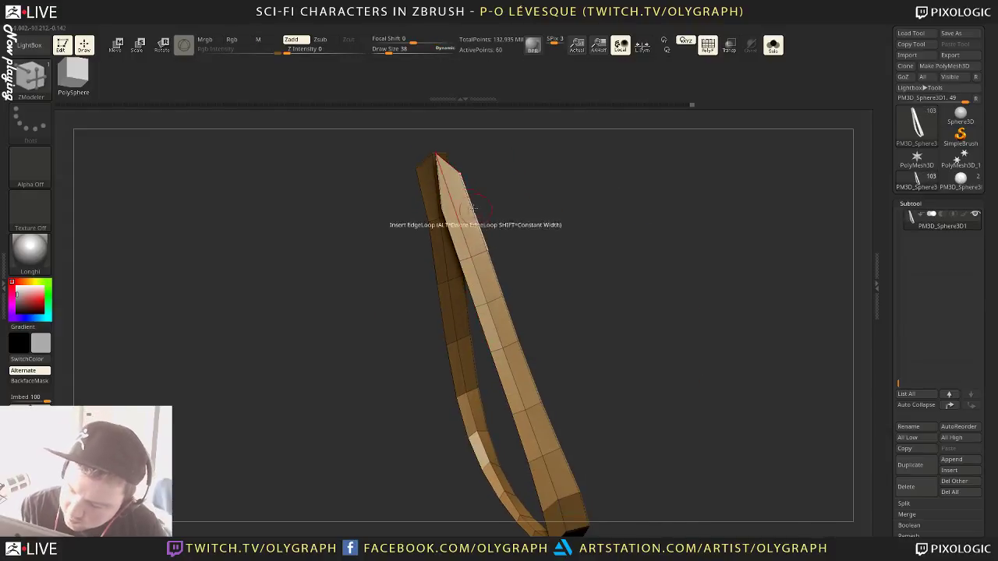
Insert crosswise edge loops midway between the existing ones down one long side of the strip with ZModeler
key("b")
key("m")
key("v")
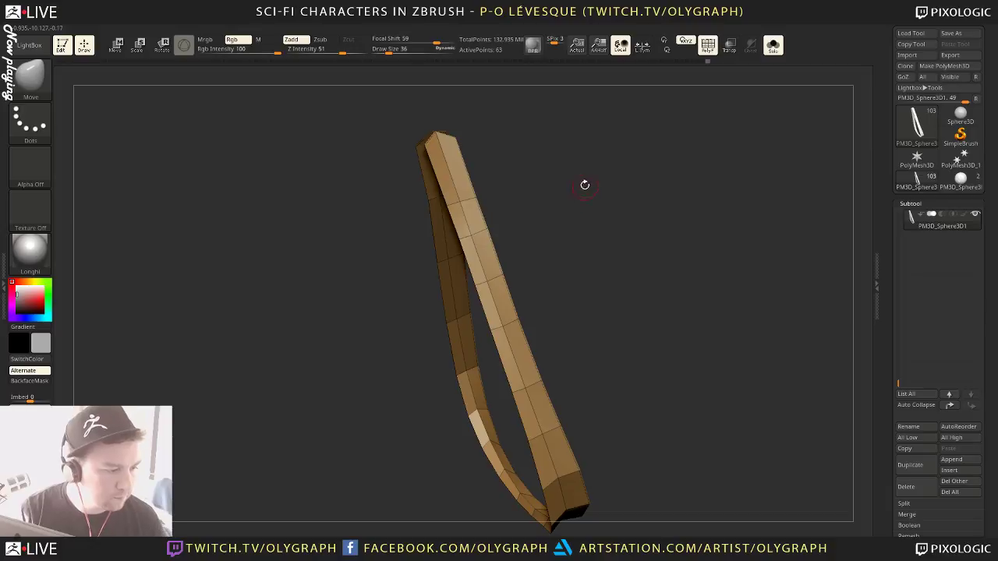
mouse_move(585, 185)
left_mouse_down()
mouse_move(573, 205)
mouse_move(581, 229)
mouse_move(642, 239)
mouse_move(612, 254)
left_mouse_up()
key("b")
left_click(617, 261)
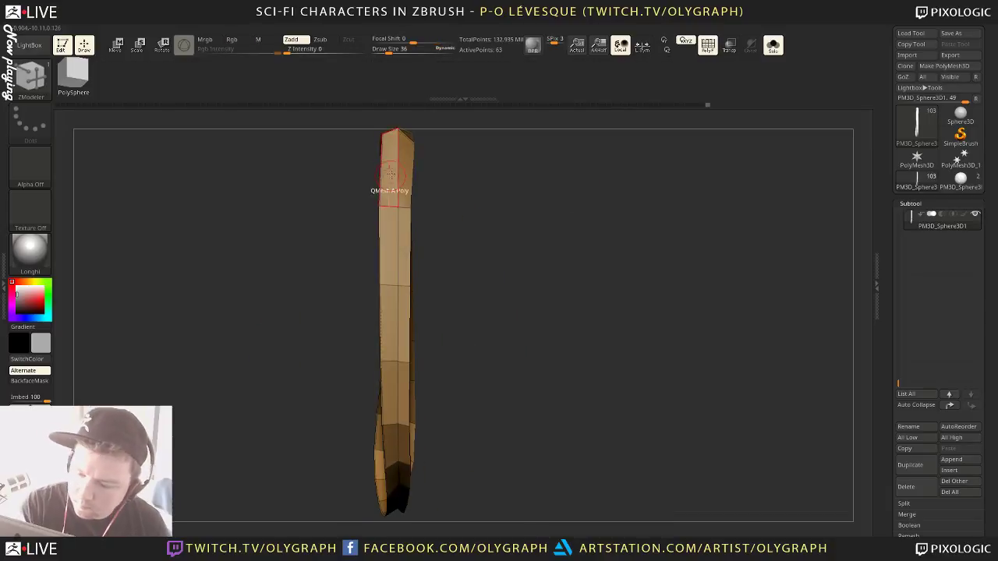
left_click(398, 321)
left_click(396, 394)
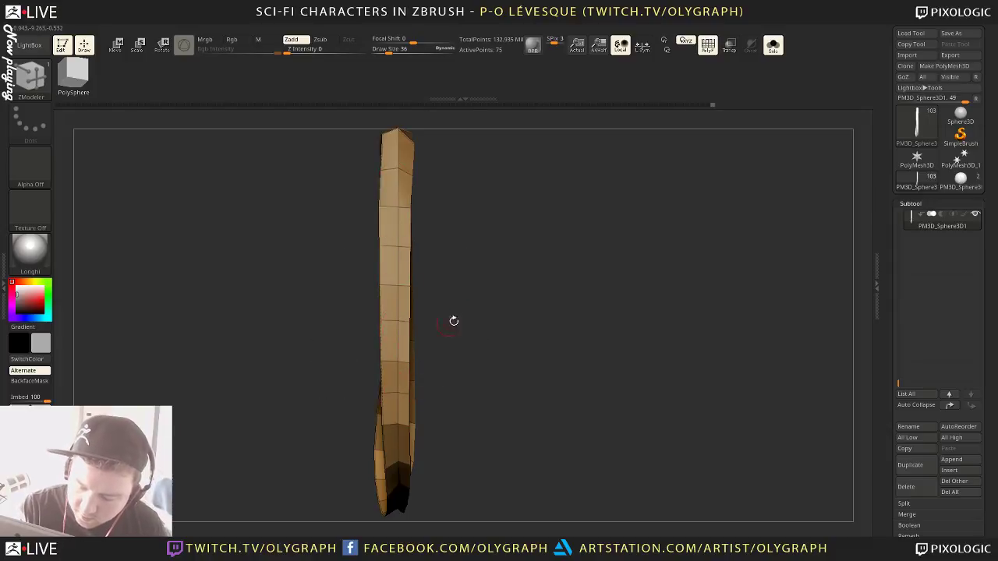
Pull the corner at the strip's upper tip inward with Move at draw size 36 to flatten the tip
left_click_drag(454, 320, 513, 247, "alt")
left_click_drag(512, 247, 560, 226)
key("b")
left_click(535, 236)
mouse_move(533, 144)
left_mouse_down("alt")
mouse_move(542, 219)
mouse_move(559, 205)
left_mouse_up("alt")
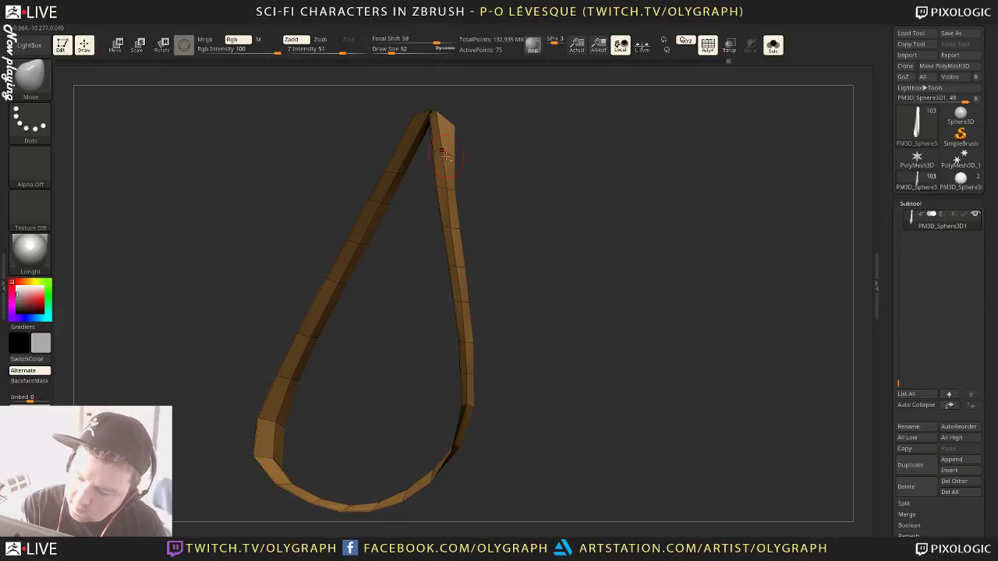
key("s")
left_click_drag(455, 127, 453, 127)
left_click_drag(453, 125, 447, 117)
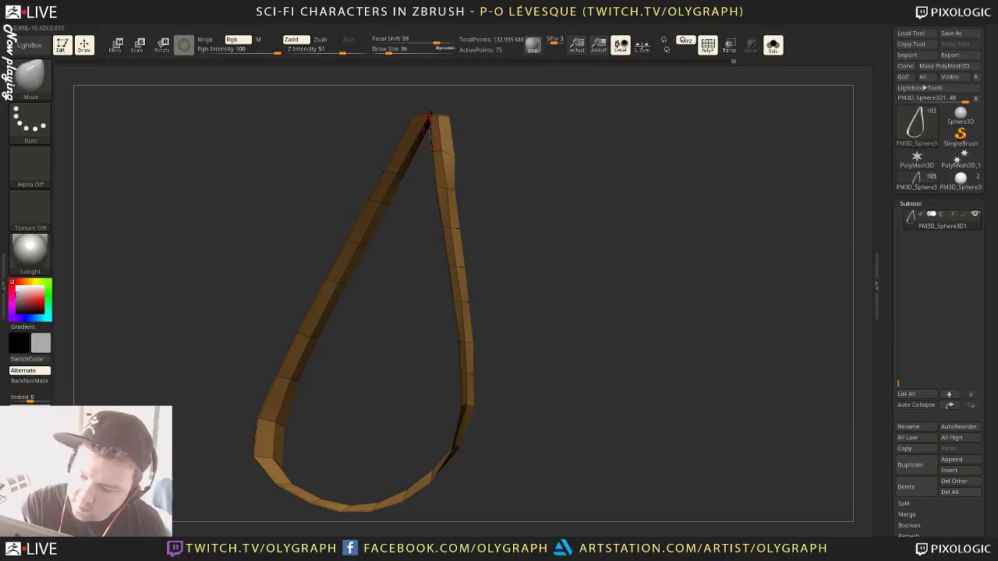
Show the whole robot and fit the strip's lower front around the shoulder with Move at draw sizes 251, 361 and 189
mouse_move(371, 278)
left_mouse_down()
mouse_move(554, 241)
mouse_move(562, 268)
mouse_move(720, 268)
mouse_move(648, 265)
mouse_move(662, 265)
left_mouse_up()
key("alt+s")
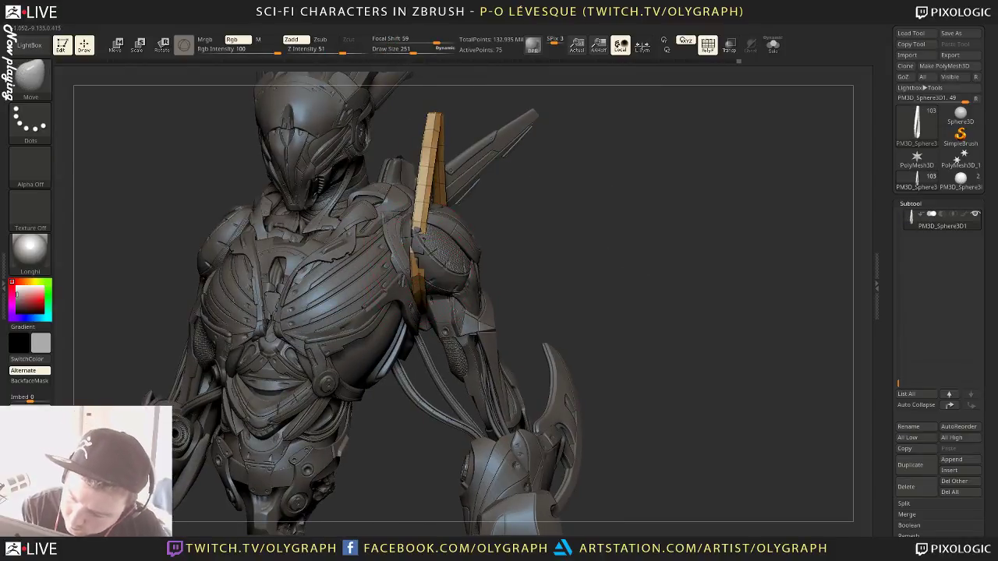
left_click_drag(419, 233, 419, 239)
key("s")
mouse_move(533, 214)
left_mouse_down()
mouse_move(490, 219)
mouse_move(546, 219)
mouse_move(487, 220)
left_mouse_up()
key("s")
left_click_drag(451, 310, 454, 309)
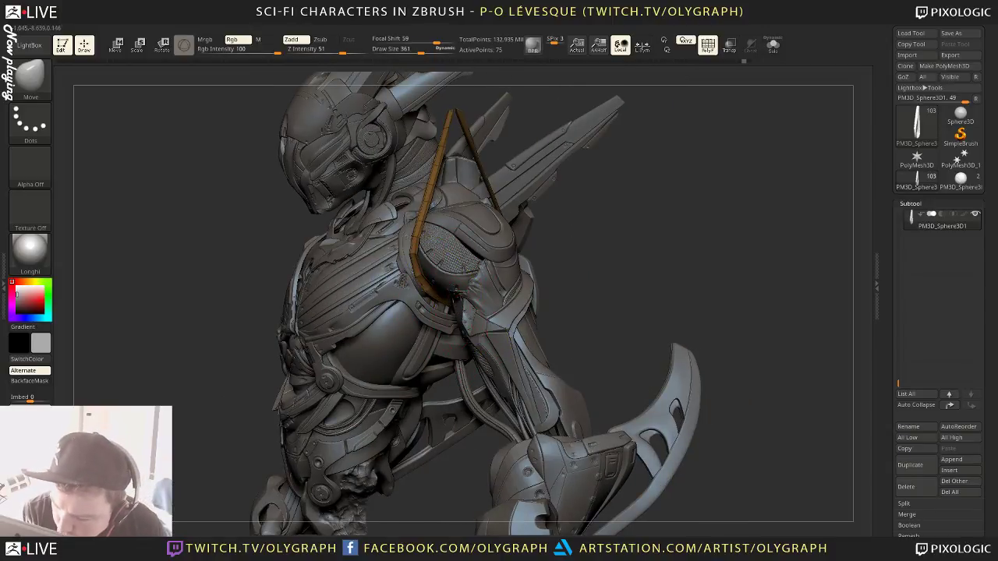
key("s")
left_click_drag(425, 294, 419, 294)
Fit the strip's lower back end behind the shoulder with Move, raising the draw size from 189 to 219
left_click_drag(633, 209, 460, 219)
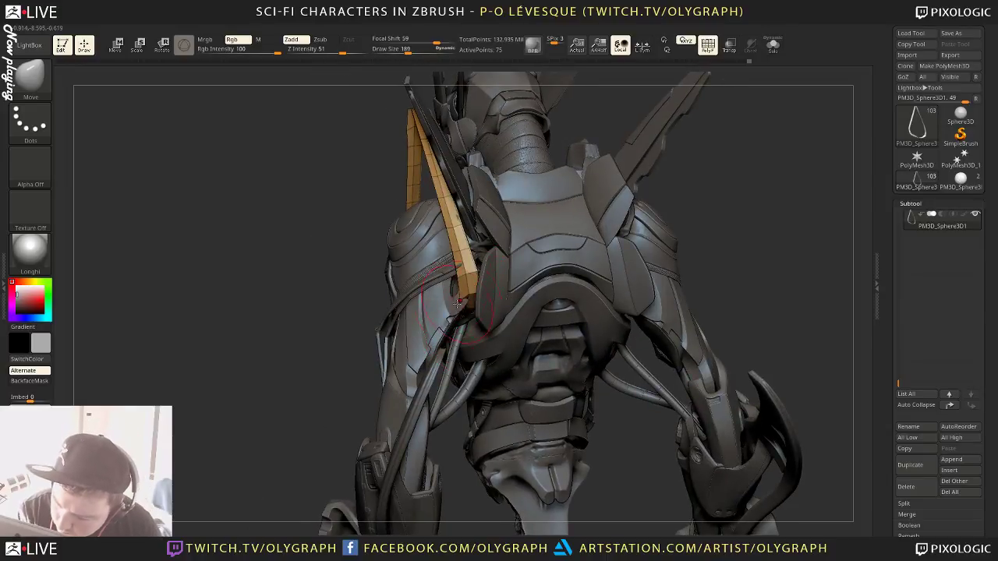
left_click_drag(457, 303, 471, 312)
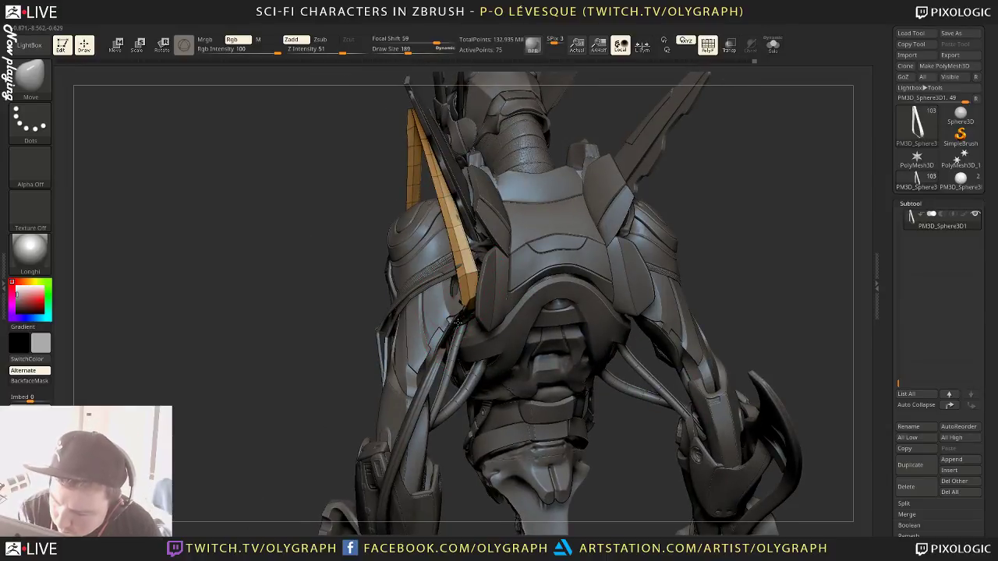
key("bracketright")
key("bracketright")
key("bracketright")
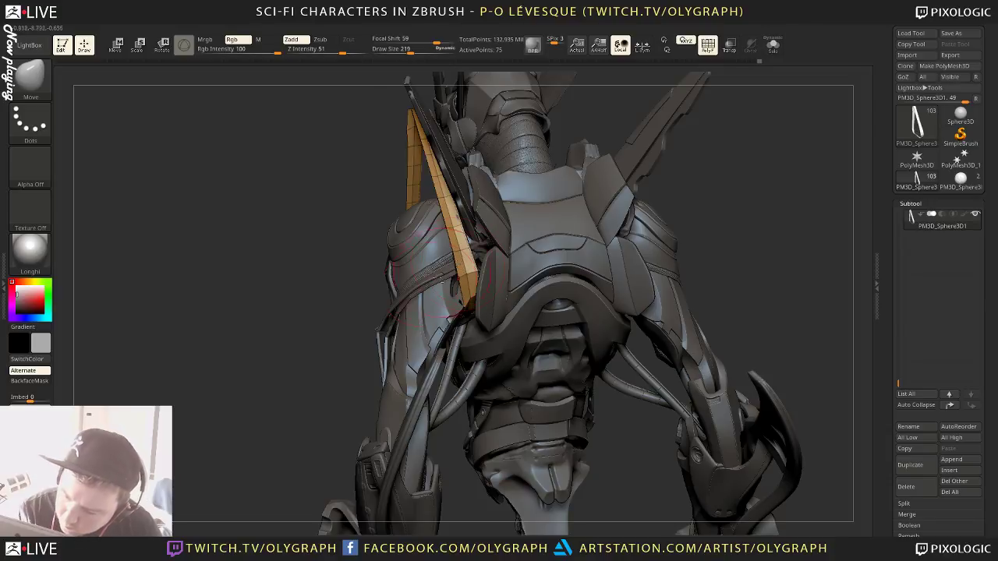
left_click_drag(458, 225, 590, 174)
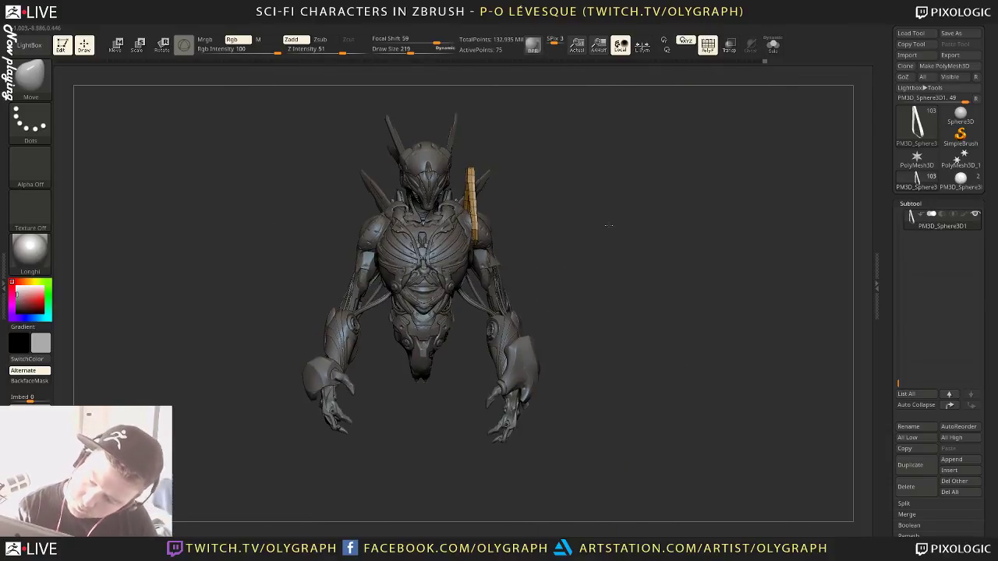
Adjust the strip above the shoulder from the front with Move at draw sizes 427 and 509, hiding its wireframe meanwhile
left_click_drag(514, 86, 468, 136, "alt")
left_click(425, 50)
key("shift+f")
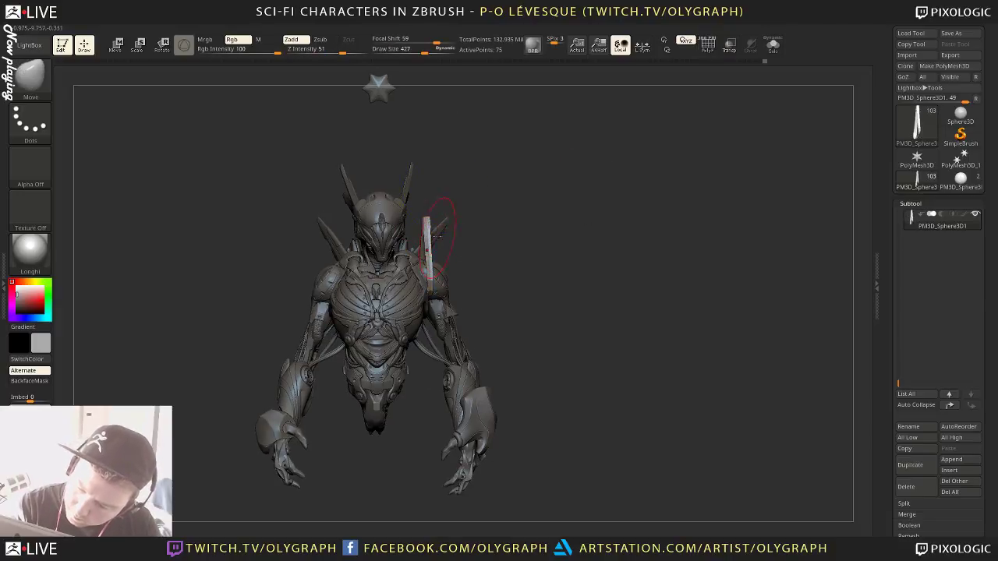
key("s")
mouse_move(436, 228)
left_mouse_down()
mouse_move(506, 214)
mouse_move(526, 196)
mouse_move(539, 244)
left_mouse_up()
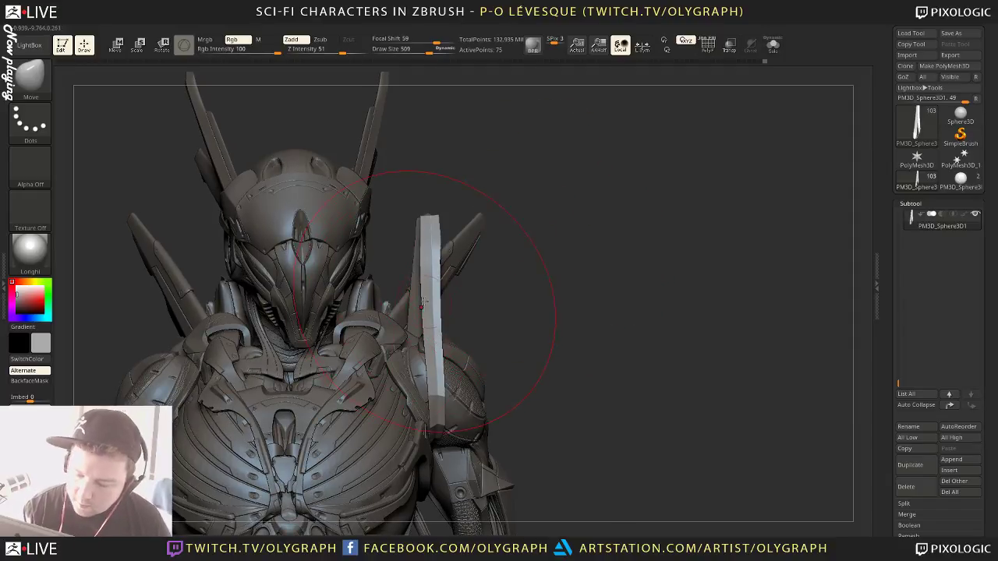
key("shift")
key("shift+f")
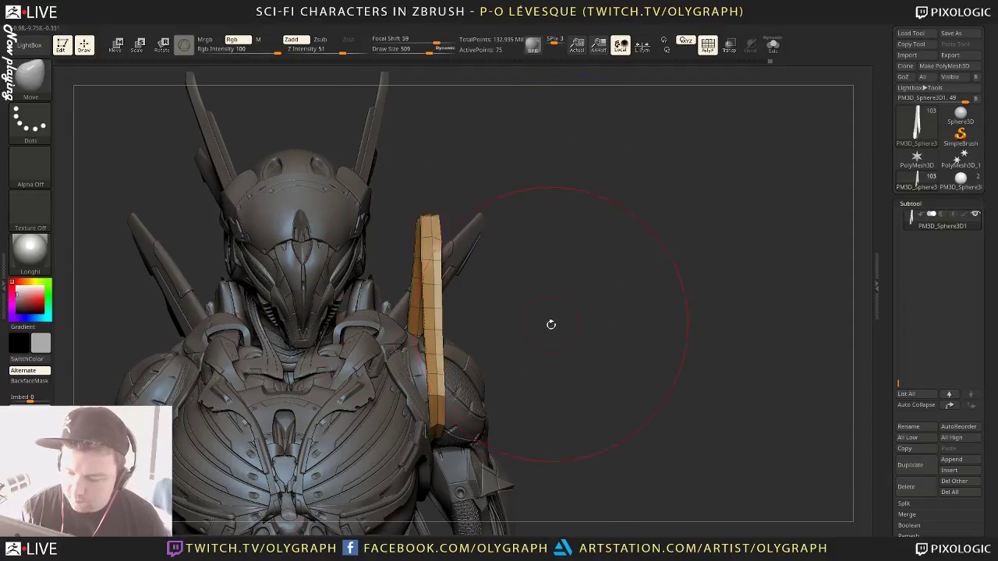
Hide the wireframe and bend the strip's front edge in side view with Move at draw size 385
mouse_move(550, 324)
left_mouse_down("alt")
mouse_move(543, 218)
mouse_move(528, 250)
left_mouse_up("alt")
key("s")
mouse_move(530, 236)
left_mouse_down("alt")
mouse_move(556, 283)
mouse_move(415, 262)
mouse_move(425, 260)
left_mouse_up("alt")
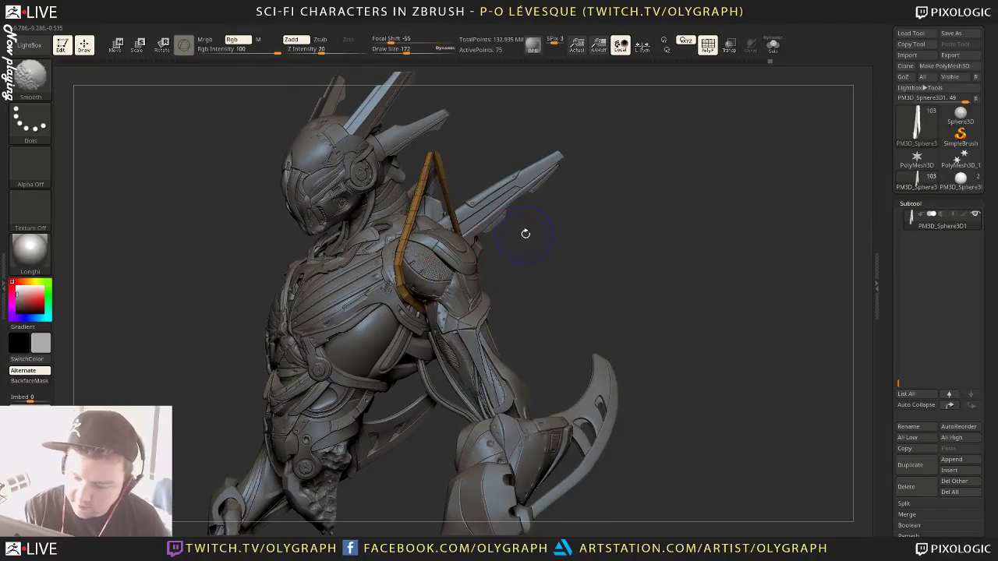
key("shift+f")
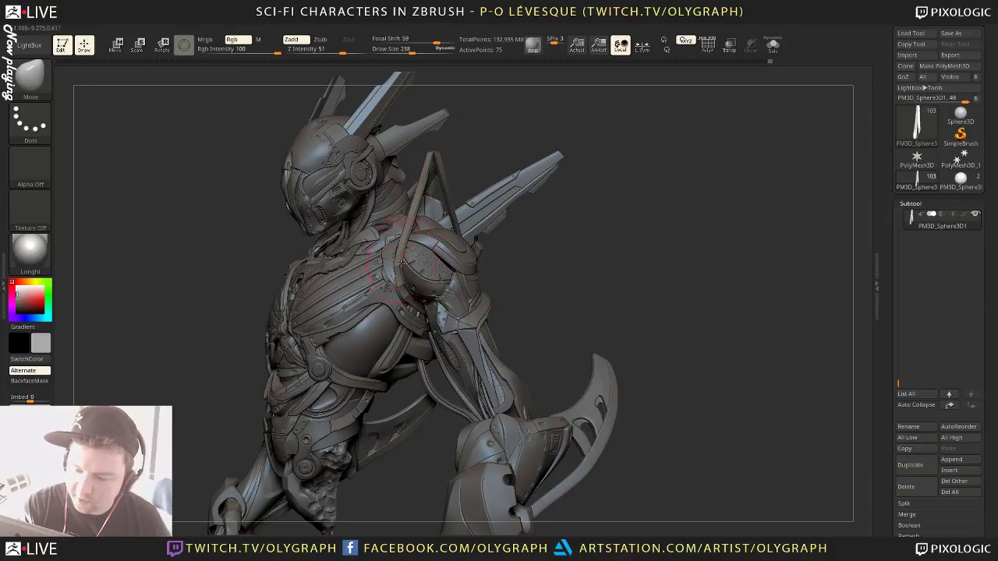
key("s")
left_click_drag(417, 209, 422, 209)
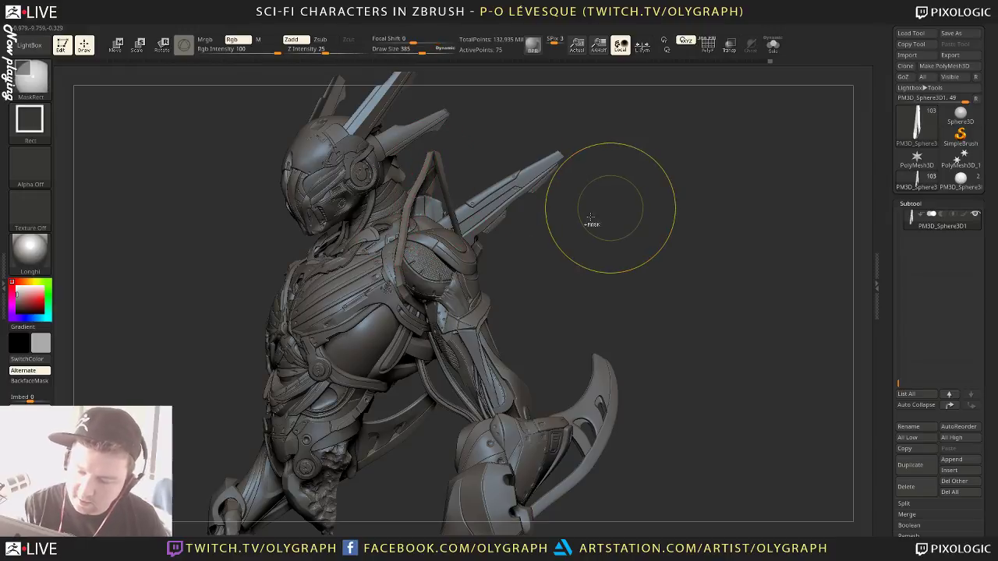
Preview the strip with Dynamic Subdiv set to always auto-activate, turn the preview off, and isolate the strip with its wireframe shown
right_click_drag(459, 248, 343, 205)
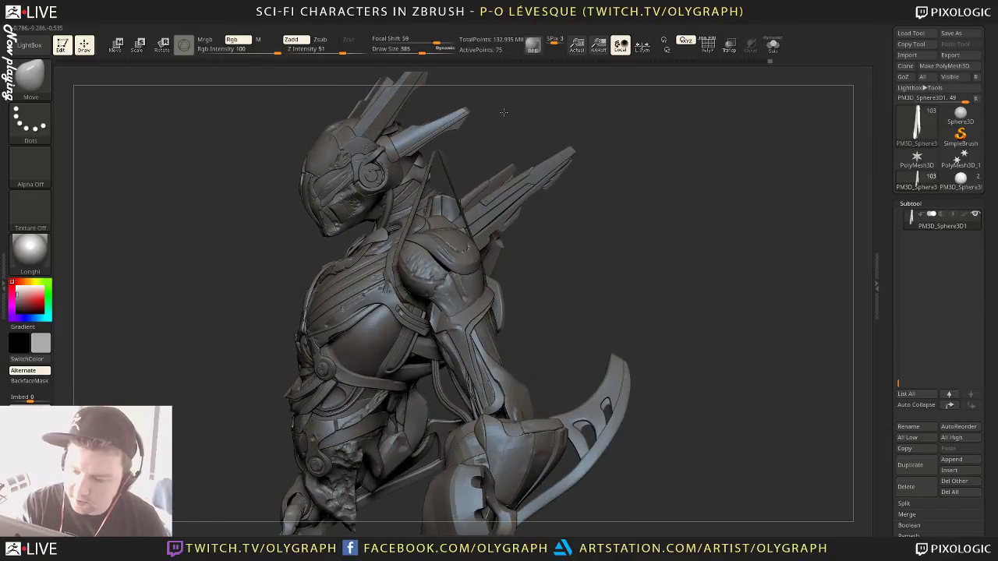
right_click_drag(537, 258, 344, 357)
key("d")
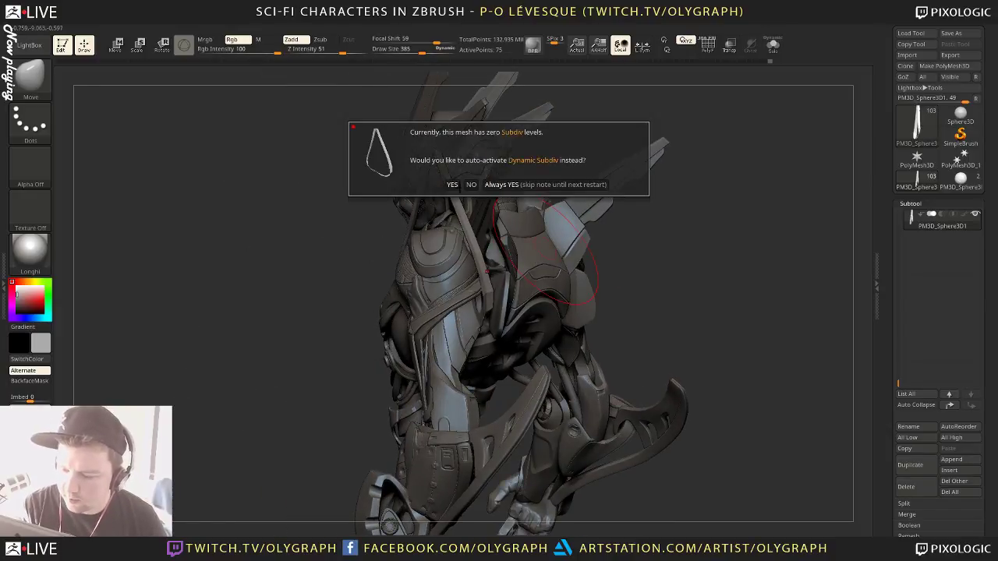
left_click(545, 185)
mouse_move(241, 381)
left_mouse_down()
mouse_move(380, 427)
mouse_move(326, 362)
mouse_move(351, 352)
left_mouse_up()
mouse_move(569, 276)
left_mouse_down("alt")
mouse_move(533, 234)
mouse_move(602, 264)
left_mouse_up("alt")
mouse_move(602, 265)
right_mouse_down()
mouse_move(575, 270)
mouse_move(604, 274)
mouse_move(588, 273)
mouse_move(535, 205)
mouse_move(553, 468)
right_mouse_up()
key("shift+s")
key("shift+d")
key("shift+f")
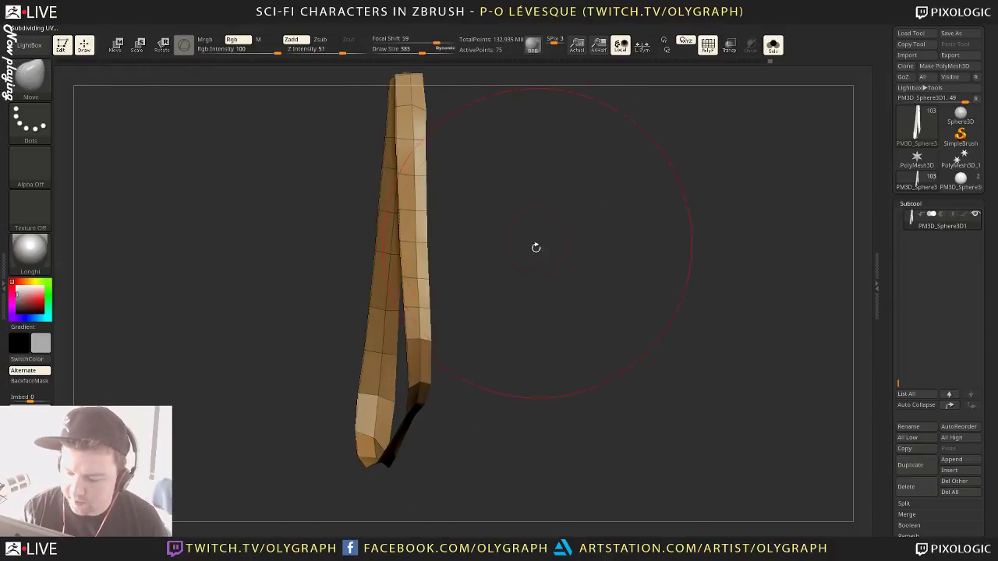
Extrude the strip with the ZModeler Extrude action targeting All Polygons at draw size 108 to give it a slight thickness
right_click_drag(535, 248, 562, 272)
key("space")
left_click(584, 270)
key("s")
left_click_drag(457, 215, 435, 215)
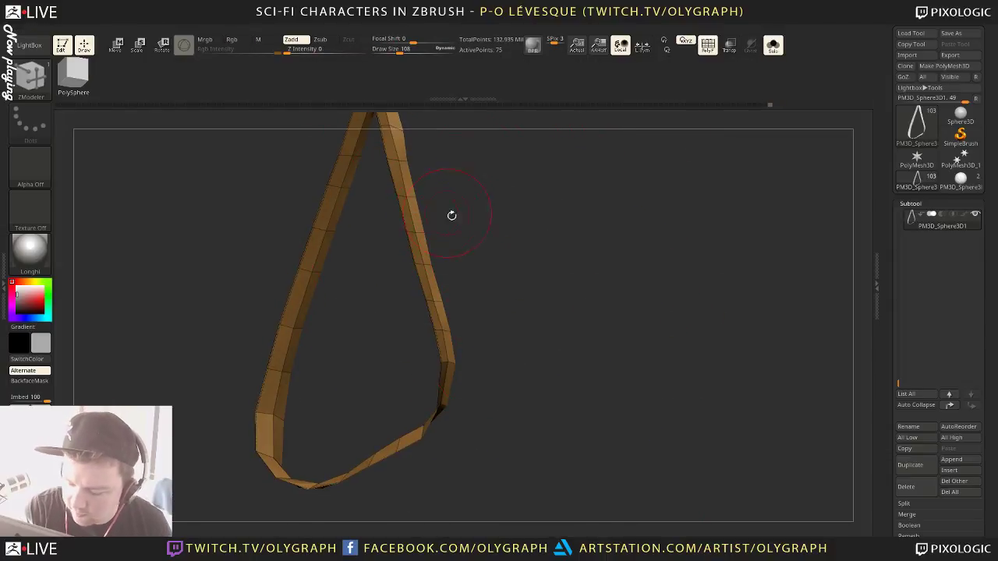
right_click_drag(486, 214, 520, 202, "alt")
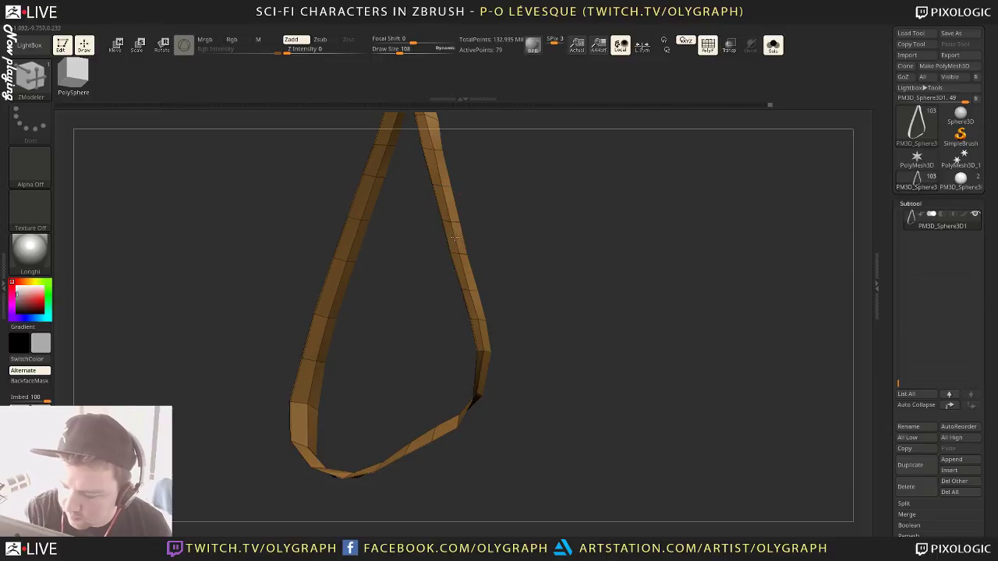
key("space")
left_click(366, 253)
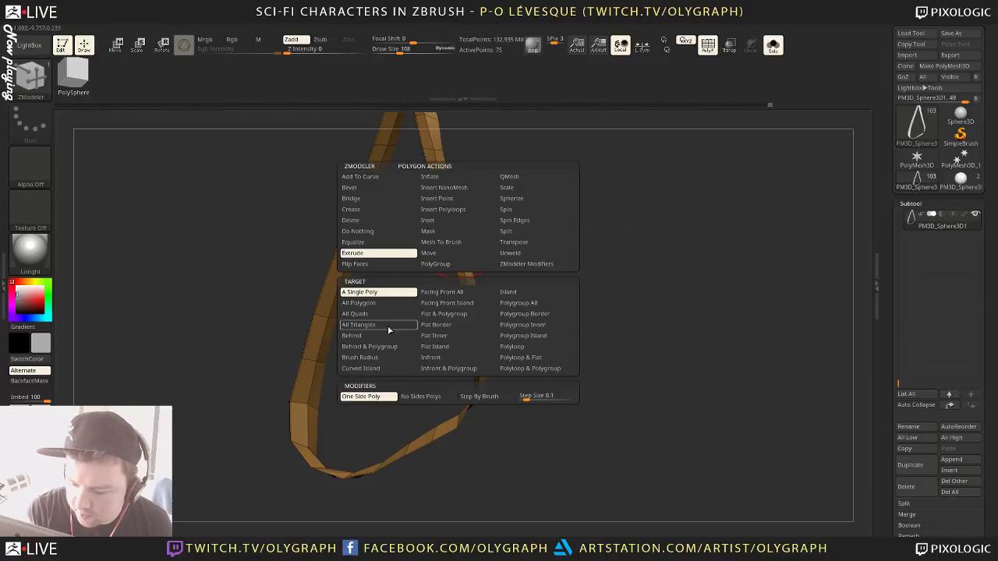
left_click(359, 302)
left_click(456, 240)
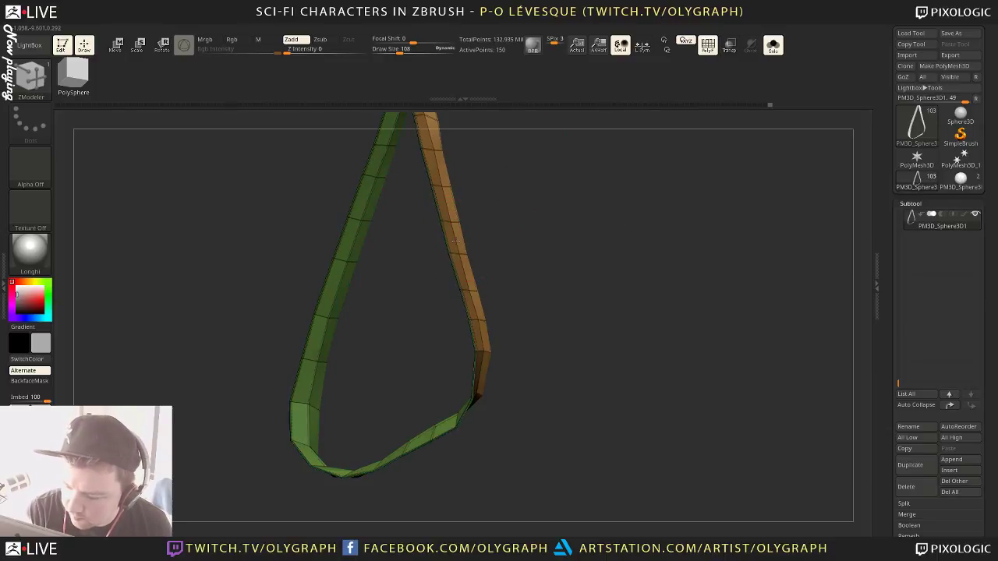
left_click_drag(456, 240, 450, 242)
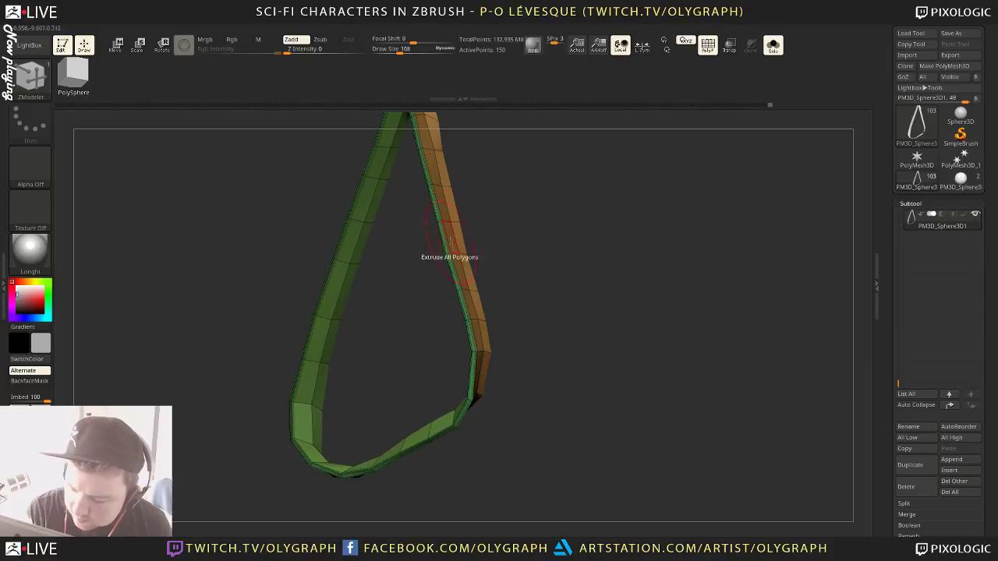
Turn double-sided display on and off again for the extruded strip to check its face orientation
key("space")
left_click(544, 322)
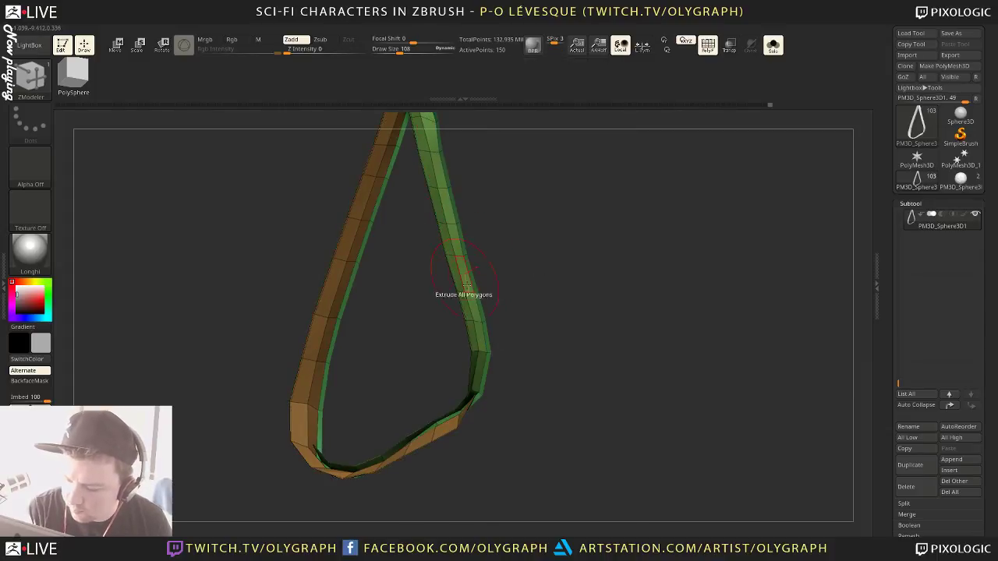
key("u")
left_click(584, 325)
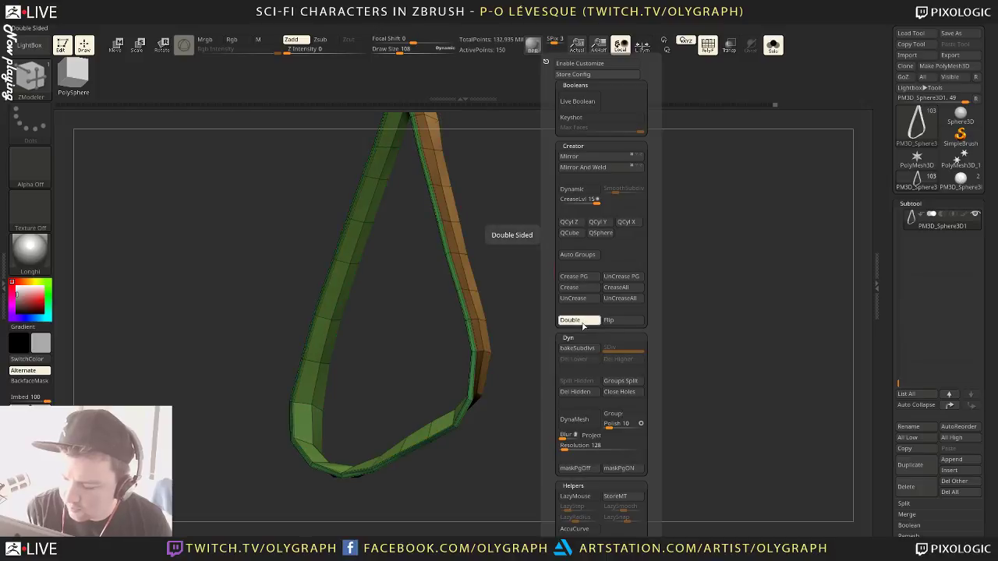
left_click(566, 323)
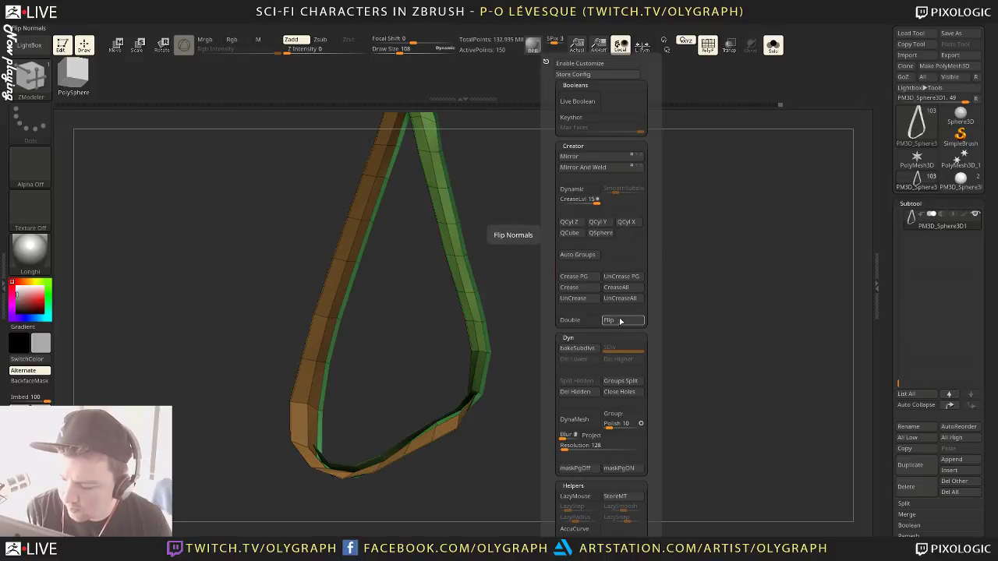
Flip the normals of the shoulder strap loop, then show the full character without the polyframe
left_click(609, 321)
mouse_move(585, 225)
left_mouse_down()
mouse_move(566, 242)
mouse_move(605, 227)
left_mouse_up()
key("shift+s")
key("shift+f")
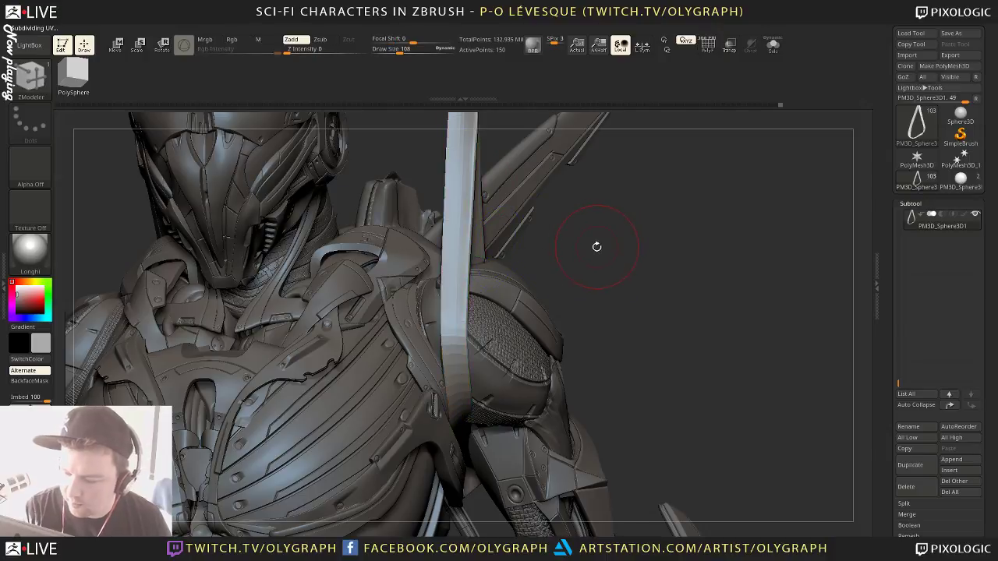
Switch to the Move brush and isolate the strap loop to check its geometry with and without the polyframe
key("b")
left_click(575, 251)
mouse_move(619, 236)
left_mouse_down()
mouse_move(605, 233)
mouse_move(627, 267)
left_mouse_up()
key("shift+s")
key("shift+d")
key("shift+f")
key("space")
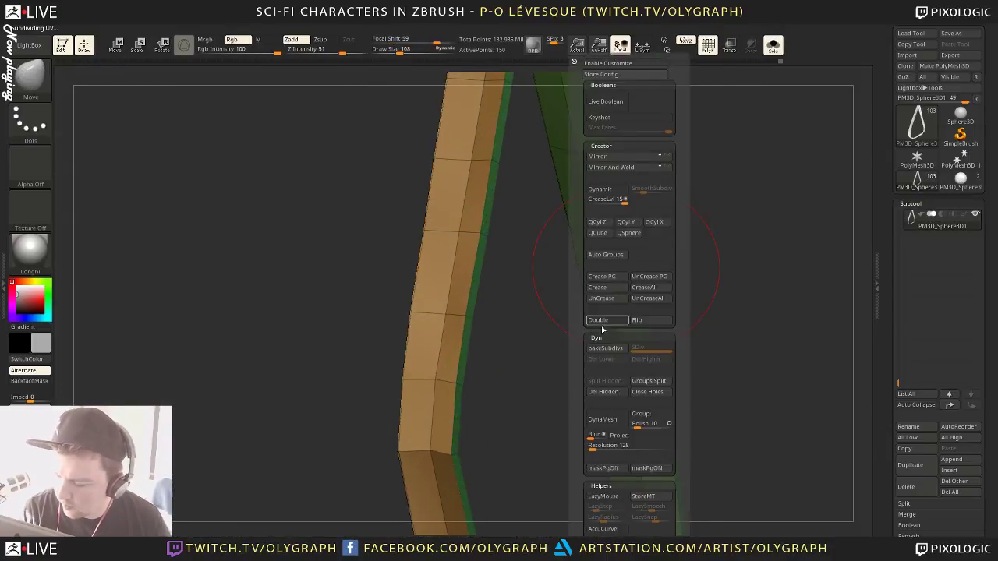
left_click_drag(517, 339, 588, 252)
key("shift+f")
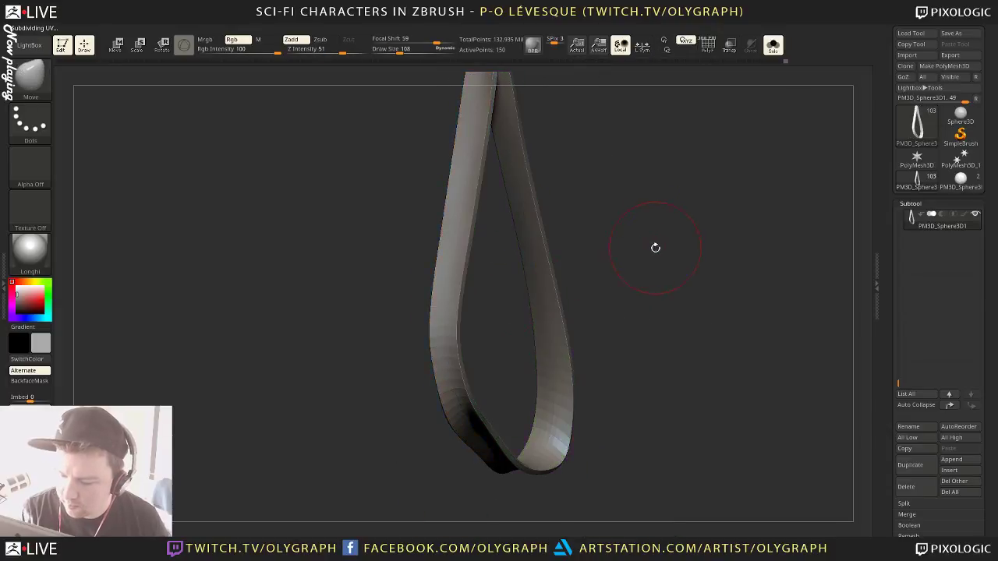
Show the full character and round the strap's edges by adjusting its creasing under Dynamic Subdivision
left_click_drag(655, 248, 662, 240)
key("shift+alt+s")
key("space")
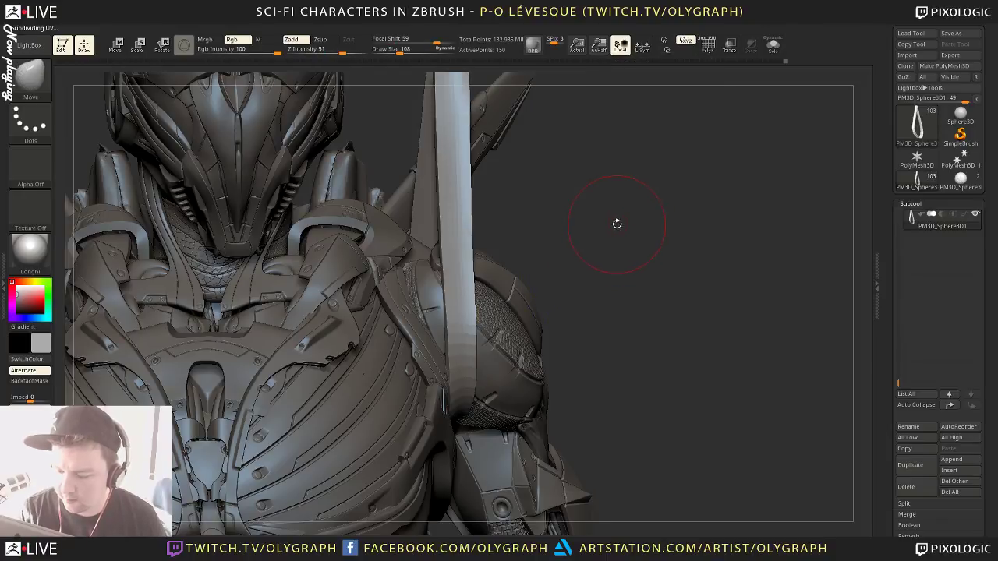
key("space")
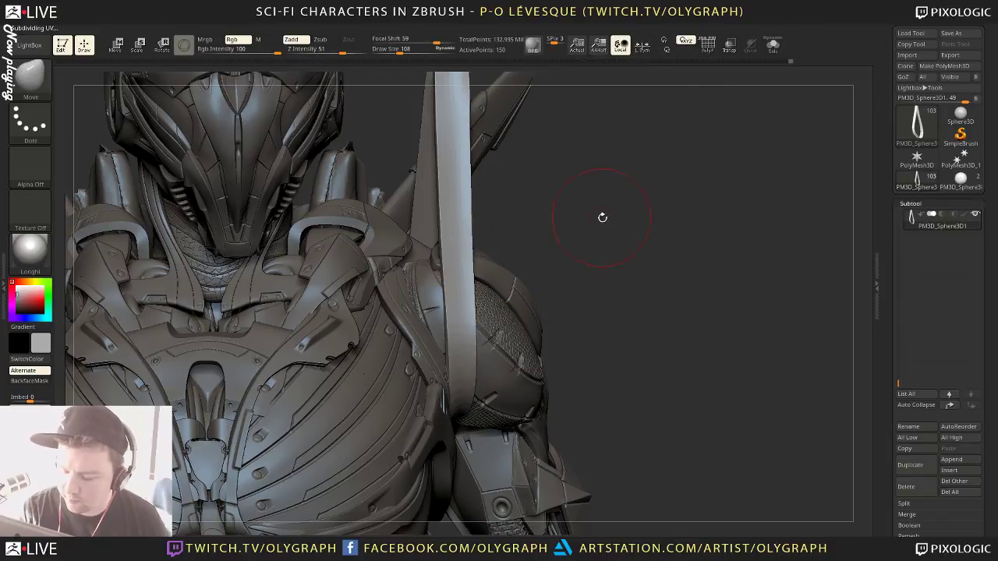
left_click_drag(602, 217, 593, 218)
key("space")
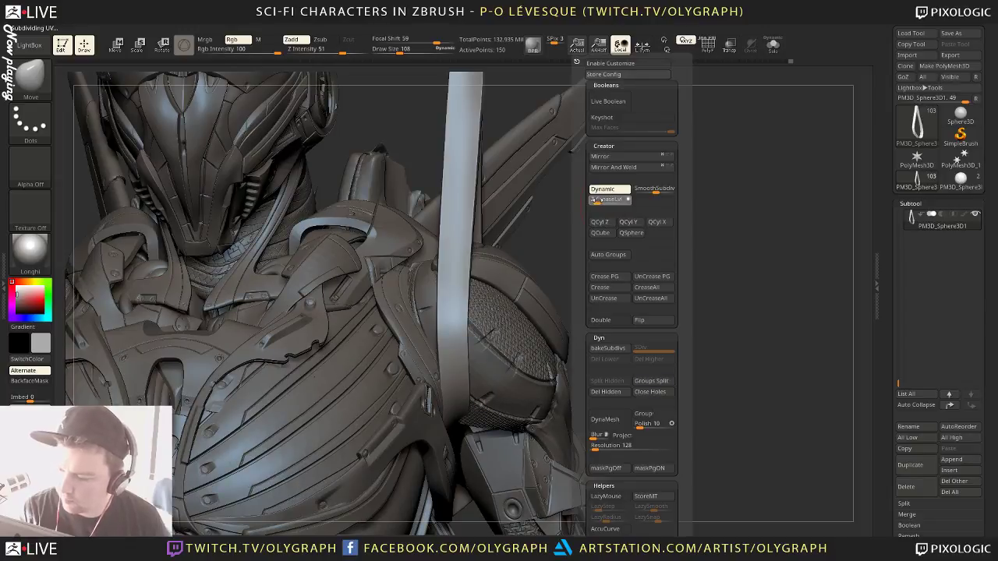
key("d")
left_click_drag(625, 249, 605, 240, "alt")
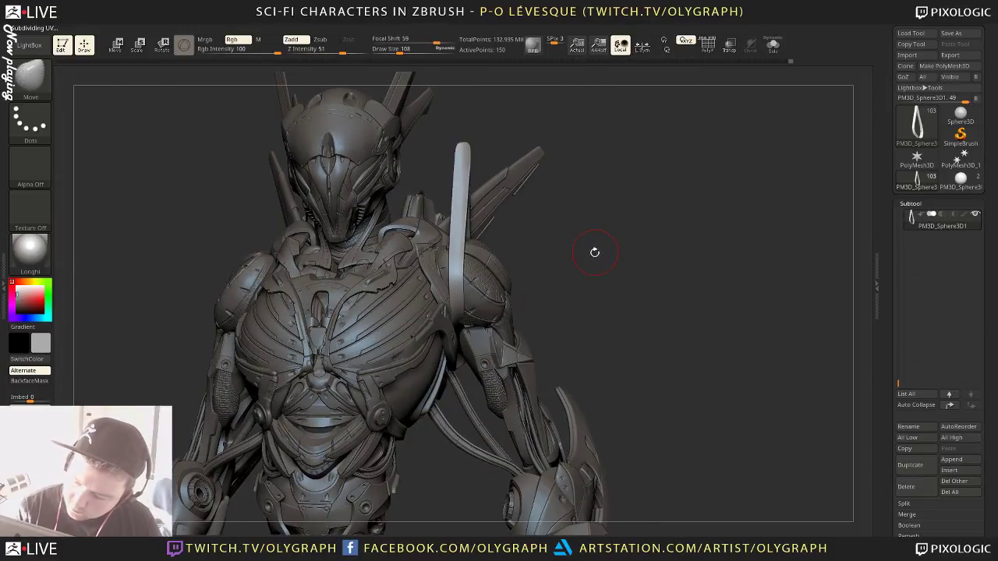
Adjust the strap's lower front part against the shoulder with the Move brush at draw size 177
key("b")
left_click_drag(575, 277, 522, 257)
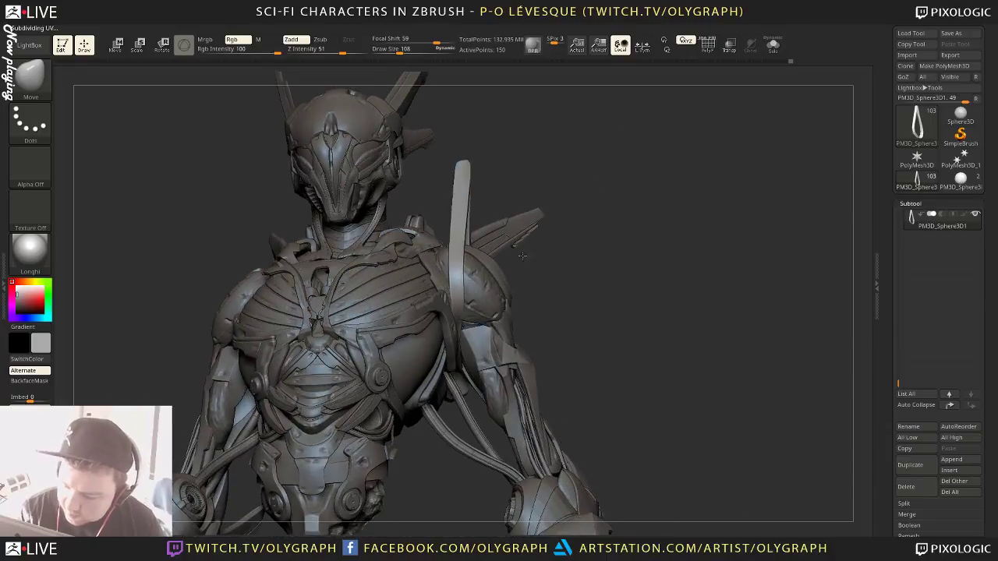
key("bracketright")
key("bracketright")
key("bracketright")
key("bracketright")
key("bracketright")
key("bracketright")
key("bracketright")
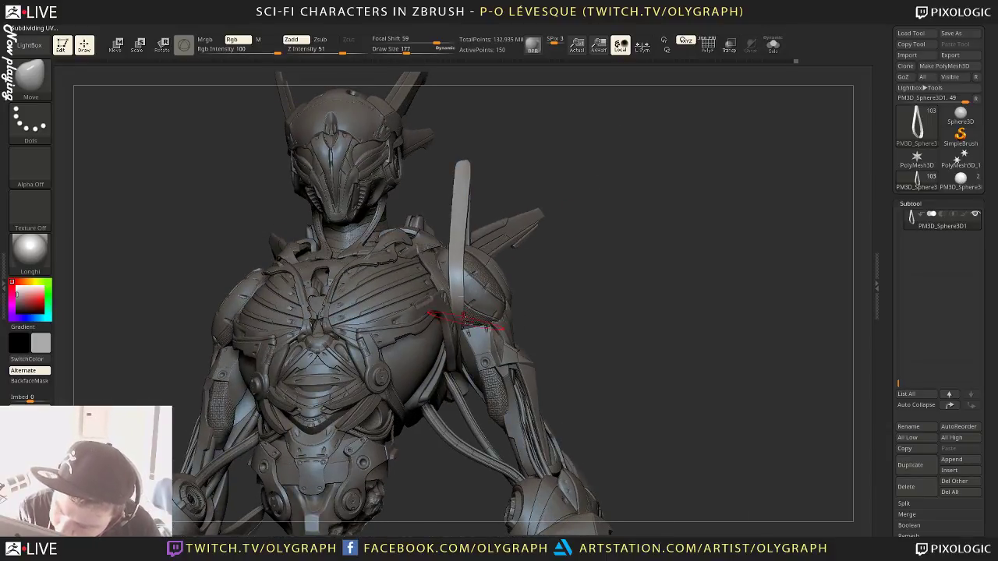
Shape the strap along the shoulder contour in side view with the Move brush at draw sizes 251 and 271
left_click_drag(608, 312, 514, 334)
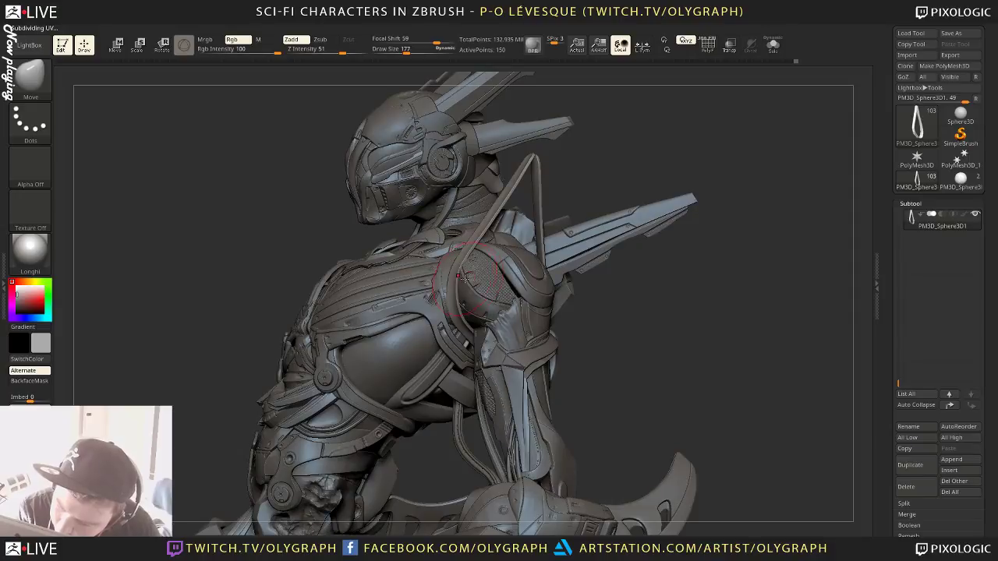
key("s")
left_click_drag(460, 280, 468, 280)
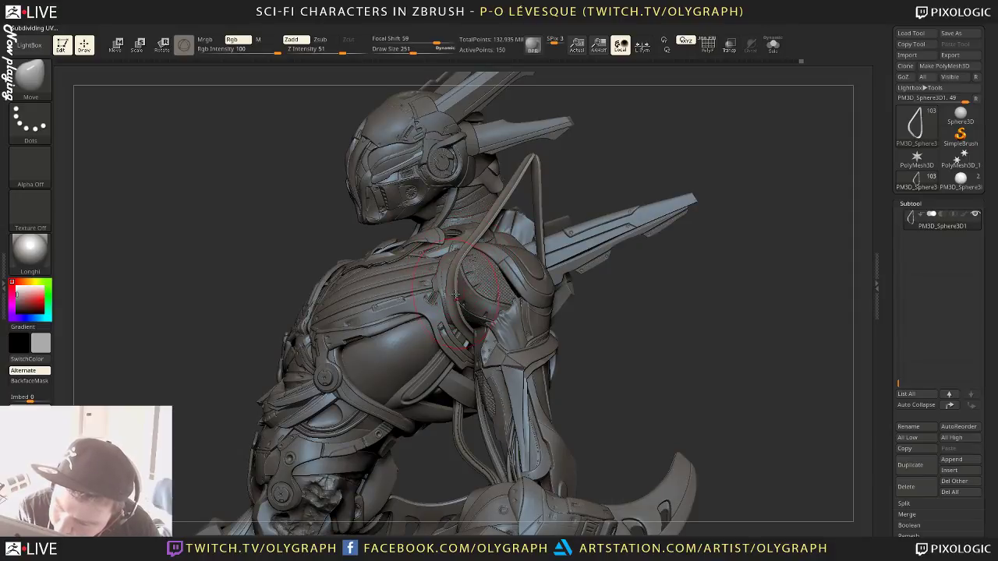
key("bracketleft")
key("bracketleft")
key("bracketleft")
mouse_move(546, 274)
right_mouse_down()
mouse_move(514, 323)
mouse_move(566, 235)
right_mouse_up()
key("s")
left_click_drag(548, 272, 558, 273)
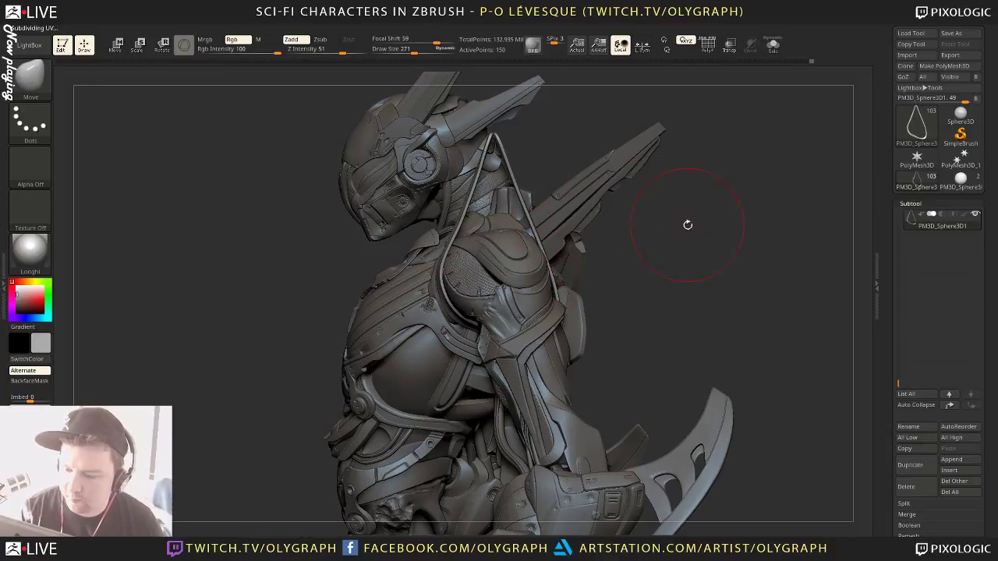
Refine the strap's front segment above the shoulder with the Move brush at draw sizes up to 385, and save the project
key("s")
key("s")
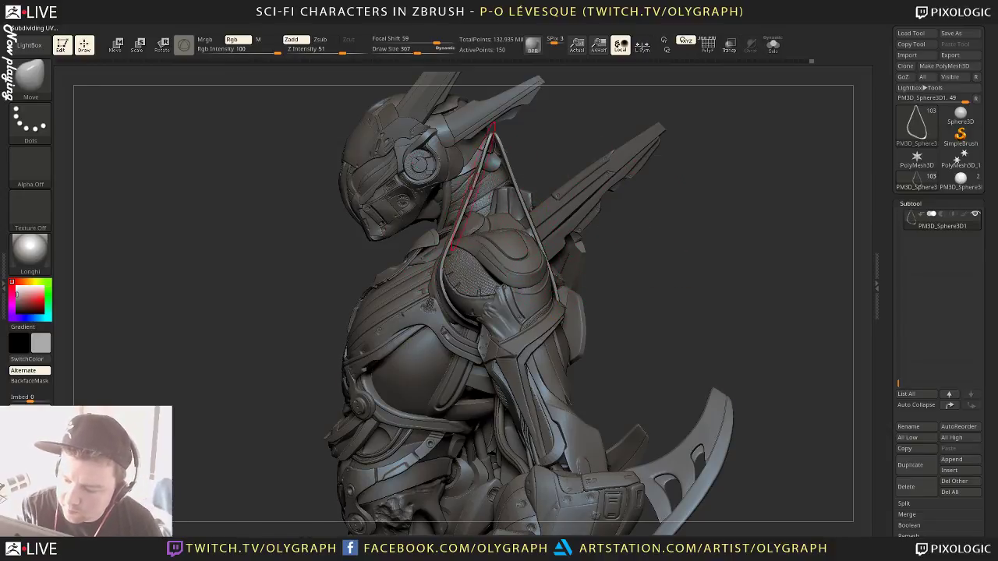
key("s")
left_click_drag(474, 179, 473, 179)
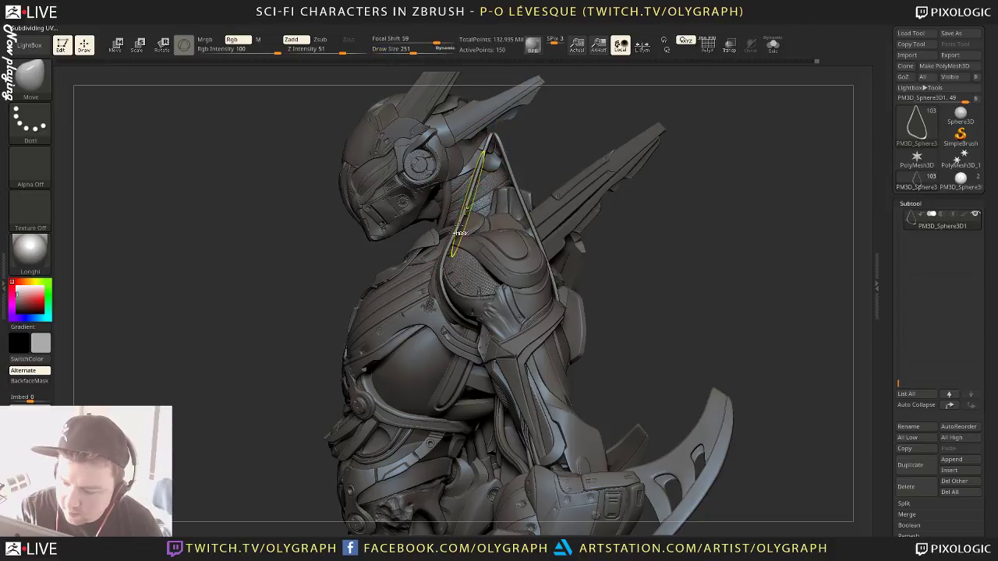
key("ctrl+s")
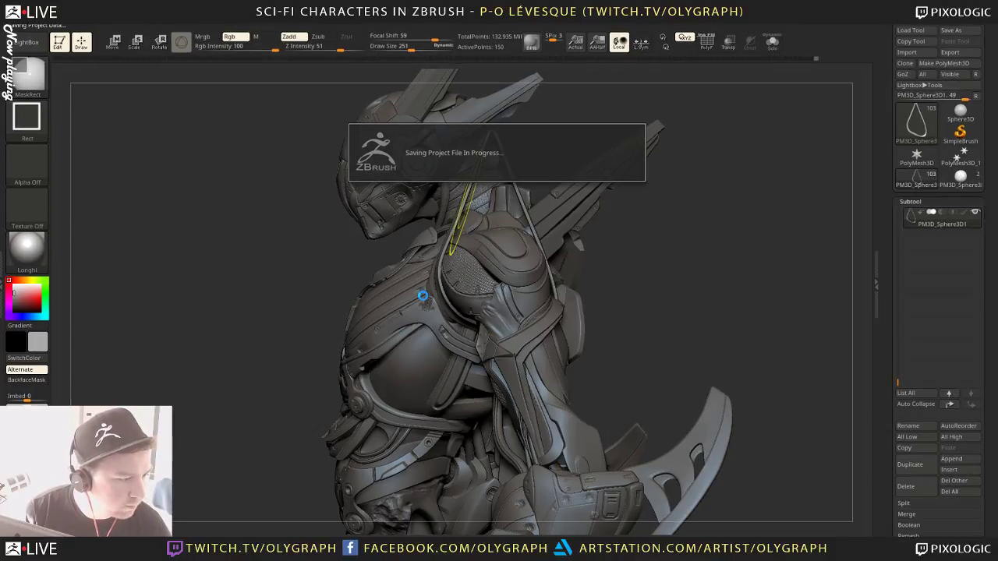
key("s")
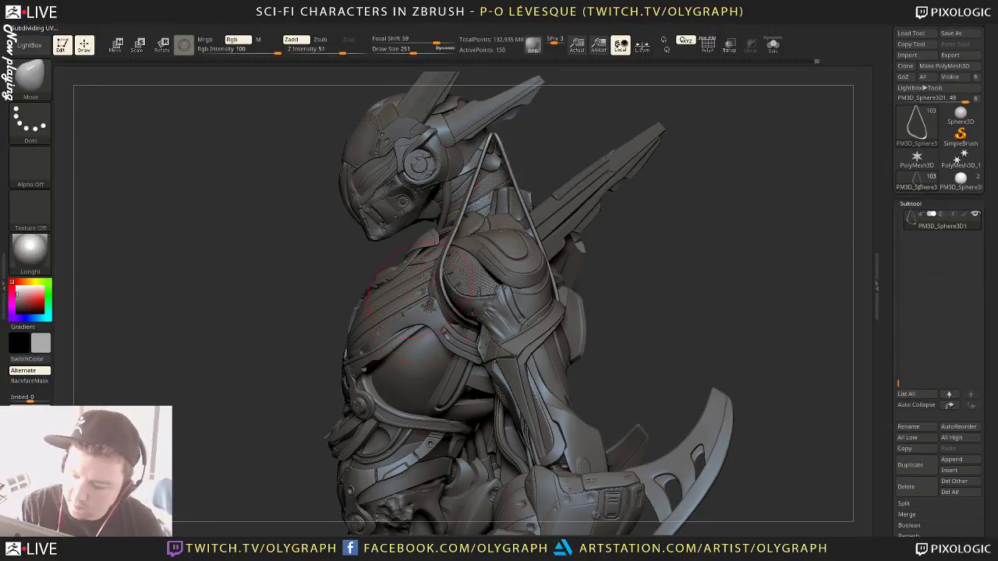
mouse_move(469, 206)
left_mouse_down()
mouse_move(465, 197)
mouse_move(455, 232)
left_mouse_up()
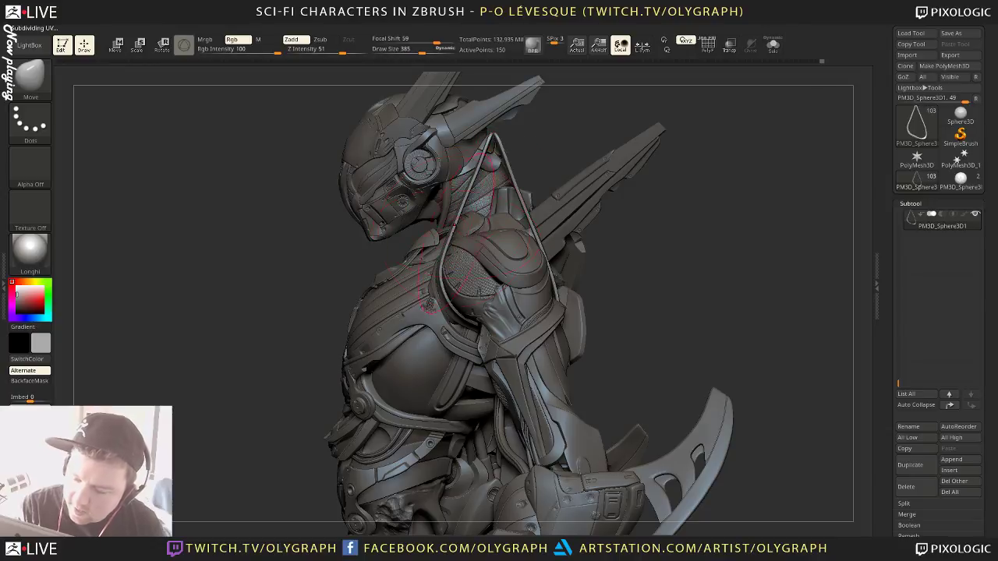
Examine the strap's proportions and fit on the whole character from front, three-quarter and side views
left_click_drag(627, 209, 605, 181, "alt")
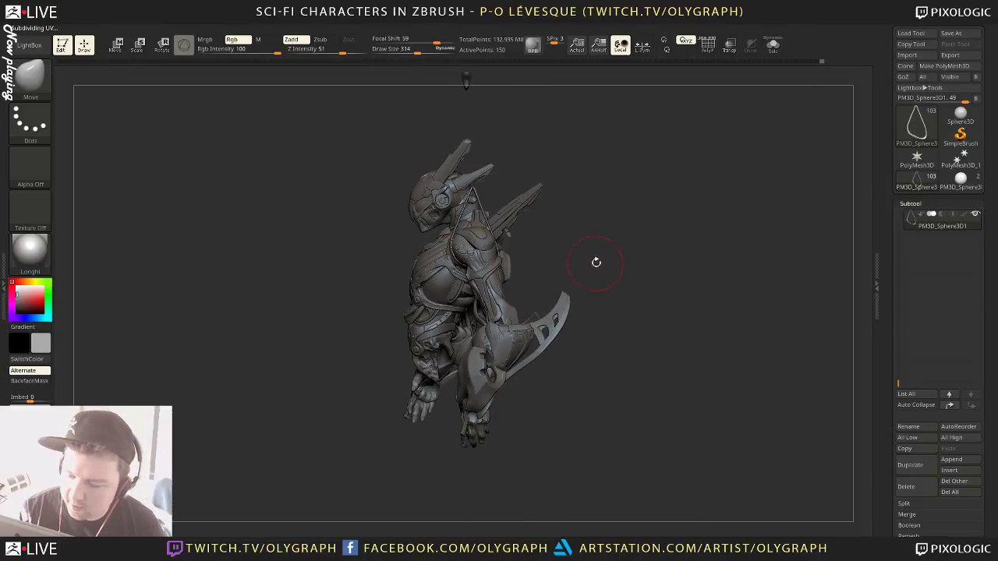
left_click_drag(596, 262, 549, 301)
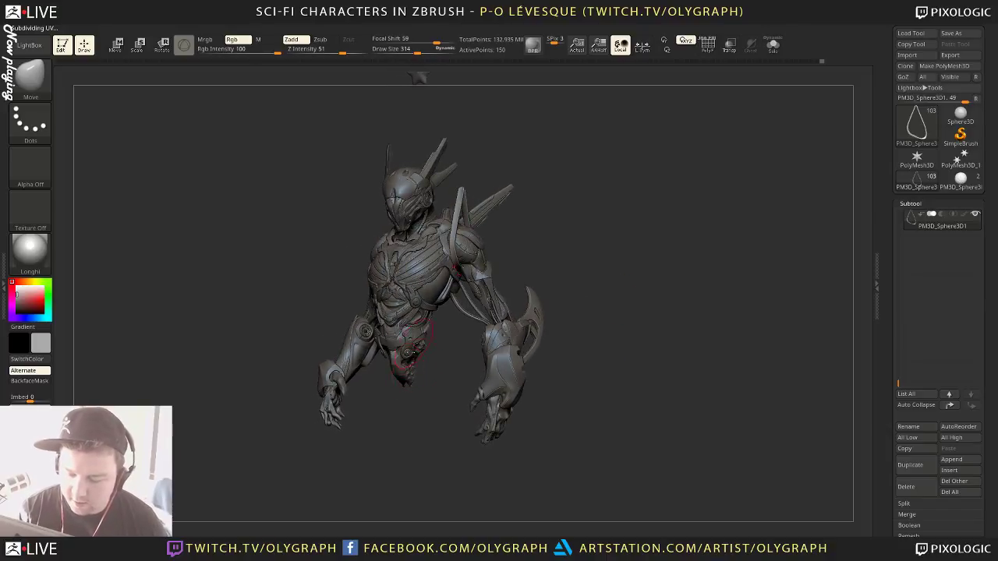
left_click_drag(441, 458, 425, 399)
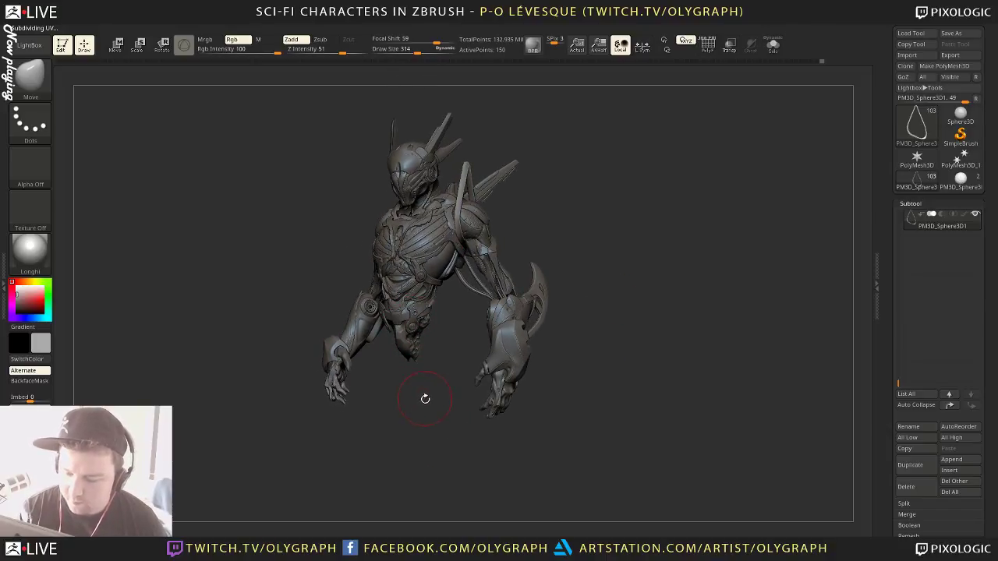
left_click_drag(617, 259, 634, 211)
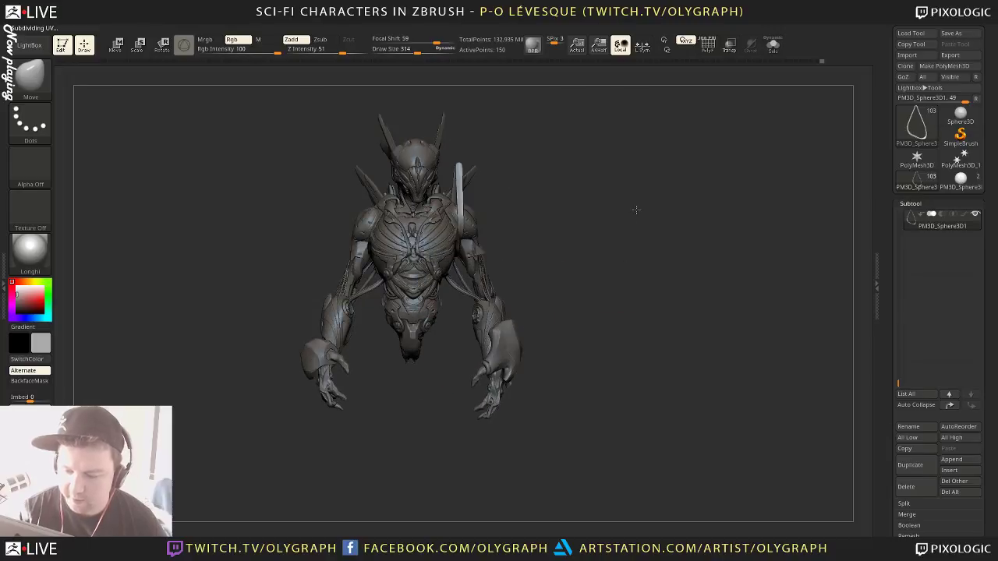
left_click_drag(639, 263, 626, 222)
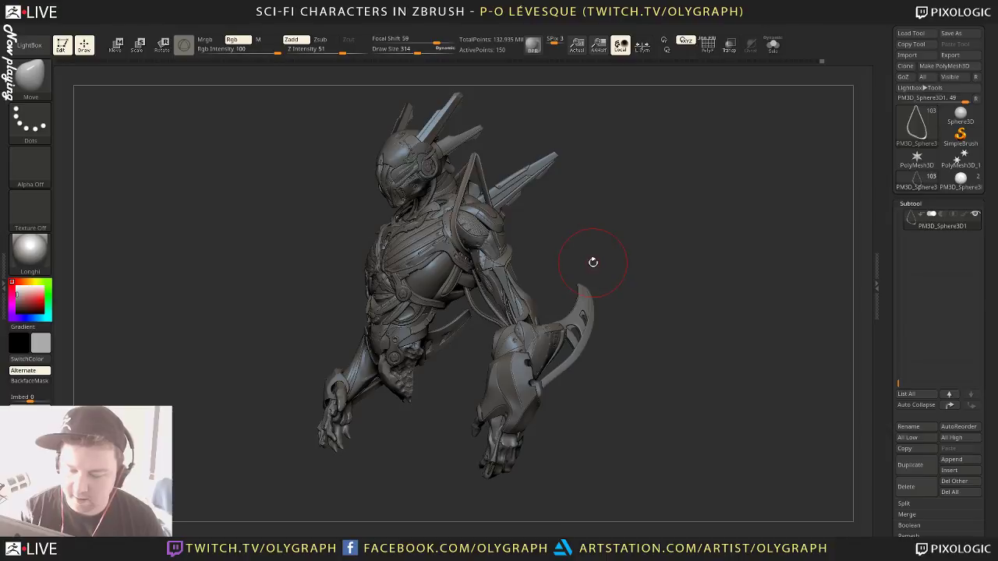
left_click_drag(599, 257, 656, 191)
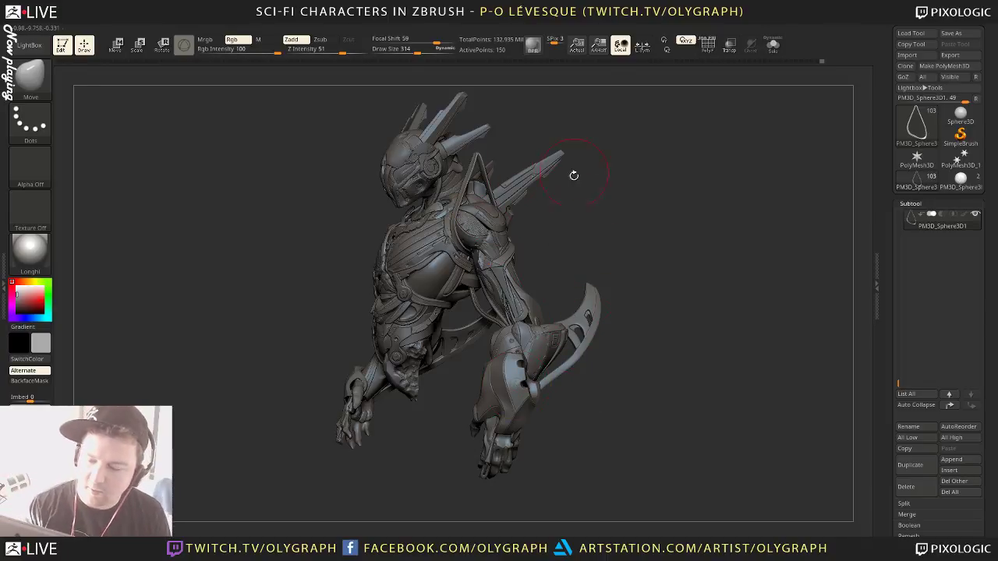
left_click_drag(673, 288, 615, 317)
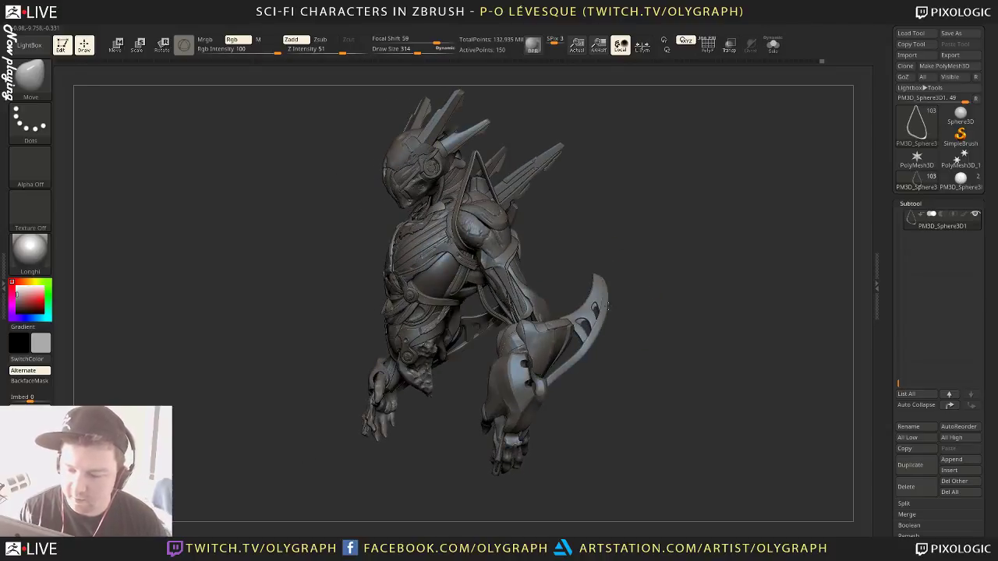
left_click_drag(650, 272, 659, 296)
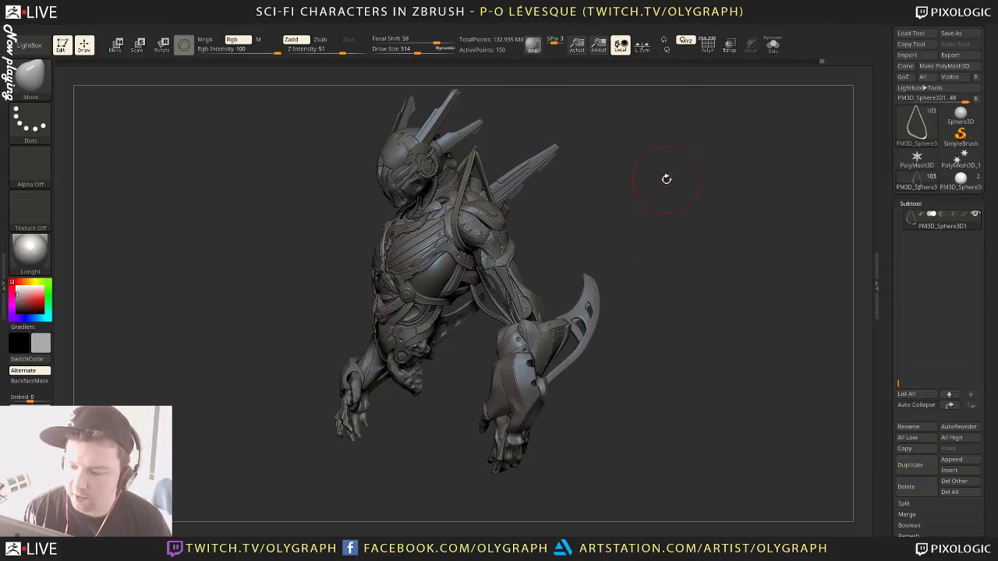
left_click_drag(657, 250, 669, 182)
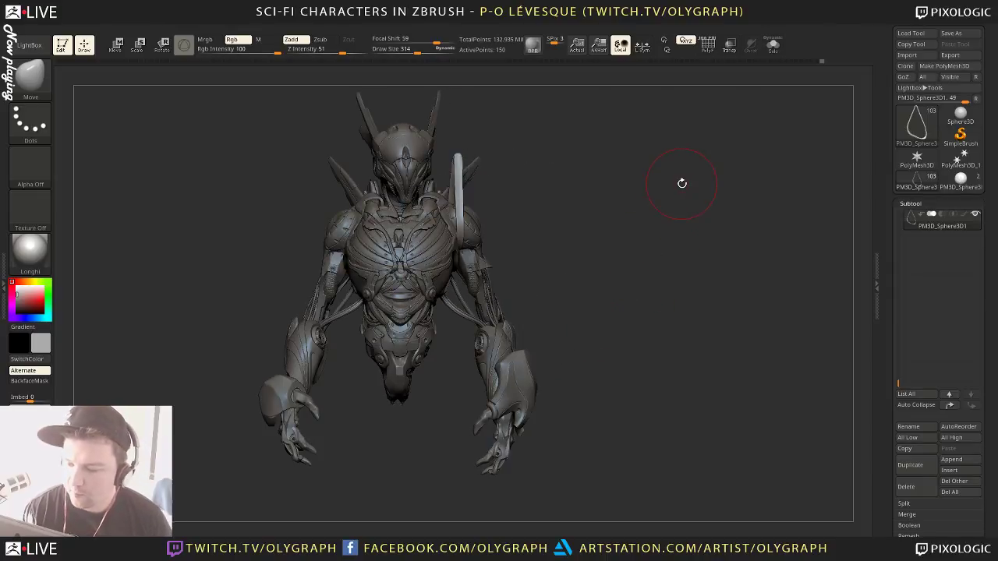
Adjust the strap's upper part beside the head in front view with a large Move brush at draw size about 481
left_click_drag(654, 266, 659, 279, "alt")
key("s")
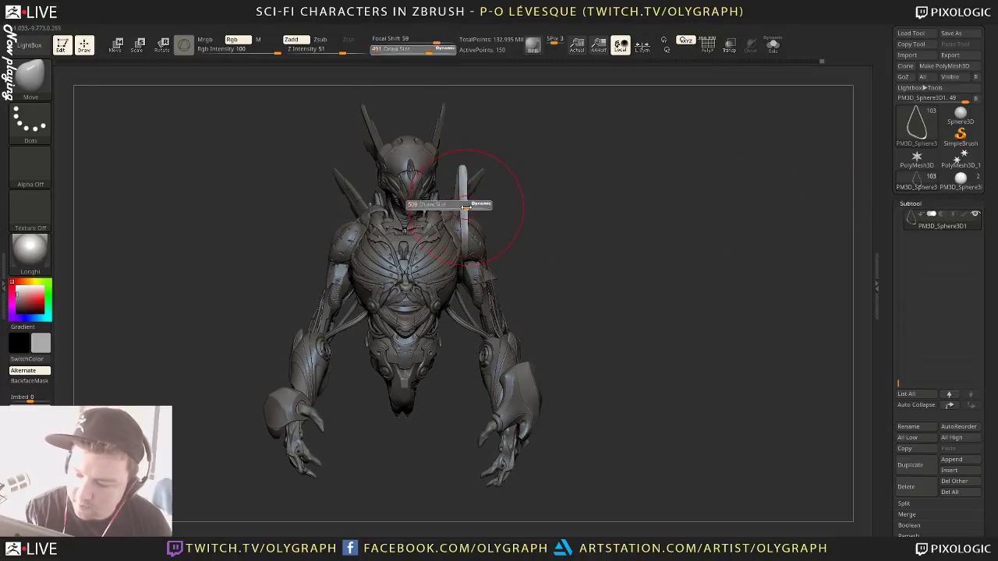
key("d")
key("s")
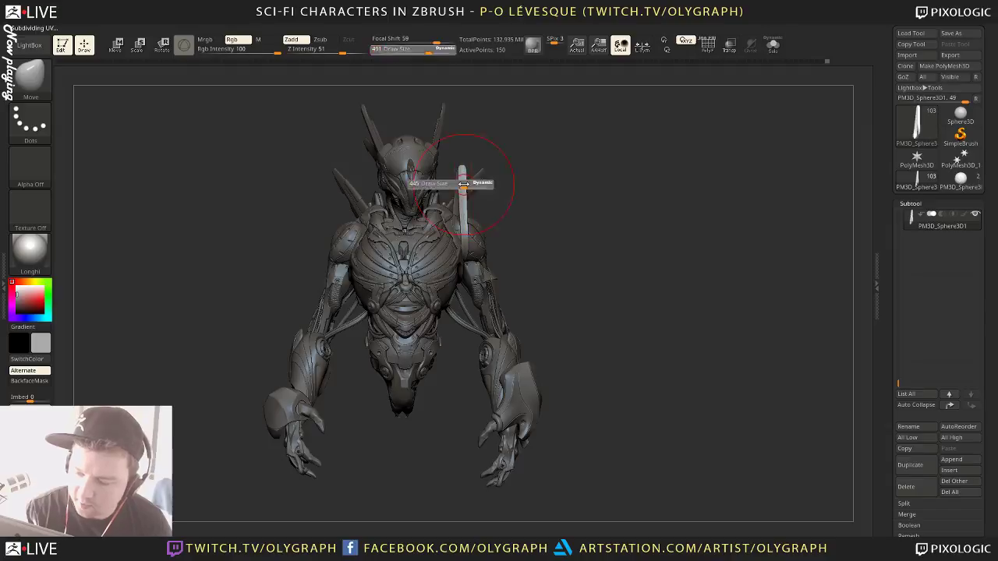
key("bracketright")
key("s")
left_click_drag(463, 187, 456, 187)
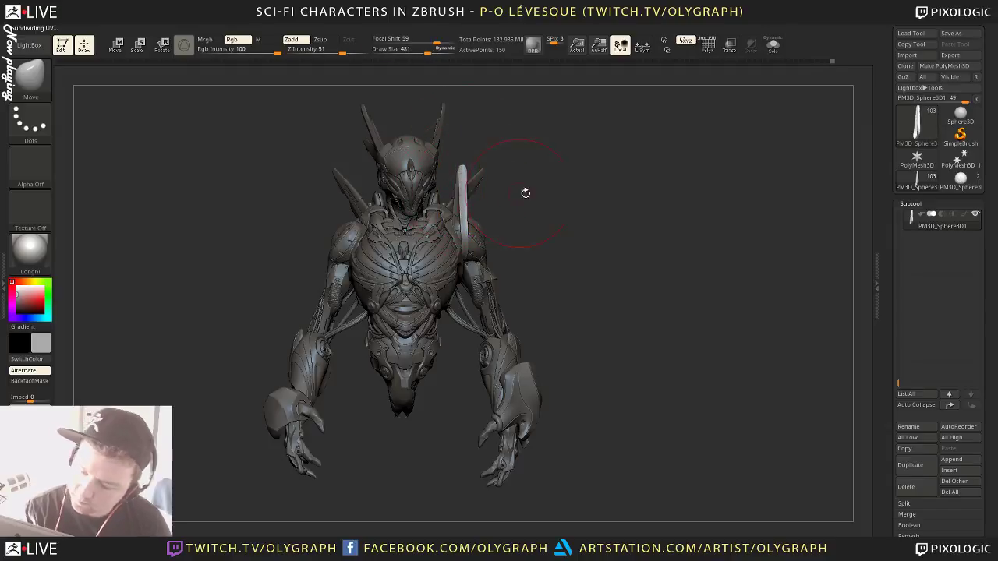
Check the adjusted strap's silhouette against the shoulder and back fins from the side and the front
mouse_move(525, 194)
left_mouse_down()
mouse_move(560, 216)
mouse_move(590, 219)
mouse_move(580, 207)
mouse_move(552, 224)
mouse_move(563, 237)
mouse_move(568, 211)
mouse_move(529, 217)
left_mouse_up()
key("s")
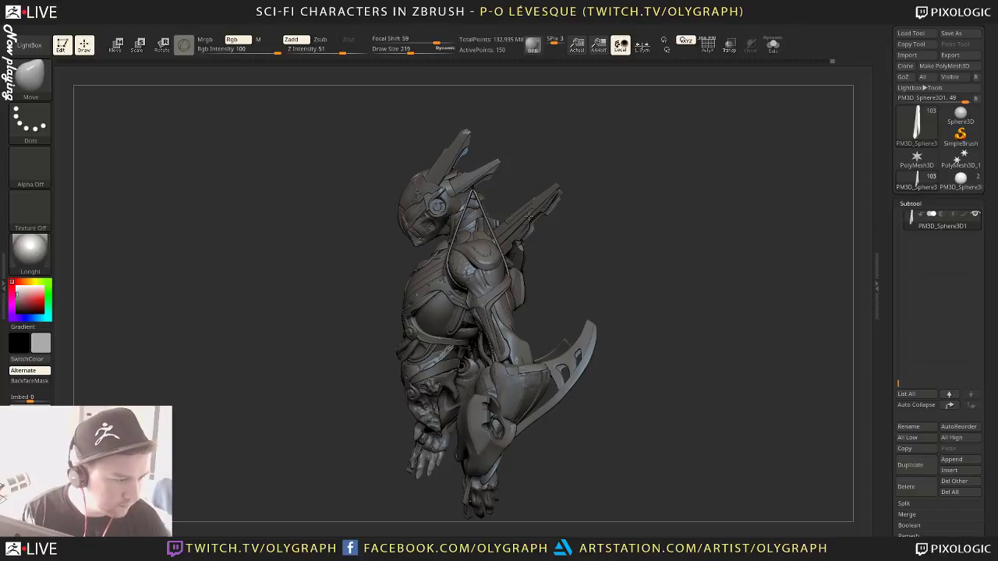
mouse_move(529, 217)
left_mouse_down()
mouse_move(560, 216)
mouse_move(590, 182)
mouse_move(602, 194)
mouse_move(334, 215)
mouse_move(276, 258)
mouse_move(310, 262)
mouse_move(312, 251)
left_mouse_up()
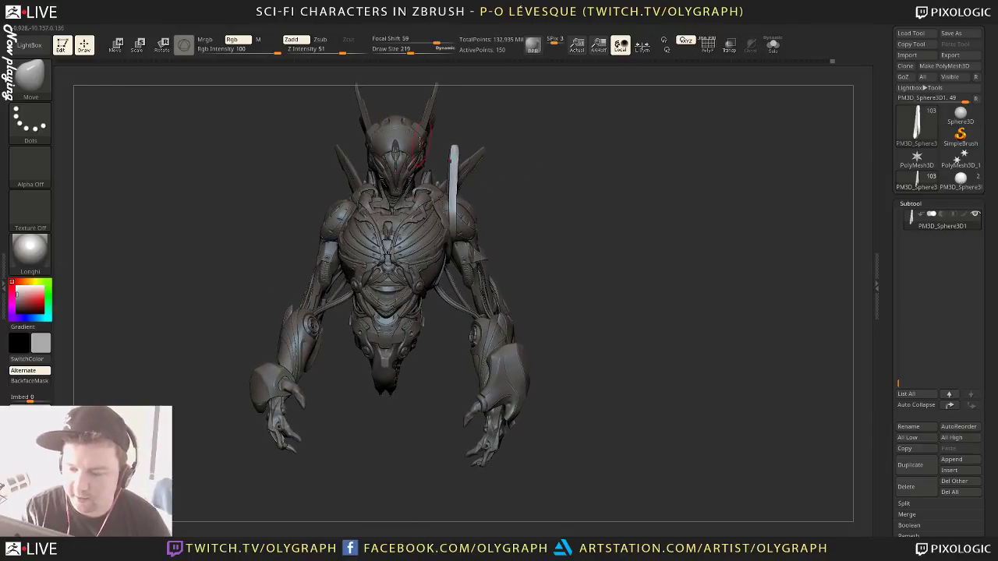
mouse_move(573, 257)
left_mouse_down()
mouse_move(586, 256)
mouse_move(559, 216)
mouse_move(559, 252)
mouse_move(613, 214)
mouse_move(592, 187)
mouse_move(560, 192)
left_mouse_up()
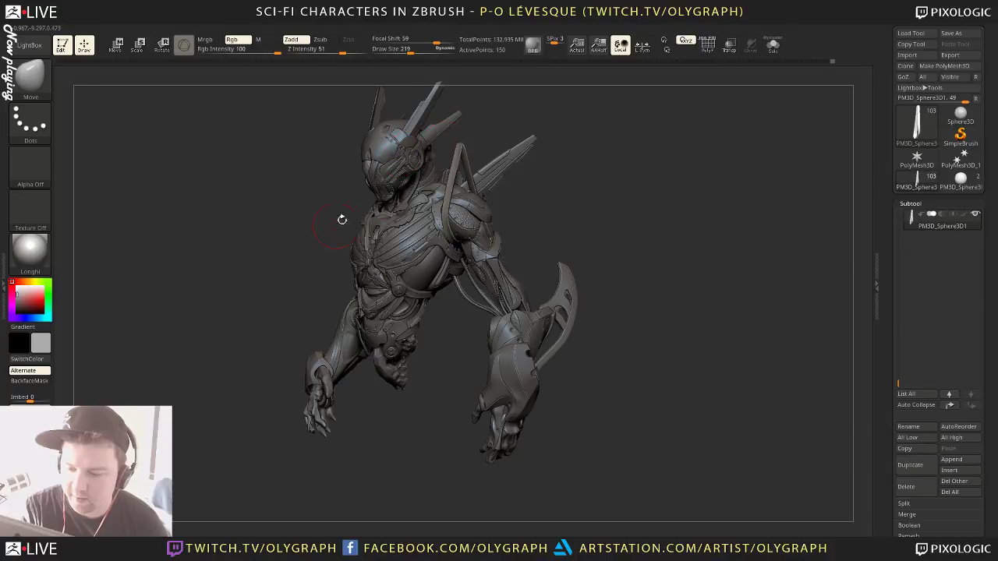
mouse_move(599, 210)
left_mouse_down()
mouse_move(680, 214)
mouse_move(621, 229)
mouse_move(623, 238)
mouse_move(616, 218)
mouse_move(540, 173)
mouse_move(539, 184)
left_mouse_up()
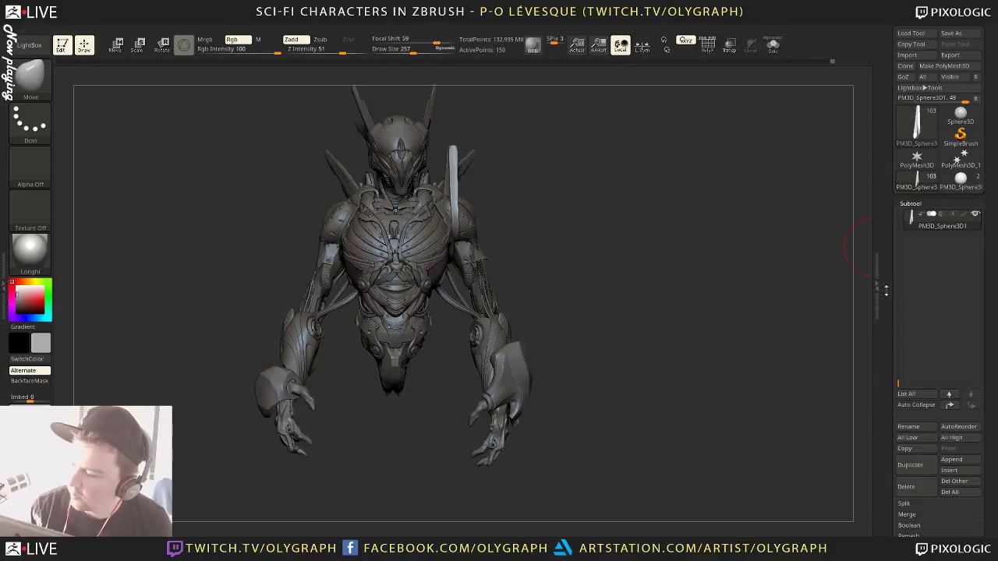
Duplicate the strap within its subtool onto the opposite shoulder with the transform gizmo, rotate it into place, and return to the Move brush
left_click_drag(899, 319, 877, 285)
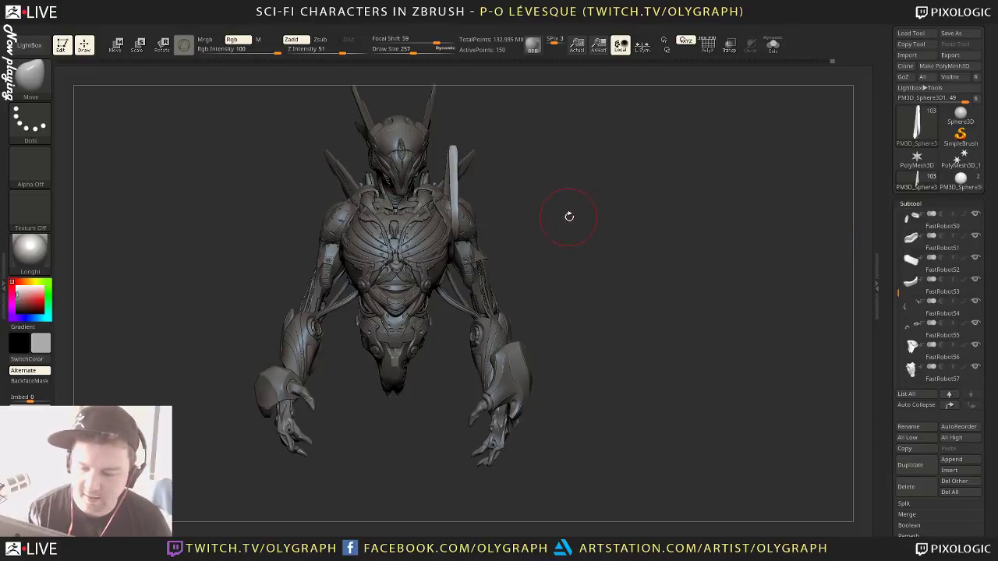
left_click_drag(570, 216, 567, 243)
key("w")
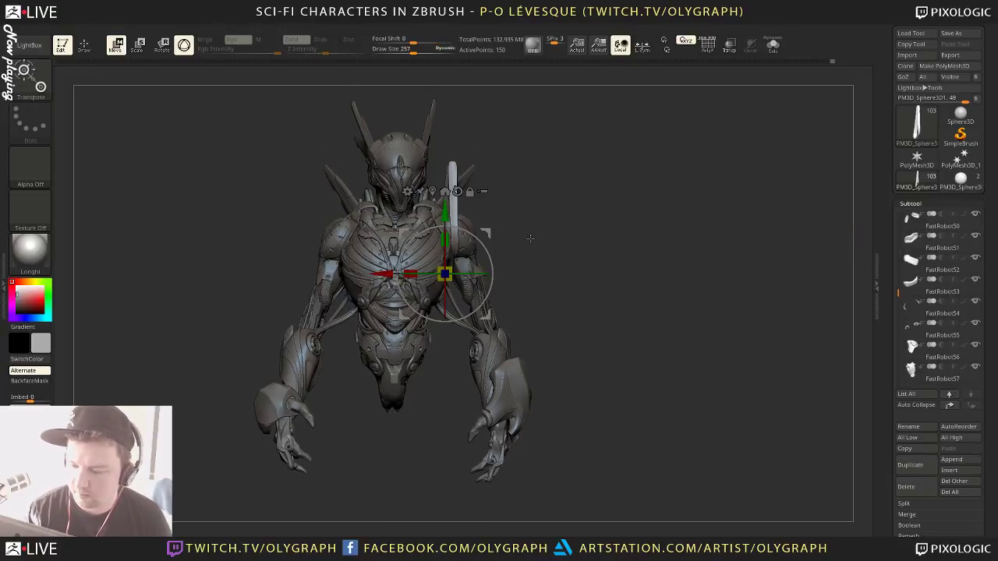
left_click_drag(484, 234, 373, 242, "ctrl")
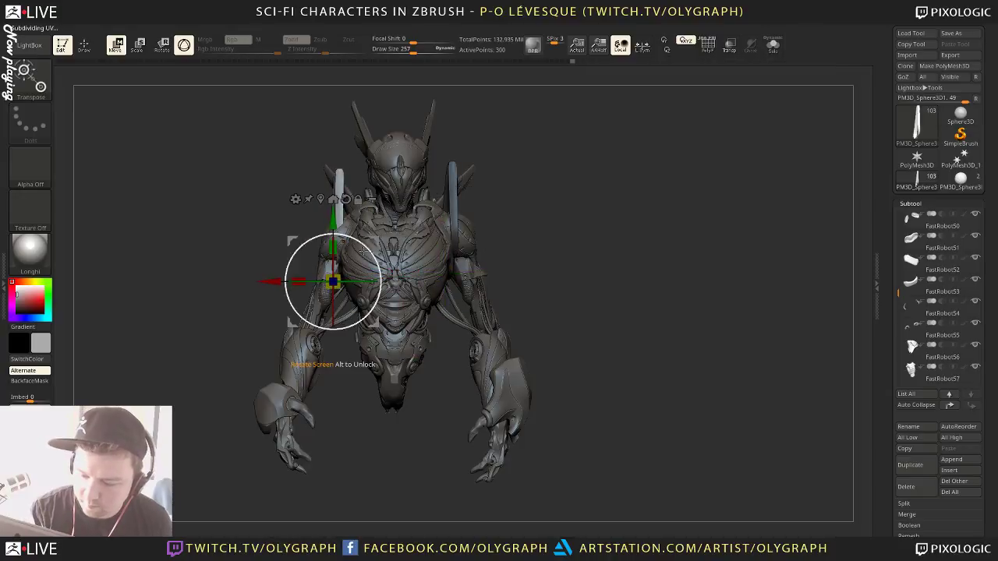
left_click_drag(360, 282, 338, 283)
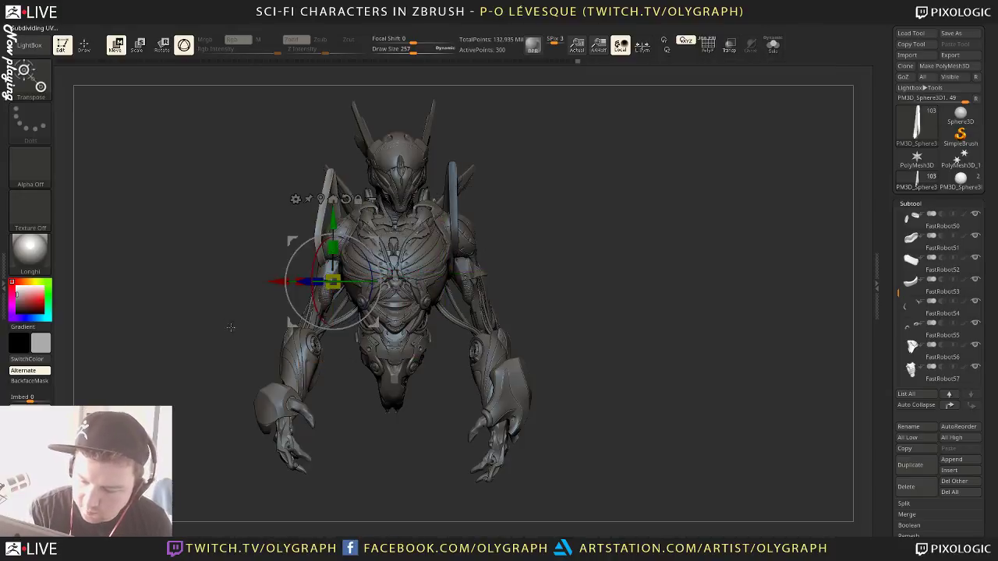
left_click_drag(231, 327, 406, 315)
mouse_move(373, 241)
left_mouse_down()
mouse_move(356, 245)
mouse_move(367, 241)
left_mouse_up()
mouse_move(417, 205)
left_mouse_down()
mouse_move(491, 211)
mouse_move(438, 230)
left_mouse_up()
key("b")
left_click(399, 238)
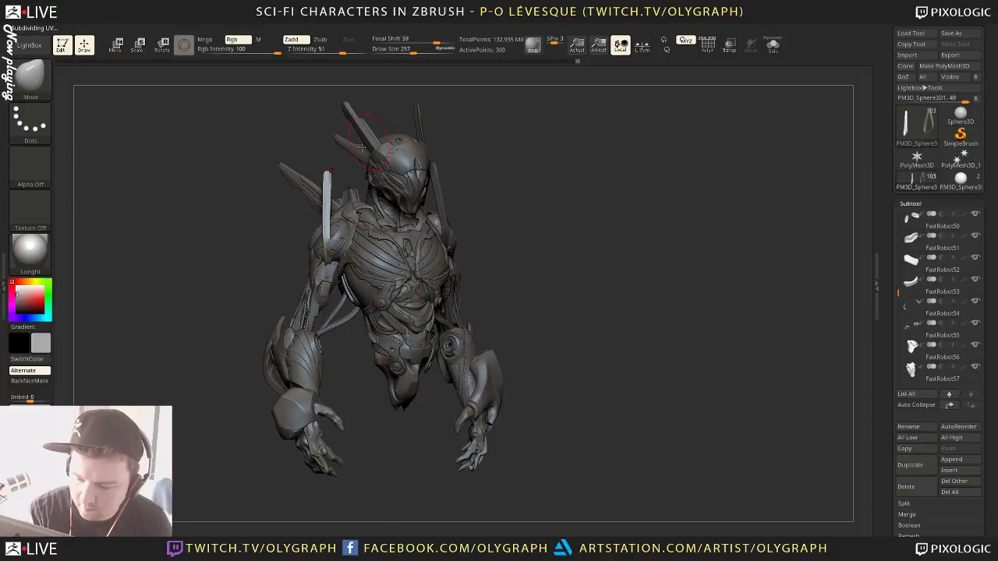
Shape the copied strap around the shoulder with a large Move brush at draw sizes between about 695 and 922
key("s")
left_click_drag(304, 262, 360, 262)
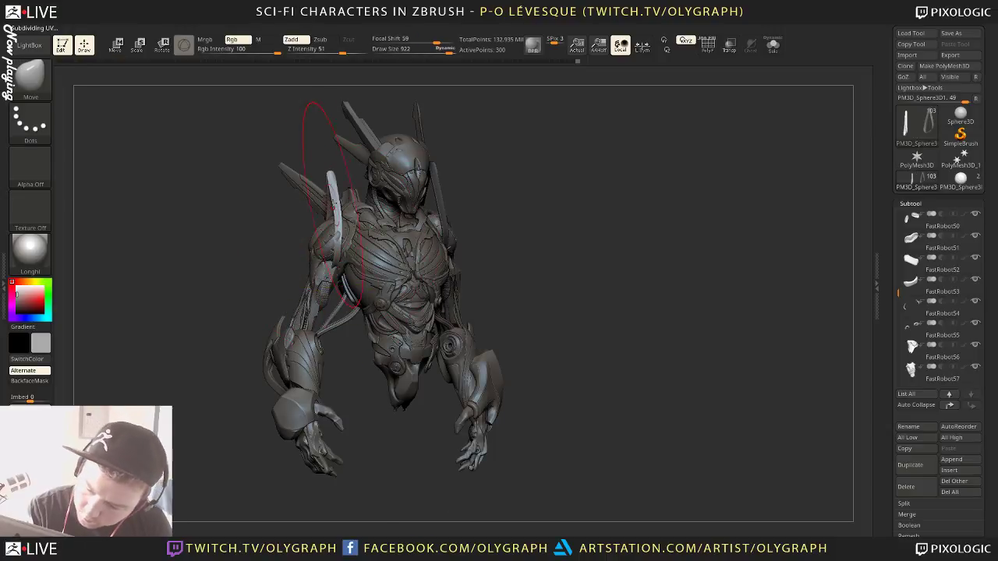
left_click_drag(333, 207, 327, 178)
key("bracketleft")
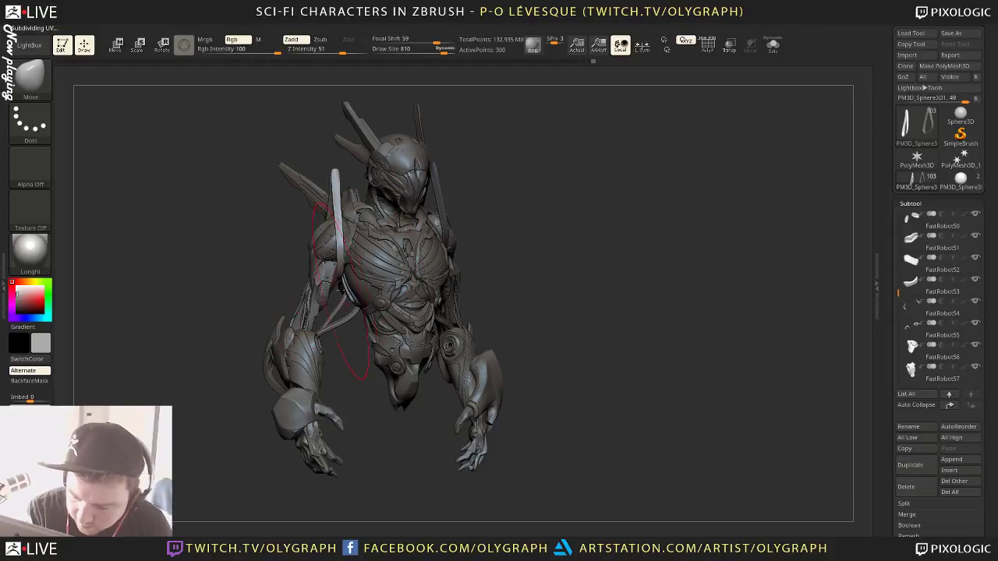
key("bracketleft")
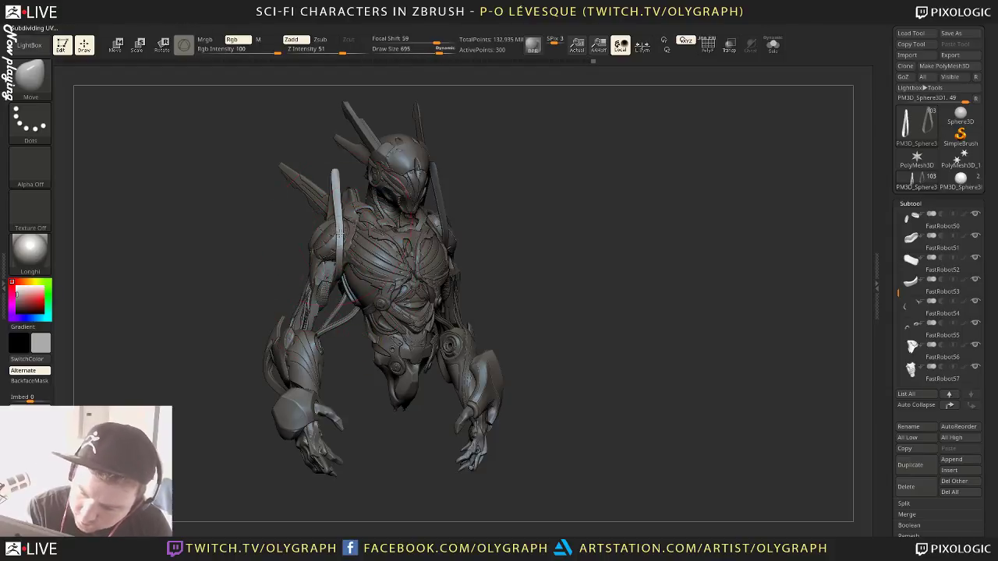
left_click_drag(257, 323, 333, 270)
mouse_move(385, 247)
left_mouse_down()
mouse_move(285, 300)
mouse_move(341, 269)
left_mouse_up()
key("shift")
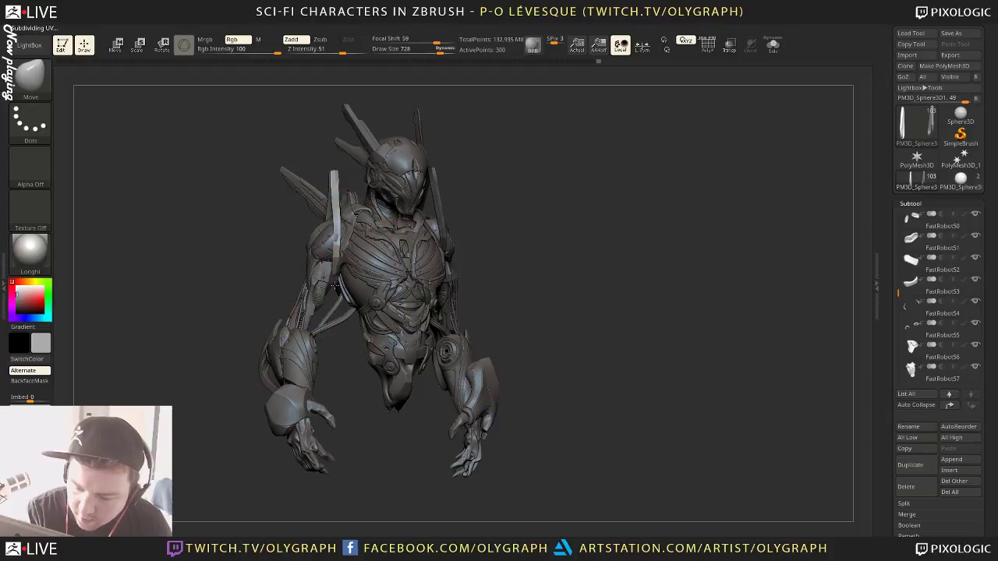
Hide the surrounding interface and refine the copied strap's fit from side views, reducing the Move brush draw size to about 509
mouse_move(482, 188)
left_mouse_down()
mouse_move(522, 178)
mouse_move(556, 225)
mouse_move(538, 207)
mouse_move(561, 187)
left_mouse_up()
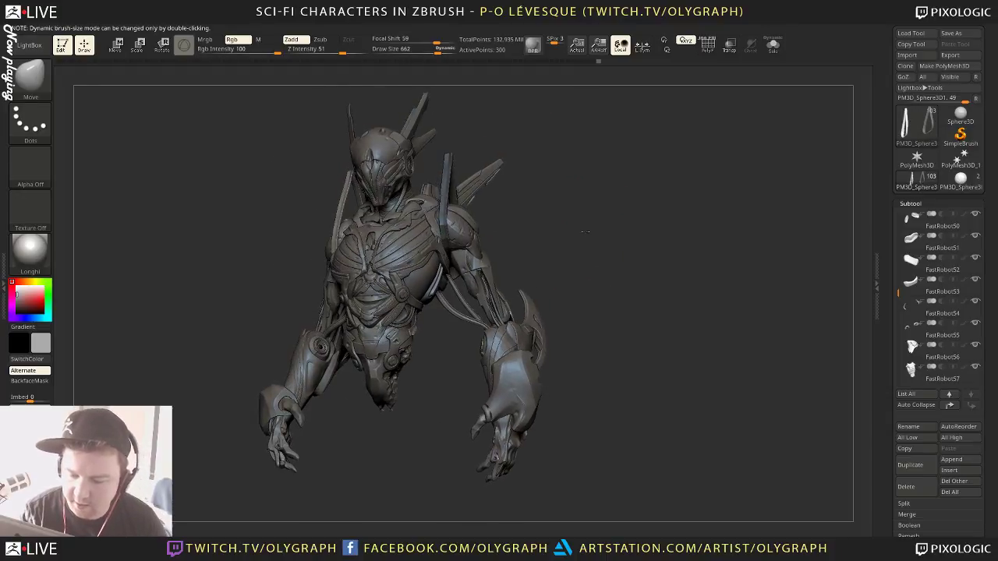
key("Tab")
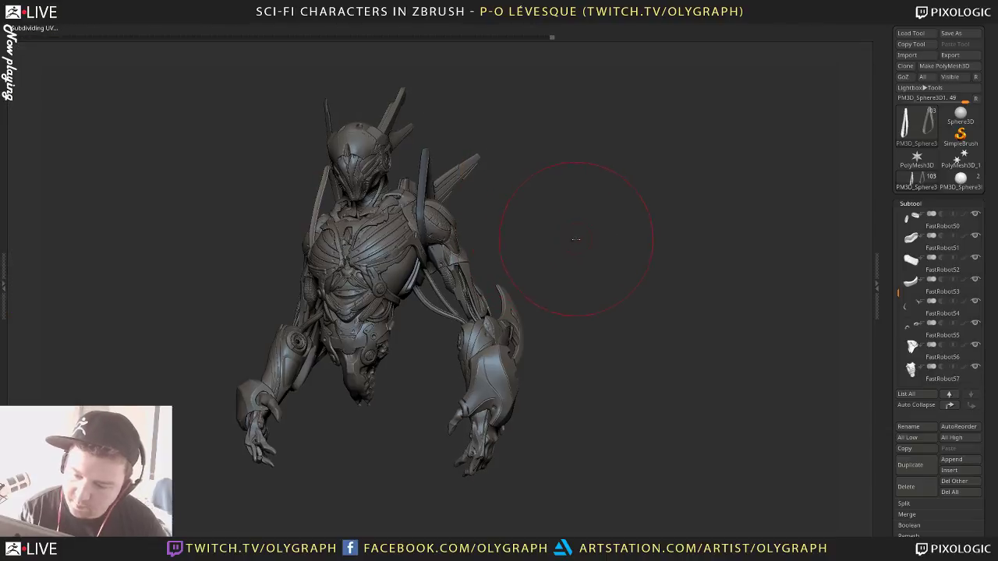
left_click_drag(578, 239, 573, 236)
key("s")
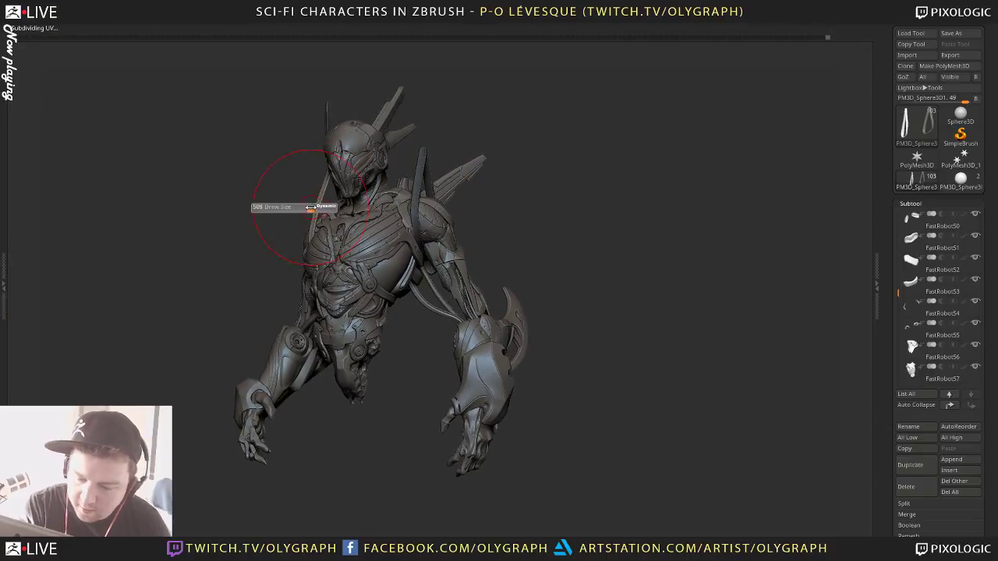
key("s")
left_click_drag(284, 257, 363, 238)
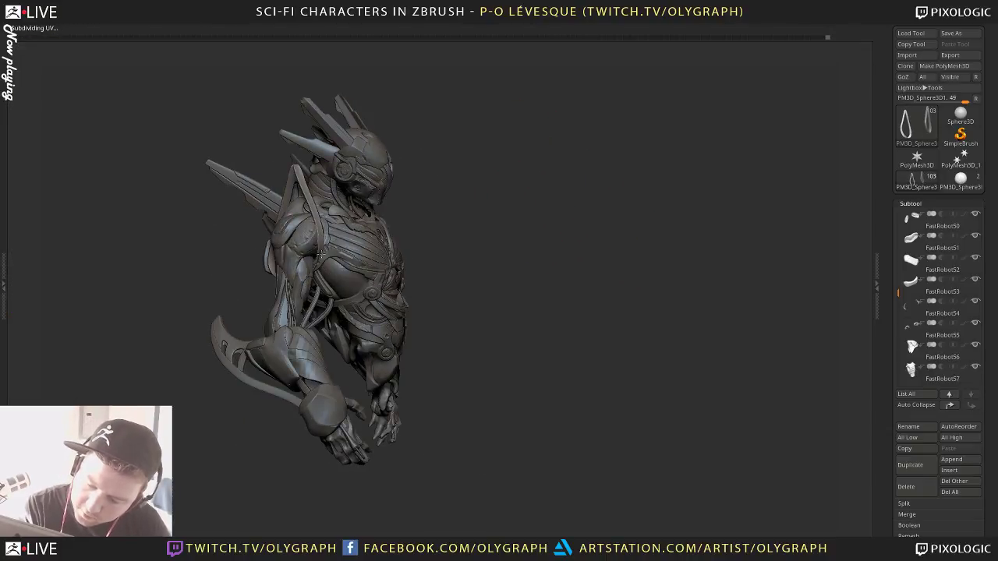
mouse_move(212, 304)
left_mouse_down()
mouse_move(230, 302)
mouse_move(274, 256)
left_mouse_up()
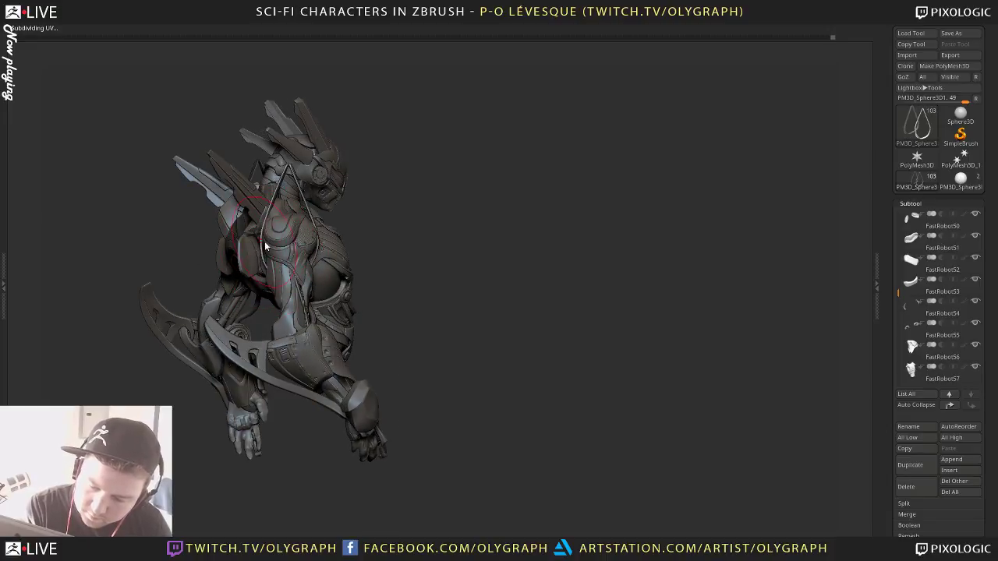
key("s")
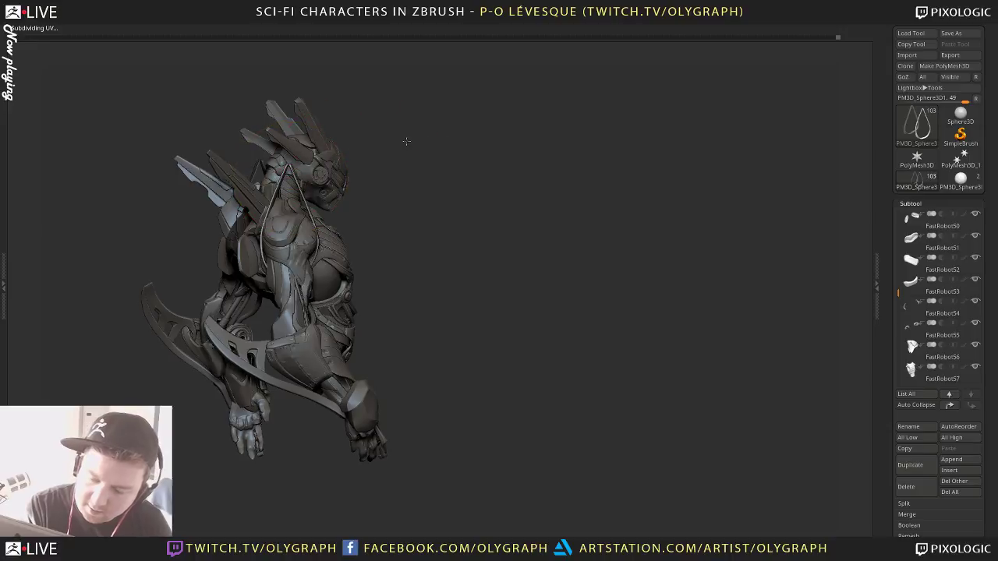
Adjust the copied strap's upper part beside the head with a smaller Move brush and clear the mask on the original strap
mouse_move(406, 140)
left_mouse_down()
mouse_move(463, 205)
mouse_move(479, 205)
mouse_move(466, 198)
left_mouse_up()
left_click_drag(266, 157, 263, 211)
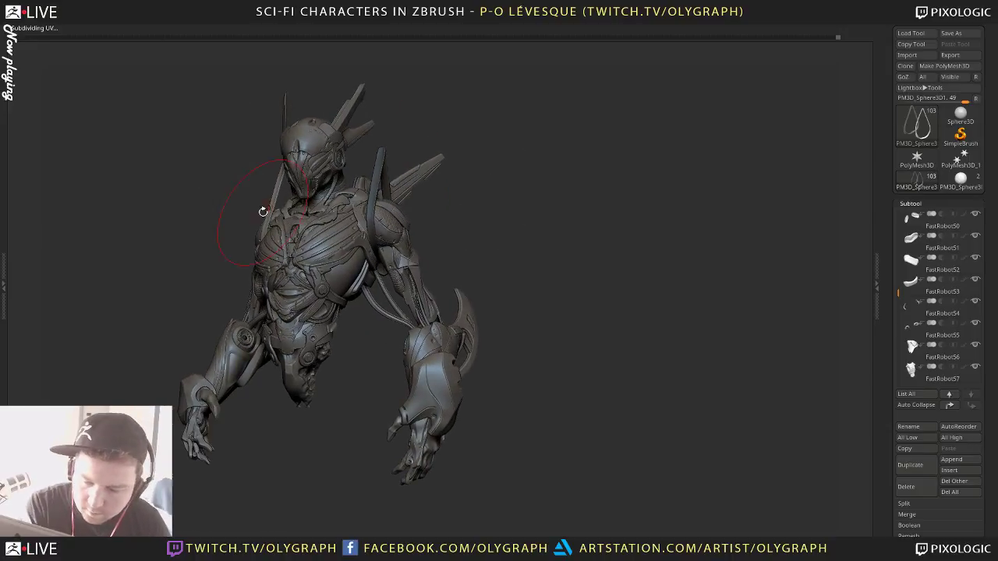
key("s")
left_click(262, 205)
key("s")
left_click(265, 197)
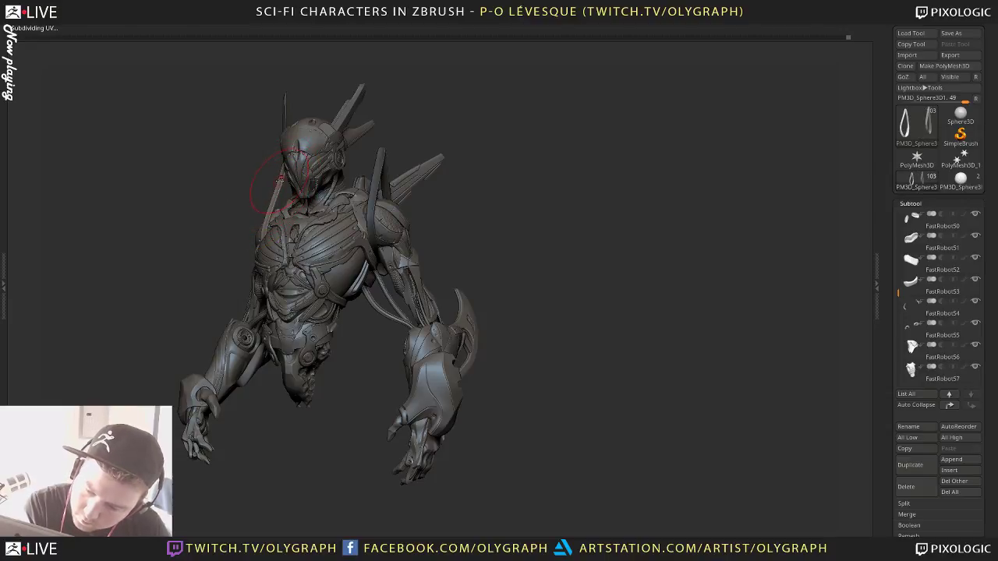
left_click_drag(511, 201, 524, 241, "ctrl")
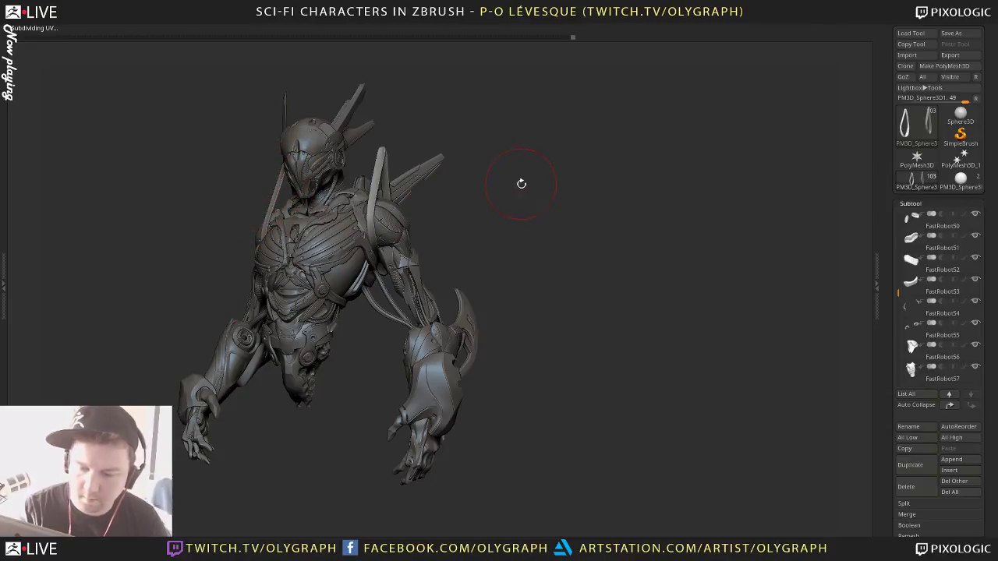
Mask the original strap in front view and readjust the copied strap on the opposite shoulder with the transform gizmo
left_click_drag(521, 184, 543, 183, "shift")
mouse_move(249, 95)
left_mouse_down("ctrl")
mouse_move(302, 192)
mouse_move(288, 175)
left_mouse_up("ctrl")
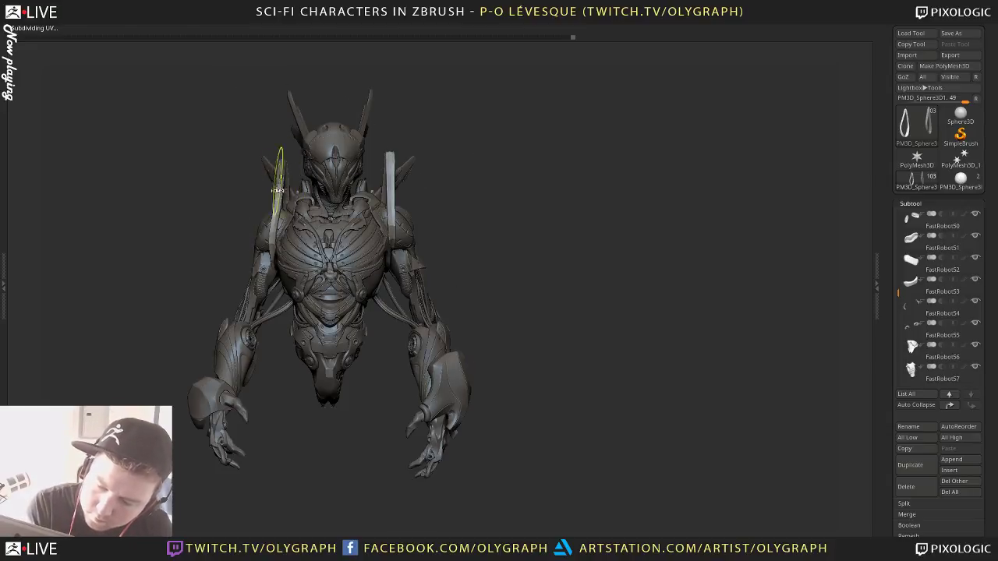
key("w")
left_click(266, 195)
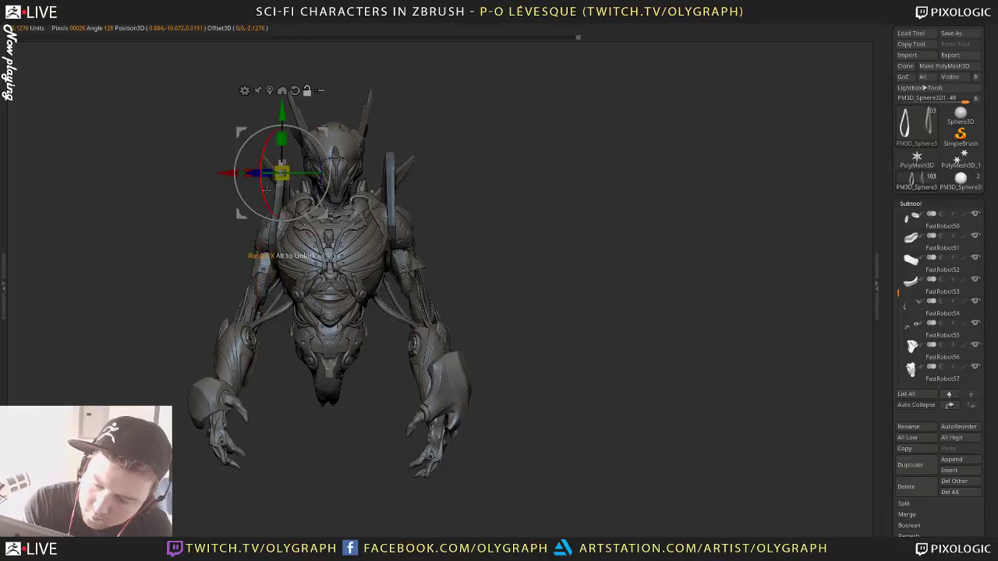
mouse_move(304, 174)
left_mouse_down()
mouse_move(291, 173)
mouse_move(303, 173)
left_mouse_up()
Clear the mask and subdivide the strap pair to smooth its shape
key("q")
left_click_drag(203, 212, 229, 231, "ctrl")
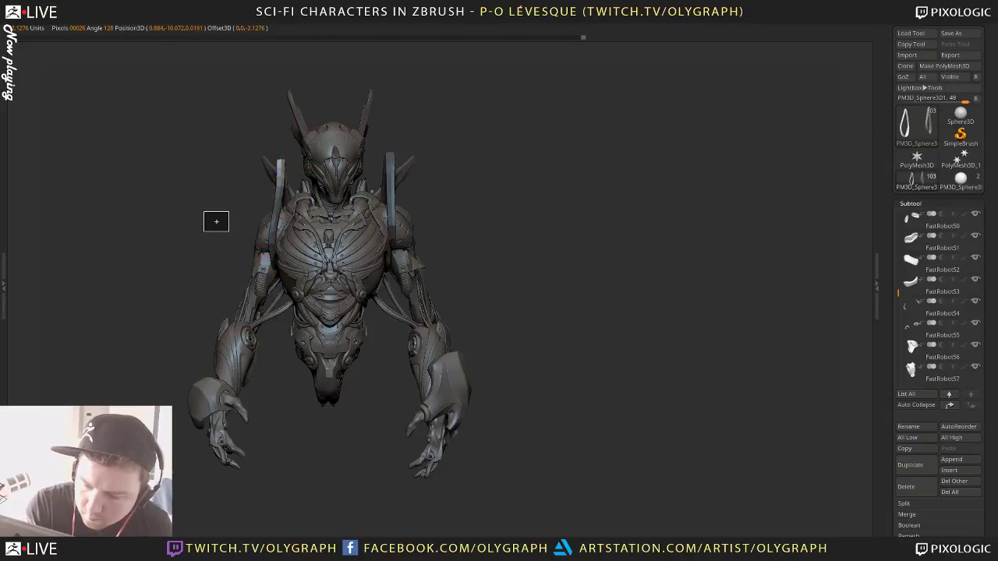
left_click(287, 186, "alt")
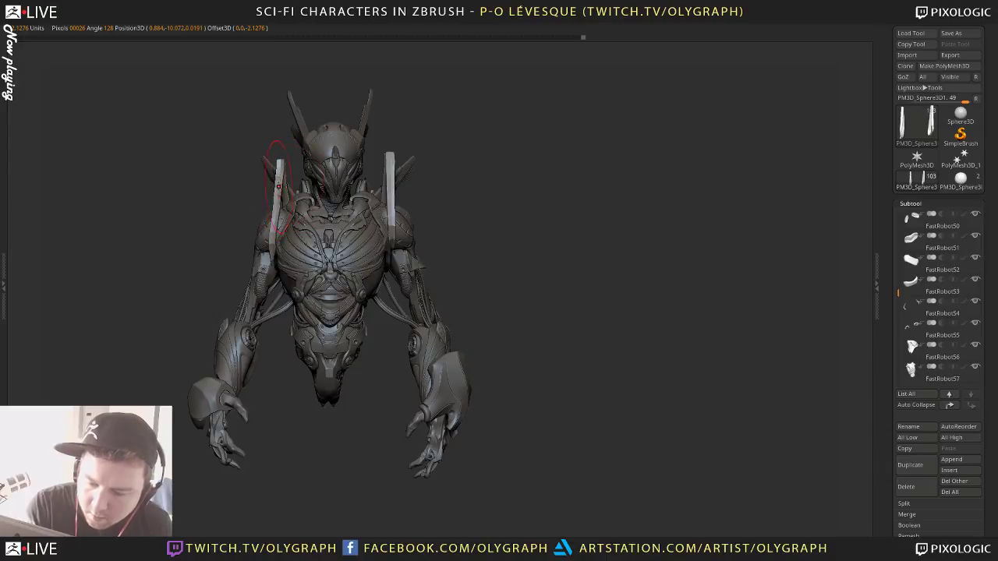
key("ctrl+d")
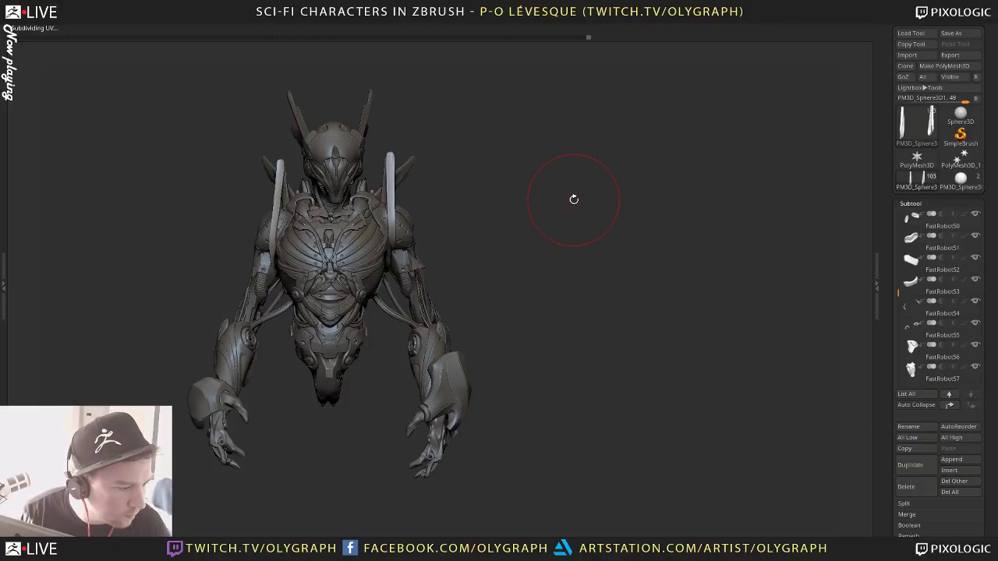
Examine the strap pair on the whole character from front, three-quarter, side and back views, and select the FastRobot67 subtool
left_click_drag(576, 223, 584, 276)
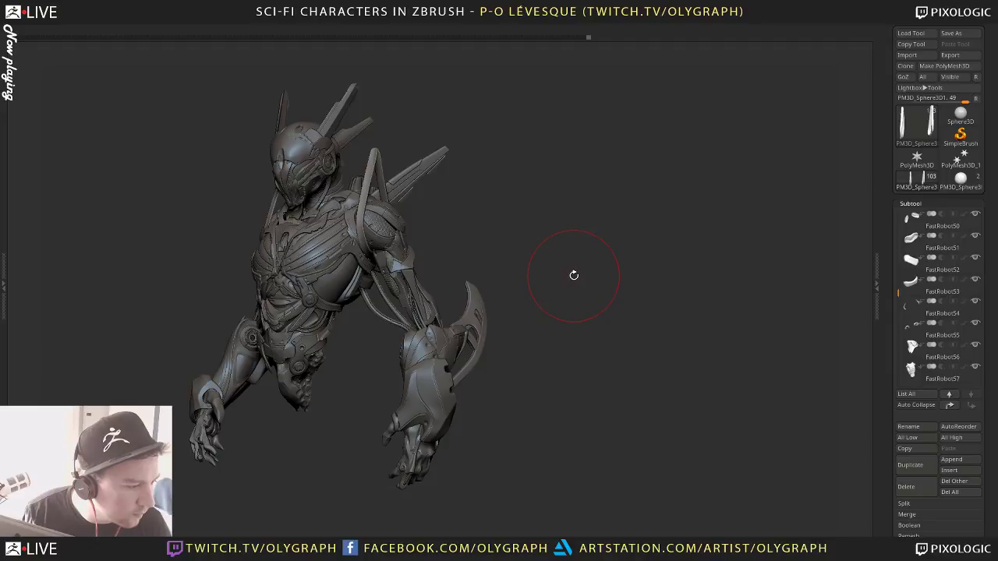
mouse_move(552, 309)
left_mouse_down()
mouse_move(577, 307)
mouse_move(558, 310)
mouse_move(554, 276)
mouse_move(568, 317)
left_mouse_up()
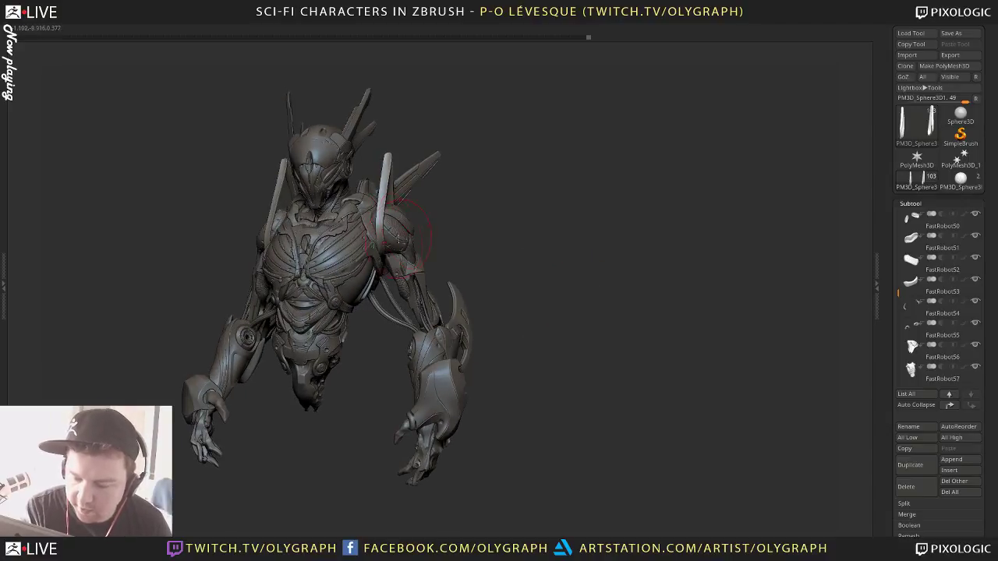
right_click_drag(408, 234, 383, 245)
left_click_drag(383, 246, 365, 251)
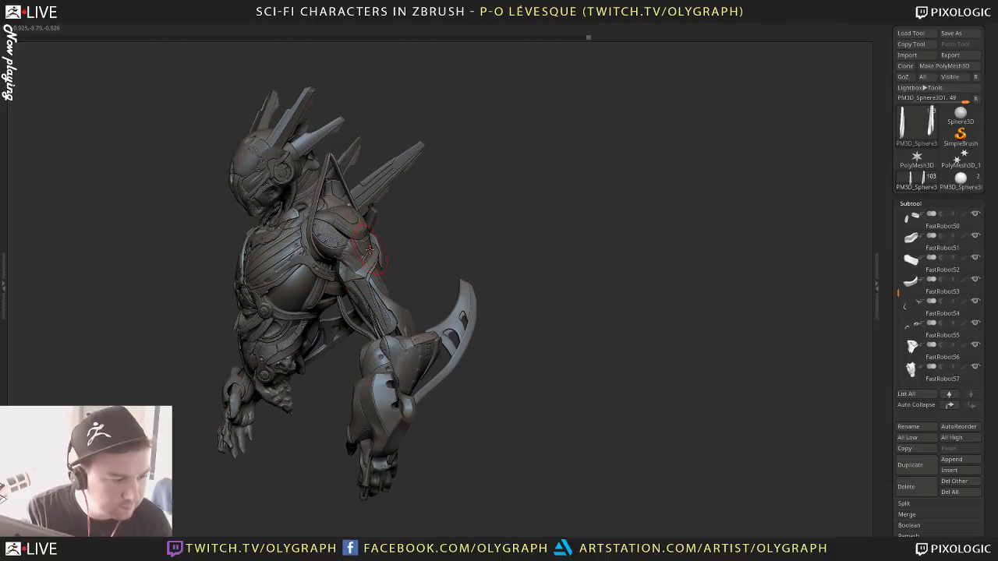
mouse_move(355, 216)
left_mouse_down()
mouse_move(468, 216)
mouse_move(454, 216)
left_mouse_up()
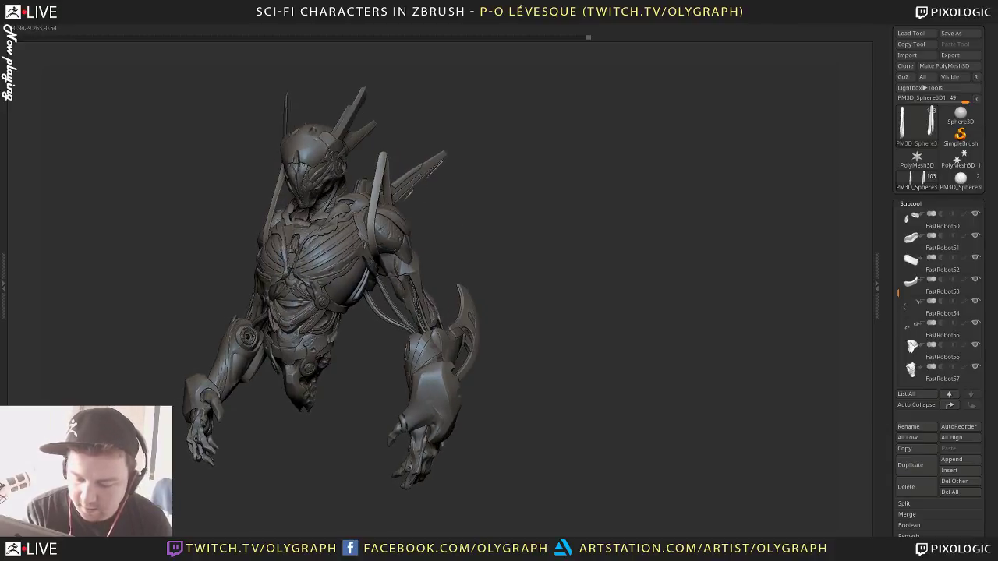
left_click(315, 321, "alt")
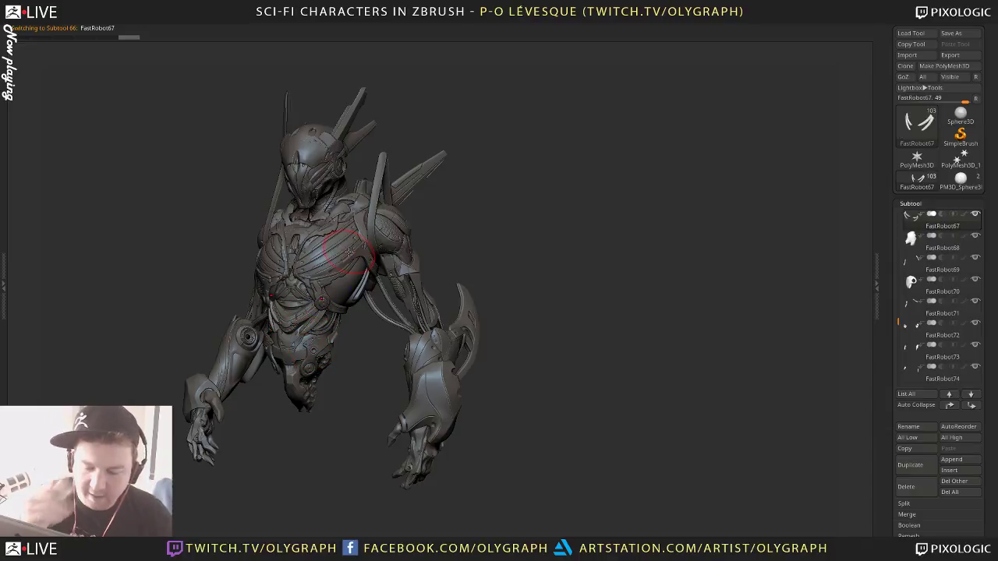
mouse_move(524, 248)
left_mouse_down()
mouse_move(539, 288)
mouse_move(507, 351)
mouse_move(385, 357)
left_mouse_up()
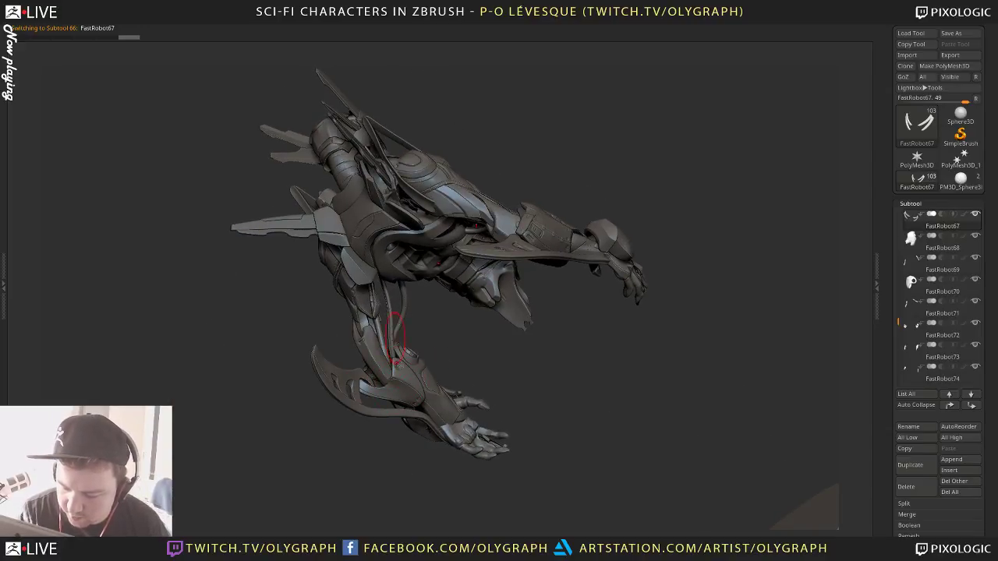
left_click_drag(448, 338, 537, 240)
left_click_drag(521, 198, 558, 251)
Switch to the FastRobot27 chest subtool and then to the ROBOT_v02 star subtool above the character's head
left_click(337, 270, "alt")
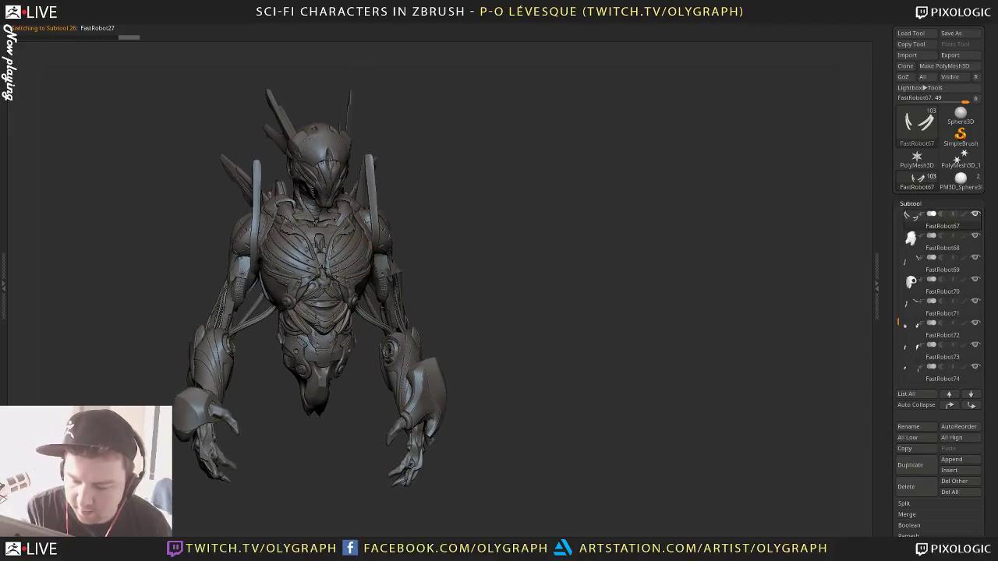
left_click_drag(459, 195, 441, 170)
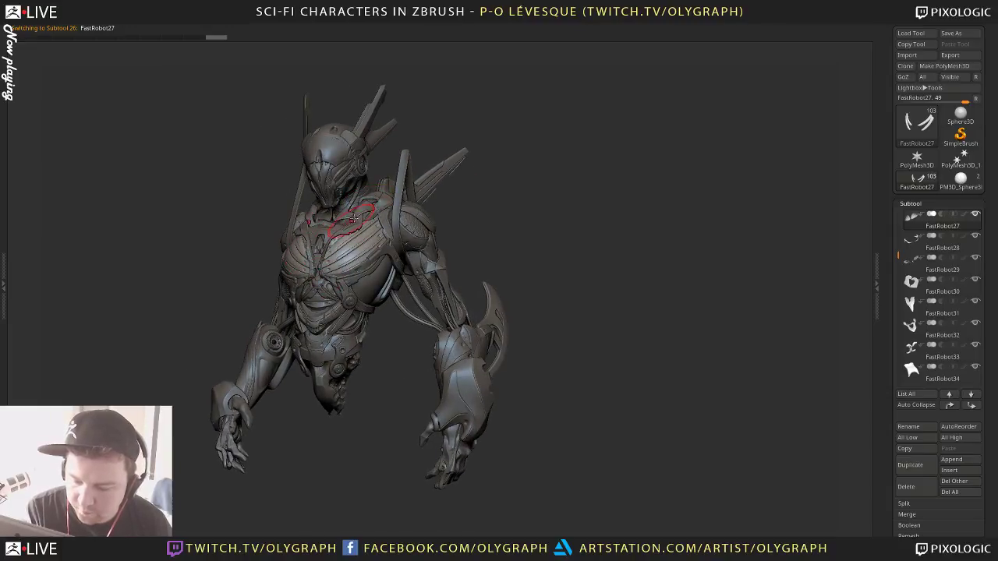
left_click_drag(451, 237, 493, 143)
left_click_drag(511, 195, 529, 161)
mouse_move(528, 234)
left_mouse_down()
mouse_move(554, 237)
mouse_move(535, 249)
mouse_move(535, 237)
left_mouse_up()
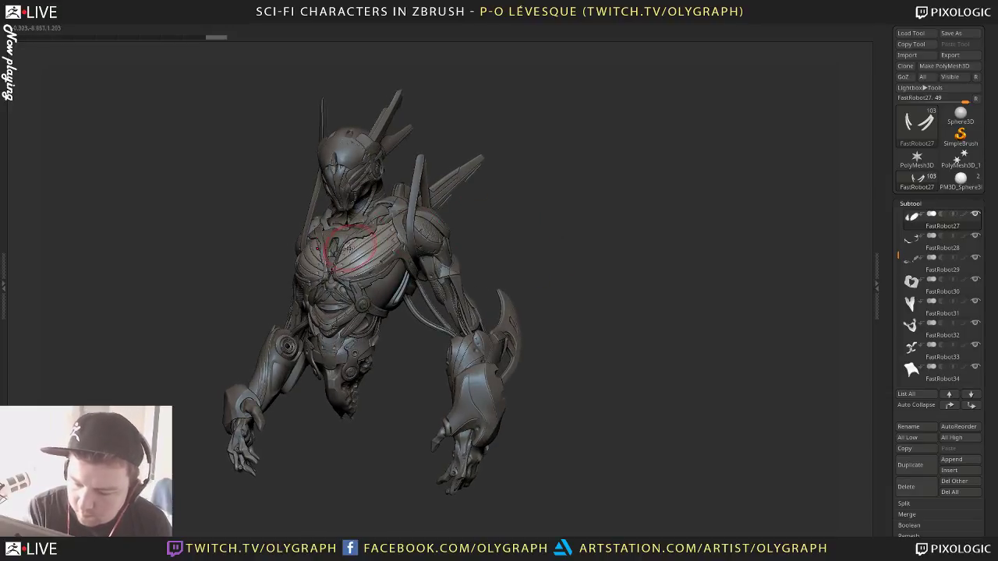
key("s")
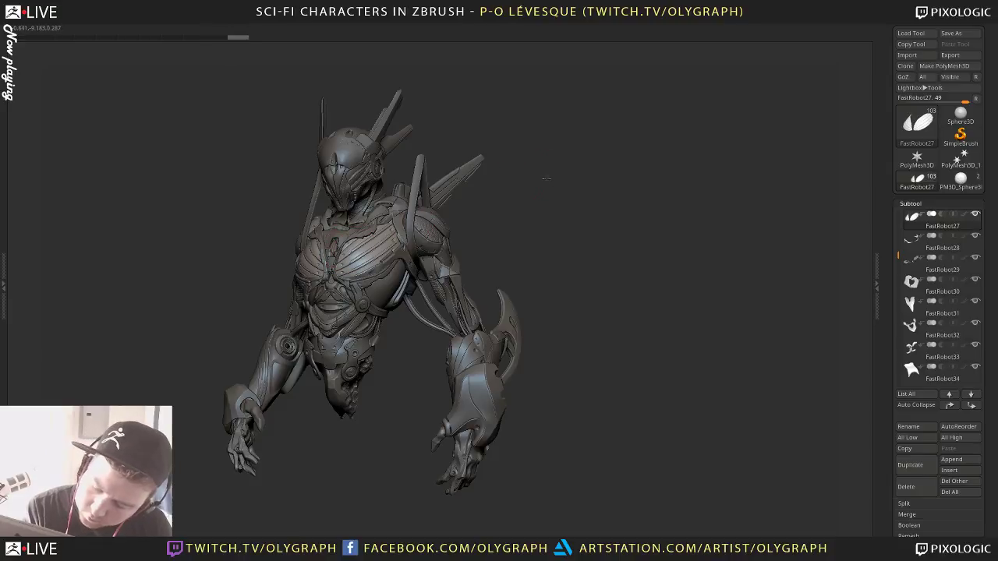
left_click_drag(546, 180, 554, 243, "alt")
left_click_drag(499, 174, 503, 179, "alt")
left_click(377, 80, "alt")
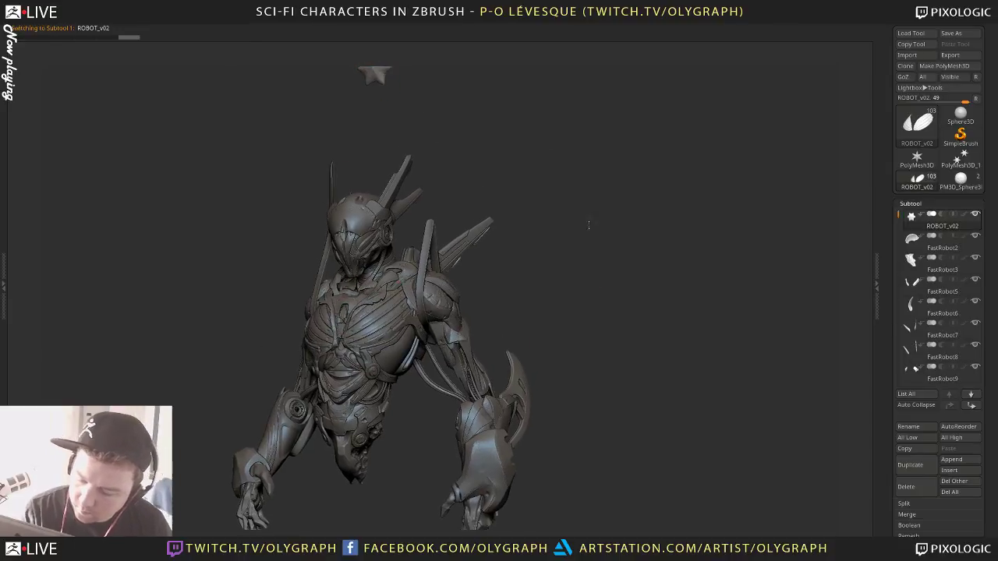
left_click_drag(588, 223, 589, 155, "alt")
mouse_move(578, 286)
left_mouse_down()
mouse_move(568, 290)
mouse_move(580, 281)
left_mouse_up()
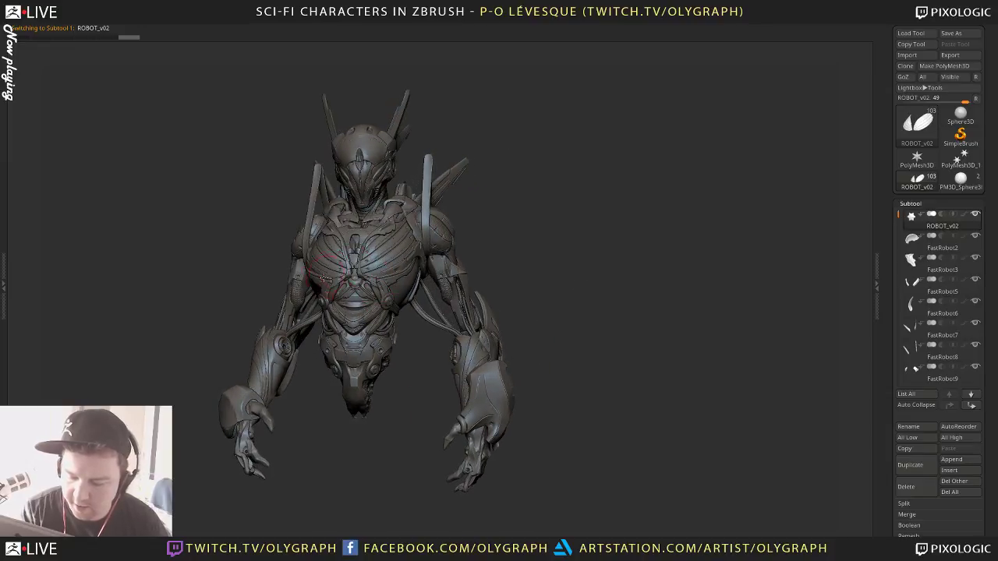
Inspect how both shoulder straps sit against the robot's body from the front, three-quarter, side and back
left_click_drag(411, 350, 417, 400)
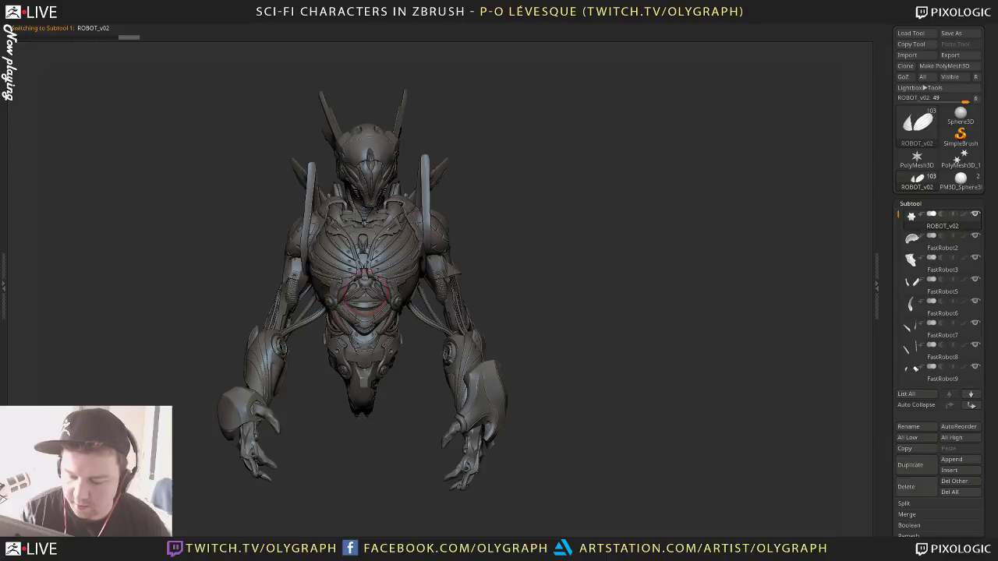
right_click_drag(378, 287, 383, 266)
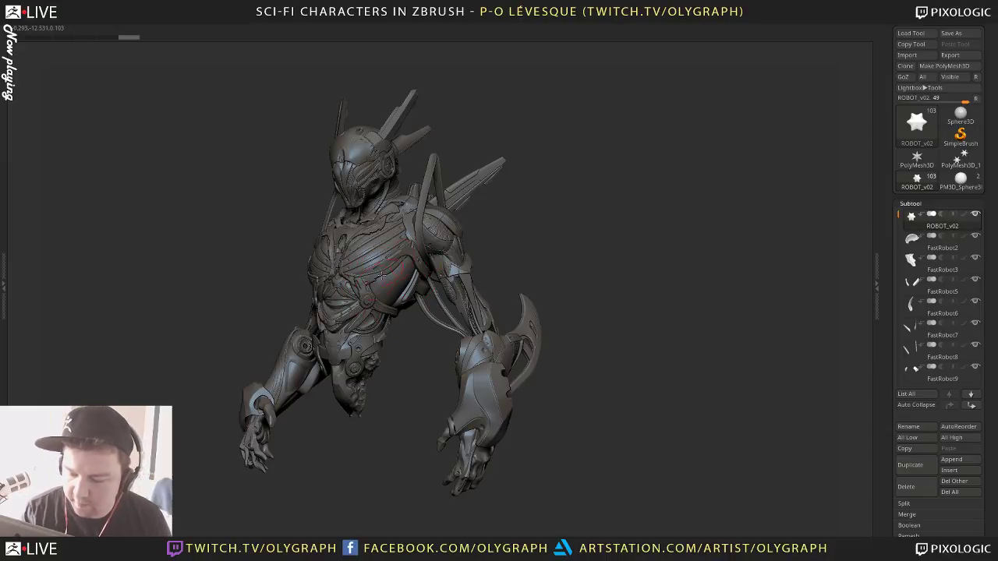
right_click_drag(413, 347, 403, 225)
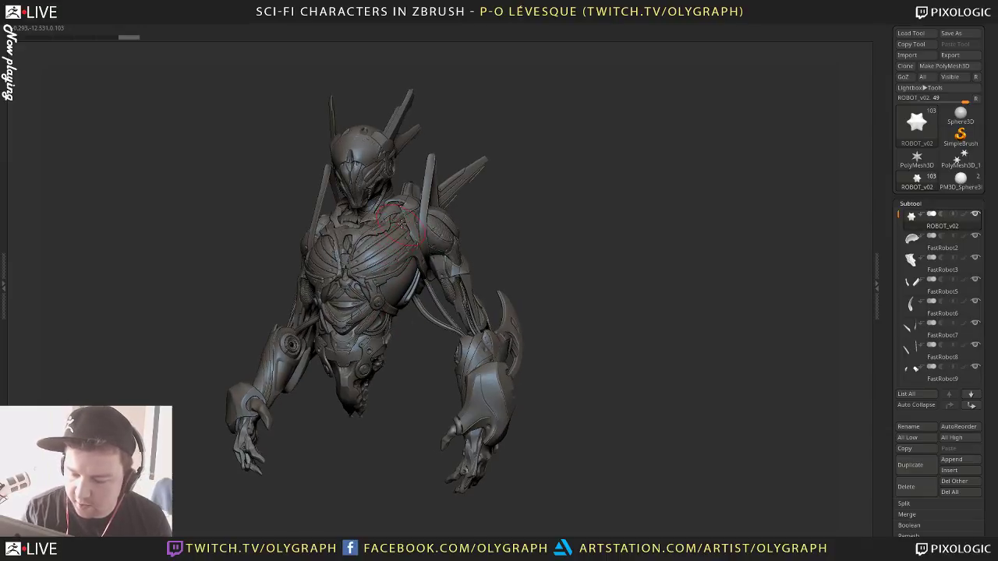
left_click(355, 242, "alt")
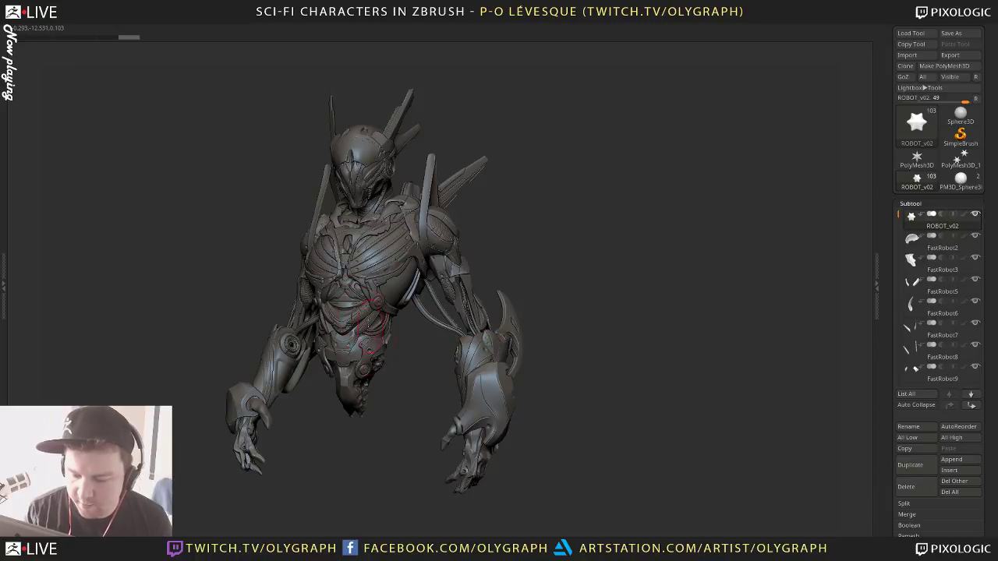
left_click_drag(530, 206, 456, 213)
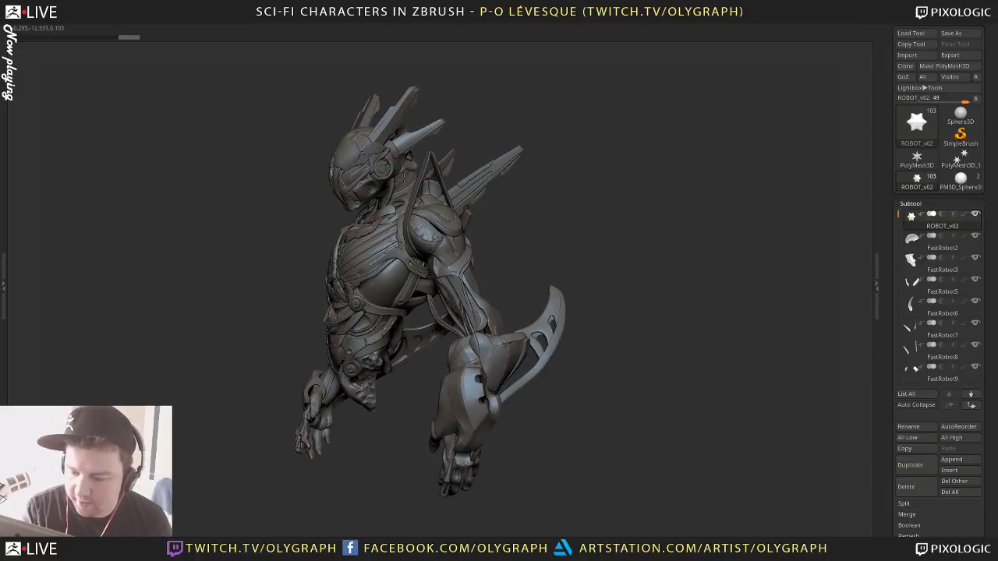
left_click_drag(236, 326, 418, 230)
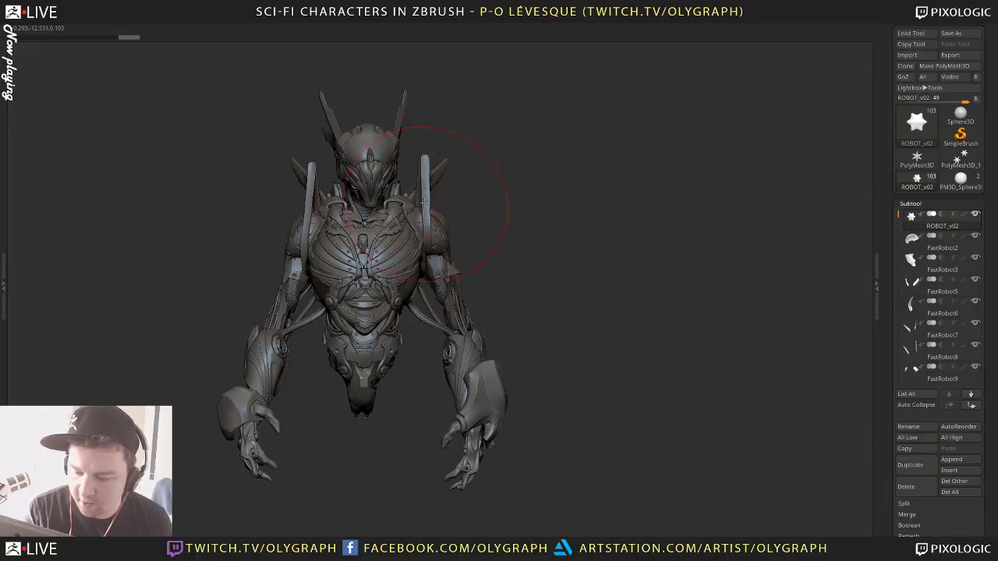
left_click_drag(464, 202, 404, 239)
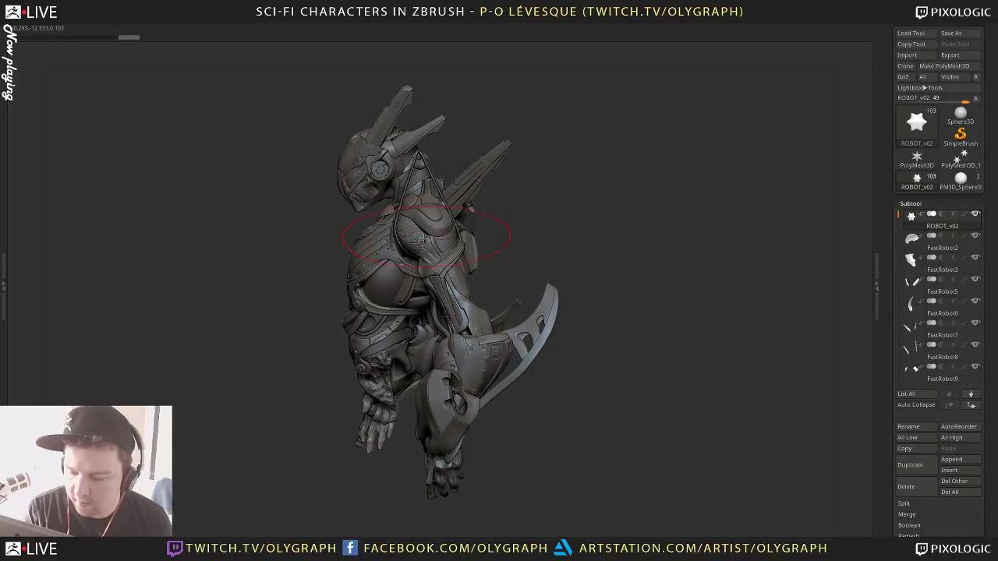
mouse_move(494, 221)
left_mouse_down()
mouse_move(514, 217)
mouse_move(438, 228)
left_mouse_up()
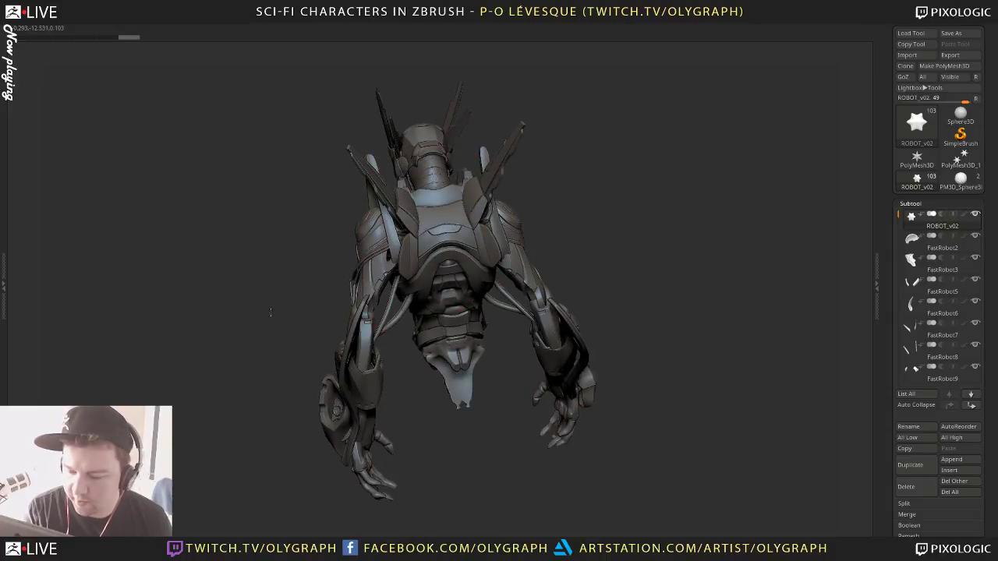
mouse_move(271, 312)
left_mouse_down()
mouse_move(289, 307)
mouse_move(227, 307)
left_mouse_up()
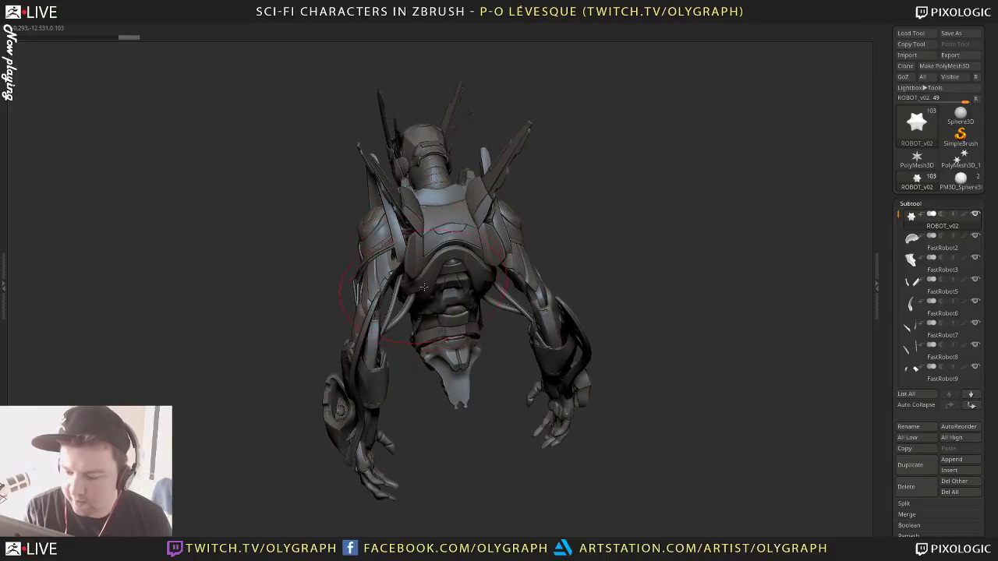
mouse_move(328, 283)
left_mouse_down()
mouse_move(318, 287)
mouse_move(440, 240)
left_mouse_up()
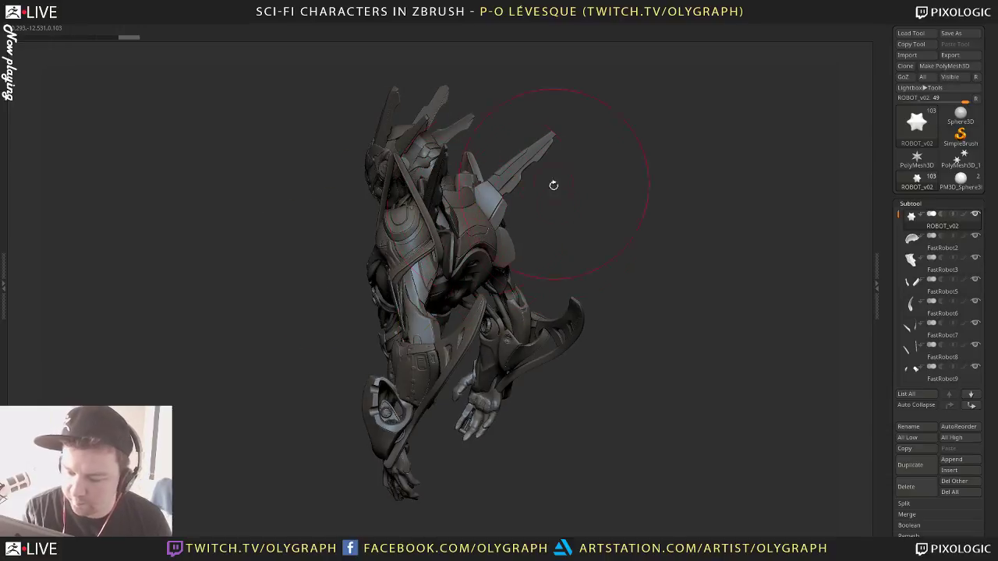
mouse_move(554, 185)
left_mouse_down()
mouse_move(630, 207)
mouse_move(592, 172)
left_mouse_up()
Reduce the brush draw size and select the shoulder strap pair's subtool
key("s")
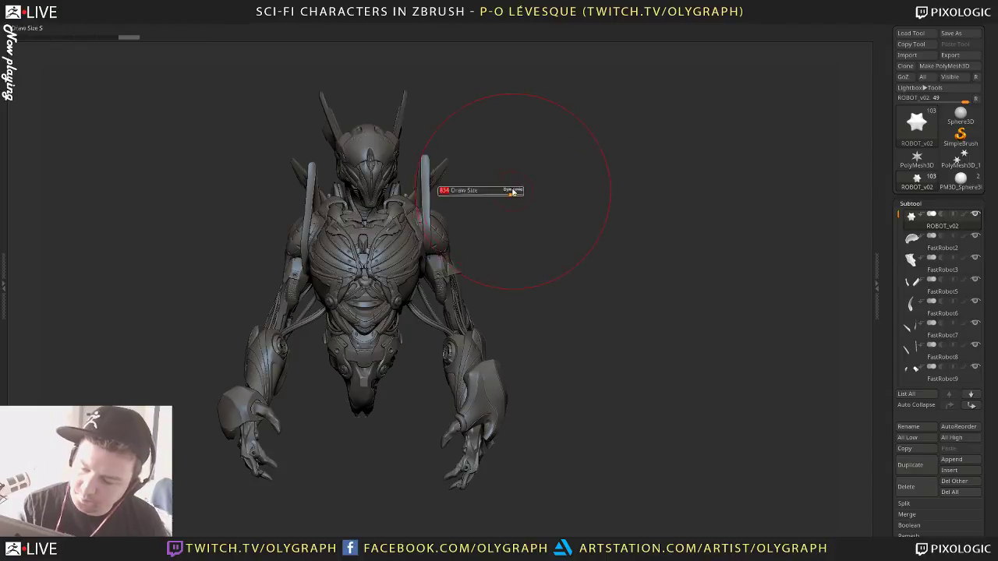
left_click_drag(513, 192, 493, 201)
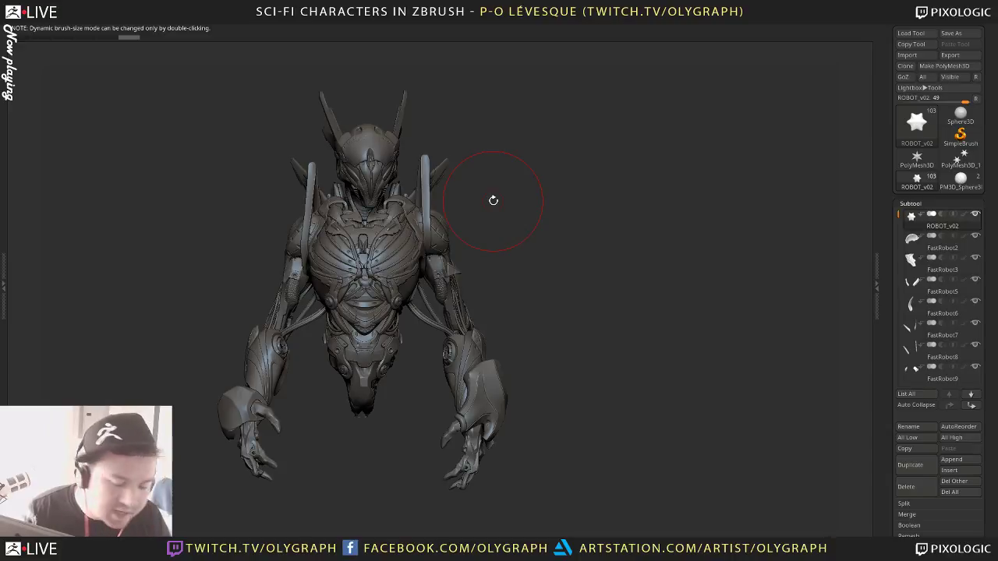
left_click_drag(544, 203, 546, 211)
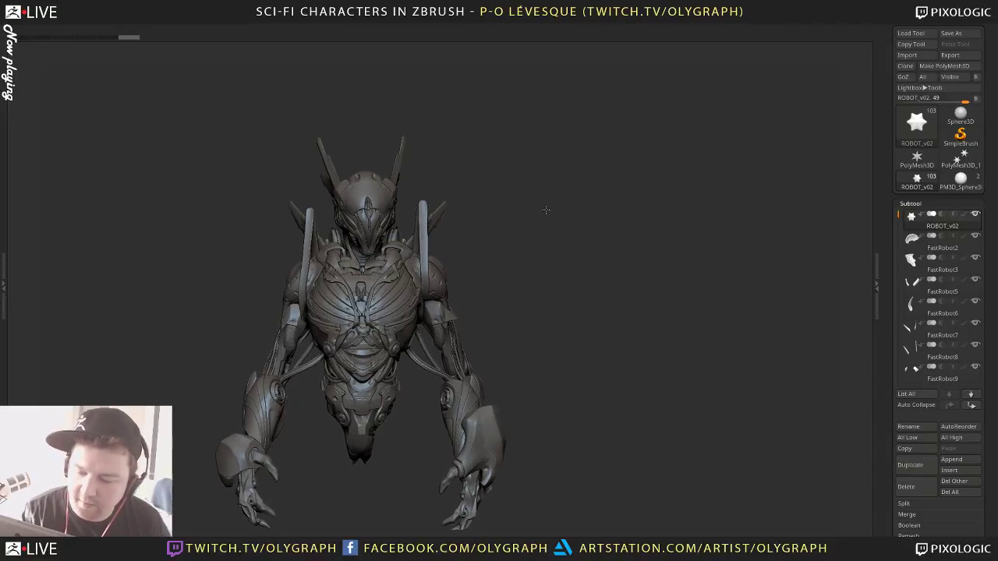
key("s")
left_click(311, 215, "alt")
key("s")
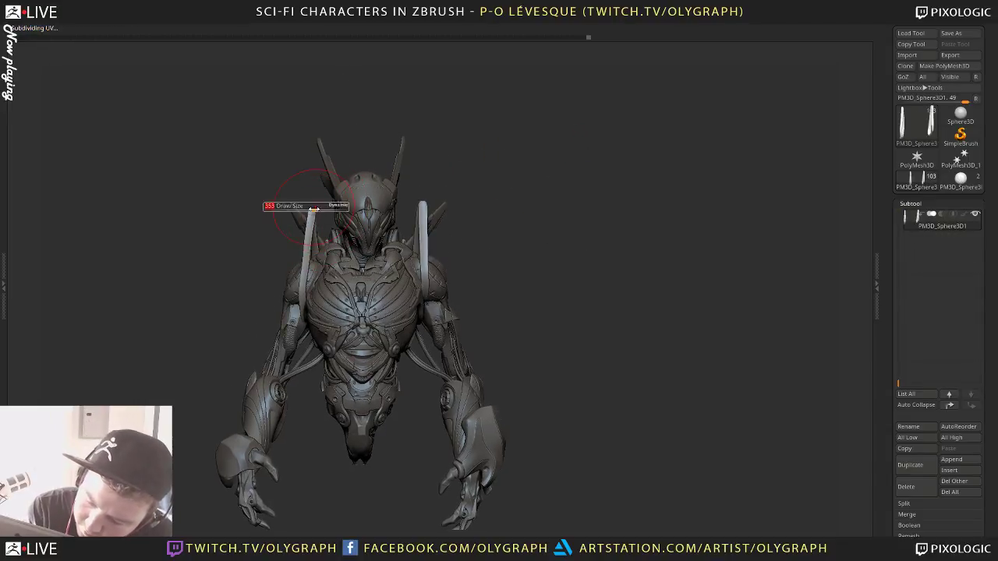
key("s")
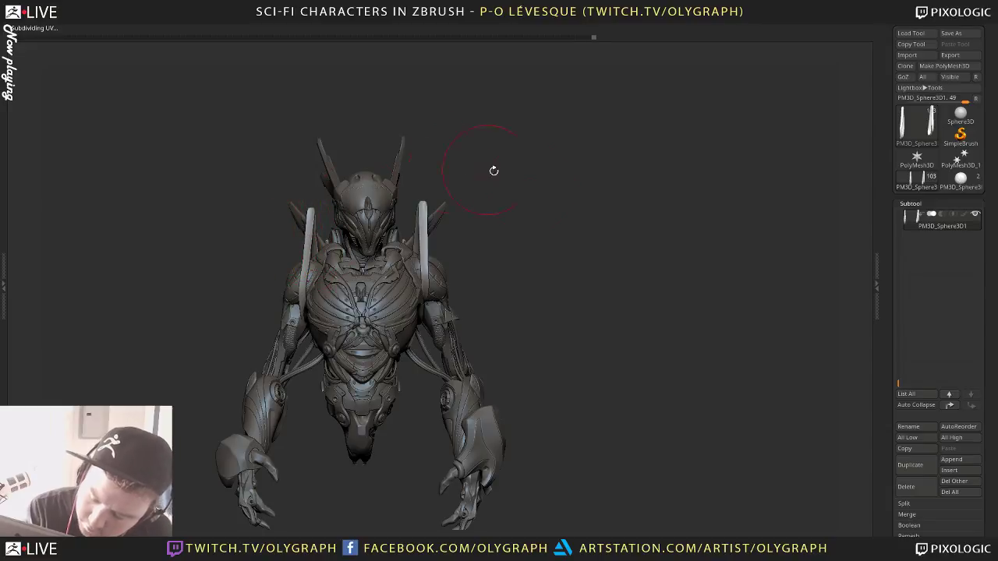
Review the selected straps' fit over both shoulders from front and three-quarter views, shrinking the brush draw size further
left_click_drag(552, 271, 538, 205, "alt")
key("s")
mouse_move(539, 284)
left_mouse_down()
mouse_move(554, 286)
mouse_move(542, 201)
left_mouse_up()
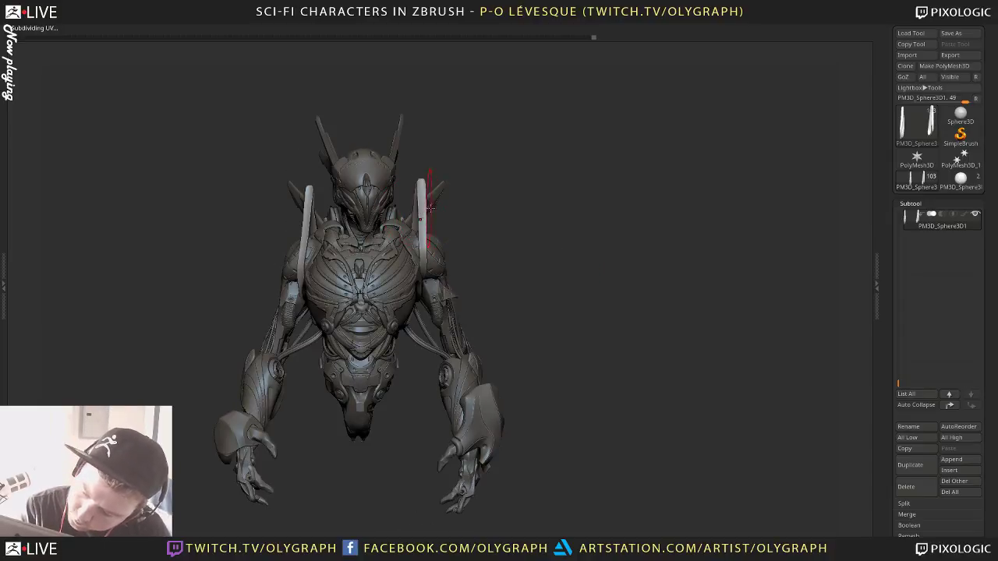
left_click_drag(558, 234, 579, 267, "alt")
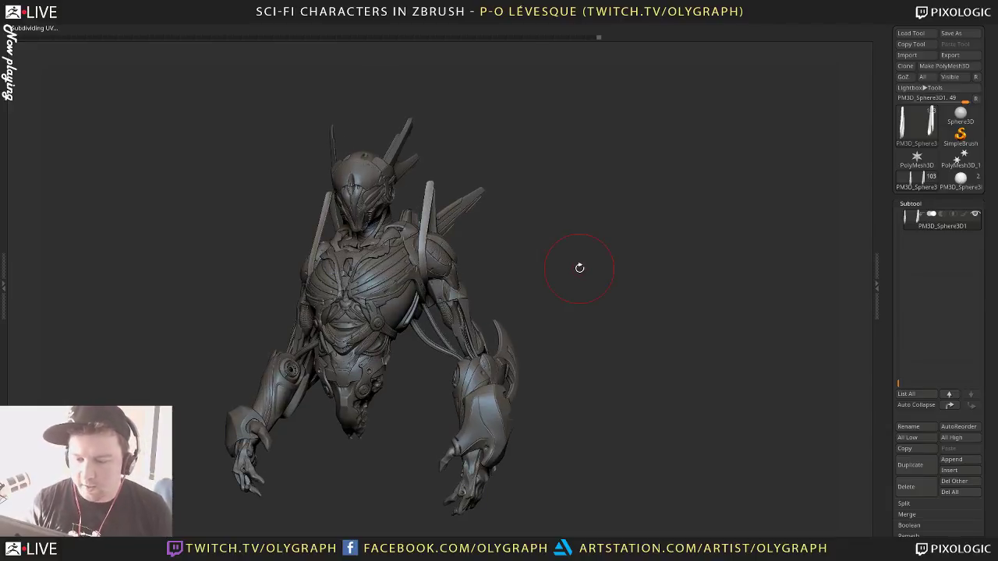
key("s")
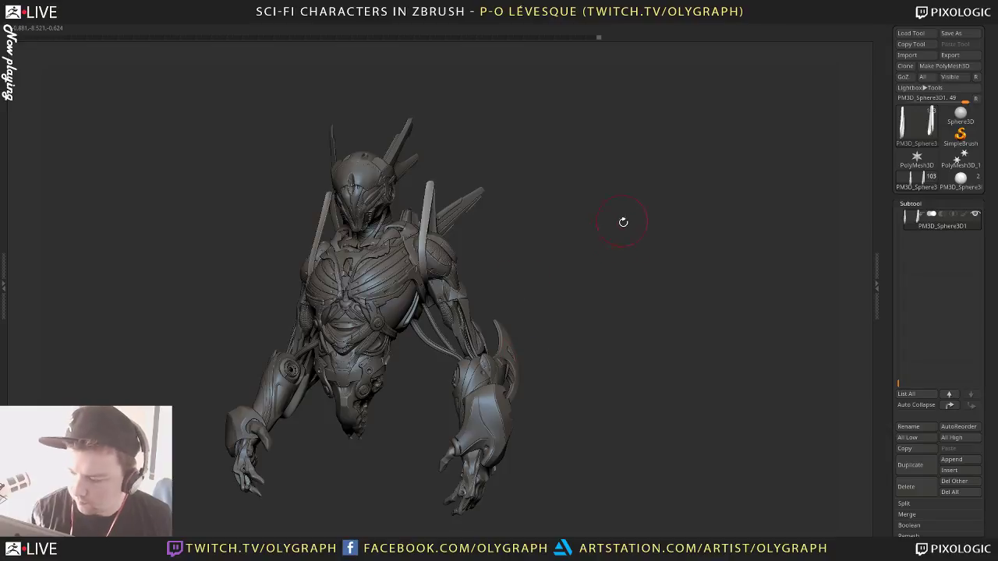
key("s")
left_click(634, 279)
mouse_move(618, 291)
left_mouse_down()
mouse_move(642, 294)
mouse_move(605, 294)
left_mouse_up()
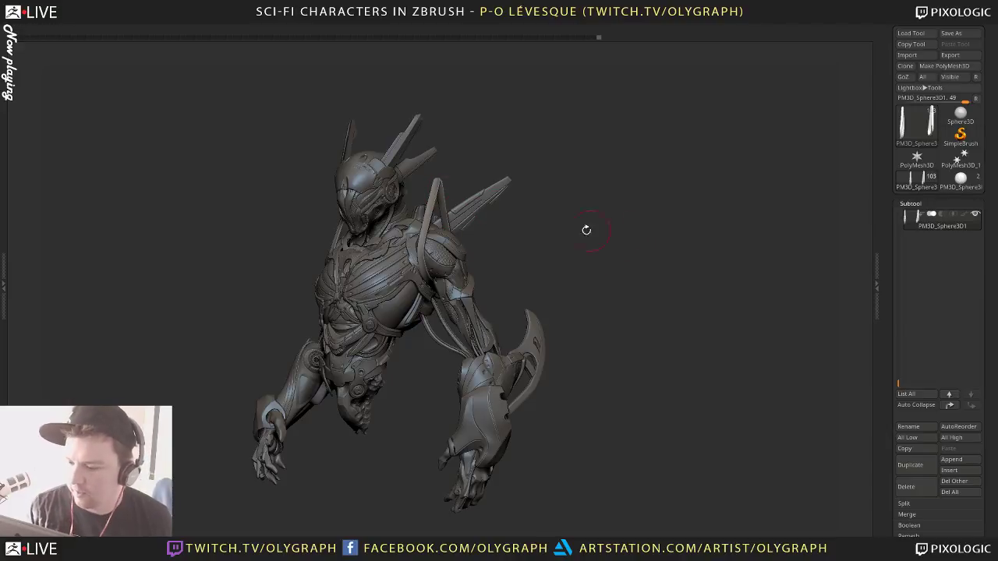
Save the robot tool in the FastRobot project folder
key("ctrl+s")
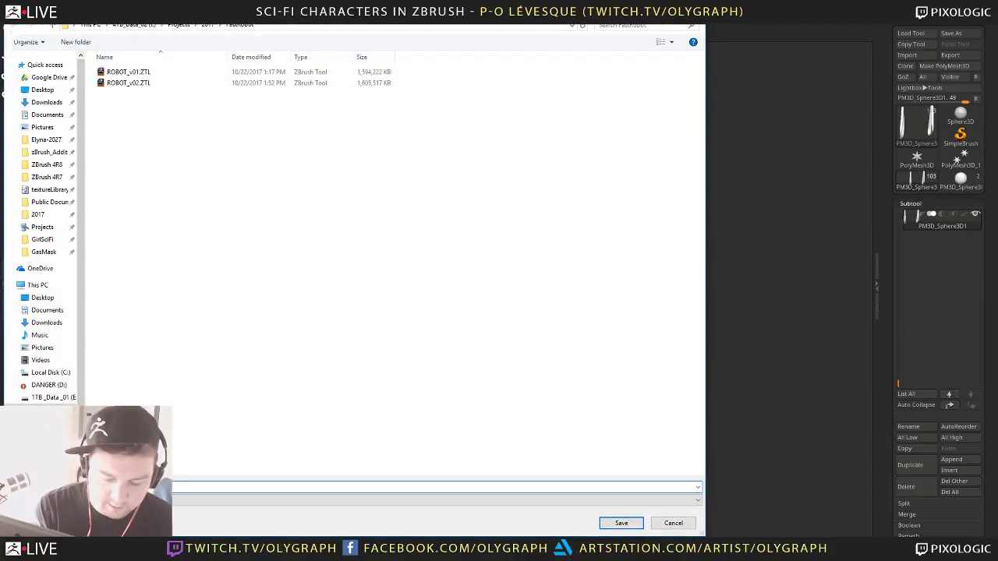
key("Escape")
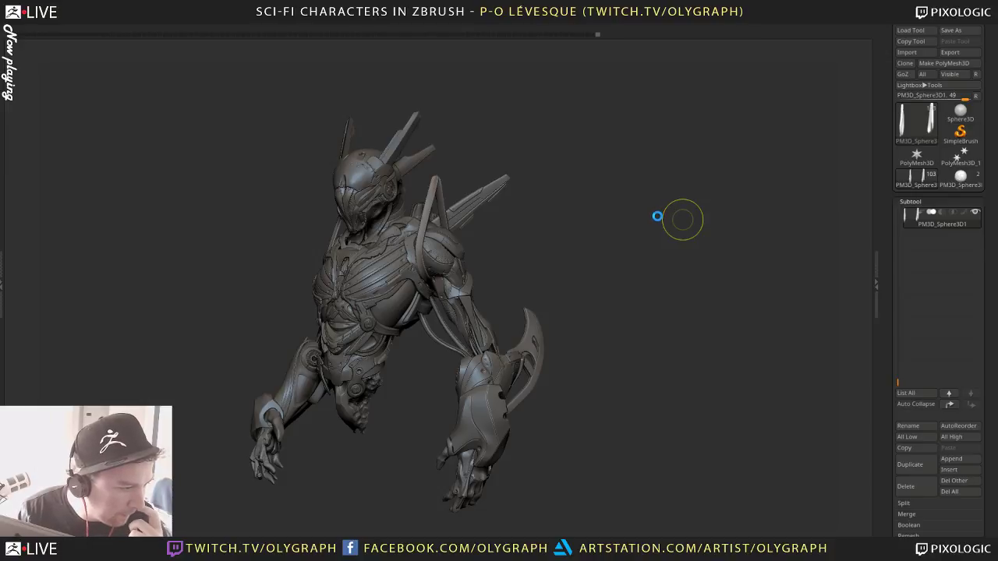
mouse_move(593, 267)
left_mouse_down()
mouse_move(606, 270)
mouse_move(613, 297)
mouse_move(593, 293)
mouse_move(564, 312)
mouse_move(576, 303)
left_mouse_up()
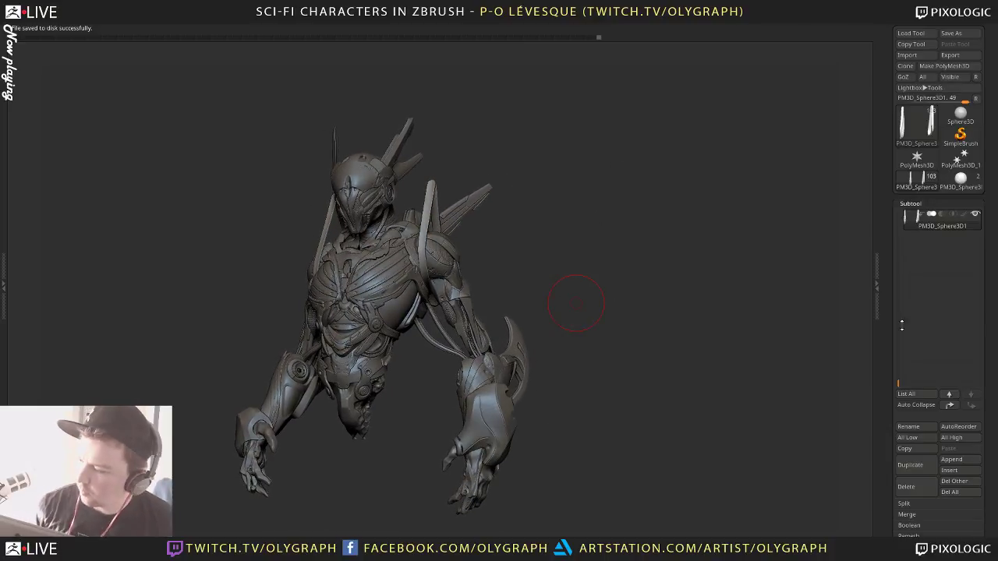
Switch to the PolyMesh3D star tool, convert it into a QCube and frame the cube
left_click(919, 159)
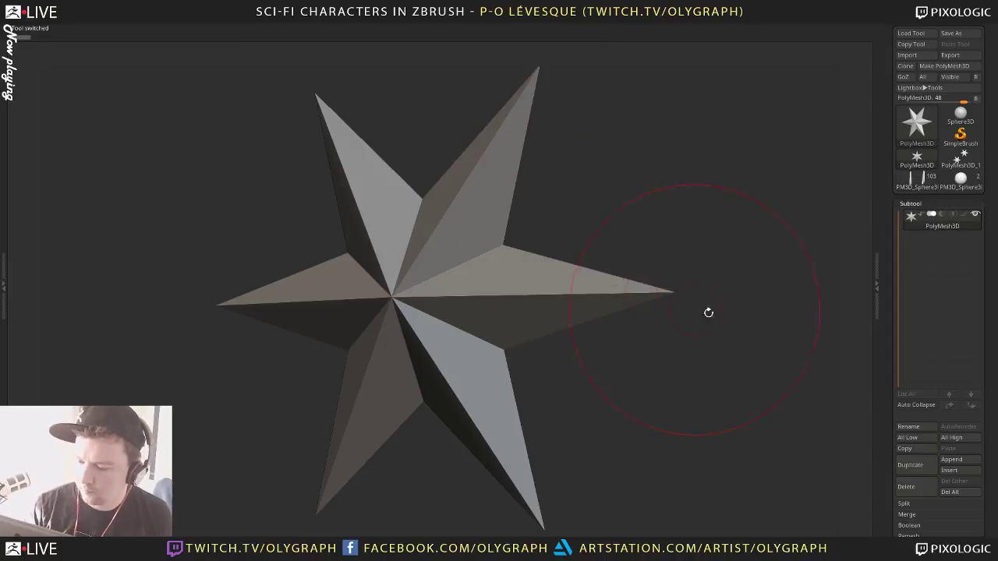
left_click_drag(709, 312, 647, 239, "alt")
key("space")
left_click_drag(560, 345, 559, 316)
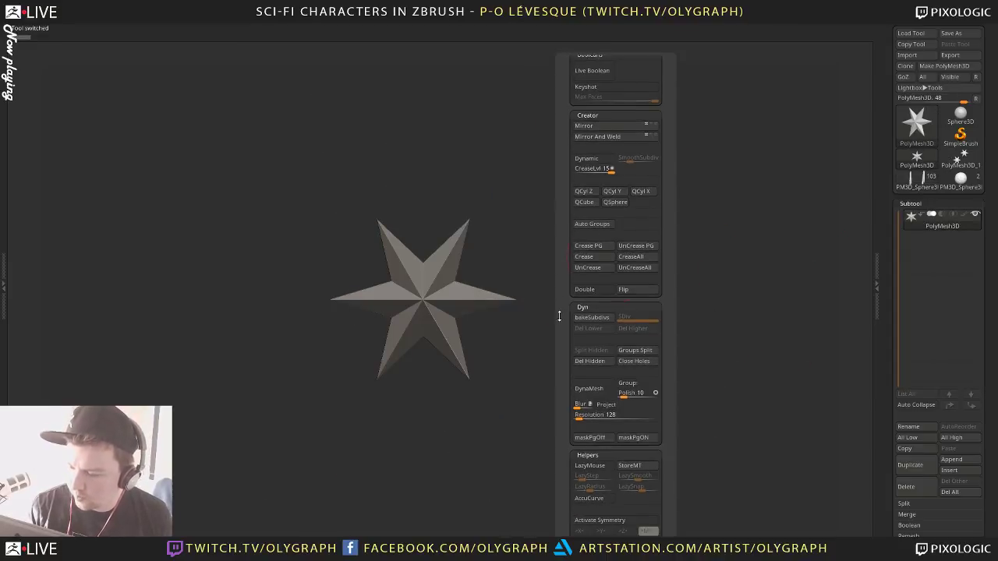
left_click(584, 202)
key("f")
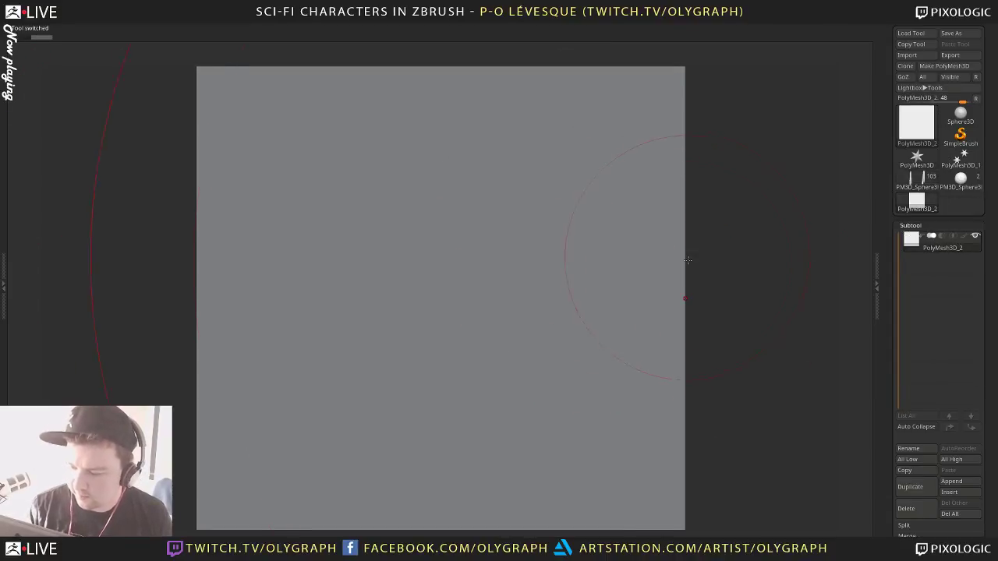
Choose the ZModeler brush and display the cube's polyframe
key("b")
left_click(669, 276)
mouse_move(743, 236)
left_mouse_down("alt")
mouse_move(596, 196)
mouse_move(590, 242)
left_mouse_up("alt")
key("shift+f")
key("b")
left_click(591, 261)
Remove the edge loops dividing the cube so that each side is a single polygon
left_click(440, 285, "alt")
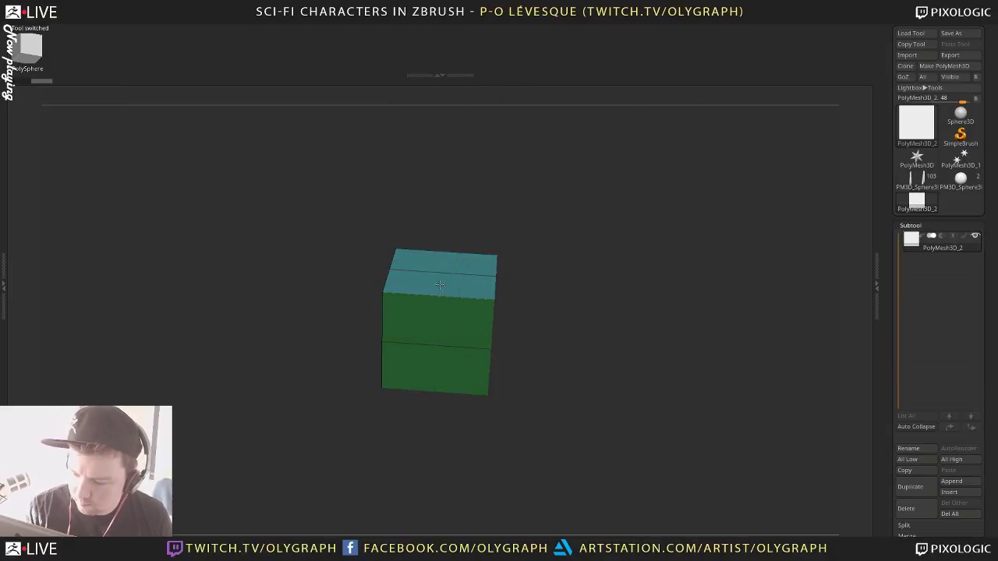
mouse_move(440, 286)
left_mouse_down()
mouse_move(432, 290)
mouse_move(499, 339)
mouse_move(387, 423)
mouse_move(406, 413)
left_mouse_up()
key("s")
mouse_move(537, 296)
left_mouse_down()
mouse_move(516, 295)
mouse_move(577, 245)
mouse_move(586, 262)
left_mouse_up()
left_click_drag(585, 262, 563, 226)
key("w")
left_click(445, 140)
key("q")
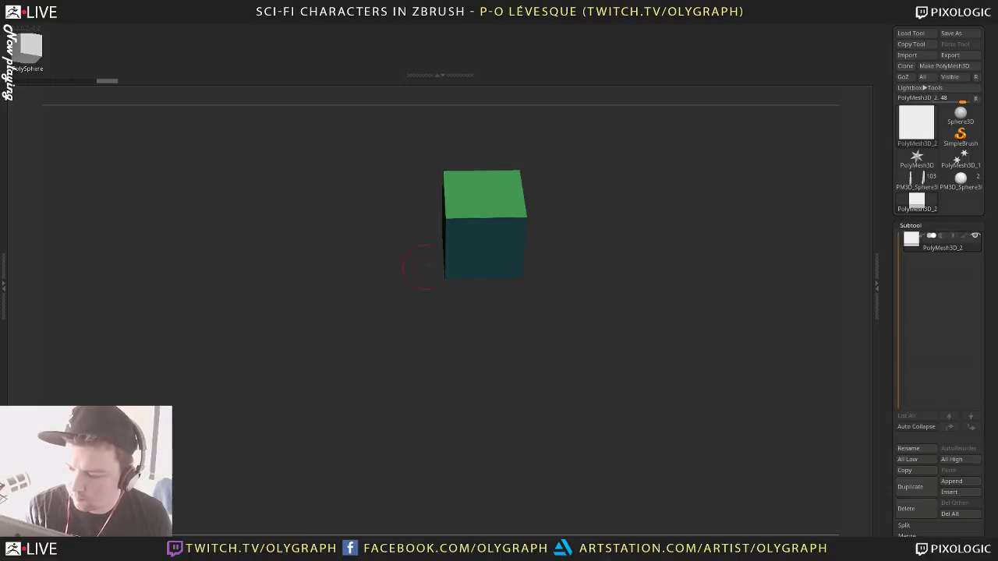
Set the ZModeler polygon action to Extrude with target A Single Poly and extrude one cube face into a longer segment
key("b")
key("z")
key("m")
key("space")
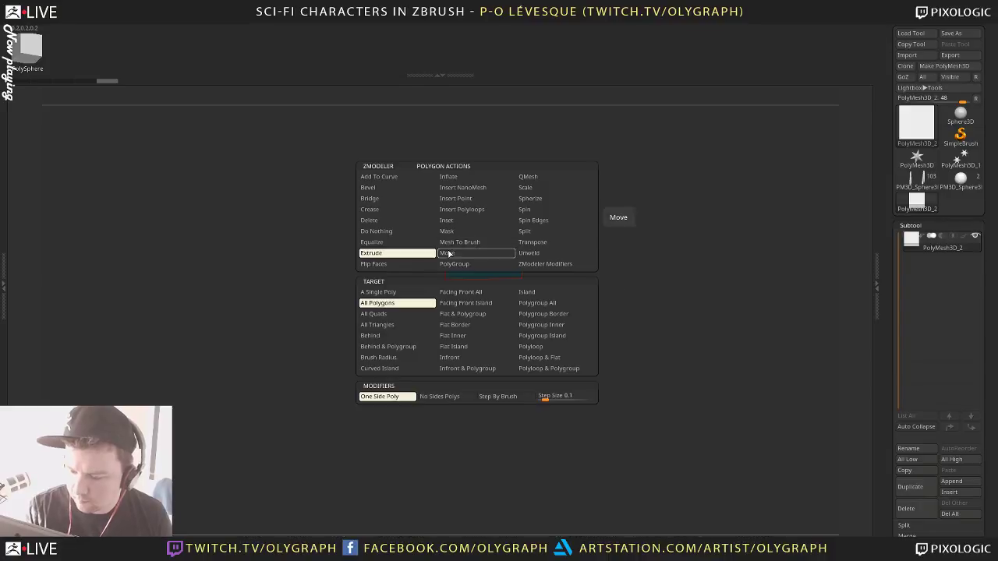
left_click(396, 292)
left_click_drag(301, 346, 313, 374)
left_click_drag(495, 264, 504, 368)
Mask the original cube, shift the extruded segment's end sideways and rotate that end to start a bend
left_click_drag(585, 350, 344, 401, "shift")
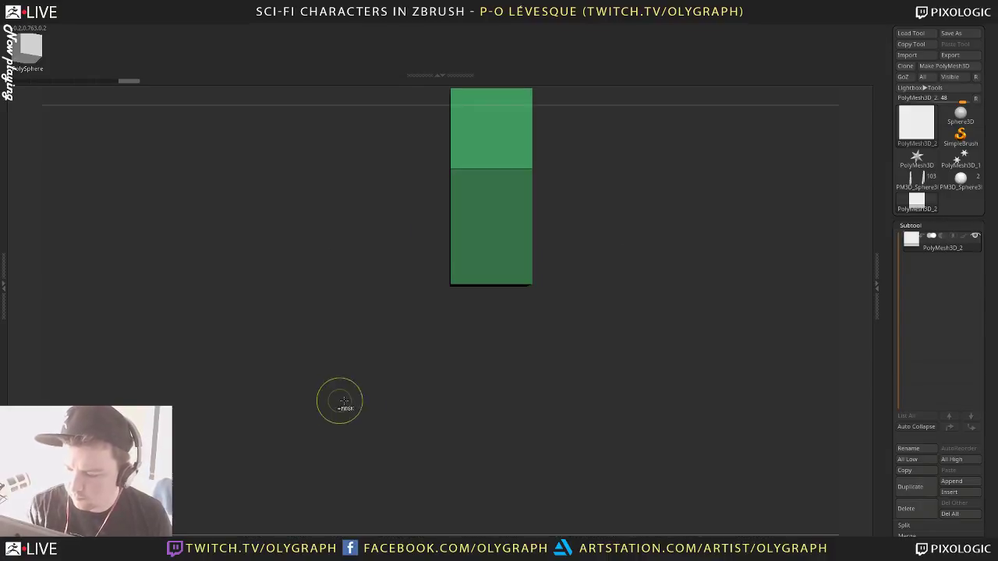
left_click(474, 363, "ctrl")
key("w")
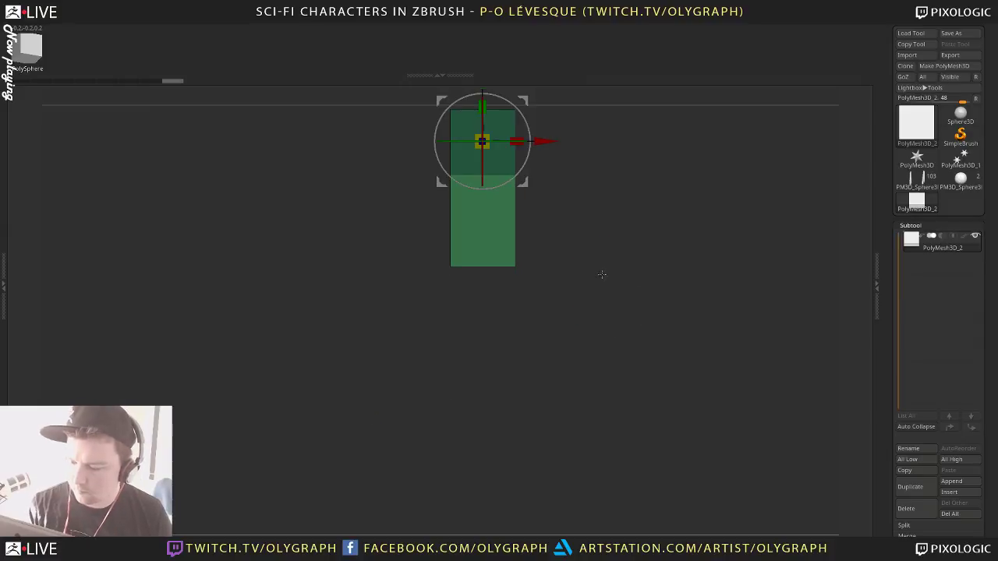
left_click_drag(533, 156, 549, 173)
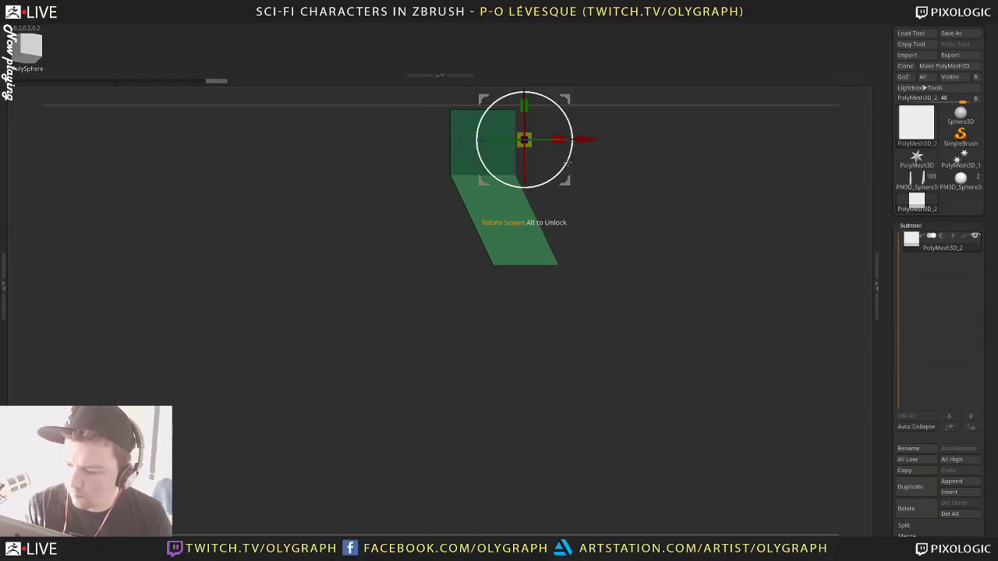
left_click_drag(628, 173, 619, 257, "alt")
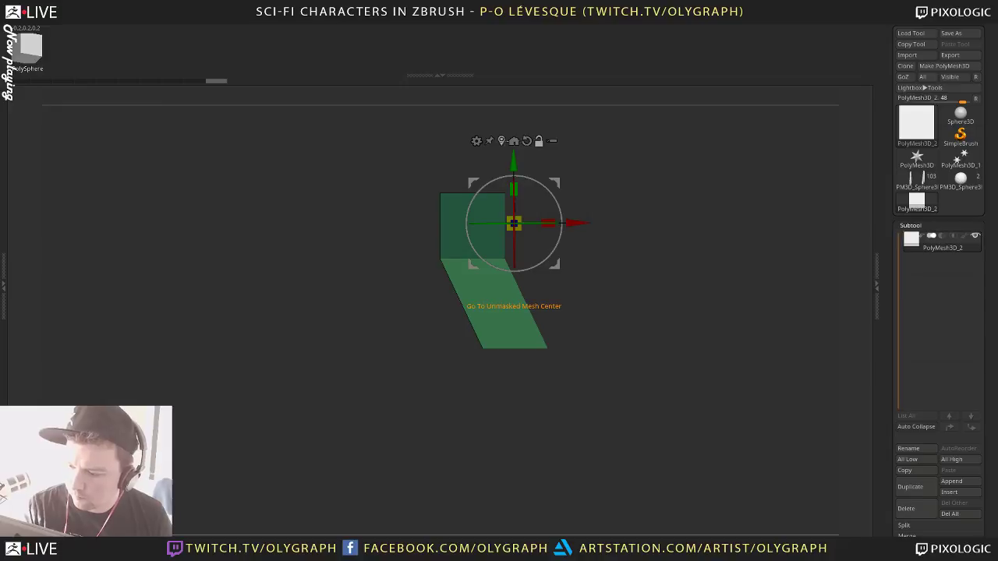
left_click(502, 141)
left_click_drag(557, 323, 512, 350)
key("q")
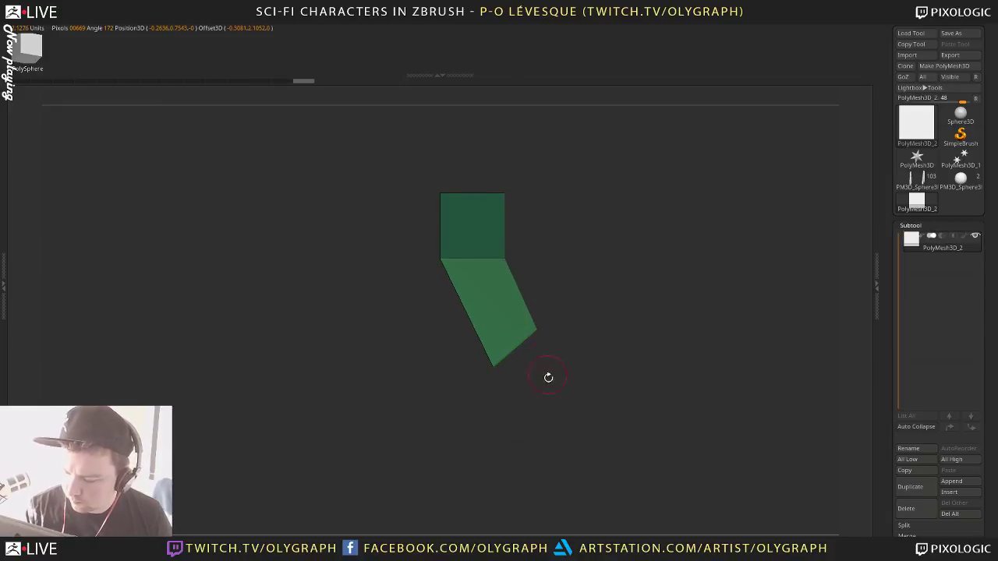
Extrude the angled end face of the bent segment into another straight segment
left_click_drag(548, 378, 581, 427)
left_click_drag(604, 336, 633, 289, "shift")
left_click_drag(663, 224, 491, 368, "ctrl")
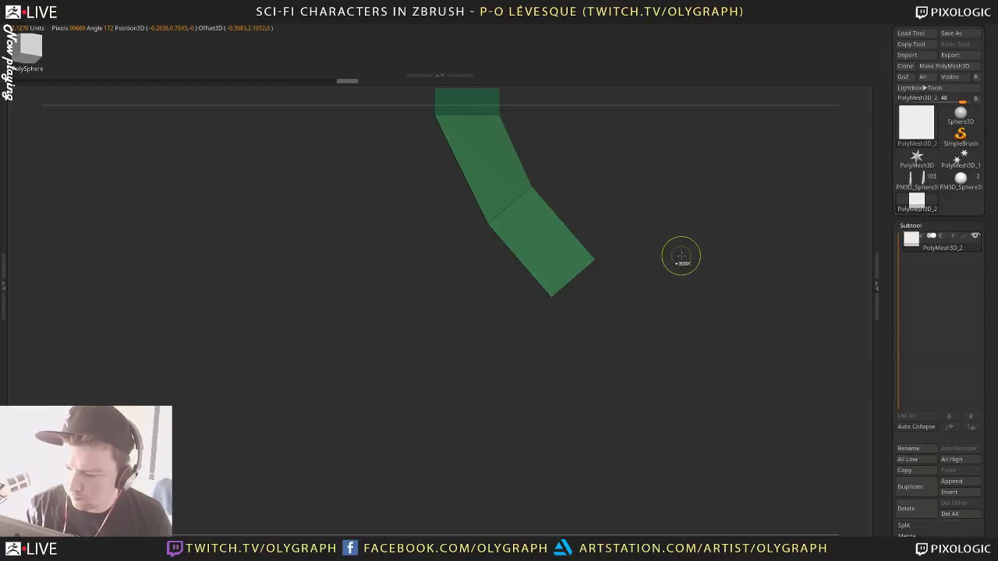
Mask everything above the new segment's end, centre the gizmo on that end, then rotate it level and shift it sideways
left_click_drag(595, 123, 412, 255, "ctrl")
key("w")
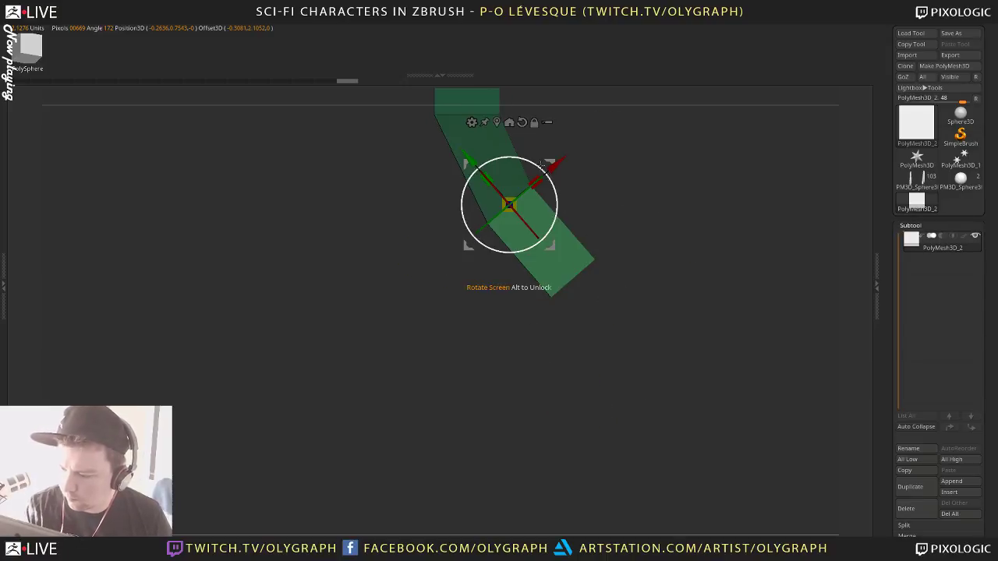
left_click(495, 122)
left_click_drag(625, 264, 624, 292)
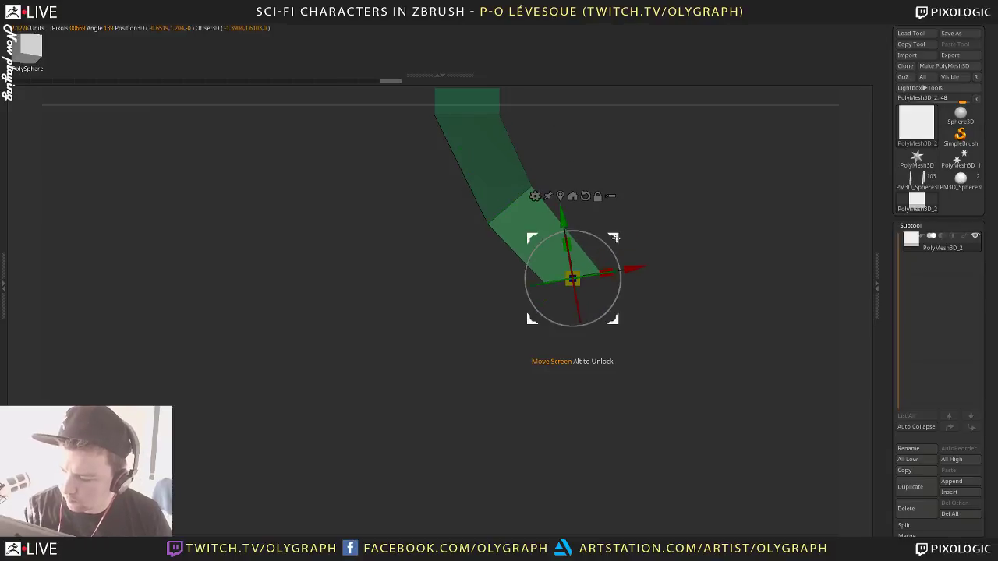
left_click_drag(613, 237, 612, 243)
mouse_move(613, 258)
left_mouse_down()
mouse_move(617, 266)
mouse_move(625, 243)
left_mouse_up()
key("q")
left_click_drag(611, 321, 600, 339)
key("w")
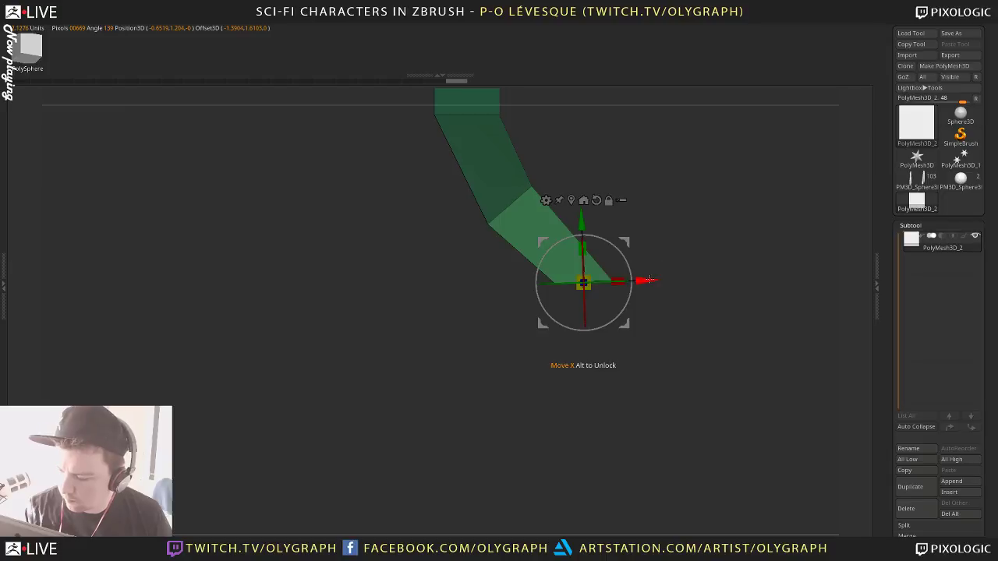
left_click_drag(635, 280, 648, 280)
Extrude the levelled end face into a longer segment, mask the rest and shift the new end sideways
key("q")
left_click_drag(621, 383, 587, 327)
left_click_drag(584, 287, 579, 443)
left_click_drag(677, 253, 679, 272, "shift")
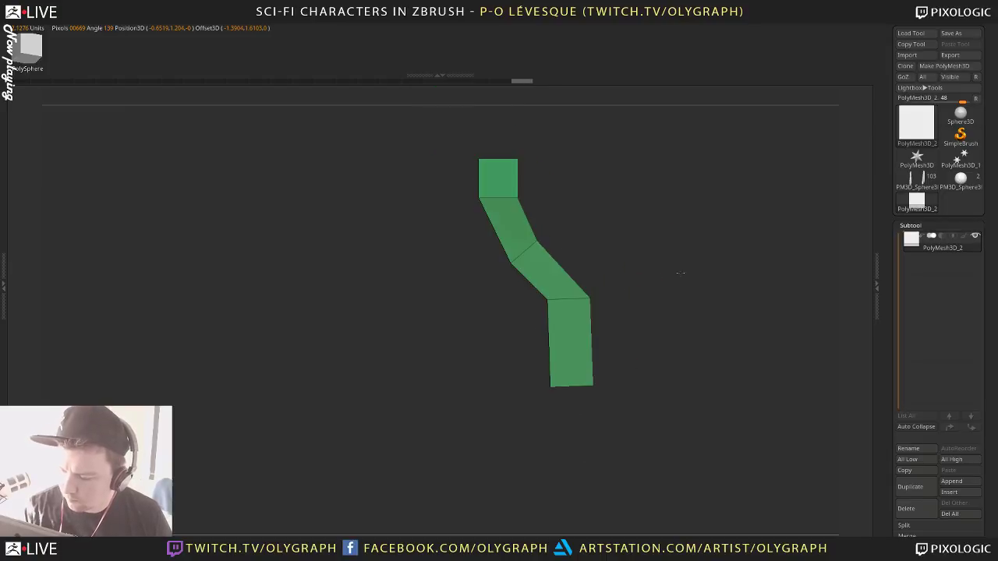
left_click_drag(665, 311, 672, 241, "alt")
left_click_drag(668, 295, 505, 364, "ctrl")
key("w")
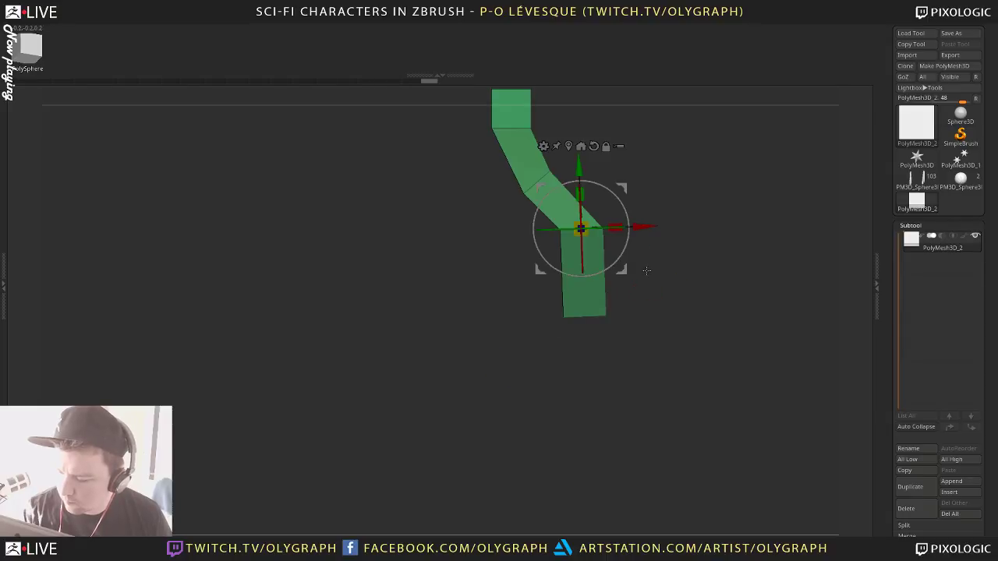
left_click_drag(622, 188, 640, 247)
Extrude another segment from the end, mask the rest, bend the new end back inward and clear the mask
mouse_move(639, 345)
left_mouse_down()
mouse_move(586, 314)
mouse_move(569, 371)
left_mouse_up()
left_click_drag(665, 249, 677, 274, "shift")
left_click_drag(665, 357, 563, 393, "ctrl")
left_click(496, 436, "ctrl")
key("w")
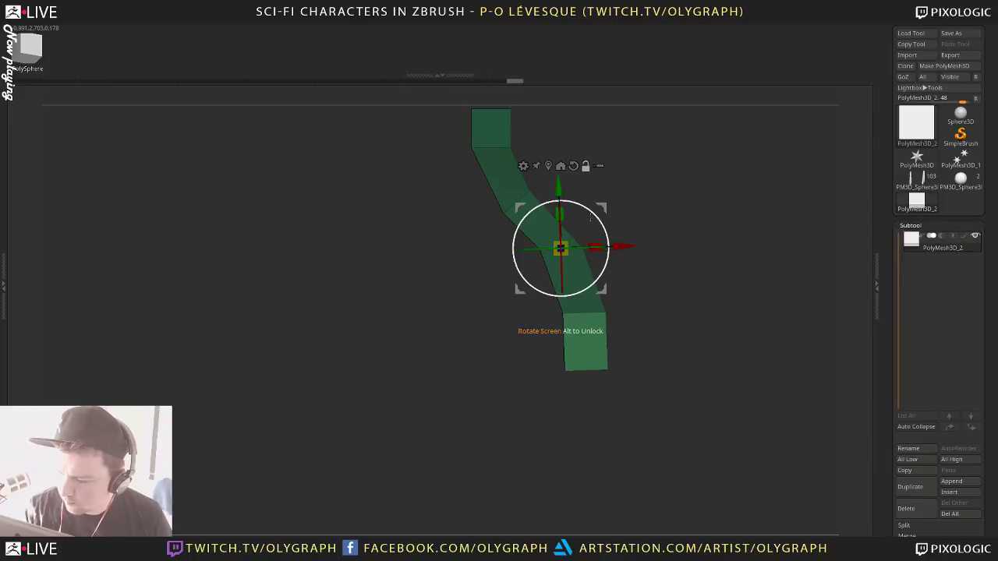
left_click_drag(623, 345, 605, 325)
key("q")
left_click_drag(683, 273, 697, 343, "ctrl")
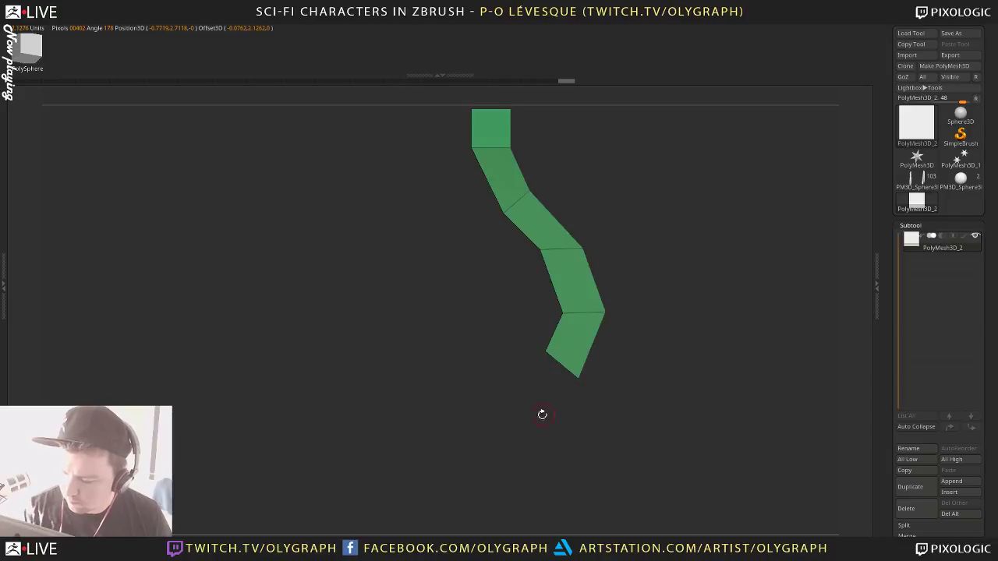
Extrude the inward-facing end into a further segment, mask the rest, and rotate and shift its end to continue the curve
mouse_move(499, 348)
left_mouse_down("ctrl")
mouse_move(600, 439)
mouse_move(507, 335)
left_mouse_up("ctrl")
left_click_drag(532, 402, 538, 366)
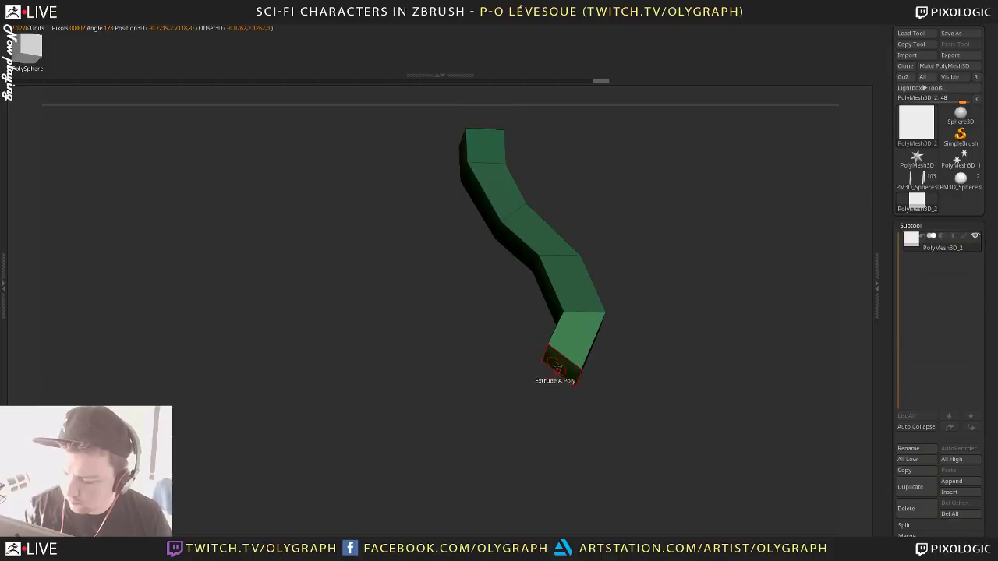
left_click_drag(516, 437, 644, 398, "shift")
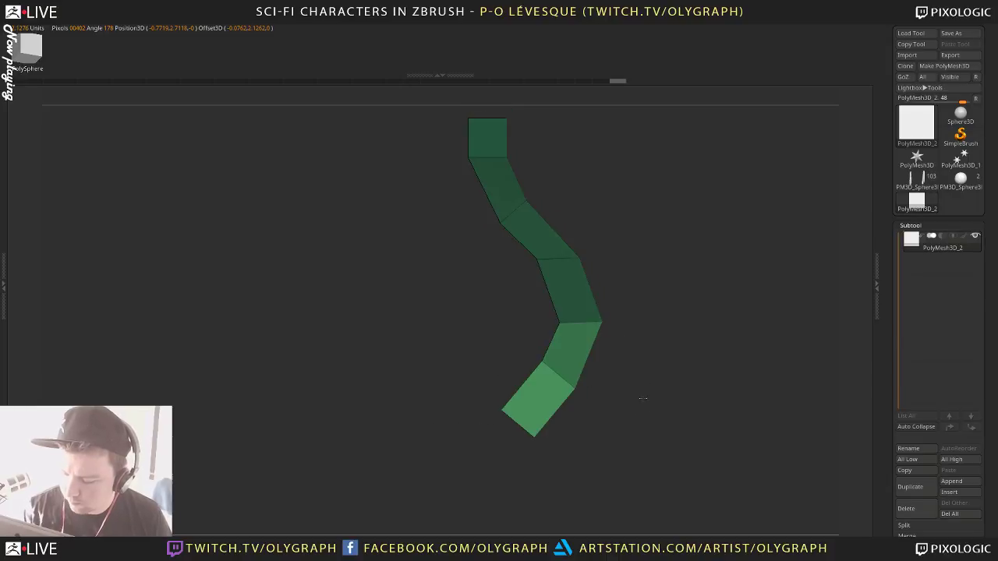
left_click_drag(645, 458, 633, 421, "ctrl")
left_click_drag(558, 425, 577, 390, "alt")
left_click_drag(470, 361, 569, 456, "ctrl")
left_click(593, 434, "ctrl")
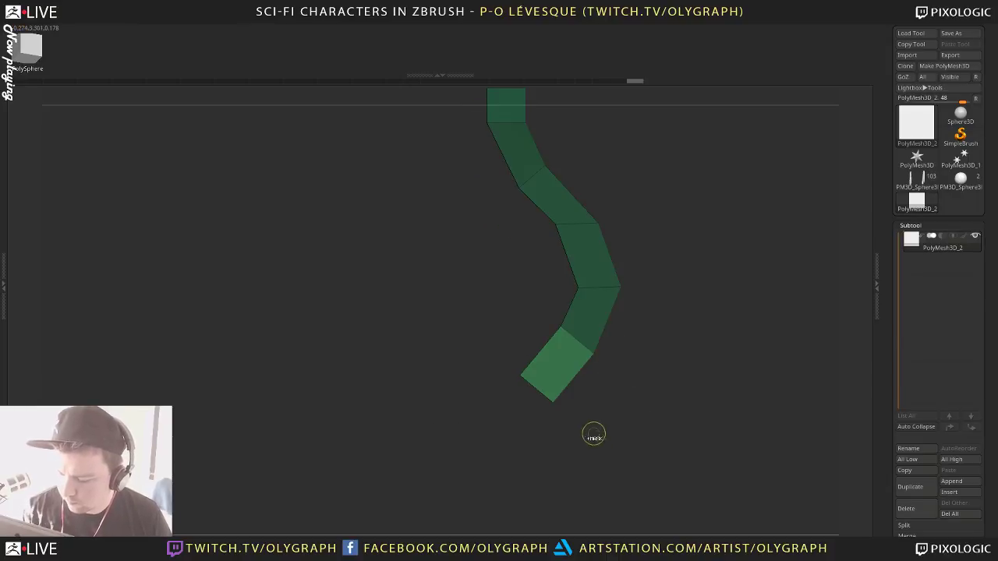
key("w")
left_click_drag(580, 292, 609, 312)
left_click_drag(621, 299, 629, 329)
key("q")
Clear the mask, extrude the next segment and, with the rest masked, rotate its end upward around the unmasked mesh centre
left_click_drag(691, 294, 706, 312, "ctrl")
left_click_drag(398, 418, 478, 419)
left_click_drag(534, 376, 544, 433)
left_click_drag(419, 312, 481, 468, "ctrl")
left_click(502, 428, "ctrl")
key("w")
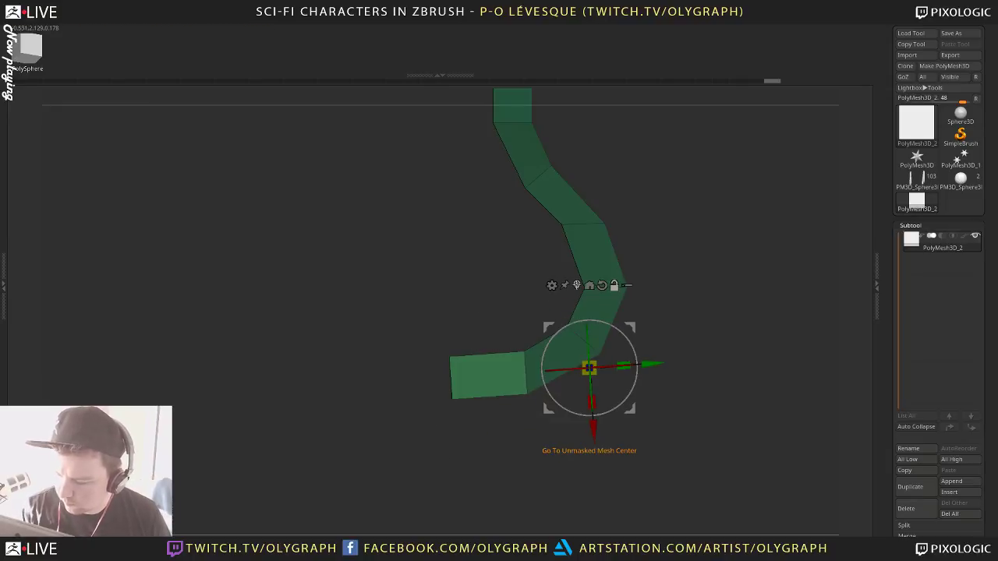
left_click(577, 285)
left_click_drag(464, 333, 511, 304)
key("q")
Extrude a final upward segment and shrink its end face to a narrow tip with the ZModeler polygon action Scale
left_click_drag(688, 229, 694, 257, "ctrl")
left_click_drag(411, 383, 404, 321)
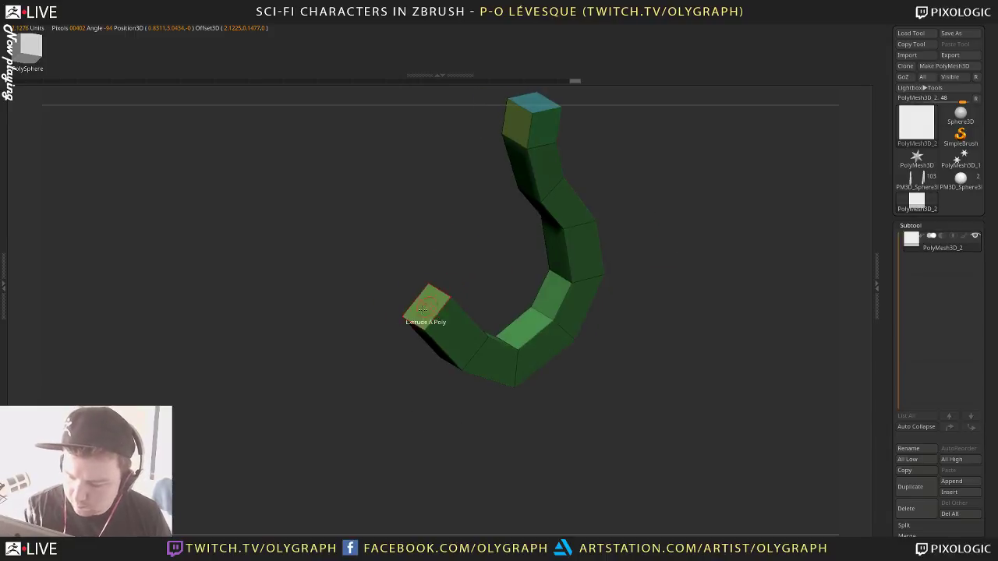
key("space")
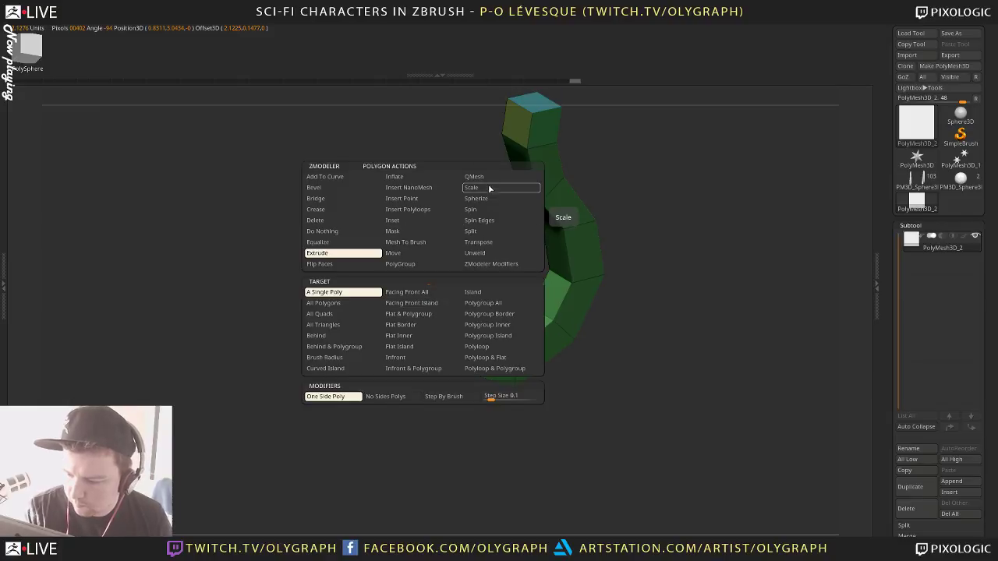
left_click(489, 189)
left_click_drag(424, 324, 383, 274)
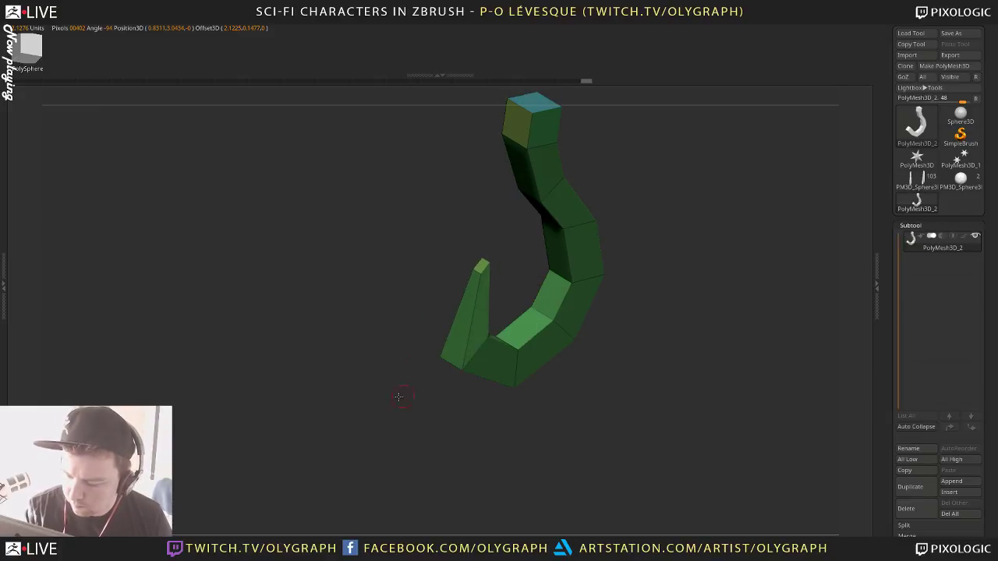
left_click_drag(399, 397, 522, 294, "shift")
Mask everything except the hook's narrow tip, centre the gizmo on the tip and adjust its position and rotation
key("w")
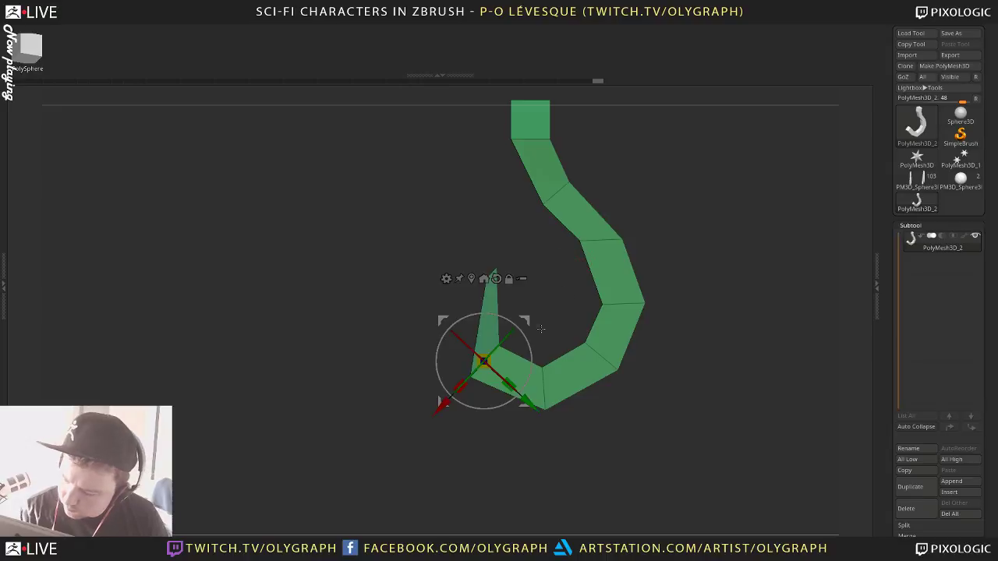
left_click(496, 278)
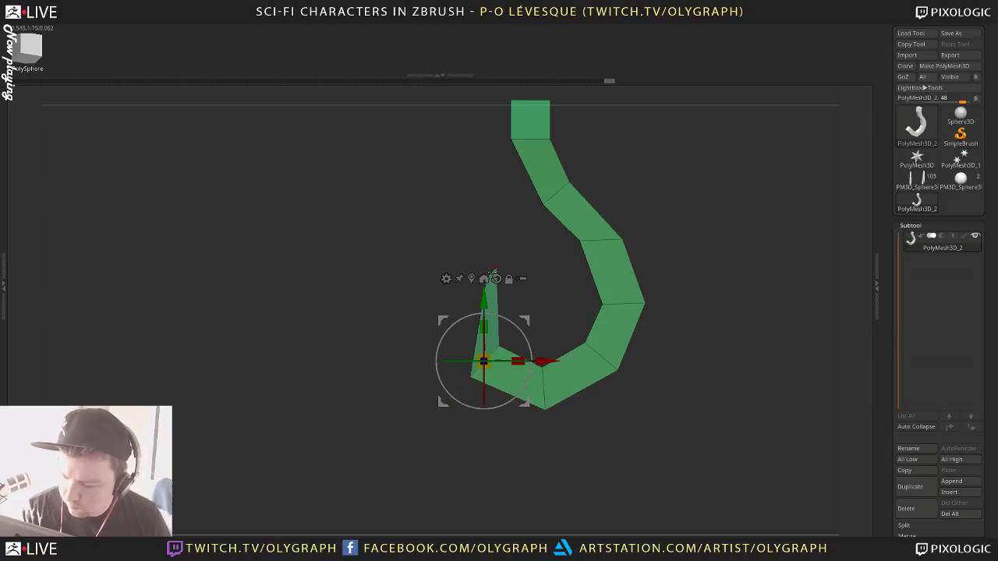
left_click(483, 278)
left_click_drag(456, 256, 507, 305, "ctrl")
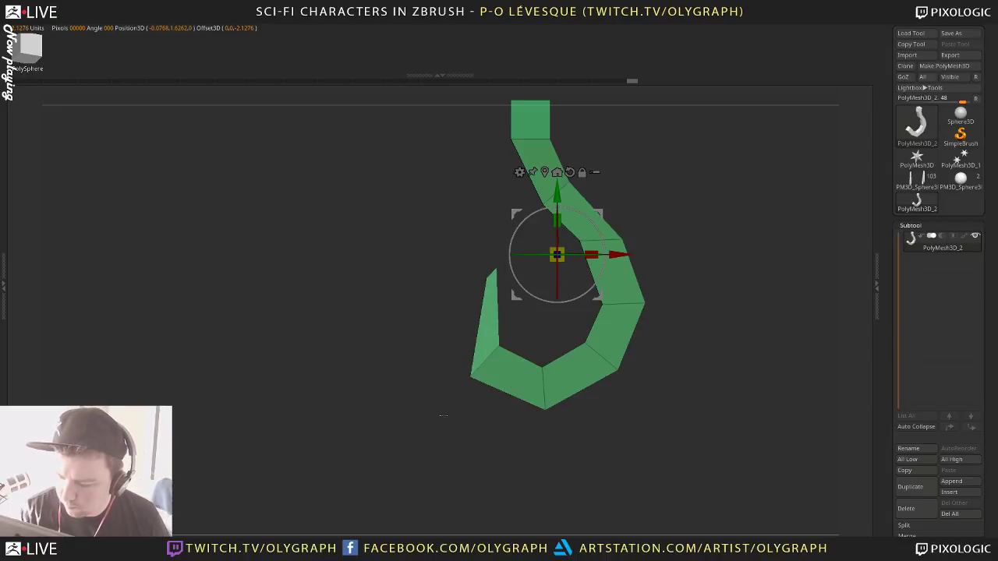
left_click_drag(443, 225, 519, 331, "ctrl")
left_click(535, 218, "ctrl")
left_click(545, 171)
left_click_drag(492, 272, 483, 282)
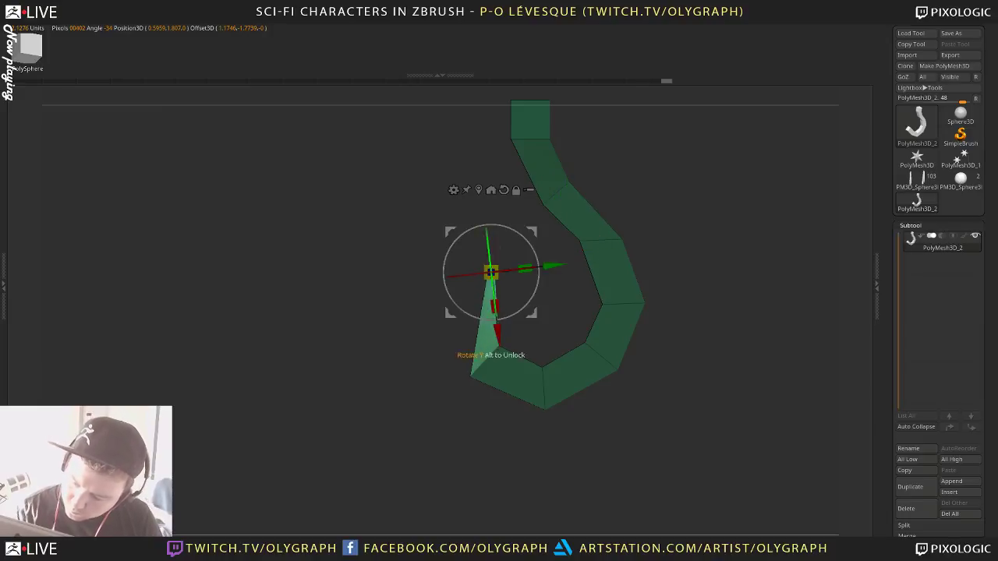
left_click_drag(533, 232, 542, 241)
key("q")
Turn on the dynamic subdivision preview, clear the mask and switch to the Move brush
key("d")
mouse_move(682, 200)
left_mouse_down("ctrl")
mouse_move(684, 215)
mouse_move(679, 187)
mouse_move(648, 204)
mouse_move(676, 187)
mouse_move(657, 256)
mouse_move(641, 205)
left_mouse_up("ctrl")
key("b")
key("comma")
left_click_drag(652, 242, 616, 235)
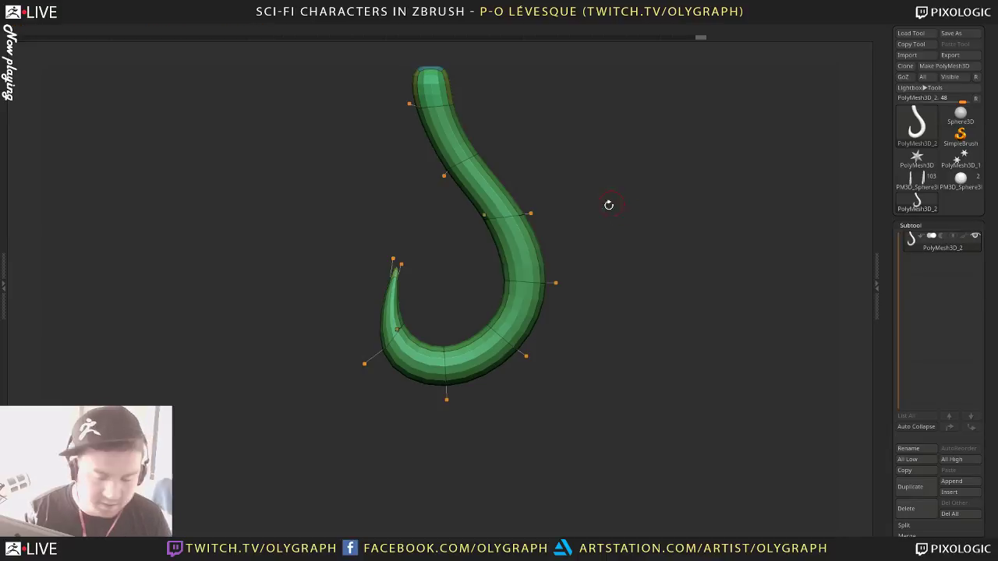
key("b")
left_click(569, 267)
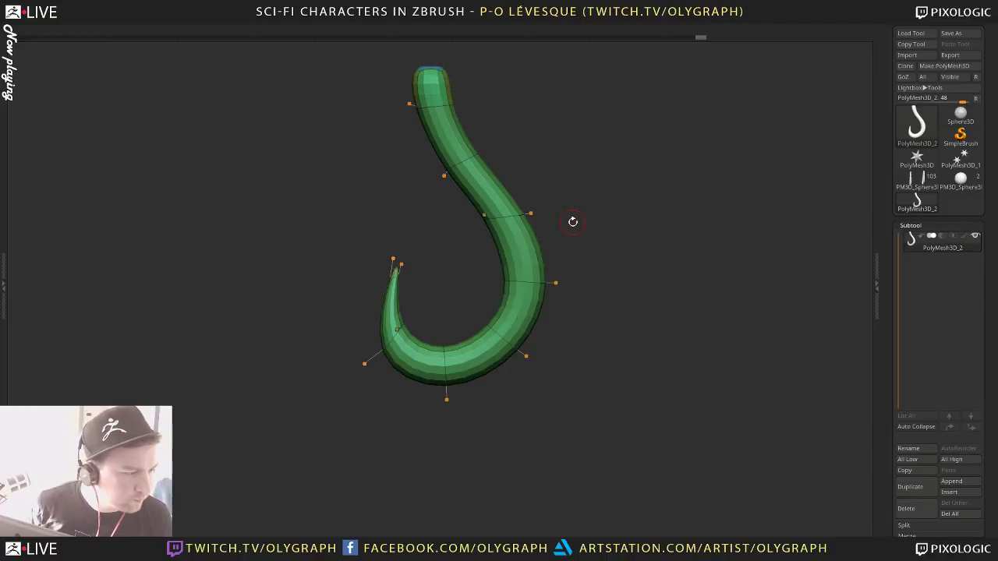
Try to pull the corner points below the hook's tip outward with a resized Move brush
key("s")
left_click(396, 320)
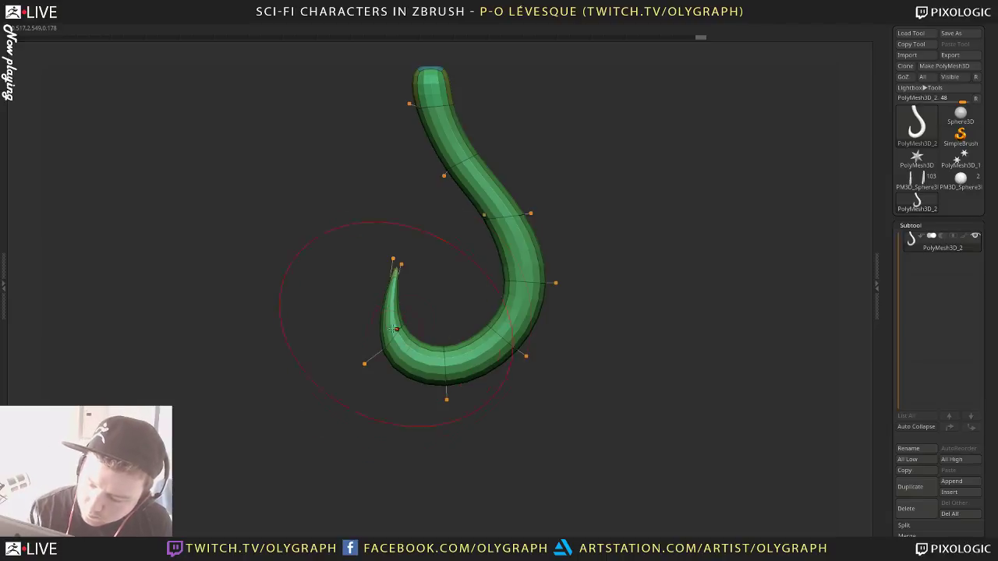
left_click_drag(398, 328, 389, 331)
key("ctrl+z")
left_click_drag(366, 363, 339, 361)
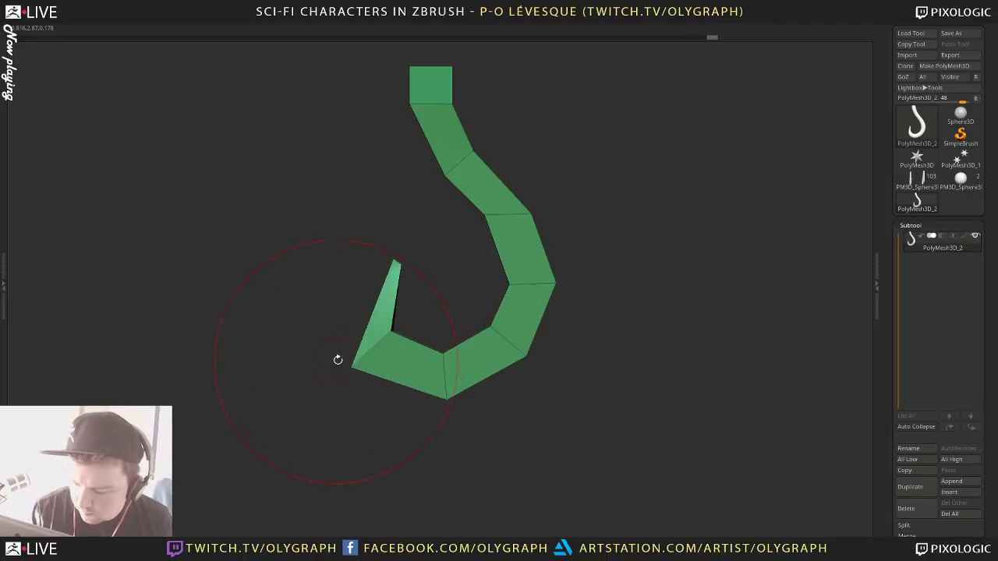
key("ctrl+z")
Change the symmetry axis from X to Z for editing the hook
left_click_drag(348, 406, 369, 376)
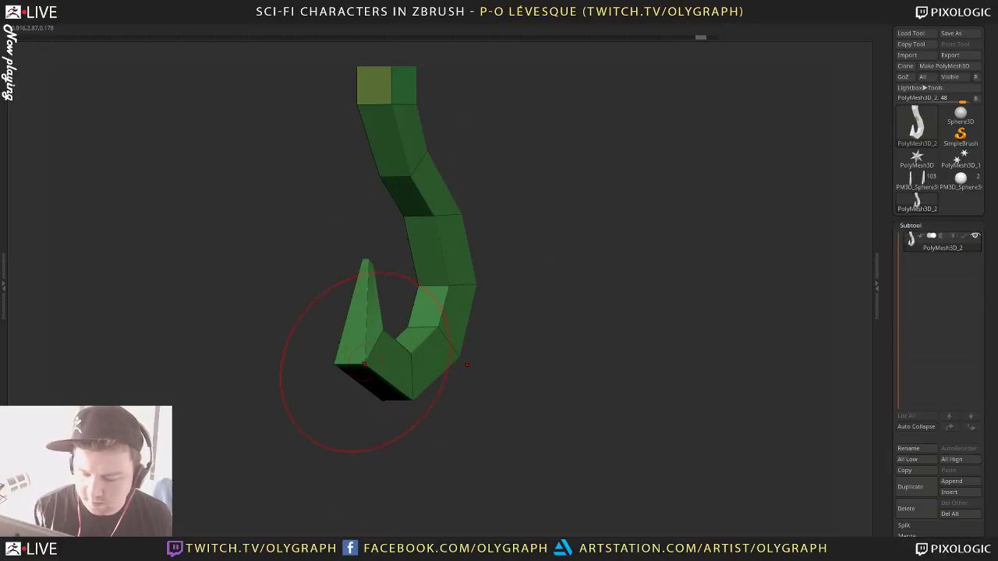
key("space")
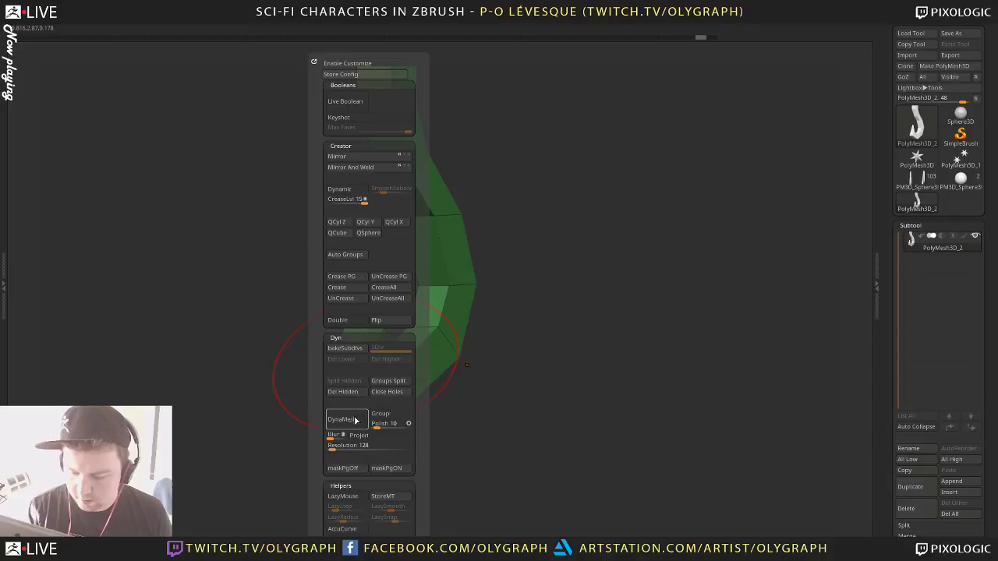
scroll(322, 448, "down", 5)
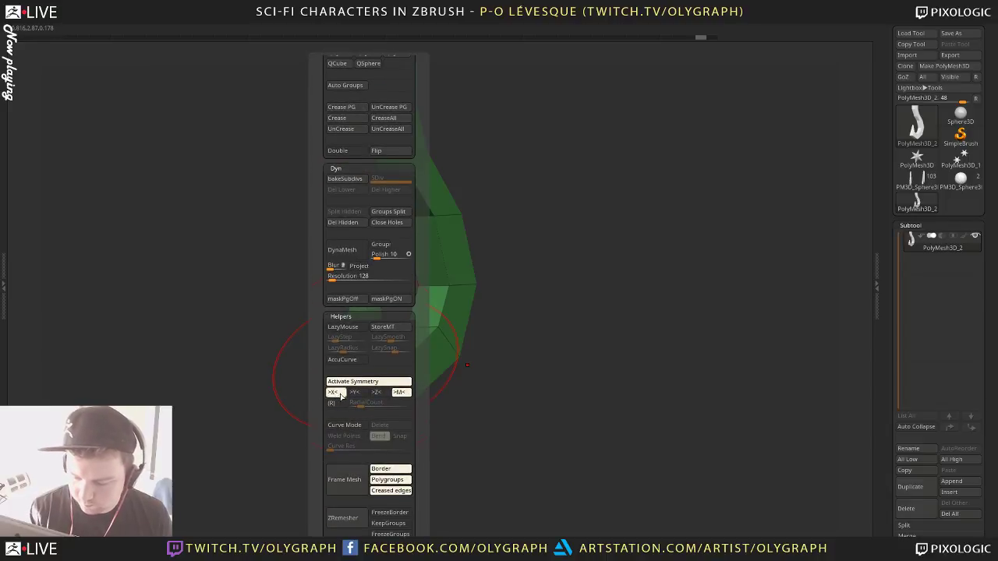
left_click(377, 392)
left_click(333, 393)
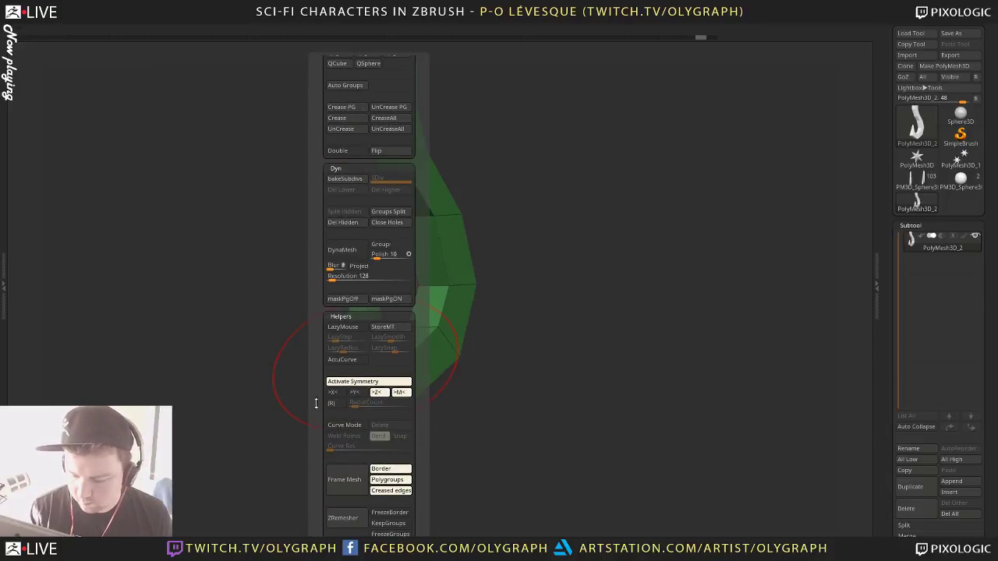
left_click_drag(321, 414, 338, 416, "shift")
Pull the points of the hook's lower bend outward to thicken it, with the dynamic subdivision preview turned on
left_click_drag(396, 331, 367, 363)
key("d")
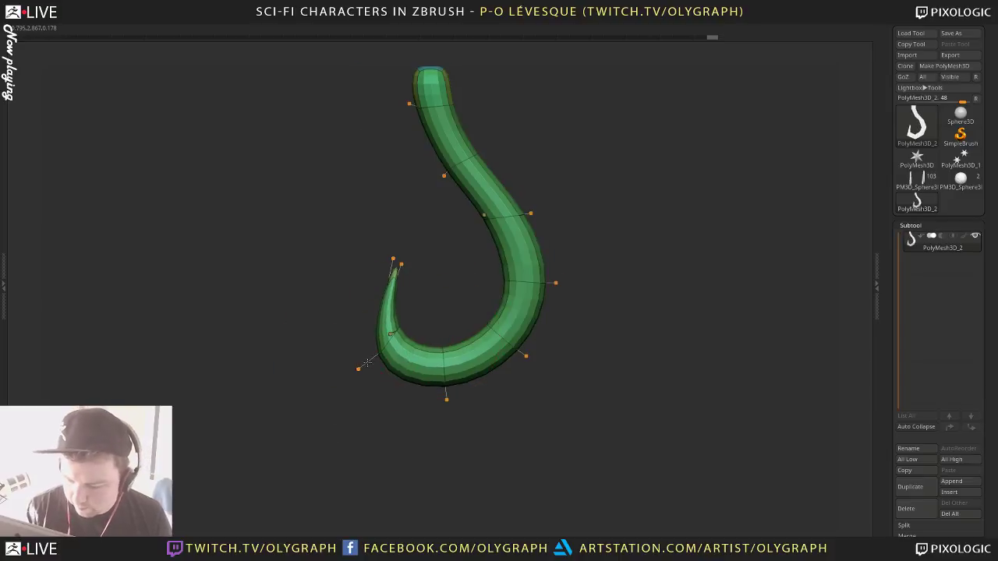
left_click_drag(442, 364, 445, 443)
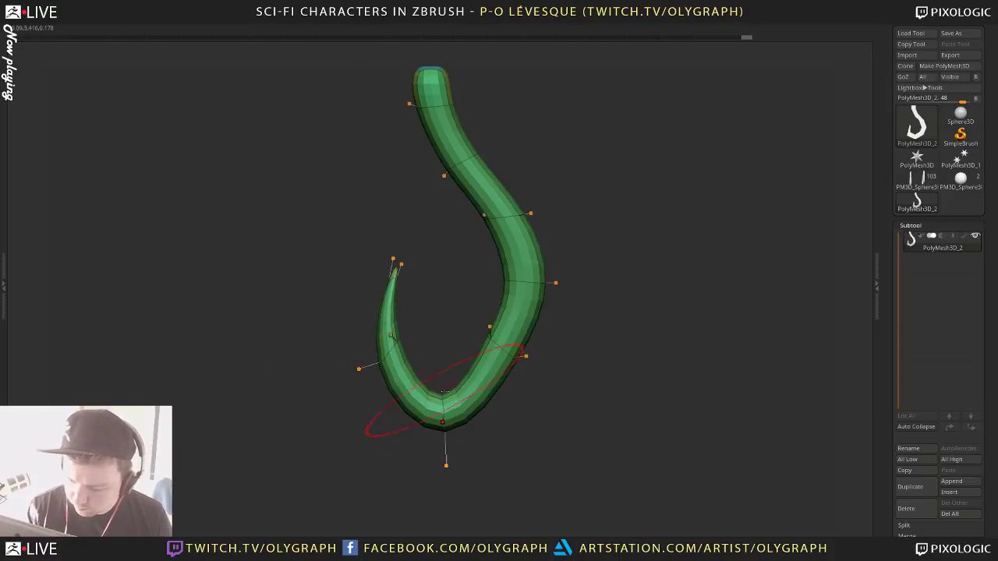
left_click_drag(442, 392, 437, 340)
left_click_drag(516, 356, 556, 385)
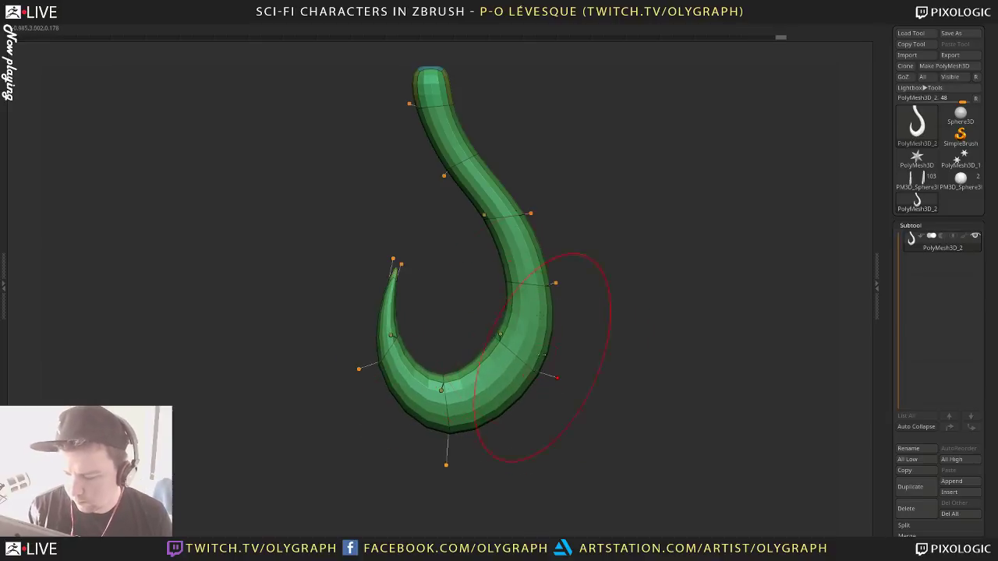
left_click_drag(543, 278, 568, 278)
mouse_move(637, 244)
left_mouse_down("alt")
mouse_move(614, 201)
mouse_move(587, 230)
left_mouse_up("alt")
Adjust the draw size and move the hook's upper points to enlarge its top end and narrow the neck beneath it
key("s")
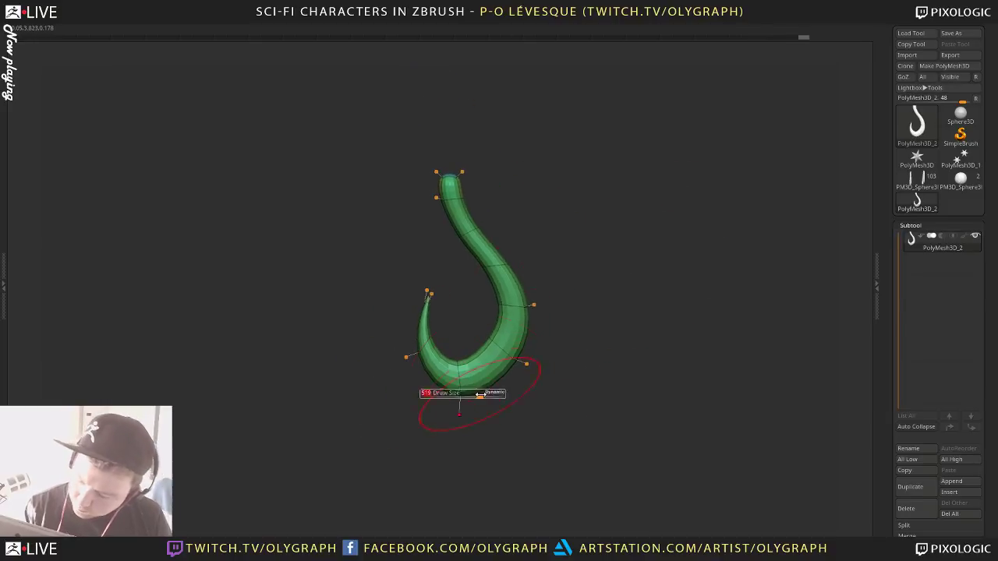
left_click_drag(465, 393, 478, 394)
key("s")
left_click(460, 173)
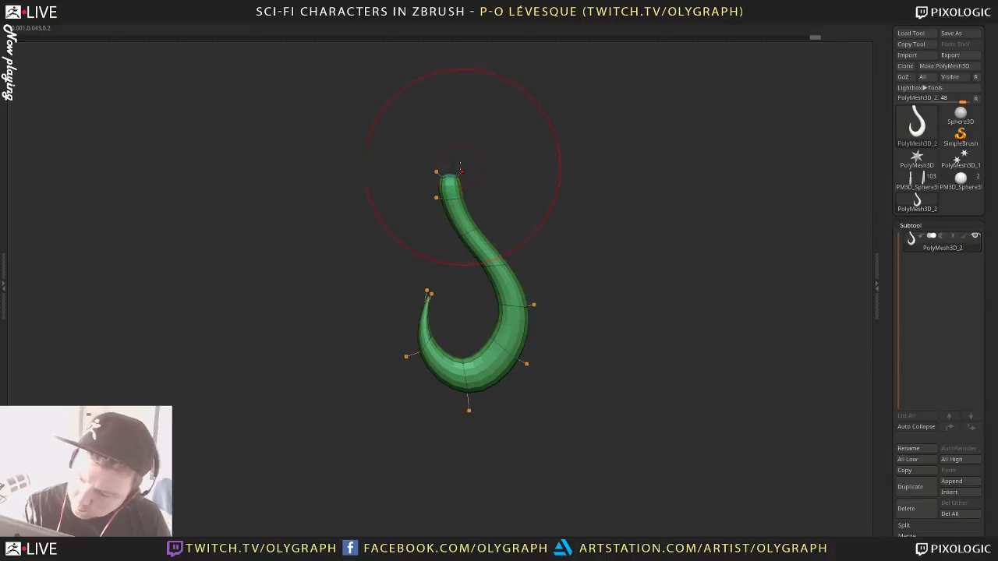
left_click_drag(464, 166, 482, 147)
key("s")
left_click_drag(448, 184, 426, 194)
mouse_move(441, 190)
left_mouse_down()
mouse_move(426, 189)
mouse_move(442, 184)
mouse_move(453, 154)
left_mouse_up()
key("s")
key("s")
left_click_drag(466, 159, 450, 158)
left_click_drag(462, 234, 473, 232)
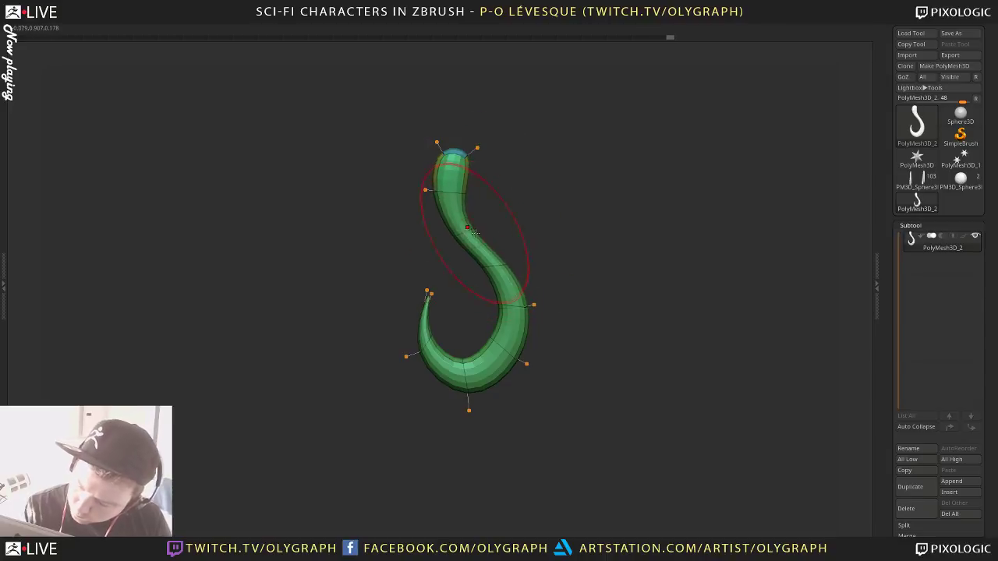
Resize the Move brush and reshape the hook's lower curve to make it slimmer
key("s")
mouse_move(425, 338)
left_mouse_down()
mouse_move(437, 338)
mouse_move(403, 343)
left_mouse_up()
left_click_drag(456, 367, 494, 356)
key("s")
Hide the polyframe, resize the brush and refine the outer curve just below the hook's tip
left_click_drag(572, 223, 583, 190, "alt")
key("shift+f")
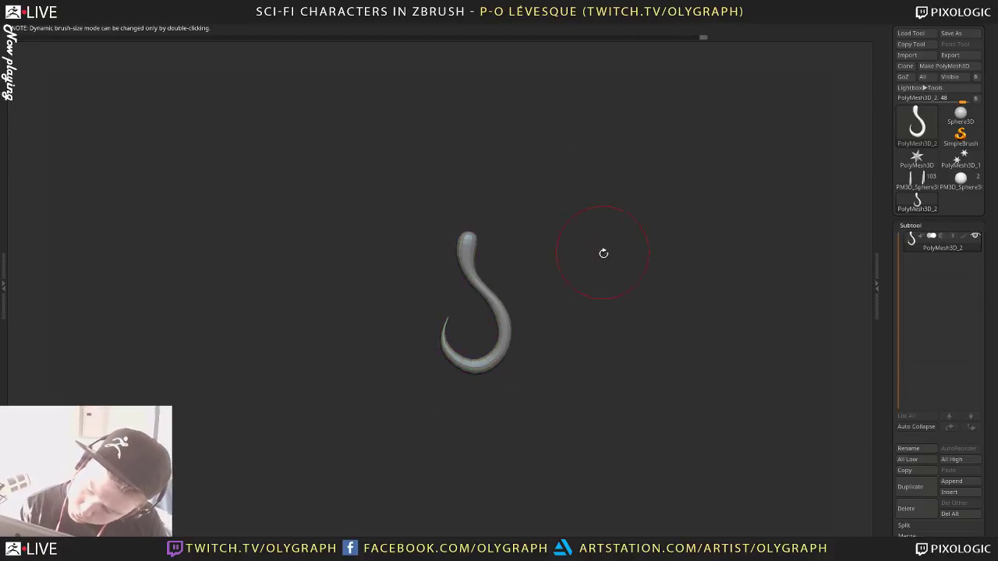
left_click_drag(605, 253, 614, 300, "alt")
key("s")
mouse_move(433, 355)
left_mouse_down()
mouse_move(452, 336)
mouse_move(427, 340)
left_mouse_up()
key("s")
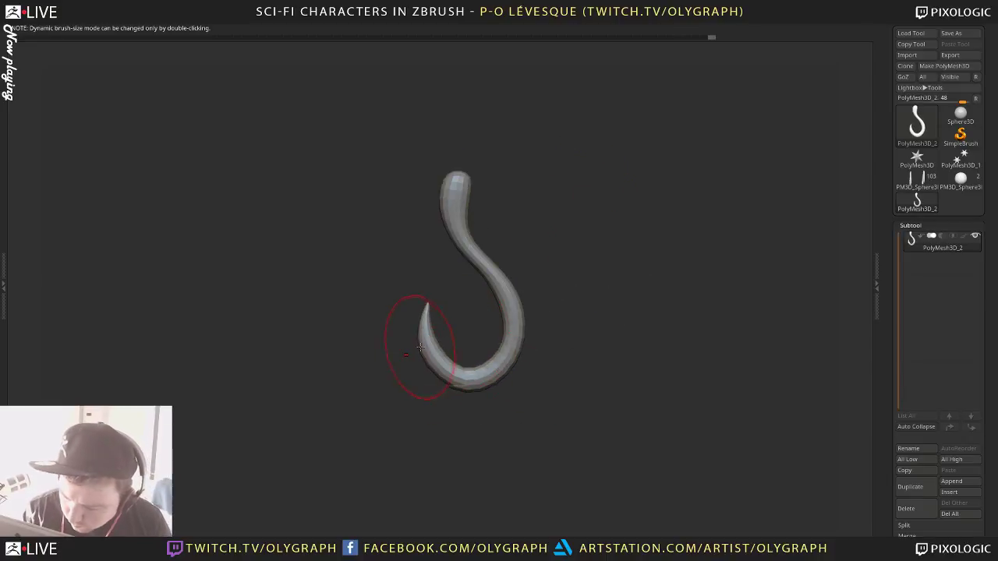
Adjust the hook's lower inner curve and thicken its neck with the Move brush
key("d")
key("shift+d")
left_click_drag(471, 372, 472, 366)
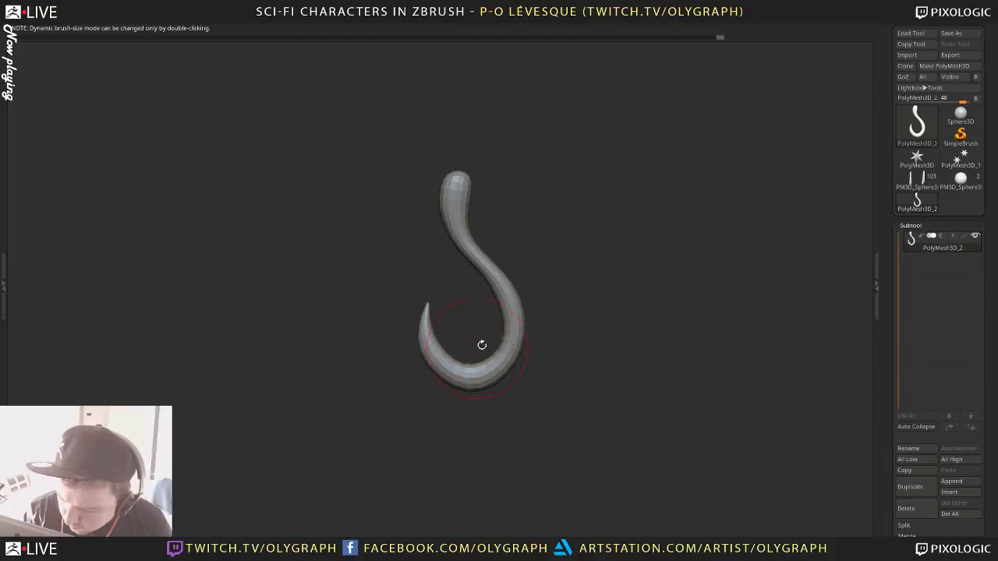
left_click_drag(500, 315, 475, 286)
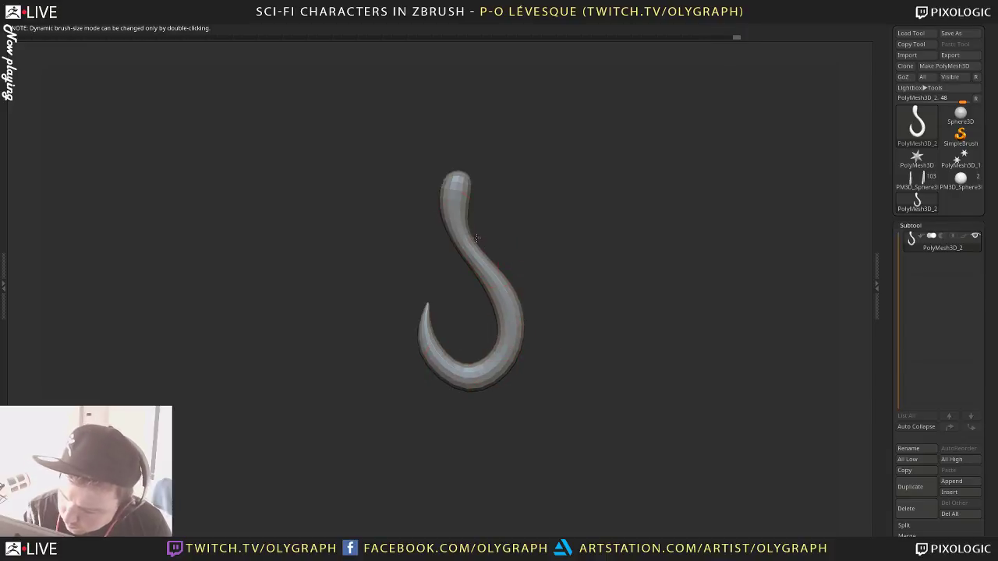
left_click_drag(475, 237, 469, 222)
left_click_drag(494, 267, 507, 254)
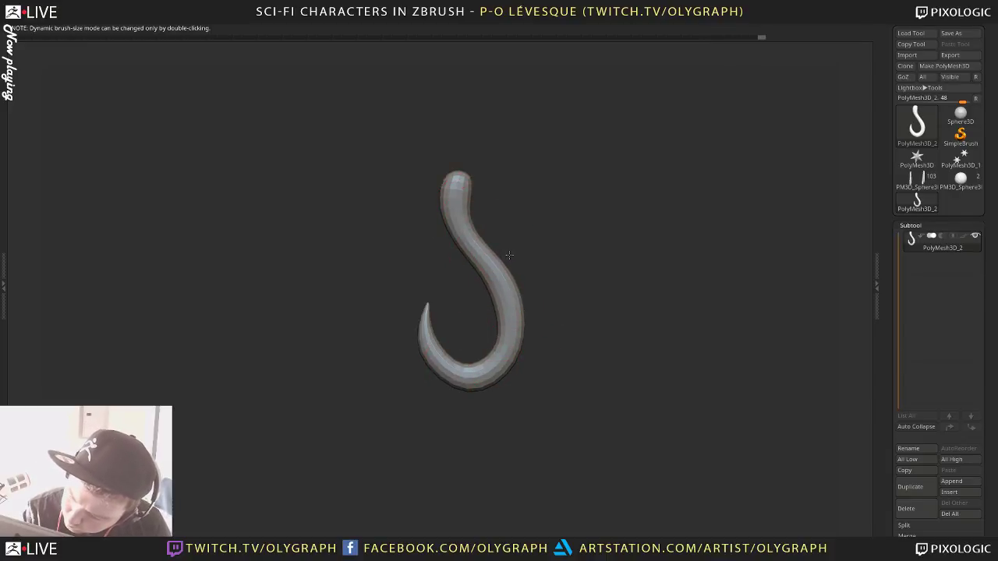
Resize the Move brush and push the hook's lower bend outward to make it thicker
mouse_move(507, 312)
left_mouse_down()
mouse_move(525, 328)
mouse_move(497, 339)
left_mouse_up()
key("s")
left_click_drag(608, 277, 615, 239, "alt")
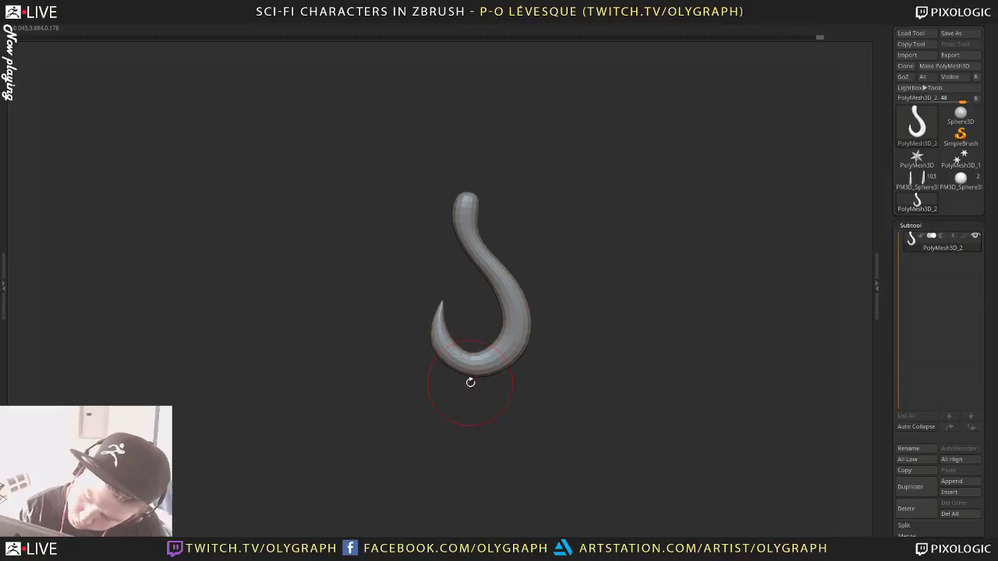
left_click_drag(470, 382, 472, 387)
Insert a lengthwise edge loop along the hook with ZModeler and shift it using Move Infinite Radius to round the cross-section
mouse_move(604, 274)
left_mouse_down()
mouse_move(620, 265)
mouse_move(594, 323)
mouse_move(598, 282)
mouse_move(553, 241)
left_mouse_up()
key("shift+f")
key("b")
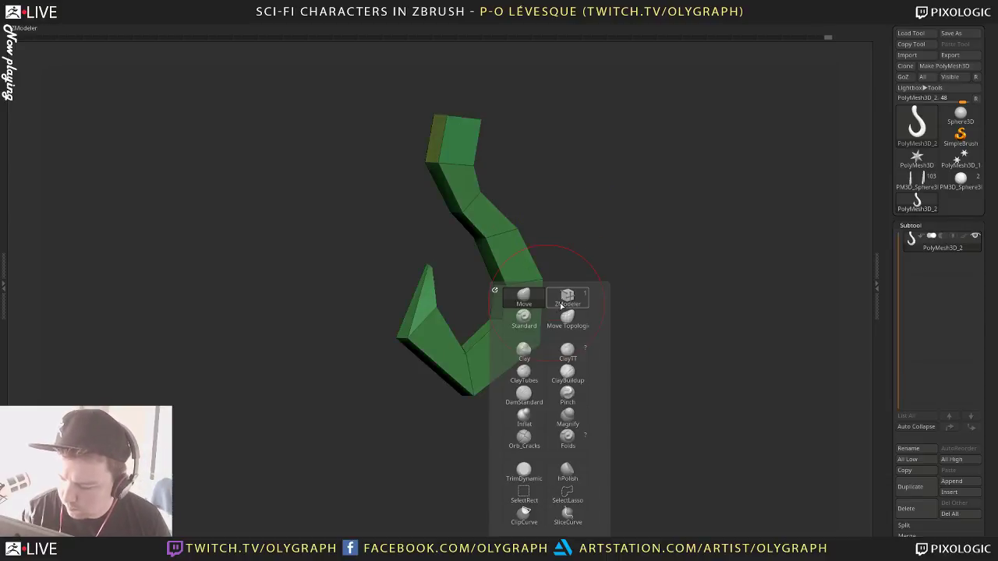
left_click(566, 304)
left_click(526, 304)
key("space")
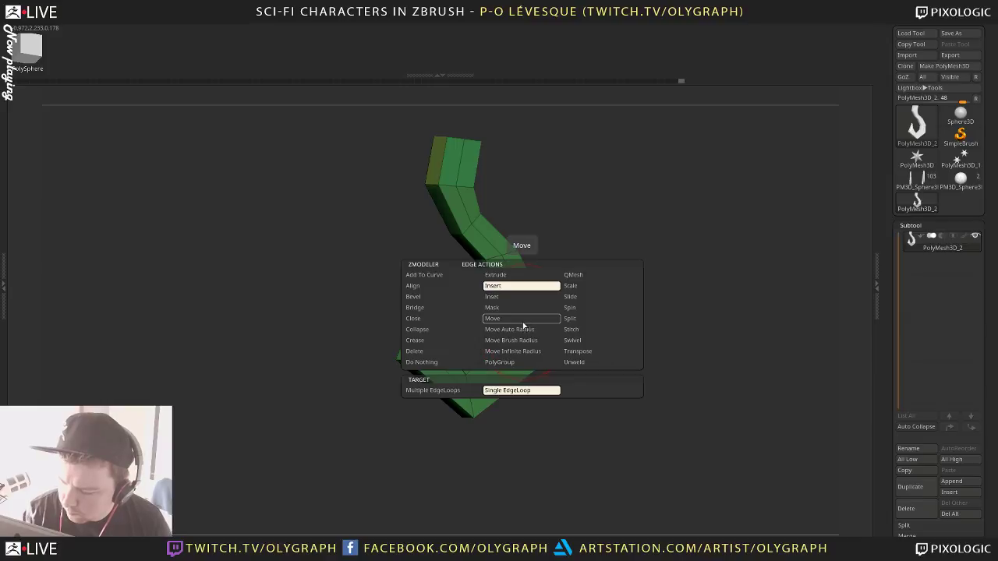
left_click(514, 352)
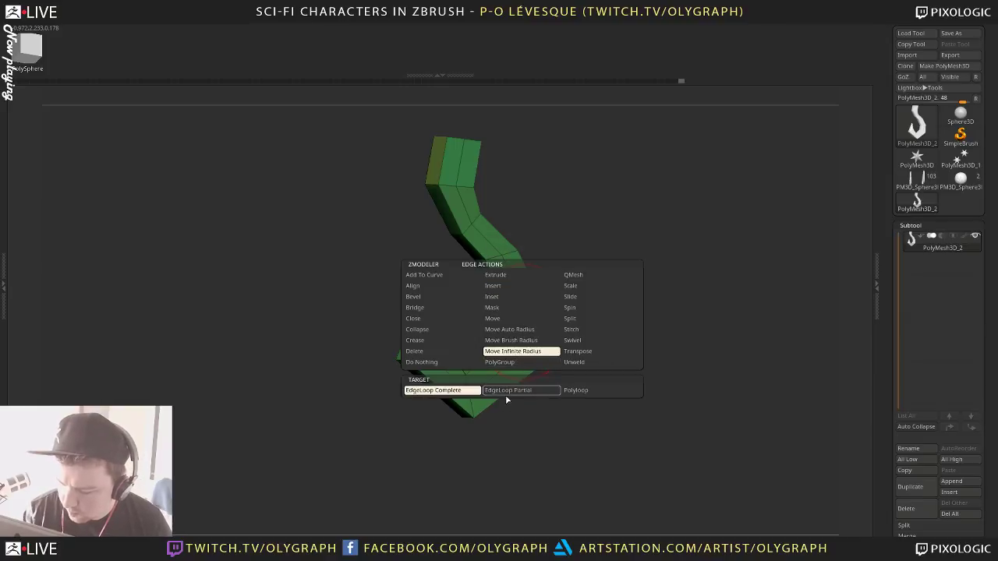
left_click(507, 390)
key("shift+f")
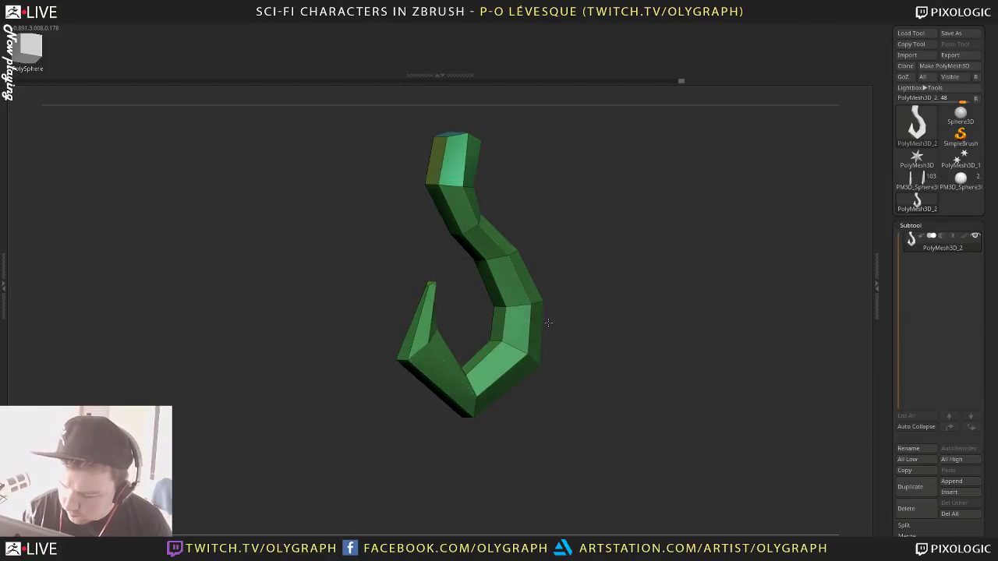
key("d")
key("shift+f")
Narrow the hook's neck in front view with the Move brush, keeping the lower bend wide, and broaden the top end in side view
mouse_move(646, 258)
left_mouse_down()
mouse_move(657, 241)
mouse_move(648, 234)
left_mouse_up()
key("b")
left_click(613, 251)
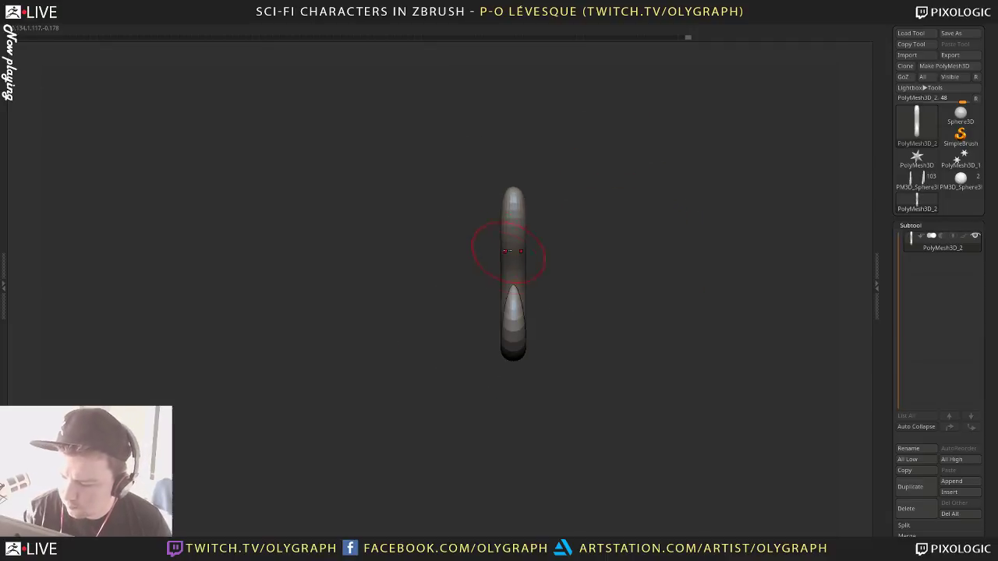
left_click_drag(503, 288, 505, 293)
mouse_move(475, 316)
left_mouse_down()
mouse_move(506, 323)
mouse_move(553, 215)
mouse_move(502, 216)
left_mouse_up()
key("s")
left_click(507, 236)
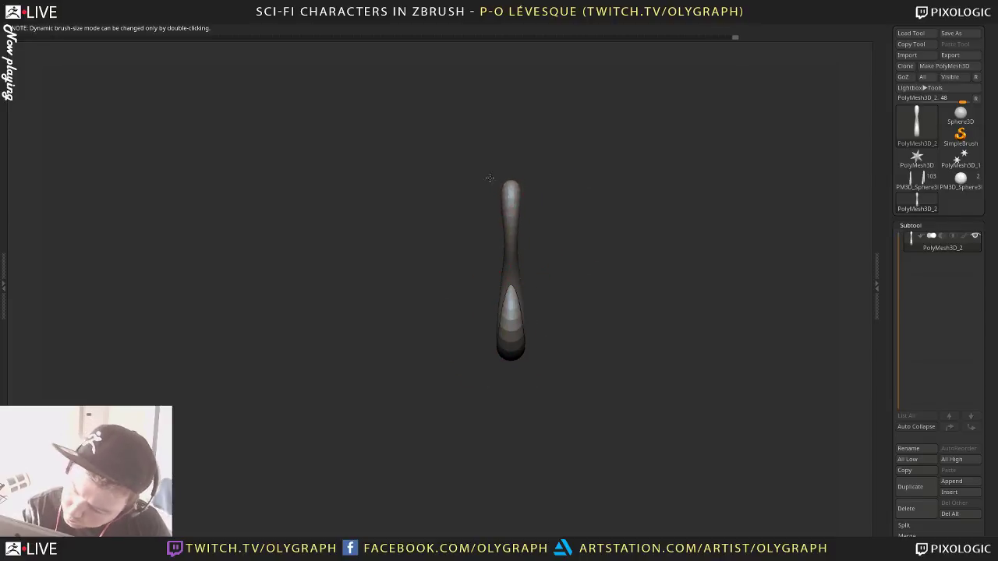
mouse_move(588, 183)
left_mouse_down()
mouse_move(538, 200)
mouse_move(510, 189)
left_mouse_up()
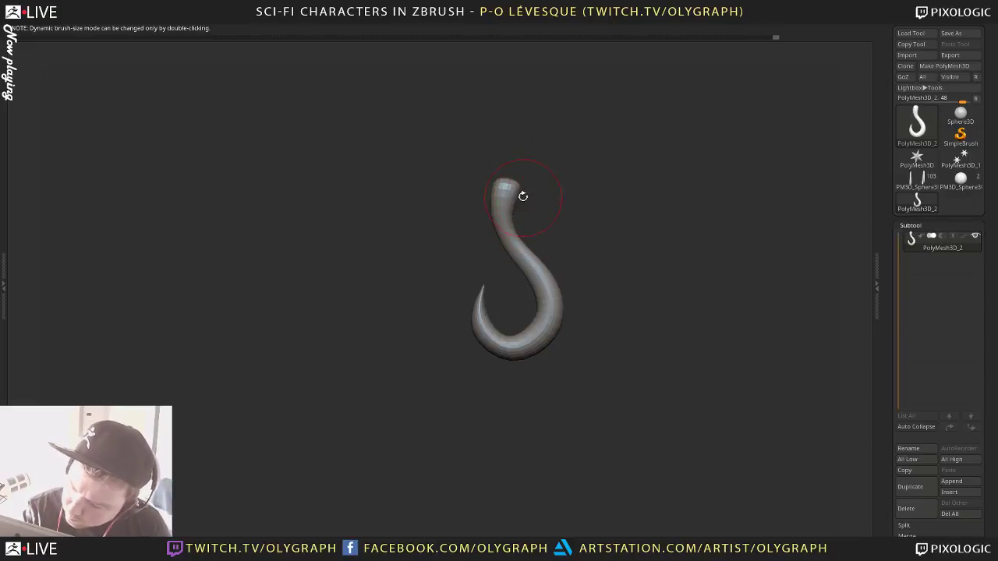
Insert an edge loop across the middle of the hook's top segment with ZModeler, working on the unsubdivided mesh
key("shift+d")
mouse_move(580, 161)
left_mouse_down("alt")
mouse_move(590, 181)
mouse_move(565, 195)
mouse_move(574, 209)
mouse_move(562, 211)
mouse_move(569, 201)
left_mouse_up("alt")
key("b")
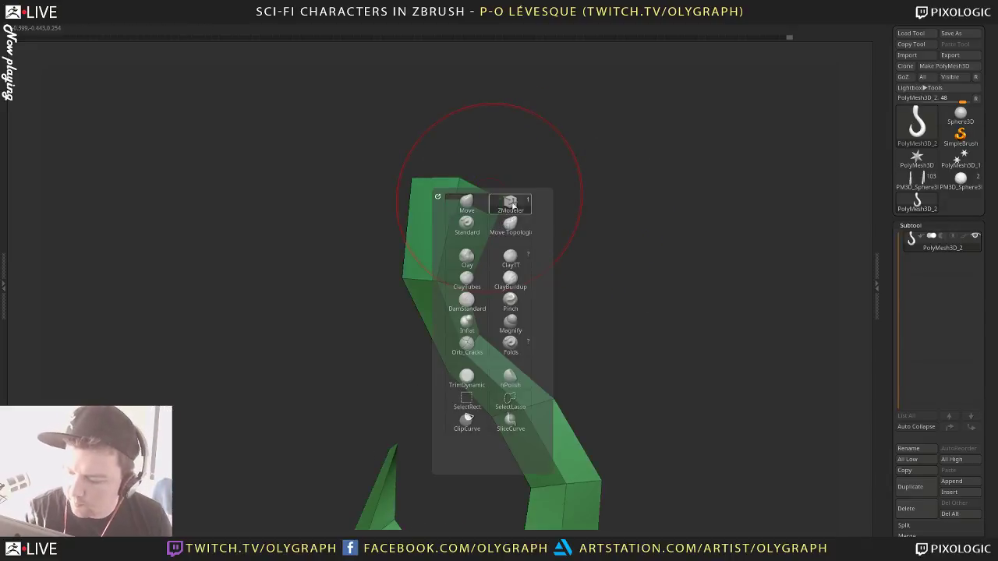
left_click(513, 205)
key("d")
key("space")
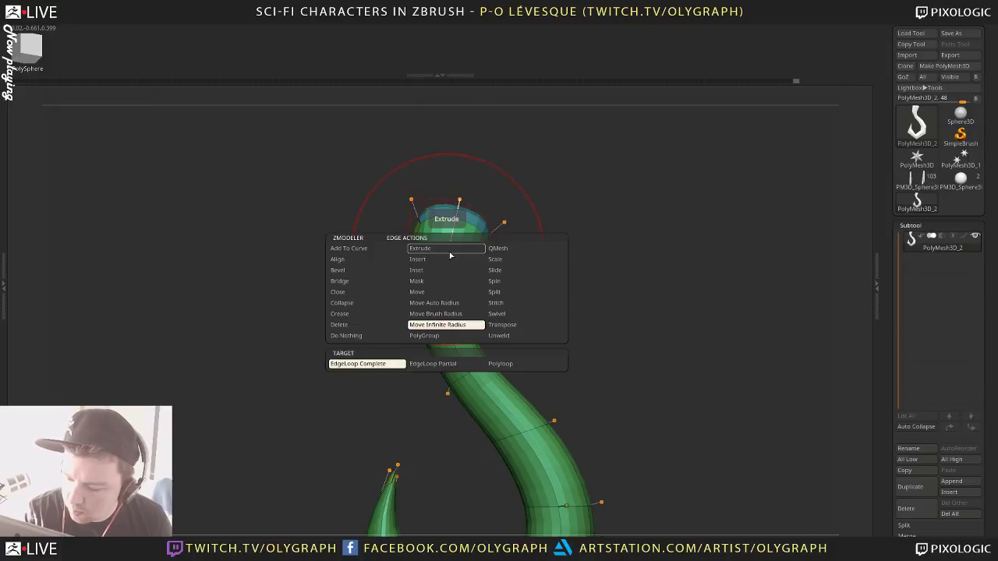
left_click(450, 259)
key("shift+d")
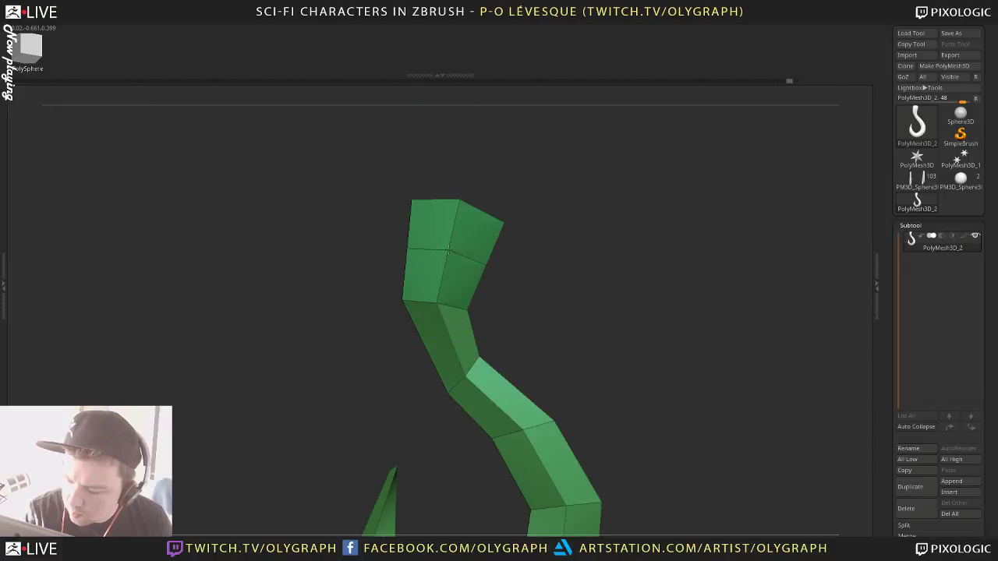
Split the center point on the side of the hook's top segment into an octagonal ring of faces
key("space")
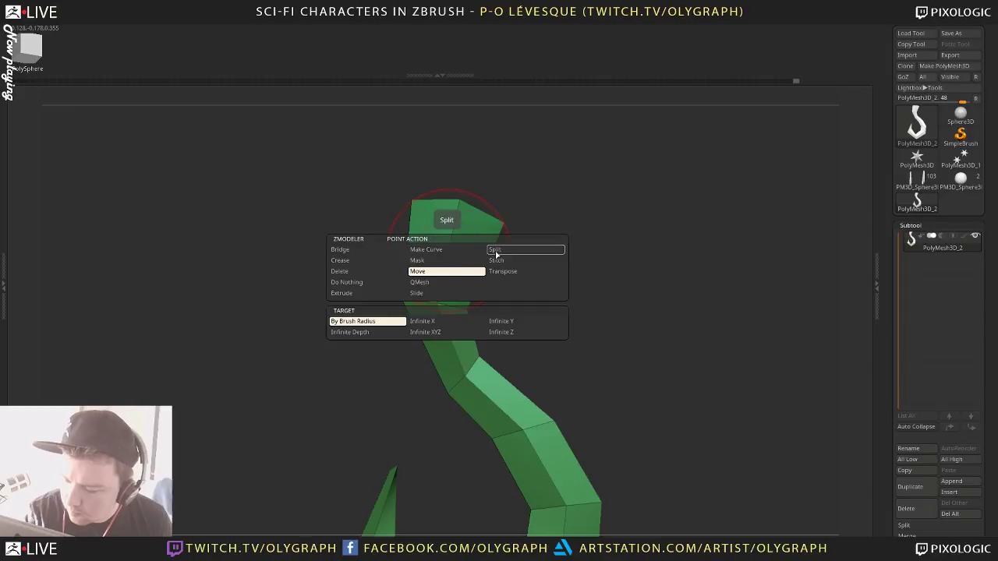
left_click(496, 250)
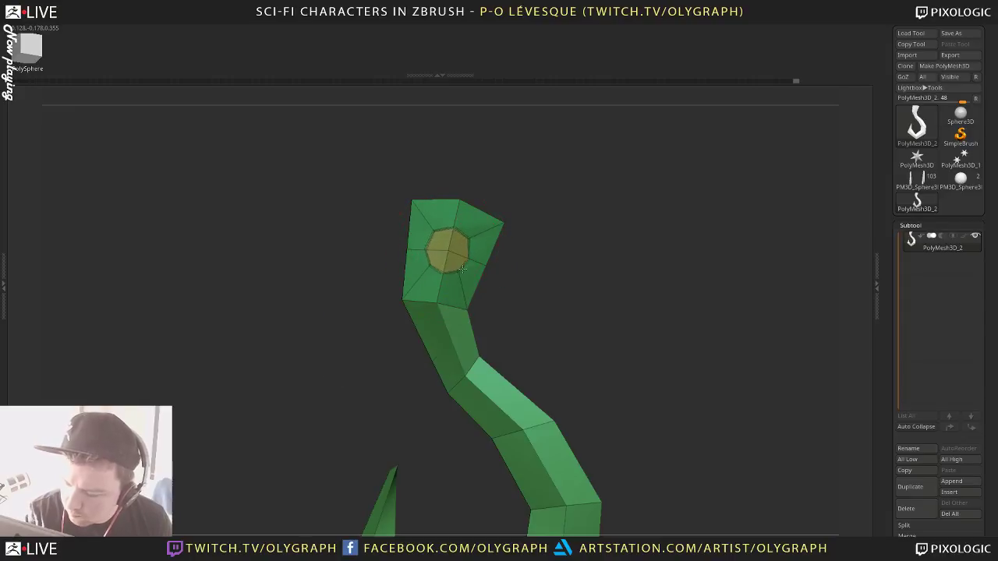
left_click_drag(516, 236, 529, 234)
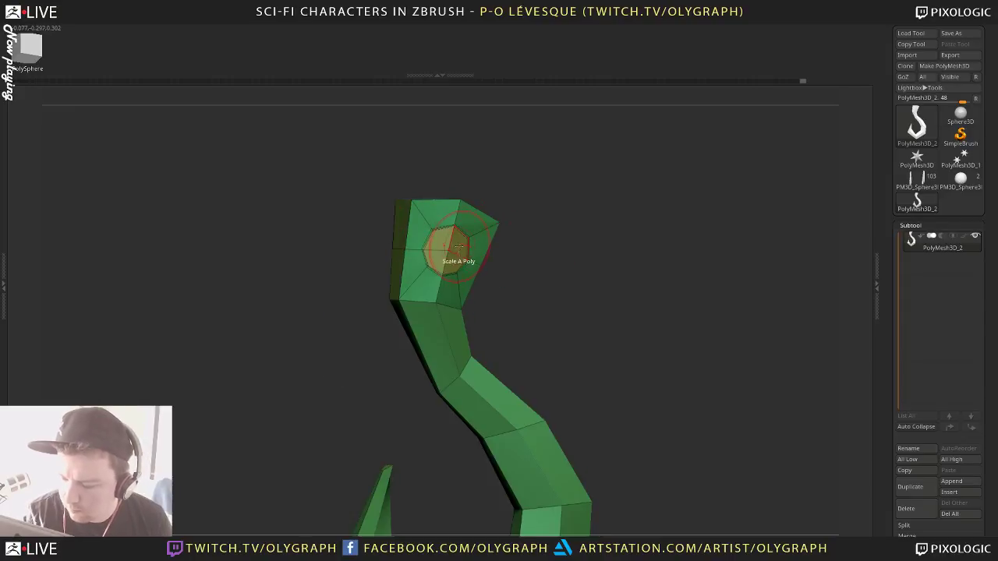
Try to extrude the octagonal faces inward, first as A Single Poly and then with the Polygroup All target
key("space")
left_click(355, 253)
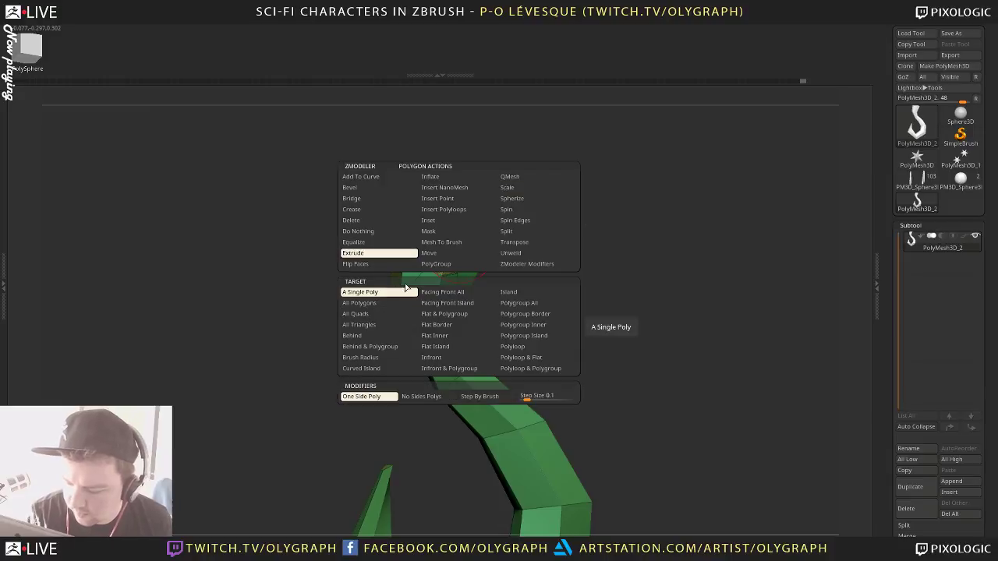
left_click(405, 290)
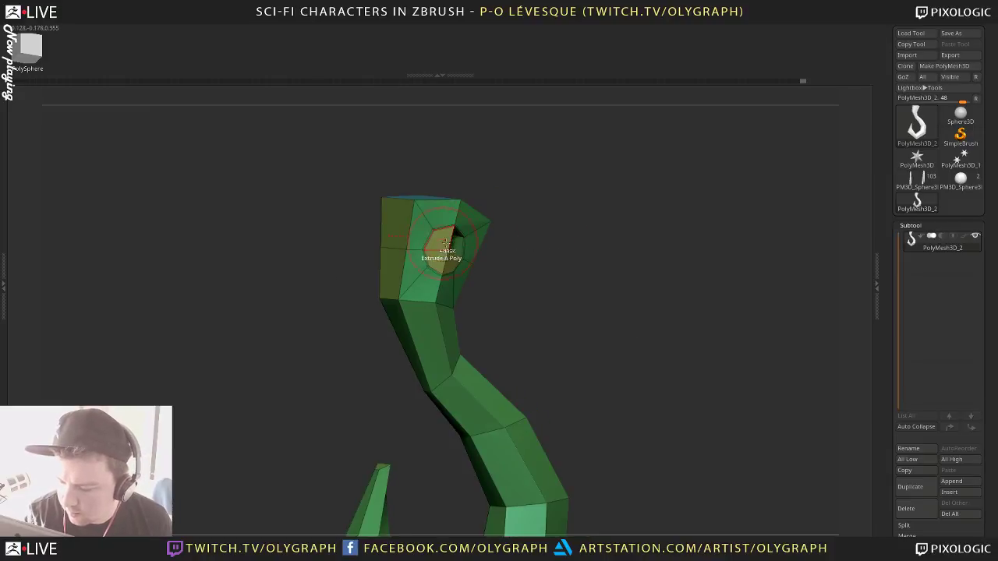
key("space")
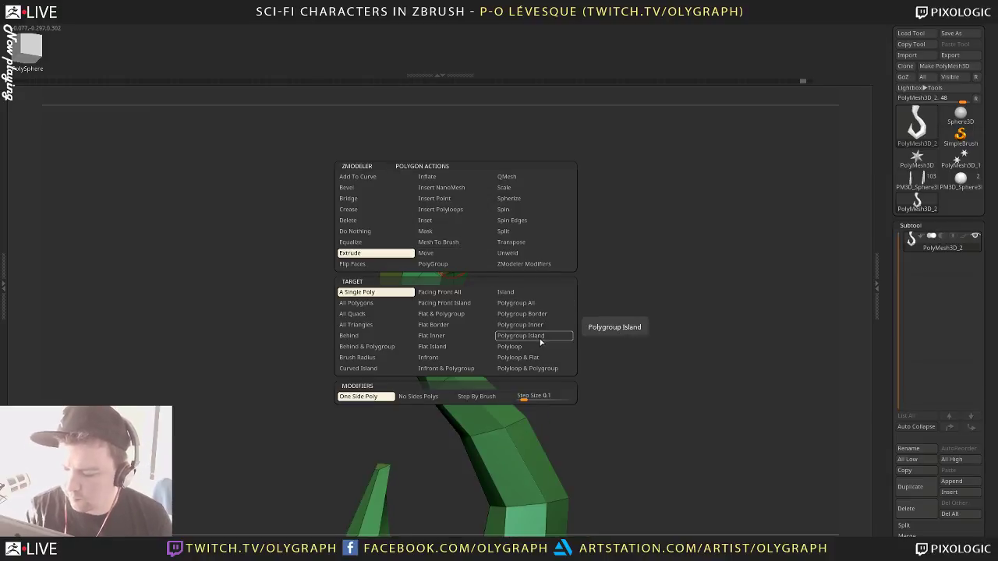
left_click(540, 304)
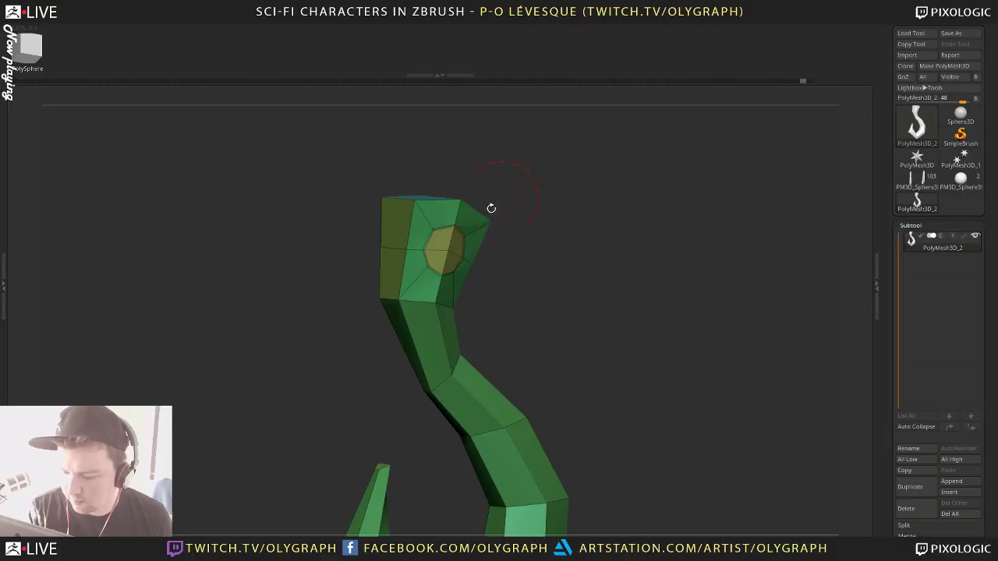
key("ctrl+z")
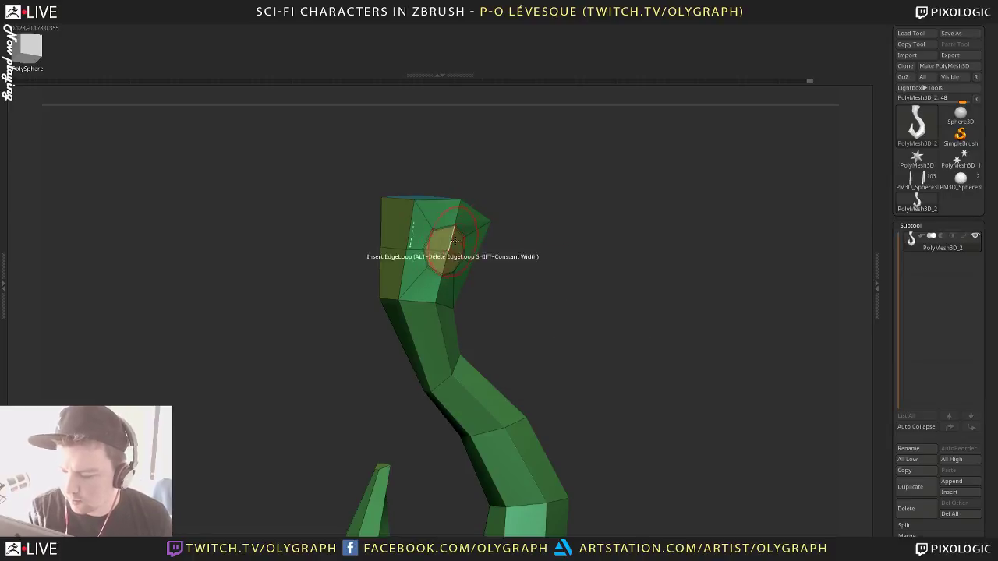
Try to cut the eyelet through the top segment with QMesh and adjust the hole's rim with a resized Move brush
key("space")
left_click(520, 176)
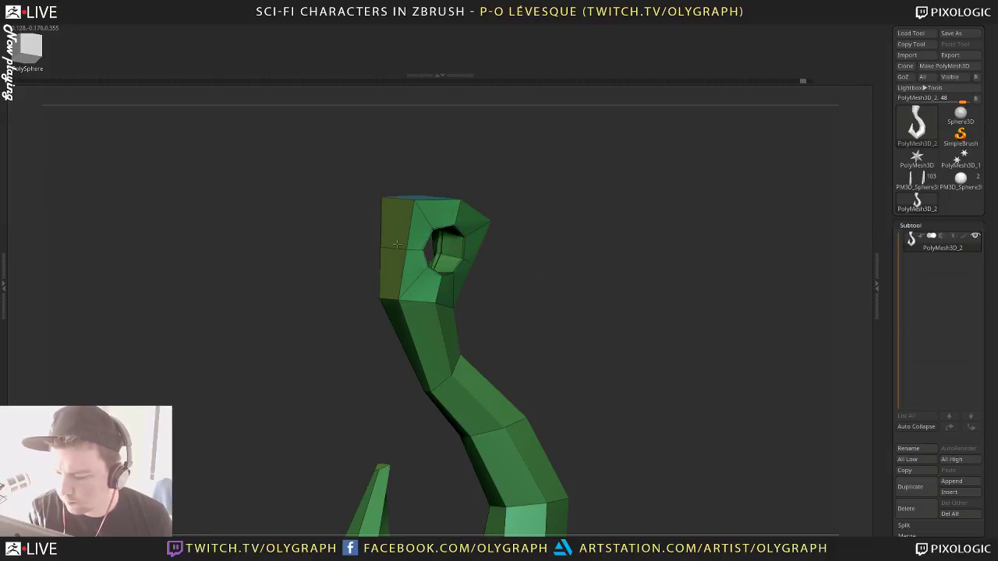
left_click_drag(530, 216, 587, 258)
key("b")
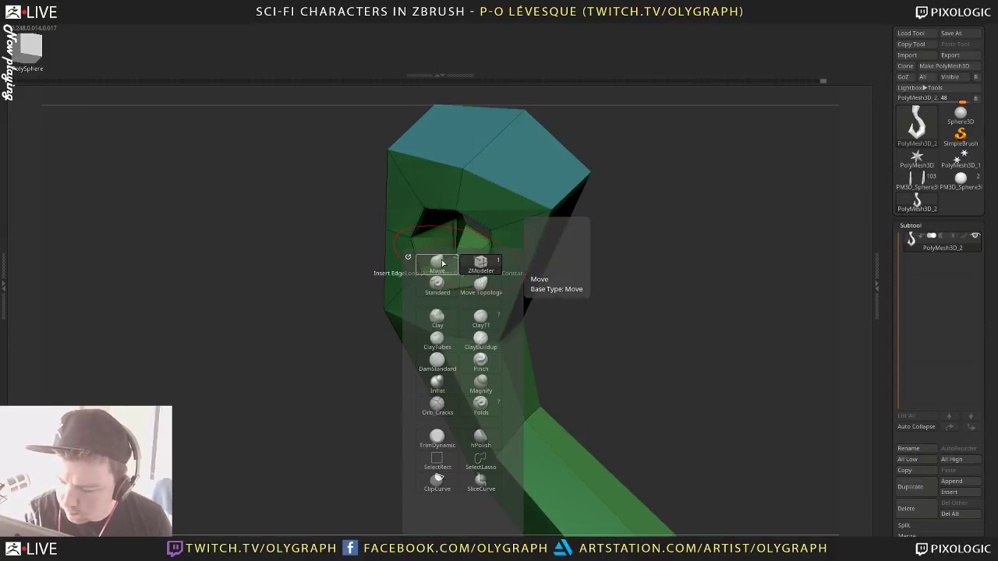
left_click(441, 260)
key("s")
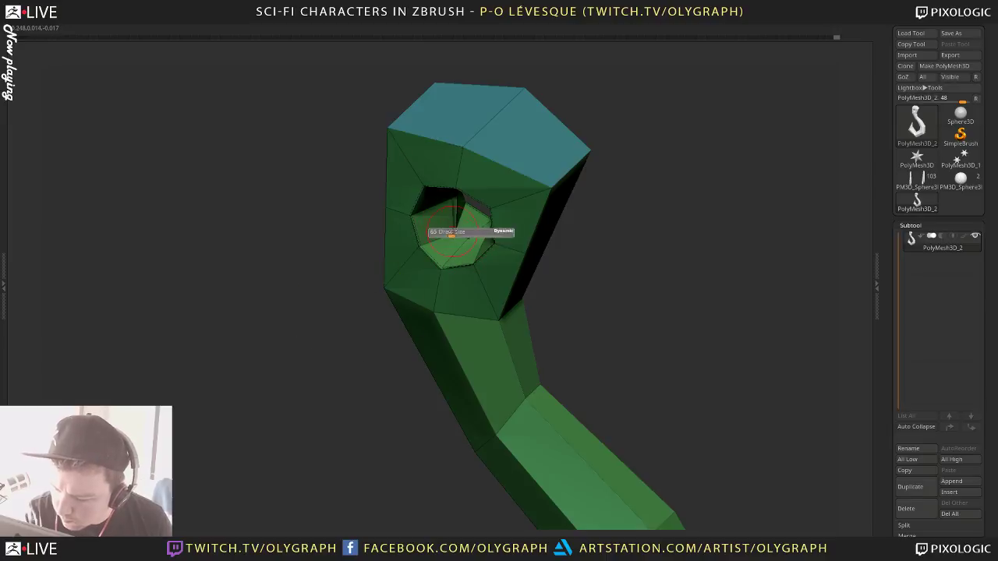
mouse_move(343, 328)
left_mouse_down()
mouse_move(326, 294)
mouse_move(321, 326)
left_mouse_up()
key("s")
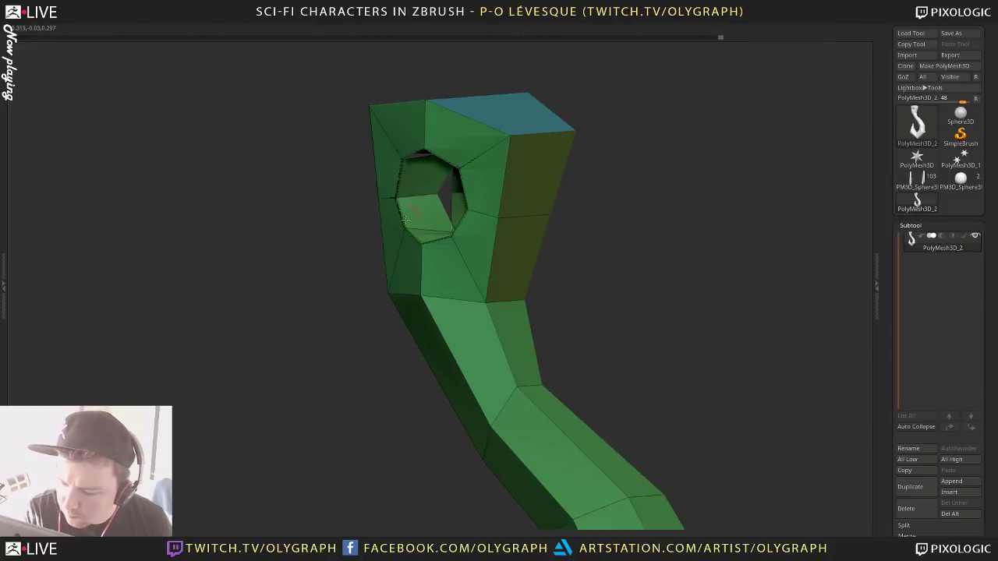
left_click_drag(326, 344, 460, 343)
Flatten the side of the hook's top end with a near-vertical ClipCurve cut
left_click_drag(592, 190, 538, 191)
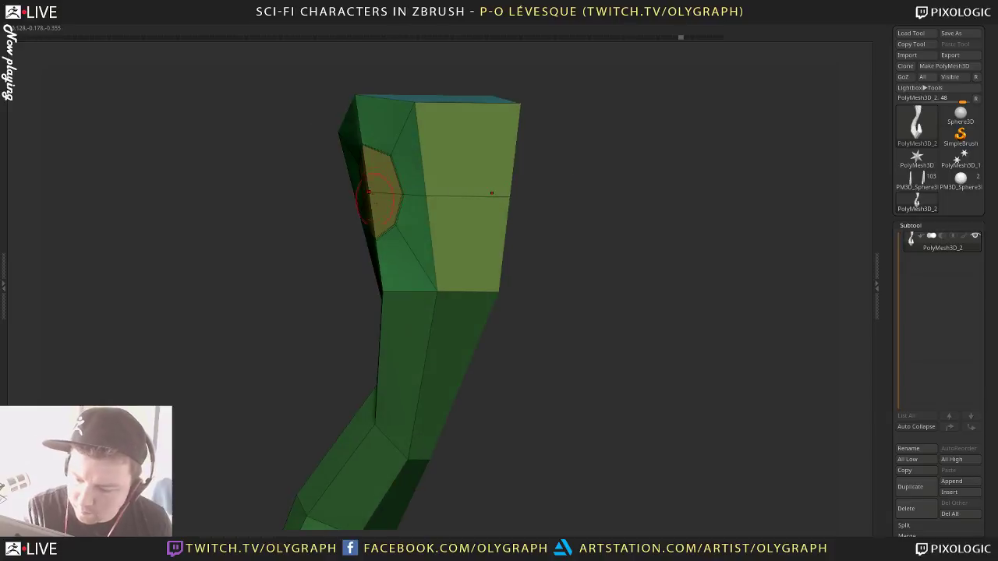
left_click_drag(368, 194, 564, 244)
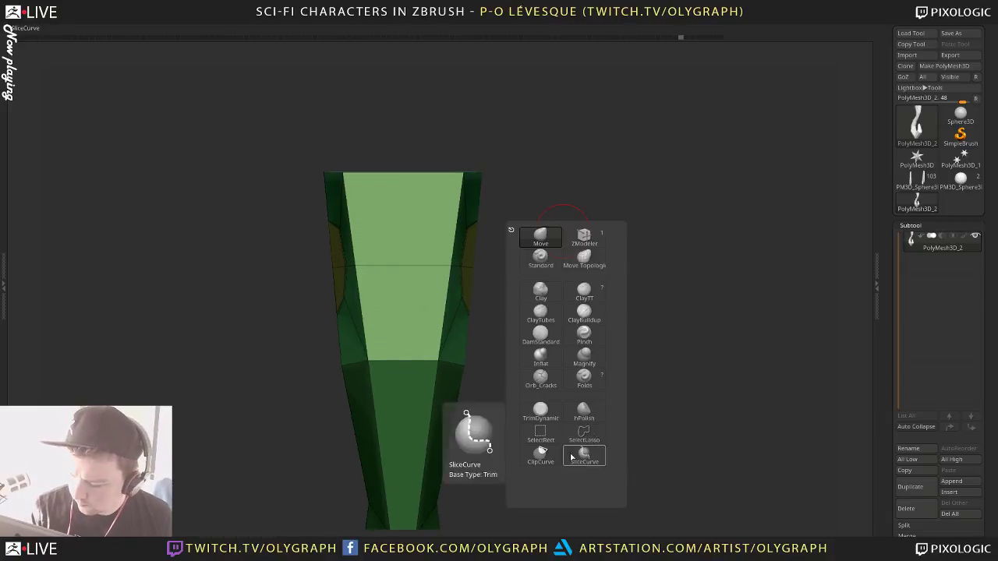
left_click(540, 454)
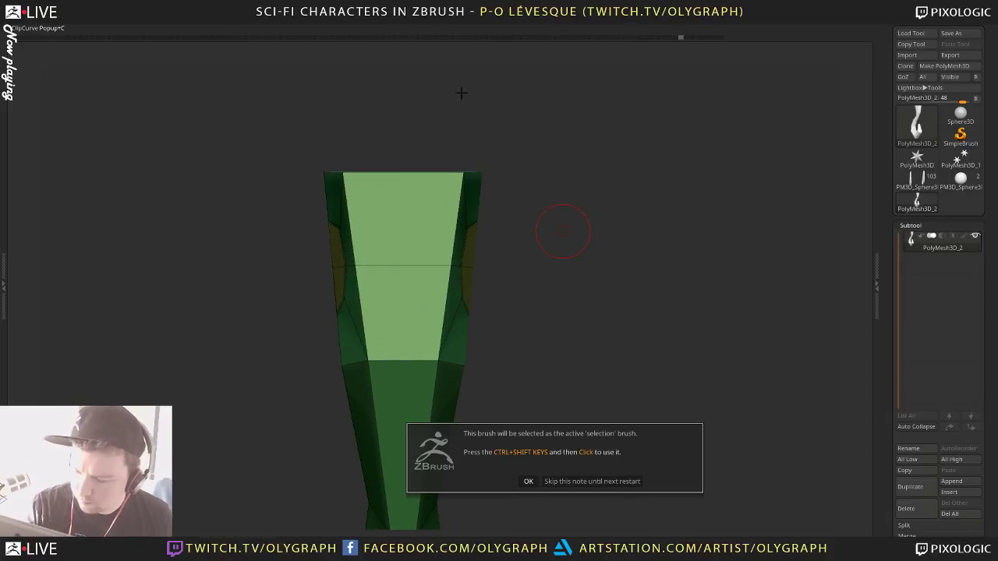
left_click(582, 482)
mouse_move(459, 93)
left_mouse_down("ctrl+shift")
mouse_move(441, 413)
mouse_move(459, 421)
mouse_move(449, 422)
left_mouse_up("ctrl+shift")
mouse_move(570, 268)
left_mouse_down()
mouse_move(548, 268)
mouse_move(562, 278)
left_mouse_up()
Push the octagonal faces through the hook's flattened top end with ZModeler QMesh to open the eyelet
key("b")
left_click(579, 278)
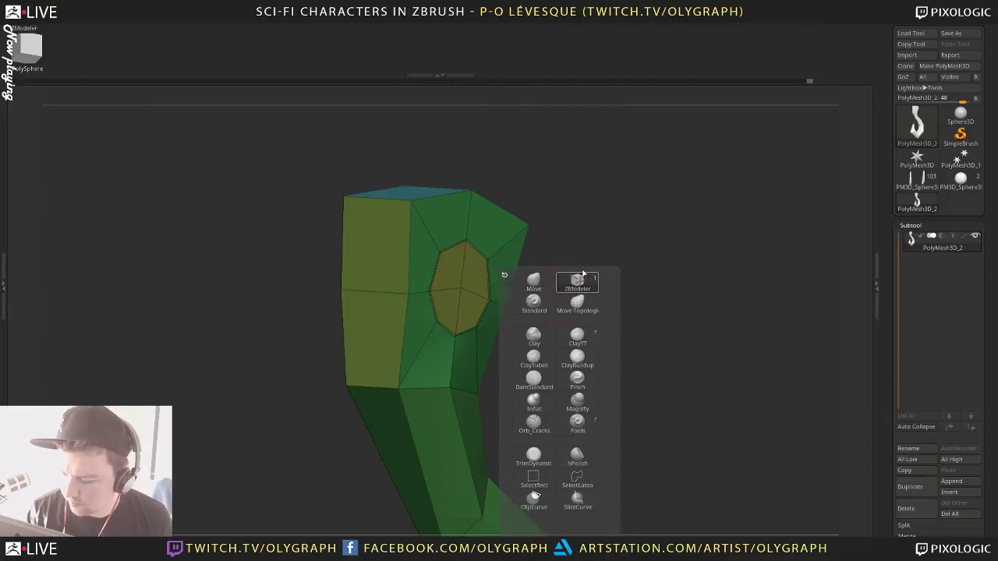
left_click(582, 275)
left_click_drag(461, 296, 381, 273)
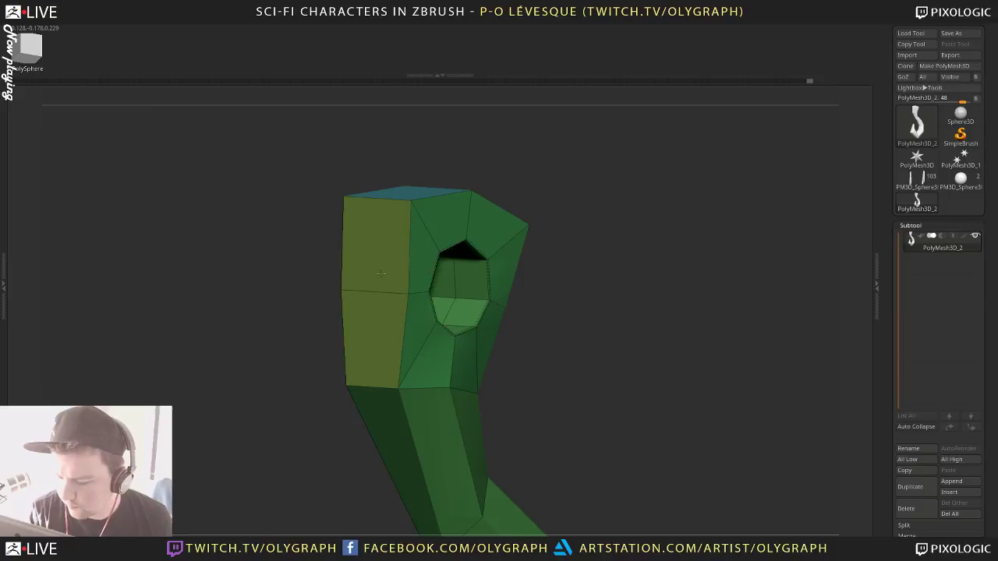
left_click_drag(639, 269, 588, 302)
key("space")
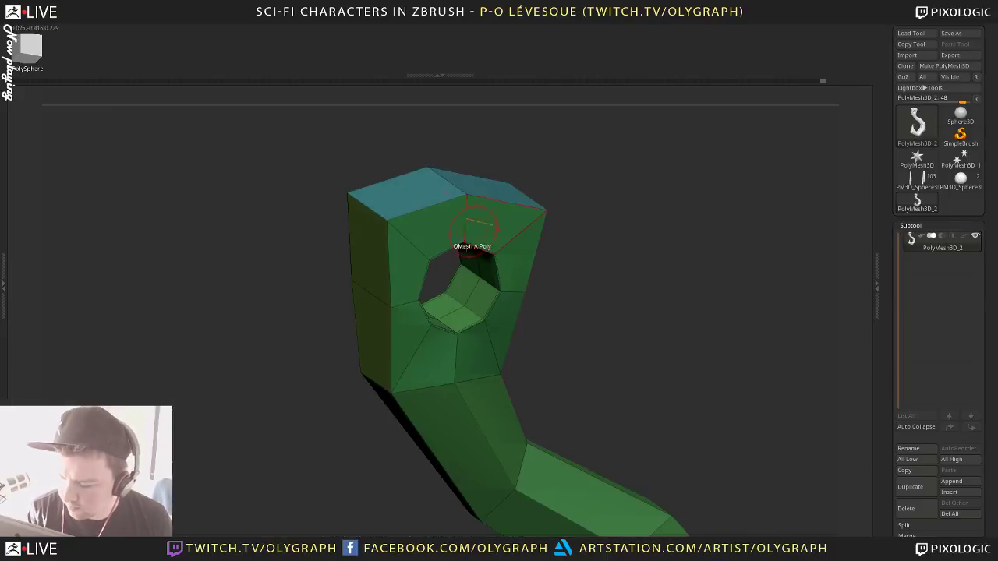
key("space")
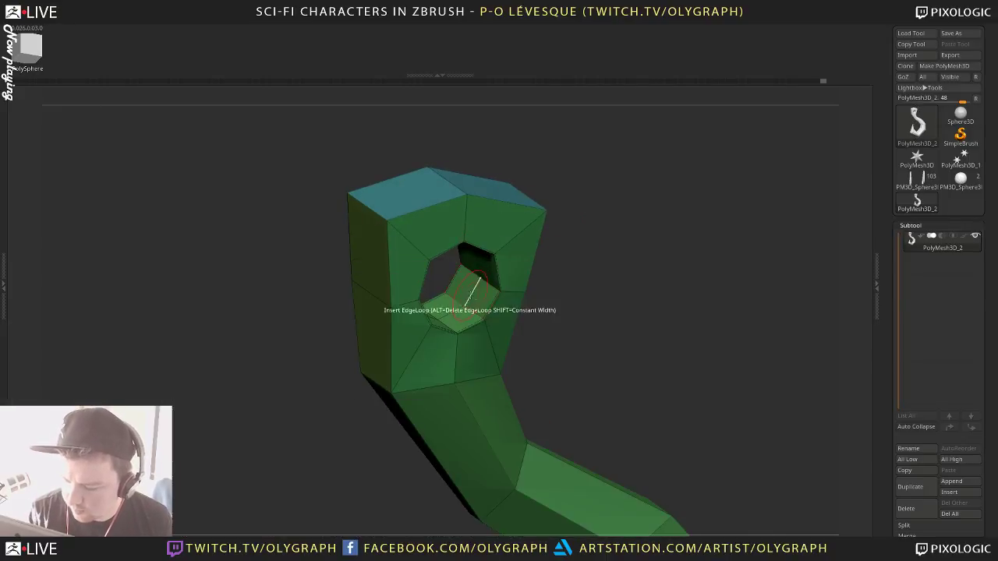
left_click_drag(551, 267, 548, 242)
Turn on the dynamic subdivision preview, hide the polyframe and raise the SmoothSubdiv level to smooth the eyelet
key("d")
key("shift+f")
key("space")
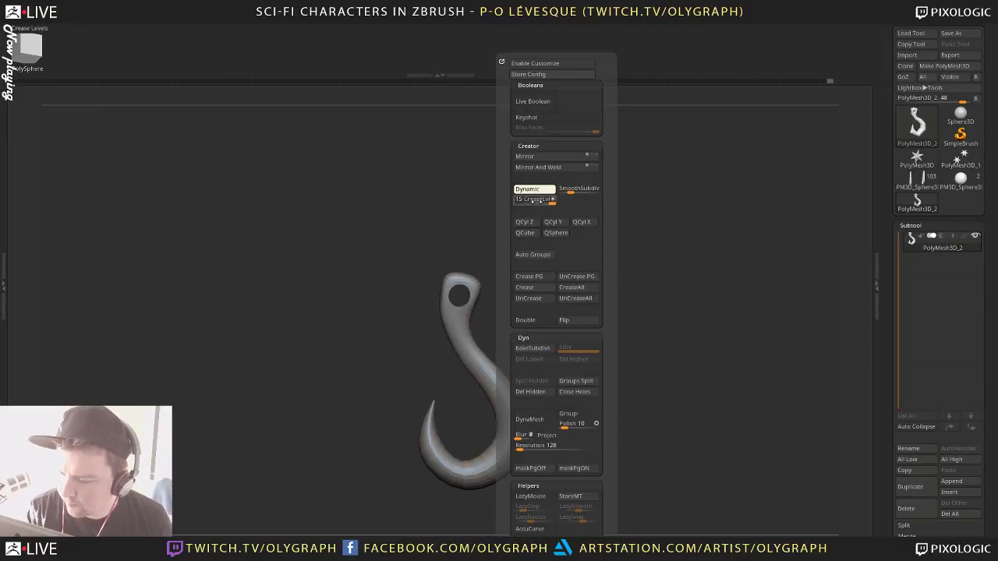
left_click_drag(570, 190, 577, 190)
left_click_drag(318, 374, 377, 442, "alt")
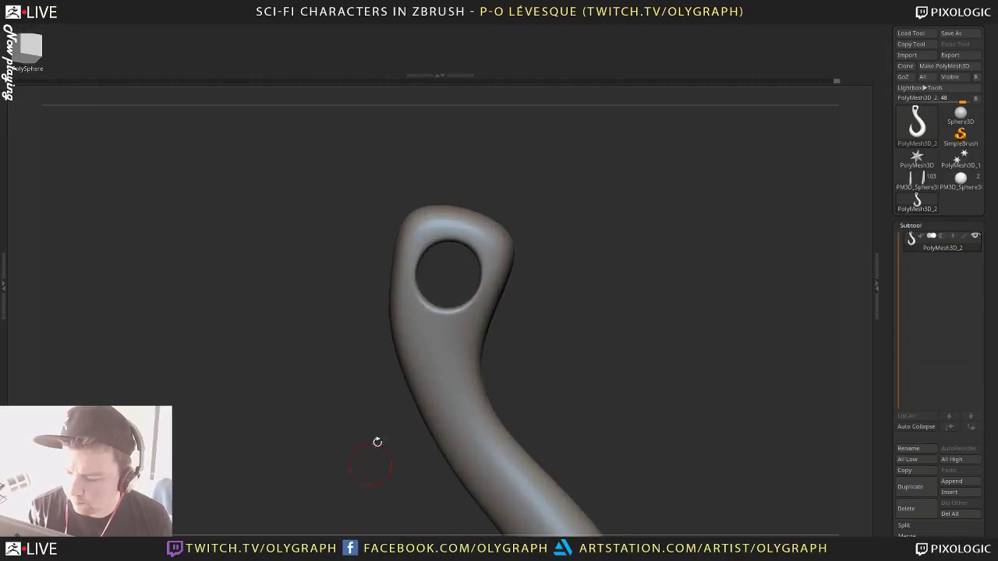
Mask the hook so that only the segment around the eyelet stays free on the unsmoothed mesh
key("shift+d")
key("shift+f")
left_click_drag(415, 224, 463, 271, "ctrl")
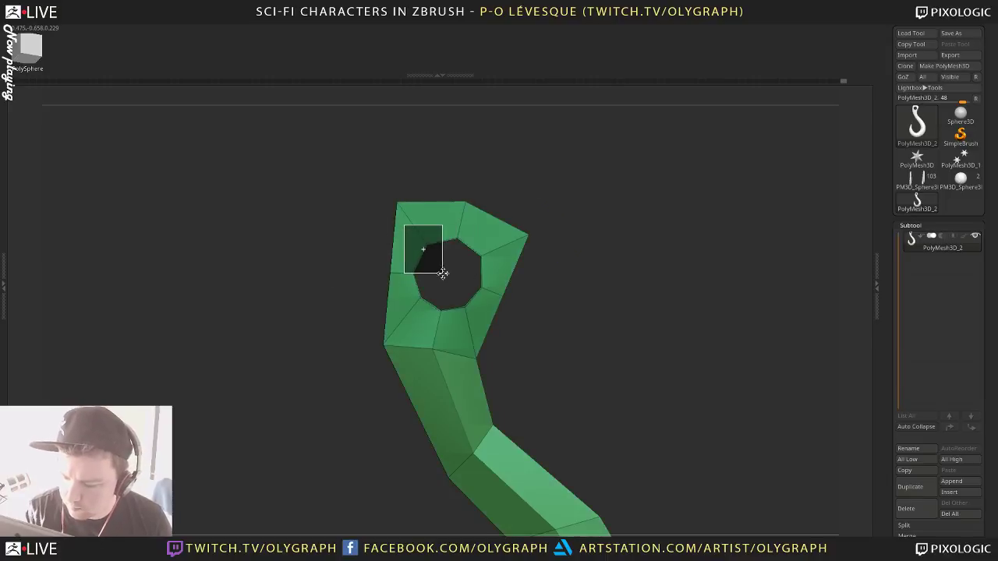
left_click_drag(489, 314, 489, 315, "ctrl")
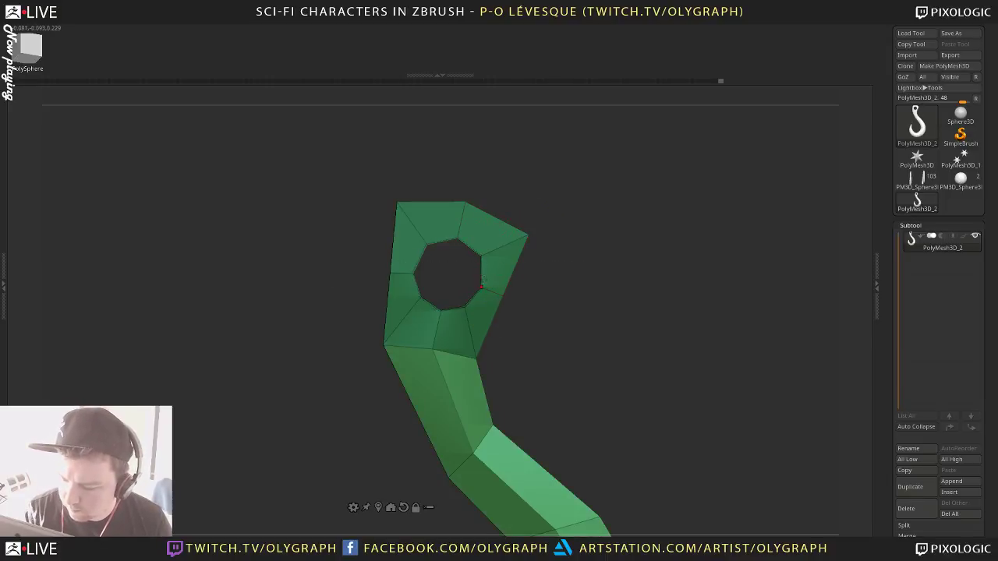
left_click(378, 507)
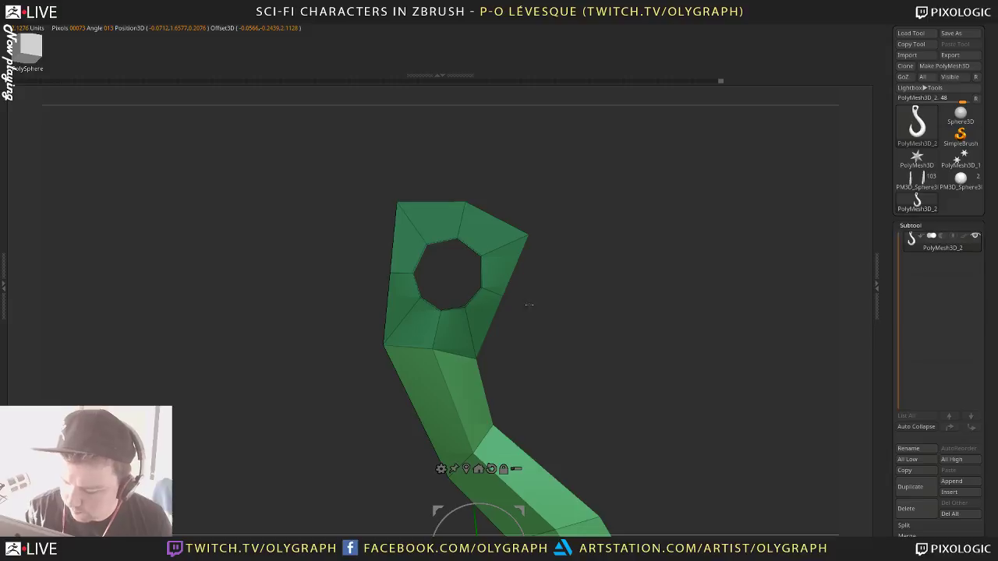
left_click_drag(560, 281, 588, 328, "ctrl")
left_click(571, 303, "ctrl")
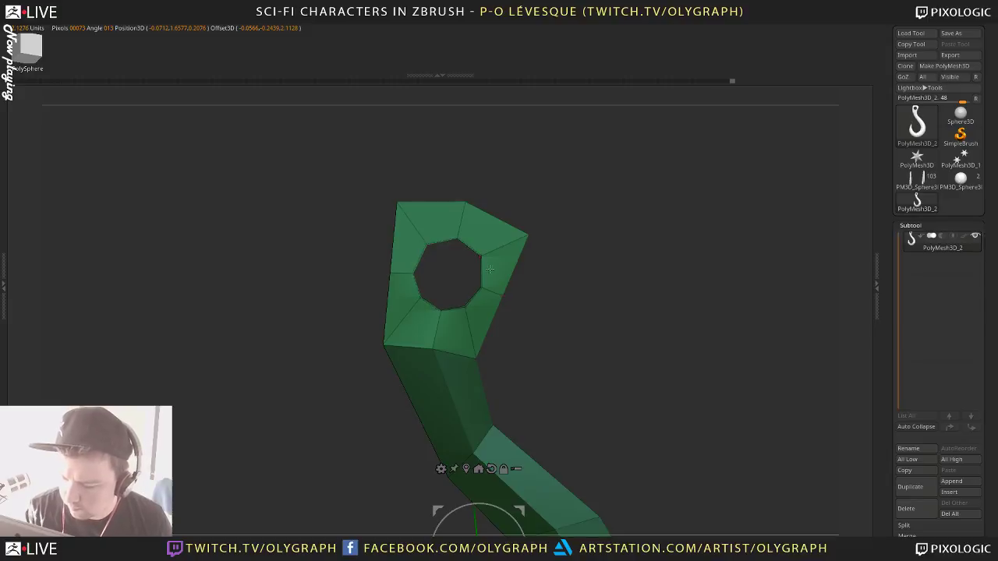
Centre the gizmo on the unmasked eyelet segment, scale it against the smooth preview, and clear the mask
left_click(466, 468)
left_click_drag(446, 273, 408, 271)
right_click_drag(408, 271, 442, 274)
key("d")
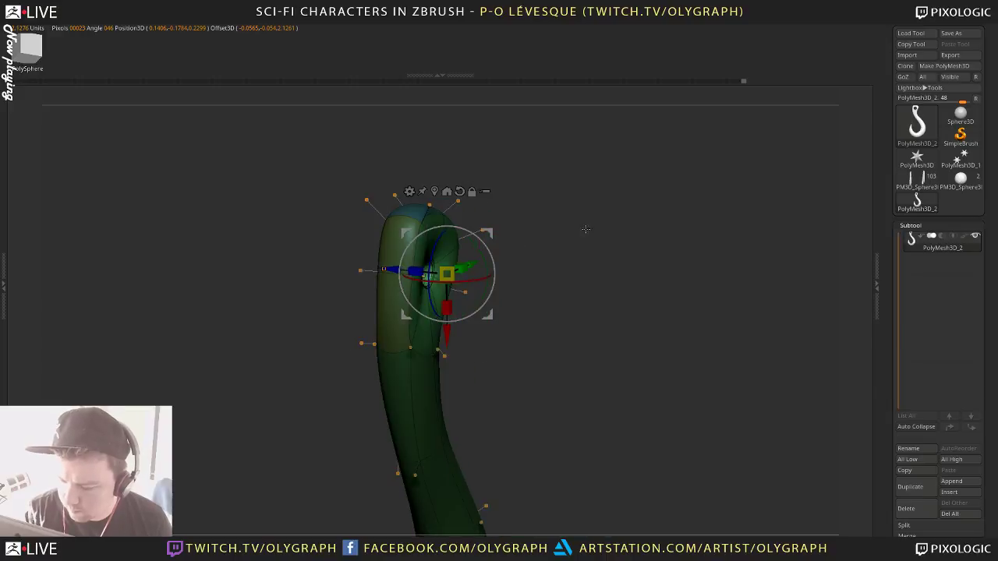
right_click_drag(585, 229, 580, 205, "ctrl")
key("shift+f")
key("q")
right_click_drag(525, 221, 509, 255)
key("w")
left_click_drag(447, 273, 481, 276)
key("q")
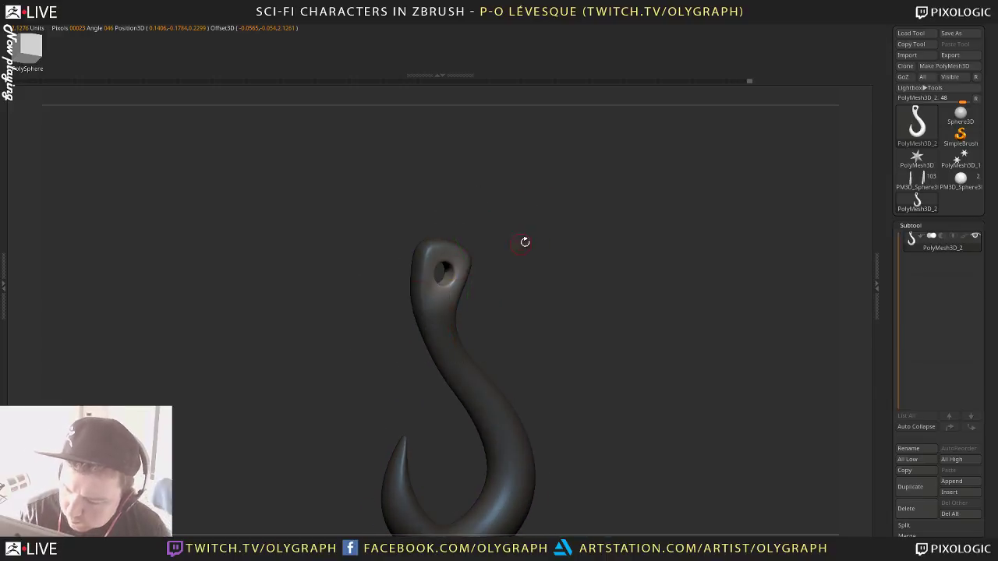
left_click_drag(561, 213, 577, 263, "ctrl")
Adjust the outline of the hook's eyelet end with a resized Move brush
mouse_move(577, 264)
right_mouse_down("ctrl")
mouse_move(539, 217)
mouse_move(570, 285)
mouse_move(520, 234)
right_mouse_up("ctrl")
key("b")
left_click(496, 248)
key("s")
left_click_drag(345, 188, 344, 171)
right_click_drag(433, 186, 472, 182)
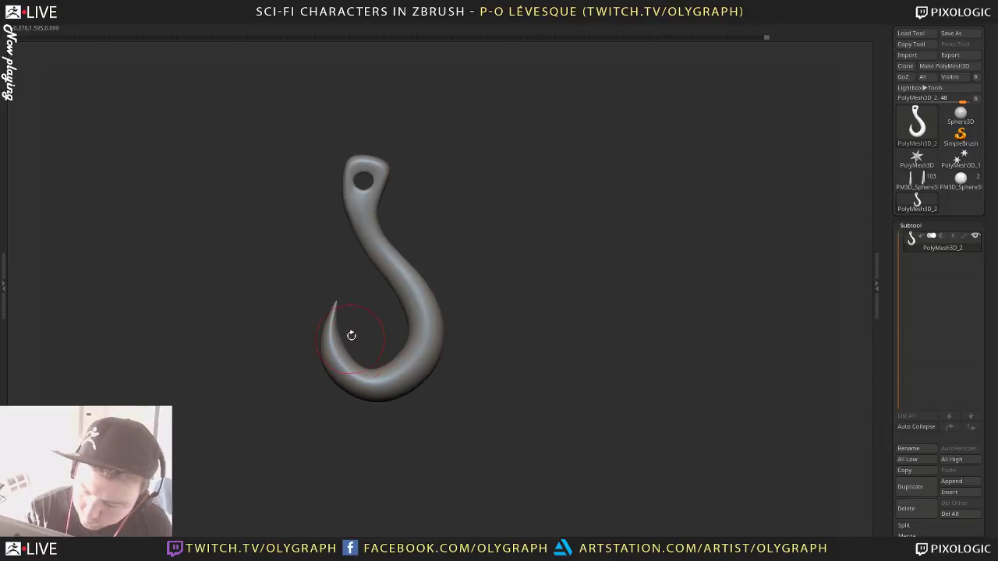
Pull the inner corner of the hook's lower bend slightly upward on the unsmoothed low-poly mesh
key("shift+d")
key("shift+f")
key("d")
right_click_drag(369, 314, 408, 296)
right_click_drag(449, 252, 460, 239)
key("shift+f")
right_click_drag(475, 195, 489, 234, "ctrl")
key("shift+d")
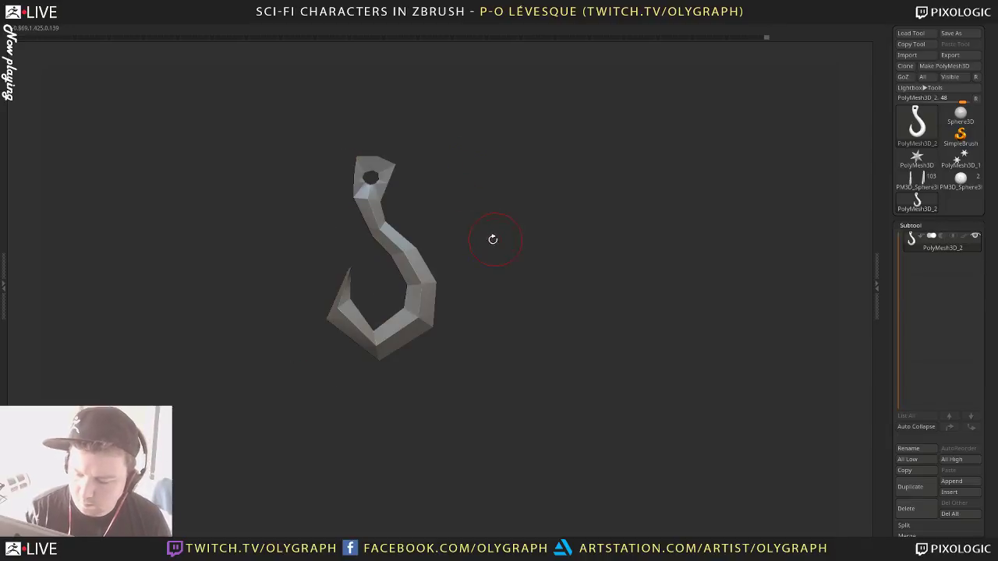
left_click_drag(378, 322, 383, 313)
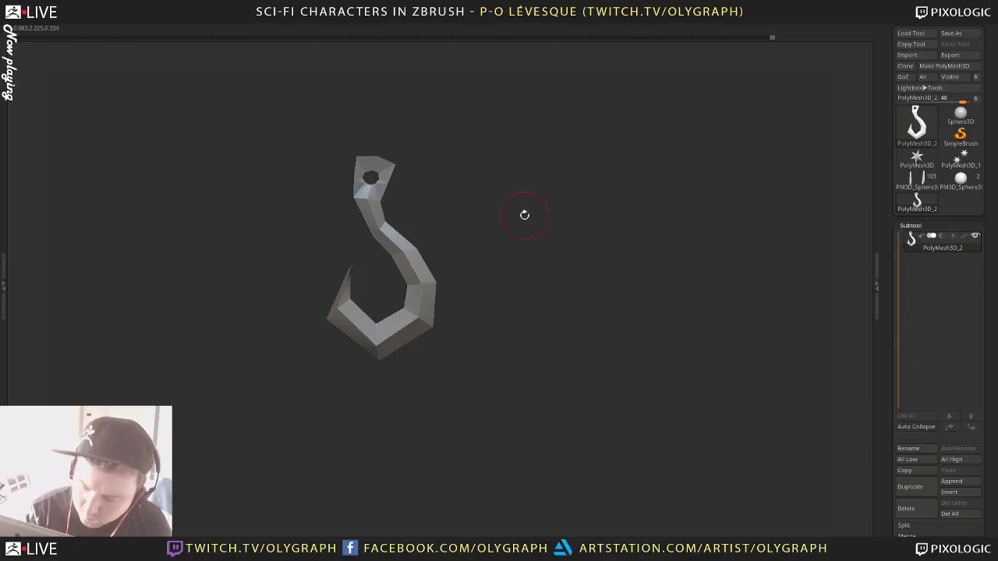
Subdivide the hook mesh once and turn the dynamic subdivision preview back on
key("ctrl+d")
right_click_drag(501, 247, 532, 265, "ctrl")
right_click_drag(563, 216, 544, 262, "alt")
key("space")
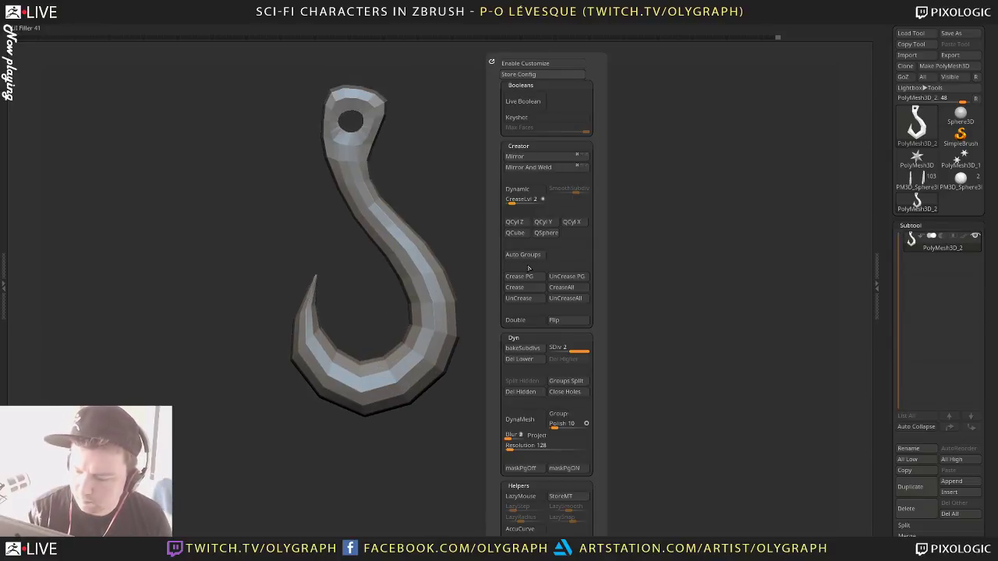
key("d")
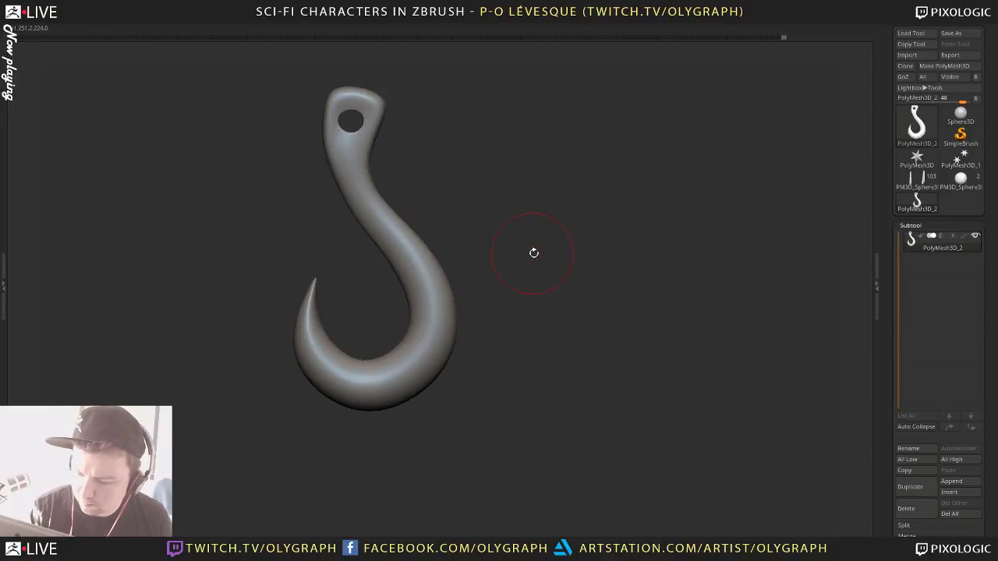
Flatten the broad side of the hook with the hPolish brush, using the unsmoothed mesh
key("b")
left_click(553, 437)
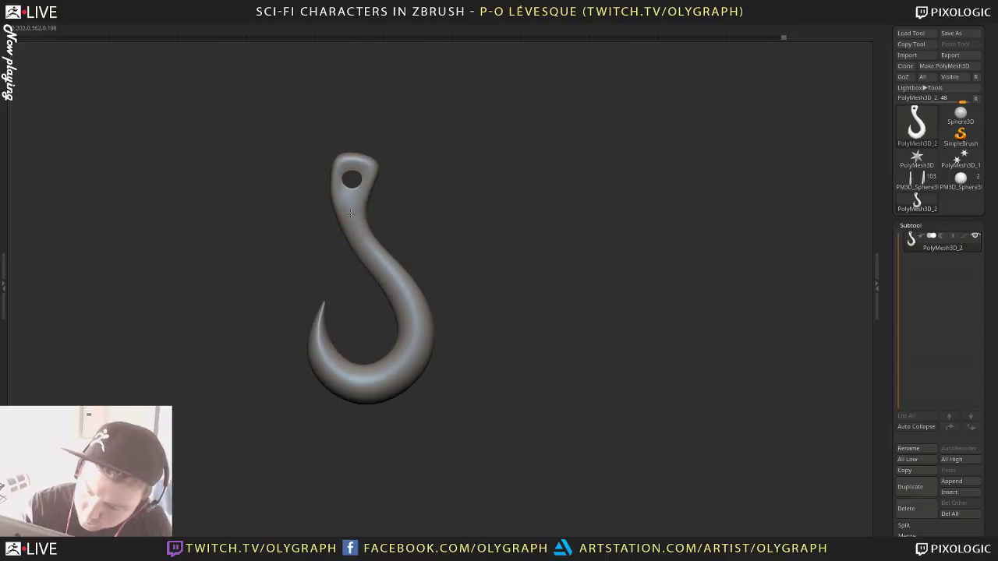
key("shift+d")
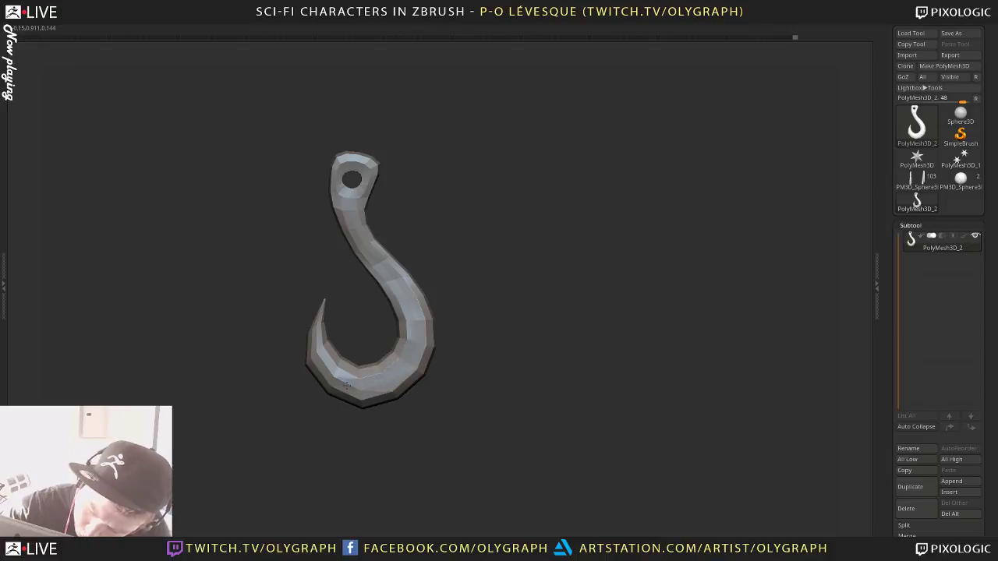
Set the ZModeler edge action to Crease and restore the hook's smooth preview without the polyframe
left_click_drag(394, 231, 531, 228, "alt")
key("shift+f")
key("b")
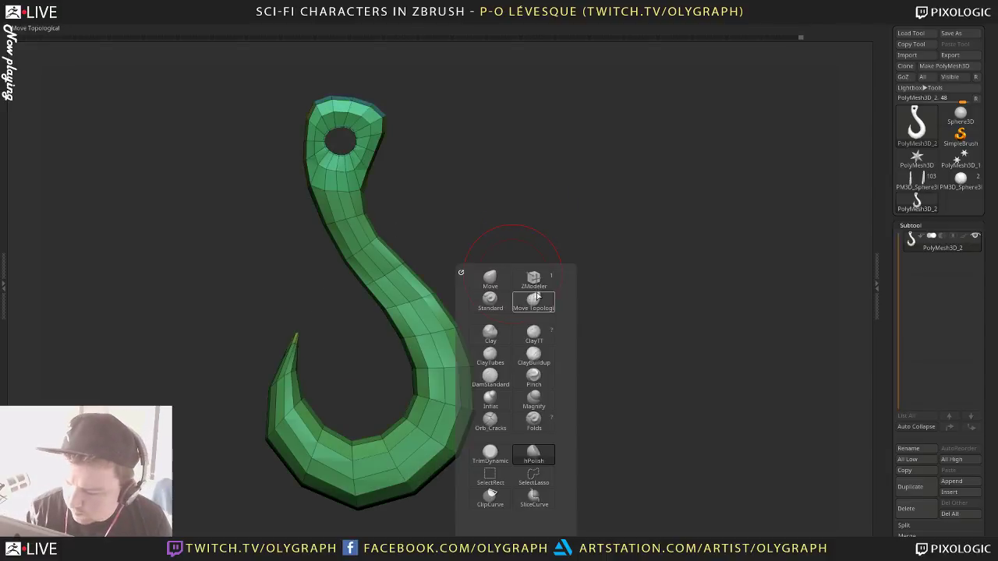
left_click(531, 299)
key("space")
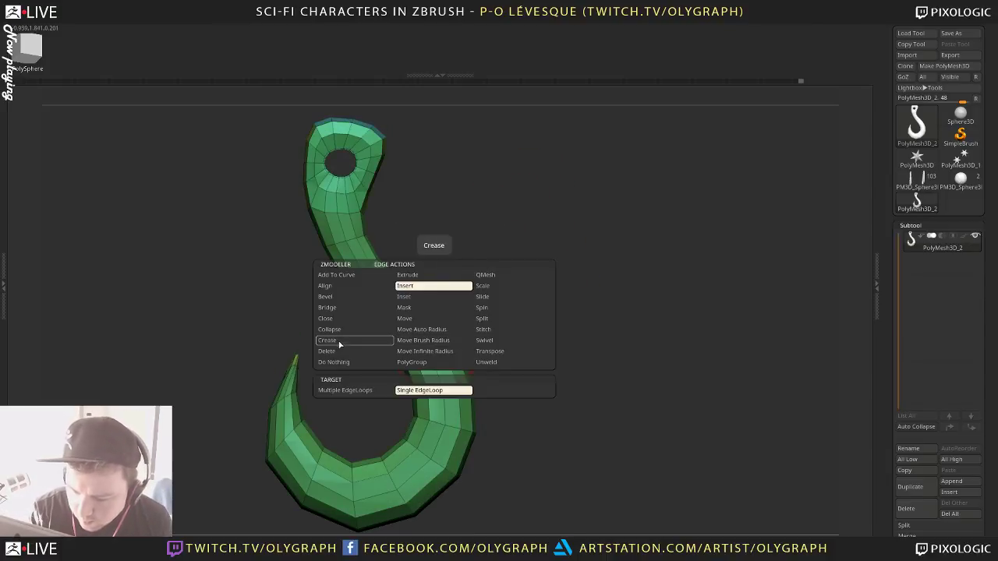
left_click(345, 401)
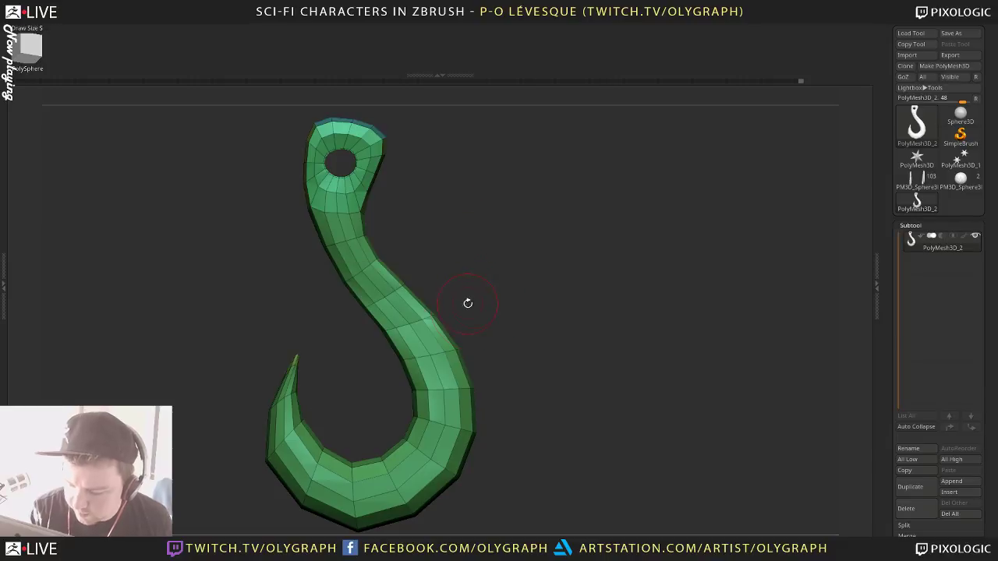
key("d")
key("shift+f")
left_click_drag(537, 269, 486, 277, "alt")
mouse_move(486, 276)
left_mouse_down()
mouse_move(526, 289)
mouse_move(468, 293)
mouse_move(538, 266)
mouse_move(538, 279)
left_mouse_up()
Reshape the hook's lower bend and round off the flat eyelet end with a resized Move brush
key("b")
left_click(525, 288)
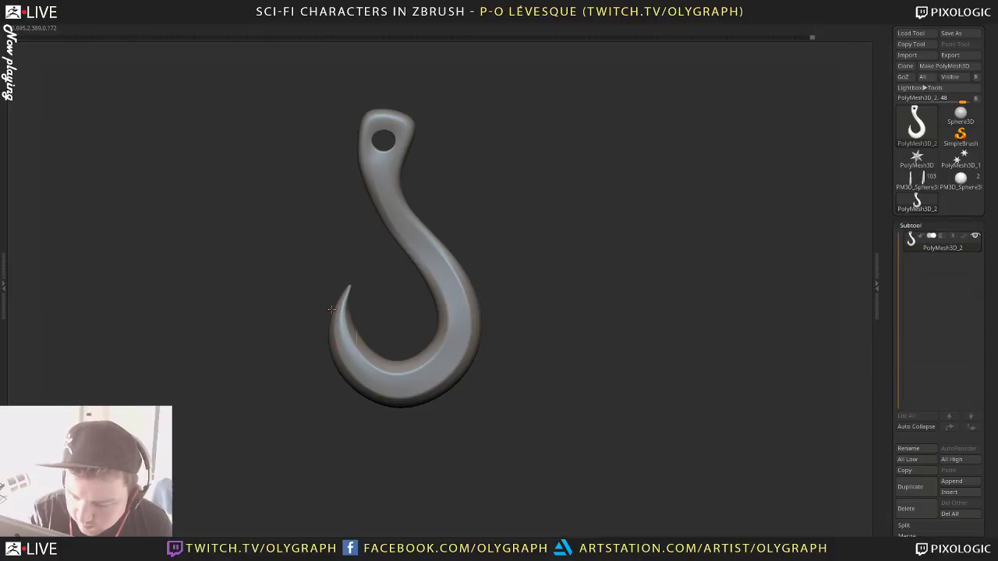
mouse_move(352, 384)
left_mouse_down()
mouse_move(357, 400)
mouse_move(437, 396)
mouse_move(429, 402)
left_mouse_up()
key("s")
left_click_drag(495, 301, 474, 251, "alt")
left_click_drag(375, 201, 362, 178)
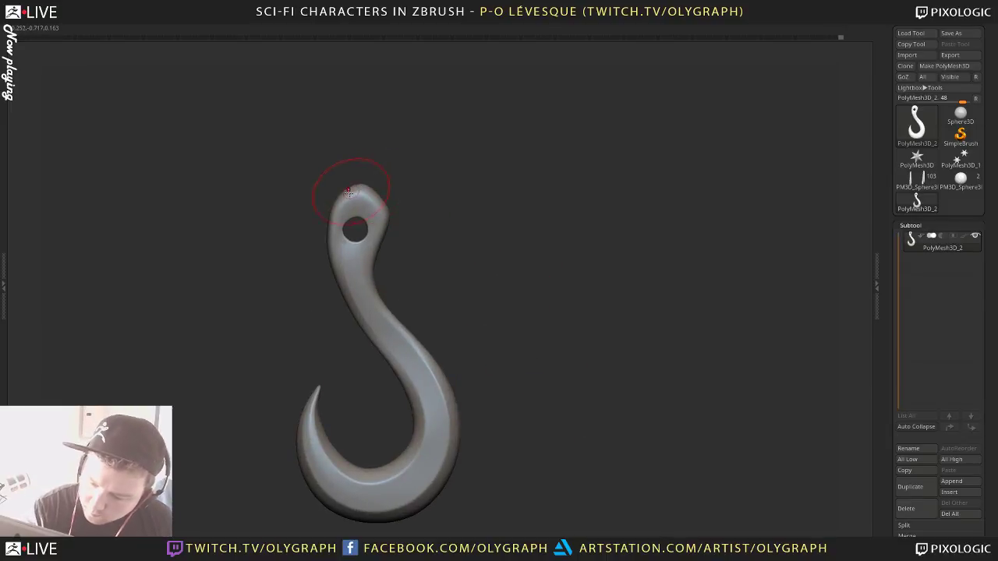
mouse_move(331, 222)
left_mouse_down()
mouse_move(314, 219)
mouse_move(376, 229)
mouse_move(357, 215)
left_mouse_up()
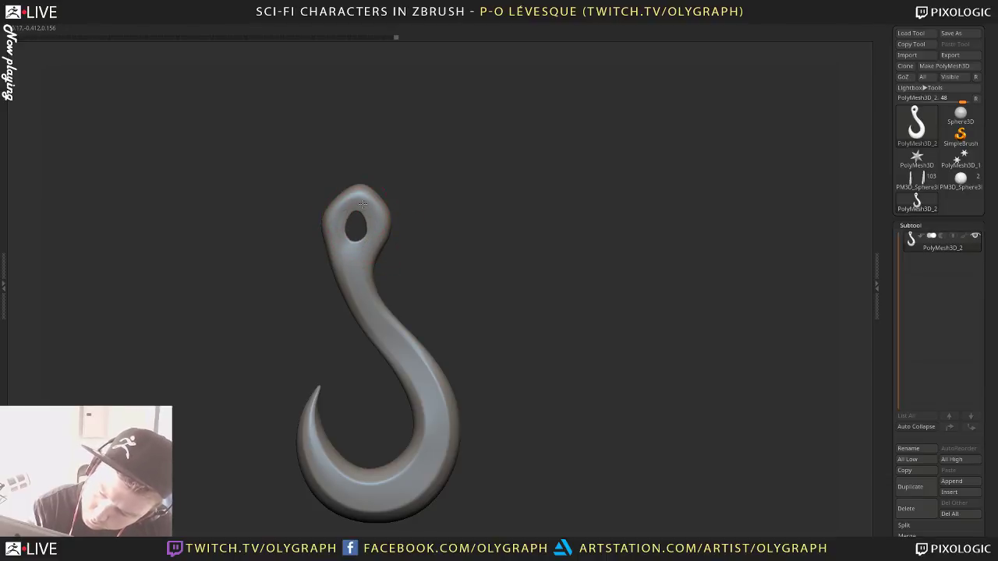
Narrow the hook's neck below the eyelet by pushing its sides inward in the edge-on view
left_click_drag(417, 146, 519, 259)
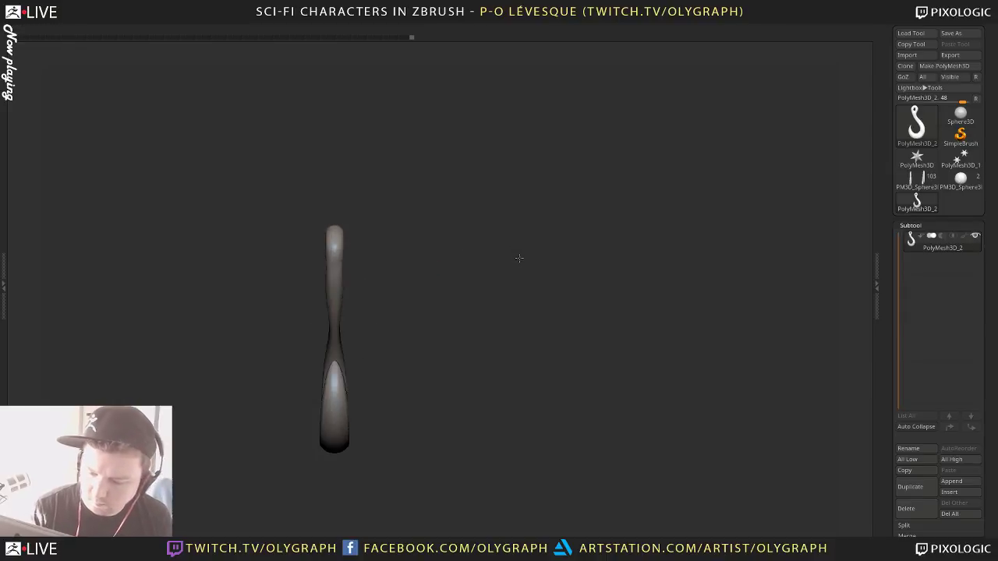
left_click_drag(301, 330, 328, 331)
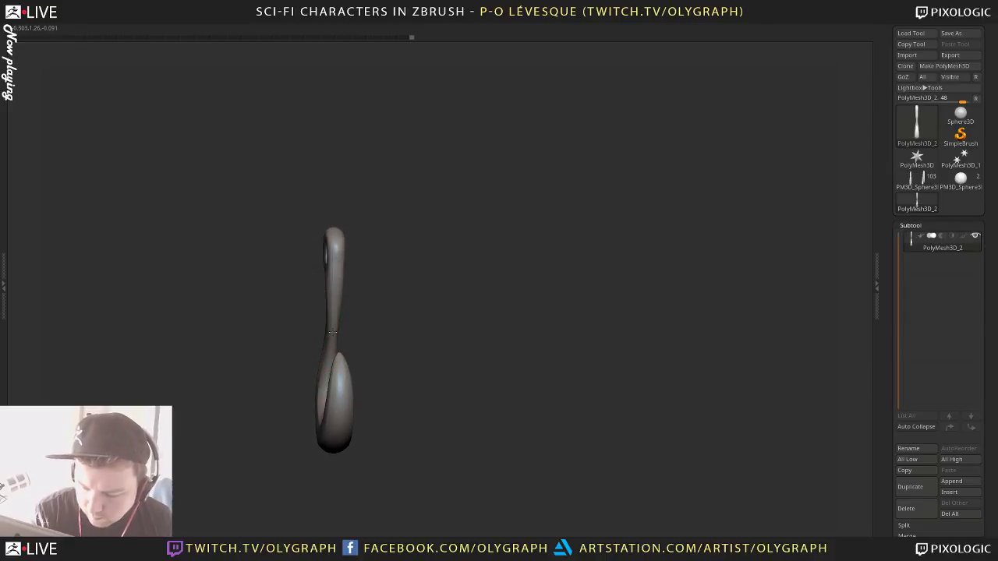
left_click_drag(325, 287, 337, 295)
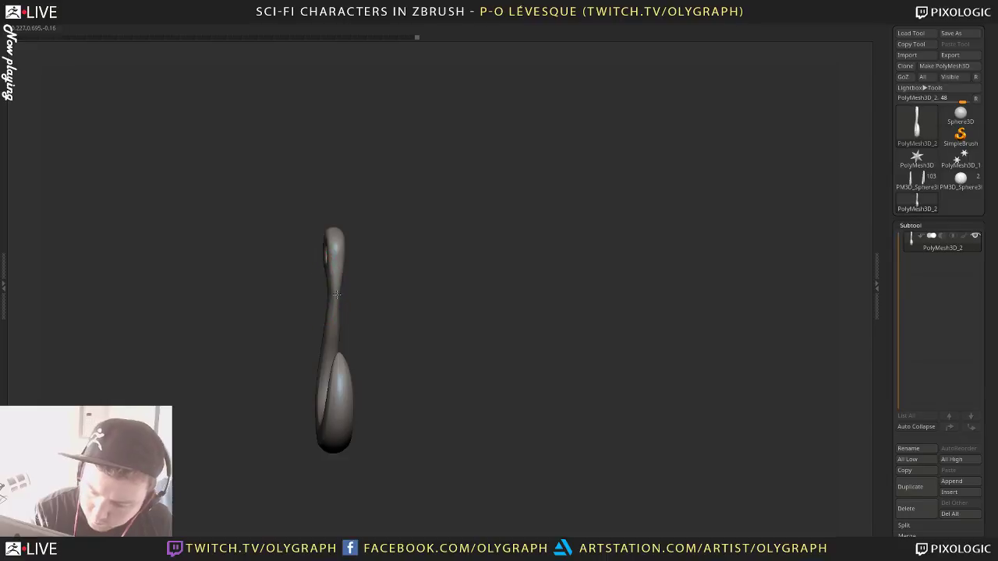
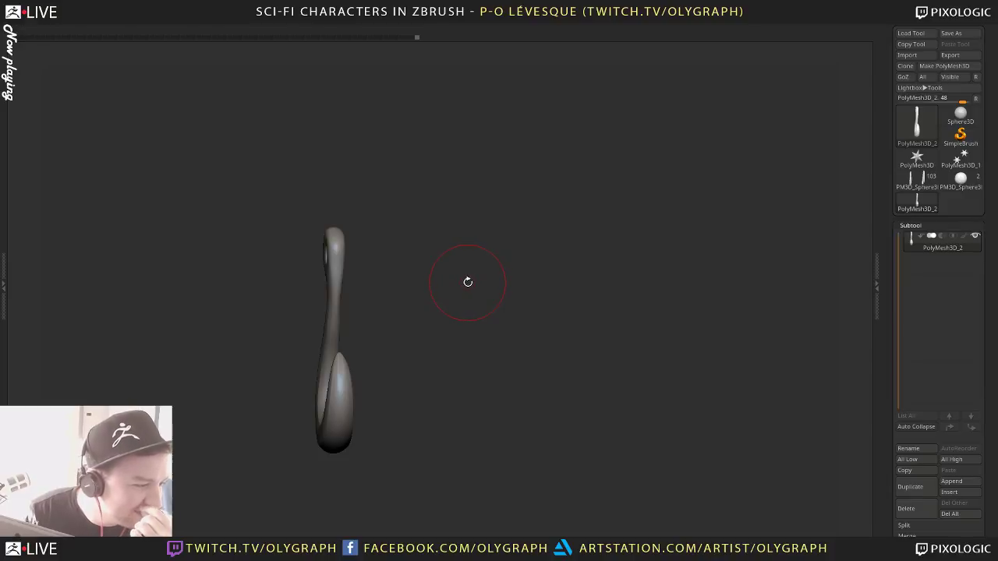
Refine the rounded contour of the eyelet's top from the front with a resized Move brush
left_click_drag(494, 243, 450, 288)
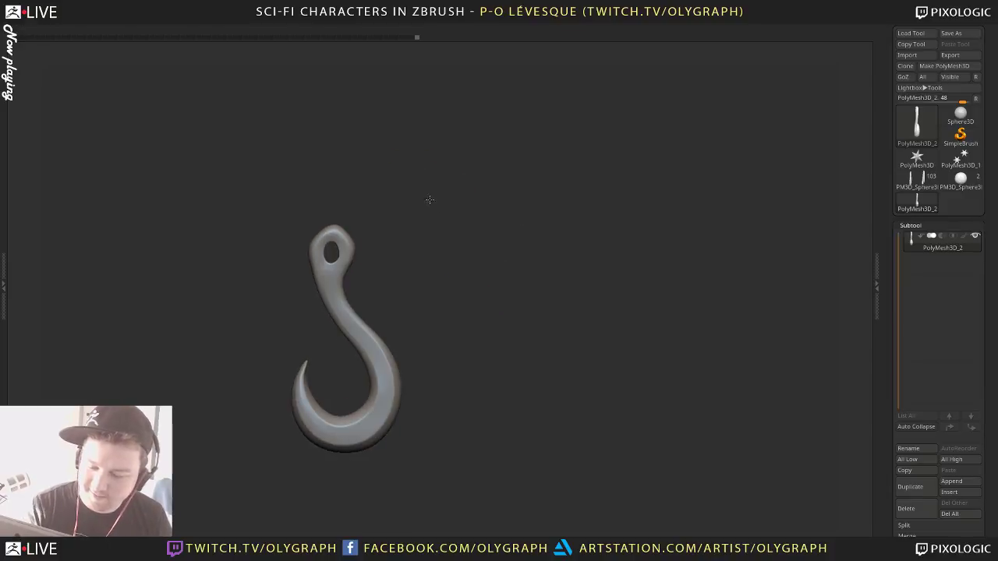
left_click_drag(428, 200, 414, 250, "alt")
key("s")
mouse_move(329, 232)
left_mouse_down()
mouse_move(305, 230)
mouse_move(354, 233)
left_mouse_up()
key("s")
mouse_move(467, 233)
left_mouse_down("alt")
mouse_move(482, 226)
mouse_move(428, 232)
left_mouse_up("alt")
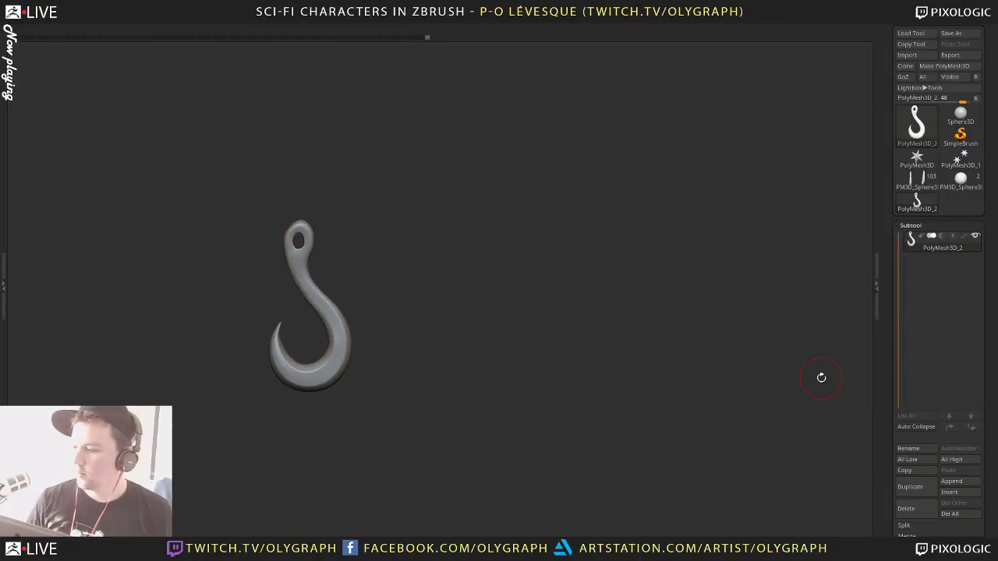
left_click_drag(537, 275, 563, 246, "alt")
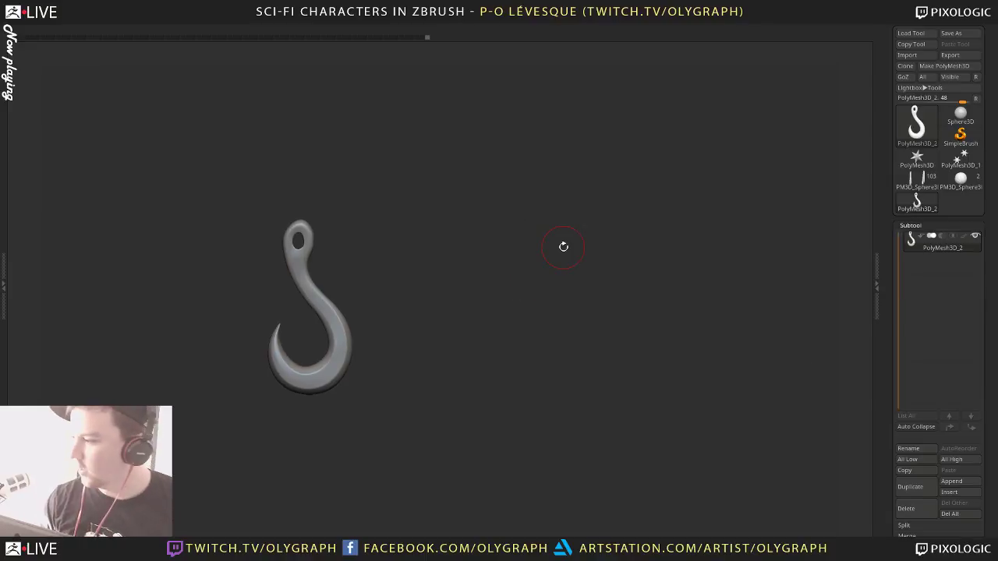
Save the hook tool as "hooks" in the robot project folder and make it the active tool
left_click(951, 33)
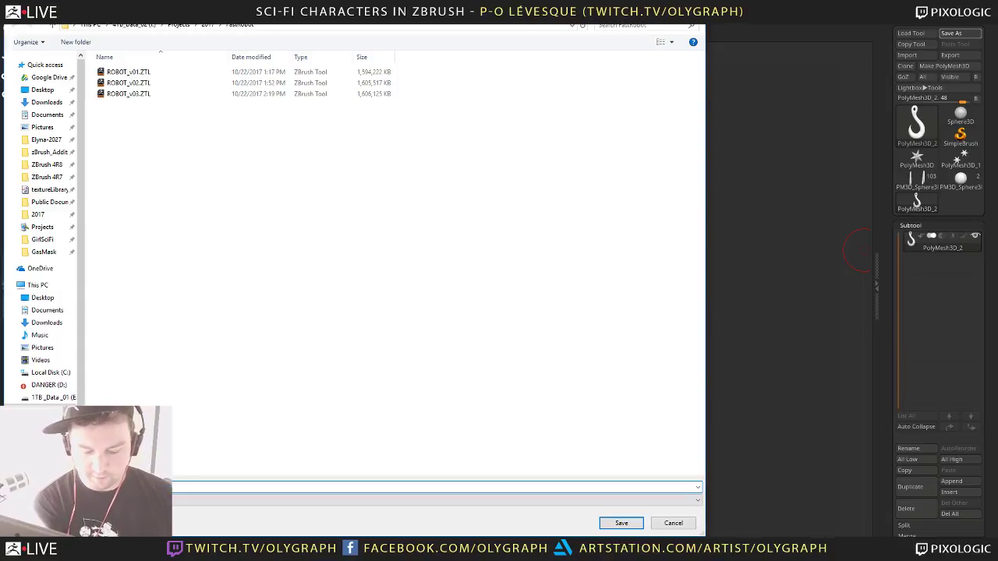
type("hooks")
key("Return")
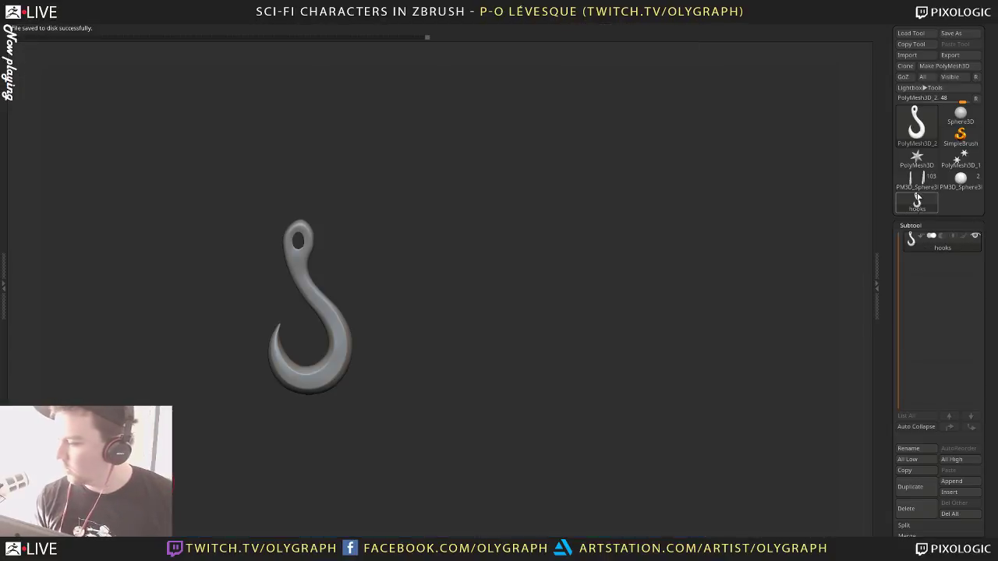
left_click(917, 200)
left_click(925, 203)
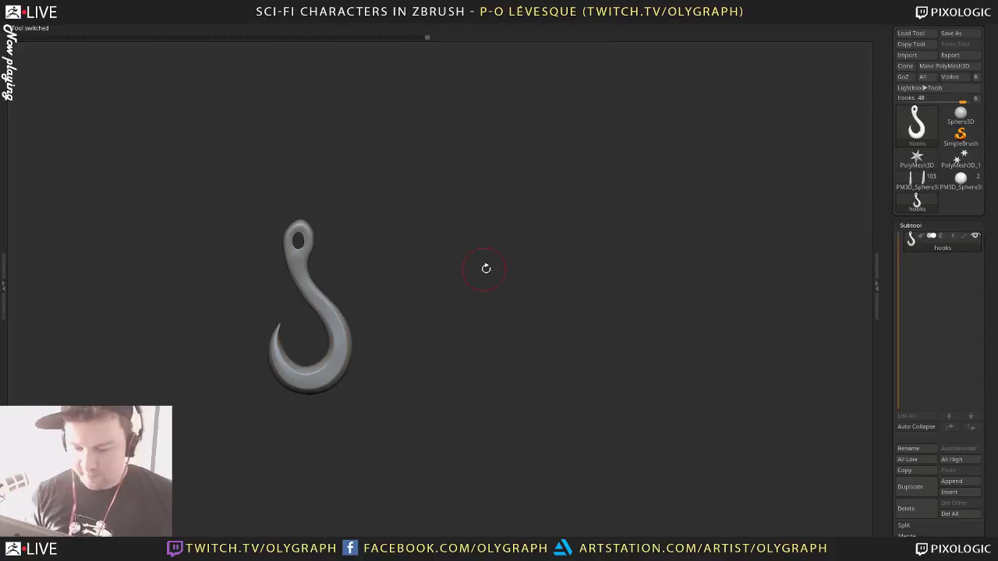
Create a new InsertMesh brush from the hook, test it on the model and undo the test insertion
key("b")
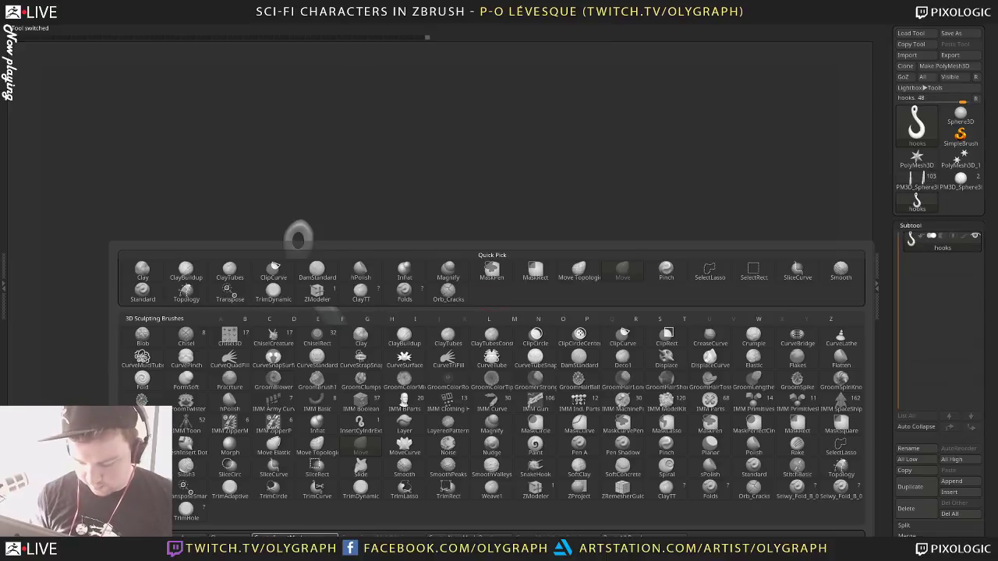
left_click(295, 536)
left_click(454, 185)
left_click_drag(312, 302, 431, 368)
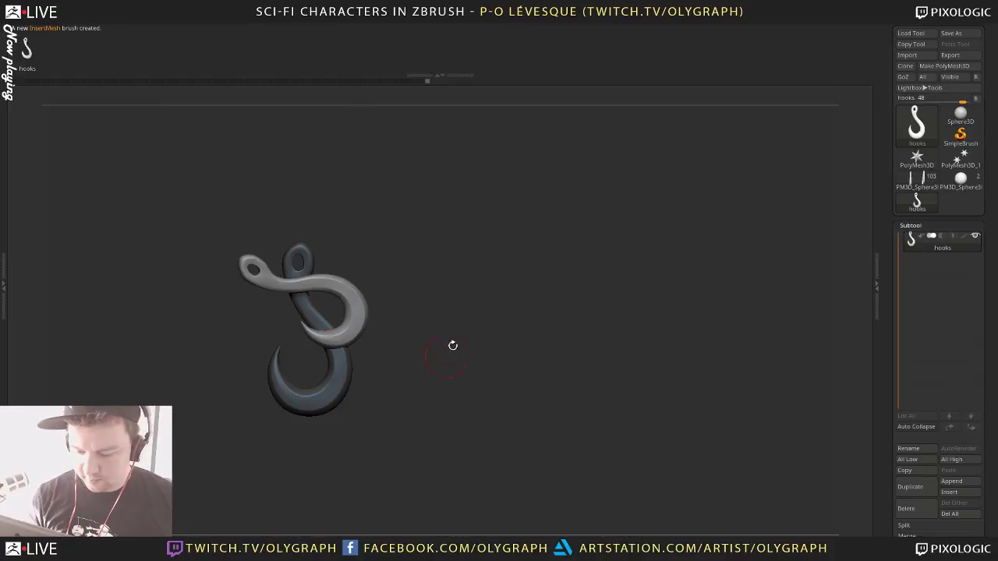
key("ctrl+z")
Switch to the robot's shoulder strap tool and insert a hook at the upper end of one strap
left_click(917, 180)
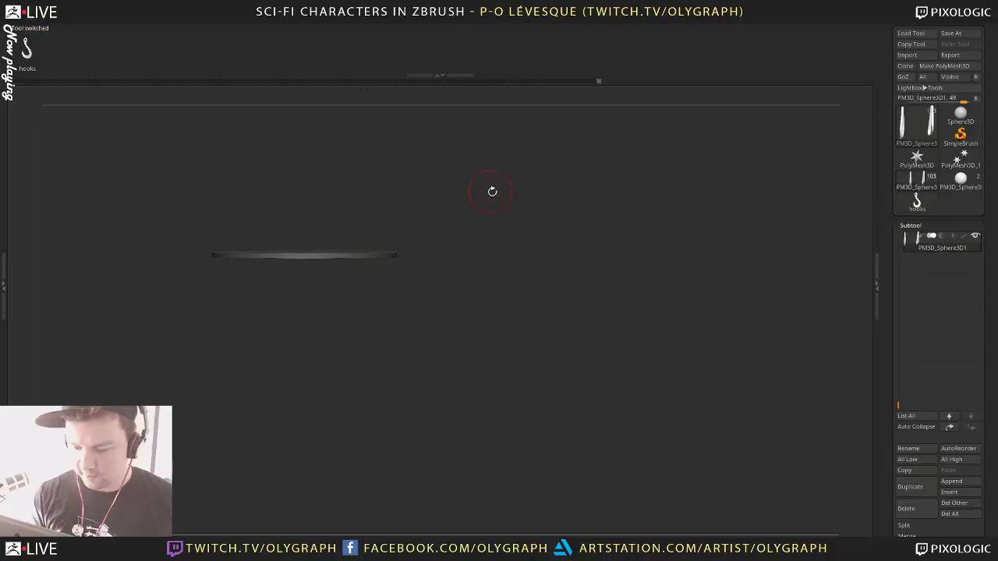
left_click_drag(485, 246, 463, 267)
left_click_drag(741, 209, 639, 273, "alt")
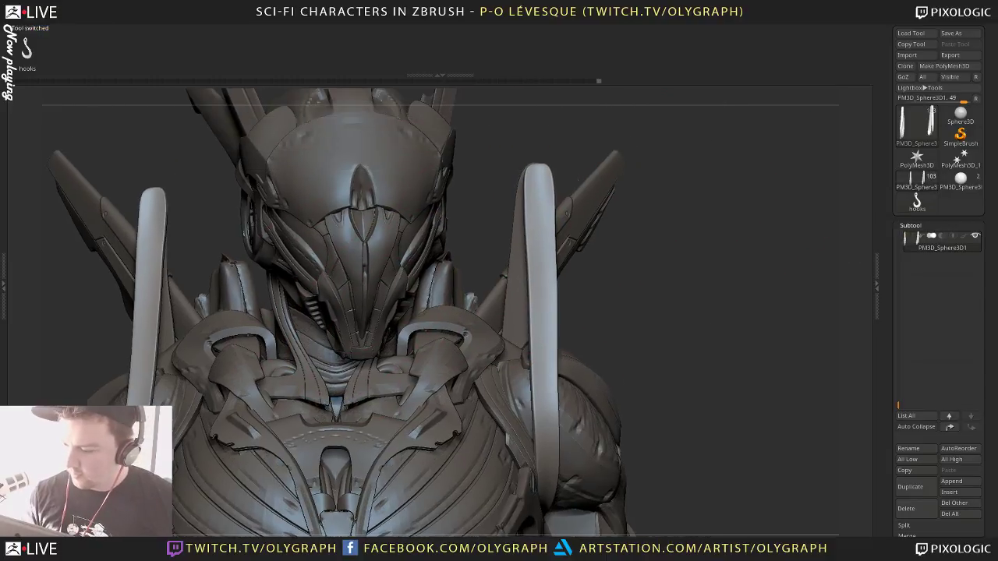
left_click_drag(541, 199, 555, 173)
right_click(598, 195)
left_click(582, 214)
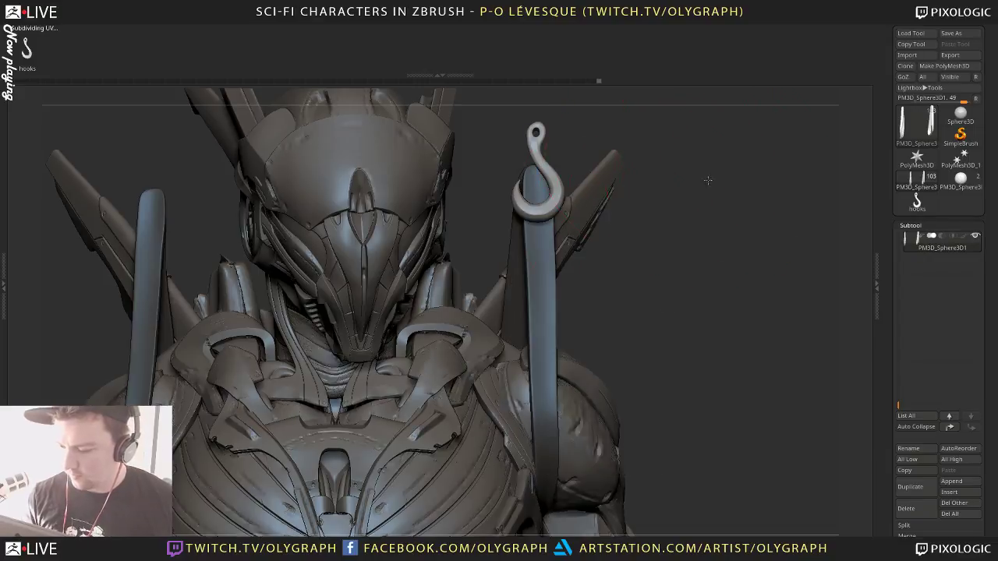
Rotate the inserted hook about its vertical axis to face sideways across the upper end of the shoulder strap
mouse_move(708, 180)
left_mouse_down()
mouse_move(556, 145)
mouse_move(559, 177)
mouse_move(577, 176)
mouse_move(569, 138)
left_mouse_up()
key("w")
left_click_drag(552, 173, 574, 153)
left_click_drag(574, 132, 635, 126)
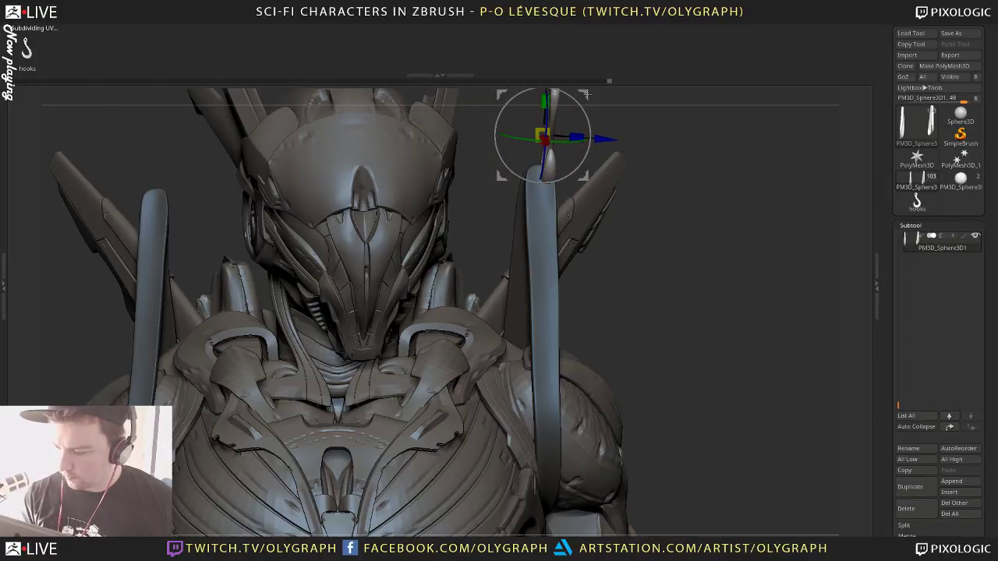
left_click_drag(586, 95, 571, 107)
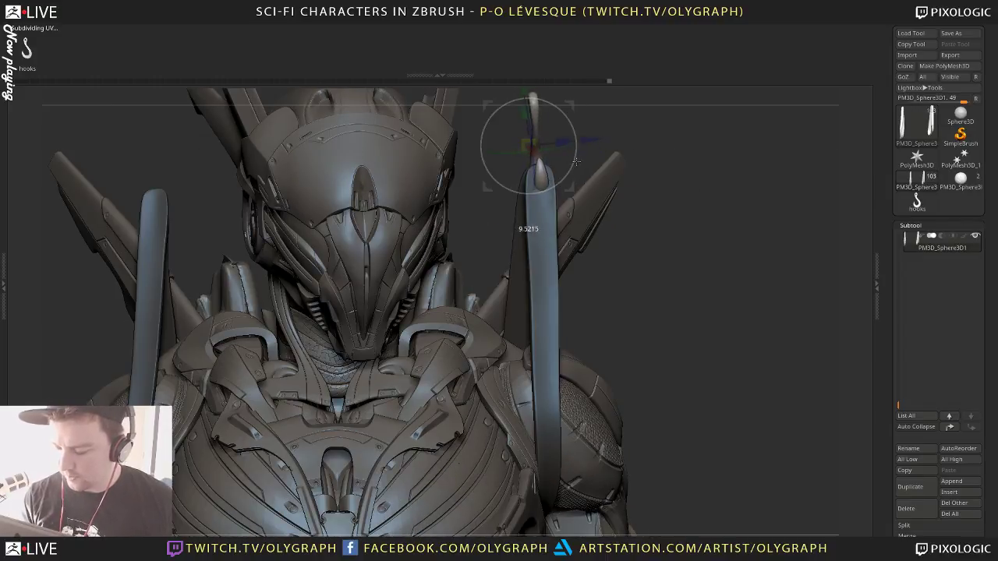
left_click_drag(574, 164, 575, 164)
Reposition the hook with the gizmo so that the strap's upper loop sits inside its bend
left_click_drag(647, 189, 533, 138)
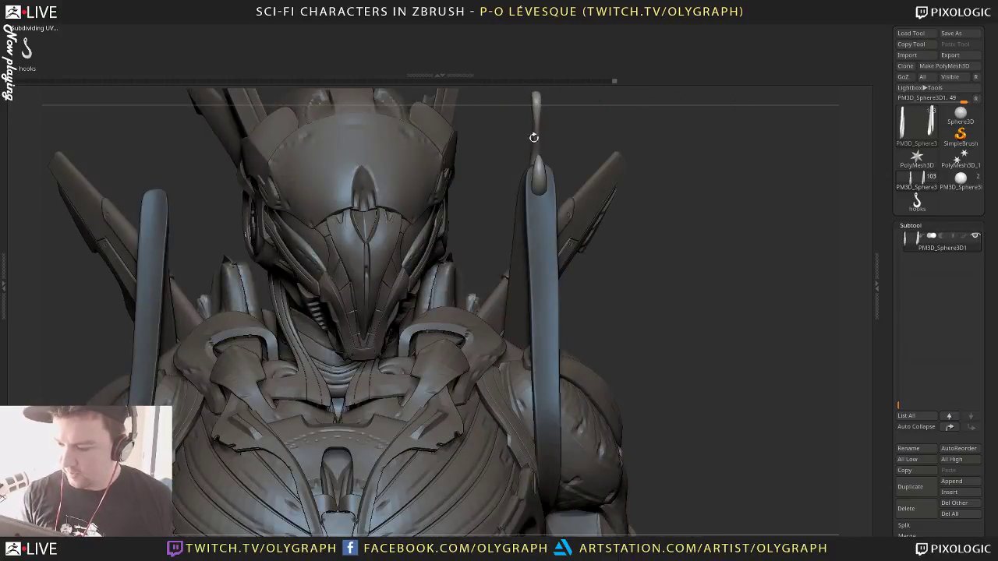
left_click_drag(686, 191, 673, 245, "alt")
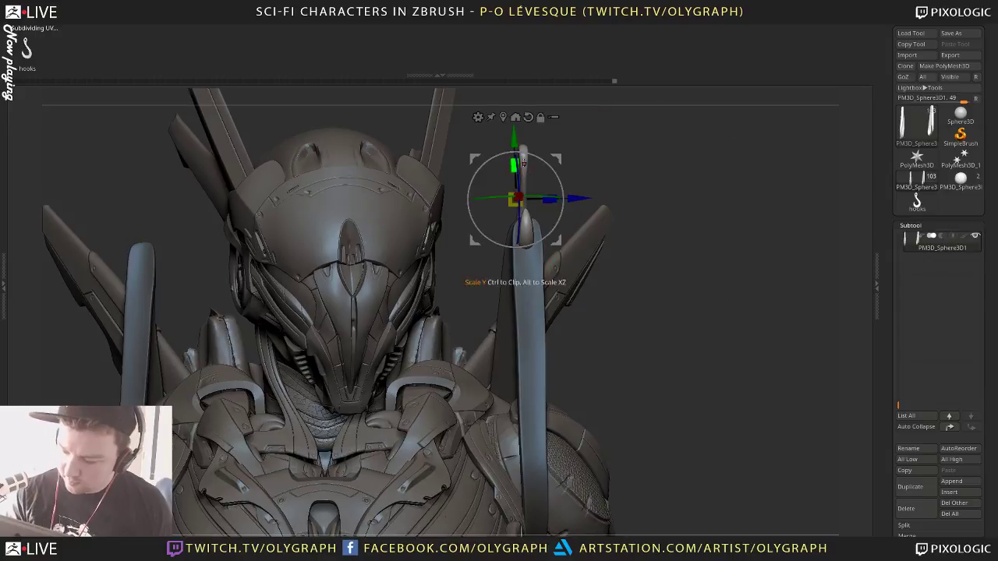
left_click_drag(549, 162, 536, 197)
left_click_drag(515, 278, 515, 280)
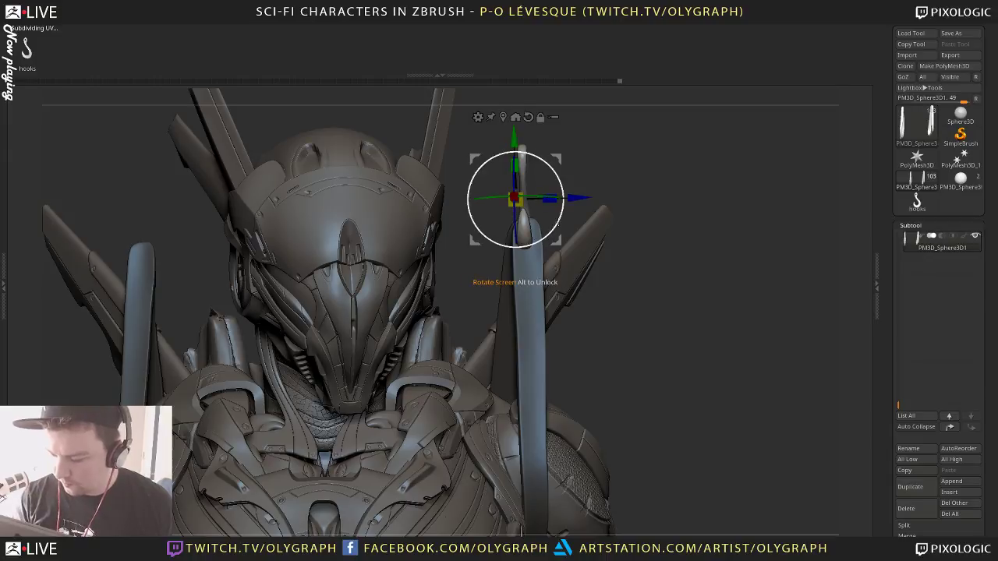
left_click_drag(604, 151, 546, 142)
left_click_drag(560, 188, 560, 177)
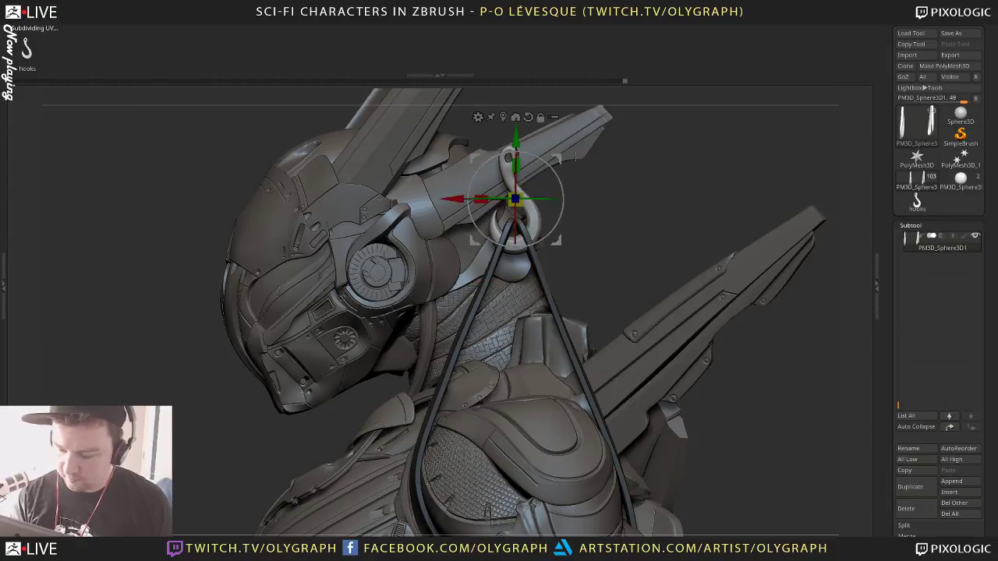
Clear the mask from the straps and inspect the hook's fit from the side and the front
key("q")
left_click_drag(620, 192, 552, 134, "alt")
right_click_drag(676, 185, 618, 192)
mouse_move(626, 285)
right_mouse_down("ctrl")
mouse_move(650, 219)
mouse_move(628, 200)
mouse_move(673, 236)
mouse_move(635, 251)
mouse_move(531, 218)
right_mouse_up("ctrl")
right_click_drag(769, 231, 796, 234)
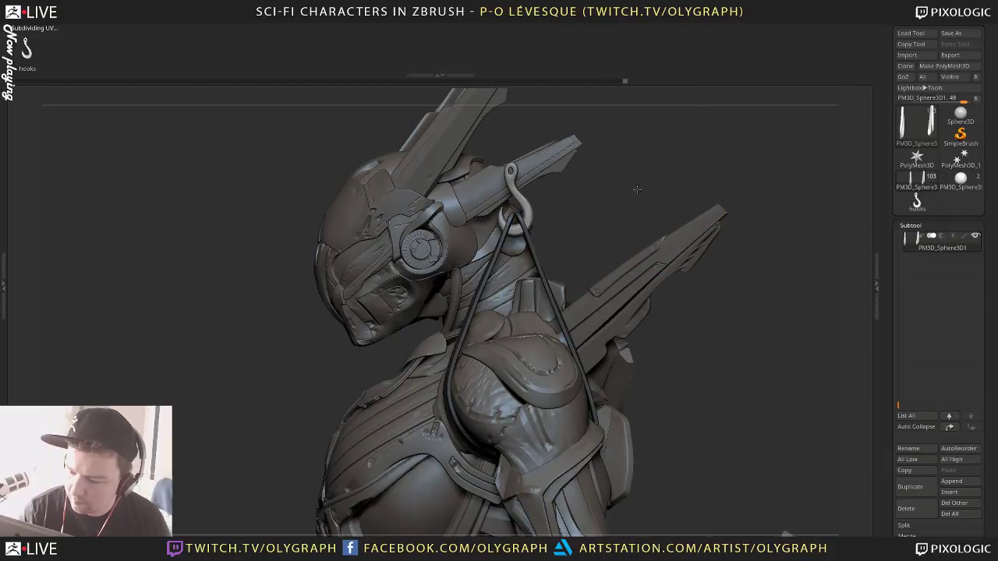
left_click(597, 198, "ctrl")
right_click_drag(600, 192, 675, 181)
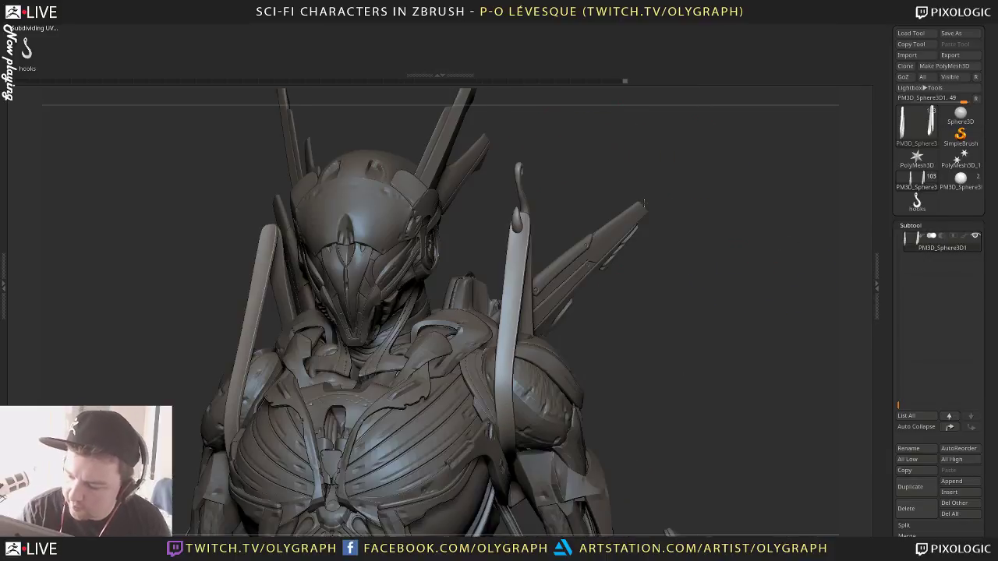
right_click_drag(541, 229, 510, 251)
Switch to the Move brush and mask the hook so that only the straps can be edited
key("s")
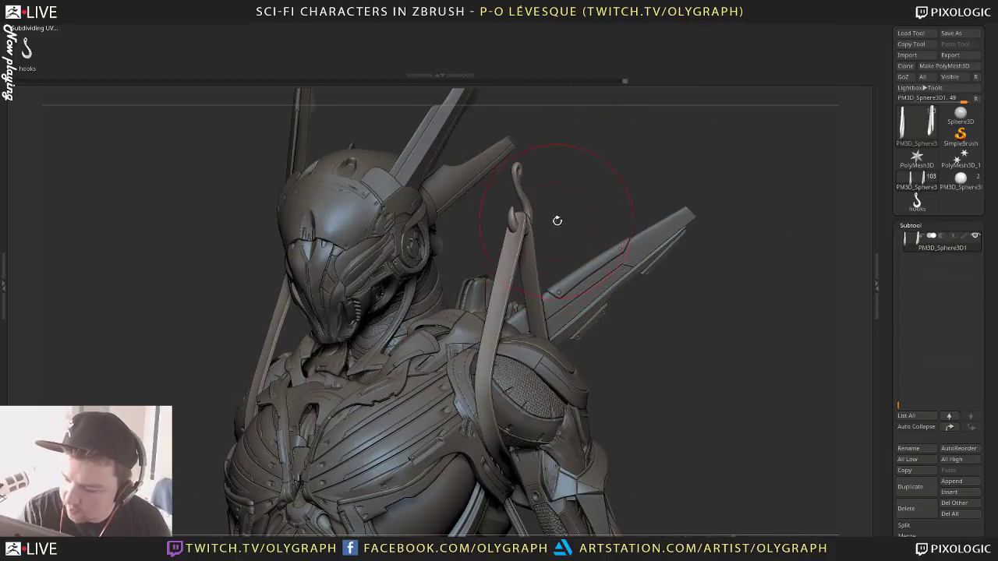
key("s")
mouse_move(574, 211)
right_mouse_down()
mouse_move(564, 181)
mouse_move(552, 226)
right_mouse_up()
key("b")
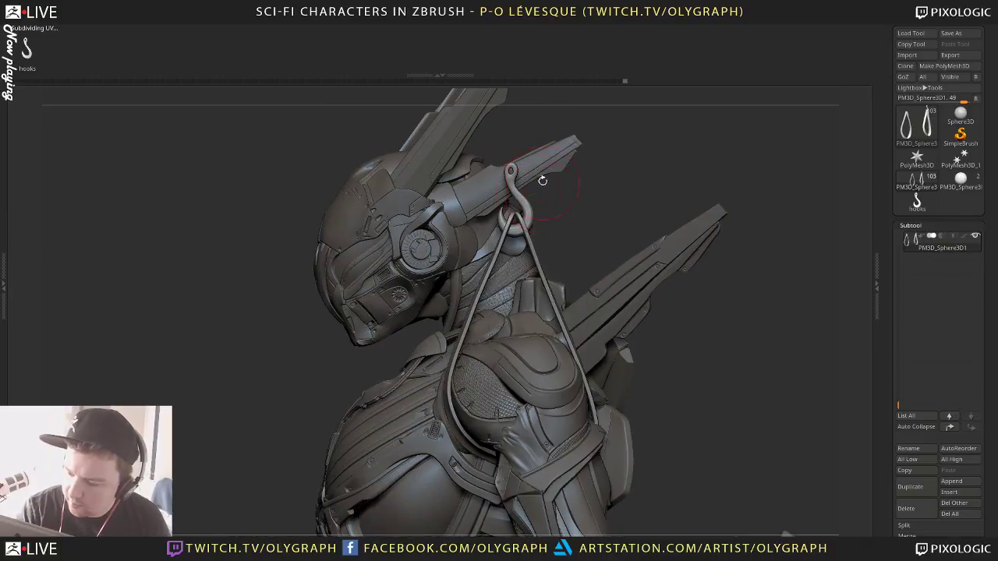
key("b")
left_click(515, 240)
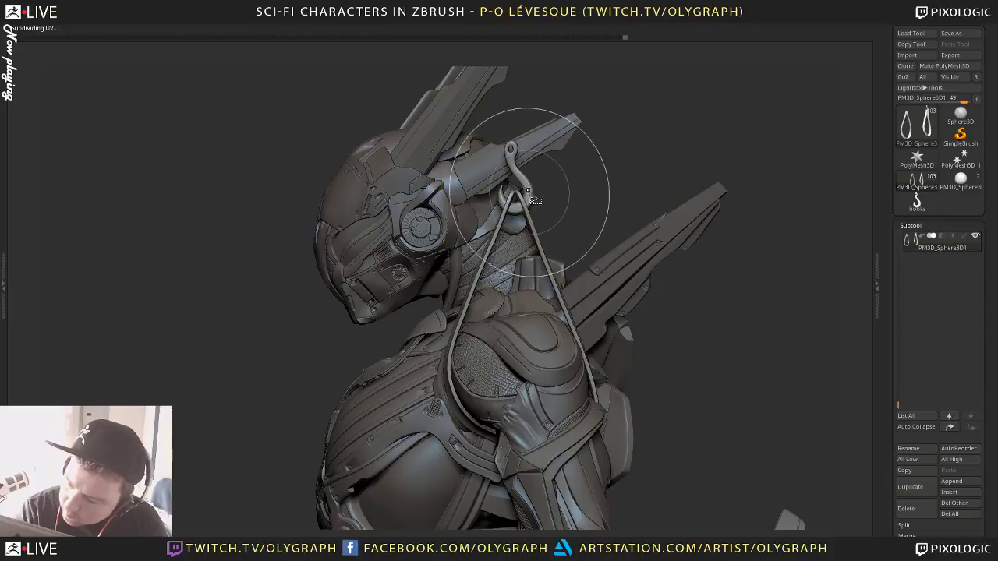
left_click(527, 193, "ctrl+shift")
left_click(592, 173, "ctrl+shift")
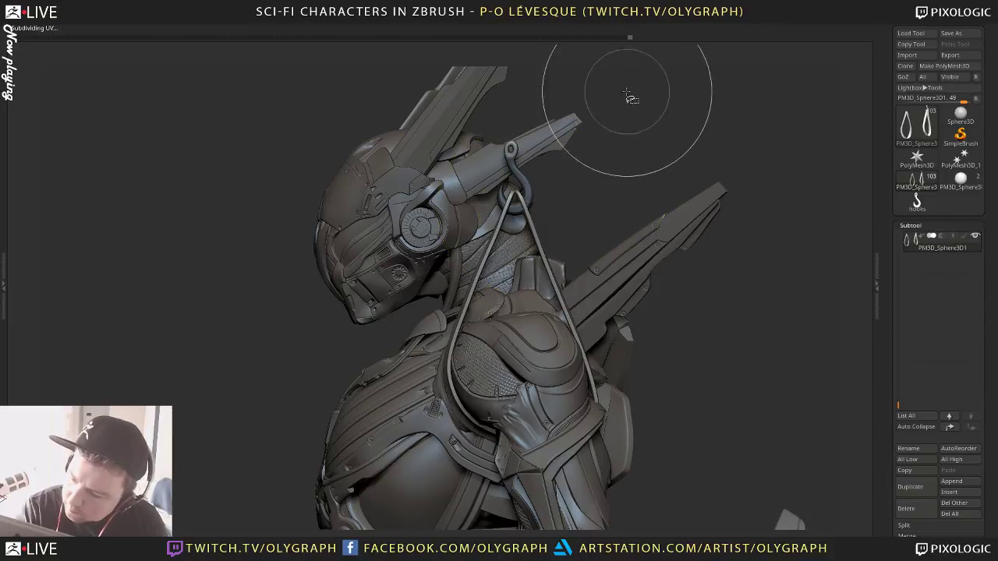
mouse_move(625, 93)
left_mouse_down("ctrl+shift")
mouse_move(468, 178)
mouse_move(588, 192)
left_mouse_up("ctrl+shift")
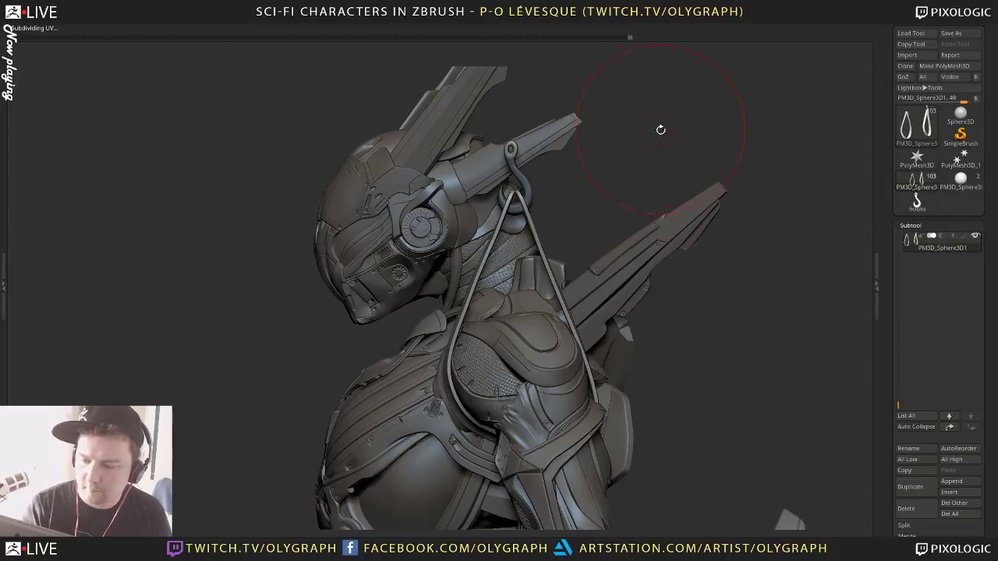
Set the masking brush to MaskPen, isolate the straps and hook with Solo, and check the hook's mask
key("Tab")
left_click(32, 78, "ctrl")
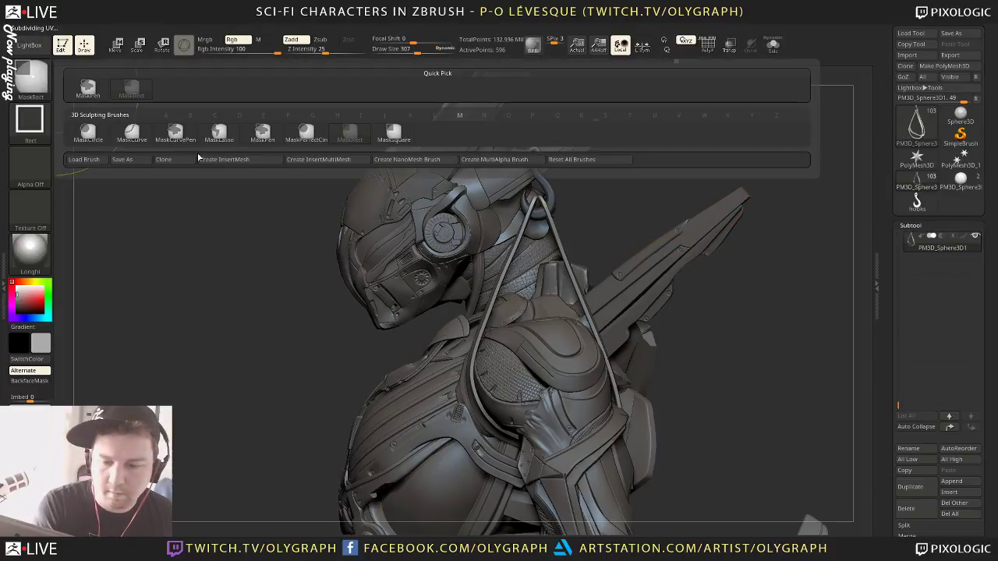
left_click(88, 88, "ctrl")
left_click_drag(679, 119, 470, 175, "ctrl")
key("shift")
key("shift+s")
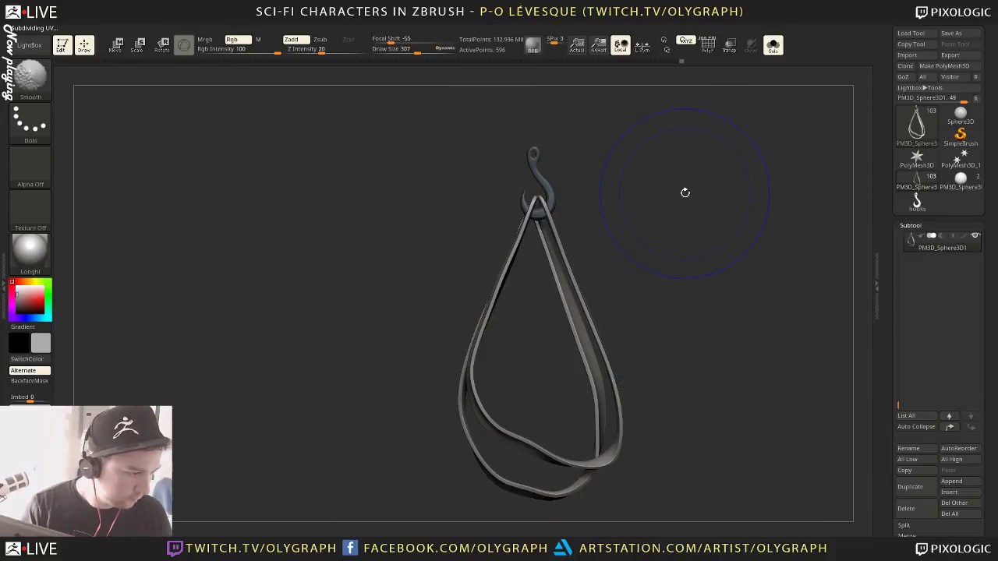
left_click_drag(677, 209, 612, 238)
left_click(607, 232, "ctrl")
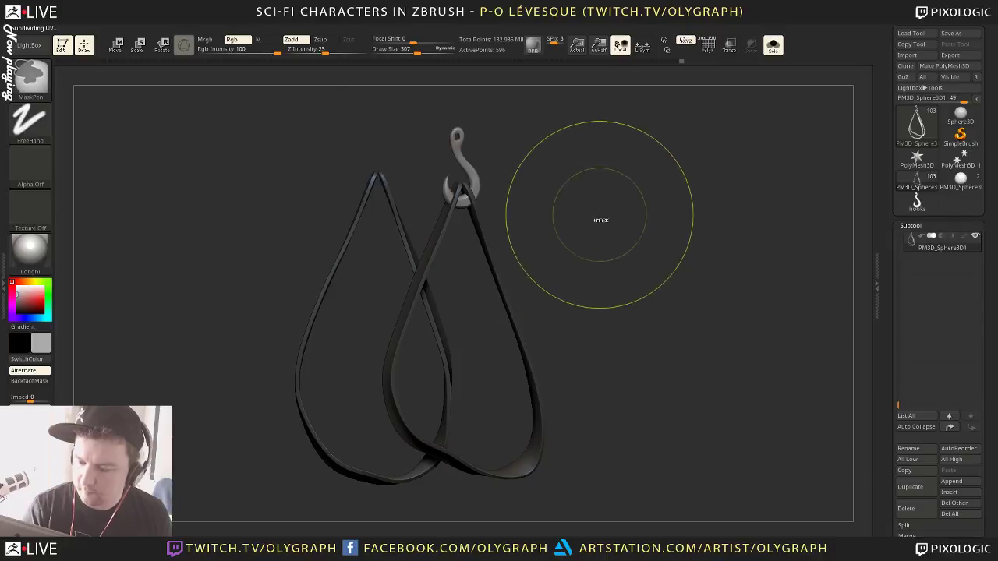
mouse_move(600, 189)
right_mouse_down("ctrl")
mouse_move(609, 222)
mouse_move(598, 193)
mouse_move(530, 209)
right_mouse_up("ctrl")
left_click(608, 221, "ctrl")
Pull both sides of the strap inward below its tip with the Move Topological brush
key("s")
mouse_move(429, 218)
left_mouse_down()
mouse_move(417, 218)
mouse_move(434, 228)
left_mouse_up()
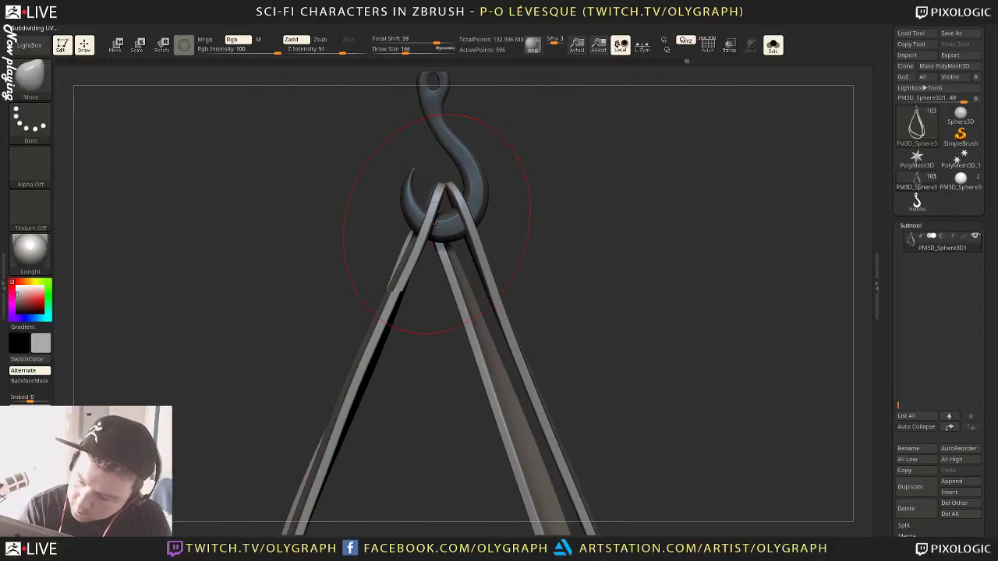
key("b")
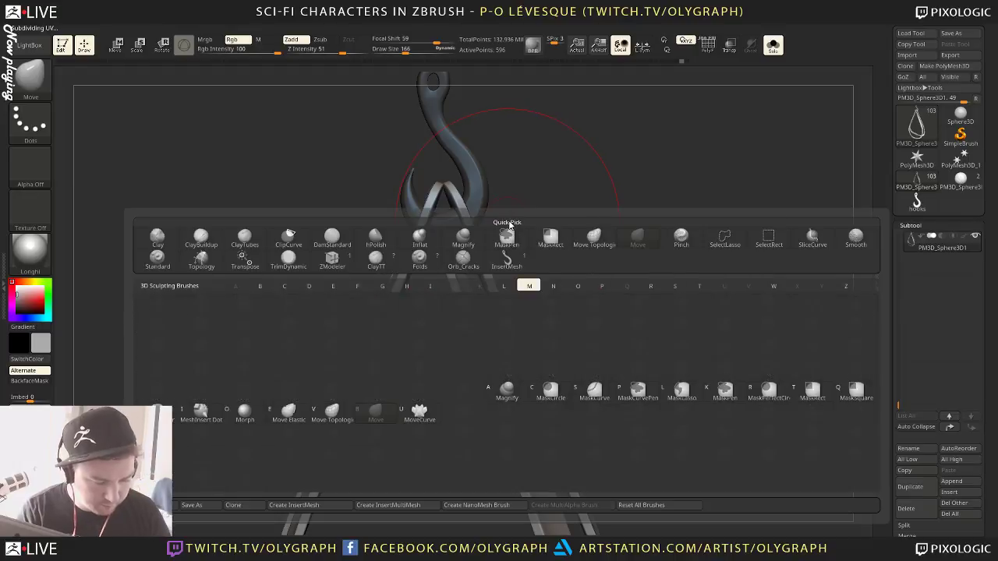
left_click(332, 411)
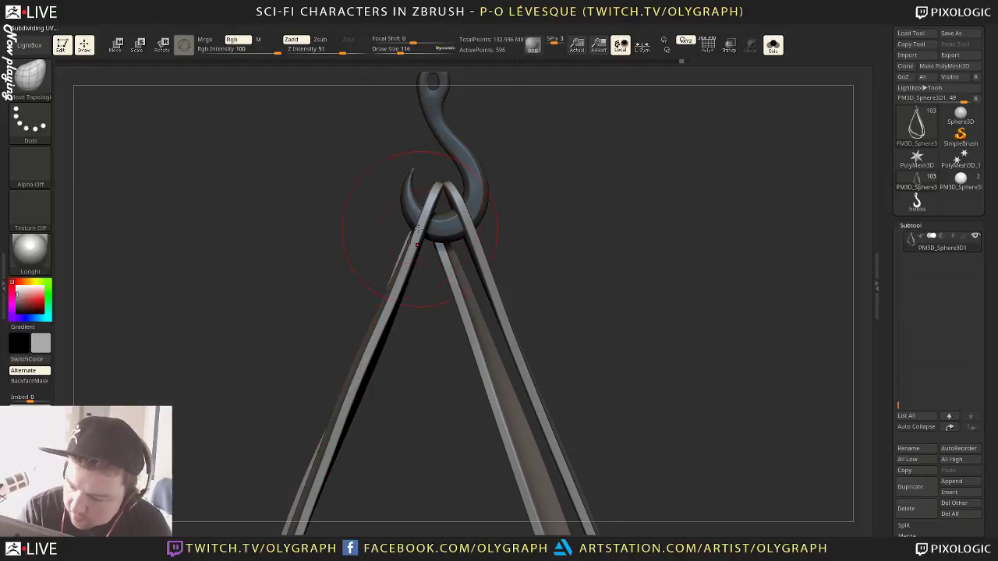
key("s")
left_click_drag(418, 229, 453, 215)
left_click_drag(383, 134, 421, 178, "ctrl")
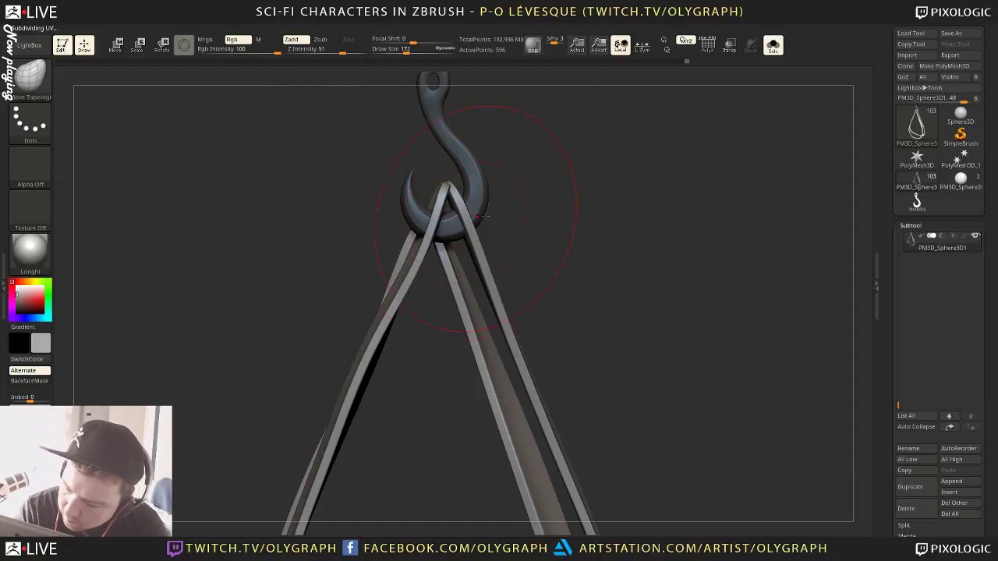
left_click_drag(482, 217, 463, 224)
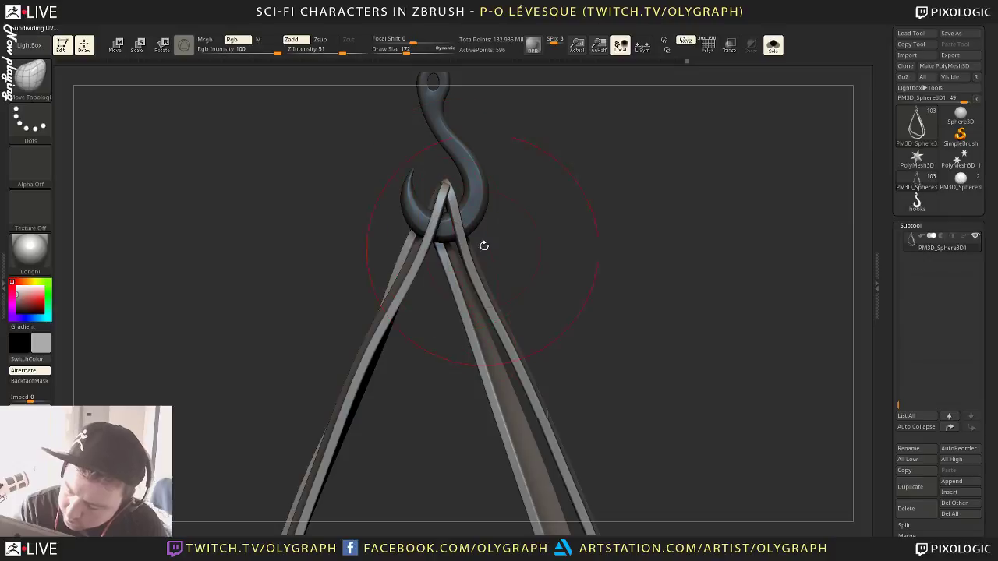
Turn on the polygroup wireframe and bend the front side of the strap inward from the hook downward
key("shift+f")
key("bracketright")
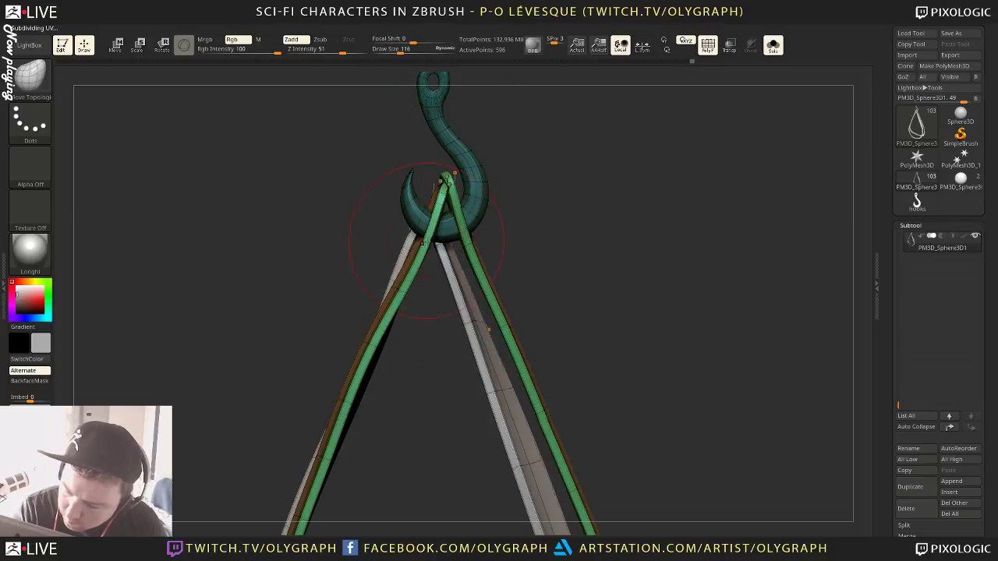
left_click_drag(426, 243, 422, 232)
key("s")
left_click_drag(397, 291, 405, 291)
left_click_drag(355, 361, 374, 360)
Refine the strap's tip inside the hook and the front side just below it with small Move Topological strokes
key("s")
left_click_drag(450, 225, 441, 225)
mouse_move(434, 227)
left_mouse_down()
mouse_move(457, 198)
mouse_move(436, 218)
left_mouse_up()
key("s")
left_click_drag(408, 287, 412, 287)
key("s")
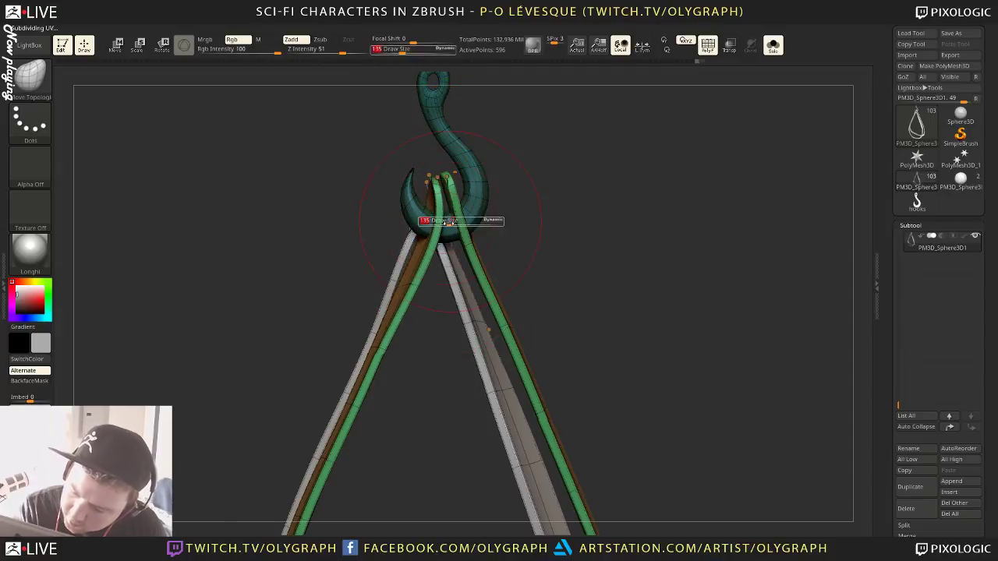
mouse_move(448, 222)
left_mouse_down()
mouse_move(440, 222)
mouse_move(456, 207)
left_mouse_up()
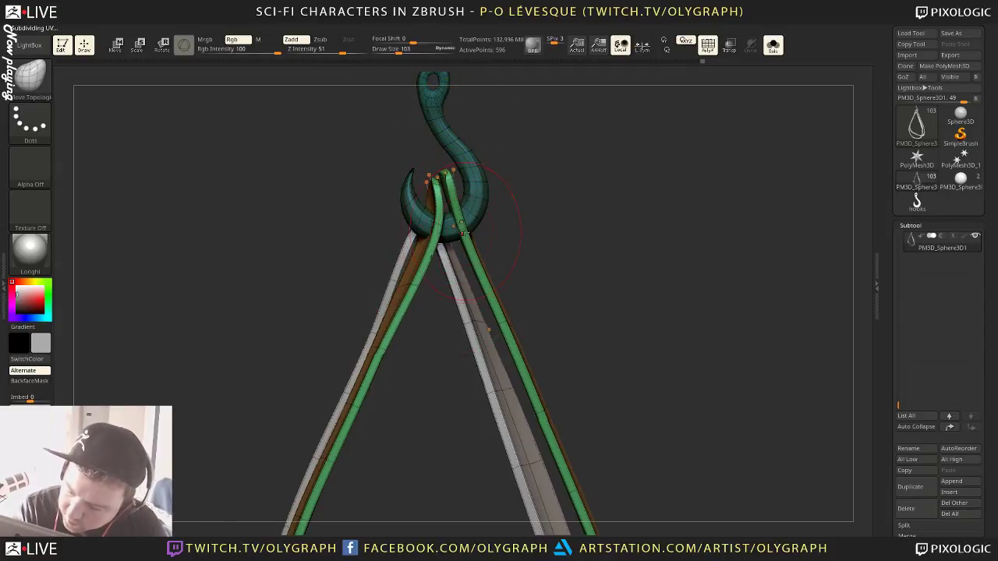
Examine how the strap's tip fits around the hook from the front
left_click_drag(523, 201, 640, 198)
key("s")
left_click_drag(455, 229, 465, 229)
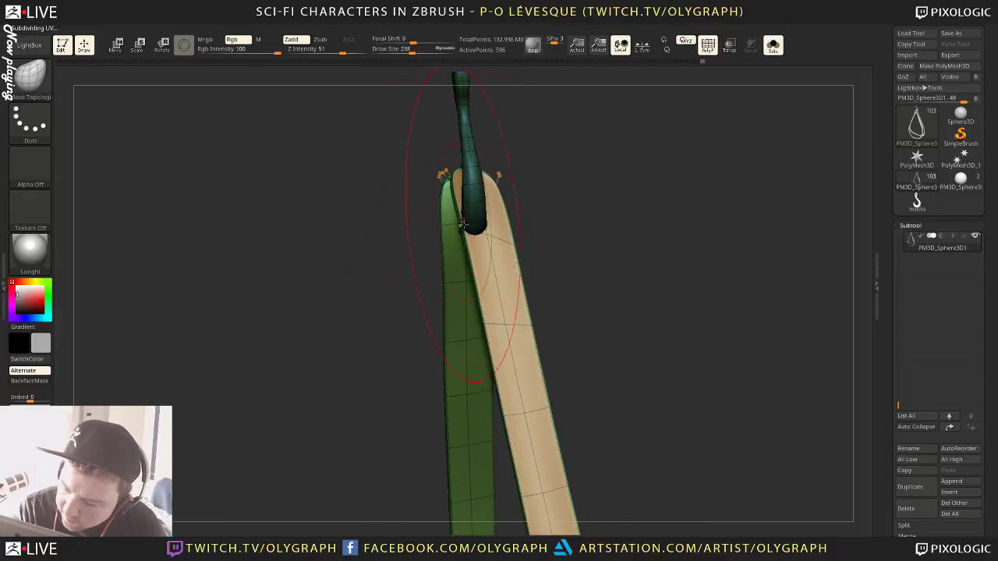
right_click_drag(442, 236, 468, 231)
key("s")
left_click_drag(468, 232, 471, 232)
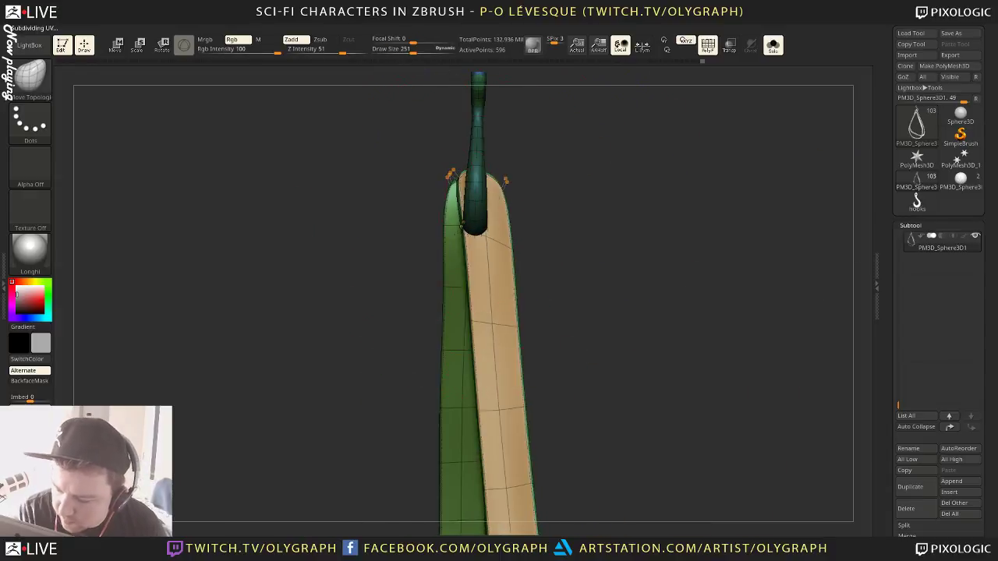
right_click_drag(423, 241, 471, 234)
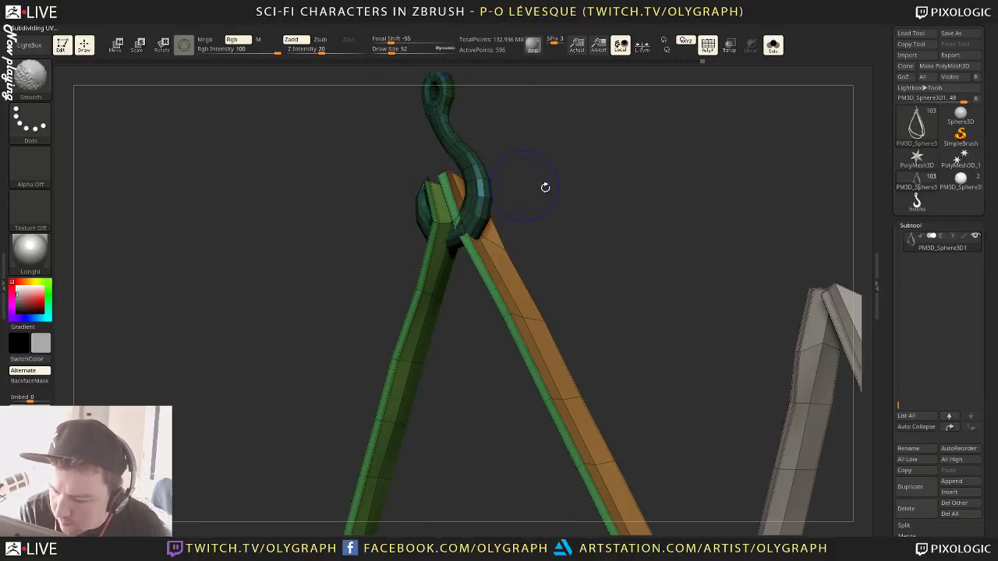
Compare the strap's low-poly mesh with its smoothed subdivision preview around the hook
key("shift+s")
key("shift+s")
right_click_drag(532, 203, 525, 228)
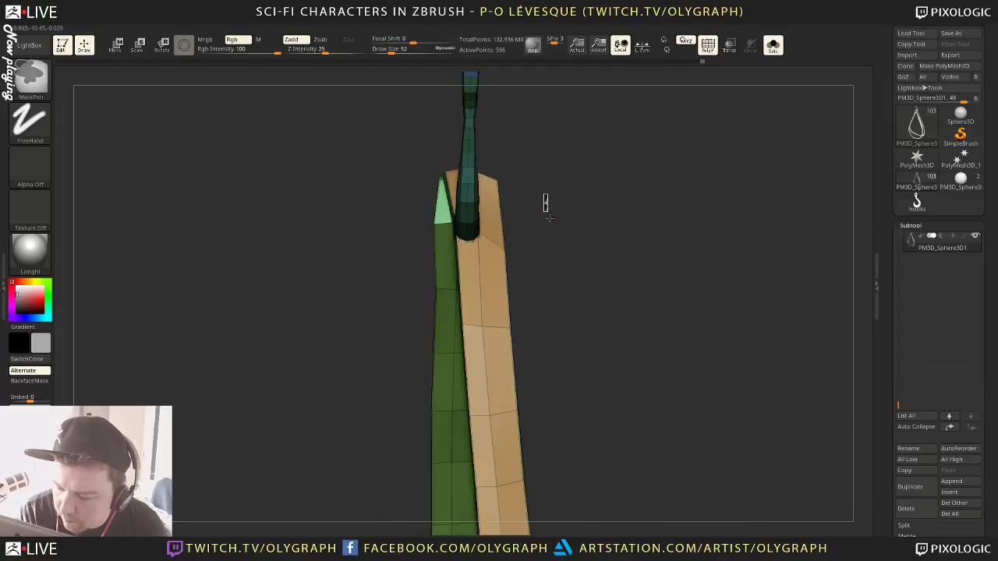
key("d")
mouse_move(501, 248)
left_mouse_down()
mouse_move(498, 226)
mouse_move(503, 233)
left_mouse_up()
key("s")
mouse_move(393, 242)
left_mouse_down()
mouse_move(396, 276)
mouse_move(414, 276)
left_mouse_up()
key("s")
Nudge the strap's surface beside the hook's bend with a small Move brush and return to Move Topological
key("1")
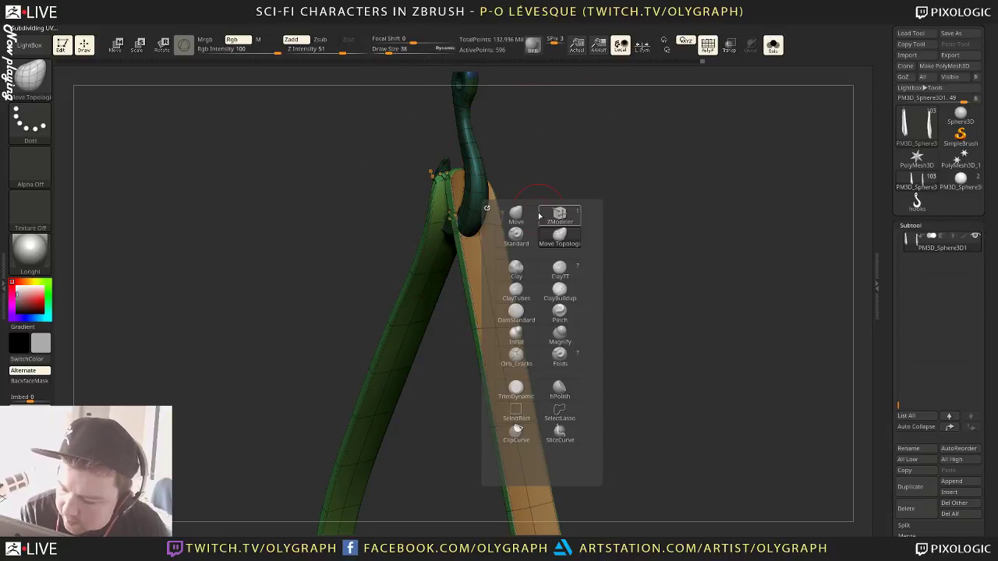
left_click(542, 215)
key("s")
left_click_drag(469, 232, 455, 231)
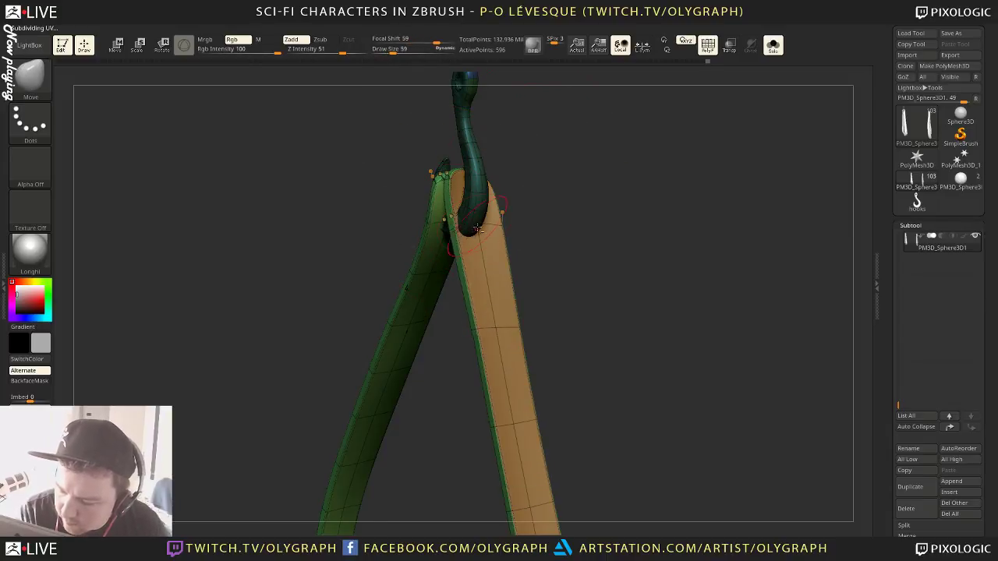
key("b")
key("m")
key("t")
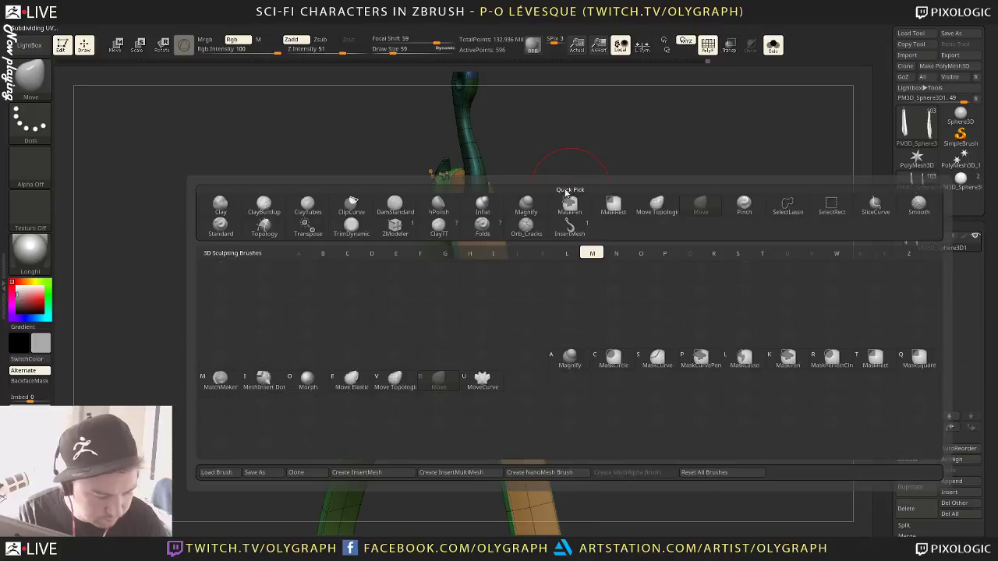
Shift the upper part of the strap sideways from the front to centre it behind the hook
right_click_drag(541, 208, 435, 242)
key("s")
left_click_drag(435, 244, 450, 243)
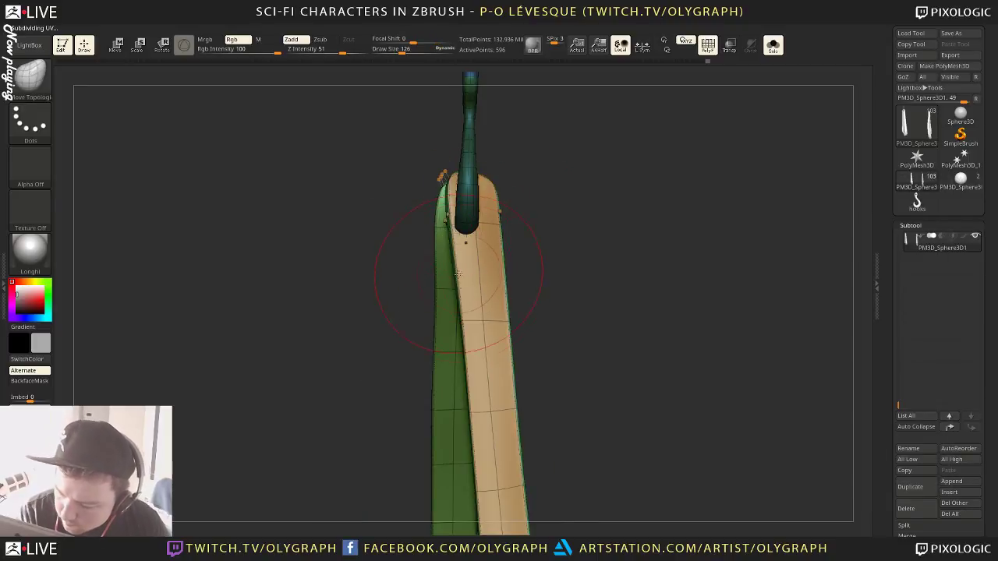
left_click_drag(473, 319, 453, 315)
key("s")
left_click_drag(463, 225, 477, 225)
left_click_drag(479, 223, 465, 223)
Realign the strap's lower sections from the front to follow the shifted upper part in a smooth line
left_click_drag(469, 400, 453, 402)
left_click_drag(499, 492, 496, 506)
key("s")
left_click_drag(463, 430, 478, 441)
left_click_drag(491, 500, 497, 505)
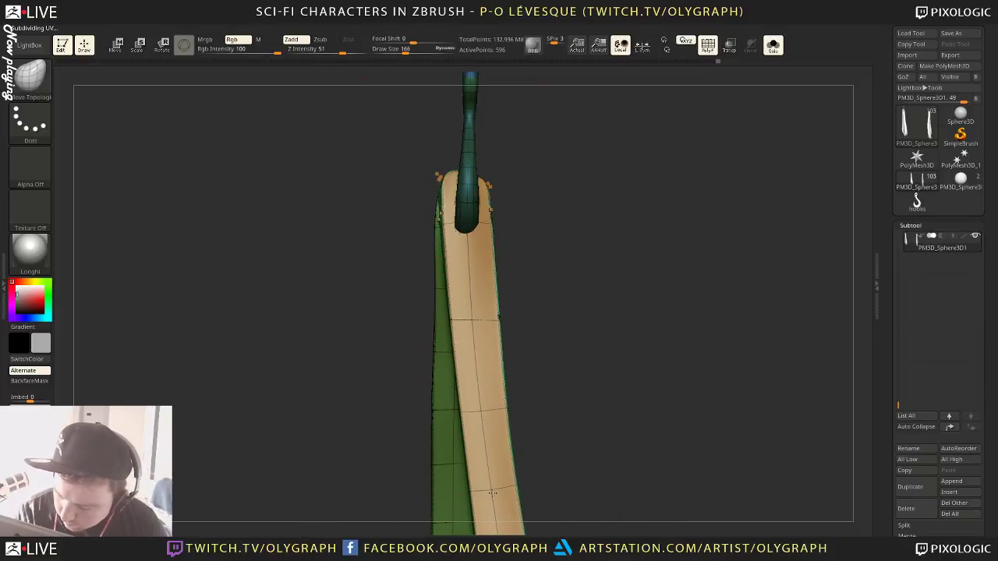
Even out the middle of the strap from the front with Move Topological at a draw size of about 257
mouse_move(552, 335)
left_mouse_down("alt")
mouse_move(546, 296)
mouse_move(514, 301)
mouse_move(523, 231)
left_mouse_up("alt")
key("s")
left_click_drag(473, 272, 482, 272)
left_click_drag(471, 279, 475, 280)
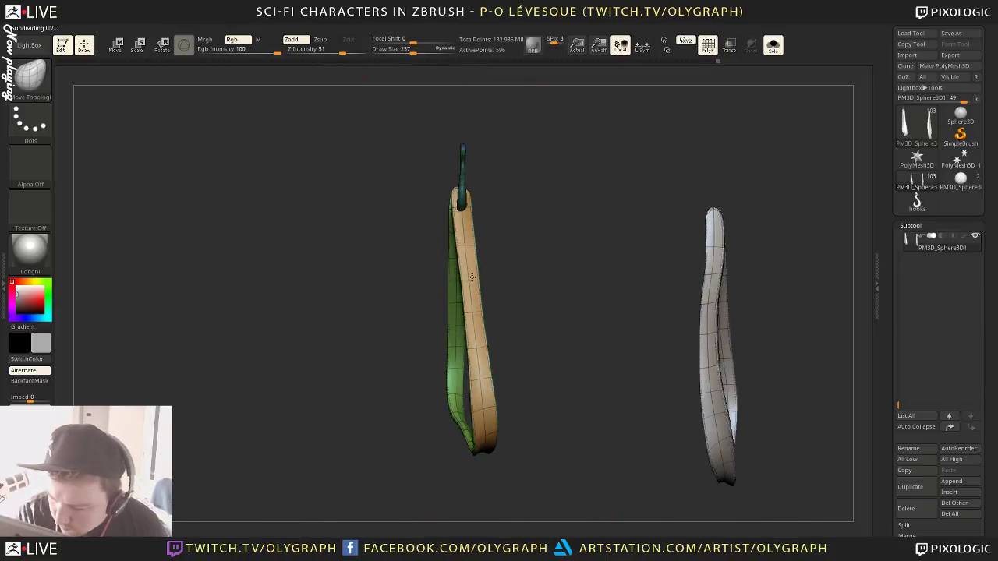
Pull the strap's front side in beneath the hook's bend with Move Topological, viewing the smoothed shape without polyframe
left_click_drag(489, 229, 584, 224)
mouse_move(566, 190)
left_mouse_down("alt")
mouse_move(442, 174)
mouse_move(392, 136)
mouse_move(432, 130)
left_mouse_up("alt")
key("s")
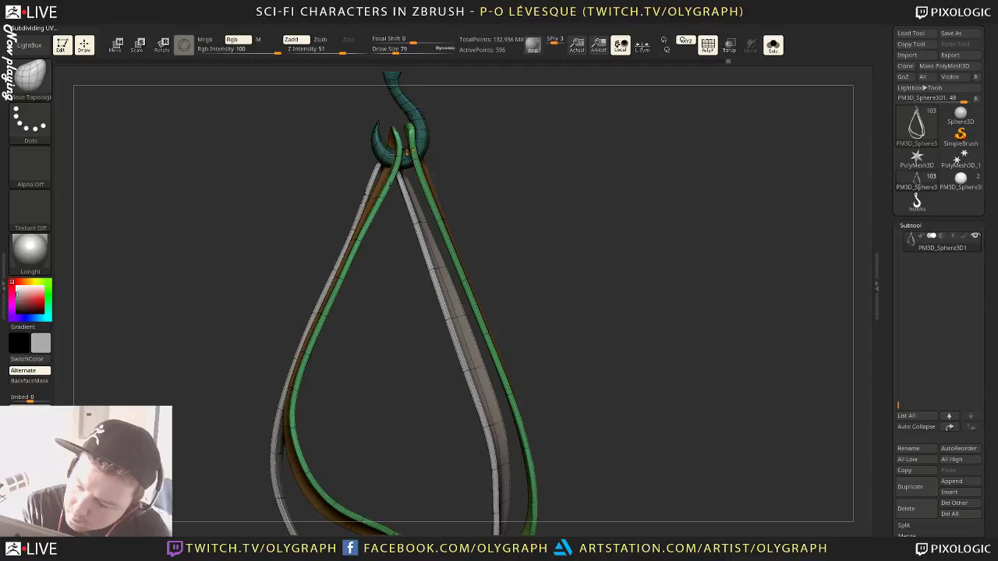
mouse_move(510, 171)
left_mouse_down("alt")
mouse_move(499, 143)
mouse_move(514, 172)
mouse_move(570, 174)
mouse_move(504, 147)
mouse_move(430, 149)
mouse_move(492, 120)
mouse_move(490, 170)
left_mouse_up("alt")
key("shift+f")
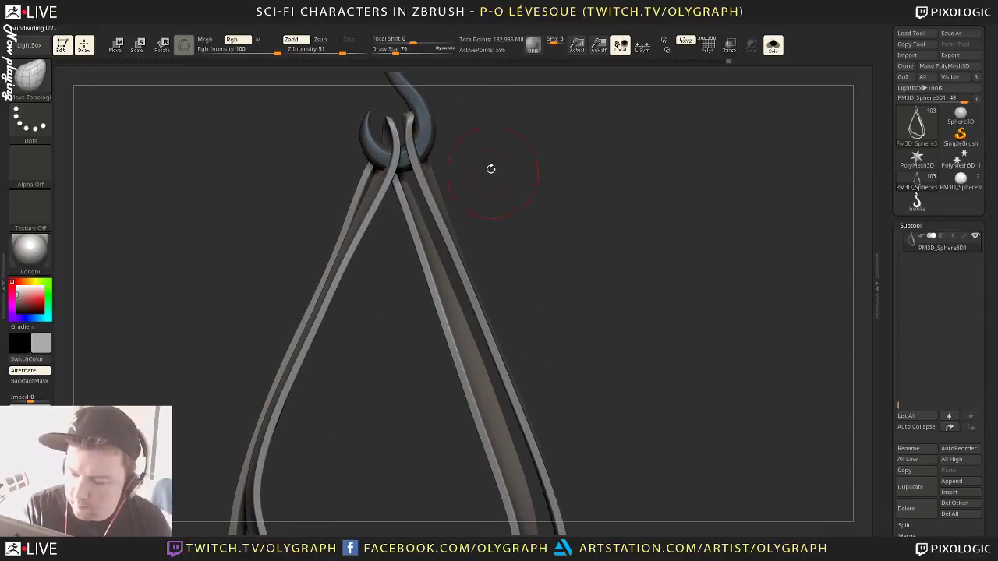
key("s")
left_click(399, 167)
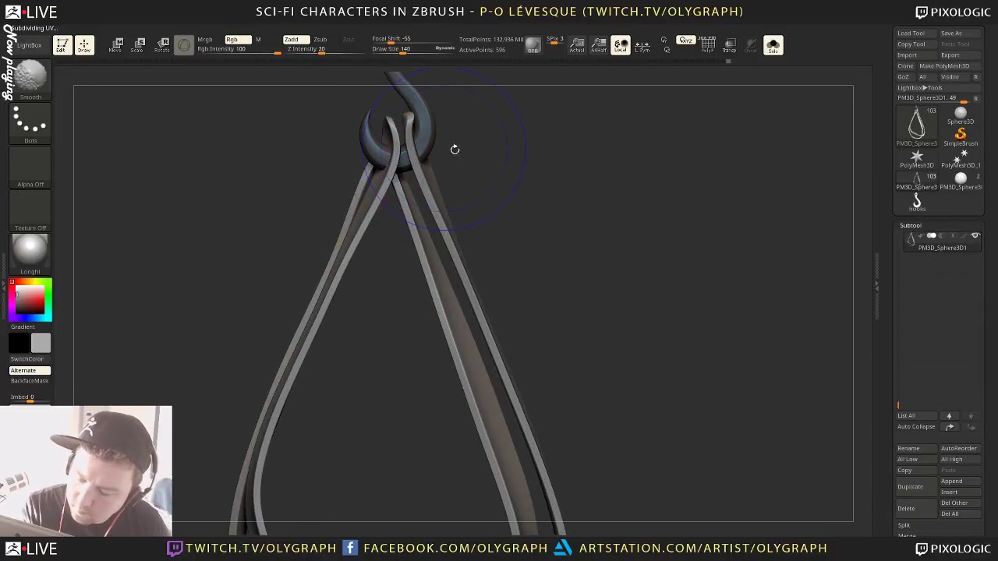
key("shift+s")
key("shift+s")
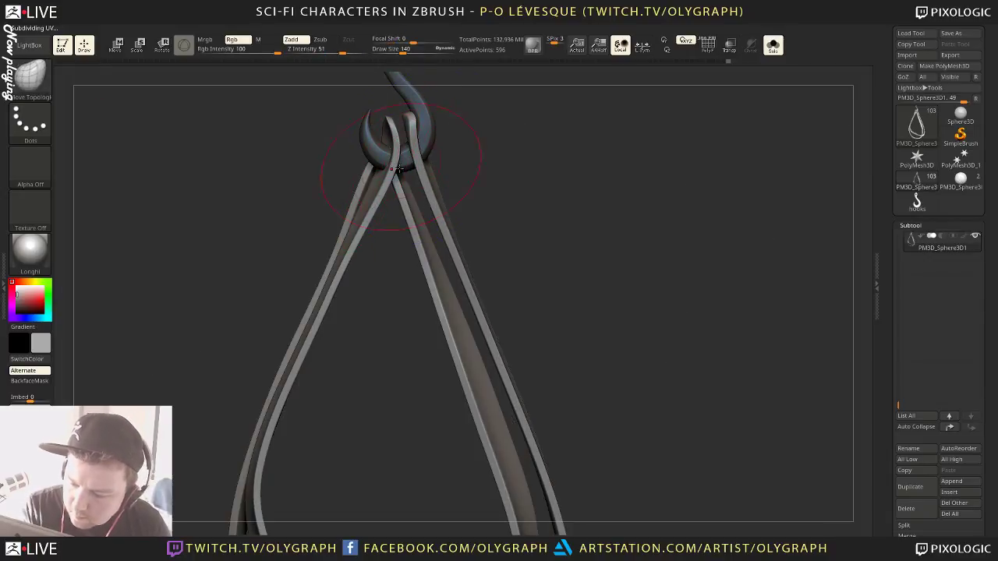
mouse_move(370, 205)
left_mouse_down()
mouse_move(407, 179)
mouse_move(395, 161)
left_mouse_up()
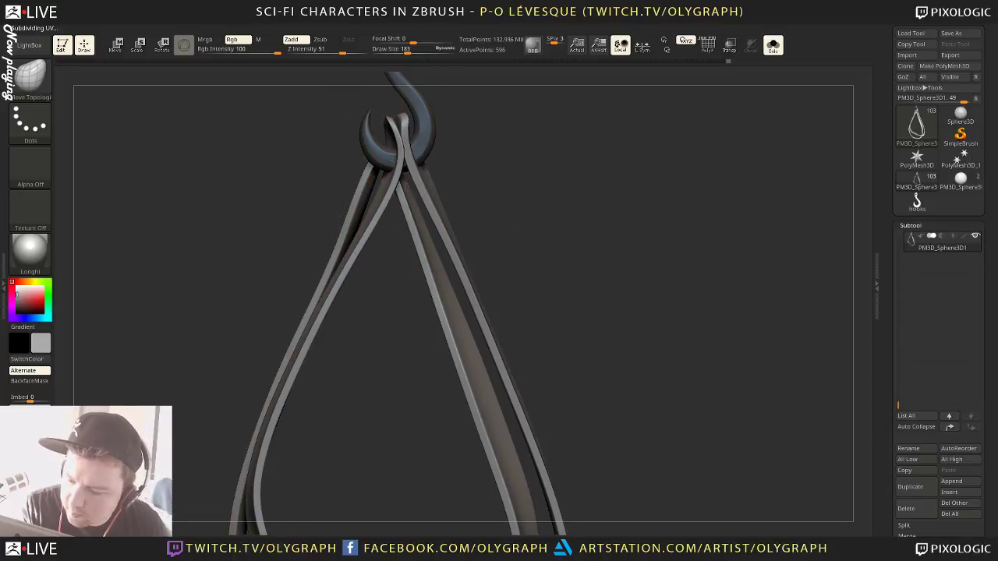
Straighten the strap's edge from just below the hook down to its middle using Move Topological at a draw size of about 150
mouse_move(474, 145)
left_mouse_down()
mouse_move(448, 159)
mouse_move(424, 138)
left_mouse_up()
key("s")
left_click(429, 162)
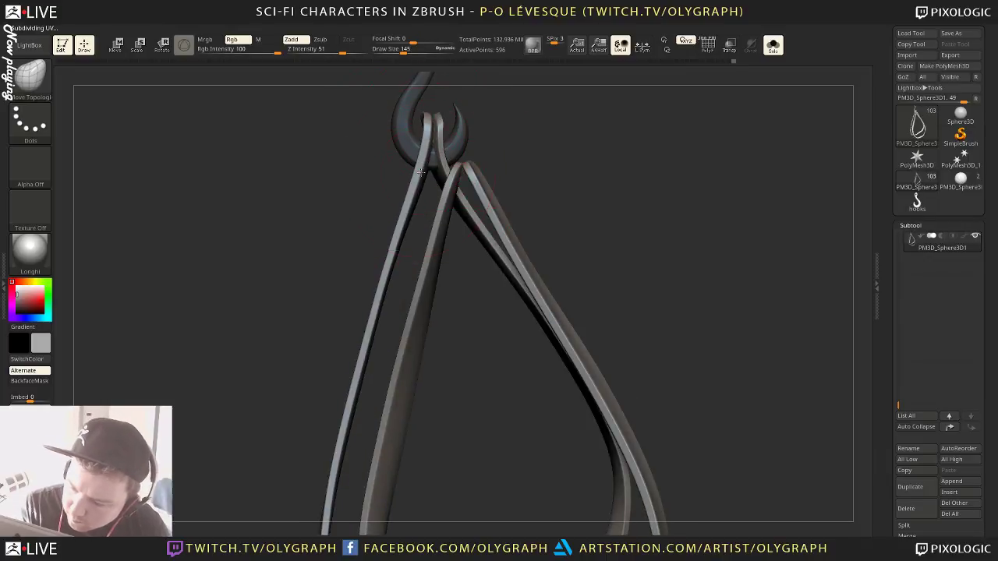
key("s")
key("shift+d")
key("shift+f")
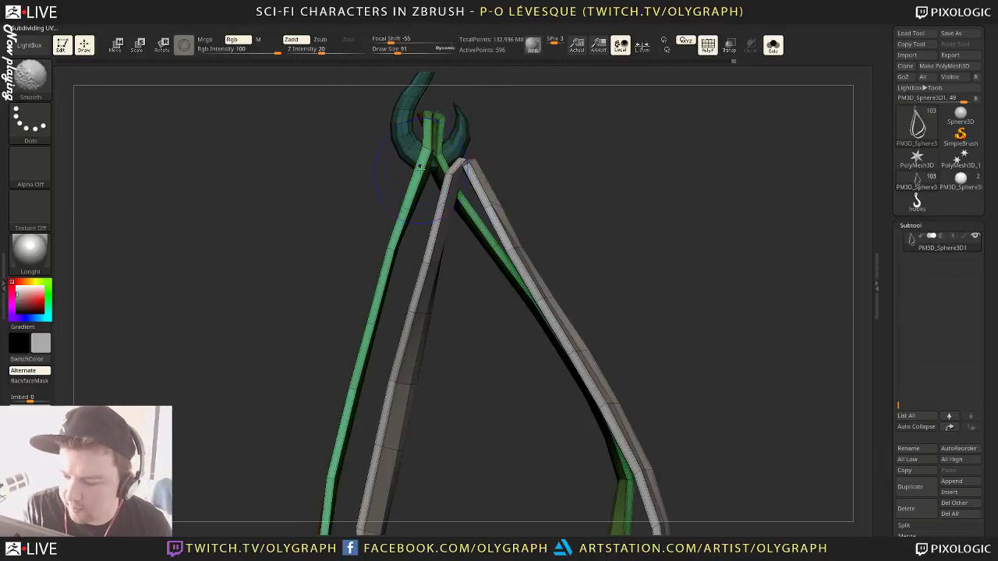
key("s")
left_click(408, 240)
mouse_move(396, 248)
left_mouse_down()
mouse_move(418, 252)
mouse_move(396, 246)
left_mouse_up()
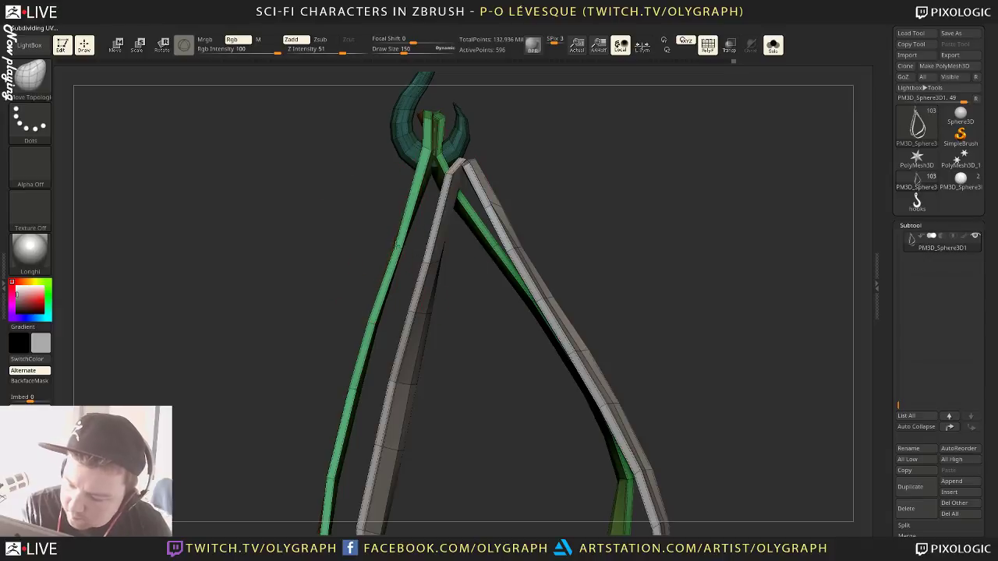
left_click_drag(369, 323, 376, 323)
left_click_drag(355, 390, 363, 394)
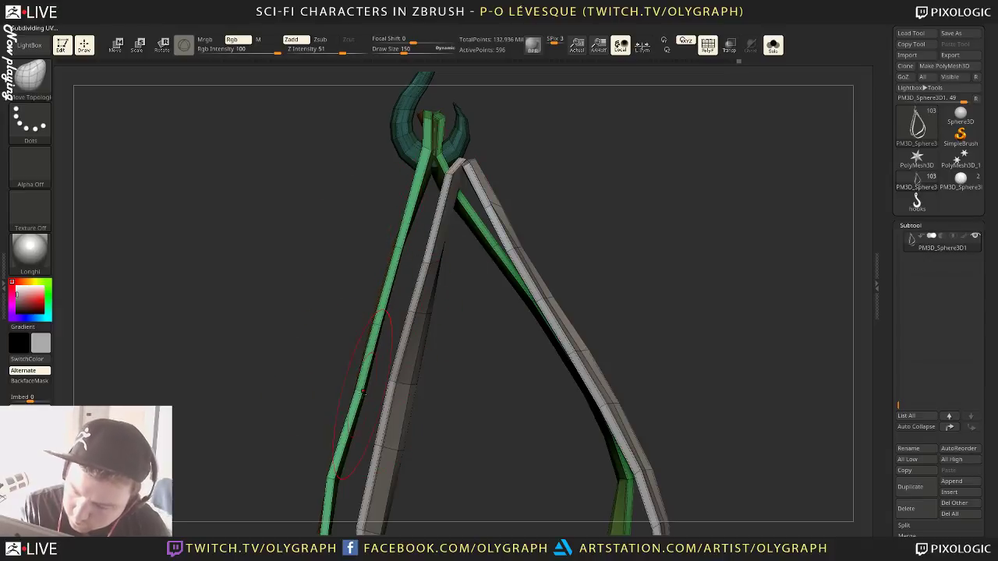
Restore the smoothed strap preview, hide the polyframe and show the whole robot around the straps again
key("d")
key("shift+f")
mouse_move(586, 180)
left_mouse_down()
mouse_move(551, 187)
mouse_move(557, 204)
mouse_move(547, 180)
left_mouse_up()
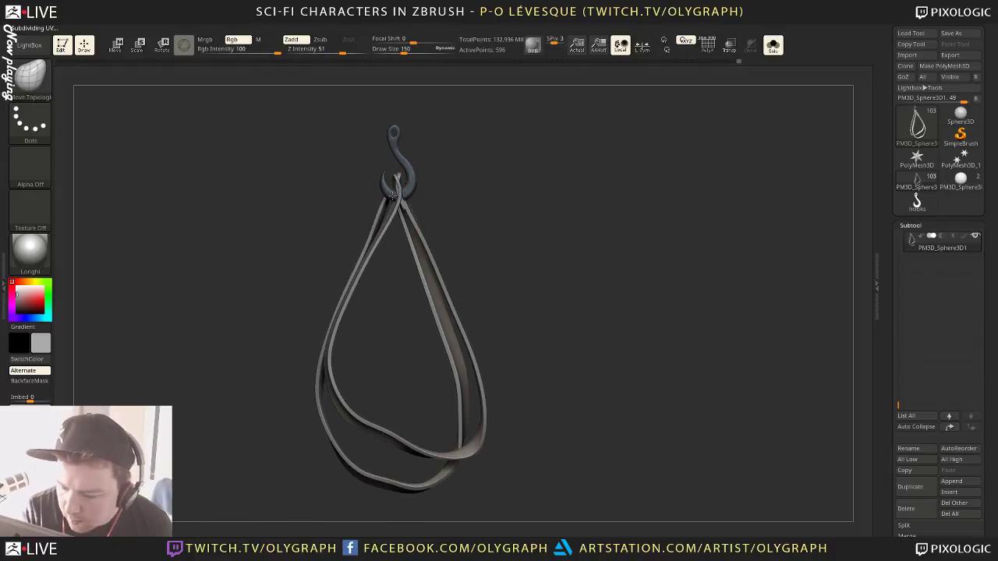
mouse_move(466, 181)
left_mouse_down()
mouse_move(505, 176)
mouse_move(485, 176)
left_mouse_up()
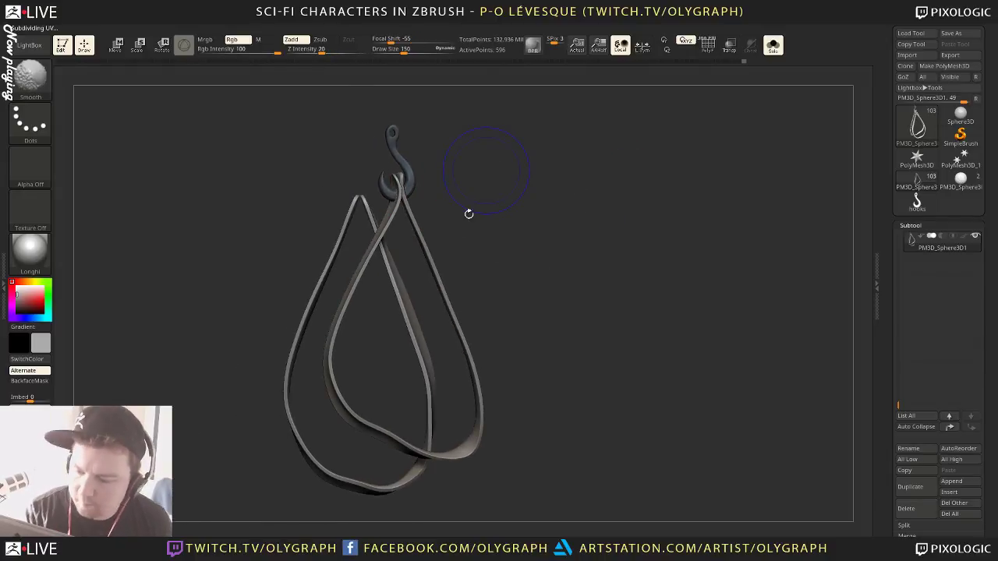
key("shift+s")
key("s")
left_click_drag(396, 206, 414, 205)
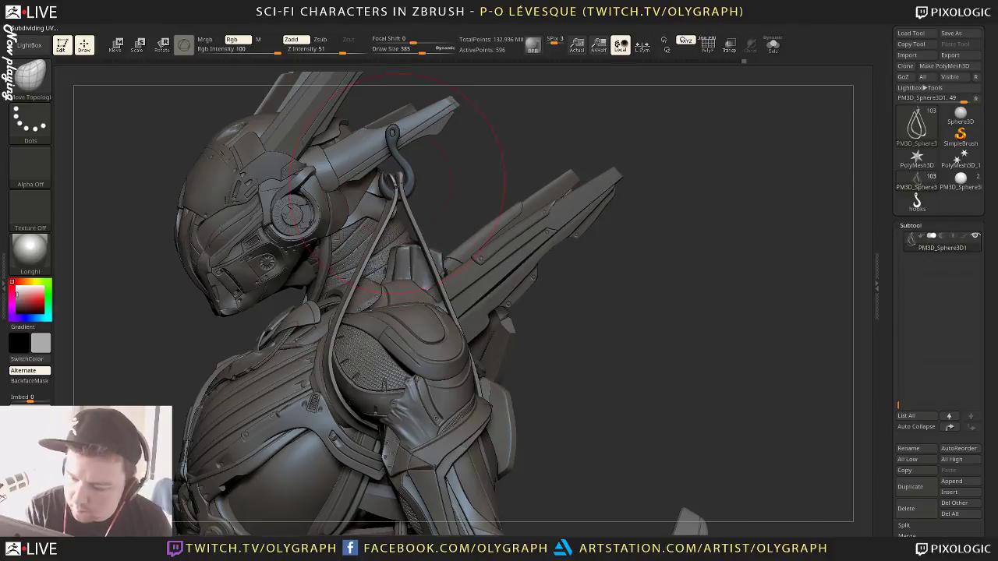
key("s")
mouse_move(427, 184)
left_mouse_down()
mouse_move(409, 184)
mouse_move(502, 182)
mouse_move(502, 158)
mouse_move(520, 160)
left_mouse_up()
Adjust the upper and middle parts of the hooked strap from the front with large Move brush strokes
key("s")
left_click_drag(394, 204, 417, 204)
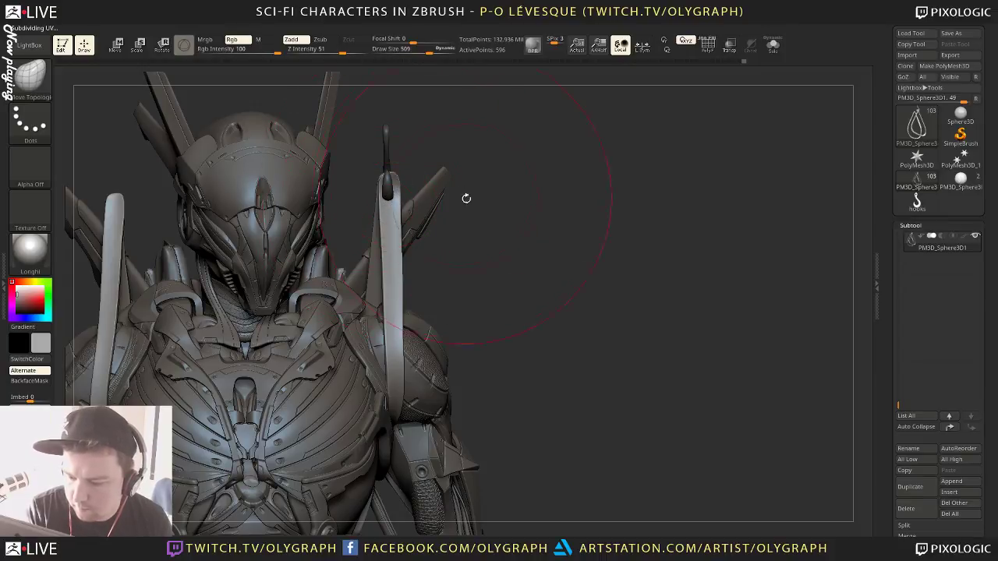
mouse_move(466, 198)
left_mouse_down()
mouse_move(440, 187)
mouse_move(466, 198)
left_mouse_up()
key("b")
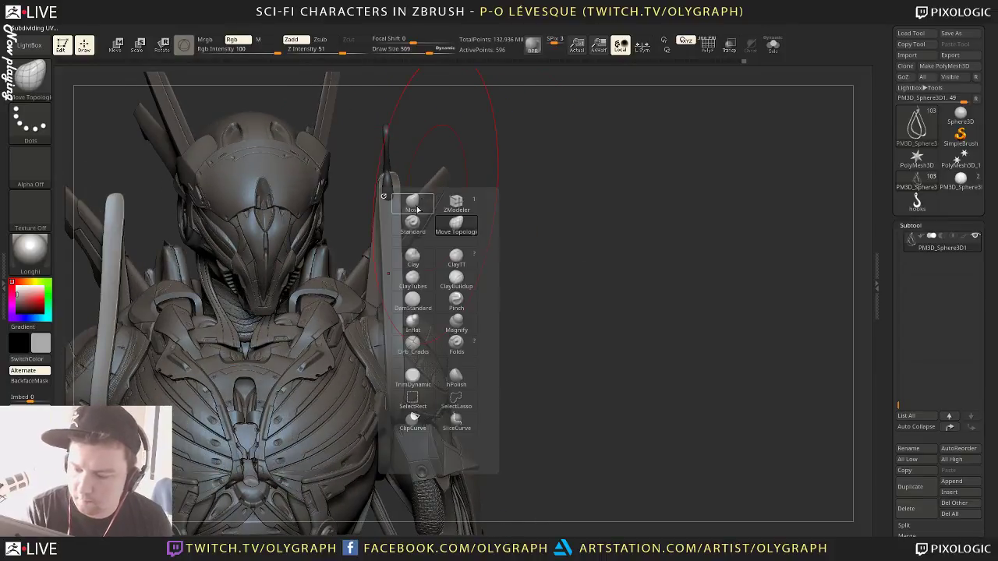
key("m")
key("v")
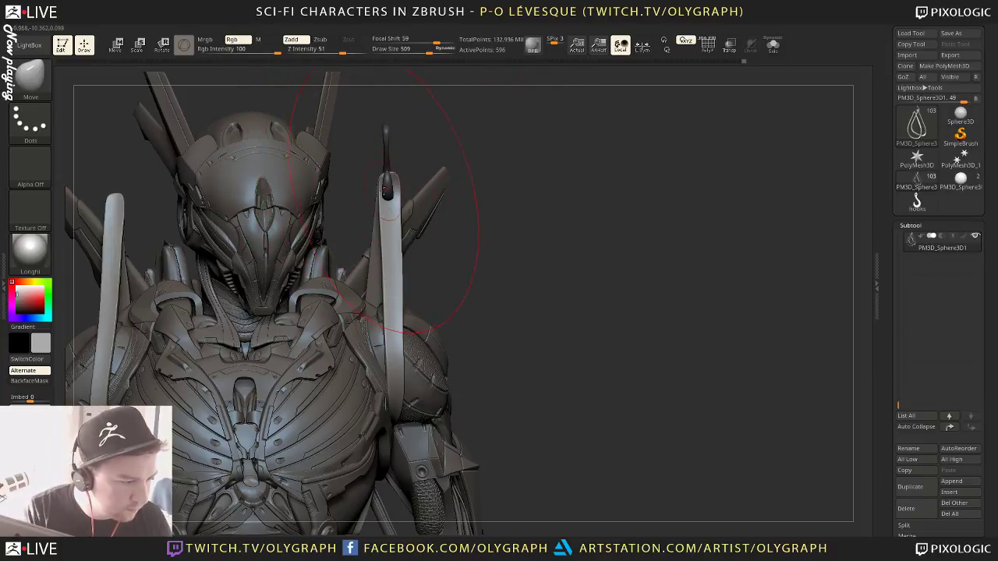
key("s")
left_click_drag(386, 221, 399, 261)
key("s")
mouse_move(401, 261)
left_mouse_down()
mouse_move(389, 261)
mouse_move(392, 276)
left_mouse_up()
key("s")
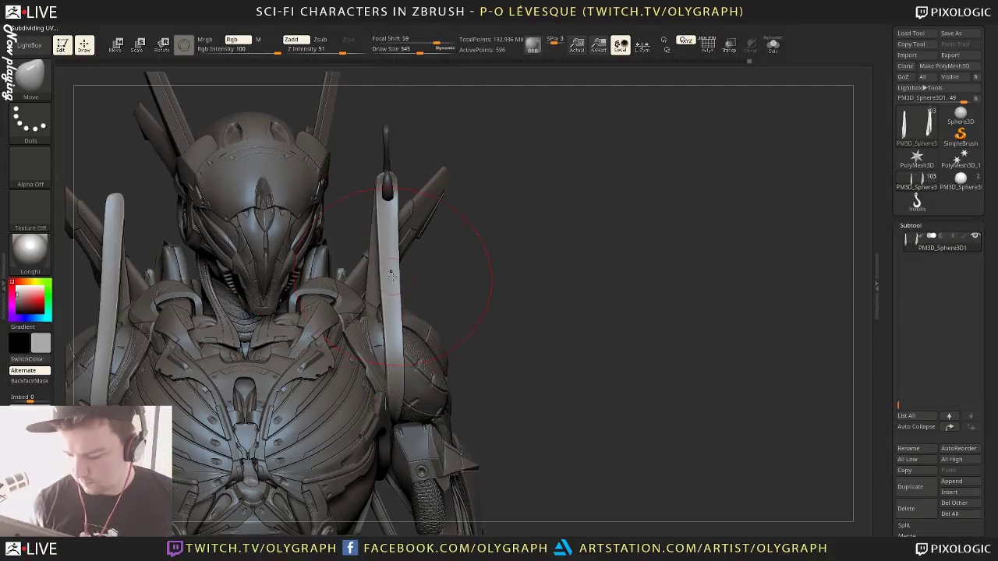
left_click_drag(401, 325, 393, 325)
Hide the interface panels and examine the hooked straps on the whole robot from the front and at an angle
left_click_drag(472, 195, 462, 176, "alt")
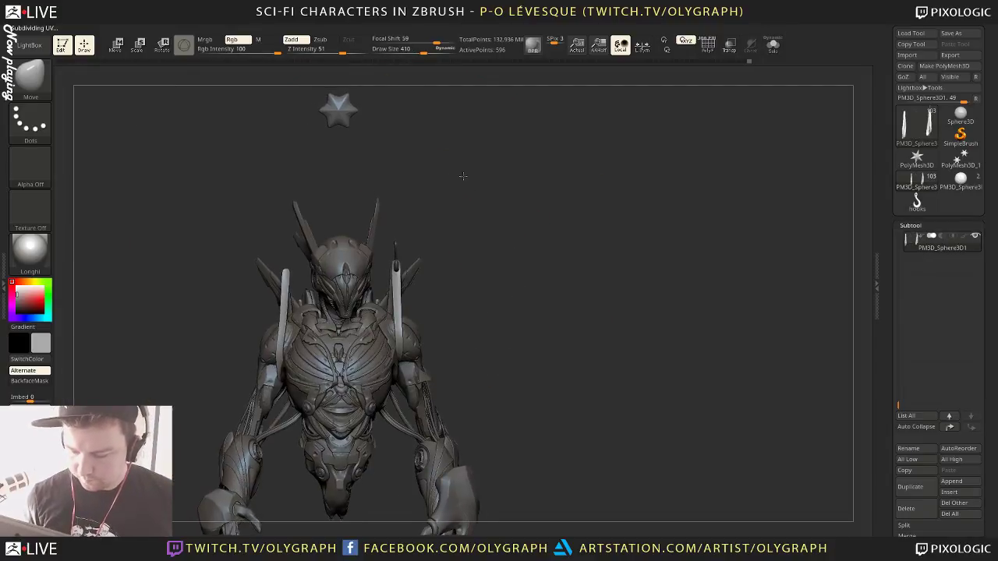
left_click_drag(502, 227, 514, 176)
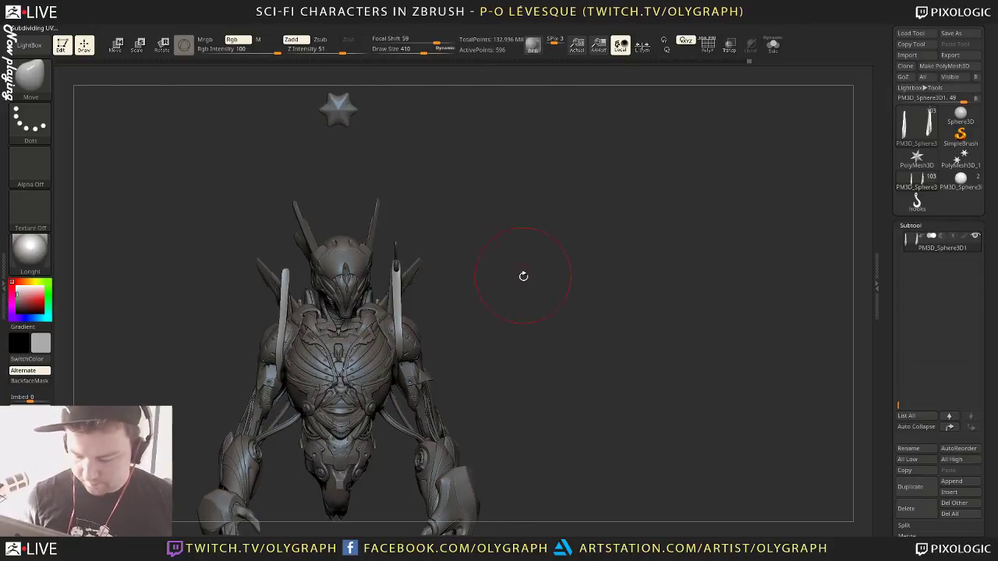
left_click_drag(522, 301, 497, 245, "alt")
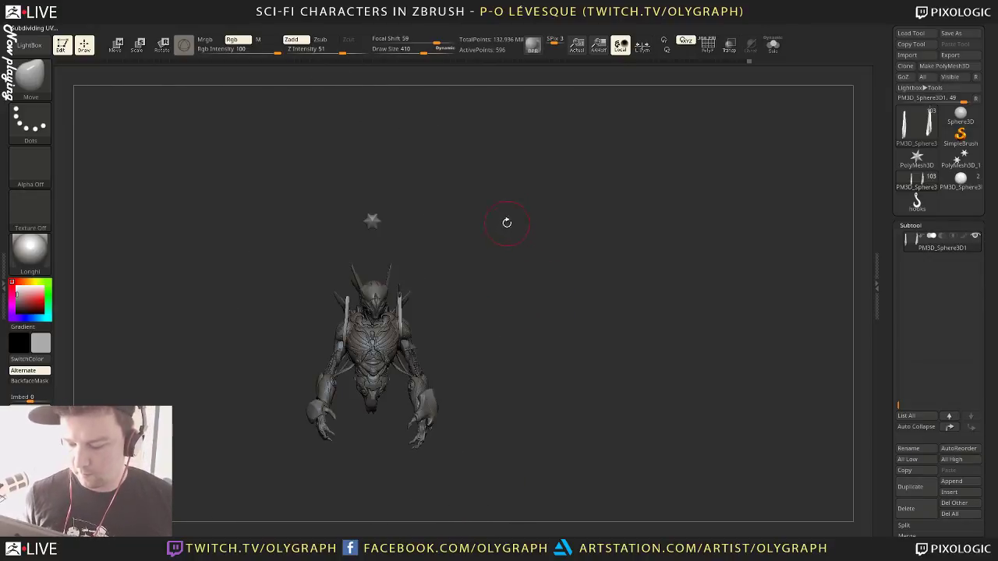
left_click_drag(585, 413, 548, 131, "alt")
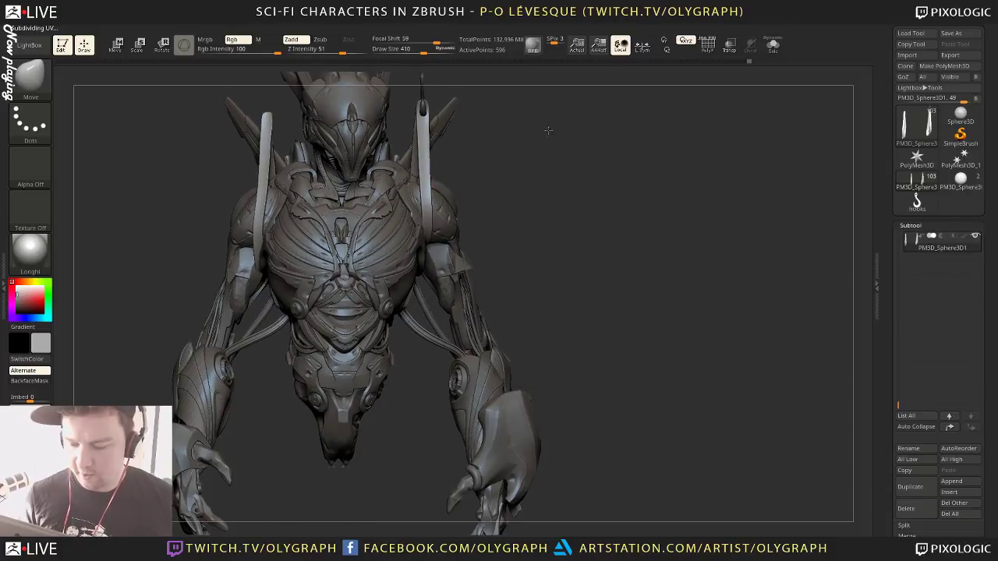
key("s")
mouse_move(517, 176)
left_mouse_down()
mouse_move(509, 176)
mouse_move(526, 188)
left_mouse_up()
key("Tab")
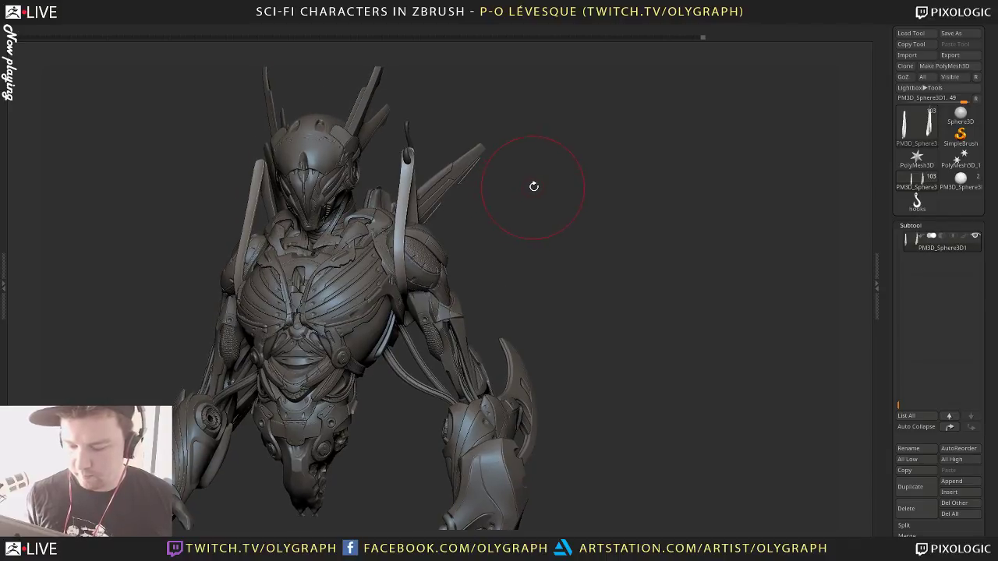
key("shift+s")
left_click_drag(519, 196, 498, 348)
key("shift+s")
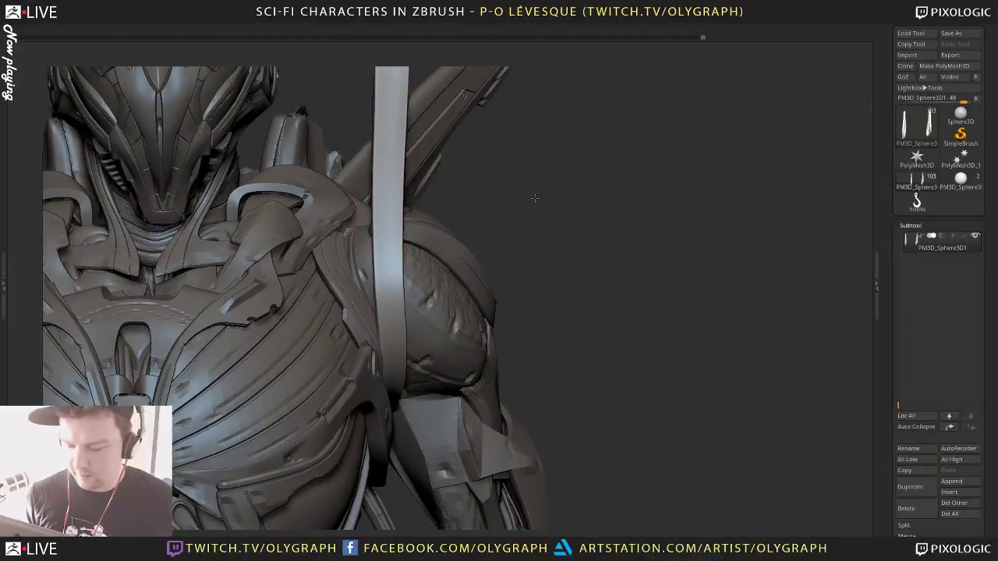
Nudge the section of the strap just above the shoulder with the Move brush in a closer front view
mouse_move(536, 196)
left_mouse_down("alt")
mouse_move(481, 140)
mouse_move(519, 205)
mouse_move(515, 223)
left_mouse_up("alt")
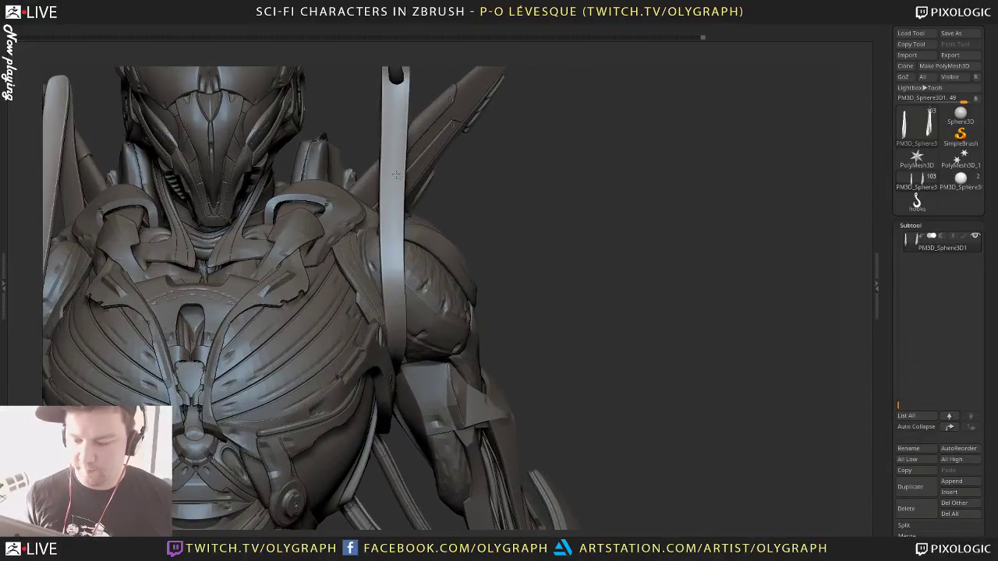
key("ctrl+d")
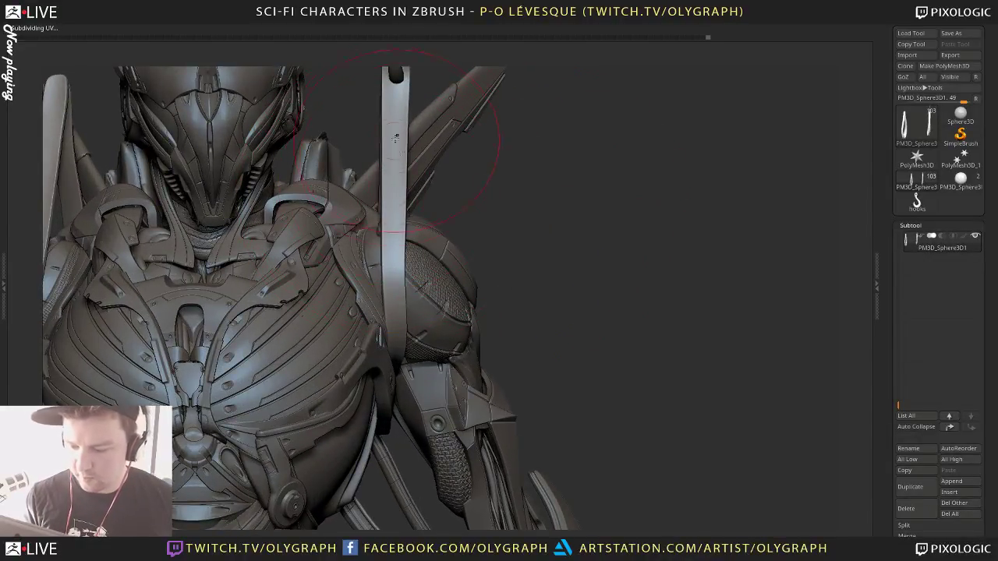
left_click_drag(393, 214, 397, 215)
left_click_drag(394, 210, 395, 211)
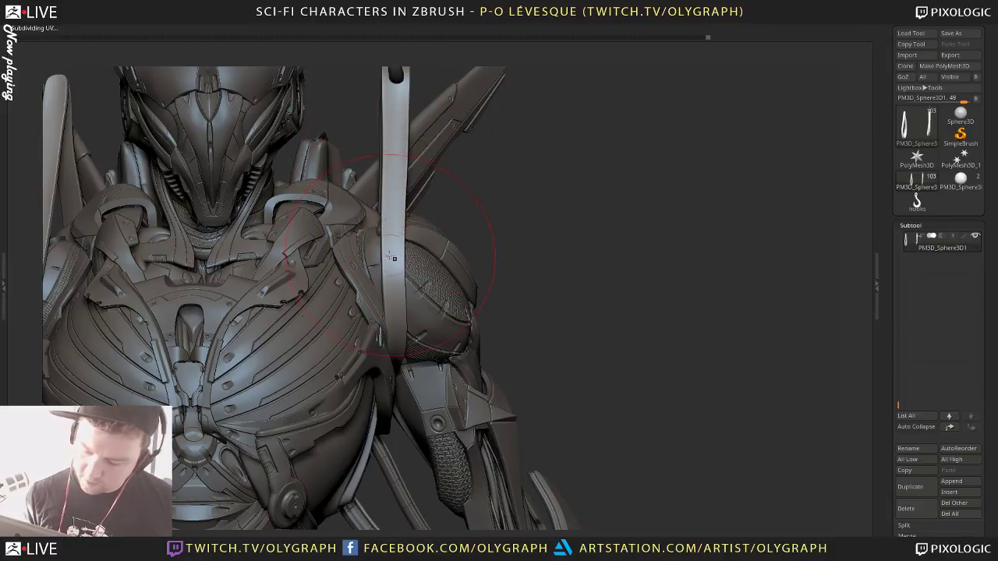
Examine how the straps hang on the robot from the back, the side and the front
mouse_move(507, 178)
left_mouse_down("alt")
mouse_move(396, 159)
mouse_move(392, 173)
left_mouse_up("alt")
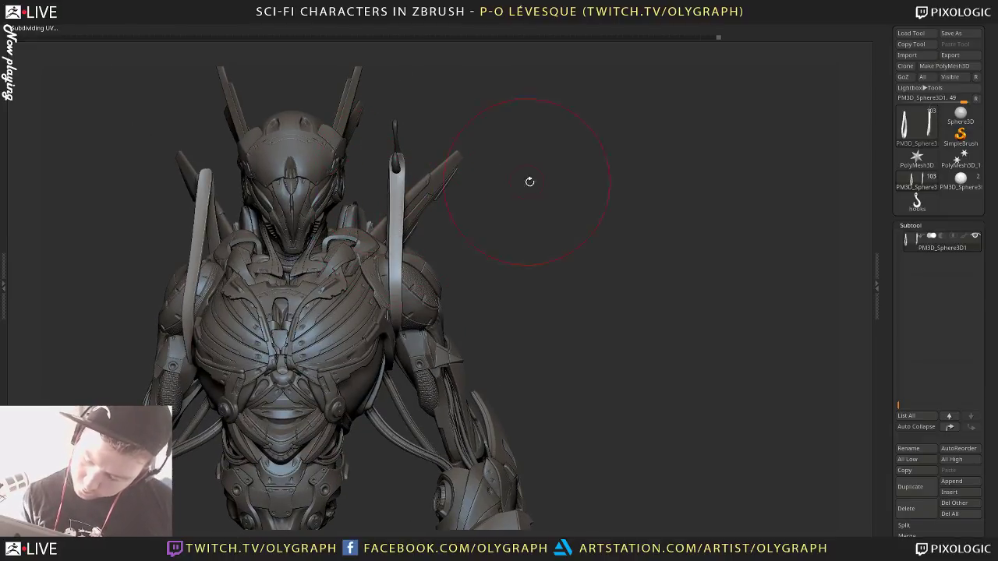
left_click_drag(530, 181, 422, 219)
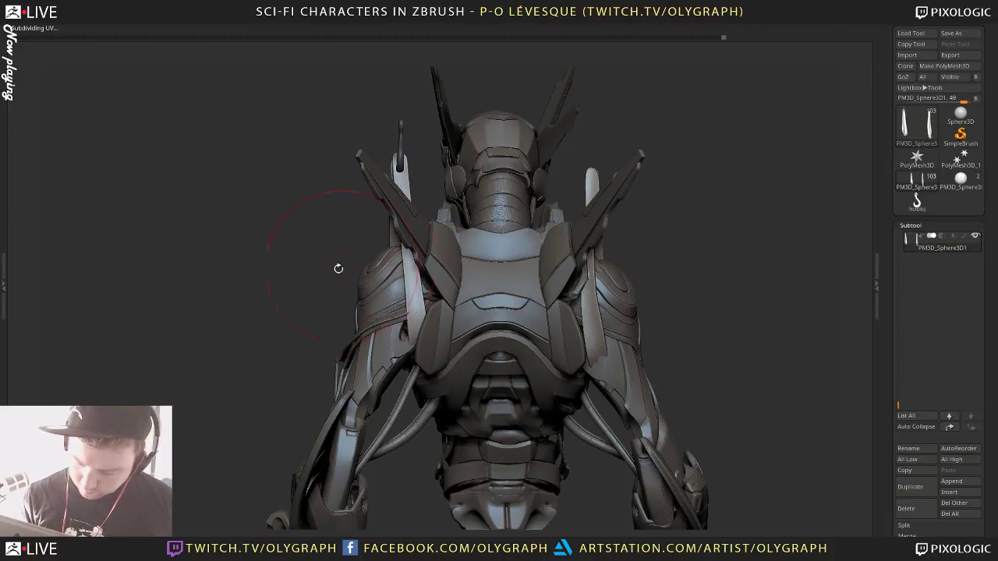
key("ctrl+d")
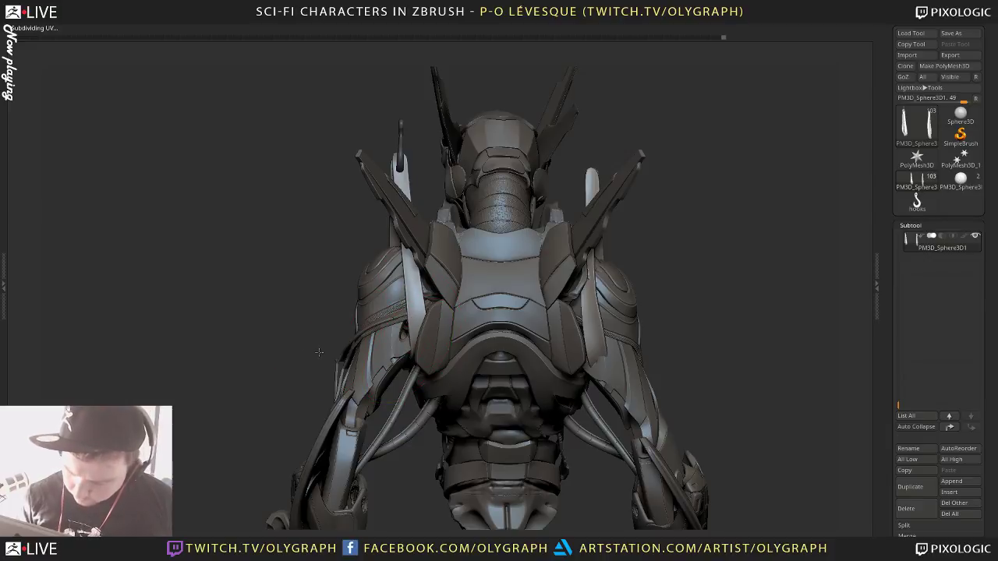
mouse_move(319, 353)
left_mouse_down()
mouse_move(458, 296)
mouse_move(476, 193)
left_mouse_up()
key("s")
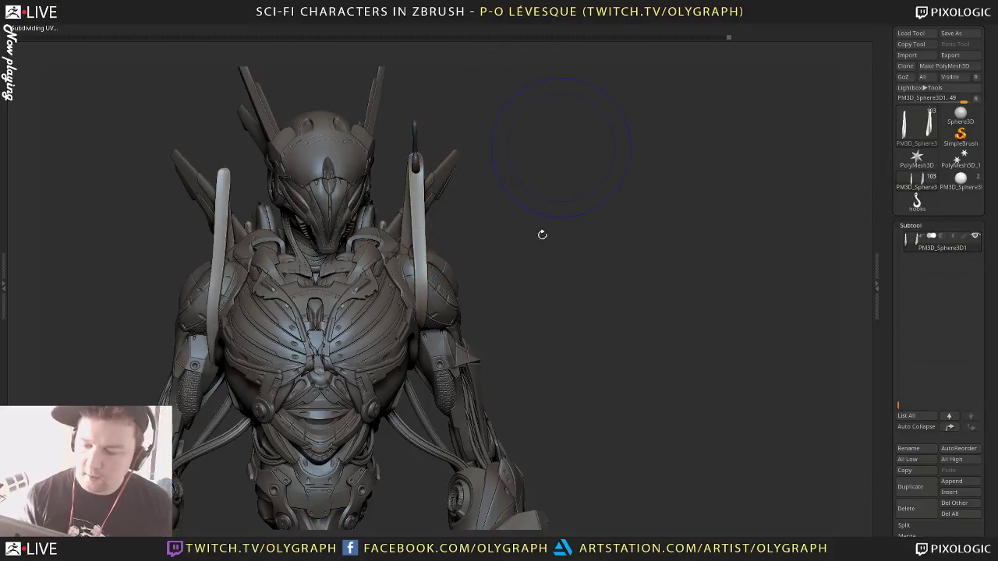
key("shift+f")
key("shift+f")
left_click_drag(598, 260, 593, 307)
key("f")
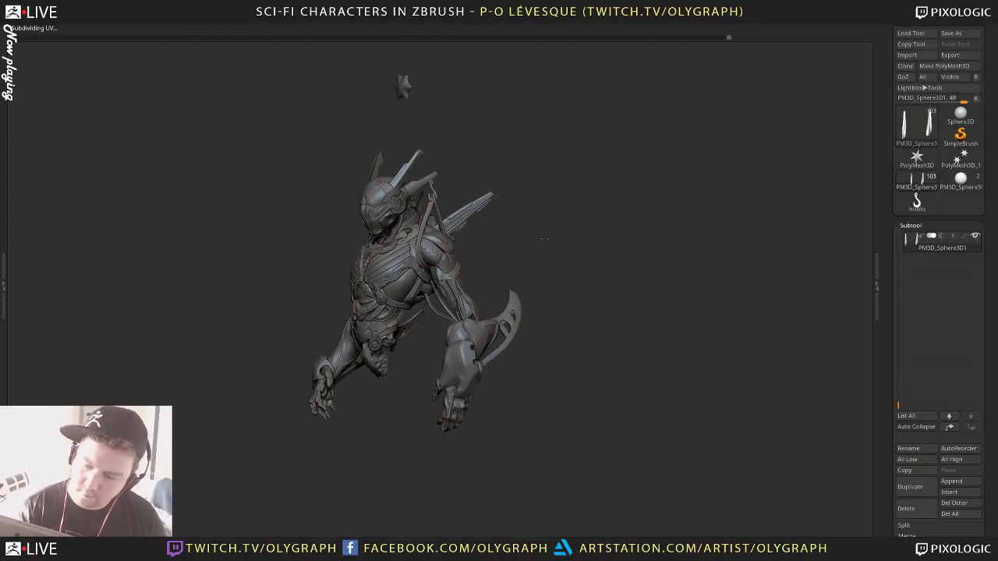
mouse_move(543, 238)
left_mouse_down()
mouse_move(531, 232)
mouse_move(580, 259)
mouse_move(586, 249)
mouse_move(565, 320)
left_mouse_up()
Reduce the draw size, choose a selection brush, and bring all the hidden strap parts back into view
key("s")
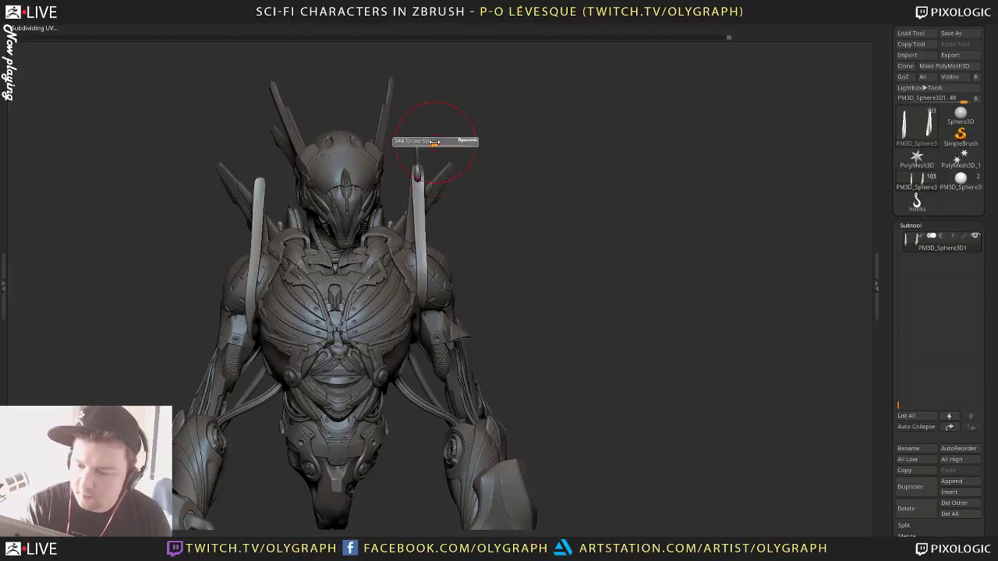
left_click_drag(436, 141, 423, 142)
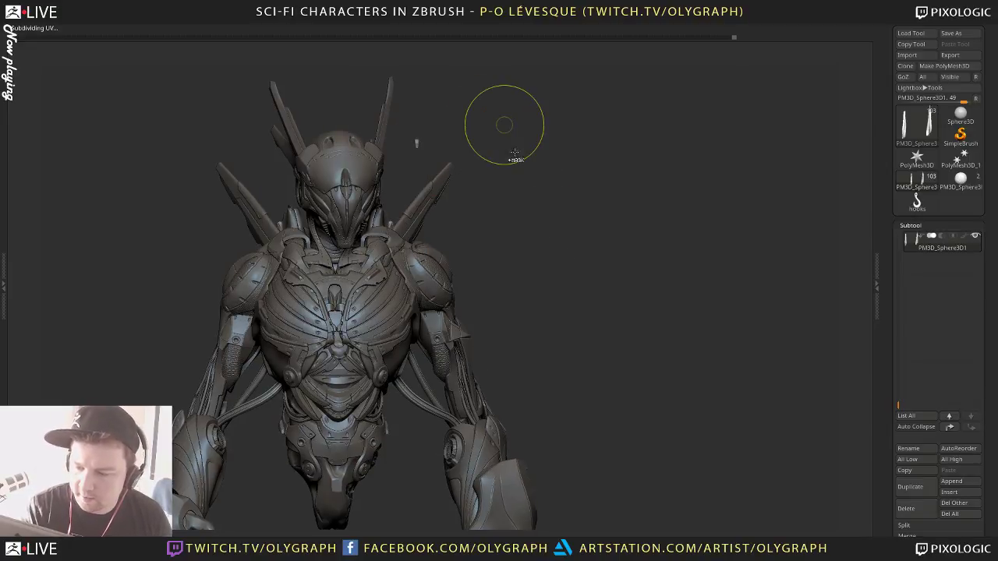
key("b")
left_click(485, 365)
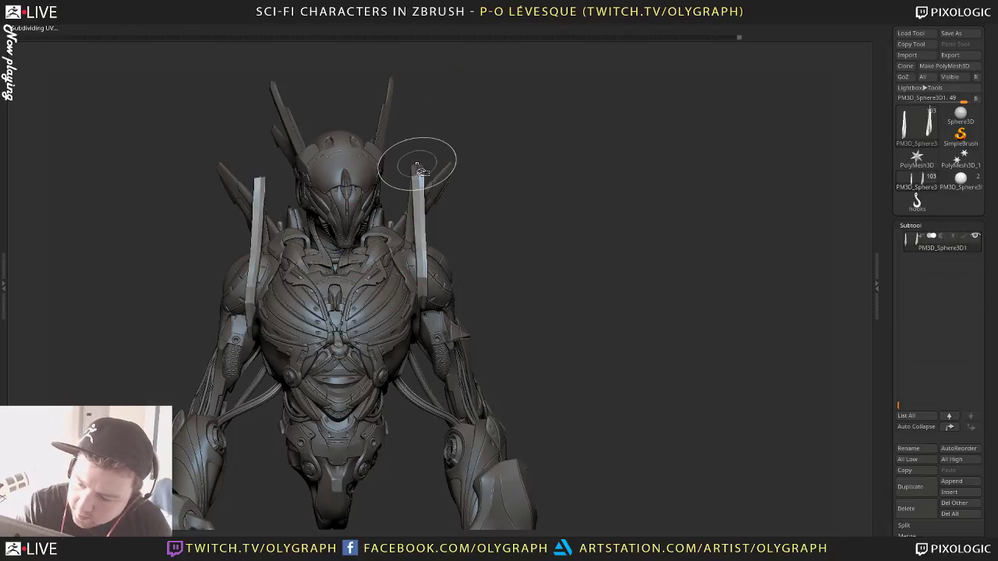
left_click(503, 226, "ctrl+shift")
left_click(508, 230, "ctrl+shift")
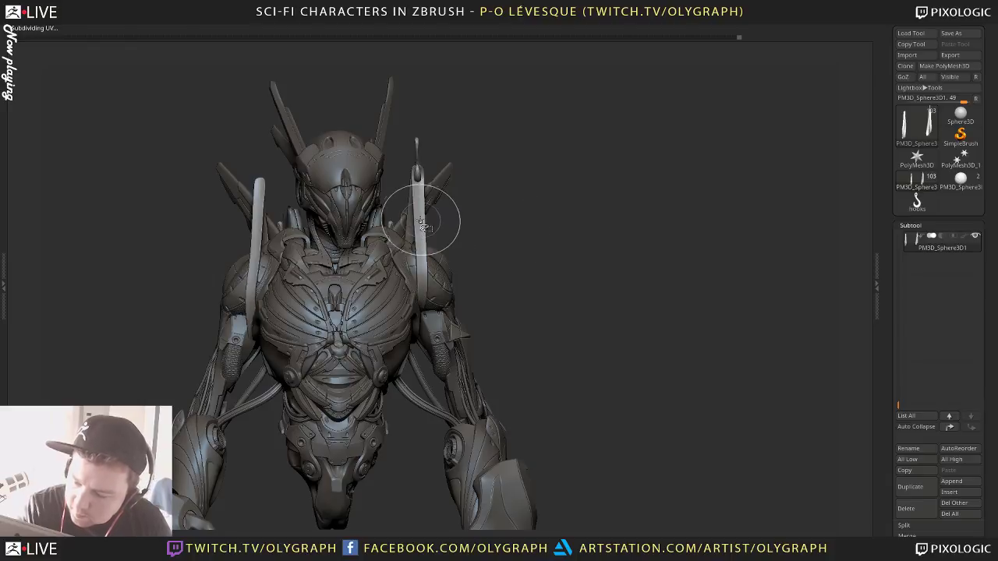
Hide the hooked strap's polygroups, isolate the unhooked strap, give it its own polygroup, and show all parts again
left_click(419, 223, "ctrl+shift")
left_click(418, 228, "ctrl+shift")
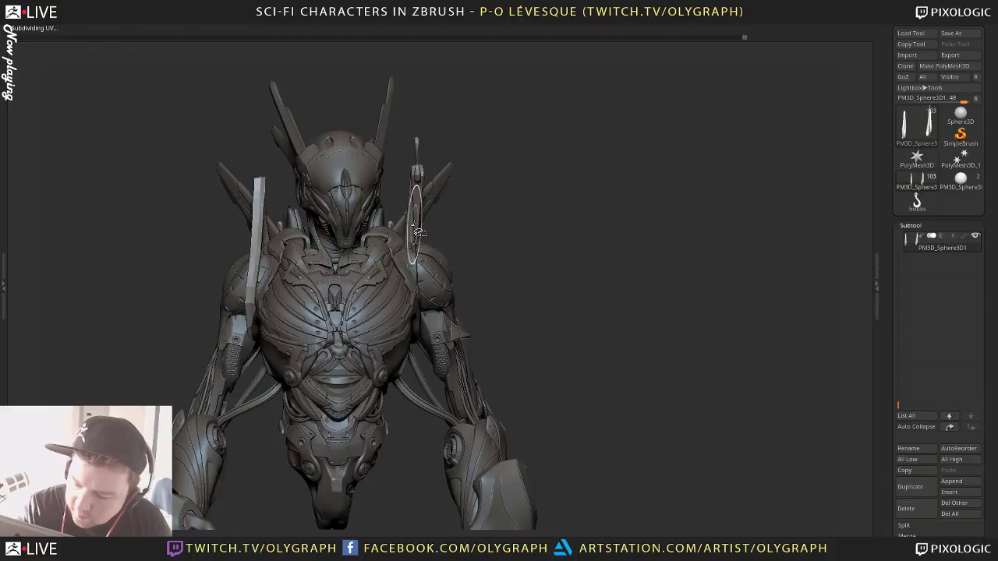
left_click(420, 232, "ctrl+shift")
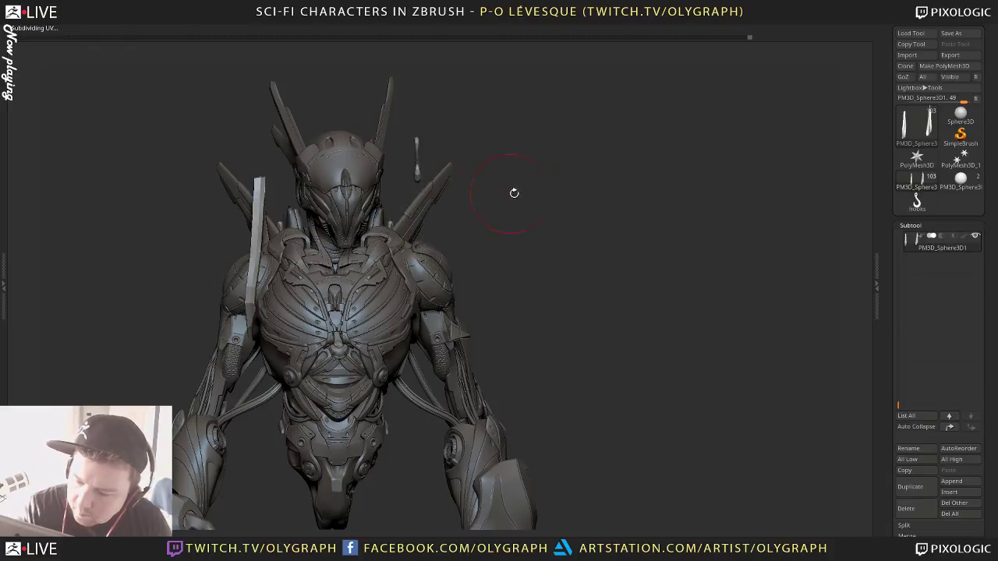
left_click_drag(514, 192, 573, 174)
key("shift+f")
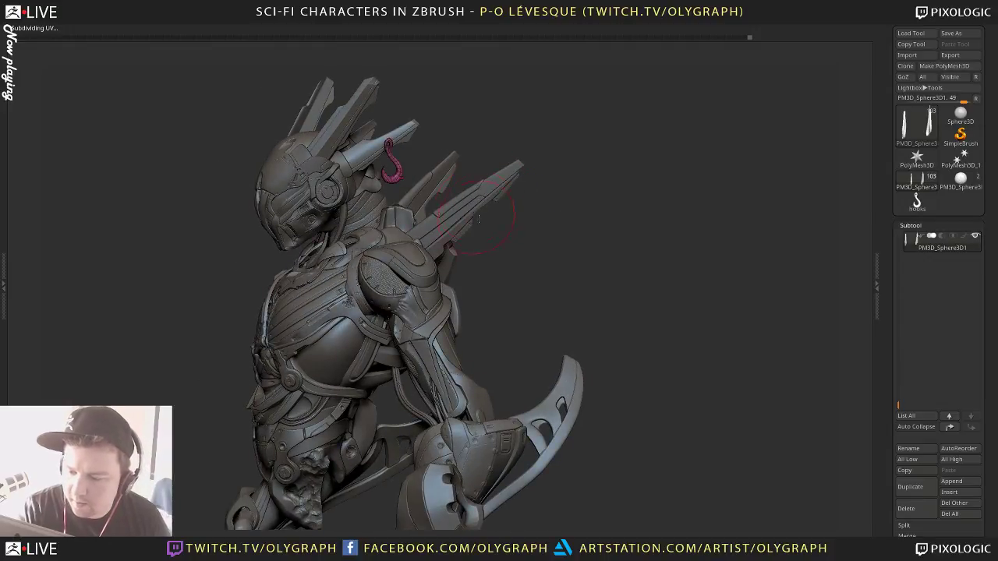
left_click_drag(486, 163, 593, 123)
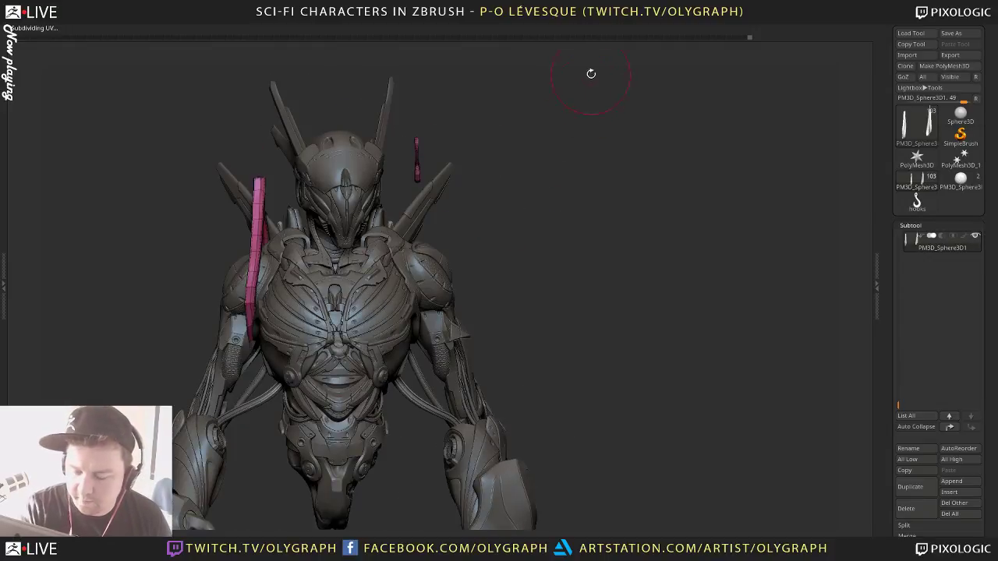
left_click_drag(205, 117, 290, 361, "ctrl+shift")
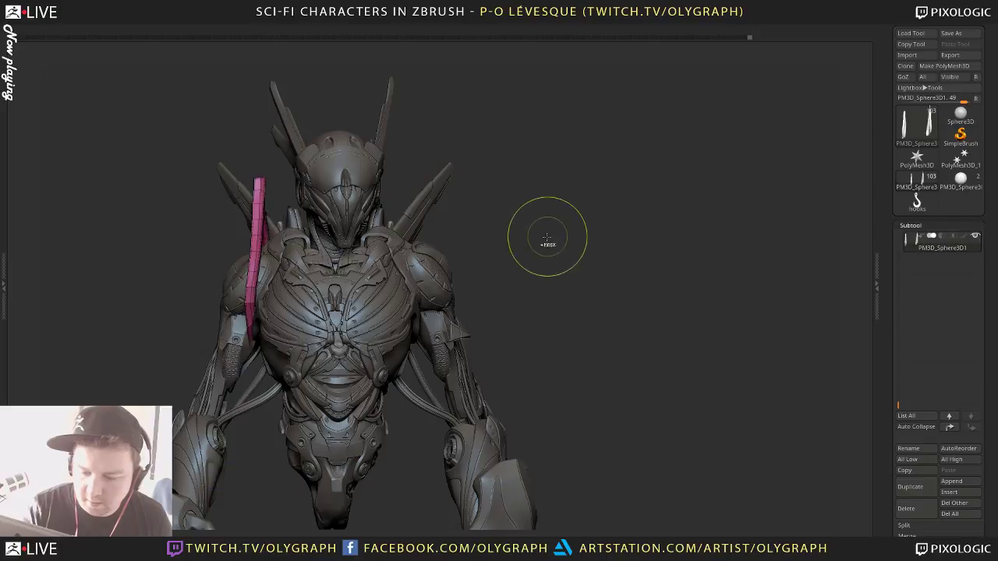
left_click(546, 227, "ctrl+shift")
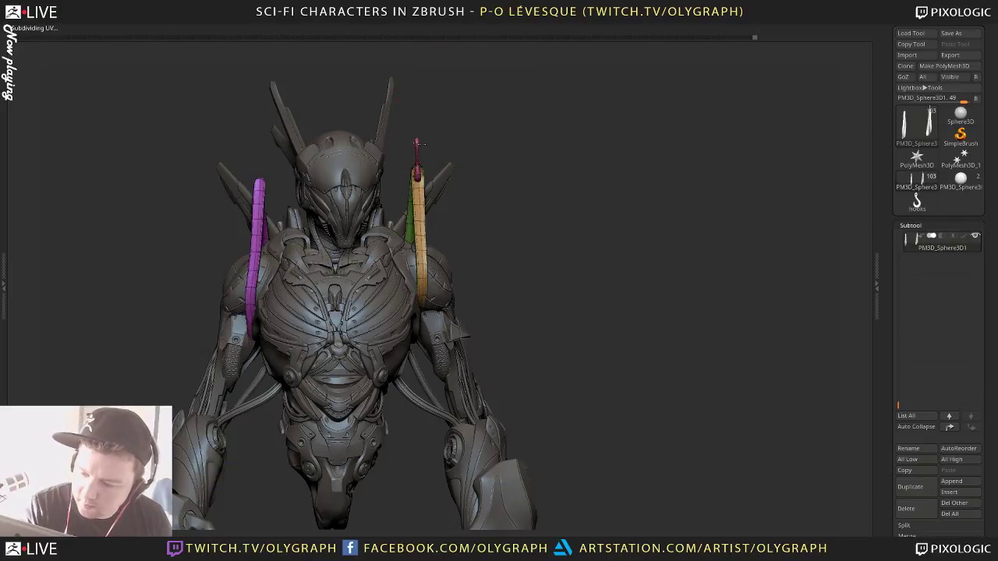
Mask the hook by its polygroup and try a gizmo transformation on the strap parts from the front
left_click(417, 145, "ctrl+shift")
left_click(560, 151, "ctrl+shift")
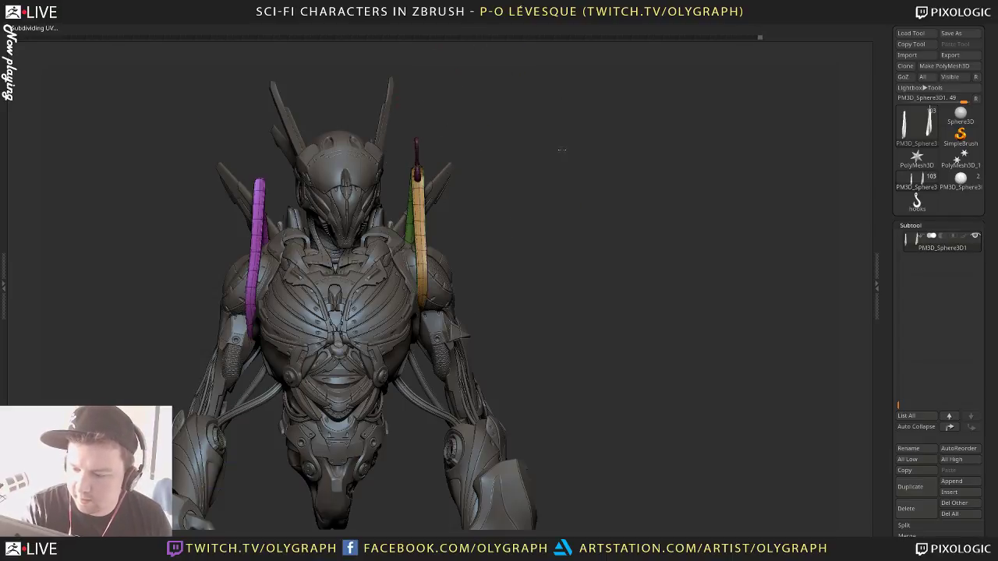
key("w")
left_click_drag(456, 117, 301, 128, "ctrl")
left_click_drag(144, 283, 226, 284)
left_click_drag(298, 128, 297, 142)
mouse_move(518, 160)
left_mouse_down()
mouse_move(503, 199)
mouse_move(536, 246)
mouse_move(558, 218)
mouse_move(570, 230)
mouse_move(564, 163)
left_mouse_up()
Isolate the strap subtool from the robot and turn off the dynamic subdivision preview at the hooked strap's upper part
mouse_move(553, 215)
left_mouse_down("alt")
mouse_move(544, 204)
mouse_move(553, 222)
mouse_move(584, 228)
mouse_move(548, 236)
mouse_move(590, 198)
mouse_move(564, 163)
mouse_move(553, 167)
mouse_move(530, 232)
mouse_move(533, 216)
mouse_move(539, 230)
mouse_move(574, 233)
mouse_move(538, 207)
mouse_move(514, 390)
left_mouse_up("alt")
key("shift+f")
key("alt+s")
key("shift+f")
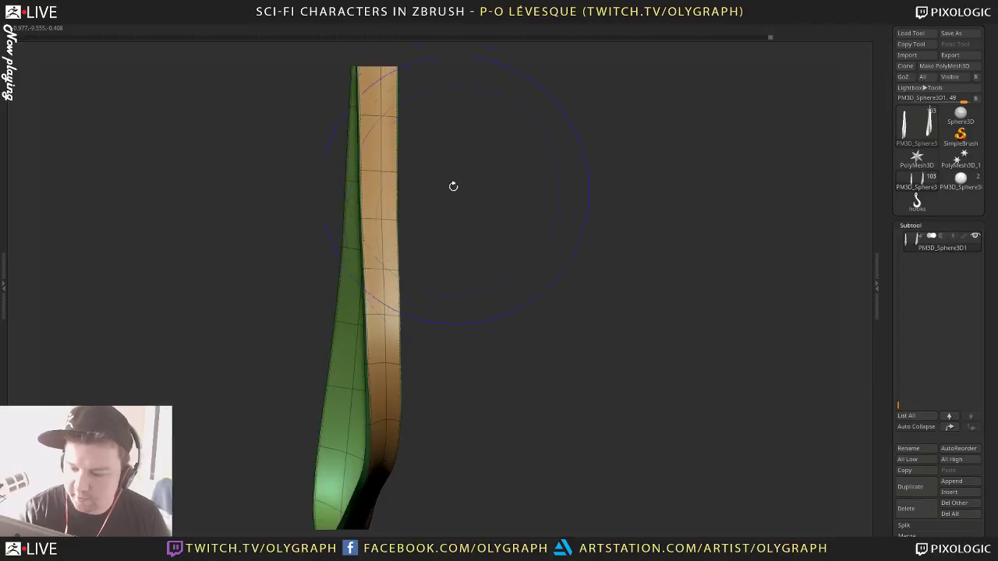
key("s")
key("shift+f")
left_click_drag(466, 138, 452, 268, "alt")
key("shift+f")
key("shift+d")
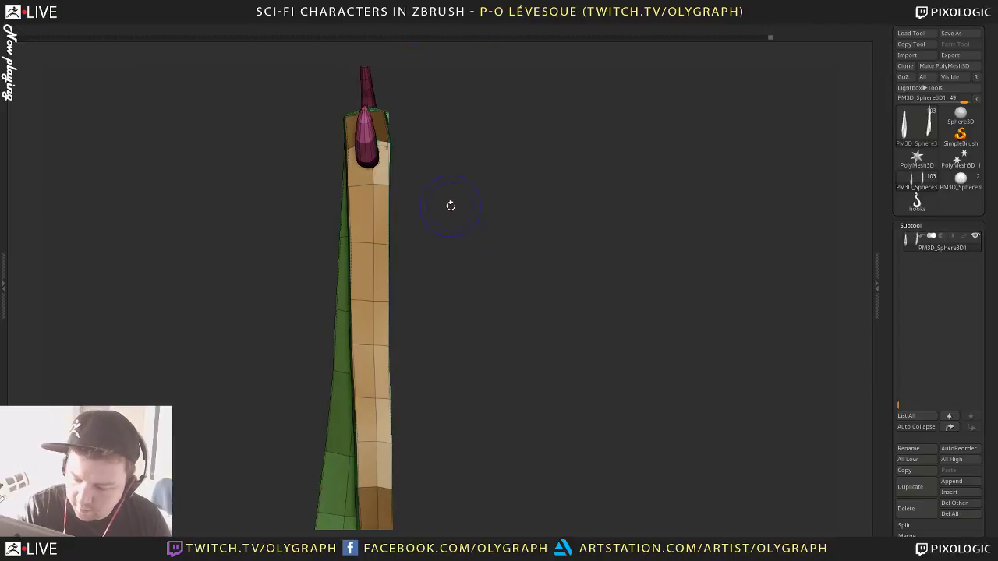
Insert edge loops close to both outer edges of the hooked strap with ZModeler's Insert EdgeLoop action
left_click_drag(451, 206, 463, 256, "alt")
key("b")
left_click(487, 245)
key("s")
left_click(388, 217)
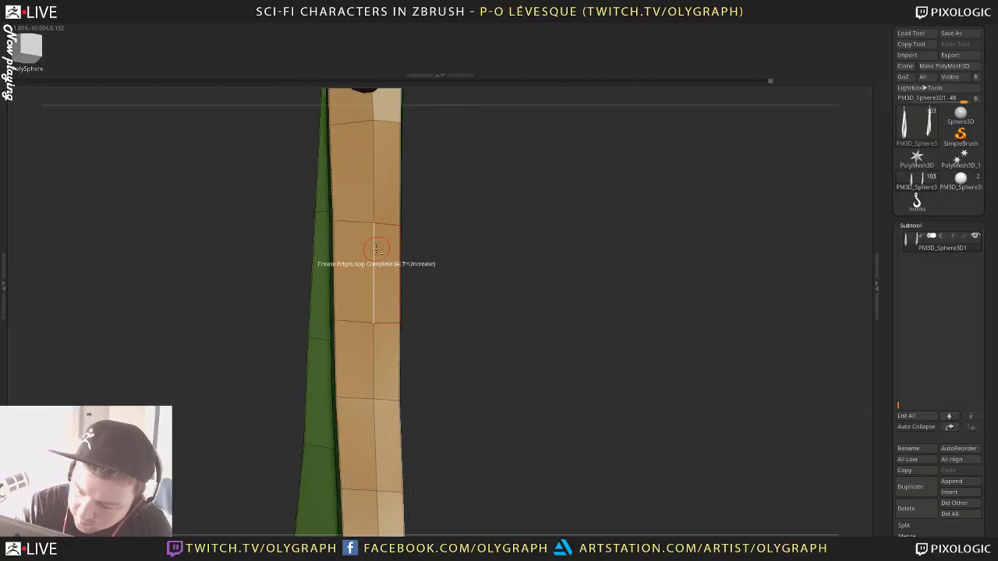
left_click(398, 209)
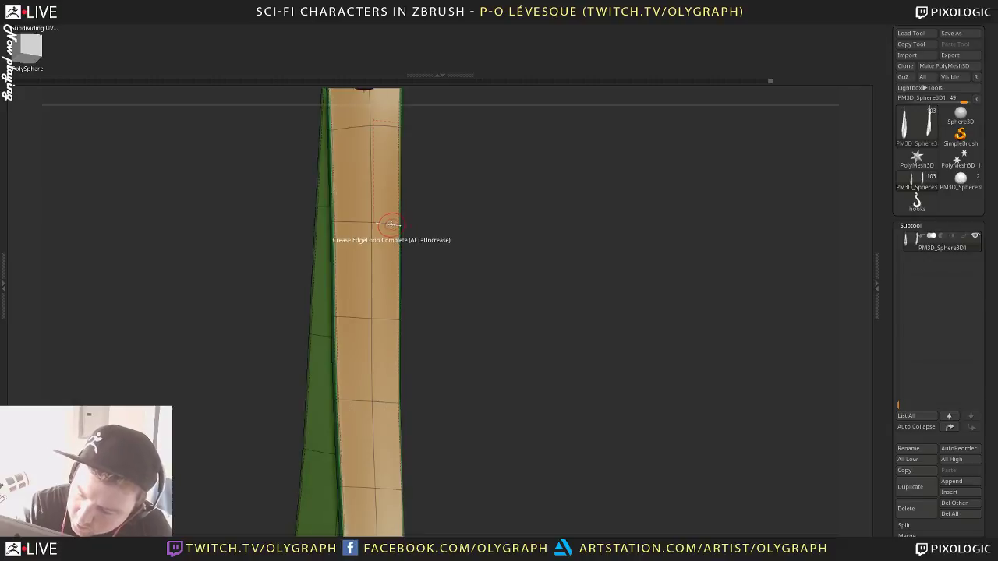
key("space")
left_click(380, 232)
key("shift+d")
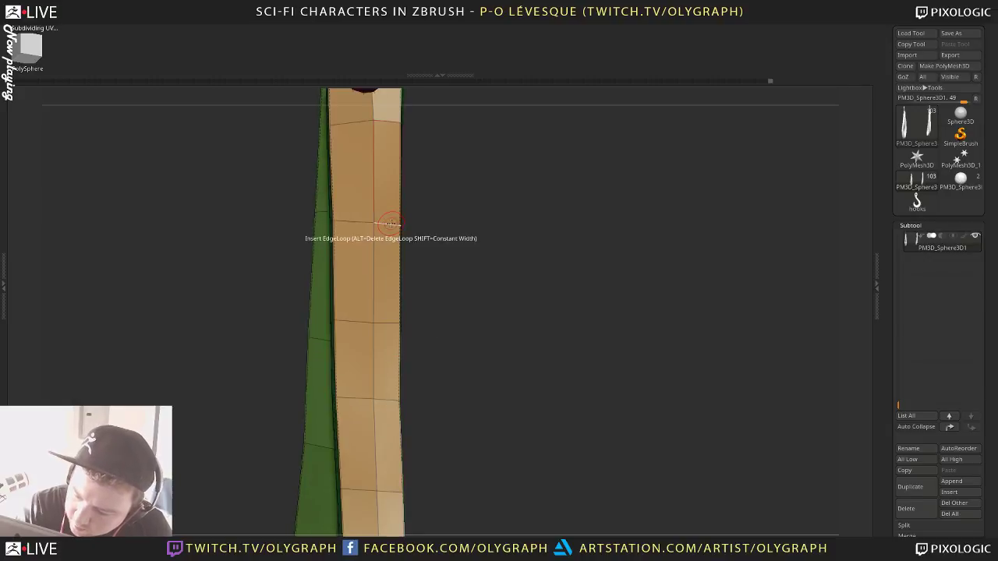
left_click_drag(388, 223, 394, 225)
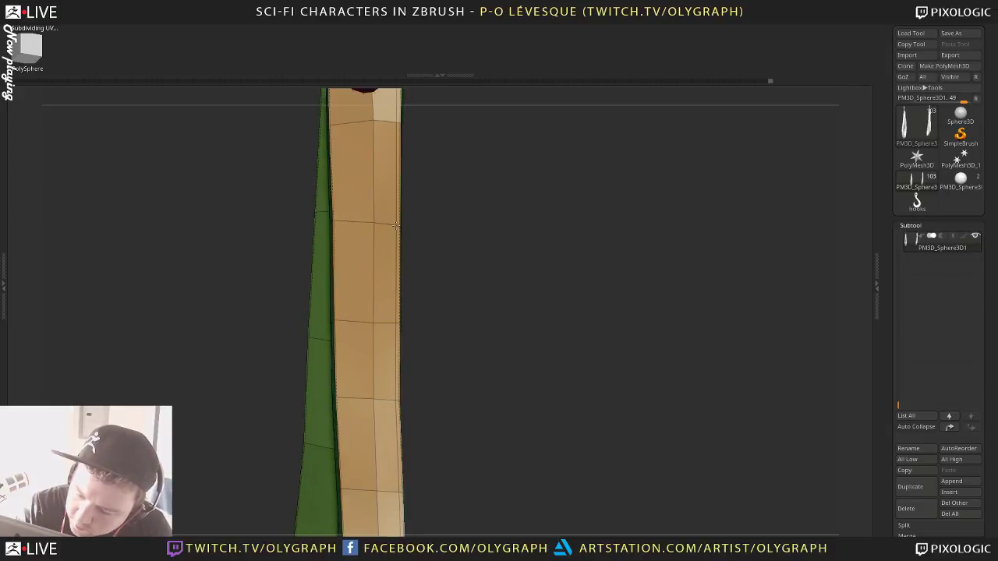
left_click(336, 222)
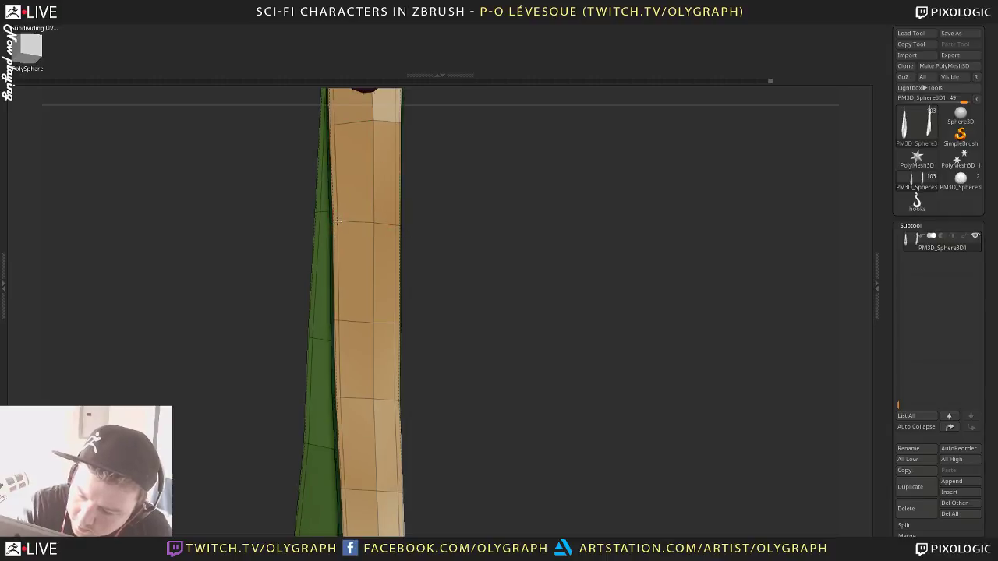
Set ZModeler's polygon action target to Polyloop and apply the action to the narrow band along the strap's edge
key("space")
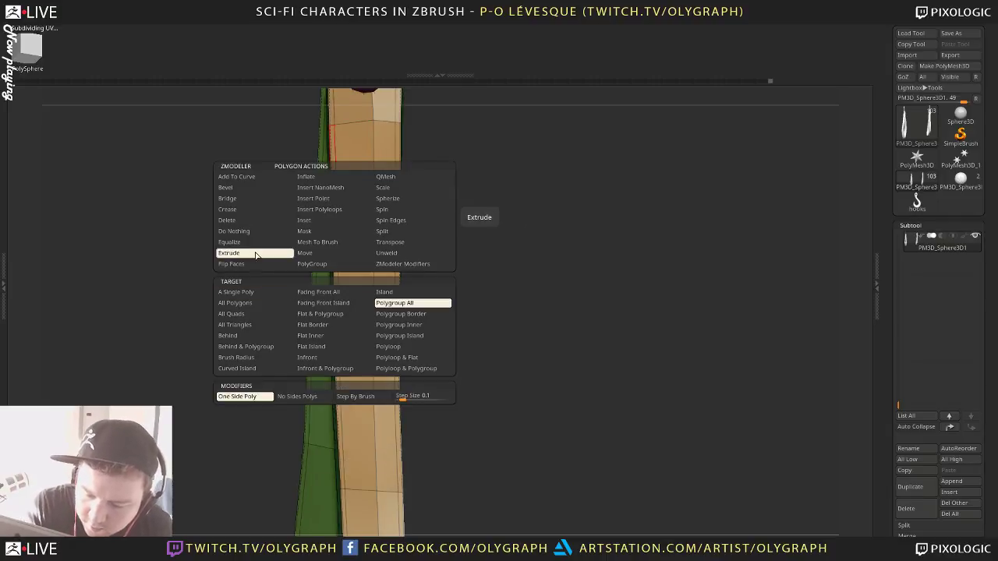
left_click(413, 347)
left_click_drag(492, 316, 546, 316)
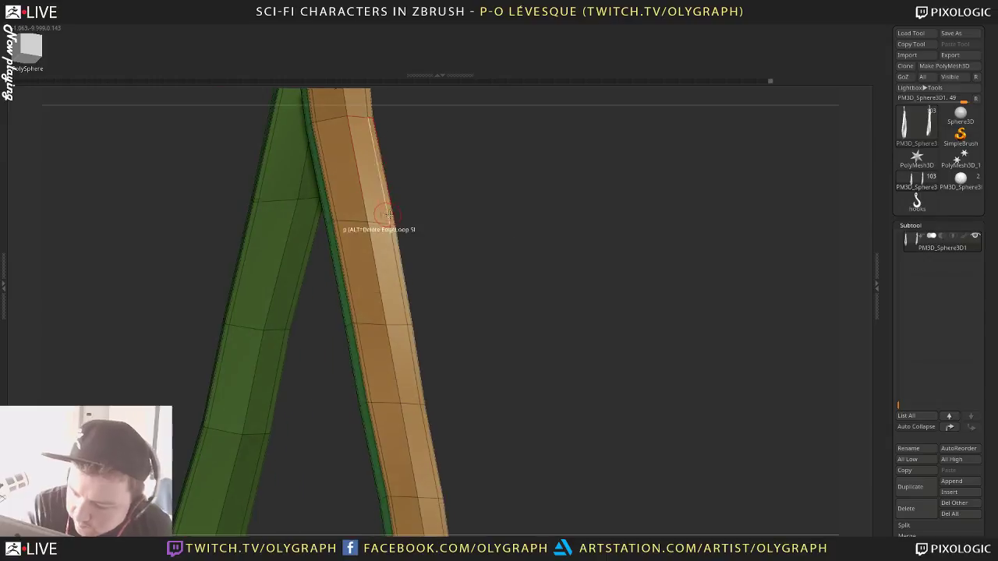
left_click(388, 214)
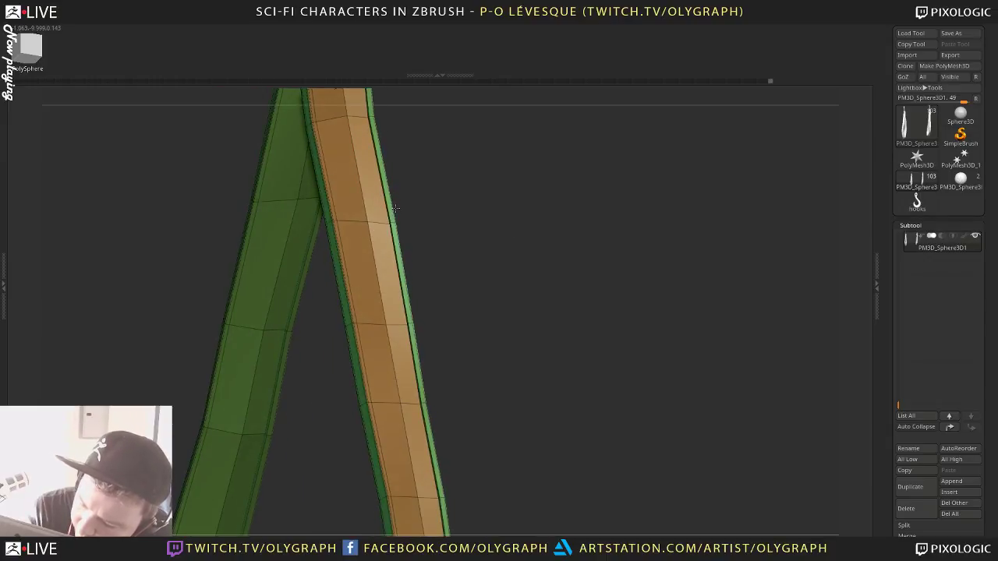
Mirror the hooked strap to the opposite shoulder, preview it smoothed without wireframe, and show the whole robot again
left_click_drag(414, 192, 352, 207)
key("space")
left_click(475, 277)
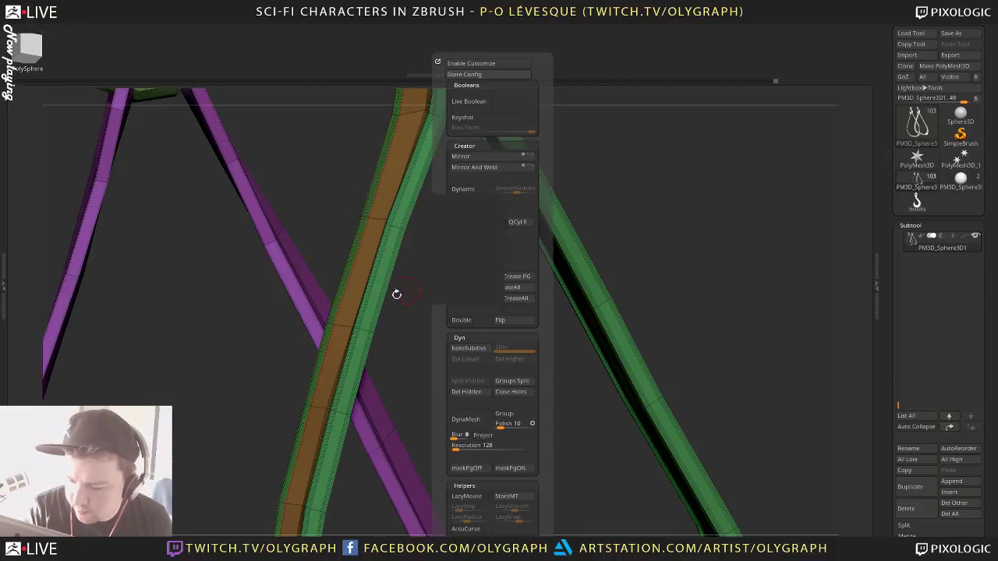
key("d")
key("shift+f")
left_click_drag(629, 219, 561, 182, "alt")
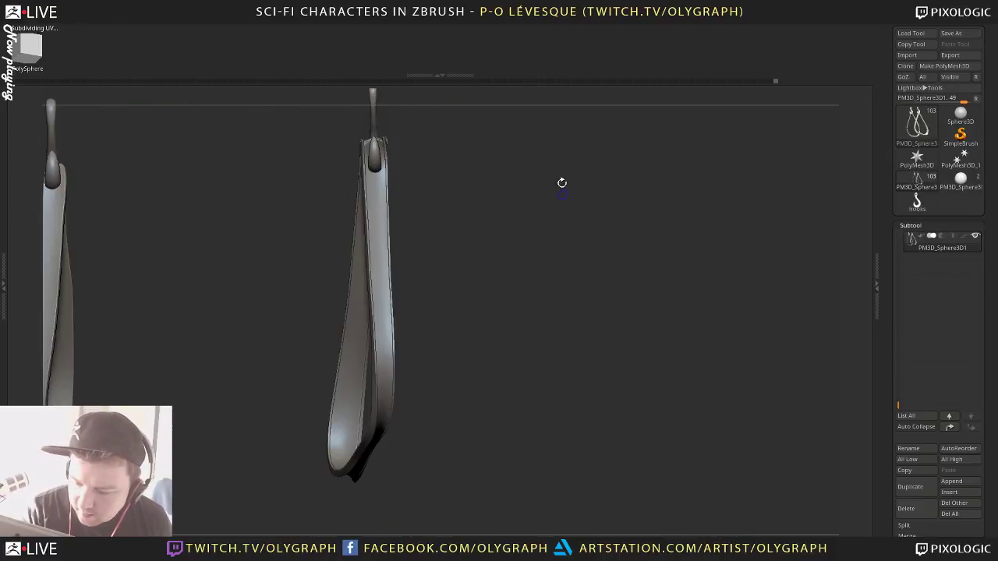
key("alt+s")
mouse_move(508, 245)
left_mouse_down("alt")
mouse_move(499, 241)
mouse_move(495, 260)
left_mouse_up("alt")
key("space")
left_click(489, 266)
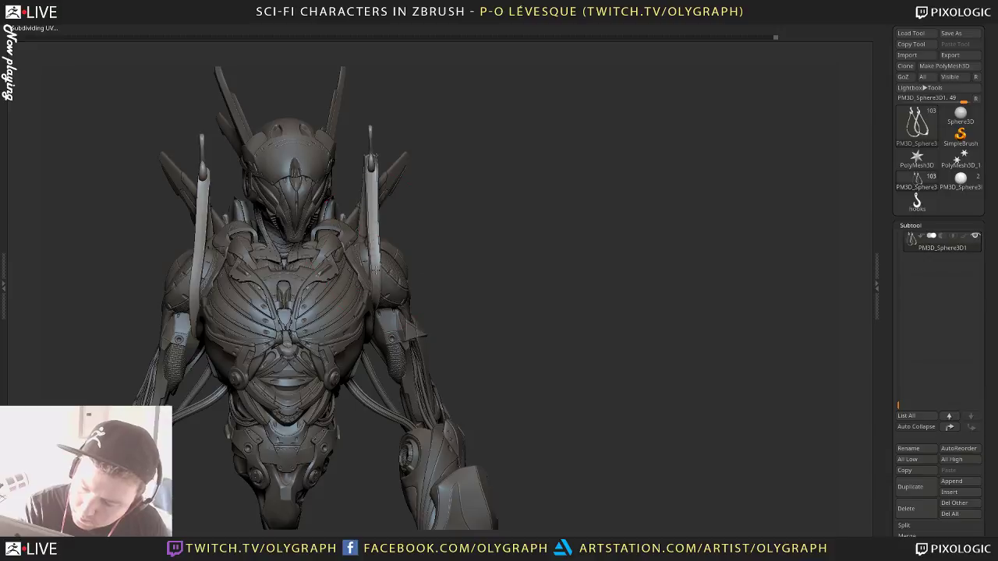
Examine the mirrored hooked straps on the whole robot from the front, at an angle and from farther away
left_click(372, 230, "alt")
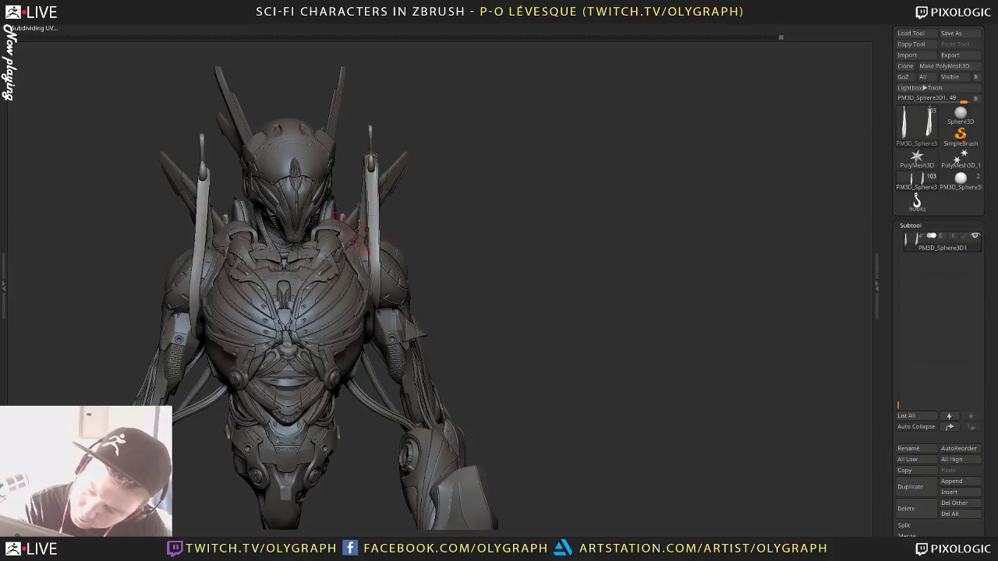
mouse_move(484, 201)
left_mouse_down()
mouse_move(374, 218)
mouse_move(327, 210)
mouse_move(450, 239)
left_mouse_up()
left_click_drag(284, 303, 500, 226)
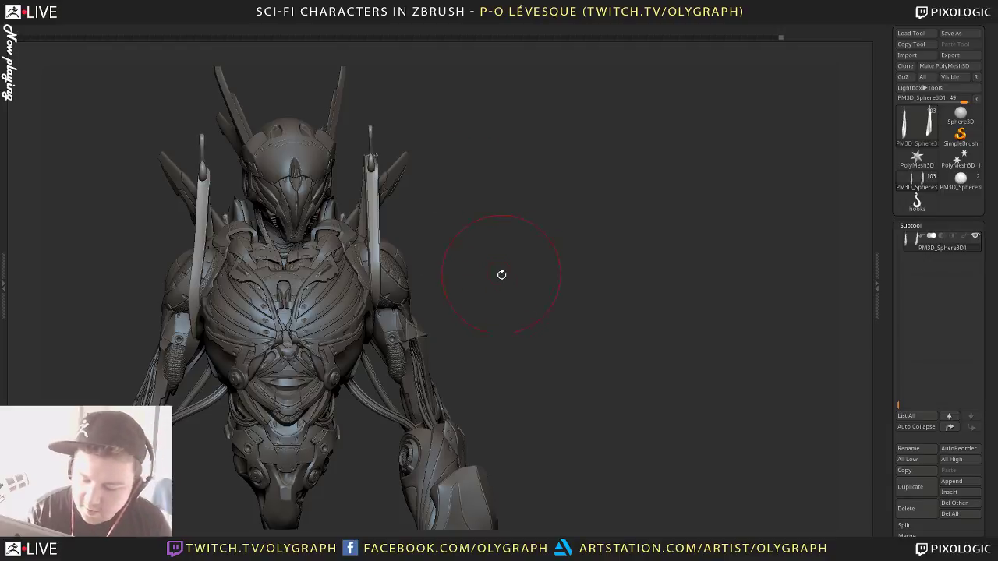
left_click_drag(502, 274, 479, 258, "alt")
key("s")
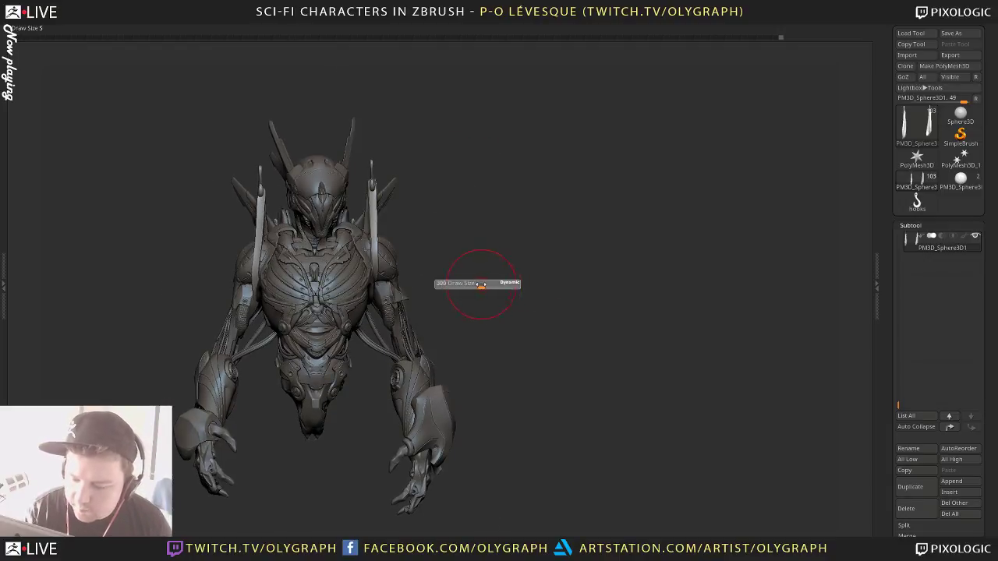
left_click_drag(521, 231, 486, 233)
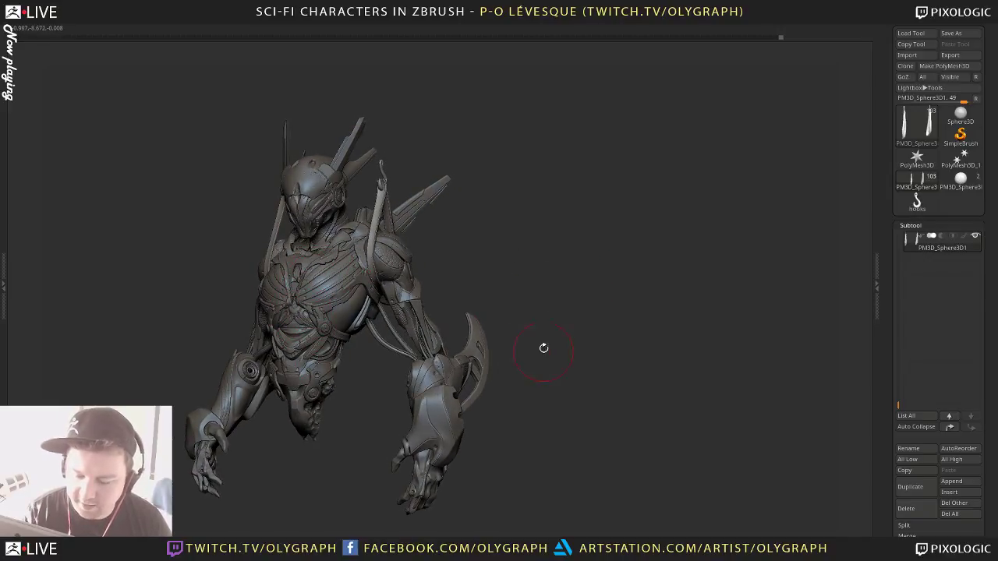
left_click_drag(560, 264, 590, 255, "alt")
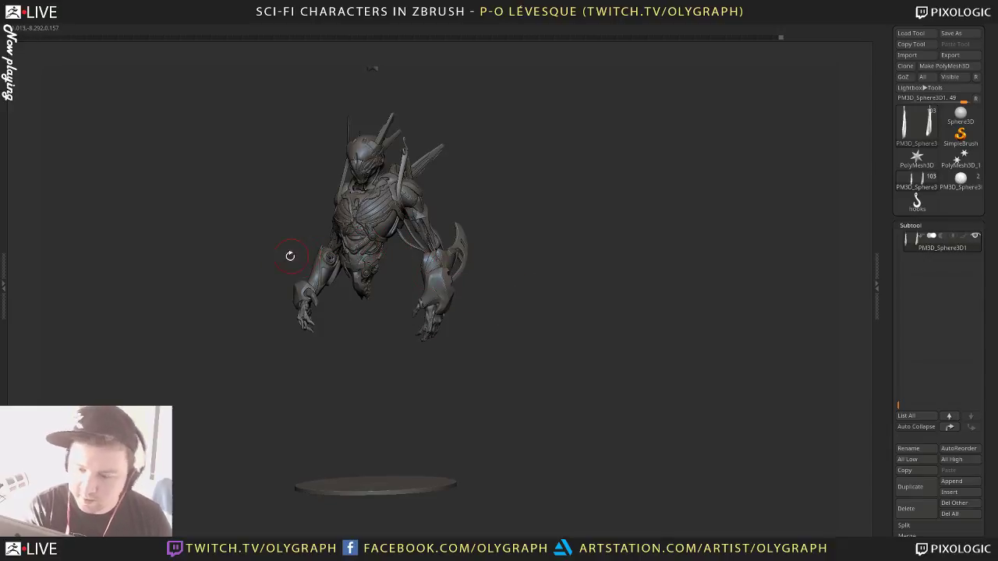
left_click_drag(479, 226, 538, 285, "shift")
left_click_drag(542, 233, 847, 226, "alt")
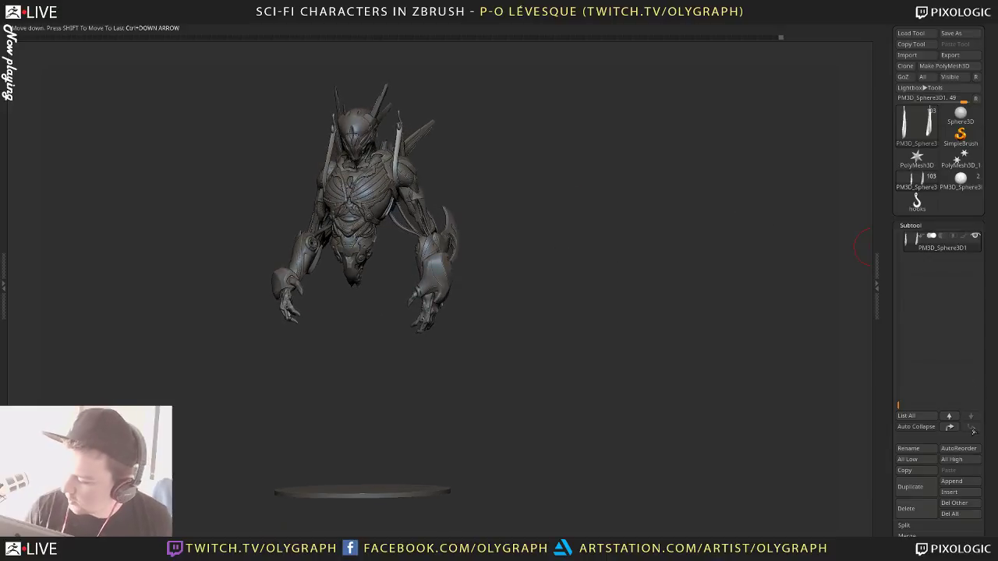
Review the full robot with both straps from changing angles and closer up, toggling the interface panels
left_click(951, 481)
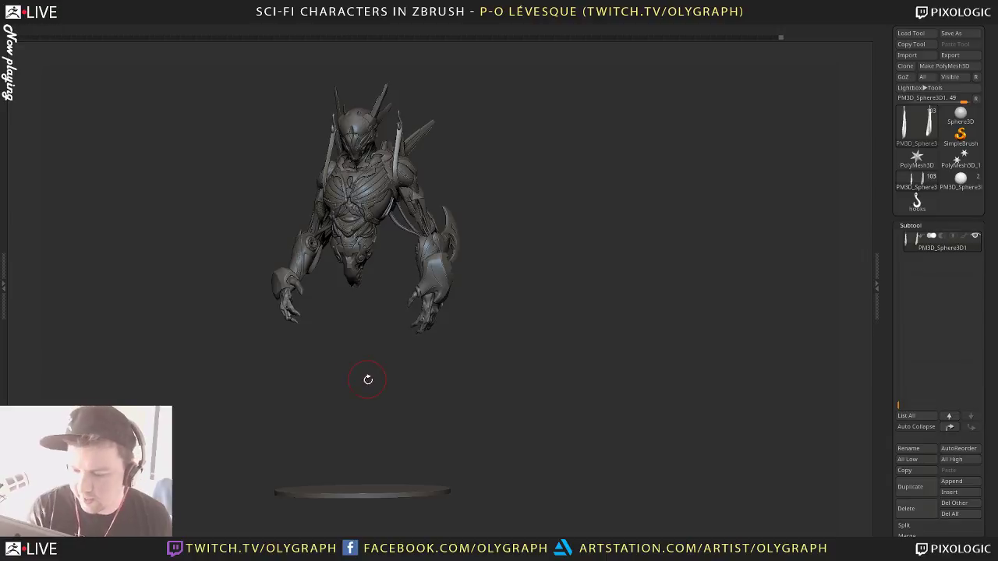
left_click_drag(367, 379, 504, 258)
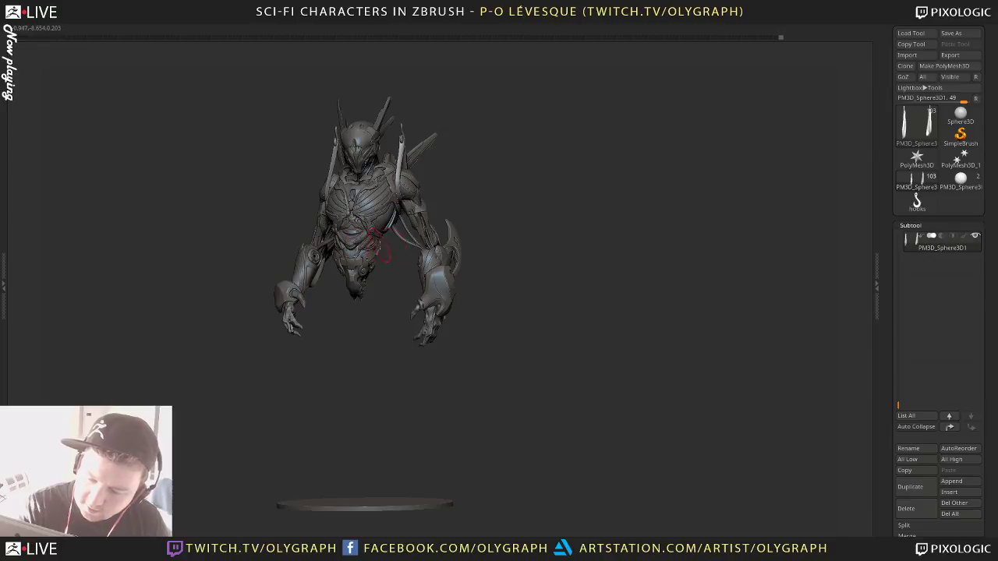
left_click_drag(558, 156, 665, 178)
left_click_drag(574, 218, 580, 313)
key("Tab")
left_click_drag(577, 220, 501, 210, "alt")
key("Tab")
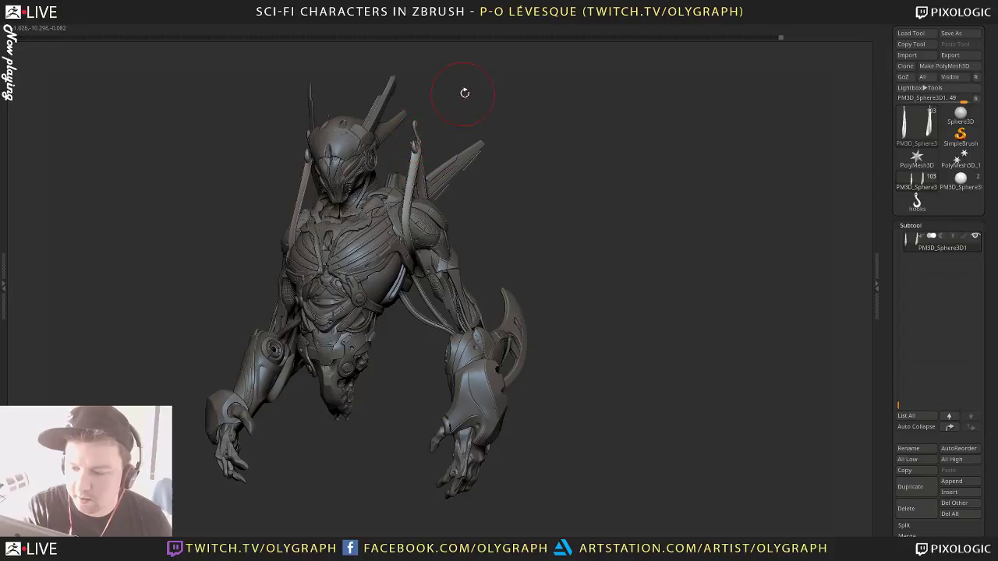
Try scaling the straps with the gizmo, undo the change, and isolate the hook beside the robot's head
key("w")
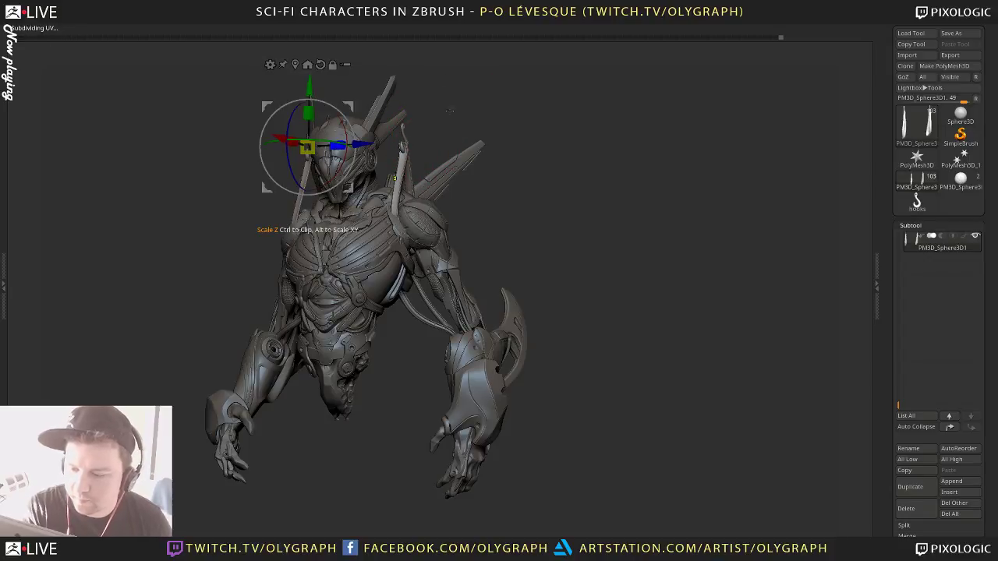
key("ctrl+z")
key("q")
left_click(418, 131, "ctrl+shift")
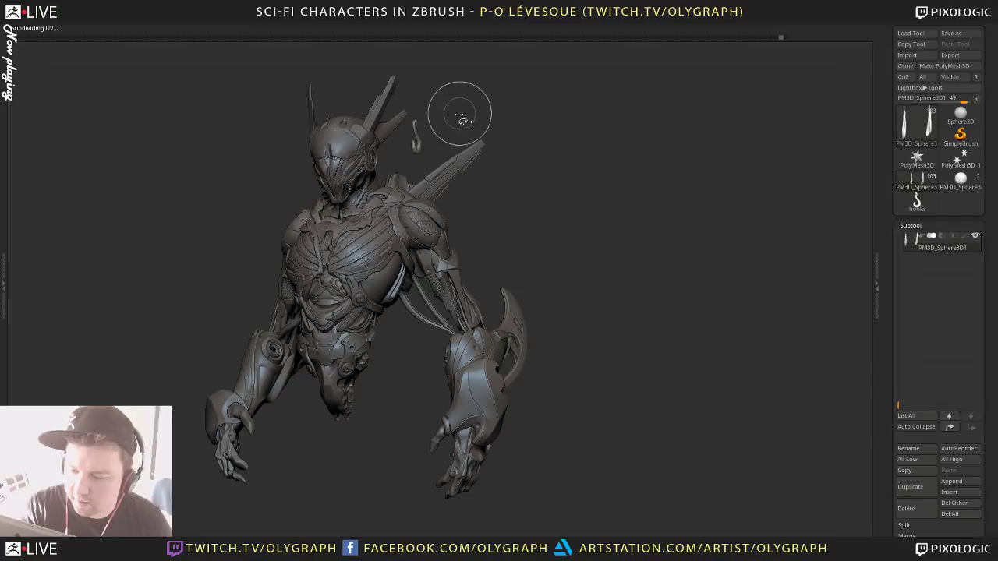
Invert the mask and reposition the unlocked transform gizmo onto the hook beside the robot's head
key("w")
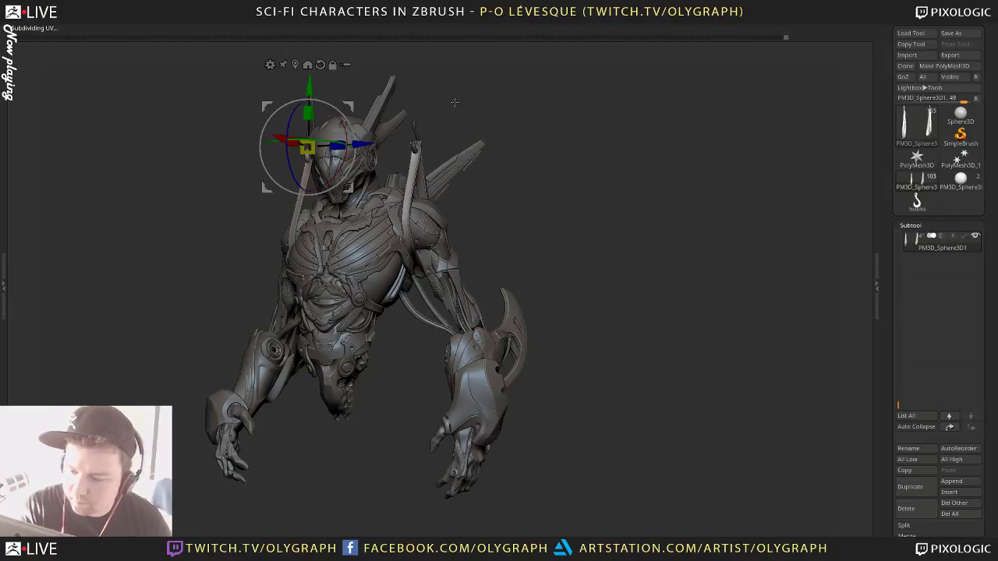
left_click(446, 130, "ctrl")
left_click(332, 65)
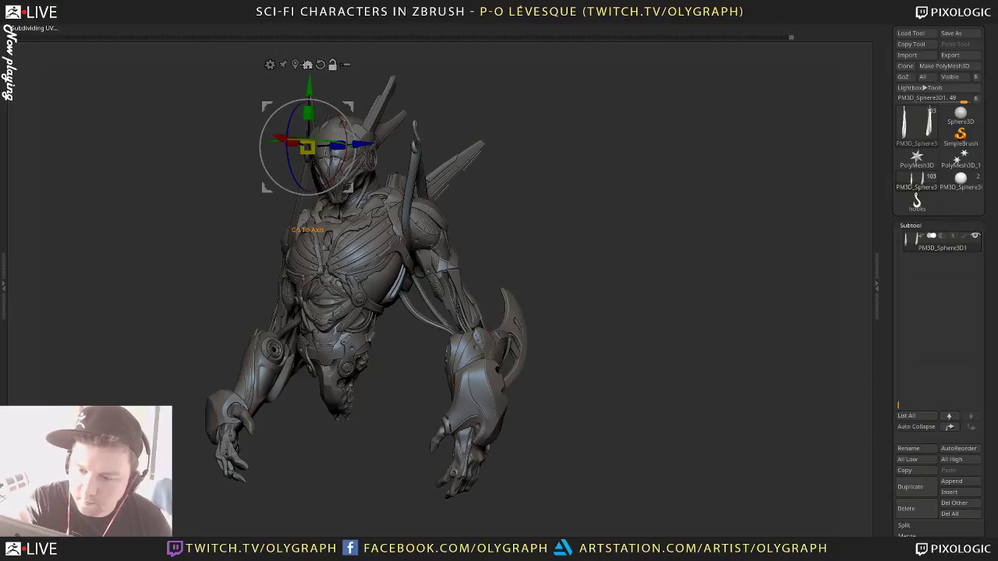
left_click(296, 64)
left_click_drag(419, 141, 415, 139)
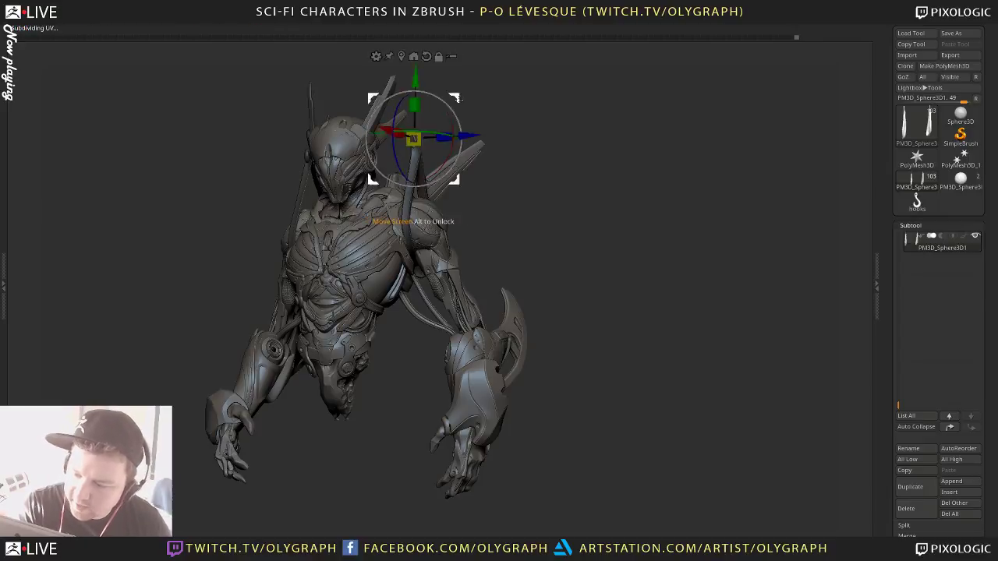
Reset and invert the straps' mask, and check the hook and strap up close at the shoulder
key("q")
left_click_drag(539, 177, 546, 218, "ctrl")
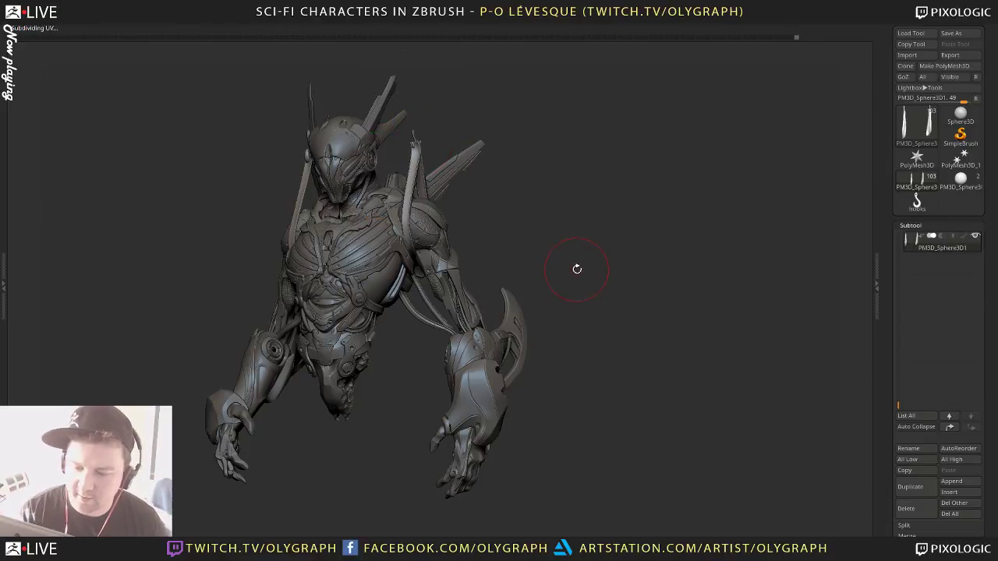
left_click(607, 227, "ctrl")
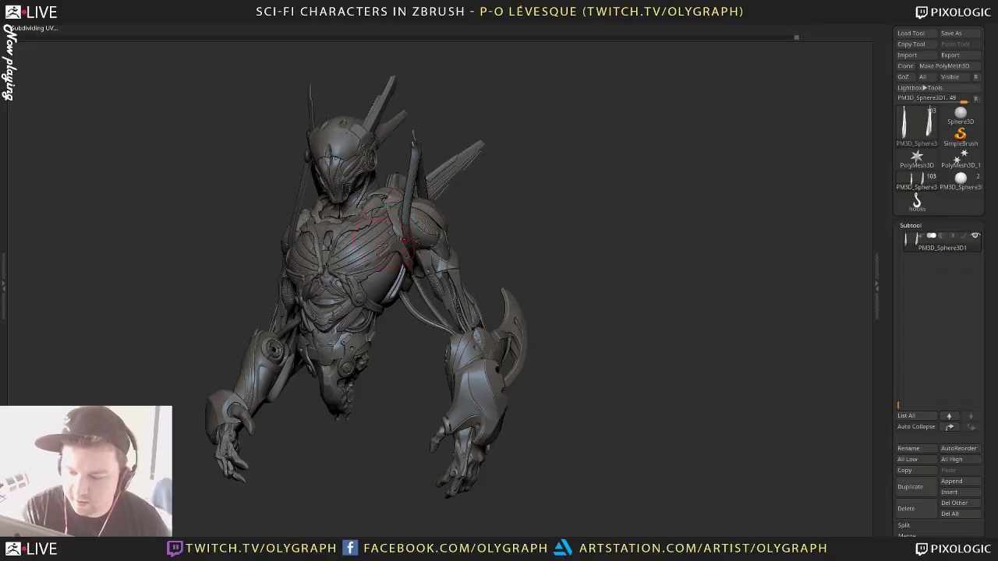
left_click_drag(561, 241, 530, 314, "alt")
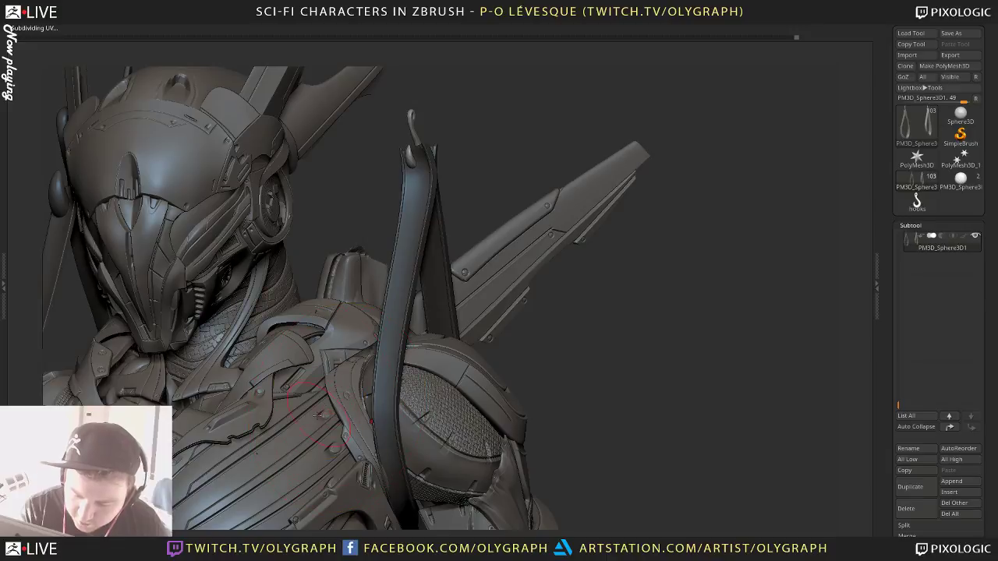
right_click_drag(531, 313, 475, 274, "ctrl")
right_click_drag(567, 286, 563, 269, "ctrl")
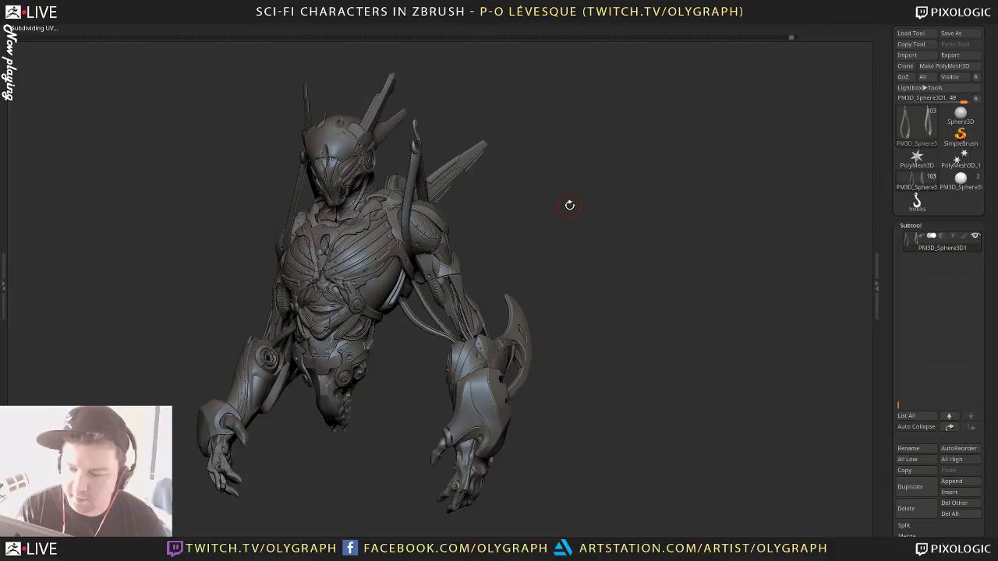
Adjust the hooked straps slightly with the gizmo in the front view and save the project
key("w")
right_click_drag(591, 229, 535, 133, "shift")
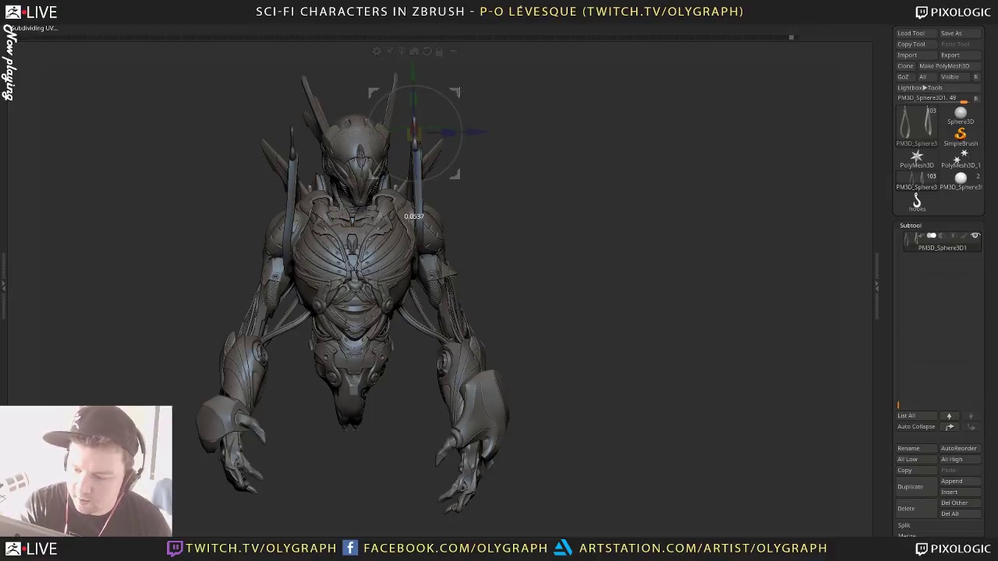
key("q")
mouse_move(603, 266)
left_mouse_down()
mouse_move(601, 230)
mouse_move(589, 323)
mouse_move(620, 341)
mouse_move(598, 299)
left_mouse_up()
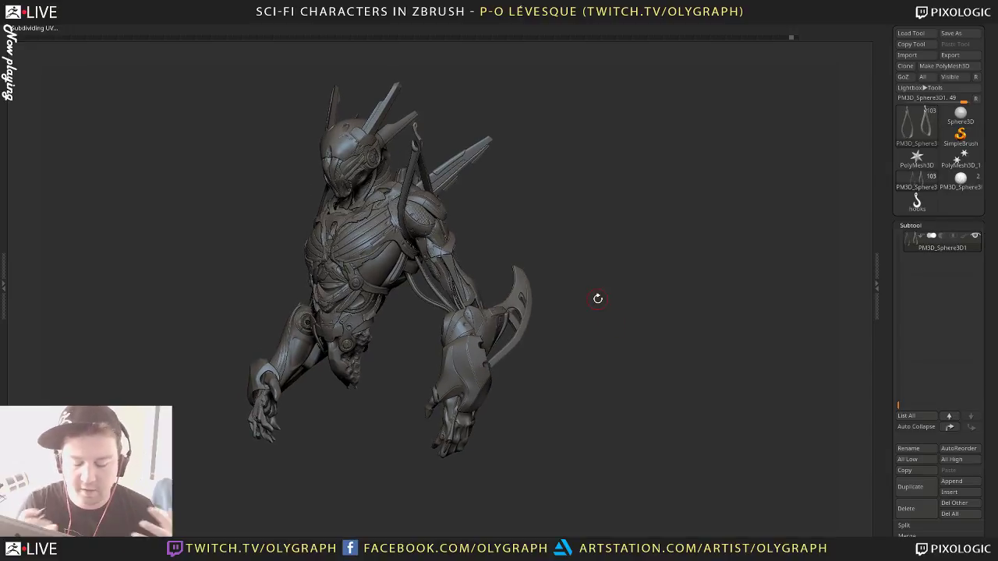
key("ctrl+s")
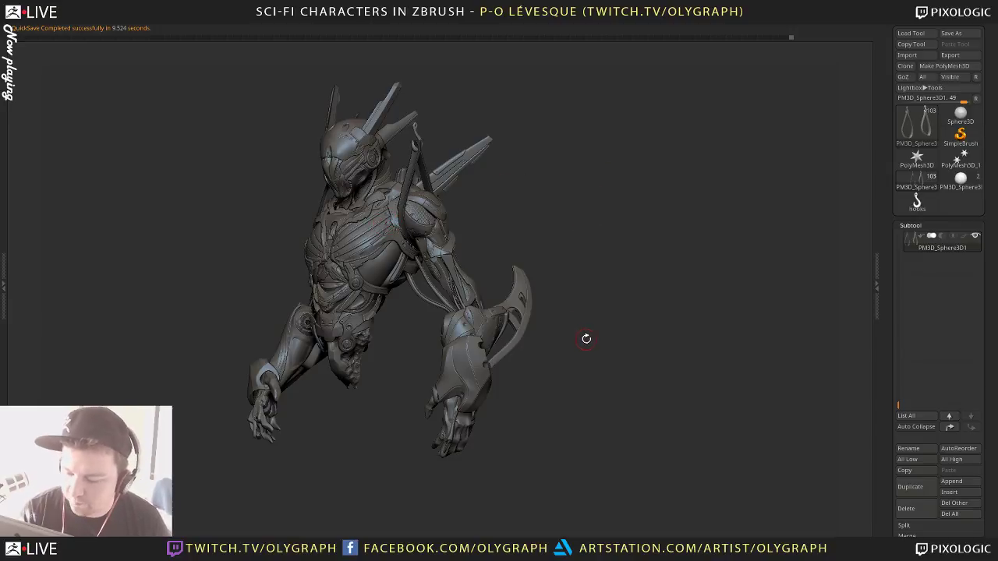
Examine how the hooked straps sit on the full robot from changing angles and distances
left_click_drag(586, 339, 553, 273, "alt")
key("ctrl+d")
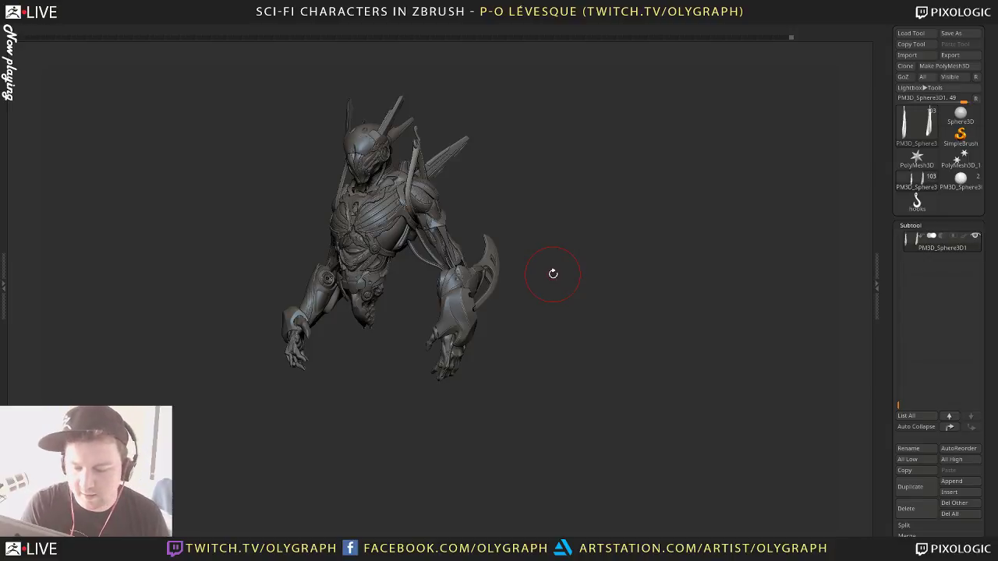
mouse_move(575, 272)
left_mouse_down("alt")
mouse_move(577, 280)
mouse_move(571, 273)
left_mouse_up("alt")
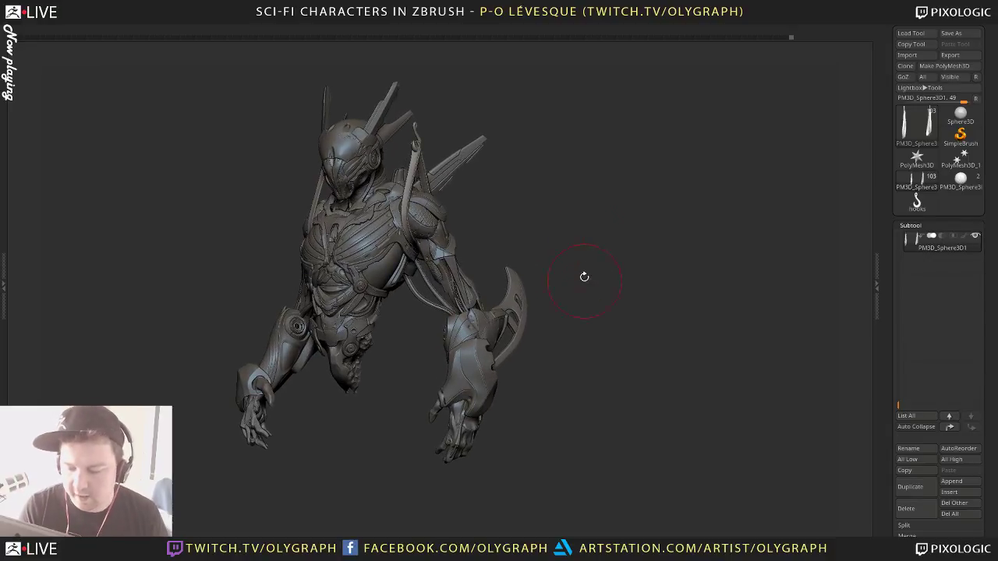
mouse_move(601, 309)
left_mouse_down()
mouse_move(602, 296)
mouse_move(582, 308)
mouse_move(593, 269)
left_mouse_up()
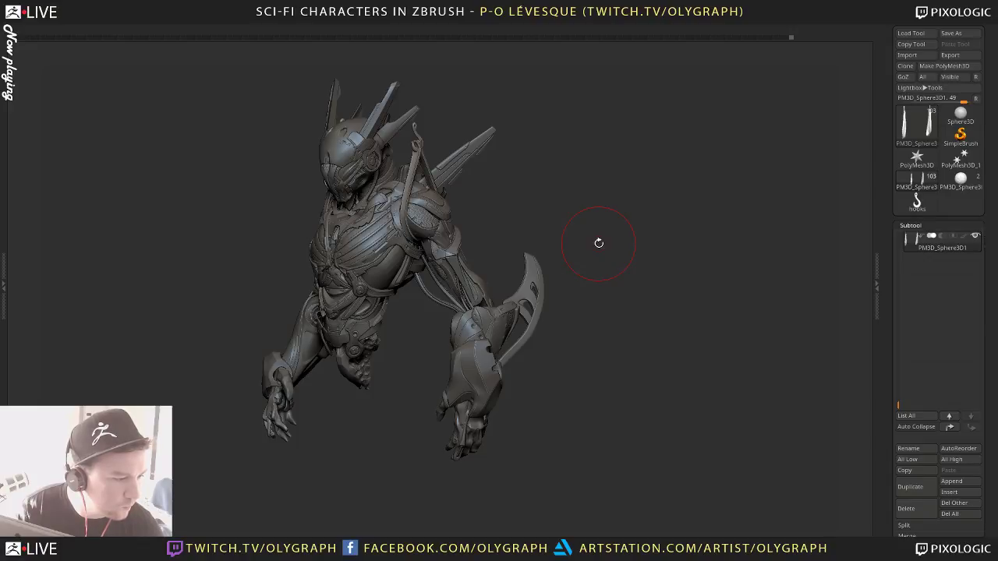
mouse_move(610, 341)
left_mouse_down()
mouse_move(632, 330)
mouse_move(620, 336)
mouse_move(600, 313)
mouse_move(575, 317)
mouse_move(566, 279)
left_mouse_up()
mouse_move(651, 357)
left_mouse_down()
mouse_move(685, 342)
mouse_move(662, 351)
mouse_move(616, 341)
mouse_move(635, 343)
mouse_move(645, 323)
left_mouse_up()
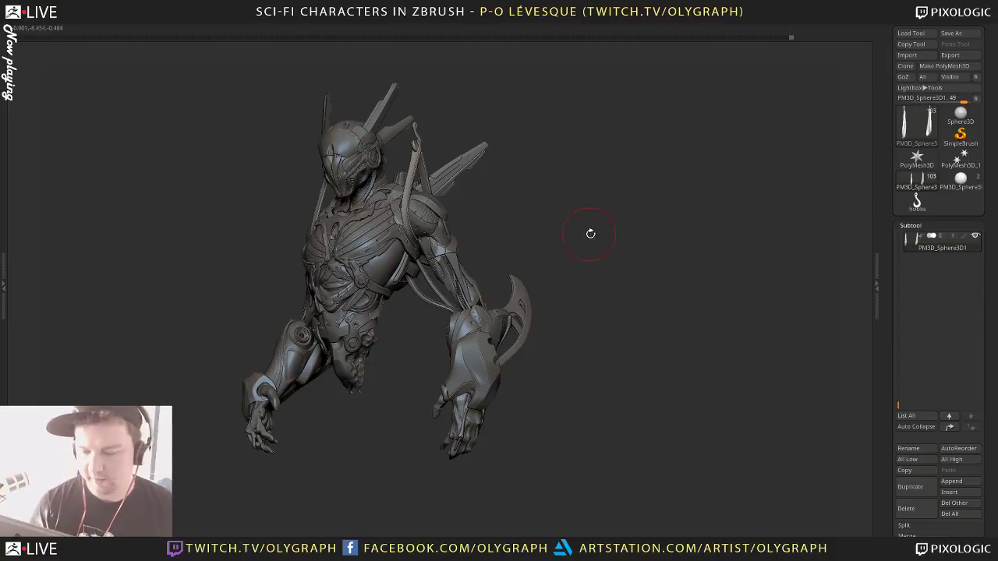
left_click_drag(589, 256, 538, 256)
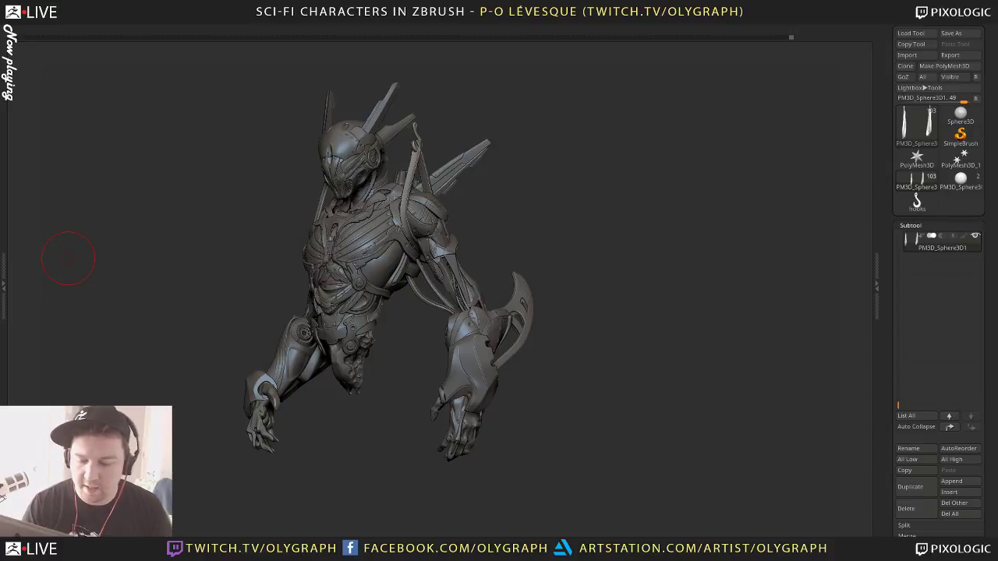
left_click_drag(392, 427, 387, 427)
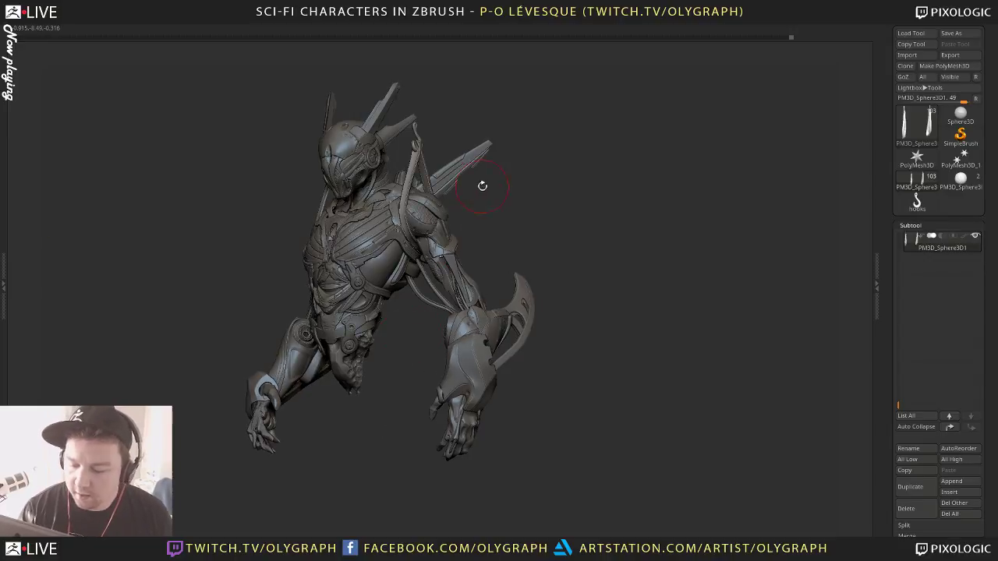
left_click_drag(408, 359, 393, 369)
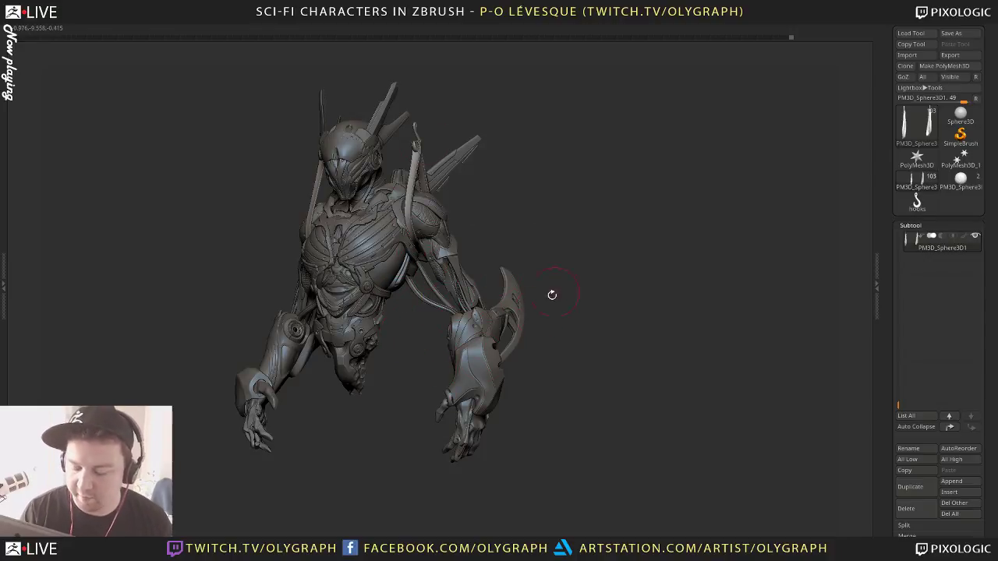
mouse_move(606, 237)
left_mouse_down()
mouse_move(577, 269)
mouse_move(563, 189)
left_mouse_up()
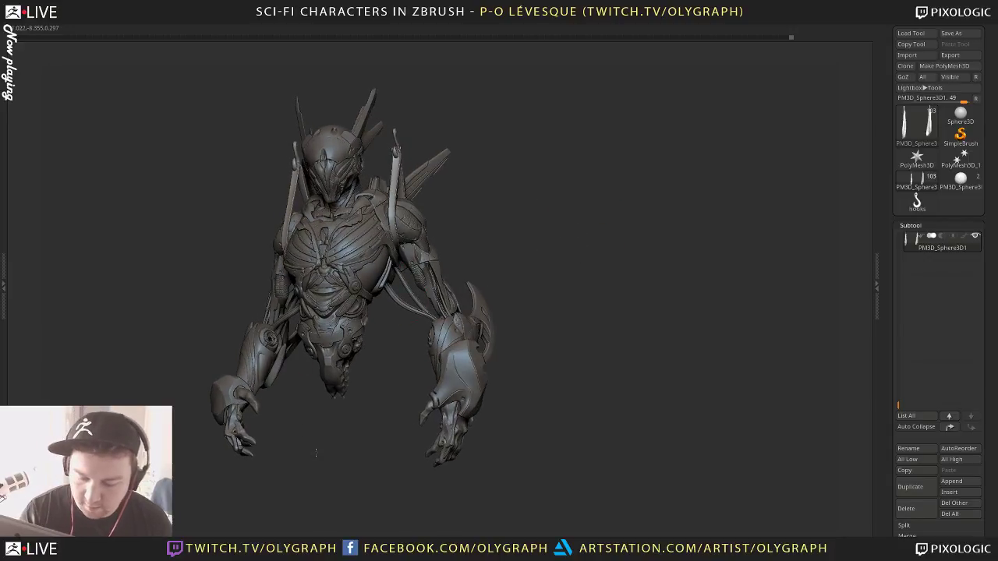
Select the FastRobot94 cable between torso and forearm, and switch to the neighbouring FastRobot93 cable
left_click_drag(316, 452, 282, 326)
left_click(282, 324, "alt")
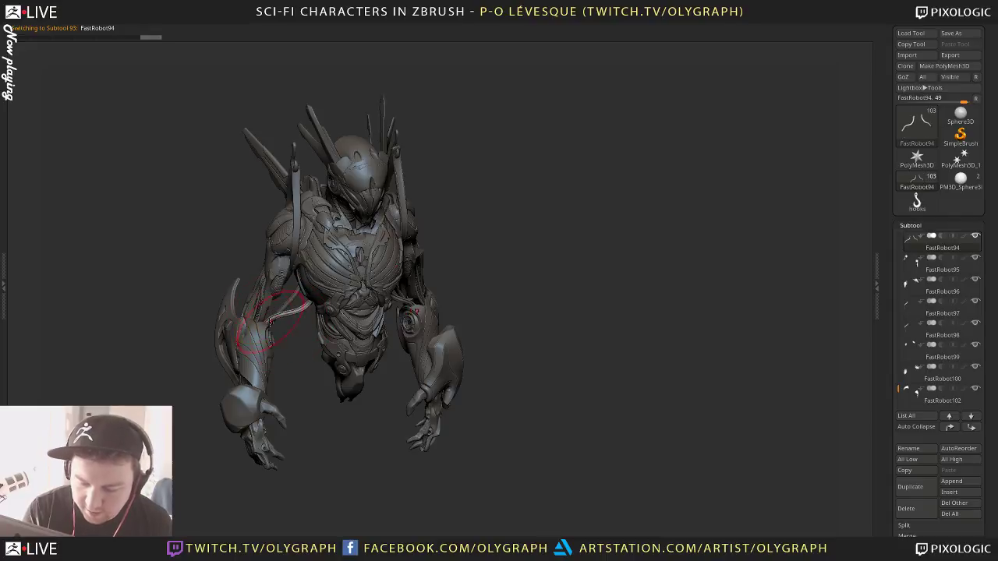
left_click_drag(569, 262, 433, 304)
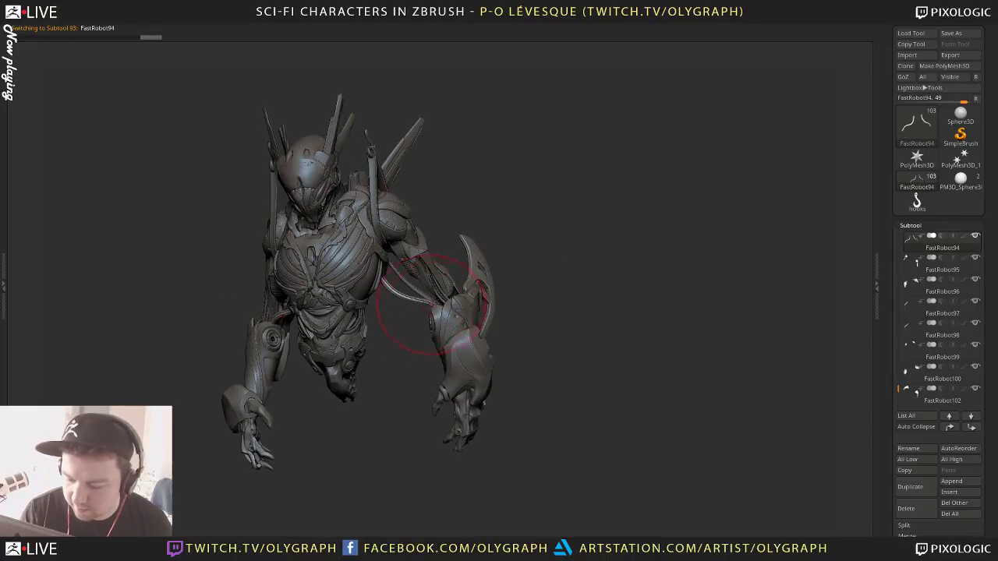
left_click(425, 301, "alt")
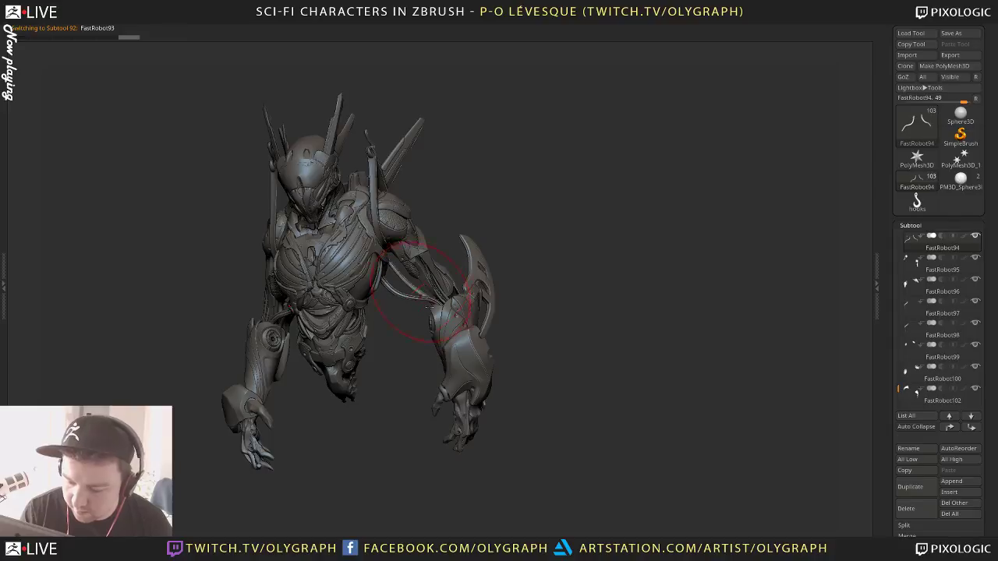
key("s")
left_click_drag(396, 375, 409, 334)
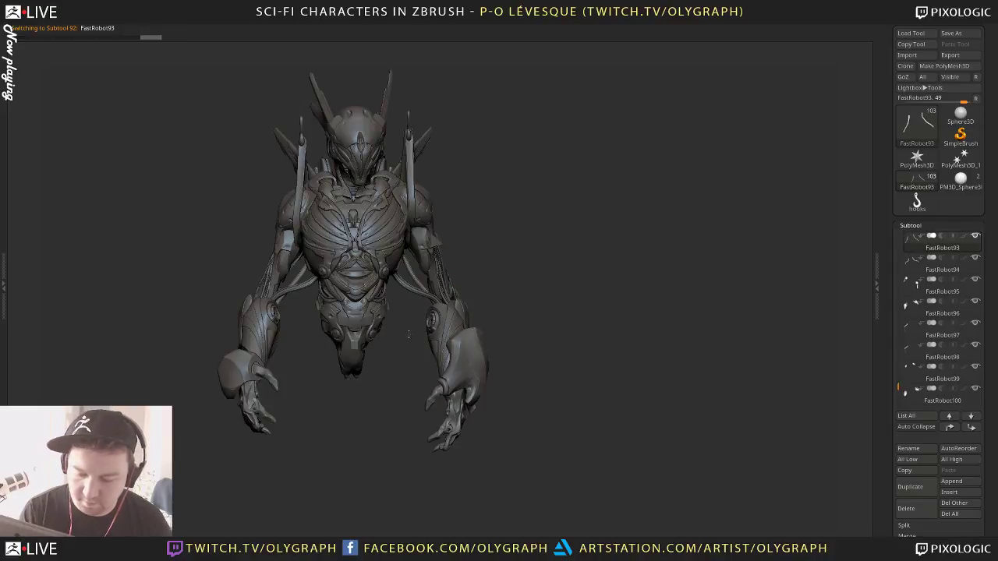
Open the LightBox brush library and look through the _IMM folder for a suitable brush
mouse_move(560, 268)
left_mouse_down()
mouse_move(532, 272)
mouse_move(584, 281)
mouse_move(569, 267)
left_mouse_up()
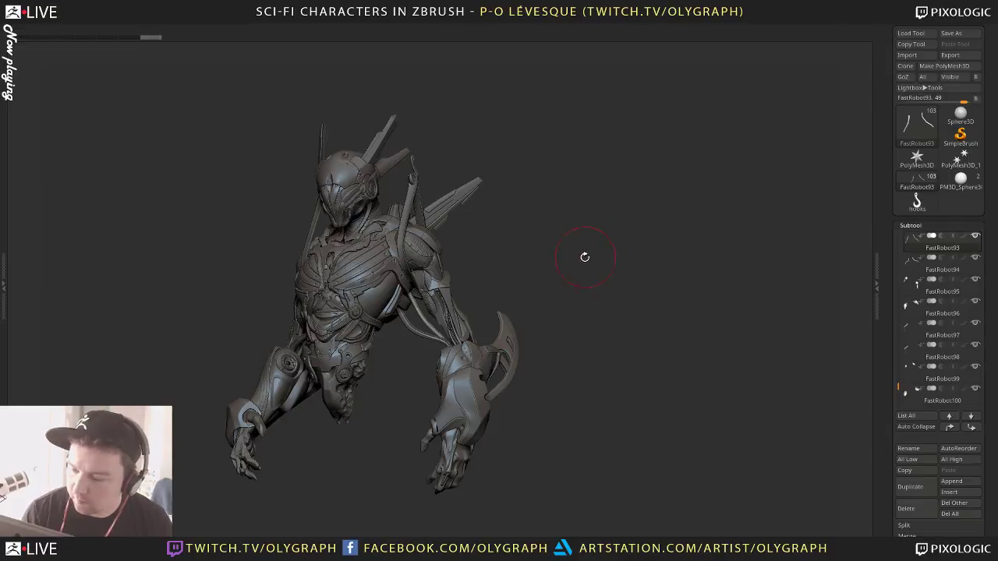
left_click_drag(587, 242, 595, 263, "alt")
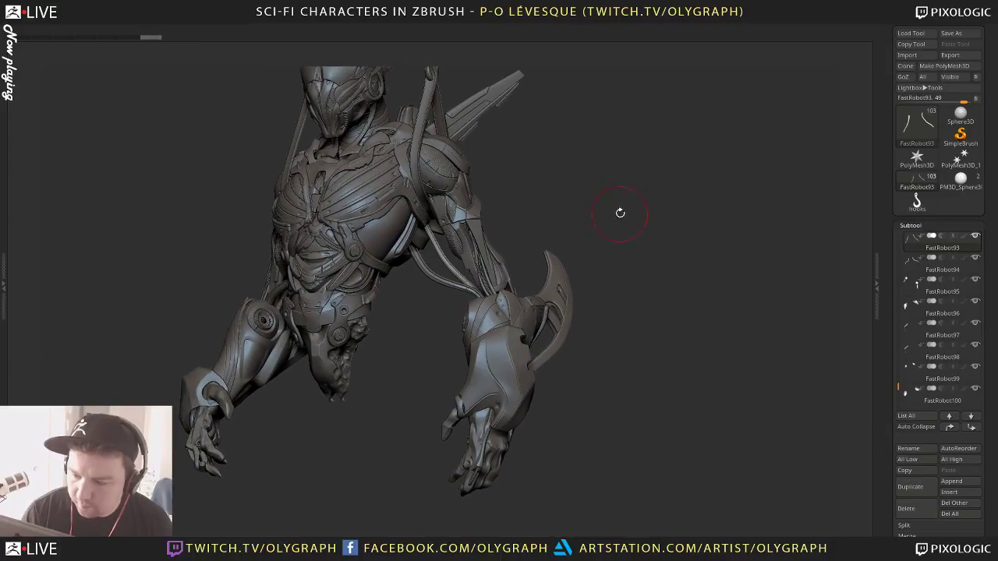
left_click_drag(607, 205, 590, 252, "alt")
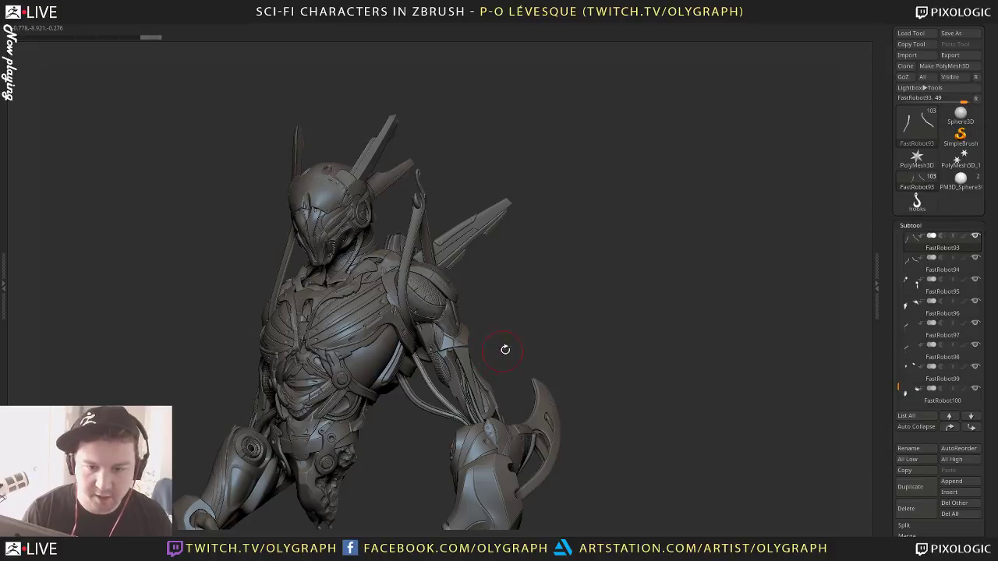
key("Tab")
left_click(30, 45)
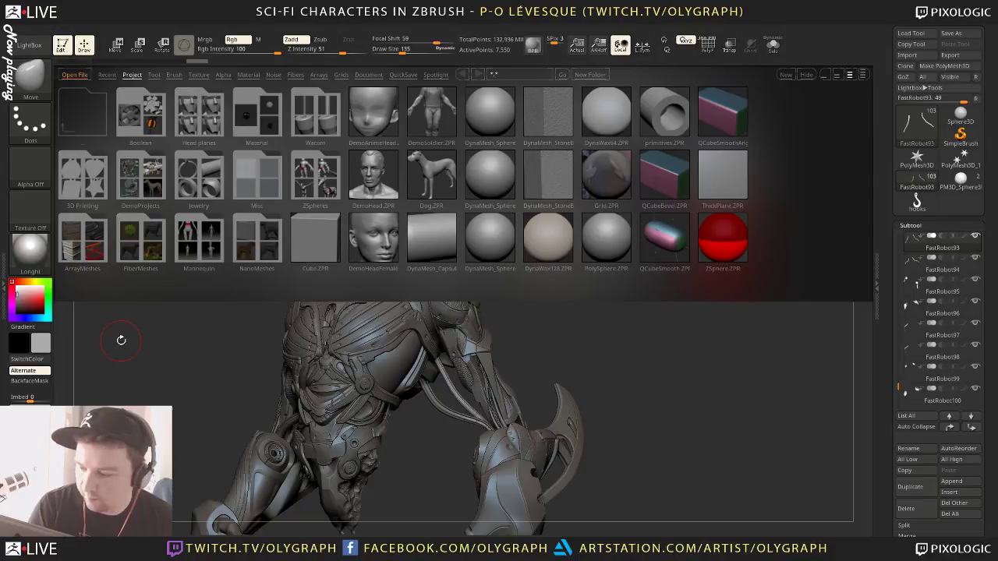
left_click(174, 74)
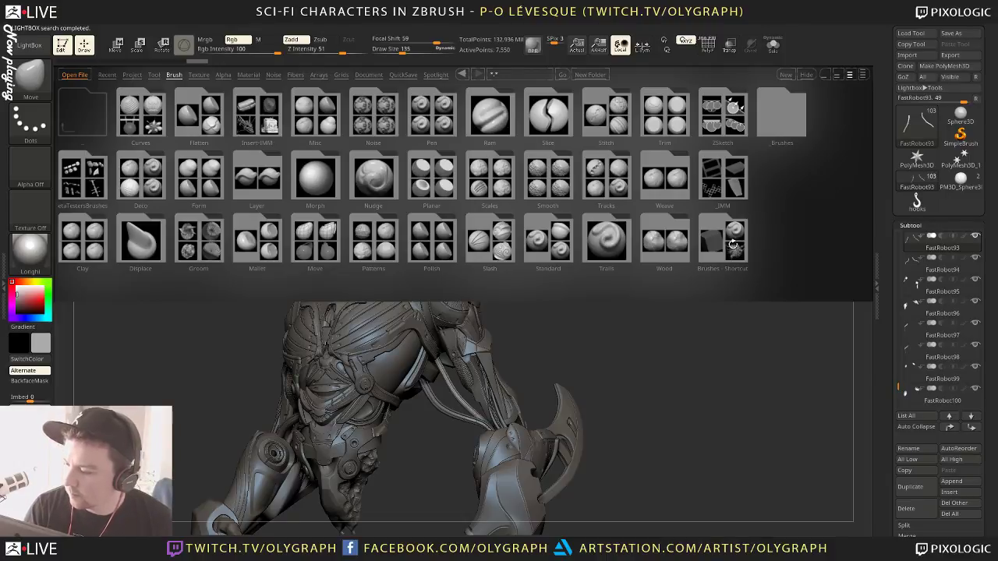
double_click(738, 190)
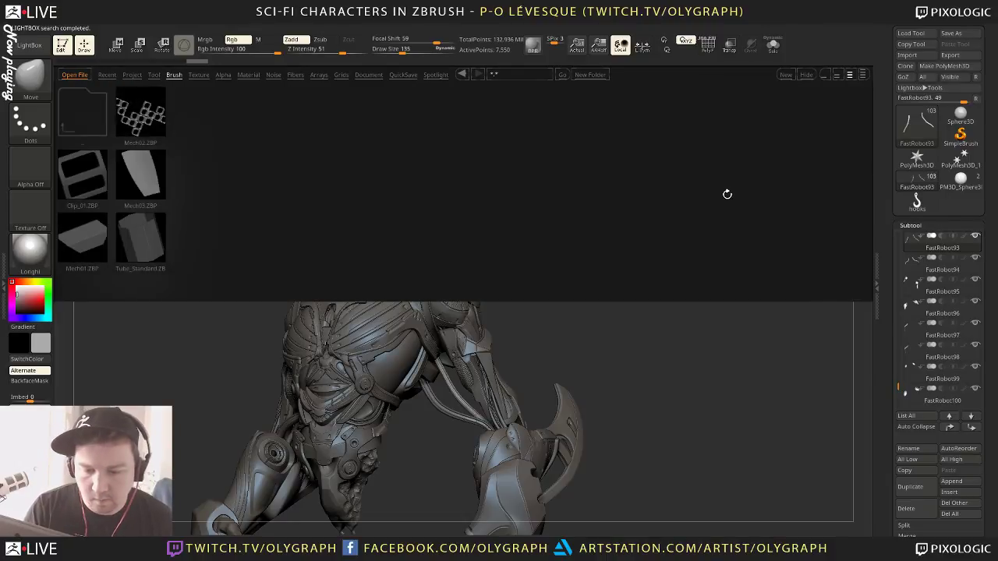
double_click(90, 118)
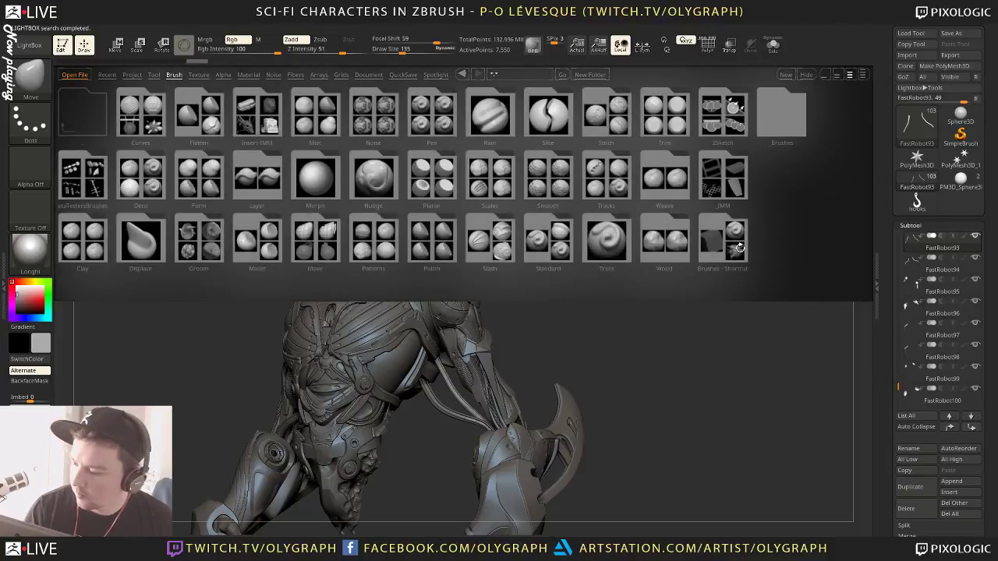
Look through the Tools_Curves brushes in the Brushes shortcut folder, including the Chains and Mech subfolders
double_click(738, 248)
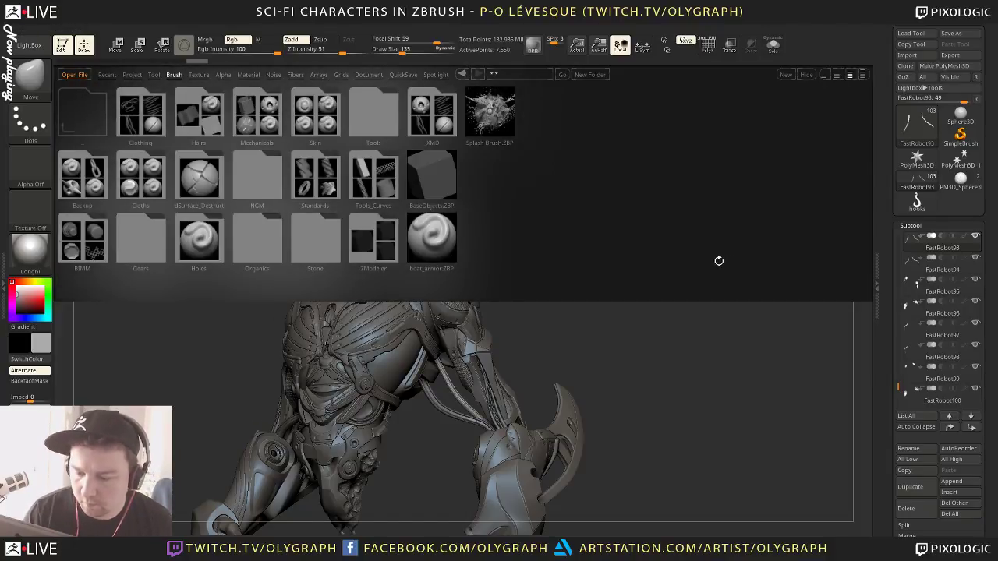
double_click(362, 197)
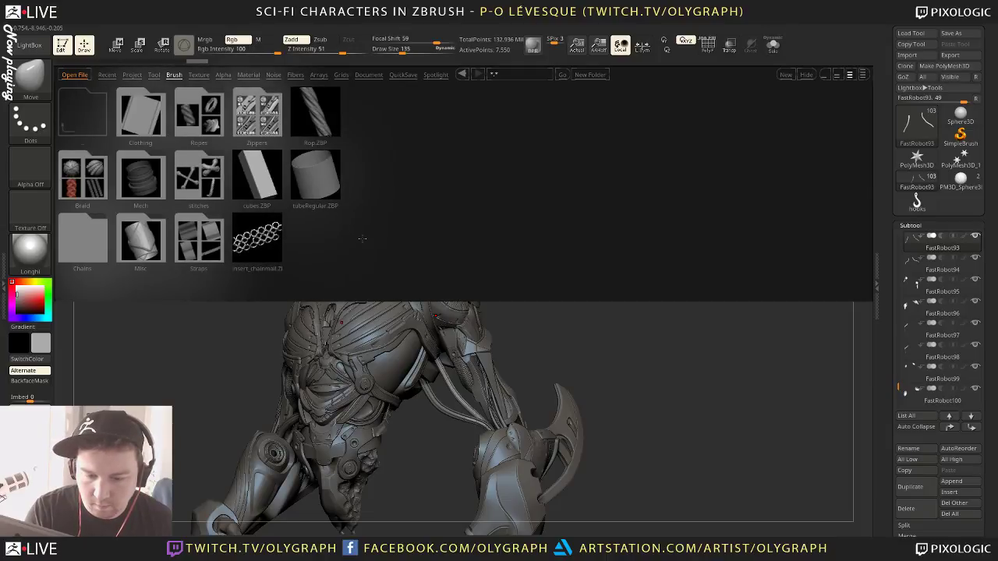
double_click(81, 241)
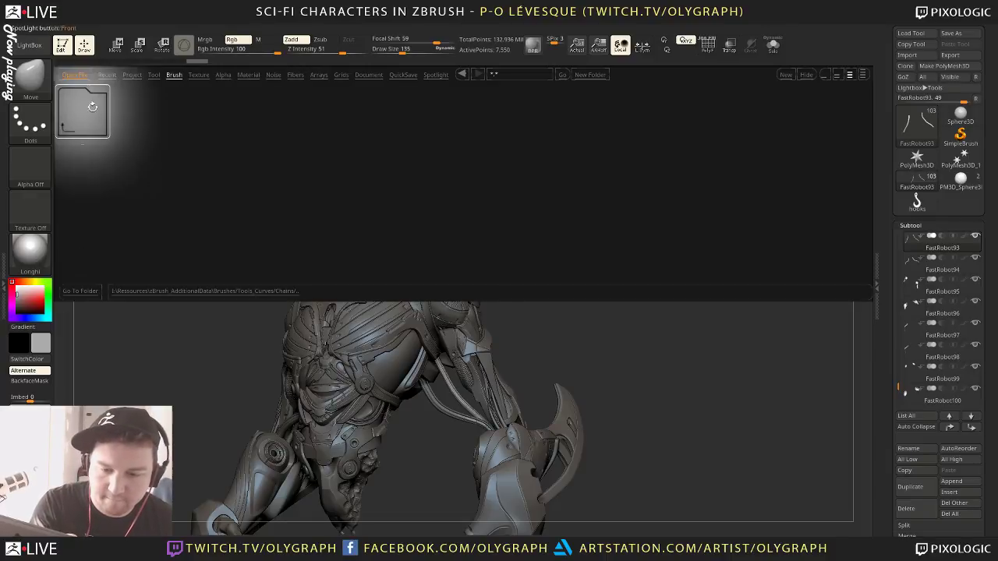
double_click(90, 109)
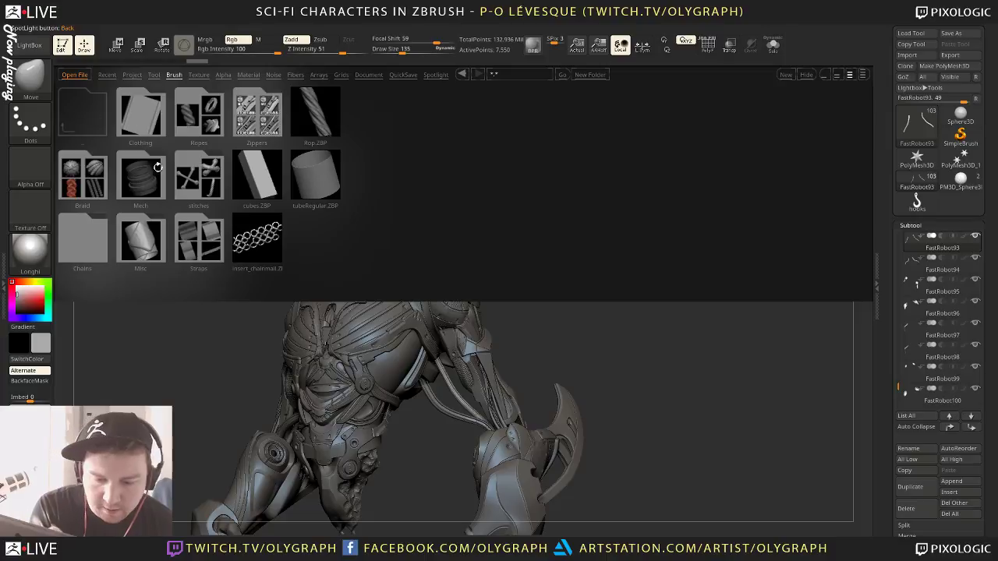
double_click(148, 178)
double_click(80, 115)
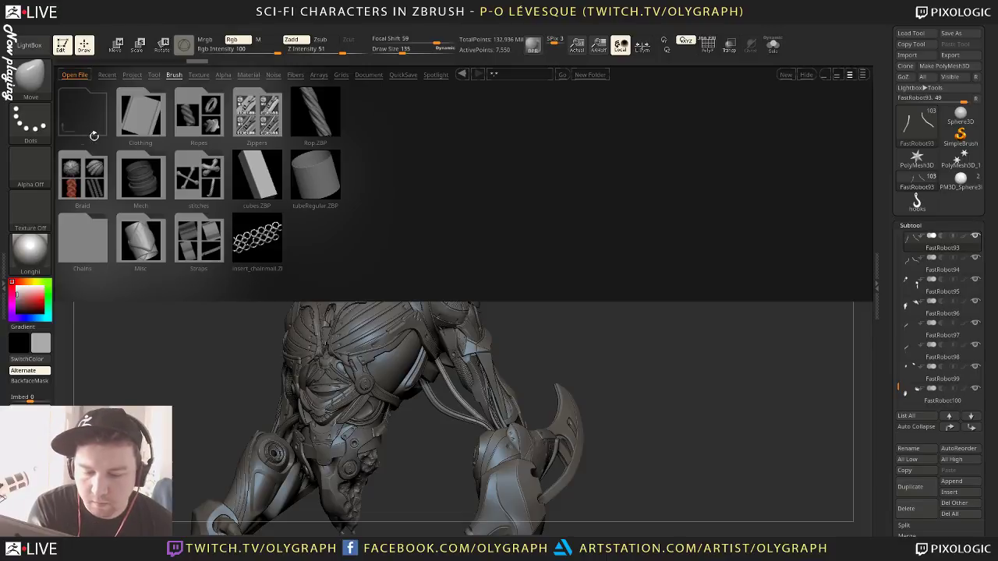
double_click(79, 102)
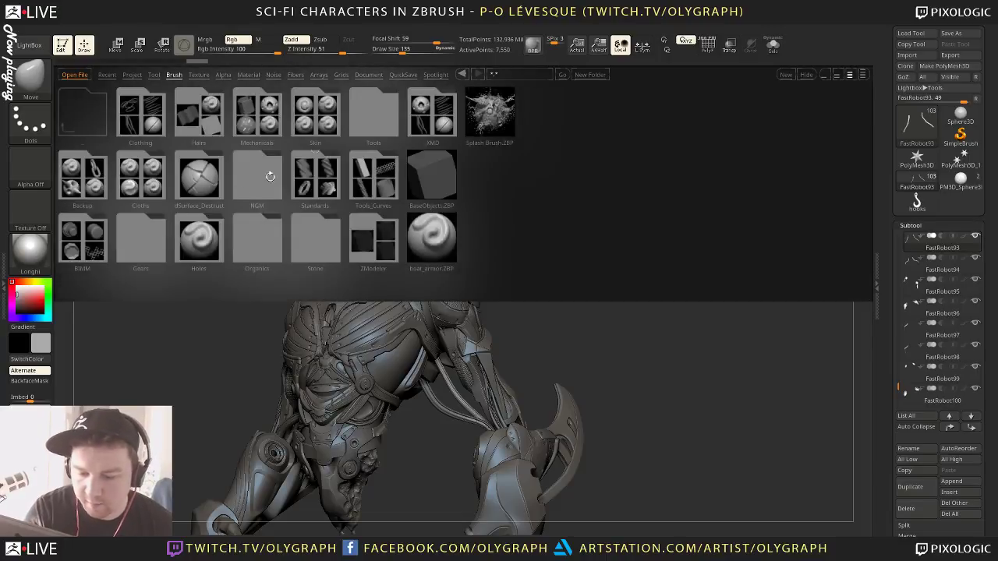
Load the IMMChains brush from the Backup folder of the brush library
double_click(92, 185)
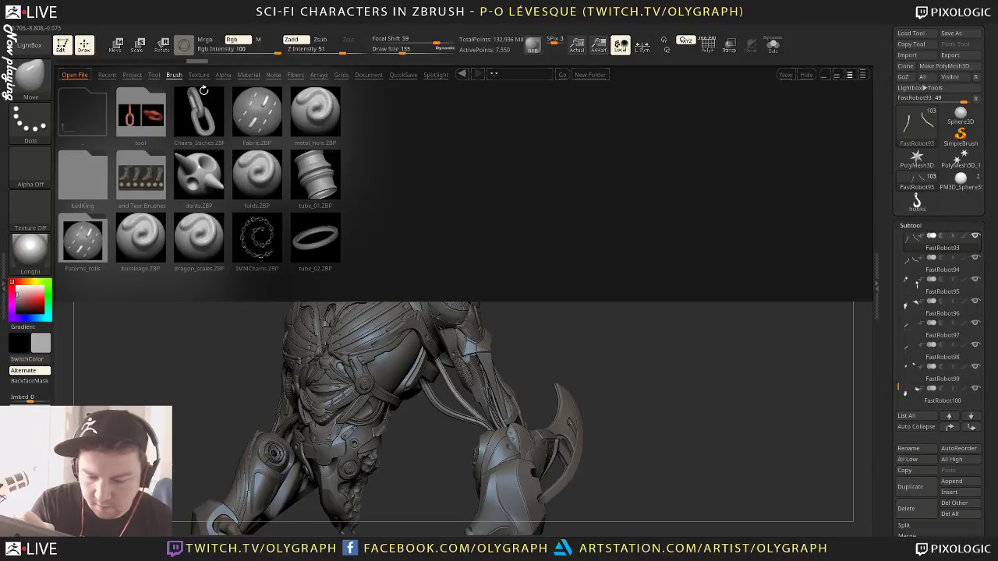
double_click(255, 244)
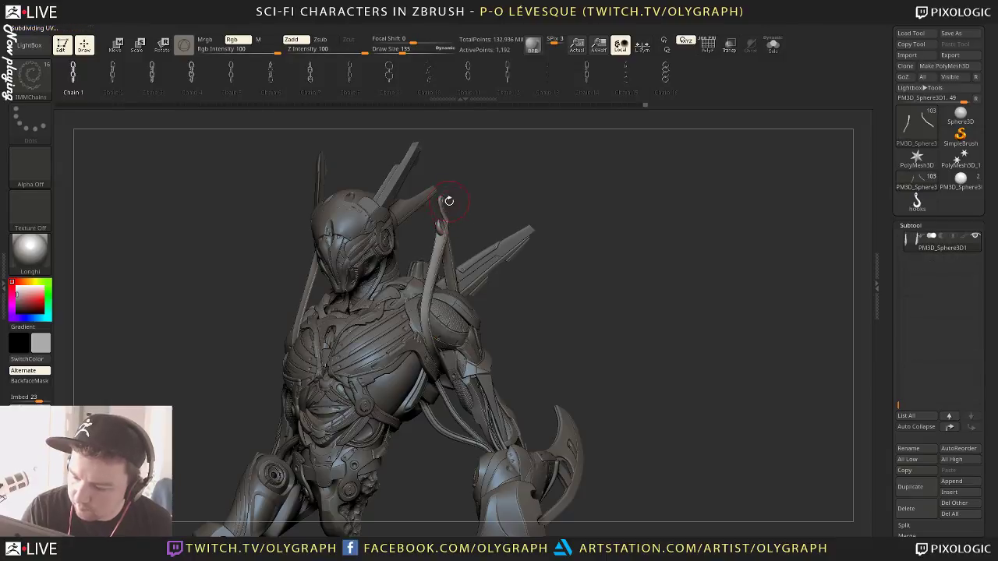
Try drawing a Chain 1 chain outward from the eye of the strap's hook, and undo it
mouse_move(443, 201)
left_mouse_down()
mouse_move(606, 196)
mouse_move(497, 367)
mouse_move(595, 486)
mouse_move(522, 364)
left_mouse_up()
key("shift+s")
key("f")
key("f")
left_click_drag(481, 156, 492, 326, "alt")
key("shift+f")
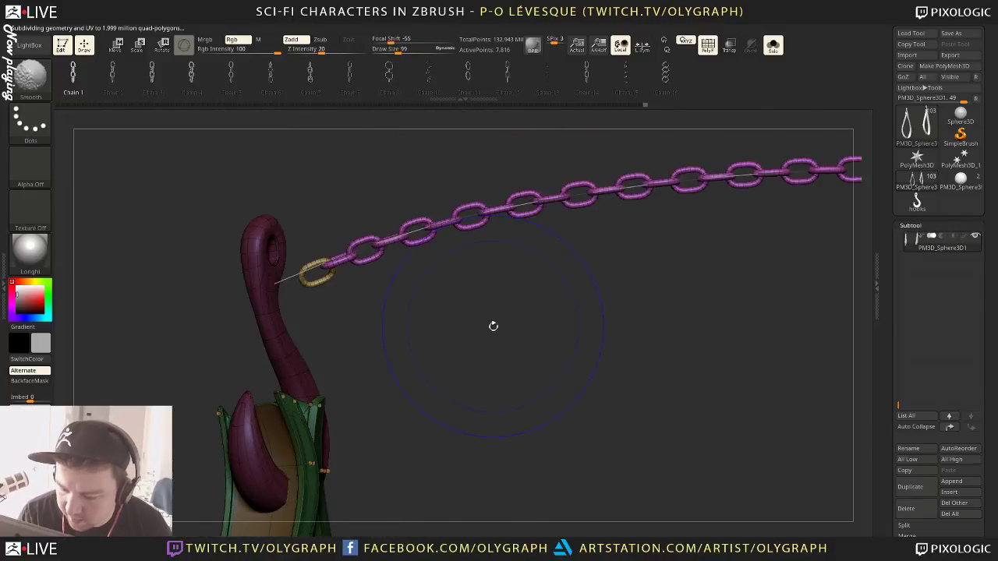
key("shift+f")
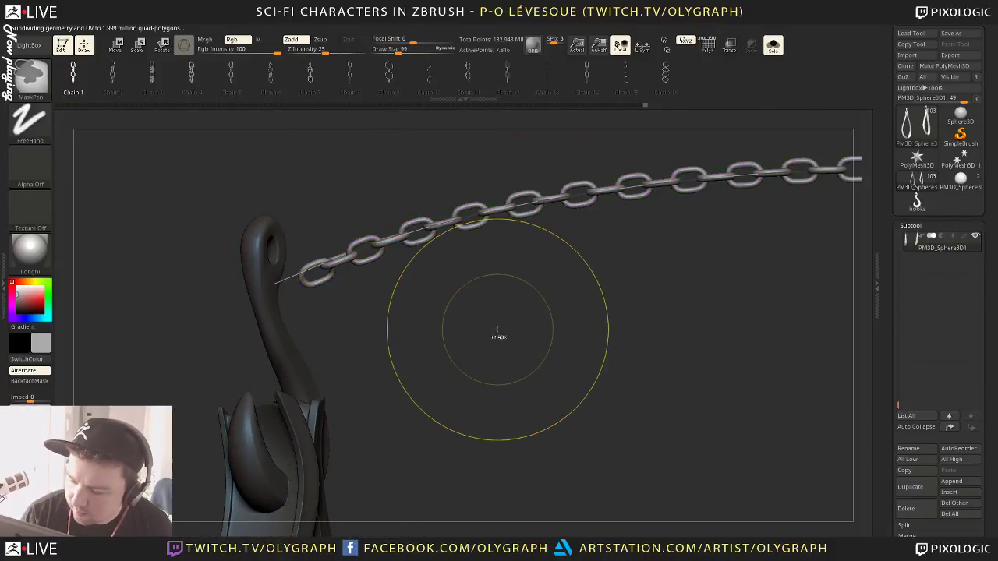
key("ctrl+z")
key("s")
left_click_drag(485, 288, 463, 288)
key("f")
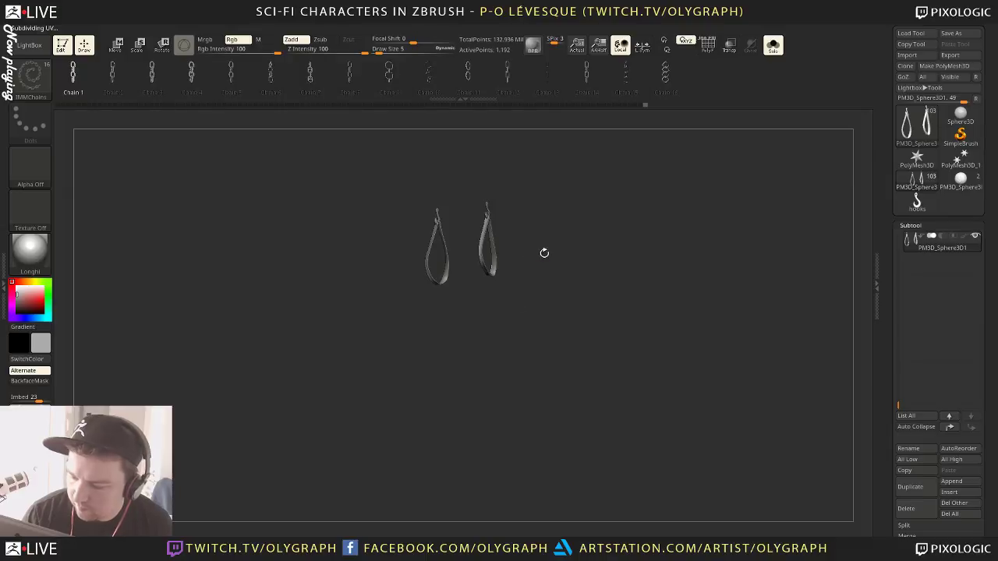
left_click_drag(560, 256, 532, 273, "alt")
key("shift+s")
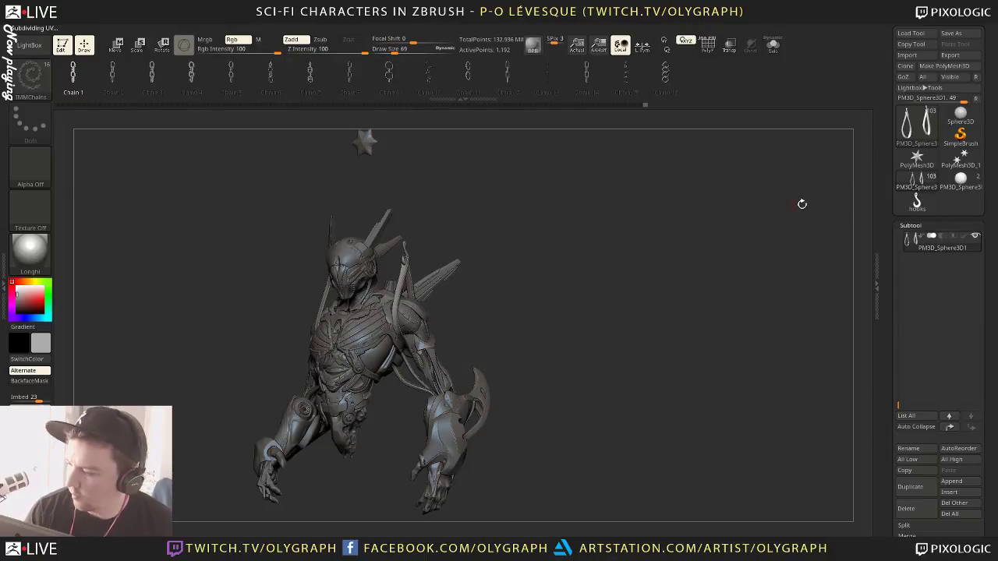
Switch to the PolyMesh3D_1 tool and replace its star mesh with the Chain 1 mesh using MeshFromBrush, with polyframe shown
left_click(965, 162)
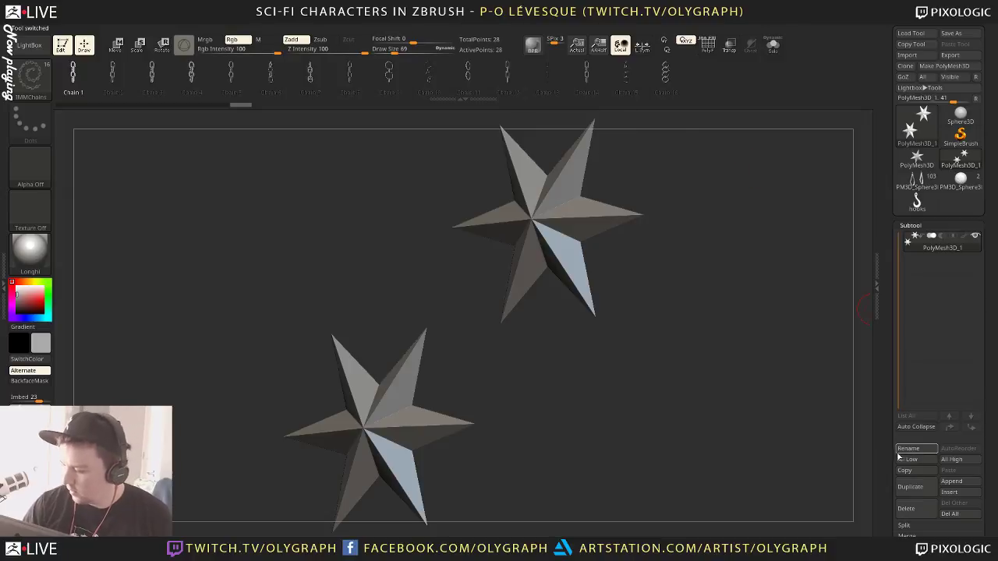
scroll(899, 456, "down", 5)
left_click(914, 336)
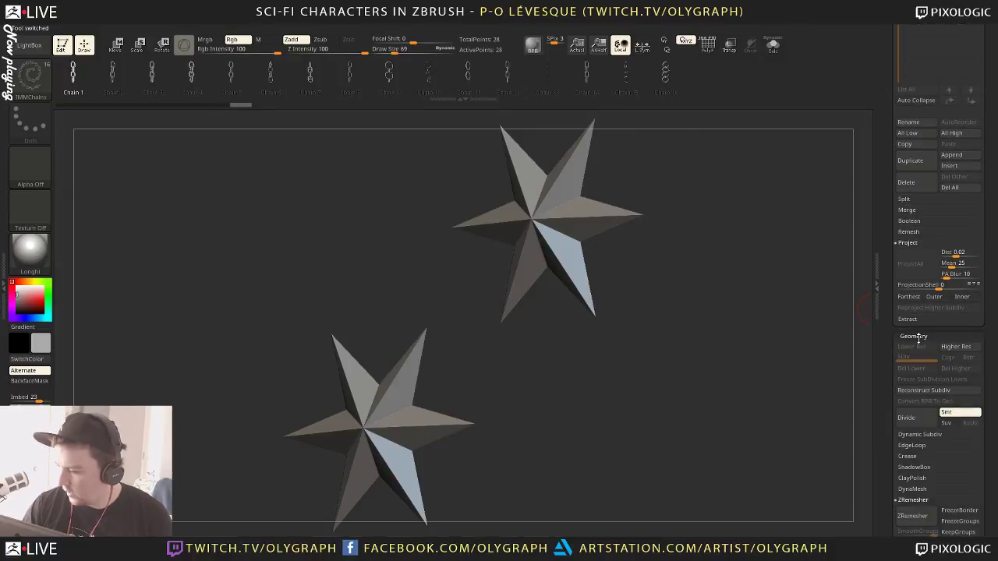
left_click_drag(882, 458, 889, 379)
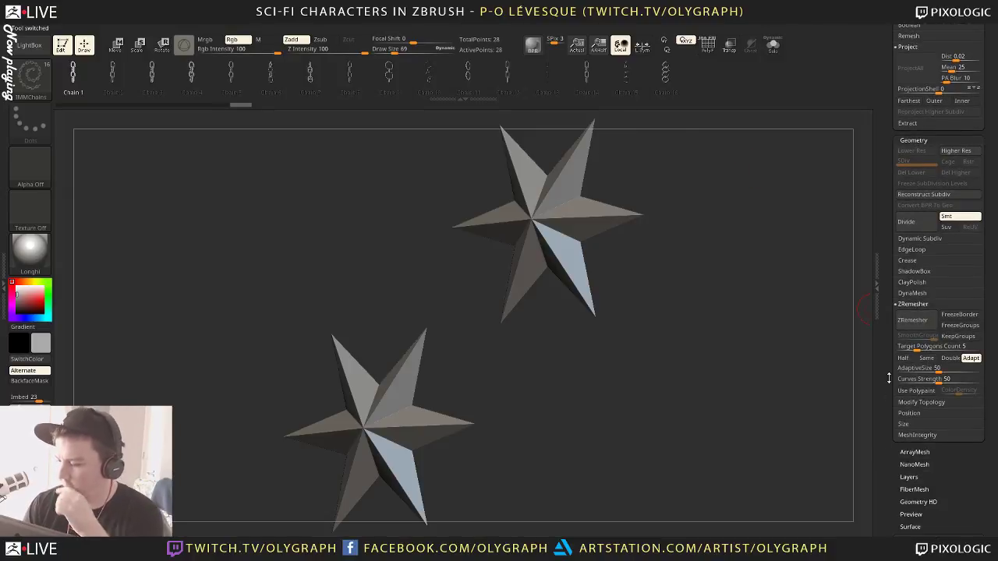
left_click(909, 413)
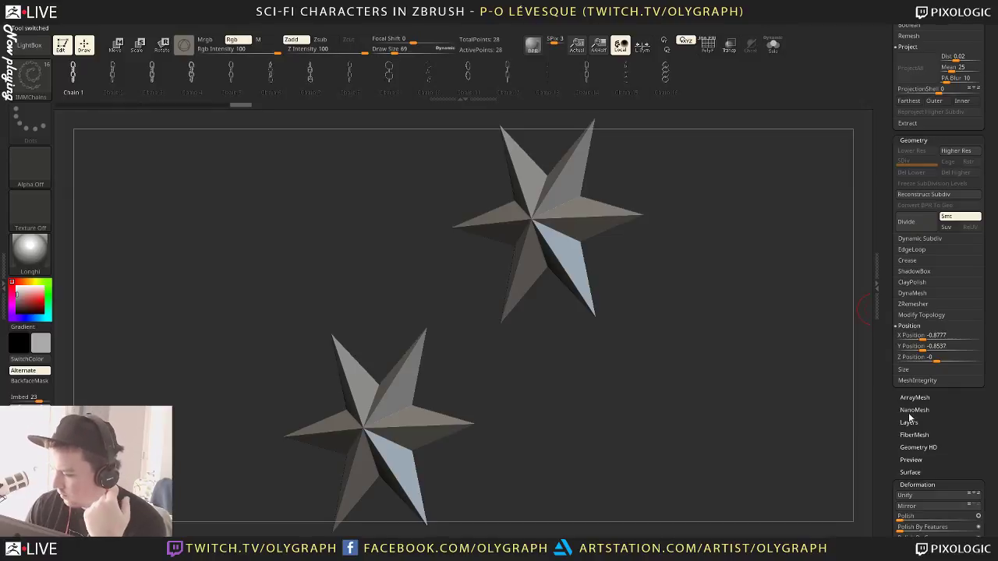
left_click(917, 315)
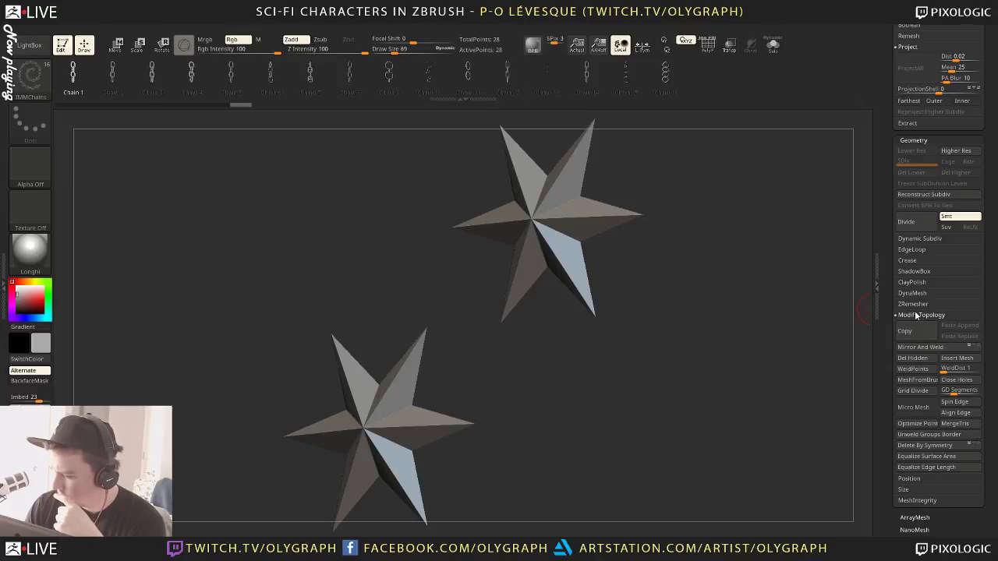
left_click(917, 380)
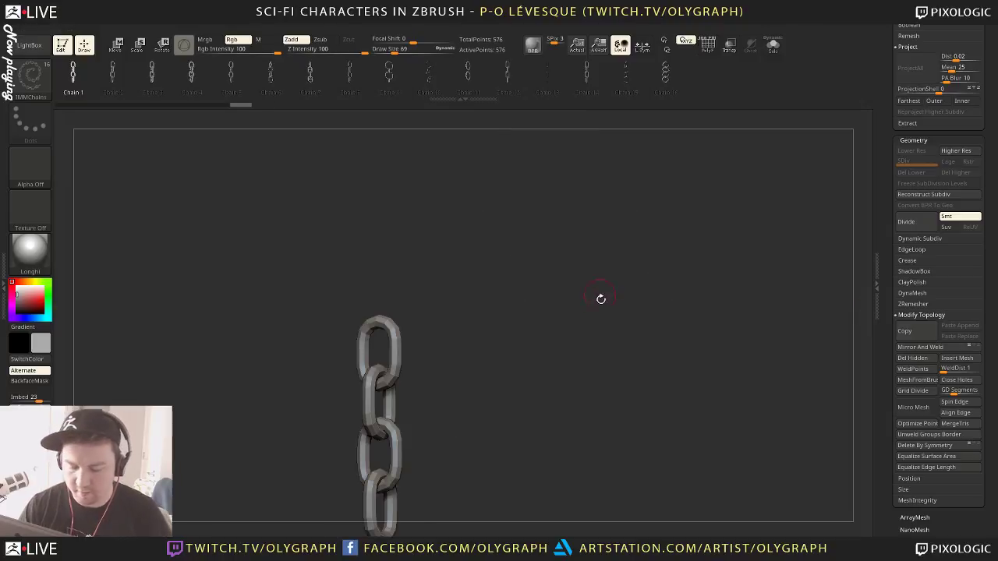
key("f")
key("shift+f")
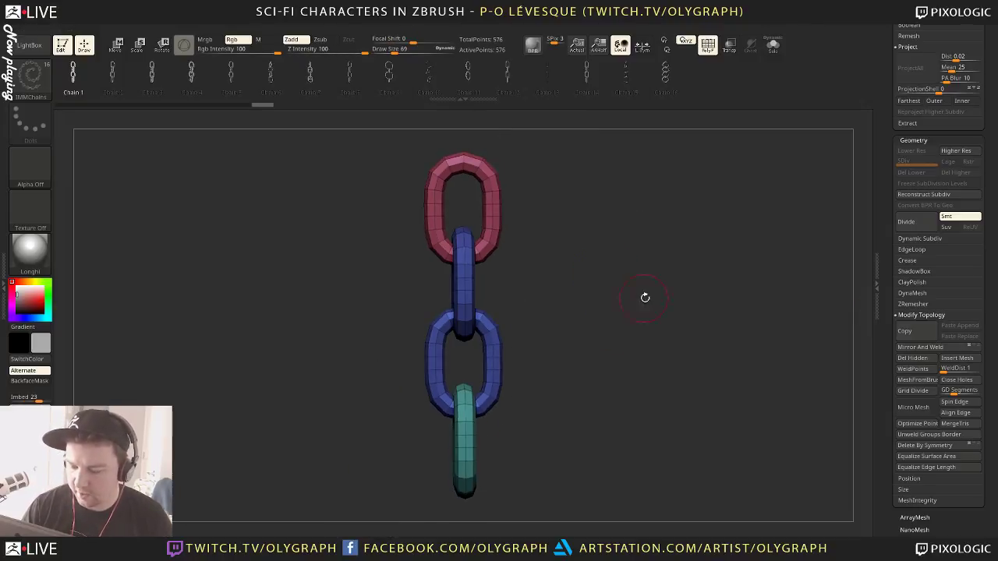
left_click_drag(645, 297, 616, 261)
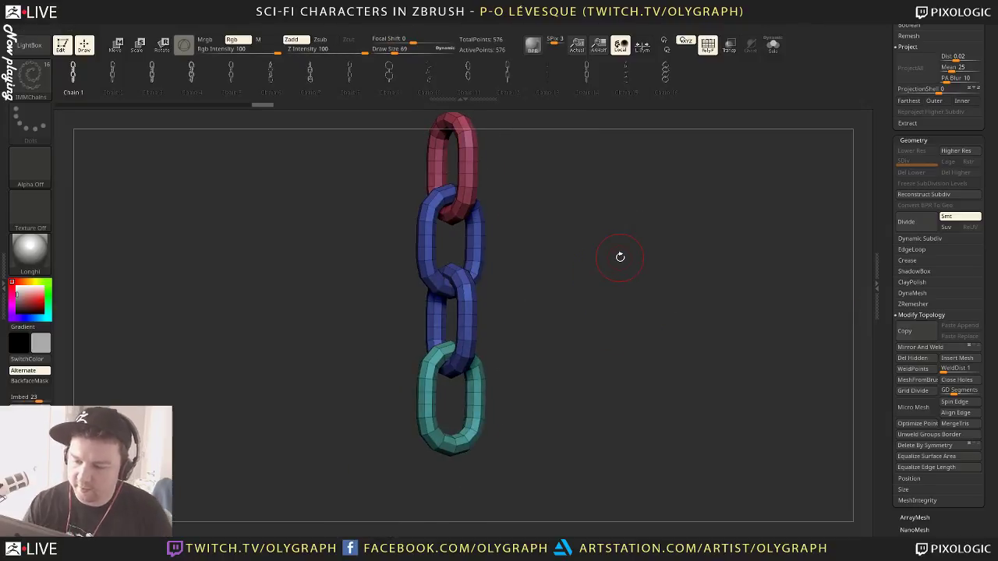
Switch to the ZModeler brush and delete two lengthwise edge loops from the turquoise bottom link
key("b")
left_click(590, 268)
mouse_move(536, 217)
left_mouse_down("alt")
mouse_move(564, 338)
mouse_move(556, 216)
left_mouse_up("alt")
key("s")
left_click_drag(544, 262, 535, 262)
left_click(441, 307, "alt")
left_click_drag(381, 395, 319, 392)
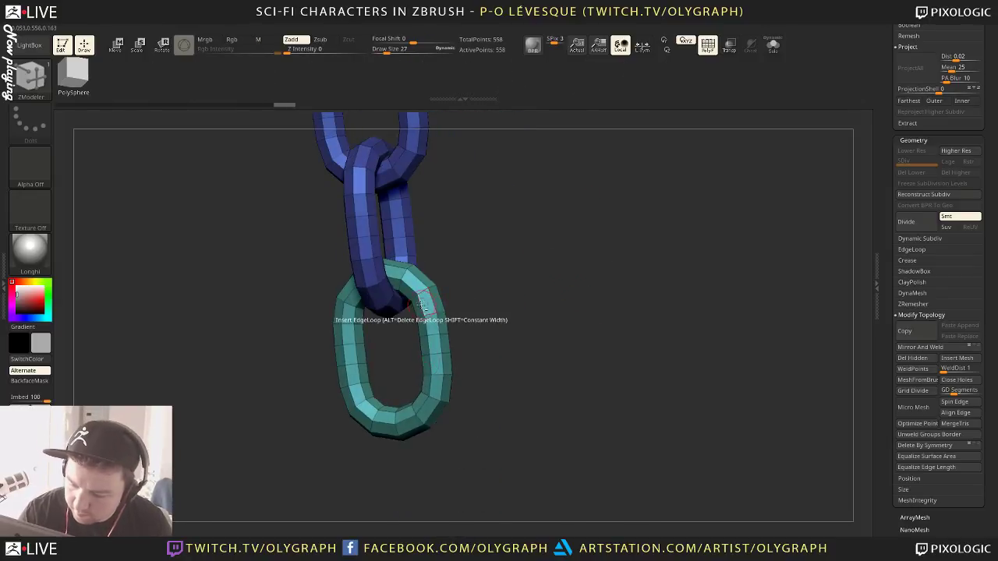
left_click(421, 305, "alt")
Delete two lengthwise edge loops from each of the two blue middle links
left_click_drag(521, 251, 488, 281)
left_click(451, 309, "alt")
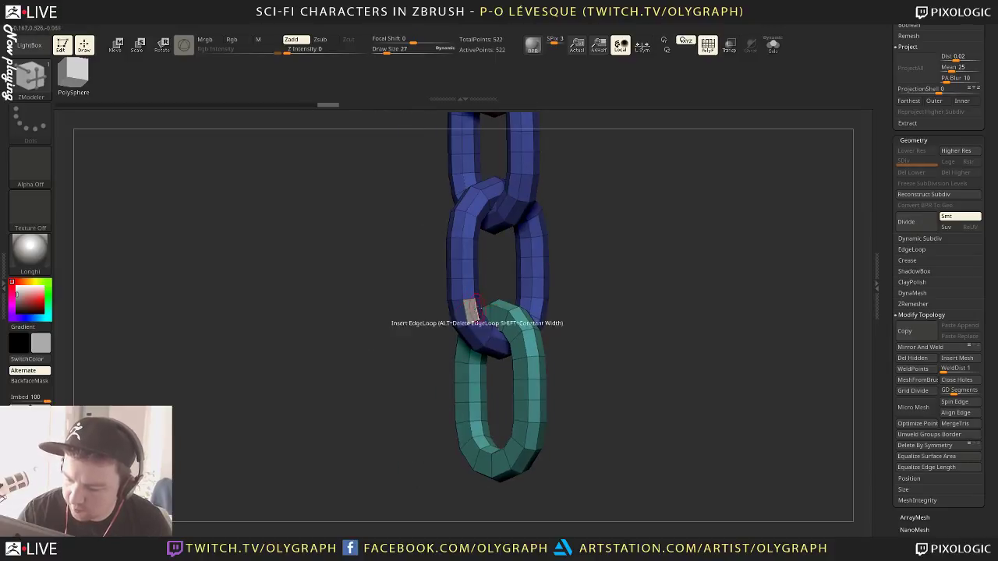
left_click(476, 309, "alt")
left_click_drag(407, 320, 394, 447, "alt")
left_click_drag(538, 271, 594, 258)
left_click(495, 278, "alt")
left_click(496, 276, "alt")
Delete two lengthwise edge loops from the red top link
left_click_drag(407, 302, 425, 390, "alt")
left_click(488, 242, "alt")
left_click_drag(549, 212, 504, 243)
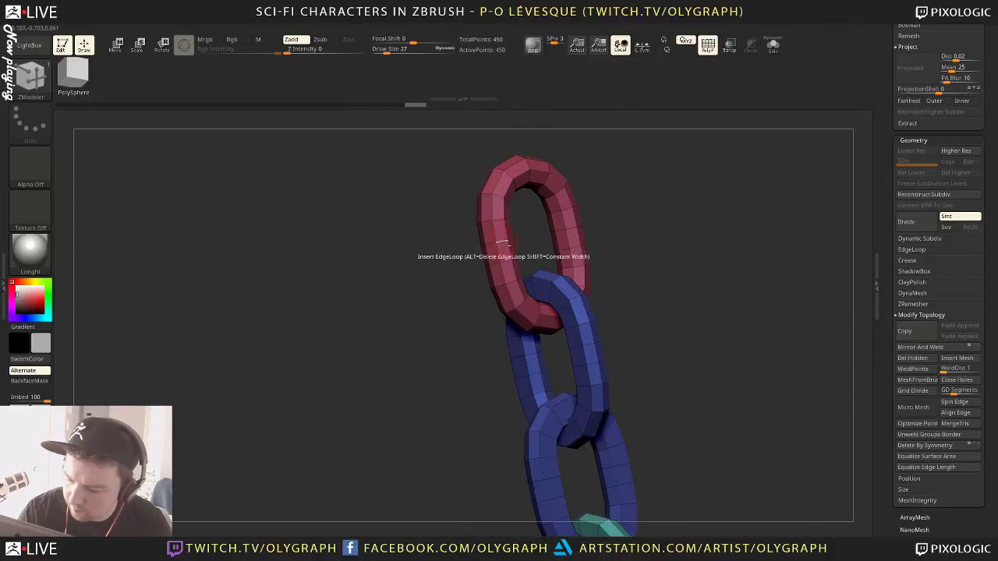
left_click(504, 231, "alt")
Preview the simplified chain with dynamic subdivision and without polyframe, and return to the low-poly view
left_click_drag(444, 383, 593, 278, "alt")
key("d")
key("shift+f")
key("shift+d")
key("shift+f")
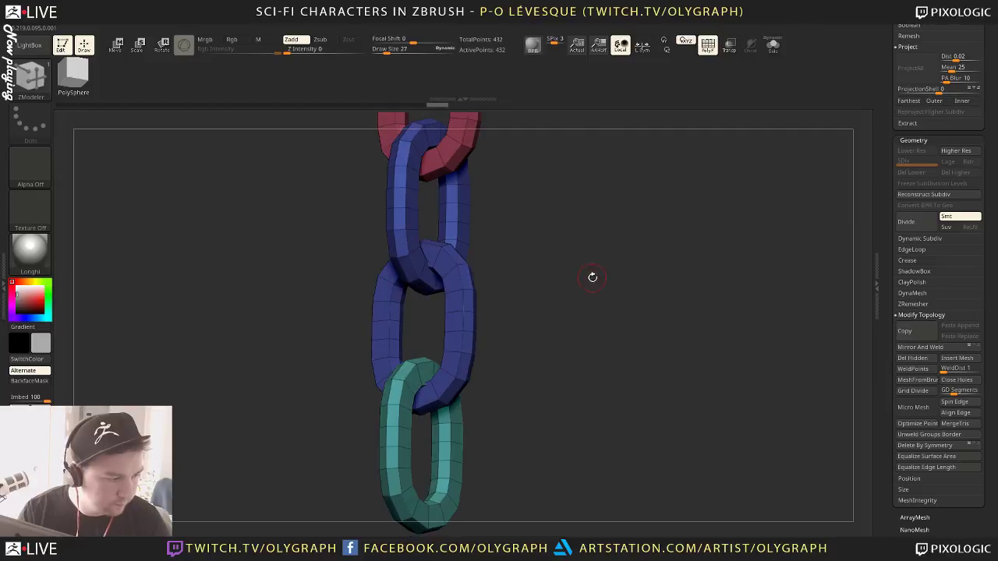
Set the ZModeler edge action to Crease with complete edge loops, and crease the lengthwise edges of the lower blue link
key("space")
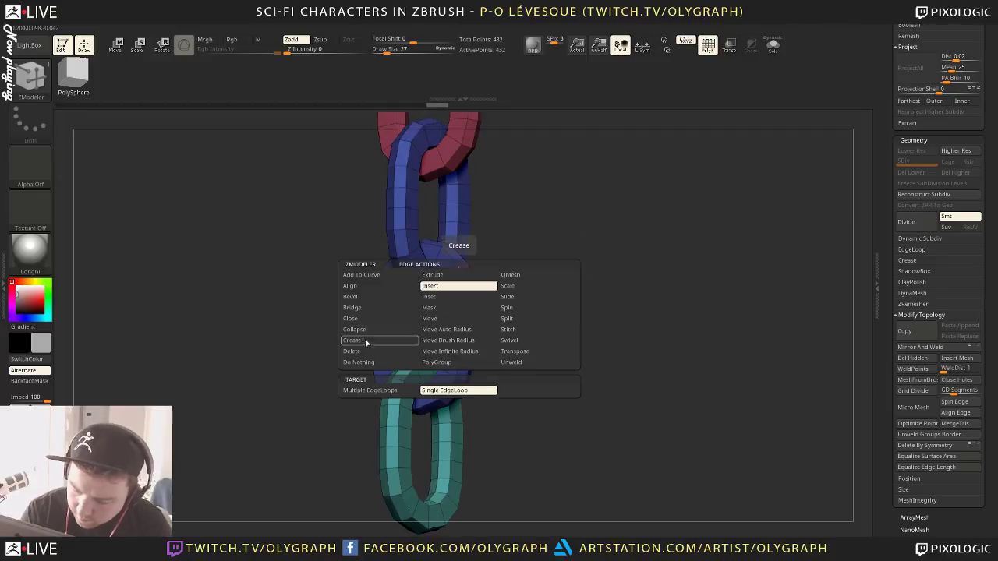
left_click(353, 340)
left_click(368, 404)
left_click_drag(368, 405, 330, 383)
left_click(491, 304)
left_click_drag(515, 300, 470, 301)
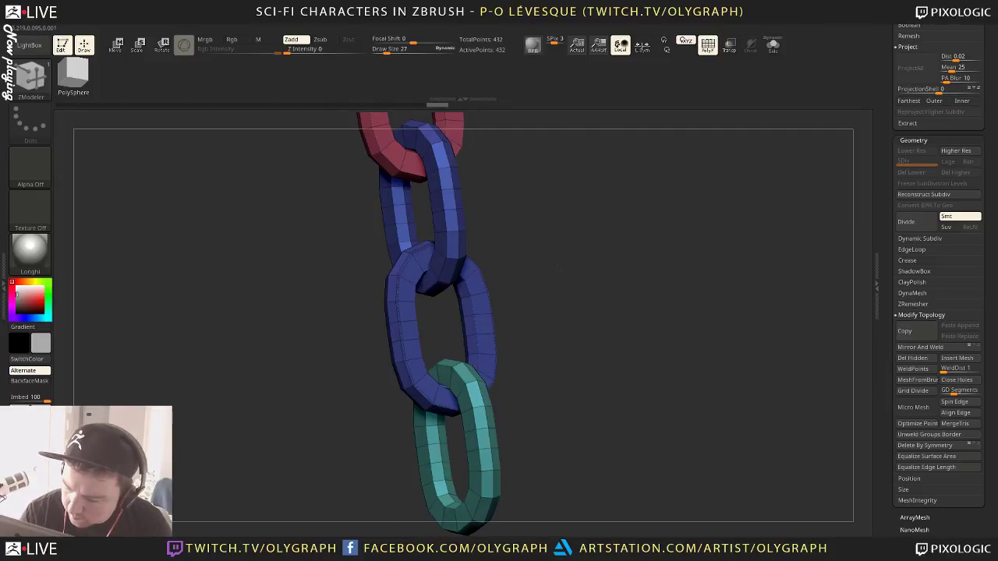
left_click(470, 301)
left_click_drag(550, 276, 468, 303)
left_click(471, 301)
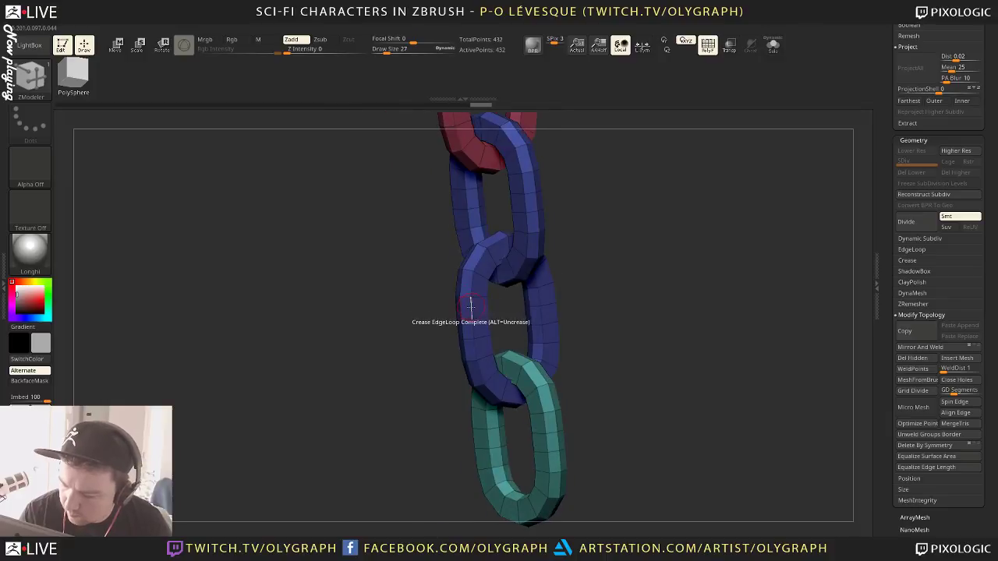
left_click(488, 303)
Crease the complete lengthwise edge loops on the turquoise, upper blue and red links
mouse_move(586, 297)
left_mouse_down()
mouse_move(631, 234)
mouse_move(537, 287)
left_mouse_up()
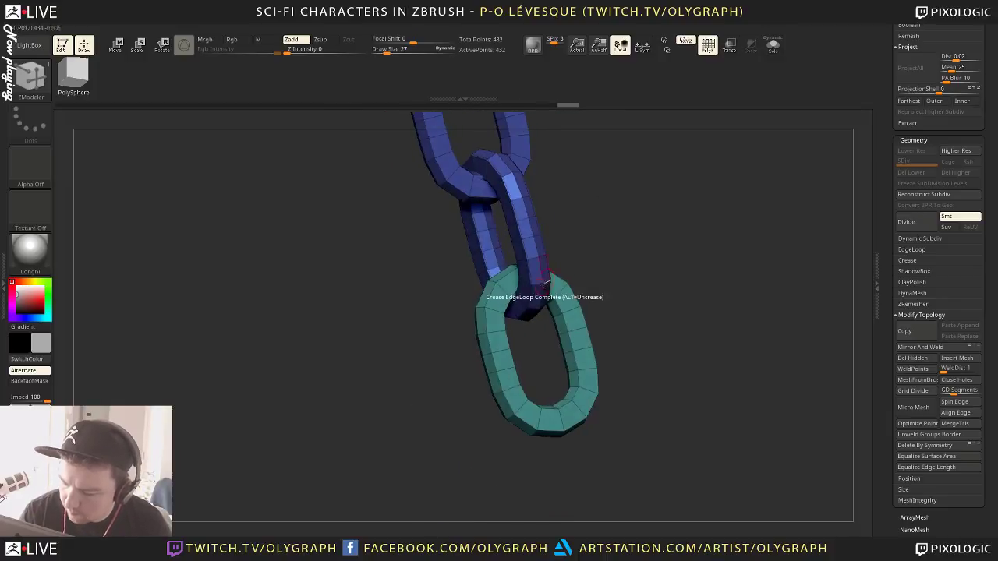
mouse_move(546, 328)
left_mouse_down()
mouse_move(593, 335)
mouse_move(579, 307)
mouse_move(562, 320)
left_mouse_up()
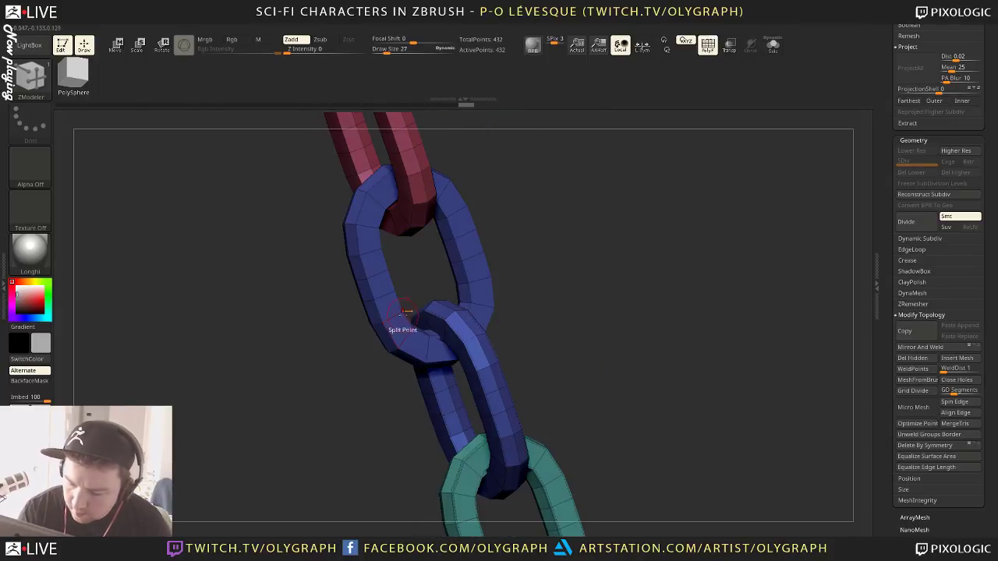
left_click_drag(379, 362, 421, 359)
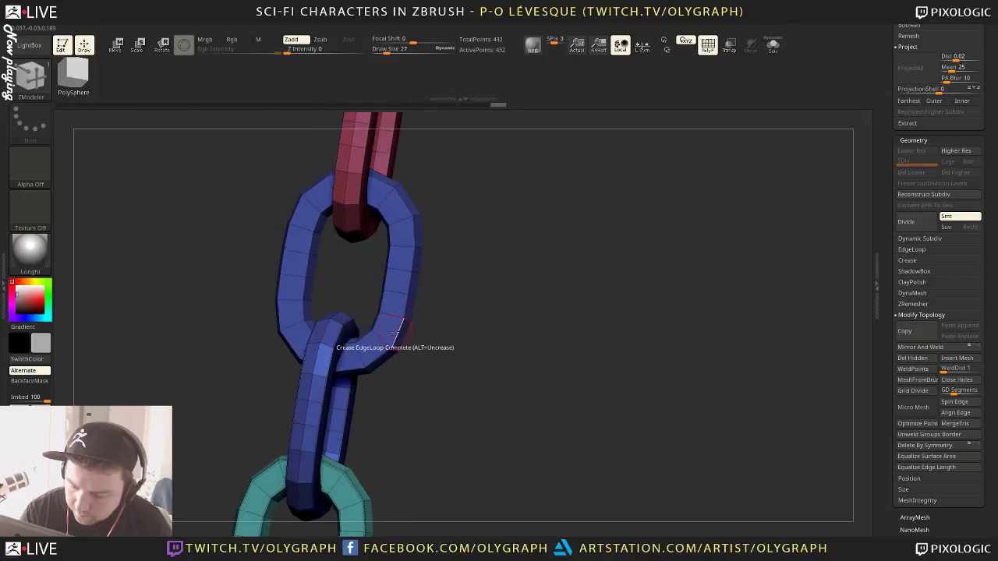
left_click_drag(381, 322, 529, 314)
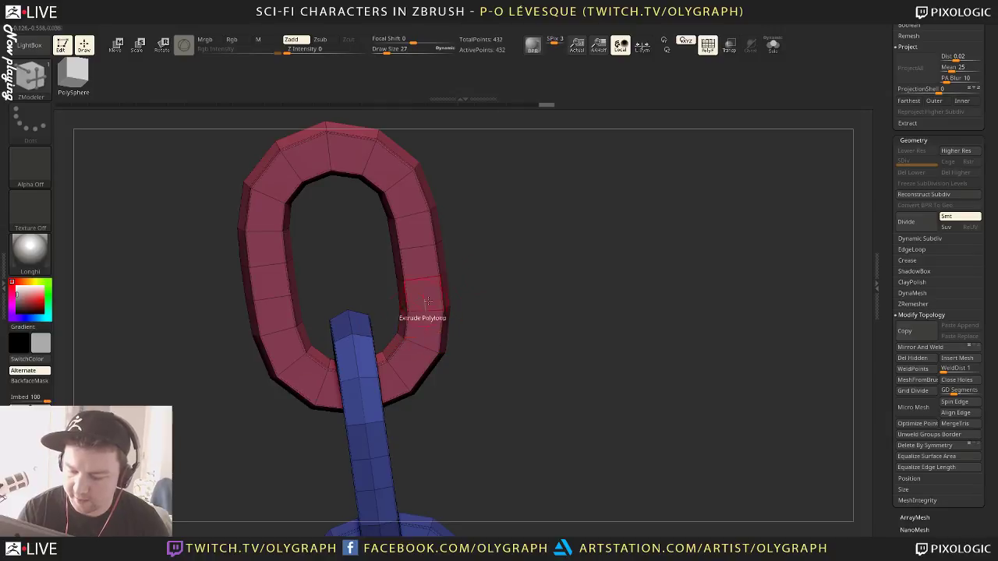
left_click_drag(382, 301, 430, 302)
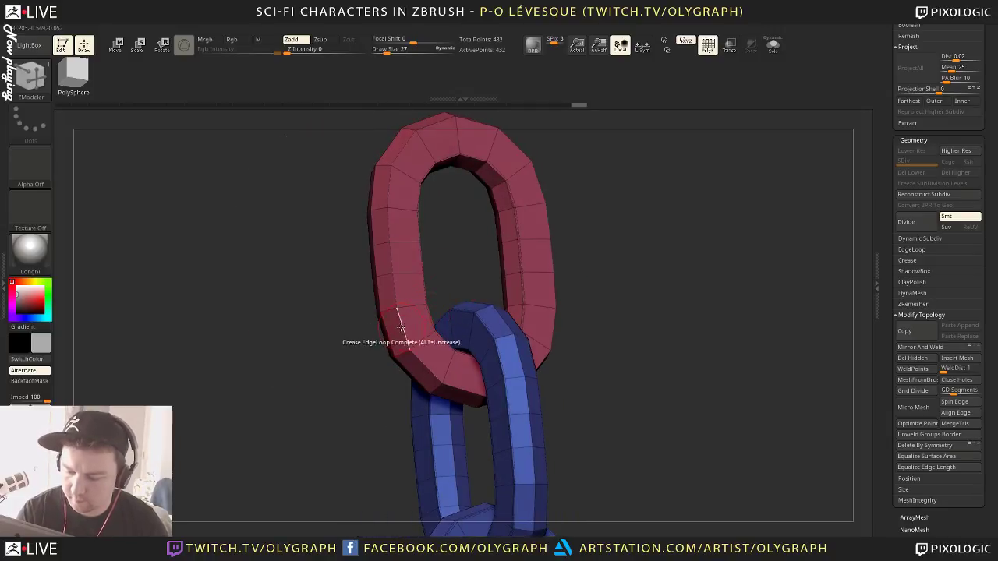
Smooth the creased chain with dynamic subdivision, hiding the polyframe, and open the quick settings holding its crease level
key("d")
left_click_drag(363, 396, 577, 278, "alt")
key("shift+f")
key("space")
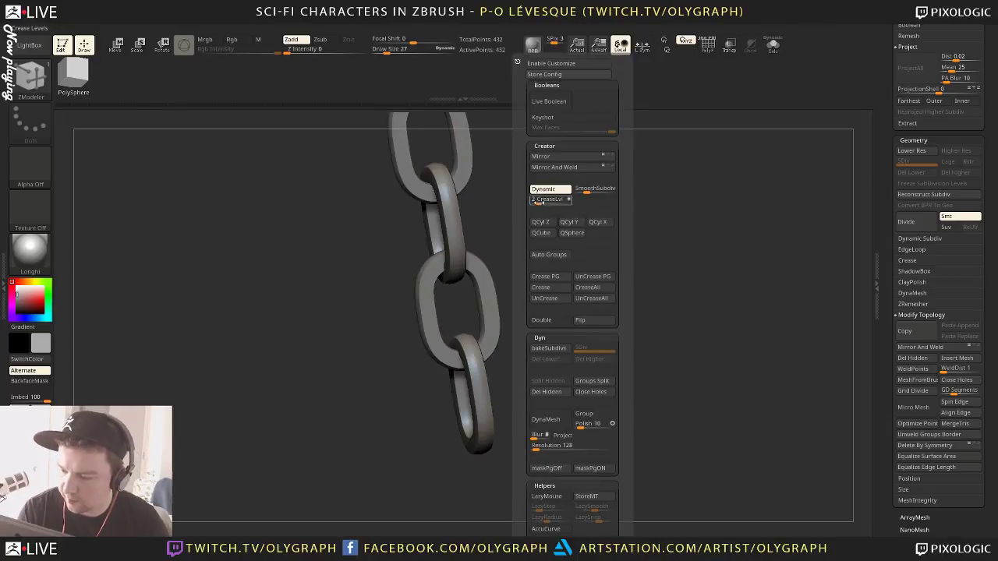
Raise the dynamic smooth subdivision amount on the chain and check the rounded links from several sides
left_click_drag(586, 191, 602, 191)
left_click_drag(496, 223, 582, 214)
right_click_drag(582, 214, 539, 241)
key("shift+f")
key("shift+f")
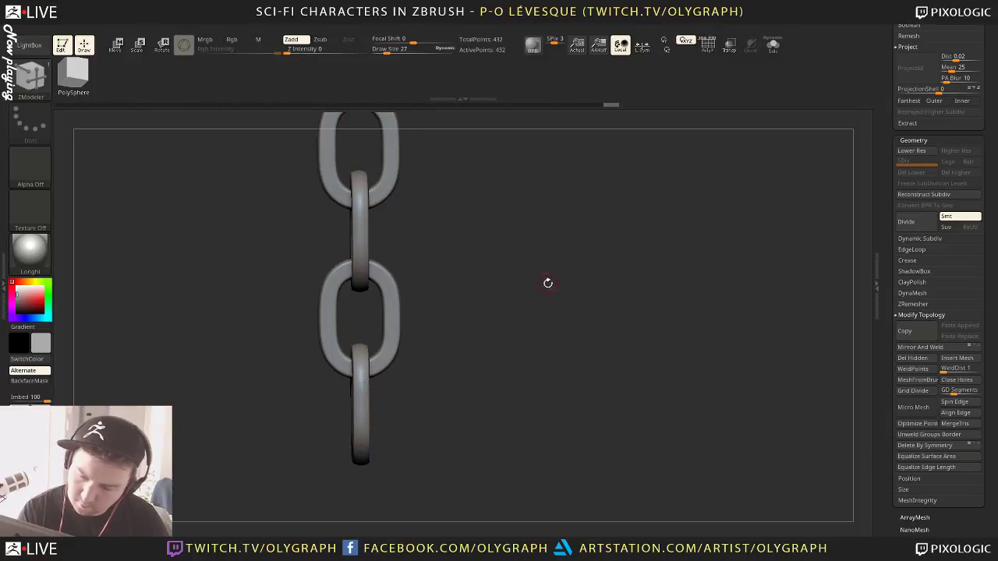
mouse_move(548, 283)
right_mouse_down("alt")
mouse_move(476, 274)
mouse_move(513, 303)
mouse_move(492, 296)
mouse_move(556, 289)
mouse_move(538, 285)
mouse_move(524, 258)
mouse_move(515, 280)
right_mouse_up("alt")
key("w")
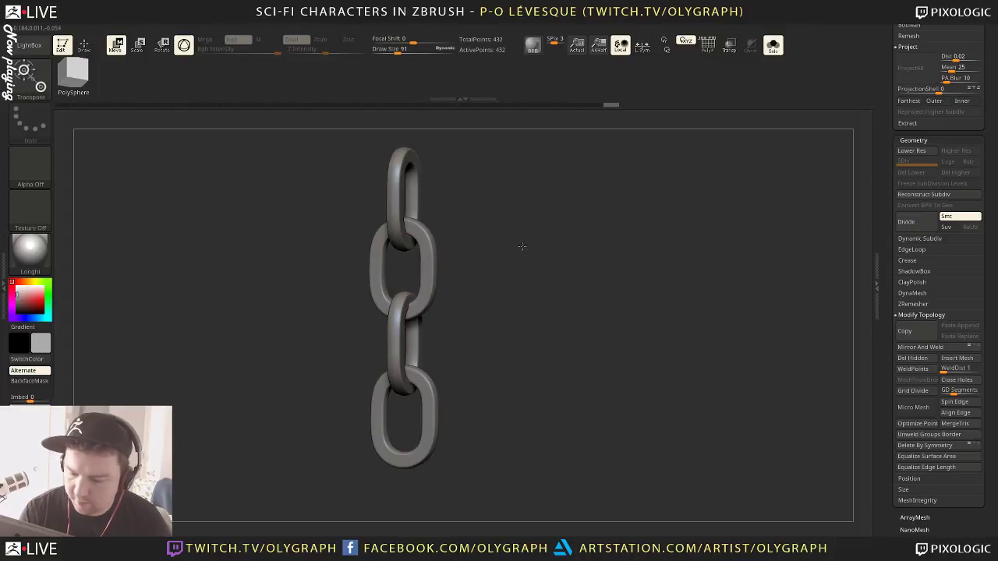
Thicken all the chain links slightly with the Inflate deformation
right_click_drag(433, 261, 533, 332, "shift")
left_click_drag(889, 407, 907, 319)
scroll(898, 483, "down", 2)
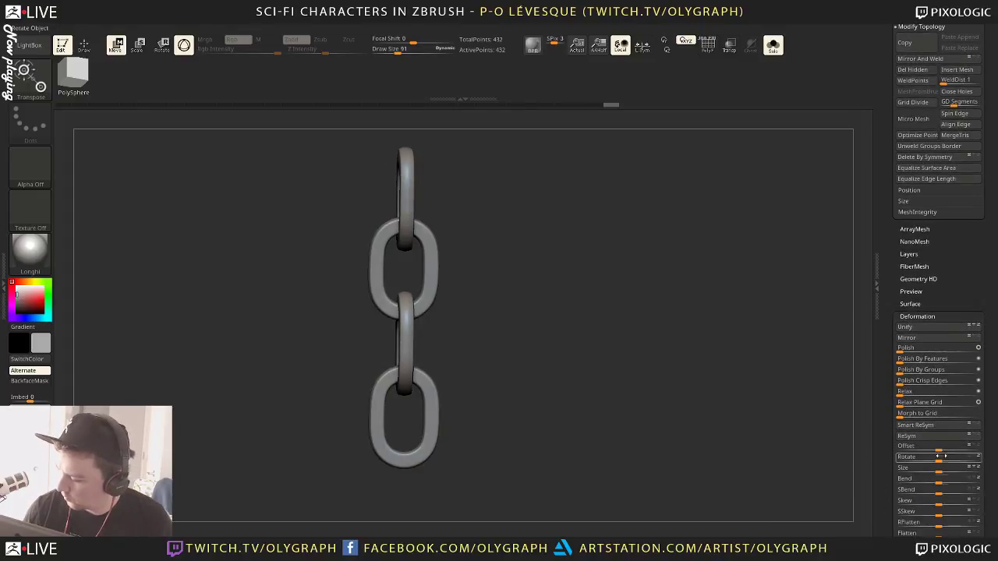
scroll(890, 515, "down", 4)
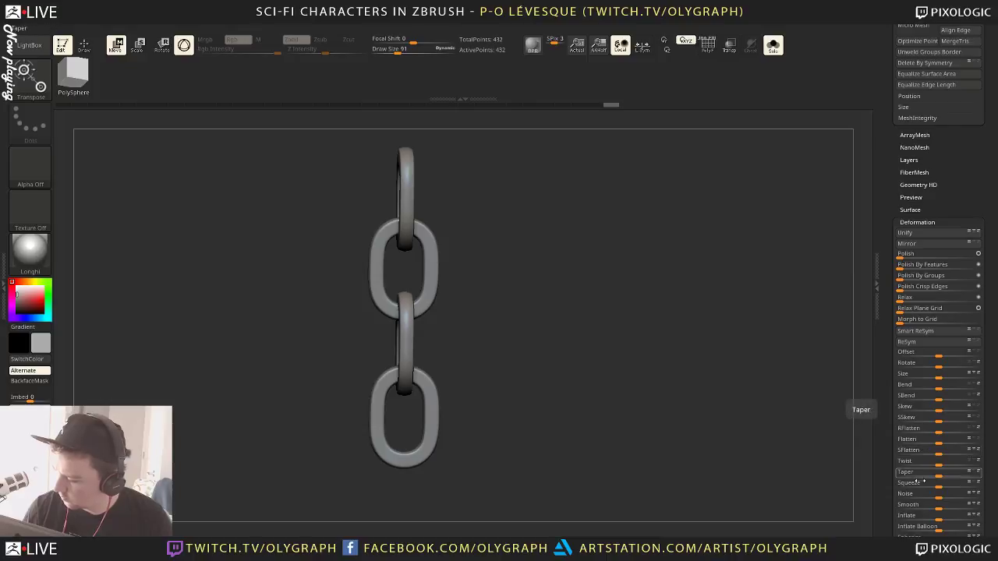
scroll(891, 517, "down", 1)
left_click_drag(939, 505, 942, 504)
mouse_move(524, 401)
left_mouse_down()
mouse_move(559, 396)
mouse_move(542, 402)
left_mouse_up()
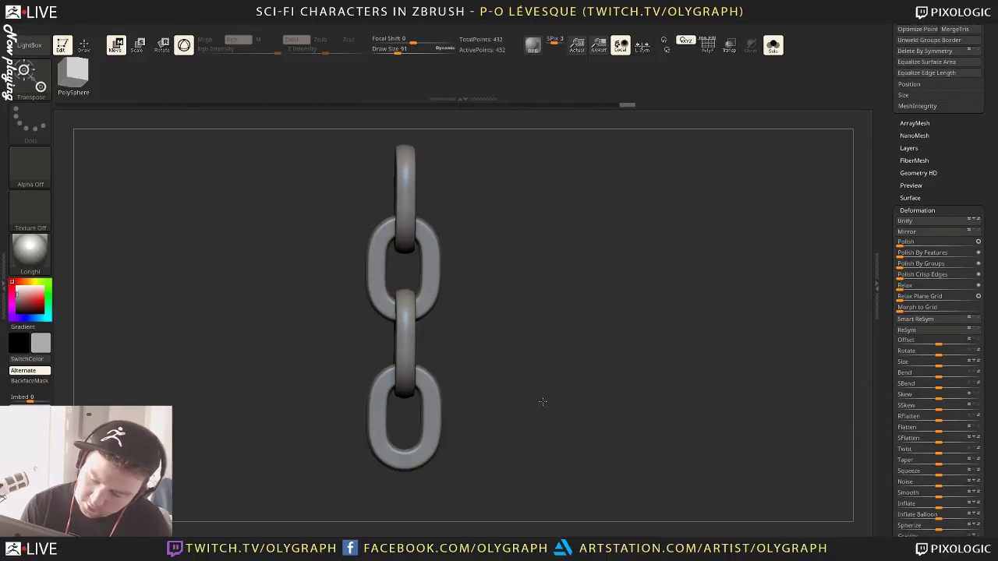
Mask every chain link except the lowest one, using its polygroup to isolate it
key("q")
key("b")
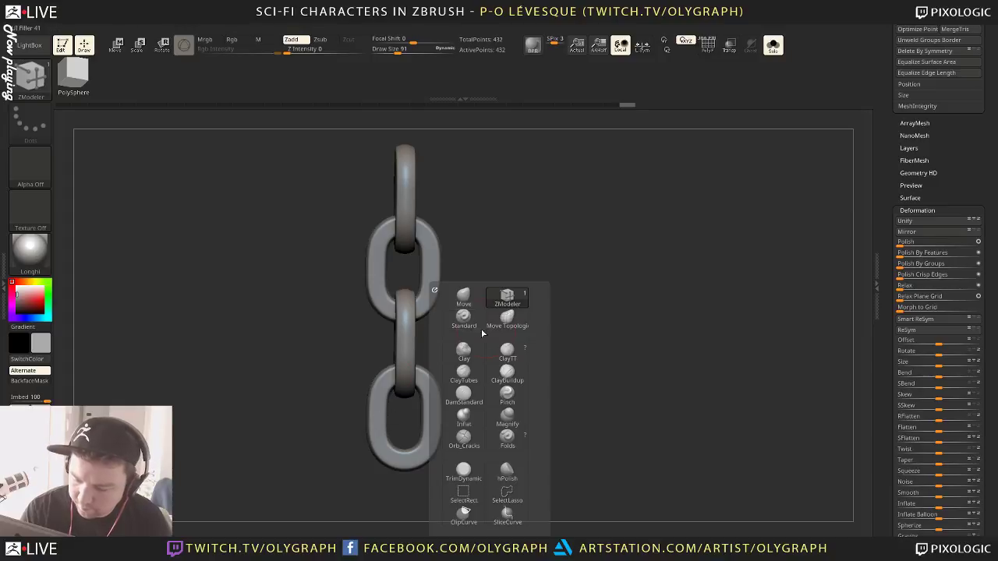
left_click(465, 323)
left_click(438, 370, "ctrl+shift")
left_click(494, 325, "ctrl")
left_click(500, 333, "ctrl+shift")
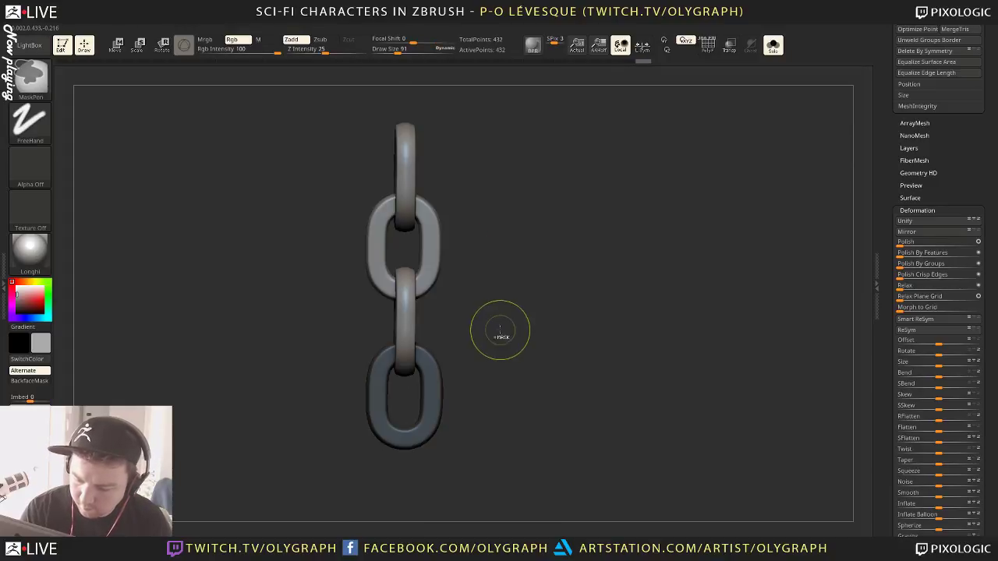
key("w")
left_click(501, 315, "ctrl")
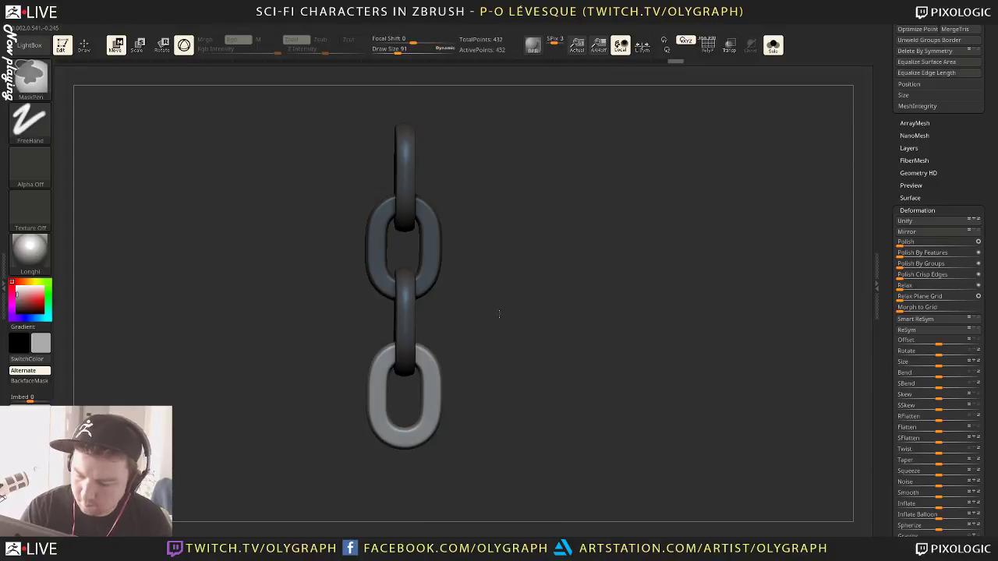
Centre the gizmo on the unmasked lowest link and move it slightly up toward the link above
left_click_drag(549, 303, 460, 229, "alt")
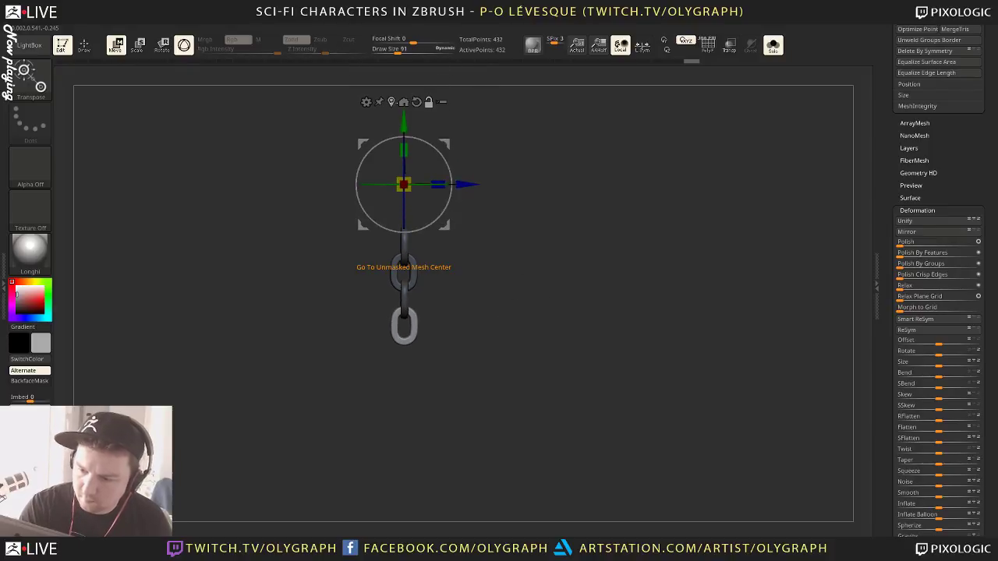
left_click(392, 103)
left_click_drag(393, 101, 404, 255)
left_click_drag(572, 201, 585, 290, "alt")
left_click_drag(592, 273, 564, 262)
Mask every link except the second from the top and try moving it toward the third link
left_click(438, 242, "ctrl")
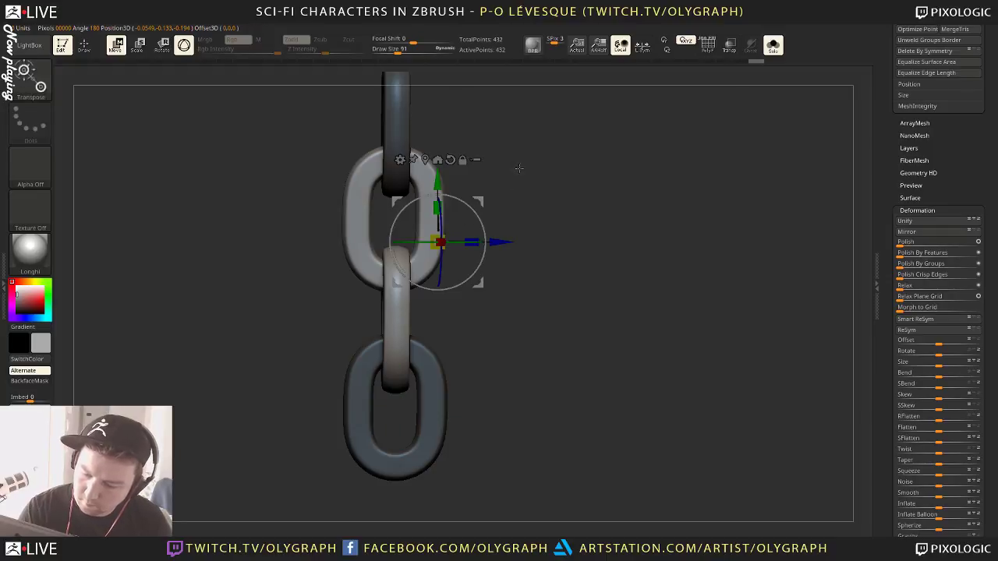
key("q")
mouse_move(528, 148)
left_mouse_down()
mouse_move(550, 160)
mouse_move(535, 180)
left_mouse_up()
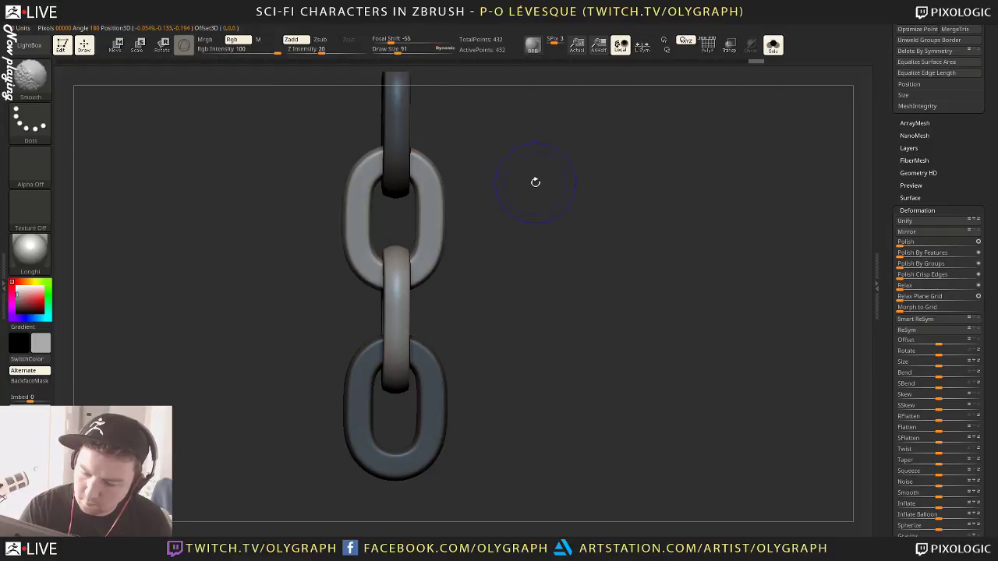
key("w")
mouse_move(425, 178)
left_mouse_down("ctrl")
mouse_move(440, 163)
mouse_move(436, 198)
mouse_move(435, 158)
left_mouse_up("ctrl")
key("q")
mouse_move(542, 181)
left_mouse_down()
mouse_move(501, 182)
mouse_move(530, 182)
left_mouse_up()
key("w")
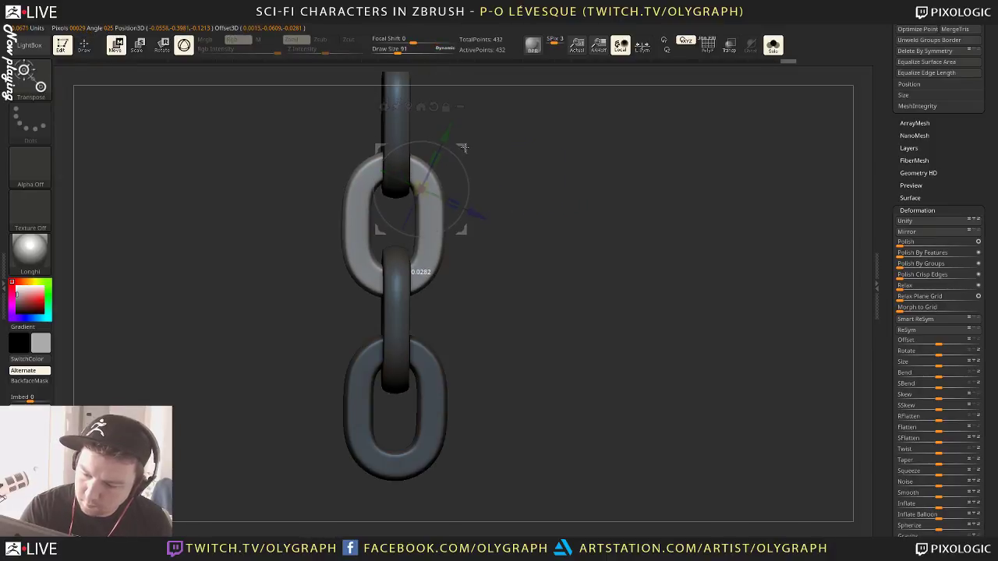
left_click_drag(459, 150, 418, 178)
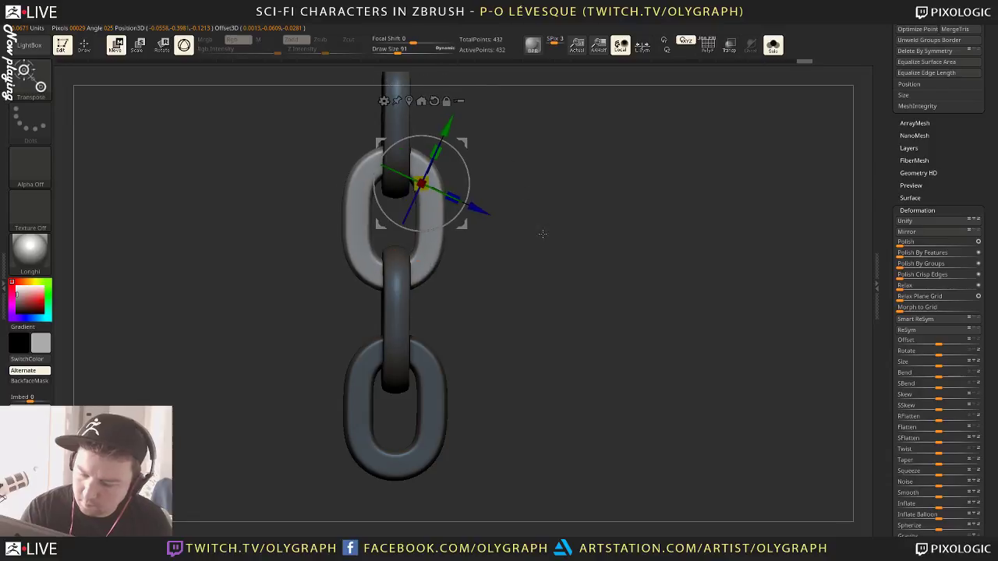
Isolate the two middle links, run Auto Groups on them and show the whole chain again
key("q")
left_click(440, 229, "ctrl+shift")
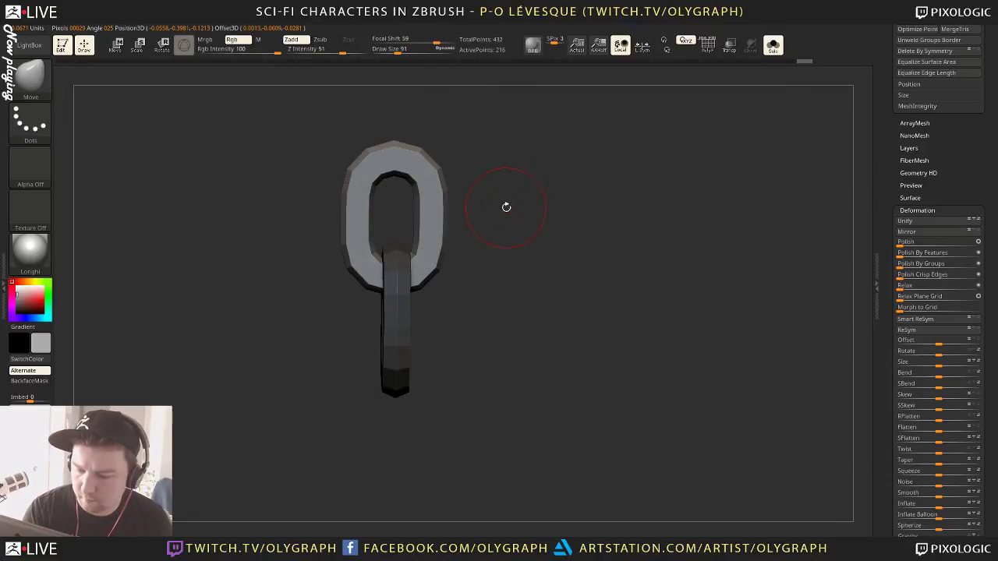
mouse_move(523, 214)
left_mouse_down()
mouse_move(559, 201)
mouse_move(528, 205)
mouse_move(539, 198)
left_mouse_up()
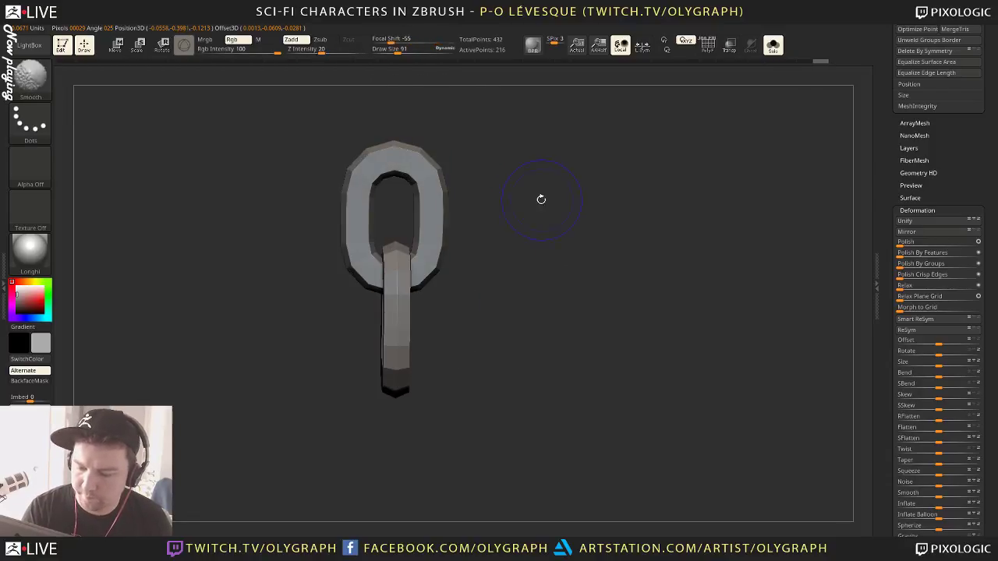
key("space")
left_click_drag(504, 450, 505, 390)
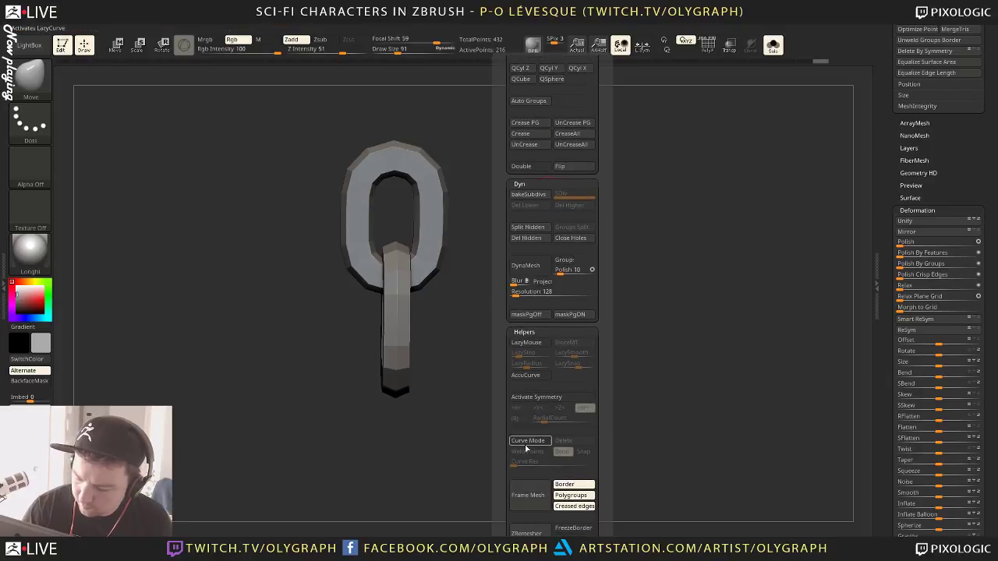
scroll(503, 226, "up", 1)
left_click_drag(501, 251, 501, 283)
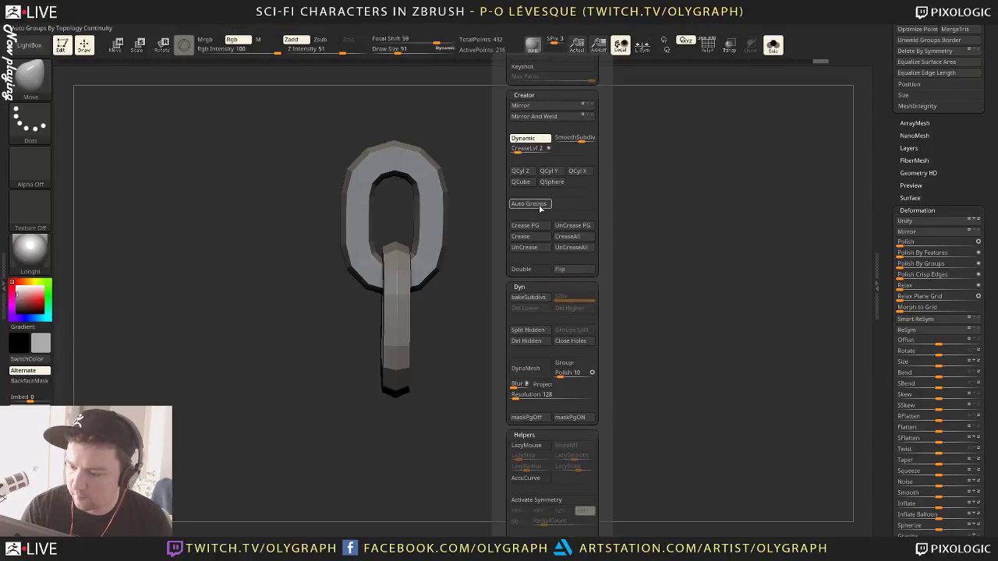
left_click(539, 207)
left_click(435, 192, "ctrl+alt+shift")
left_click(526, 179, "ctrl+shift")
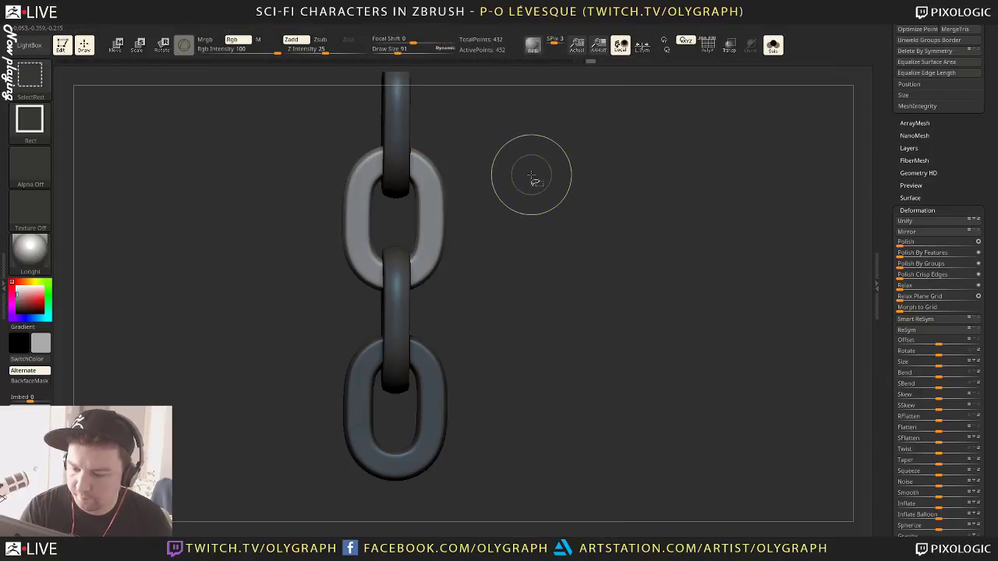
Move the unmasked second link slightly down toward the third link and clear the mask
key("w")
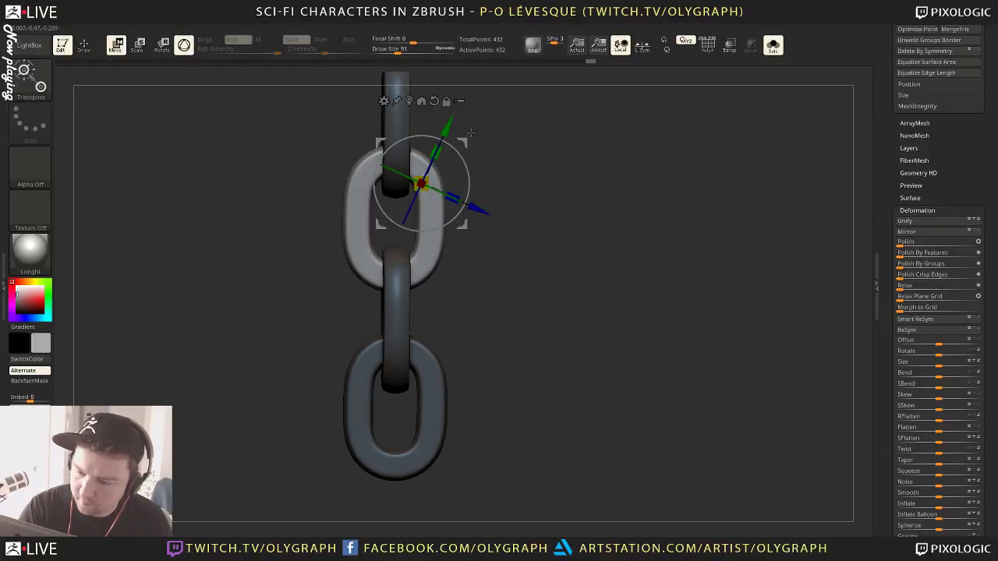
left_click_drag(464, 143, 525, 201)
left_click_drag(535, 178, 549, 206, "ctrl")
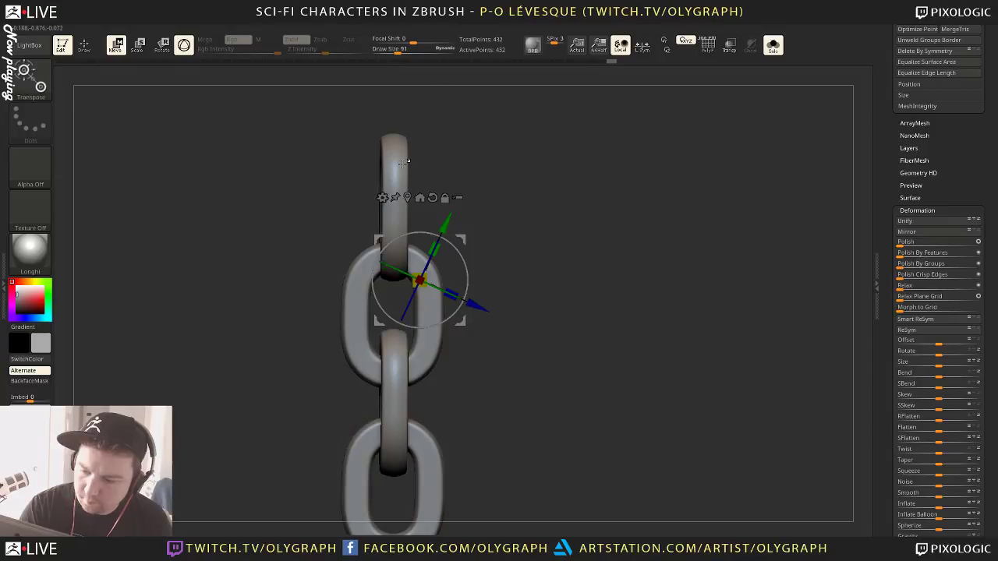
Mask all links except the top one, move it slightly down into the second link, and clear the mask
left_click(404, 165, "ctrl")
left_click_drag(515, 138, 550, 145)
left_click_drag(403, 104, 403, 123)
key("q")
left_click_drag(533, 255, 510, 257, "shift")
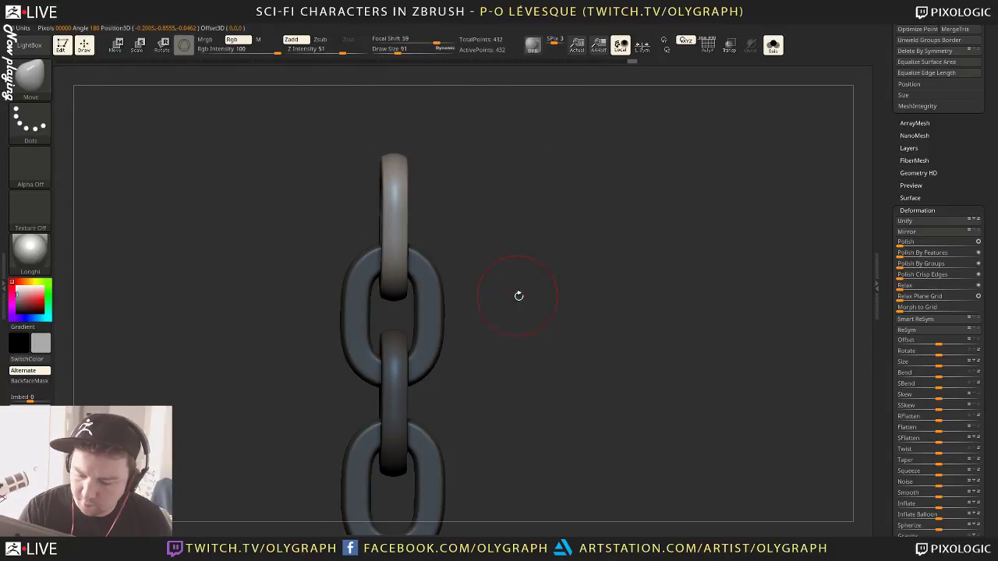
left_click_drag(520, 296, 529, 217, "alt")
left_click_drag(522, 234, 531, 262, "ctrl")
Hide the two middle links, mask the top and bottom links, and show the whole chain again
left_click(422, 291, "ctrl+shift")
left_click(415, 288, "ctrl+shift")
left_click(419, 290, "ctrl+alt+shift")
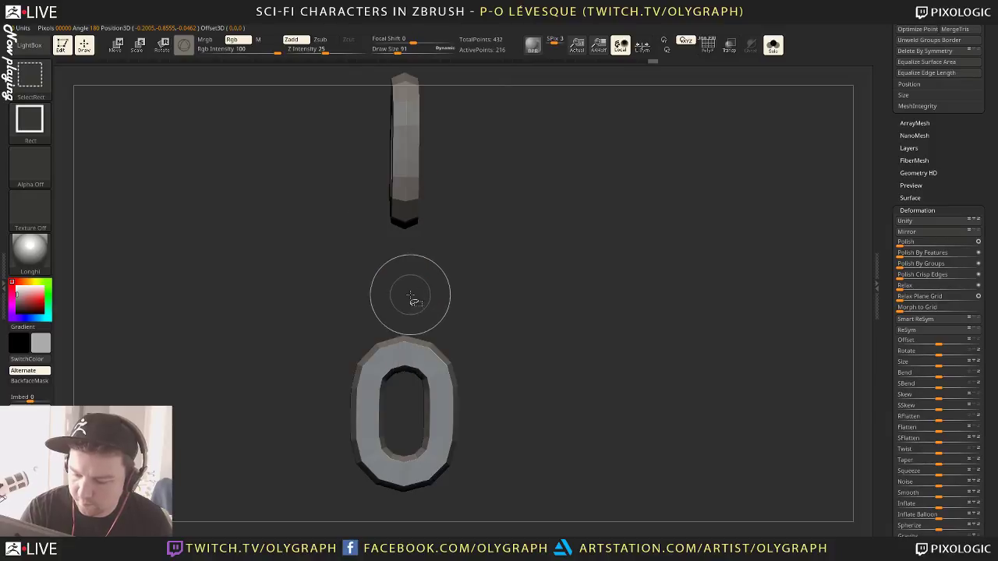
left_click(546, 238, "ctrl")
left_click(557, 239, "ctrl+shift")
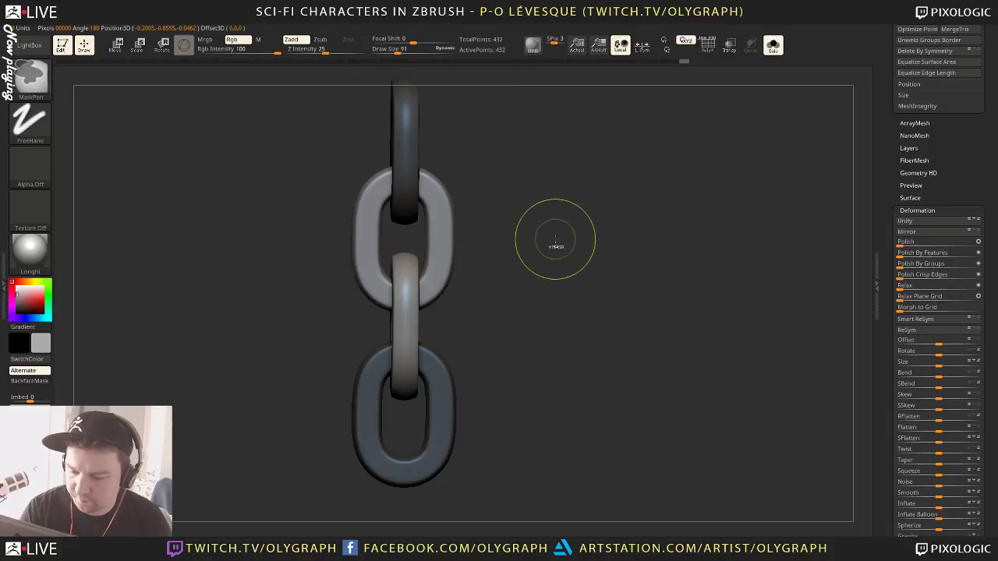
Put the two middle links into one shared polygroup, clear the mask and display the polygroup colours
left_click(557, 239, "ctrl")
key("shift+f")
mouse_move(556, 239)
left_mouse_down()
mouse_move(593, 244)
mouse_move(571, 239)
mouse_move(573, 269)
mouse_move(556, 267)
left_mouse_up()
key("ctrl+z")
key("ctrl+z")
left_click(573, 269, "ctrl+shift")
left_click_drag(486, 135, 534, 137)
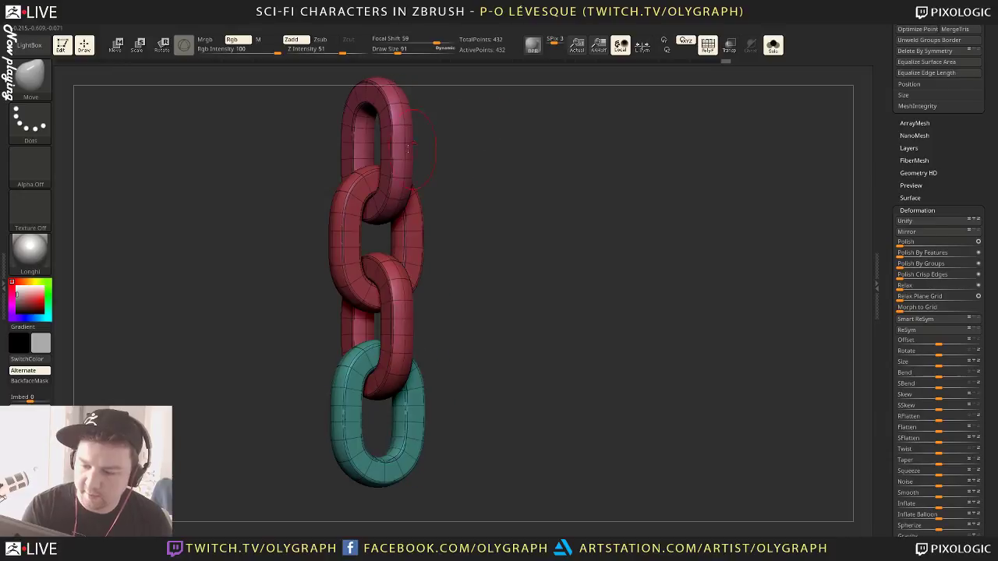
Isolate the top link, assign it a new polygroup, show the full chain and turn off the polyframe
left_click(386, 163, "ctrl+shift")
left_click(489, 156, "ctrl")
key("shift+f")
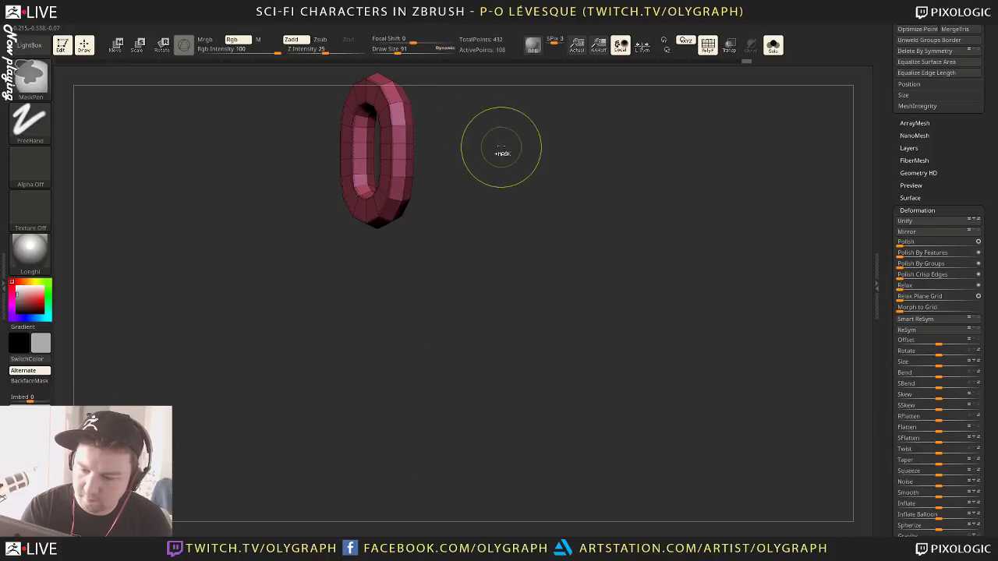
left_click(517, 181, "ctrl+shift")
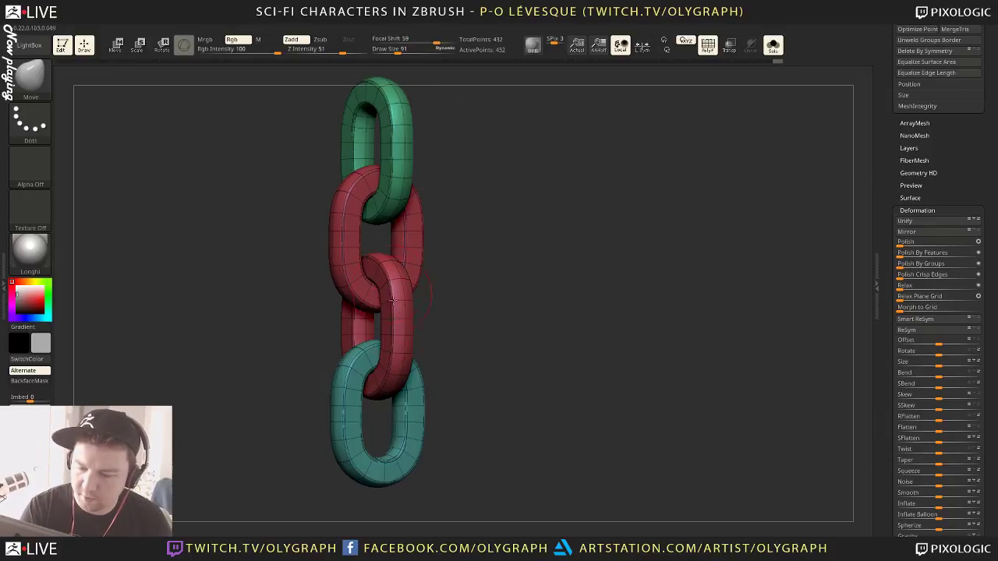
left_click_drag(554, 338, 758, 195, "shift")
key("shift+f")
Save the finished mesh as a ZBrush tool named chain in the robot project folder
left_click_drag(894, 180, 889, 366)
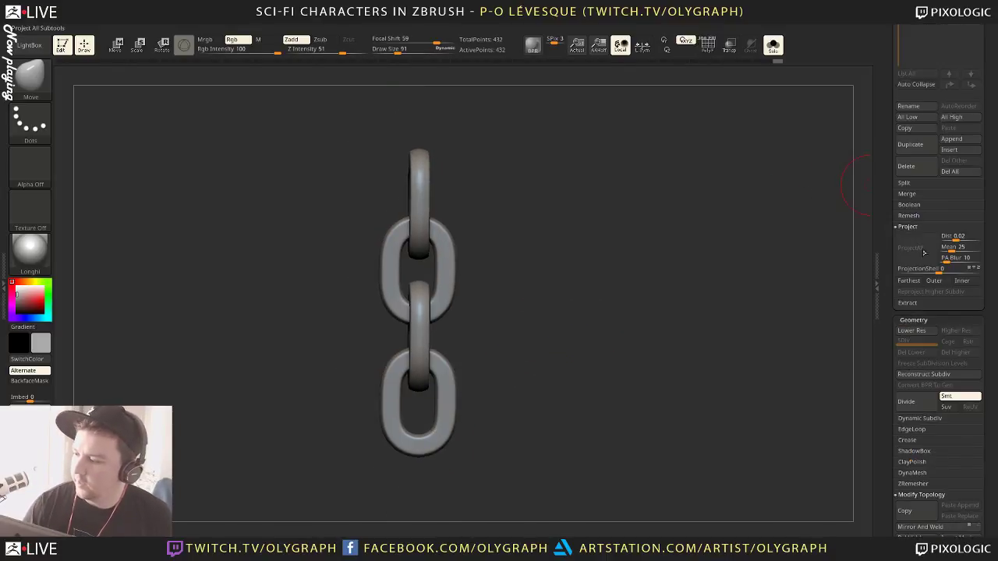
left_click_drag(884, 122, 885, 267)
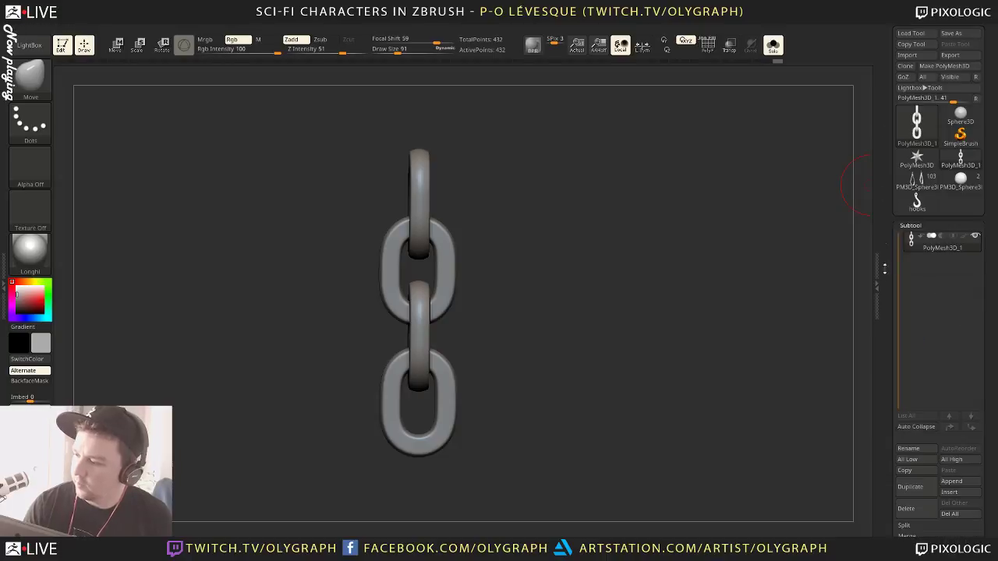
left_click(951, 33)
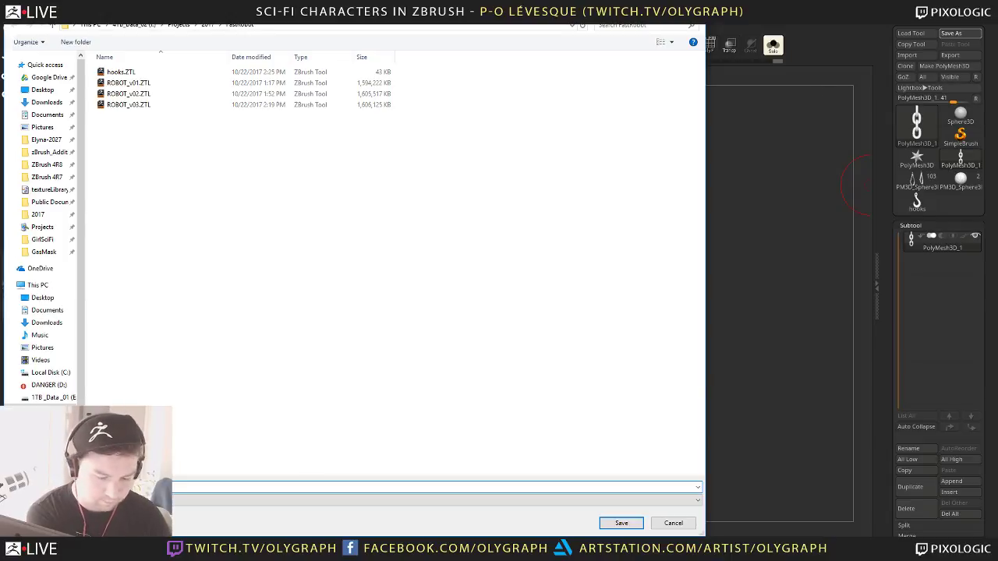
key("Return")
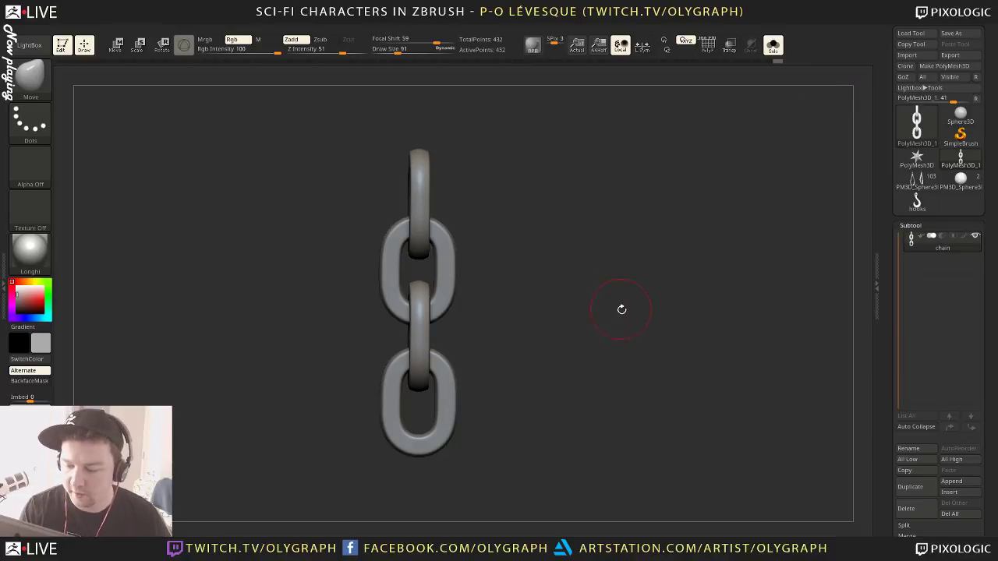
Create a new InsertMesh brush from the front-facing chain and draw a test copy across the existing chain
left_click_drag(621, 307, 588, 270)
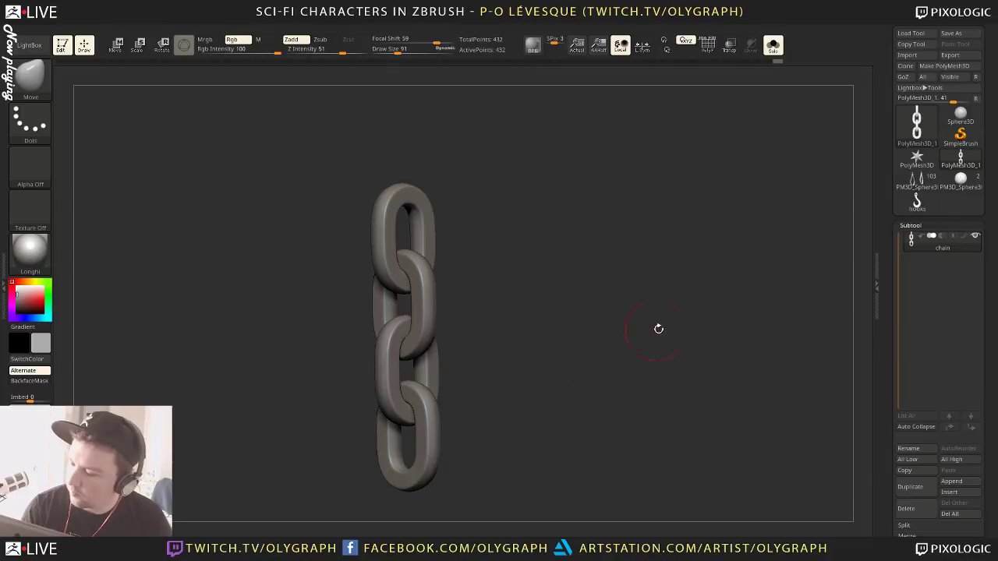
left_click_drag(658, 330, 618, 286, "shift")
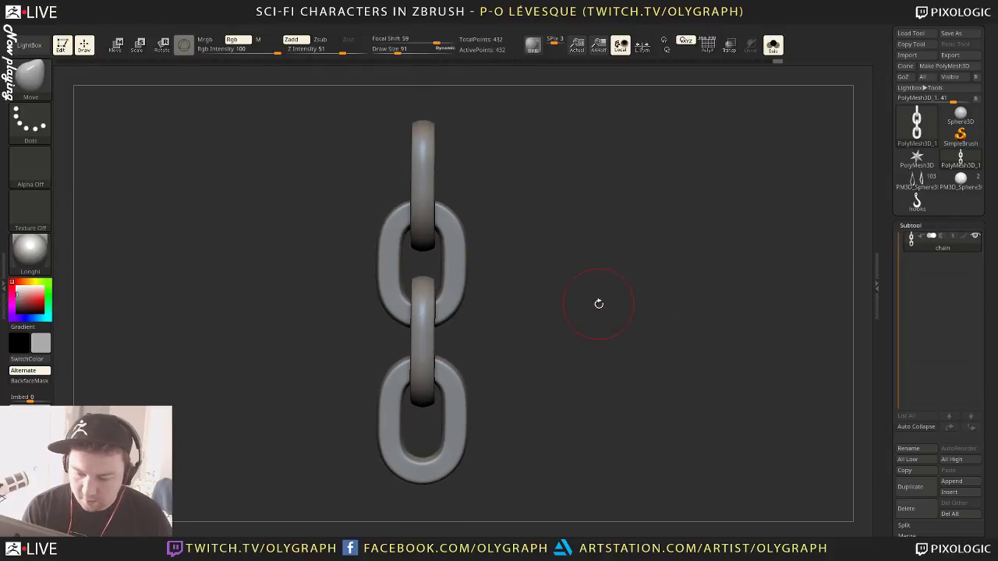
key("b")
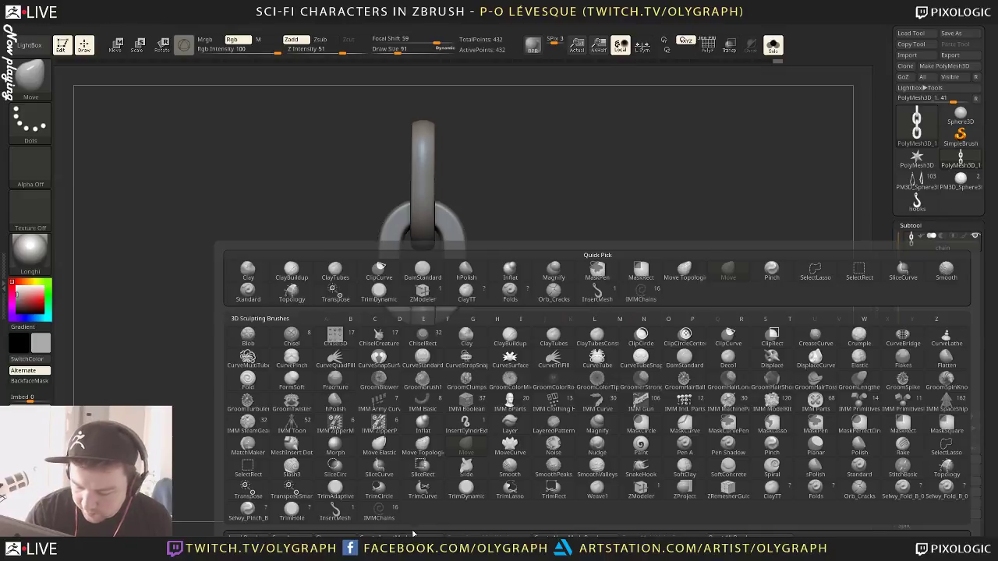
left_click(399, 536)
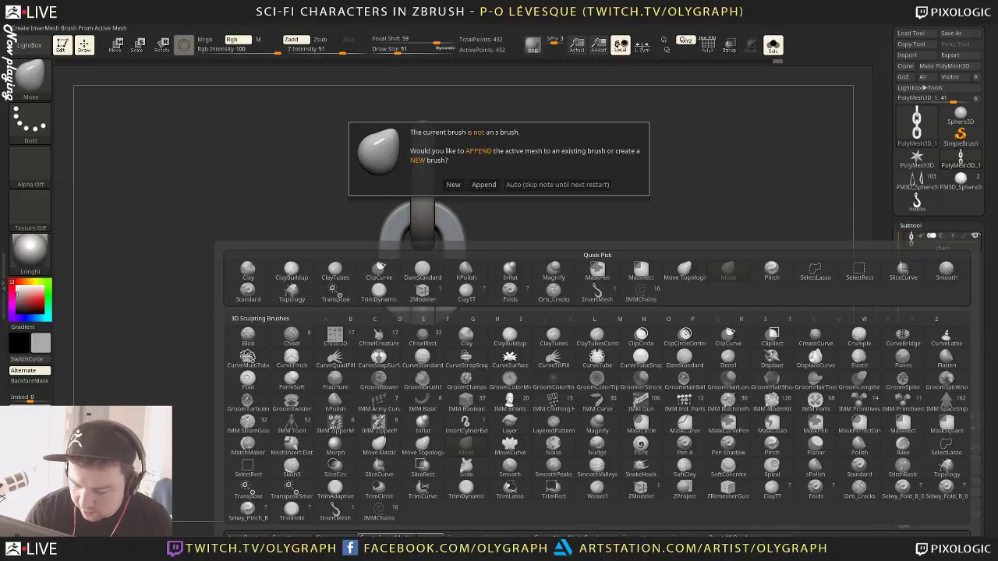
left_click(453, 184)
left_click_drag(554, 278, 608, 230)
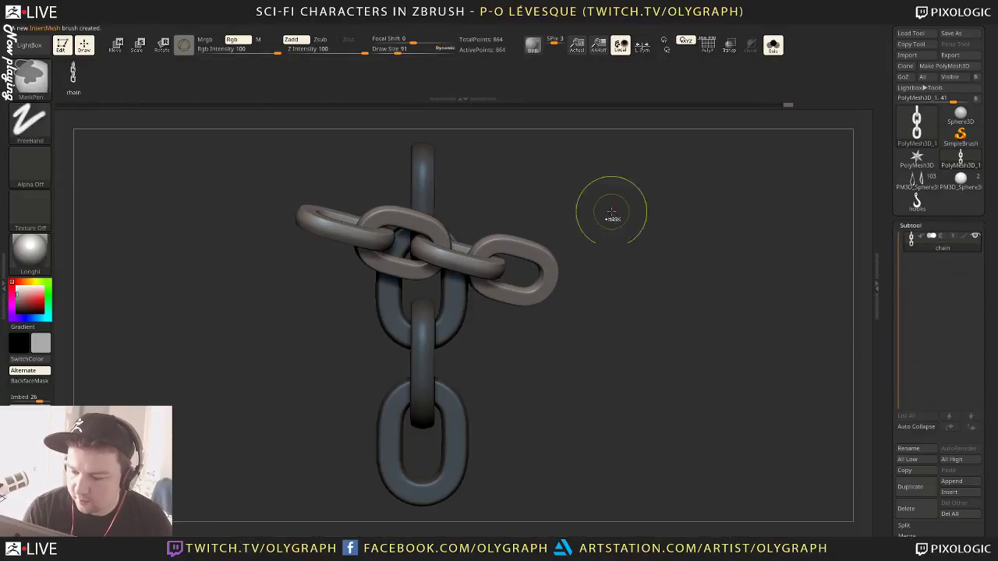
Undo the test copy and enable Curve Mode with Bend and Snap for the new chain InsertMesh brush
key("ctrl+z")
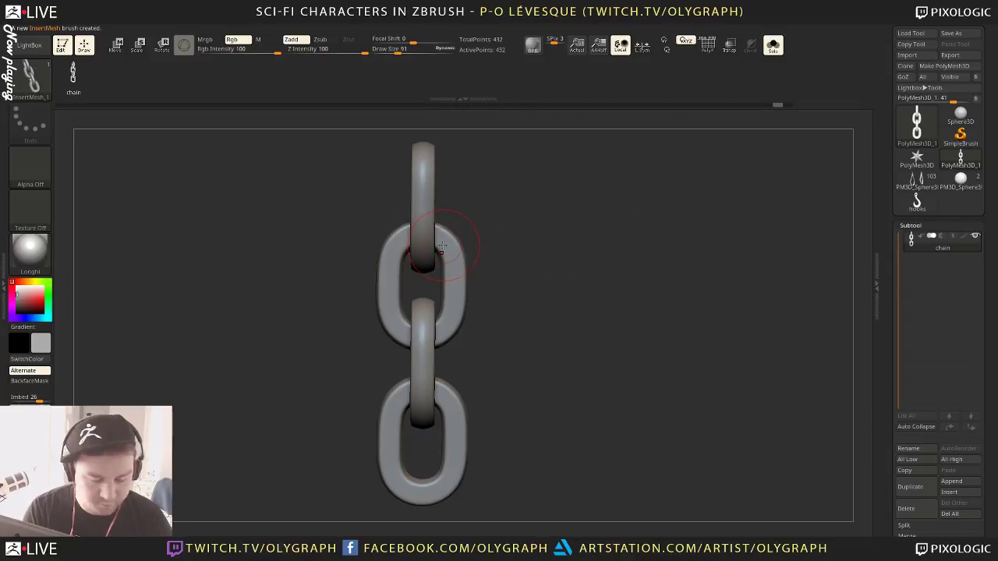
key("space")
left_click_drag(501, 350, 497, 300)
scroll(496, 299, "down", 2)
left_click(423, 360)
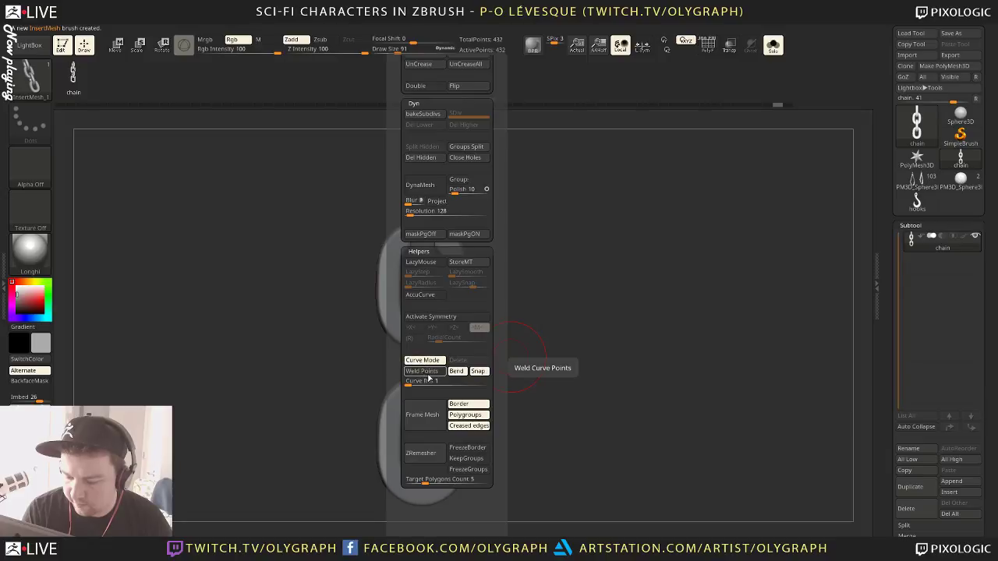
left_click(457, 372)
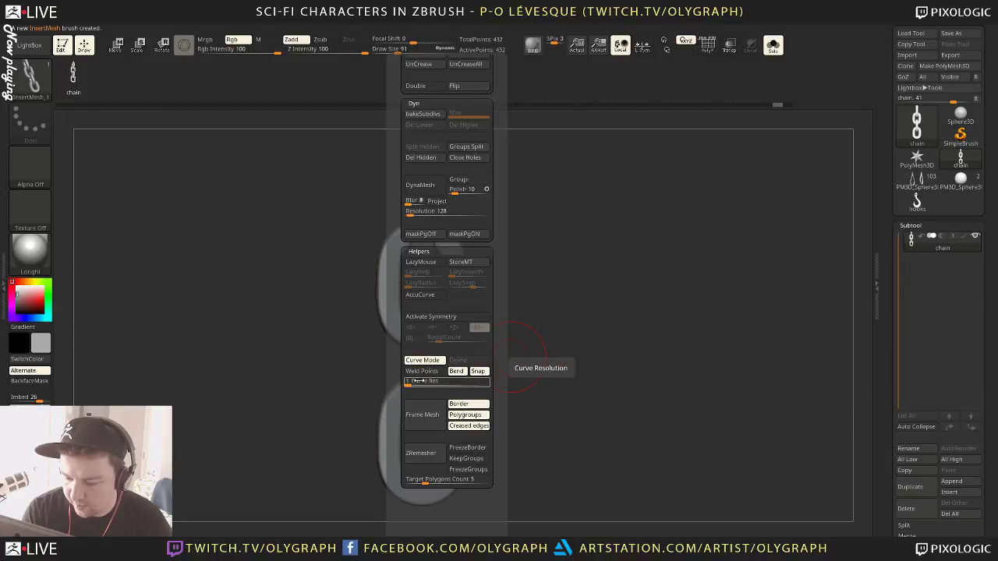
left_click(421, 381)
type("10")
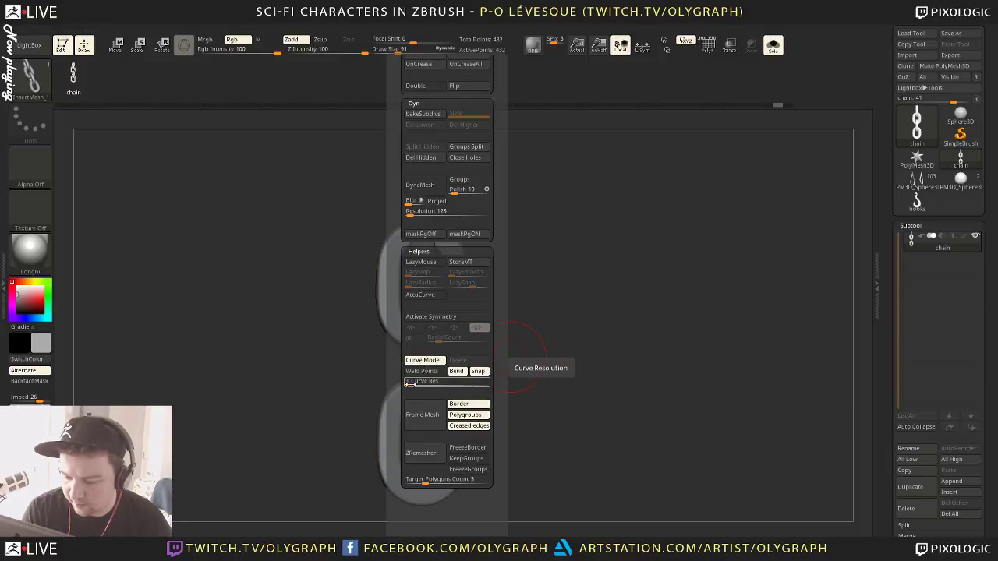
key("Return")
Draw a test chain along a curve beside the original links and pull its free end further out
left_click_drag(451, 322, 706, 250)
left_click_drag(600, 371, 538, 466, "alt")
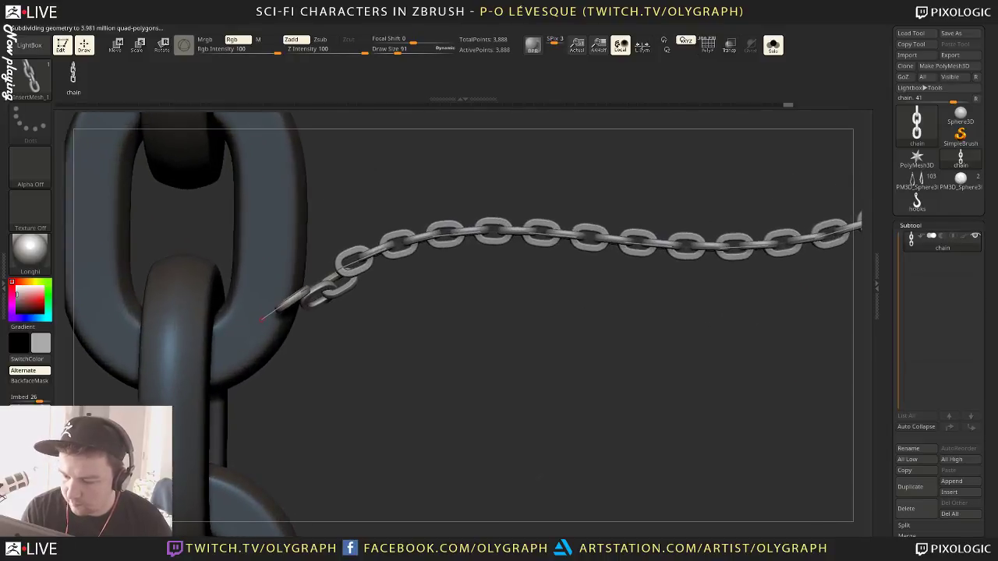
left_click_drag(535, 432, 484, 425)
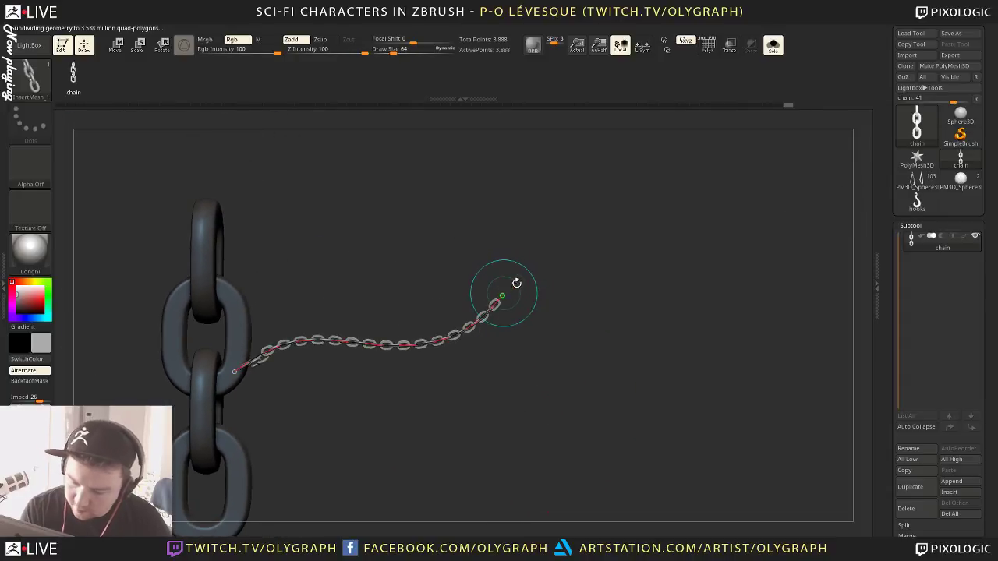
left_click_drag(506, 293, 683, 254)
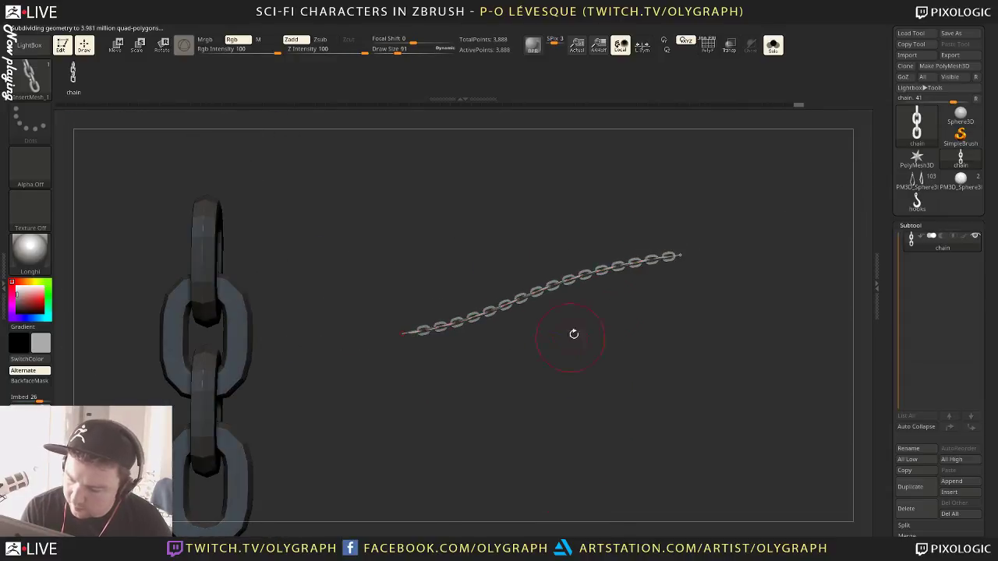
Turn Dynamic subdivision back on and bend the test chain curve into an open C shape
key("space")
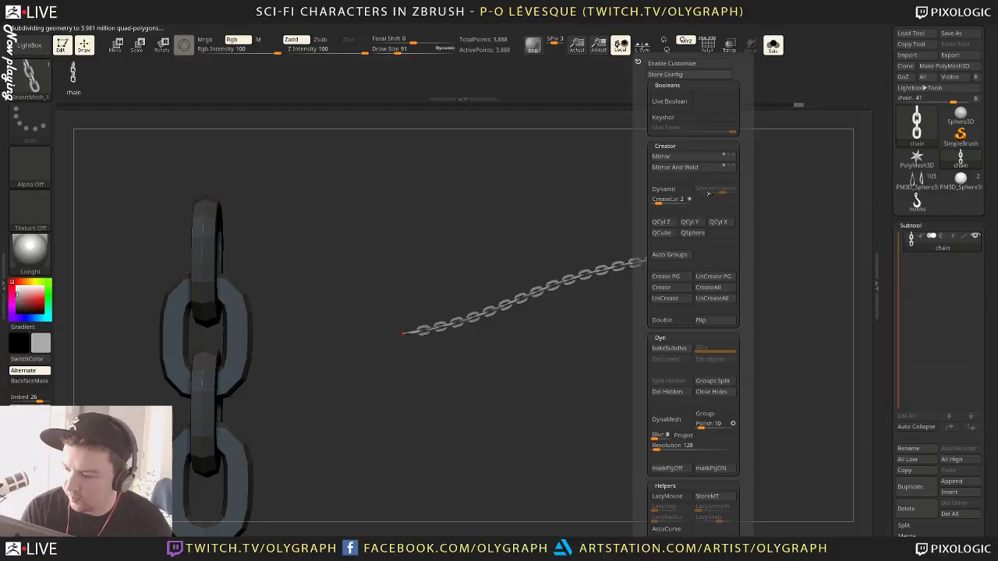
left_click_drag(680, 255, 486, 476)
left_click_drag(637, 283, 636, 278, "alt")
key("space")
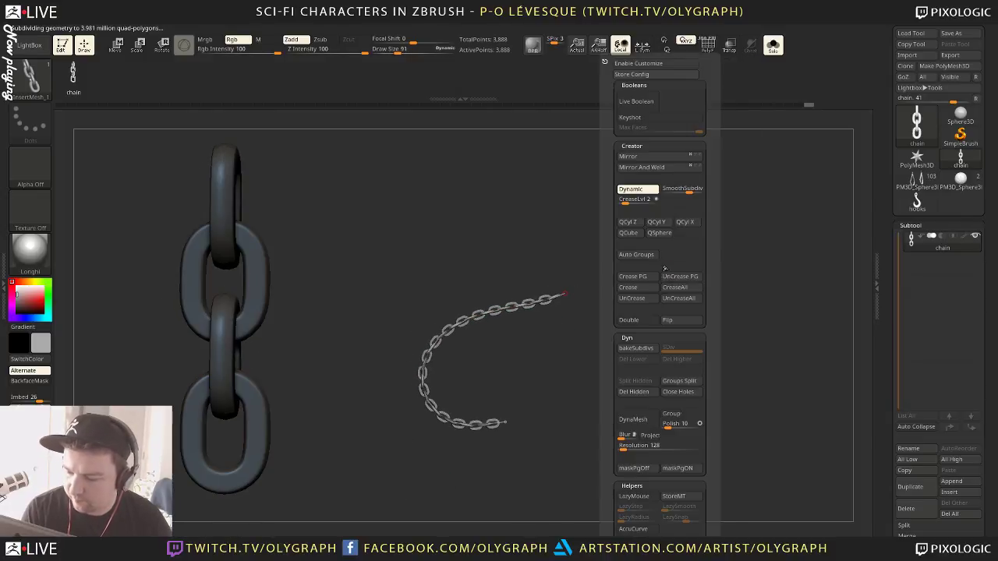
left_click_drag(566, 293, 557, 403)
mouse_move(575, 285)
left_mouse_down("alt")
mouse_move(586, 292)
mouse_move(590, 279)
left_mouse_up("alt")
Save the chain brush as ChainBold in the Tools_Curves brush folder and pull the test chain's lower end into a longer curve
key("b")
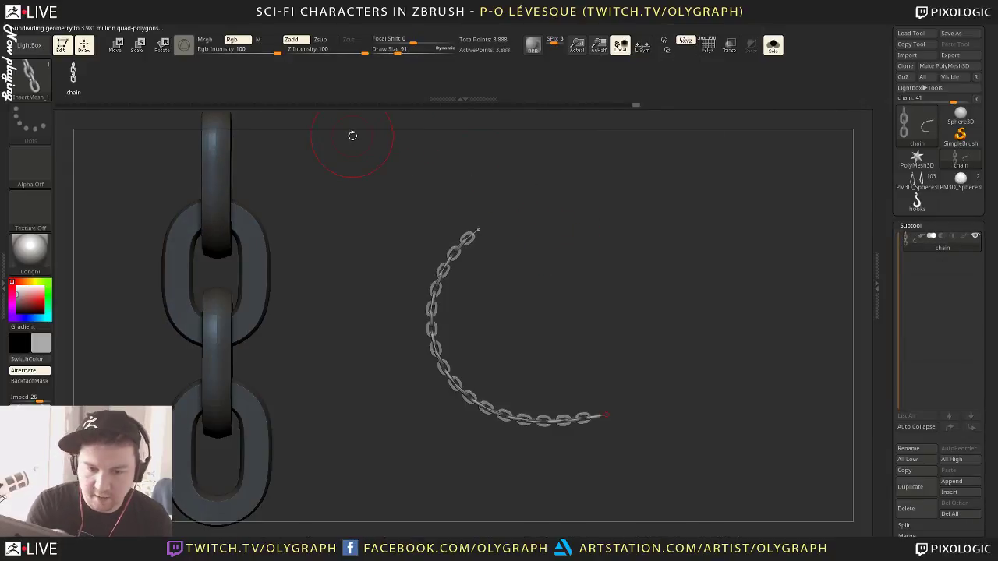
key("b")
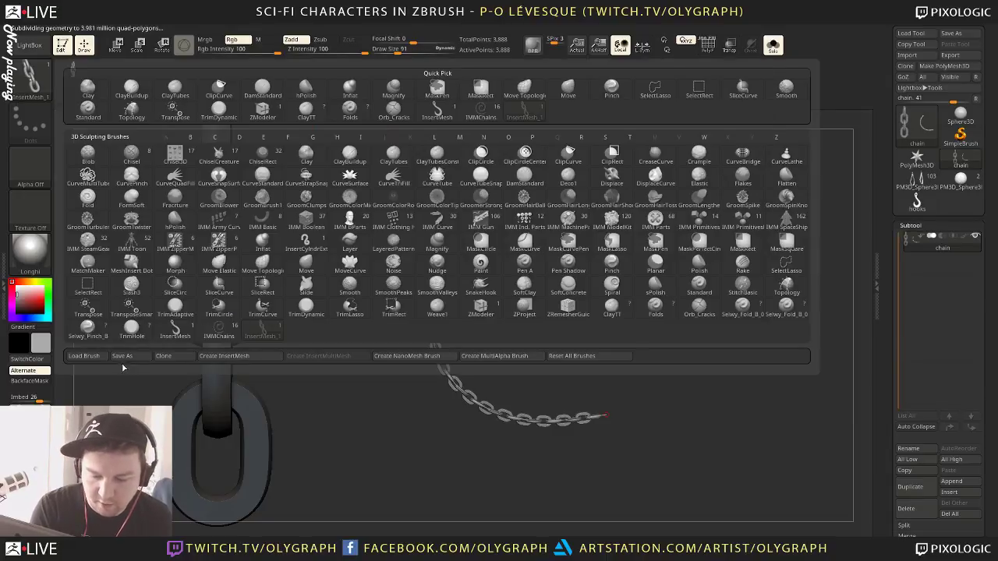
left_click(125, 356)
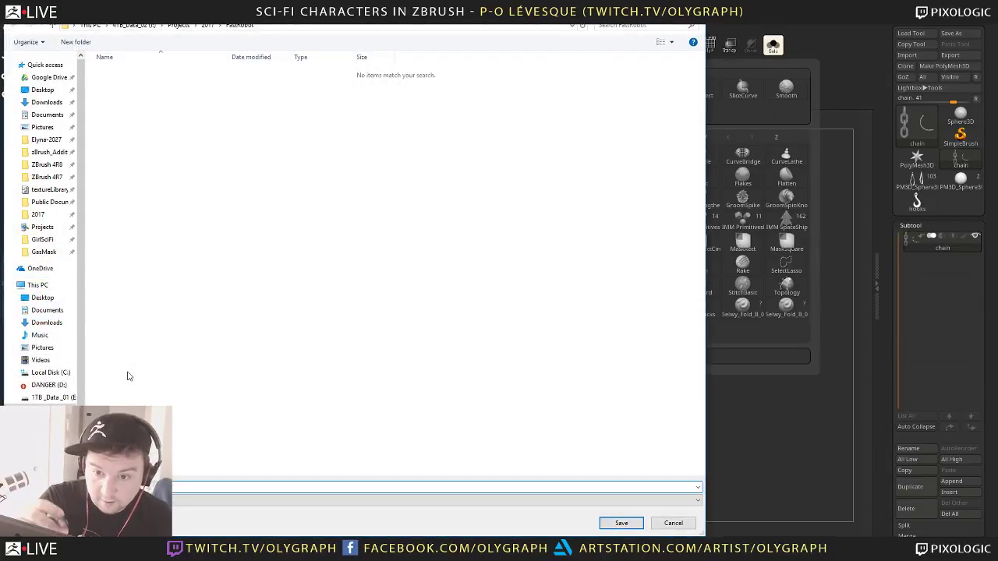
left_click(49, 152)
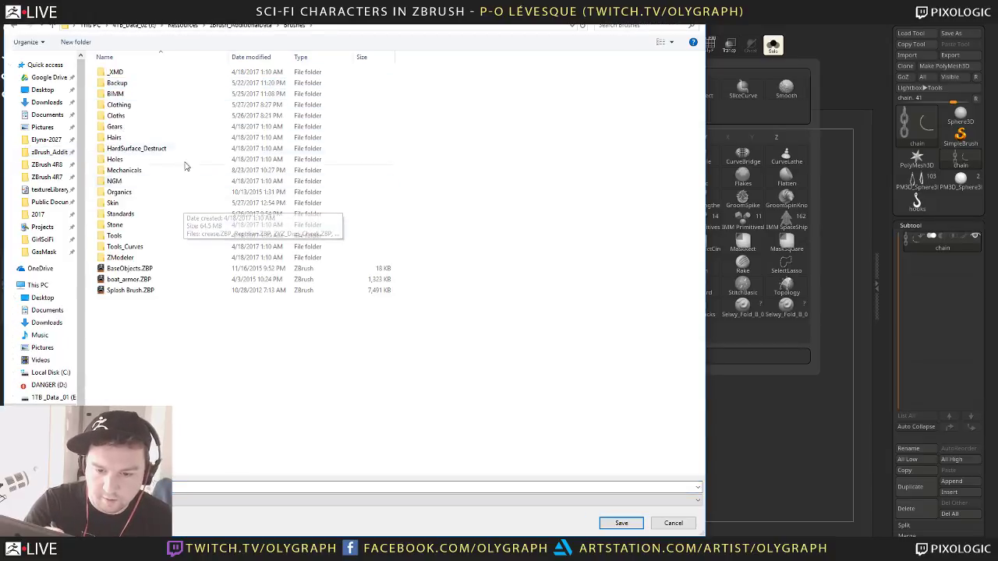
double_click(125, 247)
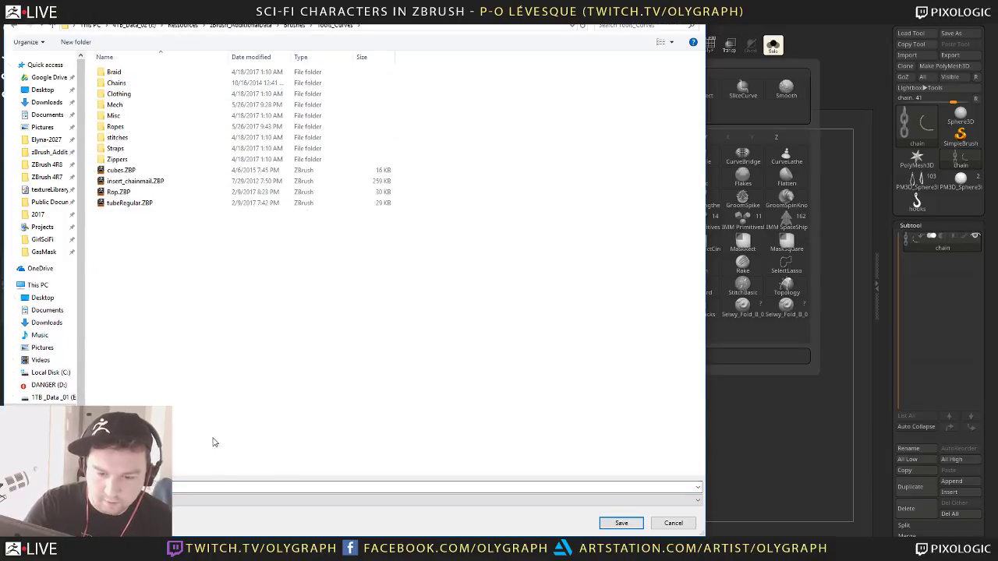
left_click(223, 486)
type("chain")
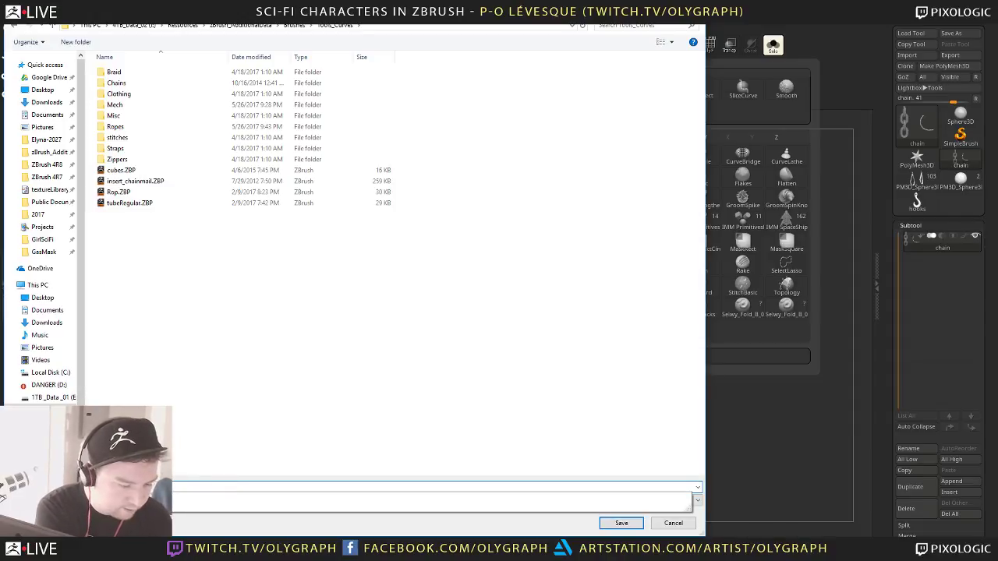
key("Escape")
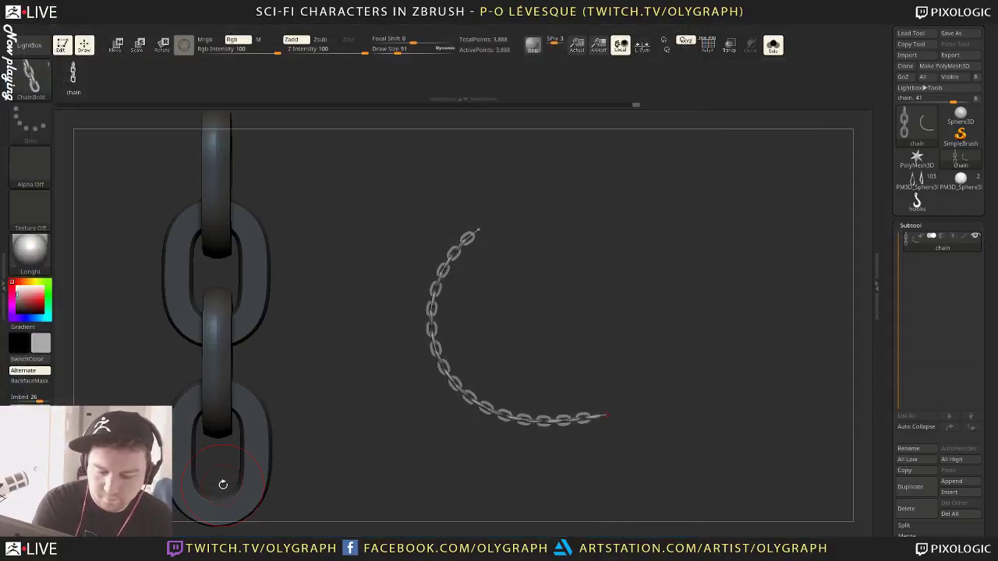
left_click_drag(607, 418, 376, 457)
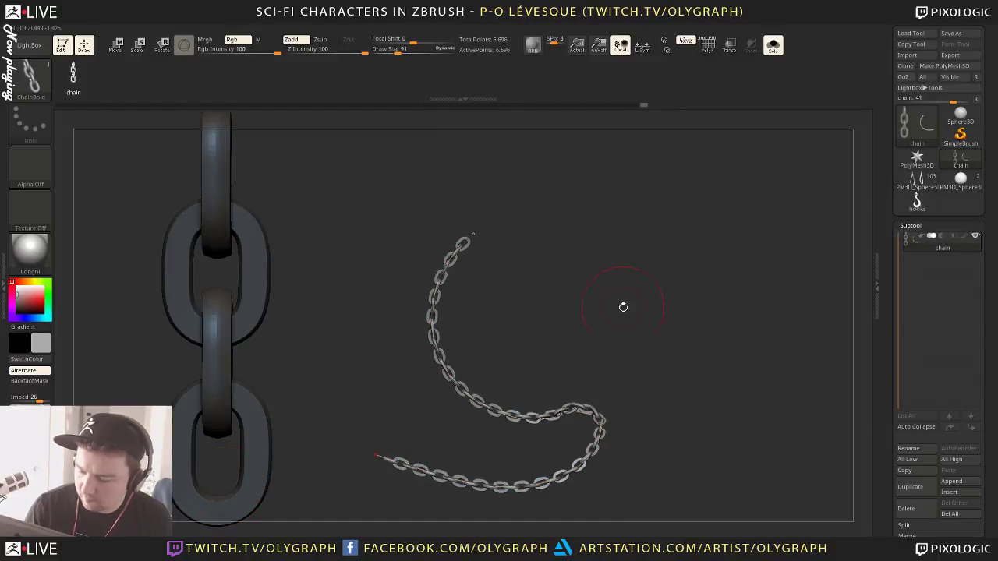
Switch to the character tool with the strap and hook subtool and set the draw size to 55
left_click(928, 179)
key("f")
left_click_drag(632, 278, 580, 354, "alt")
left_click_drag(436, 257, 442, 328, "alt")
key("s")
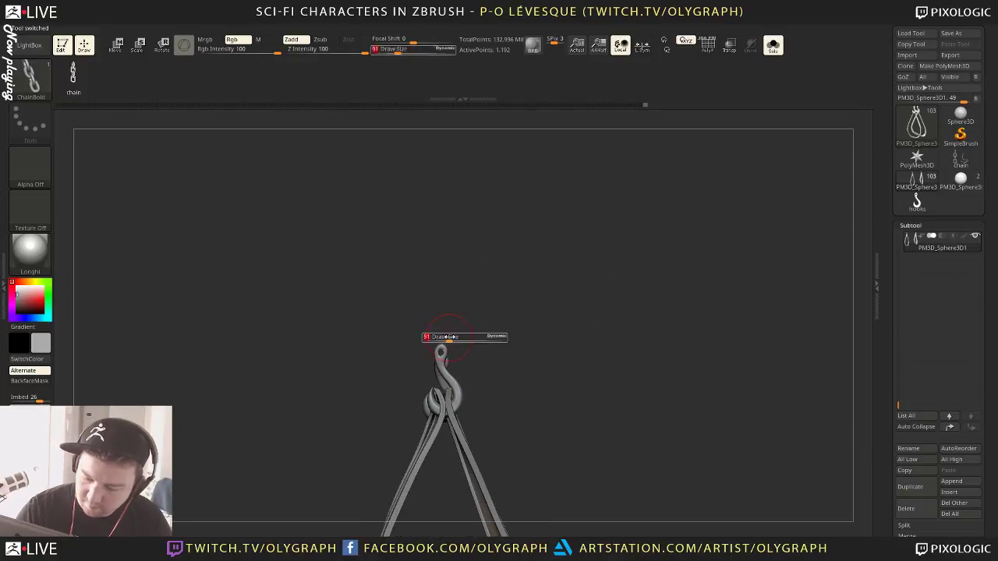
mouse_move(557, 280)
left_mouse_down()
mouse_move(599, 283)
mouse_move(572, 280)
left_mouse_up()
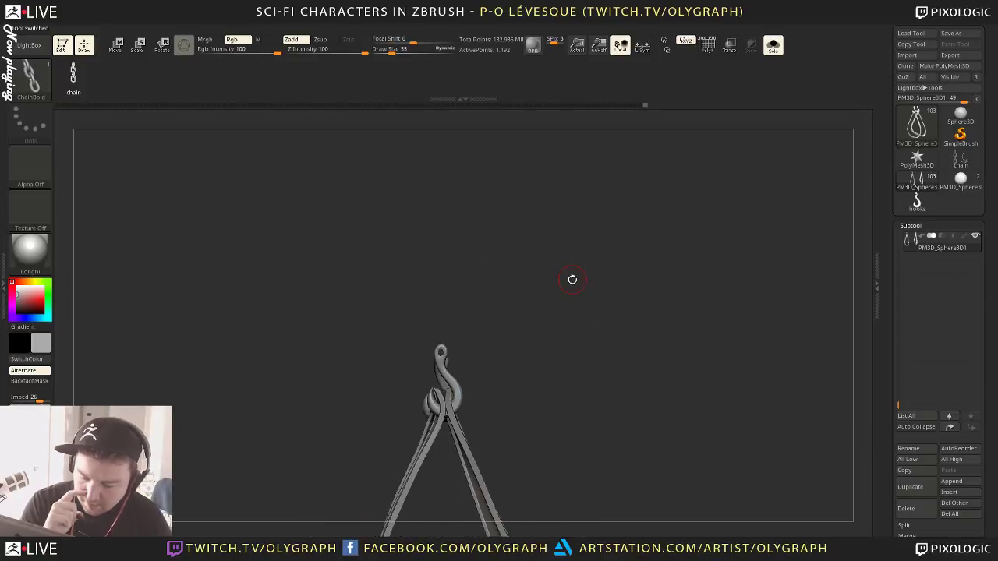
left_click_drag(545, 374, 553, 271, "alt")
Nudge the strap below the hook with the Move brush at draw size 212, and reduce the draw size to 95
key("b")
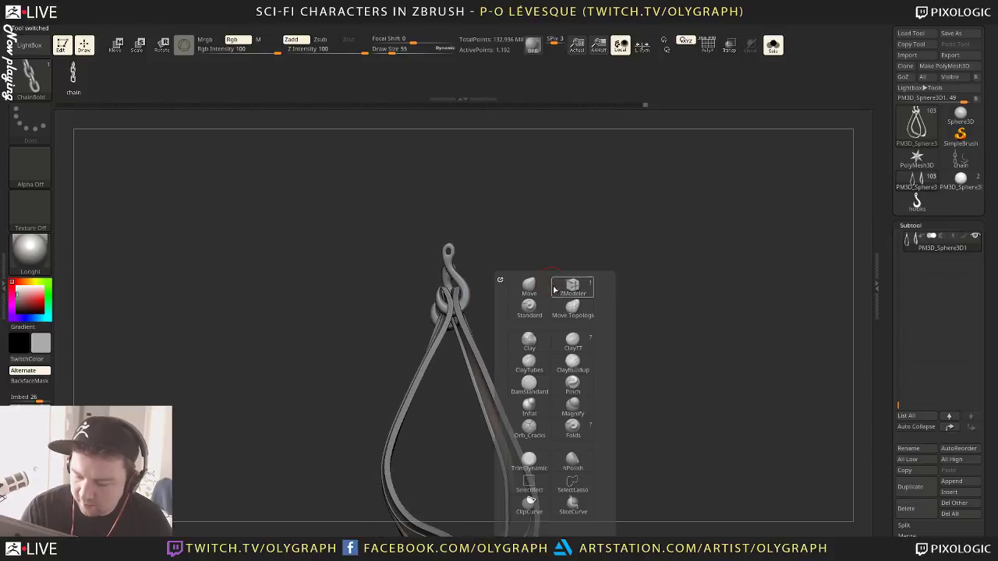
left_click(530, 288)
key("s")
mouse_move(418, 358)
left_mouse_down()
mouse_move(439, 358)
mouse_move(415, 358)
left_mouse_up()
key("s")
left_click_drag(401, 404, 398, 398)
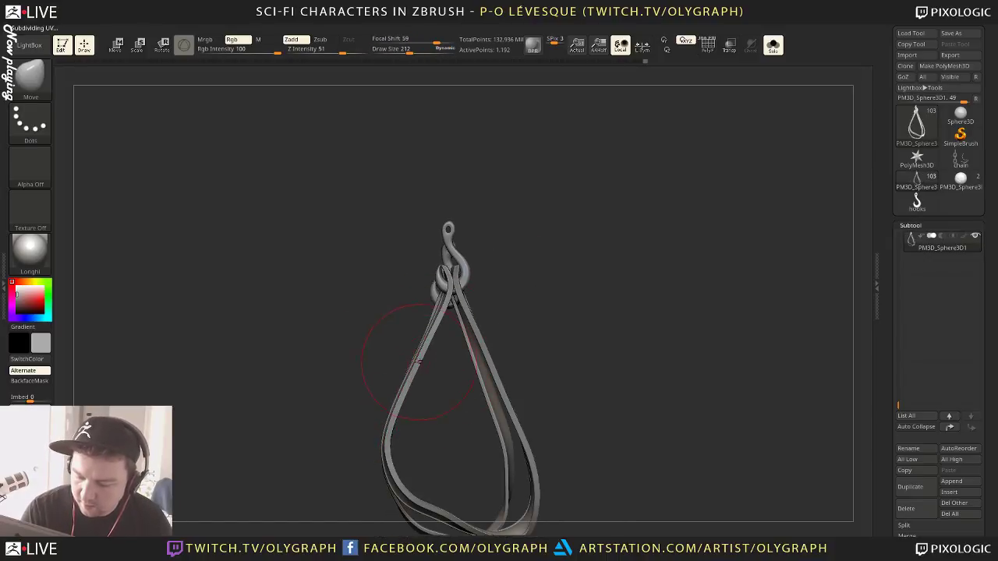
left_click_drag(421, 359, 425, 353)
key("s")
left_click_drag(560, 258, 539, 328, "alt")
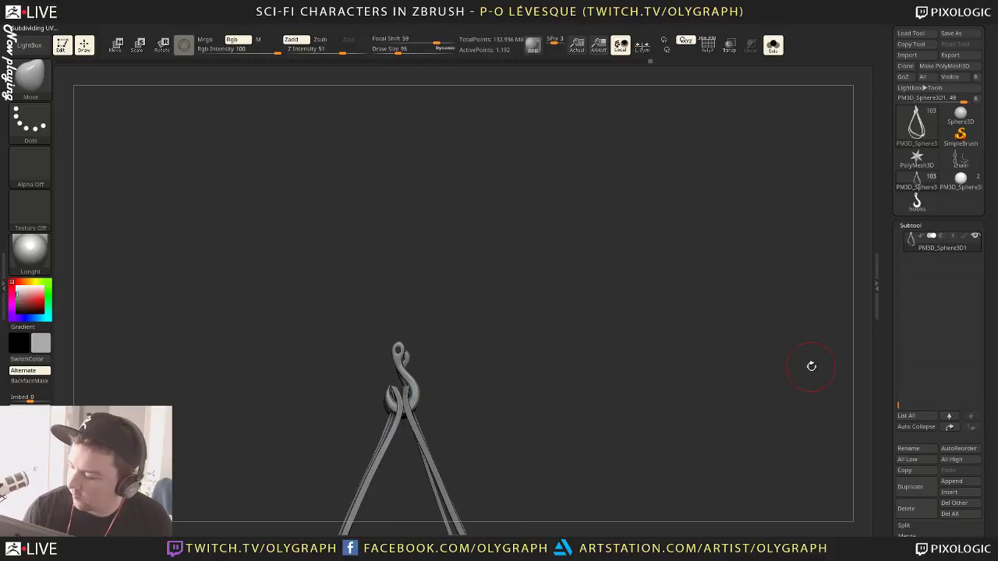
Append a Plane3D subtool to the character, select it and turn off Solo
left_click(968, 482)
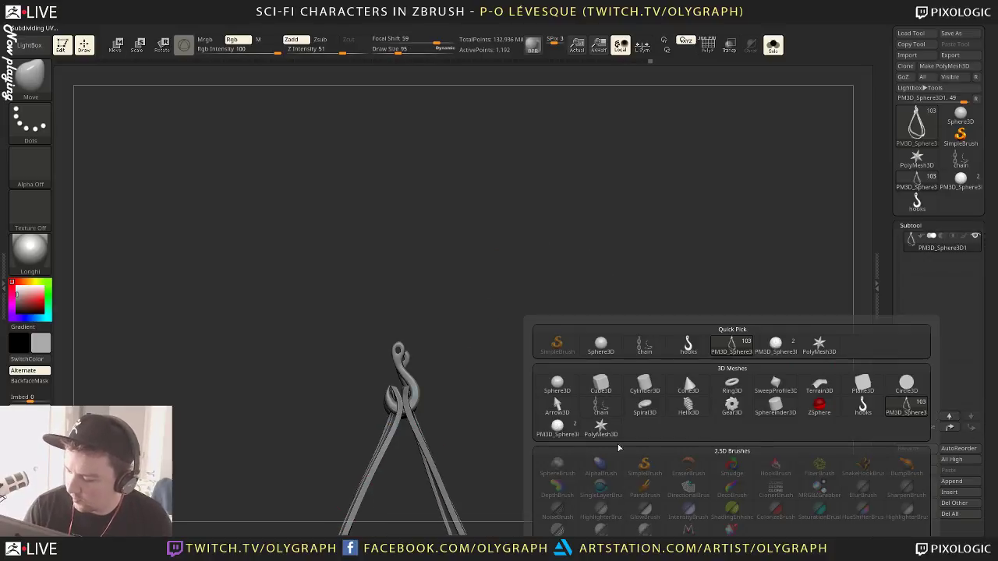
left_click(868, 387)
left_click_drag(526, 352, 528, 383)
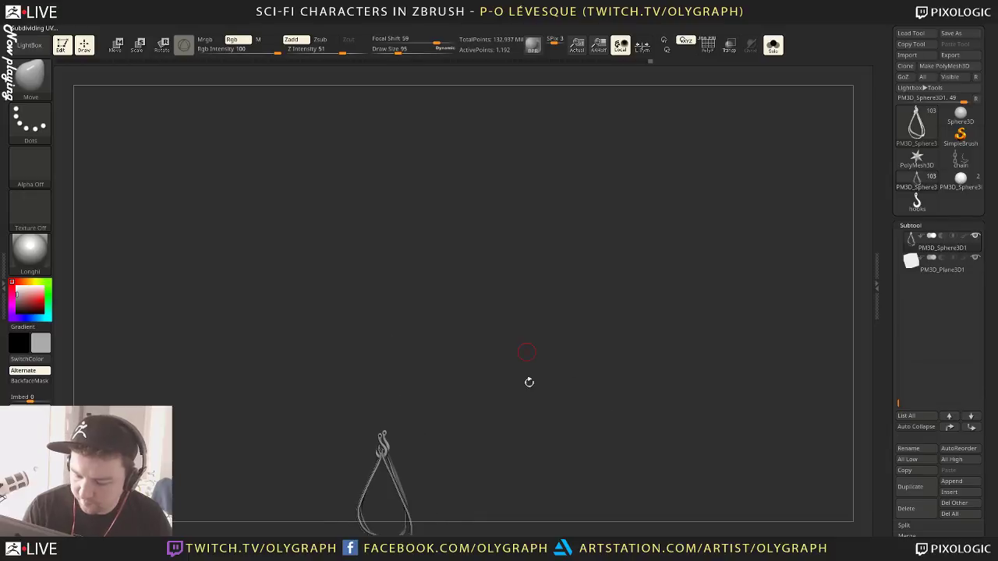
key("f")
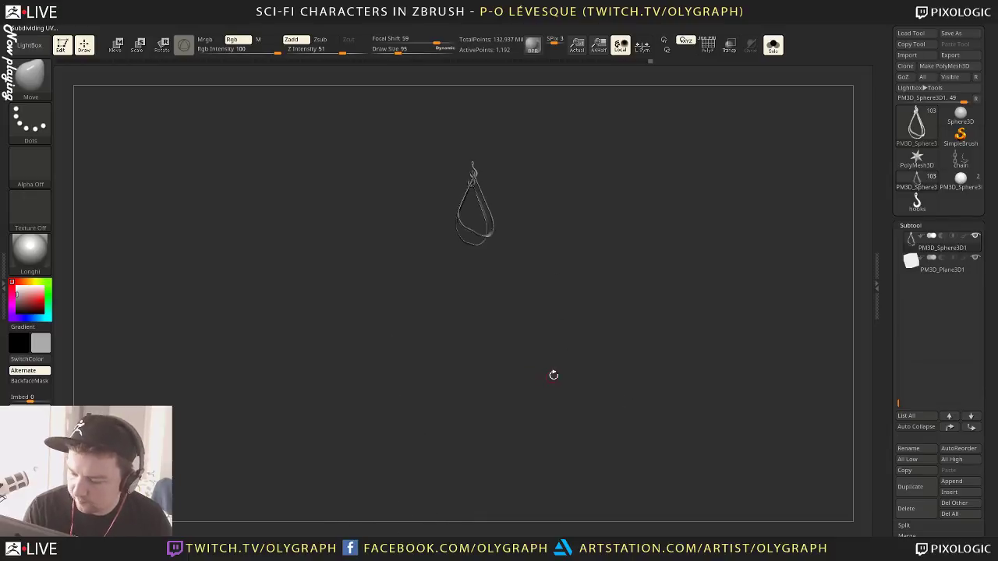
left_click(942, 263)
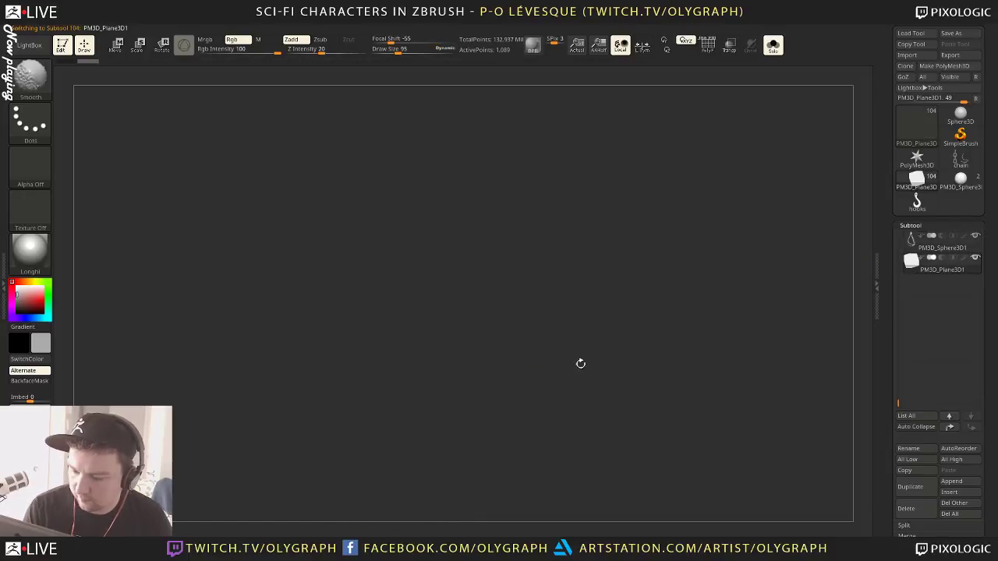
key("shift+s")
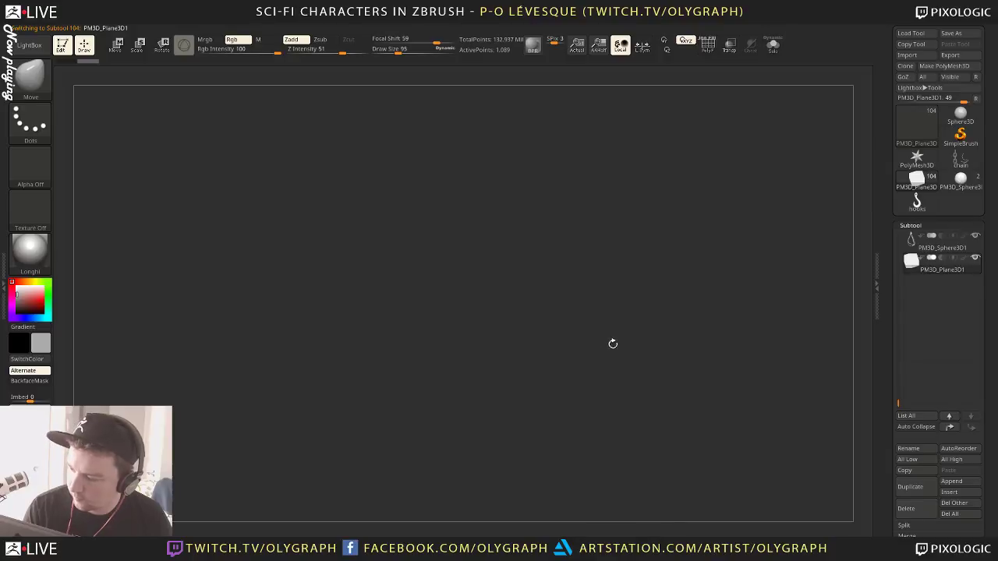
key("b")
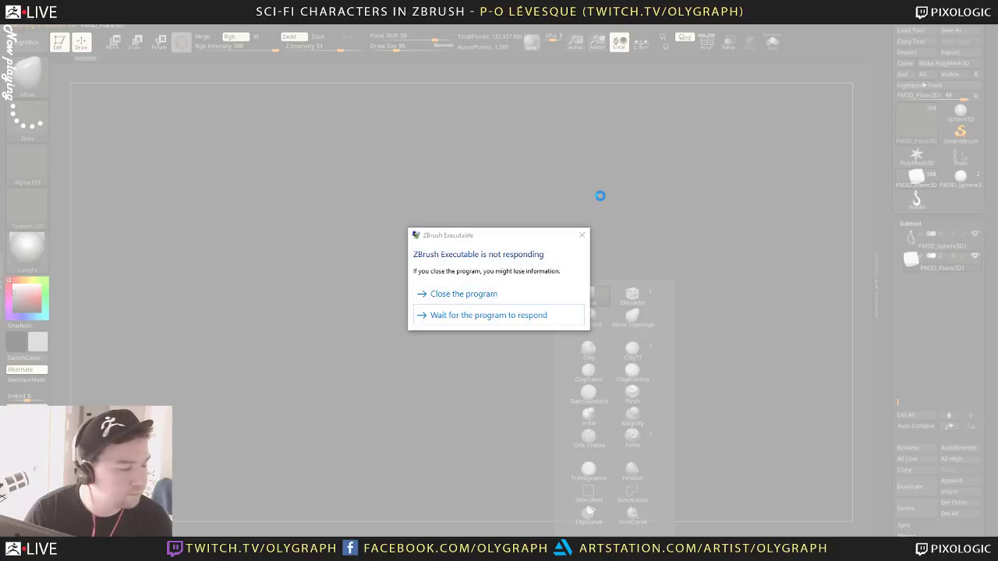
Wait for the unresponsive program, and close the PrepTPose.TXT Notepad window and the oly macros folder window
left_click(491, 315)
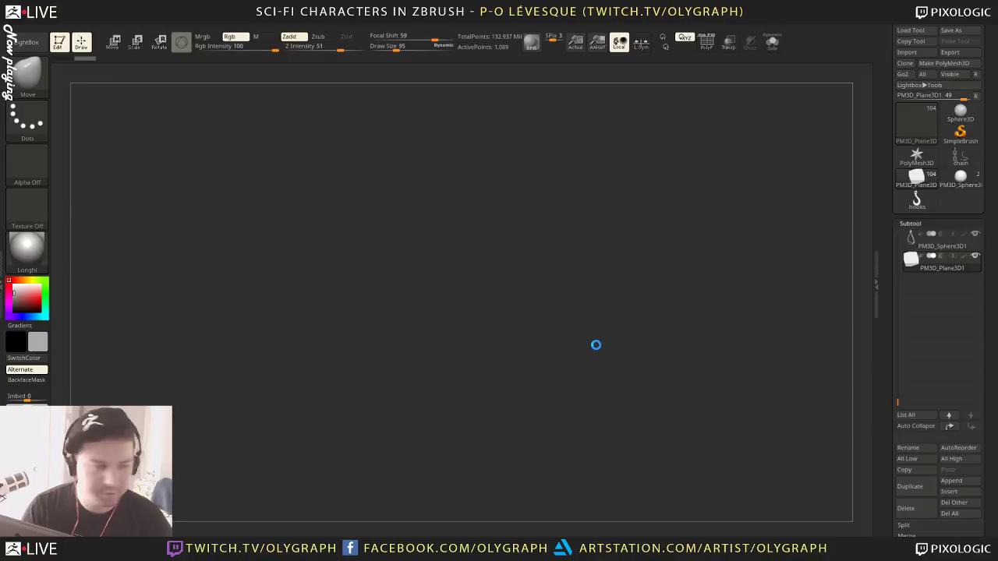
key("b")
key("alt+Tab")
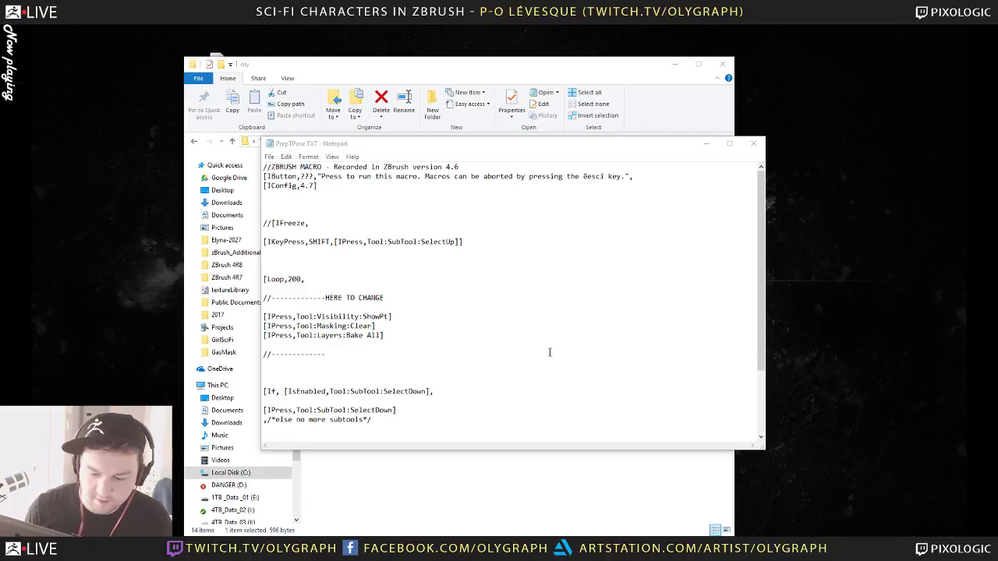
left_click(753, 144)
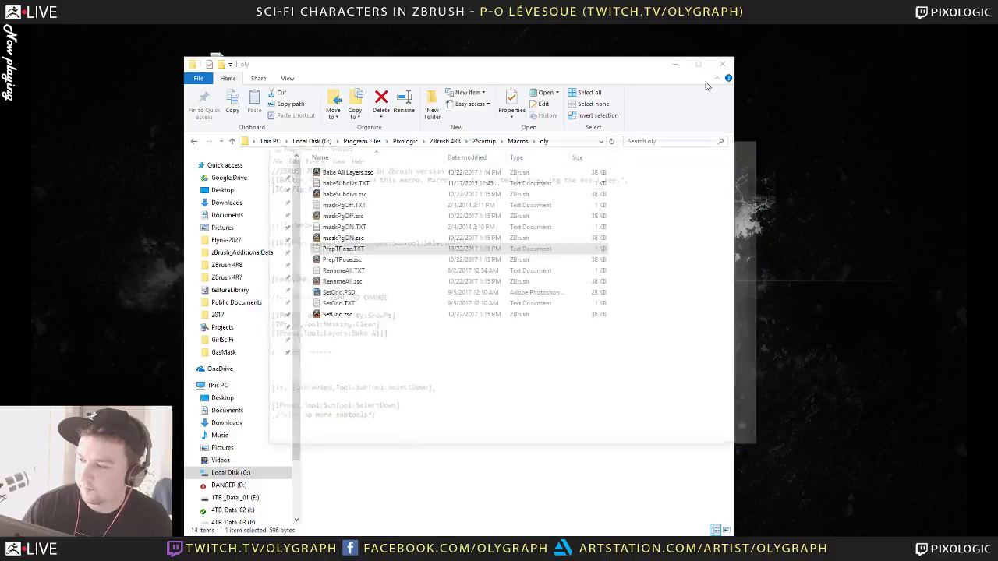
left_click(720, 65)
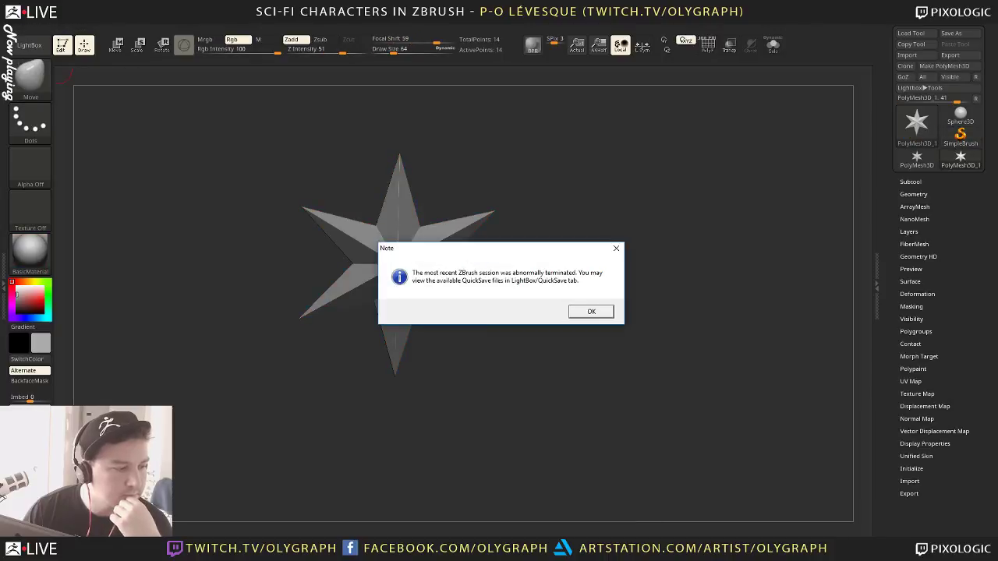
Dismiss the abnormal termination note and check the QuickSave entries Recovered_Tool.ZTL and QS_3202.ZPR
left_click(611, 312)
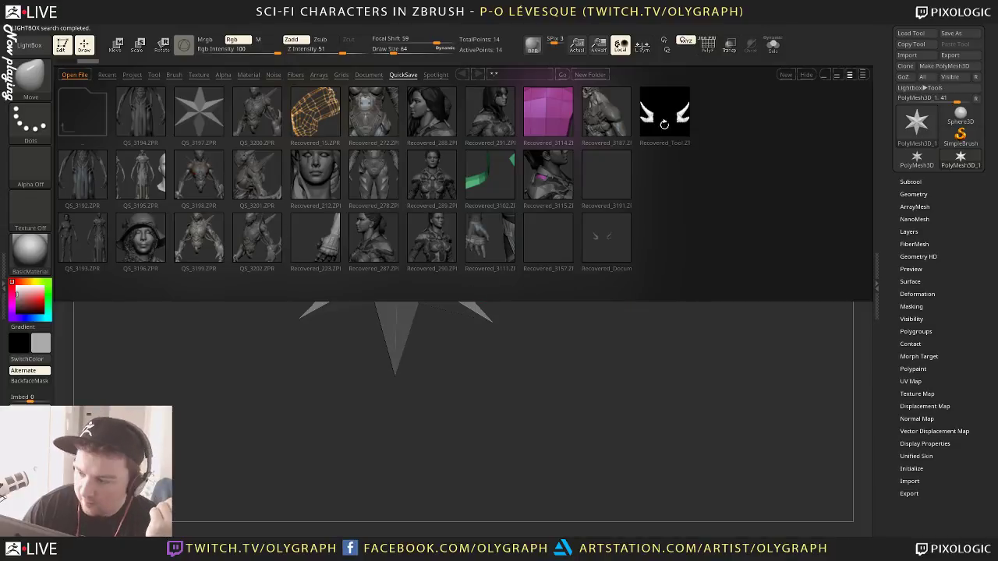
left_click(659, 119)
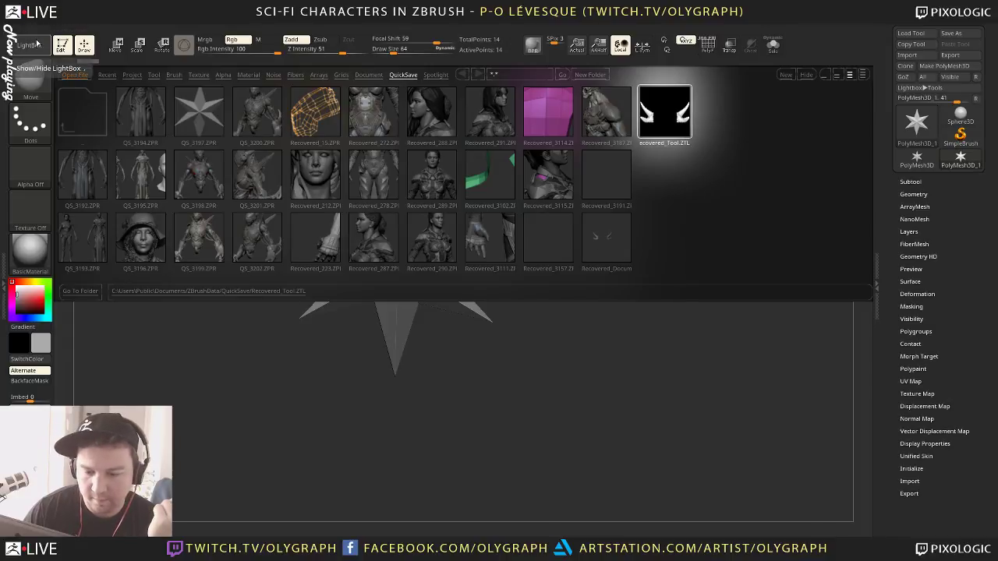
left_click(265, 236)
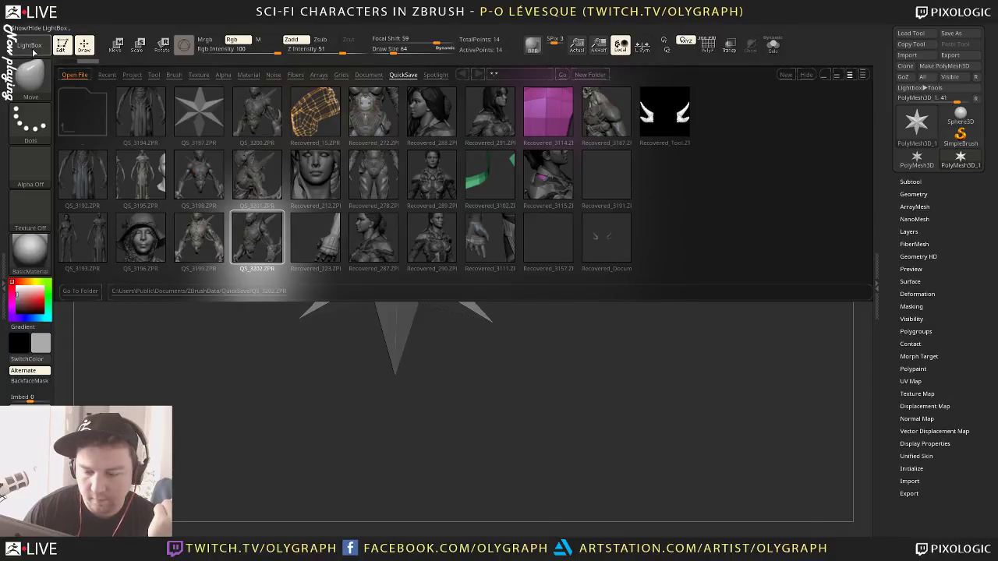
Load ROBOT_v03.ZTL from the FastRobot folder of the 2017 projects and bring the whole character into view
left_click(29, 45)
left_click(924, 34)
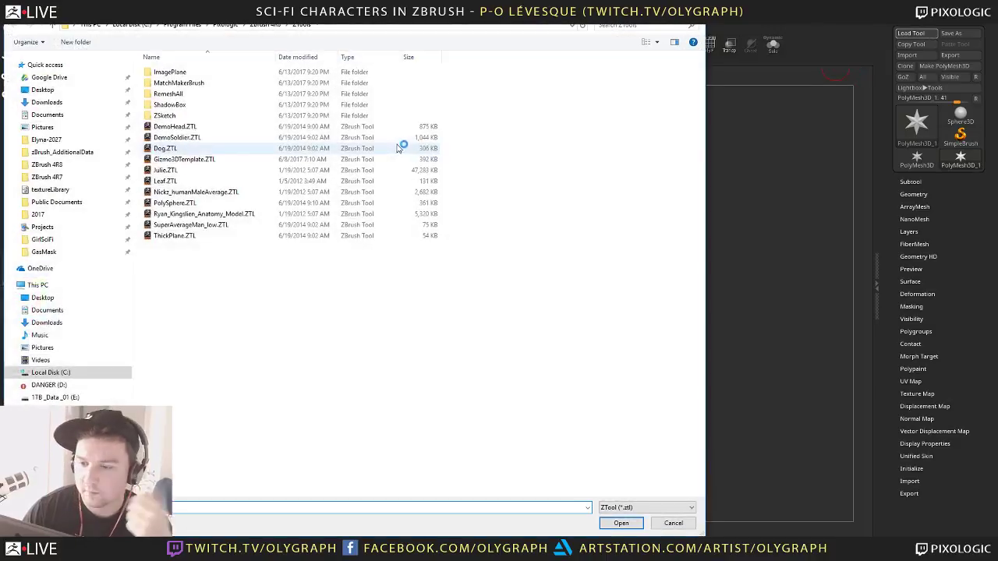
left_click(55, 166)
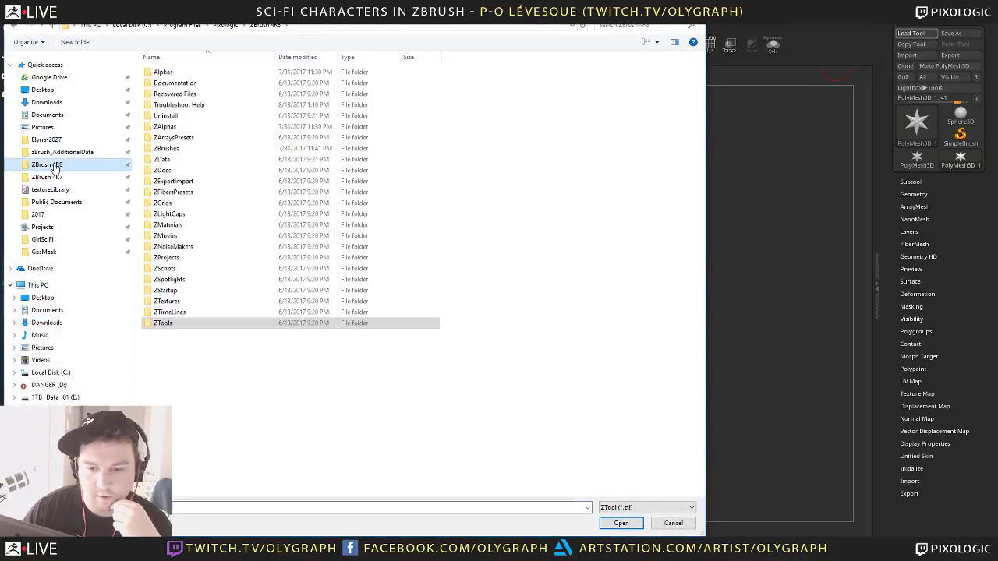
left_click(47, 228)
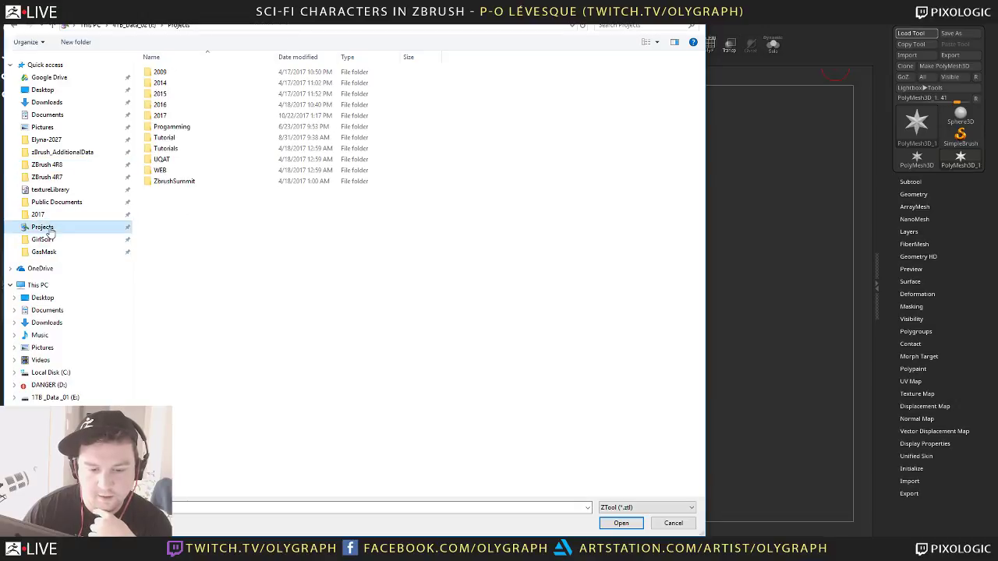
left_click(178, 117)
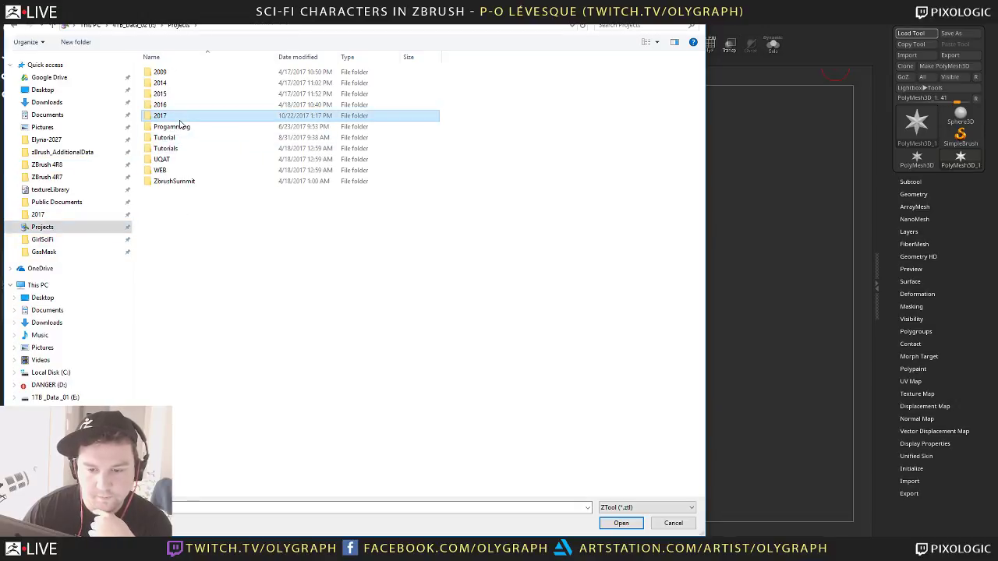
double_click(178, 116)
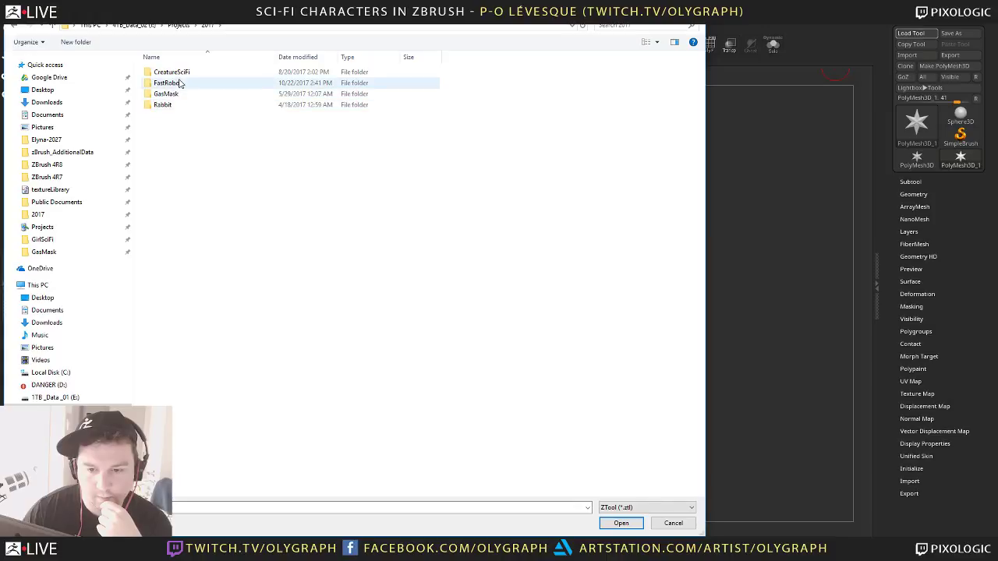
double_click(181, 82)
double_click(179, 116)
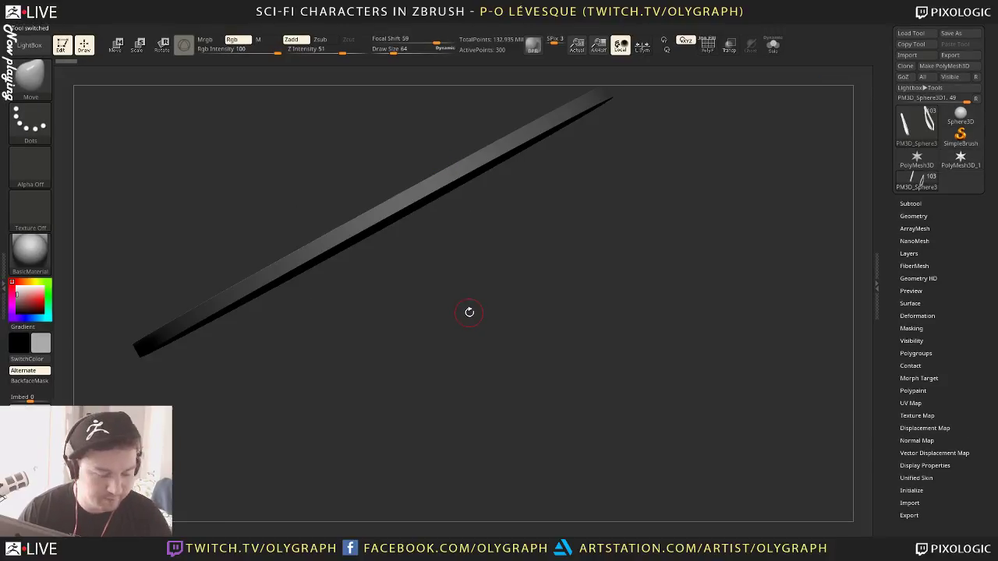
left_click_drag(241, 208, 290, 285)
Restore the QS_3202.ZPR project from the QuickSave files, select the Move brush and turn the character towards the front
left_click(32, 44)
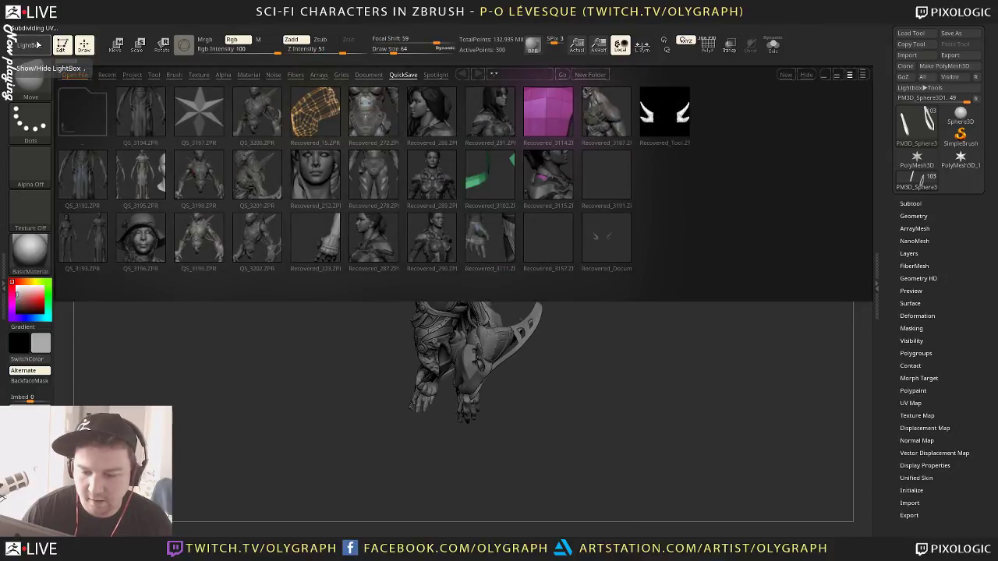
left_click(251, 238)
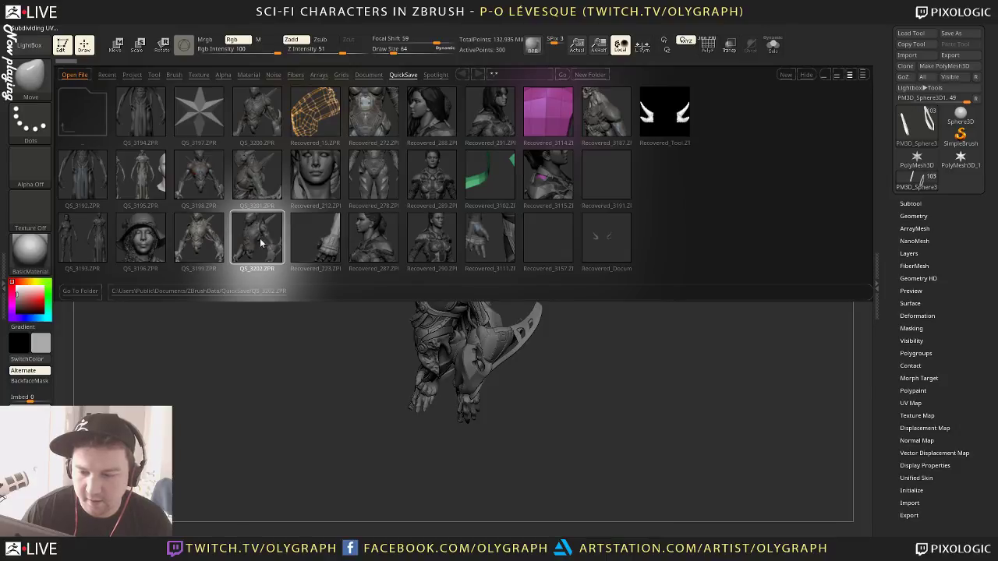
left_click(261, 244)
left_click(520, 315)
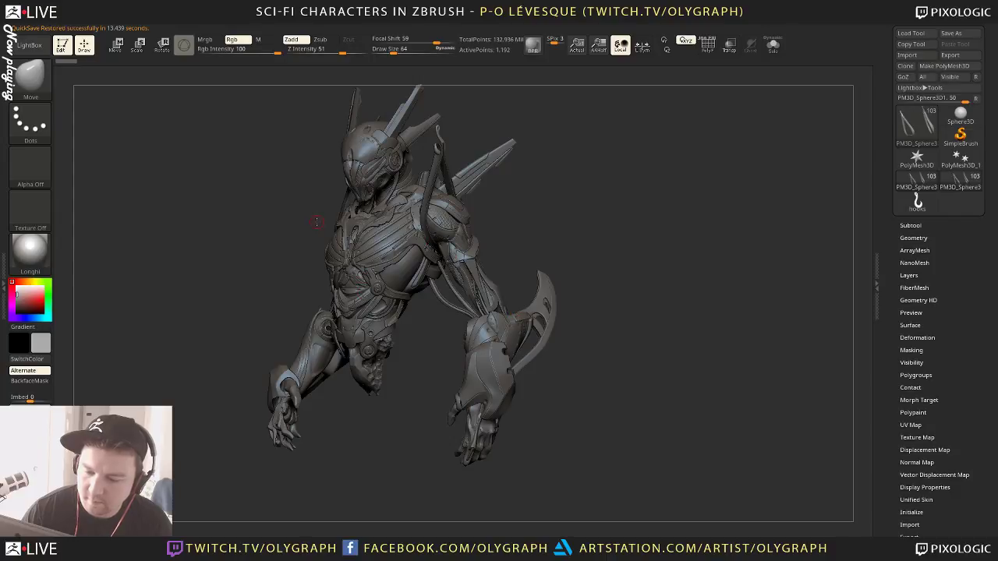
key("b")
key("m")
key("v")
mouse_move(249, 169)
left_mouse_down()
mouse_move(265, 221)
mouse_move(290, 150)
mouse_move(156, 179)
left_mouse_up()
key("s")
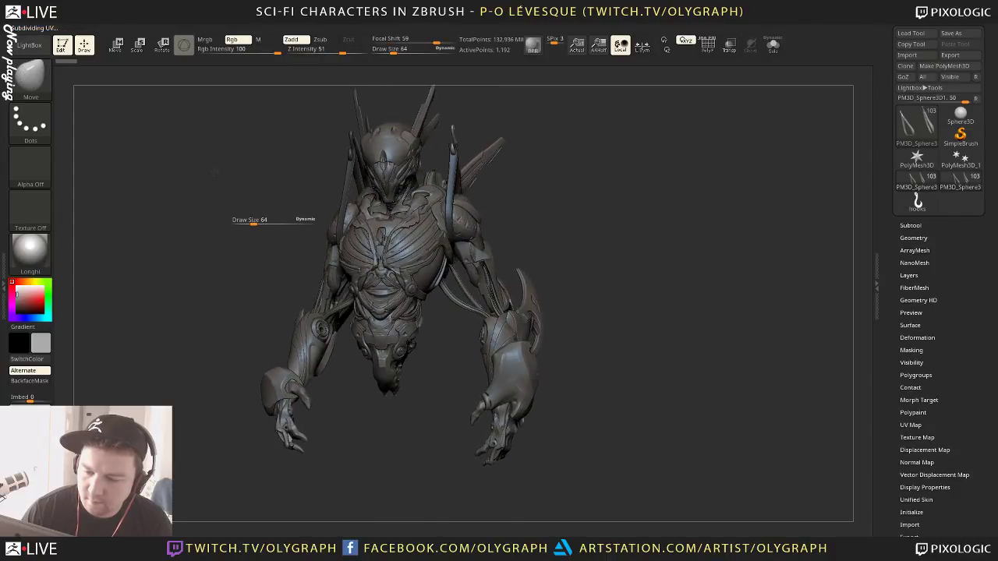
left_click_drag(763, 192, 714, 204, "alt")
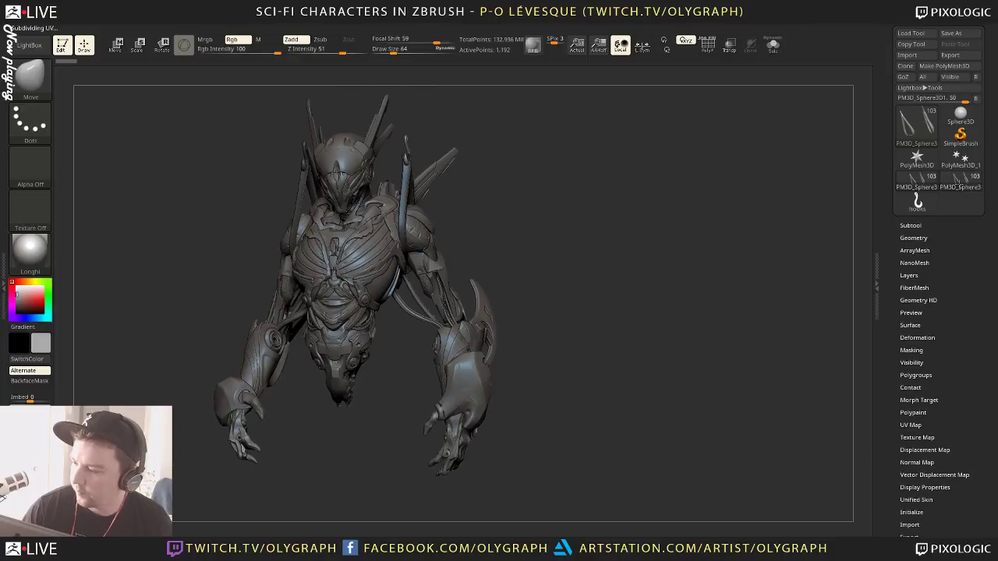
Check the hooks tool, switch back to the 103-subtool character and restore the default number of visible tools
left_click(958, 184)
left_click(918, 203)
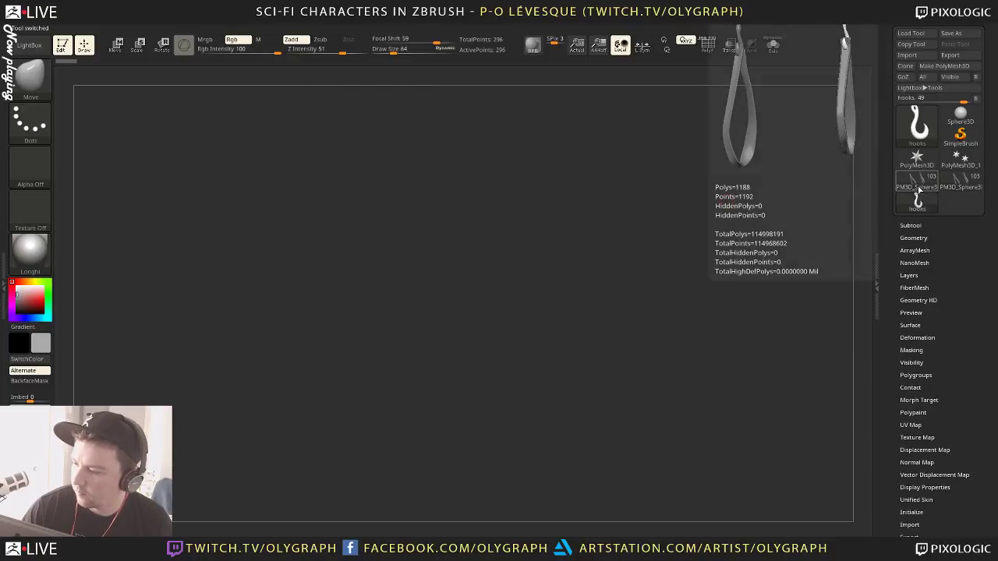
left_click(919, 185)
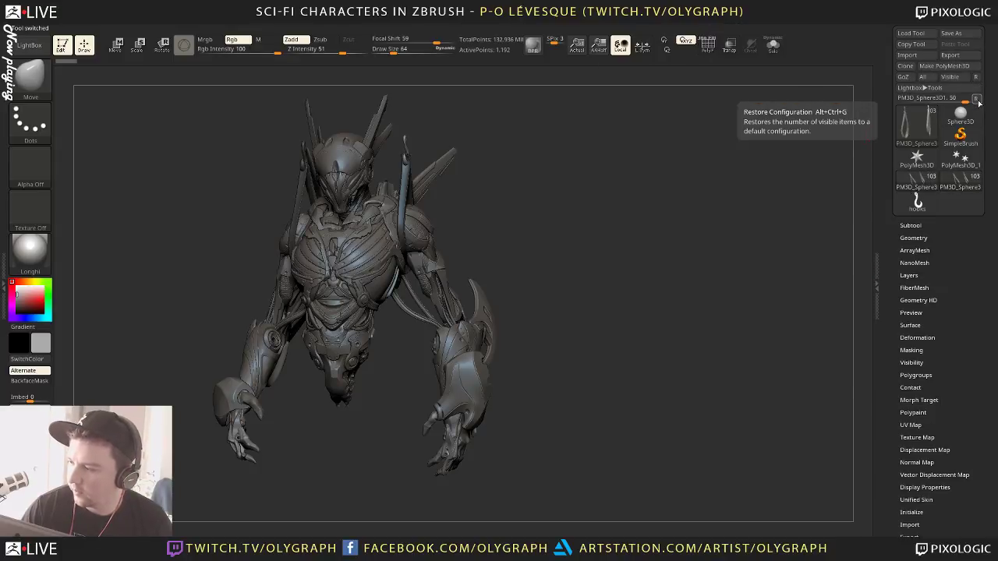
left_click(920, 130)
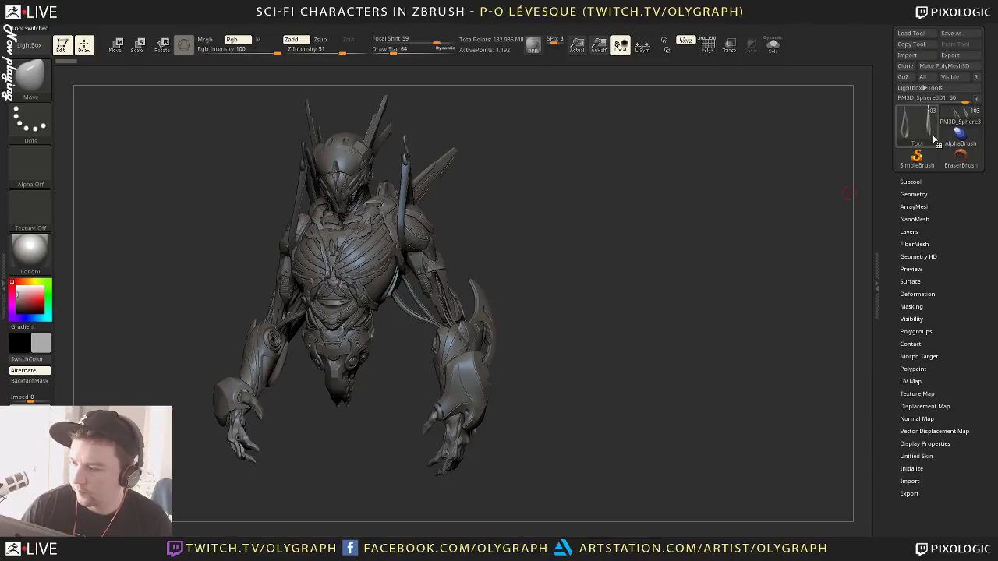
mouse_move(917, 127)
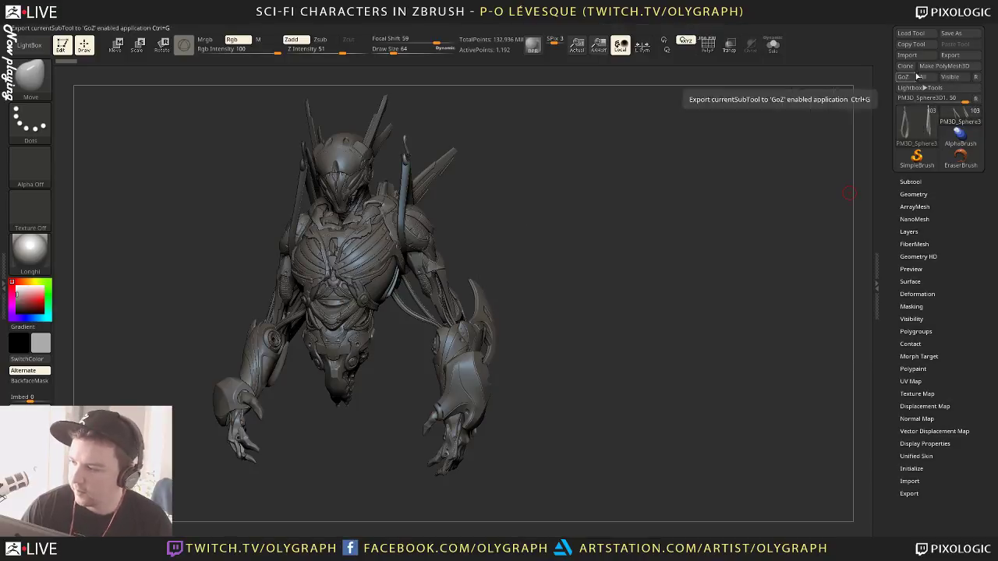
Try to load the ChainBold.ZBP brush from the Tools_Curves folder of the additional brushes
left_click(30, 45)
left_click(173, 74)
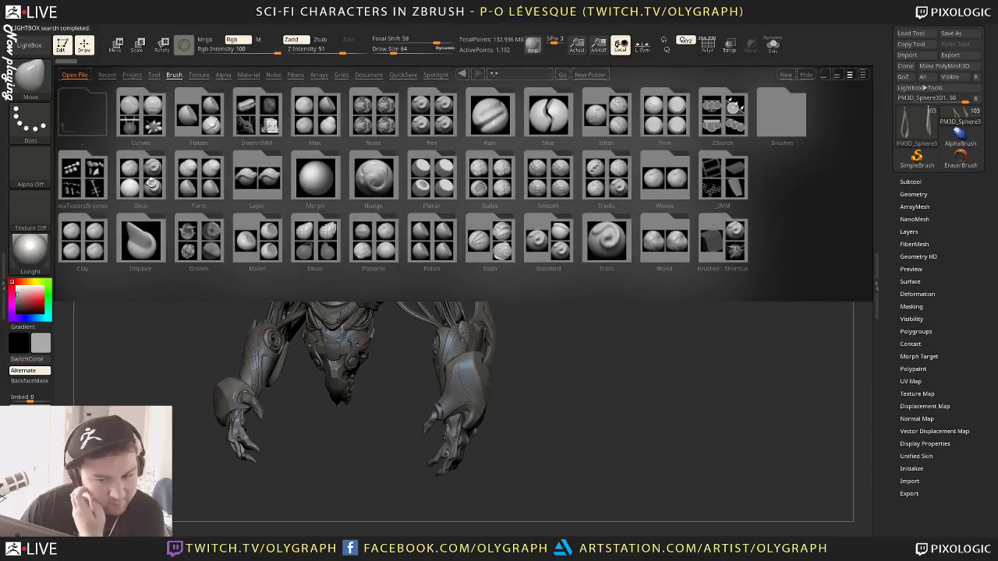
double_click(725, 248)
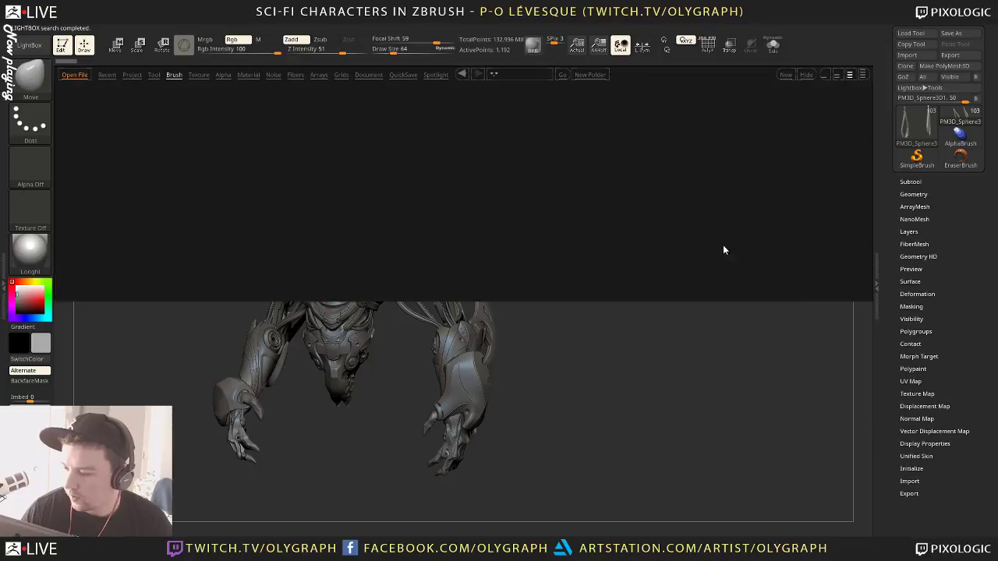
double_click(298, 248)
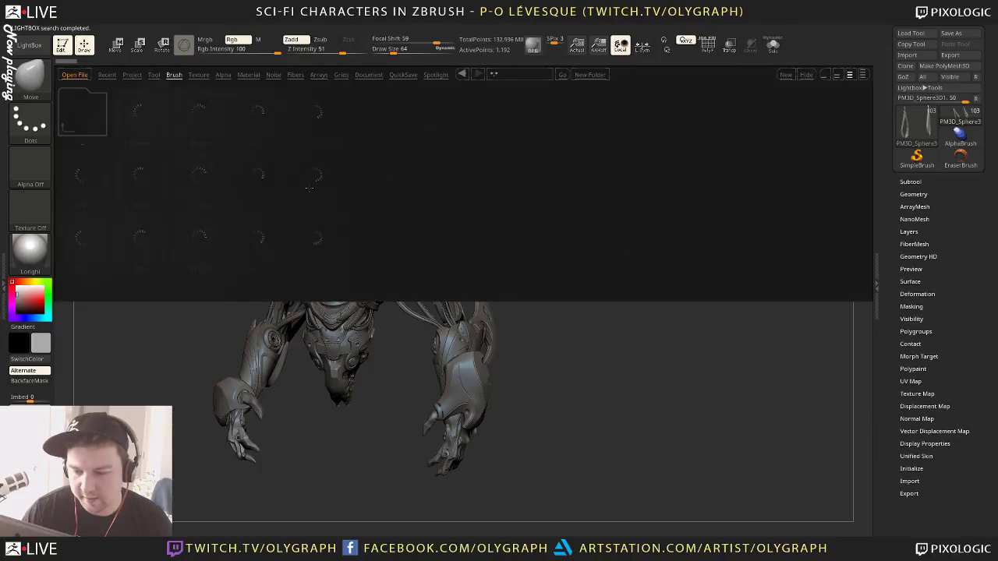
double_click(255, 182)
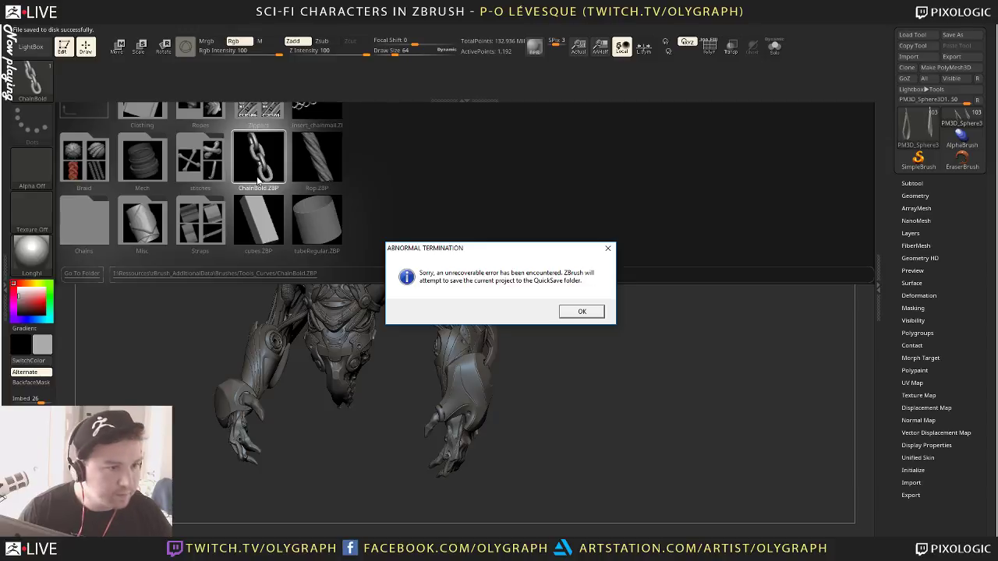
Accept the abnormal termination messages to save the project to QuickSave, and dismiss the note after the restart
left_click(582, 312)
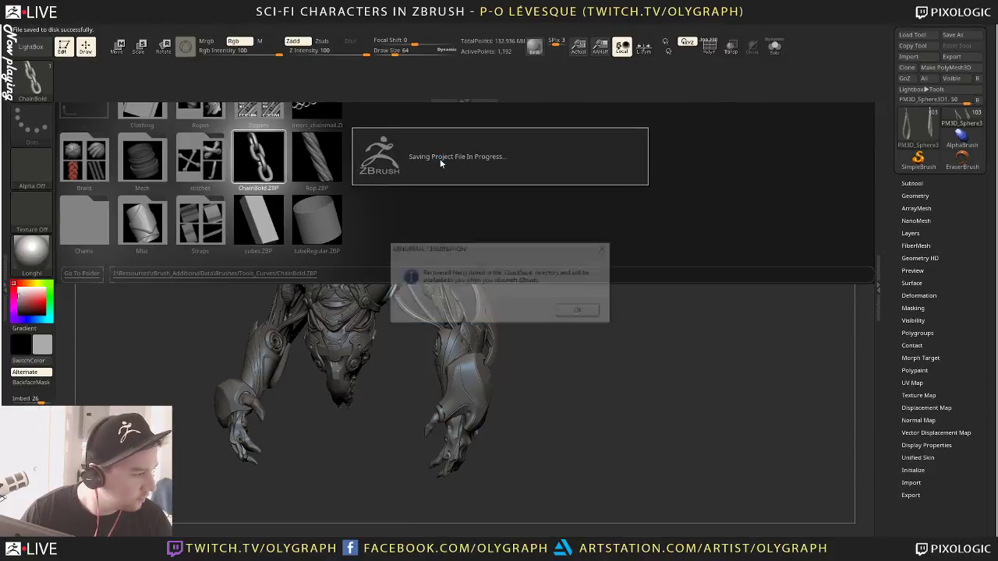
left_click(582, 312)
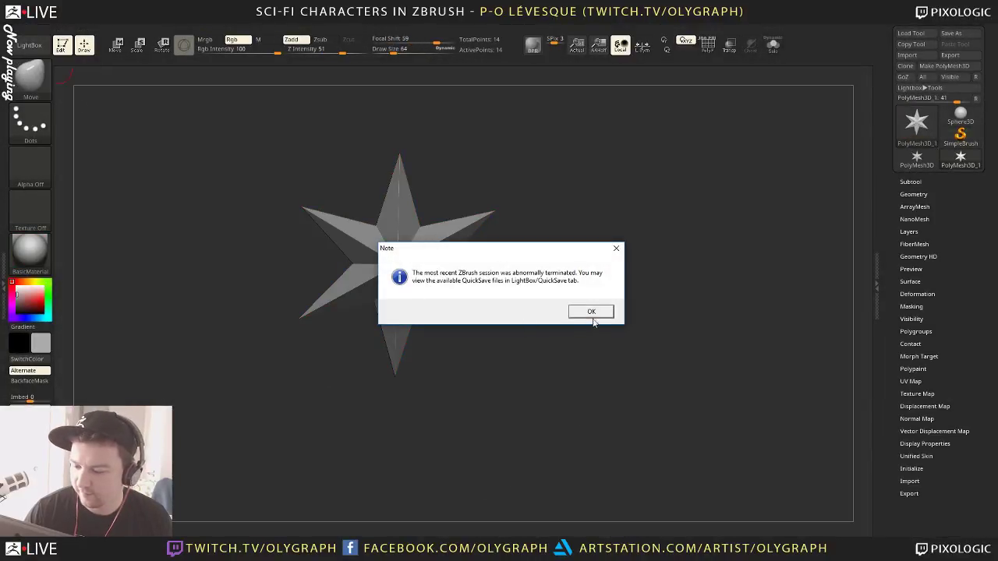
left_click(591, 312)
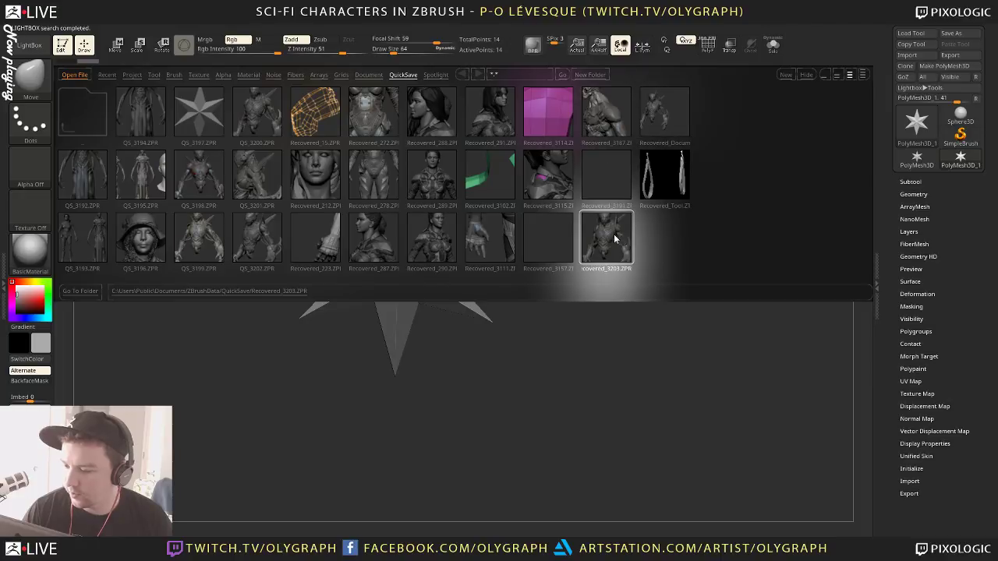
Load Recovered_Tool.ZTL from the QuickSave files, bring the character into view and set the draw size to 183
double_click(668, 173)
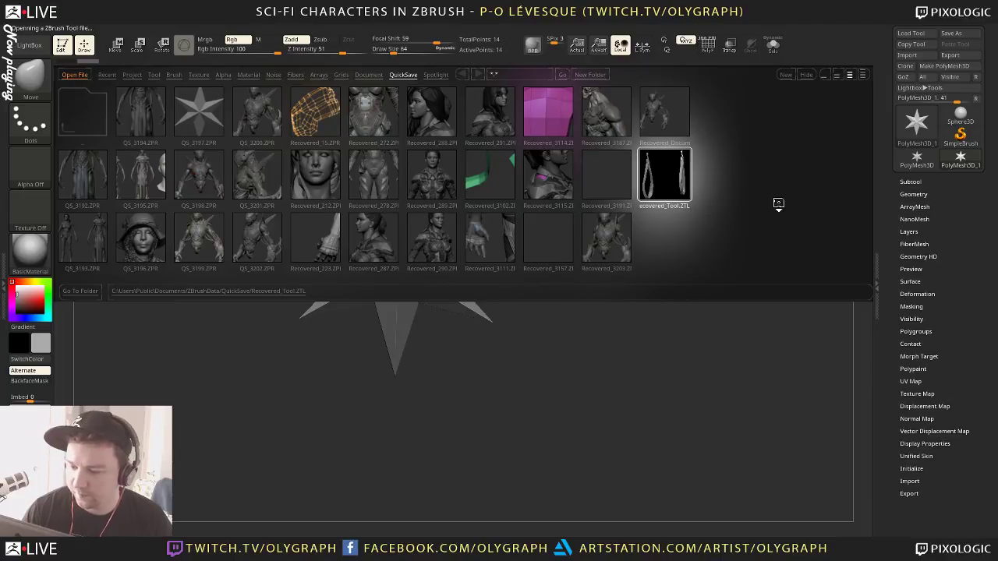
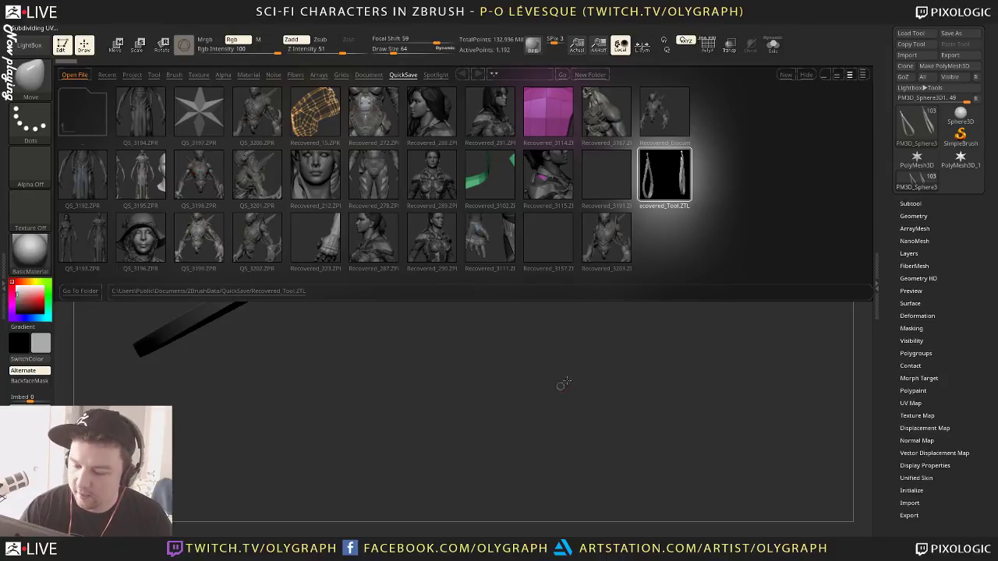
left_click(29, 45)
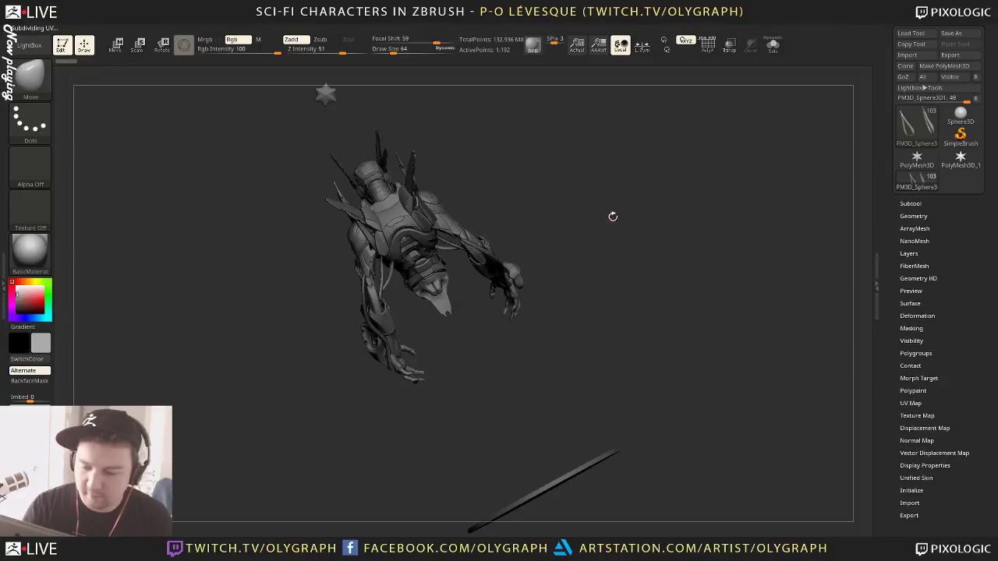
left_click_drag(600, 229, 692, 196)
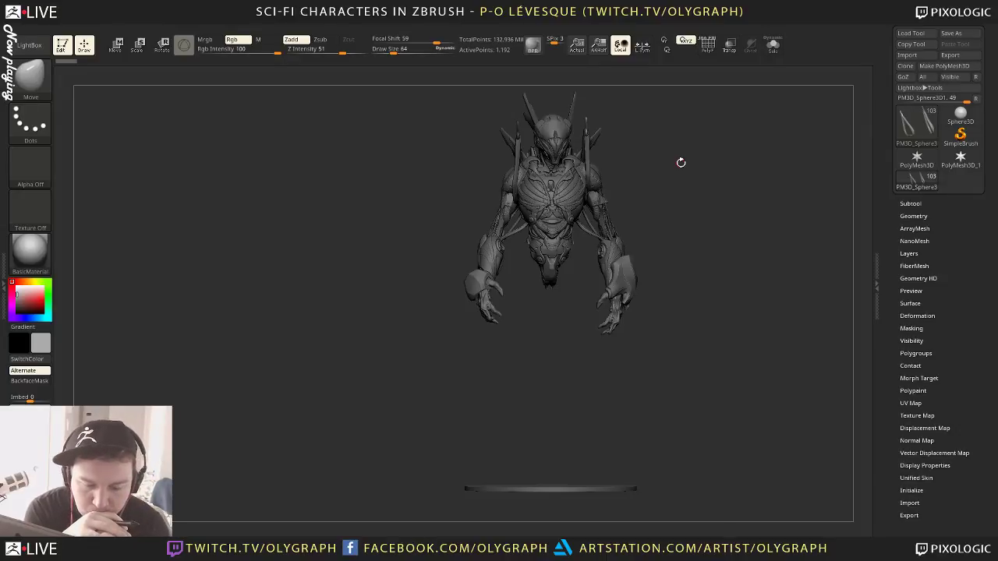
mouse_move(709, 270)
left_mouse_down()
mouse_move(707, 281)
mouse_move(657, 273)
mouse_move(601, 292)
mouse_move(549, 261)
mouse_move(594, 267)
left_mouse_up()
key("s")
mouse_move(630, 123)
left_mouse_down("alt")
mouse_move(617, 439)
mouse_move(641, 374)
left_mouse_up("alt")
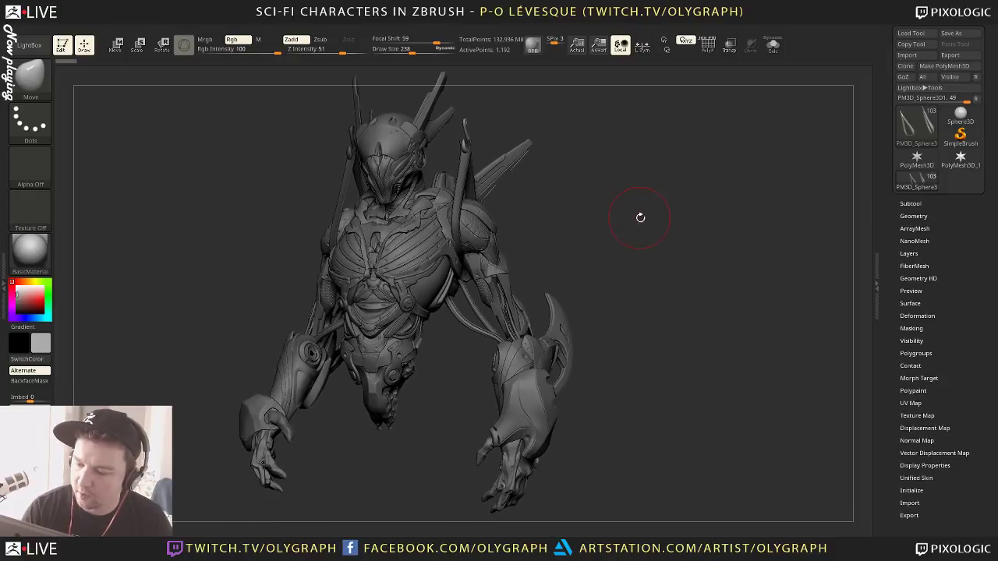
key("s")
left_click_drag(642, 217, 702, 212)
Make Sphere3D the active tool, frame it and leave LightBox closed
left_click(957, 117)
key("f")
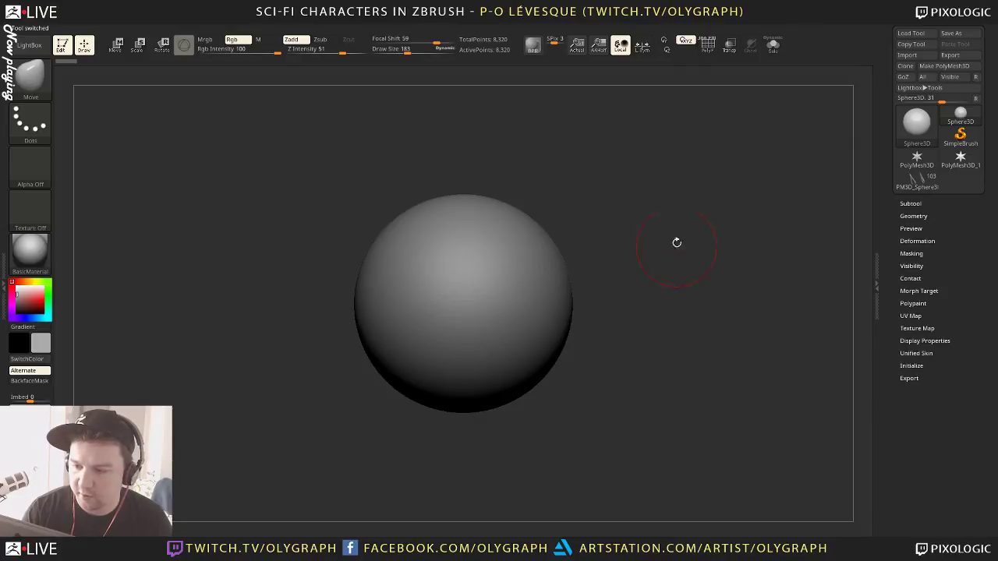
key("space")
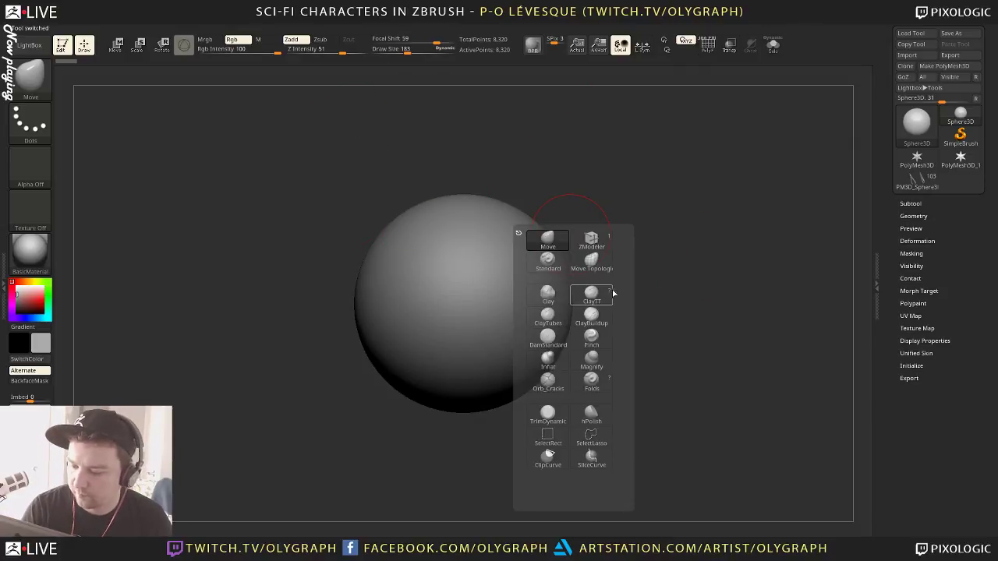
left_click(45, 51)
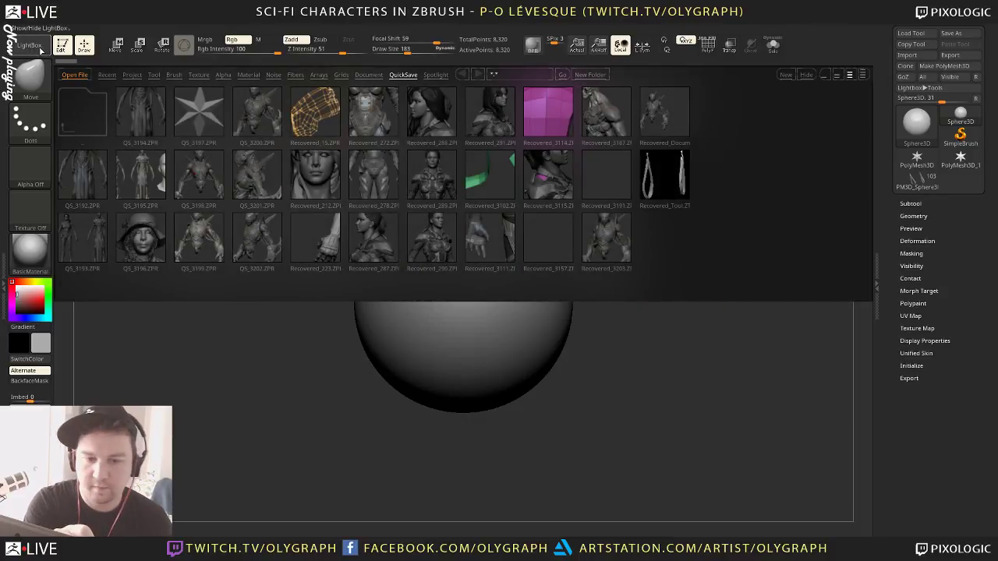
left_click(30, 45)
Load chain.ZTL from the FastRobot project folder, frame the chain and check its polygroups with the polyframe display
left_click(911, 34)
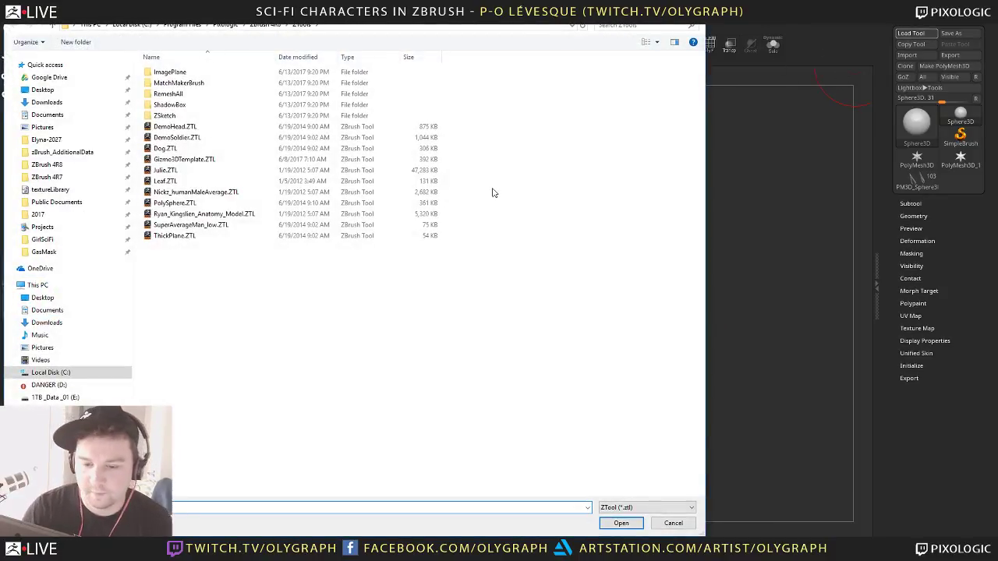
left_click(67, 165)
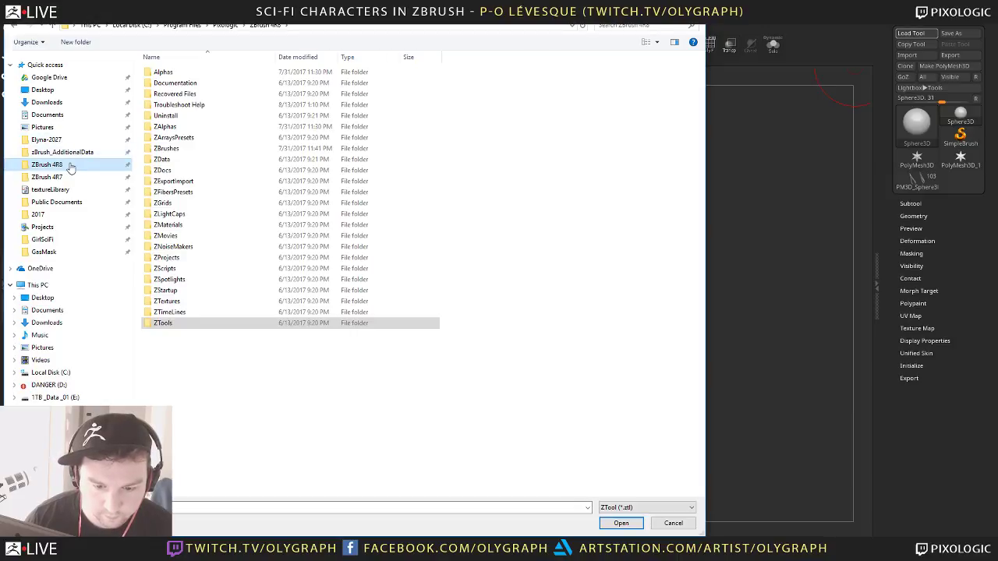
left_click(54, 252)
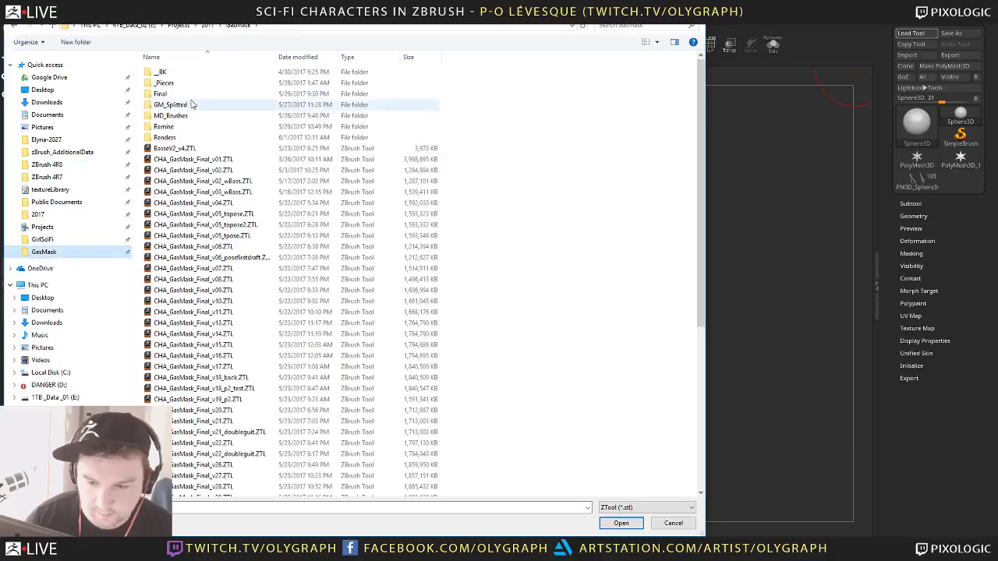
left_click(206, 26)
left_click_drag(173, 83, 76, 236)
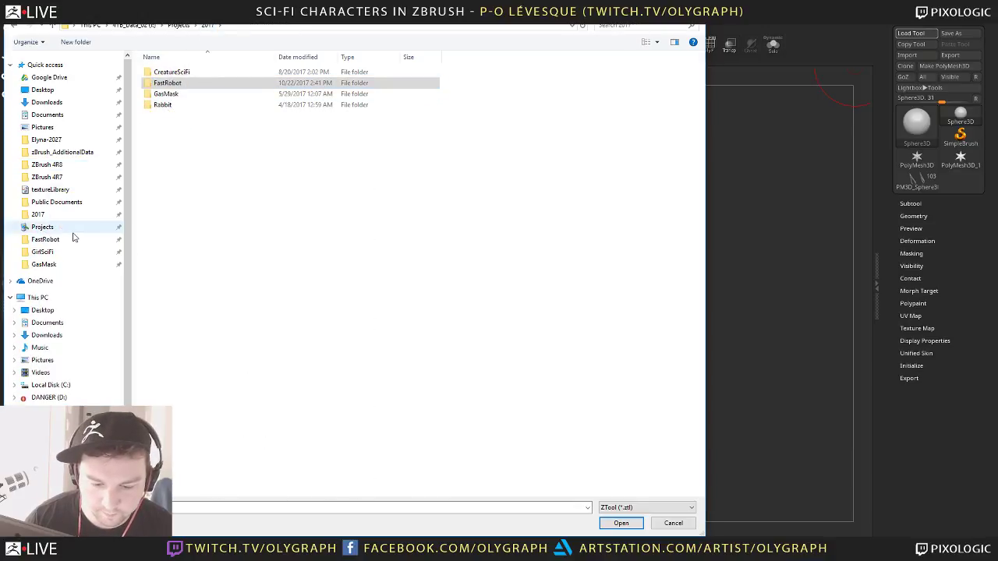
left_click(72, 241)
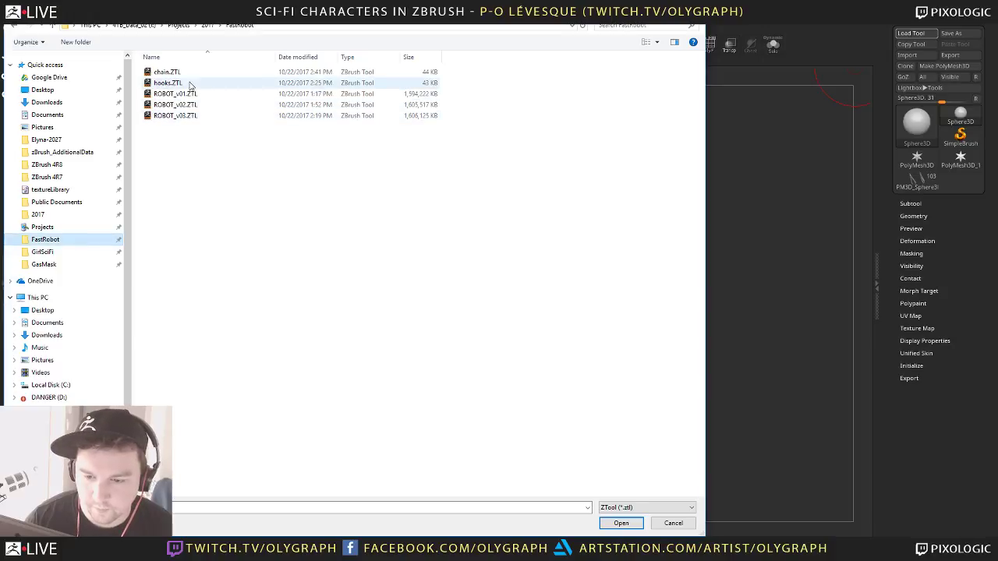
double_click(187, 72)
left_click_drag(552, 135, 557, 127, "shift")
key("shift+f")
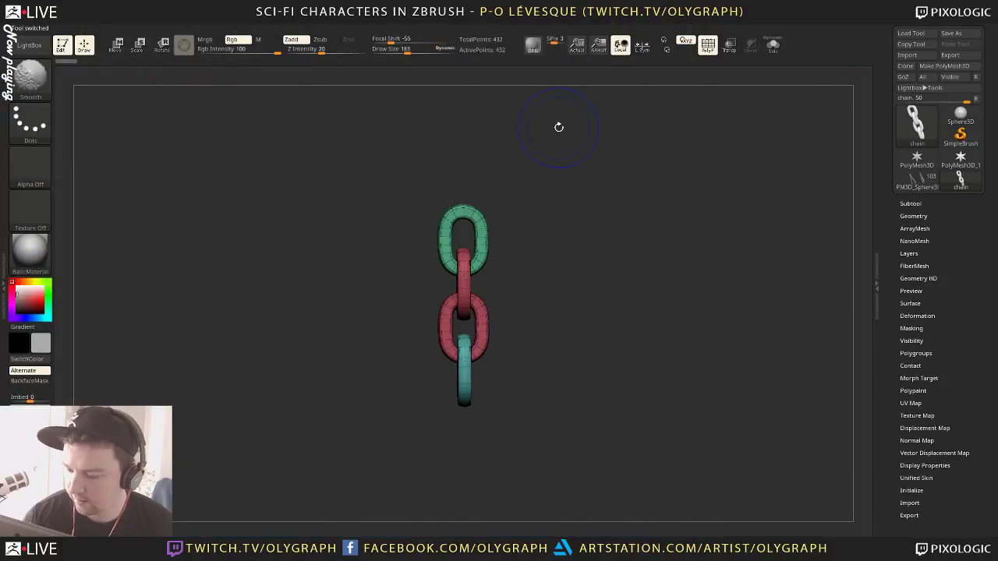
key("shift+f")
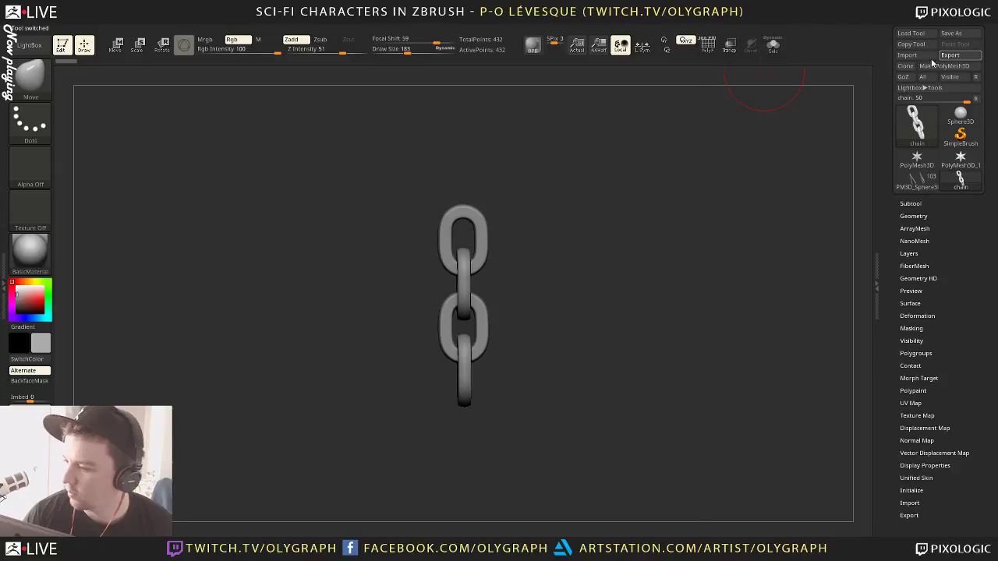
Export the chain mesh to the Desktop as chain.OBJ
left_click(950, 55)
left_click(43, 90)
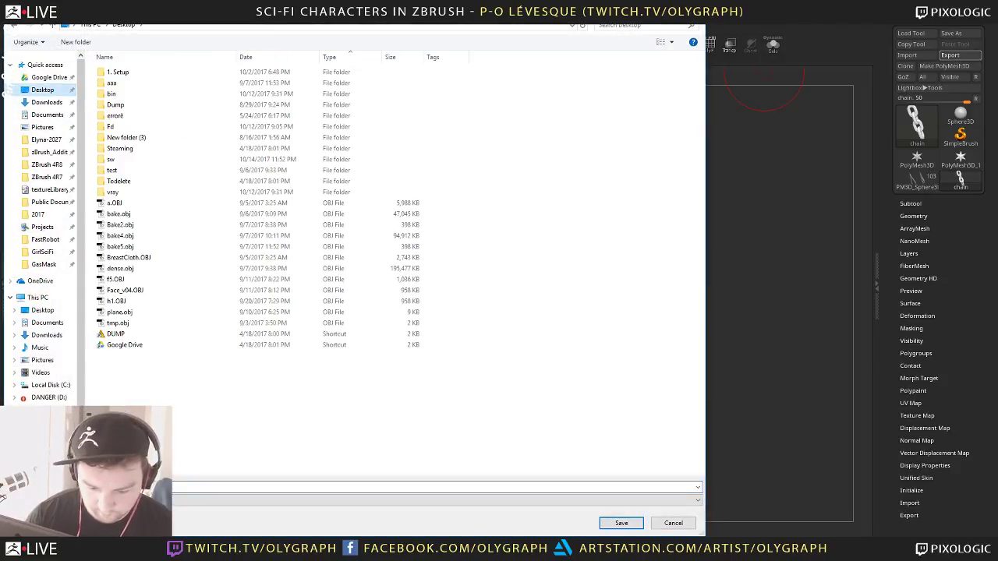
left_click(621, 525)
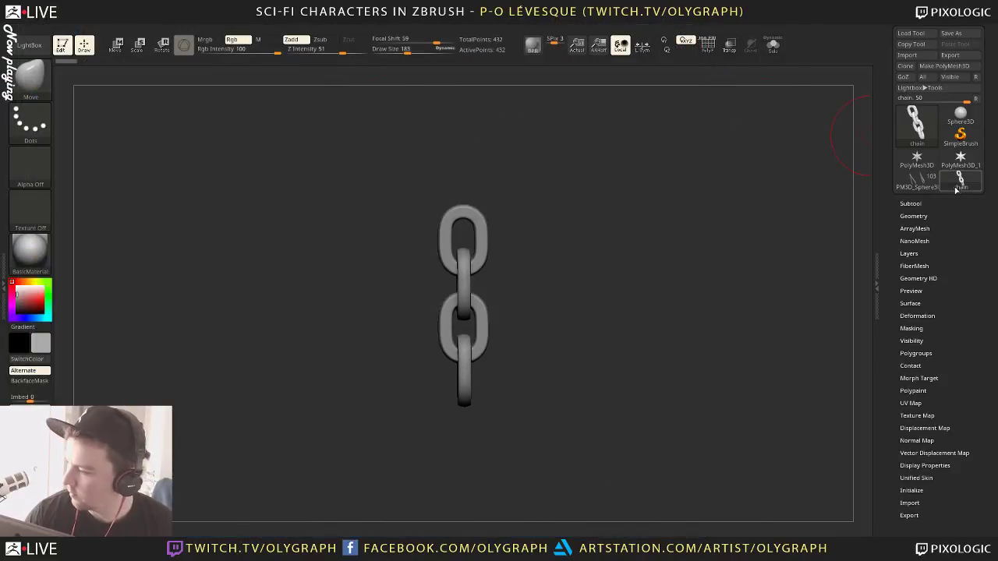
Delete the chain subtool and accept the deletion
left_click(909, 204)
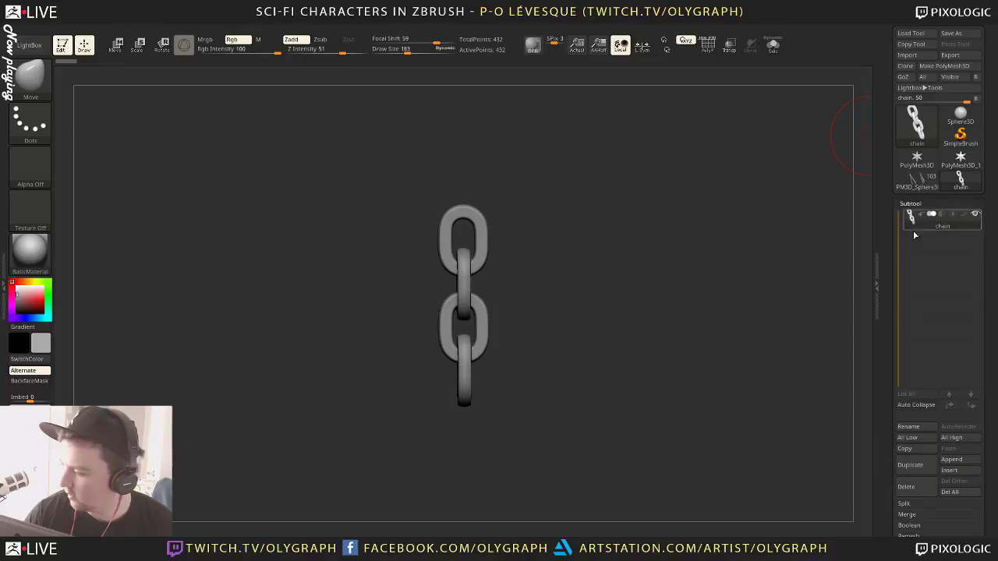
left_click(906, 487)
left_click(820, 510)
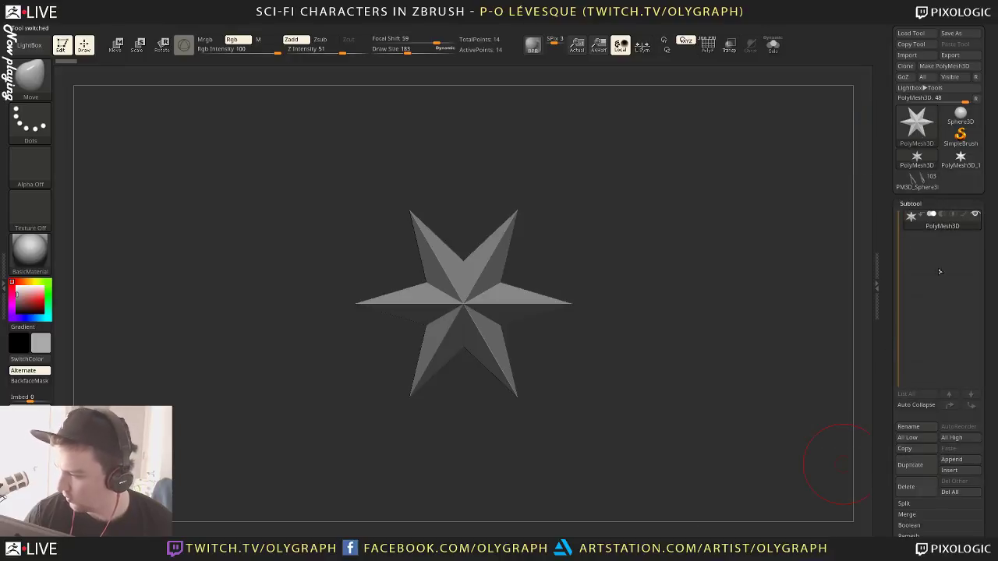
Make PolyMesh3D_1 active, import chain.OBJ from the Desktop into it and show its polyframe
left_click(966, 162)
left_click(917, 57)
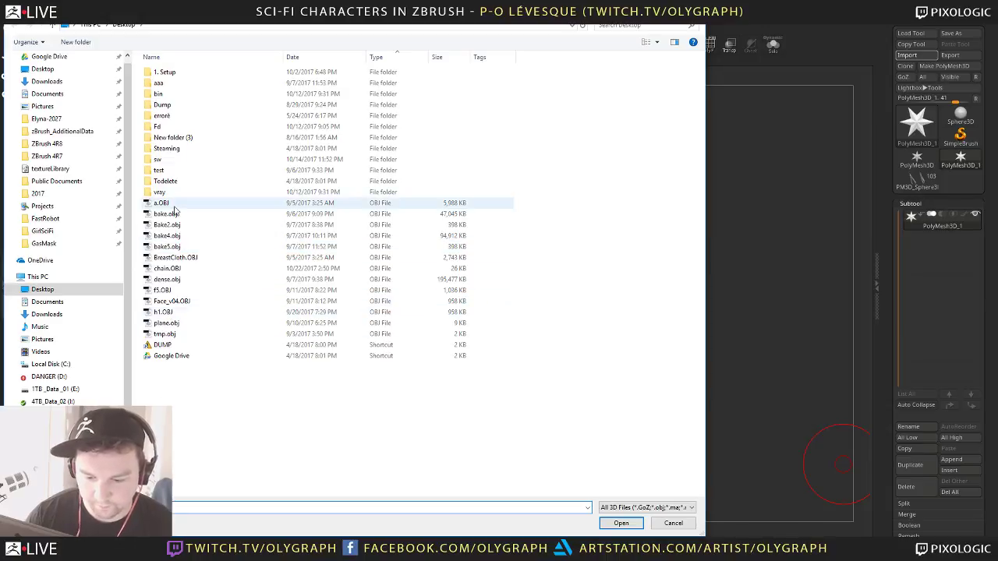
left_click(173, 269)
double_click(175, 272)
key("shift+f")
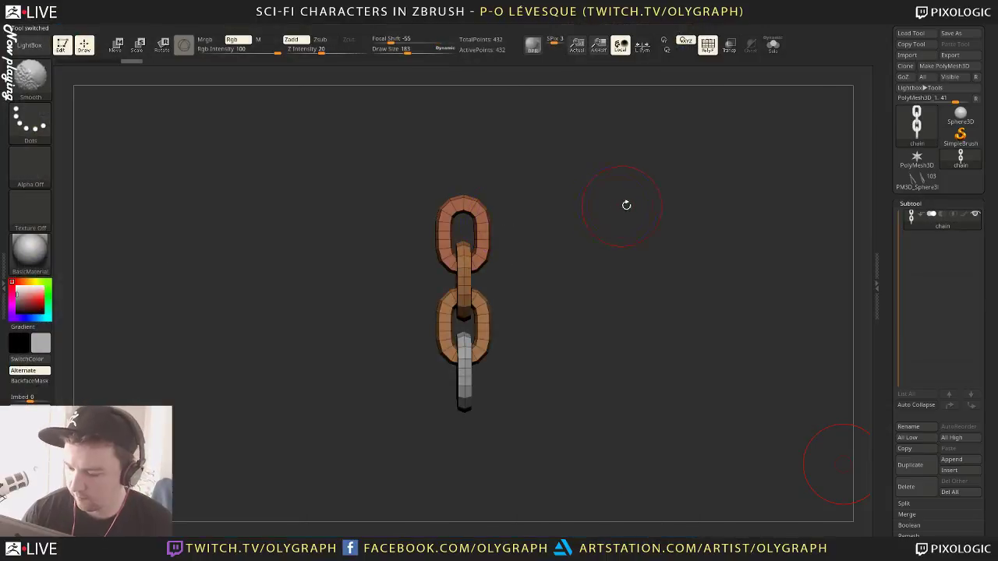
left_click_drag(625, 205, 587, 258)
Create a new InsertMesh brush from the imported chain
key("b")
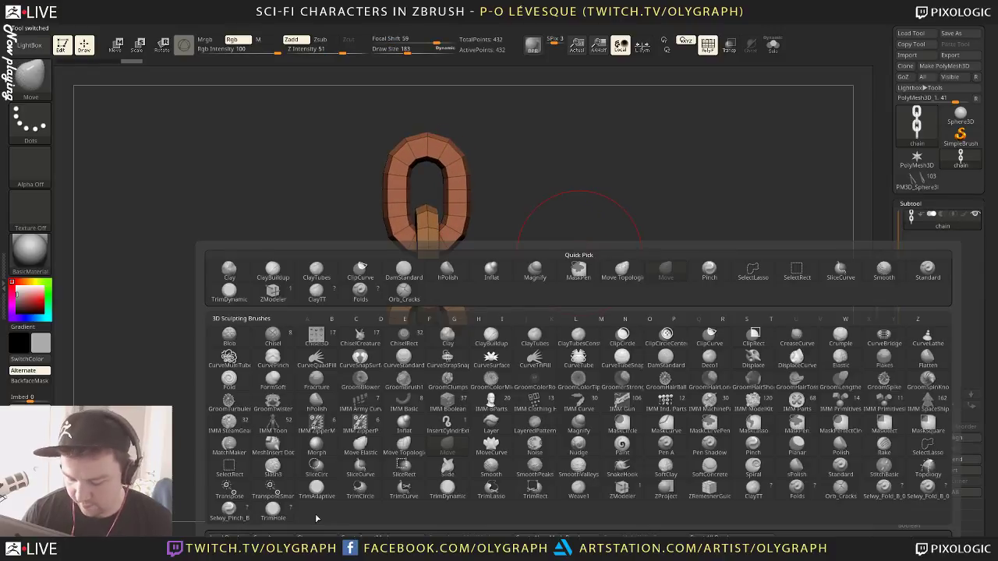
left_click(382, 535)
left_click(453, 185)
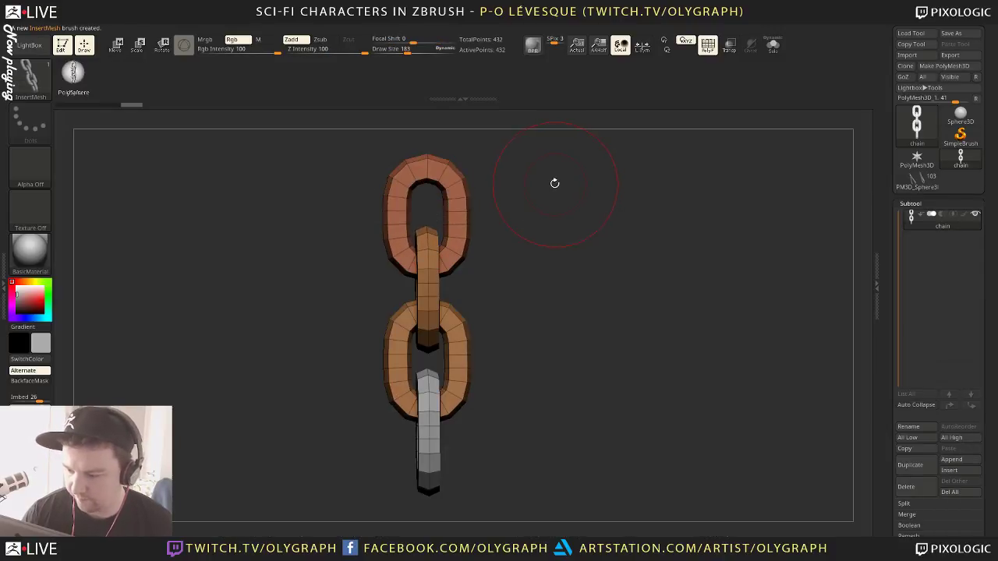
Turn on curve mode for the chain InsertMesh brush and draw a wavy test chain beside the links at draw size 87
key("space")
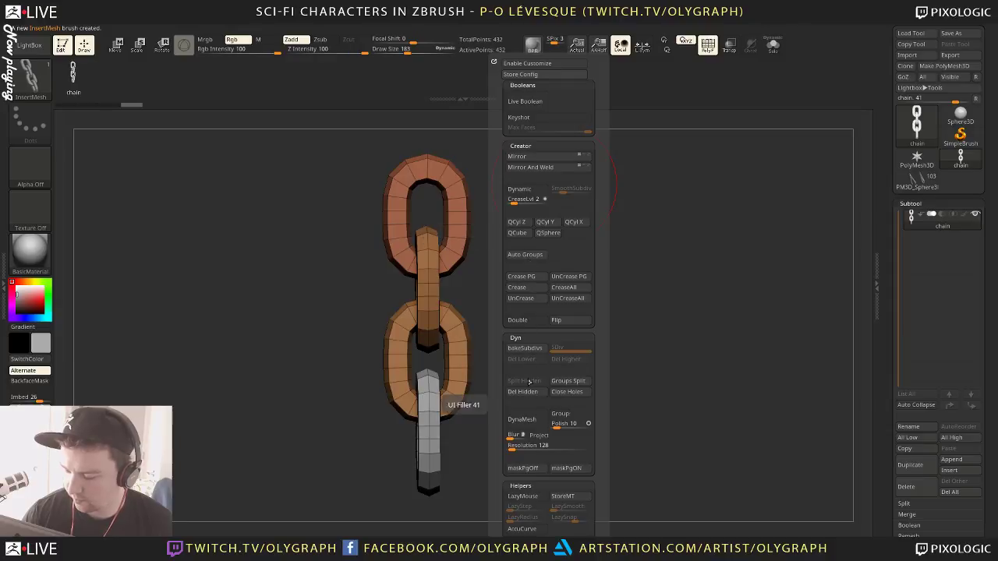
left_click_drag(497, 371, 498, 283)
left_click(522, 357)
mouse_move(451, 317)
left_mouse_down()
mouse_move(835, 289)
mouse_move(841, 278)
left_mouse_up()
left_click_drag(725, 209, 499, 214, "alt")
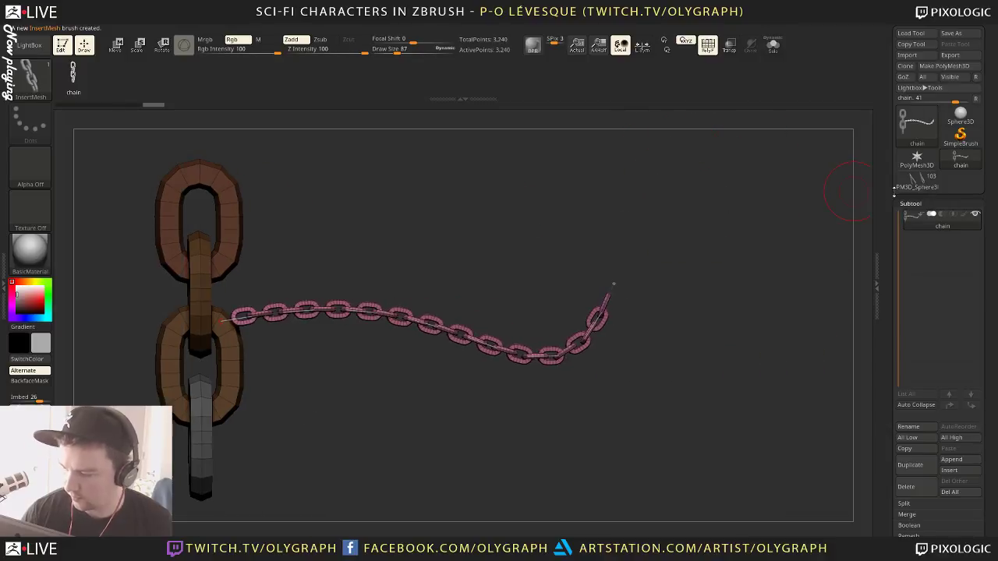
Switch to the character tool, append a Plane3D mesh and select it as the active subtool
left_click(928, 184)
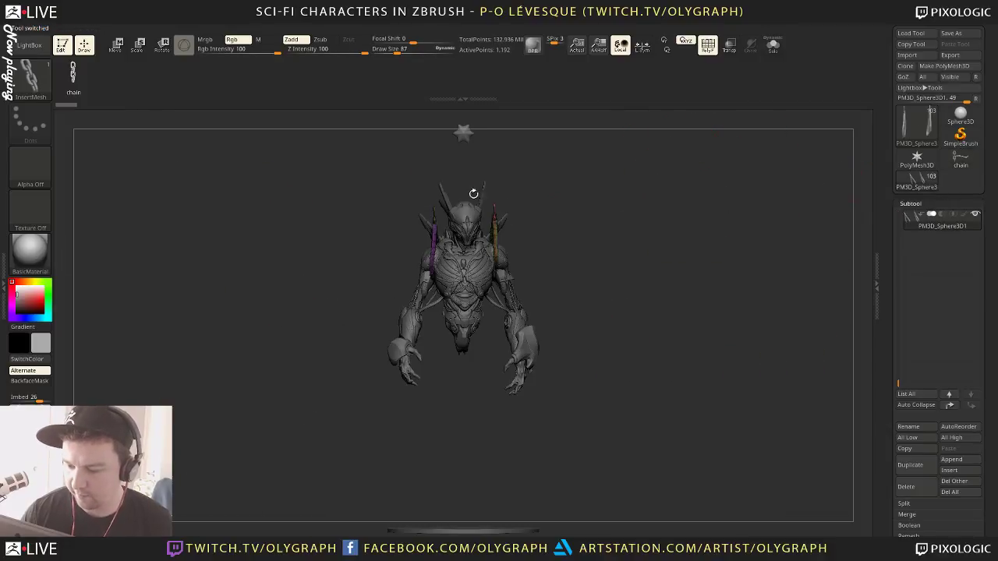
left_click_drag(618, 236, 591, 240)
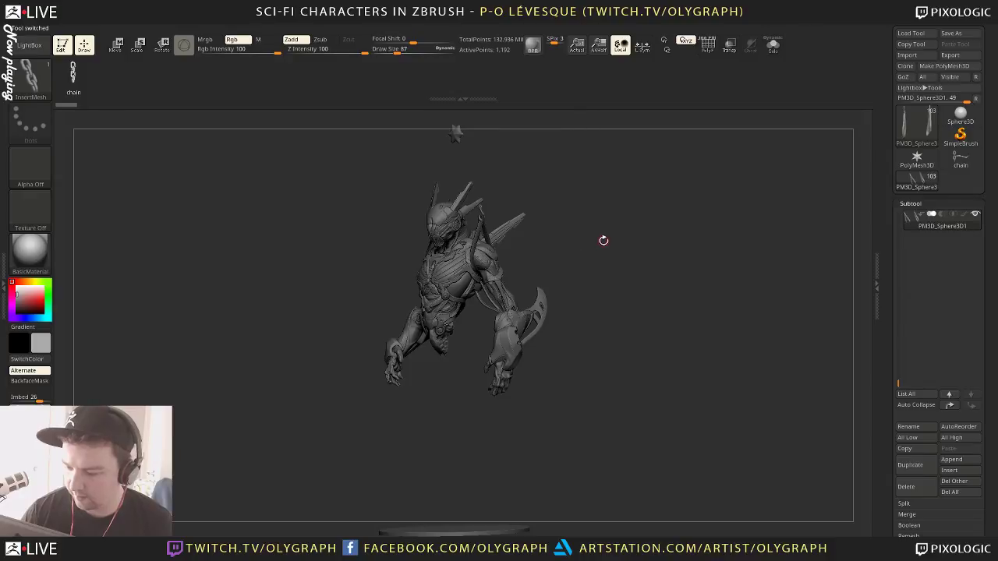
left_click(955, 461)
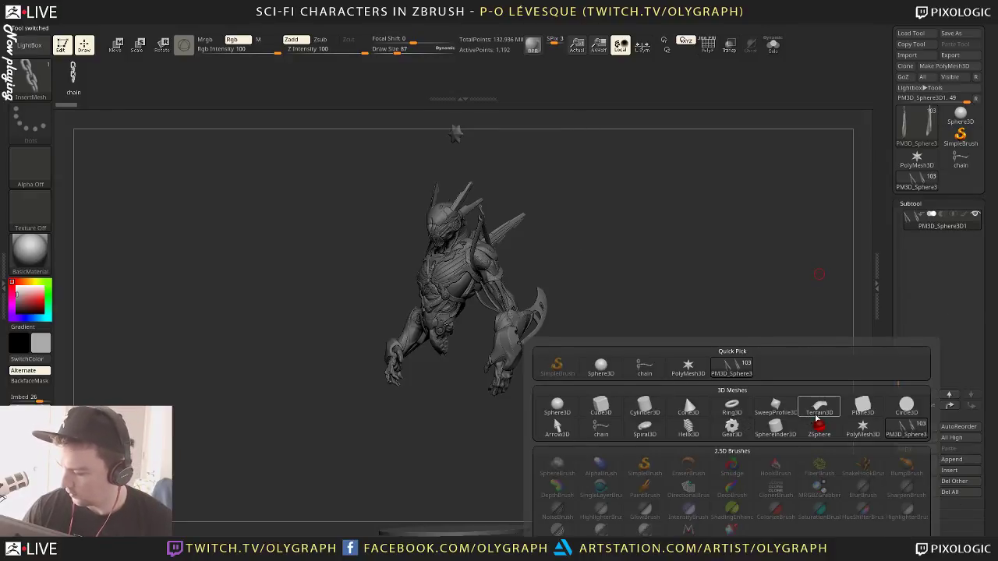
left_click(864, 410)
left_click(928, 243)
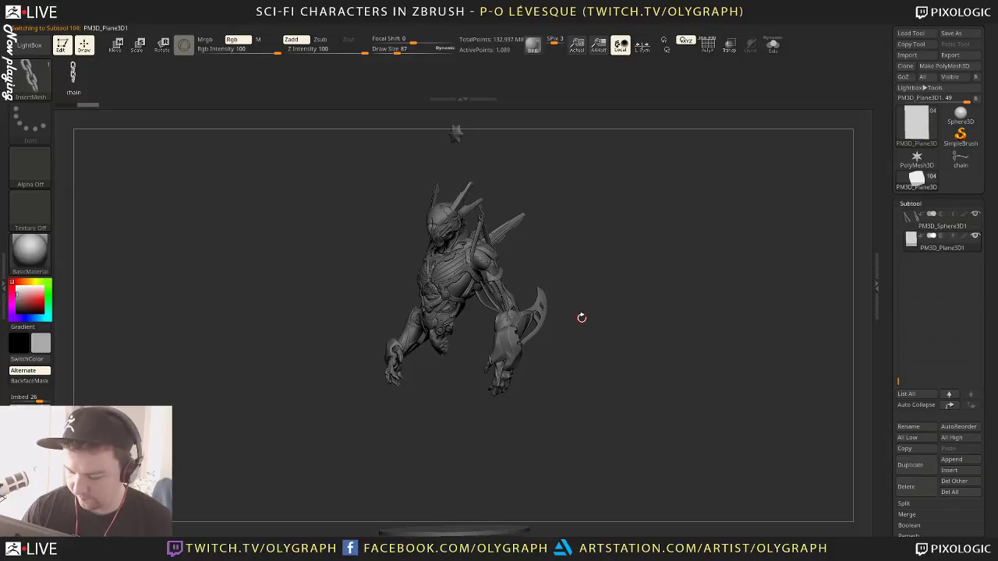
Move the plane from the character's lower body to just above its head, and return to Draw mode
key("w")
left_click_drag(463, 507, 461, 368)
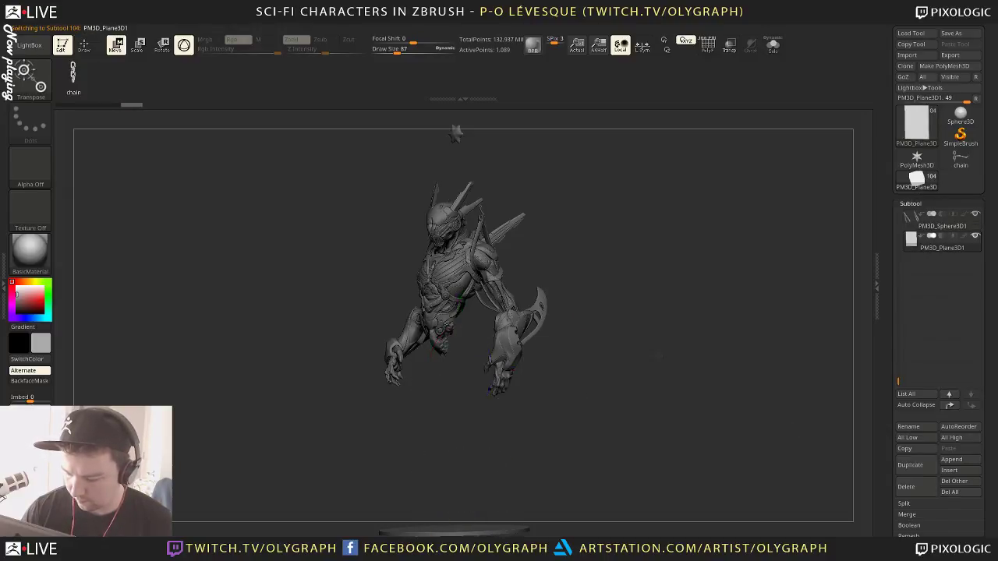
left_click_drag(795, 437, 424, 372)
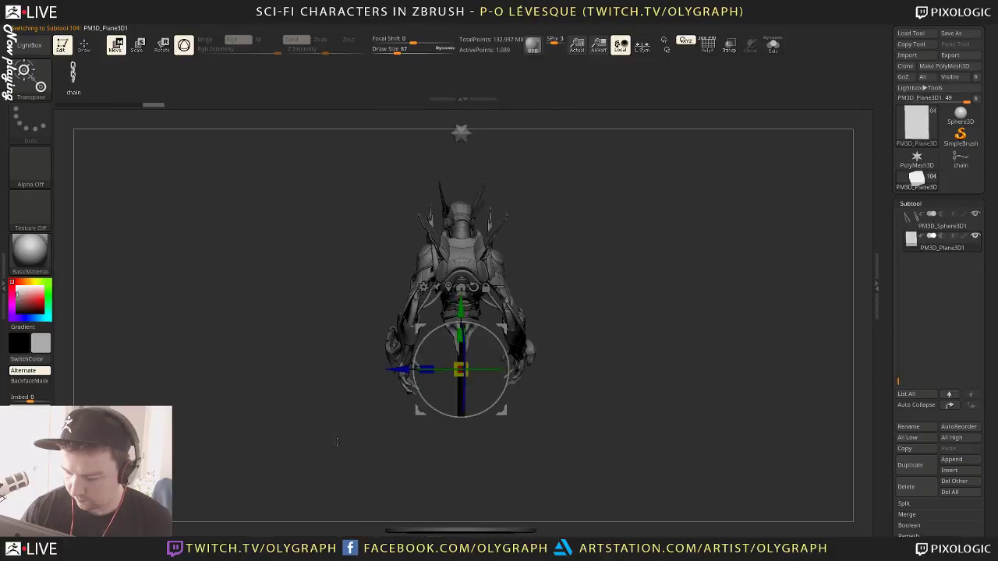
left_click_drag(337, 439, 370, 426)
left_click_drag(491, 326, 334, 263)
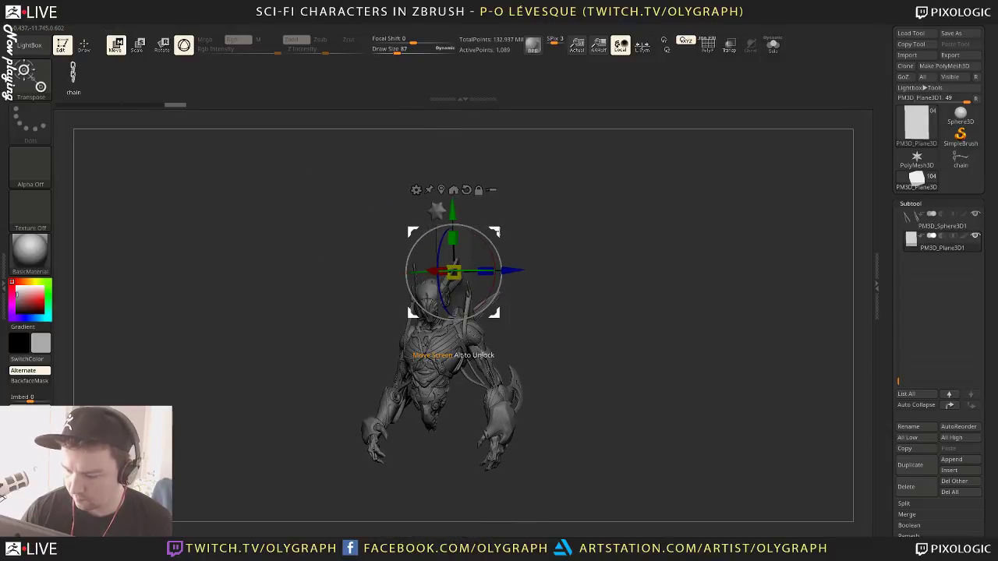
left_click_drag(519, 229, 516, 199)
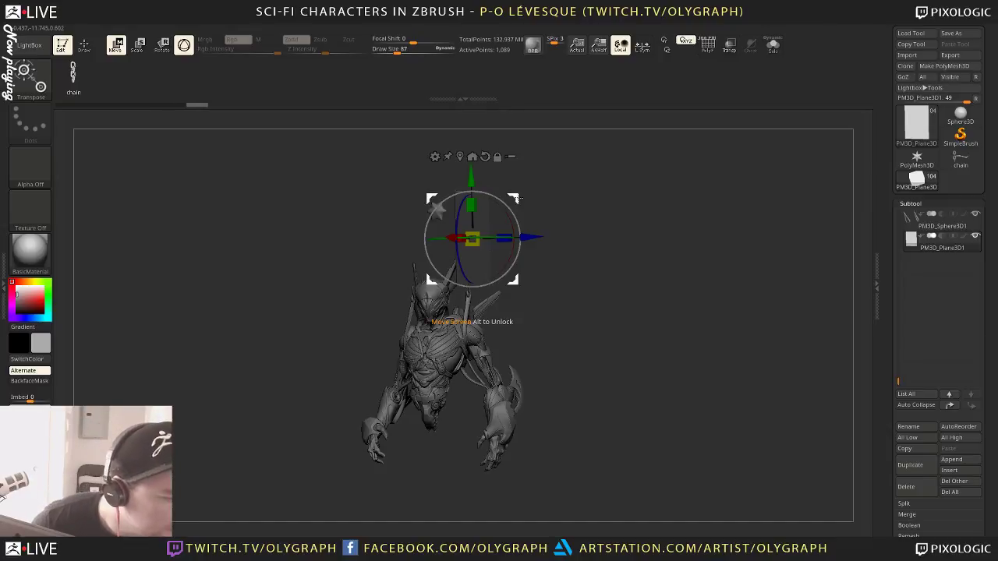
key("q")
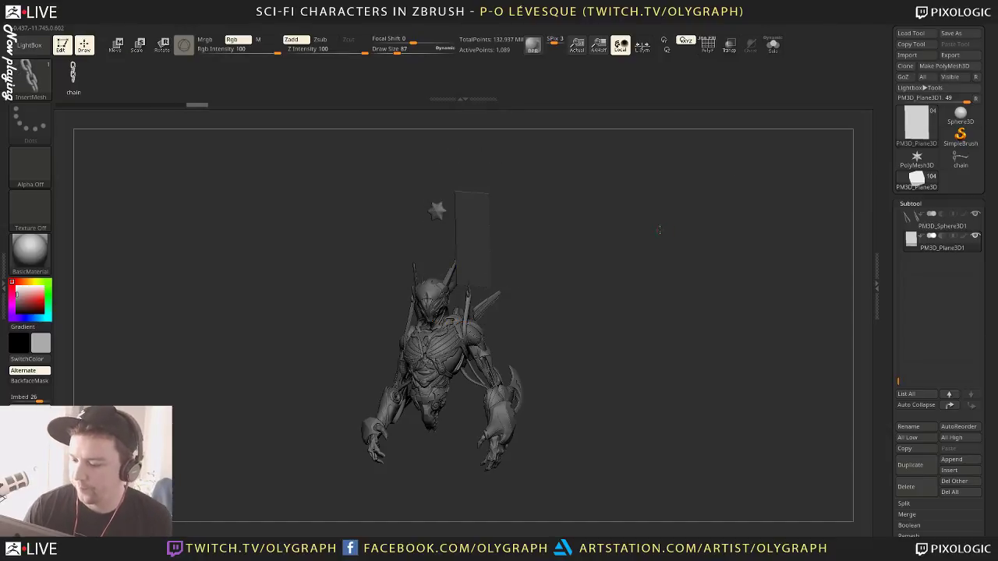
left_click_drag(659, 230, 646, 232)
Make the PolyMesh3D star the active tool, frame it and leave LightBox closed
left_click(917, 159)
key("f")
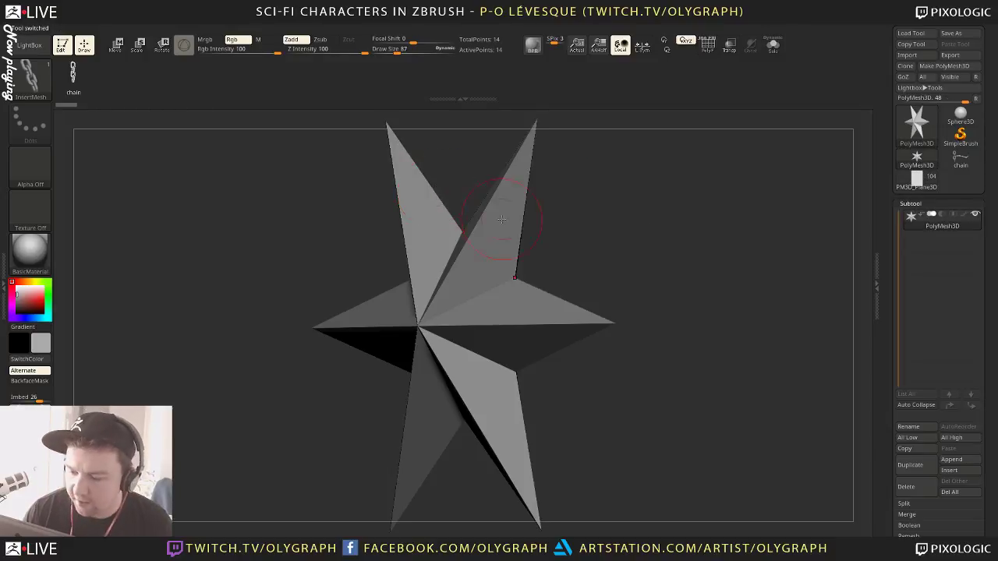
left_click_drag(580, 224, 570, 195, "alt")
left_click(38, 49)
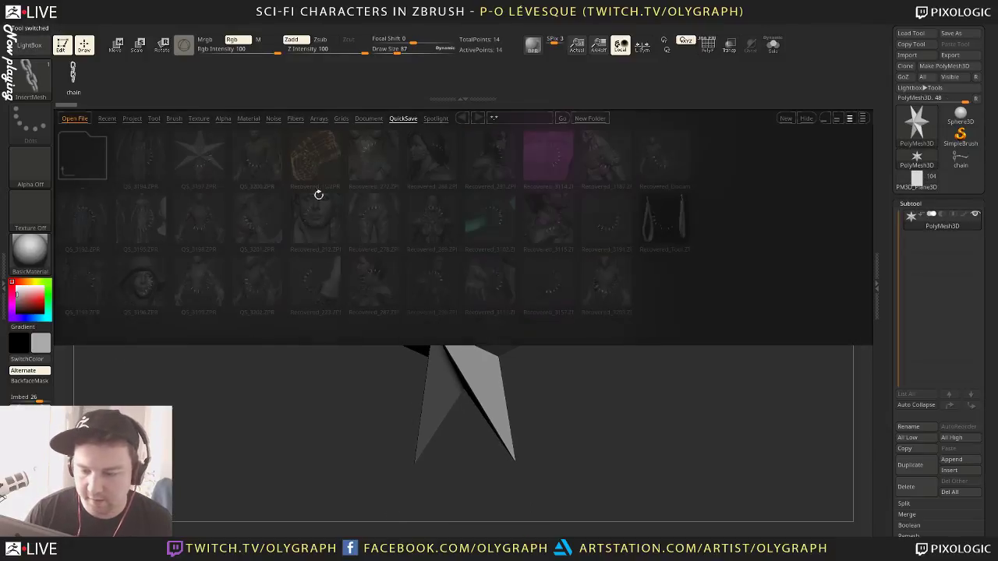
left_click(37, 48)
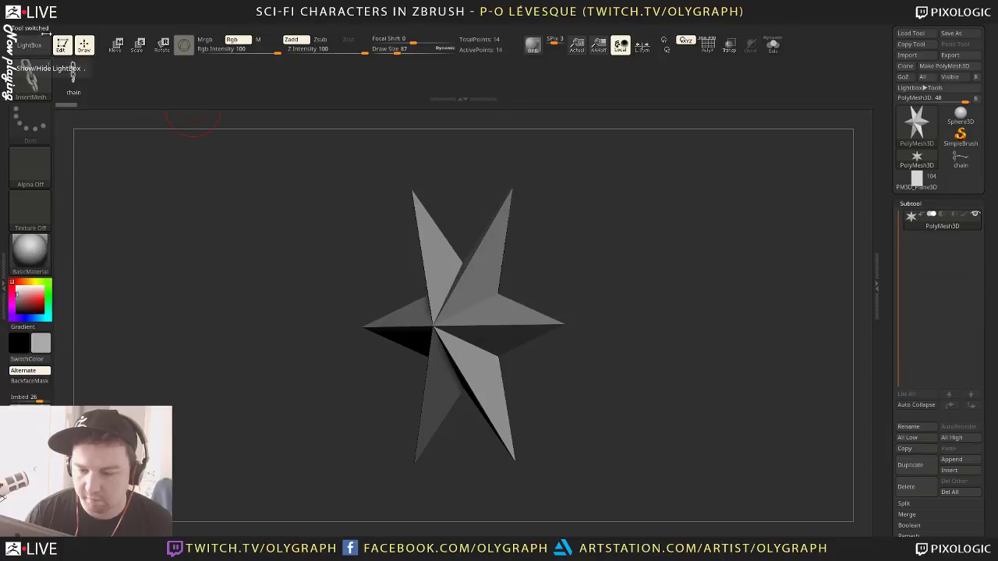
Draw an S-shaped segmented tube outward from the star with the InsertCylndrExt brush
key("b")
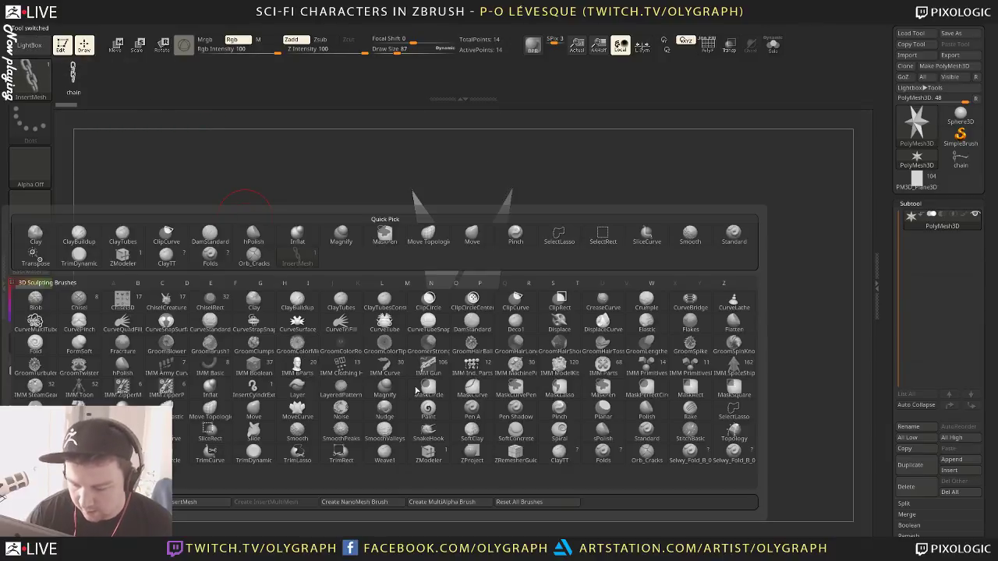
left_click(253, 390)
mouse_move(494, 290)
left_mouse_down()
mouse_move(787, 205)
mouse_move(582, 238)
mouse_move(411, 198)
left_mouse_up()
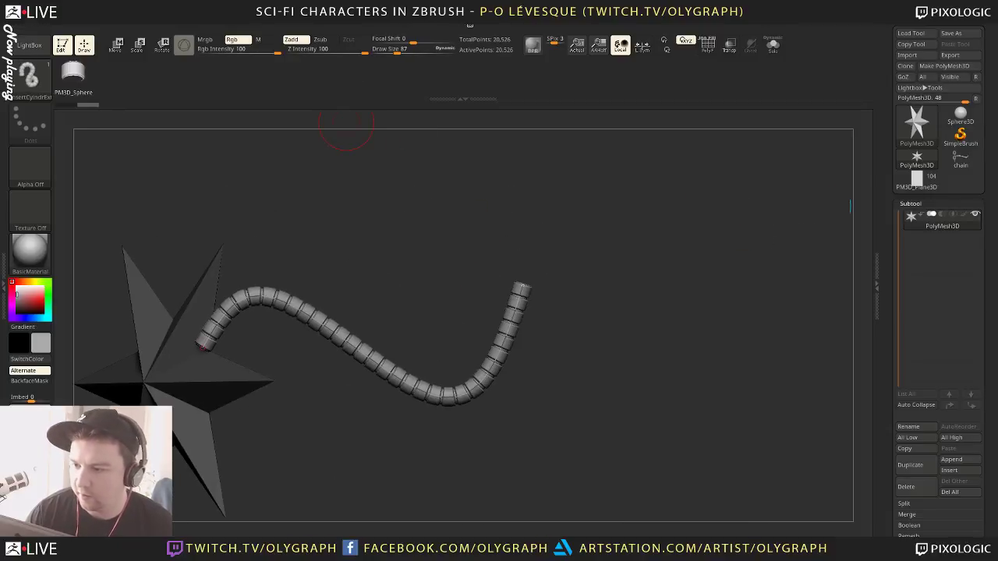
Look through the stroke's curve settings and toggle the Size curve modifier for the segmented tube
left_click(470, 24)
left_click(499, 178)
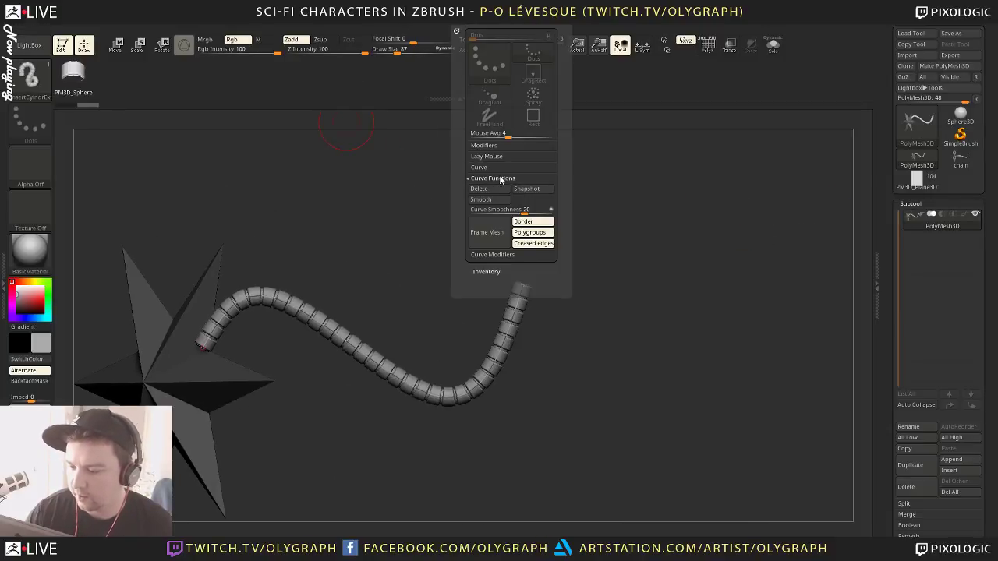
left_click(492, 168)
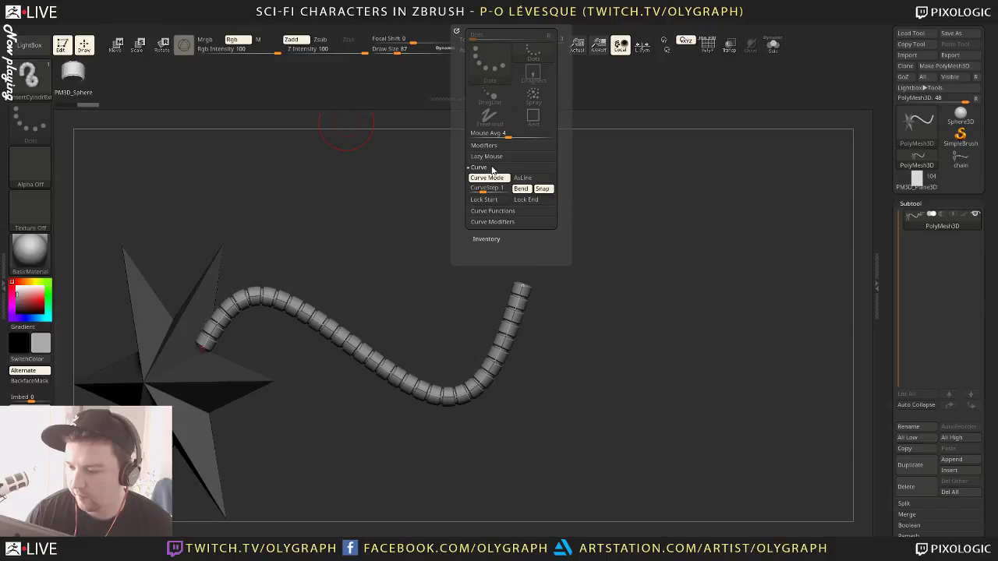
left_click(492, 170)
left_click(493, 189)
left_click(496, 208)
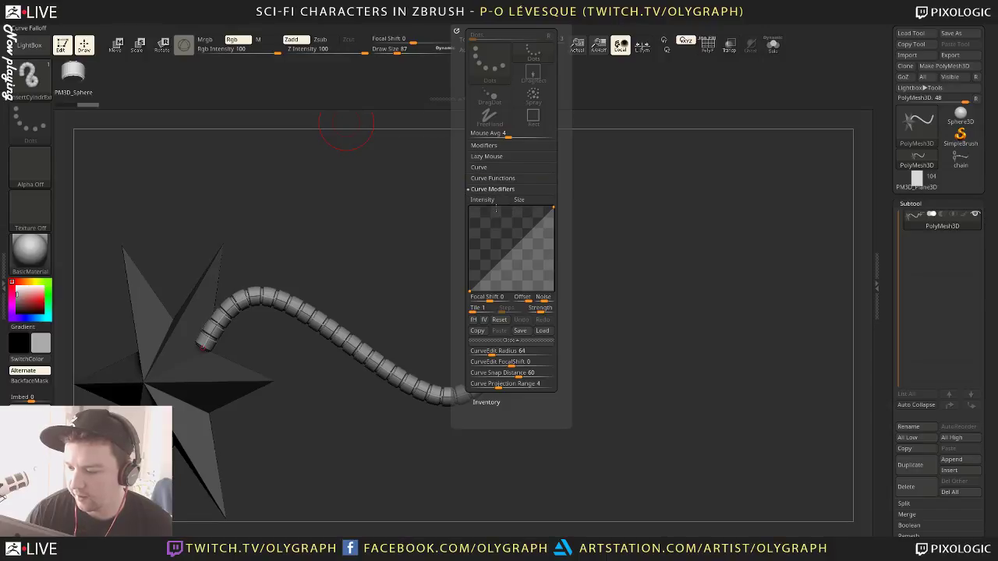
left_click(519, 200)
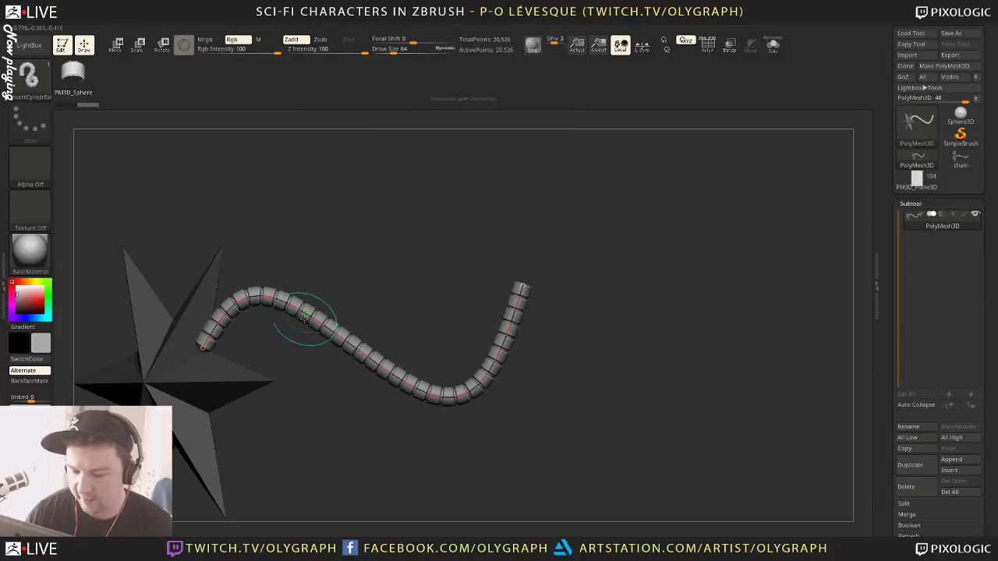
Pull the segmented tube's free end farther from the star and reverse its size falloff graph so the tube tapers toward that end
left_click(521, 287)
left_click_drag(521, 287, 769, 283)
left_click(474, 26)
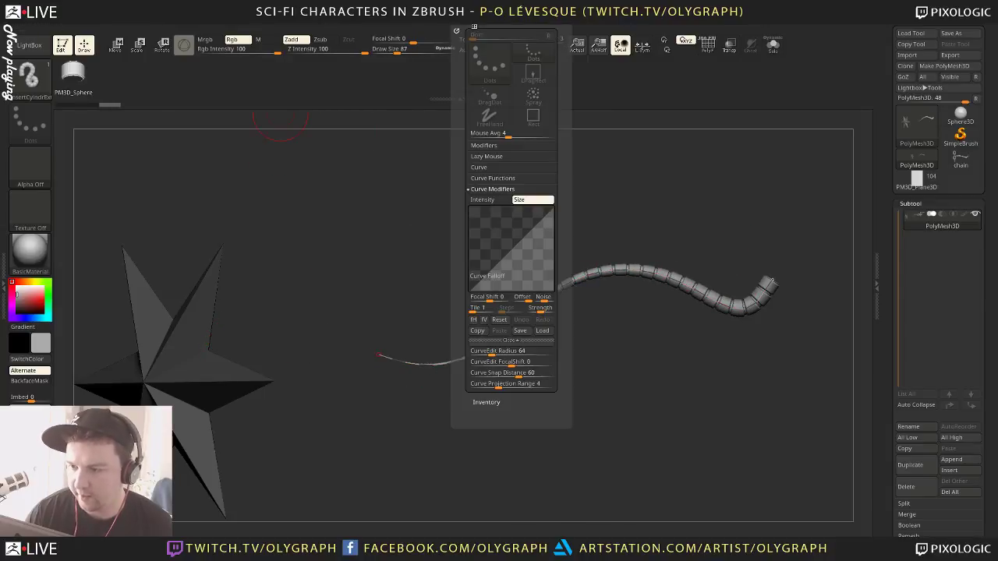
left_click(457, 28)
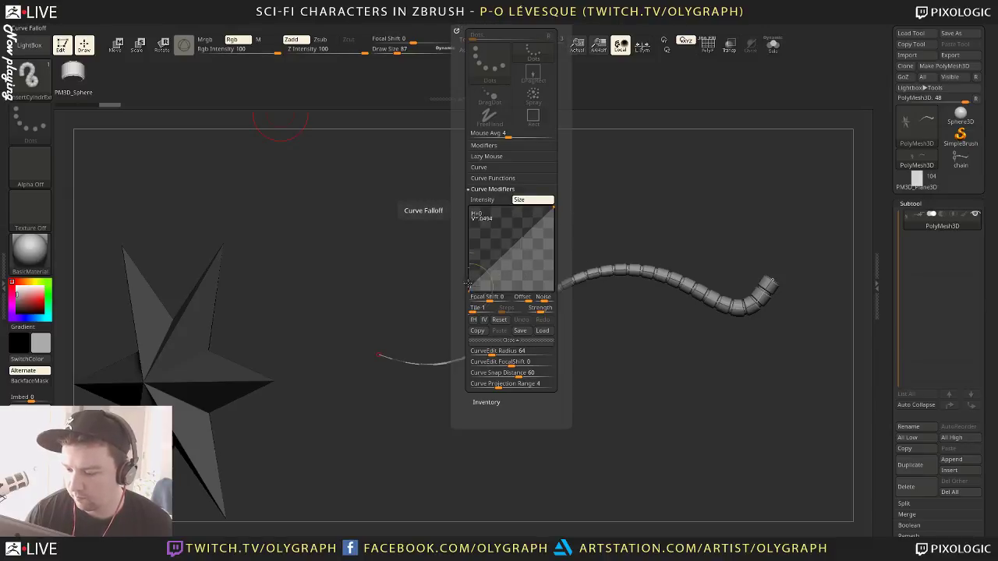
left_click_drag(469, 291, 470, 209)
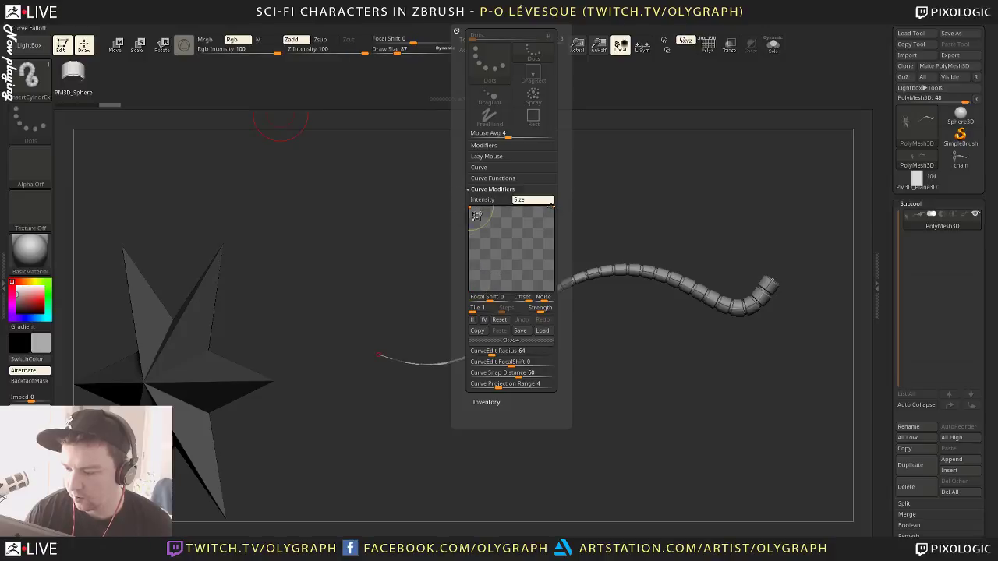
left_click_drag(556, 210, 553, 294)
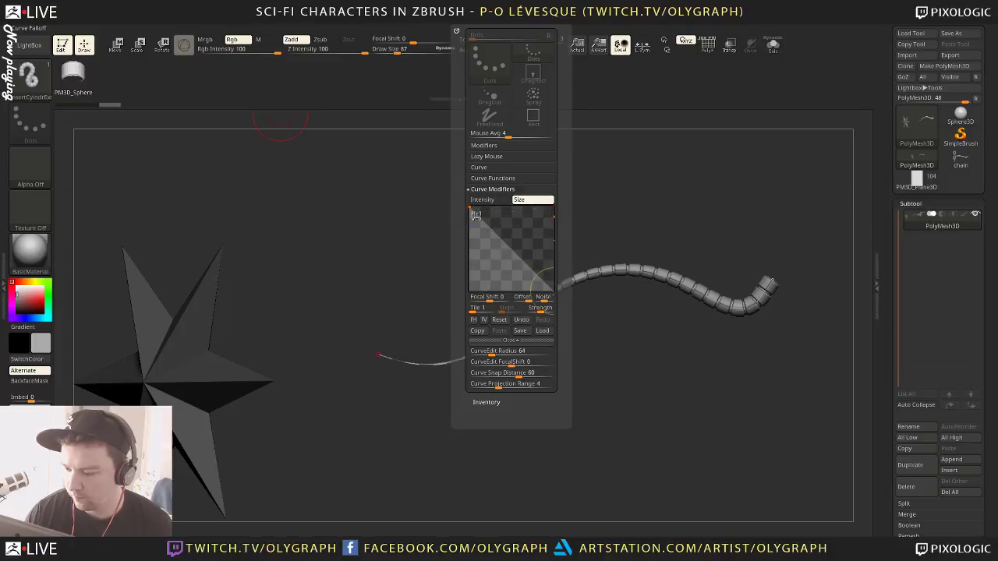
left_click(624, 272)
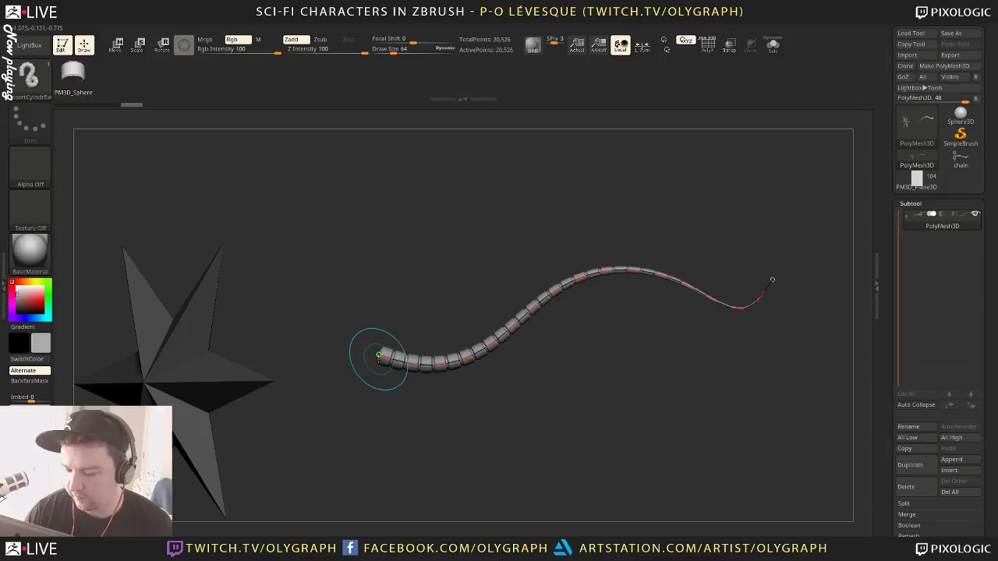
Pull the tapered tube's thick end toward the star and draw a second tapered tube branching down from its middle
left_click_drag(380, 356, 311, 359)
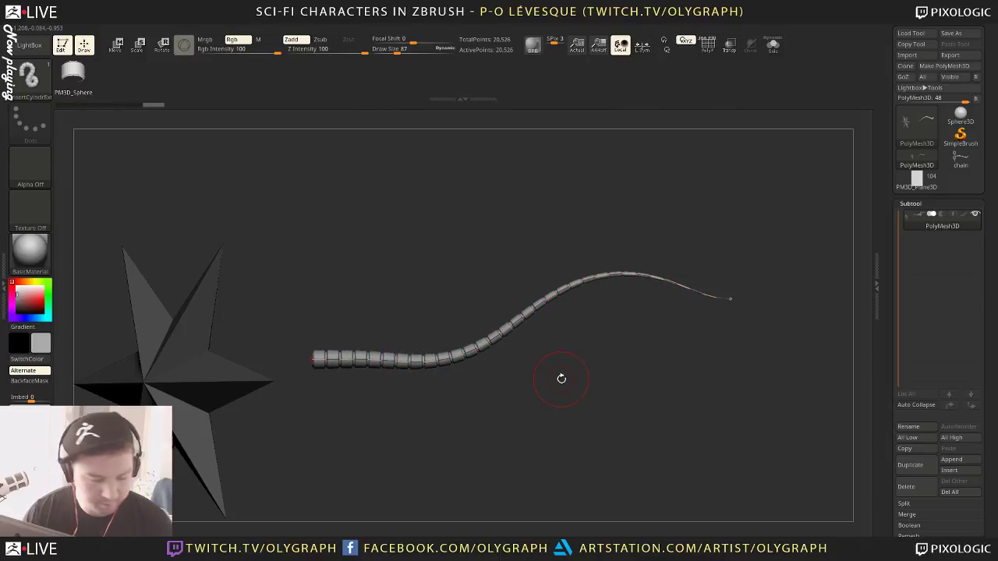
mouse_move(471, 360)
left_mouse_down()
mouse_move(487, 385)
mouse_move(791, 537)
left_mouse_up()
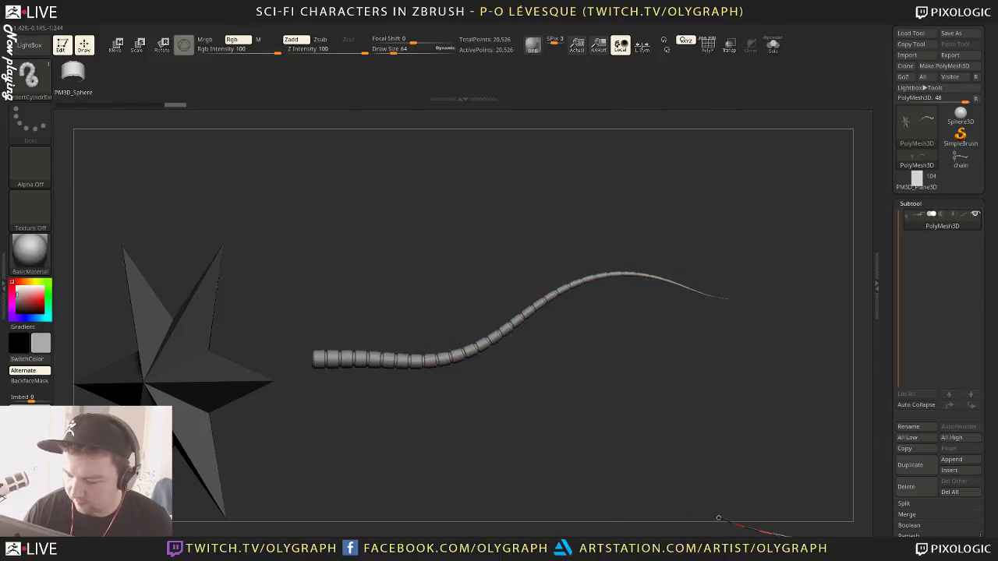
left_click(472, 375)
left_click_drag(741, 360, 733, 357)
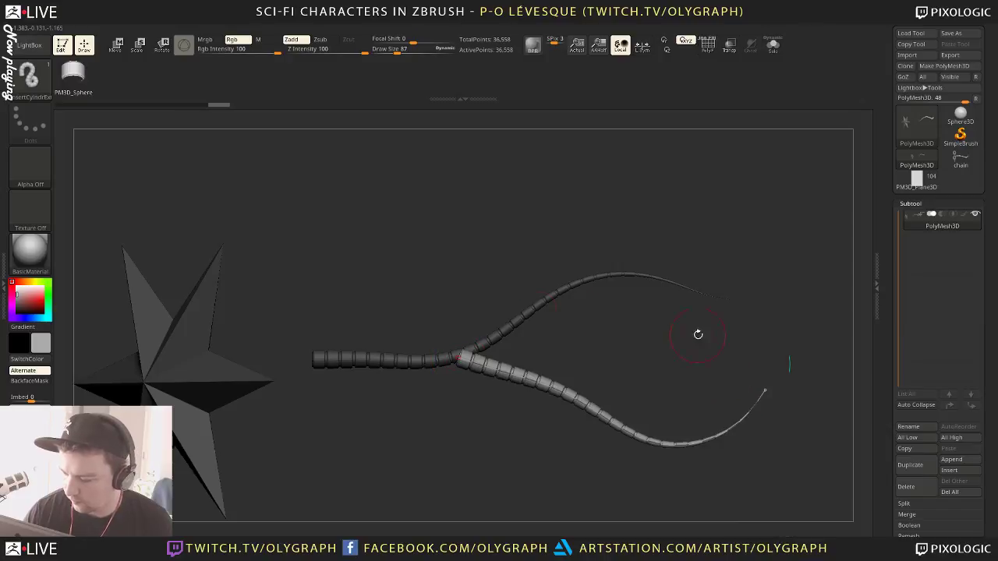
Pull the second tube's thick end at the fork slightly back toward the star and inspect the fork from several angles
left_click_drag(596, 353, 643, 330)
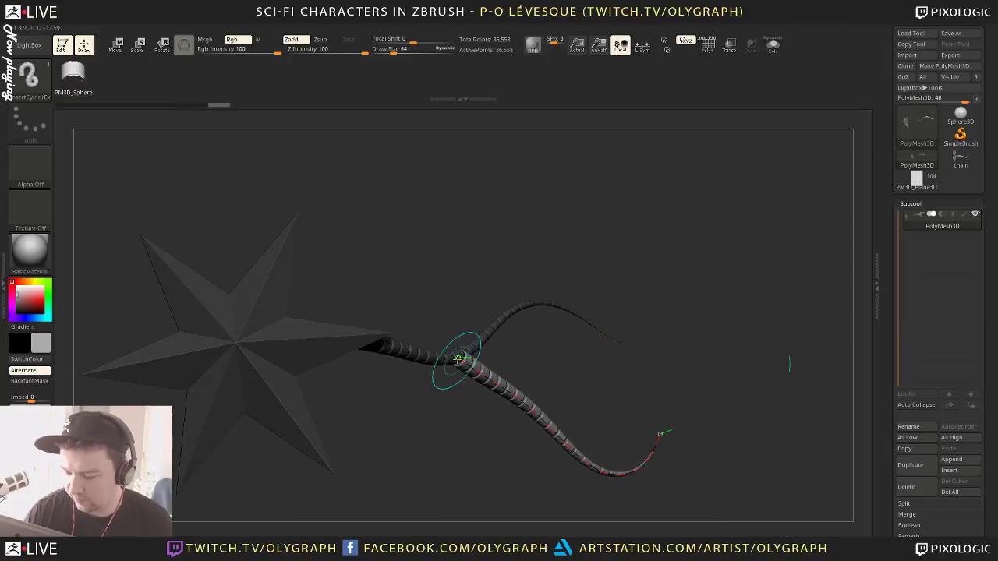
mouse_move(458, 359)
left_mouse_down()
mouse_move(446, 371)
mouse_move(438, 356)
left_mouse_up()
left_click_drag(452, 317, 472, 272, "shift")
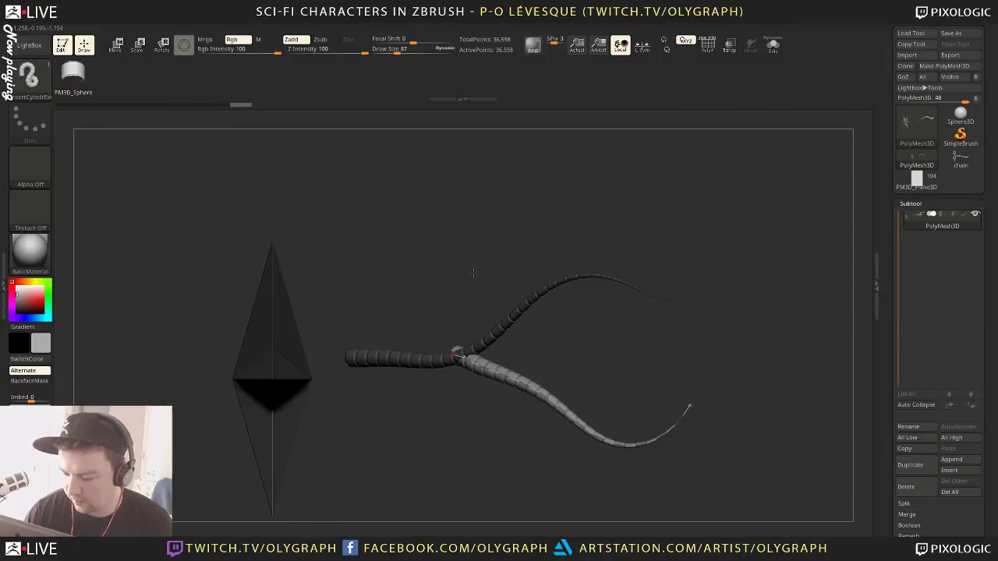
left_click_drag(651, 353, 419, 341)
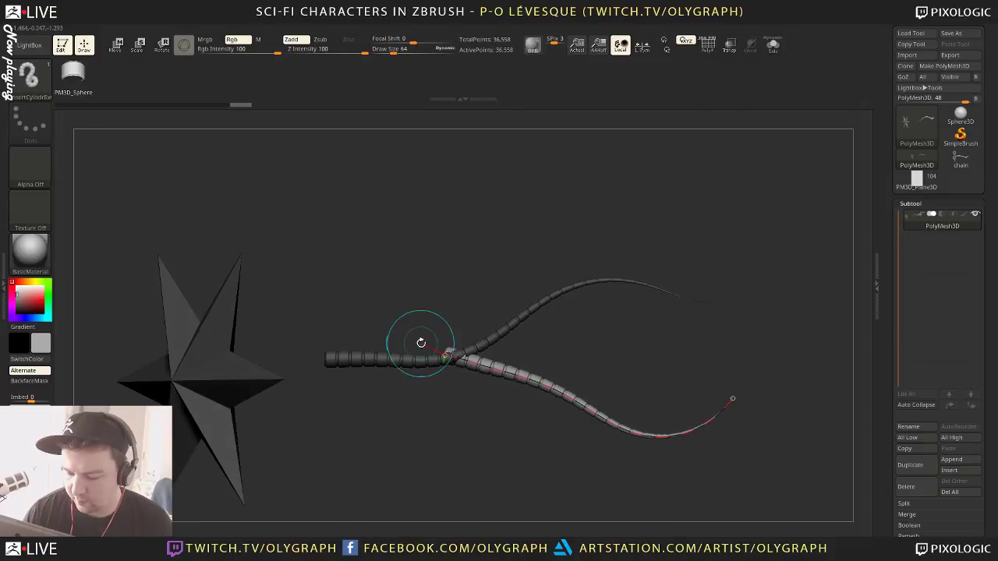
left_click_drag(442, 285, 438, 241)
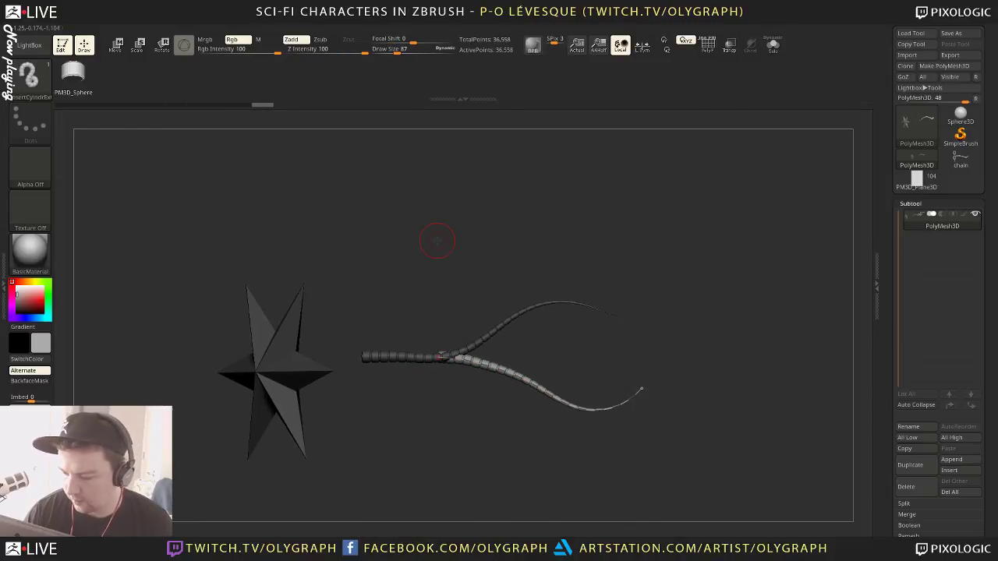
left_click_drag(613, 215, 641, 238)
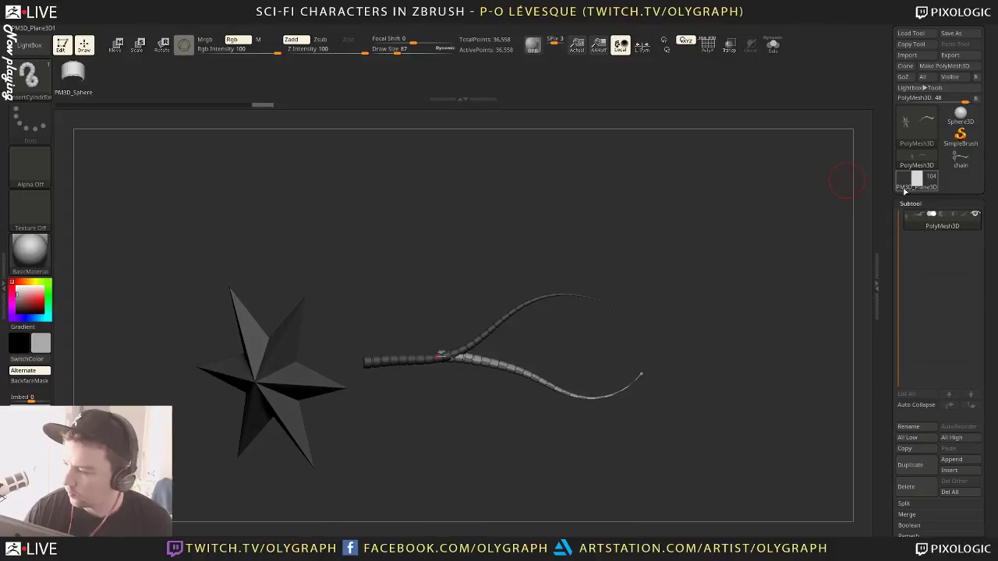
Switch to the PM3D_Plane3D character tool, frame the plane with its wireframe shown, and uncrease all its edges
left_click(920, 180)
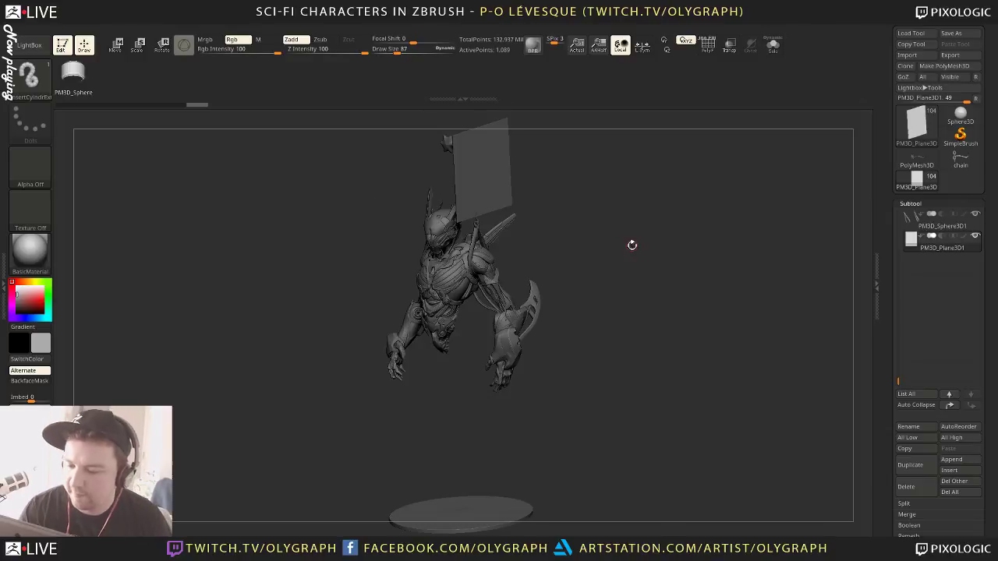
left_click_drag(633, 244, 596, 192, "shift")
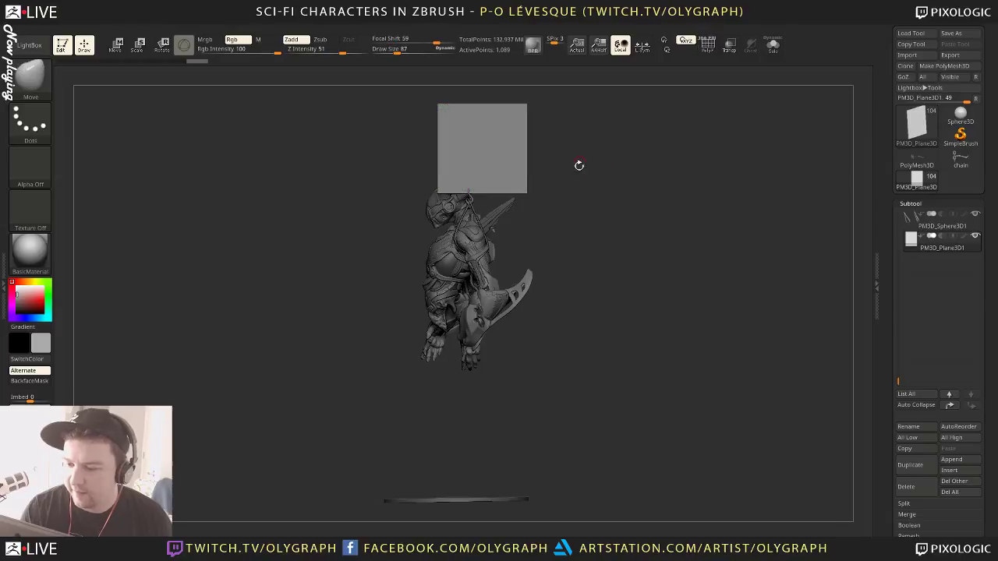
key("shift+f")
key("f")
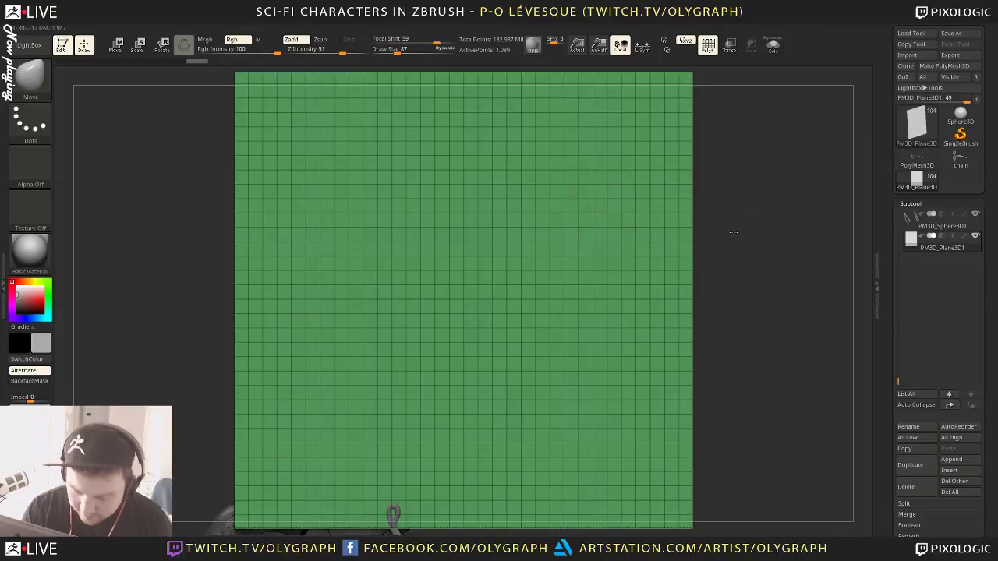
left_click_drag(733, 232, 707, 228, "alt")
key("space")
left_click_drag(644, 434, 641, 355)
scroll(649, 443, "up", 4)
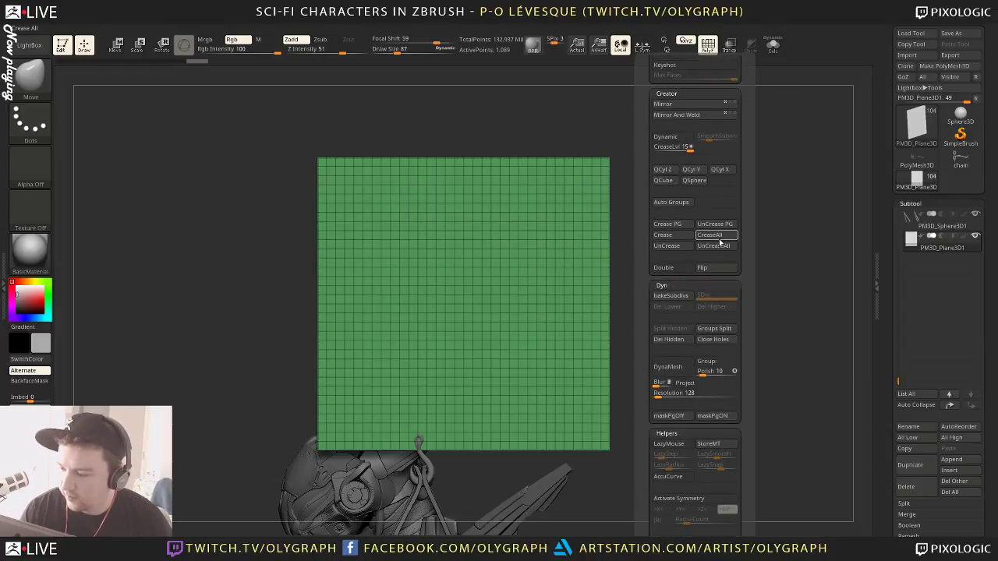
left_click(719, 248)
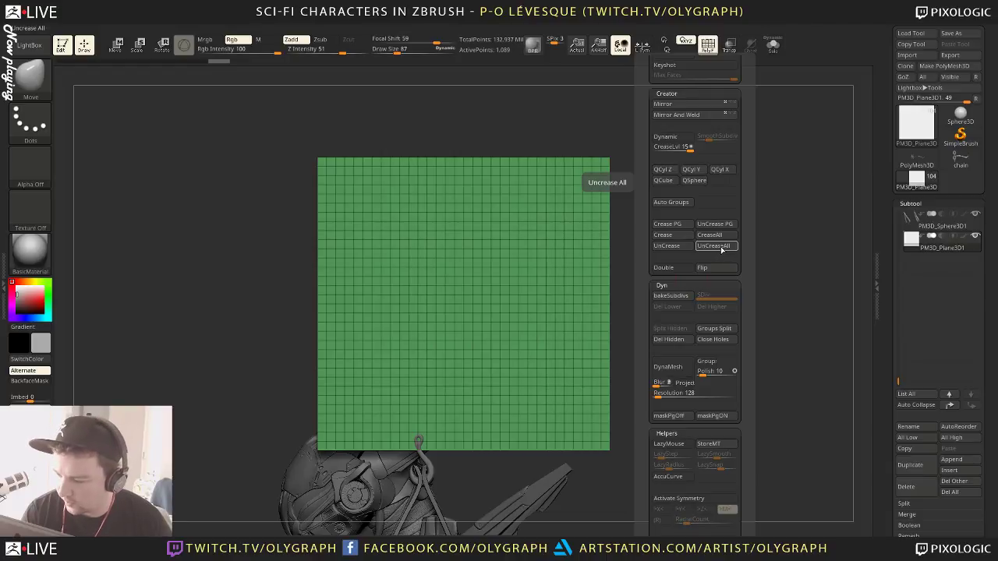
Crease the vertical edge loop directly above the character's chain loop with the ZModeler brush's Crease edge action
key("b")
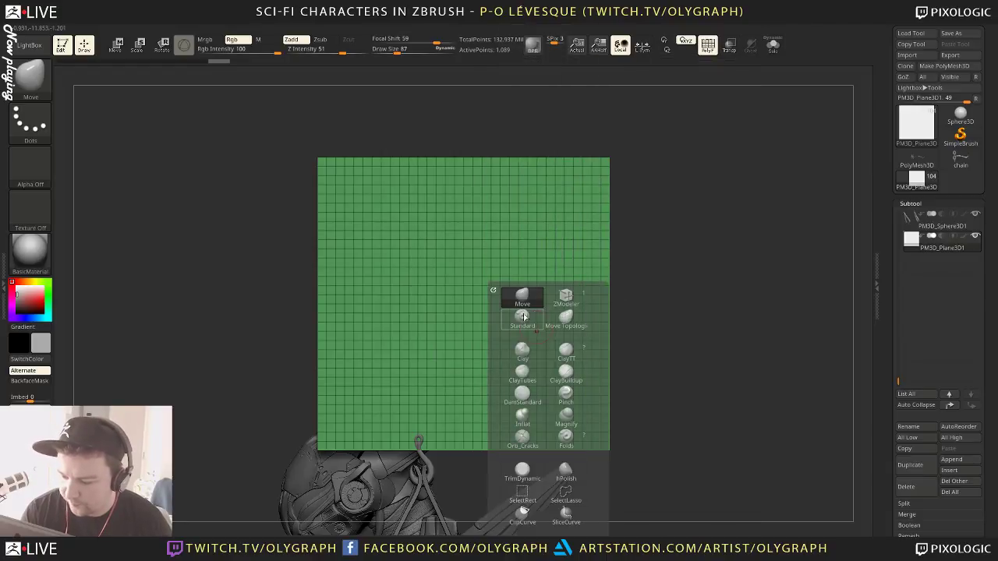
left_click(567, 297)
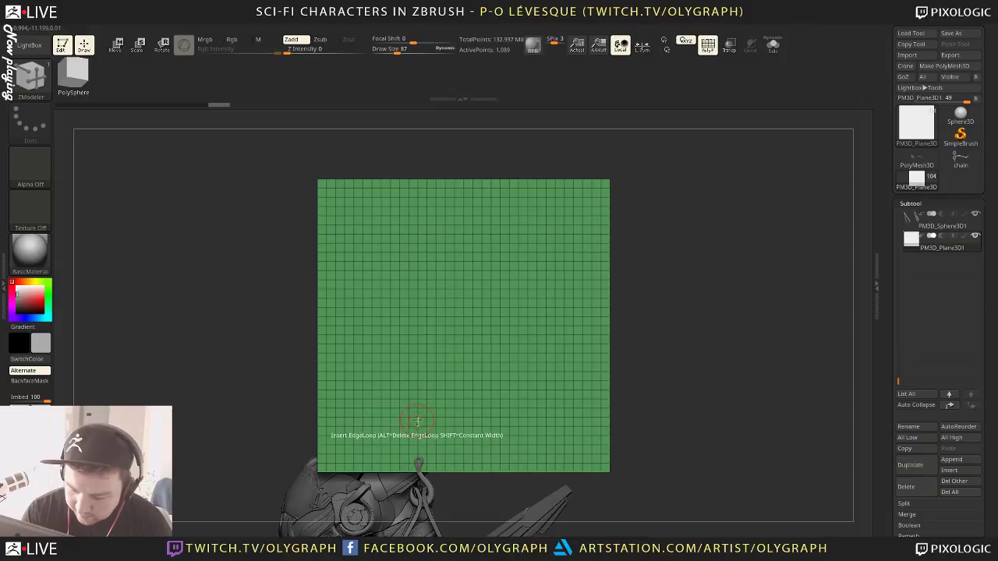
key("space")
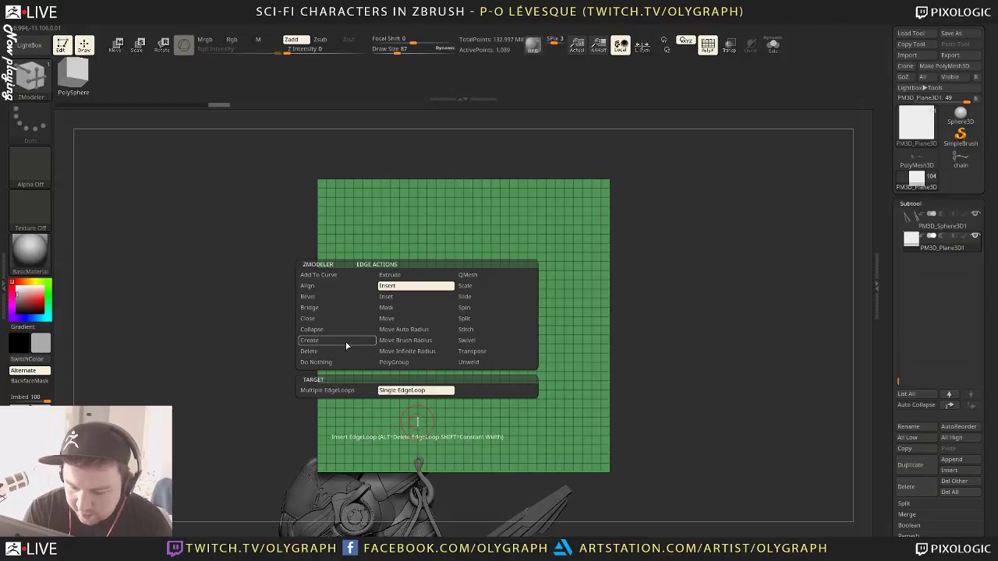
left_click(346, 342)
left_click(367, 403)
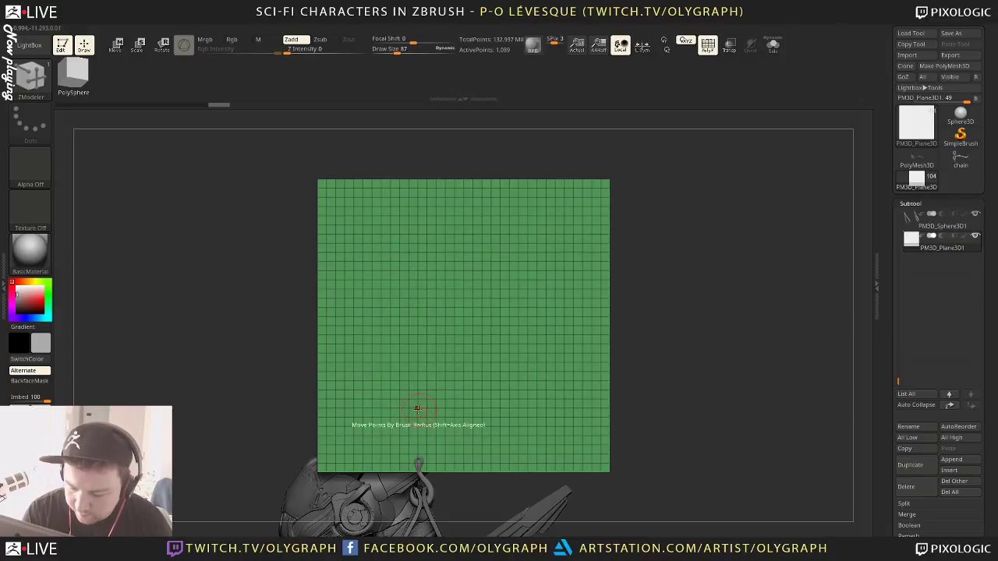
left_click(418, 406)
Make the custom chain InsertMesh brush the active brush
key("b")
left_click(653, 270)
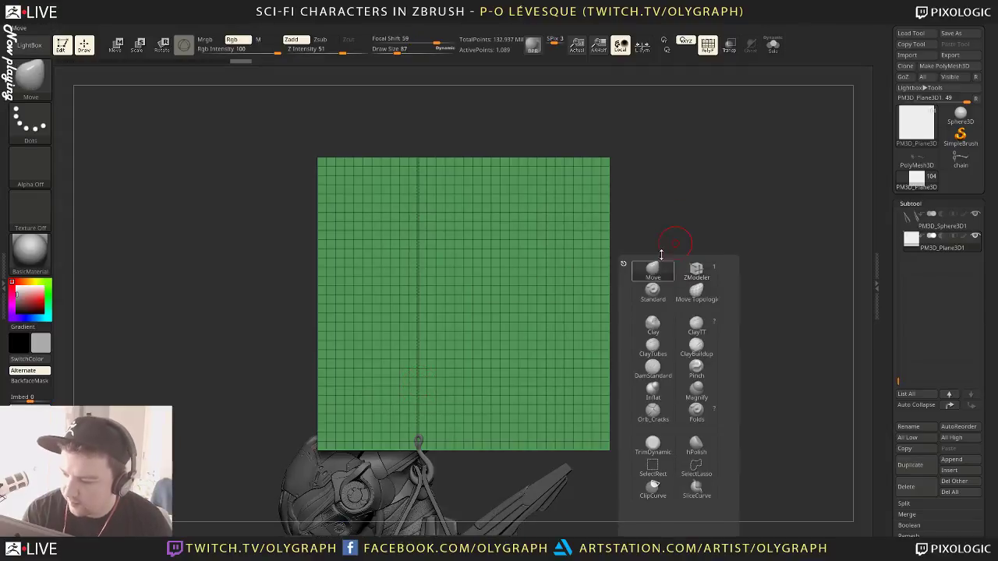
key("2")
left_click(672, 236)
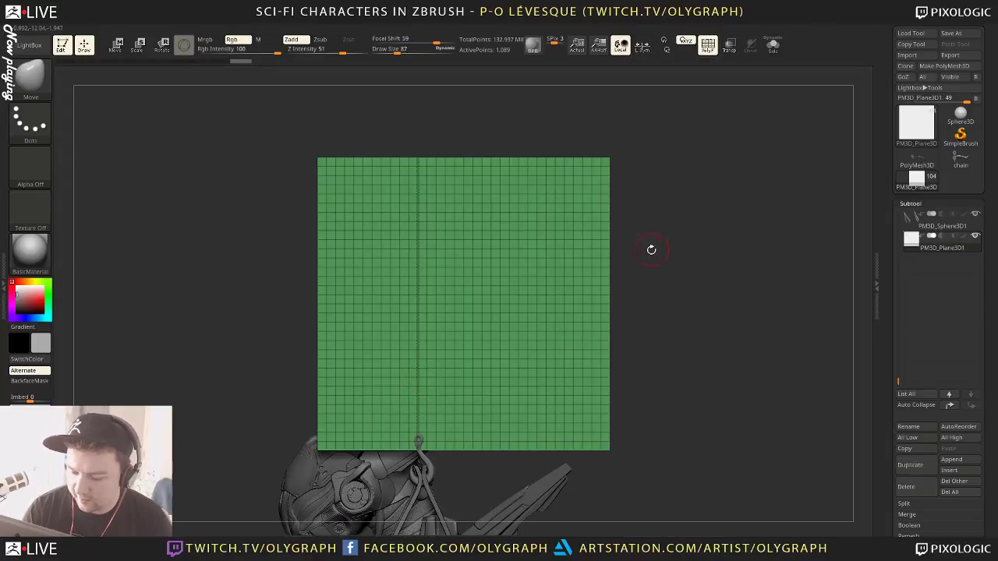
key("b")
left_click(383, 528)
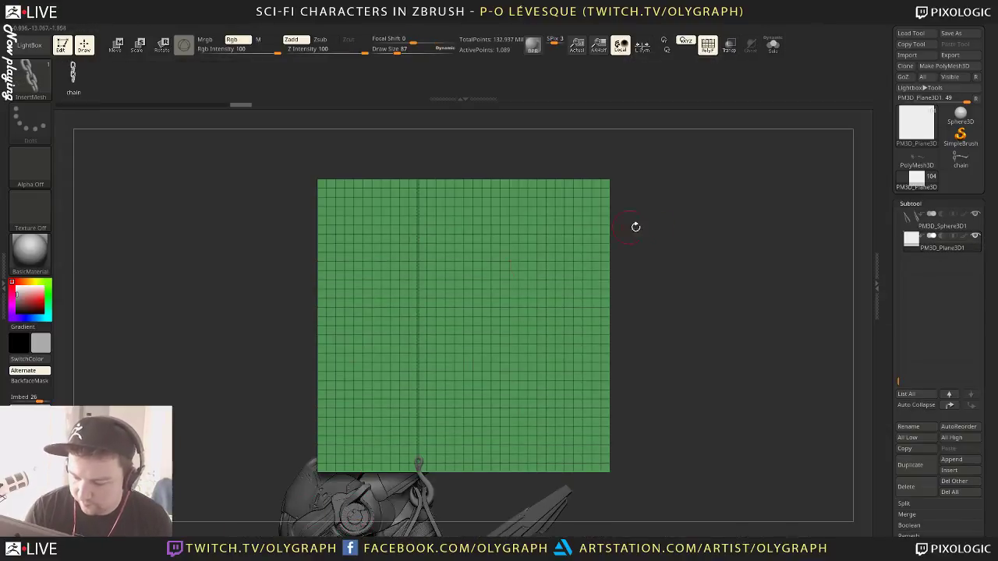
Enlarge the plane above the character's head and reposition it so its lower edge still meets the head
left_click_drag(682, 277, 588, 230, "alt")
key("w")
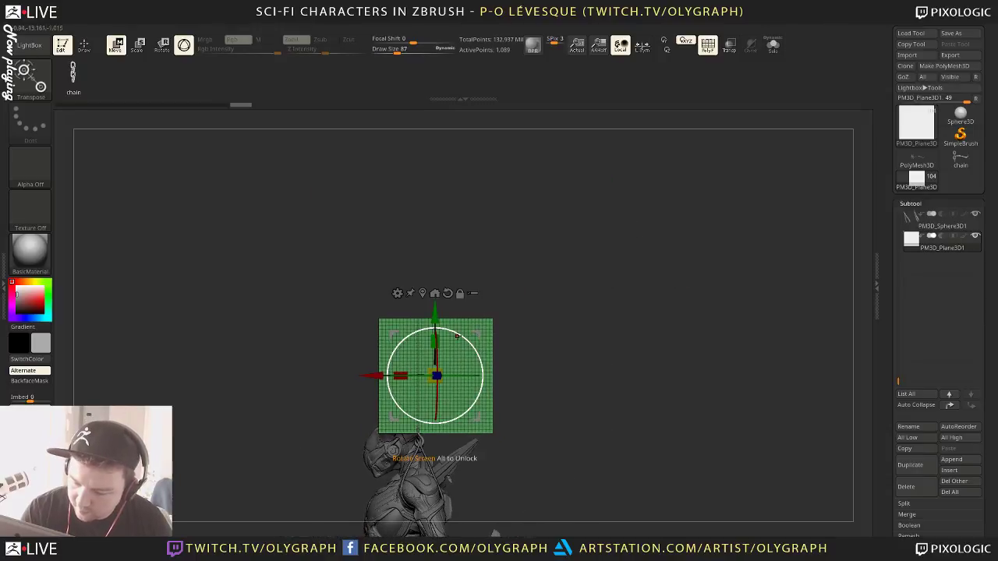
left_click_drag(476, 335, 479, 298)
left_click_drag(442, 343, 454, 352)
left_click_drag(484, 297, 486, 312)
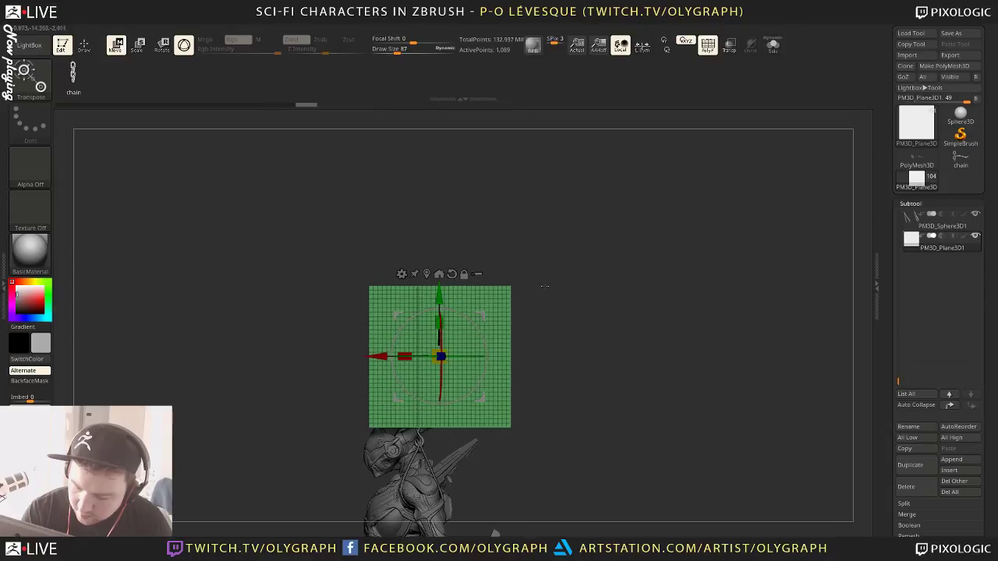
Shift the plane slightly in depth and sideways to line its creased edge up with the character's chain loop, and return to Draw mode
left_click_drag(545, 286, 588, 282)
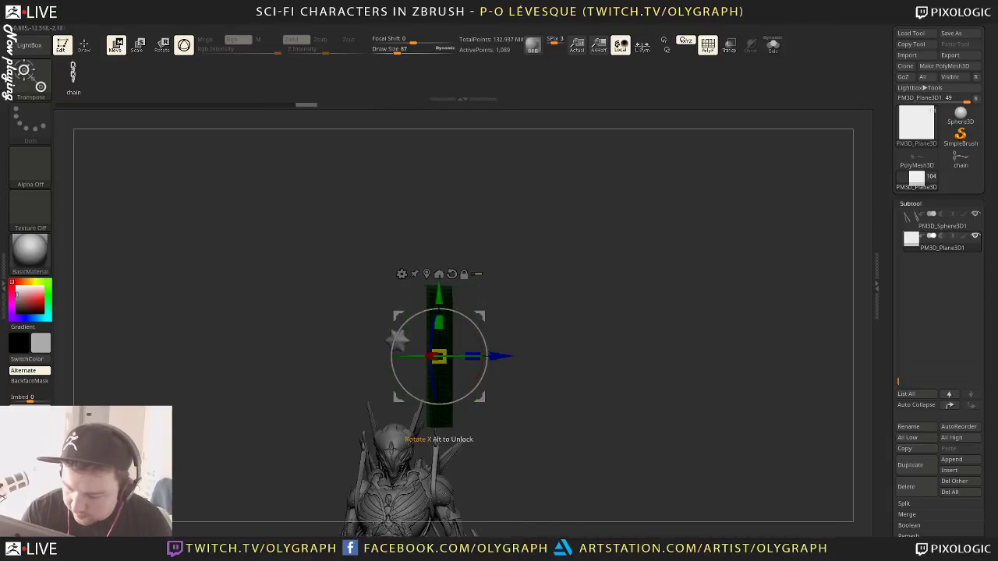
left_click_drag(497, 356, 494, 355)
key("q")
mouse_move(608, 303)
left_mouse_down()
mouse_move(580, 273)
mouse_move(596, 249)
left_mouse_up()
mouse_move(610, 286)
left_mouse_down()
mouse_move(618, 292)
mouse_move(590, 289)
mouse_move(584, 272)
left_mouse_up()
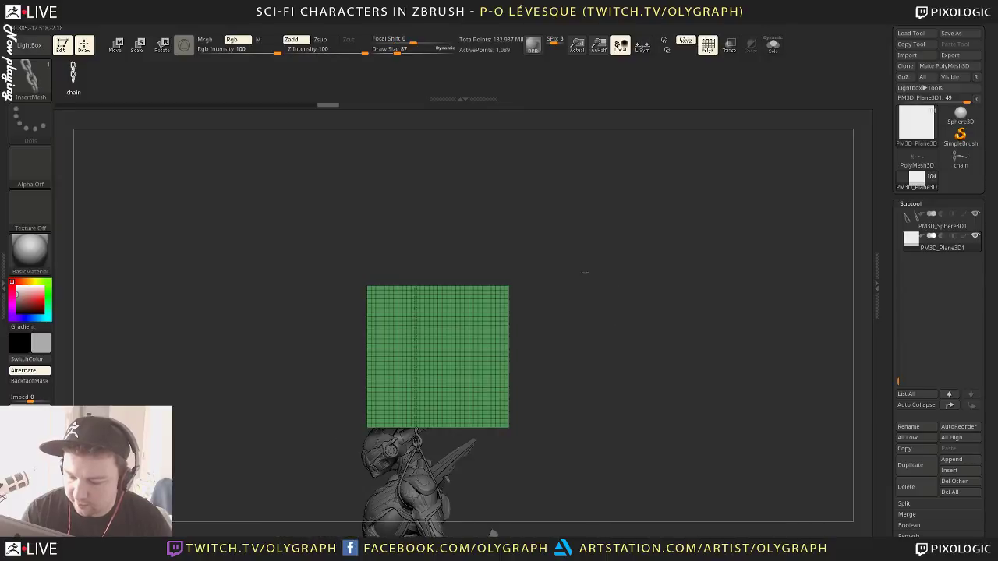
key("w")
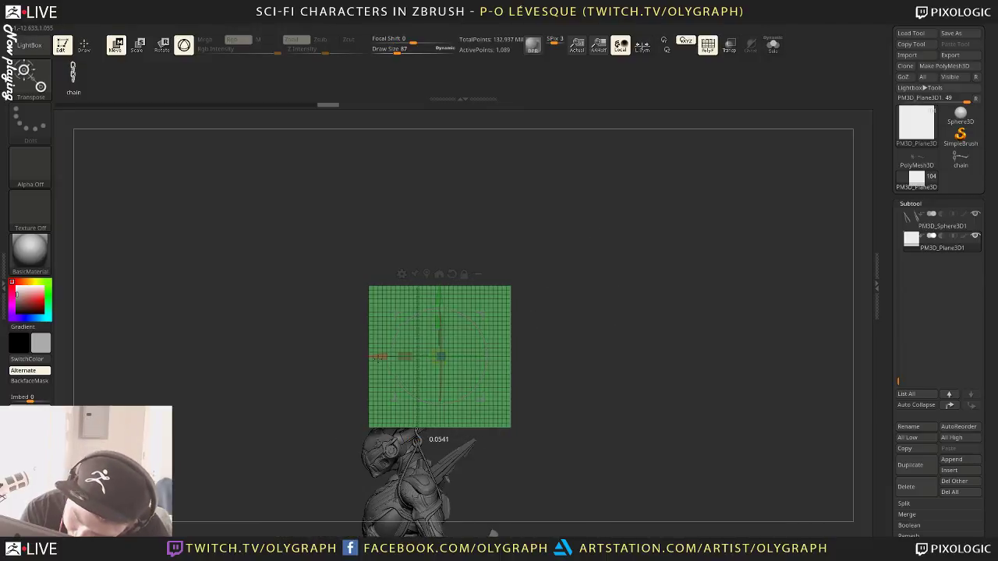
key("q")
left_click_drag(580, 229, 602, 274)
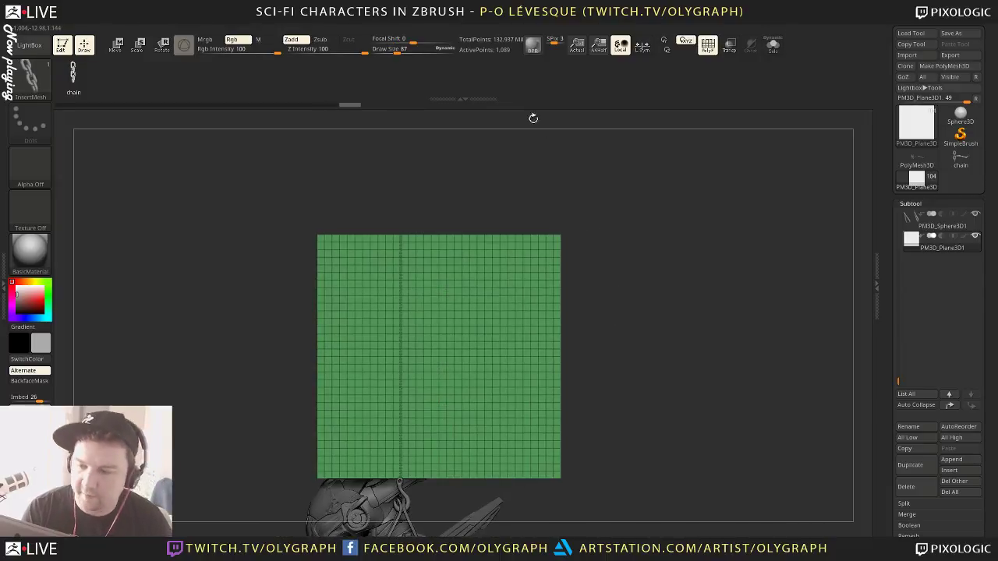
Generate a curve along the plane's creased edge using Frame Mesh with the Creased edges option
left_click(469, 26)
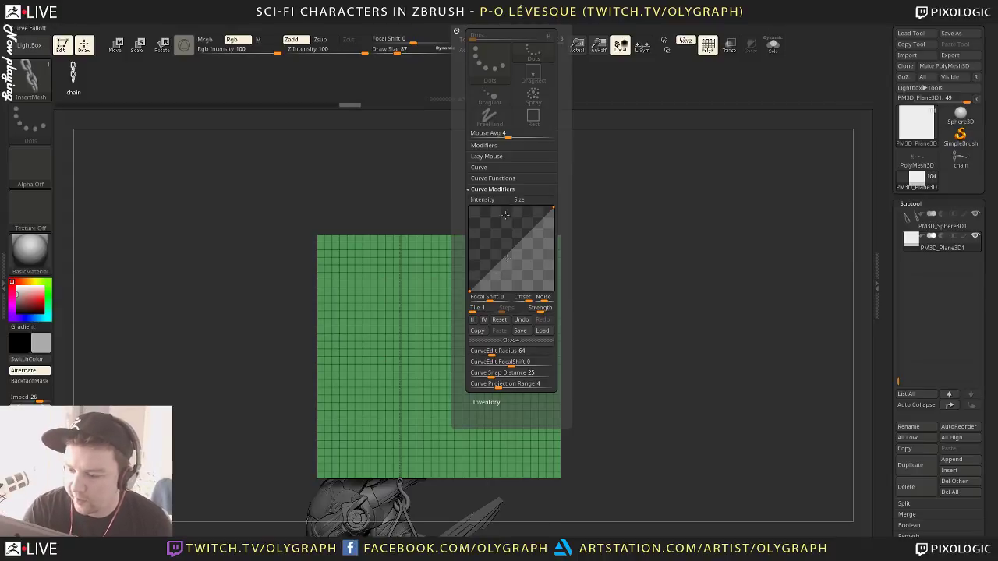
left_click(502, 180)
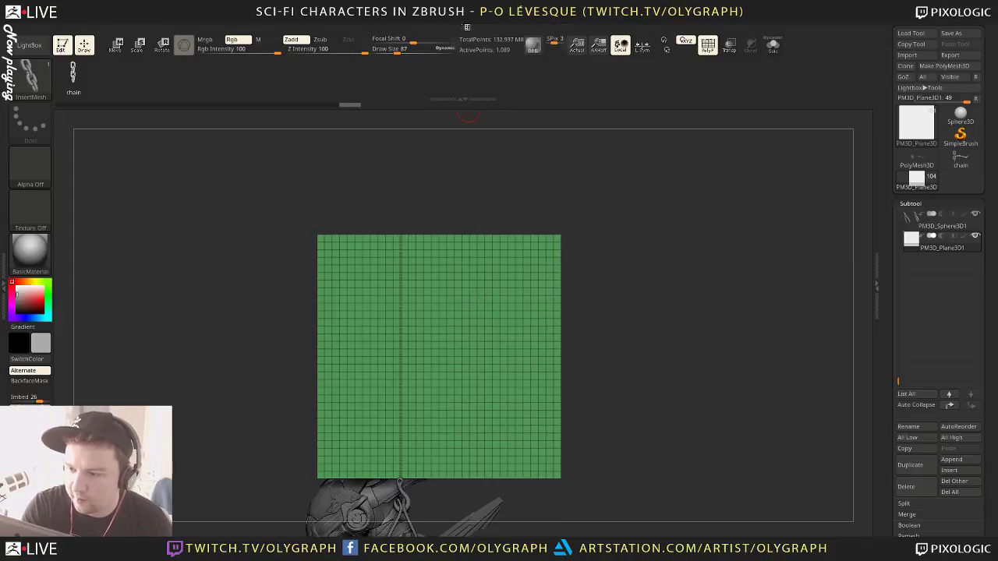
left_click(467, 27)
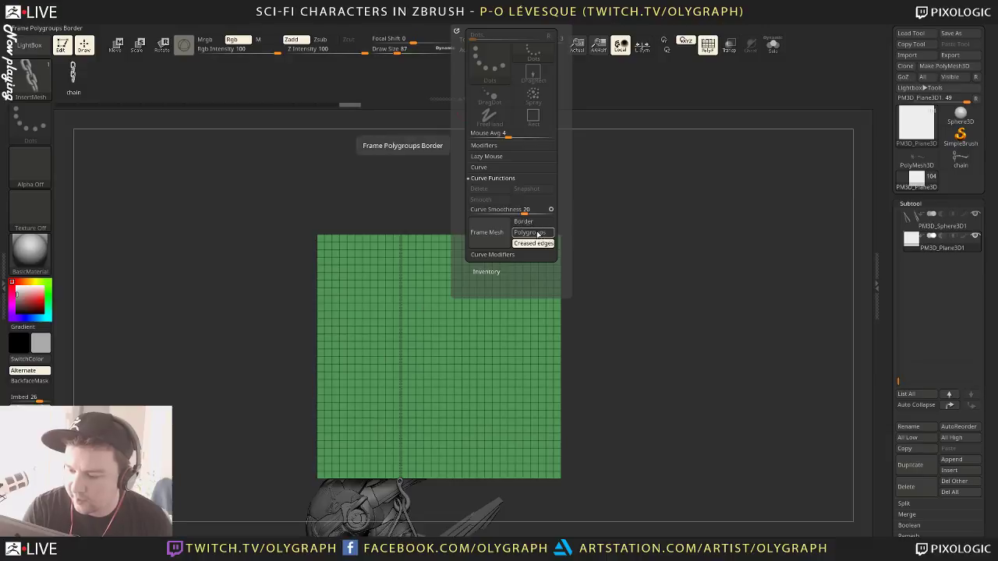
left_click(495, 240)
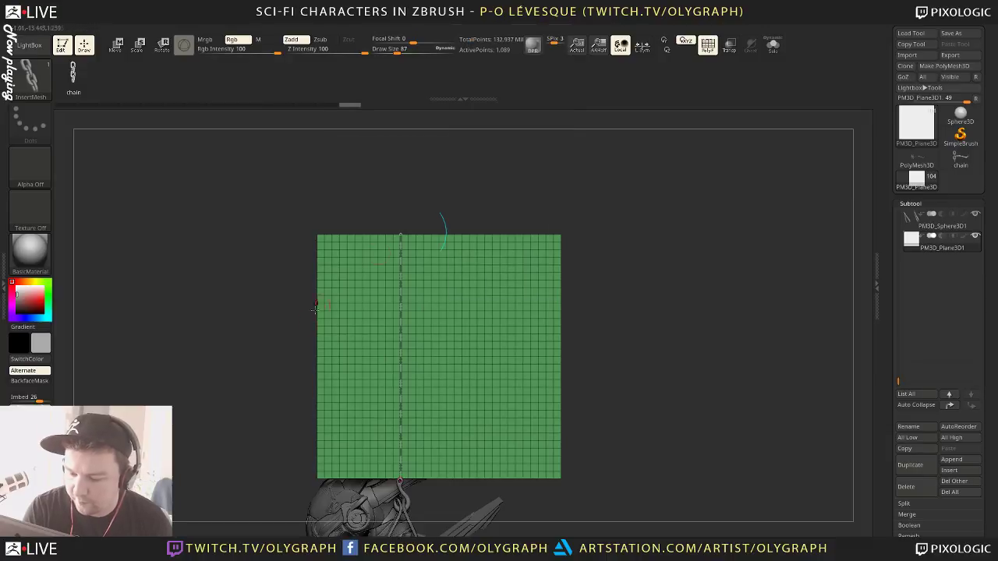
Insert the custom chain along the curve on the plane's creased edge
left_click_drag(509, 179, 461, 181)
left_click(408, 291)
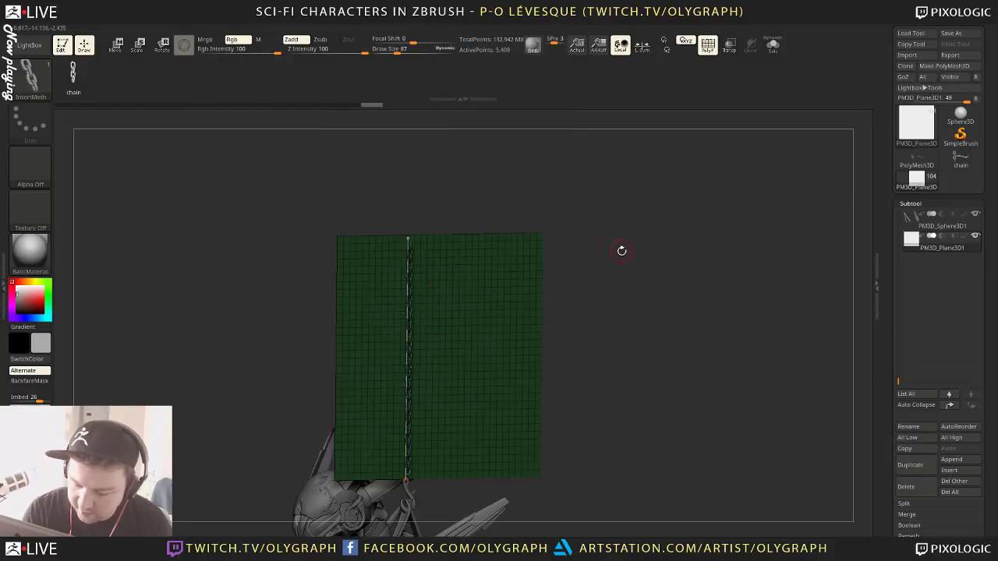
mouse_move(622, 250)
left_mouse_down()
mouse_move(601, 257)
mouse_move(610, 251)
left_mouse_up()
Make Move the active brush and look through the custom popup palette's curve and Frame Mesh options
key("b")
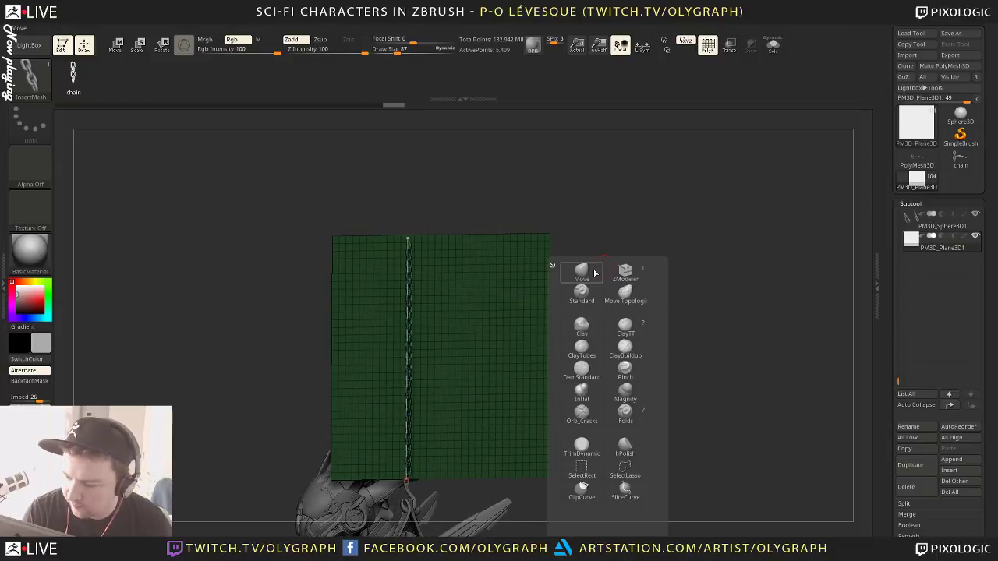
left_click(595, 274)
key("space")
key("space")
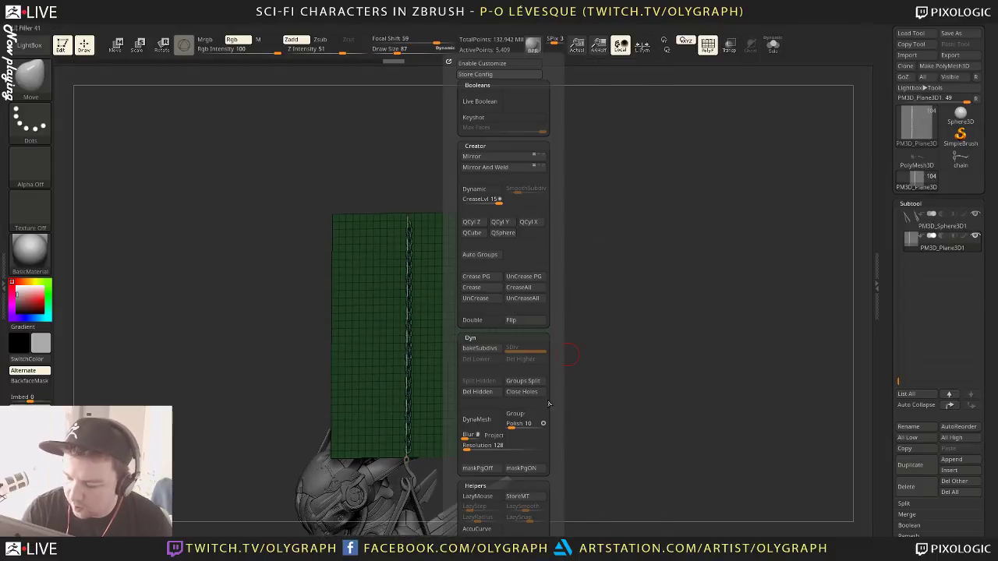
scroll(557, 337, "down", 3)
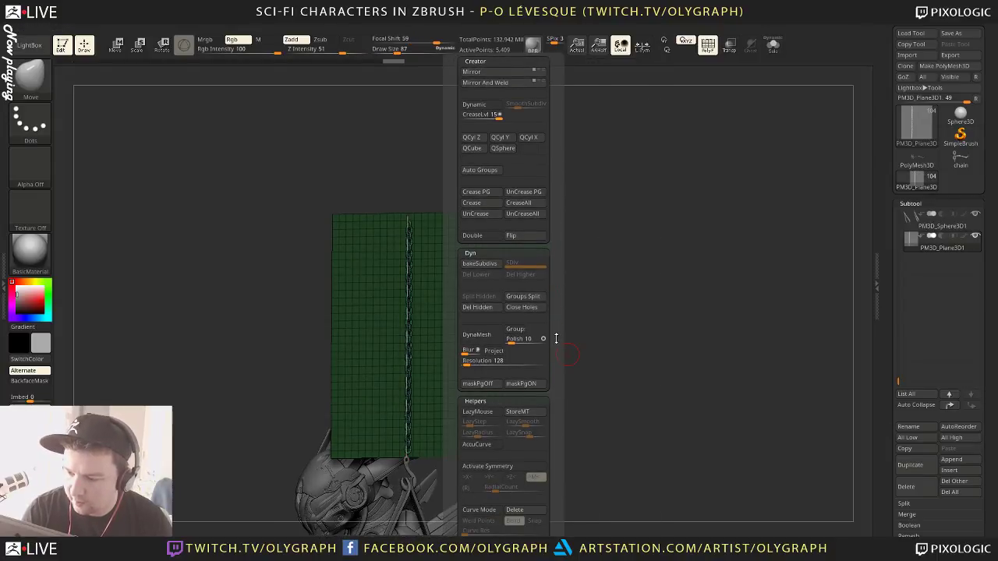
scroll(556, 337, "down", 2)
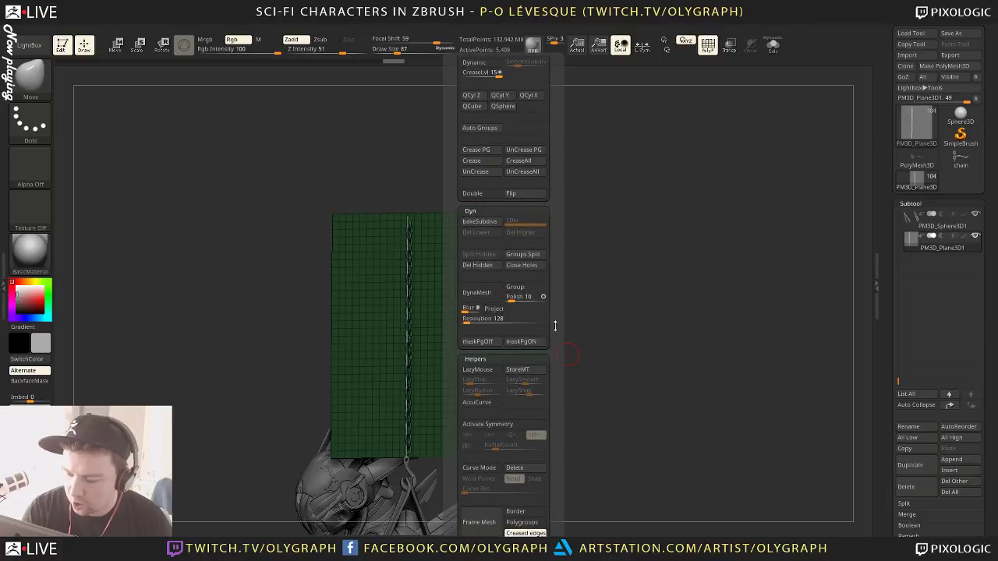
scroll(555, 328, "up", 5)
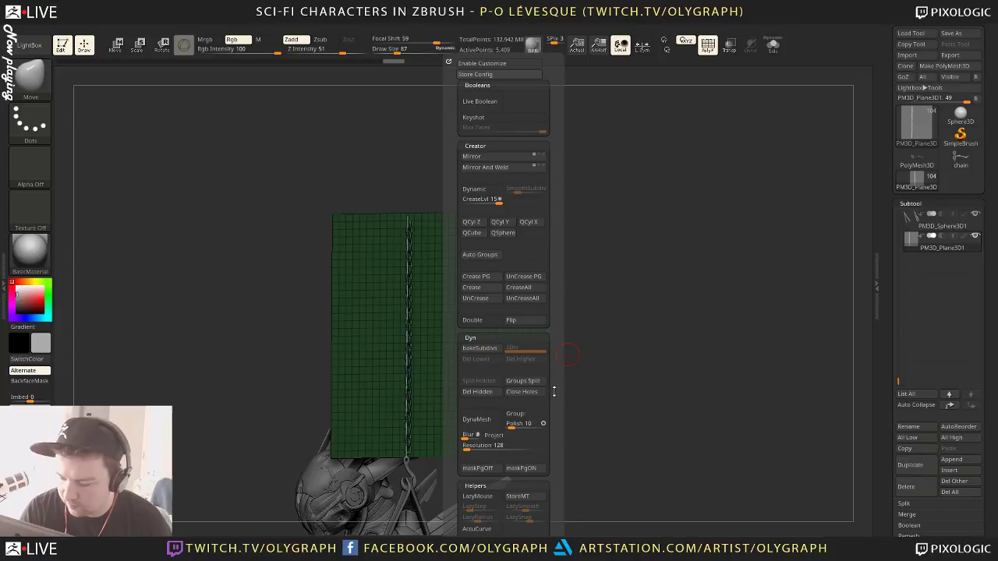
scroll(554, 375, "down", 6)
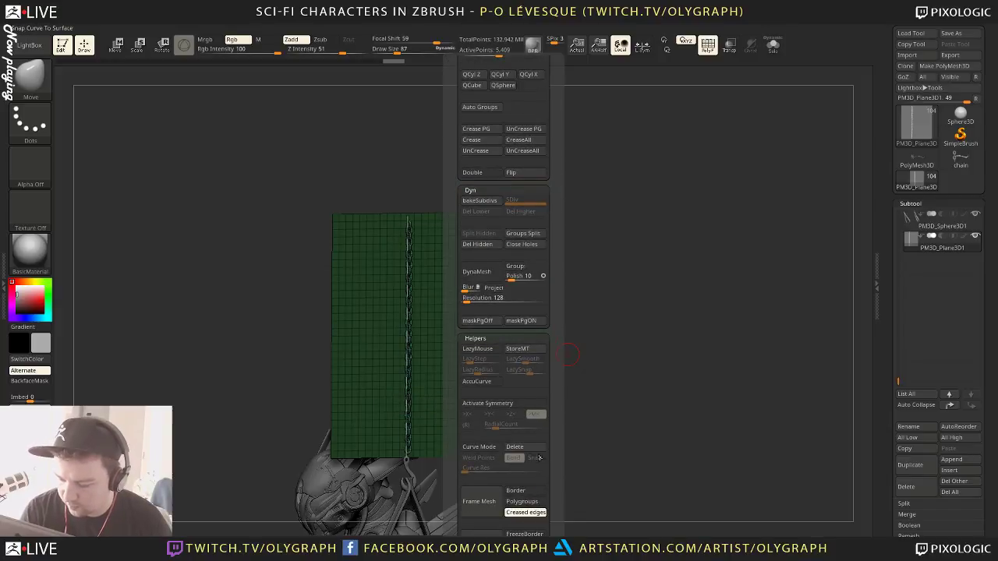
Isolate the inserted chain by hiding the plane's polygroup, and delete the hidden geometry
key("b")
left_click(548, 297)
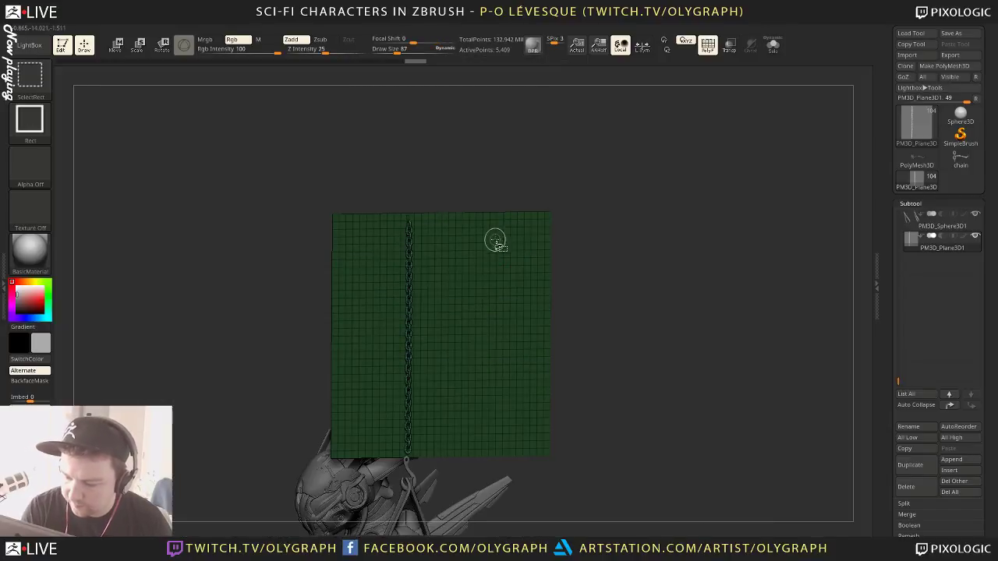
left_click(494, 241, "ctrl+shift")
left_click(498, 244, "ctrl+shift")
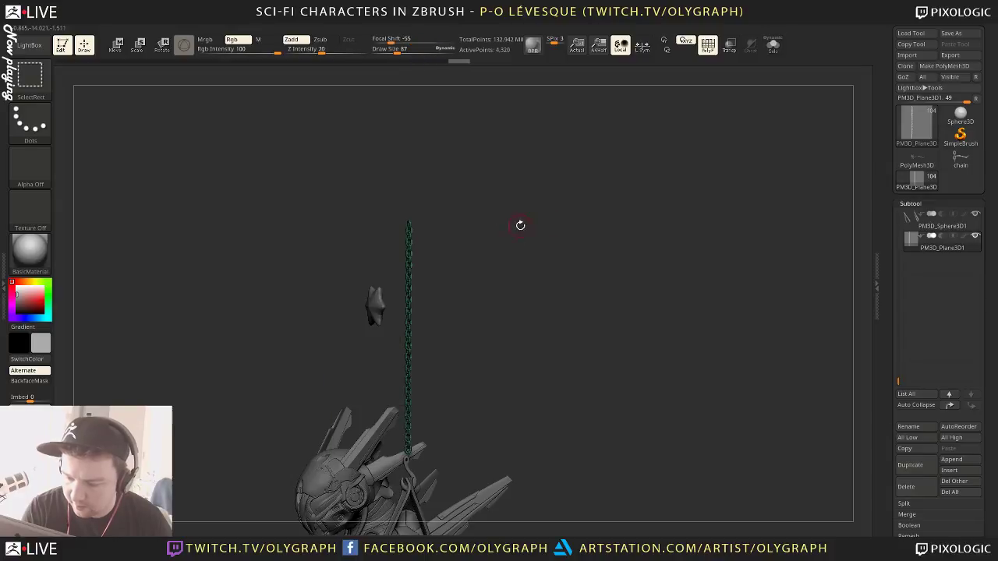
key("space")
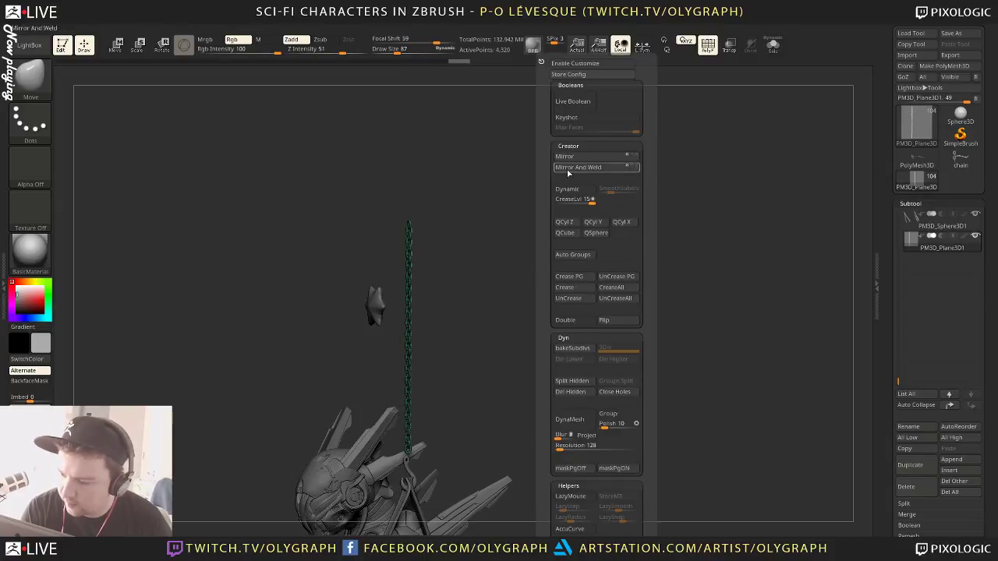
left_click(574, 393)
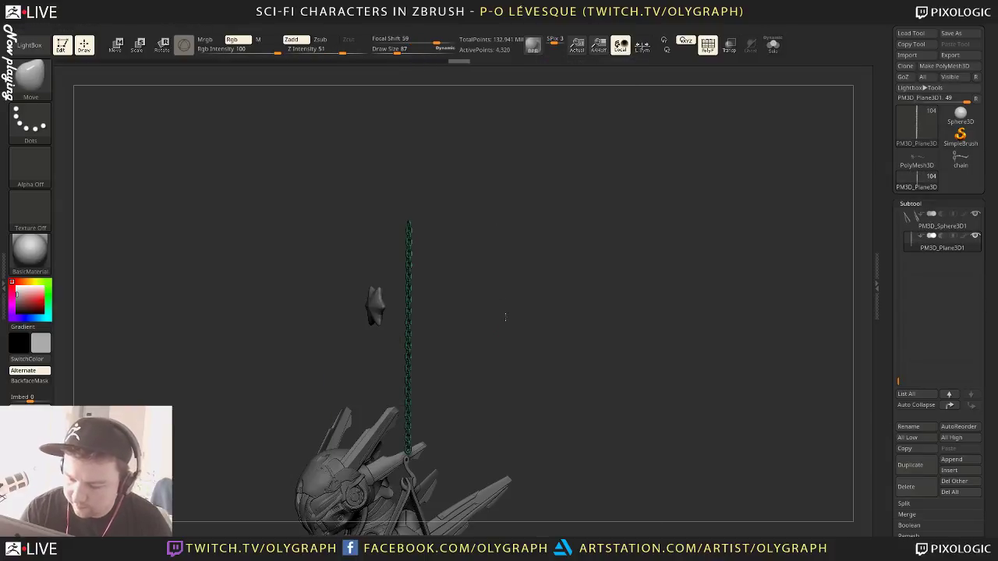
Preview the hanging chain smoothed with dynamic subdivision
left_click_drag(447, 389, 460, 254)
key("d")
left_click(486, 185)
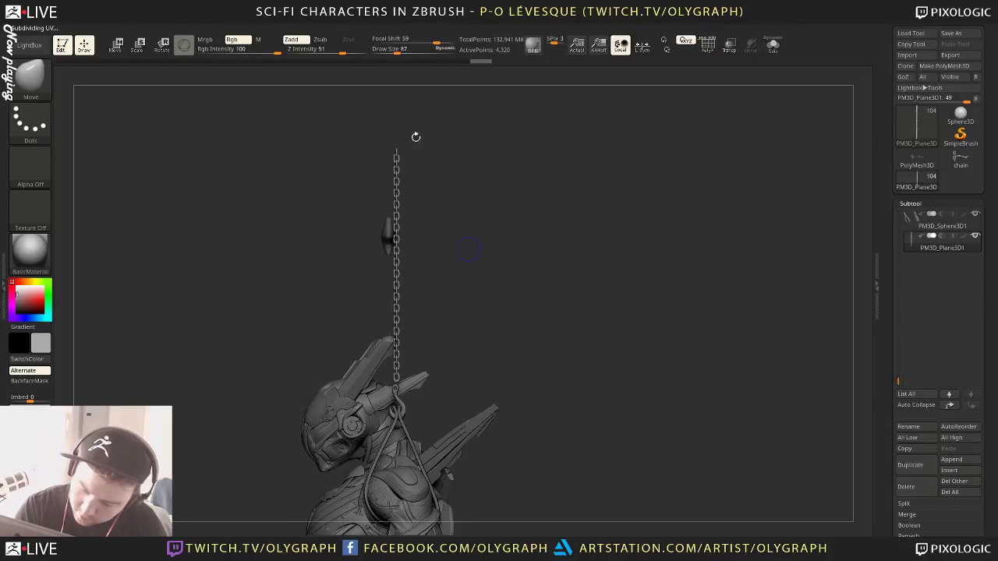
Show the chain on its own, frame it without polygon lines and examine the smoothed links in Draw mode
key("w")
left_click_drag(438, 160, 441, 167)
left_click_drag(434, 209, 401, 208)
key("shift+f")
key("shift+s")
key("f")
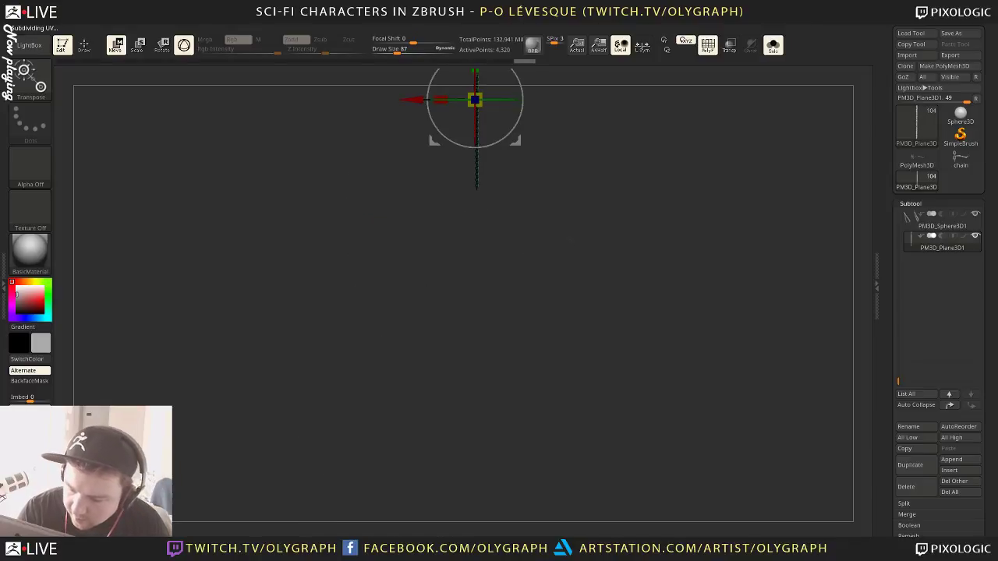
key("f")
key("q")
left_click_drag(584, 300, 571, 331)
key("shift+f")
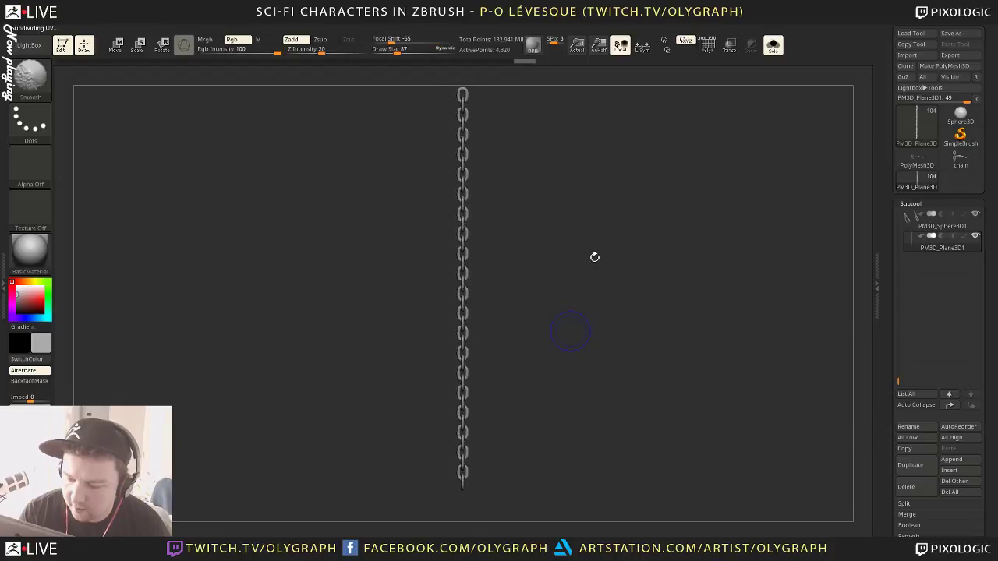
Undo the hidden-geometry deletion and the chain insertion to bring back the bare plane
key("ctrl+z")
key("ctrl+z")
key("ctrl+z")
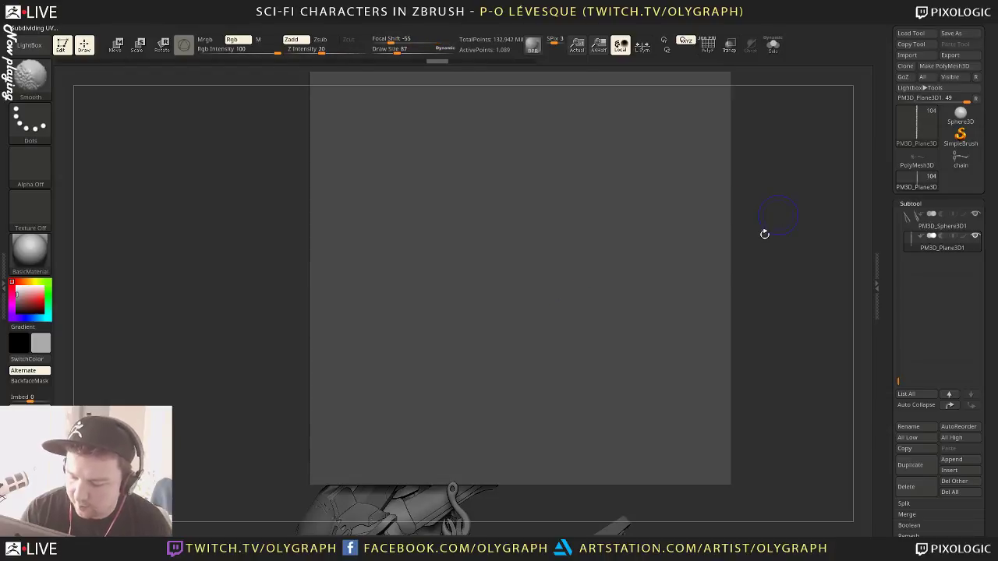
Switch to the source chain tool, frame it and undo the small chain inserted into it
key("shift+f")
left_click(960, 163)
key("f")
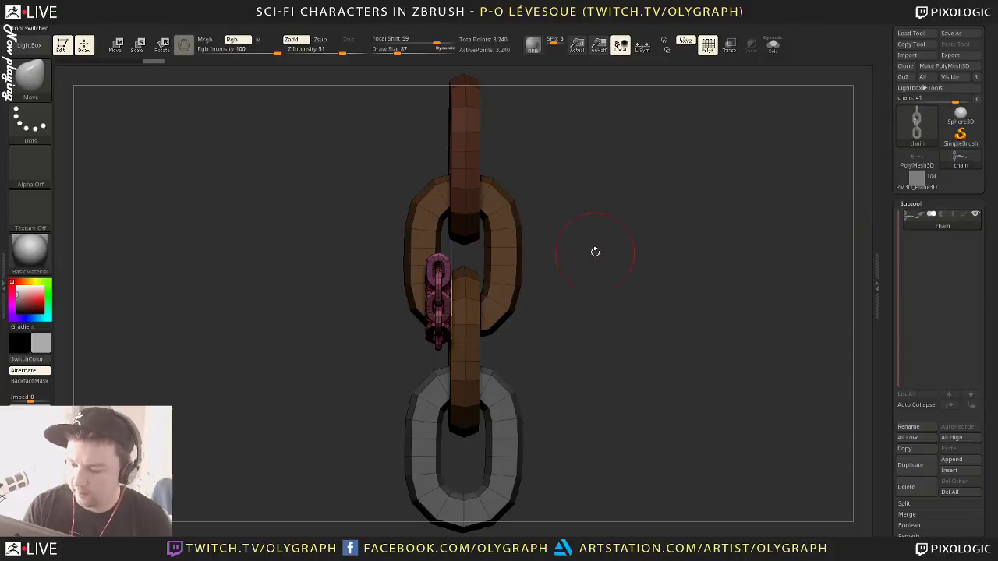
mouse_move(595, 252)
left_mouse_down("alt")
mouse_move(633, 270)
mouse_move(616, 290)
mouse_move(557, 249)
left_mouse_up("alt")
key("ctrl+z")
Crease the edge loops along the chain links using ZModeler's Crease EdgeLoop Complete action
key("b")
left_click(642, 293)
key("shift+f")
key("shift+f")
key("space")
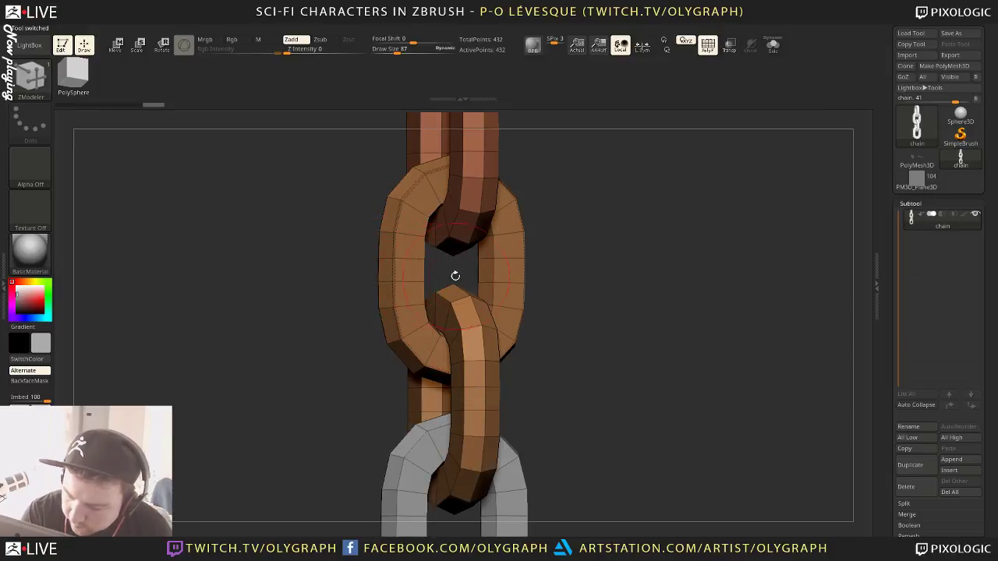
right_click_drag(424, 269, 529, 258)
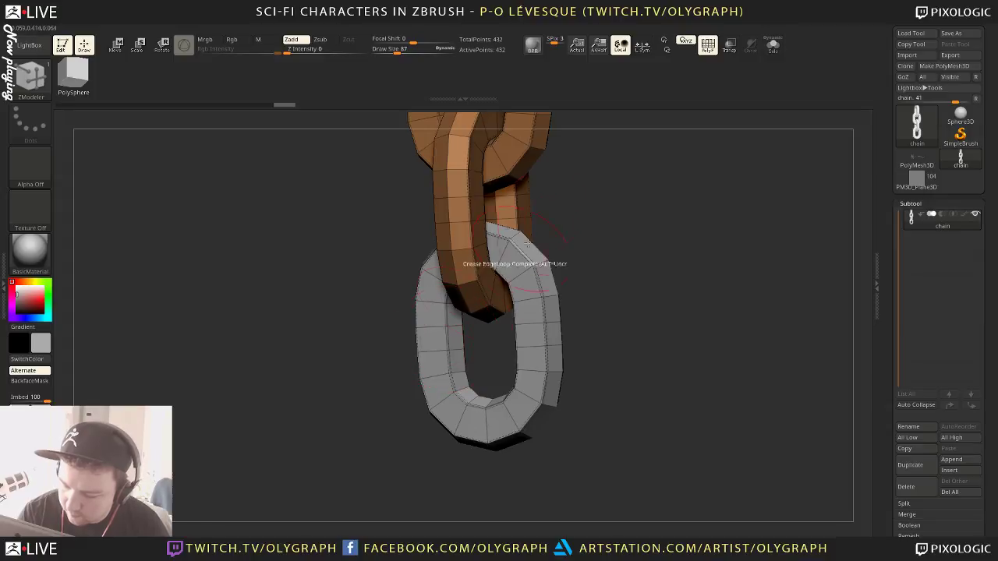
right_click_drag(596, 170, 572, 404, "alt")
right_click_drag(590, 305, 644, 294)
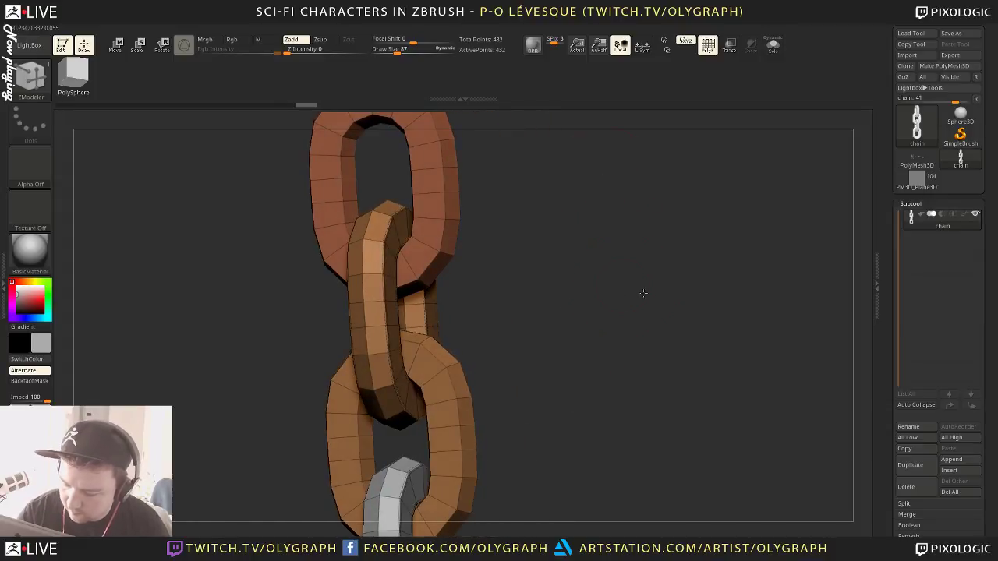
right_click_drag(394, 378, 588, 284)
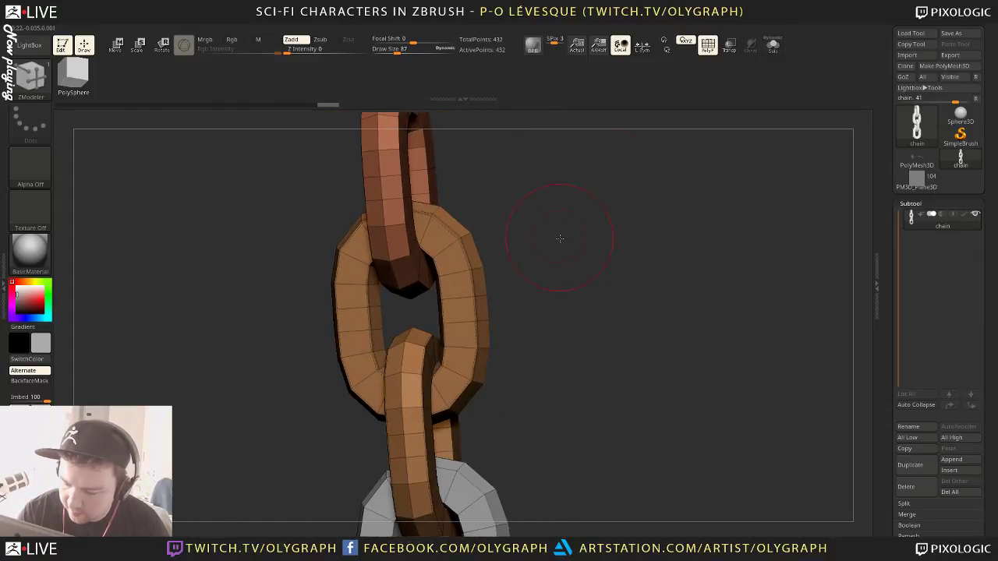
right_click_drag(542, 229, 518, 268)
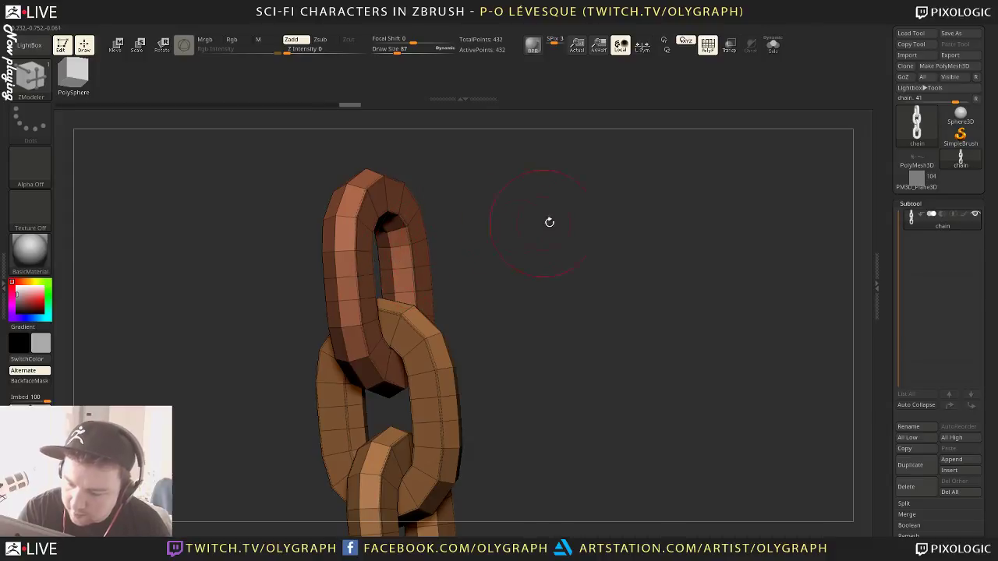
mouse_move(550, 223)
right_mouse_down()
mouse_move(499, 216)
mouse_move(460, 249)
right_mouse_up()
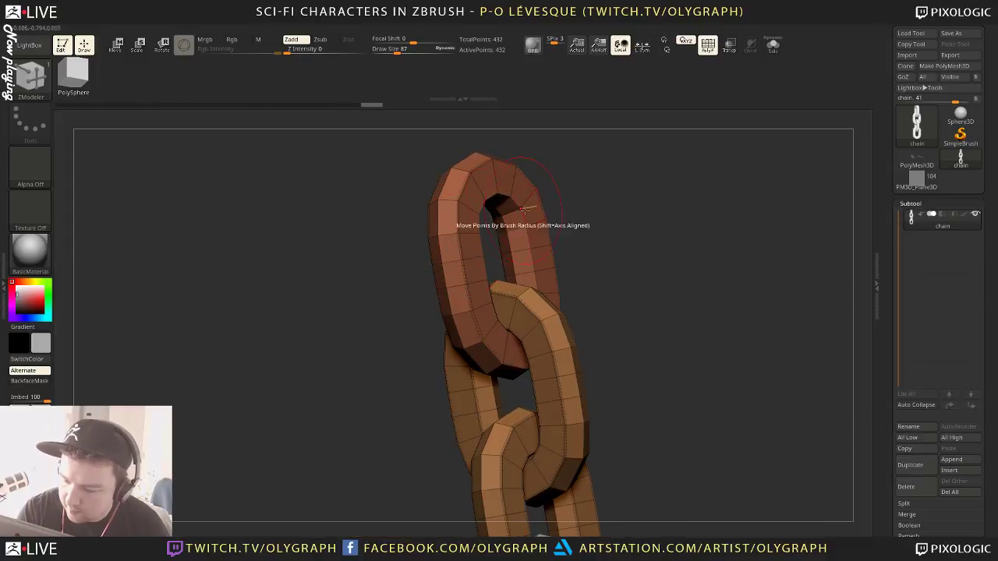
right_click_drag(566, 221, 574, 294, "alt")
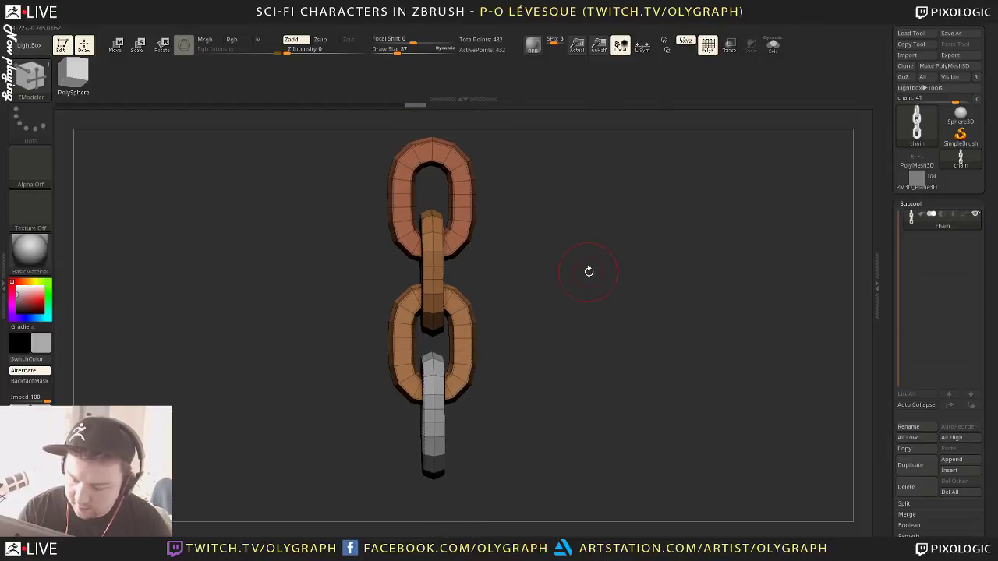
Append the creased chain to the custom chain InsertMesh brush and choose the chain mesh to insert
key("b")
left_click(349, 505)
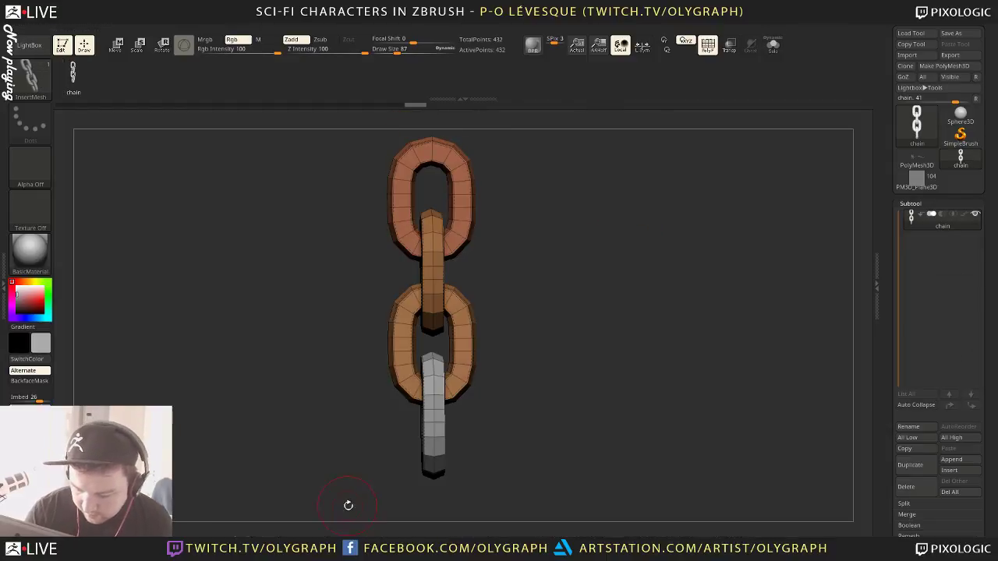
key("b")
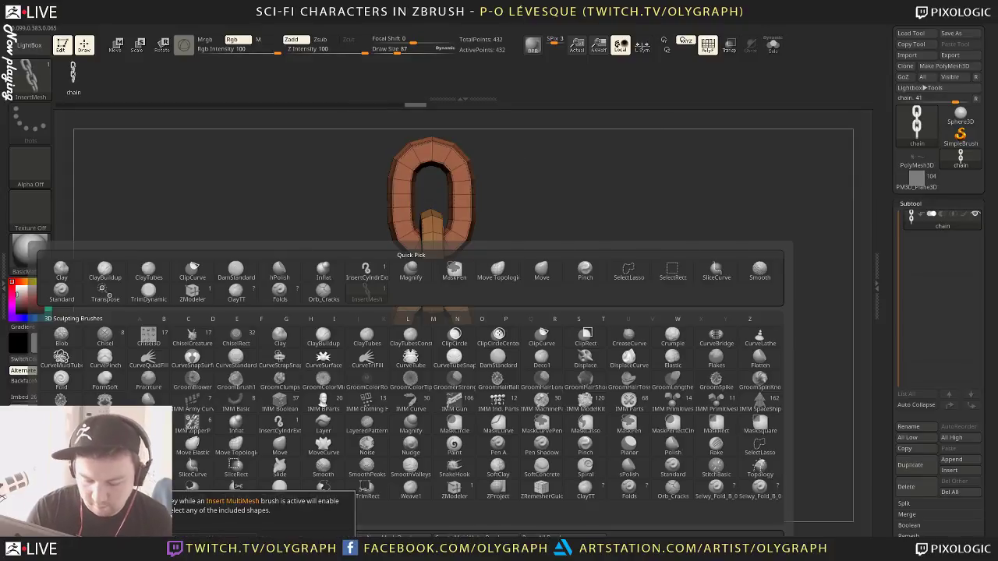
left_click(232, 527)
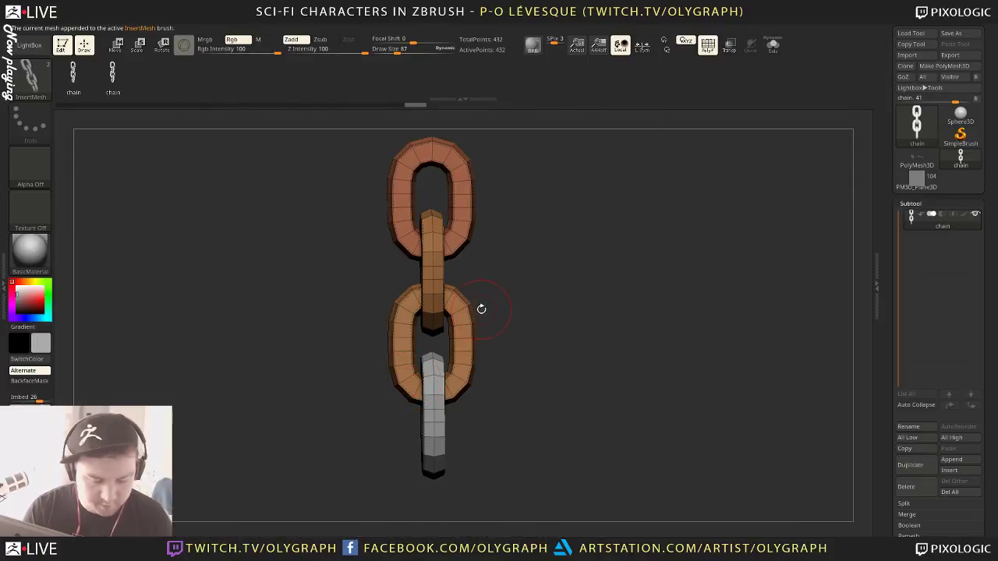
key("m")
left_click(336, 350)
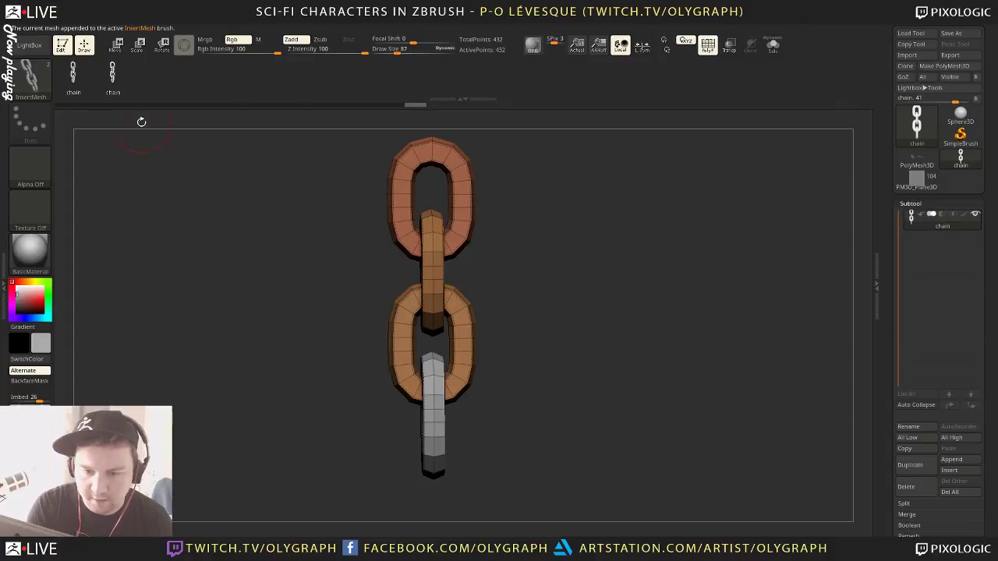
Return to the PM3D_Plane3D tool, isolate the plane in Solo mode and frame it in view
left_click(921, 182)
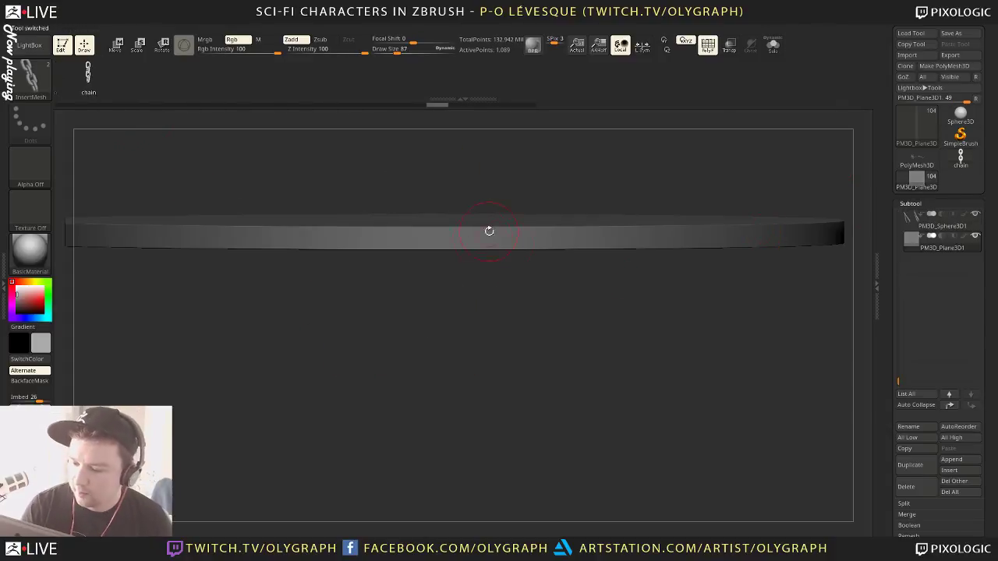
left_click_drag(544, 294, 563, 361)
key("f")
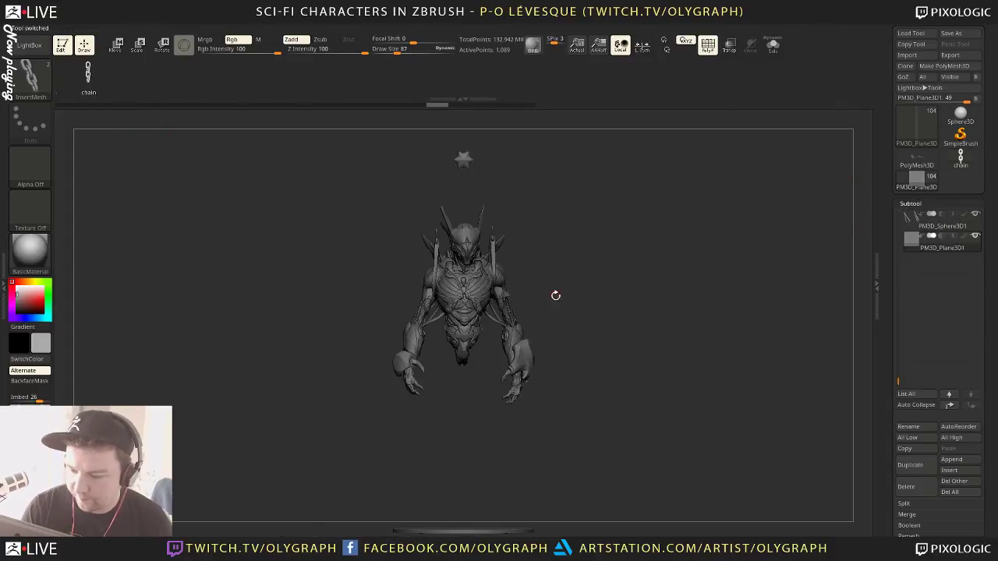
key("alt+s")
mouse_move(603, 262)
left_mouse_down()
mouse_move(553, 272)
mouse_move(613, 257)
left_mouse_up()
key("f")
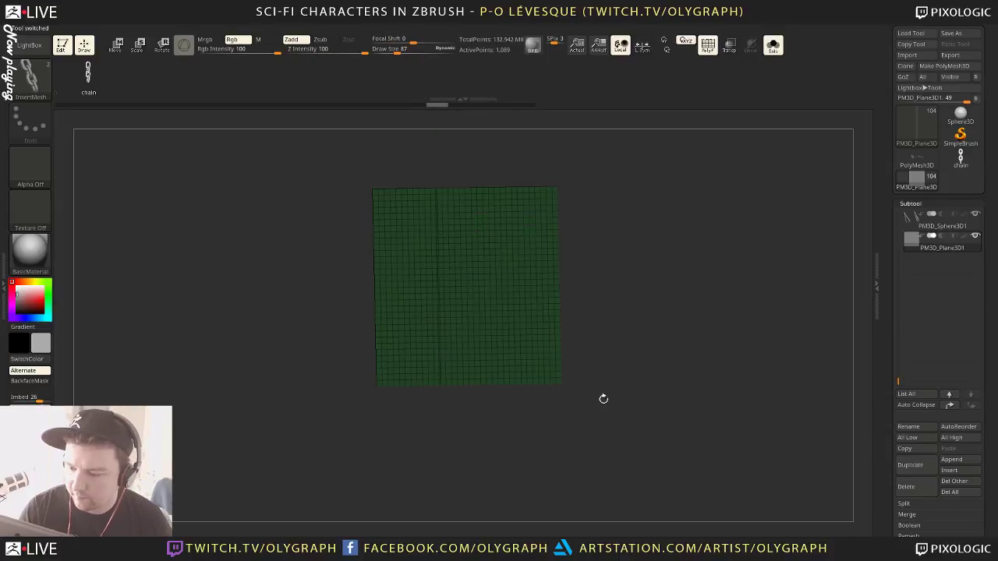
Generate a curve on the plane's creased edge with Frame Mesh, test-insert the creased chain along it and examine the links
left_click(454, 26)
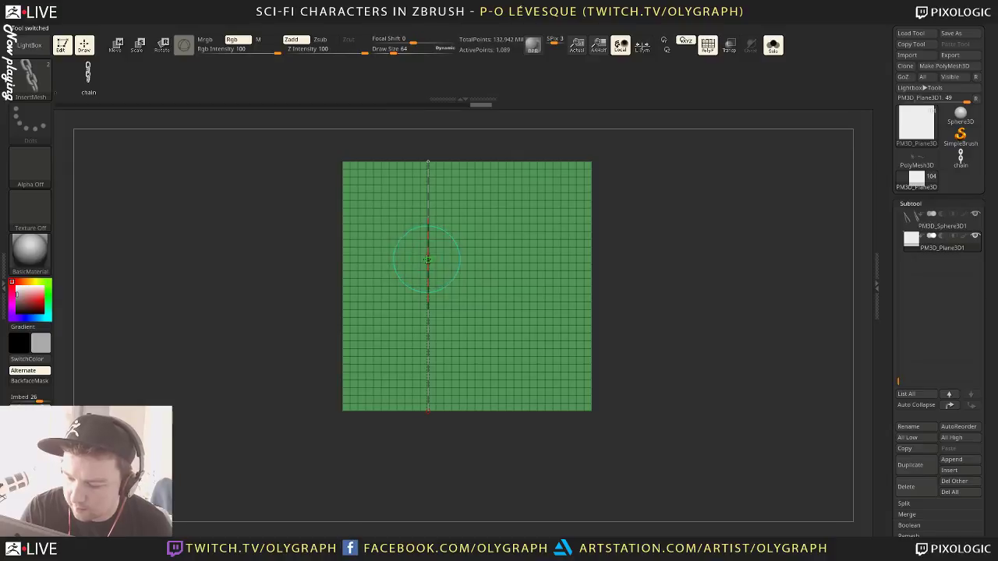
left_click(427, 260)
left_click_drag(289, 423, 450, 308)
left_click_drag(608, 390, 690, 247, "alt")
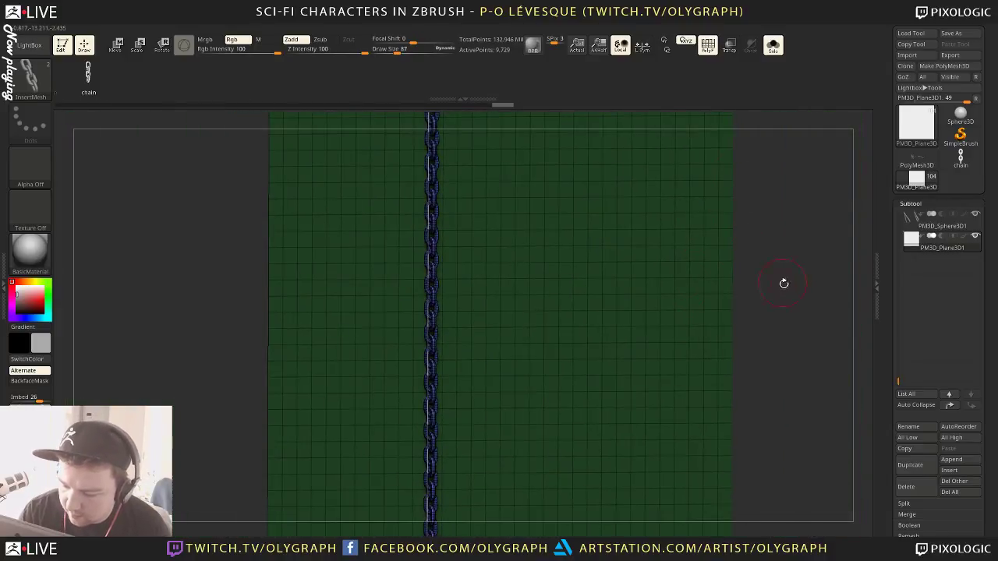
left_click_drag(784, 283, 737, 209)
left_click_drag(636, 237, 514, 328)
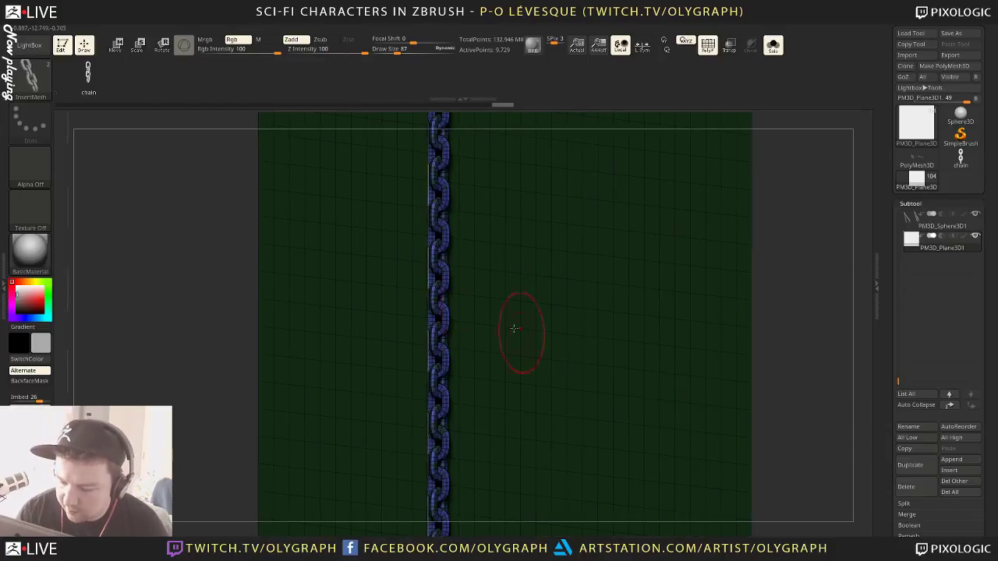
left_click_drag(775, 231, 538, 272)
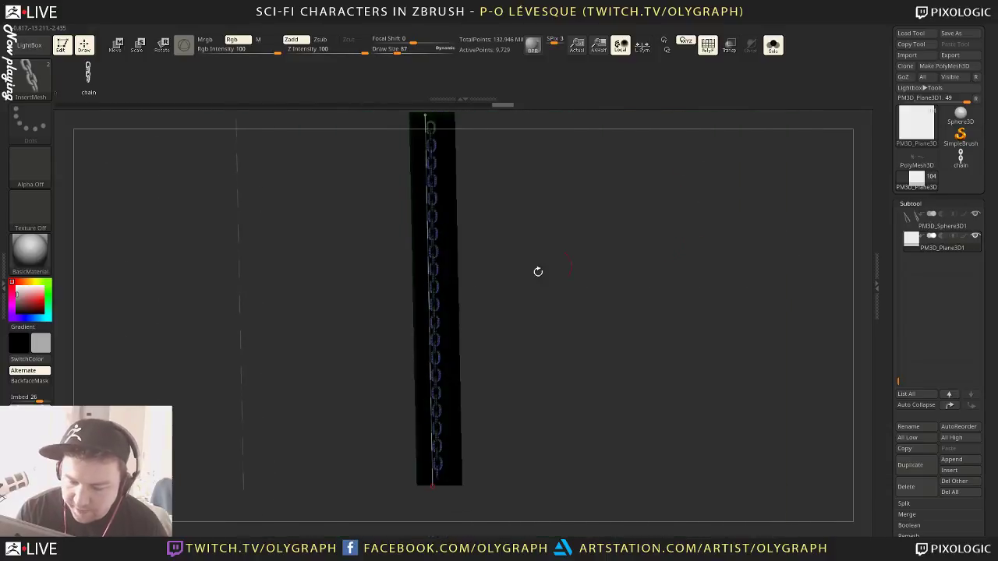
left_click_drag(364, 268, 635, 259)
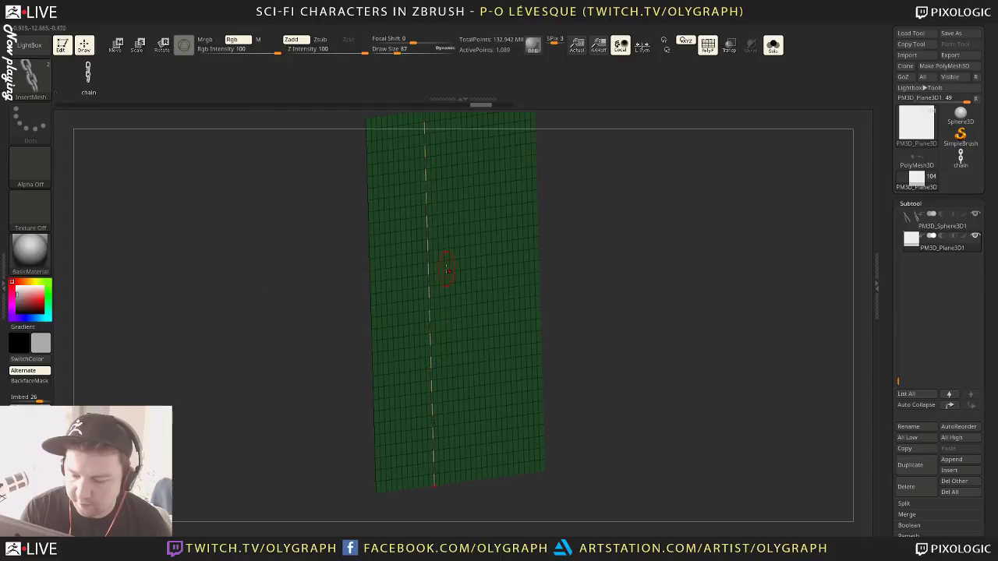
Try inserting the chain along the plane's creased-edge curve from several viewing angles and undo each insertion
left_click(429, 273)
left_click_drag(636, 252, 780, 206, "alt")
key("ctrl+z")
left_click_drag(817, 260, 719, 219)
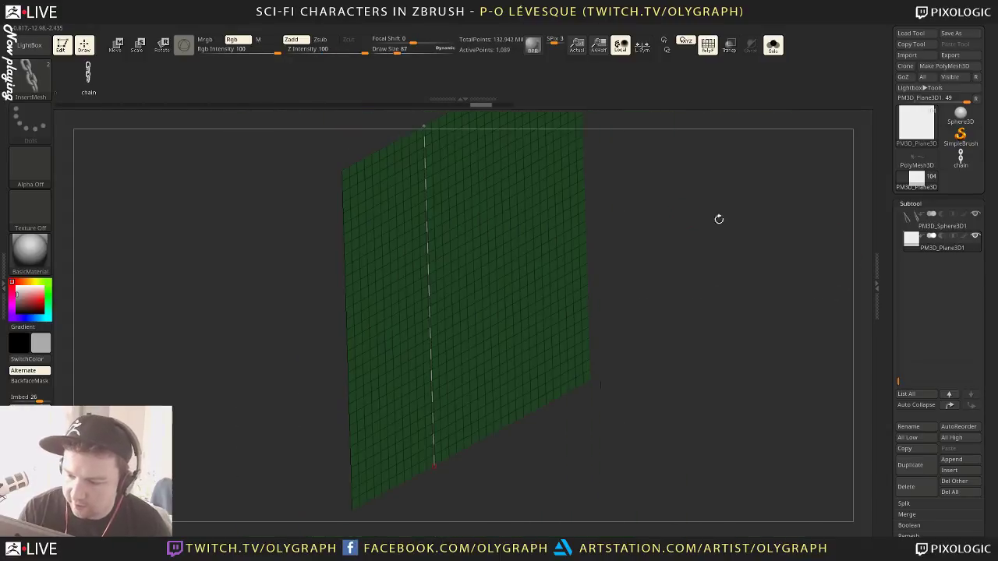
left_click_drag(506, 311, 494, 354)
left_click_drag(655, 249, 692, 214)
key("ctrl+z")
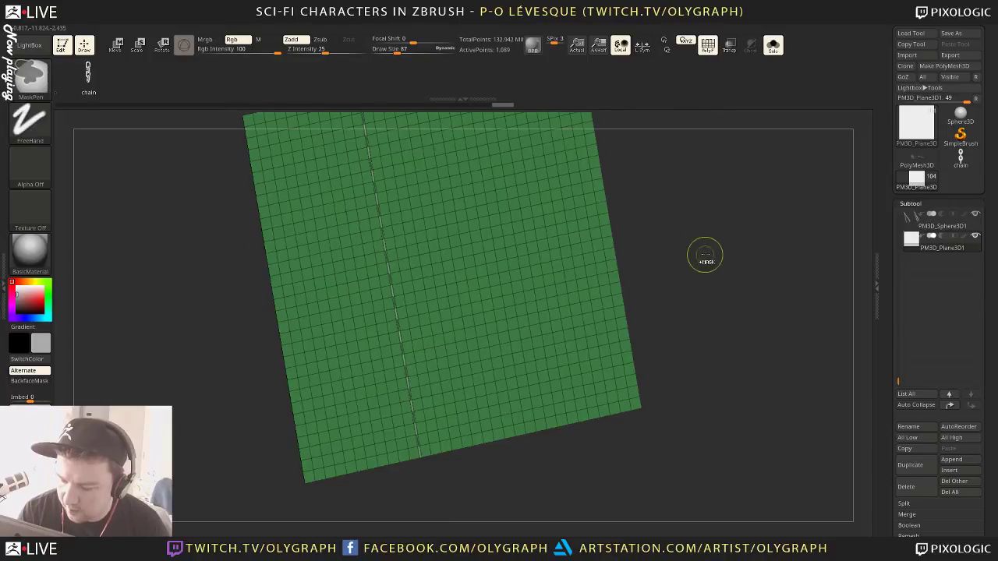
mouse_move(716, 253)
left_mouse_down()
mouse_move(726, 260)
mouse_move(711, 260)
left_mouse_up()
key("ctrl+shift+z")
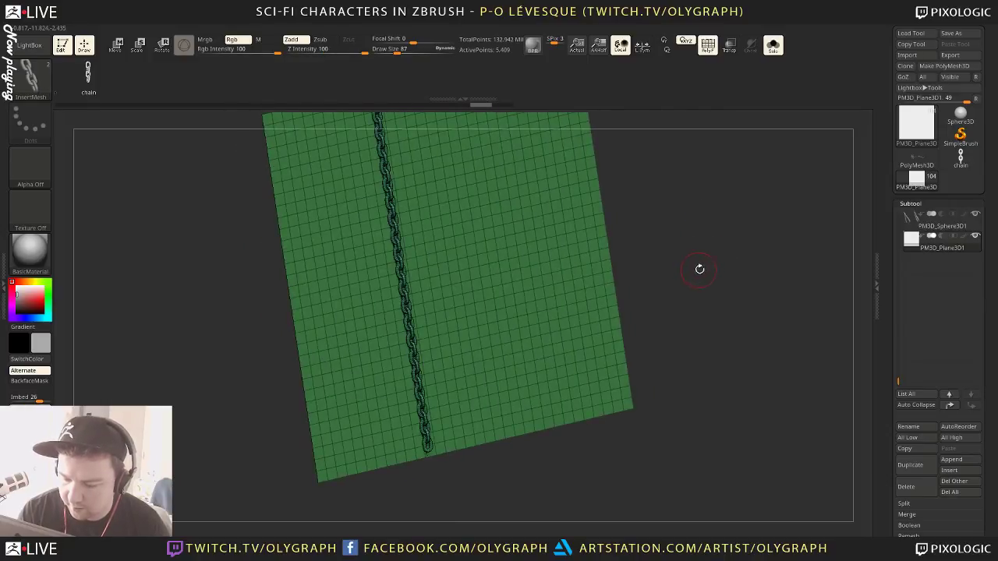
key("ctrl+z")
Delete the plane's hidden geometry, regenerate a curve on its creased edge with Frame Mesh and insert the chain along it
key("space")
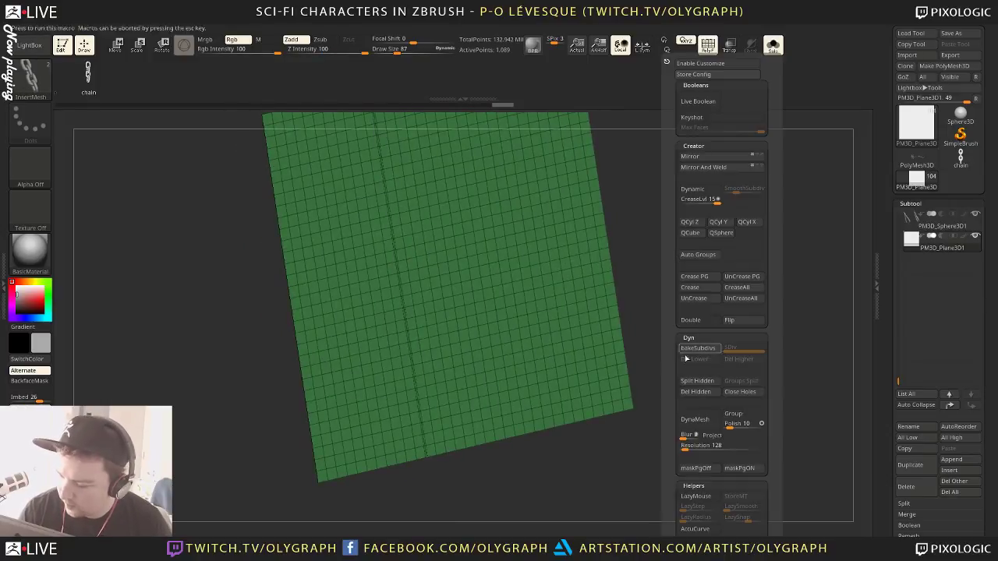
left_click(705, 394)
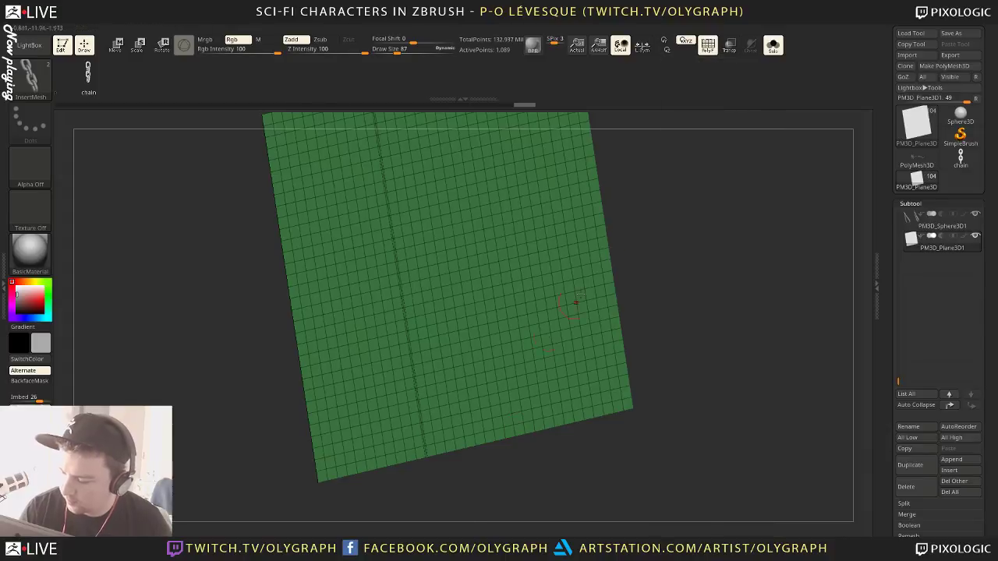
left_click_drag(637, 171, 641, 286, "alt")
left_click(472, 24)
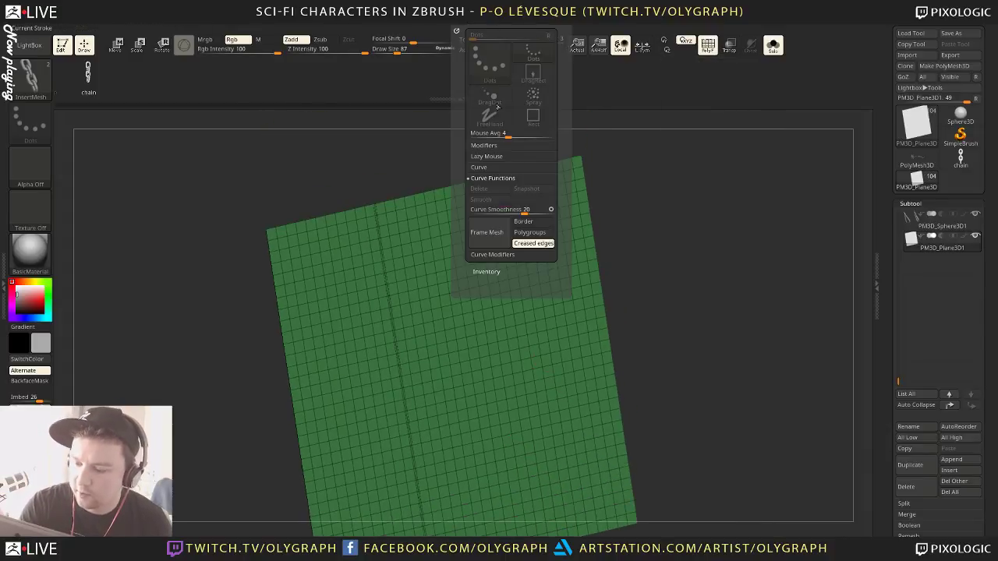
left_click(501, 239)
left_click(367, 256)
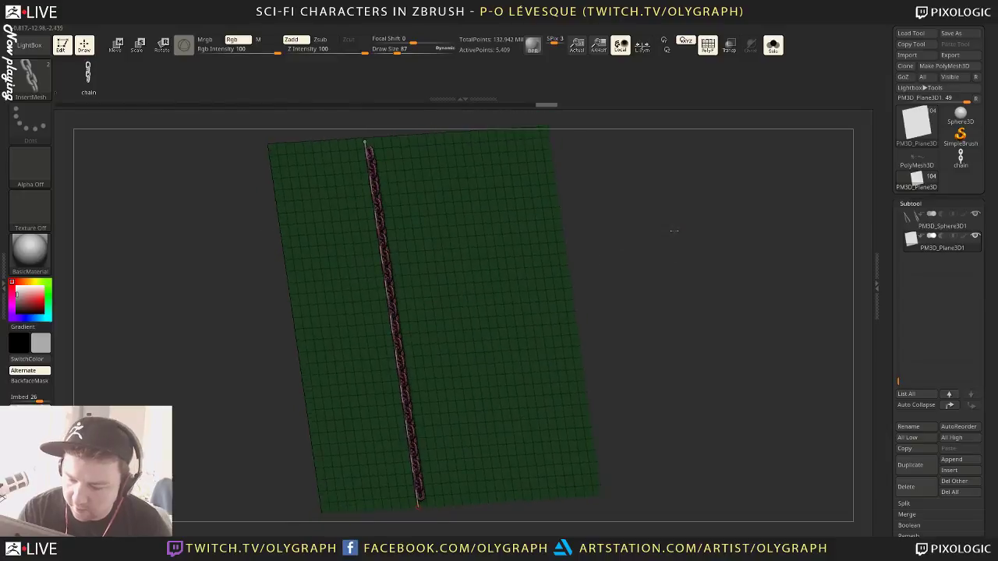
Preview the inserted chain up close with dynamic subdivision and without polyframe, and switch to the Move brush
left_click_drag(674, 231, 724, 329, "alt")
key("shift+f")
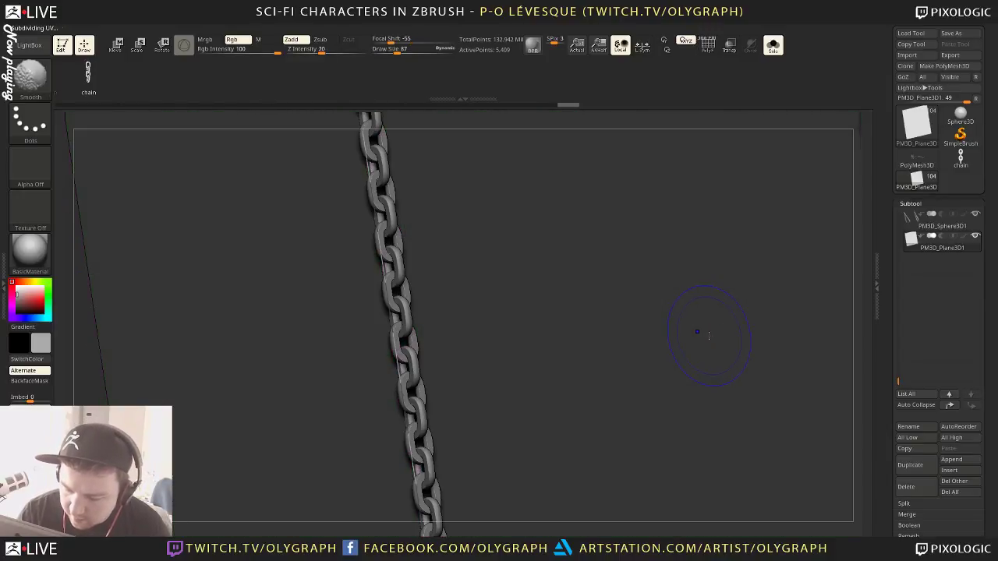
key("b")
key("m")
left_click(687, 299)
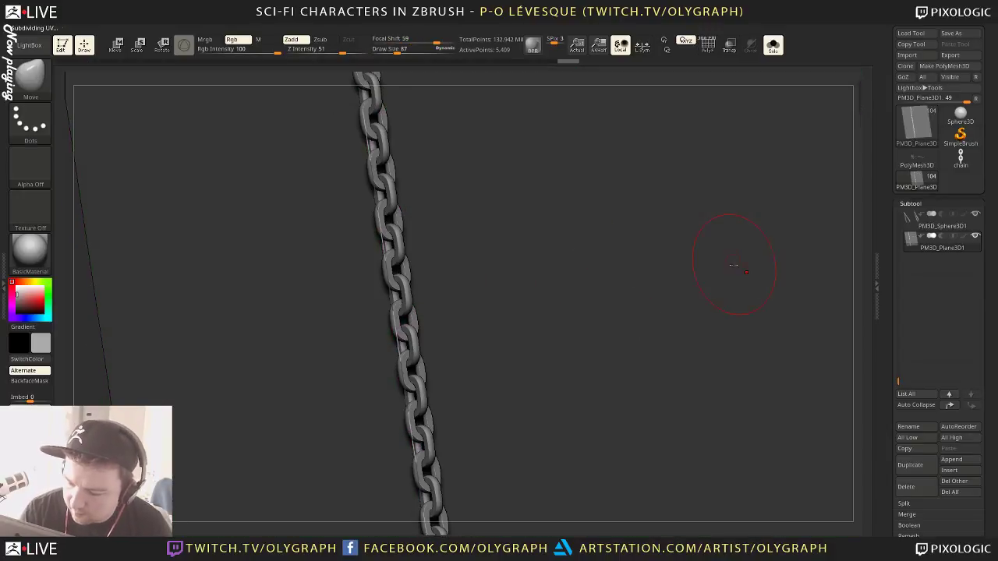
Isolate the chain from the plane, delete the hidden plane geometry and bring the full character back into view
key("f")
left_click(584, 319, "ctrl+shift")
left_click(584, 319, "ctrl+shift")
key("space")
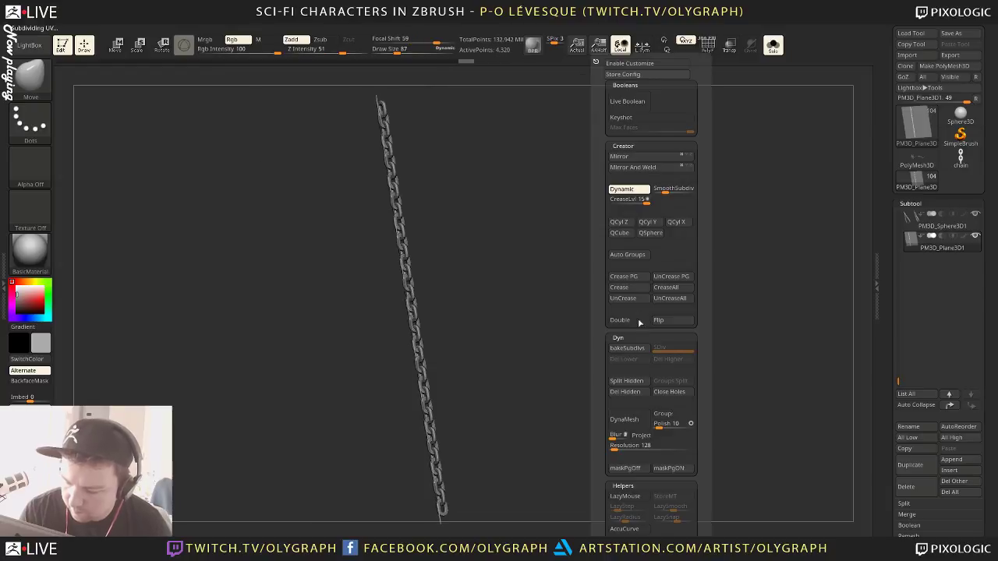
left_click(628, 392)
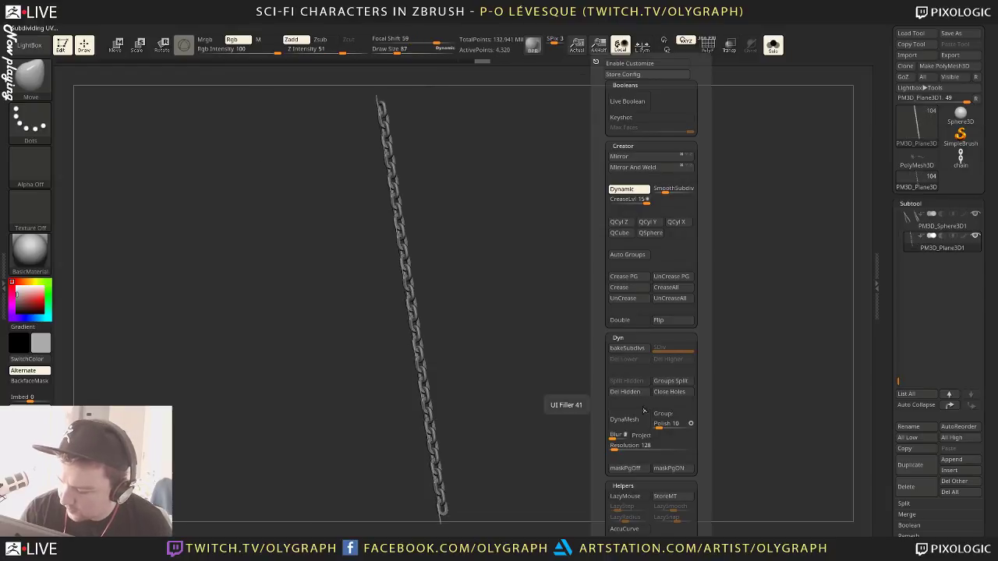
scroll(644, 298, "down", 2)
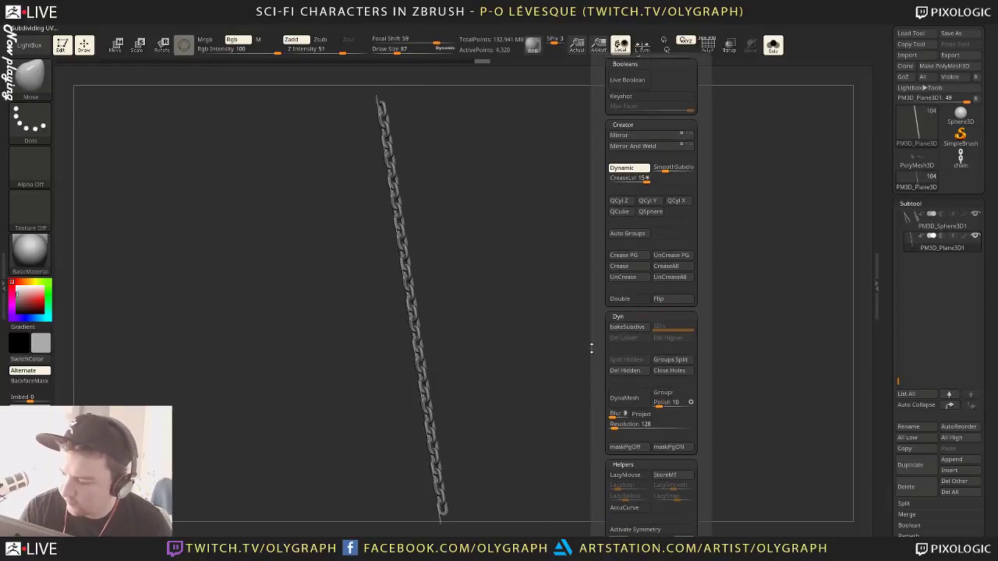
scroll(598, 326, "down", 4)
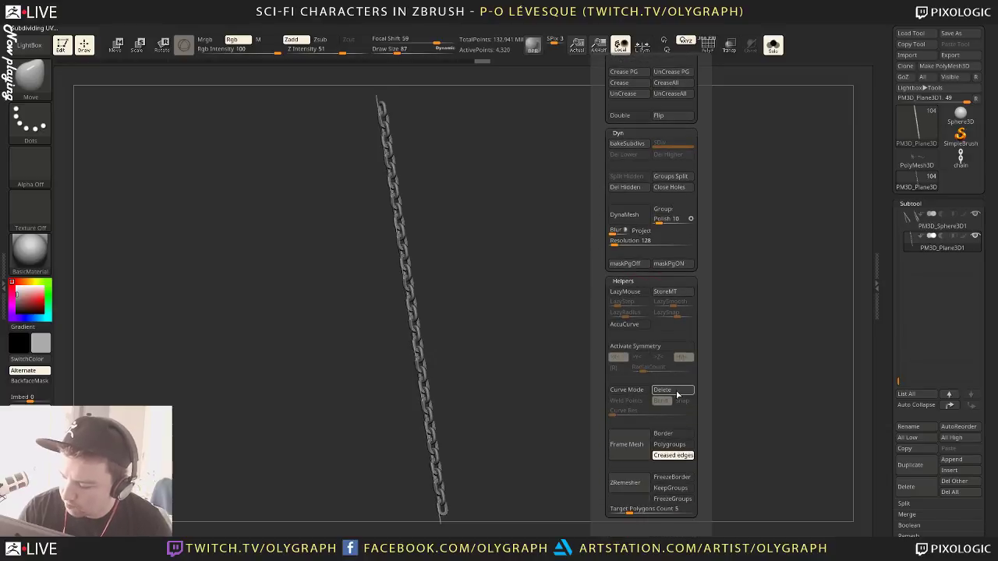
mouse_move(523, 363)
left_mouse_down()
mouse_move(545, 315)
mouse_move(579, 301)
mouse_move(625, 316)
left_mouse_up()
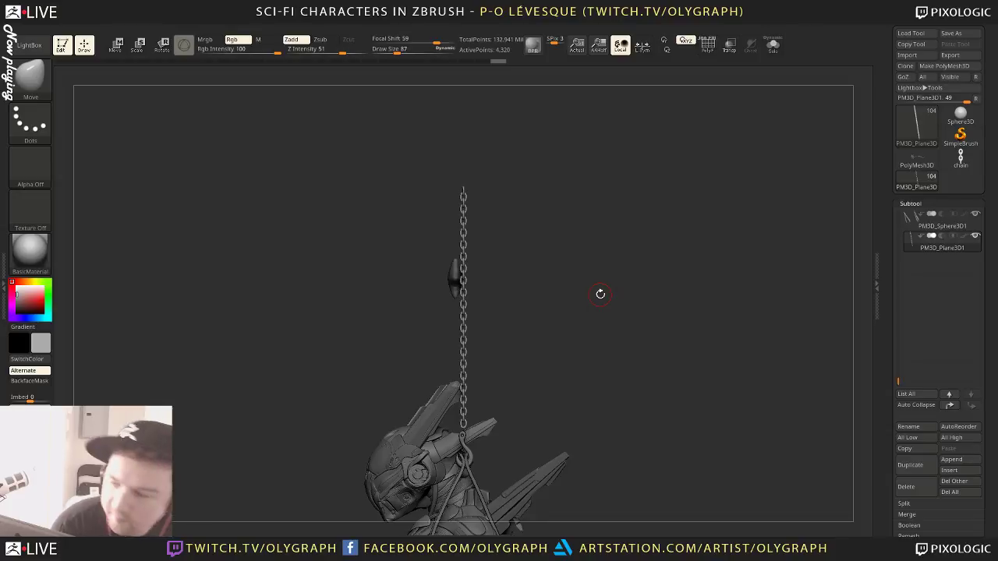
Rotate the chain a quarter turn about its vertical axis and align it above the shoulder hook with the Gizmo
left_click_drag(601, 294, 633, 247)
key("w")
left_click_drag(698, 281, 678, 231, "alt")
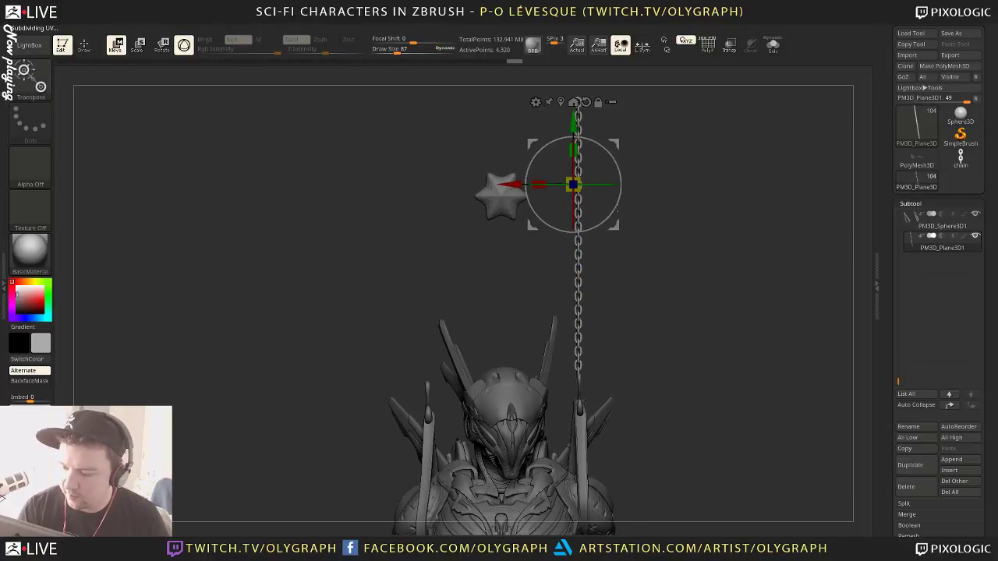
left_click_drag(605, 184, 535, 184)
left_click_drag(615, 140, 614, 97)
left_click_drag(620, 144, 716, 162)
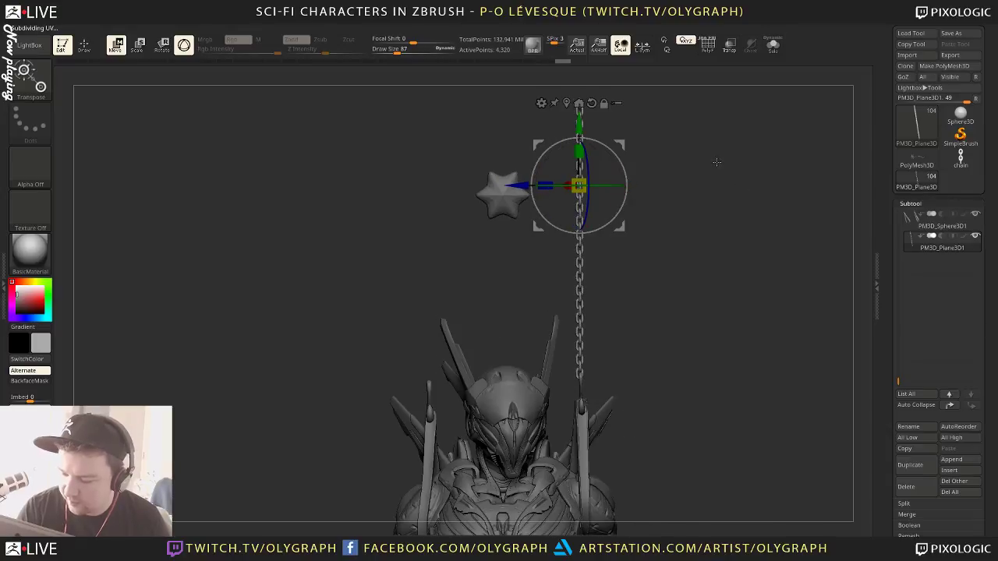
left_click_drag(579, 184, 624, 145)
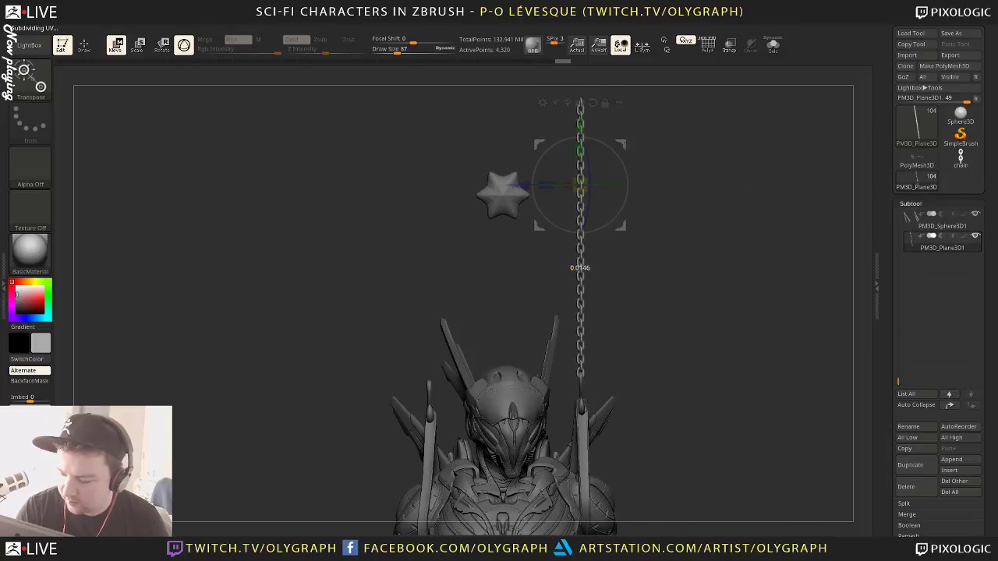
key("q")
Duplicate the chain with the Gizmo and place the copy above the hook on the opposite shoulder
mouse_move(712, 202)
left_mouse_down()
mouse_move(662, 187)
mouse_move(668, 159)
left_mouse_up()
left_click_drag(695, 264, 677, 193)
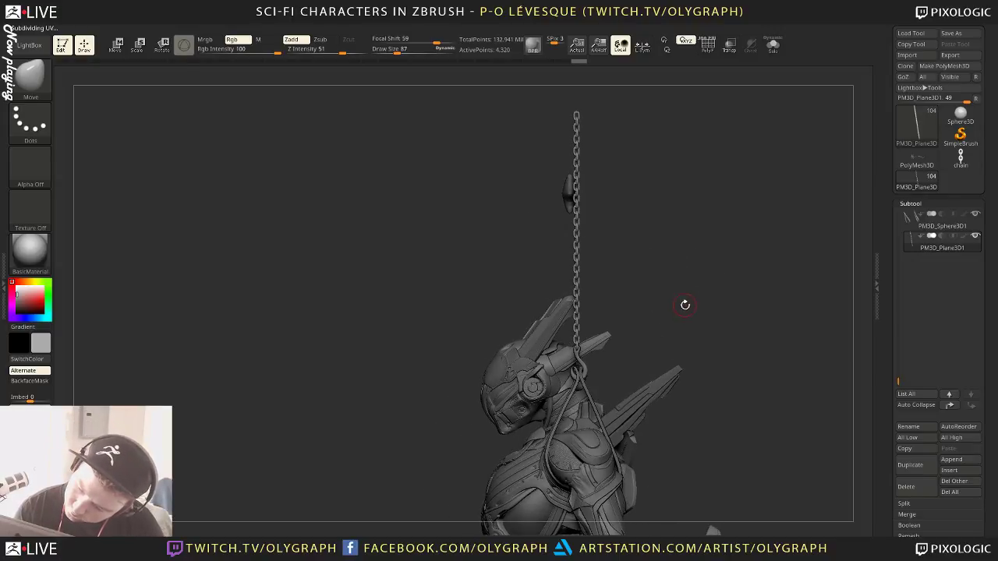
left_click_drag(686, 305, 661, 225)
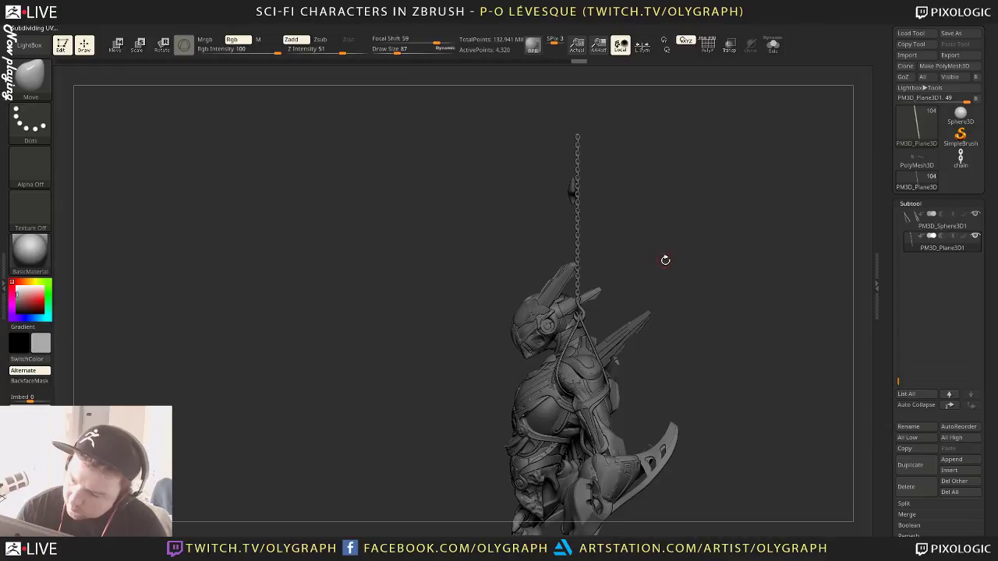
left_click_drag(666, 260, 711, 254)
key("w")
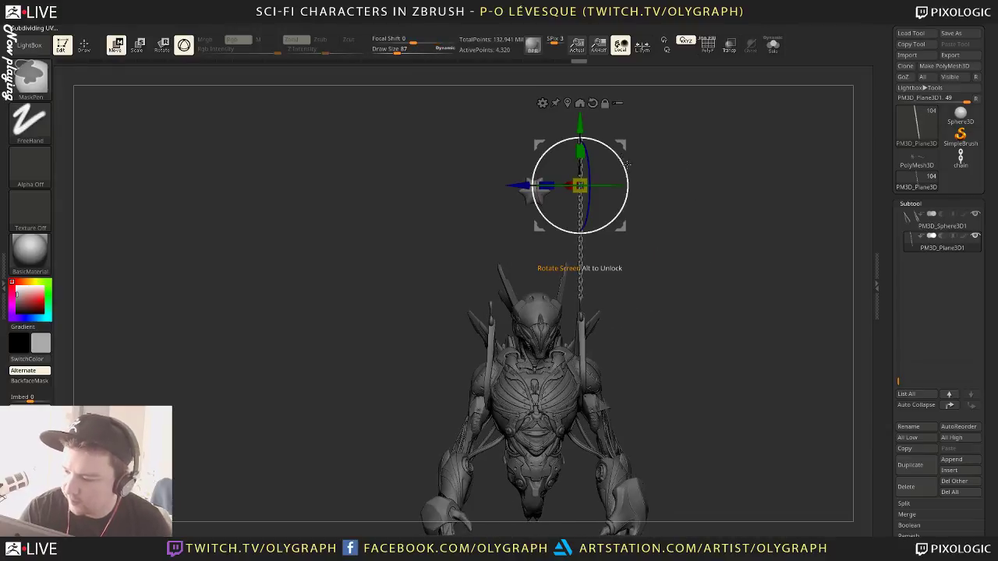
left_click_drag(579, 185, 539, 191, "ctrl")
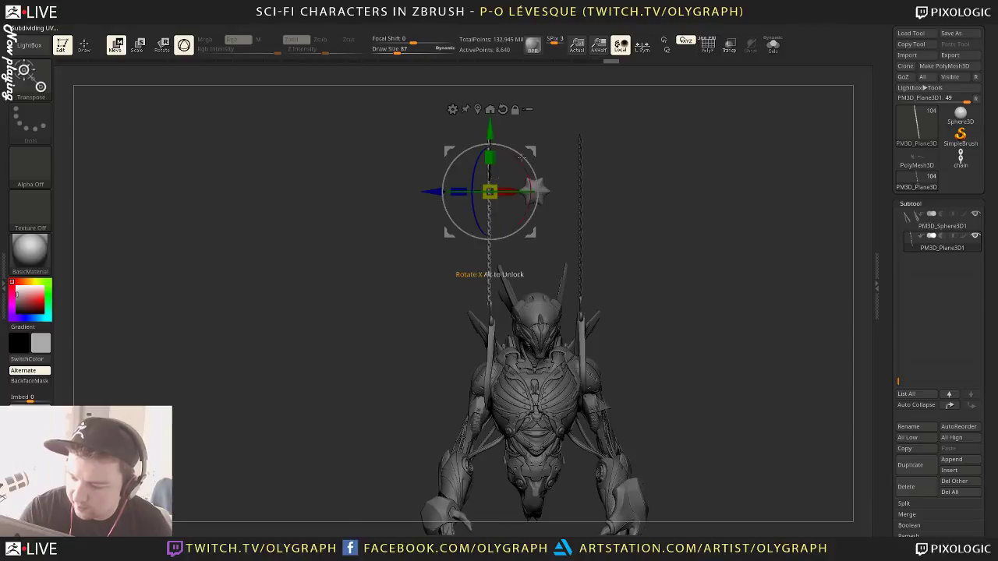
left_click_drag(533, 148, 536, 149)
key("q")
Set the draw size to 200 and nudge the two chains to line up with their hooks using the Move brush
mouse_move(689, 219)
left_mouse_down()
mouse_move(647, 226)
mouse_move(655, 167)
left_mouse_up()
left_click_drag(647, 212, 694, 211)
key("s")
left_click(650, 272)
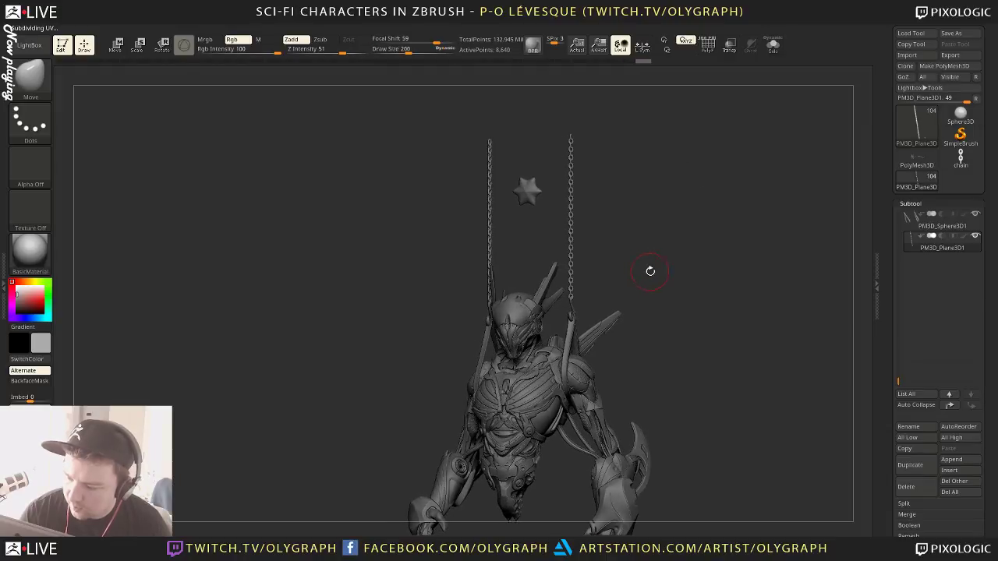
left_click_drag(651, 272, 584, 213)
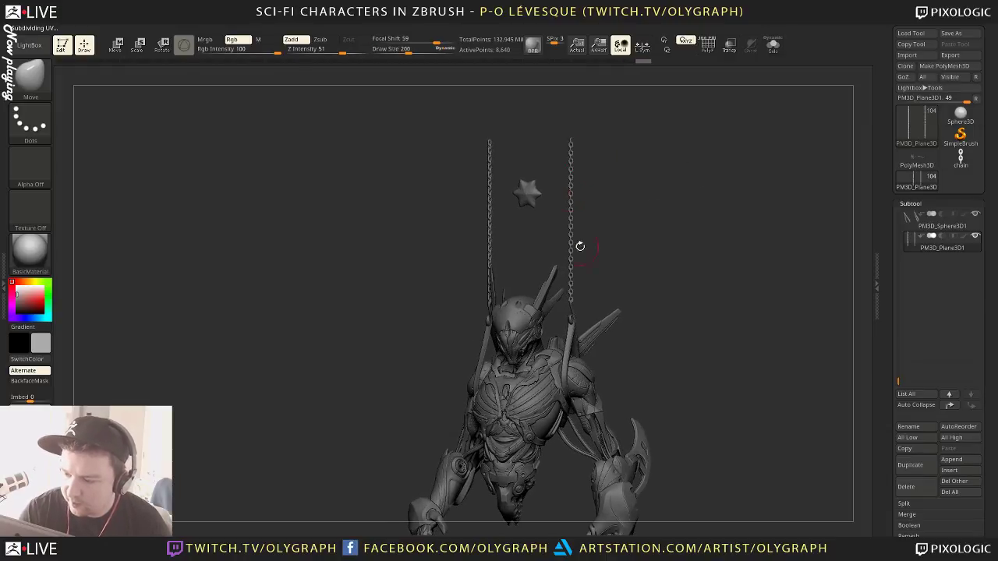
left_click_drag(580, 321, 599, 290)
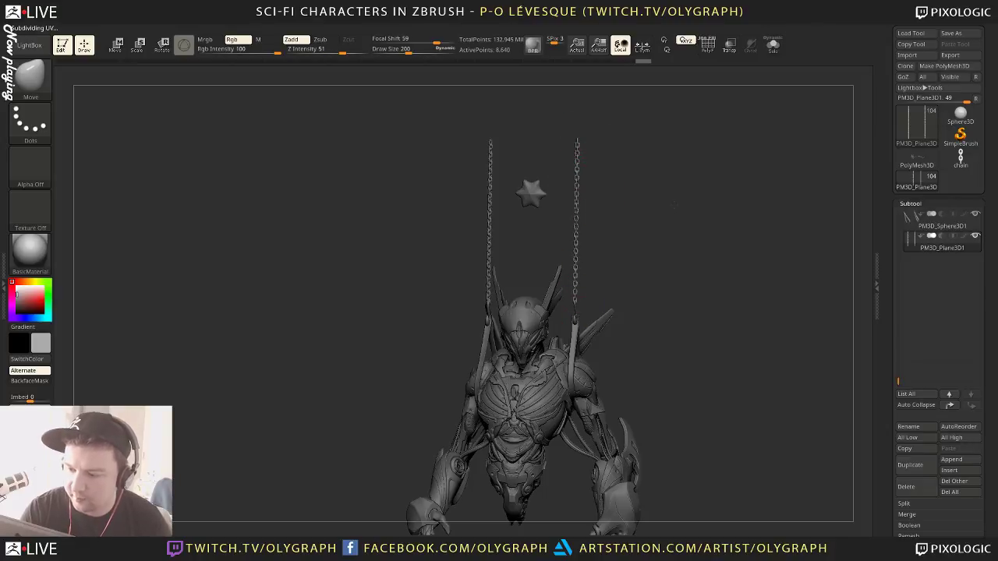
mouse_move(675, 204)
left_mouse_down()
mouse_move(646, 205)
mouse_move(619, 169)
mouse_move(637, 206)
mouse_move(600, 162)
left_mouse_up()
left_click_drag(611, 233, 637, 190)
mouse_move(627, 206)
left_mouse_down()
mouse_move(630, 194)
mouse_move(682, 330)
left_mouse_up()
mouse_move(673, 291)
left_mouse_down("alt")
mouse_move(654, 231)
mouse_move(662, 234)
mouse_move(664, 218)
left_mouse_up("alt")
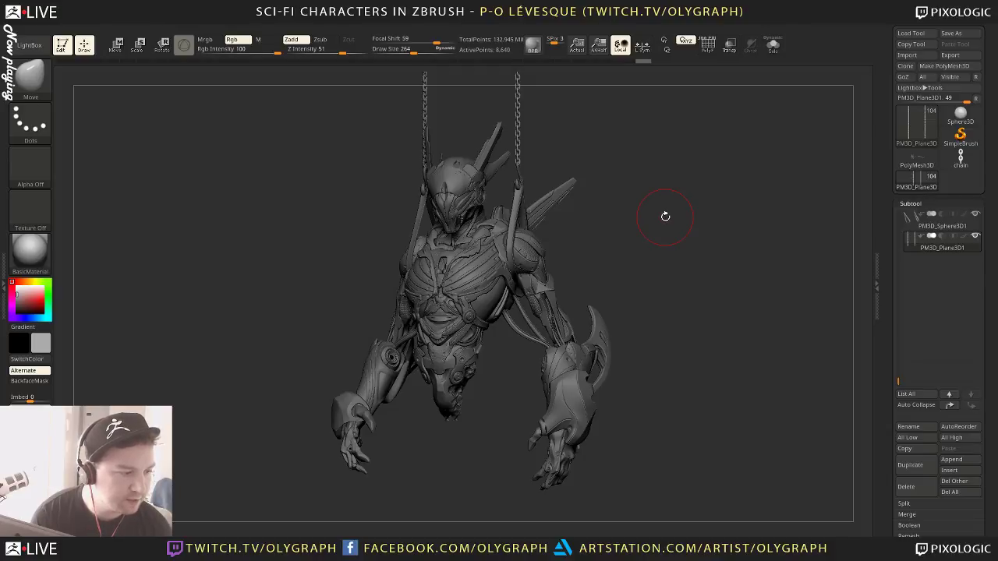
Examine the chain links and their polyframe up close where they meet the hooks, from several angles
mouse_move(607, 118)
left_mouse_down("alt")
mouse_move(653, 236)
mouse_move(668, 357)
left_mouse_up("alt")
key("shift+f")
left_click_drag(613, 307, 319, 258, "alt")
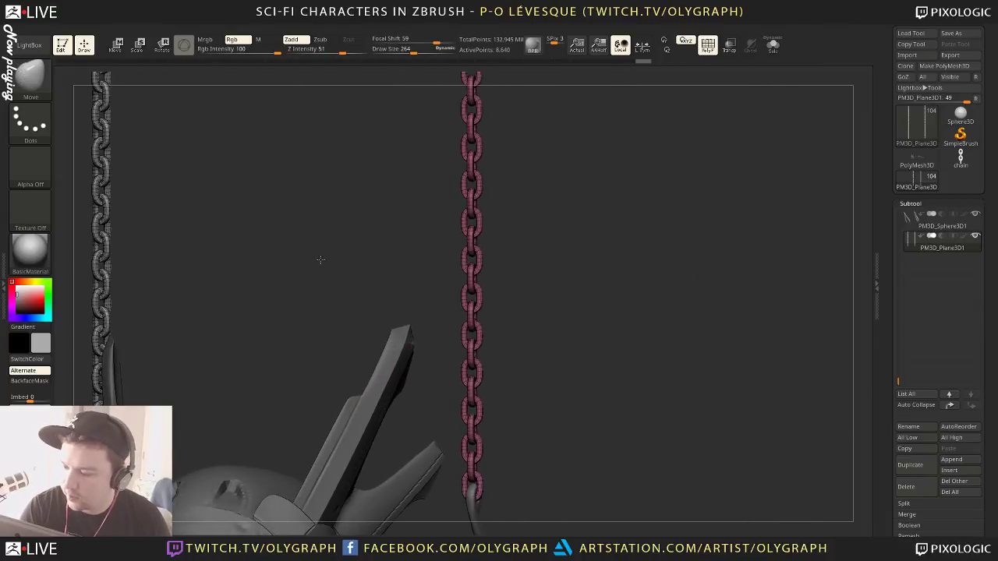
key("s")
mouse_move(580, 267)
left_mouse_down("alt")
mouse_move(584, 310)
mouse_move(629, 330)
mouse_move(285, 278)
mouse_move(296, 272)
left_mouse_up("alt")
left_click_drag(594, 323, 510, 281)
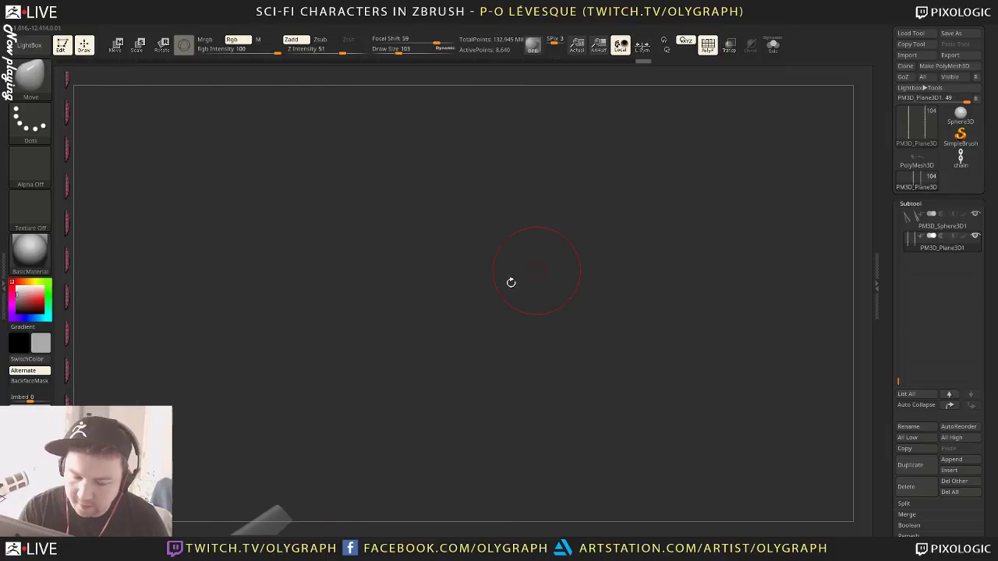
key("f")
left_click_drag(622, 203, 660, 340, "alt")
left_click_drag(735, 268, 627, 312, "alt")
key("shift+f")
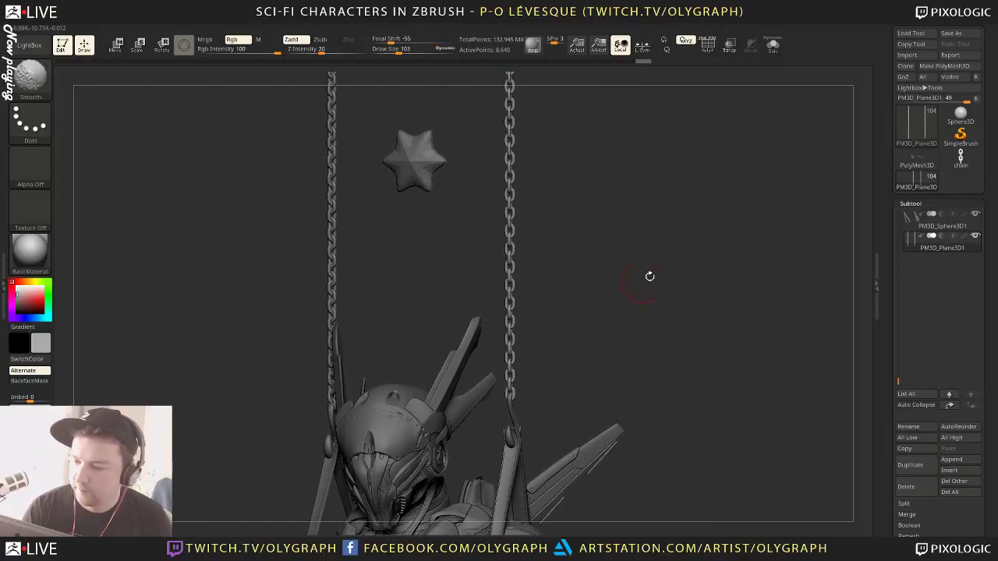
Save the tool as a new version, ROBOT_v04, in the FastRobot project folder
left_click(959, 34)
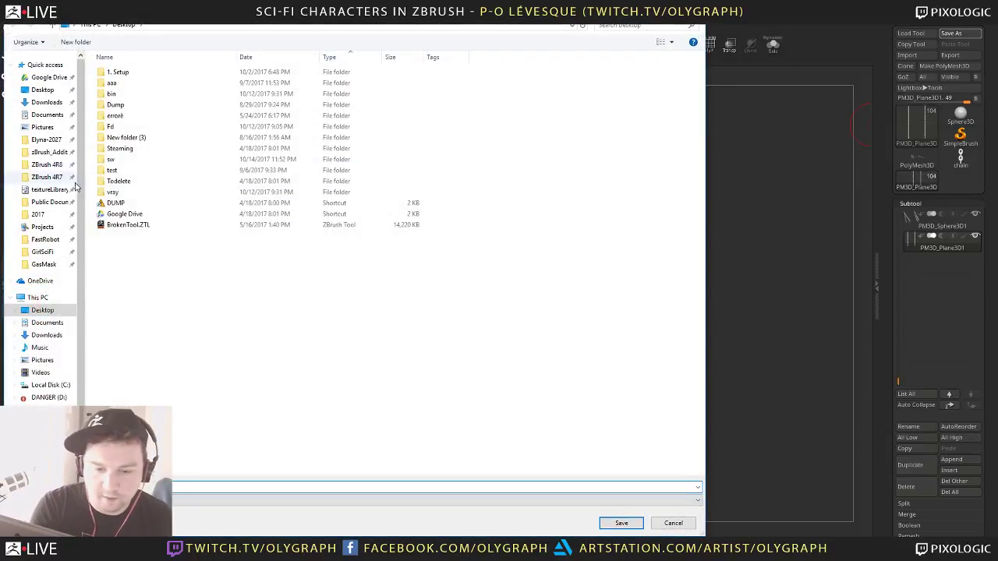
left_click(47, 164)
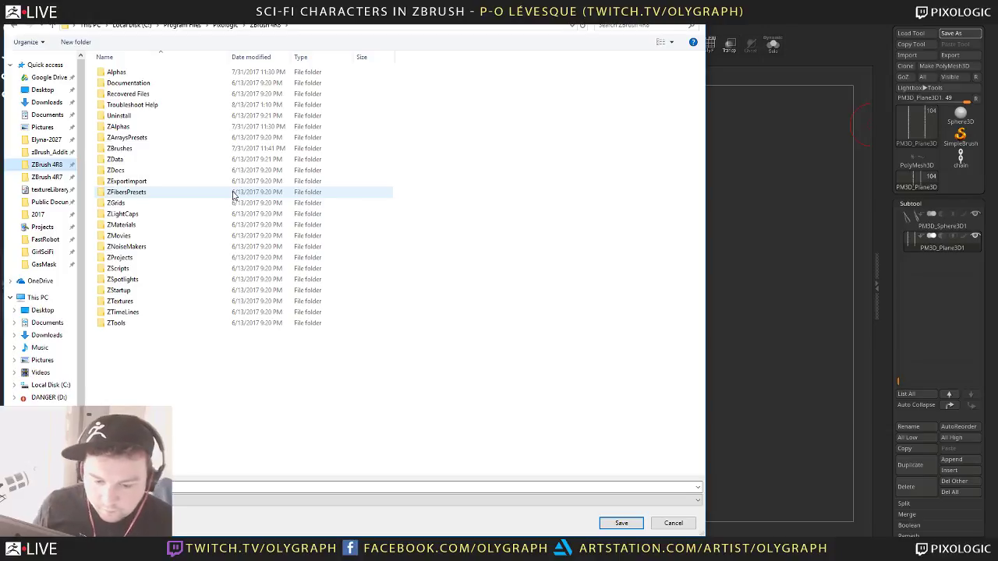
left_click(44, 239)
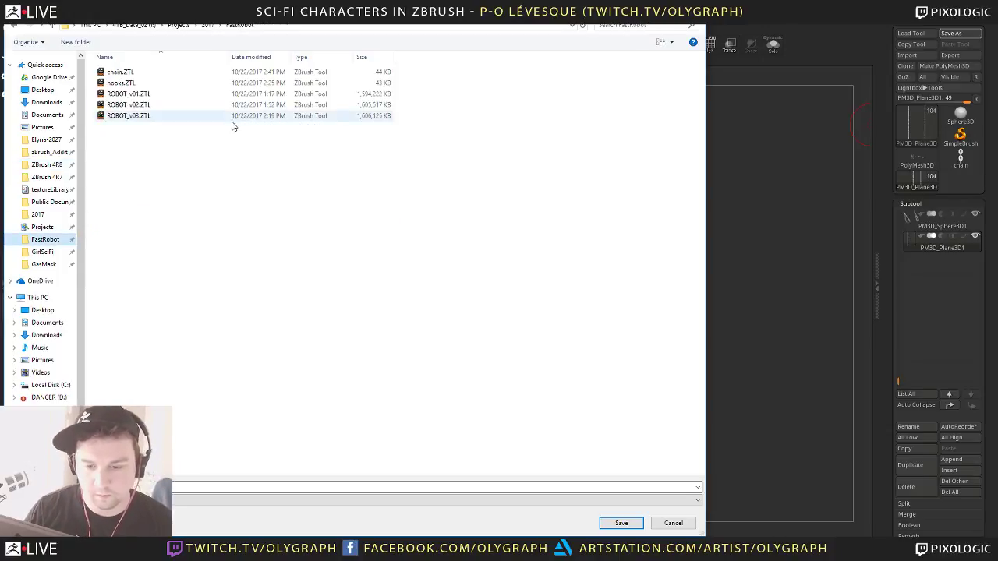
left_click(222, 117)
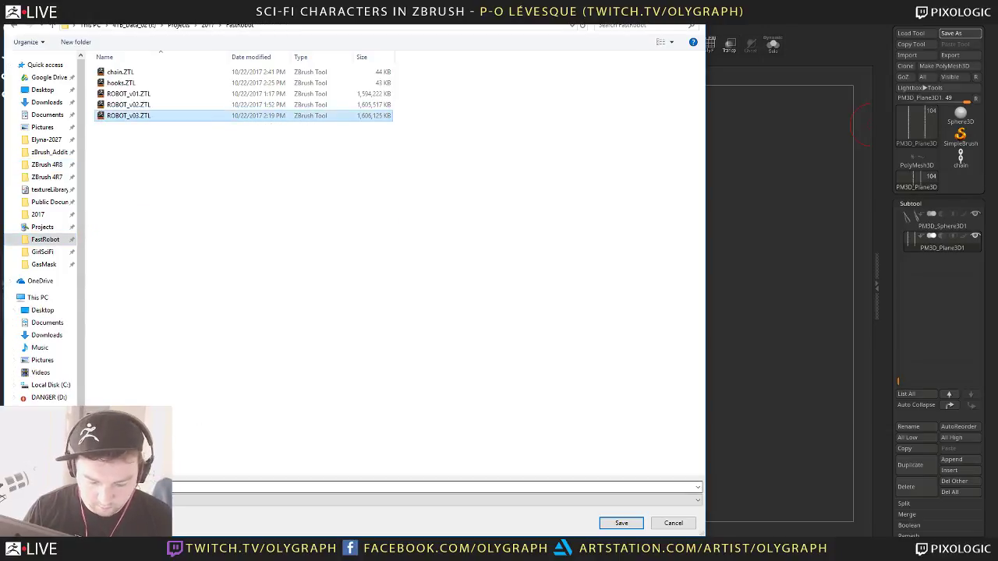
left_click(156, 487)
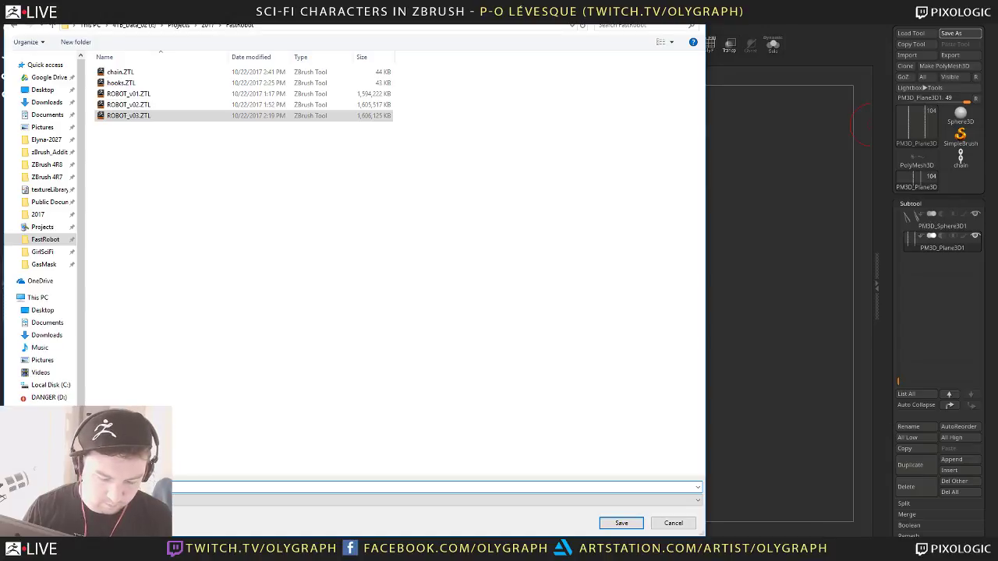
type("4")
key("Return")
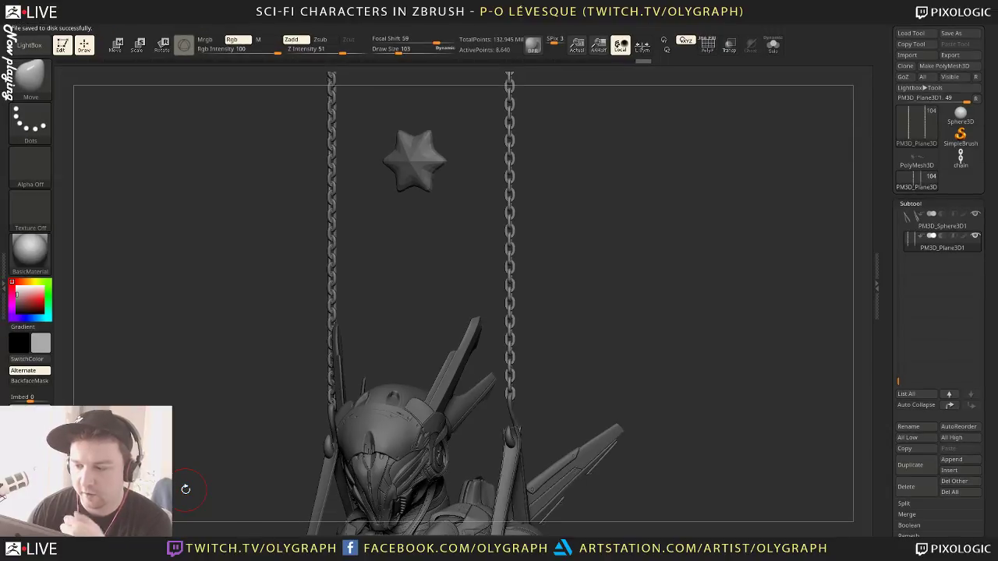
Unwrap the UVs of the two-chain subtool with UV Master
left_click(589, 27)
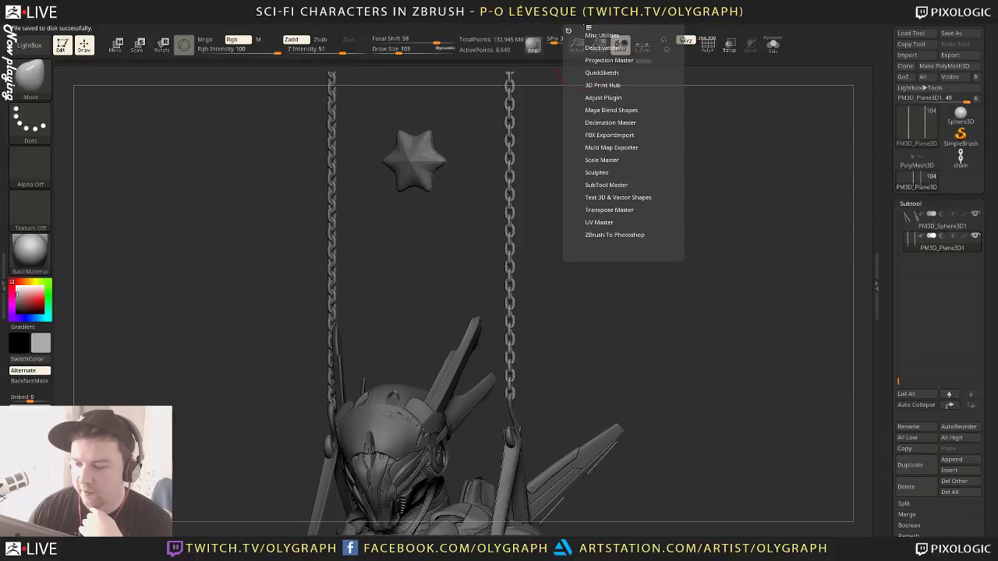
left_click(599, 222)
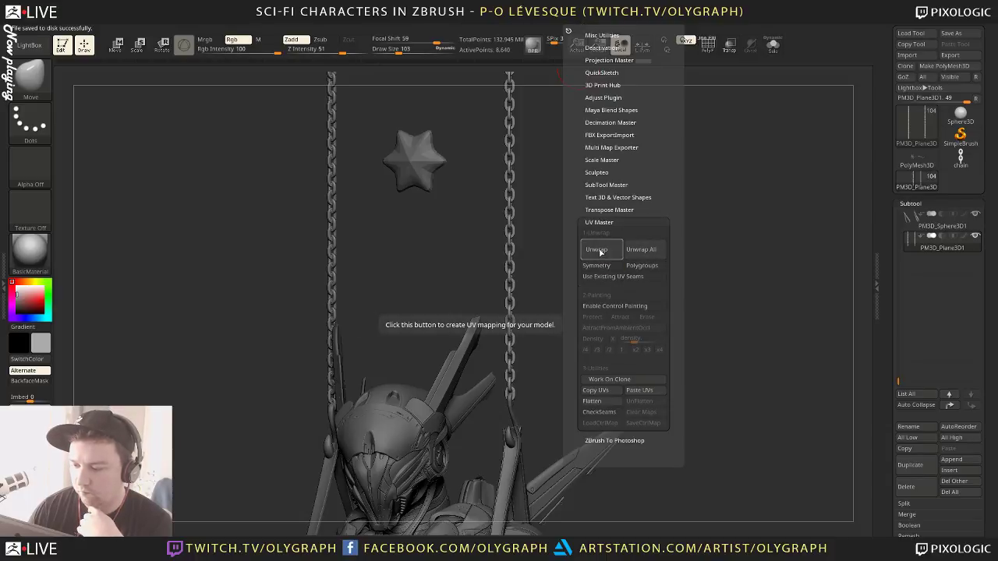
left_click(598, 250)
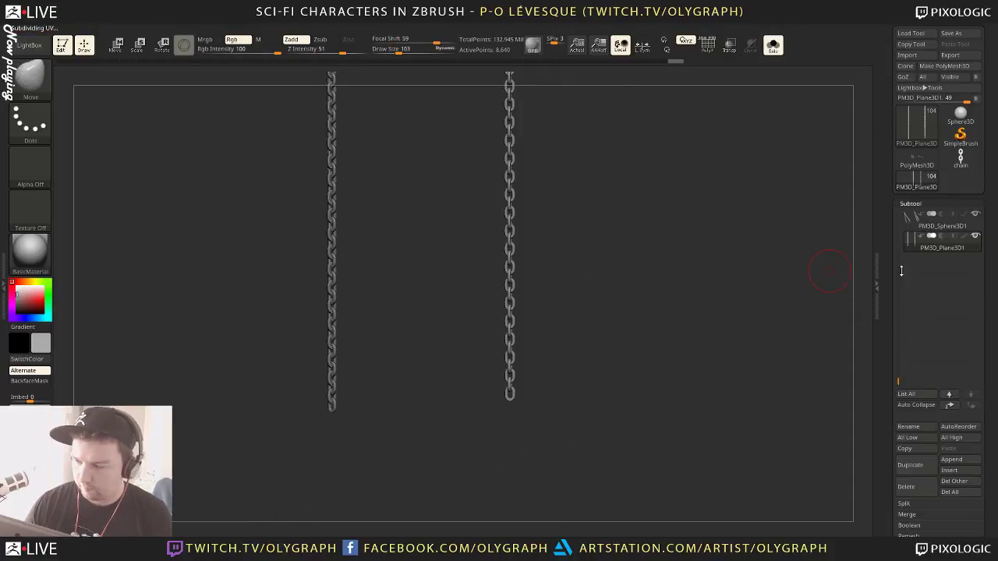
Preview the chains' UV layout with Morph UV and return to the 3D mesh
scroll(887, 328, "down", 5)
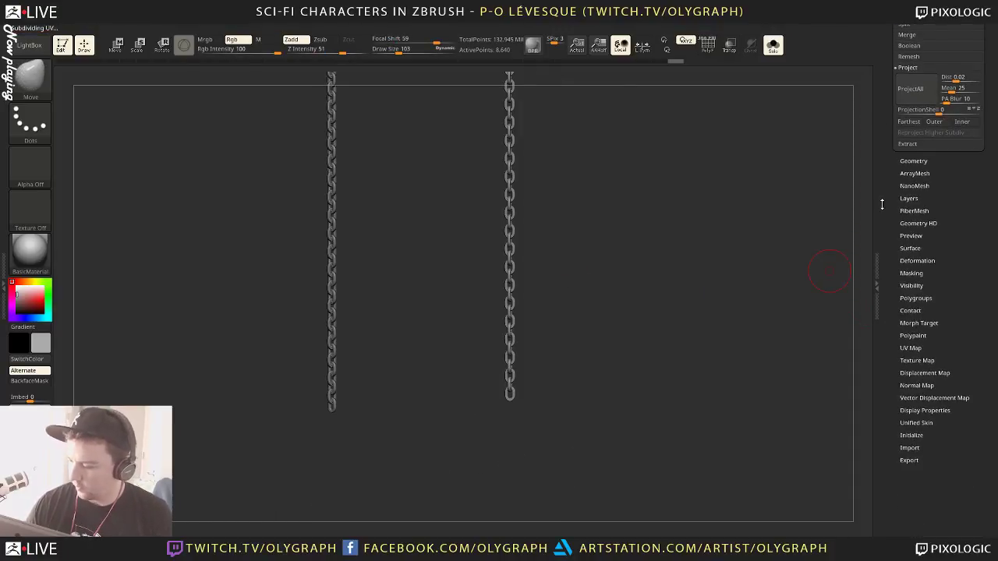
left_click(911, 347)
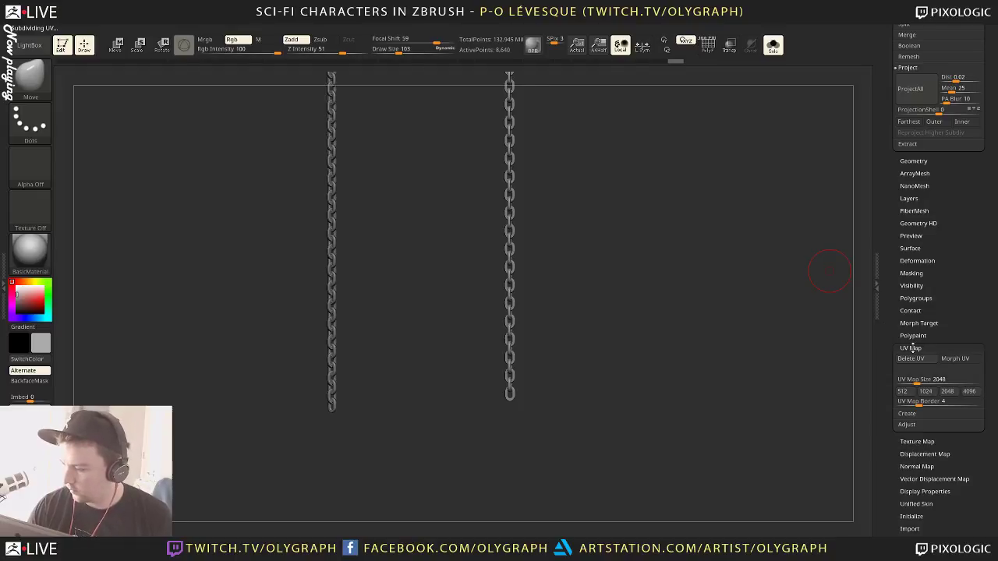
left_click(957, 360)
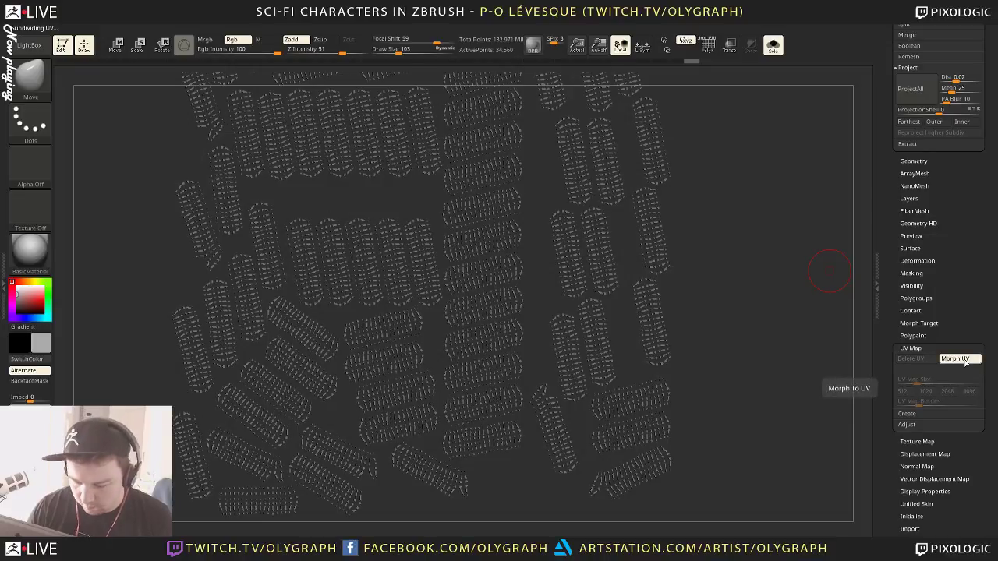
left_click(965, 360)
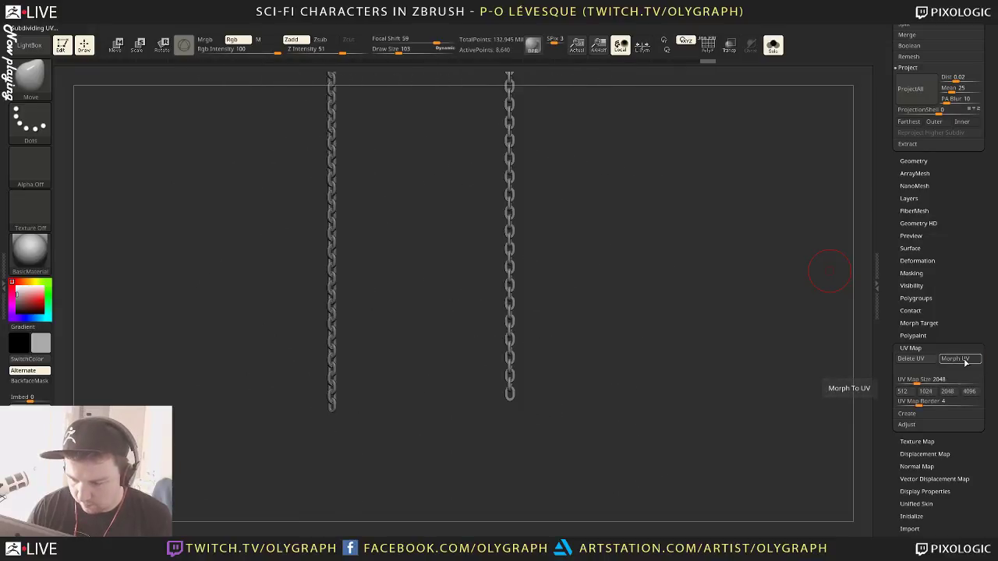
Turn on the polyframe and apply Auto Groups to give each chain link its own polygroup
mouse_move(622, 179)
left_mouse_down("alt")
mouse_move(627, 226)
mouse_move(653, 215)
left_mouse_up("alt")
key("shift+f")
key("space")
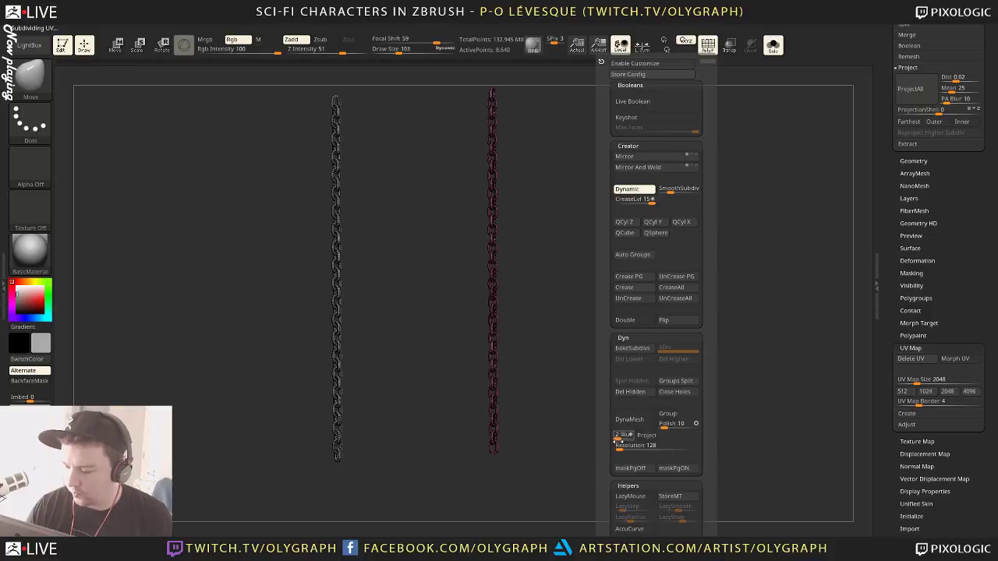
scroll(613, 439, "down", 5)
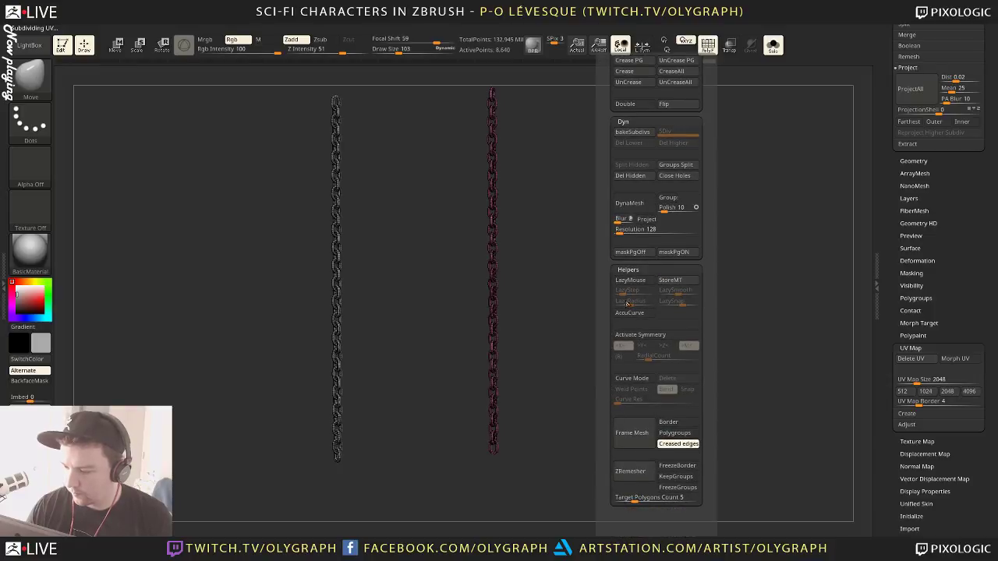
scroll(602, 394, "up", 5)
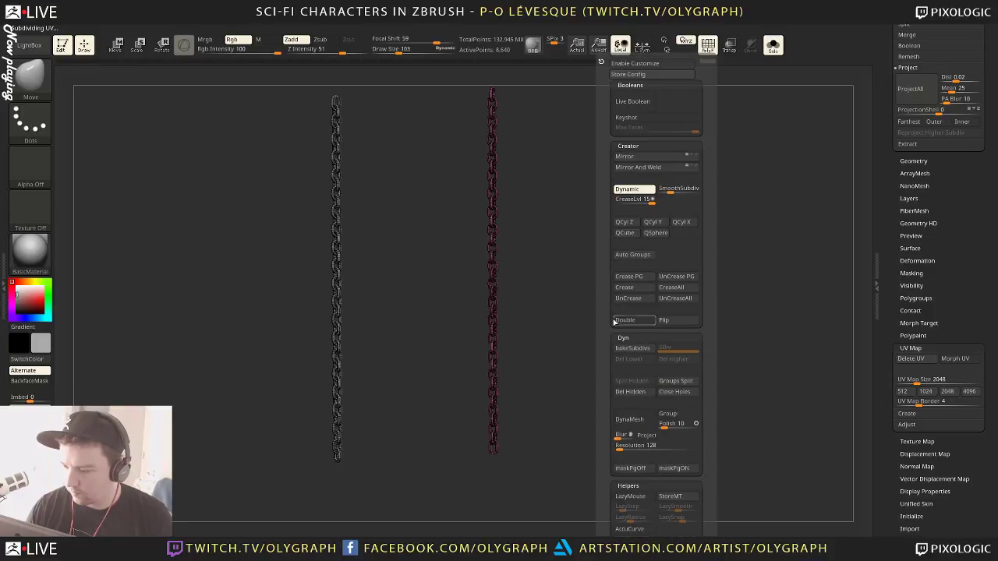
left_click(631, 255)
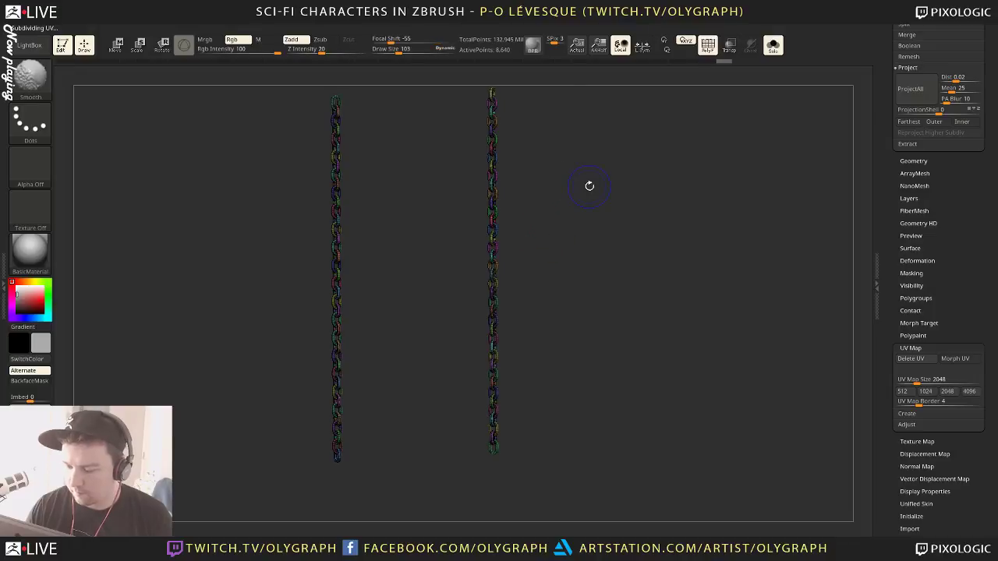
Unwrap the chains with UV Master's Polygroups option enabled, and check the UV layout with Flatten and UnFlatten
left_click(575, 27)
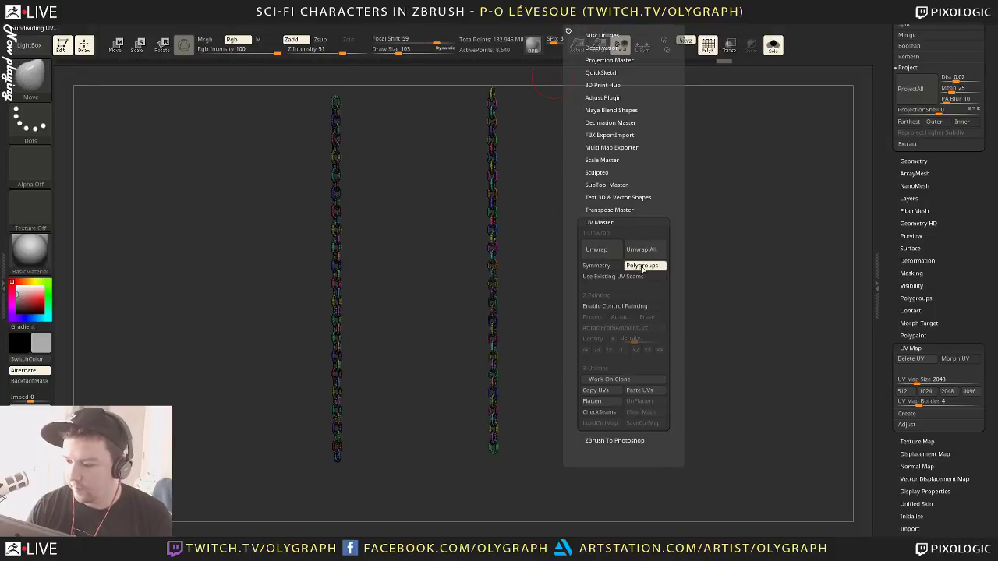
left_click(597, 249)
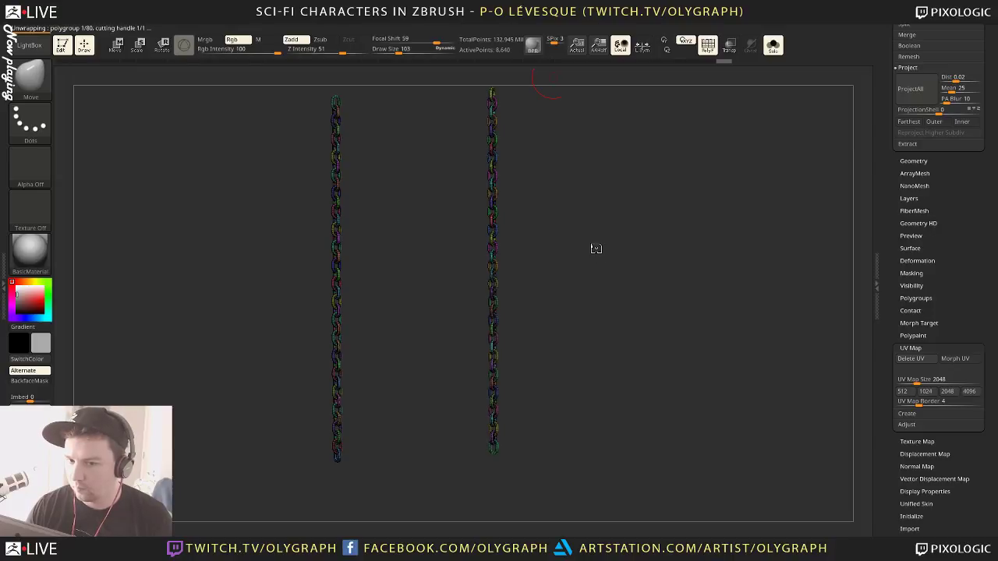
left_click(548, 25)
mouse_move(576, 26)
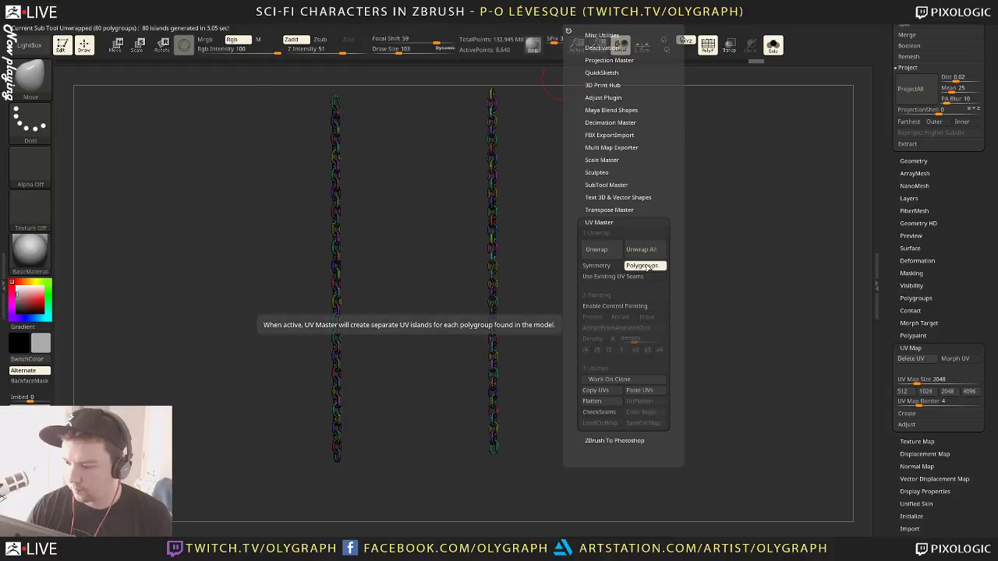
left_click(613, 403)
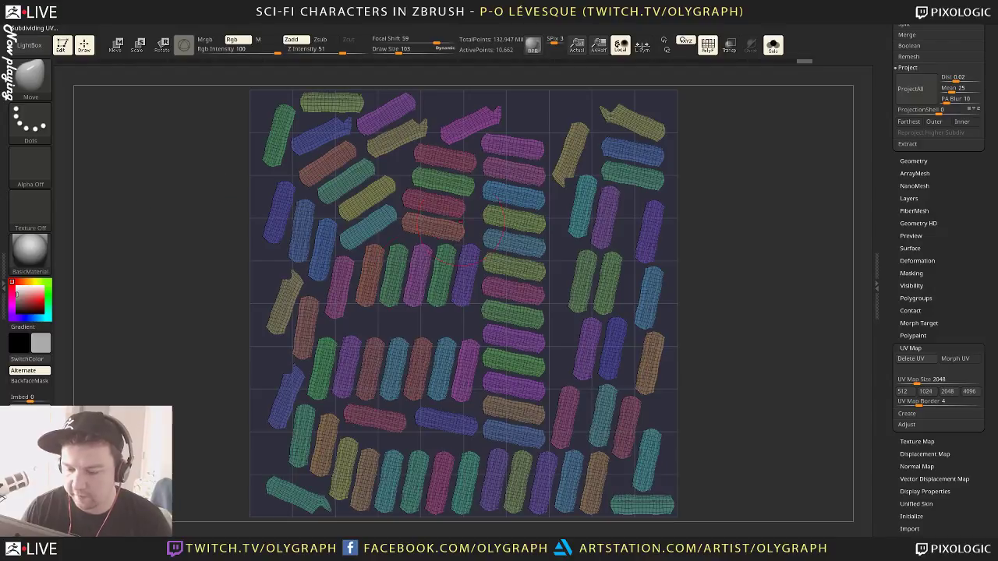
left_click(548, 27)
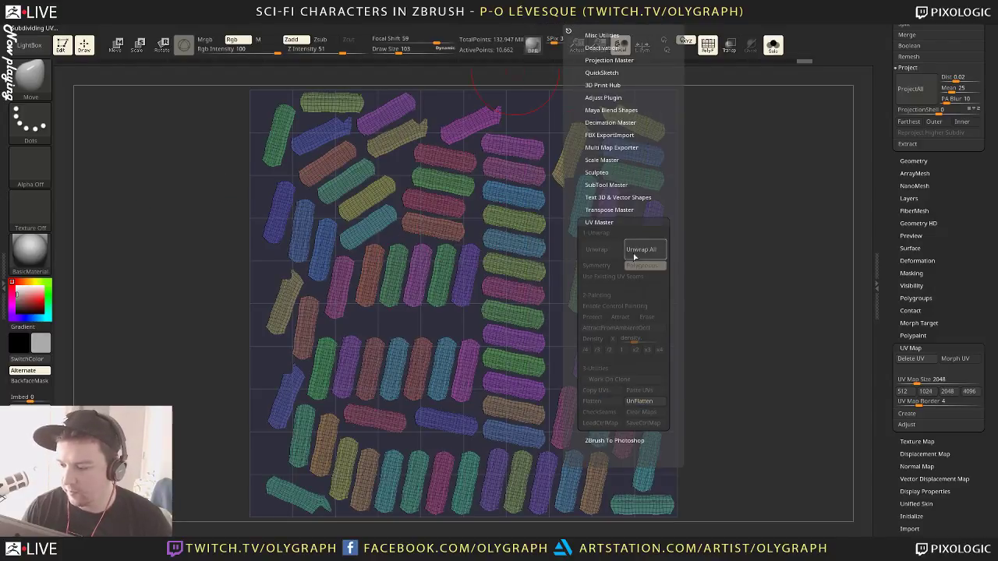
left_click(640, 402)
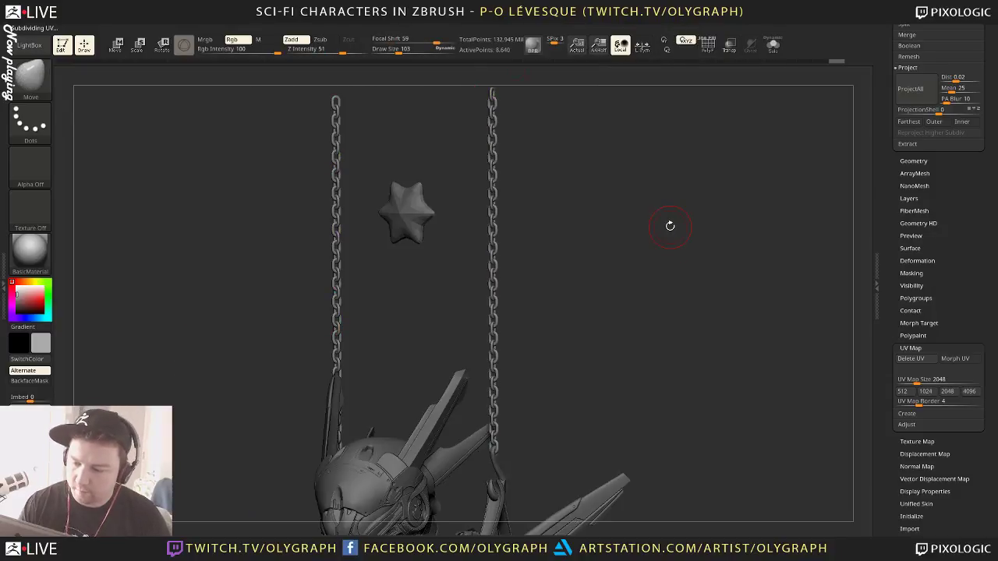
Examine the two chains alone, with their polyframe, and together with the character from several angles
key("ctrl")
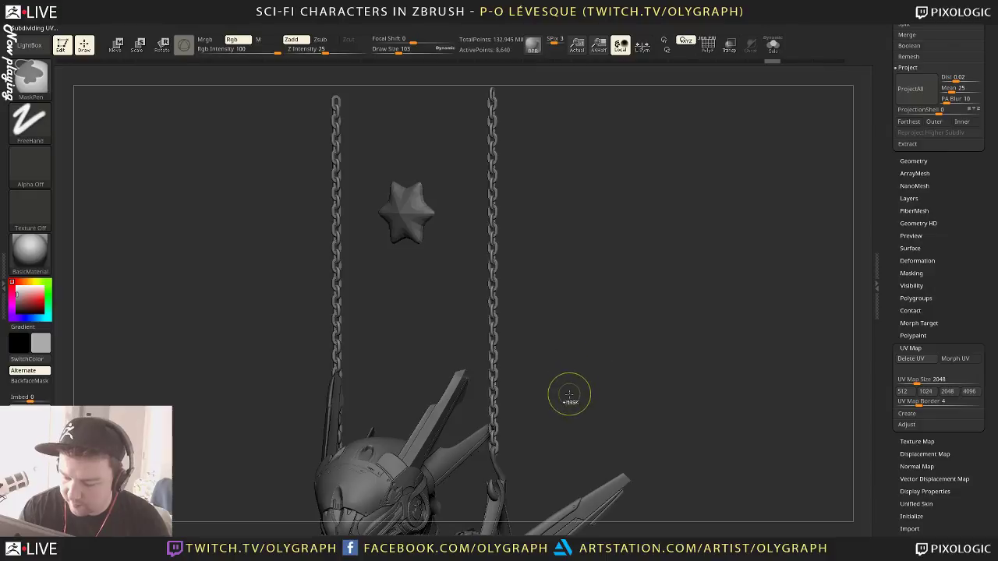
key("b")
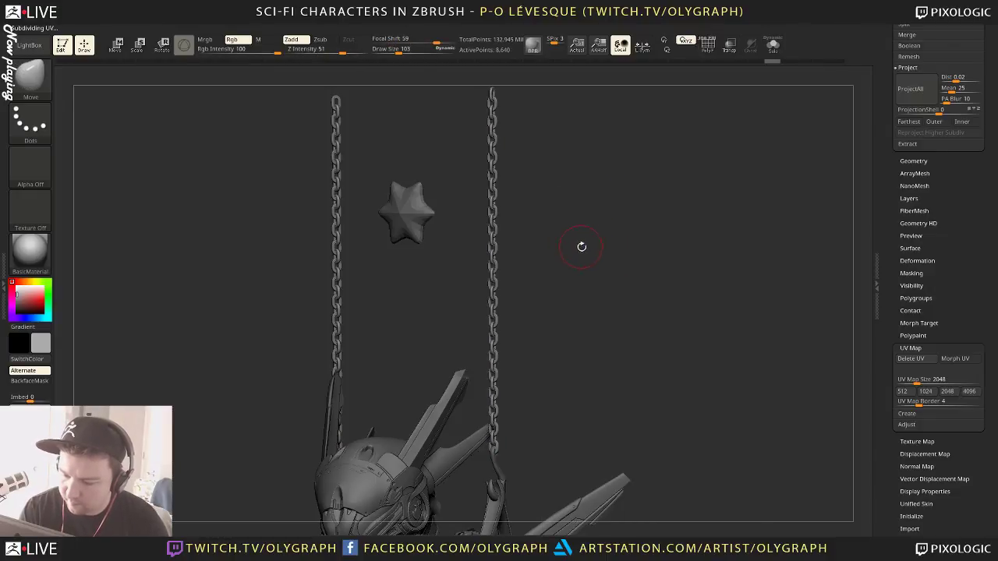
mouse_move(582, 247)
left_mouse_down()
mouse_move(651, 388)
mouse_move(601, 430)
mouse_move(598, 172)
mouse_move(637, 310)
mouse_move(590, 385)
mouse_move(503, 300)
mouse_move(455, 276)
left_mouse_up()
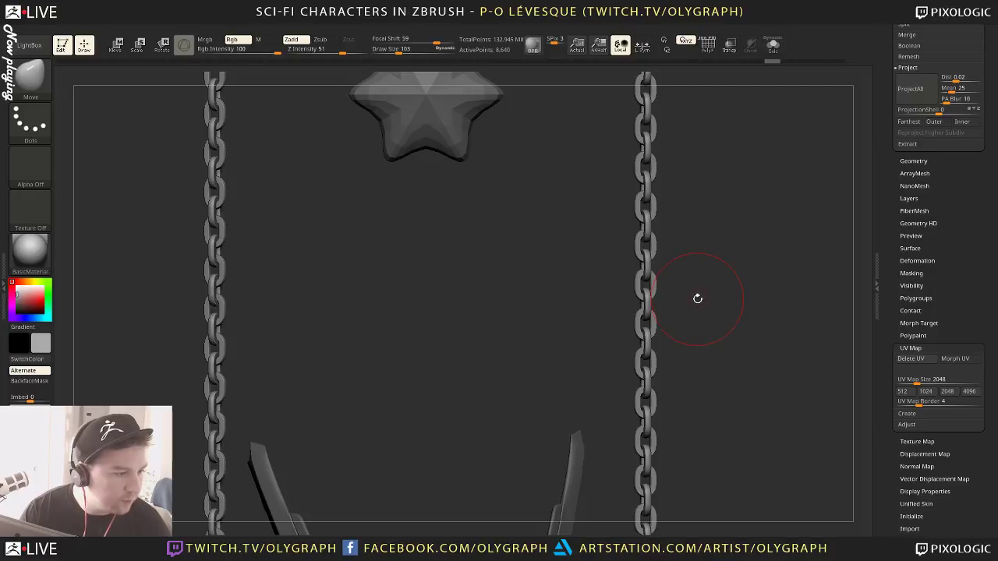
right_click_drag(697, 302, 676, 260, "ctrl")
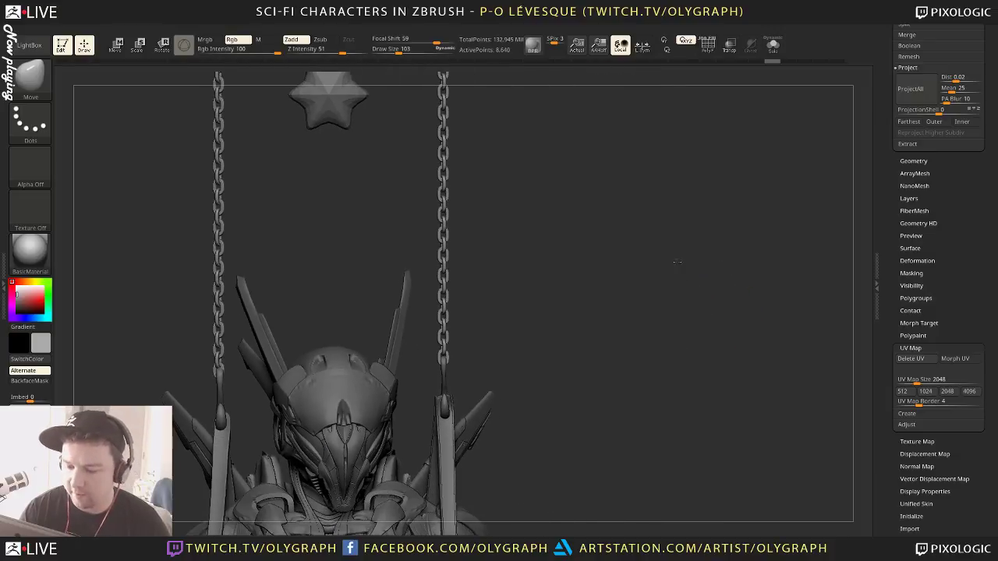
key("shift+f")
key("shift+s")
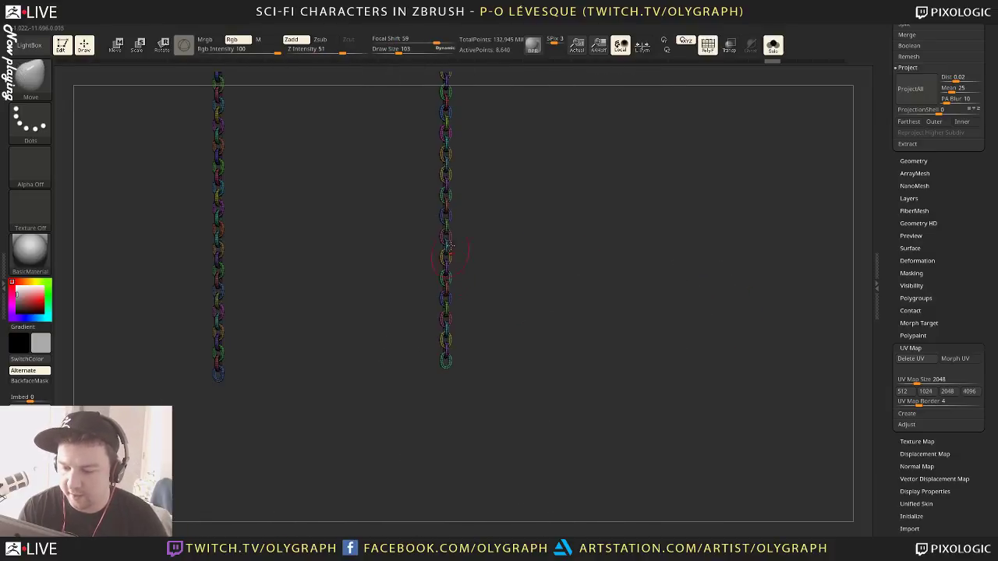
key("shift+f")
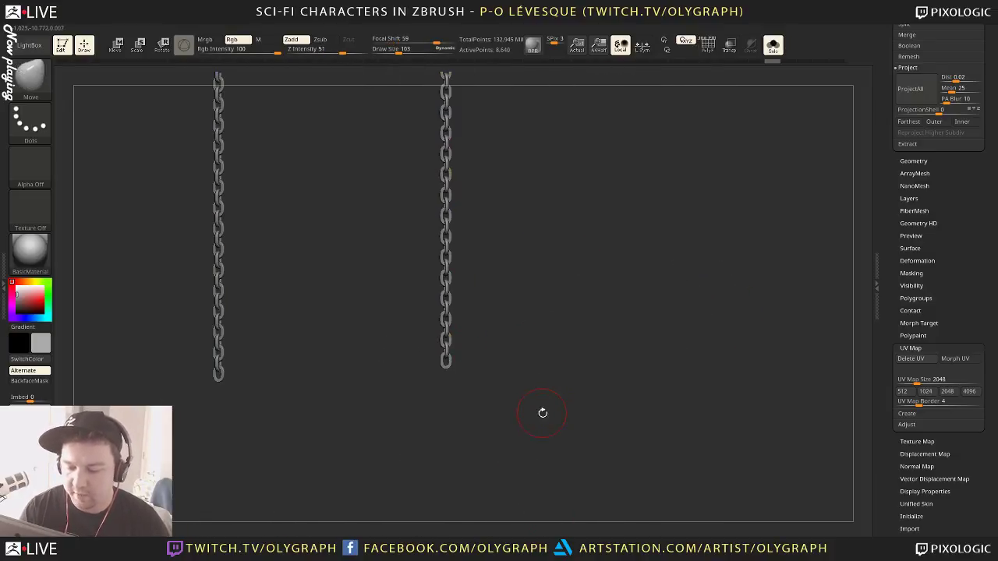
left_click_drag(641, 302, 477, 431)
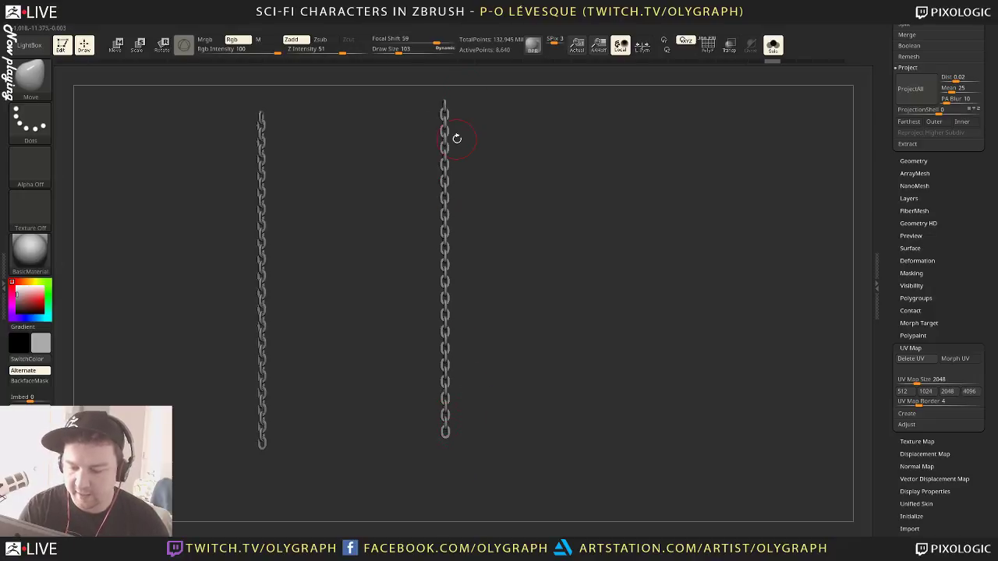
mouse_move(567, 318)
left_mouse_down()
mouse_move(554, 334)
mouse_move(564, 350)
mouse_move(577, 346)
mouse_move(563, 392)
mouse_move(557, 367)
mouse_move(573, 329)
mouse_move(560, 327)
left_mouse_up()
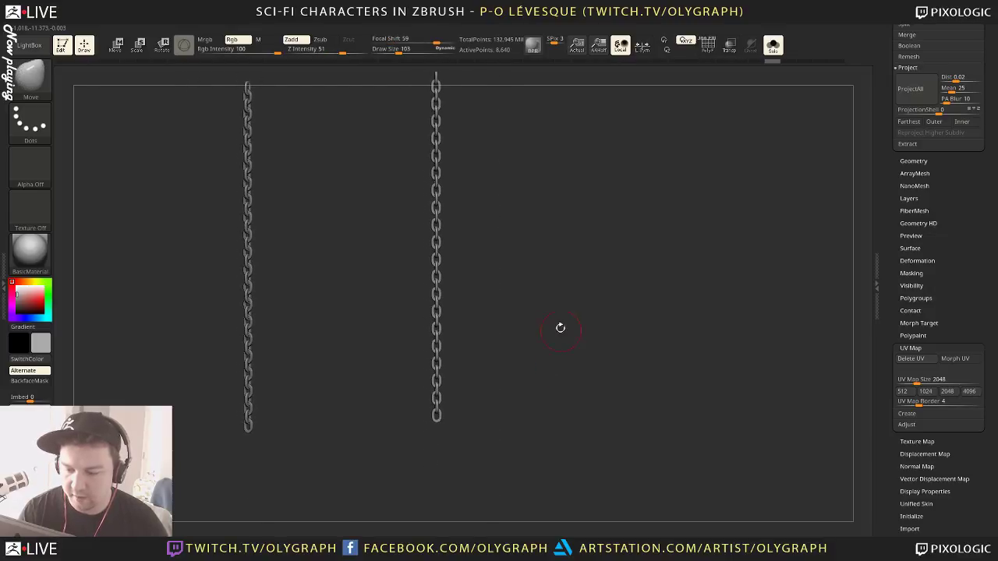
key("shift+s")
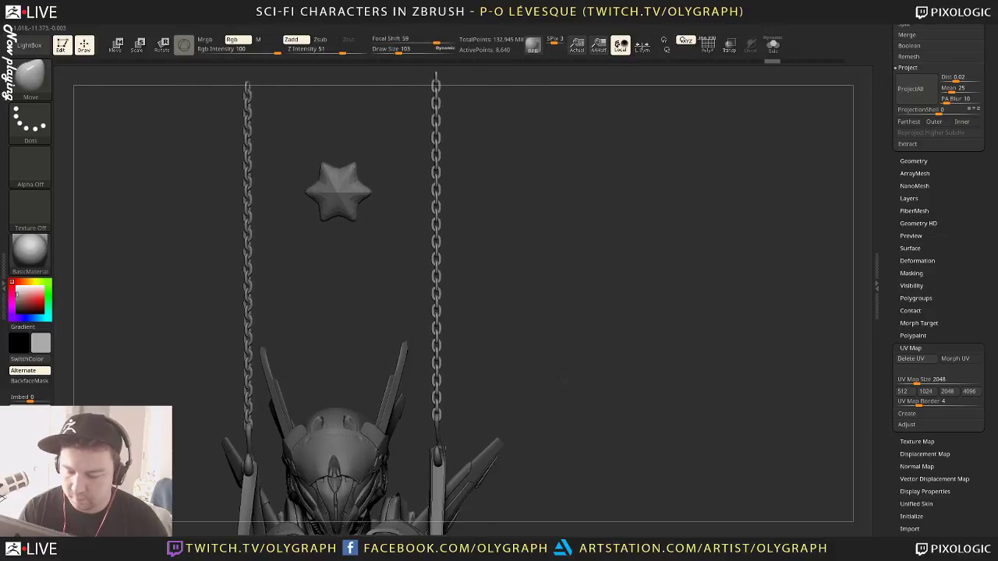
mouse_move(582, 402)
left_mouse_down("alt")
mouse_move(599, 335)
mouse_move(574, 419)
left_mouse_up("alt")
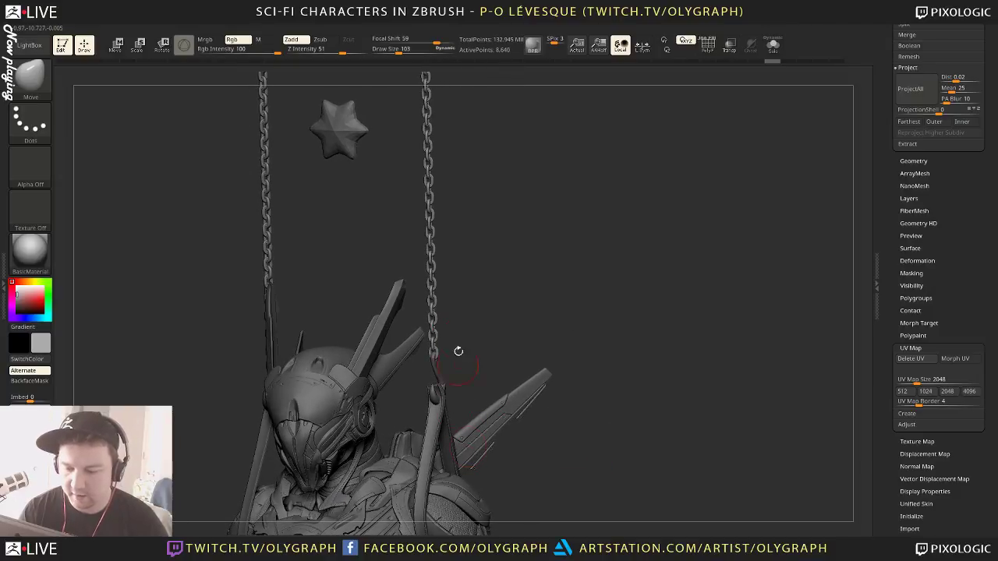
left_click_drag(560, 286, 546, 314, "alt")
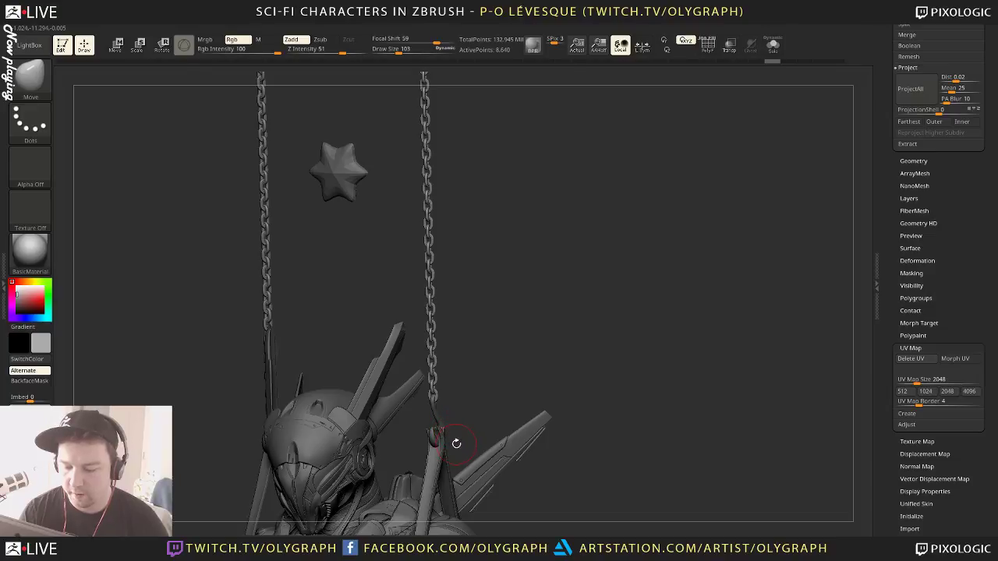
Switch to the original chain tool, frame it from the front with polyframe on, and choose the ZModeler brush
scroll(889, 123, "up", 10)
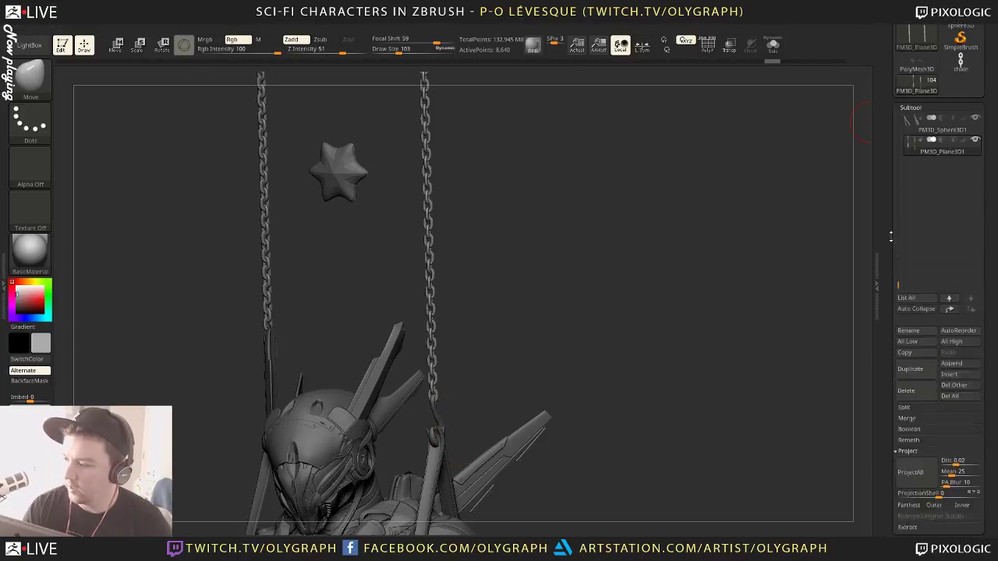
left_click(963, 162)
key("f")
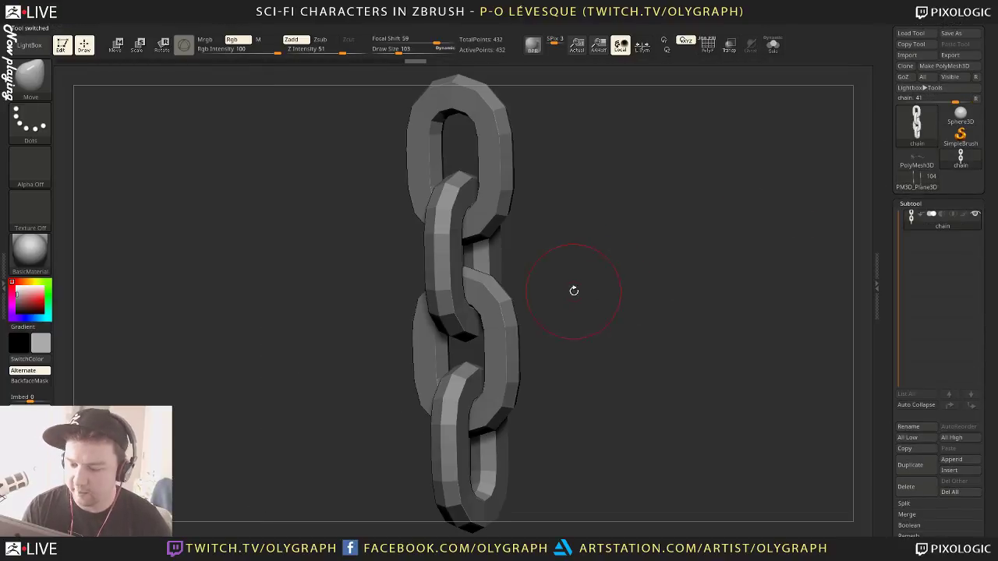
key("f")
left_click_drag(662, 291, 541, 248, "shift")
key("shift+f")
key("b")
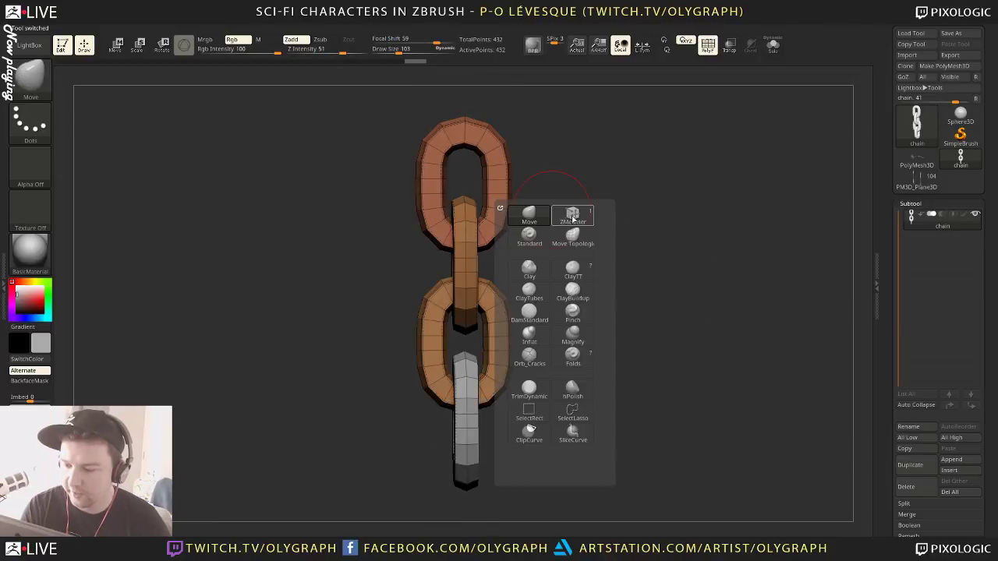
key("z")
key("m")
key("b")
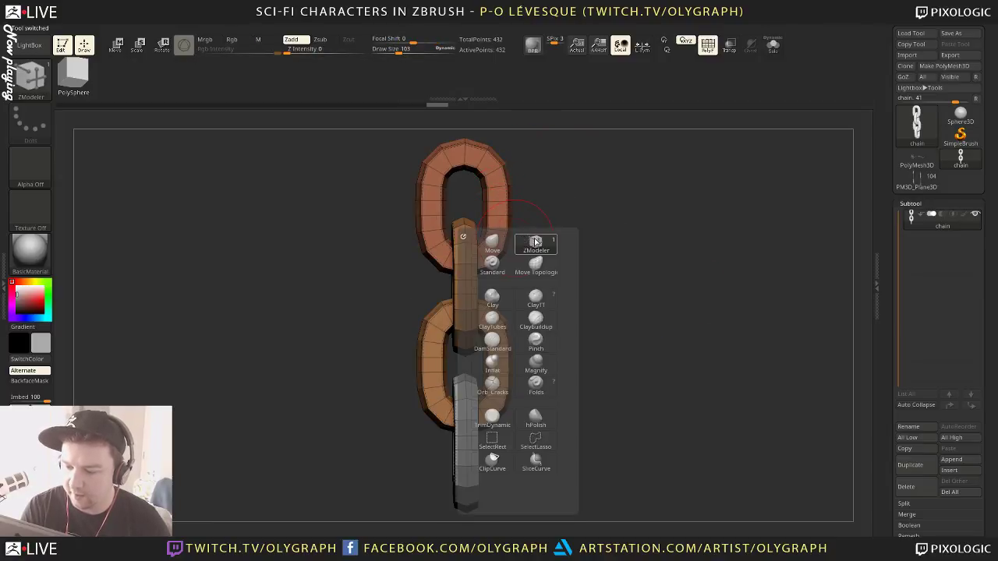
Set the ZModeler edge action to Insert with Single EdgeLoop and try removing edge loops from the uppermost link
key("space")
left_click(496, 239)
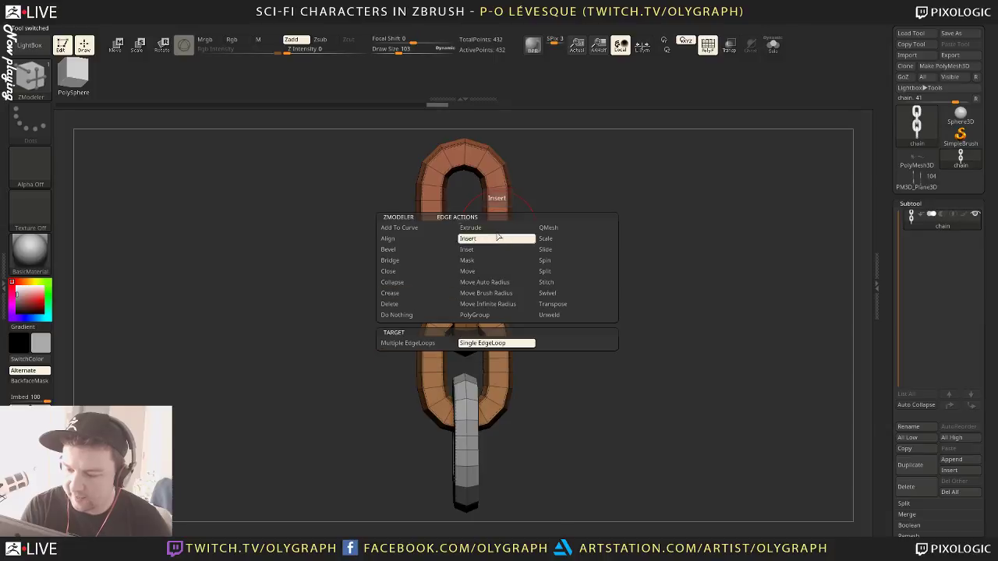
left_click(503, 173, "alt")
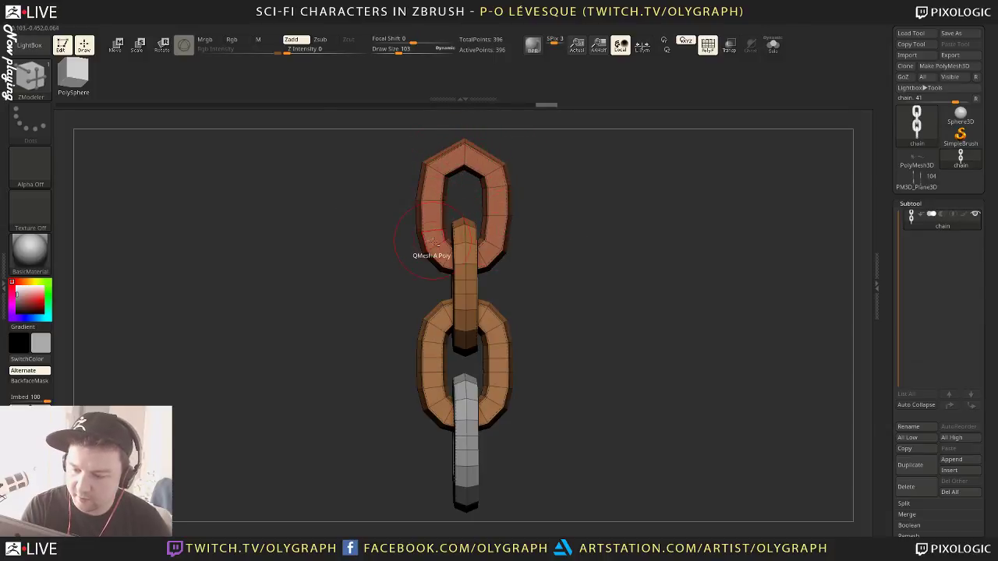
key("ctrl")
key("ctrl+z")
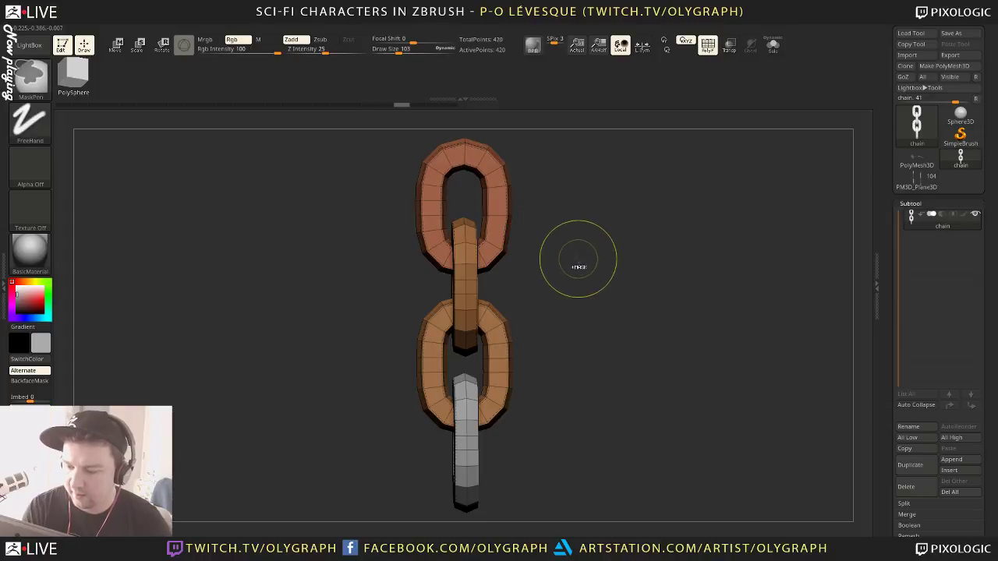
Switch to the full character tool, frame the whole figure with polyframe off, and choose the Move brush
left_click(925, 185)
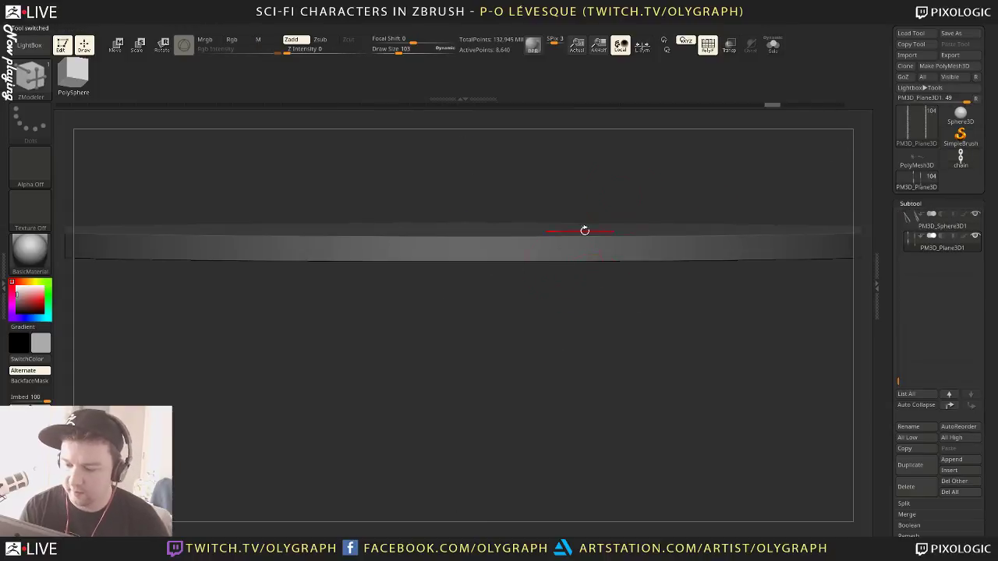
key("f")
key("b")
left_click(590, 297)
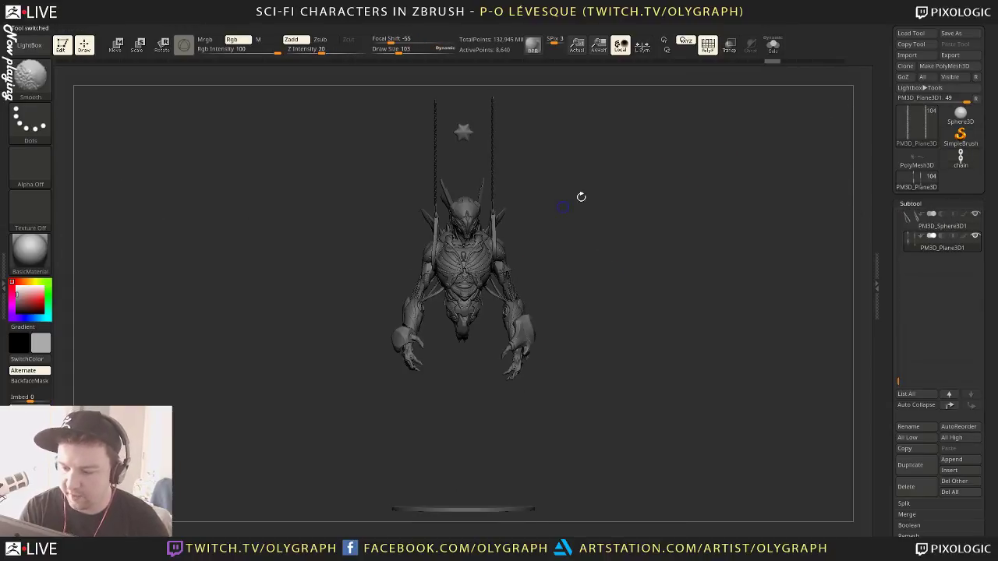
key("shift+f")
mouse_move(580, 195)
left_mouse_down()
mouse_move(572, 192)
mouse_move(622, 238)
left_mouse_up()
key("s")
left_click_drag(650, 310, 641, 277, "alt")
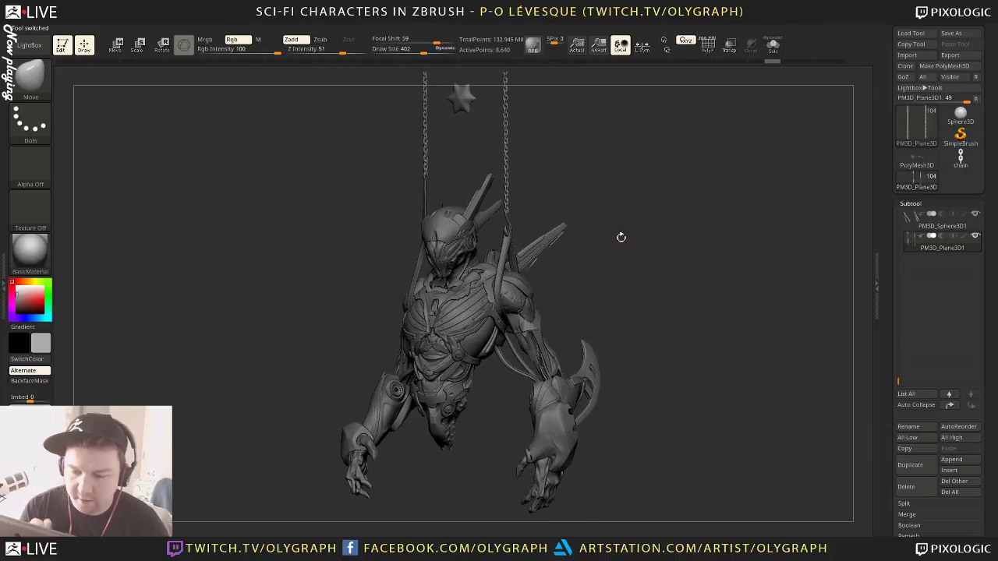
Make the shoulder straps subtool active and check the suspended figure from the front and at an angle
left_click_drag(622, 237, 621, 237)
left_click_drag(660, 274, 669, 291)
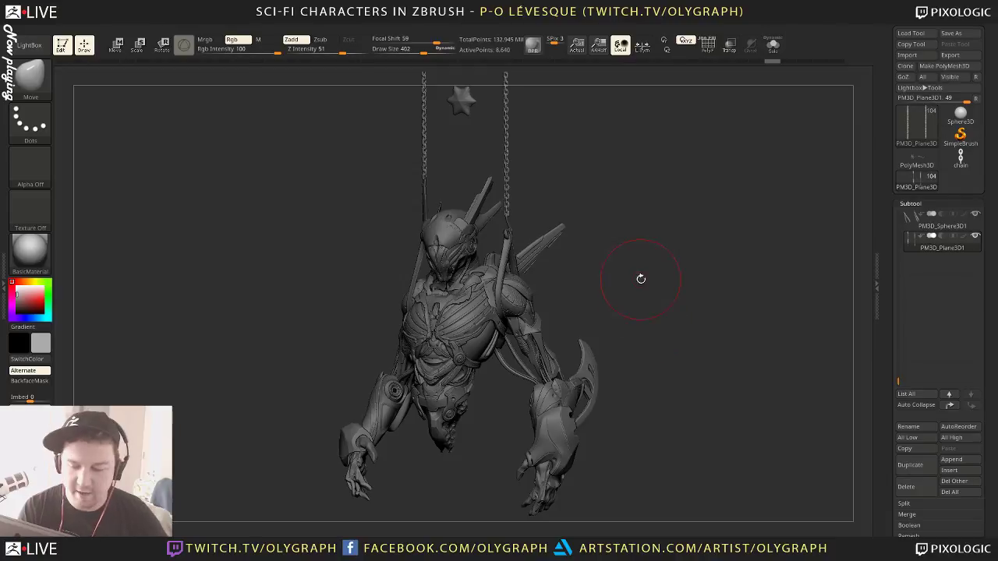
left_click_drag(648, 308, 616, 340, "alt")
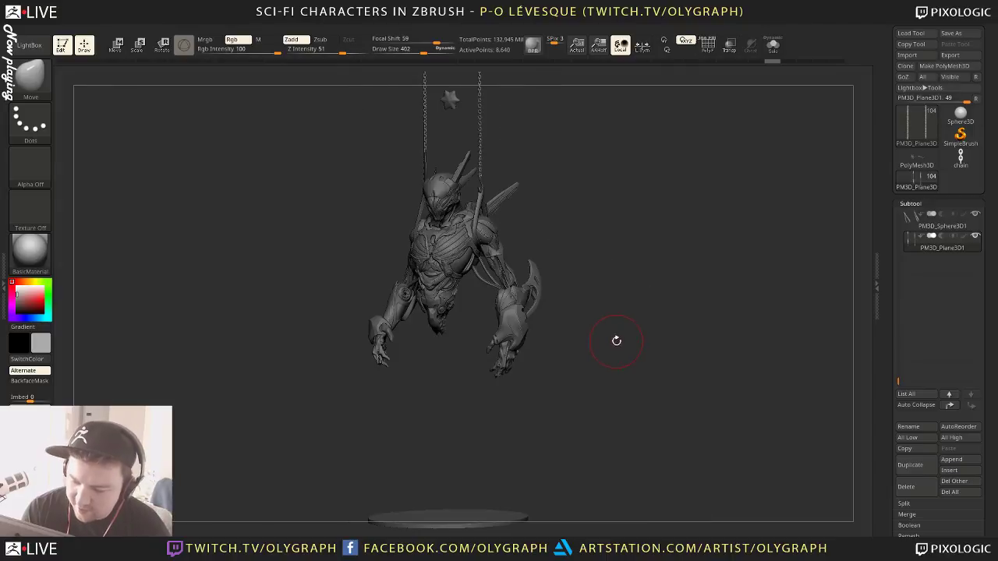
key("space")
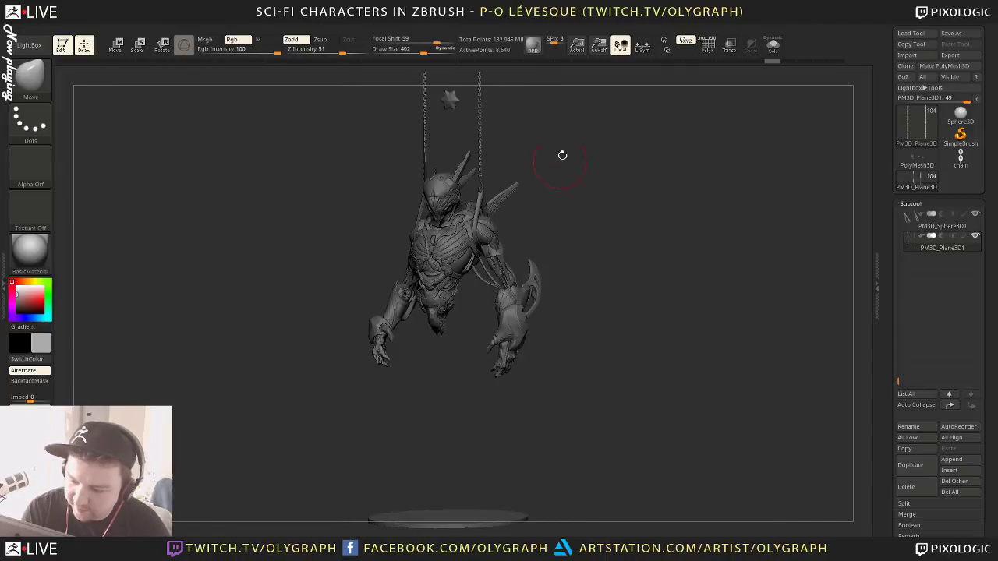
left_click(484, 211, "alt")
left_click_drag(583, 203, 596, 211)
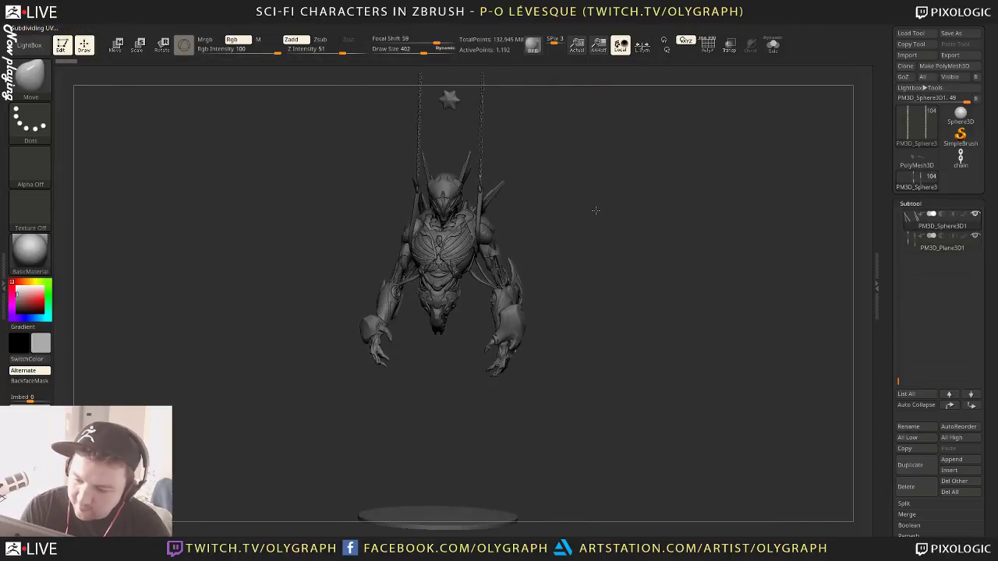
mouse_move(600, 257)
left_mouse_down()
mouse_move(602, 278)
mouse_move(622, 284)
mouse_move(625, 320)
mouse_move(635, 268)
mouse_move(614, 271)
mouse_move(624, 296)
mouse_move(647, 281)
mouse_move(639, 269)
mouse_move(655, 266)
mouse_move(626, 270)
left_mouse_up()
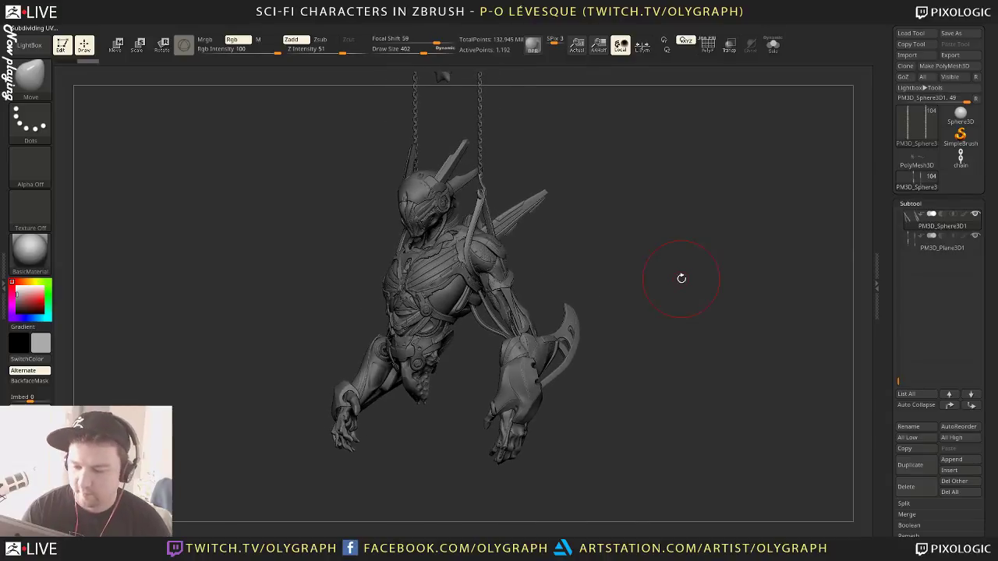
Apply the Longhi material to the model and check its shading on the whole figure
key("shift")
left_click(29, 250)
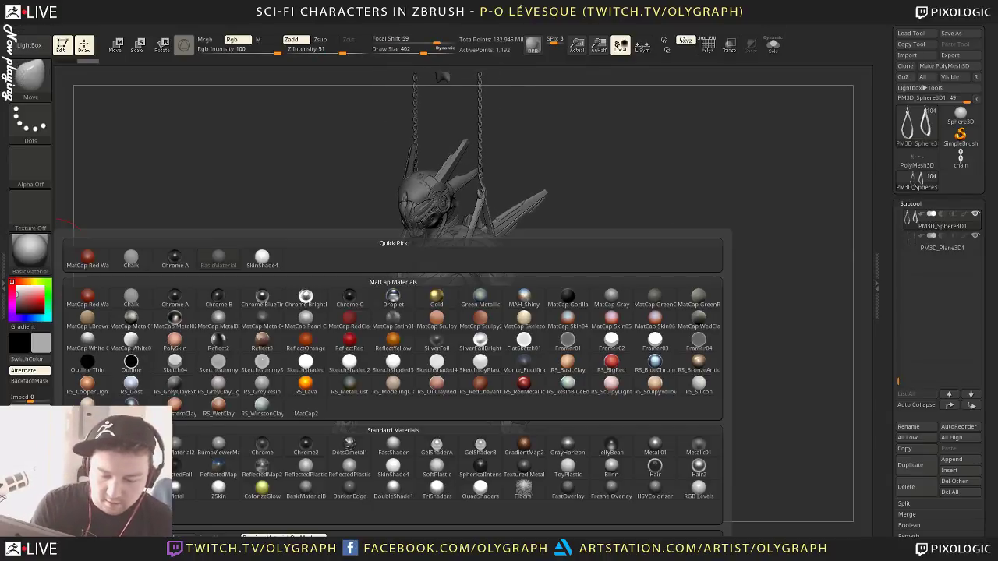
left_click(88, 509)
left_click_drag(691, 279, 719, 180)
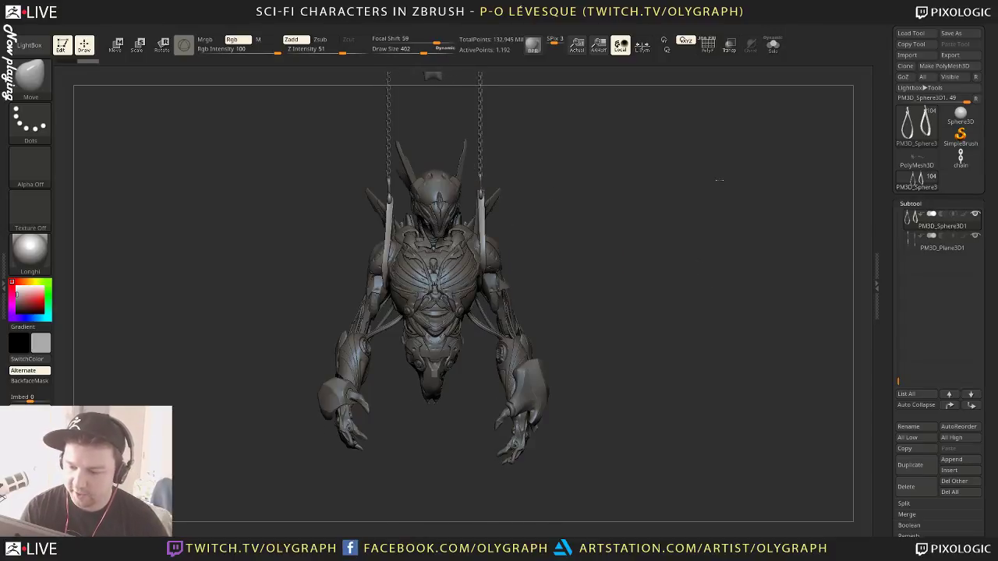
mouse_move(682, 298)
left_mouse_down()
mouse_move(673, 238)
mouse_move(675, 256)
mouse_move(628, 315)
mouse_move(635, 339)
mouse_move(647, 326)
left_mouse_up()
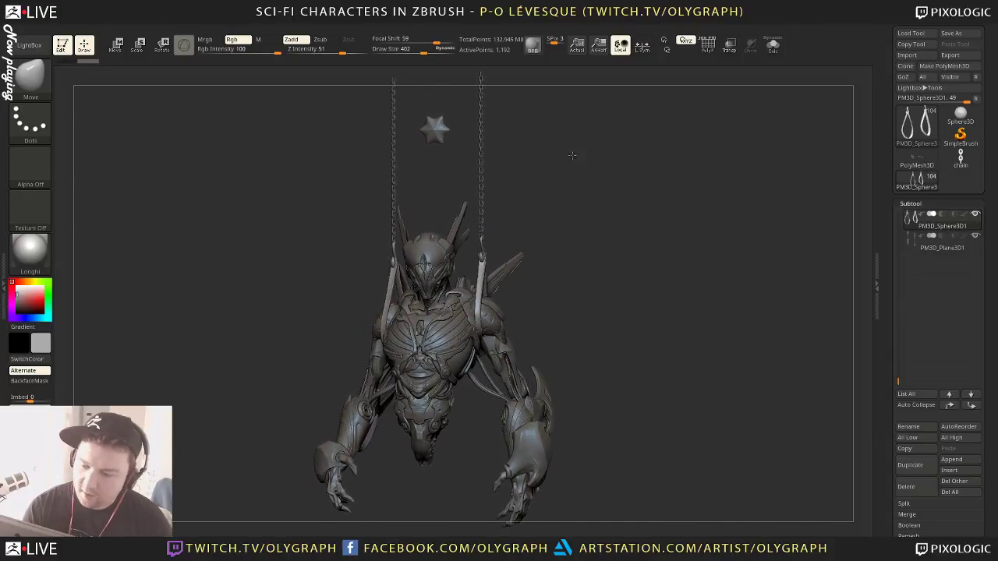
Reduce the brush size, frame the head and hanging chains, and make the chains subtool active
key("s")
left_click_drag(565, 208, 562, 208)
mouse_move(562, 208)
left_mouse_down()
mouse_move(584, 236)
mouse_move(570, 190)
mouse_move(611, 299)
left_mouse_up()
key("bracketleft")
key("bracketleft")
key("bracketleft")
key("bracketleft")
mouse_move(541, 252)
left_mouse_down("alt")
mouse_move(584, 252)
mouse_move(570, 249)
left_mouse_up("alt")
left_click(915, 247)
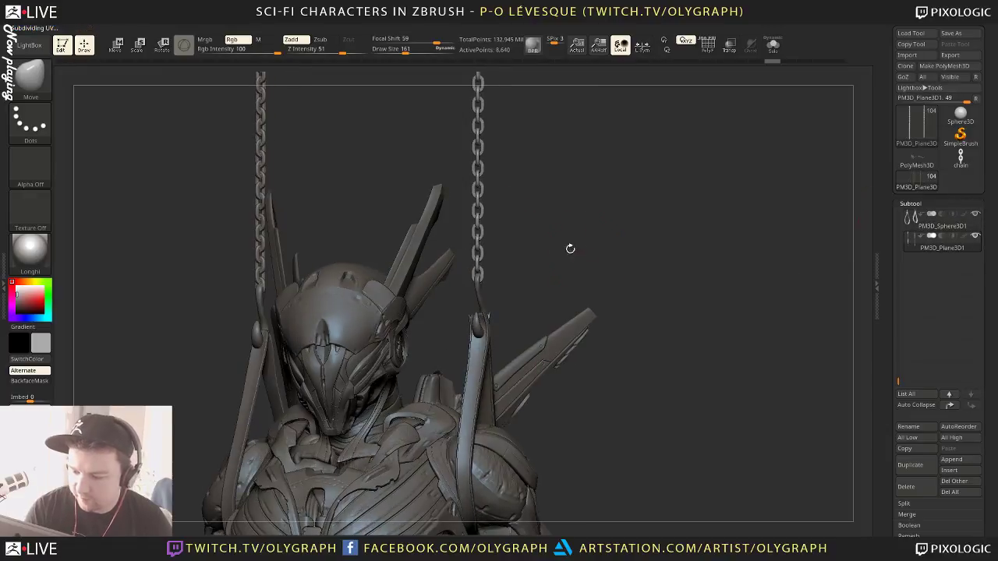
Choose the chain InsertMesh brush and draw a short loose chain down from the end of the chain above the character's left shoulder
key("b")
left_click(308, 509)
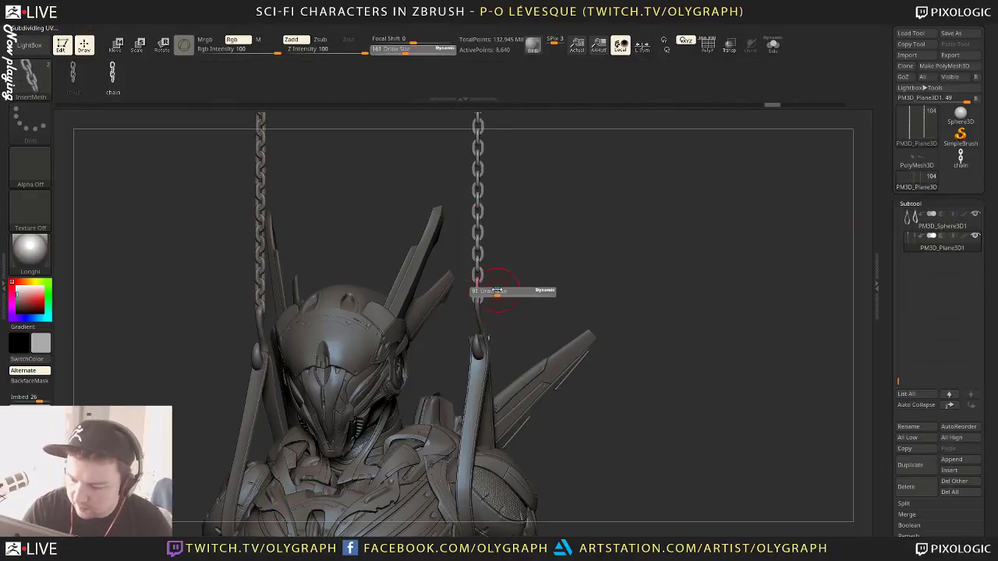
left_click_drag(512, 373, 512, 375)
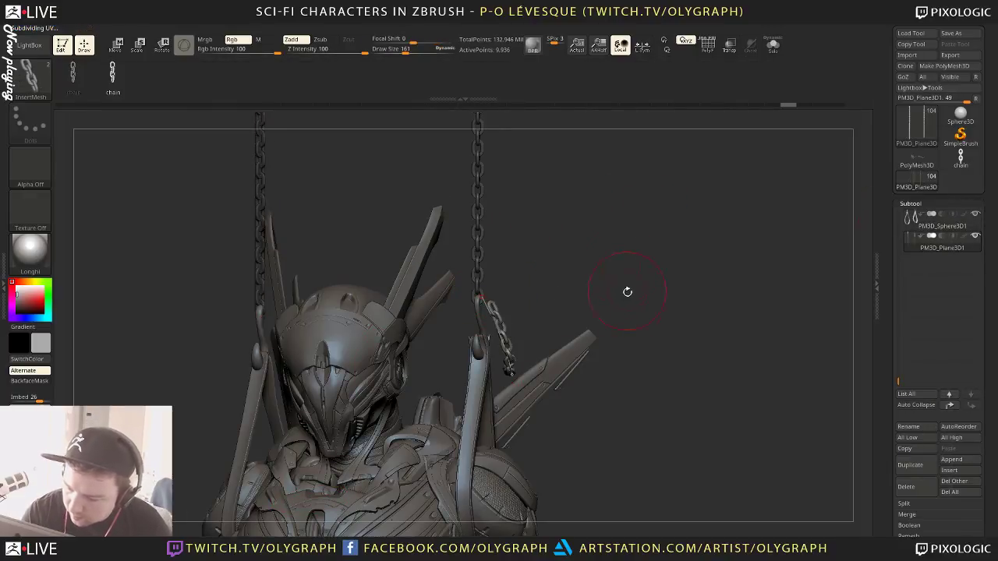
Reshape the loose chain's curve from the side, pulling its free end down and adjusting its start at the hanging chain
left_click_drag(527, 277, 418, 282)
left_click_drag(478, 292, 485, 287)
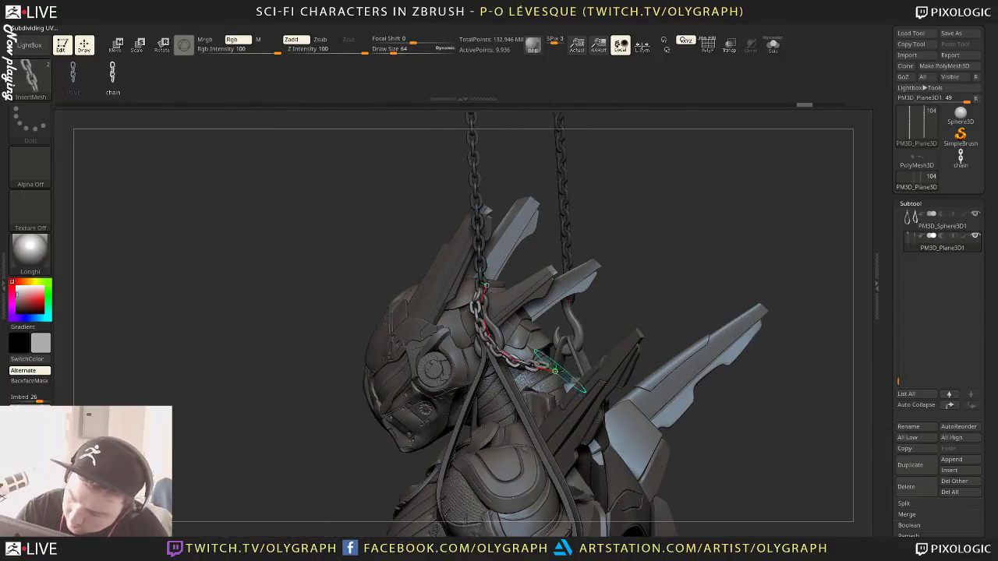
left_click_drag(555, 371, 489, 477)
left_click_drag(495, 345, 482, 291)
left_click_drag(303, 418, 418, 418)
Reposition both ends of the loose chain from the front so it starts at the hanging chain and falls beside the strap
left_click_drag(497, 288, 472, 290)
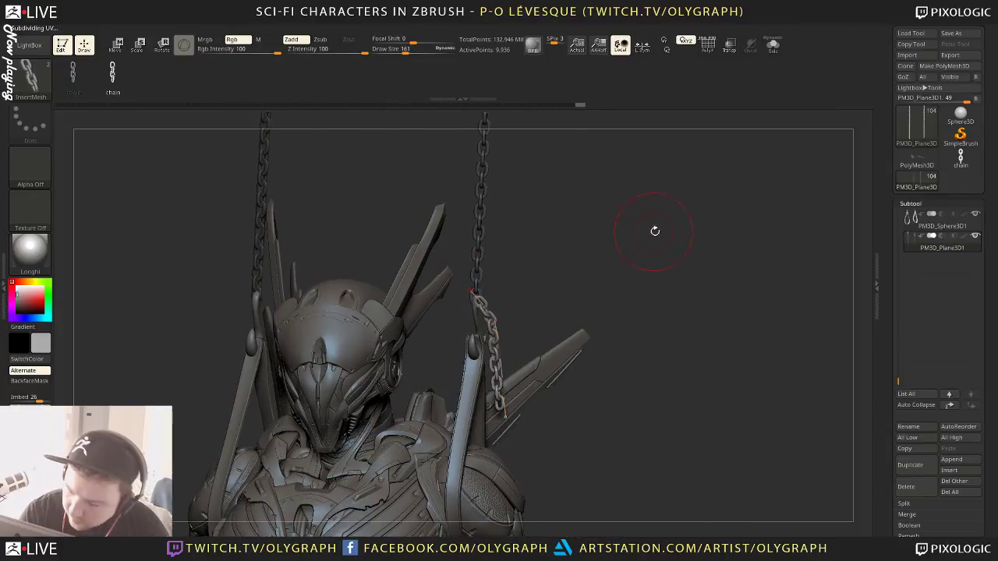
left_click_drag(504, 418, 490, 422)
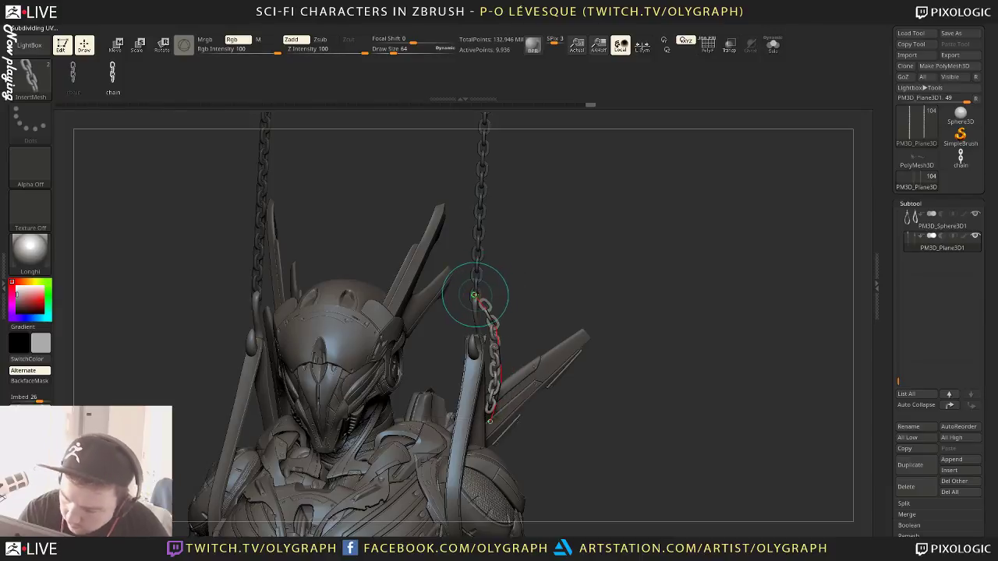
left_click_drag(475, 294, 471, 289)
mouse_move(541, 265)
left_mouse_down()
mouse_move(432, 265)
mouse_move(485, 287)
left_mouse_up()
mouse_move(644, 223)
left_mouse_down()
mouse_move(806, 220)
mouse_move(662, 213)
mouse_move(607, 195)
left_mouse_up()
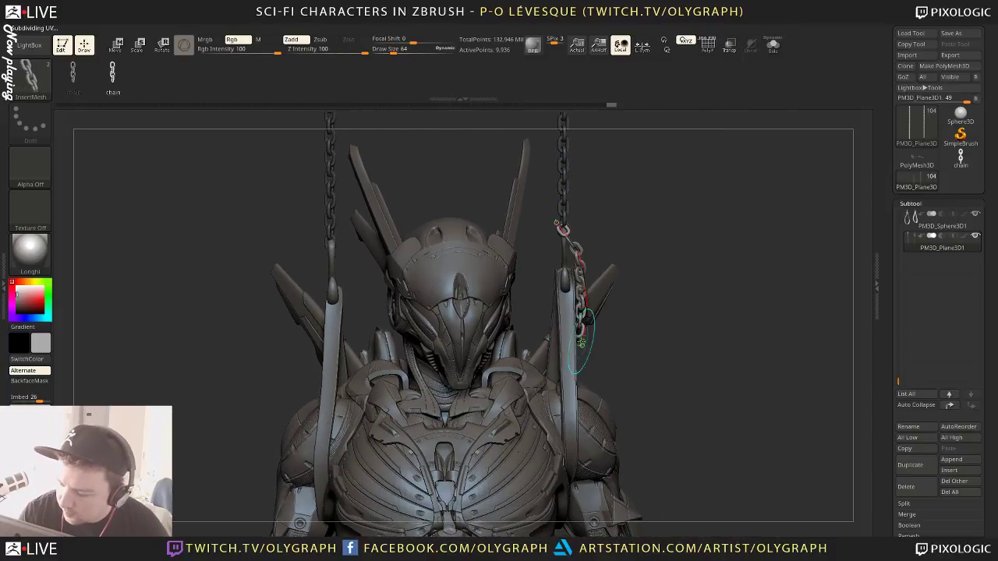
left_click_drag(582, 351, 582, 352)
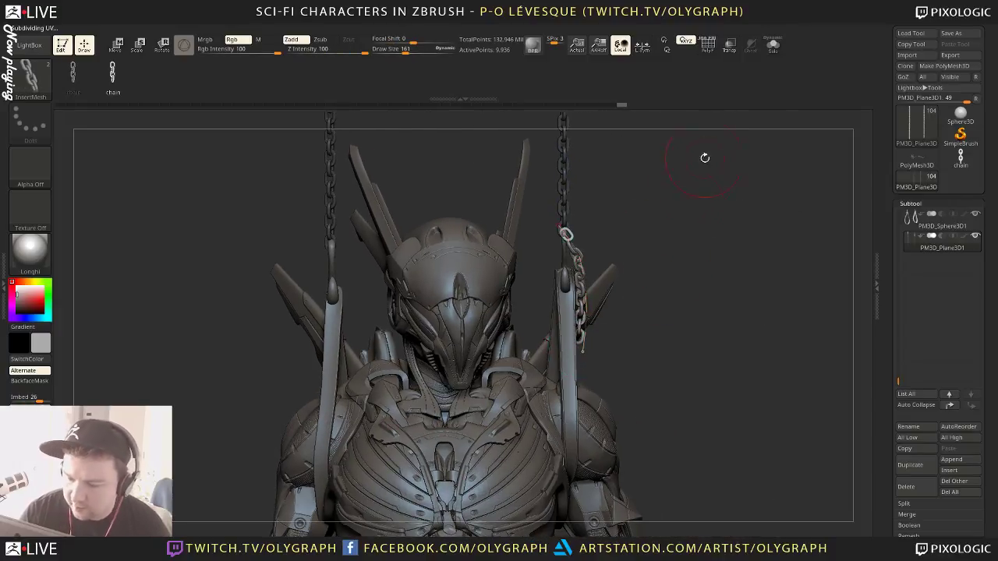
Compare the loose chain before and after its last curve edit, and examine it from the side
left_click_drag(711, 248, 350, 272)
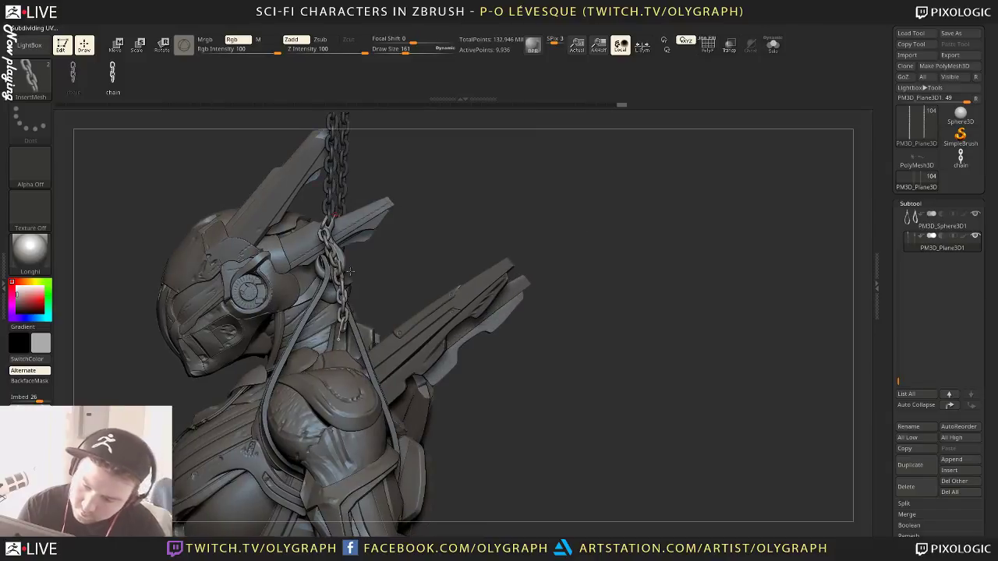
key("ctrl+z")
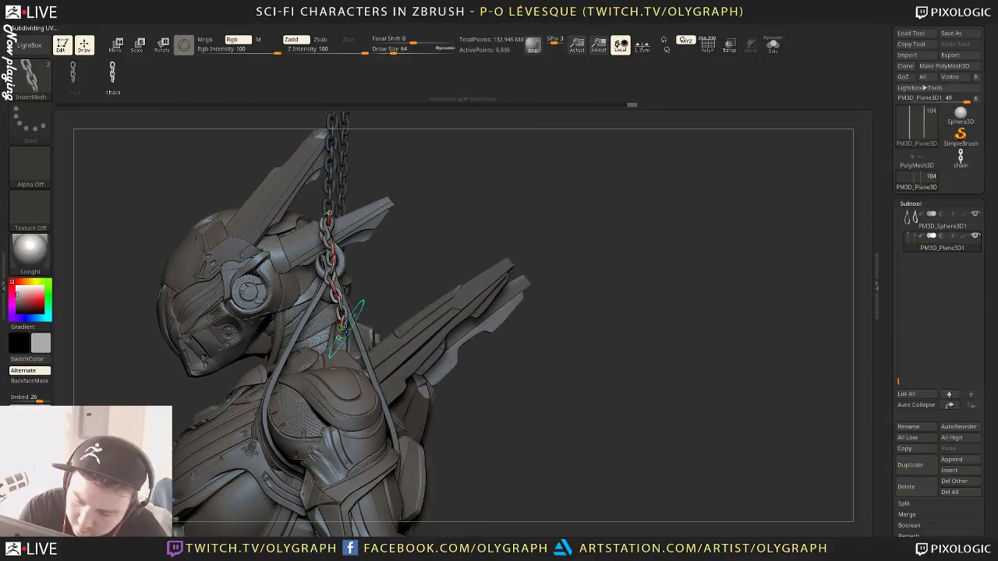
key("ctrl+shift+z")
mouse_move(412, 233)
left_mouse_down()
mouse_move(464, 240)
mouse_move(531, 291)
left_mouse_up()
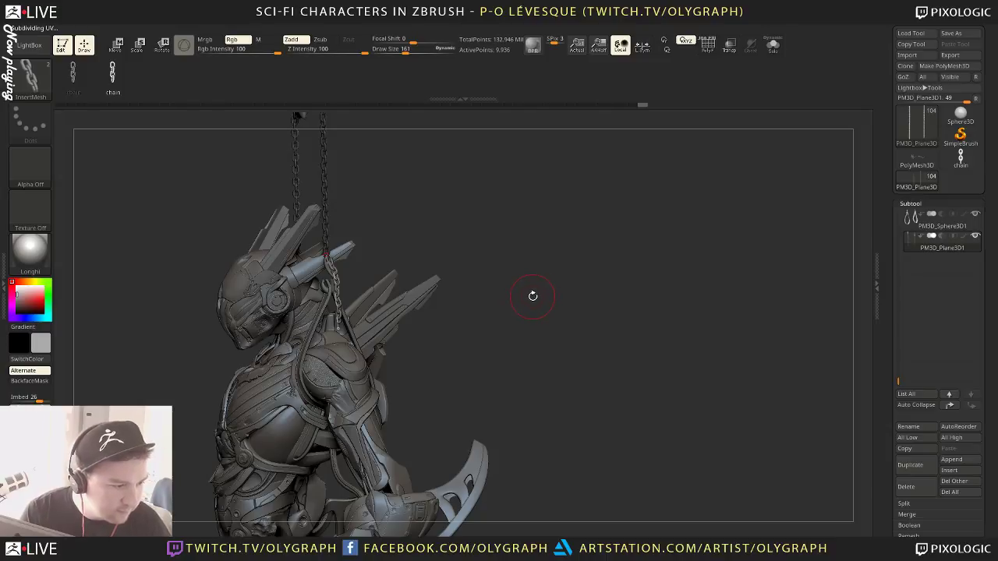
mouse_move(550, 289)
left_mouse_down()
mouse_move(537, 297)
mouse_move(537, 285)
left_mouse_up()
left_click_drag(490, 212, 517, 259, "alt")
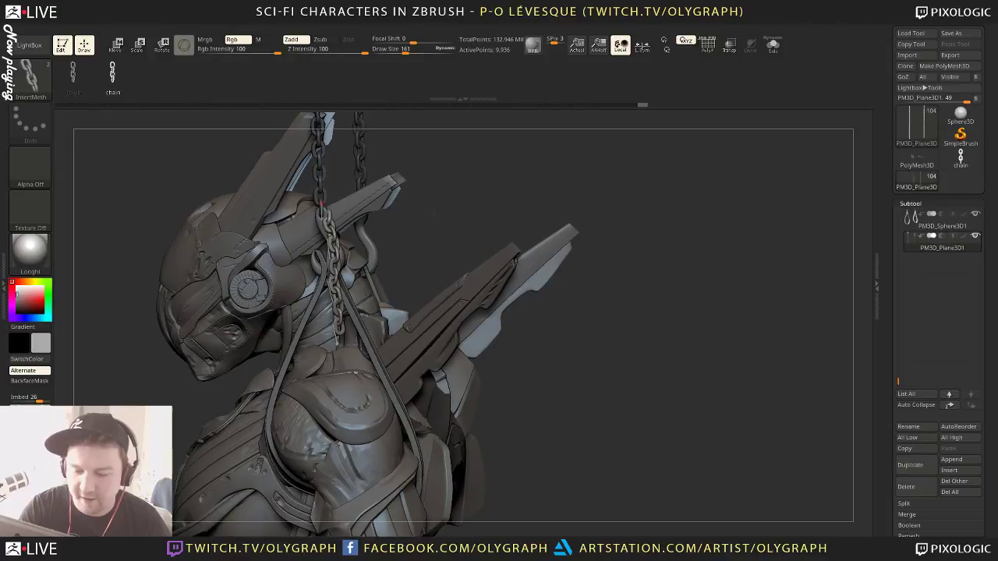
left_click_drag(462, 199, 491, 244, "alt")
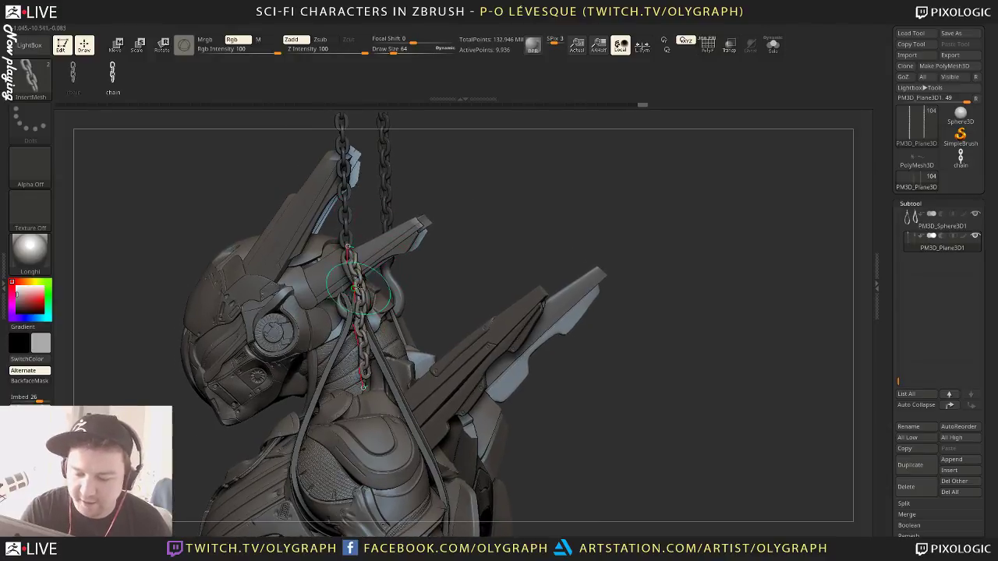
Shrink the brush and bend the upper half of the loose chain outward, away from the strap
key("bracketleft")
key("bracketleft")
key("bracketleft")
key("bracketleft")
mouse_move(354, 267)
left_mouse_down()
mouse_move(340, 275)
mouse_move(347, 293)
left_mouse_up()
left_click_drag(511, 190, 507, 211)
left_click_drag(357, 277, 364, 290)
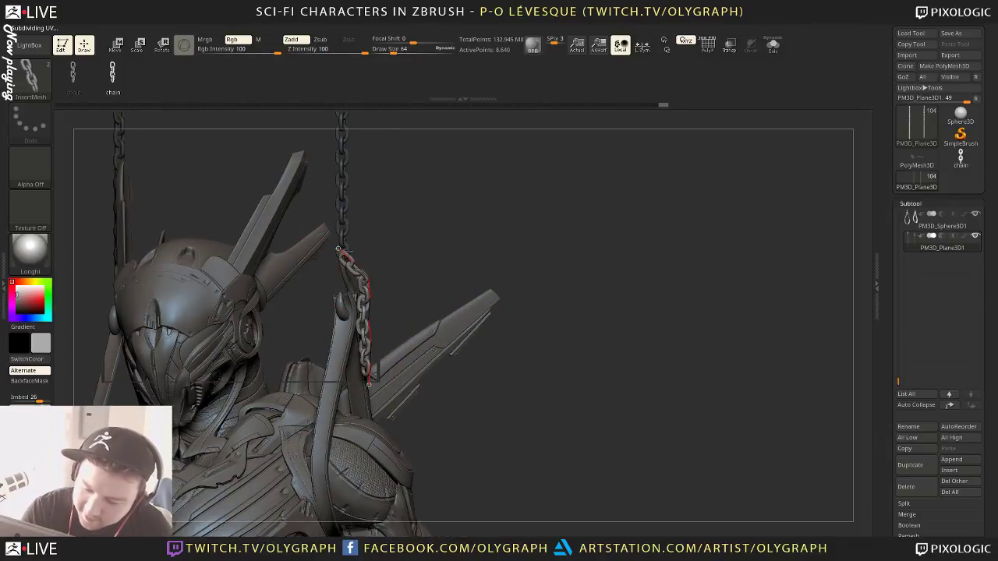
left_click_drag(437, 234, 362, 245)
left_click_drag(540, 188, 544, 172)
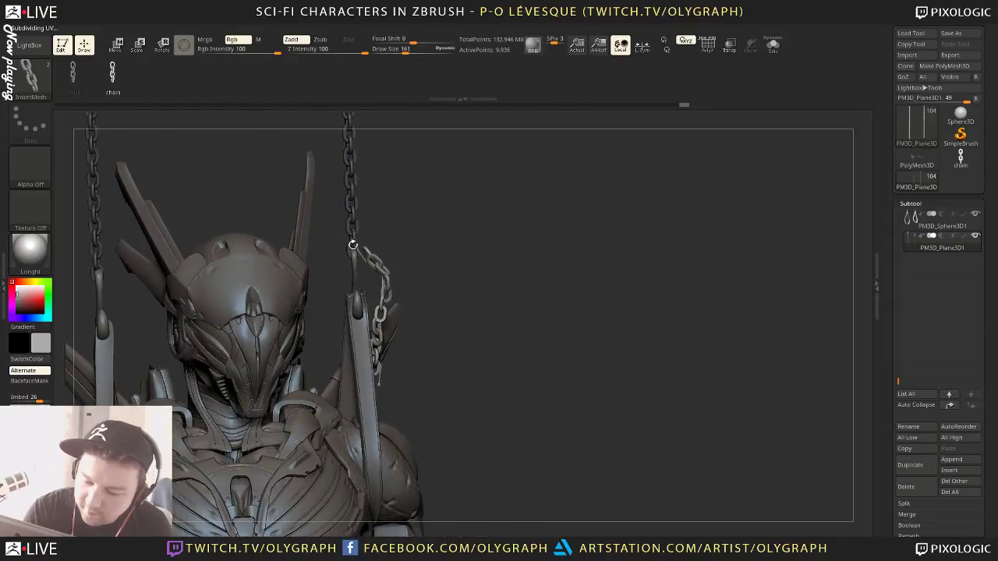
Check the Curve Mode options and extend the start of the loose chain's curve inward past the hanging chain's last link
left_click(354, 245)
key("space")
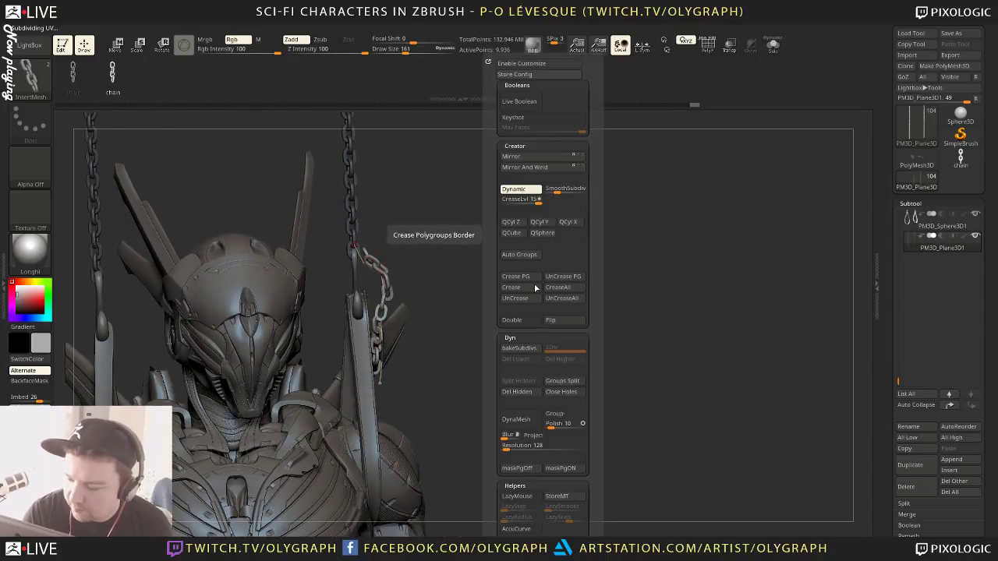
scroll(538, 405, "down", 3)
left_click(518, 525)
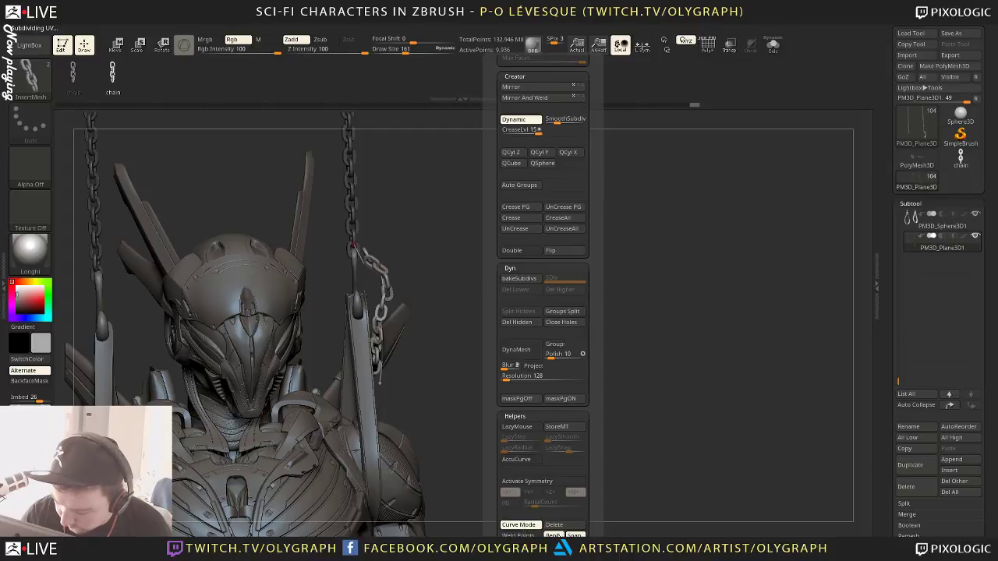
left_click_drag(352, 244, 339, 252)
left_click_drag(380, 380, 379, 393)
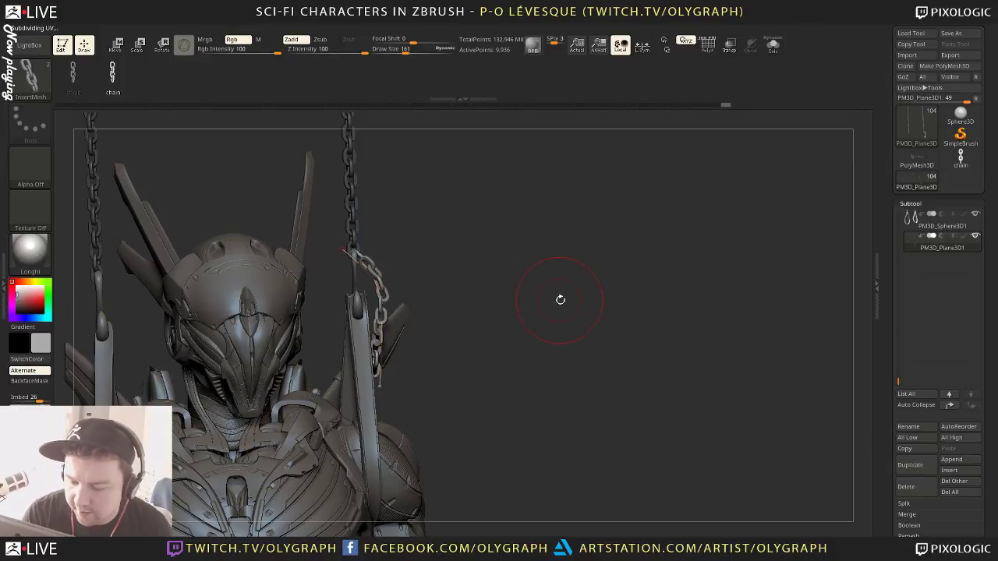
Pull the bulging middle of the loose chain's curve inward so it hangs closer to the strap
left_click_drag(560, 299, 440, 226)
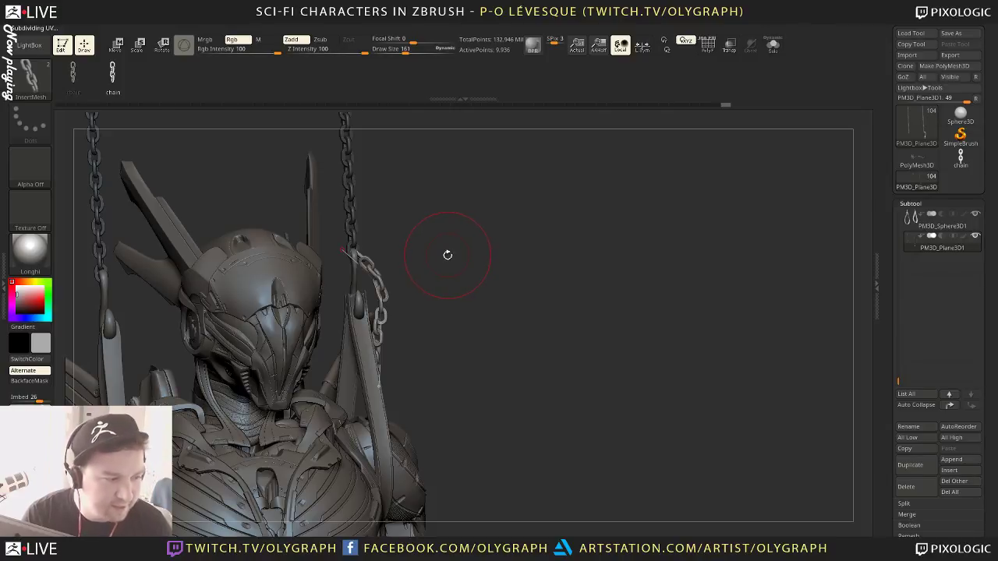
left_click_drag(376, 293, 362, 284)
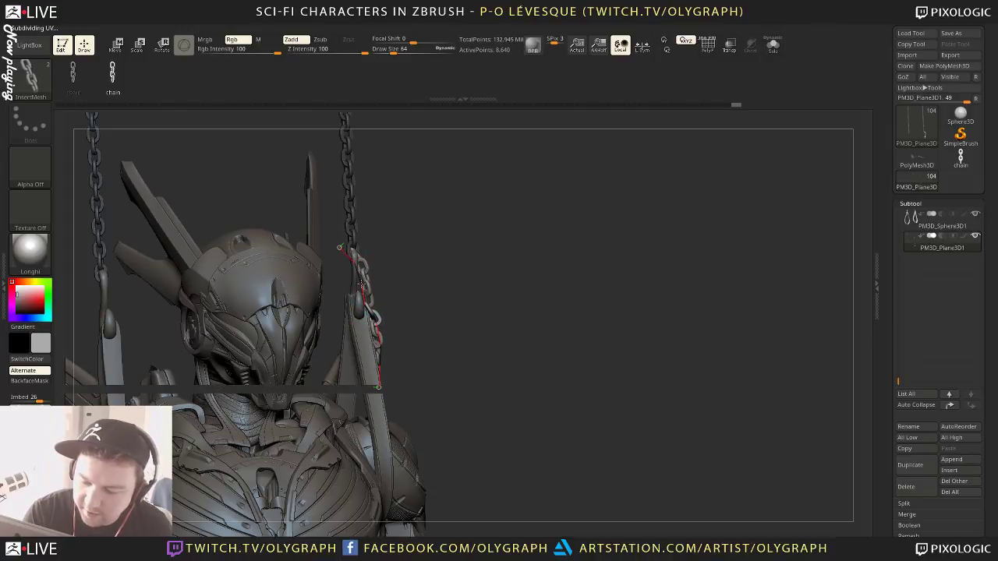
left_click(377, 279)
left_click_drag(511, 316, 460, 316)
left_click_drag(384, 337, 376, 340)
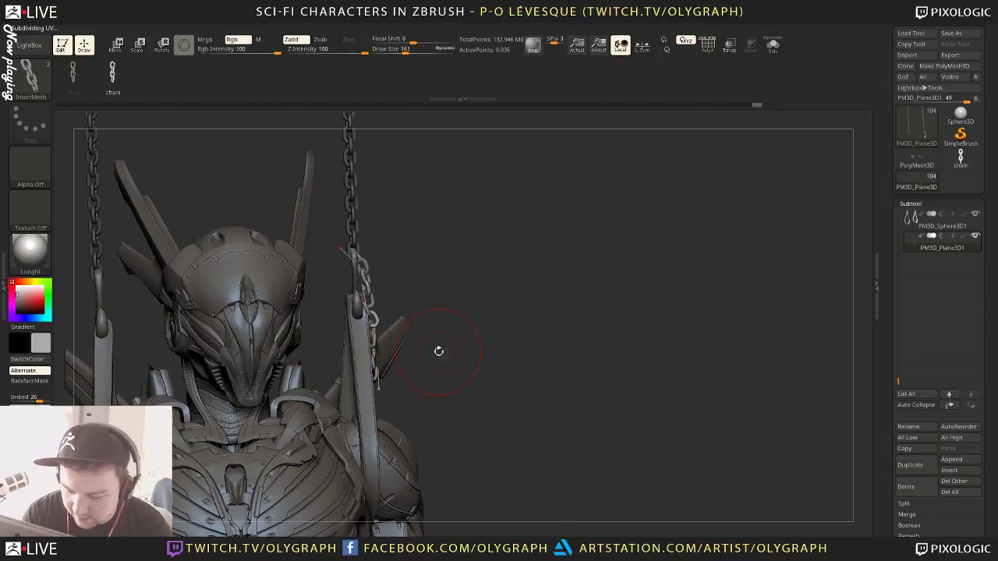
Try to nudge the middle of the loose chain's curve slightly outward, and undo the last edit
mouse_move(585, 272)
left_mouse_down()
mouse_move(586, 283)
mouse_move(565, 287)
mouse_move(538, 266)
left_mouse_up()
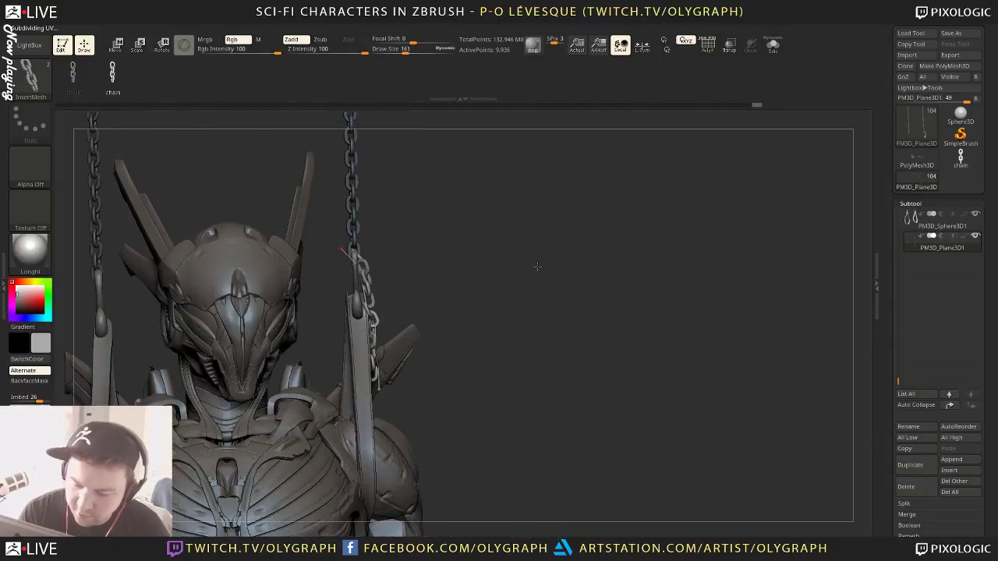
left_click_drag(367, 307, 375, 301)
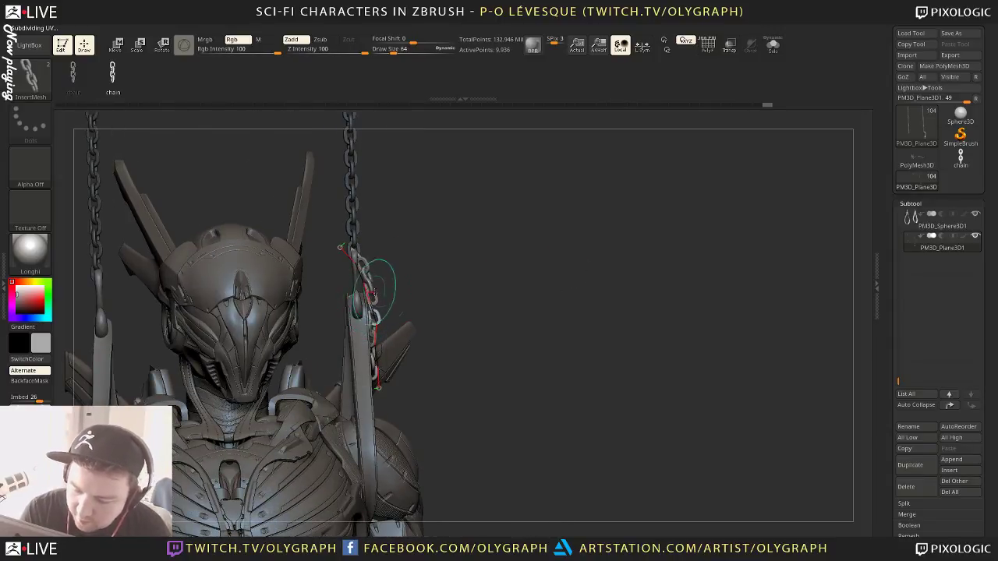
mouse_move(512, 245)
left_mouse_down()
mouse_move(486, 250)
mouse_move(513, 247)
left_mouse_up()
key("ctrl+z")
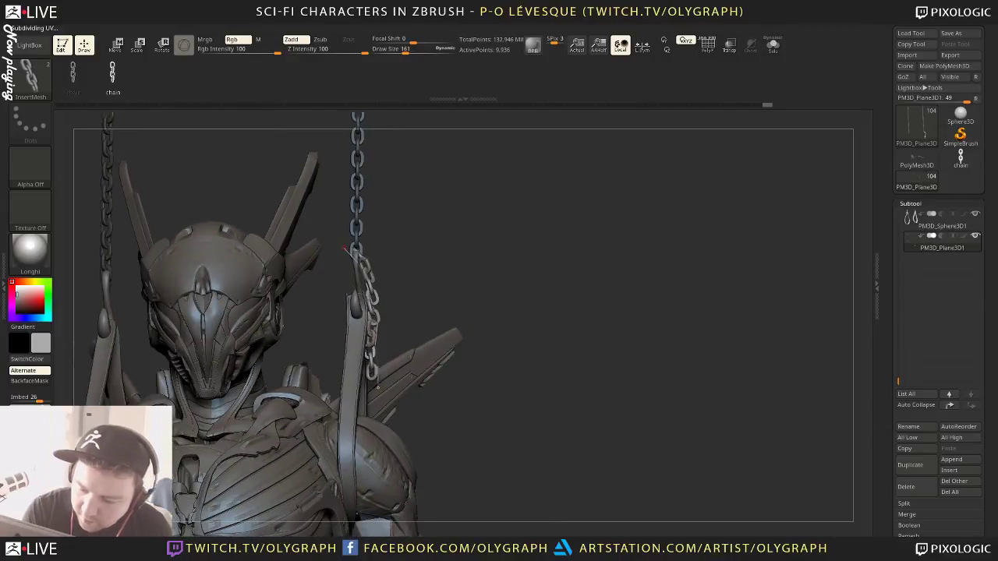
Undo the last curve edits and pull the lower end of the loose chain inward, closer to the strap
key("ctrl+z")
mouse_move(575, 288)
left_mouse_down()
mouse_move(506, 292)
mouse_move(585, 290)
left_mouse_up()
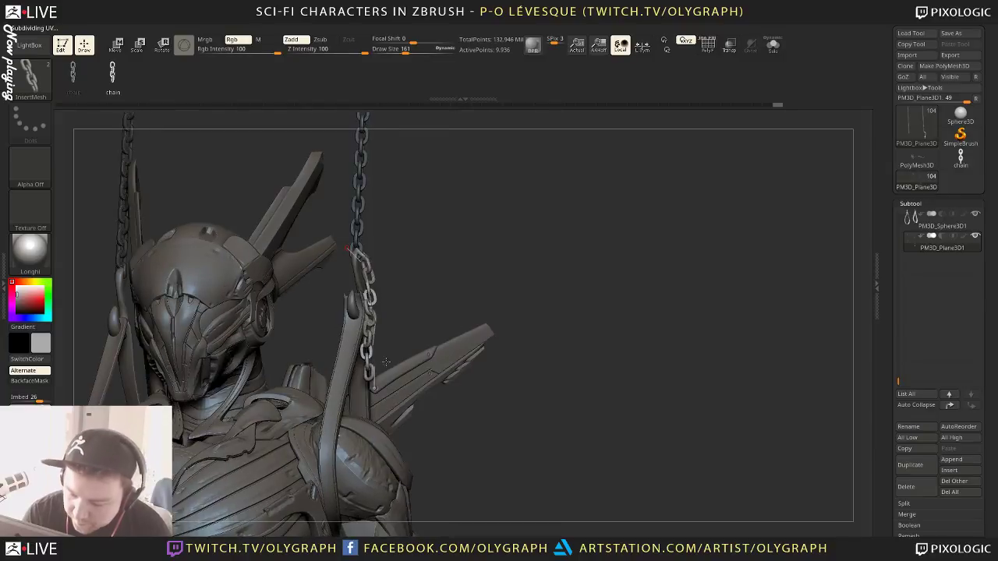
key("ctrl+z")
left_click_drag(375, 370, 366, 371)
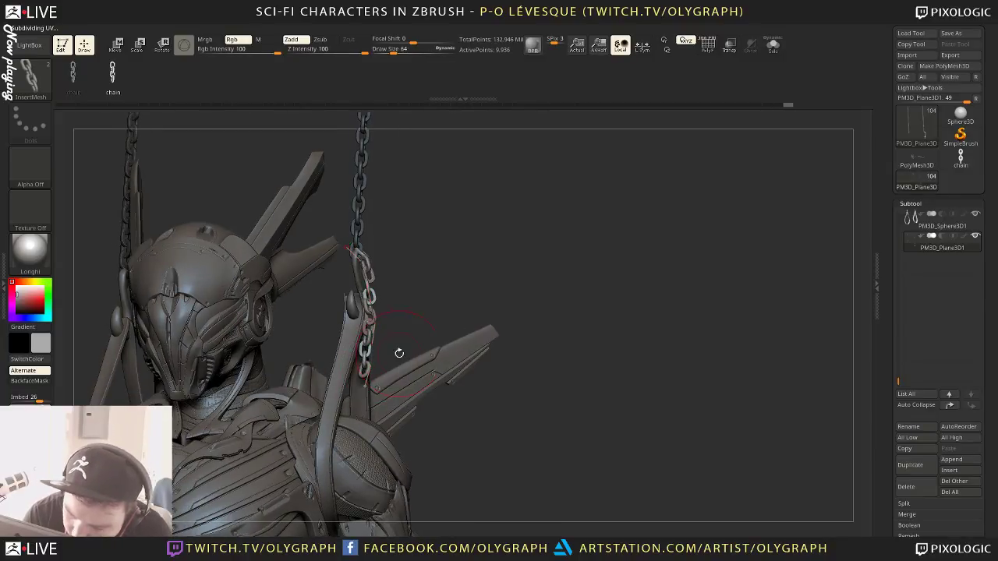
Separate the loose chain from the hanging chains into its own subtool with Split Masked Points
left_click_drag(610, 279, 589, 261, "shift")
key("space")
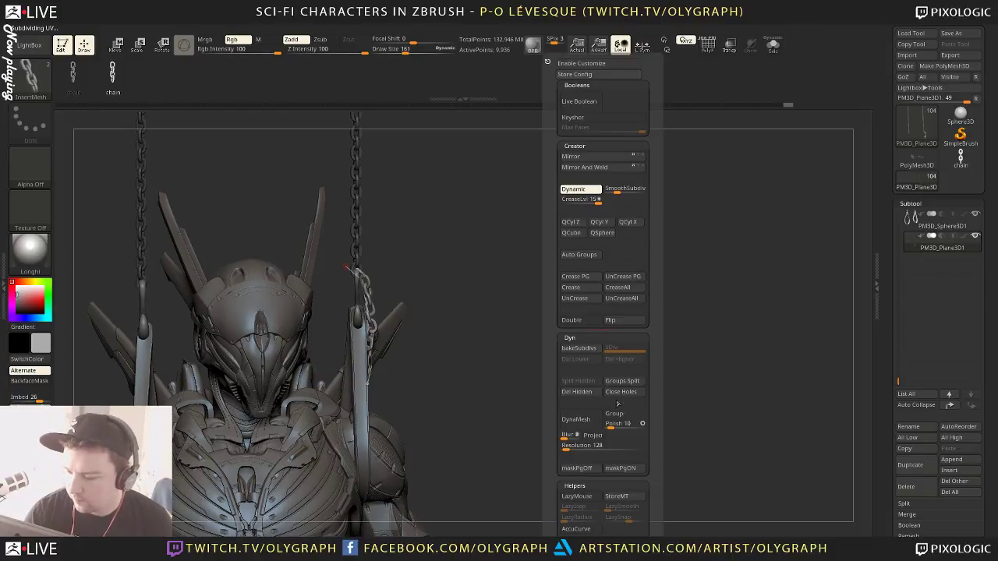
left_click_drag(554, 500, 557, 376)
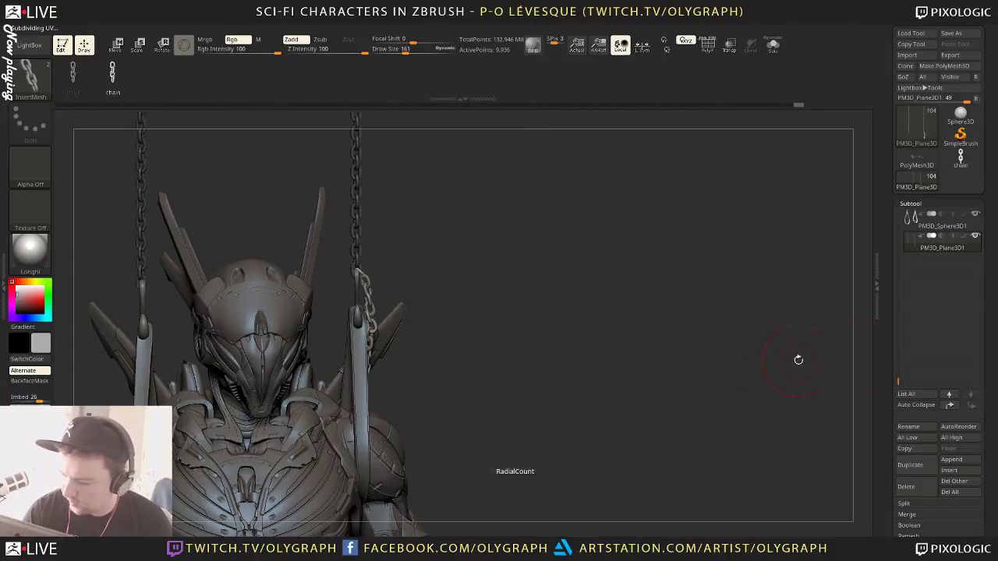
scroll(894, 324, "down", 3)
left_click(916, 373)
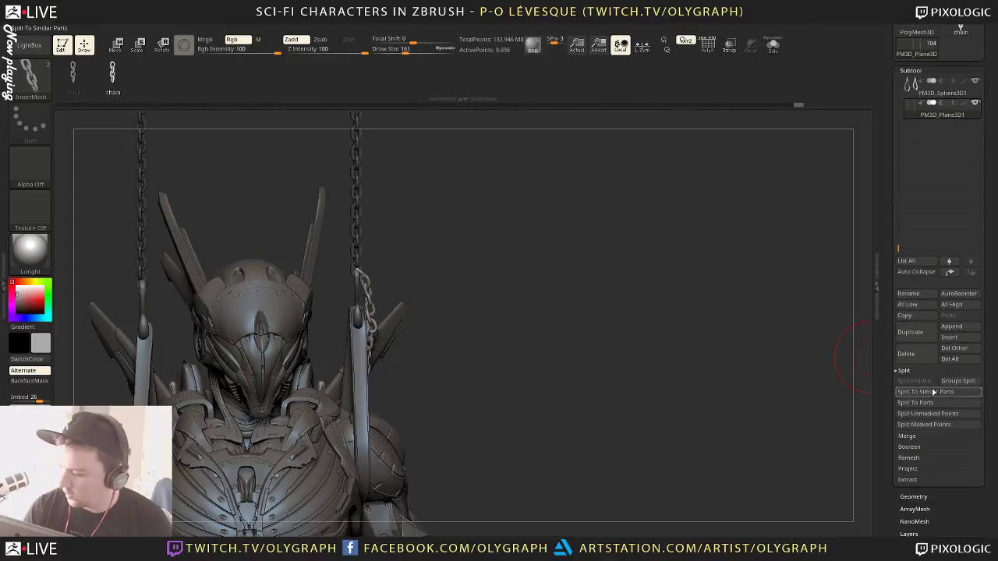
left_click(935, 425)
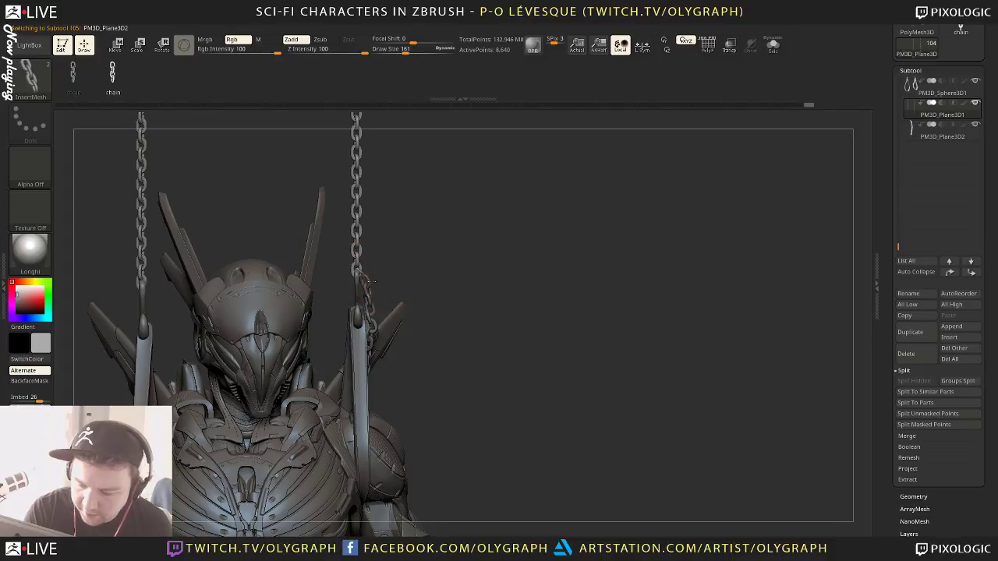
Select the loose chain's subtool and adjust its overall size and position beside the strap with the transform gizmo
key("e")
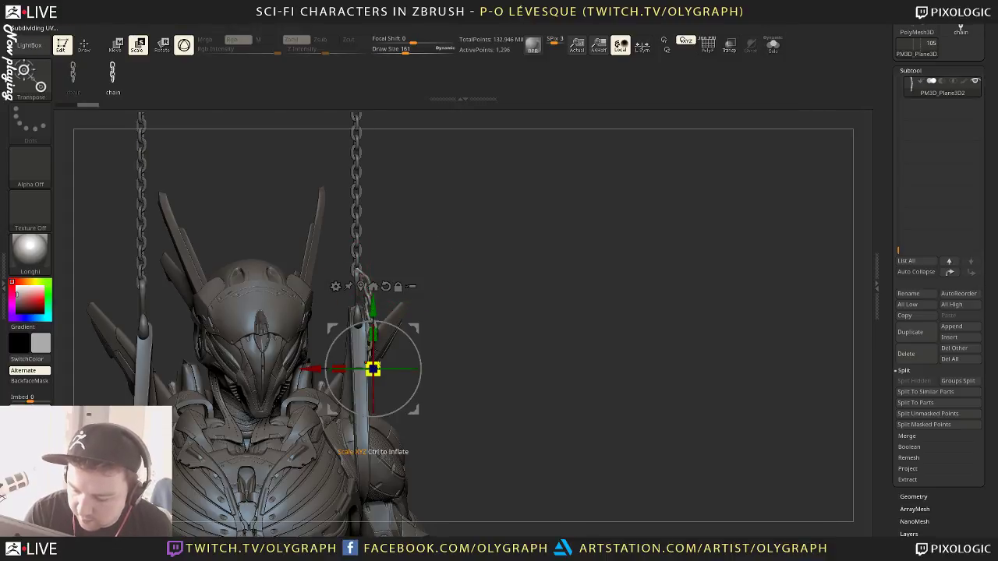
left_click_drag(373, 369, 388, 370)
left_click_drag(415, 410, 421, 432)
key("q")
key("e")
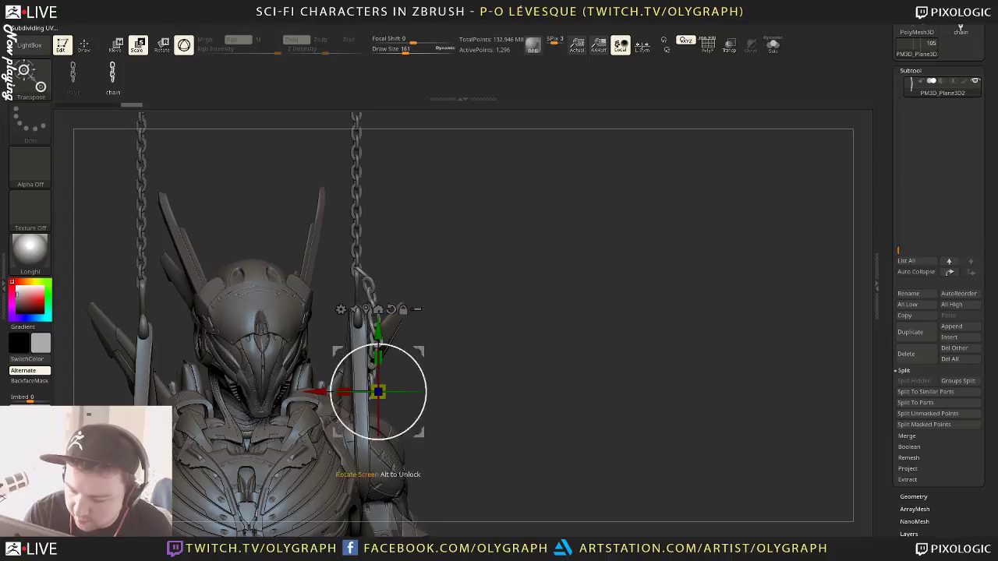
left_click_drag(409, 355, 421, 334)
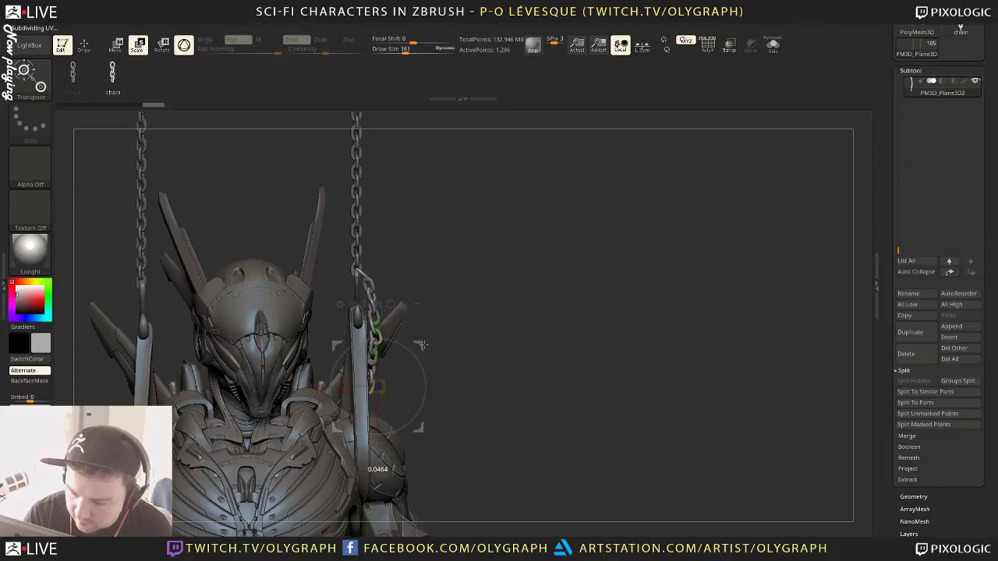
key("q")
key("e")
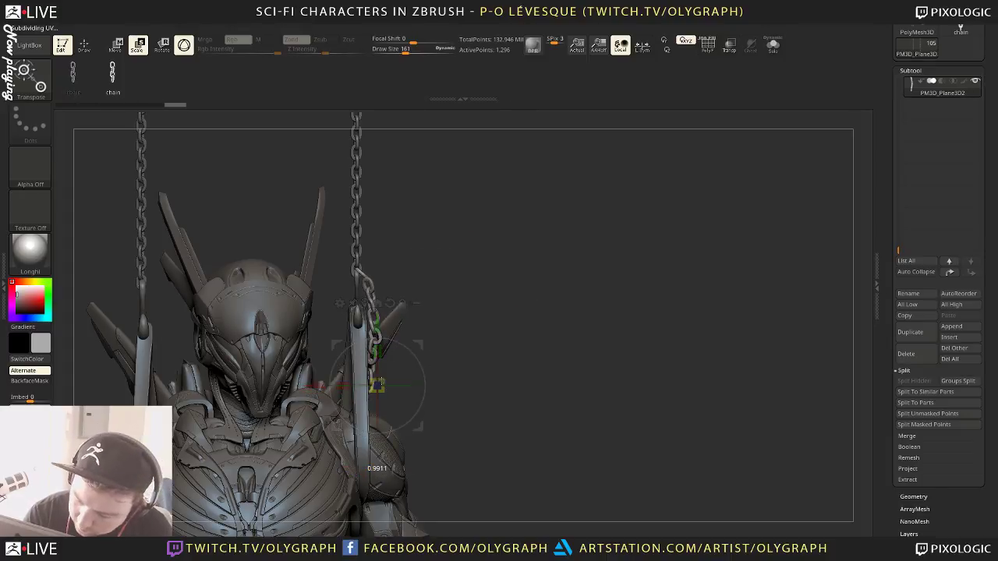
left_click_drag(378, 379, 378, 384)
Relocate the gizmo to the loose chain's top link and fine-tune the chain's scale from there
left_click_drag(421, 342, 401, 228)
left_click_drag(359, 269, 364, 266)
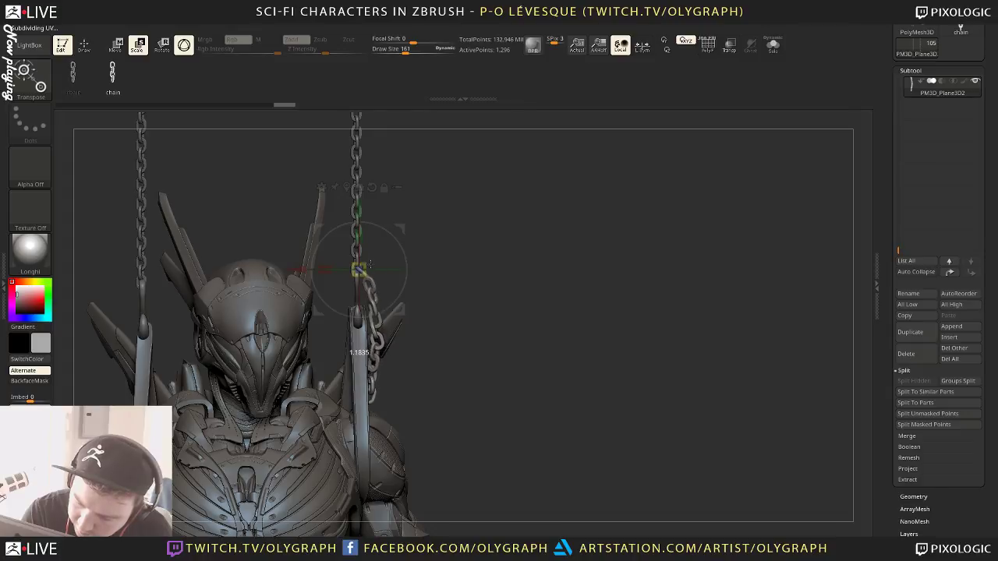
left_click_drag(370, 264, 370, 267)
key("q")
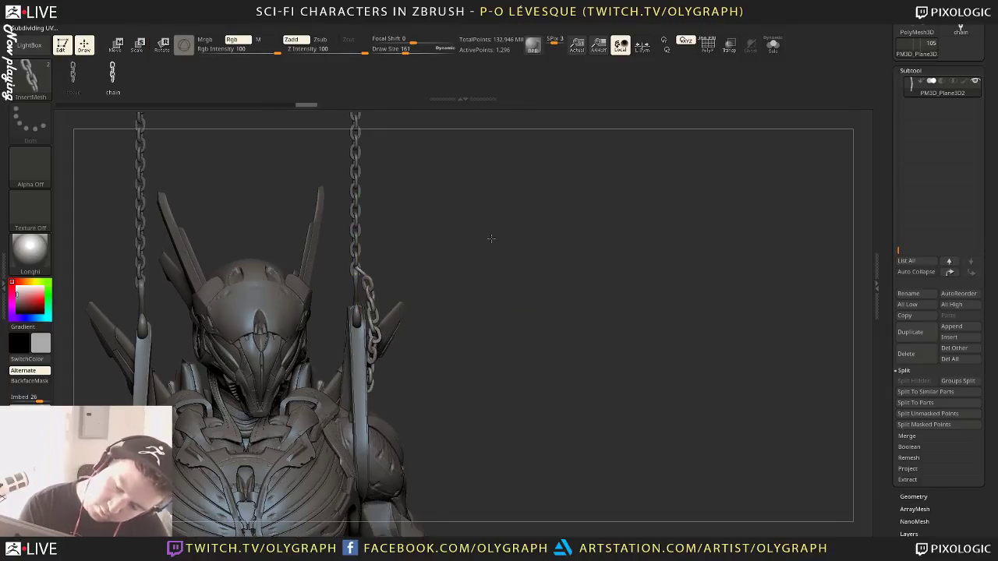
Duplicate the loose chain sideways so the copy dangles from the opposite hanging chain's lower end
left_click_drag(491, 239, 453, 209, "alt")
key("w")
left_click_drag(358, 270, 202, 280, "ctrl")
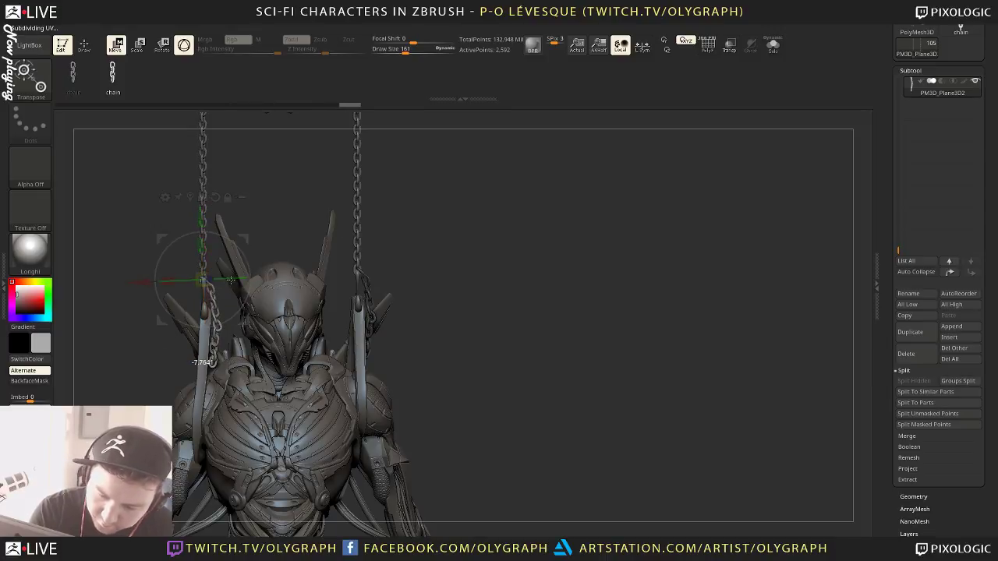
key("q")
left_click_drag(525, 297, 537, 336)
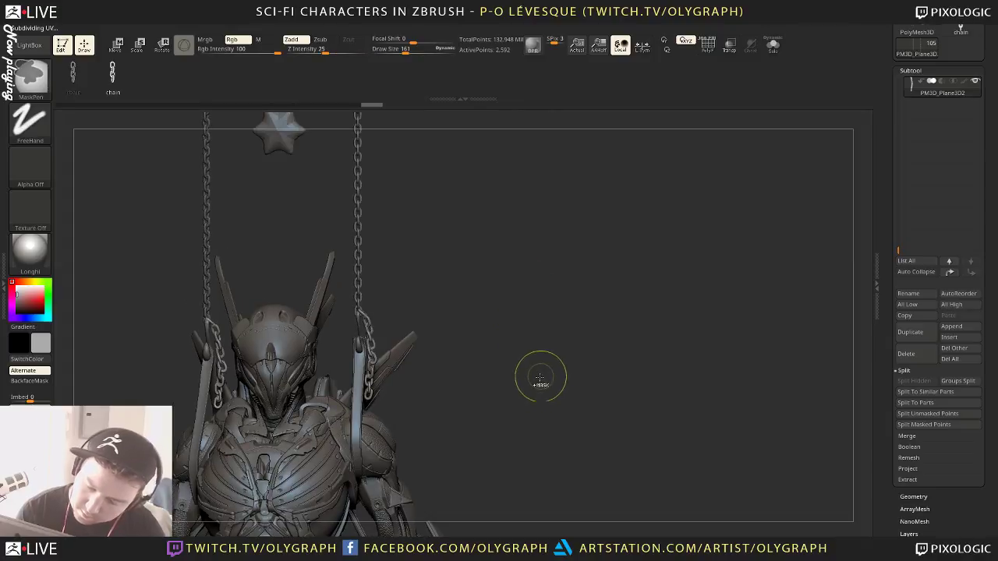
left_click_drag(535, 379, 535, 230, "alt")
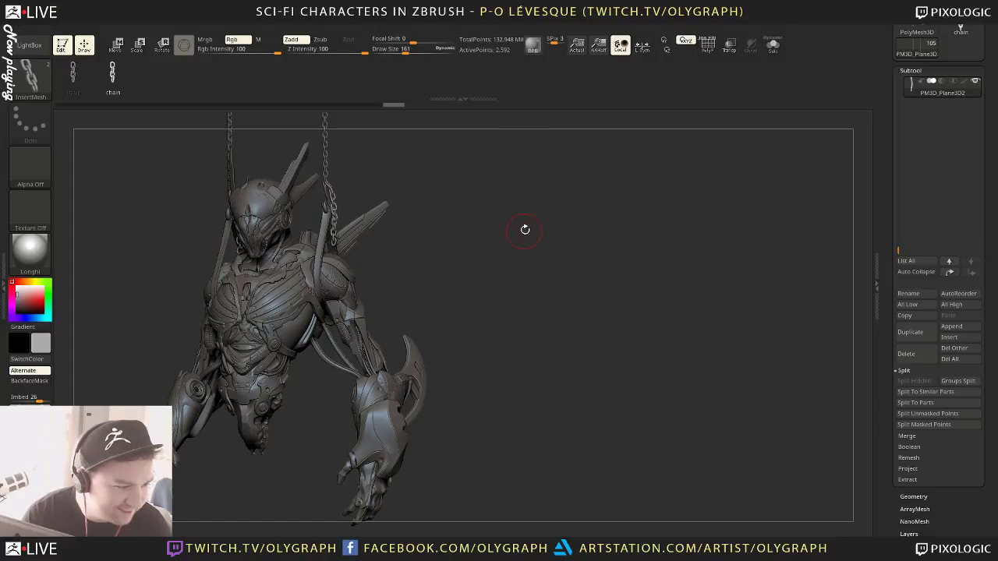
left_click_drag(523, 332, 538, 341, "shift")
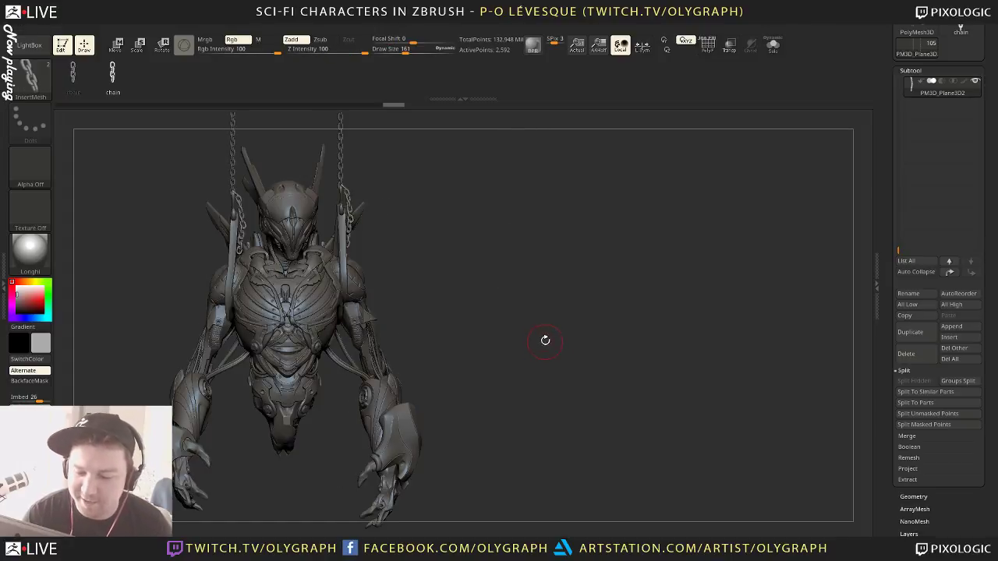
Choose the Move brush and nudge the upper part of one loose chain slightly inward toward its strap
key("b")
key("m")
key("v")
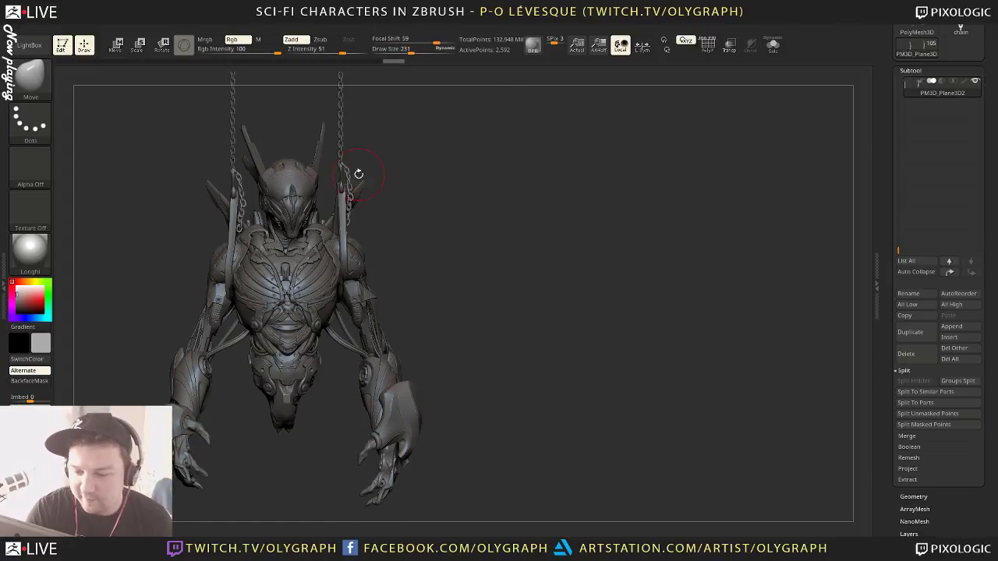
left_click_drag(353, 176, 344, 178)
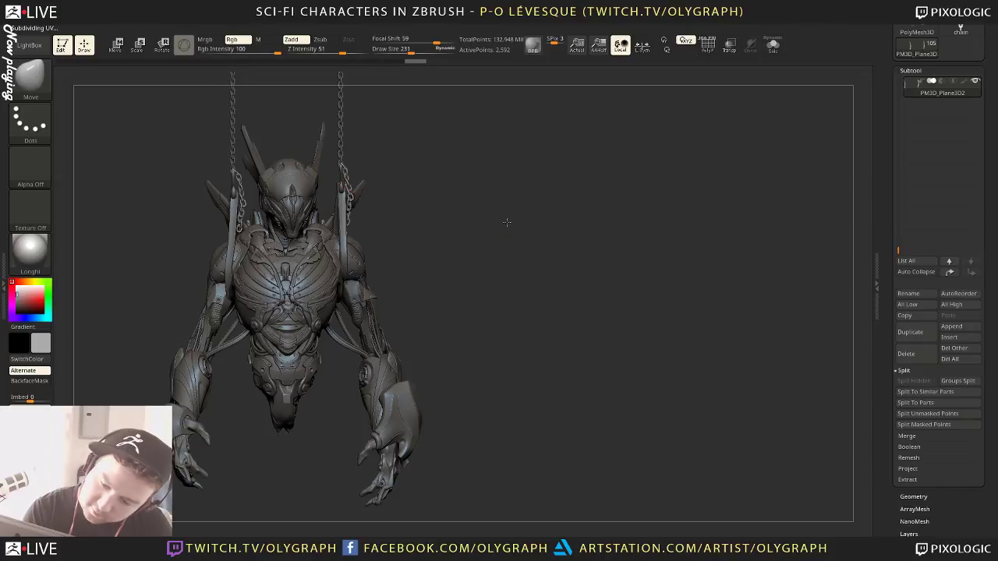
left_click_drag(506, 223, 501, 225)
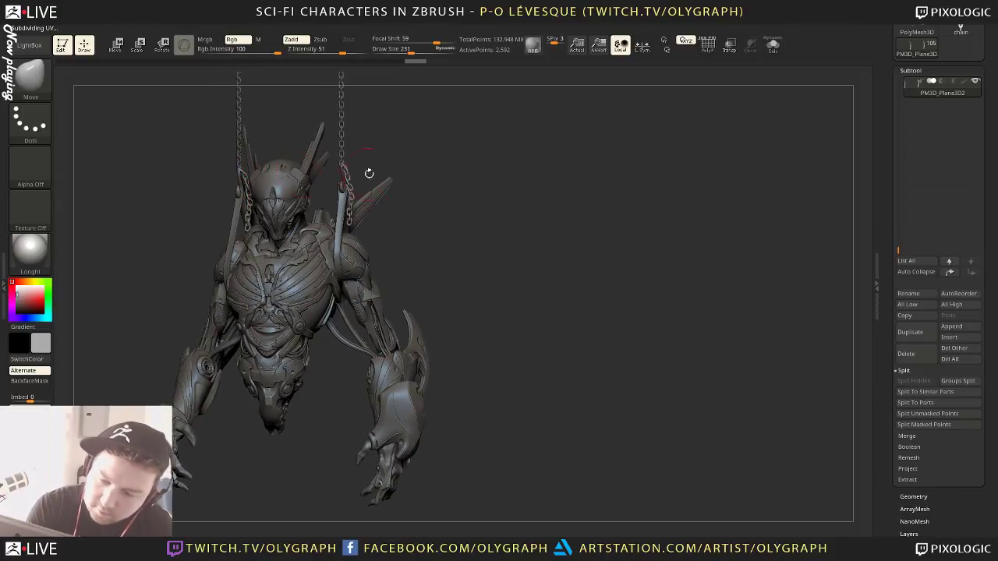
Select the hanging chains' subtool, enlarge the brush and subtly bend the chain above the loose chain so it looks less straight
left_click_drag(604, 242, 789, 226, "alt")
mouse_move(670, 234)
left_mouse_down("alt")
mouse_move(675, 248)
mouse_move(666, 226)
mouse_move(642, 268)
mouse_move(641, 259)
mouse_move(628, 406)
left_mouse_up("alt")
key("Tab")
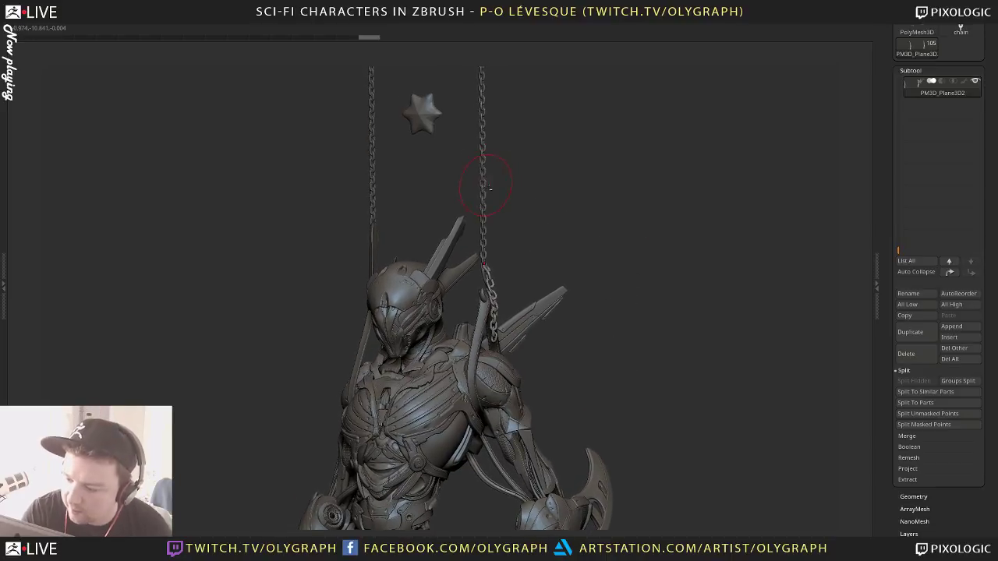
left_click(485, 186, "alt")
mouse_move(544, 156)
left_mouse_down("alt")
mouse_move(570, 263)
mouse_move(530, 184)
left_mouse_up("alt")
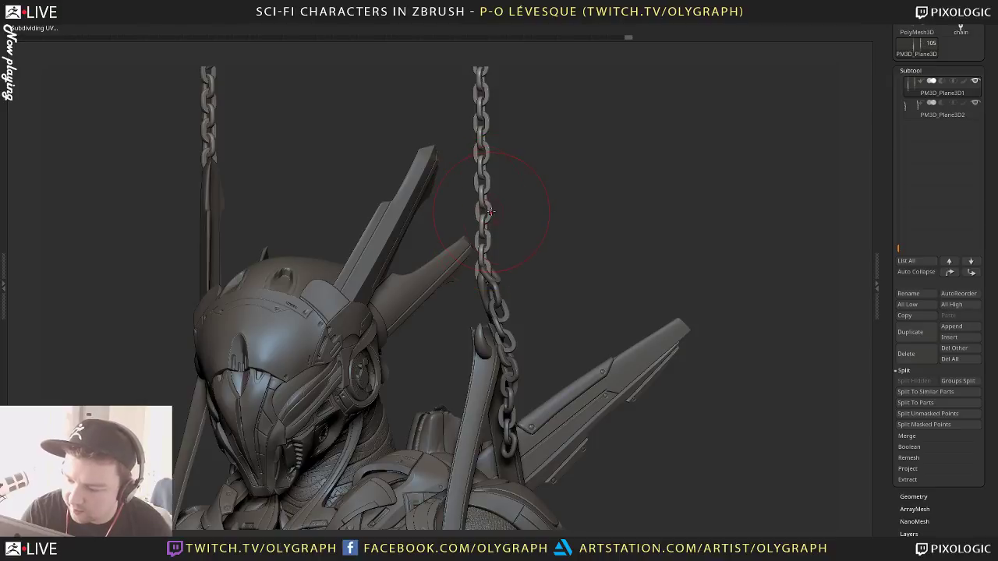
key("s")
mouse_move(486, 147)
left_mouse_down()
mouse_move(537, 252)
mouse_move(539, 285)
left_mouse_up()
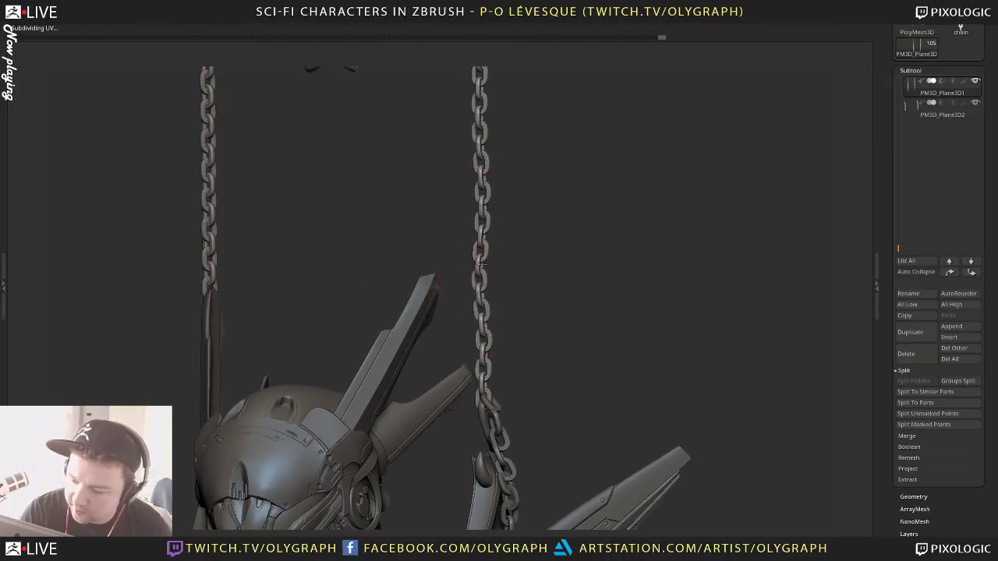
left_click_drag(543, 226, 550, 344, "alt")
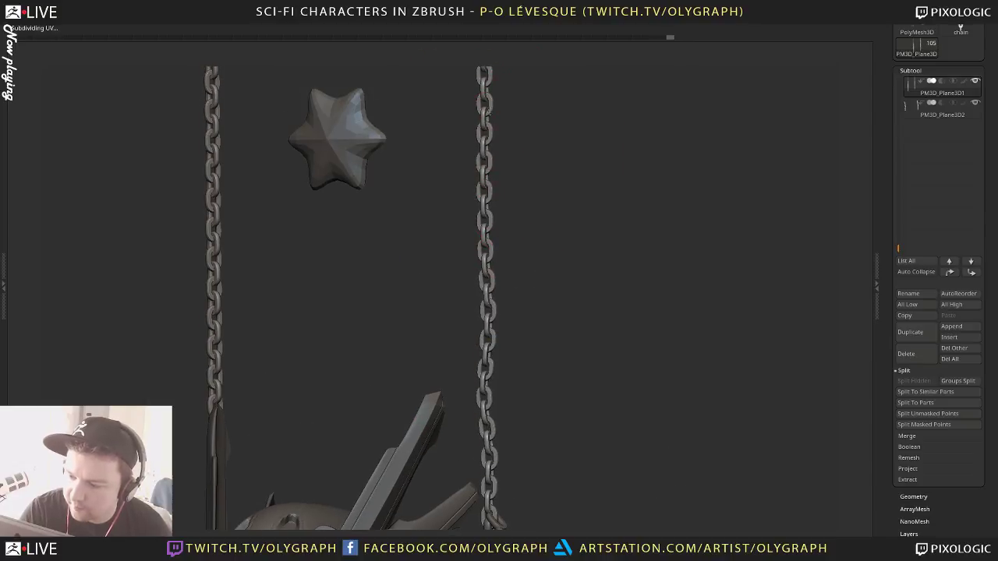
left_click_drag(539, 139, 549, 190, "alt")
left_click_drag(530, 333, 548, 218, "alt")
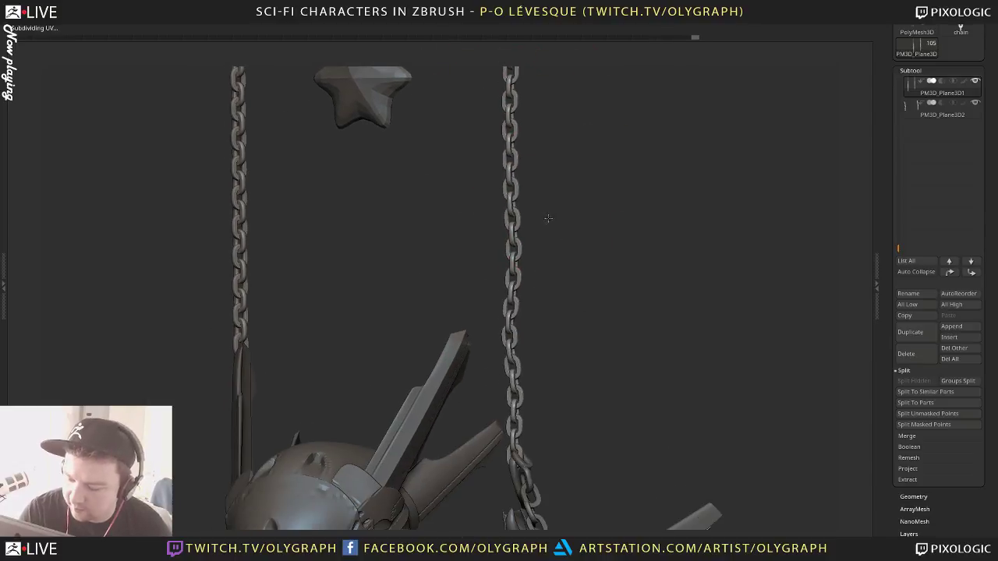
left_click_drag(574, 310, 575, 220, "alt")
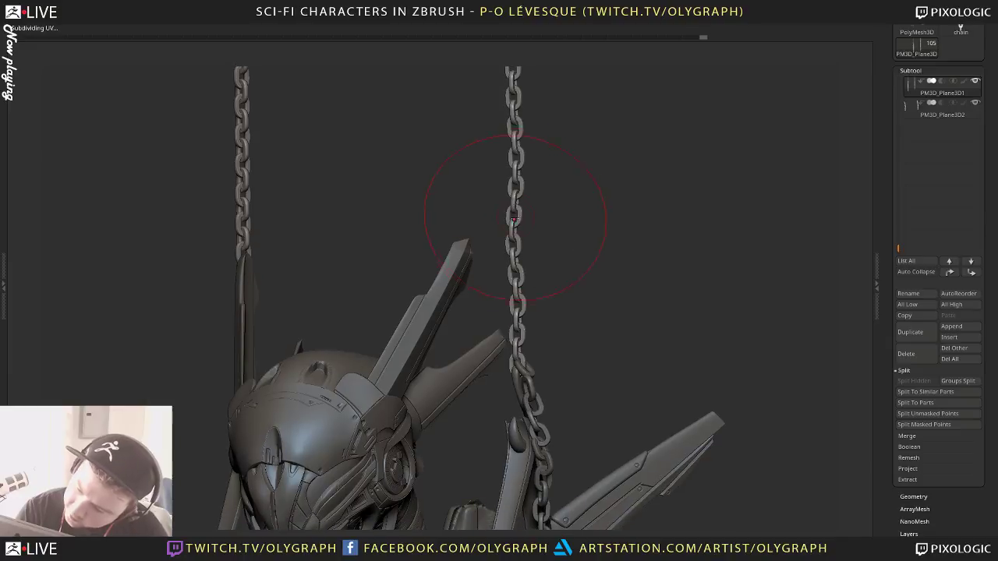
left_click_drag(514, 220, 517, 218)
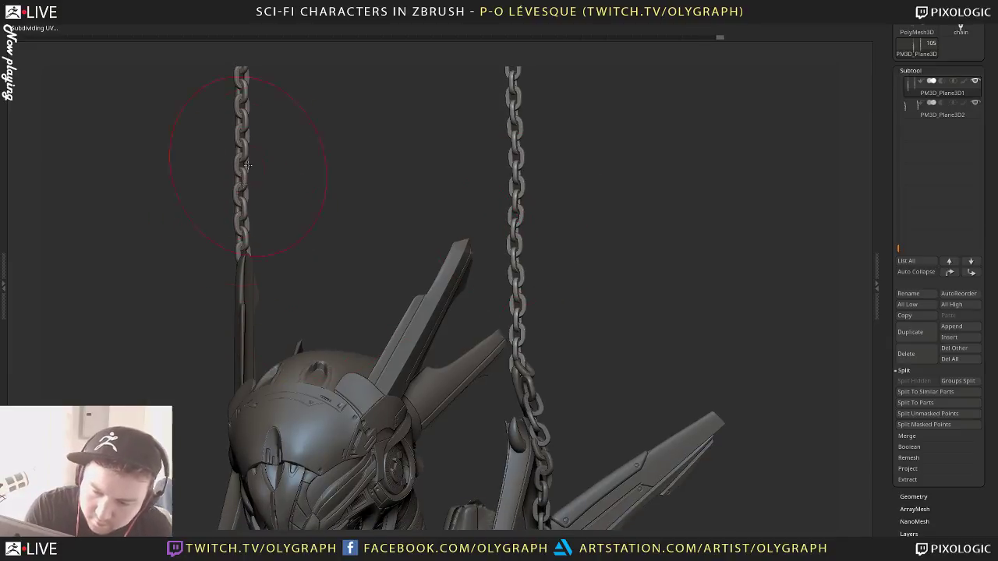
Nudge several stretches of the opposite hanging chain slightly sideways to give it a subtle irregular bend
left_click(238, 126)
left_click_drag(292, 125, 321, 275, "alt")
left_click_drag(271, 218, 269, 220)
left_click_drag(272, 149, 268, 148)
left_click_drag(269, 99, 275, 99)
left_click_drag(361, 328, 343, 282, "alt")
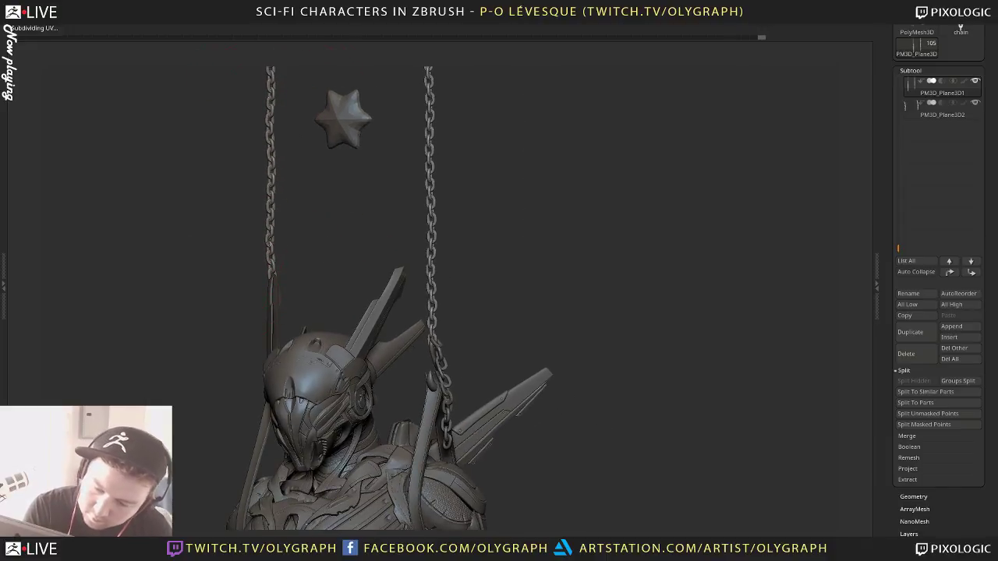
Select the ROBOT_v04 subtool and examine the whole suspended character from the front and three-quarter views
mouse_move(517, 251)
left_mouse_down("alt")
mouse_move(486, 187)
mouse_move(313, 191)
left_mouse_up("alt")
left_click(314, 191, "alt")
left_click_drag(463, 234, 472, 137, "alt")
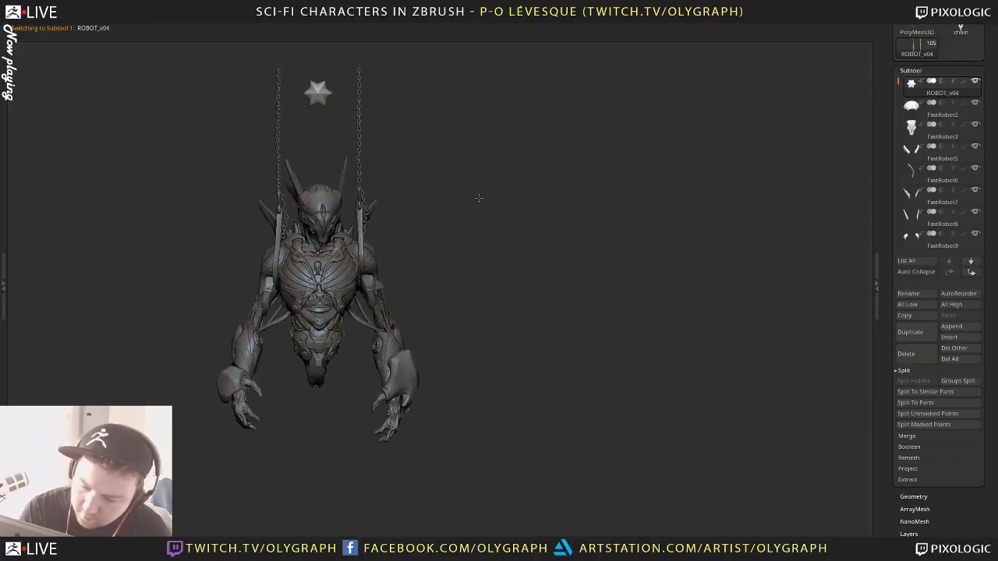
left_click_drag(475, 209, 465, 209)
key("s")
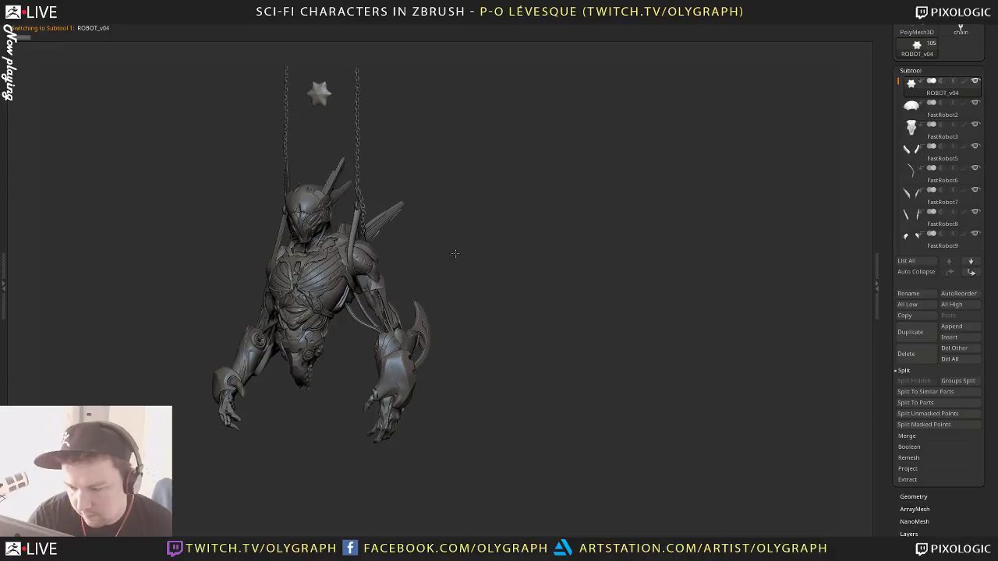
left_click_drag(457, 255, 457, 292, "alt")
left_click_drag(460, 414, 518, 263, "alt")
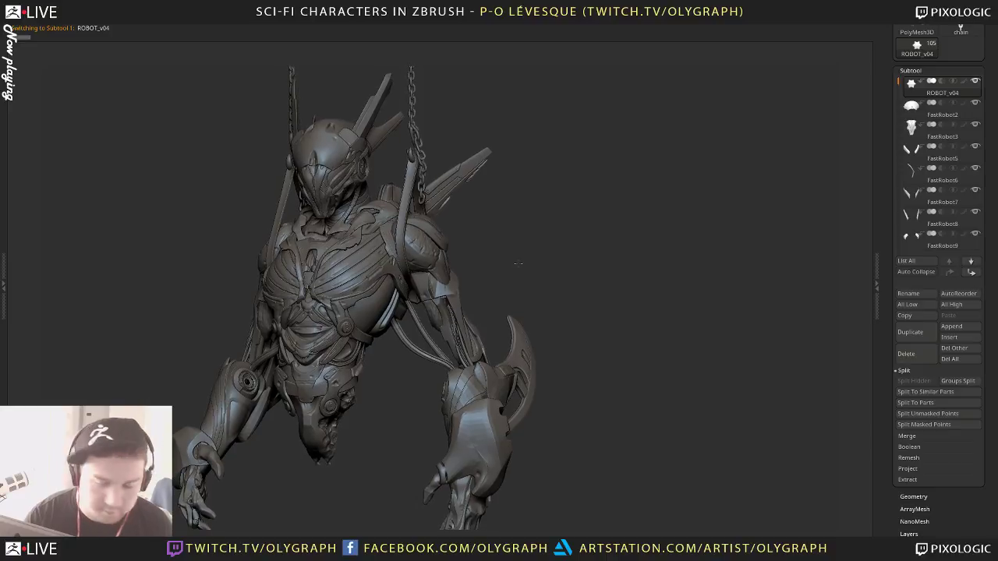
Apply the MatCap Red Wax material, set the main colour to white and check the character from a three-quarter view
key("Tab")
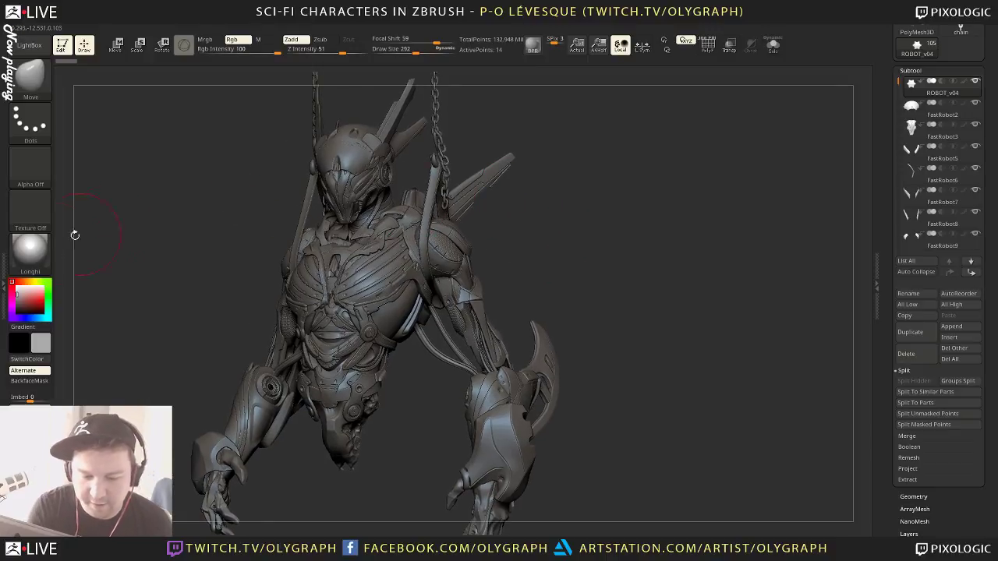
left_click(30, 249)
left_click(87, 297)
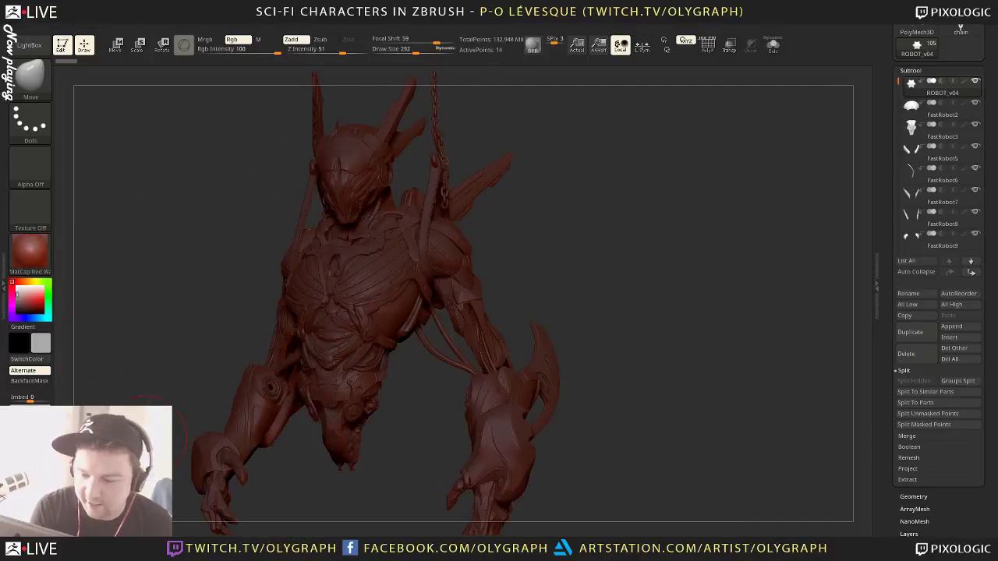
left_click_drag(17, 293, 15, 284)
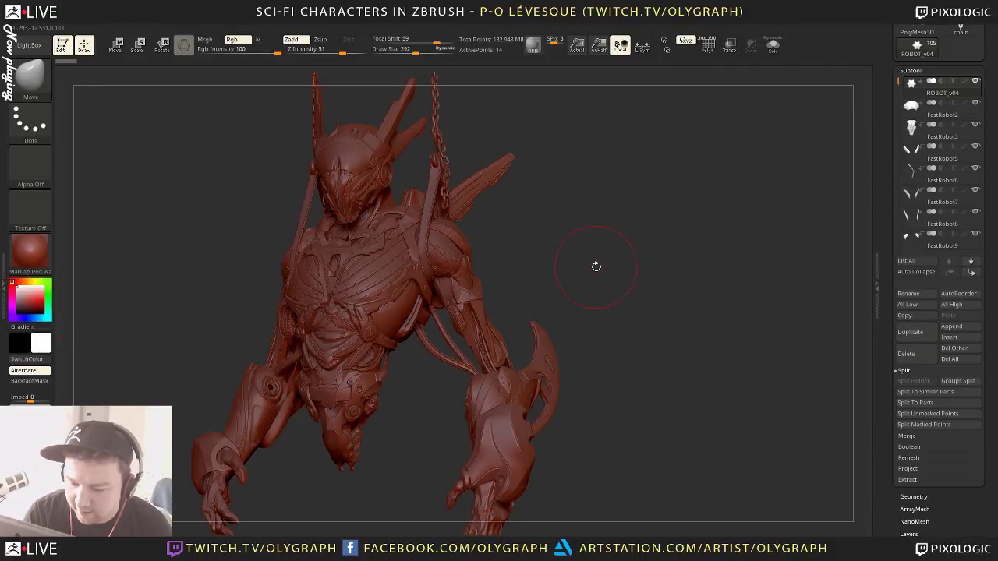
left_click_drag(622, 283, 694, 263)
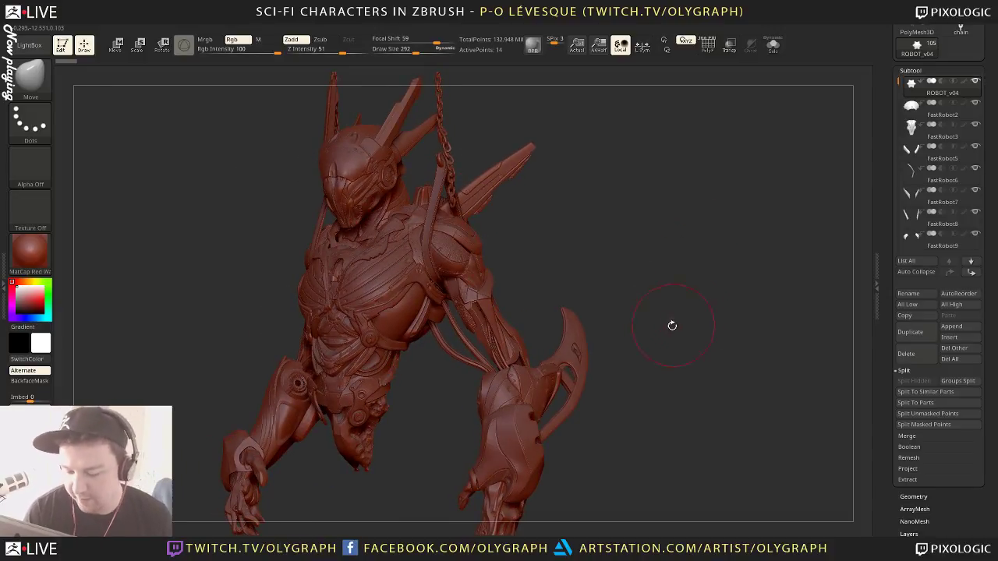
key("Tab")
left_click_drag(662, 330, 656, 352)
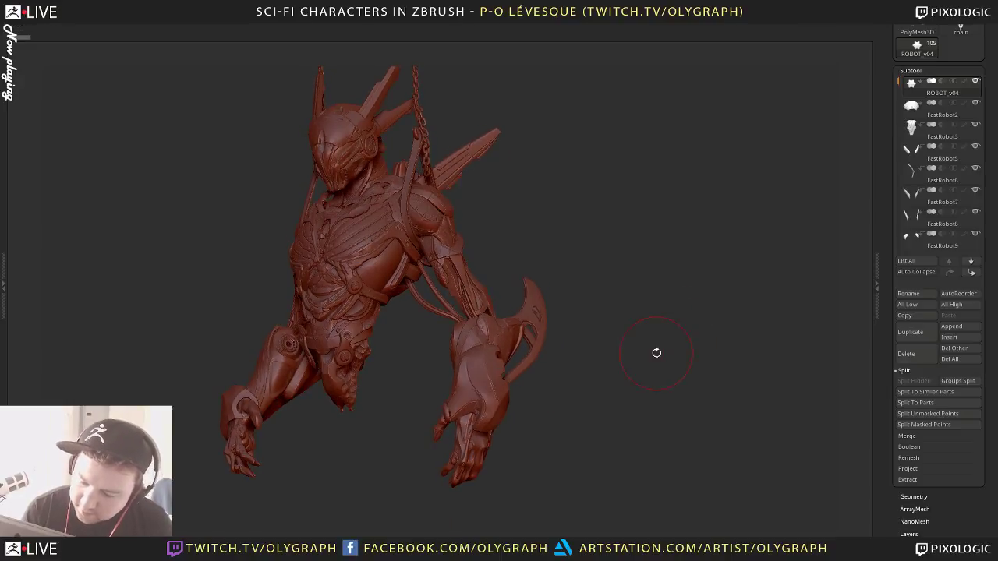
Try the MatCap Gray material on the character and check it from a slightly changed three-quarter angle
key("Tab")
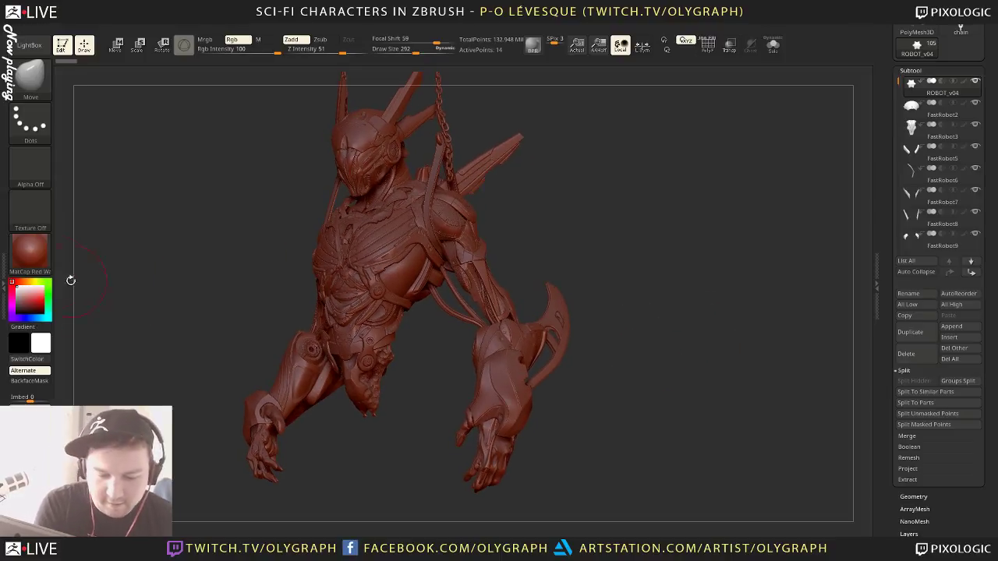
left_click(30, 257)
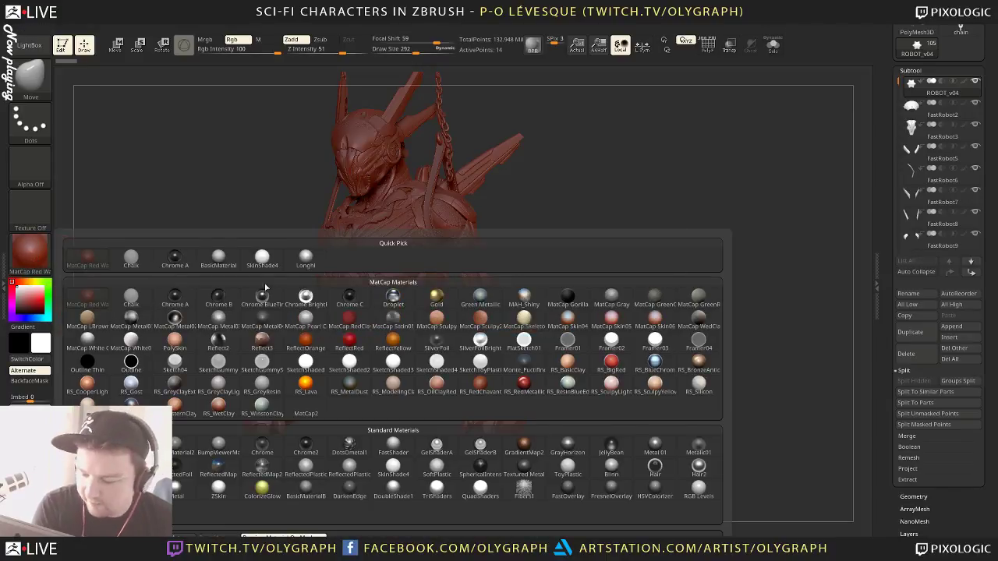
left_click(612, 300)
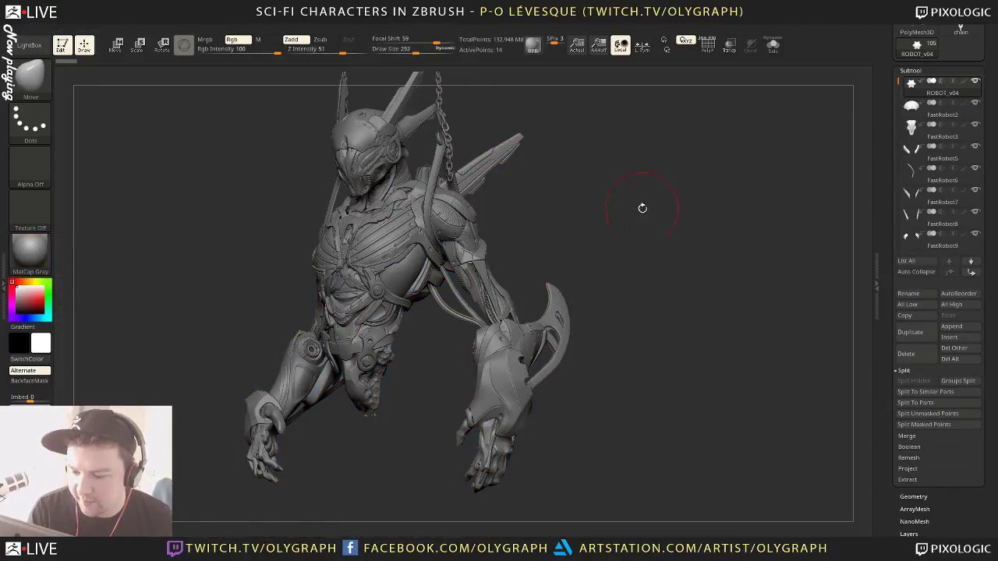
left_click_drag(643, 208, 662, 253)
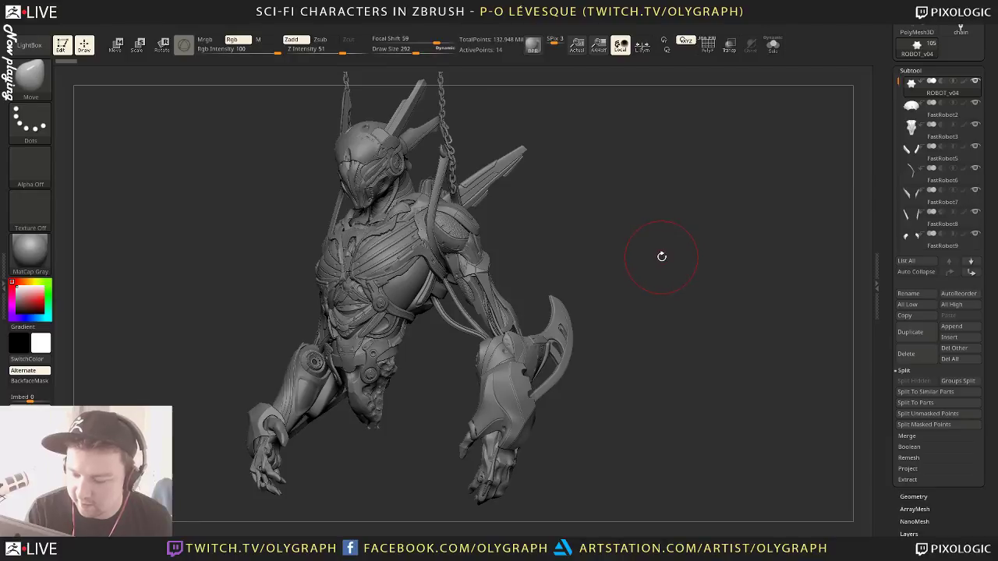
Try the BasicMaterial on the character and tone the main colour down from white to a light neutral grey
left_click(24, 251)
left_click(131, 445)
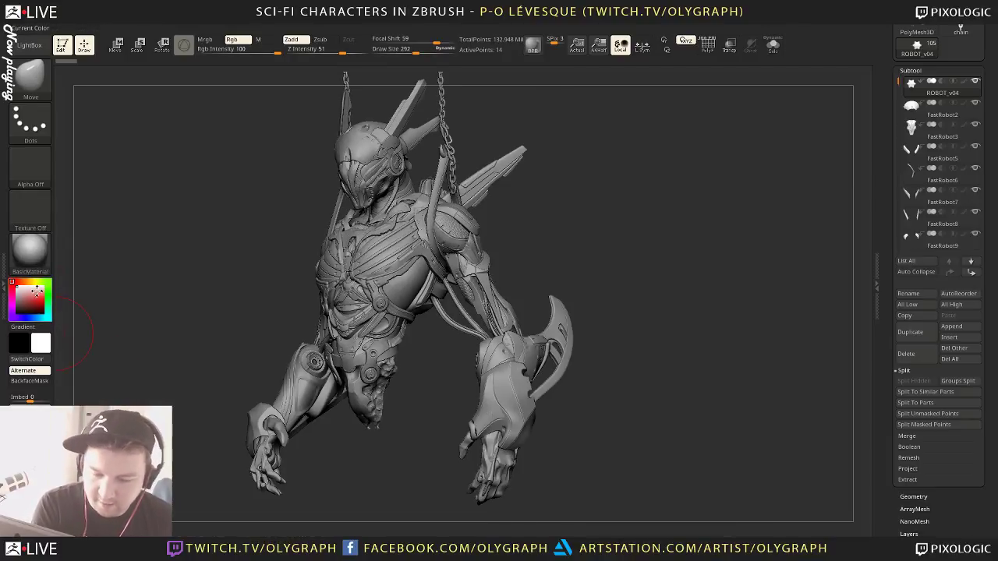
left_click(33, 302)
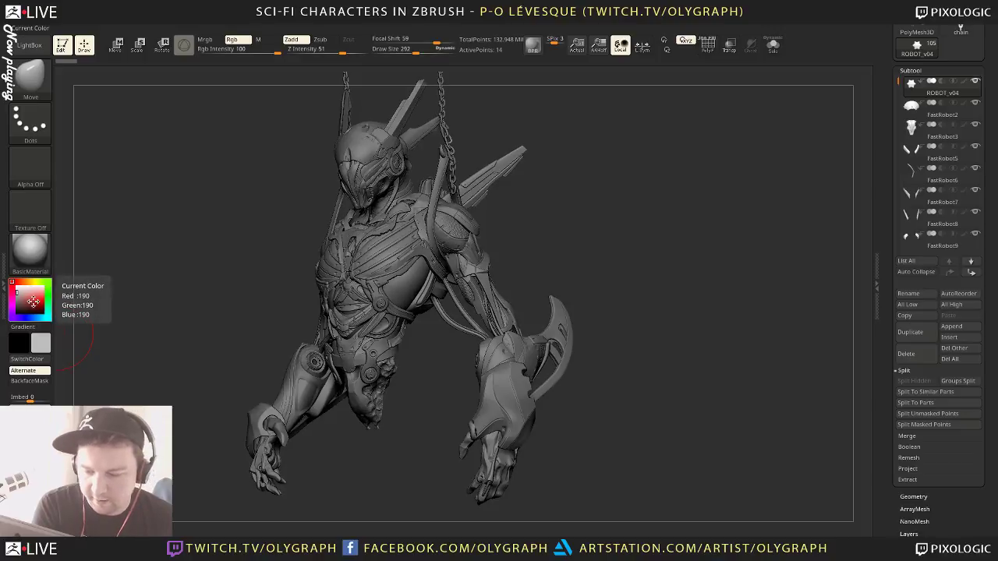
left_click(17, 298)
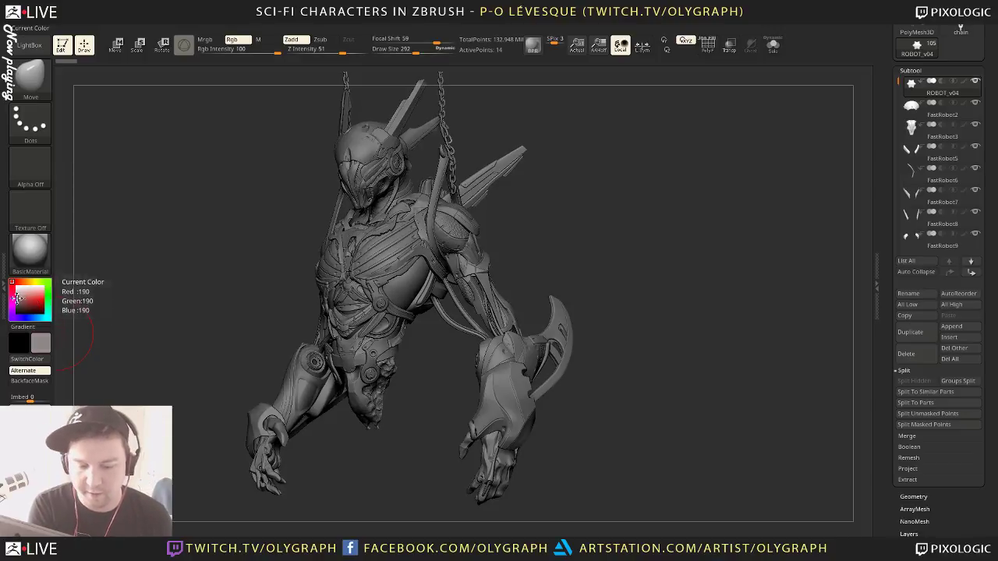
left_click(18, 293)
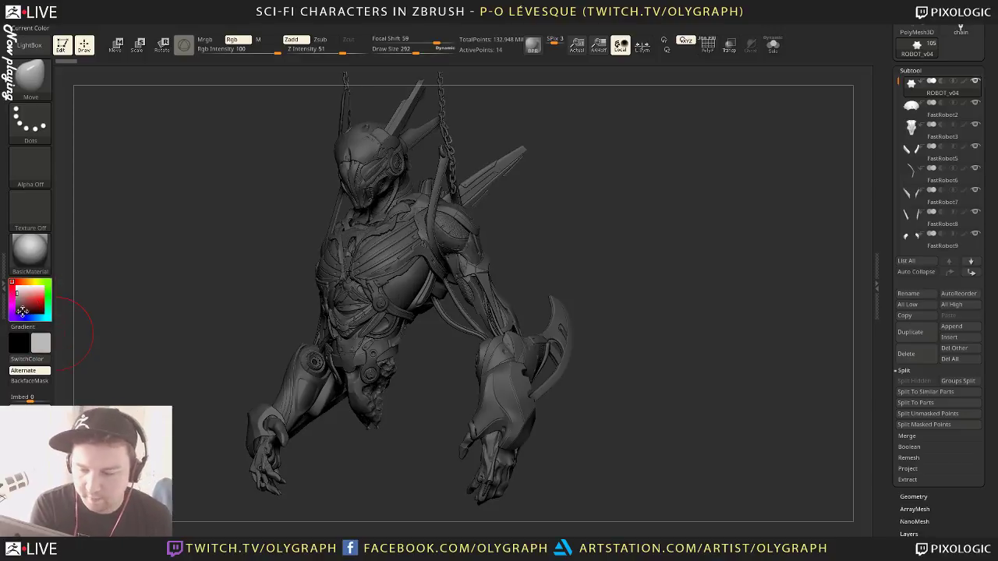
Try the Longhi material on the character with the grey main colour and turn the figure slightly
left_click(29, 250)
left_click(131, 341)
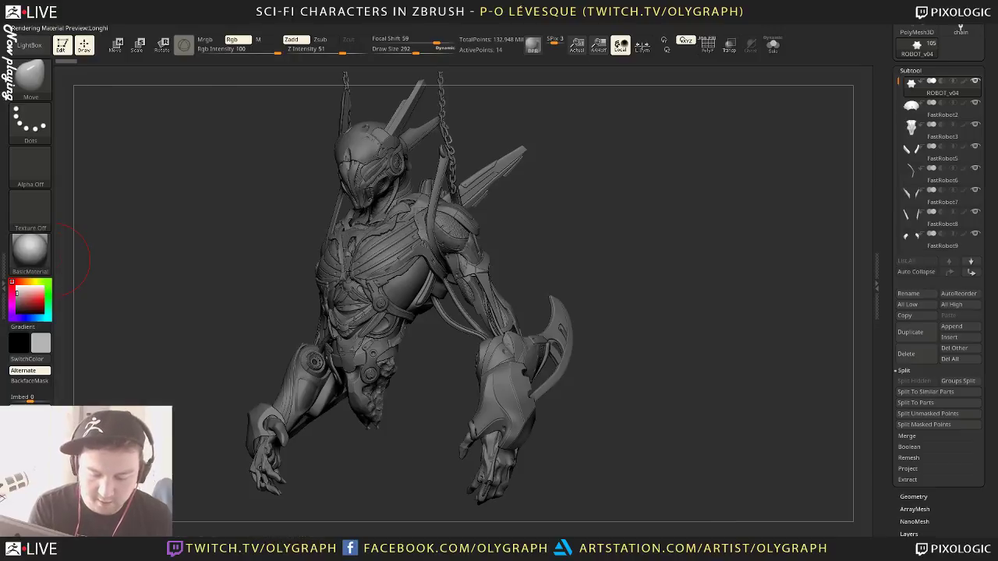
mouse_move(619, 245)
left_mouse_down()
mouse_move(645, 253)
mouse_move(616, 258)
left_mouse_up()
Try the ZSkin material on the character and darken the main colour to a mid grey
left_click(29, 249)
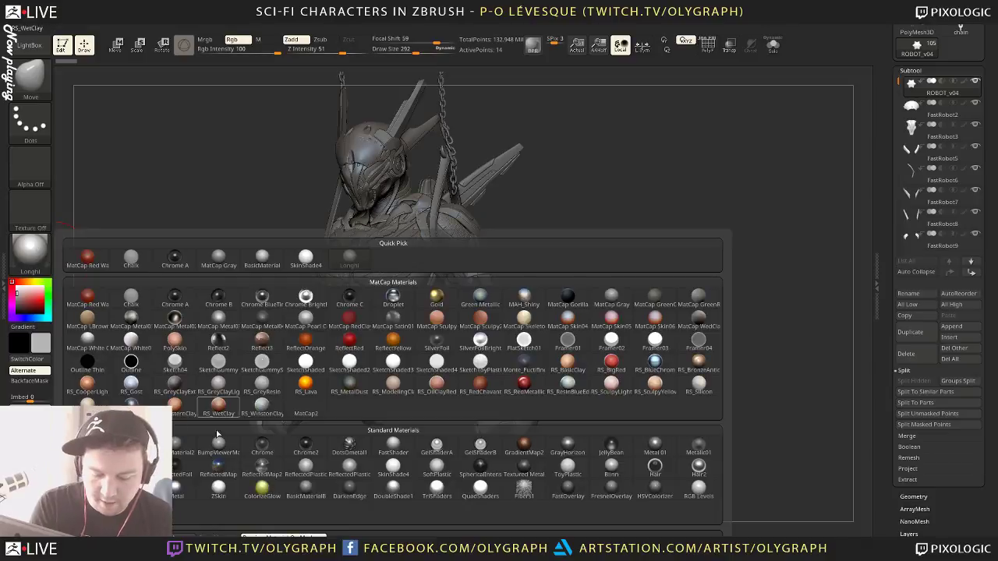
left_click(220, 488)
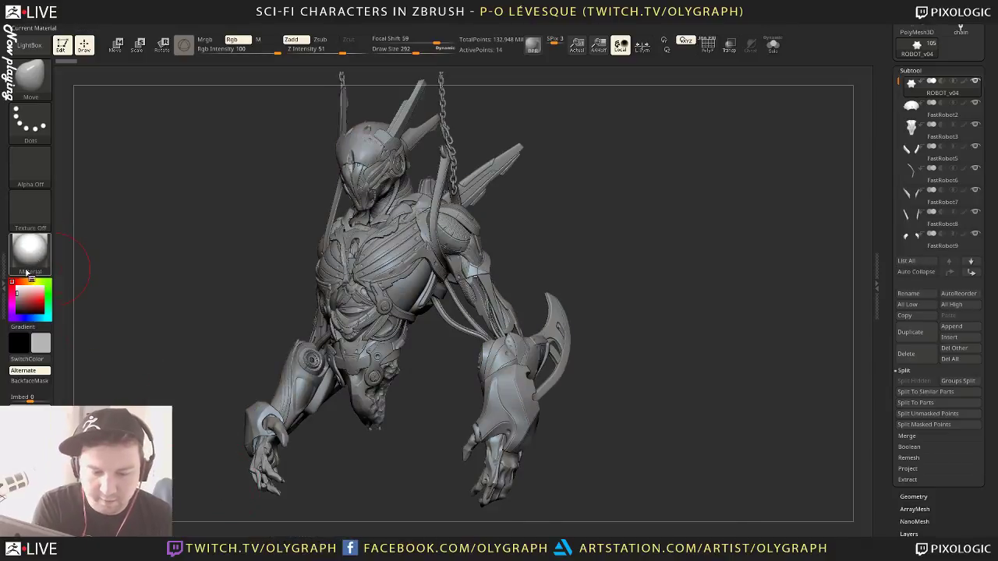
left_click_drag(25, 295, 16, 299)
Frame the character's head and shoulders for a close look and reduce the draw size to 156
mouse_move(584, 200)
left_mouse_down("shift")
mouse_move(592, 227)
mouse_move(575, 227)
left_mouse_up("shift")
key("f")
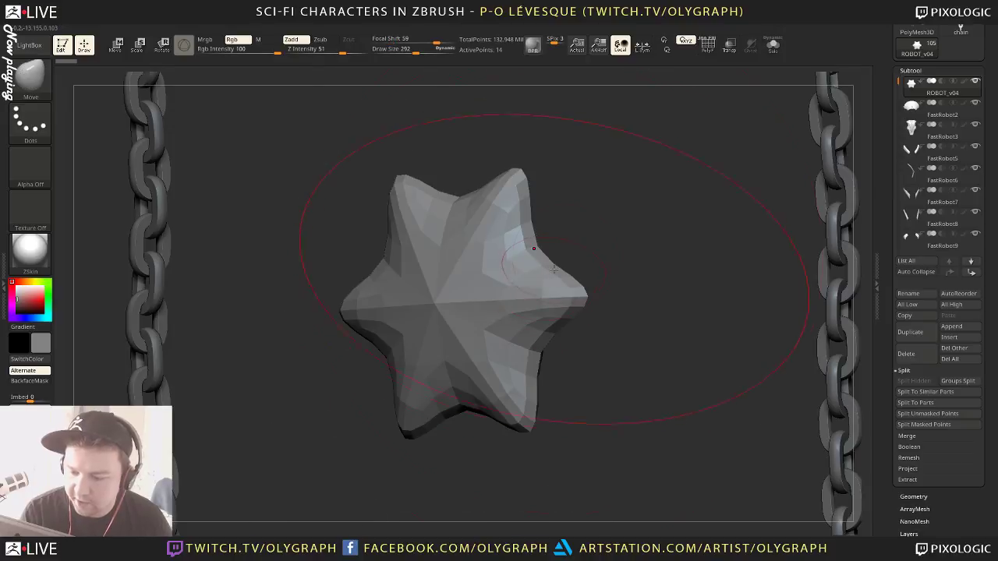
key("f")
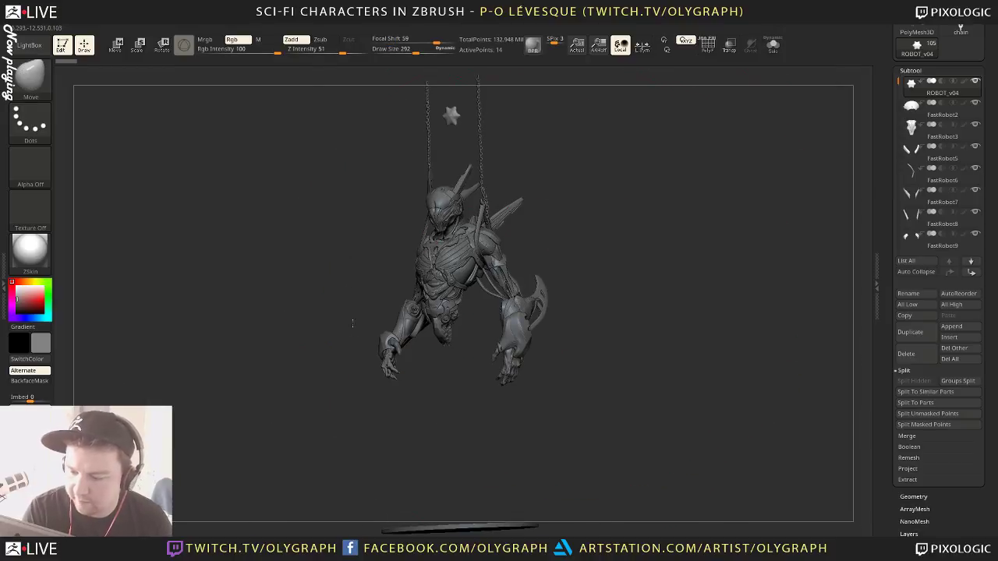
left_click_drag(352, 323, 425, 364, "alt")
left_click_drag(437, 312, 501, 119, "alt")
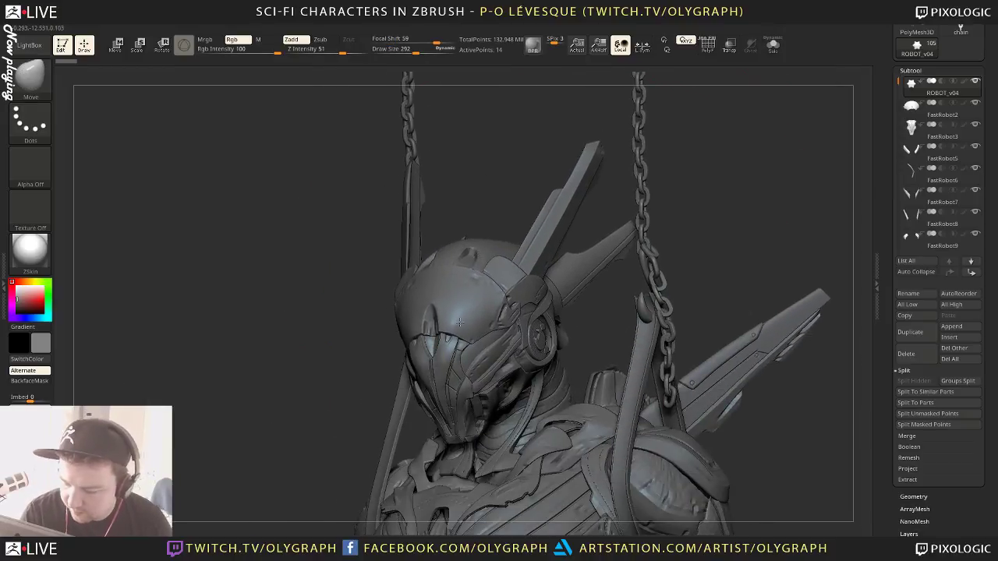
key("s")
mouse_move(460, 324)
left_mouse_down()
mouse_move(439, 325)
mouse_move(452, 324)
left_mouse_up()
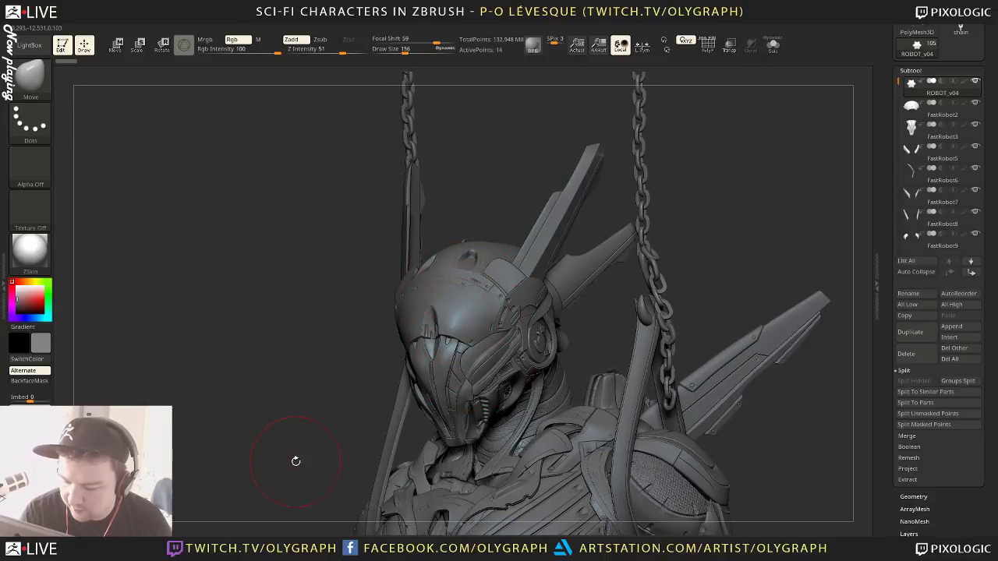
Examine the whole suspended figure from a three-quarter view with the interface hidden
right_click_drag(297, 461, 615, 252)
key("Tab")
right_click_drag(603, 323, 398, 285, "alt")
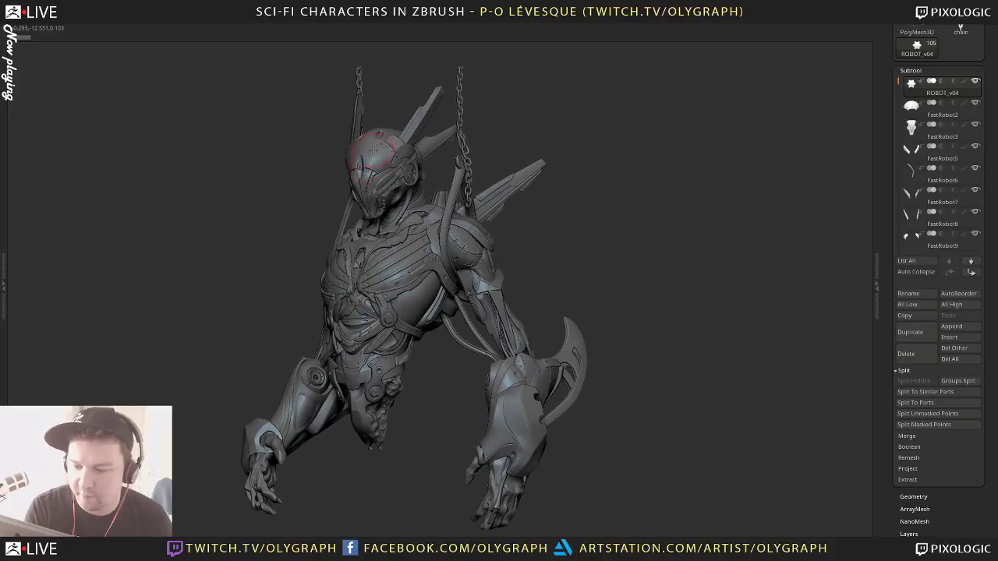
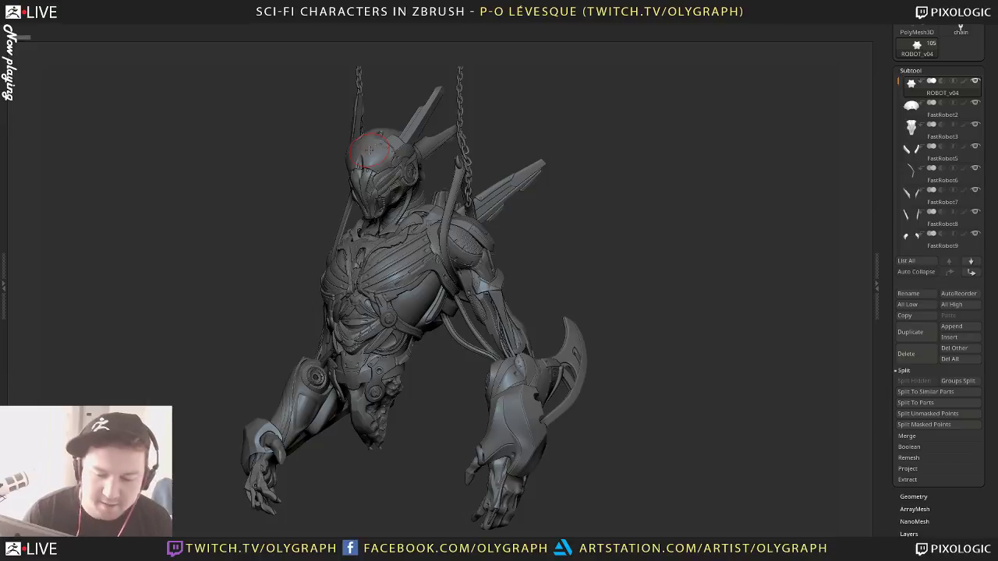
Try the MatCap Red Wax material again with a white main colour and check the figure without the interface
key("Tab")
left_click(30, 249)
left_click(332, 264)
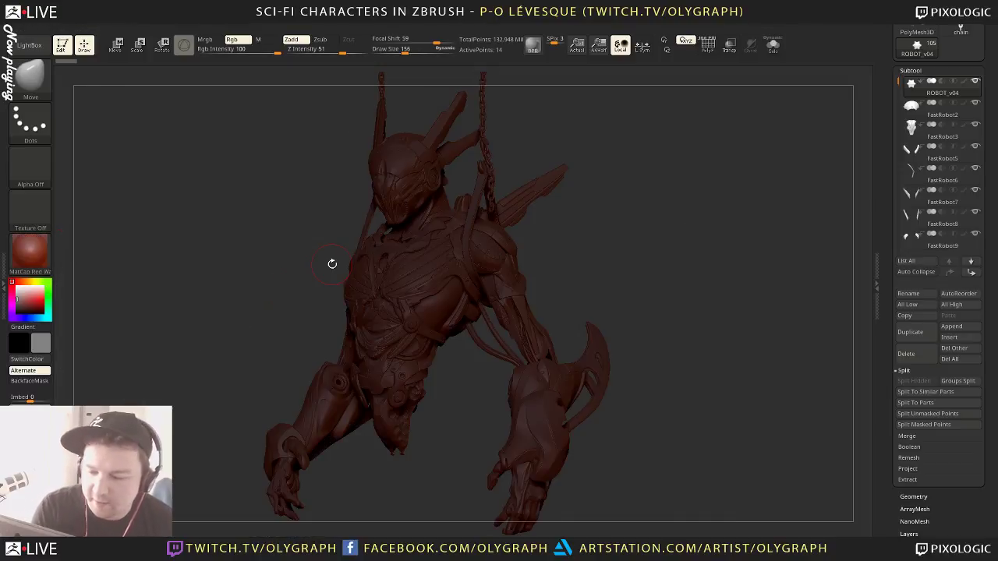
left_click_drag(25, 297, 14, 282)
mouse_move(644, 255)
left_mouse_down()
mouse_move(681, 264)
mouse_move(655, 260)
mouse_move(659, 227)
mouse_move(679, 205)
left_mouse_up()
key("Tab")
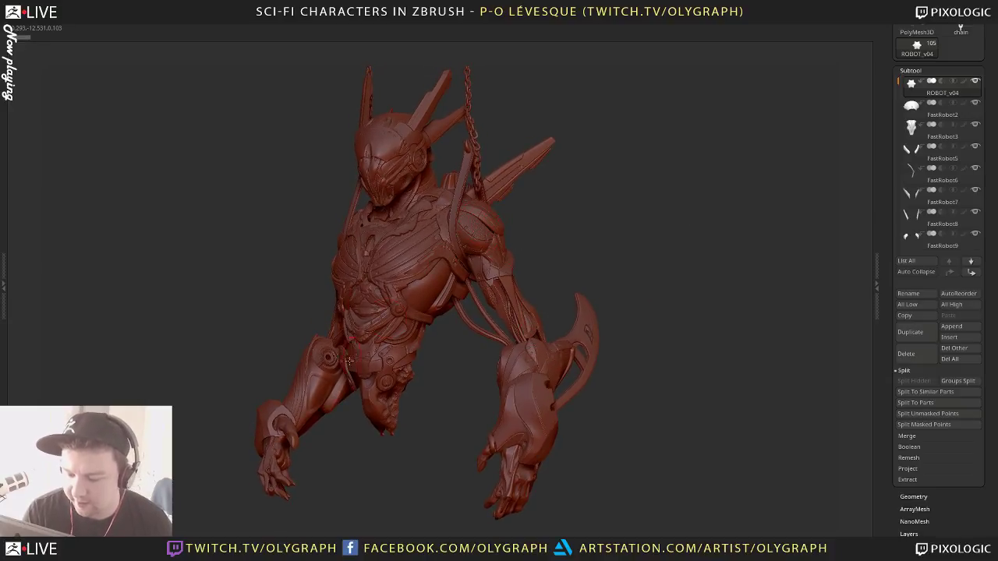
Apply the Longhi material to the character and turn the figure to a straight front view
key("Tab")
left_click(30, 248)
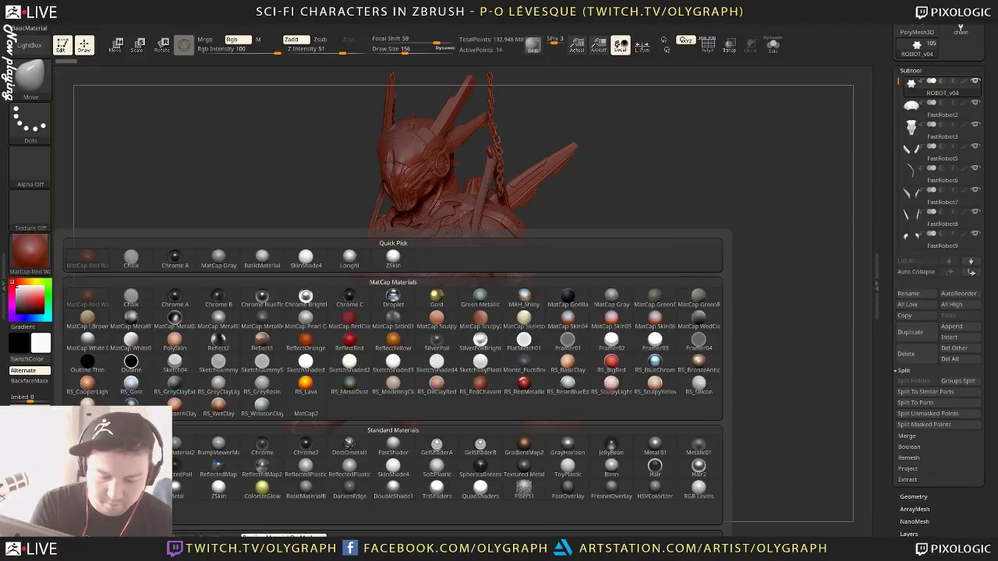
left_click(350, 257)
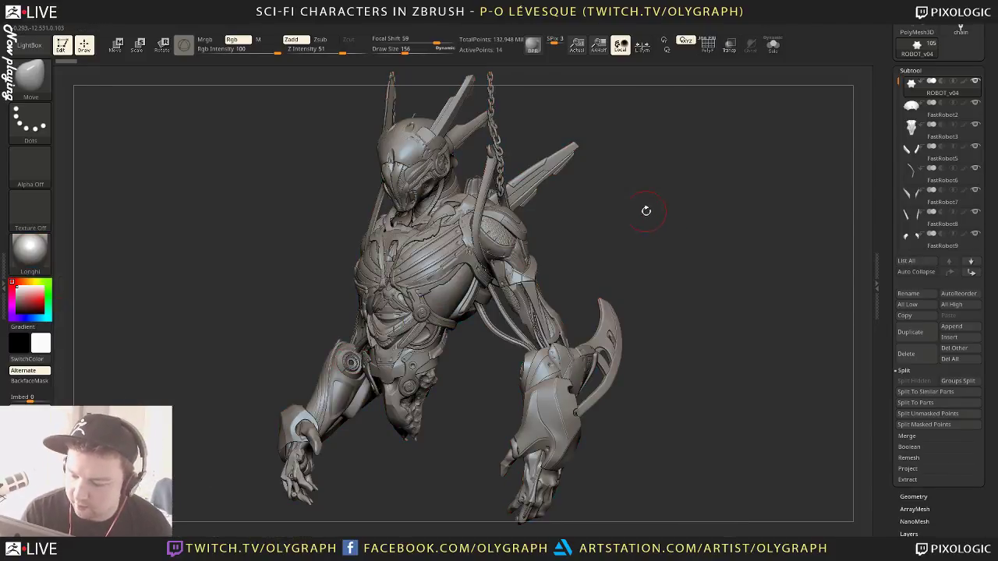
left_click_drag(637, 240, 601, 225)
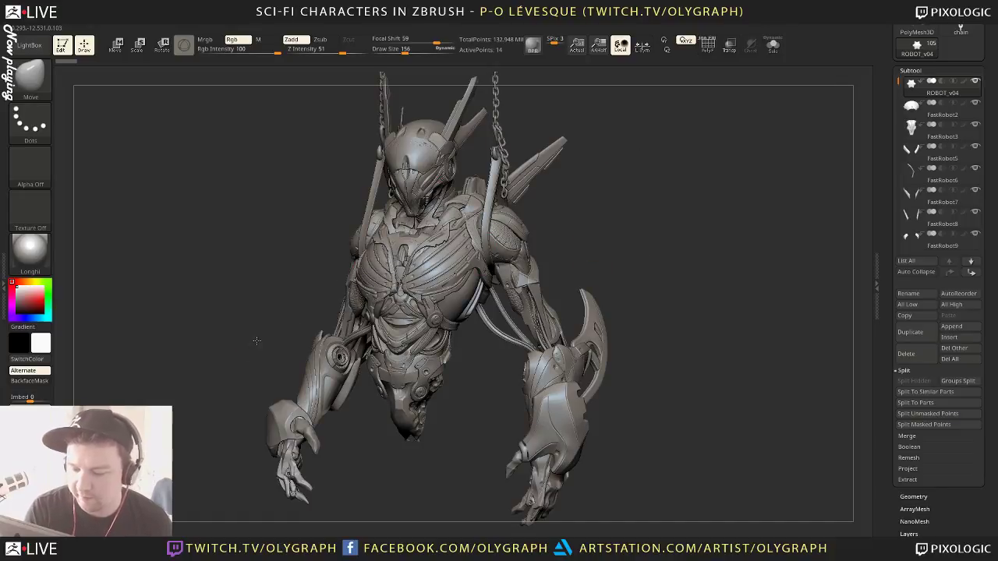
left_click_drag(255, 341, 348, 230)
key("shift+s")
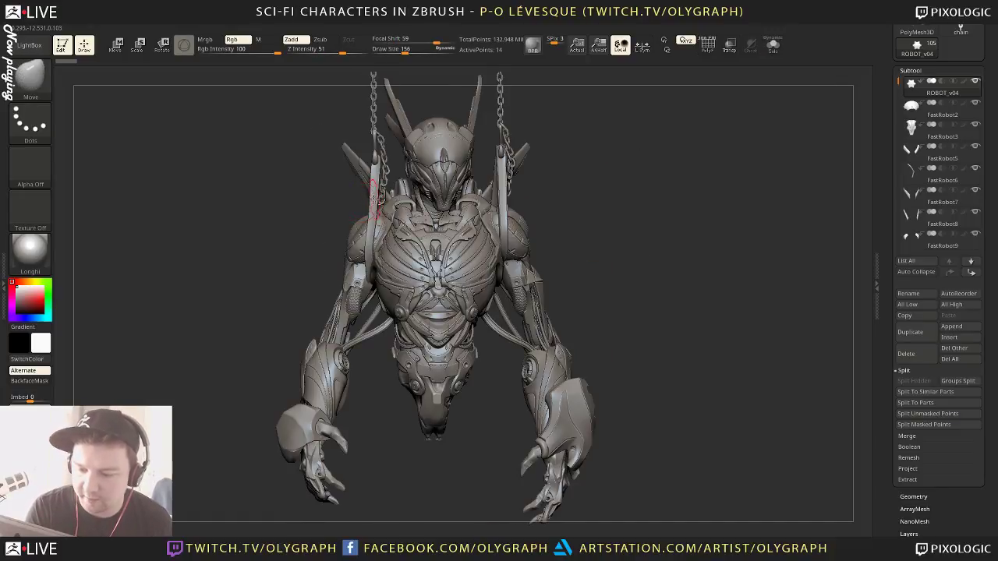
Isolate the strap subtool with its wireframe shown and activate the ZModeler brush
key("s")
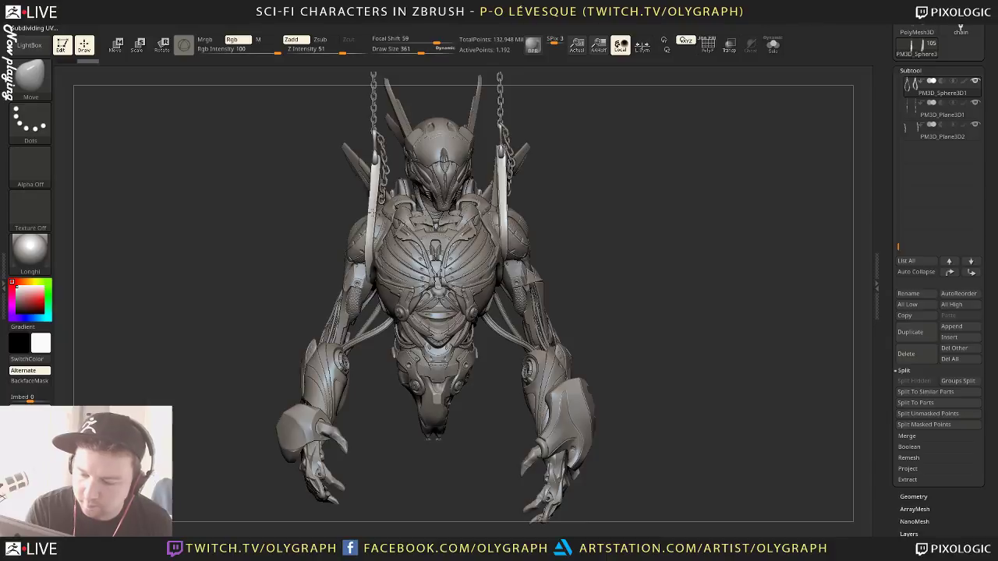
key("shift+s")
mouse_move(281, 354)
left_mouse_down()
mouse_move(267, 341)
mouse_move(445, 274)
mouse_move(444, 228)
mouse_move(423, 211)
mouse_move(439, 188)
mouse_move(451, 279)
left_mouse_up()
key("ctrl+shift+s")
key("shift+s")
key("shift+d")
key("space")
left_click(470, 295)
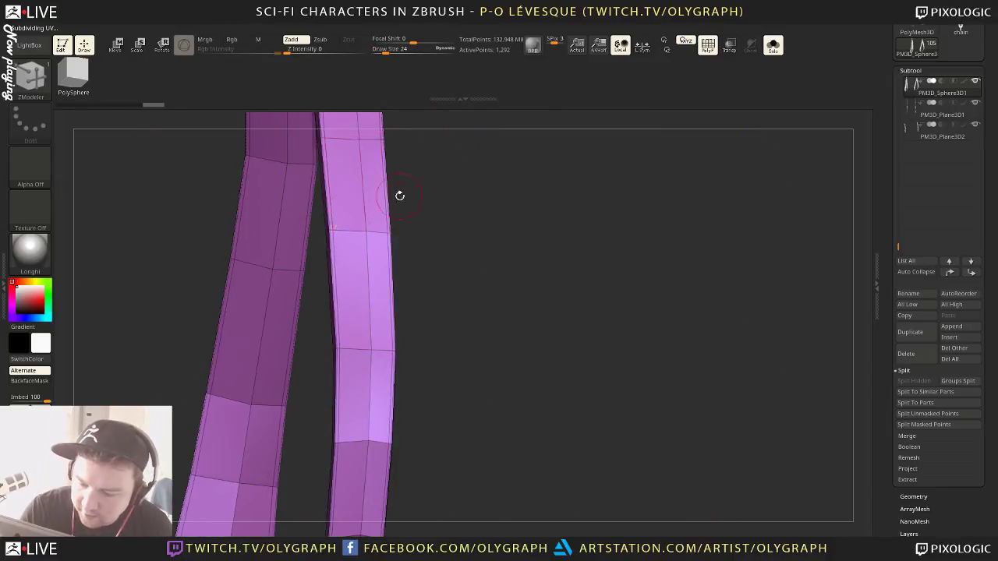
Extrude the narrow polyloops along both edges of the strap, using the ZModeler Extrude action with the Polyloop target
left_click_drag(399, 196, 501, 289, "alt")
left_click_drag(496, 232, 500, 221)
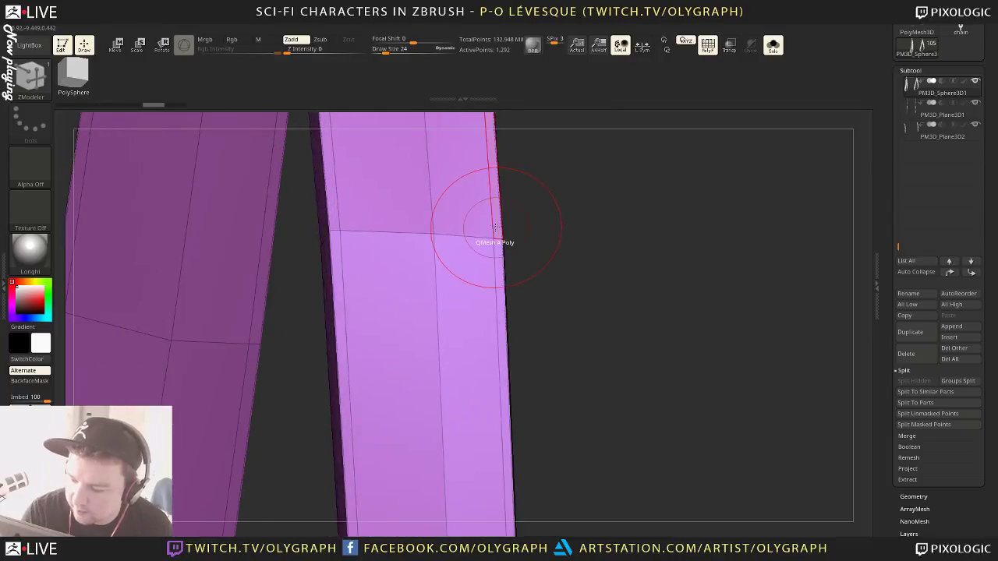
key("space")
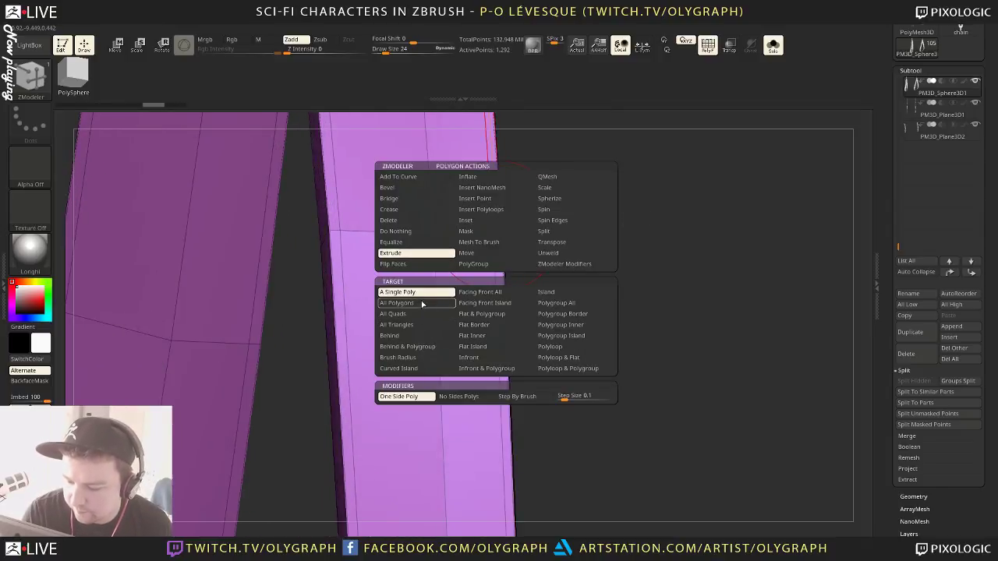
left_click(593, 336)
left_click_drag(519, 339, 575, 218)
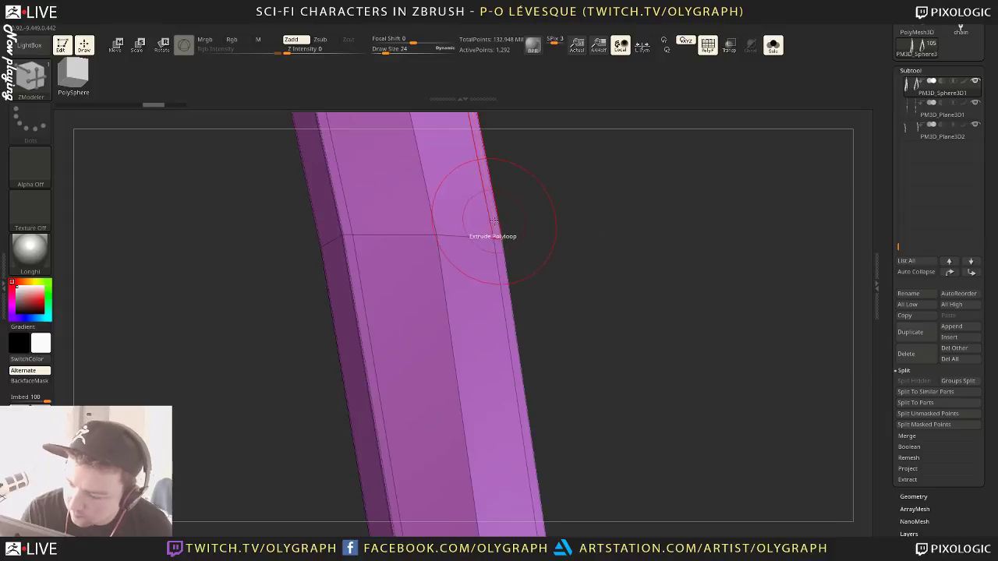
left_click_drag(500, 217, 498, 214)
left_click_drag(347, 222, 349, 219)
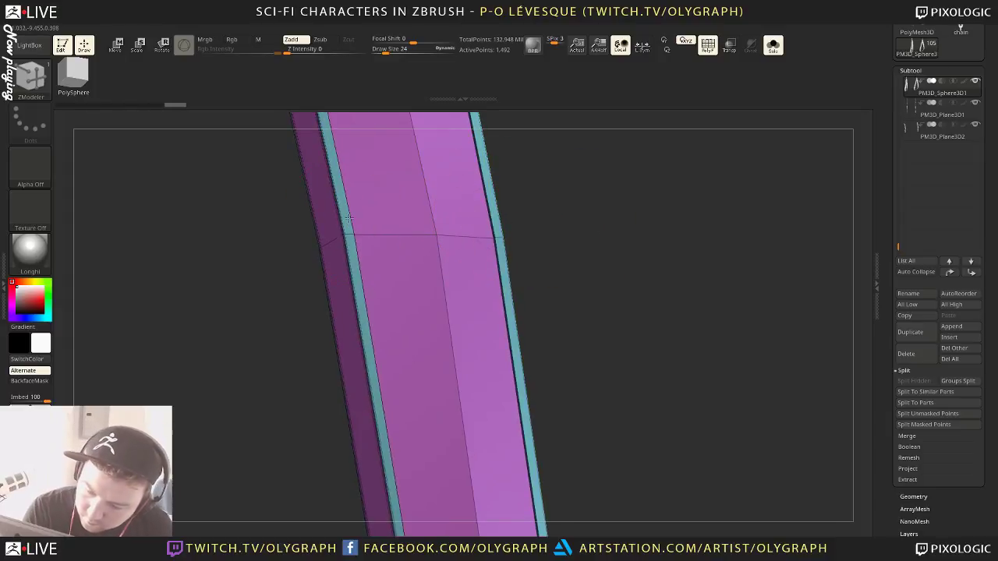
Crease the straps along their polygroup borders and preview them with dynamic subdivision on the full robot, without wireframe
right_click_drag(349, 217, 580, 254)
key("space")
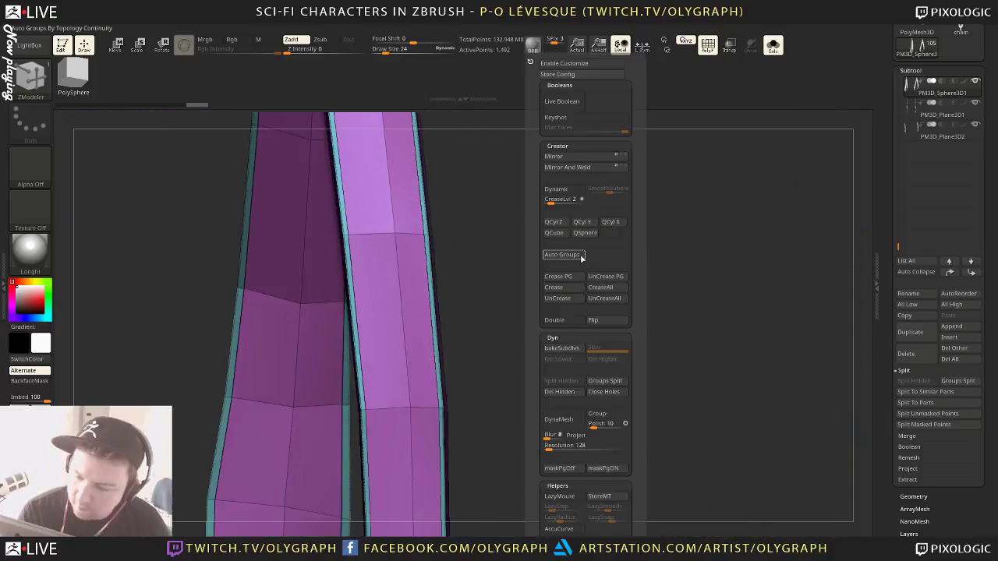
left_click(570, 281)
right_click_drag(502, 312, 475, 243, "ctrl")
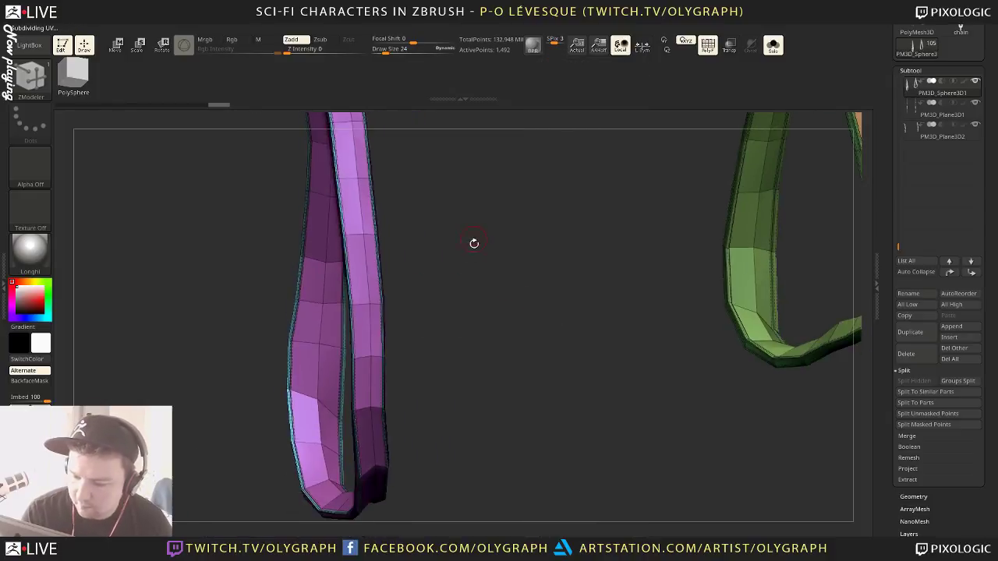
key("d")
key("shift+f")
key("shift+s")
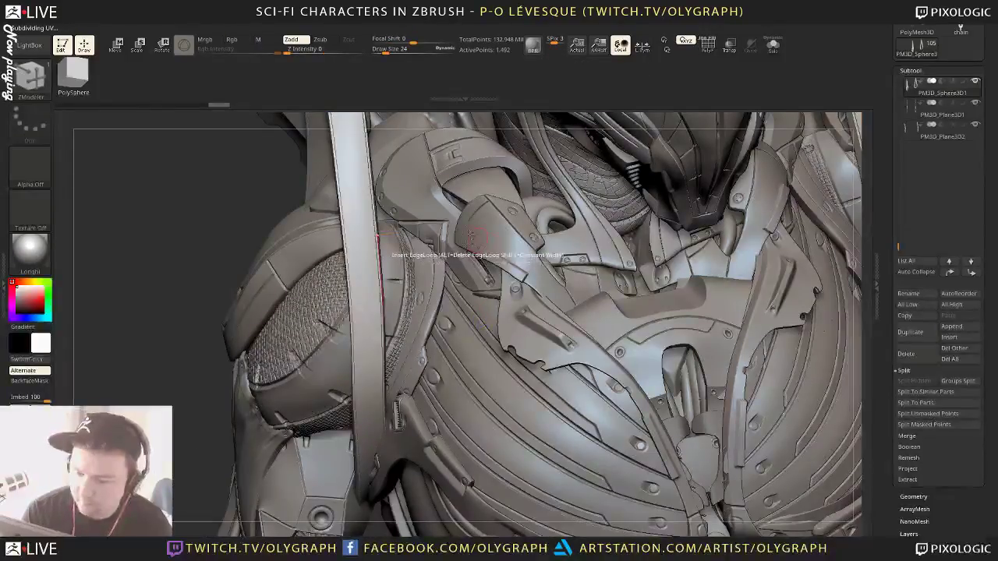
Nudge the upper end of the strap over the robot's shoulder using the Move brush at draw size 377
key("f")
key("space")
left_click(694, 238)
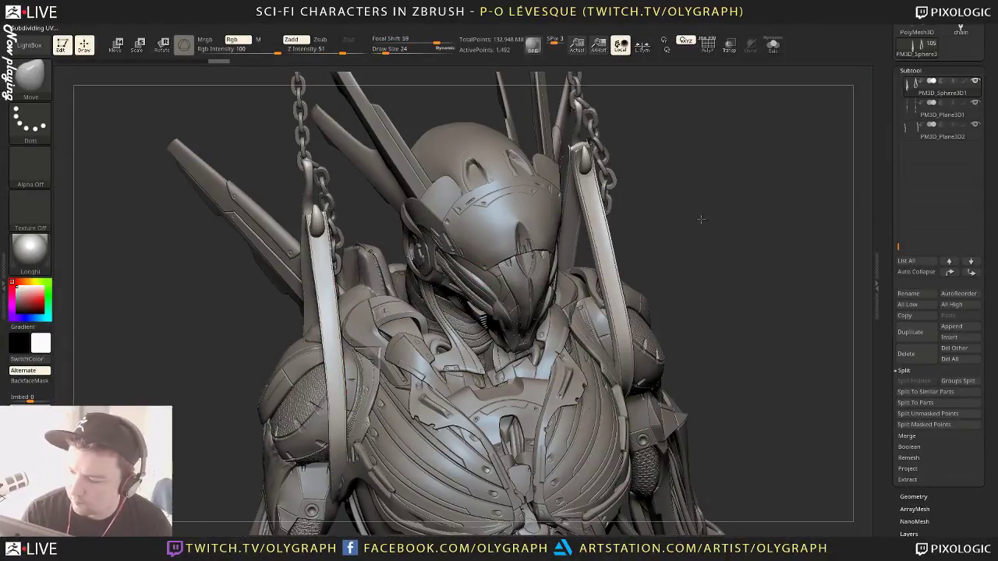
right_click_drag(701, 219, 666, 157, "ctrl")
left_click_drag(675, 235, 519, 242)
key("s")
left_click(515, 251)
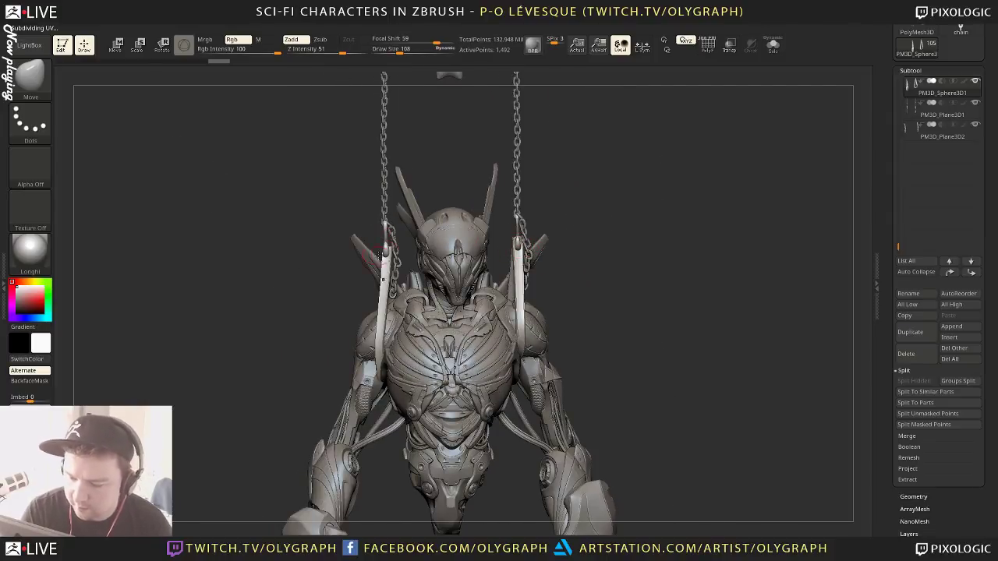
key("s")
left_click(402, 257)
key("s")
left_click(397, 258)
left_click_drag(387, 257, 384, 270)
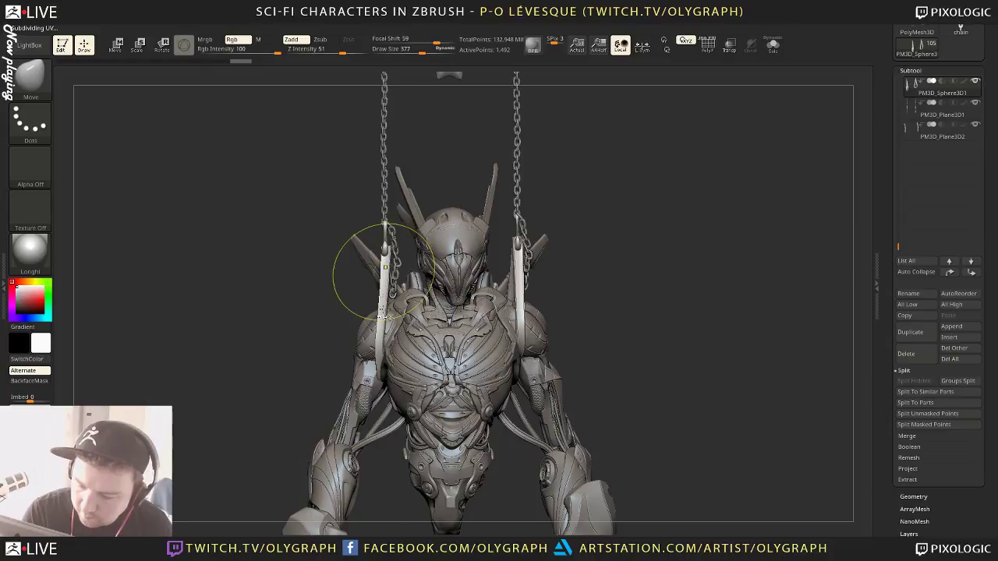
Solo the strap subtool, try separating the strap pieces from the hooks by visibility, and reveal everything again
key("shift+s")
left_click(381, 340, "ctrl+shift")
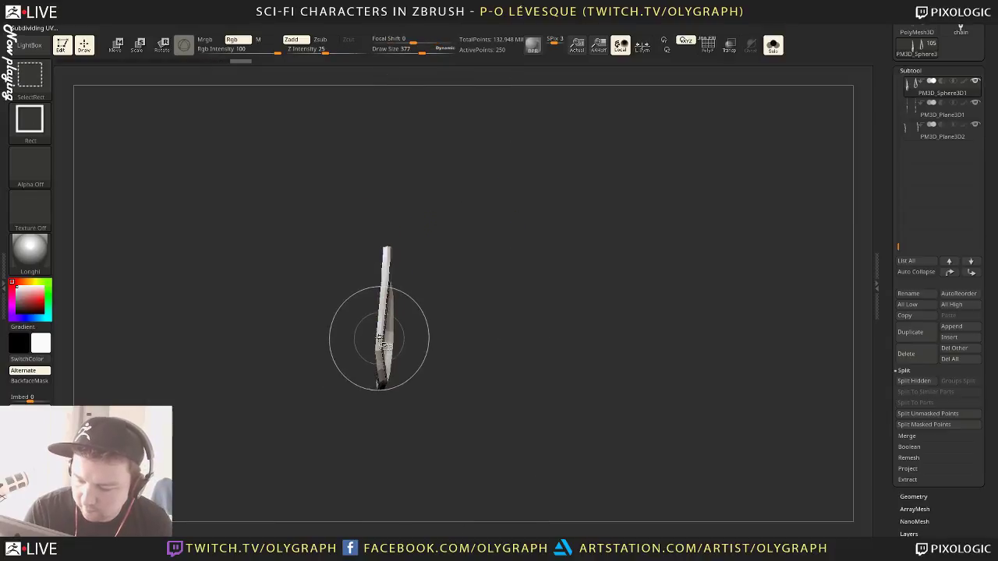
left_click(382, 340, "ctrl+shift")
left_click(380, 343, "ctrl+alt+shift")
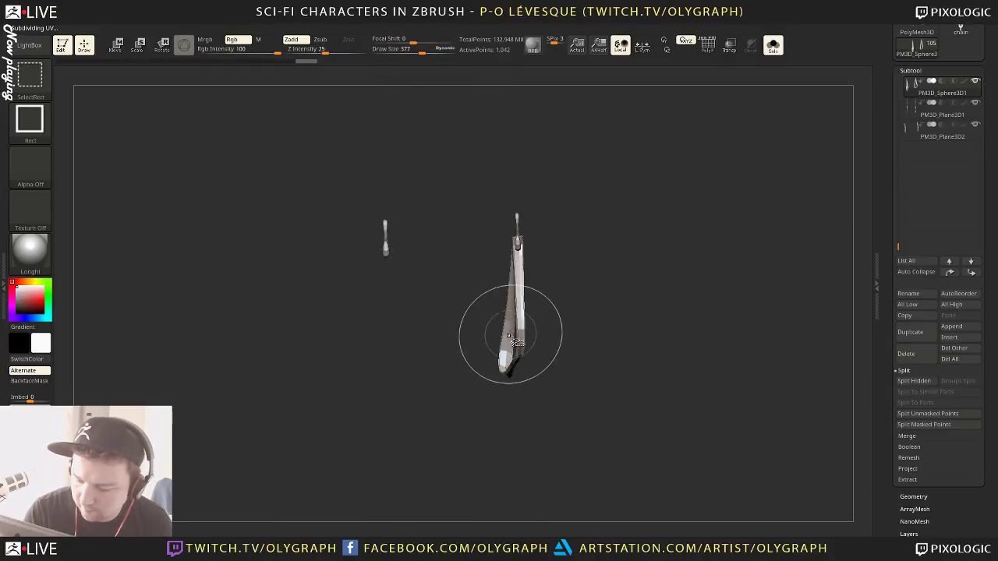
left_click(512, 338, "ctrl+shift")
left_click(519, 339, "ctrl+shift")
left_click(521, 337, "ctrl+shift")
left_click(616, 279, "ctrl+shift")
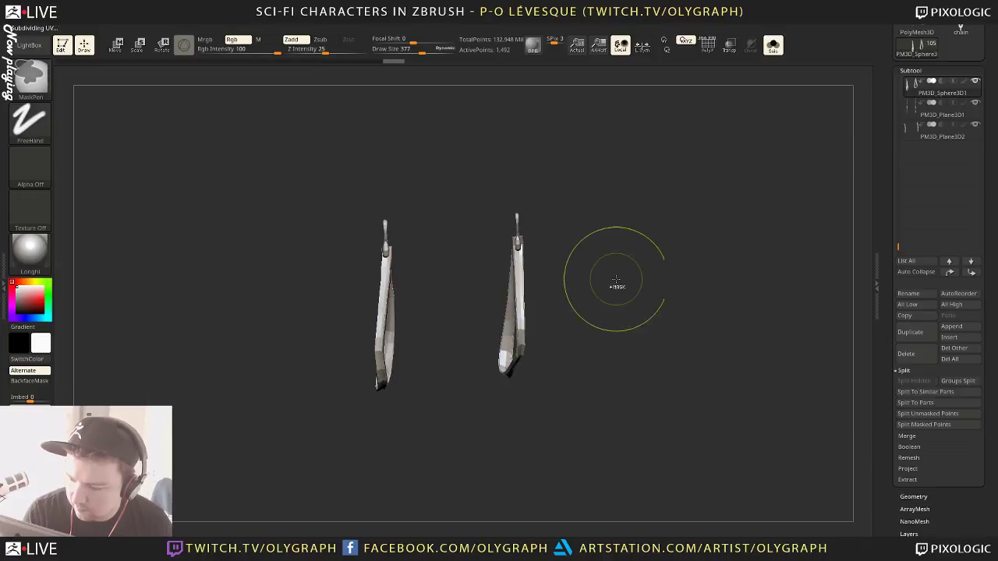
Try hiding individual strap pieces and both hooks to isolate the loops, and restore the subtool's full visibility
left_click_drag(647, 283, 581, 300)
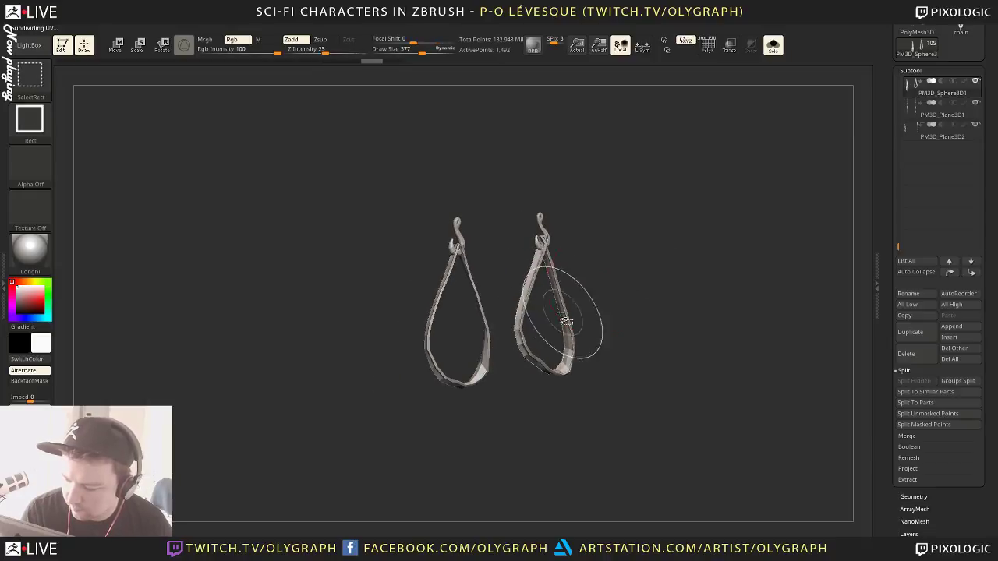
left_click(521, 330, "ctrl+shift")
left_click(521, 332, "ctrl+shift")
left_click(519, 335, "ctrl+shift")
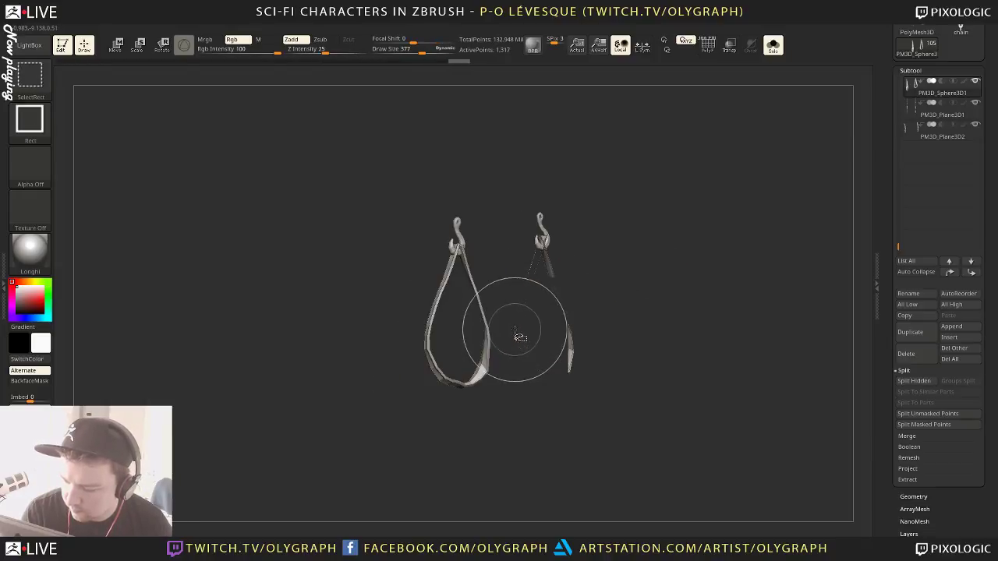
left_click(474, 355, "ctrl+alt+shift")
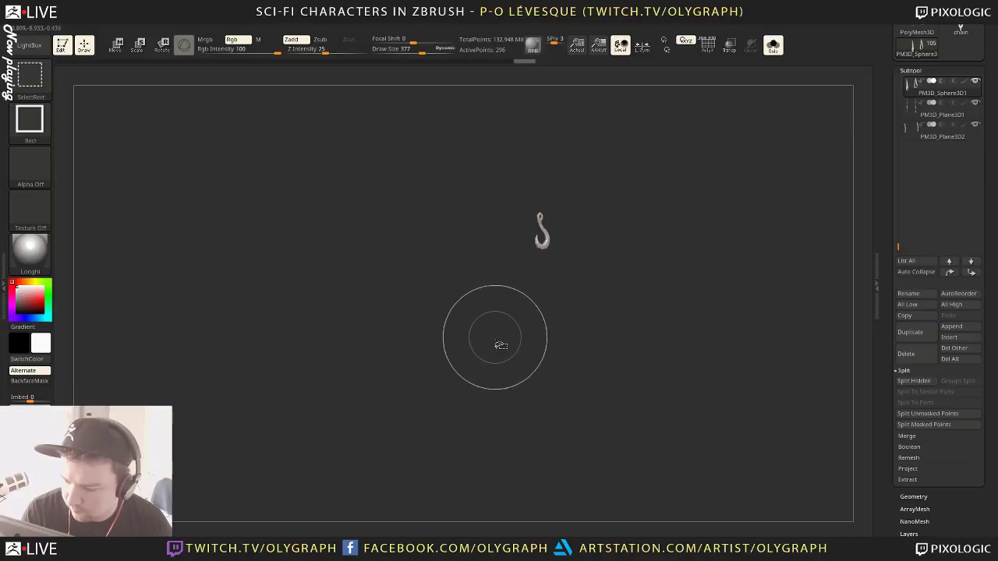
left_click_drag(496, 337, 507, 379, "ctrl+shift")
left_click(458, 222, "ctrl+shift")
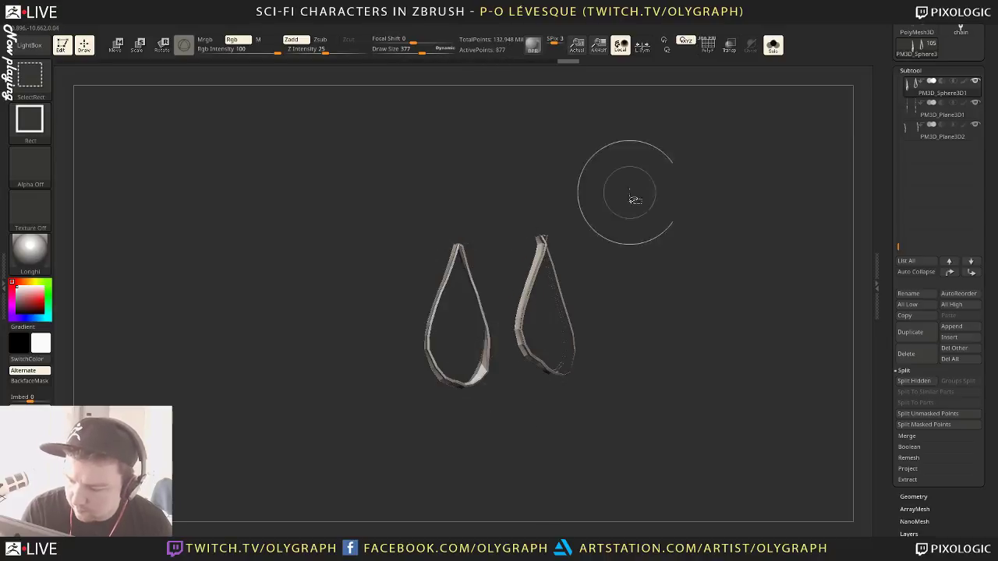
left_click(655, 274, "ctrl+shift")
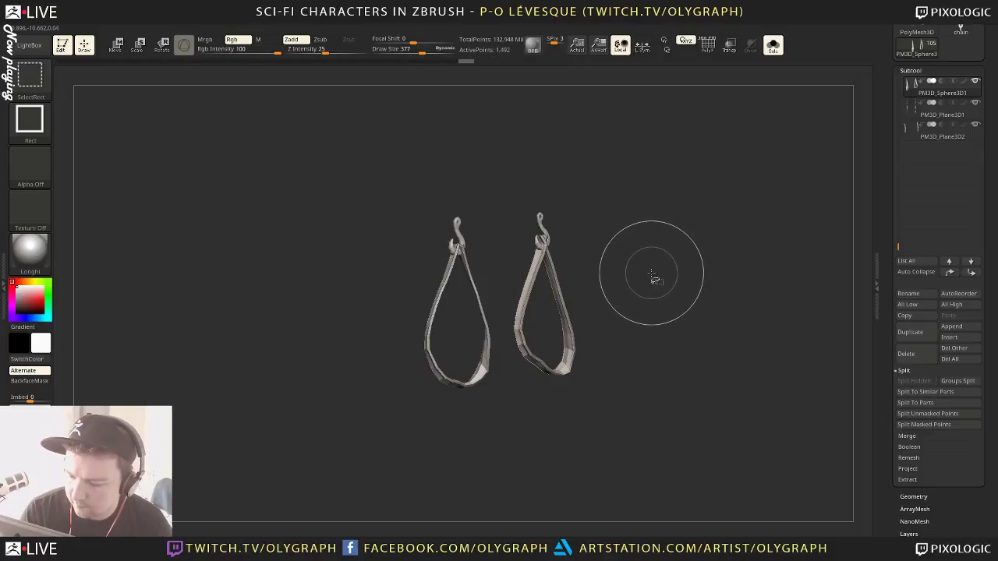
Undo the recent visibility changes, try hiding the remaining hook, and invert the visible parts
key("ctrl+z")
left_click_drag(652, 264, 663, 304, "ctrl+shift")
key("ctrl+z")
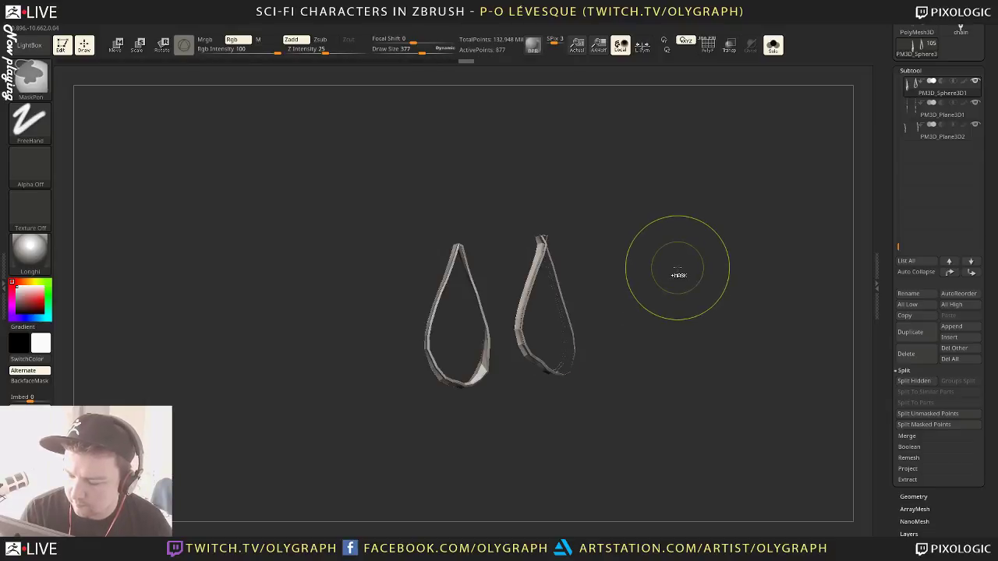
left_click(679, 269, "ctrl+shift")
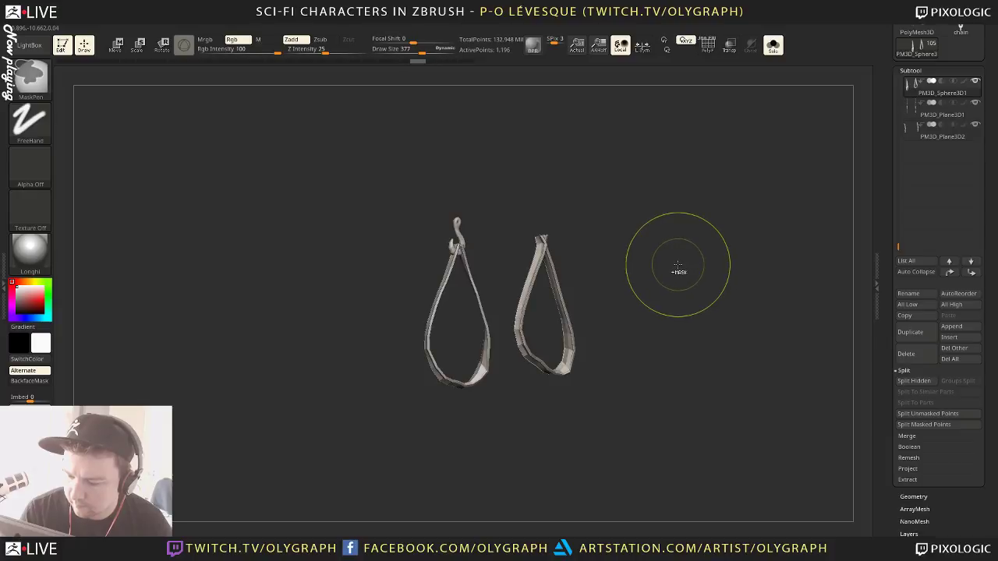
left_click(456, 226, "ctrl+shift")
left_click_drag(655, 238, 671, 281, "ctrl+shift")
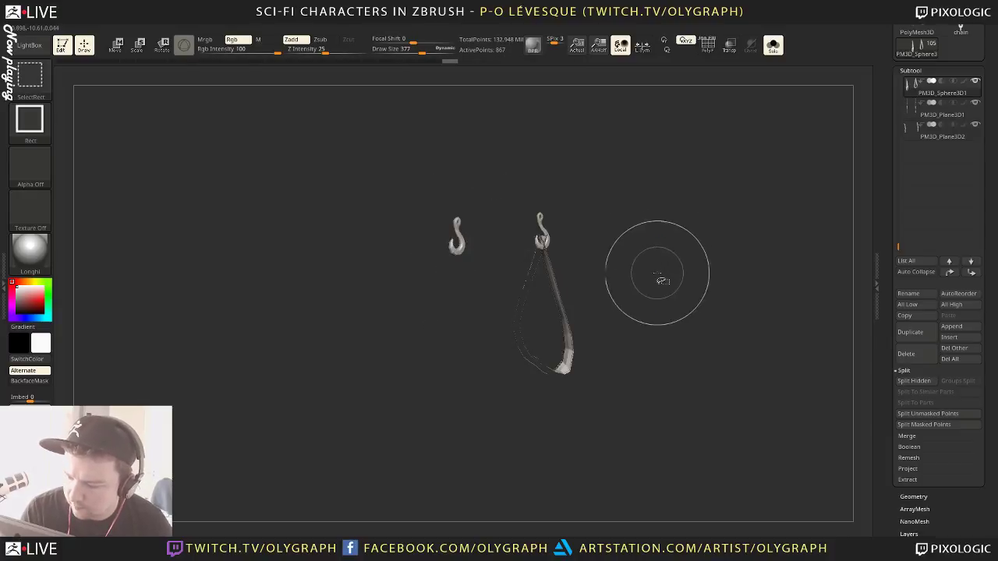
Quick-save the project and reduce the Move brush's draw size
key("ctrl+s")
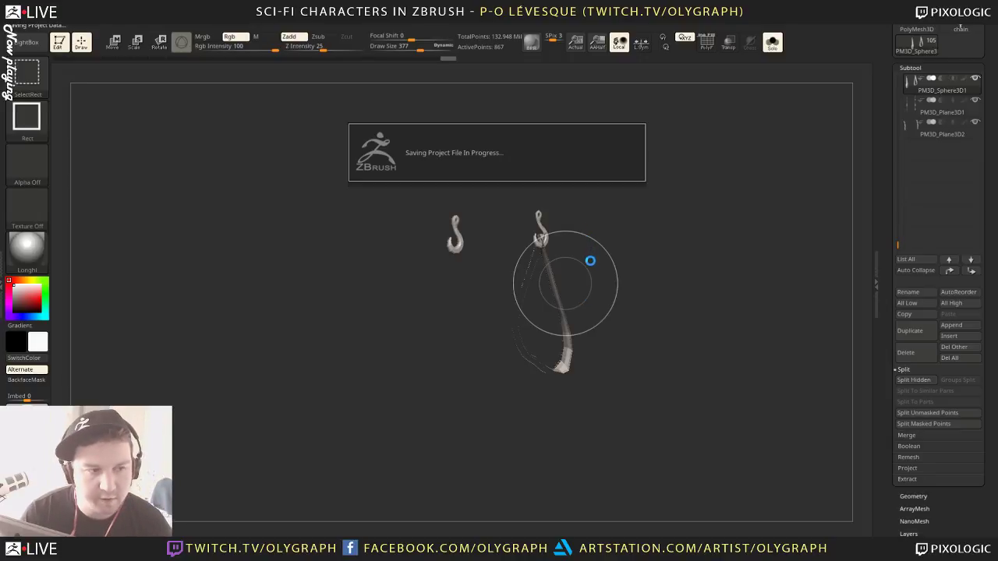
key("s")
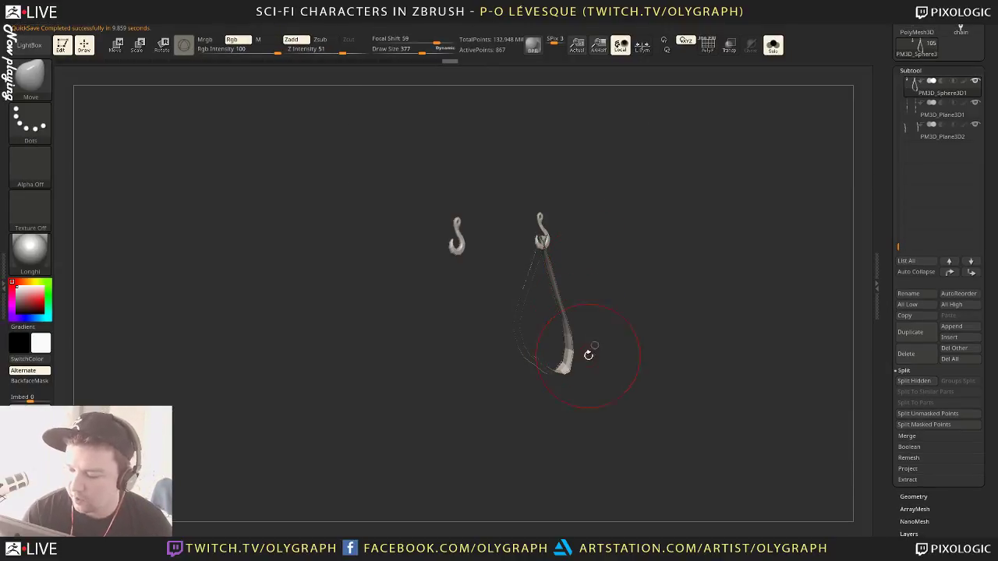
key("s")
left_click_drag(595, 349, 581, 352)
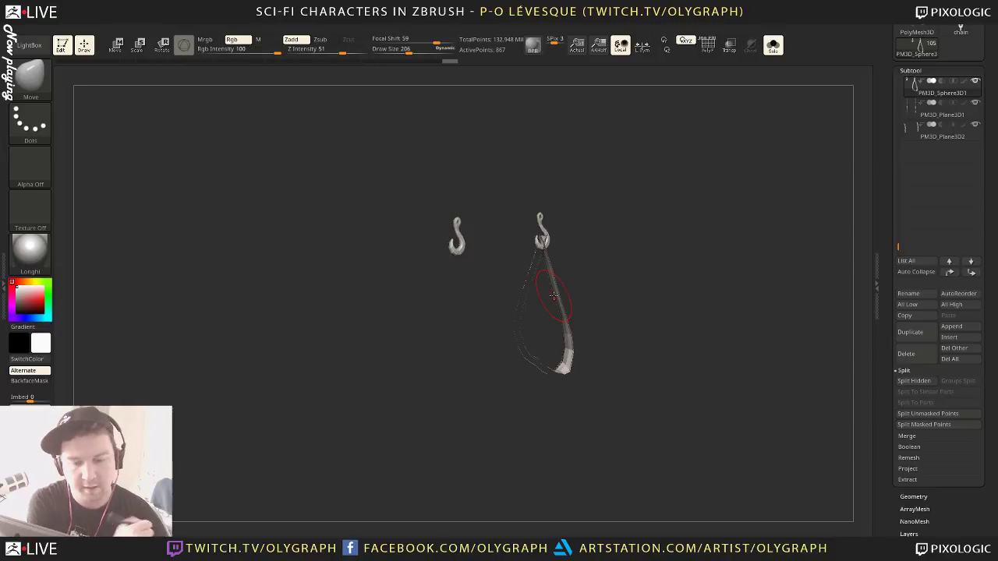
Reveal all hidden parts of the strap subtool, including the complete loops and both hooks
key("ctrl+shift")
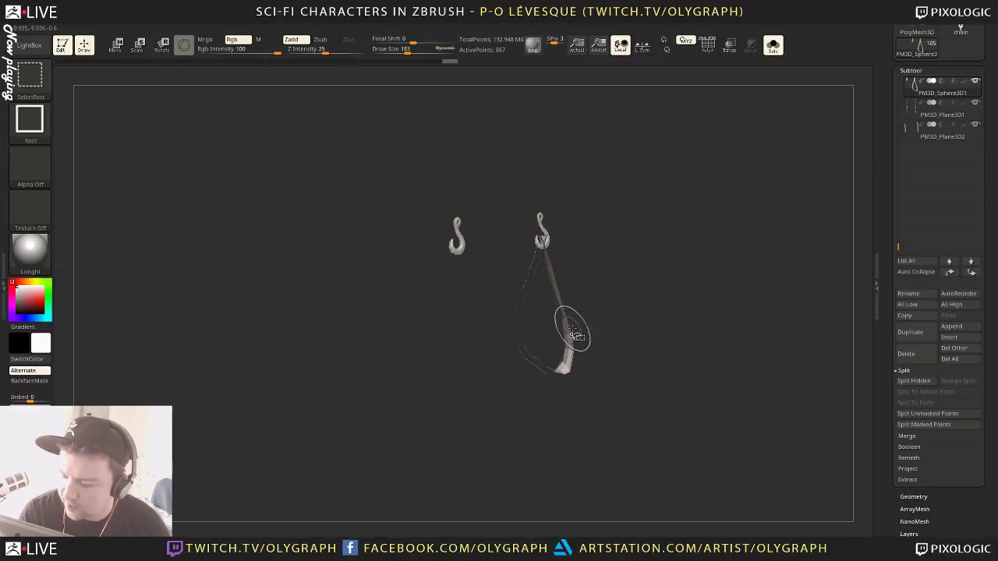
left_click(574, 339, "ctrl+shift")
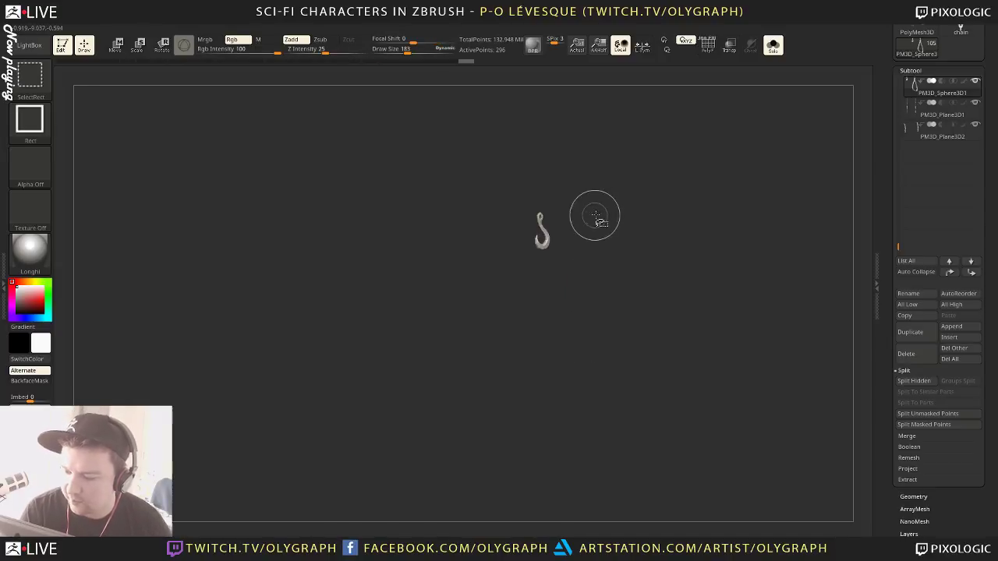
left_click(636, 257, "ctrl+shift")
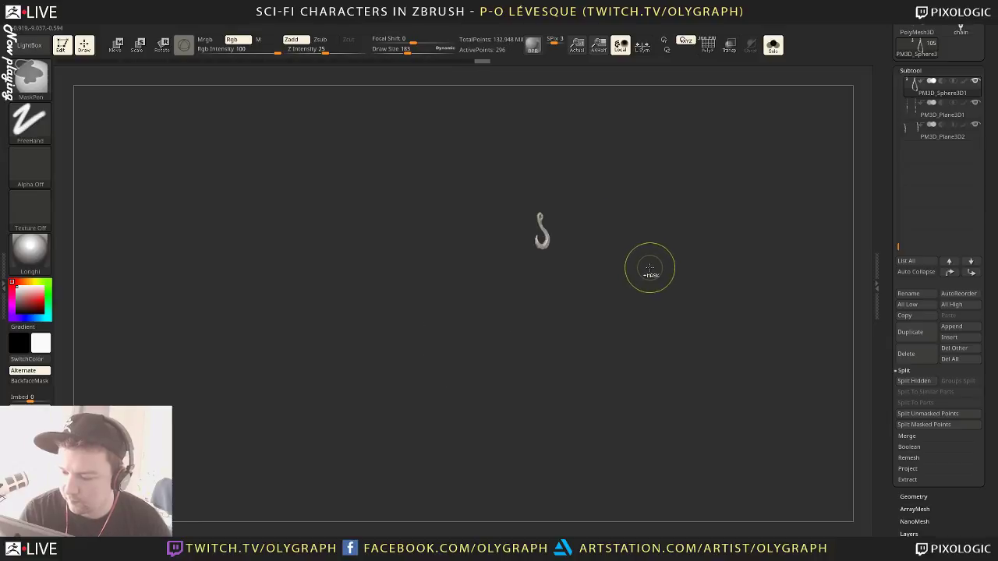
key("ctrl+shift")
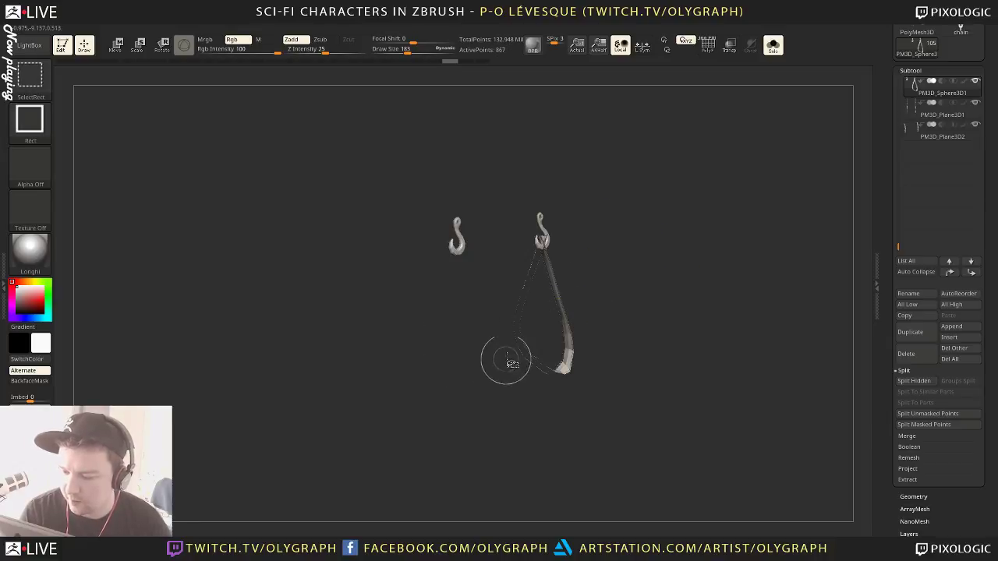
left_click_drag(676, 195, 483, 463, "ctrl+shift")
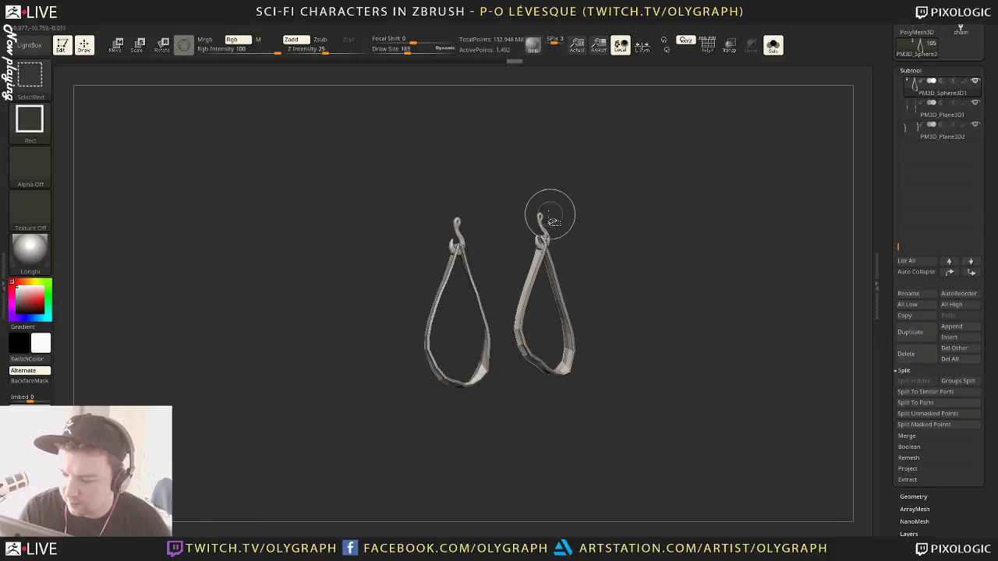
Mask only the two hooks, leaving both strap loops unmasked, and display the rest of the robot again
left_click(541, 216, "ctrl+shift")
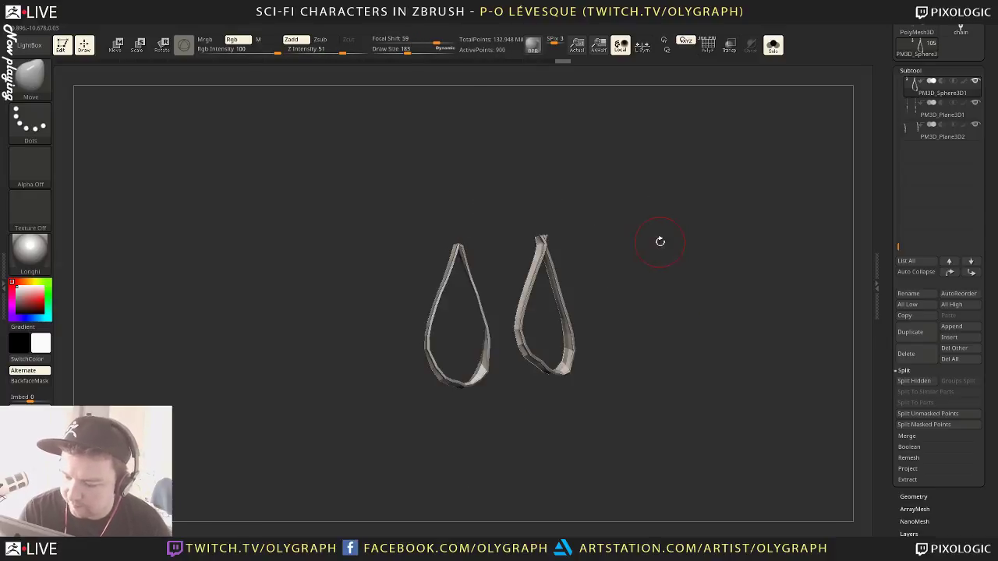
mouse_move(660, 241)
left_mouse_down()
mouse_move(682, 255)
mouse_move(673, 245)
left_mouse_up()
key("shift+s")
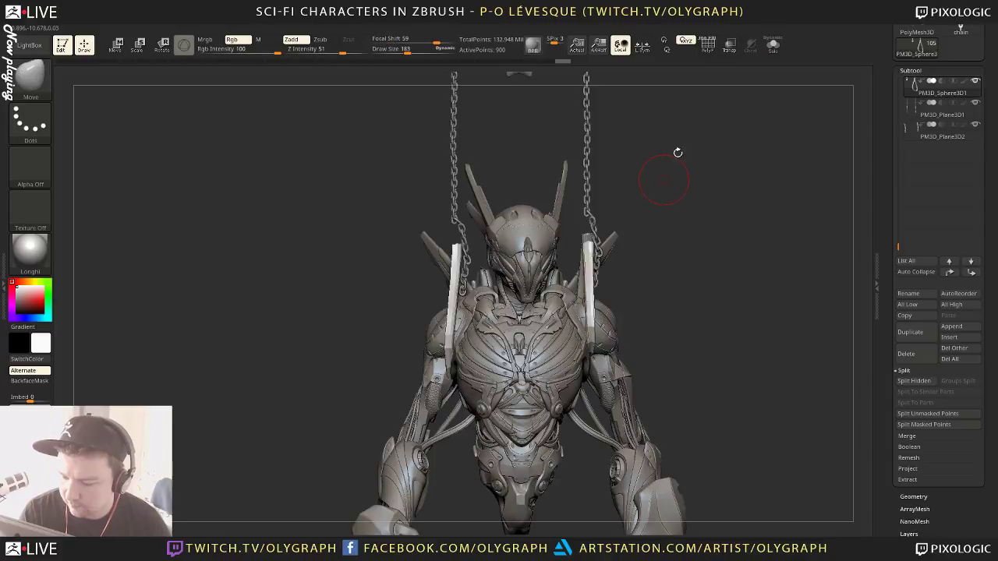
left_click(687, 254, "ctrl+shift")
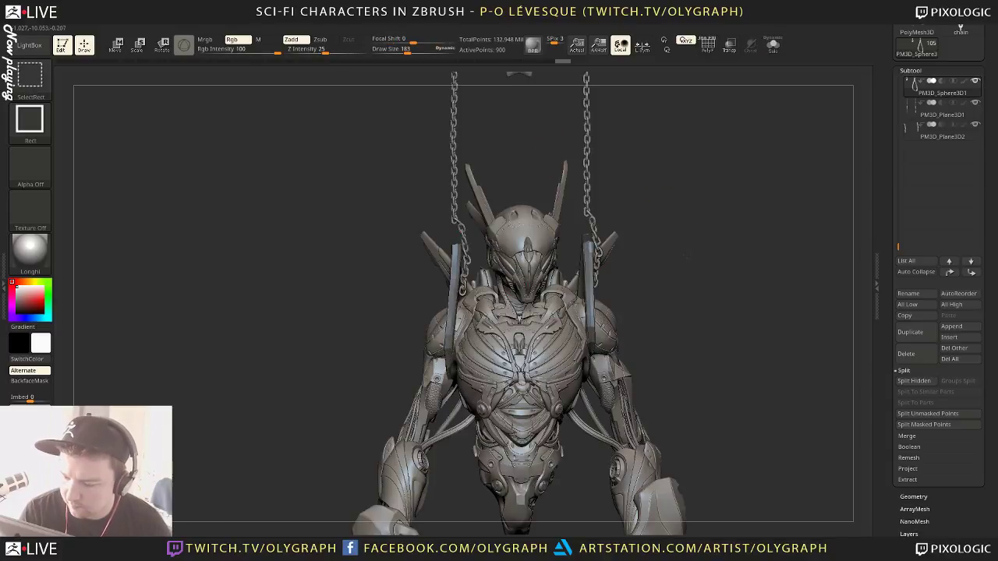
left_click(501, 212, "ctrl")
Try to adjust the strap beside the viewer's-left hook, undo it, and set the Move brush's draw size to 410
mouse_move(459, 251)
left_mouse_down()
mouse_move(485, 264)
mouse_move(445, 263)
left_mouse_up()
key("ctrl+z")
key("s")
key("s")
Set the Move brush's draw size to 264 and touch up the viewer's-left strap just below its hook
mouse_move(711, 205)
left_mouse_down("alt")
mouse_move(688, 183)
mouse_move(689, 162)
left_mouse_up("alt")
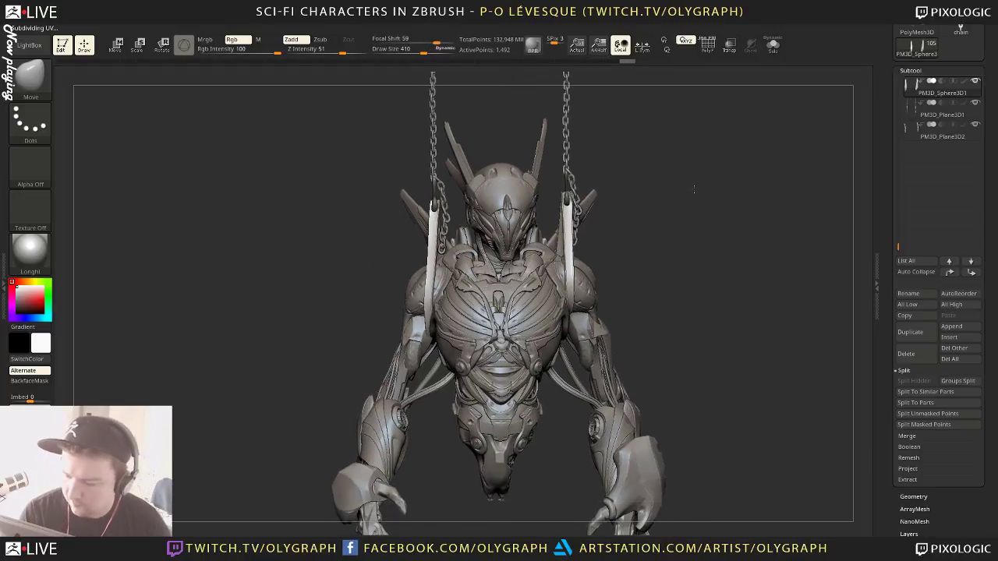
mouse_move(660, 192)
left_mouse_down()
mouse_move(697, 218)
mouse_move(643, 229)
mouse_move(652, 233)
left_mouse_up()
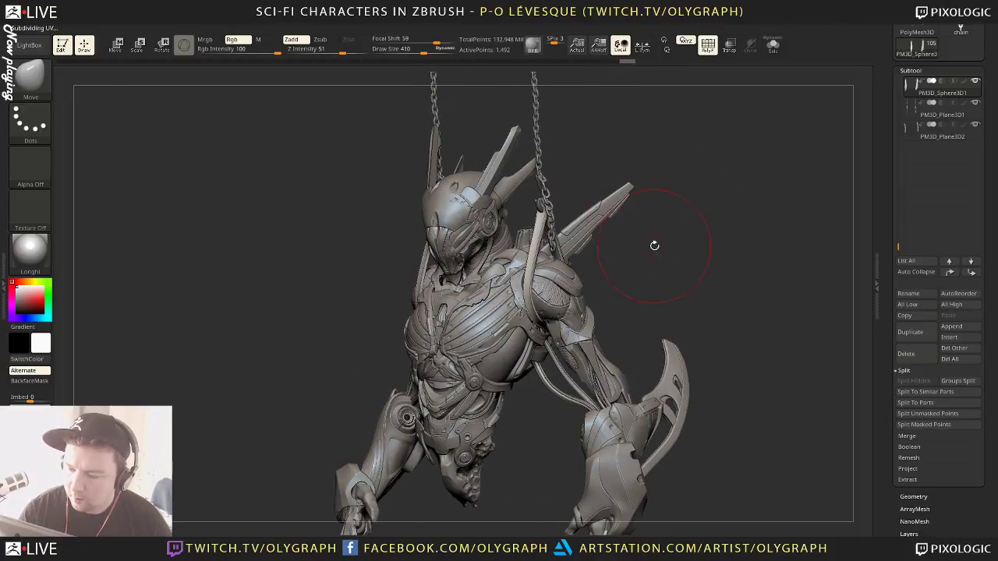
key("ctrl")
key("shift+f")
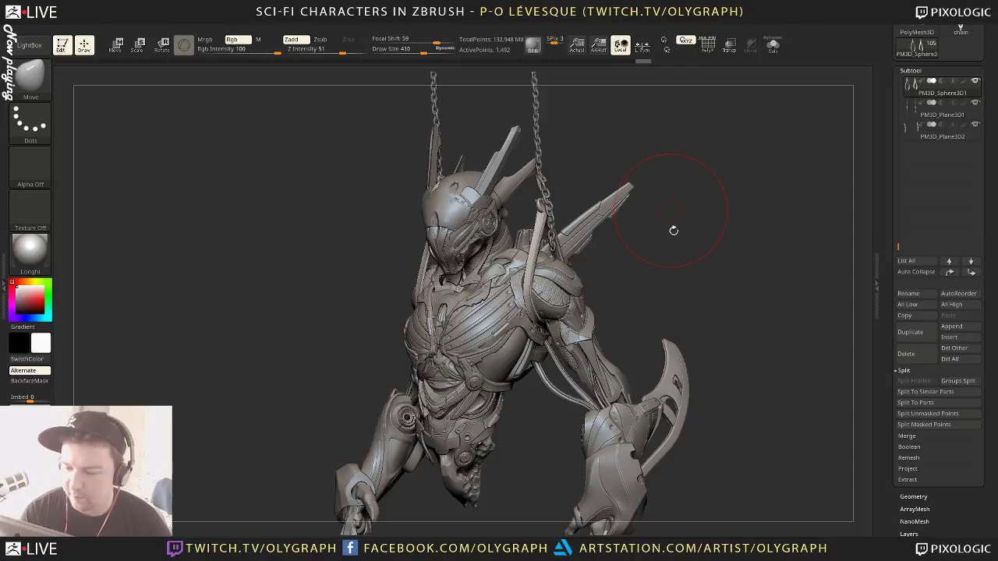
key("f")
left_click_drag(630, 258, 649, 181)
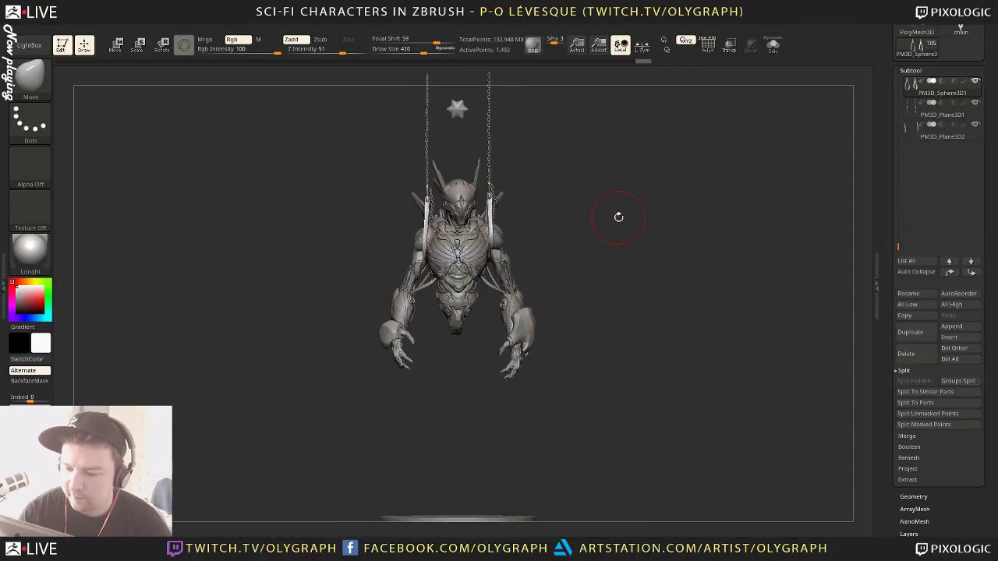
left_click_drag(618, 216, 644, 286, "alt")
left_click_drag(651, 199, 653, 215, "alt")
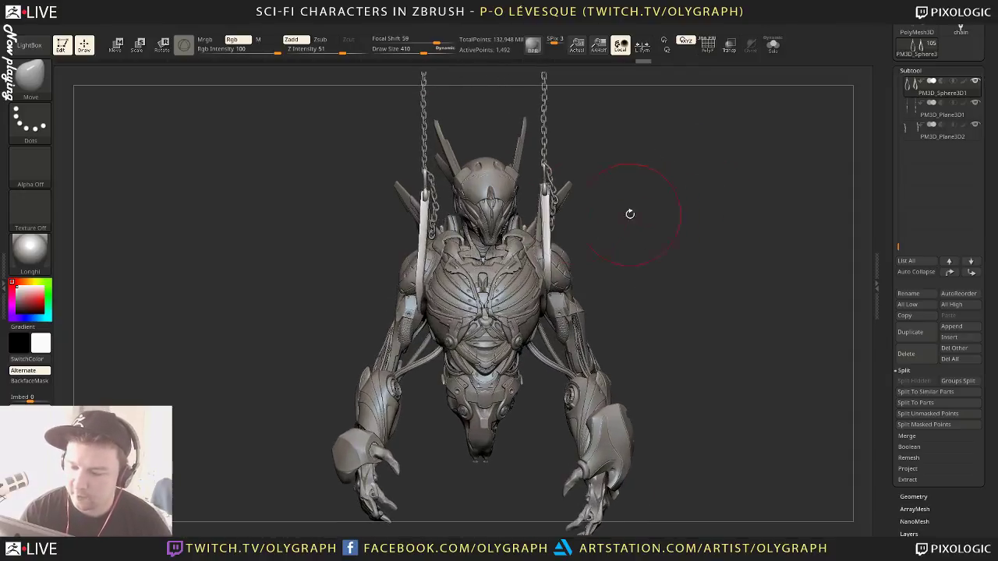
key("s")
left_click(427, 227)
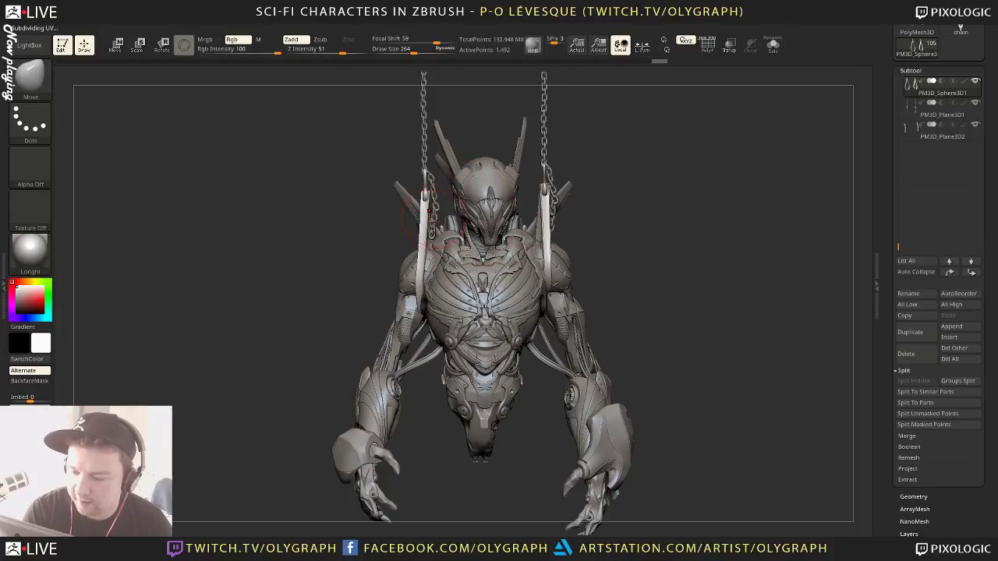
Isolate the subtool holding the two loose dangling chain ends and show its polygroup wireframe
left_click(434, 219, "alt")
key("shift+s")
left_click_drag(404, 283, 521, 296, "alt")
key("shift+f")
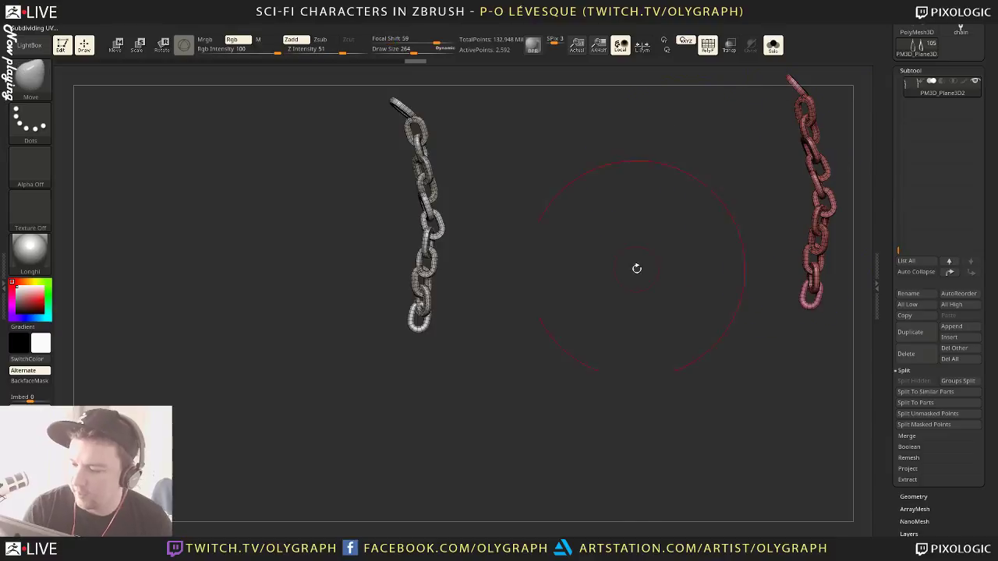
Give each link of the dangling chains its own polygroup with Auto Groups
key("space")
left_click_drag(502, 445, 499, 394)
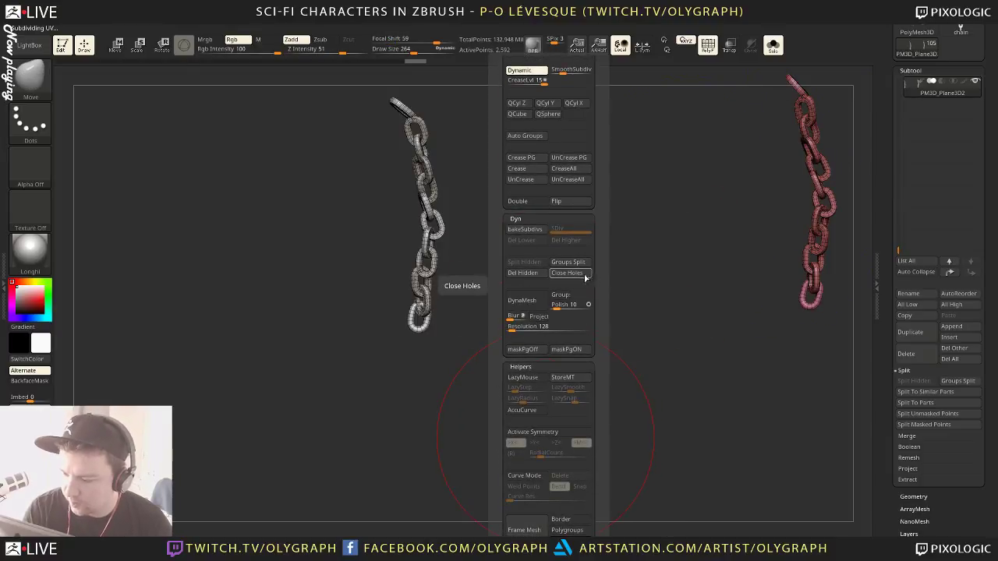
mouse_move(495, 497)
left_mouse_down()
mouse_move(499, 421)
mouse_move(498, 478)
mouse_move(486, 496)
left_mouse_up()
left_click(538, 160)
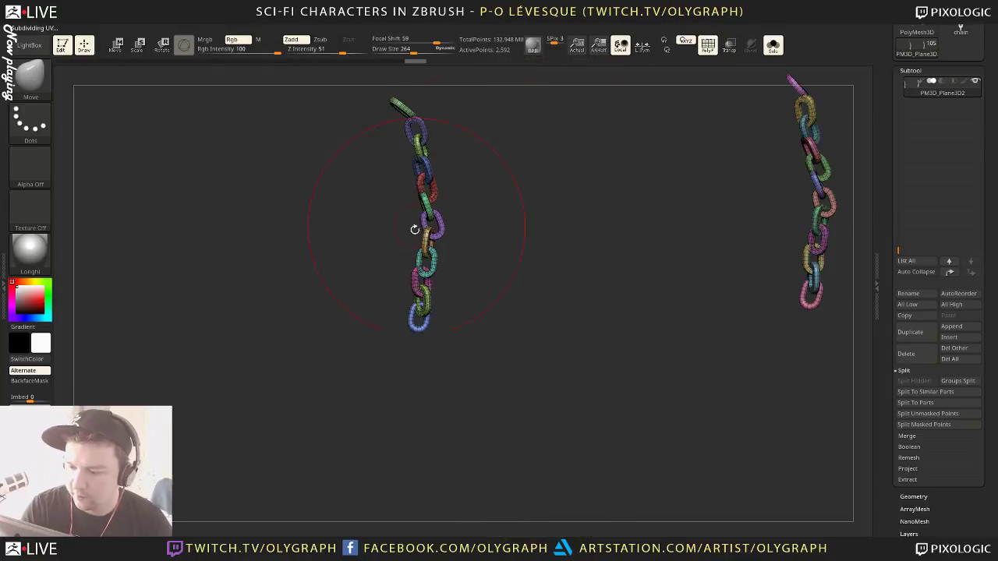
Shorten the viewer's-left dangling chain by hiding its four lowest links and deleting the hidden geometry
left_click(428, 310, "ctrl+shift")
left_click(428, 306, "ctrl+shift")
left_click(428, 304, "ctrl+shift")
left_click(429, 286, "ctrl+shift")
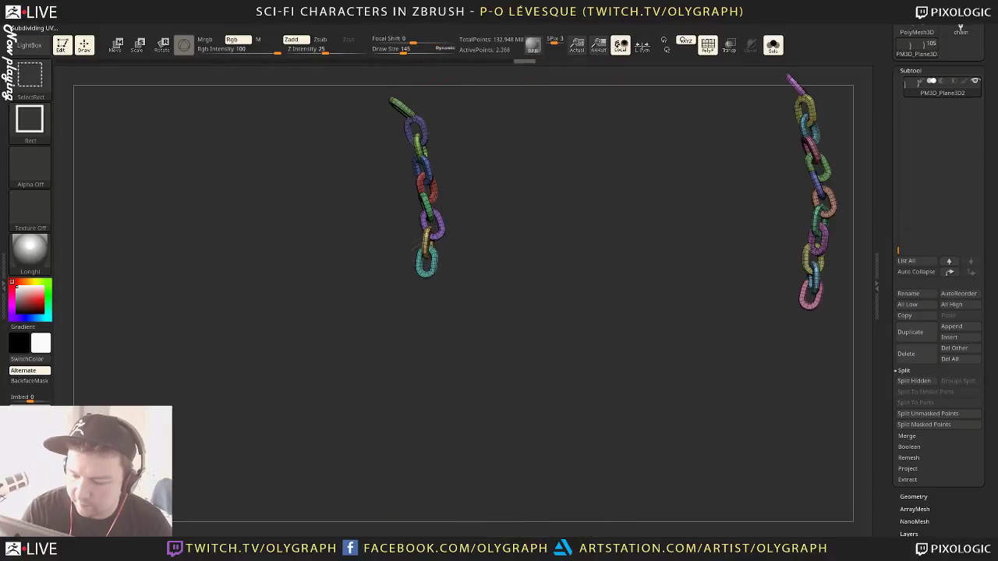
left_click(429, 265, "ctrl+shift")
key("space")
left_click(545, 391)
Display the whole robot again, turn off the polygroup wireframe, and frame the model to review the shortened chain
left_click_drag(473, 400, 418, 325, "alt")
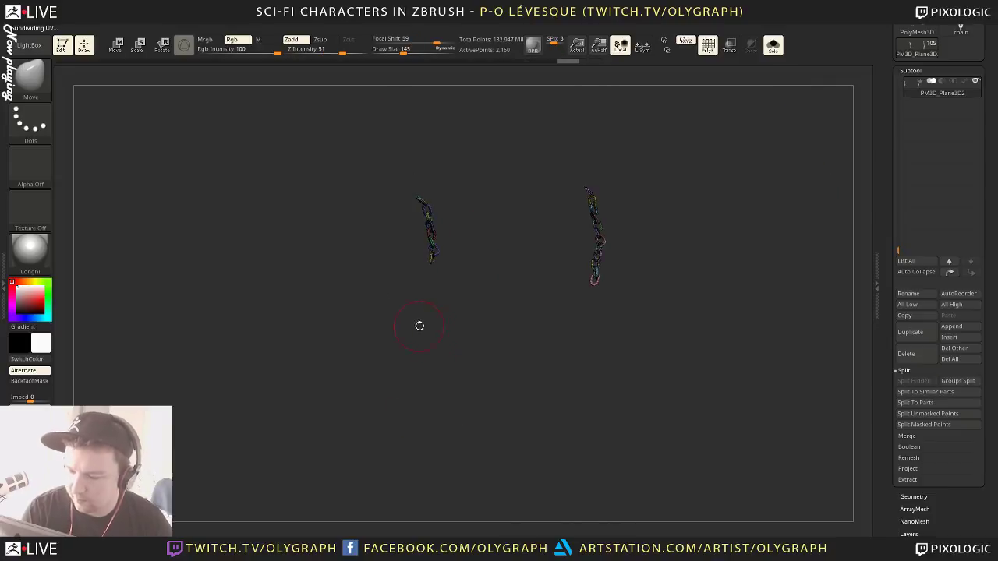
key("shift+s")
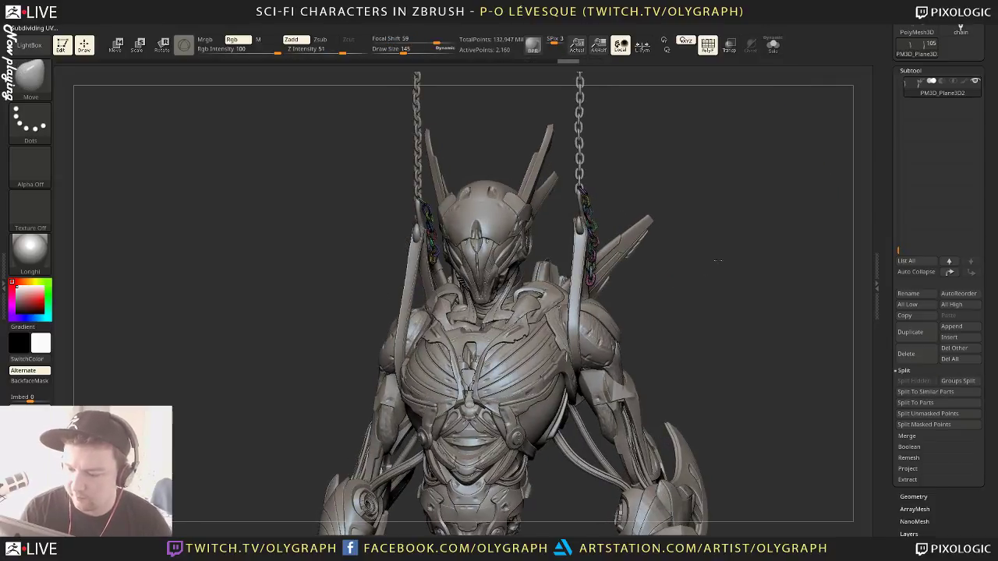
key("shift+f")
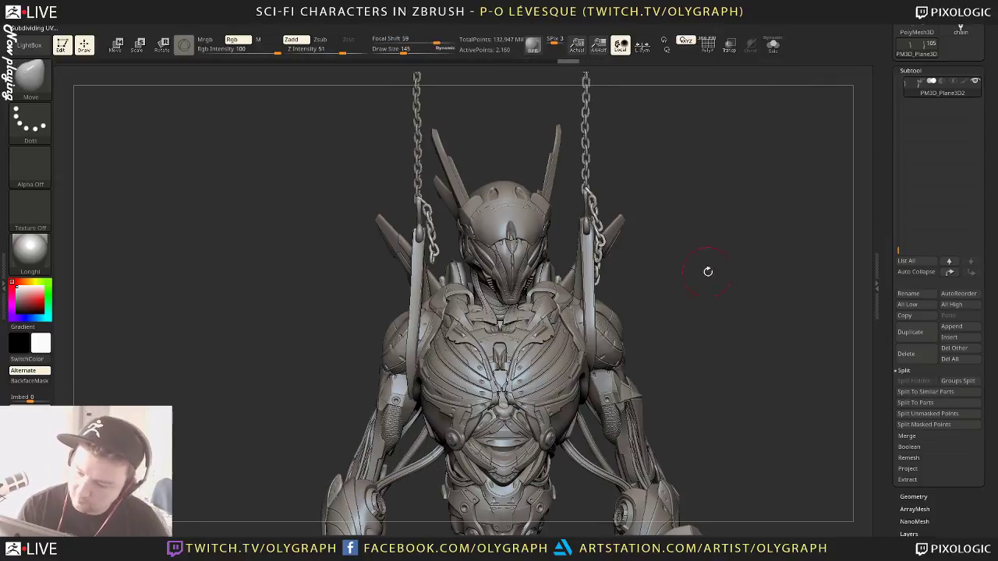
key("f")
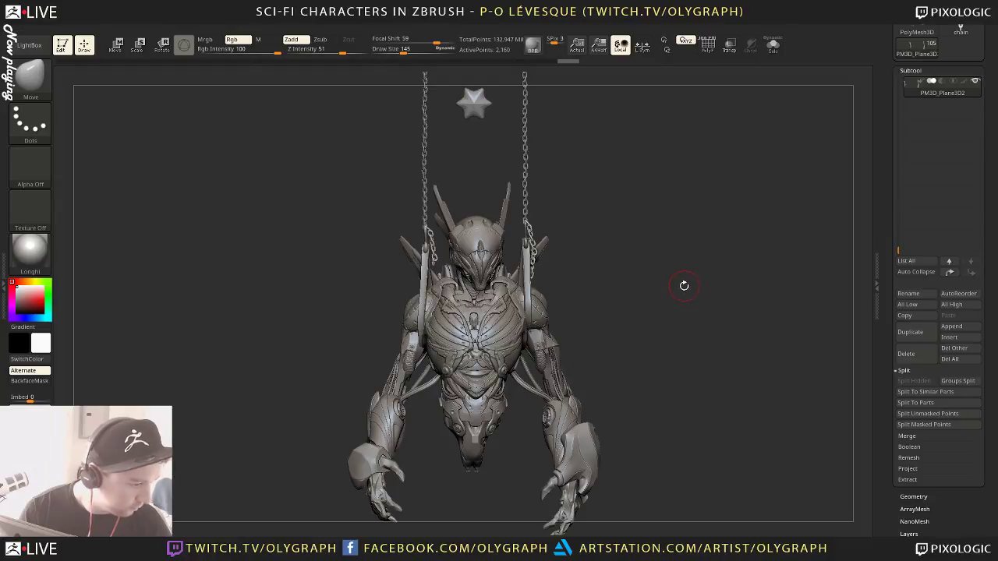
left_click_drag(659, 228, 663, 242)
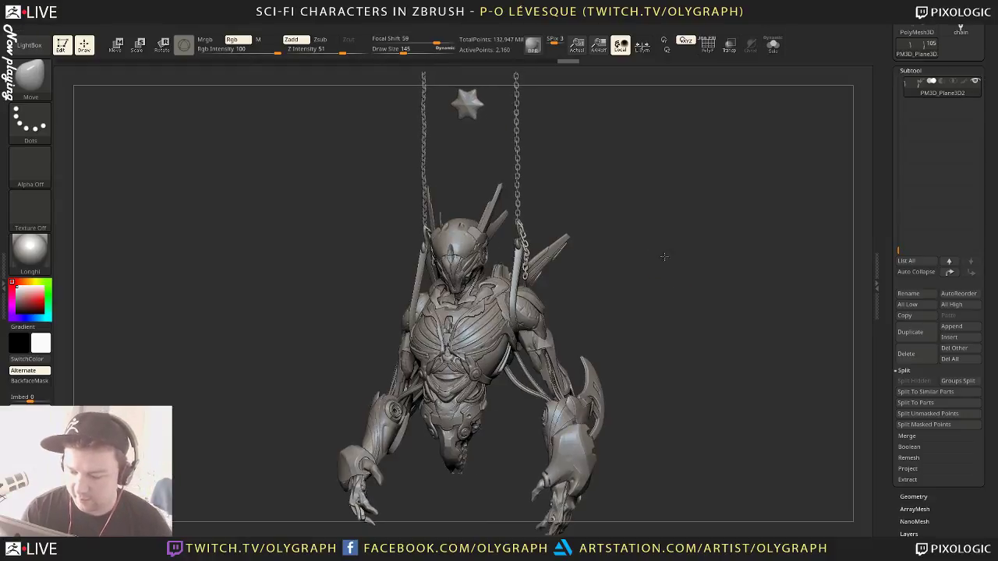
mouse_move(644, 292)
left_mouse_down()
mouse_move(655, 266)
mouse_move(657, 275)
left_mouse_up()
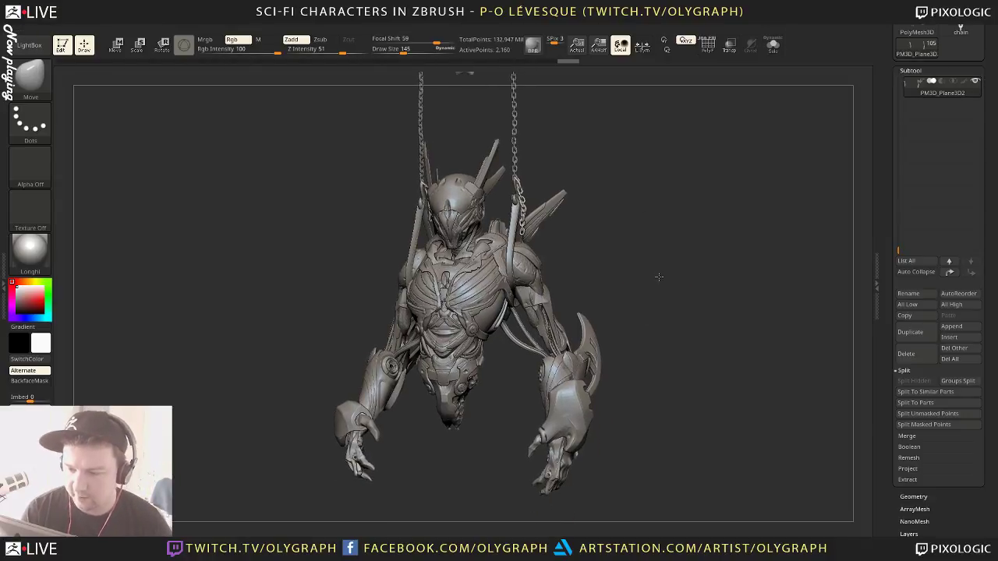
Keep the Move brush active and set its draw size to 251
key("b")
left_click(648, 293)
mouse_move(355, 259)
left_mouse_down()
mouse_move(372, 263)
mouse_move(351, 271)
mouse_move(345, 263)
mouse_move(375, 263)
left_mouse_up()
key("s")
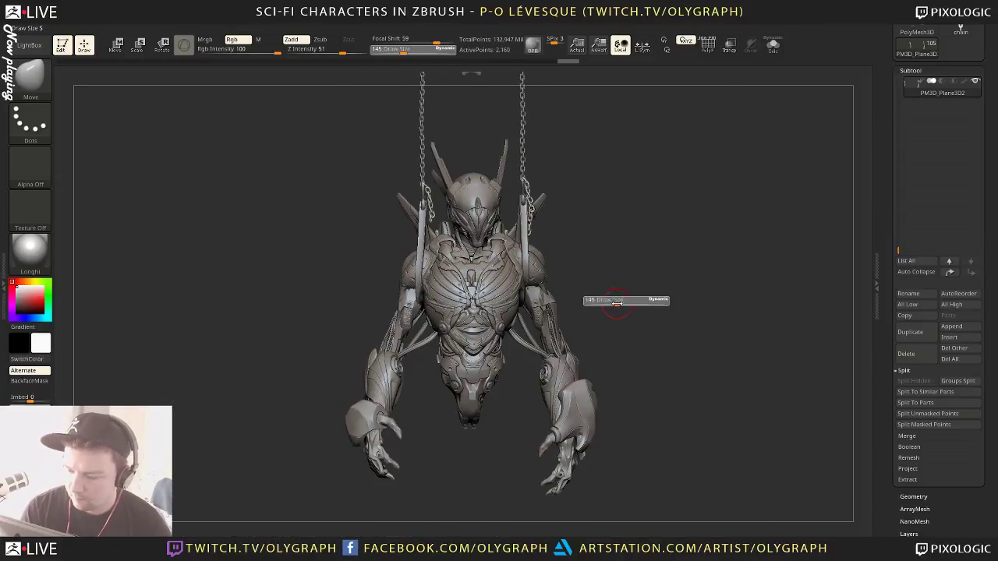
left_click_drag(617, 303, 627, 303)
key("b")
left_click(613, 310)
Select the star-shaped subtool above the robot and hide the interface around the canvas
left_click_drag(657, 222, 661, 256)
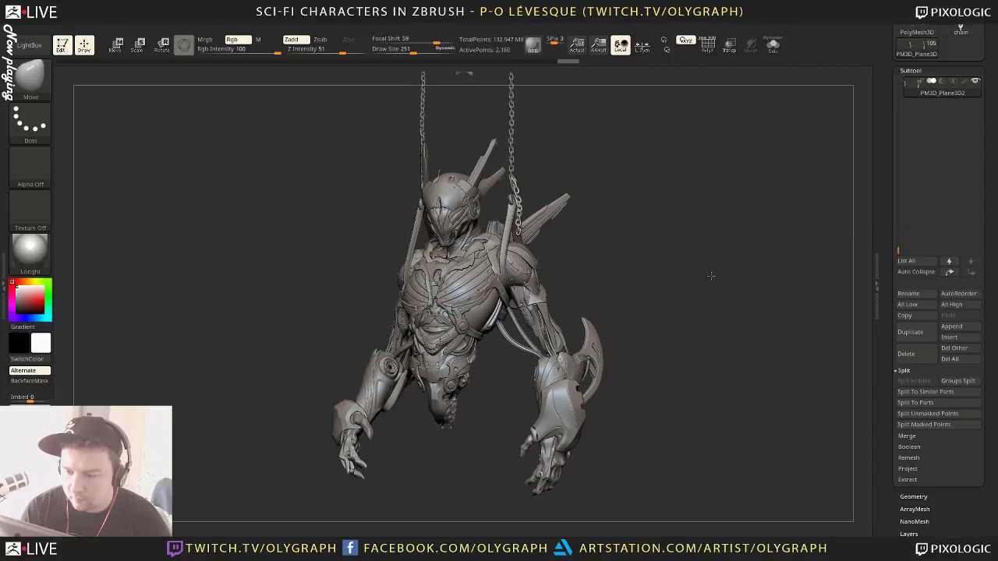
left_click_drag(710, 276, 697, 348, "alt")
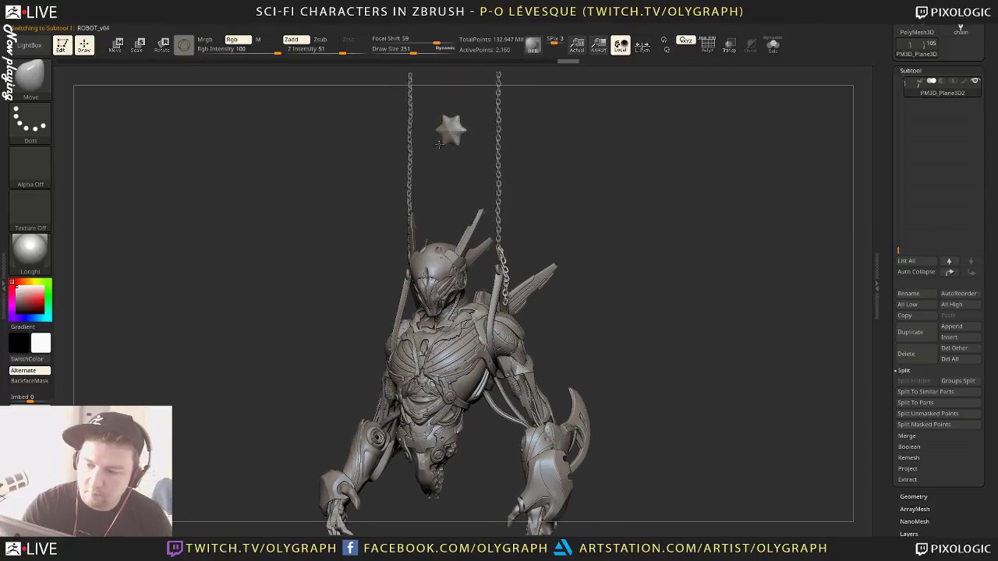
mouse_move(657, 293)
left_mouse_down()
mouse_move(664, 225)
mouse_move(705, 283)
left_mouse_up()
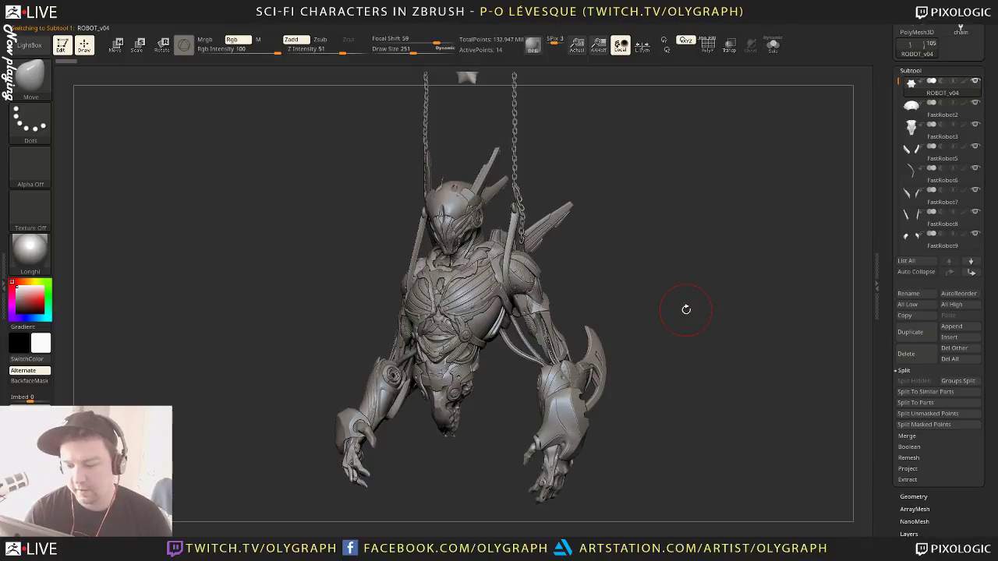
mouse_move(679, 332)
left_mouse_down()
mouse_move(680, 376)
mouse_move(690, 344)
mouse_move(699, 344)
mouse_move(696, 309)
left_mouse_up()
left_click_drag(699, 262, 704, 284, "alt")
mouse_move(714, 290)
left_mouse_down("alt")
mouse_move(730, 277)
mouse_move(725, 301)
mouse_move(748, 336)
mouse_move(690, 323)
mouse_move(713, 249)
left_mouse_up("alt")
key("Tab")
key("s")
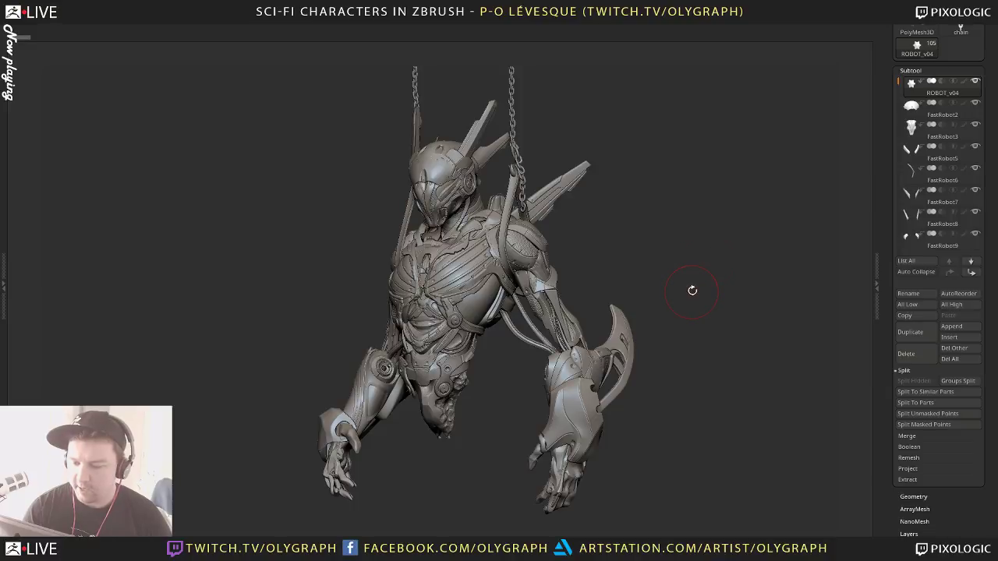
Save the robot tool as a new version named ROBOT_v05
left_click_drag(732, 295, 708, 327)
key("ctrl+s")
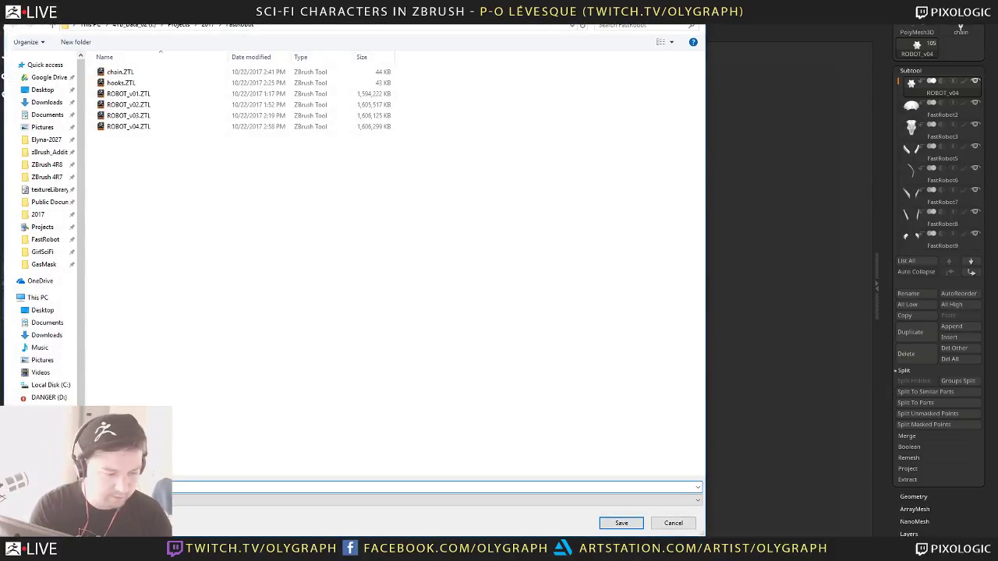
key("Escape")
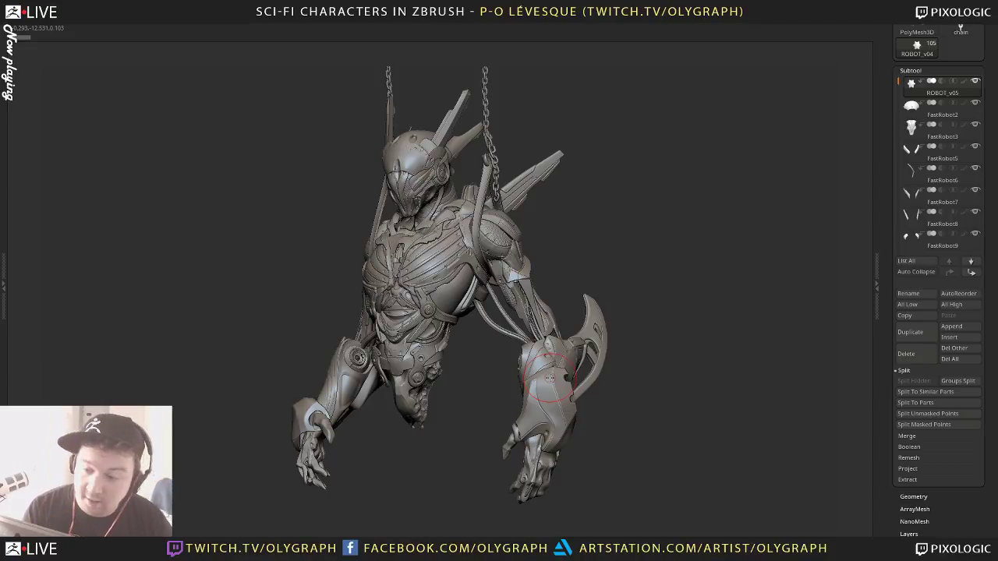
Append a cube as a new subtool, make it the active subtool, and frame it
mouse_move(660, 296)
left_mouse_down("alt")
mouse_move(637, 273)
mouse_move(646, 265)
left_mouse_up("alt")
key("s")
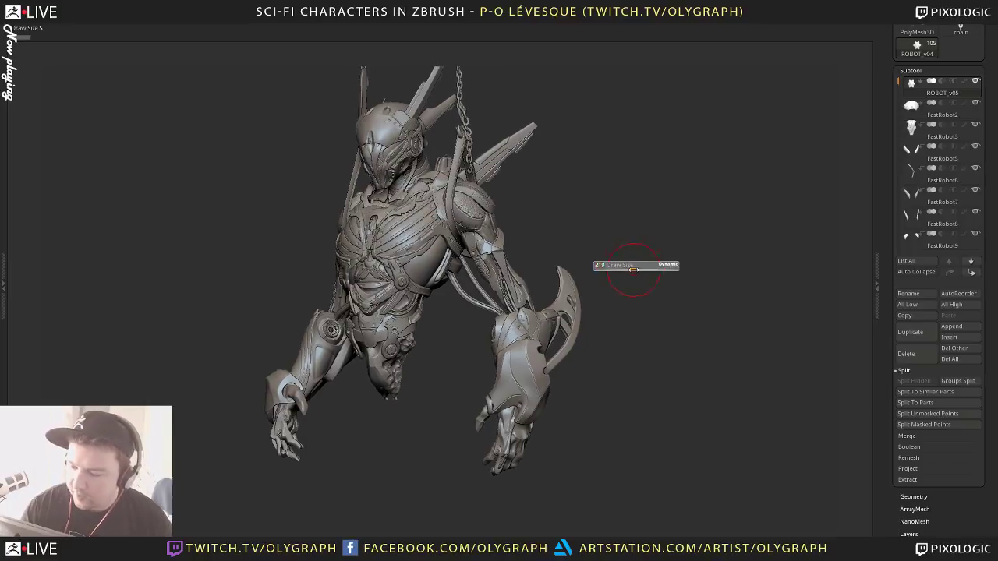
scroll(887, 271, "up", 1)
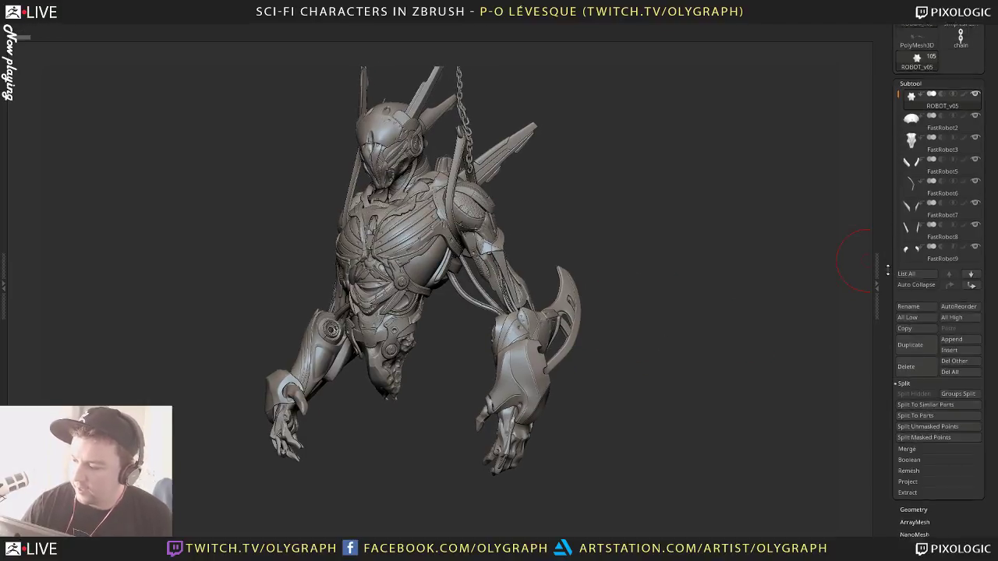
scroll(887, 271, "up", 5)
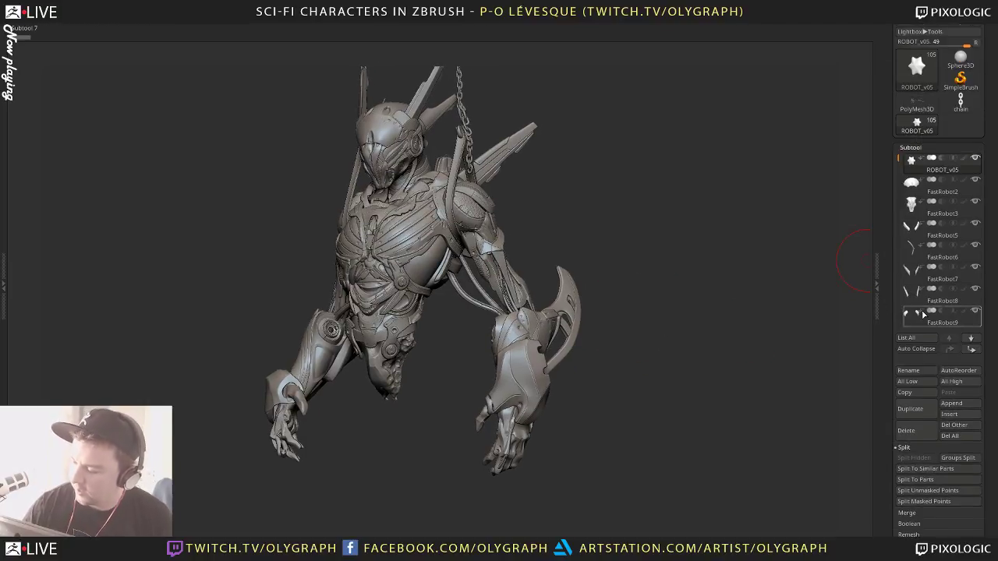
left_click(951, 403)
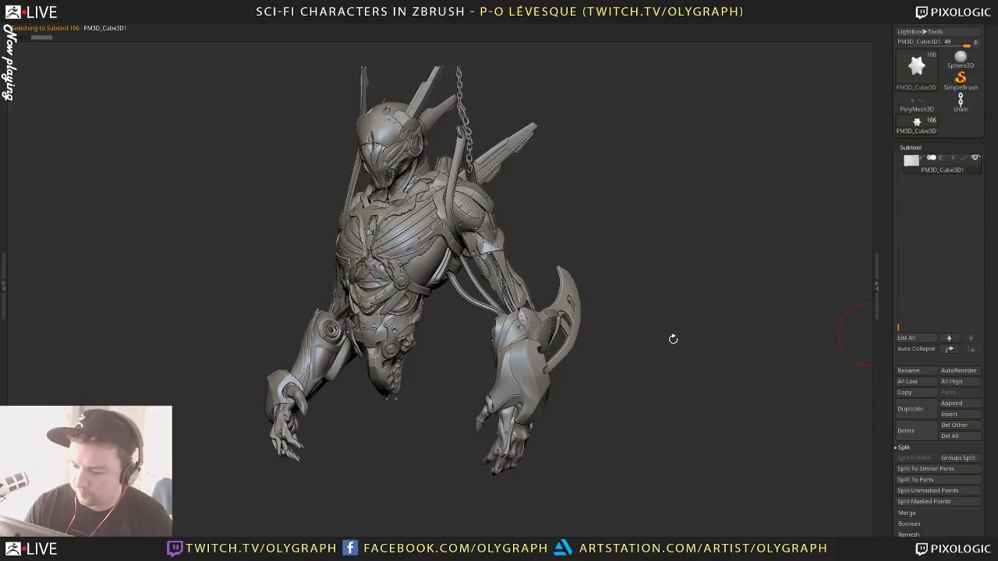
key("f")
left_click_drag(795, 350, 526, 348, "alt")
key("f")
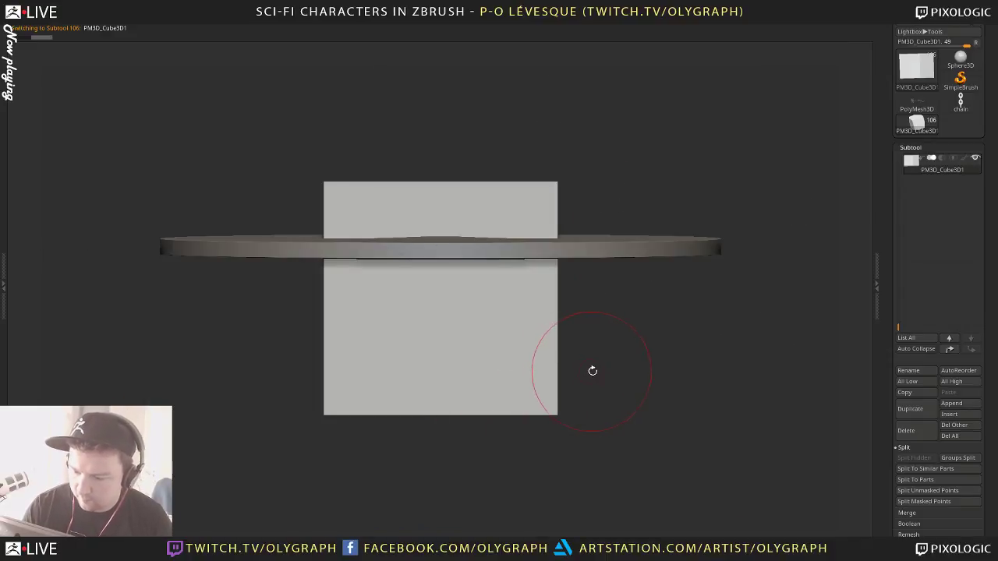
Try to transform the cube along its depth axis with the gizmo, and undo the change
key("w")
left_click_drag(632, 343, 601, 373)
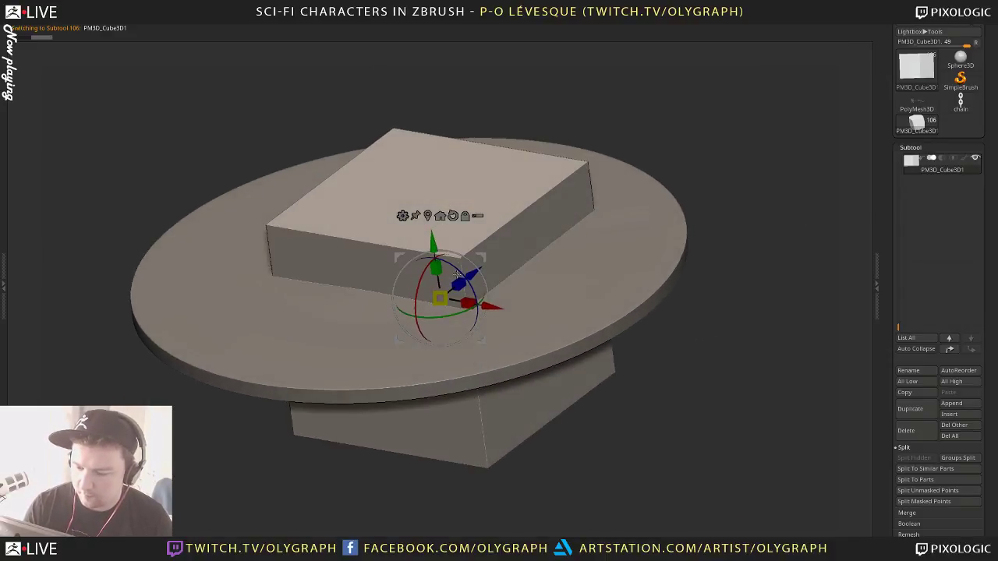
left_click_drag(457, 275, 624, 180)
key("ctrl+z")
key("ctrl+z")
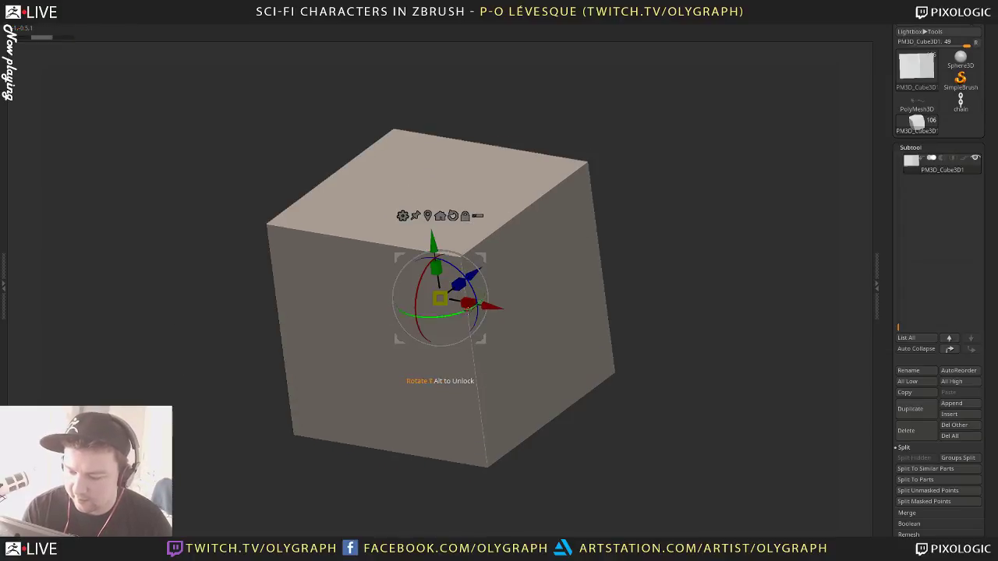
Scale down the cube's cross-section to form a long thin bar running front to back
left_click_drag(459, 284, 349, 398, "alt")
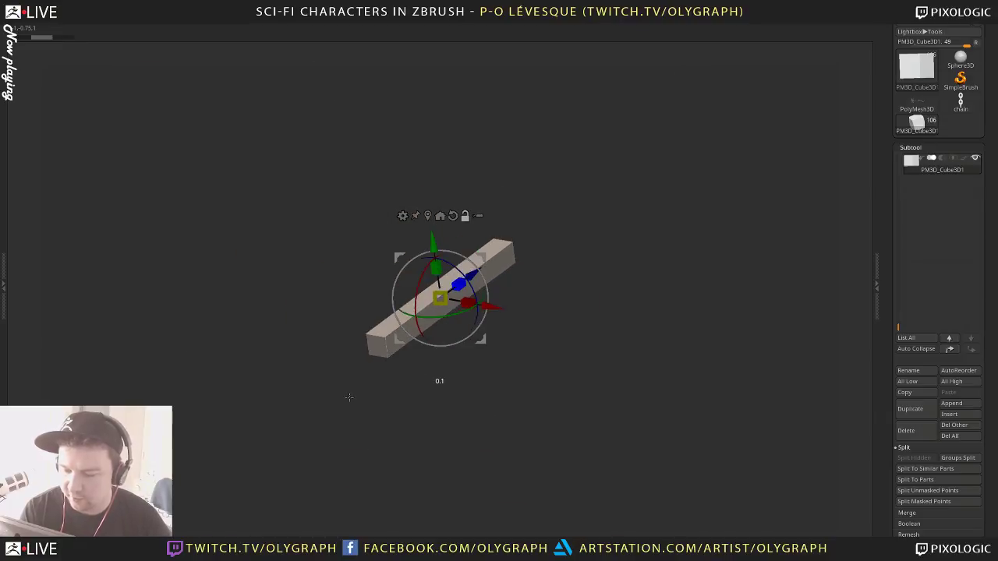
mouse_move(460, 284)
left_mouse_down("alt")
mouse_move(441, 300)
mouse_move(619, 179)
mouse_move(463, 296)
left_mouse_up("alt")
key("q")
left_click_drag(629, 289, 572, 351, "shift")
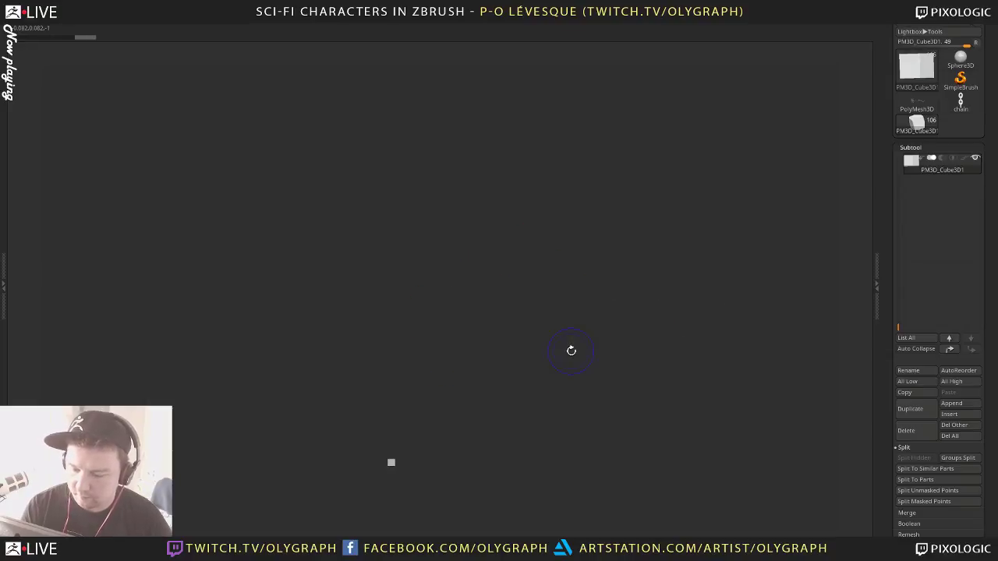
Move the bar up beside the robot's left hand and scale it along its long axis
key("w")
left_click_drag(432, 422, 559, 135)
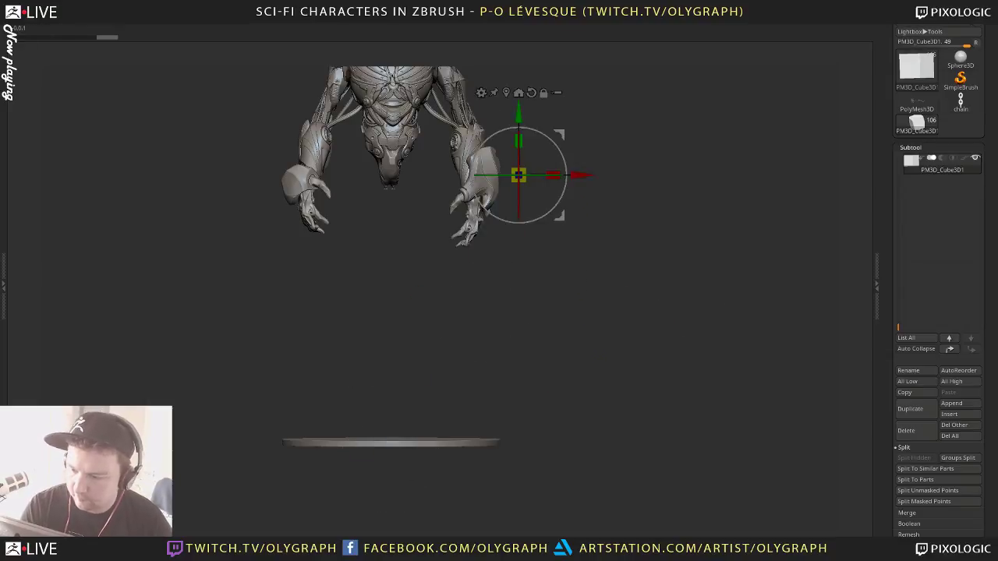
left_click_drag(686, 234, 591, 257)
left_click_drag(550, 166, 621, 148)
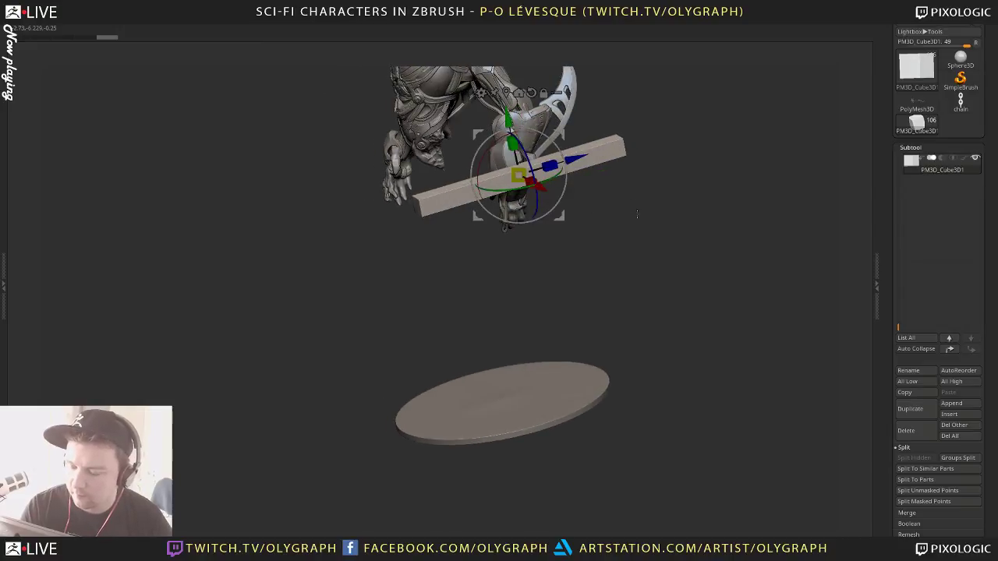
Tilt the bar about its X axis and move it up and outward from the robot's left forearm
left_click_drag(637, 214, 610, 283, "alt")
left_click_drag(610, 283, 647, 283)
left_click_drag(476, 261, 531, 258)
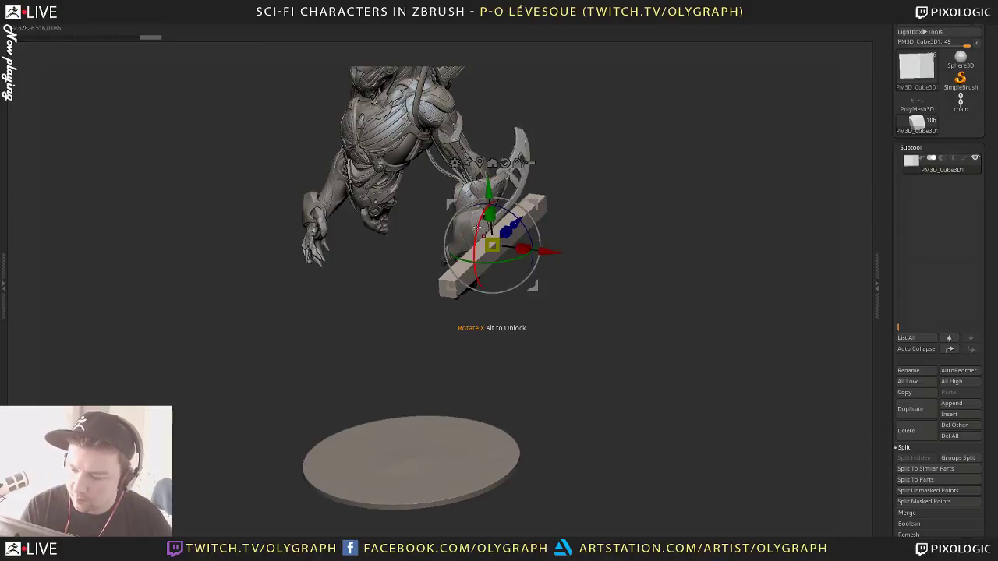
left_click_drag(476, 228, 473, 256)
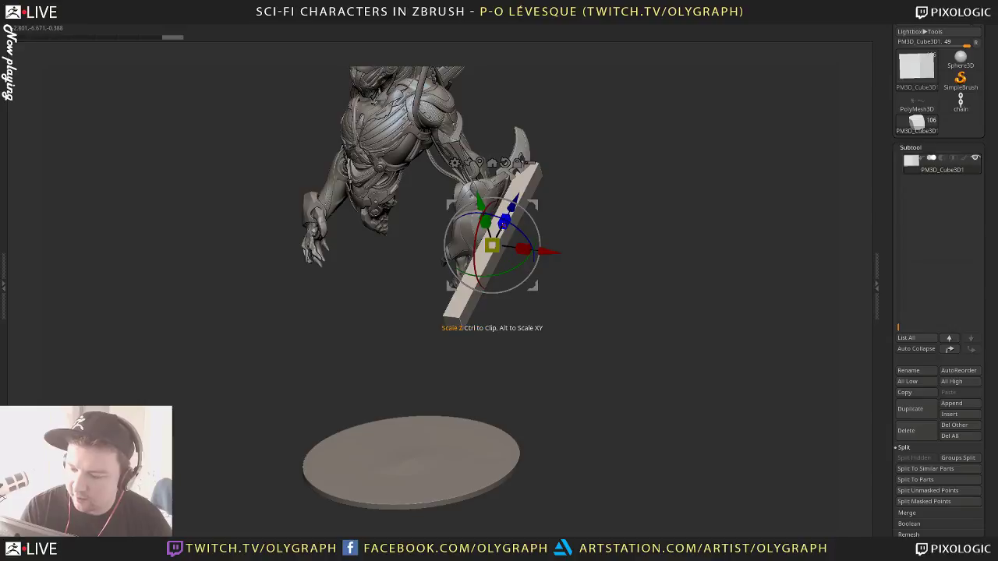
left_click_drag(529, 204, 583, 164)
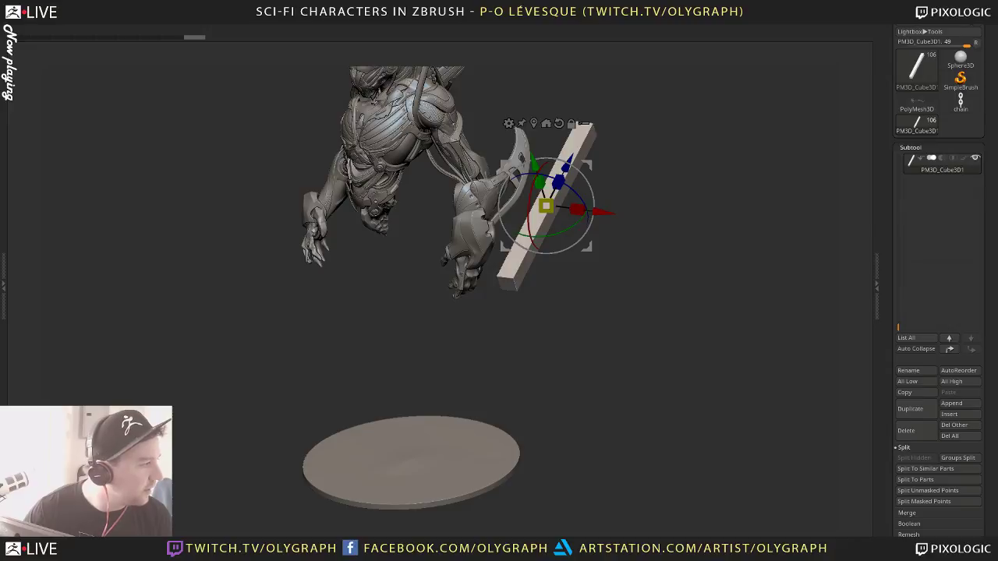
Switch to the browser and examine the car factory image results for industrial robot arm references
left_click_drag(997, 99, 521, 25)
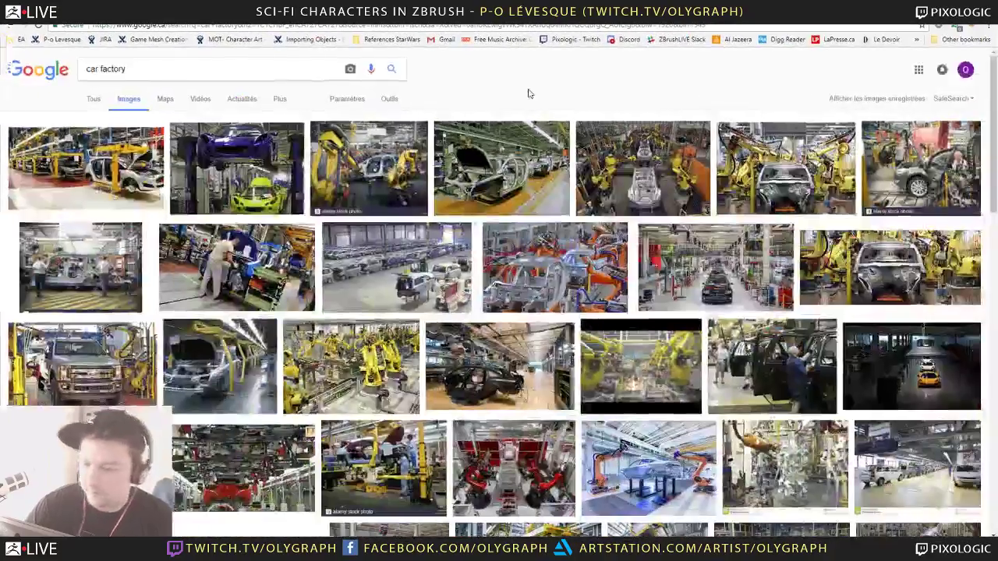
left_click(371, 316)
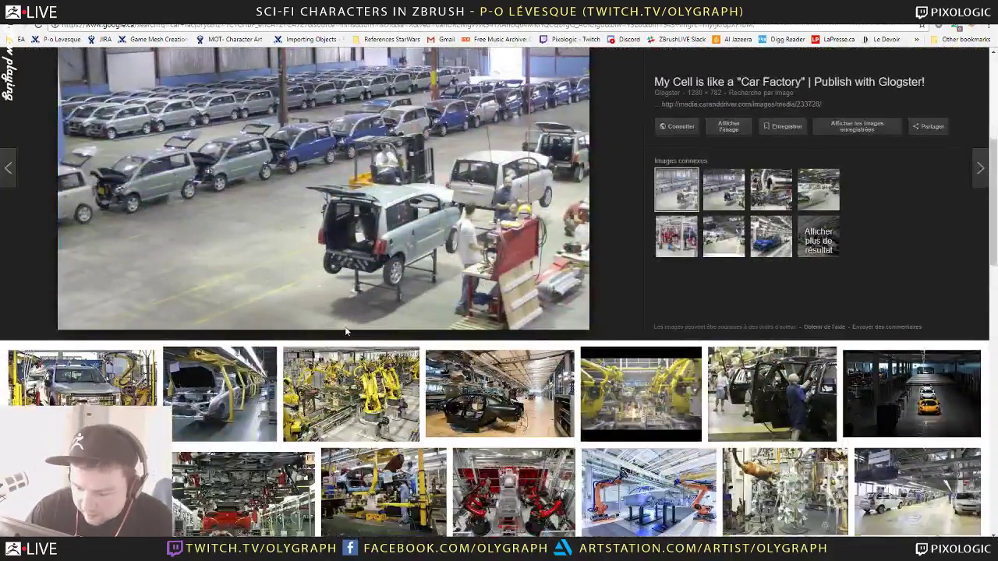
left_click(355, 341)
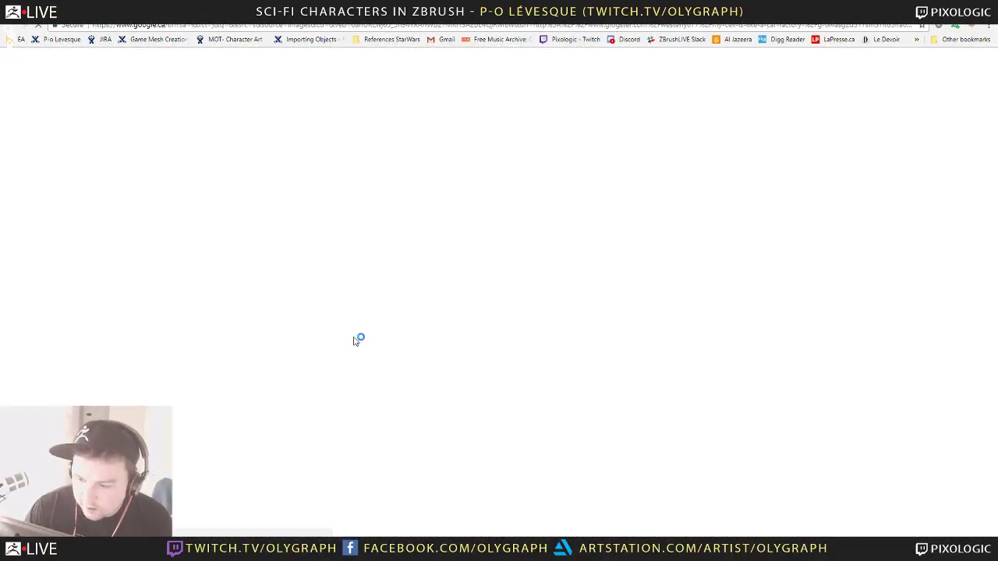
left_click(25, 25)
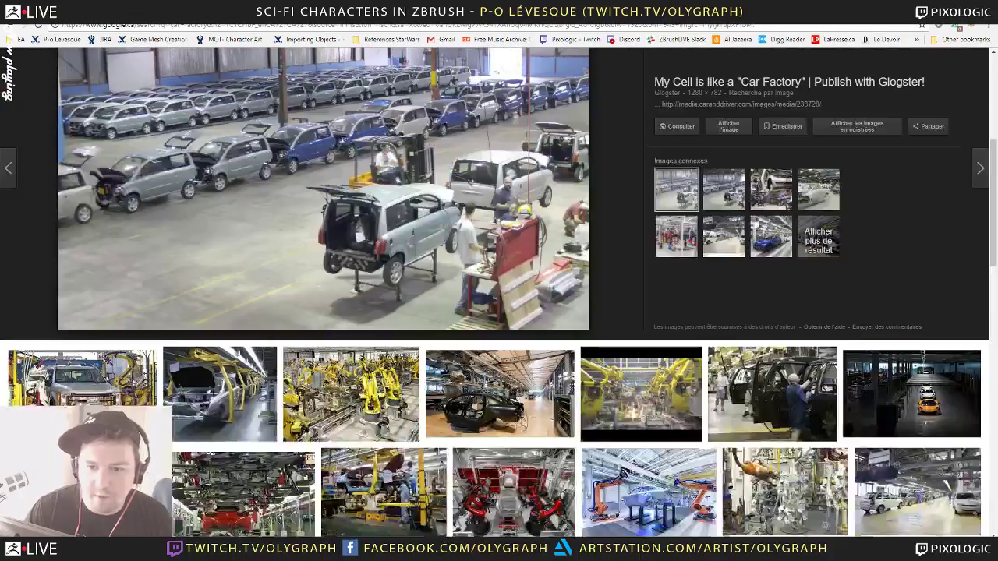
left_click(323, 399)
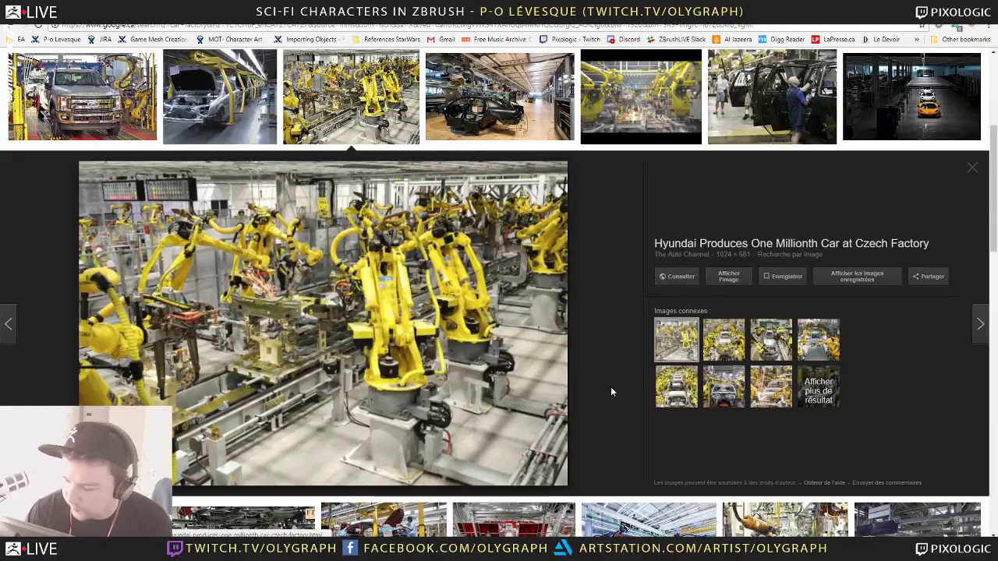
left_click(689, 385)
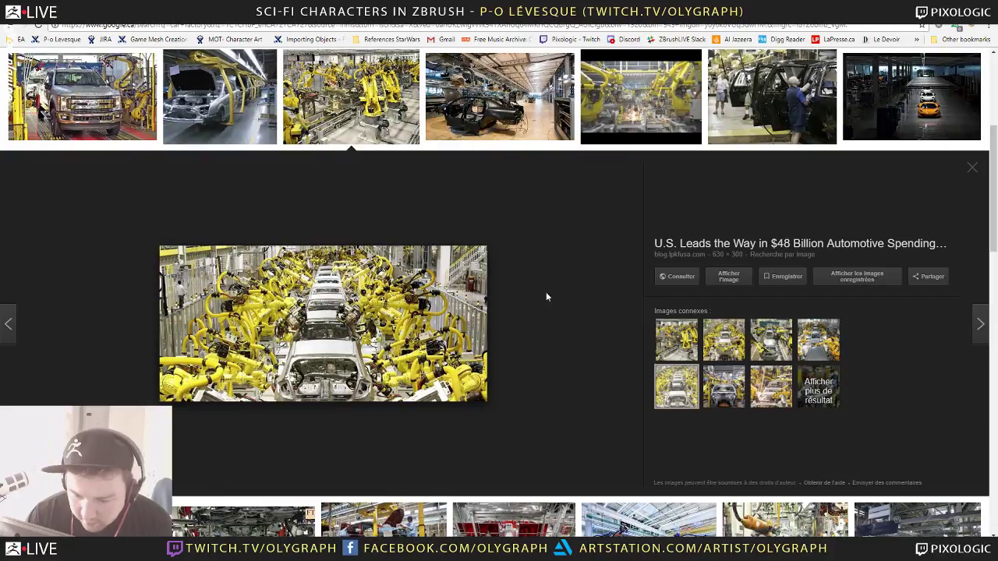
left_click(716, 344)
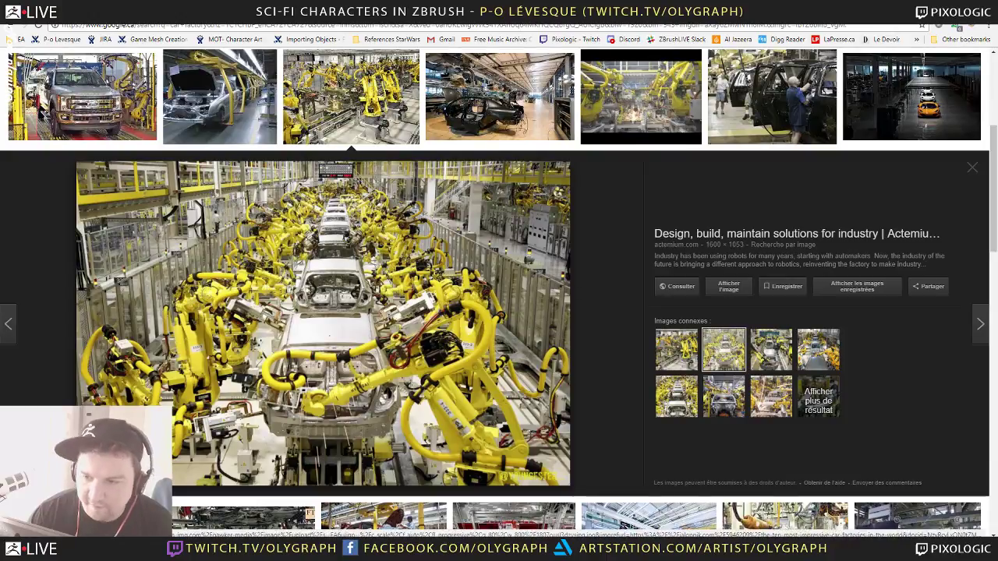
mouse_move(434, 8)
left_mouse_down()
mouse_move(252, 73)
mouse_move(0, 74)
left_mouse_up()
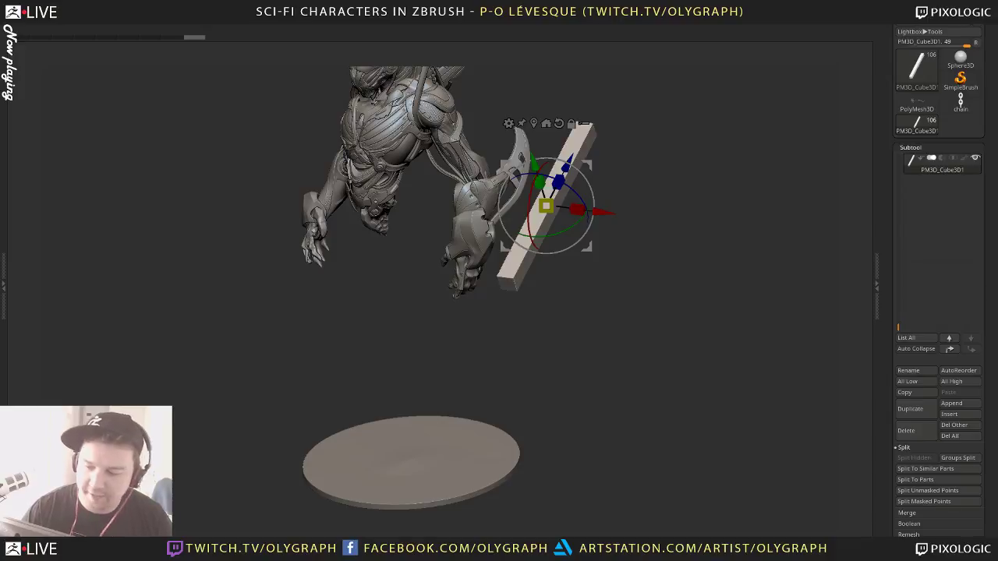
Back in ZBrush, duplicate the bar with the gizmo and place the copy crosswise below the robot's left hand
left_click_drag(616, 289, 741, 283)
left_click_drag(601, 320, 530, 341)
left_click_drag(613, 273, 361, 347)
left_click_drag(365, 382, 401, 468)
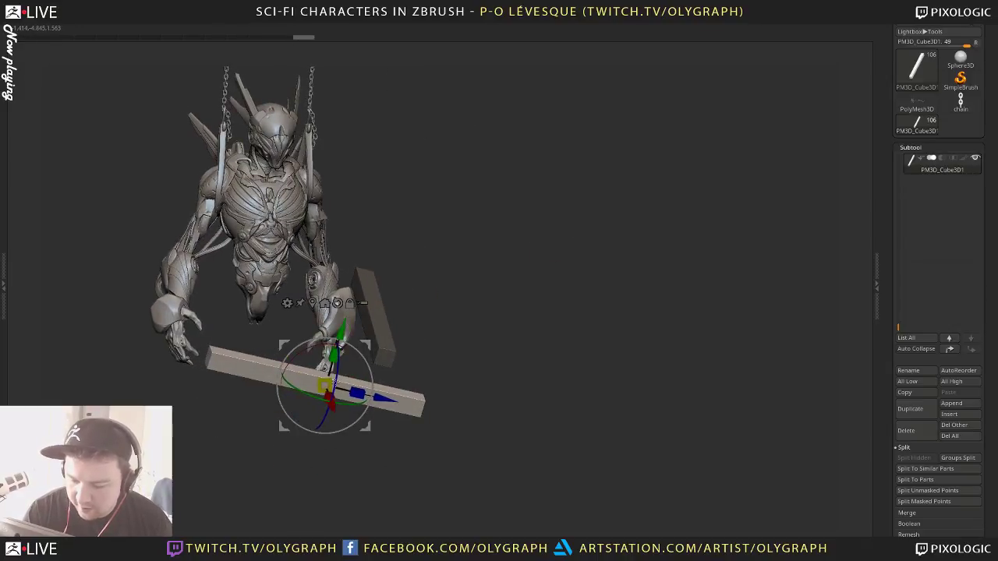
Undo a trial resize of the duplicated bar and scale it along its long axis to about half its length
left_click_drag(327, 385, 285, 370)
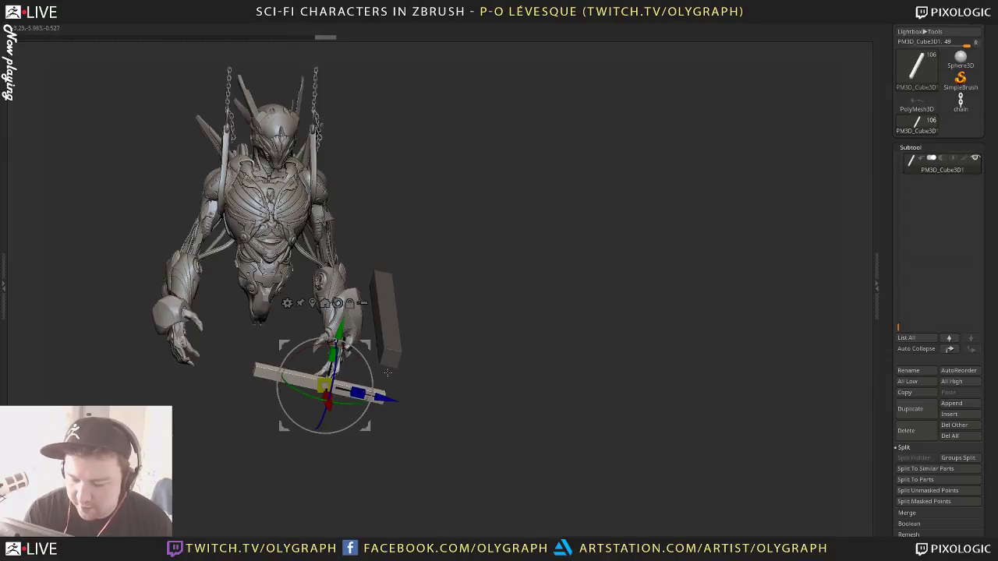
key("ctrl+z")
left_click_drag(358, 390, 309, 382)
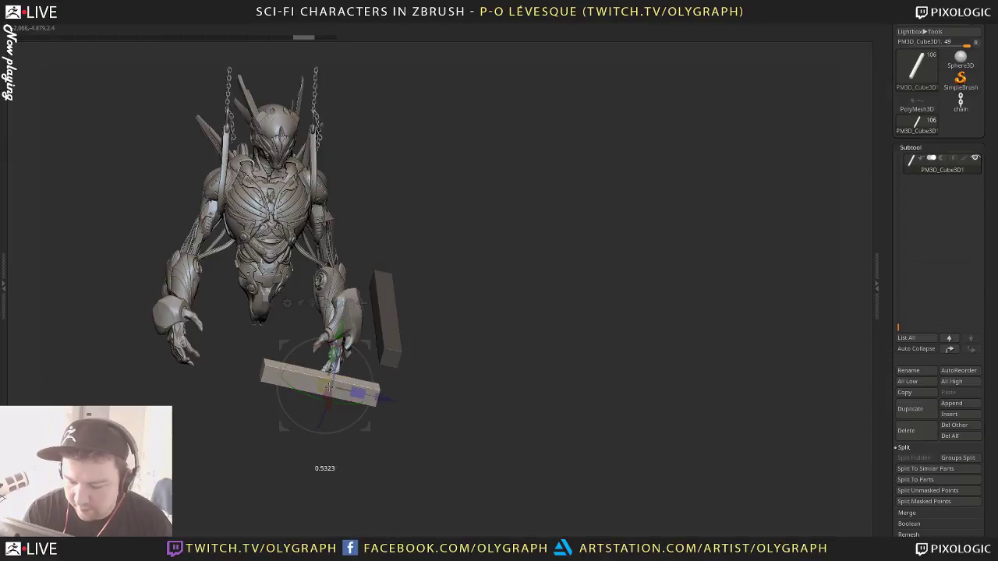
Rotate and move the shortened bar so that its outer end meets the lower end of the first bar
left_click_drag(368, 344, 391, 315)
left_click_drag(499, 304, 447, 300)
left_click_drag(432, 349, 557, 326)
left_click_drag(434, 312, 441, 322)
left_click_drag(356, 372, 357, 372)
left_click_drag(602, 314, 638, 319)
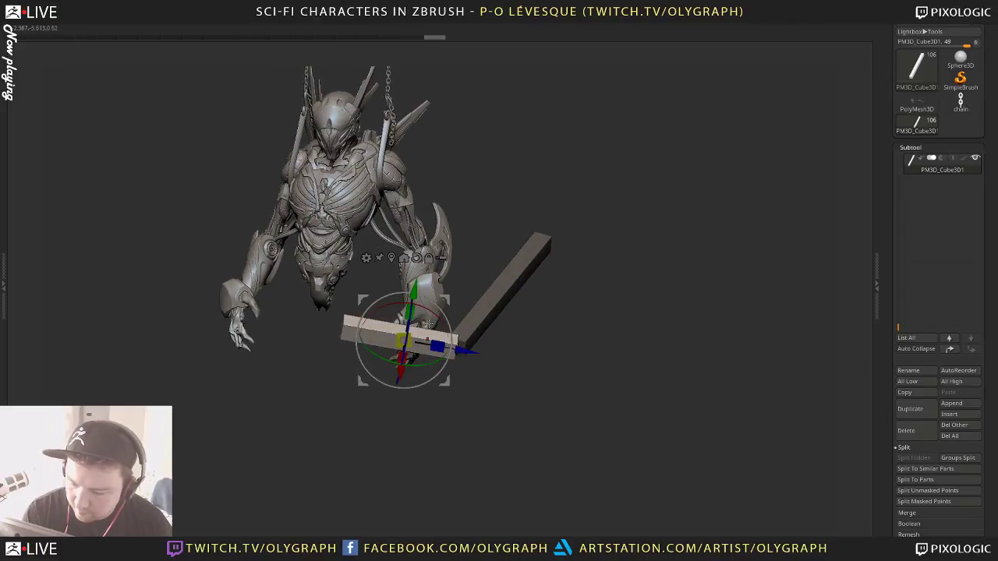
left_click_drag(450, 334, 447, 355)
mouse_move(446, 301)
left_mouse_down()
mouse_move(457, 281)
mouse_move(450, 309)
left_mouse_up()
left_click_drag(607, 285, 606, 196)
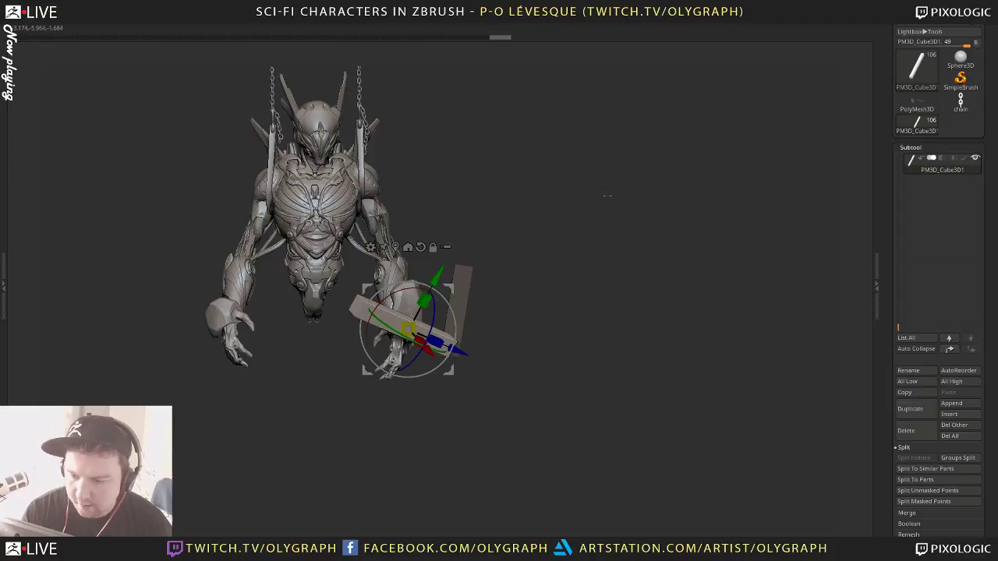
mouse_move(615, 238)
left_mouse_down()
mouse_move(593, 235)
mouse_move(602, 231)
mouse_move(615, 252)
left_mouse_up()
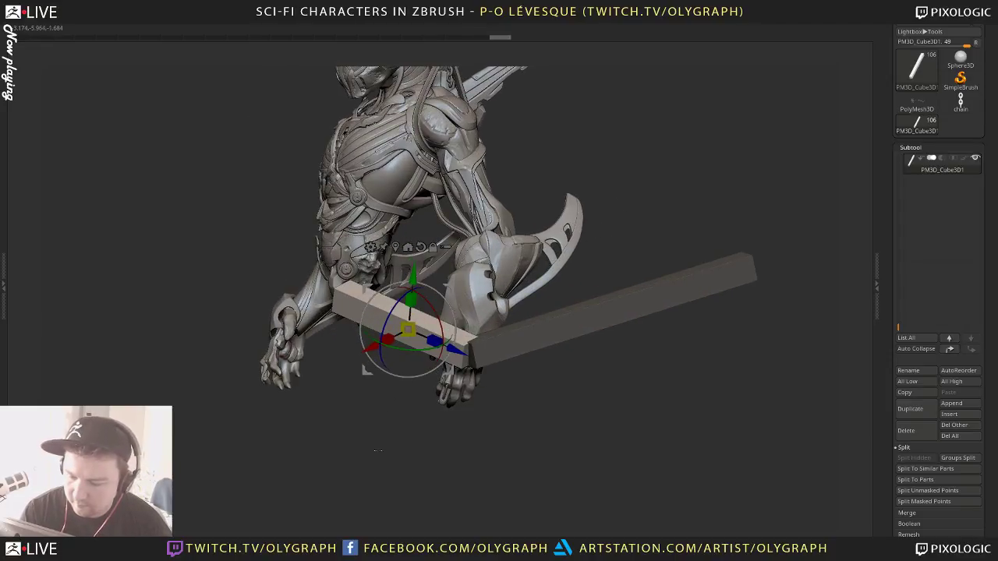
Duplicate the second bar, scale the copy down into a small segment, and move it toward the robot's waist
left_click_drag(377, 449, 423, 453)
left_click_drag(414, 344, 386, 374, "ctrl")
left_click_drag(407, 410, 348, 325)
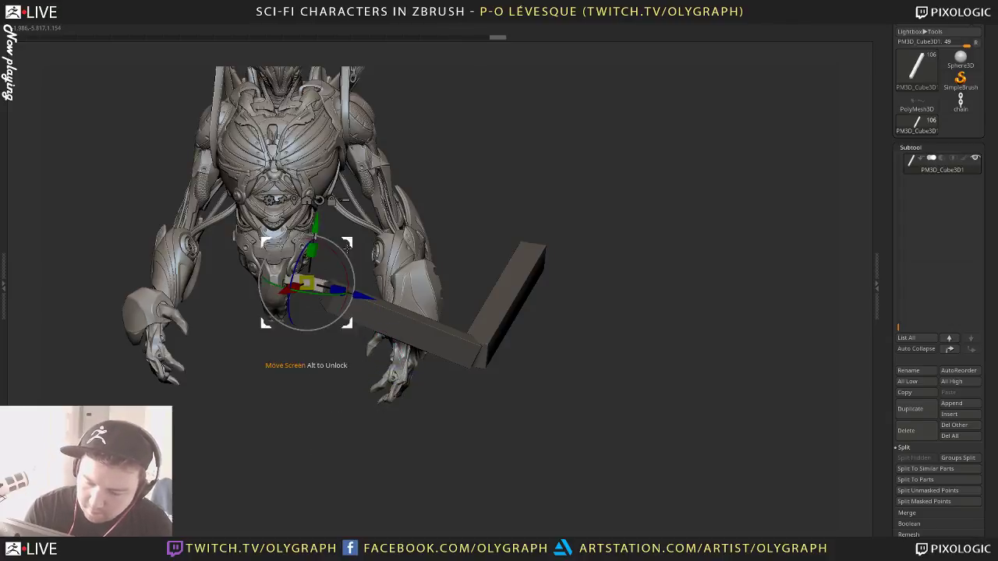
left_click_drag(390, 452, 300, 468)
left_click_drag(331, 310, 312, 314)
Rotate the small segment about its X axis and shift it to join the inner end of the second bar
left_click_drag(373, 251, 438, 223)
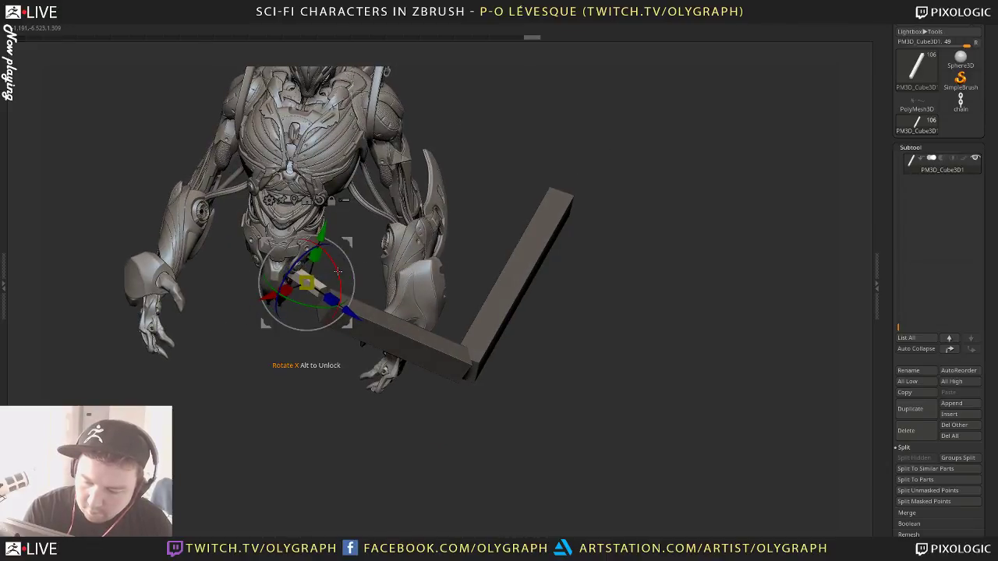
left_click_drag(336, 273, 340, 295)
left_click_drag(316, 424, 359, 397)
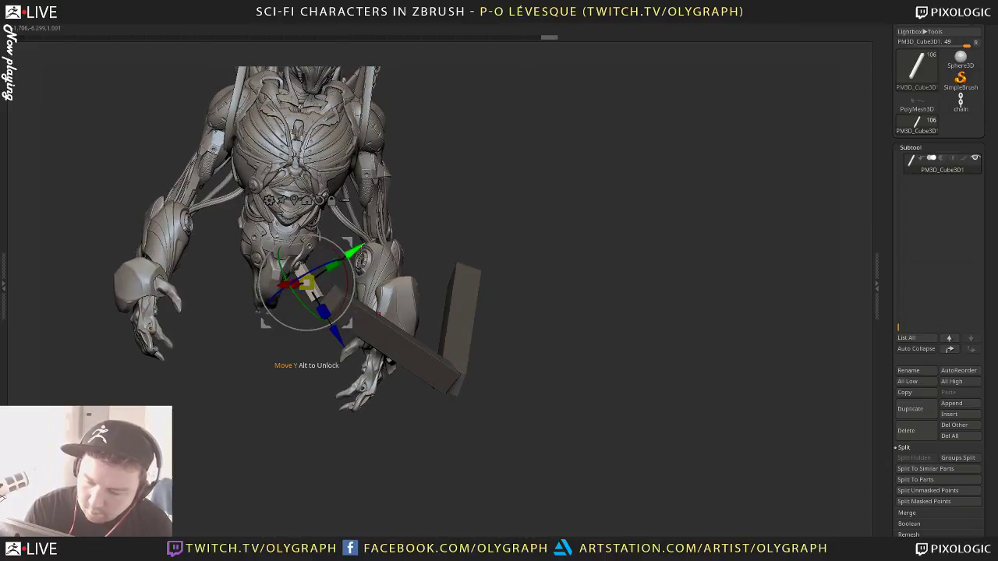
left_click_drag(348, 245, 362, 237)
mouse_move(511, 234)
left_mouse_down()
mouse_move(463, 209)
mouse_move(516, 242)
left_mouse_up()
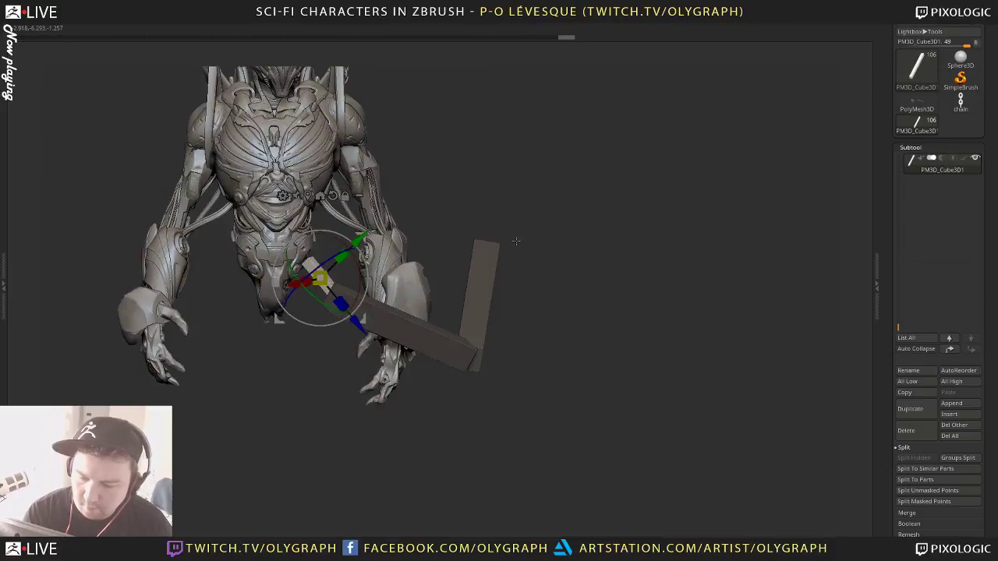
key("q")
Clear the mask from the three-segment arm and center the gizmo on the unmasked mesh
left_click_drag(584, 260, 499, 187, "alt")
left_click_drag(499, 187, 516, 248, "alt")
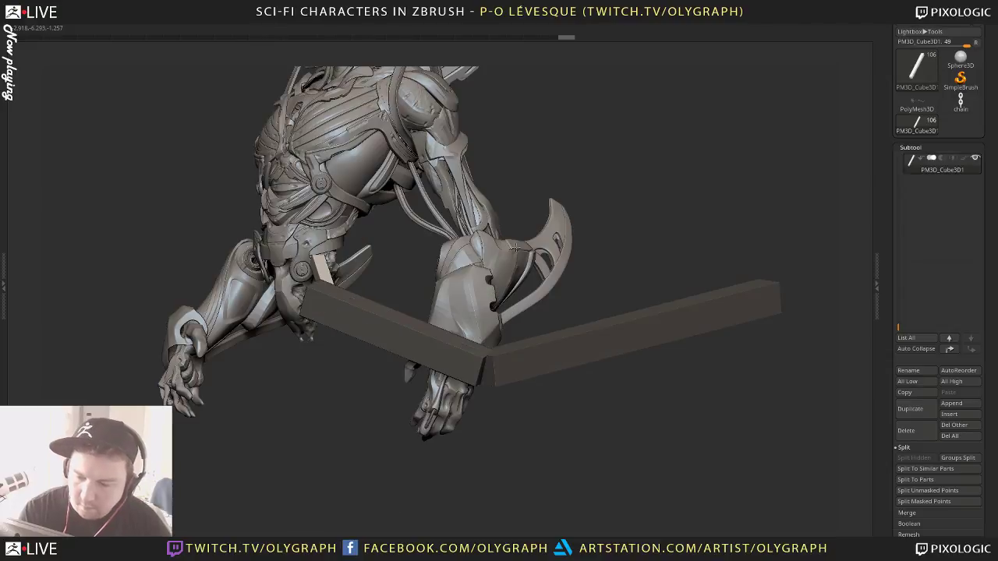
left_click_drag(572, 177, 588, 159)
left_click_drag(605, 203, 562, 270)
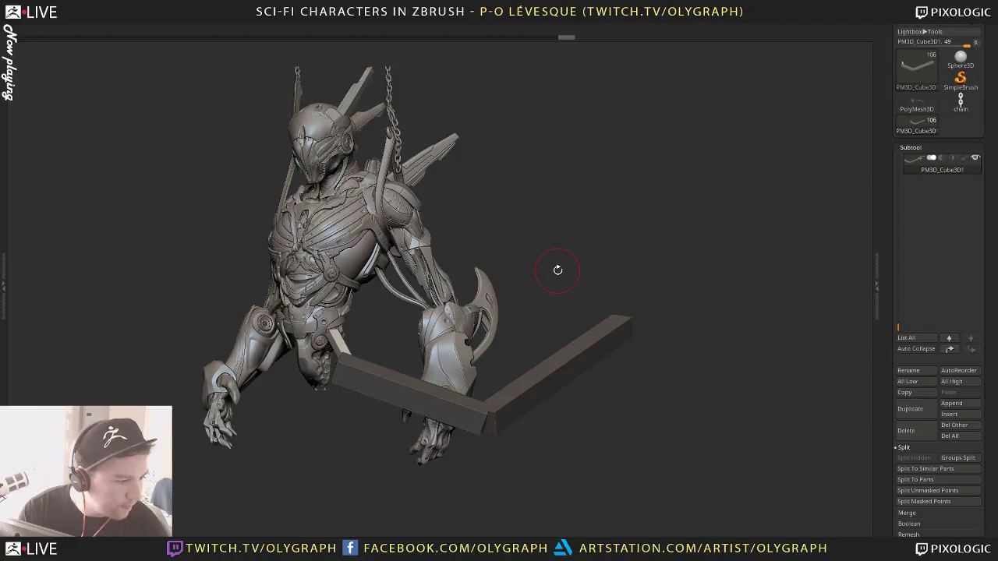
left_click(564, 254, "ctrl")
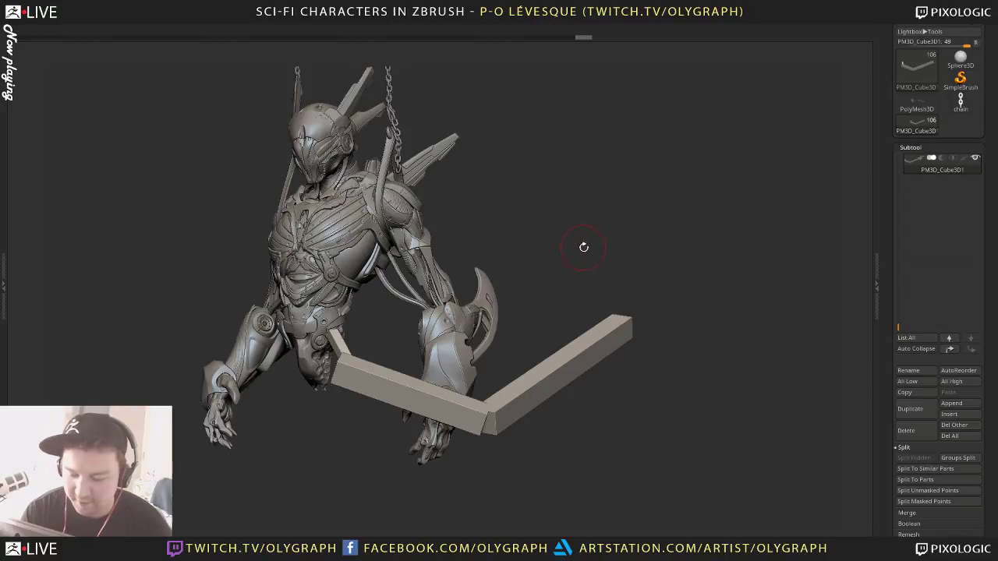
left_click_drag(582, 245, 643, 164)
key("w")
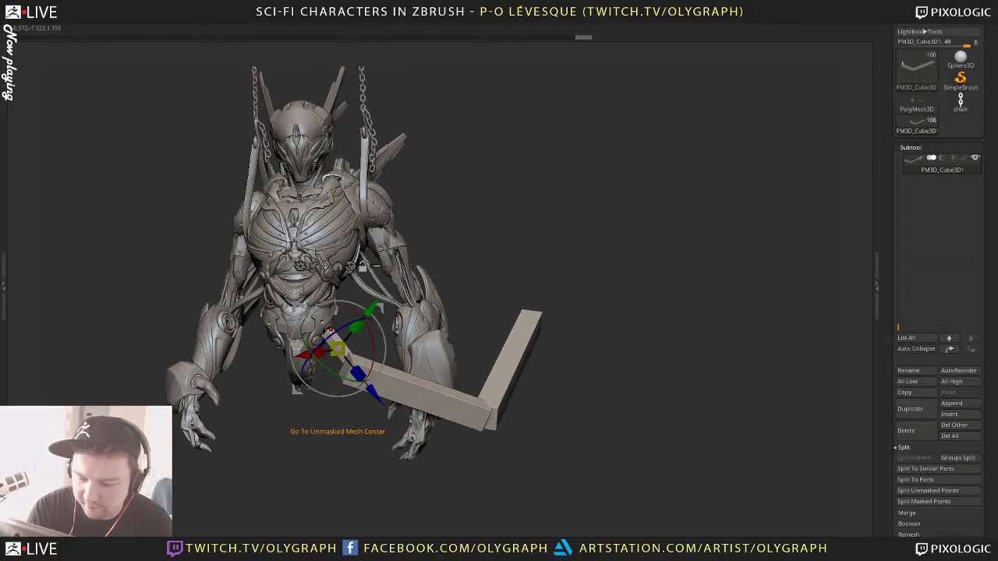
left_click(326, 266)
Duplicate the three-segment arm across to the robot's right side and rotate the copy around the forearm
left_click_drag(595, 280, 613, 292)
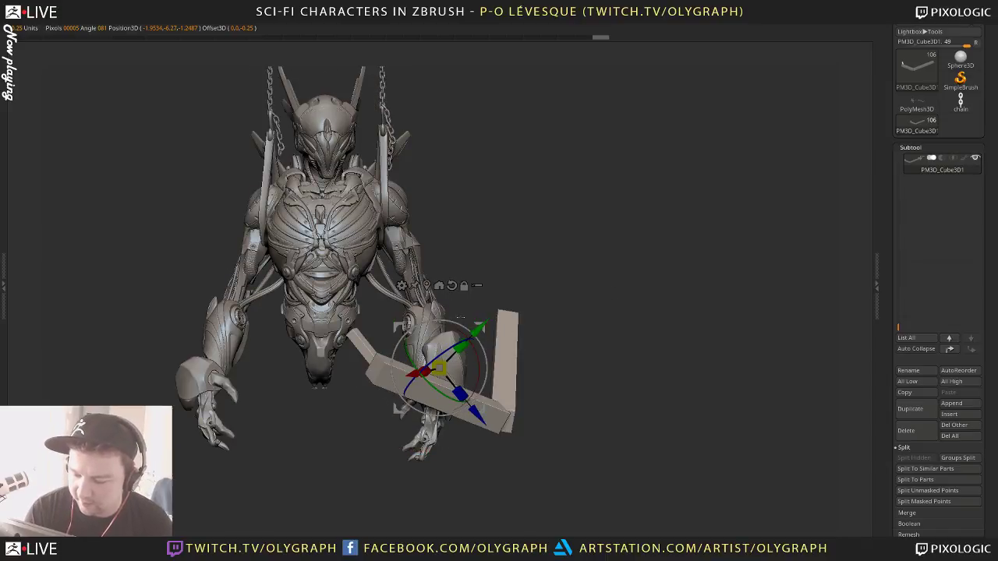
left_click_drag(473, 326, 292, 370, "ctrl")
key("q")
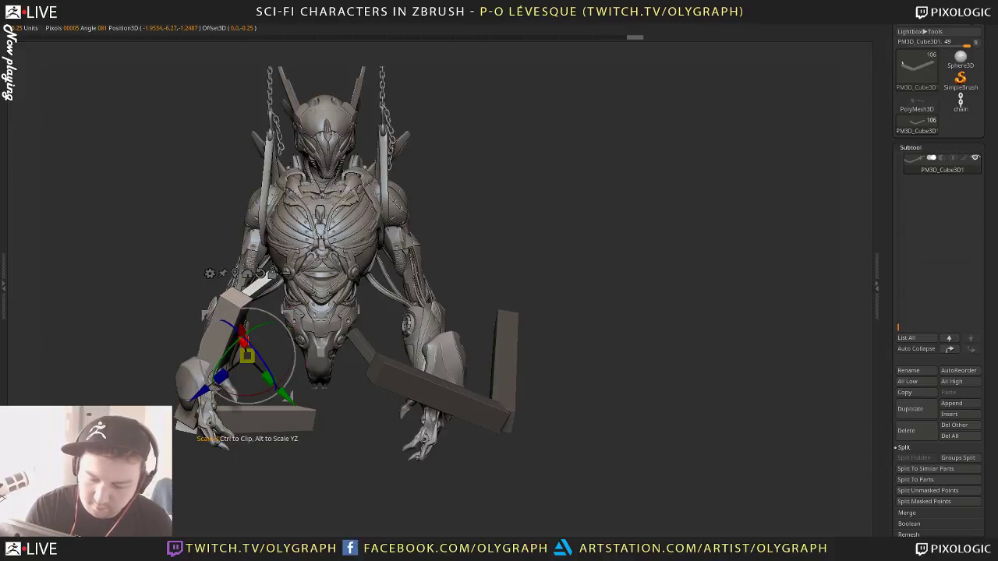
left_click_drag(237, 338, 275, 385)
mouse_move(257, 309)
left_mouse_down()
mouse_move(281, 323)
mouse_move(259, 321)
mouse_move(261, 310)
left_mouse_up()
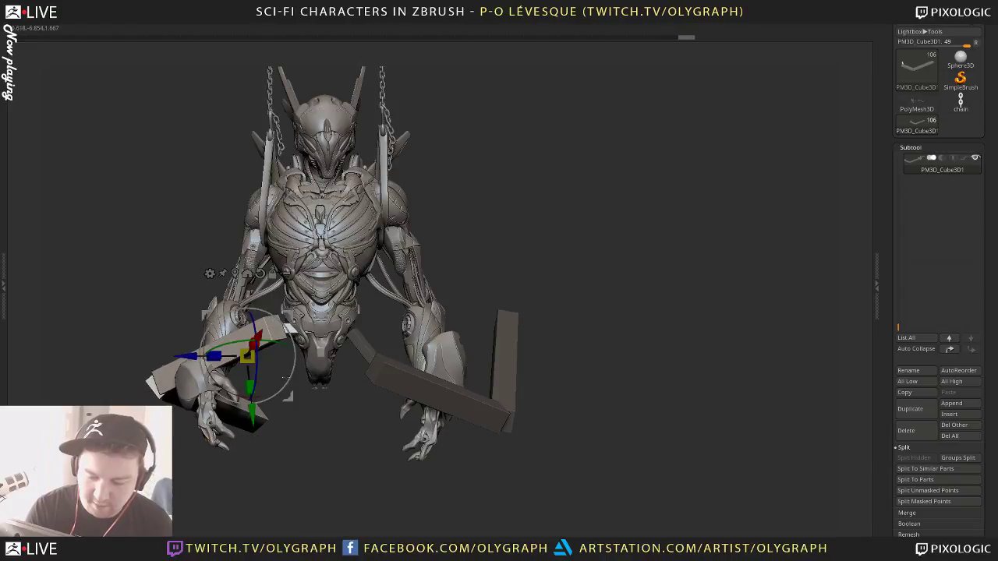
Rotate and reposition the duplicated arm so that its small end segment points toward the robot's waist
left_click_drag(237, 396, 271, 411)
left_click_drag(324, 442, 311, 460)
left_click_drag(246, 415, 245, 383)
mouse_move(277, 348)
left_mouse_down()
mouse_move(270, 359)
mouse_move(279, 349)
left_mouse_up()
left_click_drag(234, 474, 325, 476)
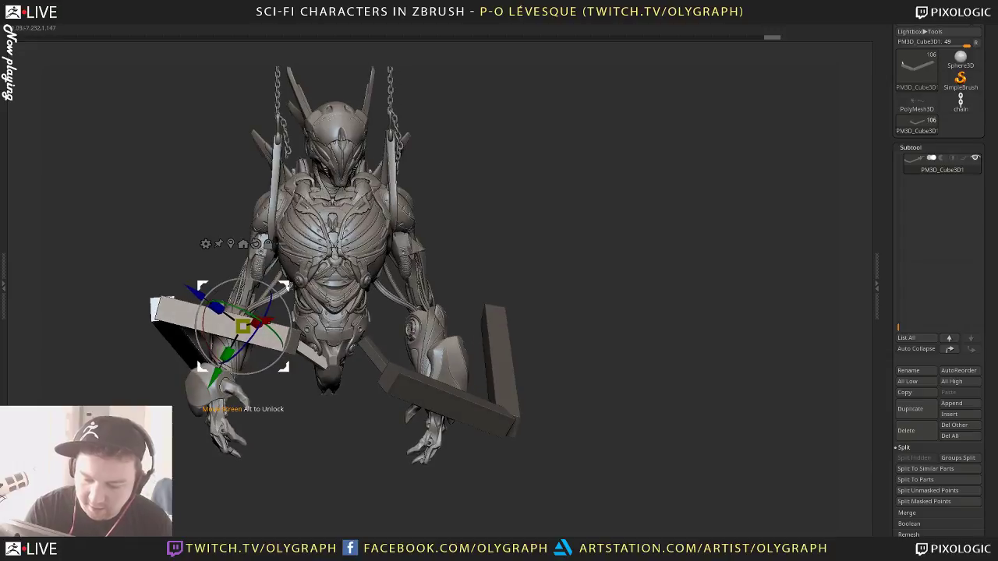
left_click_drag(286, 369, 256, 345)
mouse_move(336, 442)
left_mouse_down()
mouse_move(318, 442)
mouse_move(331, 441)
left_mouse_up()
Raise the duplicated arm so that its small end segment sits beside the right side of the robot's torso
key("q")
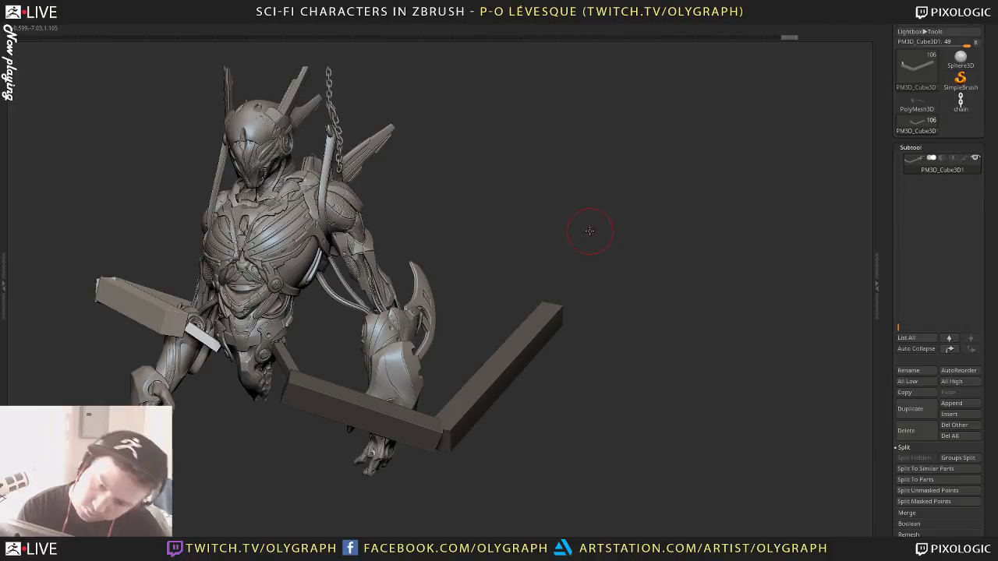
left_click_drag(591, 230, 544, 239)
key("w")
left_click_drag(260, 261, 259, 219)
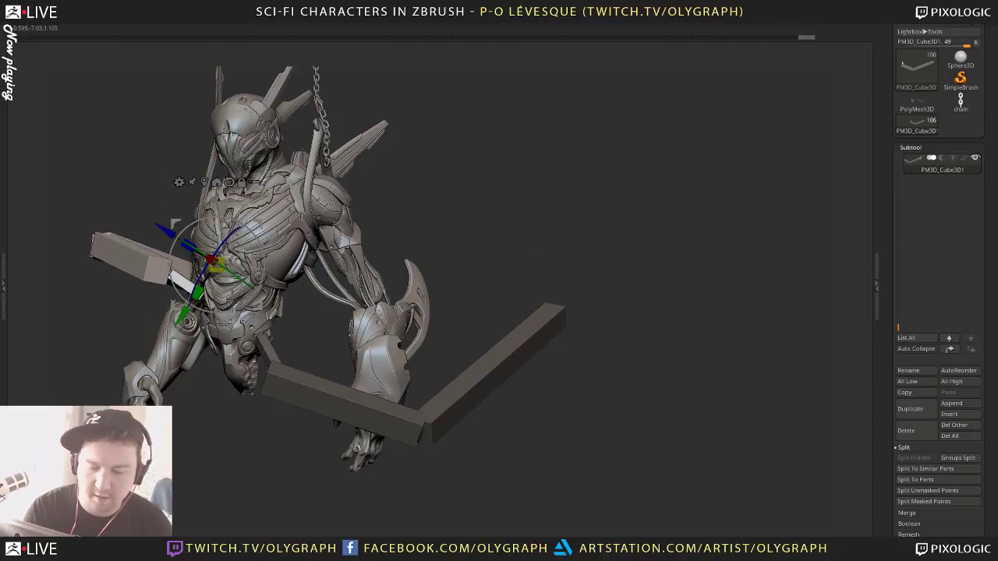
key("q")
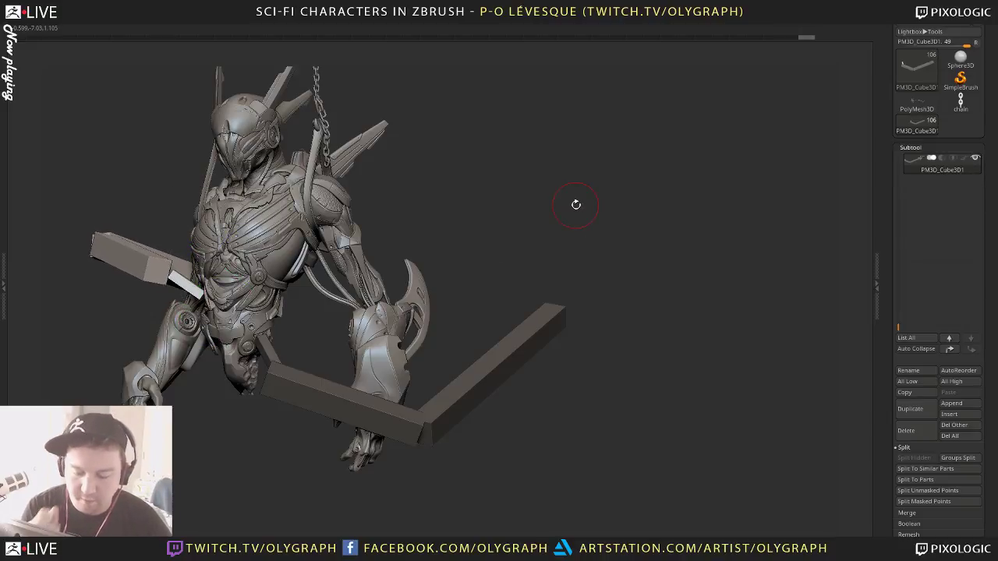
left_click_drag(576, 204, 661, 278)
left_click_drag(594, 272, 647, 250)
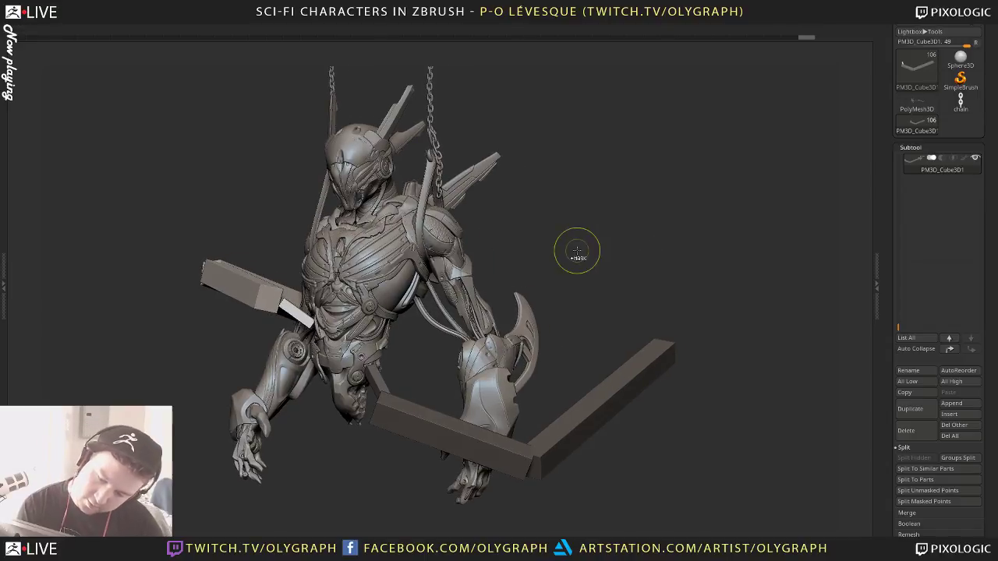
Clear the mask from the duplicated arm and make the star-shaped ROBOT_v05 subtool above the robot active
left_click_drag(577, 250, 595, 267, "ctrl")
left_click(592, 260)
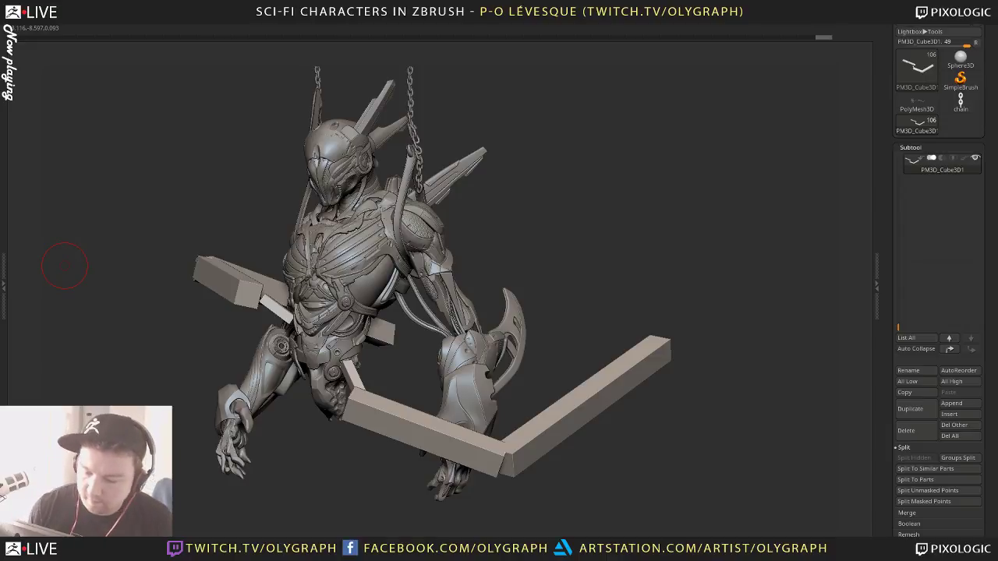
mouse_move(635, 281)
left_mouse_down()
mouse_move(684, 274)
mouse_move(633, 294)
mouse_move(604, 276)
mouse_move(586, 232)
mouse_move(630, 299)
left_mouse_up()
key("b")
left_click(611, 322)
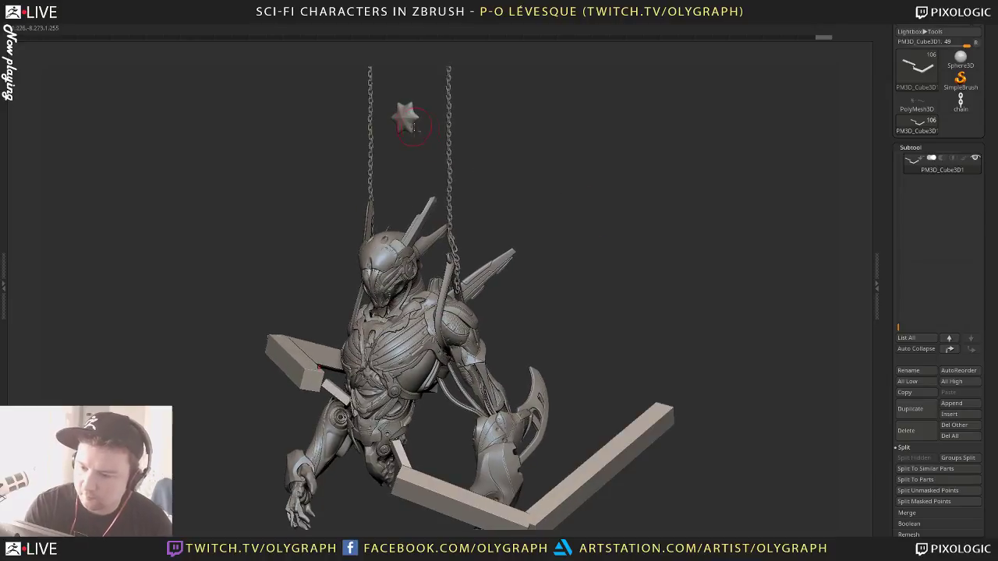
left_click(405, 120, "alt")
left_click_drag(606, 272, 633, 290)
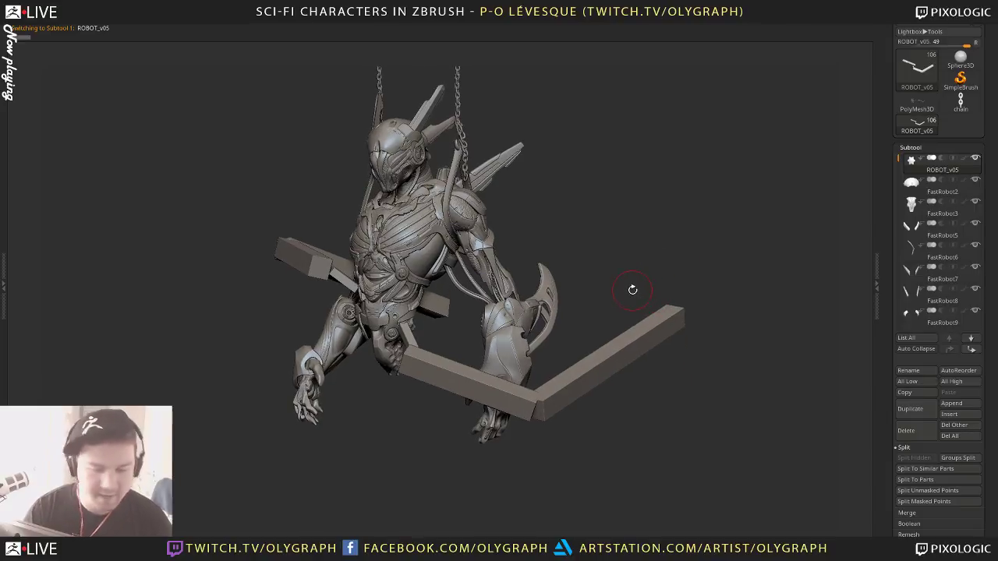
Load the tube curve brush from the Mechanicals folder of the custom brush library
key("Tab")
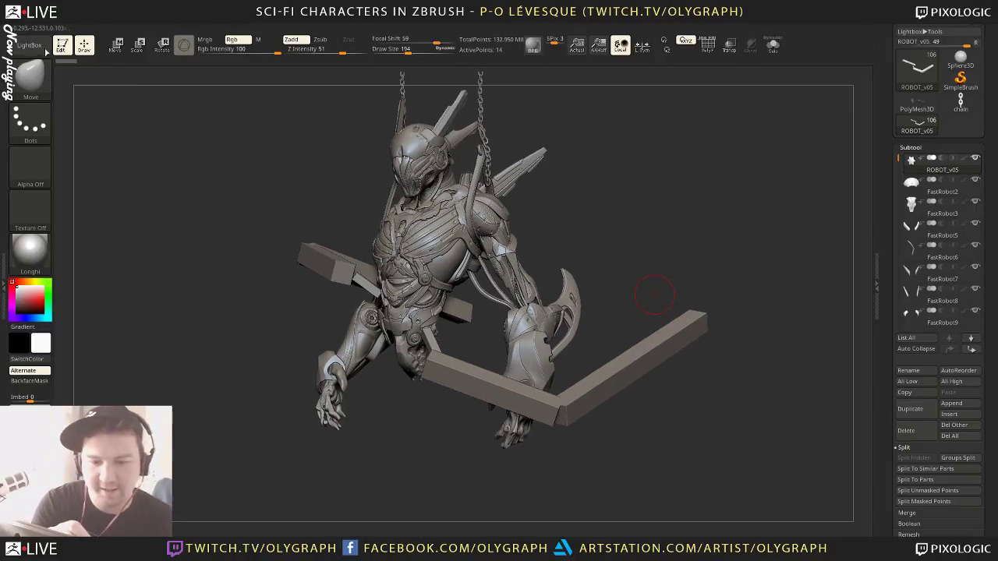
left_click(41, 47)
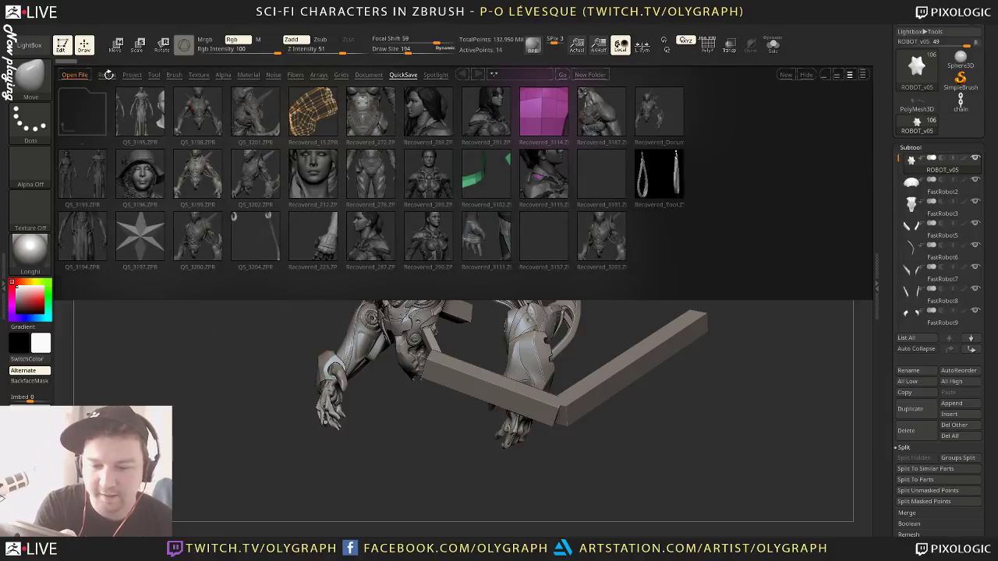
left_click(175, 75)
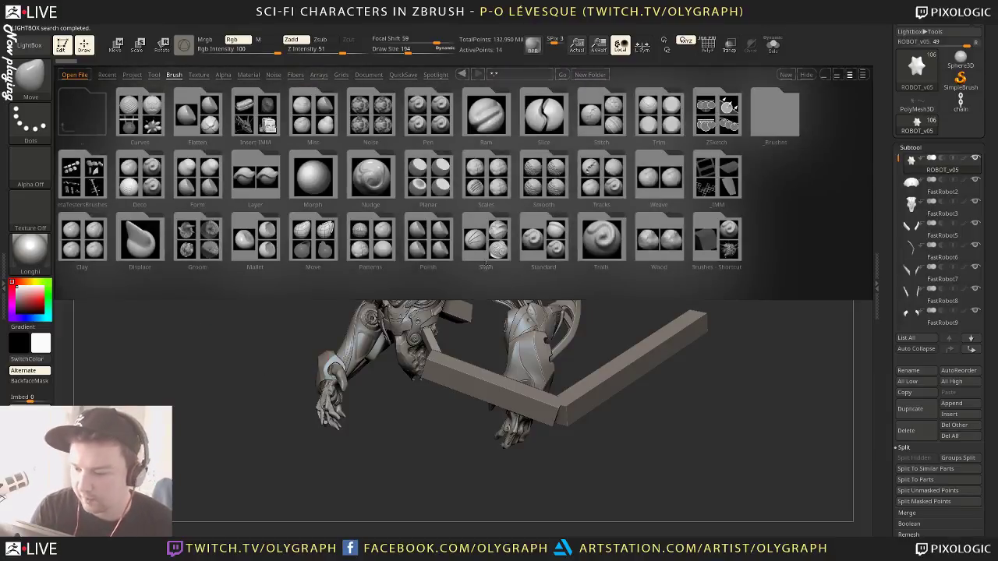
double_click(723, 242)
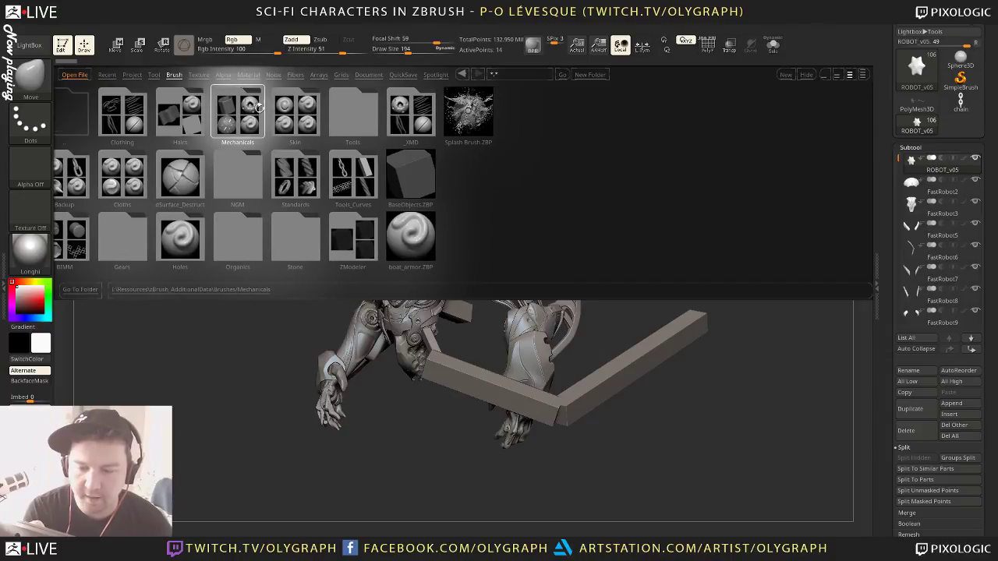
left_click(241, 119)
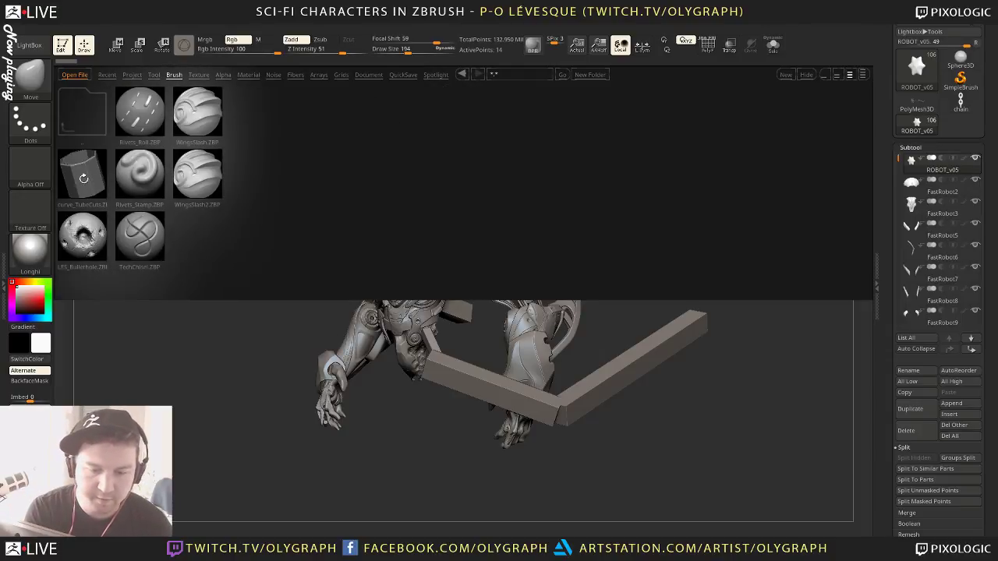
double_click(80, 165)
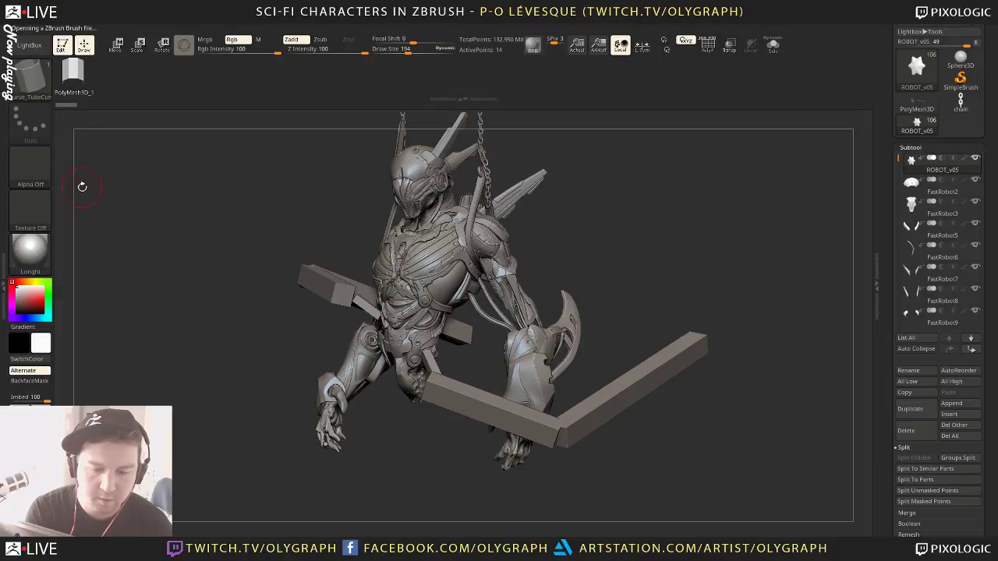
Draw a sagging tube below the front arm, from the long bar's outer end past the elbow toward the waist
left_click_drag(735, 365, 717, 314, "alt")
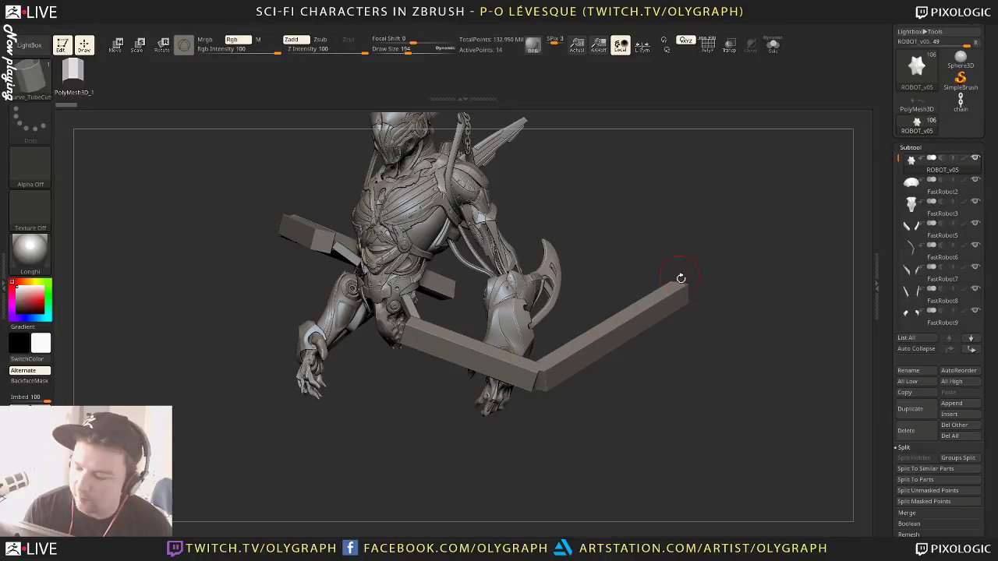
mouse_move(691, 305)
left_mouse_down()
mouse_move(691, 315)
mouse_move(682, 268)
mouse_move(684, 343)
mouse_move(624, 407)
mouse_move(536, 404)
left_mouse_up()
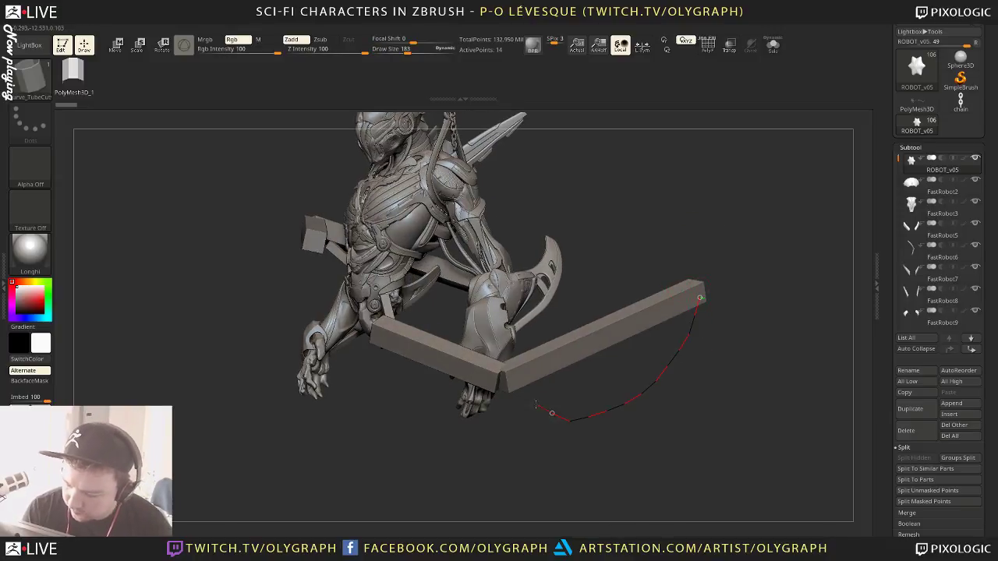
left_click_drag(494, 378, 431, 405)
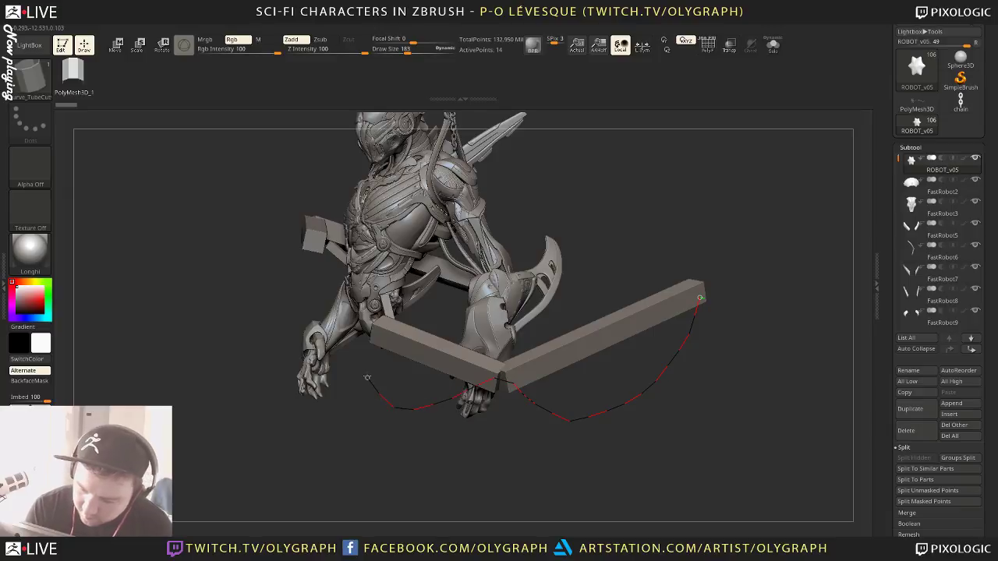
left_click_drag(531, 473, 595, 242)
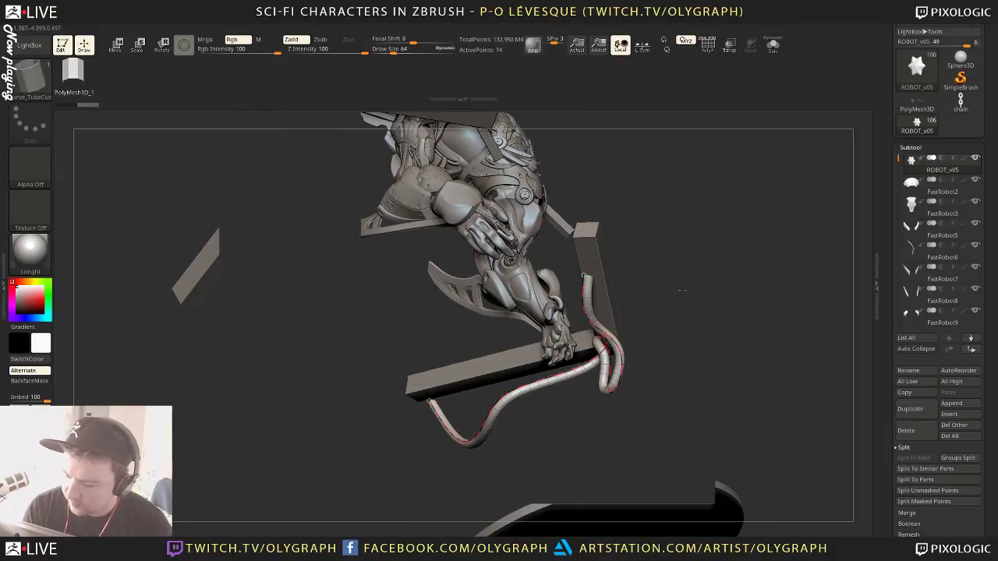
mouse_move(681, 290)
left_mouse_down()
mouse_move(647, 312)
mouse_move(640, 301)
mouse_move(539, 296)
left_mouse_up()
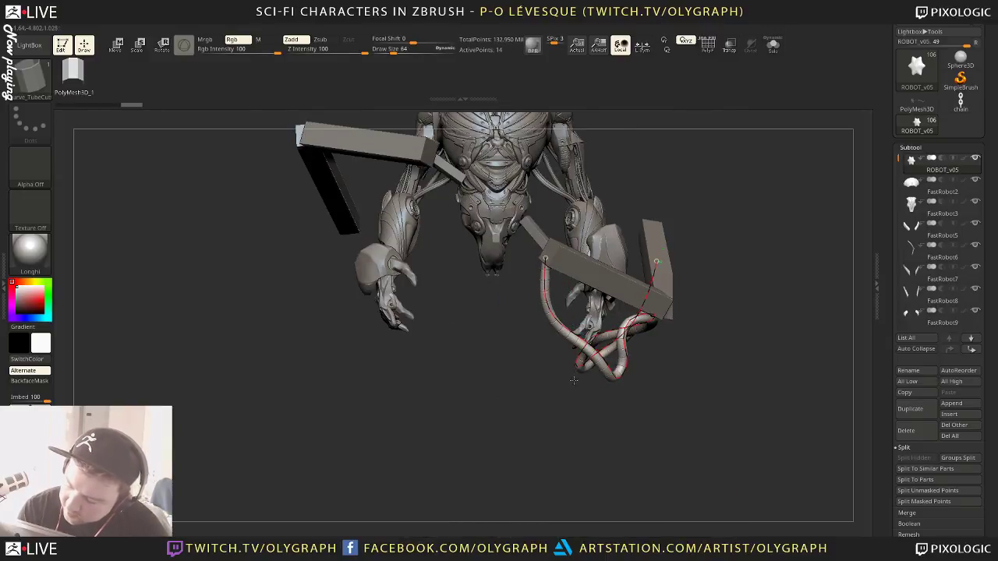
left_click_drag(603, 440, 646, 380)
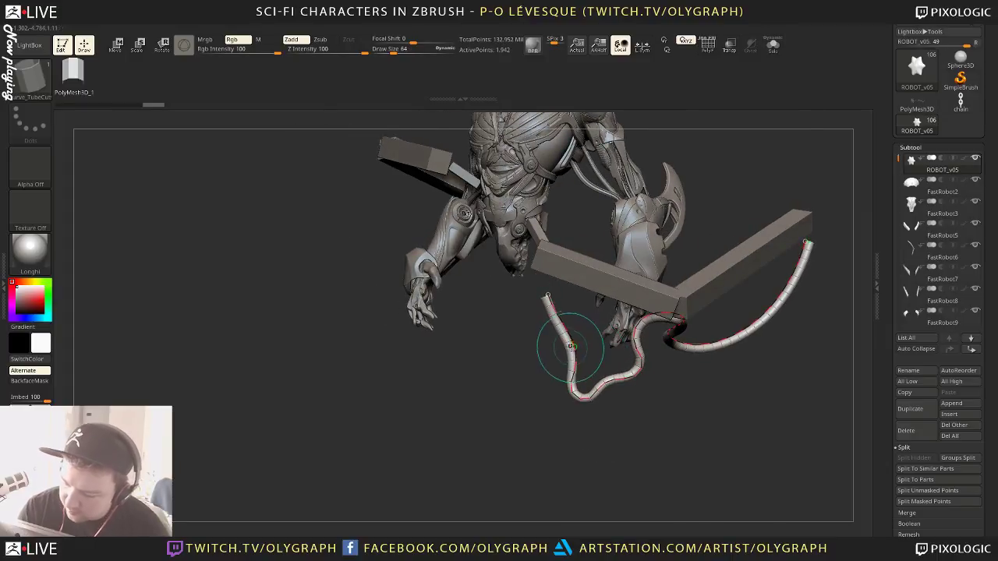
Attach the tube's inner end to the bar near the waist and round out its hanging loop
left_click_drag(570, 348, 527, 296)
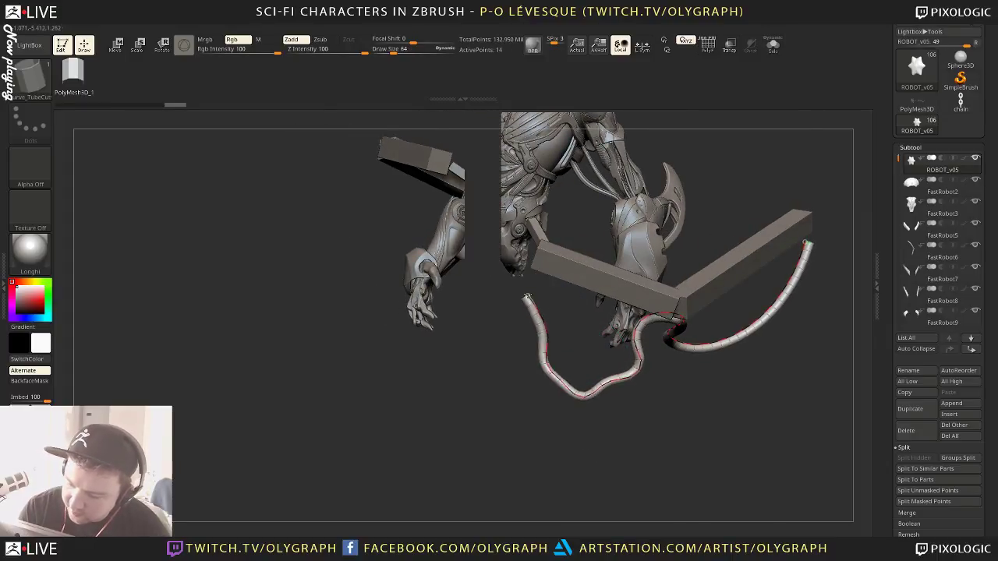
left_click(593, 345)
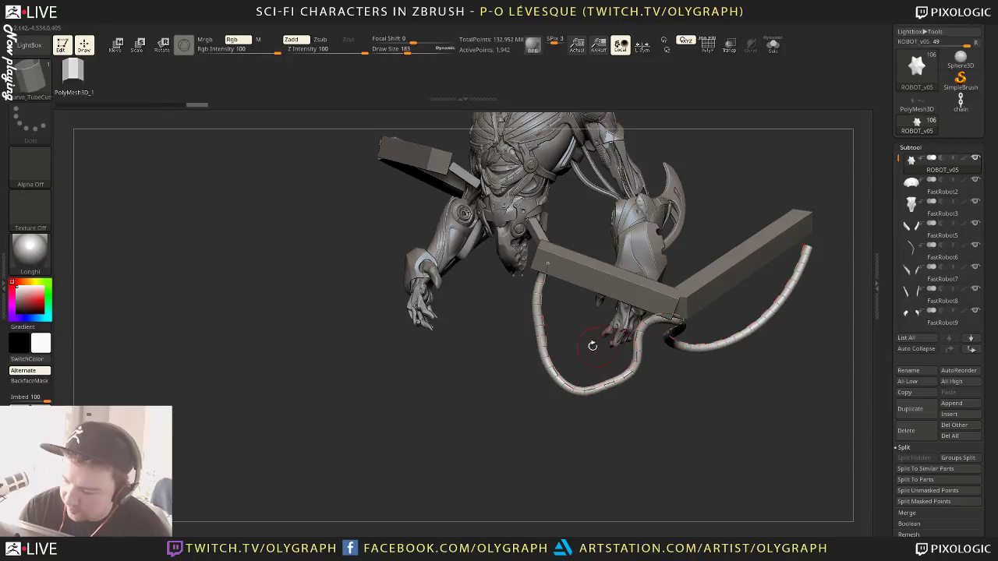
left_click(545, 330)
mouse_move(689, 401)
left_mouse_down()
mouse_move(702, 408)
mouse_move(596, 329)
left_mouse_up()
left_click_drag(611, 340, 629, 350)
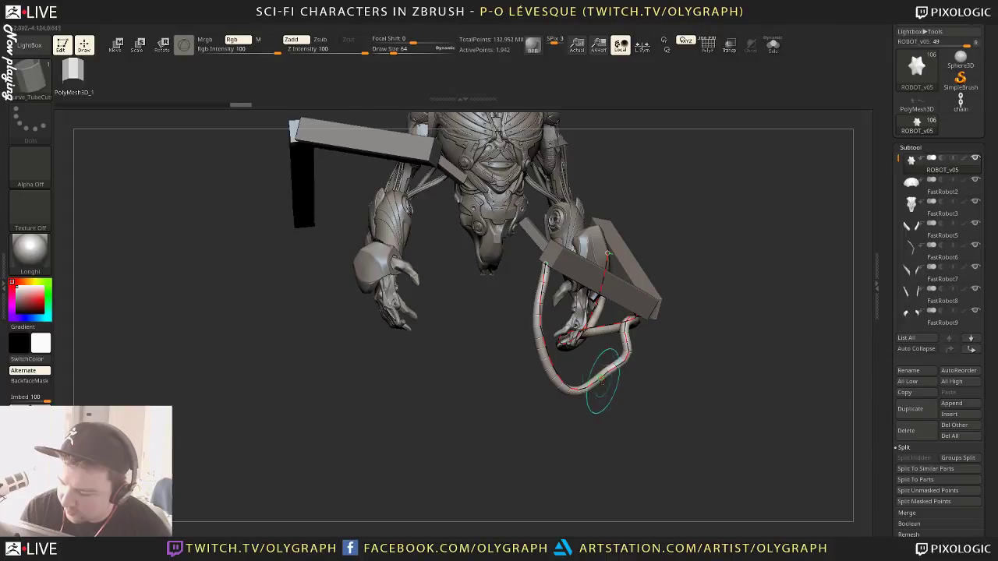
mouse_move(608, 406)
left_mouse_down()
mouse_move(615, 439)
mouse_move(610, 372)
mouse_move(603, 381)
left_mouse_up()
key("s")
left_click(604, 396)
Reshape the tube's middle below the elbow and pull its inner end back onto the waist-side bar
left_click_drag(626, 346, 620, 371)
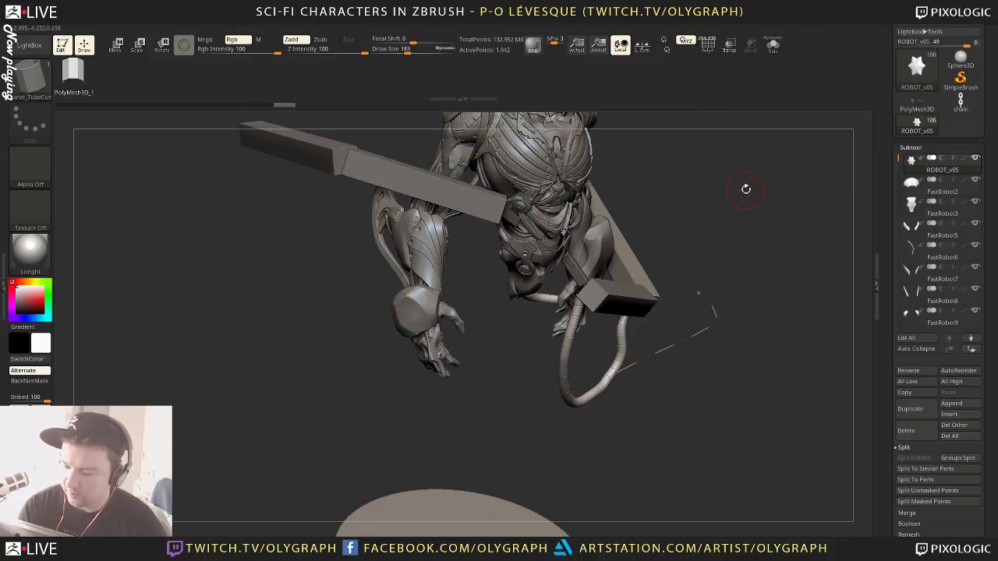
left_click_drag(764, 273, 714, 243)
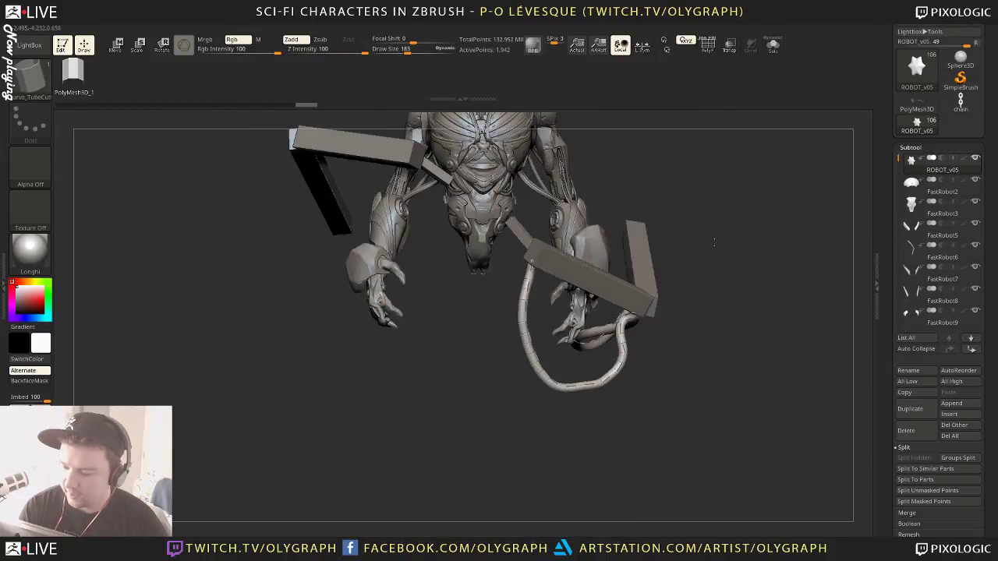
left_click_drag(590, 351, 664, 366)
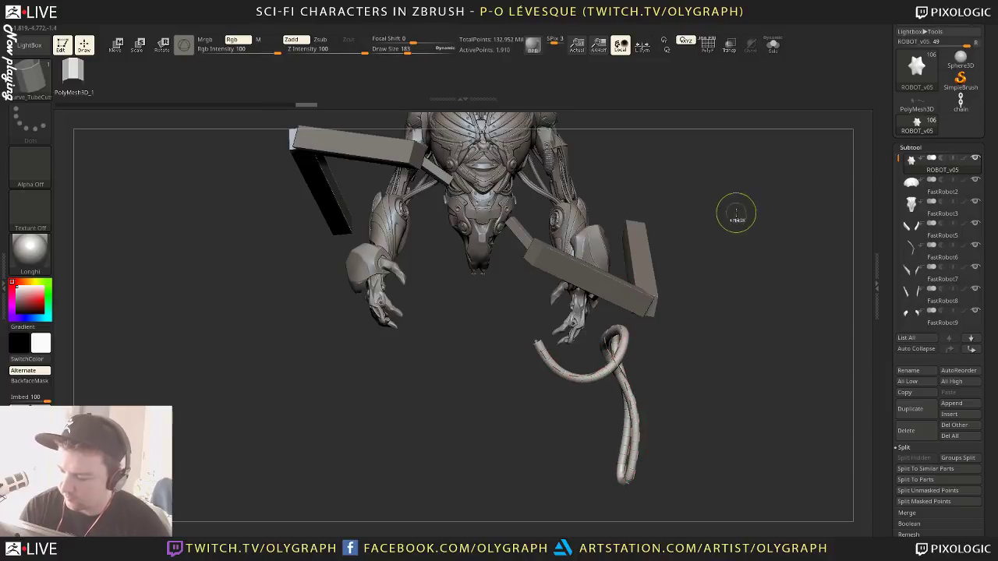
left_click_drag(535, 331, 524, 293)
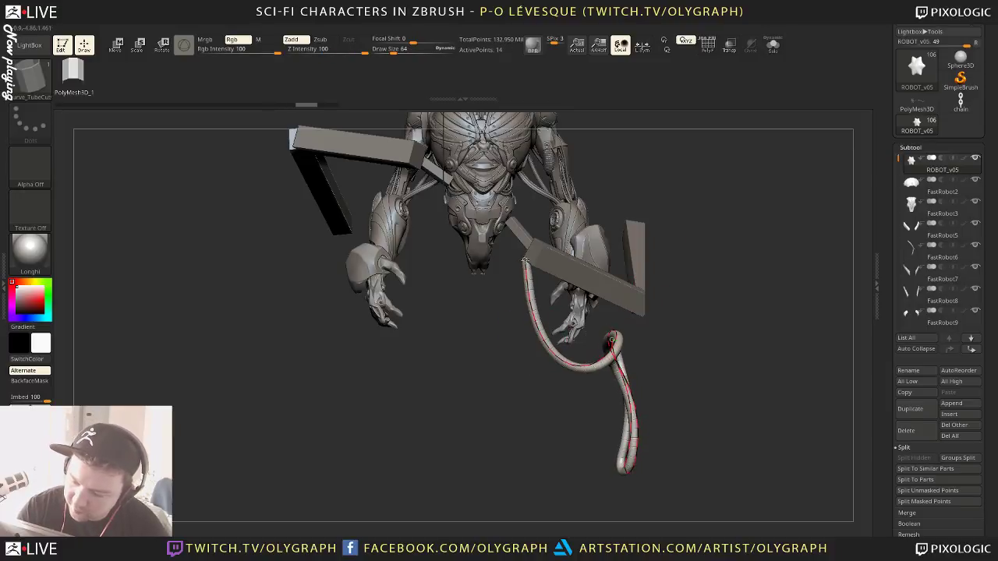
Undo the curve extension and pull the tube's free end up to the long bar's outer end
left_click_drag(710, 314, 742, 269)
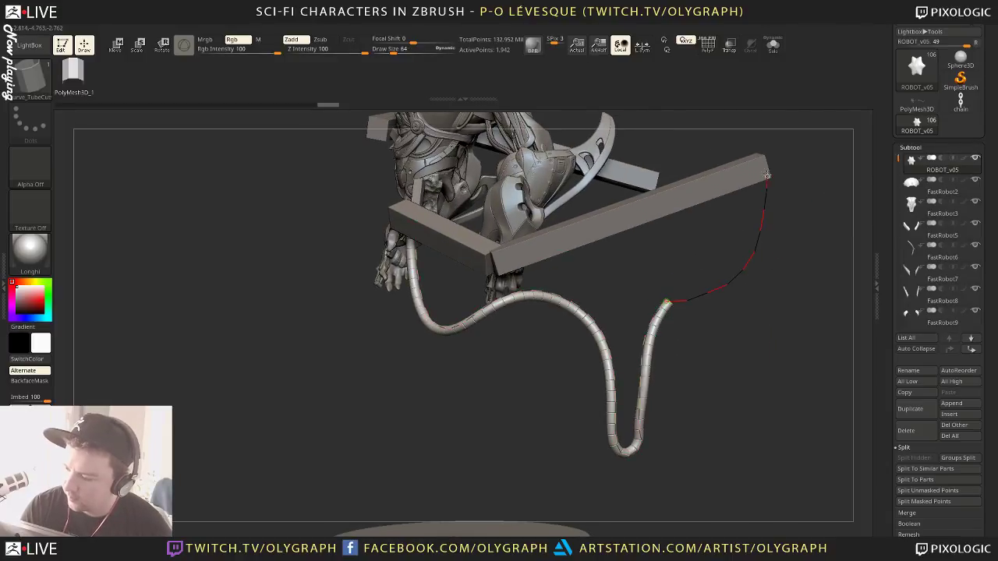
left_click(739, 288)
key("ctrl+z")
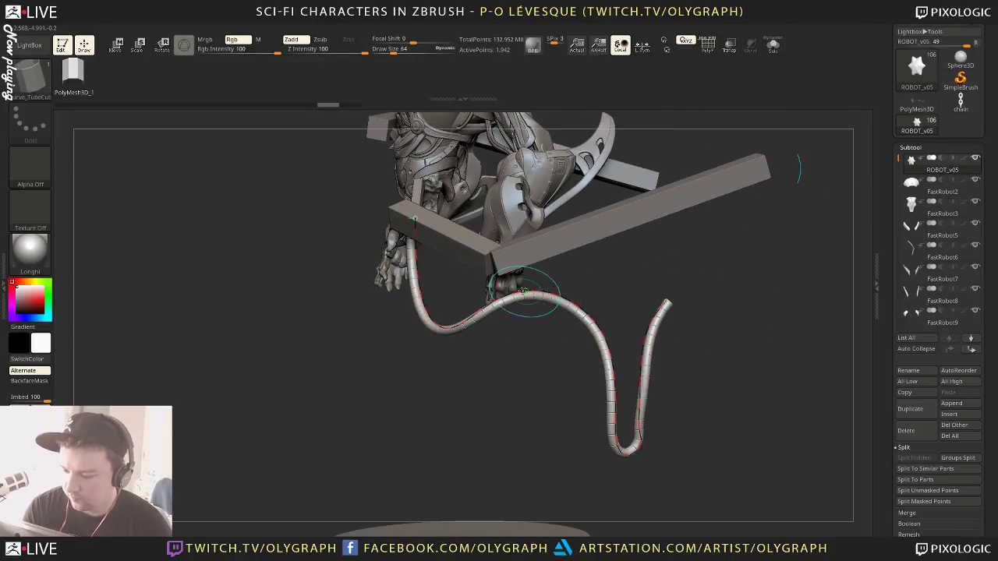
left_click_drag(523, 291, 494, 276)
left_click_drag(665, 308, 766, 177)
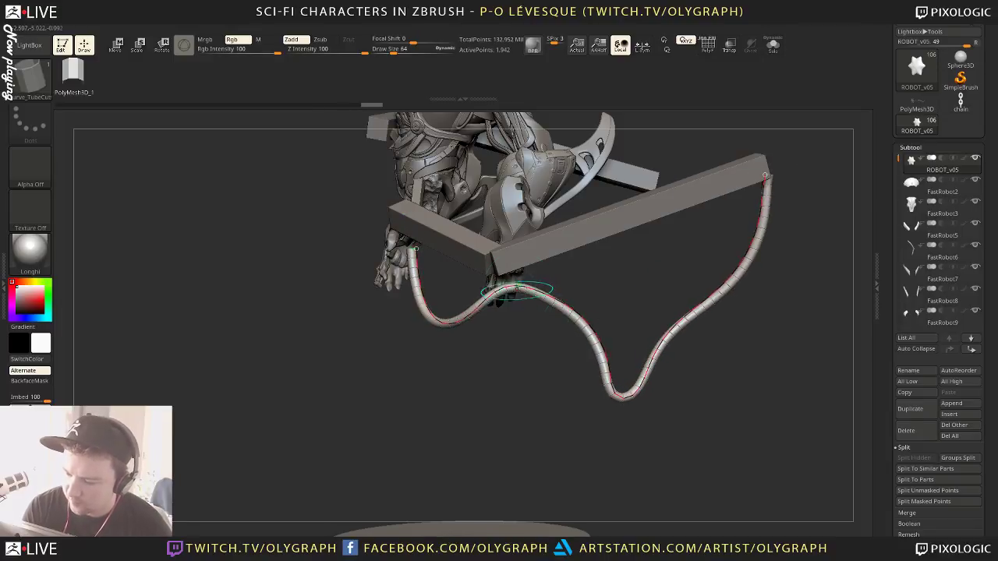
Rework the tube's middle into one smooth sag hanging below the elbow and the long bar
left_click_drag(517, 291, 490, 280)
left_click_drag(580, 323, 589, 424)
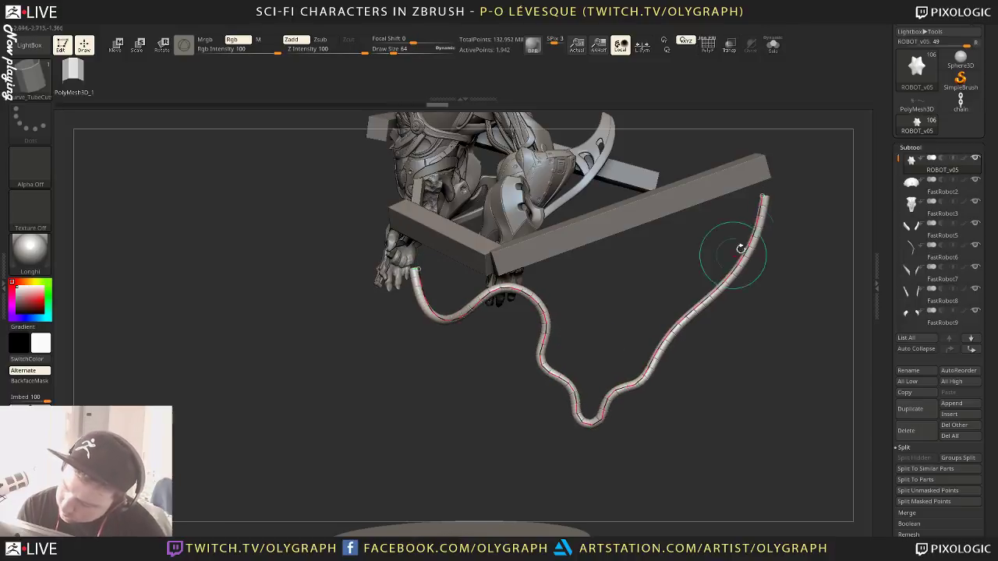
mouse_move(681, 330)
left_mouse_down()
mouse_move(706, 343)
mouse_move(730, 273)
mouse_move(713, 289)
left_mouse_up()
left_click(716, 290)
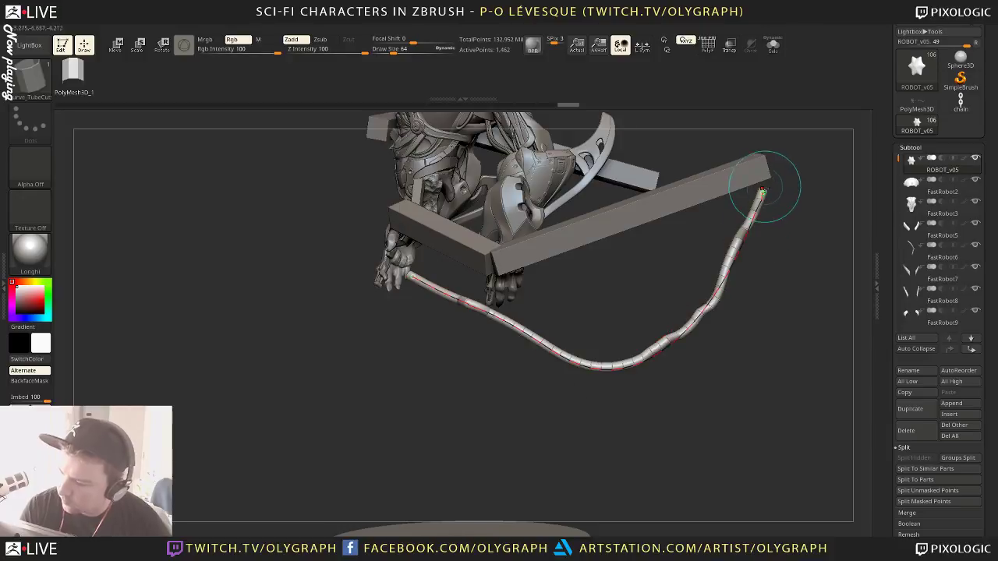
Lift the tube's middle toward the elbow joint and extend its inner end to the waist-side end of the shorter bar
left_click_drag(764, 193, 768, 176)
left_click_drag(421, 327, 472, 361)
left_click_drag(554, 317, 571, 264)
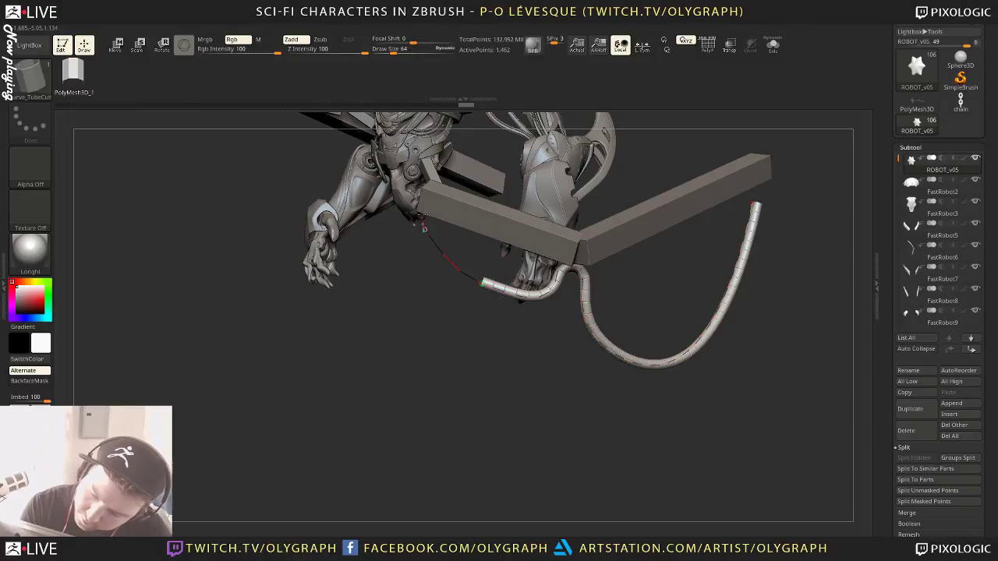
left_click_drag(430, 396, 462, 407)
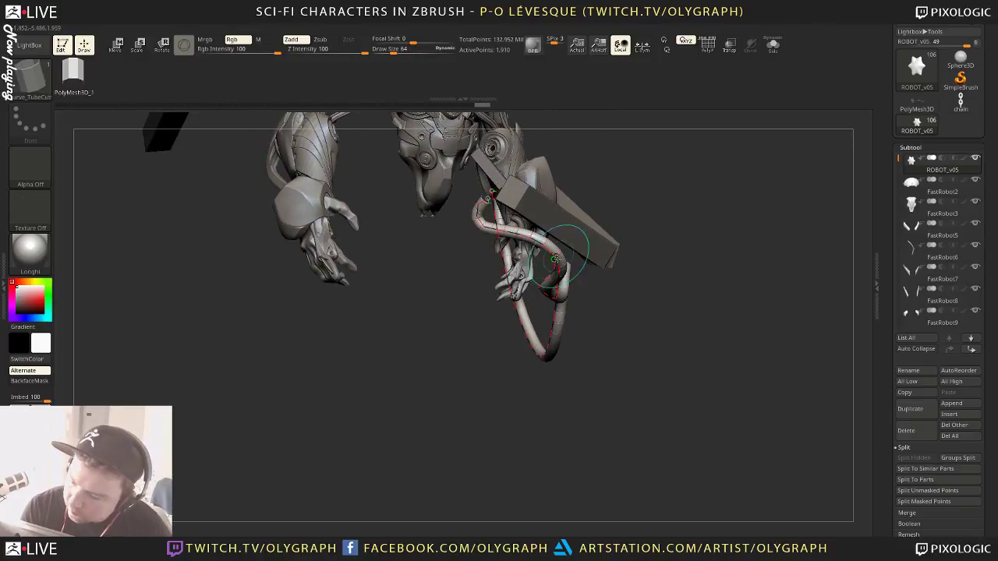
Shape the tube's inner half into a hanging loop below the shorter bar and pull its middle to the elbow joint
left_click_drag(549, 285, 509, 407)
left_click_drag(510, 279, 509, 201)
left_click_drag(686, 257, 406, 380)
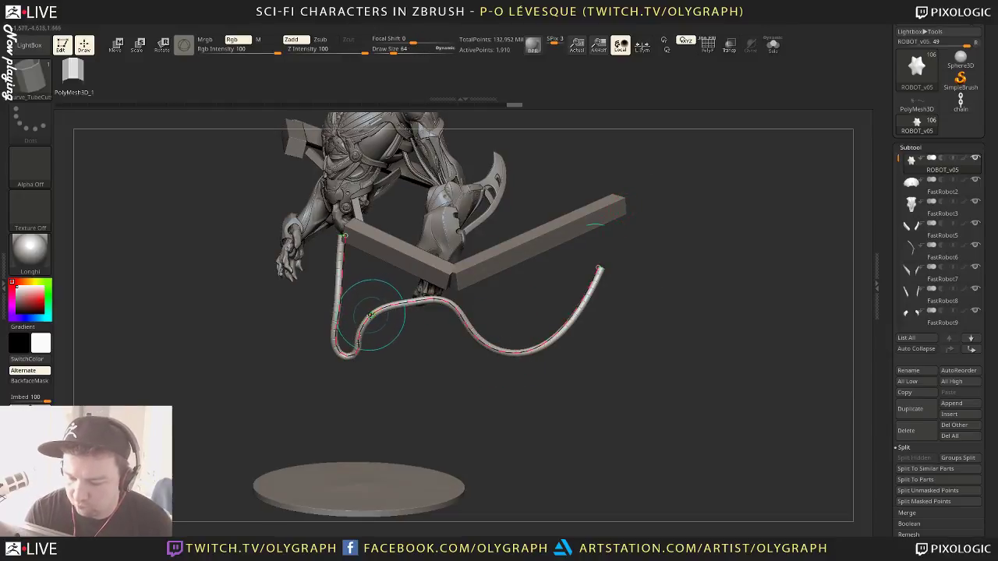
mouse_move(371, 314)
left_mouse_down()
mouse_move(401, 350)
mouse_move(455, 288)
left_mouse_up()
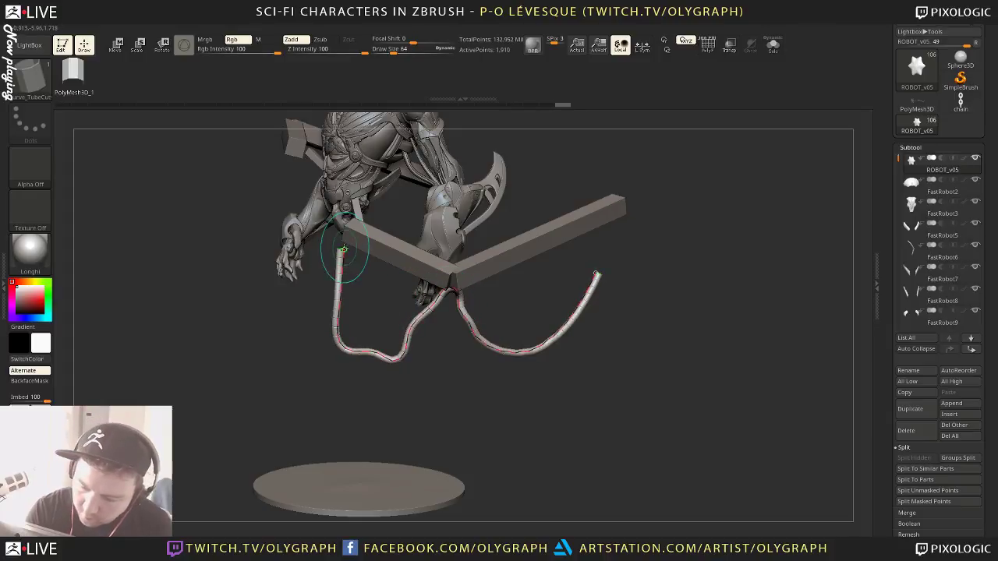
Attach the tube's two ends to the waist-side end of the shorter bar and the outer end of the long bar
left_click_drag(344, 249, 351, 229)
left_click_drag(598, 274, 617, 221)
left_click_drag(346, 256, 345, 244)
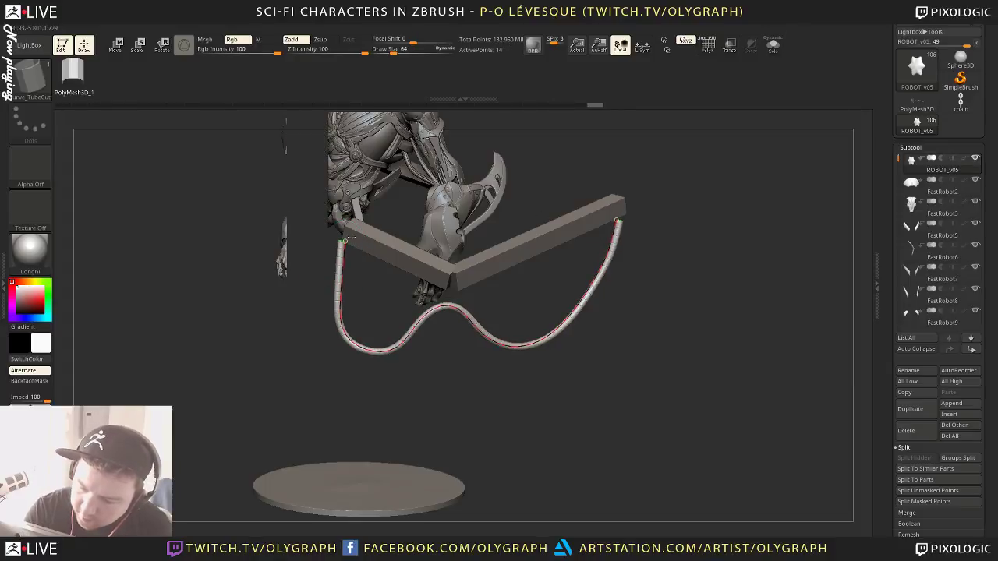
Reduce the brush size to 38 and bend the tube's end sections so they plug into the ends of the two bars
mouse_move(673, 223)
left_mouse_down()
mouse_move(338, 241)
mouse_move(318, 205)
left_mouse_up()
key("bracketleft")
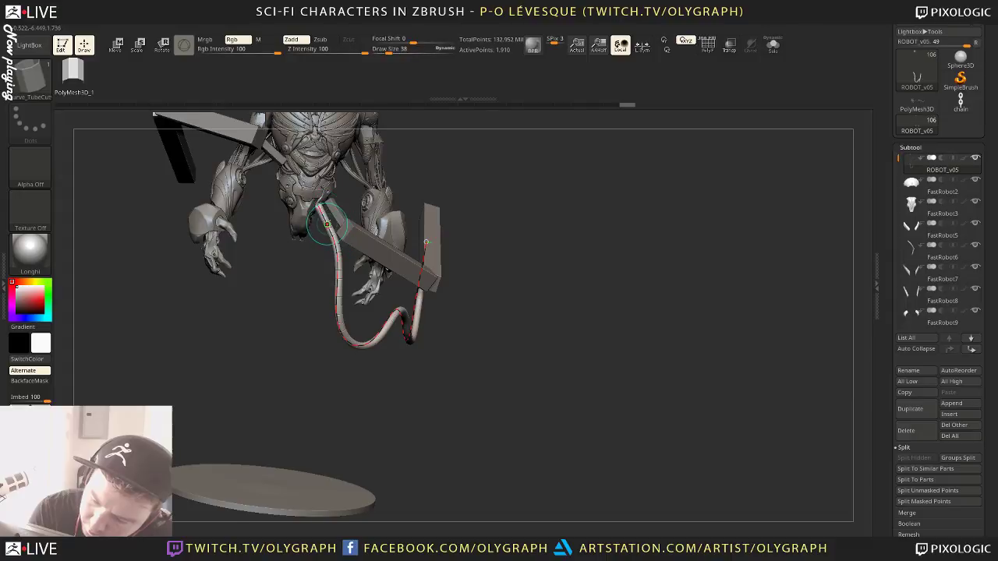
left_click(327, 224)
left_click_drag(608, 200, 421, 211)
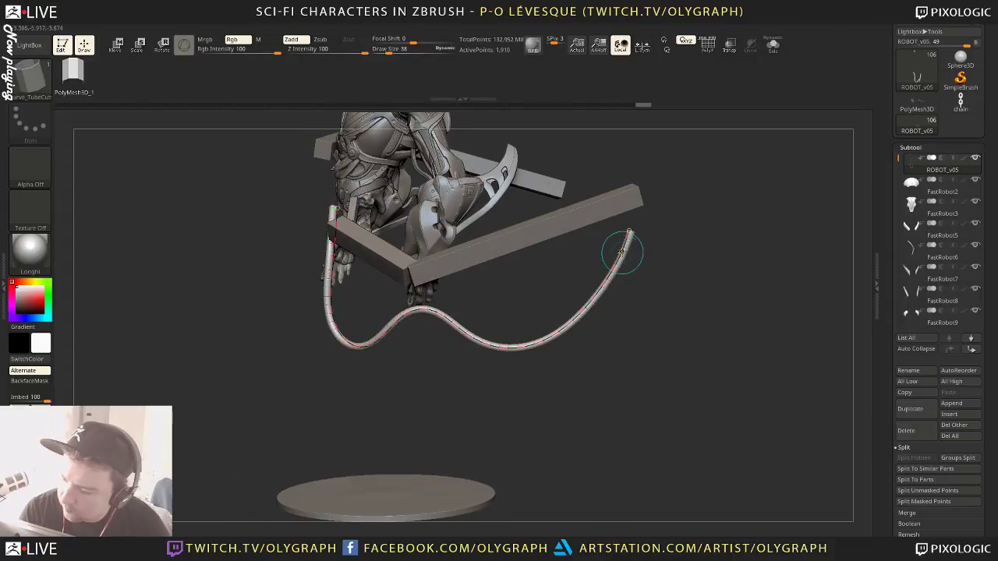
left_click_drag(622, 251, 630, 219)
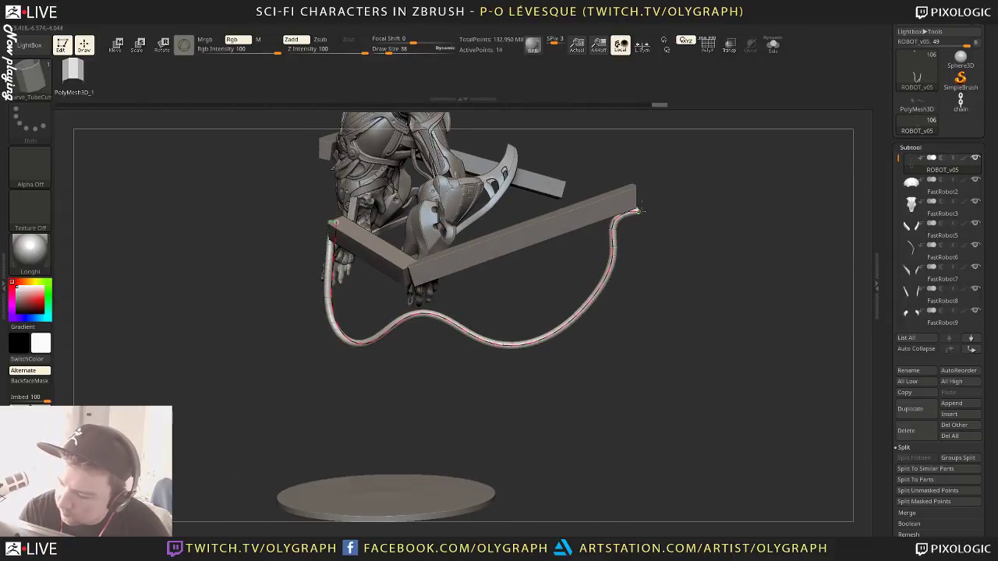
Pull the tube's inner end up against the waist-side end of the shorter bar
mouse_move(664, 260)
left_mouse_down()
mouse_move(722, 265)
mouse_move(690, 266)
left_mouse_up()
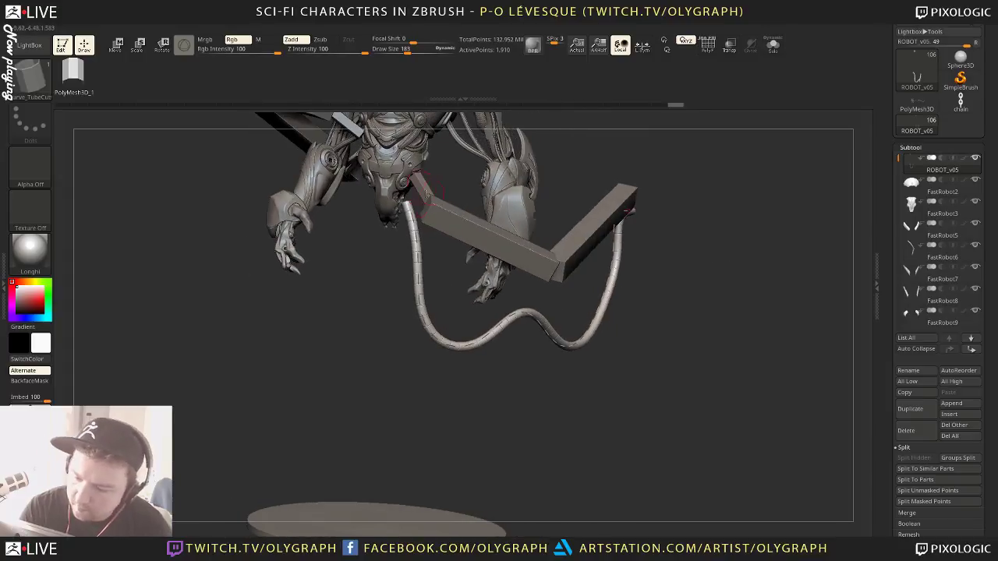
mouse_move(418, 233)
left_mouse_down()
mouse_move(414, 200)
mouse_move(425, 205)
left_mouse_up()
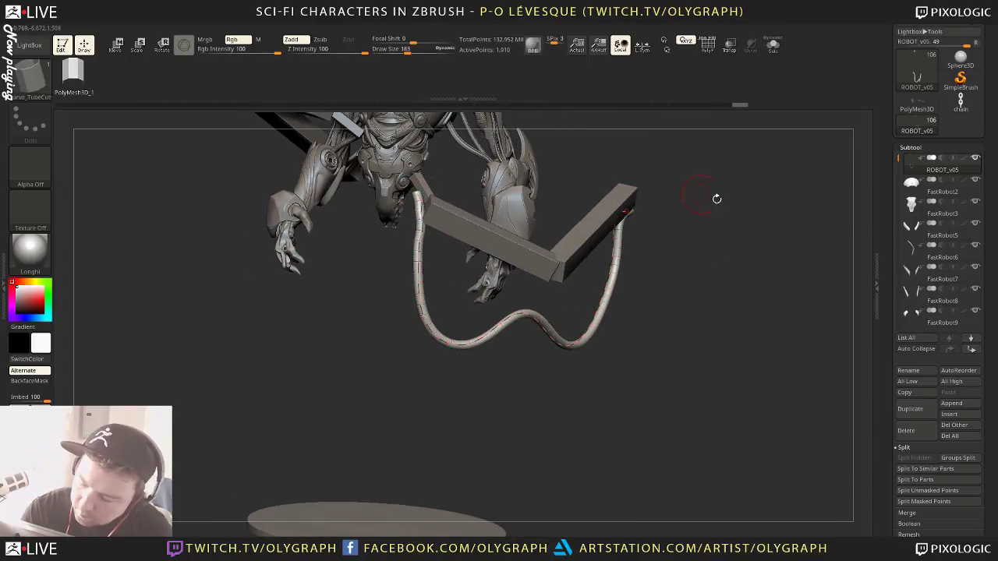
left_click_drag(717, 198, 738, 214)
Open the stroke's curve settings and lift the tube's middle closer to the elbow joint
key("space")
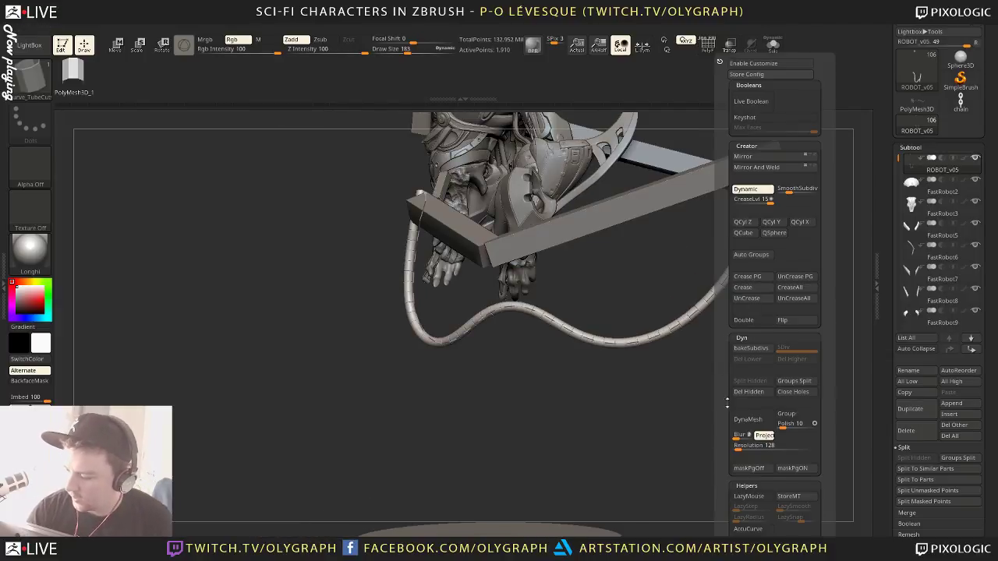
scroll(772, 394, "down", 5)
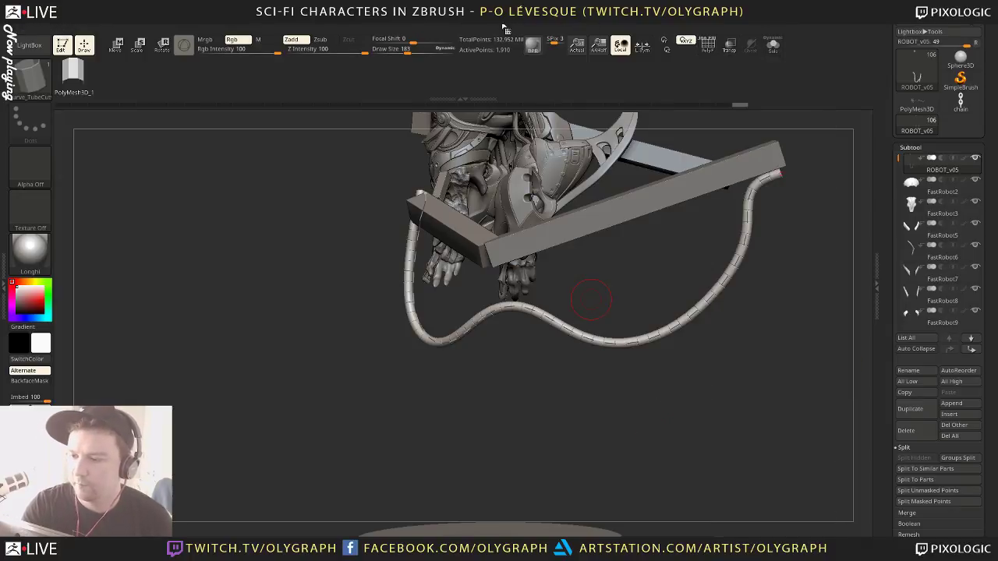
left_click(467, 28)
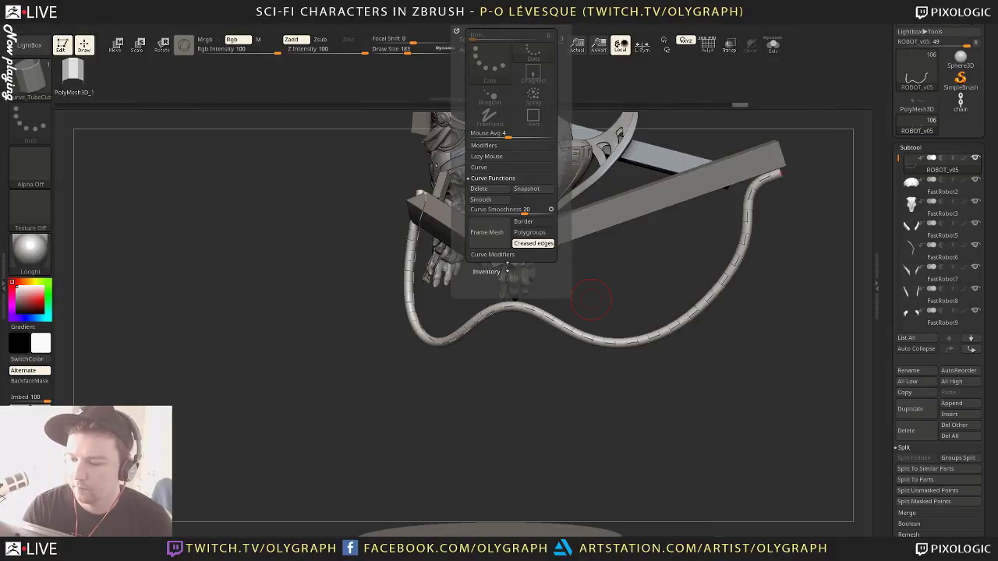
left_click(496, 167)
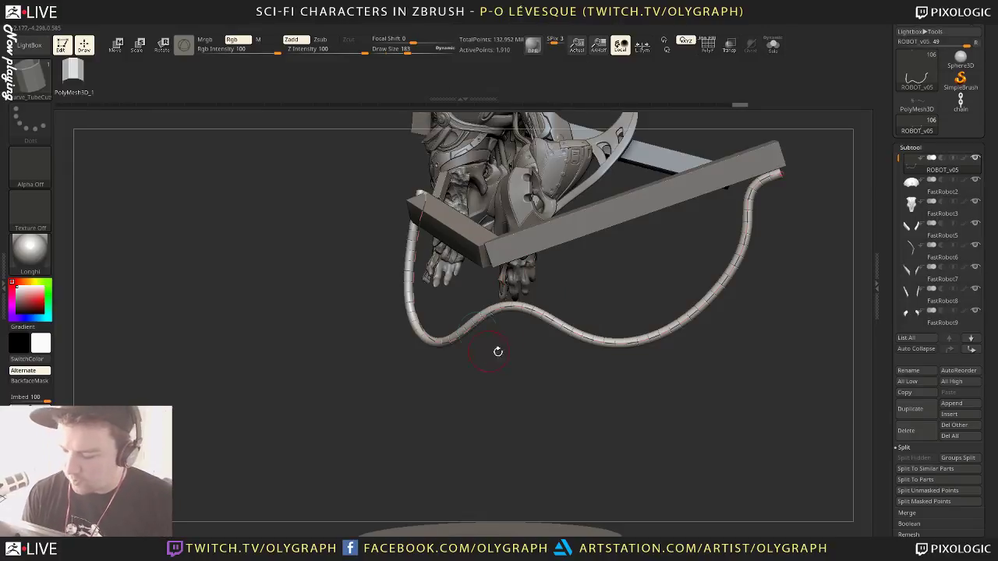
left_click_drag(508, 307, 510, 246)
Reduce the brush size to 38 and regenerate the tube along its reshaped curve
key("s")
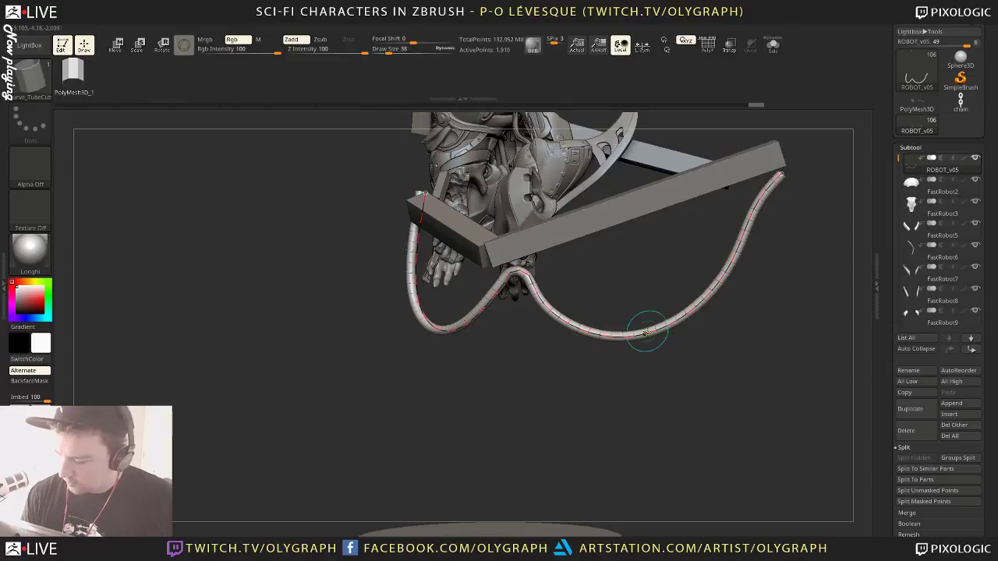
left_click(646, 333)
key("ctrl+z")
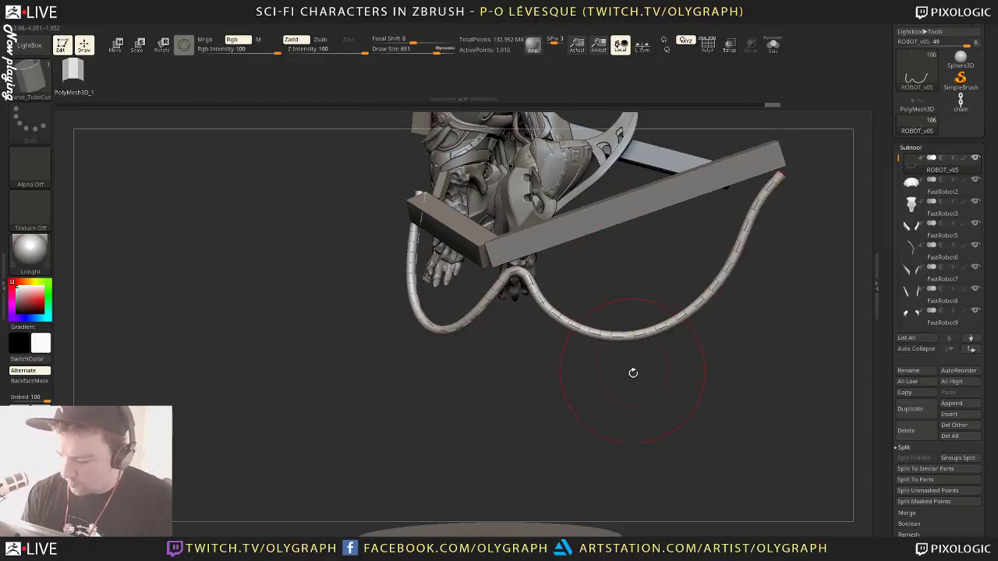
key("s")
left_click(591, 380)
left_click(630, 333)
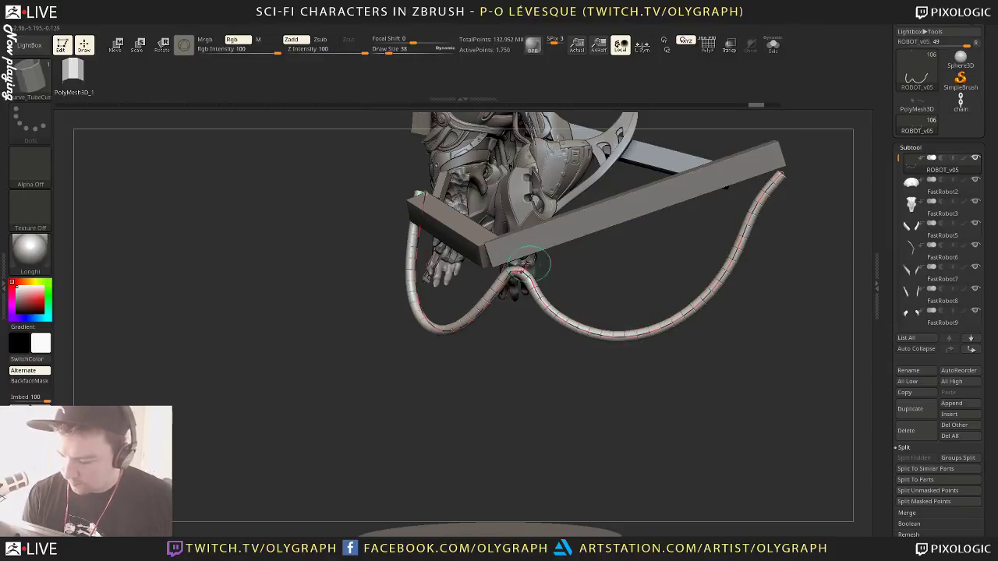
Tuck the tube's middle under the elbow joint and, at brush size 212, bend its outer end into the long bar's end
left_click_drag(521, 268, 494, 273)
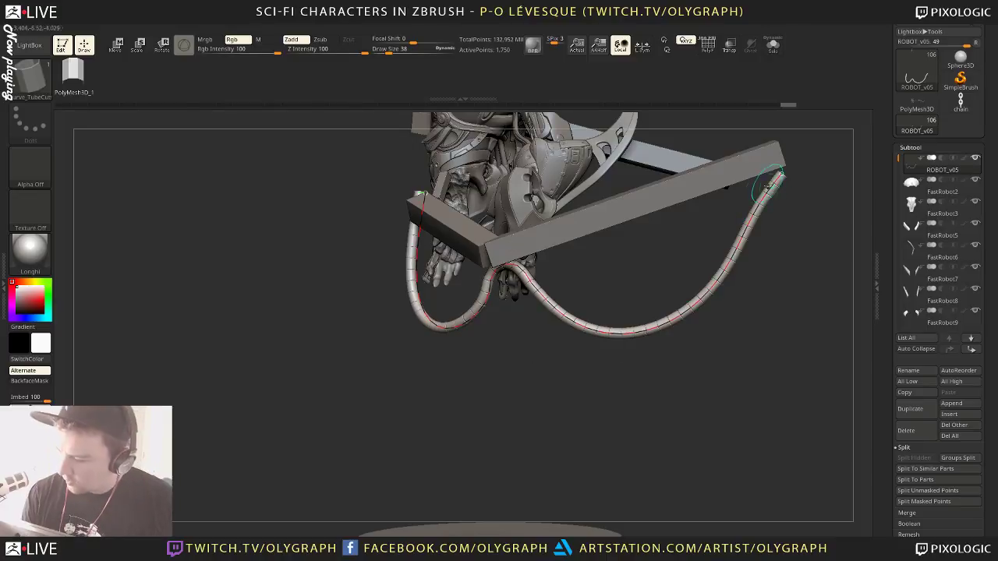
key("s")
left_click(786, 209)
left_click_drag(767, 199, 753, 177)
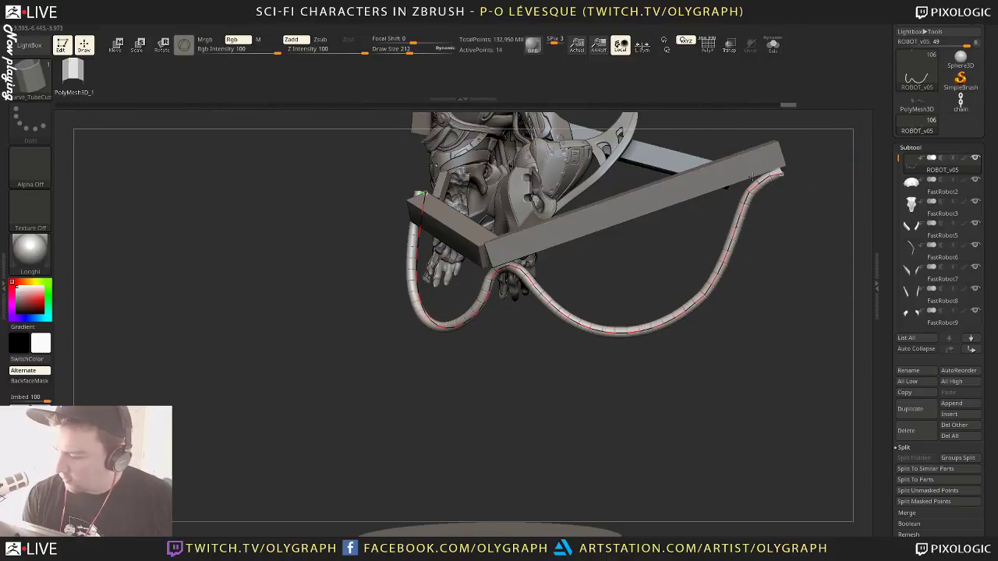
Shift the tube's middle sideways so it meets the underside of the elbow joint between the two hanging loops
left_click_drag(539, 348, 574, 383)
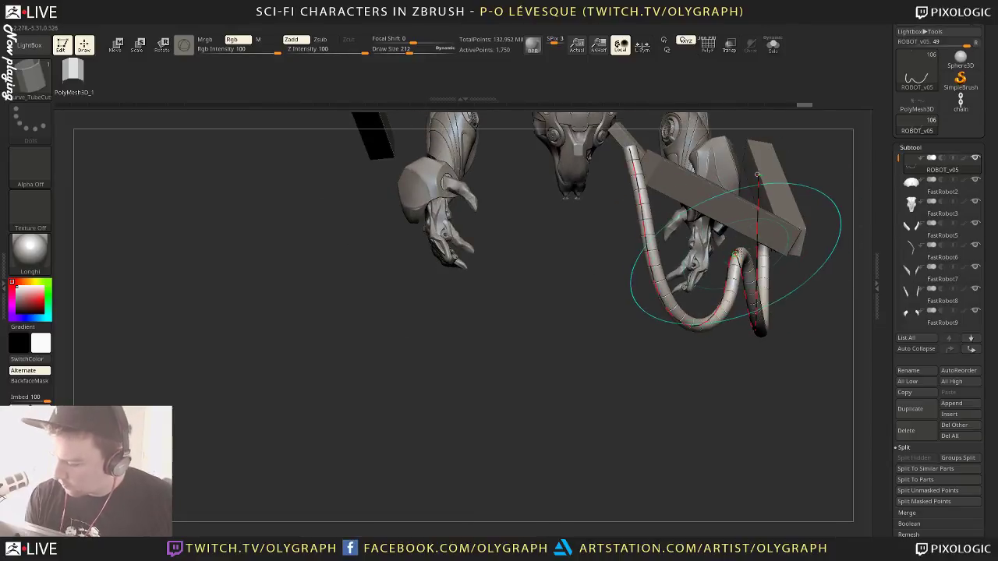
mouse_move(701, 408)
left_mouse_down()
mouse_move(745, 401)
mouse_move(706, 401)
left_mouse_up()
left_click_drag(811, 300, 737, 292)
mouse_move(731, 329)
left_mouse_down()
mouse_move(714, 293)
mouse_move(686, 288)
left_mouse_up()
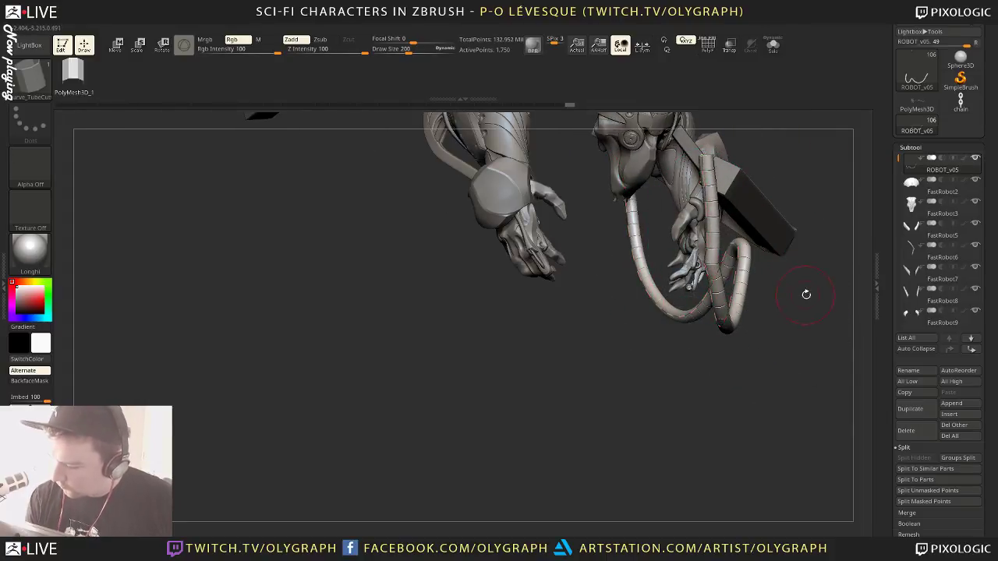
mouse_move(807, 294)
left_mouse_down()
mouse_move(711, 356)
mouse_move(517, 339)
mouse_move(539, 351)
mouse_move(533, 261)
mouse_move(520, 249)
left_mouse_up()
Rework the tube's inner loop below the shorter bar with the curve brush, using a size of 52
key("s")
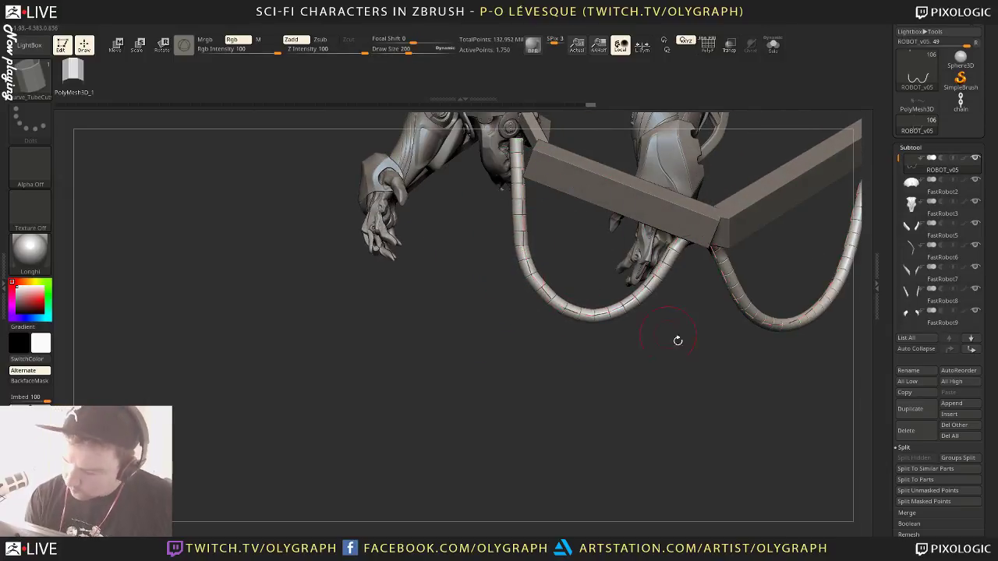
mouse_move(678, 341)
left_mouse_down("alt")
mouse_move(535, 343)
mouse_move(538, 332)
left_mouse_up("alt")
left_click_drag(642, 334, 650, 315, "alt")
left_click_drag(652, 350, 669, 396, "alt")
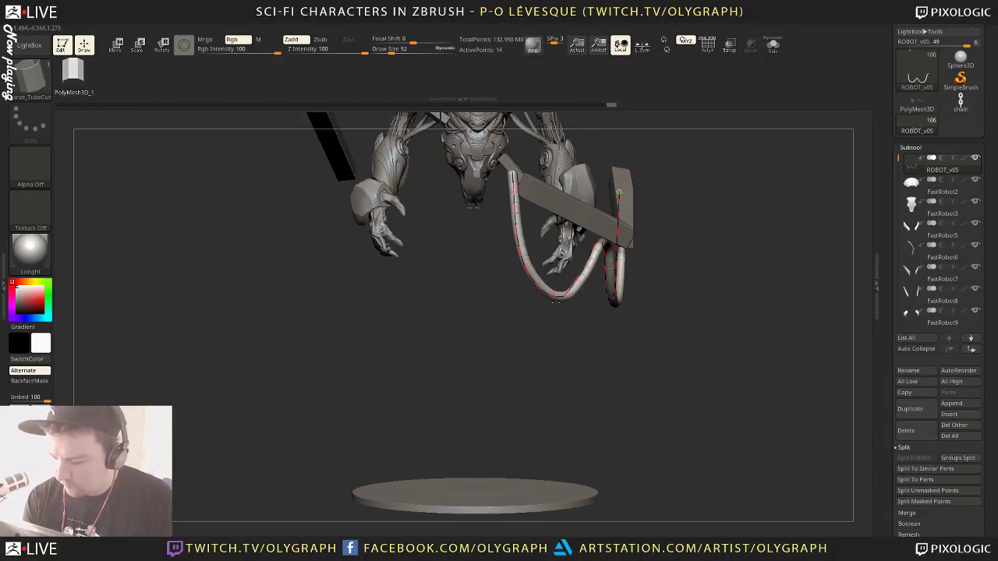
left_click_drag(687, 357, 669, 329)
key("space")
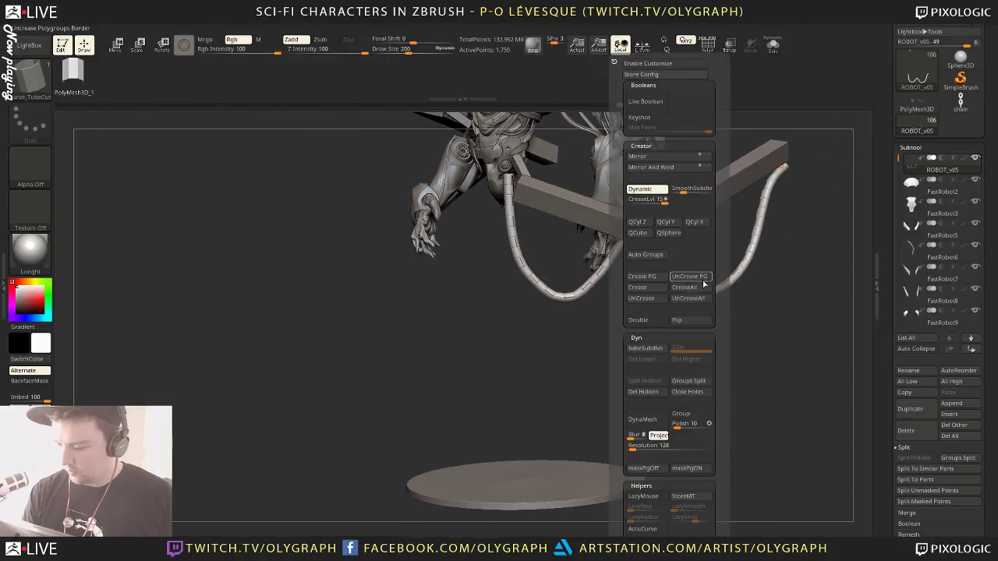
left_click_drag(722, 438, 717, 343)
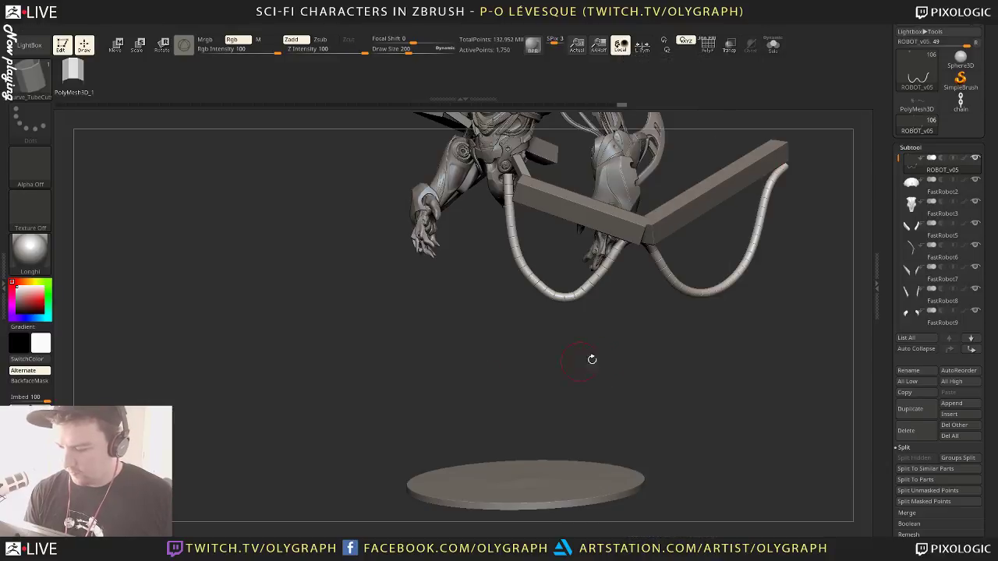
Switch to the Move brush, enlarge it to 1000 and adjust the tube's hanging loops below the bars
key("b")
left_click(597, 297)
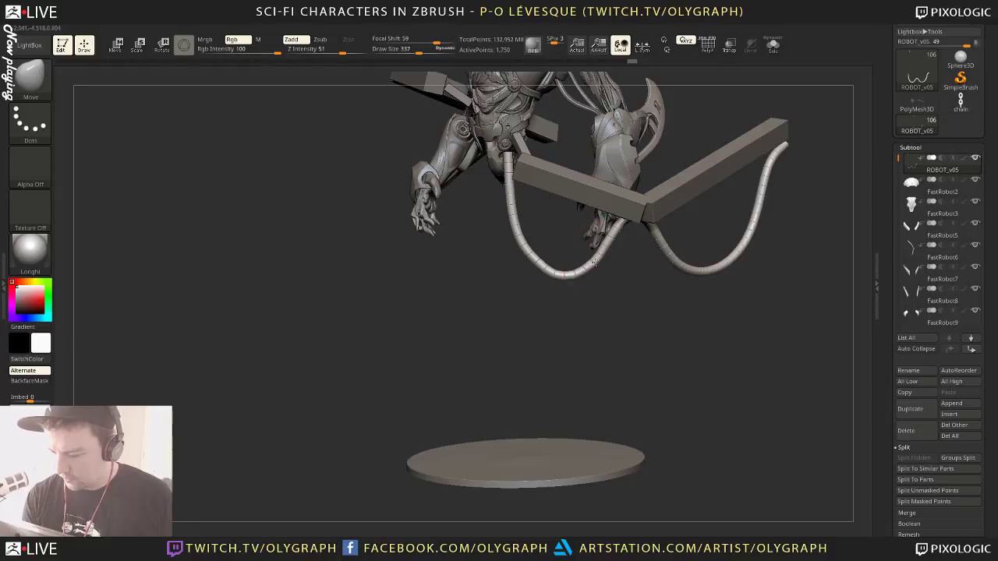
key("bracketright")
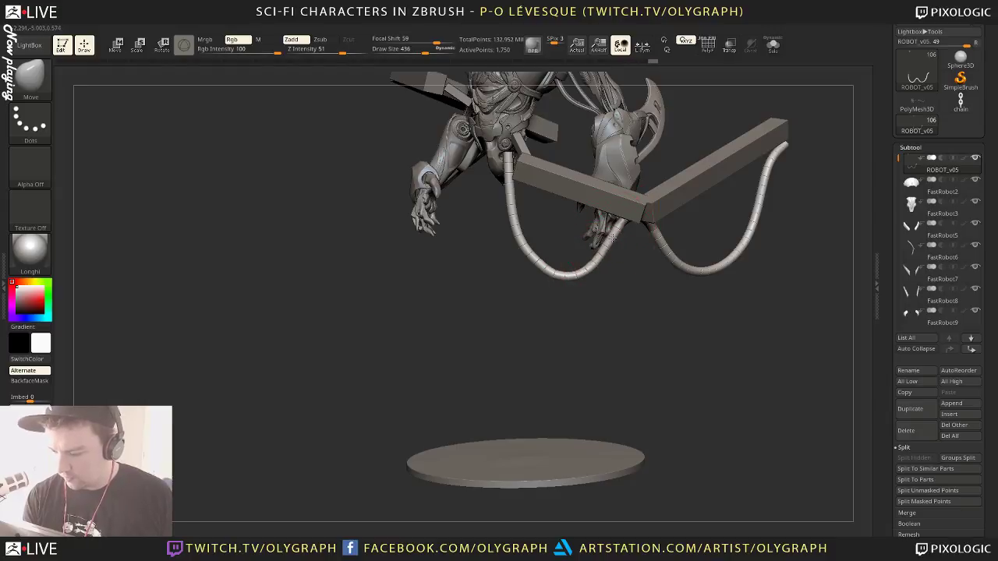
key("bracketright")
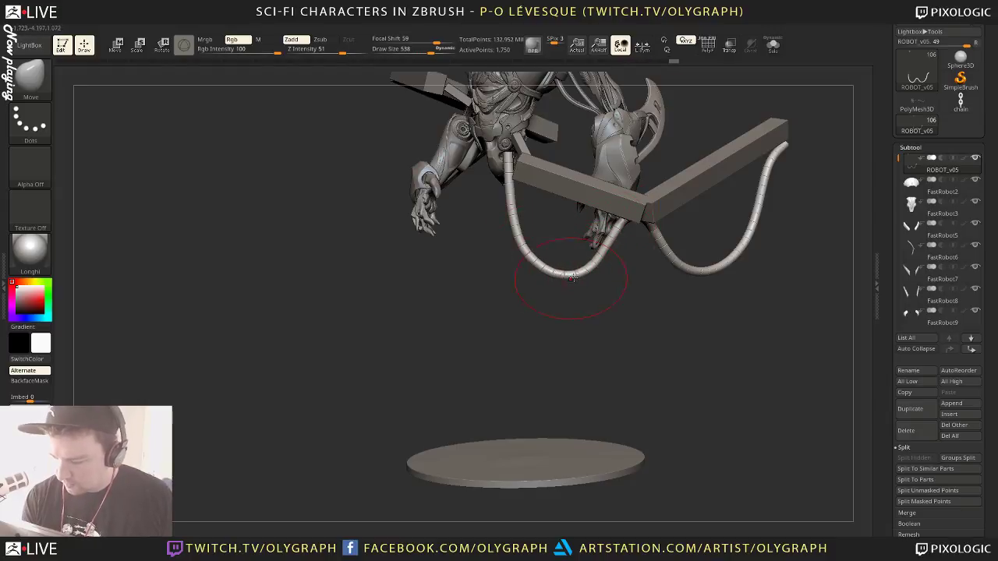
mouse_move(785, 263)
left_mouse_down("shift")
mouse_move(793, 290)
mouse_move(691, 259)
left_mouse_up("shift")
Use the transpose line to swing the tube outward past the elbow joint and shift its inner end under the shorter bar
key("w")
key("y")
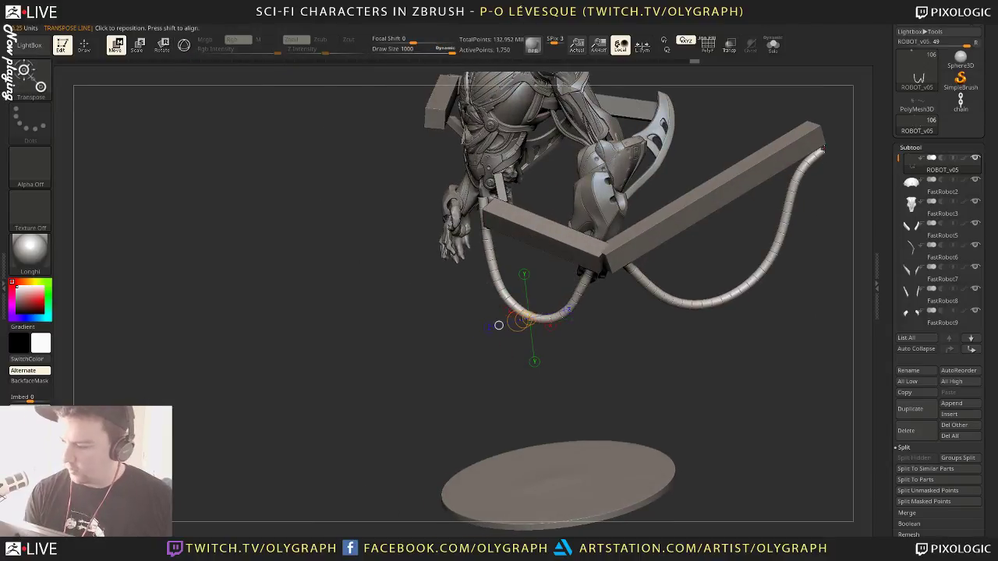
left_click_drag(485, 221, 821, 154)
mouse_move(613, 345)
left_mouse_down()
mouse_move(648, 405)
mouse_move(648, 455)
mouse_move(655, 421)
left_mouse_up()
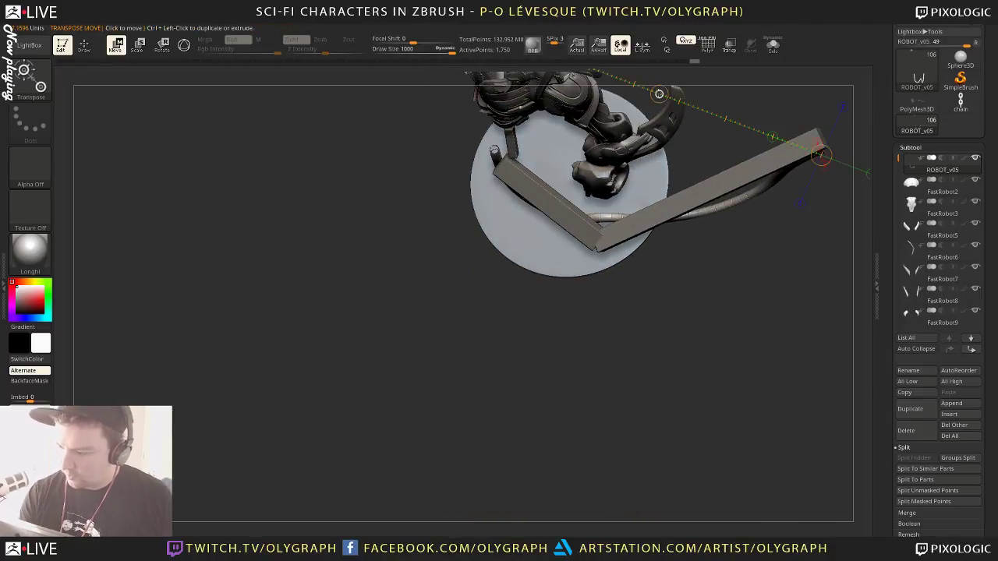
left_click_drag(659, 93, 657, 83)
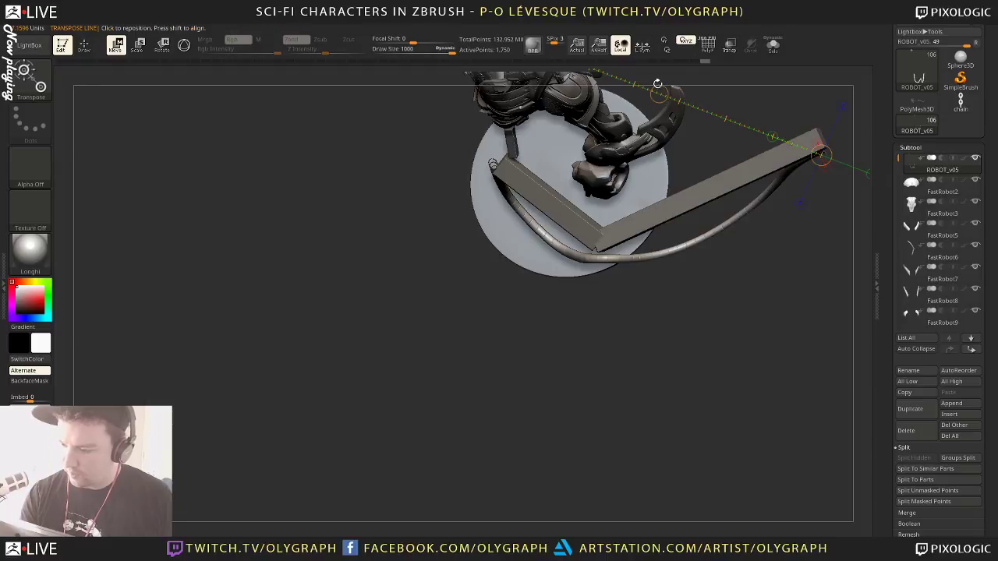
left_click_drag(596, 259, 478, 212)
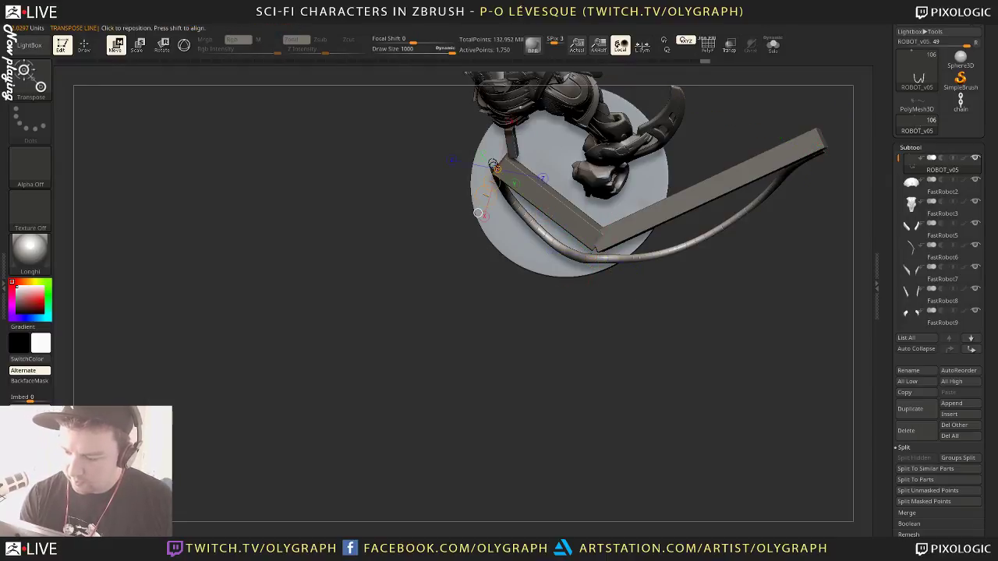
left_click_drag(596, 257, 444, 141)
key("q")
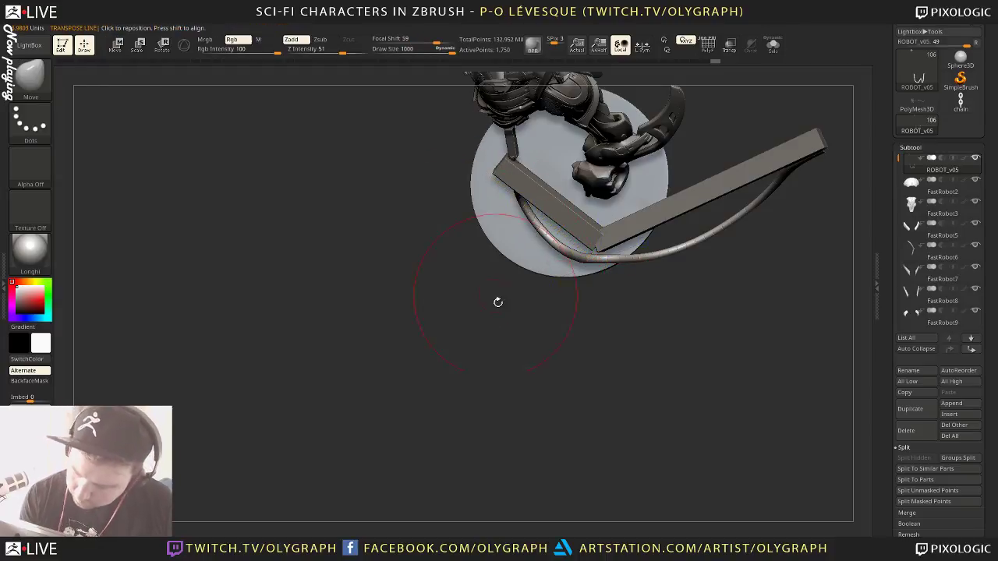
Realign the tube with the ends of both bars using the Move brush at size 1000, checking from below and behind
mouse_move(494, 301)
left_mouse_down()
mouse_move(579, 293)
mouse_move(697, 239)
left_mouse_up()
mouse_move(662, 317)
left_mouse_down()
mouse_move(688, 404)
mouse_move(679, 383)
mouse_move(677, 407)
left_mouse_up()
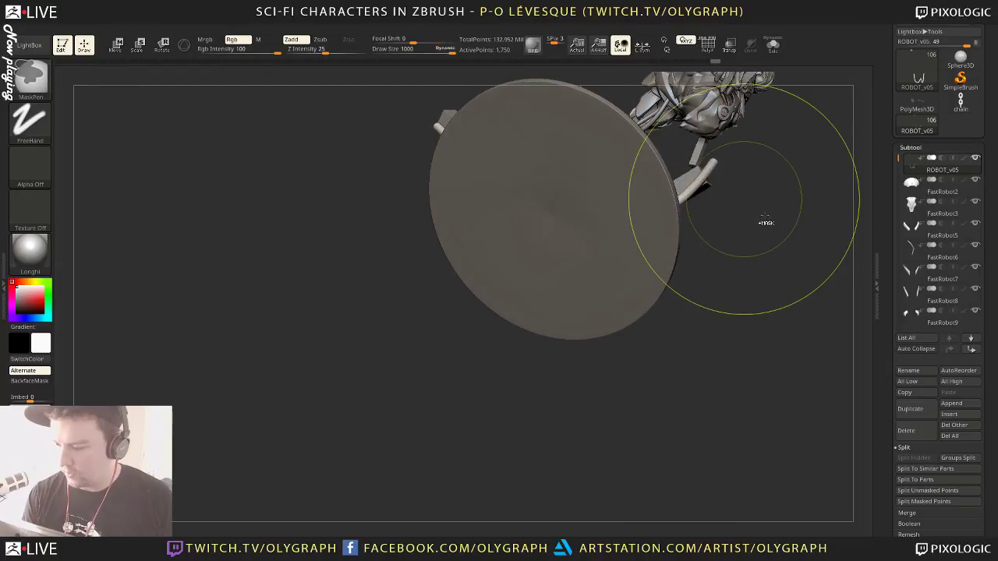
left_click_drag(742, 223, 638, 250)
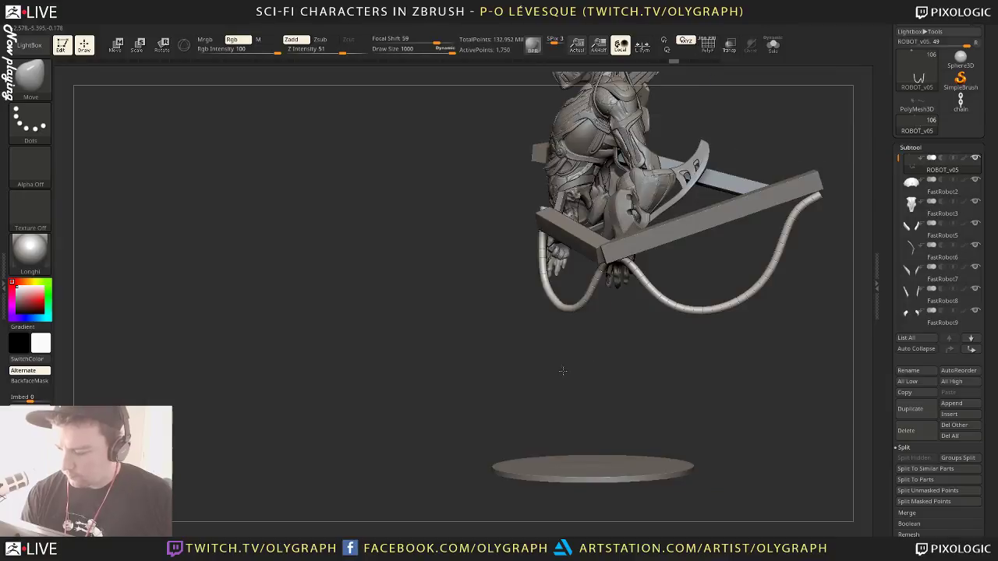
left_click_drag(563, 372, 624, 264)
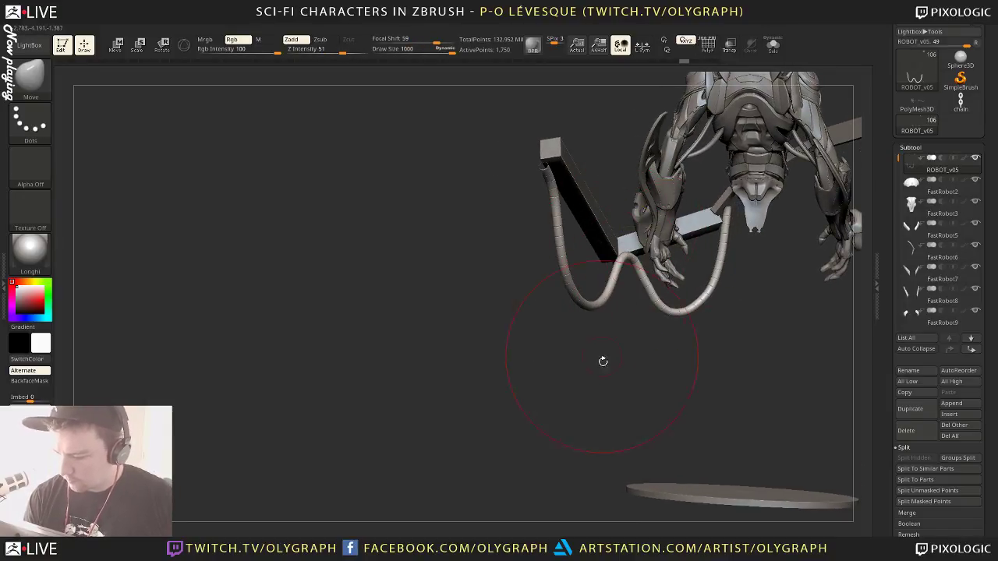
left_click_drag(603, 361, 614, 270)
Set the Move brush size to 822 and pull the tube's middle over to the elbow joint
key("s")
left_click(620, 269)
key("s")
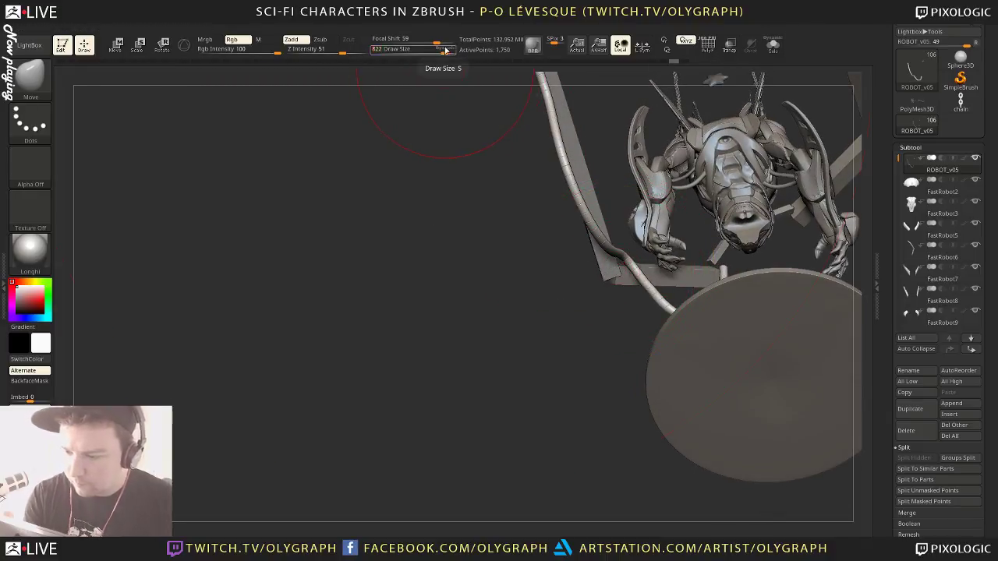
double_click(444, 49)
left_click_drag(626, 263, 586, 281)
left_click_drag(527, 310, 644, 205)
mouse_move(725, 330)
left_mouse_down()
mouse_move(707, 191)
mouse_move(628, 156)
left_mouse_up()
Reduce the Move brush size to 65 and isolate the tube for close work on its middle crest
key("space")
left_click(691, 268)
key("s")
left_click_drag(646, 283, 613, 283)
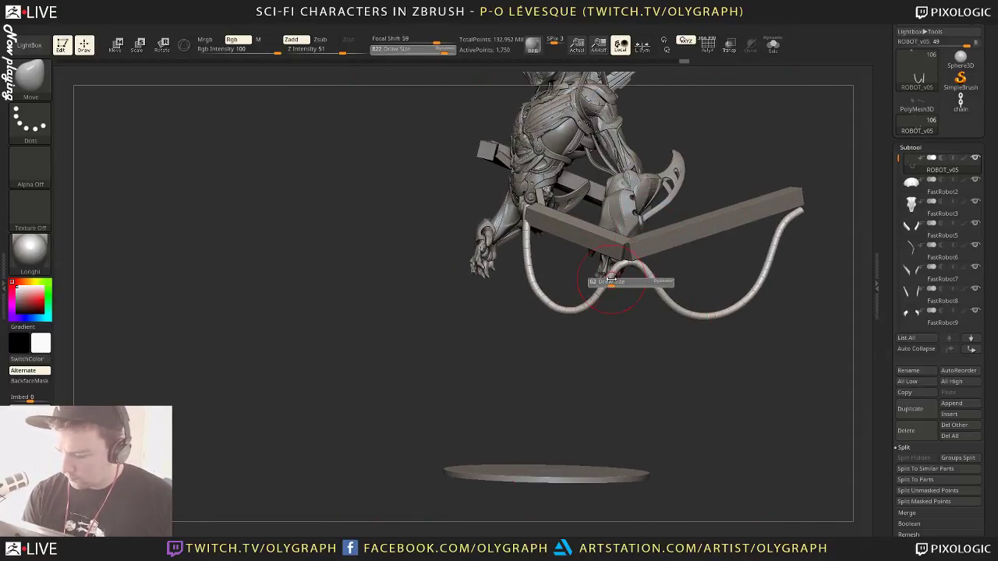
key("shift+s")
left_click_drag(637, 330, 692, 464, "alt")
Turn on AccuCurve for the Move brush
key("b")
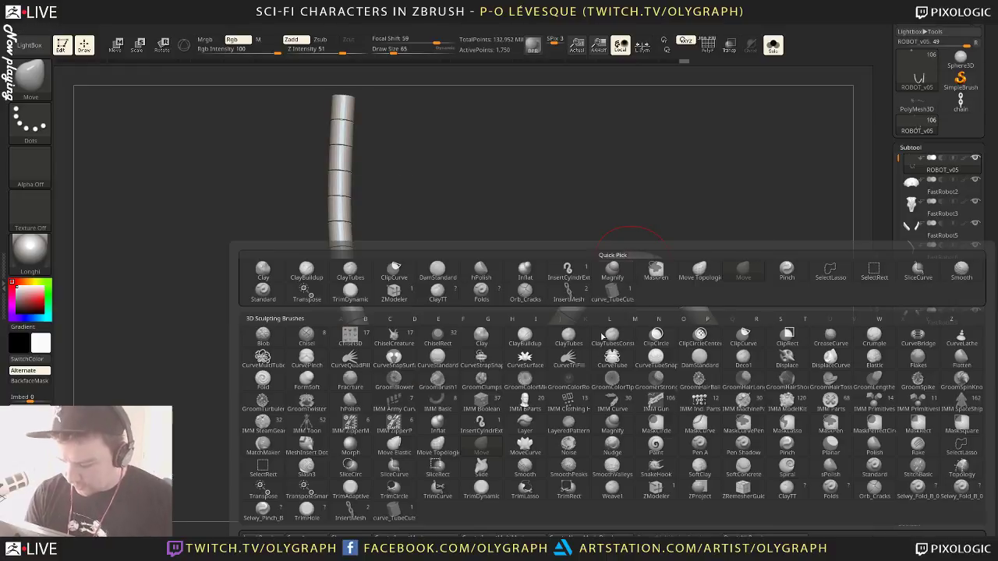
key("space")
left_click_drag(604, 471, 629, 432)
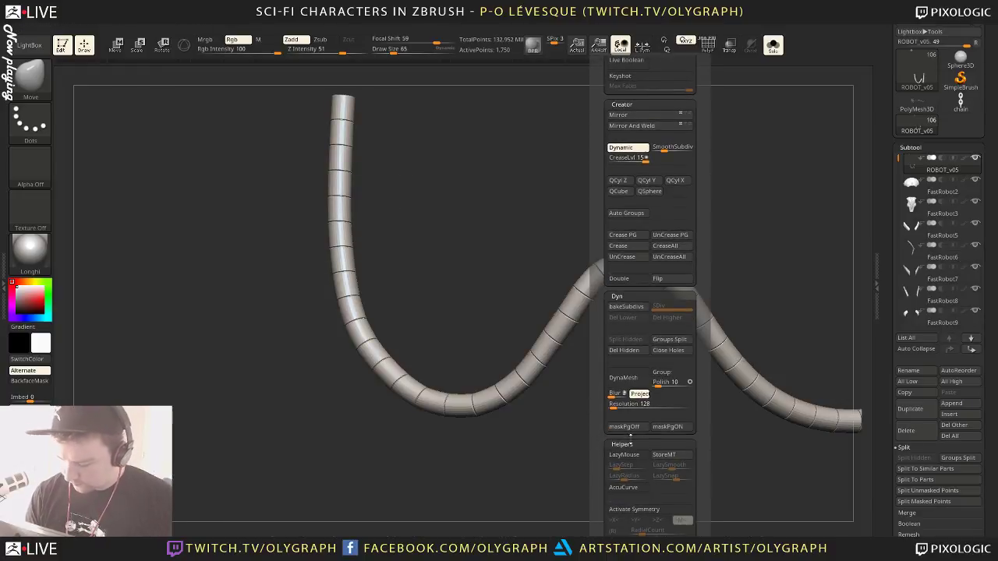
left_click(628, 487)
Pull the tube's middle crest up into a sharp peak, enlarging the Move brush to 177
left_click_drag(630, 252, 626, 214)
key("]")
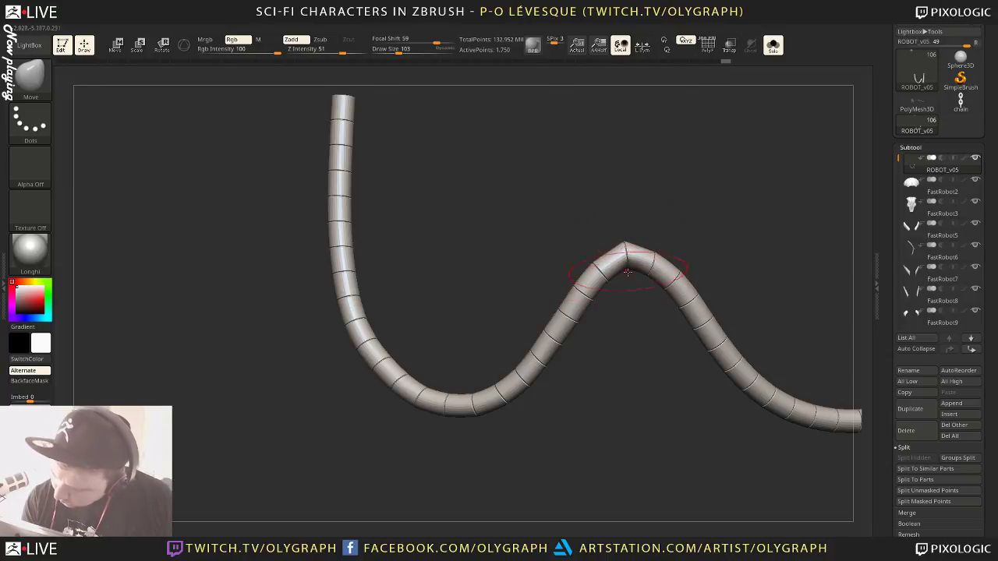
left_click_drag(627, 271, 620, 239)
key("]")
key("]")
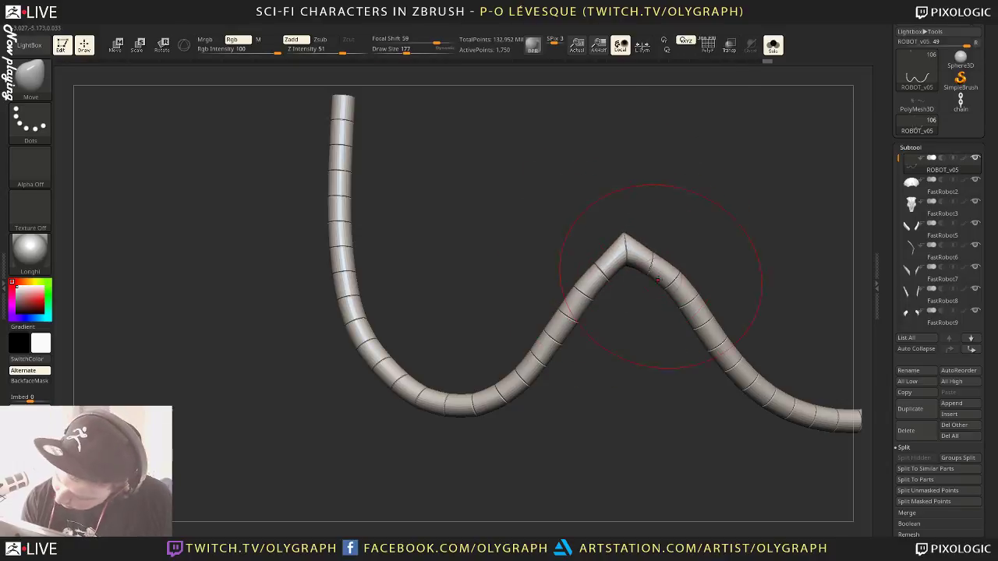
Straighten the outer slope beside the tube's peak, enlarge the brush to 244 and undo the last strokes
left_click_drag(672, 282, 683, 311)
key("s")
left_click(693, 302)
key("s")
key("ctrl+z")
key("ctrl+z")
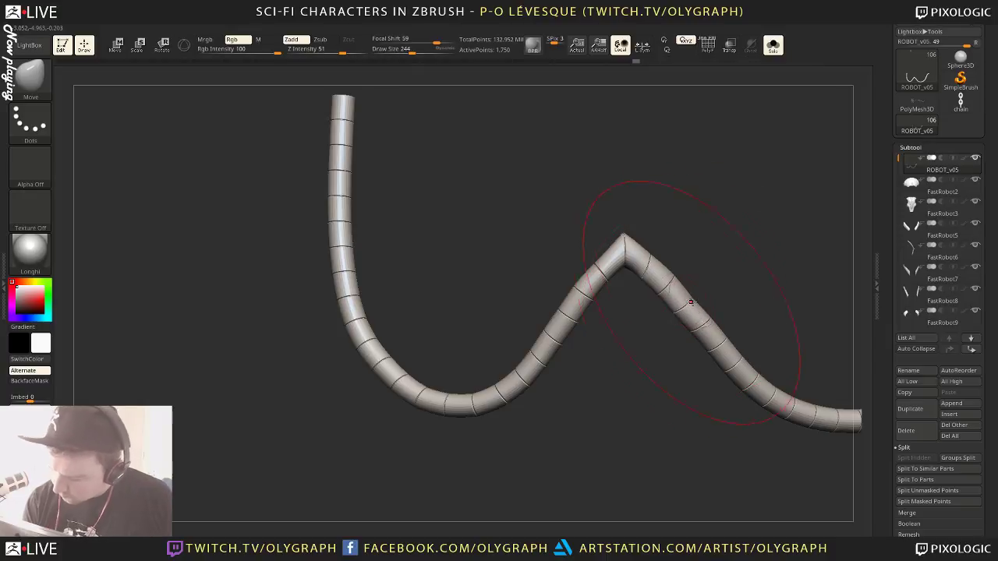
Bring back the full scene and nudge the tube's middle peak under the elbow joint, reducing the Move brush to 140
right_click_drag(633, 386, 646, 361, "ctrl")
key("shift+s")
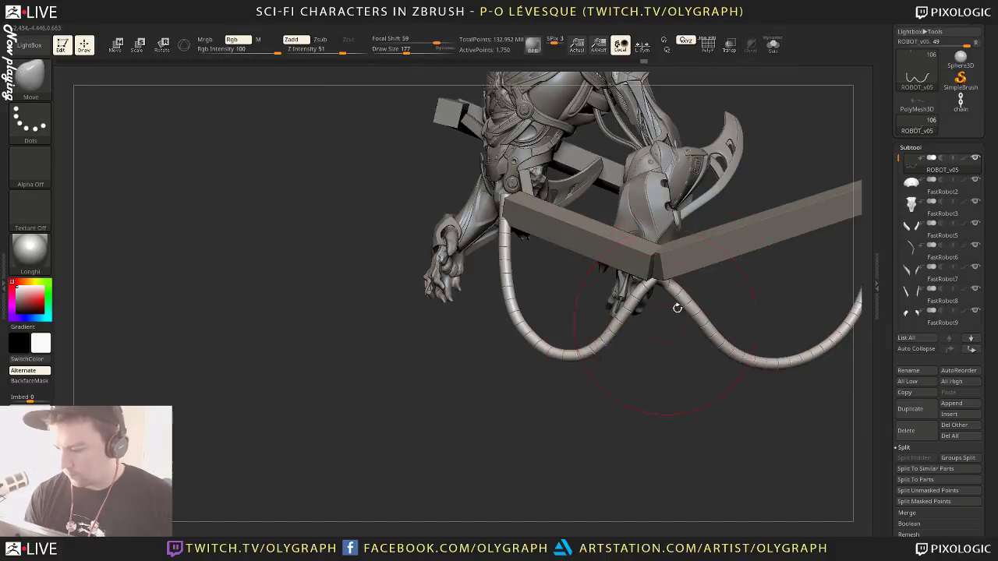
left_click_drag(651, 291, 644, 290)
key("s")
left_click(654, 282)
key("s")
left_click(662, 291)
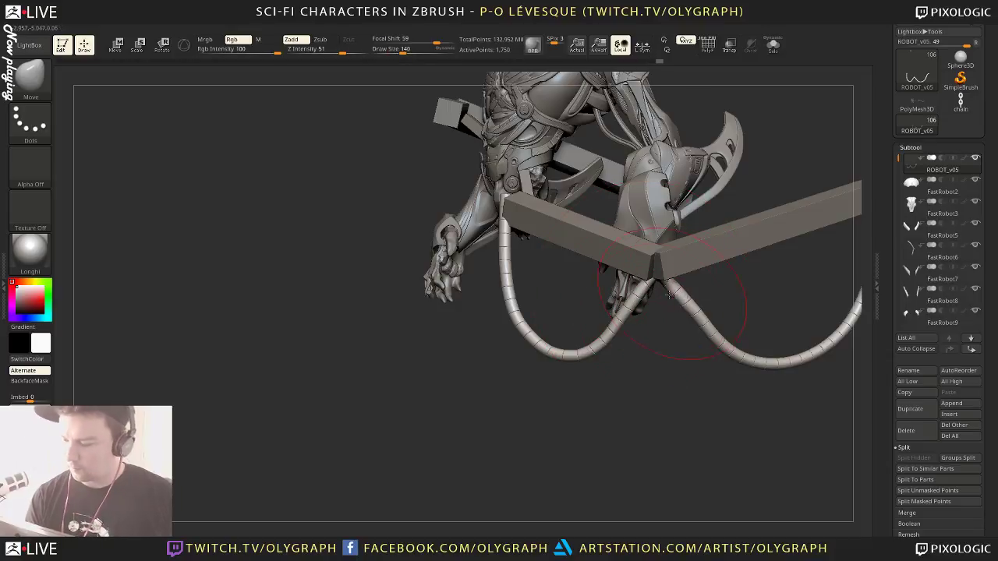
Bend the tube's outer end against the far end of the long bar with the Move brush reduced to 95
right_click_drag(642, 393, 637, 378, "ctrl")
key("f")
left_click_drag(572, 379, 616, 378)
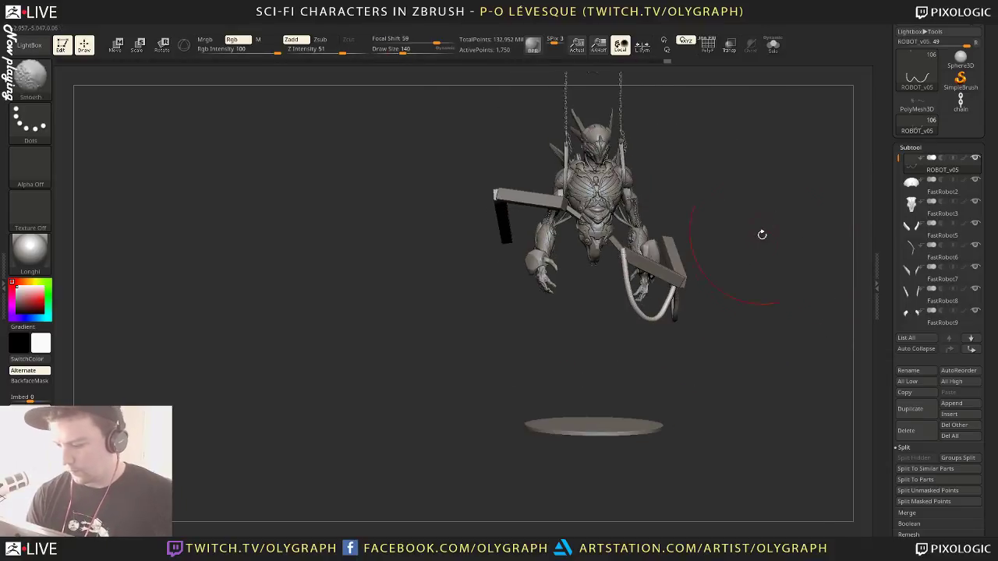
key("b")
left_click(735, 270)
mouse_move(768, 187)
left_mouse_down()
mouse_move(711, 190)
mouse_move(702, 201)
left_mouse_up()
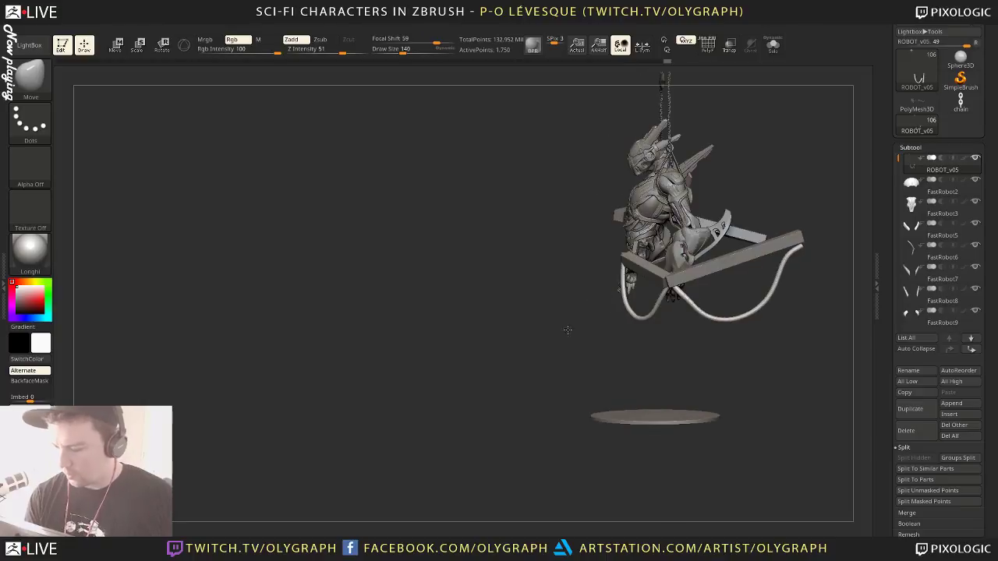
left_click_drag(569, 329, 420, 308, "alt")
right_click_drag(695, 272, 697, 315, "ctrl")
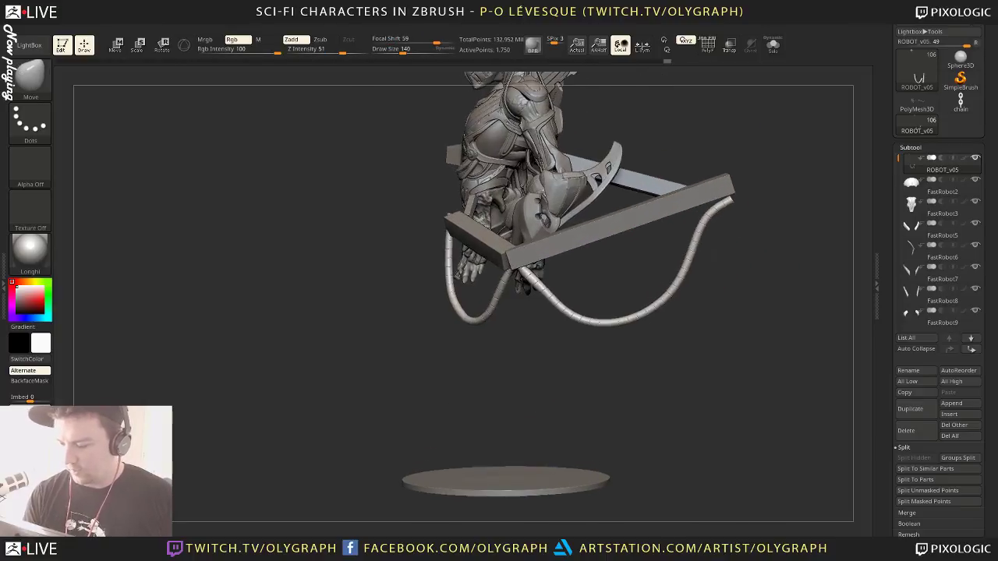
key("b")
key("m")
key("v")
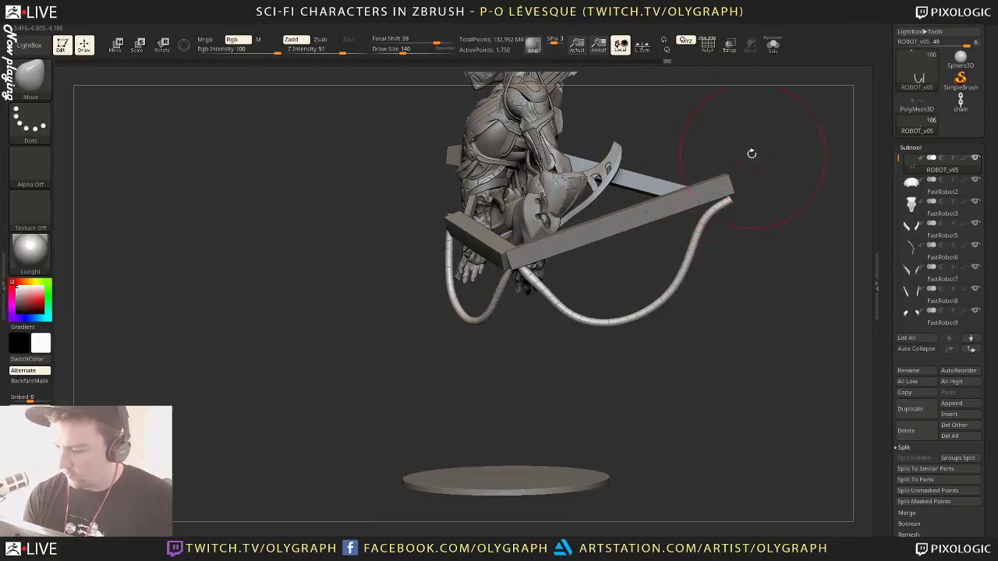
key("bracketleft")
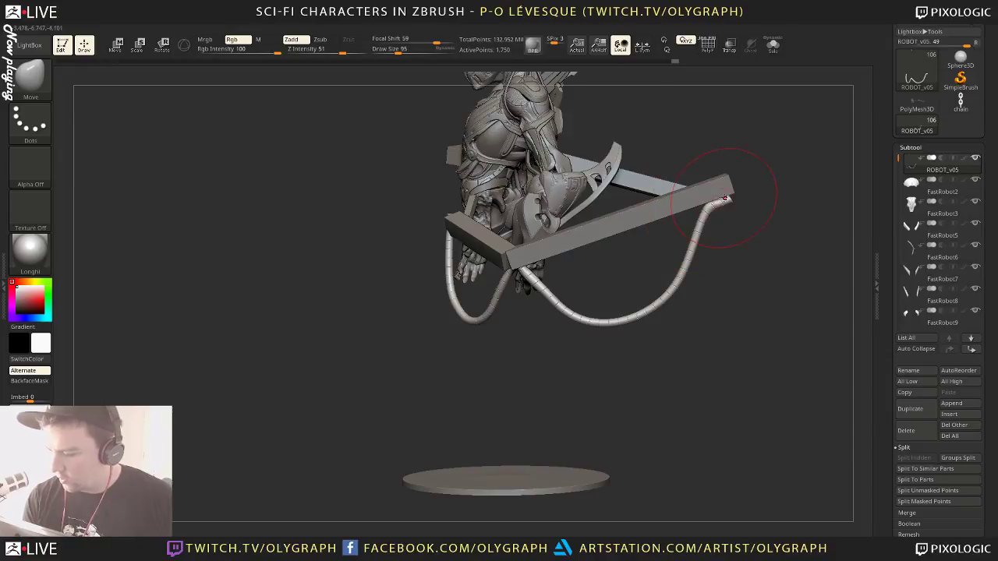
key("s")
left_click_drag(728, 201, 734, 200)
Inspect the tube's polygon wireframe in isolation and return to the plain full scene
key("shift+f")
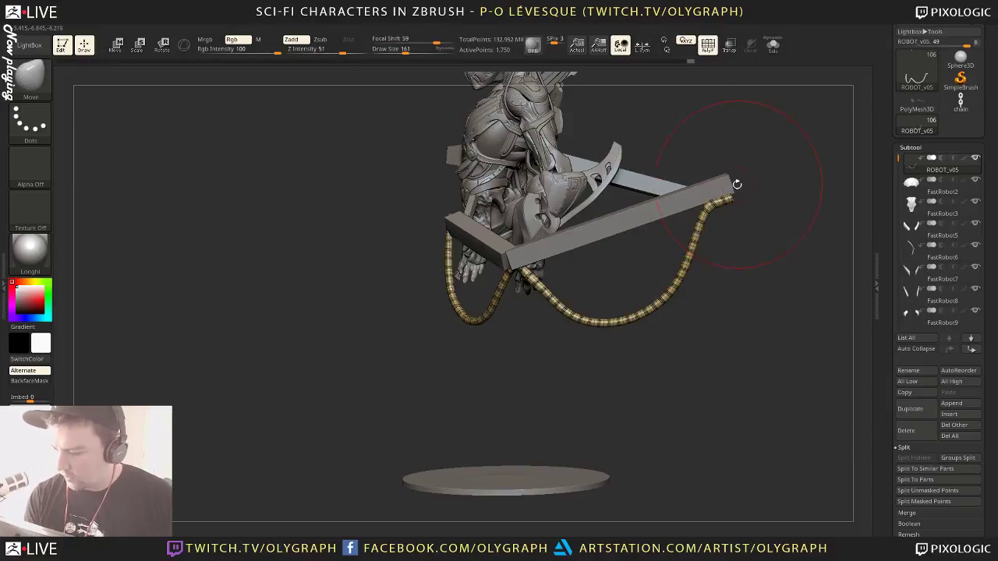
key("shift+s")
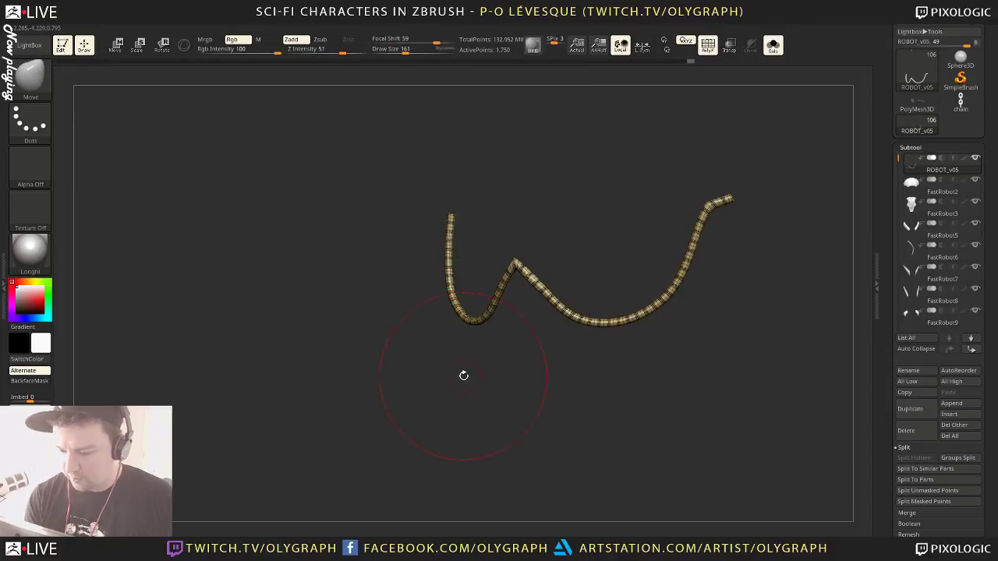
key("ctrl+shift+s")
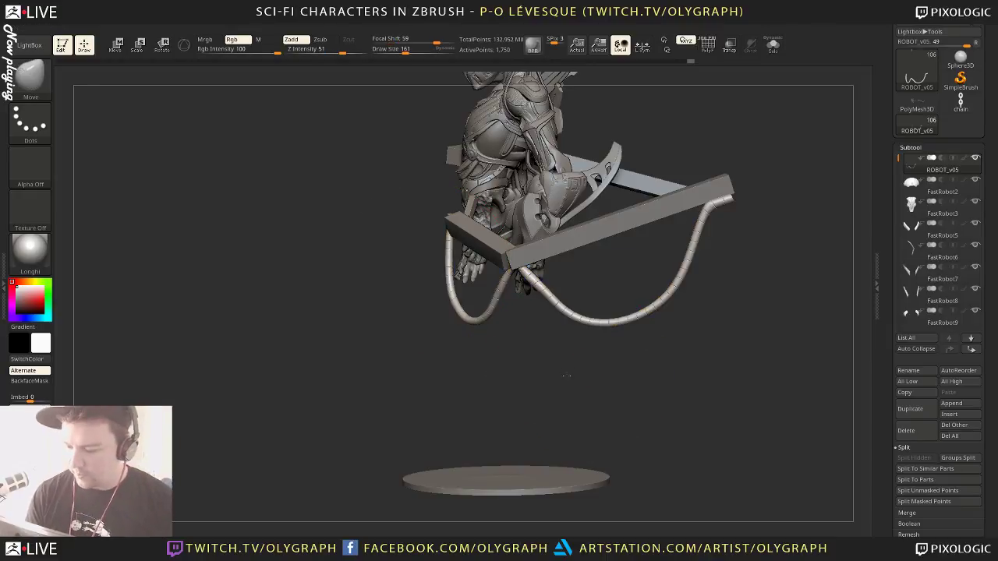
Round out the tube's inner loop below the short bar, enlarging the Move brush from 194 to 271
left_click_drag(588, 367, 527, 290)
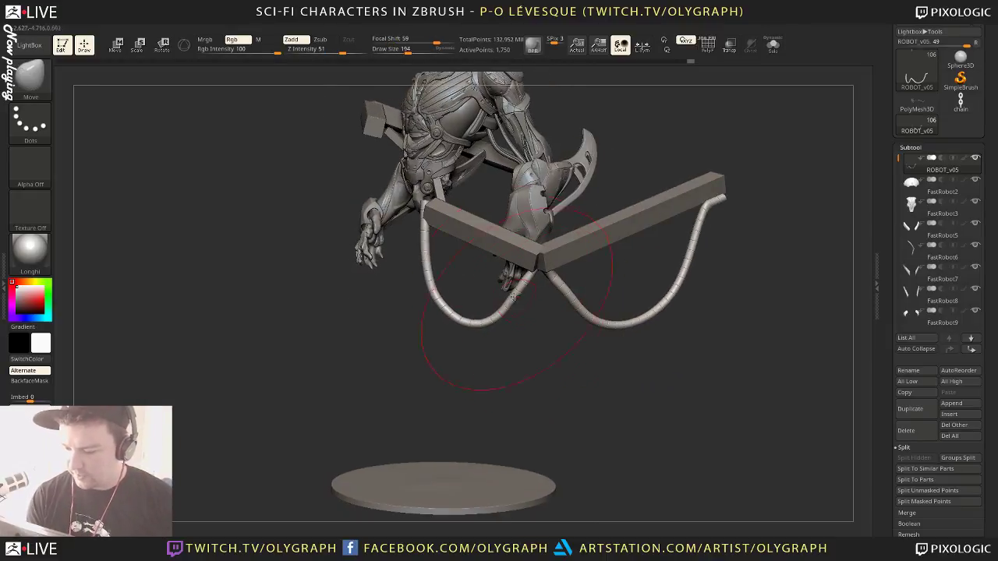
key("s")
key("s")
left_click_drag(464, 318, 472, 318)
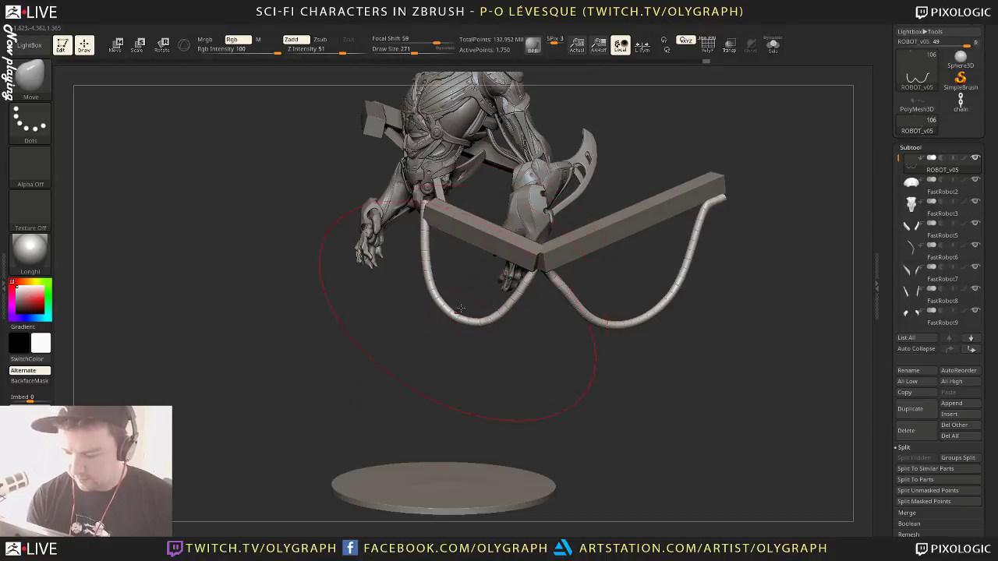
Smooth the bend from the tube's outer end into the outer loop, starting with the Move brush at 206
key("s")
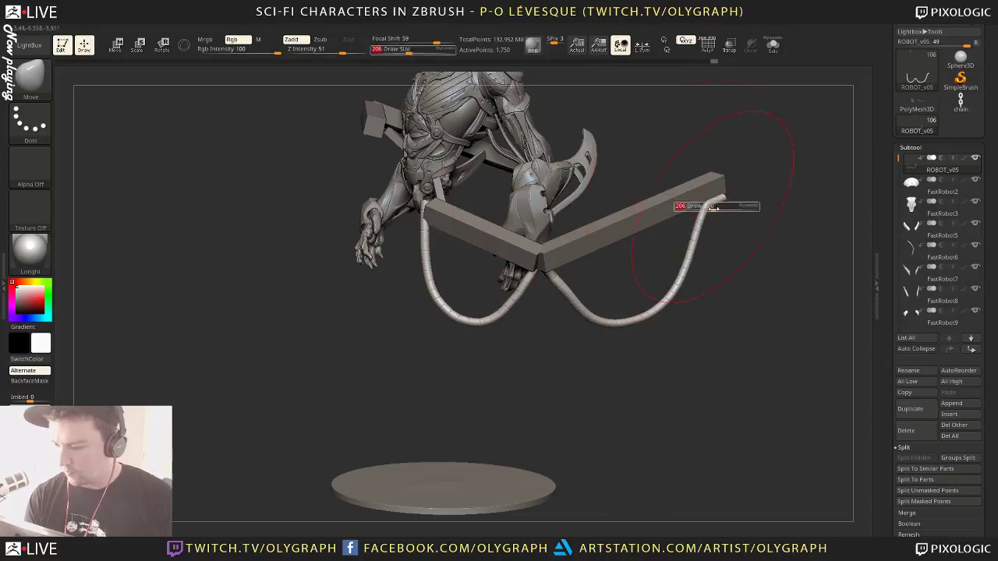
left_click_drag(732, 212, 713, 187)
key("s")
mouse_move(672, 217)
left_mouse_down()
mouse_move(693, 217)
mouse_move(666, 221)
left_mouse_up()
key("s")
left_click_drag(658, 281, 646, 303)
key("[")
Refine the bottom curve of the outer loop from the side, reducing the Move brush to 156 and 121
left_click_drag(634, 361, 552, 366)
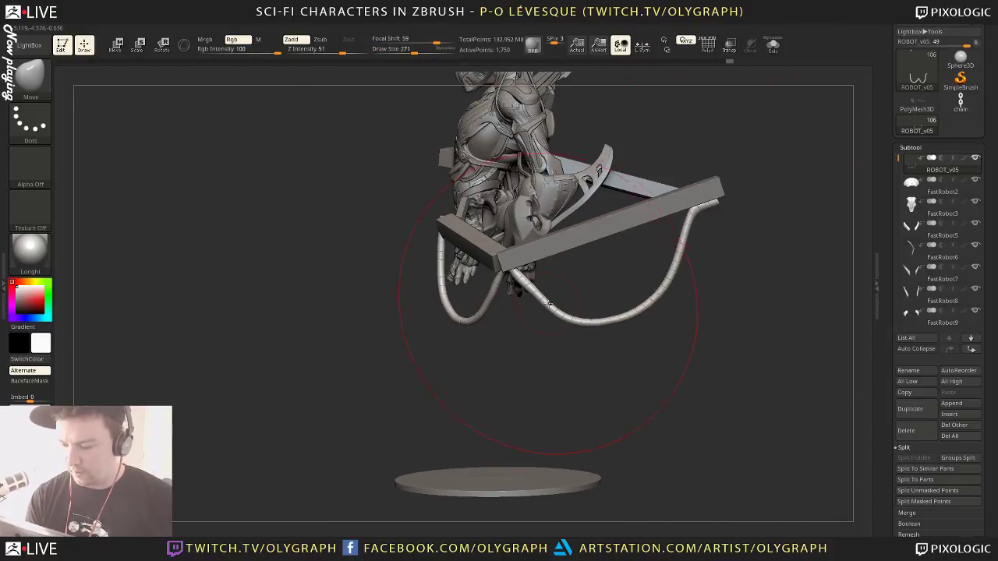
key("bracketleft")
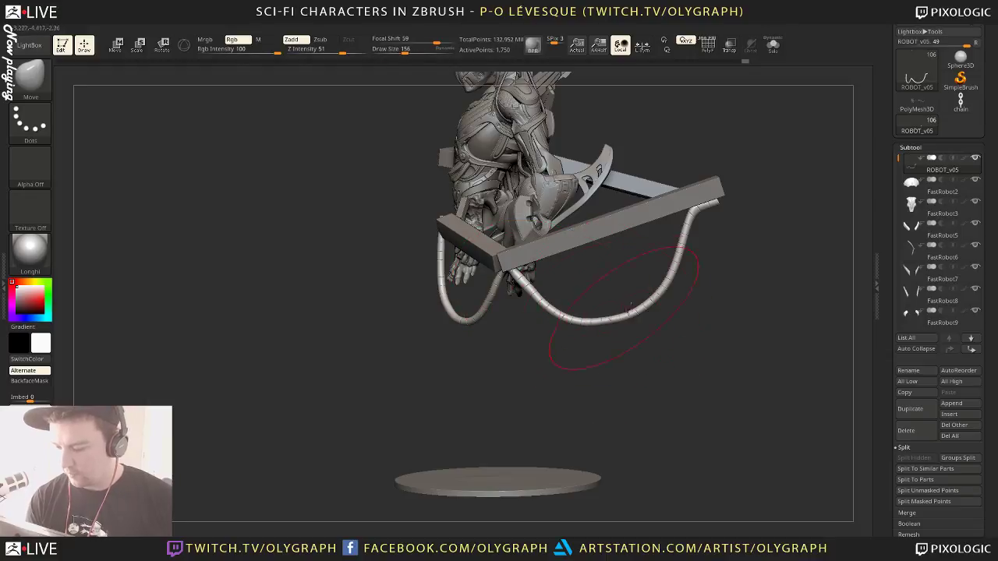
key("bracketleft")
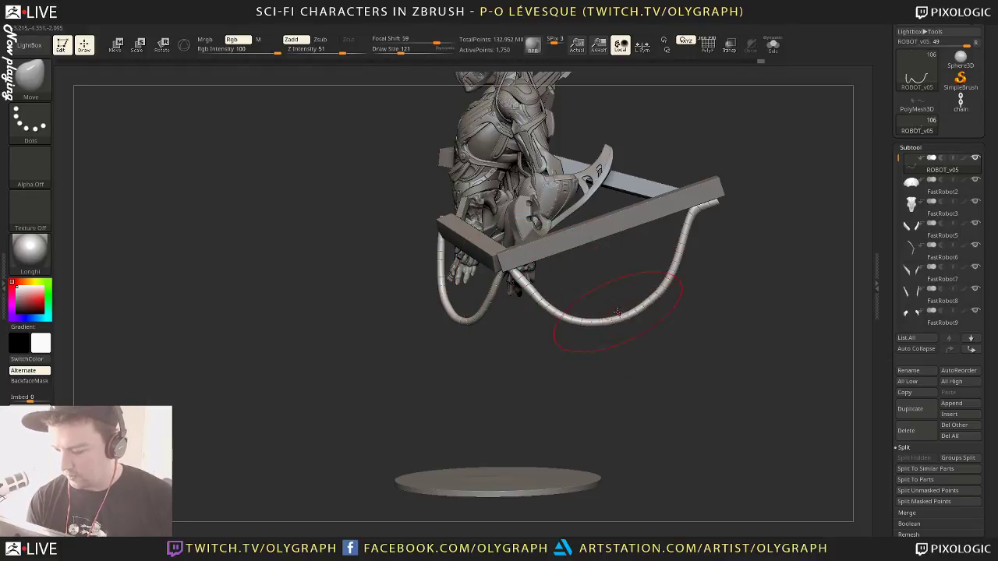
Align the tube's inner loop beneath the short bar from the side, using Move brush sizes 189 and 145
mouse_move(546, 364)
left_mouse_down()
mouse_move(580, 370)
mouse_move(525, 381)
mouse_move(491, 373)
mouse_move(490, 358)
left_mouse_up()
key("s")
mouse_move(499, 306)
left_mouse_down()
mouse_move(523, 304)
mouse_move(500, 298)
left_mouse_up()
key("s")
left_click_drag(500, 290, 507, 281)
key("s")
mouse_move(507, 280)
left_mouse_down()
mouse_move(504, 294)
mouse_move(518, 295)
left_mouse_up()
key("s")
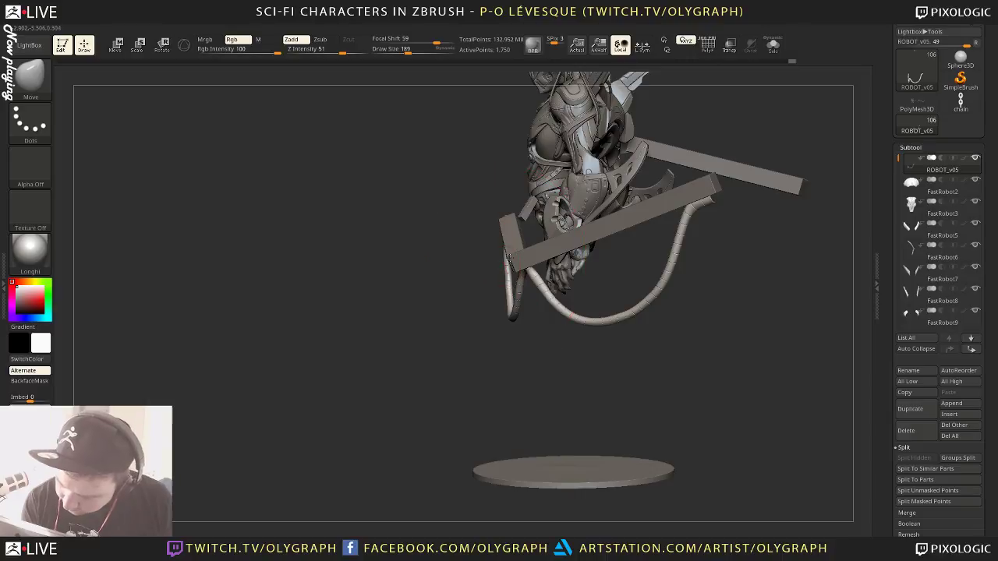
key("s")
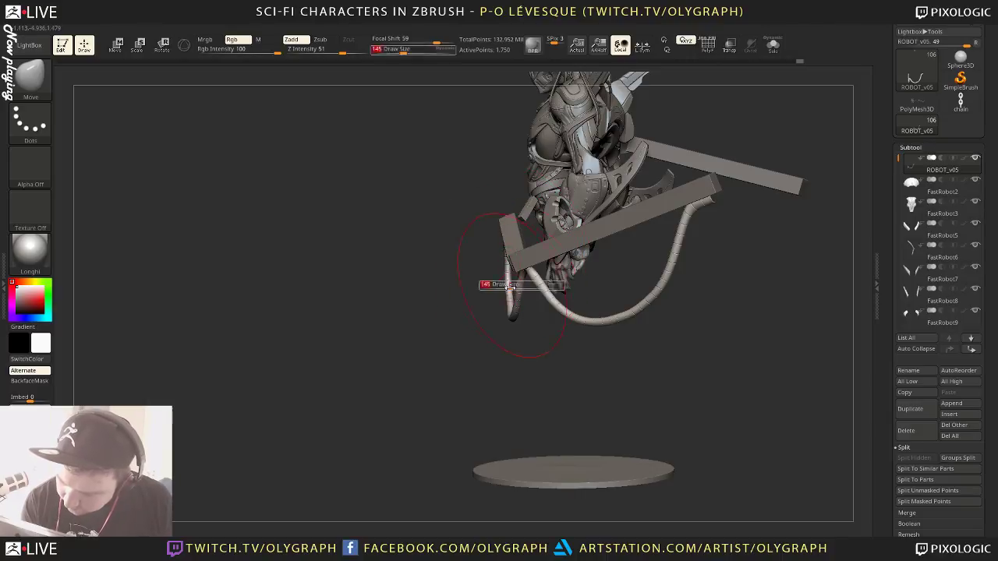
mouse_move(512, 286)
left_mouse_down()
mouse_move(507, 305)
mouse_move(544, 372)
mouse_move(626, 277)
left_mouse_up()
Adjust the tube's inner end where it meets the short bar, using Move brush sizes 91 and 108
key("s")
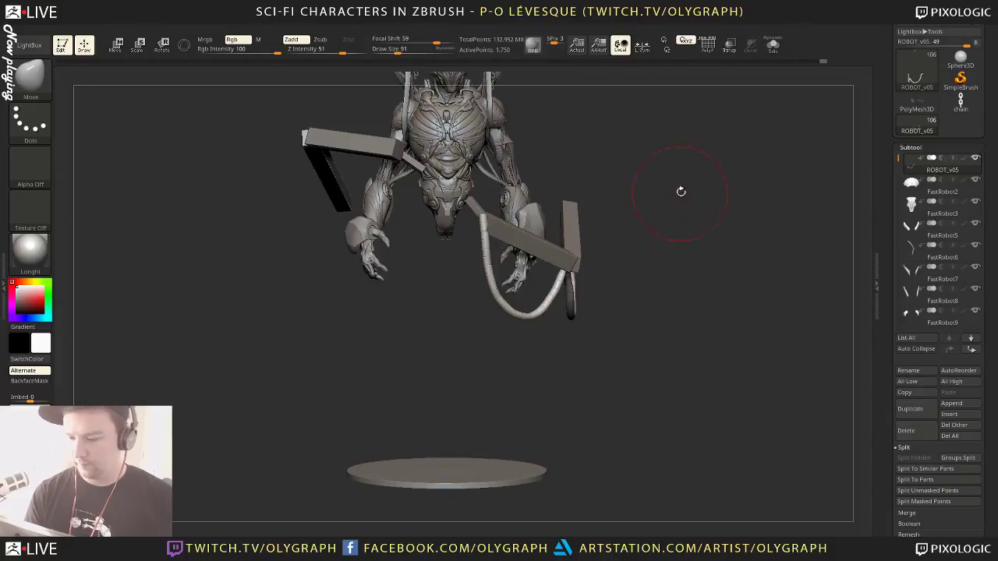
left_click_drag(681, 191, 552, 204)
key("s")
left_click_drag(472, 222, 498, 221)
key("bracketleft")
key("s")
key("s")
left_click_drag(498, 277, 485, 277)
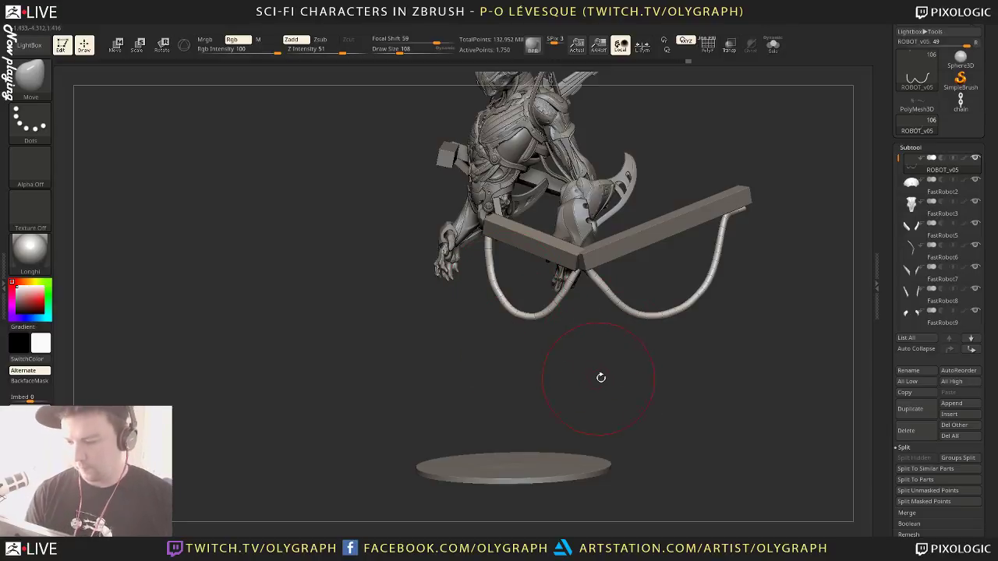
Tuck the tube's outer end beneath the tip of the long bar, enlarging the Move brush from 59 to 337
mouse_move(600, 378)
left_mouse_down()
mouse_move(745, 184)
mouse_move(725, 225)
mouse_move(692, 237)
mouse_move(613, 375)
left_mouse_up()
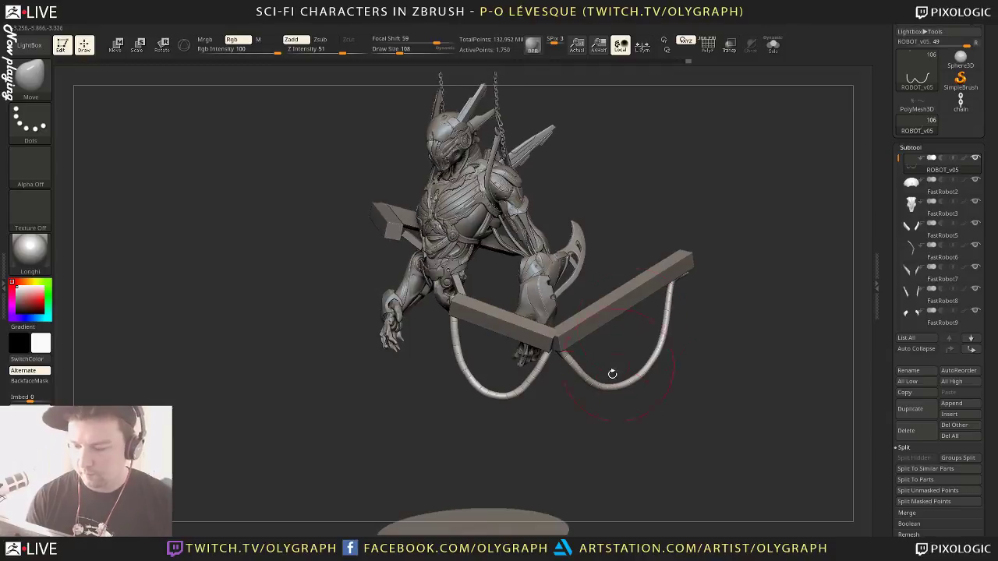
key("s")
left_click_drag(573, 446, 471, 456)
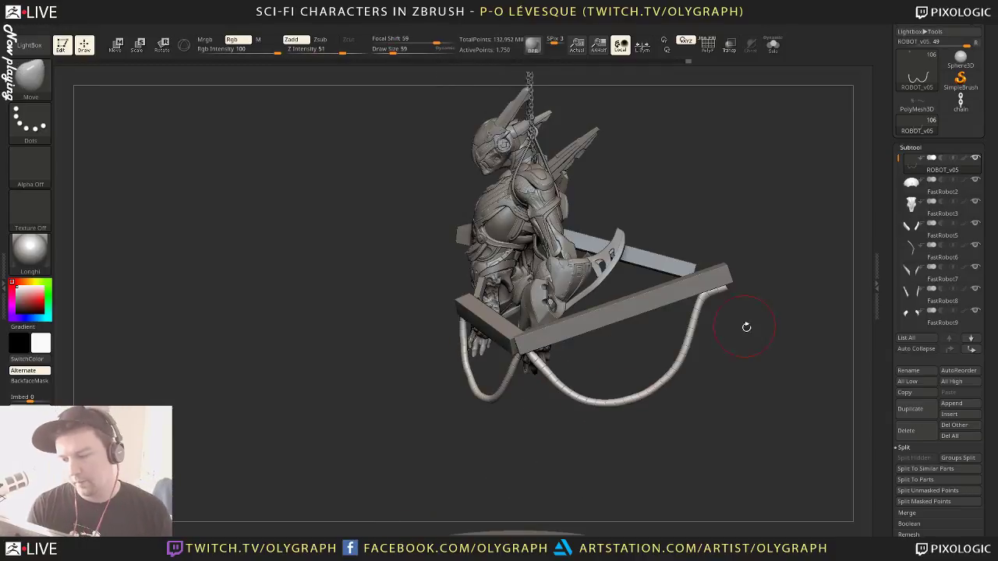
left_click_drag(747, 327, 753, 349)
key("s")
left_click_drag(727, 311, 738, 311)
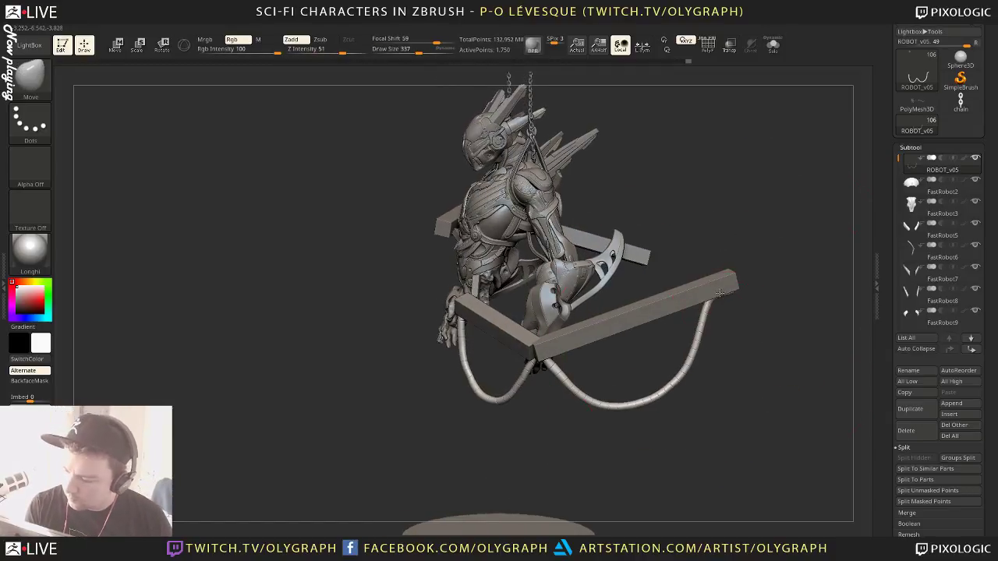
Adjust the side of the inner loop leading up to the elbow joint, using Move brush sizes 257 and 244
left_click_drag(497, 436, 512, 440)
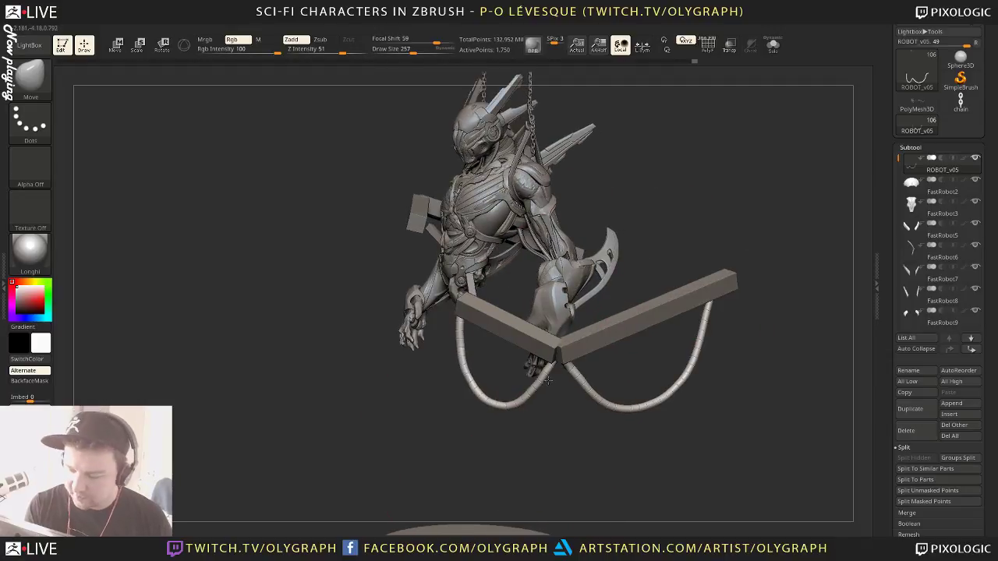
key("s")
mouse_move(550, 396)
left_mouse_down()
mouse_move(520, 396)
mouse_move(508, 370)
left_mouse_up()
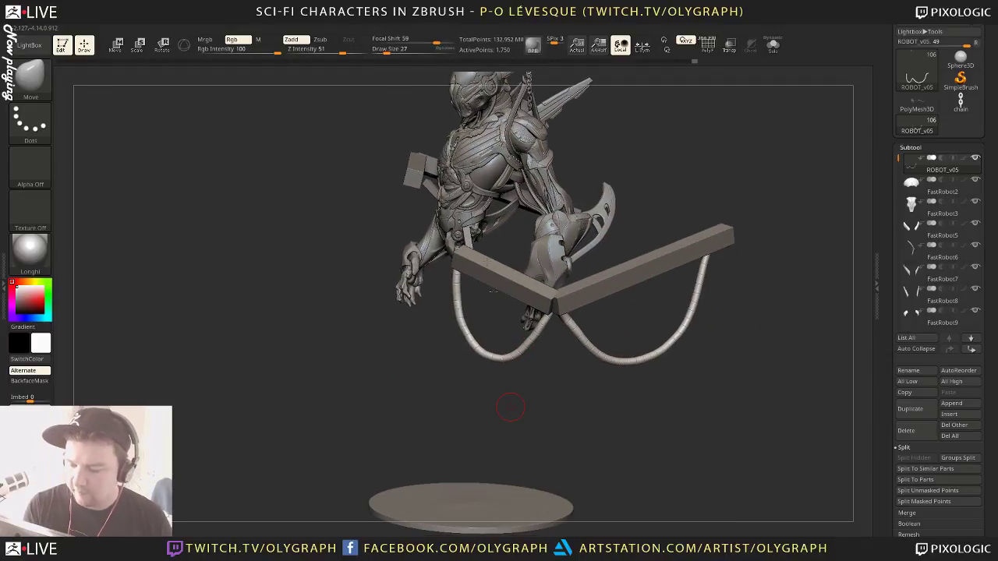
left_click_drag(510, 408, 476, 407)
left_click_drag(497, 352, 537, 365)
key("s")
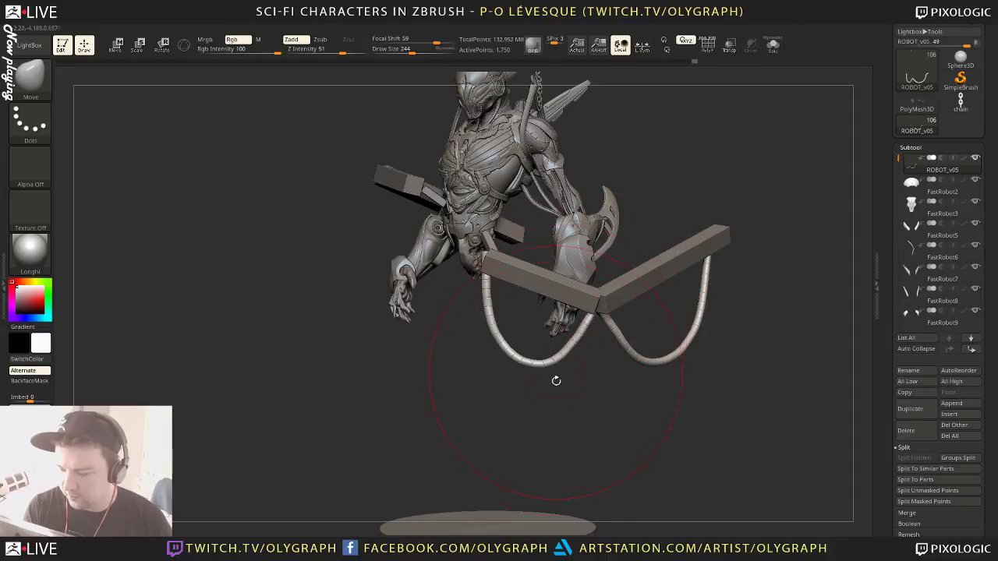
Reshape the bottom of the inner loop into a fuller sag, reducing the Move brush from 300 to 183 and 156
key("bracketright")
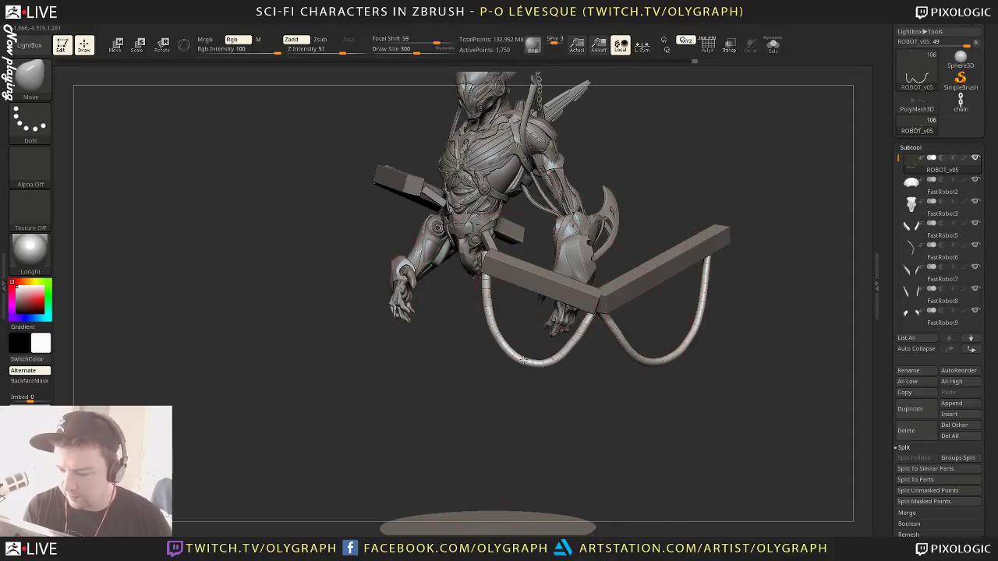
key("bracketleft")
key("bracketleft")
key("bracketleft")
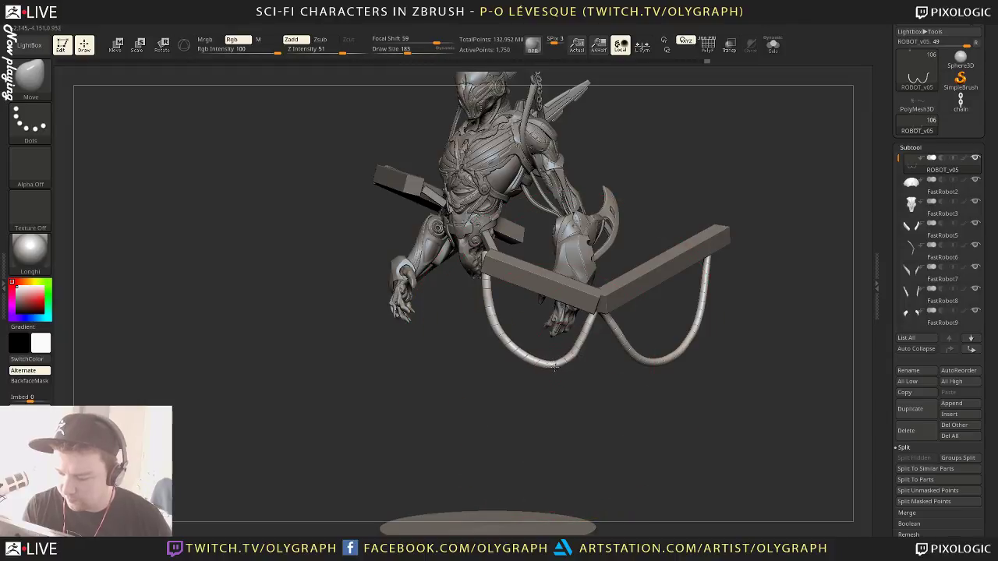
key("bracketright")
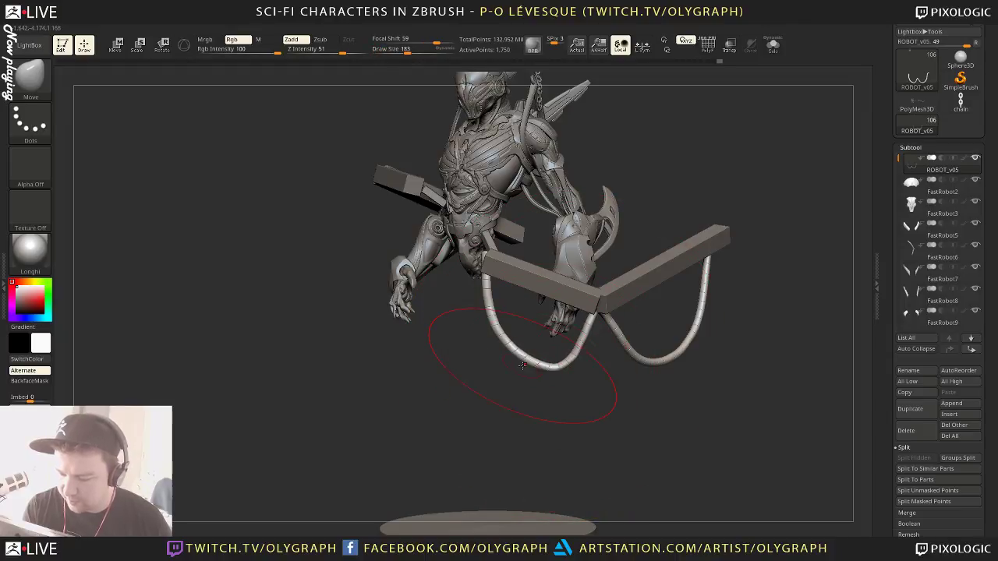
left_click_drag(535, 362, 528, 364)
key("s")
left_click(536, 366)
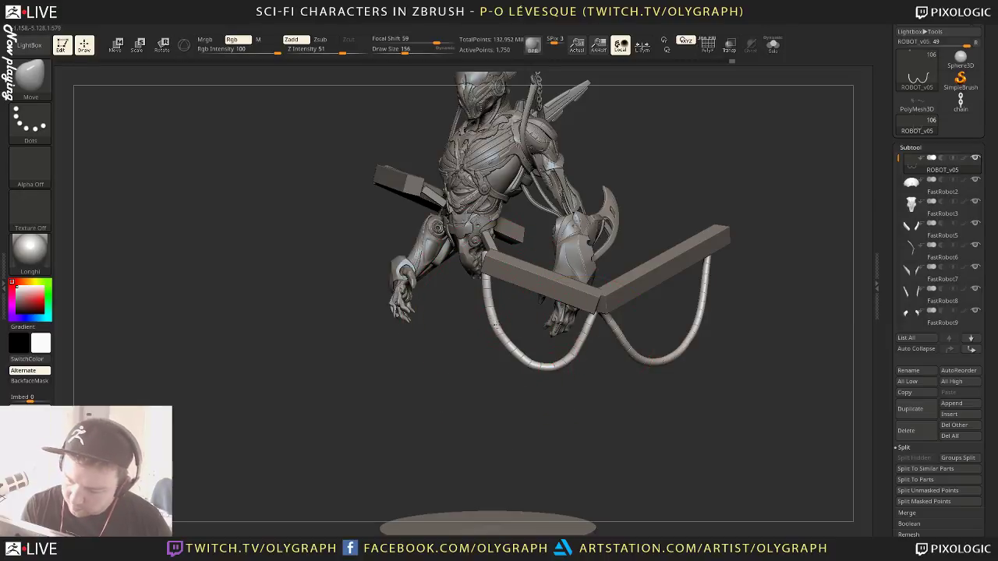
Isolate the tube and even out the kinks in its inner loop from below and the side with the Move brush
left_click_drag(545, 392, 515, 445, "shift")
key("alt+s")
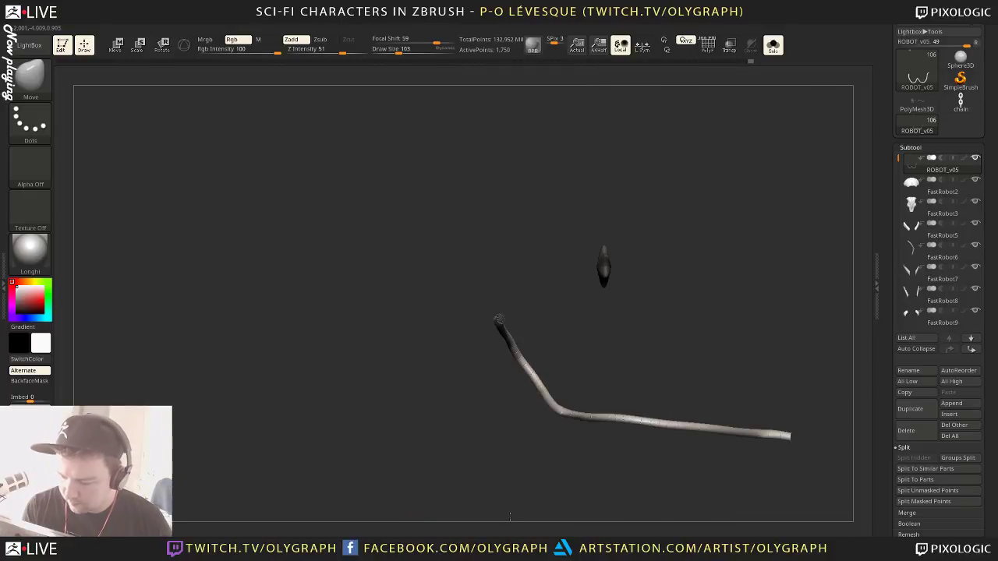
mouse_move(591, 319)
left_mouse_down()
mouse_move(468, 345)
mouse_move(516, 352)
mouse_move(631, 408)
mouse_move(617, 372)
mouse_move(602, 379)
mouse_move(600, 303)
left_mouse_up()
key("s")
key("s")
mouse_move(504, 342)
left_mouse_down()
mouse_move(507, 312)
mouse_move(562, 302)
mouse_move(485, 345)
left_mouse_up()
key("s")
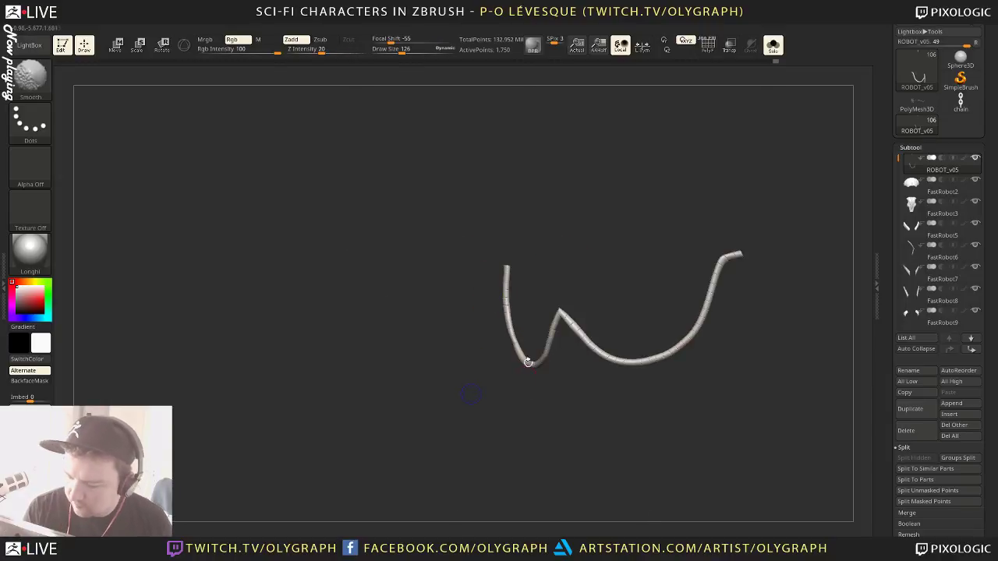
Restore the full scene and correct the inner loop's hang below the short bar, using Move brush sizes 194 and 99
key("shift+alt+s")
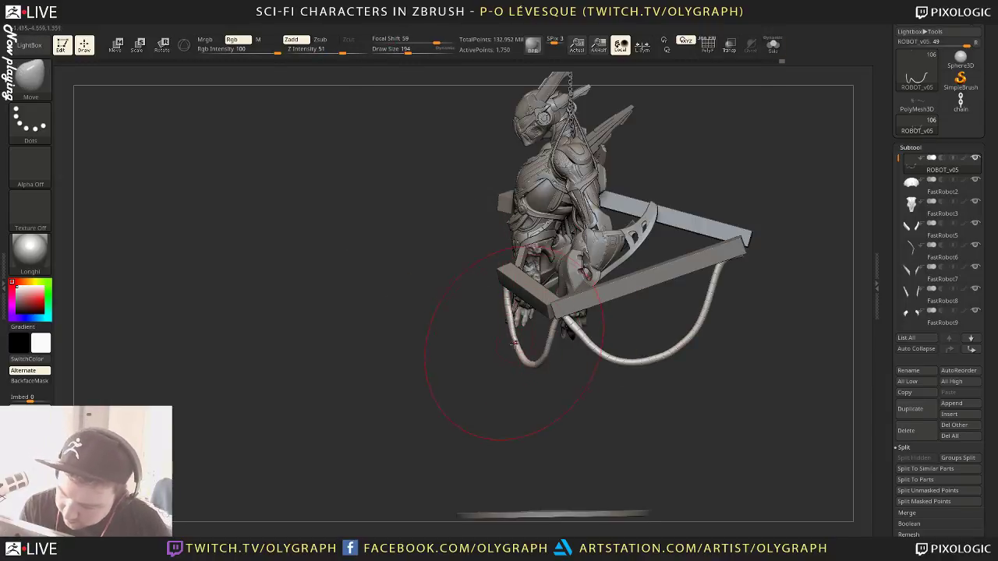
key("s")
left_click_drag(526, 367, 510, 332)
key("s")
left_click_drag(495, 398, 515, 421)
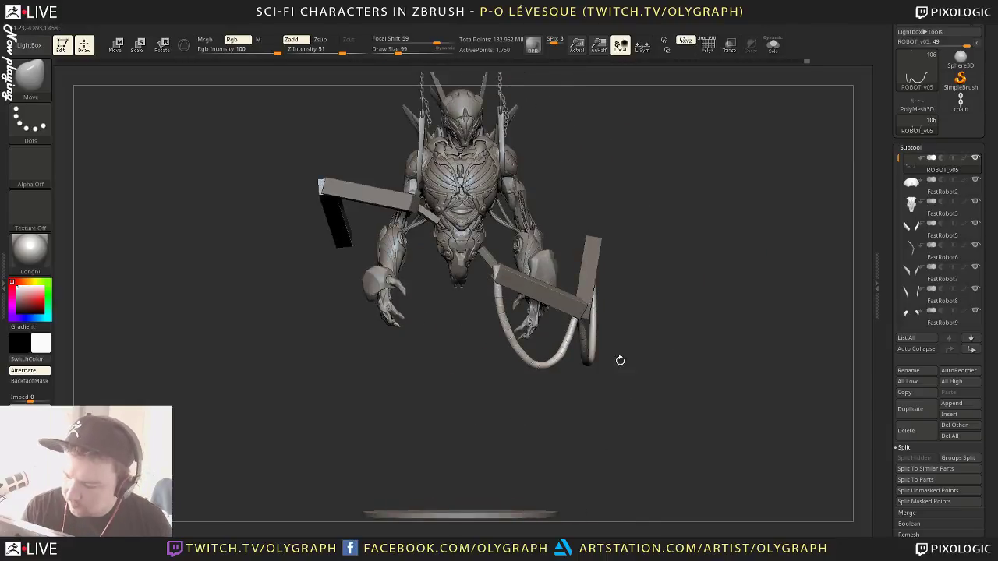
Pull in the outer loop's hang from the front, using Move brush sizes 264, 200 and 183
key("s")
left_click(581, 360)
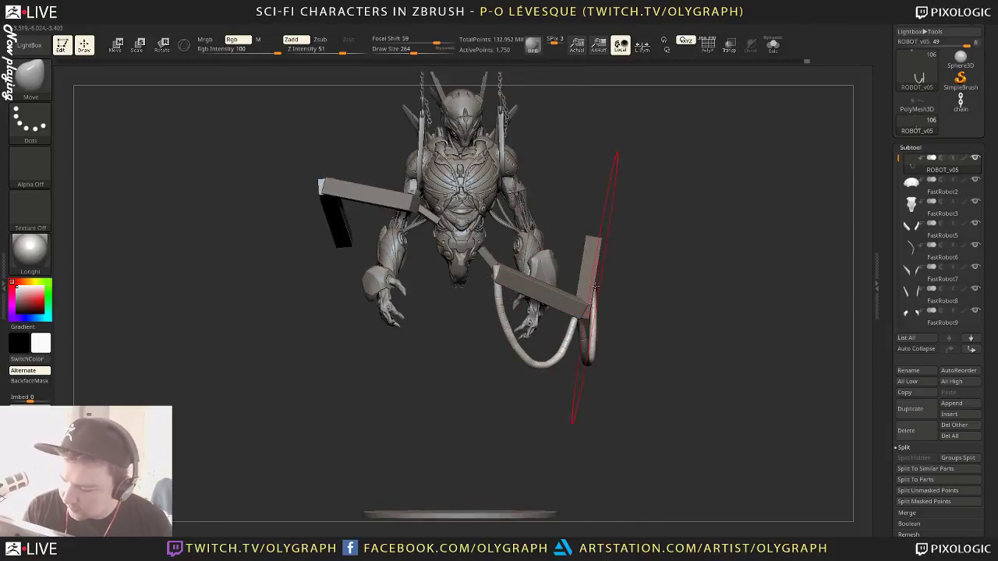
left_click_drag(589, 344, 580, 348)
key("s")
key("s")
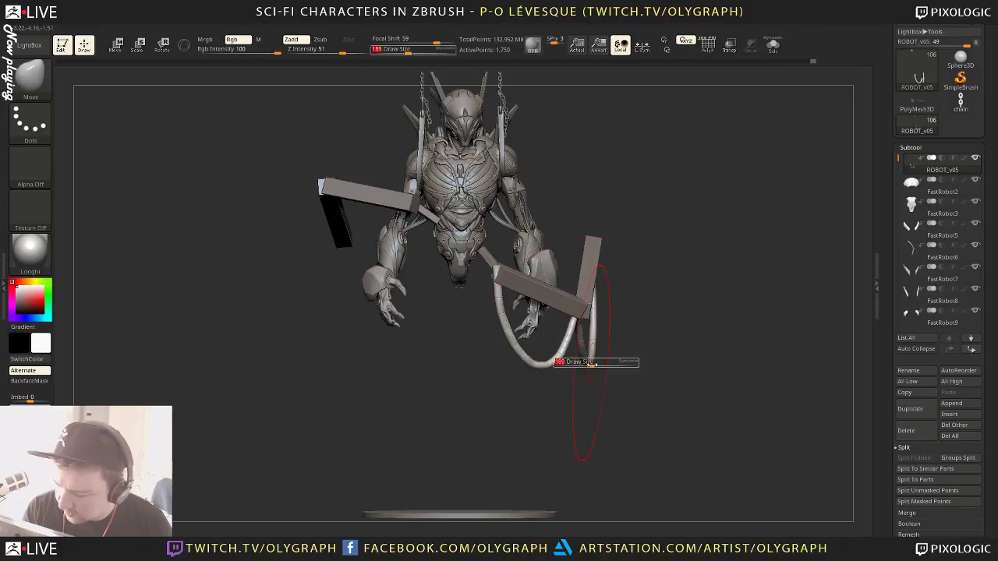
left_click(581, 365)
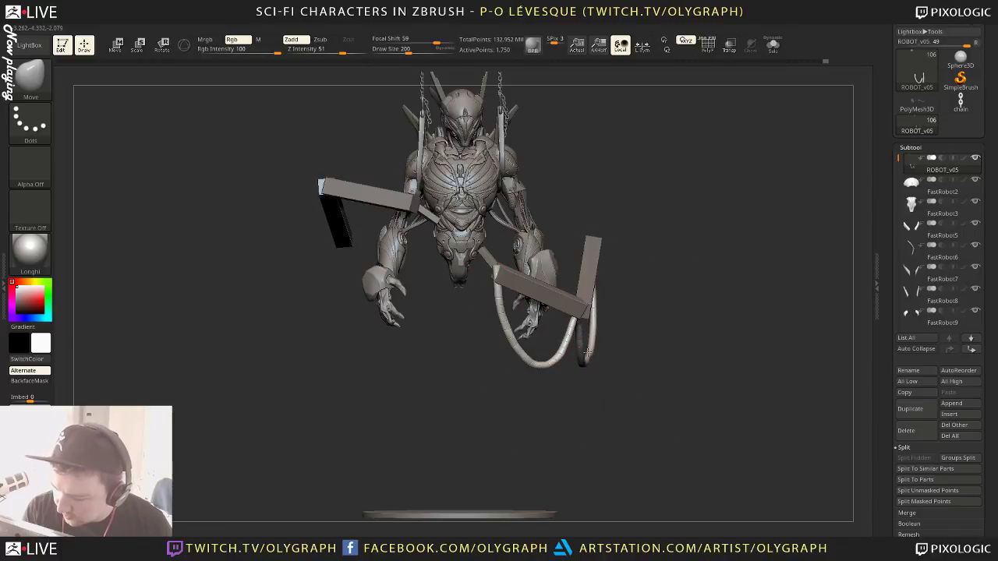
key("bracketleft")
key("bracketleft")
key("bracketleft")
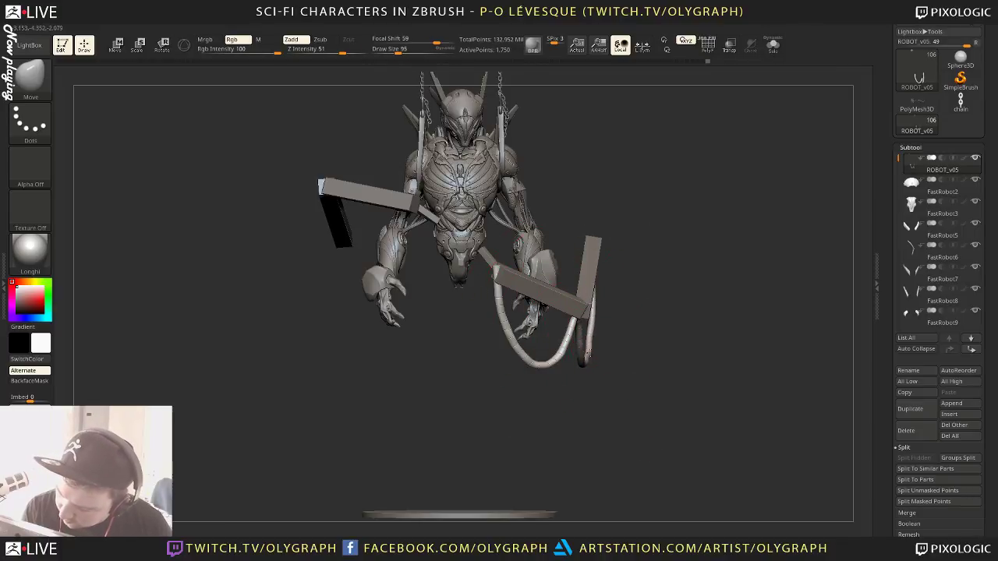
key("bracketright")
key("bracketright")
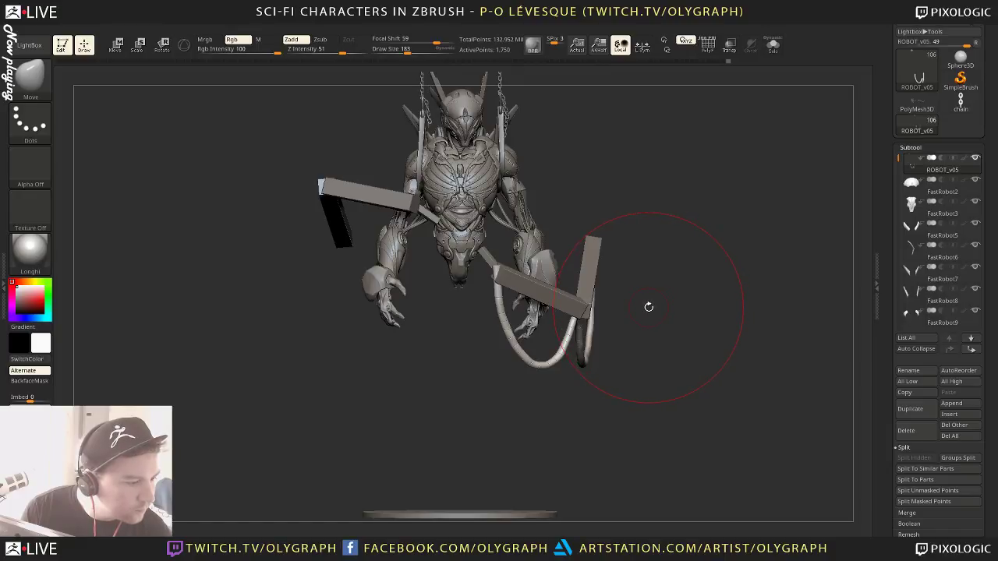
Isolate the tube and display its wireframe to examine the segment edges along its length
key("shift+s")
left_click_drag(682, 256, 500, 235)
key("f")
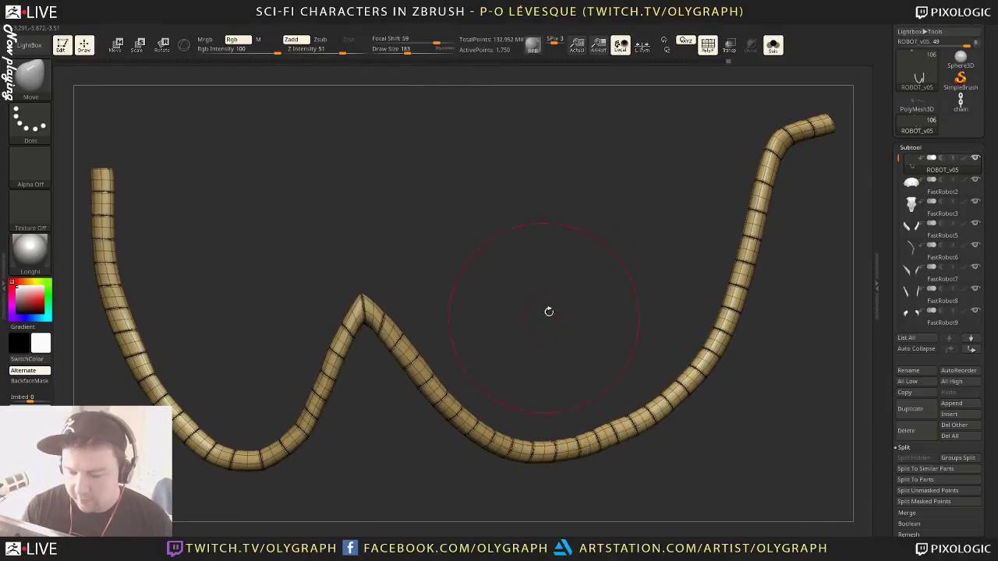
key("shift+f")
key("shift+f")
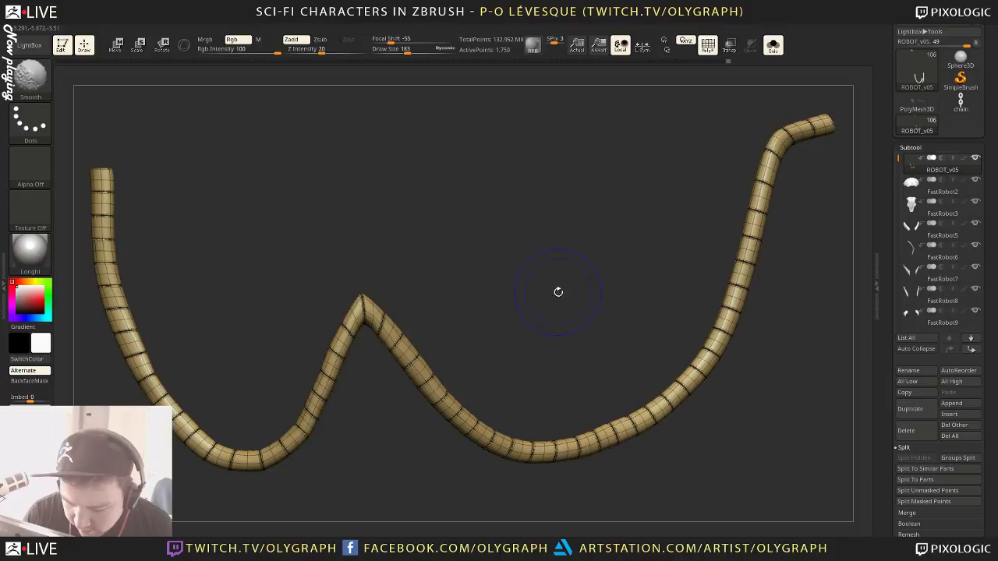
key("1")
key("2")
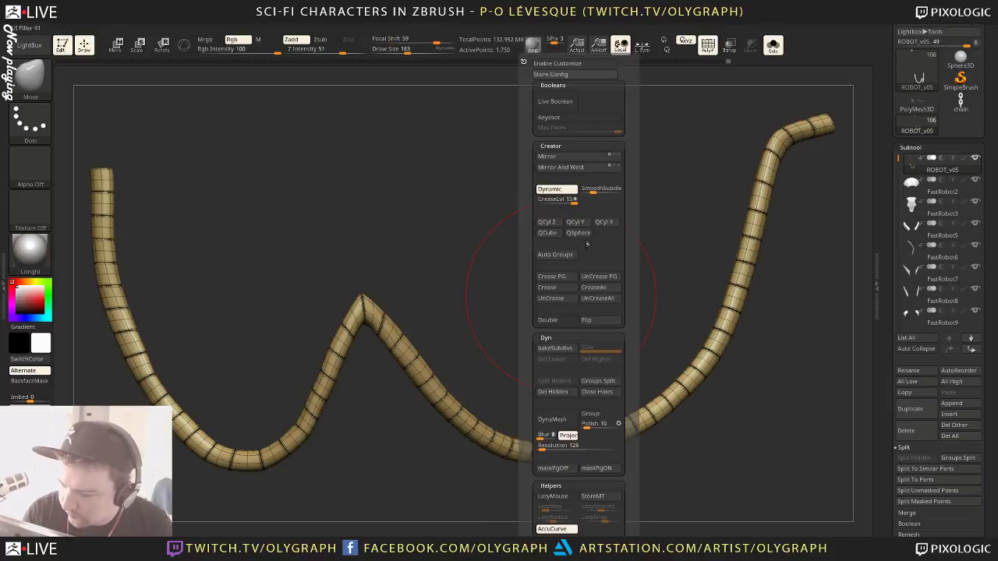
scroll(625, 412, "down", 4)
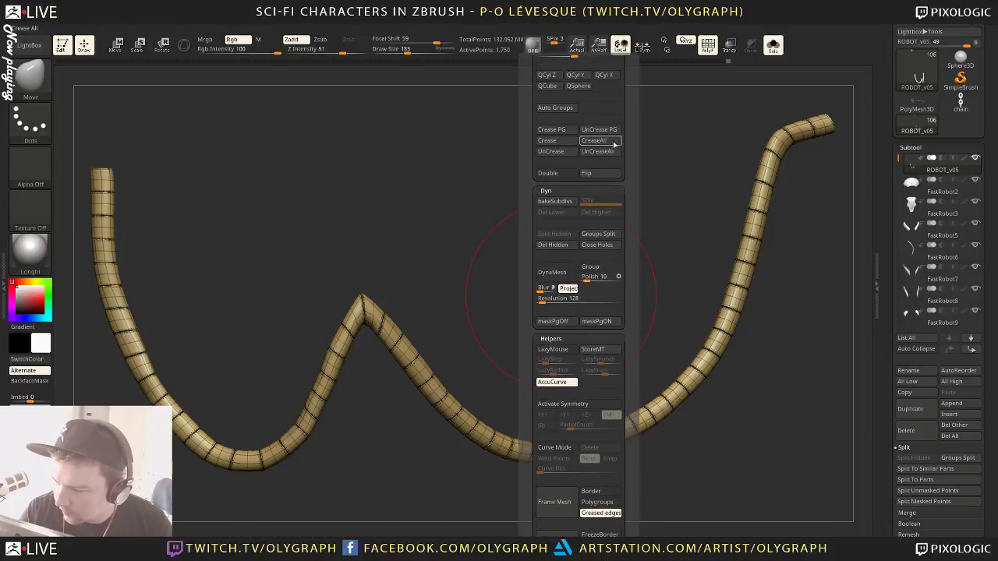
mouse_move(524, 298)
left_mouse_down()
mouse_move(515, 303)
mouse_move(539, 287)
mouse_move(526, 294)
left_mouse_up()
key("shift+f")
key("shift+f")
Turn off dynamic subdivision and crease a lengthwise edge loop on the tube with ZModeler's Crease EdgeLoop Complete action
key("s")
mouse_move(604, 225)
left_mouse_down("alt")
mouse_move(343, 330)
mouse_move(604, 307)
mouse_move(295, 372)
mouse_move(613, 245)
mouse_move(569, 350)
mouse_move(569, 269)
left_mouse_up("alt")
key("b")
left_click(597, 234)
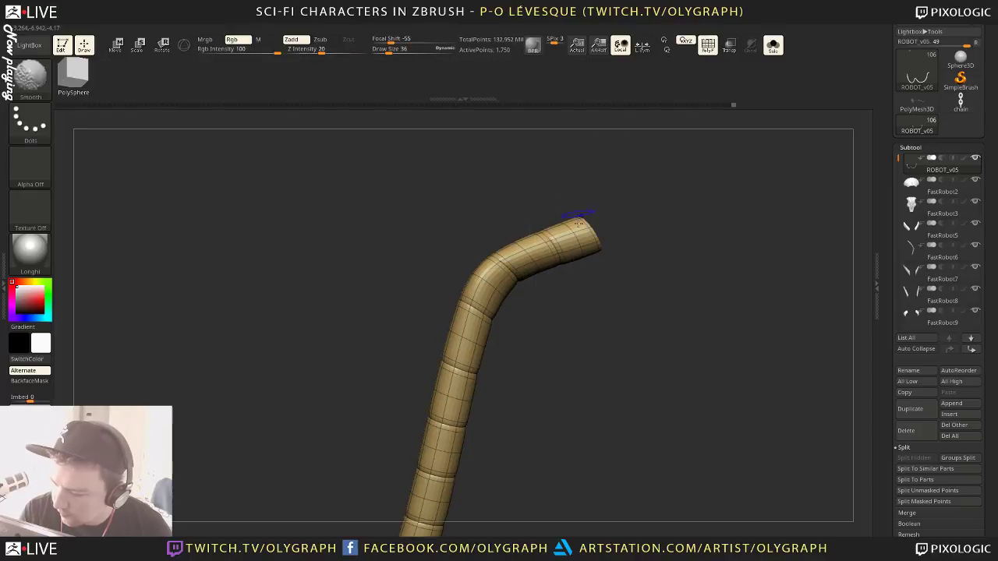
key("shift+f")
key("space")
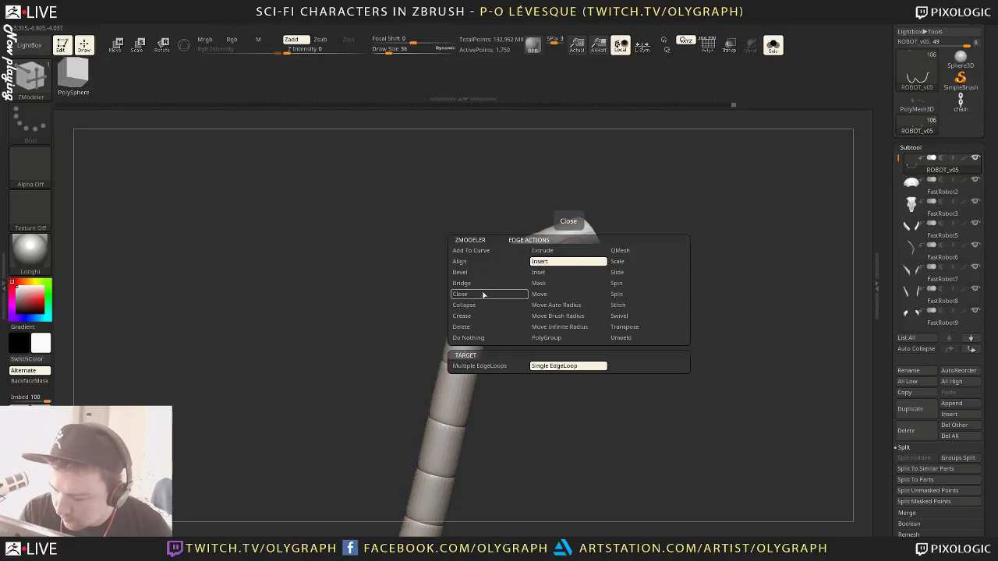
left_click(482, 317)
key("shift+f")
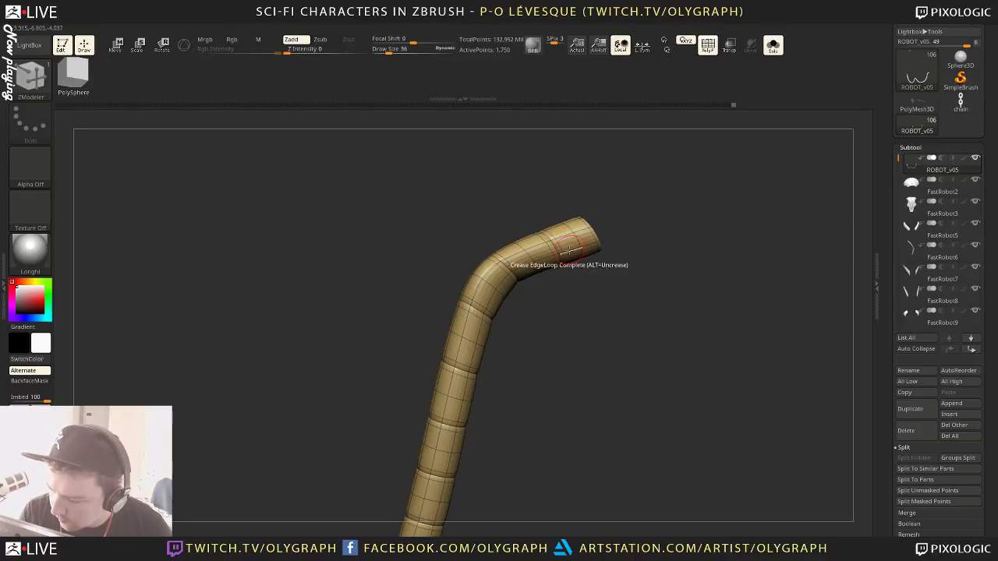
key("shift+d")
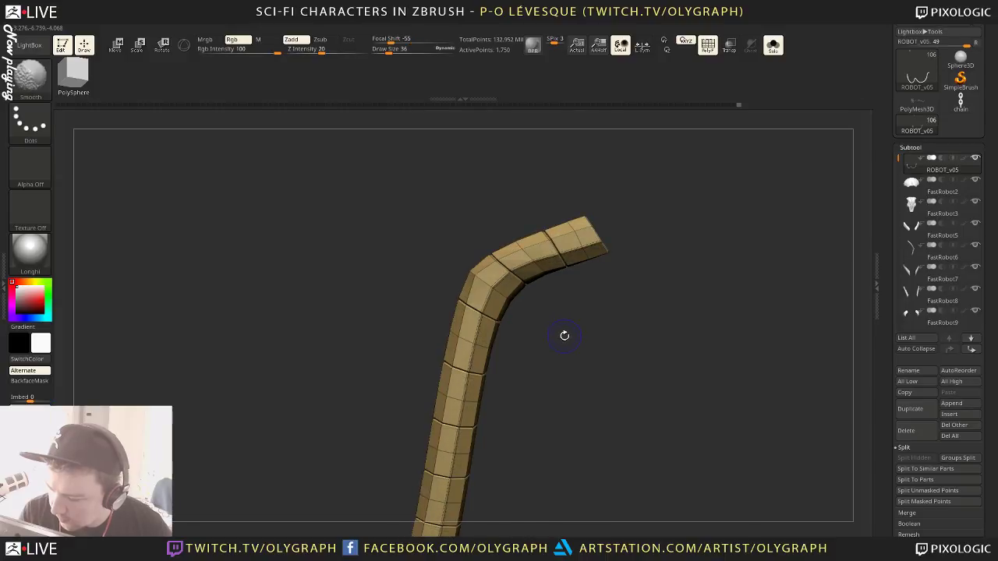
left_click_drag(565, 335, 581, 337)
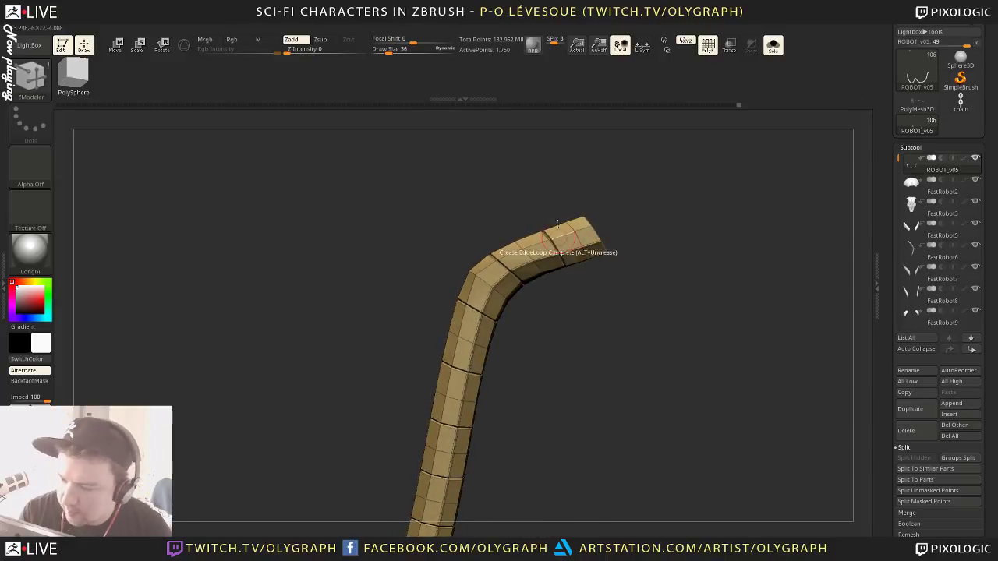
Frame the tube's creased edges with a curve and lay the curve_TubeCut segments along it
left_click(483, 27)
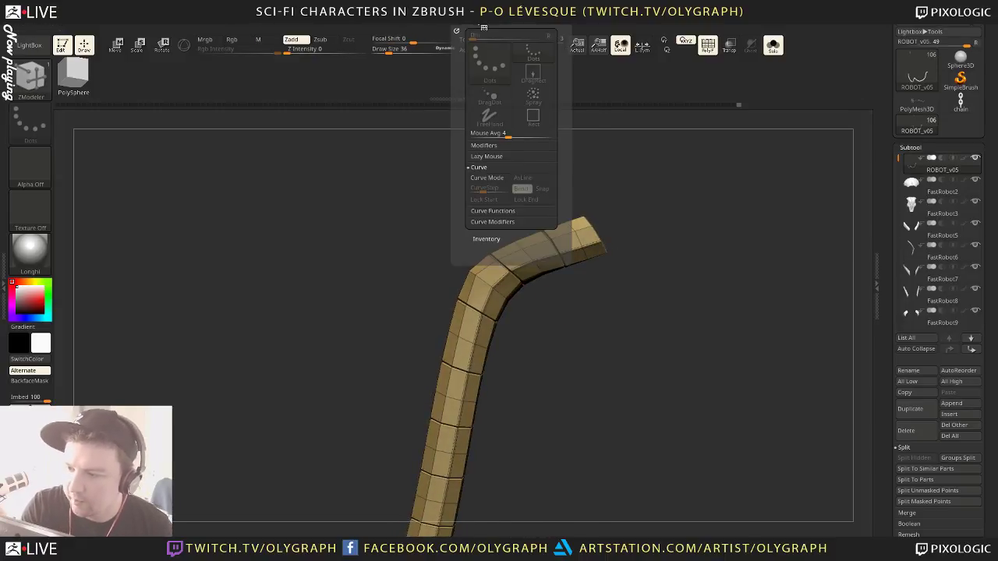
left_click(485, 211)
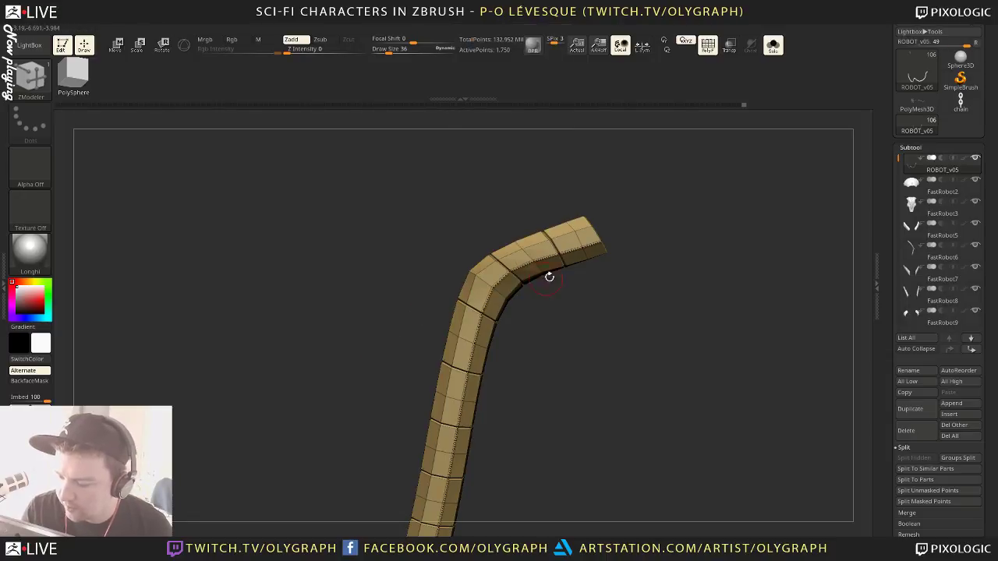
key("b")
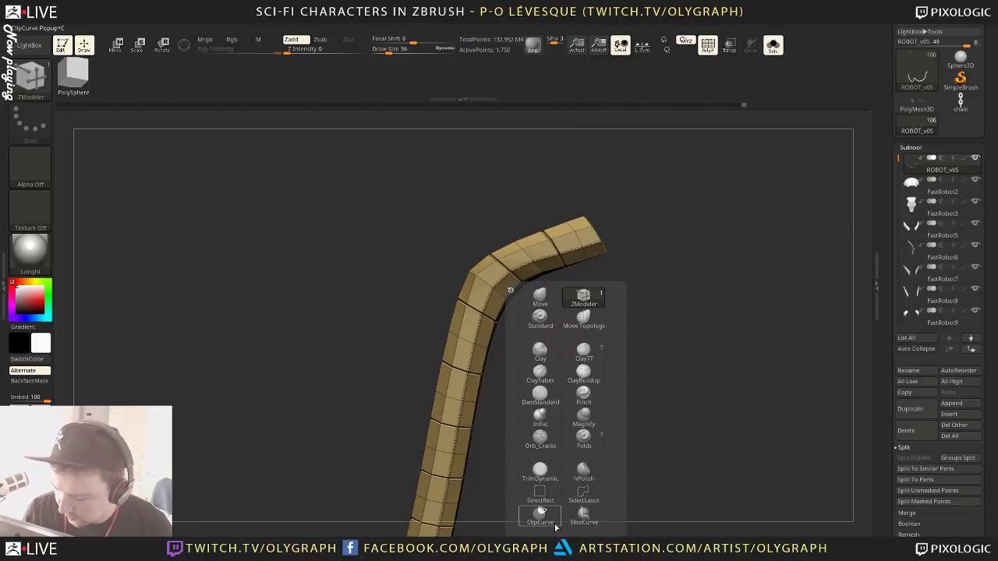
key("b")
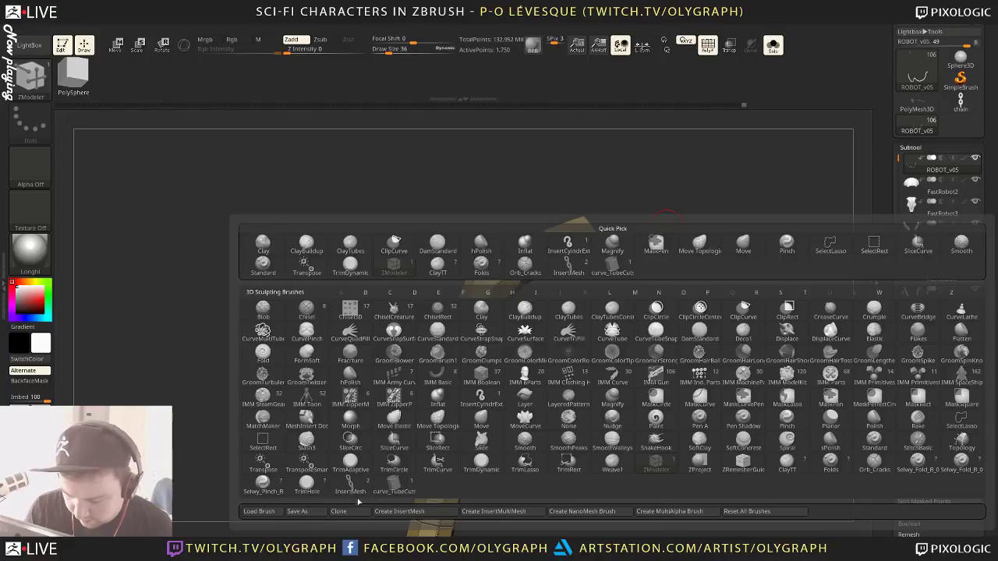
left_click(404, 490)
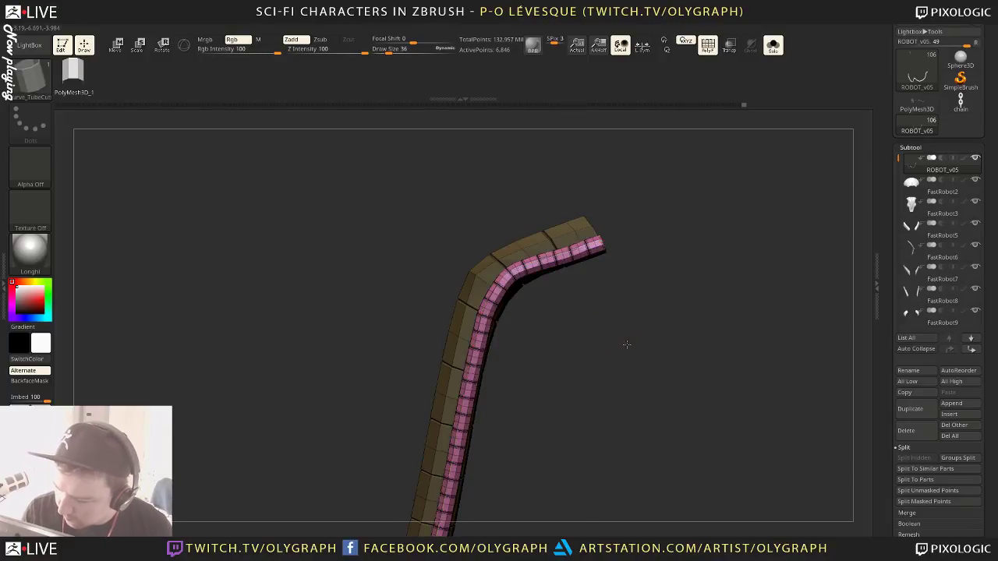
Thicken the curve tube by regenerating it along the framed curve at draw size 112
mouse_move(617, 371)
left_mouse_down("alt")
mouse_move(572, 330)
mouse_move(602, 269)
mouse_move(628, 328)
mouse_move(695, 325)
mouse_move(732, 301)
left_mouse_up("alt")
key("s")
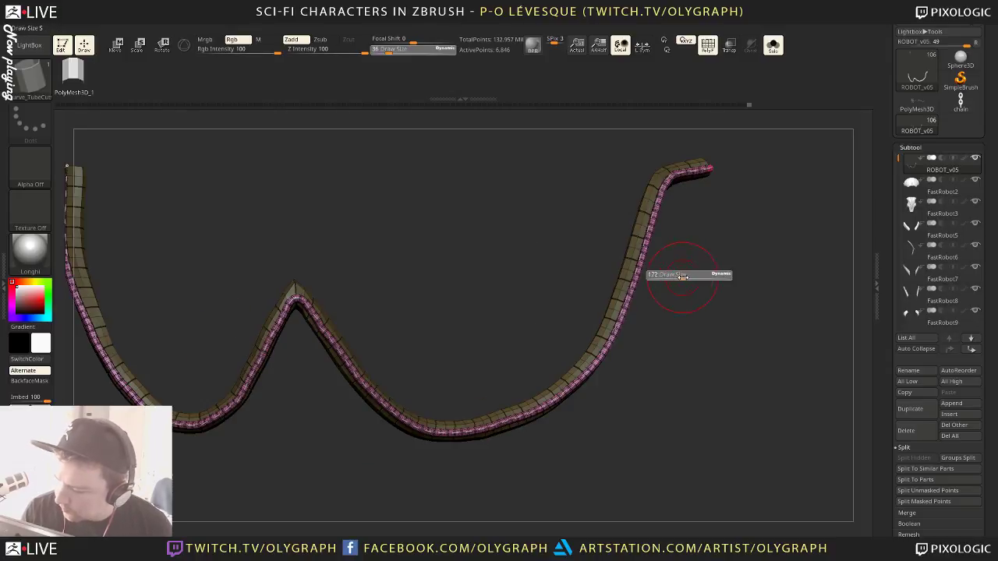
mouse_move(682, 277)
left_mouse_down()
mouse_move(724, 263)
mouse_move(725, 246)
mouse_move(697, 244)
mouse_move(765, 263)
mouse_move(735, 257)
mouse_move(735, 292)
mouse_move(765, 286)
mouse_move(584, 259)
left_mouse_up()
left_click(642, 261)
key("ctrl+z")
key("s")
left_click(641, 264)
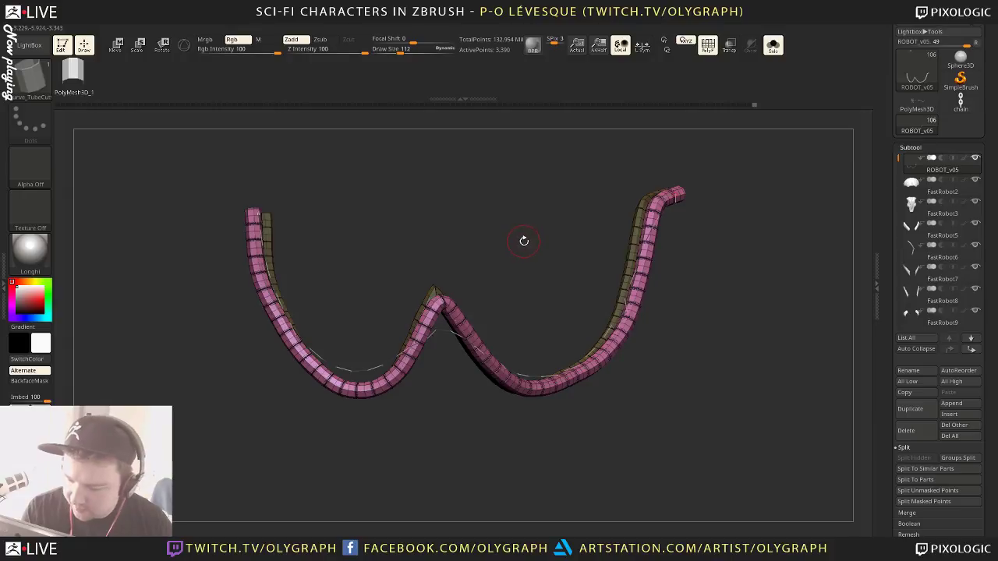
key("ctrl+z")
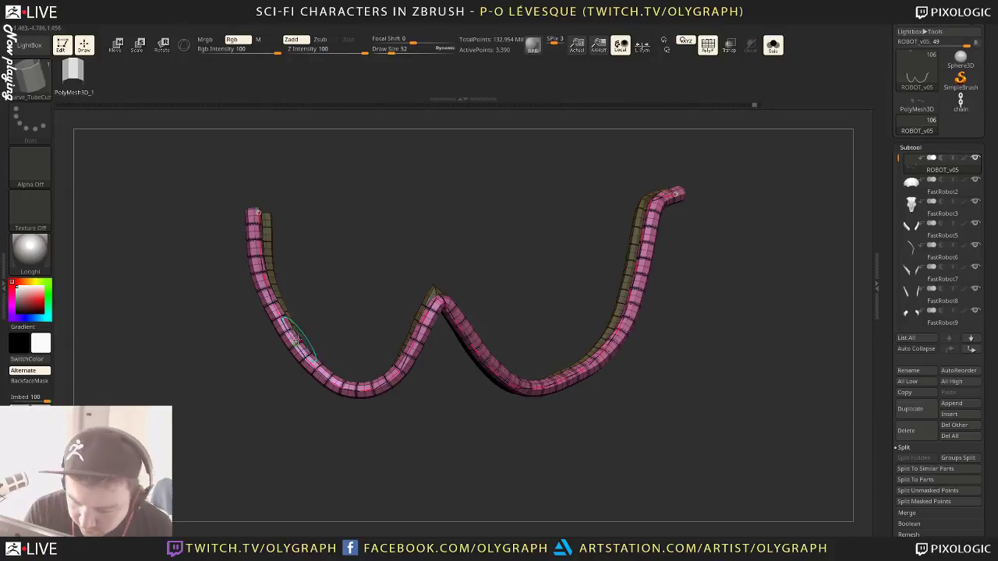
Isolate the new curve tube from the original and delete the hidden original tube
left_click_drag(234, 351, 273, 351)
left_click_drag(357, 297, 351, 297)
key("space")
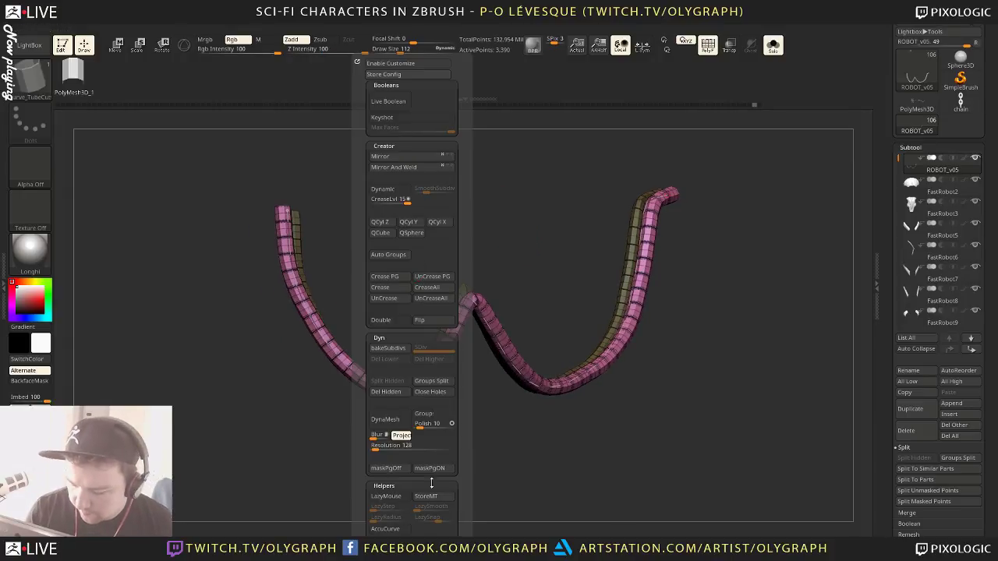
left_click_drag(468, 426, 463, 331)
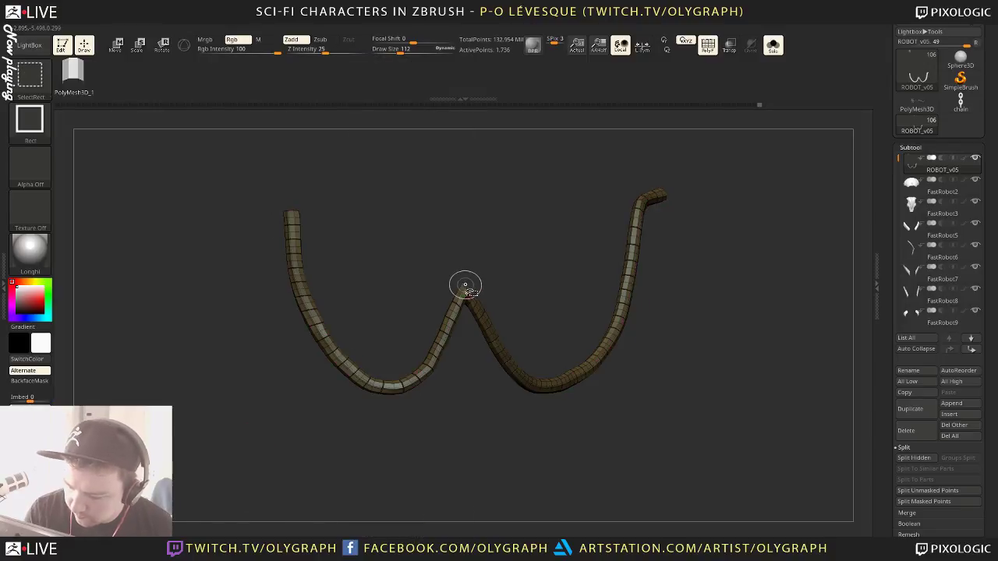
key("space")
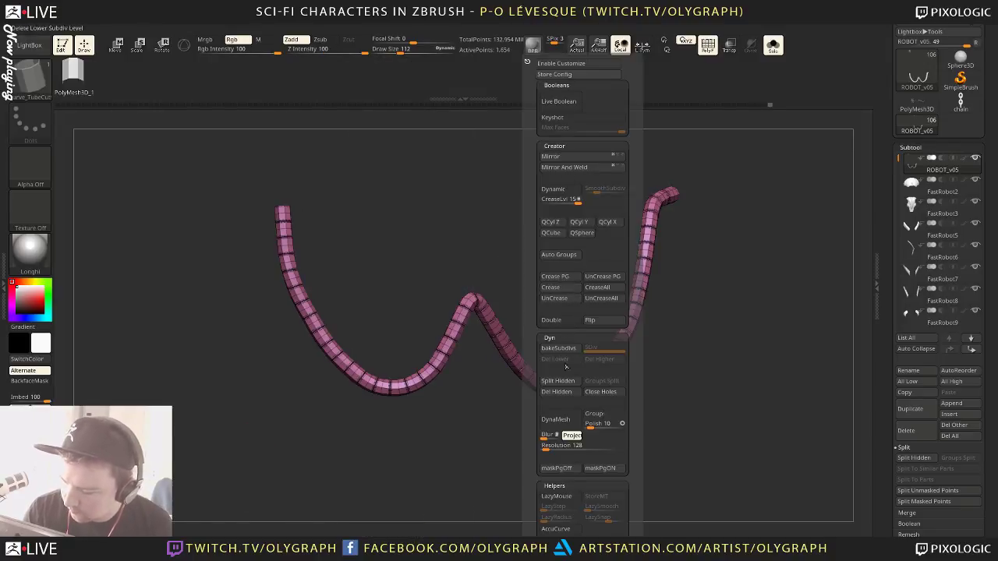
left_click(560, 391)
Restore the full scene, smooth the new tube with dynamic subdivision and hide its wireframe
key("shift+s")
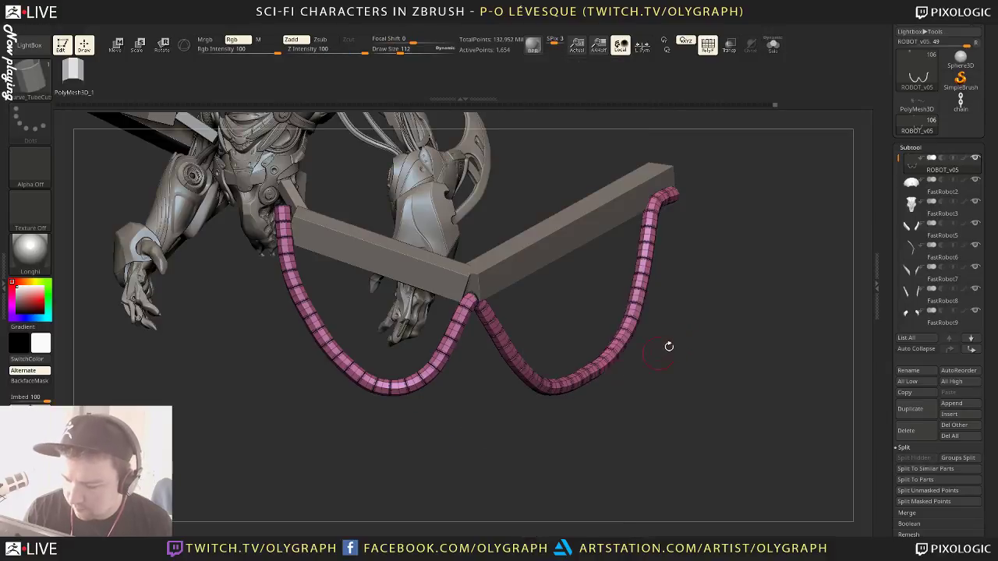
key("d")
key("shift+f")
left_click_drag(715, 288, 719, 299, "shift")
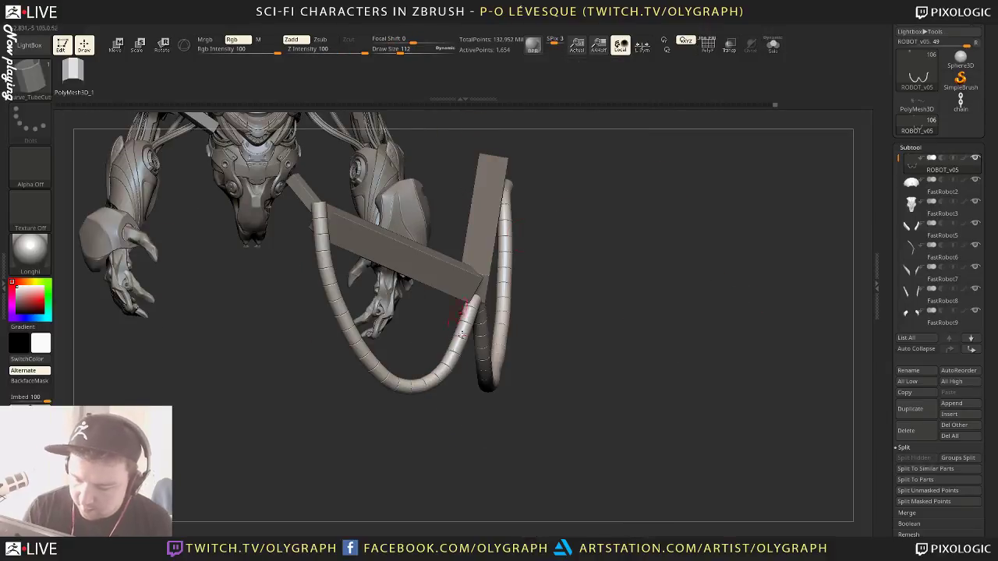
left_click_drag(460, 313, 293, 301)
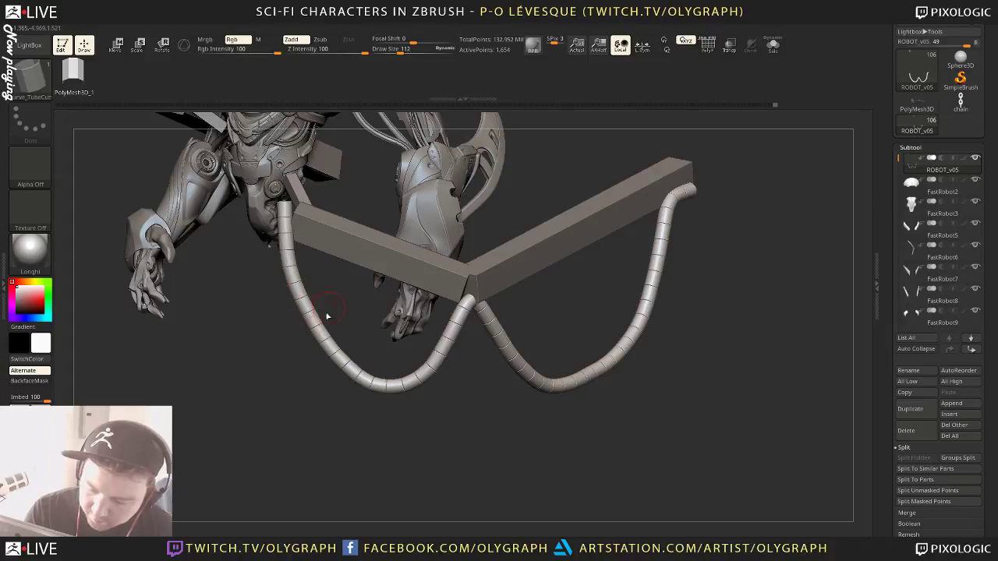
Refine the inner loop of the new tube below the short bar, using Move brush sizes 140 and 121
key("b")
key("m")
key("v")
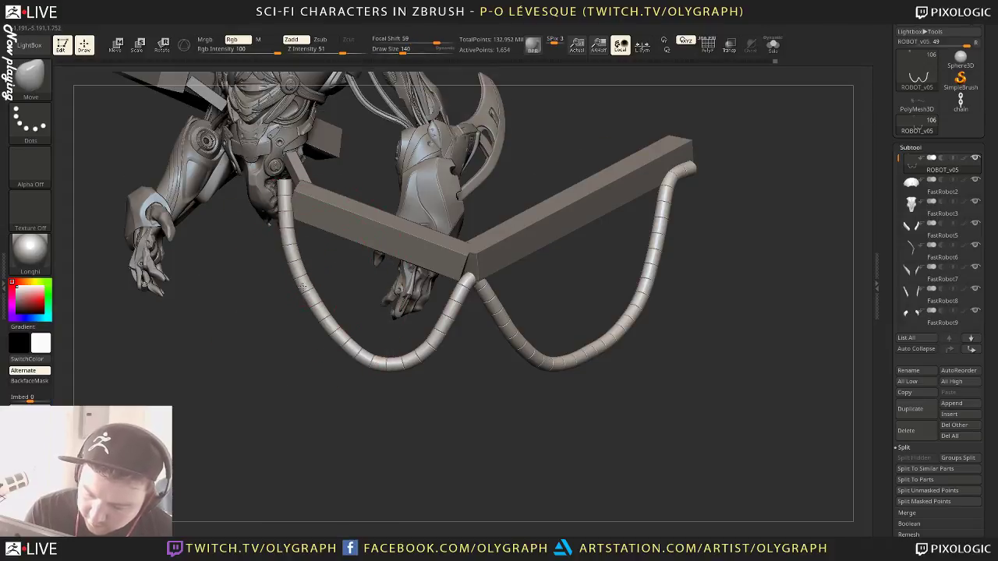
key("s")
left_click_drag(323, 312, 316, 311)
left_click_drag(340, 412, 388, 413)
mouse_move(390, 268)
left_mouse_down()
mouse_move(430, 267)
mouse_move(336, 283)
mouse_move(292, 310)
mouse_move(368, 321)
mouse_move(320, 323)
left_mouse_up()
key("w")
key("q")
left_click_drag(503, 270, 437, 266)
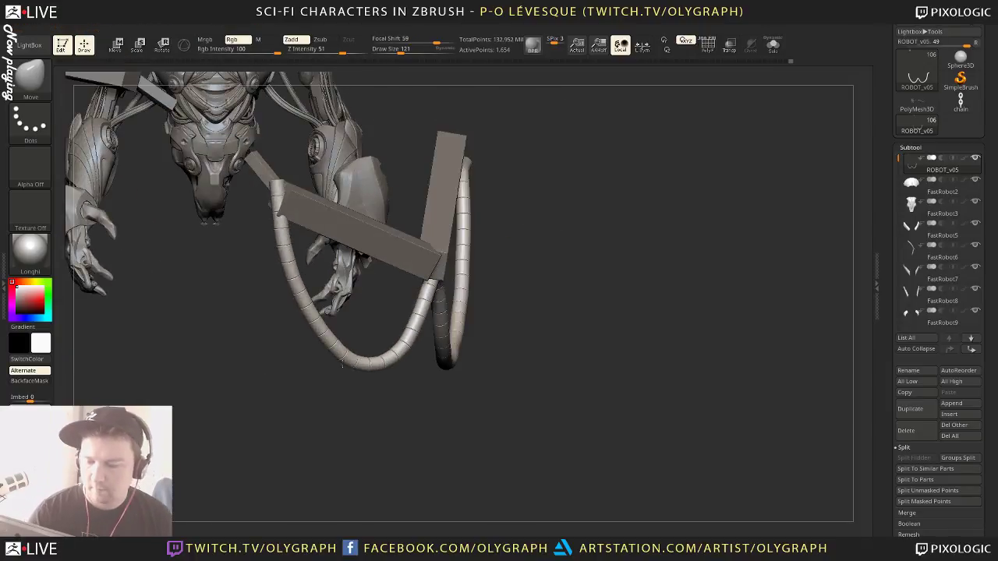
Smooth out the outer loop's curve below the long bar, using Move brush sizes 91 and 79
left_click_drag(403, 455, 373, 416, "alt")
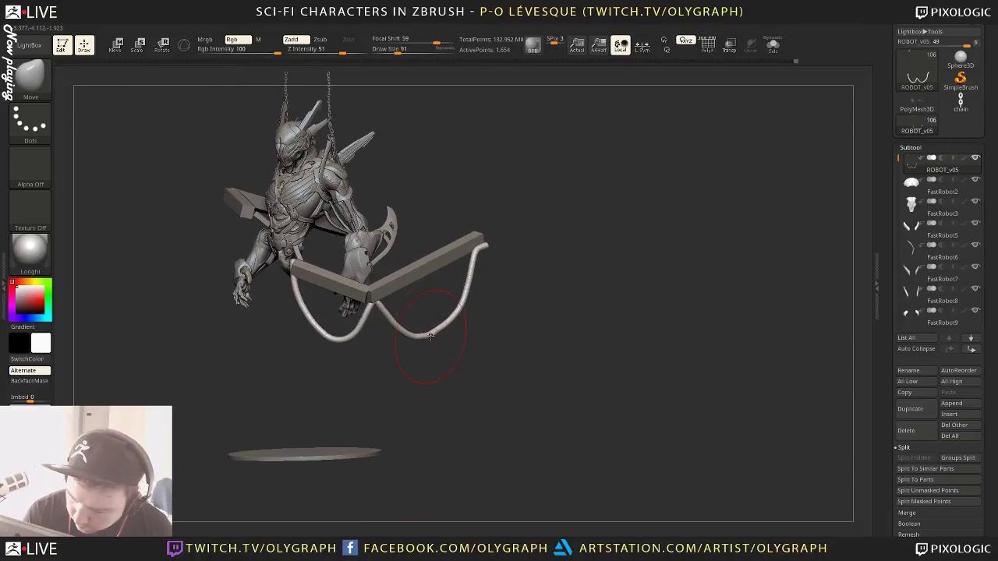
key("space")
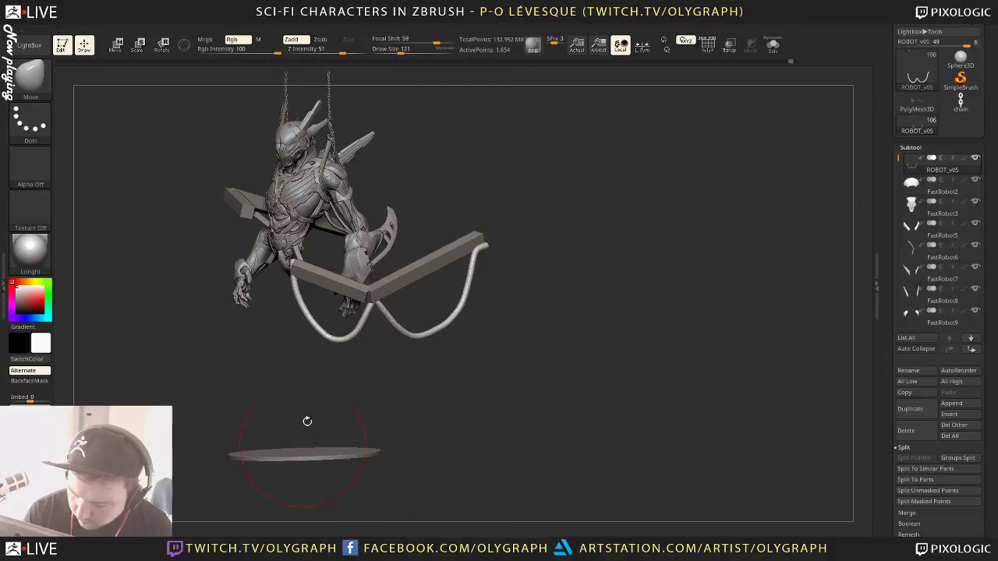
key("s")
key("s")
mouse_move(450, 327)
left_mouse_down()
mouse_move(466, 303)
mouse_move(460, 296)
left_mouse_up()
key("s")
key("s")
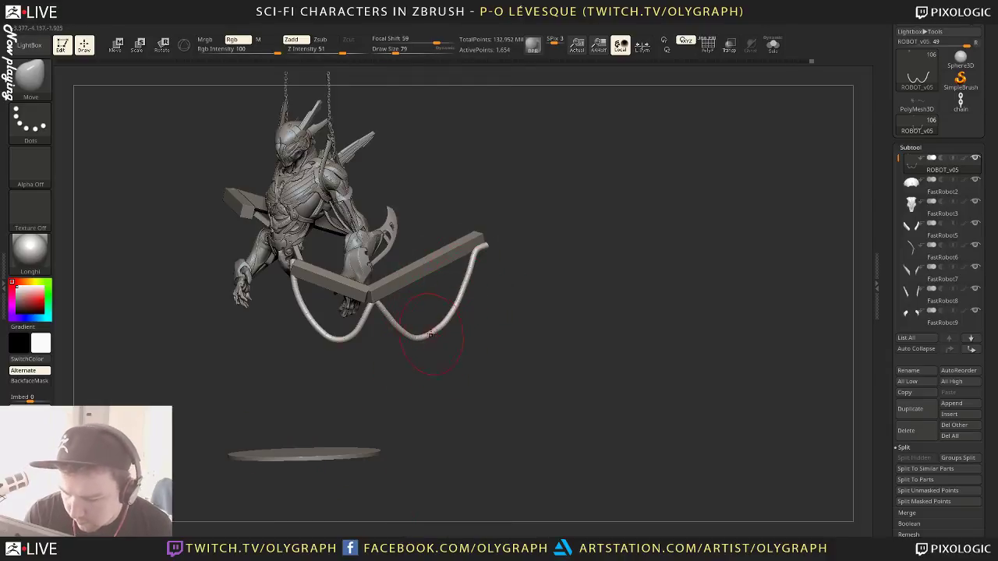
Adjust the inner loop's upper strand near the robot's hip, using Move brush sizes 145 and 99
key("s")
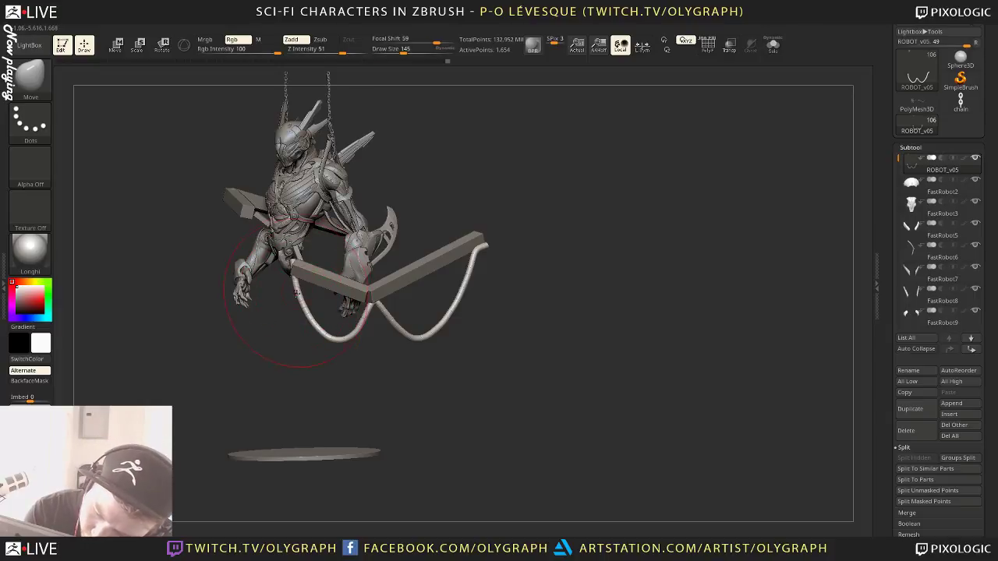
key("s")
left_click_drag(309, 293, 301, 293)
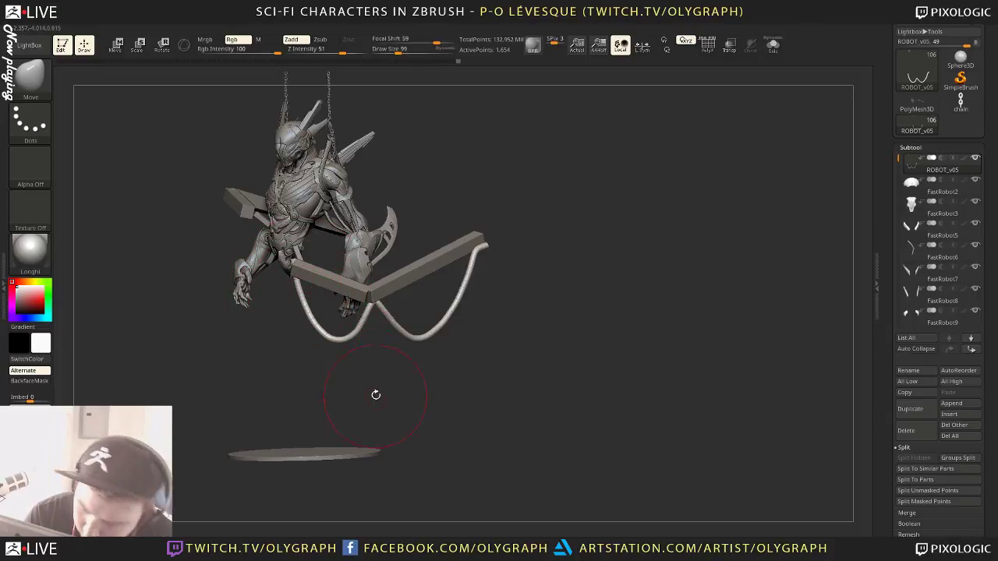
Pull the outer end of the cable in under the long bar's tip, using Move brush sizes 83 and 95
left_click_drag(376, 394, 388, 391, "shift")
left_click_drag(565, 264, 524, 245)
left_click_drag(459, 270, 469, 262)
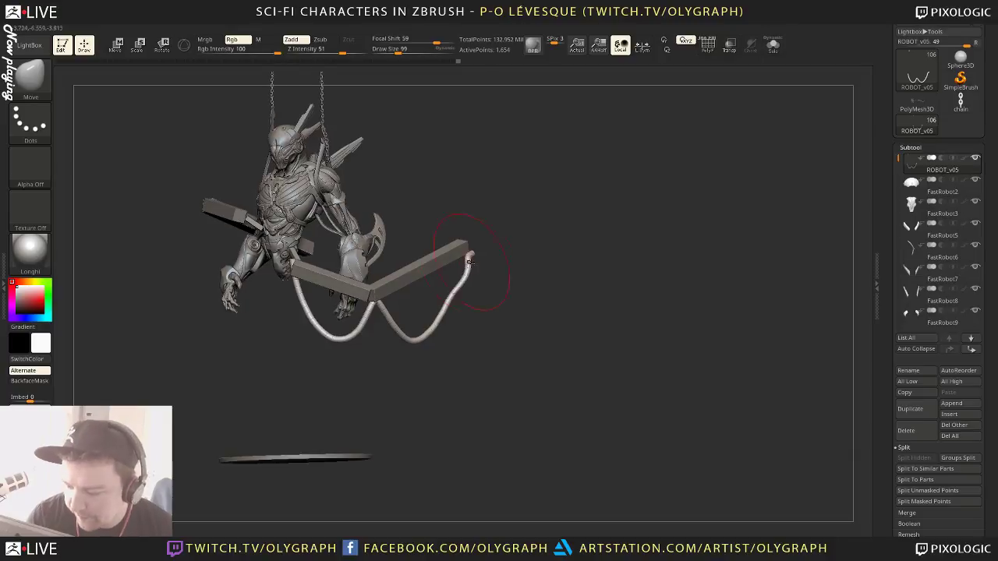
key("bracketright")
key("bracketright")
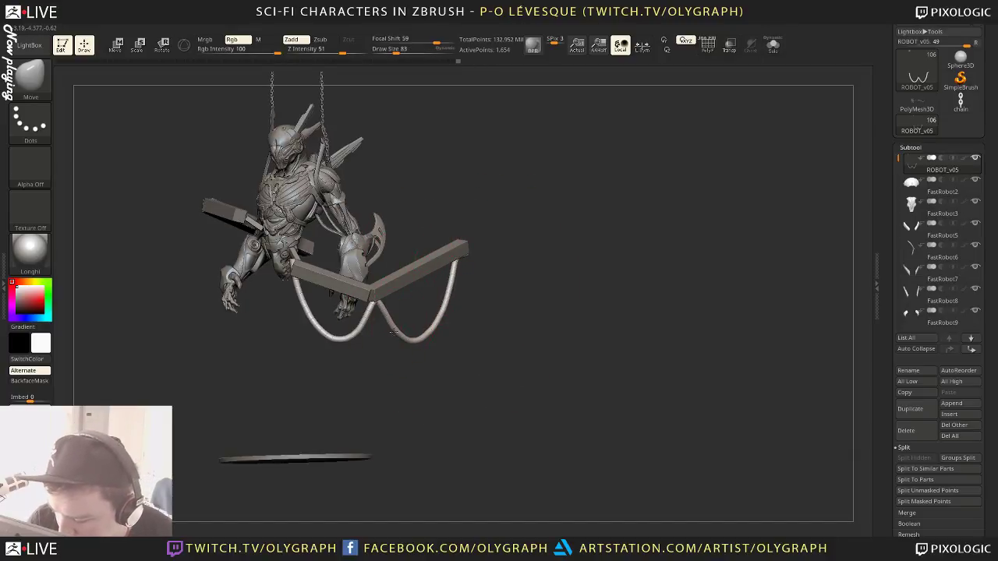
key("bracketright")
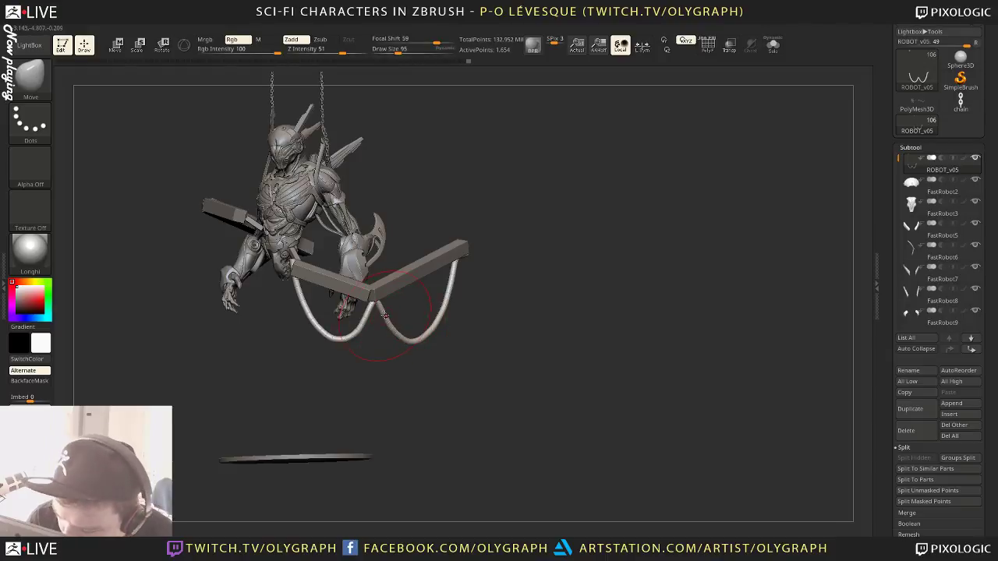
Load the tubeRegular insert brush from the Tools_Curves brush folder
mouse_move(399, 395)
left_mouse_down()
mouse_move(402, 417)
mouse_move(412, 360)
mouse_move(548, 263)
mouse_move(565, 398)
left_mouse_up()
mouse_move(554, 355)
left_mouse_down()
mouse_move(561, 273)
mouse_move(552, 337)
left_mouse_up()
key("b")
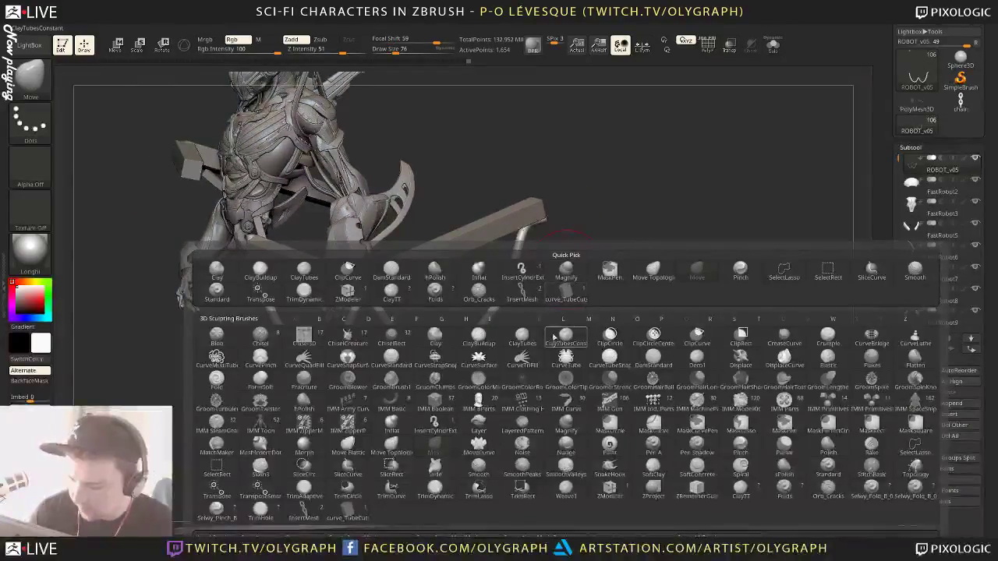
left_click(29, 45)
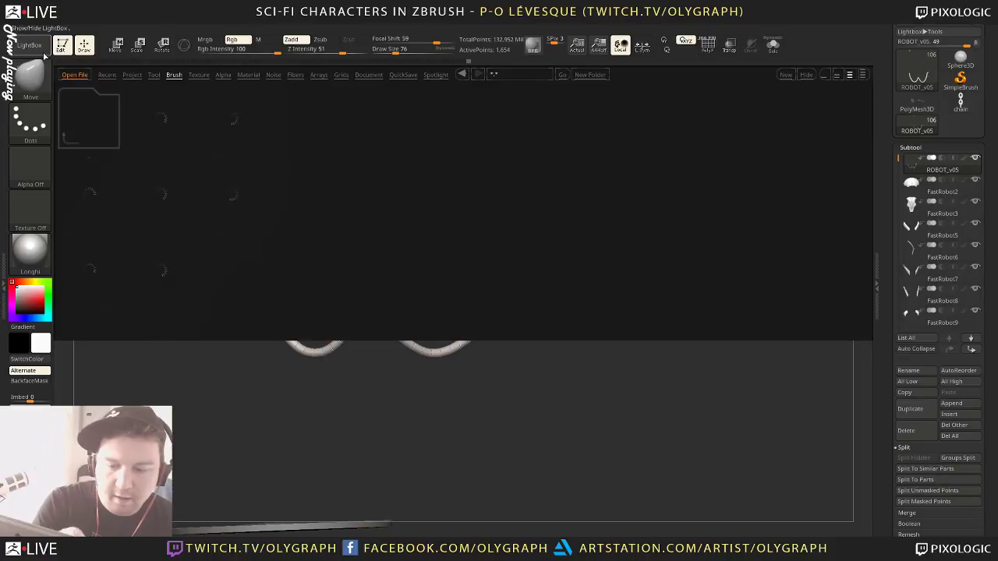
left_click(88, 117)
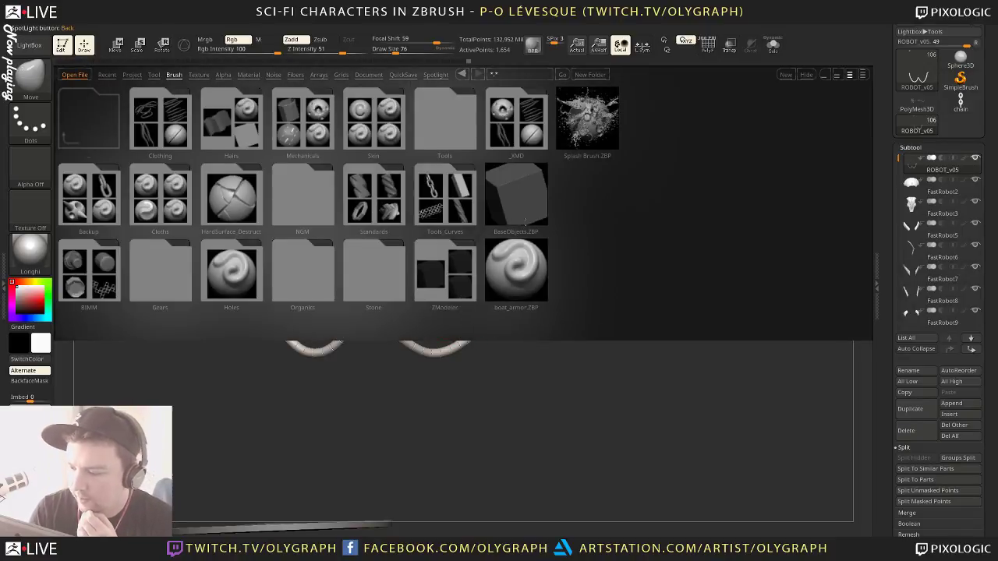
left_click(450, 199)
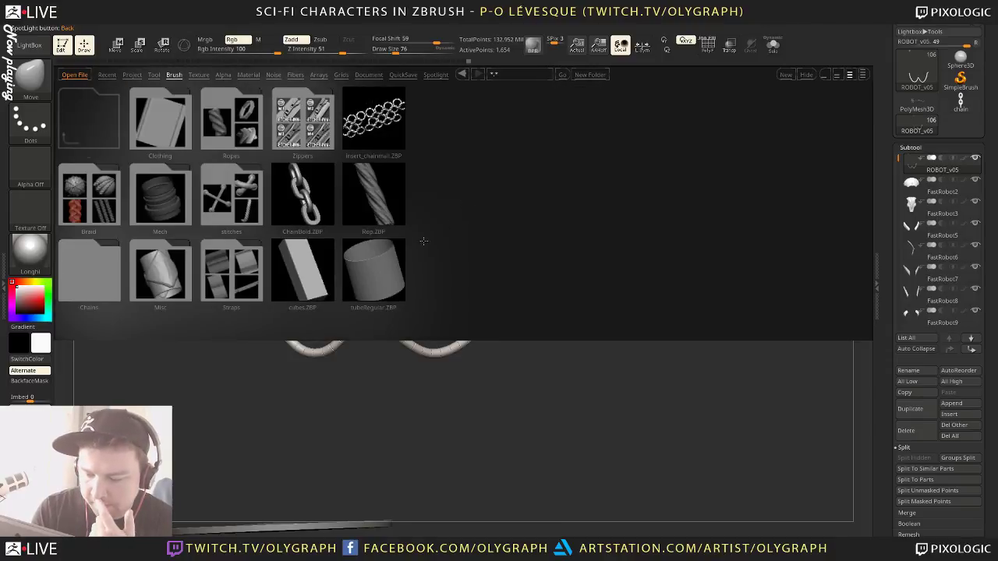
double_click(388, 271)
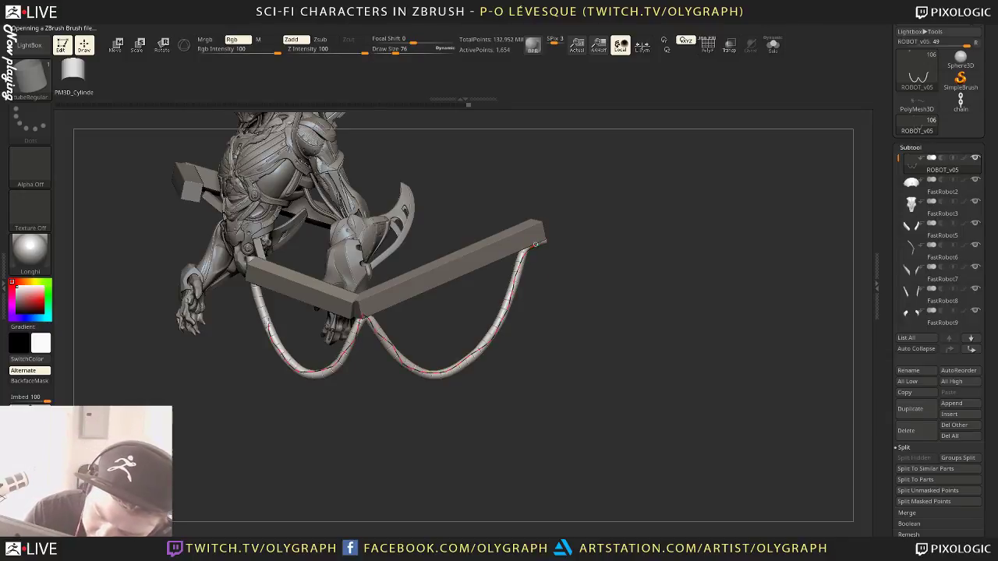
Run a thin tube along the whole hanging cable at draw size 52 and raise its curve at the elbow joint
left_click(251, 280)
left_click_drag(601, 301, 612, 348, "alt")
key("s")
left_click_drag(552, 308, 546, 308)
left_click(502, 288)
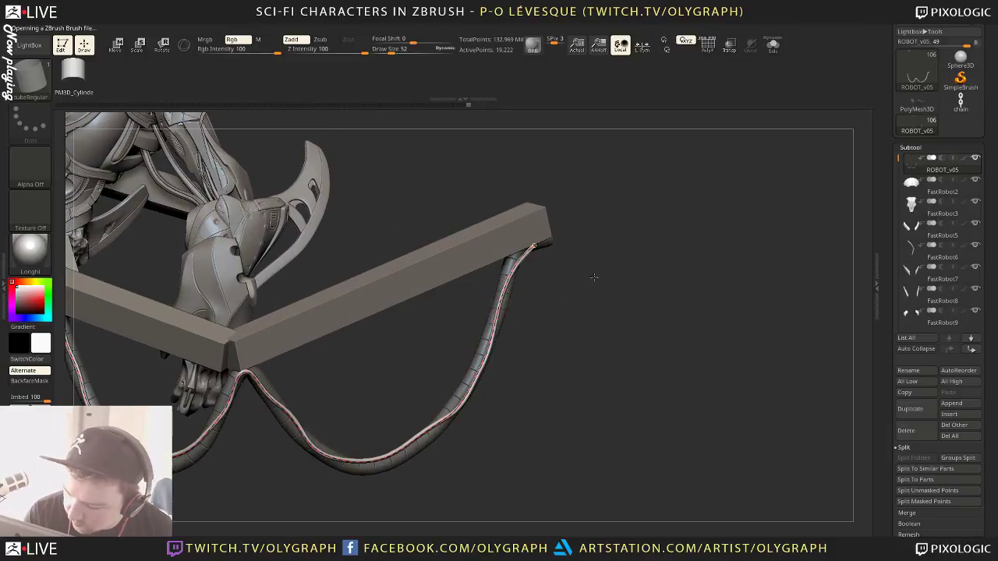
left_click_drag(589, 235, 695, 159, "alt")
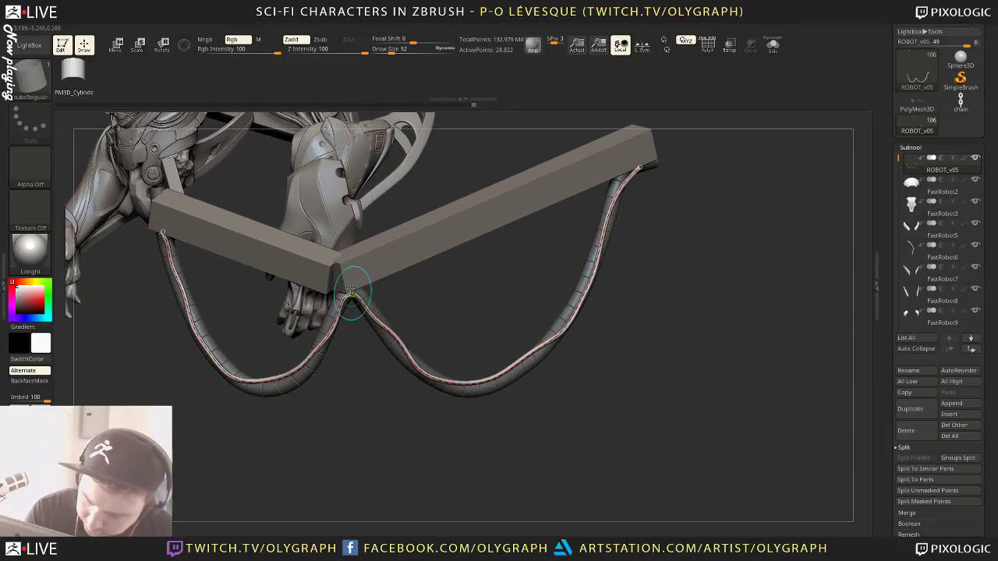
left_click_drag(351, 290, 350, 285)
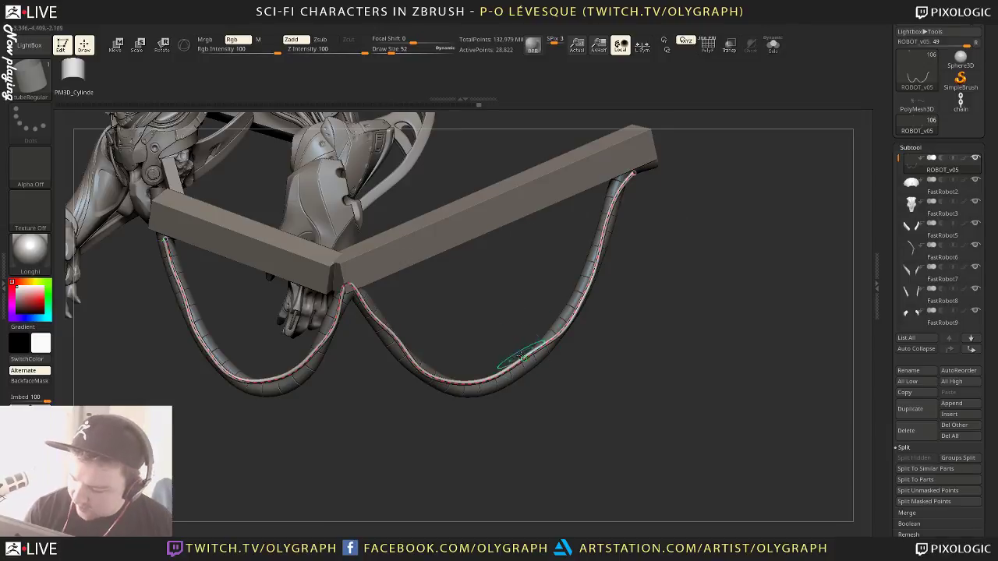
Isolate the cable and run a second thin tube along its full length from one bar end to the other
mouse_move(524, 355)
left_mouse_down()
mouse_move(550, 430)
mouse_move(820, 519)
left_mouse_up()
left_click_drag(443, 368, 388, 531)
key("shift+s")
mouse_move(682, 207)
left_mouse_down()
mouse_move(700, 212)
mouse_move(463, 153)
left_mouse_up()
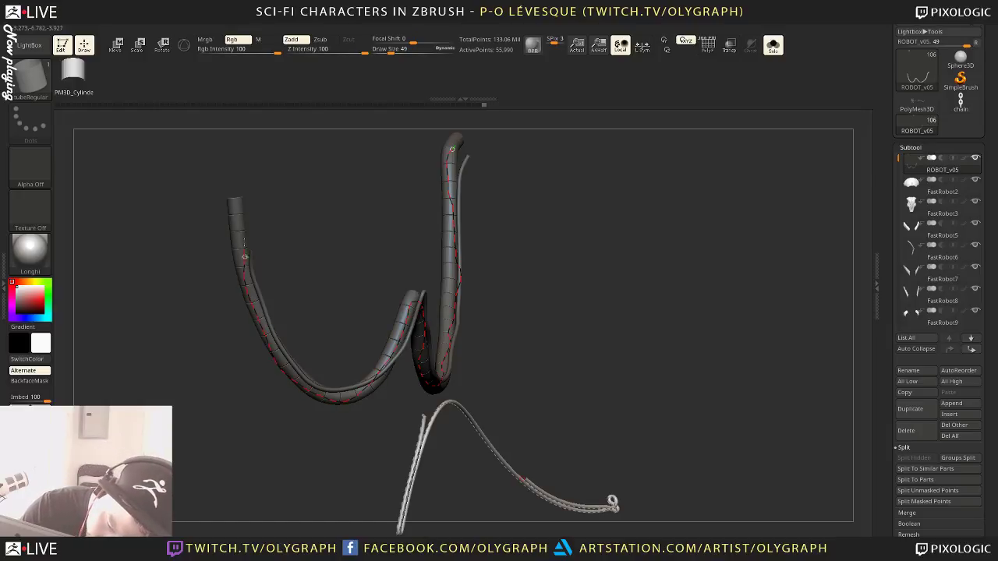
left_click_drag(245, 244, 235, 206)
Bend the second thin tube's curve at several points along the outer loop so it twists around the cable
left_click_drag(593, 216, 543, 223)
mouse_move(544, 223)
right_mouse_down("ctrl")
mouse_move(517, 319)
mouse_move(485, 318)
right_mouse_up("ctrl")
left_click_drag(485, 318, 597, 320, "alt")
left_click_drag(472, 350, 500, 352)
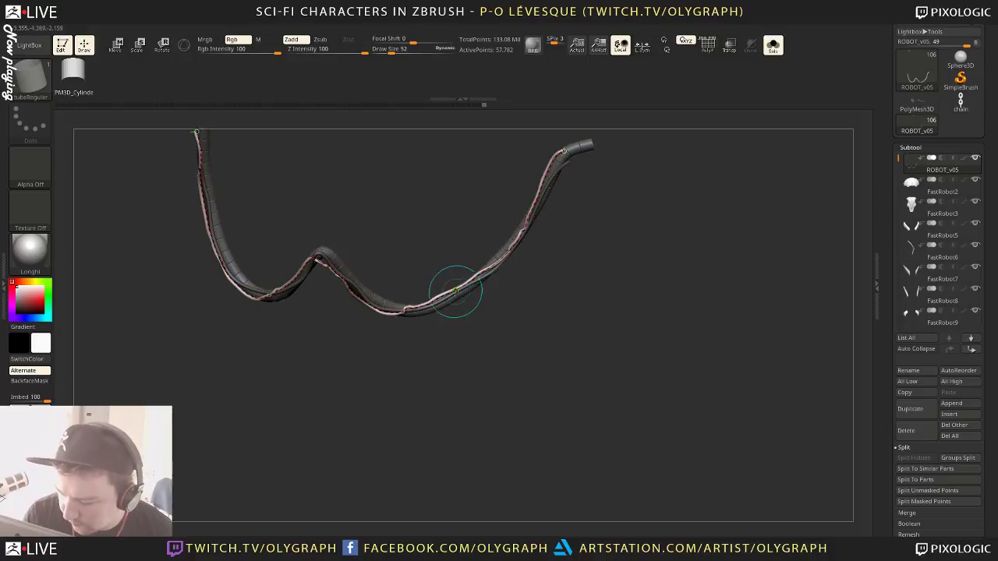
left_click_drag(454, 292, 460, 298)
left_click_drag(498, 345, 503, 280)
key("space")
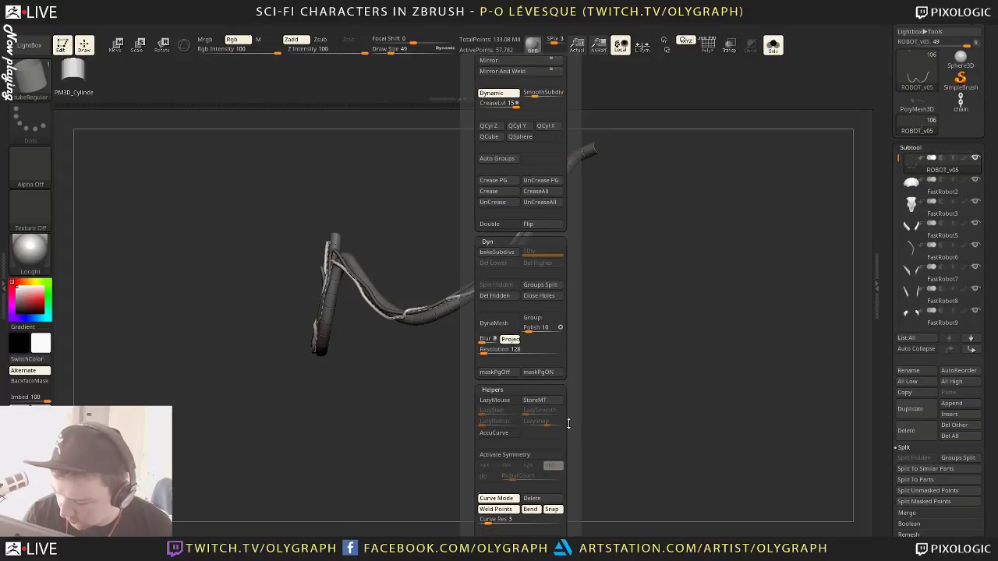
left_click_drag(410, 403, 507, 335)
left_click(435, 304, "ctrl+shift")
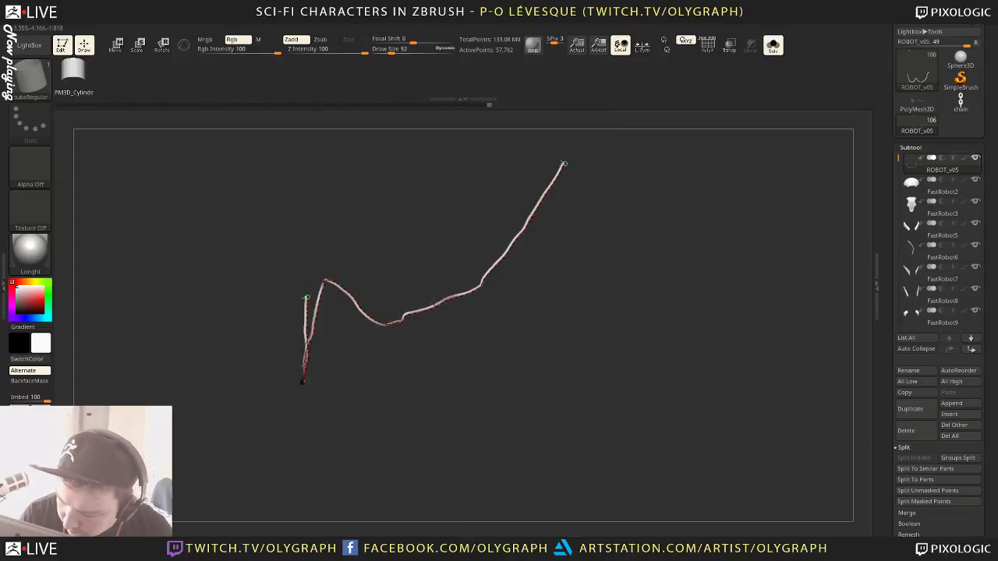
mouse_move(434, 301)
left_mouse_down()
mouse_move(535, 305)
mouse_move(490, 263)
mouse_move(466, 263)
mouse_move(551, 198)
mouse_move(565, 257)
mouse_move(548, 214)
left_mouse_up()
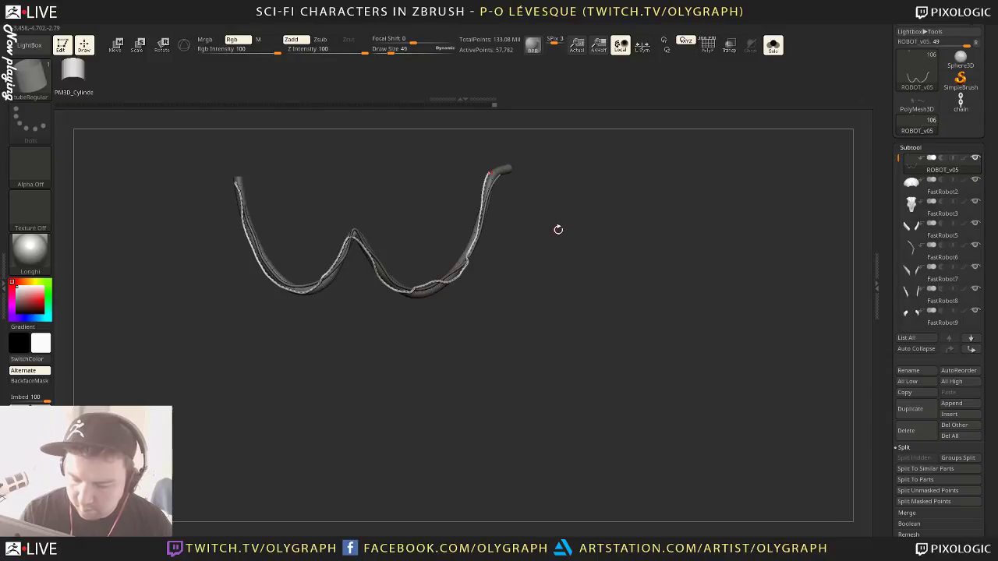
Try to wrap a third thin tube around the cable's inner loop at draw size 49
left_click_drag(373, 195, 331, 230)
left_click(298, 230, "ctrl+shift")
left_click_drag(278, 327, 532, 268)
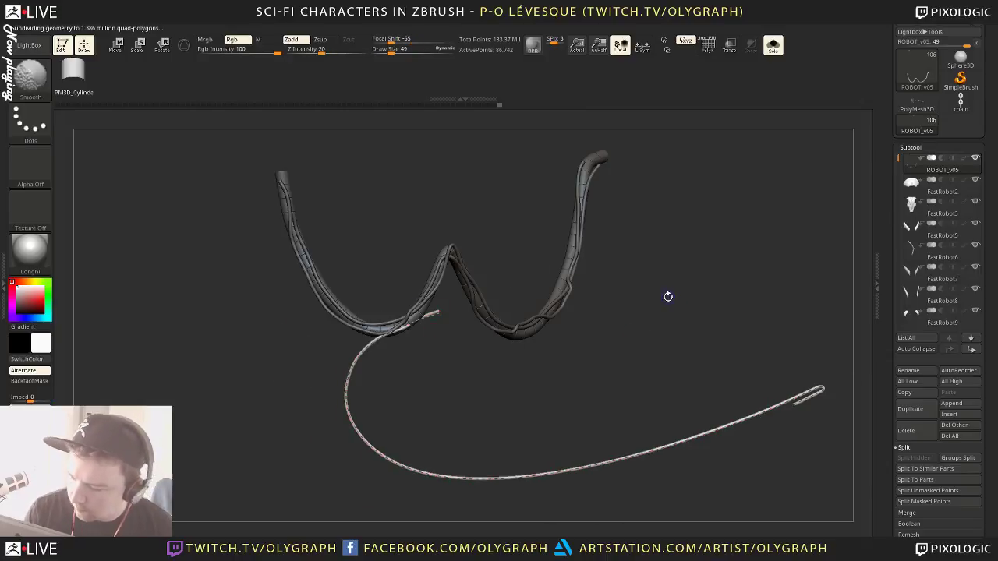
left_click_drag(667, 306, 519, 384)
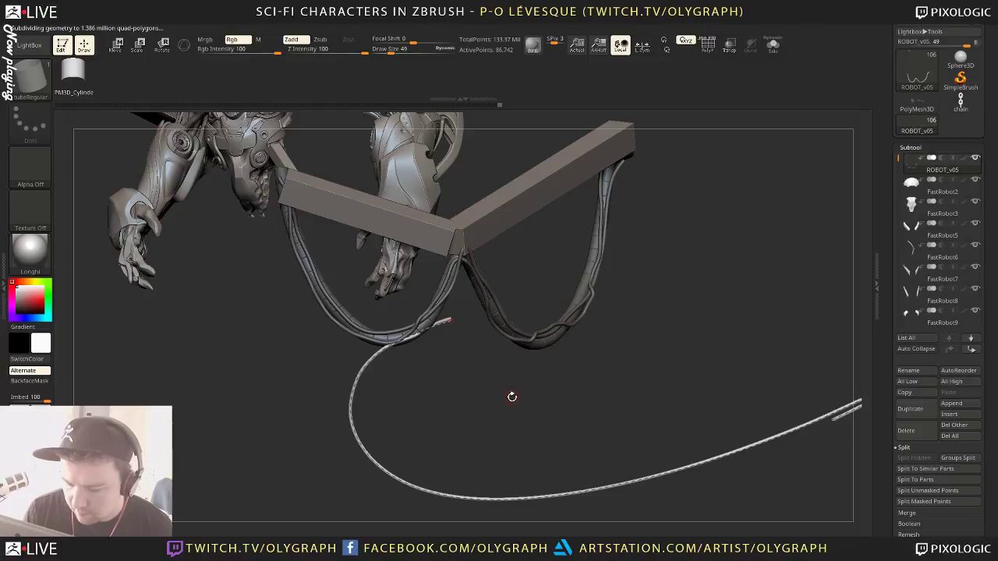
key("b")
key("m")
key("v")
key("space")
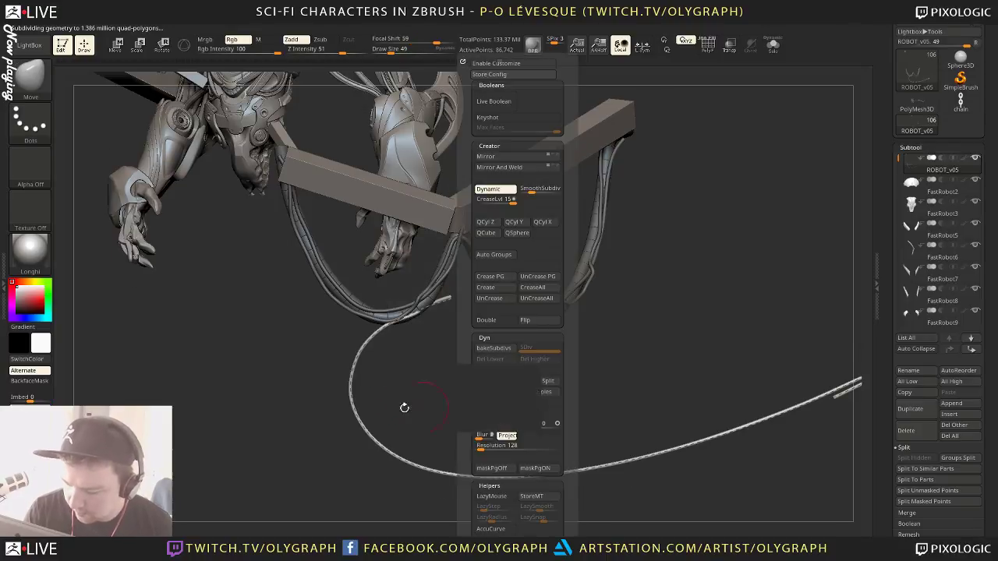
key("ctrl+z")
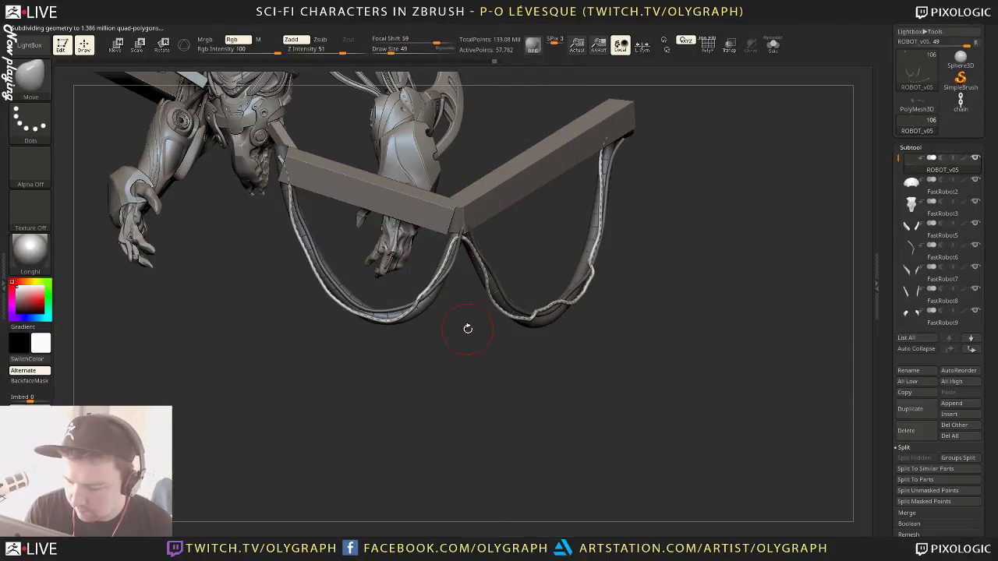
Delete the leftover curve guide from the thin tubes wrapped around the cable
key("space")
left_click_drag(520, 492, 518, 344)
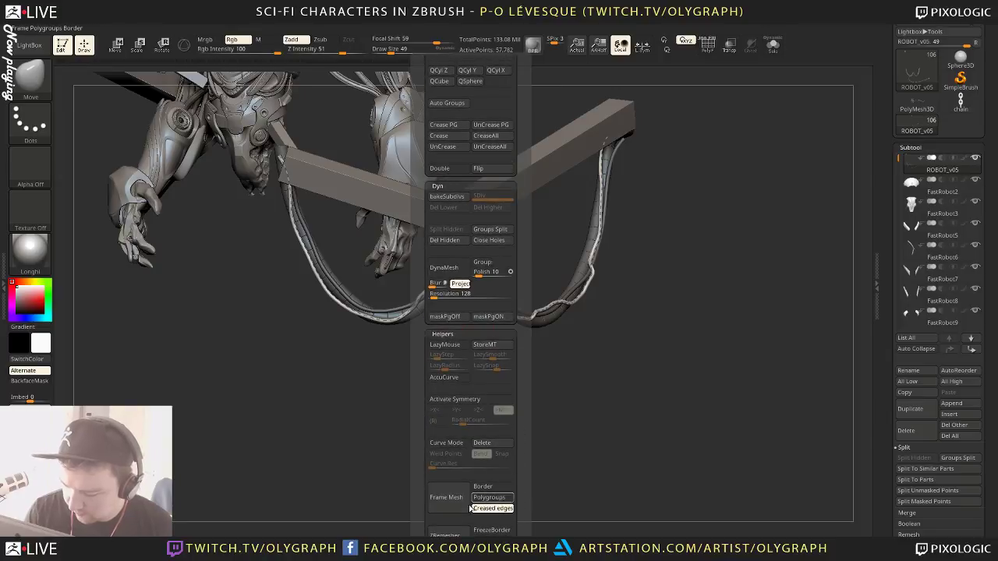
mouse_move(417, 517)
left_mouse_down()
mouse_move(417, 461)
mouse_move(419, 506)
left_mouse_up()
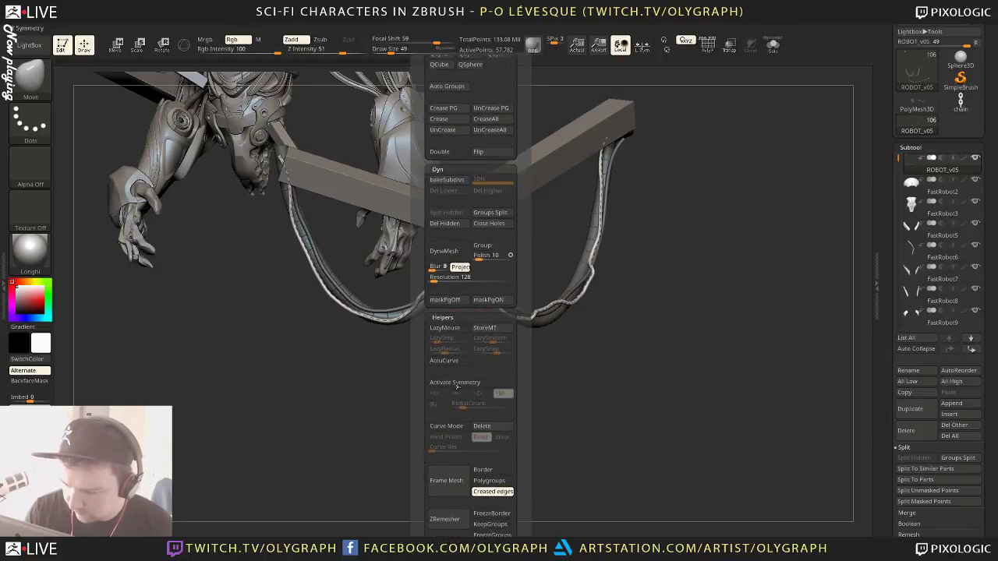
scroll(524, 224, "up", 5)
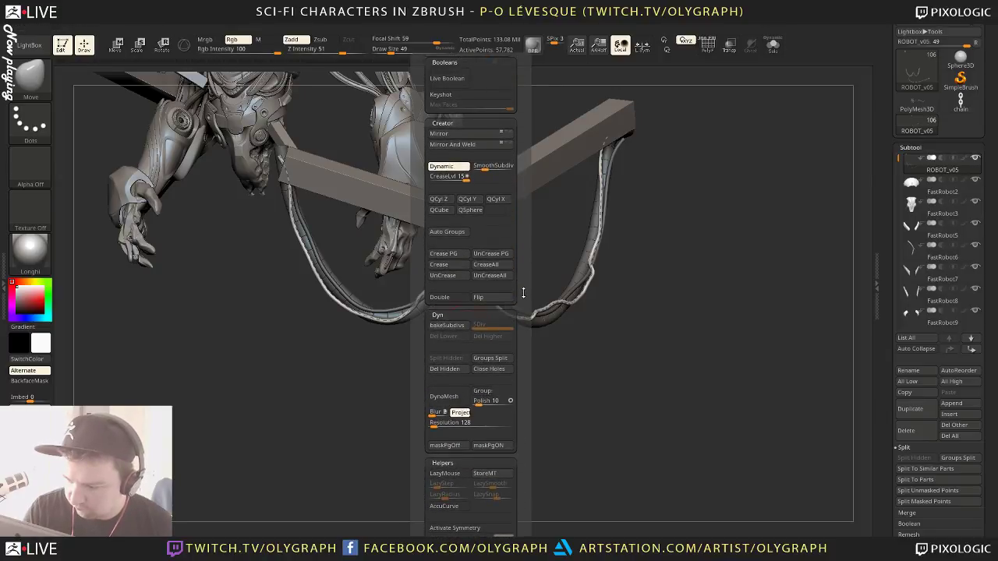
scroll(522, 265, "down", 4)
scroll(524, 242, "down", 2)
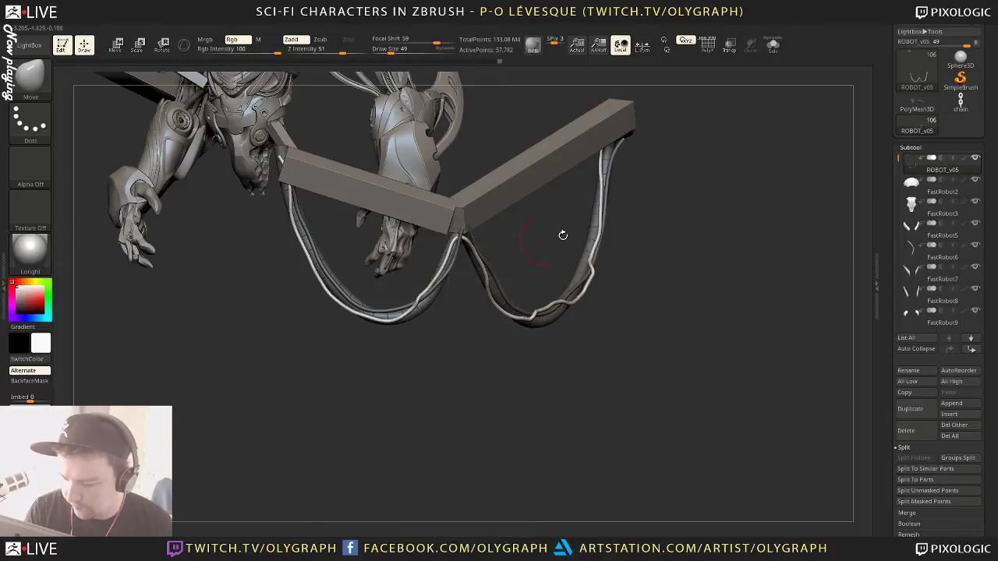
Isolate the unmasked cable with its wireframe and unsmoothed low-poly form shown, and switch to the ZModeler brush
key("shift+s")
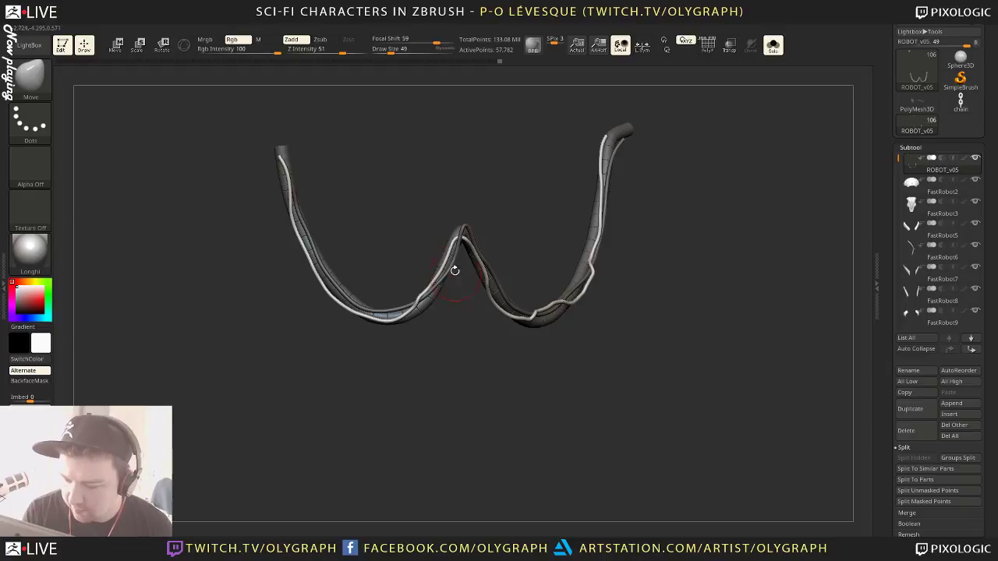
mouse_move(447, 330)
left_mouse_down("ctrl")
mouse_move(447, 342)
mouse_move(499, 357)
mouse_move(481, 363)
mouse_move(488, 351)
left_mouse_up("ctrl")
key("shift+f")
key("shift+d")
key("b")
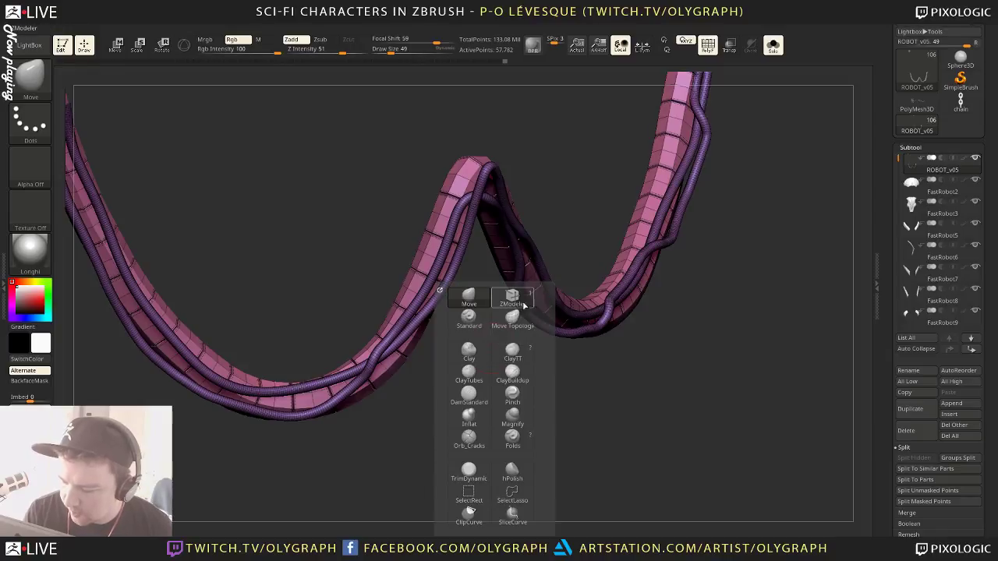
left_click(521, 303)
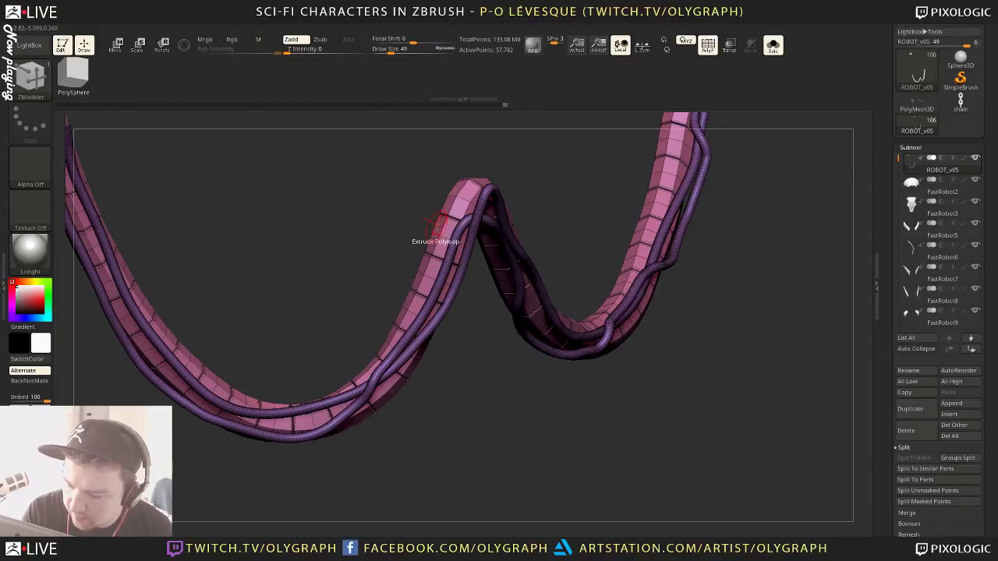
Extrude a polyloop on the cable just below the elbow peak into a thick collar and preview it smoothed
key("space")
left_click(513, 348)
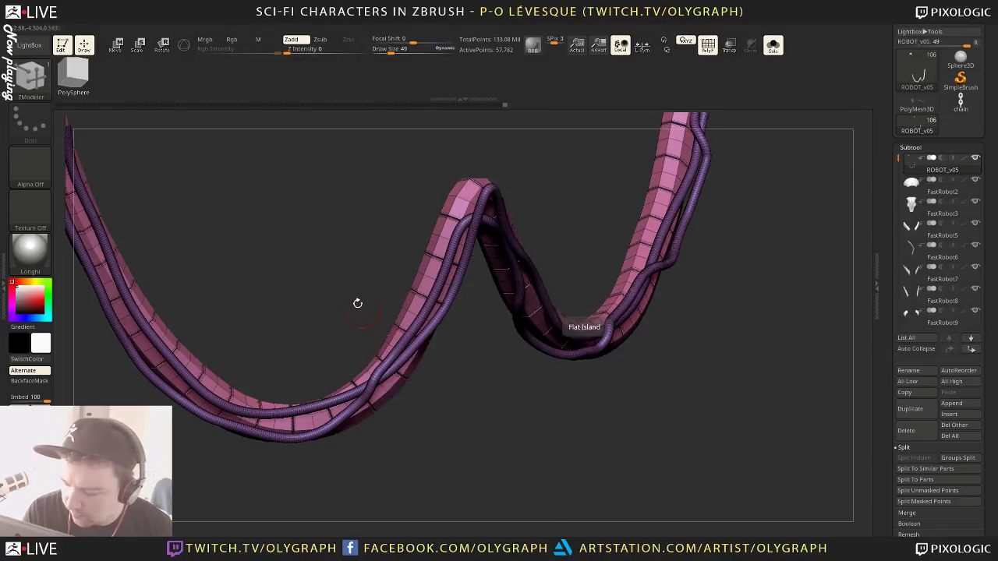
mouse_move(358, 304)
left_mouse_down()
mouse_move(354, 289)
mouse_move(357, 310)
left_mouse_up()
left_click_drag(432, 192, 382, 170)
key("d")
left_click_drag(594, 313, 555, 194, "alt")
key("shift+f")
left_click_drag(473, 383, 471, 405)
key("shift+f")
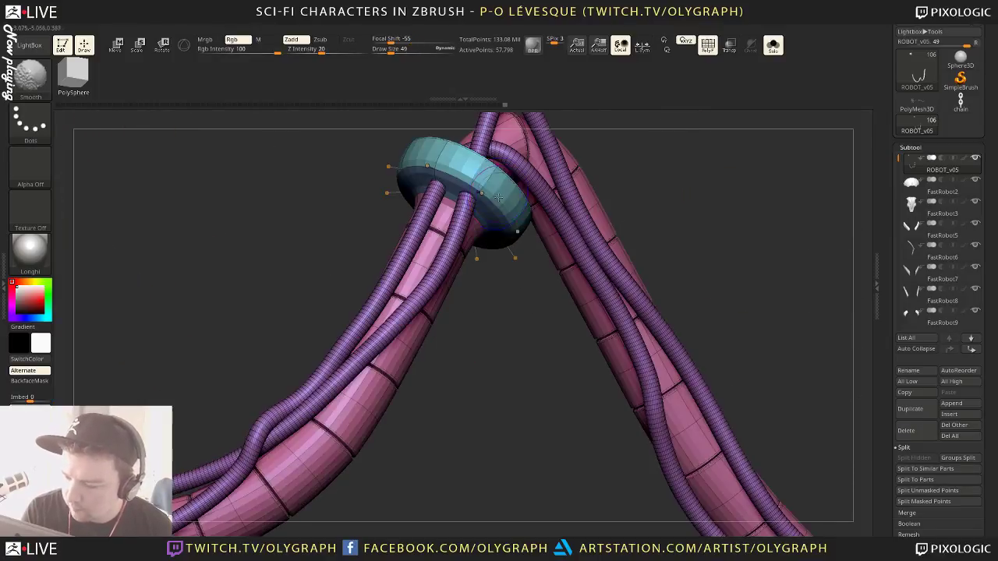
Set the ZModeler polygon action to Crease with the Polyloop target for the unsmoothed collar
key("shift+d")
key("space")
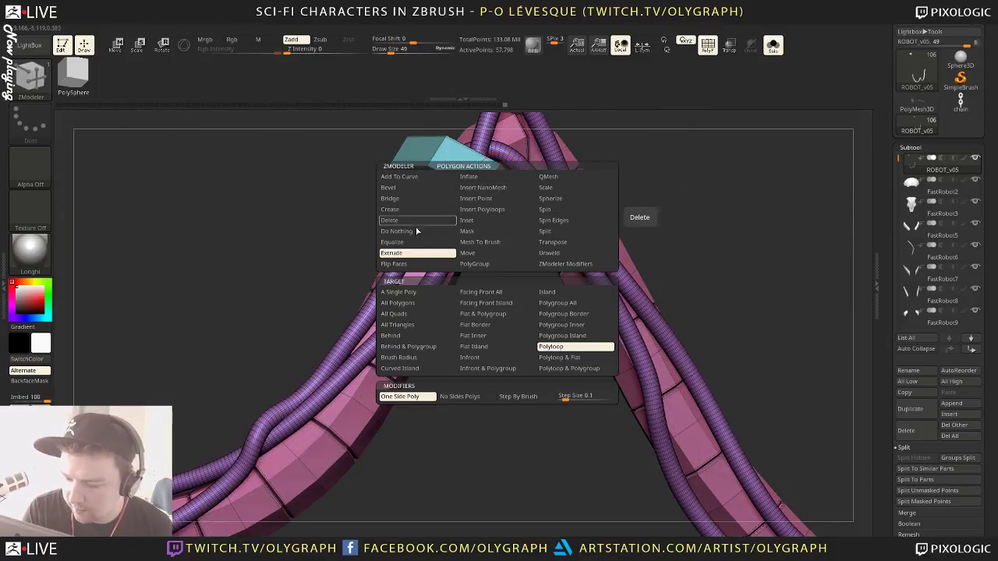
left_click(414, 211)
left_click(551, 336)
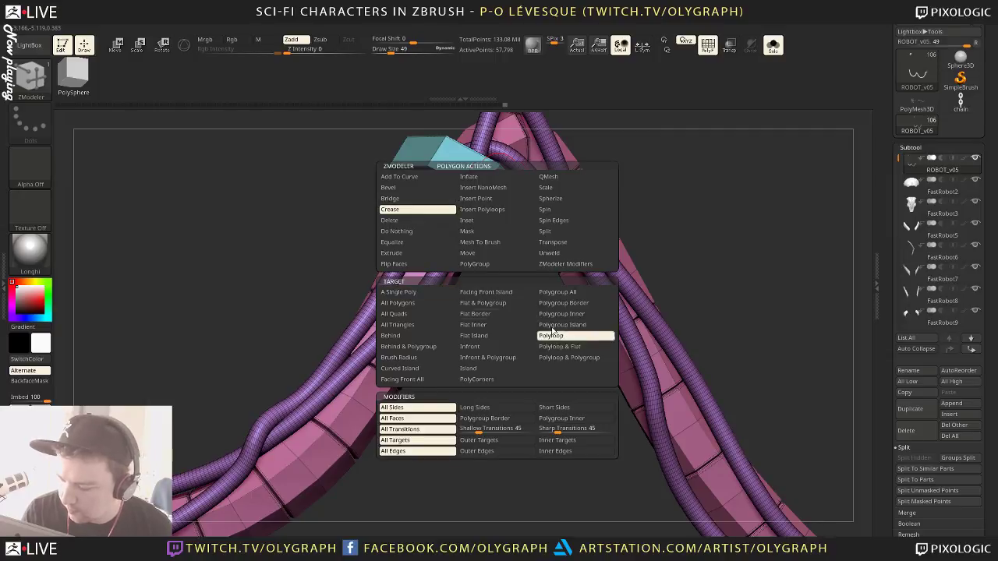
key("shift+f")
left_click_drag(507, 414, 480, 438, "alt")
key("shift+f")
key("shift+d")
left_click_drag(497, 364, 516, 234)
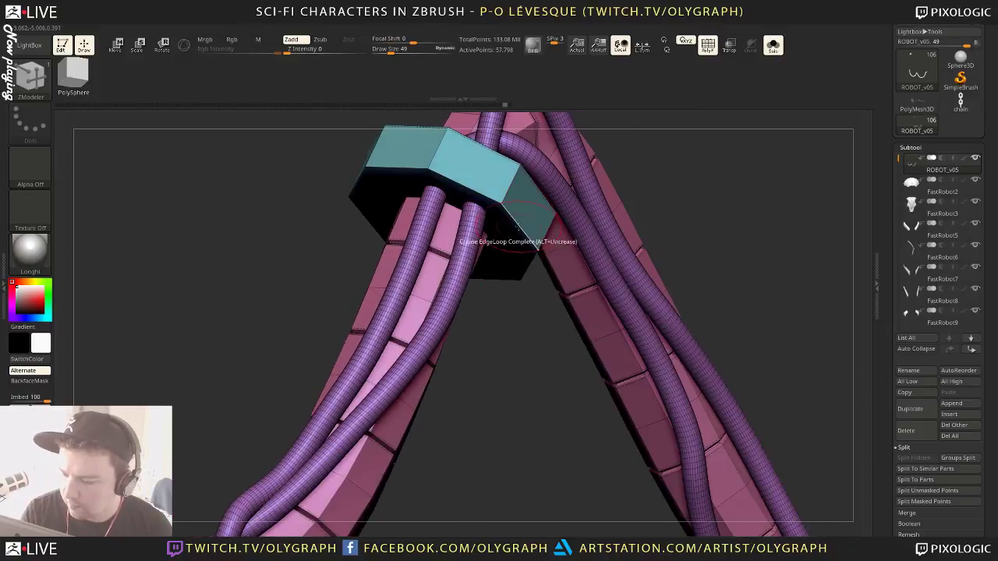
Crease the collar's lower rim with EdgeLoop Complete, restore dynamic subdivision and hide the wireframe
key("space")
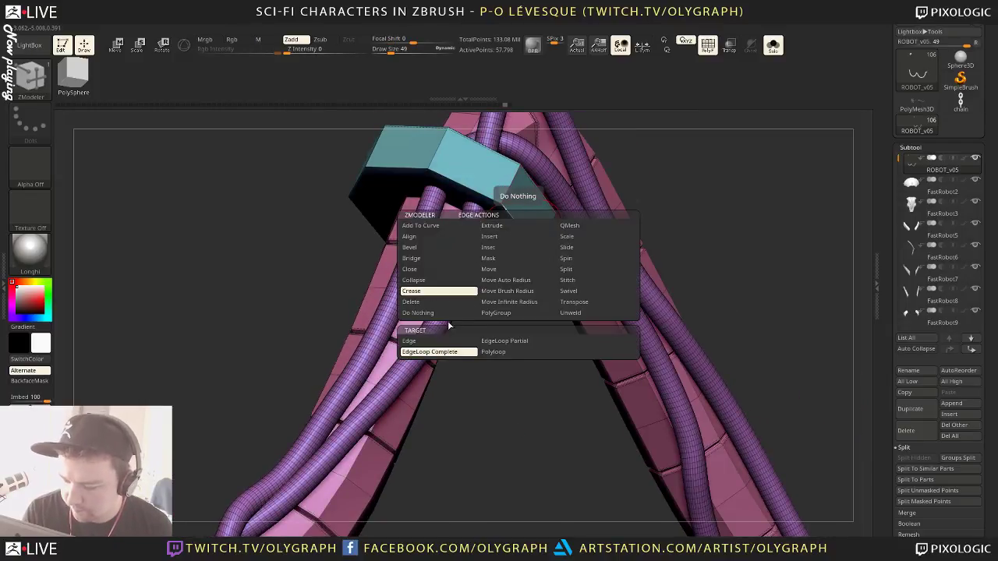
left_click(439, 351)
left_click(496, 200)
key("d")
left_click_drag(496, 397, 457, 333, "alt")
key("shift+f")
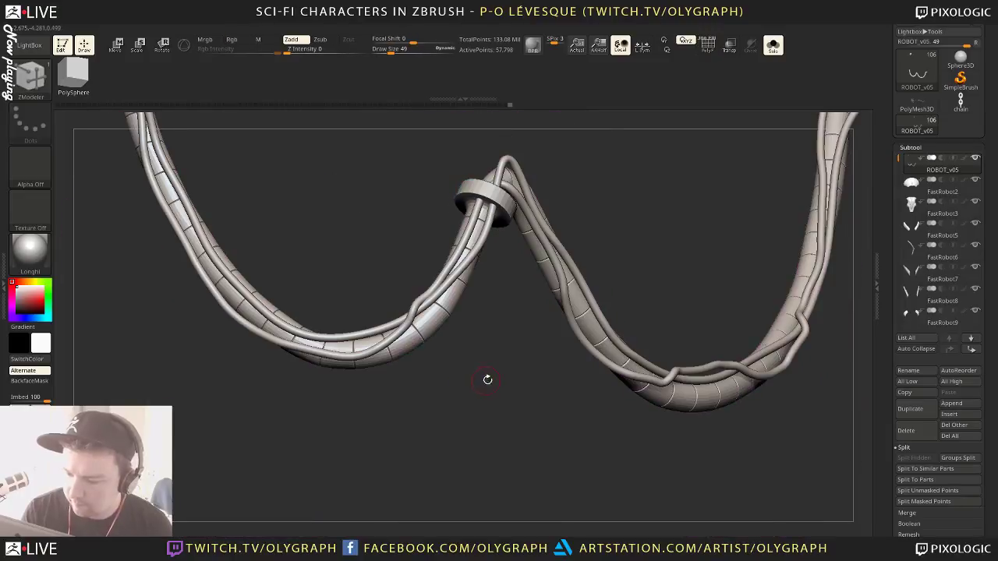
mouse_move(487, 379)
left_mouse_down()
mouse_move(483, 414)
mouse_move(465, 385)
mouse_move(486, 381)
left_mouse_up()
key("space")
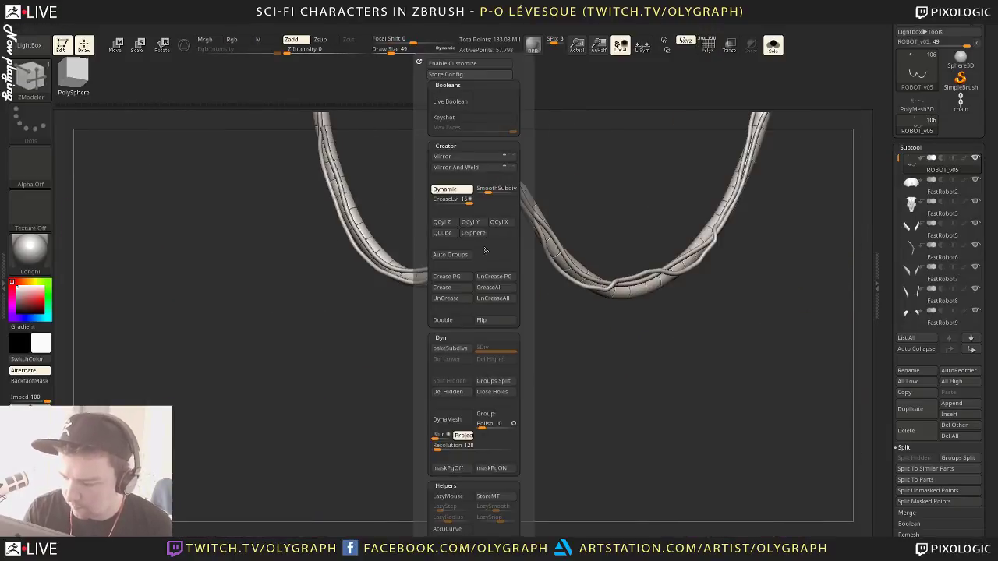
Set the cable's dynamic smooth subdivision to 3 with crease level 1, check it within the full scene and isolate it again
left_click_drag(489, 190, 501, 190)
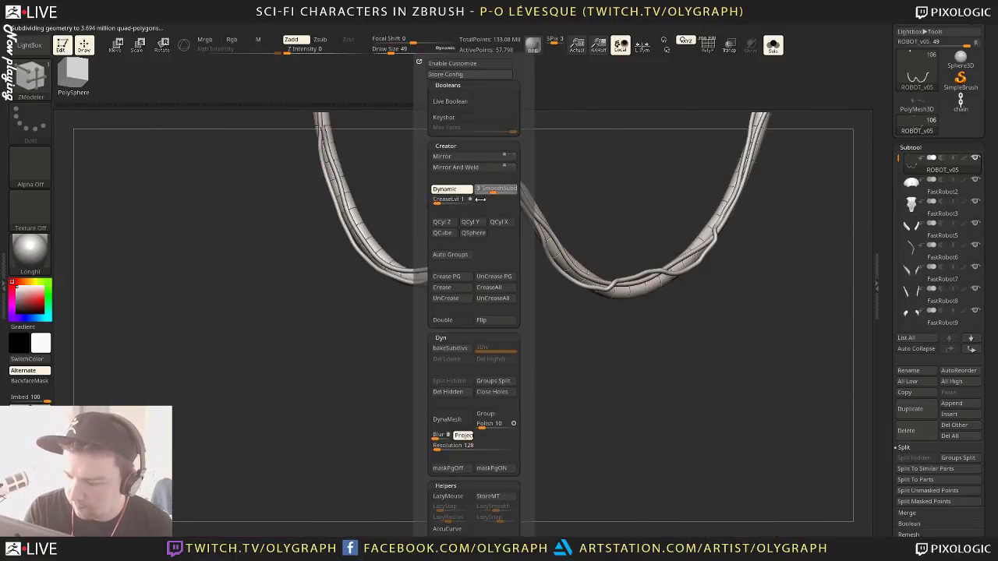
left_click_drag(421, 390, 356, 361)
key("shift+s")
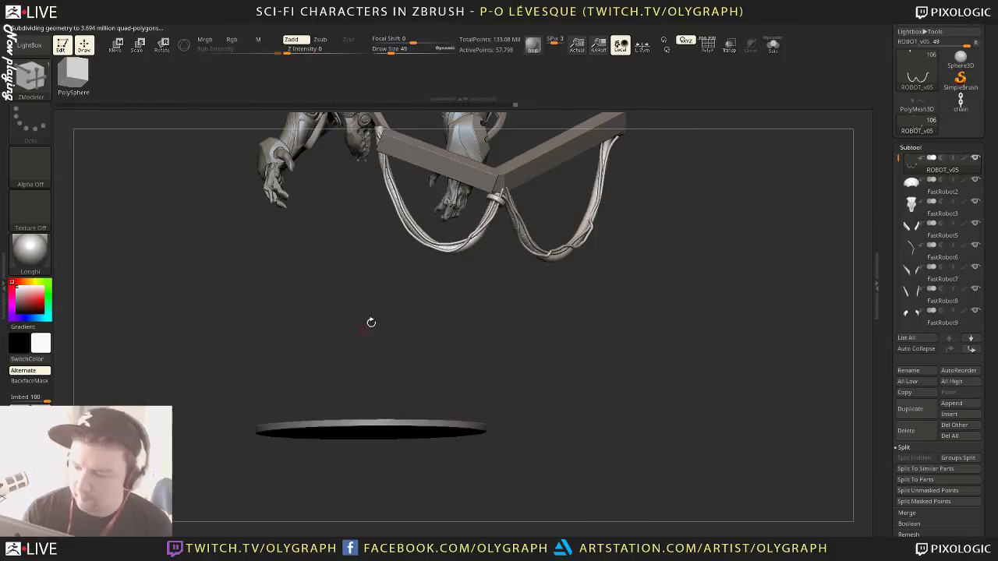
left_click_drag(414, 328, 539, 221)
key("shift+s")
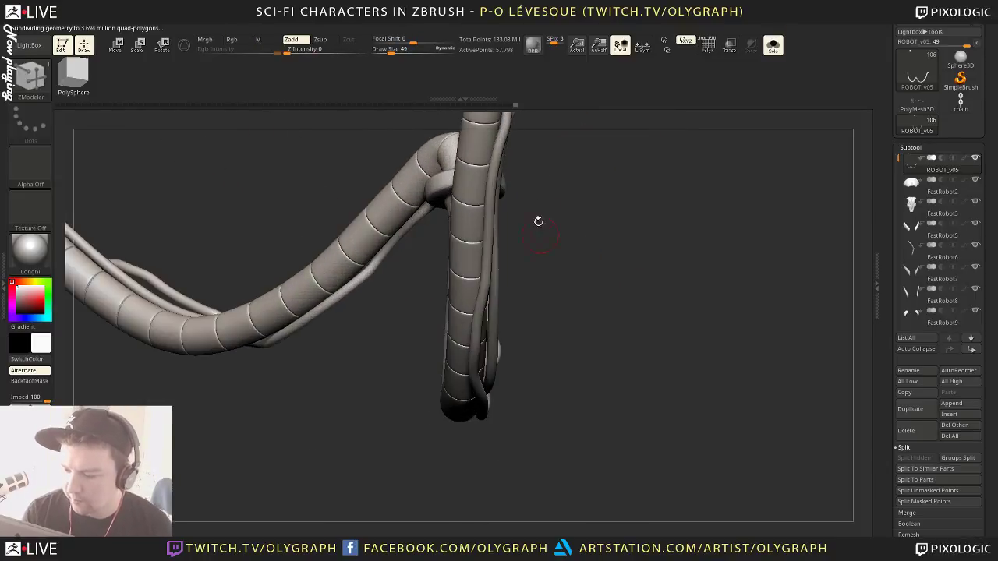
Extrude a polyloop on the cable's first hanging stretch into a second thick collar, working with the wireframe shown
key("shift+d")
key("shift+f")
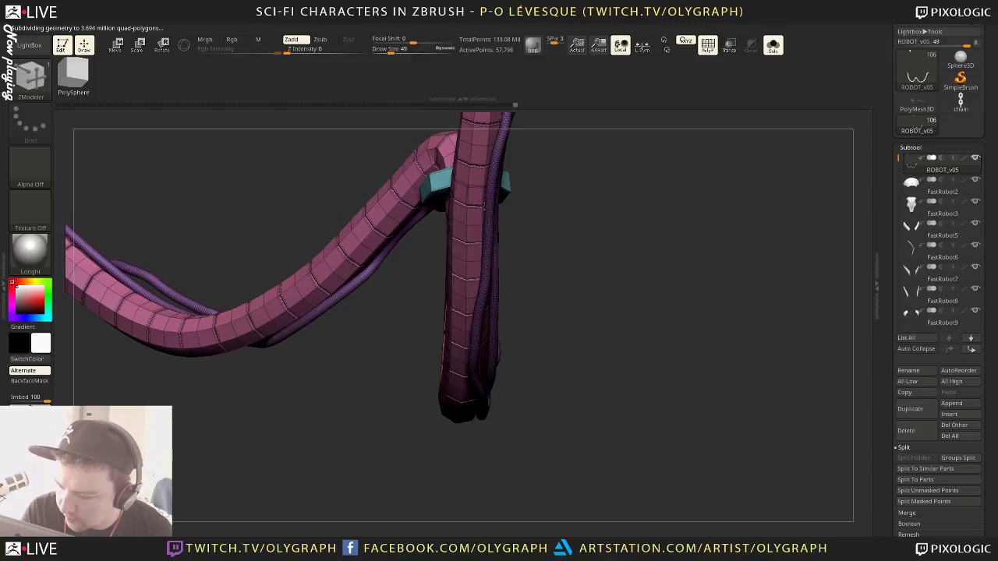
left_click_drag(517, 181, 476, 203)
key("space")
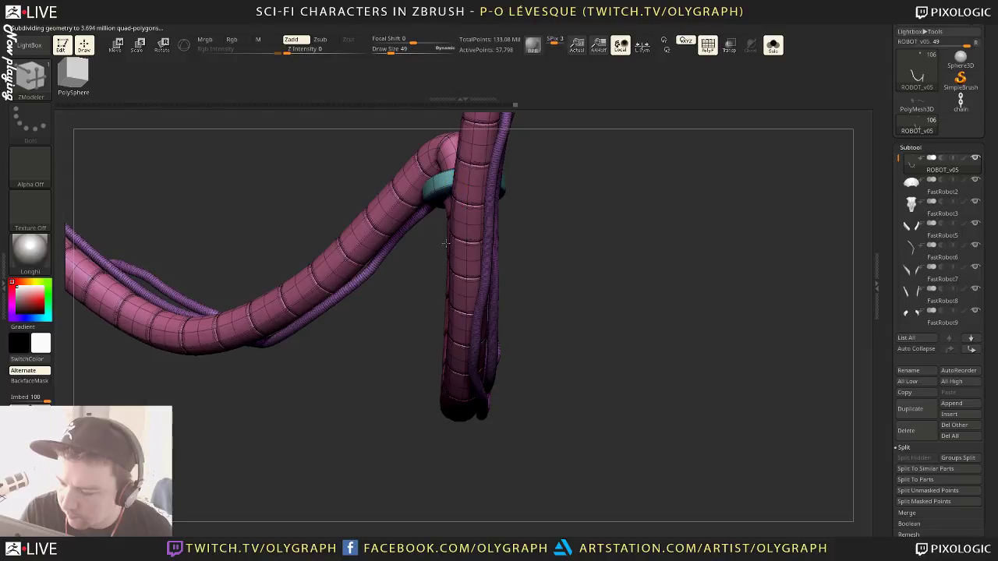
mouse_move(397, 316)
left_mouse_down()
mouse_move(406, 328)
mouse_move(437, 265)
left_mouse_up()
key("shift+d")
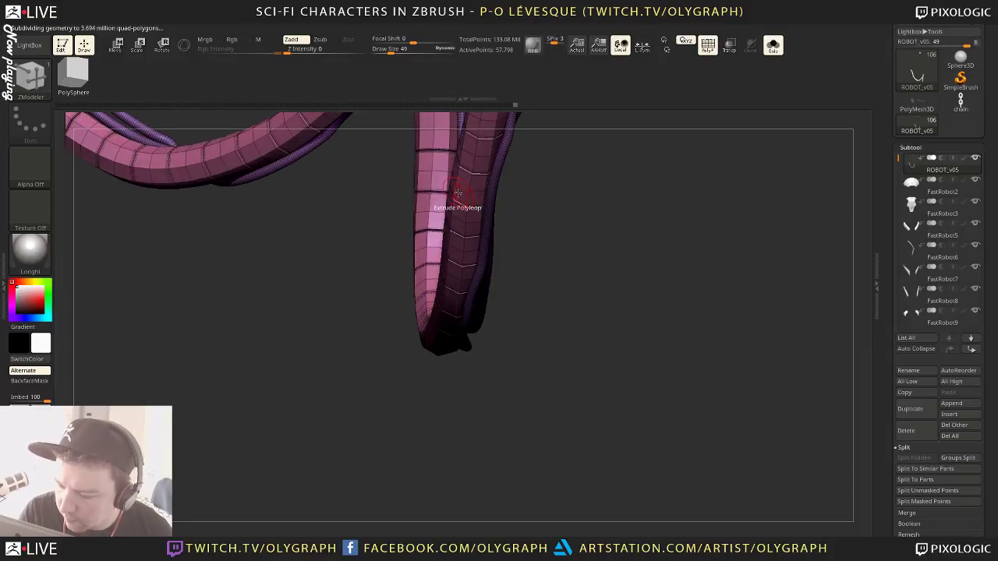
left_click_drag(465, 204, 499, 204)
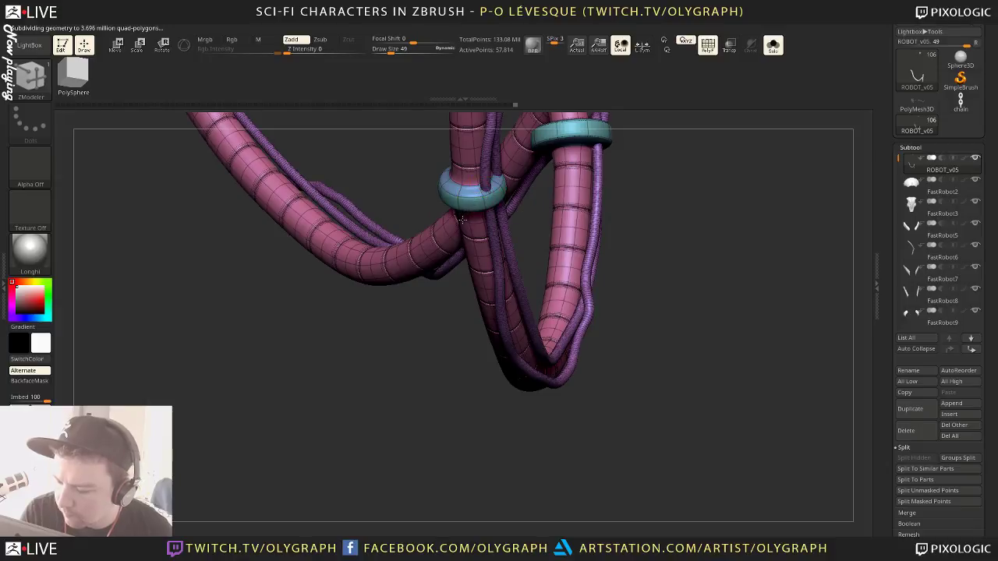
Crease the second collar's lower rim on the unsmoothed mesh using the ZModeler Crease edge action with EdgeLoop Complete
key("shift+d")
key("space")
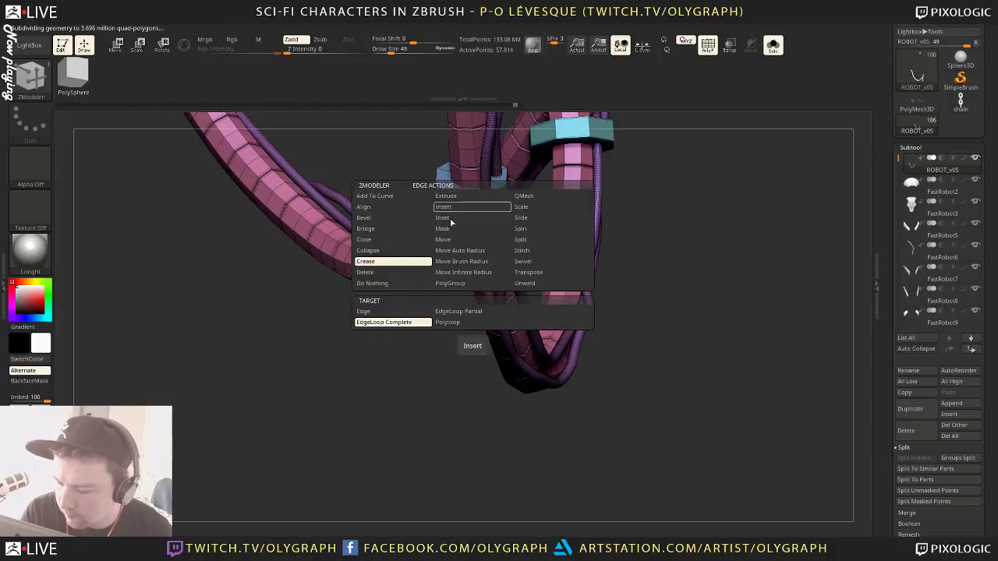
left_click(390, 261)
left_click(386, 323)
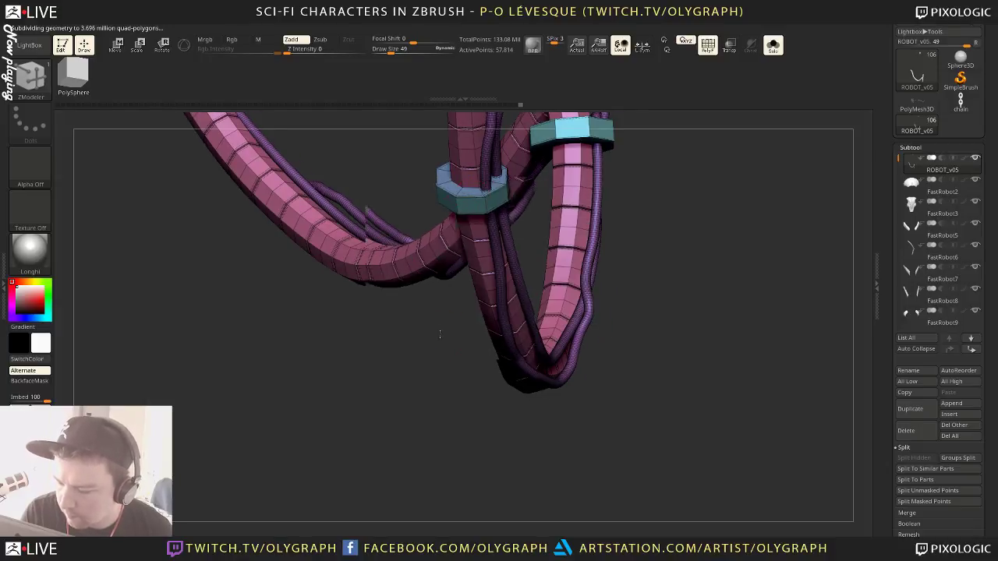
left_click_drag(440, 335, 445, 218)
left_click(468, 211)
Restore the cable's dynamic subdivision, hide the wireframe and bring the robot and beams back into view
mouse_move(532, 212)
left_mouse_down("alt")
mouse_move(573, 175)
mouse_move(588, 236)
mouse_move(642, 223)
mouse_move(591, 251)
mouse_move(529, 318)
left_mouse_up("alt")
key("d")
key("shift+f")
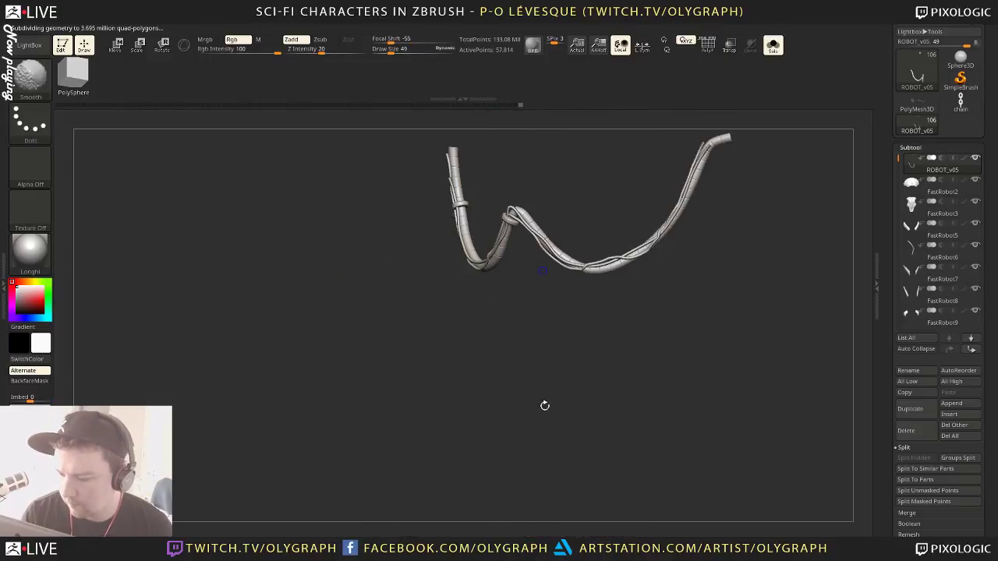
mouse_move(491, 357)
left_mouse_down("alt")
mouse_move(410, 354)
mouse_move(435, 359)
left_mouse_up("alt")
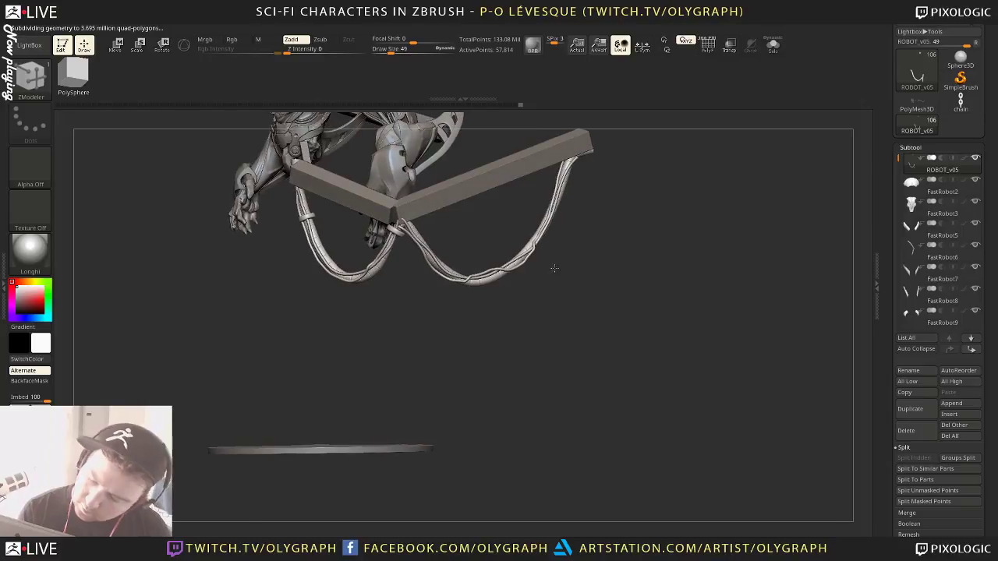
left_click_drag(555, 268, 628, 306)
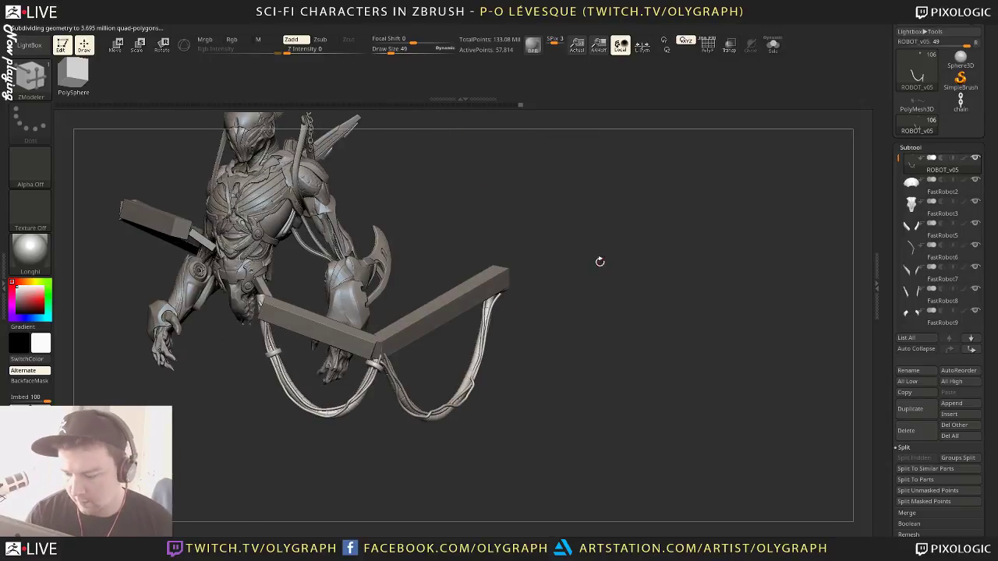
Isolate the unsmoothed cable with its wireframe and extrude a polyloop near its far upper end into a third collar
left_click_drag(600, 262, 436, 223)
key("alt+s")
key("shift+f")
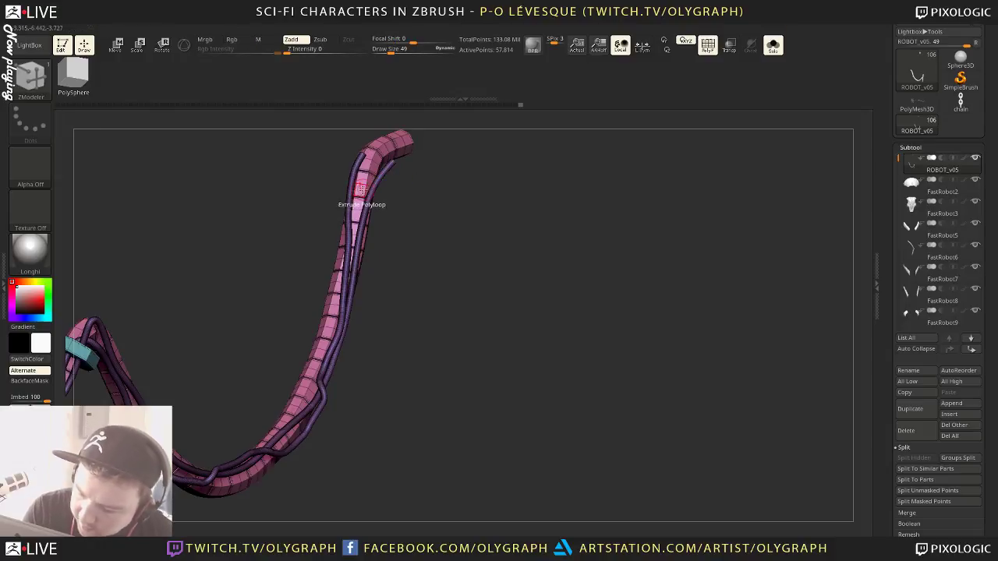
key("d")
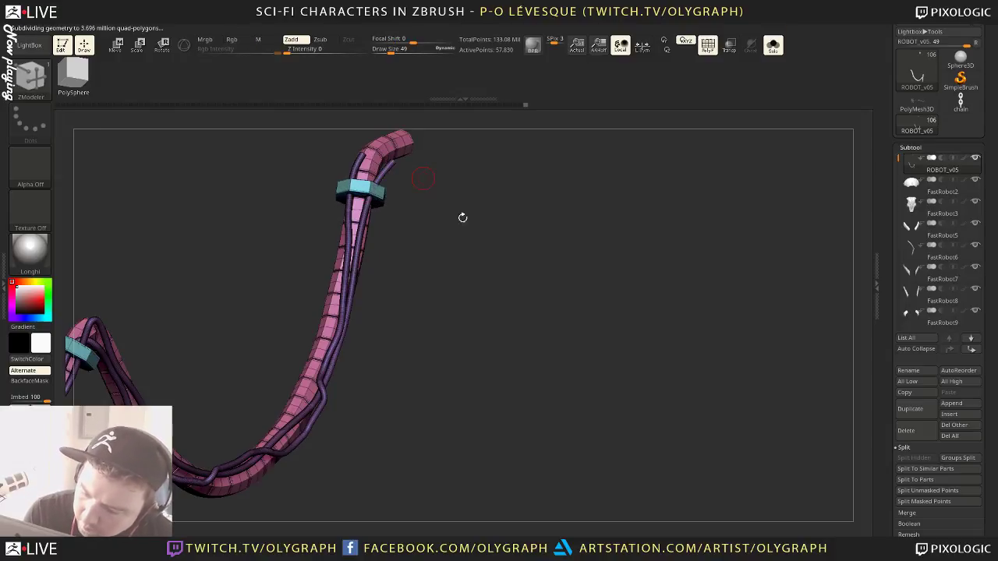
Preview the third collar smoothed without the wireframe and show the whole scene around the cable
key("shift+d")
mouse_move(436, 187)
left_mouse_down("alt")
mouse_move(436, 289)
mouse_move(421, 188)
left_mouse_up("alt")
key("d")
key("shift+f")
mouse_move(439, 251)
left_mouse_down()
mouse_move(454, 238)
mouse_move(503, 280)
mouse_move(551, 271)
mouse_move(570, 286)
mouse_move(562, 290)
left_mouse_up()
key("shift+s")
Switch to the Move brush and quick-save the project
key("b")
left_click(553, 305)
left_click(553, 305)
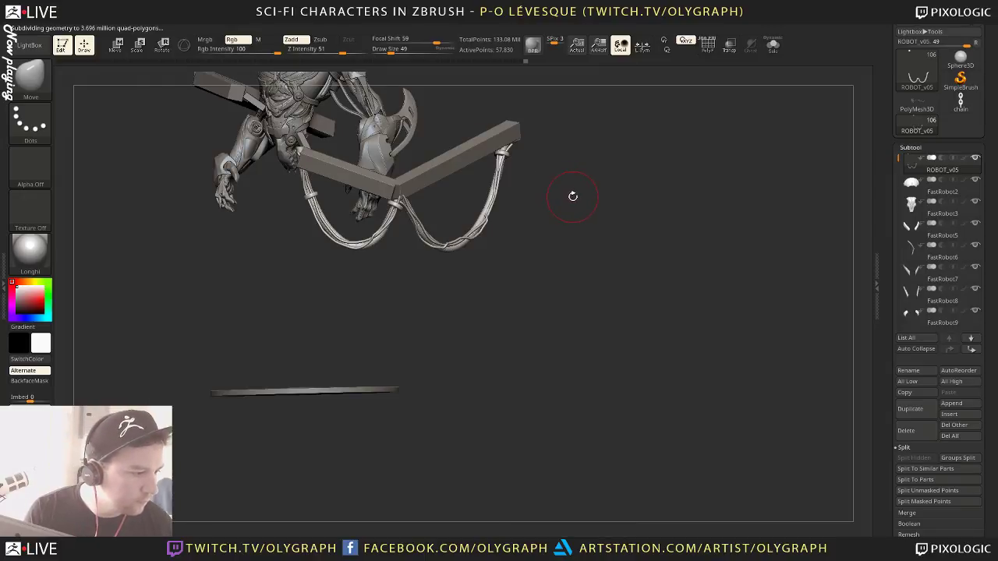
key("ctrl+s")
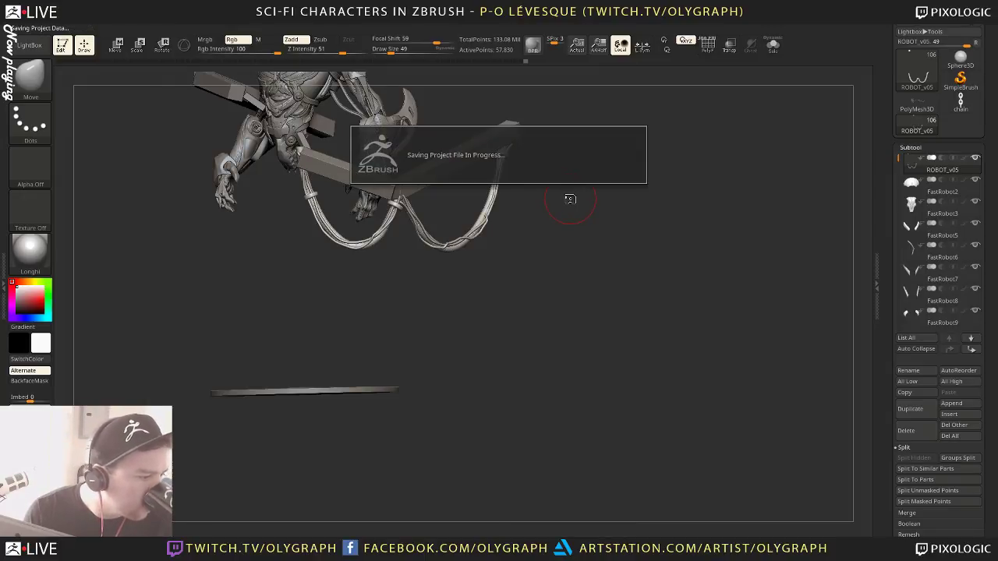
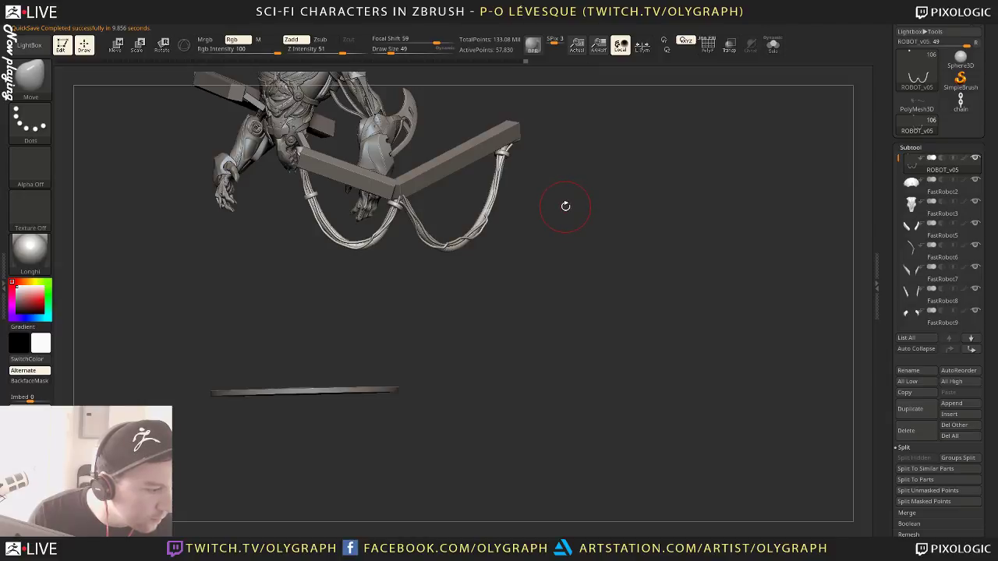
Enlarge the Move brush to size 257 and nudge the cable around its middle peak toward the beam joint
left_click_drag(551, 267, 538, 326, "alt")
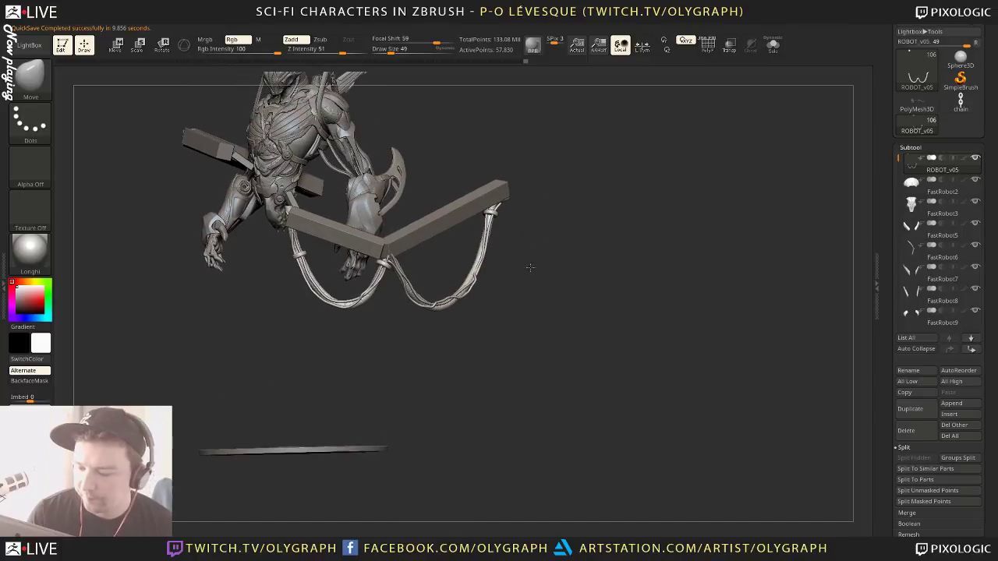
key("b")
key("m")
key("v")
left_click_drag(397, 351, 443, 366)
key("s")
left_click_drag(507, 293, 530, 290)
key("ctrl+d")
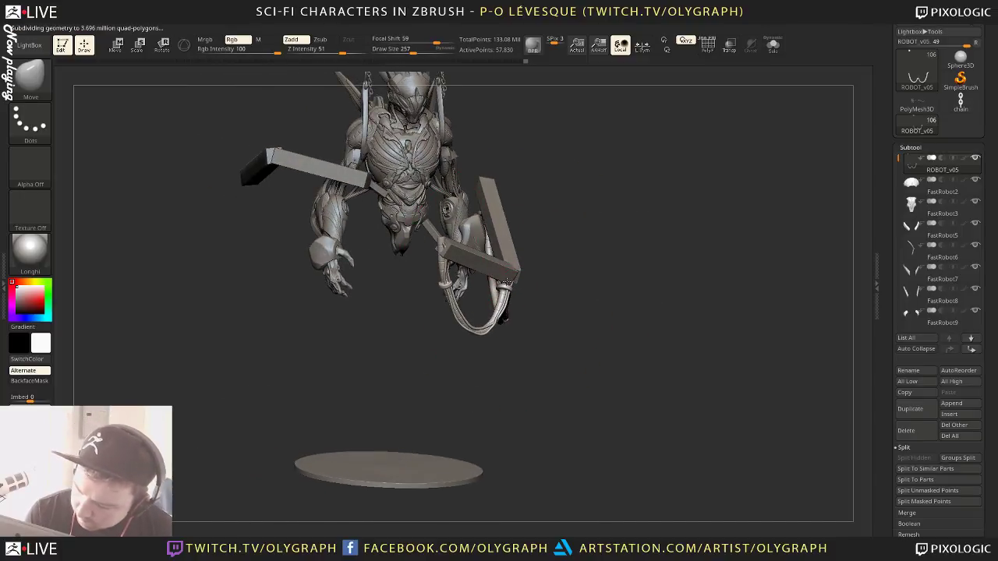
left_click_drag(616, 238, 586, 224)
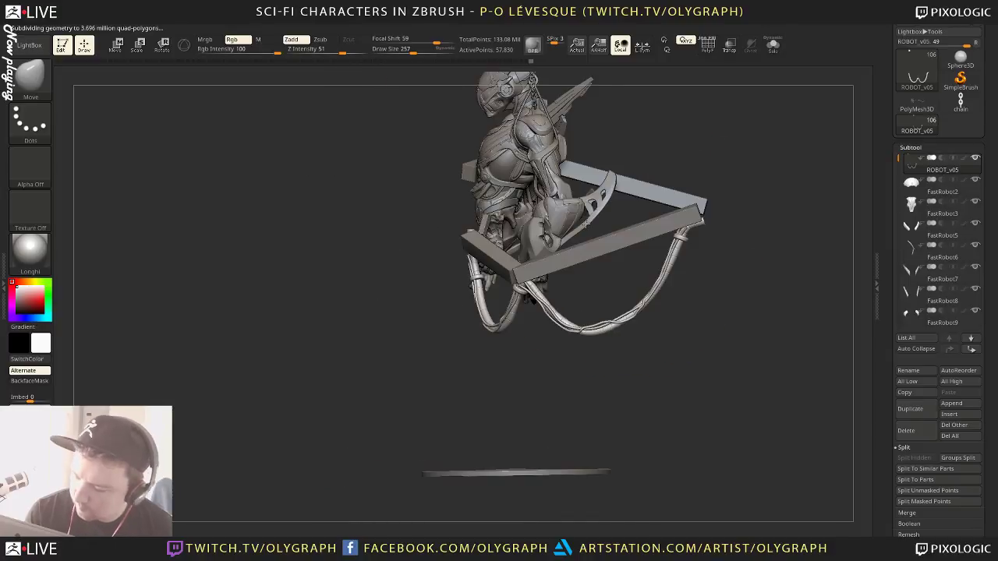
Reduce the Move brush to size 76 and adjust the cable's starting end where it hangs from the first beam
key("s")
left_click_drag(467, 350, 453, 350)
key("s")
left_click(478, 283)
left_click_drag(479, 283, 473, 280)
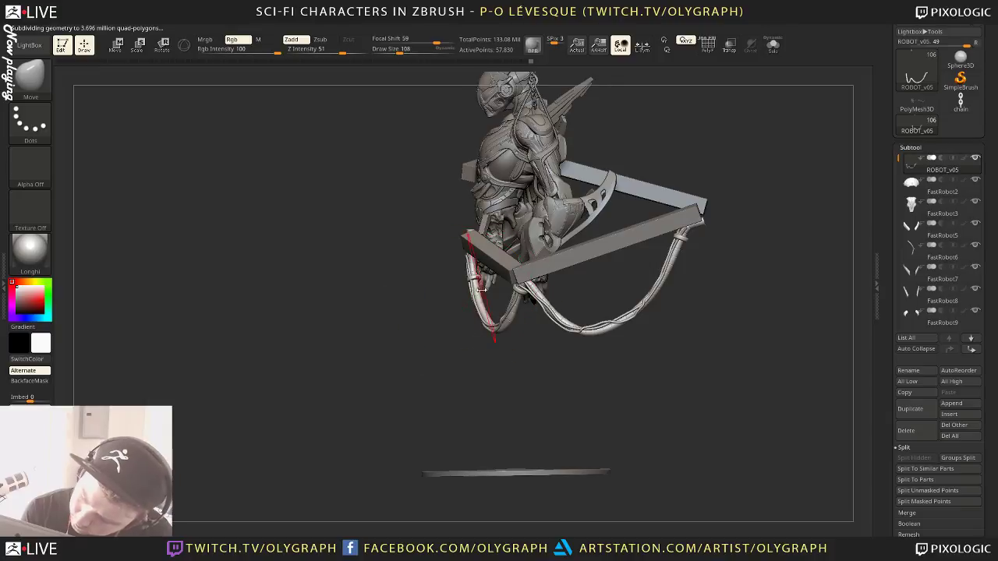
left_click_drag(420, 388, 368, 385)
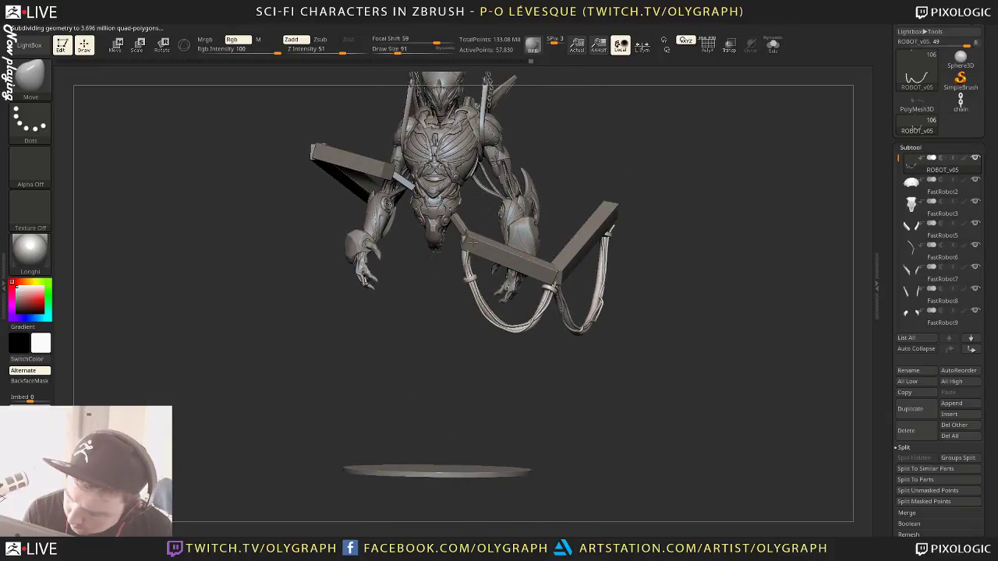
key("s")
left_click_drag(415, 327, 397, 327)
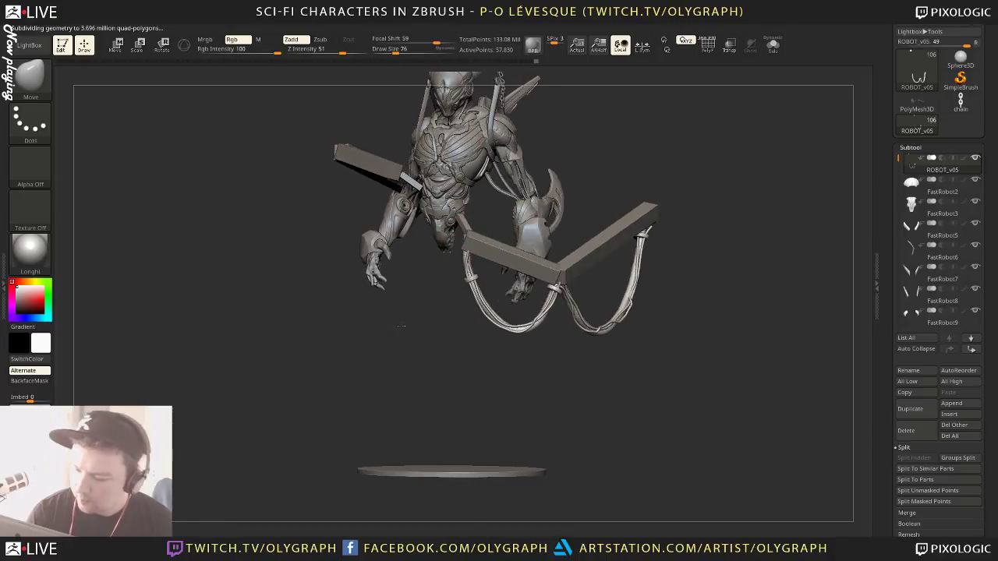
Isolate the cable and extrude a polyloop at the lowest point of its second sag into a fourth collar with ZModeler
mouse_move(735, 179)
left_mouse_down("shift")
mouse_move(670, 197)
mouse_move(697, 207)
mouse_move(680, 207)
left_mouse_up("shift")
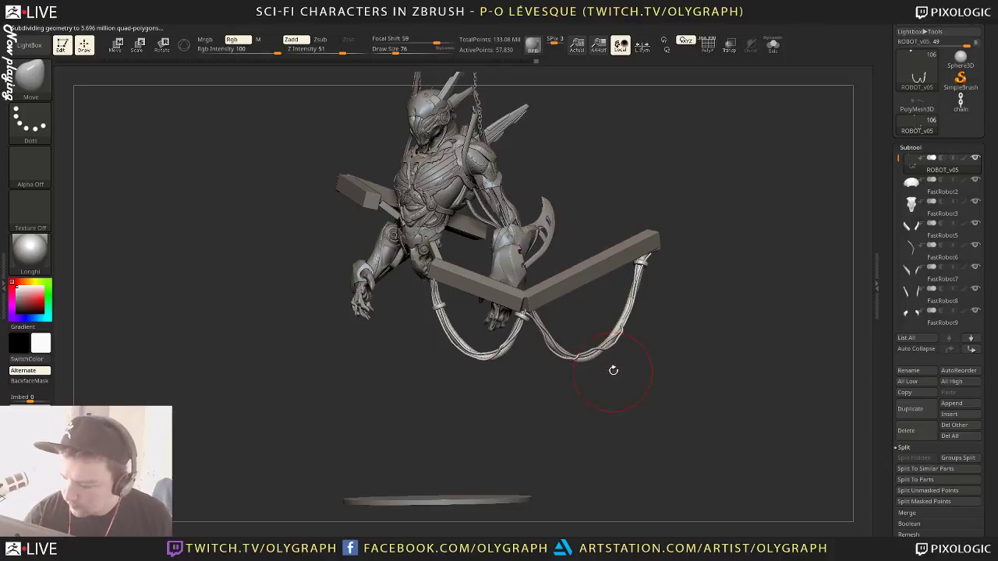
key("shift+s")
left_click_drag(617, 377, 705, 500, "alt")
left_click_drag(705, 500, 513, 343, "alt")
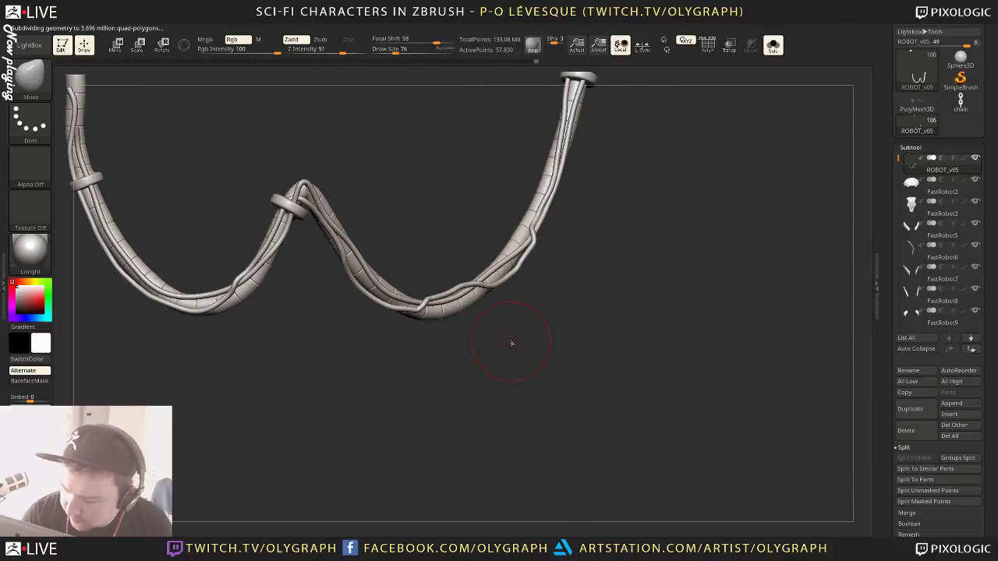
key("b")
key("z")
key("m")
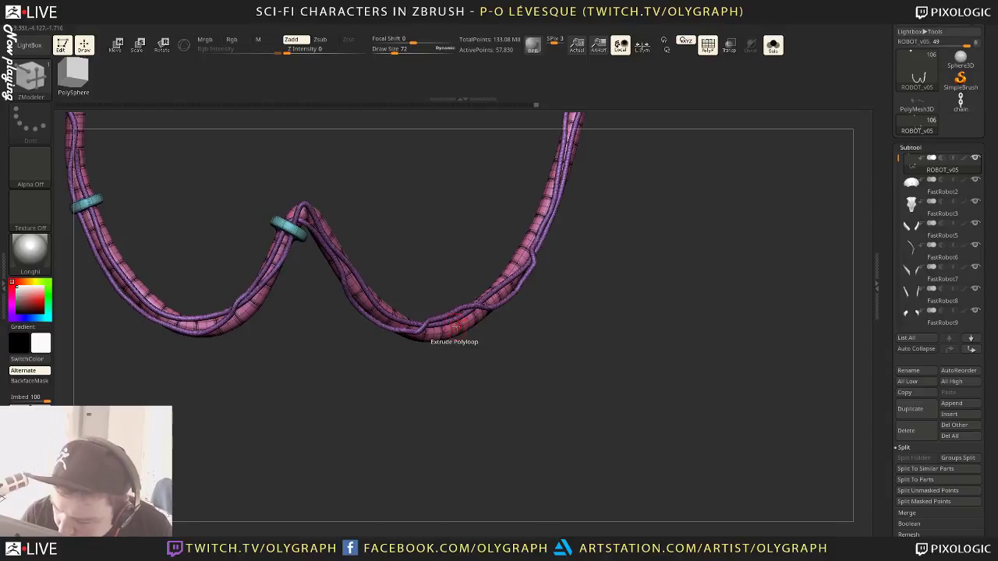
key("ctrl+d")
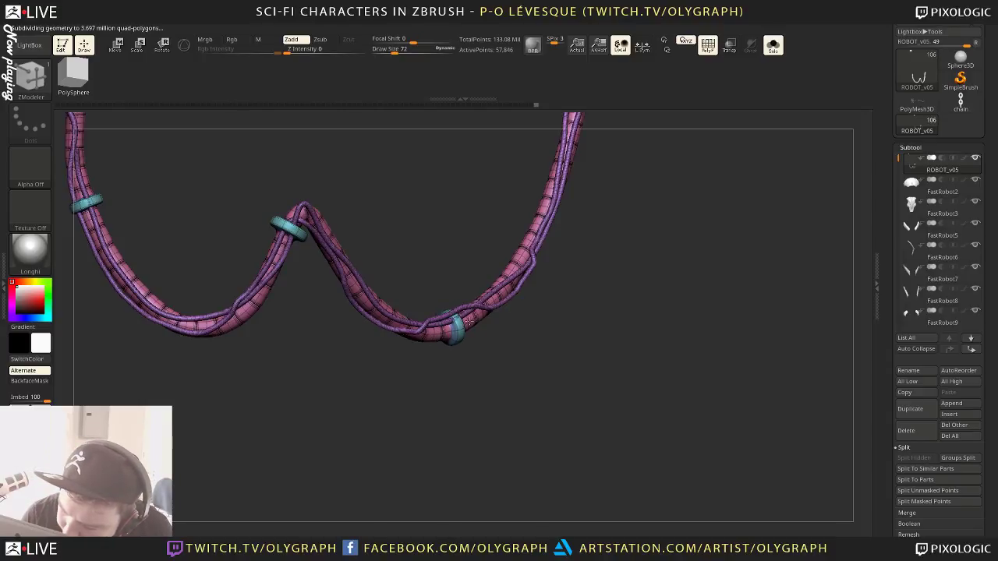
Tuck the thin tubes into the fourth collar on the unsmoothed cable using the Move Topological brush
key("shift+d")
mouse_move(494, 364)
left_mouse_down("alt")
mouse_move(473, 345)
mouse_move(538, 367)
left_mouse_up("alt")
key("b")
key("m")
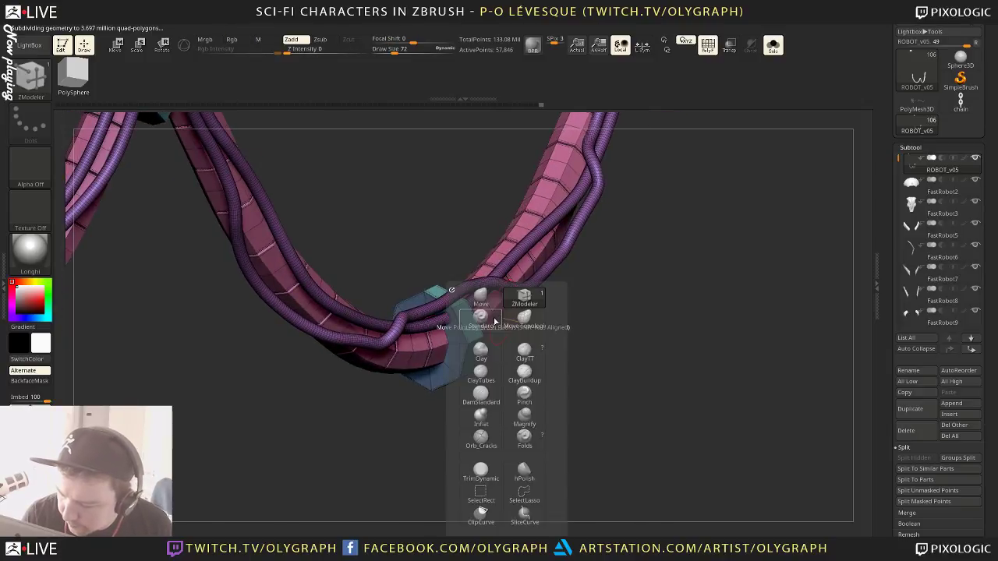
key("b")
key("m")
key("t")
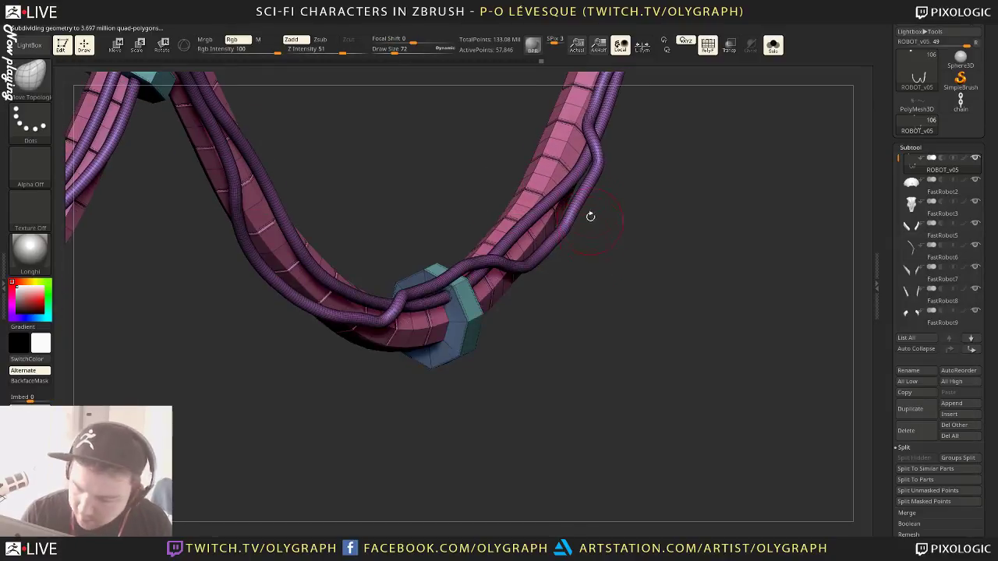
left_click_drag(449, 271, 460, 284)
left_click_drag(569, 309, 590, 236)
Set the brush size to 112, hide the cable's wireframe and show the robot and beams around it
key("shift+f")
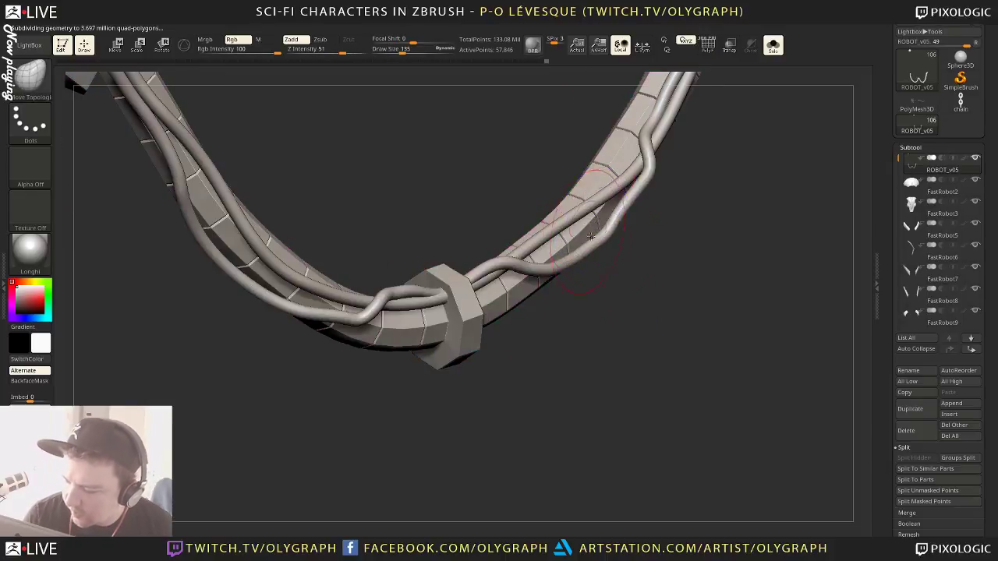
key("shift+f")
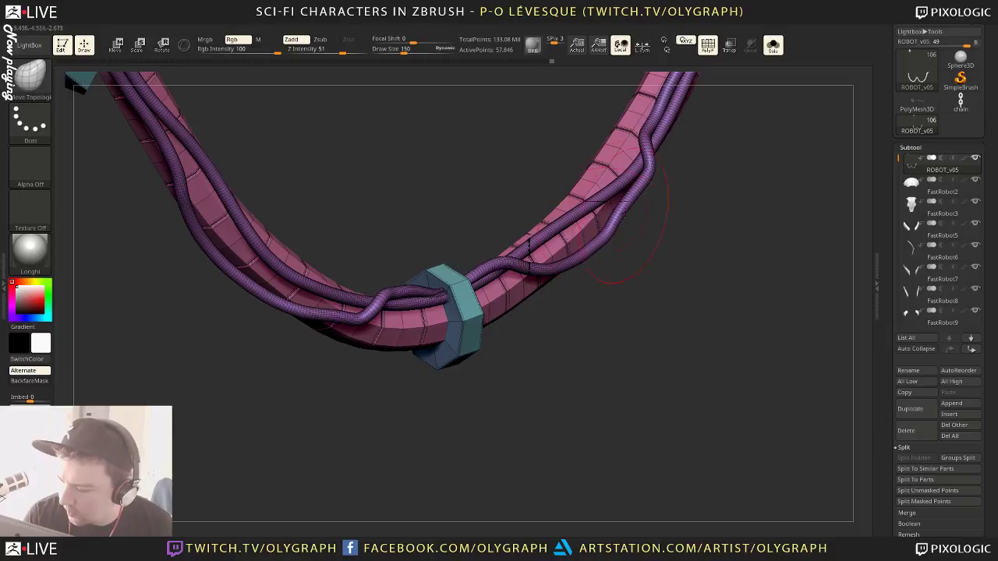
key("s")
left_click_drag(632, 205, 628, 205)
left_click_drag(659, 257, 678, 123, "alt")
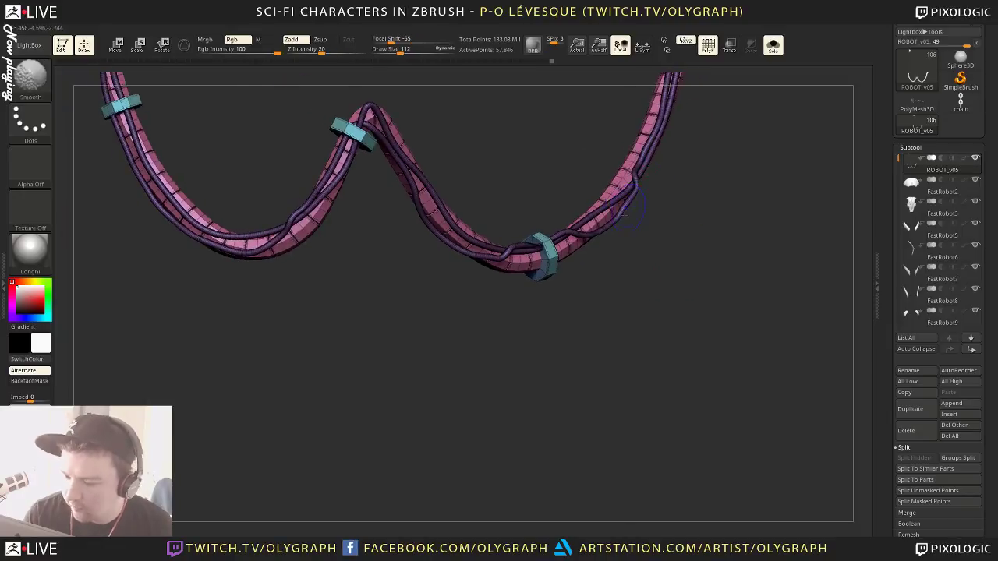
key("shift+f")
mouse_move(448, 379)
right_mouse_down()
mouse_move(414, 347)
mouse_move(403, 361)
right_mouse_up()
key("shift+s")
Push the cable's far upper end into the second beam with an enlarged Move brush and isolate the cable
key("b")
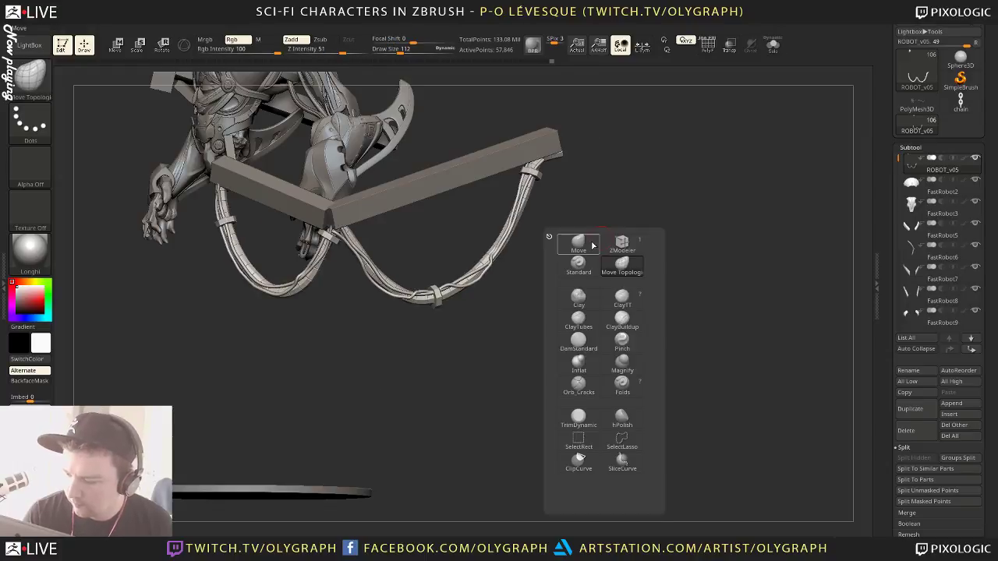
left_click(592, 245)
key("s")
left_click_drag(536, 173, 561, 146)
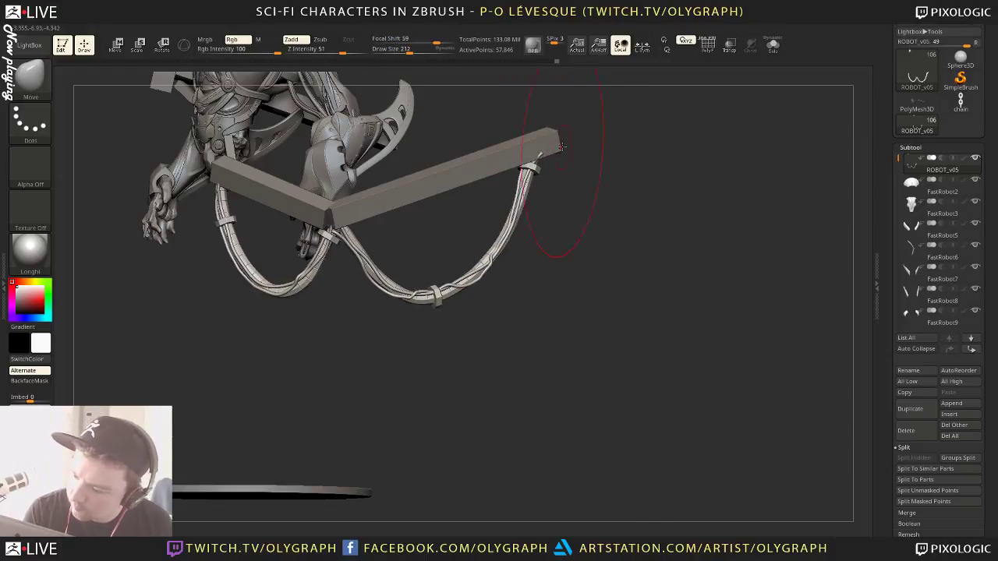
mouse_move(597, 230)
right_mouse_down()
mouse_move(602, 257)
mouse_move(604, 214)
mouse_move(557, 227)
right_mouse_up()
key("shift+s")
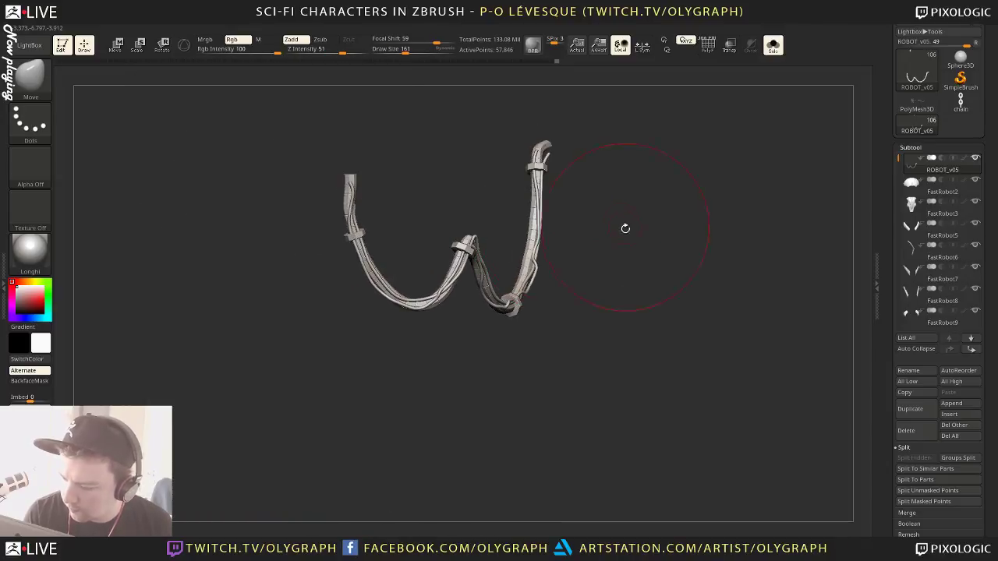
Hide the cable's wireframe with smoothing on and show the robot and beams around it
right_click_drag(627, 230, 535, 352)
key("b")
left_click(554, 298)
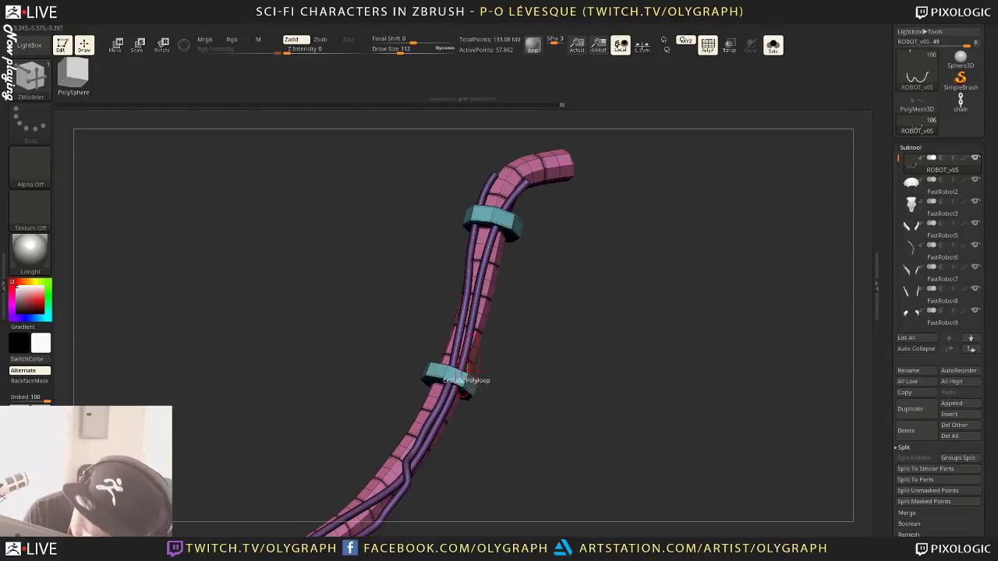
key("d")
mouse_move(566, 301)
right_mouse_down("ctrl")
mouse_move(519, 227)
mouse_move(622, 203)
mouse_move(637, 165)
right_mouse_up("ctrl")
key("shift+f")
key("shift+s")
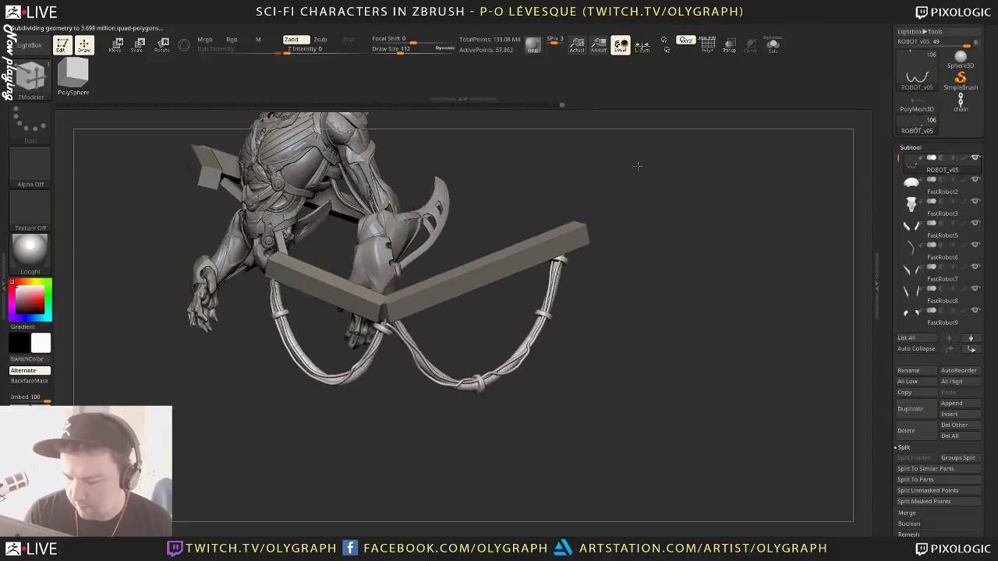
left_click_drag(673, 216, 658, 194)
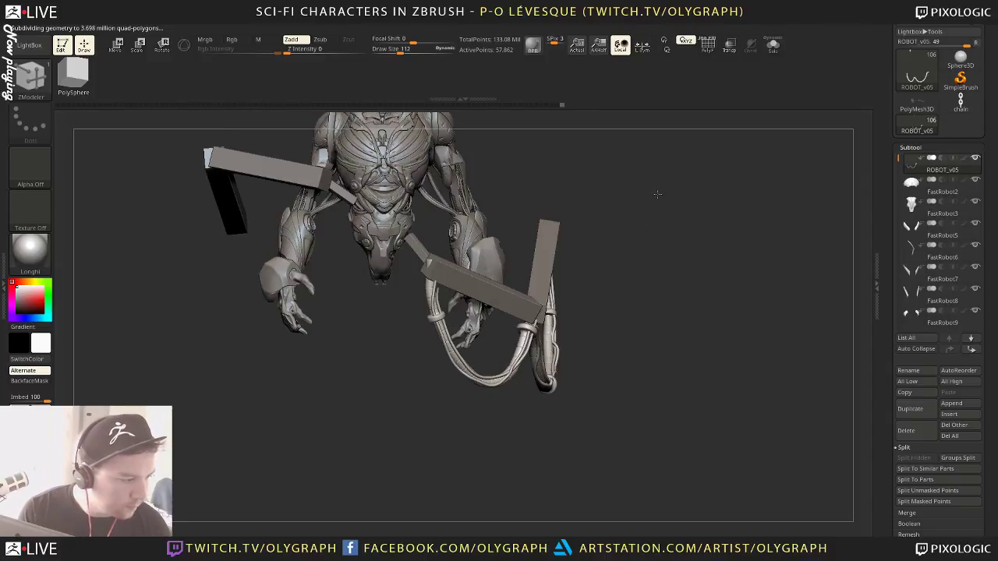
Nudge the cable beneath the beams with the Move brush, then reduce the brush size to 41
key("b")
key("m")
key("v")
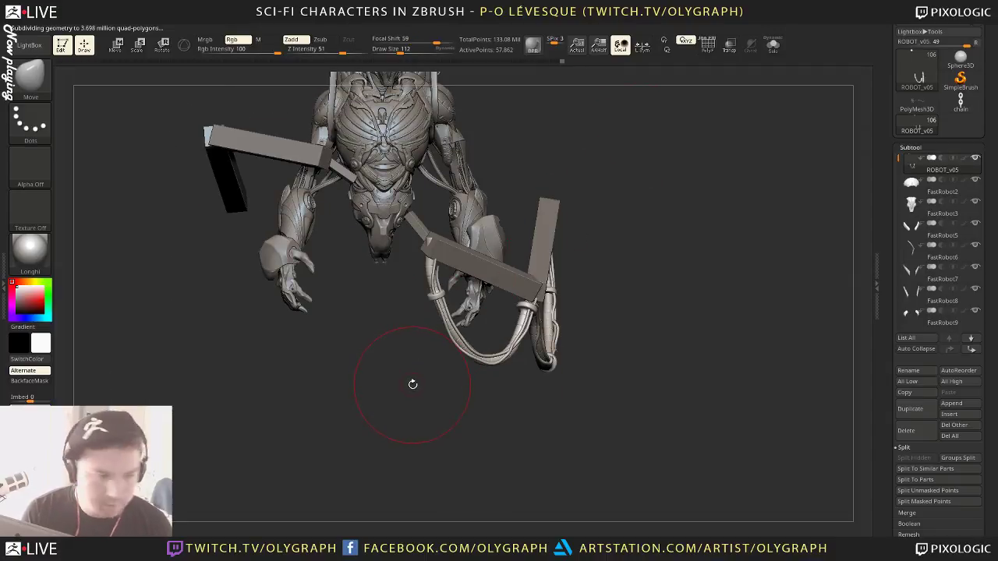
left_click_drag(409, 391, 708, 233)
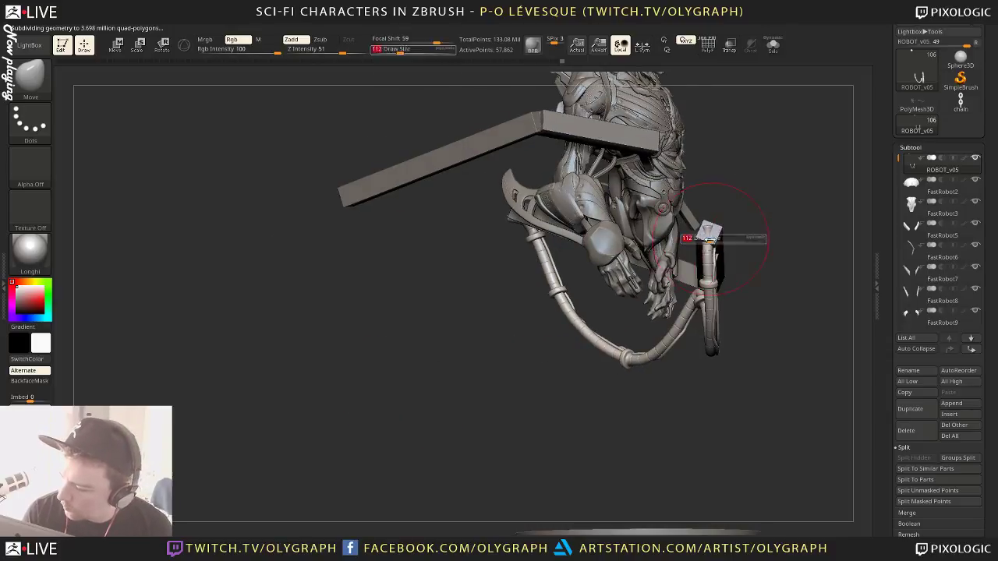
left_click_drag(774, 197, 608, 225)
left_click_drag(442, 392, 164, 407, "alt+shift")
left_click_drag(665, 195, 509, 220, "alt")
key("s")
left_click_drag(491, 304, 475, 305)
mouse_move(546, 306)
left_mouse_down()
mouse_move(474, 309)
mouse_move(553, 198)
left_mouse_up()
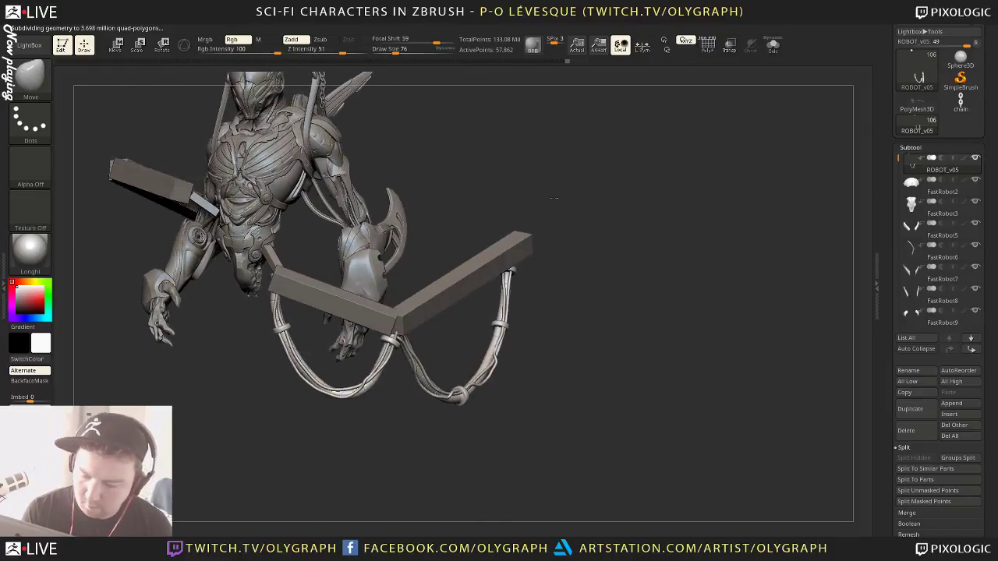
left_click_drag(639, 235, 632, 187)
left_click_drag(585, 235, 539, 251)
key("s")
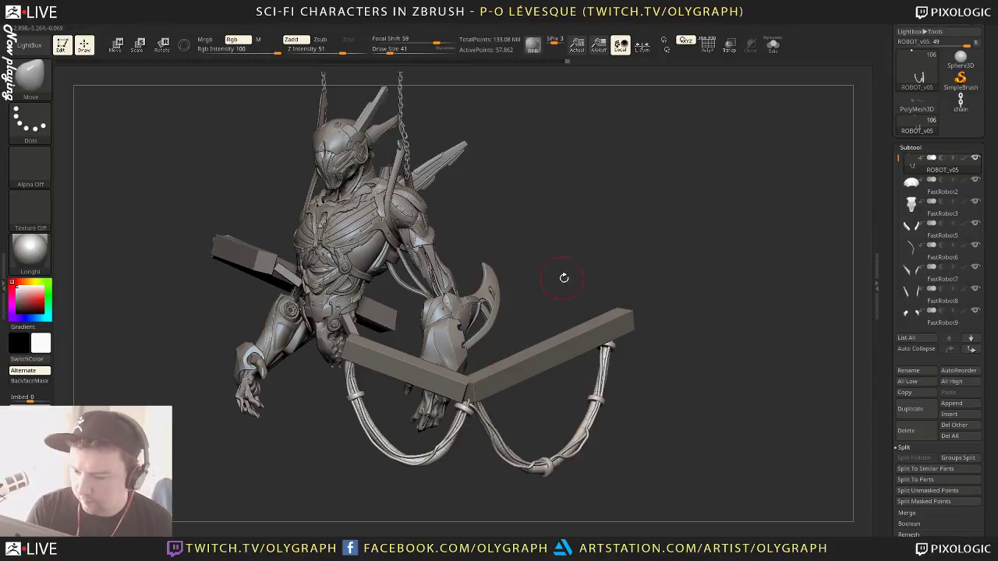
left_click_drag(564, 278, 583, 196)
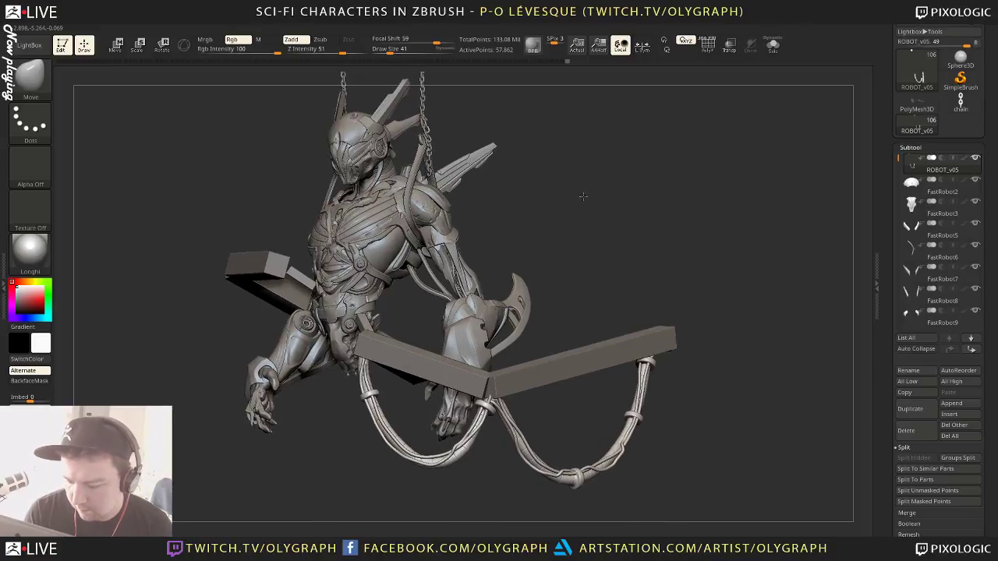
Select the beams and mask everything except the elbow where the two beams meet, softening the mask's edge
left_click(541, 382, "alt")
key("w")
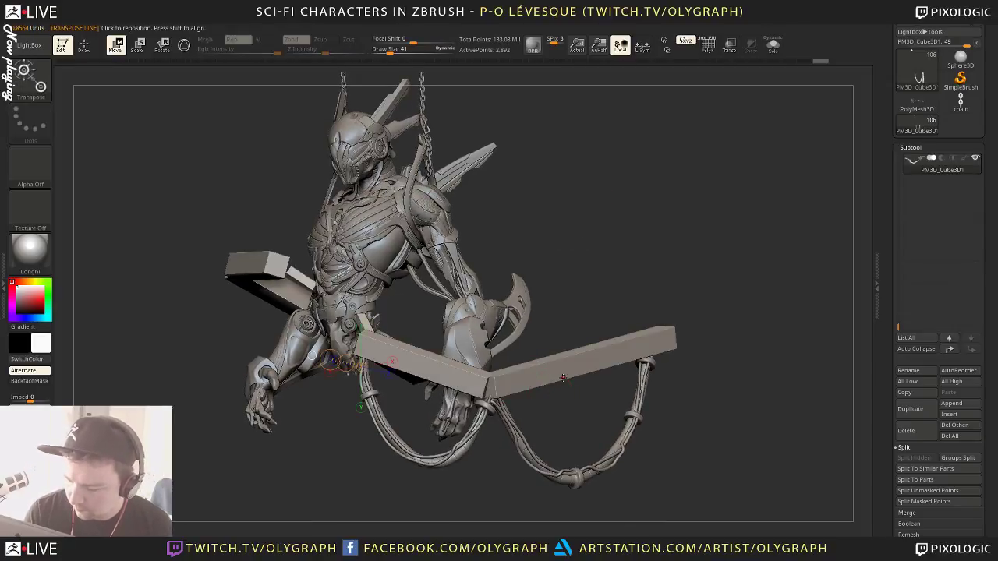
left_click_drag(518, 381, 581, 295)
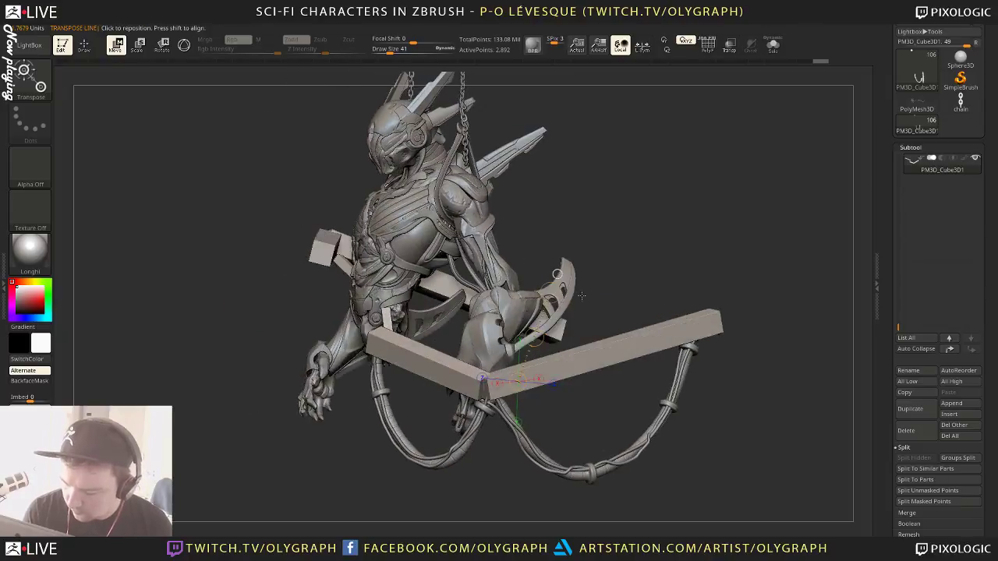
key("q")
left_click_drag(573, 430, 457, 334, "ctrl")
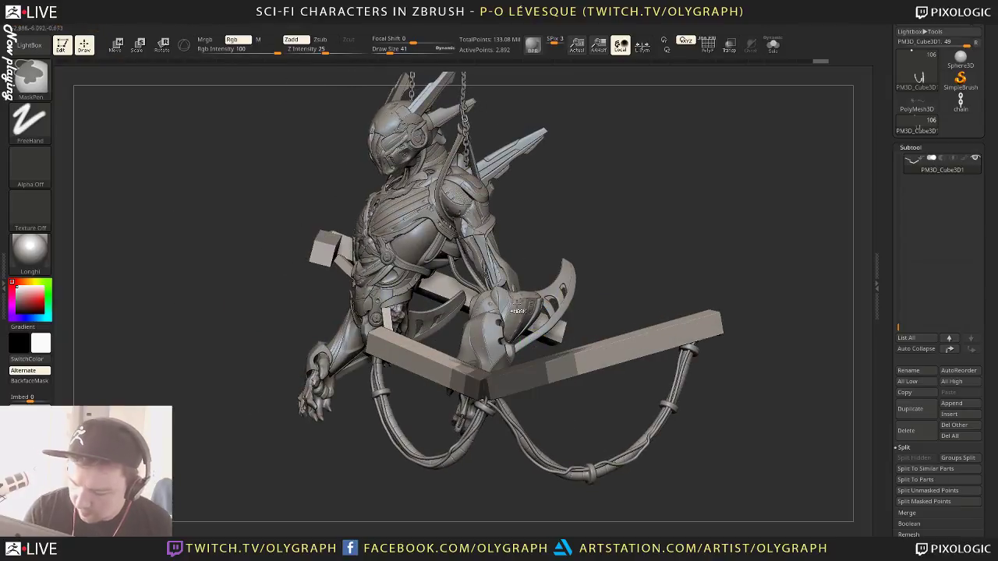
left_click(572, 392, "ctrl")
left_click(617, 351, "ctrl")
left_click(619, 353, "ctrl")
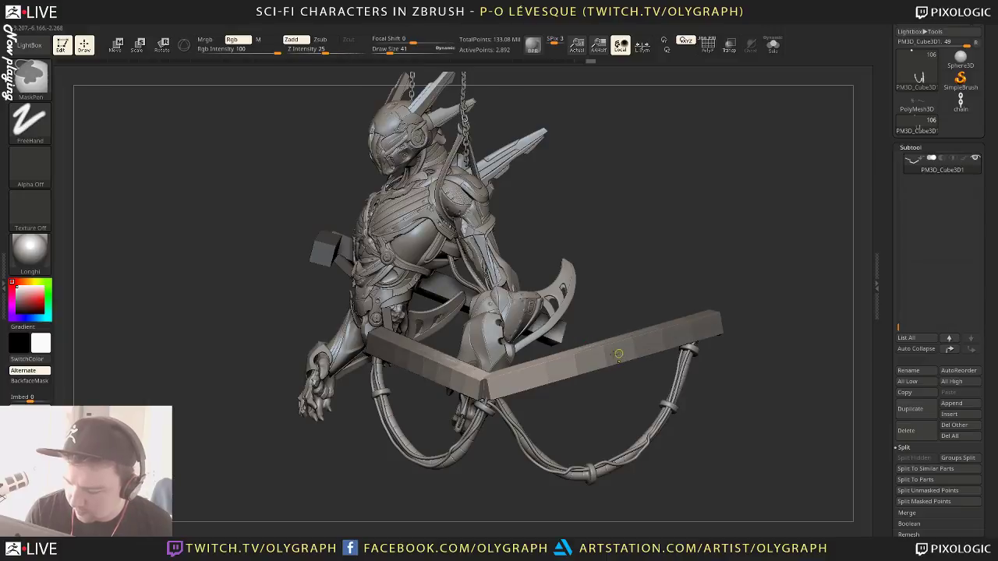
Move the unmasked elbow of the beams downward with a transpose line placed at the joint
key("w")
left_click_drag(613, 262, 678, 261)
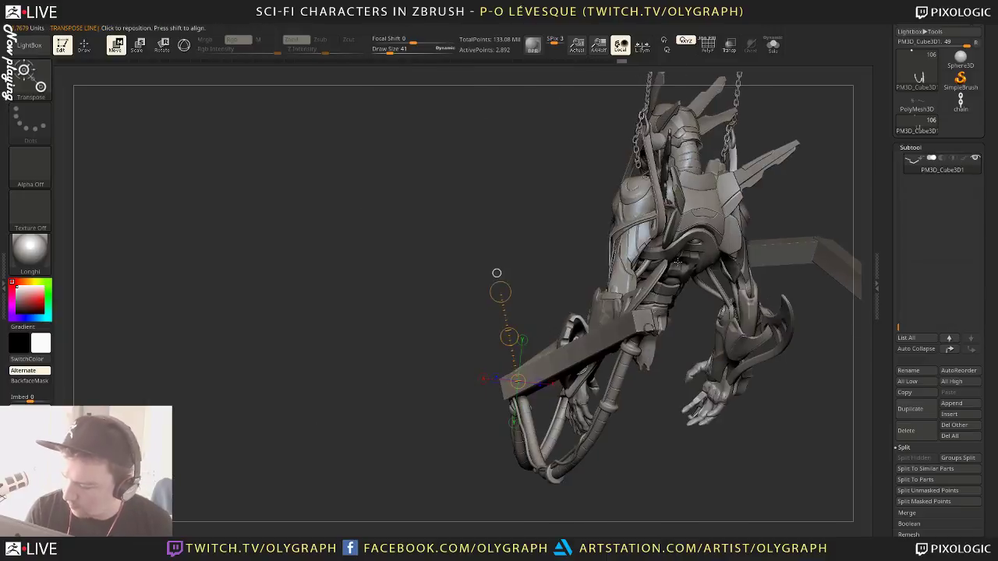
left_click_drag(641, 456, 478, 382)
left_click_drag(508, 132, 705, 391, "ctrl")
left_click_drag(580, 383, 632, 361)
left_click_drag(414, 283, 576, 257)
left_click(420, 306)
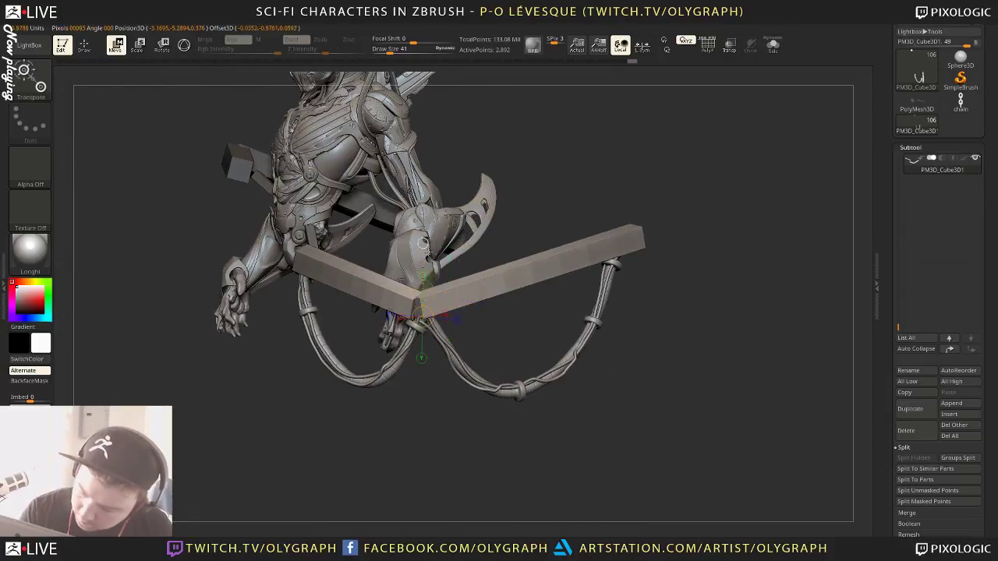
left_click_drag(423, 273, 423, 291)
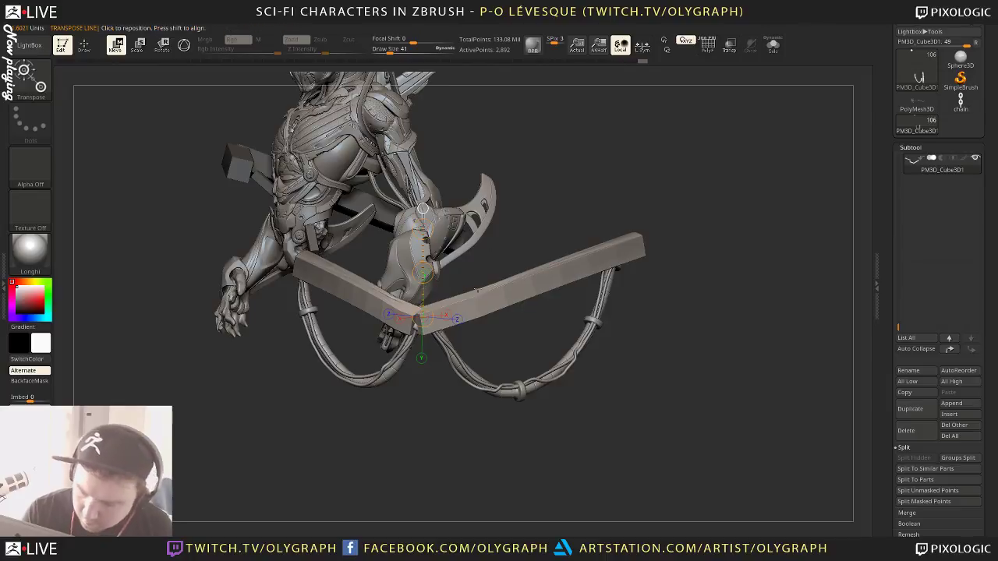
Lower the beams' elbow a little further and clear the mask
key("q")
mouse_move(426, 423)
left_mouse_down()
mouse_move(359, 421)
mouse_move(463, 419)
left_mouse_up()
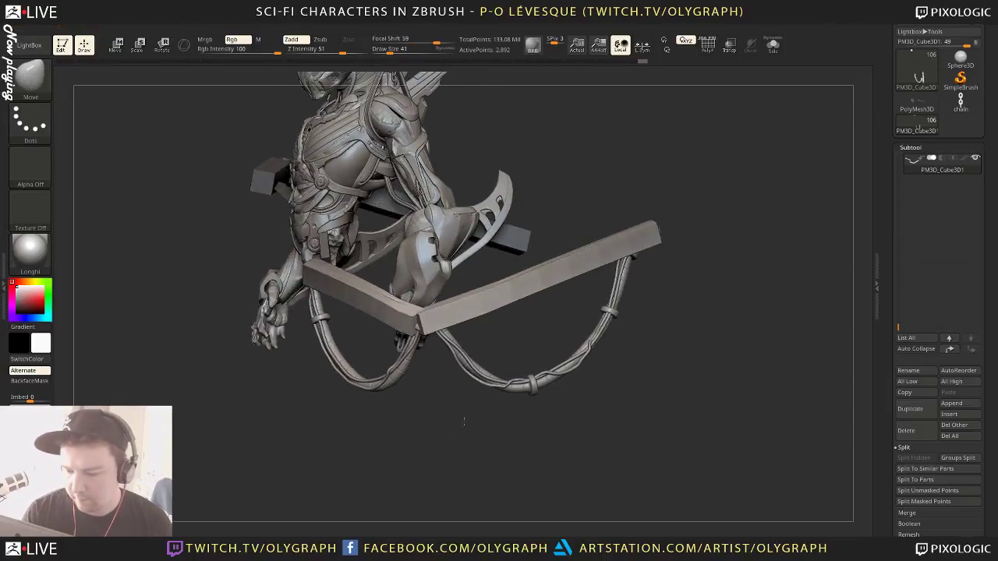
left_click_drag(525, 434, 682, 437, "alt")
key("w")
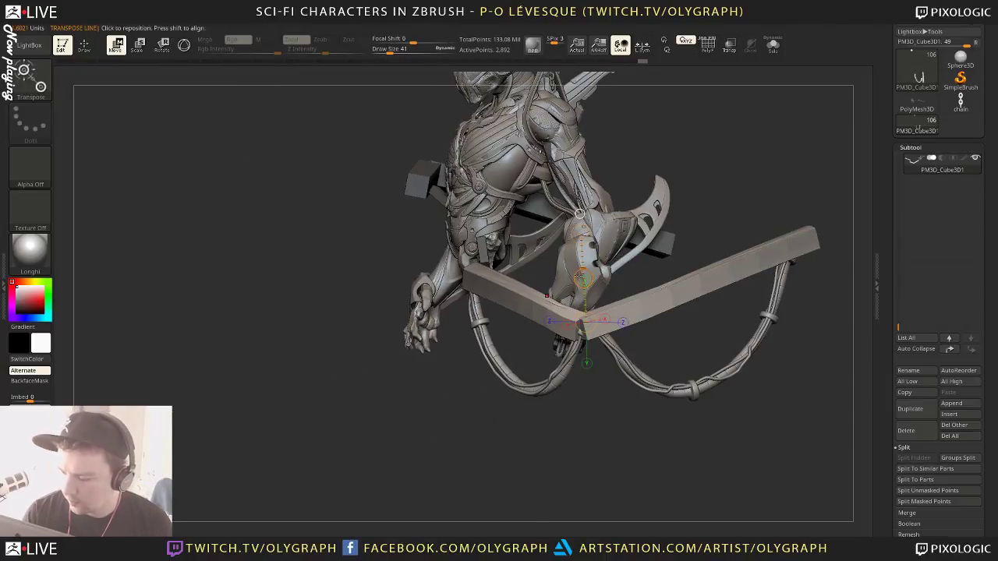
mouse_move(579, 276)
left_mouse_down()
mouse_move(584, 295)
mouse_move(579, 281)
left_mouse_up()
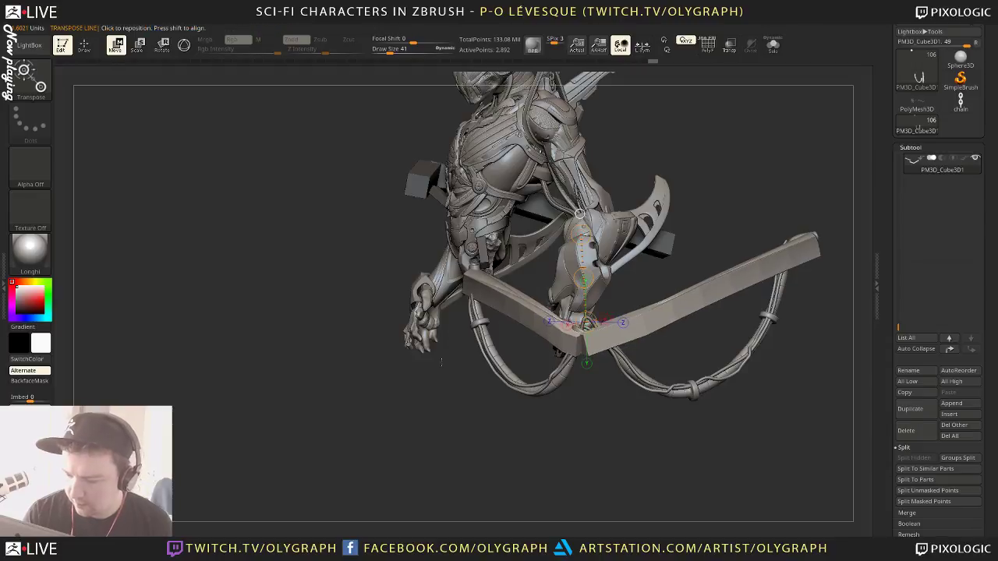
left_click_drag(441, 362, 464, 408, "ctrl")
Raise the inner beam's end near the hip with the Move brush at size 135 and smooth the beam
key("b")
left_click(467, 289)
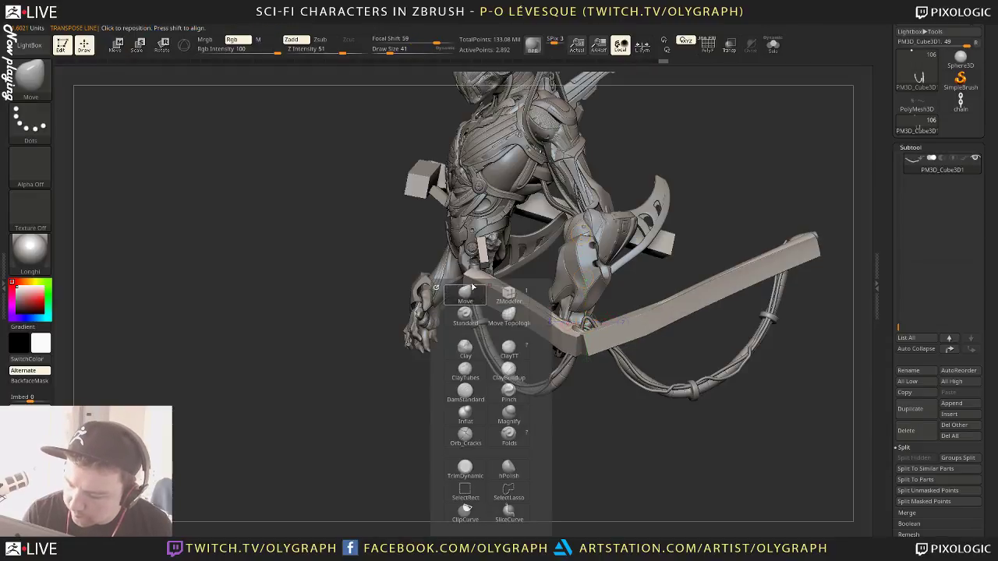
key("s")
mouse_move(466, 279)
left_mouse_down()
mouse_move(478, 288)
mouse_move(470, 264)
mouse_move(487, 295)
left_mouse_up()
key("bracketleft")
key("bracketleft")
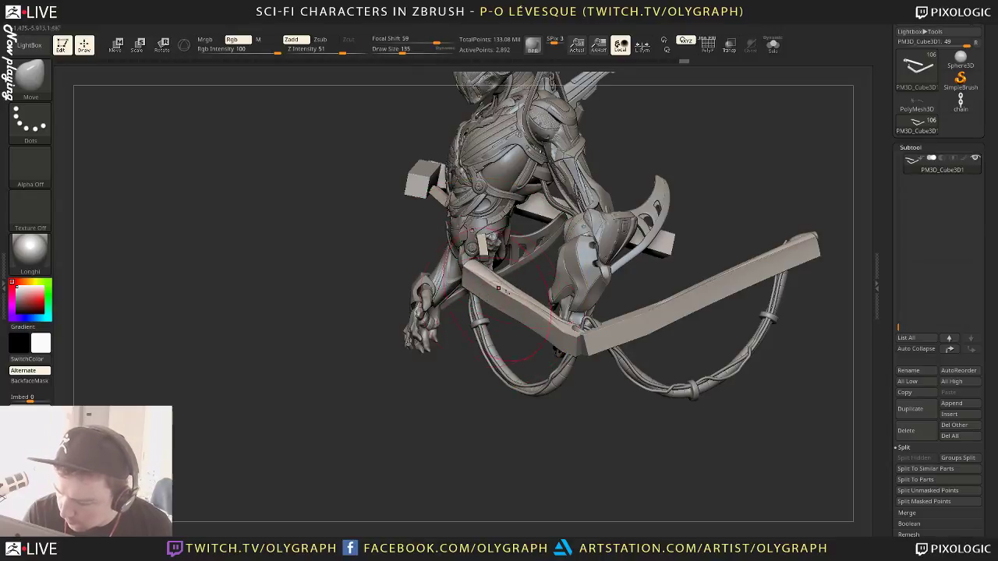
key("shift")
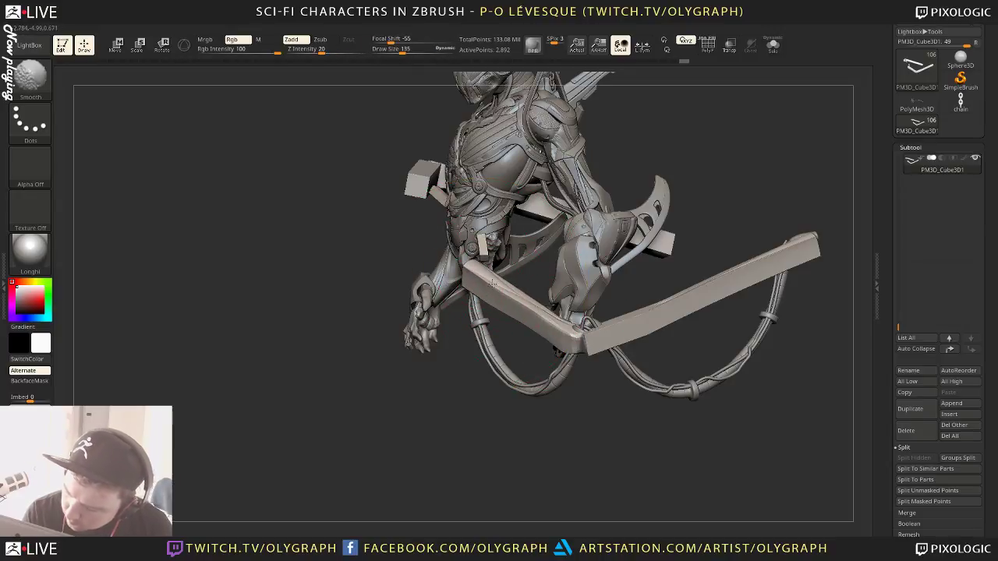
Reshape both beams around the elbow into a cleaner bend with an enlarged Move brush
key("bracketright")
key("bracketright")
left_click_drag(600, 340, 587, 327)
left_click_drag(495, 297, 490, 291)
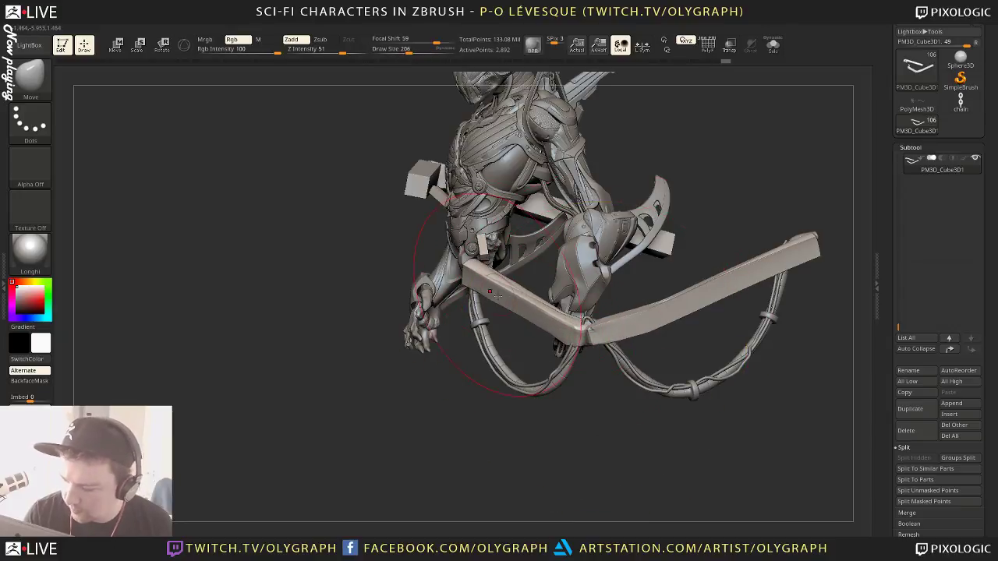
key("s")
key("s")
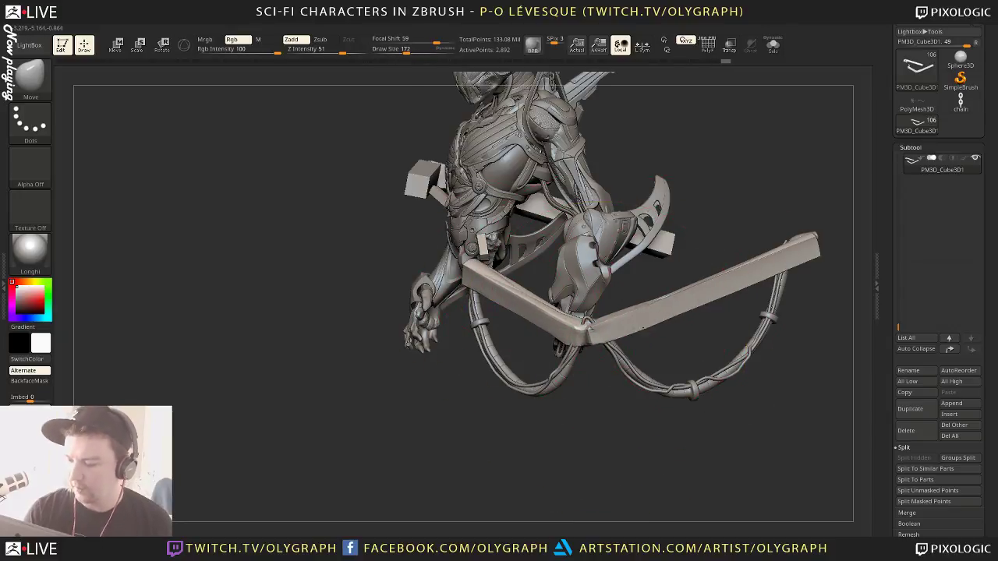
mouse_move(550, 448)
left_mouse_down("alt")
mouse_move(520, 434)
mouse_move(566, 468)
mouse_move(586, 506)
left_mouse_up("alt")
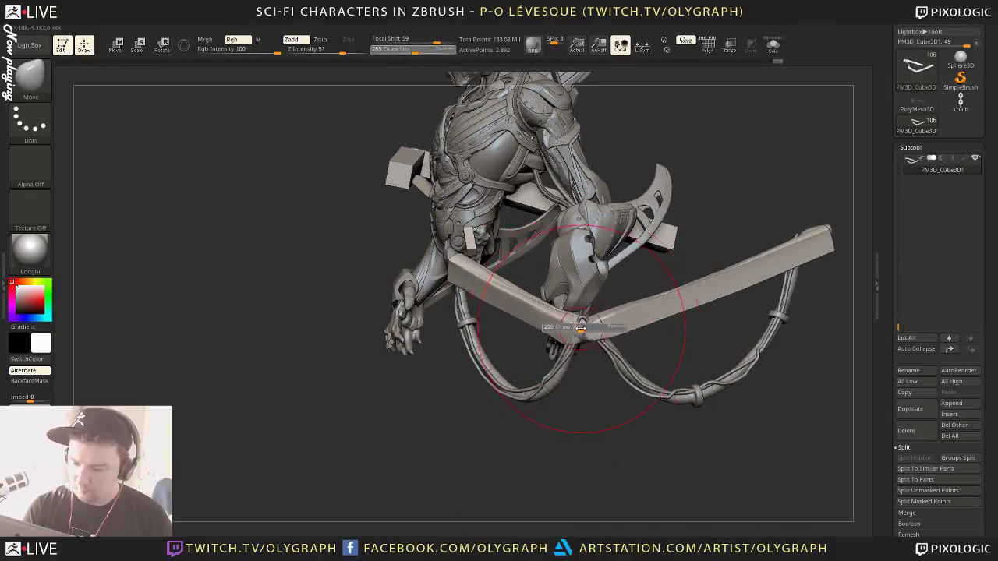
left_click_drag(483, 442, 501, 464)
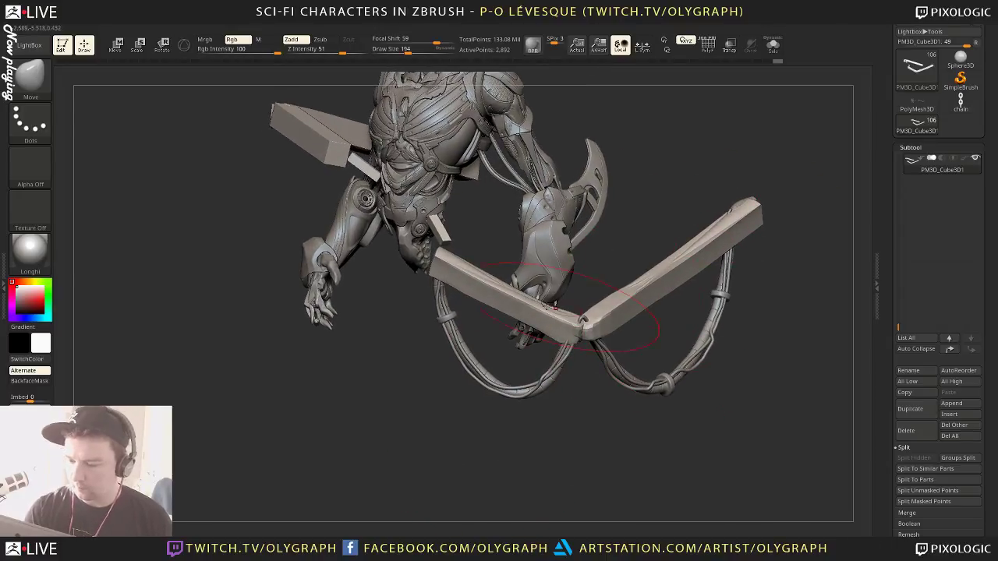
mouse_move(702, 177)
left_mouse_down()
mouse_move(764, 139)
mouse_move(725, 205)
mouse_move(698, 187)
left_mouse_up()
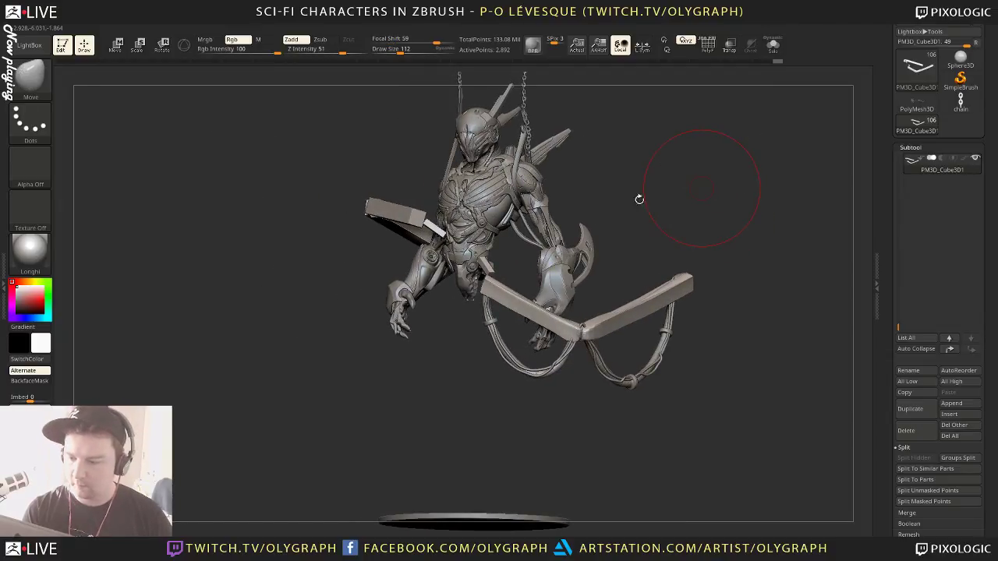
Stretch the short strut at the hip down to the inner beam with the Move Topological brush
mouse_move(640, 200)
left_mouse_down()
mouse_move(665, 184)
mouse_move(677, 217)
mouse_move(662, 204)
mouse_move(670, 238)
mouse_move(638, 288)
mouse_move(707, 221)
mouse_move(694, 198)
mouse_move(691, 221)
mouse_move(694, 212)
left_mouse_up()
key("s")
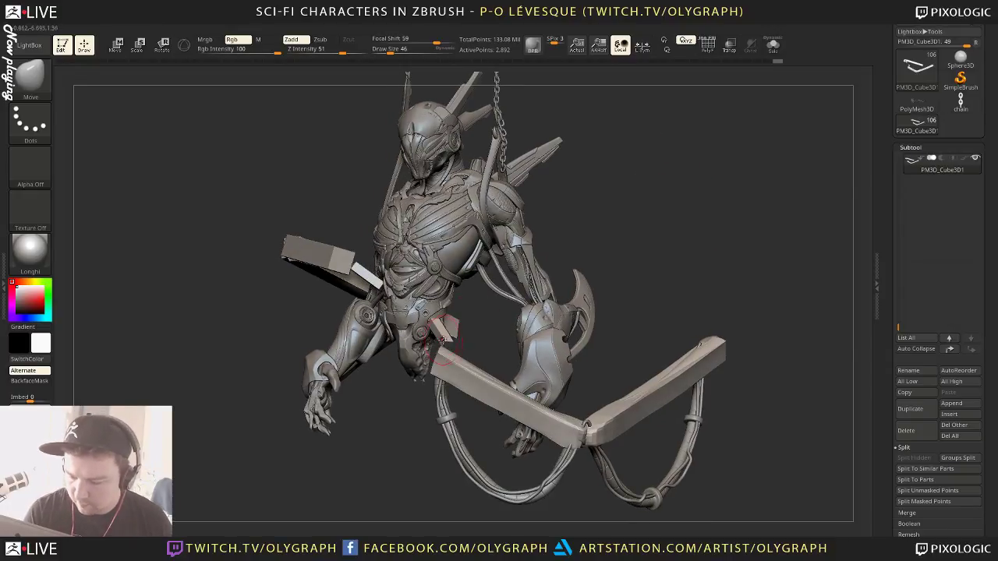
key("s")
left_click_drag(443, 340, 453, 338)
key("b")
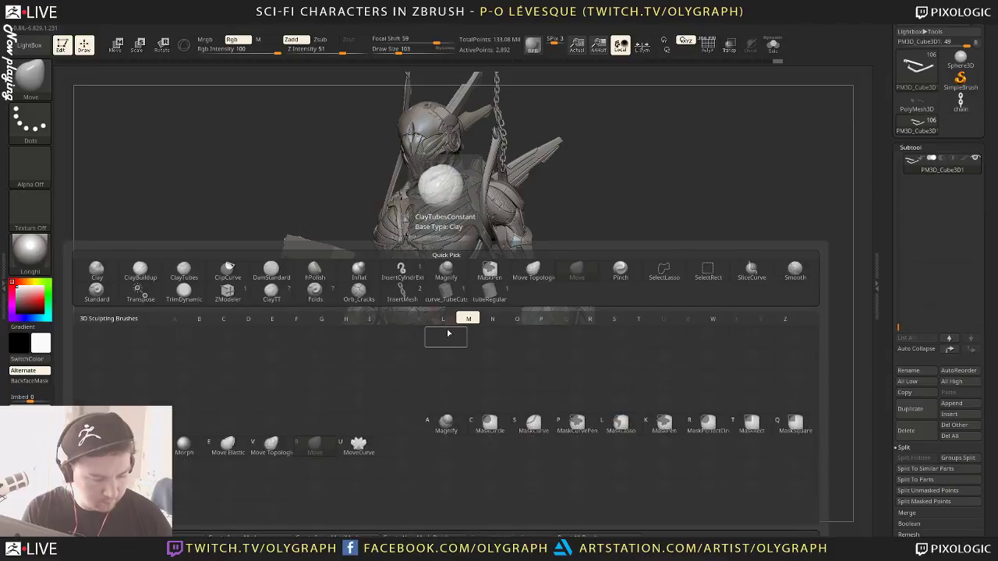
key("m")
key("t")
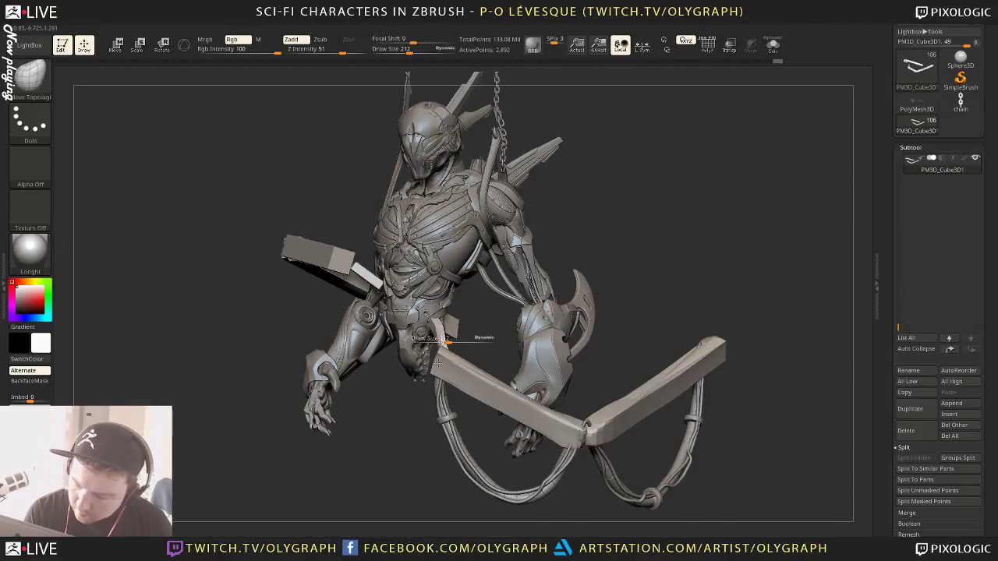
key("bracketright")
key("bracketright")
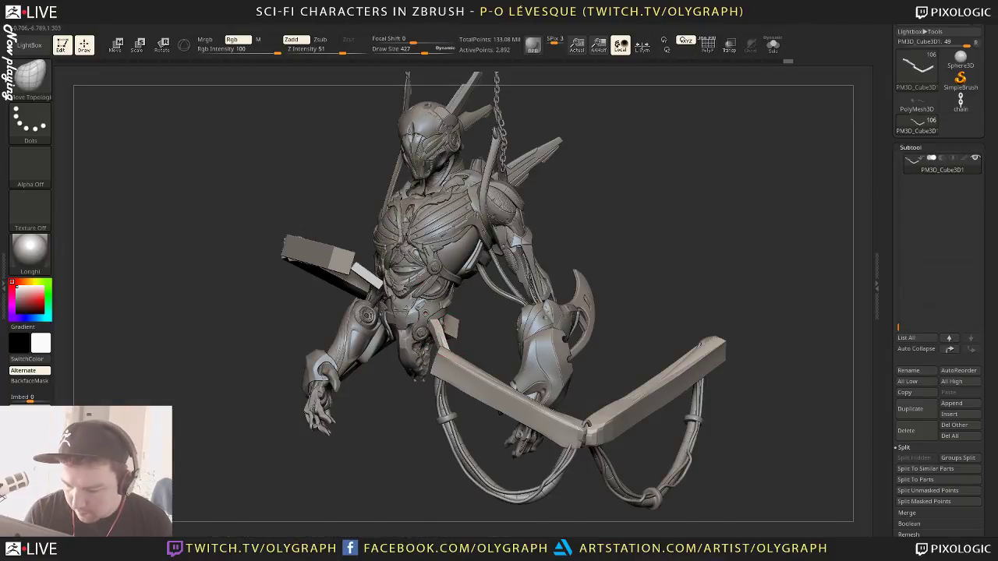
Shift the strut toward the hip with the Move Topological brush at size 353
key("s")
key("s")
left_click_drag(433, 324, 425, 324)
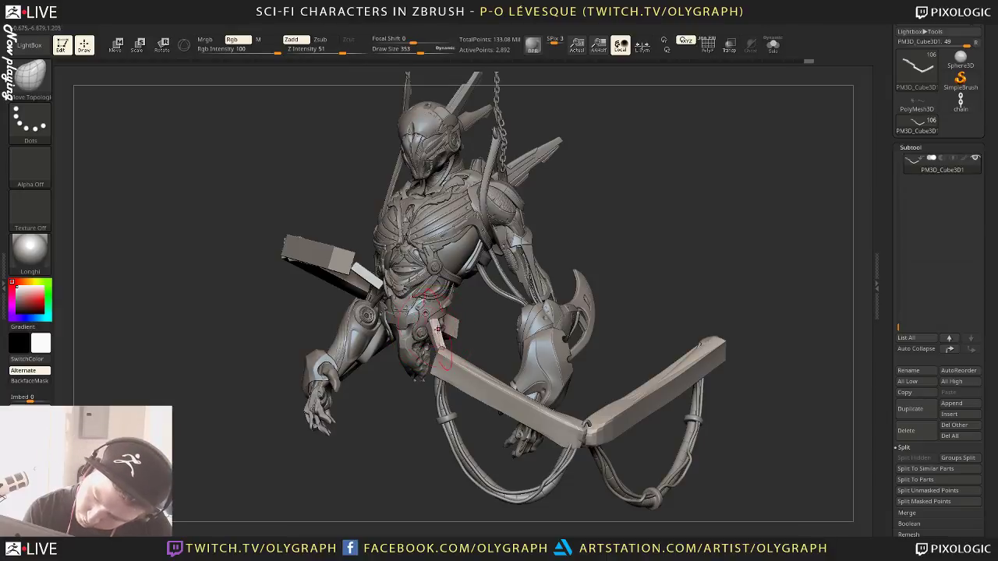
key("shift")
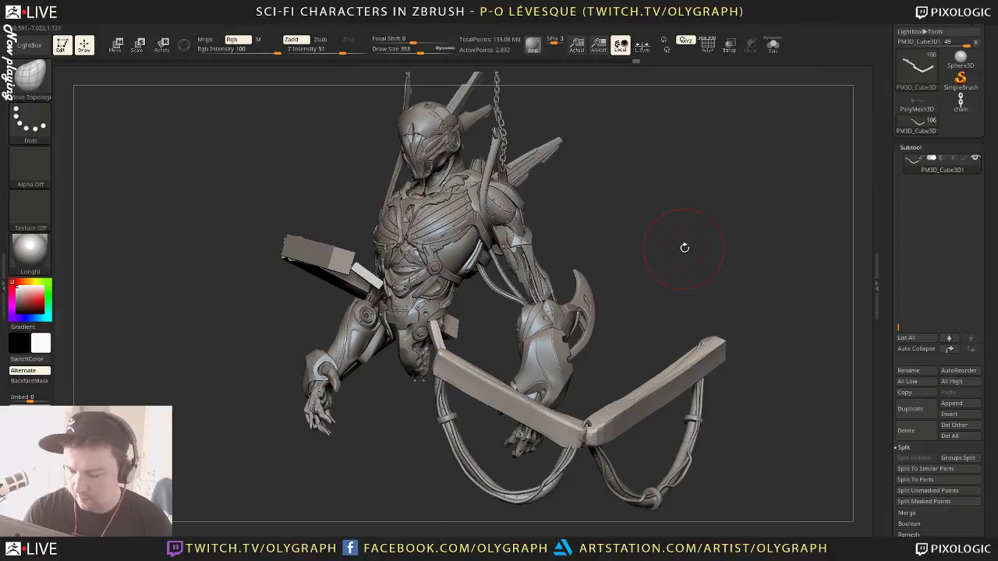
Refine the elbow where the two beams meet with the Move Topological brush, varying its size up to 960
mouse_move(683, 247)
left_mouse_down("alt")
mouse_move(645, 222)
mouse_move(679, 220)
mouse_move(686, 209)
mouse_move(683, 219)
left_mouse_up("alt")
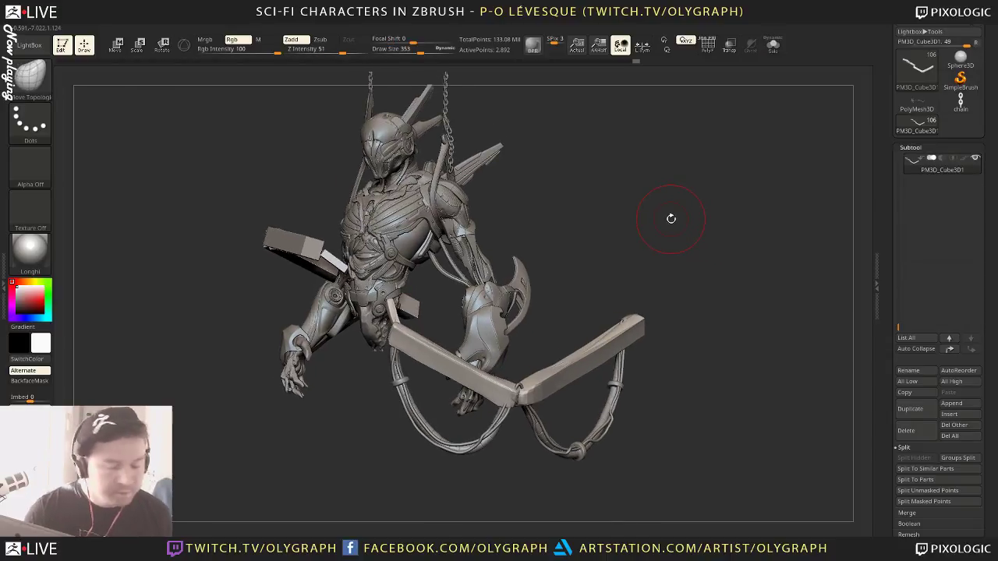
key("s")
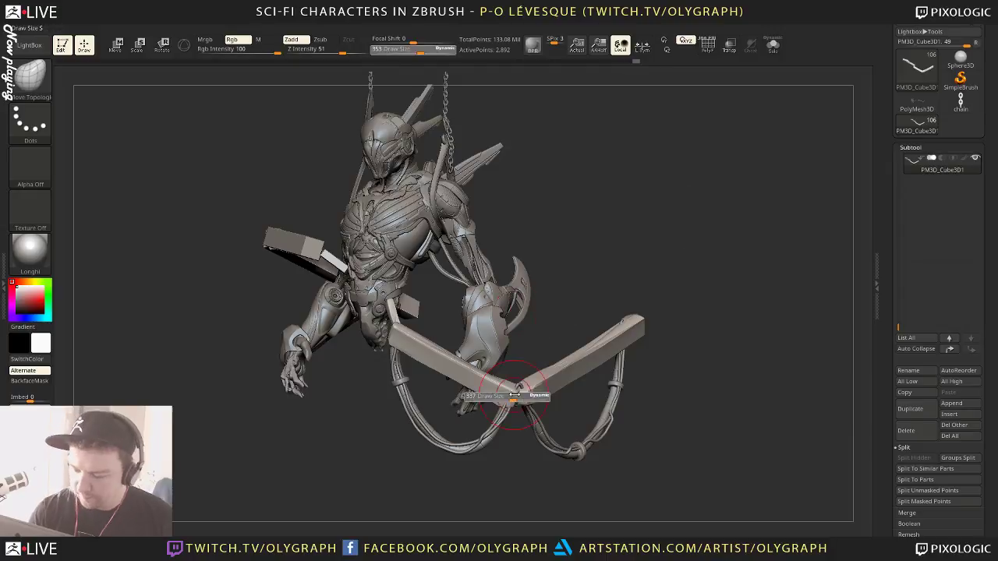
left_click_drag(514, 396, 522, 396)
key("]")
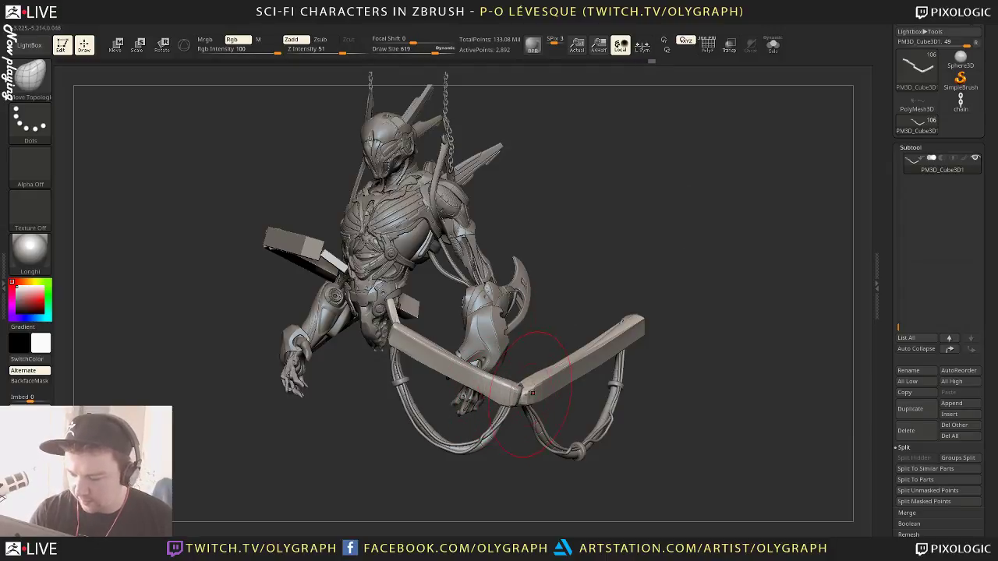
key("[")
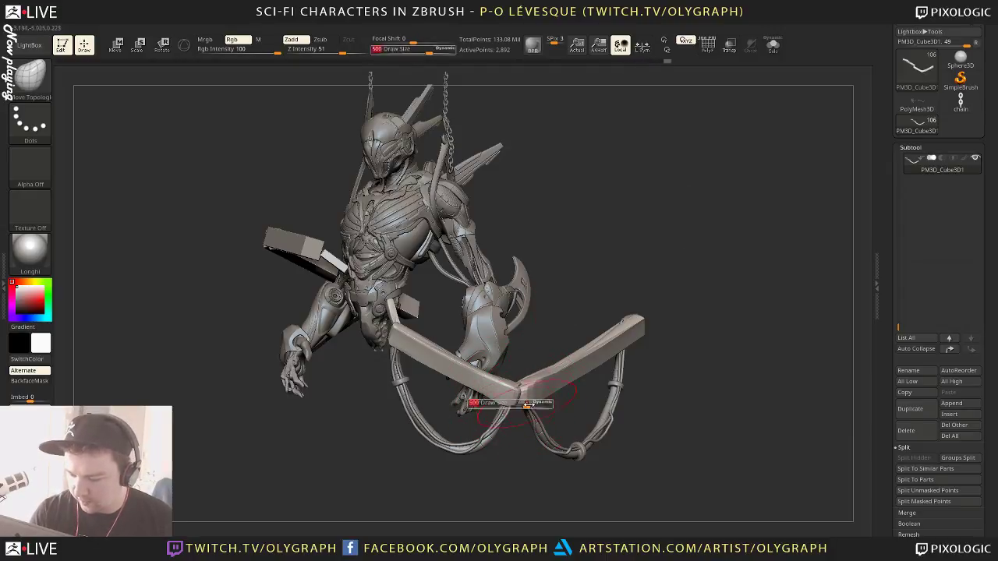
key("]")
key("]")
key("]")
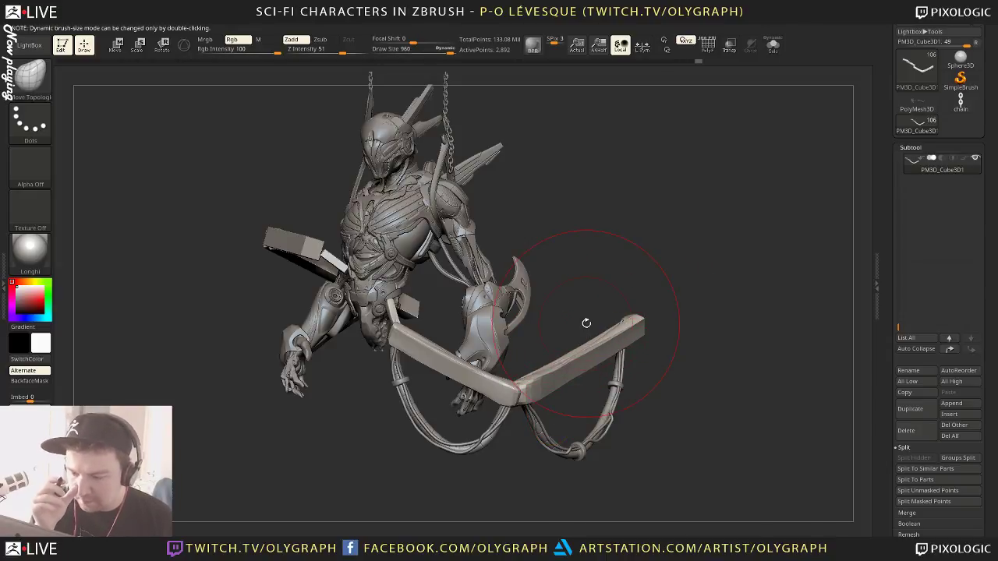
key("s")
left_click_drag(620, 248, 603, 246)
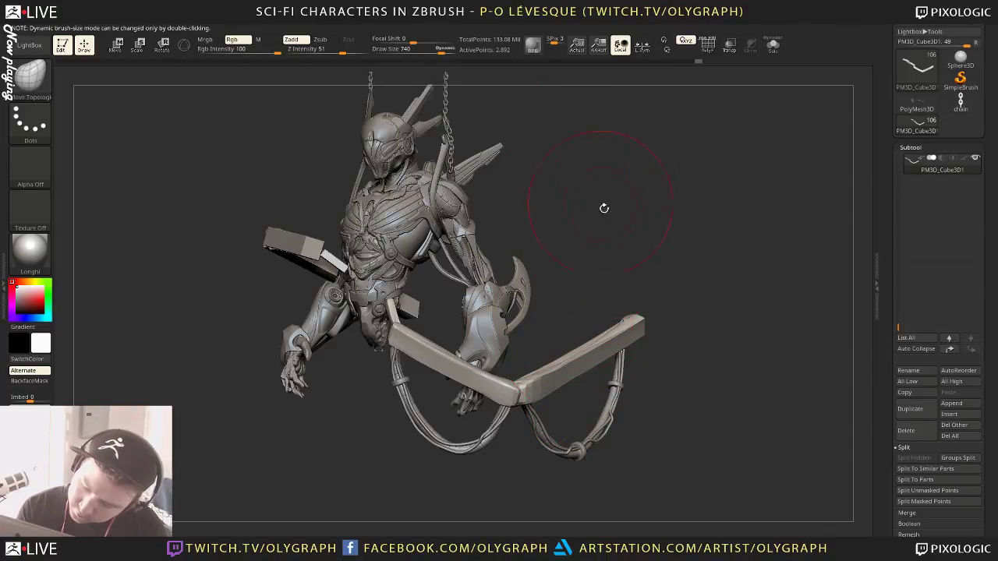
mouse_move(611, 203)
left_mouse_down()
mouse_move(639, 217)
mouse_move(619, 341)
left_mouse_up()
key("bracketleft")
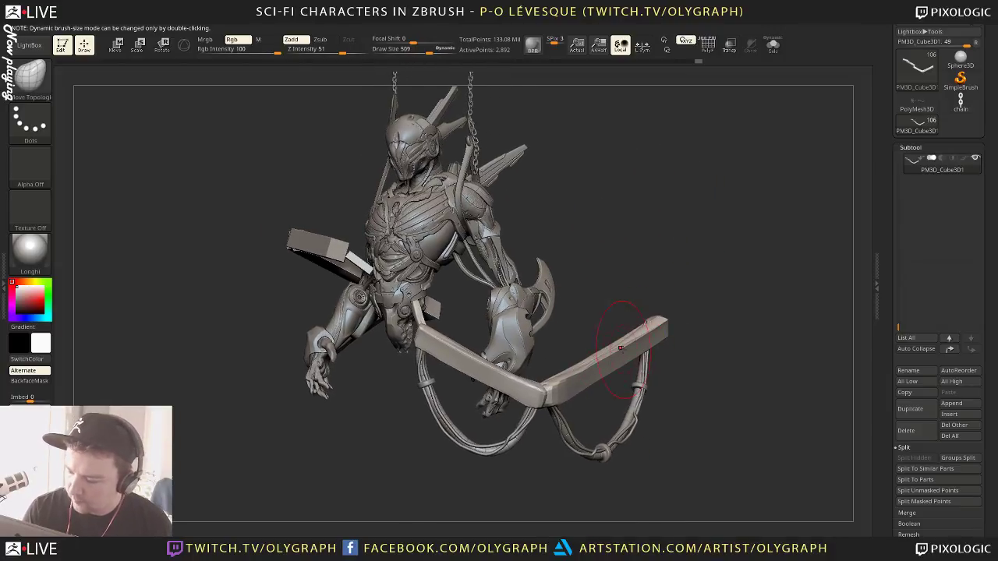
Solo the beam subtool and isolate the outer beam by hiding the other pieces
key("shift+s")
left_click_drag(729, 314, 701, 302)
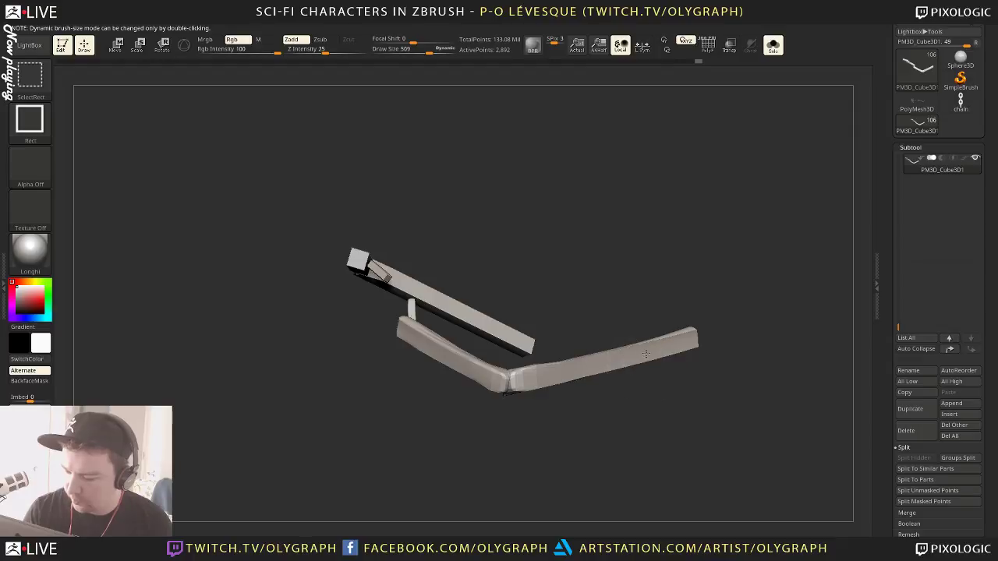
left_click(645, 359, "ctrl+shift")
left_click_drag(624, 437, 531, 448)
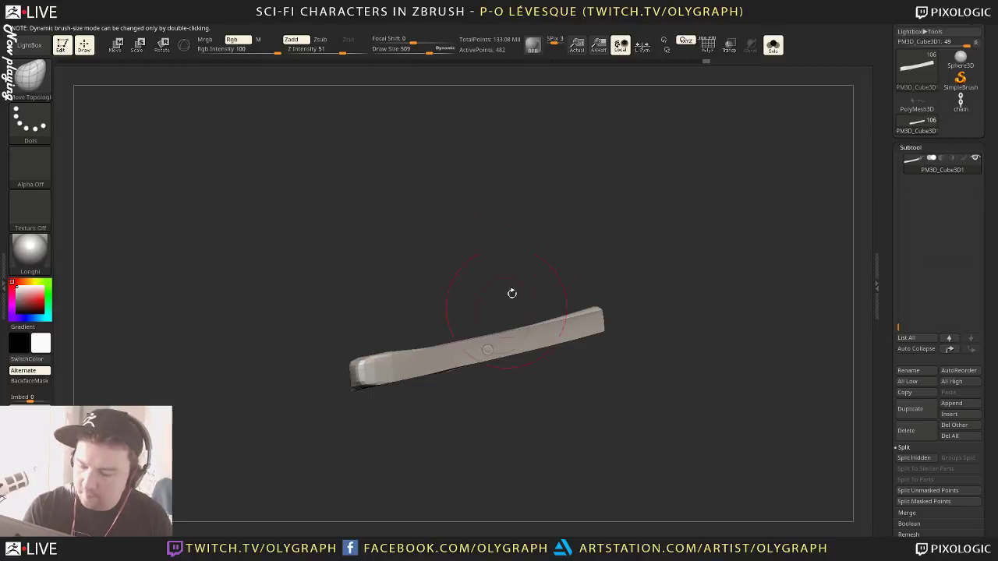
left_click_drag(564, 257, 557, 238)
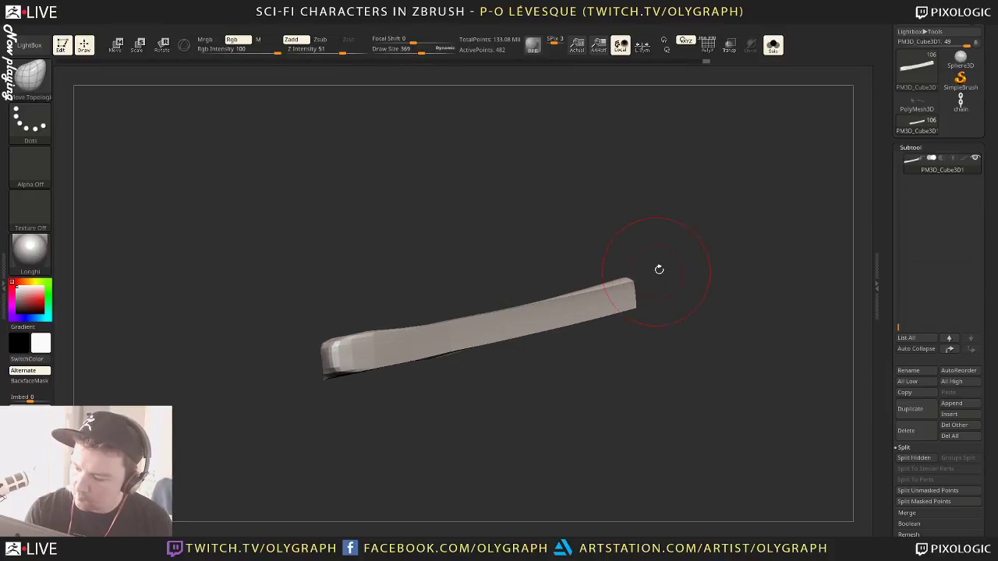
Duplicate the beam subtool and delete the hidden geometry from the copy, keeping only the outer beam
key("shift+s")
key("w")
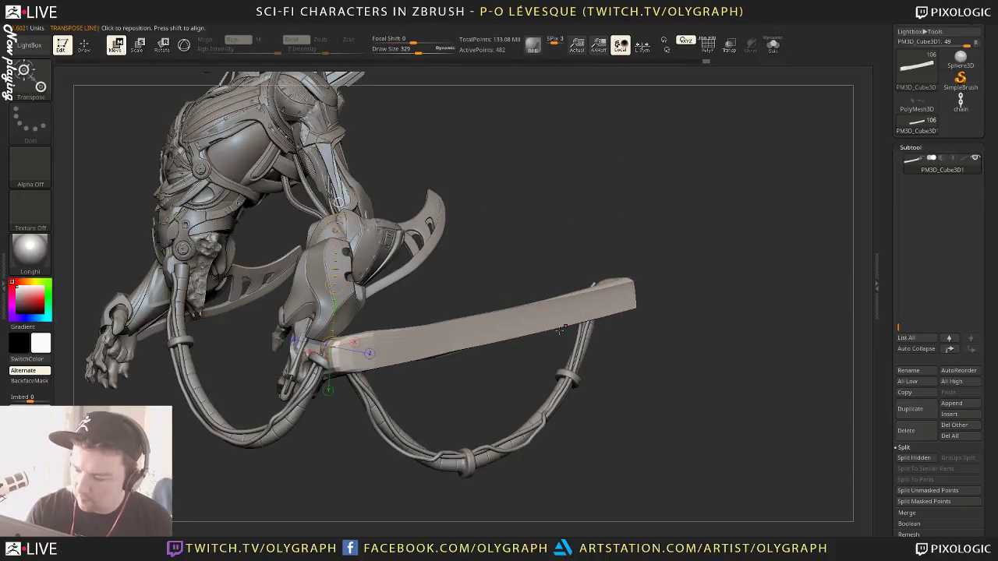
key("shift+s")
key("ctrl+shift")
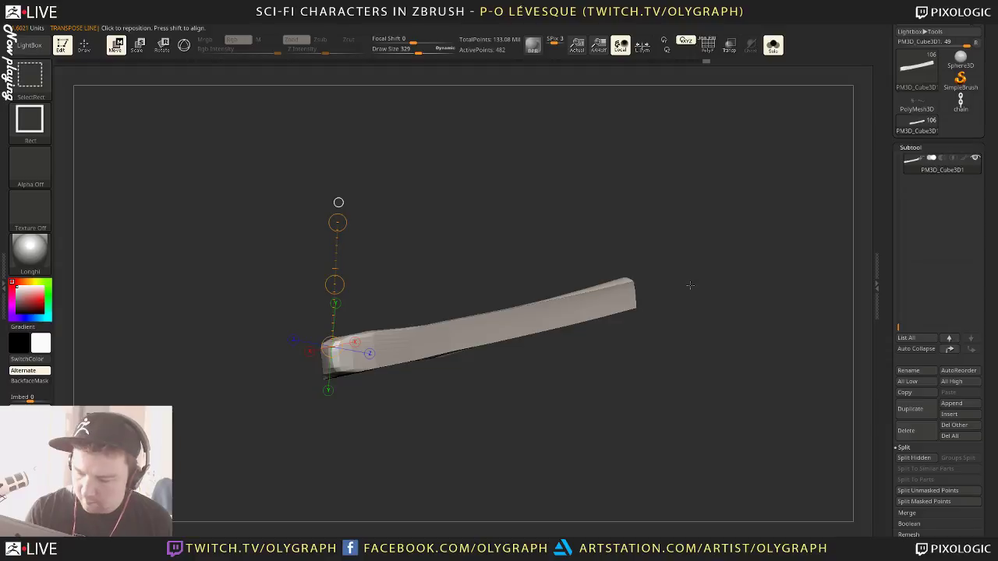
key("ctrl+shift+d")
key("space")
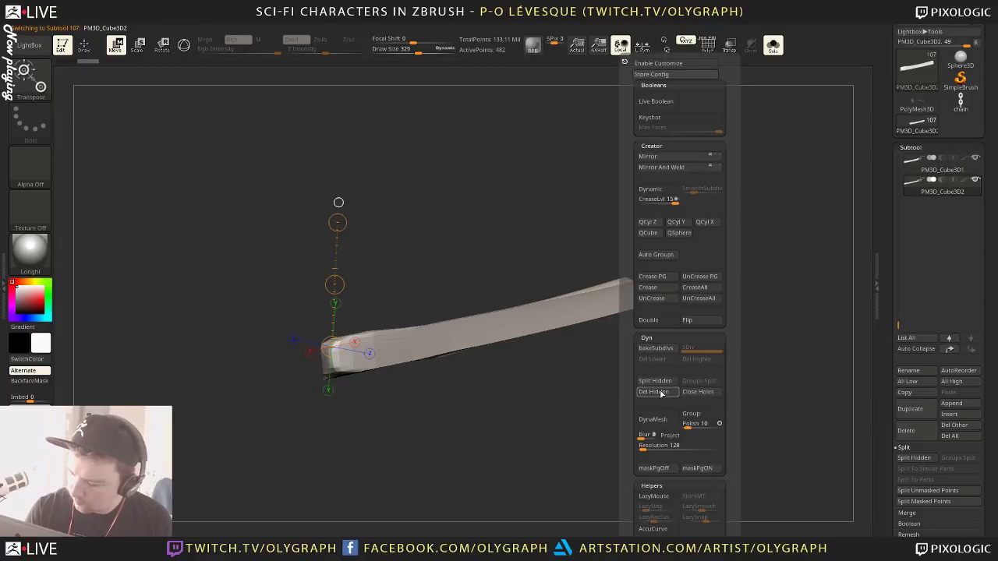
left_click(661, 393)
Move the outer beam's copy straight up above the original and bring the whole robot back into display
left_click_drag(511, 323, 511, 216, "shift")
left_click_drag(510, 270, 504, 188)
key("shift+s")
key("space")
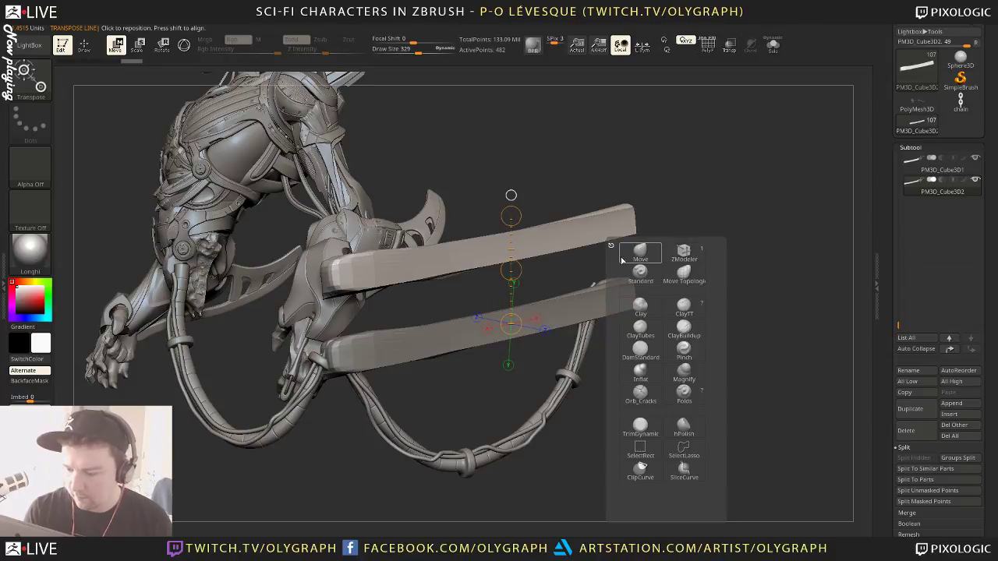
left_click_drag(676, 200, 647, 216, "alt")
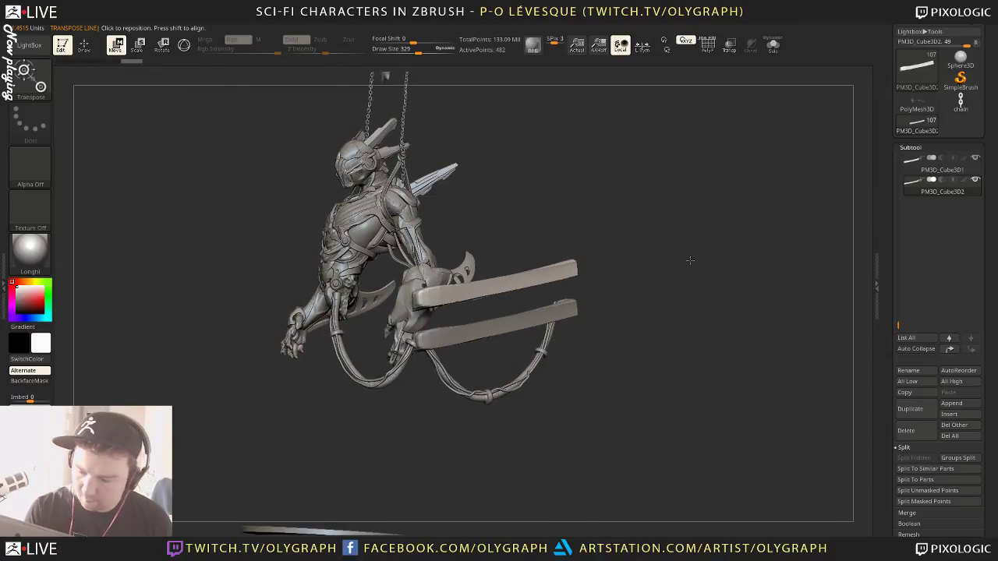
mouse_move(690, 261)
left_mouse_down()
mouse_move(658, 263)
mouse_move(667, 243)
left_mouse_up()
Solo the copied beam and convert it to DynaMesh at resolution 128
key("q")
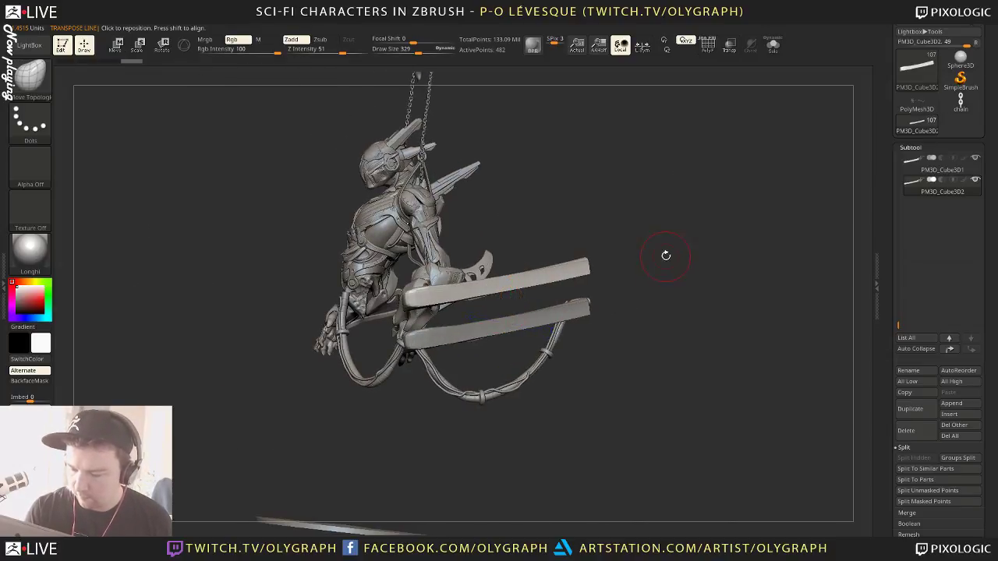
key("alt+s")
key("ctrl")
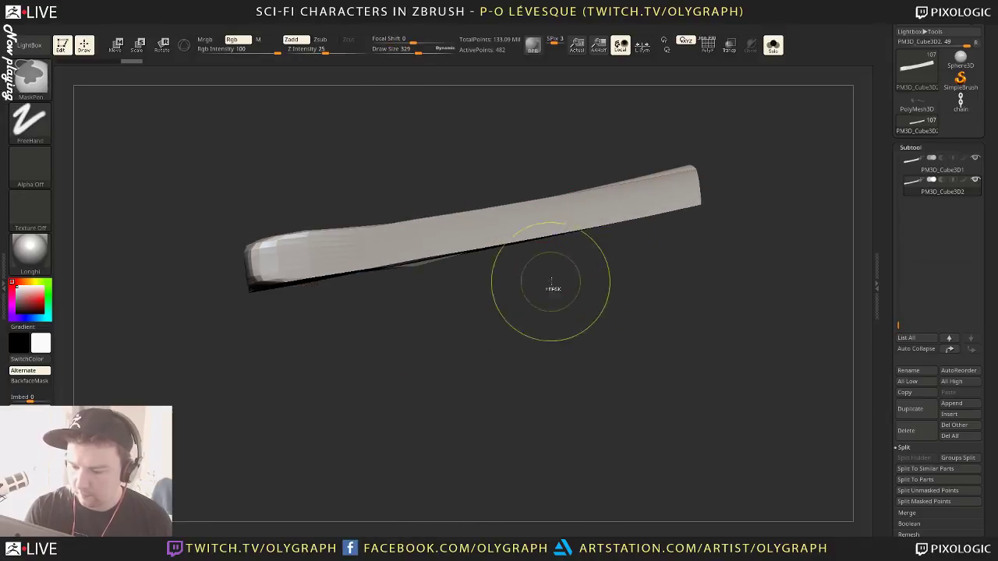
left_click_drag(588, 258, 590, 305, "alt")
key("space")
left_click_drag(539, 434, 539, 373)
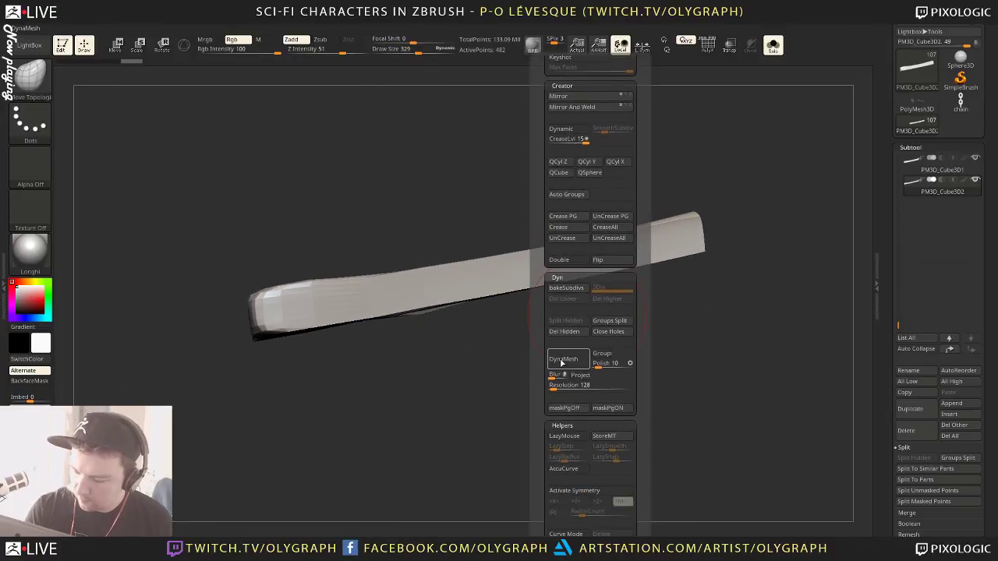
left_click(562, 361)
Flatten the copied beam's underside and upper edge along its length with the ClipCurve brush
key("b")
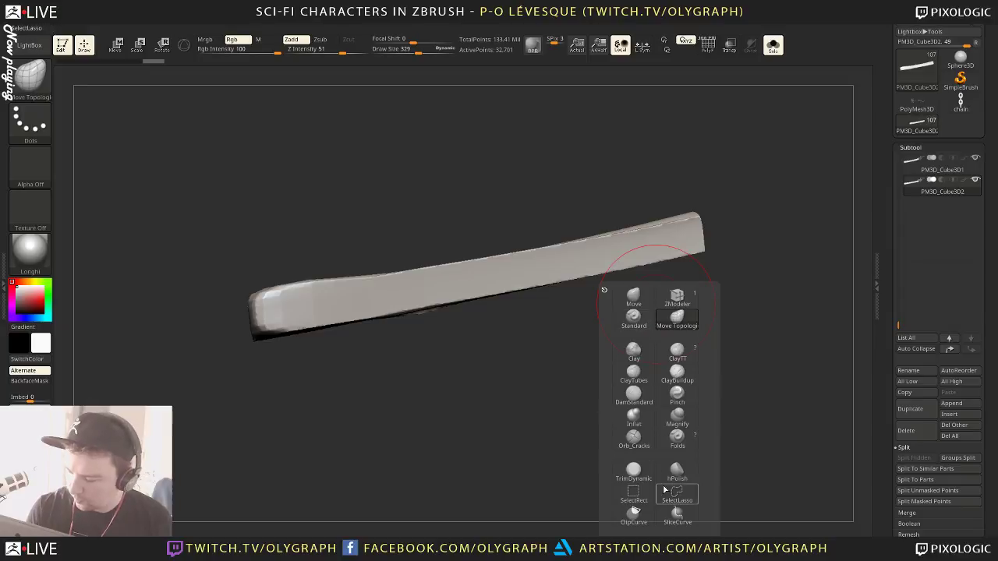
left_click(678, 514)
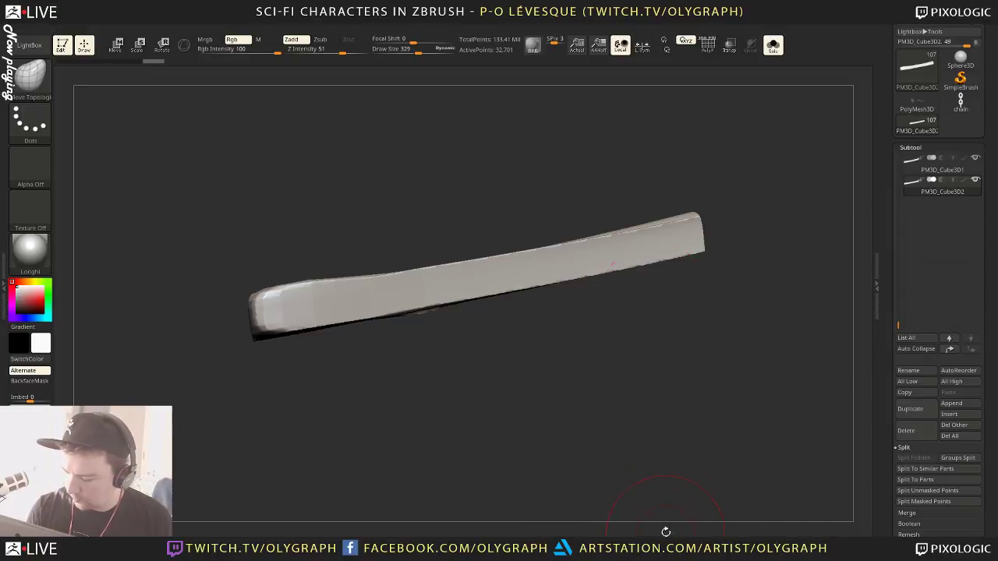
key("b")
left_click(645, 514)
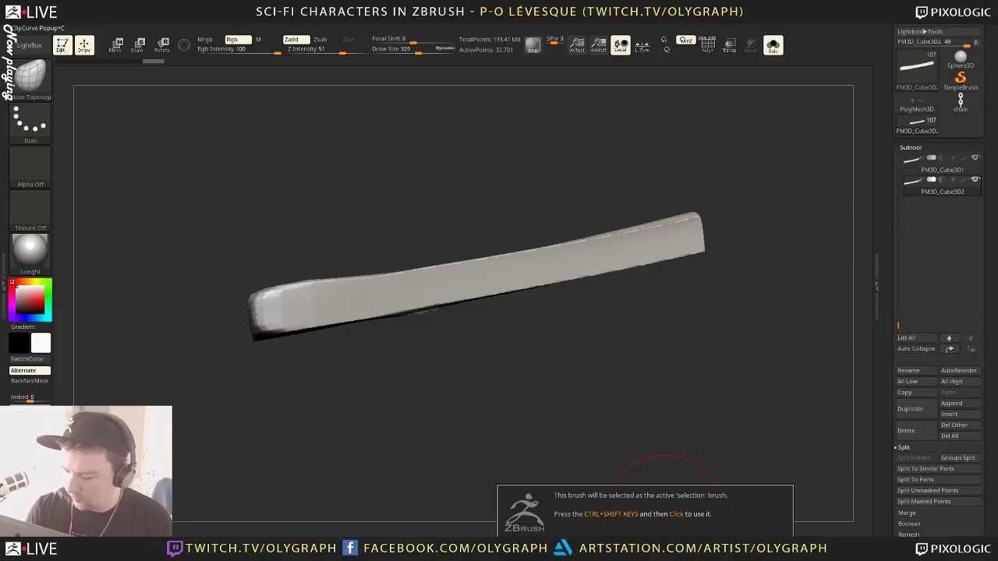
left_click_drag(795, 238, 212, 343, "ctrl+shift")
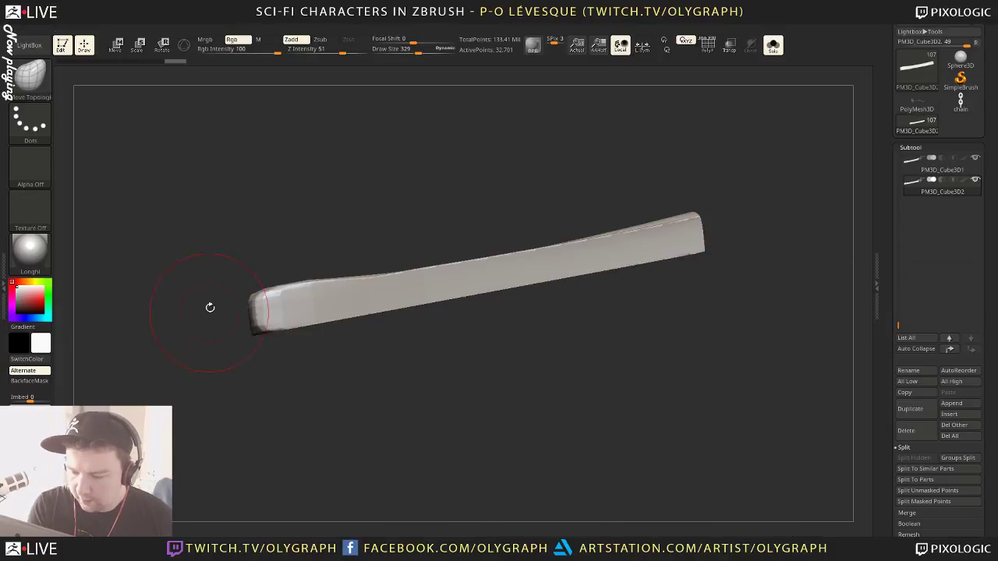
mouse_move(197, 300)
left_mouse_down("ctrl+shift")
mouse_move(227, 305)
mouse_move(788, 205)
mouse_move(782, 193)
mouse_move(690, 284)
mouse_move(709, 299)
mouse_move(693, 274)
mouse_move(660, 255)
mouse_move(660, 236)
left_mouse_up("ctrl+shift")
Trim both long sides and both ends of the copied beam straight with ClipCurve from another angle
mouse_move(530, 192)
left_mouse_down()
mouse_move(541, 202)
mouse_move(572, 178)
mouse_move(579, 285)
mouse_move(558, 242)
mouse_move(574, 254)
mouse_move(557, 203)
left_mouse_up()
left_click_drag(516, 142, 523, 511, "ctrl+shift")
left_click_drag(570, 461, 457, 460, "ctrl+shift")
left_click_drag(499, 491, 499, 149, "ctrl+shift")
left_click_drag(473, 203, 538, 201, "ctrl+shift")
Remesh the clipped beam copy with DynaMesh and check its polygons
left_click_drag(602, 199, 613, 265)
key("shift+f")
key("shift+f")
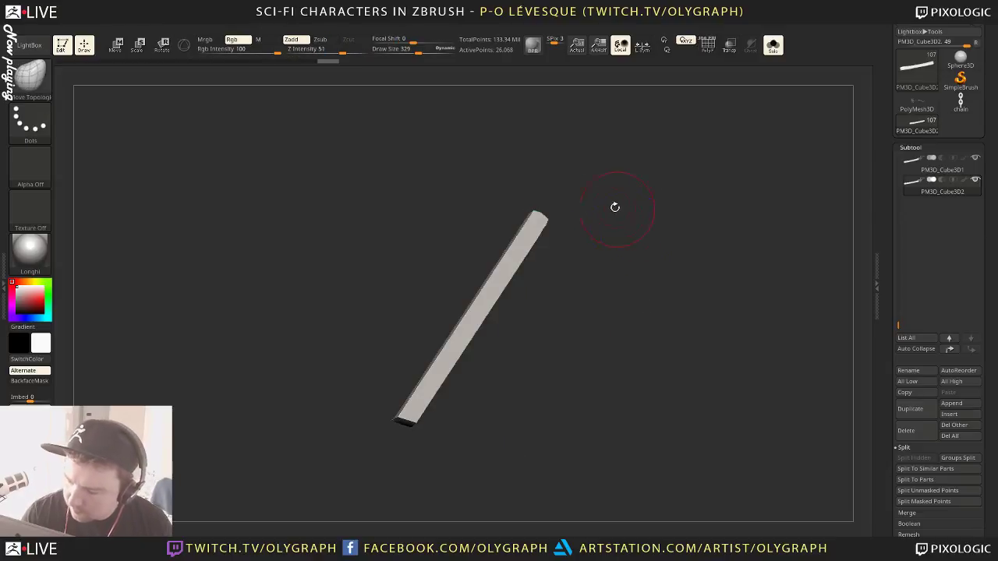
left_click_drag(615, 207, 600, 198, "ctrl")
mouse_move(601, 199)
left_mouse_down()
mouse_move(577, 190)
mouse_move(592, 211)
mouse_move(503, 203)
left_mouse_up()
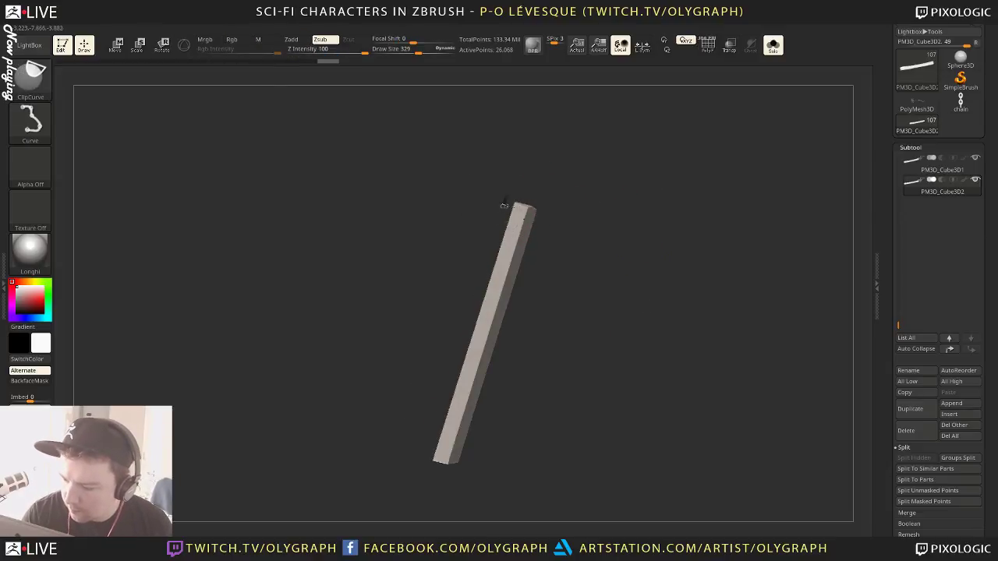
Trim the long bar straight at its ends with ClipCurve
left_click_drag(590, 226, 590, 225, "ctrl+shift")
left_click_drag(478, 461, 413, 450, "ctrl+shift")
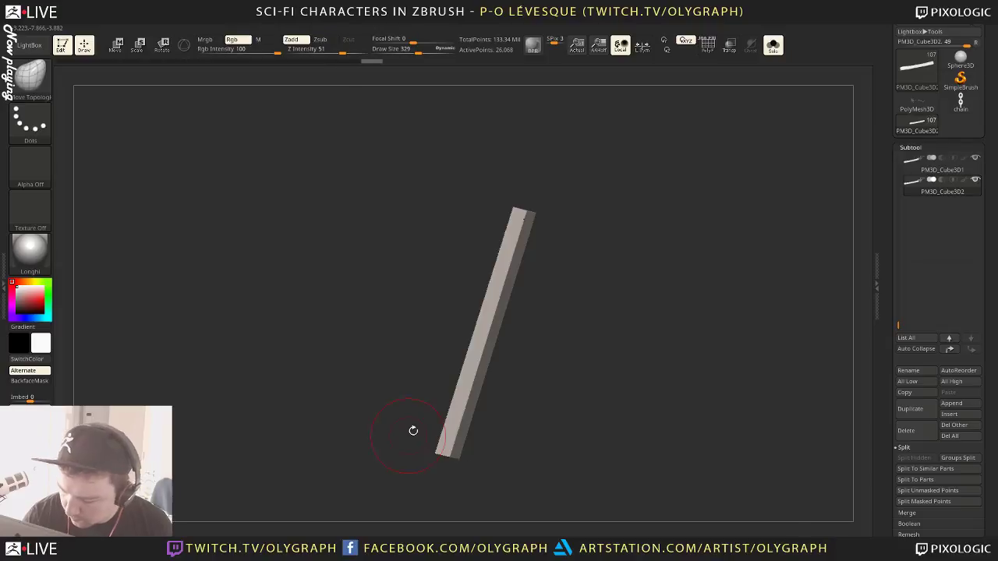
left_click_drag(586, 409, 546, 372, "shift")
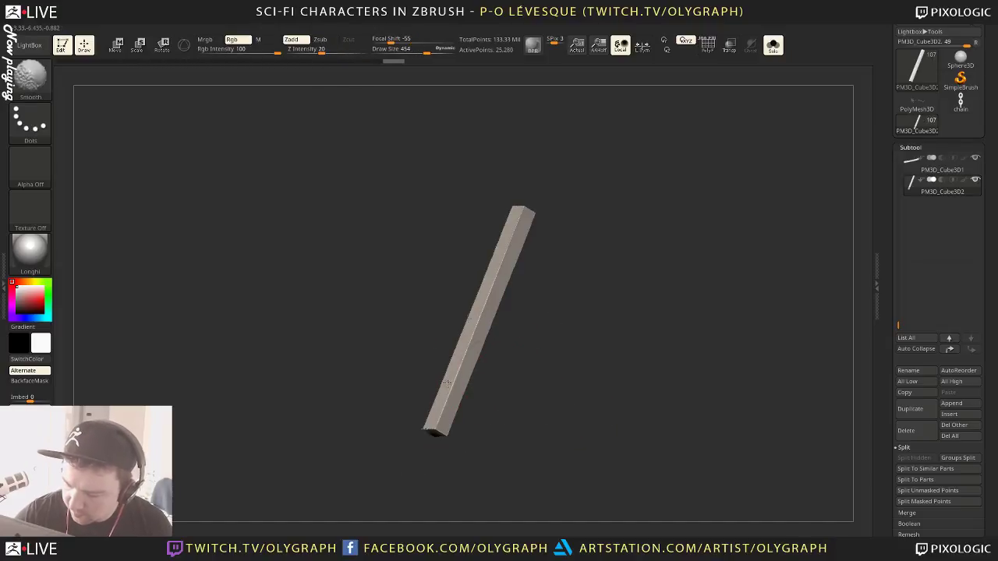
mouse_move(507, 287)
left_mouse_down()
mouse_move(566, 328)
mouse_move(579, 267)
mouse_move(604, 344)
mouse_move(570, 318)
mouse_move(463, 320)
mouse_move(419, 303)
mouse_move(386, 327)
left_mouse_up()
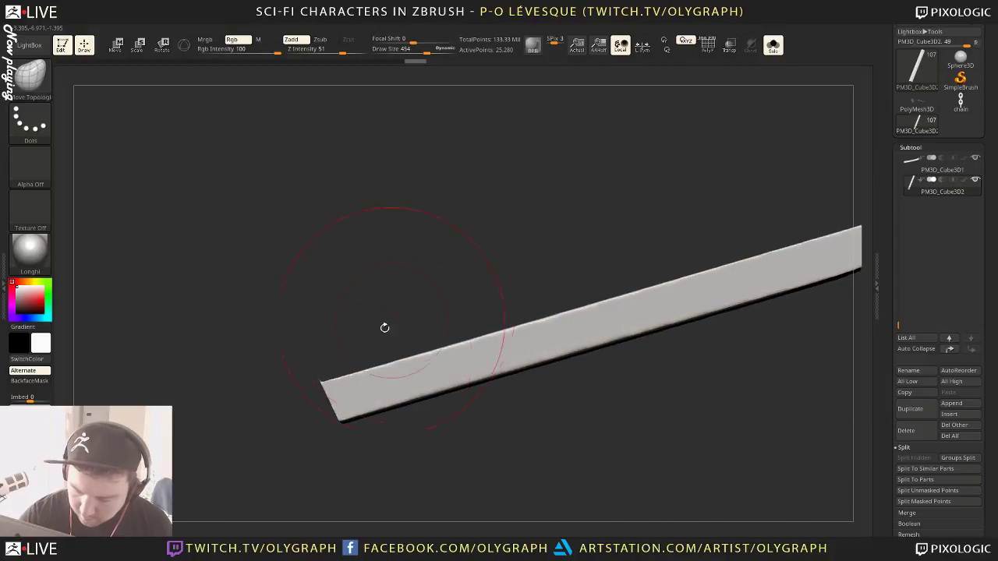
left_click_drag(316, 402, 342, 355, "ctrl+shift")
Set the draw size to 156 and clip the bar's edges flat with ClipCurve
mouse_move(412, 414)
left_mouse_down()
mouse_move(484, 444)
mouse_move(516, 432)
mouse_move(539, 383)
left_mouse_up()
key("s")
left_click(531, 380)
left_click_drag(530, 340, 544, 378)
key("s")
mouse_move(543, 379)
left_mouse_down()
mouse_move(532, 362)
mouse_move(536, 370)
mouse_move(454, 391)
left_mouse_up()
left_click_drag(369, 389, 367, 384, "ctrl+shift")
left_click_drag(363, 348, 518, 344, "ctrl+shift")
Try to recess a masked strip along the bar's side with Transpose Move to form a groove
key("w")
mouse_move(565, 291)
left_mouse_down()
mouse_move(533, 292)
mouse_move(564, 293)
mouse_move(561, 330)
mouse_move(565, 292)
mouse_move(547, 326)
mouse_move(461, 385)
mouse_move(457, 377)
left_mouse_up()
key("q")
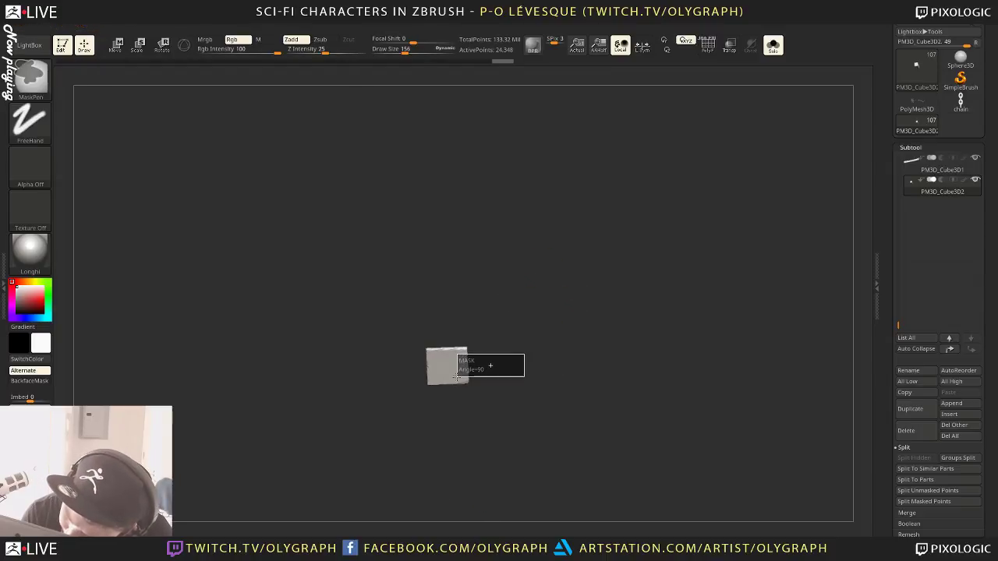
key("w")
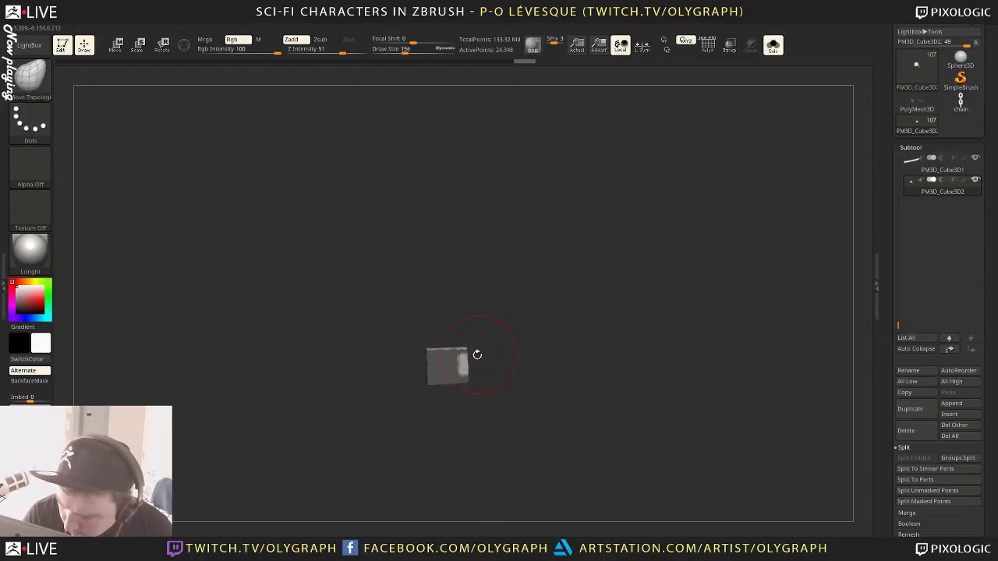
left_click_drag(491, 365, 471, 364)
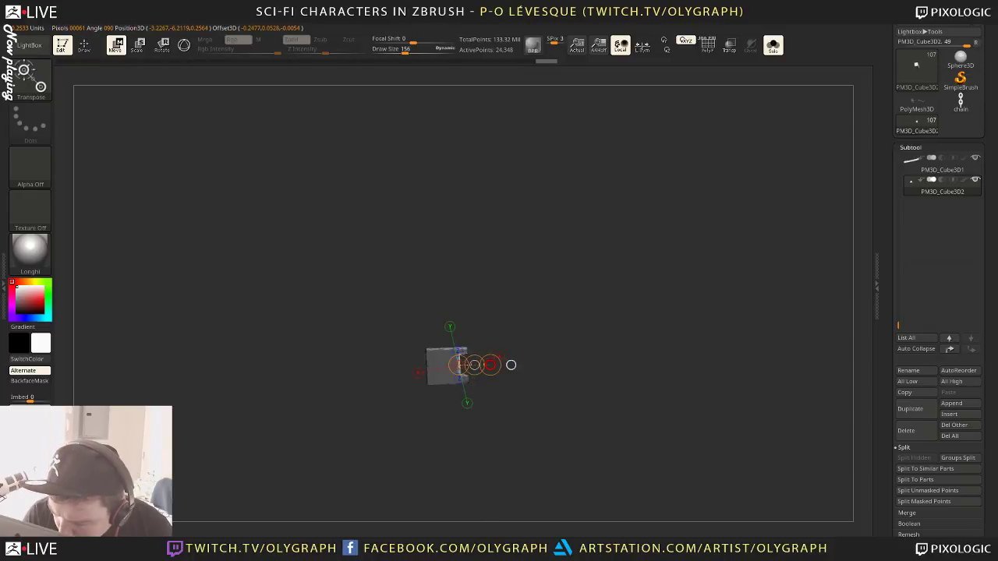
Undo the rough groove and the strip movement on the bar
key("ctrl+z")
key("ctrl+z")
key("ctrl+z")
key("ctrl+z")
key("ctrl+z")
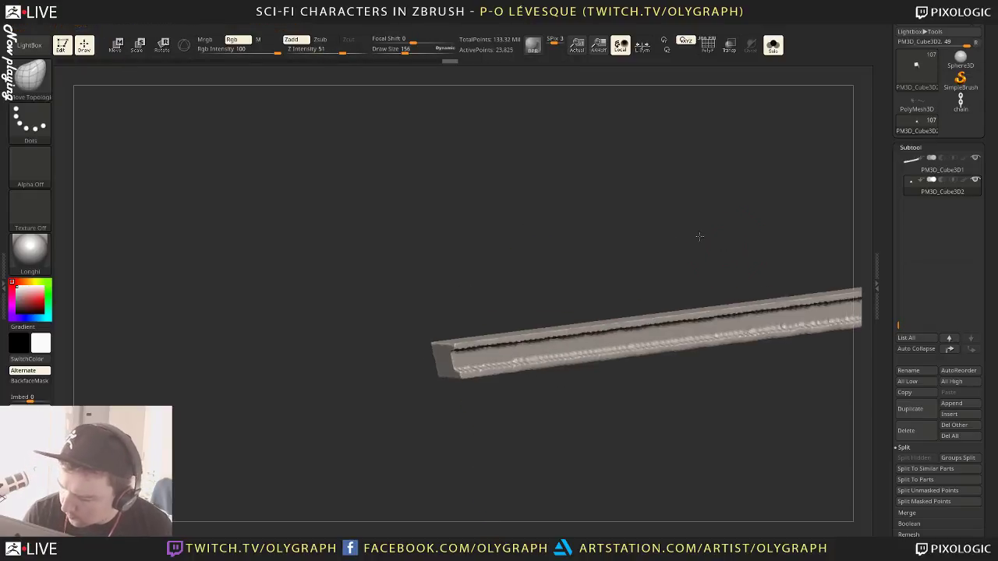
key("ctrl+z")
key("ctrl+z")
key("ctrl+z")
key("ctrl+z")
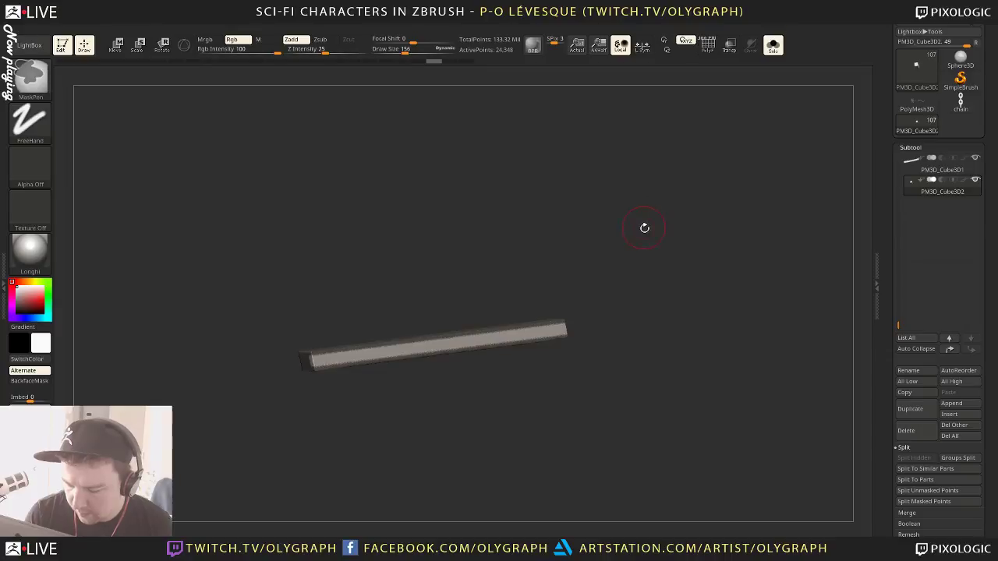
Clear the mask and remesh the bar at a higher DynaMesh resolution
left_click_drag(657, 248, 689, 323, "ctrl")
key("space")
mouse_move(641, 422)
left_mouse_down()
mouse_move(640, 389)
mouse_move(662, 412)
left_mouse_up()
left_click_drag(543, 387, 561, 429, "ctrl")
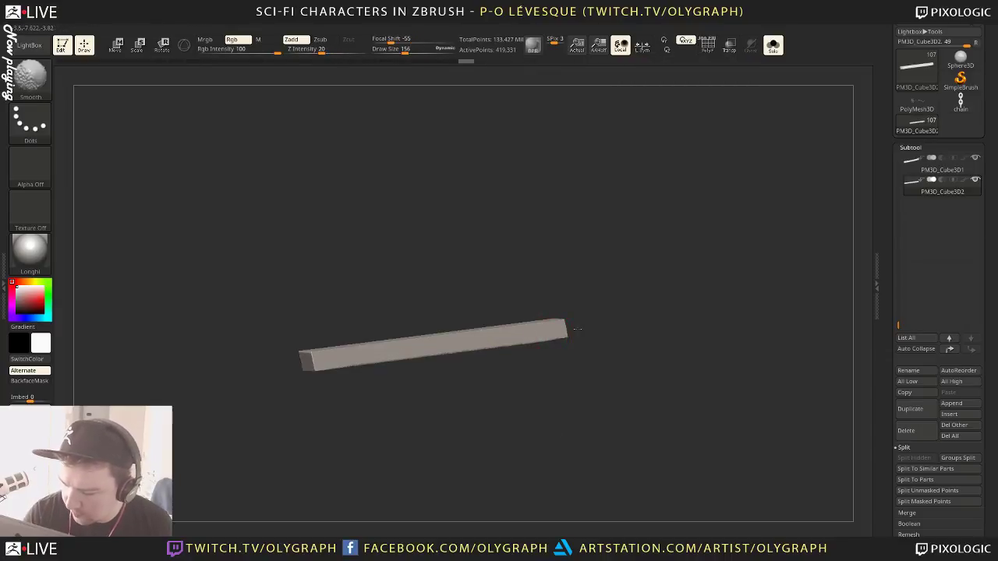
Try to recess a strip masked from the end view along the side of the denser bar
left_click_drag(448, 356, 501, 350, "shift")
left_click_drag(515, 397, 543, 391)
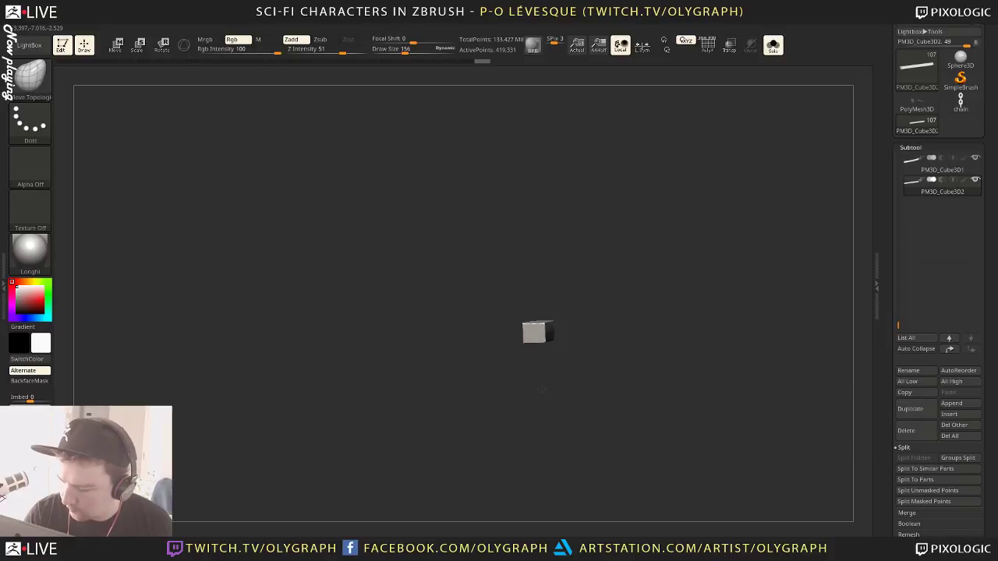
left_click_drag(622, 340, 624, 352)
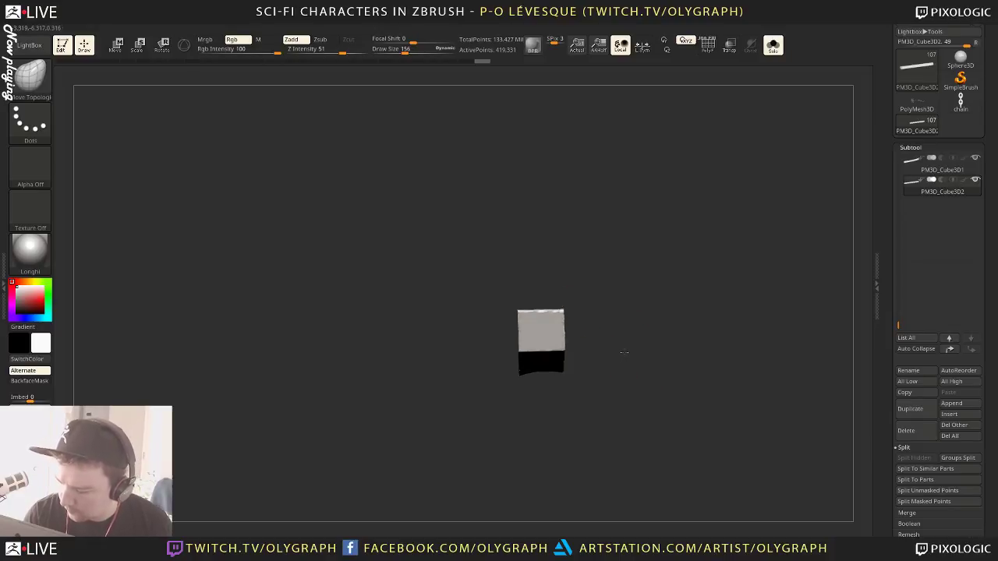
left_click_drag(610, 275, 610, 278, "shift")
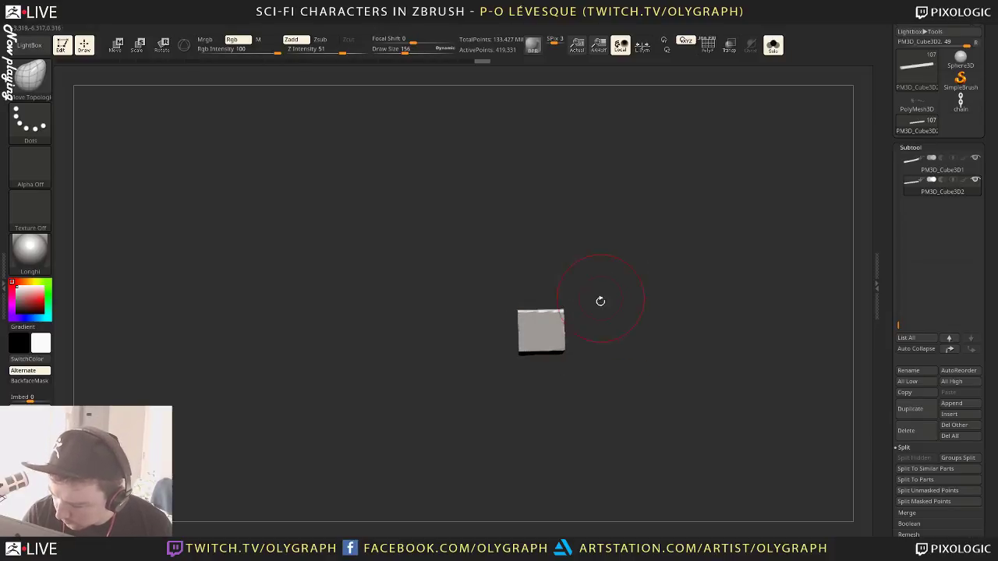
key("ctrl")
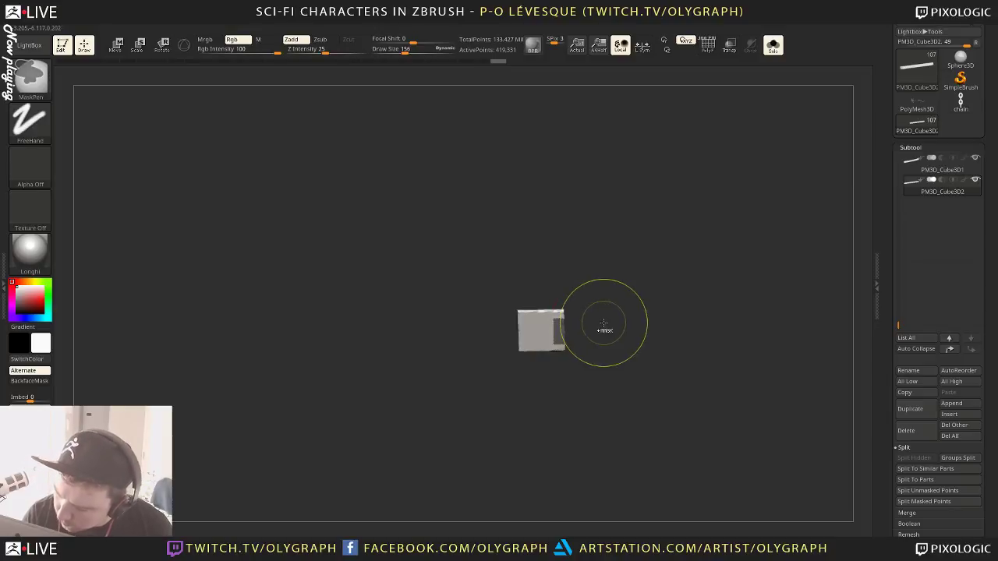
key("w")
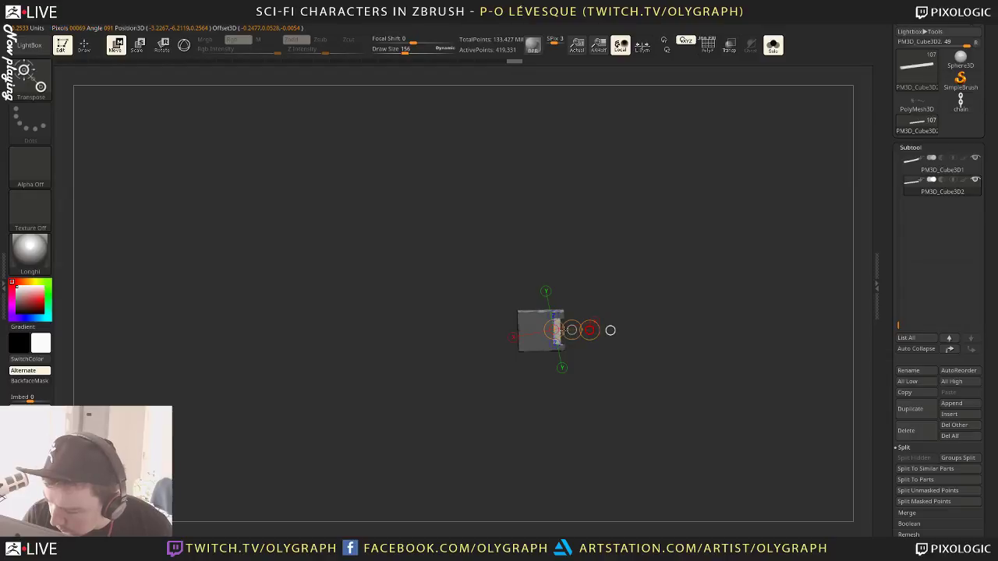
key("q")
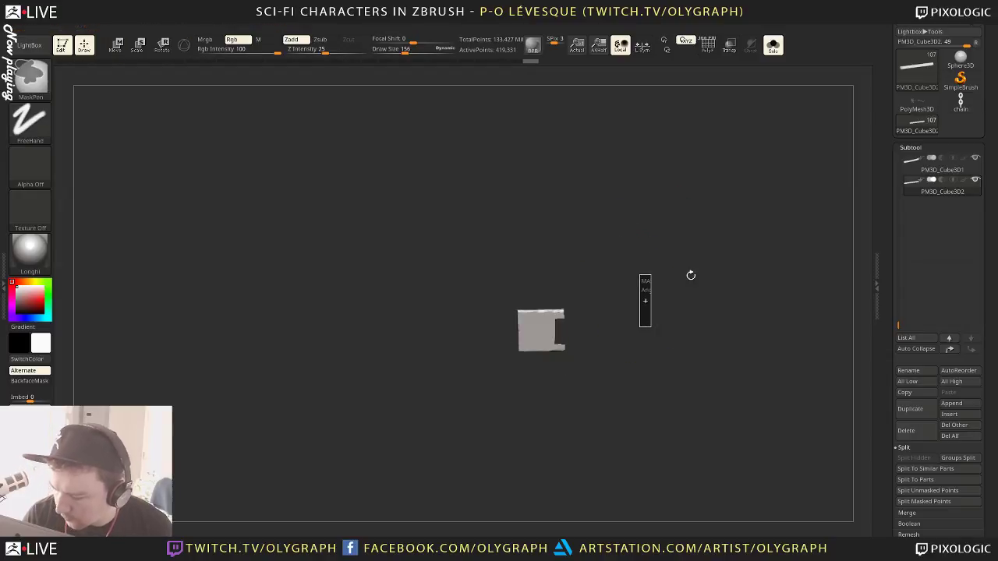
left_click_drag(670, 246, 669, 249)
Undo the recessed strip on the denser bar and clear its mask
left_click_drag(688, 399, 484, 392, "alt")
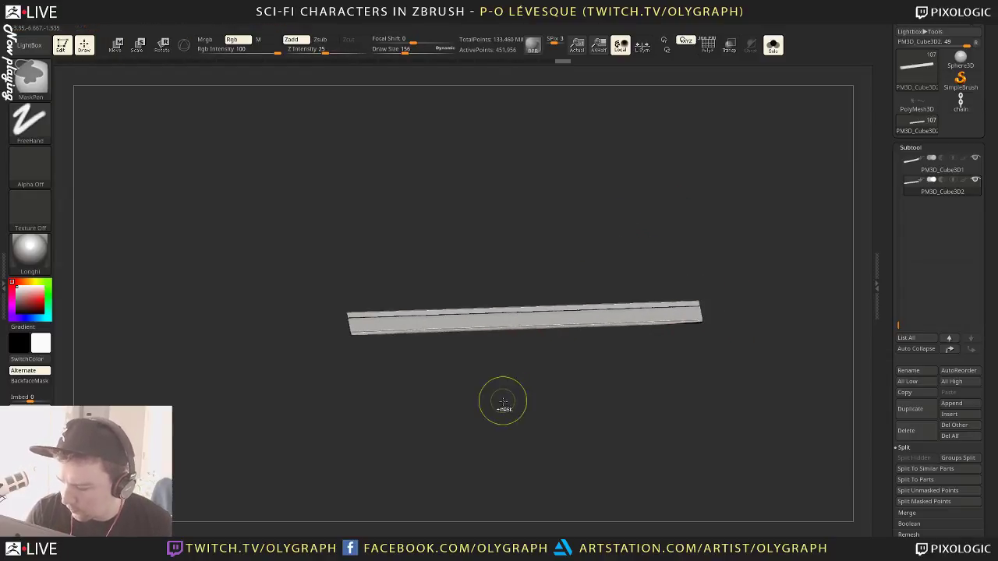
left_click_drag(505, 424, 507, 414)
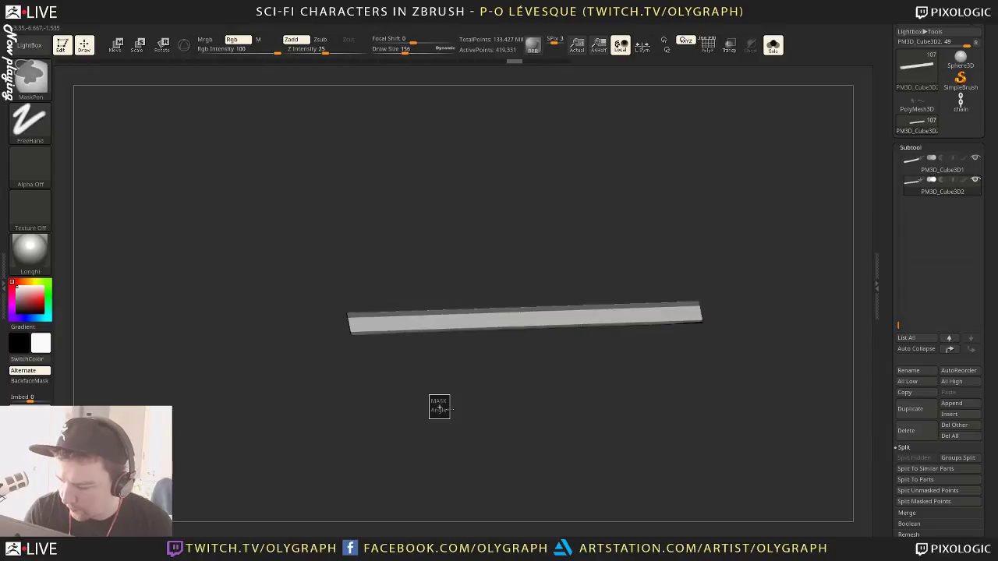
left_click(439, 407, "ctrl")
Level the bar along its length with a Transpose Move line drawn from end to end
key("w")
left_click_drag(362, 322, 554, 326)
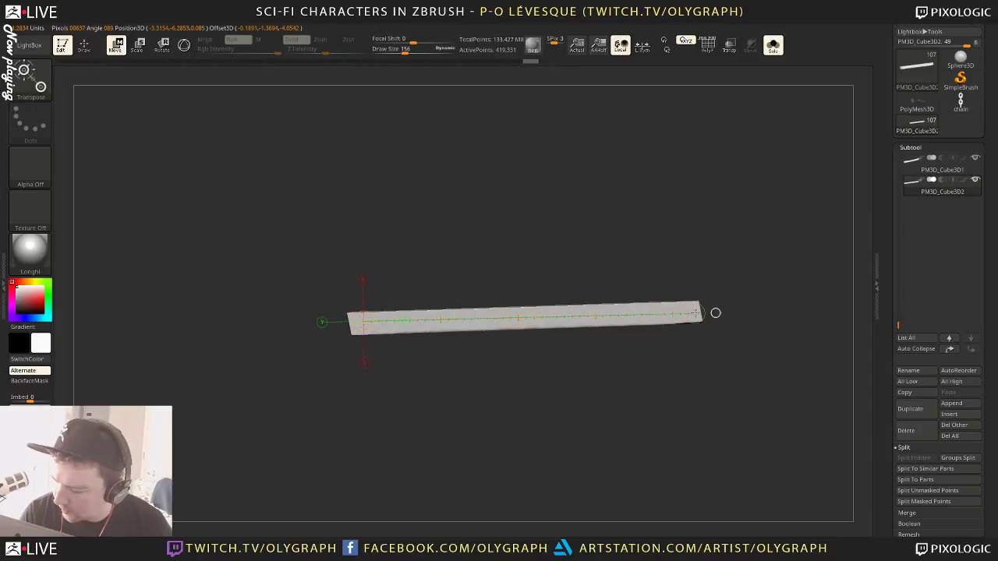
key("q")
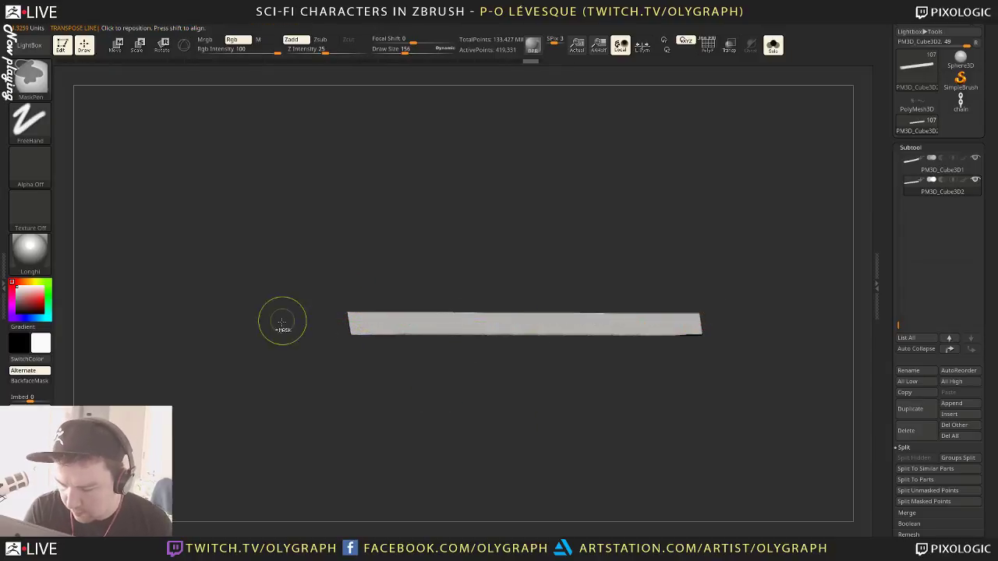
Mask a straight central strip along the full length of the bar's side and invert the mask
mouse_move(332, 320)
left_mouse_down("ctrl")
mouse_move(668, 364)
mouse_move(660, 357)
mouse_move(725, 332)
left_mouse_up("ctrl")
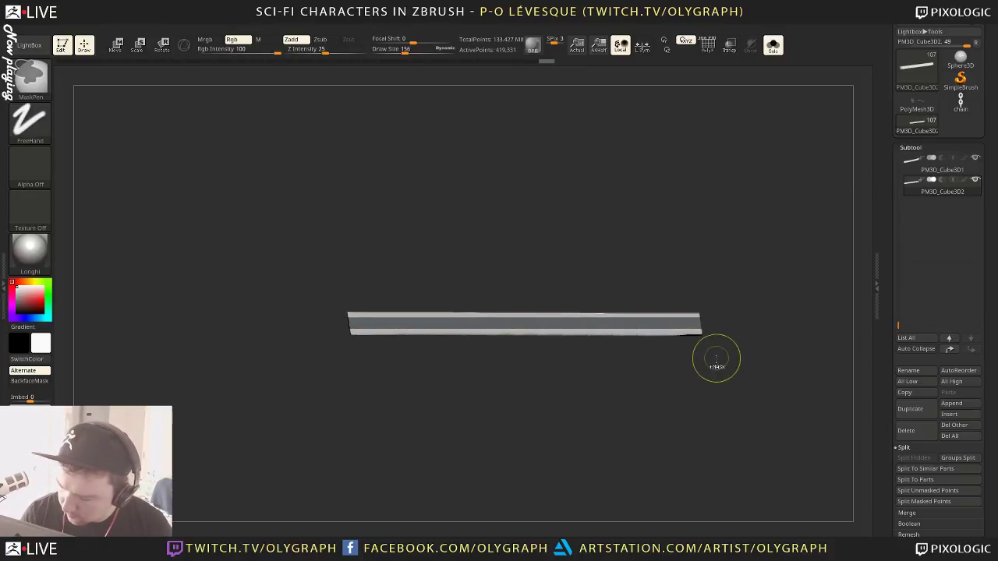
left_click(713, 369, "ctrl")
left_click_drag(626, 405, 653, 414)
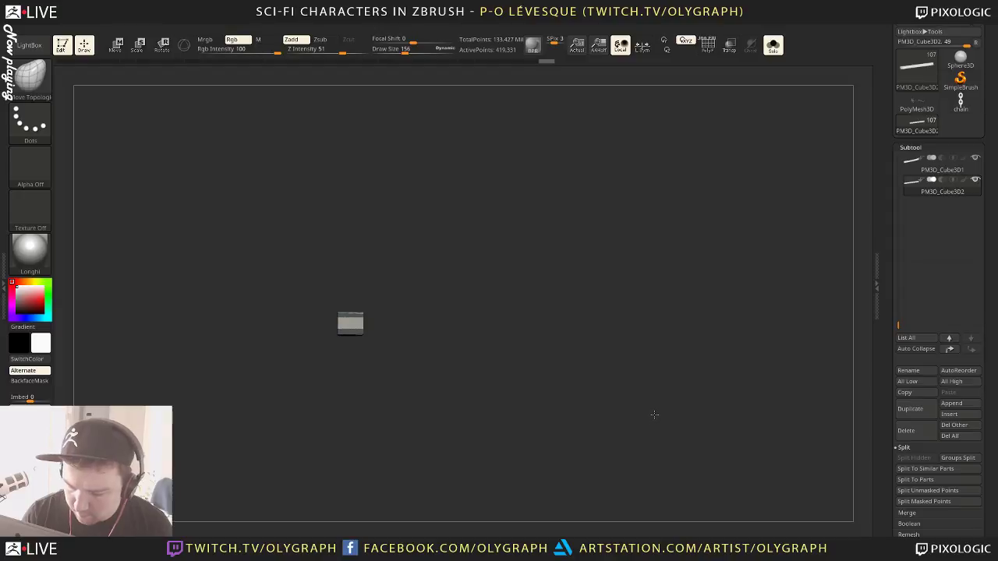
mouse_move(318, 232)
left_mouse_down("ctrl")
mouse_move(366, 401)
mouse_move(414, 409)
mouse_move(486, 366)
mouse_move(484, 382)
mouse_move(470, 376)
left_mouse_up("ctrl")
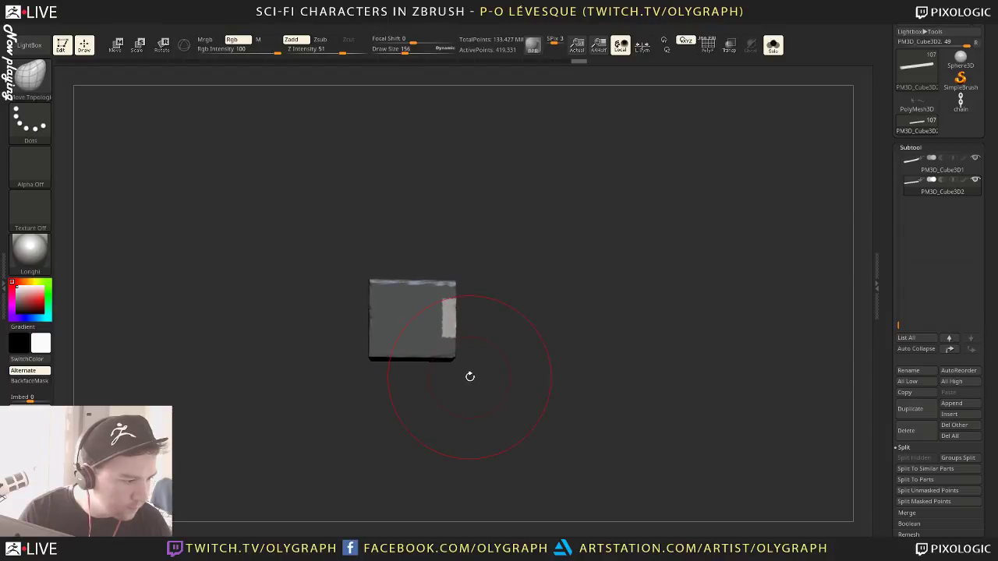
Push the unmasked central strip into the bar to form a lengthwise groove, and remesh the unmasked bar
key("w")
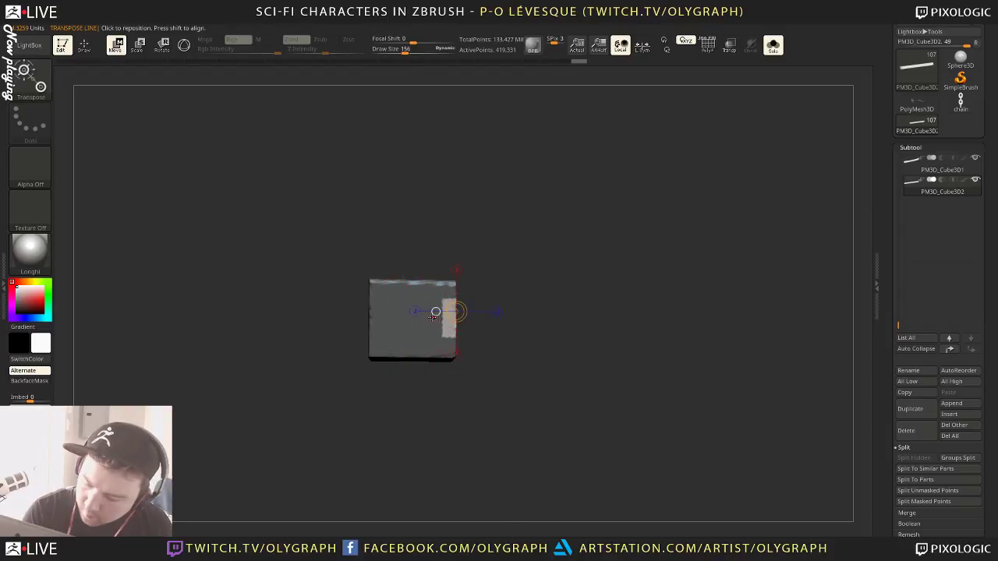
mouse_move(434, 328)
left_mouse_down()
mouse_move(526, 334)
mouse_move(480, 329)
mouse_move(499, 312)
mouse_move(488, 338)
left_mouse_up()
key("ctrl+z")
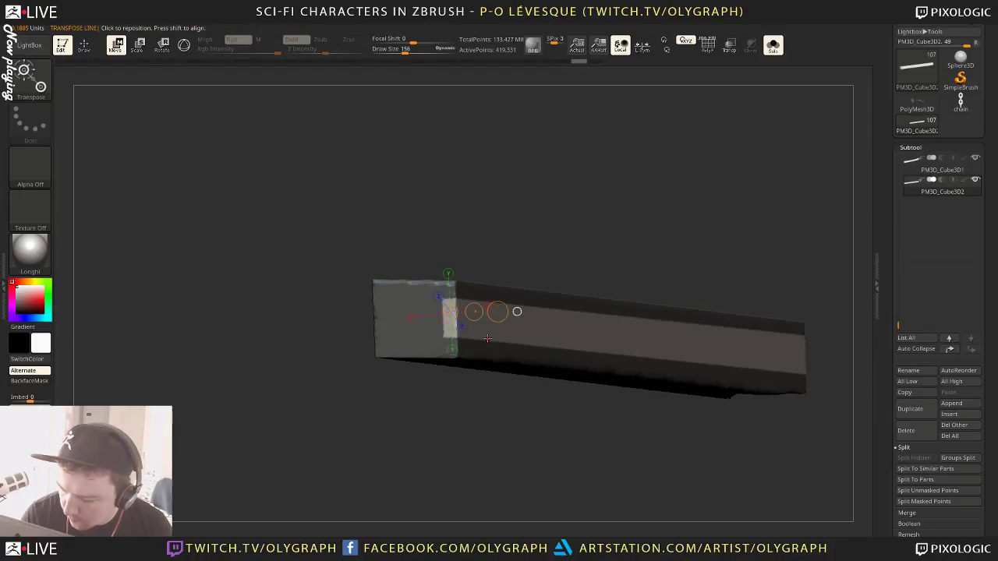
left_click(506, 330)
left_click_drag(447, 410, 548, 327)
left_click_drag(625, 302, 529, 330)
left_click_drag(556, 406, 582, 447, "ctrl")
Turn off solo mode and examine the grooved bar beside the character and the existing cabled part
left_click_drag(653, 437, 565, 353, "alt")
key("shift+s")
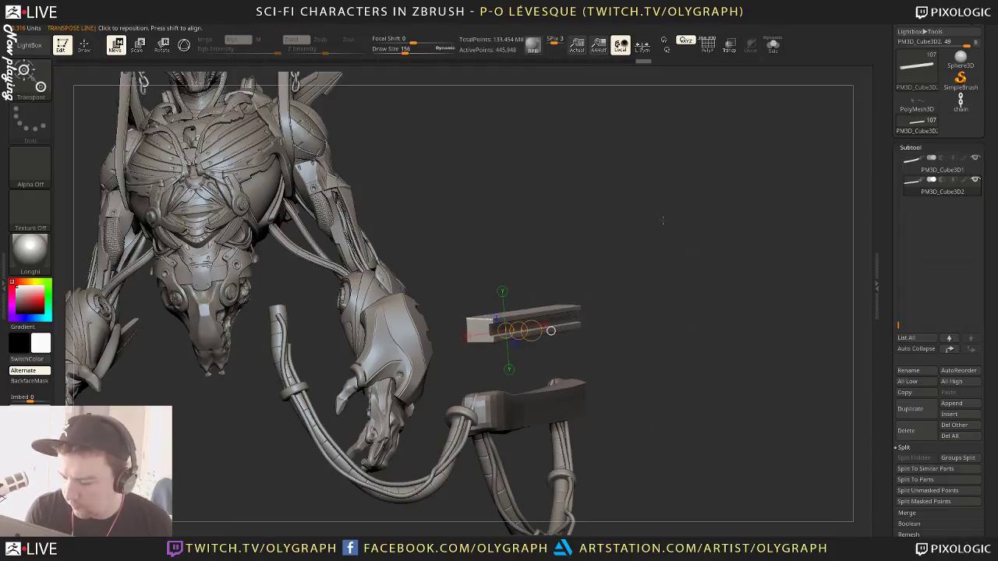
key("space")
left_click_drag(605, 244, 697, 199)
key("q")
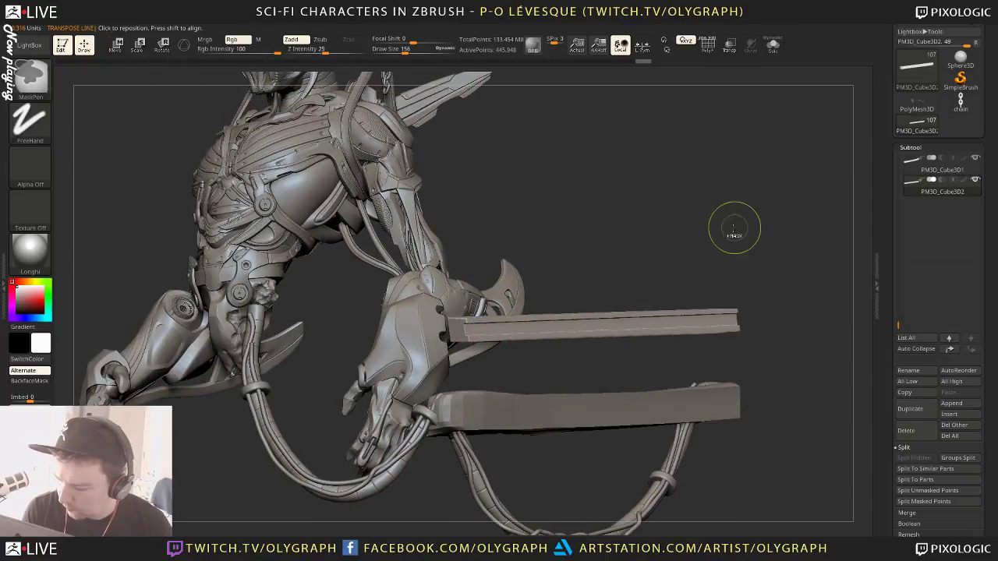
mouse_move(734, 240)
left_mouse_down("ctrl")
mouse_move(755, 266)
mouse_move(694, 283)
left_mouse_up("ctrl")
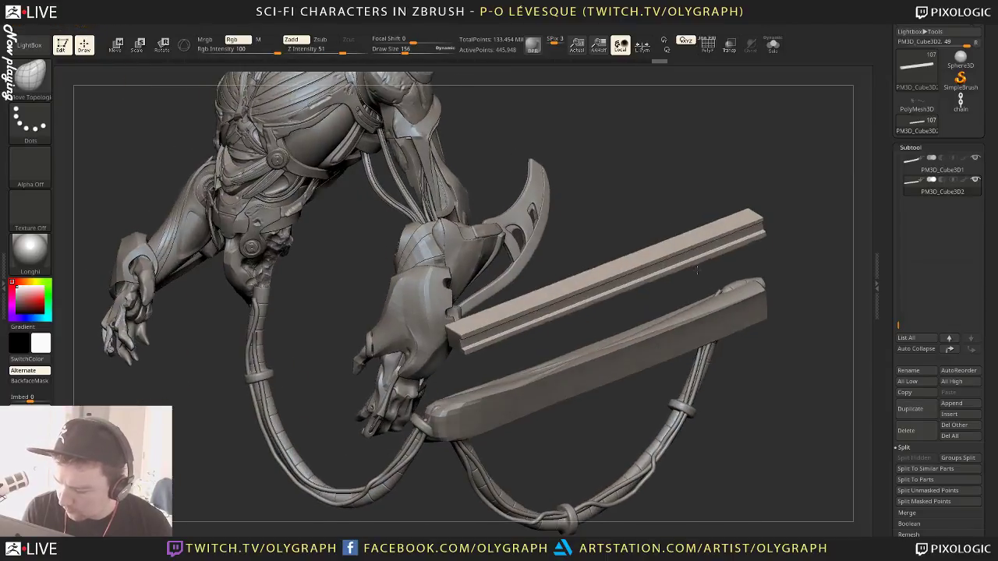
Isolate the grooved bar and lay a Transpose line along its upper face
key("shift+s")
left_click_drag(537, 373, 566, 355)
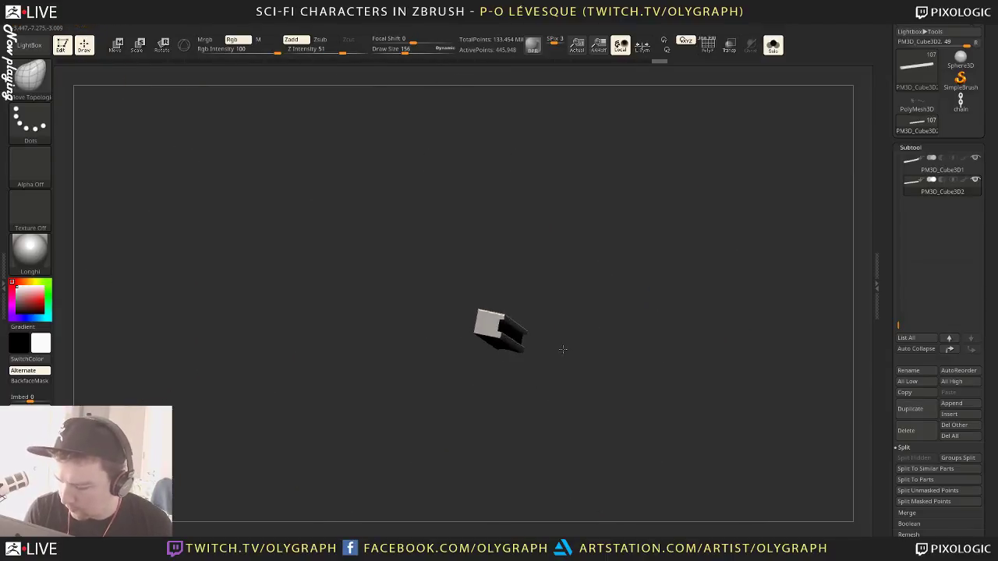
key("w")
right_click_drag(522, 276, 506, 357)
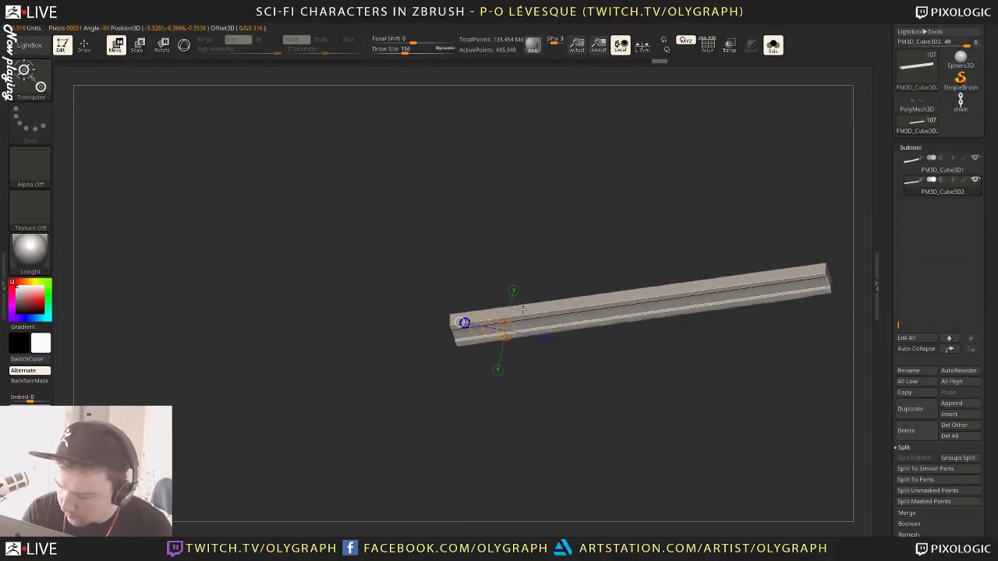
left_click(555, 306)
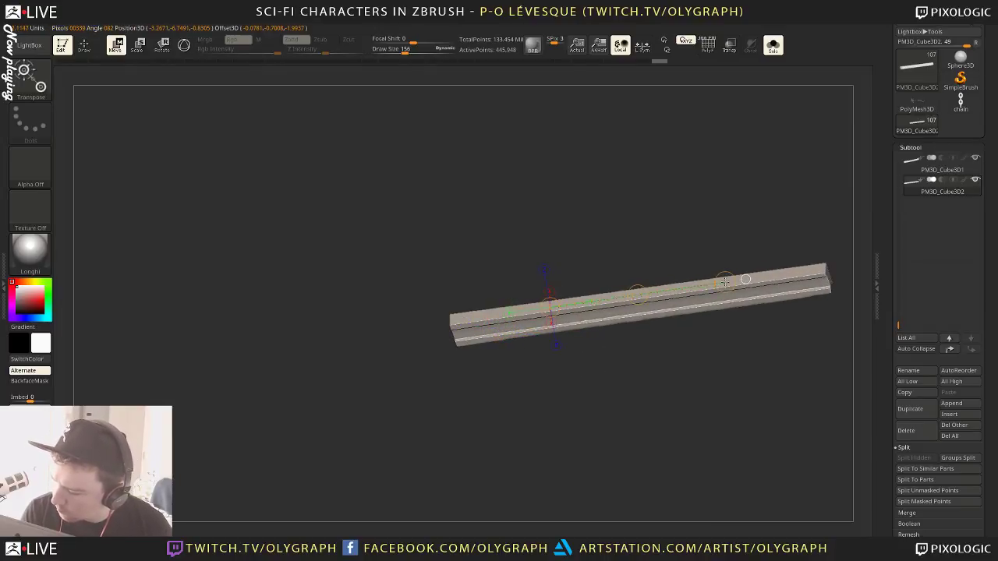
left_click_drag(725, 282, 726, 279)
mouse_move(741, 244)
right_mouse_down("shift")
mouse_move(764, 241)
mouse_move(581, 256)
mouse_move(678, 267)
mouse_move(631, 241)
mouse_move(525, 270)
mouse_move(538, 309)
mouse_move(556, 303)
mouse_move(544, 315)
right_mouse_up("shift")
key("q")
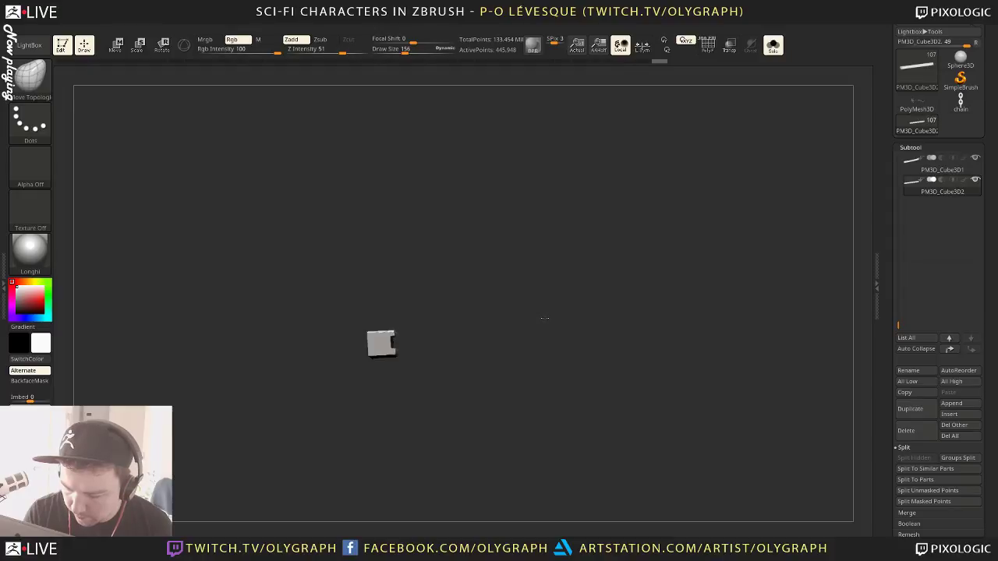
Bevel the two outer corners on either side of the groove with ClipCurve
right_click_drag(546, 312, 530, 425, "ctrl")
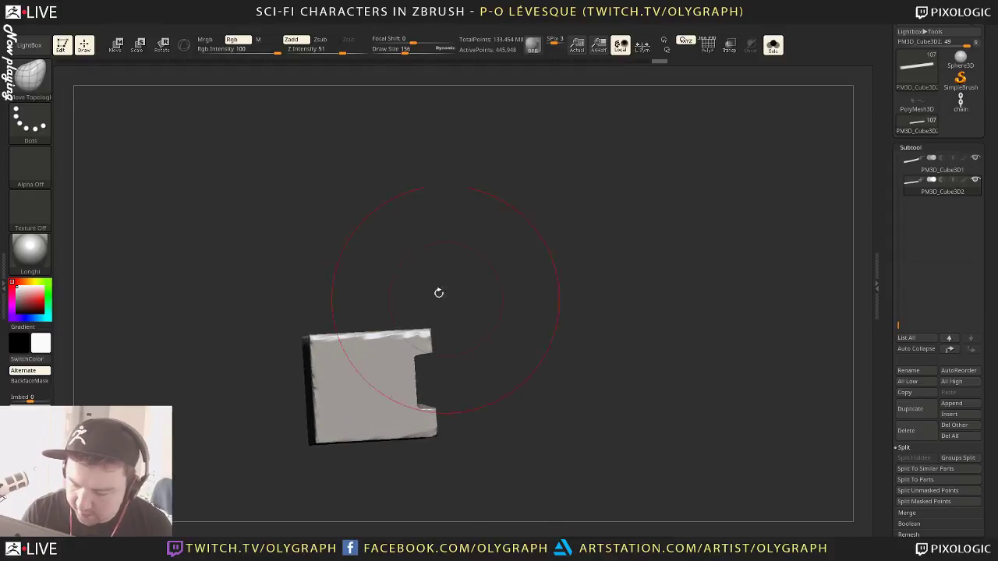
mouse_move(404, 301)
left_mouse_down("ctrl+shift")
mouse_move(461, 350)
mouse_move(450, 359)
left_mouse_up("ctrl+shift")
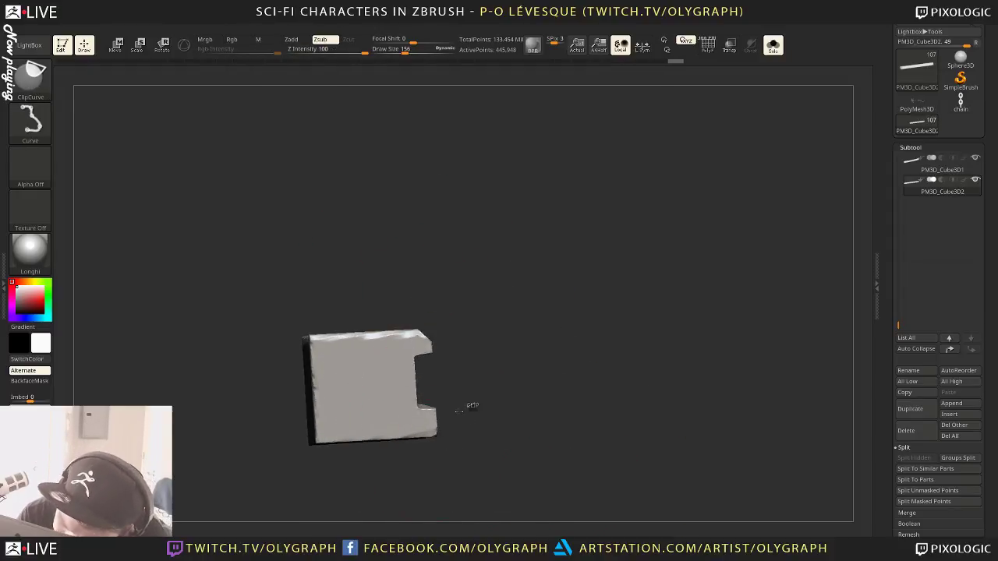
left_click_drag(400, 450, 402, 449, "ctrl+shift")
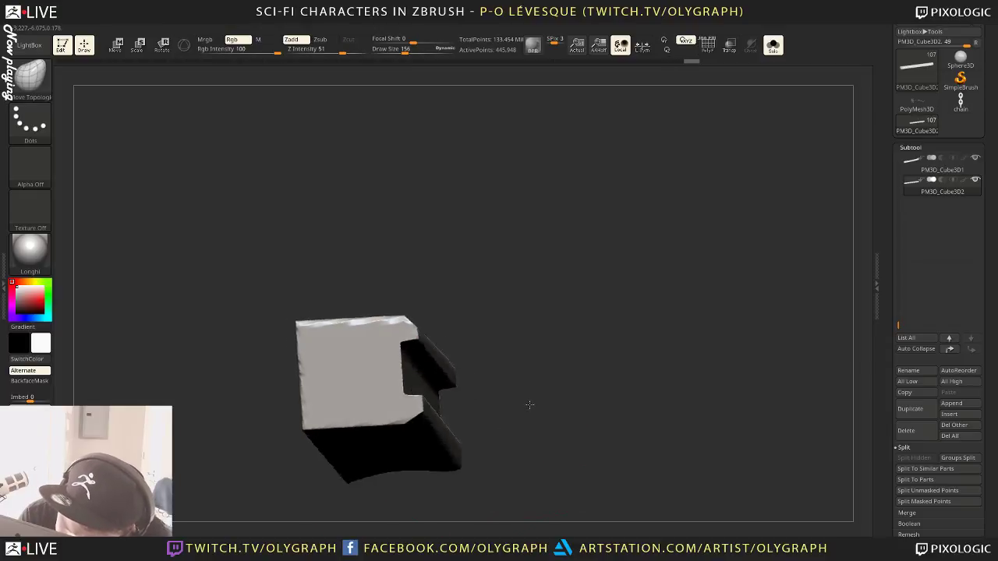
left_click_drag(531, 407, 531, 405)
left_click_drag(457, 412, 396, 455, "ctrl+shift")
Turn off solo mode, duplicate the grooved bar down onto the cabled beam with Transpose, and clear the mask from the original
left_click_drag(539, 413, 499, 346)
mouse_move(670, 283)
left_mouse_down("alt")
mouse_move(648, 238)
mouse_move(672, 272)
mouse_move(704, 270)
mouse_move(680, 274)
left_mouse_up("alt")
key("shift+s")
key("w")
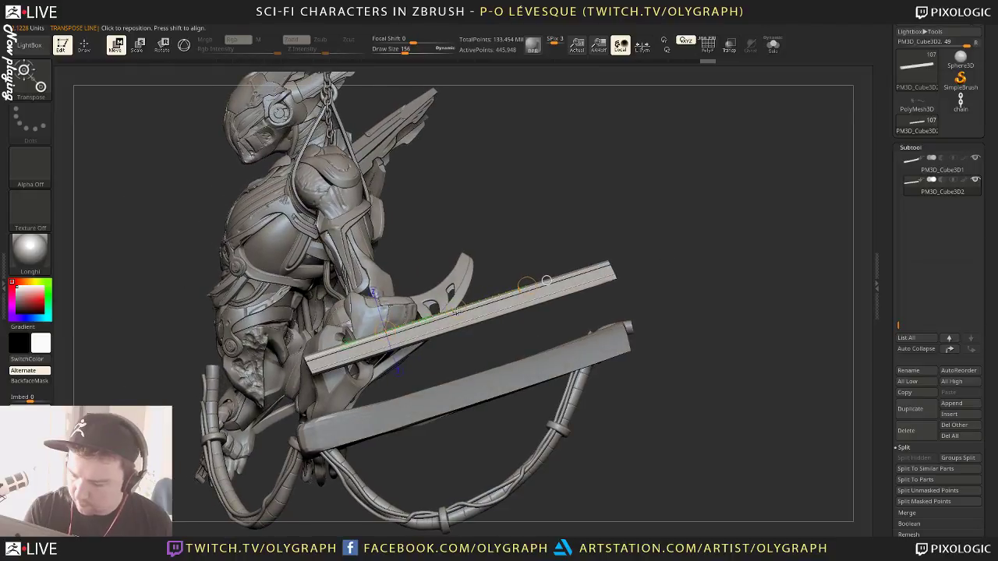
left_click_drag(456, 309, 474, 368, "ctrl")
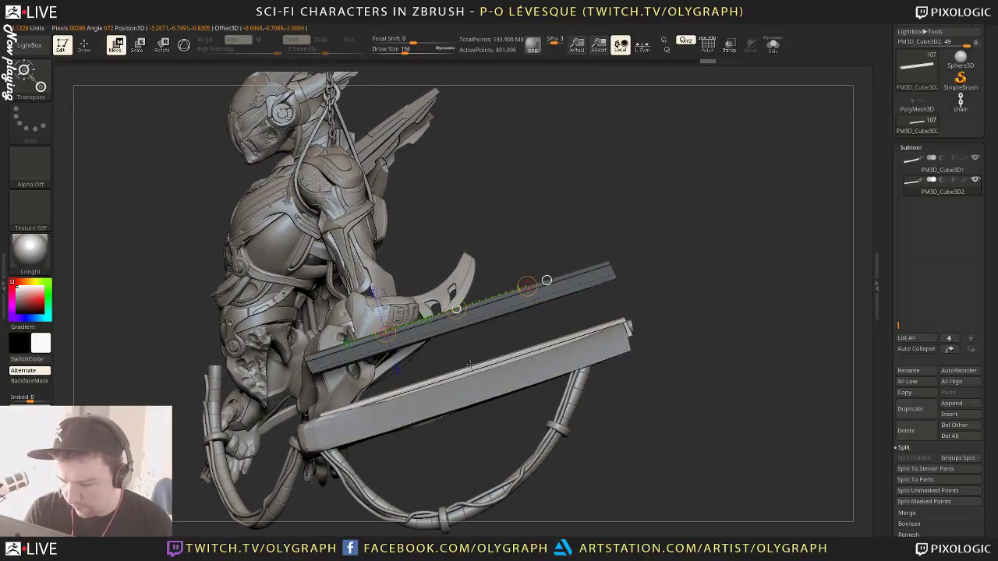
key("q")
left_click_drag(650, 294, 669, 305, "ctrl")
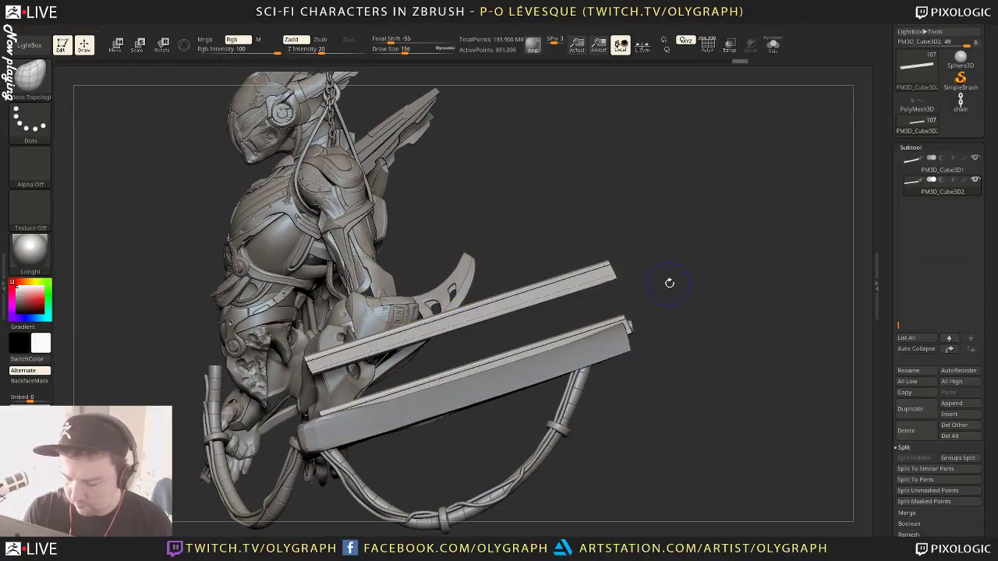
Isolate the two grooved bars, turn them level, and try masking a section along the lower bar's upper edge
key("shift+s")
key("w")
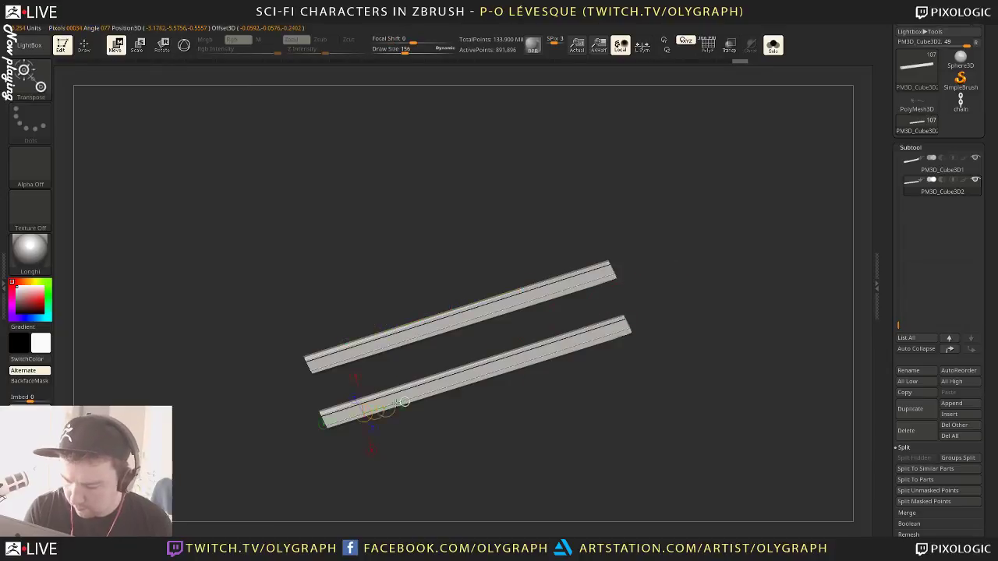
mouse_move(360, 413)
left_mouse_down()
mouse_move(626, 323)
mouse_move(655, 412)
left_mouse_up()
key("q")
mouse_move(497, 380)
left_mouse_down("ctrl")
mouse_move(626, 401)
mouse_move(681, 386)
left_mouse_up("ctrl")
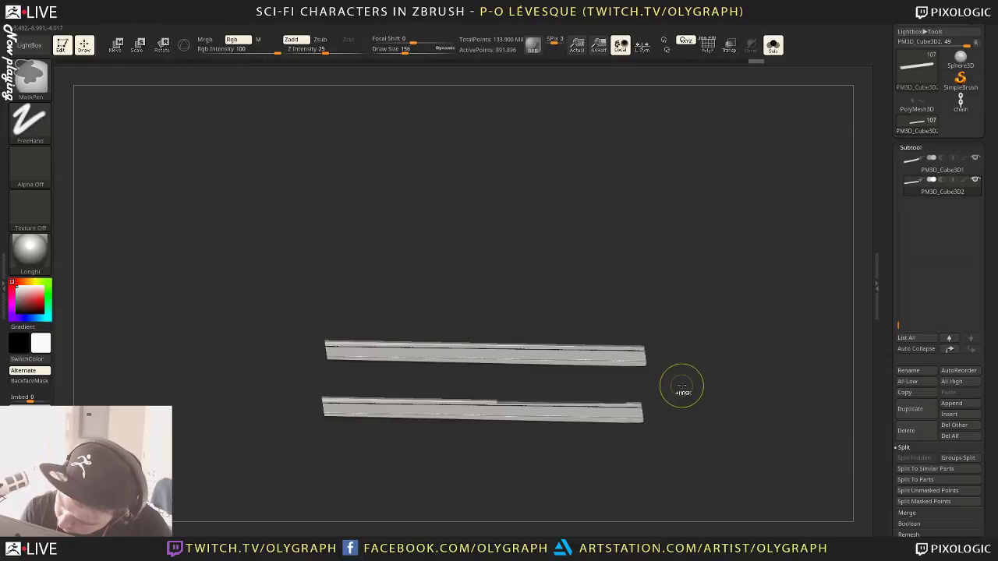
mouse_move(482, 380)
left_mouse_down("ctrl")
mouse_move(584, 388)
mouse_move(627, 406)
left_mouse_up("ctrl")
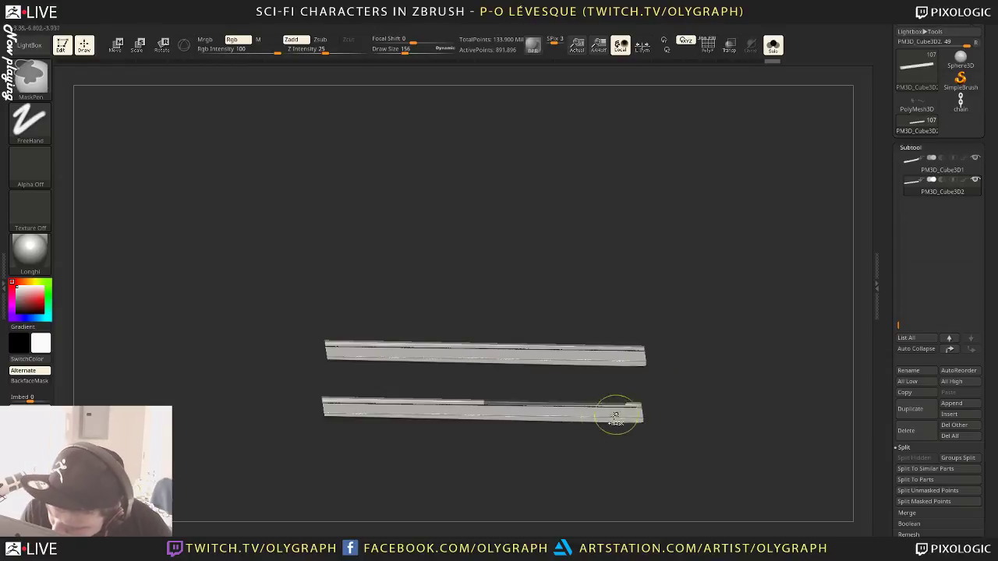
Mask everything except a long section of the lower bar's upper edge and pull that section up into a raised block
key("w")
left_click_drag(410, 401, 640, 407)
key("q")
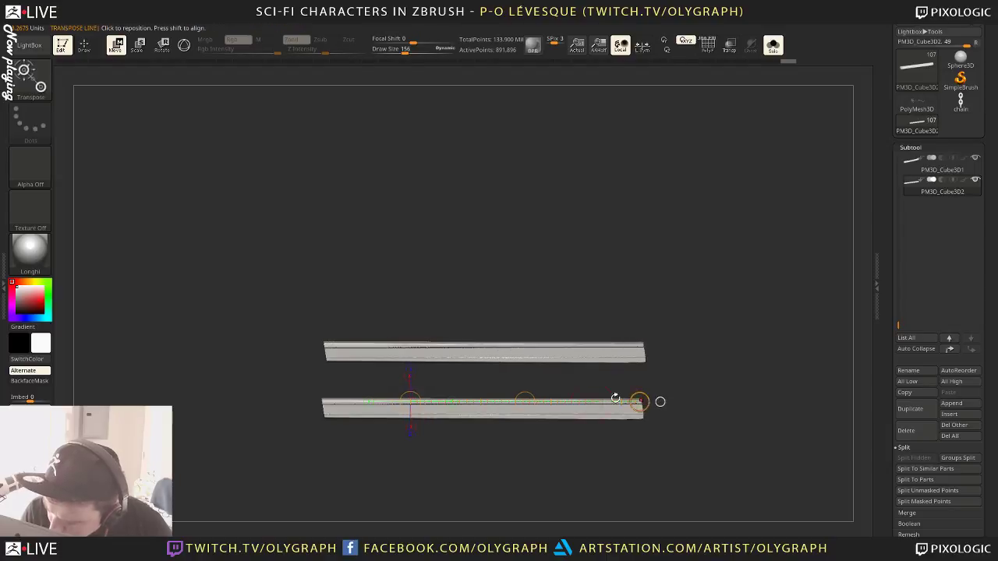
mouse_move(455, 374)
left_mouse_down("ctrl")
mouse_move(647, 402)
mouse_move(592, 355)
mouse_move(593, 372)
left_mouse_up("ctrl")
left_click(680, 397, "ctrl")
key("w")
key("q")
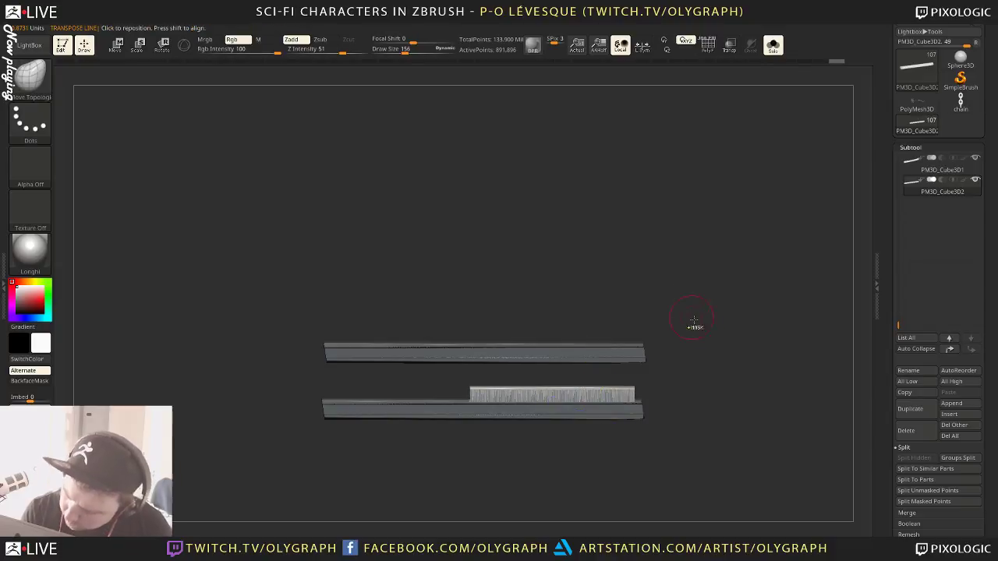
Clear the mask, remesh the bars, and hide the original so only the copy with the raised block remains visible
left_click_drag(721, 327, 728, 372, "ctrl")
left_click(573, 354, "ctrl+shift")
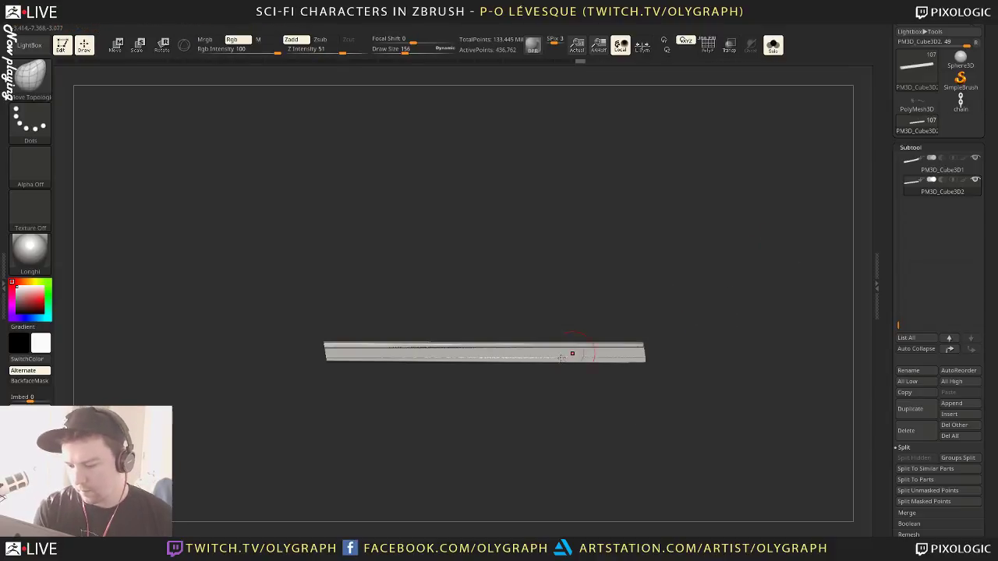
left_click(569, 424, "ctrl+shift")
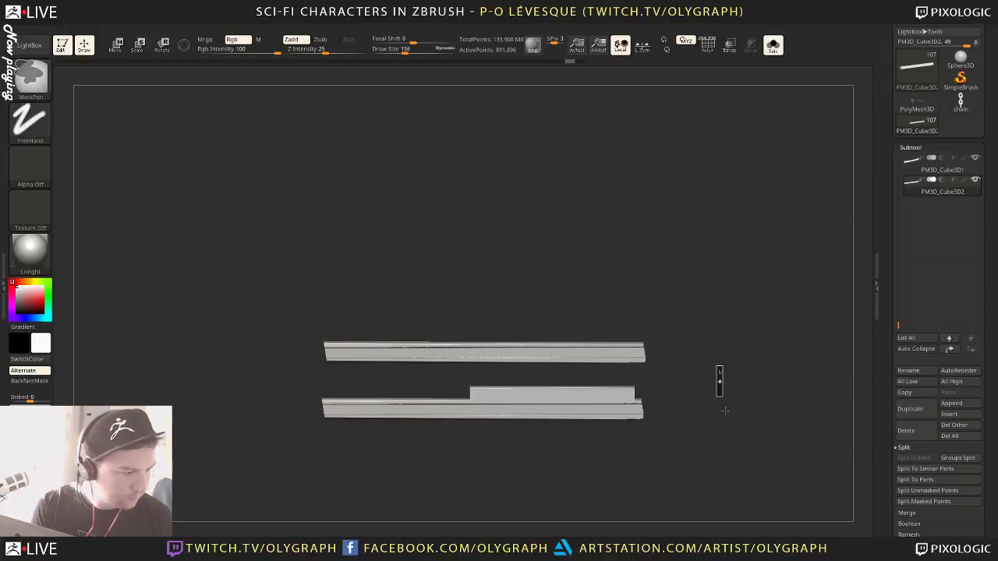
left_click_drag(278, 376, 738, 461, "ctrl+shift")
Slope the inner end of the raised block with ClipCurve
mouse_move(482, 351)
left_mouse_down("alt")
mouse_move(508, 361)
mouse_move(551, 340)
left_mouse_up("alt")
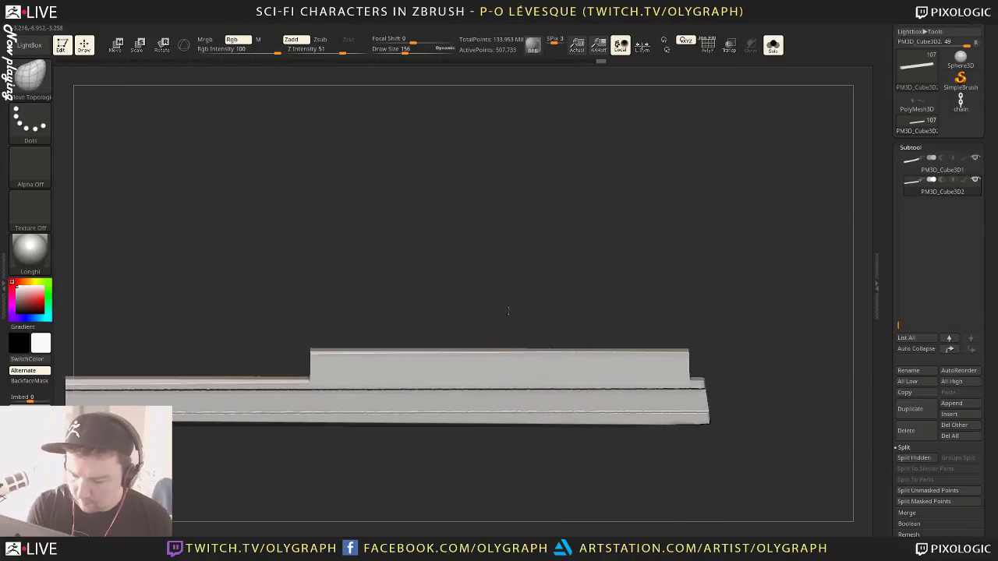
left_click_drag(508, 314, 508, 306)
mouse_move(308, 378)
left_mouse_down("ctrl+shift")
mouse_move(439, 291)
mouse_move(458, 330)
left_mouse_up("ctrl+shift")
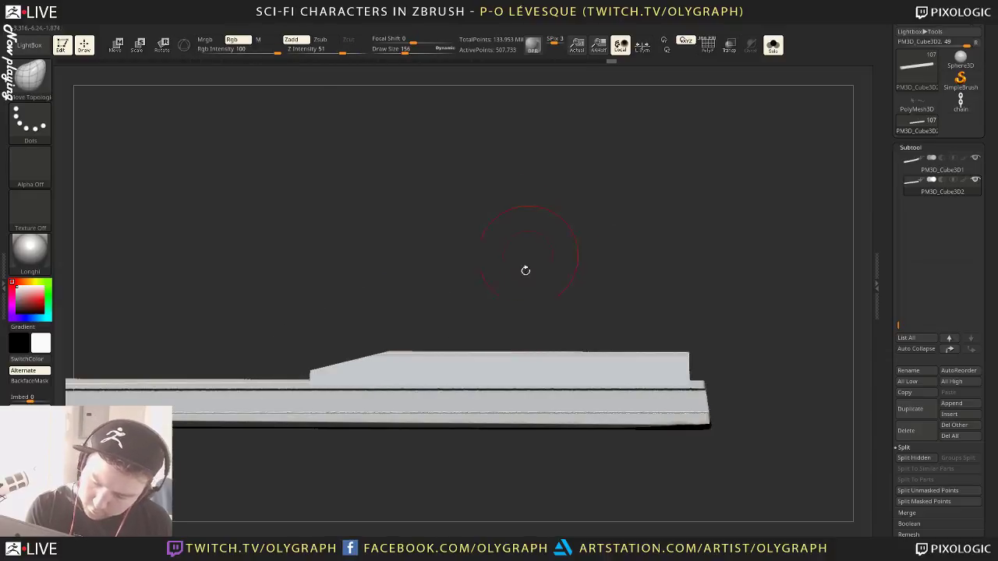
key("shift")
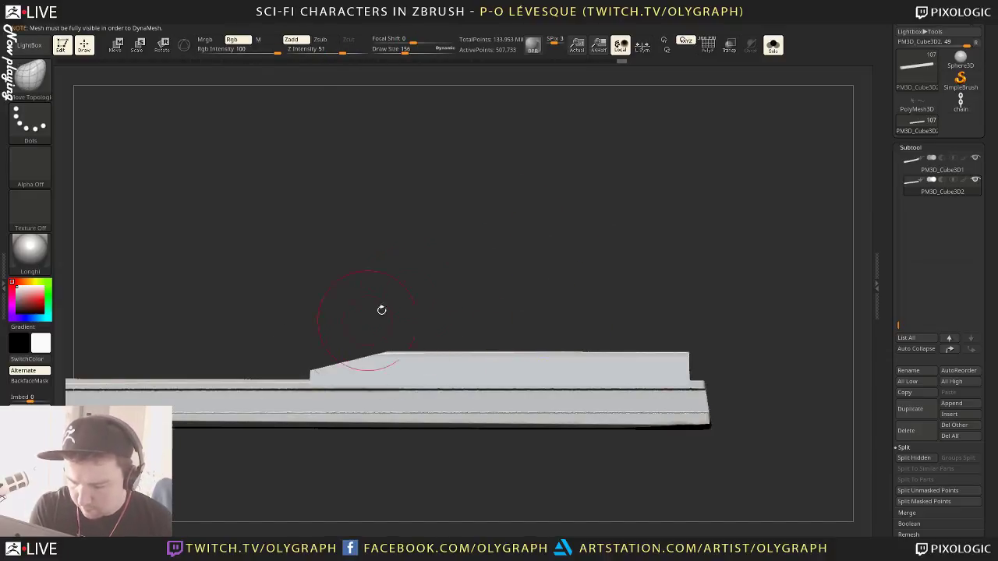
Lay a Transpose line along the flat face of the raised block, starting at its sloped end
left_click_drag(382, 310, 473, 311)
mouse_move(542, 288)
left_mouse_down()
mouse_move(641, 267)
mouse_move(664, 379)
mouse_move(647, 397)
mouse_move(743, 242)
left_mouse_up()
left_click_drag(731, 208, 749, 240)
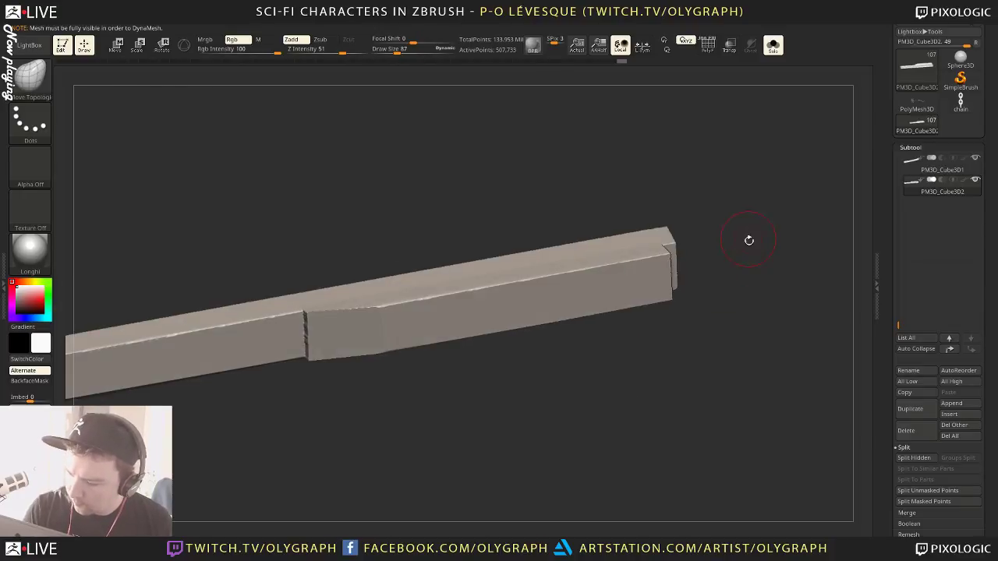
key("w")
left_click_drag(395, 328, 642, 287)
mouse_move(663, 437)
left_mouse_down()
mouse_move(653, 382)
mouse_move(657, 408)
mouse_move(661, 401)
left_mouse_up()
left_click(678, 339)
key("q")
key("w")
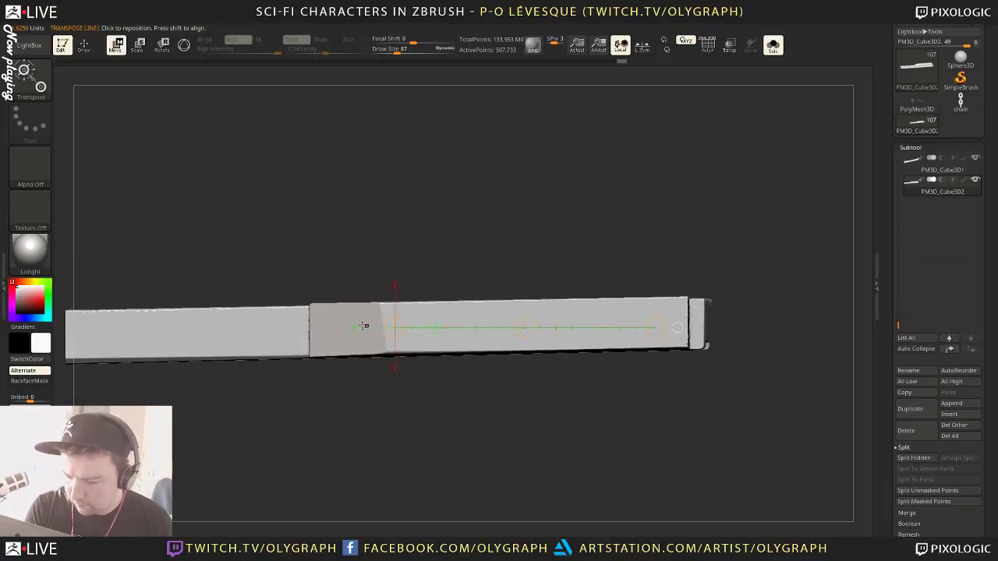
left_click_drag(332, 320, 497, 325)
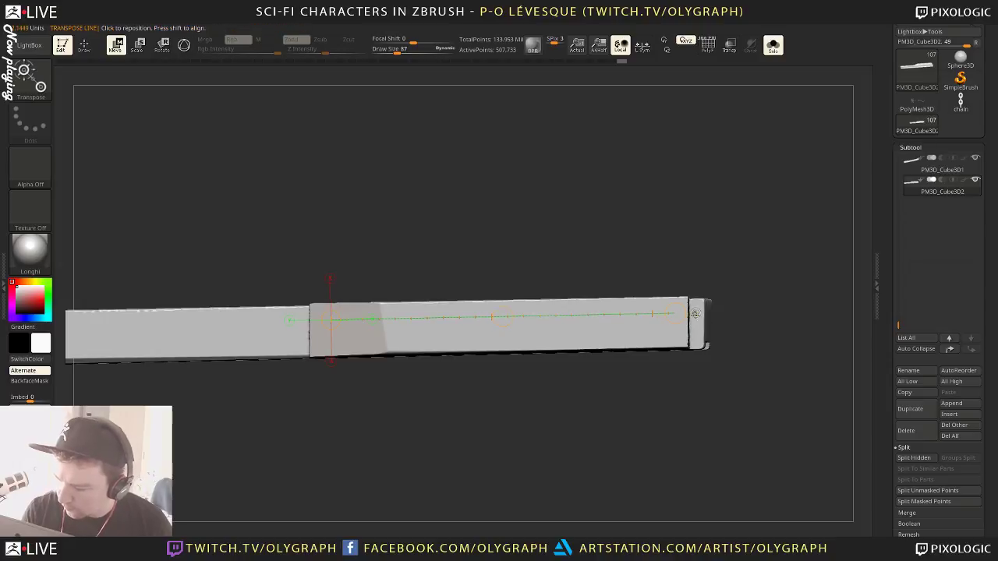
Mask all but a central strip on the raised block's flat face and pull the strip outward into a ridge
key("q")
mouse_move(487, 258)
left_mouse_down("ctrl")
mouse_move(641, 262)
mouse_move(535, 334)
mouse_move(722, 337)
left_mouse_up("ctrl")
left_click(676, 424, "ctrl")
left_click_drag(676, 425, 646, 397)
key("w")
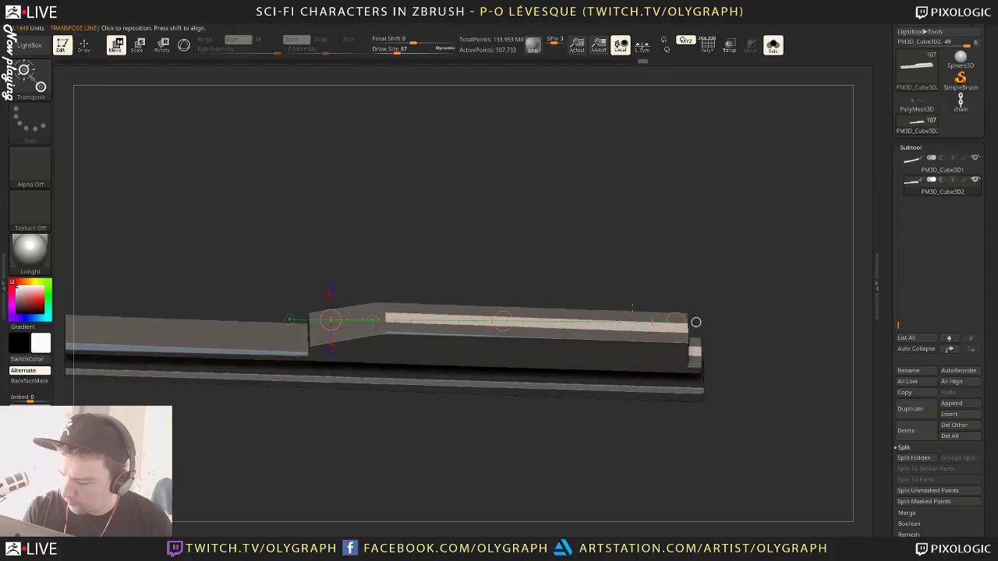
left_click_drag(637, 335, 637, 222, "shift")
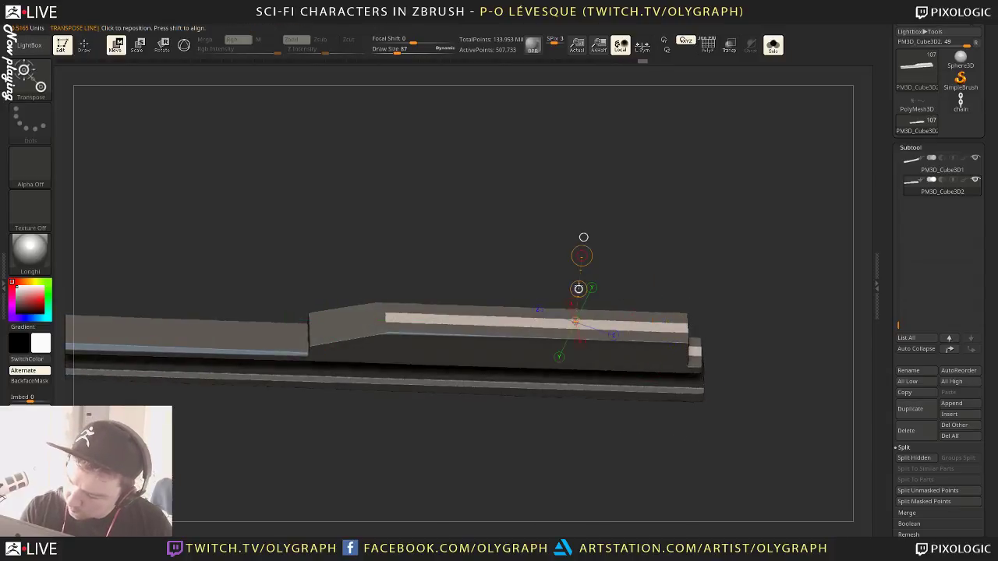
left_click_drag(579, 288, 600, 289)
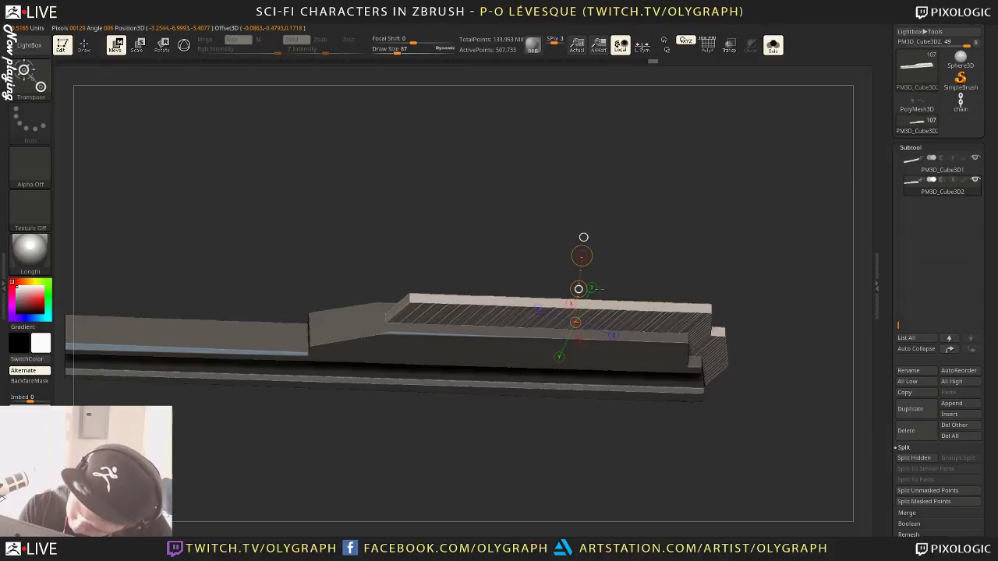
Clear the mask and smooth the stretched sides of the new ridge
key("q")
mouse_move(746, 224)
left_mouse_down("ctrl")
mouse_move(775, 270)
mouse_move(747, 247)
left_mouse_up("ctrl")
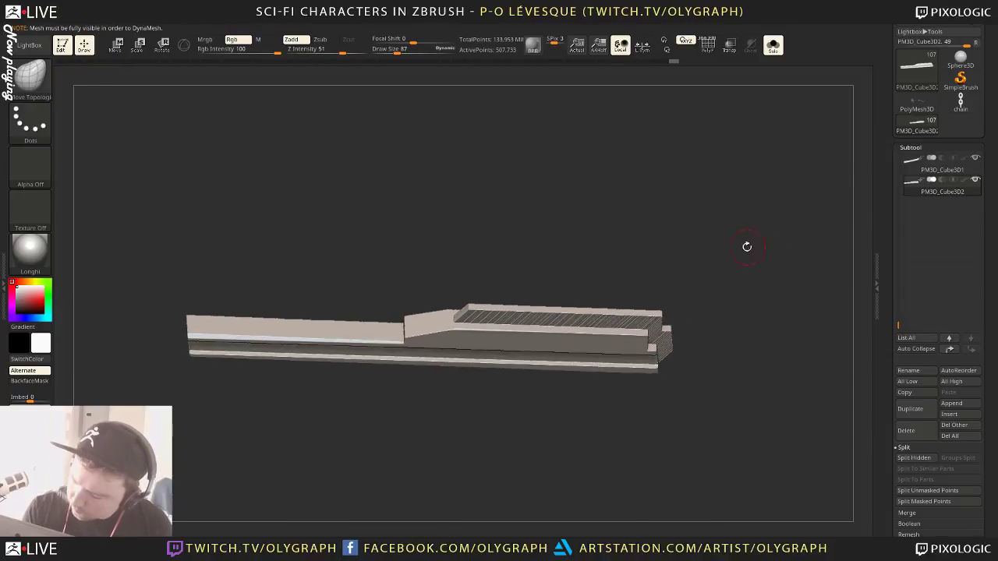
key("shift")
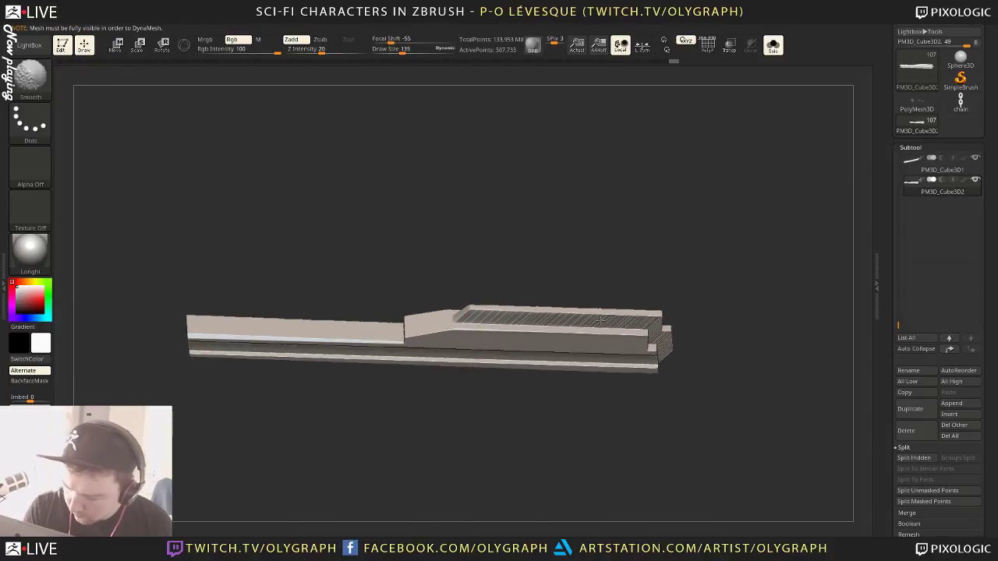
left_click_drag(716, 278, 739, 351, "ctrl")
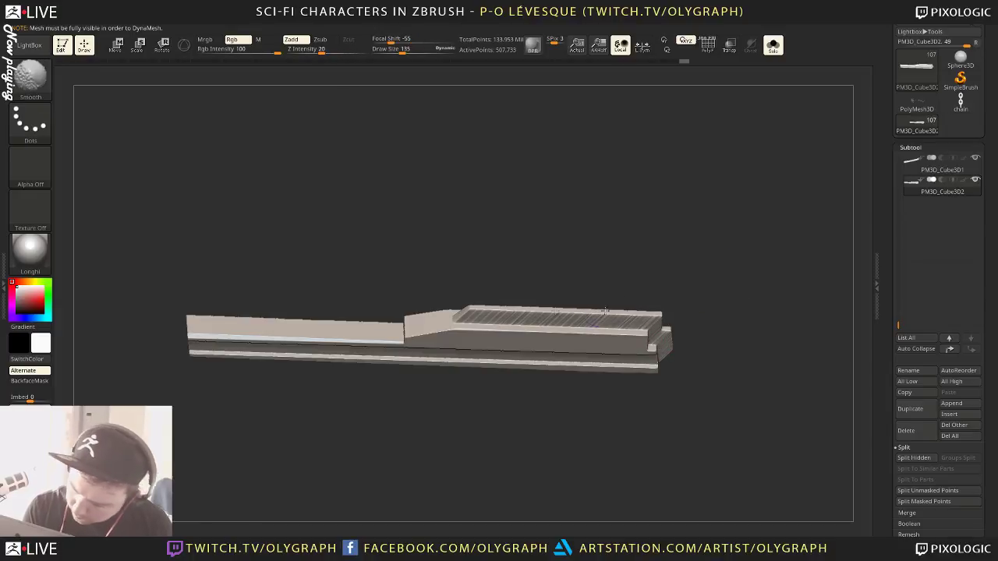
mouse_move(687, 273)
left_mouse_down()
mouse_move(717, 286)
mouse_move(715, 334)
mouse_move(749, 390)
left_mouse_up()
left_click_drag(850, 491, 850, 348, "alt")
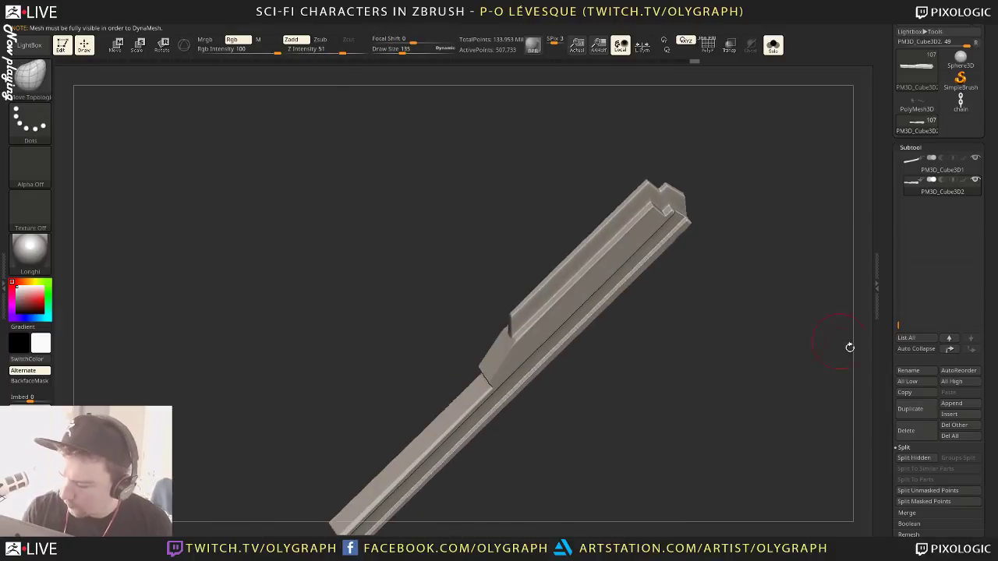
scroll(900, 335, "down", 5)
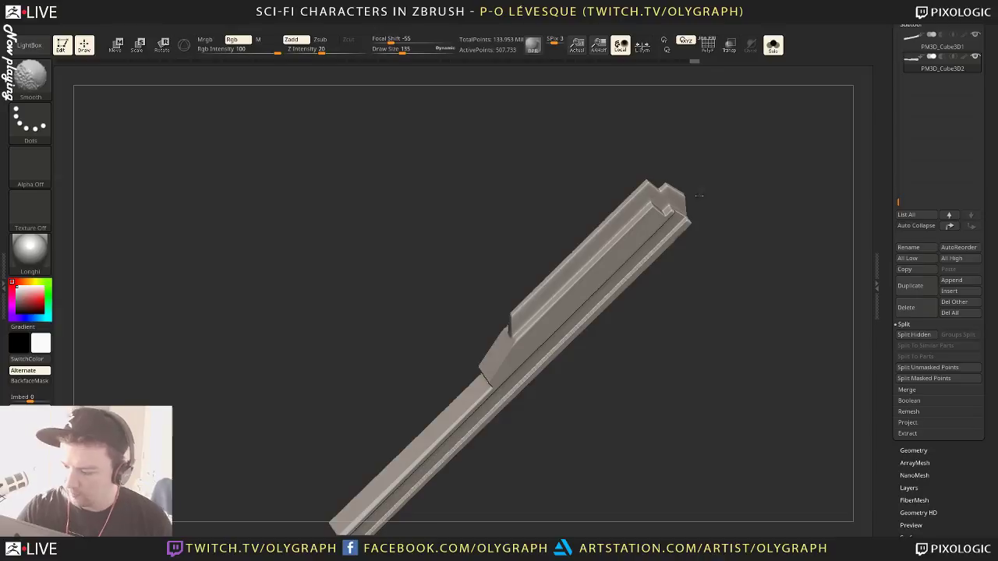
left_click_drag(735, 284, 745, 350, "ctrl")
Cut a shallow notch with angled ends into the ridge's upper edge using ClipCurve
mouse_move(724, 385)
left_mouse_down("alt")
mouse_move(659, 375)
mouse_move(669, 333)
left_mouse_up("alt")
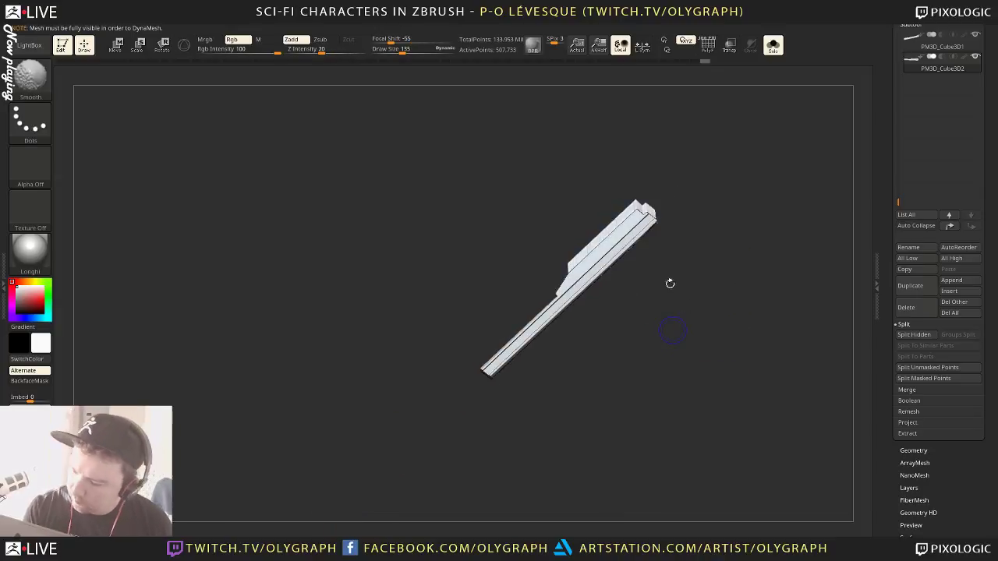
mouse_move(670, 284)
left_mouse_down("shift")
mouse_move(683, 264)
mouse_move(719, 293)
mouse_move(710, 285)
mouse_move(732, 274)
mouse_move(704, 274)
mouse_move(717, 205)
left_mouse_up("shift")
key("shift+s")
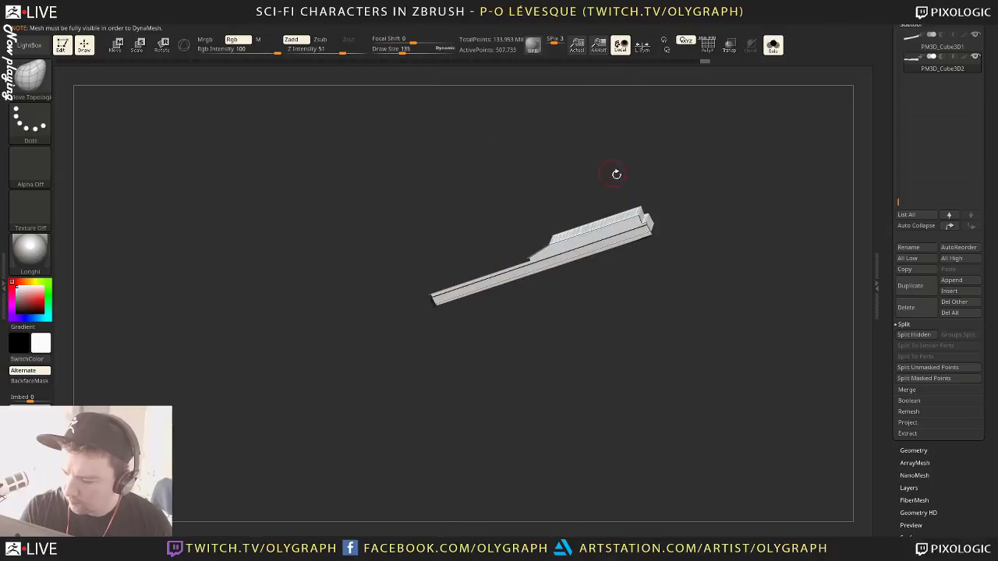
mouse_move(616, 174)
left_mouse_down()
mouse_move(706, 159)
mouse_move(689, 177)
mouse_move(754, 237)
mouse_move(751, 226)
left_mouse_up()
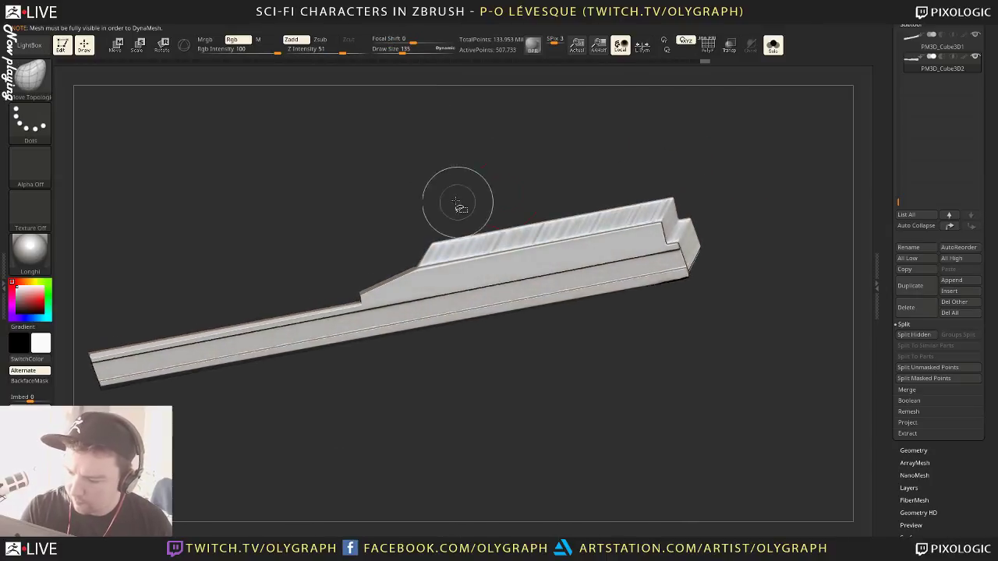
left_click_drag(459, 202, 507, 238, "ctrl+shift")
left_click_drag(614, 220, 556, 225, "ctrl+shift")
left_click_drag(567, 190, 568, 190, "ctrl+shift")
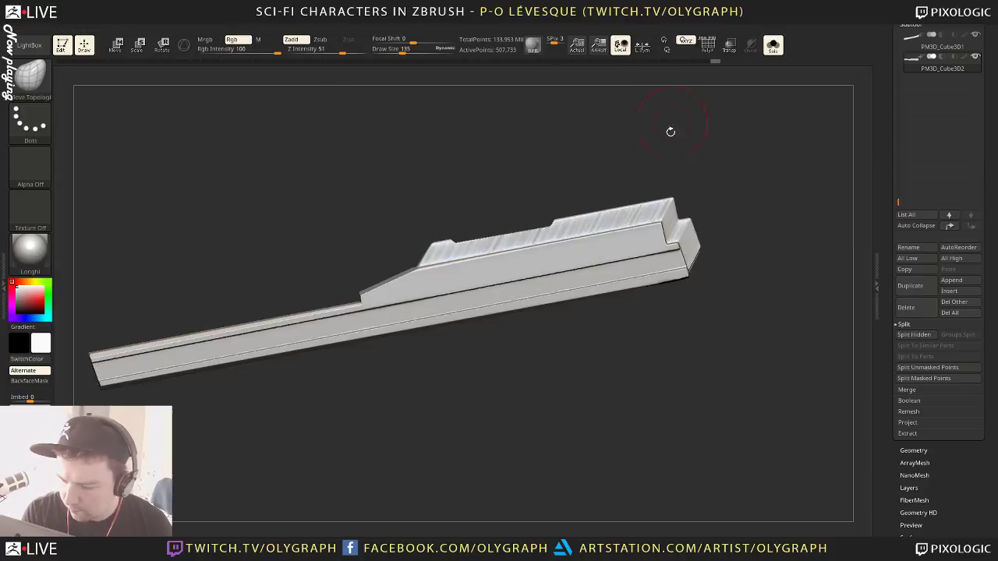
key("shift")
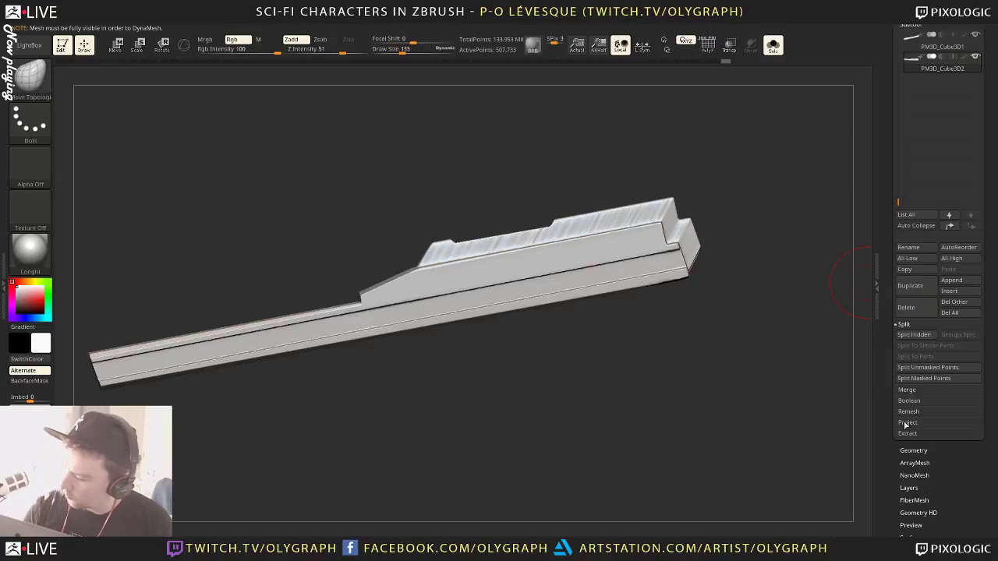
Open the ClayPolish settings, and turn off solo mode to examine the notched bar beside the character
left_click(913, 451)
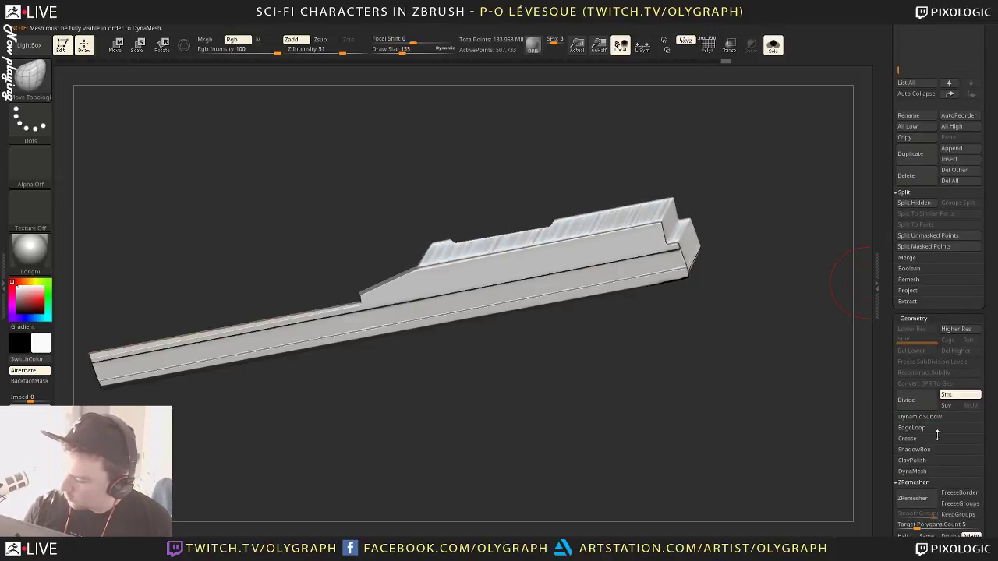
left_click(914, 461)
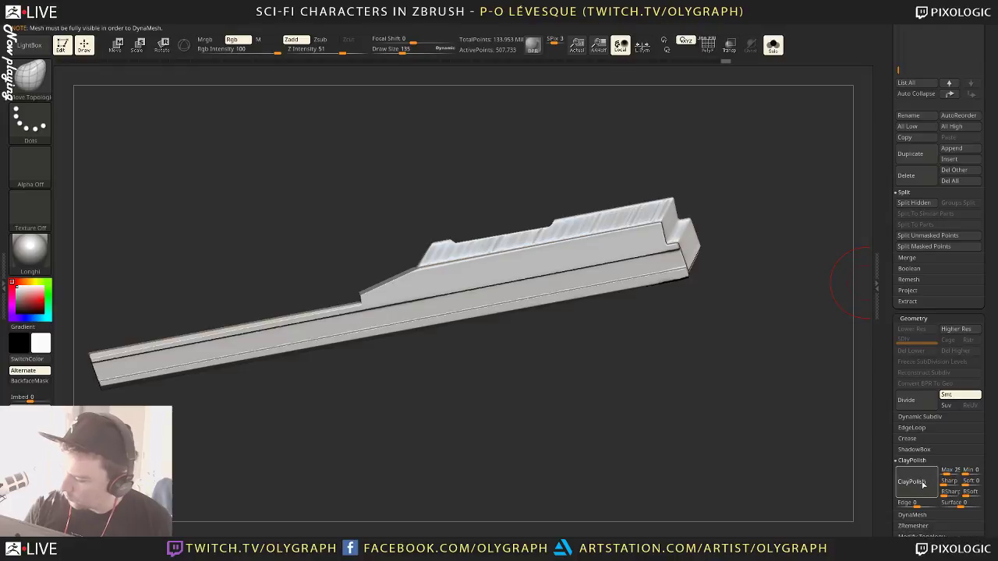
mouse_move(665, 356)
left_mouse_down("alt")
mouse_move(641, 340)
mouse_move(661, 407)
left_mouse_up("alt")
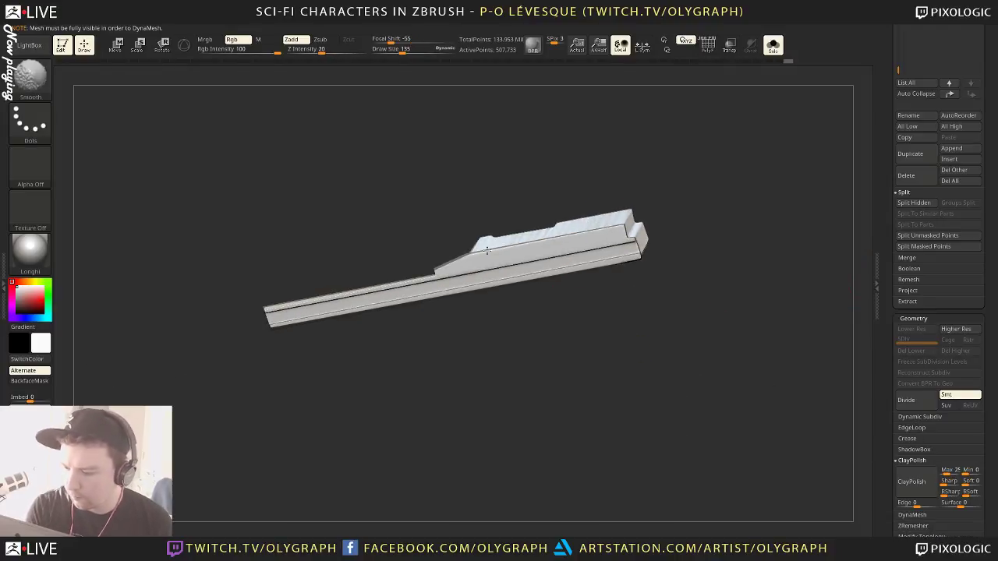
left_click_drag(685, 205, 574, 254)
key("shift+s")
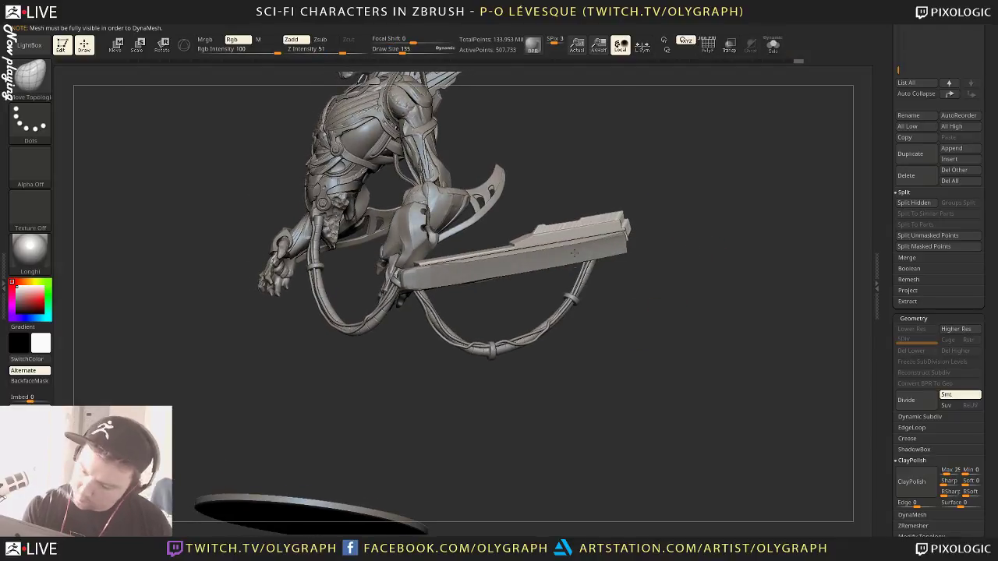
Select the cabled beam's subtool and unhide all of its hidden parts
left_click(508, 271, "alt")
left_click(630, 338, "ctrl+shift")
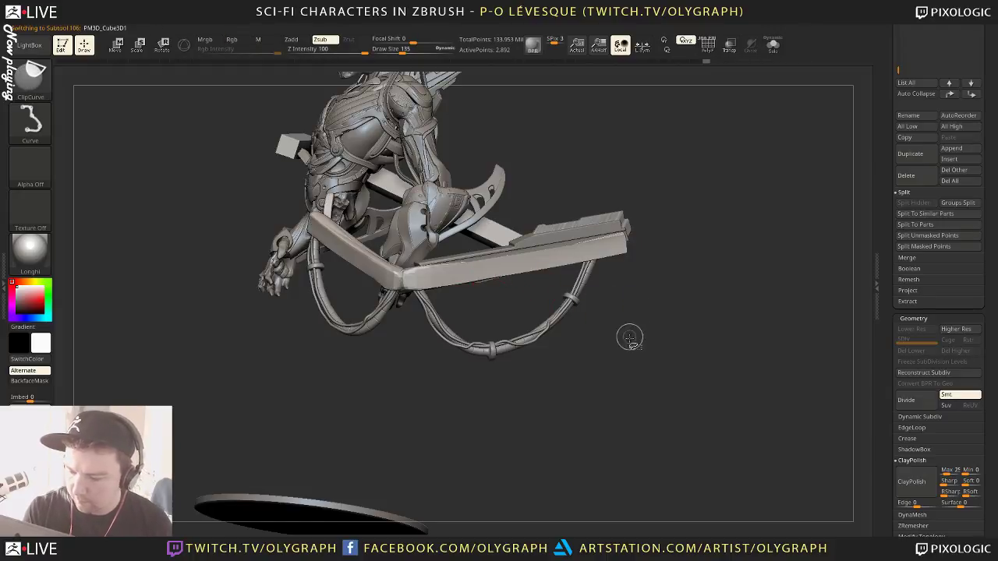
left_click_drag(656, 304, 668, 340, "ctrl")
key("ctrl+shift")
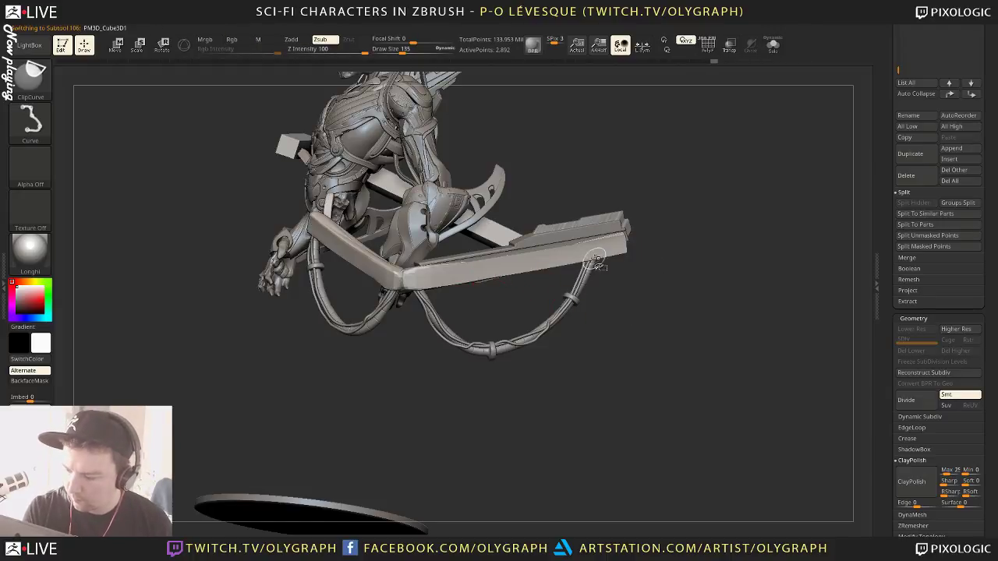
Hide the beam segment covering the notched bar, and select the bar's subtool in solo mode
left_click(629, 252, "ctrl+shift")
left_click(627, 253, "ctrl+shift")
mouse_move(675, 247)
left_mouse_down("alt")
mouse_move(672, 230)
mouse_move(711, 314)
mouse_move(649, 173)
left_mouse_up("alt")
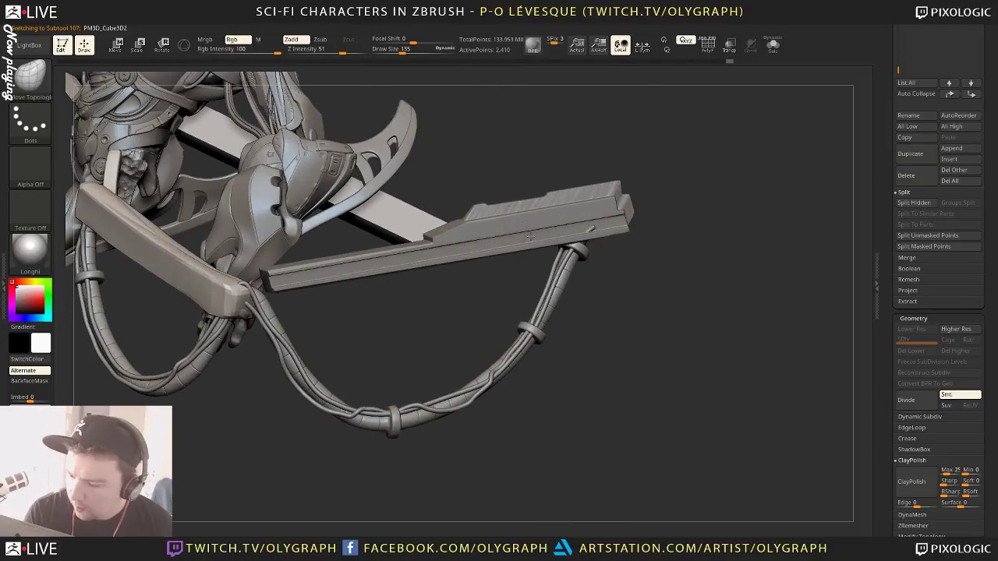
left_click(515, 222, "alt")
key("shift+s")
mouse_move(670, 216)
left_mouse_down()
mouse_move(707, 287)
mouse_move(379, 487)
left_mouse_up()
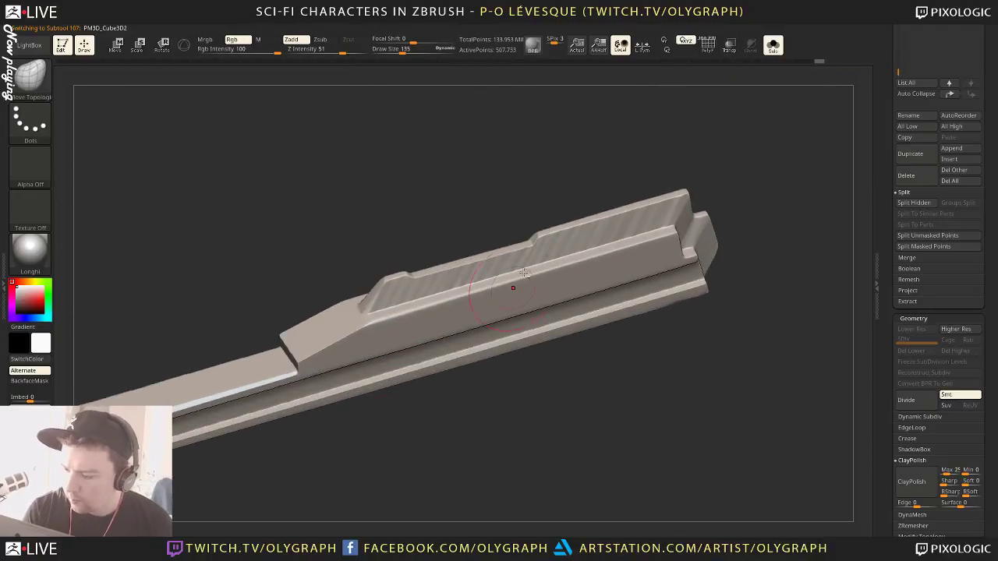
Smooth out the streaks on the side of the bar's upper ridge and flatten it with the hPolish brush
left_click_drag(453, 290, 433, 288, "shift")
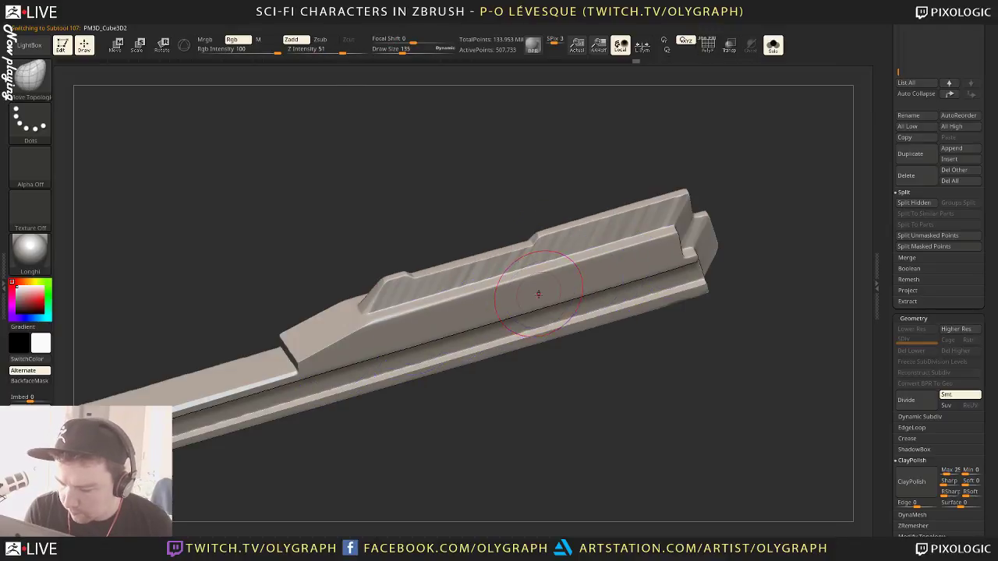
key("b")
left_click(561, 474)
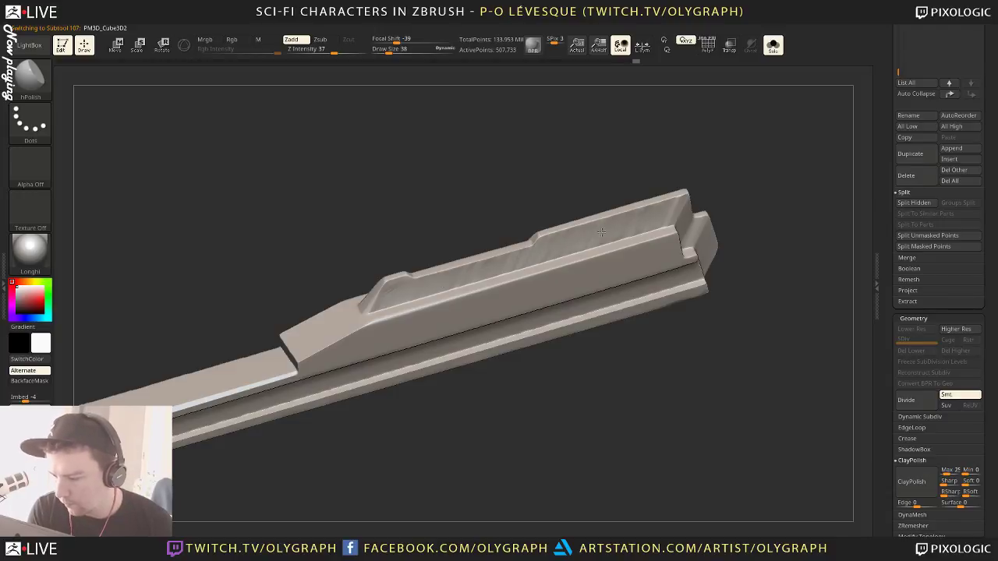
Try to DynaMesh the partly hidden bar, and check its polyframe
left_click_drag(744, 262, 754, 248, "ctrl")
key("shift+f")
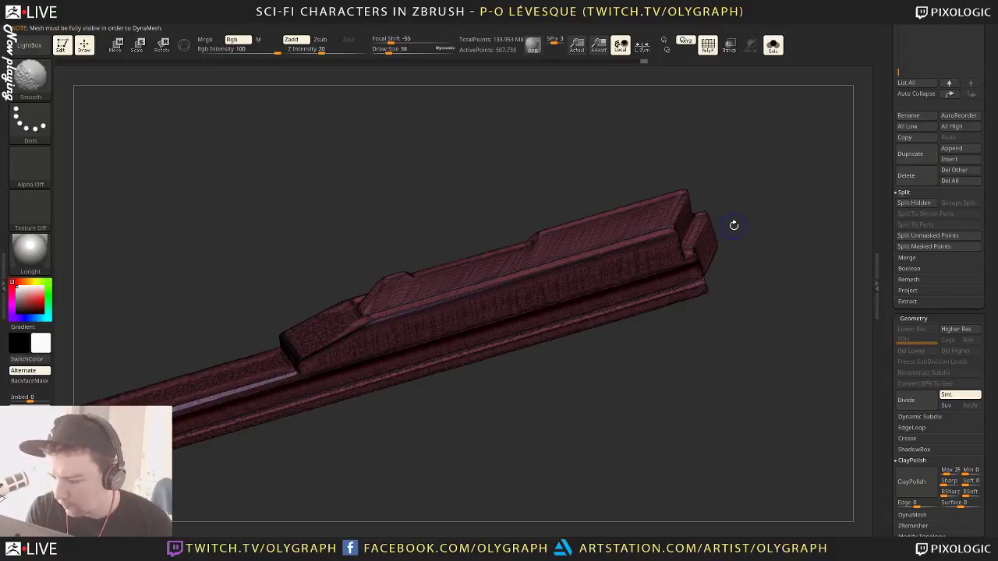
key("shift+f")
key("ctrl")
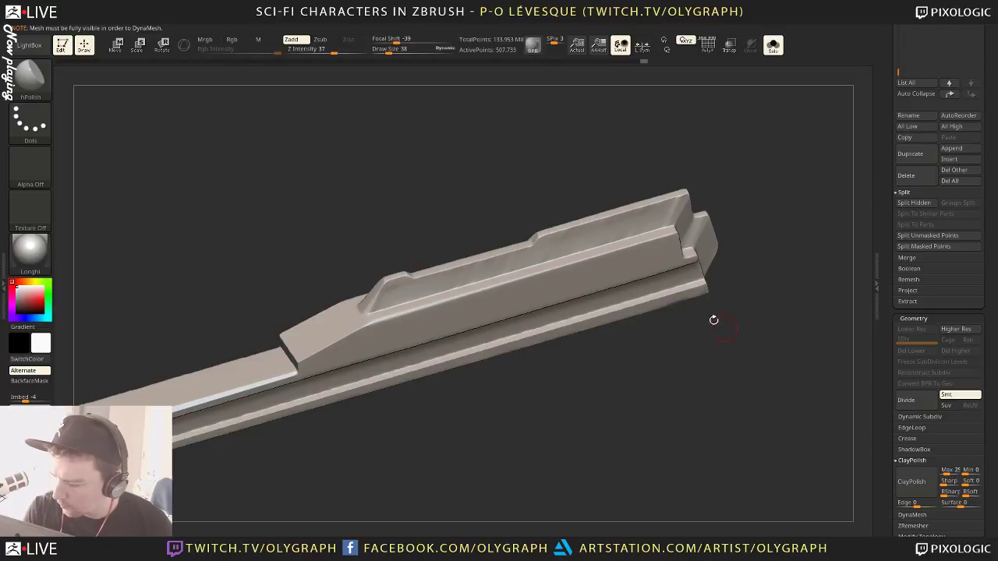
key("ctrl")
Show the polyframe, adjust the DynaMesh resolution, and unhide the rest of the subtool's mesh
key("shift+f")
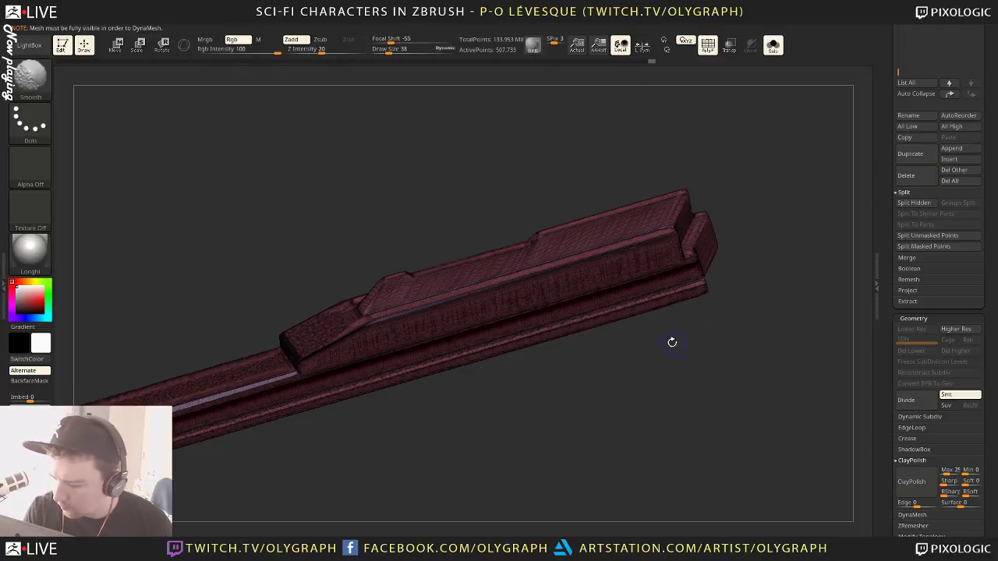
key("p")
key("space")
left_click(651, 446)
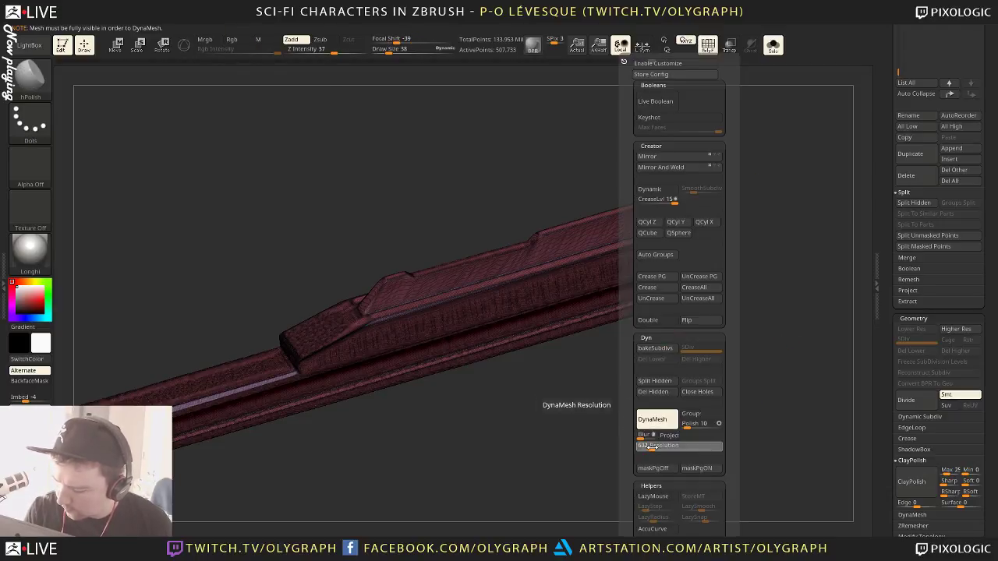
key("shift")
key("ctrl")
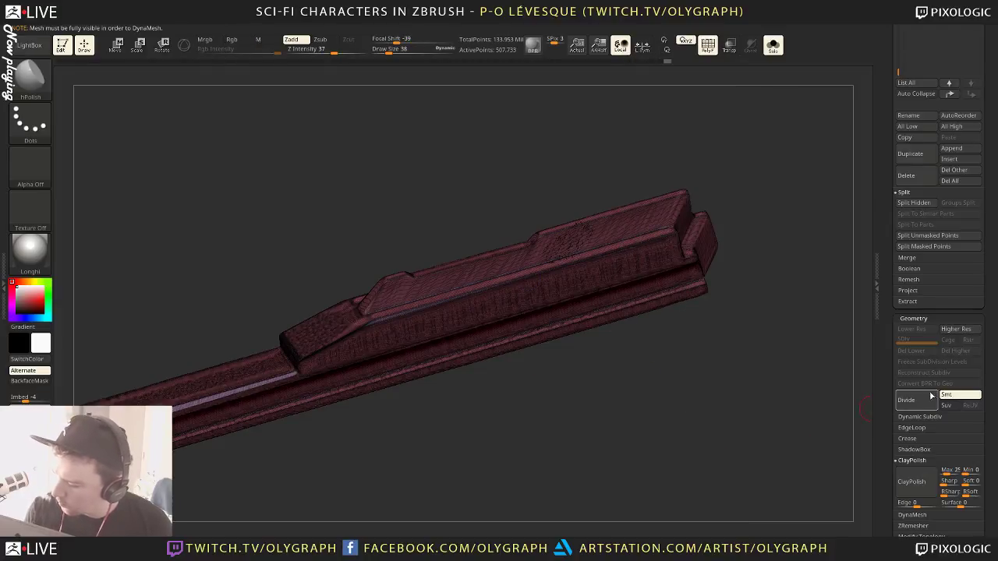
left_click(655, 412, "ctrl+shift")
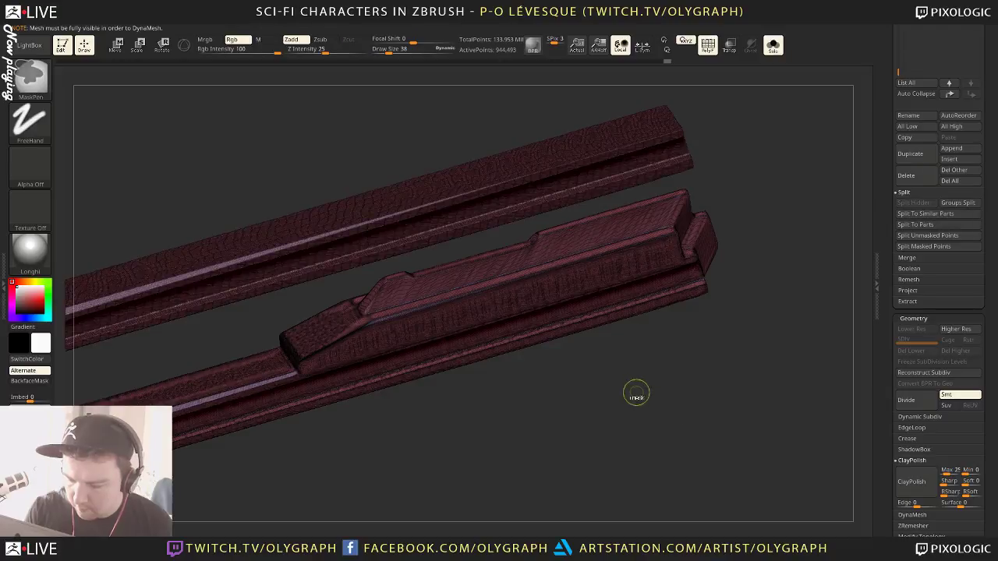
Remesh both bars with DynaMesh and apply ClayPolish to them
left_click_drag(665, 436, 722, 352, "ctrl")
key("shift+f")
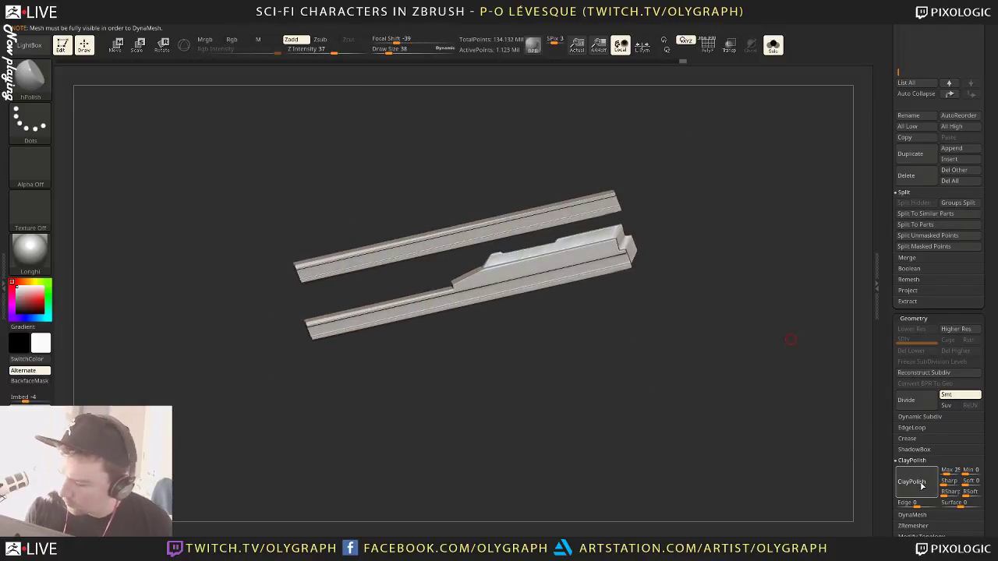
key("ctrl")
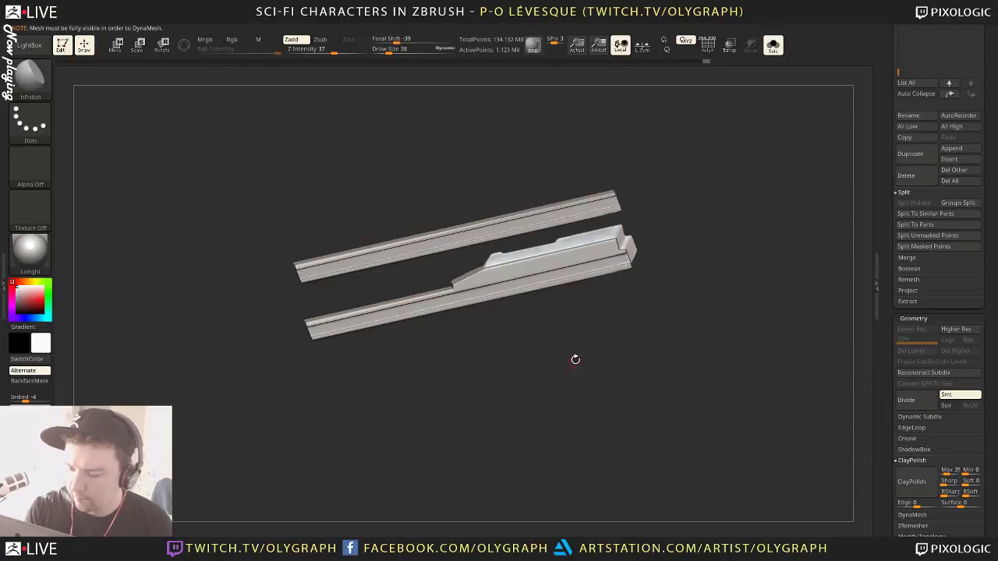
Mask a narrow strip along the side of the notched ridge, and invert the mask
mouse_move(619, 162)
left_mouse_down()
mouse_move(640, 151)
mouse_move(662, 161)
mouse_move(697, 205)
mouse_move(762, 196)
mouse_move(730, 210)
left_mouse_up()
key("shift")
key("shift+s")
key("shift+s")
key("w")
left_click_drag(464, 357, 447, 352)
left_click_drag(439, 296, 633, 246)
key("shift")
key("q")
left_click_drag(419, 276, 637, 281, "ctrl")
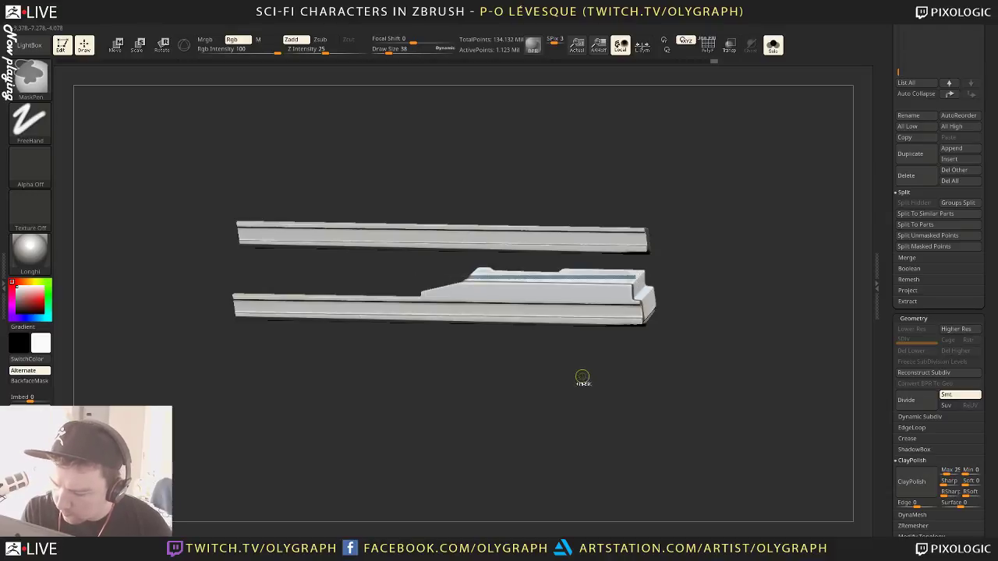
left_click(556, 381, "ctrl")
mouse_move(556, 380)
left_mouse_down()
mouse_move(582, 372)
mouse_move(572, 396)
left_mouse_up()
Push the unmasked strip inward with Move to form a long groove in the ridge, clear the mask and smooth the groove's end
key("w")
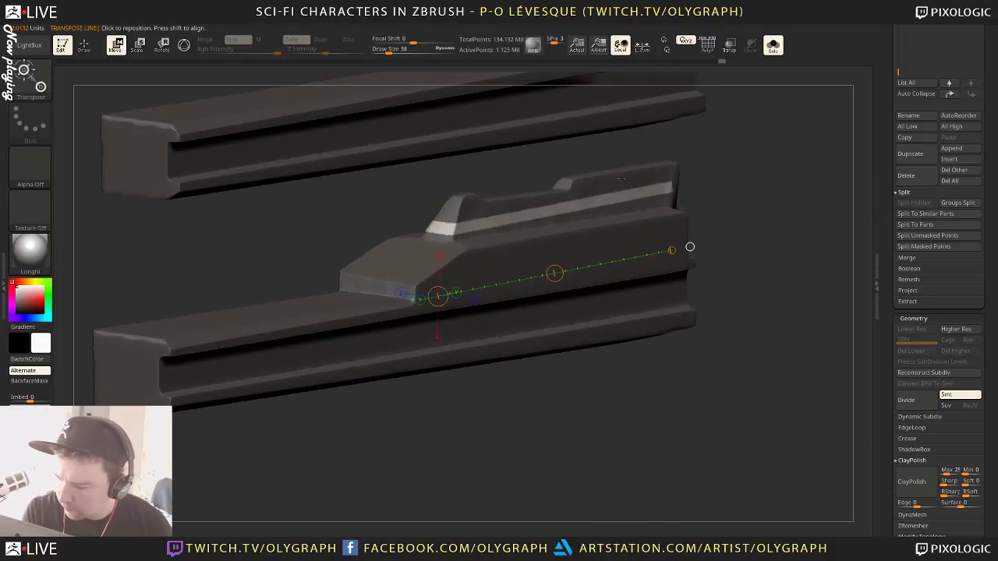
mouse_move(621, 198)
left_mouse_down()
mouse_move(708, 179)
mouse_move(685, 195)
left_mouse_up()
key("q")
left_click(742, 187, "ctrl")
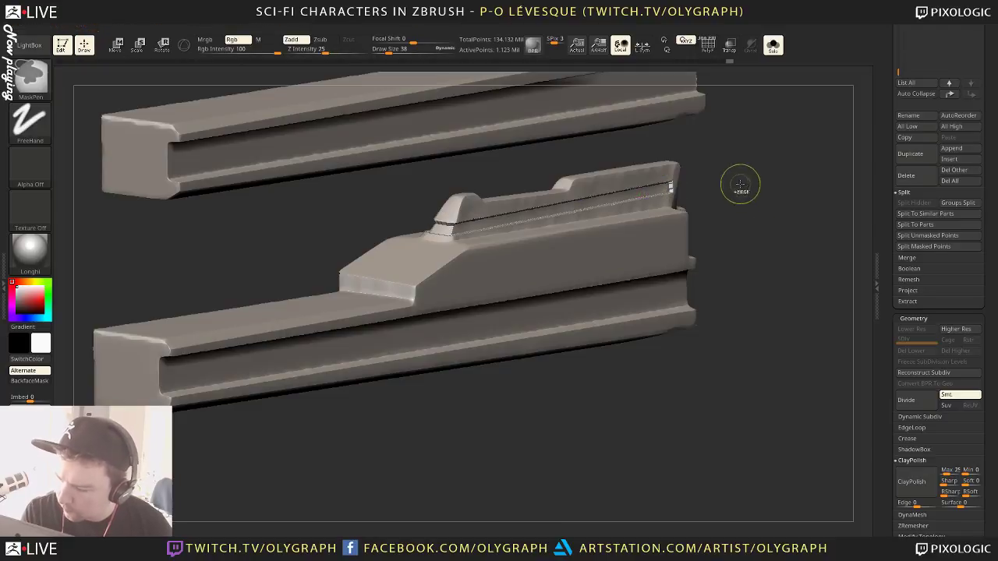
left_click_drag(452, 235, 458, 225, "shift")
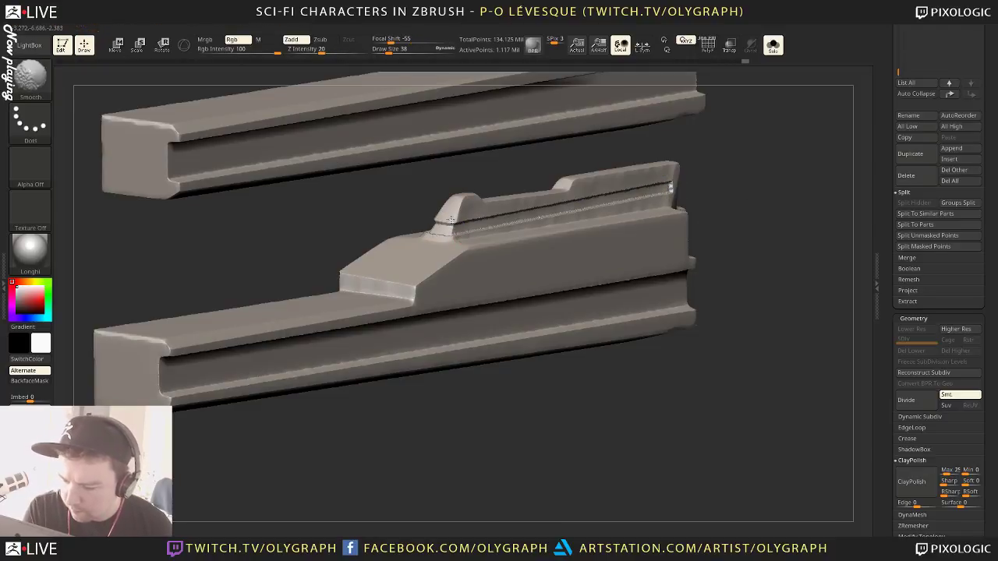
Trim the sloped front edge of the raised block with the TrimDynamic brush at draw size 29, in solo mode
left_click_drag(726, 199, 704, 187, "alt")
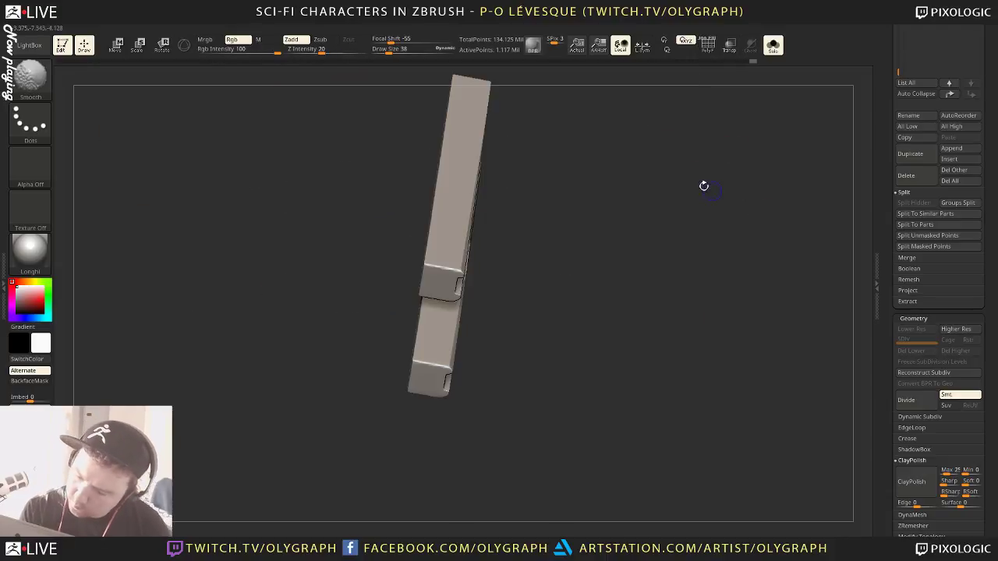
key("shift+s")
left_click_drag(701, 247, 689, 196)
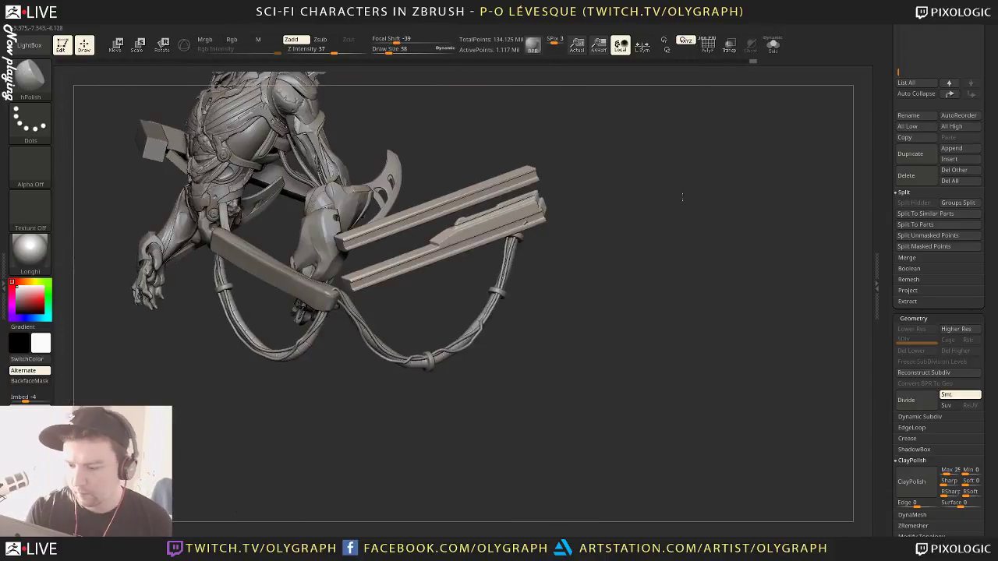
left_click_drag(633, 256, 706, 270, "alt")
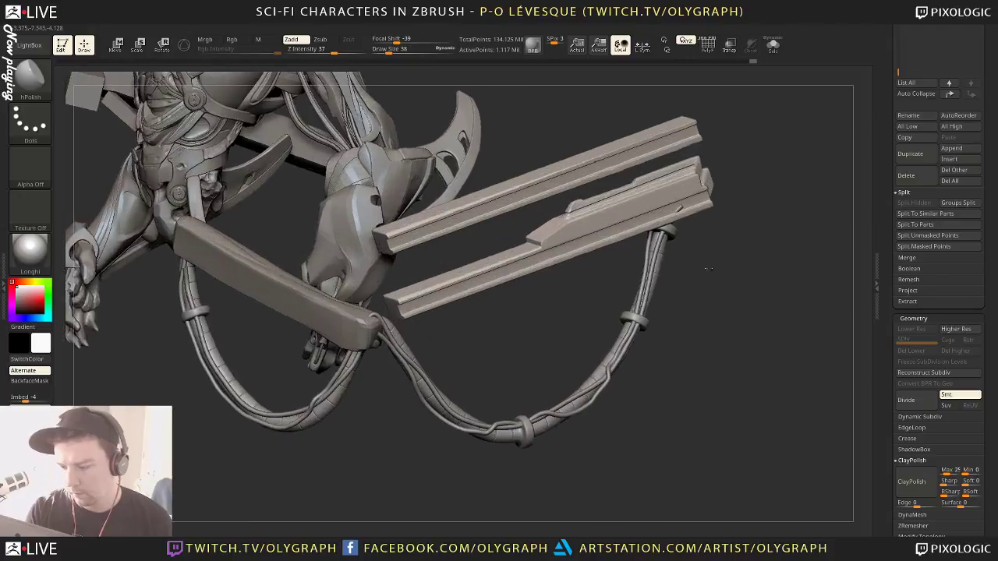
left_click_drag(491, 310, 522, 339)
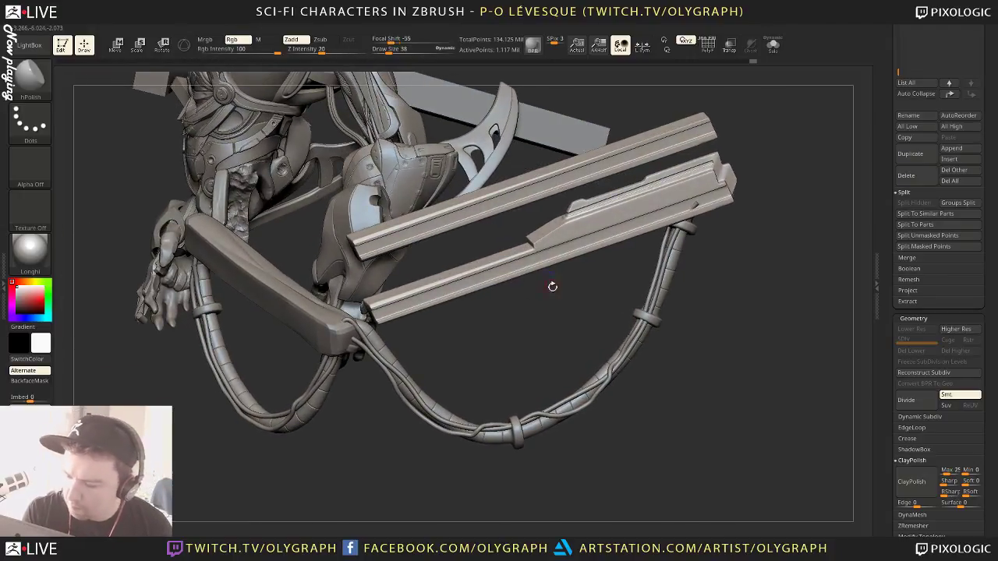
key("b")
left_click(552, 471)
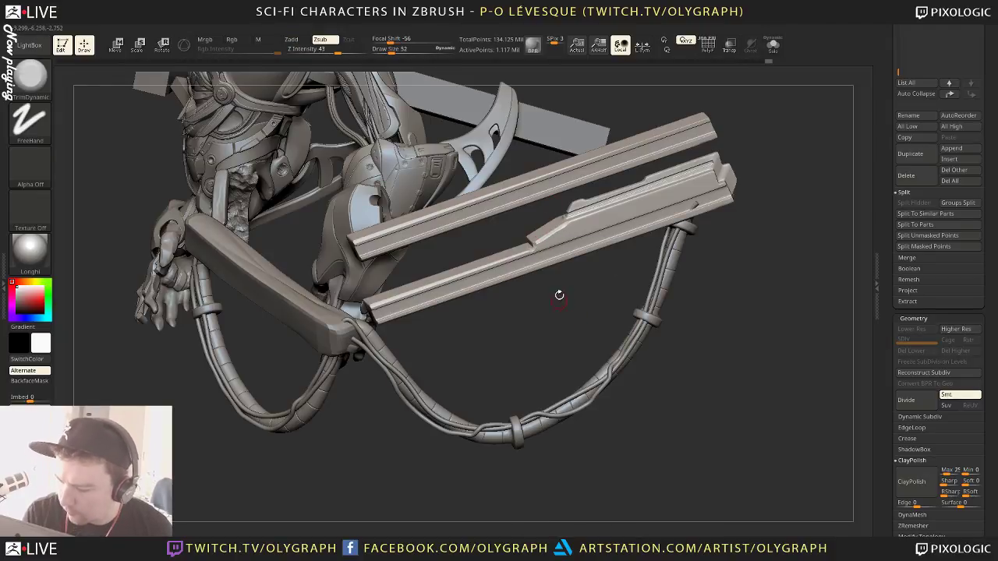
key("shift+s")
mouse_move(539, 325)
left_mouse_down("alt")
mouse_move(526, 236)
mouse_move(520, 245)
left_mouse_up("alt")
key("s")
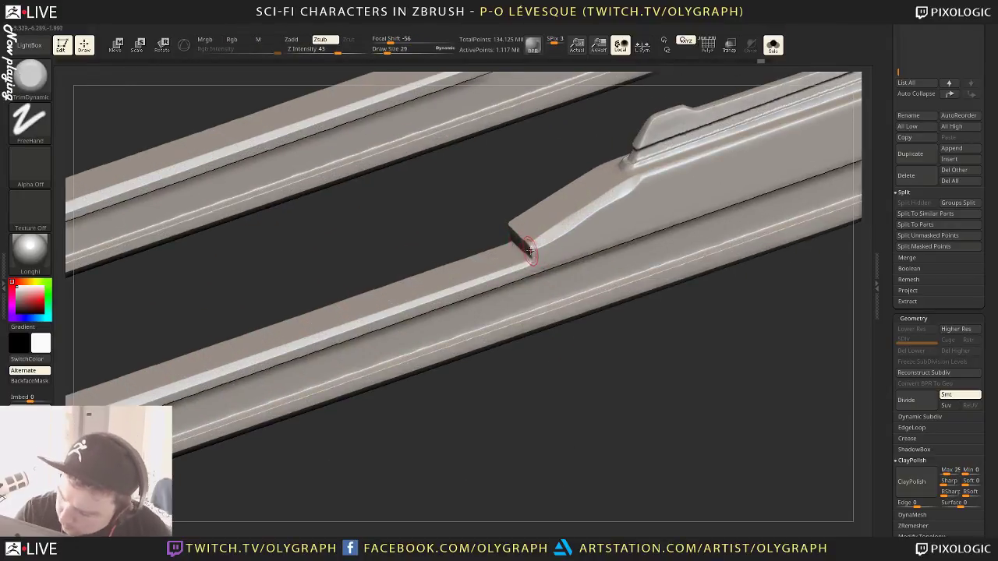
Turn off solo mode and examine both bars against the whole character from several angles and distances
left_click_drag(565, 421, 490, 369, "alt")
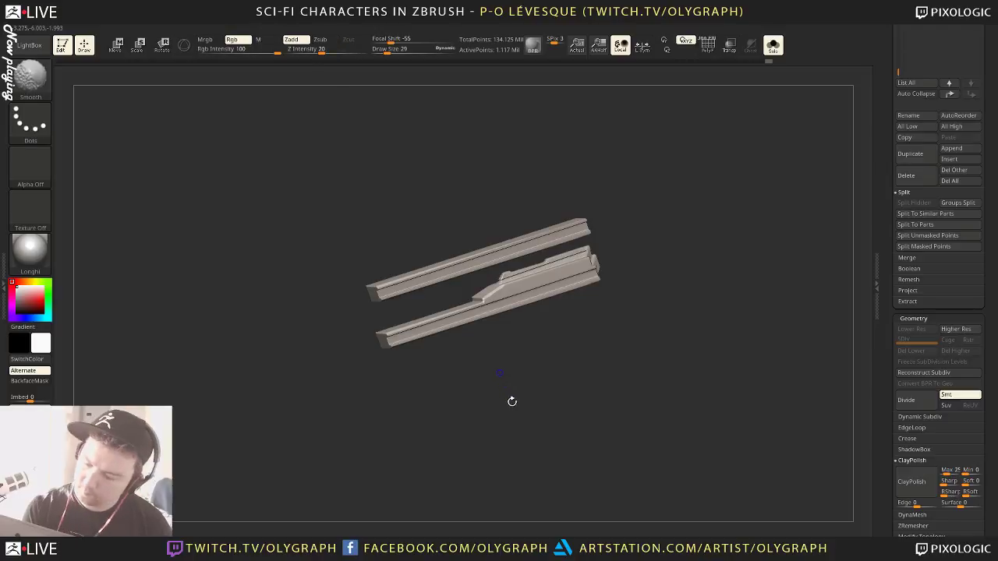
key("shift+s")
left_click_drag(713, 237, 691, 199)
key("shift")
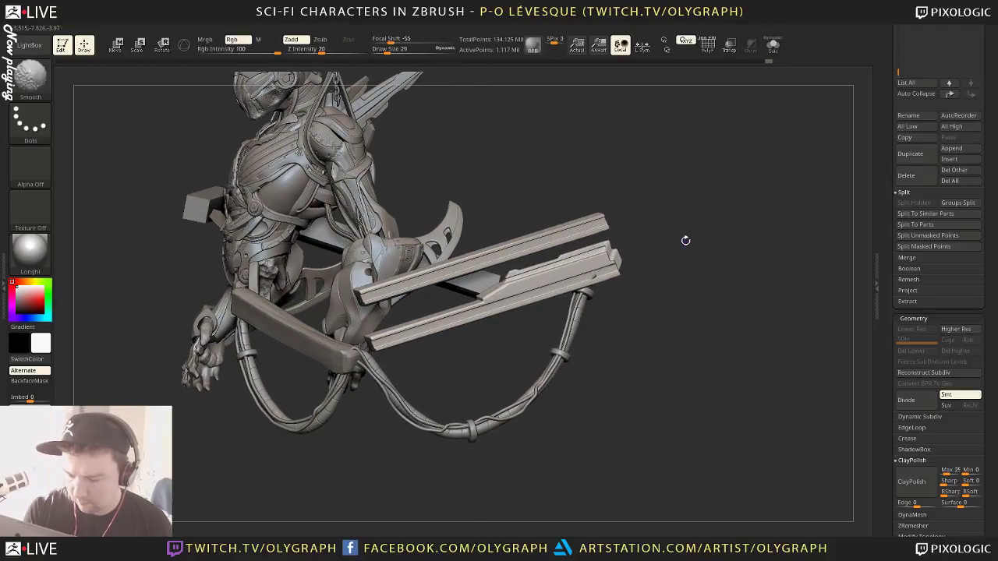
left_click_drag(685, 247, 687, 263)
left_click_drag(361, 436, 377, 315, "ctrl+shift")
key("shift")
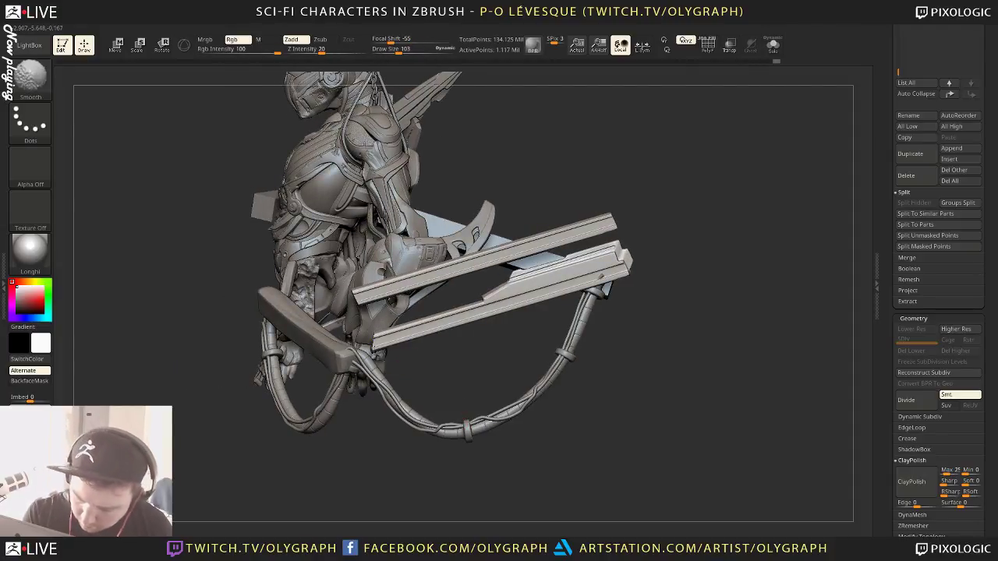
mouse_move(464, 356)
left_mouse_down()
mouse_move(527, 360)
mouse_move(624, 265)
left_mouse_up()
left_click_drag(665, 226, 675, 182)
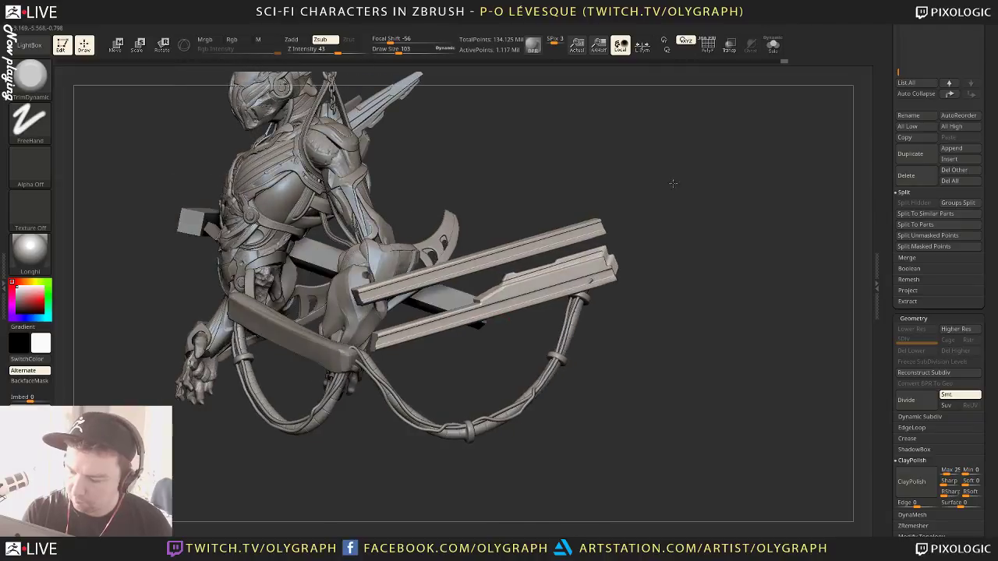
key("s")
left_click_drag(666, 226, 650, 185)
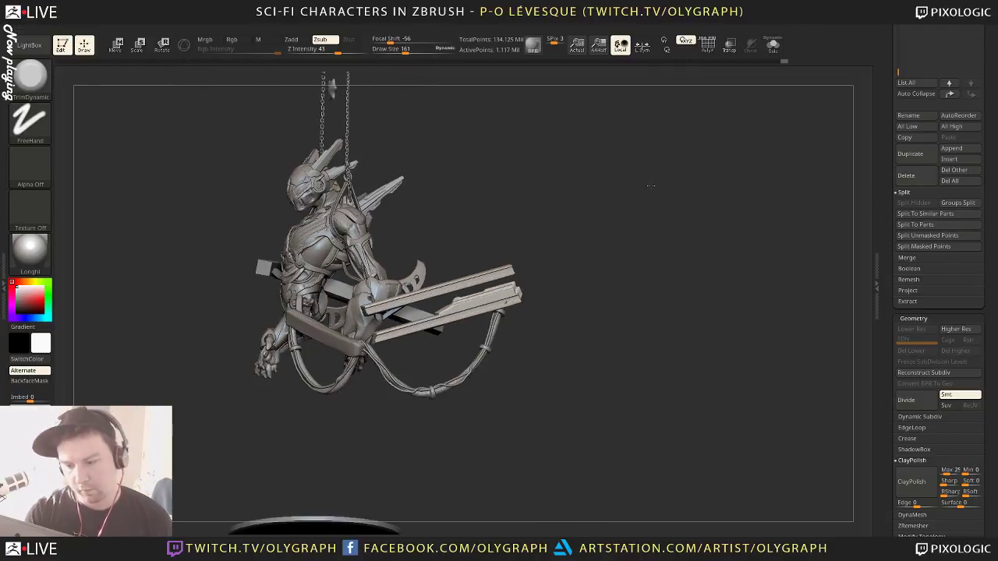
left_click_drag(631, 247, 632, 242)
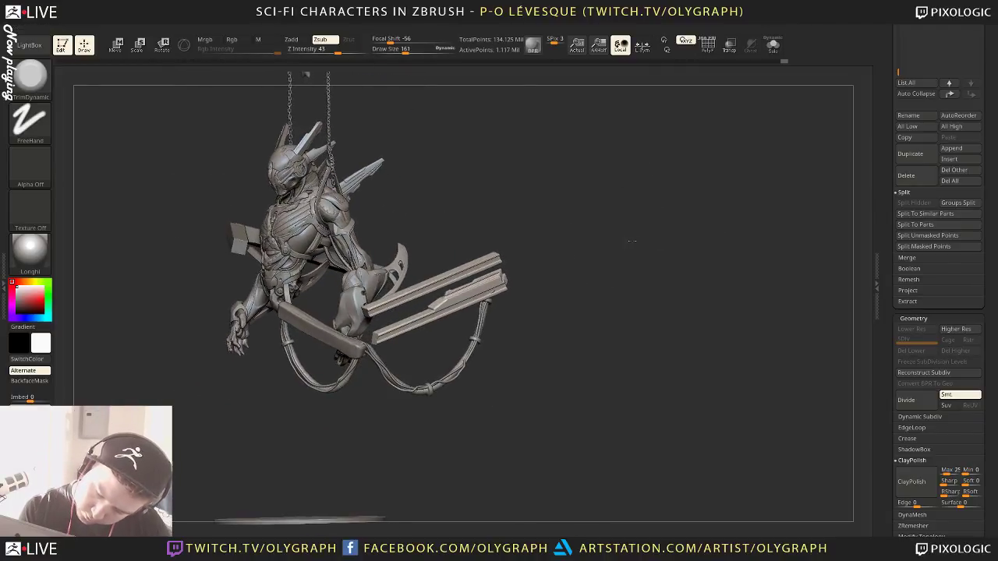
left_click_drag(573, 199, 598, 298)
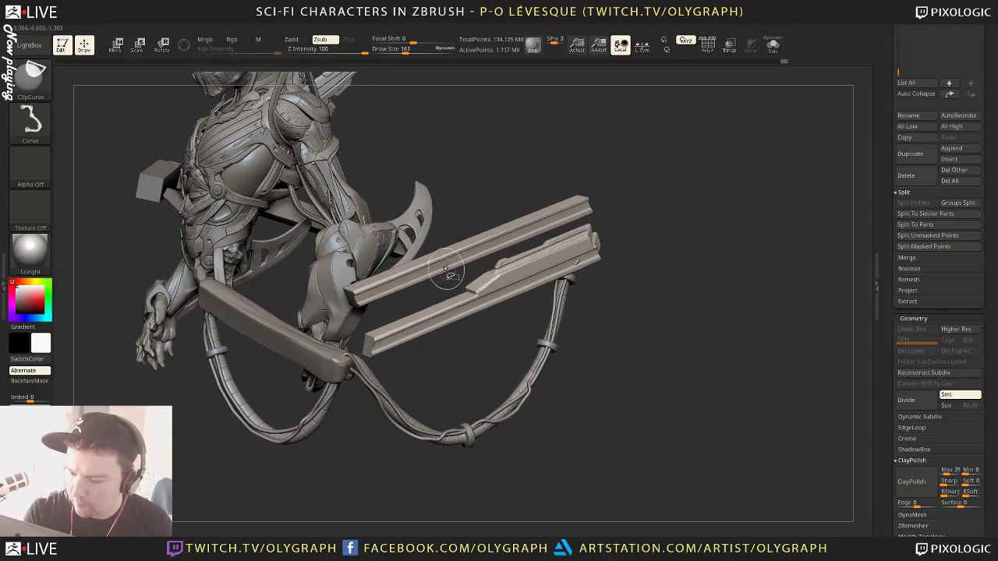
Switch the selection brush to SelectRect, and assign separate polygroups to the two bars with Auto Groups
key("b")
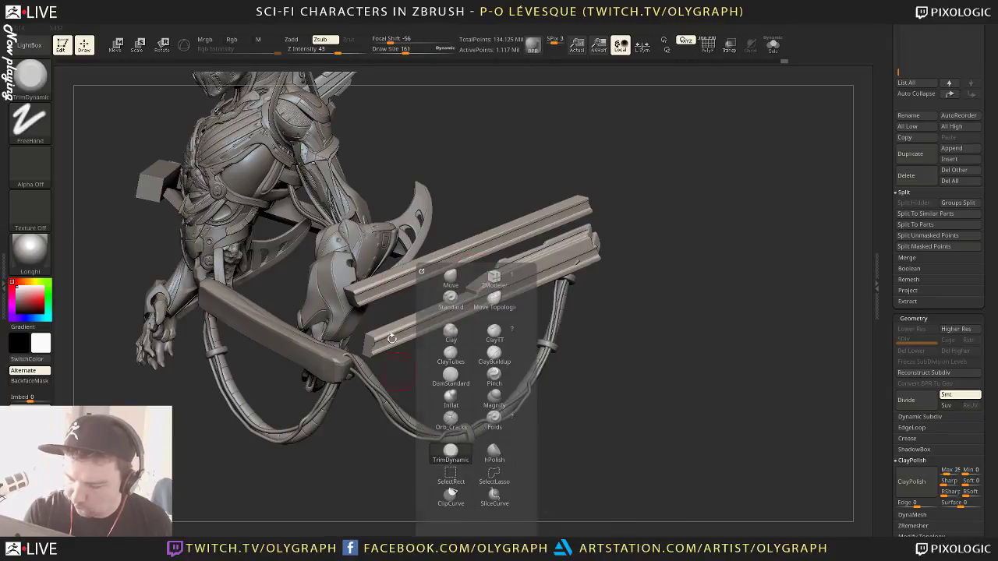
left_click(450, 472)
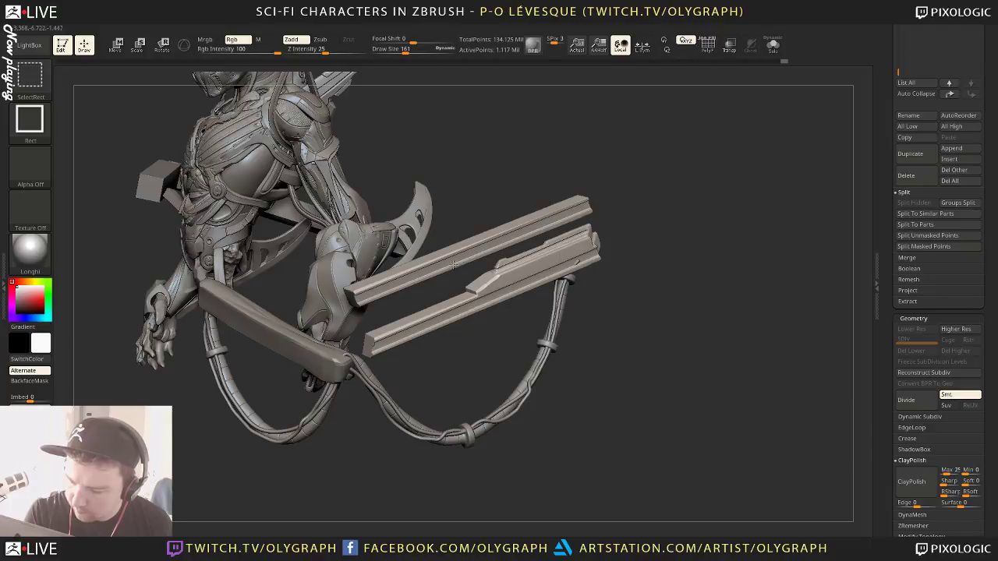
key("1")
left_click_drag(601, 461, 607, 386)
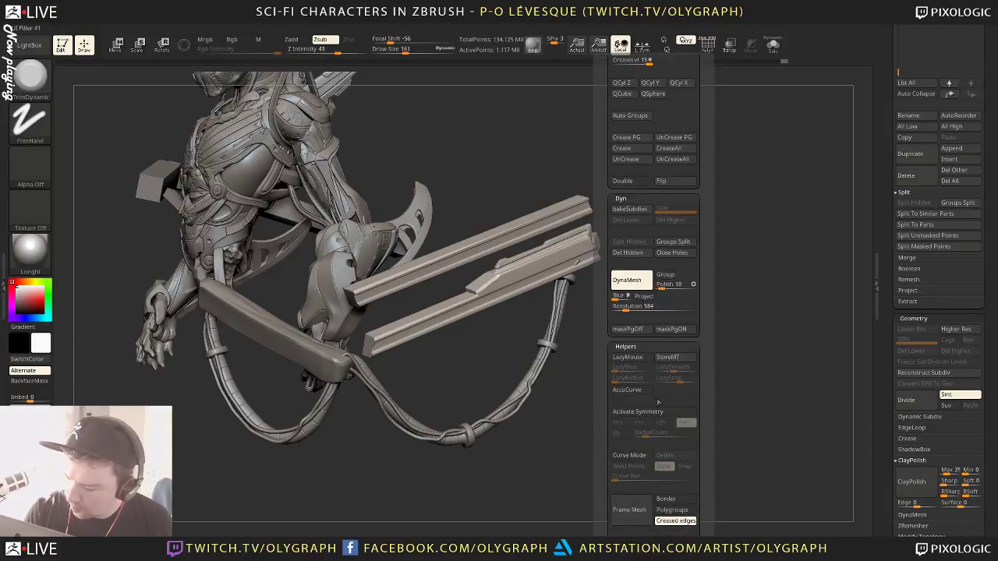
scroll(612, 405, "up", 3)
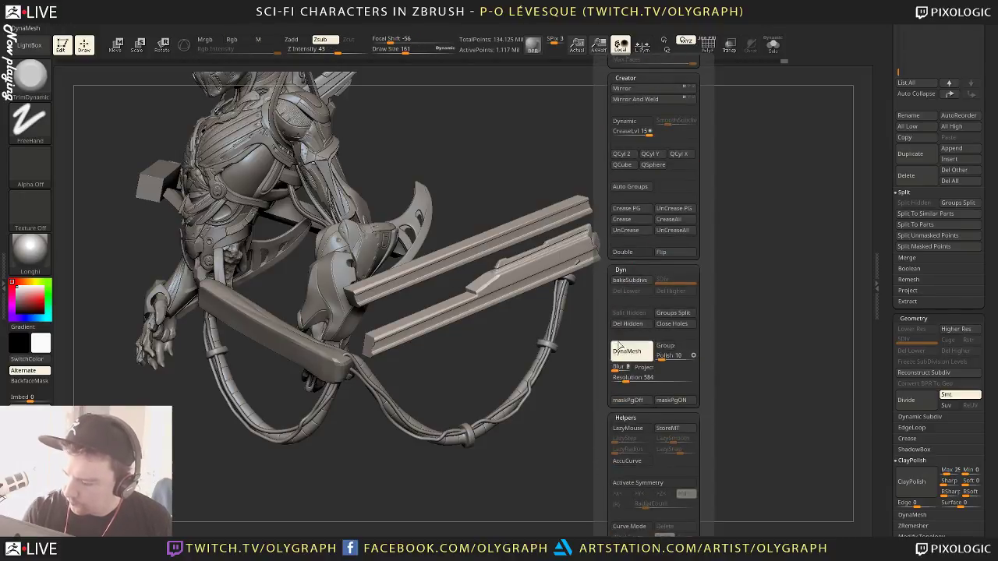
left_click_drag(601, 346, 604, 396)
left_click(644, 237)
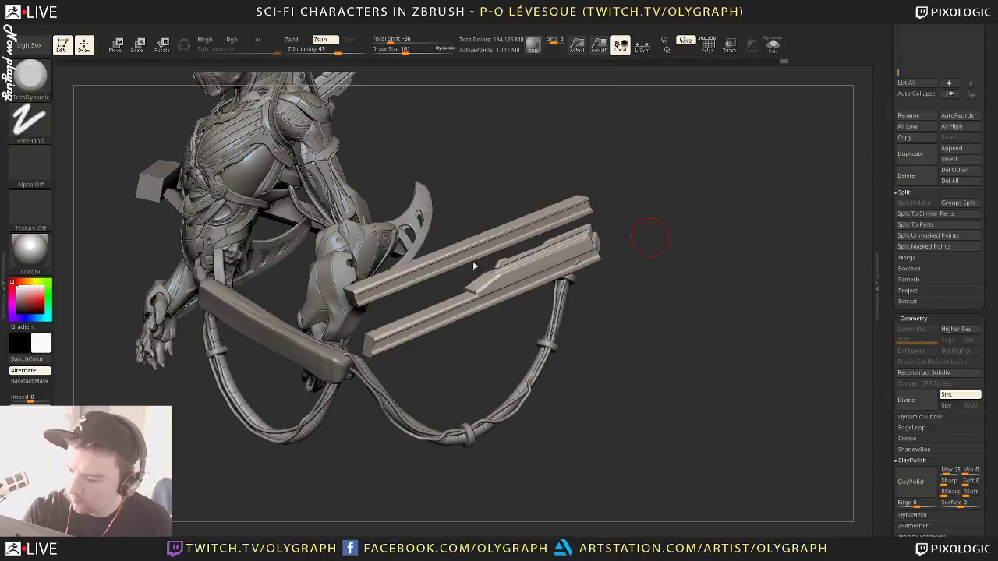
Hide the plain upper bar so that only the notched bar of the subtool is shown
key("ctrl+shift")
left_click(489, 251, "ctrl+shift")
left_click(708, 216, "ctrl+shift")
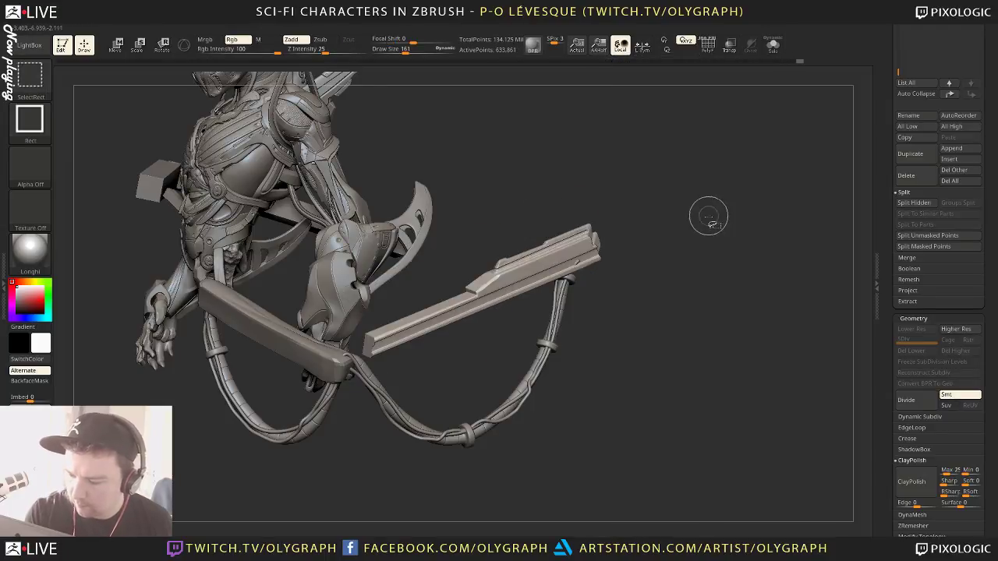
Delete the hidden plain bar and move the remaining notched bar upward, clear of the cable's end
key("space")
left_click(680, 392)
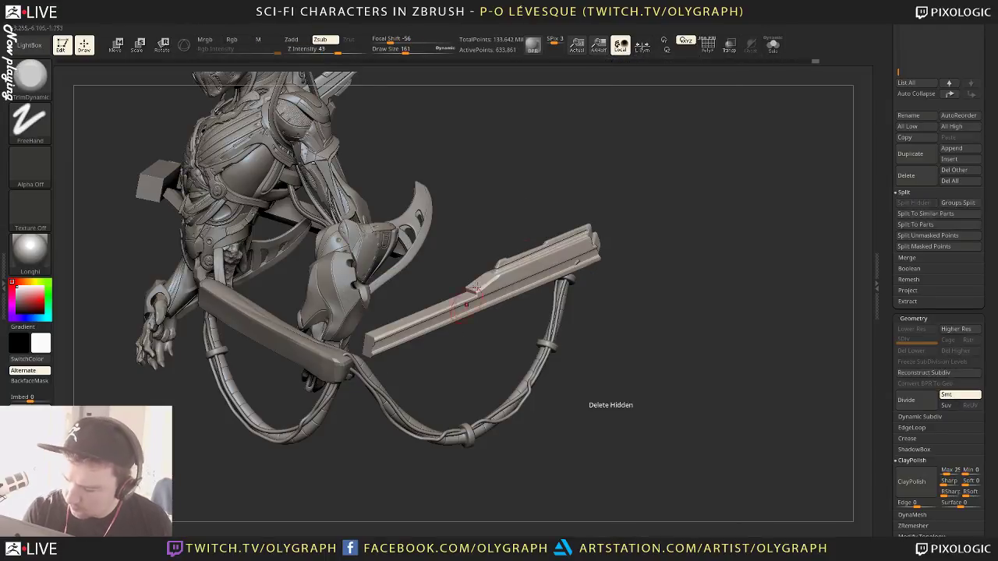
key("s")
mouse_move(564, 268)
left_mouse_down()
mouse_move(575, 268)
mouse_move(549, 163)
left_mouse_up()
key("w")
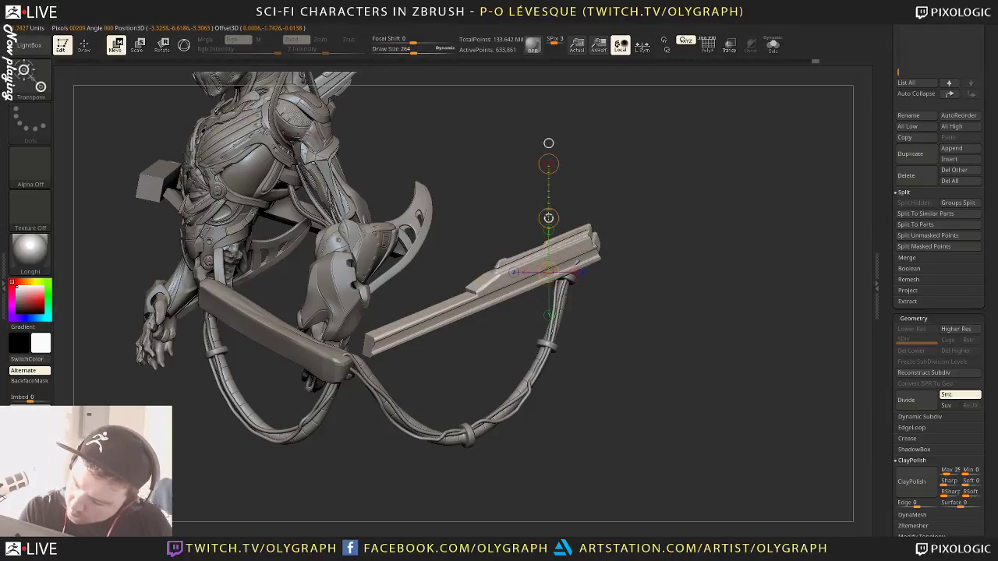
left_click_drag(548, 218, 546, 184)
key("q")
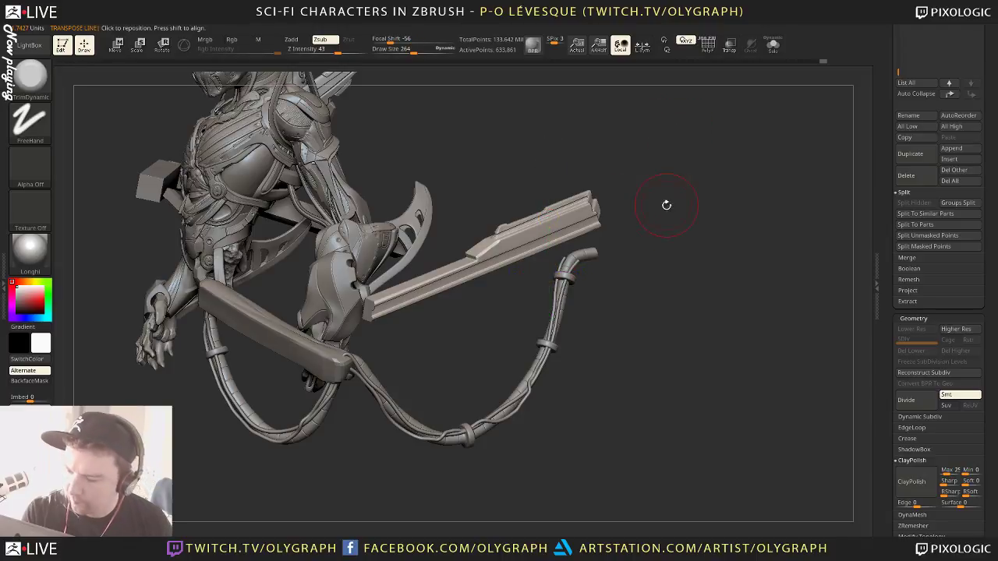
Append a Cylinder3D as a new subtool below the notched bar's subtool
key("1")
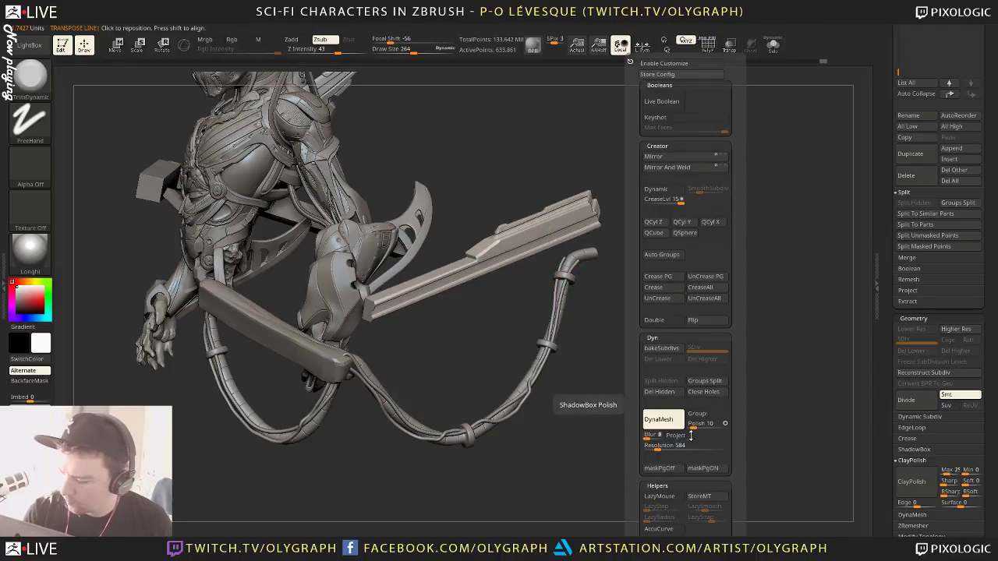
left_click_drag(634, 474, 635, 442)
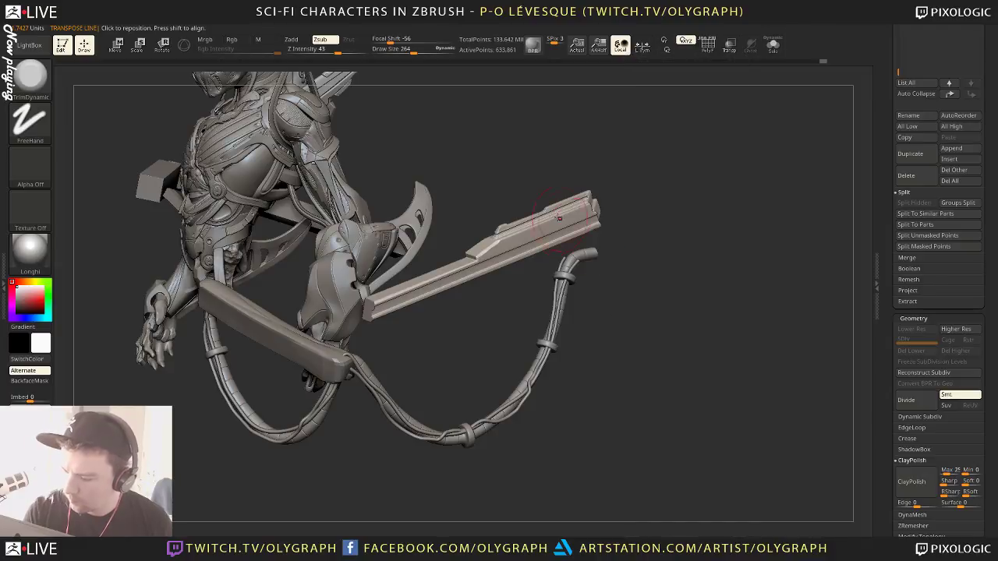
key("1")
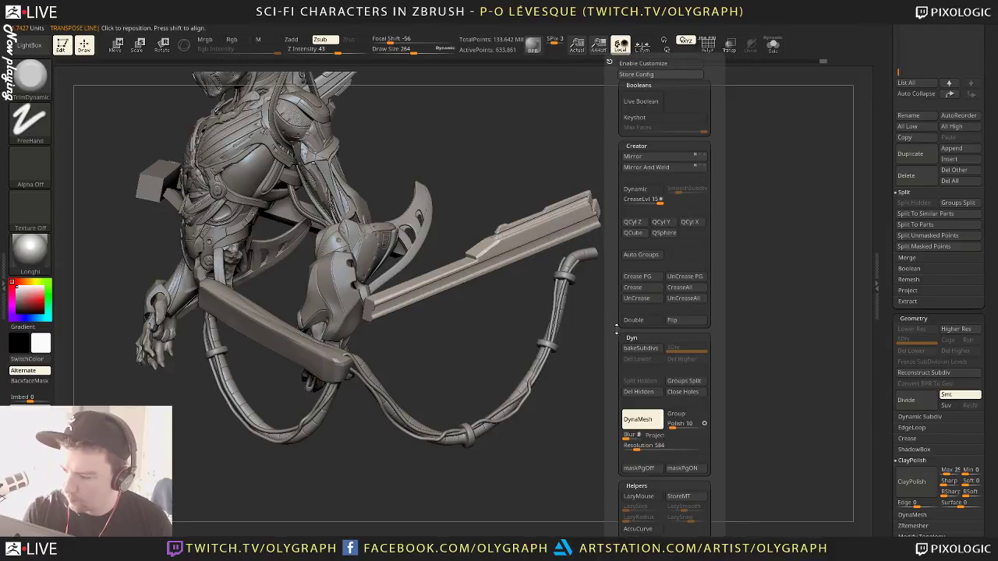
key("space")
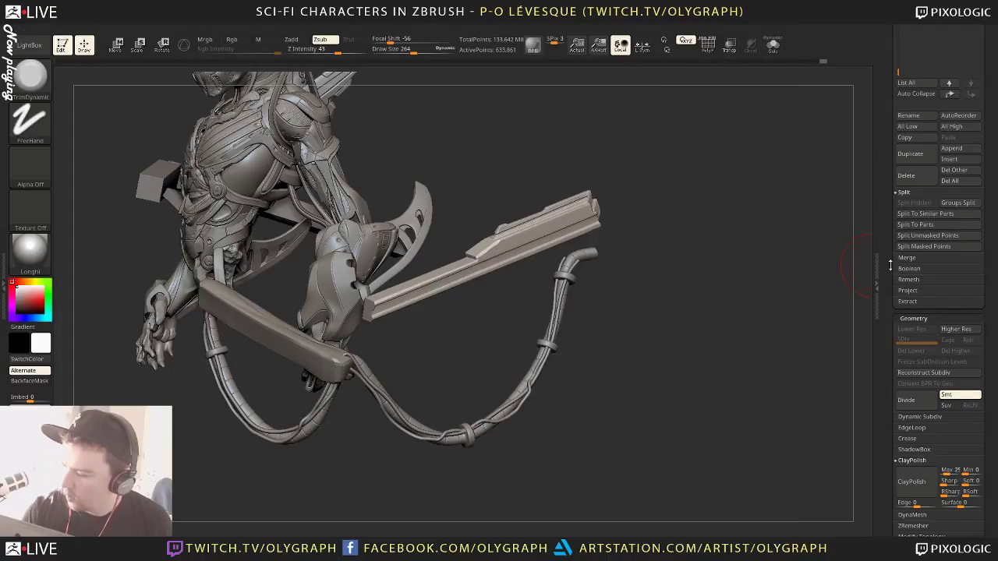
left_click_drag(890, 265, 877, 386)
left_click(952, 460)
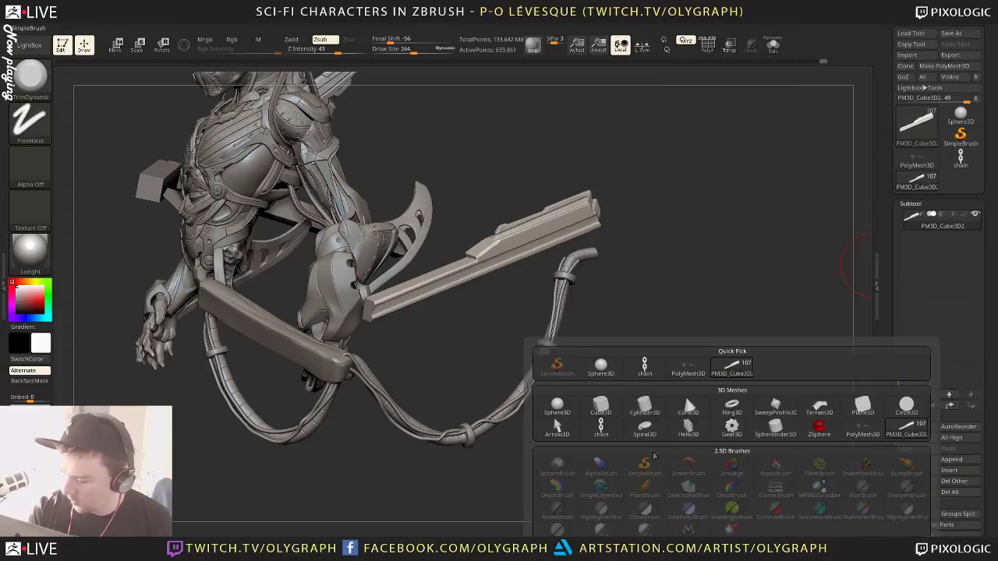
left_click(644, 408)
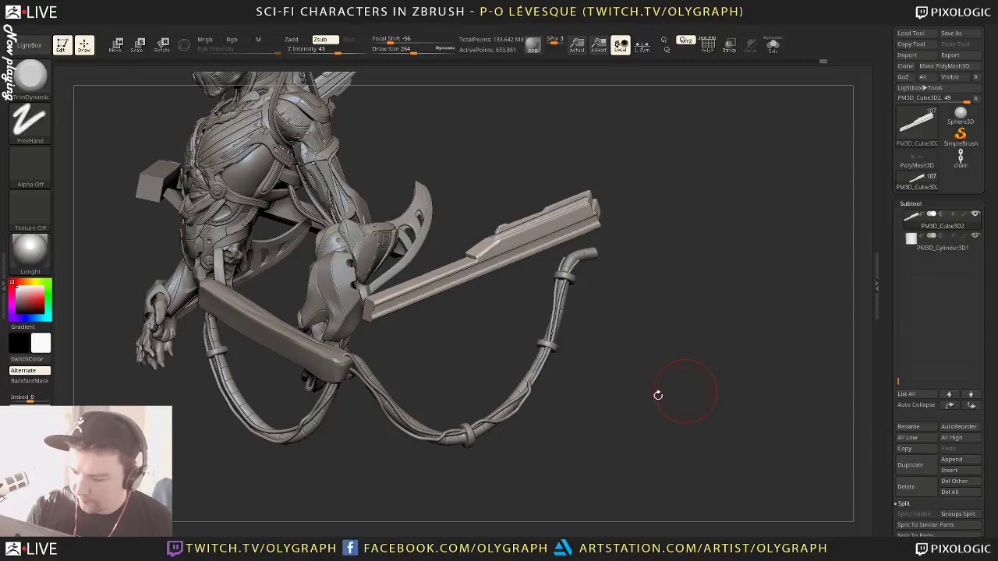
key("f")
left_click_drag(618, 395, 562, 239)
key("w")
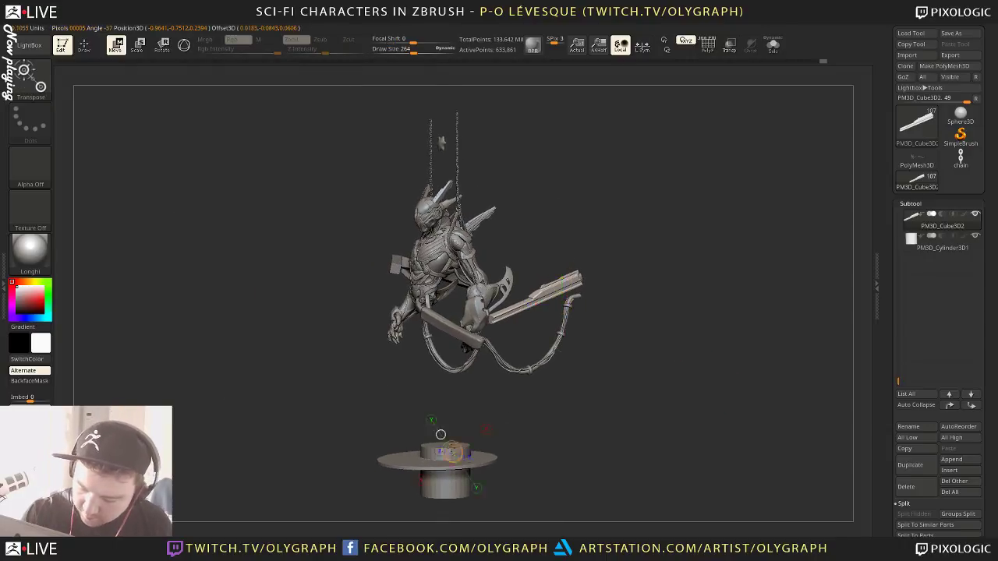
left_click_drag(455, 455, 456, 370)
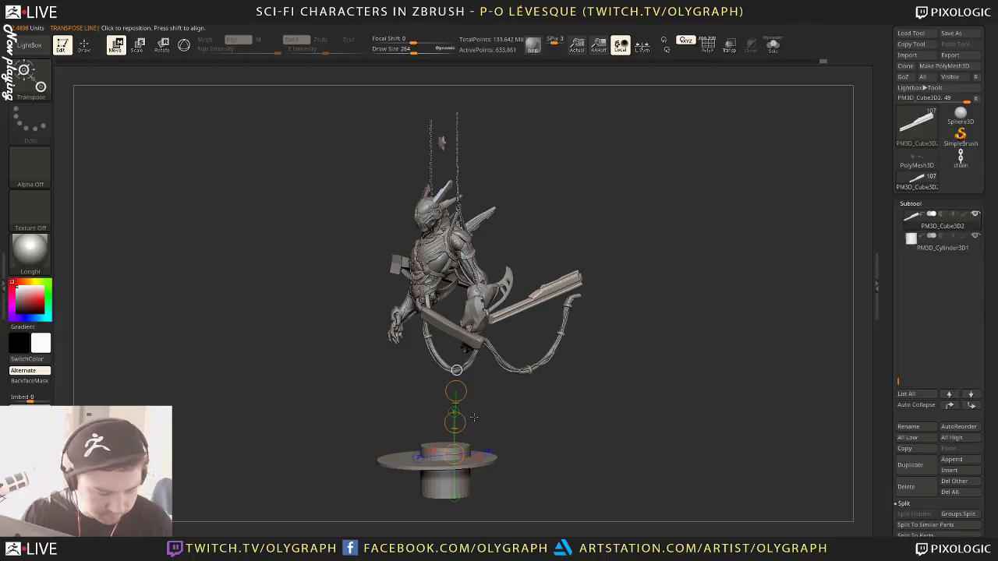
key("y")
left_click_drag(497, 498, 514, 439)
key("ctrl+z")
key("q")
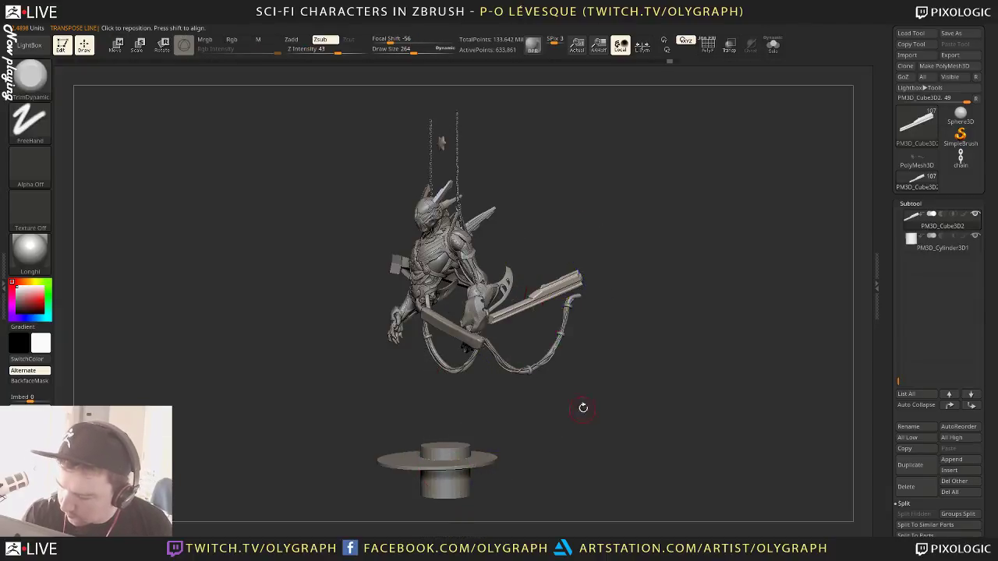
Select the appended cylinder, move it up near the character's arm and shape it into a slim tilted tube
left_click(923, 248)
key("e")
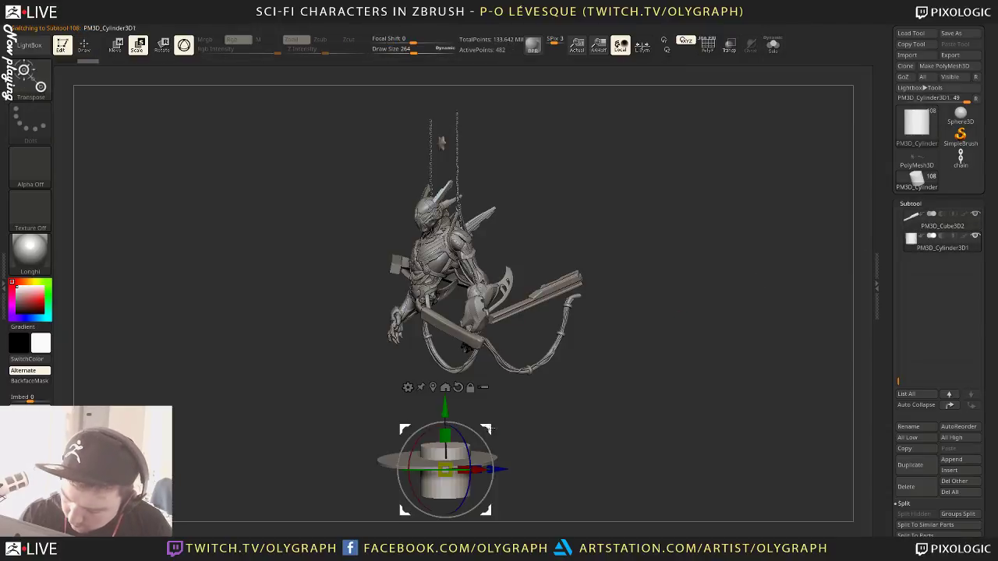
left_click_drag(473, 430, 520, 335)
right_click_drag(618, 315, 618, 367, "ctrl")
left_click_drag(545, 323, 574, 308, "alt")
key("shift+s")
left_click_drag(706, 215, 716, 315)
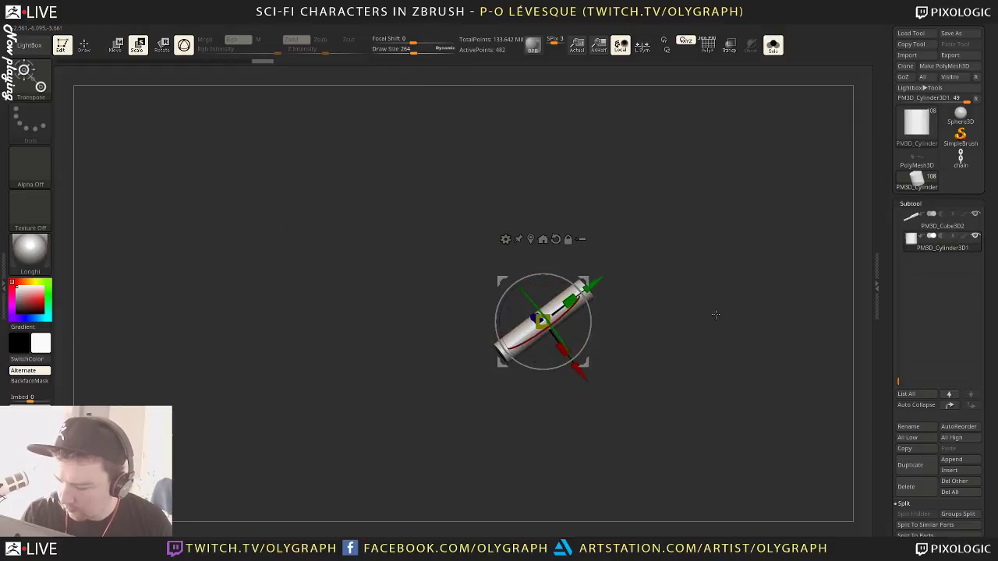
key("ctrl+shift+s")
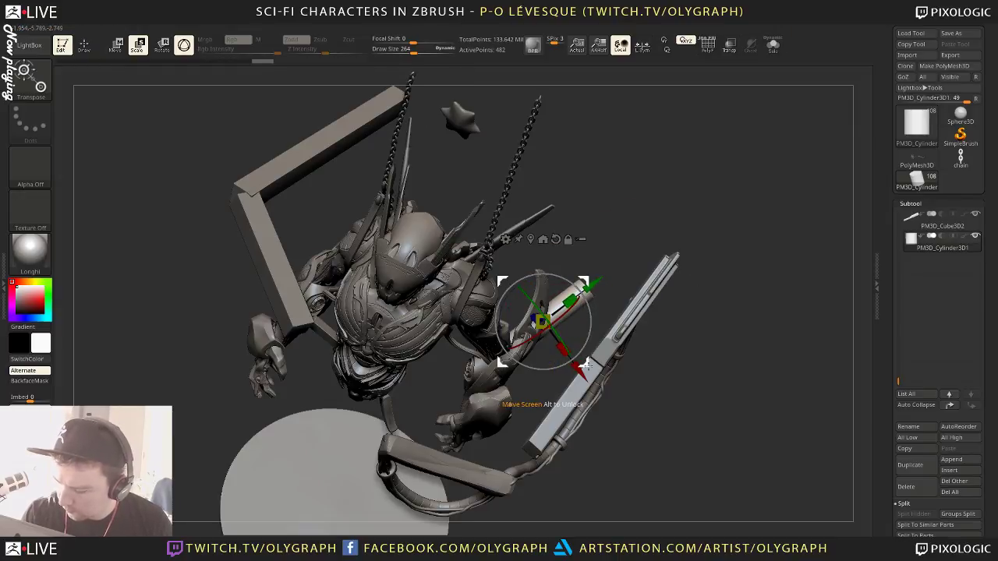
Move the cylinder across to the notched bar and raise and lengthen it directly beneath the bar
left_click_drag(589, 363, 628, 389)
left_click_drag(627, 424, 625, 419)
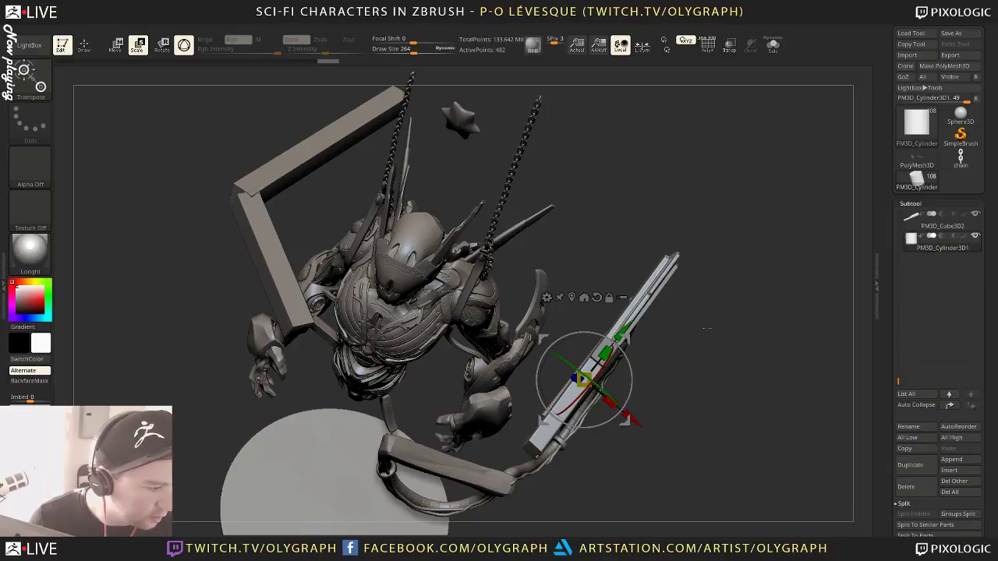
left_click_drag(699, 362, 635, 293)
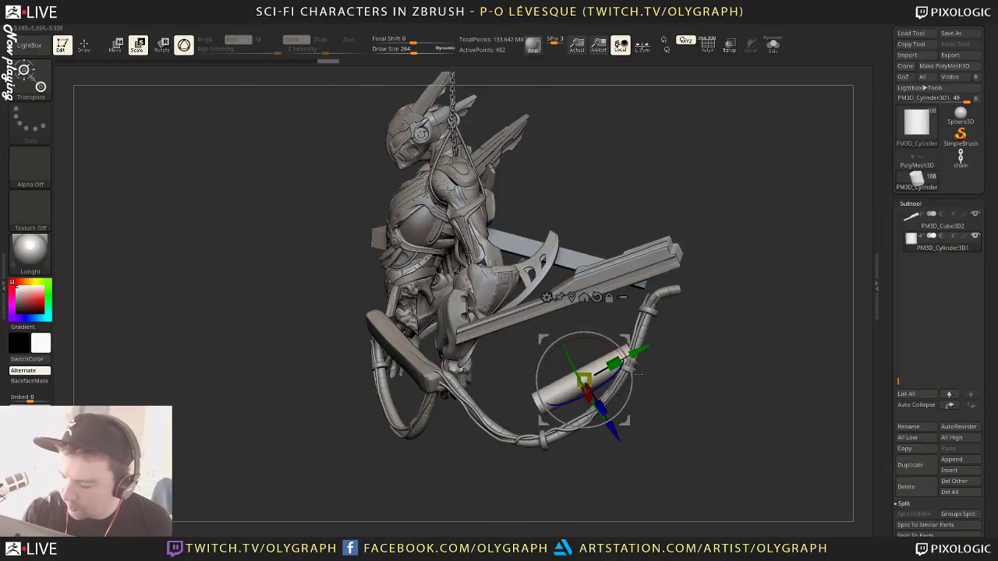
left_click_drag(624, 340, 645, 294)
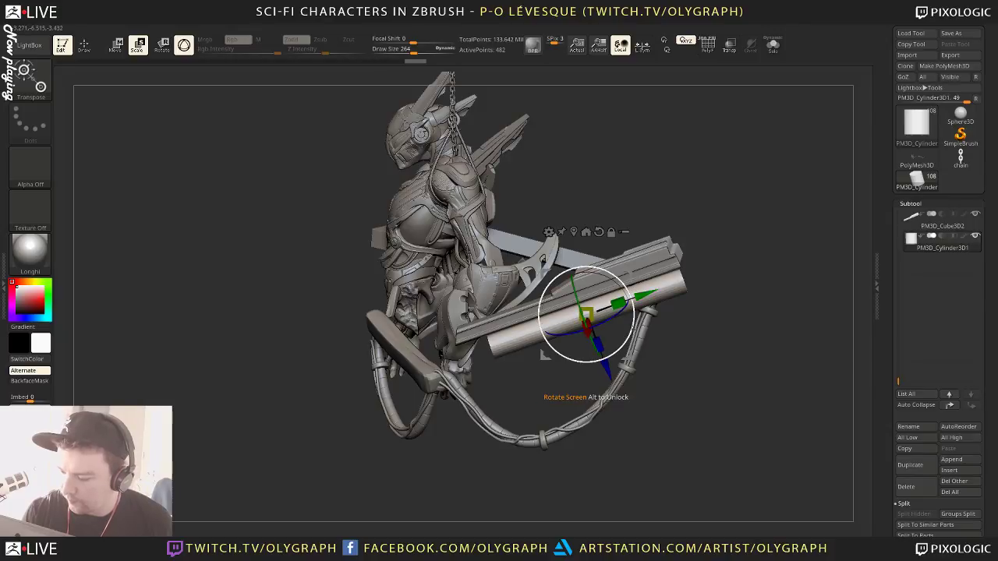
left_click_drag(631, 330, 632, 328)
Align the cylinder with the bar as seen from below, extend it and slide it back along its length
left_click_drag(708, 323, 634, 322)
left_click_drag(635, 280, 638, 279)
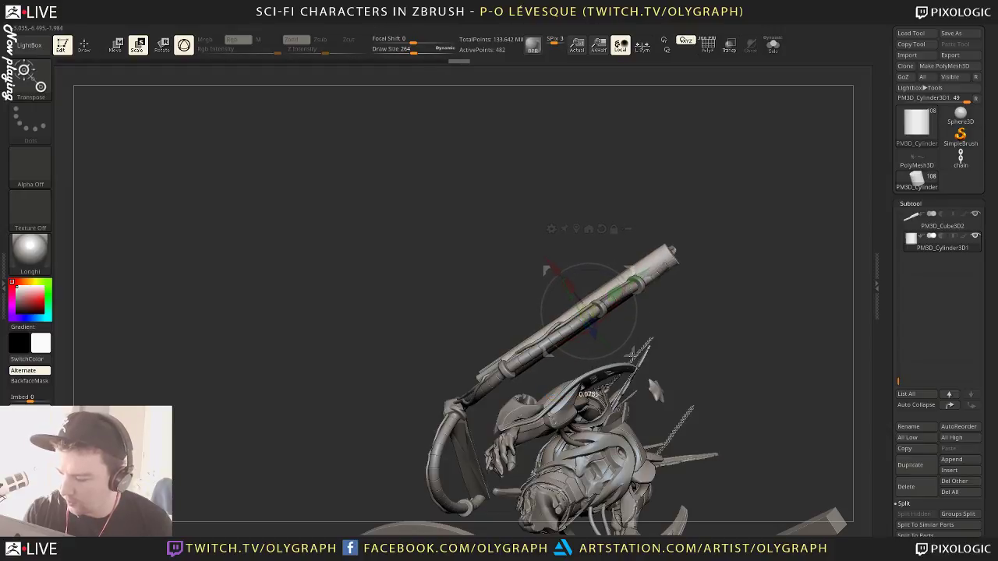
left_click_drag(632, 356, 633, 353)
left_click_drag(636, 318, 638, 316)
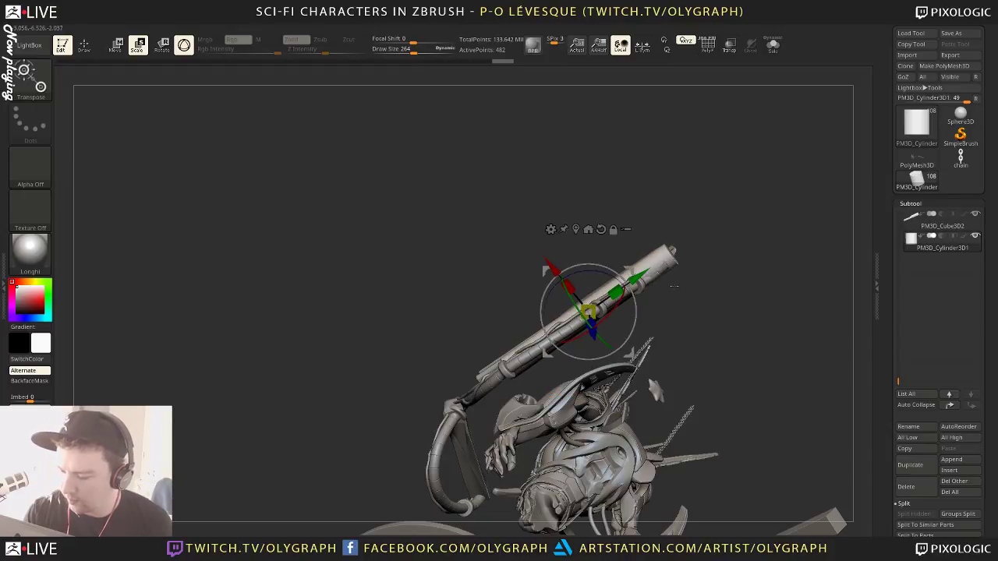
left_click_drag(733, 366, 713, 198)
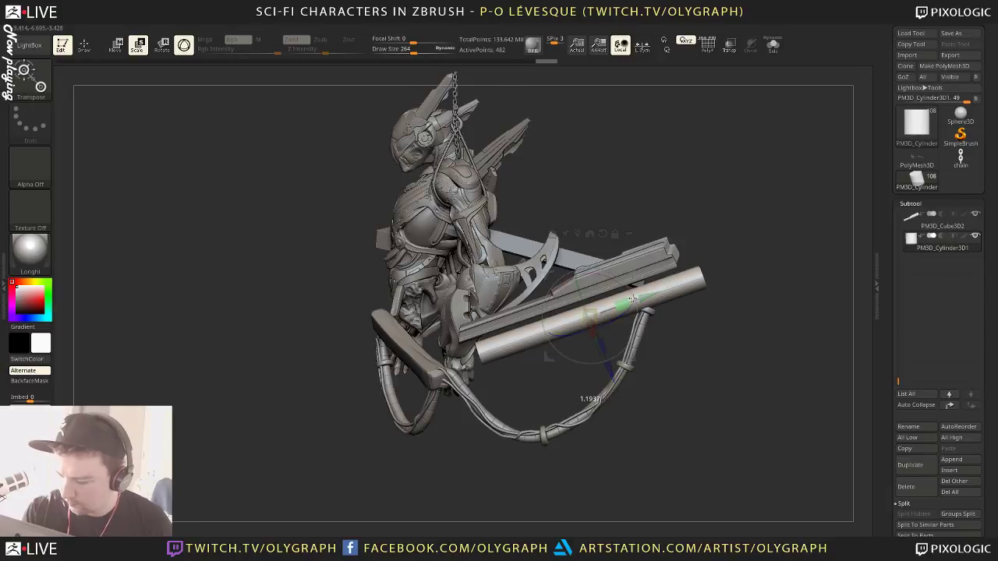
left_click_drag(622, 305, 599, 313)
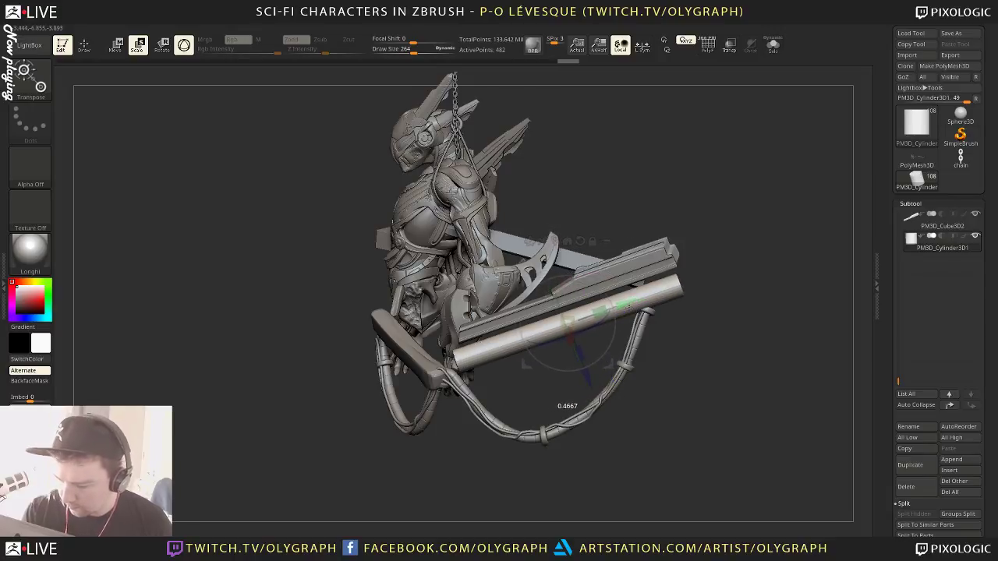
key("q")
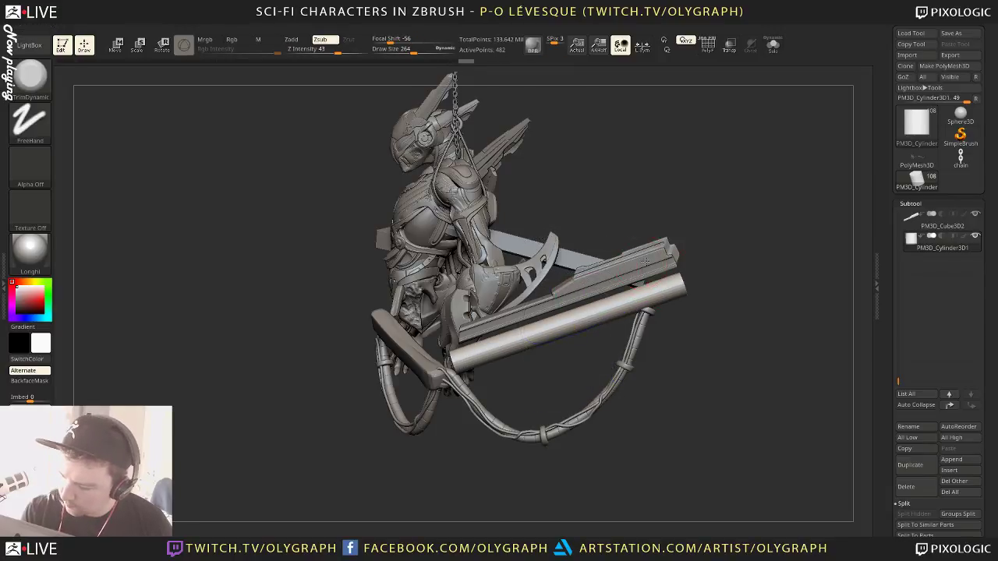
Select the notched bar, shorten it slightly and adjust its position above the cylinder
left_click(646, 262, "alt")
key("e")
left_click_drag(624, 305, 612, 310)
left_click_drag(670, 263, 675, 257)
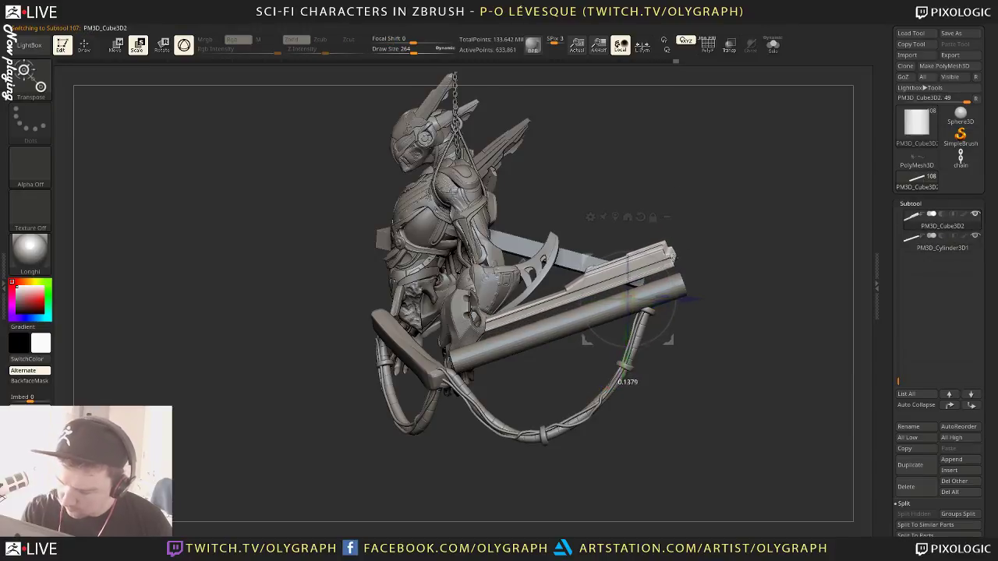
key("q")
In solo mode, hide the tip of the notched bar's thin end with SelectRect, delete it and close the holes
left_click_drag(480, 465, 465, 467)
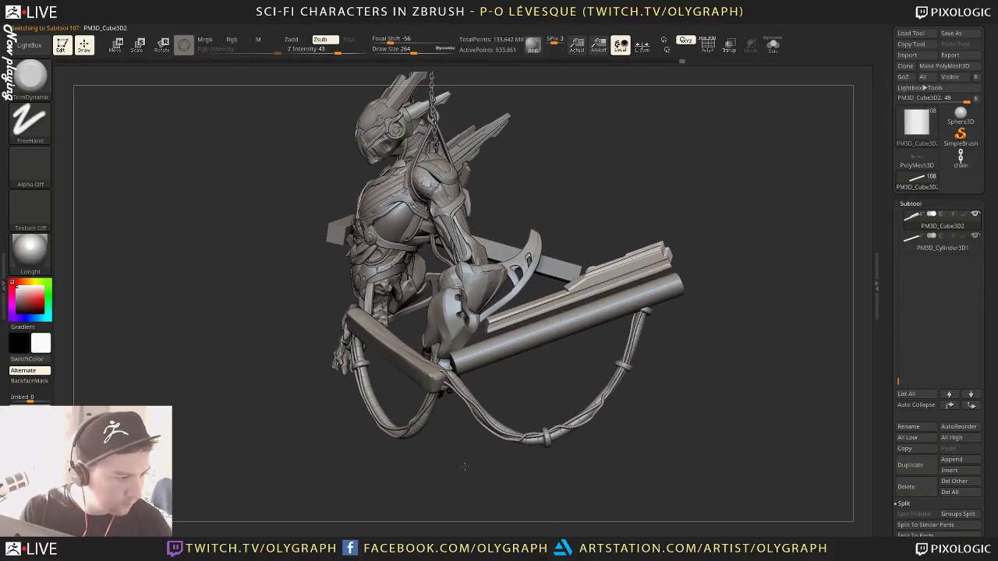
left_click_drag(465, 466, 602, 434)
key("shift+s")
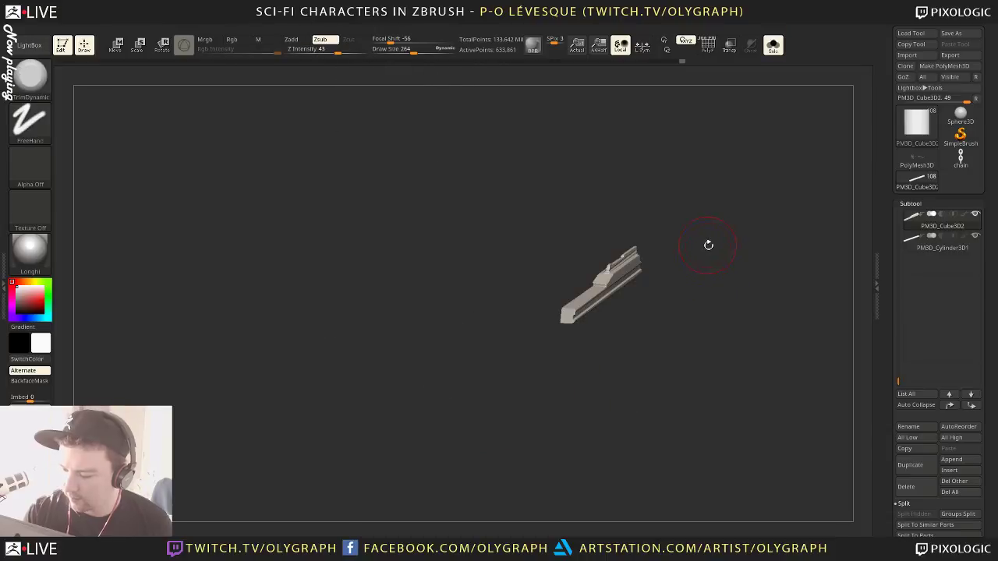
mouse_move(708, 245)
left_mouse_down()
mouse_move(735, 326)
mouse_move(705, 304)
mouse_move(704, 250)
mouse_move(712, 263)
mouse_move(506, 338)
mouse_move(508, 321)
mouse_move(496, 441)
mouse_move(510, 278)
mouse_move(514, 323)
mouse_move(419, 414)
mouse_move(428, 407)
left_mouse_up()
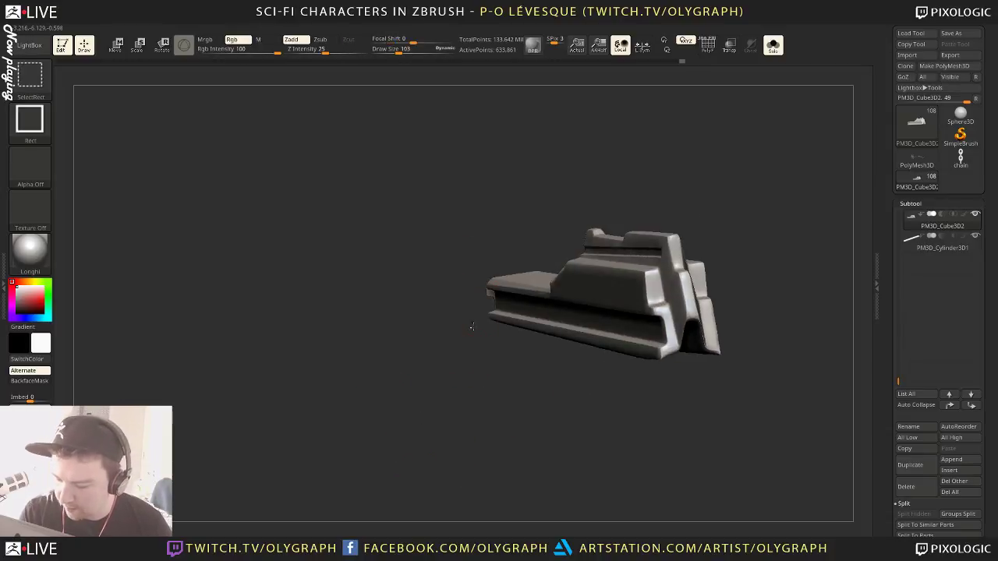
mouse_move(472, 327)
left_mouse_down("ctrl+shift")
mouse_move(496, 309)
mouse_move(468, 311)
mouse_move(497, 310)
left_mouse_up("ctrl+shift")
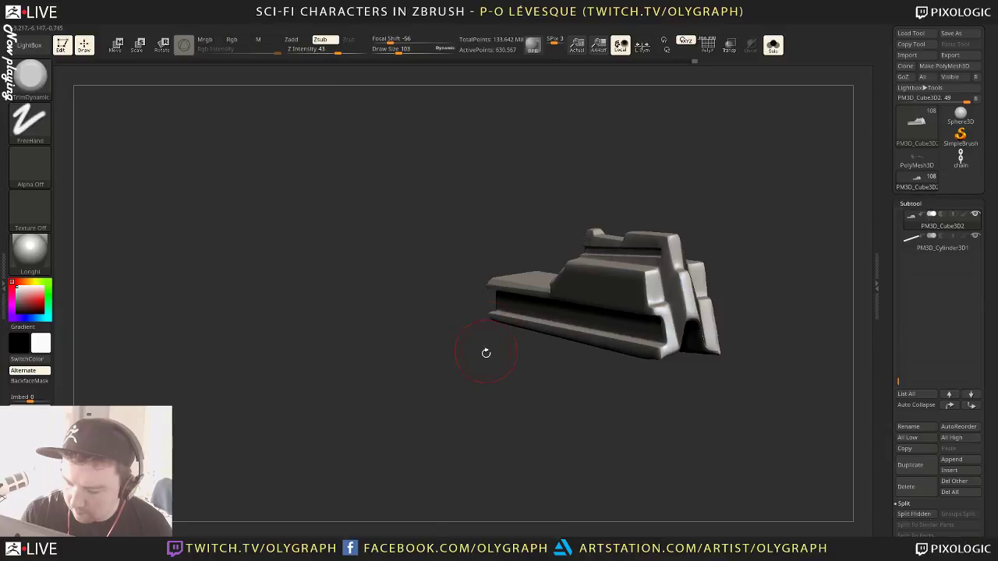
left_click_drag(473, 374, 458, 452)
left_click_drag(525, 321, 552, 341, "ctrl+shift")
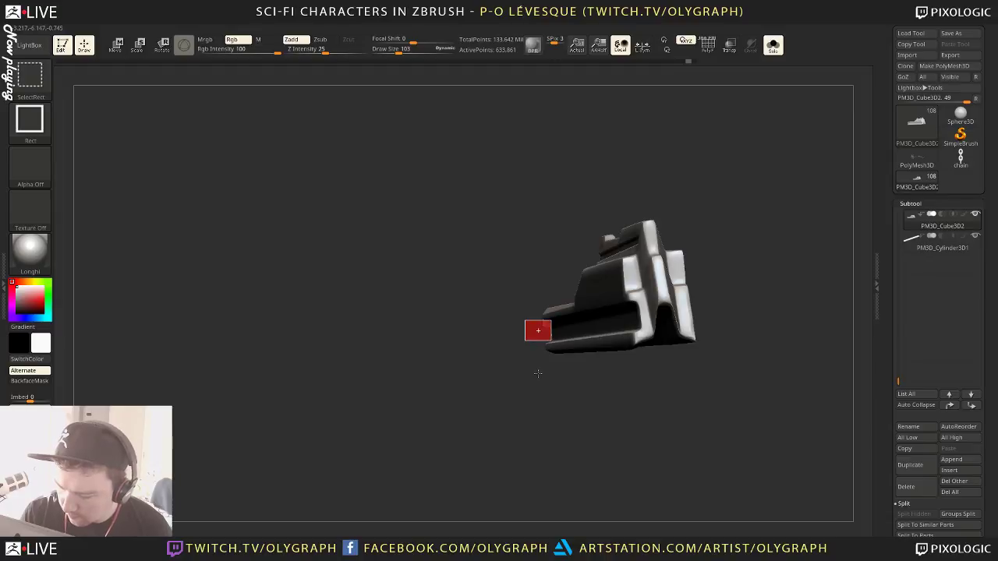
left_click_drag(502, 413, 570, 413)
key("space")
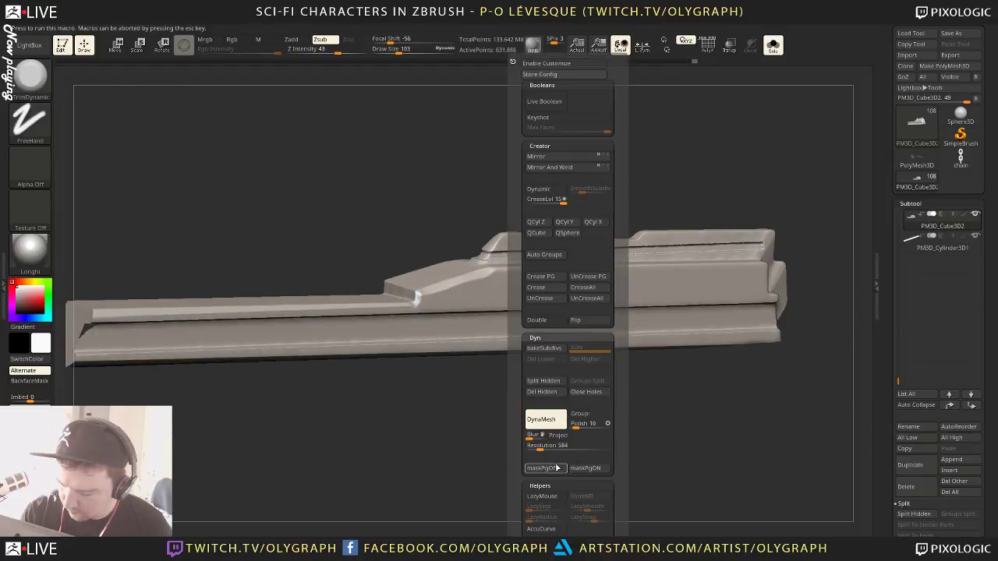
left_click(556, 395)
left_click(586, 392)
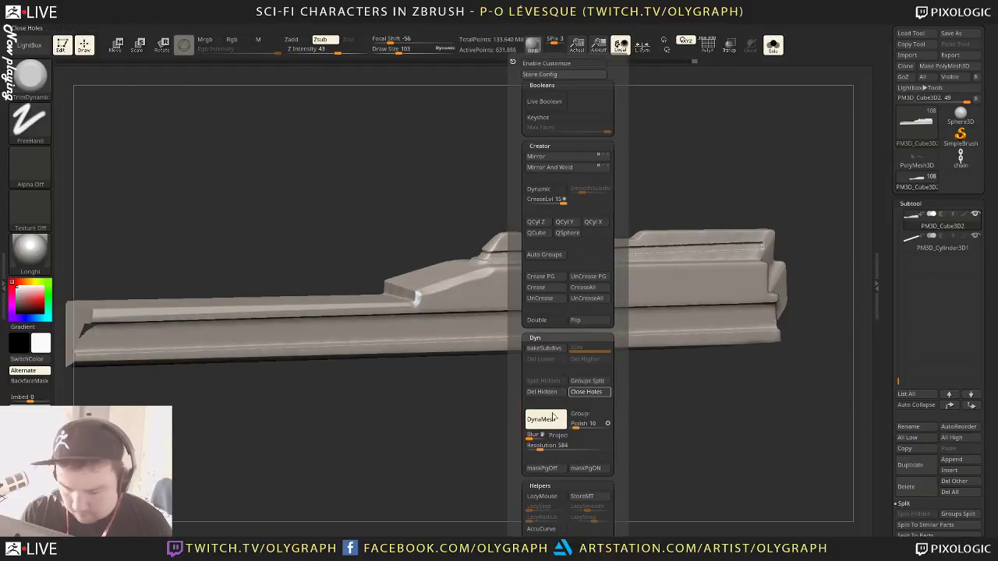
left_click_drag(417, 450, 467, 397, "alt")
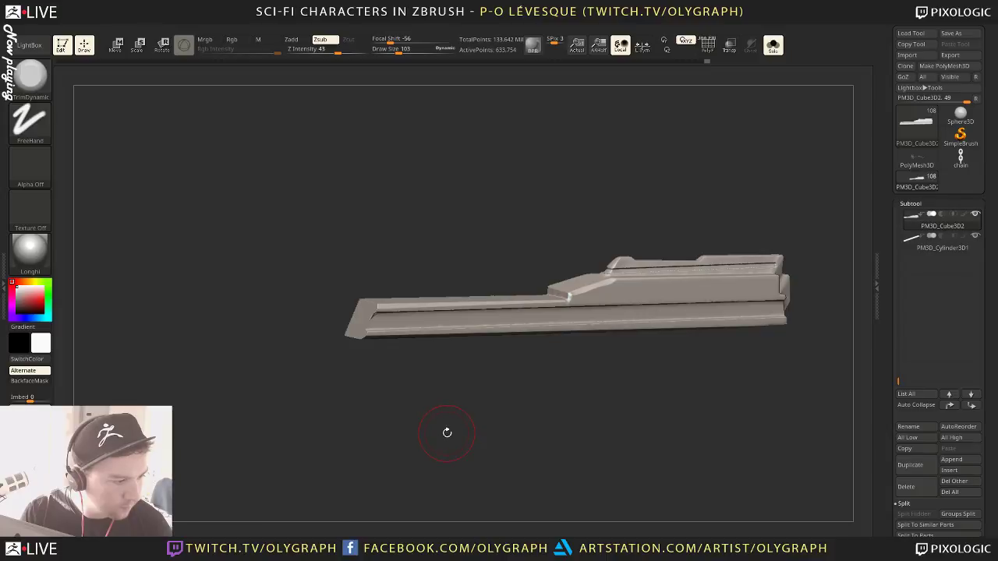
Trim the end of the side groove at the bar's thin tip with the TrimDynamic brush, reducing the draw size to 41
key("b")
key("s")
left_click_drag(379, 320, 374, 319)
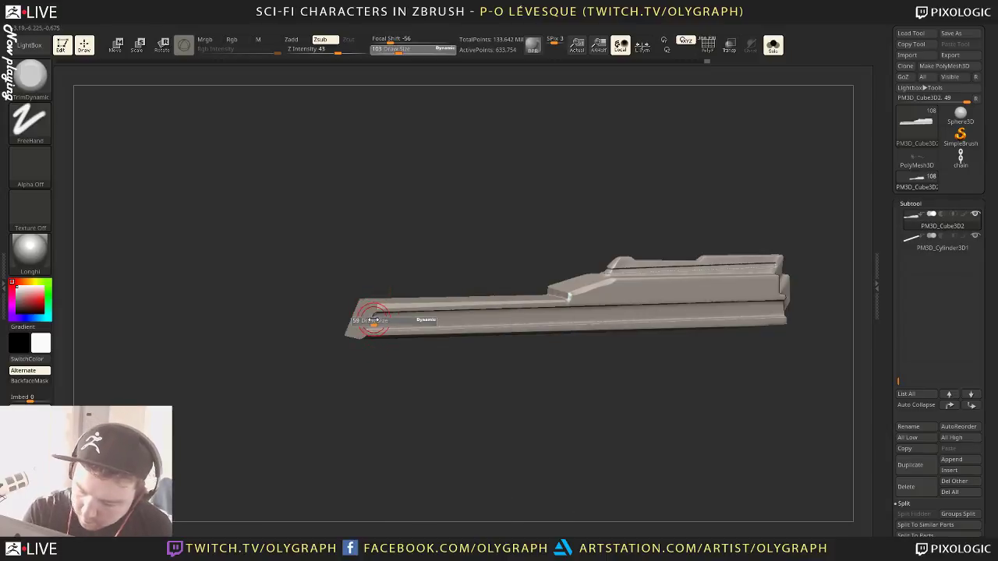
left_click(374, 319)
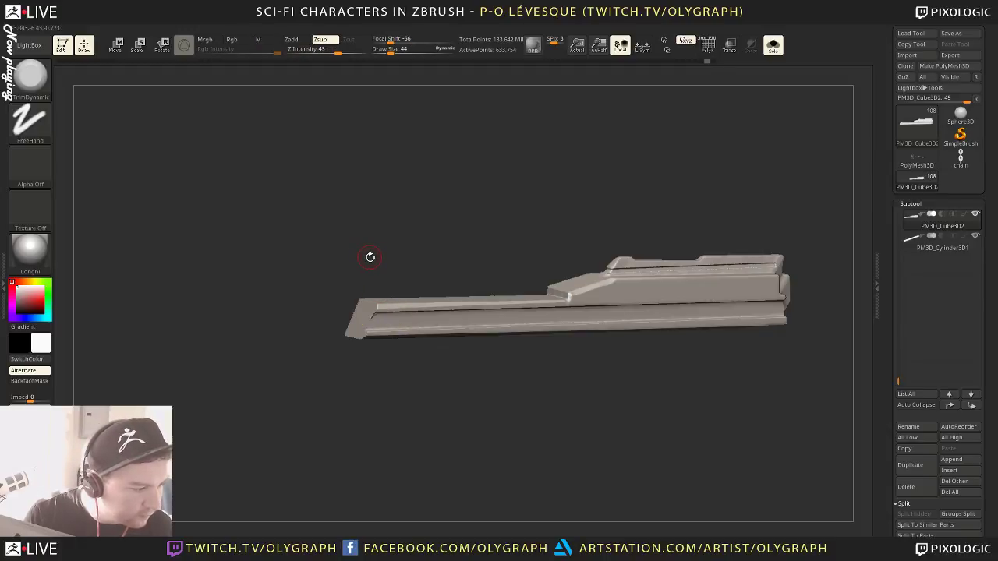
key("s")
left_click(362, 316)
left_click_drag(373, 316, 369, 326)
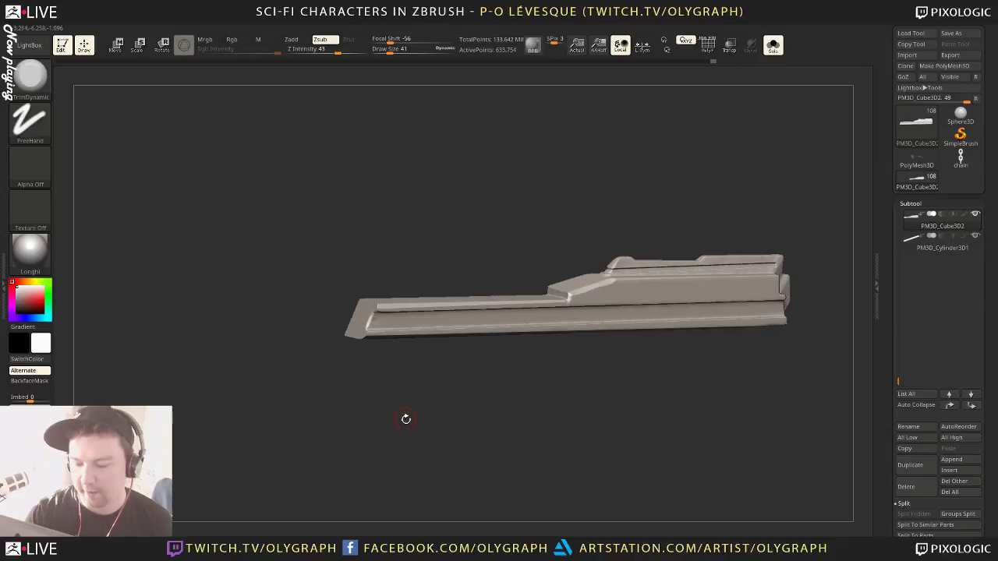
Bring the full character back into view, select the cylinder and raise it slightly toward the notched bar
mouse_move(403, 417)
left_mouse_down()
mouse_move(381, 416)
mouse_move(392, 421)
left_mouse_up()
key("shift+s")
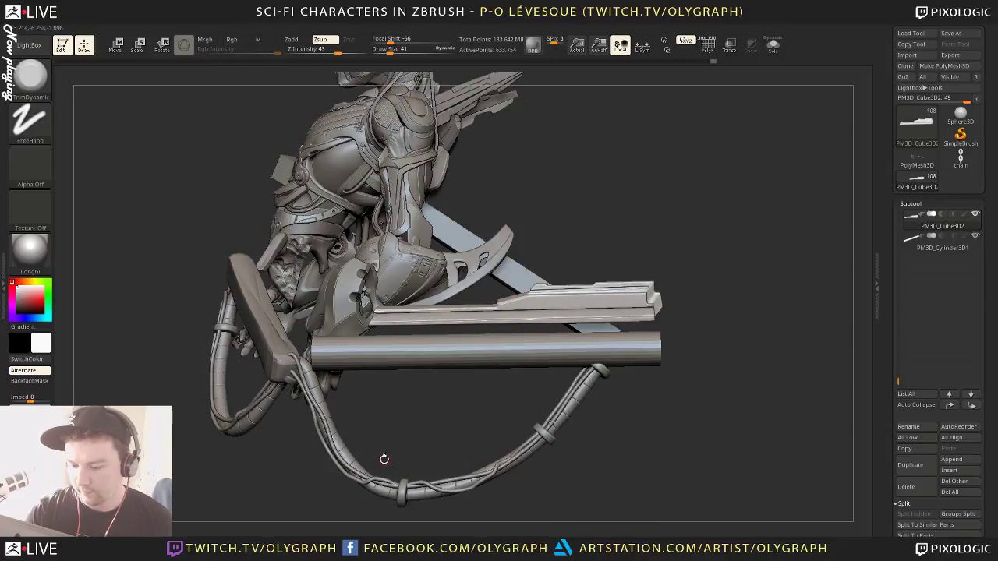
mouse_move(383, 460)
left_mouse_down()
mouse_move(410, 419)
mouse_move(401, 422)
left_mouse_up()
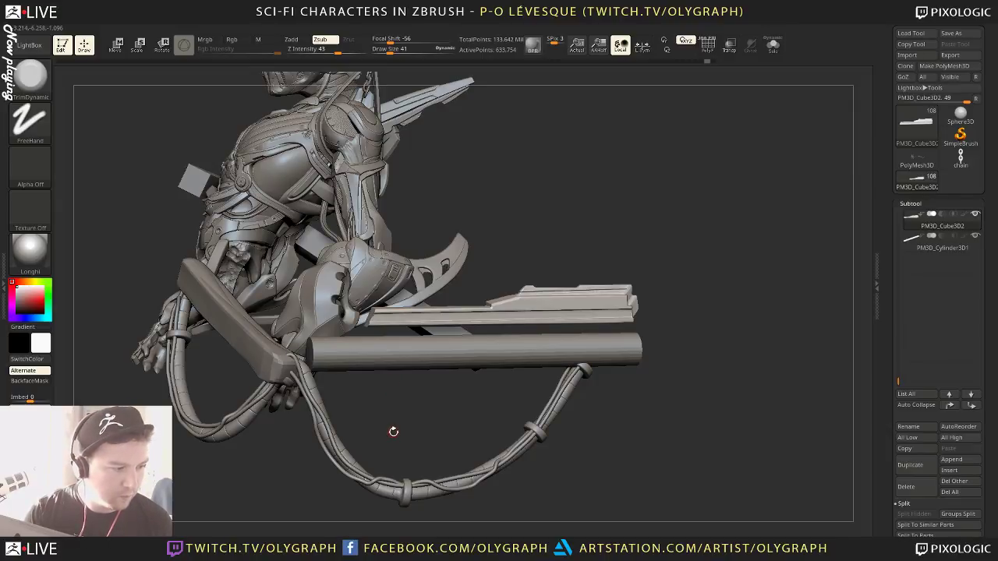
left_click_drag(421, 415, 447, 488, "alt")
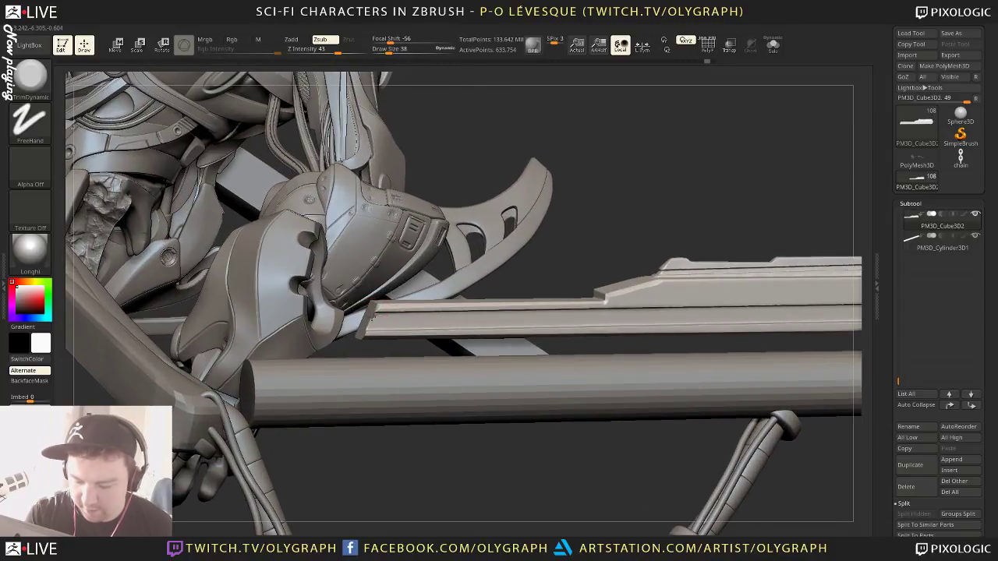
left_click_drag(448, 473, 422, 433, "alt")
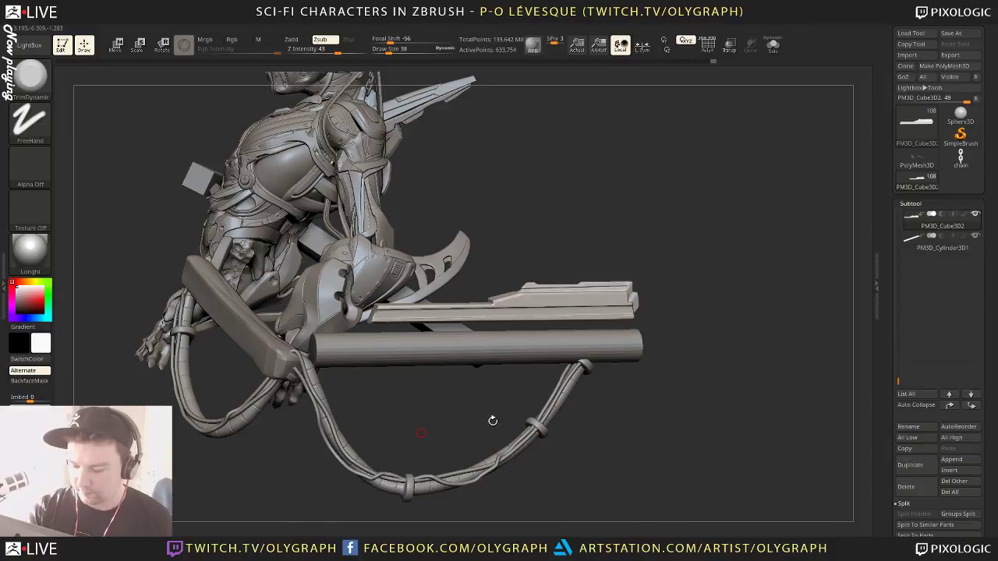
left_click(494, 354, "alt")
mouse_move(479, 413)
left_mouse_down()
mouse_move(472, 431)
mouse_move(482, 422)
left_mouse_up()
key("e")
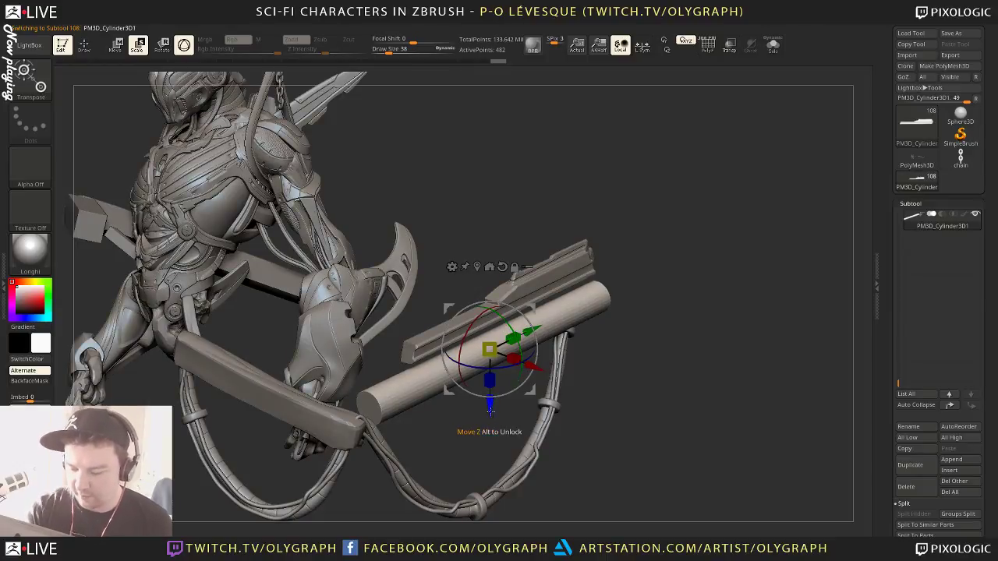
left_click_drag(490, 407, 490, 404)
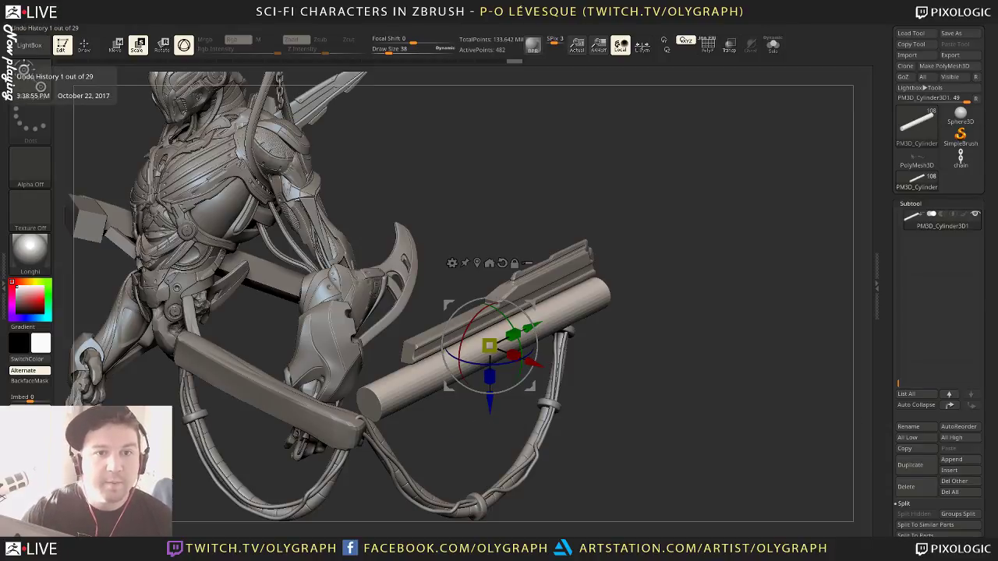
Preview the cylinder with dynamic subdivision
mouse_move(14, 28)
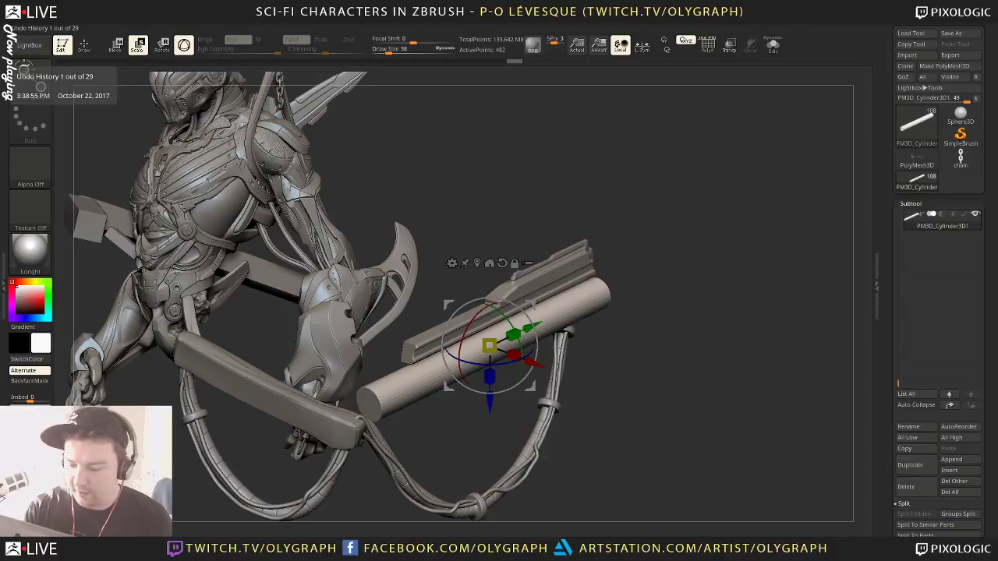
key("space")
left_click_drag(473, 439, 456, 438)
key("d")
key("space")
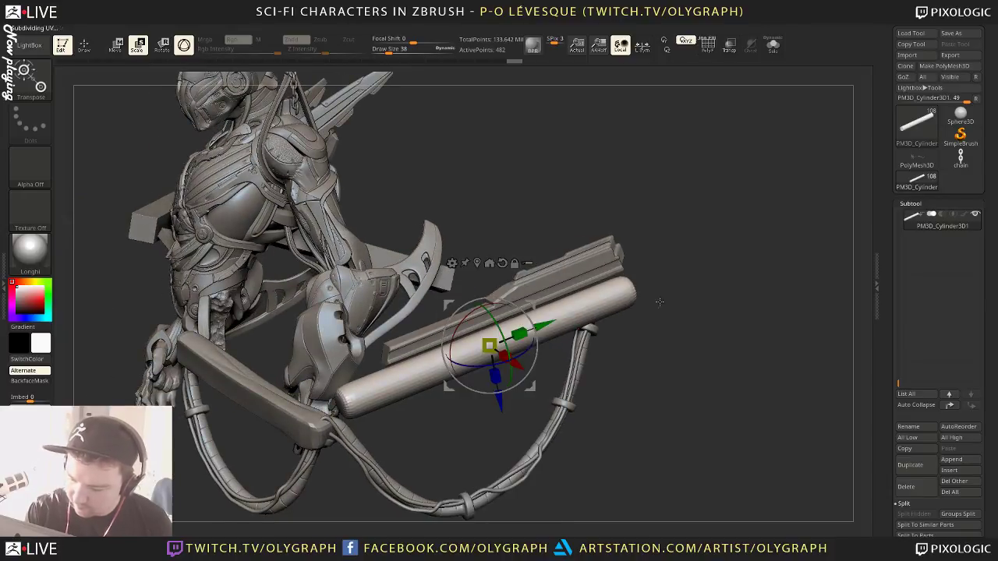
Isolate the cylinder with polyframes on, hide both of its end caps with SelectRect and delete the hidden polygons
left_click_drag(707, 302, 685, 343)
key("shift+f")
key("alt+s")
left_click_drag(700, 232, 633, 320, "ctrl+shift")
left_click_drag(292, 374, 344, 452, "ctrl+shift")
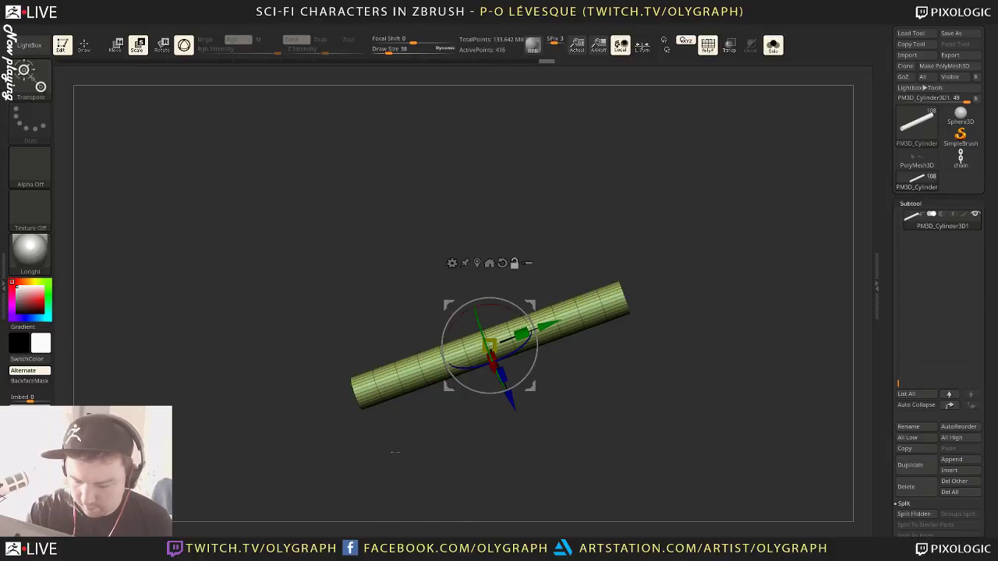
key("space")
left_click(387, 394)
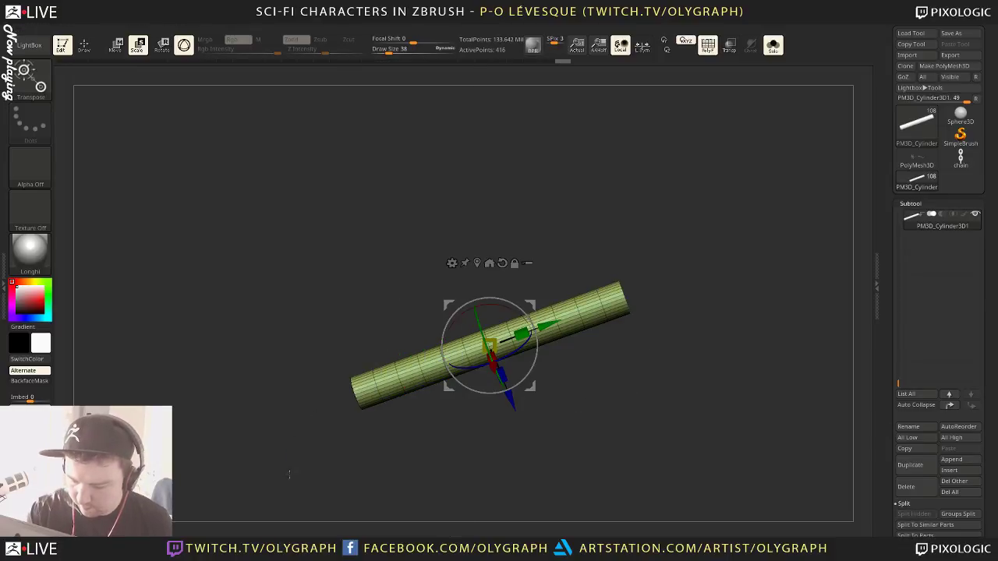
Show the other parts again, close the holes at the cylinder's ends and crease the edges around the new caps
left_click_drag(290, 473, 366, 468)
key("shift+s")
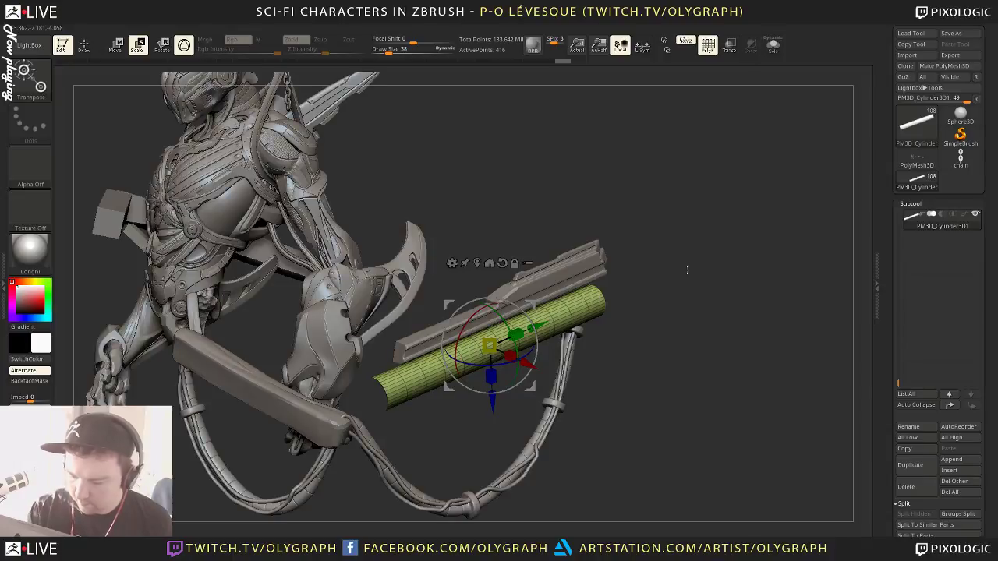
key("space")
left_click(709, 392)
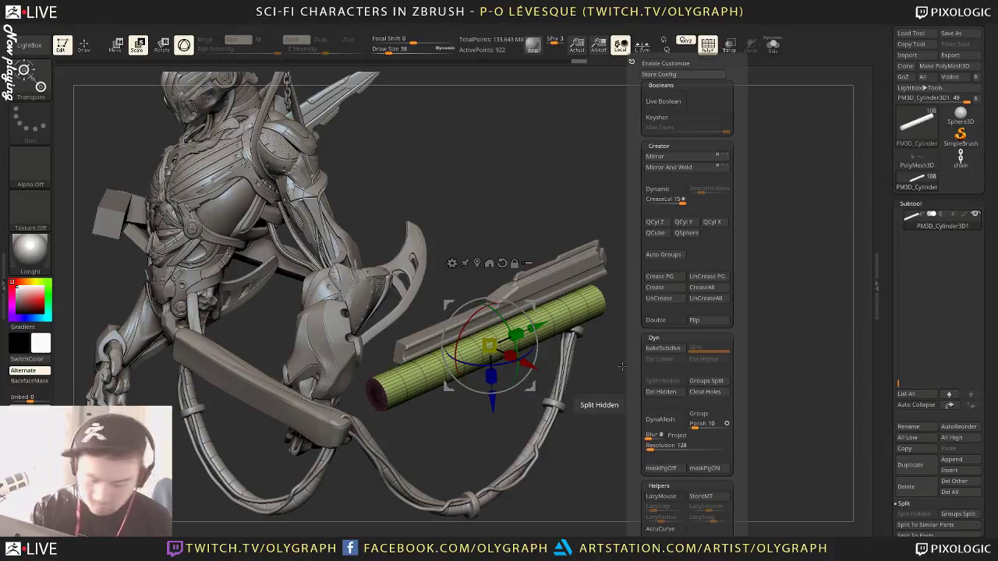
key("space")
left_click_drag(733, 268, 716, 270)
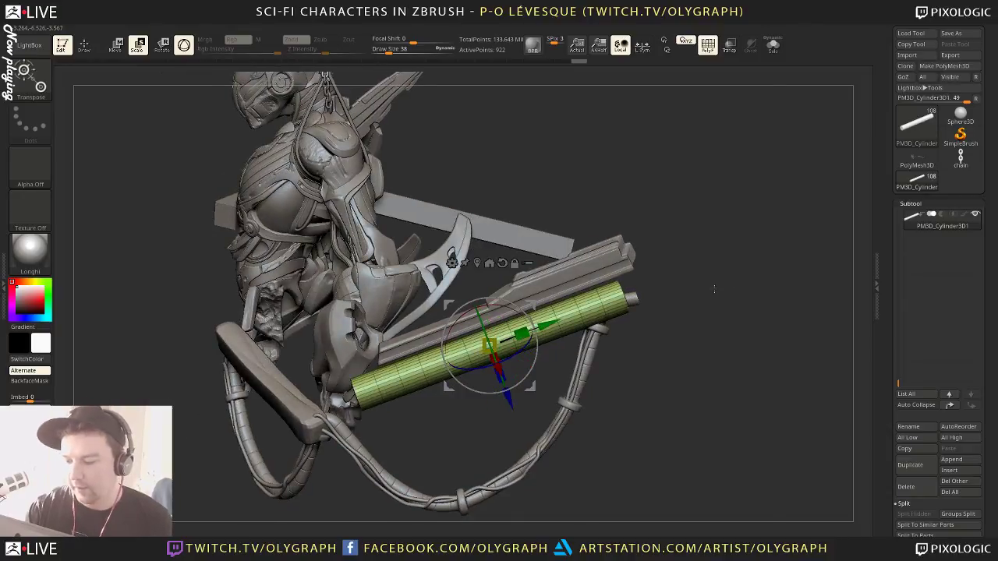
key("space")
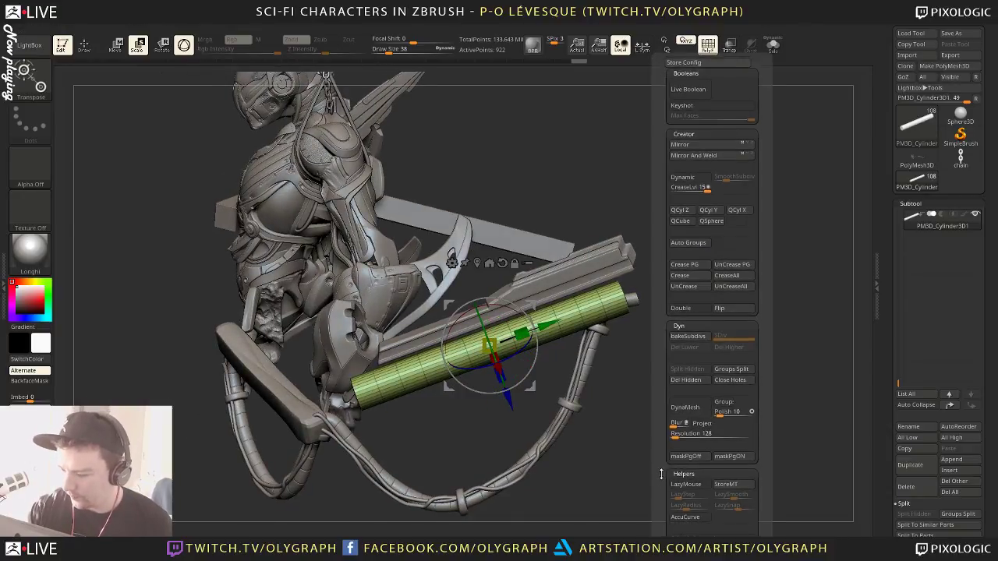
Scale the cylinder up slightly, slide it along its length and smooth it with dynamic subdivision at crease level 2
left_click_drag(489, 345, 502, 351)
left_click_drag(545, 324, 555, 319)
key("shift+f")
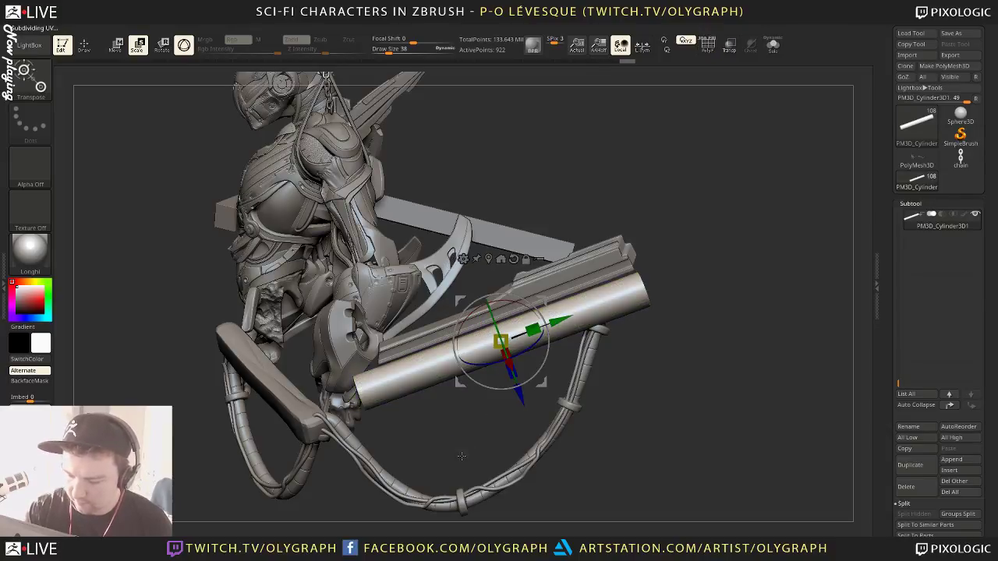
key("space")
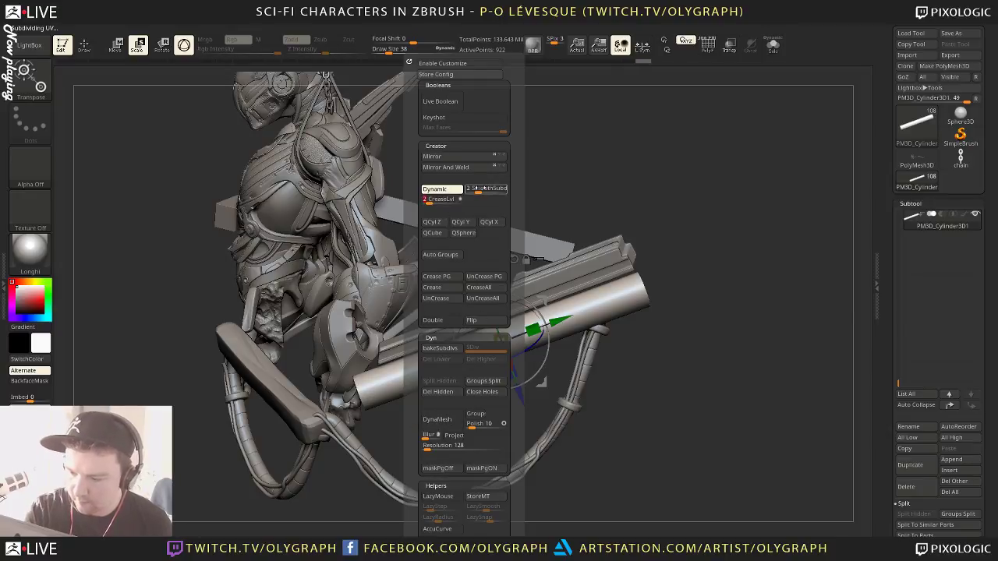
left_click_drag(698, 295, 696, 287)
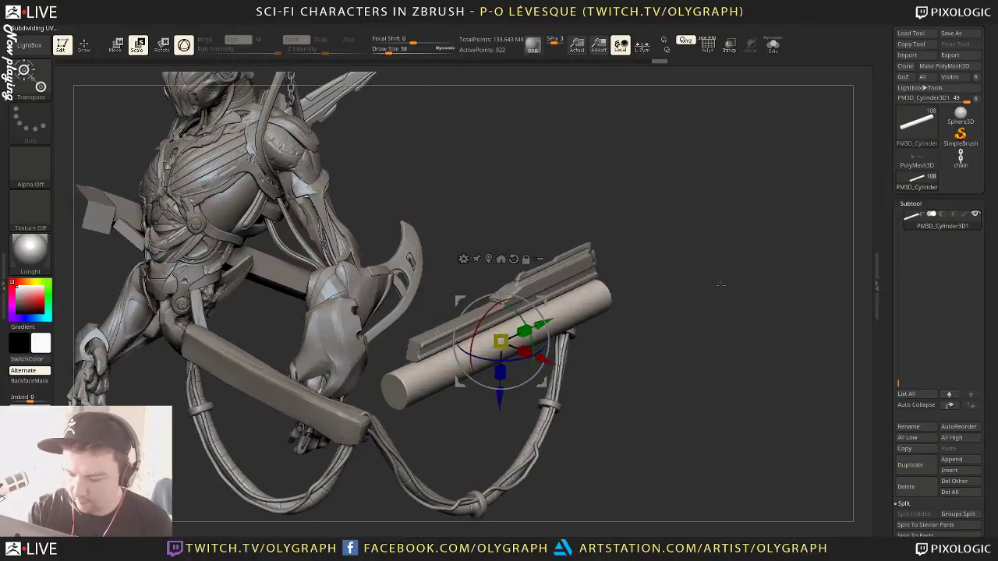
key("b")
key("m")
key("v")
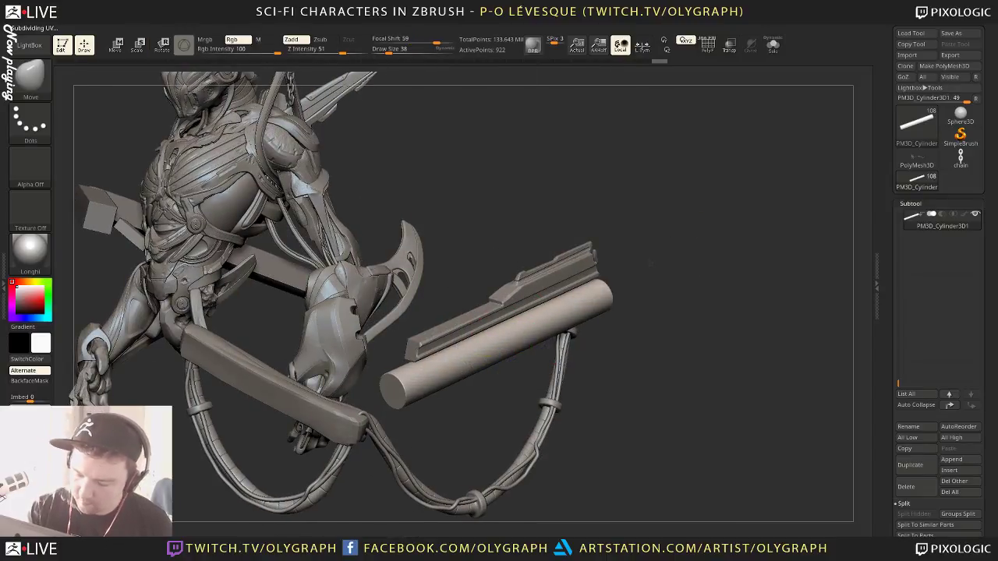
mouse_move(663, 256)
left_mouse_down("alt")
mouse_move(649, 304)
mouse_move(662, 272)
left_mouse_up("alt")
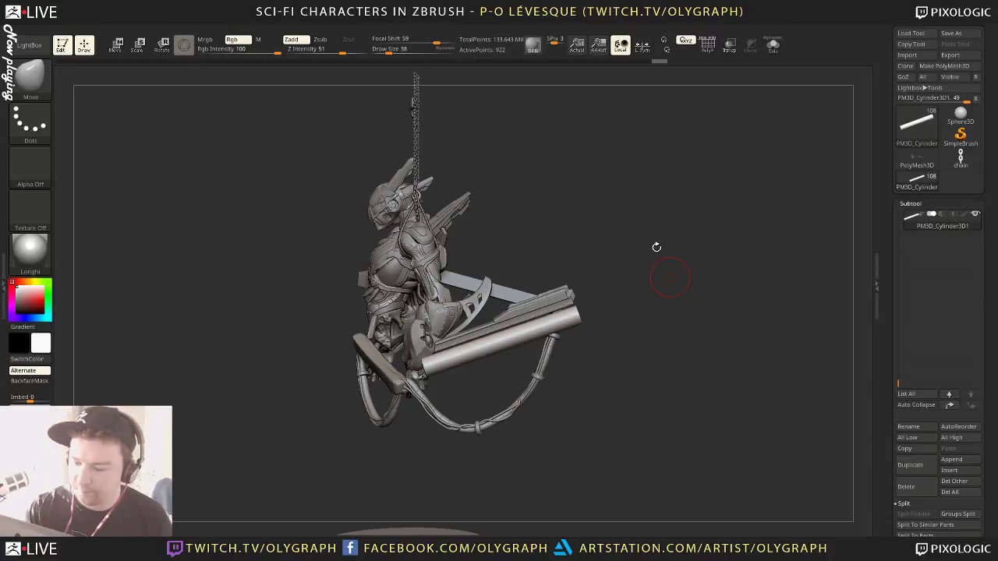
left_click_drag(651, 311, 630, 205)
Isolate the cylinder with polyframes on and insert an edge loop near one end with the ZModeler brush
key("shift+s")
key("shift+f")
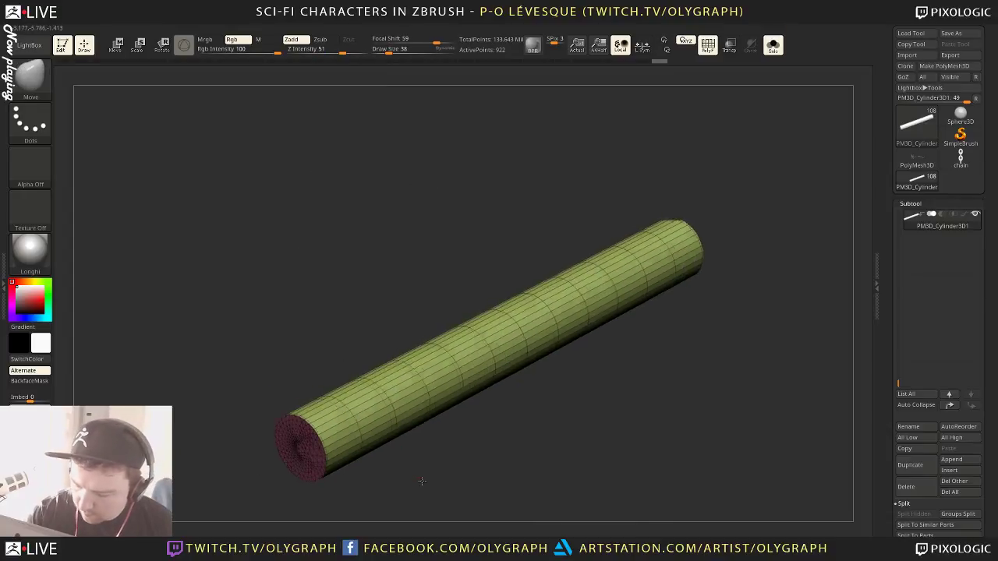
key("b")
left_click(442, 298)
left_click_drag(391, 246, 419, 196, "alt")
left_click_drag(460, 382, 411, 432)
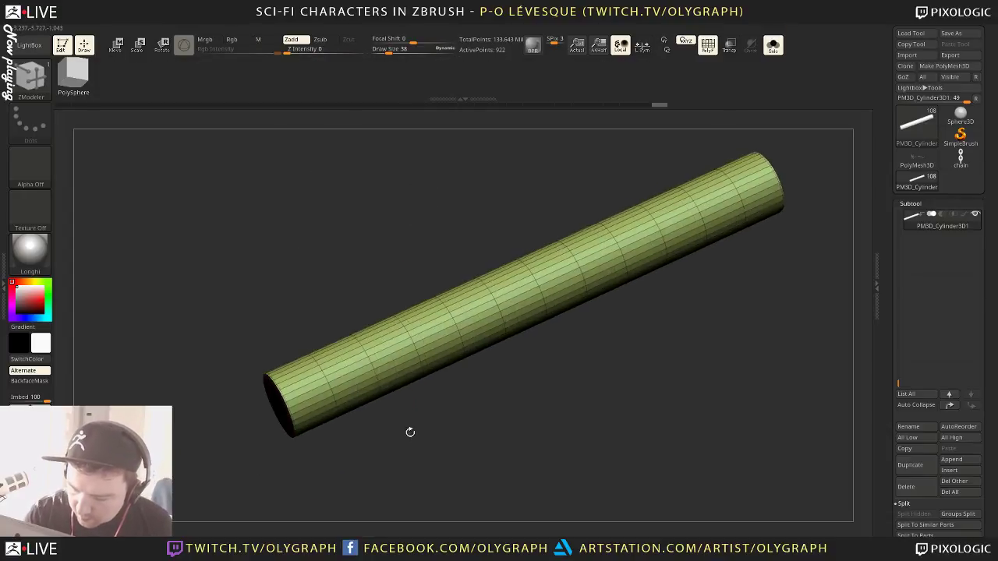
key("space")
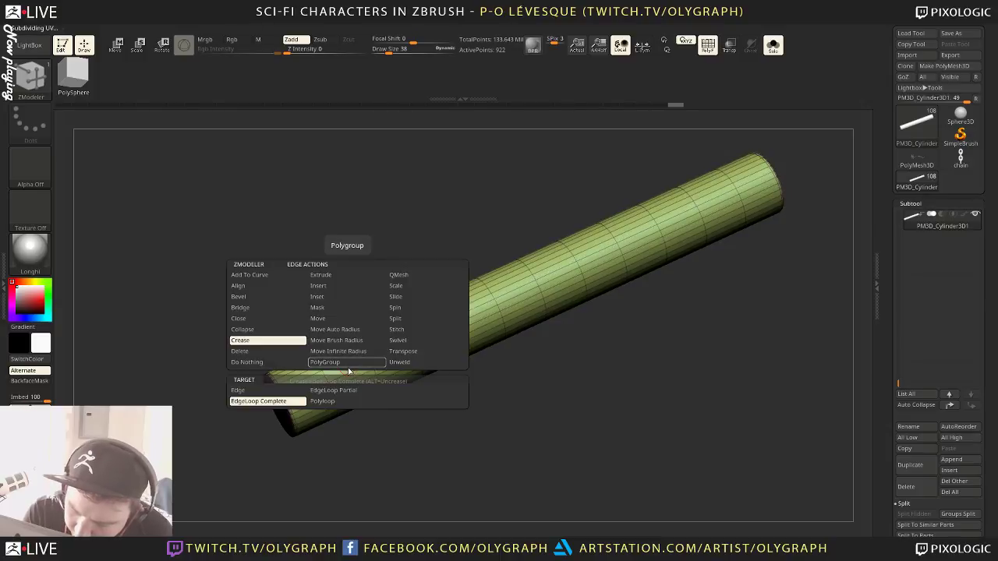
left_click(348, 288)
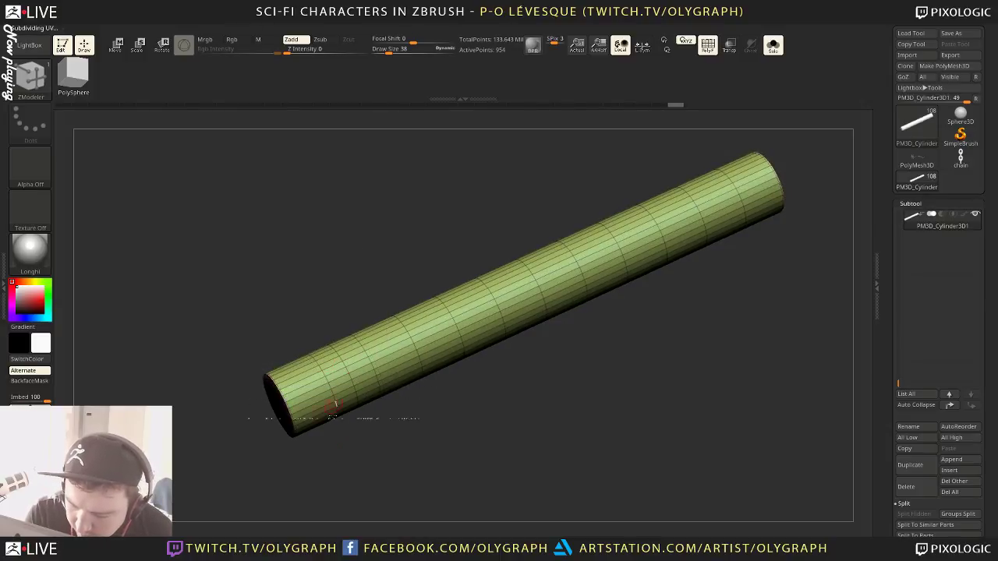
Extrude the polyloops near that end of the cylinder outward with the Polyloop target to form a stepped collar
left_click_drag(334, 427, 327, 471, "alt")
key("space")
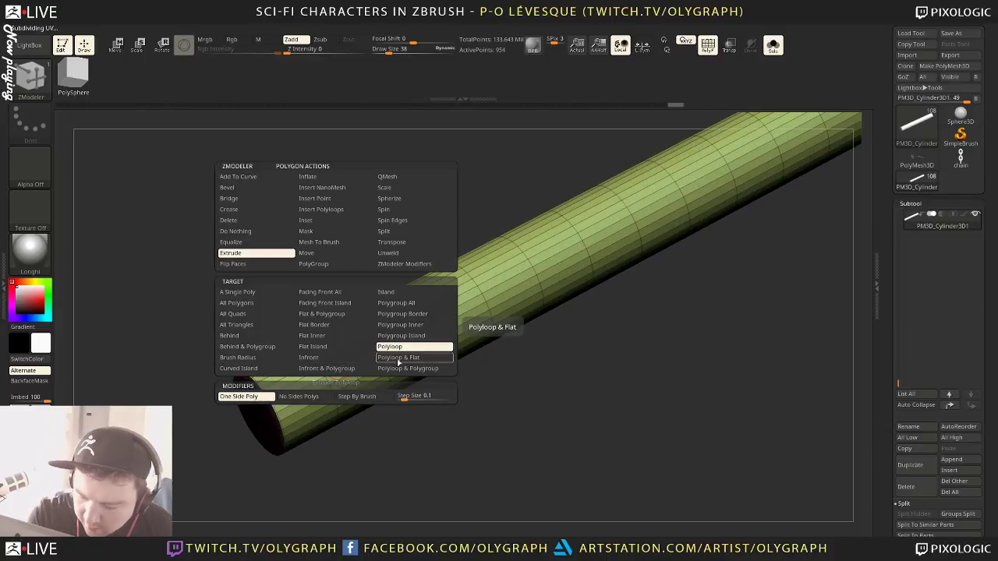
left_click_drag(365, 451, 341, 483)
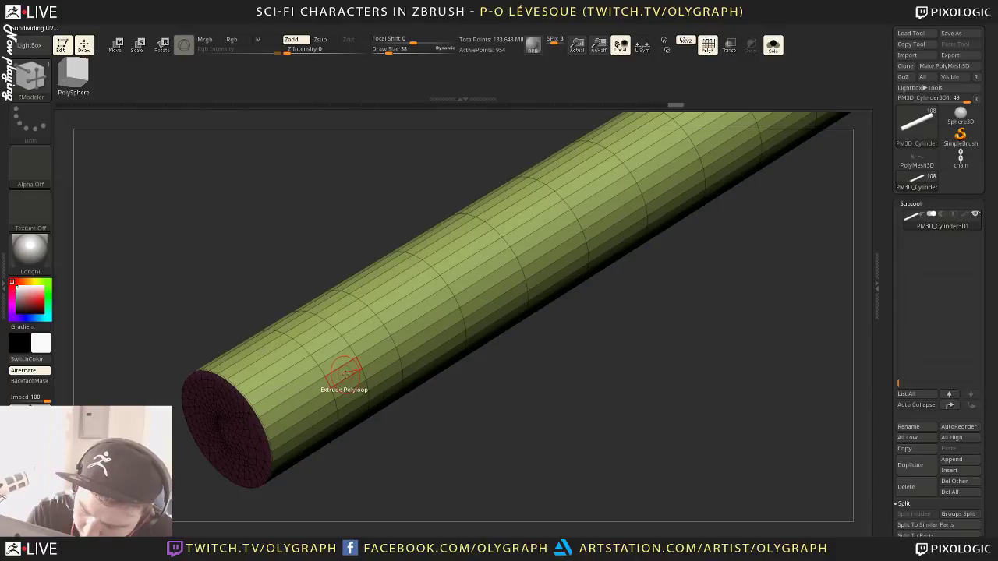
left_click_drag(344, 374, 359, 406)
left_click_drag(543, 338, 476, 355)
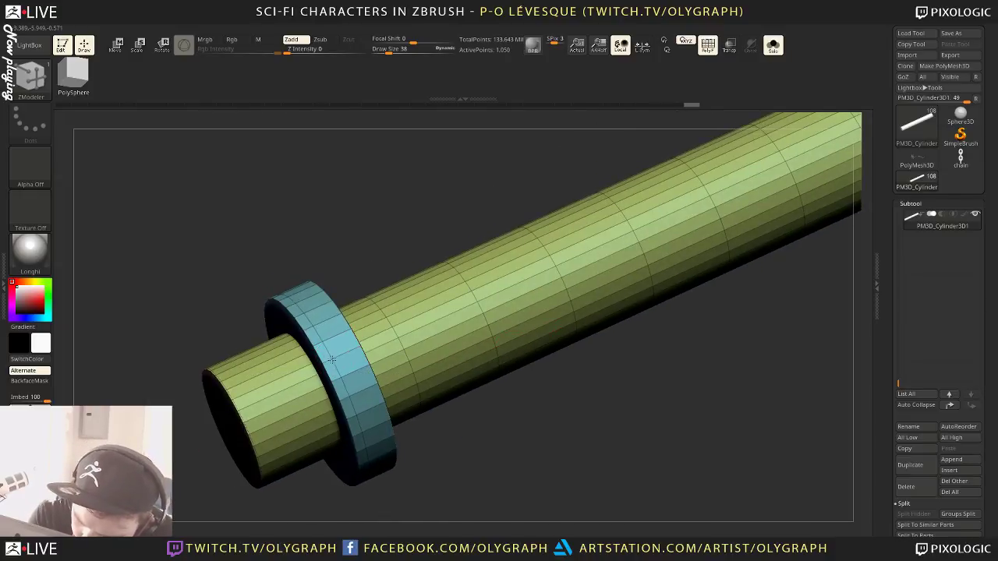
left_click_drag(331, 357, 356, 308)
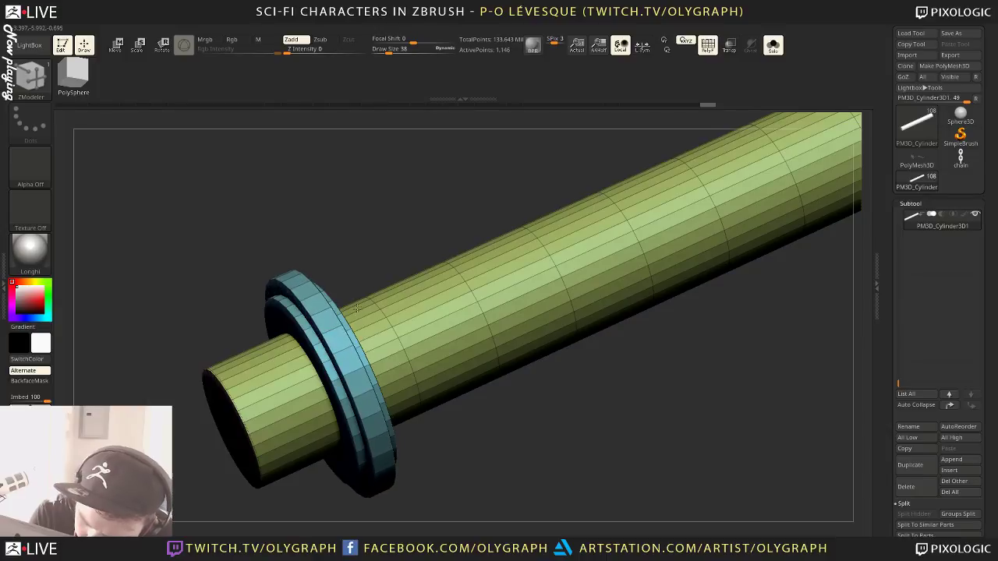
Crease the cylinder's polygroup borders and check the stepped collar with dynamic subdivision and polyframes off
key("space")
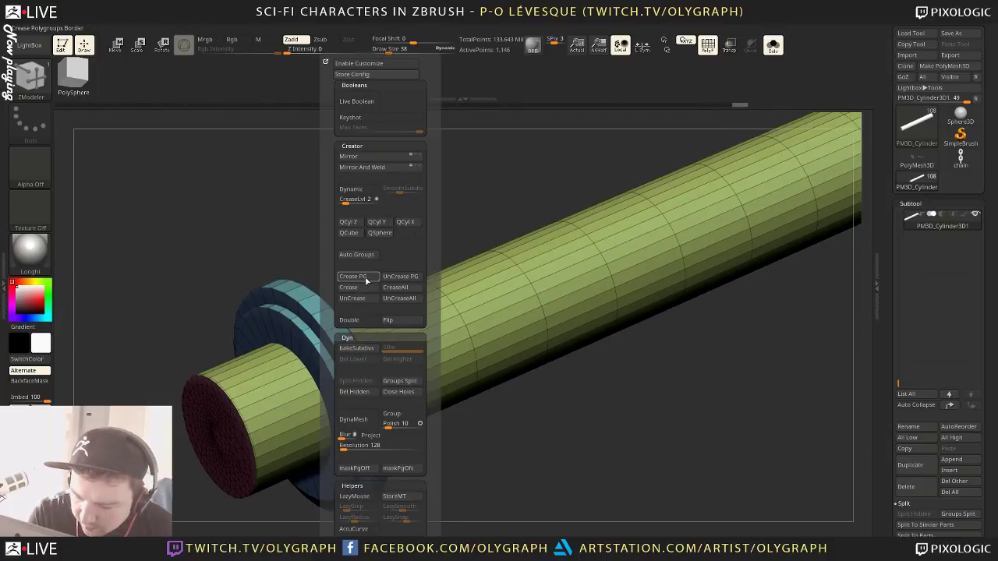
left_click(365, 280)
key("d")
key("shift+f")
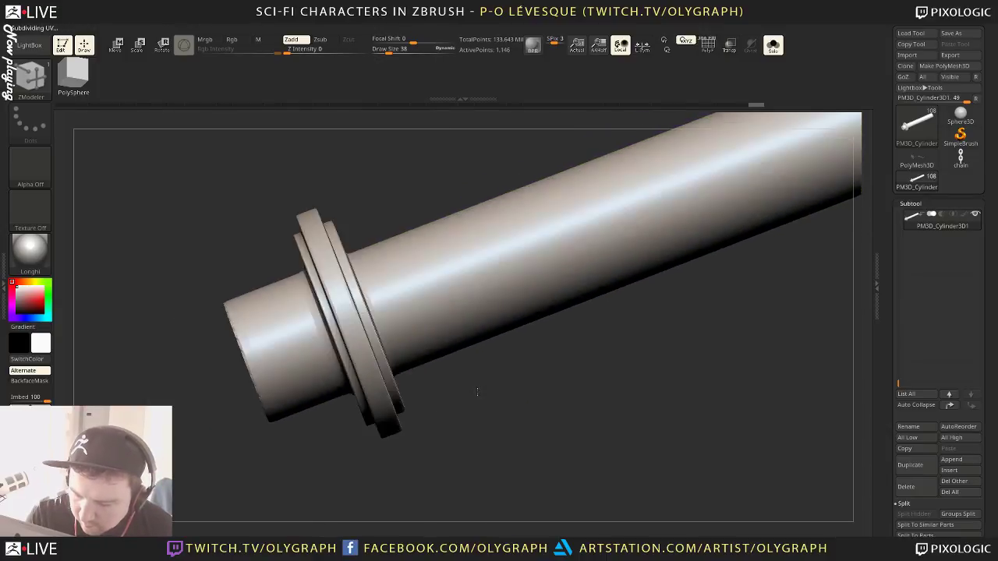
mouse_move(477, 391)
left_mouse_down()
mouse_move(491, 385)
mouse_move(492, 361)
mouse_move(447, 397)
mouse_move(460, 403)
mouse_move(500, 377)
left_mouse_up()
key("shift+d")
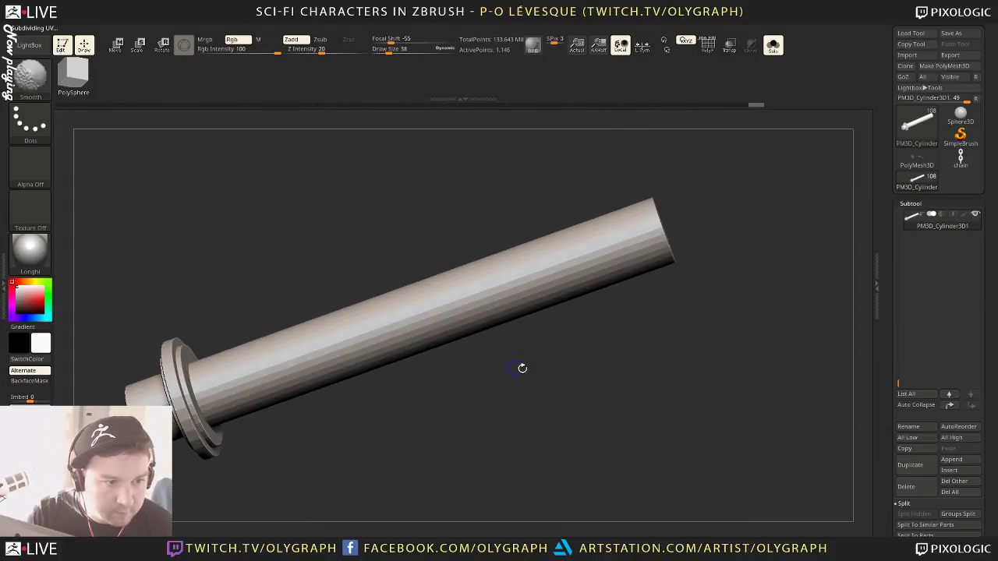
Extrude a tall collar near the cylinder's other end, insert an edge loop beside it and extrude a second, lower ring
left_click_drag(593, 348, 561, 370, "alt")
key("shift+f")
mouse_move(542, 245)
left_mouse_down()
mouse_move(577, 262)
mouse_move(586, 253)
left_mouse_up()
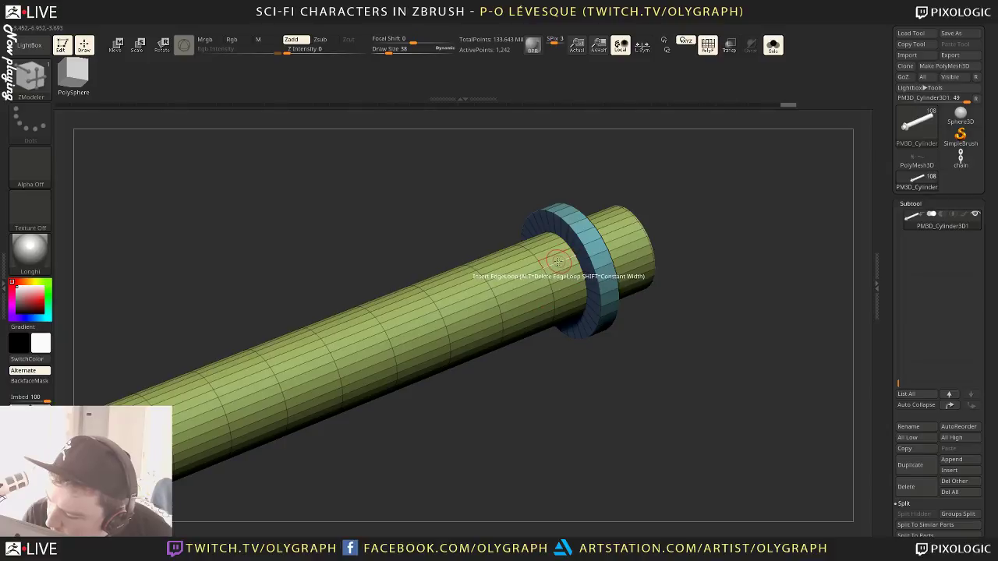
left_click_drag(555, 269, 559, 266)
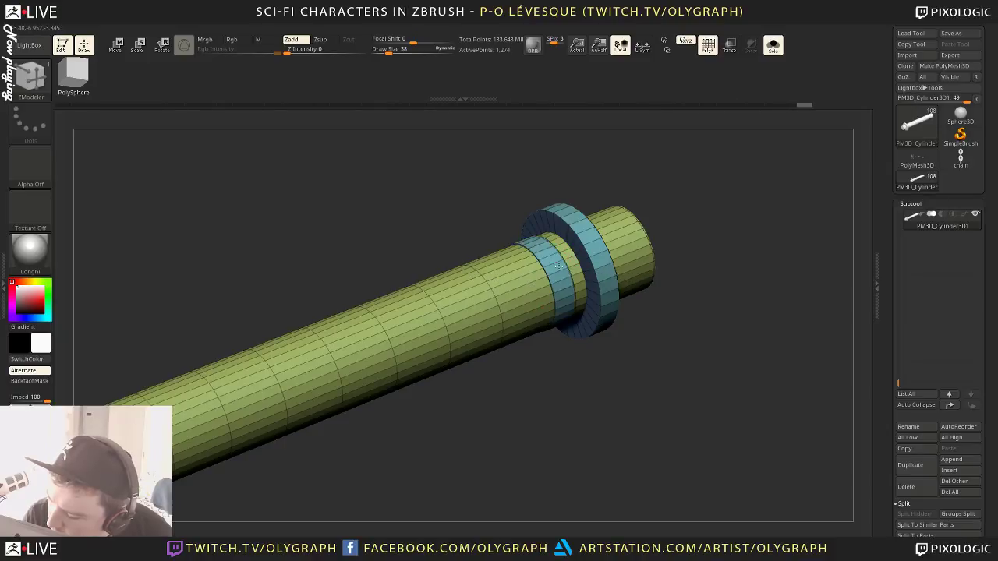
Smooth the cylinder with dynamic subdivision, hide the polyframes and crease the polygroup borders of the new rings
key("d")
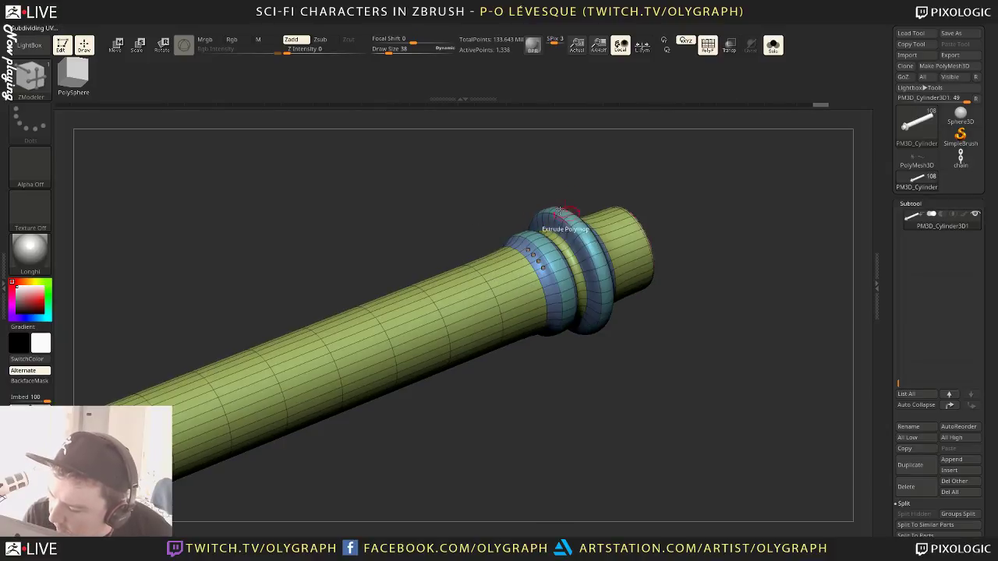
key("shift+f")
right_click_drag(569, 269, 472, 363, "ctrl")
key("space")
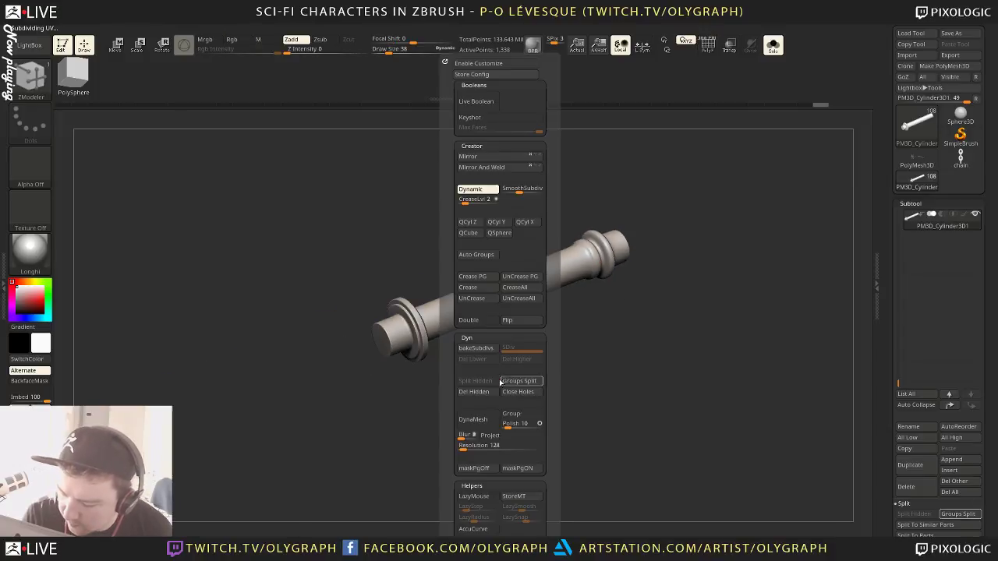
left_click(476, 277)
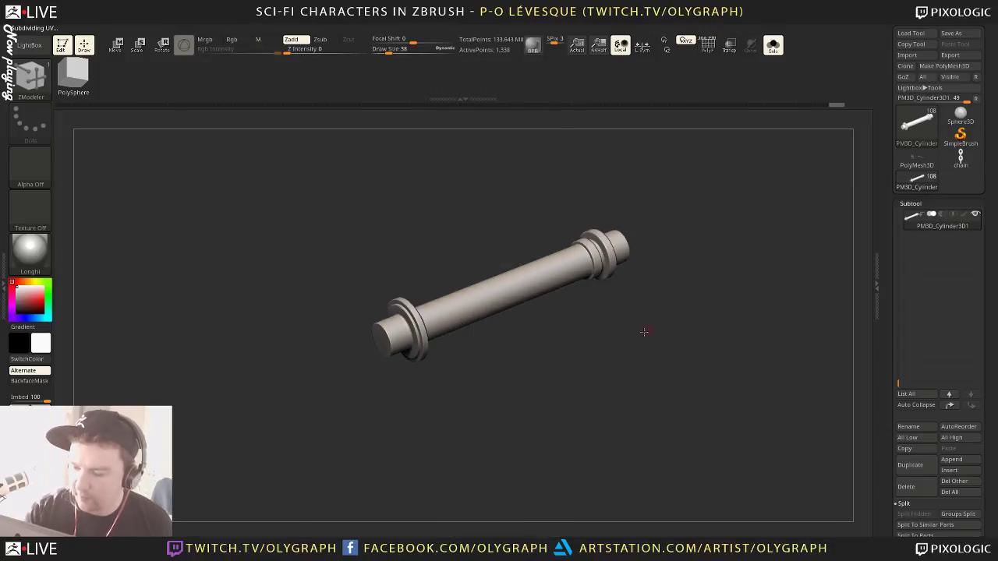
Bring the other subtools back into view and reposition the collared cylinder alongside the beam under the cabled rail
right_click_drag(645, 332, 545, 360, "alt")
key("shift+s")
right_click_drag(617, 251, 624, 219)
key("w")
left_click_drag(416, 380, 420, 386)
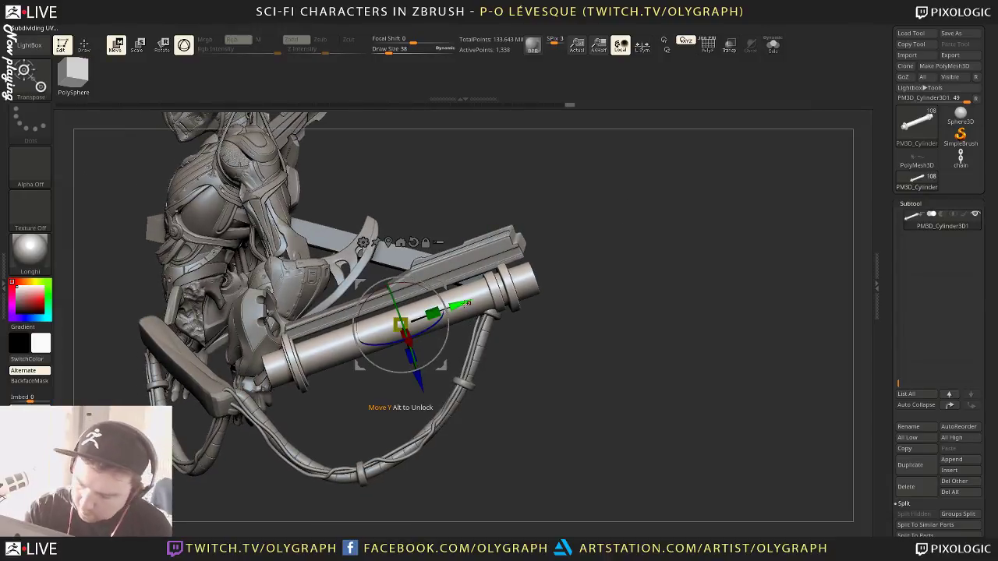
left_click_drag(460, 304, 450, 308)
left_click_drag(410, 389, 410, 392)
left_click_drag(337, 426, 361, 398)
key("q")
Isolate the cylinder, extrude its near collar into a thin, much wider flange and crease the polygroup borders
key("shift+s")
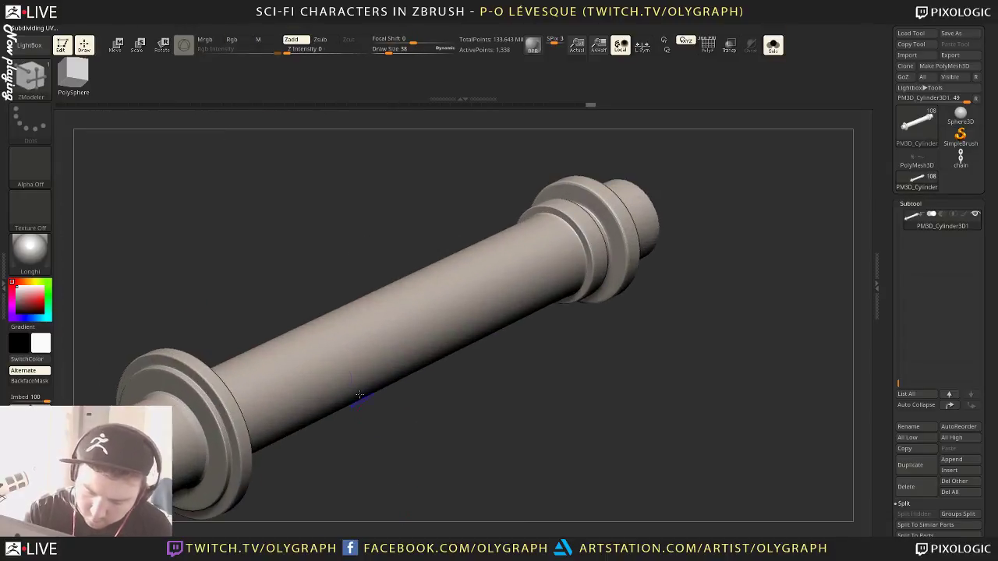
key("shift+f")
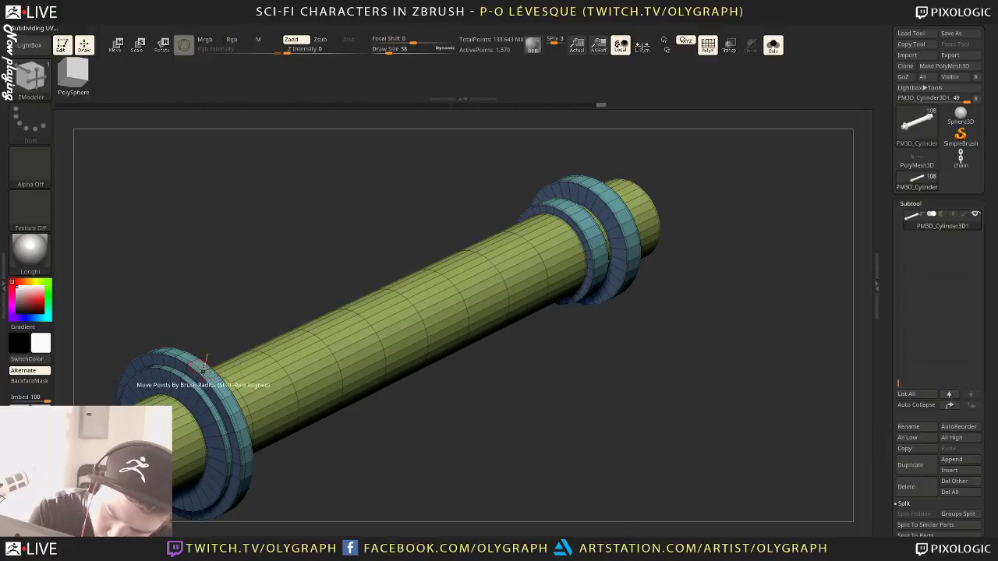
left_click_drag(203, 368, 236, 268)
key("ctrl+space")
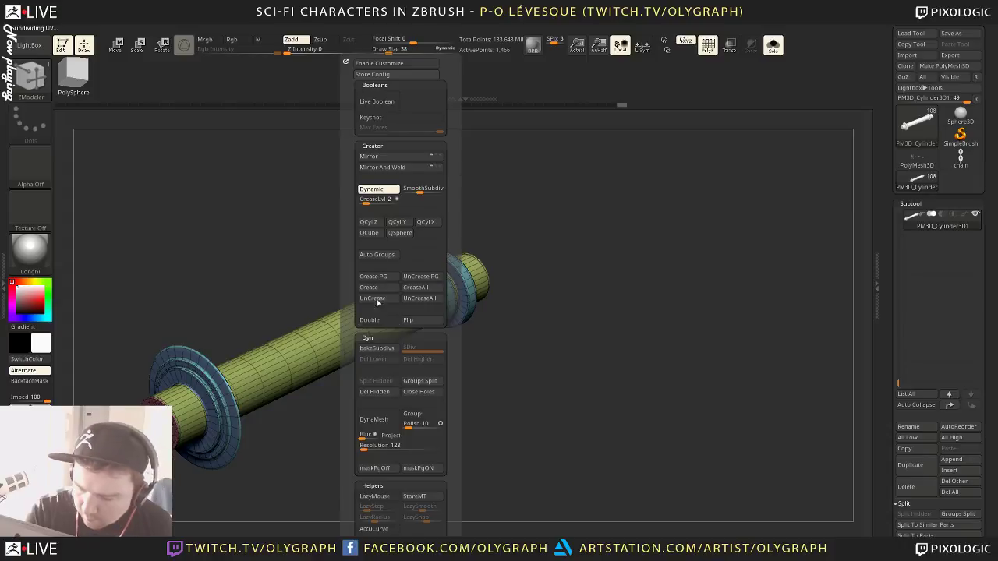
left_click(382, 278)
key("shift+f")
key("shift+s")
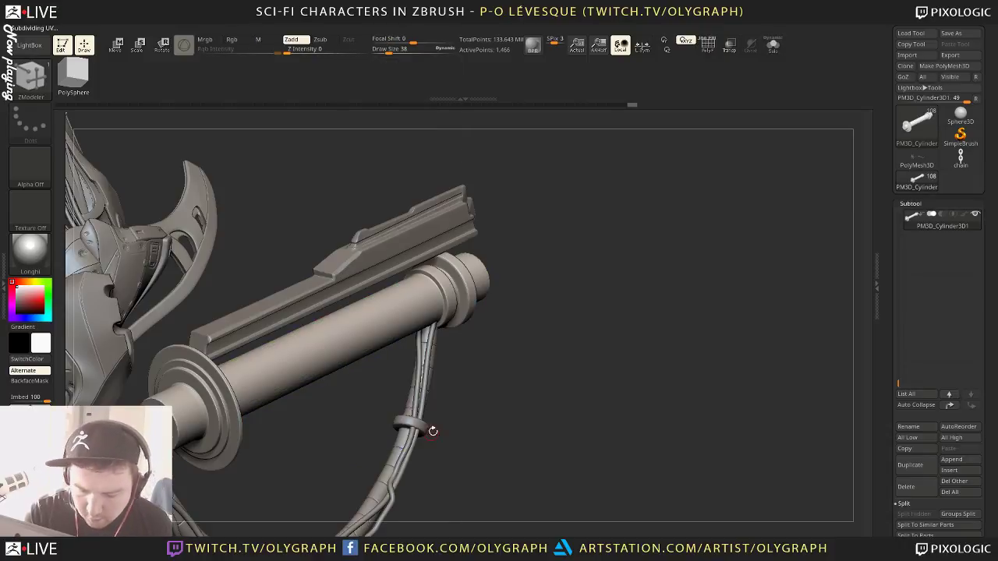
Try pulling the cylinder's near end with the Move brush and inspect the cylinder in isolation
left_click_drag(547, 372, 567, 273)
key("b")
key("m")
key("v")
key("s")
left_click_drag(339, 305, 326, 307)
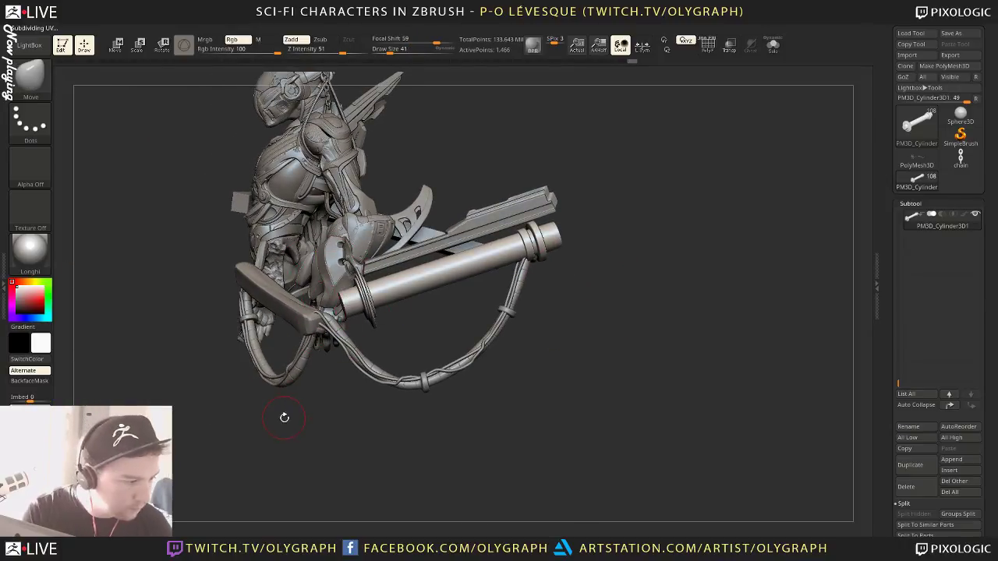
key("shift+s")
left_click_drag(284, 428, 312, 489)
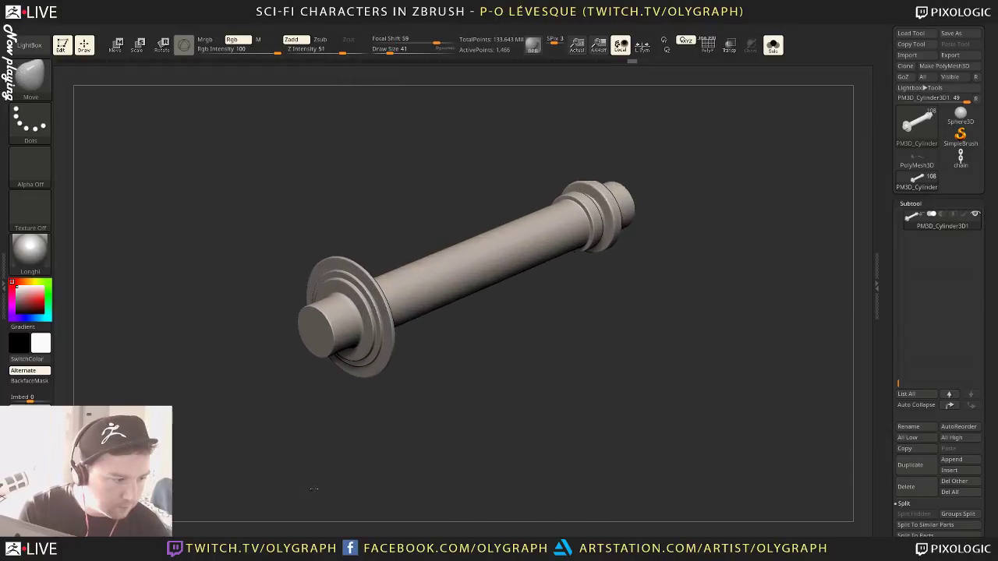
mouse_move(290, 446)
left_mouse_down("alt")
mouse_move(282, 416)
mouse_move(286, 439)
left_mouse_up("alt")
Try extruding the cylinder's near end cap with the ZModeler Extrude action and the Polygroup Inner target
key("shift+s")
key("shift+f")
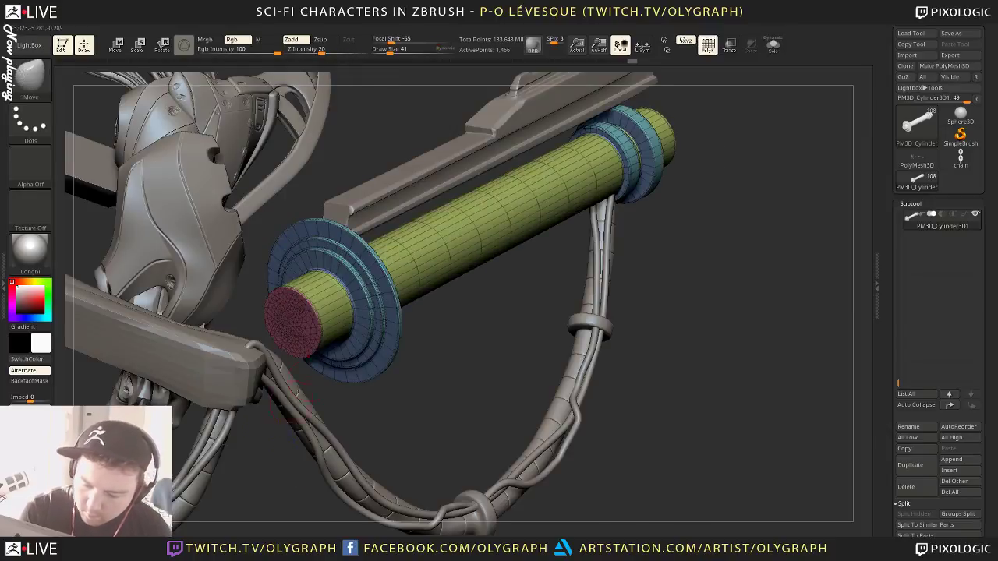
key("b")
key("z")
key("m")
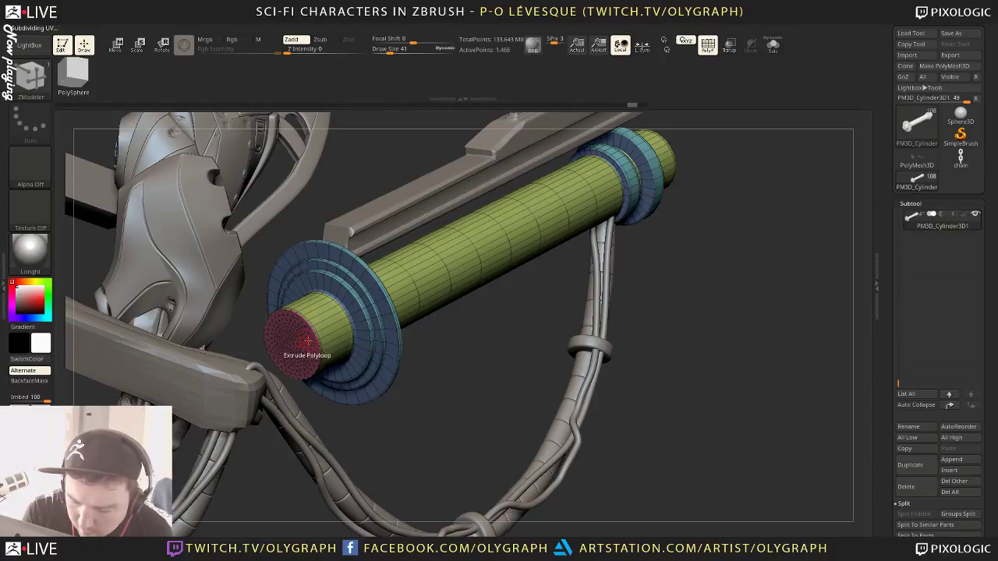
key("space")
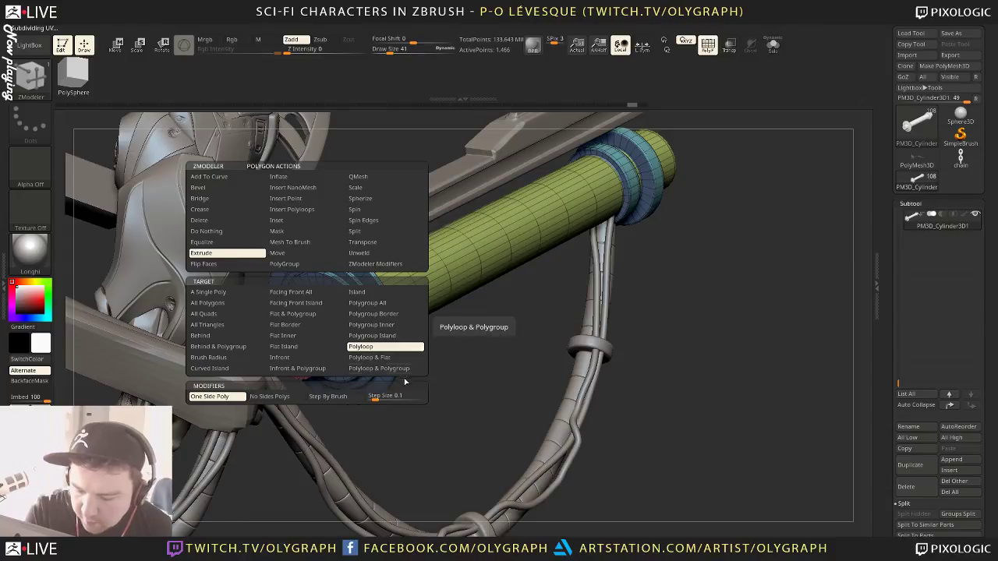
left_click(404, 317)
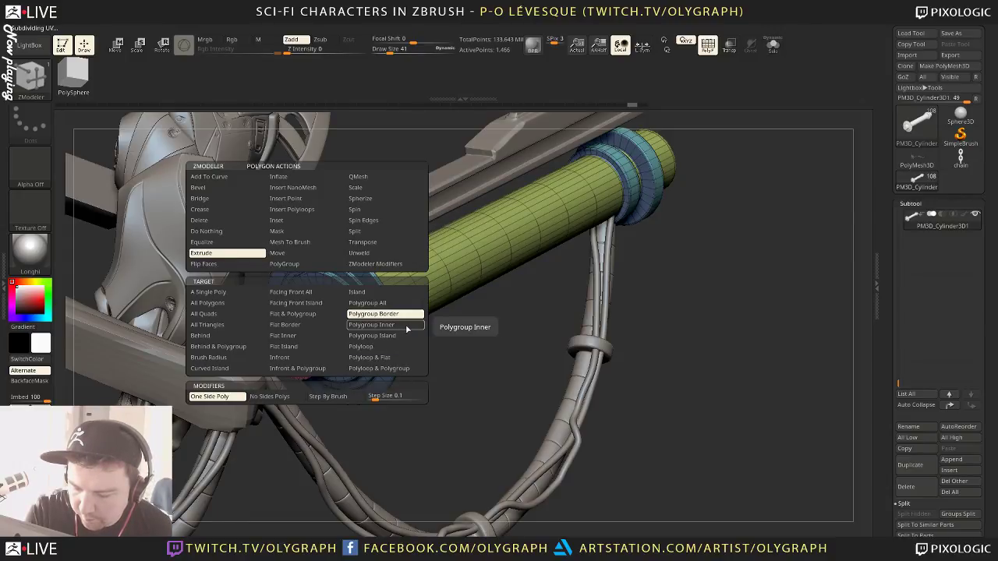
left_click(407, 325)
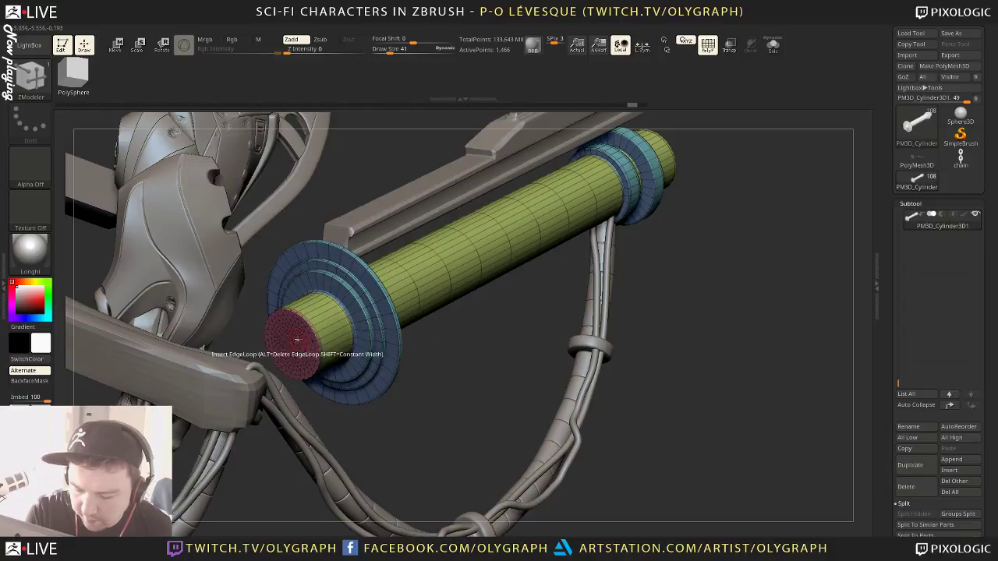
left_click(304, 335)
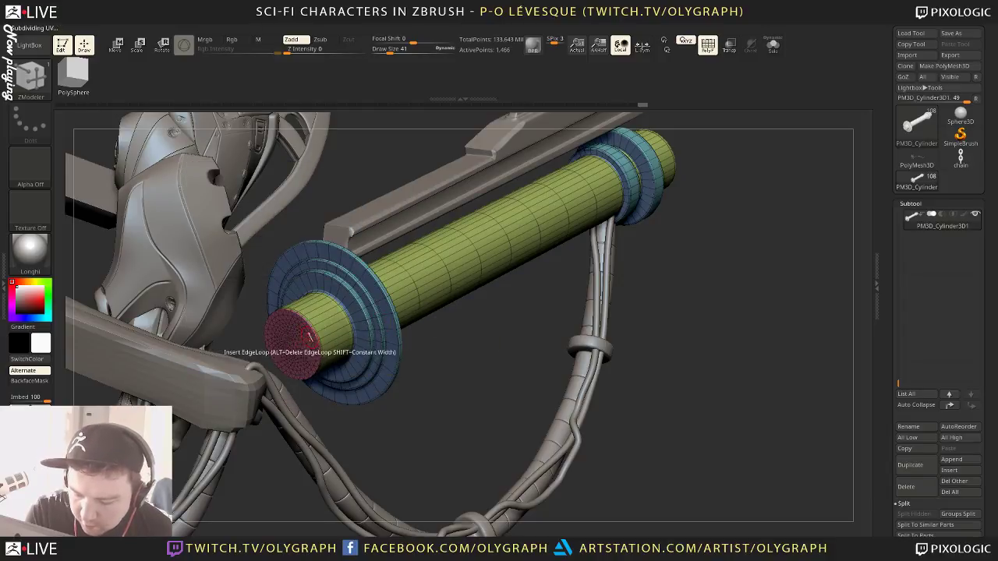
left_click_drag(303, 339, 296, 338)
key("ctrl")
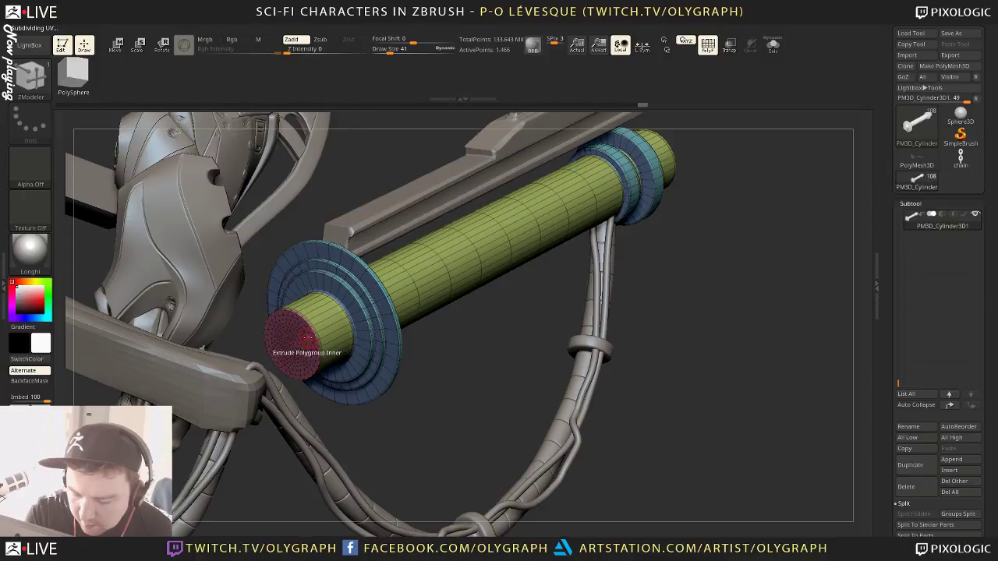
Try extruding the near end cap outward with the Polygroup Island target, then undo the last pull
key("space")
left_click(381, 338)
left_click(391, 315)
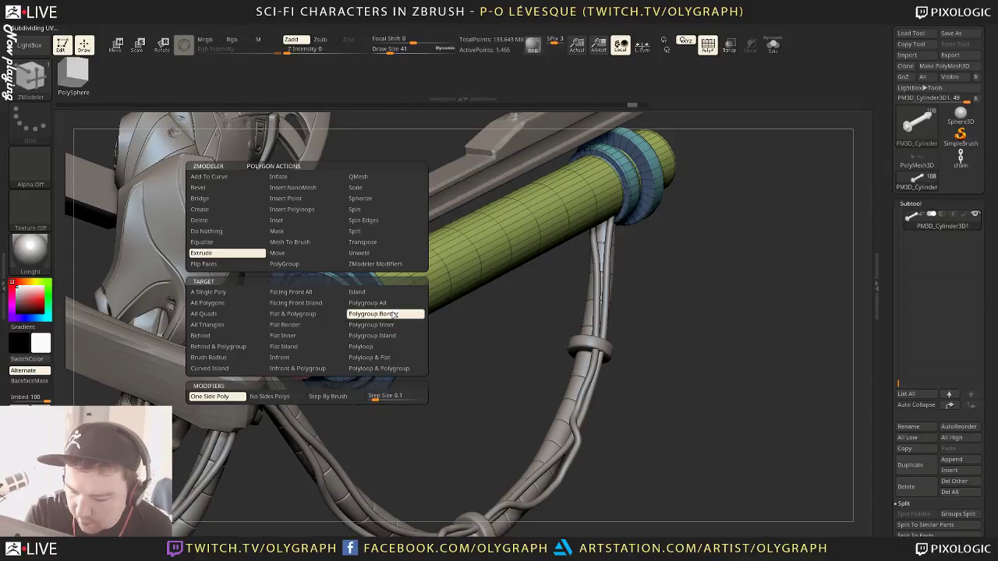
left_click(389, 336)
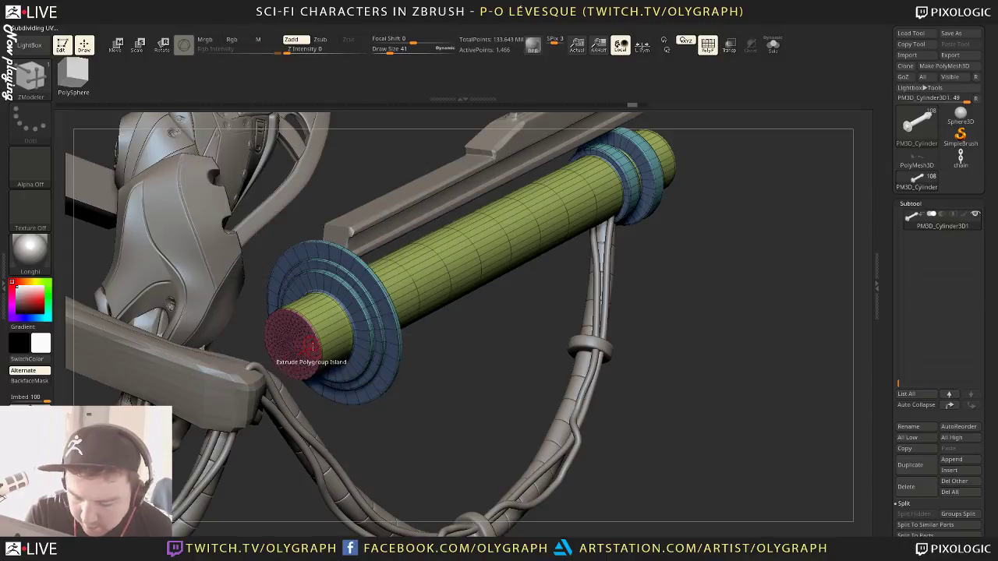
left_click_drag(286, 358, 308, 351)
key("ctrl+z")
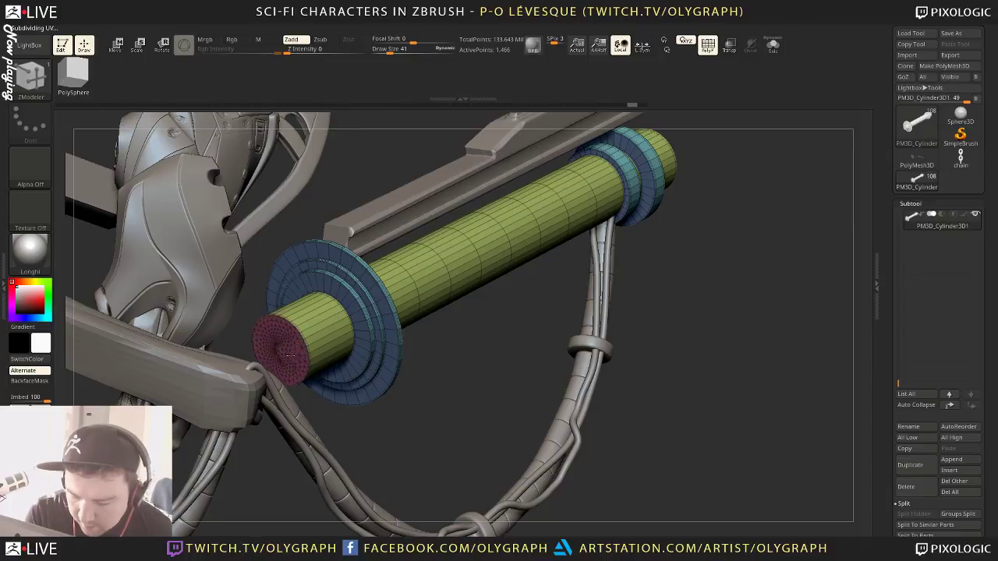
key("shift")
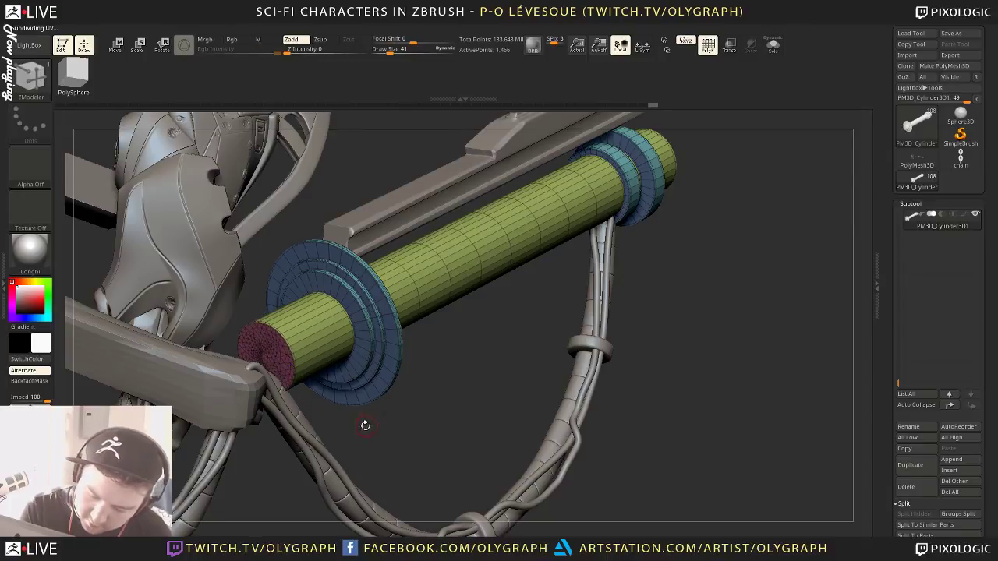
left_click_drag(366, 426, 351, 426)
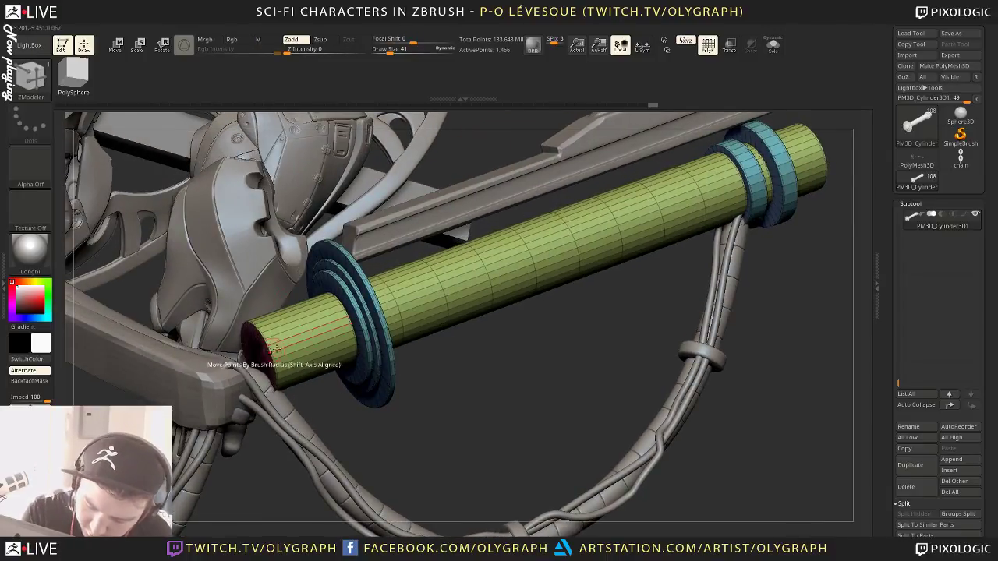
key("ctrl+z")
Try lengthening the stub beyond the wide flange by pulling its end cap outward again, then undo it
left_click_drag(327, 401, 308, 345)
key("ctrl+shift+z")
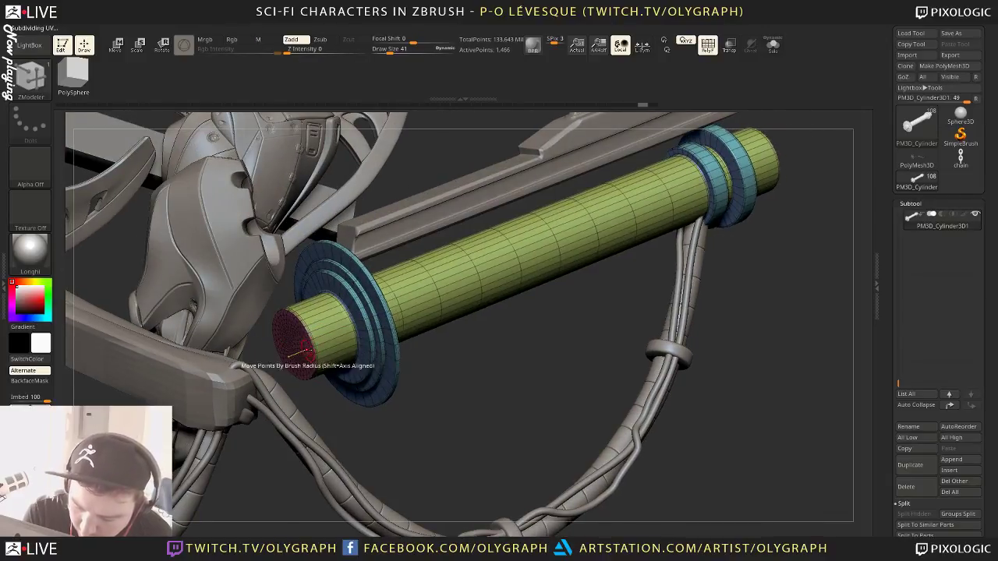
left_click_drag(303, 350, 273, 359)
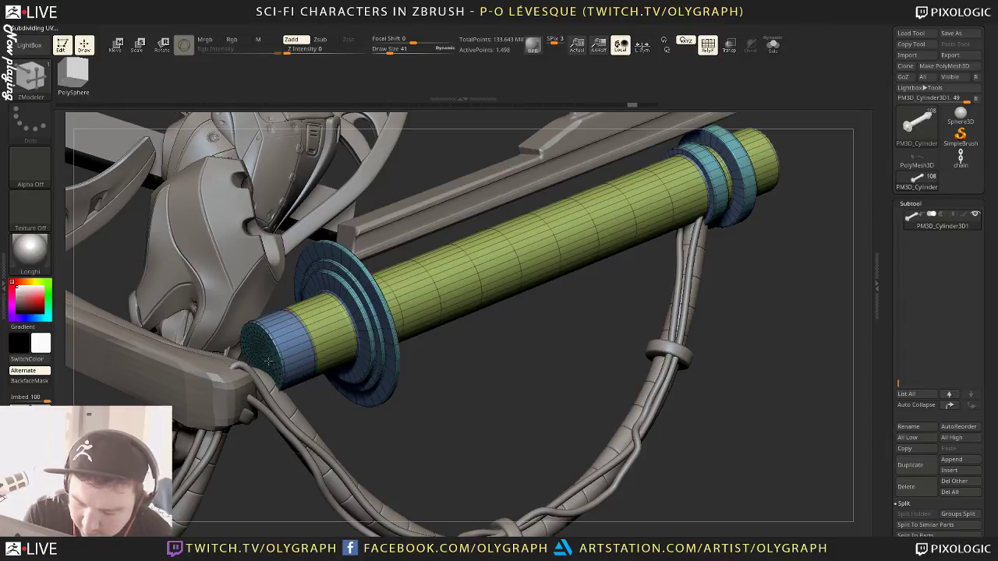
key("ctrl+z")
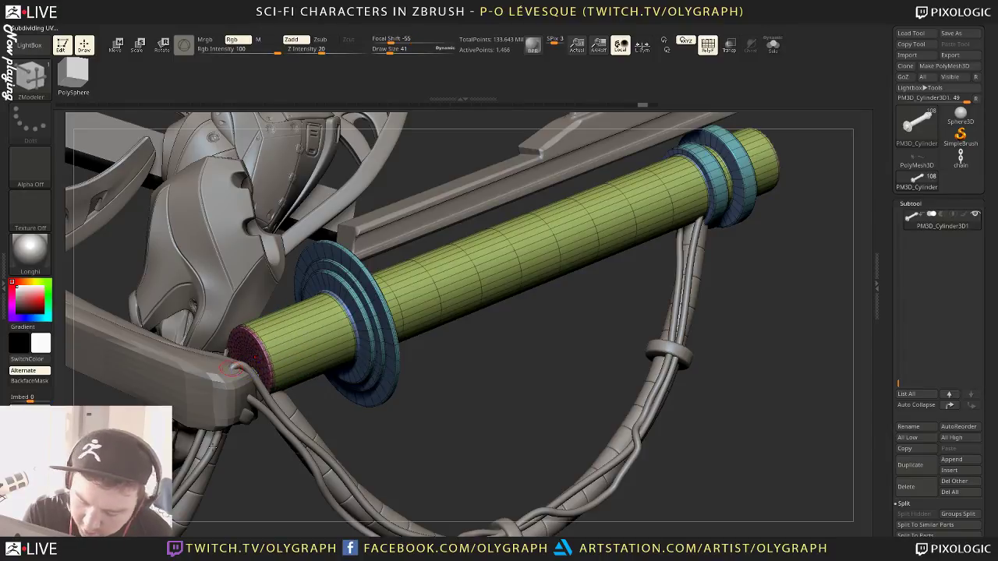
mouse_move(463, 404)
left_mouse_down("alt")
mouse_move(420, 378)
mouse_move(443, 372)
mouse_move(452, 518)
mouse_move(311, 358)
mouse_move(292, 357)
left_mouse_up("alt")
key("ctrl+z")
Check the cylinder's flanged end against the character with polyframes hidden and undo the last change
key("shift+s")
mouse_move(234, 490)
left_mouse_down("alt")
mouse_move(245, 445)
mouse_move(315, 384)
left_mouse_up("alt")
key("shift+s")
key("shift+f")
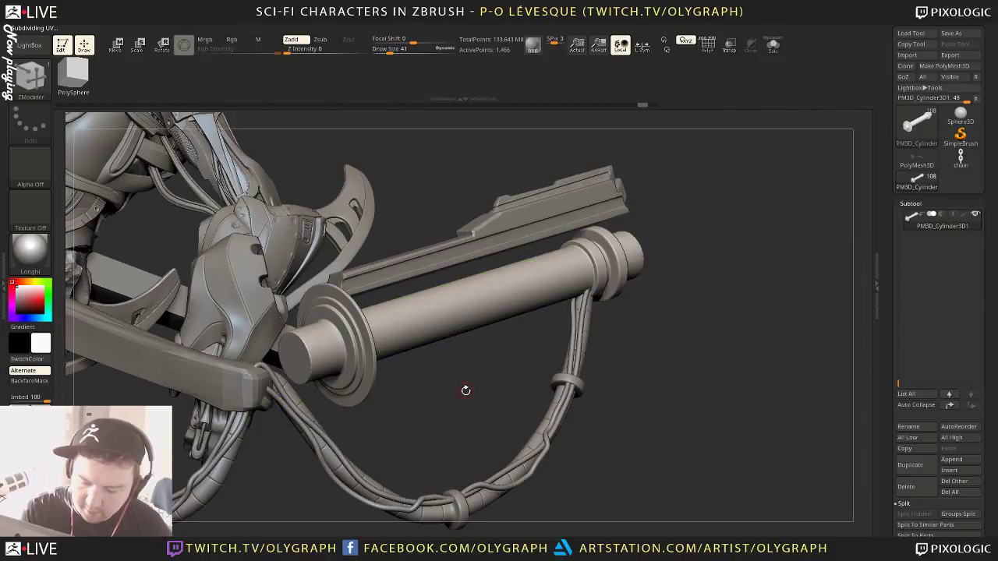
left_click_drag(466, 391, 457, 415)
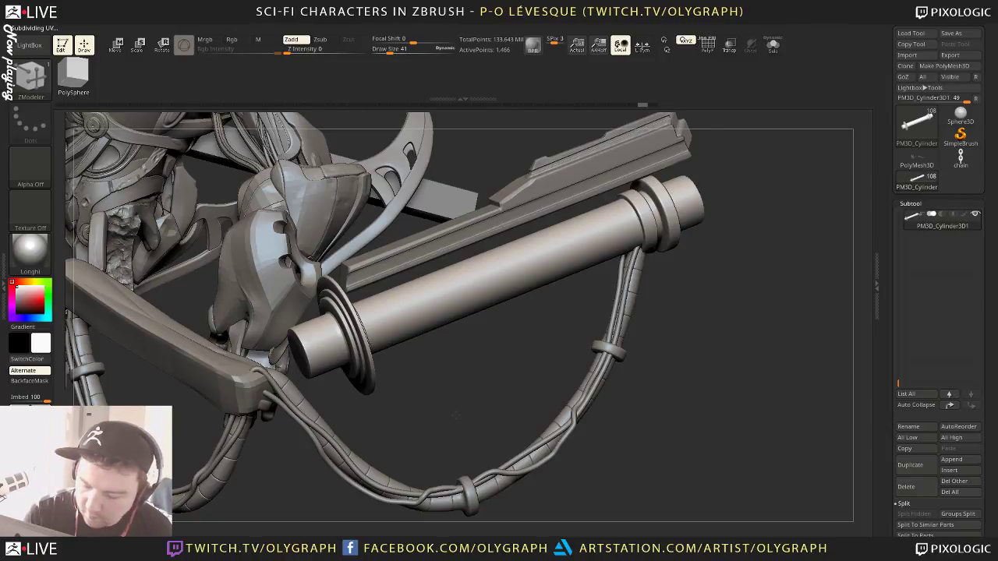
mouse_move(460, 390)
left_mouse_down("alt")
mouse_move(434, 375)
mouse_move(456, 415)
left_mouse_up("alt")
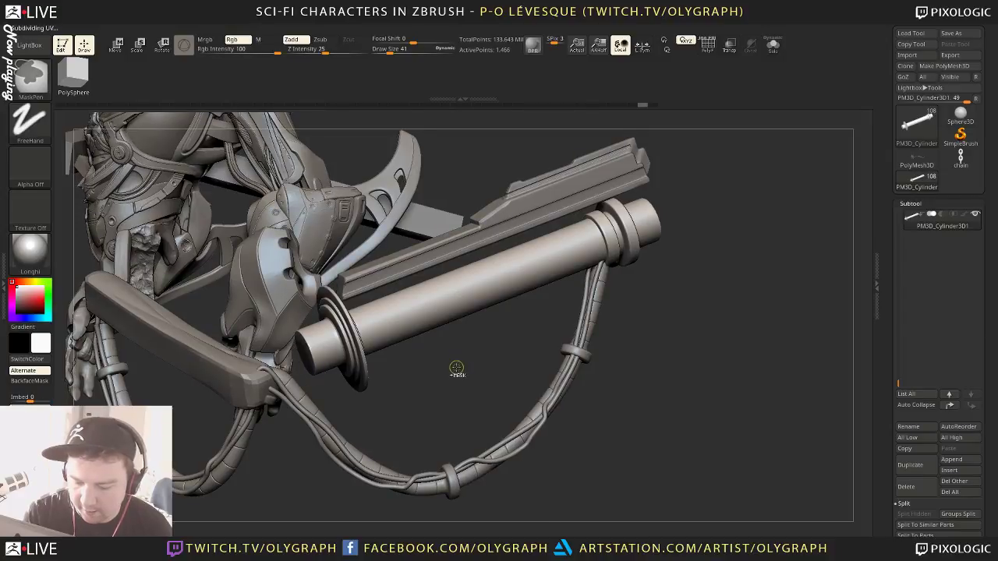
key("ctrl+z")
Examine from several angles how the flanged cylinder sits beside the character and its beam
left_click_drag(456, 385, 418, 361, "alt")
key("b")
left_click(433, 302)
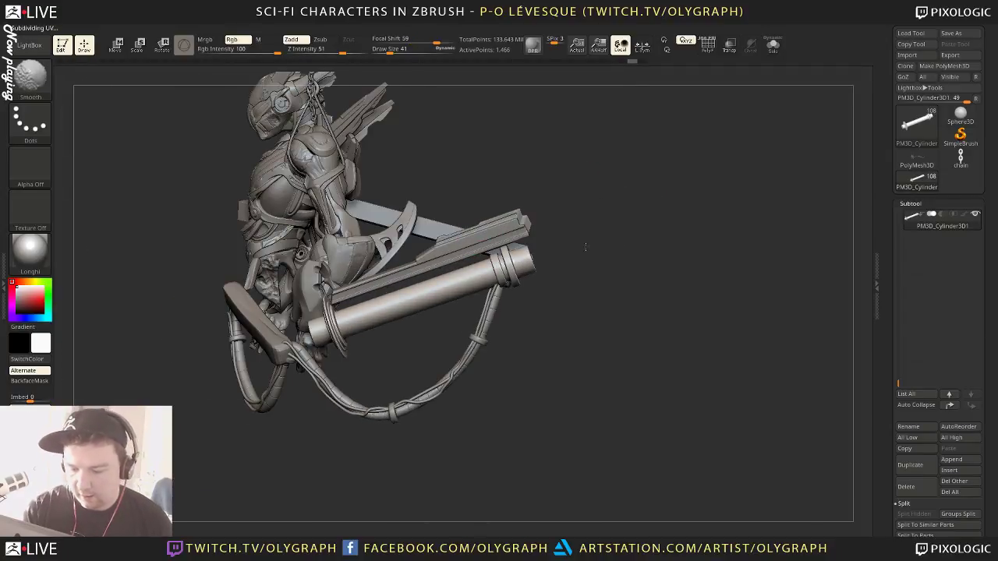
key("b")
key("m")
key("v")
mouse_move(586, 268)
left_mouse_down()
mouse_move(583, 244)
mouse_move(731, 242)
left_mouse_up()
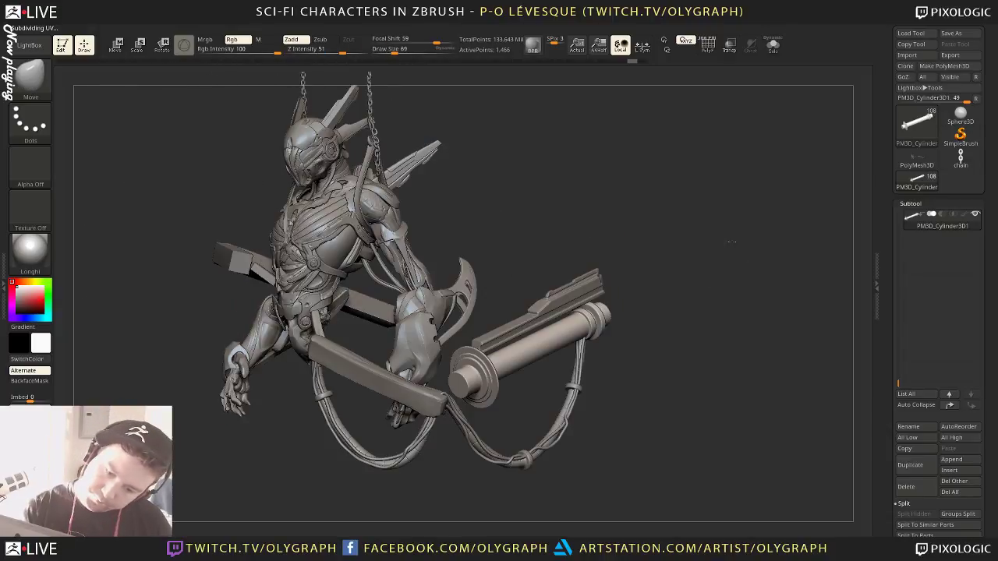
left_click_drag(660, 205, 586, 232)
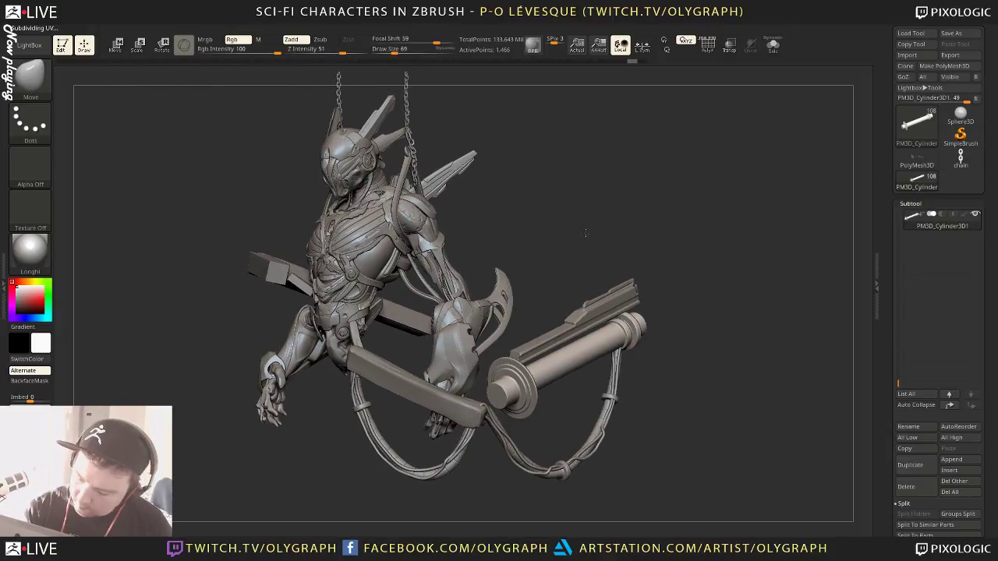
key("s")
left_click_drag(544, 388, 537, 392)
Isolate the cylinder with polyframes shown and give the wide flange's rim polyloop a Checker polygroup pattern with ZModeler
key("shift+s")
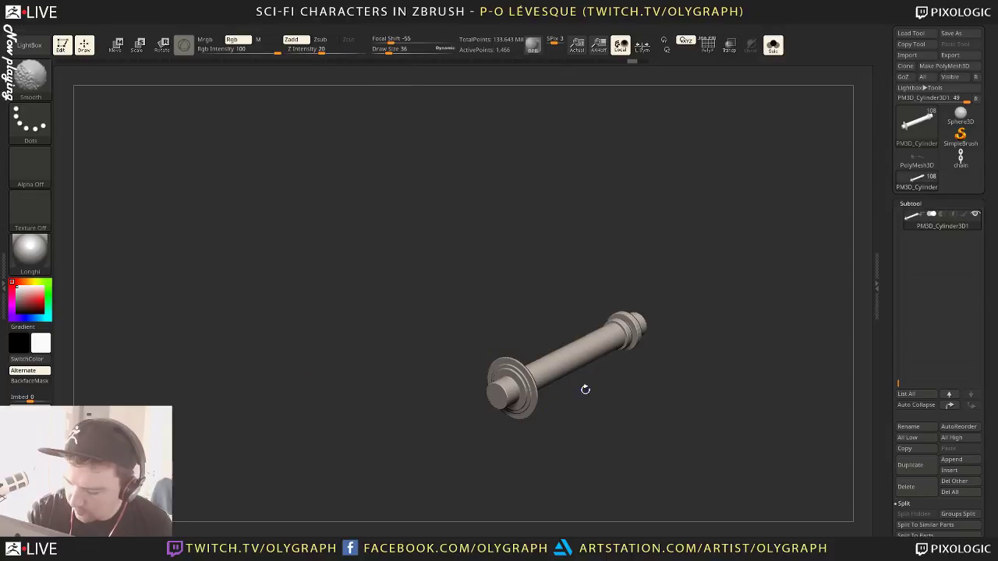
key("shift+f")
mouse_move(588, 421)
left_mouse_down("alt")
mouse_move(619, 483)
mouse_move(653, 439)
mouse_move(642, 369)
mouse_move(637, 387)
mouse_move(669, 368)
mouse_move(634, 385)
left_mouse_up("alt")
key("b")
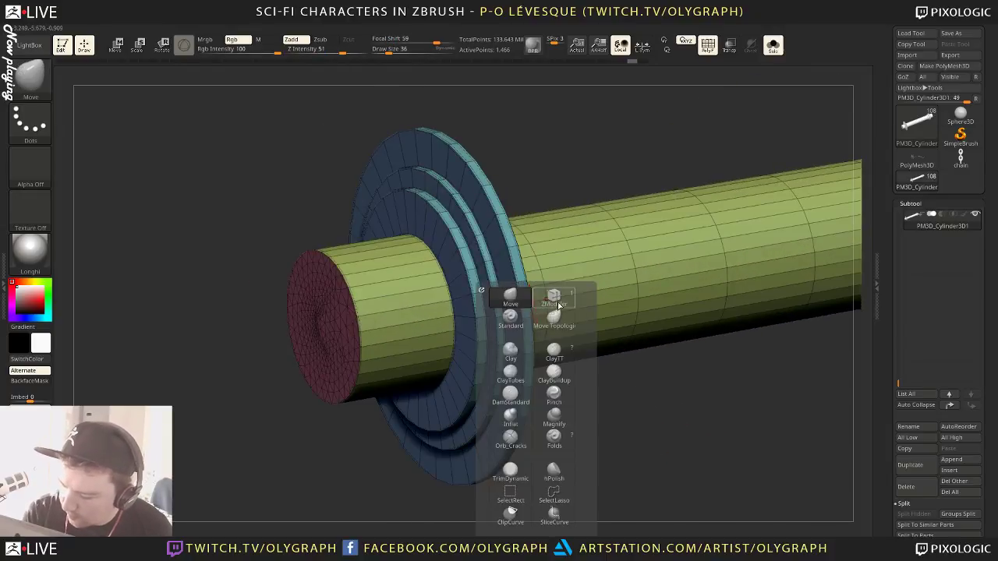
left_click(555, 302)
key("space")
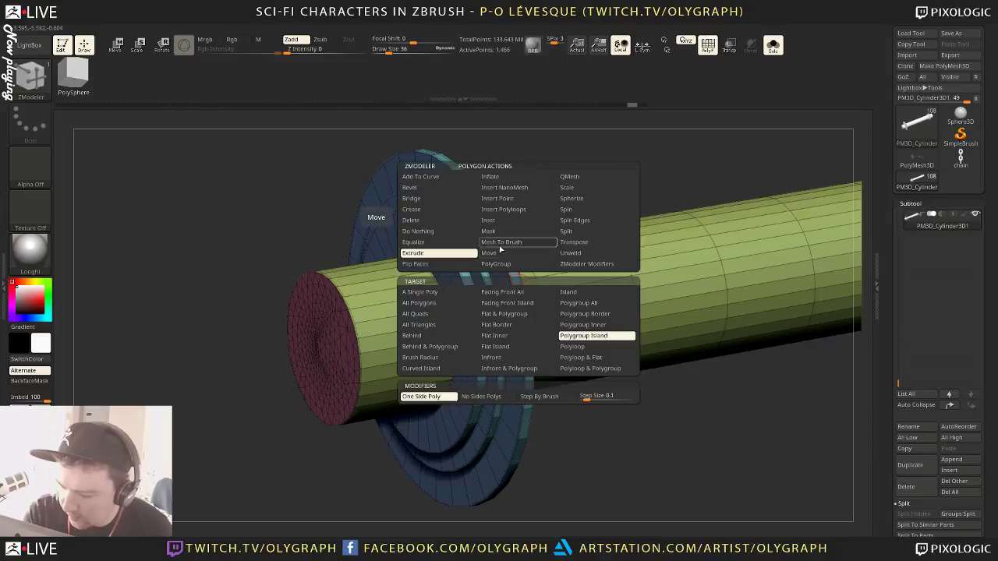
left_click(508, 265)
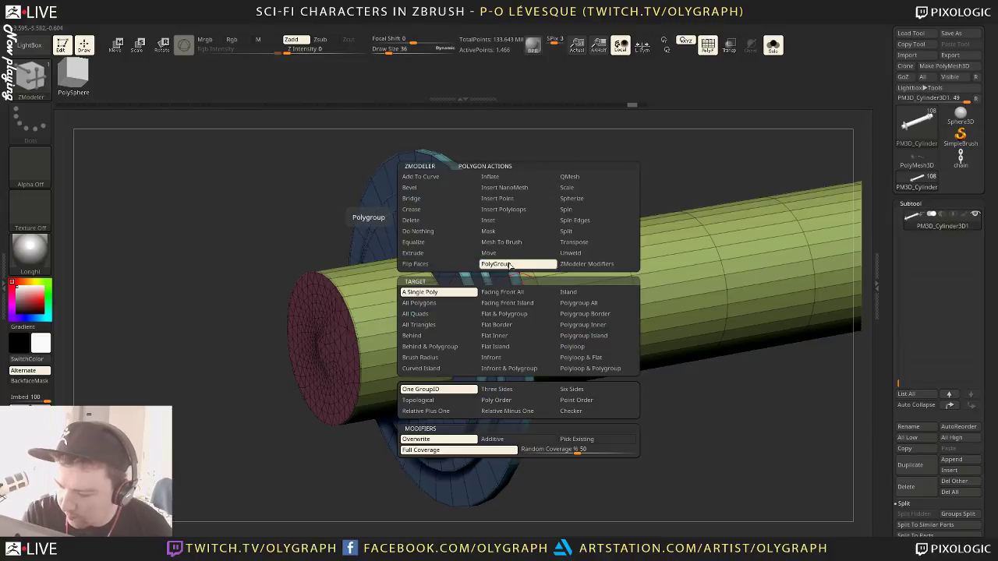
left_click(583, 348)
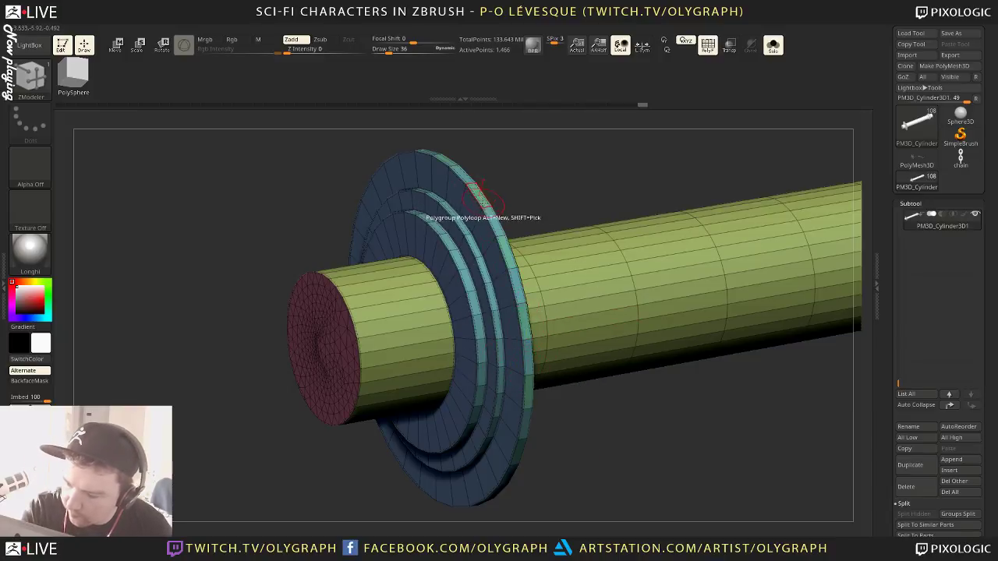
Push alternate faces of the wide flange's rim inward using ZModeler QMesh on Polygroup All to form gear teeth
key("space")
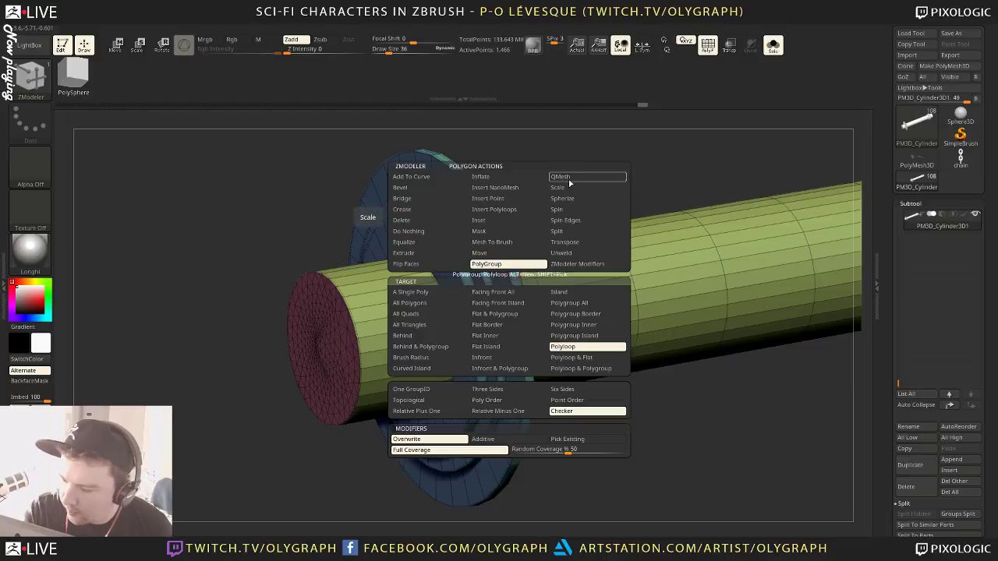
left_click(572, 180)
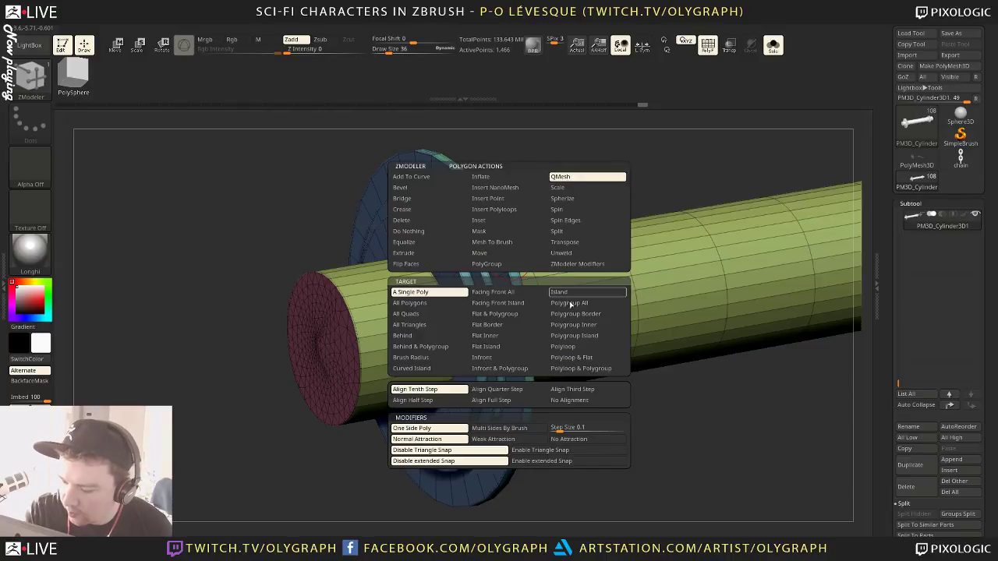
left_click(602, 305)
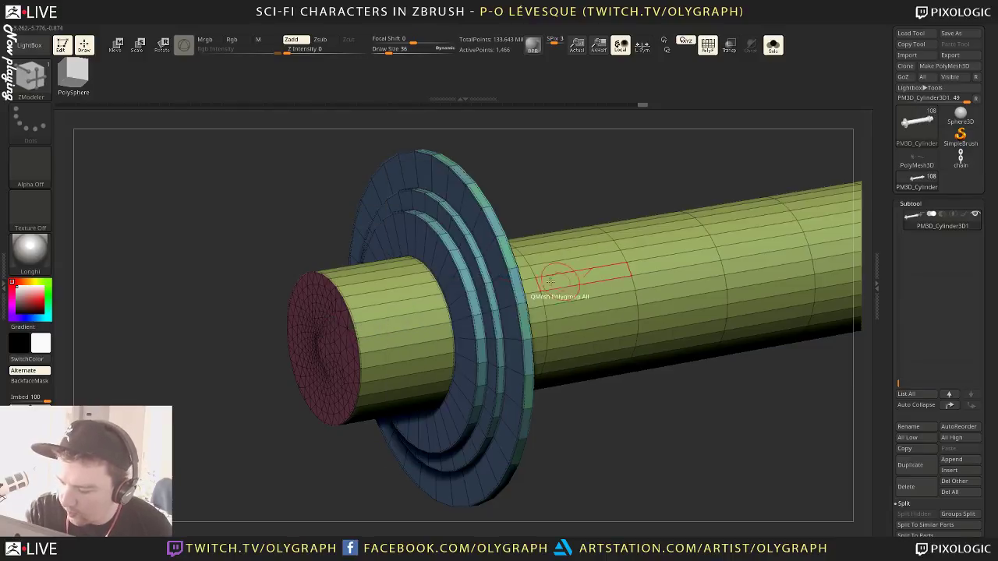
left_click_drag(503, 274, 507, 264)
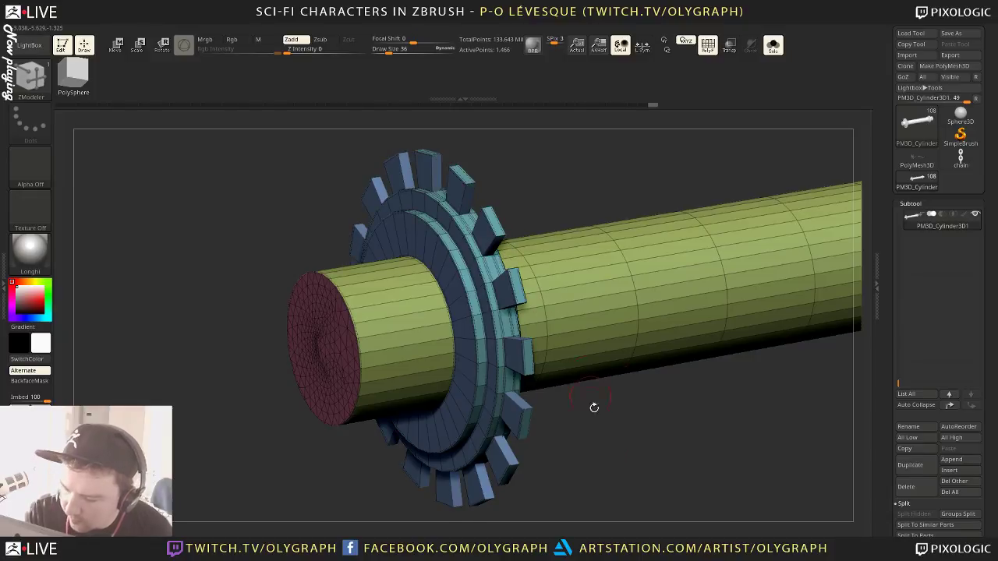
Turn on dynamic subdivision for the toothed cylinder, hide the polyframes and crease its edges by polygroup
left_click_drag(595, 408, 586, 412, "alt")
key("d")
key("shift+f")
left_click_drag(595, 357, 621, 436)
key("space")
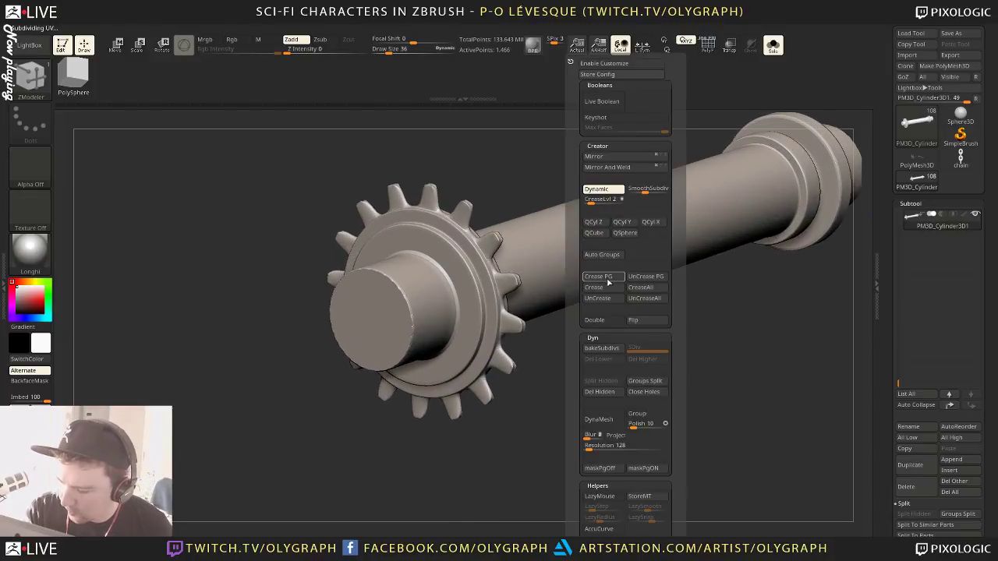
left_click(609, 279)
Examine the toothed cylinder together with the character and cables from several angles, with the interface partly hidden
left_click_drag(551, 439, 492, 437, "alt")
key("shift+s")
mouse_move(561, 357)
left_mouse_down()
mouse_move(599, 363)
mouse_move(549, 366)
mouse_move(562, 349)
left_mouse_up()
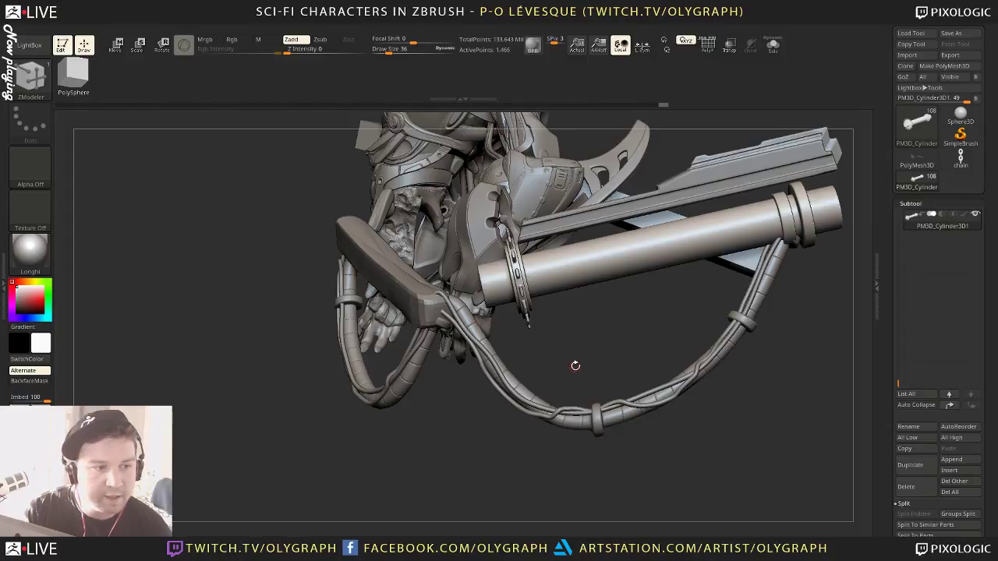
key("b")
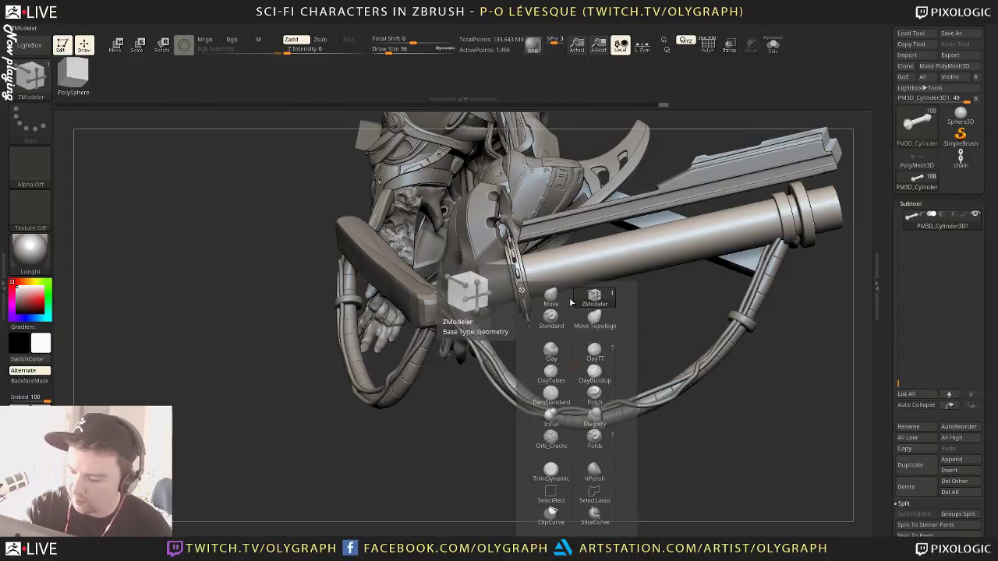
left_click(553, 299)
left_click_drag(580, 292, 556, 335)
key("shift+f")
key("shift+f")
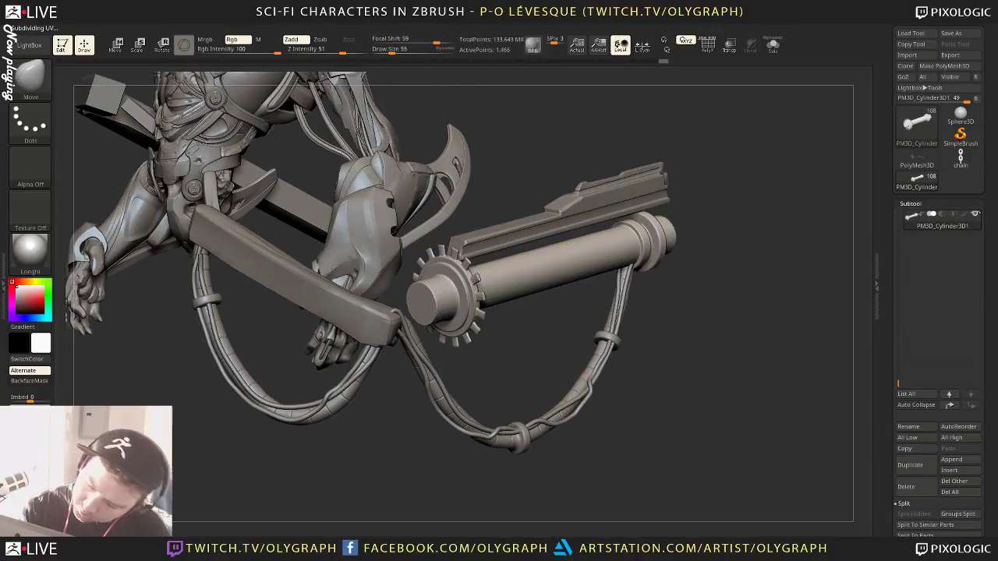
key("f")
mouse_move(692, 172)
left_mouse_down("shift")
mouse_move(647, 255)
mouse_move(628, 261)
mouse_move(635, 242)
mouse_move(658, 241)
mouse_move(678, 296)
mouse_move(729, 351)
mouse_move(712, 266)
mouse_move(721, 262)
mouse_move(669, 256)
mouse_move(709, 252)
mouse_move(678, 252)
left_mouse_up("shift")
key("s")
mouse_move(680, 289)
left_mouse_down()
mouse_move(711, 269)
mouse_move(713, 234)
left_mouse_up()
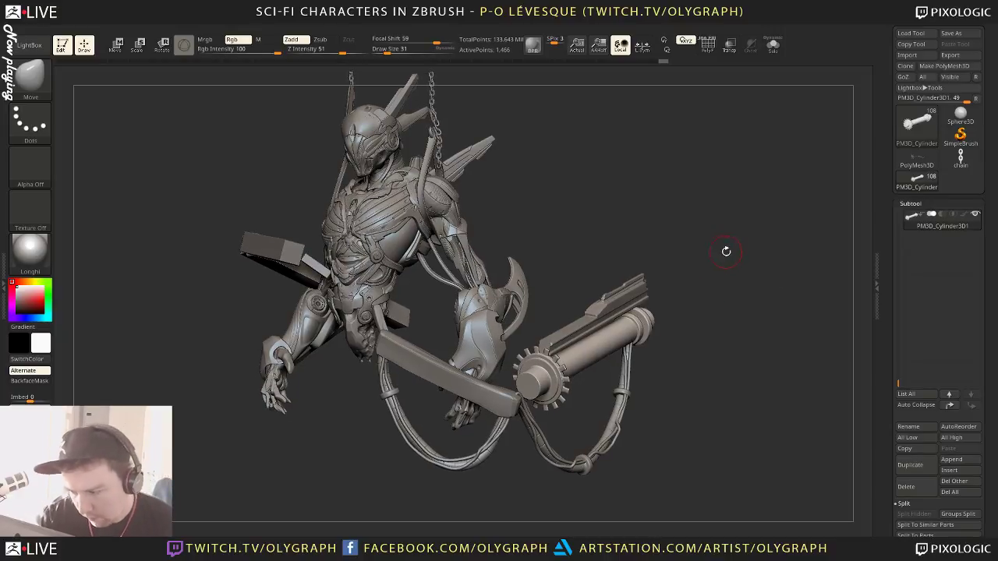
key("Tab")
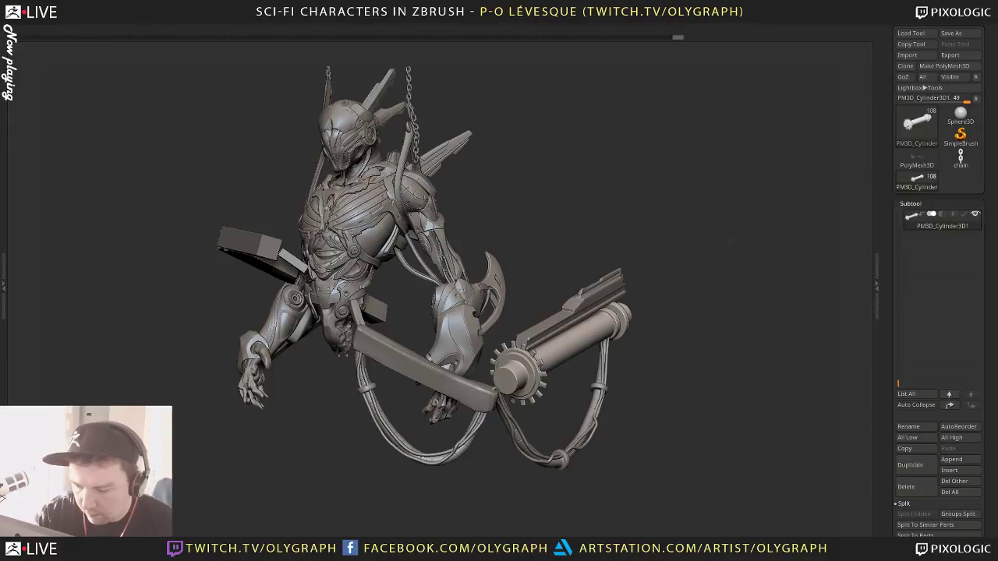
left_click_drag(730, 240, 690, 255, "alt")
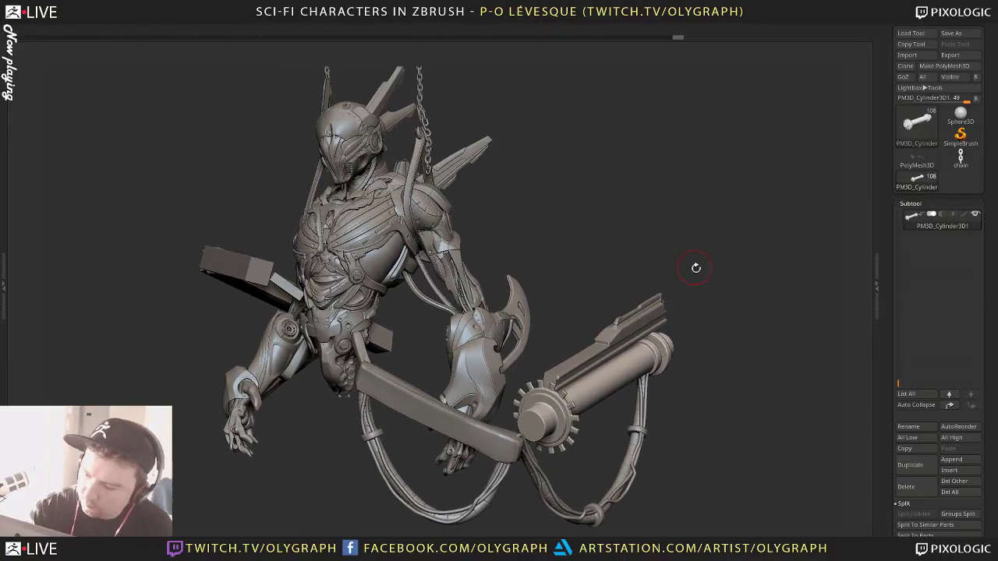
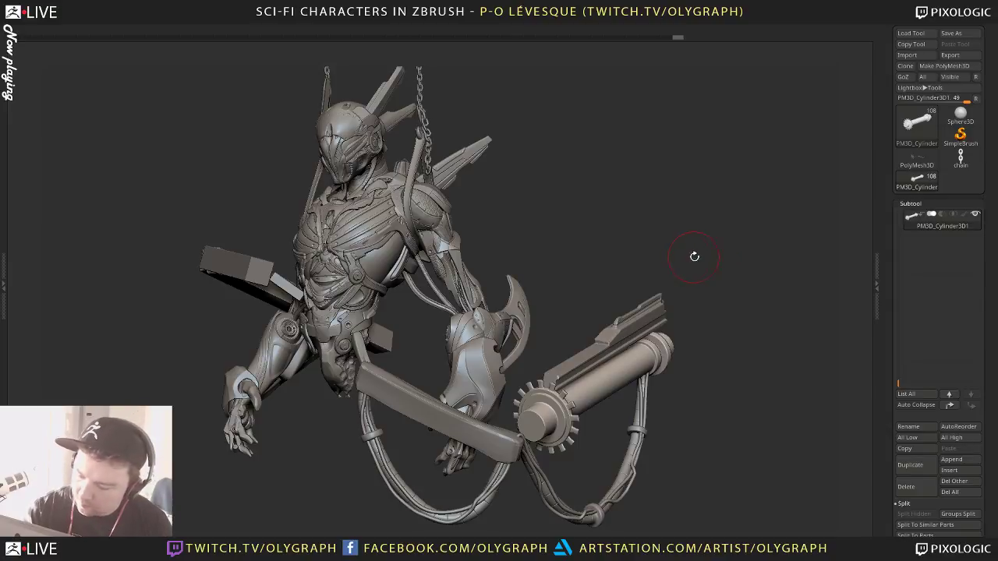
Isolate the cylinder with polyframes shown, undo a stray ZModeler edit on the stub and set the QMesh target to Polyloop
left_click_drag(695, 257, 636, 267)
key("alt+s")
key("shift+f")
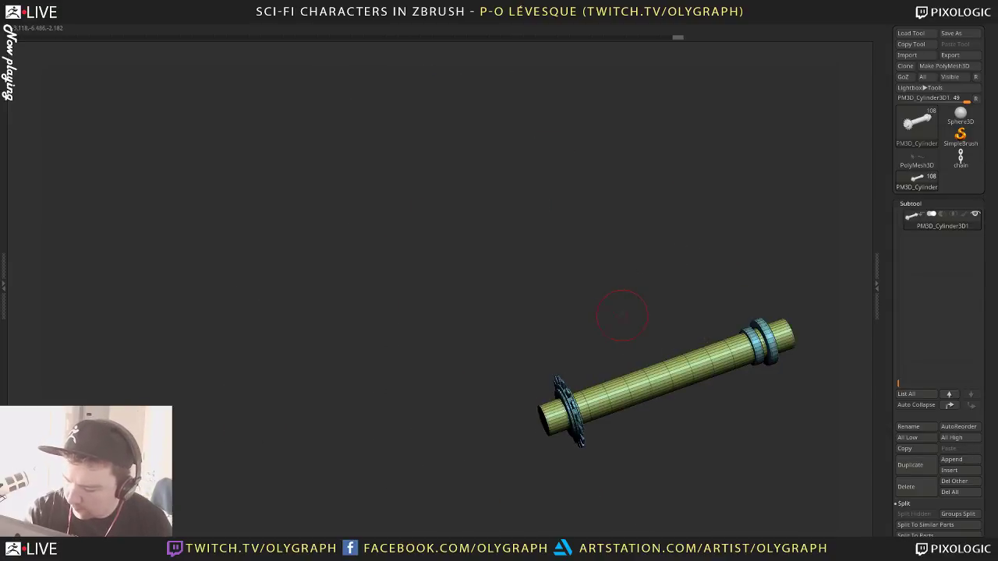
left_click_drag(622, 316, 509, 244, "alt")
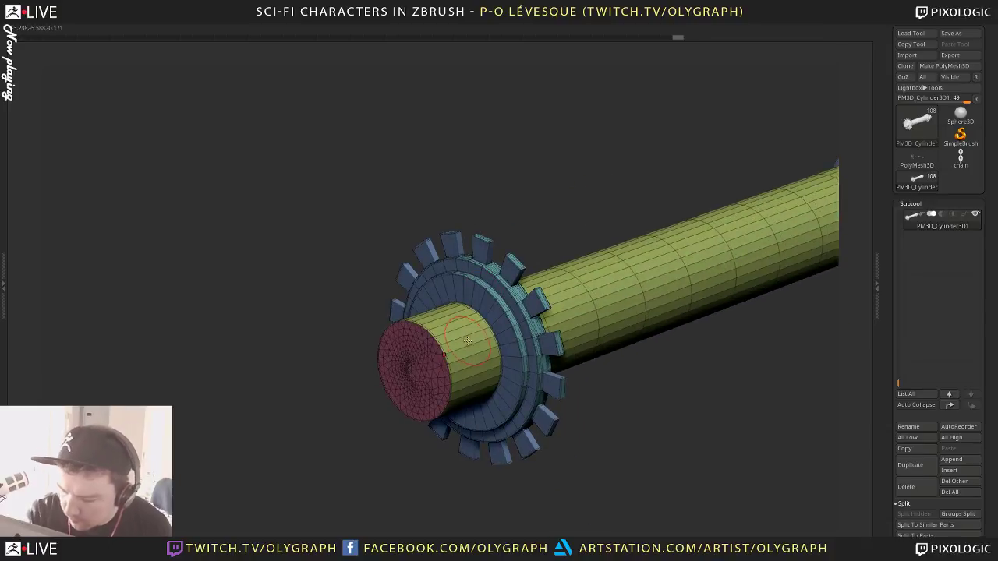
key("b")
left_click(505, 299)
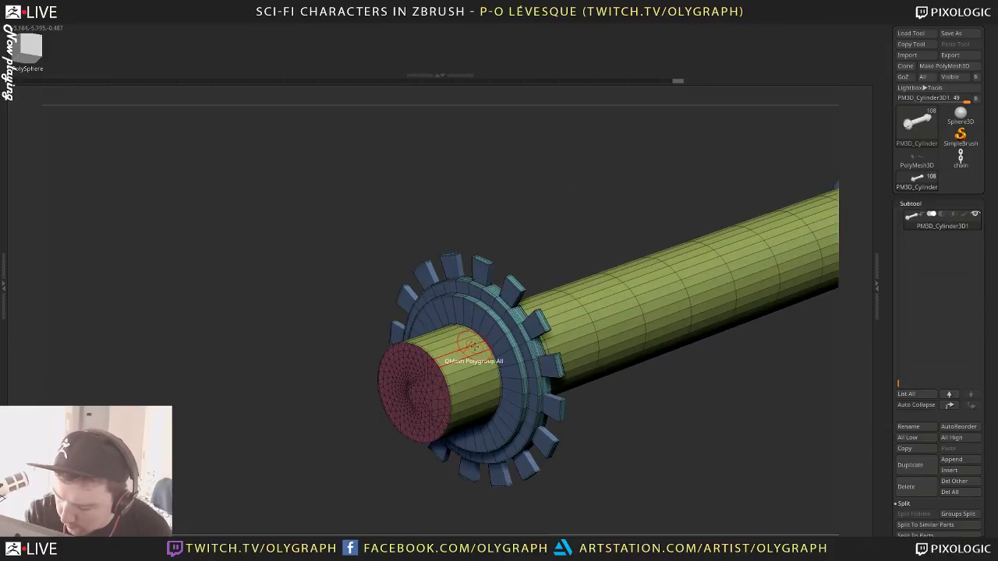
left_click(474, 346)
key("ctrl+z")
left_click_drag(549, 229, 515, 234)
key("d")
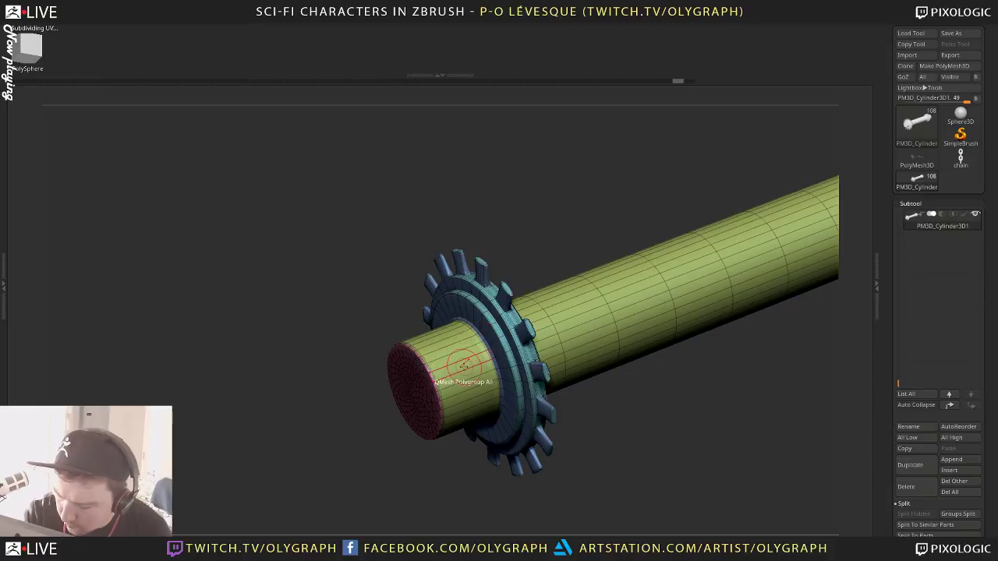
key("space")
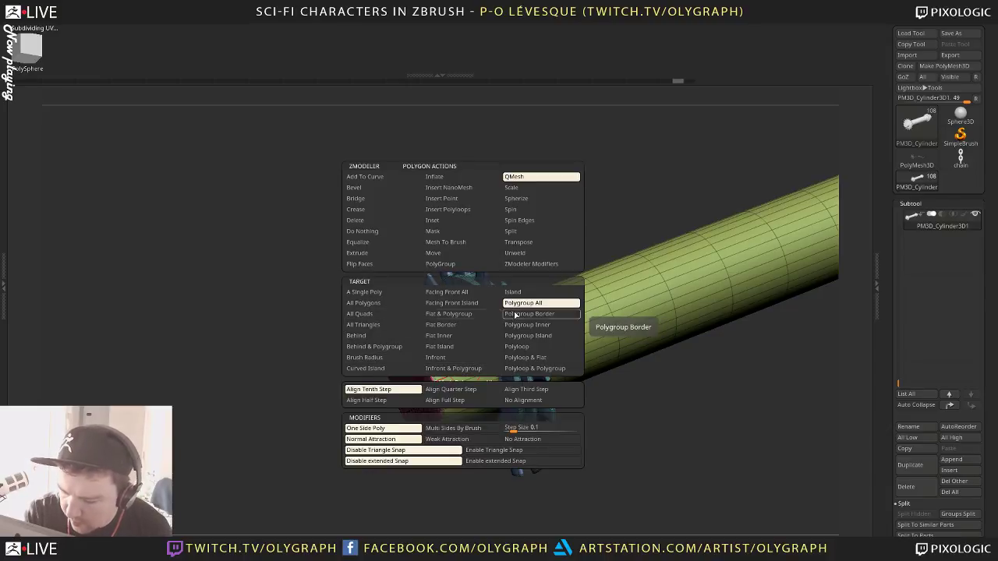
left_click(516, 346)
Try inserting an edge loop beside the toothed flange and pushing the rest of the stub inward, then undo it
right_click_drag(460, 385, 470, 341, "alt")
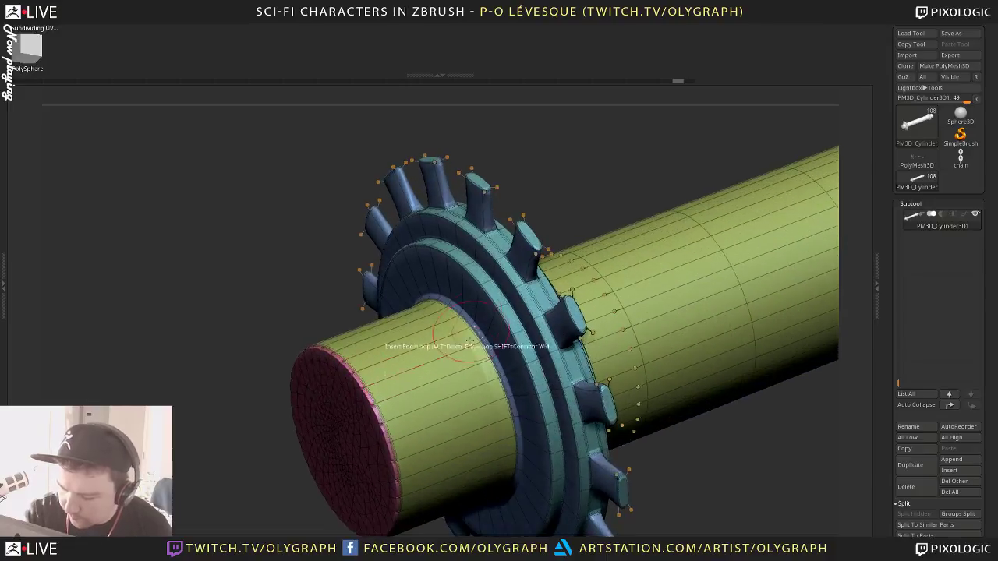
key("shift+d")
key("space")
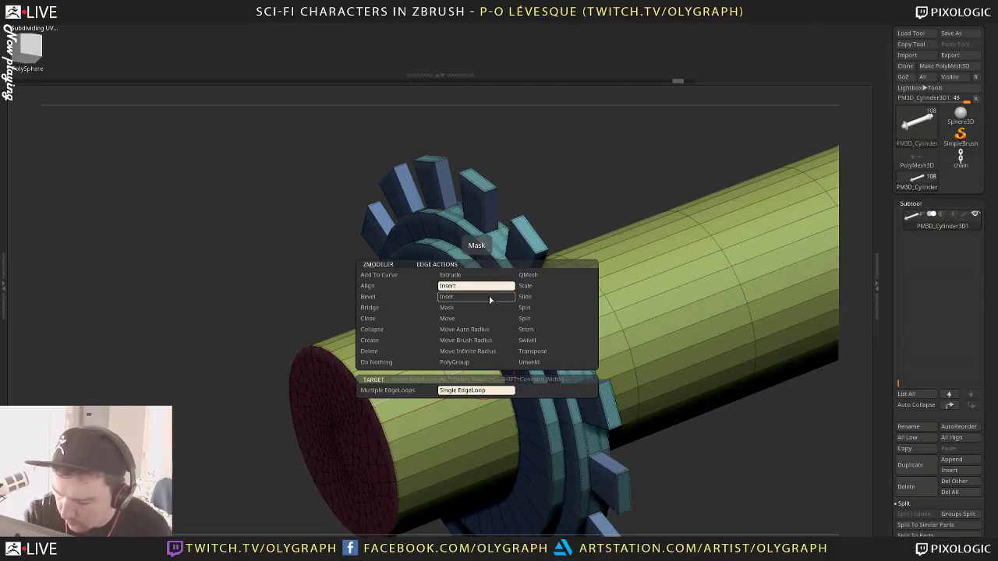
left_click(477, 355)
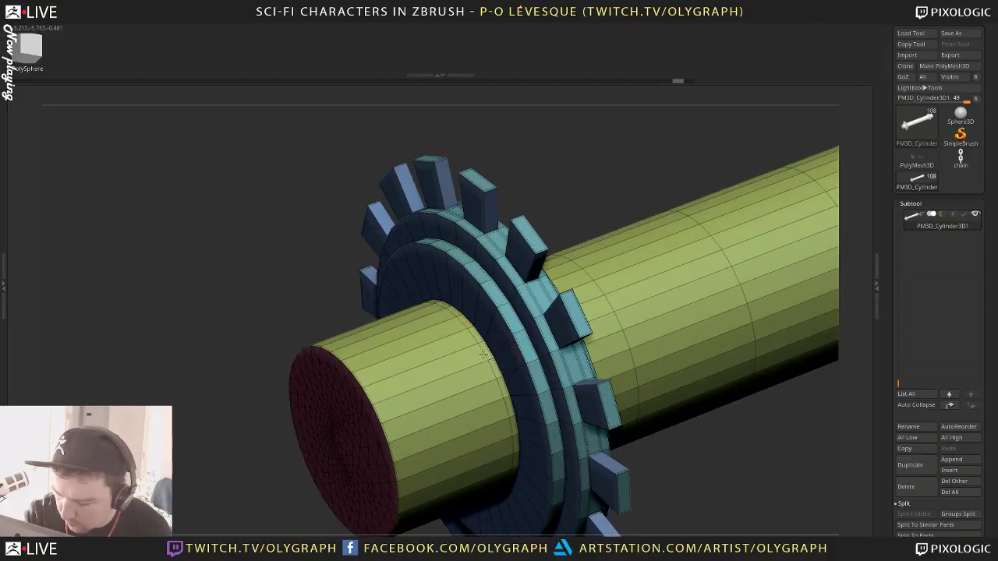
left_click(422, 399)
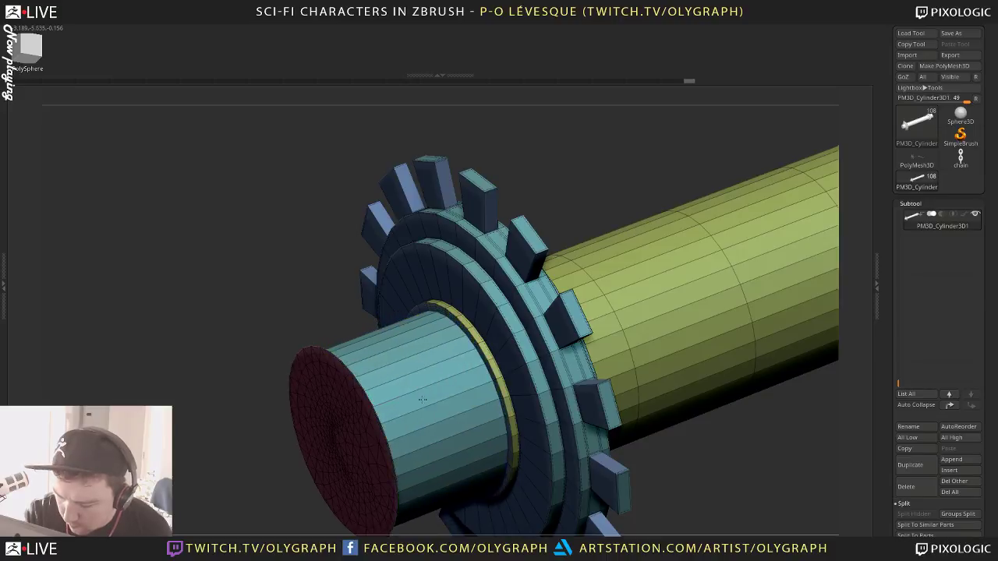
mouse_move(422, 399)
left_mouse_down()
mouse_move(430, 390)
mouse_move(406, 390)
left_mouse_up()
key("ctrl+z")
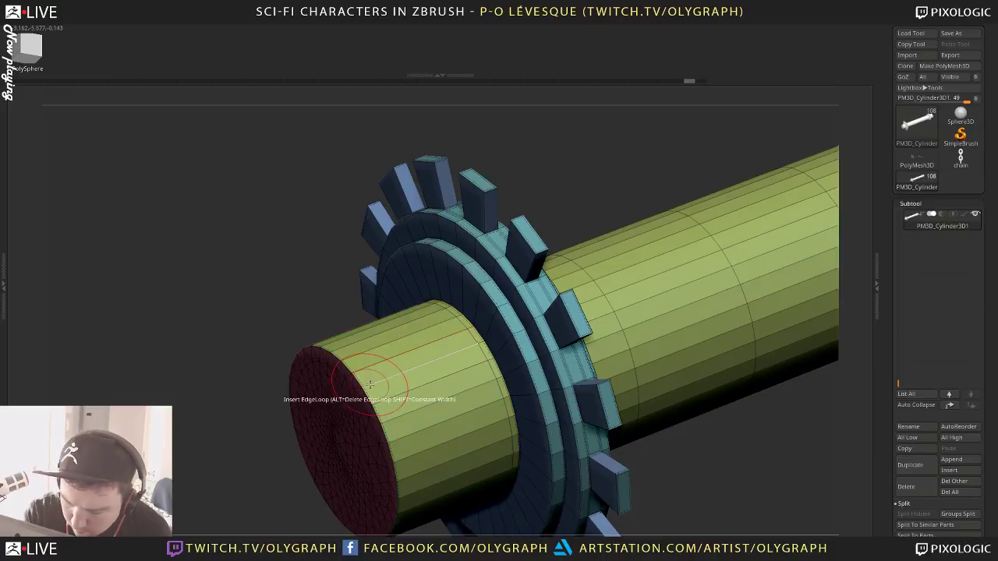
Taper the stub toward its end cap and sink a wide groove around it beside the toothed flange
left_click(376, 383)
left_click_drag(374, 383, 381, 421)
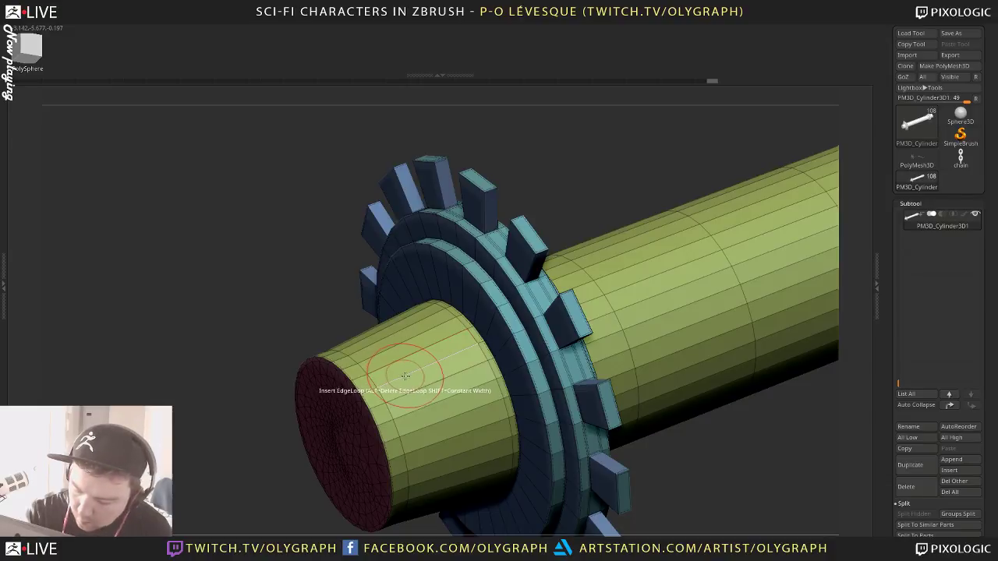
mouse_move(450, 352)
left_mouse_down()
mouse_move(455, 359)
mouse_move(401, 378)
left_mouse_up()
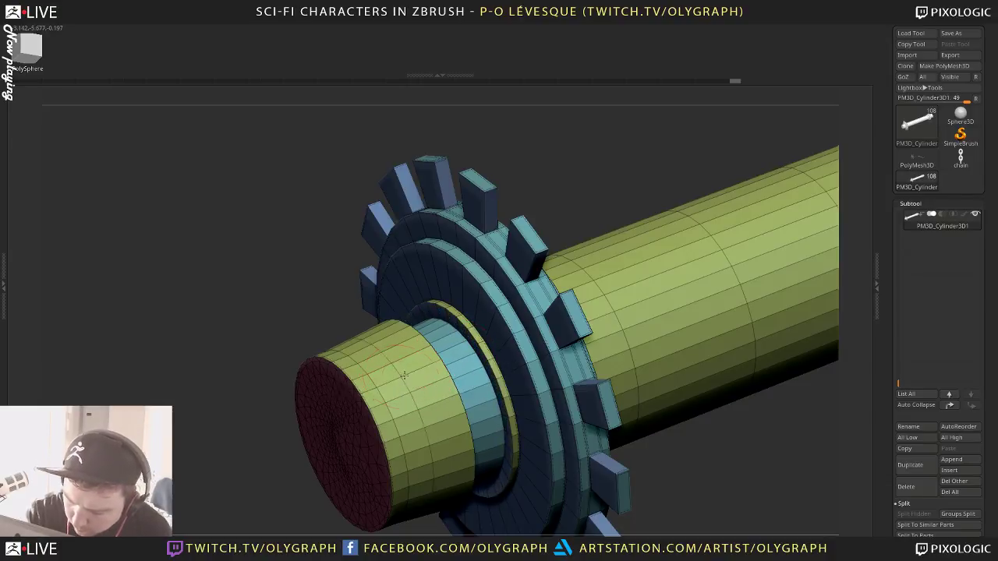
Insert edge loops on the outer part of the tapered stub and sink two narrow ring grooves into it
left_click(424, 368)
left_click(416, 367)
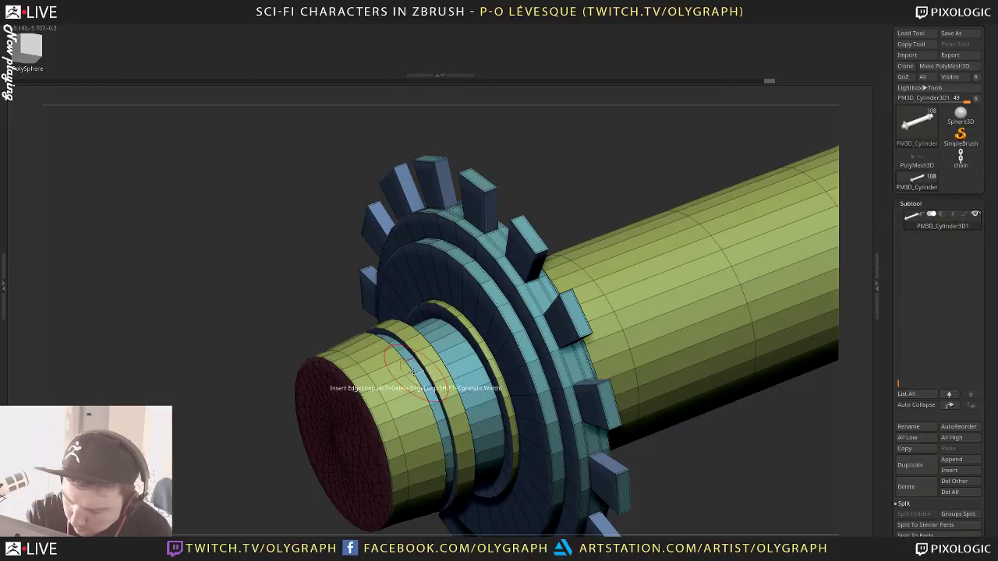
left_click_drag(374, 379, 404, 361)
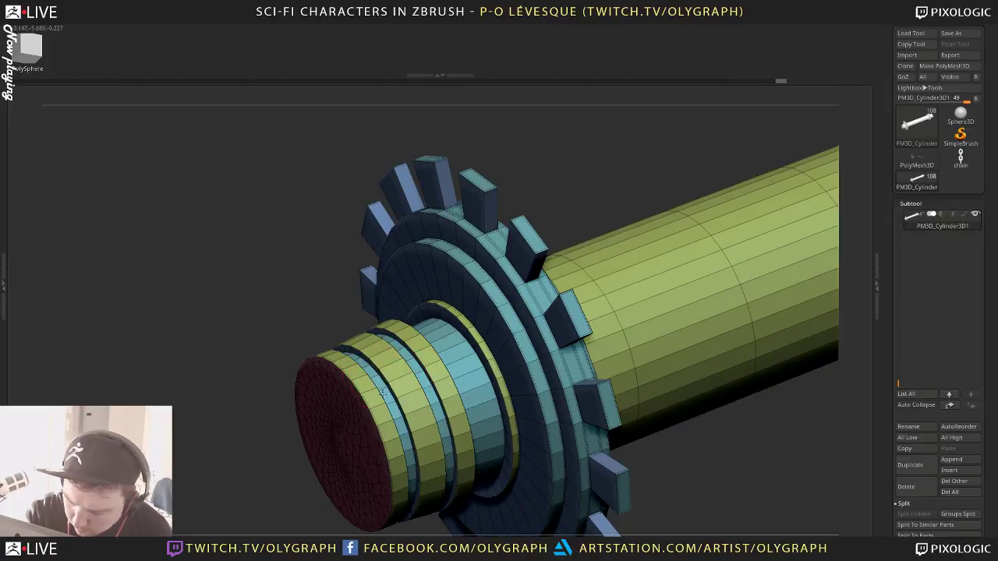
key("space")
left_click(389, 301)
Examine the grooved stub smoothed and without polyframes, both beside the character and isolated up close
key("d")
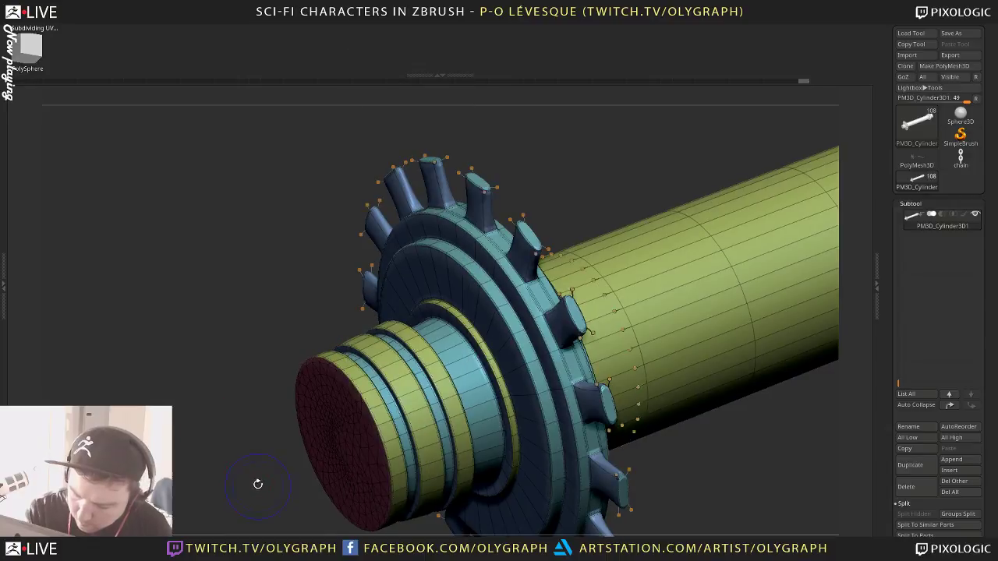
key("shift+f")
left_click_drag(258, 484, 85, 325, "alt")
key("shift+s")
key("b")
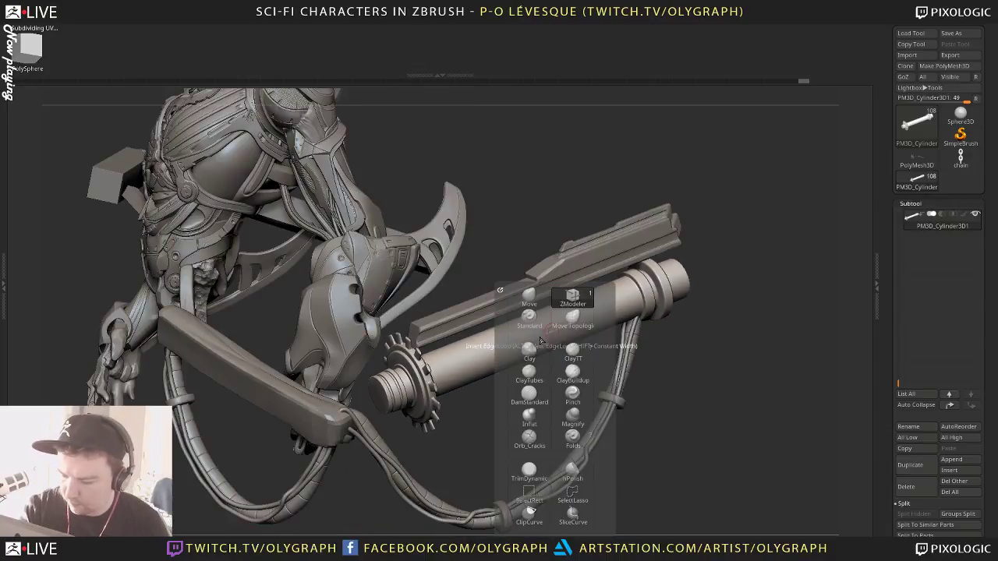
left_click(530, 301)
mouse_move(740, 205)
left_mouse_down()
mouse_move(777, 234)
mouse_move(479, 363)
left_mouse_up()
key("shift+s")
left_click_drag(469, 414, 579, 453, "alt")
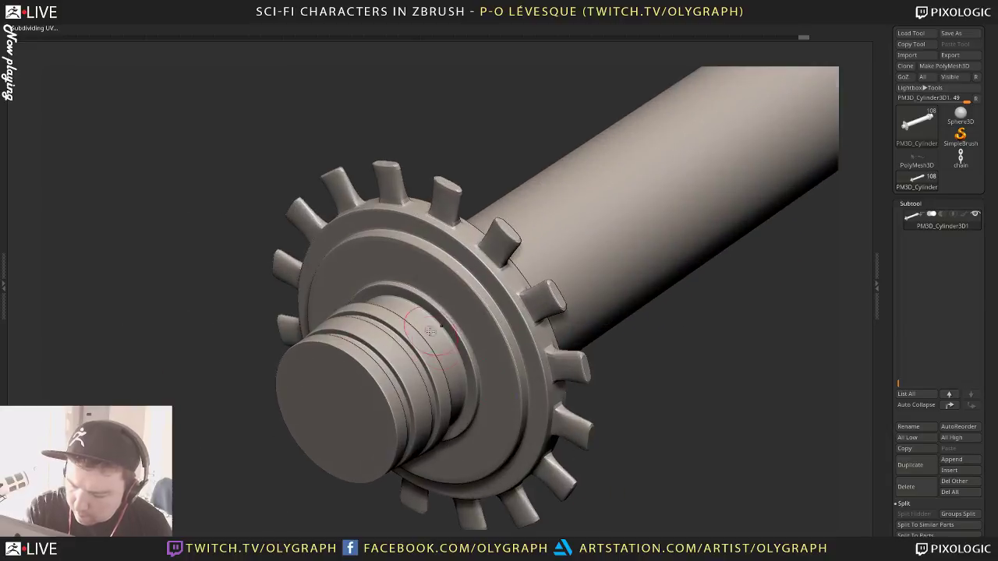
Pull the stub's band between the wide groove and the first narrow groove outward with QMesh Polyloop
key("b")
left_click(457, 305)
key("shift+f")
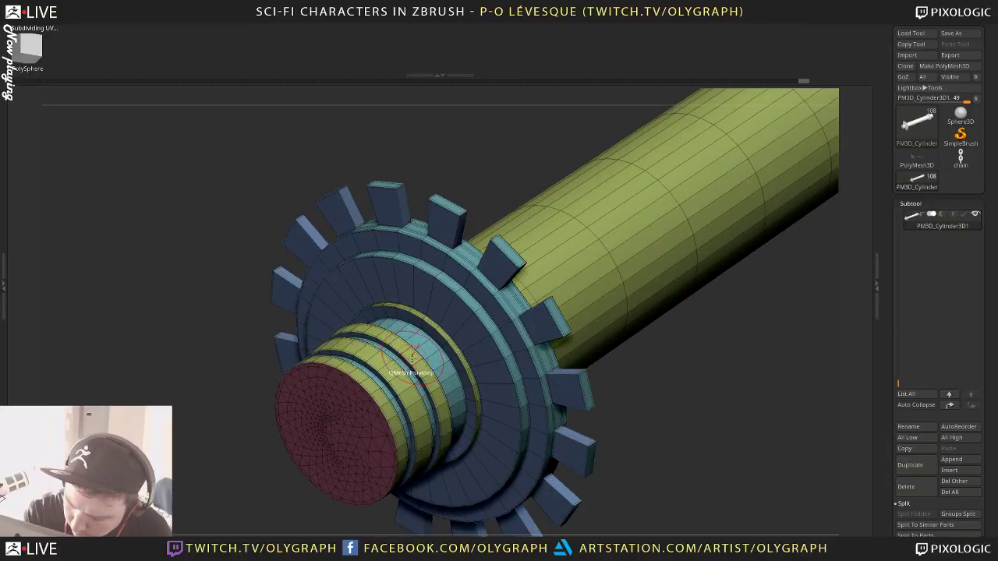
key("d")
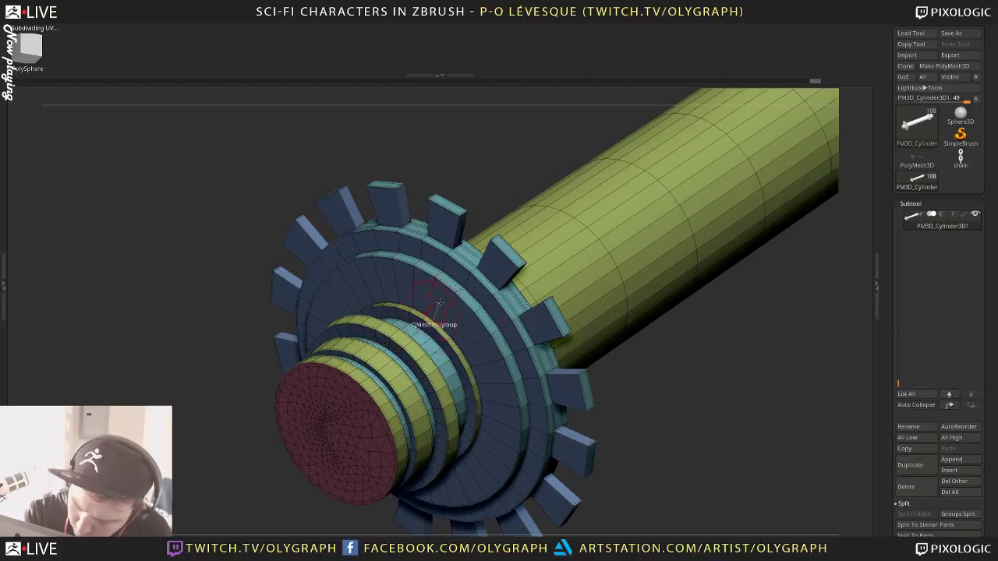
Examine the whole smoothed cylinder on its own and then beside the character's beam and cables
key("f")
key("shift+f")
left_click_drag(613, 278, 616, 335)
key("b")
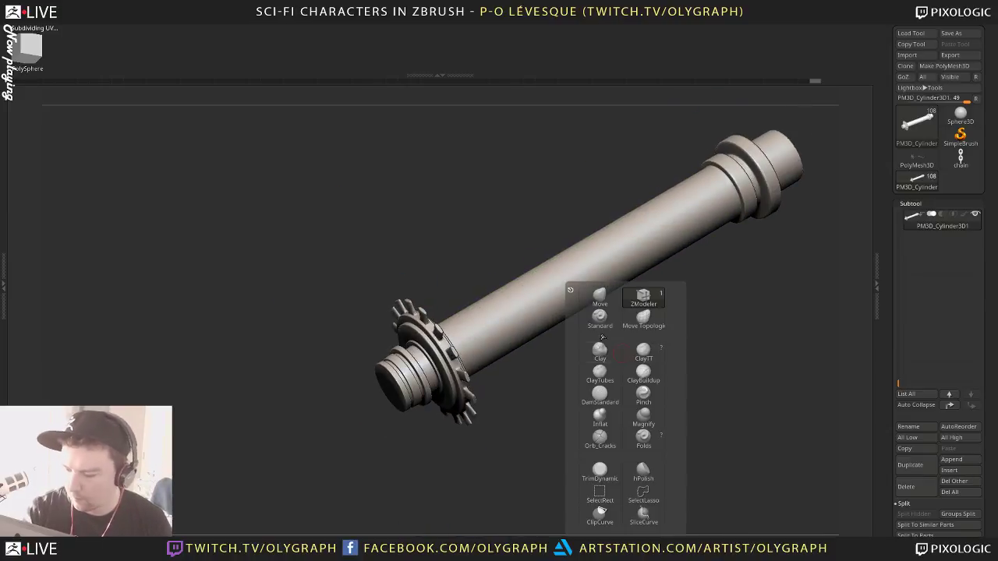
left_click(602, 339)
mouse_move(526, 354)
left_mouse_down("alt")
mouse_move(534, 365)
mouse_move(528, 358)
left_mouse_up("alt")
key("shift+s")
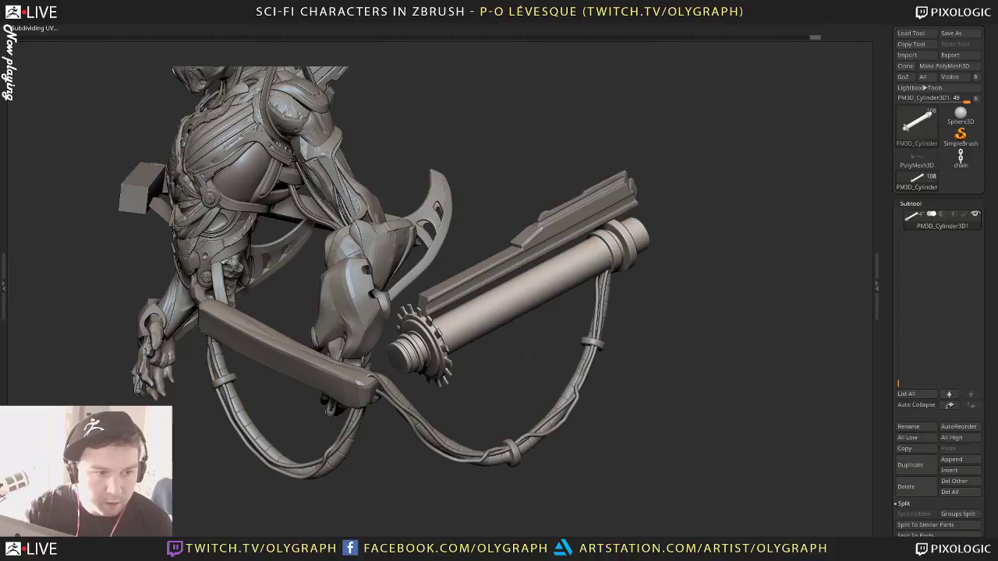
left_click_drag(671, 263, 659, 239)
Mask the gear-side half of the cylinder and scale the unmasked collar half slimmer, leaving a taper mid-tube
key("shift+f")
left_click_drag(741, 201, 575, 256, "ctrl")
left_click(481, 443, "ctrl")
key("w")
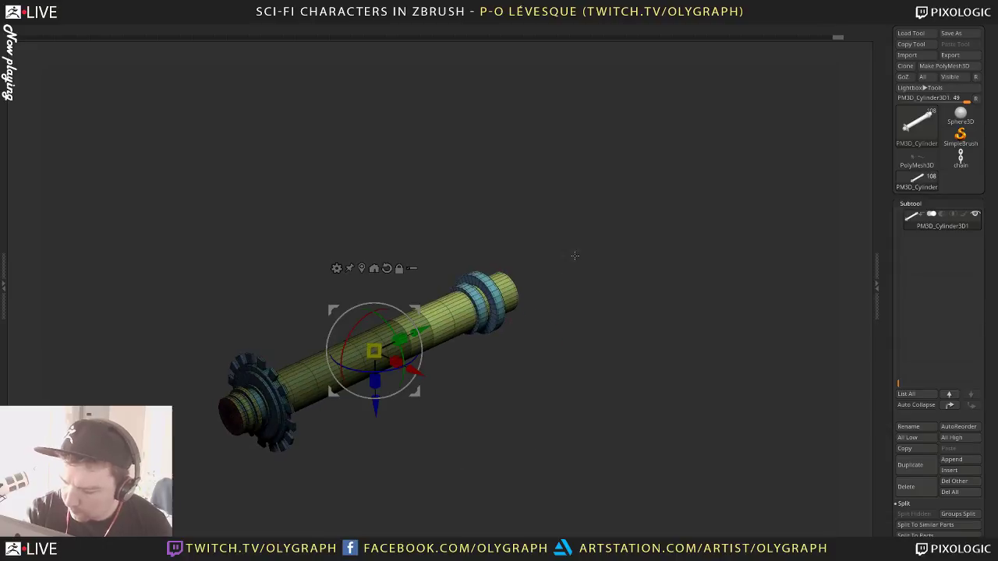
key("y")
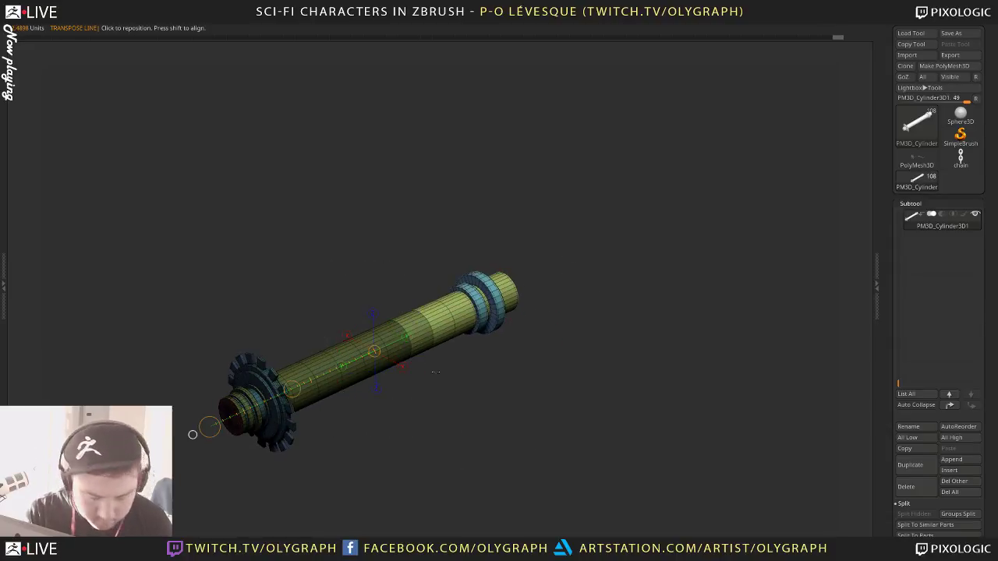
left_click_drag(518, 289, 648, 283)
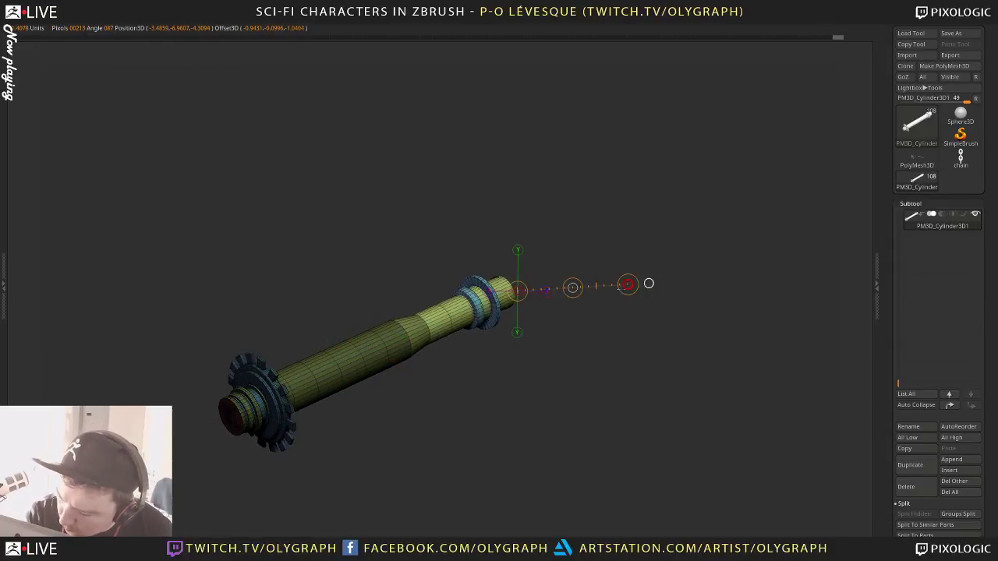
key("q")
key("d")
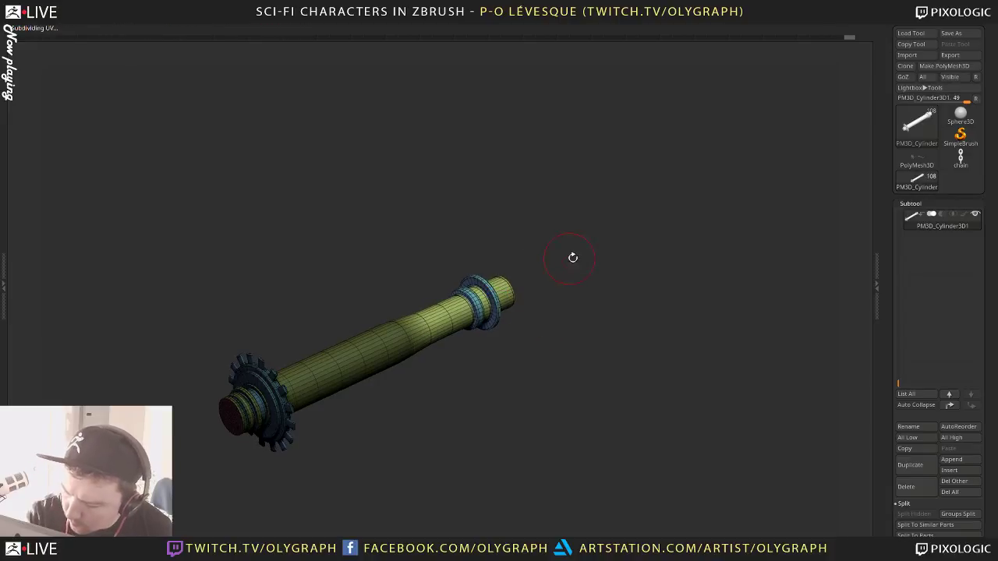
Sink two narrow ring grooves around the tube with ZModeler, one at each end of the tapered section
key("shift+f")
mouse_move(613, 221)
left_mouse_down()
mouse_move(632, 300)
mouse_move(599, 273)
left_mouse_up()
key("shift+d")
key("shift+f")
left_click_drag(397, 383, 413, 416, "alt")
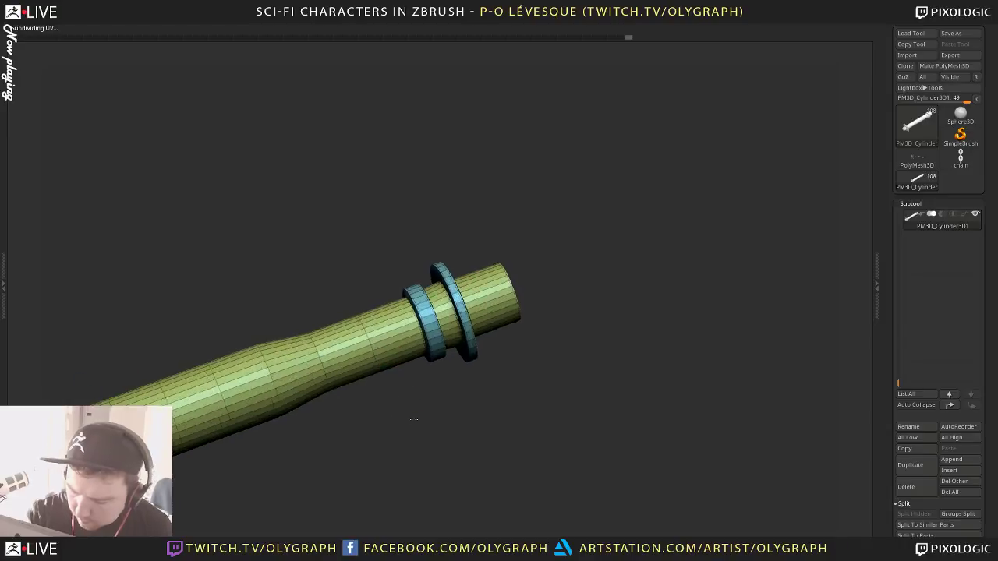
key("space")
left_click(432, 298)
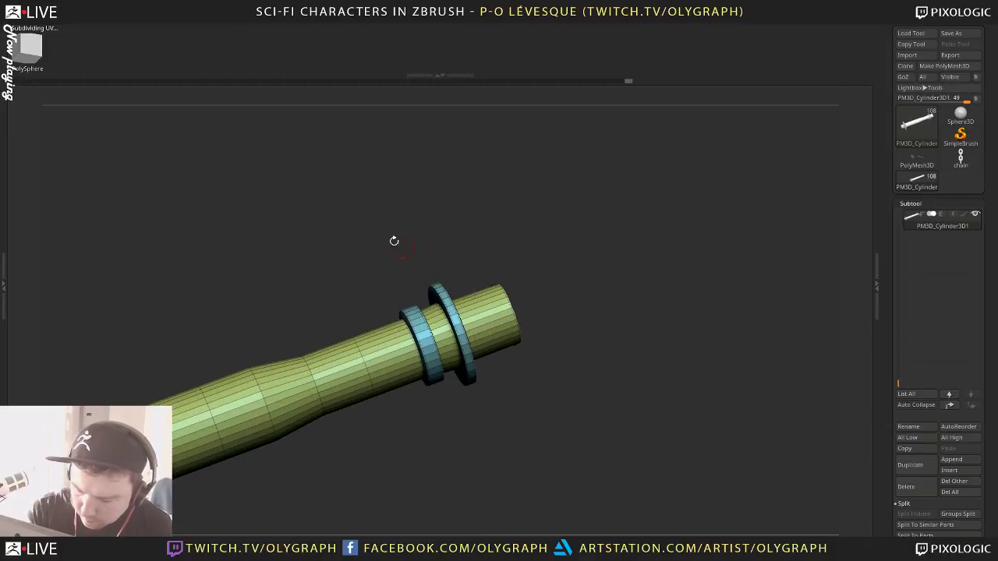
left_click(315, 375)
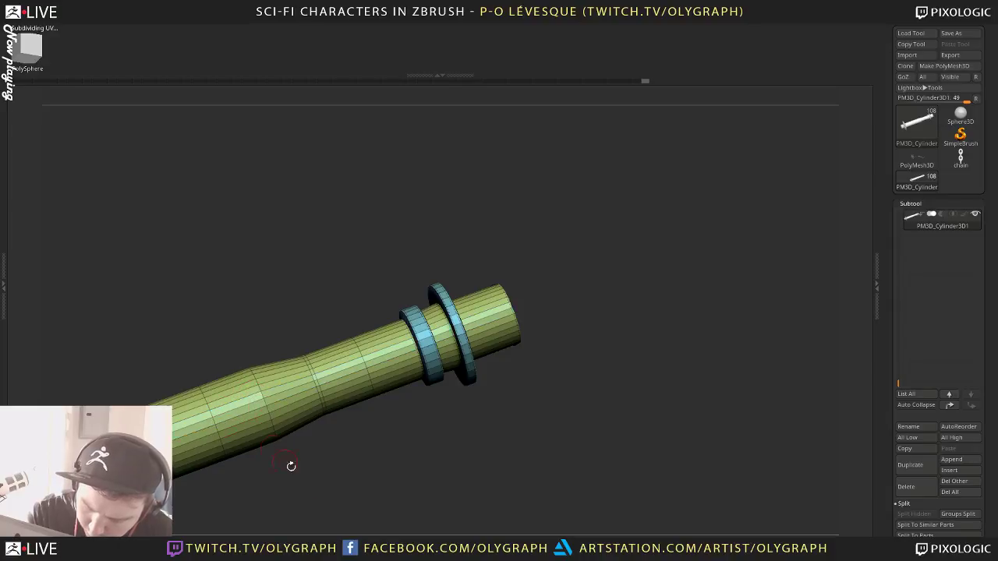
left_click_drag(289, 463, 433, 512)
left_click_drag(392, 342, 356, 340)
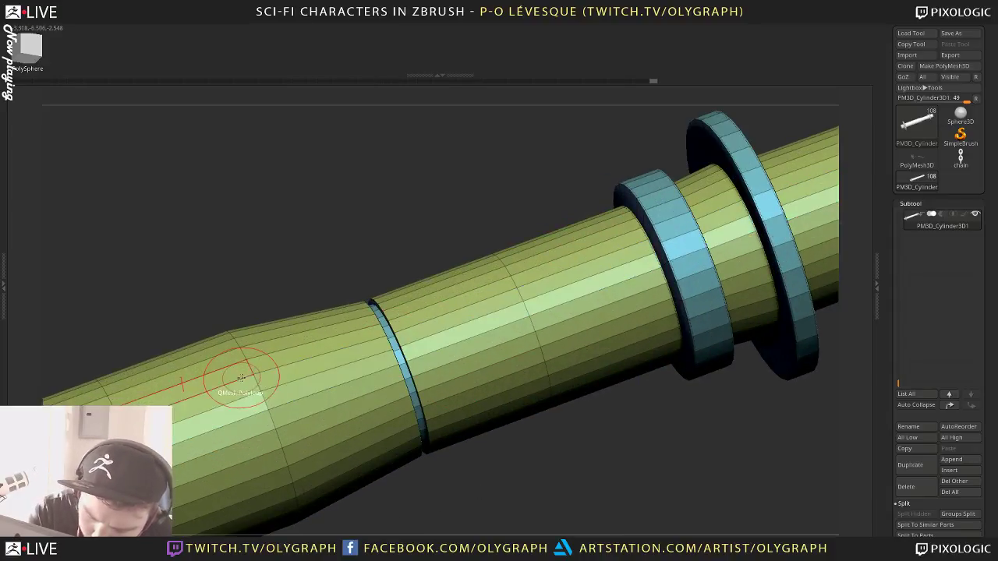
left_click_drag(245, 367, 273, 334)
Update the edge creasing on the grooved tube and display it smoothed without polyframes
key("space")
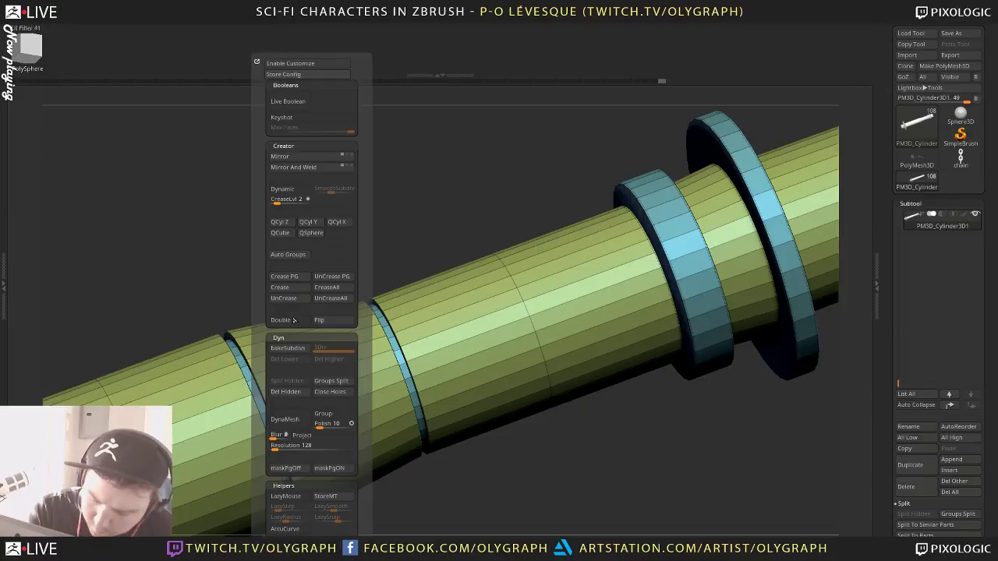
left_click(291, 296)
key("d")
key("shift+f")
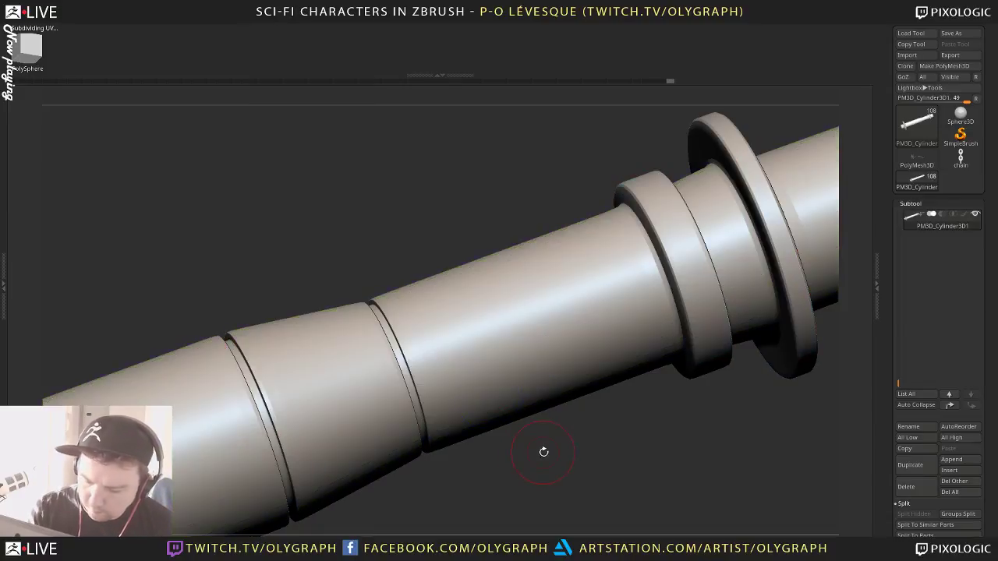
Frame the whole smoothed cylinder and quick save the project
key("f")
left_click_drag(545, 418, 589, 375)
key("space")
left_click(579, 319)
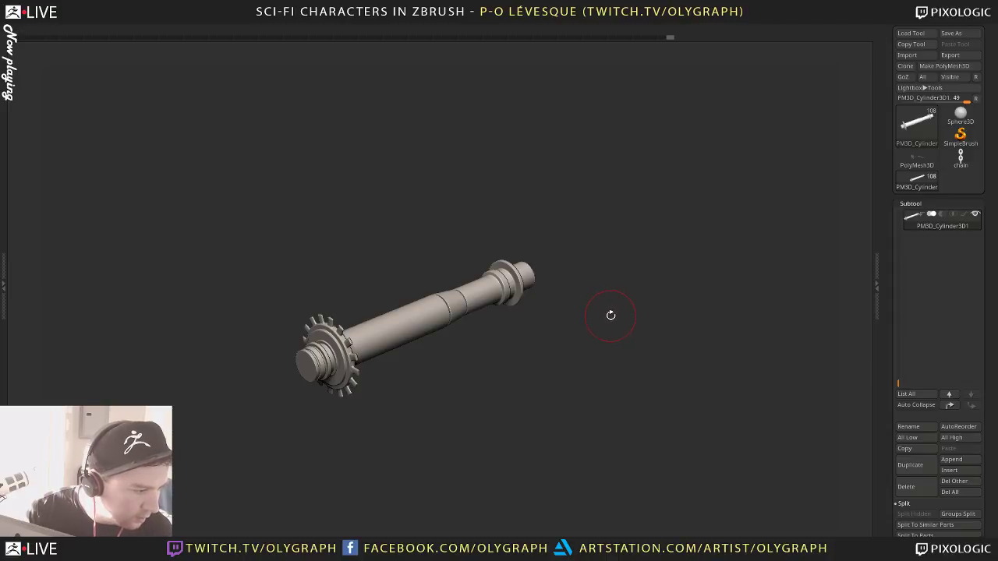
key("ctrl+s")
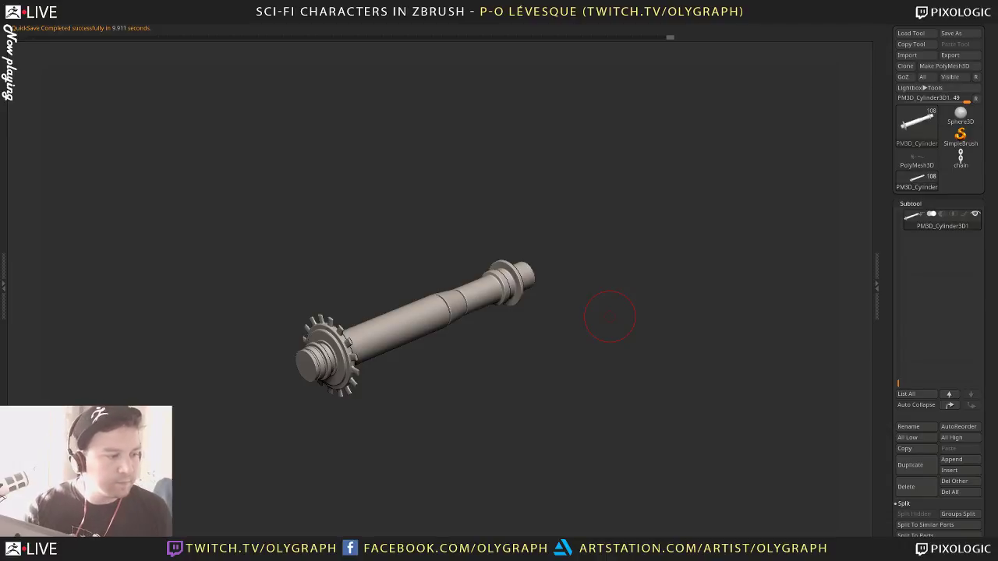
Select the Move brush and shift the cylinder slightly upward beneath the notched bar with the transpose line
left_click_drag(618, 277, 619, 289)
key("b")
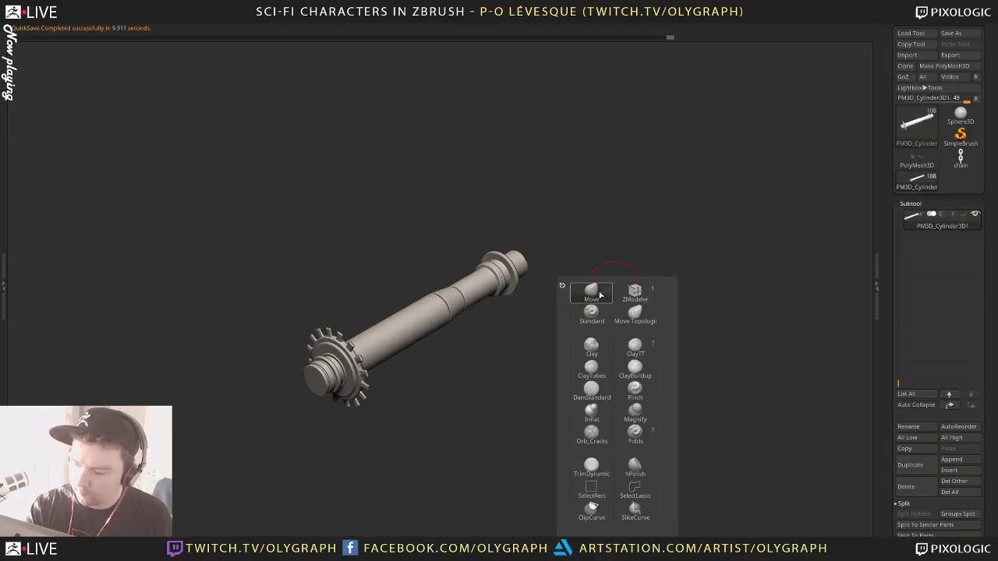
left_click(598, 294)
mouse_move(617, 200)
left_mouse_down("alt")
mouse_move(639, 275)
mouse_move(687, 270)
mouse_move(665, 279)
mouse_move(693, 282)
mouse_move(664, 249)
mouse_move(644, 245)
mouse_move(653, 283)
mouse_move(660, 243)
left_mouse_up("alt")
key("w")
left_click_drag(469, 249, 500, 322)
left_click_drag(485, 287, 481, 280)
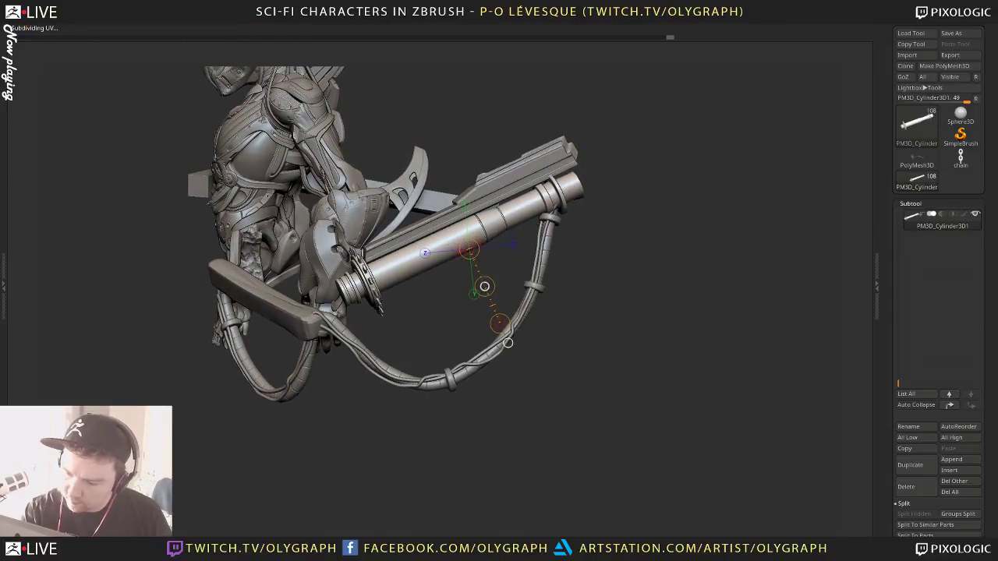
key("q")
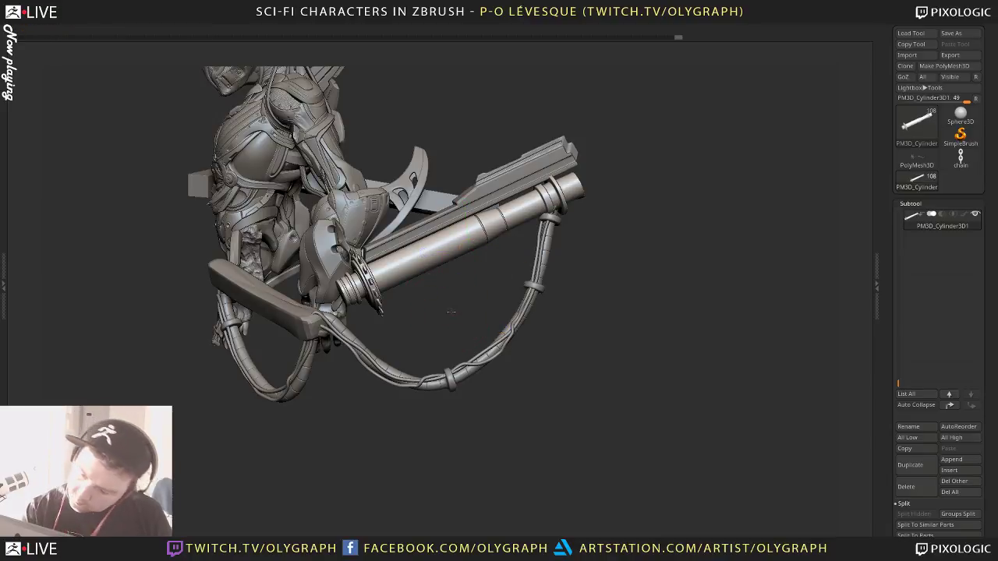
Examine the repositioned cylinder with the notched bar, cables and full character from several angles
left_click_drag(451, 312, 468, 295)
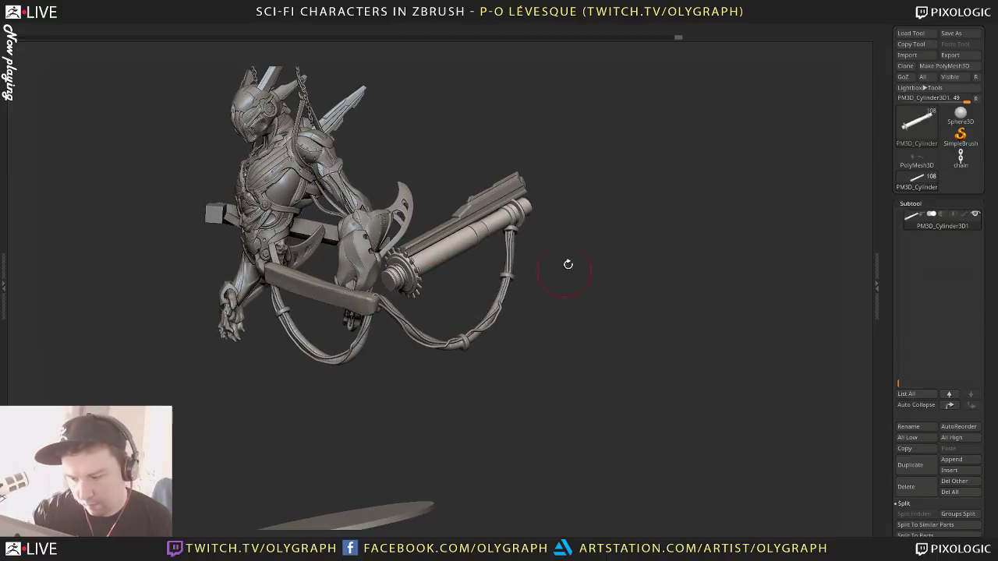
left_click_drag(590, 265, 597, 276, "alt")
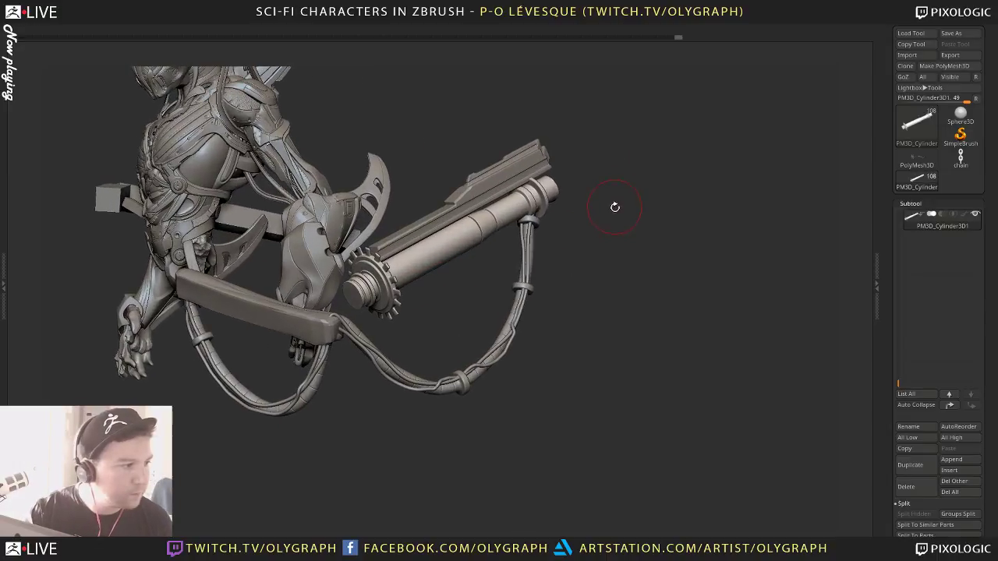
key("alt")
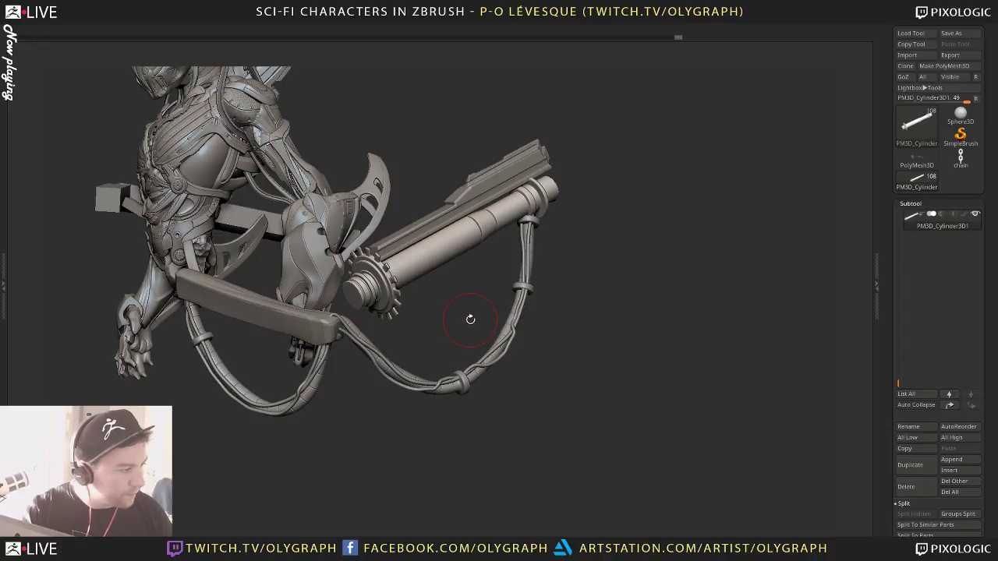
left_click_drag(463, 301, 484, 360)
key("Tab")
key("Tab")
left_click_drag(673, 189, 662, 238)
left_click_drag(660, 180, 493, 349)
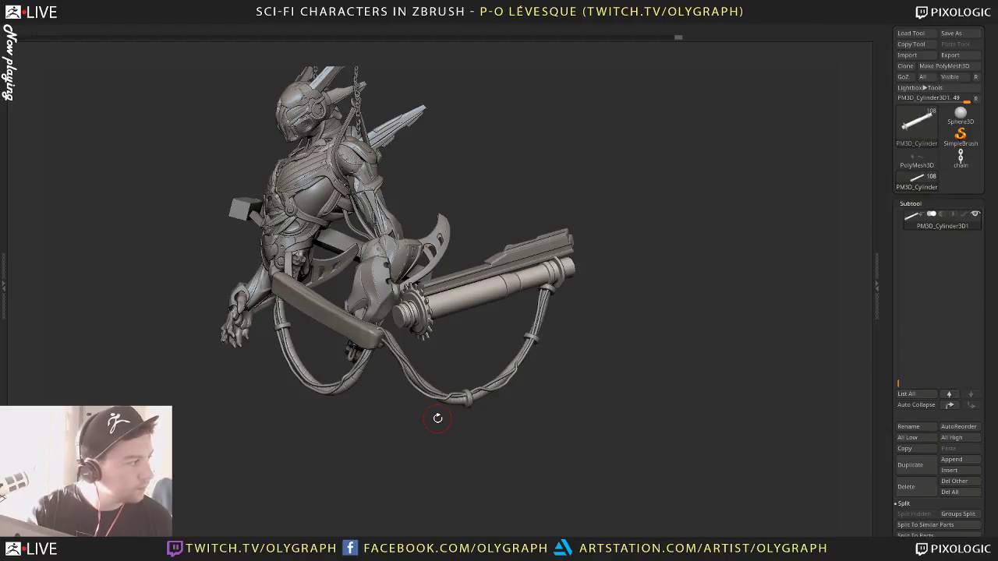
key("Tab")
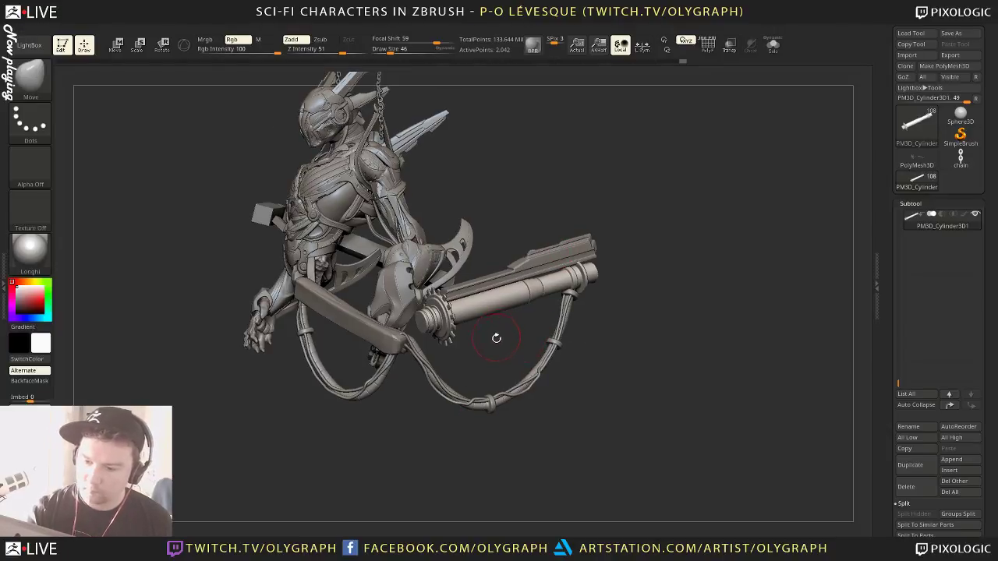
key("Tab")
left_click_drag(497, 348, 546, 348)
mouse_move(657, 248)
left_mouse_down()
mouse_move(662, 279)
mouse_move(722, 309)
left_mouse_up()
left_click_drag(686, 206, 695, 236)
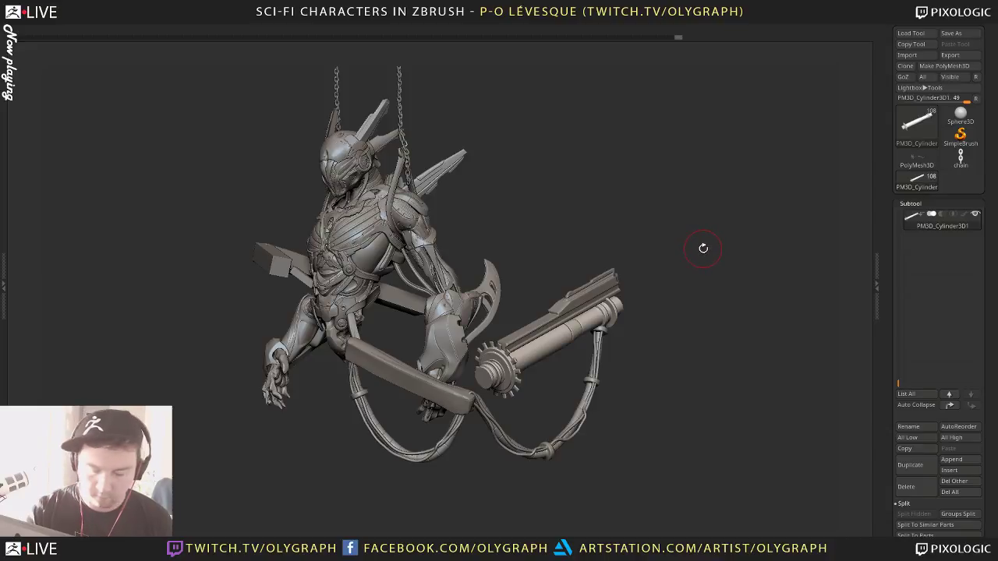
mouse_move(703, 248)
left_mouse_down()
mouse_move(684, 257)
mouse_move(702, 250)
mouse_move(709, 221)
mouse_move(707, 250)
mouse_move(580, 354)
mouse_move(599, 319)
mouse_move(591, 369)
mouse_move(592, 349)
left_mouse_up()
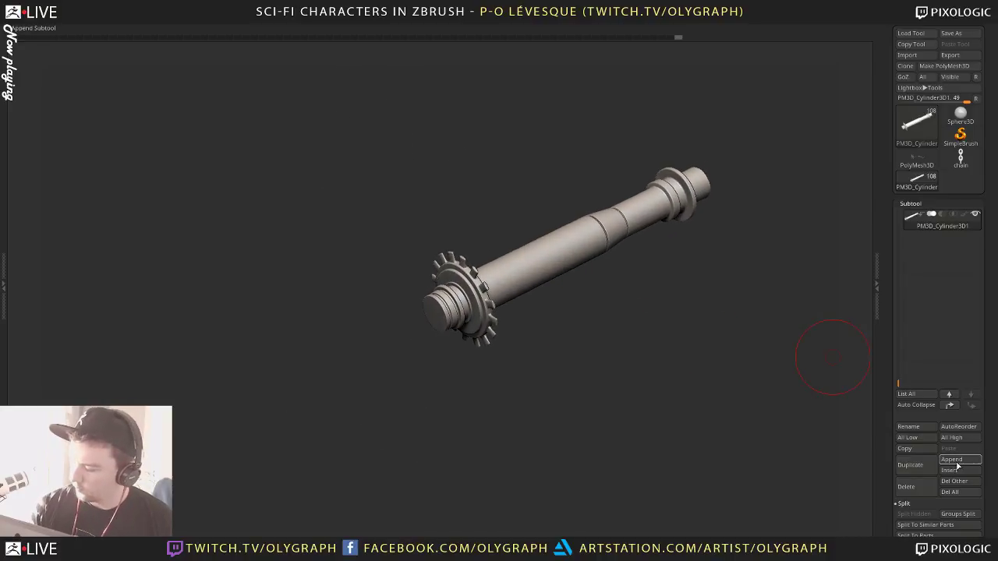
Select the IMM Primitives brush for adding a mesh to the isolated cylinder
key("b")
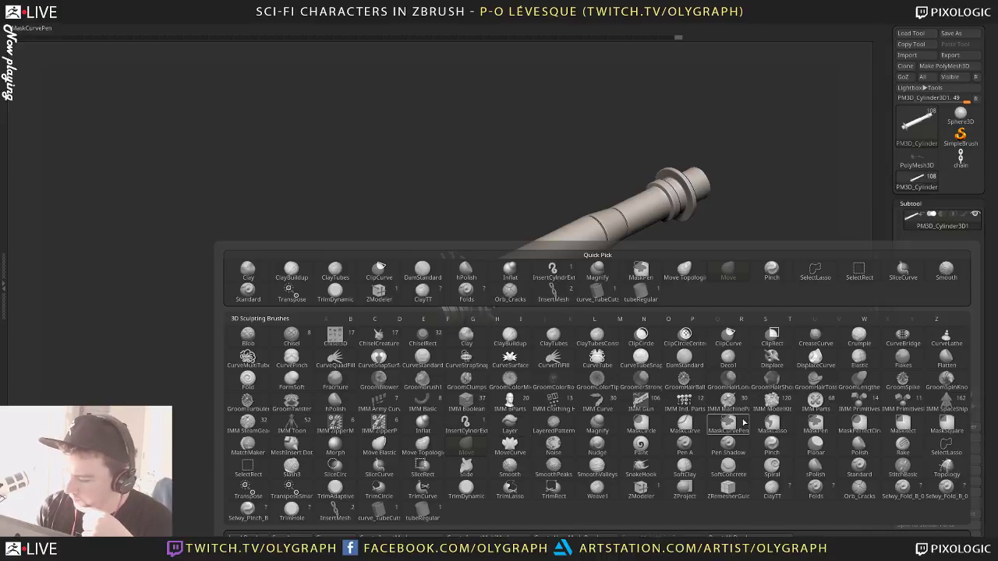
left_click(861, 409)
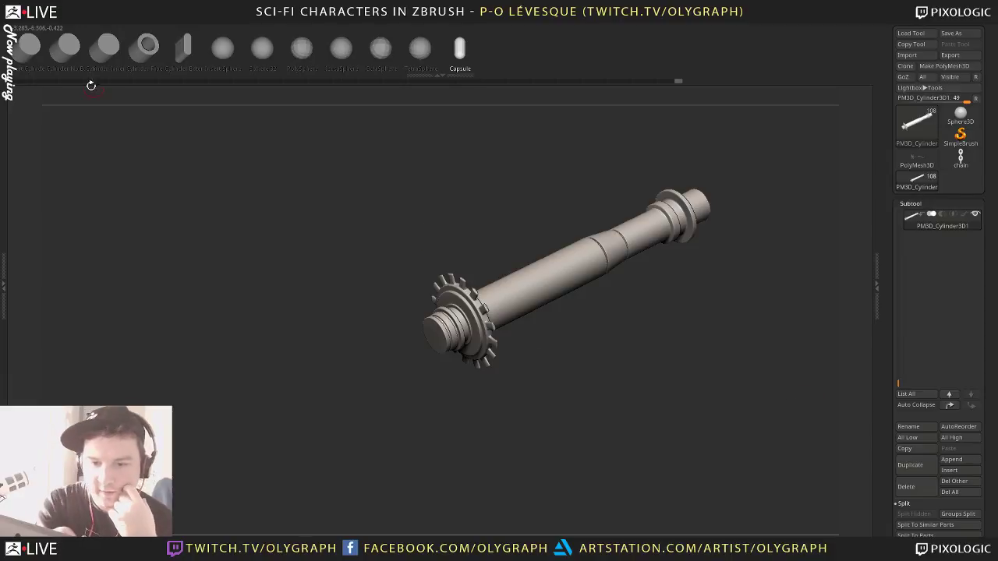
Try inserting the no-edge cylinder and the standard cylinder primitives on the stub's end face
left_click(68, 46)
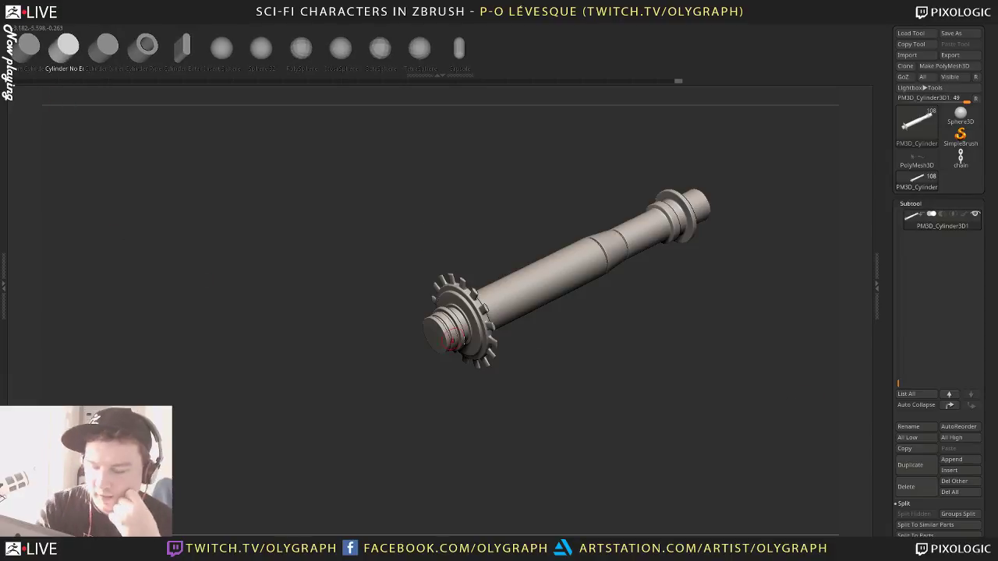
left_click_drag(433, 337, 465, 380)
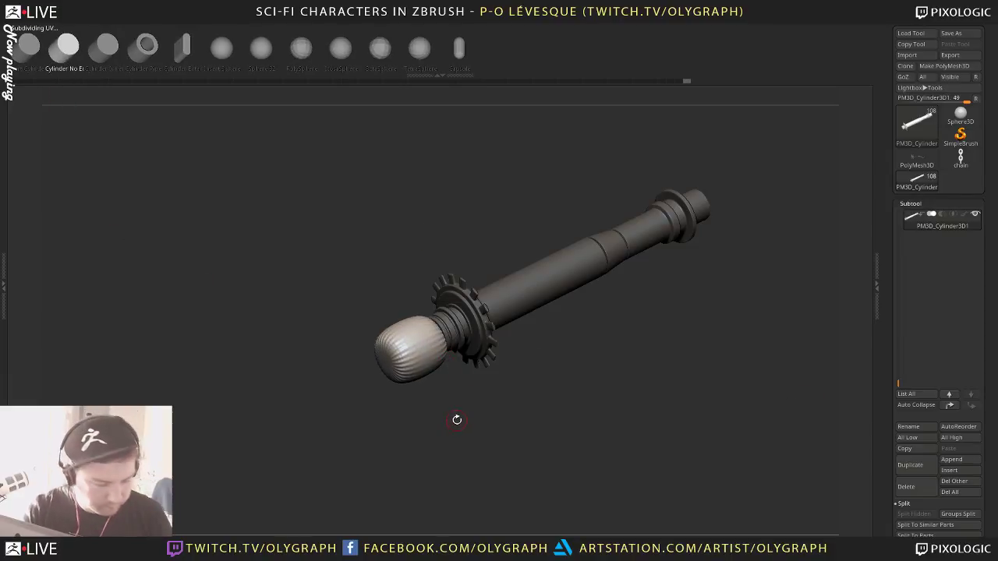
key("shift+f")
left_click_drag(457, 432, 461, 435)
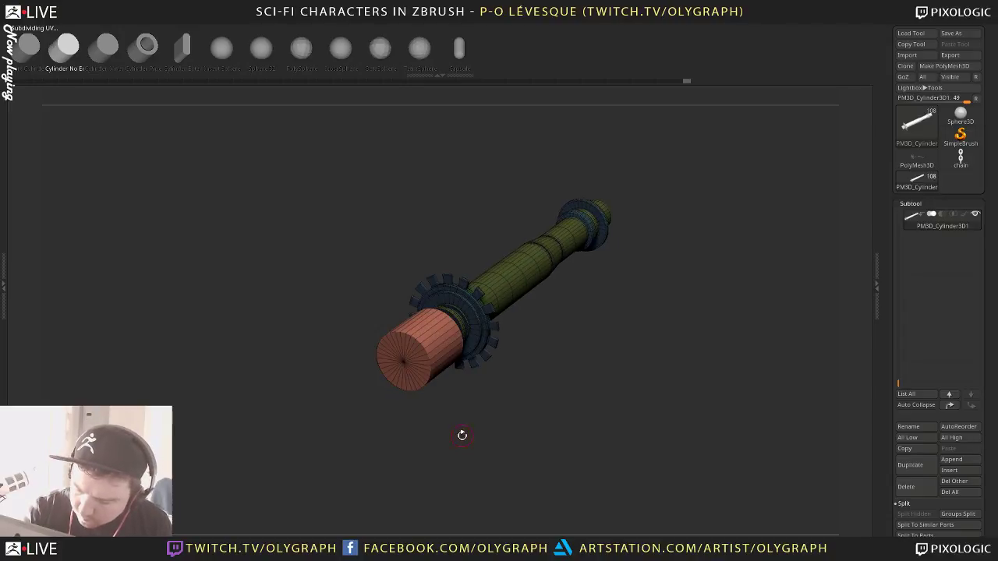
left_click(28, 46)
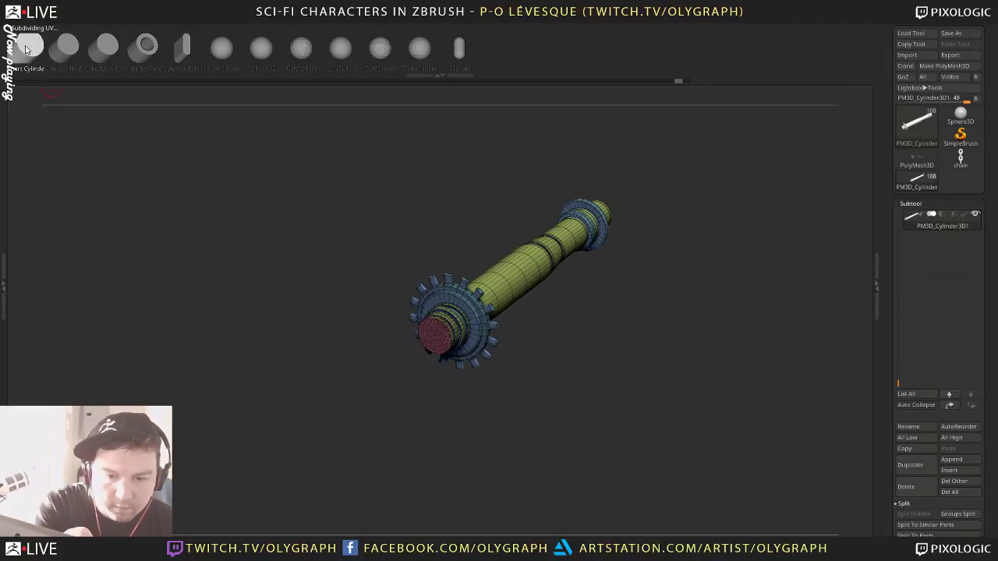
left_click_drag(435, 360, 436, 442)
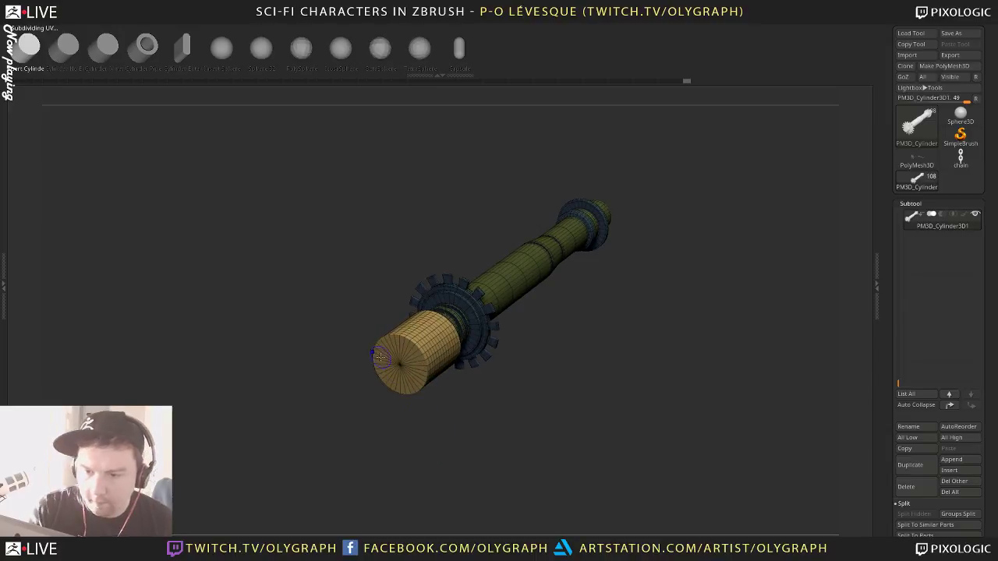
key("ctrl+z")
Try the Cylinder Inner primitive and the standard cylinder again on the stub's end face
left_click(107, 46)
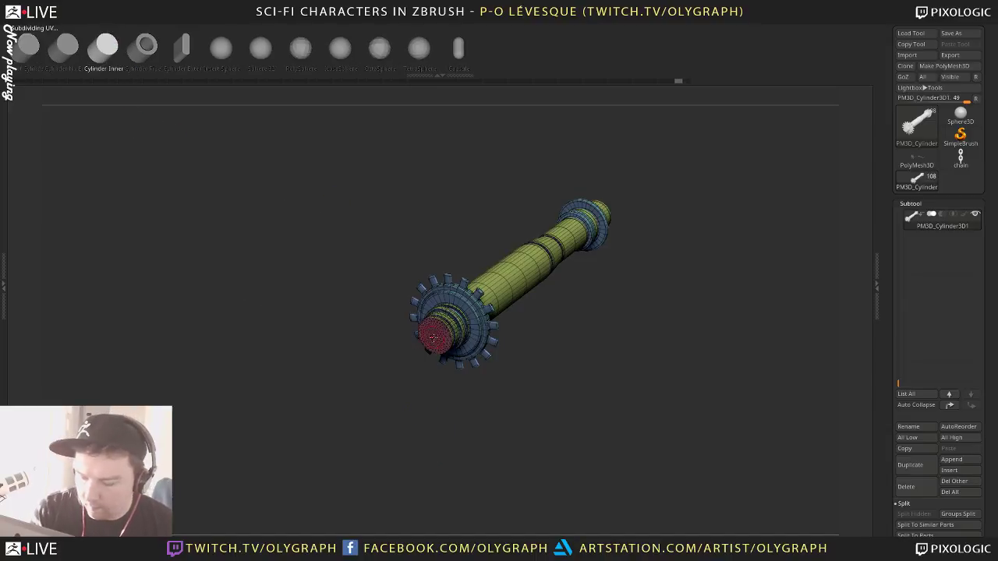
left_click_drag(433, 337, 466, 429)
key("shift+f")
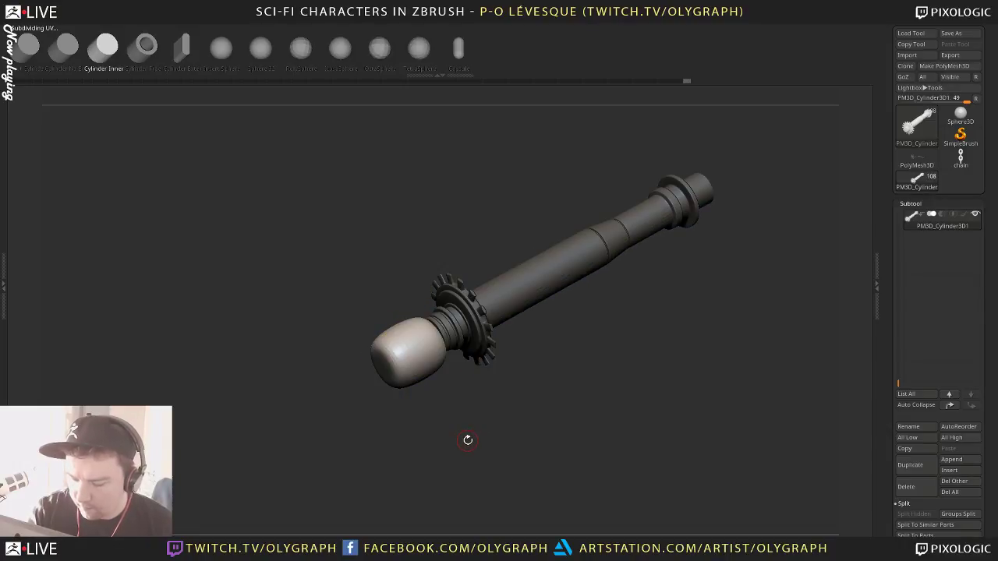
key("ctrl+z")
left_click(28, 47)
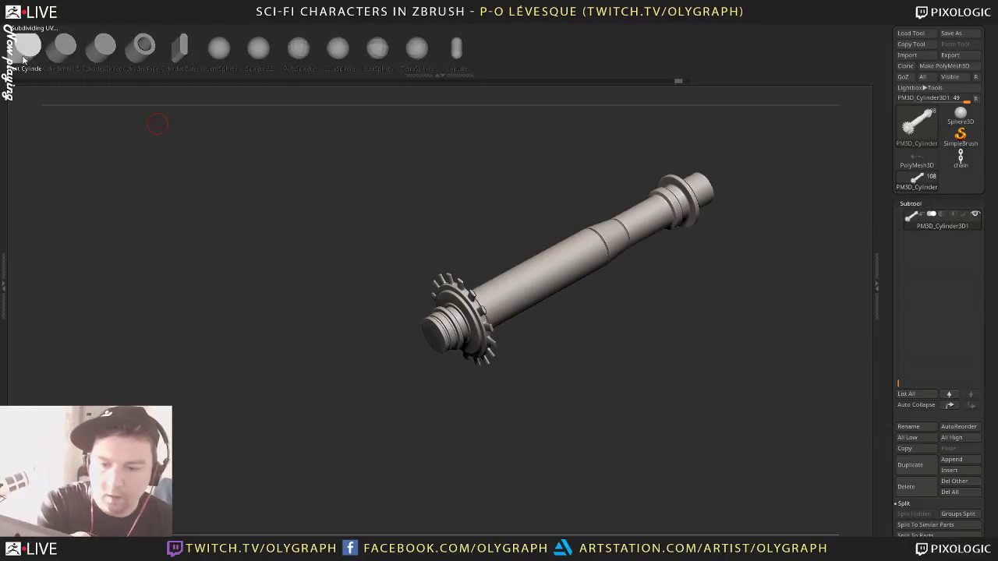
left_click_drag(434, 340, 459, 358)
key("ctrl+z")
Insert a Cylinder Pipe primitive on the stub's end face and display it unsmoothed with polyframes
left_click(142, 49)
key("shift+d")
key("shift+f")
left_click_drag(463, 412, 466, 444)
Show the character around the cylinder and rotate the inserted pipe 90° so it sits crosswise to the tube
key("w")
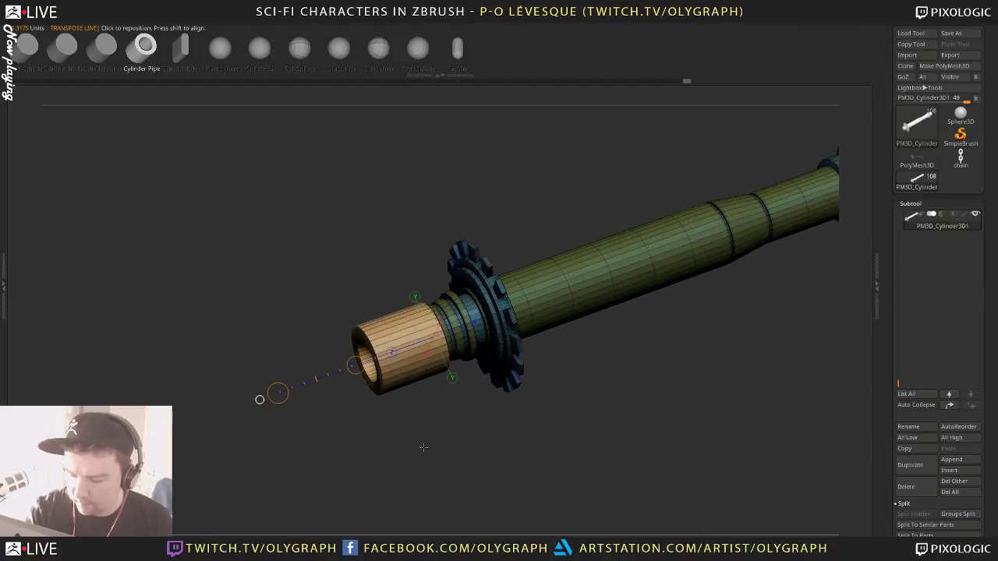
key("shift+s")
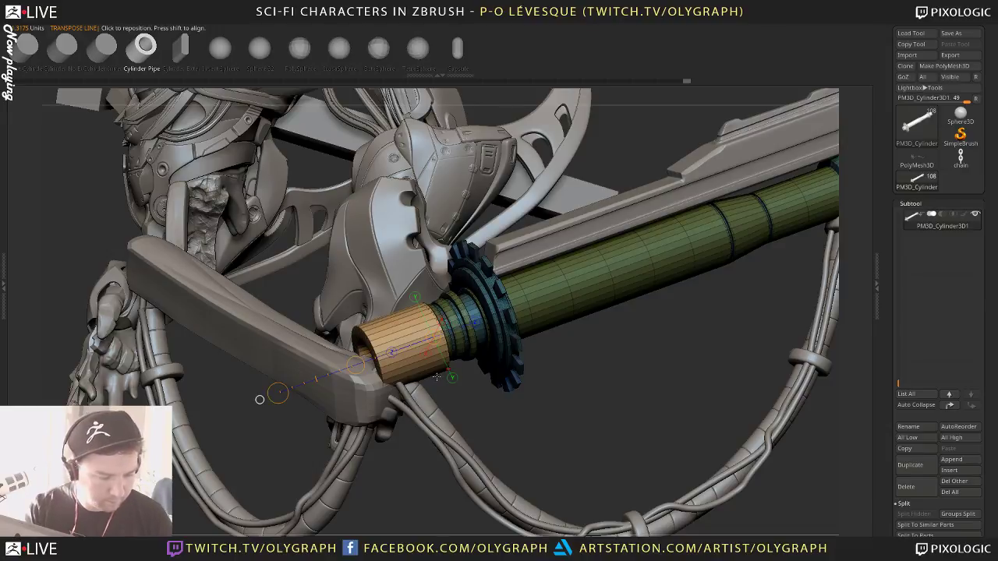
key("y")
left_click_drag(439, 353, 495, 289)
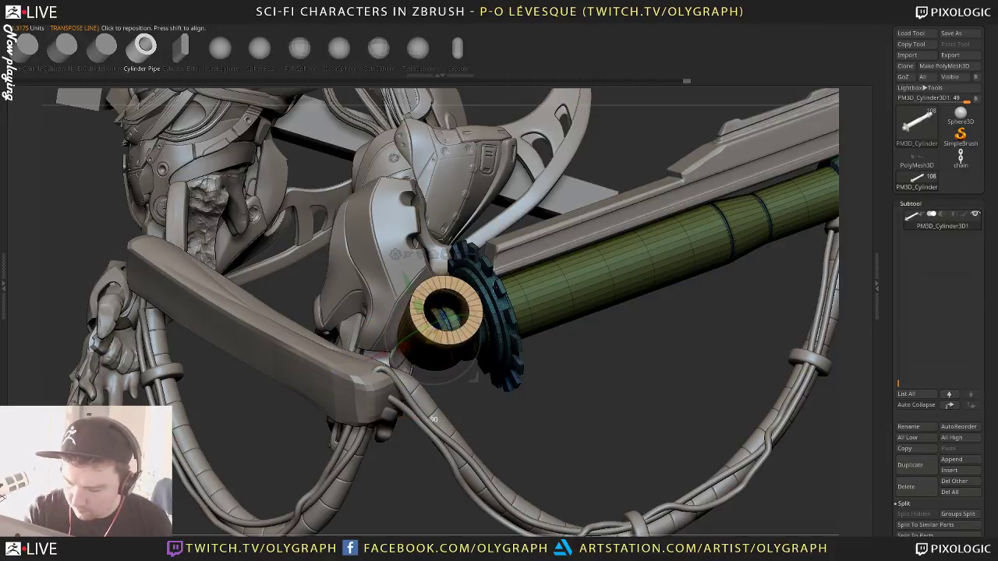
Rotate the inserted pipe so its axis stands crosswise to the tube and position it beside the stub's end
mouse_move(518, 424)
left_mouse_down()
mouse_move(669, 436)
mouse_move(507, 421)
left_mouse_up()
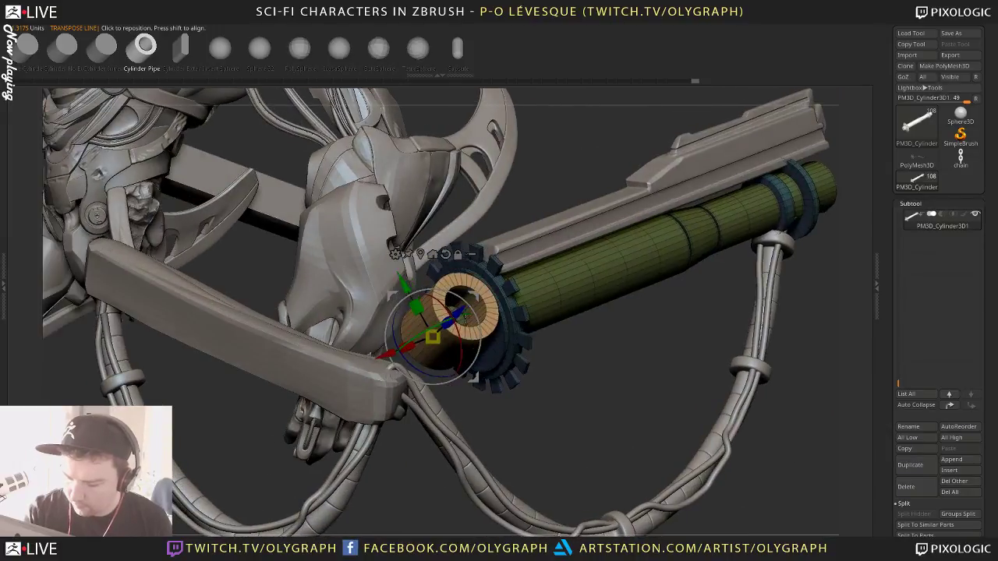
left_click_drag(464, 318, 446, 346)
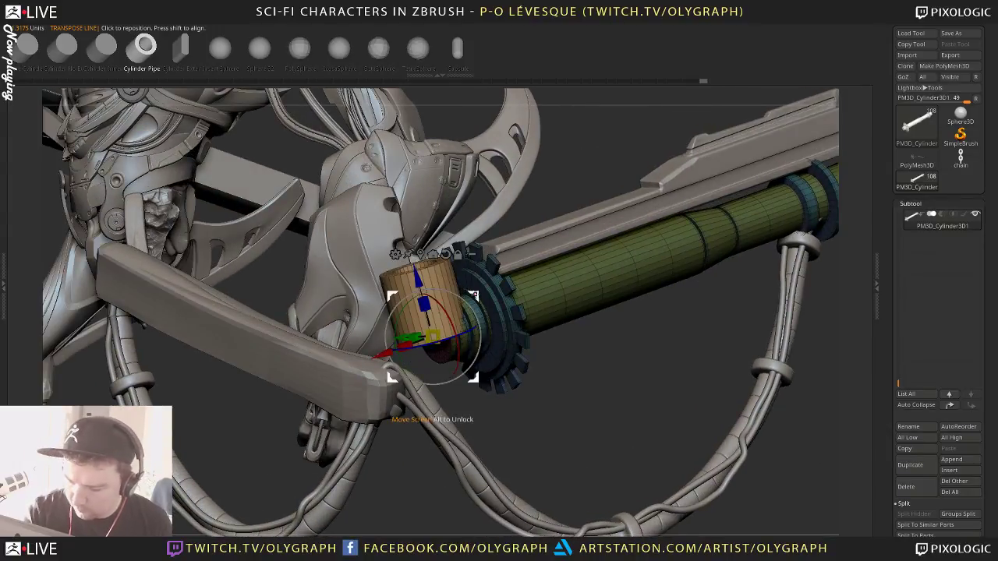
left_click_drag(475, 296, 461, 337)
left_click_drag(450, 378, 439, 355)
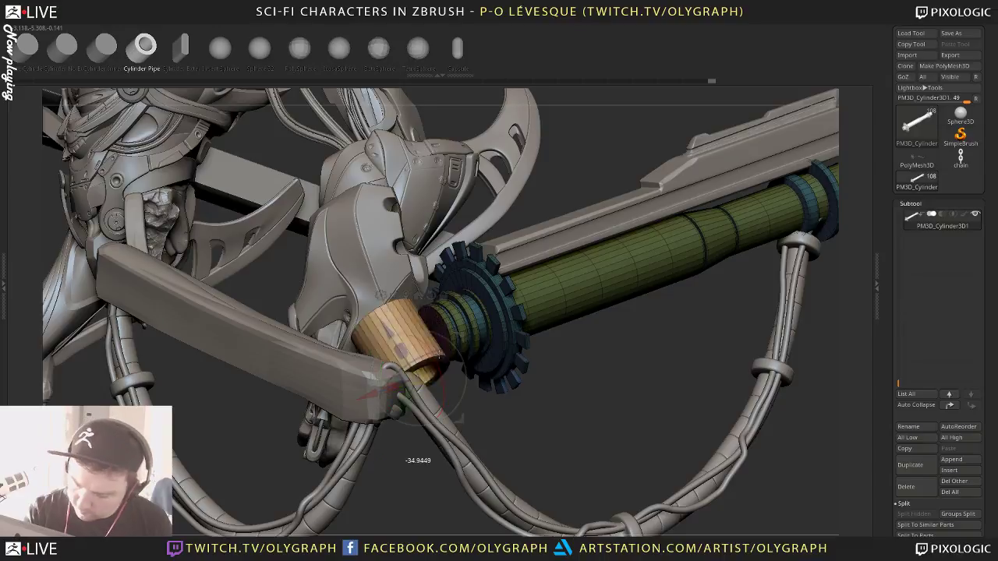
left_click_drag(426, 318, 427, 317)
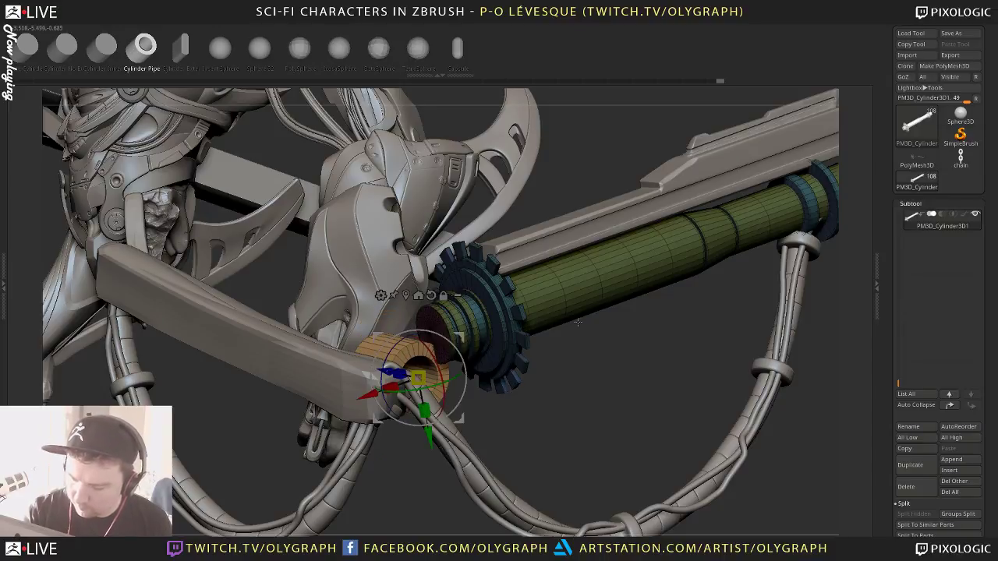
left_click_drag(574, 396, 562, 402)
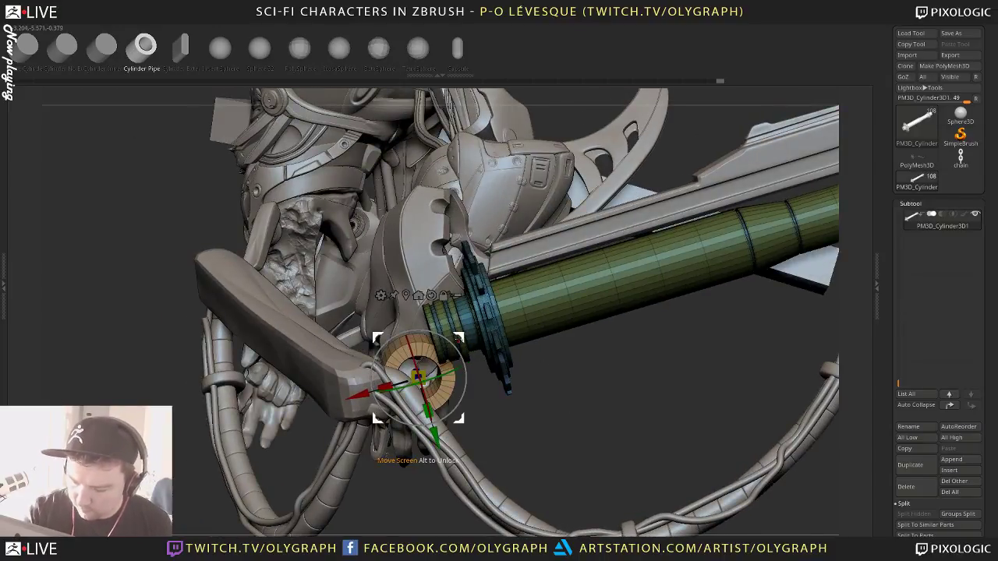
left_click_drag(431, 437, 432, 439)
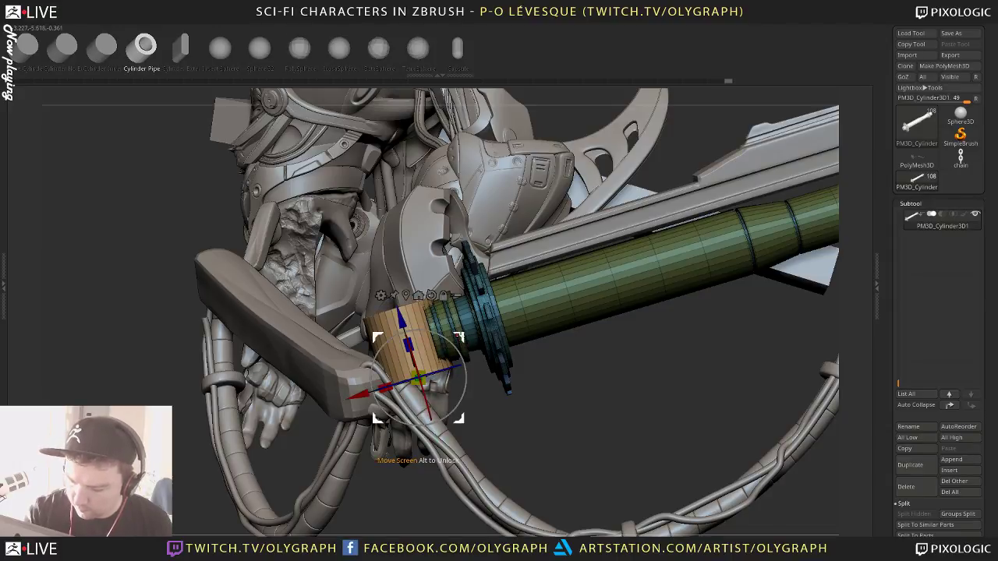
Move the upright pipe against the stub's end face and scale it up uniformly to suit the joint
left_click_drag(459, 336, 445, 339)
left_click_drag(405, 380, 405, 379)
left_click_drag(448, 336, 452, 325)
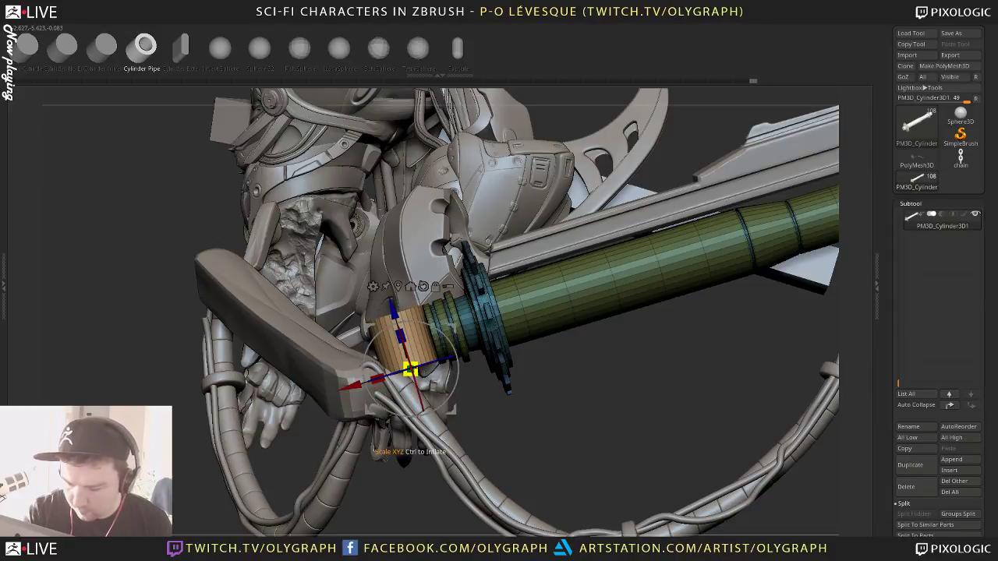
left_click_drag(410, 369, 428, 363)
left_click_drag(452, 328, 451, 341)
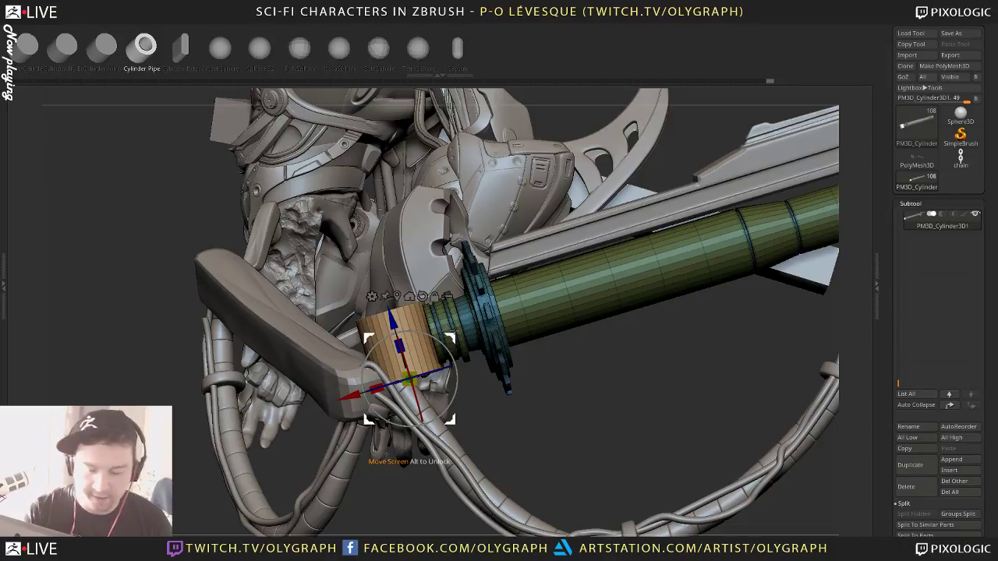
Align the pipe with the stub and the beam's corner as seen from above
key("q")
left_click_drag(542, 401, 538, 453)
key("w")
left_click_drag(453, 340, 456, 347)
key("q")
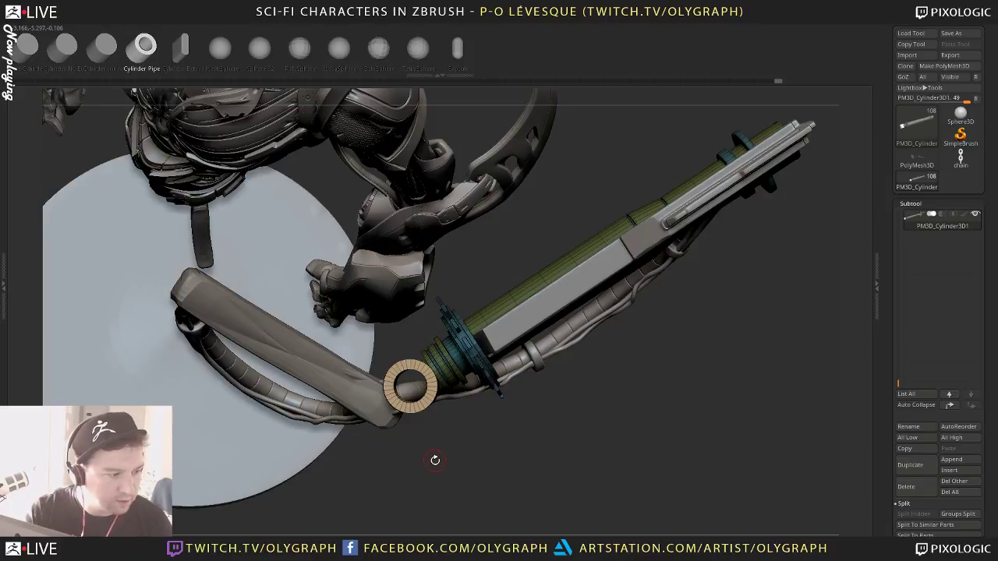
Shorten the pipe along its axis, raise it to centre on the stub, and compare it with the whole character
left_click_drag(435, 463, 461, 404)
mouse_move(401, 354)
left_mouse_down()
mouse_move(396, 334)
mouse_move(399, 342)
left_mouse_up()
key("q")
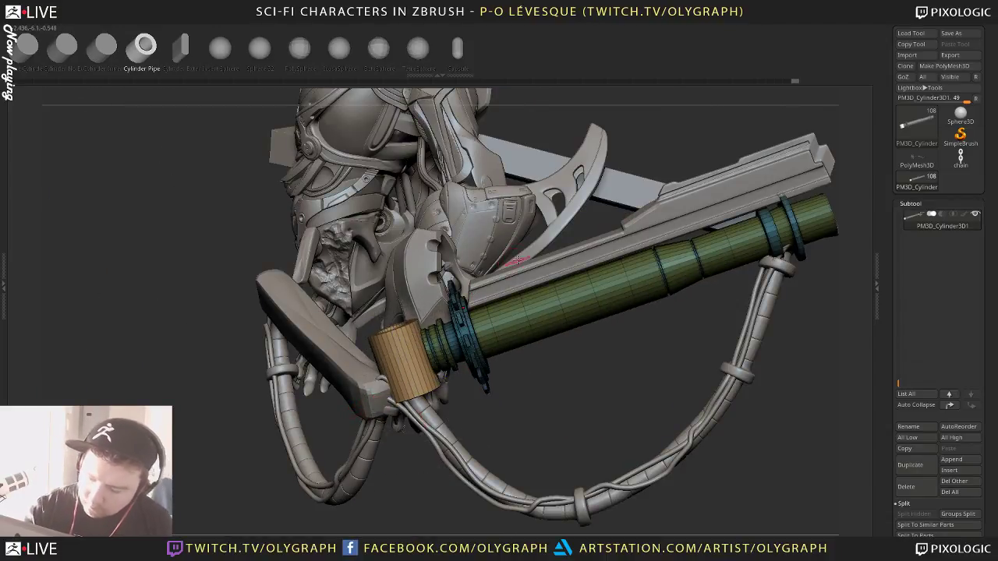
key("ctrl+shift+z")
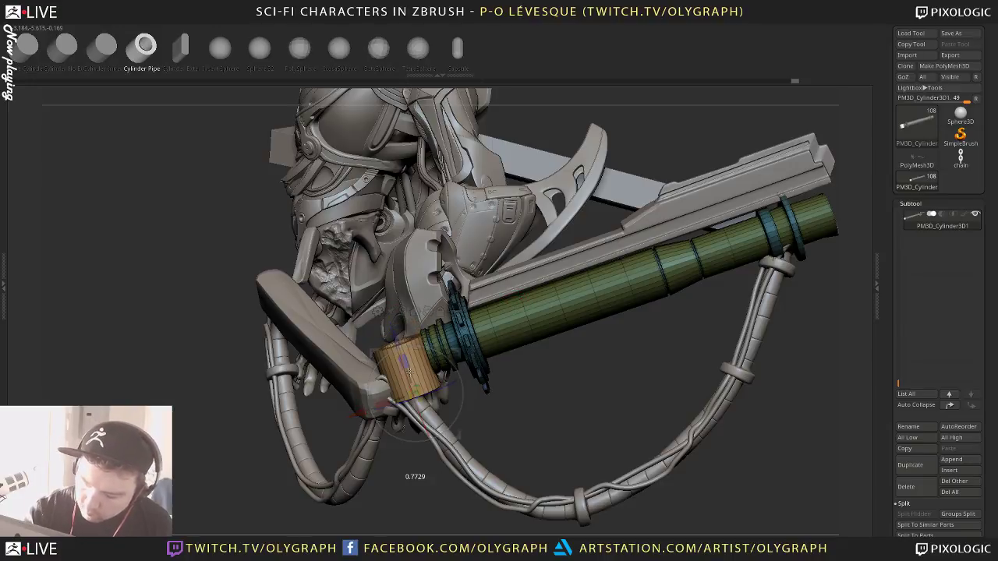
left_click_drag(397, 340, 394, 333)
key("q")
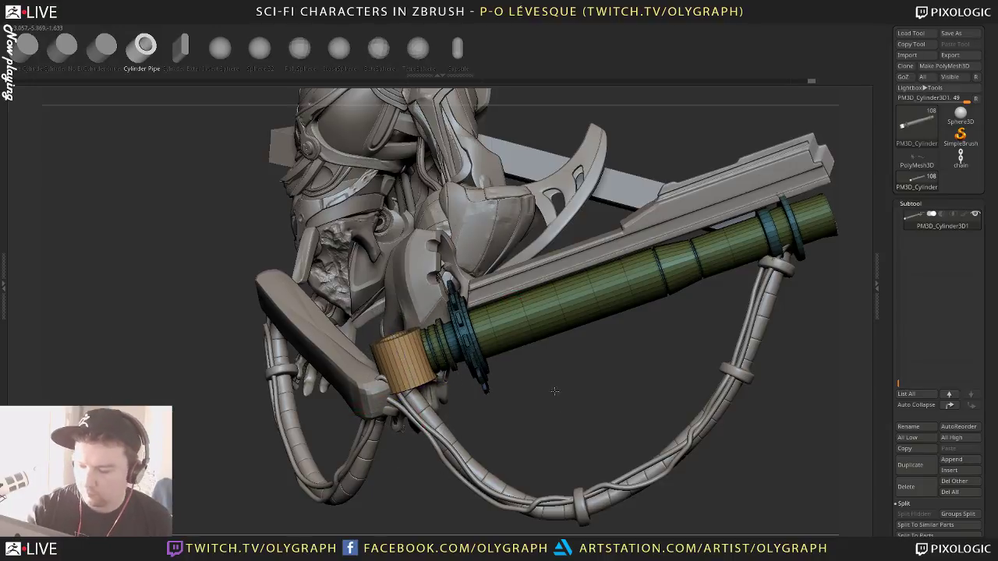
right_click_drag(555, 390, 549, 384, "ctrl")
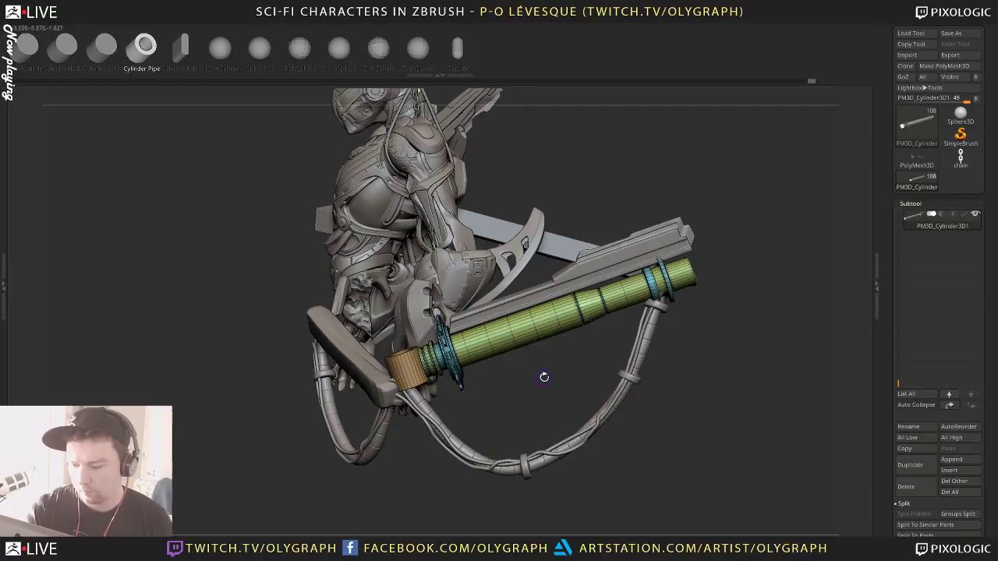
key("shift+f")
left_click_drag(525, 382, 519, 390)
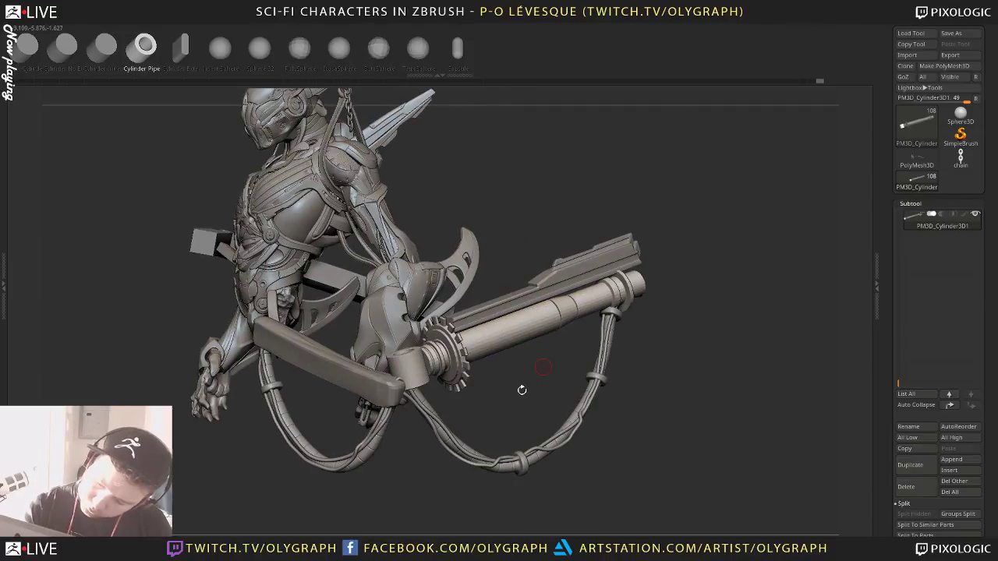
key("shift+f")
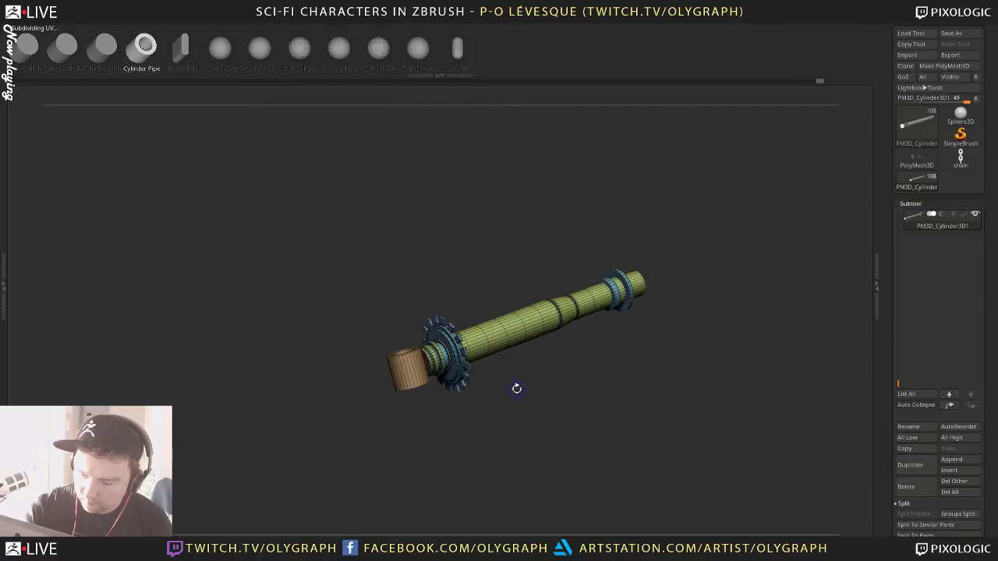
Isolate the crosswise pipe by hiding the rest of the cylinder mesh
left_click_drag(517, 397, 420, 386)
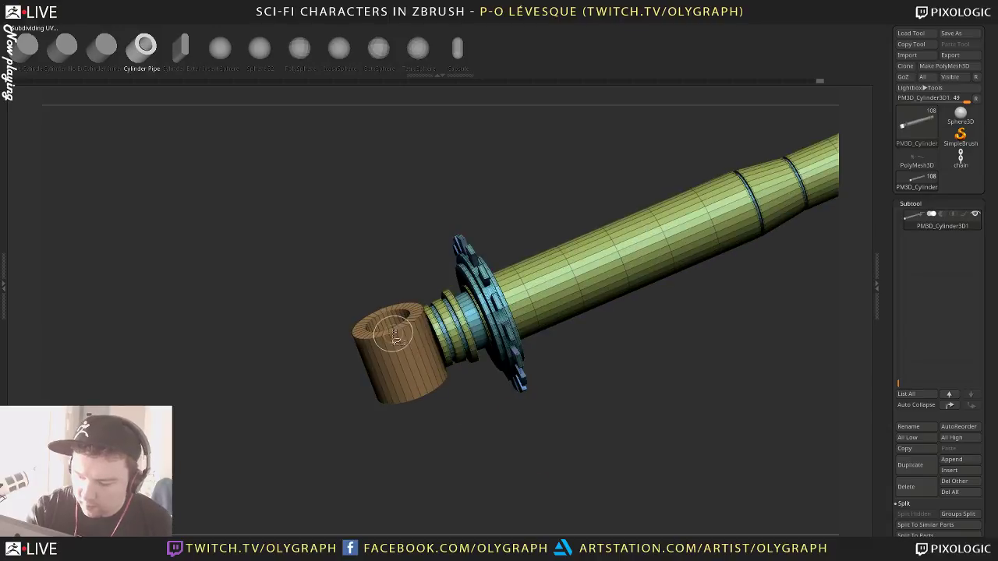
key("b")
left_click(384, 329)
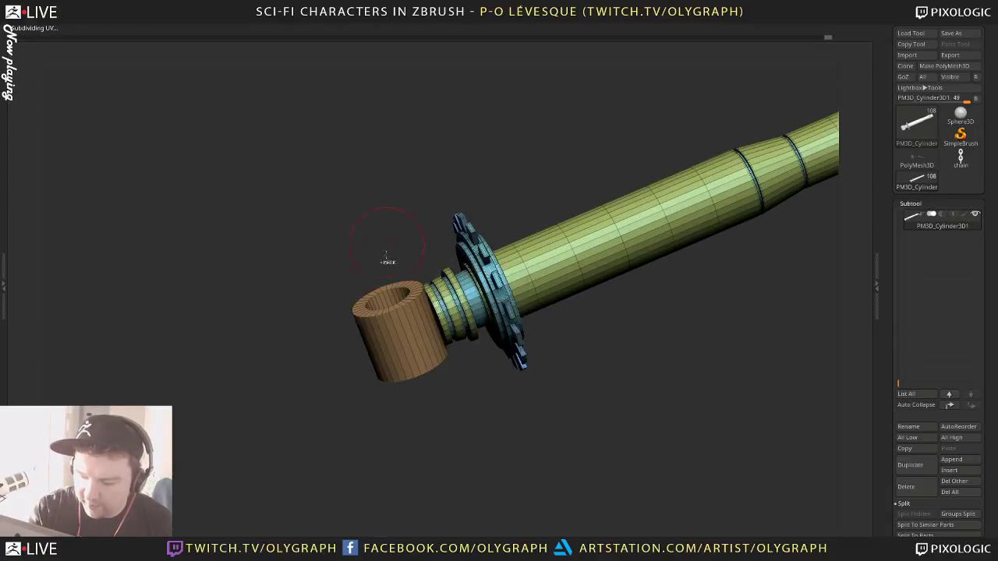
left_click(396, 314, "ctrl+shift")
mouse_move(536, 460)
left_mouse_down()
mouse_move(579, 445)
mouse_move(560, 396)
mouse_move(506, 440)
mouse_move(541, 351)
mouse_move(551, 463)
left_mouse_up()
mouse_move(544, 401)
left_mouse_down("alt")
mouse_move(565, 473)
mouse_move(554, 312)
left_mouse_up("alt")
Crease the pipe's rim edge loops with the ZModeler Crease edge action
key("space")
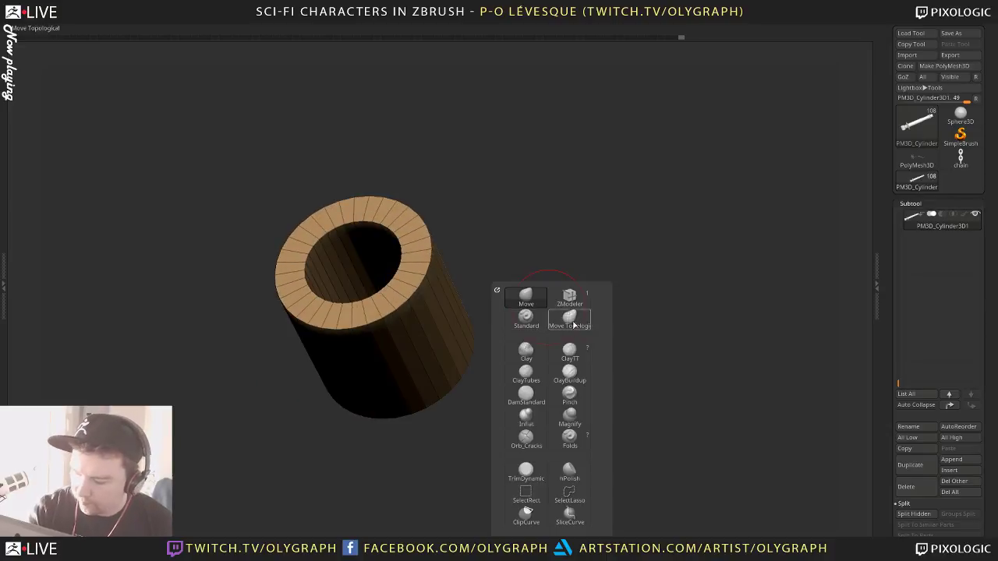
left_click(568, 298)
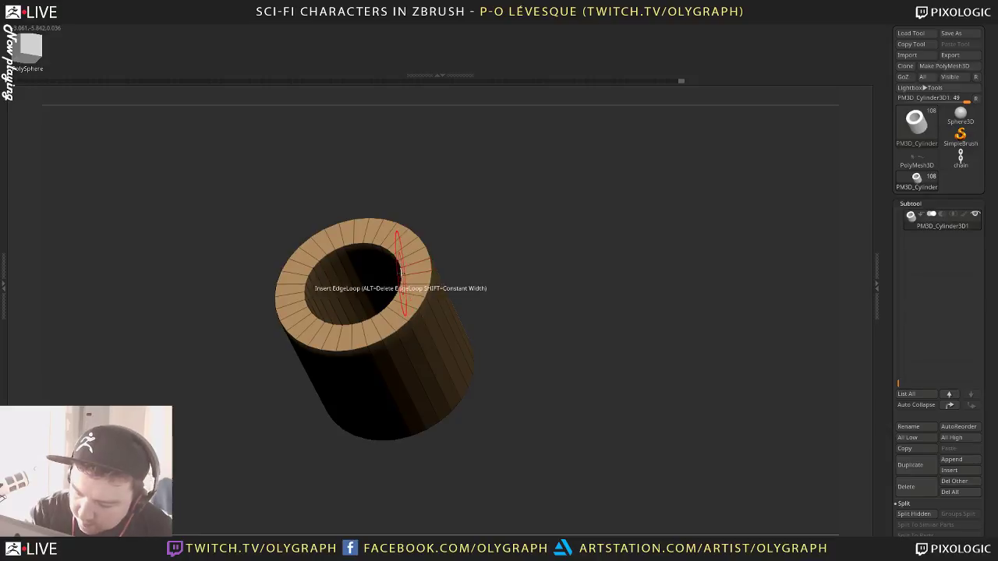
key("space")
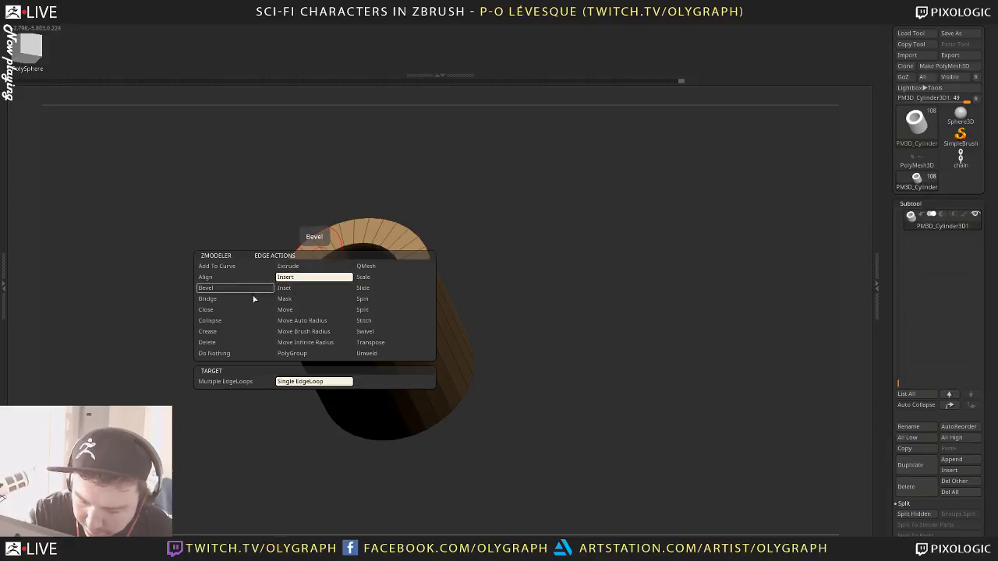
left_click(232, 332)
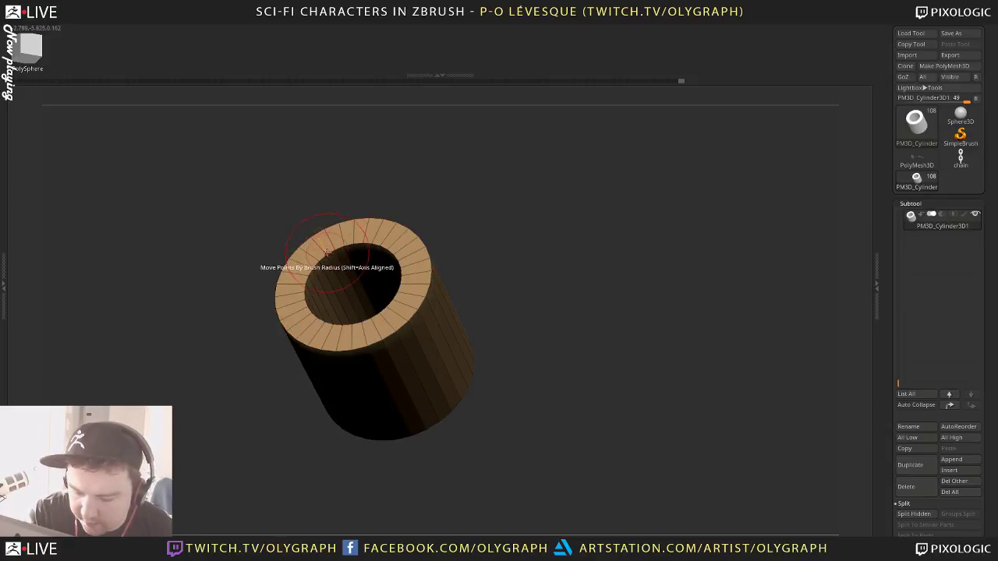
left_click_drag(491, 223, 538, 261)
left_click_drag(405, 213, 444, 148)
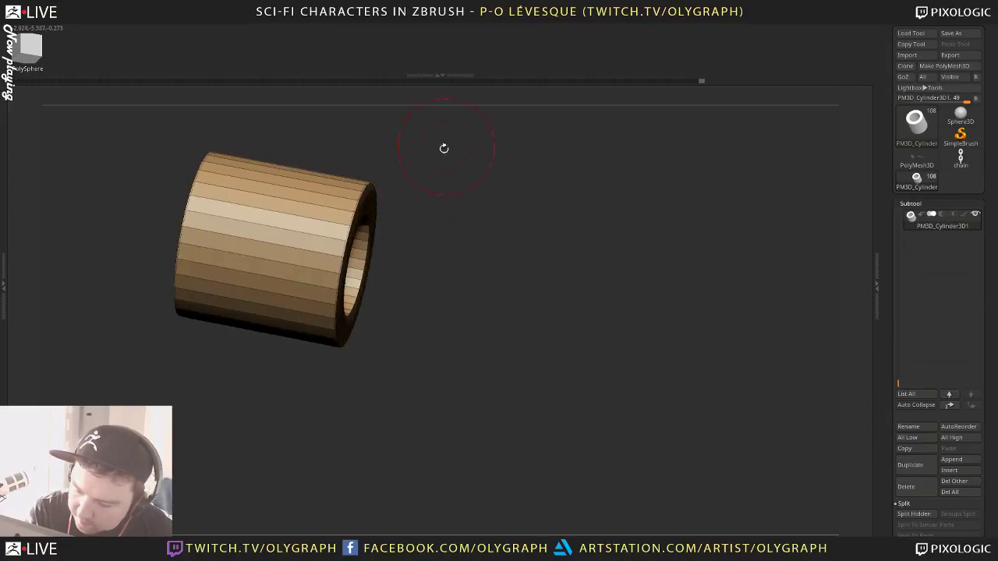
Unhide the rest of the tube and inspect the pipe in place on the character without polyframes
mouse_move(429, 258)
left_mouse_down("alt")
mouse_move(423, 221)
mouse_move(395, 194)
mouse_move(434, 249)
mouse_move(435, 207)
mouse_move(459, 254)
left_mouse_up("alt")
key("shift+f")
mouse_move(522, 289)
left_mouse_down("alt")
mouse_move(492, 252)
mouse_move(454, 279)
mouse_move(499, 347)
mouse_move(439, 300)
left_mouse_up("alt")
left_click(507, 305, "ctrl+shift")
key("b")
left_click(478, 298)
key("shift+s")
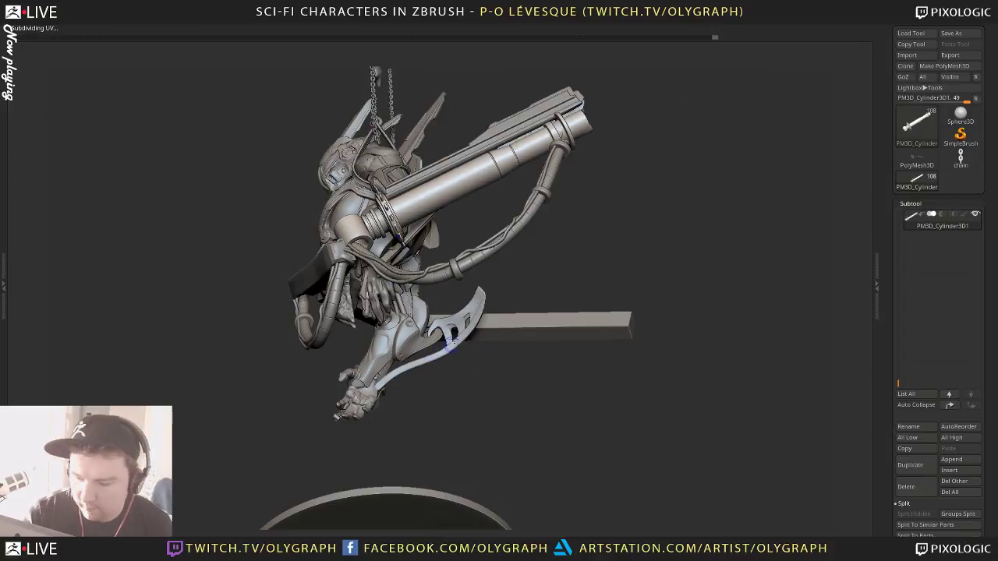
key("shift+s")
left_click_drag(418, 362, 466, 414)
key("shift+f")
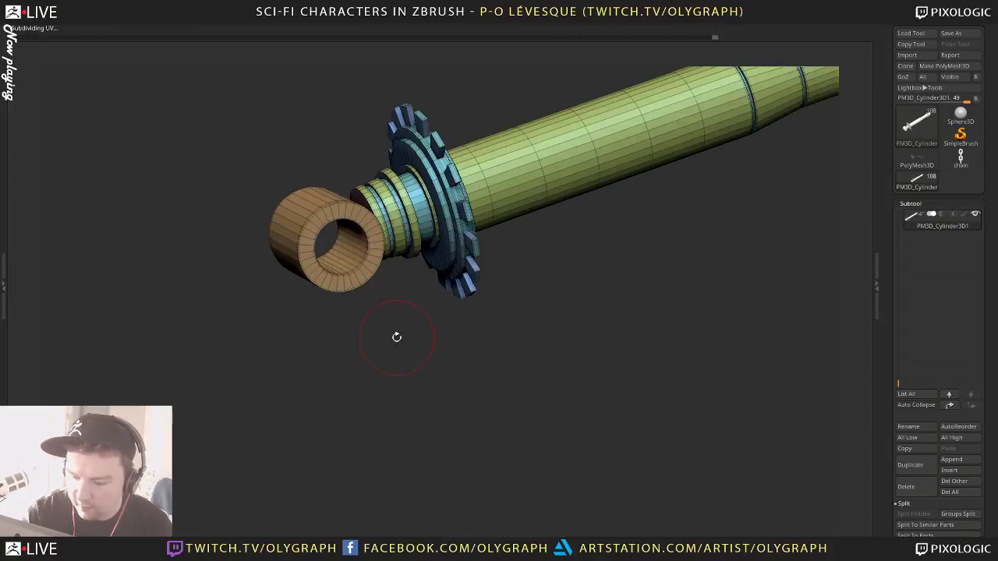
left_click_drag(396, 339, 436, 470, "alt")
QMesh the polyloop of the pipe's inner wall inward with ZModeler to form a recessed ring with a smaller hole
key("b")
key("z")
key("m")
key("shift+f")
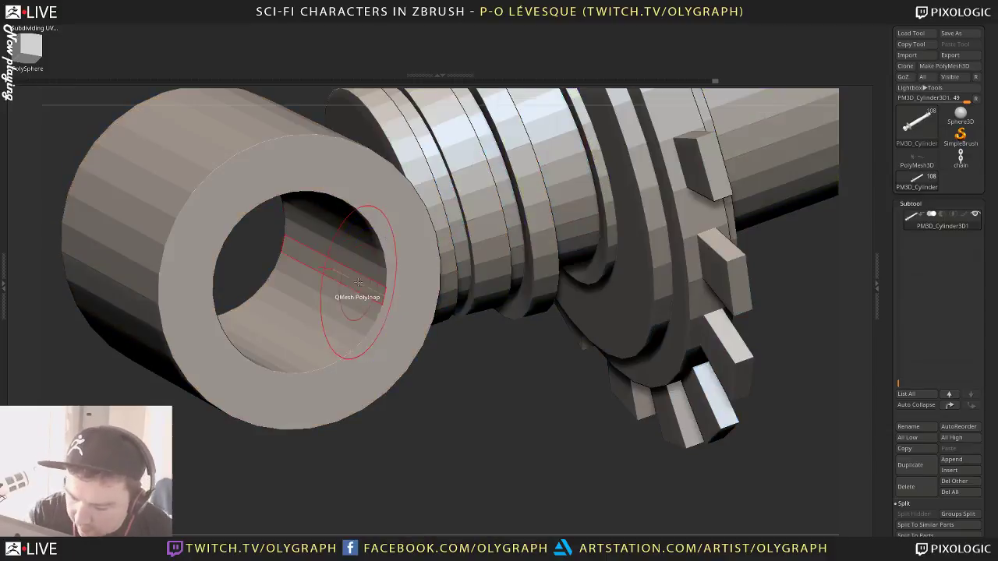
key("shift+f")
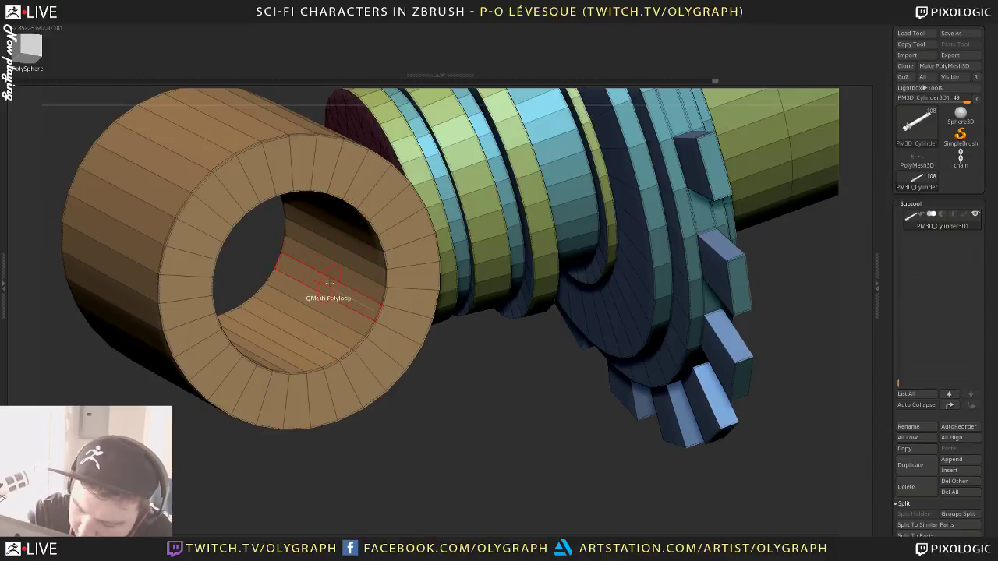
left_click_drag(328, 282, 285, 252)
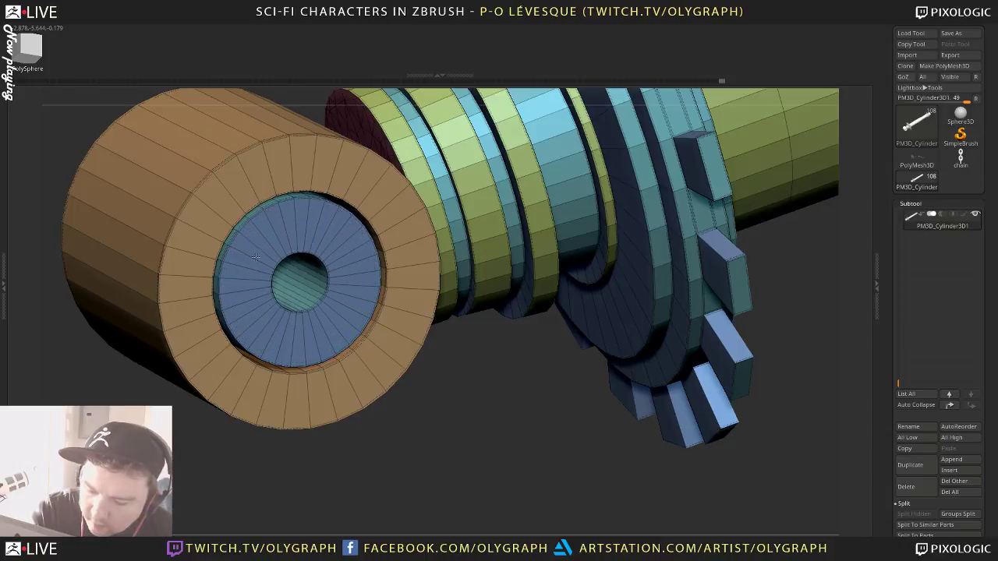
Preview the ringed pipe smoothed and without polyframes, and return to the unsmoothed polyframe display
key("d")
key("shift+f")
right_click_drag(483, 439, 422, 386, "ctrl")
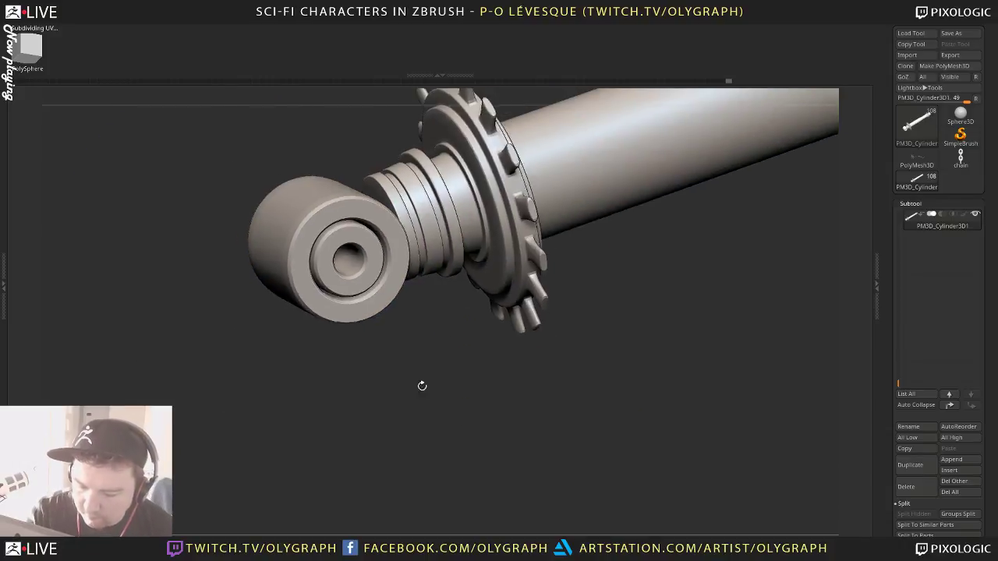
key("space")
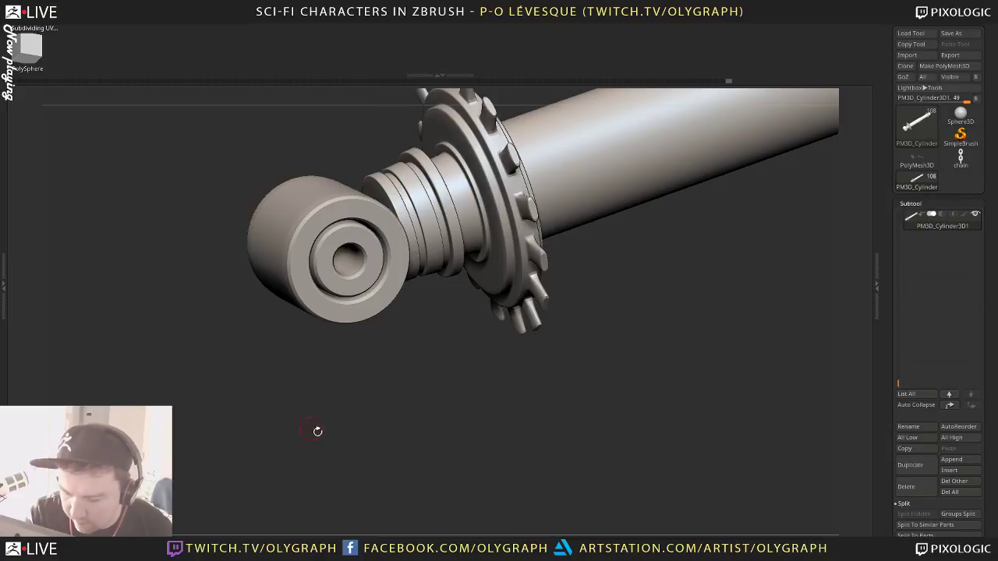
right_click_drag(316, 432, 419, 471, "ctrl")
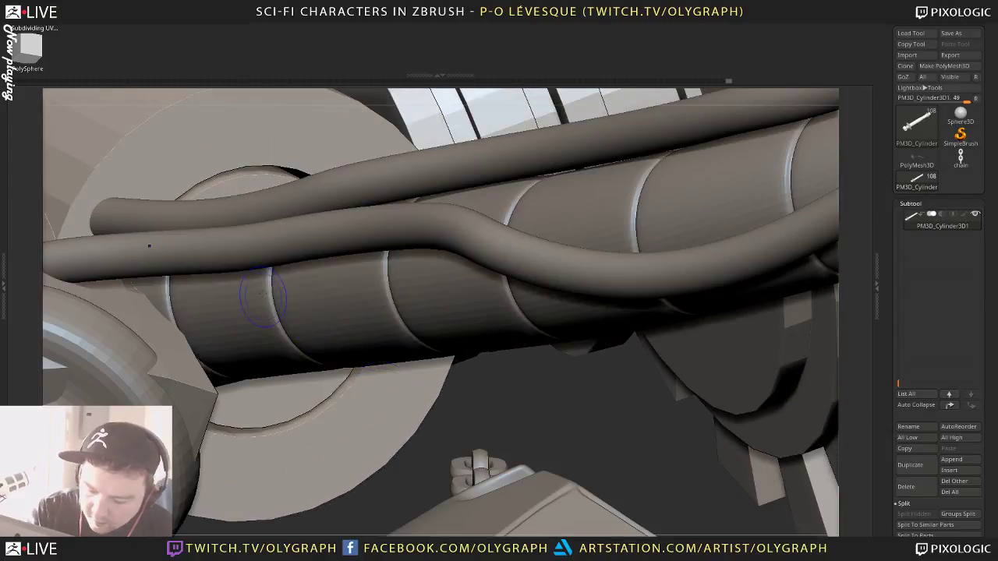
key("shift+f")
key("shift+d")
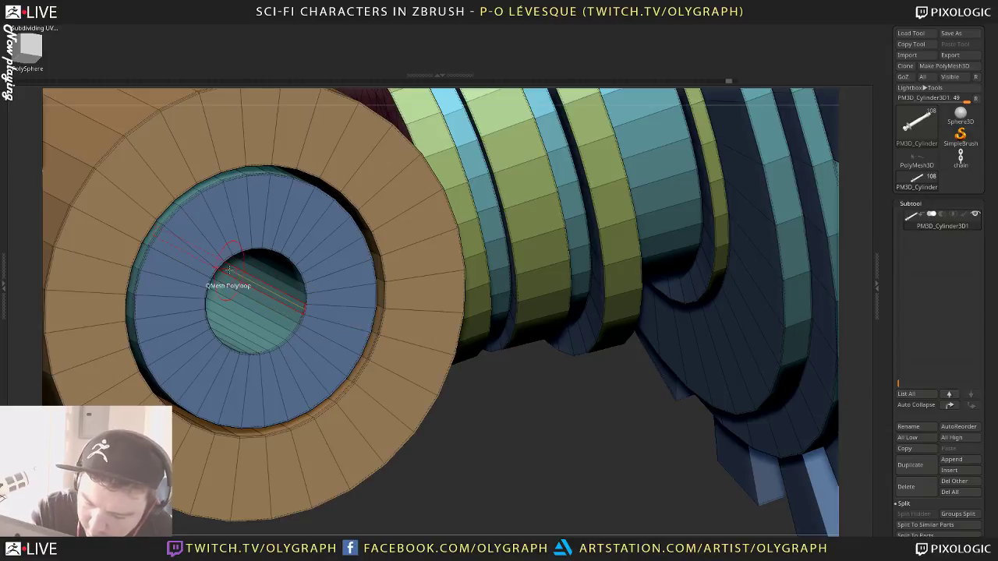
QMesh the polyloop inside the ring's hole inward to add a second, smaller recessed ring with a tiny central hole
left_click_drag(502, 433, 408, 451)
left_click_drag(527, 422, 379, 319)
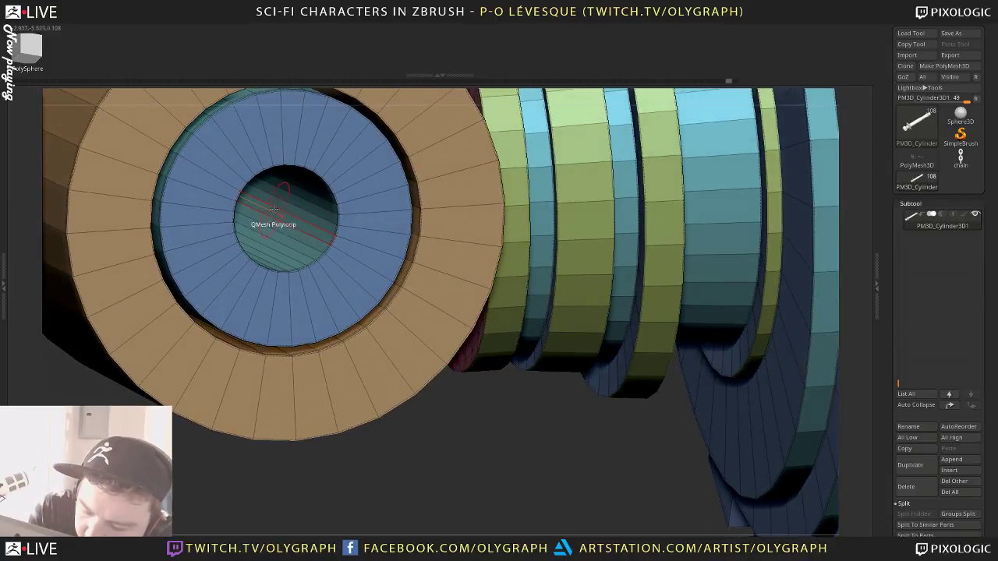
left_click_drag(210, 460, 188, 440)
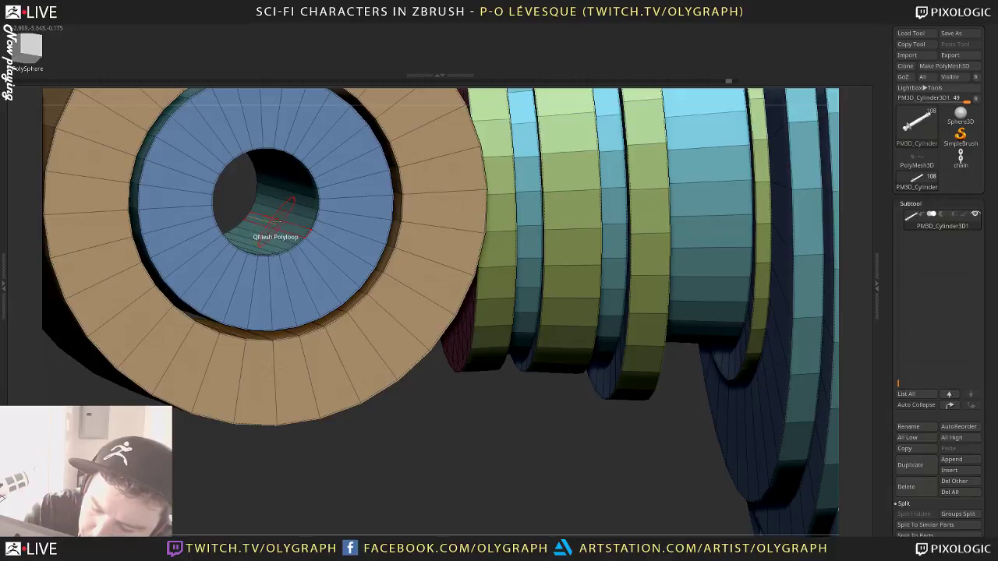
left_click_drag(235, 200, 239, 91, "alt")
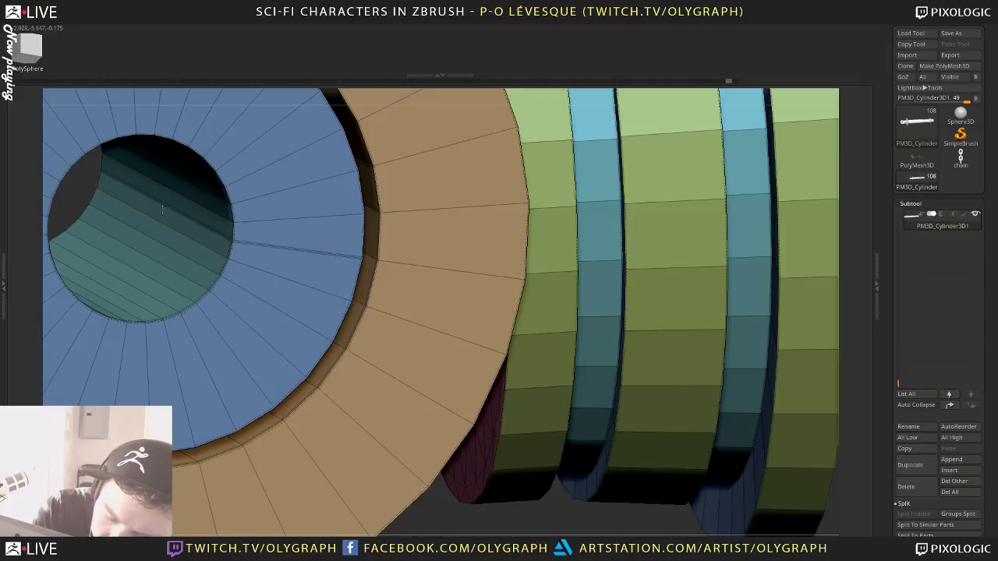
left_click_drag(164, 205, 56, 181)
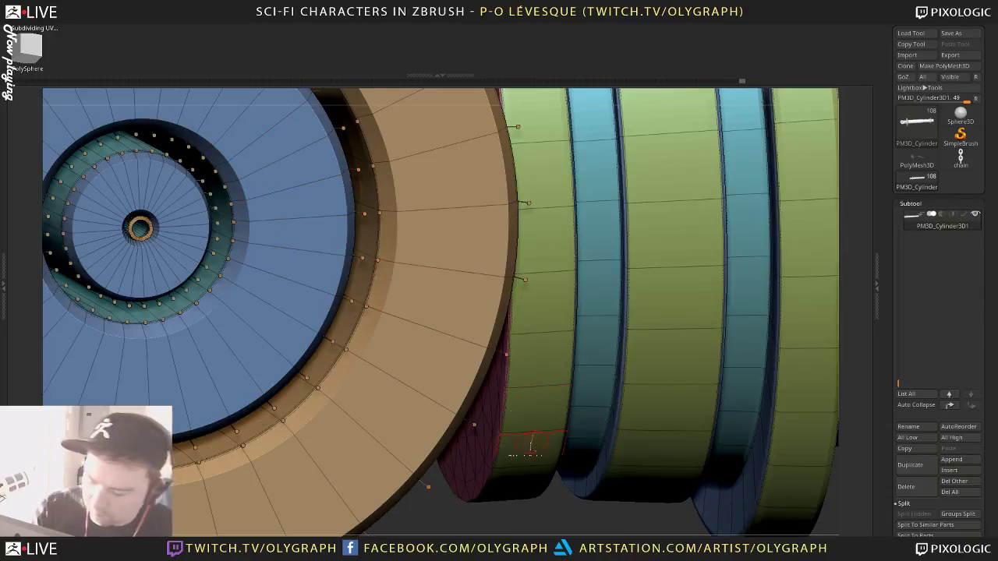
Bring the whole tube into view without polyframes and switch to the Move brush
right_click_drag(501, 516, 506, 490, "ctrl")
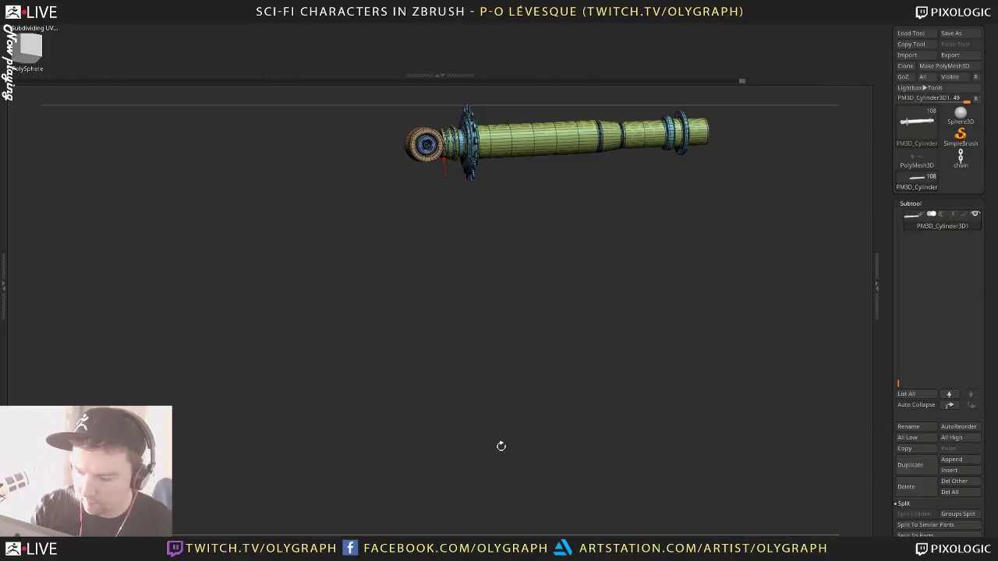
right_click_drag(435, 257, 461, 330, "ctrl")
key("shift+f")
right_click_drag(455, 287, 421, 392, "alt")
key("space")
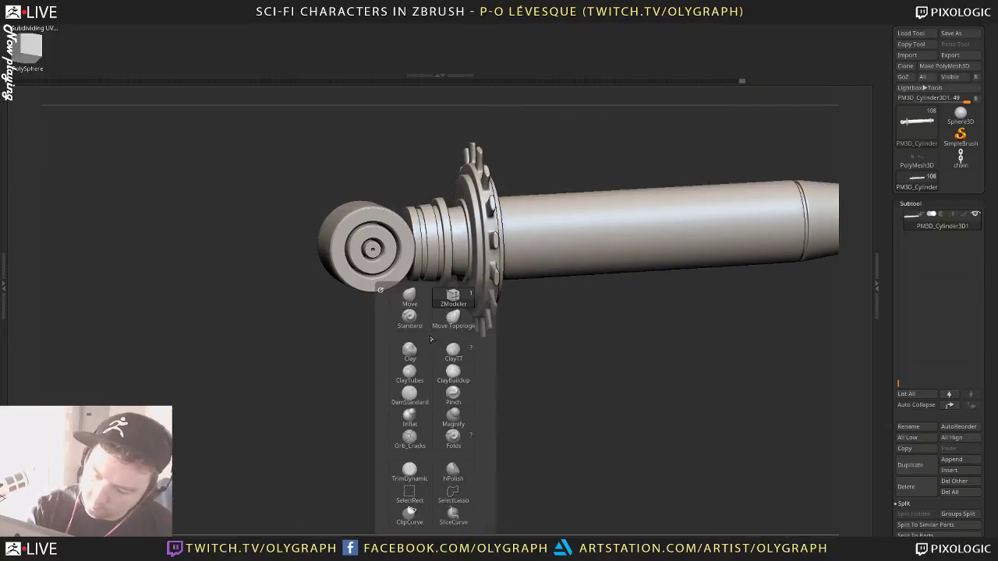
left_click(412, 304)
key("s")
left_click_drag(357, 351, 339, 348)
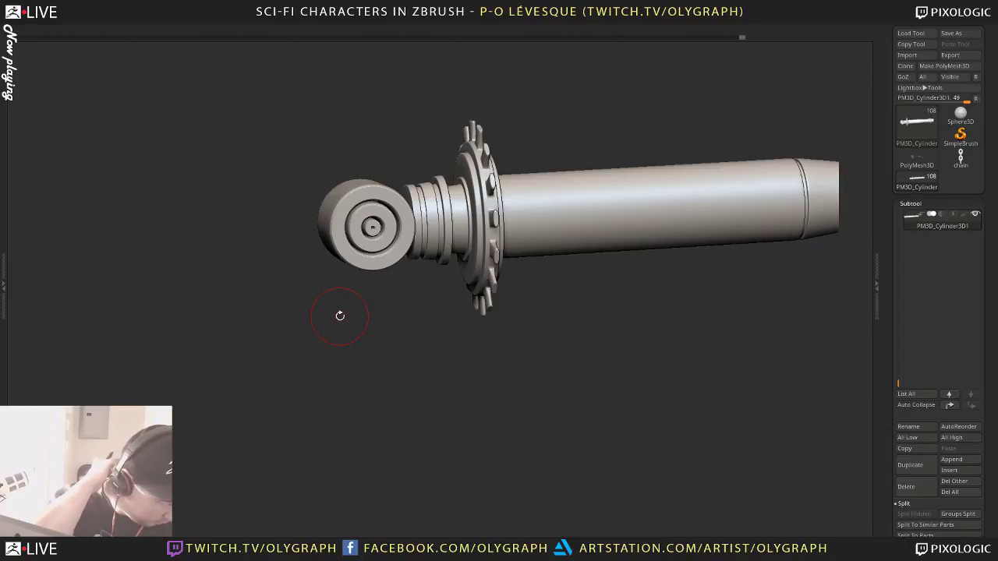
Inspect the ringed pipe joint on the character from several sides, with and without polyframes
left_click_drag(340, 316, 500, 398)
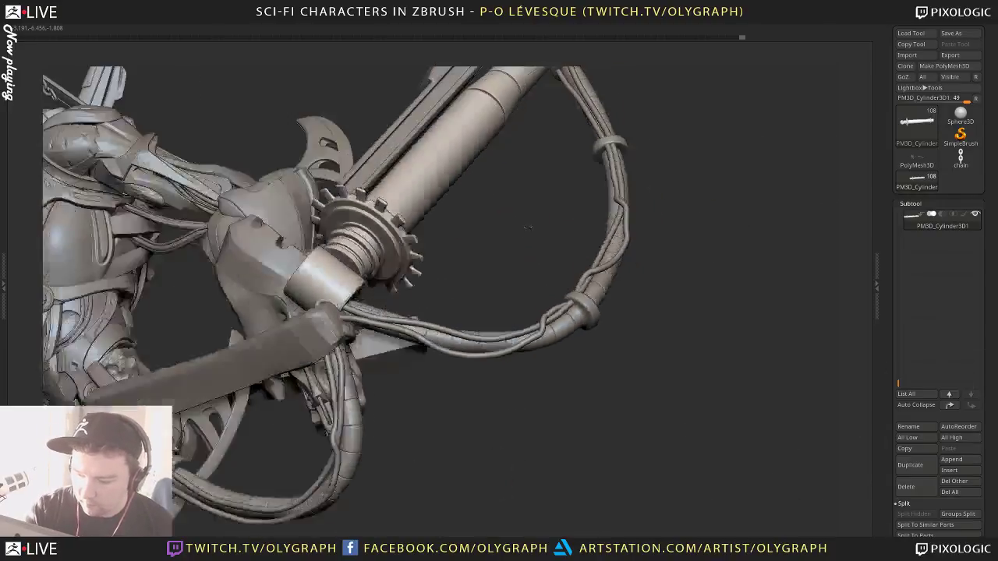
left_click_drag(528, 227, 531, 173)
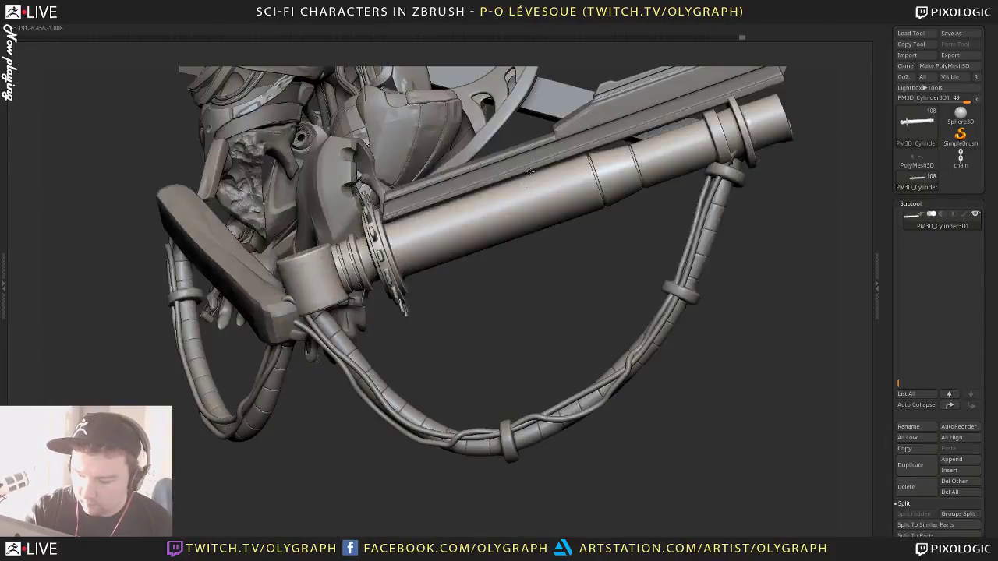
left_click_drag(499, 322, 390, 398, "alt")
key("shift+f")
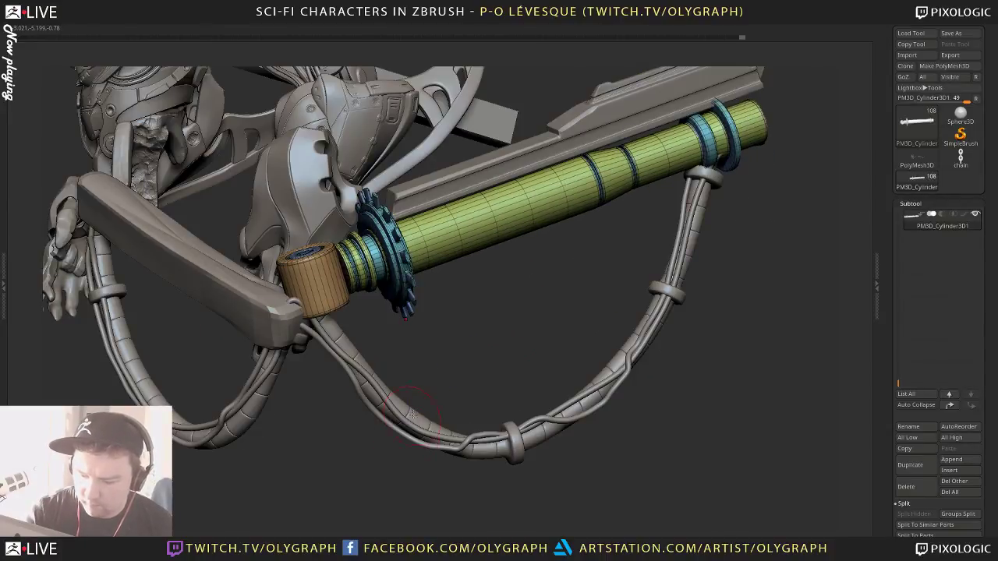
left_click_drag(436, 363, 436, 432, "alt")
key("shift+f")
left_click_drag(328, 375, 596, 392, "alt")
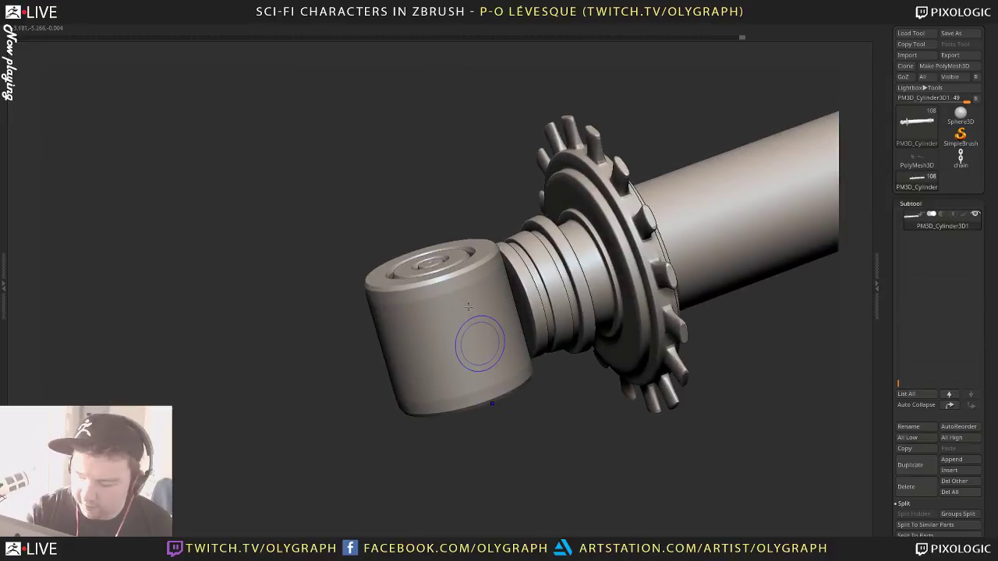
Insert an edge loop near each end of the pipe joint's outer wall with ZModeler's Insert edge action
key("shift+f")
key("b")
left_click(491, 306)
key("shift+f")
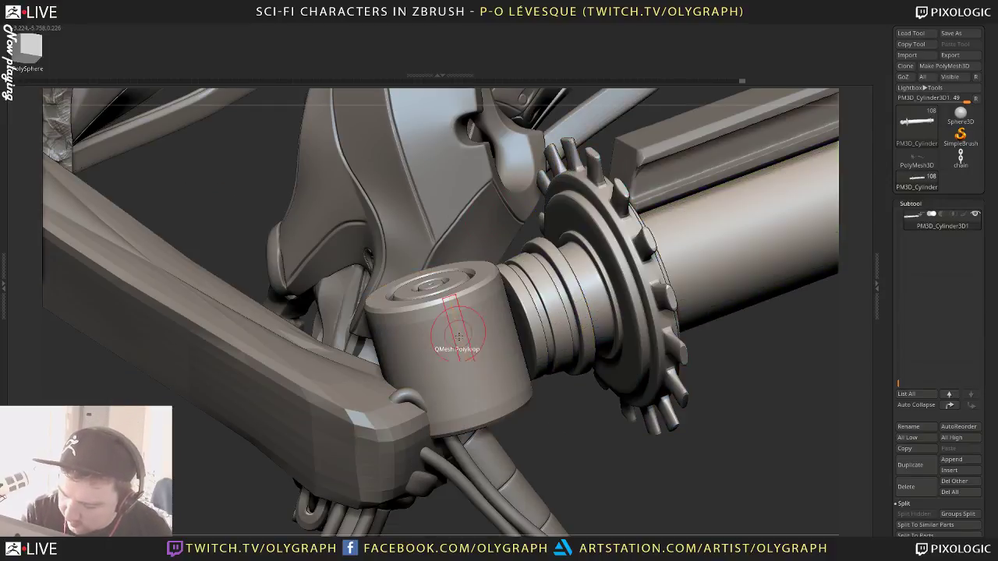
key("shift+f")
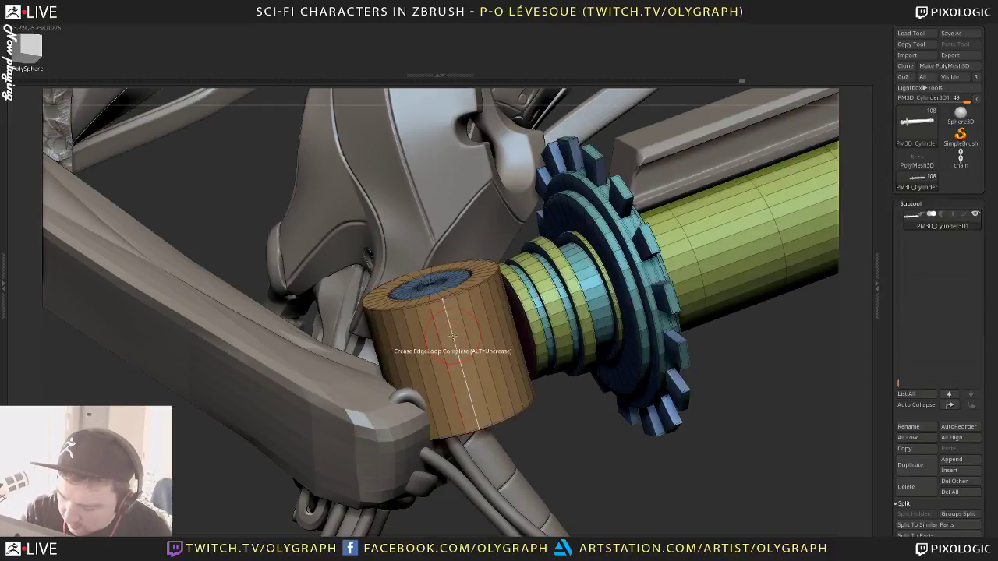
key("ctrl+n")
key("space")
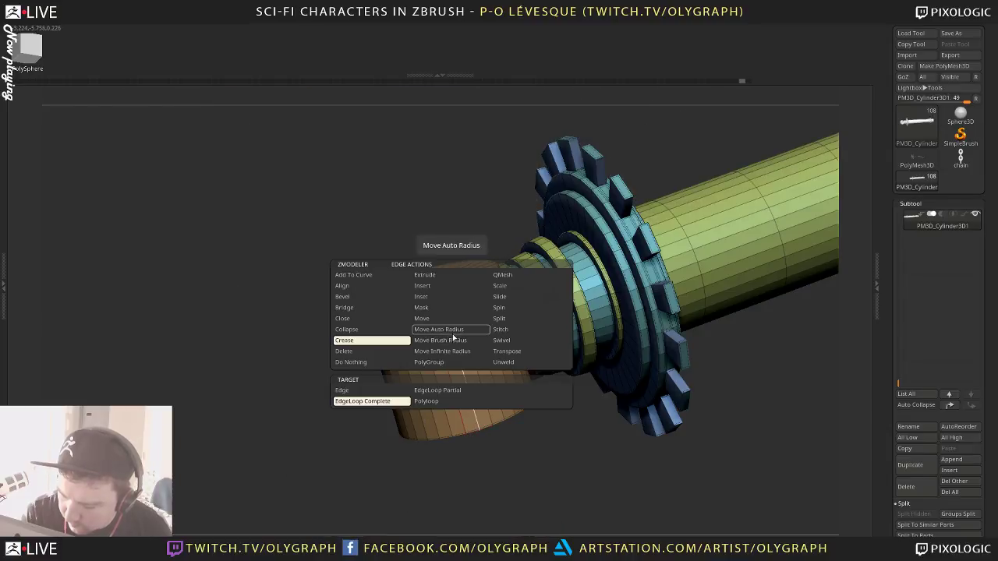
left_click(453, 286)
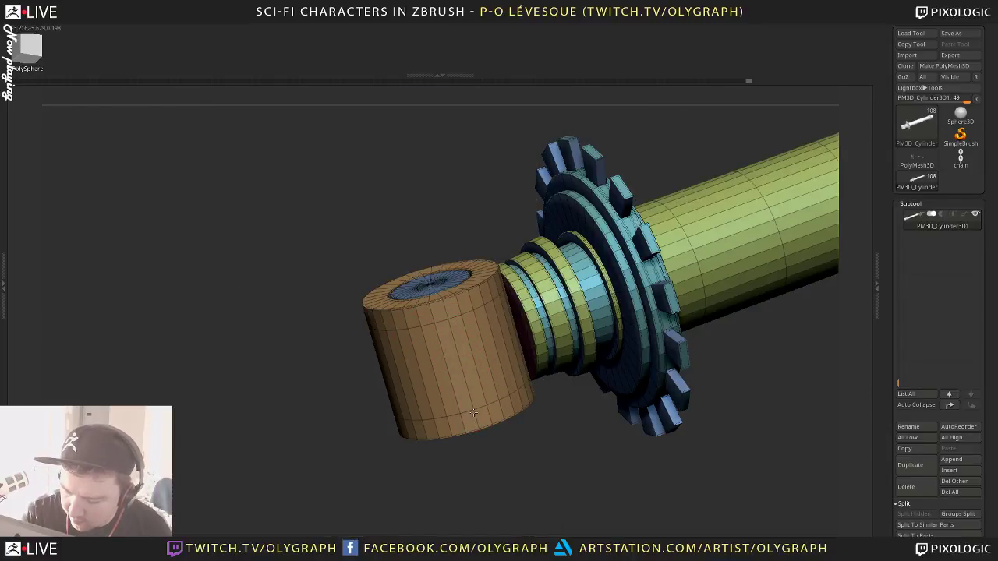
QMesh the middle polyloop of the pipe's outer wall inward and crease the pipe with Crease PG
left_click(443, 373)
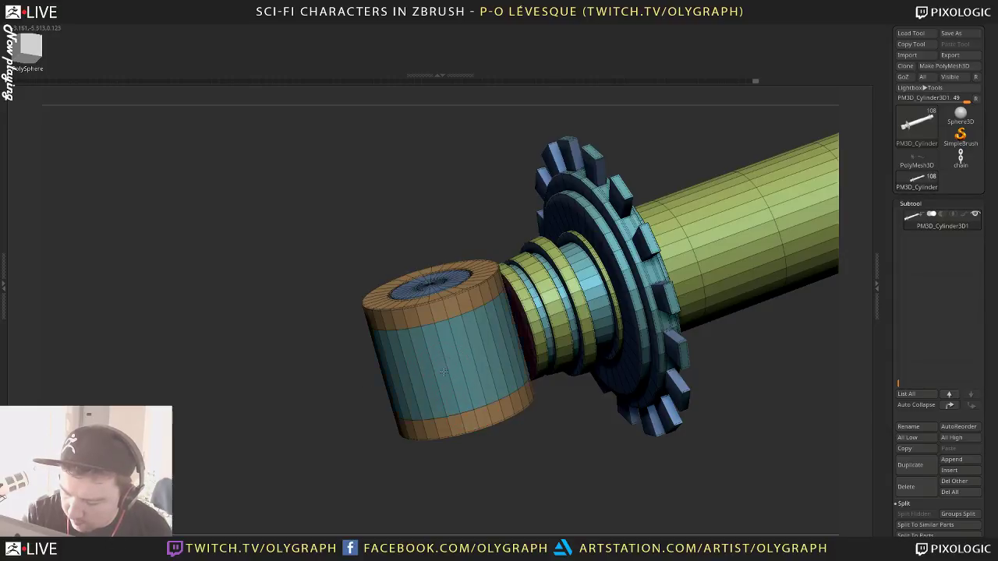
left_click_drag(443, 372, 433, 328)
key("space")
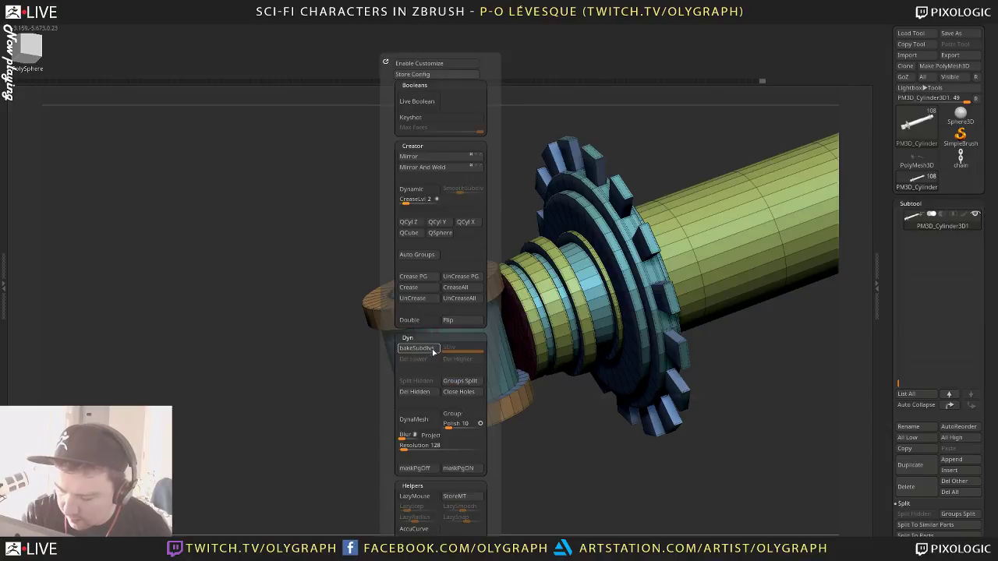
left_click(425, 278)
Preview the recessed pipe smoothed and without polyframes on the character, and return to the polyframe display
key("d")
key("shift+f")
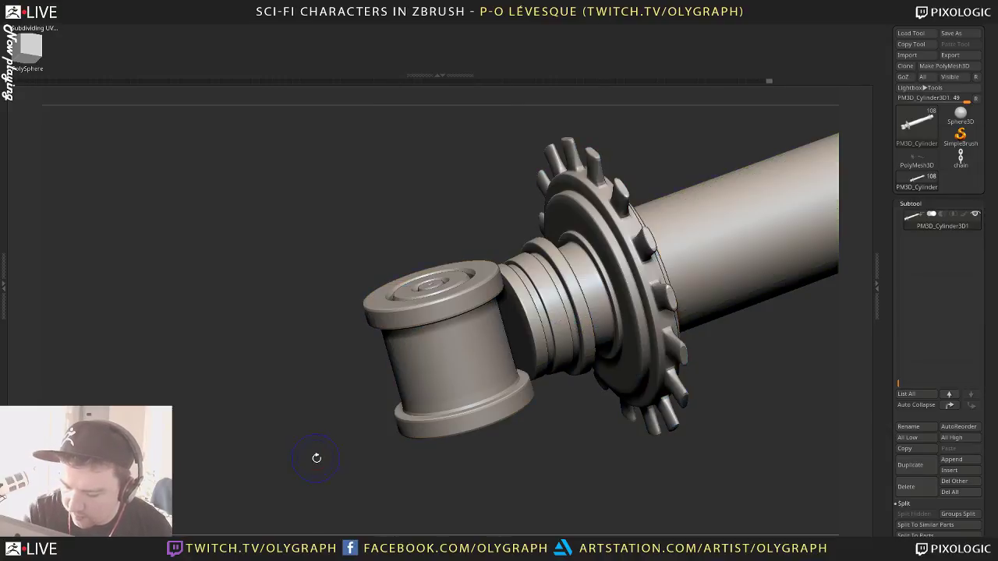
left_click_drag(334, 480, 297, 455, "alt")
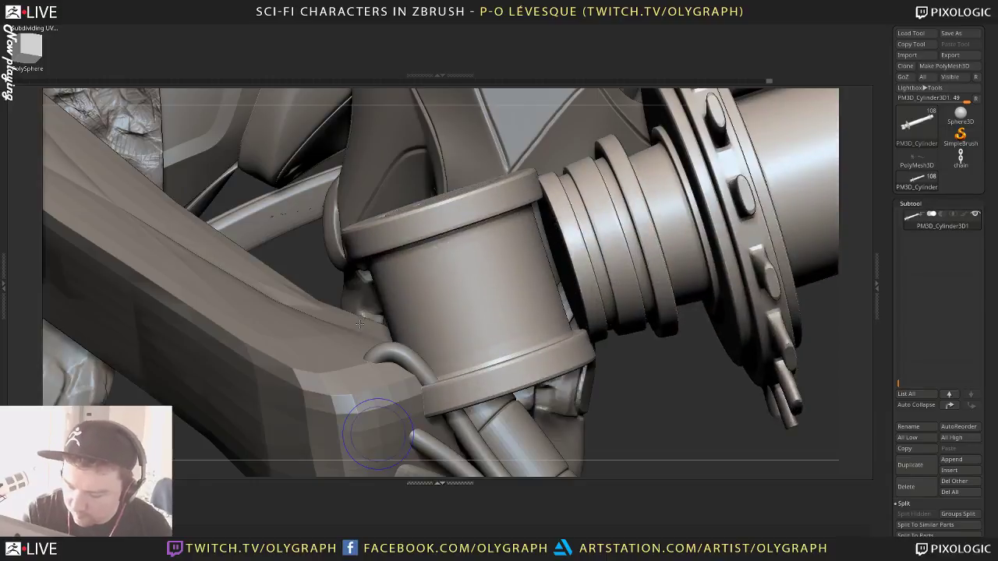
key("shift+f")
key("shift+f")
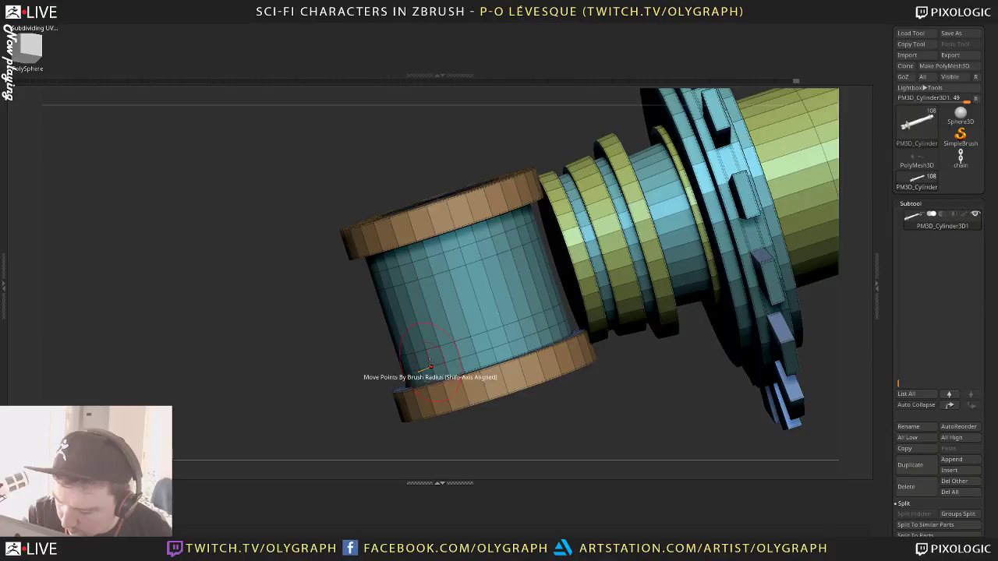
QMesh two narrow polyloops near the ends of the pipe's recessed middle outward to form two thin rings
left_click_drag(423, 360, 422, 363)
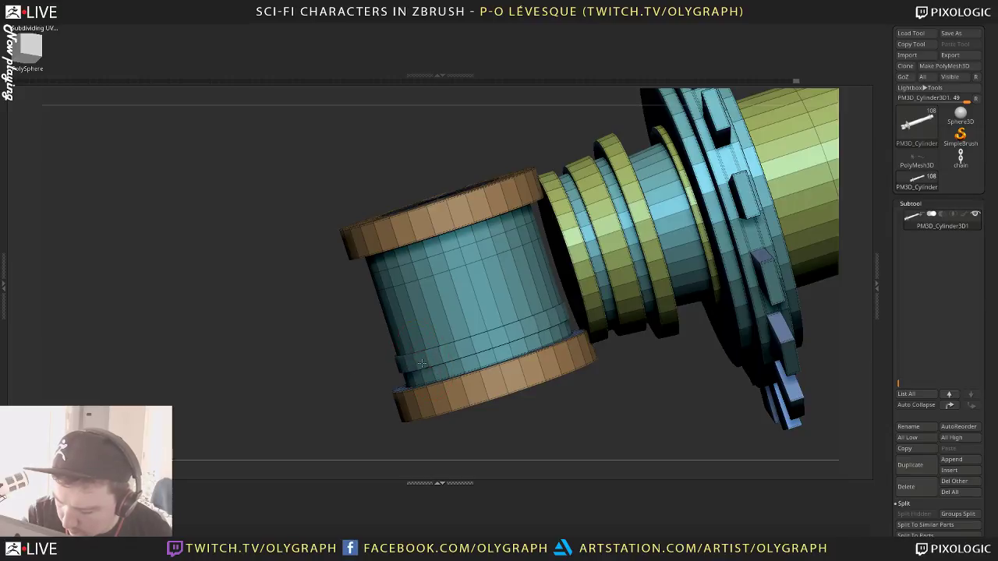
left_click(392, 280)
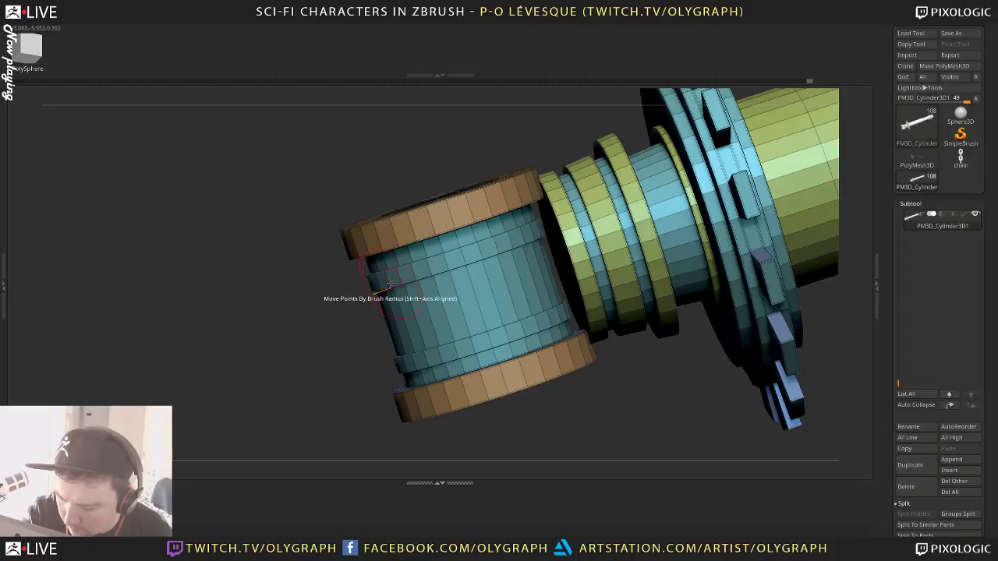
left_click_drag(391, 289, 398, 312)
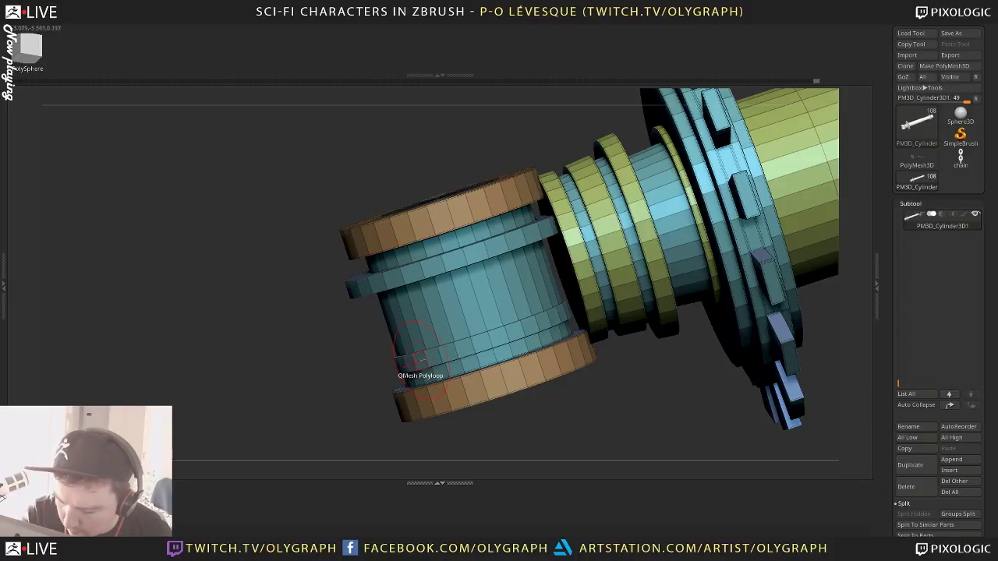
left_click_drag(390, 377, 391, 384)
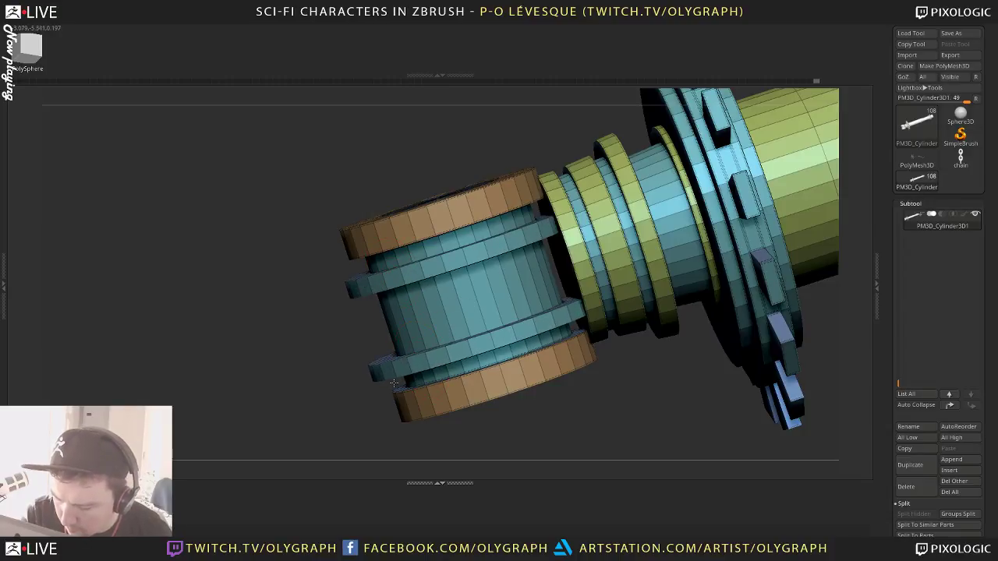
Crease the new rings and preview the smoothed pipe joint without polyframes on the whole character
key("d")
key("space")
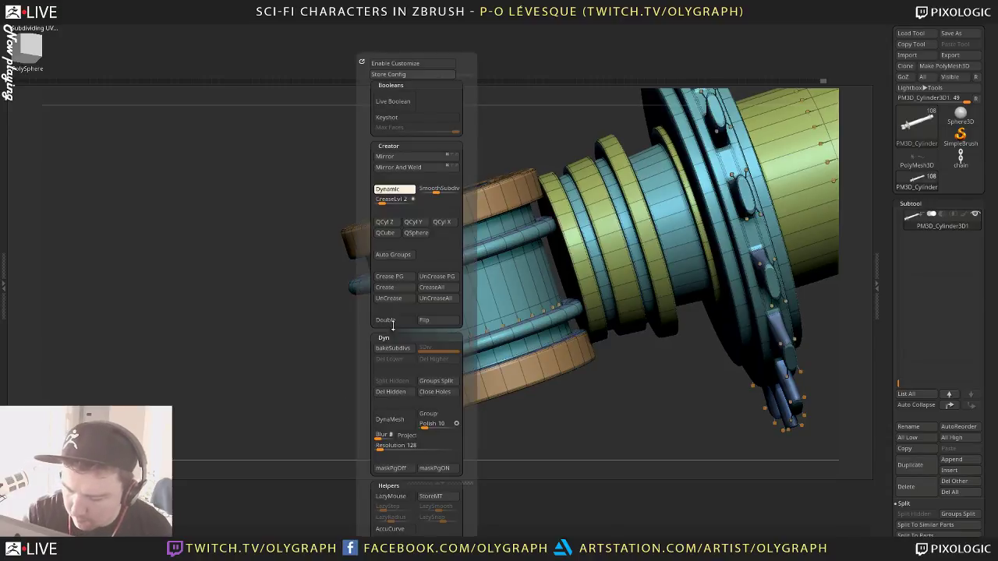
key("shift+f")
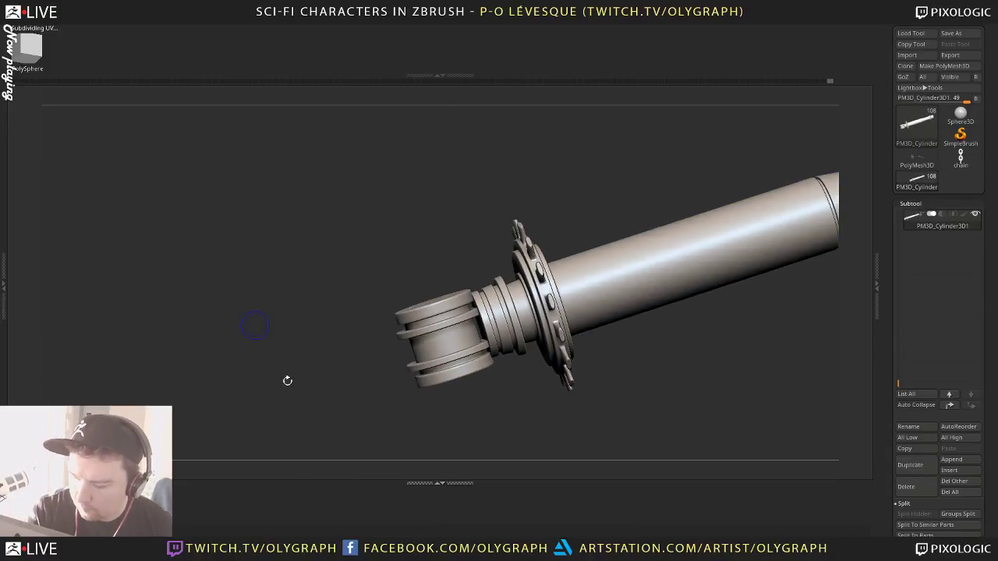
key("shift+alt+s")
right_click_drag(479, 369, 499, 335, "ctrl")
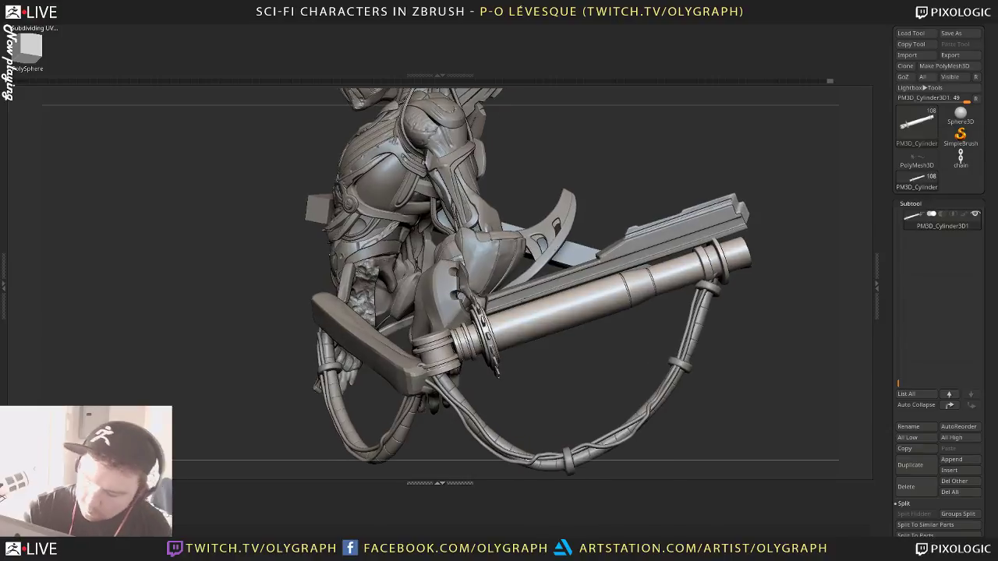
Switch to the Move brush, view the character from the front and select the beam subtool beside the pipe joint
key("space")
left_click(513, 276)
right_click_drag(543, 378, 542, 372, "ctrl")
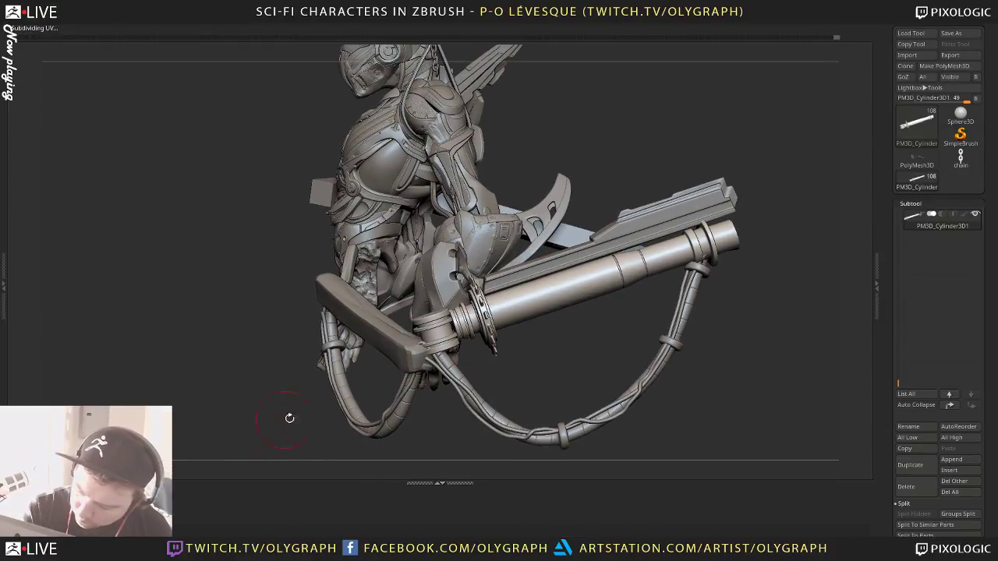
right_click_drag(279, 429, 457, 421)
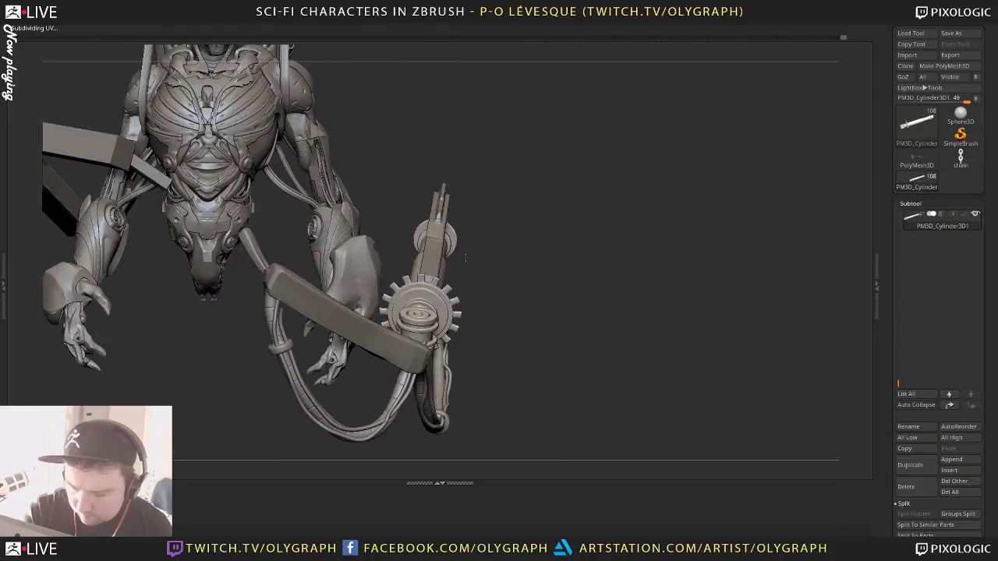
key("space")
left_click(347, 320, "alt")
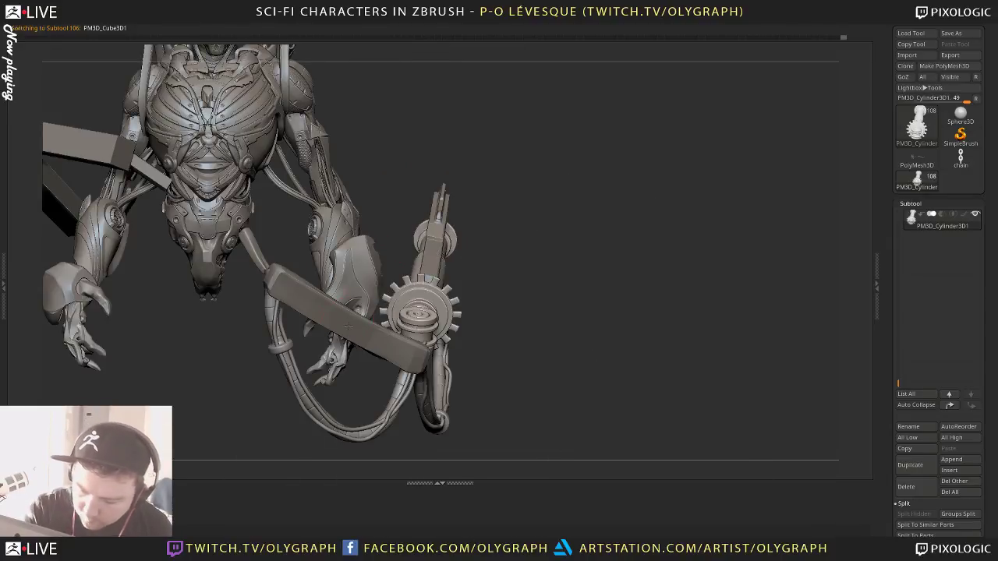
key("w")
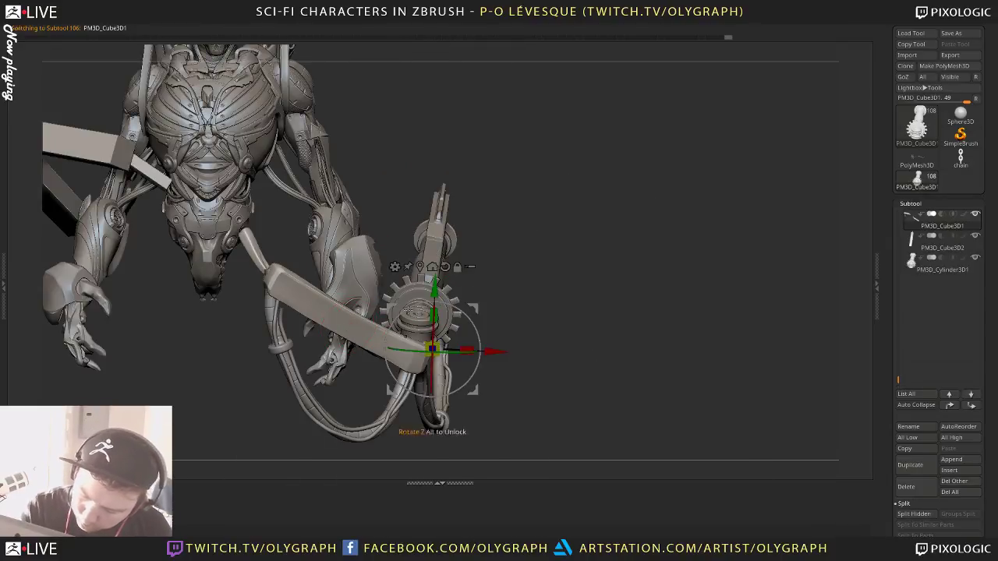
left_click_drag(469, 323, 463, 312)
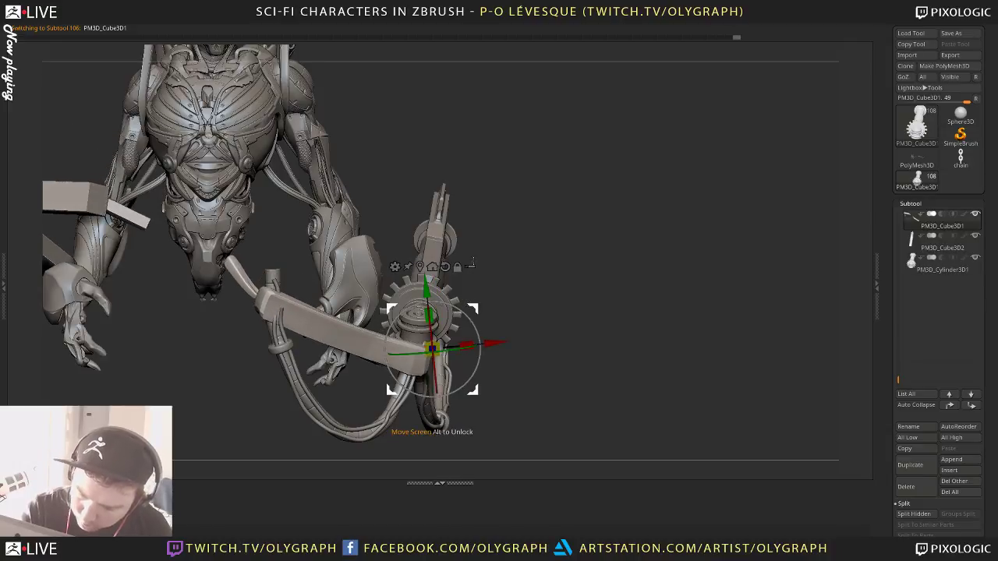
key("ctrl+z")
Mask everything except the front beam and rotate the beam slightly with a Transpose line placed along its length
key("y")
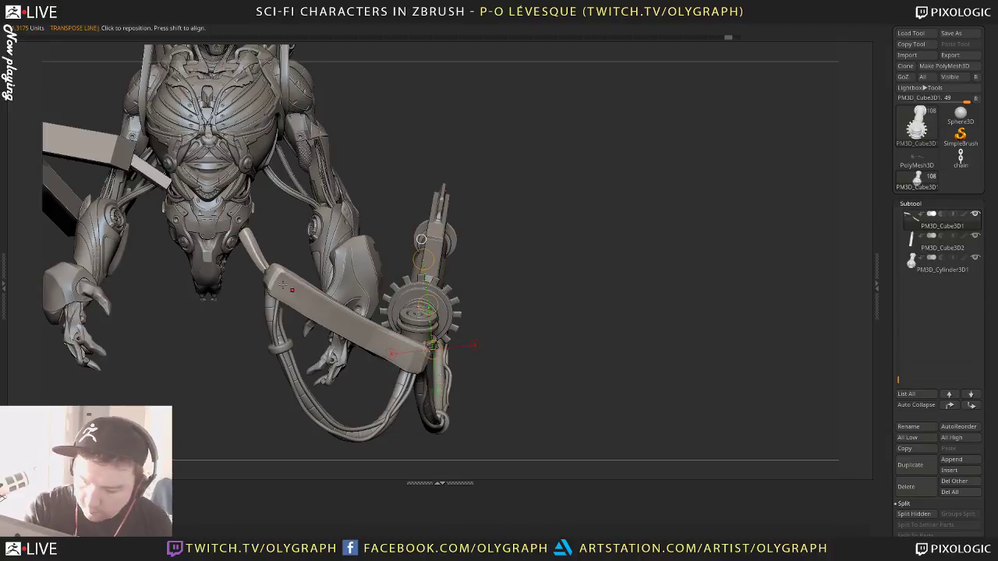
mouse_move(269, 286)
left_mouse_down()
mouse_move(390, 334)
mouse_move(422, 364)
left_mouse_up()
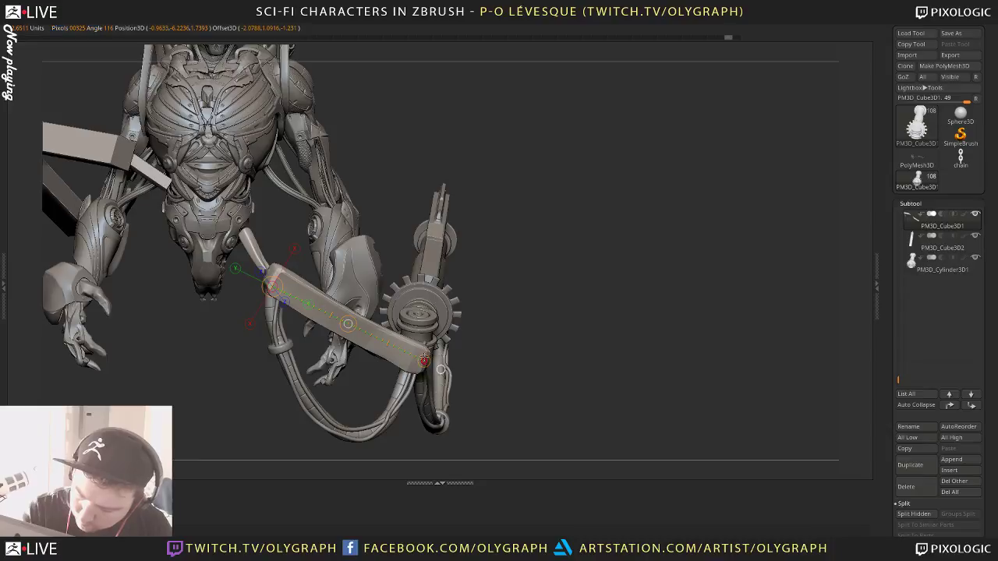
left_click_drag(348, 324, 354, 311, "alt")
key("ctrl+z")
left_click_drag(682, 119, 227, 453, "ctrl")
left_click_drag(421, 361, 428, 337)
key("q")
left_click_drag(633, 259, 515, 351)
left_click_drag(615, 189, 430, 335)
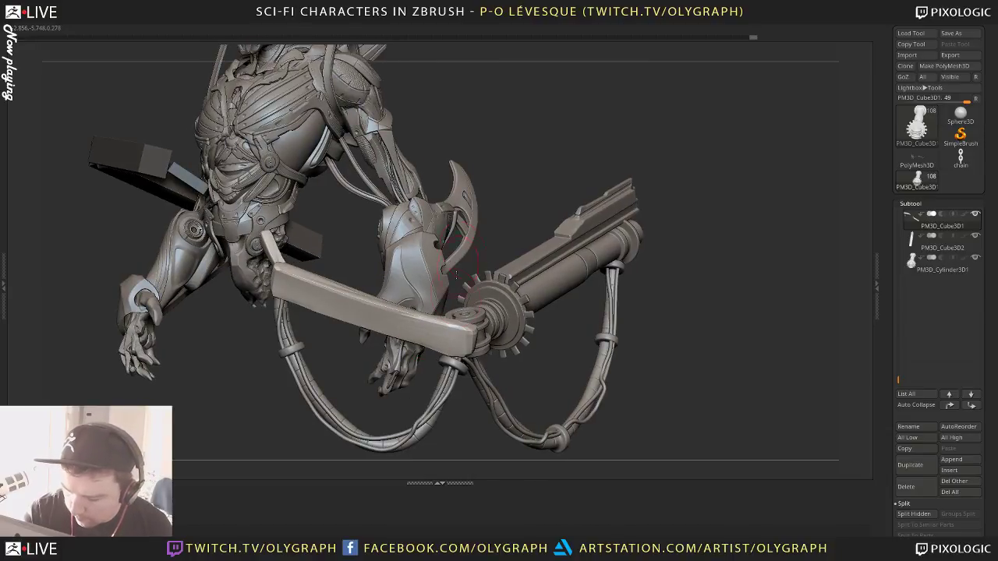
Cut through the front beam just before the pipe joint with SliceCurve and remove the overlapping end piece
left_click_drag(463, 263, 424, 432, "ctrl+shift")
left_click(588, 294, "ctrl+shift")
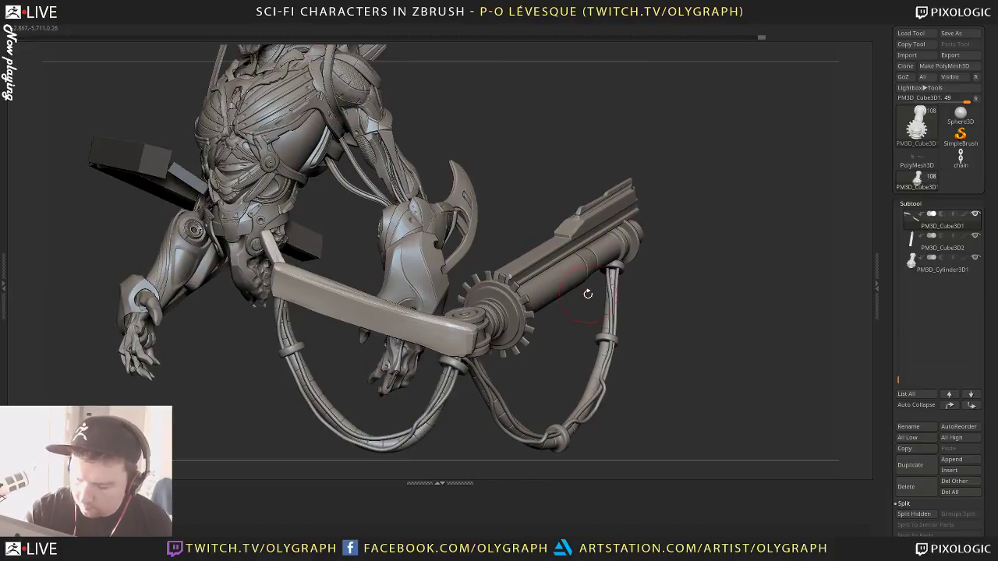
key("b")
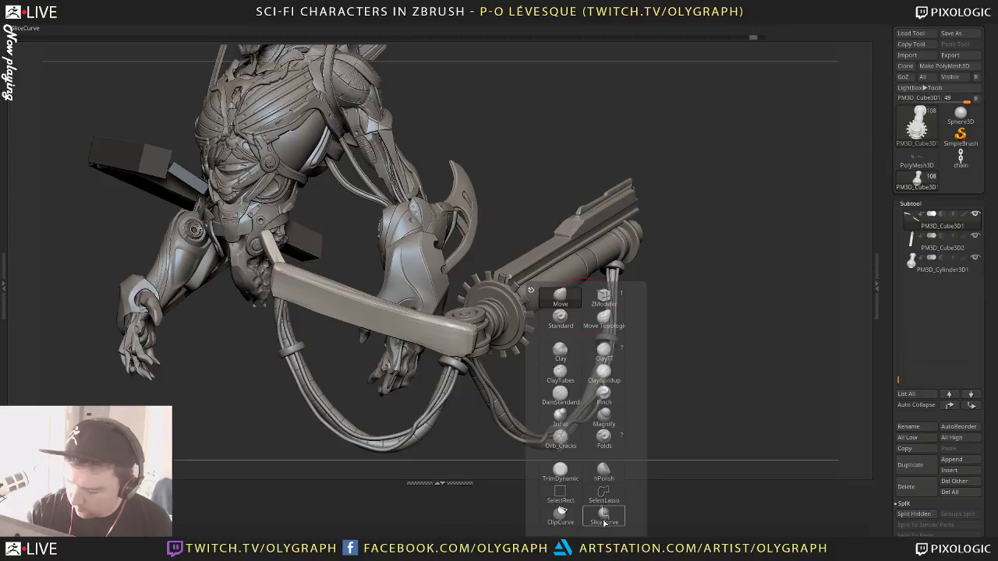
left_click(604, 516)
mouse_move(471, 239)
left_mouse_down("ctrl+shift")
mouse_move(414, 410)
mouse_move(443, 402)
left_mouse_up("ctrl+shift")
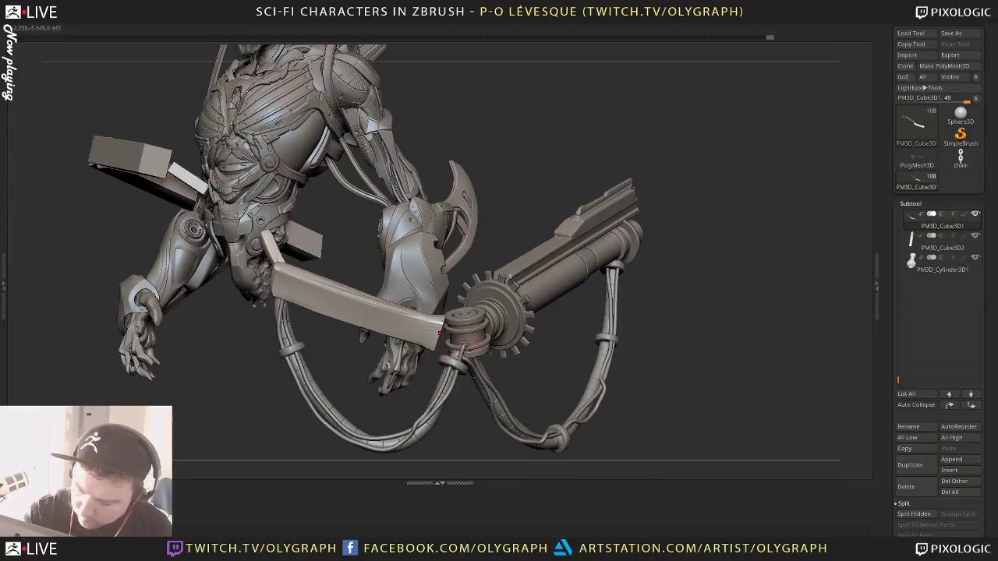
left_click_drag(489, 263, 456, 285)
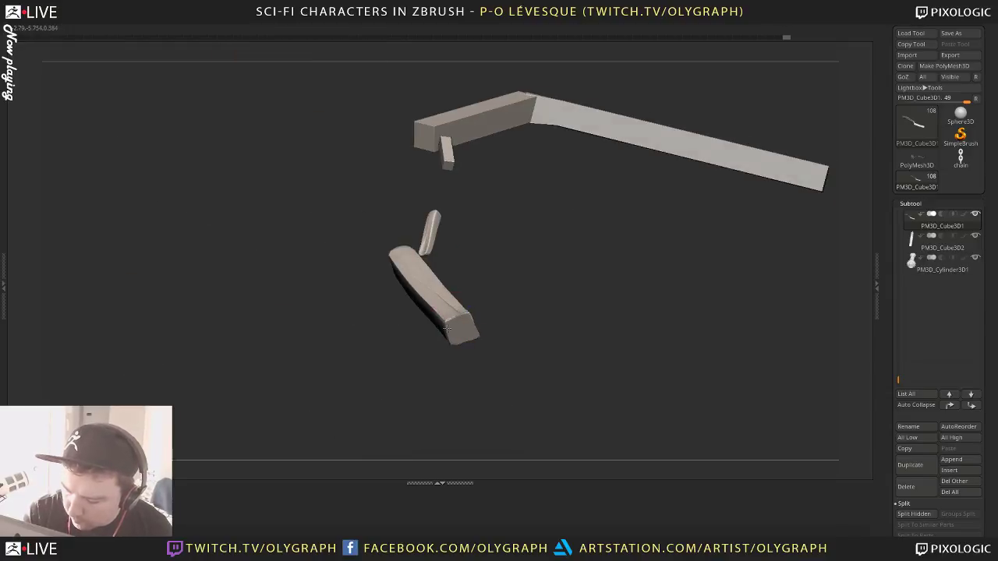
Adjust the front beam's shape with the Move brush so its cut end lines up with the pipe joint
left_click_drag(494, 349, 521, 243)
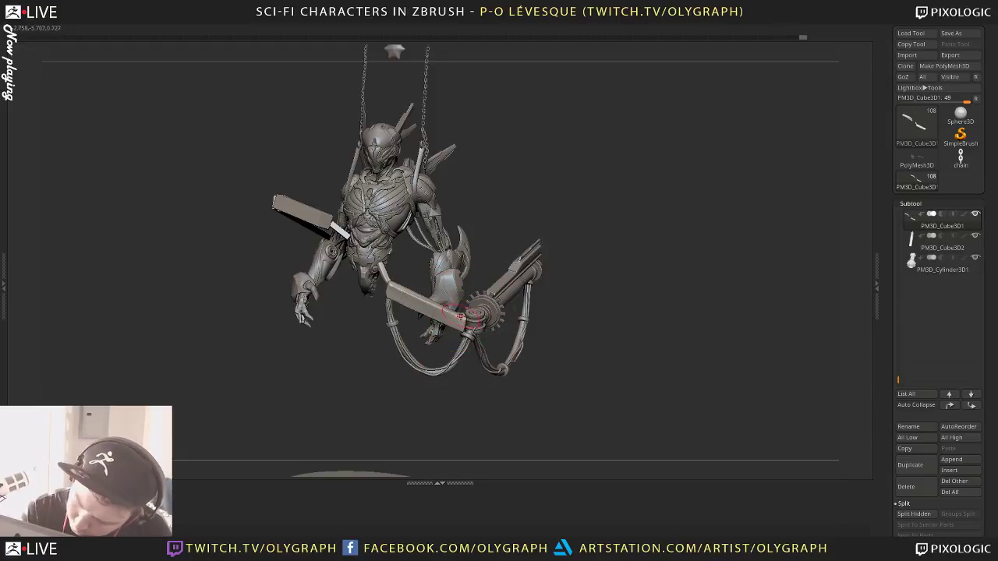
left_click_drag(555, 275, 592, 247)
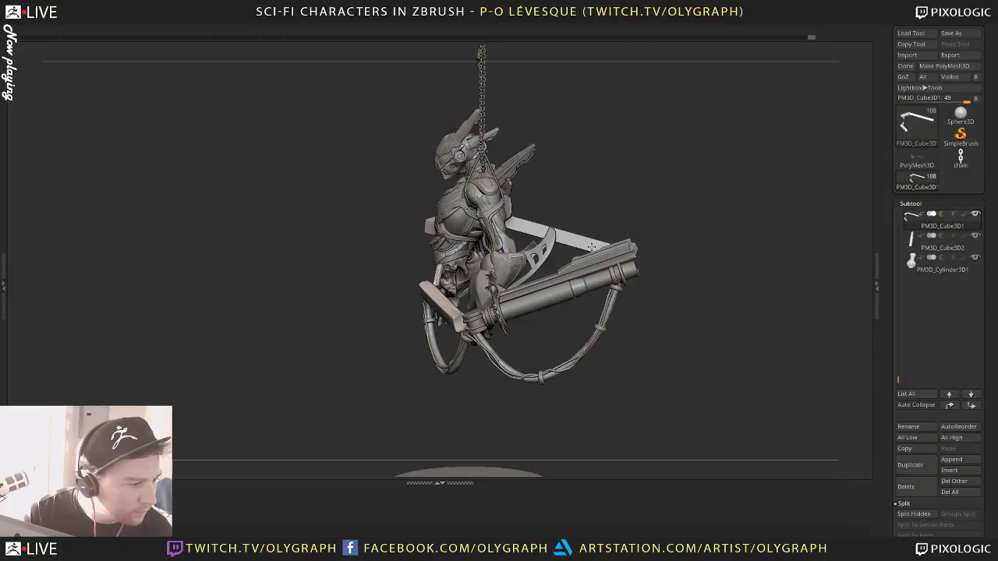
left_click_drag(407, 381, 468, 472)
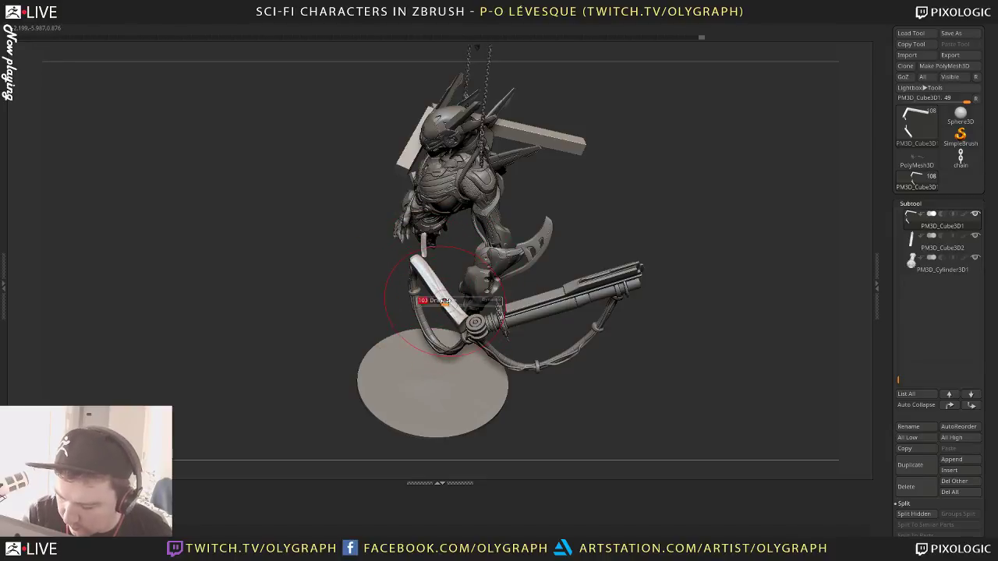
left_click_drag(358, 340, 374, 273)
mouse_move(657, 202)
left_mouse_down()
mouse_move(657, 170)
mouse_move(631, 224)
mouse_move(664, 200)
mouse_move(680, 203)
left_mouse_up()
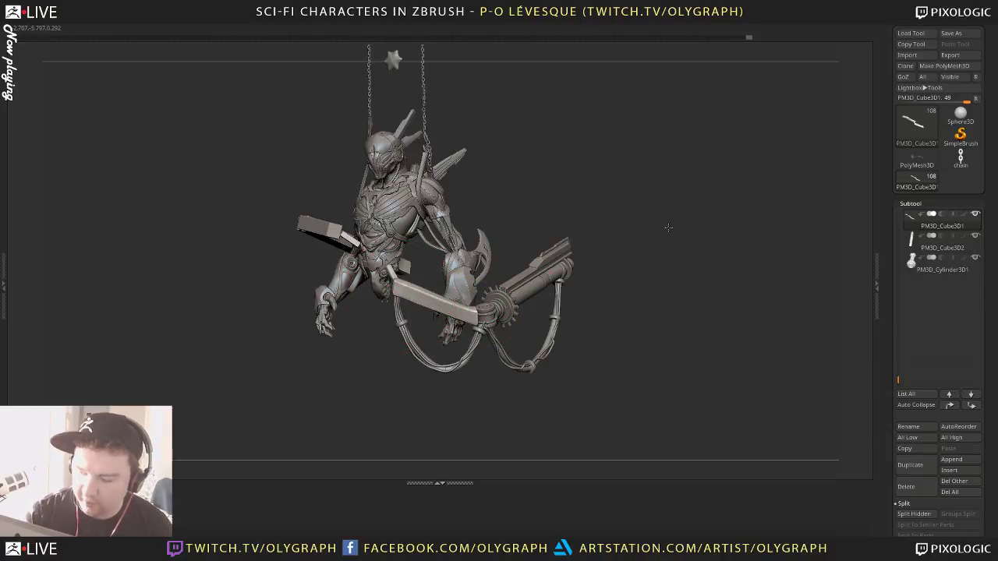
Refine the front beam near the pipe joint and along its upper edge with small Move brush strokes
left_click_drag(669, 227, 703, 215)
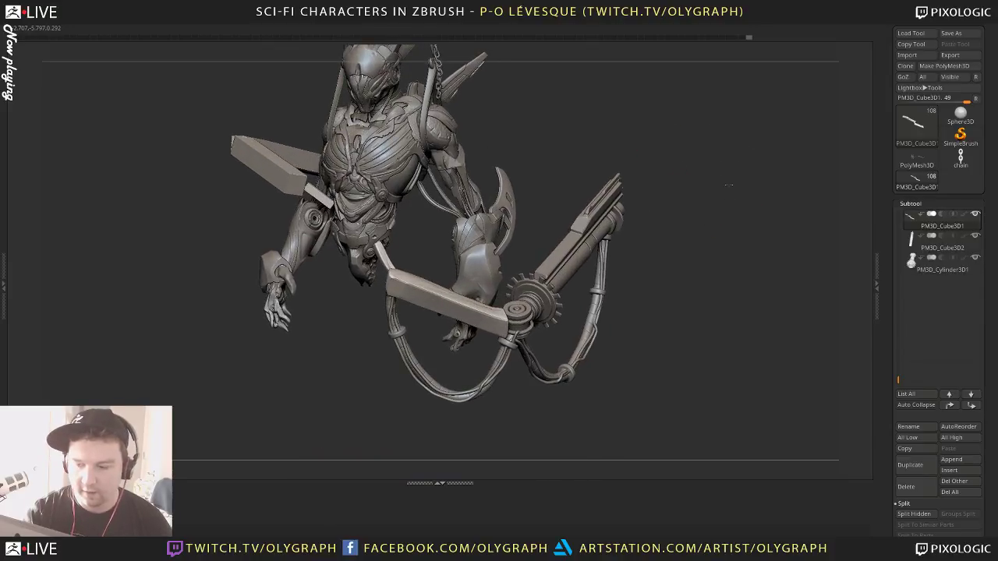
left_click_drag(724, 162, 721, 255, "alt")
mouse_move(738, 214)
left_mouse_down()
mouse_move(710, 215)
mouse_move(709, 186)
mouse_move(706, 194)
left_mouse_up()
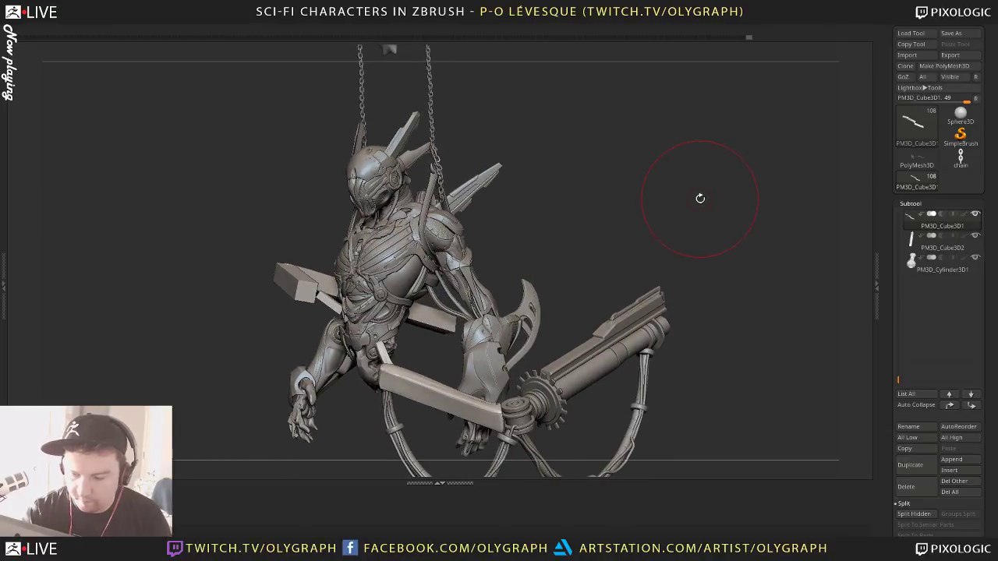
left_click_drag(661, 184, 679, 211)
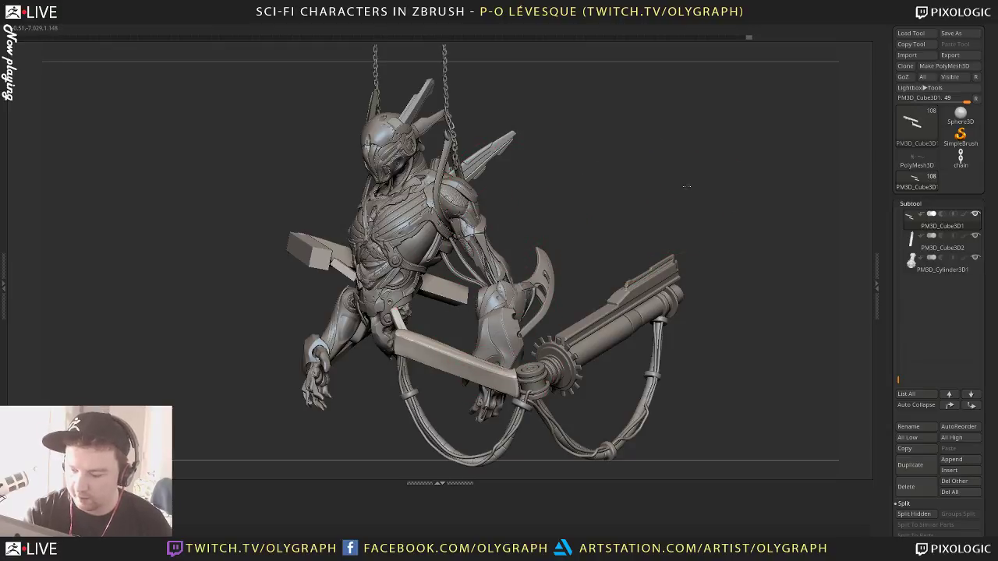
mouse_move(686, 186)
left_mouse_down()
mouse_move(657, 165)
mouse_move(624, 168)
left_mouse_up()
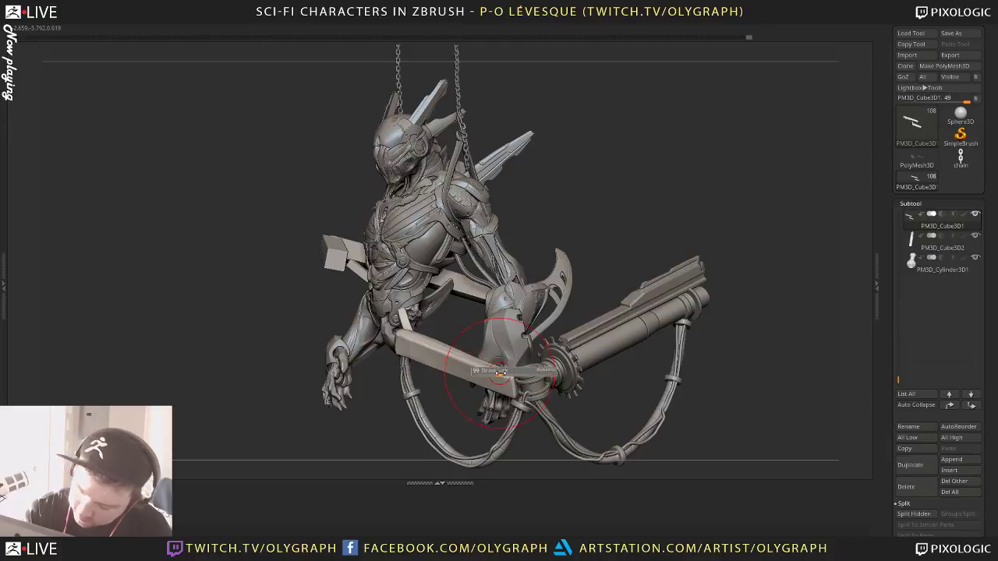
mouse_move(499, 368)
left_mouse_down()
mouse_move(469, 357)
mouse_move(482, 370)
left_mouse_up()
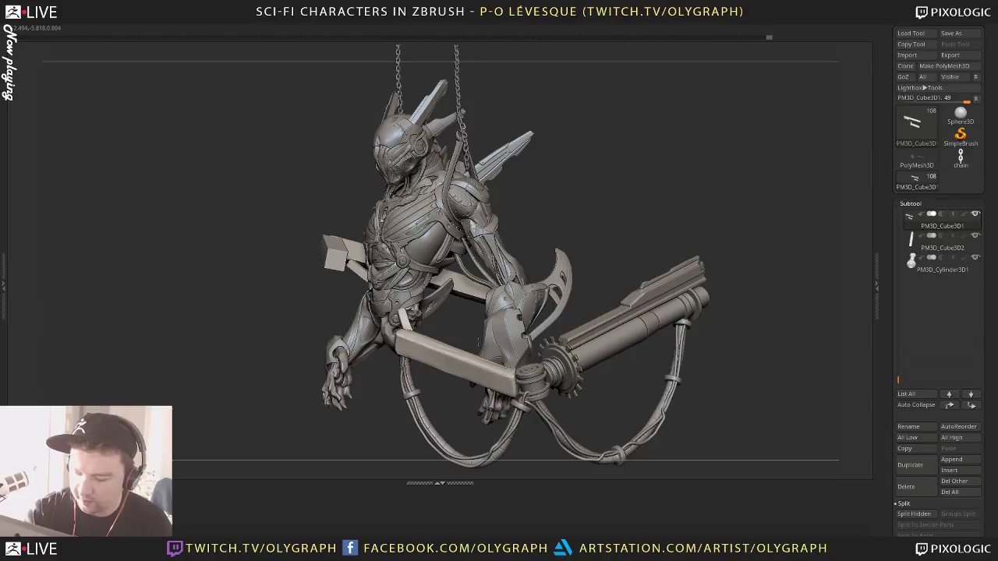
left_click(423, 328)
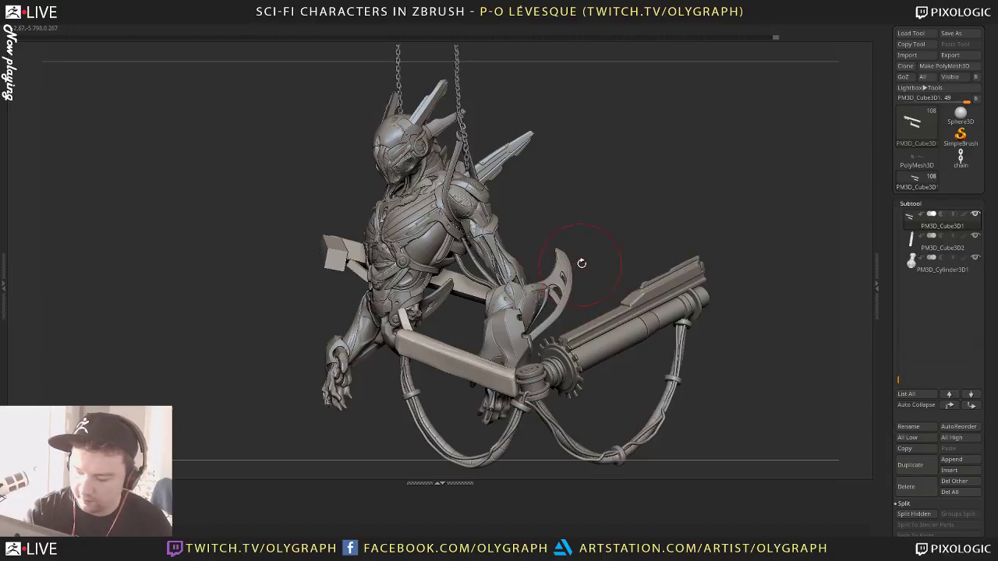
Save the tool as a new file version based on ROBOT_v05.ZTL in the FastRobot folder
left_click_drag(608, 234, 642, 222)
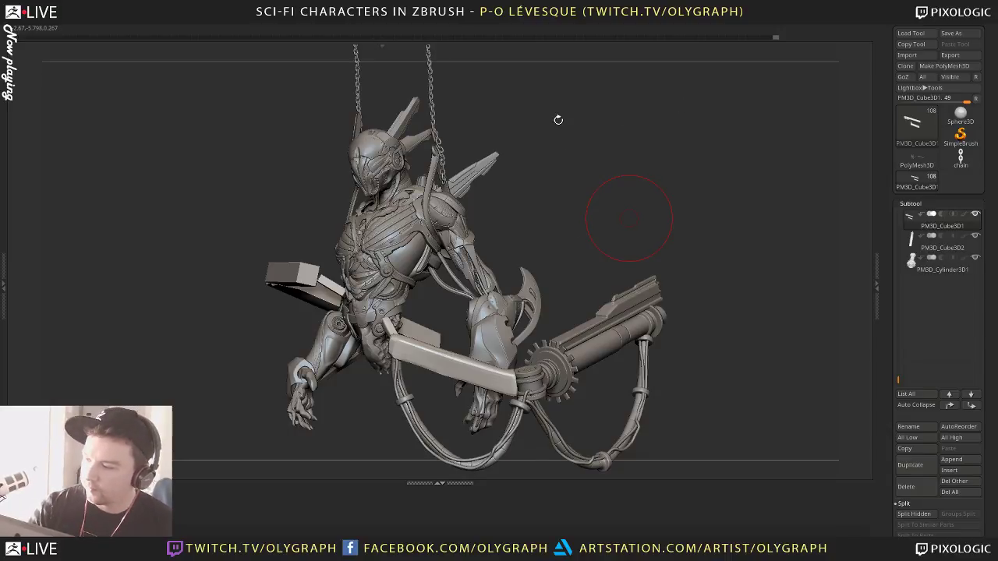
left_click_drag(558, 119, 590, 101, "alt")
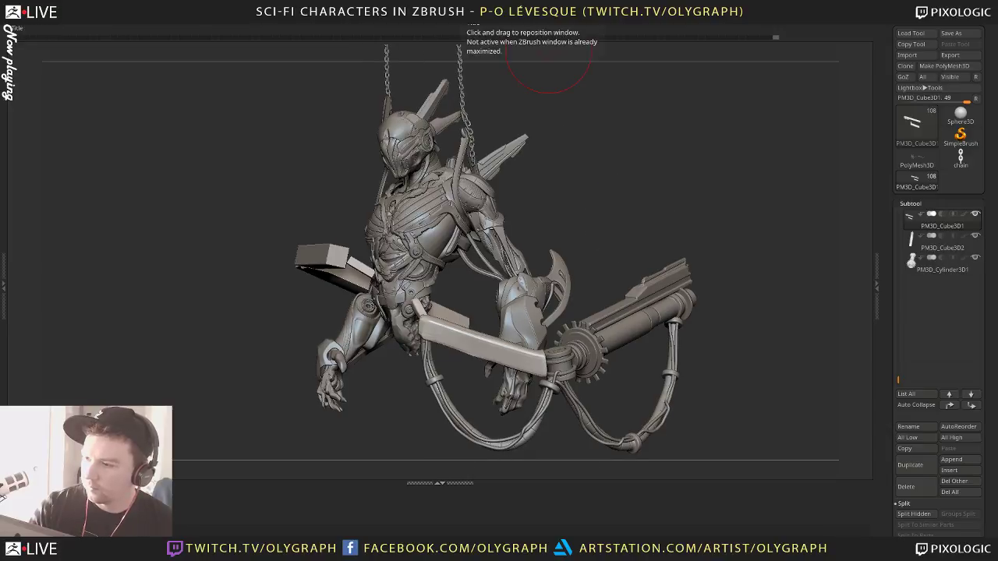
left_click(964, 35)
left_click(234, 137)
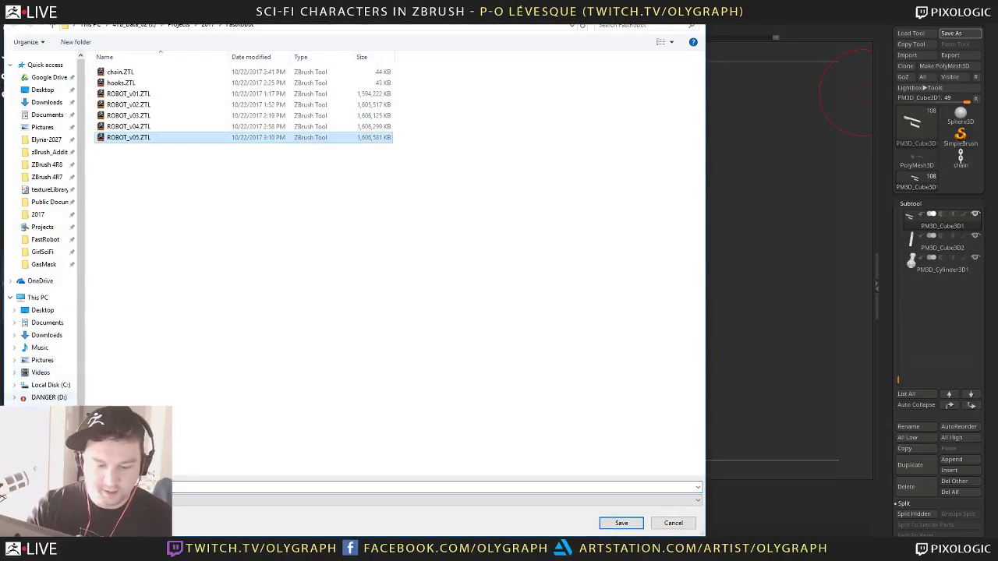
left_click(156, 487)
key("BackSpace")
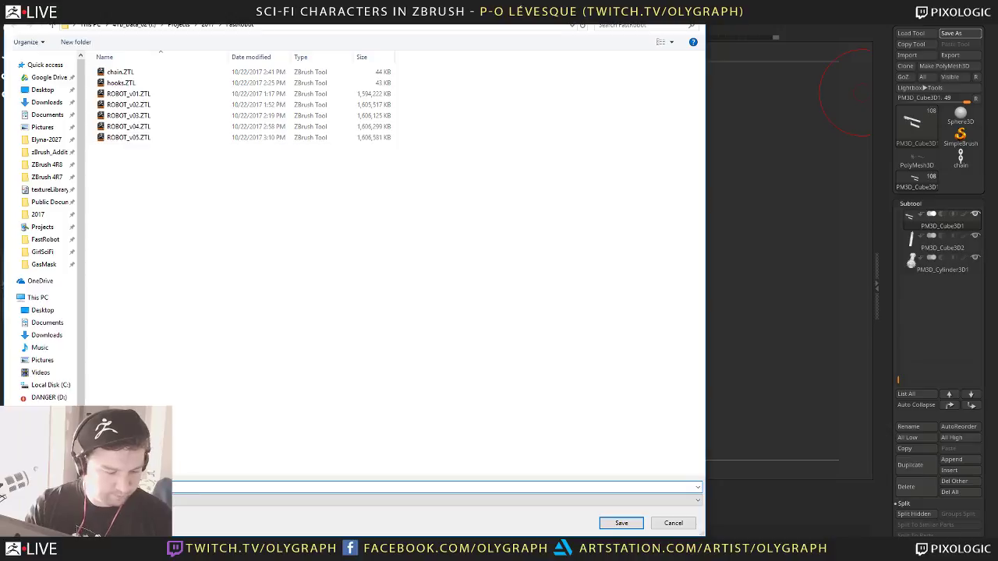
key("Return")
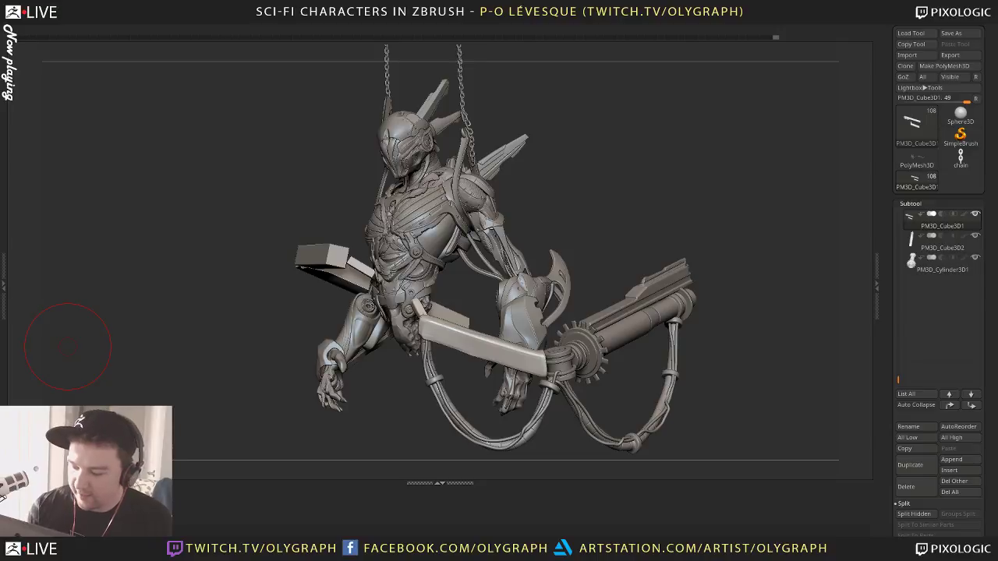
Examine the whole character and its beam assembly from several angles and minimise the program to the desktop
left_click(473, 483)
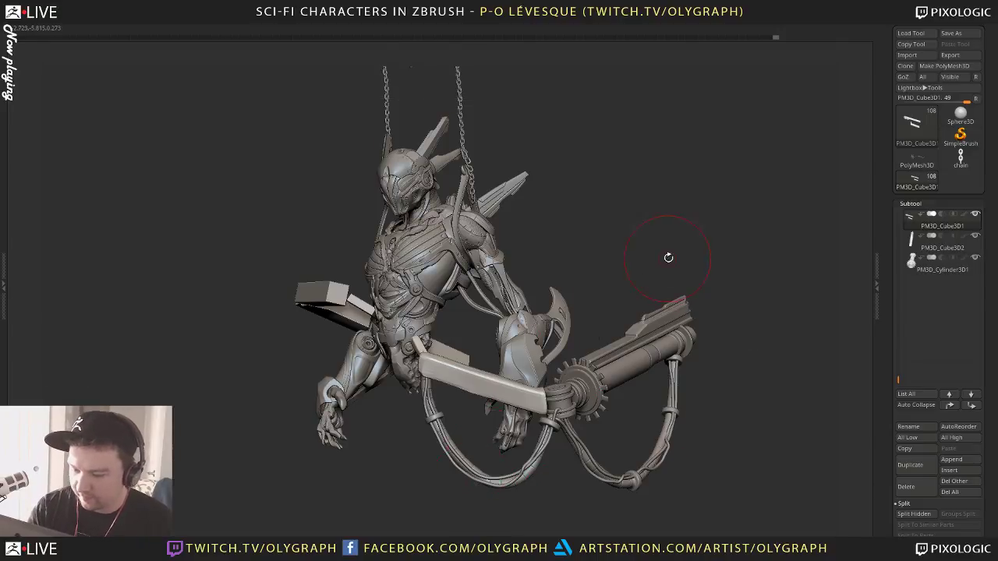
mouse_move(668, 257)
left_mouse_down()
mouse_move(663, 240)
mouse_move(711, 225)
mouse_move(735, 232)
mouse_move(744, 262)
left_mouse_up()
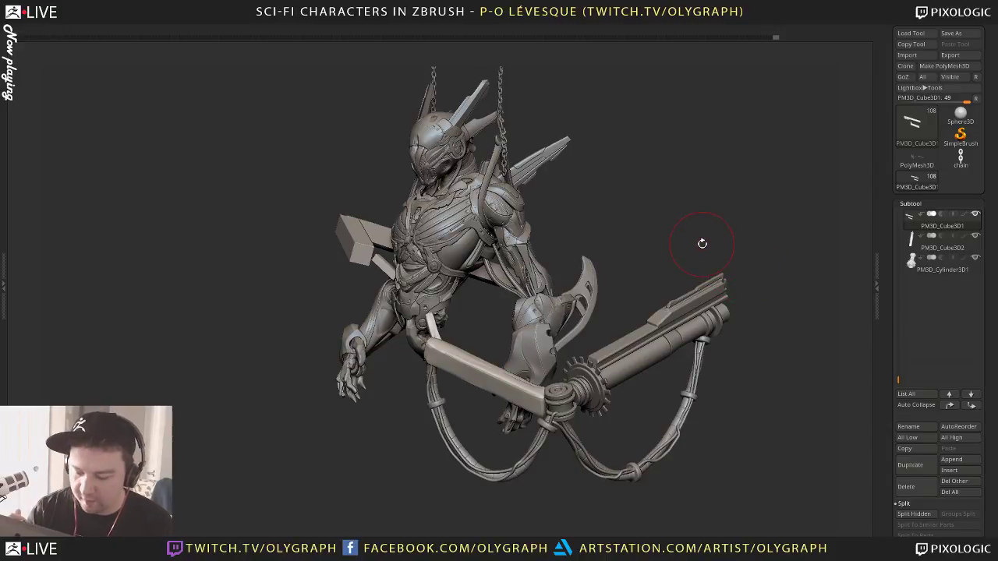
left_click_drag(815, 283, 815, 291)
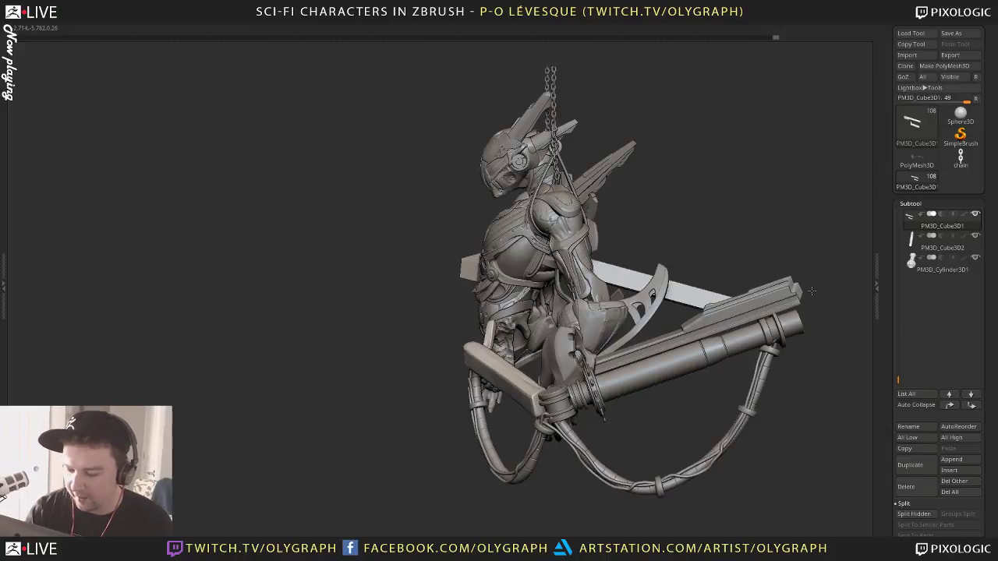
left_click_drag(723, 234, 730, 229)
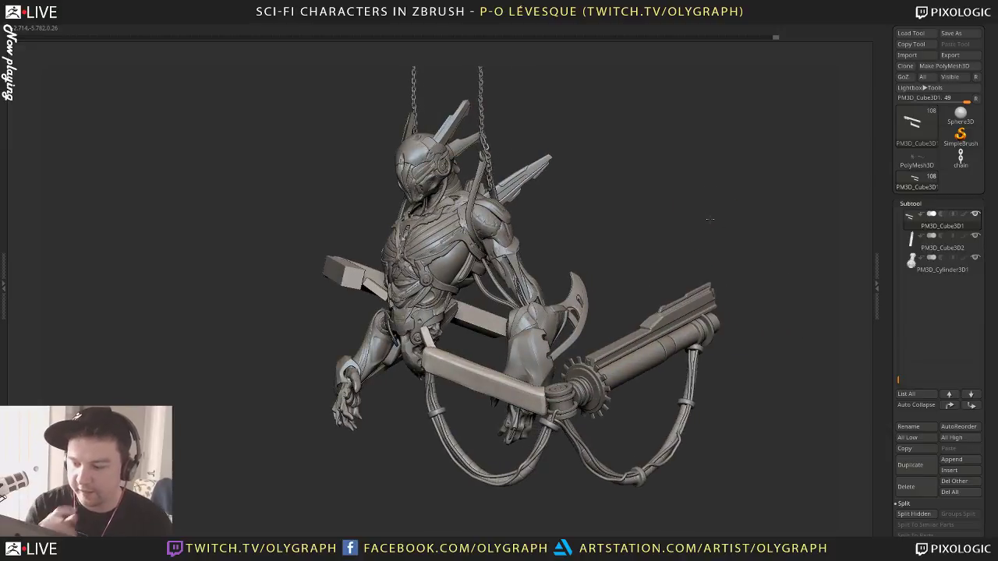
left_click_drag(647, 159, 585, 152)
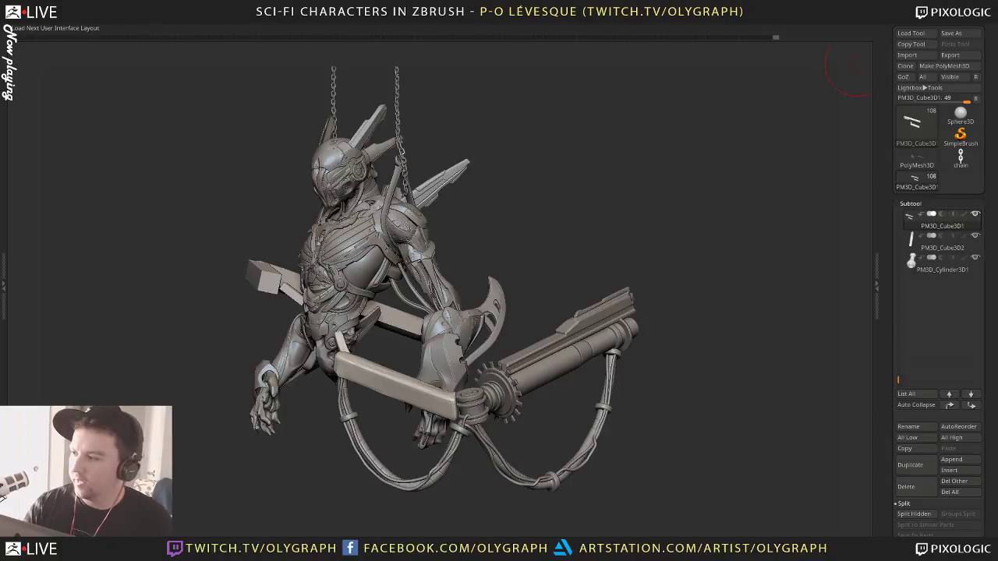
left_click(970, 6)
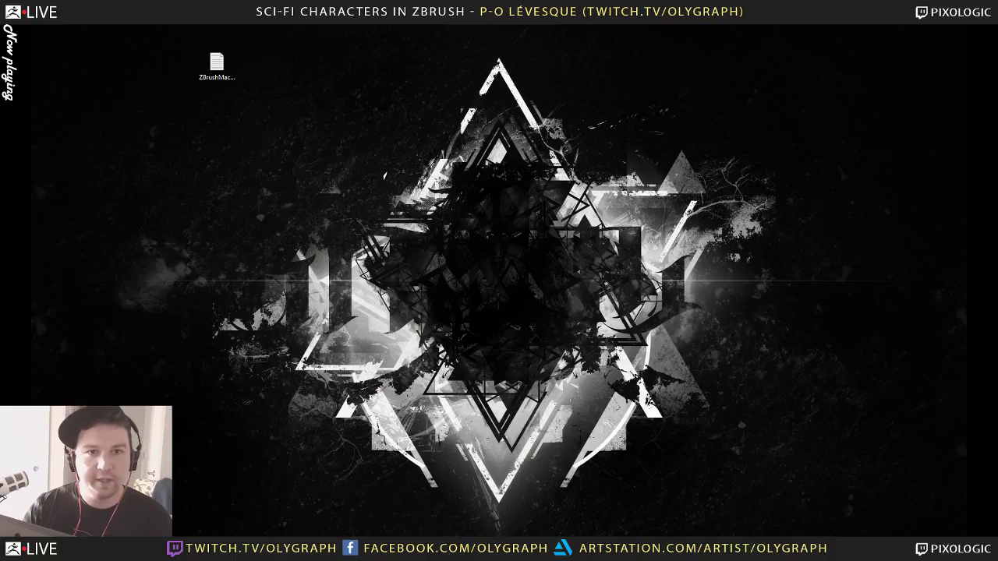